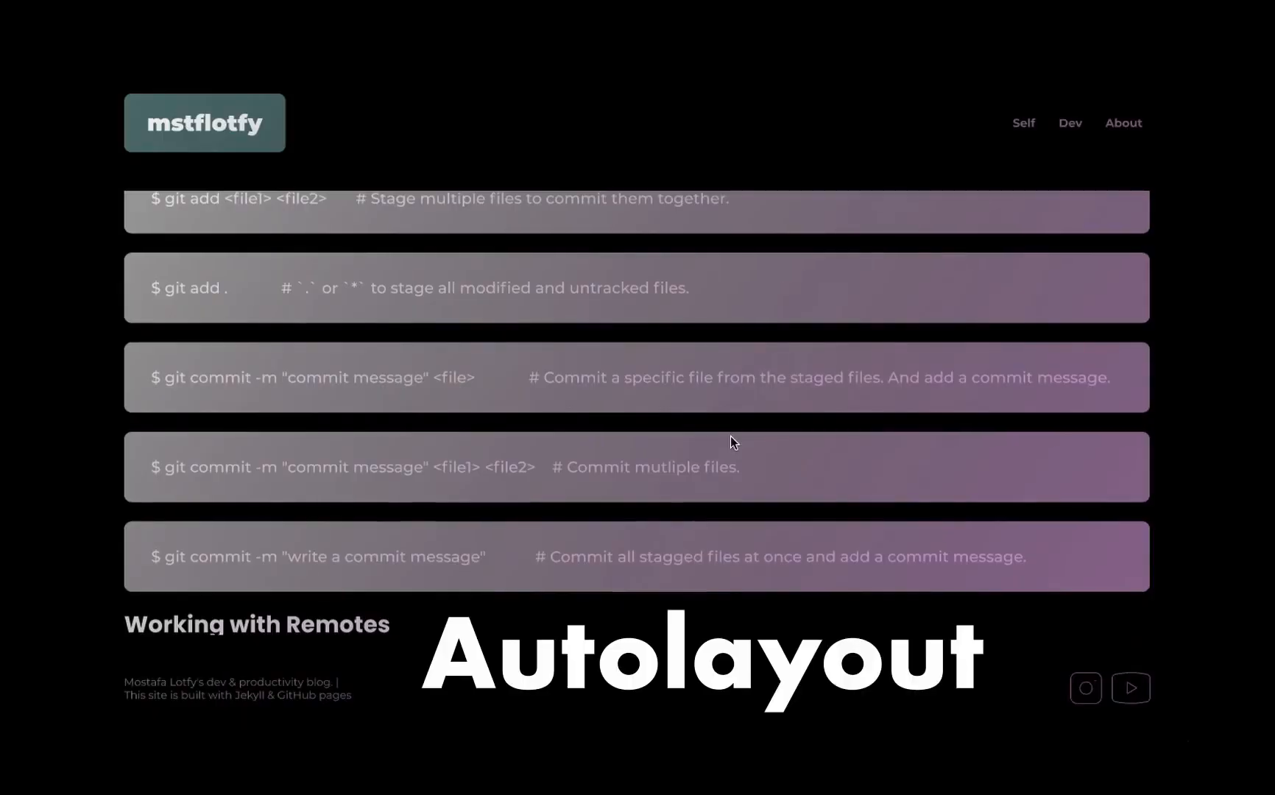
{"action": "scroll", "coordinate": [730, 440], "scroll_direction": "down", "scroll_amount": 12}
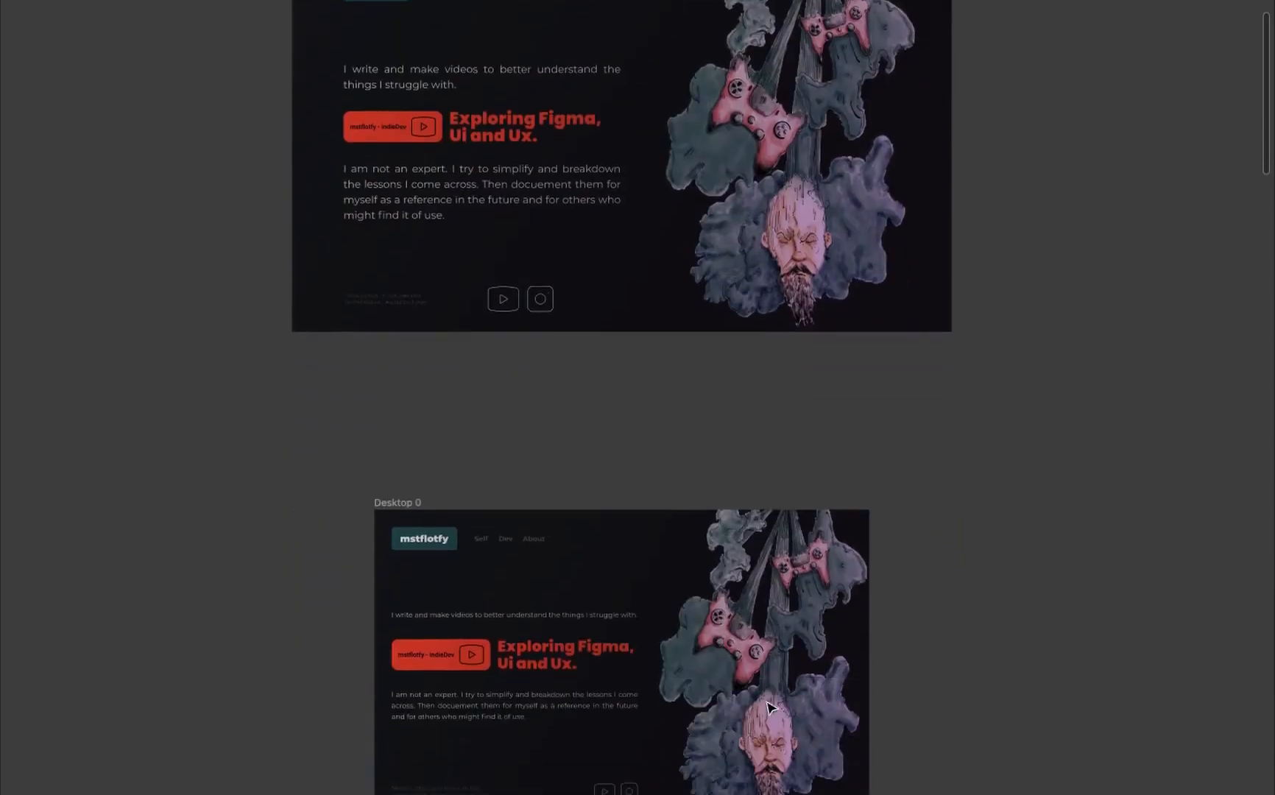
{"action": "scroll", "coordinate": [769, 706], "scroll_direction": "down", "scroll_amount": 5}
{"action": "scroll", "coordinate": [769, 708], "scroll_direction": "down", "scroll_amount": 12}
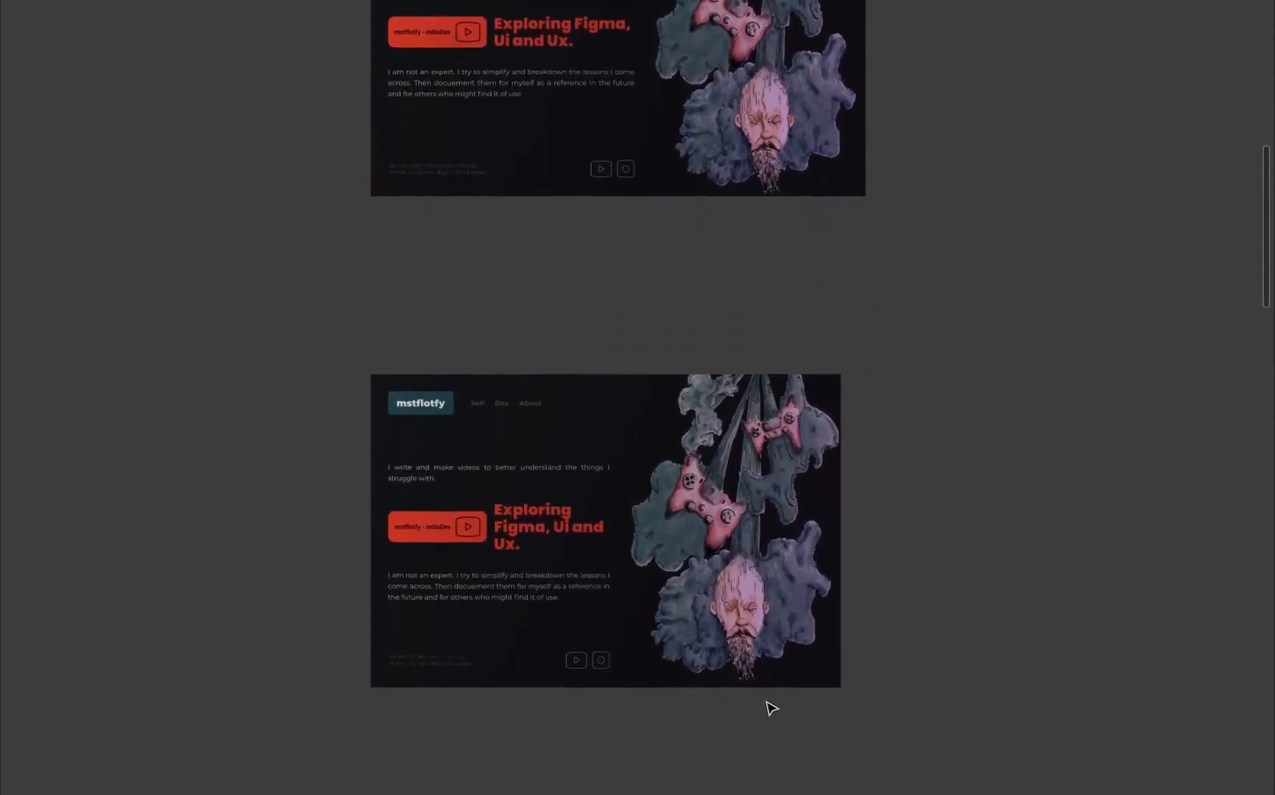
{"action": "scroll", "coordinate": [772, 709], "scroll_direction": "down", "scroll_amount": 12}
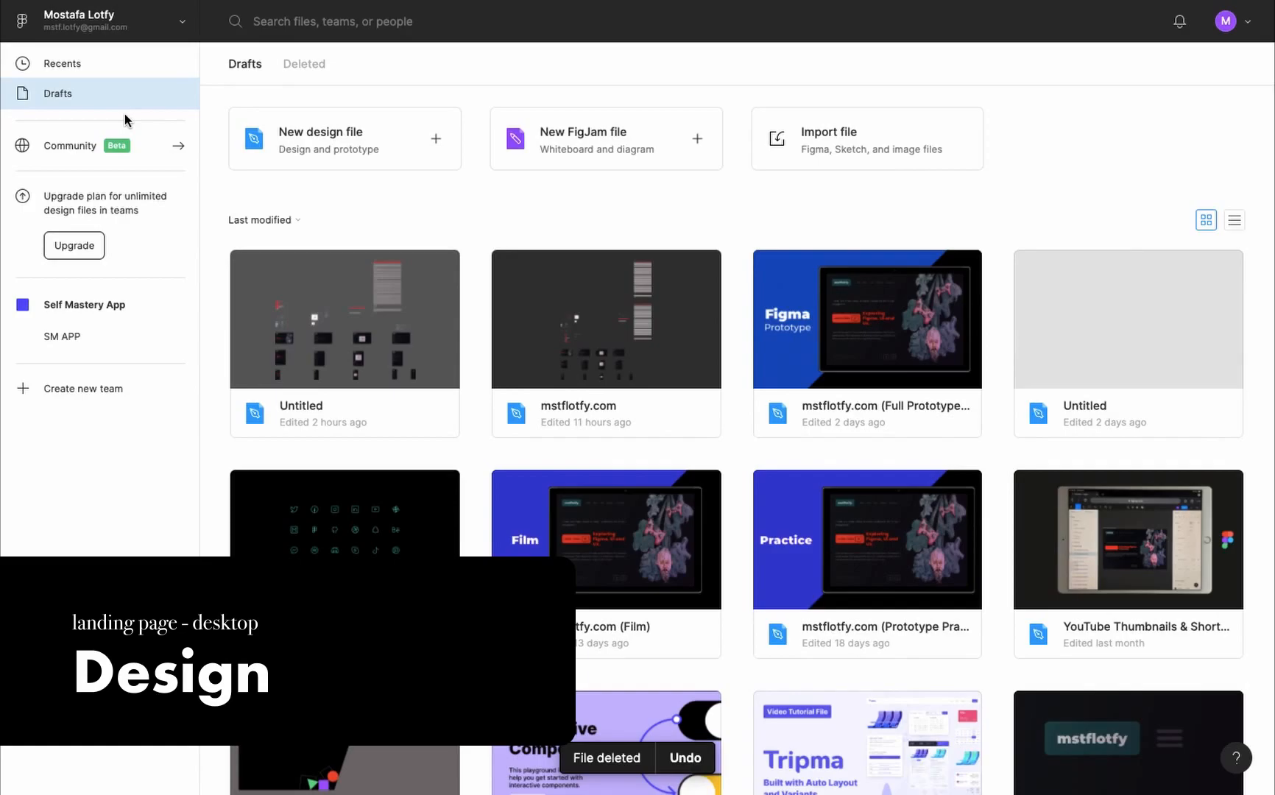
- Create a new design file and add a MacBook Pro frame of 1440 × 900
{"action": "left_click", "coordinate": [416, 146]}
{"action": "key", "text": "f"}
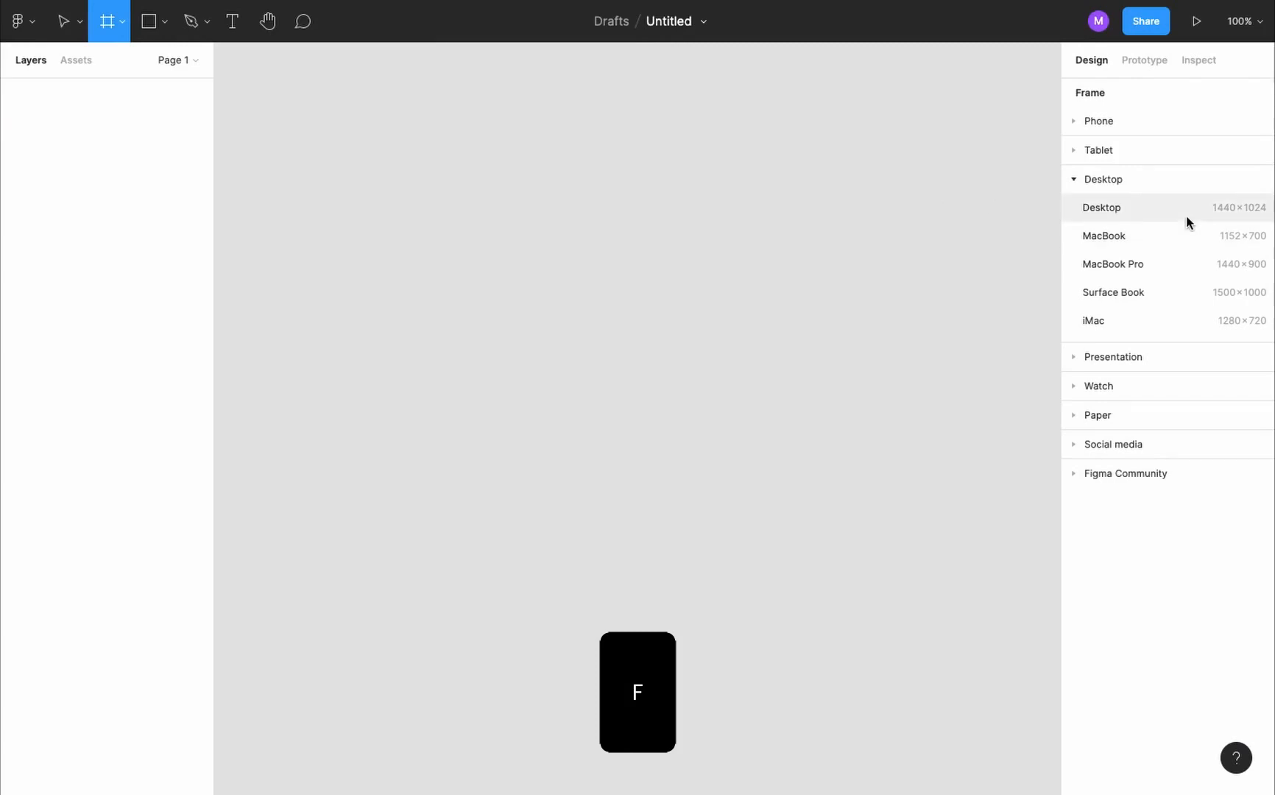
{"action": "left_click", "coordinate": [1184, 268]}
{"action": "scroll", "coordinate": [763, 240], "scroll_direction": "down", "scroll_amount": 3}
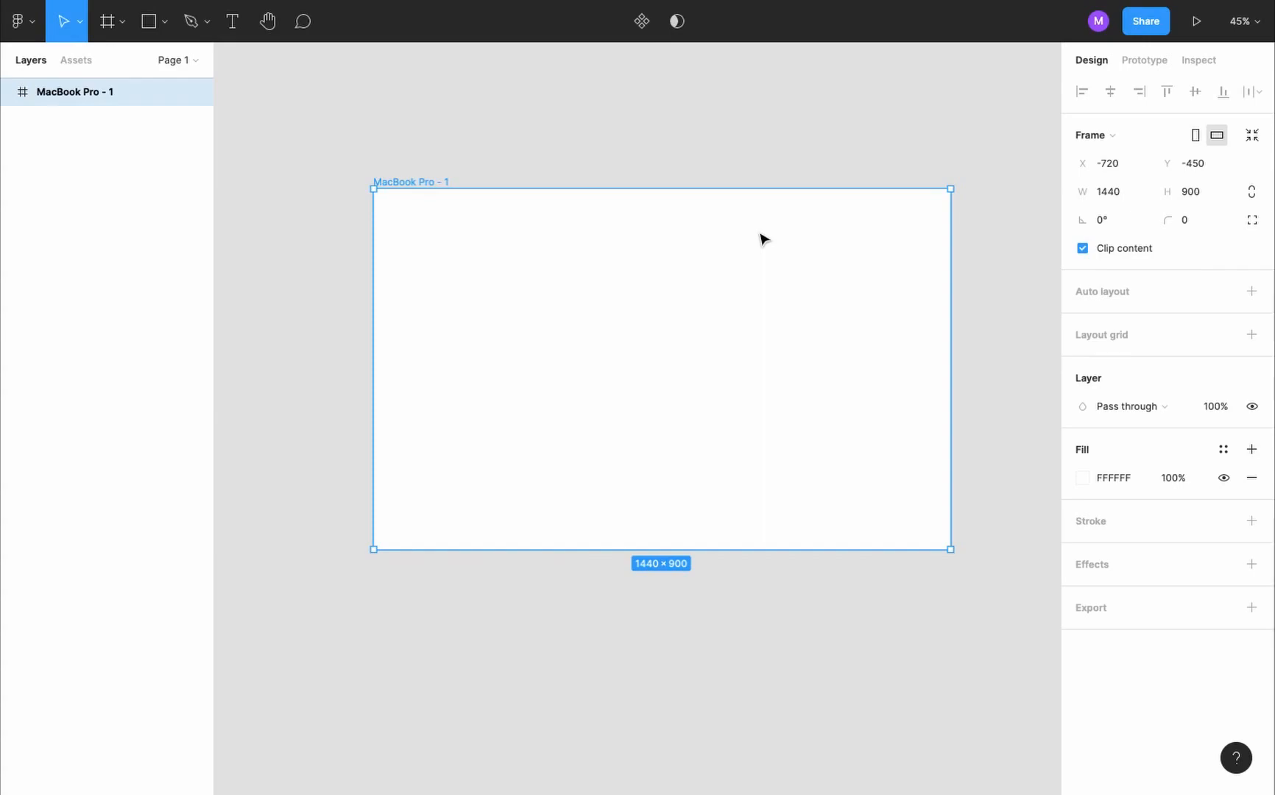
- Rename the MacBook Pro frame as "landing desktop"
{"action": "double_click", "coordinate": [97, 92]}
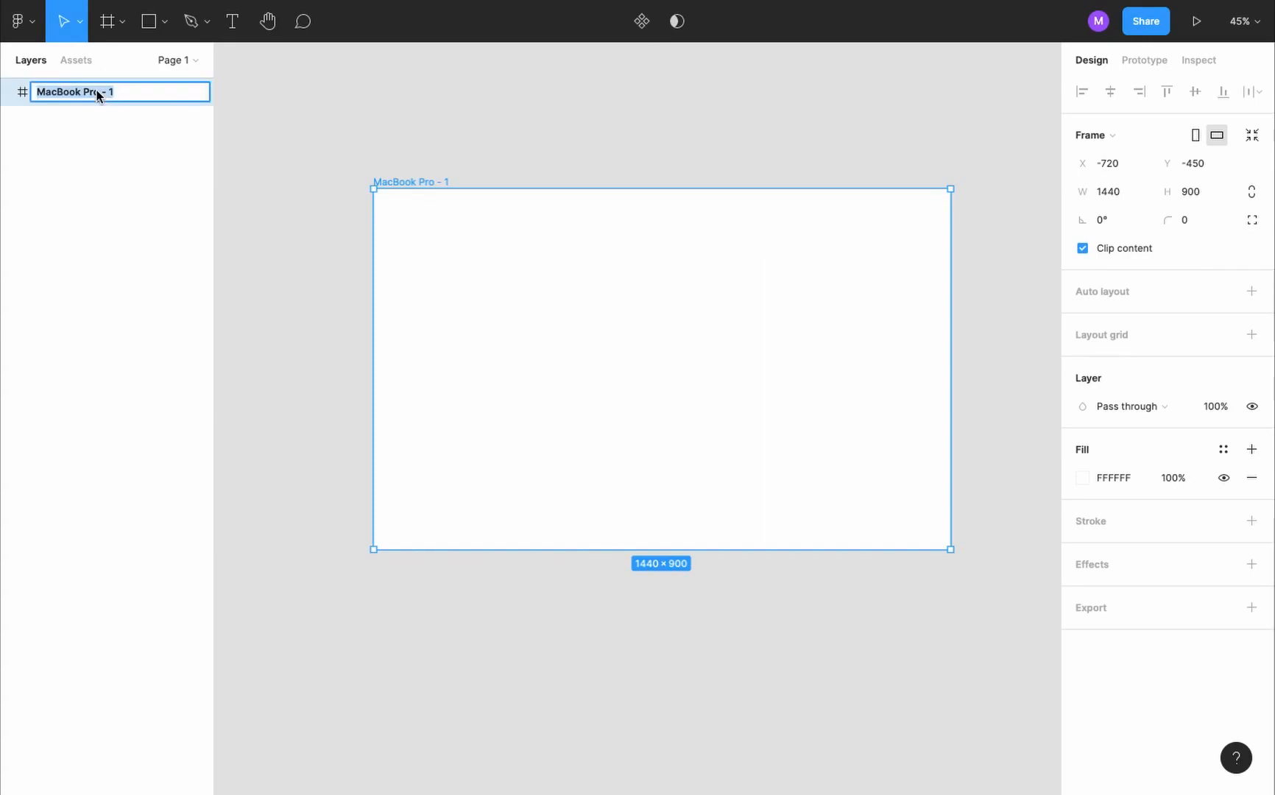
{"action": "type", "text": "landing desktop"}
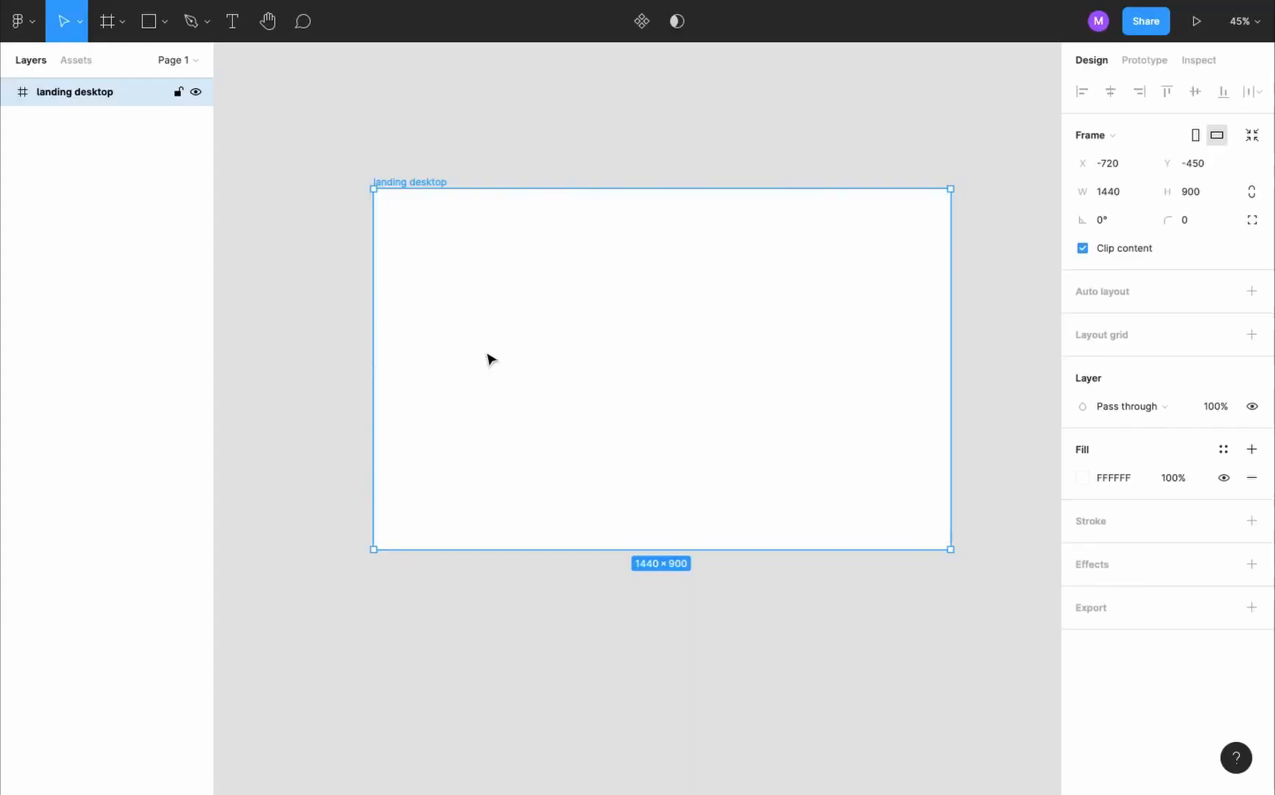
{"action": "scroll", "coordinate": [489, 358], "scroll_direction": "down", "scroll_amount": 2}
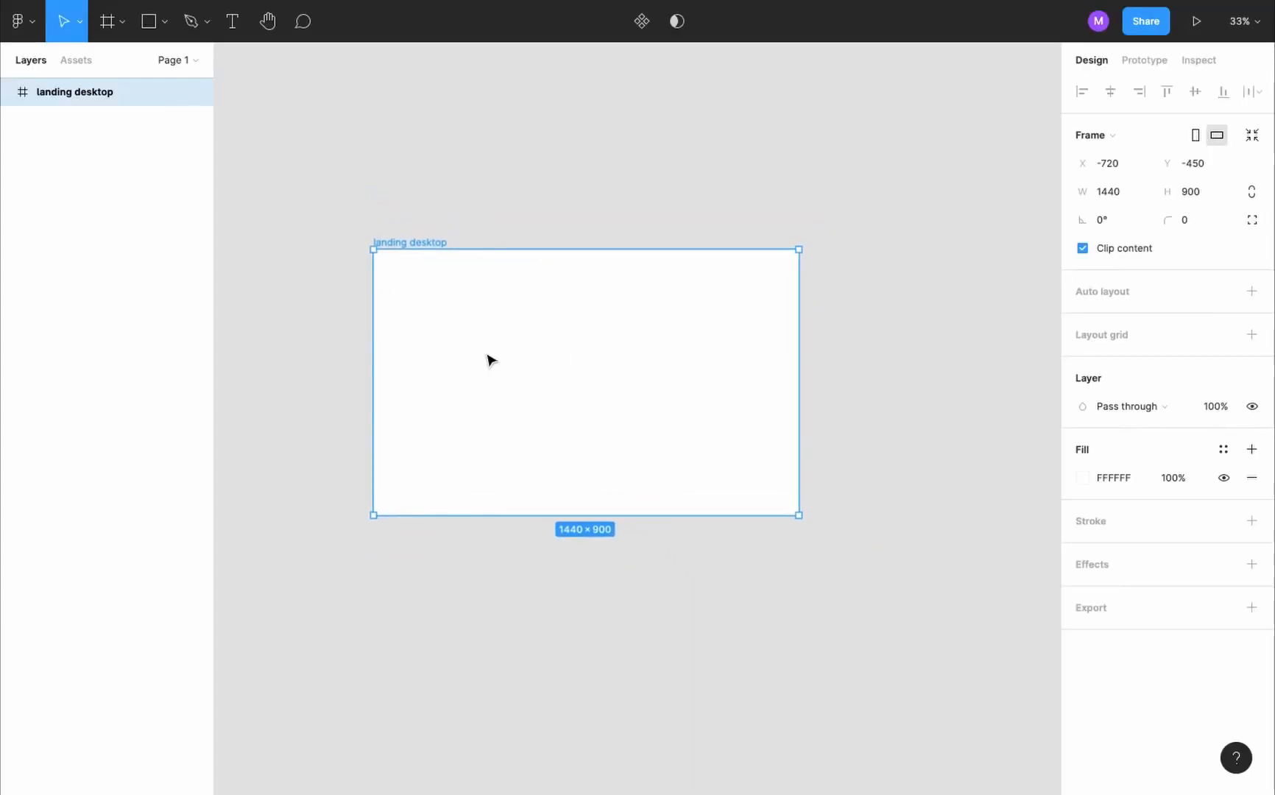
- Place the illustration "Do not lose ctrl - no background" PNG from the Illustrations folder on the canvas
{"action": "left_click", "coordinate": [168, 20]}
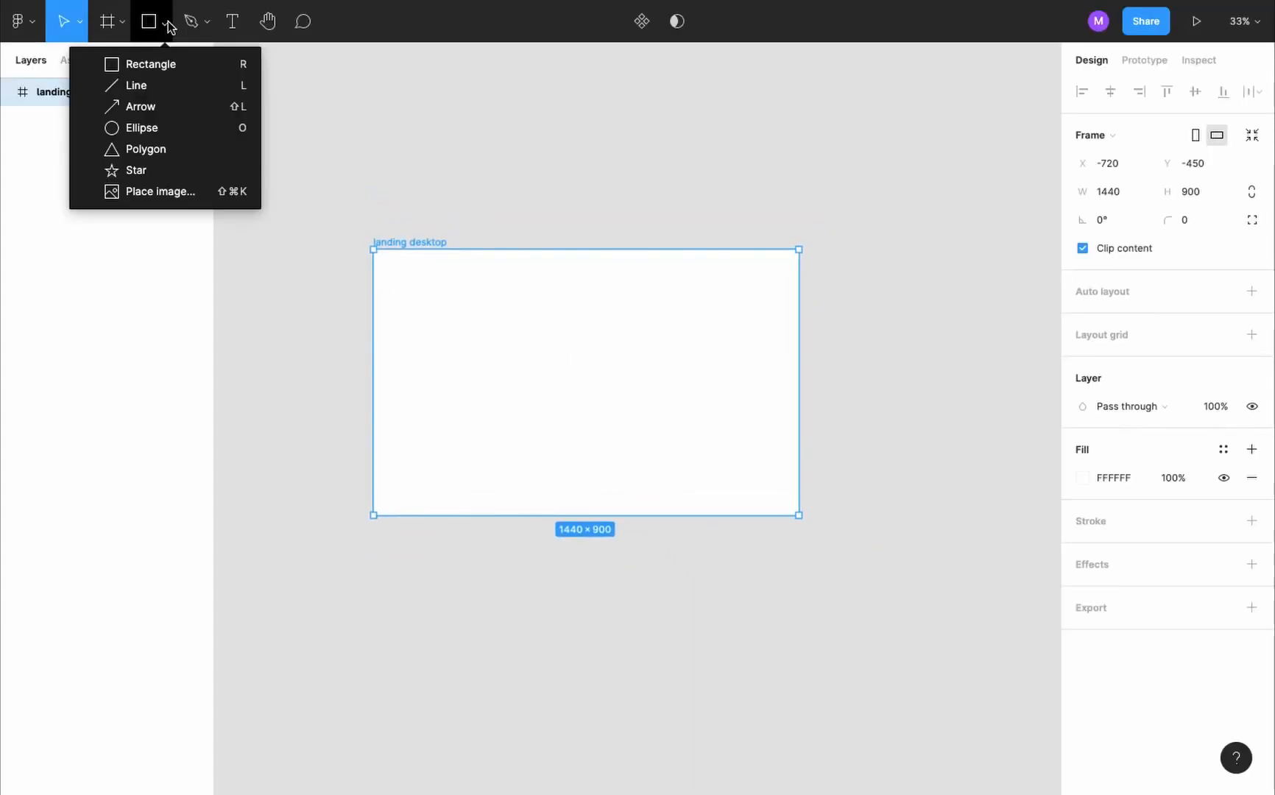
{"action": "left_click", "coordinate": [221, 196]}
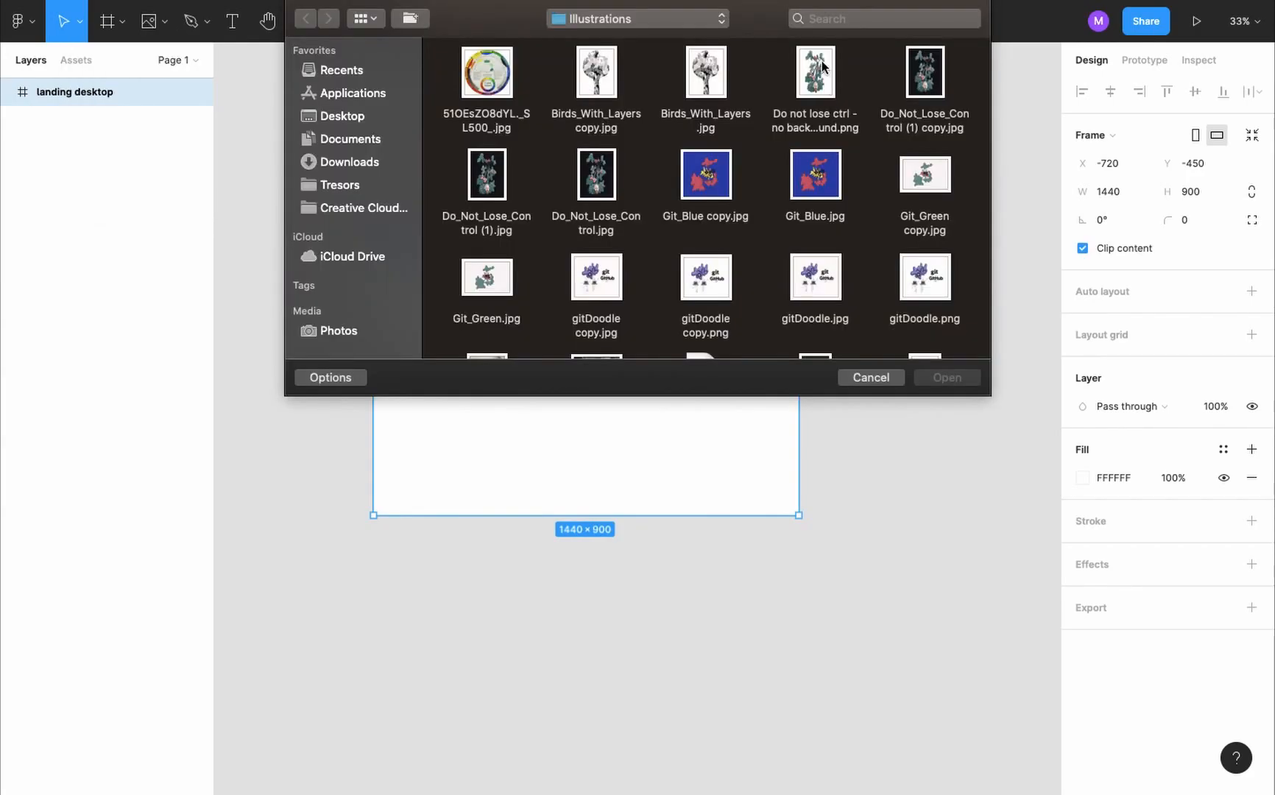
{"action": "double_click", "coordinate": [822, 66]}
{"action": "left_click", "coordinate": [650, 179]}
{"action": "scroll", "coordinate": [651, 181], "scroll_direction": "up", "scroll_amount": 5}
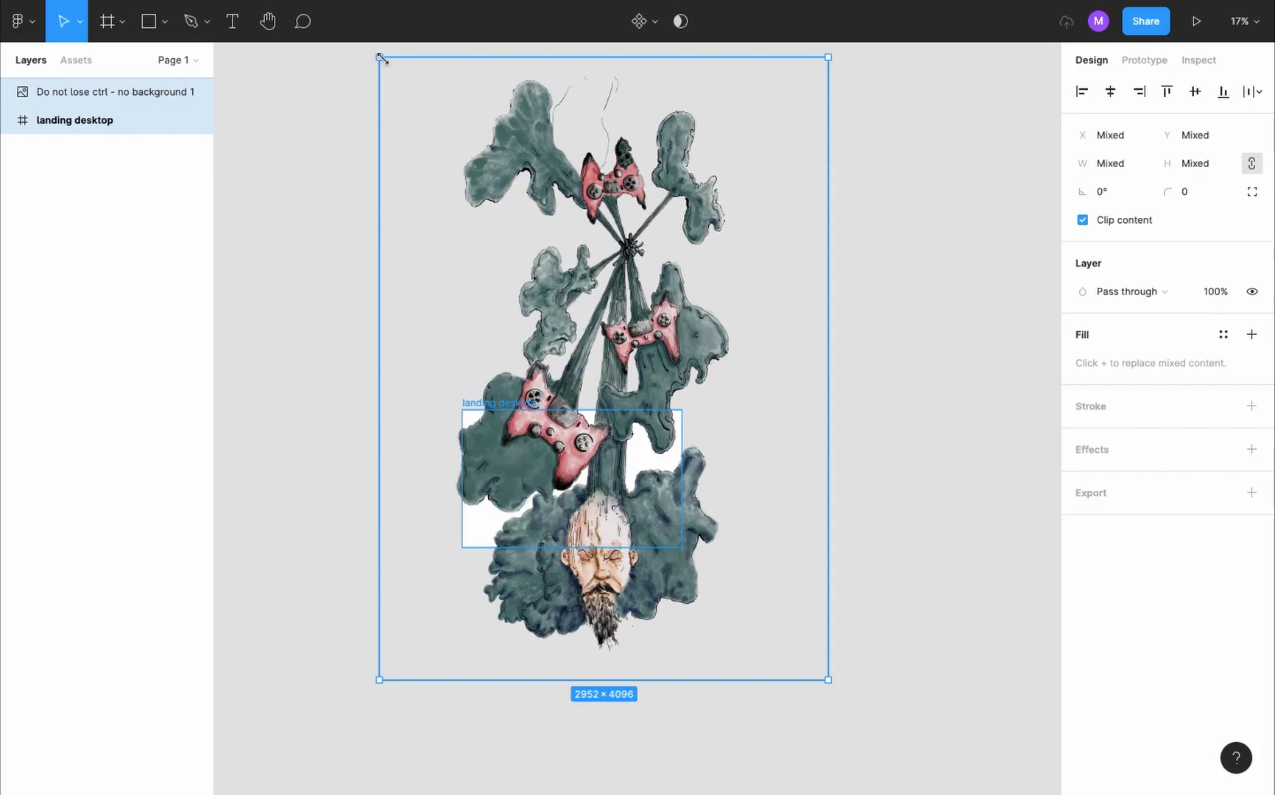
- Scale the illustration down proportionally to about 1024 × 1418 and position it over the right half of the landing desktop frame
{"action": "left_click", "coordinate": [177, 92]}
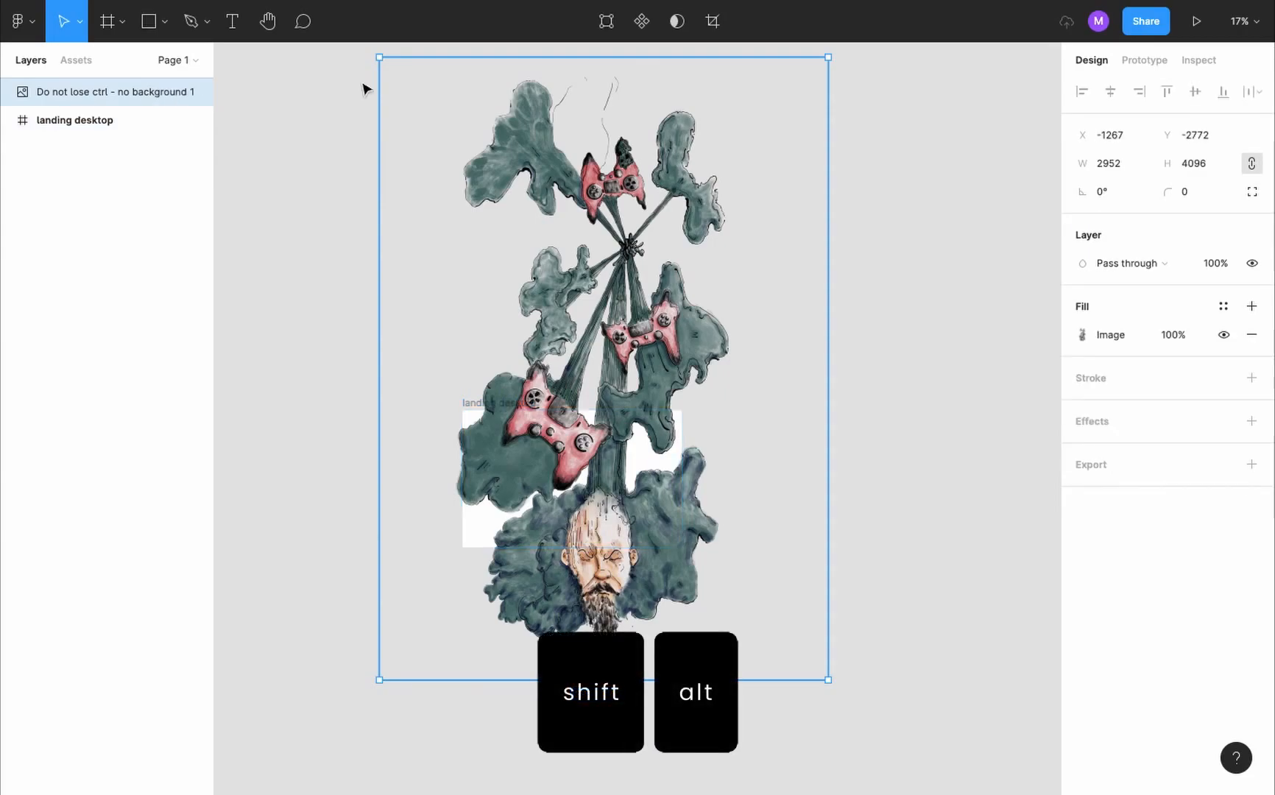
{"action": "left_click_drag", "start_coordinate": [380, 57], "coordinate": [631, 433]}
{"action": "scroll", "coordinate": [631, 432], "scroll_direction": "up", "scroll_amount": 5}
{"action": "scroll", "coordinate": [631, 433], "scroll_direction": "down", "scroll_amount": 2}
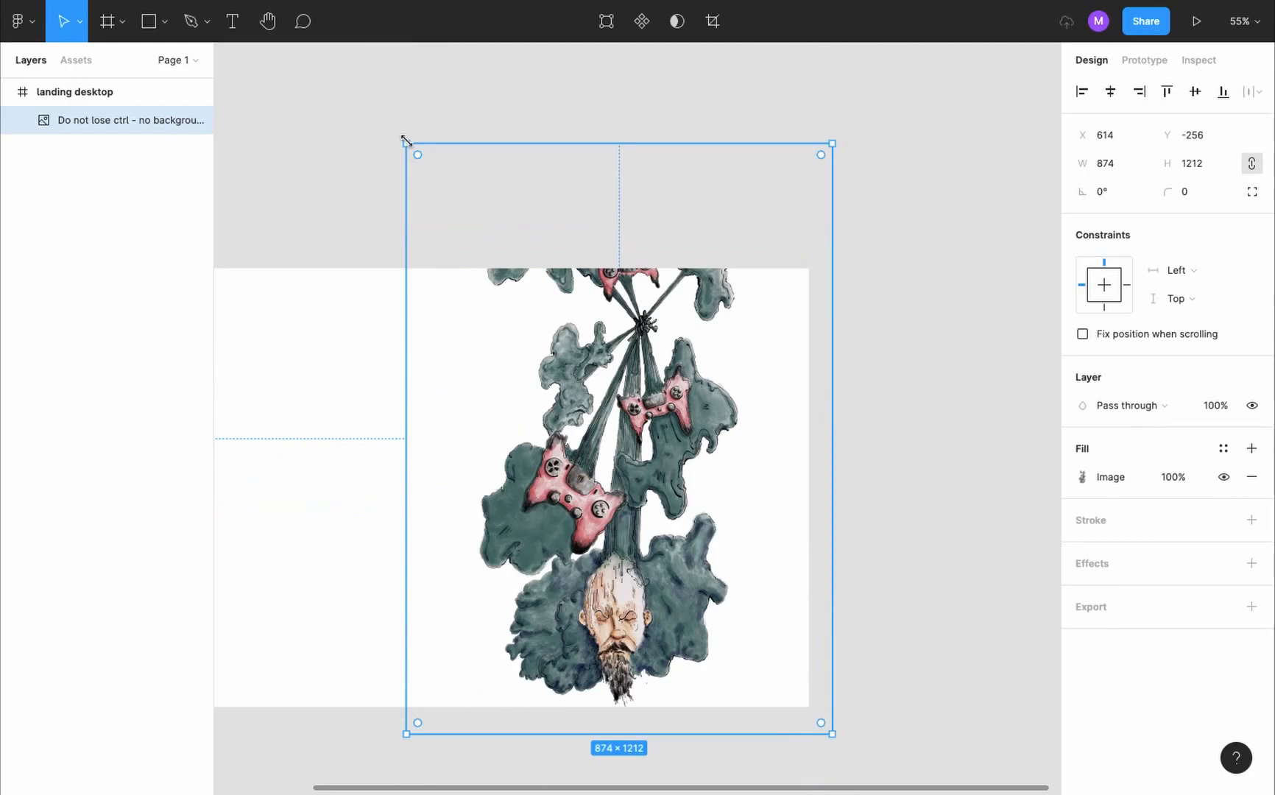
{"action": "left_click_drag", "start_coordinate": [407, 141], "coordinate": [401, 117]}
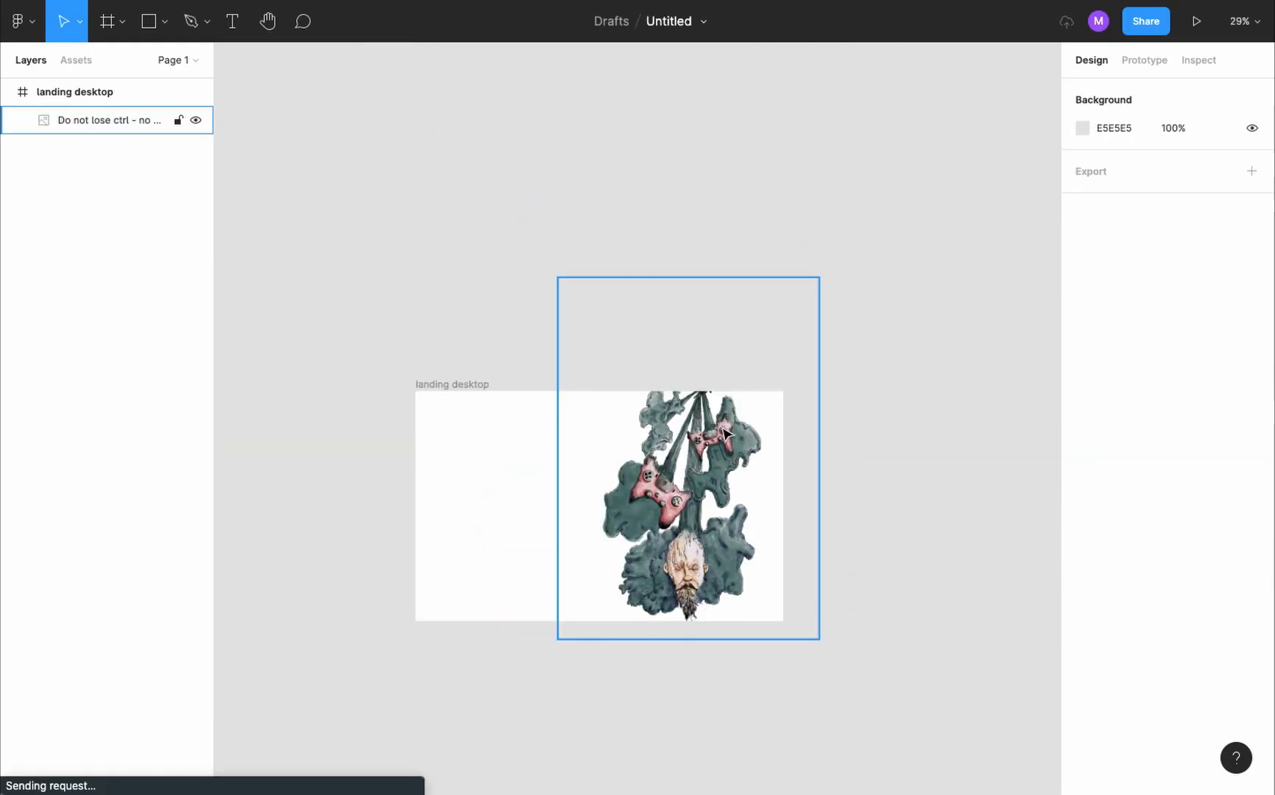
{"action": "left_click", "coordinate": [724, 429]}
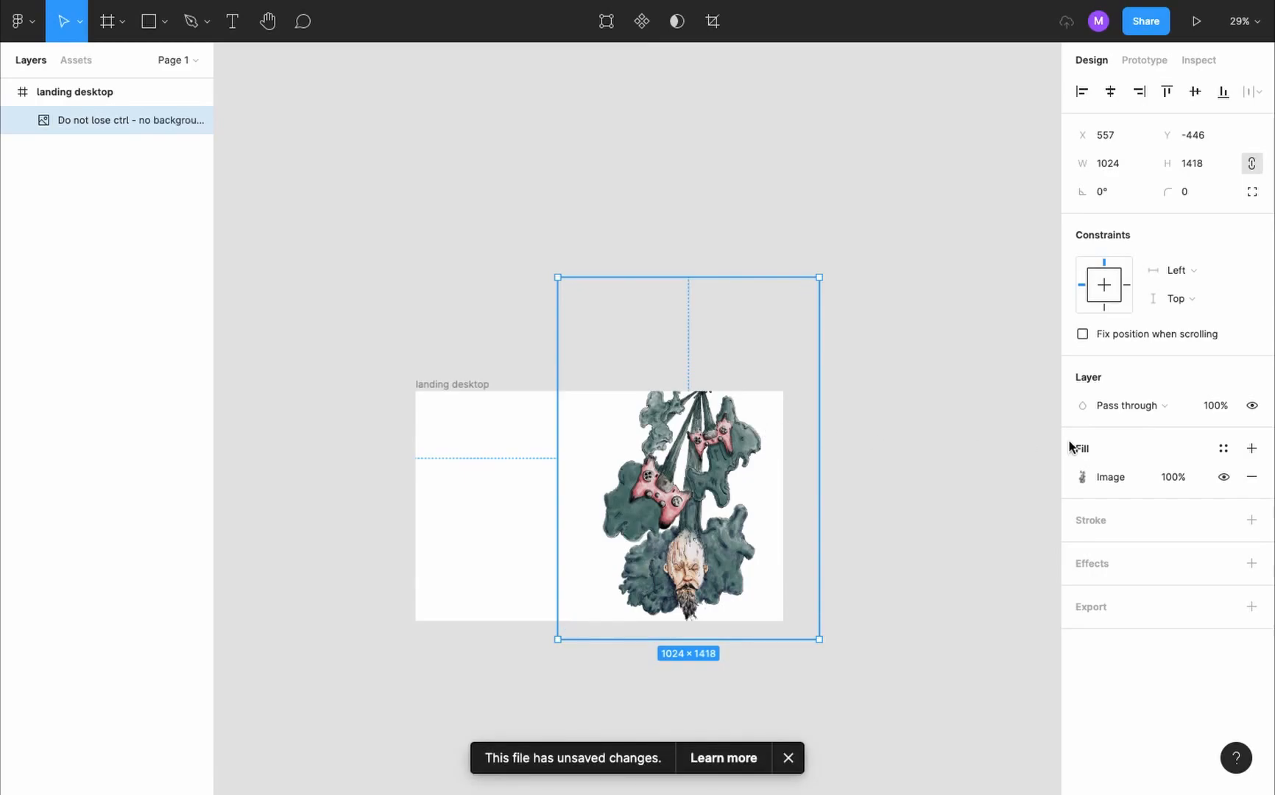
- Crop the illustration on all four sides to 700 × 900 so it fits the frame's height
{"action": "left_click", "coordinate": [1083, 477]}
{"action": "left_click", "coordinate": [922, 412]}
{"action": "left_click", "coordinate": [916, 454]}
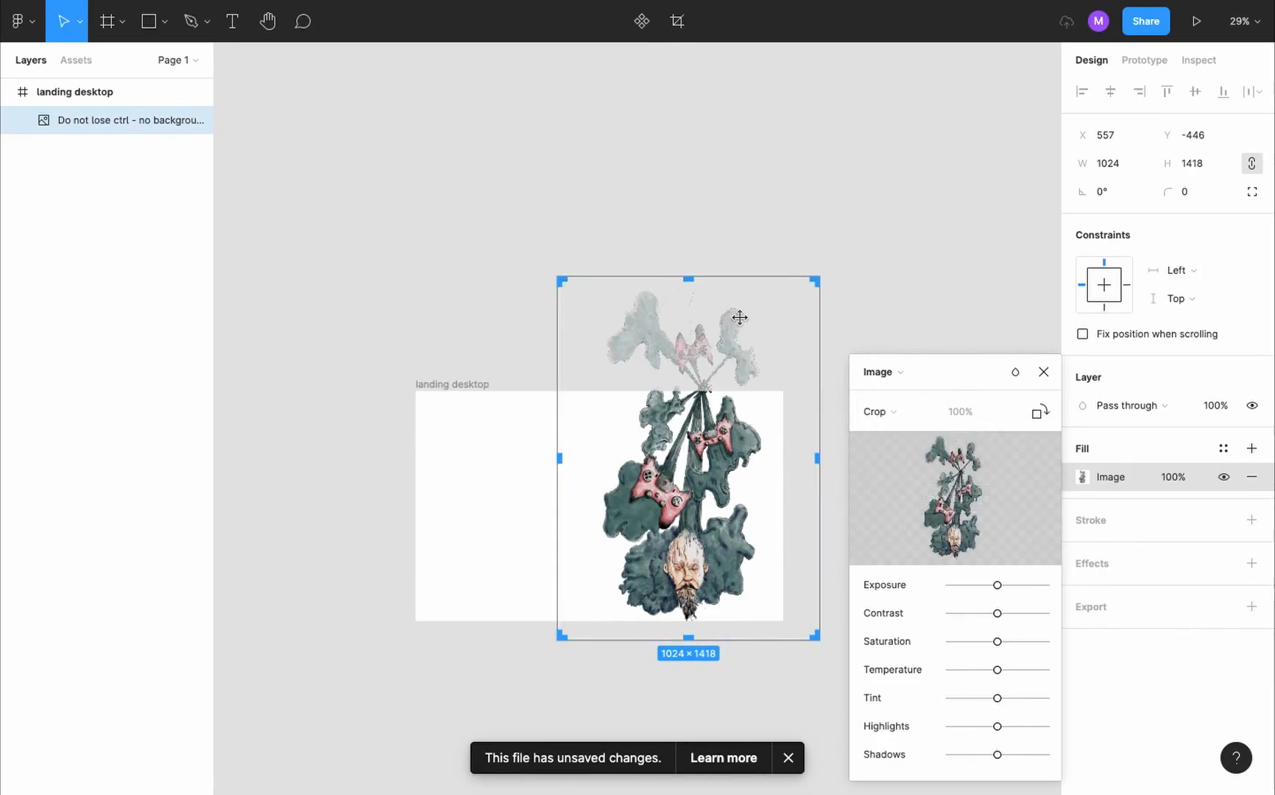
{"action": "left_click_drag", "start_coordinate": [692, 284], "coordinate": [689, 394]}
{"action": "left_click_drag", "start_coordinate": [817, 516], "coordinate": [786, 515]}
{"action": "left_click_drag", "start_coordinate": [670, 637], "coordinate": [673, 619]}
{"action": "left_click_drag", "start_coordinate": [559, 515], "coordinate": [594, 506]}
{"action": "key", "text": "Escape"}
- Move the cropped illustration flush with the right edge of the landing desktop frame, at X 740, Y 0
{"action": "left_click_drag", "start_coordinate": [739, 475], "coordinate": [783, 505]}
{"action": "left_click", "coordinate": [1083, 477]}
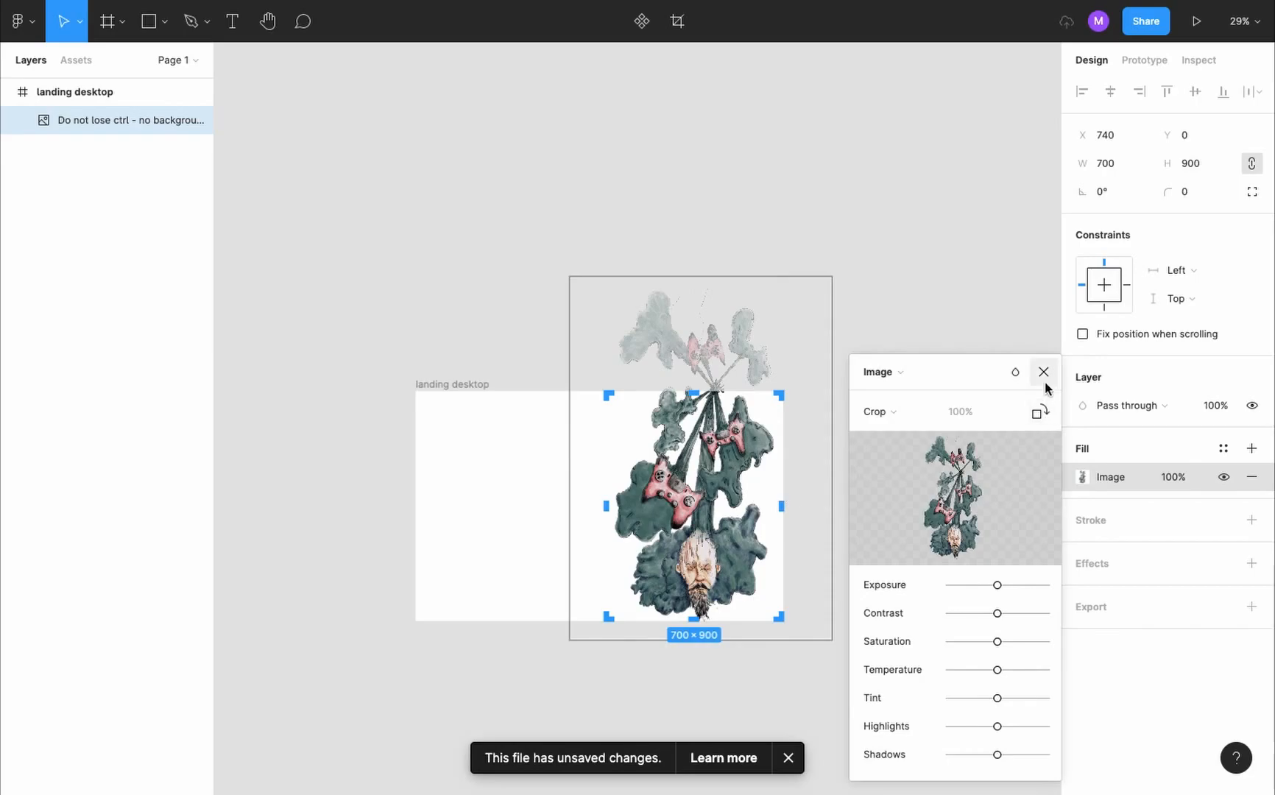
{"action": "left_click", "coordinate": [1044, 372]}
- Fill the landing desktop frame with the green 5B7C76 sampled from the illustration's leaves
{"action": "left_click", "coordinate": [455, 384]}
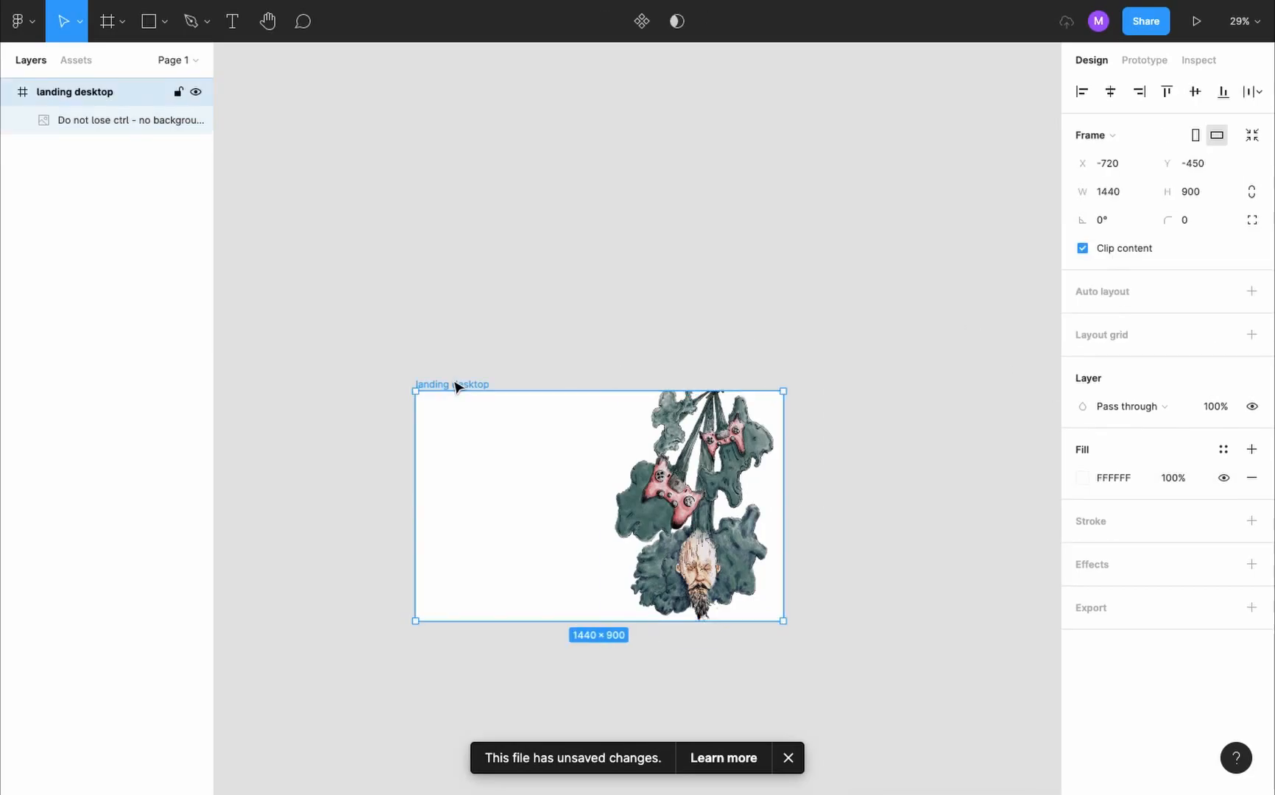
{"action": "scroll", "coordinate": [470, 390], "scroll_direction": "up", "scroll_amount": 3}
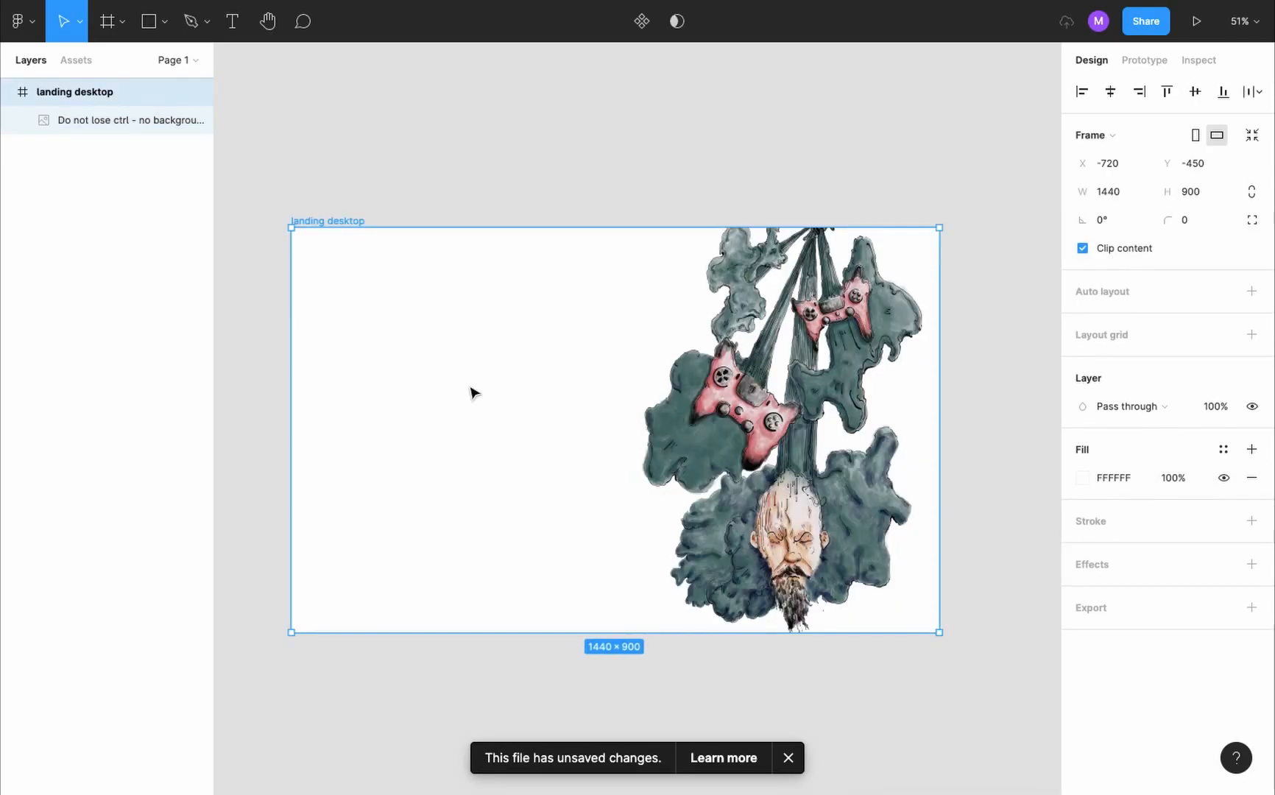
{"action": "key", "text": "i"}
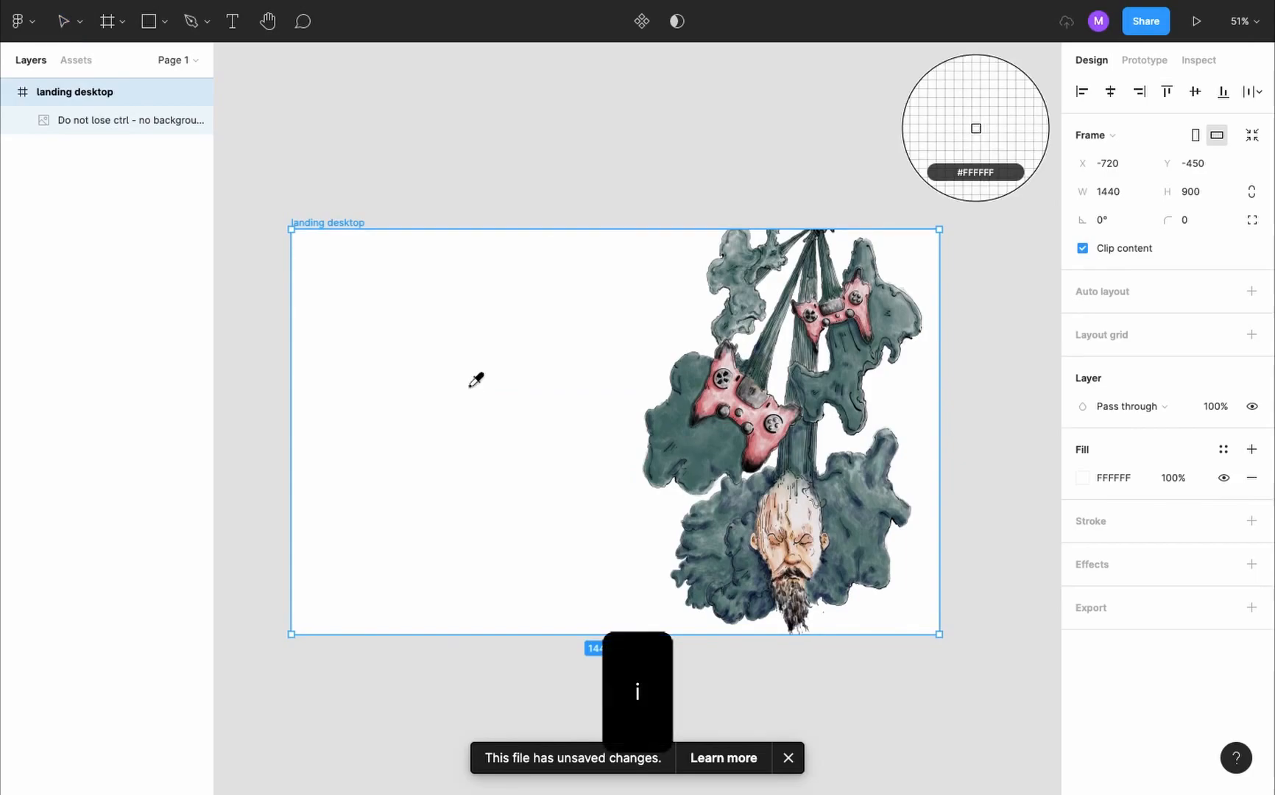
{"action": "left_click", "coordinate": [748, 567]}
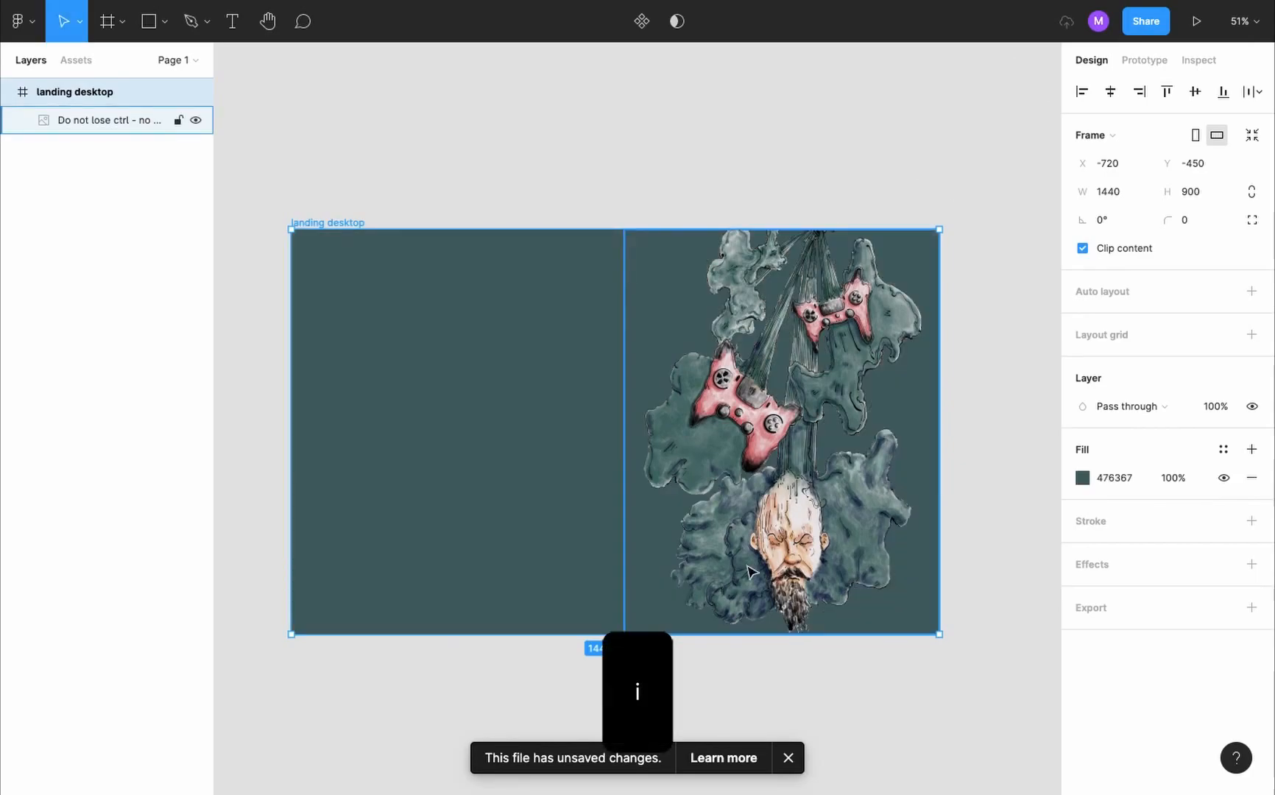
{"action": "key", "text": "i"}
{"action": "left_click", "coordinate": [747, 564]}
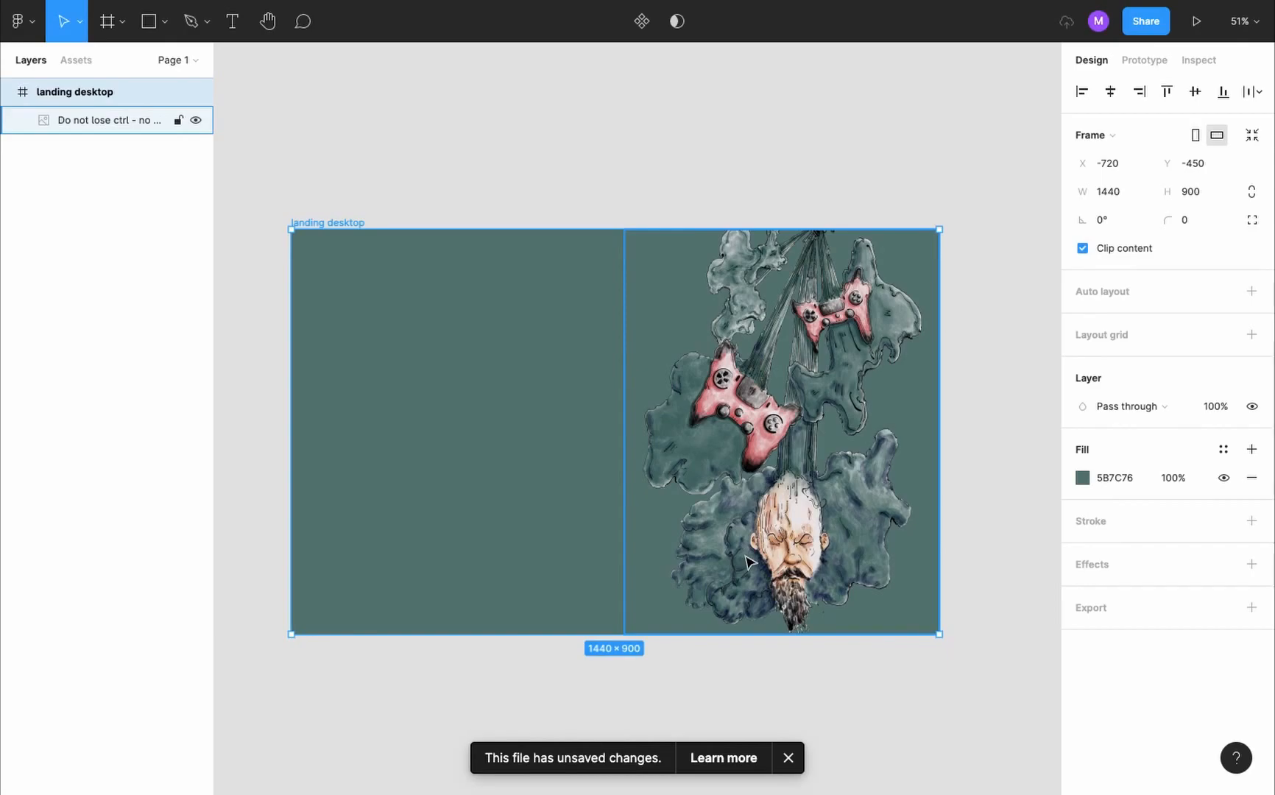
- Darken the landing desktop frame's fill to the near-black 242626
{"action": "left_click", "coordinate": [1082, 477]}
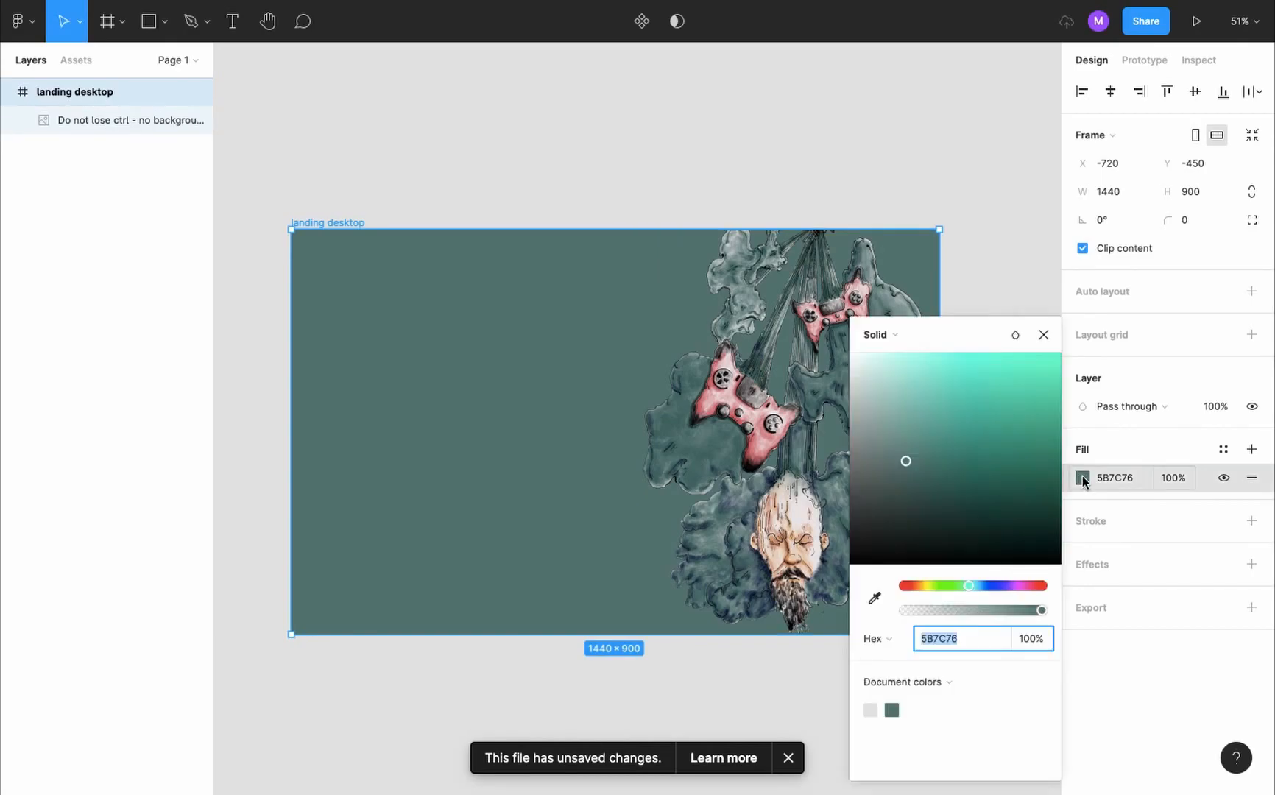
{"action": "left_click_drag", "start_coordinate": [910, 489], "coordinate": [861, 532]}
{"action": "left_click", "coordinate": [1044, 335]}
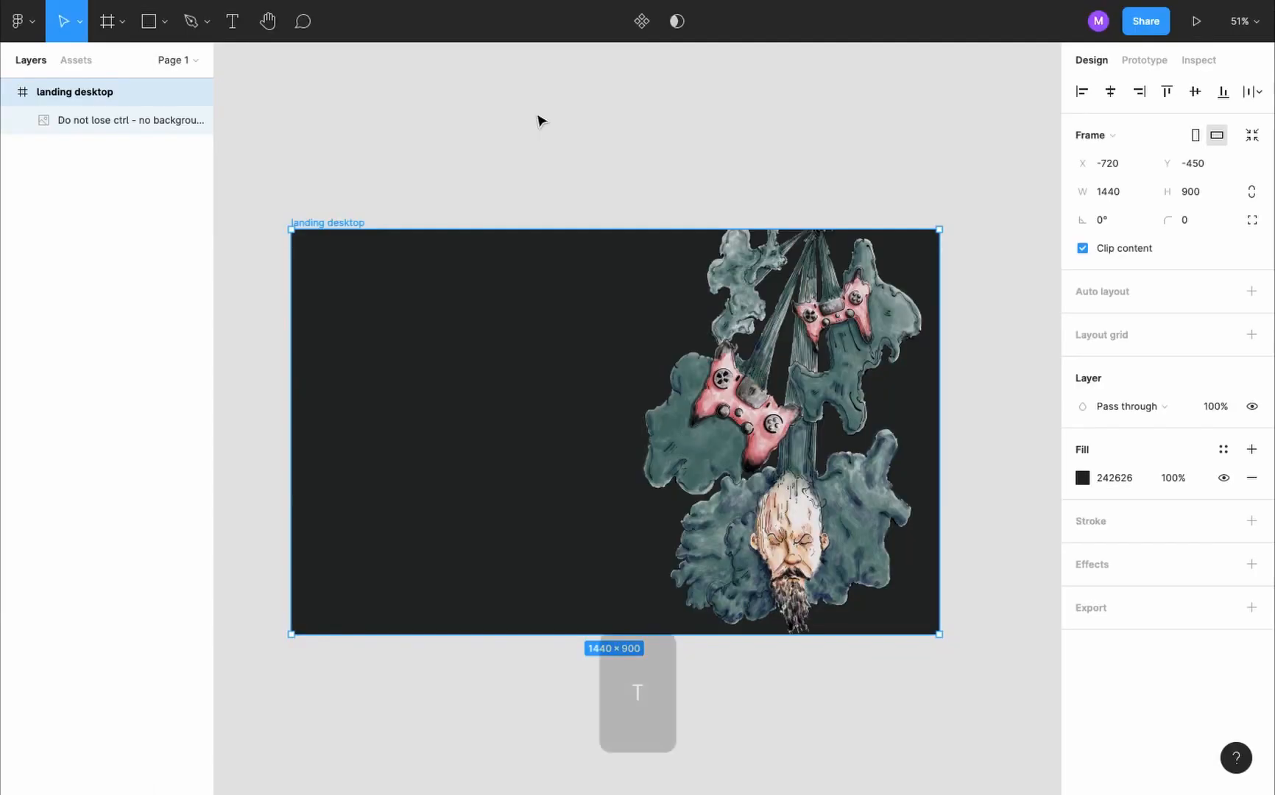
- Add the text "mstflotfy" on the canvas above the landing desktop frame
{"action": "key", "text": "t"}
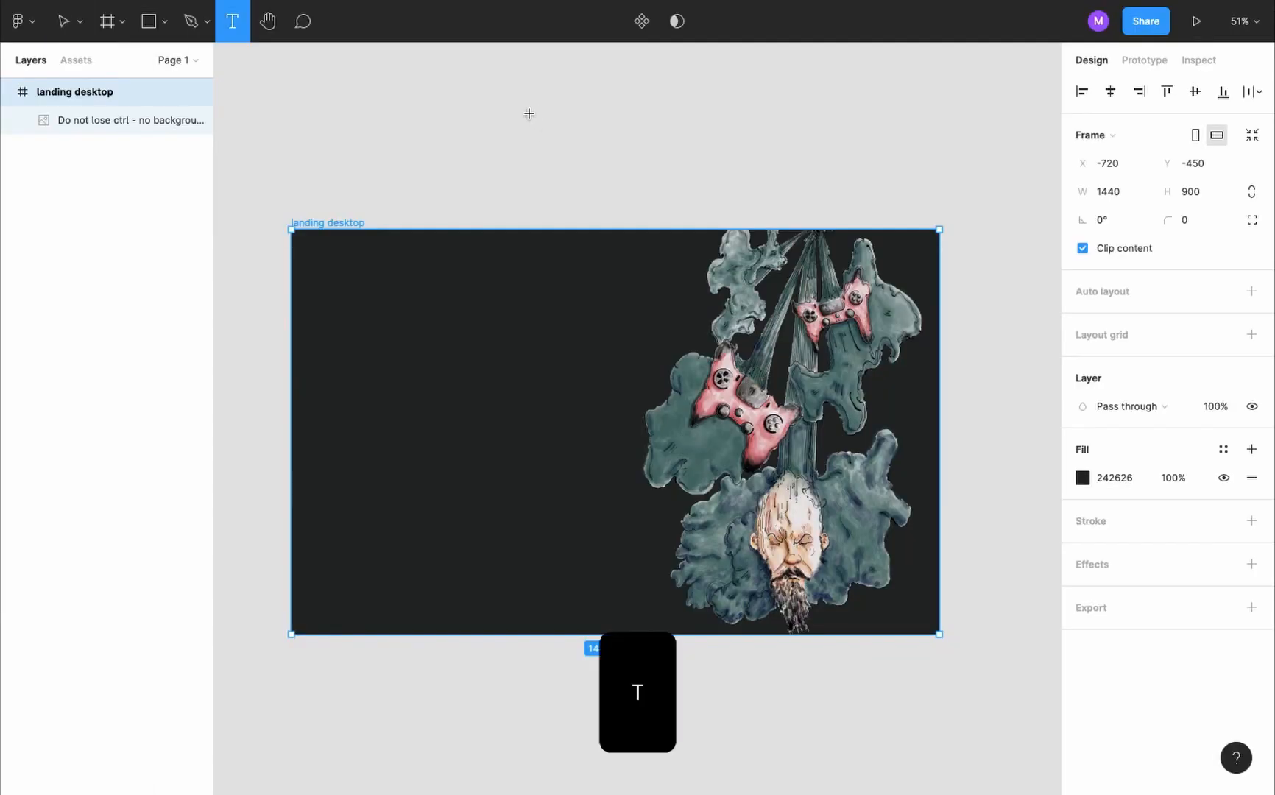
{"action": "left_click", "coordinate": [310, 120]}
{"action": "type", "text": "ms"}
{"action": "key", "text": "Escape"}
{"action": "type", "text": "tflotfy"}
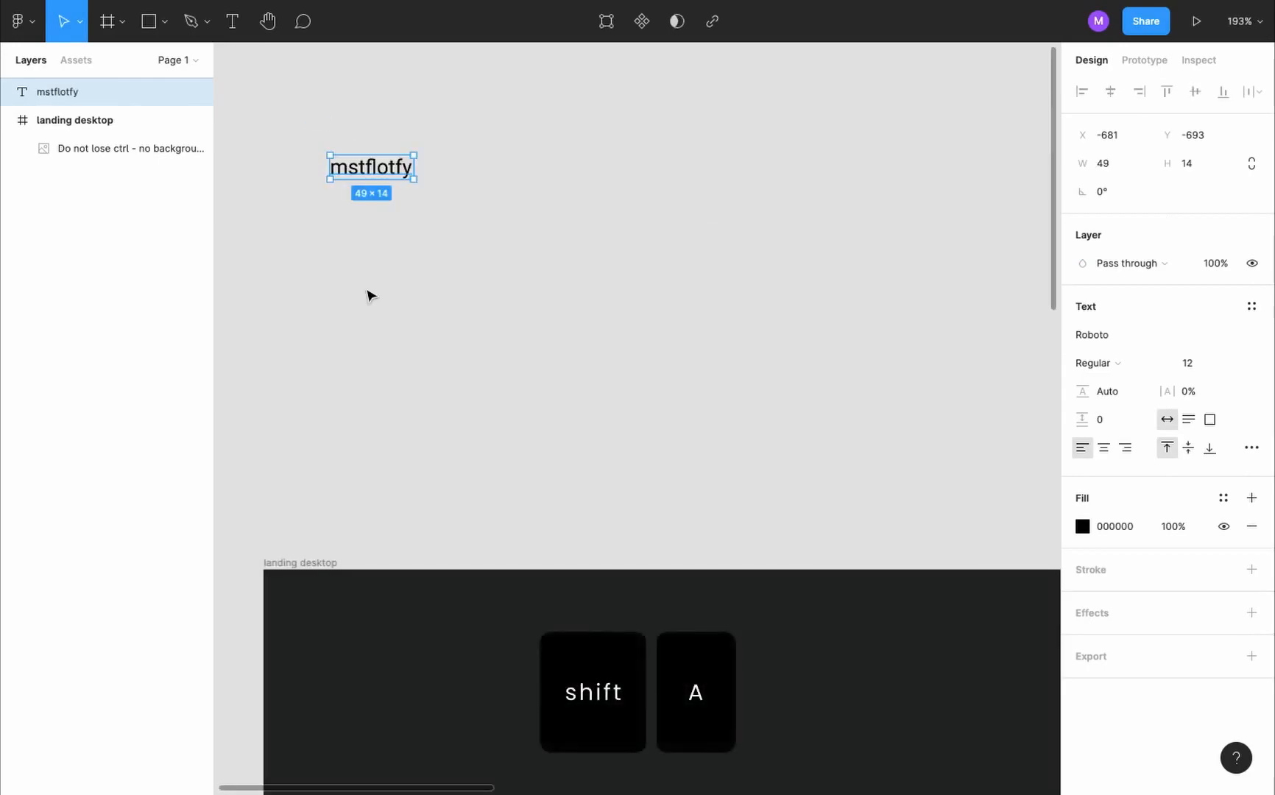
- Wrap the "mstflotfy" text in an auto layout frame and name it "home button"
{"action": "key", "text": "shift+a"}
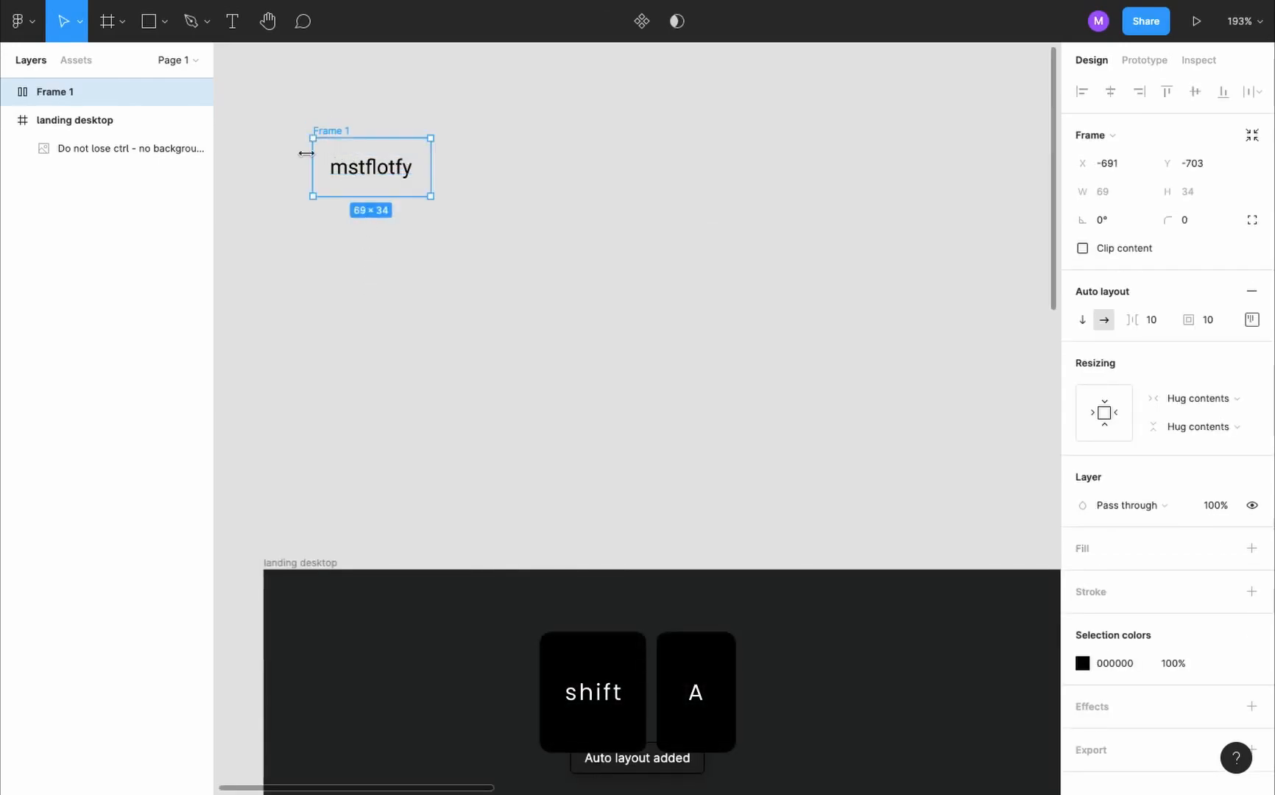
{"action": "double_click", "coordinate": [56, 91]}
{"action": "type", "text": "home button"}
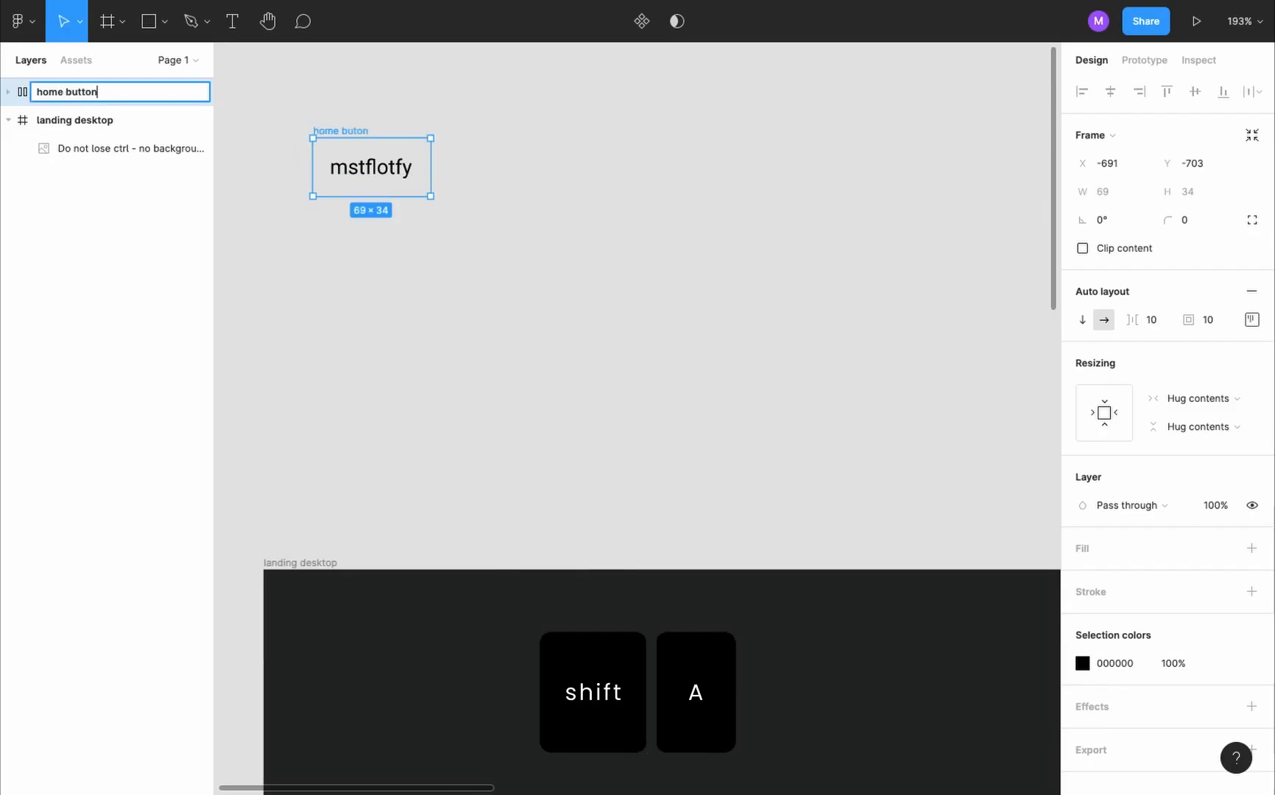
{"action": "key", "text": "Return"}
- Fill the home button with the green 577777 sampled from the illustration and set its text colour to white FFFFFF
{"action": "scroll", "coordinate": [333, 222], "scroll_direction": "down", "scroll_amount": 5}
{"action": "key", "text": "i"}
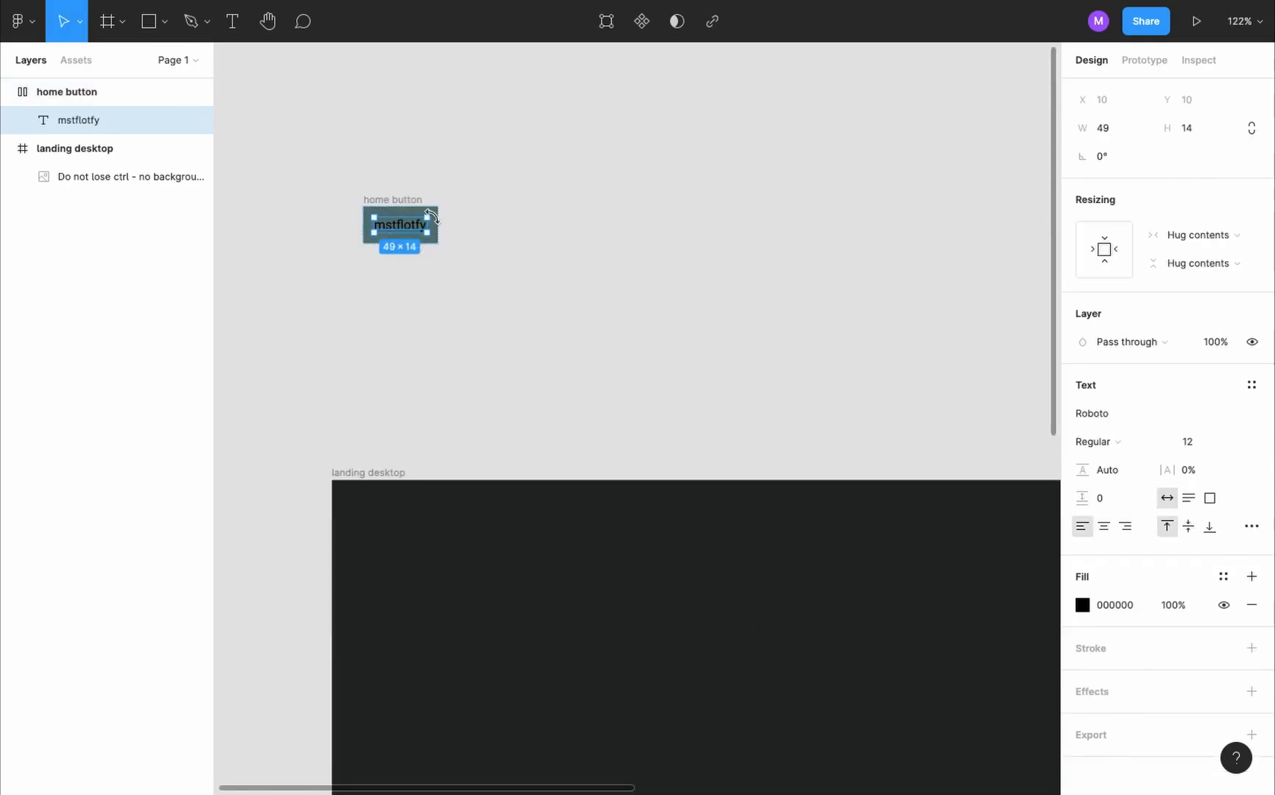
{"action": "key", "text": "Return"}
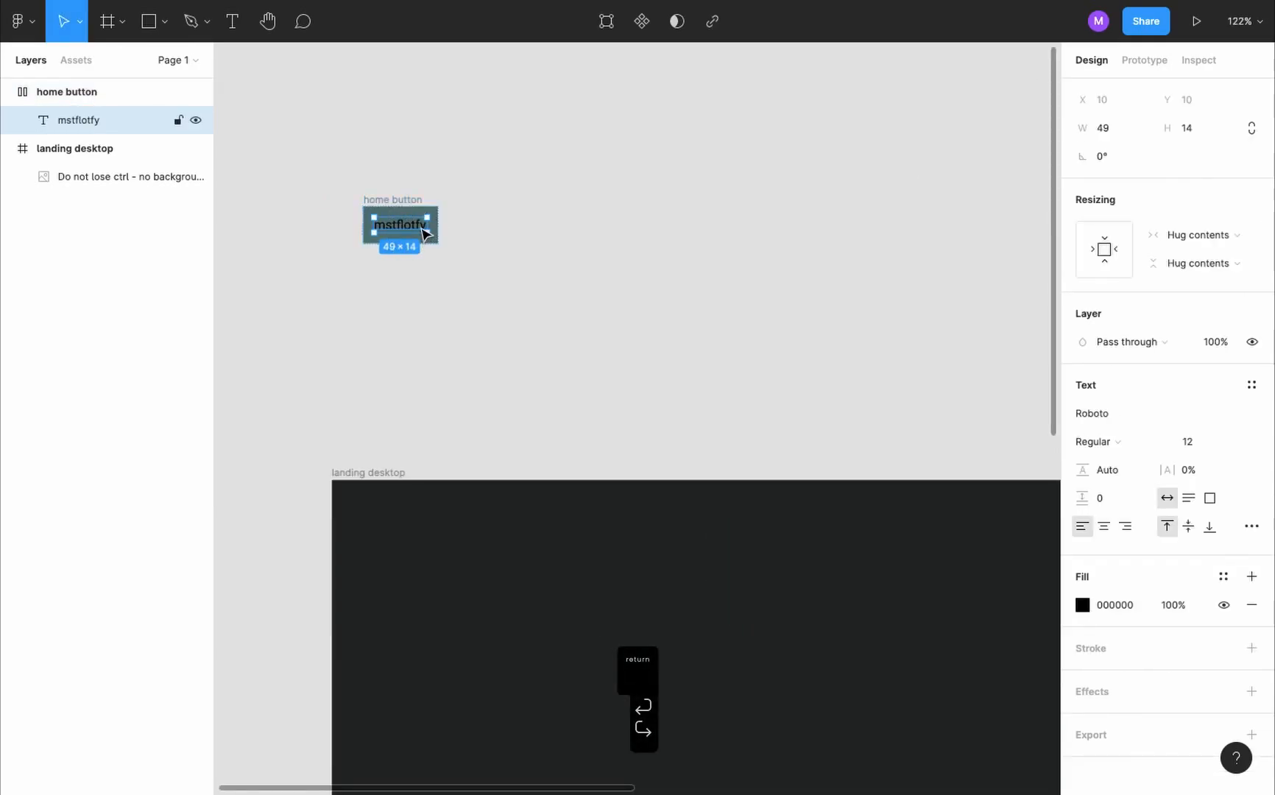
{"action": "left_click", "coordinate": [1082, 604]}
{"action": "left_click_drag", "start_coordinate": [913, 450], "coordinate": [842, 319]}
- Set the home button text to Montserrat, weight Black, size 30
{"action": "left_click", "coordinate": [1170, 418]}
{"action": "left_click", "coordinate": [1158, 418]}
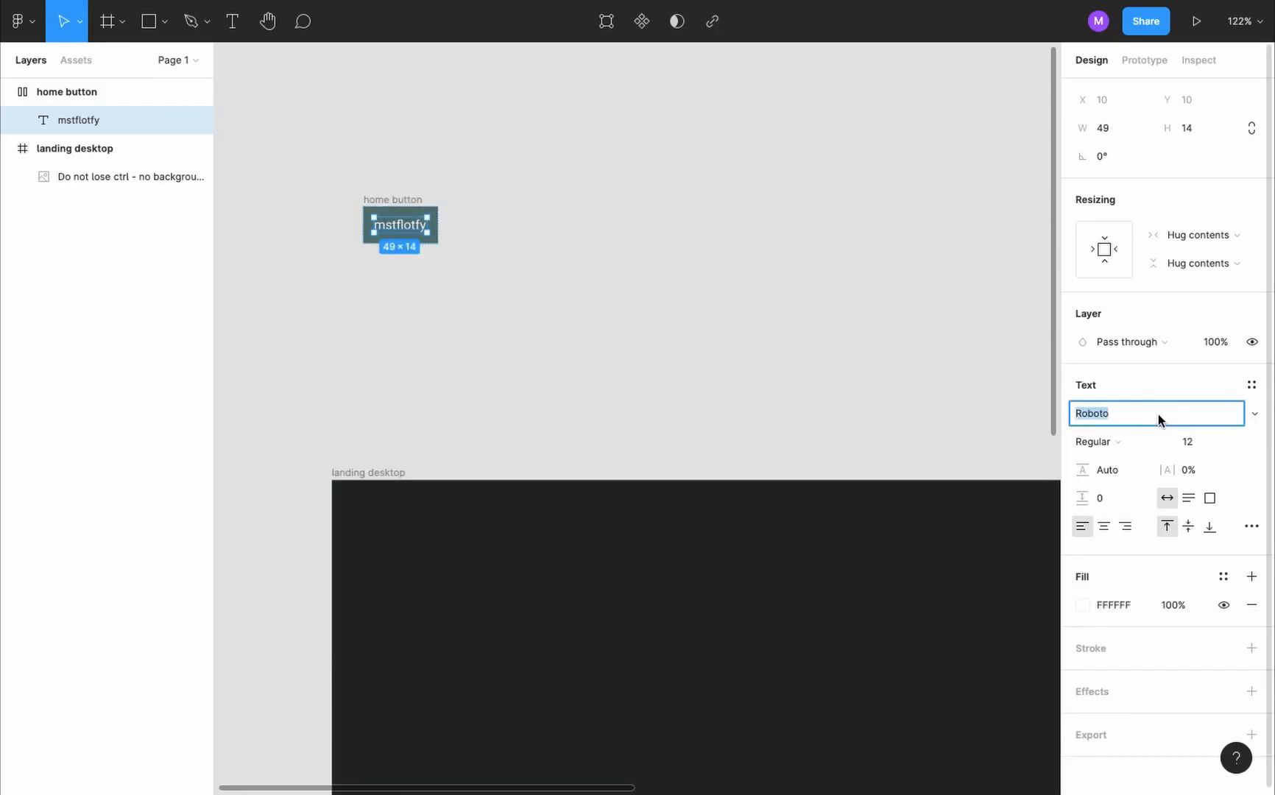
{"action": "type", "text": "M"}
{"action": "type", "text": "ontserrat"}
{"action": "left_click", "coordinate": [1209, 446]}
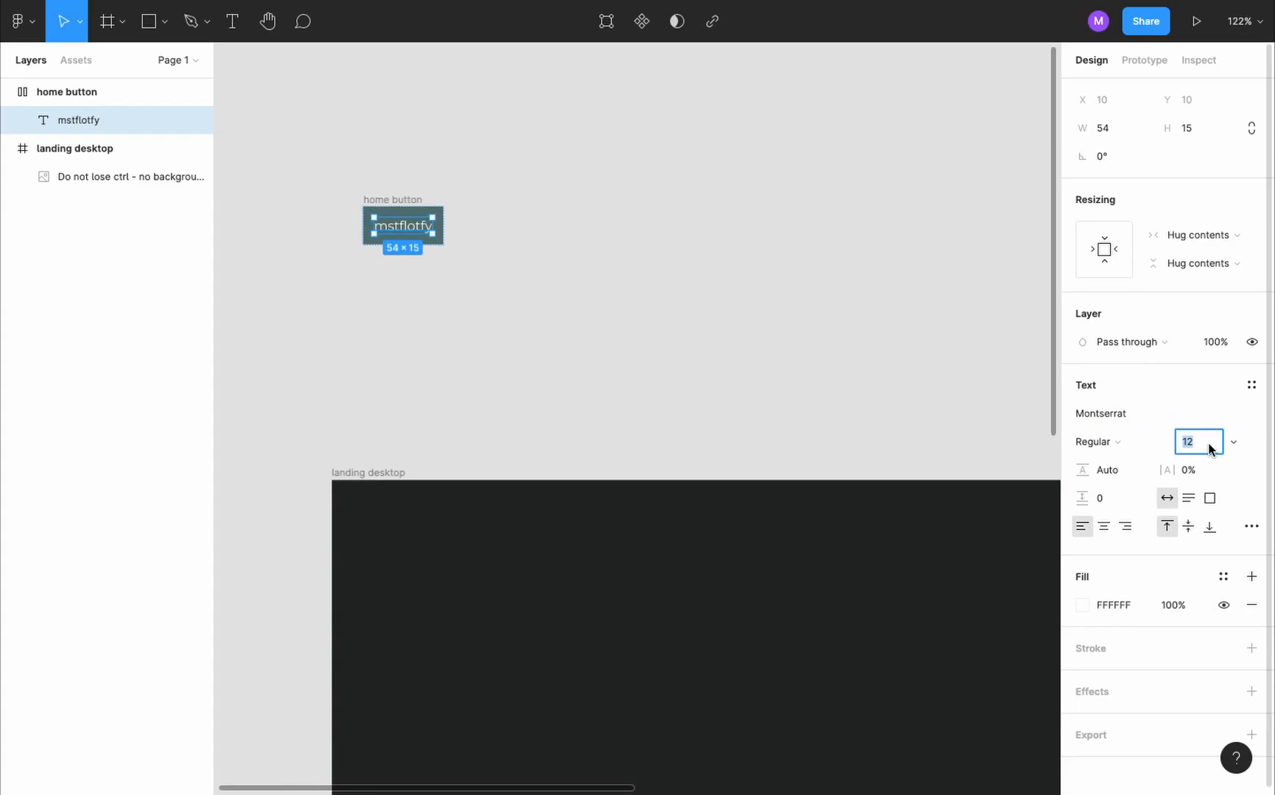
{"action": "type", "text": "30"}
{"action": "key", "text": "Return"}
{"action": "left_click", "coordinate": [1128, 444]}
{"action": "left_click", "coordinate": [1110, 547]}
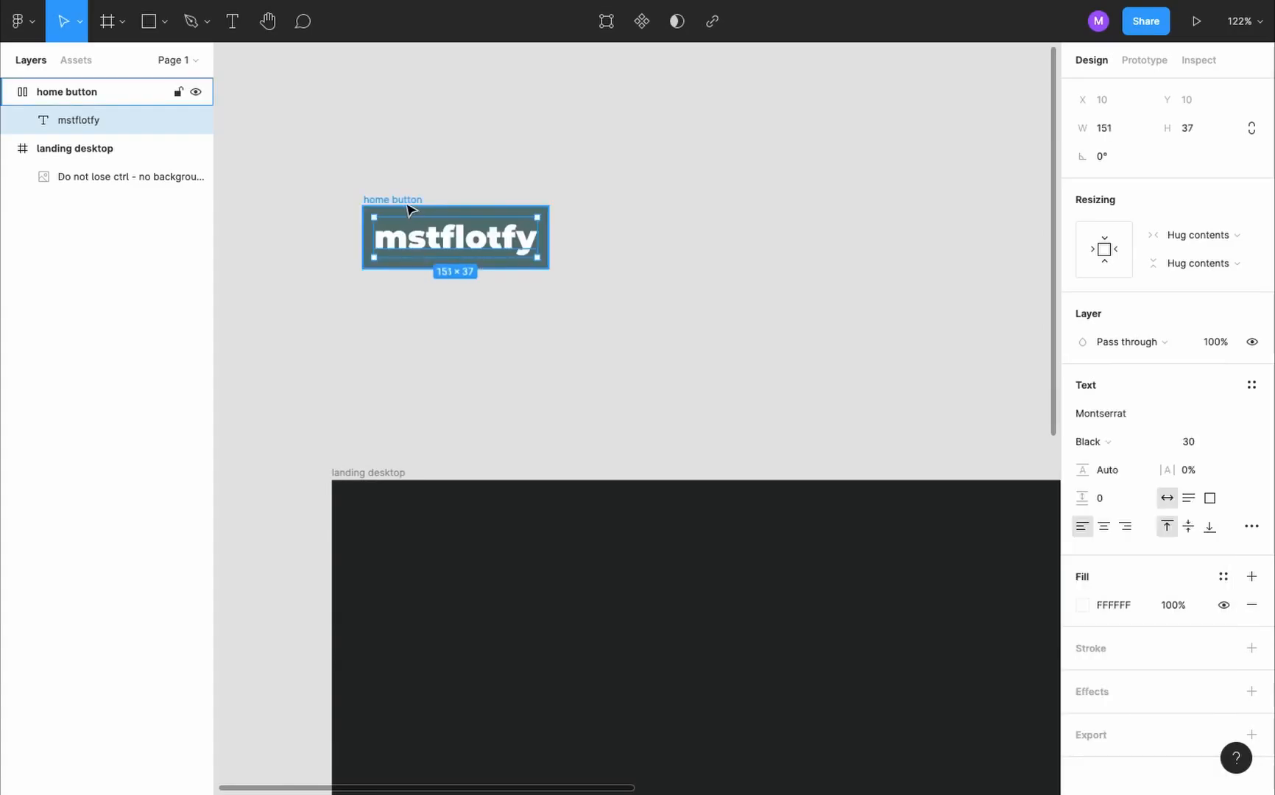
- Set the home button's top and bottom auto layout padding to 20
{"action": "left_click", "coordinate": [408, 203]}
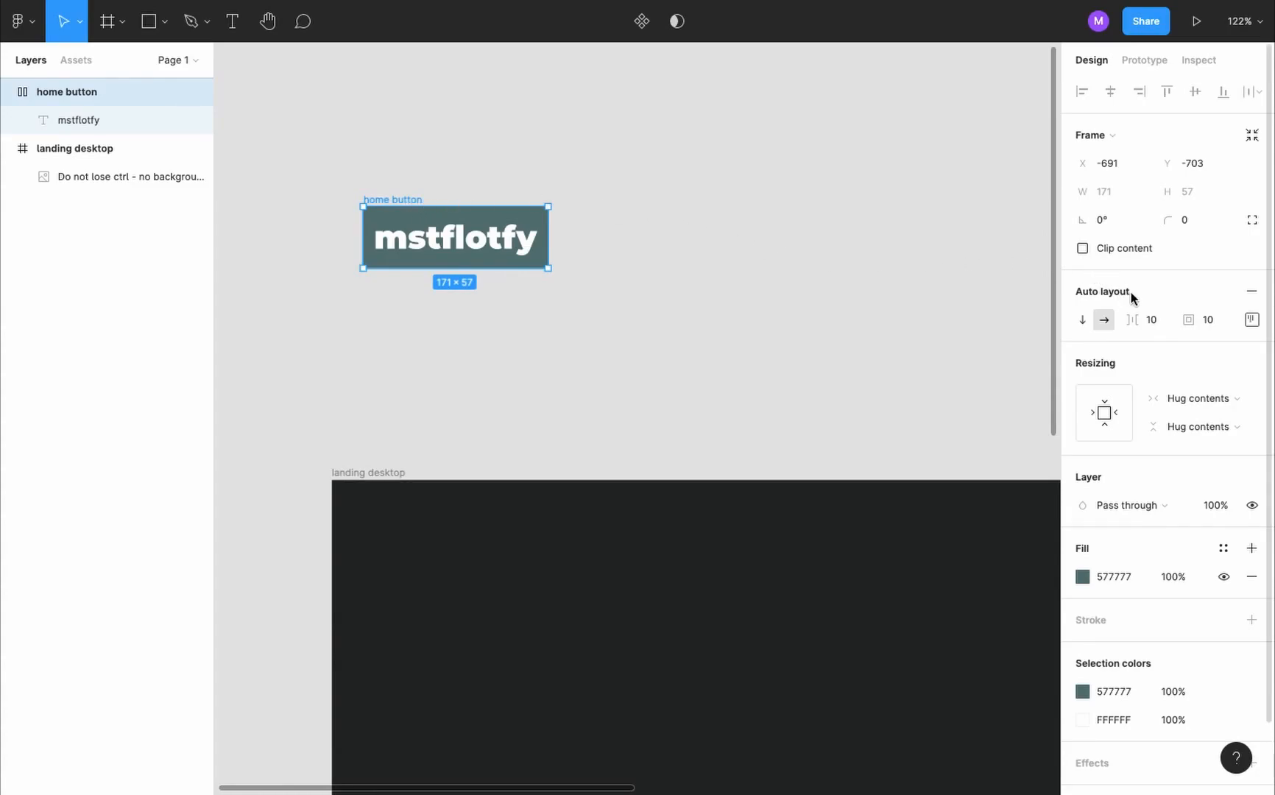
{"action": "left_click", "coordinate": [1252, 320]}
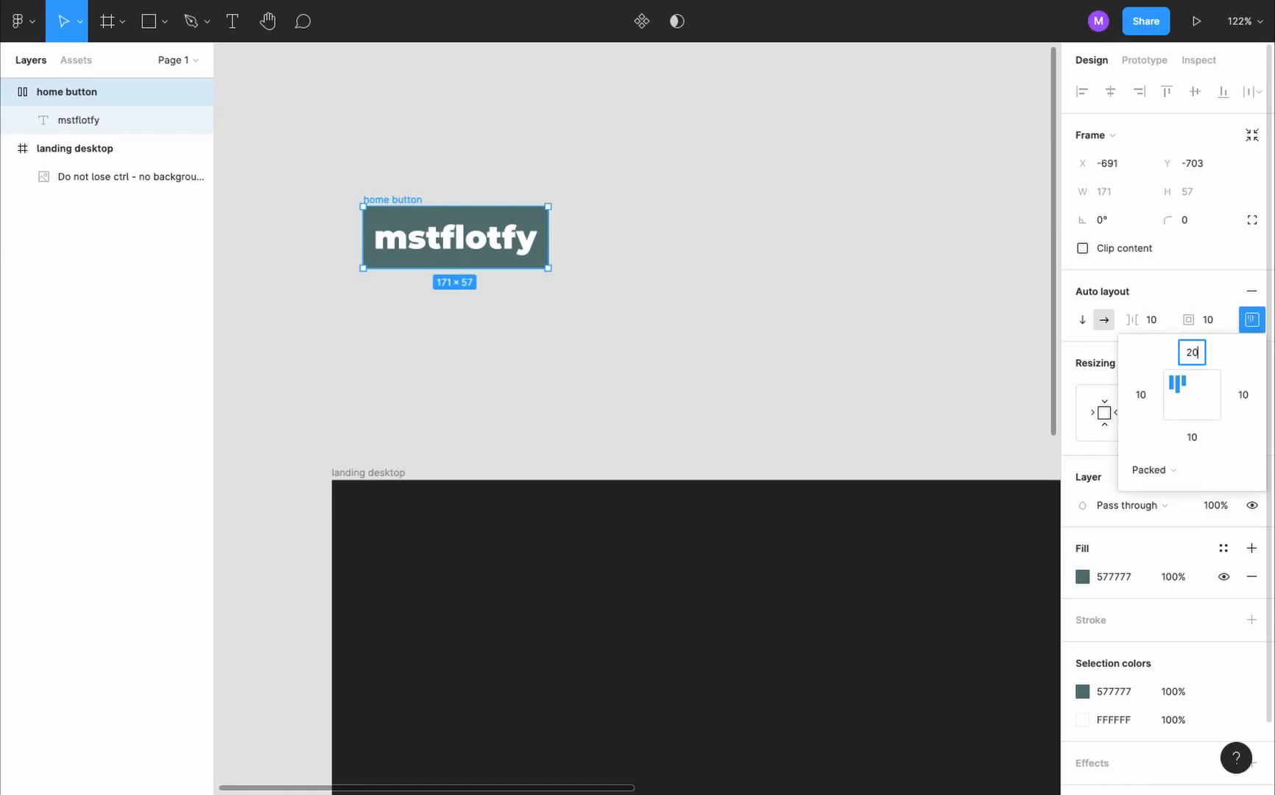
{"action": "type", "text": "20"}
{"action": "key", "text": "Tab"}
{"action": "key", "text": "Tab"}
{"action": "type", "text": "20"}
{"action": "key", "text": "Return"}
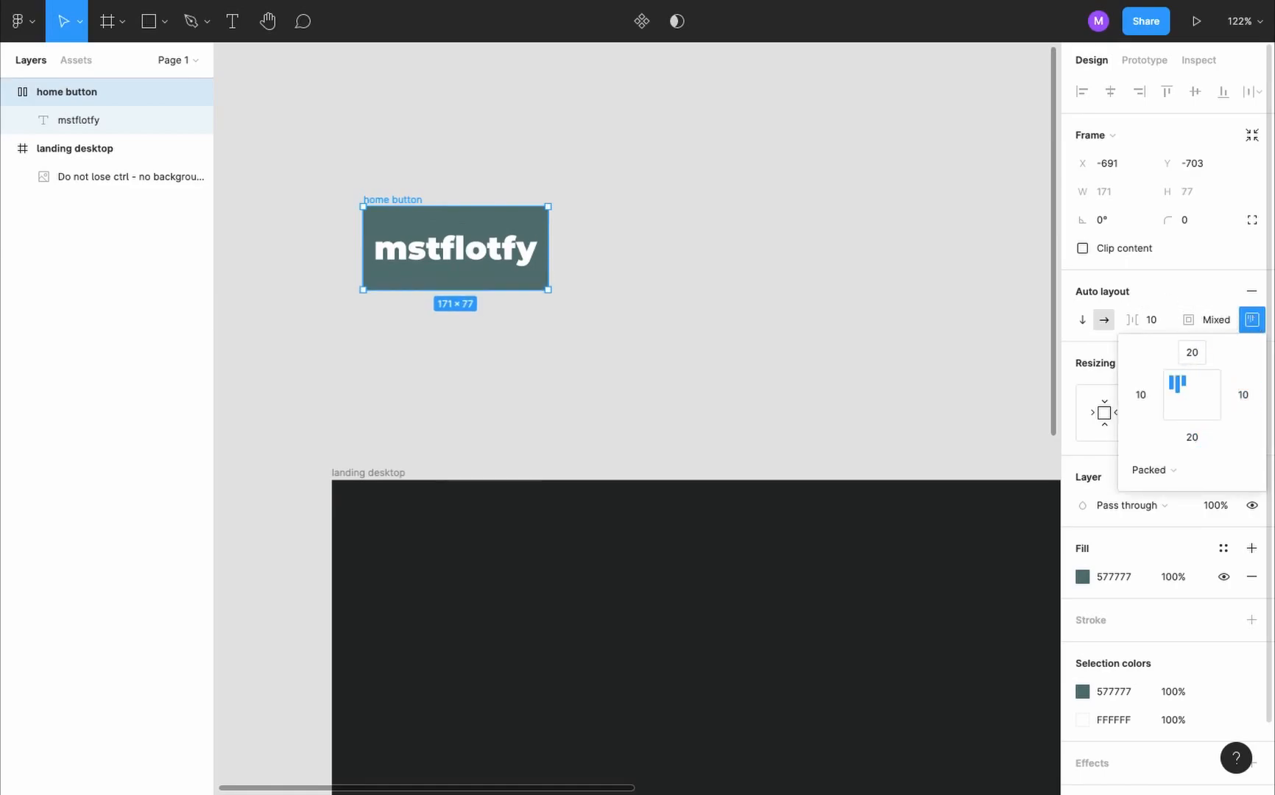
- Set the home button's left and right auto layout padding to 30 and its corner radius to 10
{"action": "type", "text": "30"}
{"action": "key", "text": "Tab"}
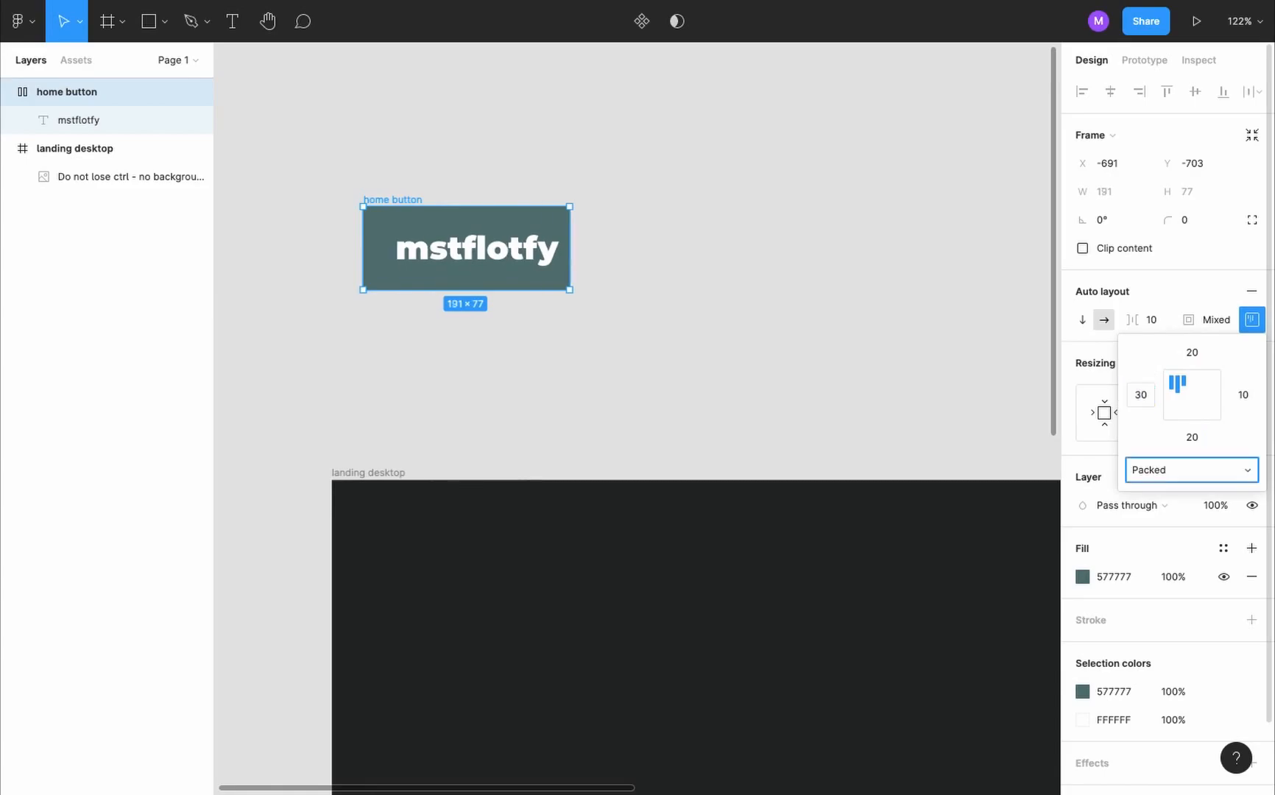
{"action": "type", "text": "30"}
{"action": "key", "text": "Return"}
{"action": "left_click", "coordinate": [1196, 225]}
{"action": "type", "text": "10"}
{"action": "key", "text": "Return"}
{"action": "left_click", "coordinate": [749, 236]}
- Turn the home button frame into a component
{"action": "scroll", "coordinate": [748, 236], "scroll_direction": "down", "scroll_amount": 1}
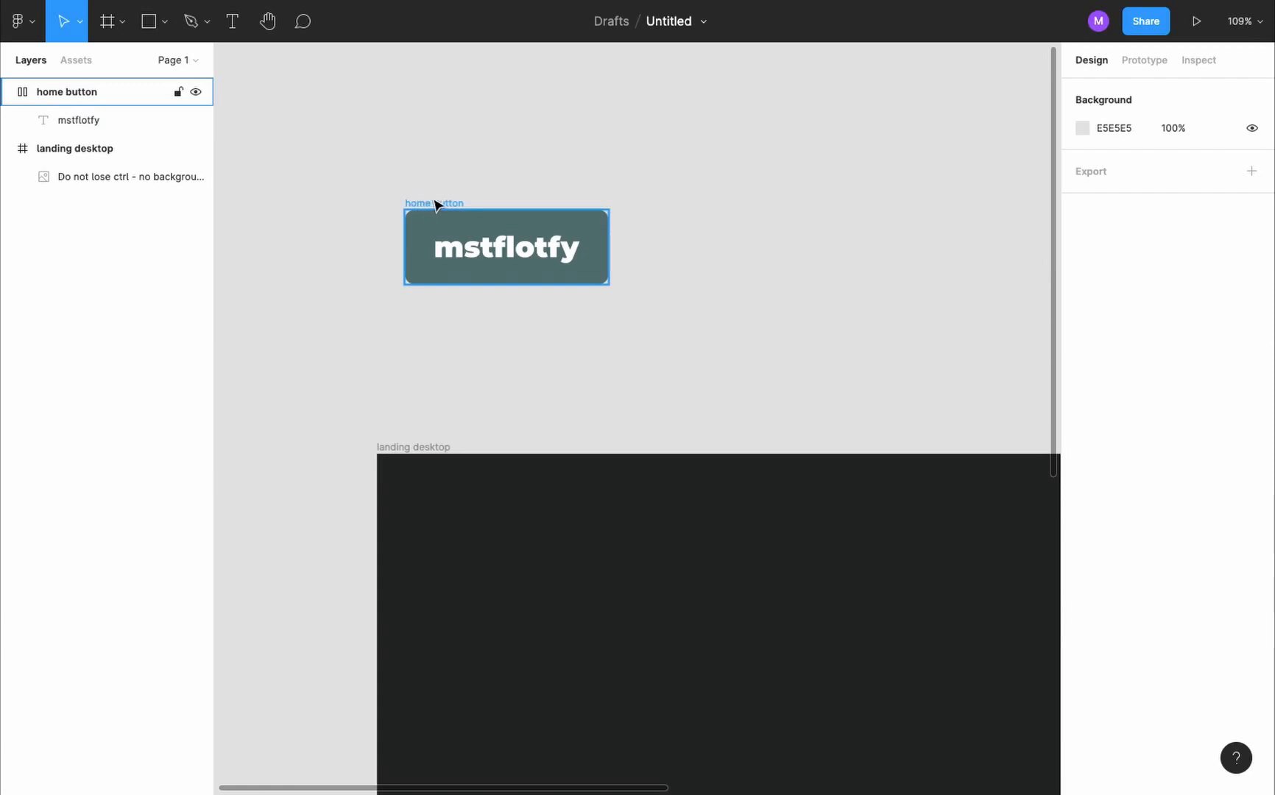
{"action": "left_click", "coordinate": [436, 204]}
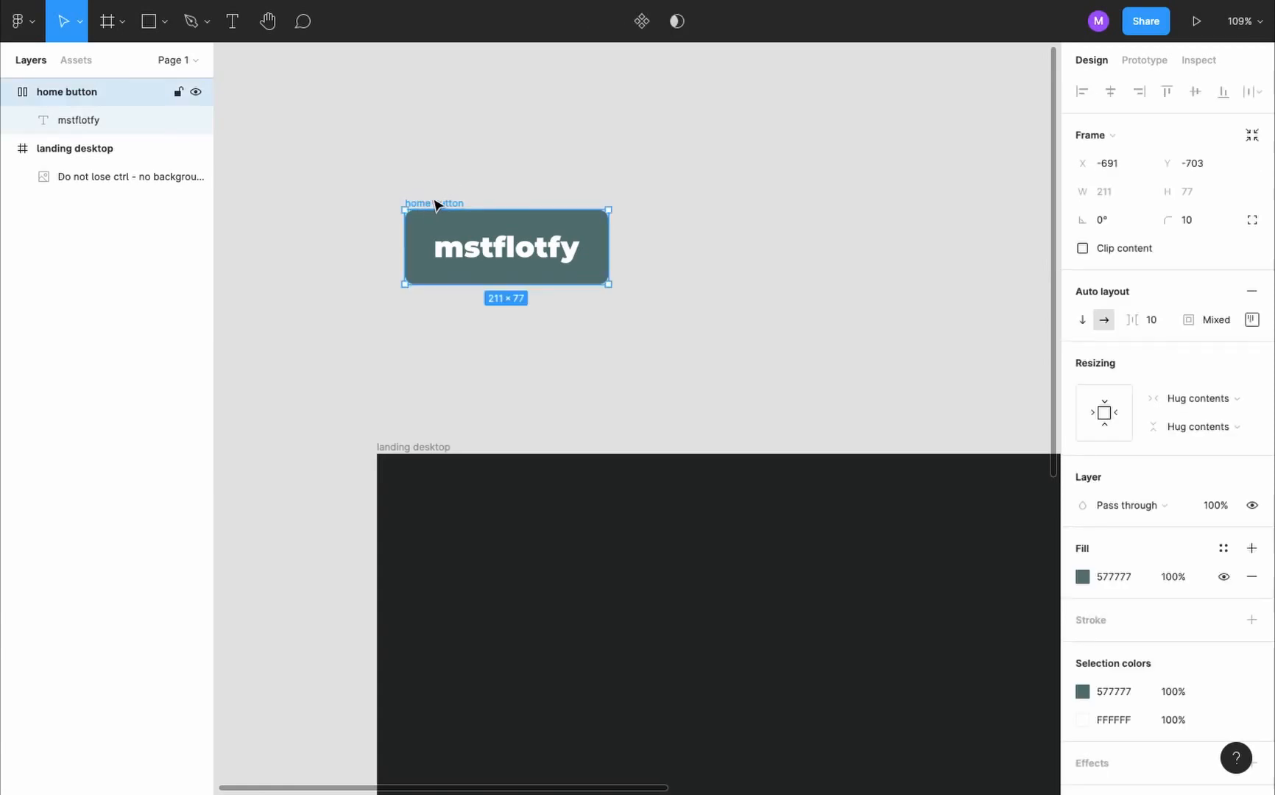
{"action": "left_click", "coordinate": [642, 28]}
{"action": "scroll", "coordinate": [515, 239], "scroll_direction": "down", "scroll_amount": 3}
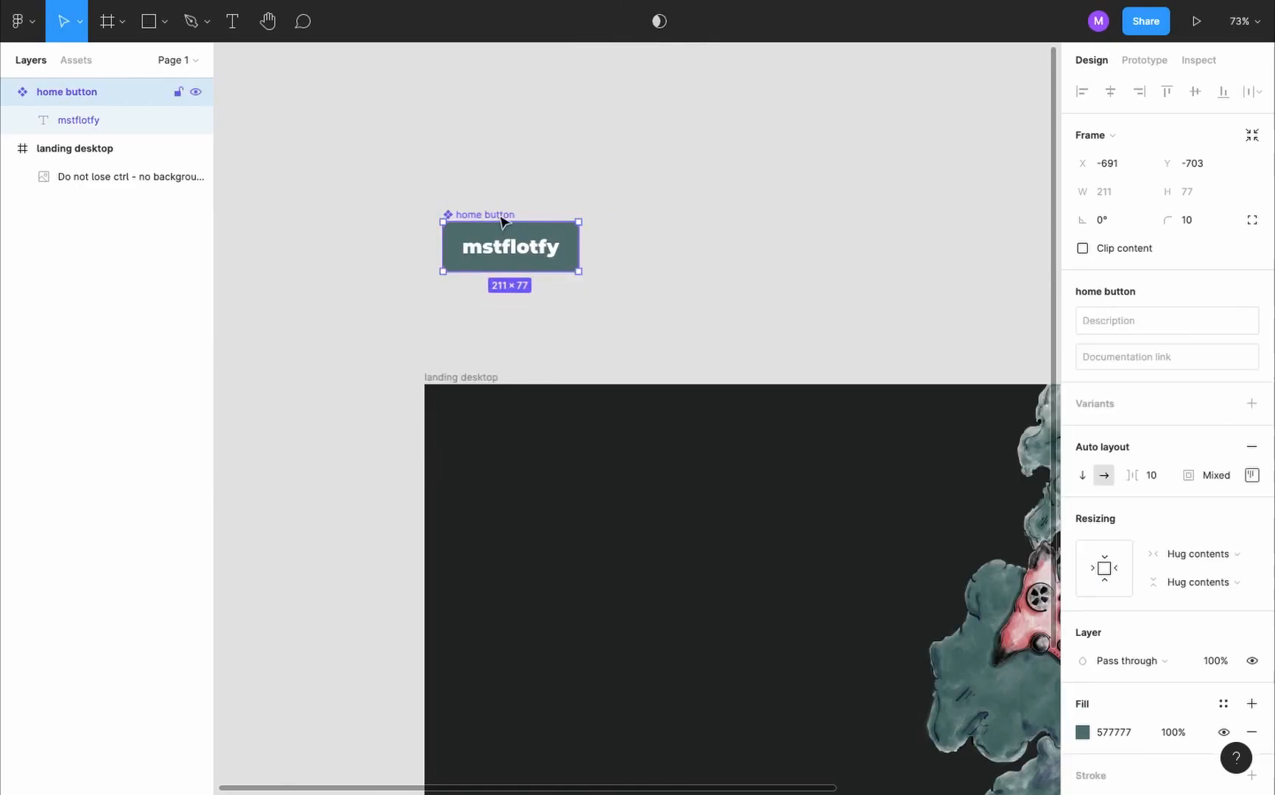
- Try out three home button instances beside the main component and change the main component's fill colour
{"action": "left_click_drag", "start_coordinate": [488, 221], "coordinate": [981, 241], "text": "alt"}
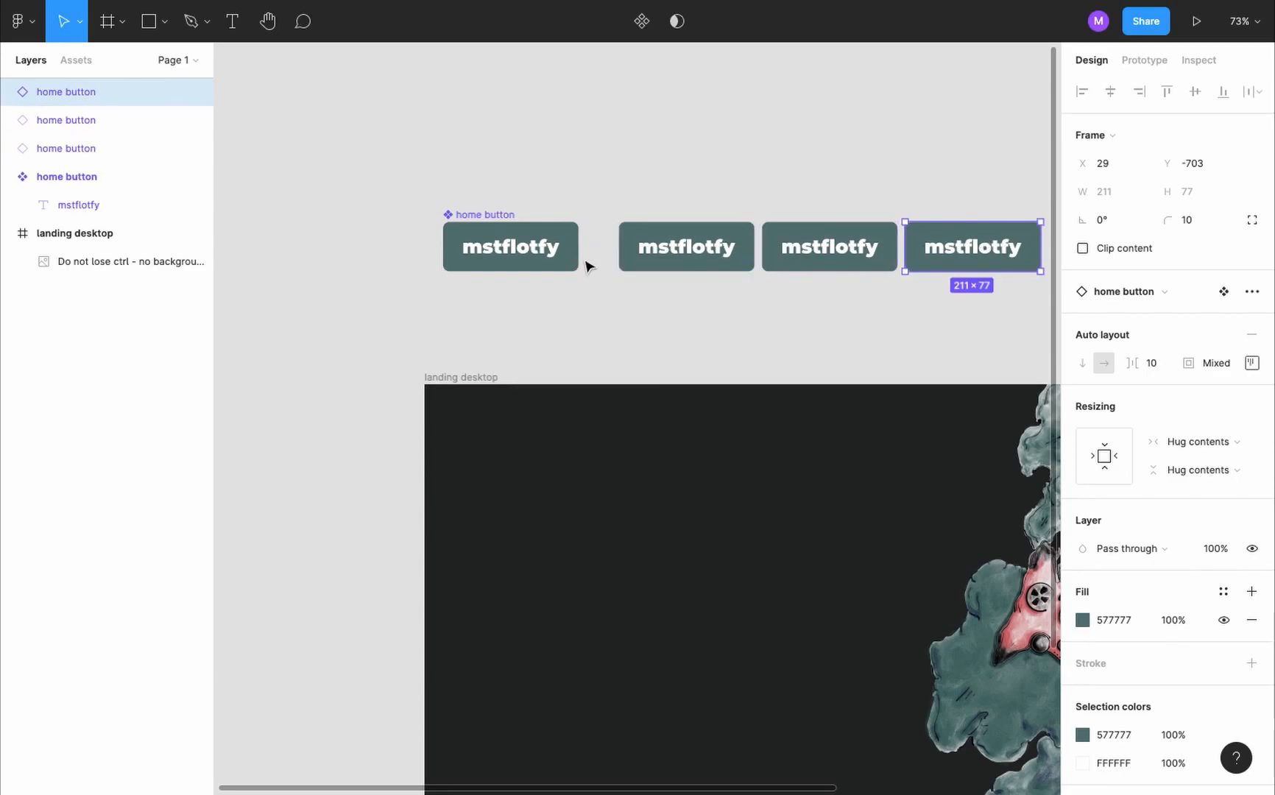
{"action": "left_click", "coordinate": [547, 266]}
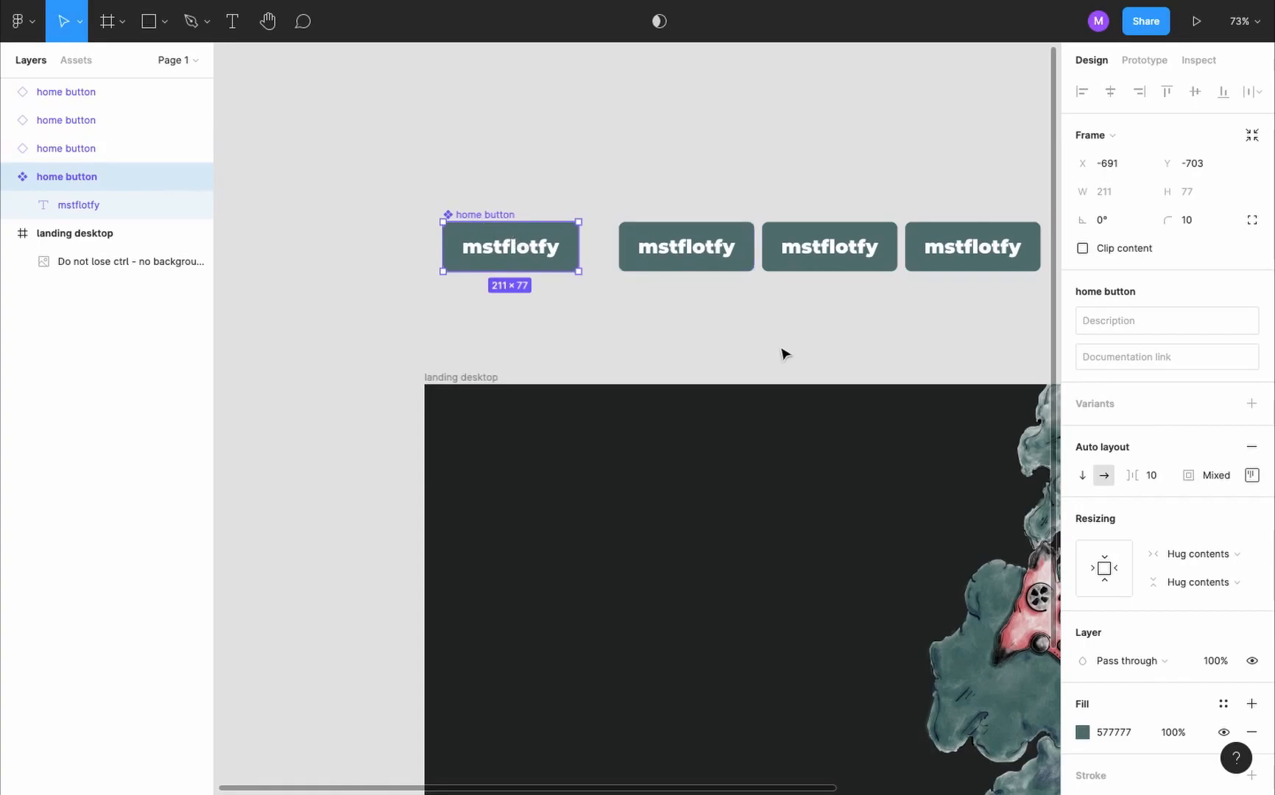
{"action": "left_click", "coordinate": [1083, 732]}
{"action": "left_click_drag", "start_coordinate": [945, 495], "coordinate": [883, 541]}
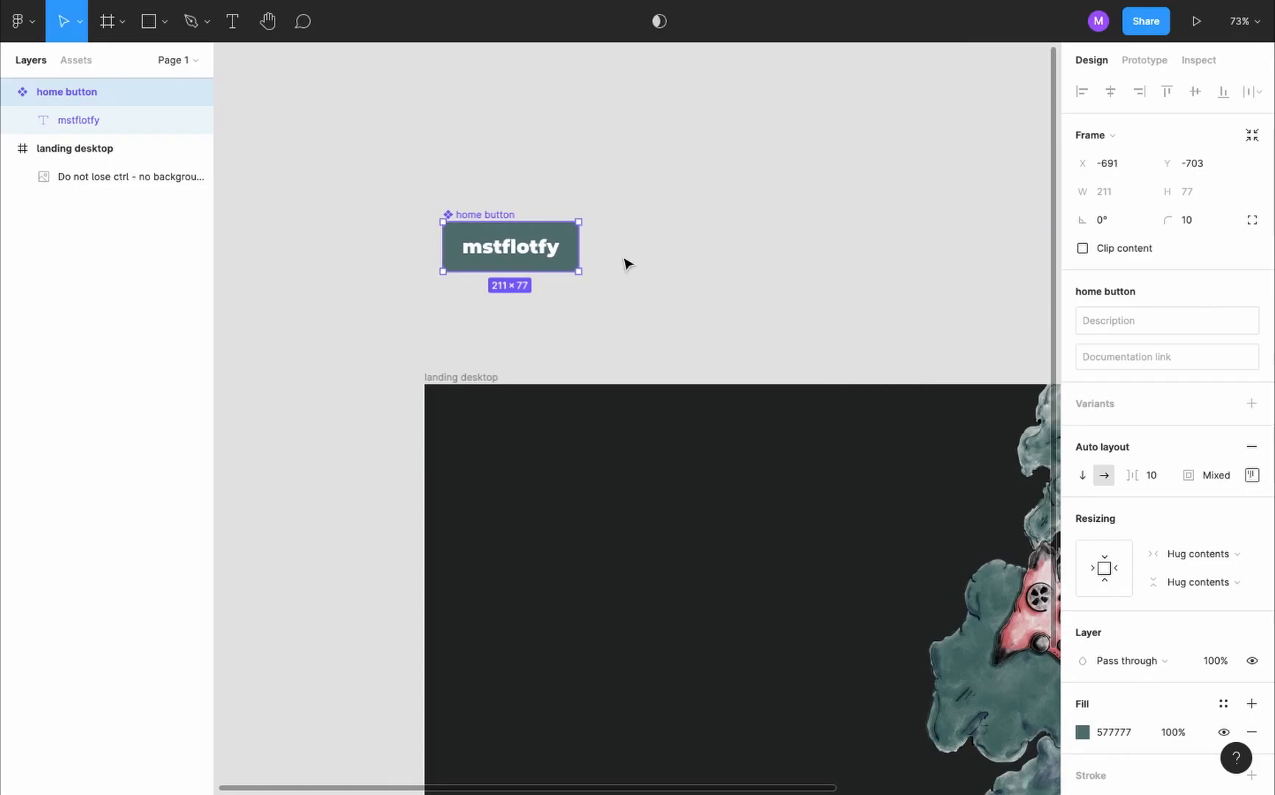
- Add a "page" text layer beside the home button component, above the landing desktop frame
{"action": "key", "text": "t"}
{"action": "left_click", "coordinate": [621, 240]}
{"action": "type", "text": "page"}
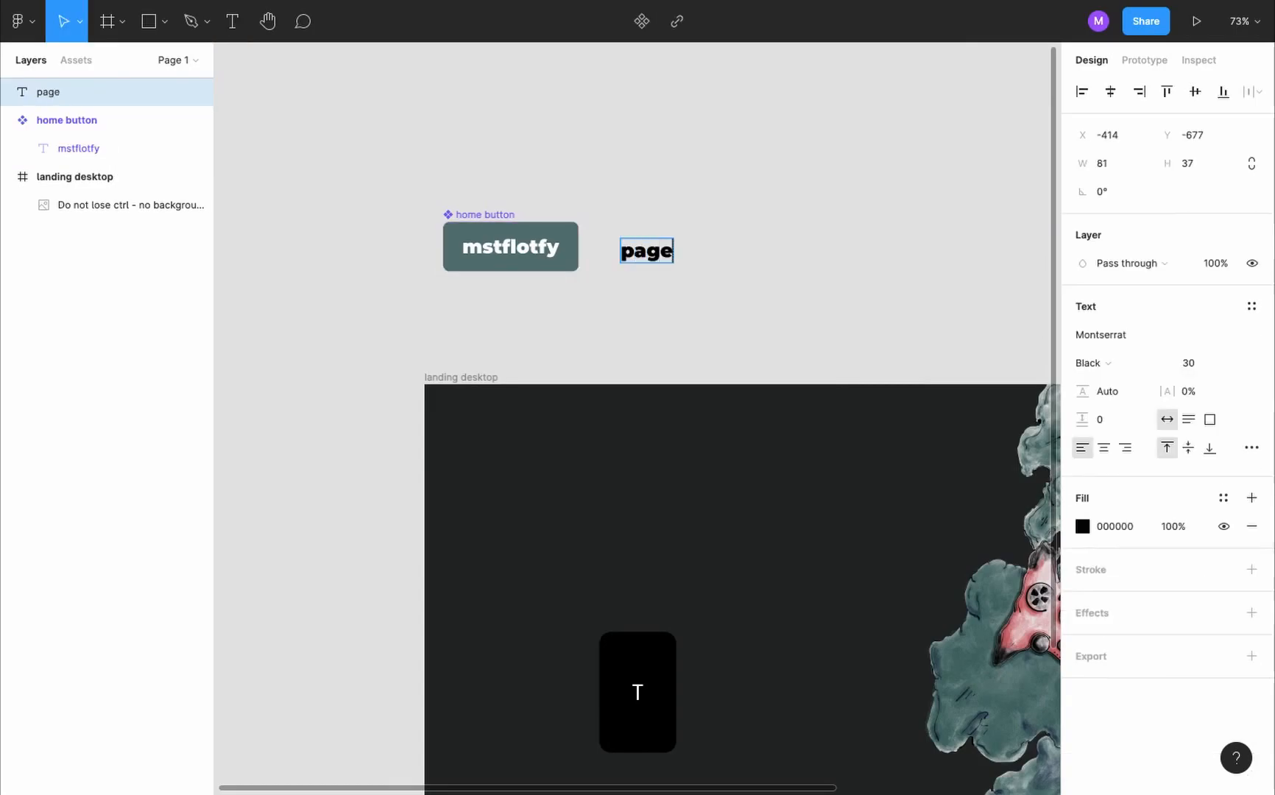
{"action": "key", "text": "Escape"}
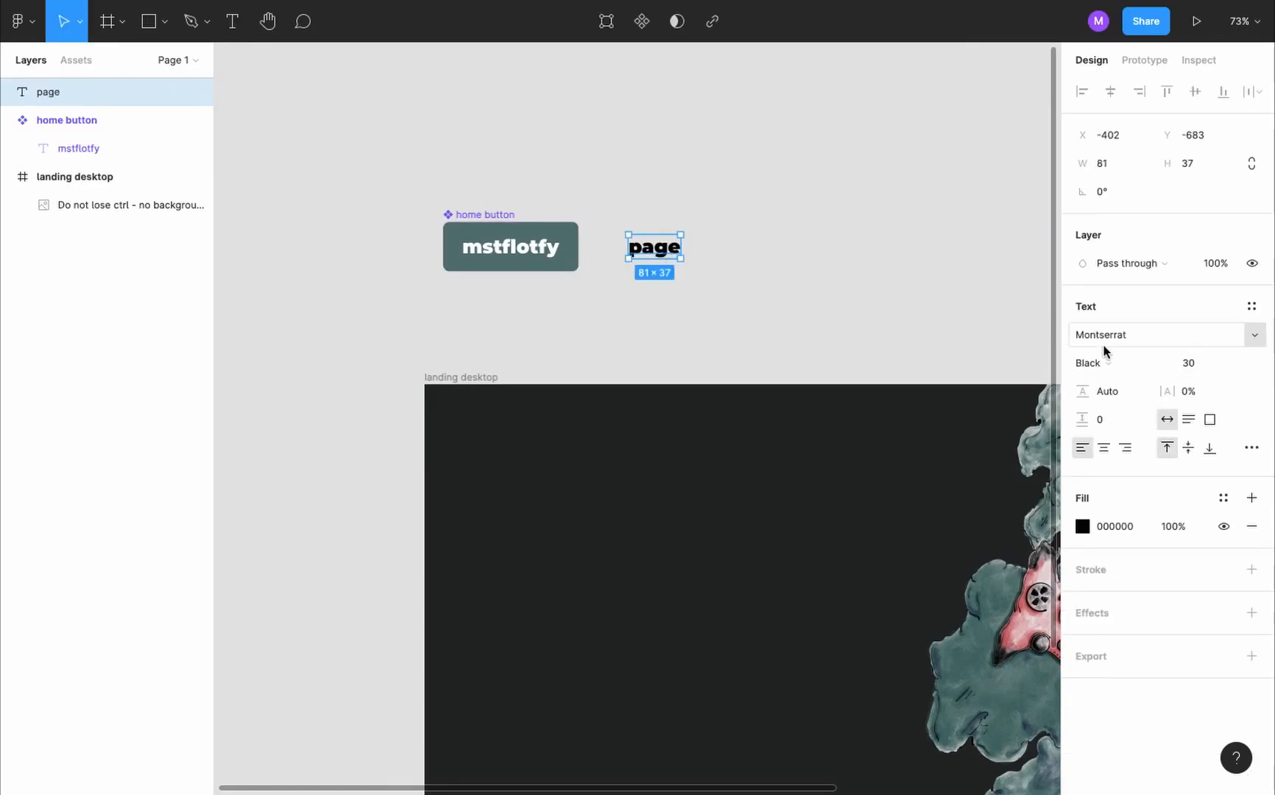
- Set the "page" text to Montserrat Bold, size 25, with the grey fill A9A3A3
{"action": "left_click", "coordinate": [1119, 362]}
{"action": "left_click", "coordinate": [1132, 324]}
{"action": "left_click", "coordinate": [1208, 364]}
{"action": "type", "text": "2"}
{"action": "key", "text": "Return"}
{"action": "left_click", "coordinate": [1082, 526]}
{"action": "left_click_drag", "start_coordinate": [892, 444], "coordinate": [860, 446]}
{"action": "left_click", "coordinate": [815, 287]}
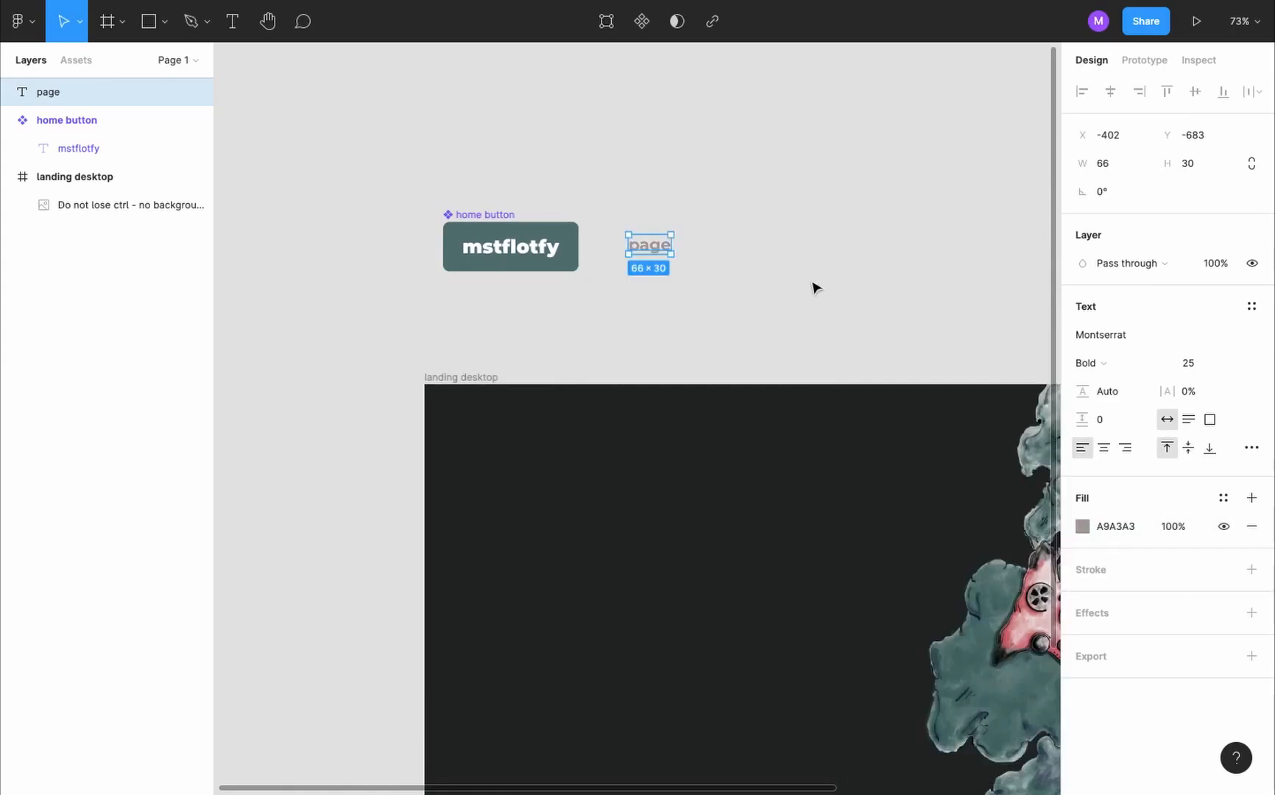
{"action": "left_click", "coordinate": [814, 287]}
- Wrap the "page" text in an auto layout frame named "page" and turn it into a component
{"action": "left_click", "coordinate": [658, 252]}
{"action": "key", "text": "shift+a"}
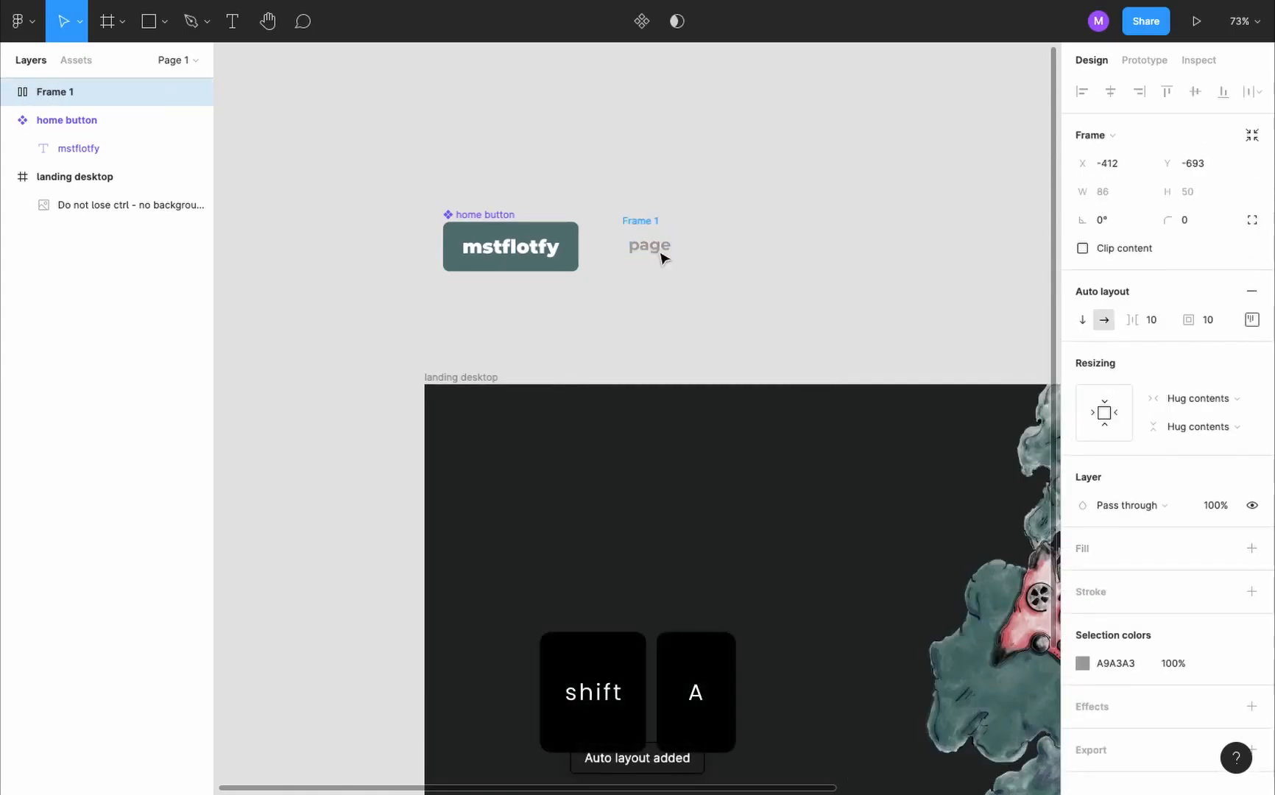
{"action": "left_click", "coordinate": [59, 89]}
{"action": "double_click", "coordinate": [59, 91]}
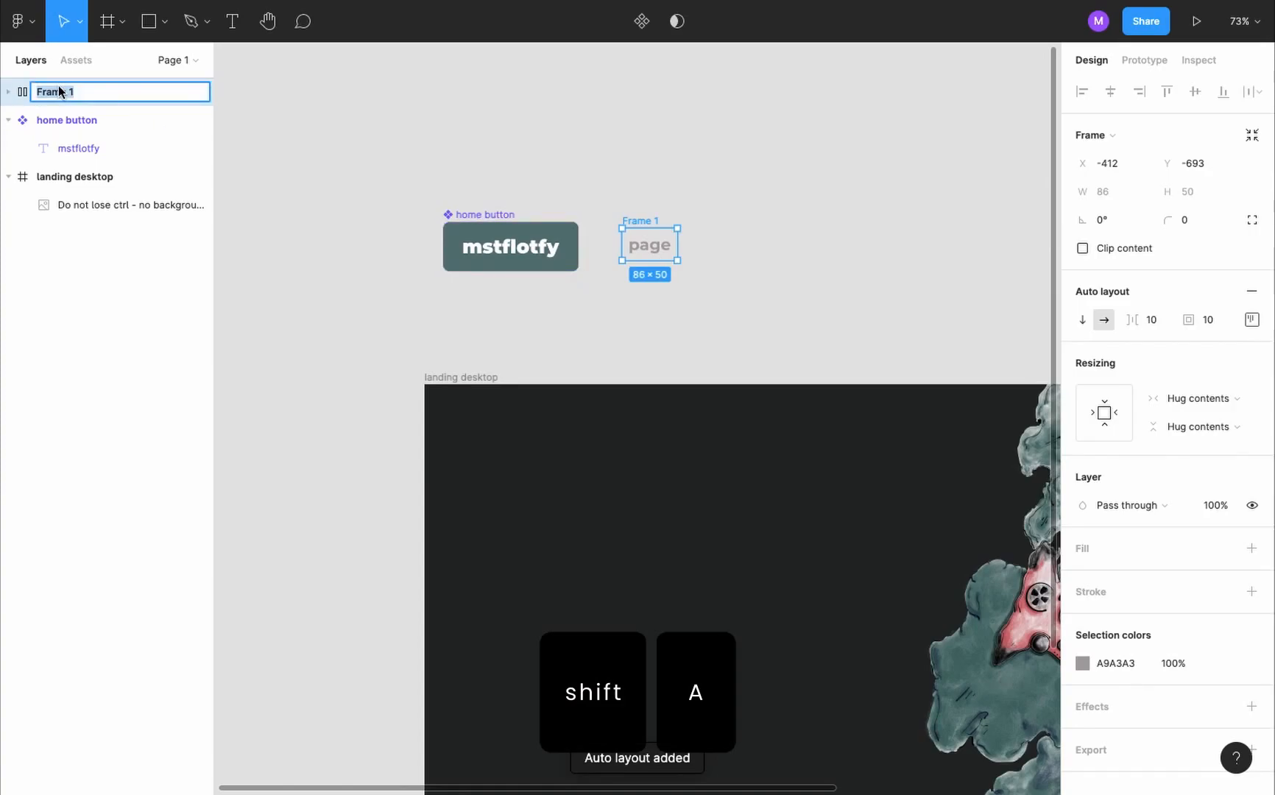
{"action": "type", "text": "pa"}
{"action": "key", "text": "Return"}
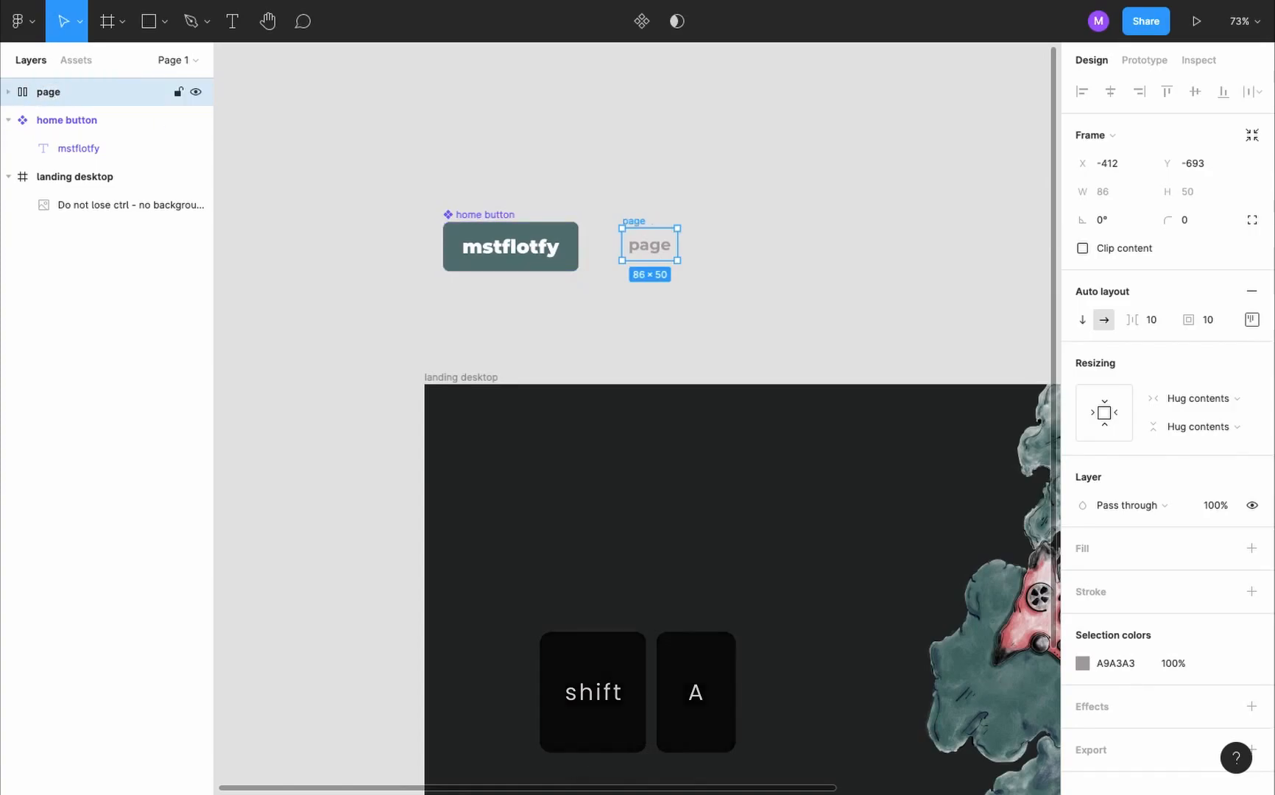
{"action": "left_click", "coordinate": [641, 21]}
- Place one instance each of the home button and page components side by side, away from the main components
{"action": "scroll", "coordinate": [370, 185], "scroll_direction": "down", "scroll_amount": 3}
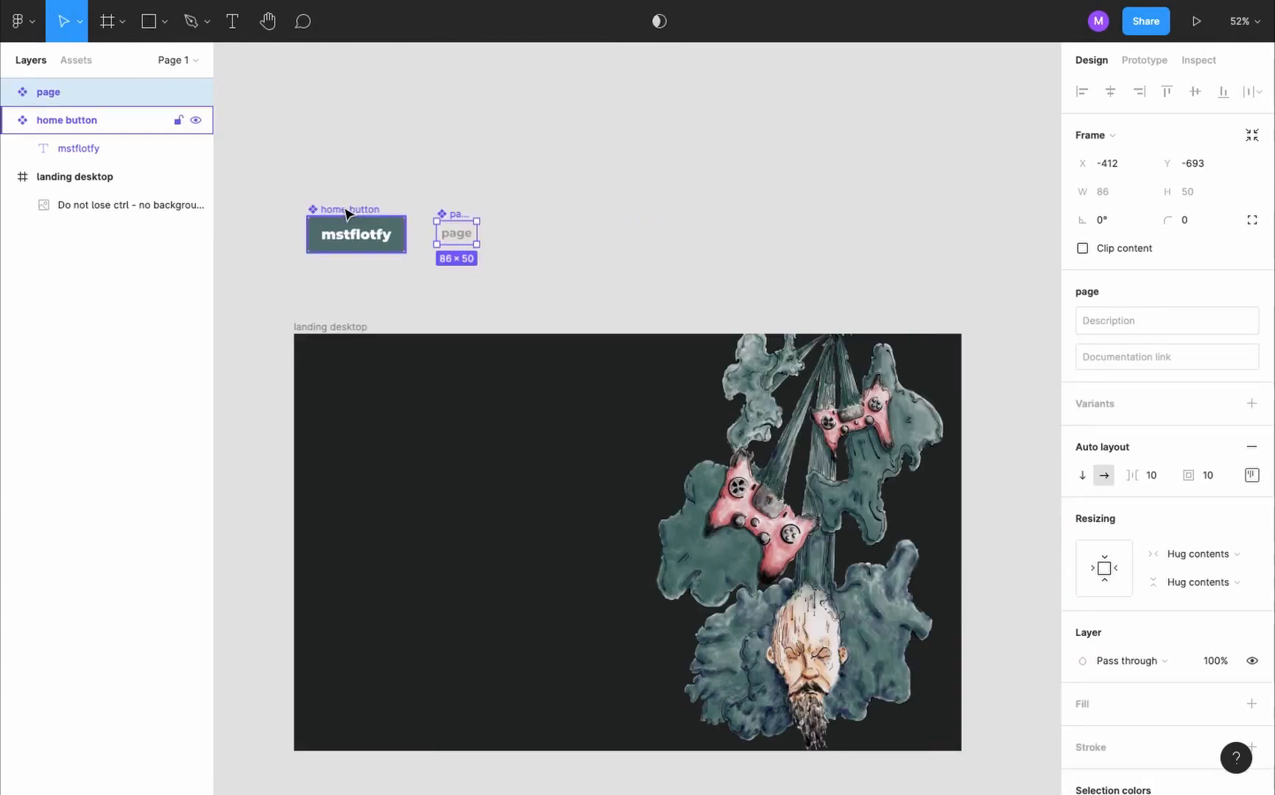
{"action": "left_click_drag", "start_coordinate": [343, 211], "coordinate": [613, 214]}
{"action": "left_click_drag", "start_coordinate": [452, 214], "coordinate": [705, 221]}
- Wrap the two instances in an auto layout frame named "header" and align its contents left and vertically centred
{"action": "left_click", "coordinate": [652, 234], "text": "shift"}
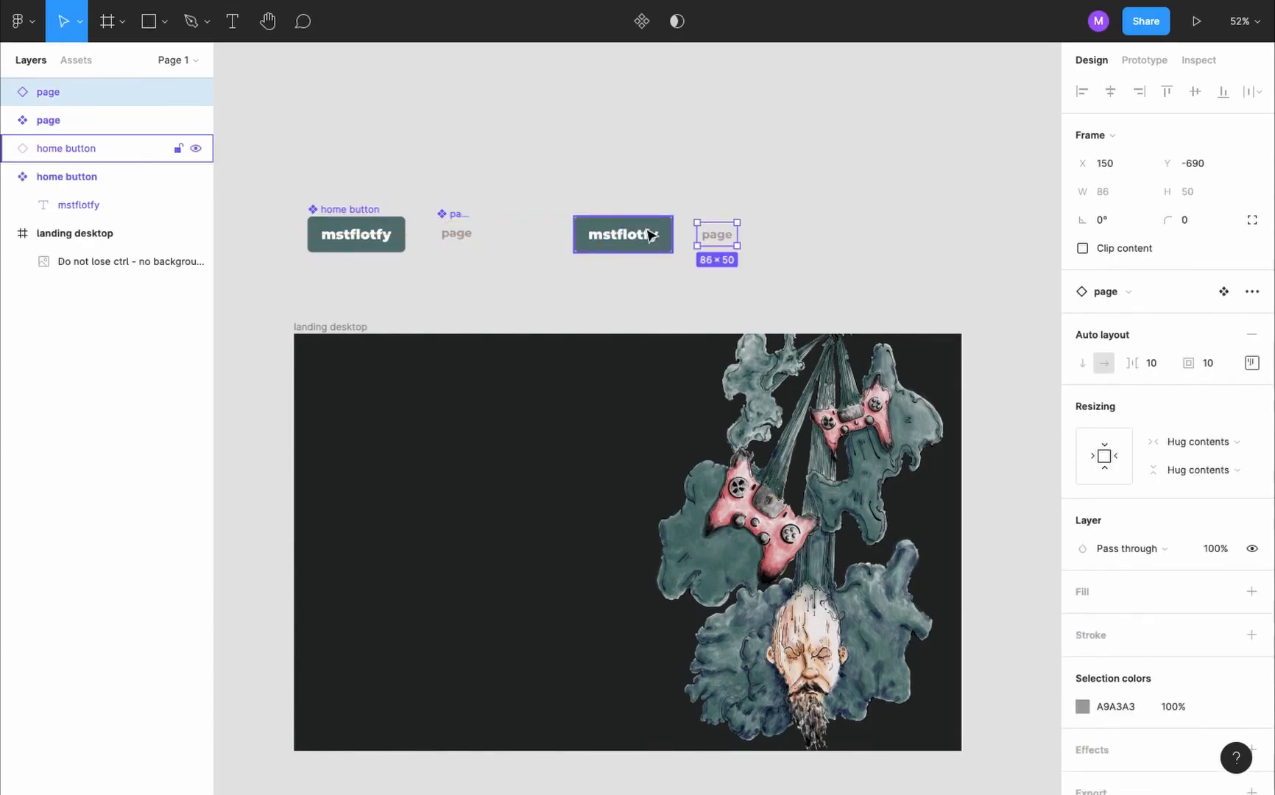
{"action": "key", "text": "shift+a"}
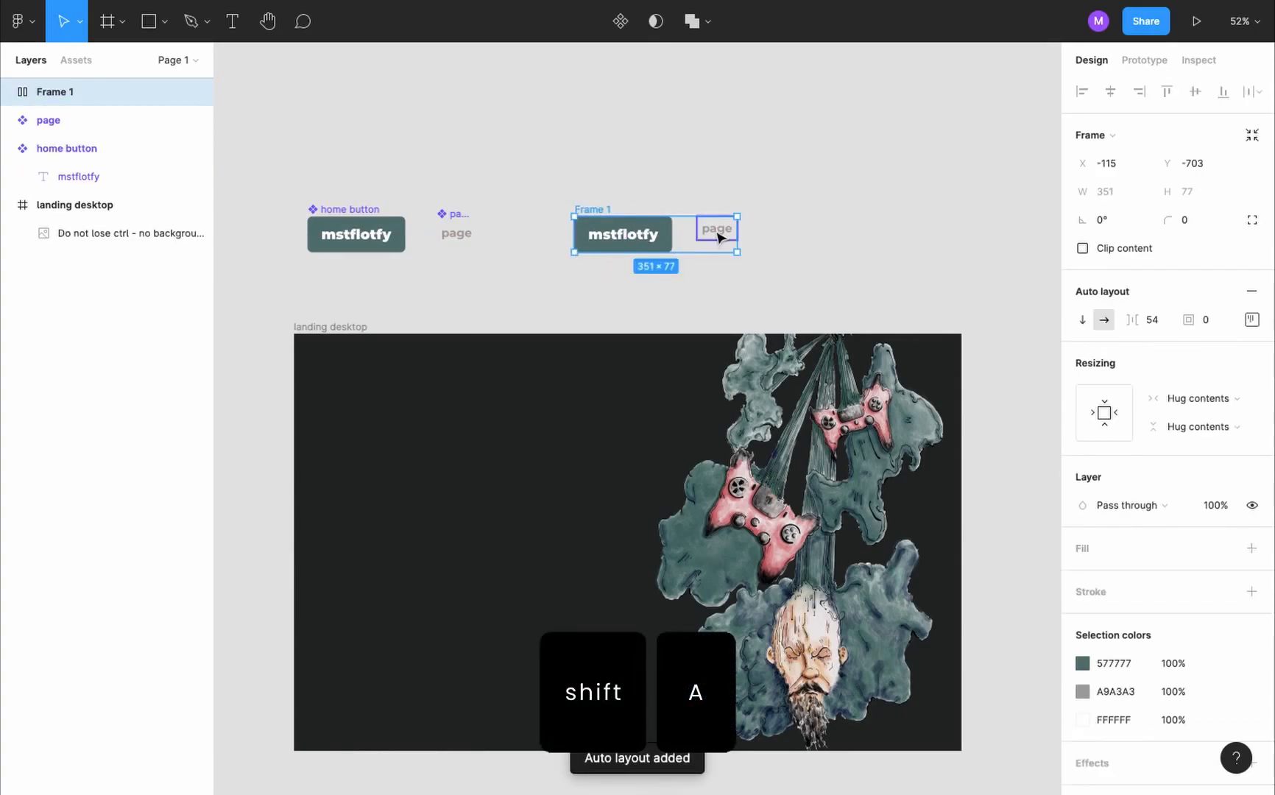
{"action": "double_click", "coordinate": [83, 88]}
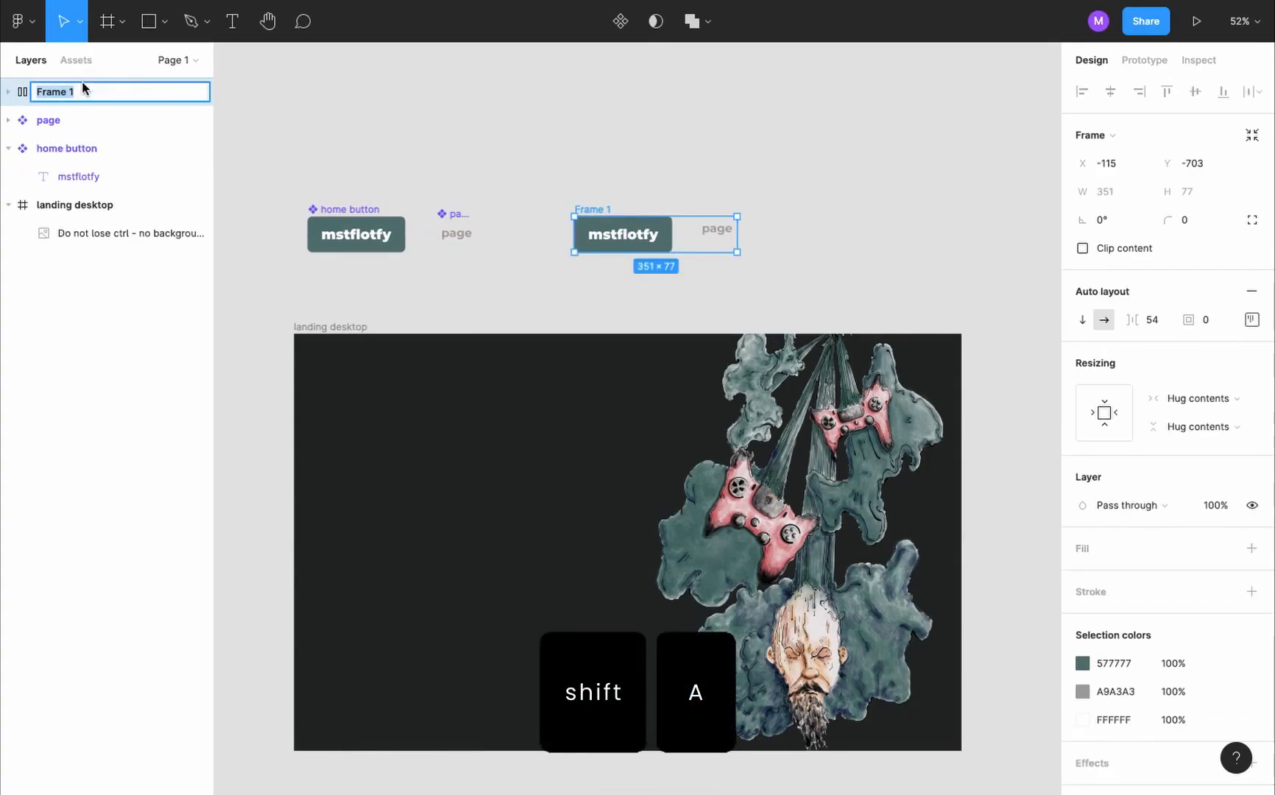
{"action": "type", "text": "header"}
{"action": "left_click", "coordinate": [1252, 319]}
{"action": "left_click", "coordinate": [1178, 396]}
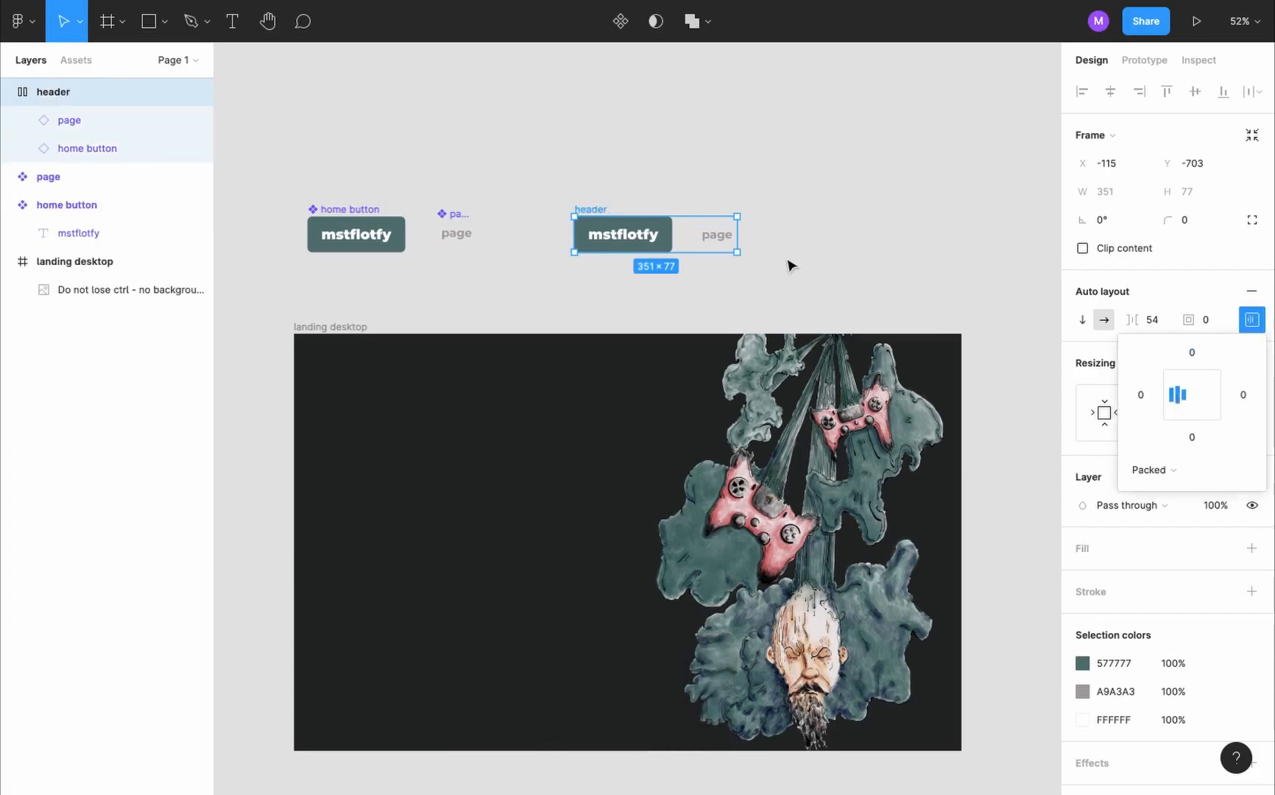
- Duplicate the page instance inside the header twice to get three page links
{"action": "left_click", "coordinate": [717, 234]}
{"action": "key", "text": "super+c"}
{"action": "key", "text": "super+v"}
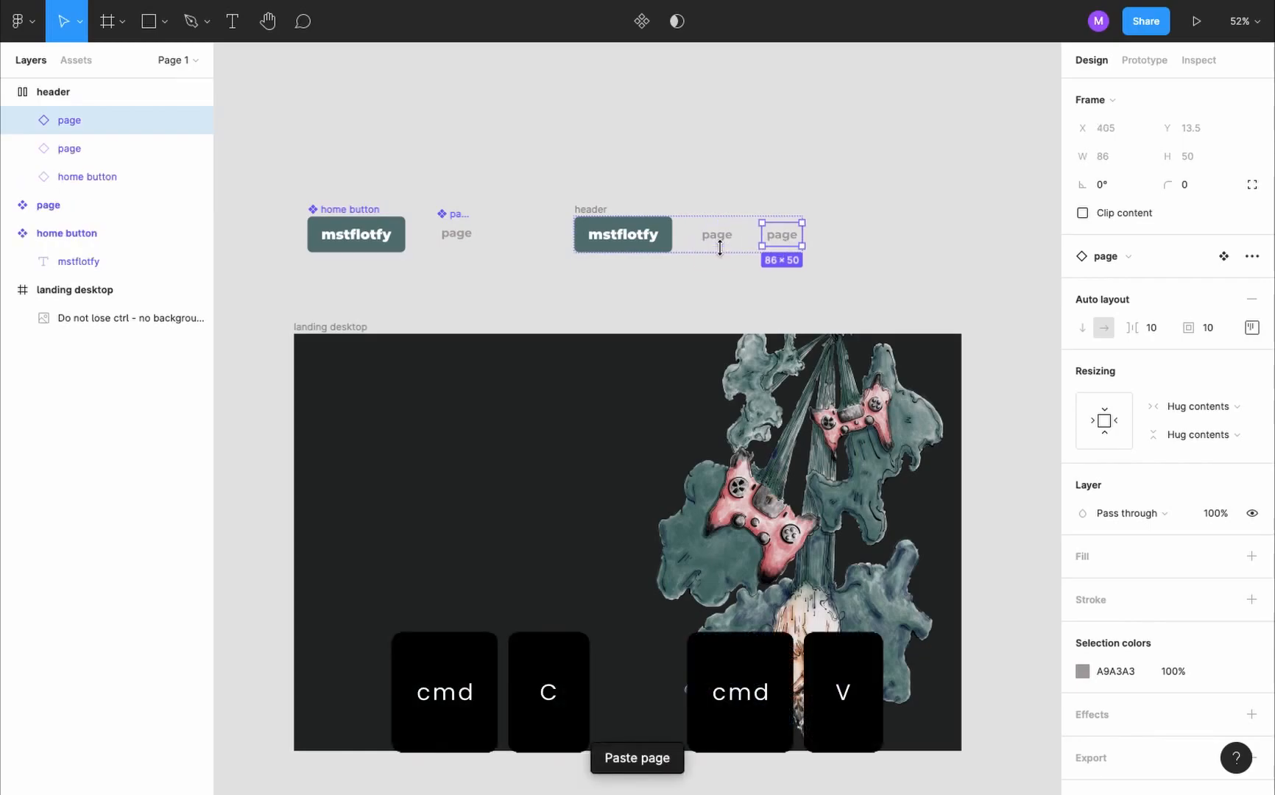
{"action": "key", "text": "super+v"}
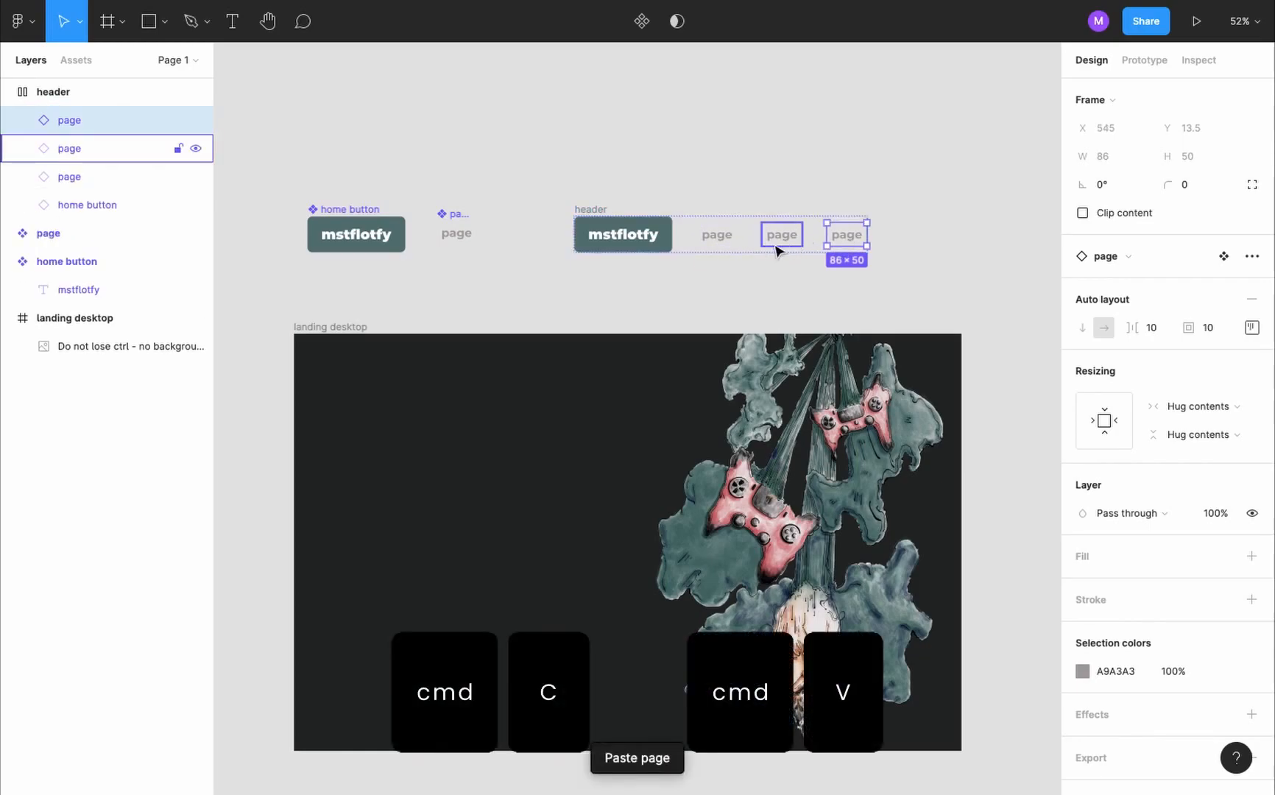
- Wrap the header's three page instances in a nested auto layout frame named "pages"
{"action": "left_click", "coordinate": [772, 246], "text": "shift"}
{"action": "left_click", "coordinate": [723, 236], "text": "shift"}
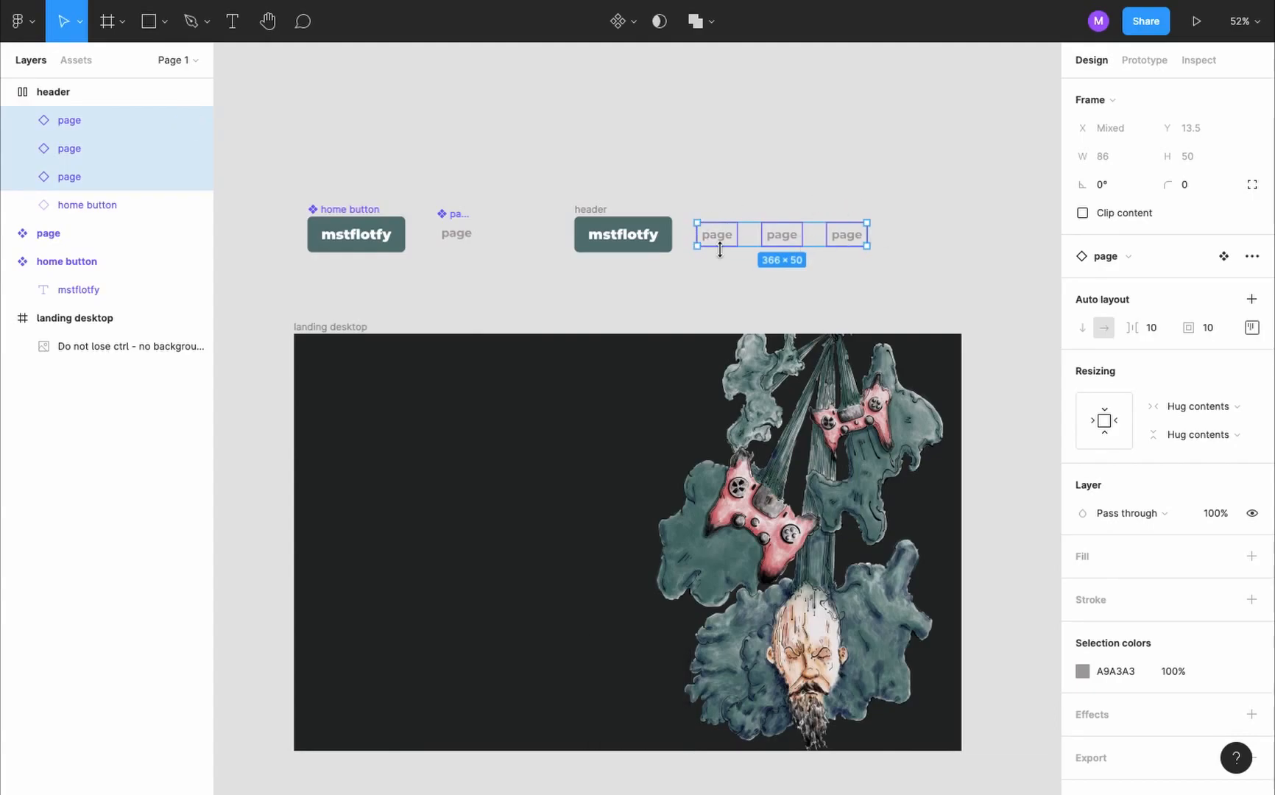
{"action": "key", "text": "shift+a"}
{"action": "double_click", "coordinate": [87, 120]}
{"action": "type", "text": "pages"}
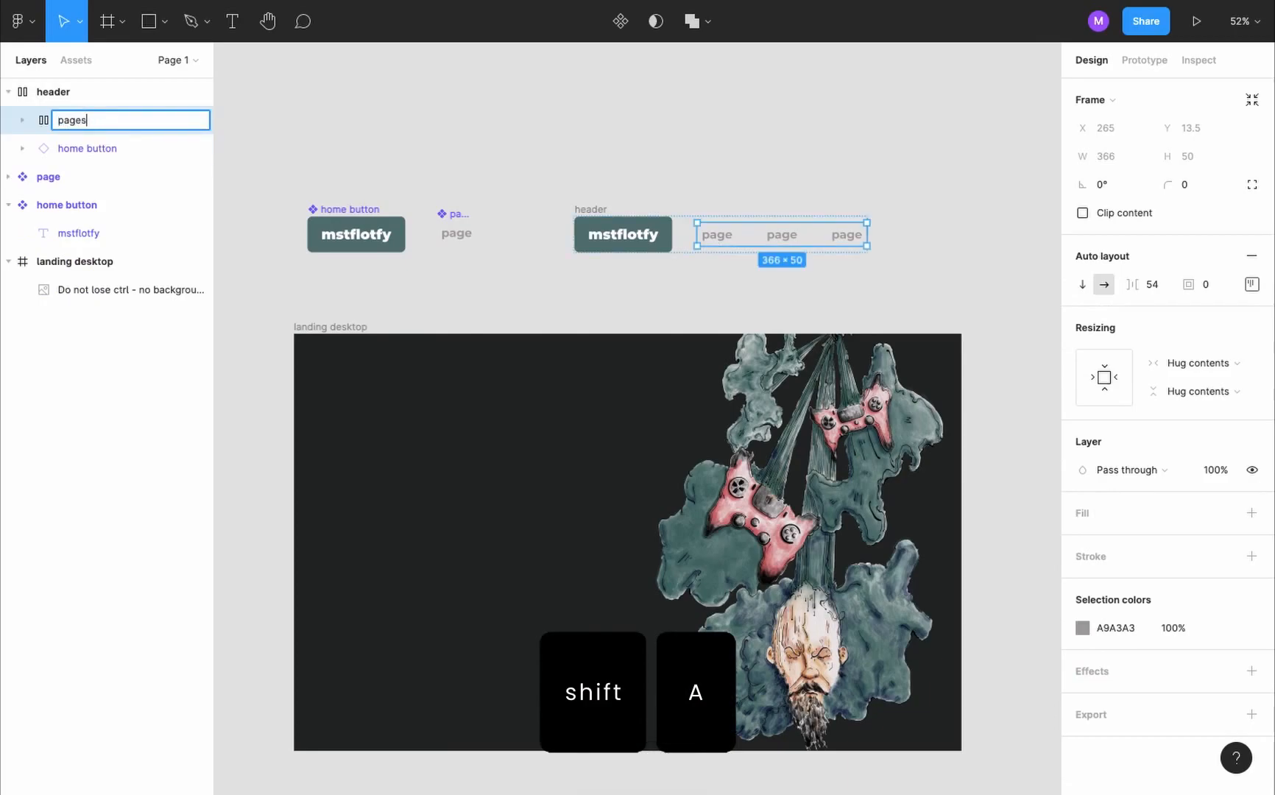
{"action": "key", "text": "Return"}
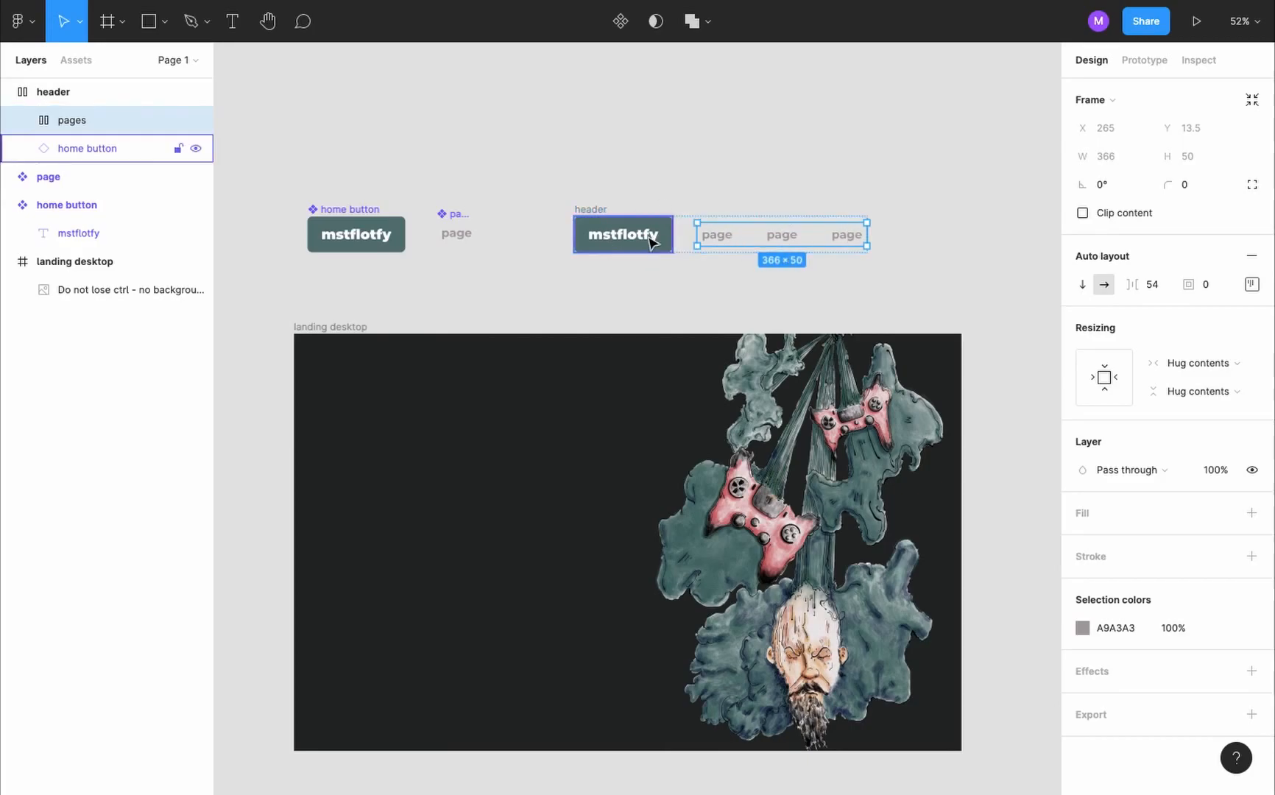
- Set the spacing between items in the pages frame to 20
{"action": "left_click", "coordinate": [1151, 286]}
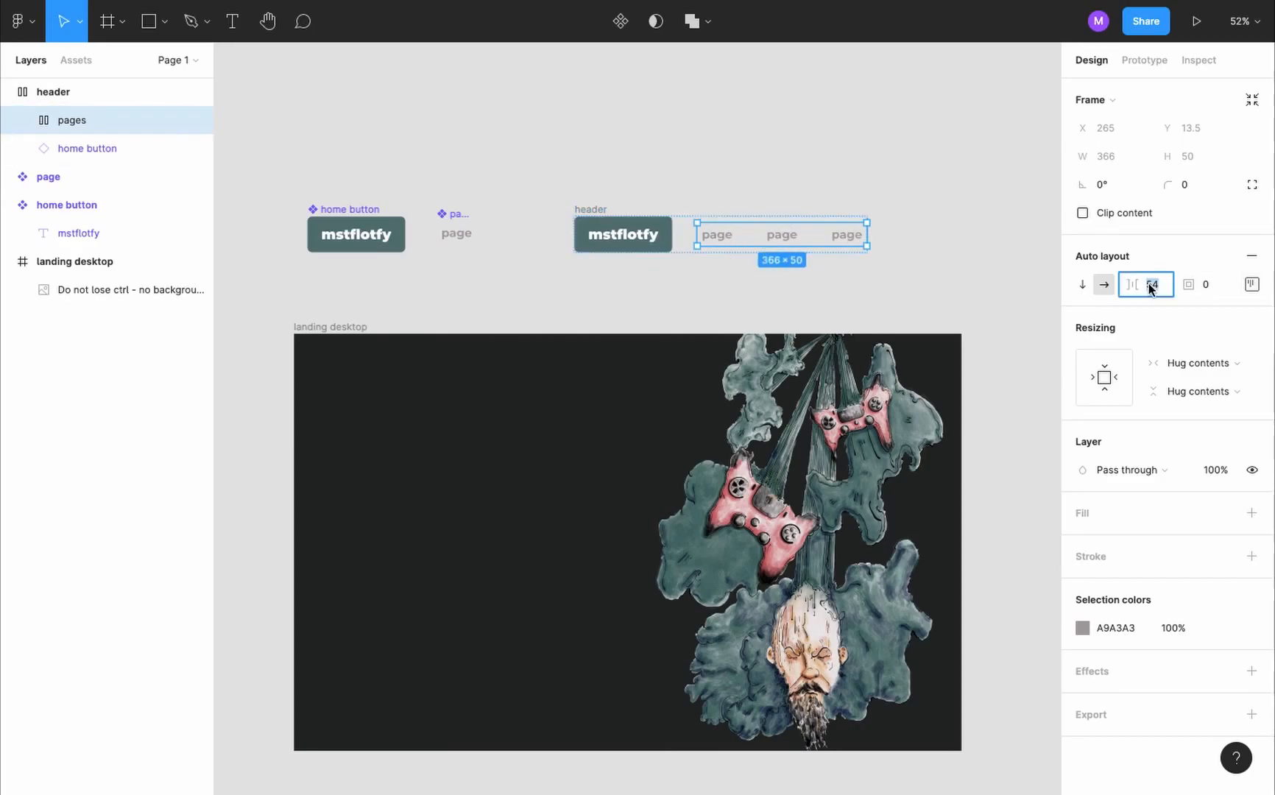
{"action": "type", "text": "20"}
{"action": "key", "text": "Return"}
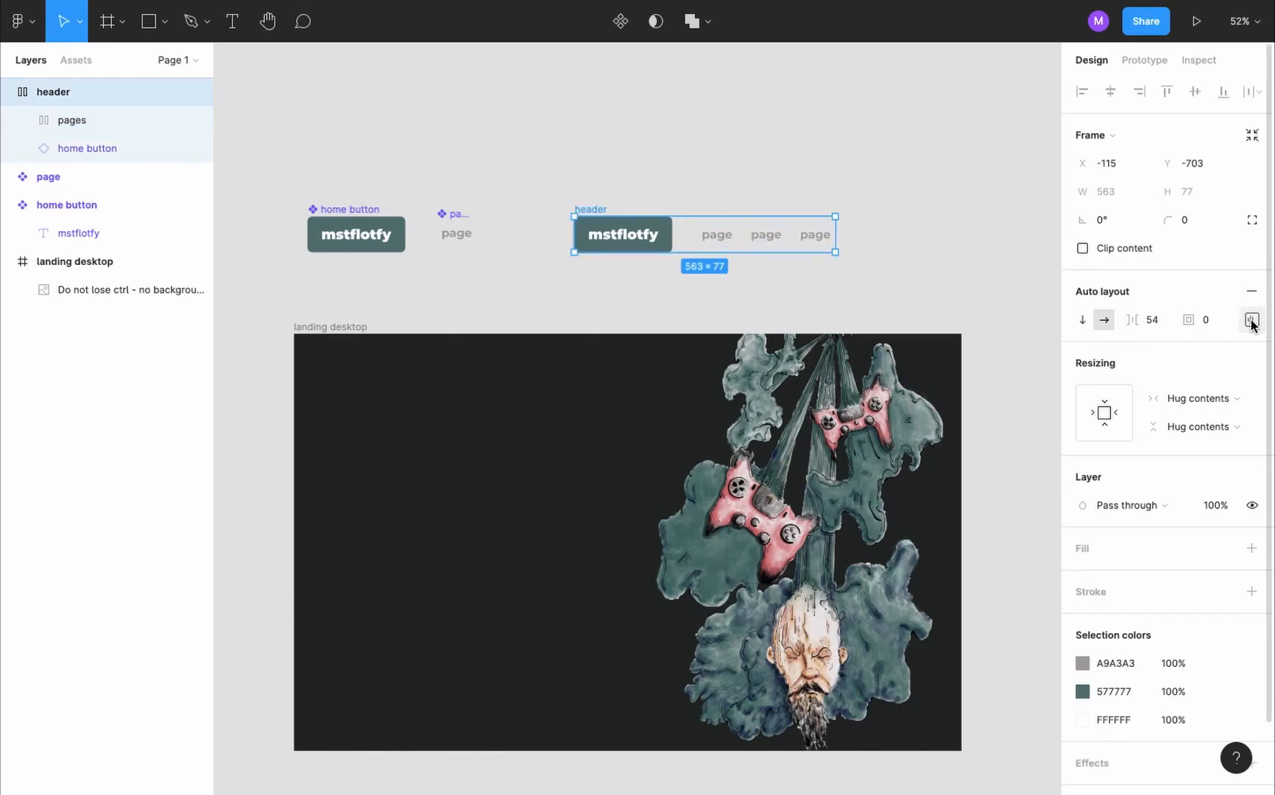
- Set the header frame's auto layout distribution to Space between
{"action": "left_click", "coordinate": [1251, 321]}
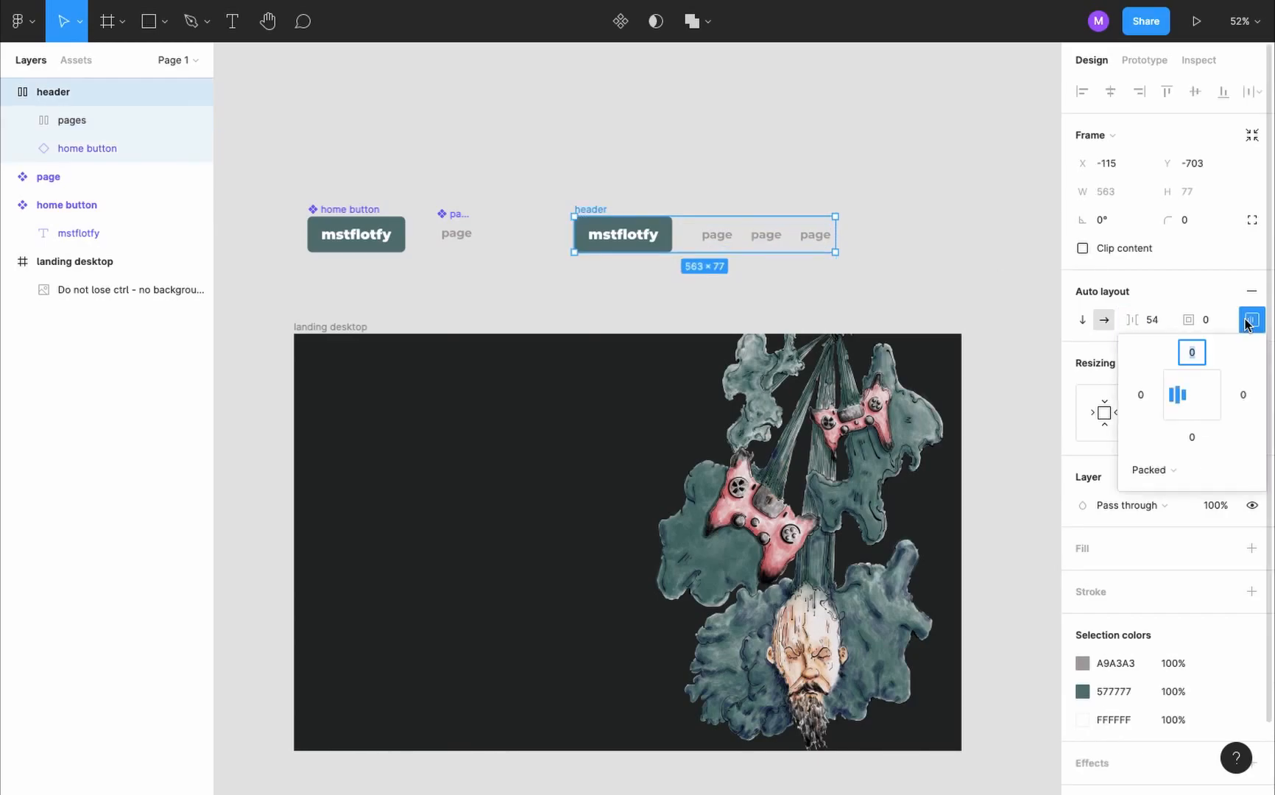
{"action": "left_click", "coordinate": [1186, 468]}
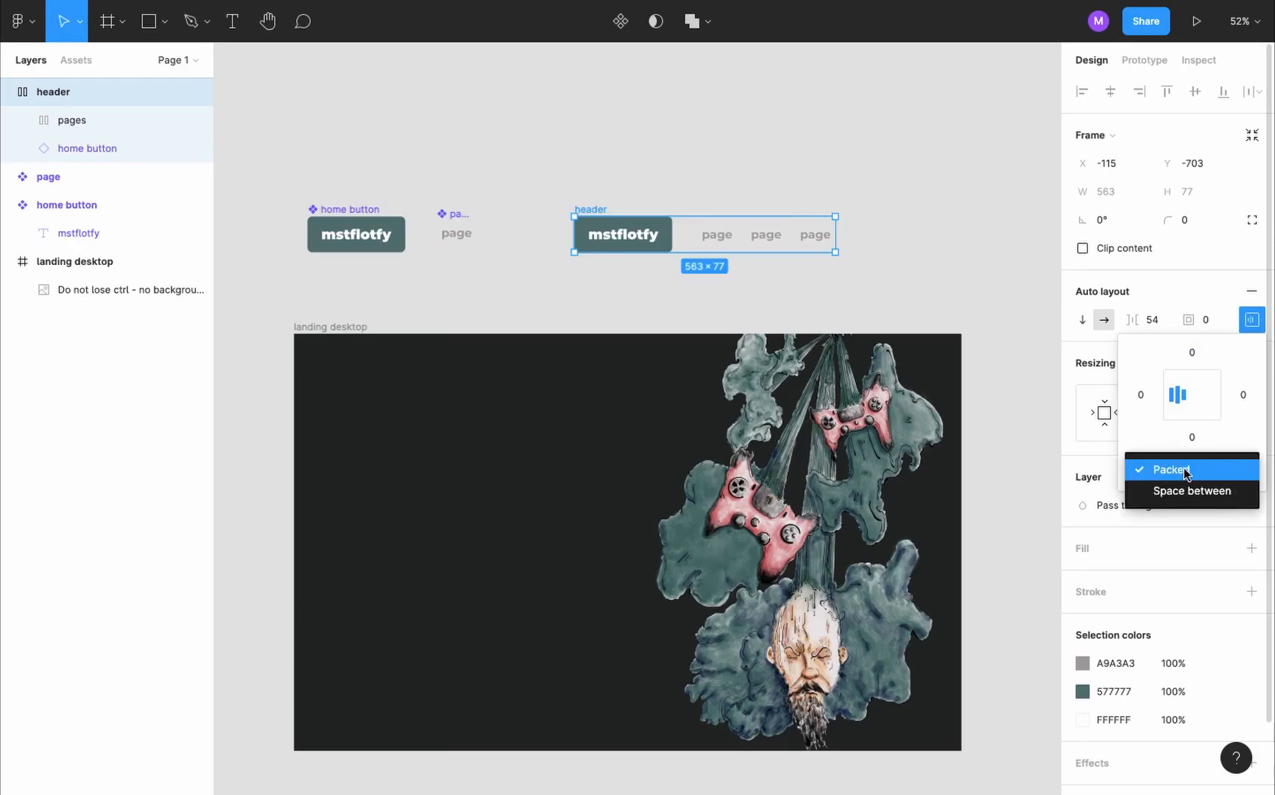
{"action": "left_click", "coordinate": [1196, 492]}
- Change the texts of the three page links in the header to Self, Dev and About
{"action": "left_click", "coordinate": [712, 221]}
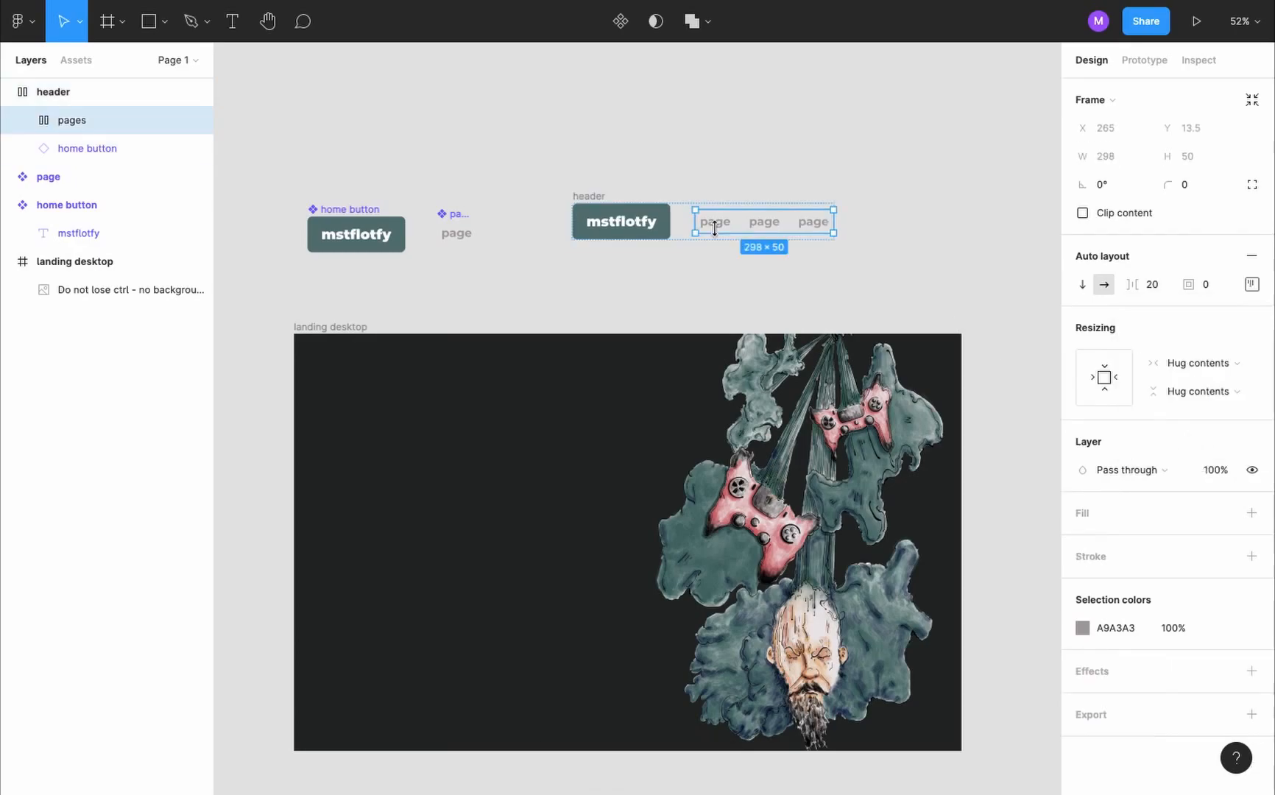
{"action": "left_click", "coordinate": [718, 223]}
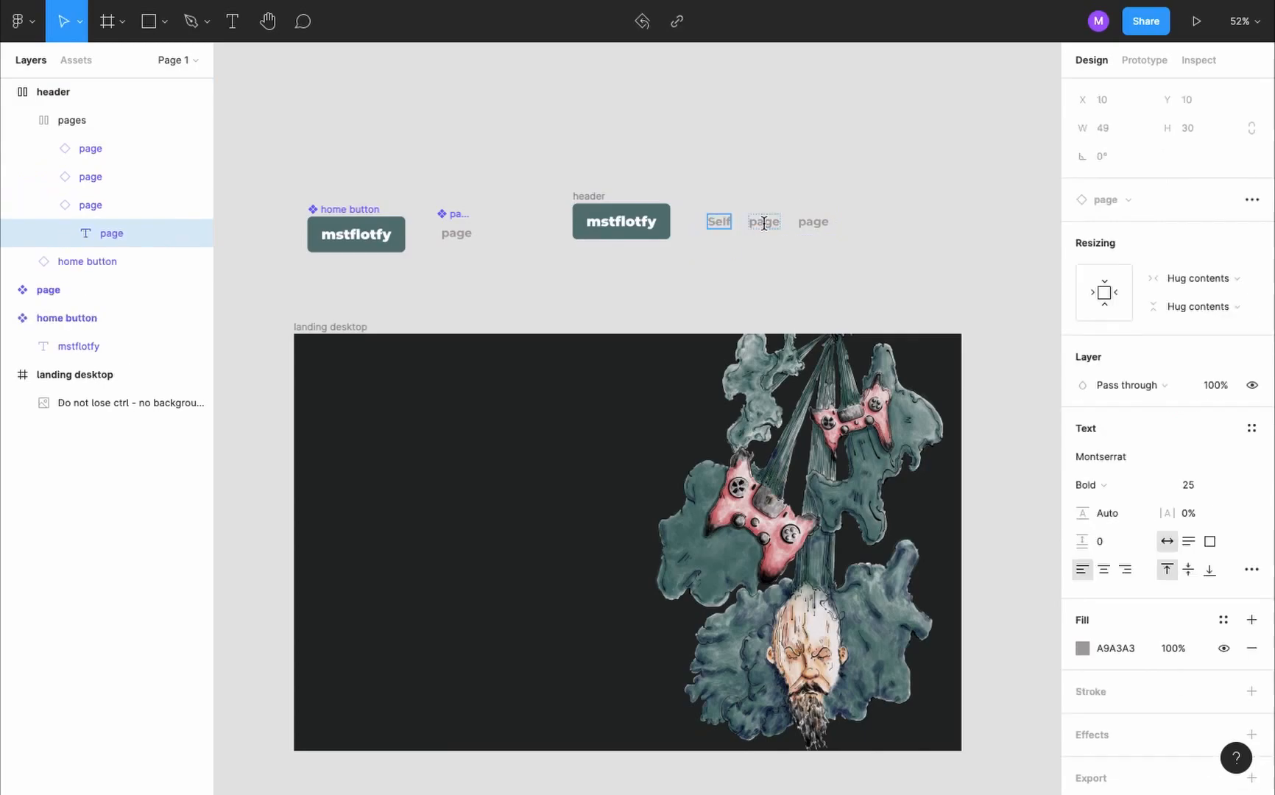
{"action": "double_click", "coordinate": [764, 223]}
{"action": "type", "text": "Dev"}
{"action": "double_click", "coordinate": [811, 222]}
{"action": "type", "text": "About"}
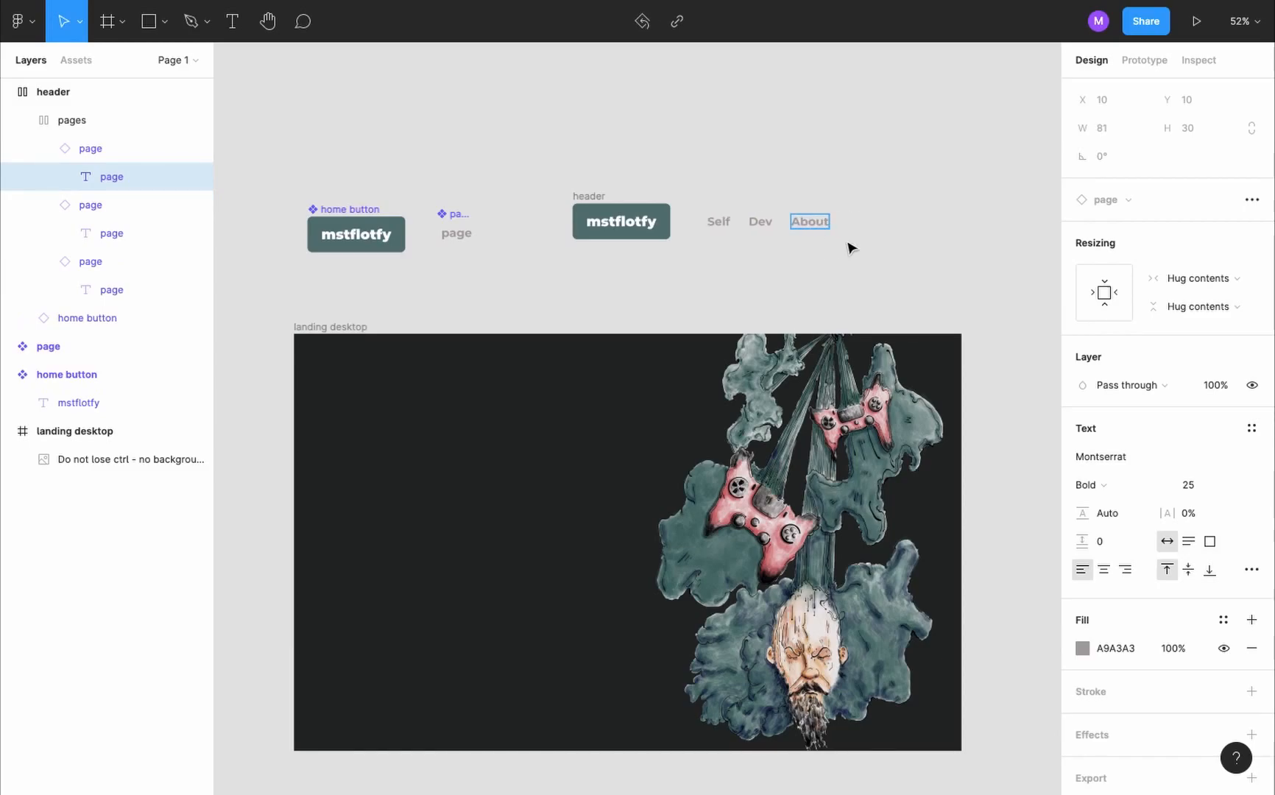
- Turn the header into a component and place an instance of it in the landing desktop frame at X 86, Y 86
{"action": "left_click", "coordinate": [606, 187]}
{"action": "left_click", "coordinate": [589, 208]}
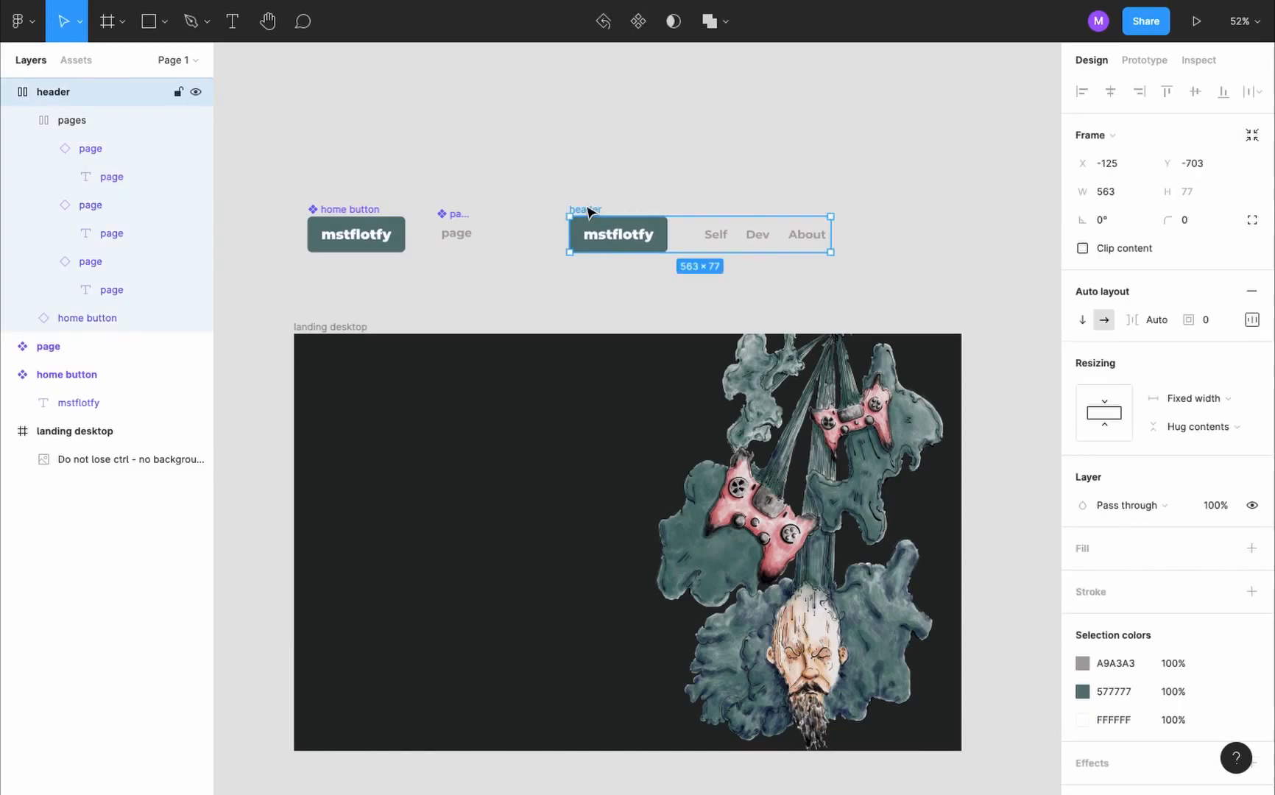
{"action": "left_click", "coordinate": [639, 20]}
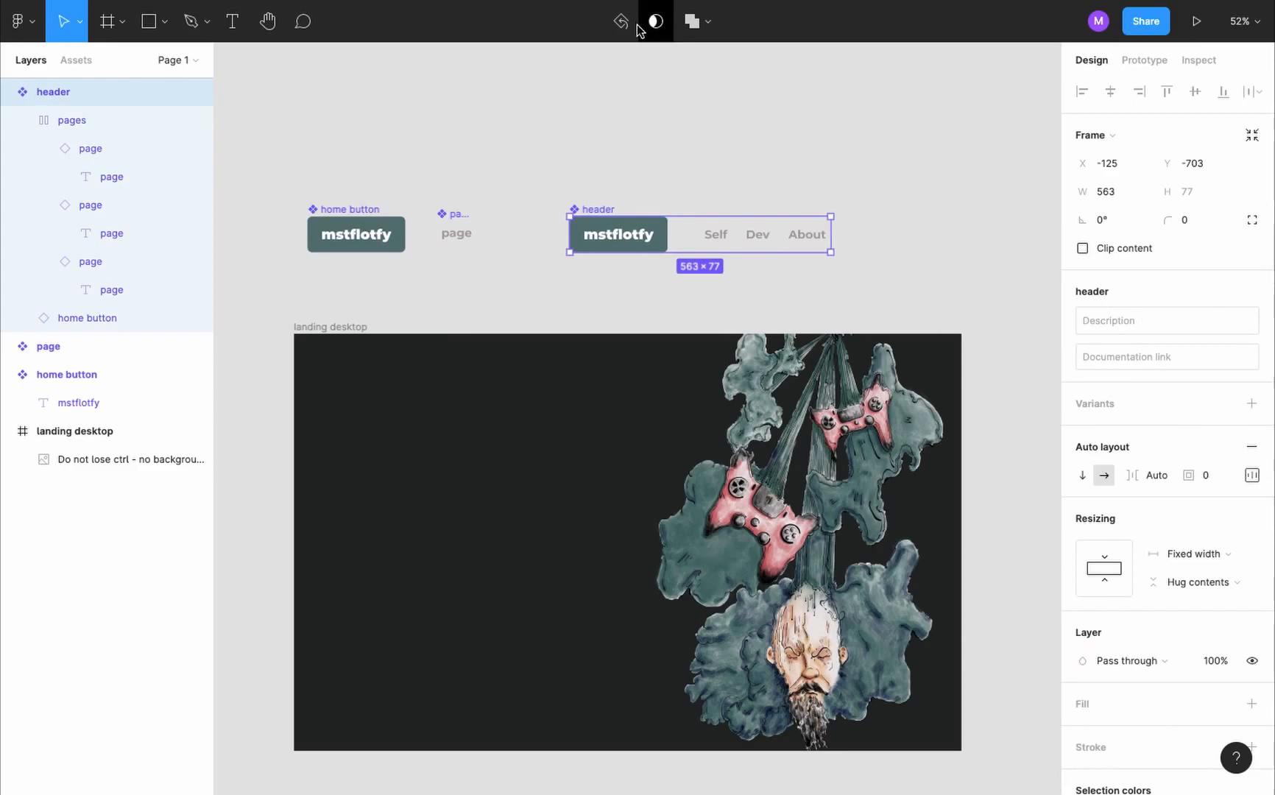
{"action": "left_click_drag", "start_coordinate": [603, 212], "coordinate": [368, 367]}
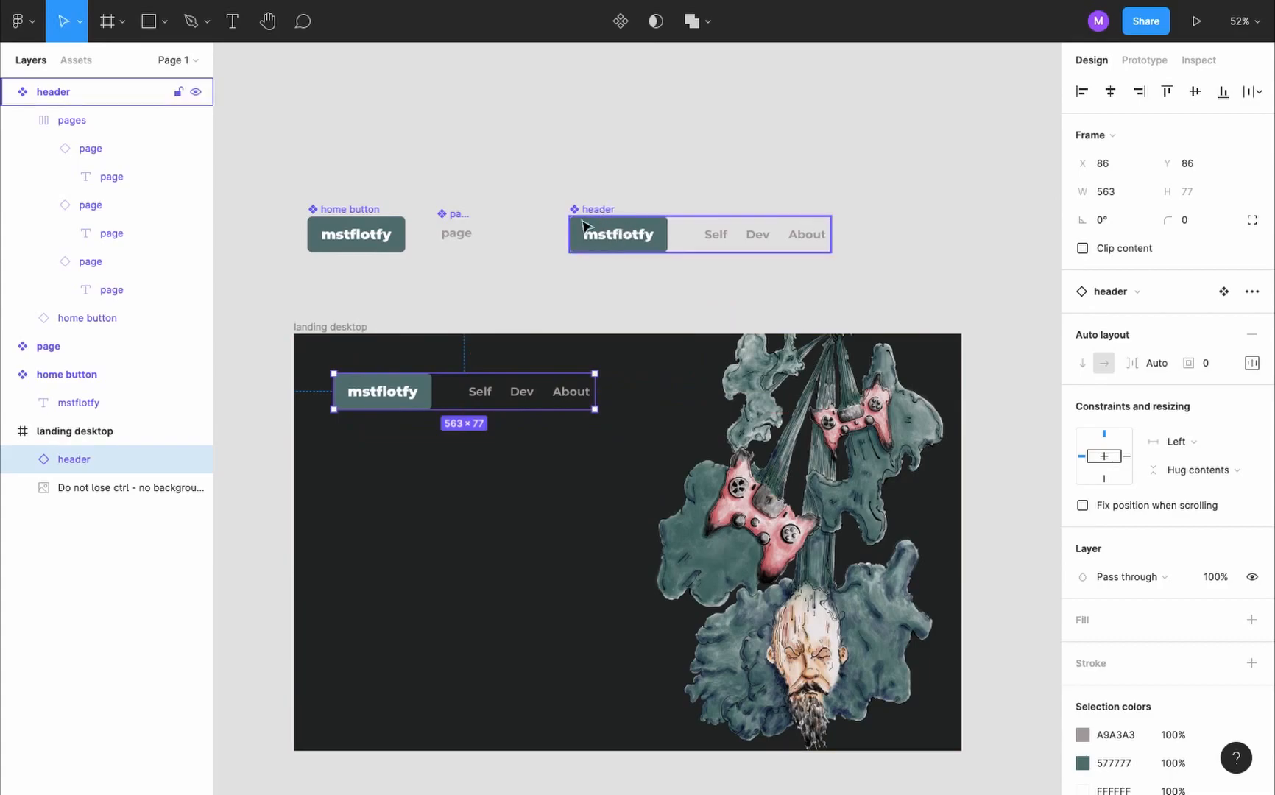
{"action": "left_click", "coordinate": [382, 242]}
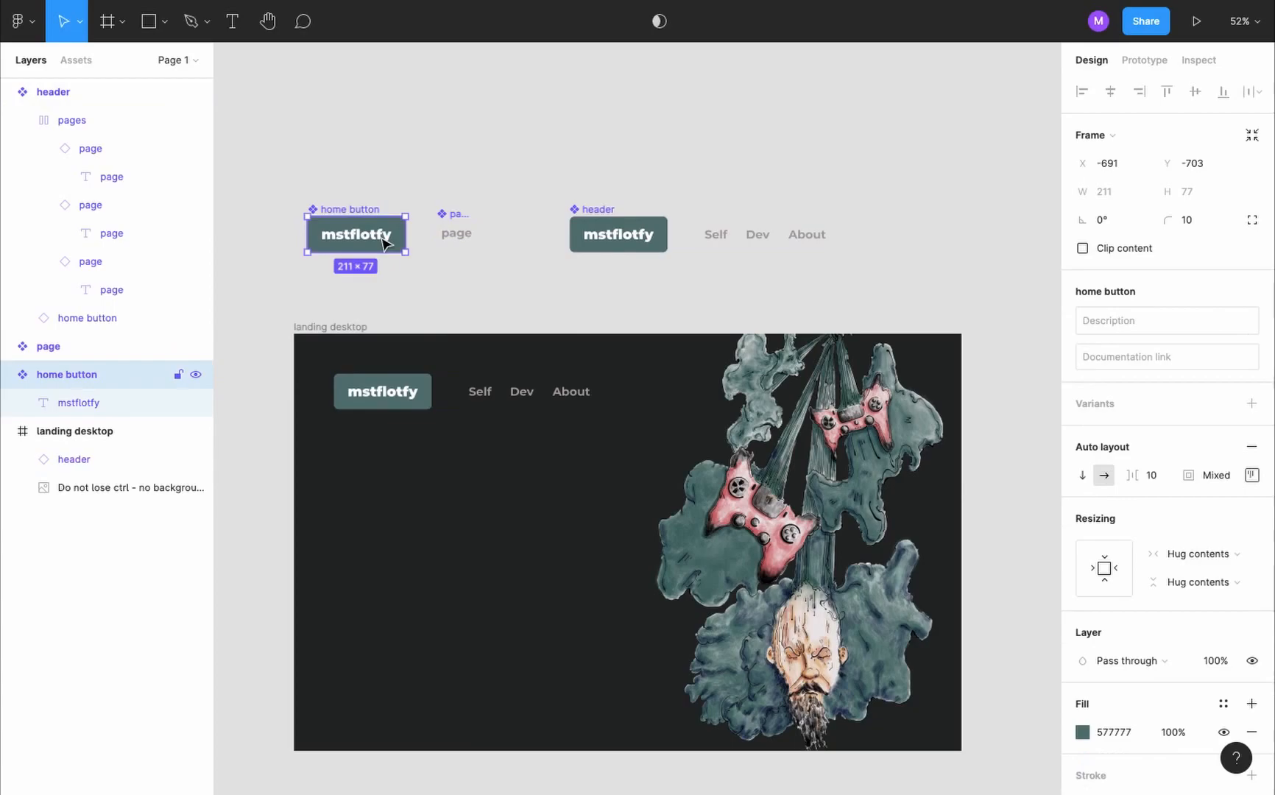
{"action": "left_click", "coordinate": [470, 233]}
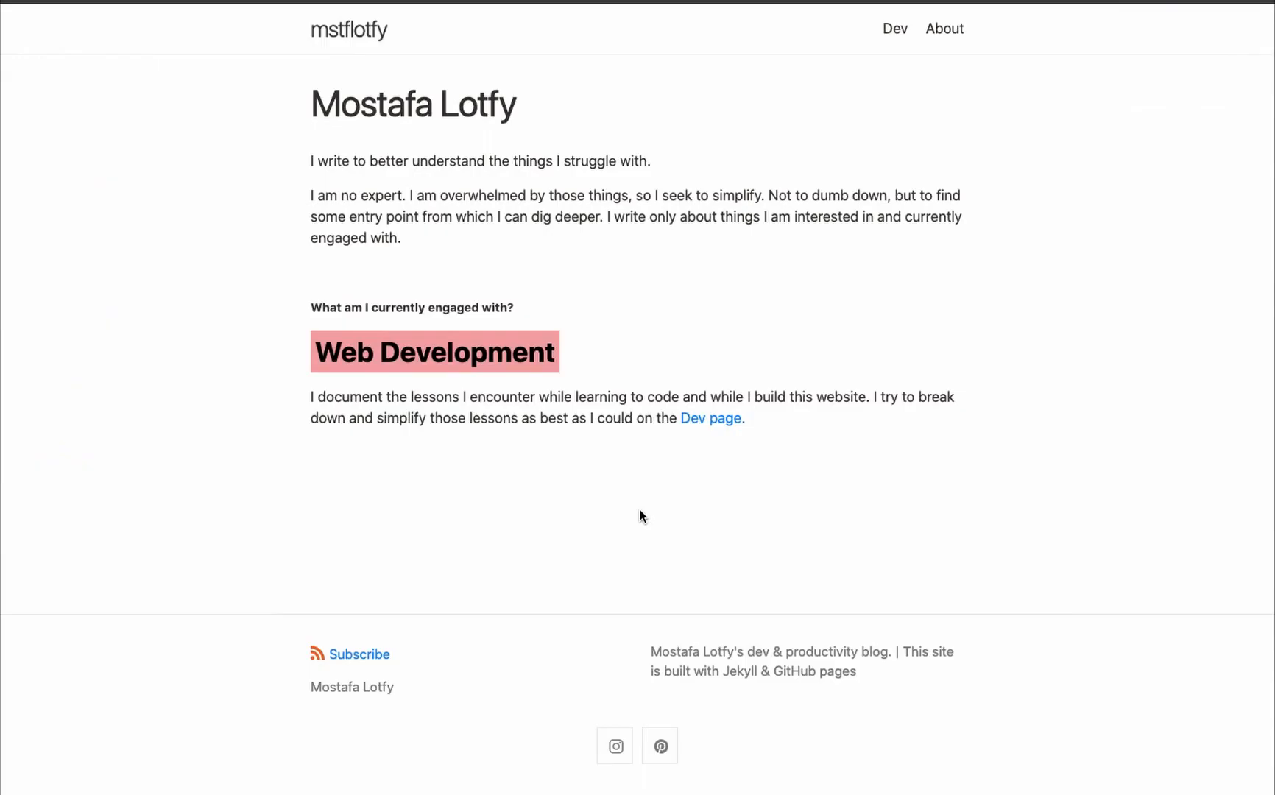
- Copy the site description from the website's footer and paste it as a new text layer above the header component
{"action": "triple_click", "coordinate": [790, 645]}
{"action": "key", "text": "ctrl+c"}
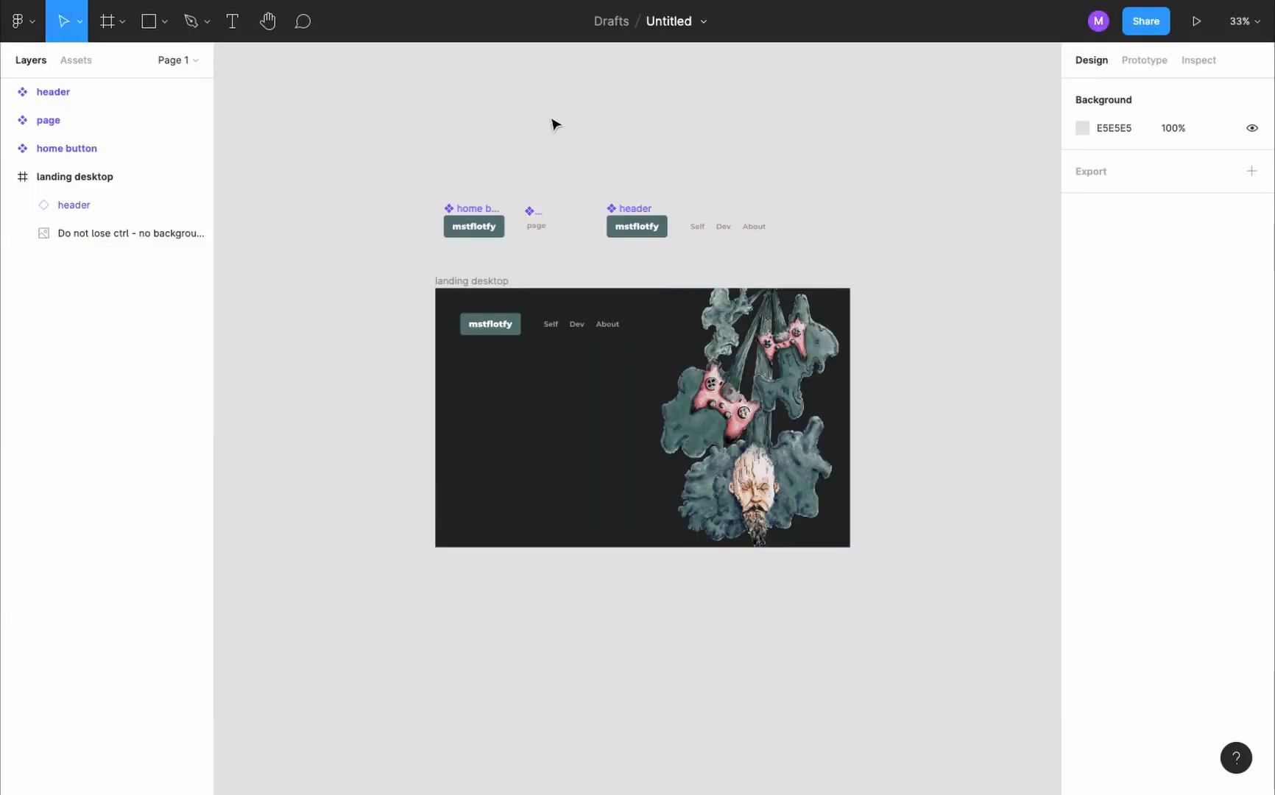
{"action": "key", "text": "t"}
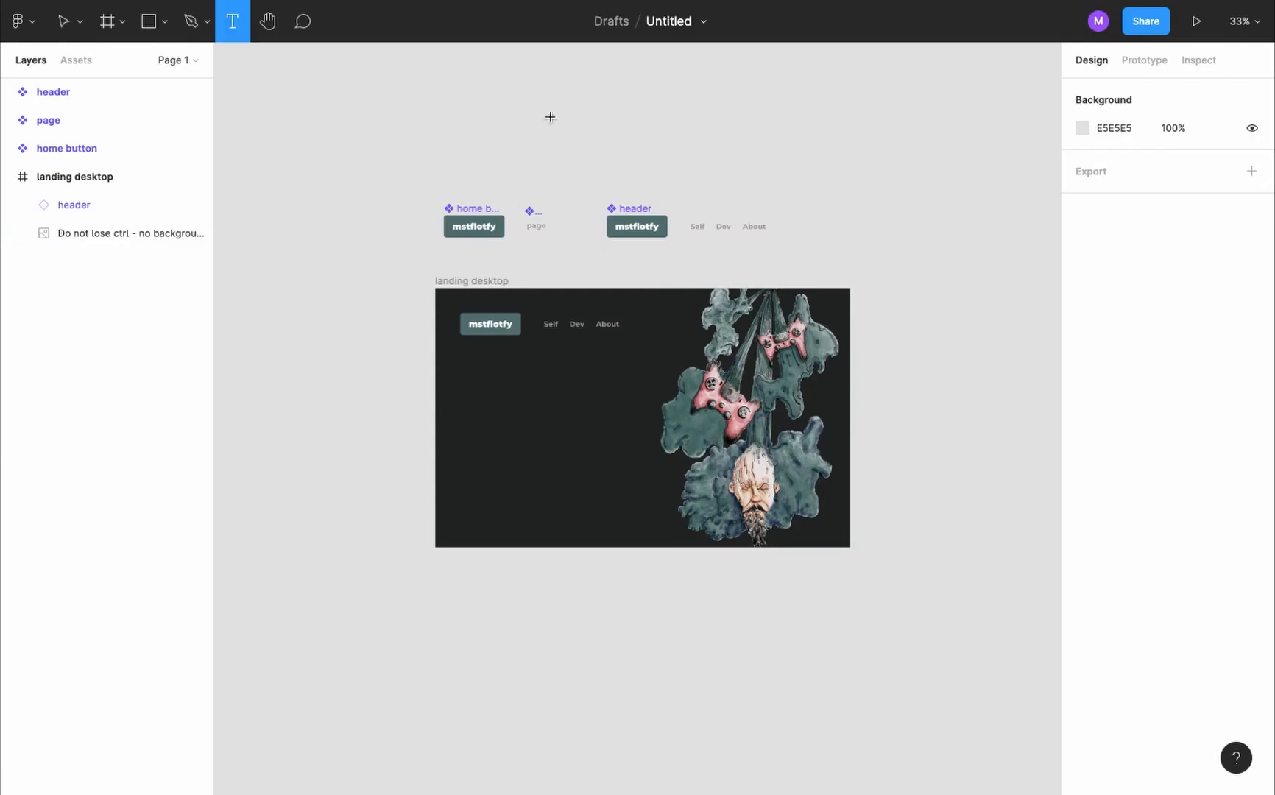
{"action": "left_click", "coordinate": [593, 121]}
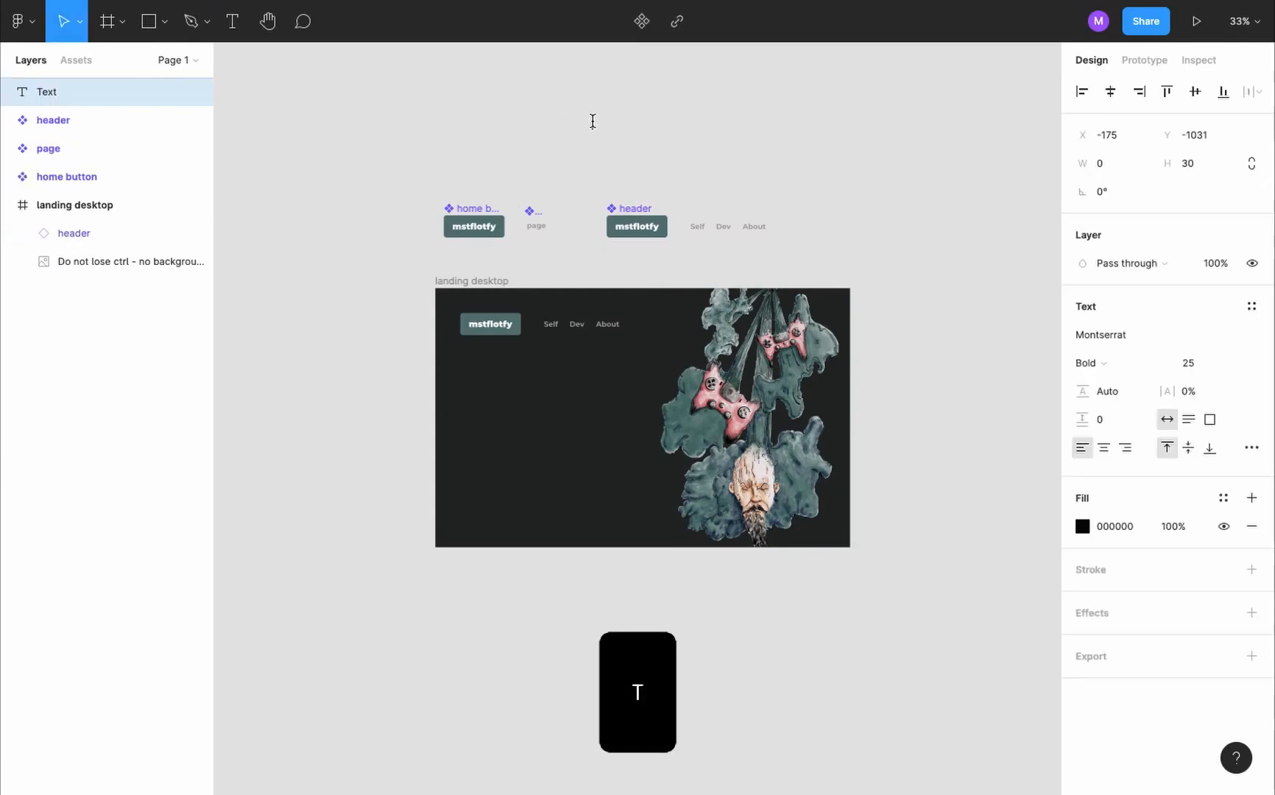
{"action": "scroll", "coordinate": [593, 121], "scroll_direction": "up", "scroll_amount": 5}
{"action": "key", "text": "ctrl+v"}
{"action": "scroll", "coordinate": [593, 121], "scroll_direction": "down", "scroll_amount": 4}
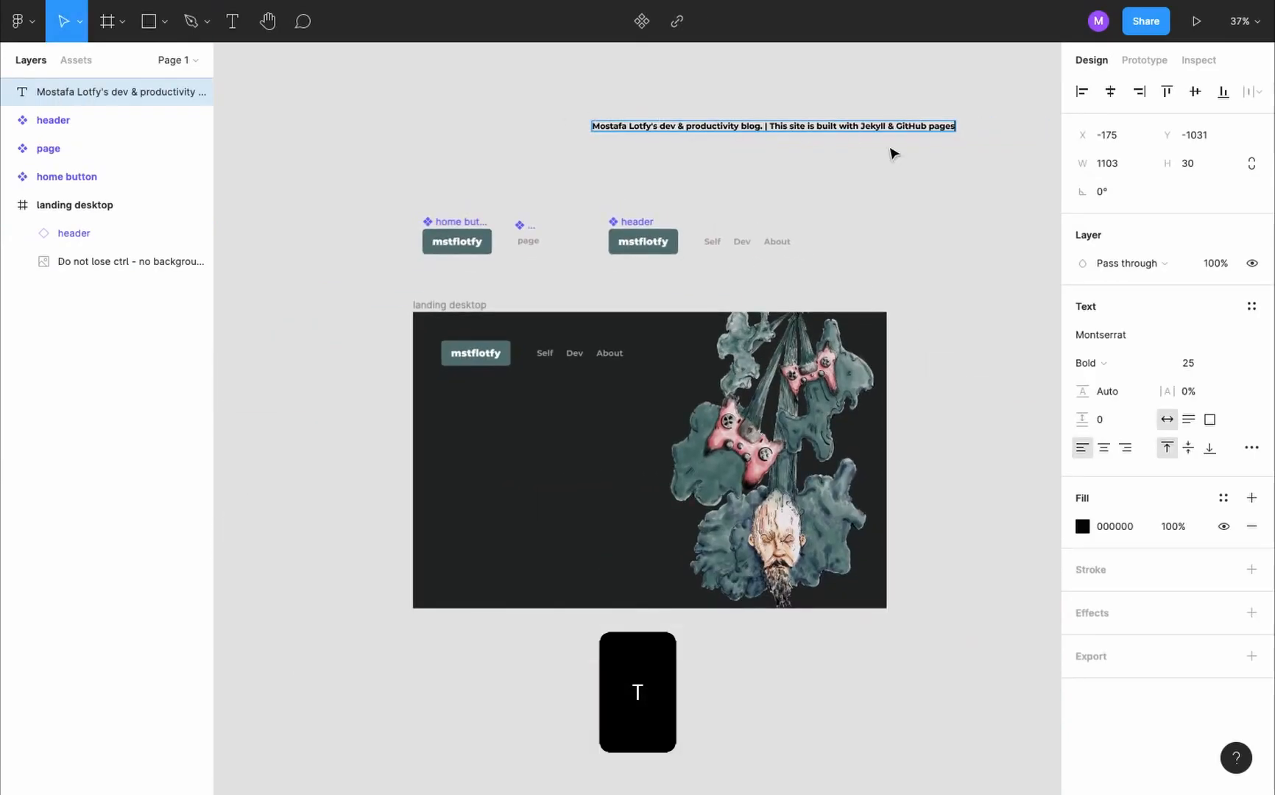
- Break the pasted description into two lines, starting the second with "This site is built with Jekyll & GitHub pages"
{"action": "scroll", "coordinate": [891, 151], "scroll_direction": "up", "scroll_amount": 2}
{"action": "left_click", "coordinate": [637, 114]}
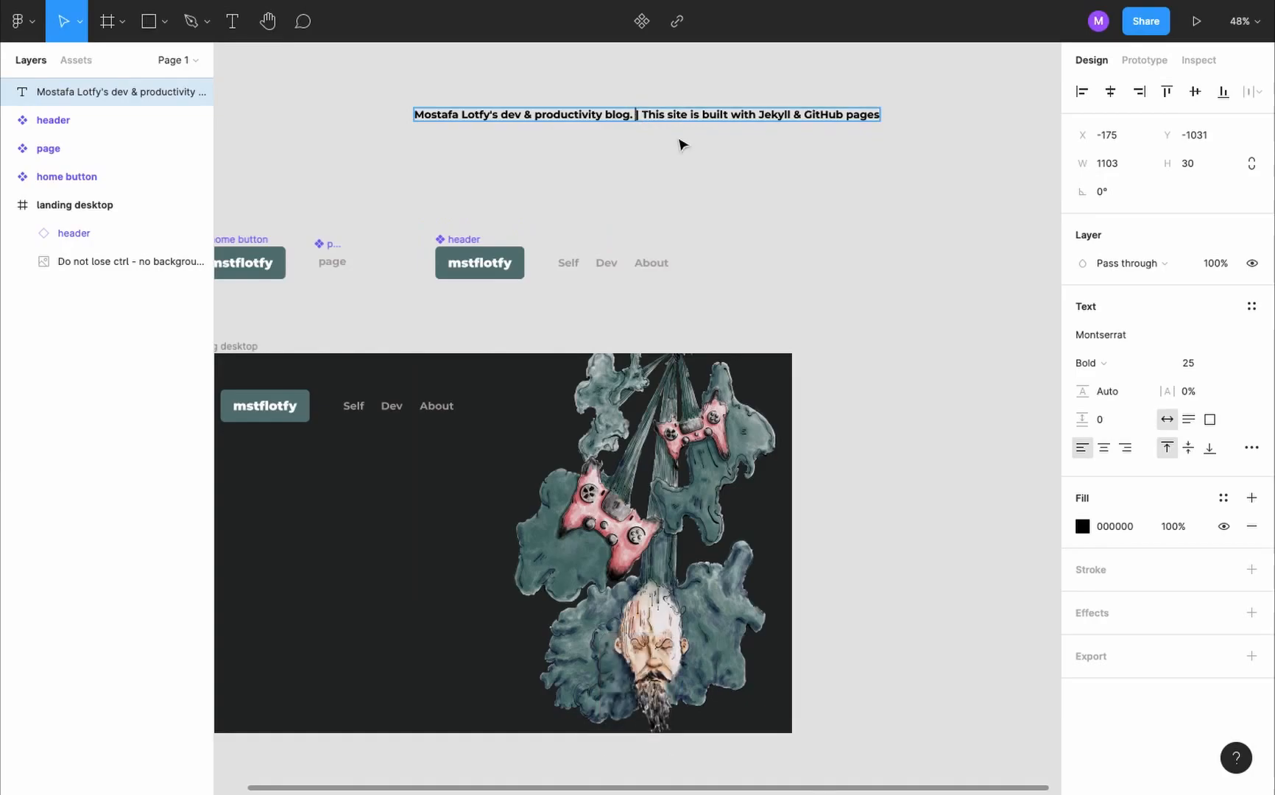
{"action": "key", "text": "Return"}
{"action": "key", "text": "Delete"}
{"action": "key", "text": "Escape"}
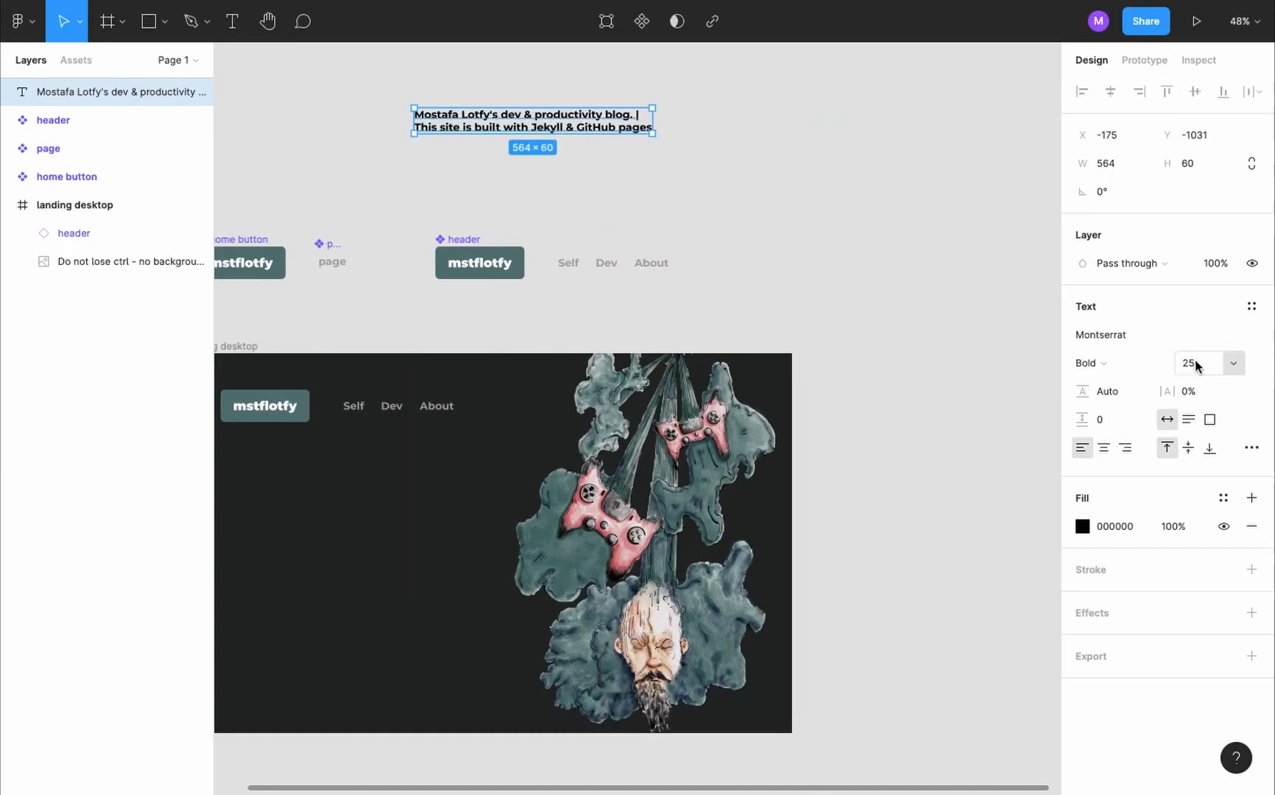
- Set the description text to size 14, Regular weight and a white fill
{"action": "left_click", "coordinate": [1196, 366]}
{"action": "type", "text": "14"}
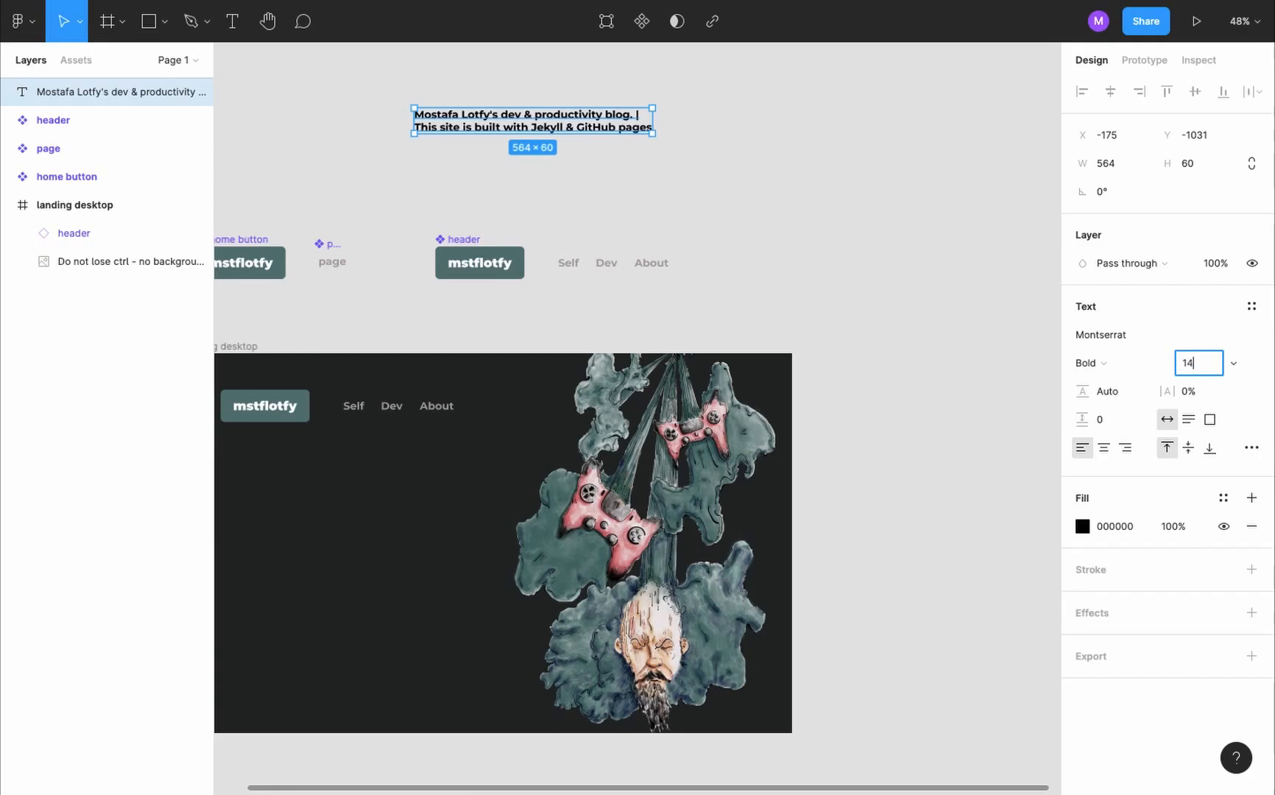
{"action": "key", "text": "Return"}
{"action": "left_click", "coordinate": [1124, 366]}
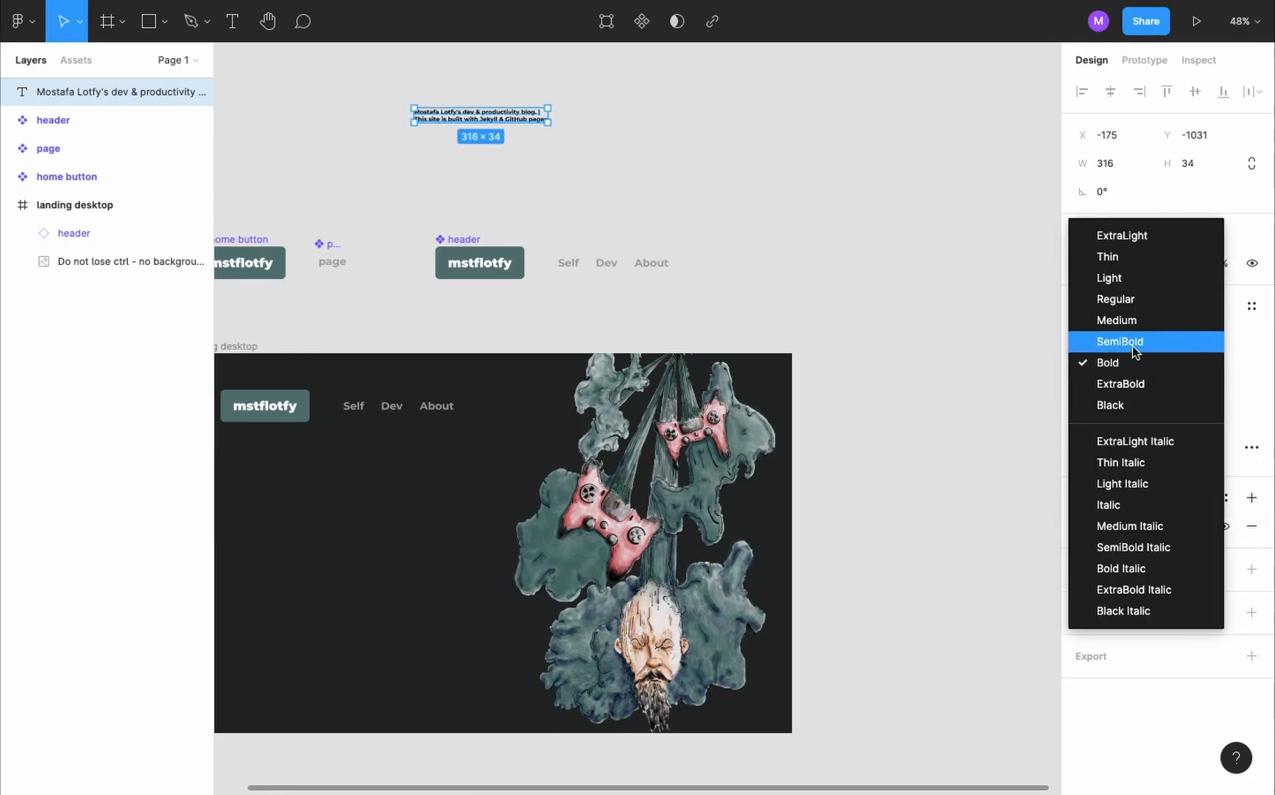
{"action": "left_click", "coordinate": [1134, 299]}
{"action": "left_click", "coordinate": [1082, 526]}
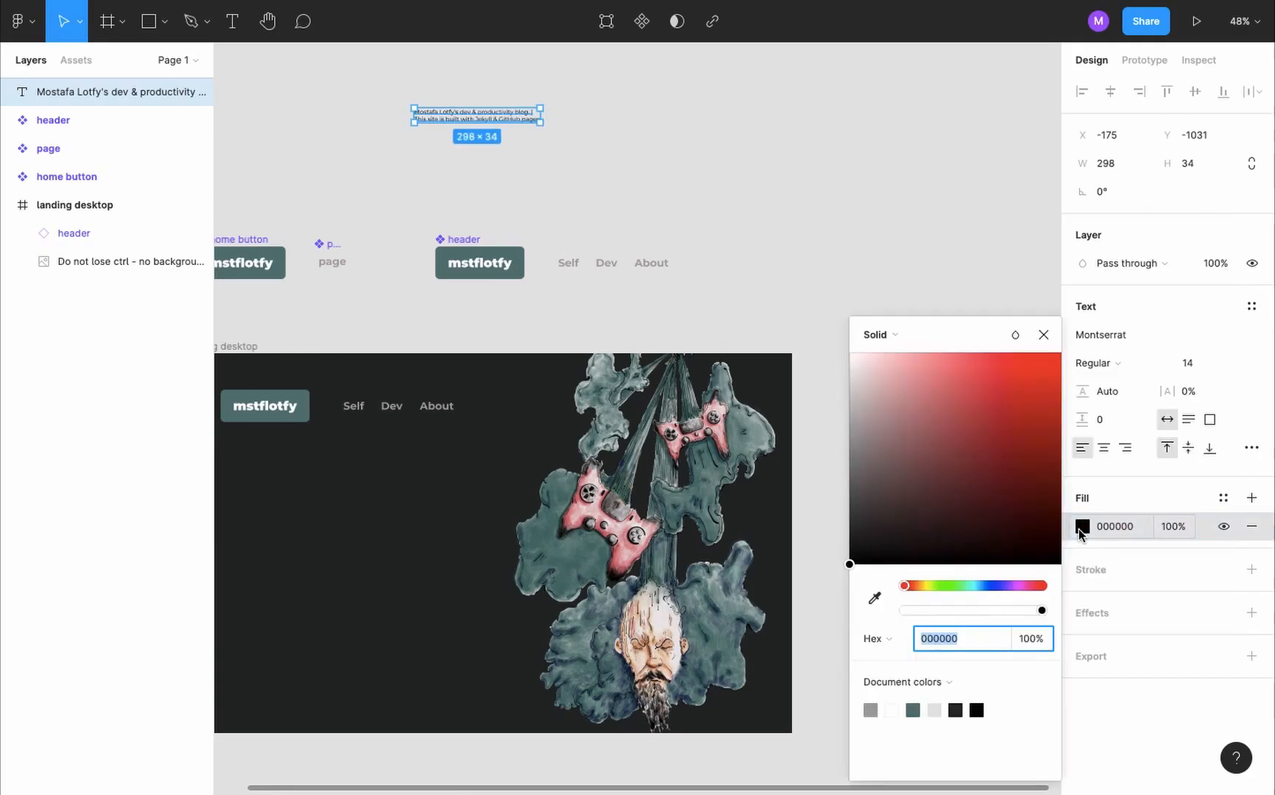
{"action": "left_click", "coordinate": [851, 355]}
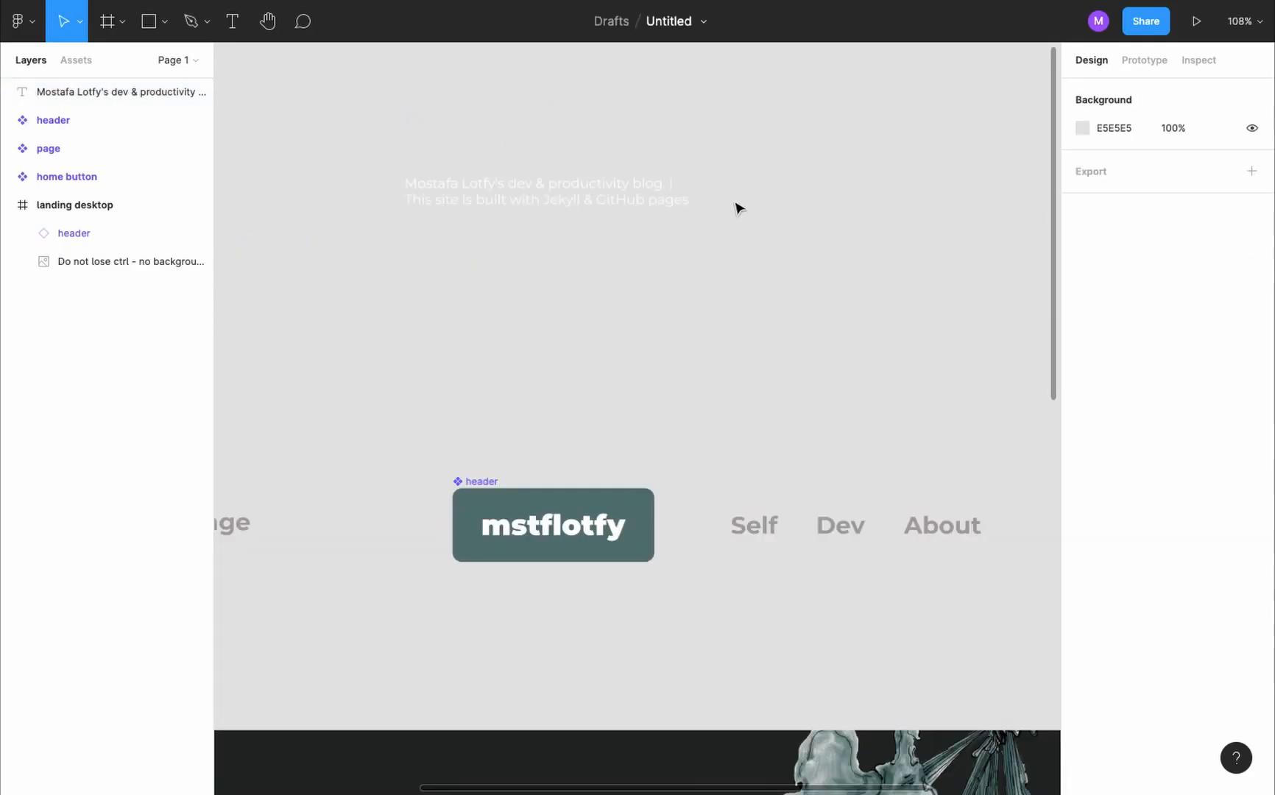
- Go to the Figma Community and search for "social icons"
{"action": "left_click", "coordinate": [30, 31]}
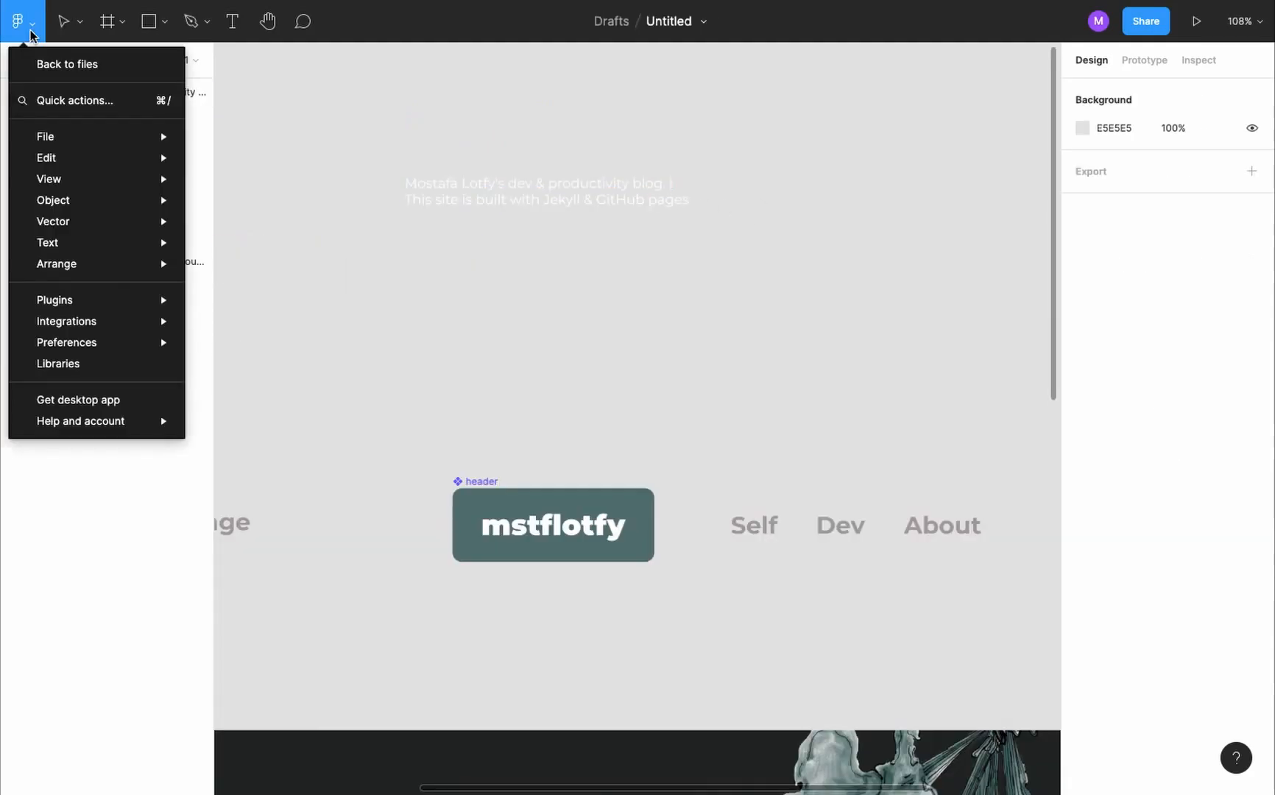
{"action": "left_click", "coordinate": [89, 64]}
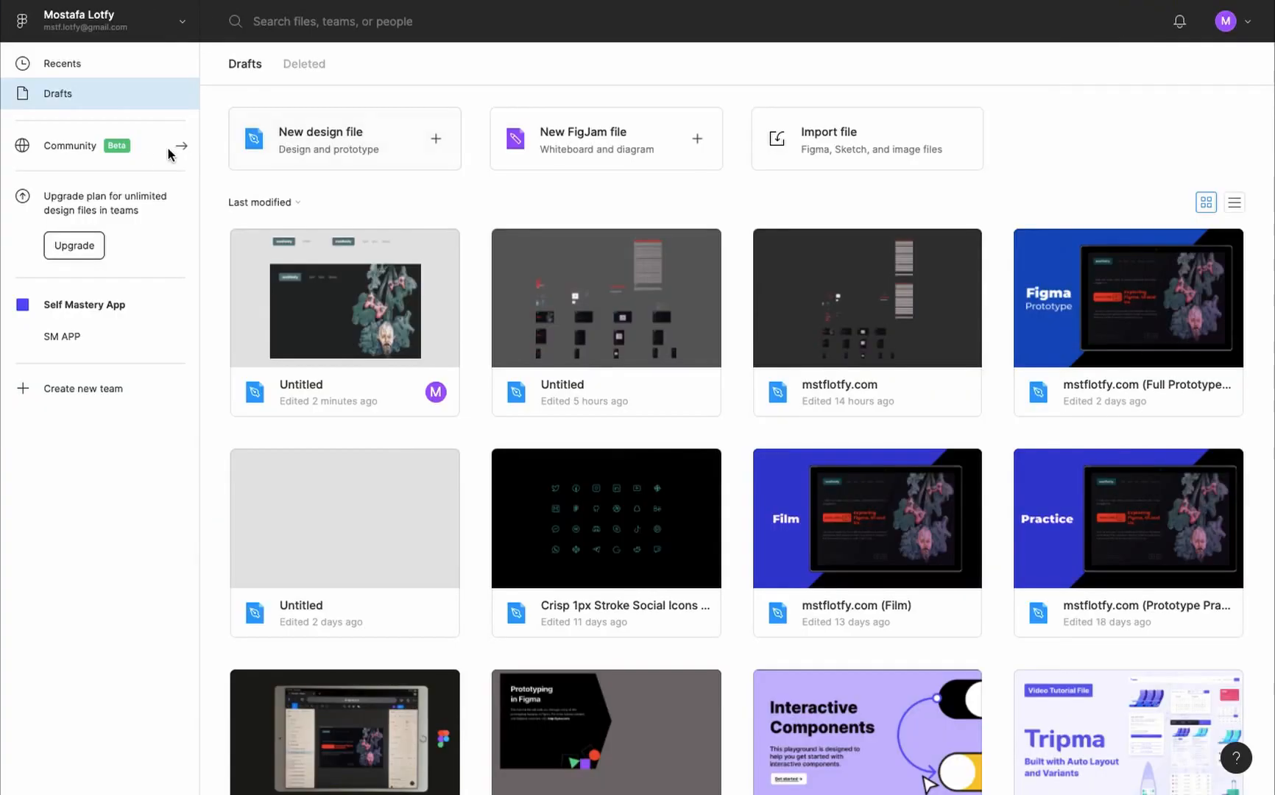
{"action": "left_click", "coordinate": [105, 150]}
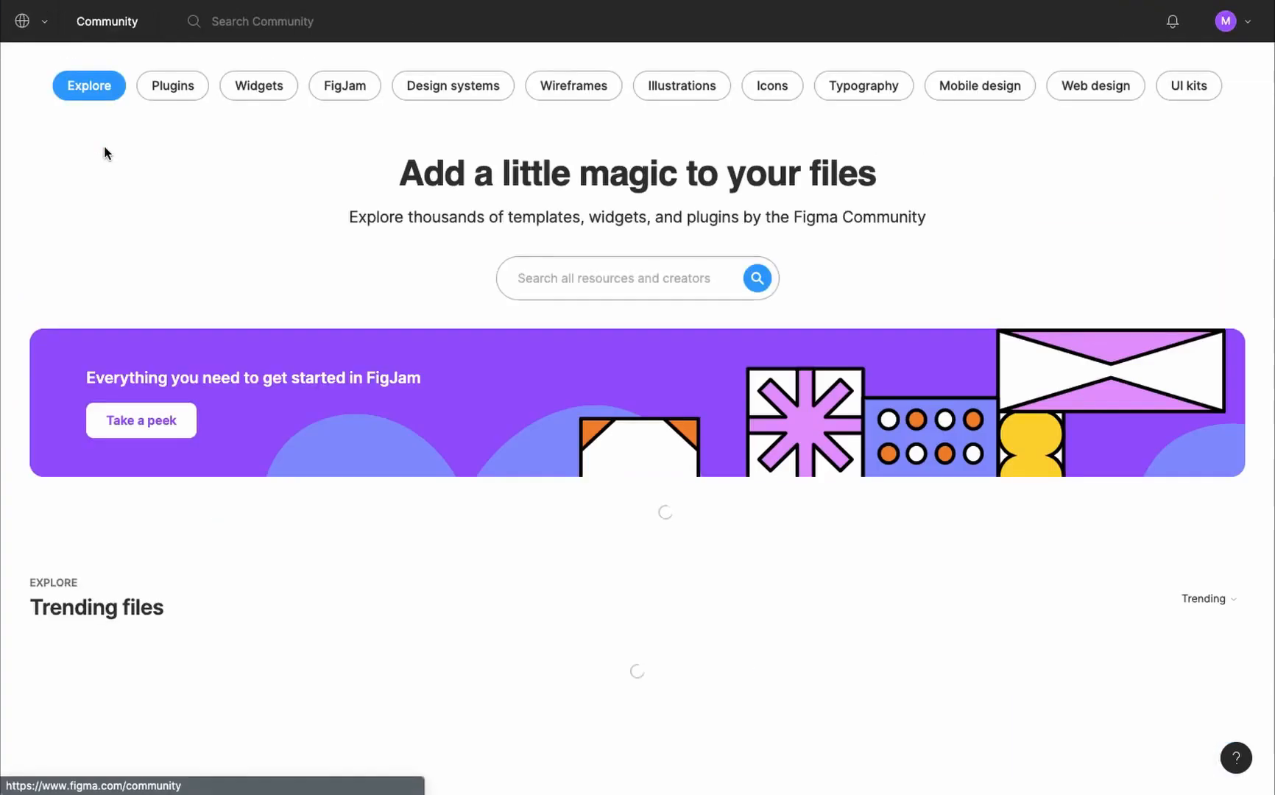
{"action": "left_click", "coordinate": [675, 271]}
{"action": "type", "text": "social icons"}
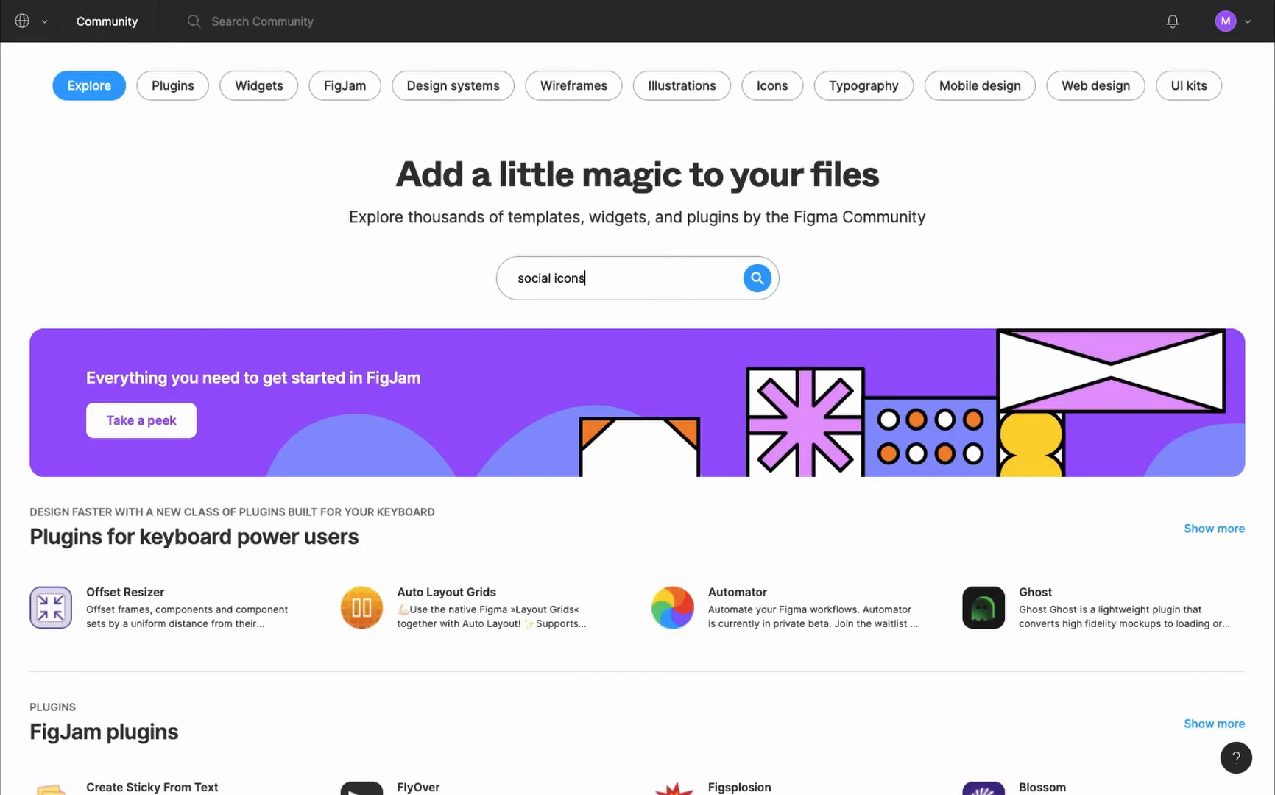
{"action": "key", "text": "Return"}
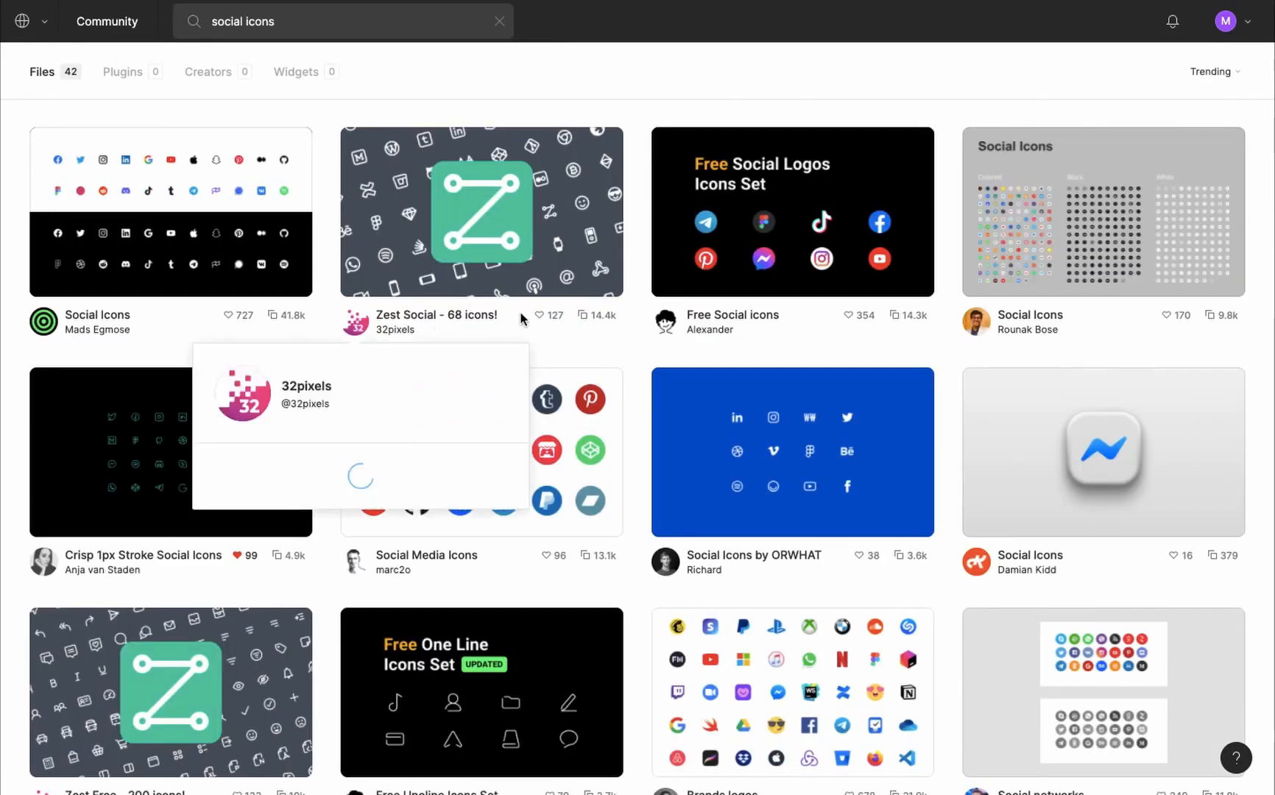
- Browse the community files and view the page of Crisp 1px Stroke Social Icons
{"action": "scroll", "coordinate": [469, 308], "scroll_direction": "down", "scroll_amount": 3}
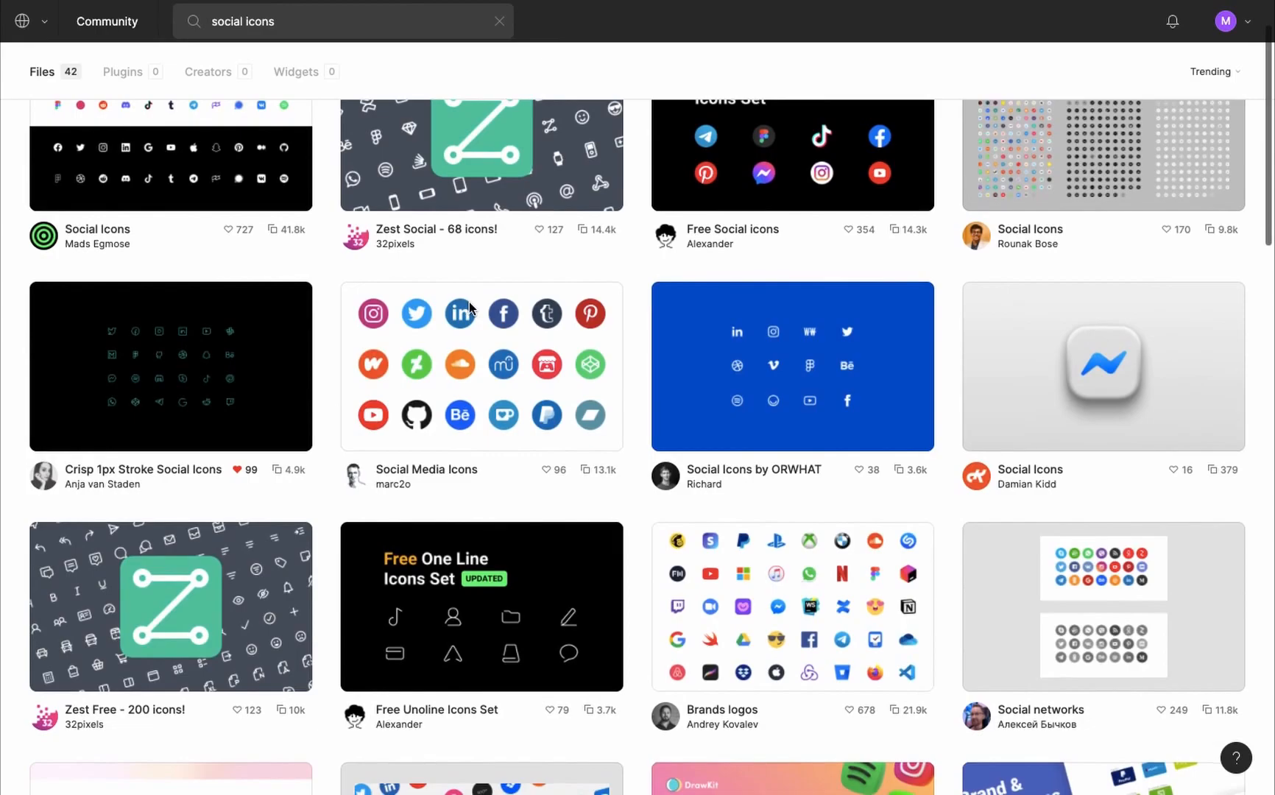
{"action": "scroll", "coordinate": [758, 322], "scroll_direction": "up", "scroll_amount": 3}
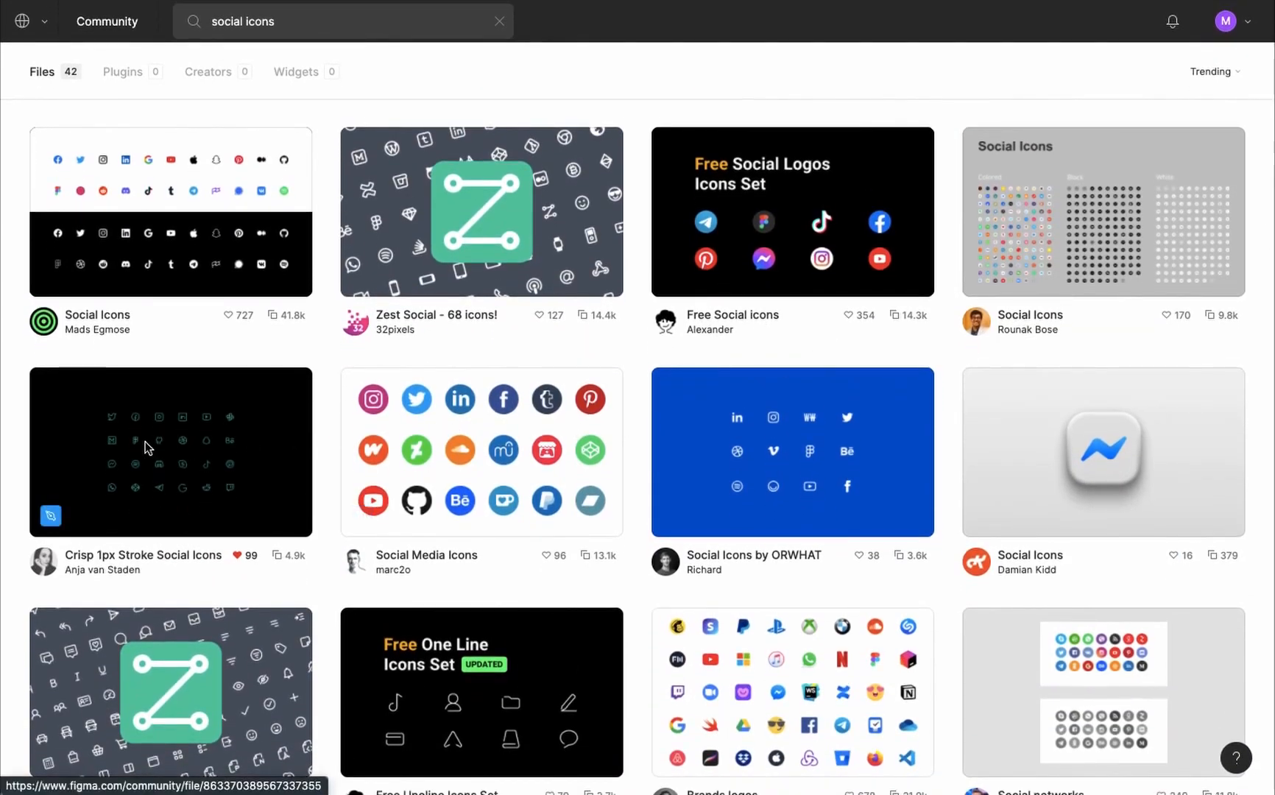
{"action": "left_click", "coordinate": [103, 476]}
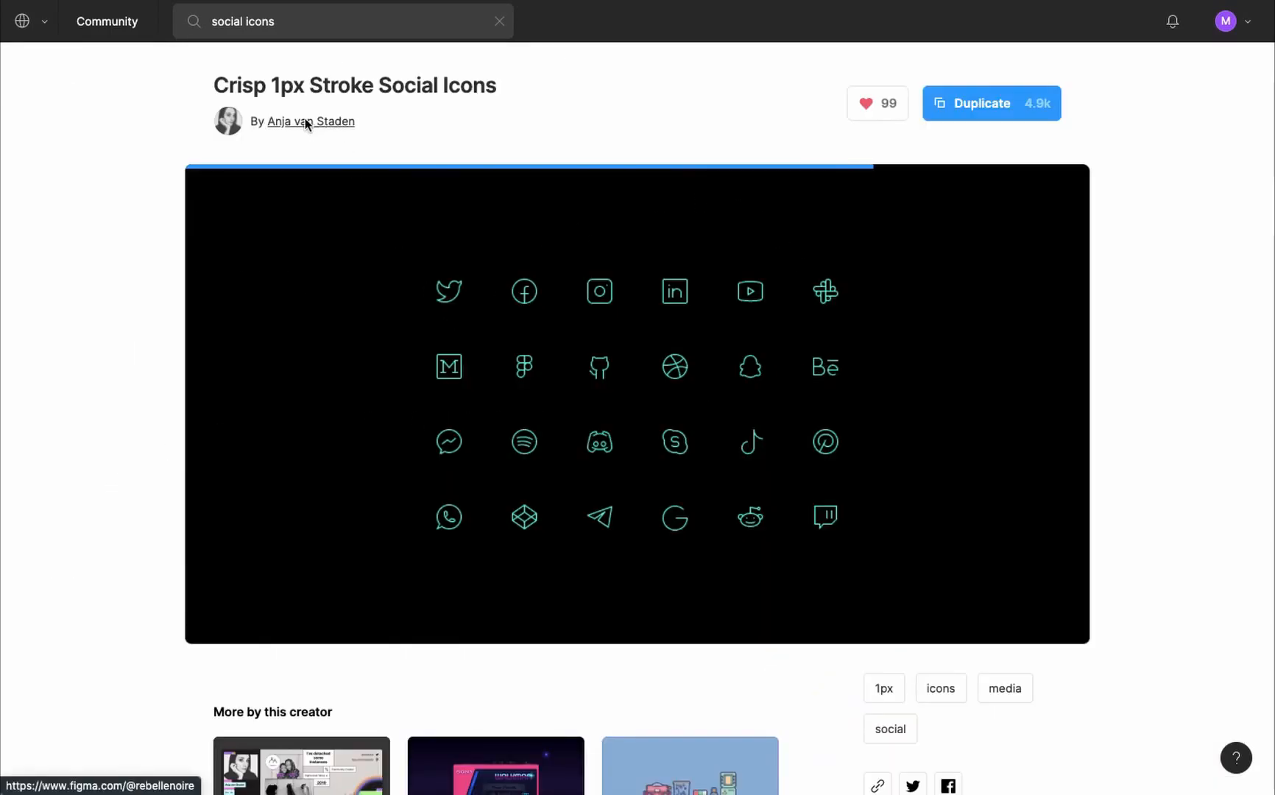
{"action": "scroll", "coordinate": [797, 189], "scroll_direction": "down", "scroll_amount": 8}
{"action": "scroll", "coordinate": [797, 189], "scroll_direction": "up", "scroll_amount": 8}
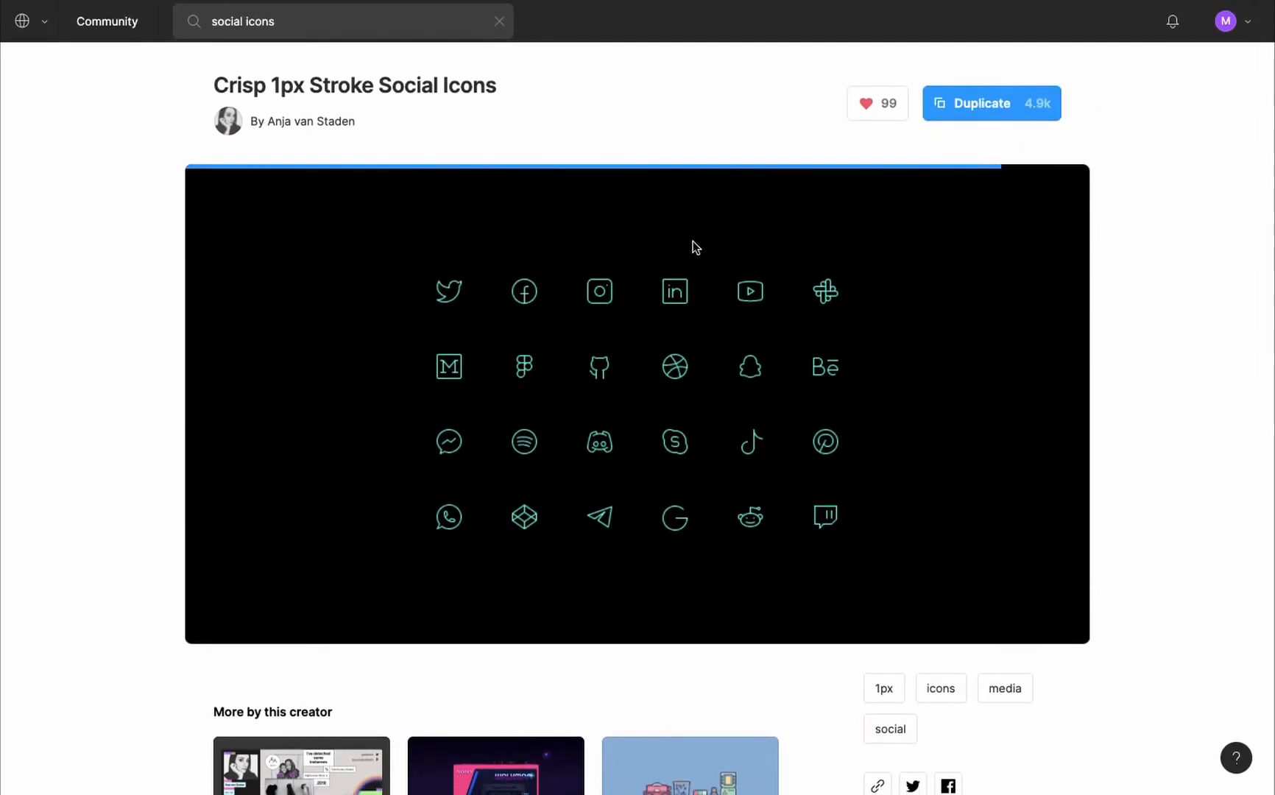
- Return to the drafts and open the Crisp 1px Stroke Social Icons file edited 4 months ago
{"action": "key", "text": "ctrl+Tab"}
{"action": "scroll", "coordinate": [456, 400], "scroll_direction": "down", "scroll_amount": 10}
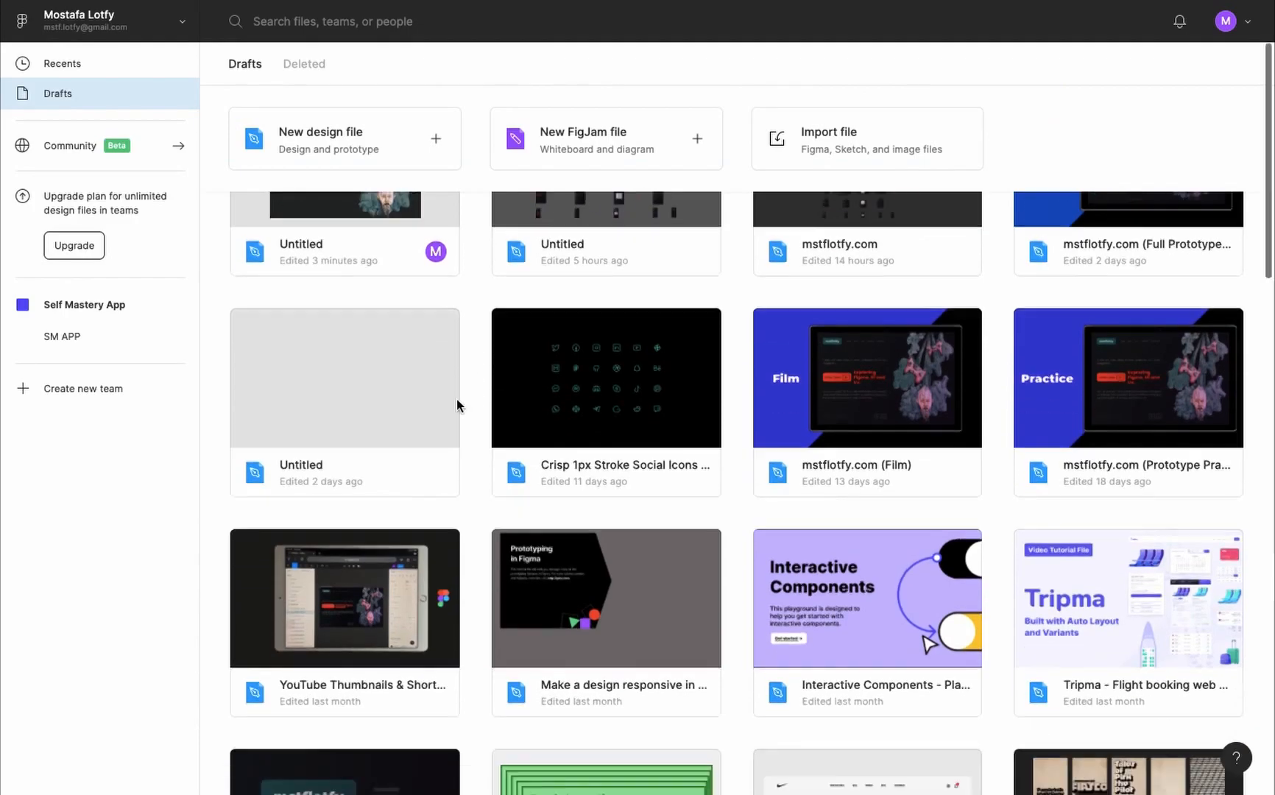
{"action": "scroll", "coordinate": [456, 400], "scroll_direction": "up", "scroll_amount": 4}
{"action": "scroll", "coordinate": [589, 508], "scroll_direction": "down", "scroll_amount": 1}
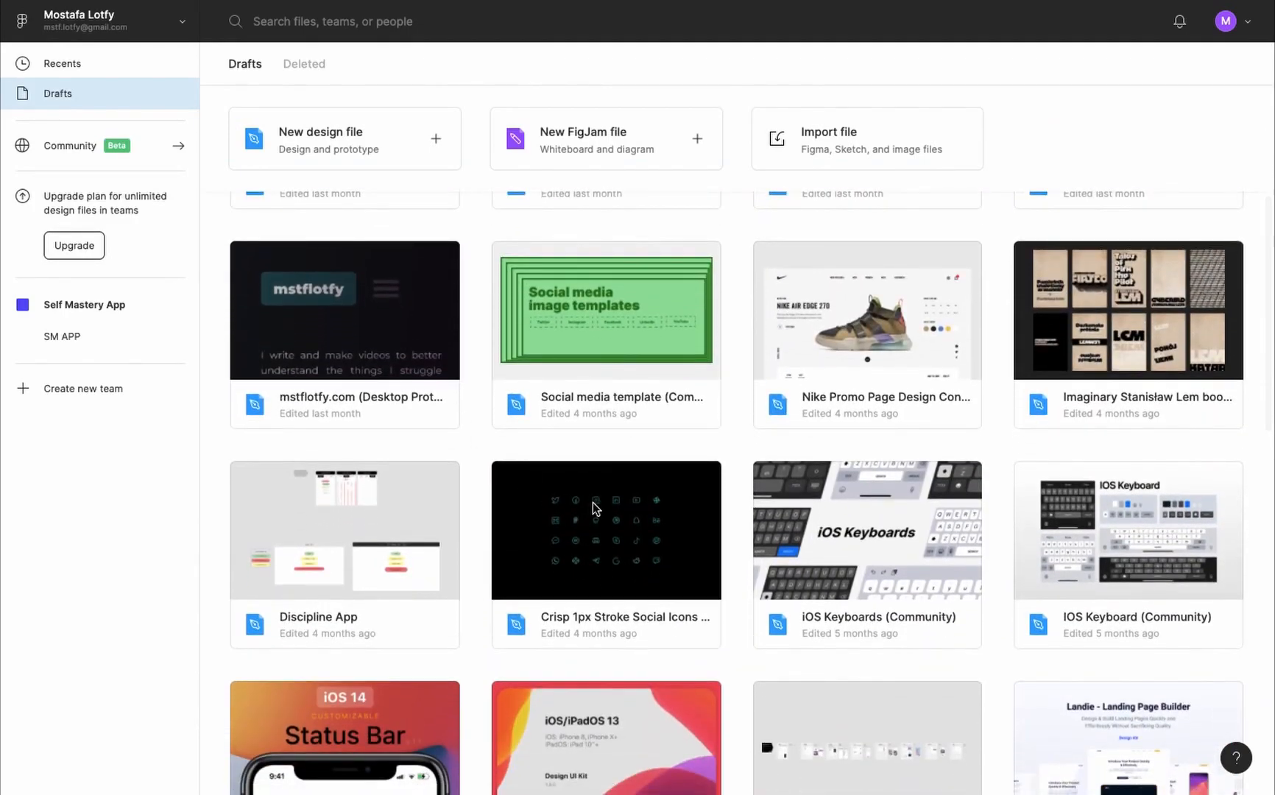
{"action": "left_click", "coordinate": [591, 507]}
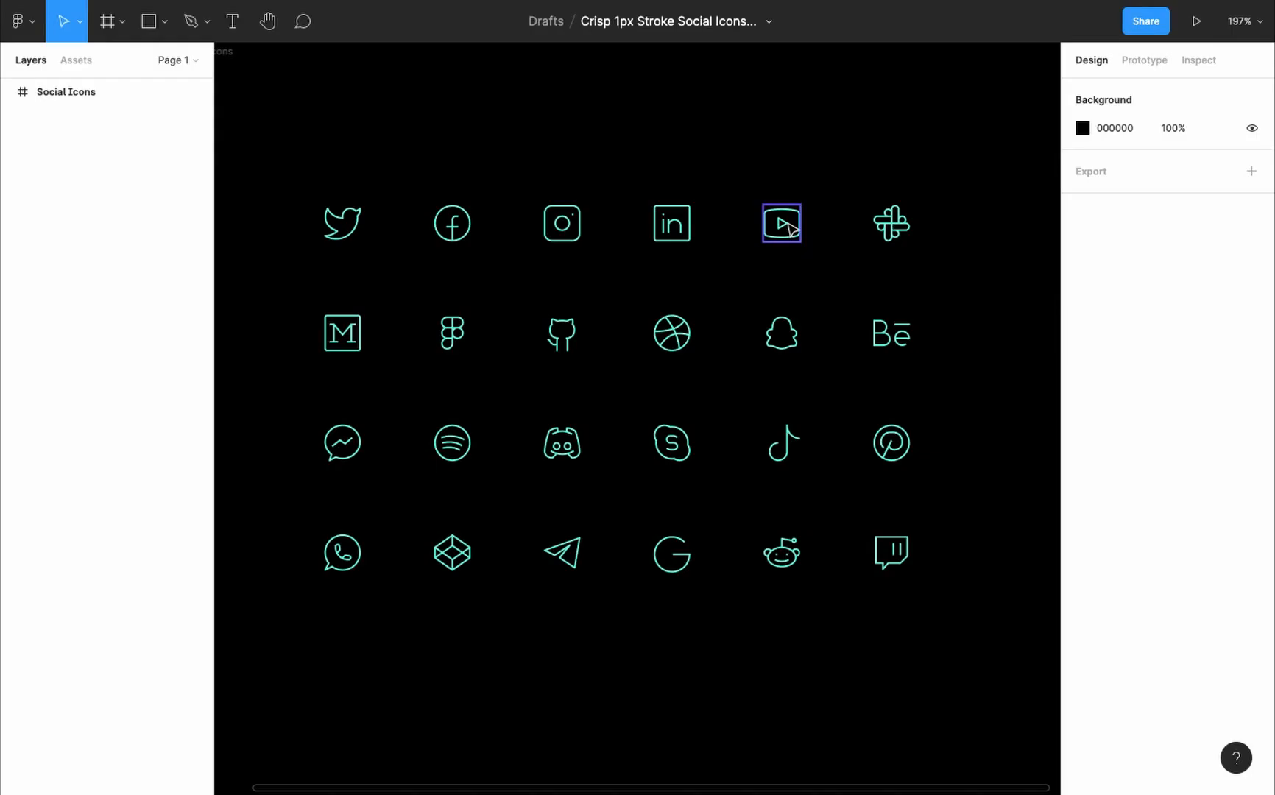
- Copy the youtube and instagram icons into the landing page design file and place them to the left of the description text
{"action": "left_click", "coordinate": [789, 229]}
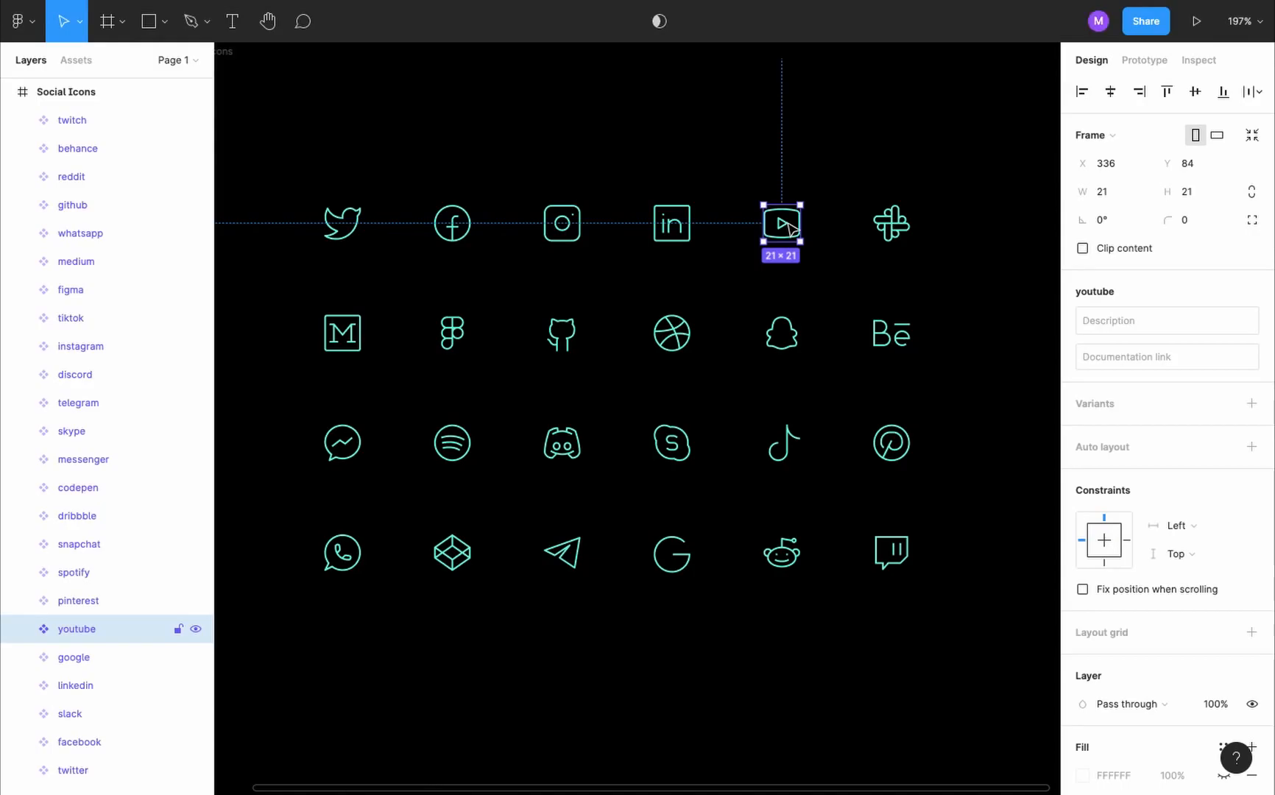
{"action": "left_click", "coordinate": [562, 228], "text": "shift"}
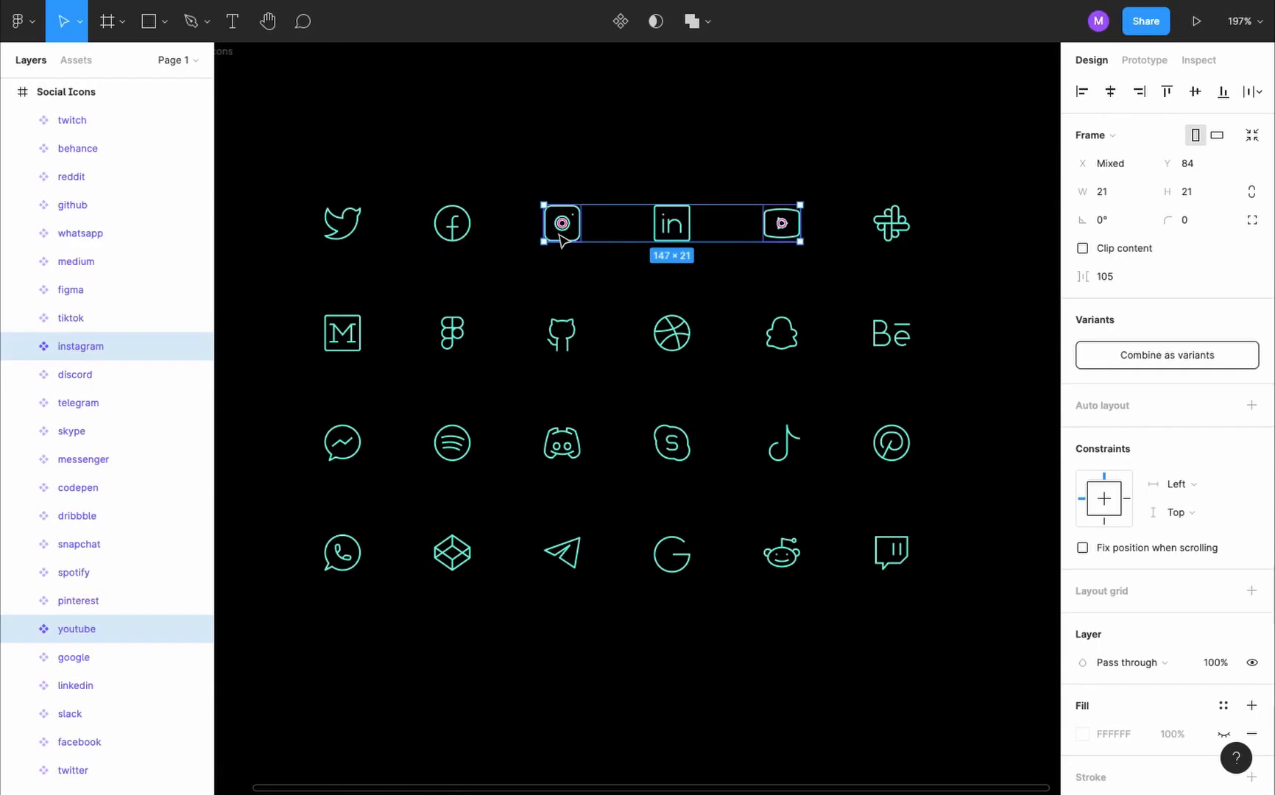
{"action": "key", "text": "super+c"}
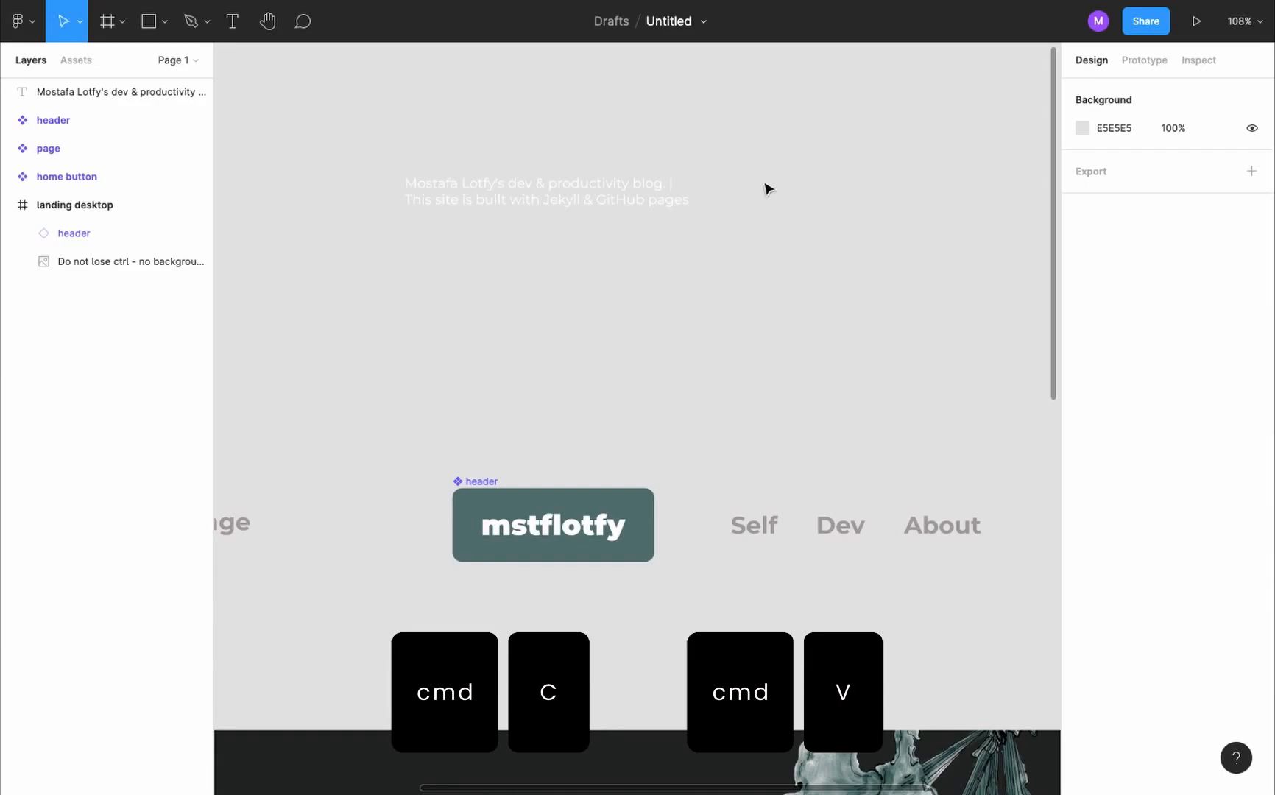
{"action": "key", "text": "super+v"}
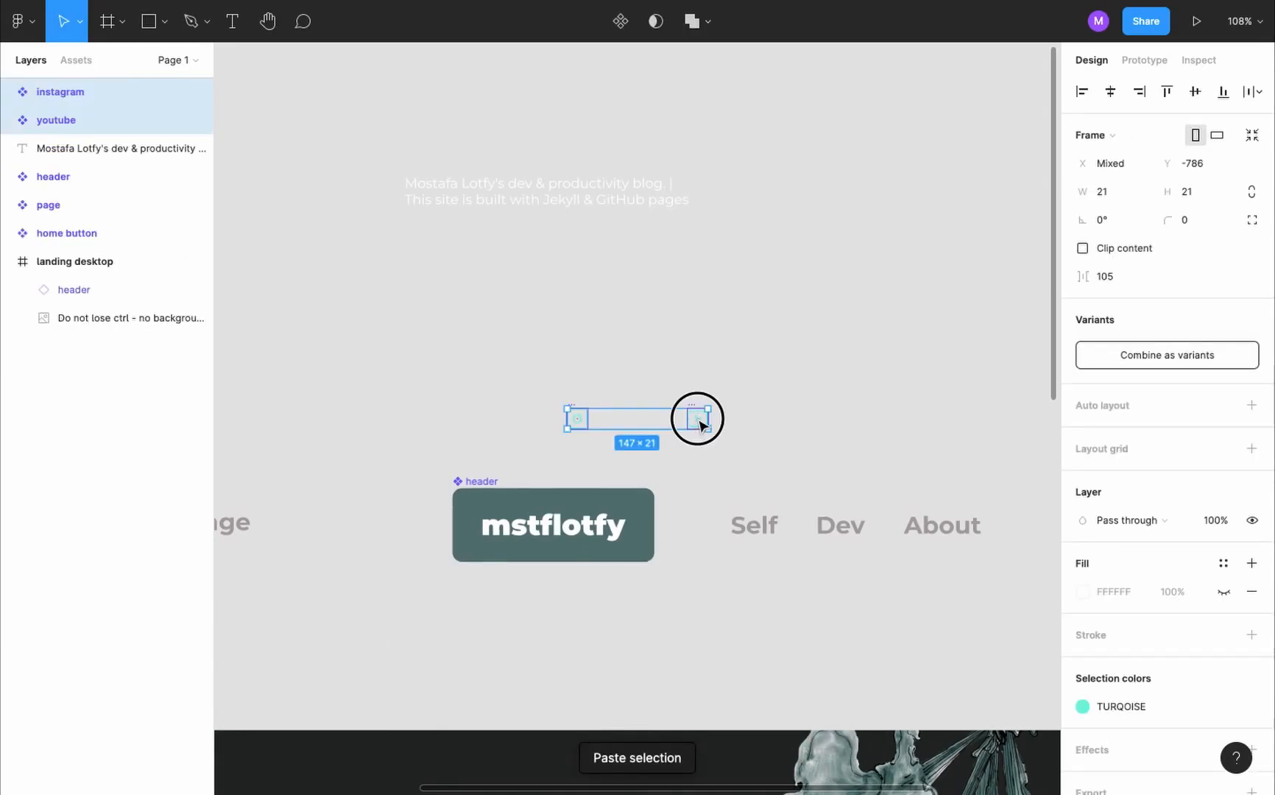
{"action": "scroll", "coordinate": [572, 336], "scroll_direction": "down", "scroll_amount": 5}
{"action": "scroll", "coordinate": [572, 332], "scroll_direction": "up", "scroll_amount": 4}
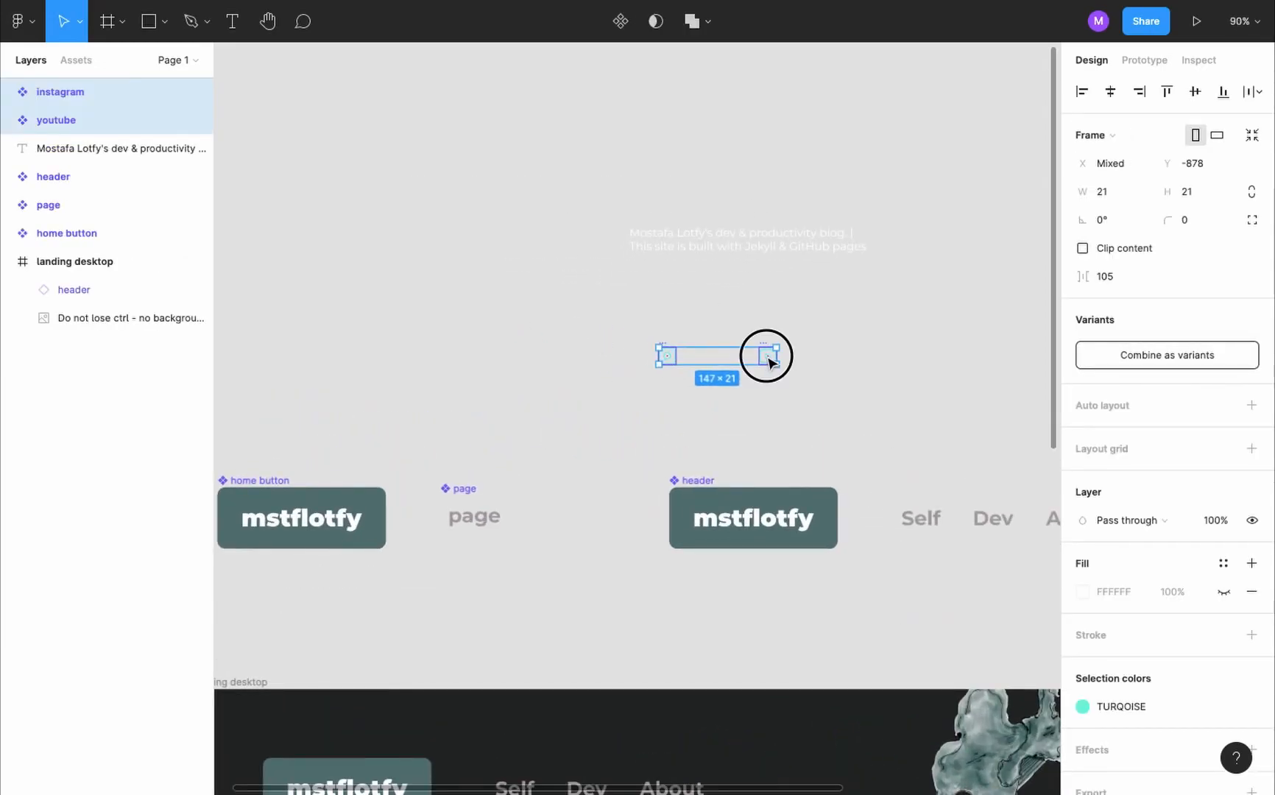
{"action": "left_click_drag", "start_coordinate": [767, 357], "coordinate": [524, 238]}
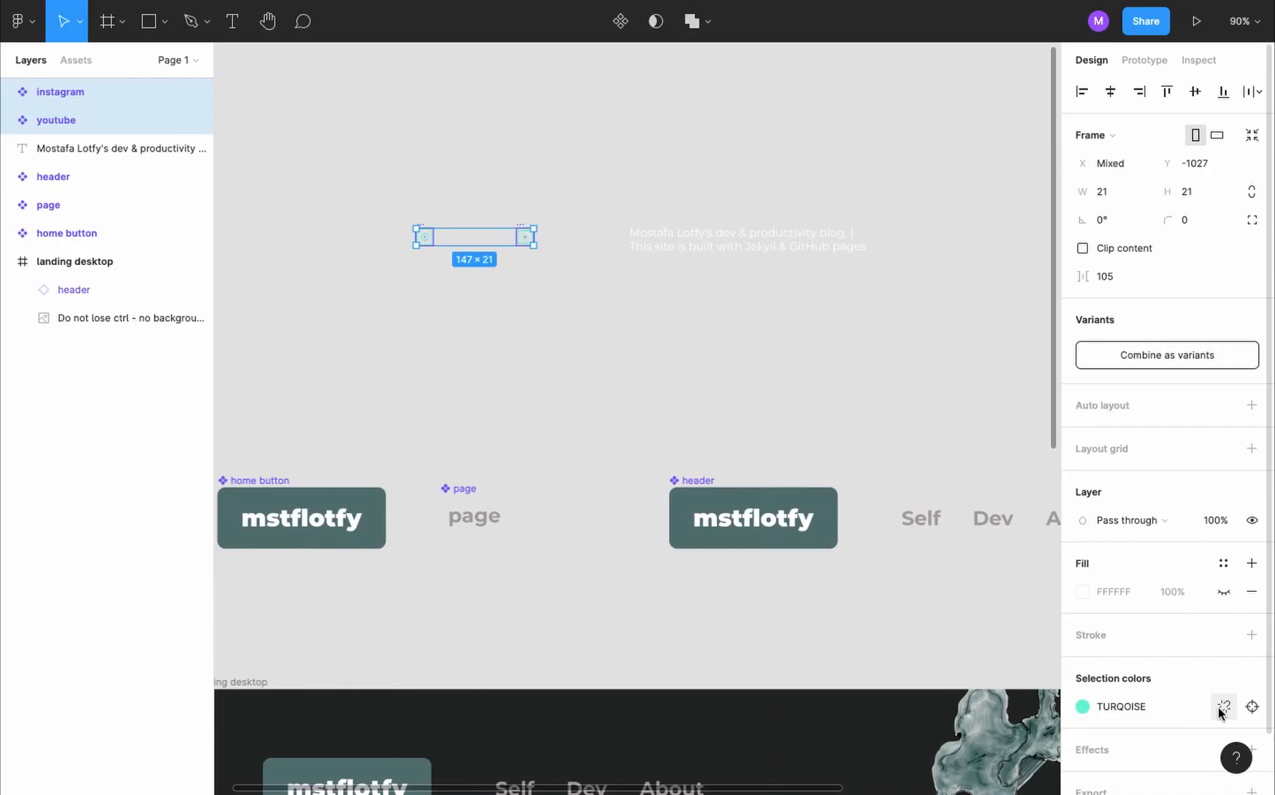
- Detach the turquoise color style from both social icons and change their color to white FFFFFF
{"action": "left_click", "coordinate": [1220, 708]}
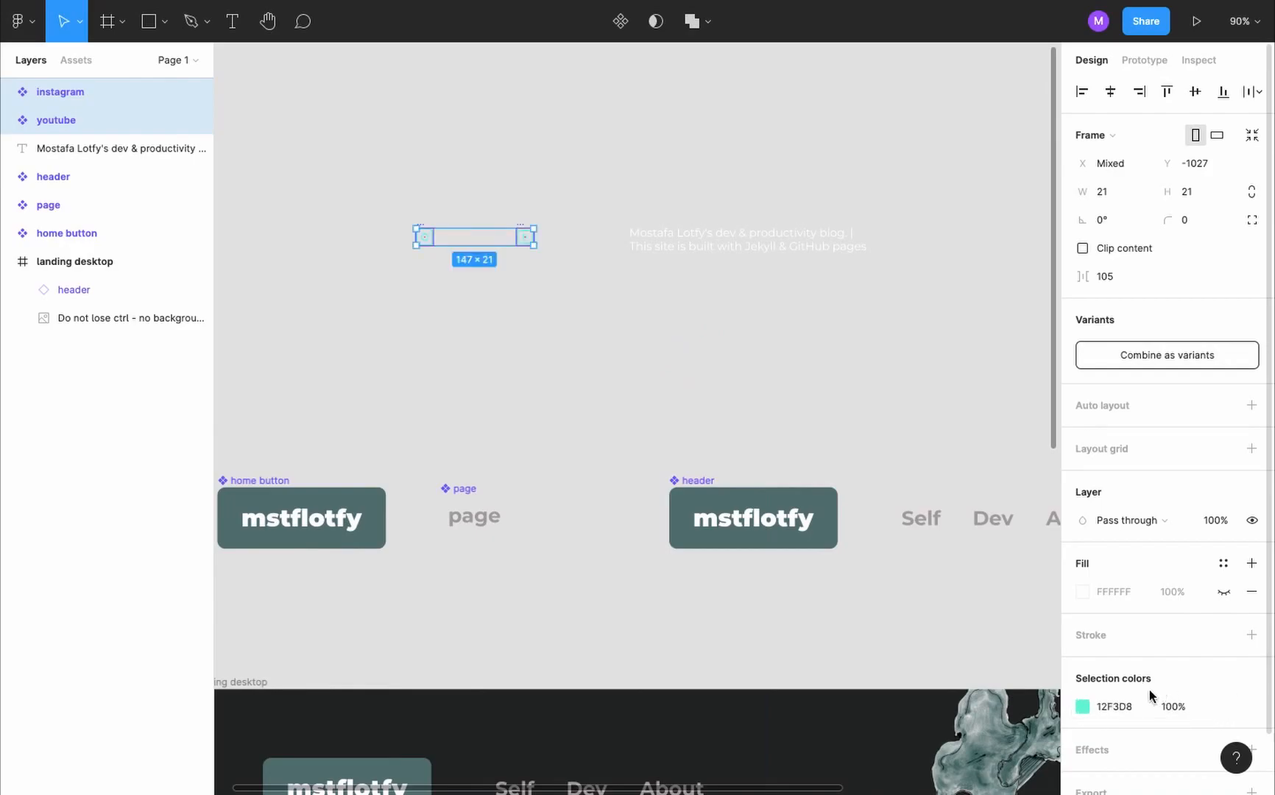
{"action": "left_click", "coordinate": [1082, 707]}
{"action": "left_click_drag", "start_coordinate": [909, 522], "coordinate": [843, 343]}
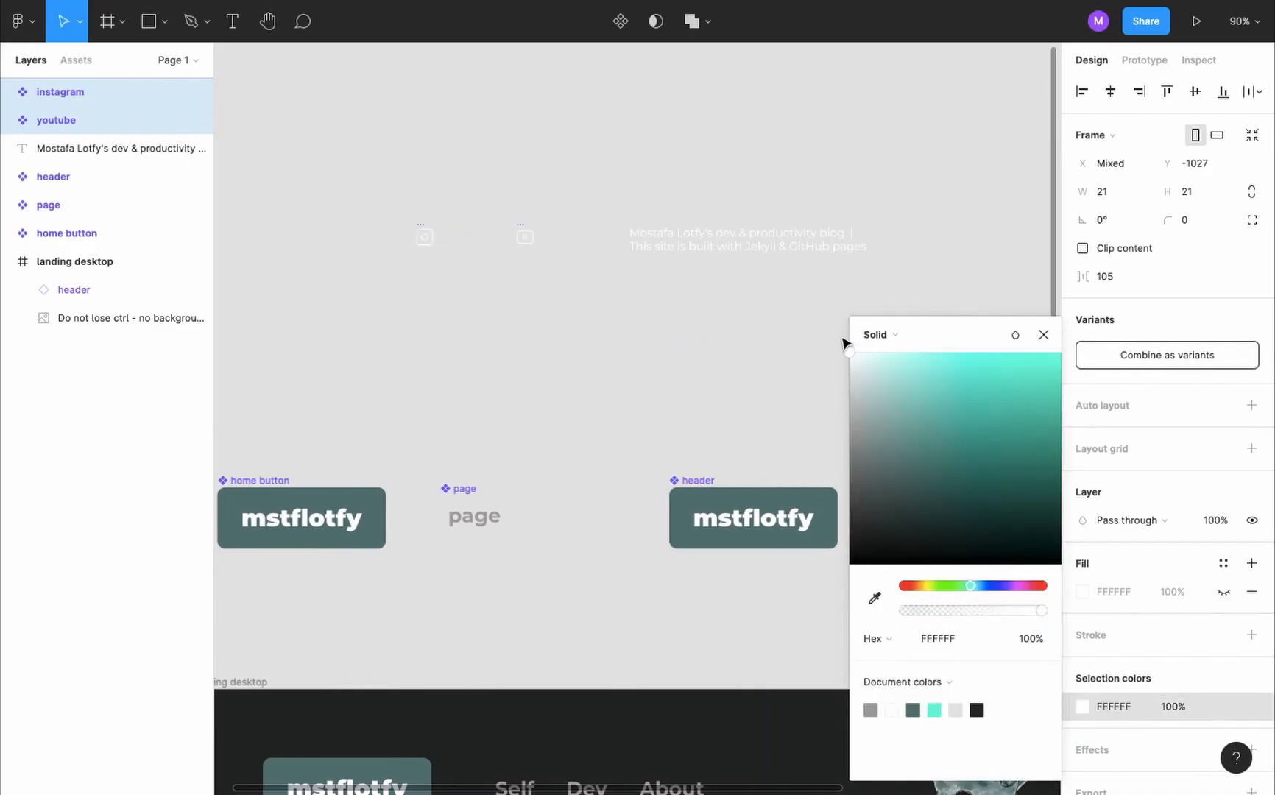
{"action": "left_click", "coordinate": [380, 287]}
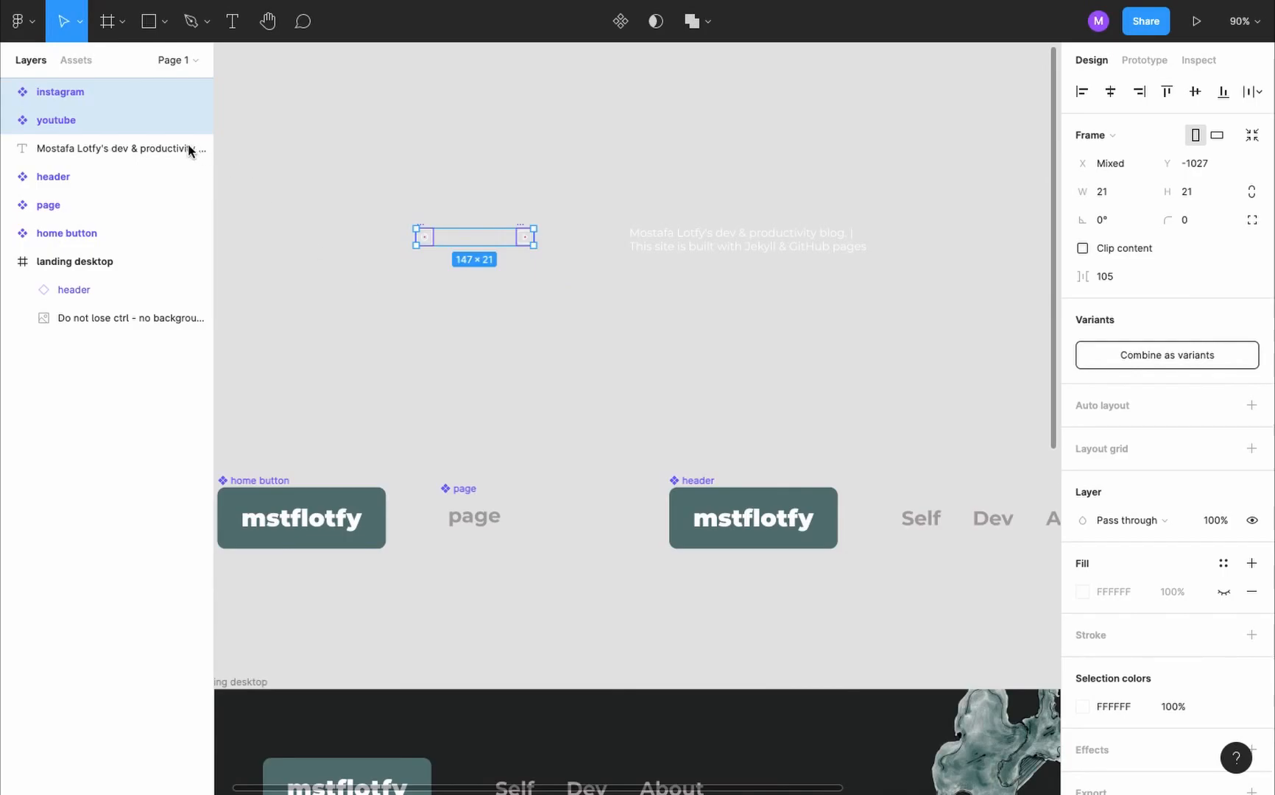
- Constrain the proportions of the vectors inside the instagram and youtube icons and set their height to 30
{"action": "left_click", "coordinate": [10, 92]}
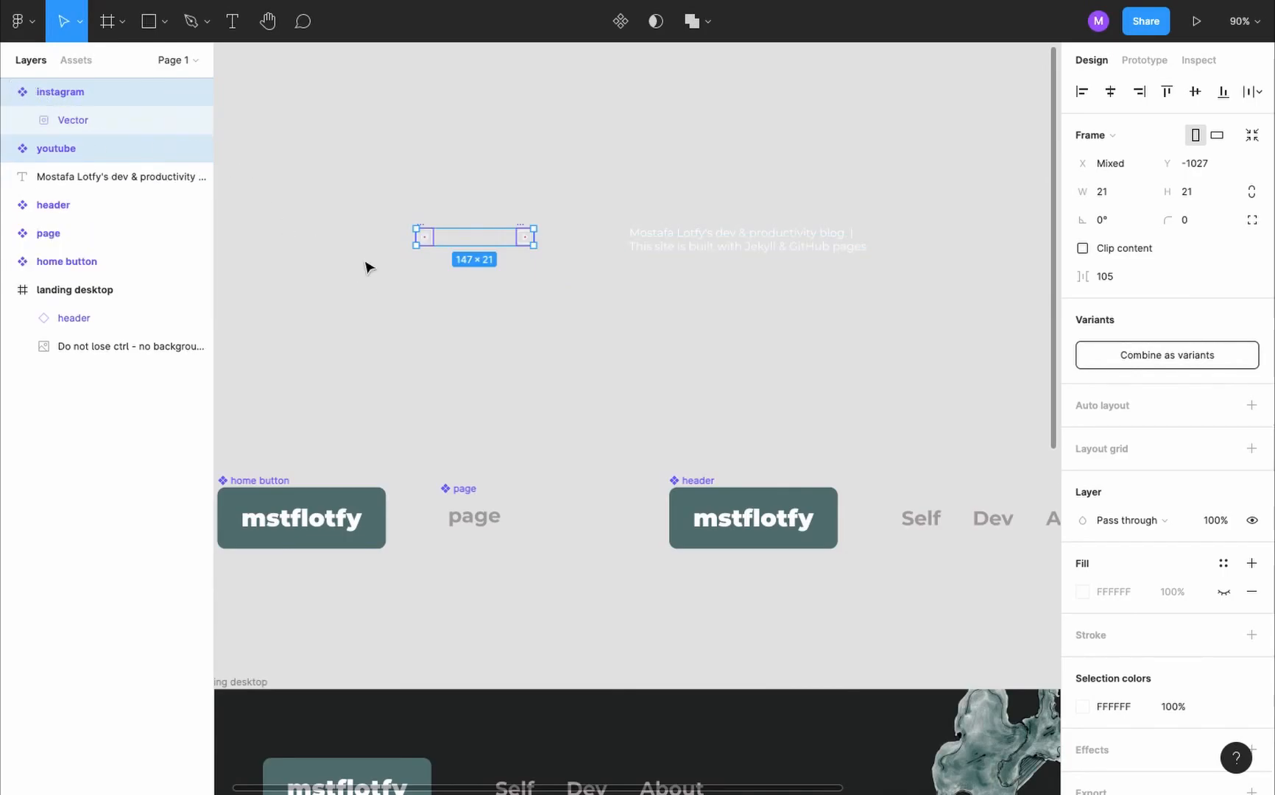
{"action": "key", "text": "Return"}
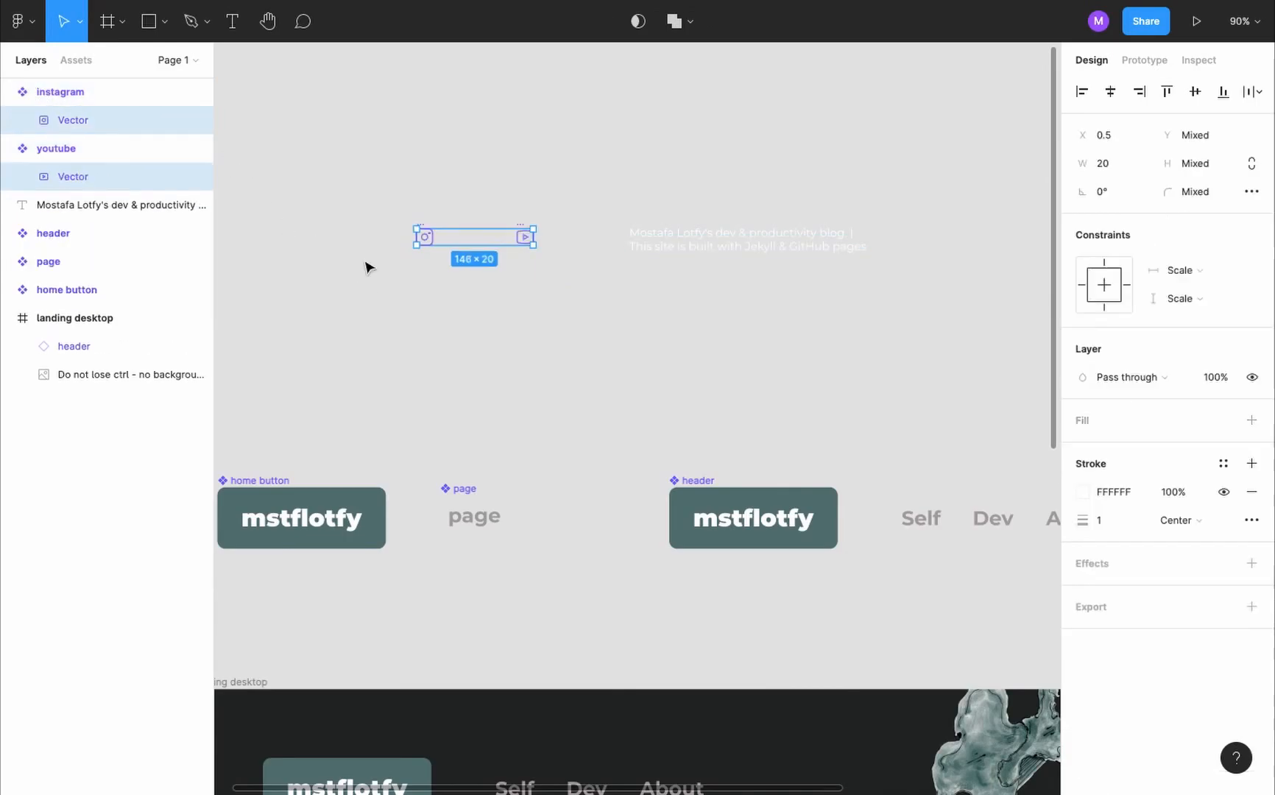
{"action": "left_click", "coordinate": [1255, 166]}
{"action": "left_click", "coordinate": [1196, 163]}
{"action": "type", "text": "20"}
{"action": "key", "text": "Return"}
- Add auto layout to the youtube and instagram icon components so each frame hugs its vector
{"action": "left_click", "coordinate": [524, 234]}
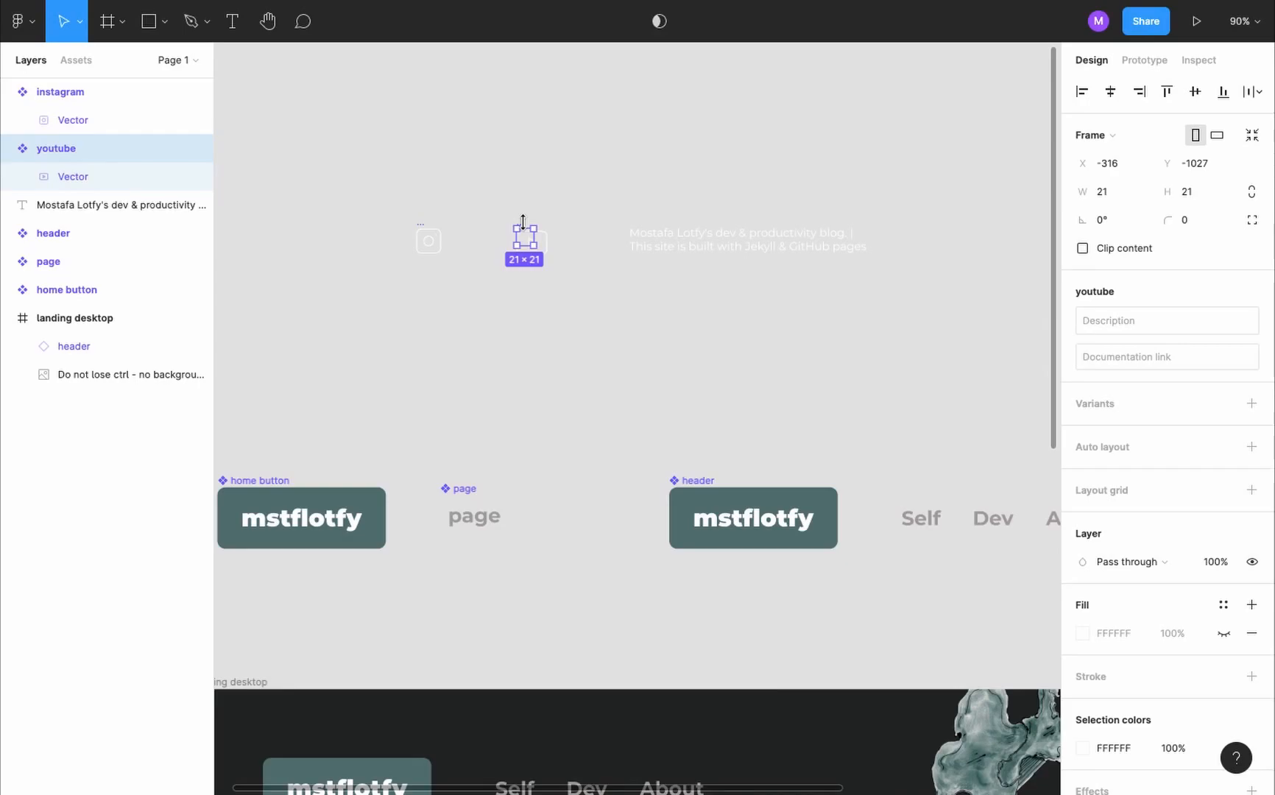
{"action": "key", "text": "shift+a"}
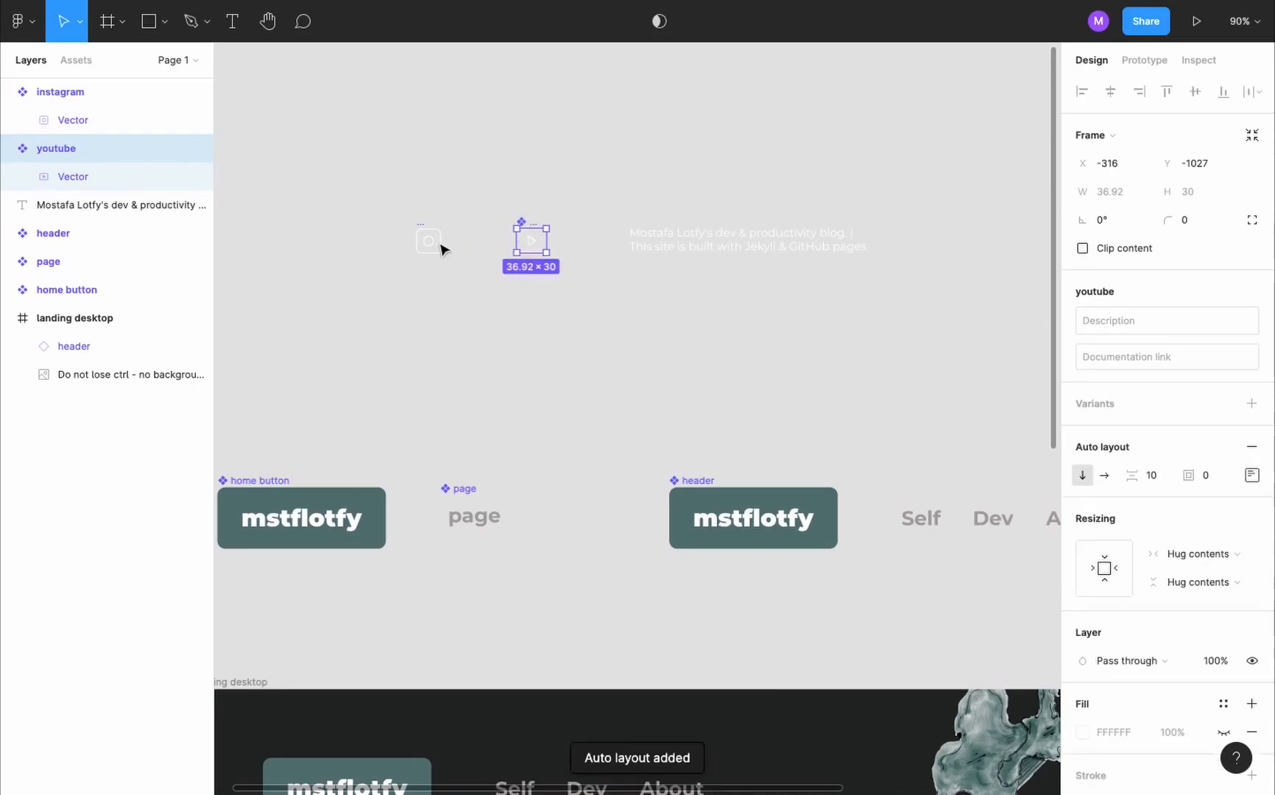
{"action": "left_click", "coordinate": [421, 231]}
{"action": "key", "text": "shift+a"}
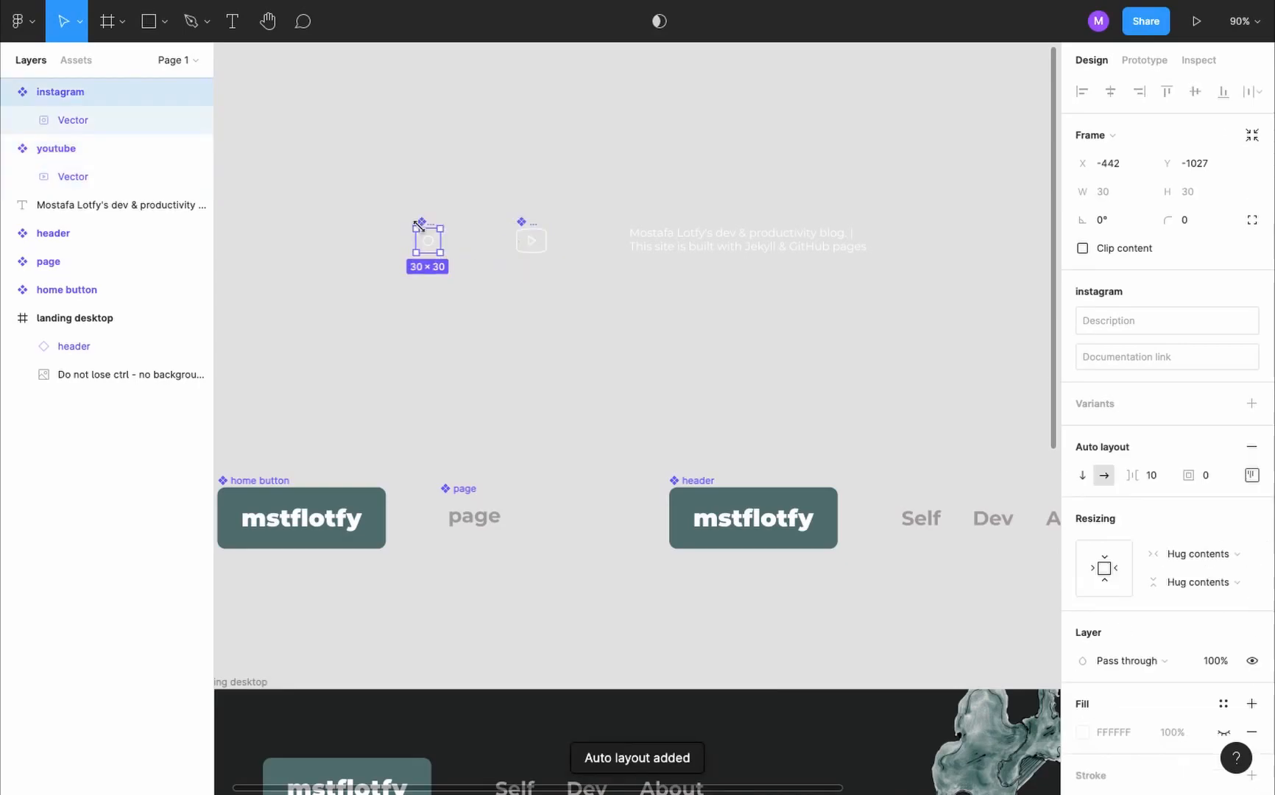
- Place instances of the instagram and youtube icons to the right of the description text and select all three together
{"action": "left_click", "coordinate": [556, 312]}
{"action": "scroll", "coordinate": [551, 250], "scroll_direction": "down", "scroll_amount": 3}
{"action": "left_click_drag", "start_coordinate": [465, 234], "coordinate": [804, 237]}
{"action": "left_click_drag", "start_coordinate": [387, 383], "coordinate": [996, 180]}
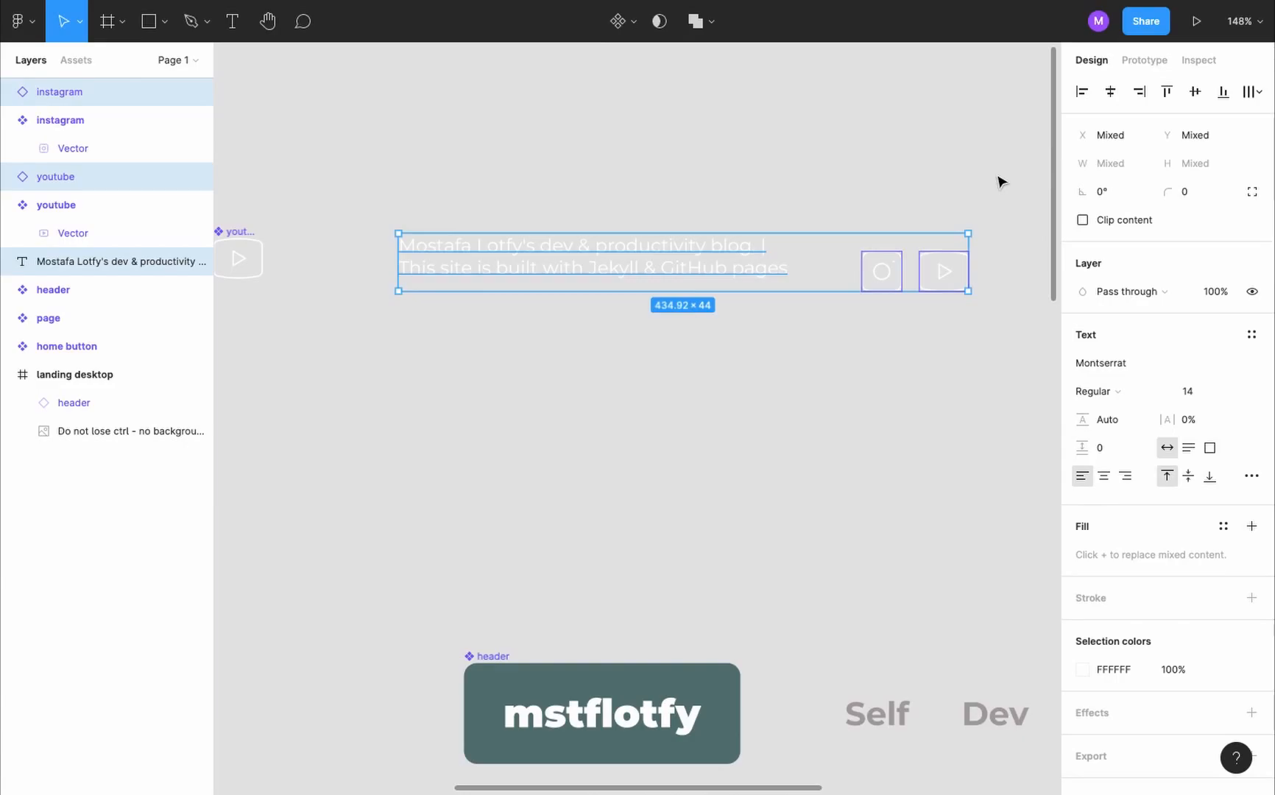
- Wrap the selected text and icons in an auto layout frame and name it footer
{"action": "key", "text": "shift+a"}
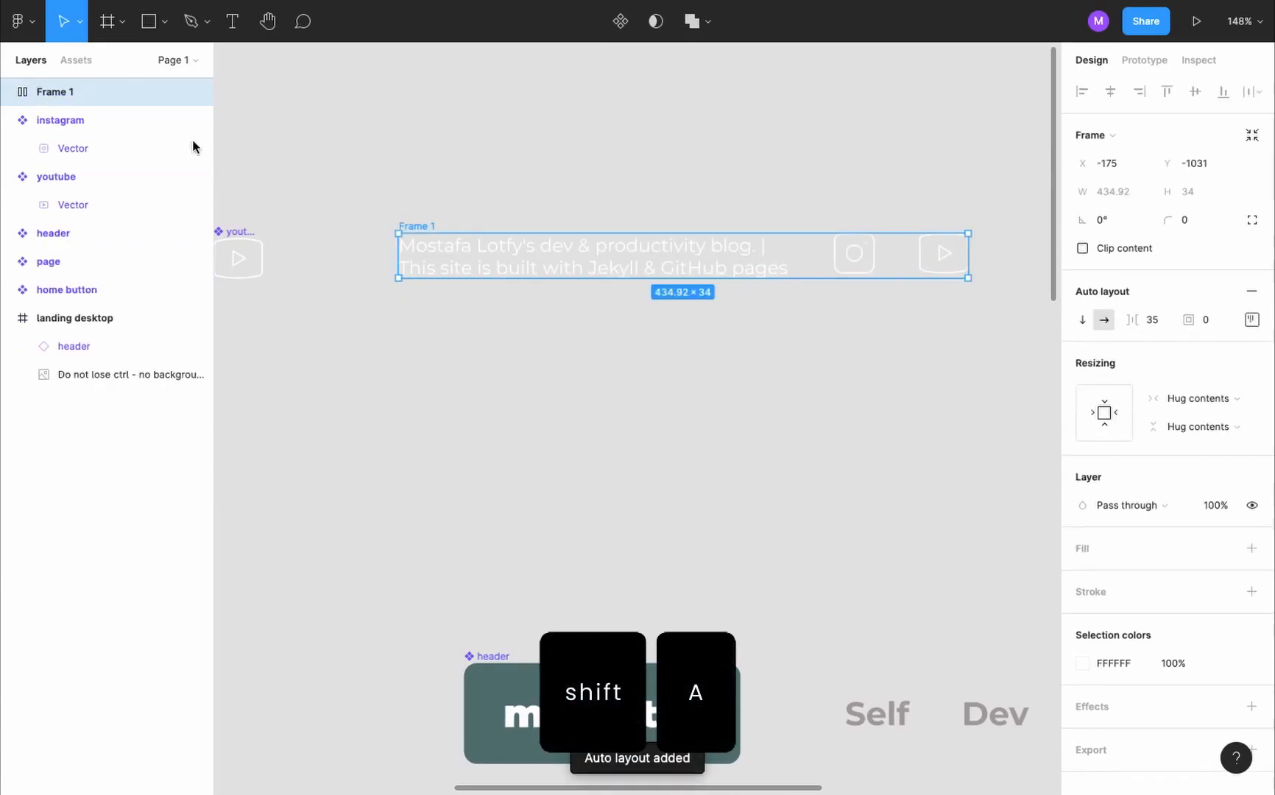
{"action": "double_click", "coordinate": [94, 99]}
{"action": "type", "text": "footer"}
{"action": "key", "text": "Return"}
- Group the footer's instagram and youtube icons in their own auto layout frame named social
{"action": "left_click", "coordinate": [858, 256]}
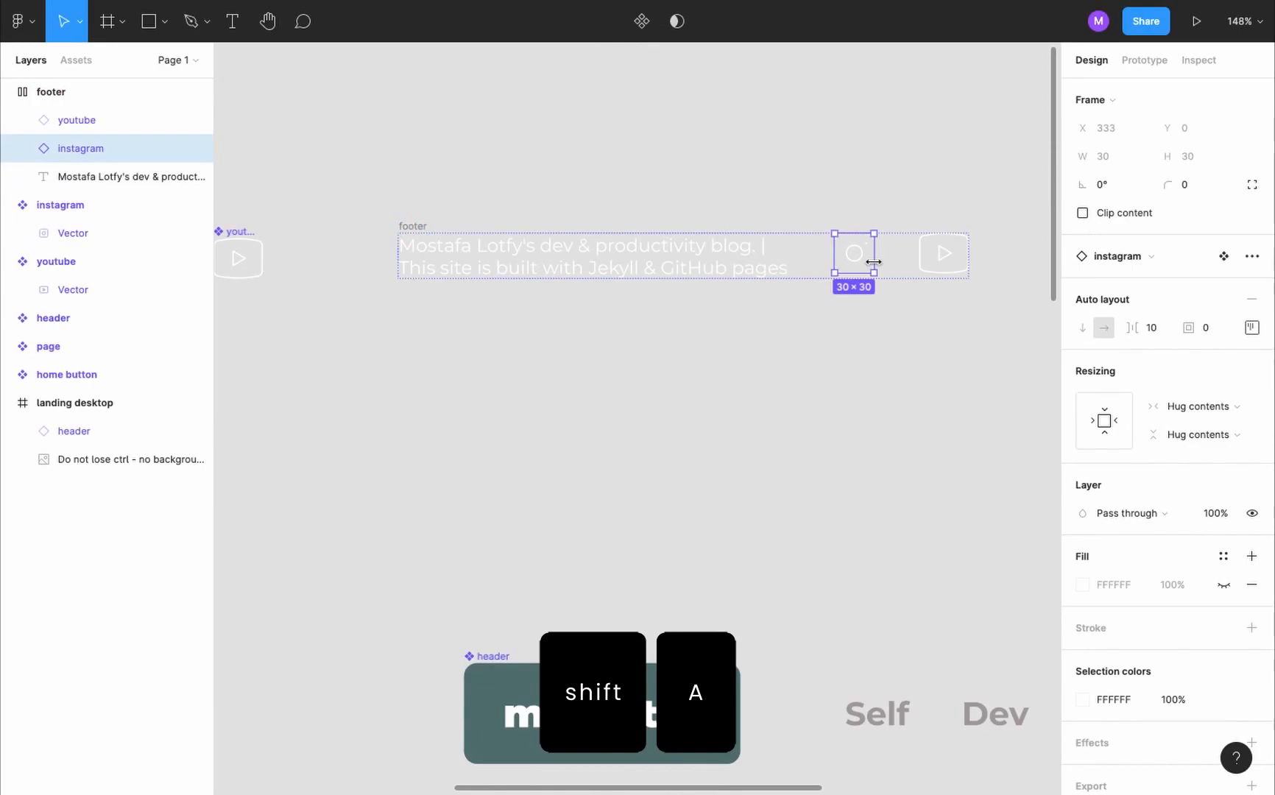
{"action": "left_click", "coordinate": [943, 270], "text": "shift"}
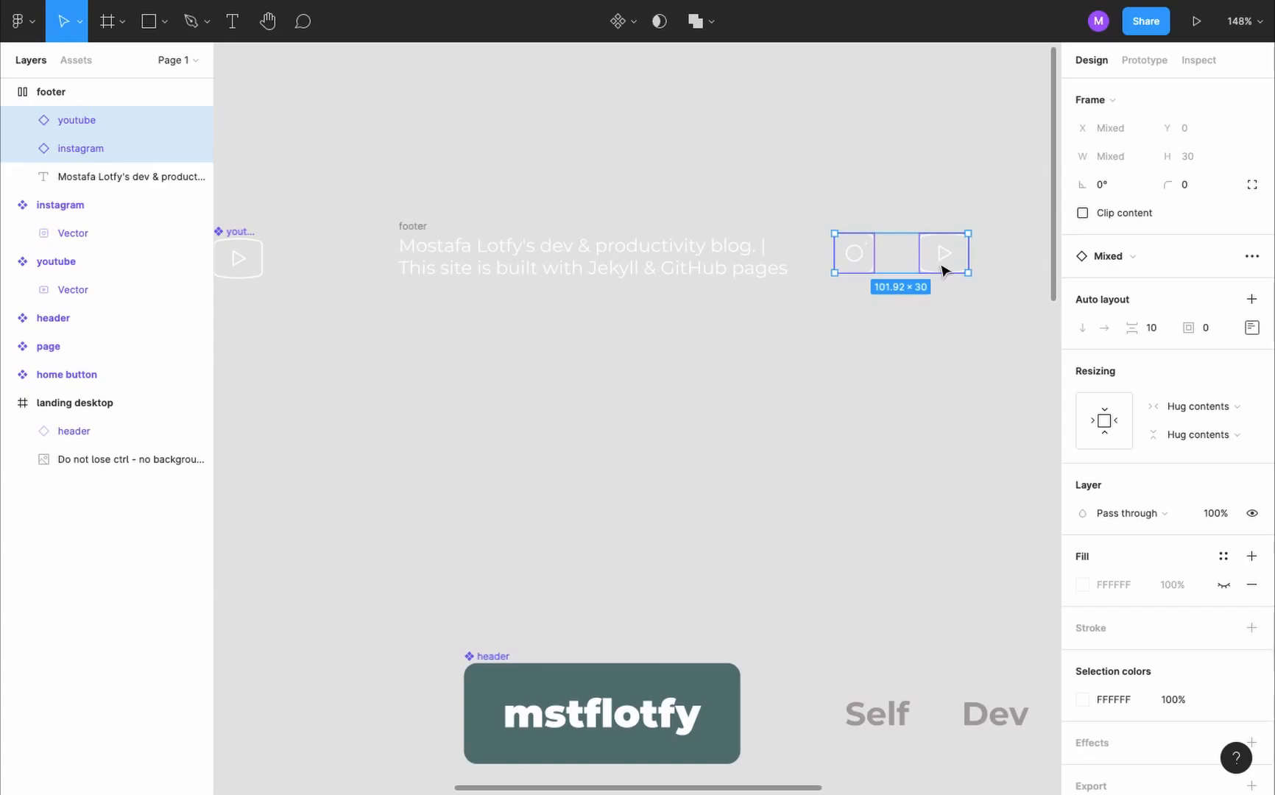
{"action": "key", "text": "shift+a"}
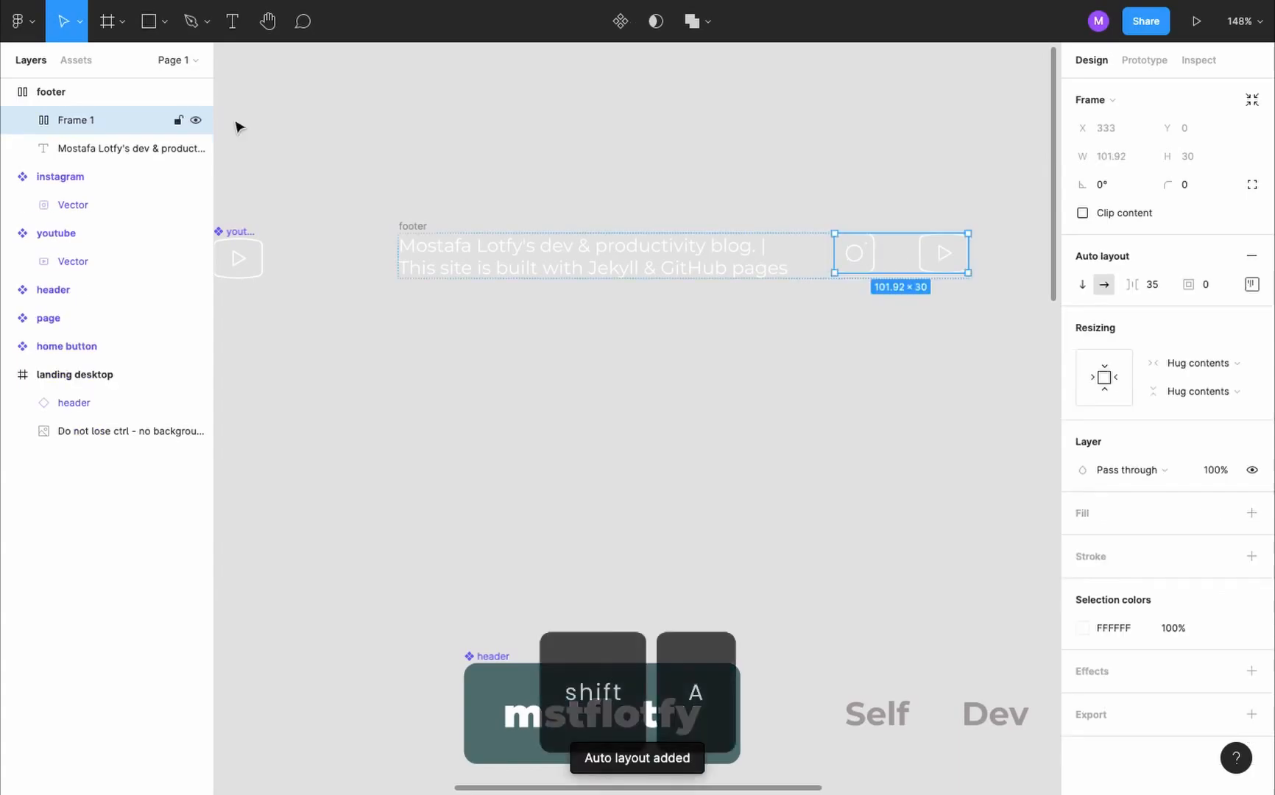
{"action": "double_click", "coordinate": [74, 120]}
{"action": "type", "text": "social"}
{"action": "key", "text": "Return"}
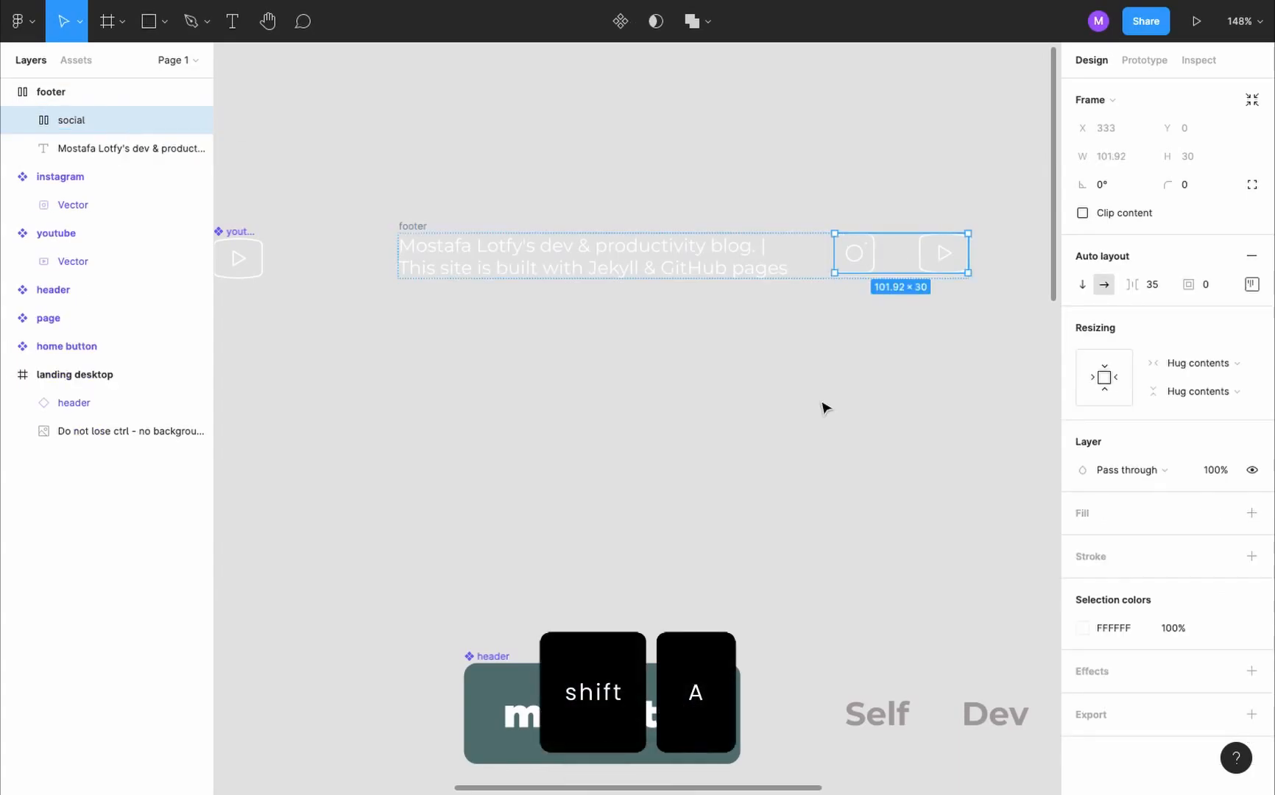
- Set the spacing between the icons in the social frame to 15
{"action": "left_click", "coordinate": [1158, 291]}
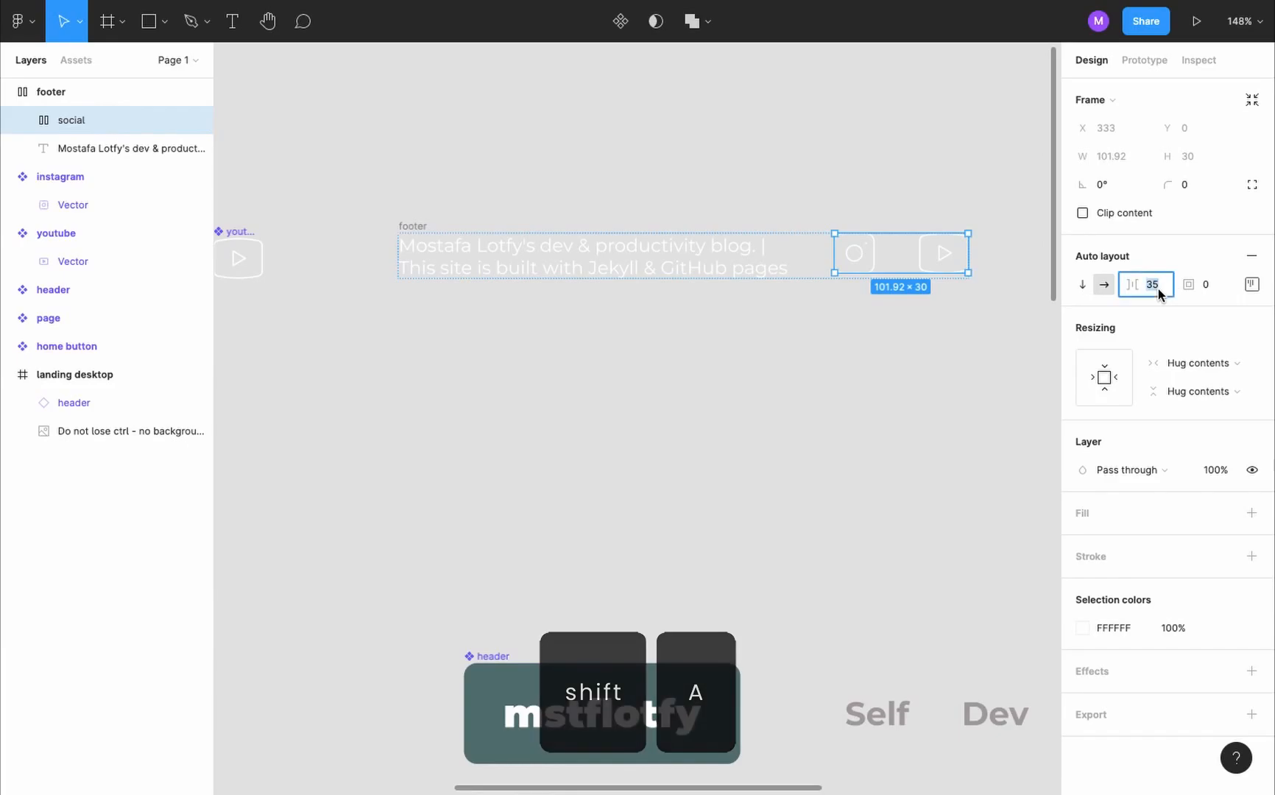
{"action": "type", "text": "20"}
{"action": "key", "text": "Return"}
{"action": "left_click", "coordinate": [1158, 290]}
{"action": "type", "text": "15"}
{"action": "key", "text": "Return"}
- Center the footer's contents vertically and set its auto layout distribution to Space between
{"action": "left_click", "coordinate": [430, 224]}
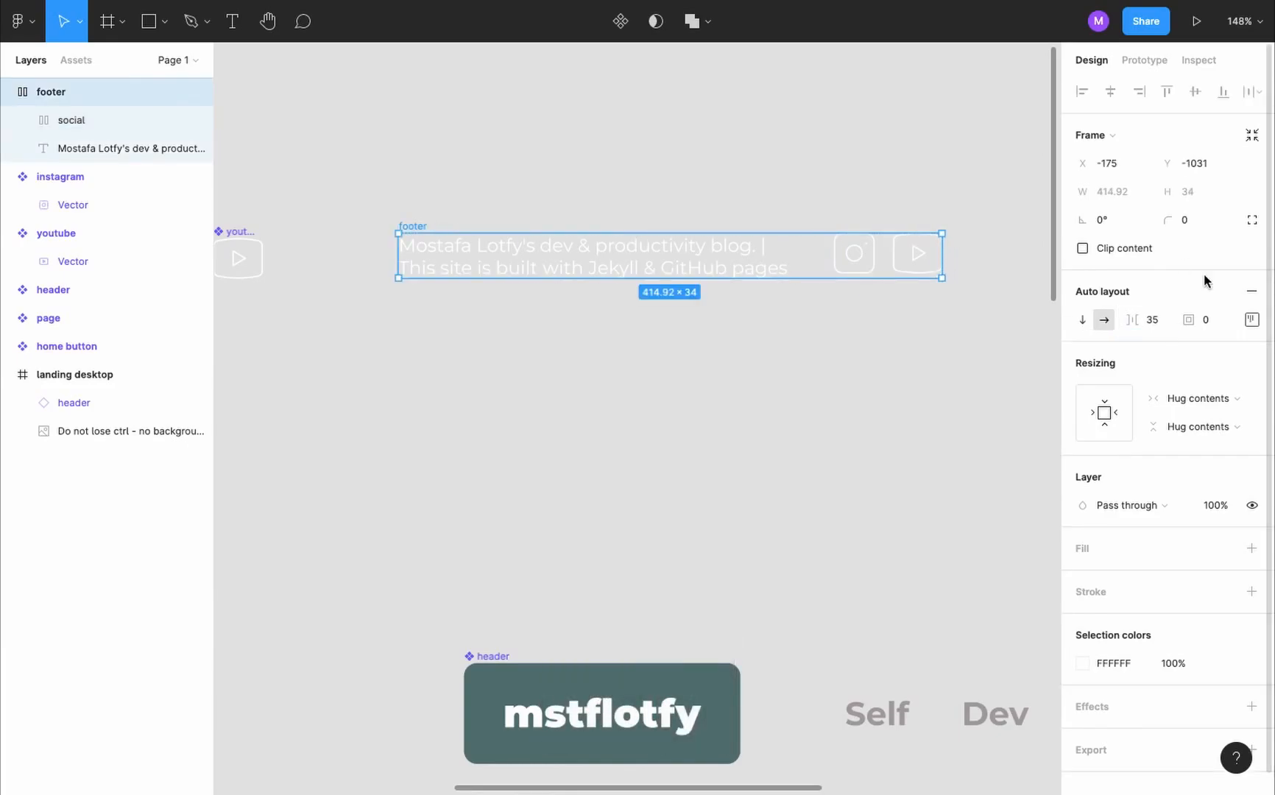
{"action": "left_click", "coordinate": [1251, 320]}
{"action": "left_click", "coordinate": [1178, 397]}
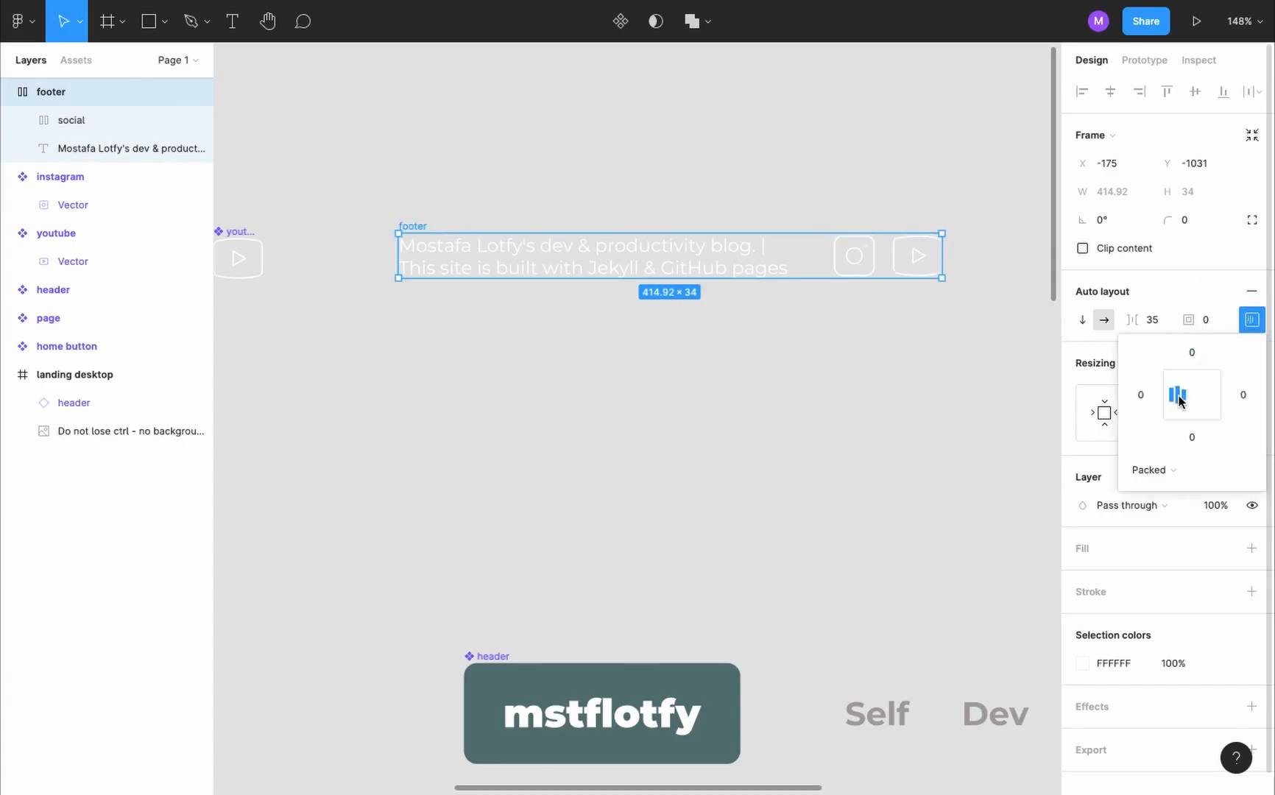
{"action": "left_click", "coordinate": [1191, 470]}
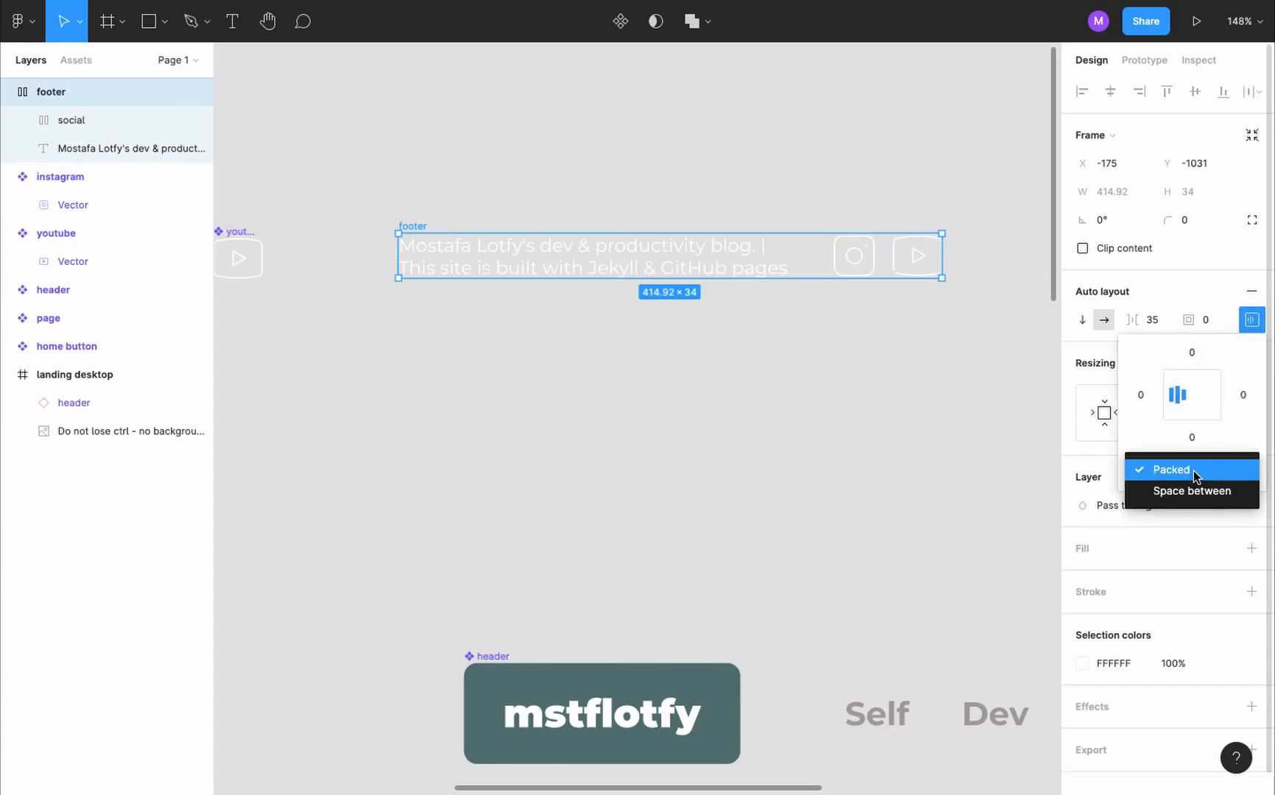
{"action": "left_click", "coordinate": [1203, 491]}
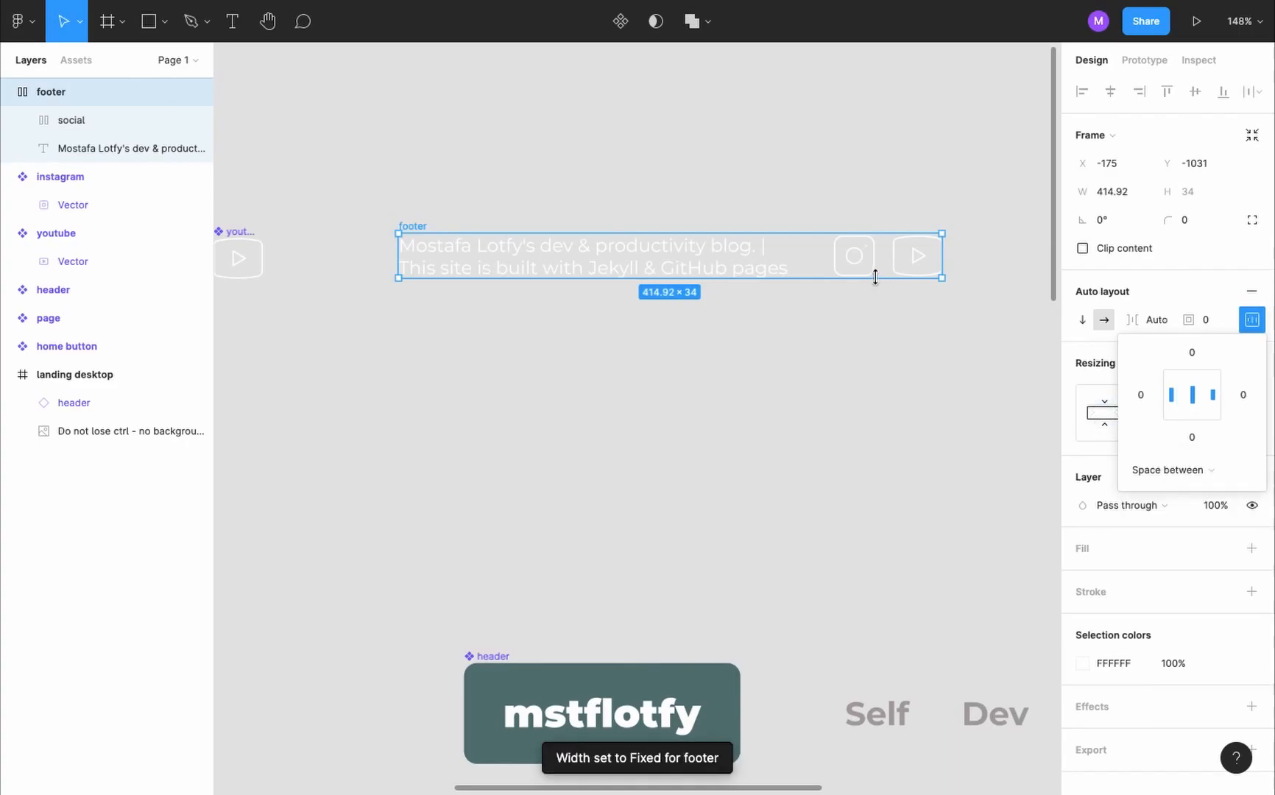
- Turn the footer into a component and place an instance in the lower-left area of the landing desktop frame
{"action": "left_click", "coordinate": [426, 229]}
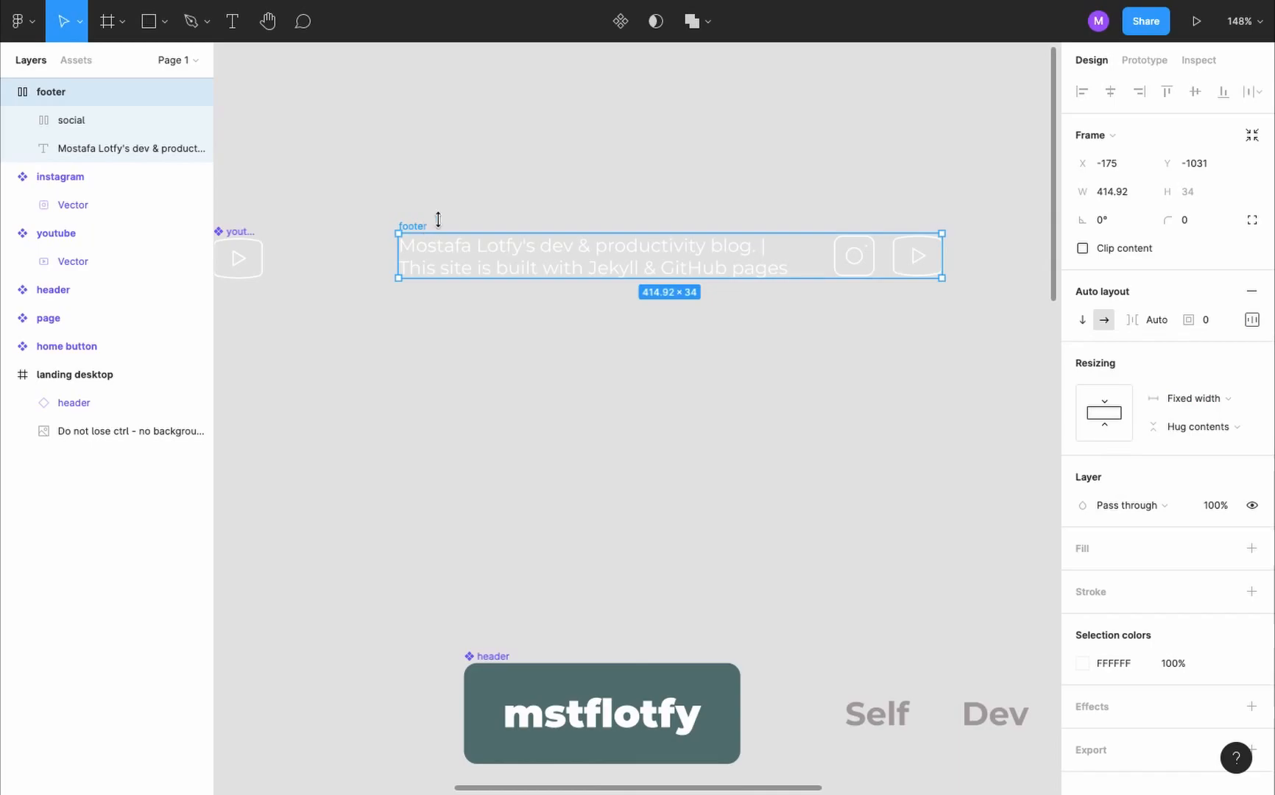
{"action": "left_click", "coordinate": [616, 31]}
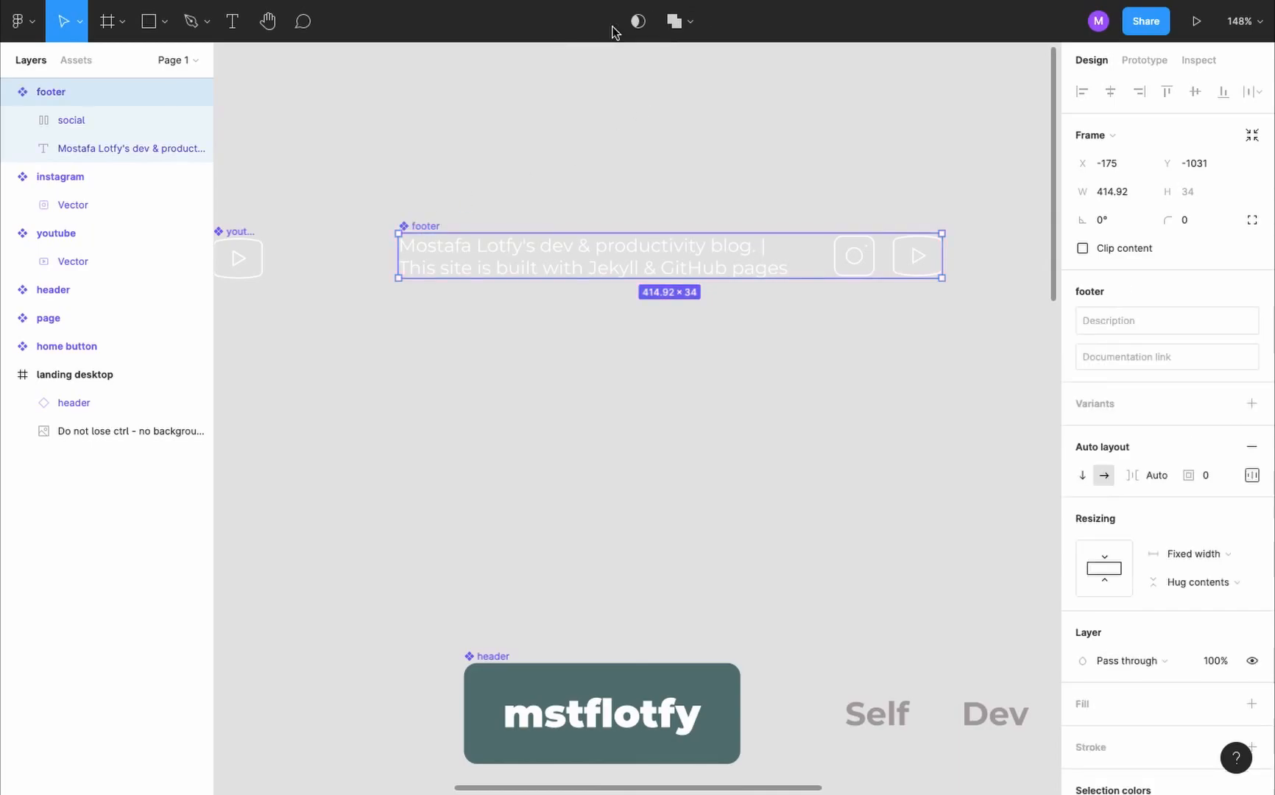
{"action": "scroll", "coordinate": [520, 230], "scroll_direction": "down", "scroll_amount": 5}
{"action": "left_click_drag", "start_coordinate": [519, 230], "coordinate": [372, 767]}
{"action": "scroll", "coordinate": [372, 767], "scroll_direction": "down", "scroll_amount": 3}
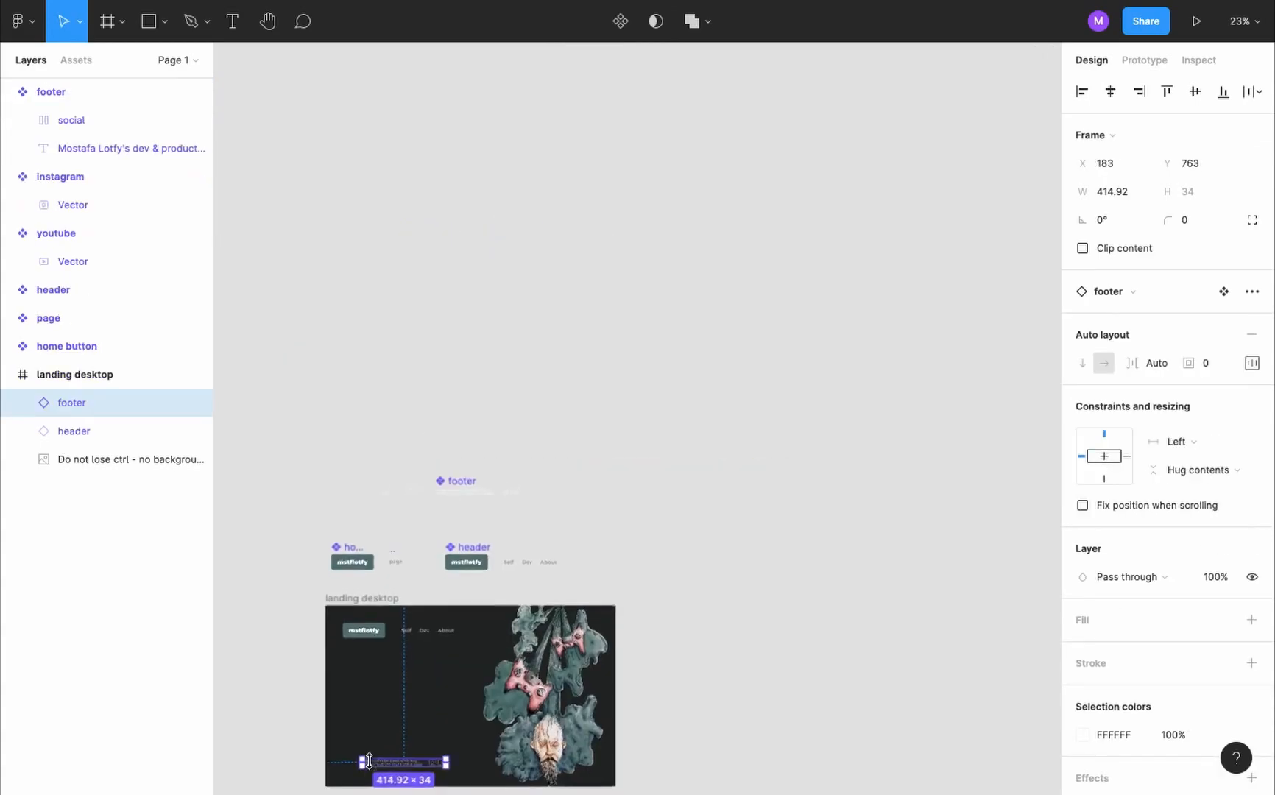
{"action": "scroll", "coordinate": [397, 647], "scroll_direction": "up", "scroll_amount": 2}
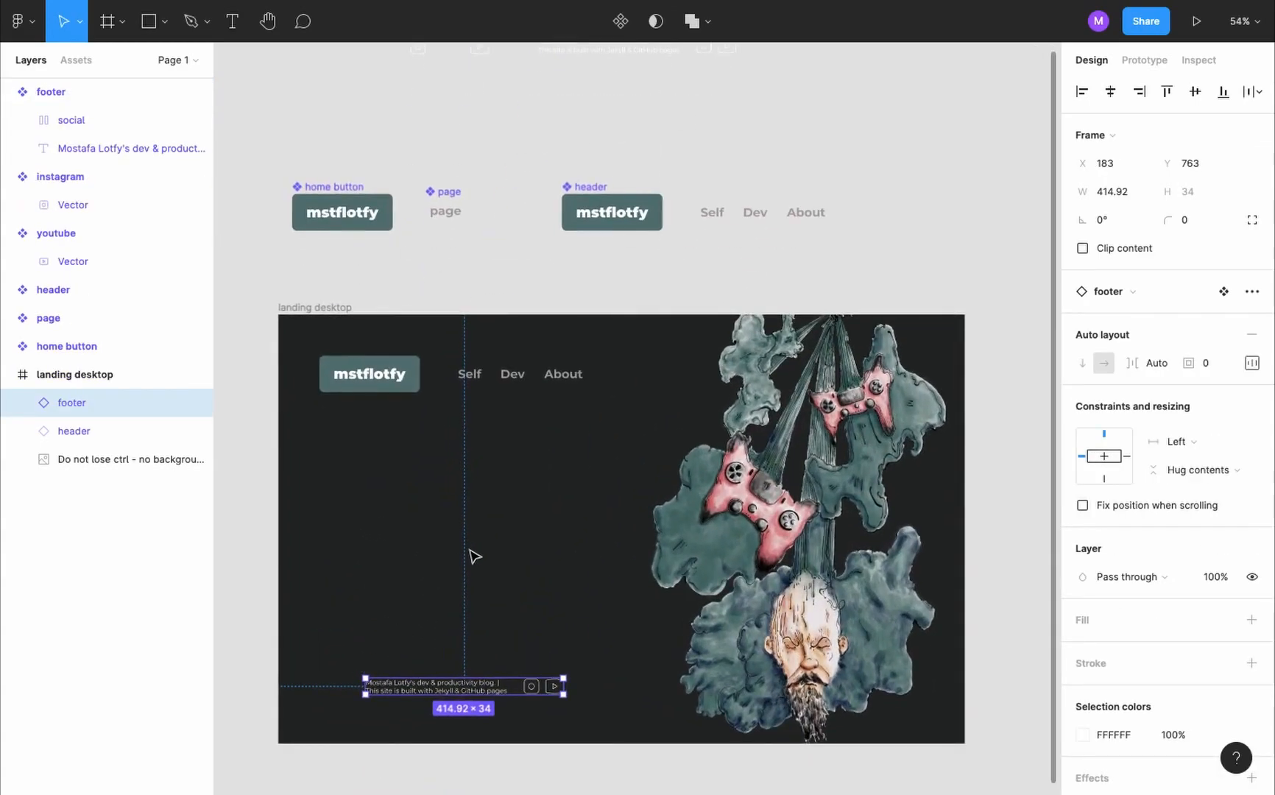
- Add a text layer reading "mstflotfy - indieDev" on the empty canvas above the social icon components
{"action": "left_click", "coordinate": [639, 289]}
{"action": "scroll", "coordinate": [640, 290], "scroll_direction": "down", "scroll_amount": 2}
{"action": "scroll", "coordinate": [448, 270], "scroll_direction": "up", "scroll_amount": 2}
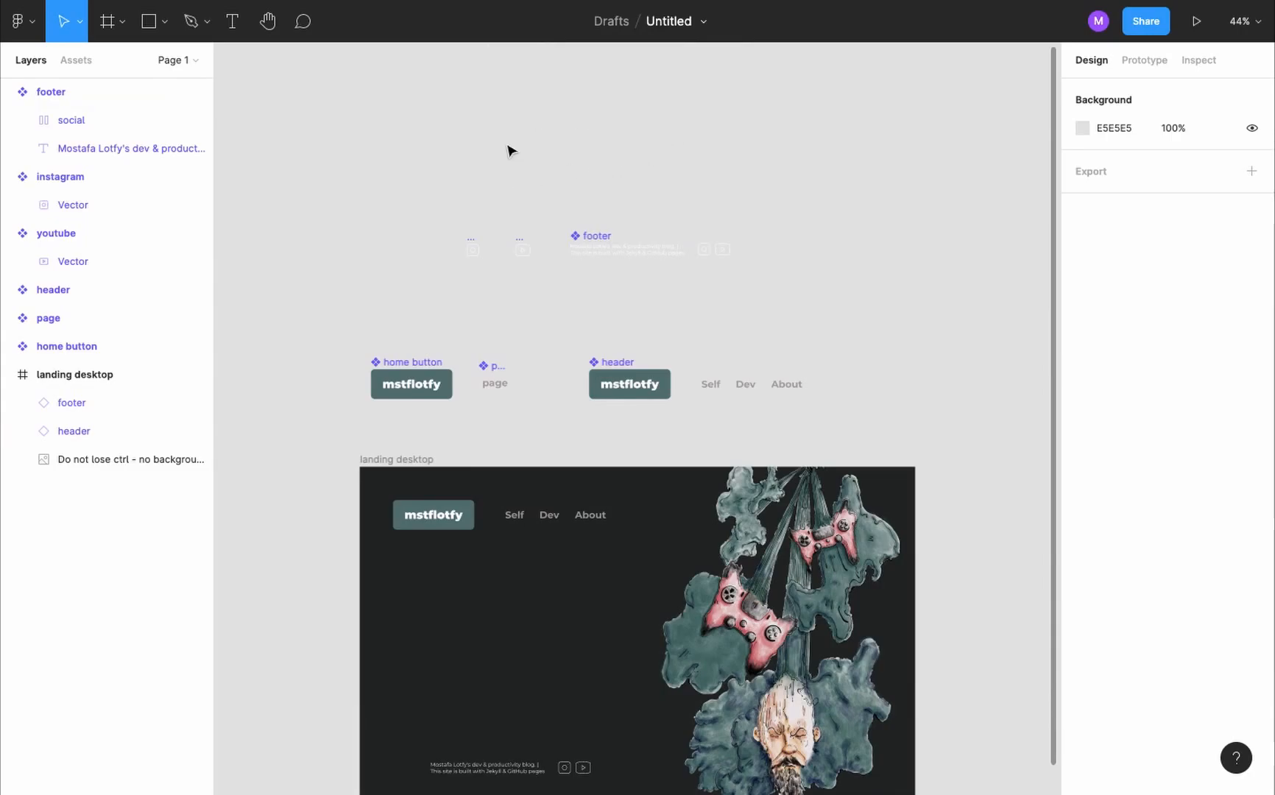
{"action": "key", "text": "t"}
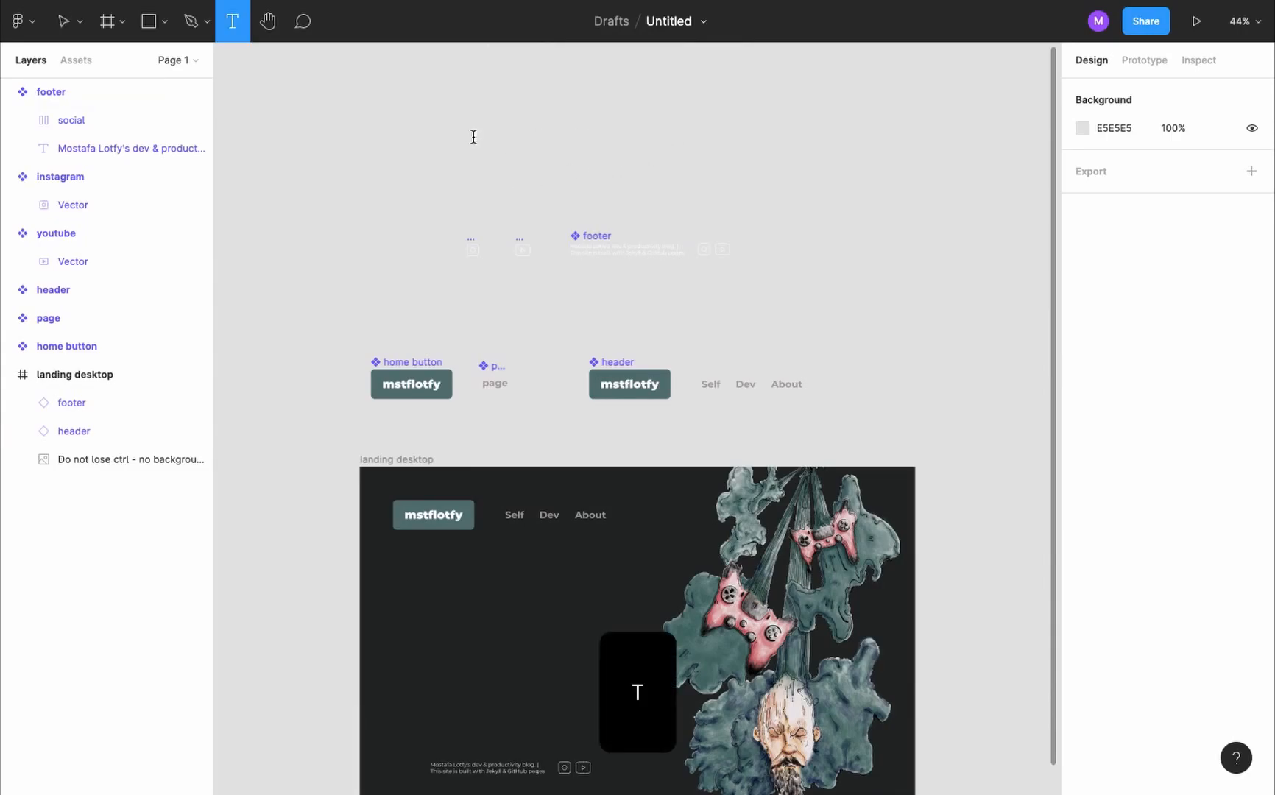
{"action": "left_click", "coordinate": [474, 137]}
{"action": "scroll", "coordinate": [475, 133], "scroll_direction": "up", "scroll_amount": 3}
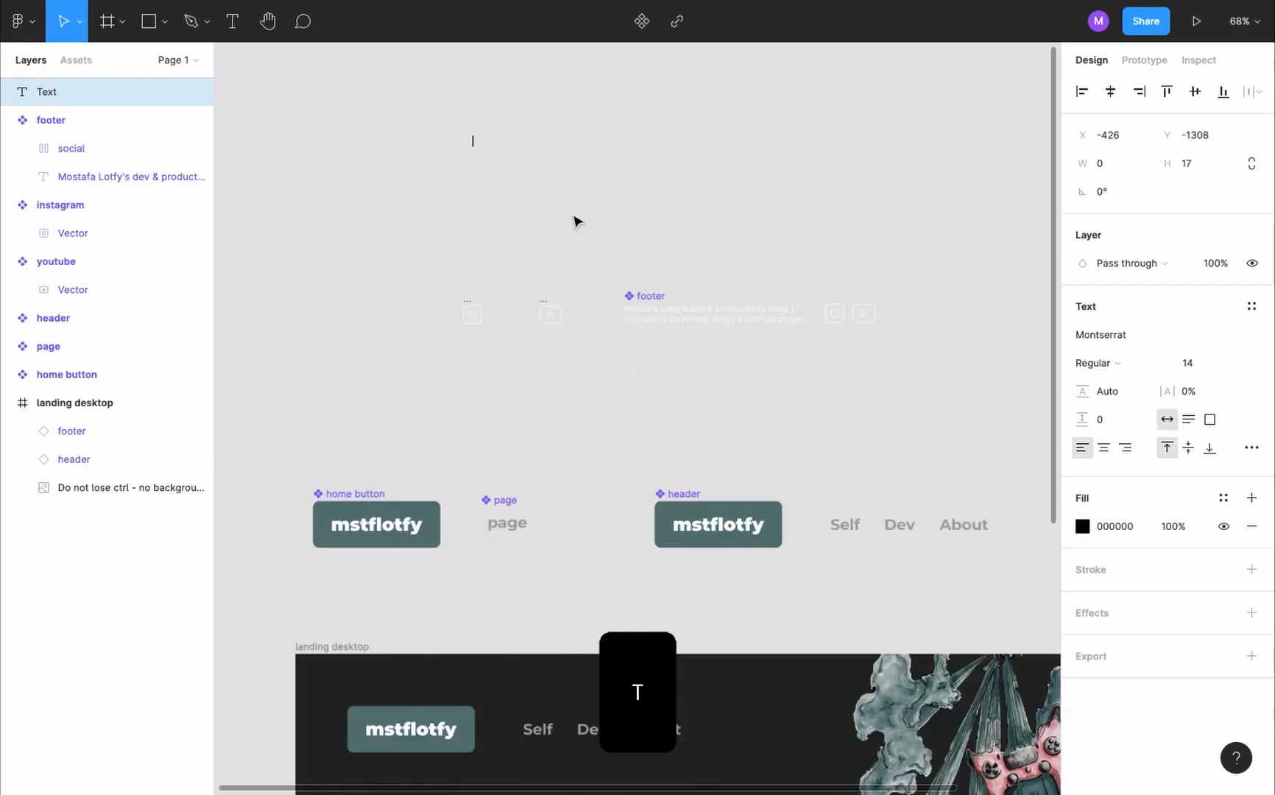
{"action": "type", "text": "mstflotfy - indieDev"}
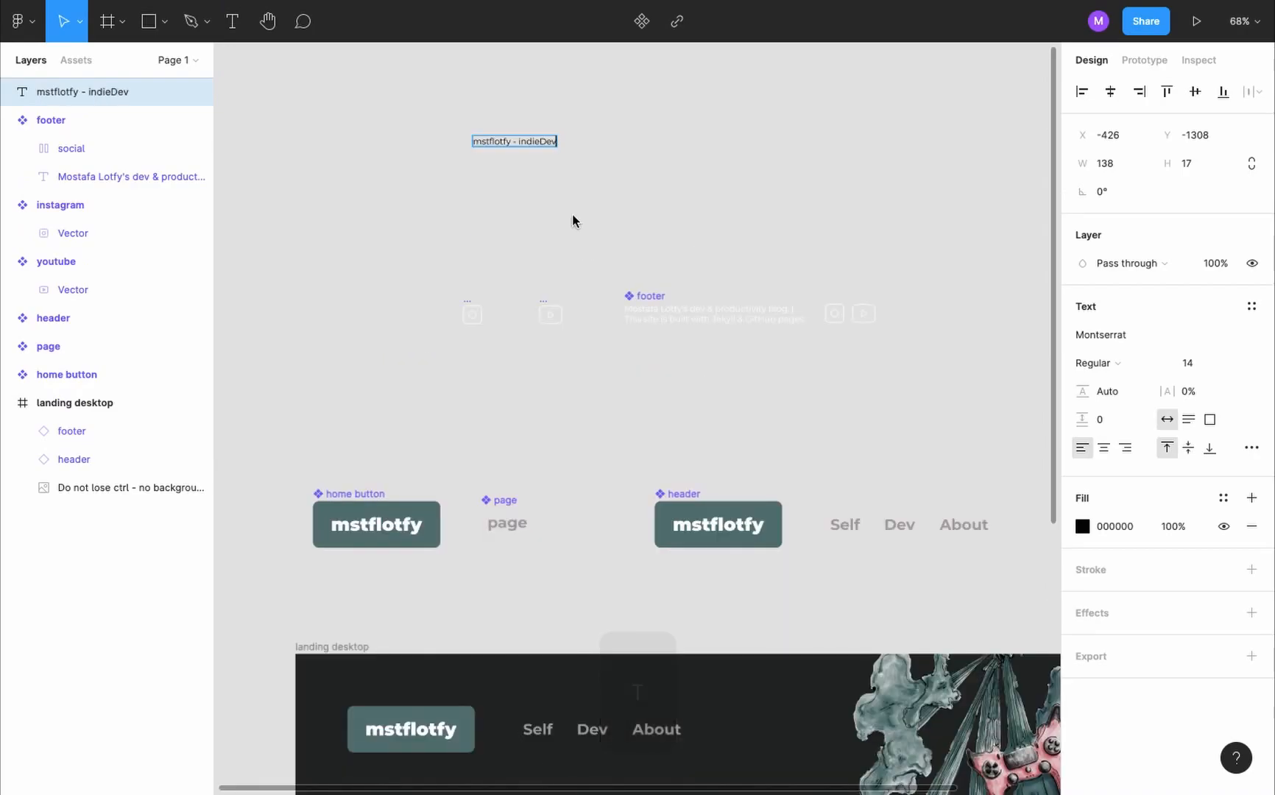
- Set the font weight of the "mstflotfy - indieDev" text to Bold
{"action": "scroll", "coordinate": [567, 110], "scroll_direction": "up", "scroll_amount": 5}
{"action": "left_click", "coordinate": [1111, 361]}
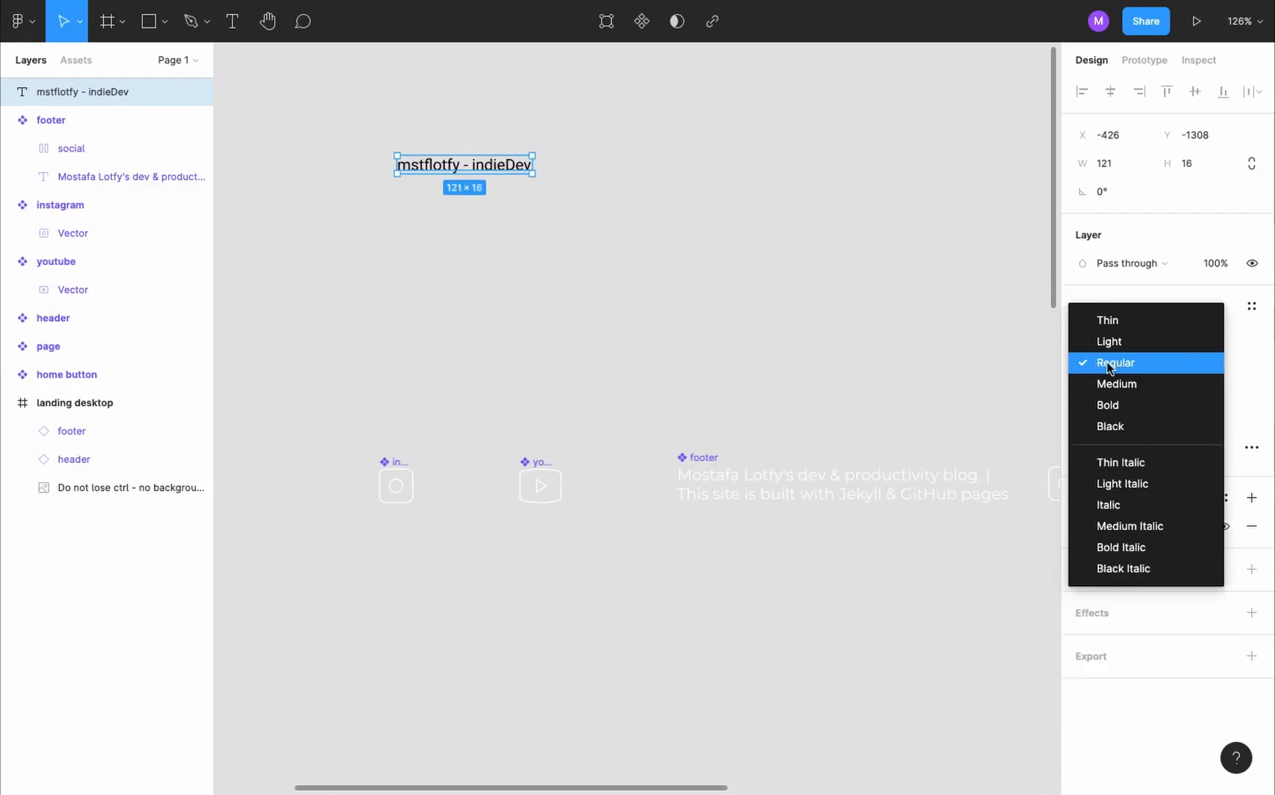
{"action": "left_click", "coordinate": [1112, 384]}
{"action": "left_click", "coordinate": [1130, 364]}
{"action": "left_click", "coordinate": [1131, 383]}
- Wrap the "mstflotfy - indieDev" text in an auto layout frame and name it call to action btn
{"action": "key", "text": "shift+a"}
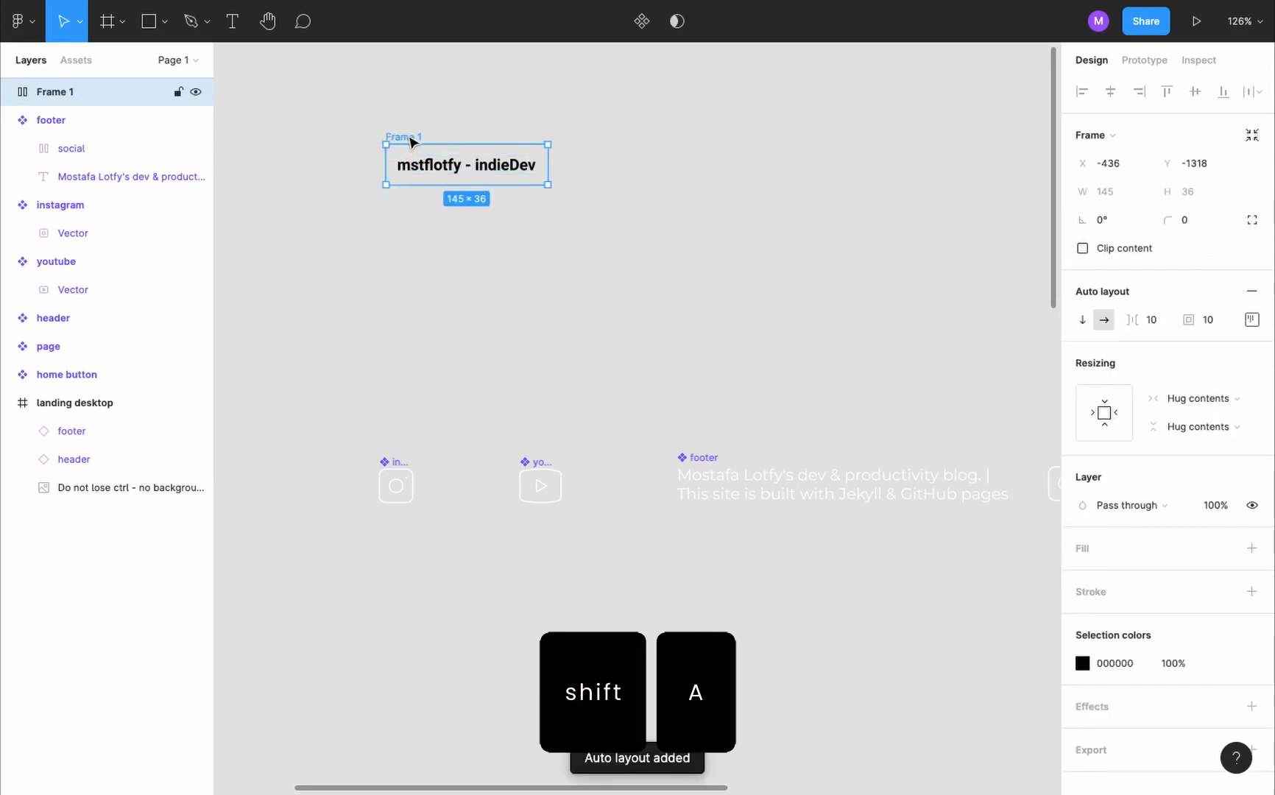
{"action": "double_click", "coordinate": [86, 94]}
{"action": "type", "text": "call to action bt"}
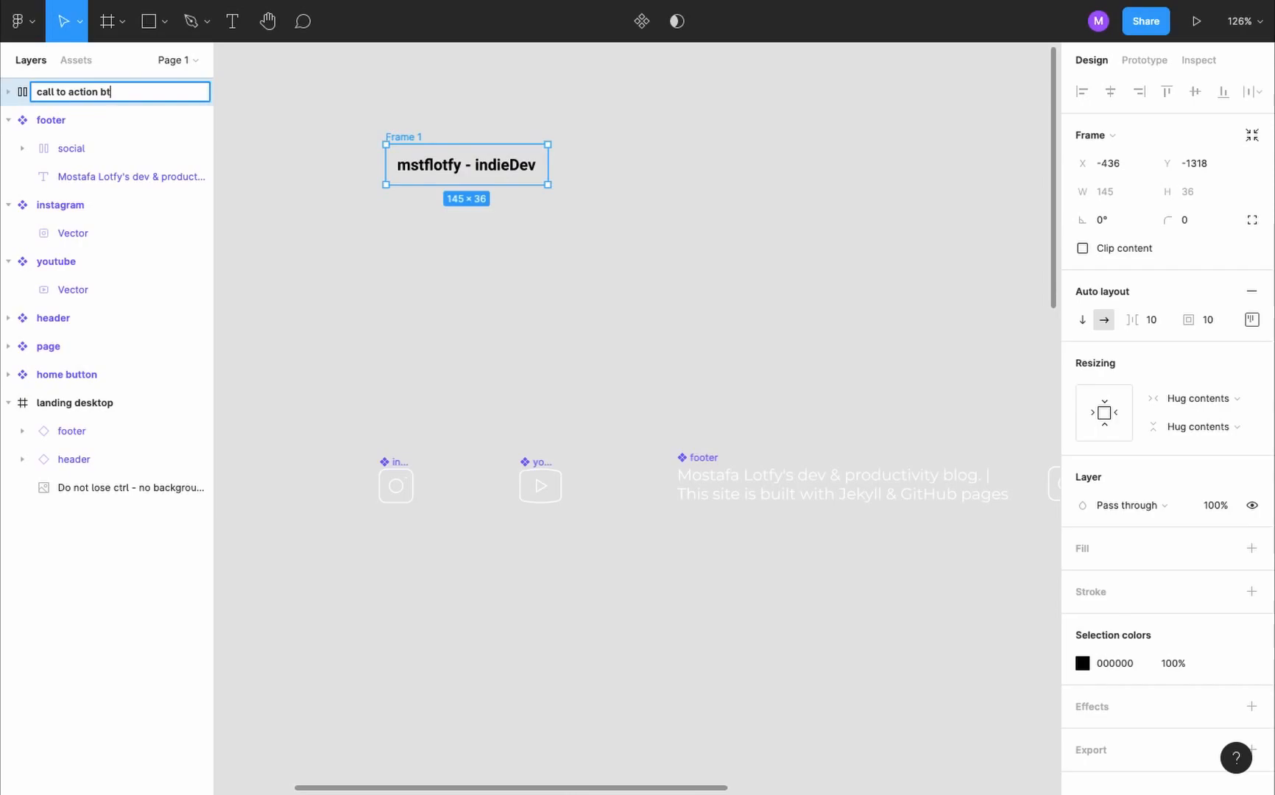
{"action": "type", "text": "n"}
{"action": "key", "text": "Return"}
- Add a red E84040 fill to the call to action btn frame
{"action": "left_click", "coordinate": [1252, 548]}
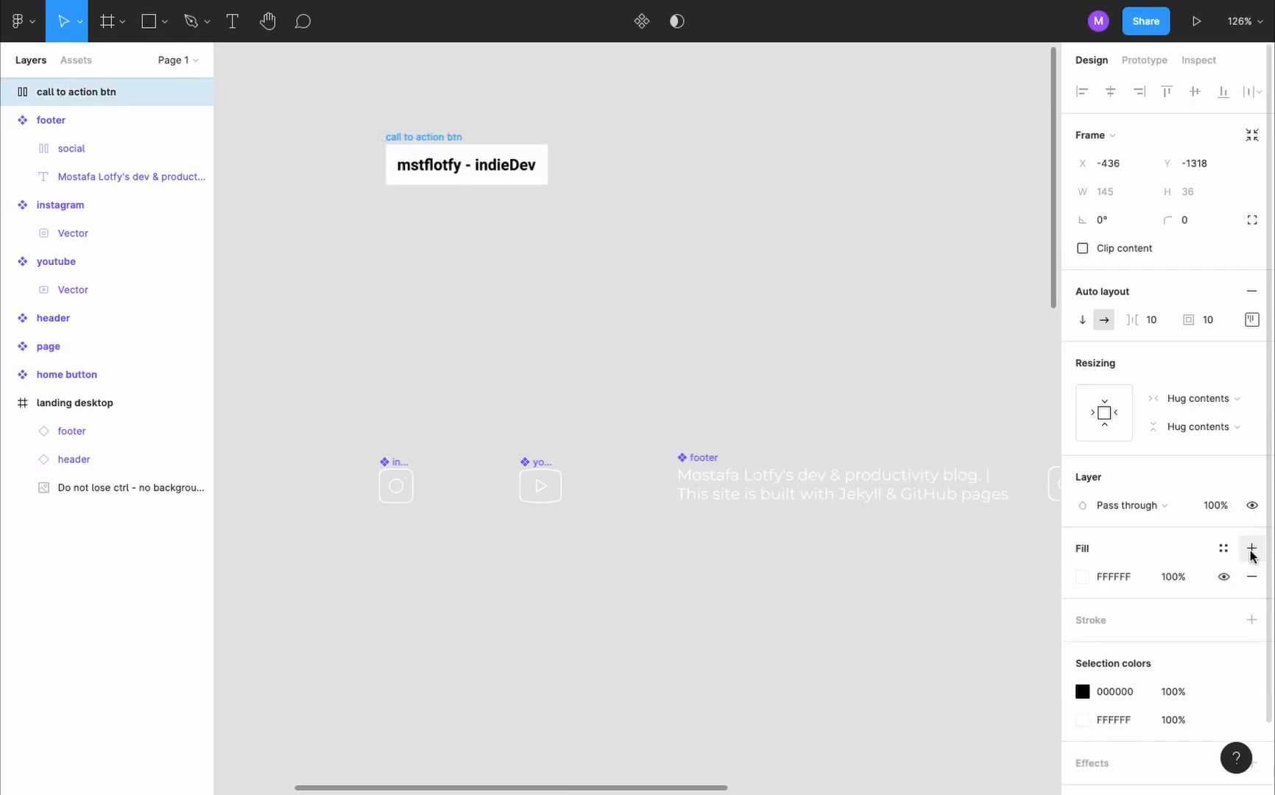
{"action": "left_click", "coordinate": [1082, 576]}
{"action": "left_click", "coordinate": [1006, 377]}
{"action": "left_click_drag", "start_coordinate": [1005, 377], "coordinate": [1003, 378]}
{"action": "left_click", "coordinate": [1044, 335]}
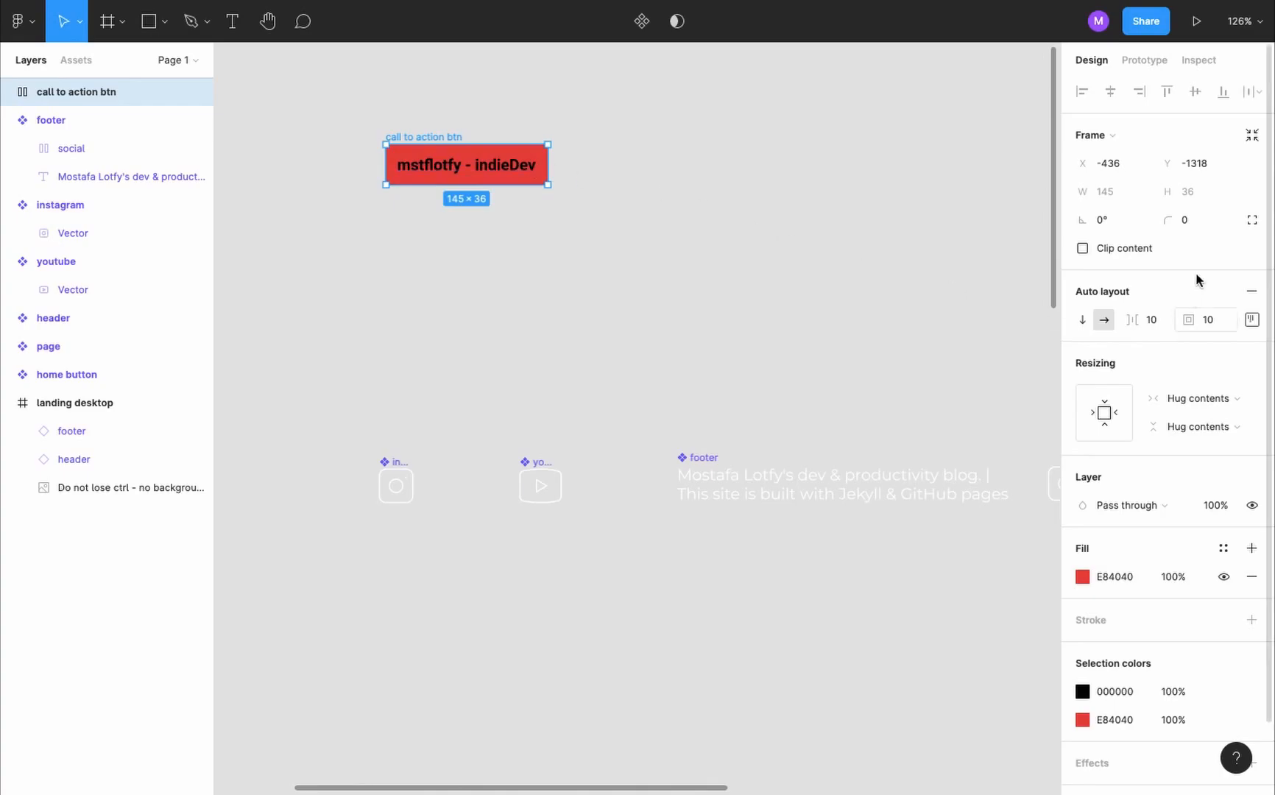
- Set the call to action button's padding to 25 vertically and 30 horizontally, with a corner radius of 10
{"action": "left_click", "coordinate": [1252, 320]}
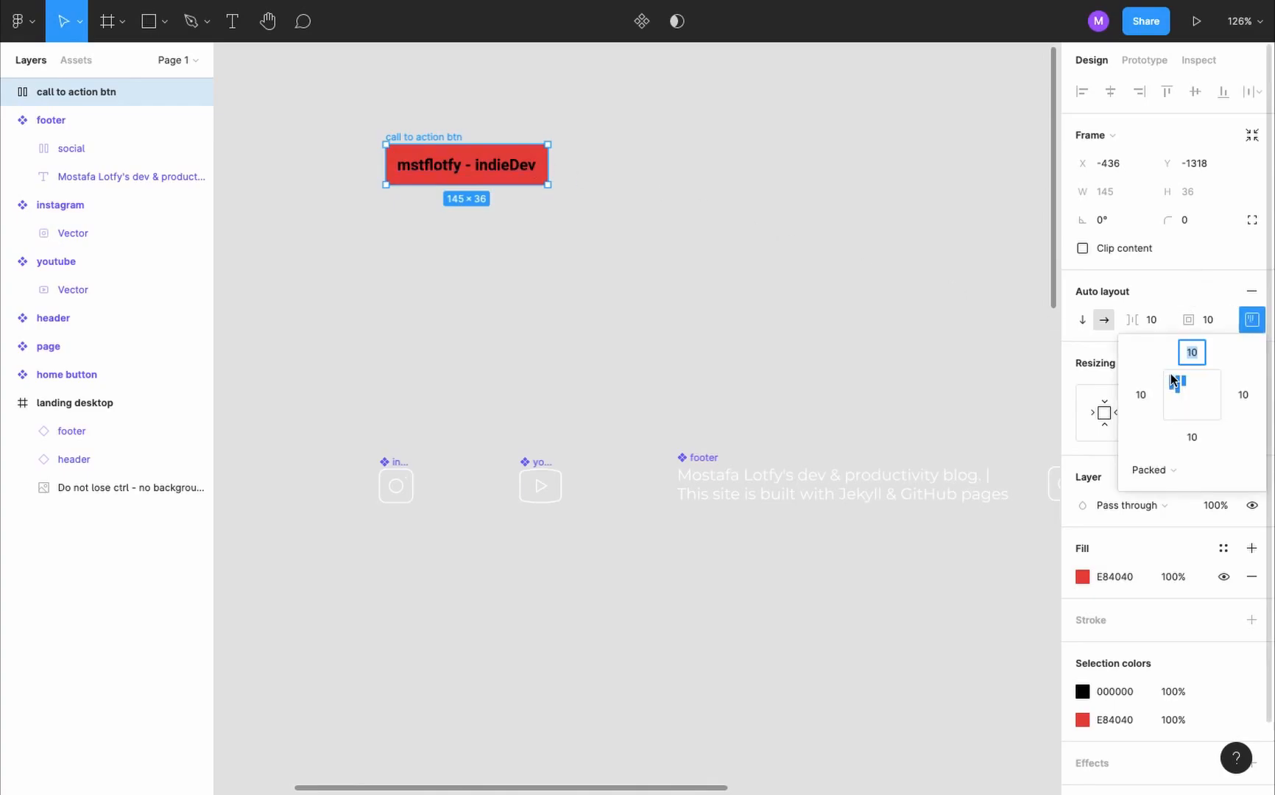
{"action": "type", "text": "2"}
{"action": "left_click", "coordinate": [1197, 224]}
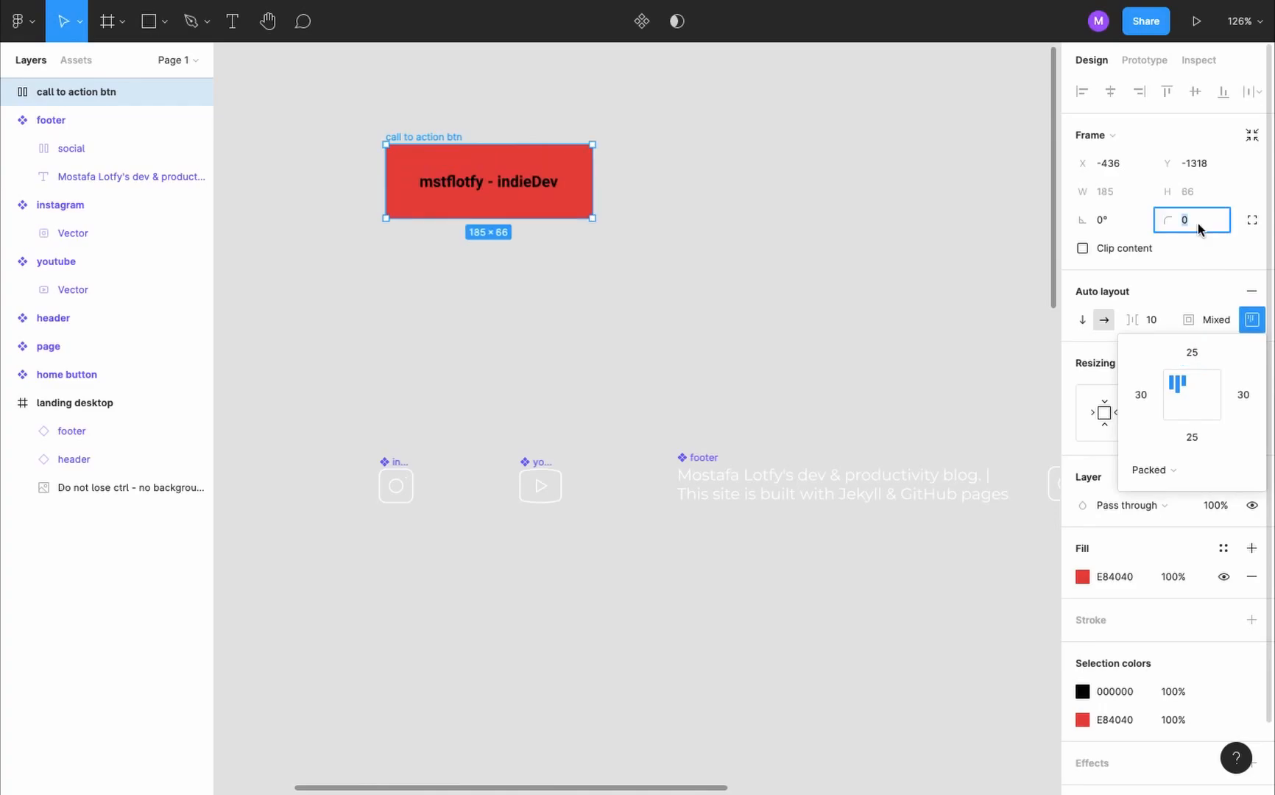
{"action": "type", "text": "10"}
{"action": "key", "text": "Return"}
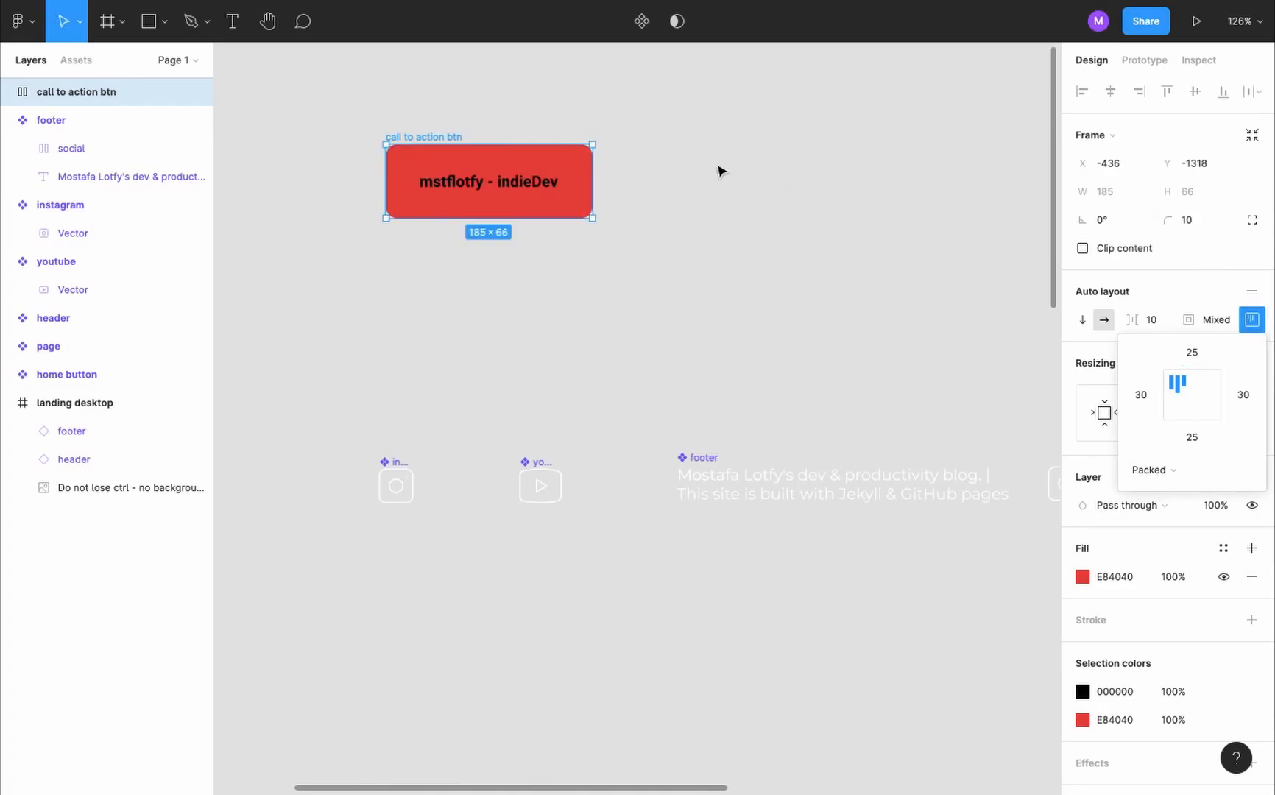
- Place an instance of the youtube icon after the button's text and center-align the button's contents
{"action": "left_click", "coordinate": [720, 170]}
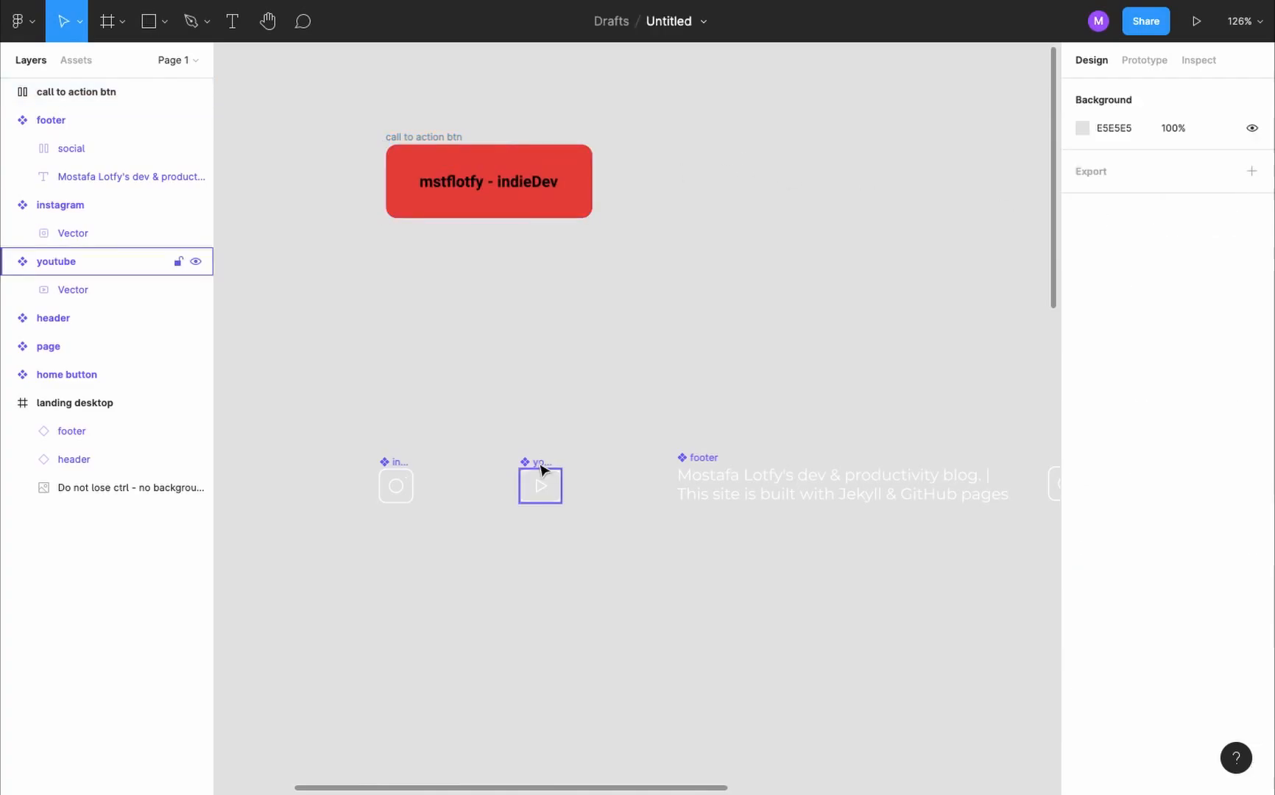
{"action": "left_click_drag", "start_coordinate": [543, 469], "coordinate": [583, 186]}
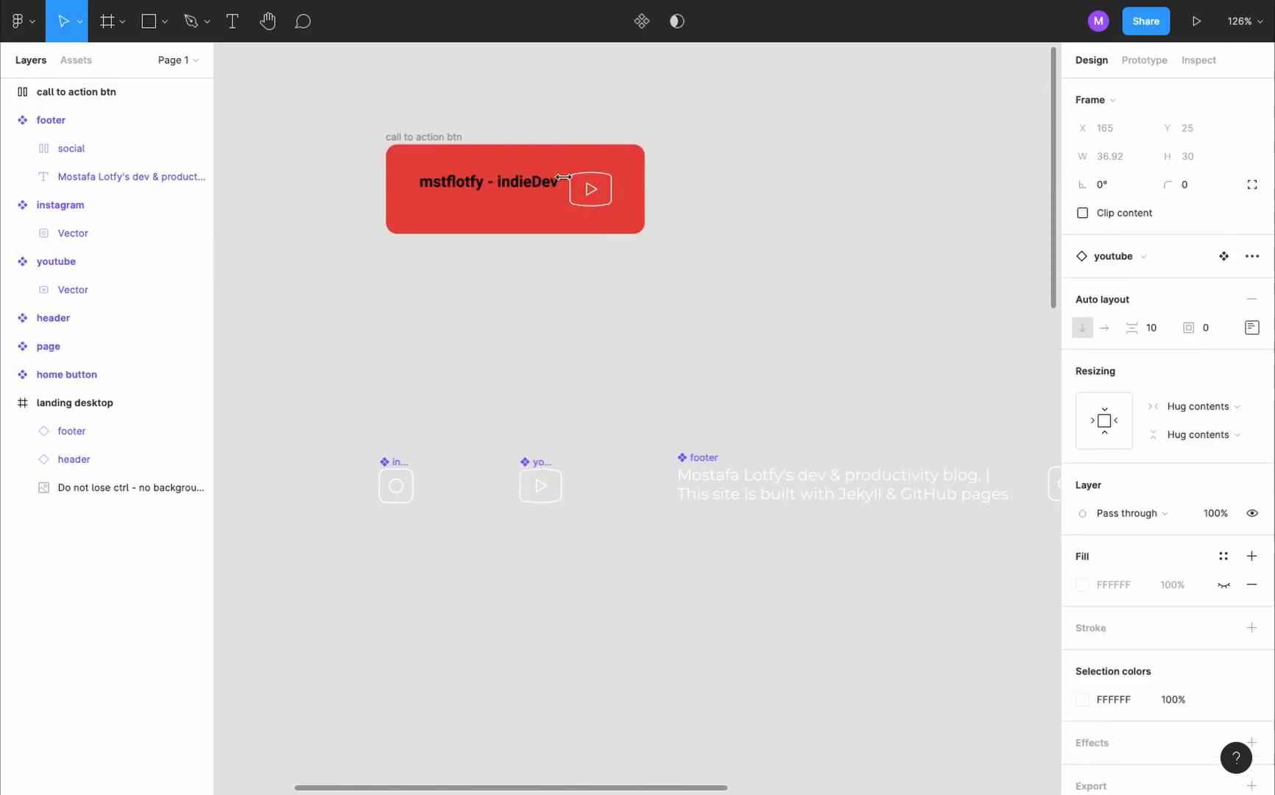
{"action": "left_click", "coordinate": [439, 138]}
{"action": "left_click", "coordinate": [1252, 319]}
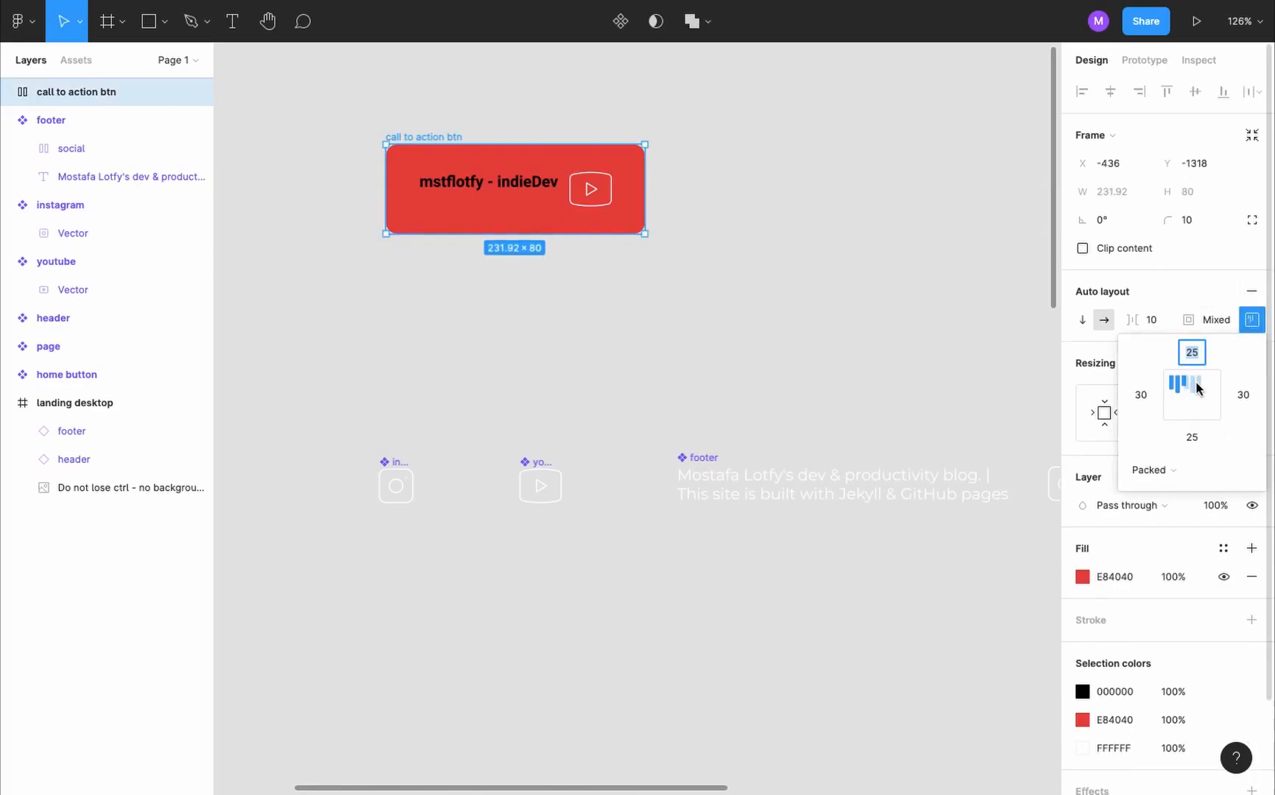
{"action": "left_click", "coordinate": [1193, 395]}
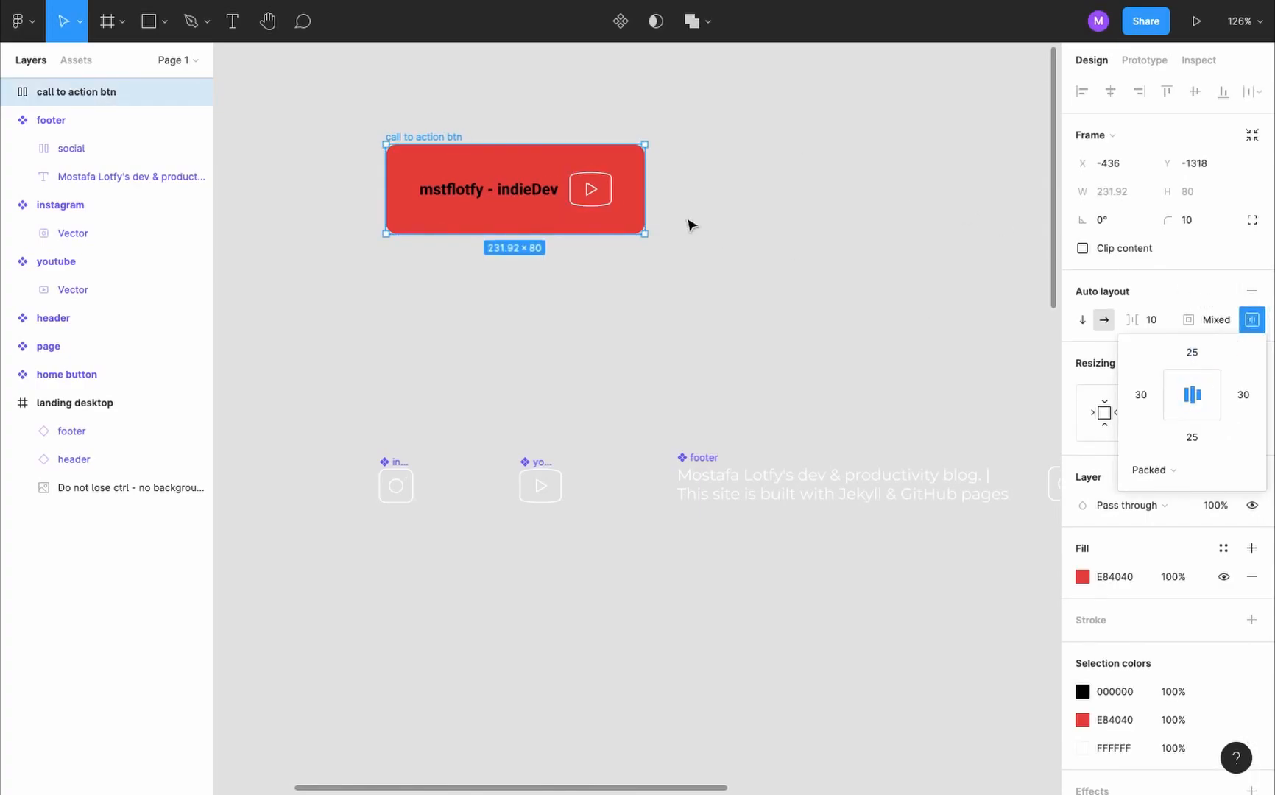
- Recolor the youtube icon inside the call to action button to black 000000 and thicken its vector's stroke
{"action": "left_click", "coordinate": [604, 203]}
{"action": "left_click", "coordinate": [1083, 700]}
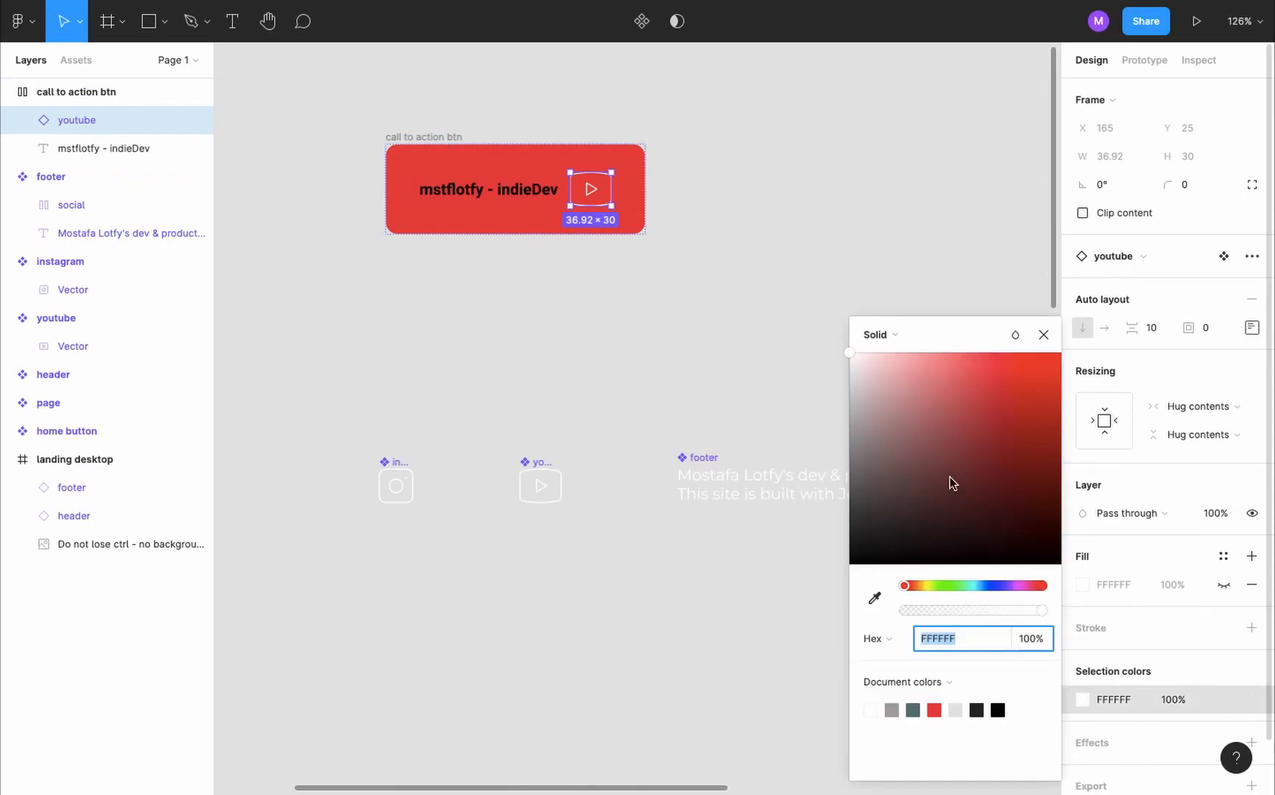
{"action": "type", "text": "000000"}
{"action": "key", "text": "Return"}
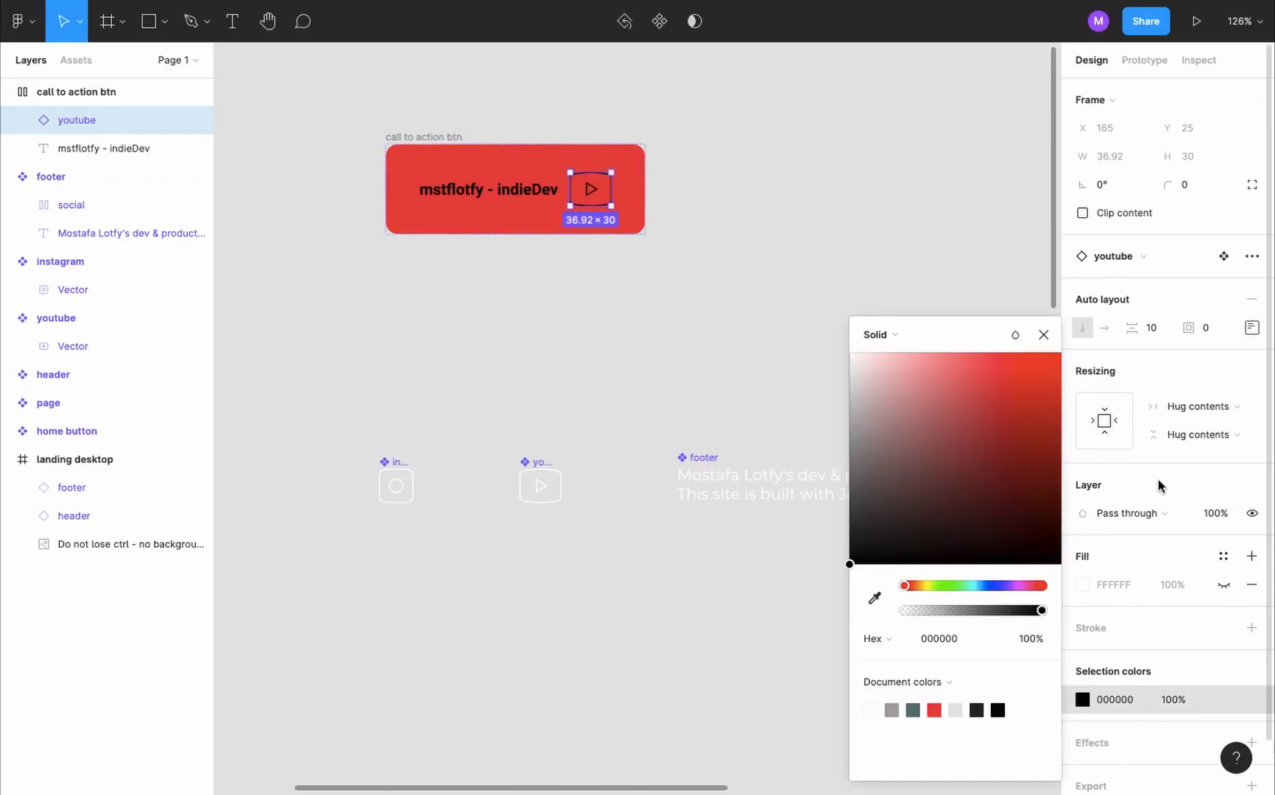
{"action": "key", "text": "Return"}
{"action": "left_click", "coordinate": [1101, 528]}
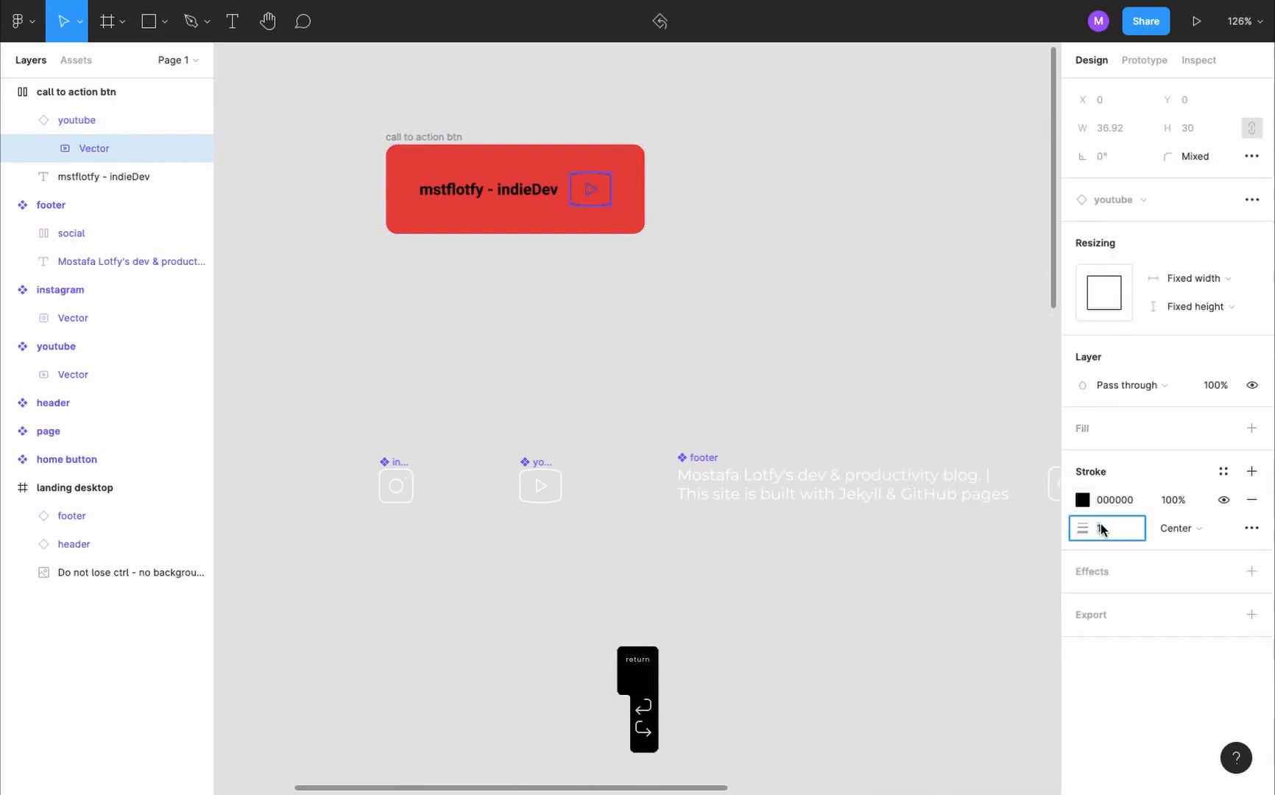
{"action": "left_click", "coordinate": [917, 364]}
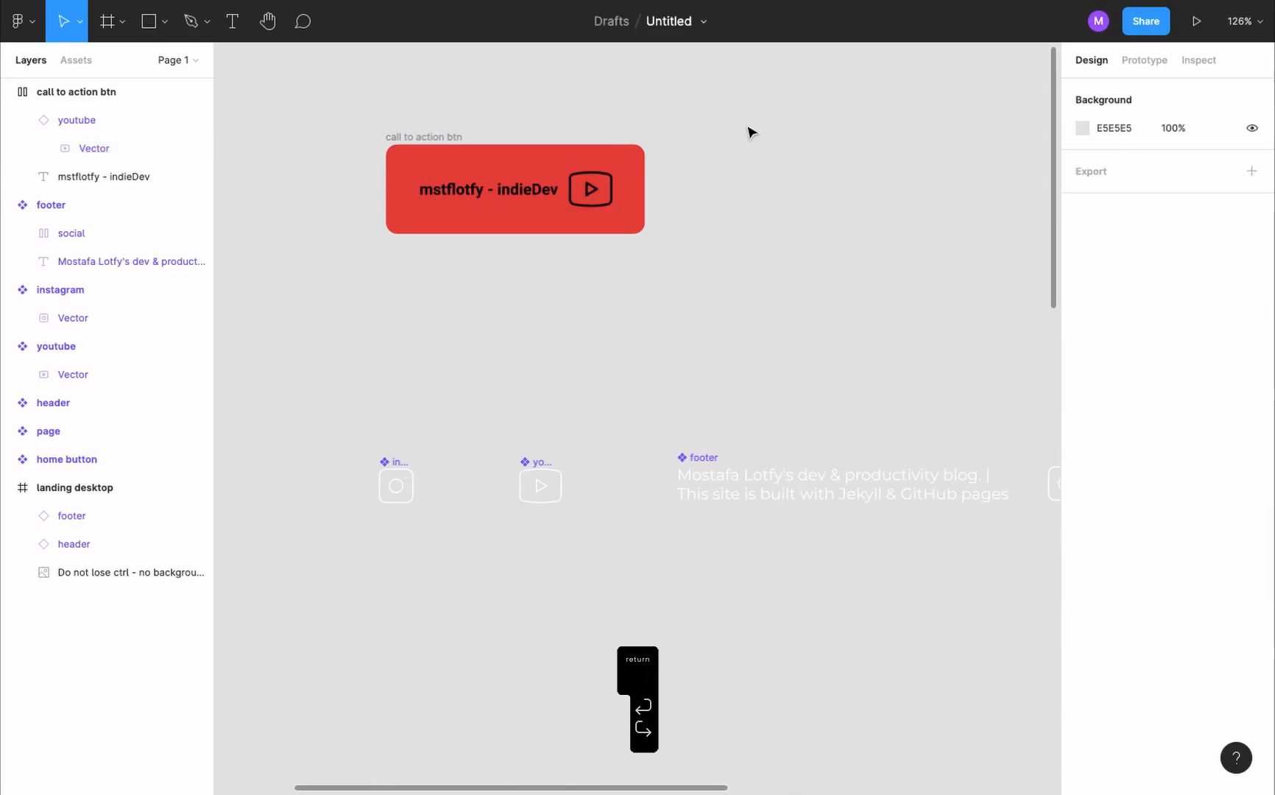
{"action": "scroll", "coordinate": [711, 219], "scroll_direction": "down", "scroll_amount": 3}
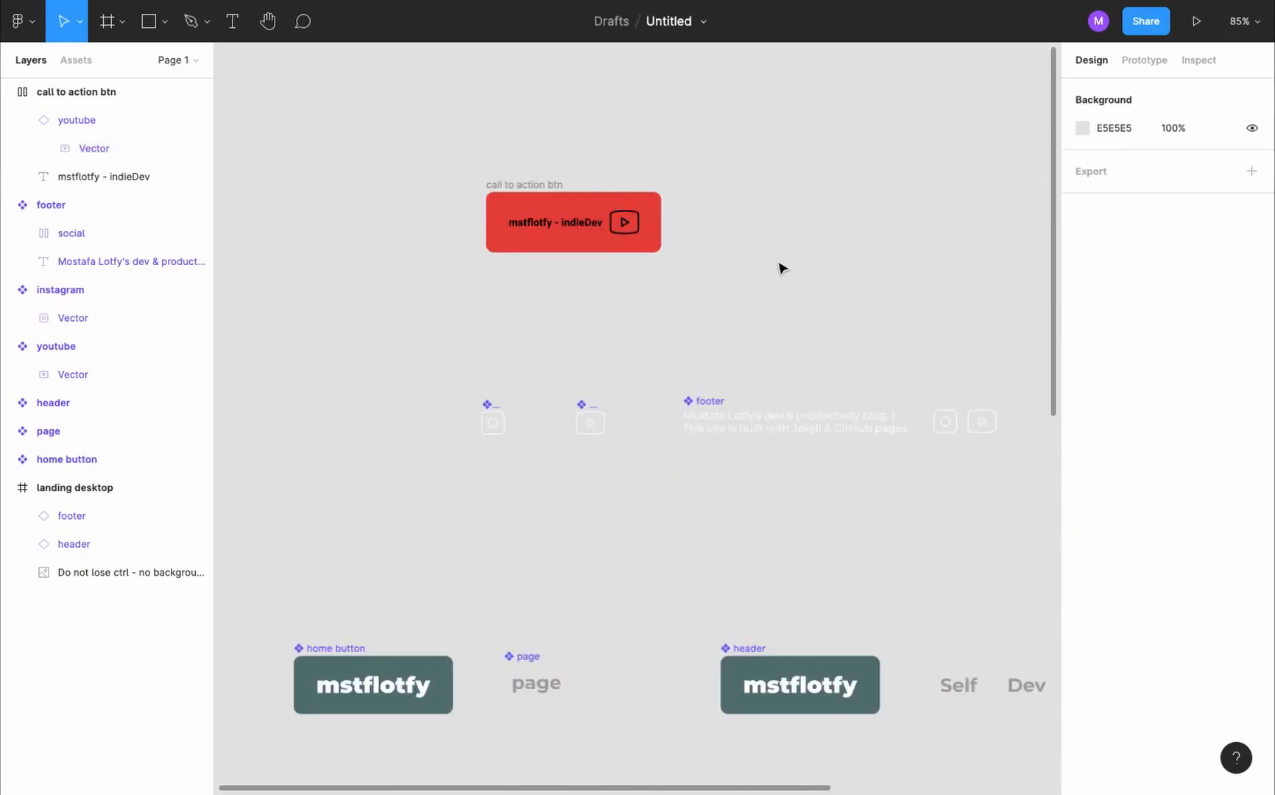
- Add the text "Exploring Figma, Ui & Ux" beside the call to action button, breaking the line before "Ui"
{"action": "key", "text": "t"}
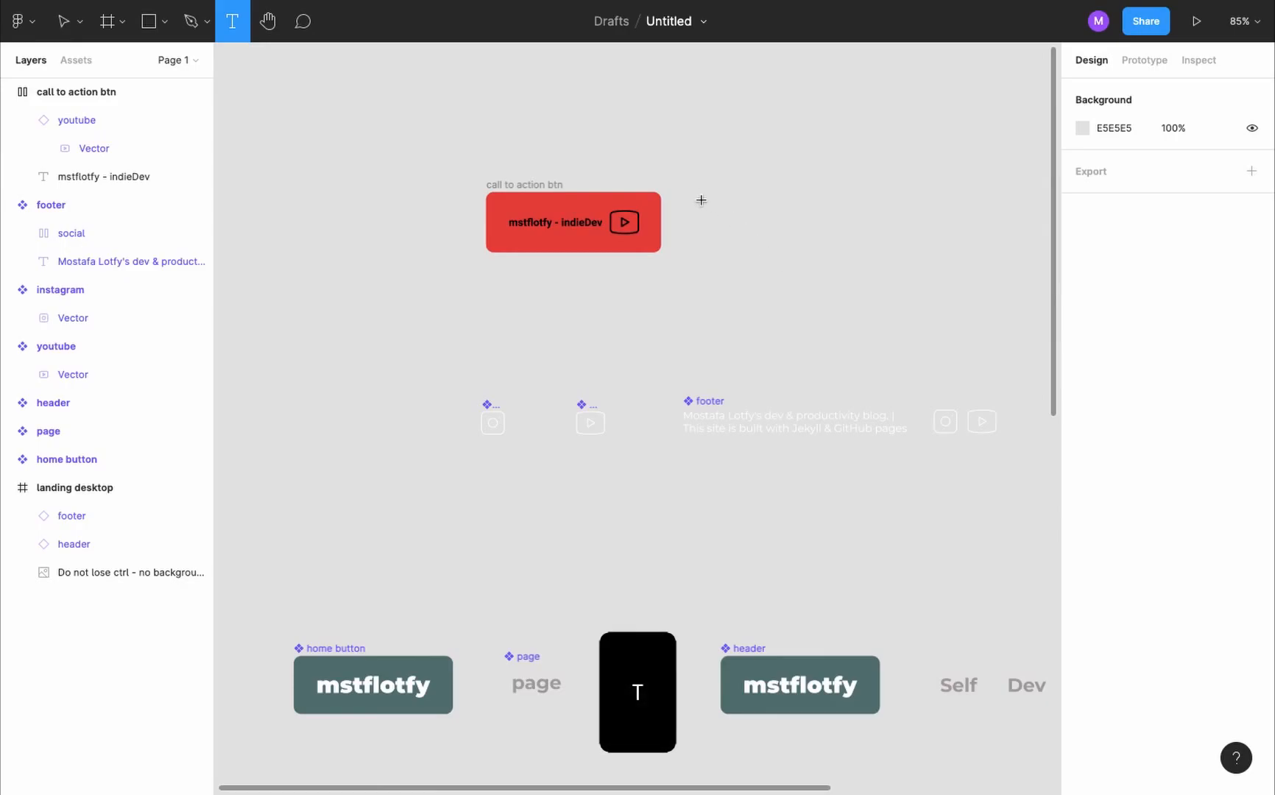
{"action": "left_click", "coordinate": [701, 199]}
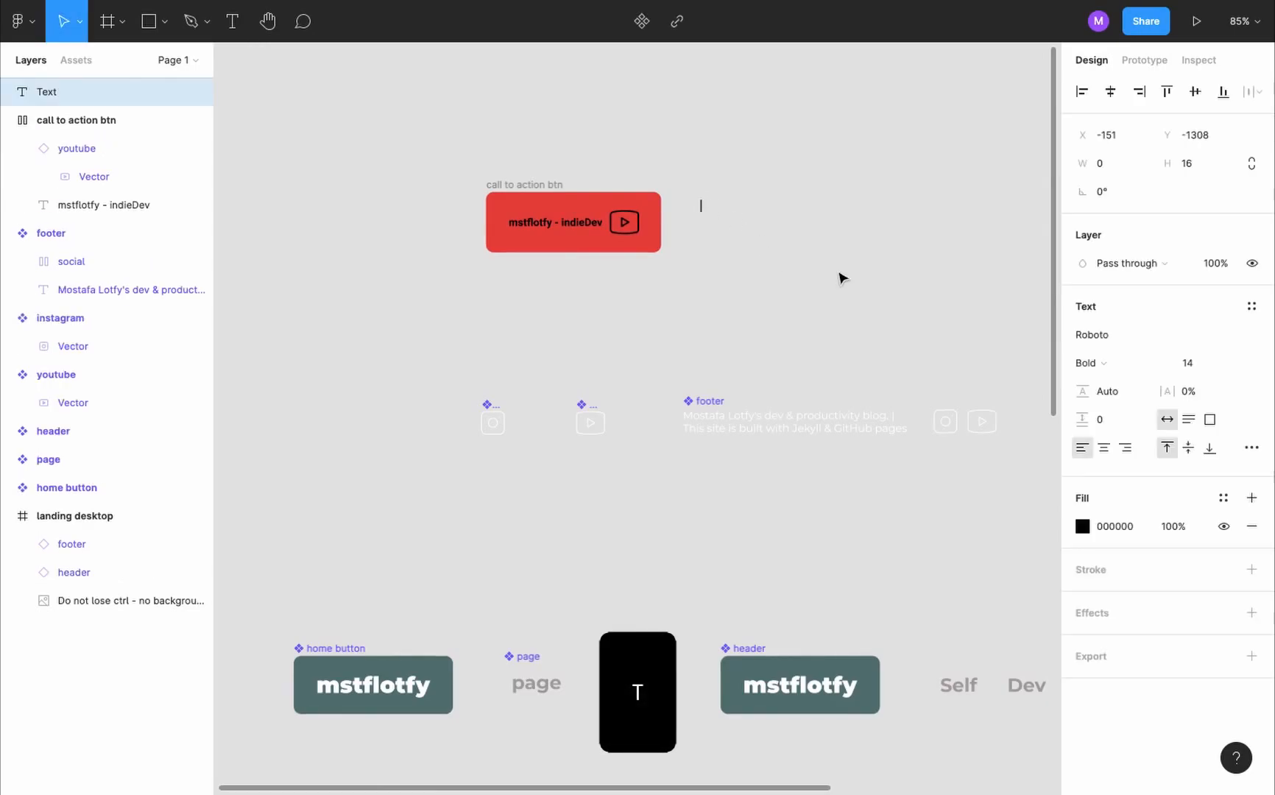
{"action": "type", "text": "Ex"}
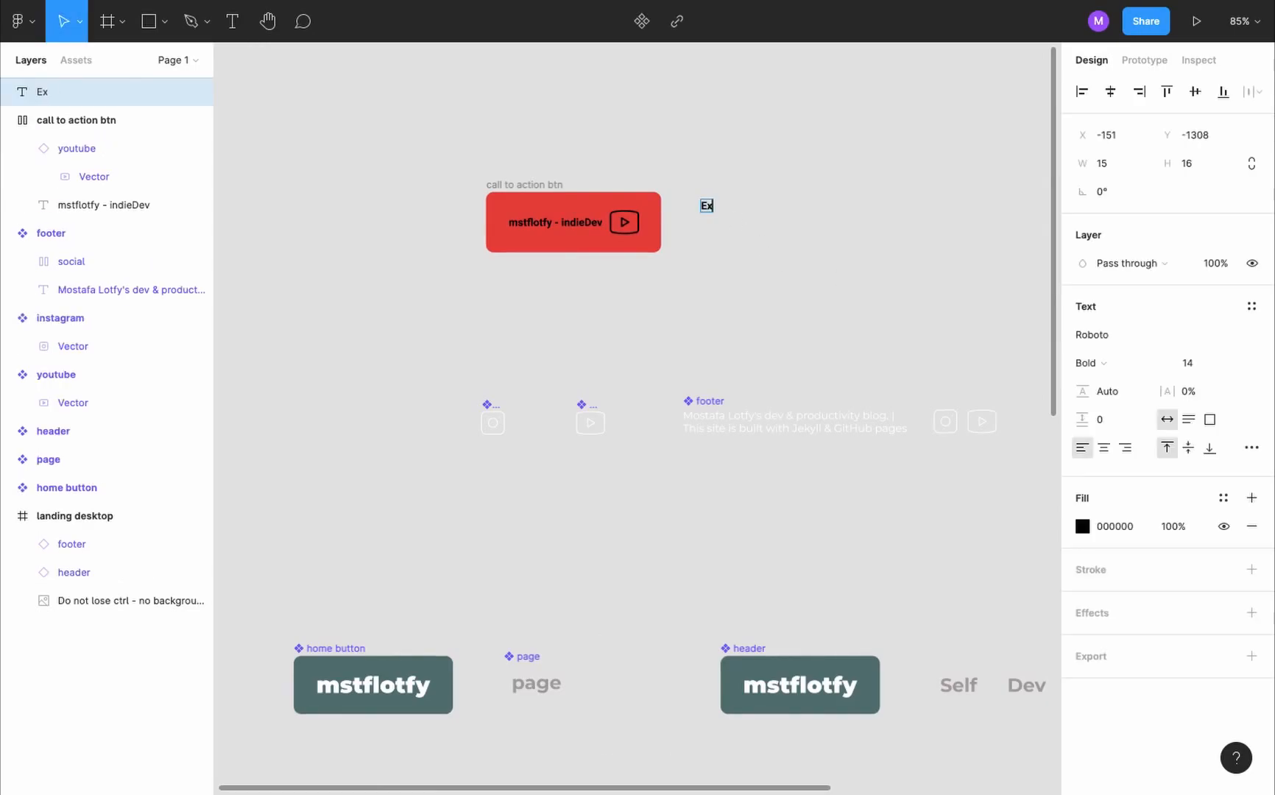
{"action": "type", "text": "ploring Fig"}
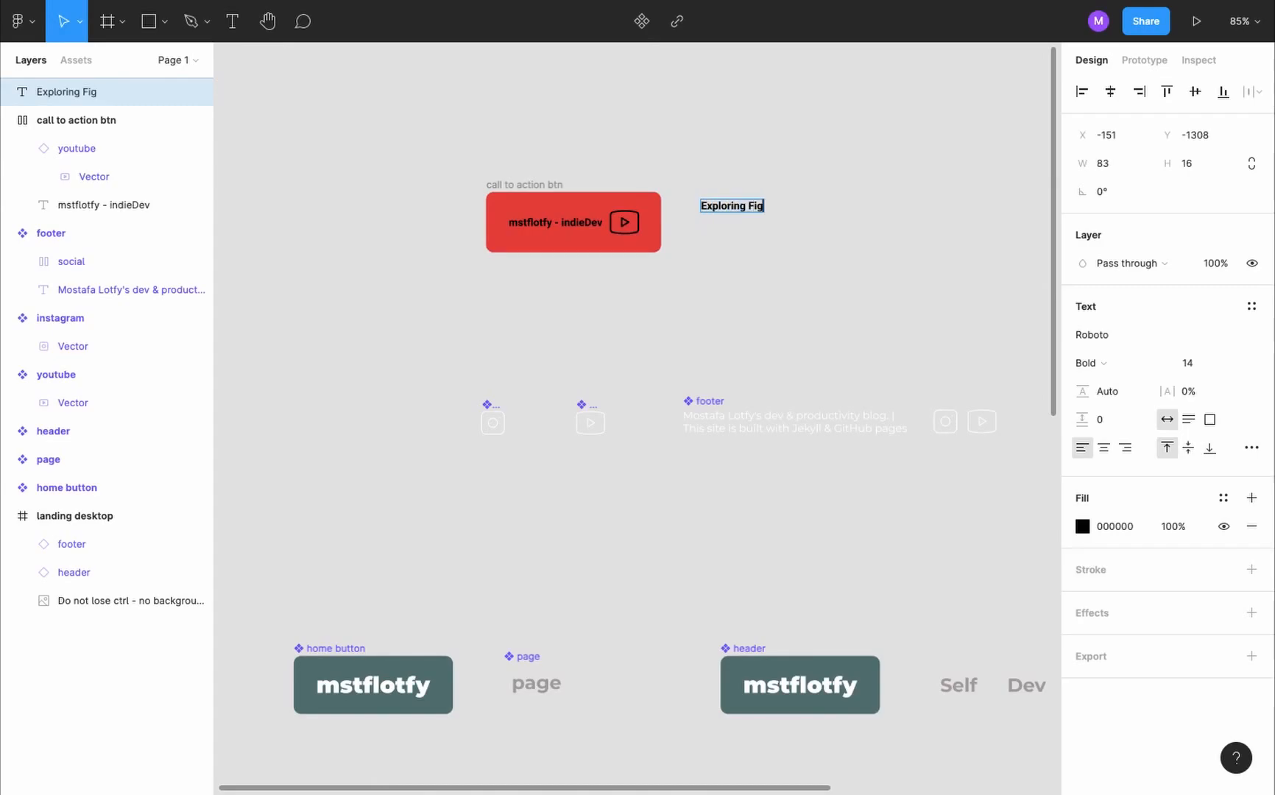
{"action": "type", "text": "ma, Ui & Ux"}
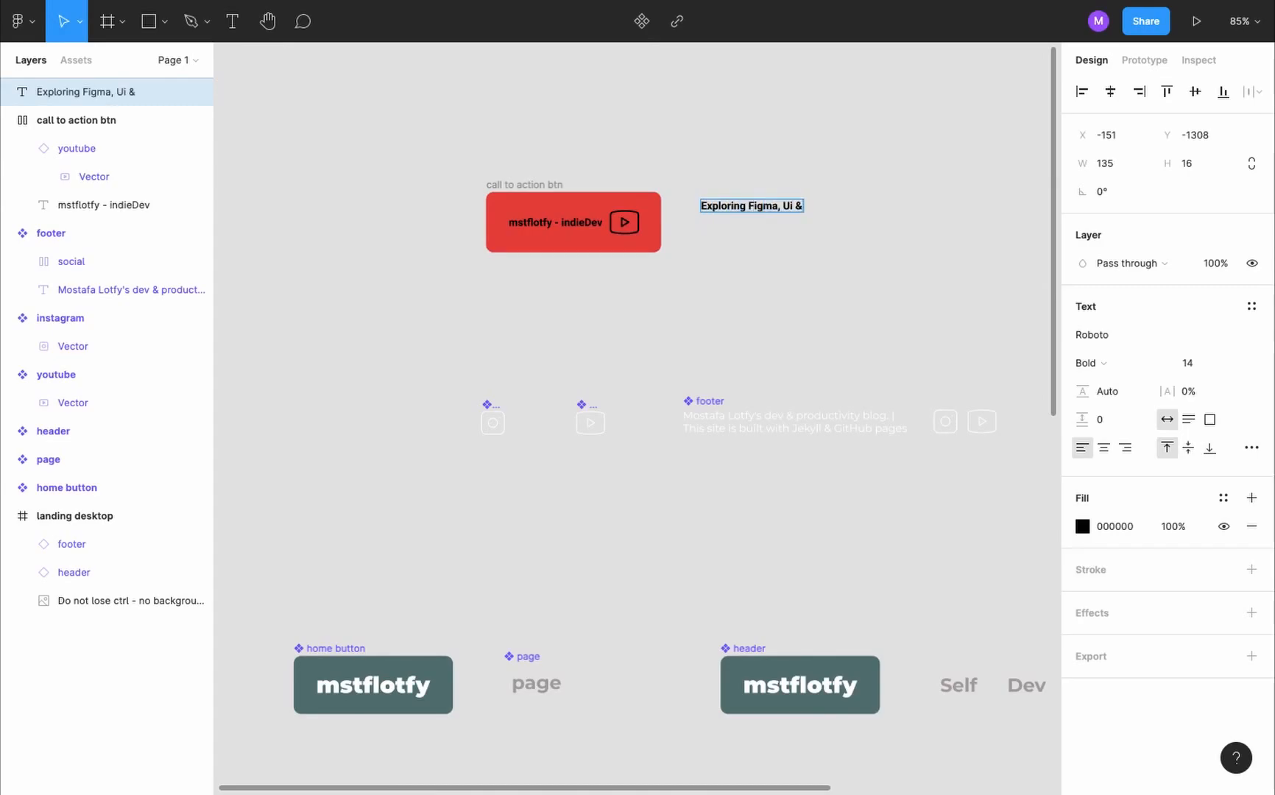
{"action": "scroll", "coordinate": [782, 198], "scroll_direction": "up", "scroll_amount": 5}
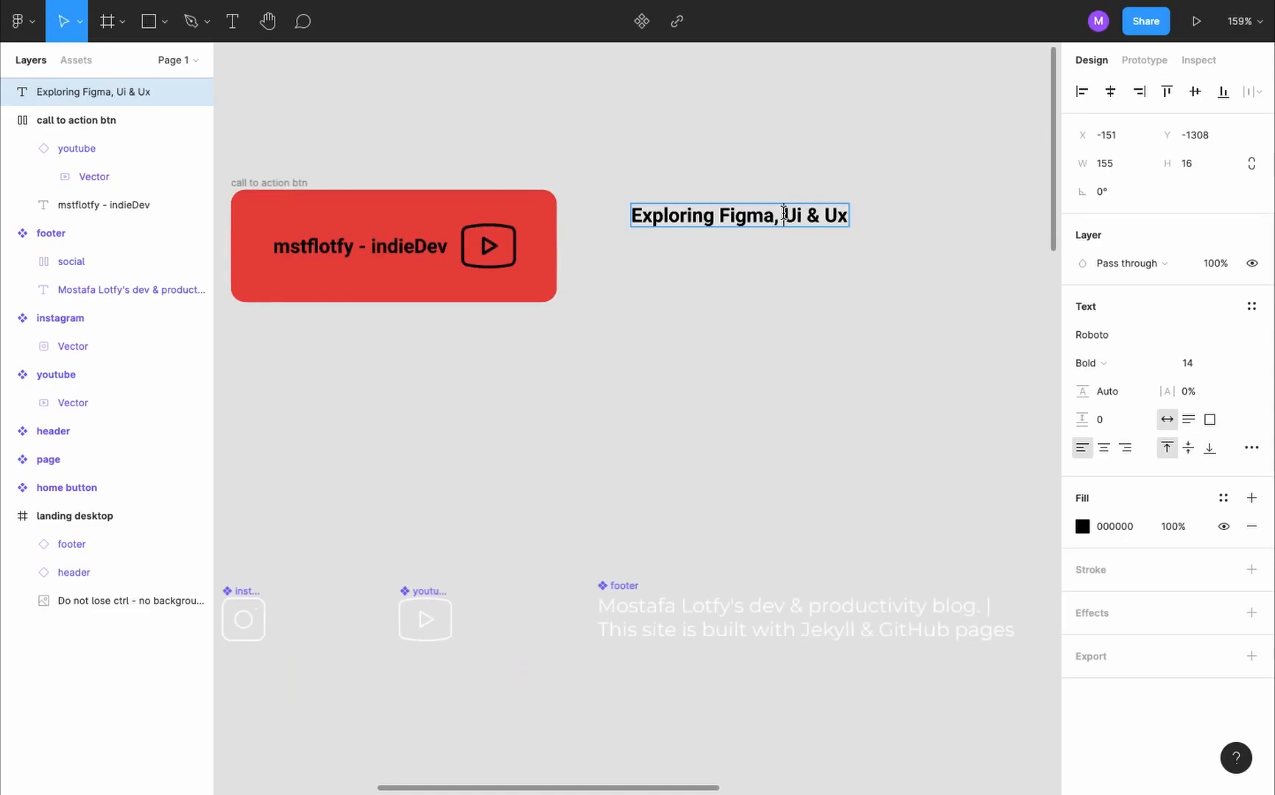
{"action": "left_click", "coordinate": [783, 214]}
{"action": "key", "text": "Return"}
{"action": "key", "text": "Delete"}
- Set the "Exploring Figma, Ui & Ux" text to Poppins Black, size 45, with a line height of 45
{"action": "left_click", "coordinate": [1119, 341]}
{"action": "type", "text": "Poppins"}
{"action": "left_click", "coordinate": [1091, 363]}
{"action": "left_click", "coordinate": [1131, 413]}
{"action": "left_click", "coordinate": [1207, 364]}
{"action": "type", "text": "45"}
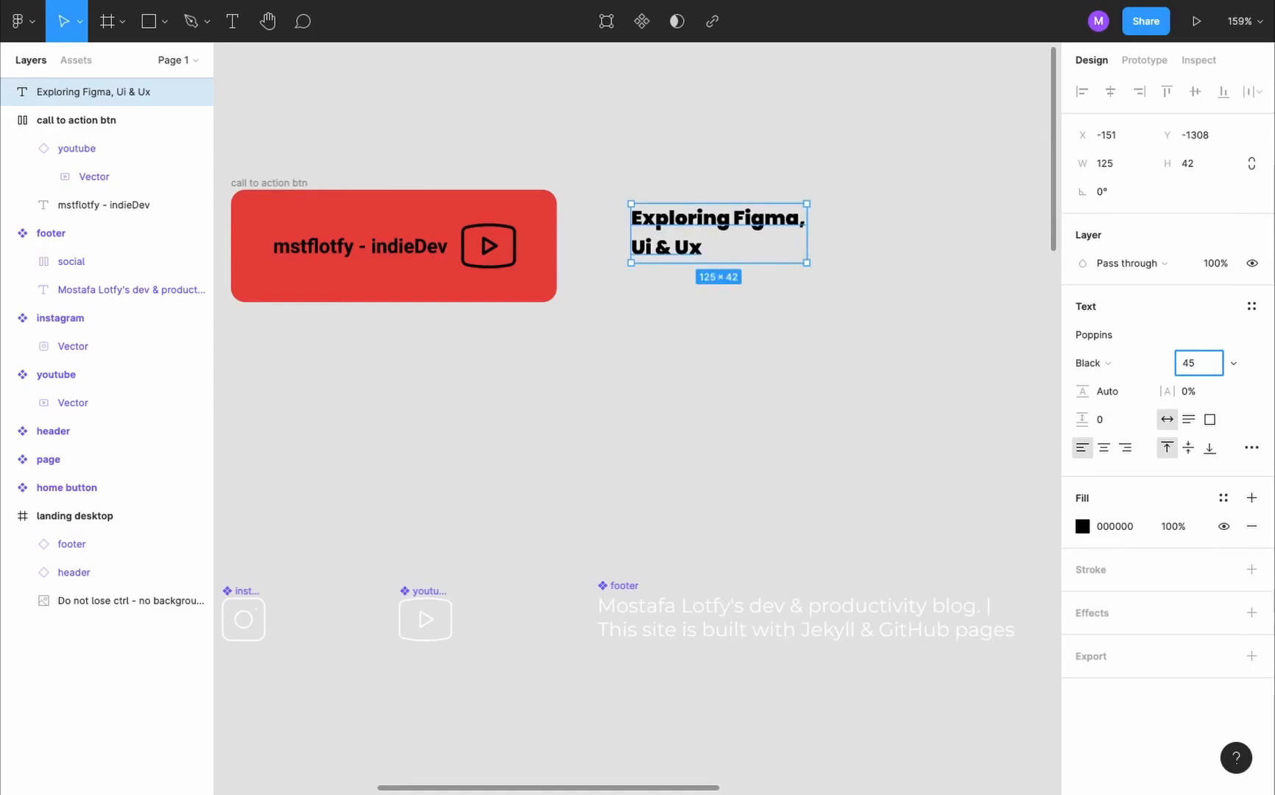
{"action": "key", "text": "Return"}
{"action": "left_click", "coordinate": [1114, 394]}
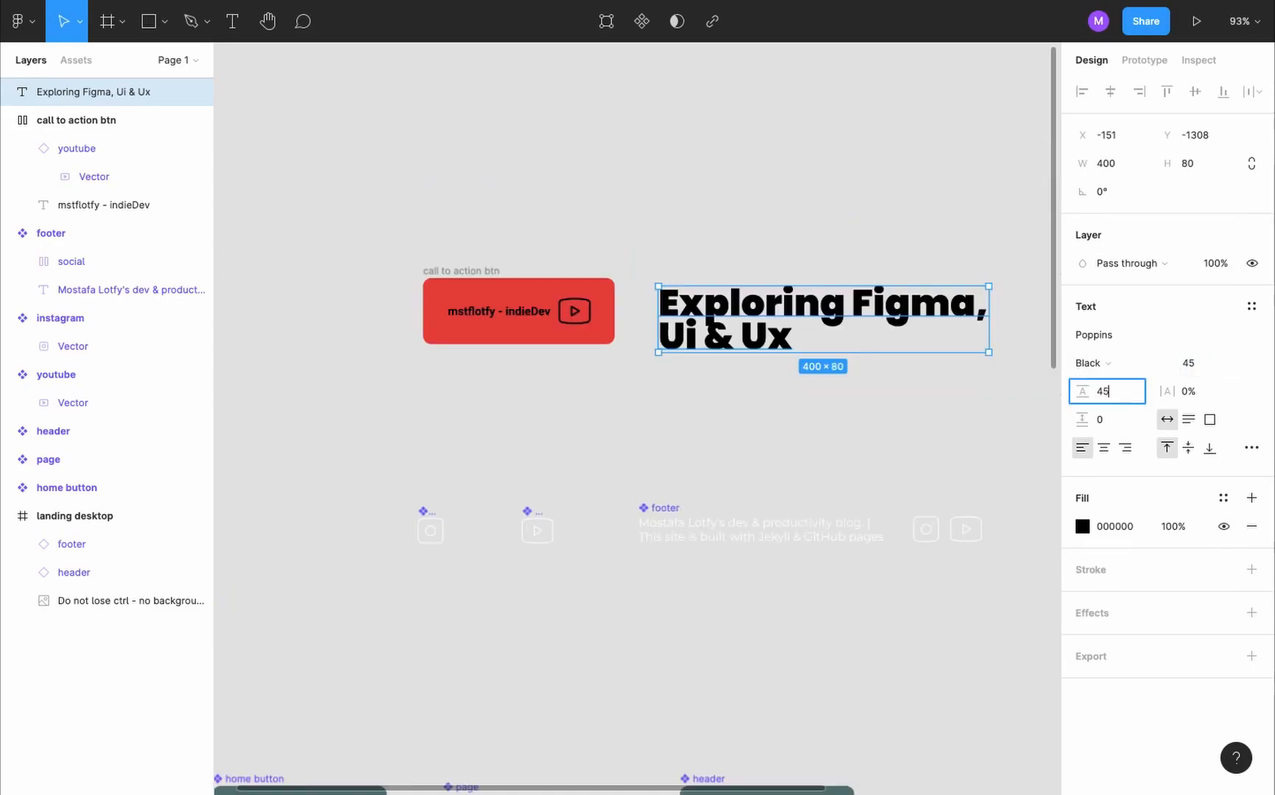
{"action": "key", "text": "Return"}
- Recolor the heading with the button's sampled red E84040 and move it closer to the button
{"action": "key", "text": "i"}
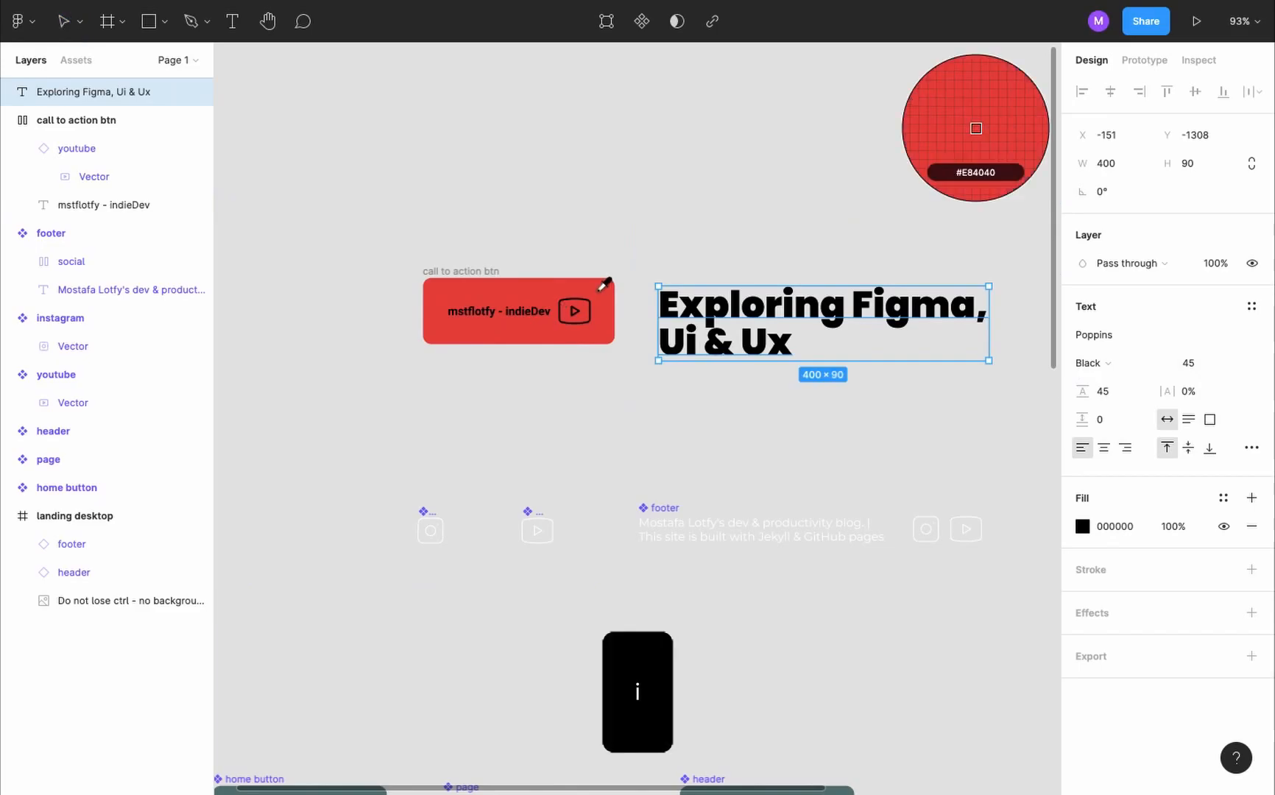
{"action": "left_click", "coordinate": [601, 289]}
{"action": "scroll", "coordinate": [744, 305], "scroll_direction": "down", "scroll_amount": 2}
{"action": "left_click_drag", "start_coordinate": [747, 307], "coordinate": [726, 301]}
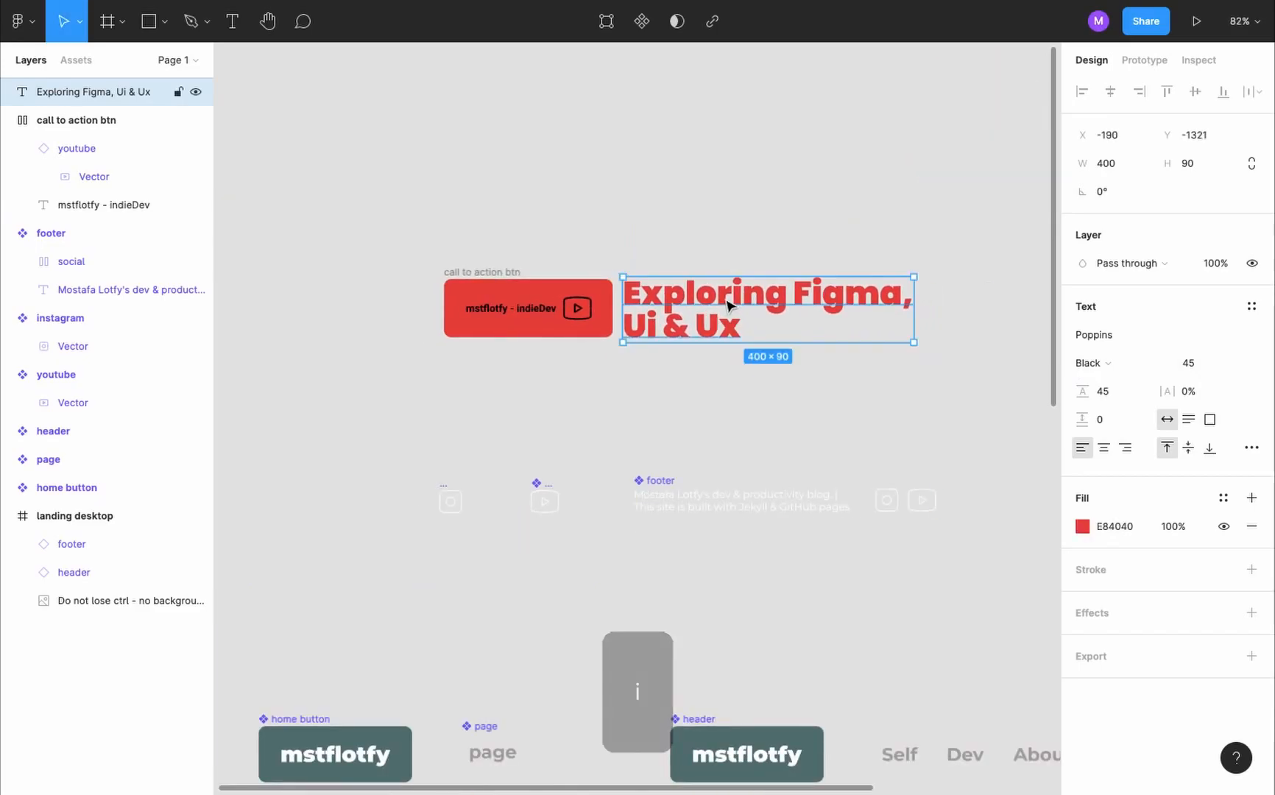
- Combine the button and heading in a horizontal auto layout frame and name it "call to action"
{"action": "left_click", "coordinate": [486, 276], "text": "shift"}
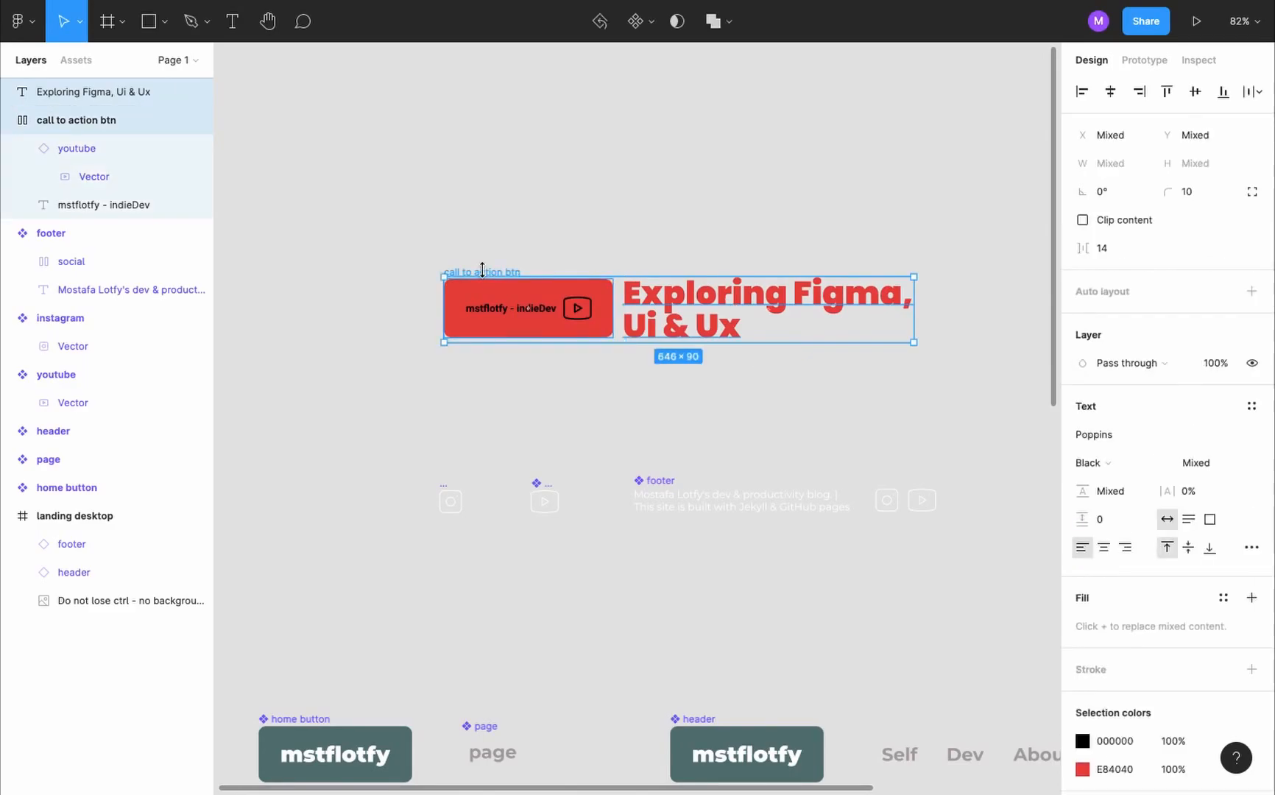
{"action": "key", "text": "shift+a"}
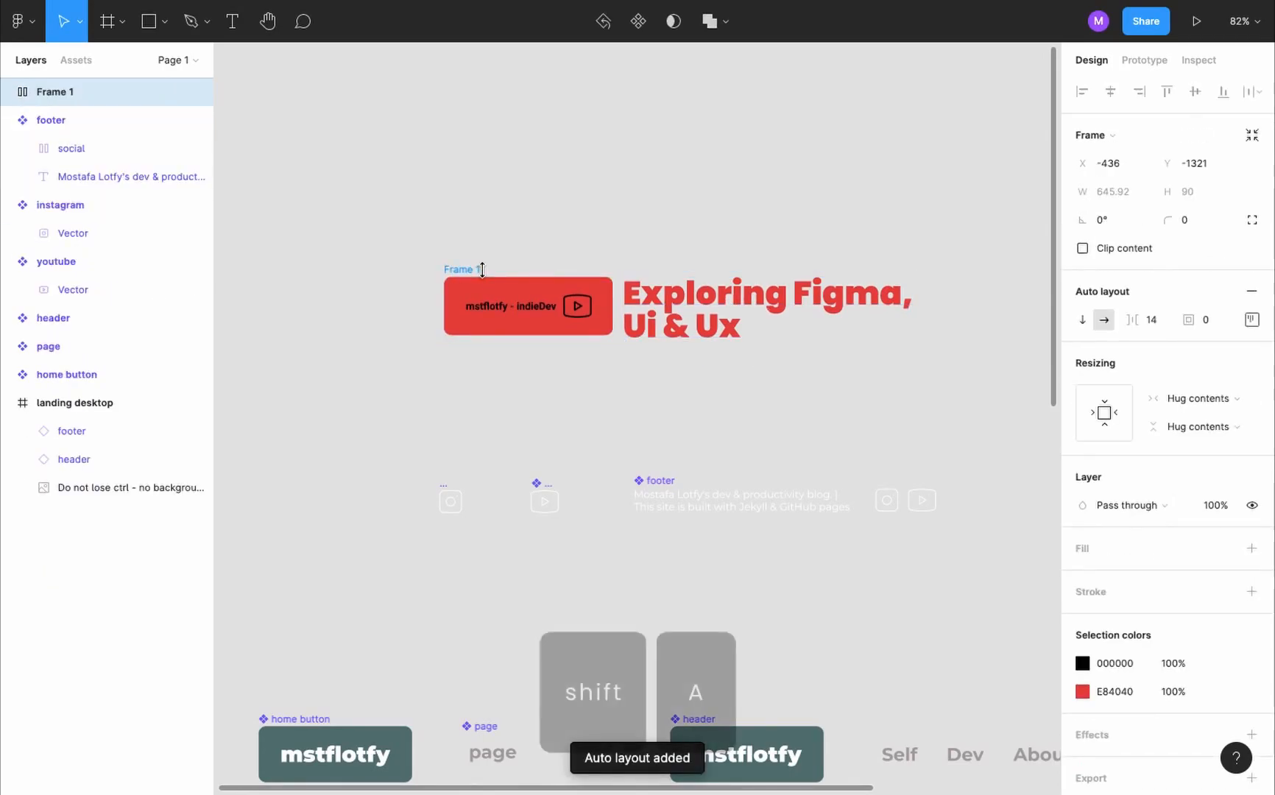
{"action": "double_click", "coordinate": [70, 93]}
{"action": "type", "text": "call"}
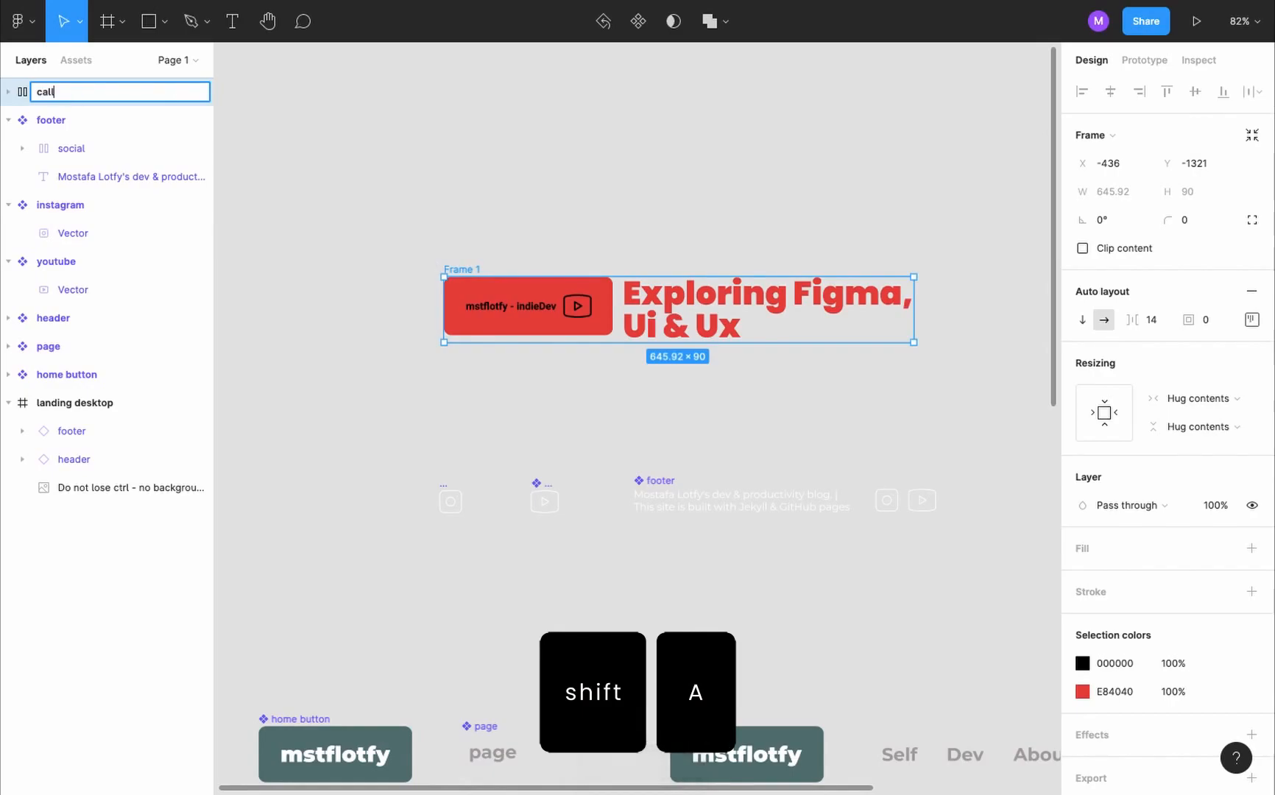
{"action": "type", "text": " to action"}
- Center-align the call to action frame's contents vertically and set the spacing between items to 20
{"action": "left_click", "coordinate": [1252, 320]}
{"action": "left_click", "coordinate": [1177, 395]}
{"action": "left_click", "coordinate": [1148, 320]}
{"action": "type", "text": "20"}
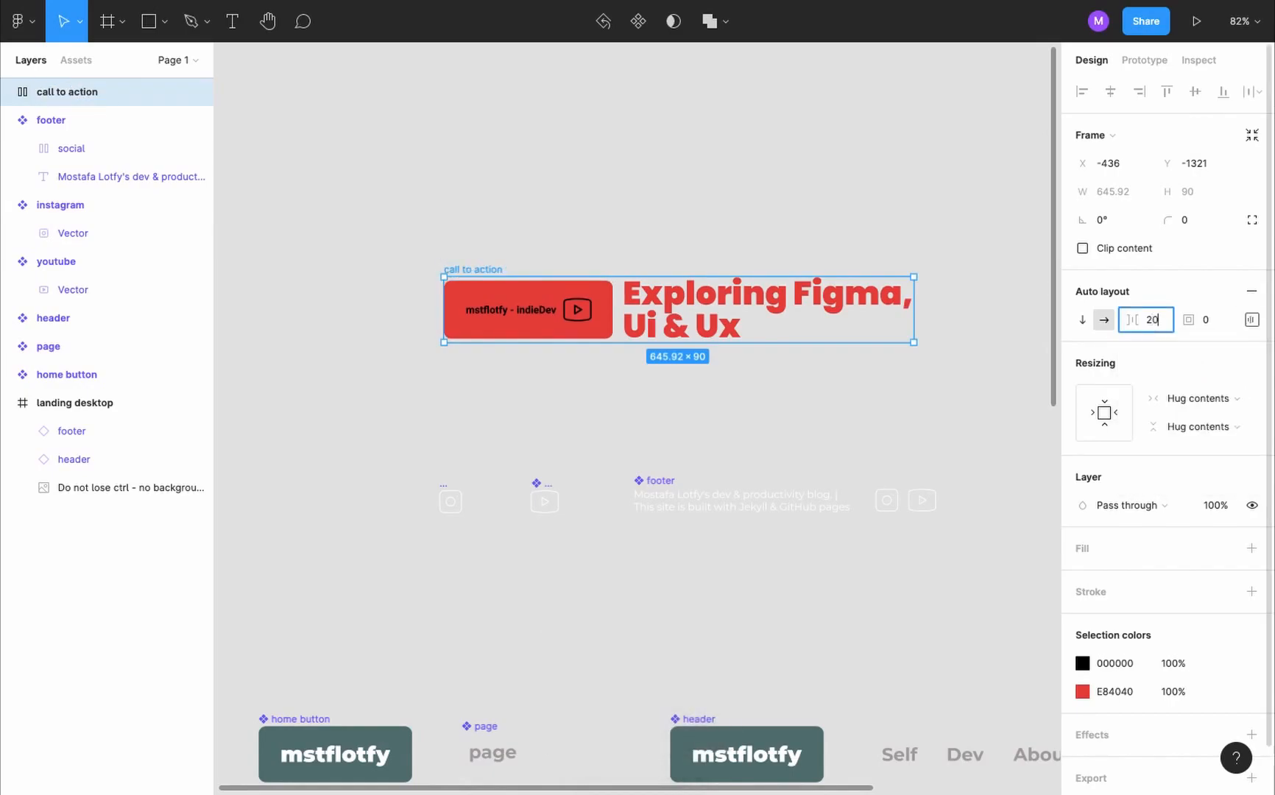
{"action": "key", "text": "Return"}
{"action": "left_click", "coordinate": [1005, 355]}
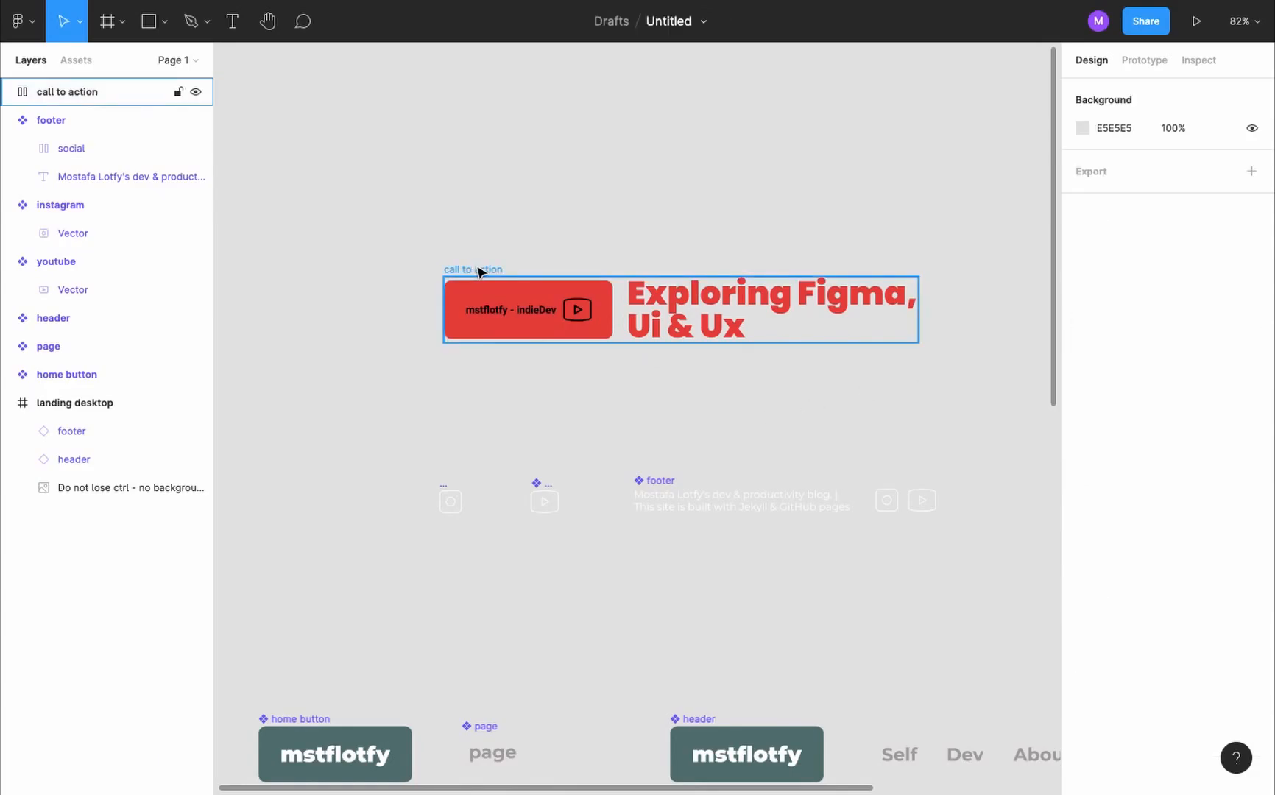
- Turn the call to action frame into a component and place an instance in the landing desktop frame, between header and footer
{"action": "left_click", "coordinate": [479, 269]}
{"action": "left_click", "coordinate": [642, 33]}
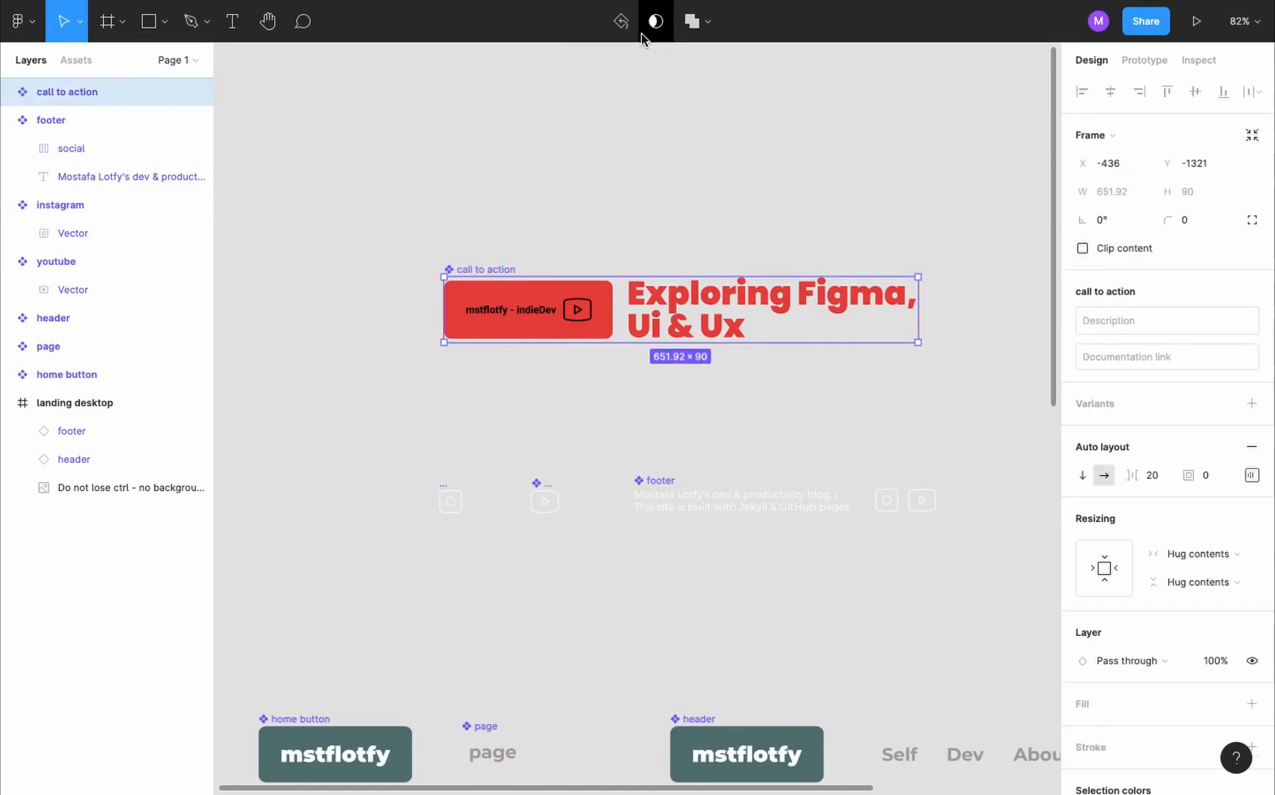
{"action": "scroll", "coordinate": [498, 304], "scroll_direction": "down", "scroll_amount": 5}
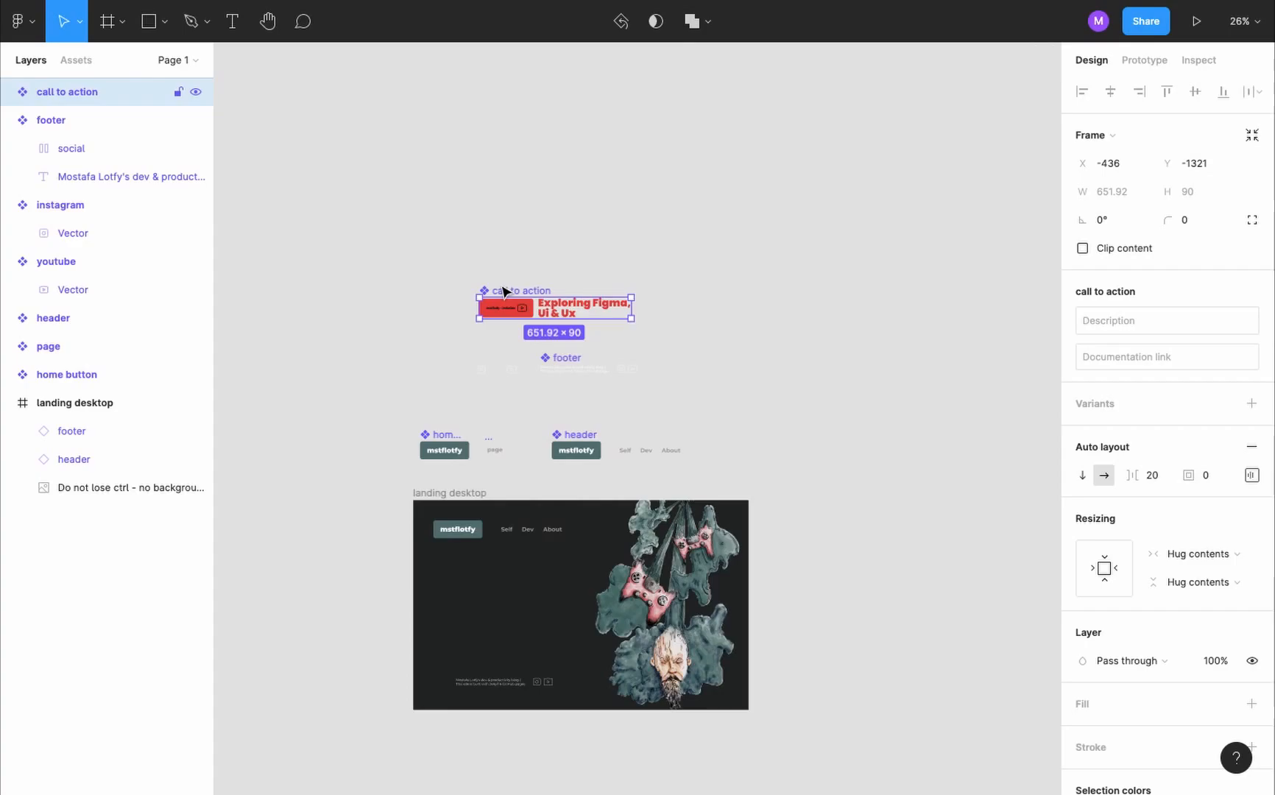
{"action": "left_click_drag", "start_coordinate": [506, 293], "coordinate": [455, 589]}
{"action": "scroll", "coordinate": [455, 589], "scroll_direction": "down", "scroll_amount": 3}
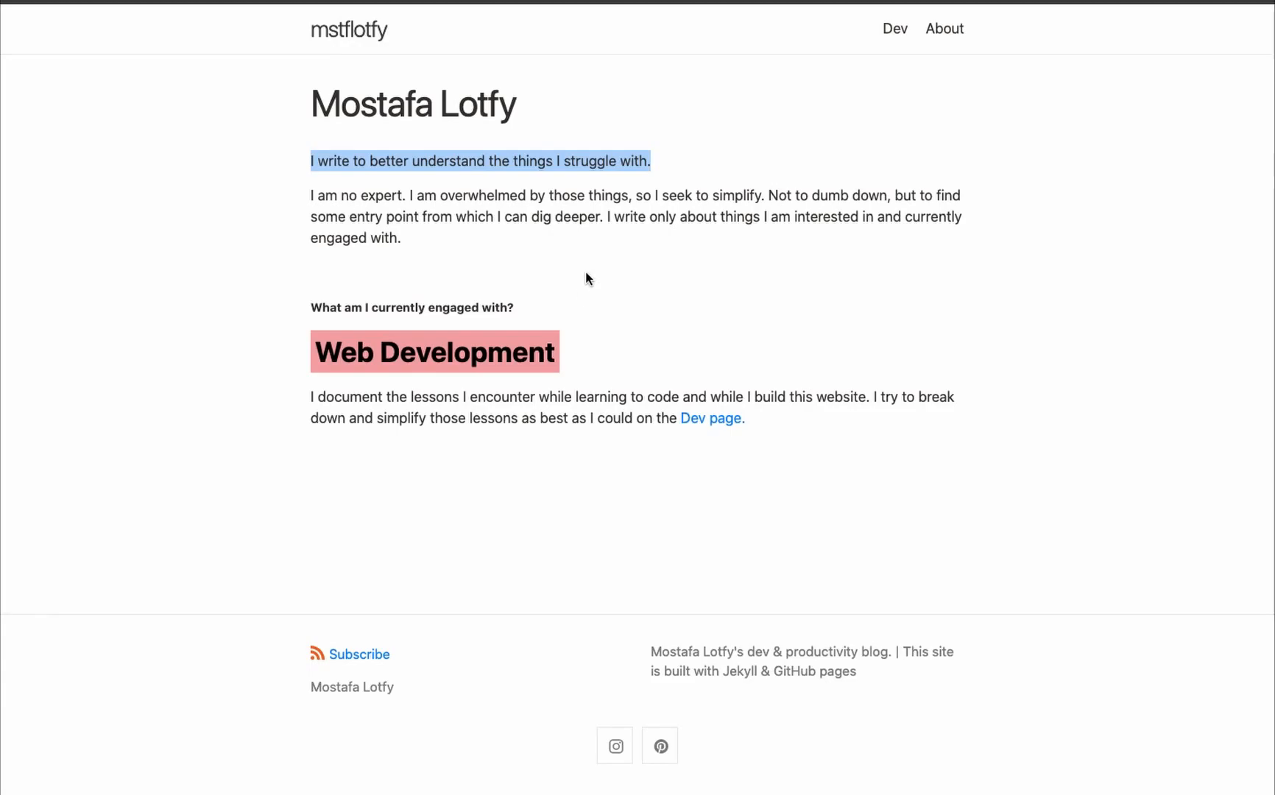
- Copy "I write to better understand the things I struggle with." from the existing website and add it as text above the call to action
{"action": "triple_click", "coordinate": [578, 162]}
{"action": "key", "text": "ctrl+c"}
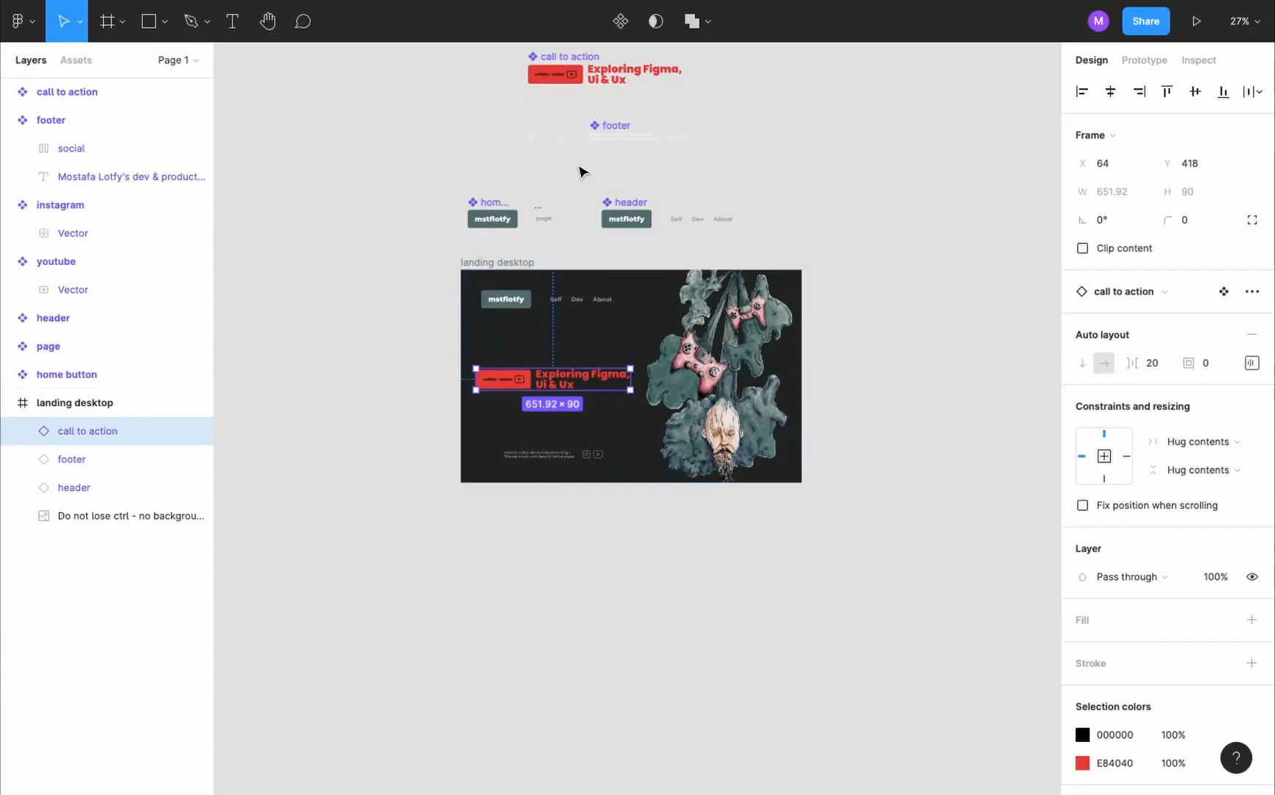
{"action": "scroll", "coordinate": [527, 255], "scroll_direction": "up", "scroll_amount": 5}
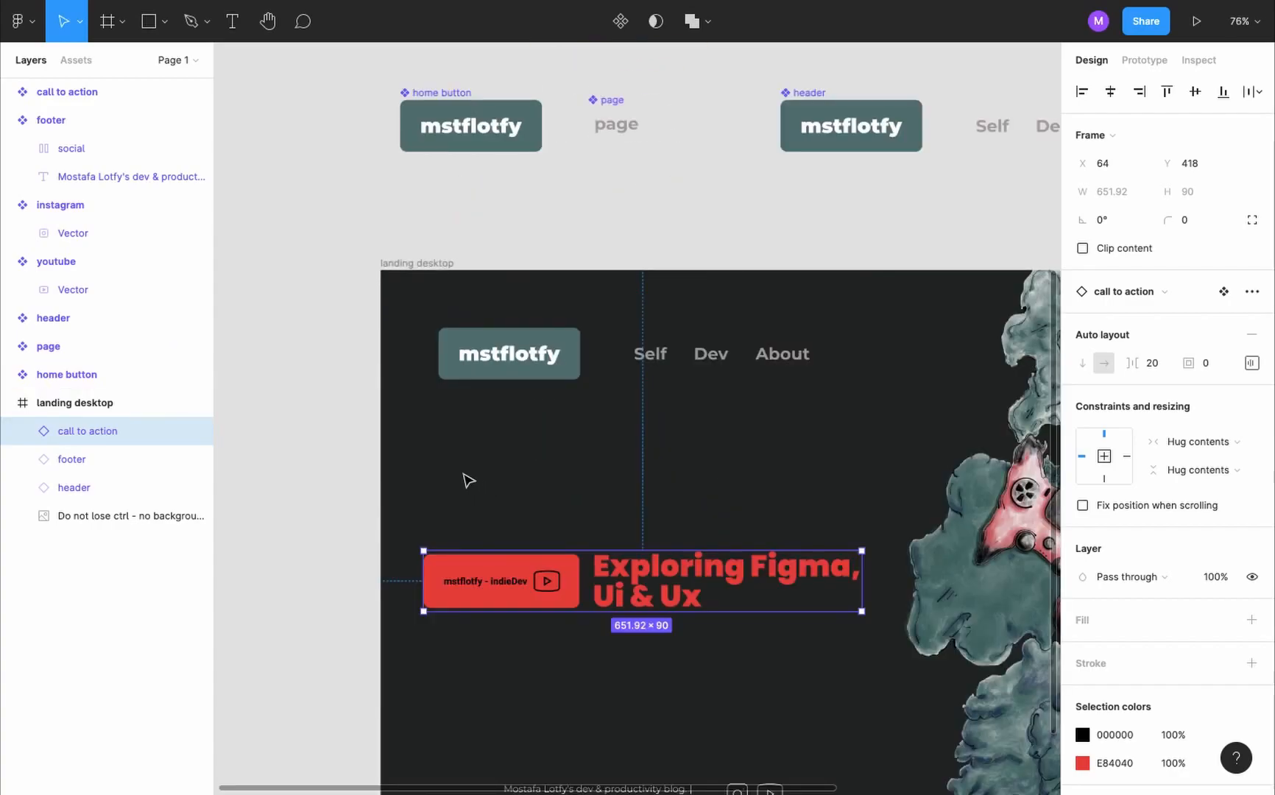
{"action": "key", "text": "t"}
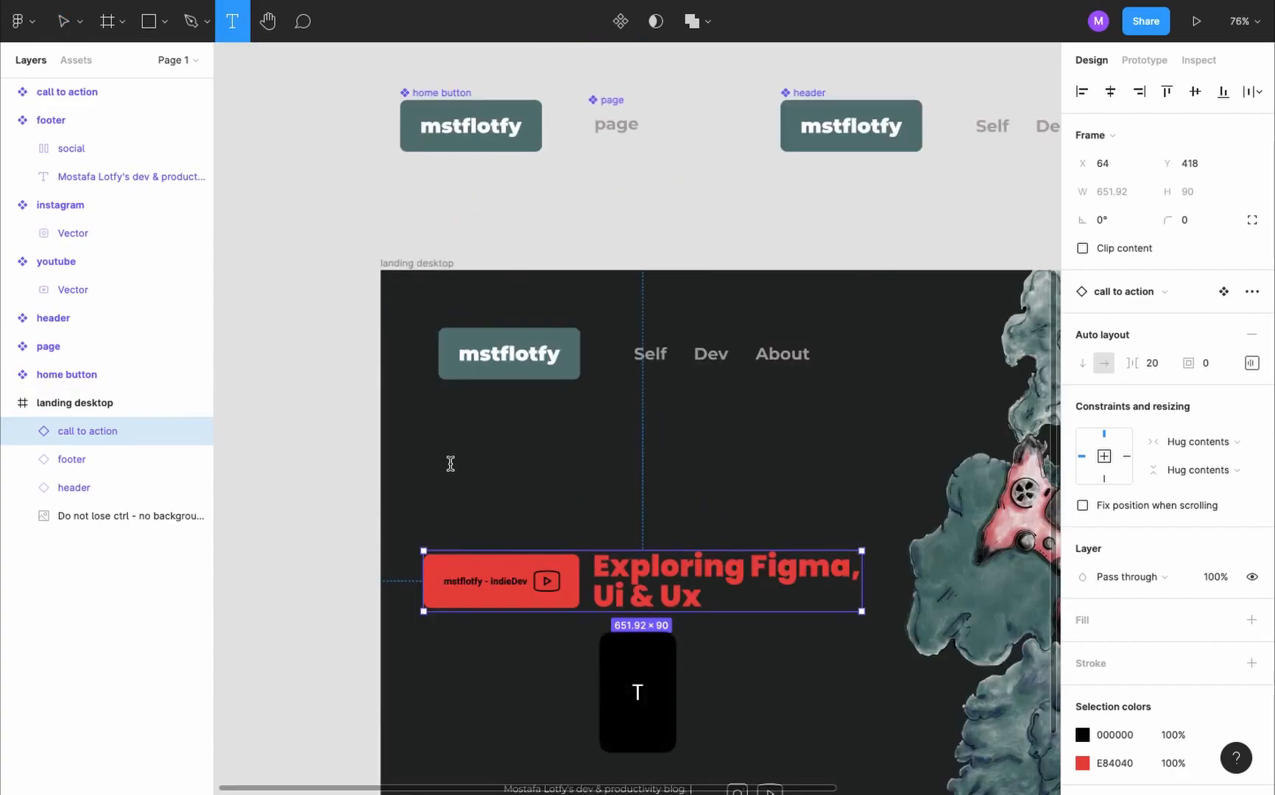
{"action": "left_click", "coordinate": [451, 464]}
{"action": "key", "text": "ctrl+v"}
{"action": "scroll", "coordinate": [451, 464], "scroll_direction": "down", "scroll_amount": 5}
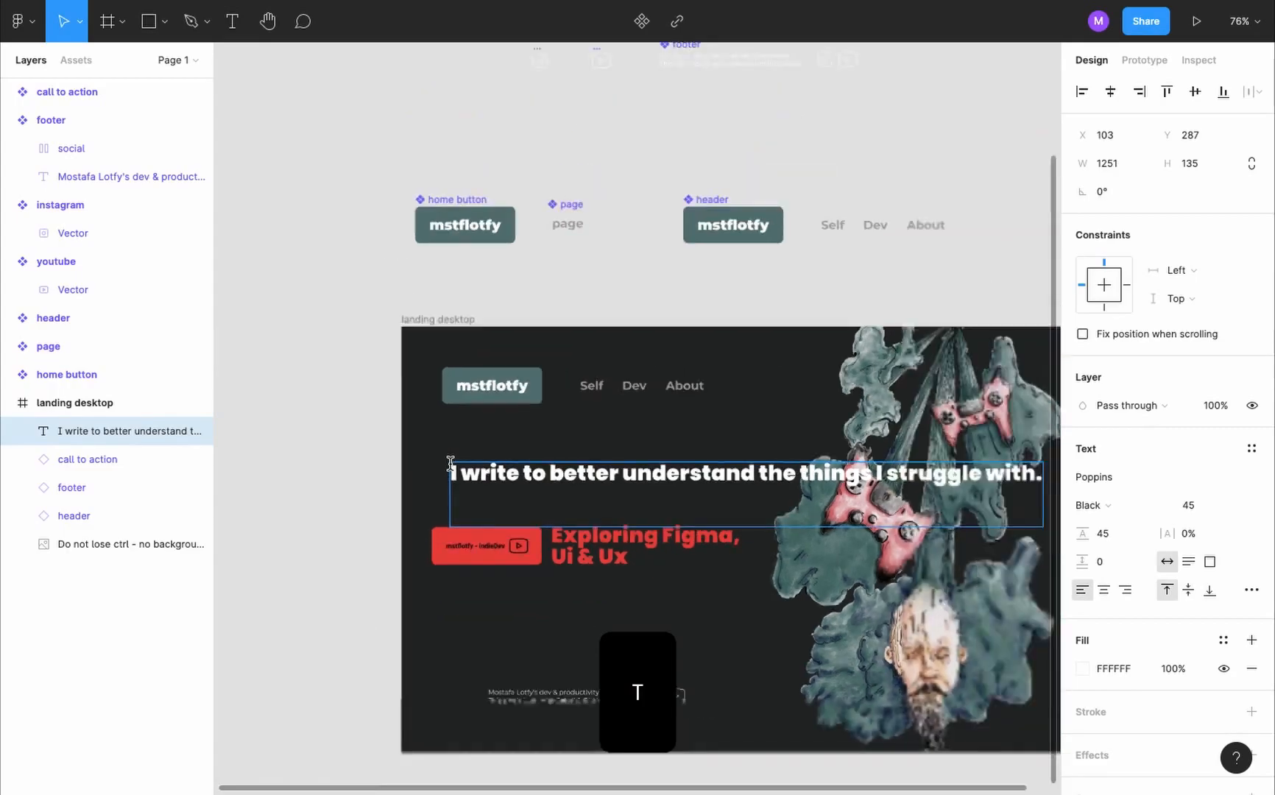
{"action": "key", "text": "Escape"}
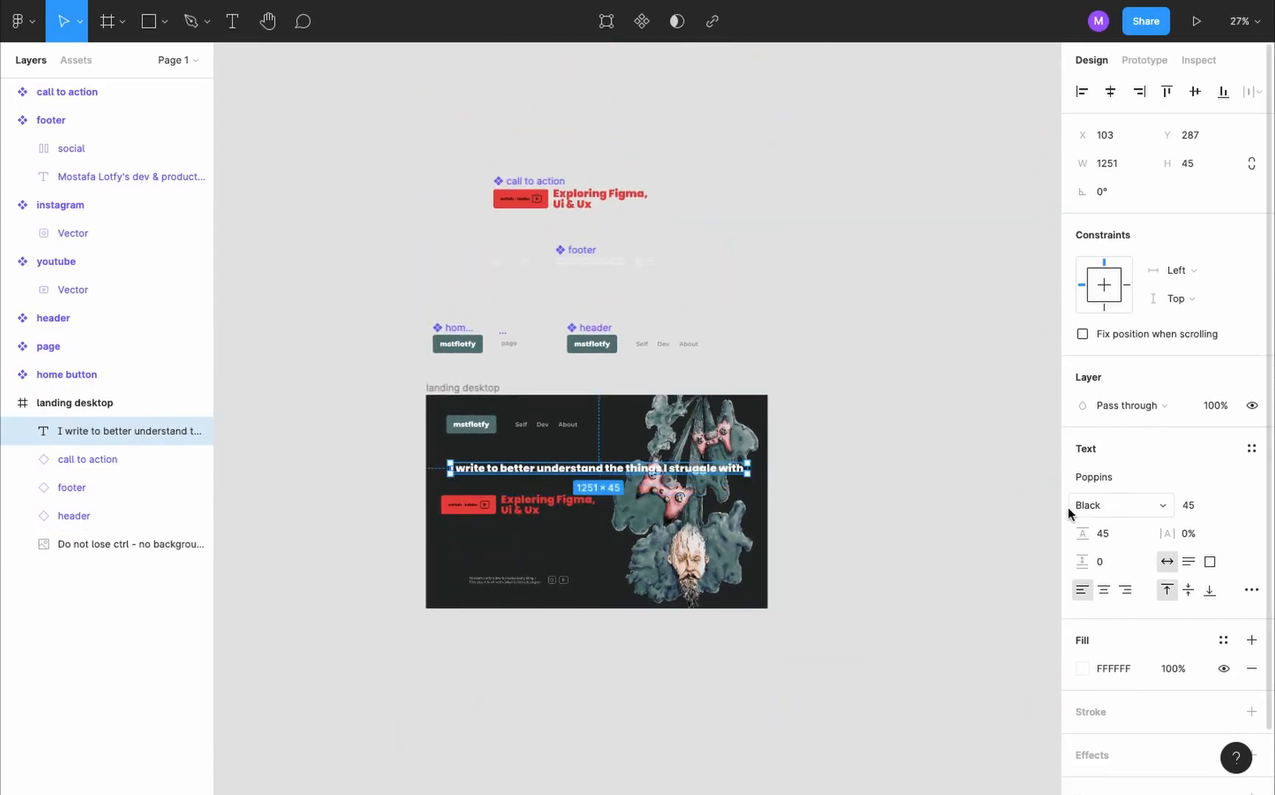
- Set the pasted sentence to Montserrat Regular, size 20, with a line height of 32
{"action": "left_click", "coordinate": [1132, 478]}
{"action": "type", "text": "Mo"}
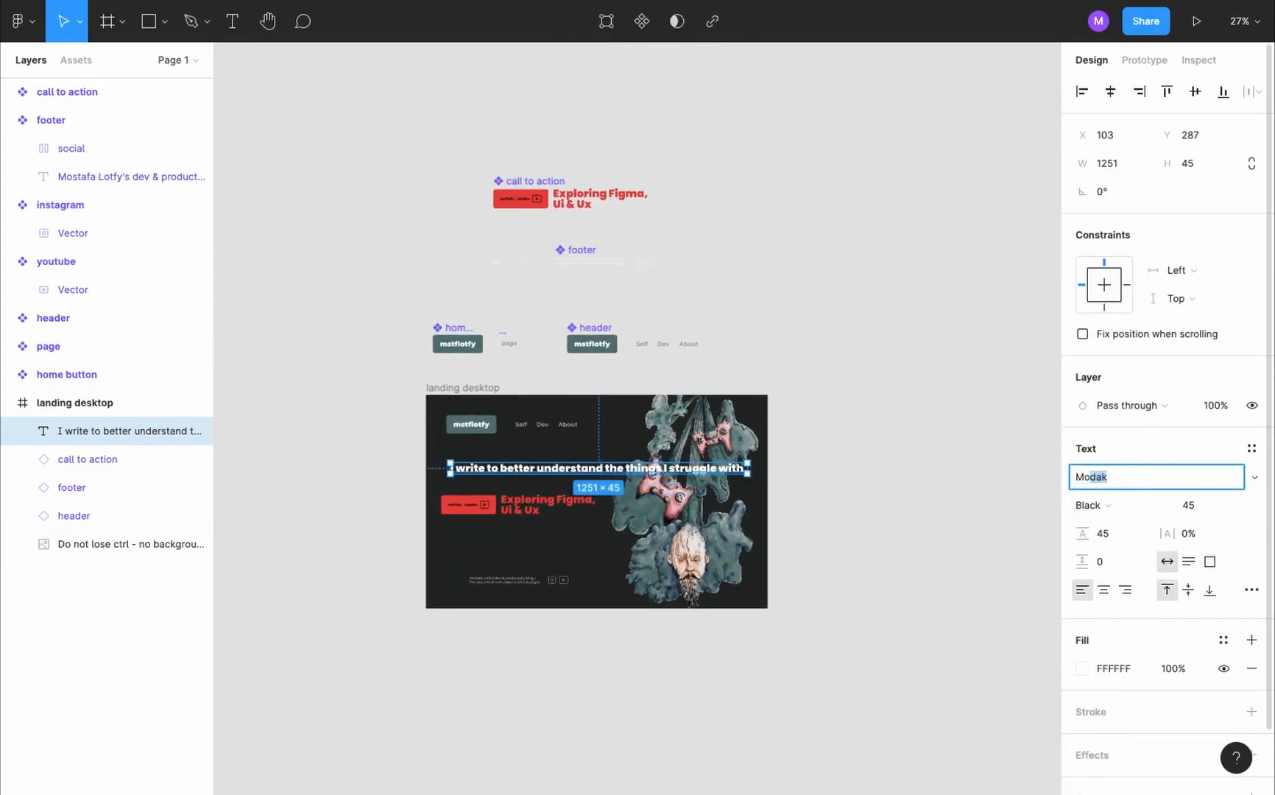
{"action": "type", "text": "ntserrat"}
{"action": "key", "text": "Return"}
{"action": "left_click", "coordinate": [1108, 506]}
{"action": "left_click", "coordinate": [1116, 398]}
{"action": "left_click", "coordinate": [1197, 511]}
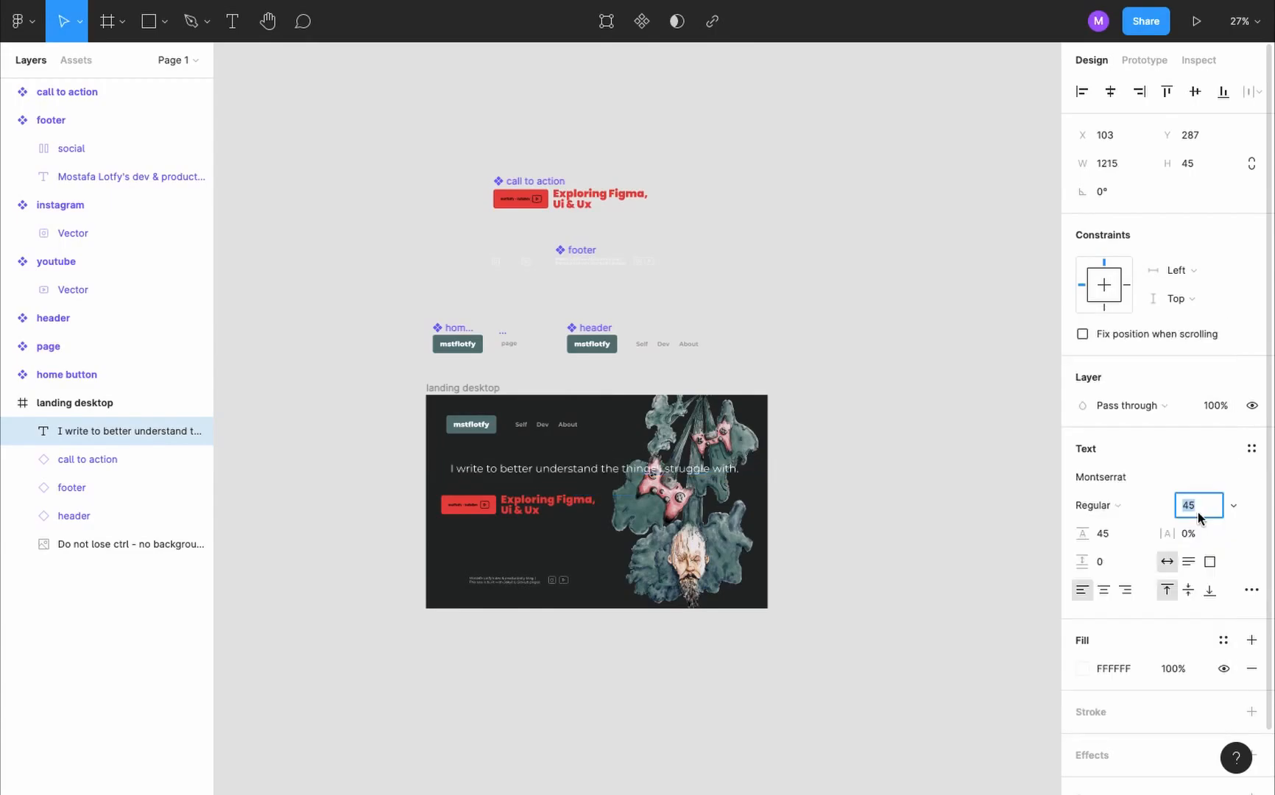
{"action": "type", "text": "20"}
{"action": "key", "text": "Return"}
{"action": "left_click", "coordinate": [1113, 532]}
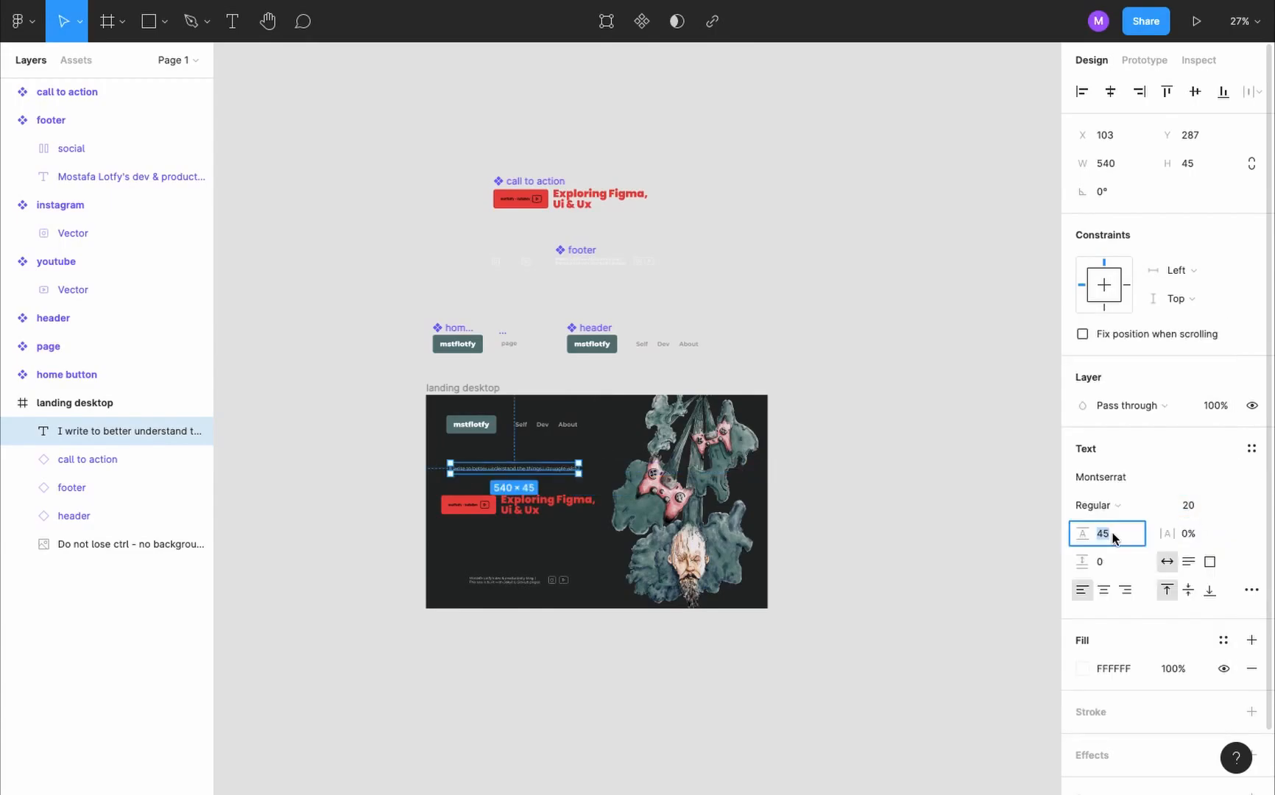
{"action": "type", "text": "32"}
{"action": "key", "text": "Return"}
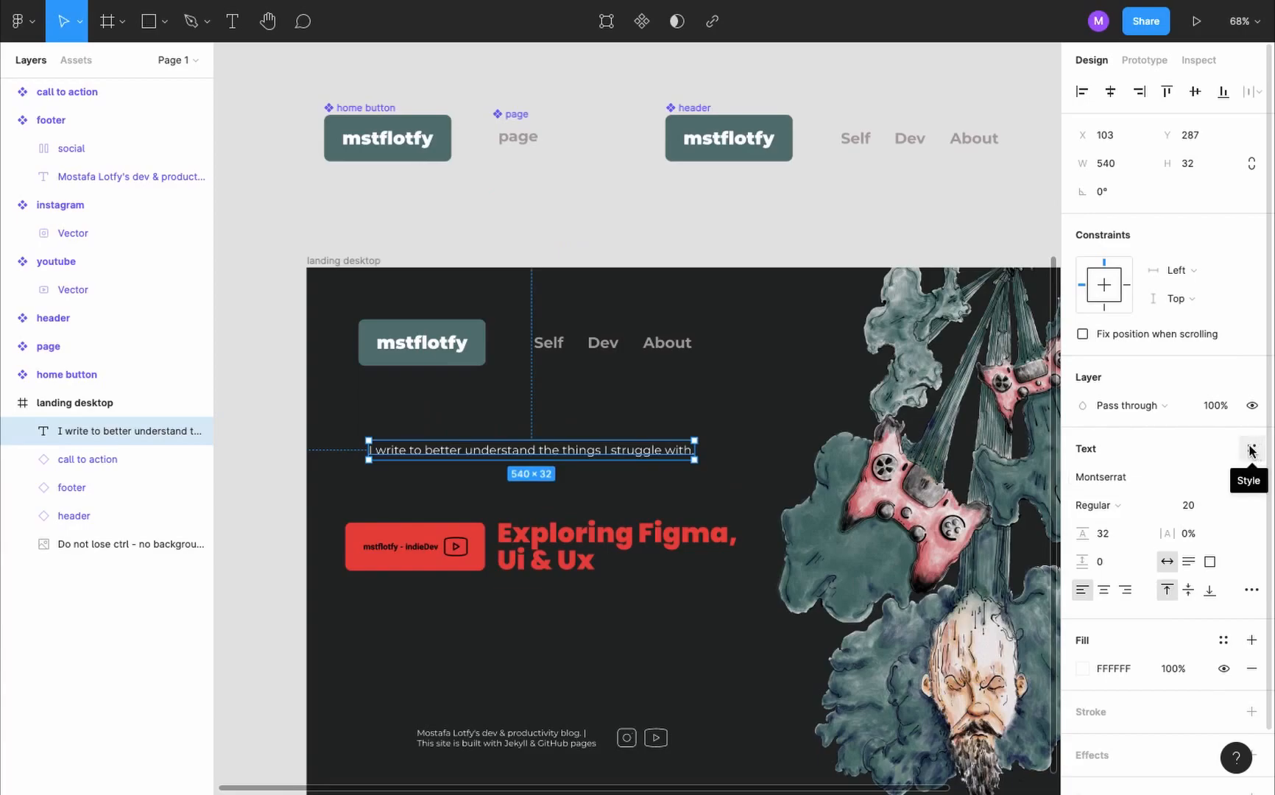
- Create a text style named "body" from the sentence above the call to action
{"action": "left_click", "coordinate": [1254, 448]}
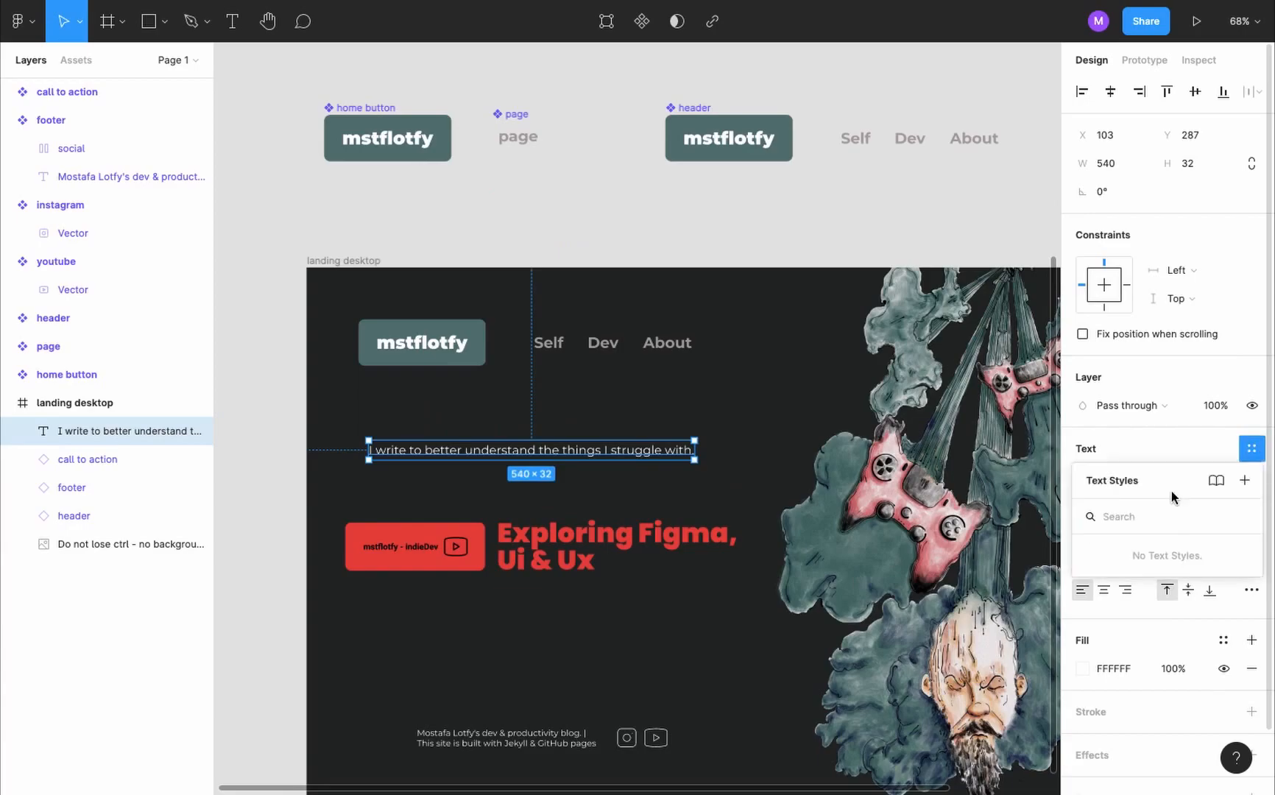
{"action": "left_click", "coordinate": [1245, 481]}
{"action": "type", "text": "body"}
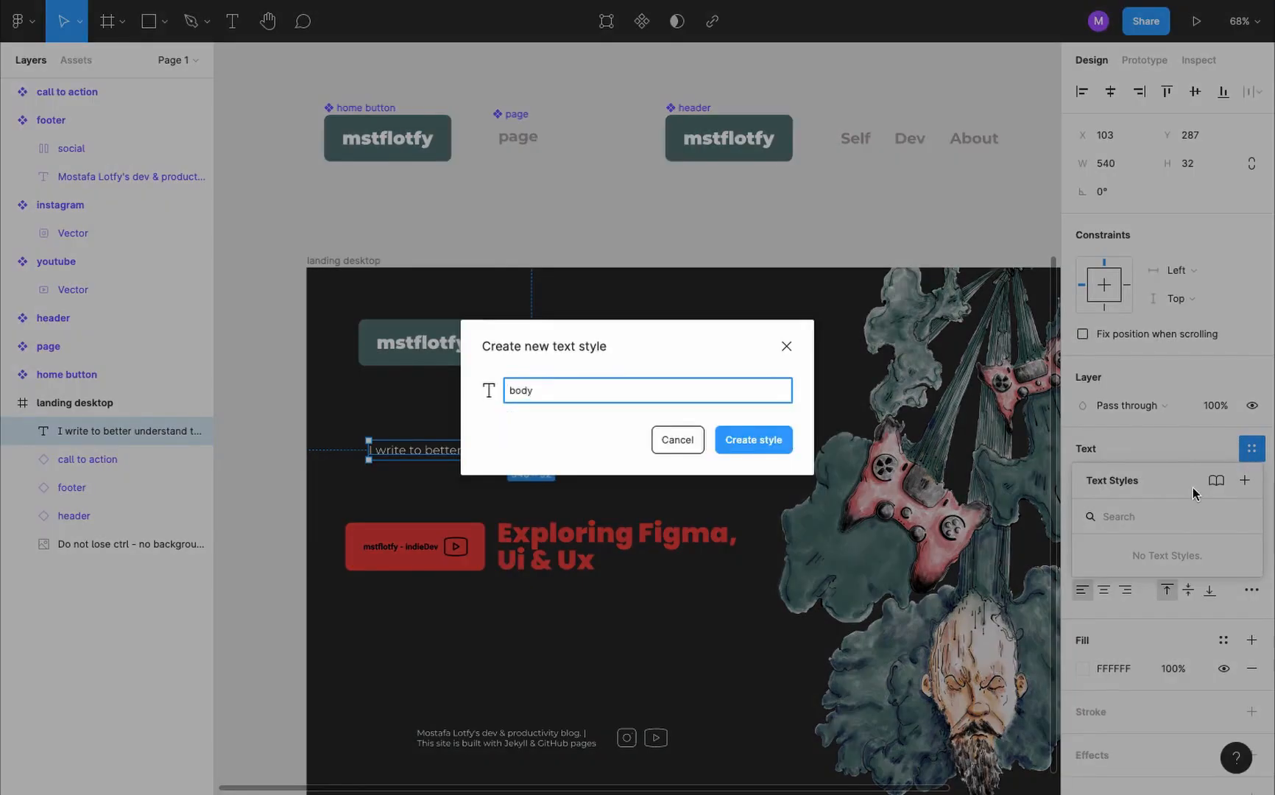
{"action": "left_click", "coordinate": [782, 444]}
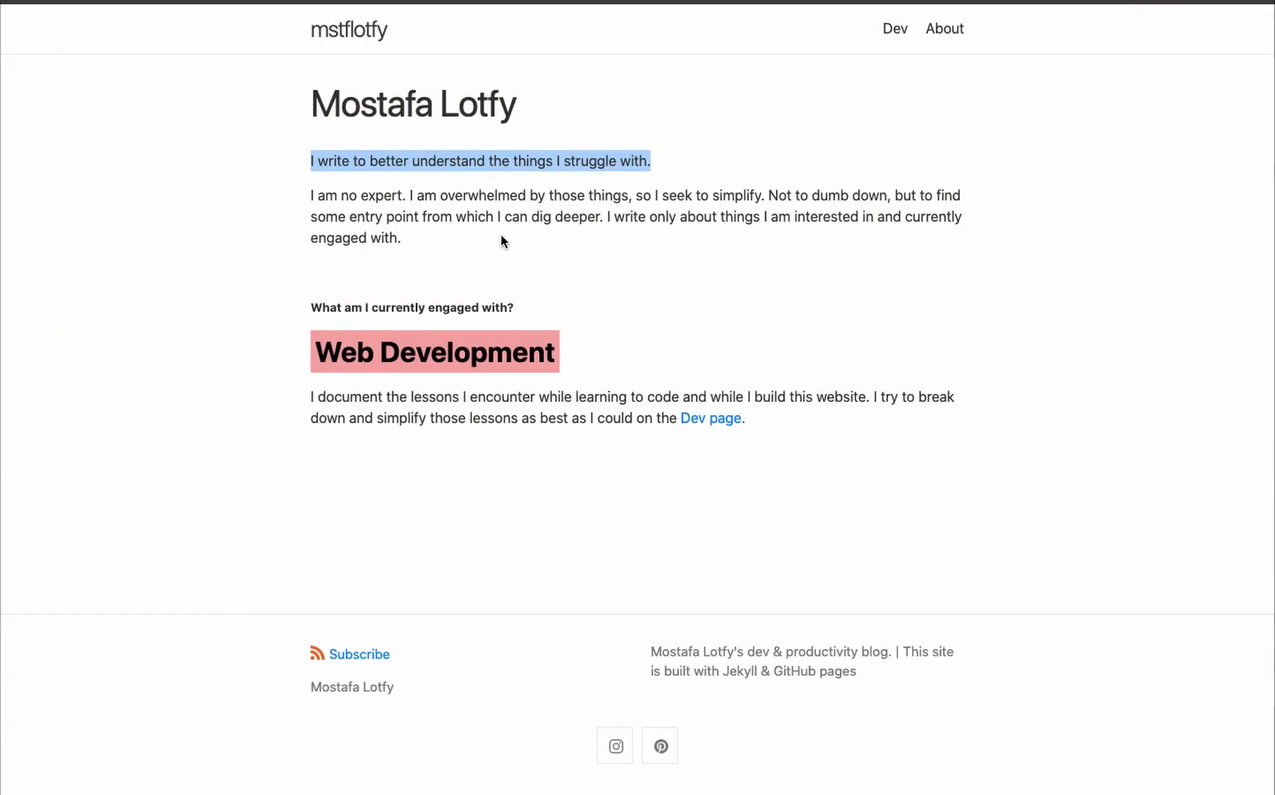
- Copy the "I am no expert" paragraph from the existing website and add it as text below the call to action
{"action": "triple_click", "coordinate": [531, 212]}
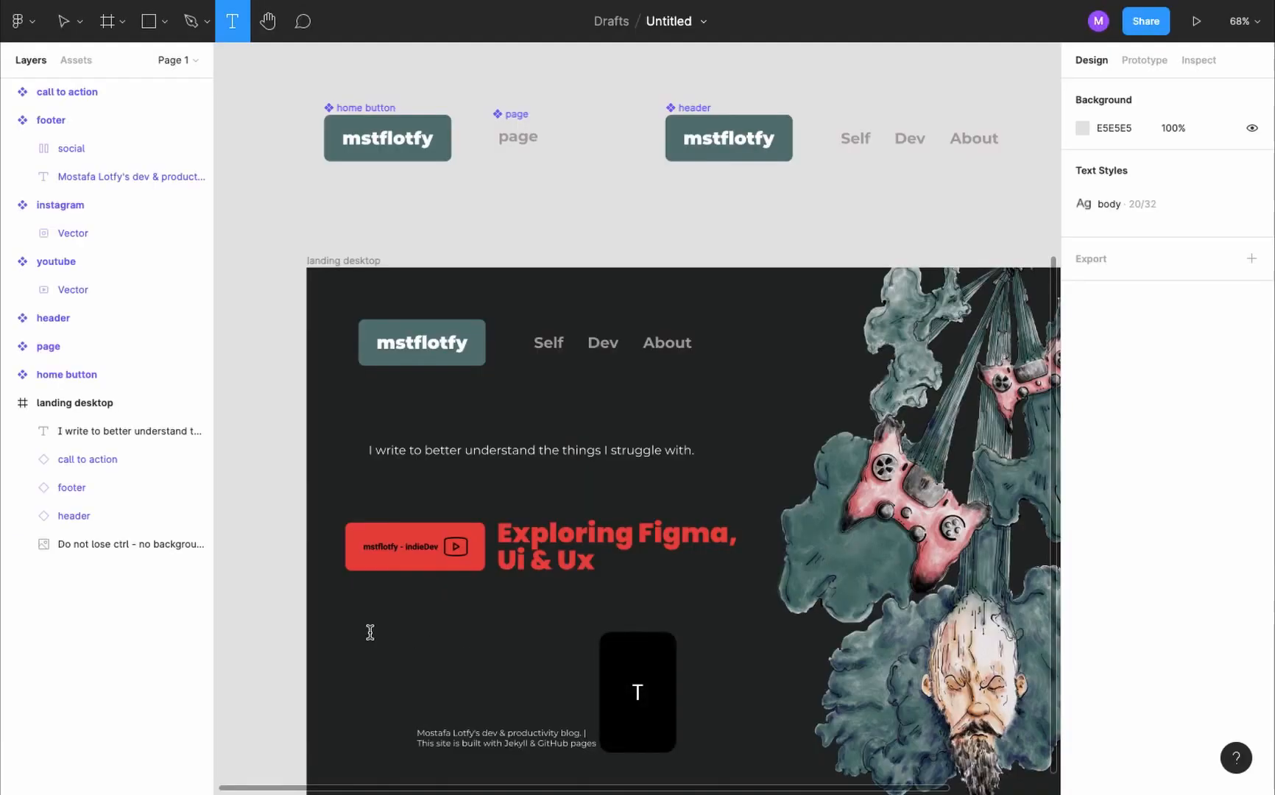
{"action": "left_click", "coordinate": [370, 632]}
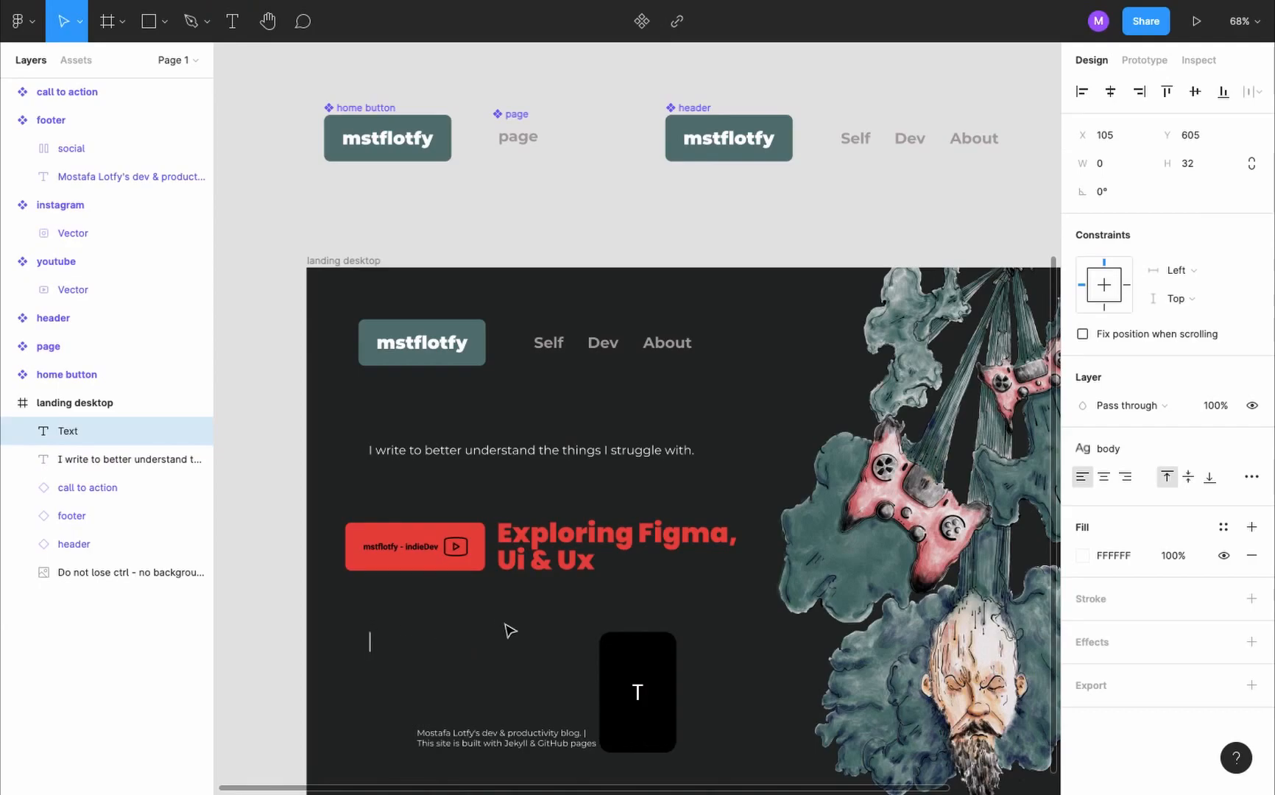
{"action": "key", "text": "ctrl+v"}
{"action": "key", "text": "BackSpace"}
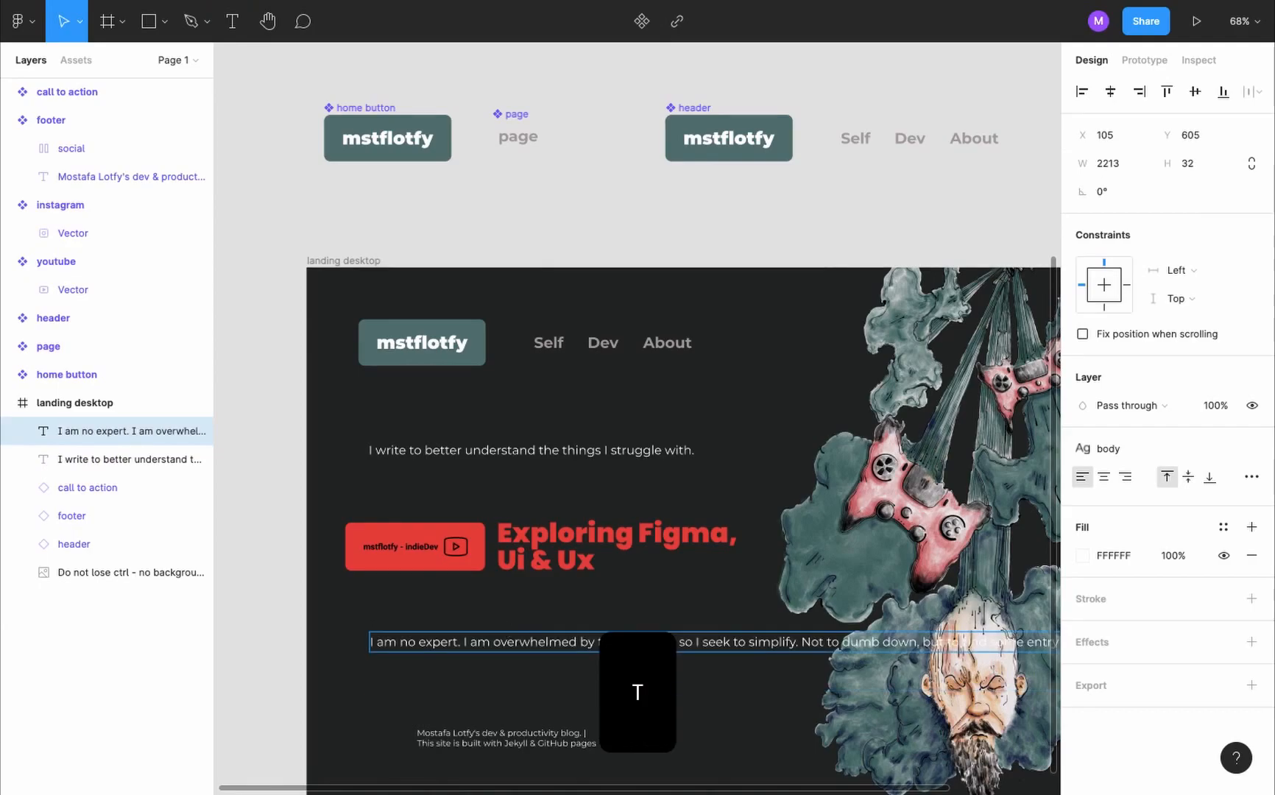
- Narrow the "I am no expert" text box so the paragraph wraps beside the illustration without overlapping it
{"action": "scroll", "coordinate": [438, 685], "scroll_direction": "down", "scroll_amount": 5}
{"action": "scroll", "coordinate": [508, 652], "scroll_direction": "down", "scroll_amount": 3}
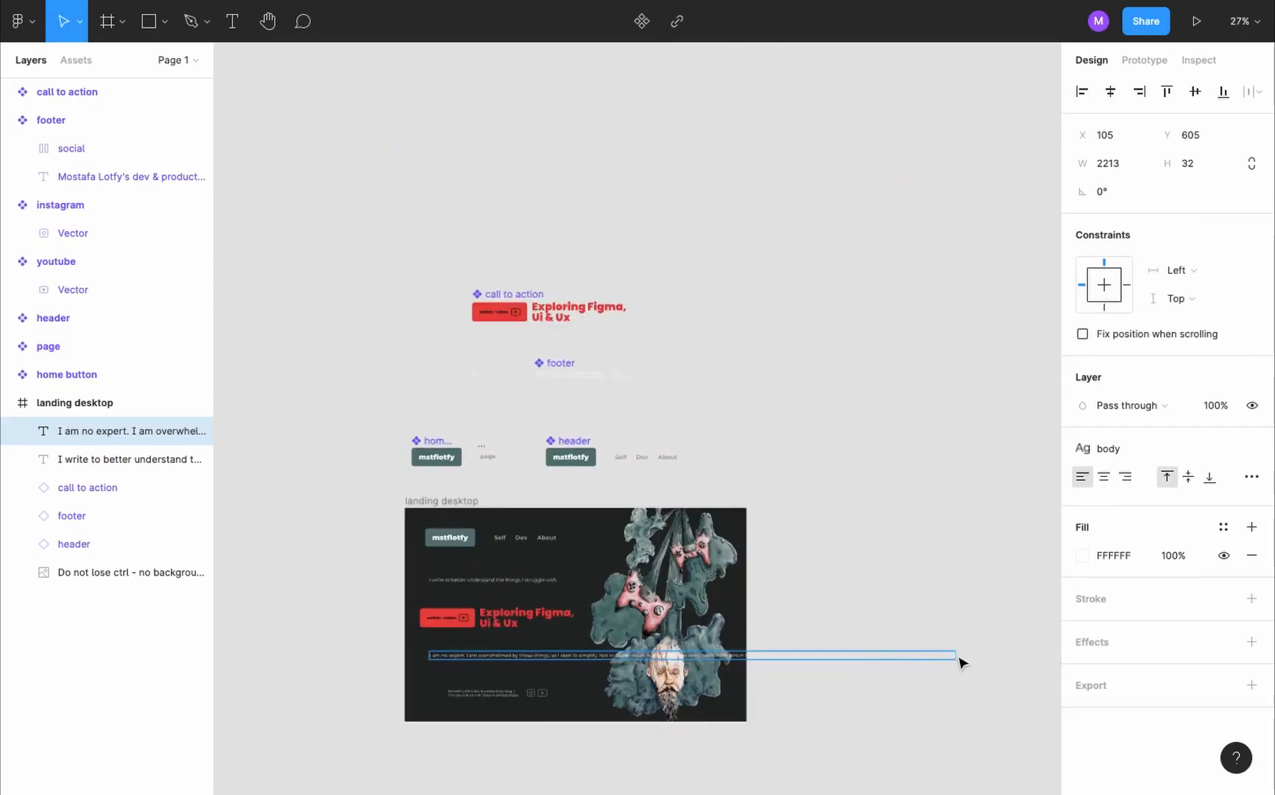
{"action": "left_click_drag", "start_coordinate": [953, 652], "coordinate": [566, 662]}
{"action": "scroll", "coordinate": [588, 673], "scroll_direction": "up", "scroll_amount": 3}
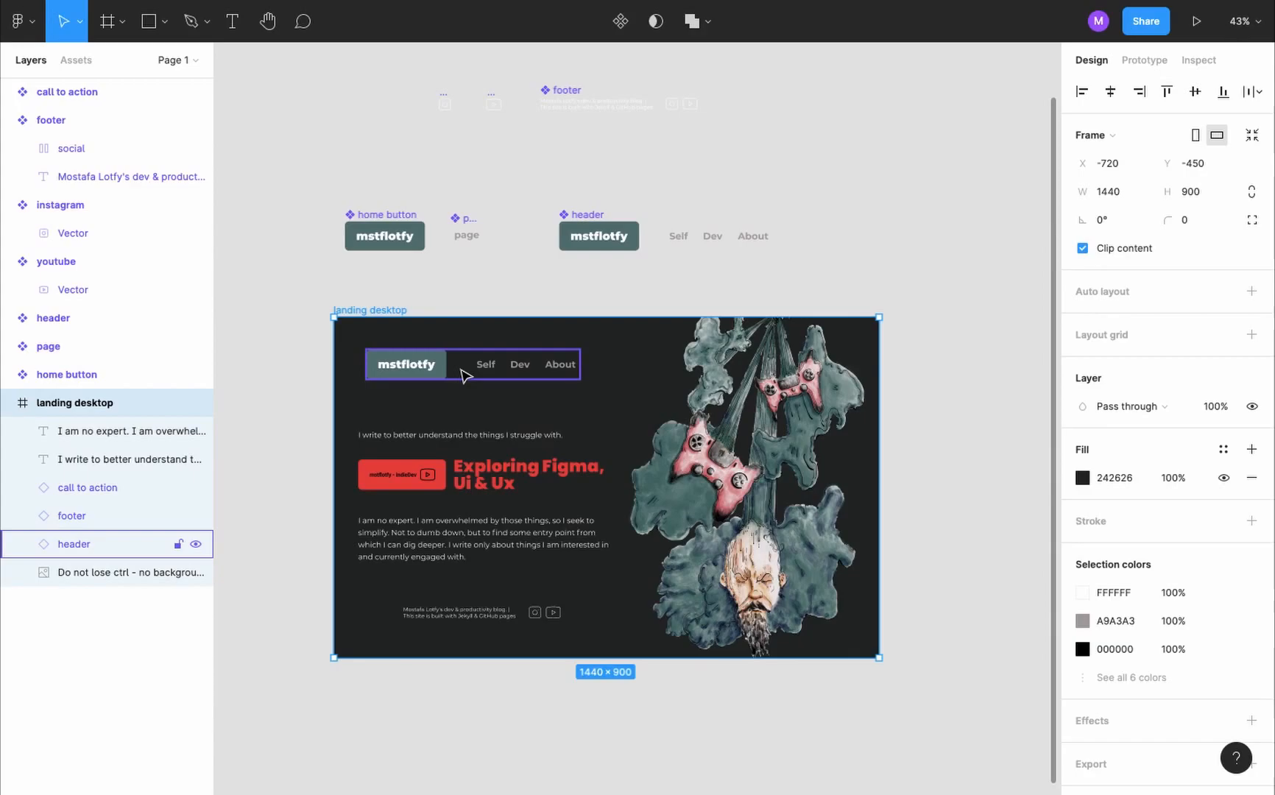
- Wrap the landing page illustration in an auto layout frame
{"action": "left_click", "coordinate": [692, 438]}
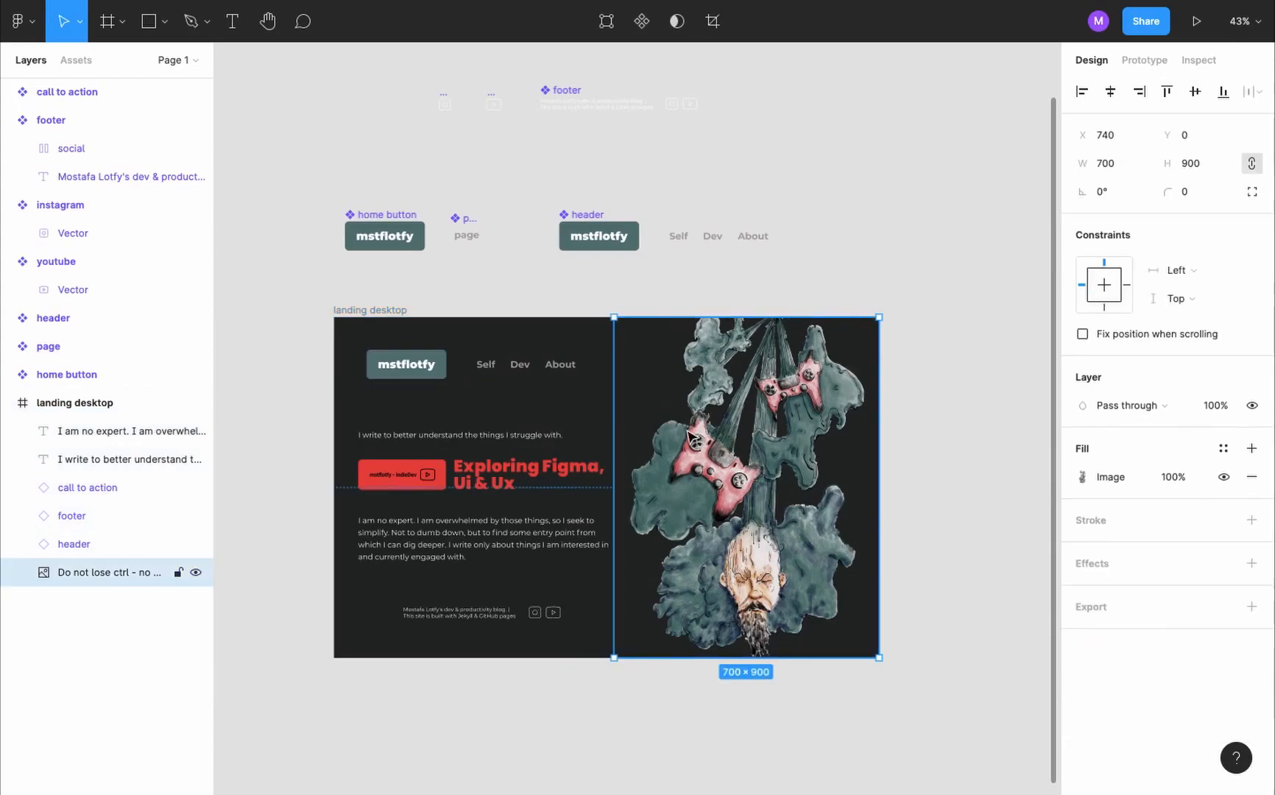
{"action": "key", "text": "shift+a"}
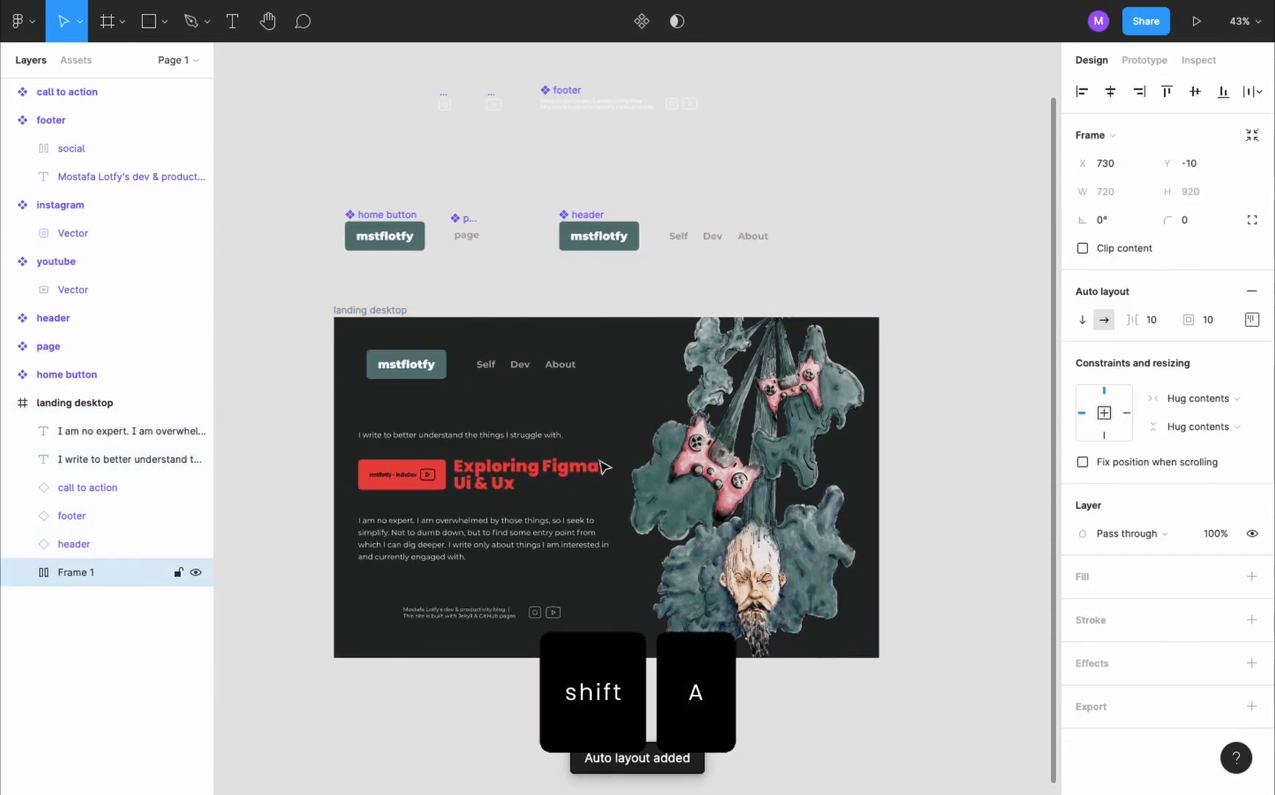
- Rename the illustration's auto layout frame as "image"
{"action": "double_click", "coordinate": [117, 581]}
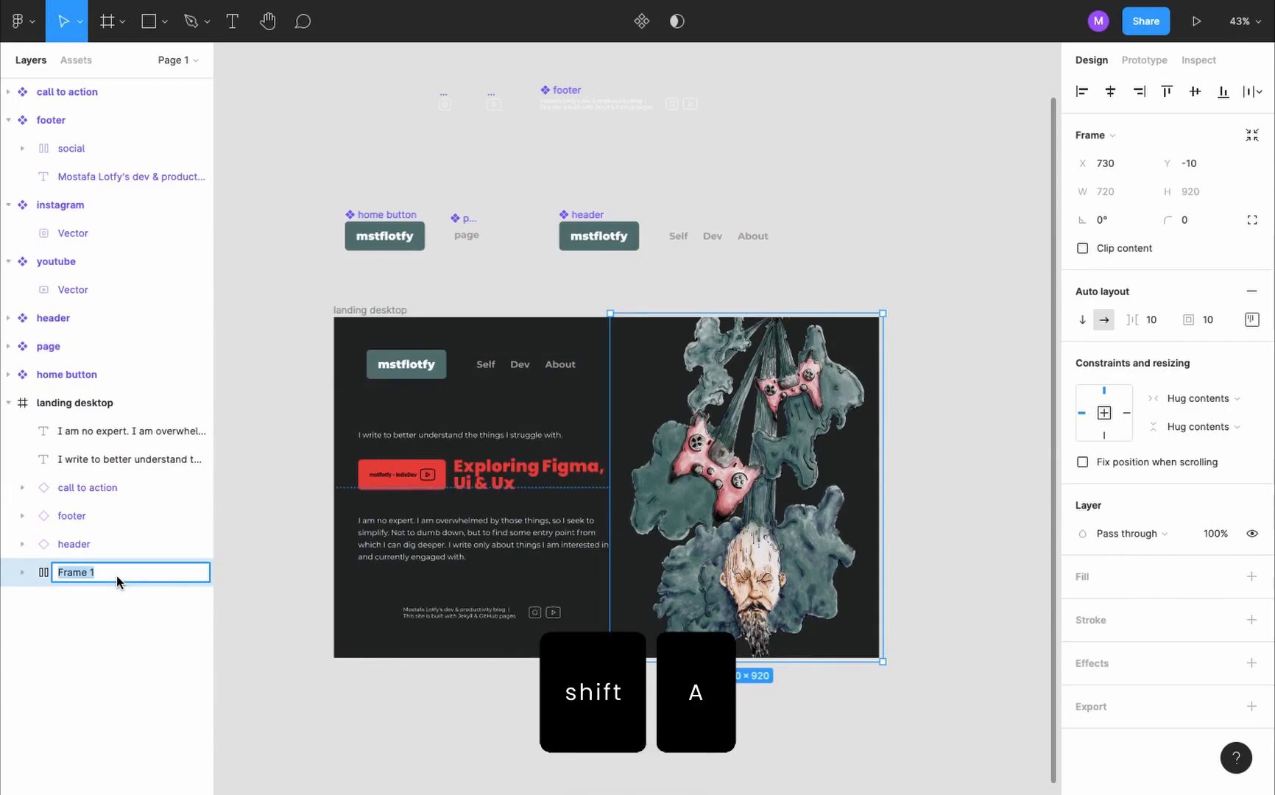
{"action": "type", "text": "image"}
{"action": "key", "text": "Return"}
- Wrap the two text blocks and the call to action in a vertical auto layout frame named "body"
{"action": "left_click", "coordinate": [472, 435]}
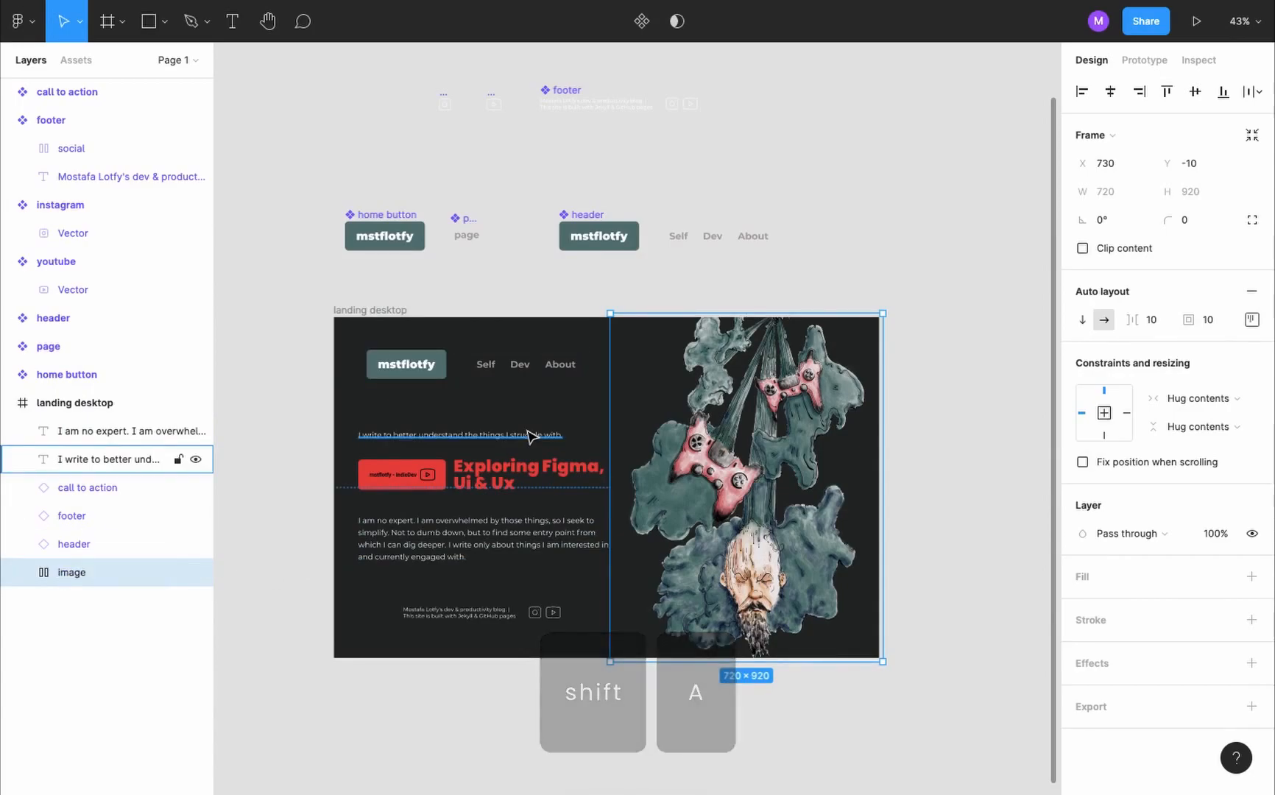
{"action": "left_click", "coordinate": [533, 481], "text": "shift"}
{"action": "left_click", "coordinate": [538, 532], "text": "shift"}
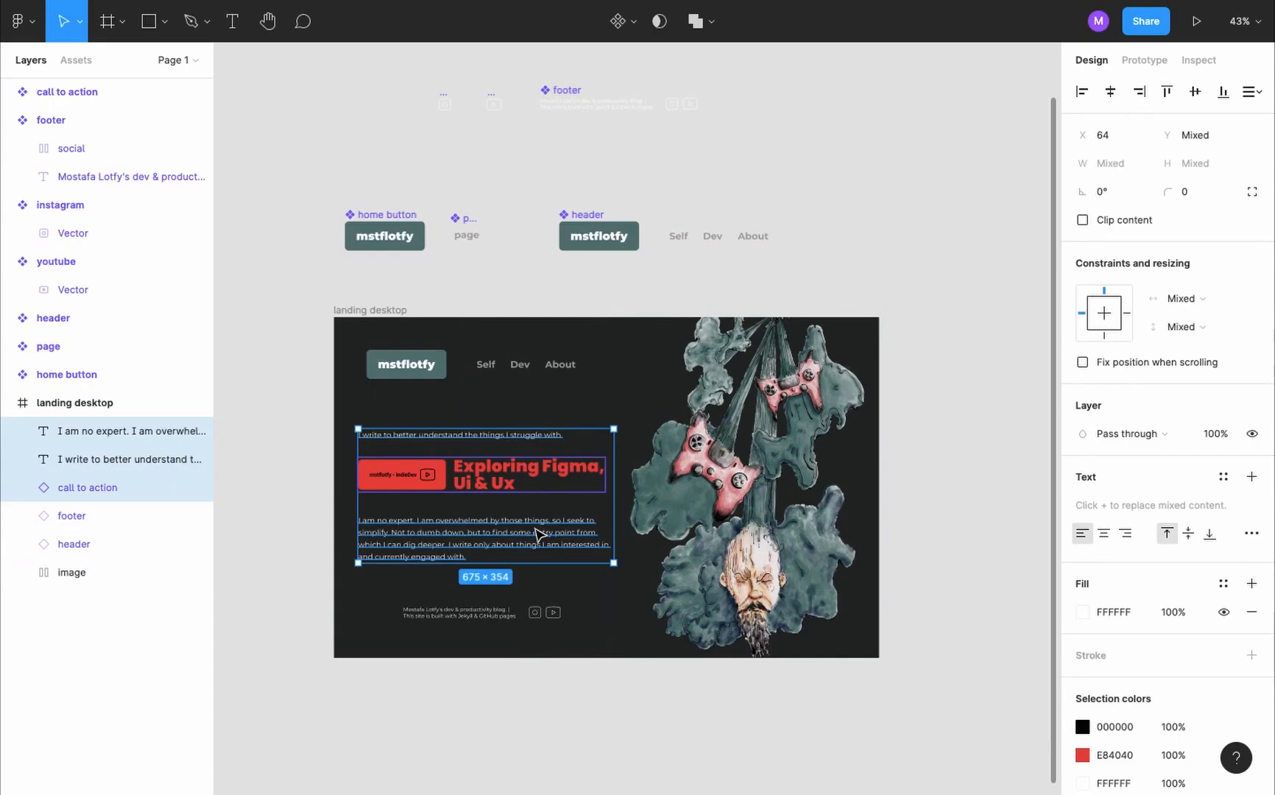
{"action": "key", "text": "shift+a"}
{"action": "double_click", "coordinate": [87, 431]}
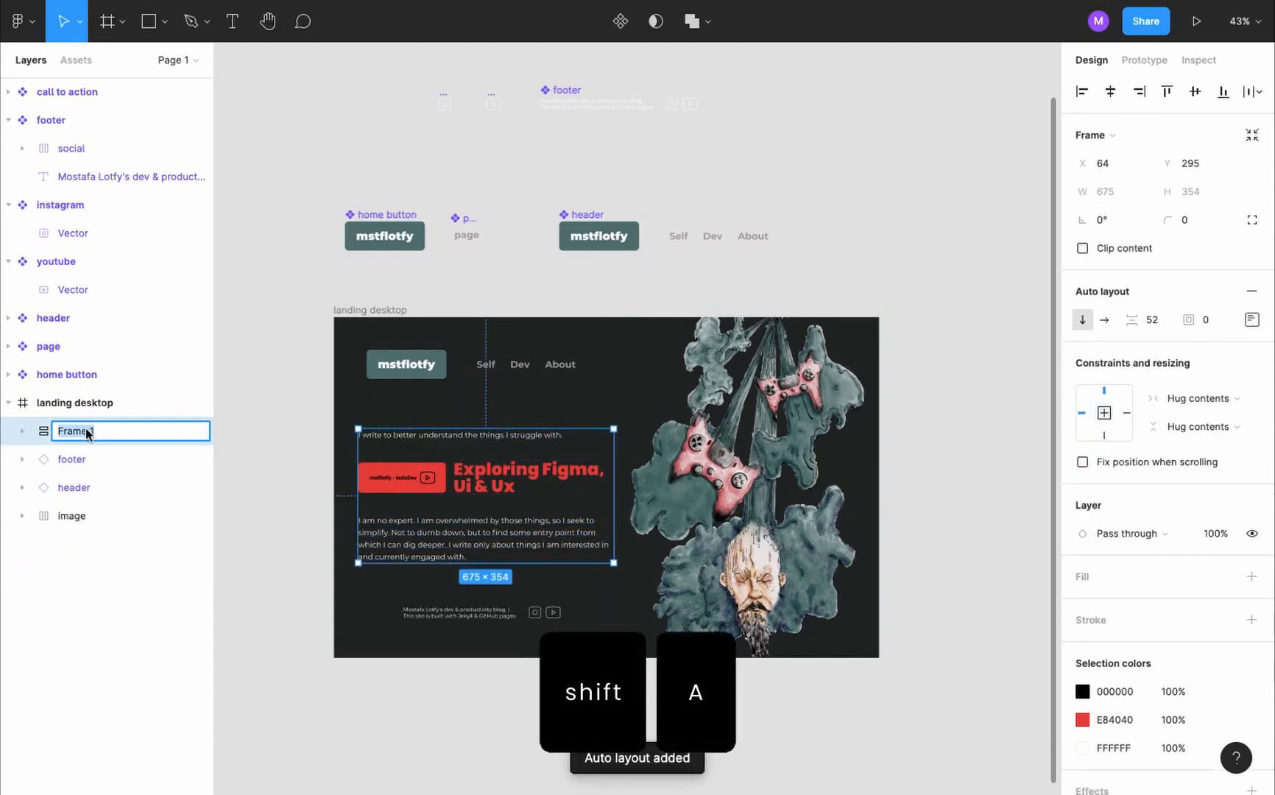
{"action": "type", "text": "bo"}
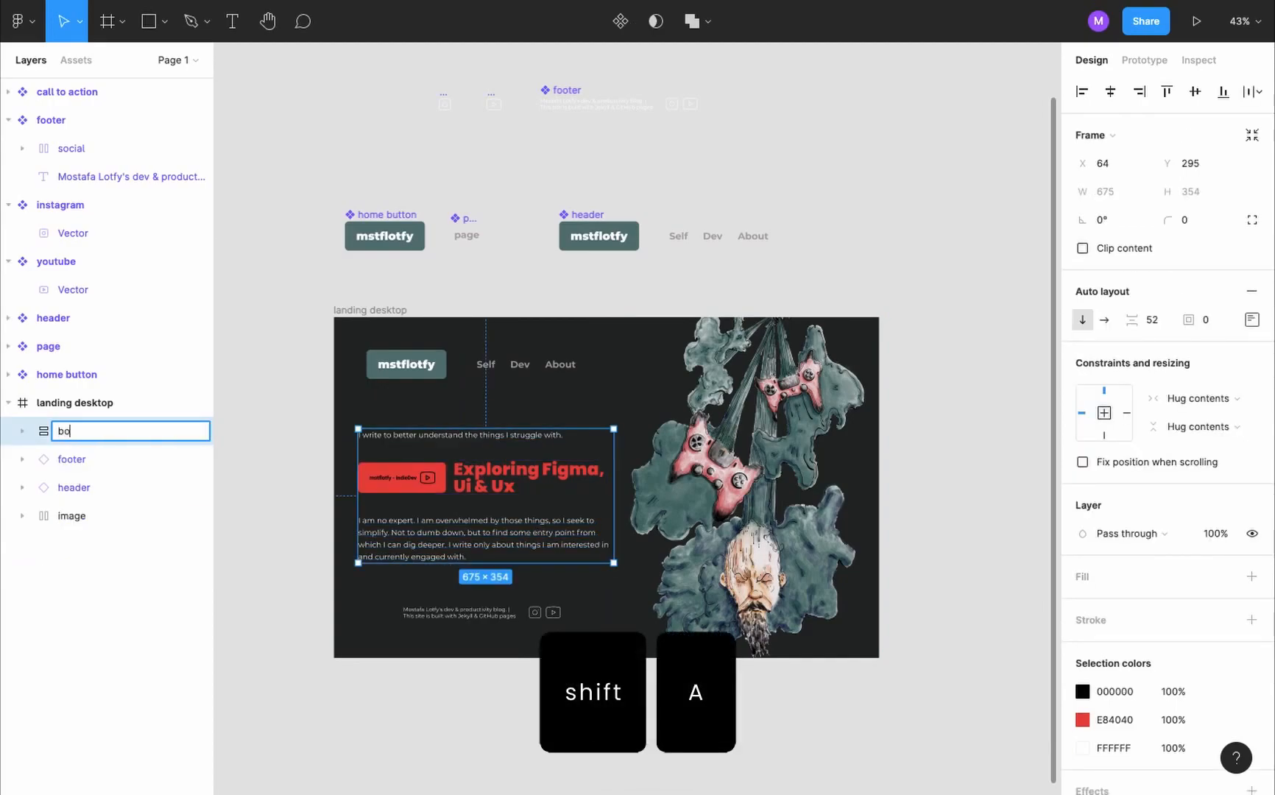
{"action": "type", "text": "dy"}
{"action": "key", "text": "Return"}
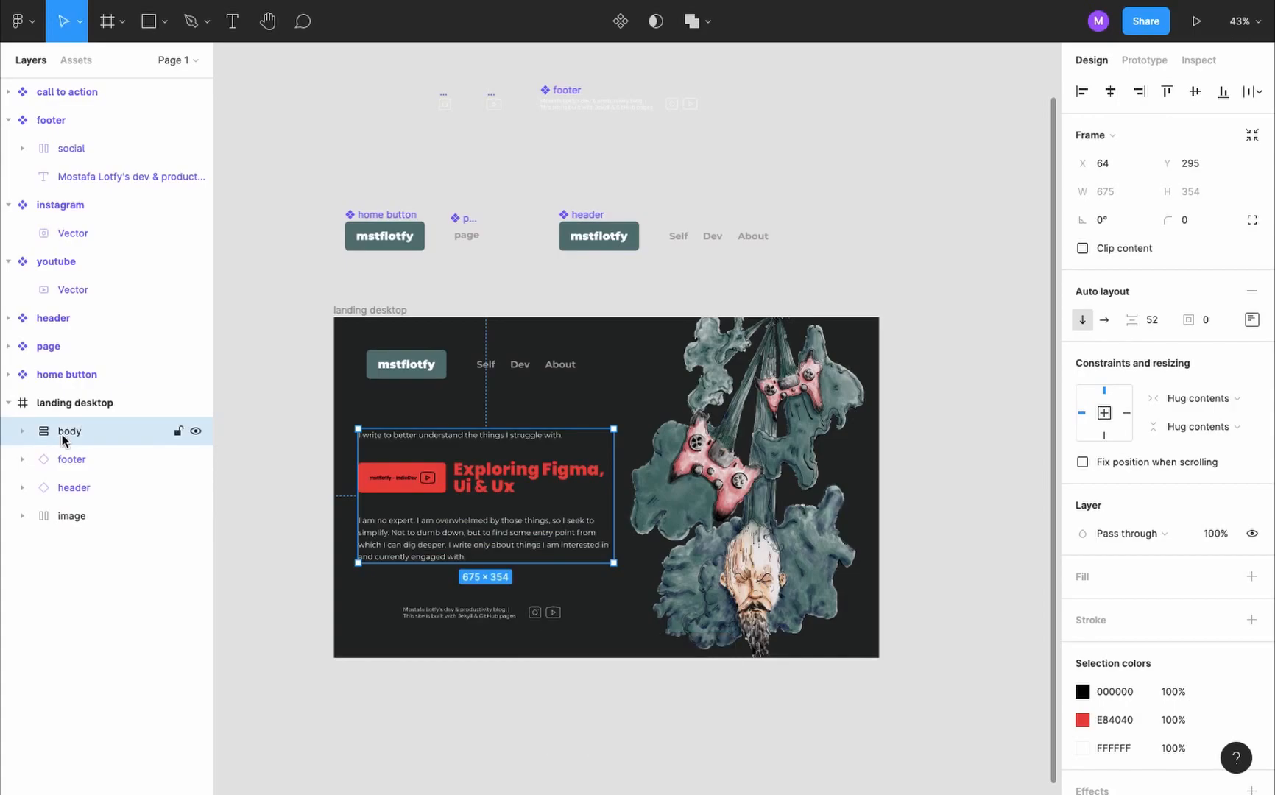
- Group the landing page's header, body and footer in a vertical auto layout frame named "content"
{"action": "left_click", "coordinate": [391, 378], "text": "shift"}
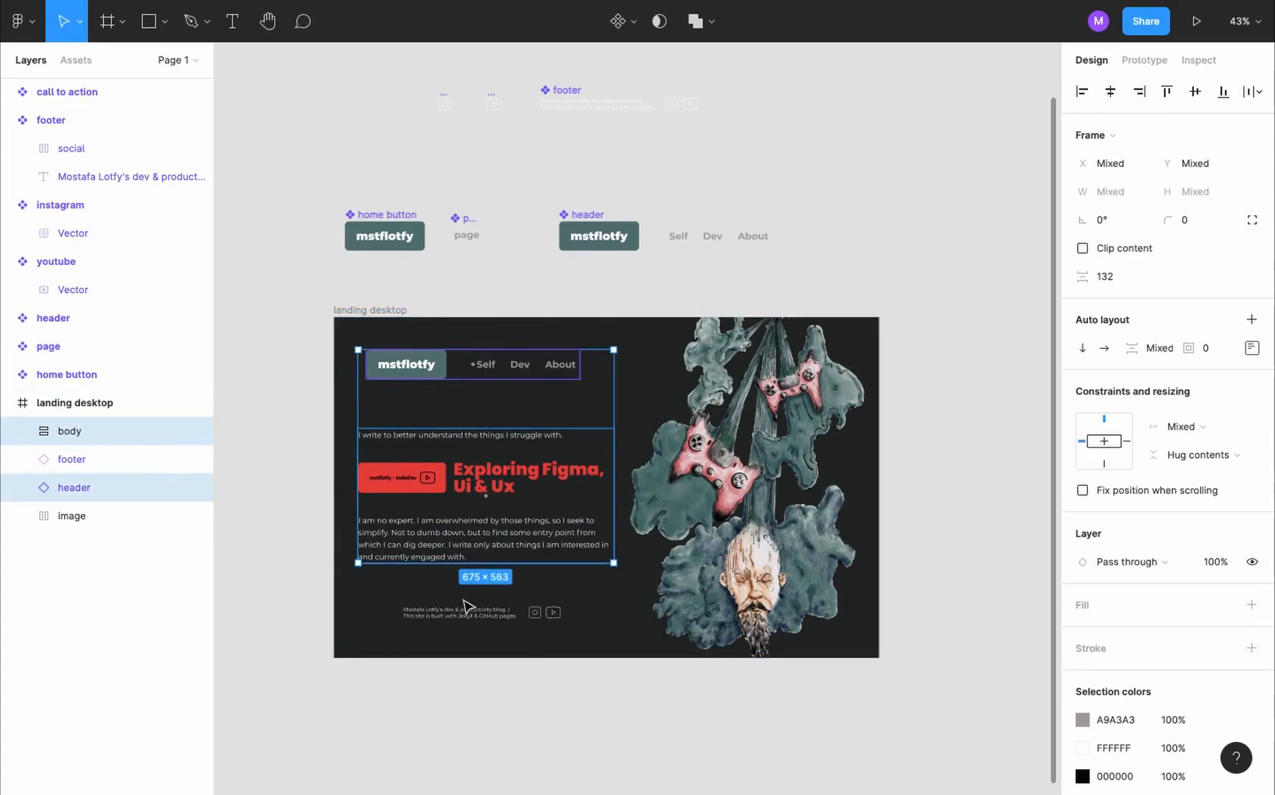
{"action": "left_click", "coordinate": [482, 617], "text": "shift"}
{"action": "key", "text": "shift+a"}
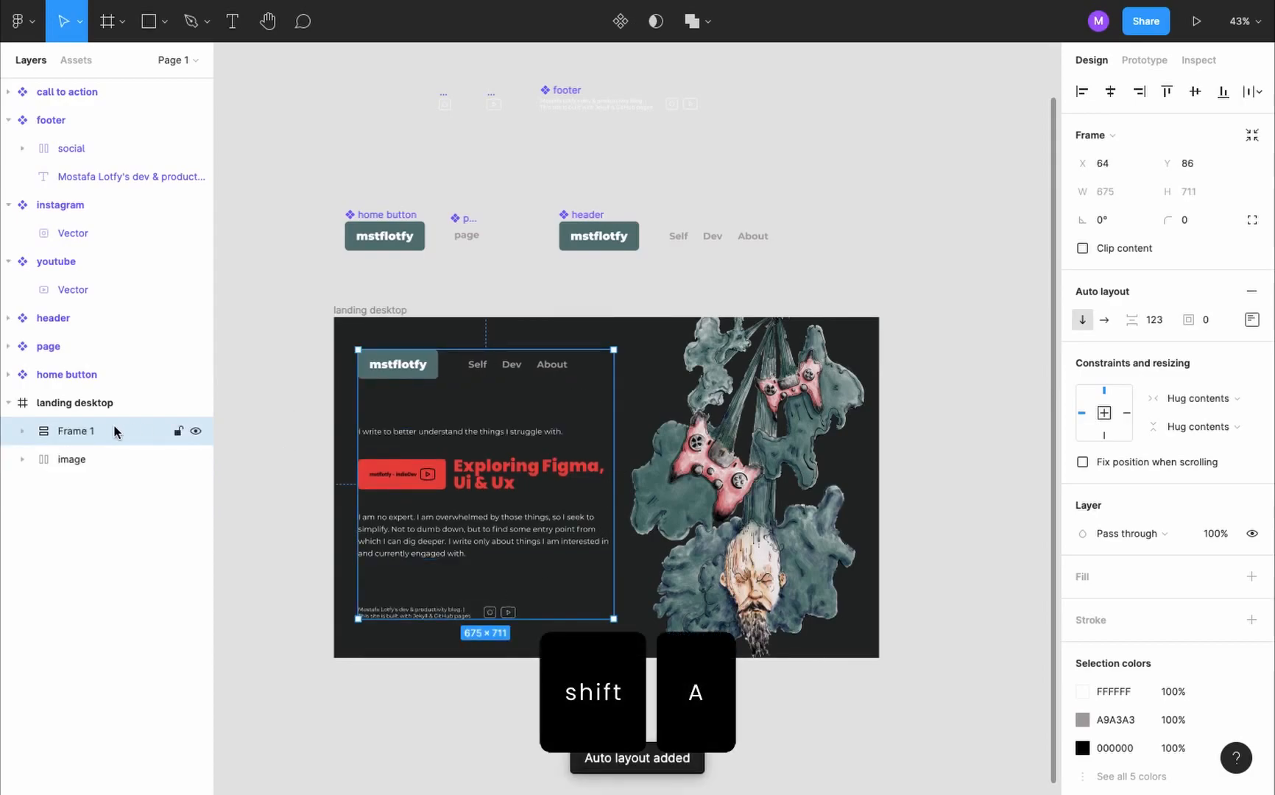
{"action": "double_click", "coordinate": [115, 431]}
{"action": "type", "text": "content"}
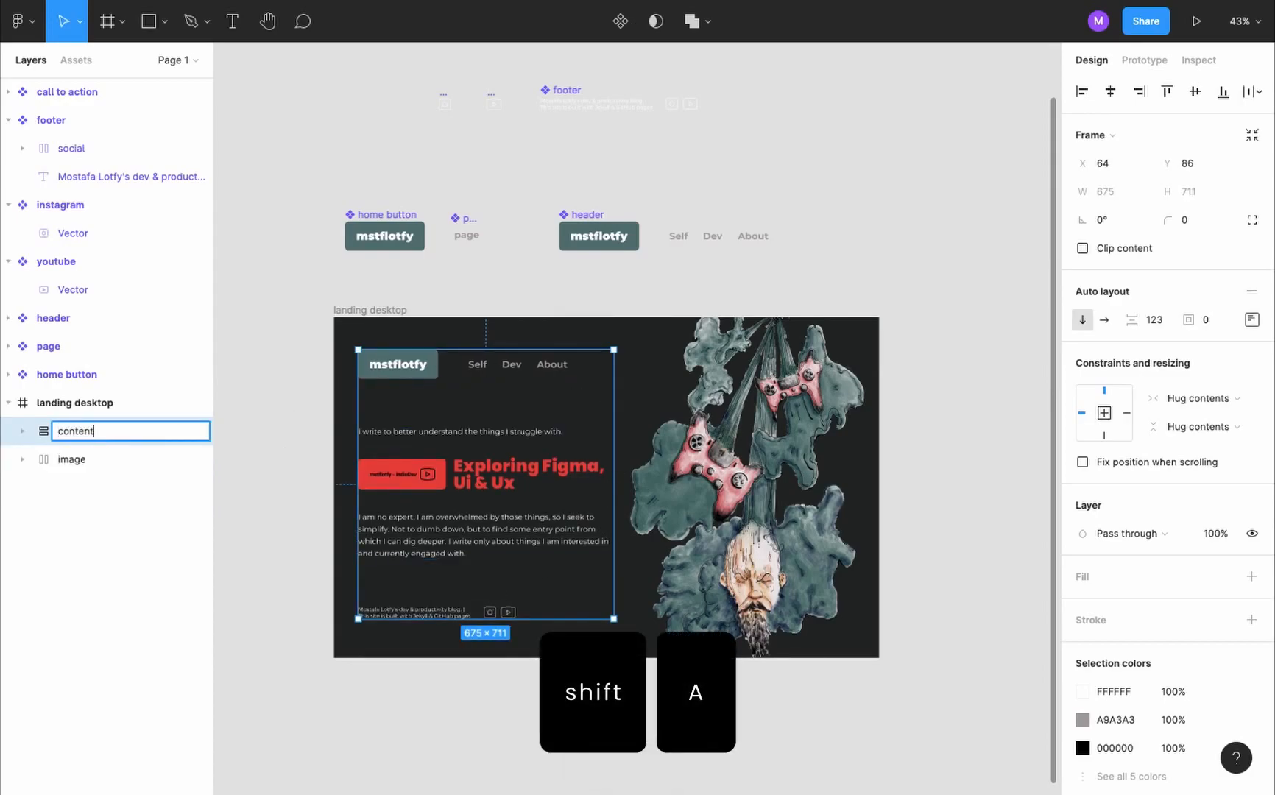
{"action": "key", "text": "Return"}
- Combine the content and image frames in a horizontal auto layout frame named "main"
{"action": "left_click", "coordinate": [81, 457], "text": "shift"}
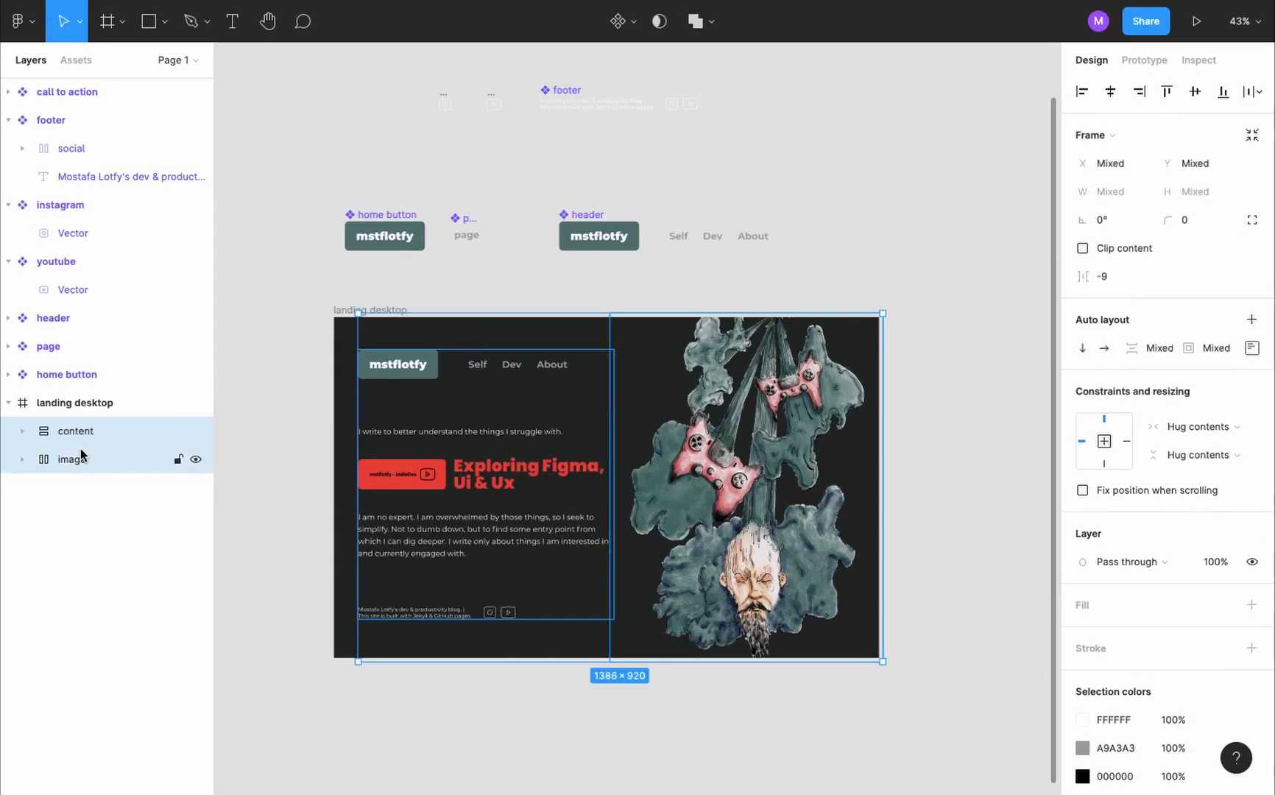
{"action": "key", "text": "shift+a"}
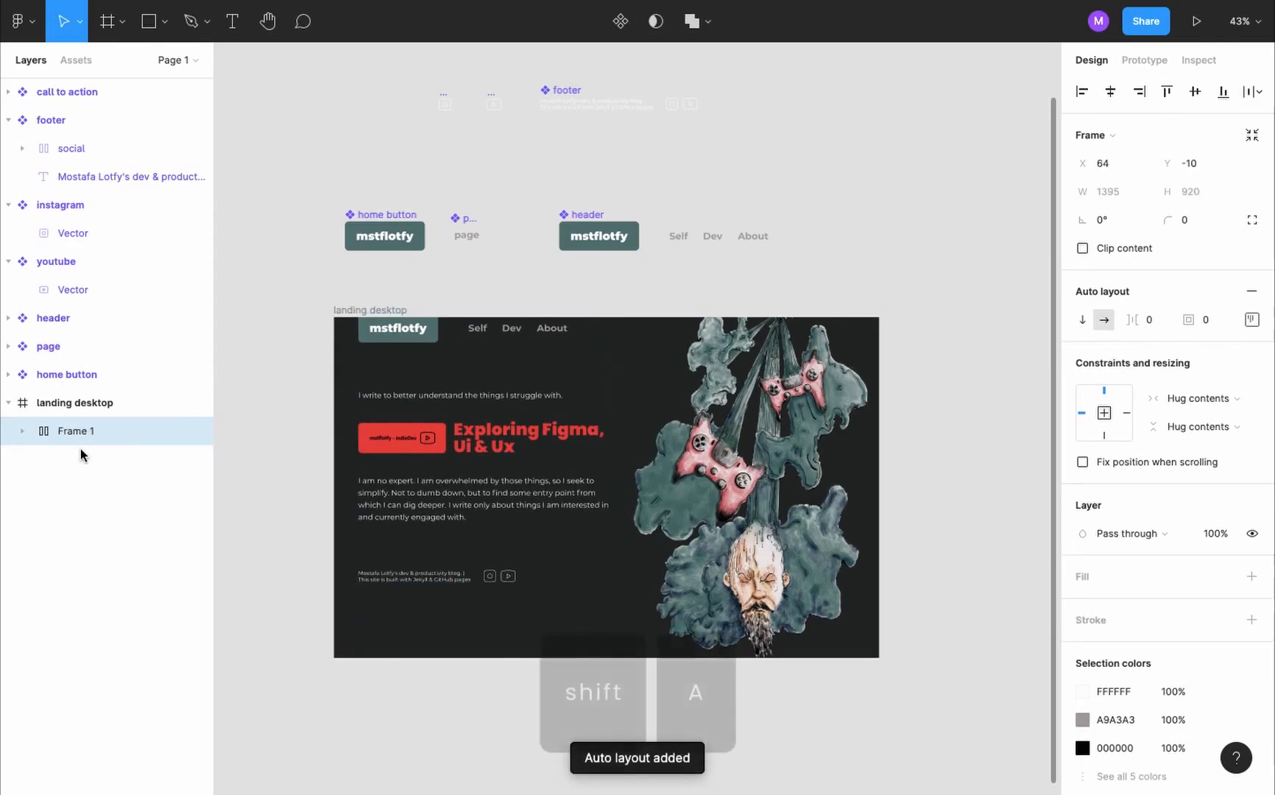
{"action": "double_click", "coordinate": [91, 433]}
{"action": "type", "text": "main"}
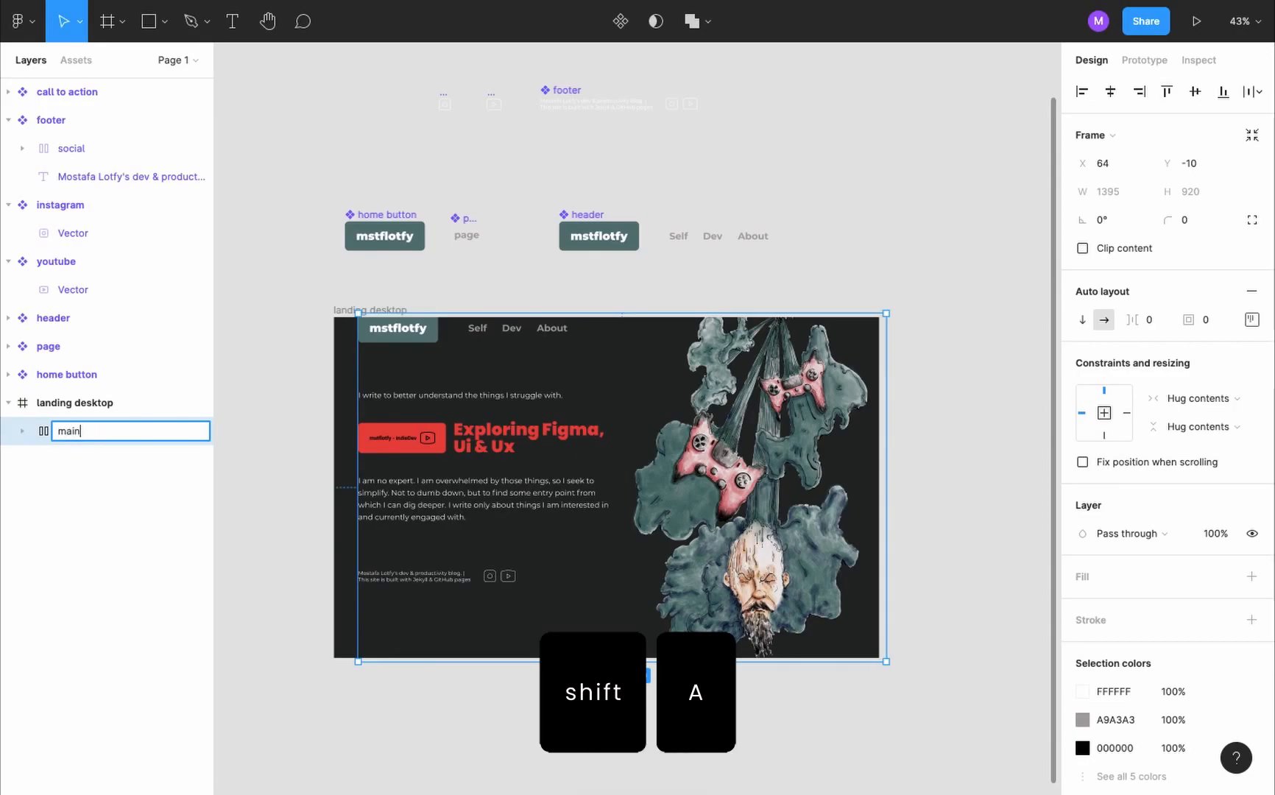
{"action": "key", "text": "Return"}
- Resize the main frame to 1440 × 897 within the landing page and constrain it left and right, top and bottom
{"action": "left_click_drag", "start_coordinate": [358, 412], "coordinate": [333, 414]}
{"action": "left_click_drag", "start_coordinate": [542, 314], "coordinate": [546, 319]}
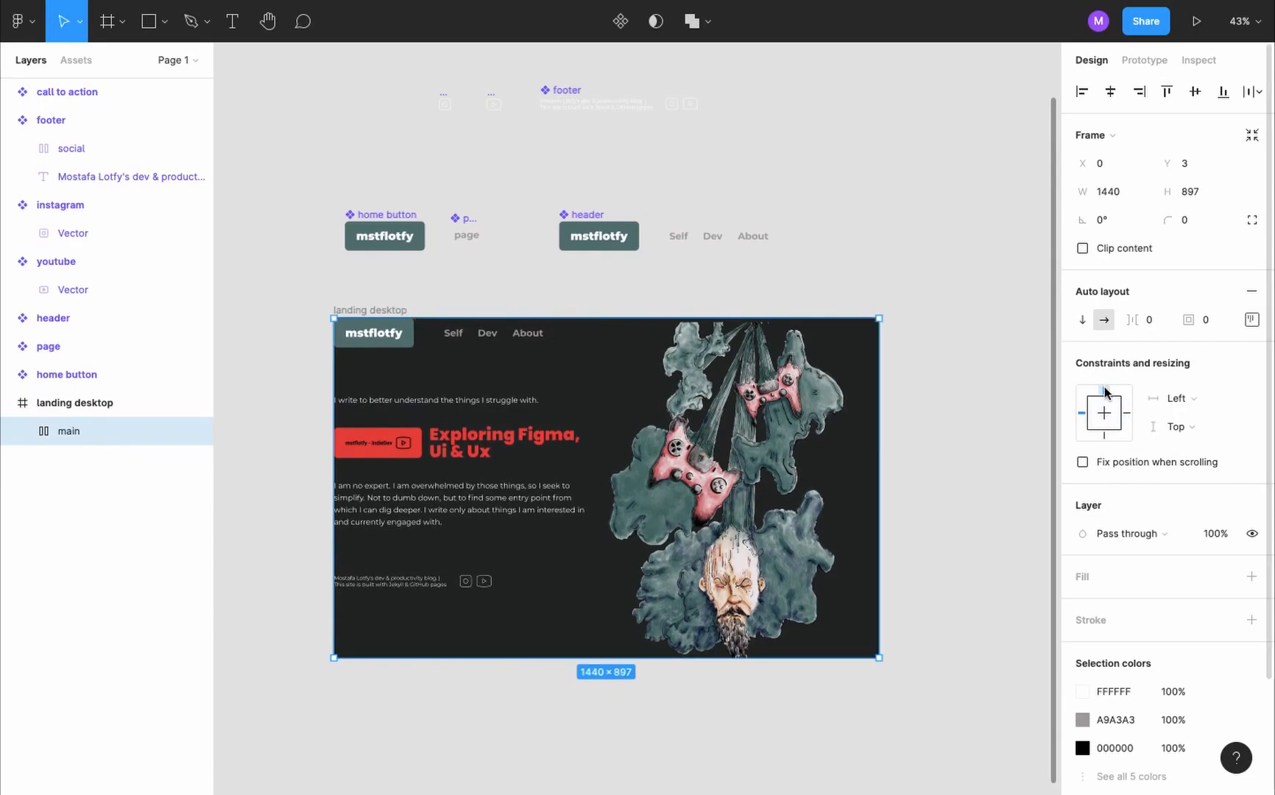
{"action": "left_click", "coordinate": [1104, 436], "text": "shift"}
{"action": "left_click", "coordinate": [1127, 413], "text": "shift"}
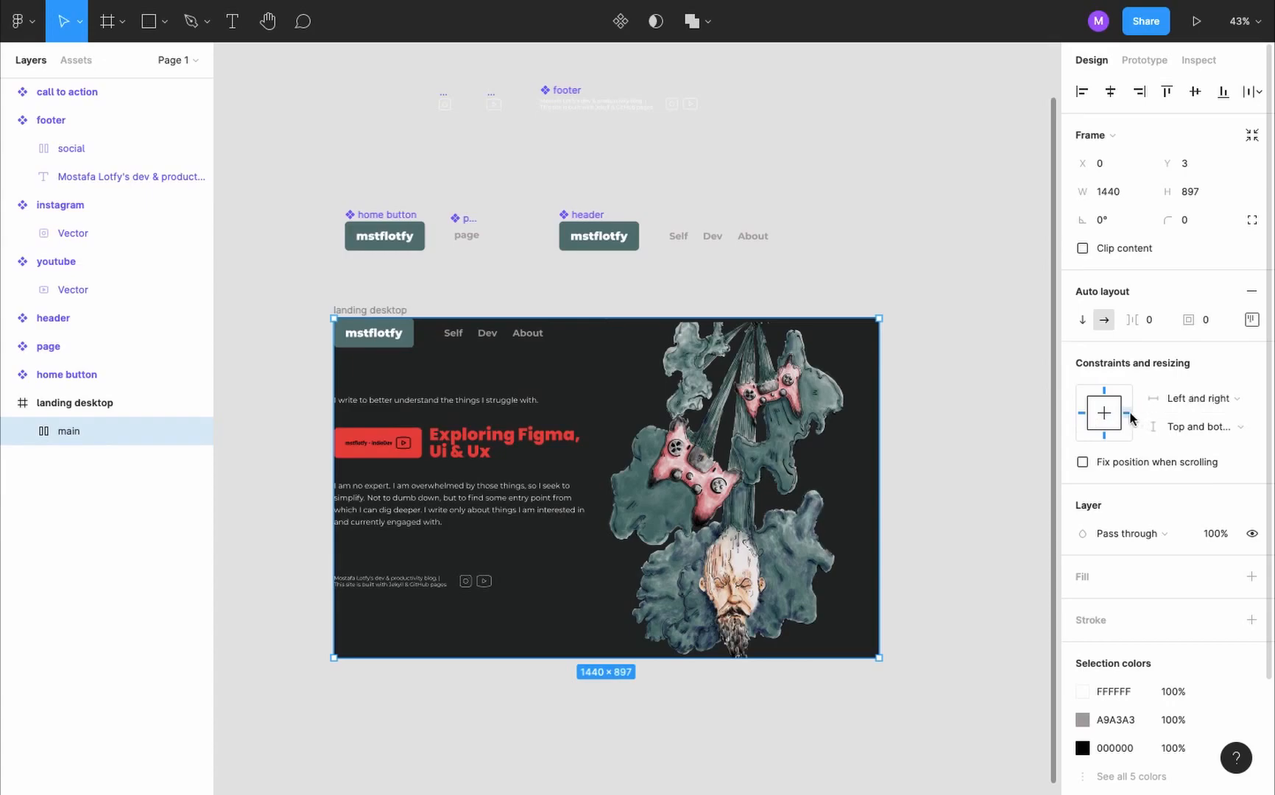
{"action": "left_click", "coordinate": [378, 313]}
{"action": "mouse_move", "coordinate": [878, 585]}
{"action": "left_mouse_down"}
{"action": "mouse_move", "coordinate": [850, 584]}
{"action": "mouse_move", "coordinate": [885, 583]}
{"action": "mouse_move", "coordinate": [872, 587]}
{"action": "left_mouse_up"}
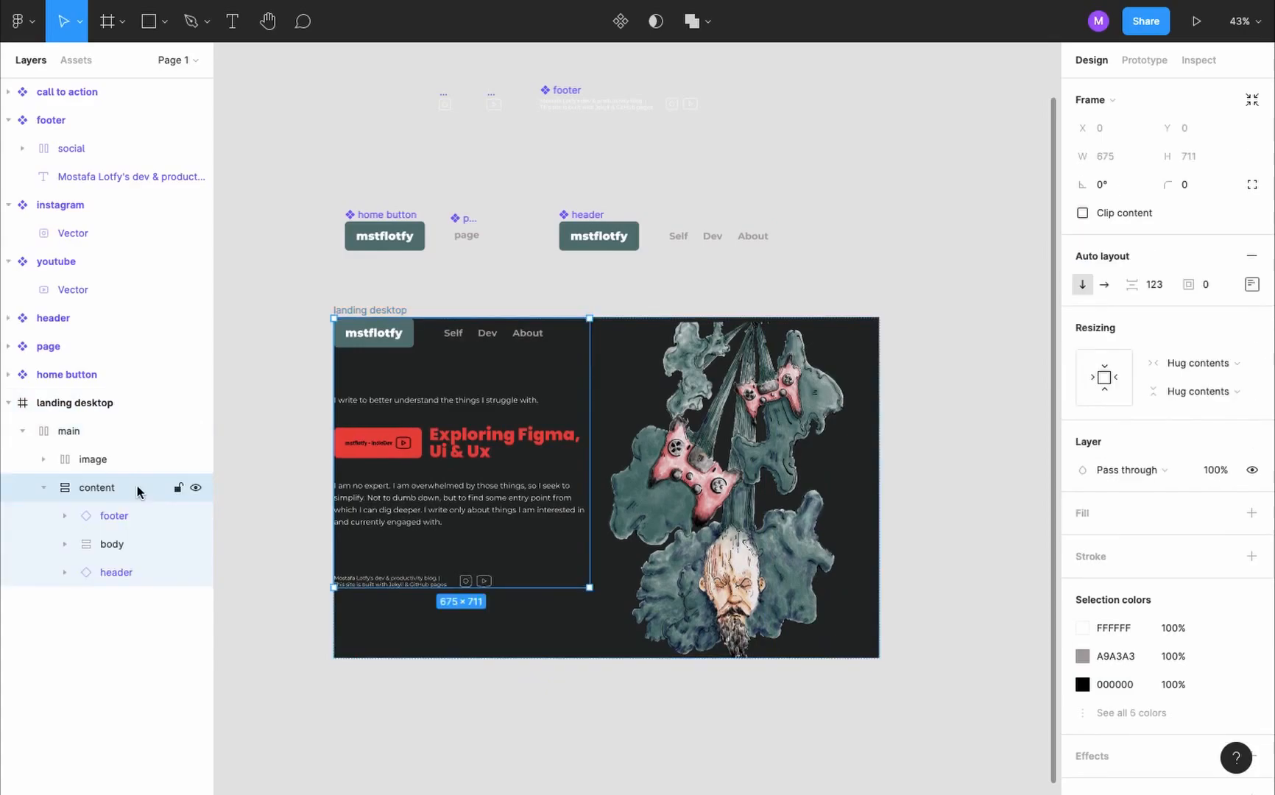
- Set the content frame's width and height to fill the container
{"action": "left_click", "coordinate": [1205, 362]}
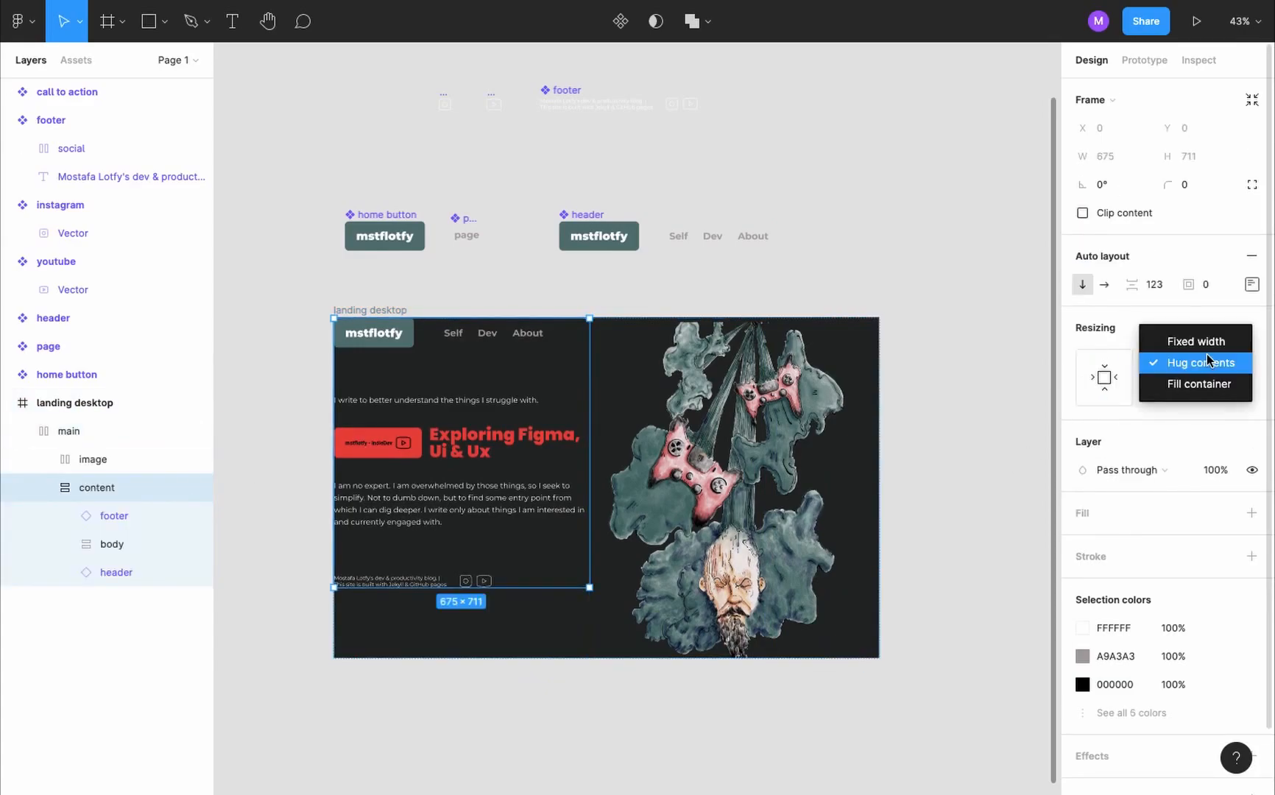
{"action": "left_click", "coordinate": [1211, 384]}
{"action": "left_click", "coordinate": [1215, 392]}
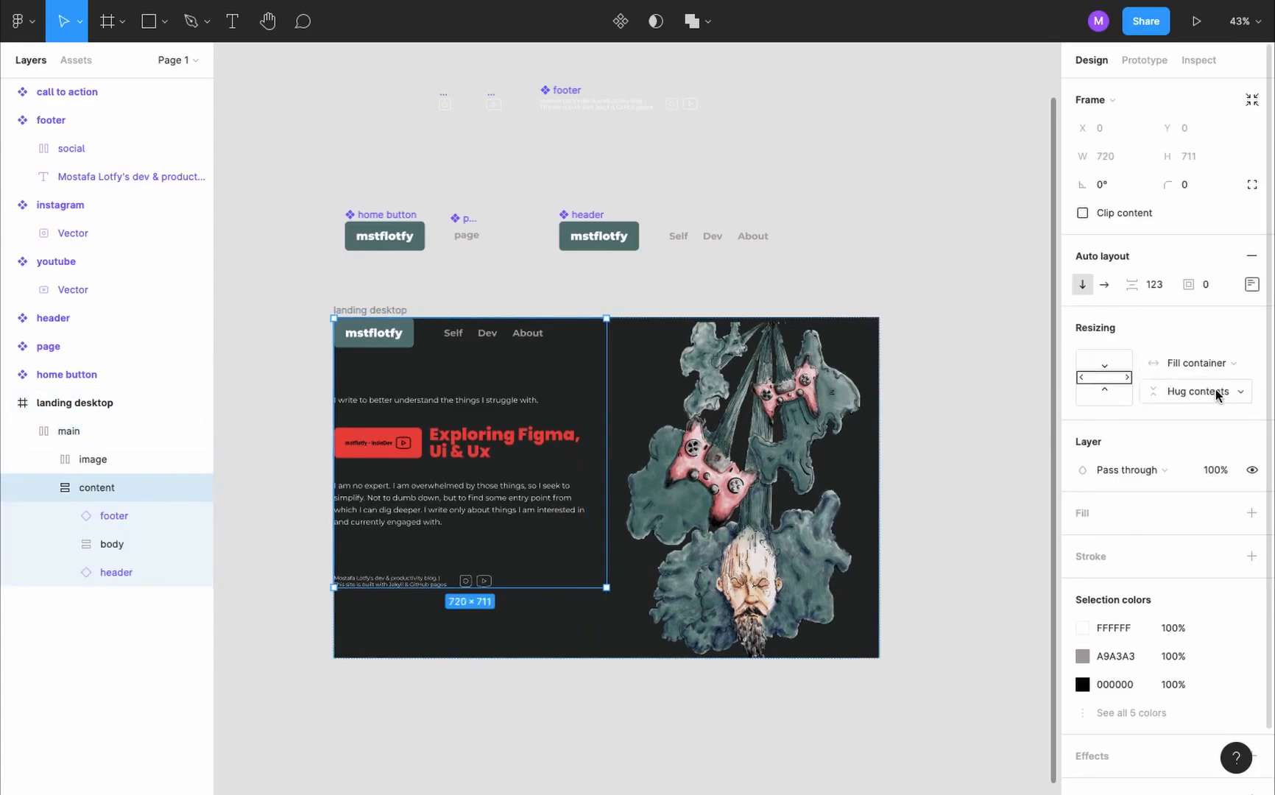
{"action": "left_click", "coordinate": [1220, 408]}
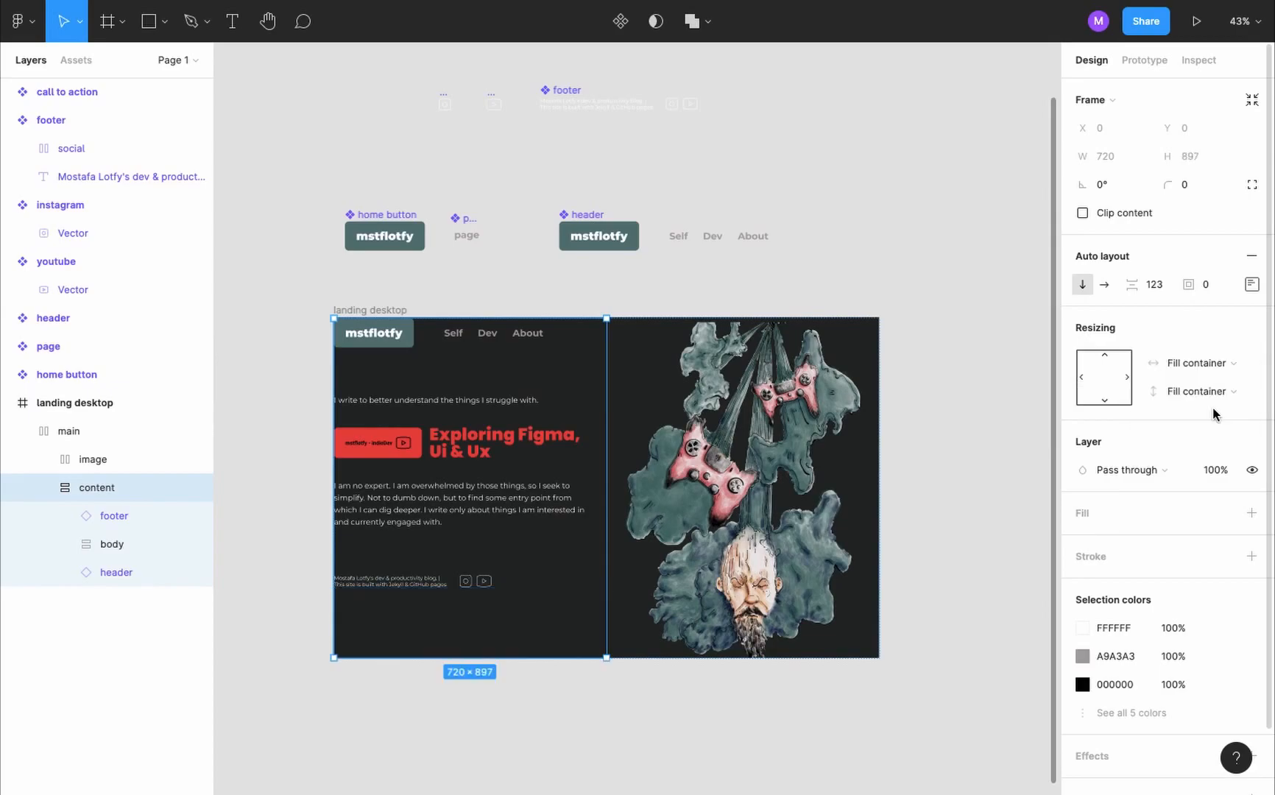
- Give the content frame top, bottom and left padding of 50 and distribute its items with Space between
{"action": "left_click", "coordinate": [1253, 285]}
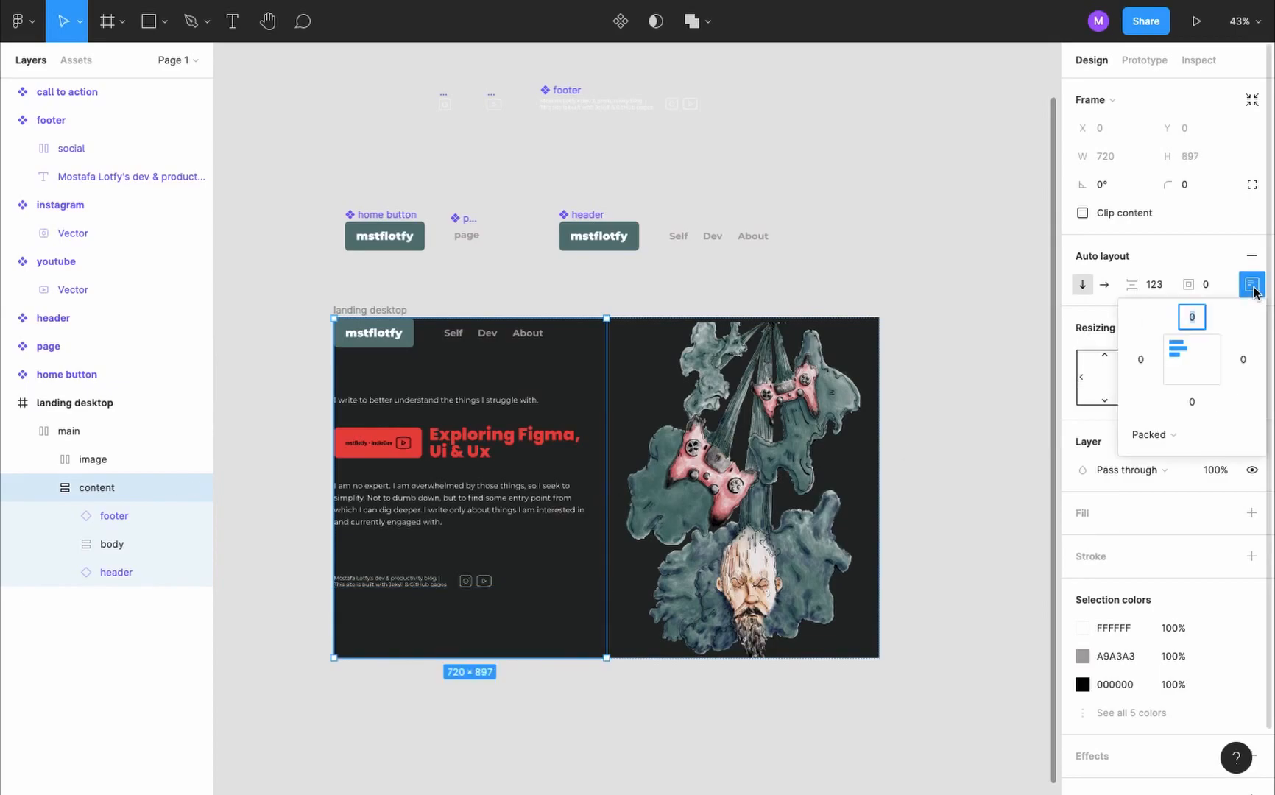
{"action": "type", "text": "5"}
{"action": "key", "text": "Tab"}
{"action": "key", "text": "Tab"}
{"action": "type", "text": "50"}
{"action": "key", "text": "Tab"}
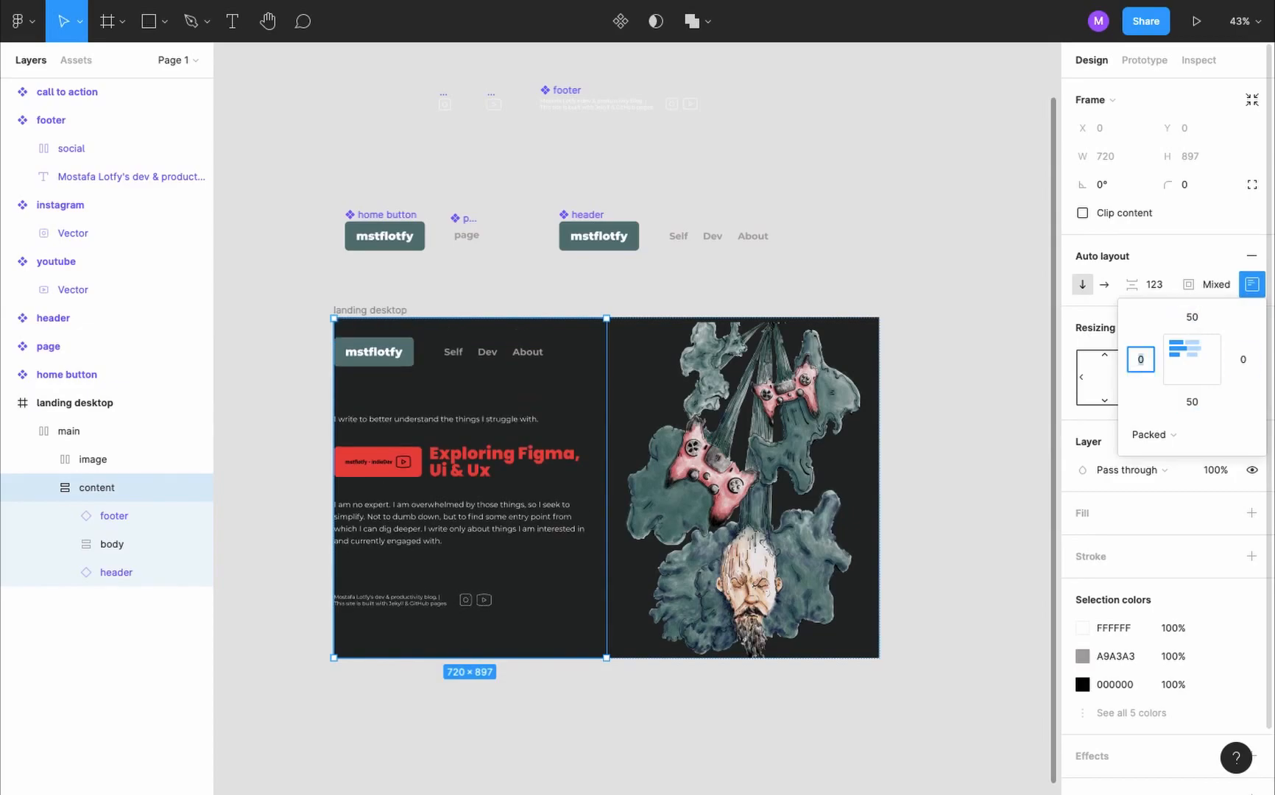
{"action": "type", "text": "50"}
{"action": "left_click", "coordinate": [1216, 434]}
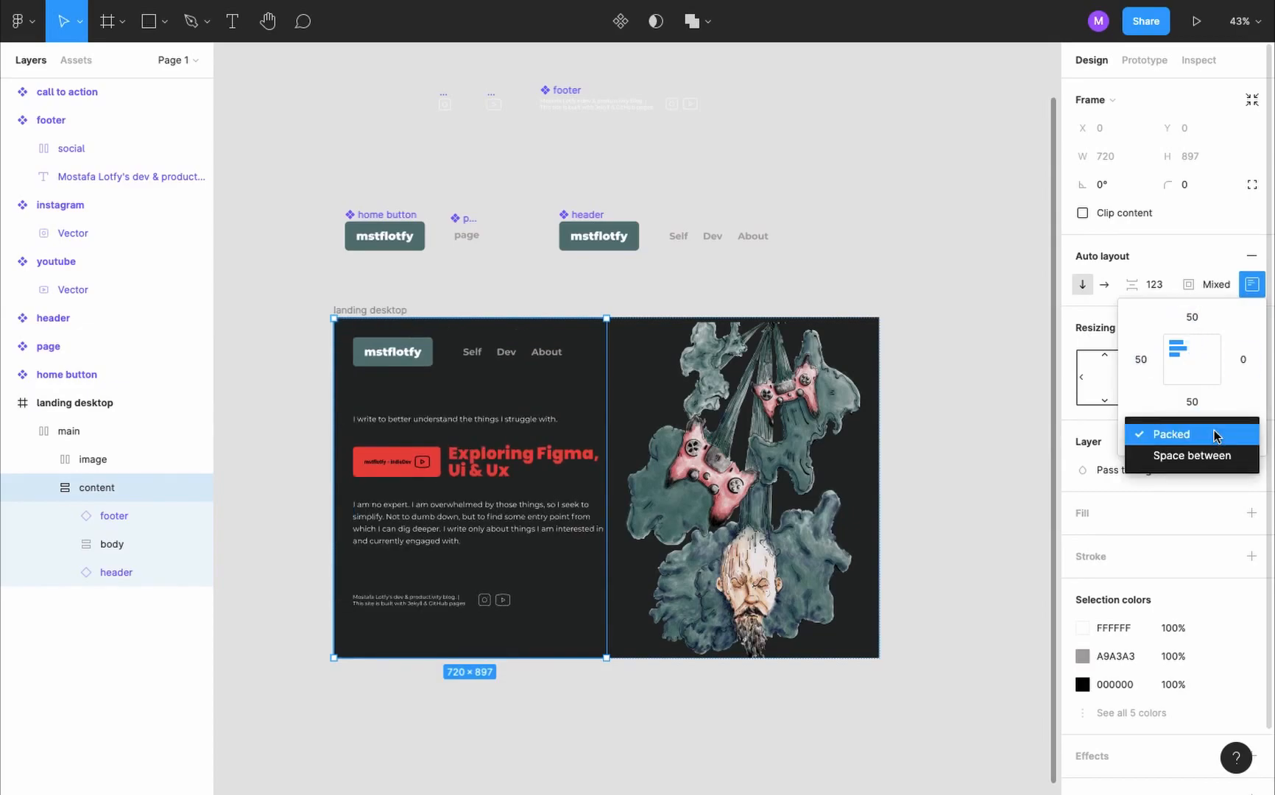
{"action": "left_click", "coordinate": [1213, 455]}
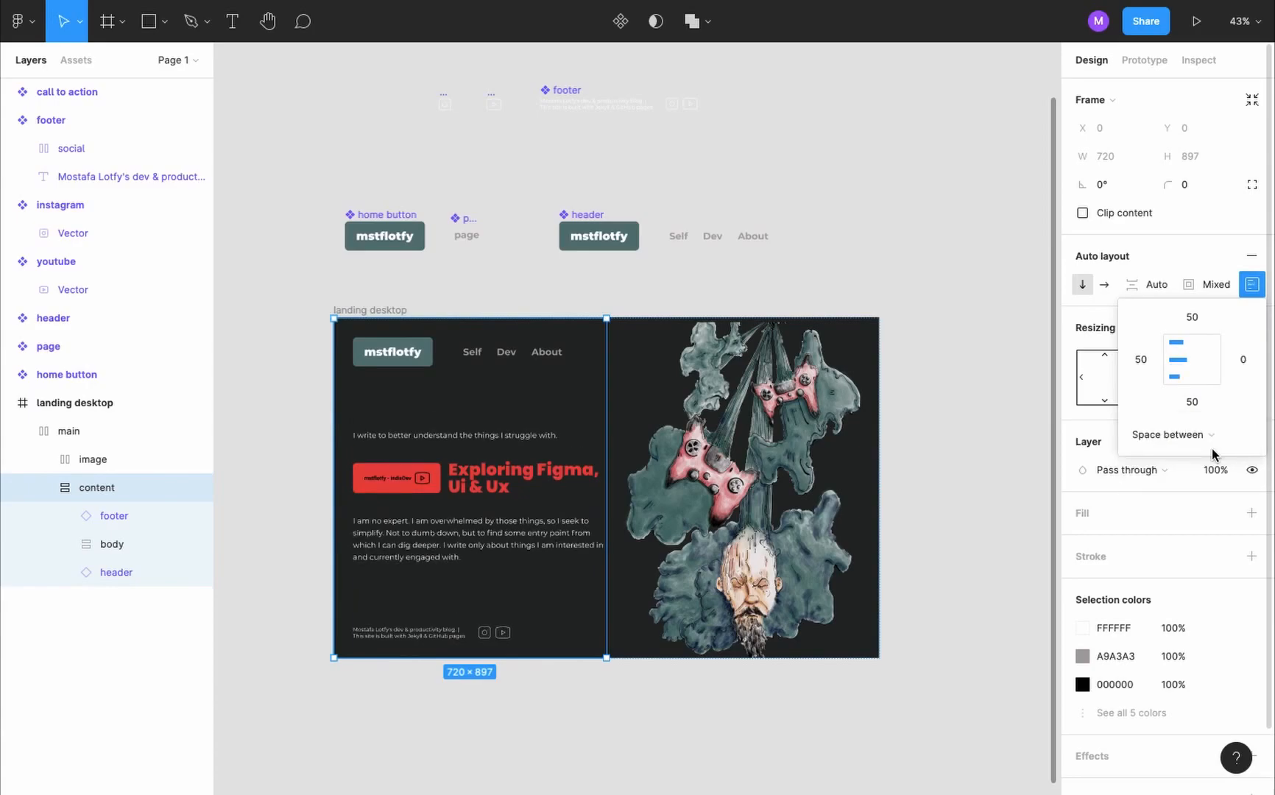
- Set the width of the landing page's footer and header instances to fill the container
{"action": "left_click", "coordinate": [505, 633]}
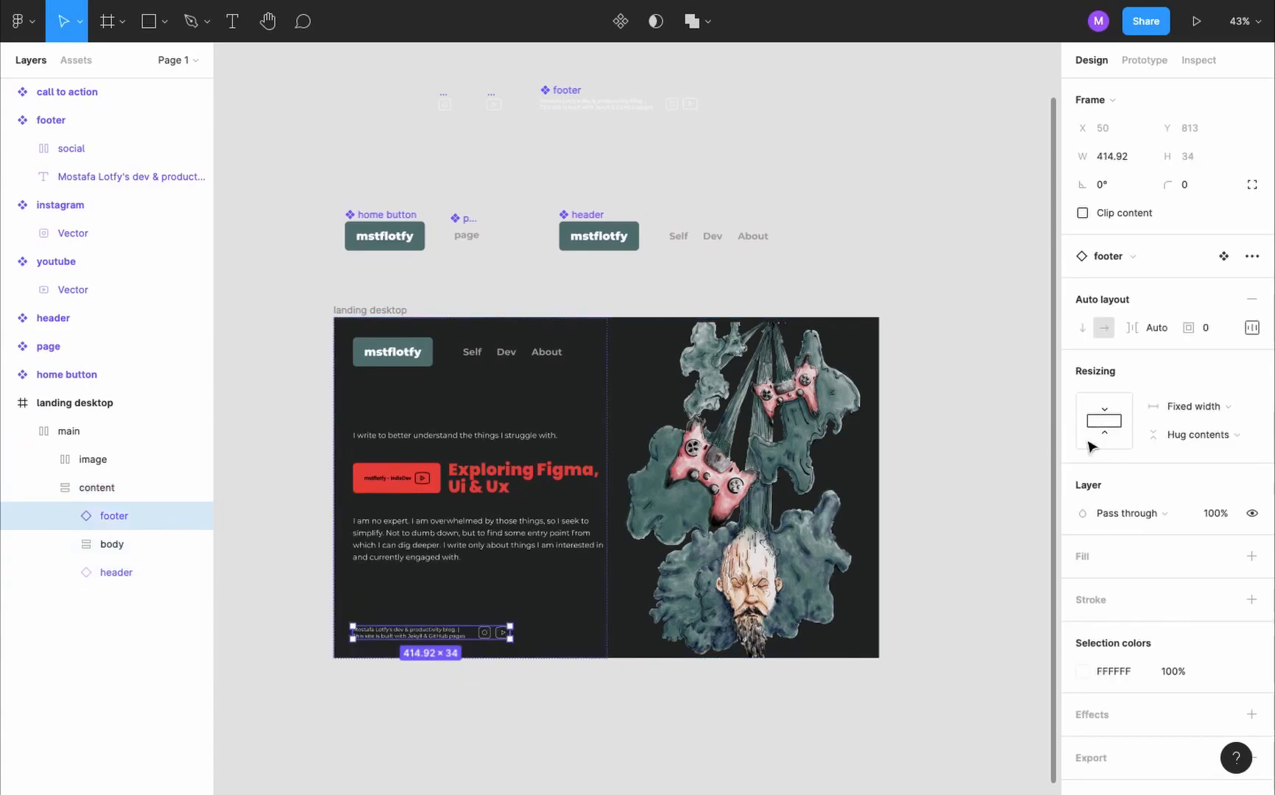
{"action": "left_click", "coordinate": [1199, 408]}
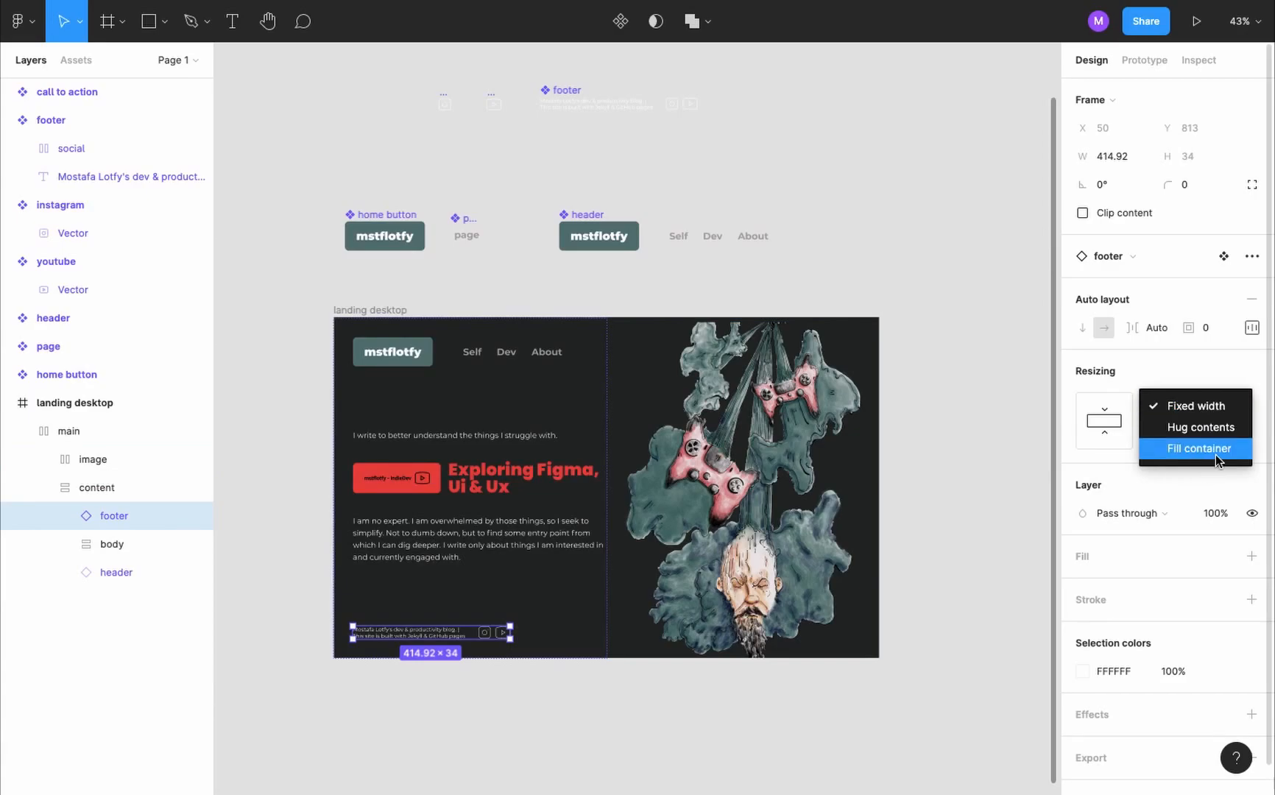
{"action": "left_click", "coordinate": [1216, 455]}
{"action": "key", "text": "Tab"}
{"action": "left_click", "coordinate": [1232, 405]}
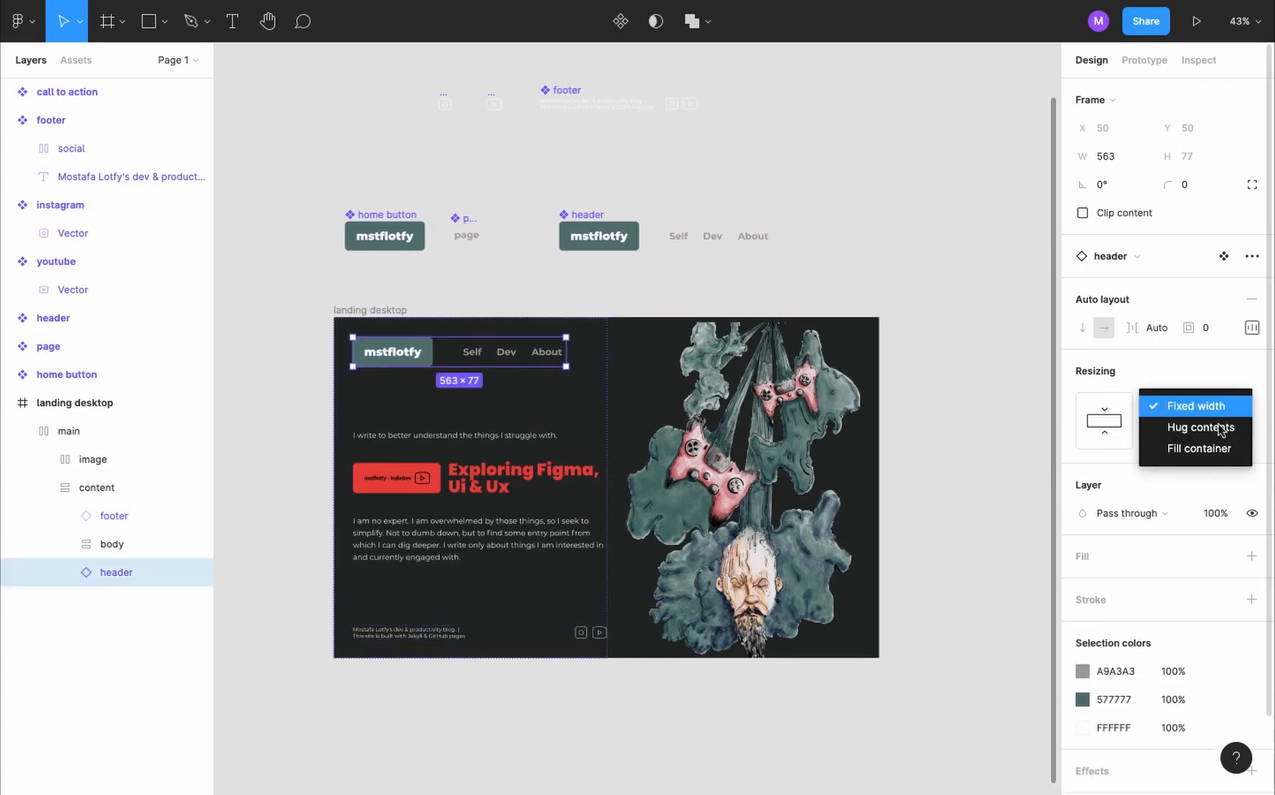
{"action": "left_click", "coordinate": [1213, 442]}
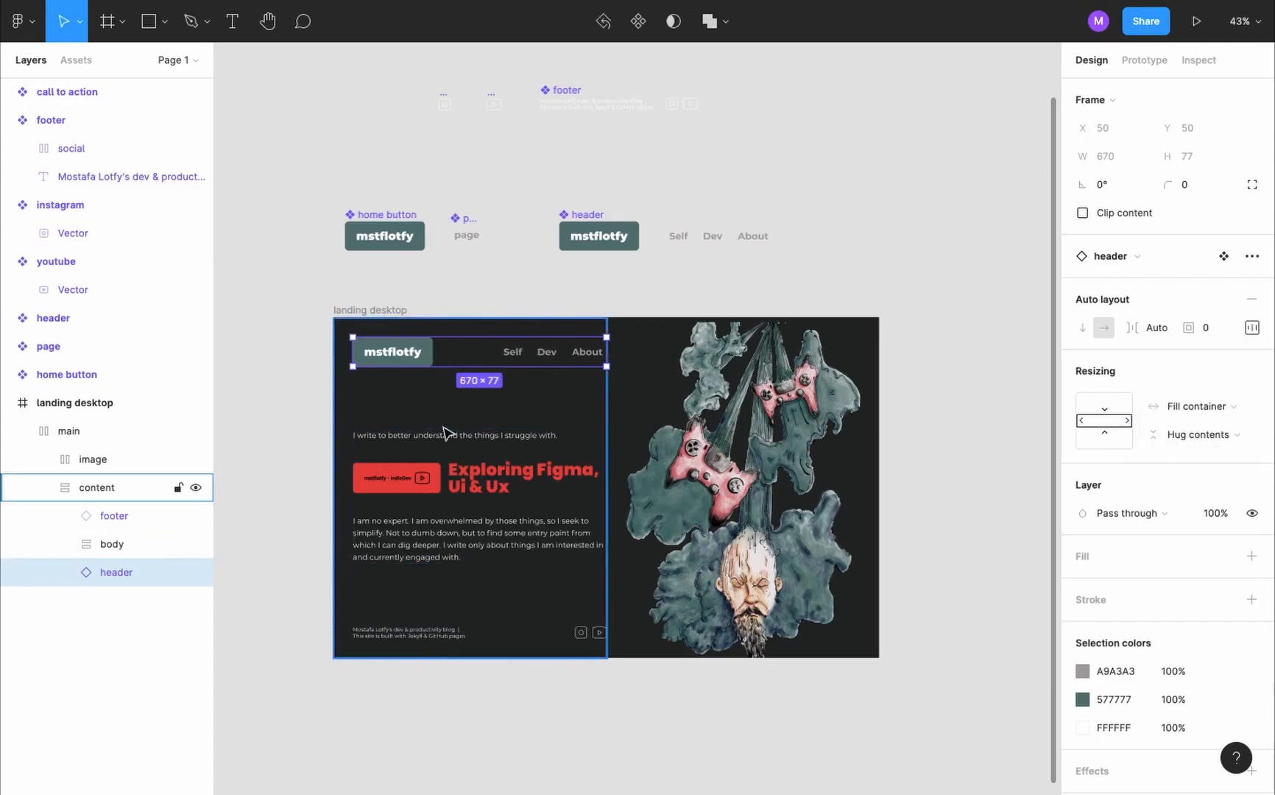
- Make the body frame fill its container in width and height and set its spacing between items to 50
{"action": "left_click", "coordinate": [475, 483]}
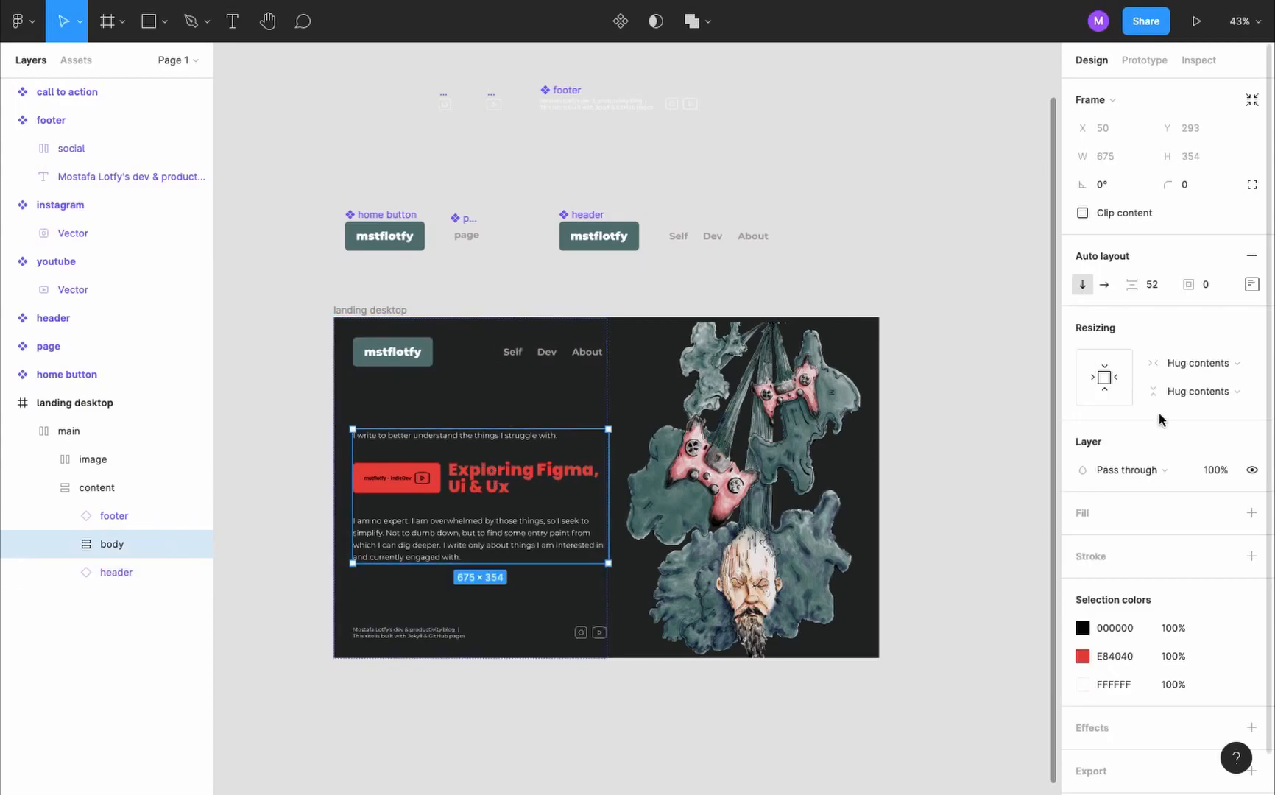
{"action": "left_click", "coordinate": [1221, 363]}
{"action": "left_click", "coordinate": [1219, 384]}
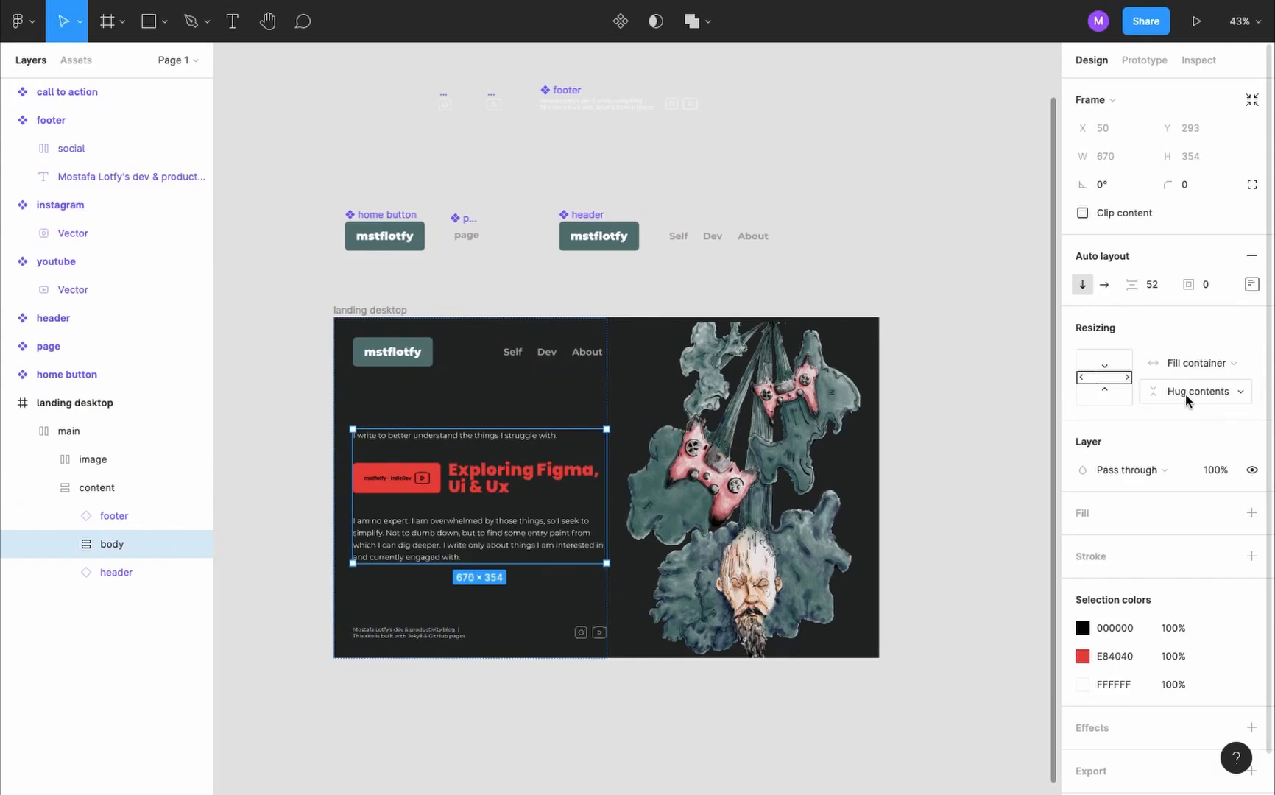
{"action": "left_click", "coordinate": [1185, 395]}
{"action": "left_click", "coordinate": [1196, 414]}
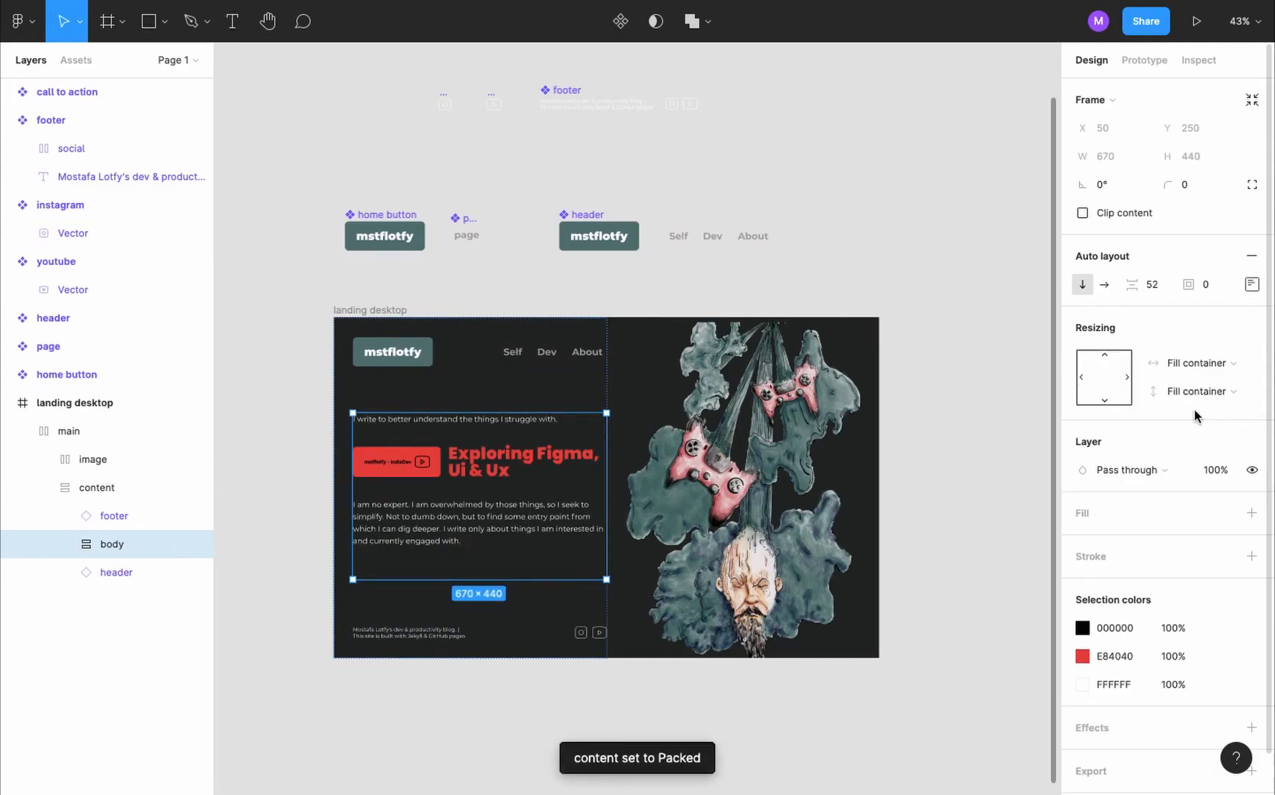
{"action": "left_click", "coordinate": [1154, 285]}
{"action": "key", "text": "Return"}
- Set the content frame's spacing between items to 50
{"action": "left_click", "coordinate": [129, 487]}
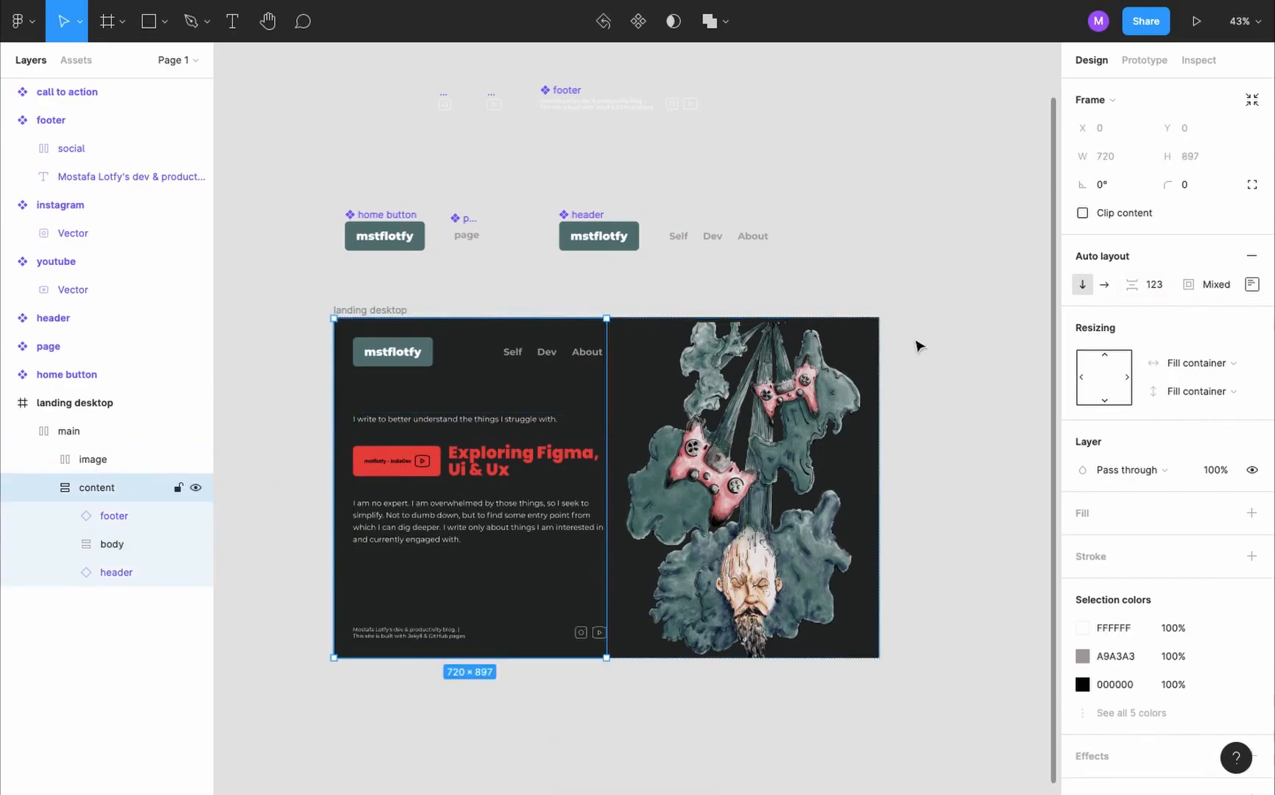
{"action": "left_click", "coordinate": [1166, 293]}
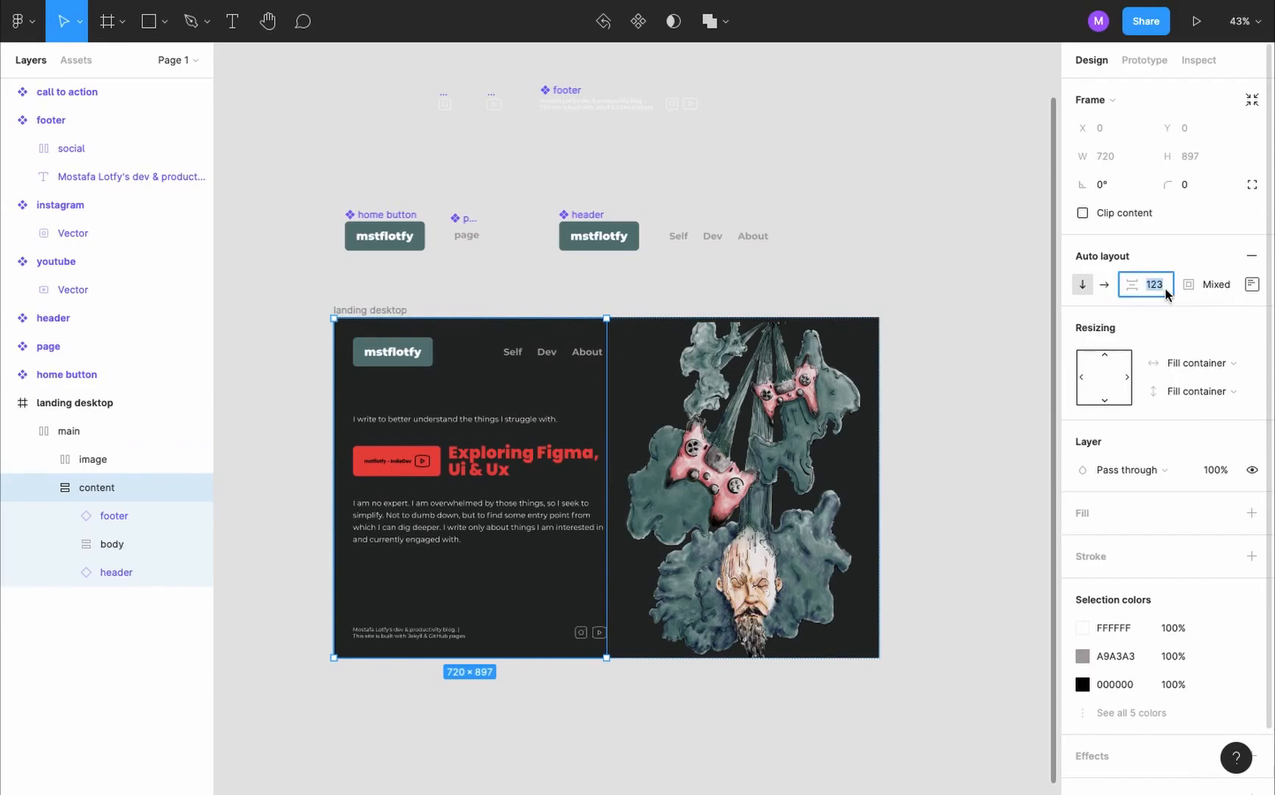
{"action": "type", "text": "a"}
{"action": "key", "text": "Return"}
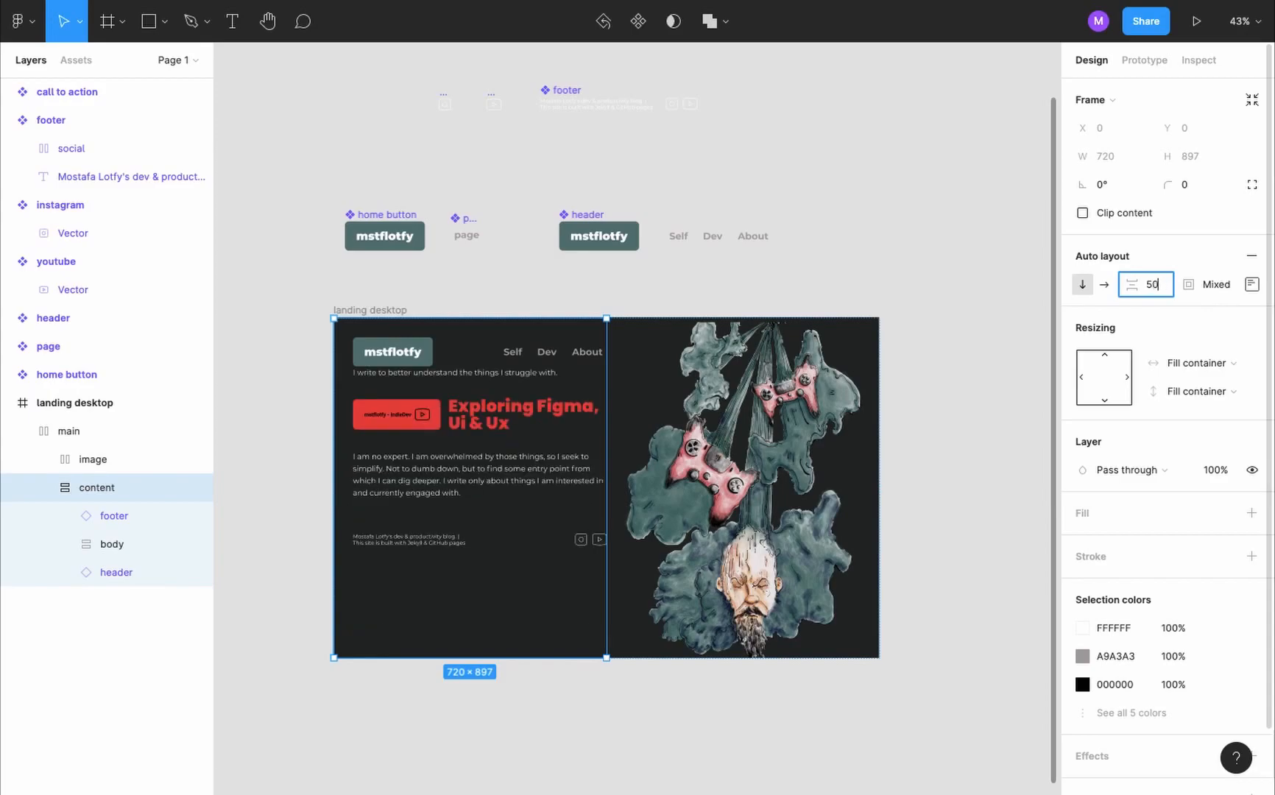
{"action": "key", "text": "Return"}
- Set the body frame's height back to Fill container
{"action": "left_click", "coordinate": [112, 544]}
{"action": "left_click", "coordinate": [1222, 389]}
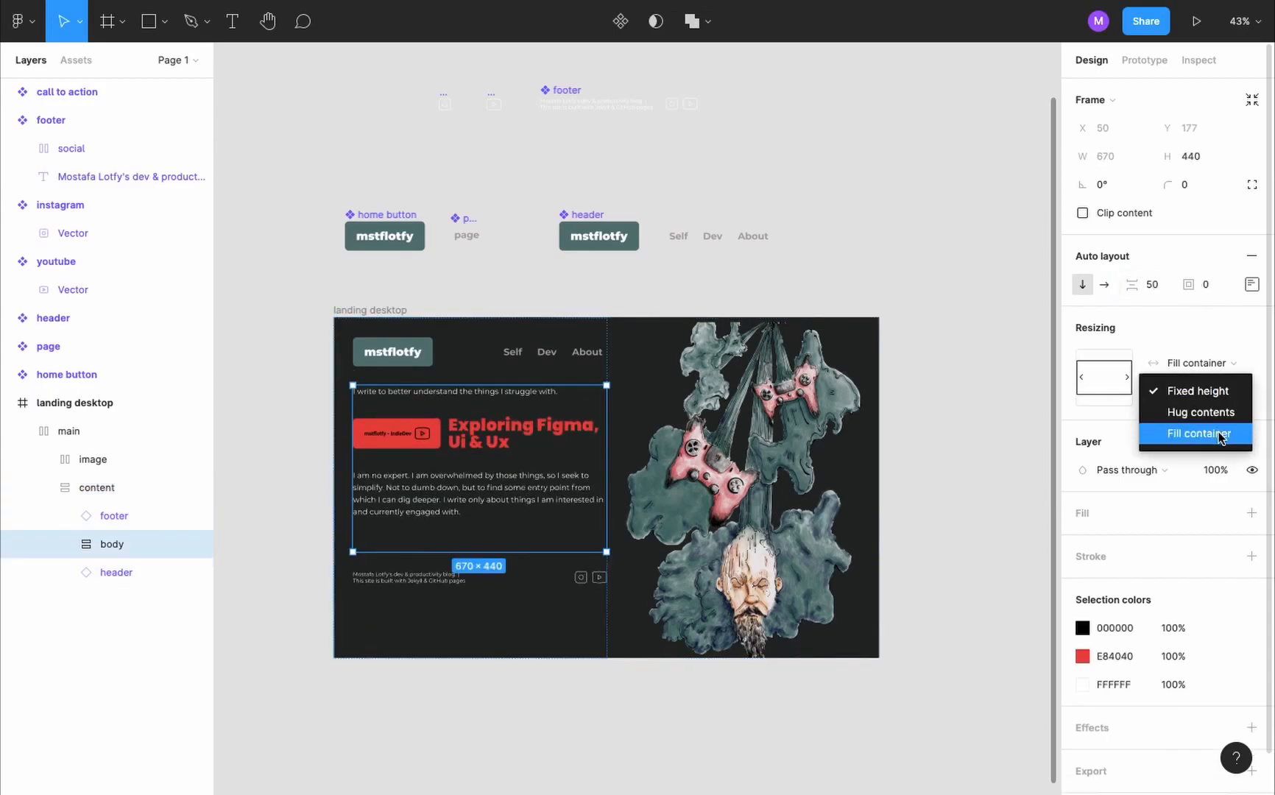
{"action": "left_click", "coordinate": [1220, 433]}
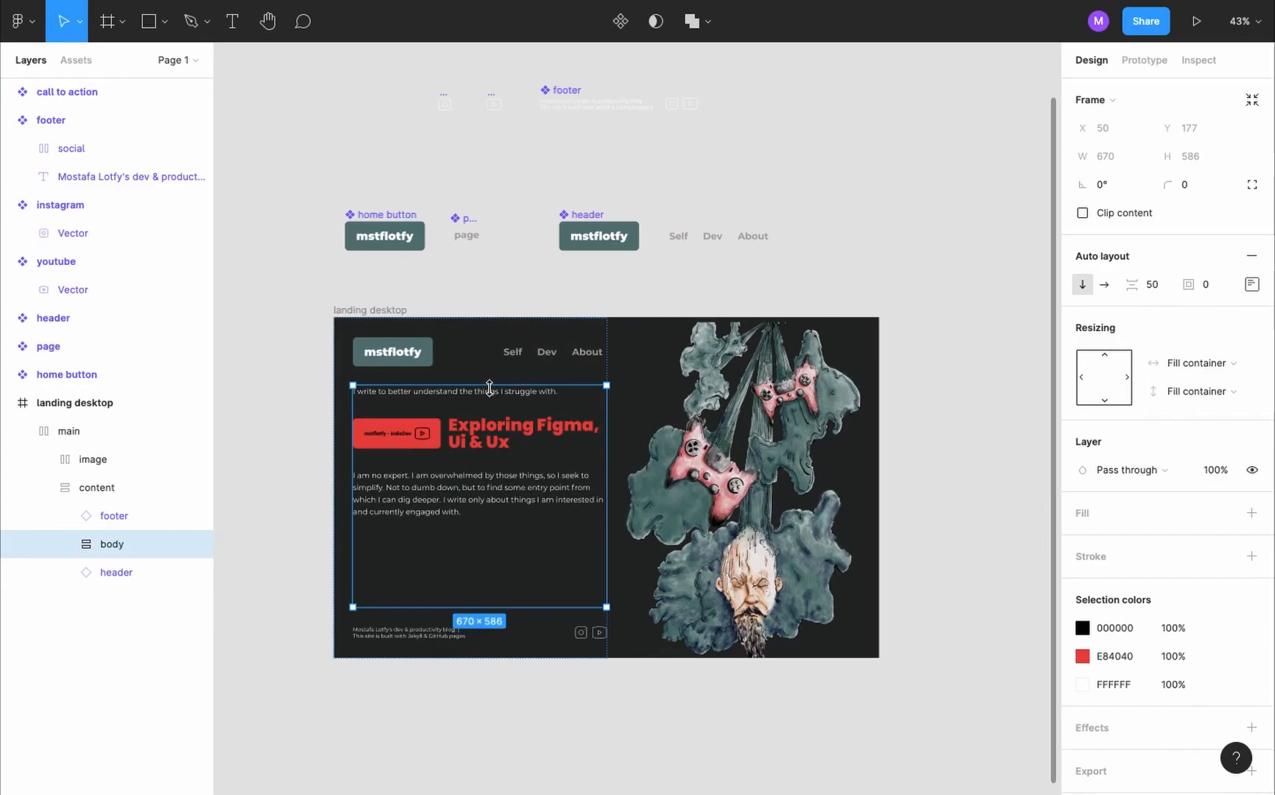
- Open the alignment and padding settings of the main frame
{"action": "left_click", "coordinate": [93, 434]}
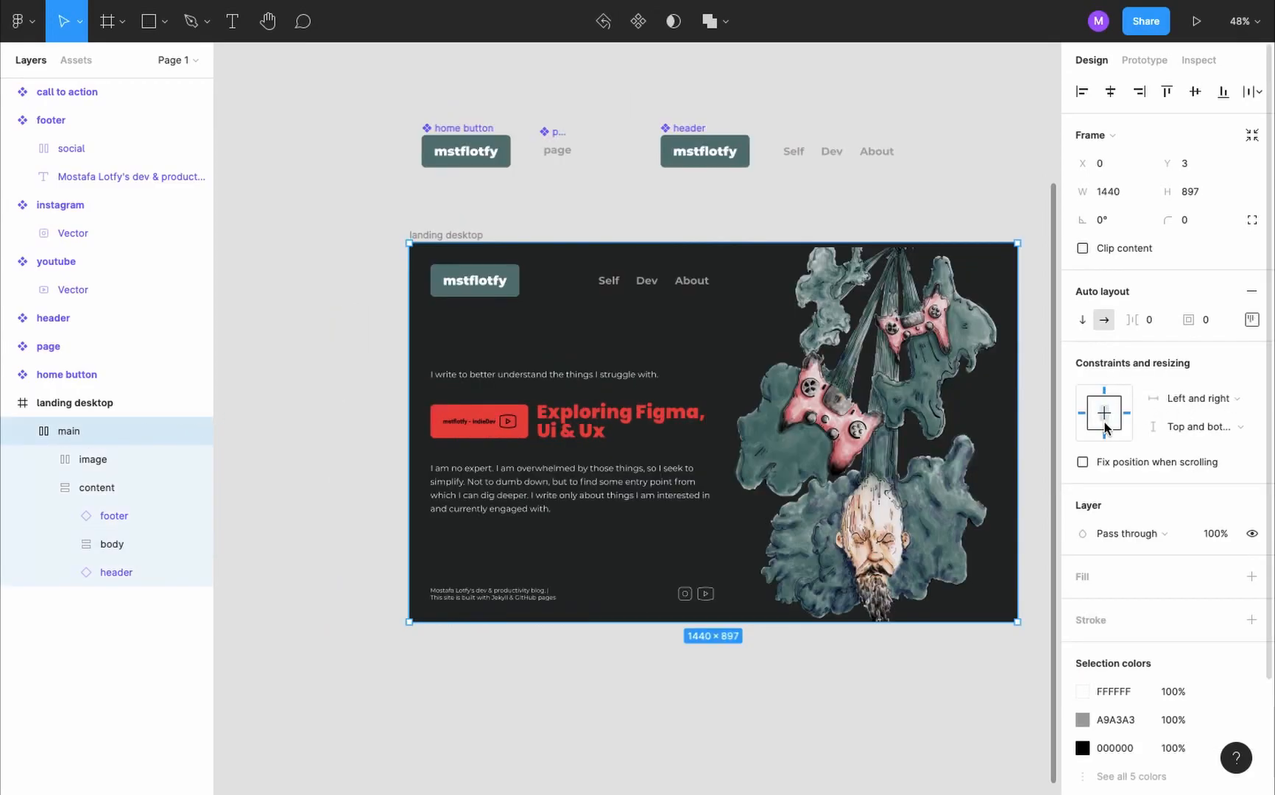
{"action": "left_click", "coordinate": [1251, 319]}
{"action": "left_click", "coordinate": [1216, 301]}
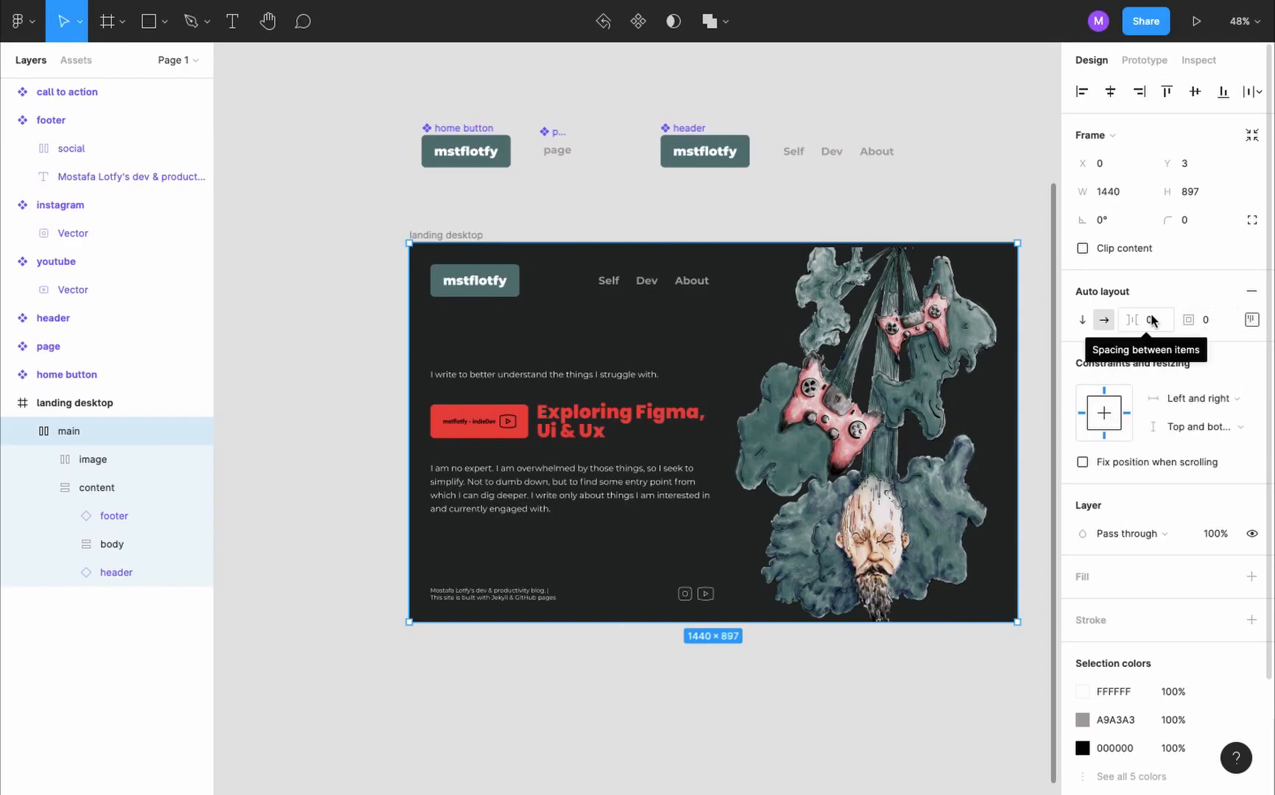
- Review the alignment, padding and resizing settings of the content, footer and header layers
{"action": "left_click", "coordinate": [177, 488]}
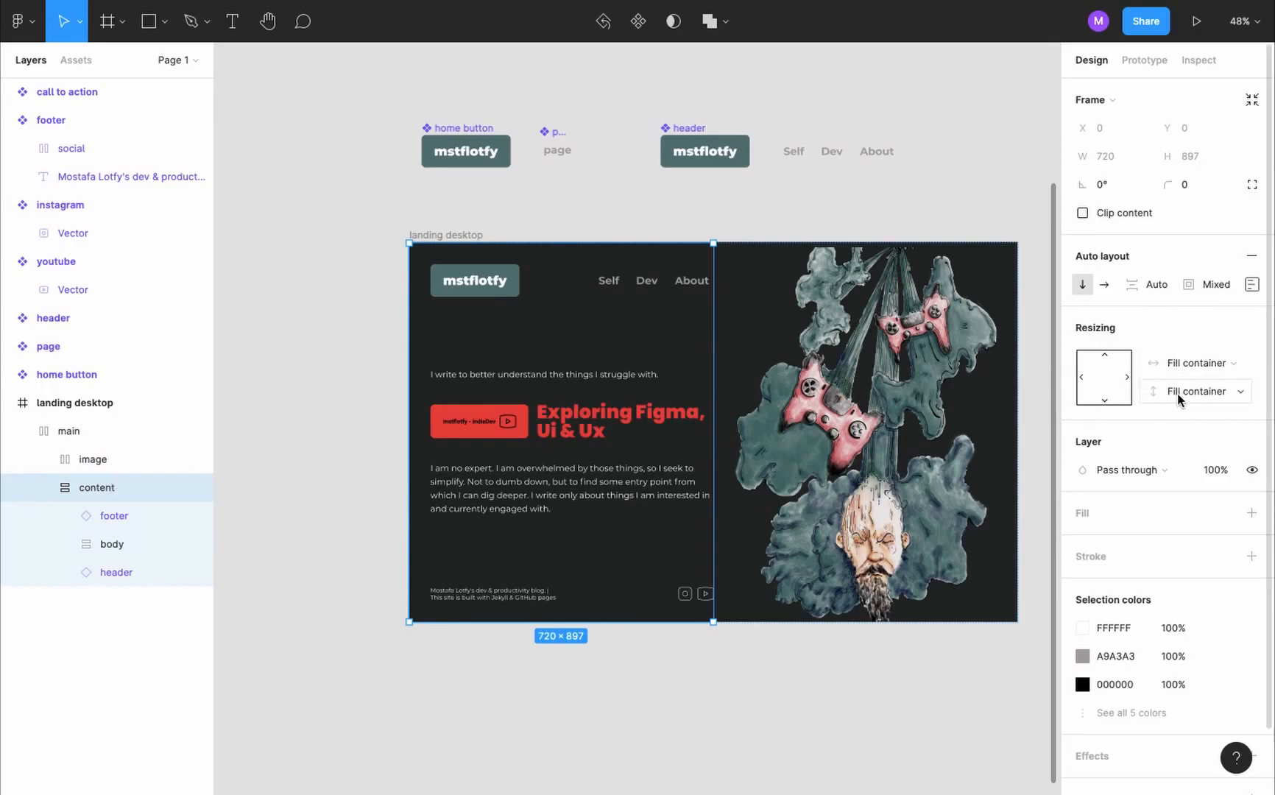
{"action": "left_click", "coordinate": [1251, 285]}
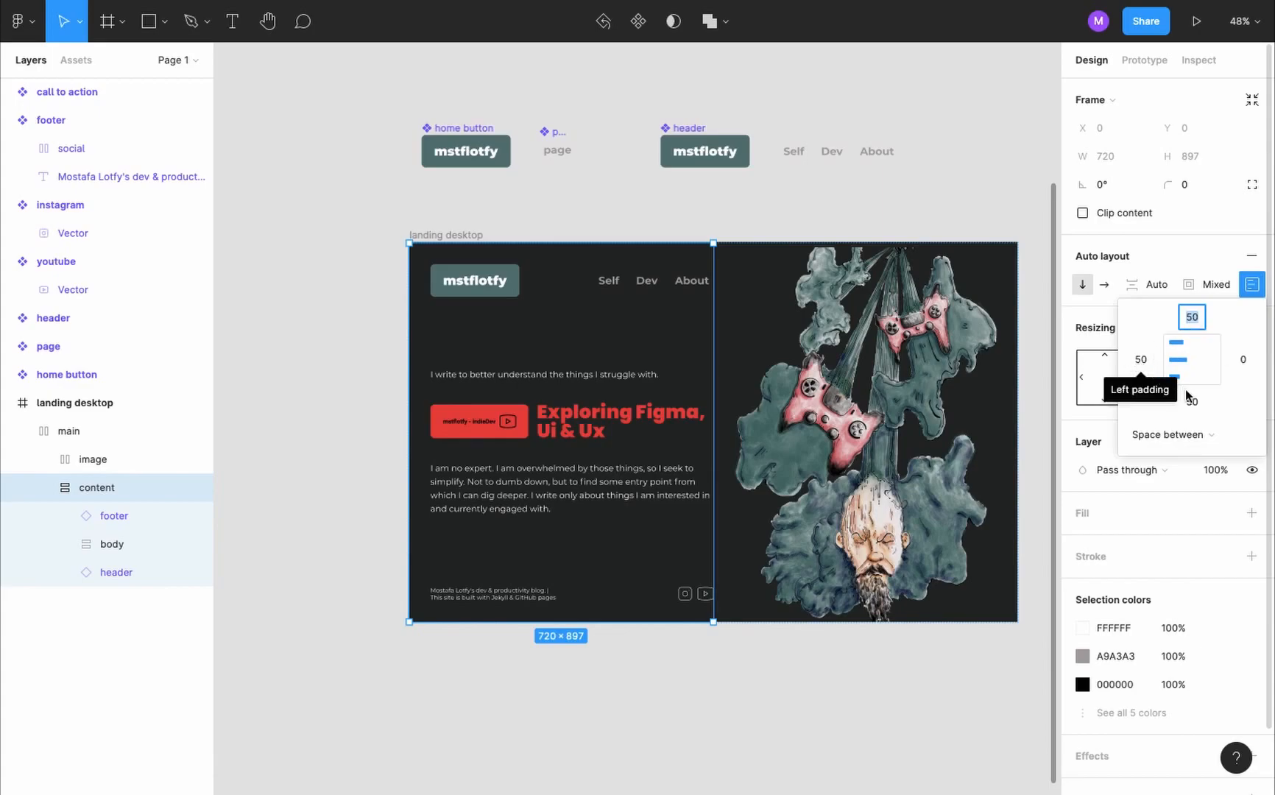
{"action": "left_click", "coordinate": [118, 516]}
{"action": "left_click", "coordinate": [1252, 327]}
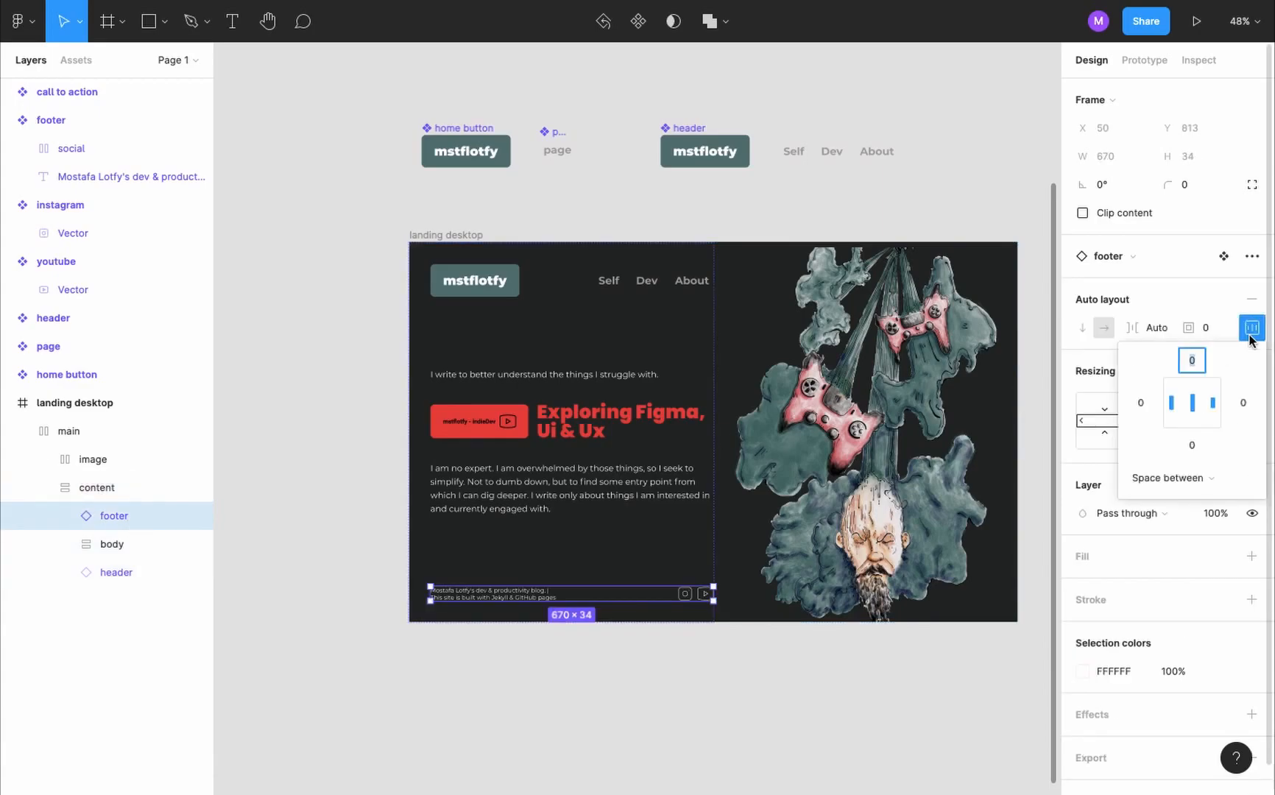
{"action": "left_click", "coordinate": [1254, 336]}
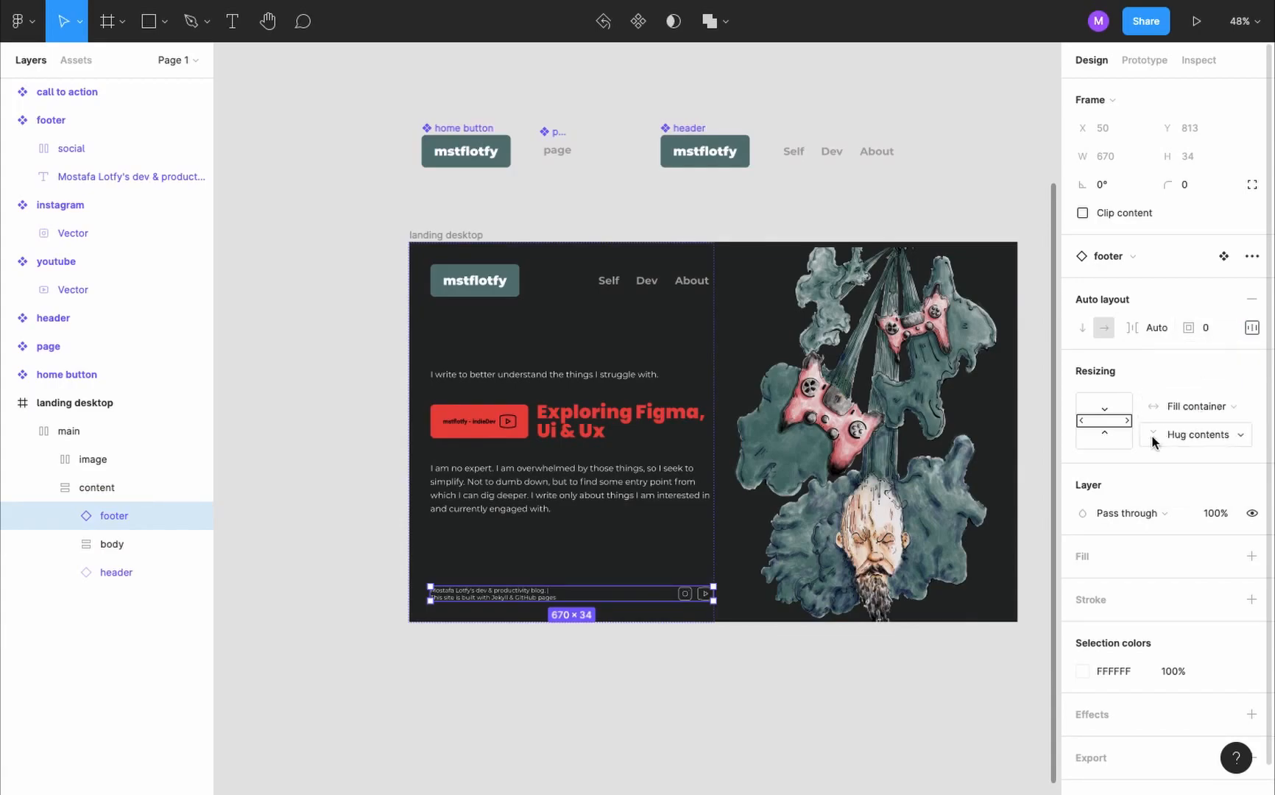
{"action": "left_click", "coordinate": [122, 572]}
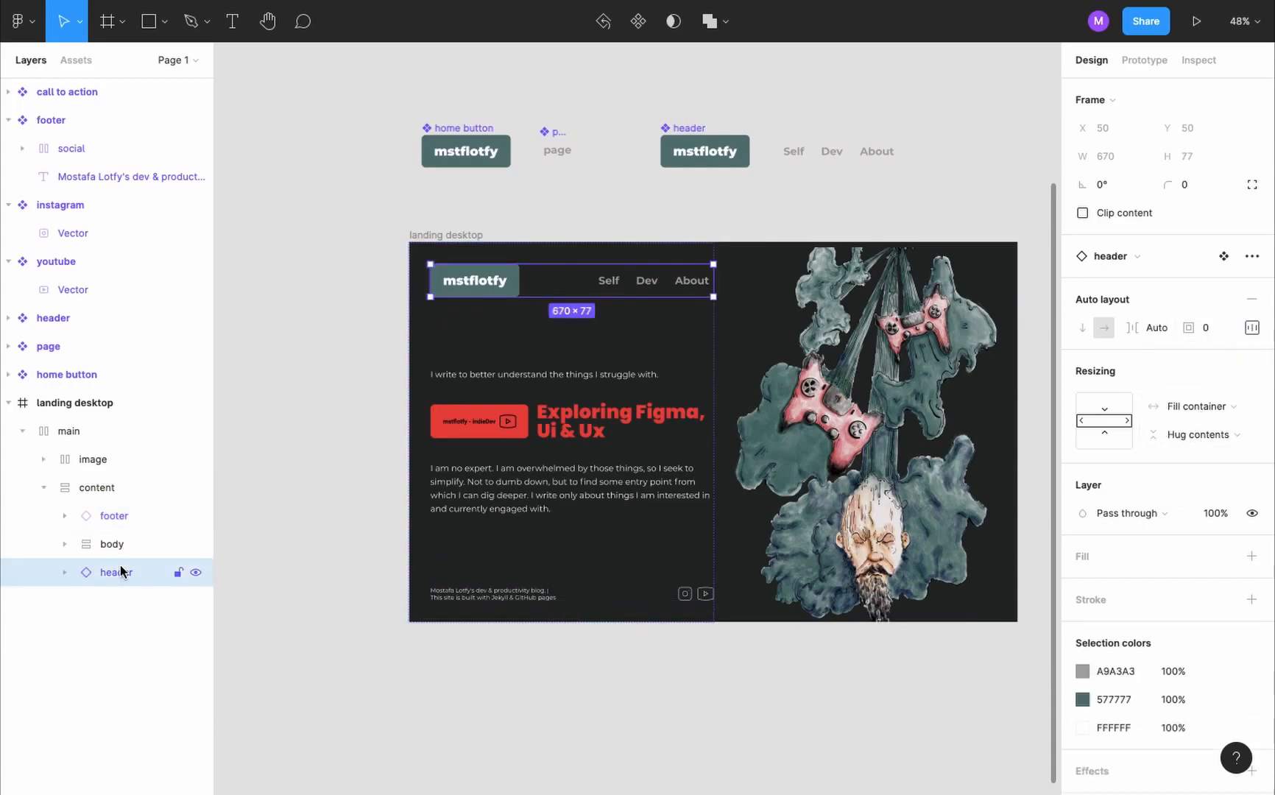
- Set the body frame's height to Fill container and open its alignment and padding settings
{"action": "left_click", "coordinate": [127, 543]}
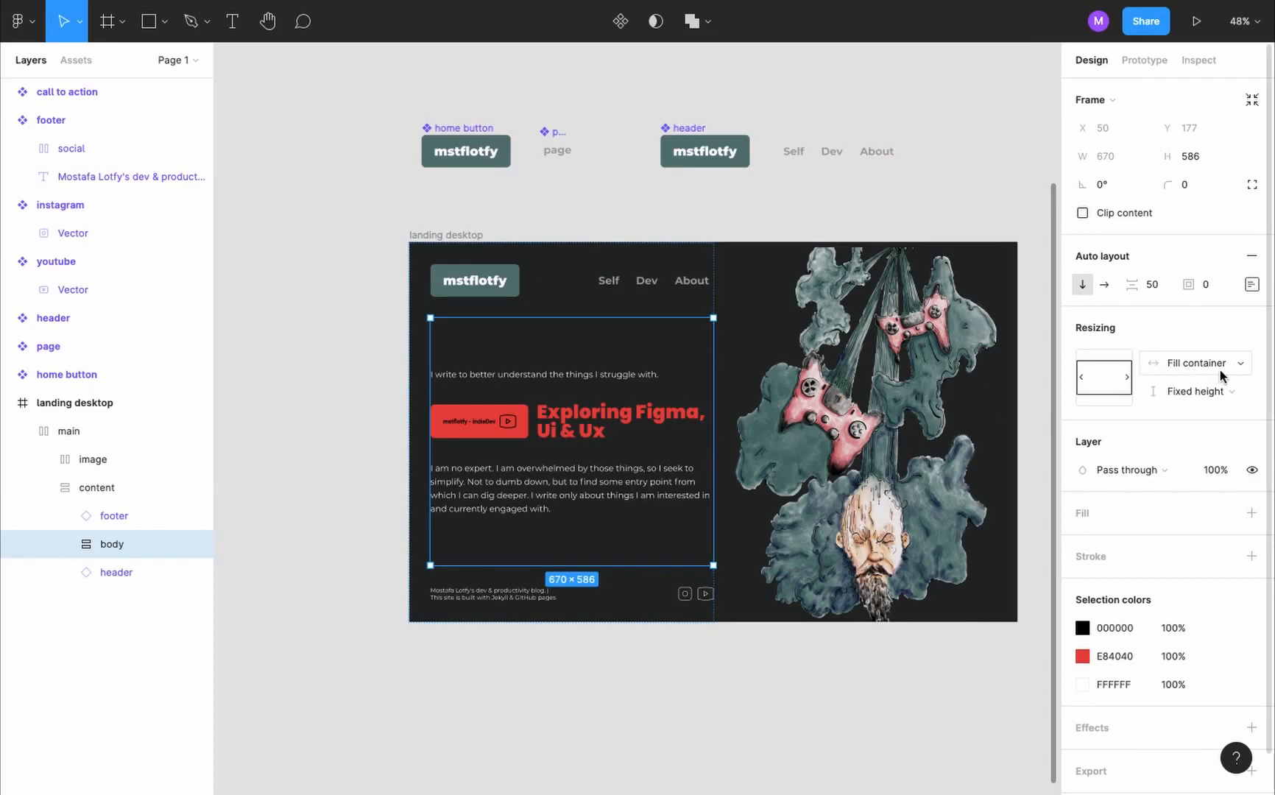
{"action": "left_click", "coordinate": [1215, 391]}
{"action": "left_click", "coordinate": [1206, 431]}
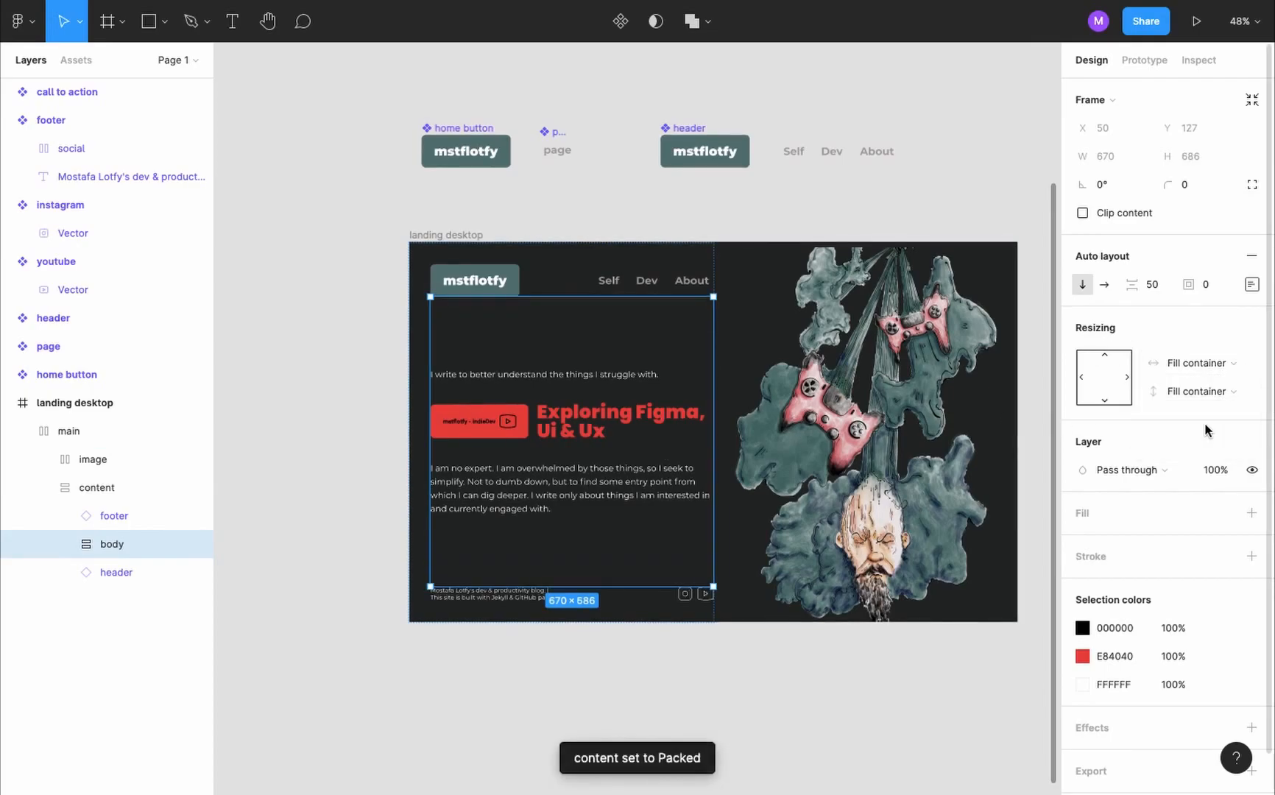
{"action": "left_click", "coordinate": [1252, 284]}
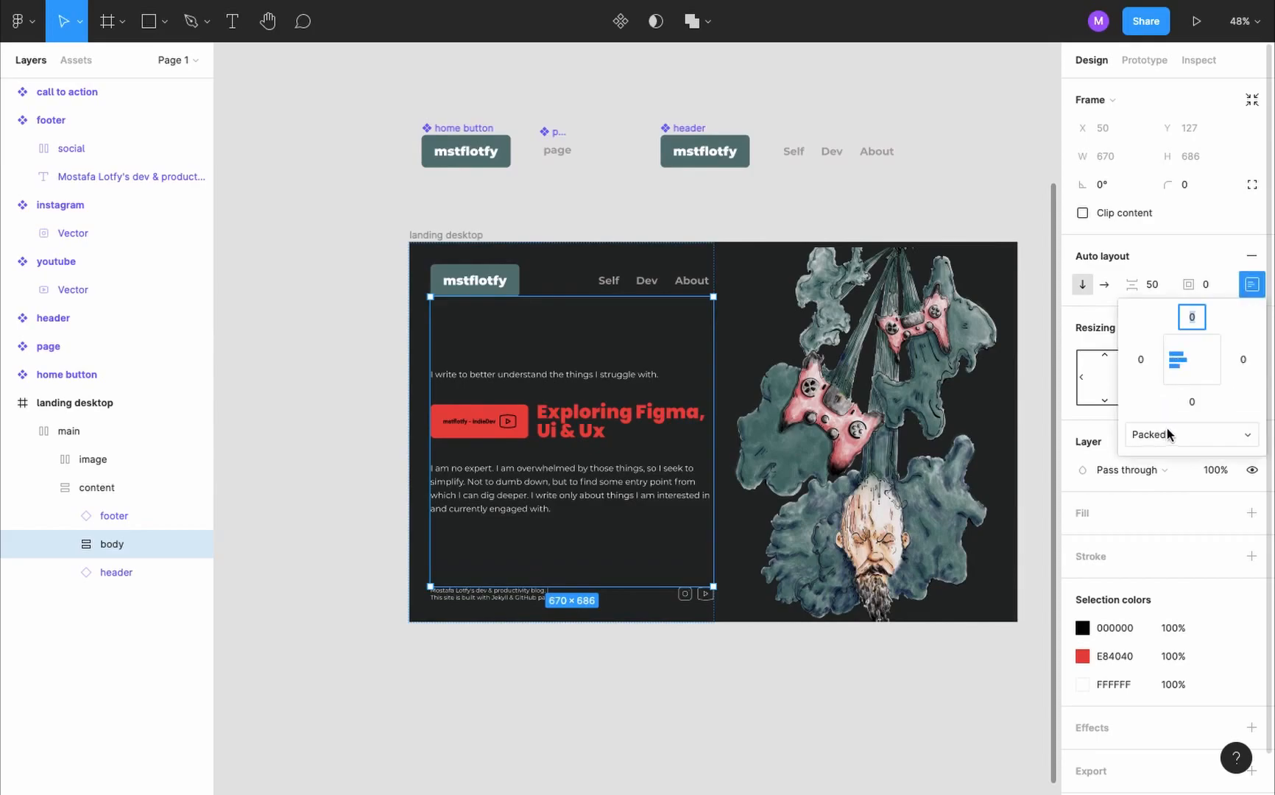
- Place a 100 × 100 rectangle on the canvas below the landing desktop frame
{"action": "scroll", "coordinate": [435, 386], "scroll_direction": "down", "scroll_amount": 3}
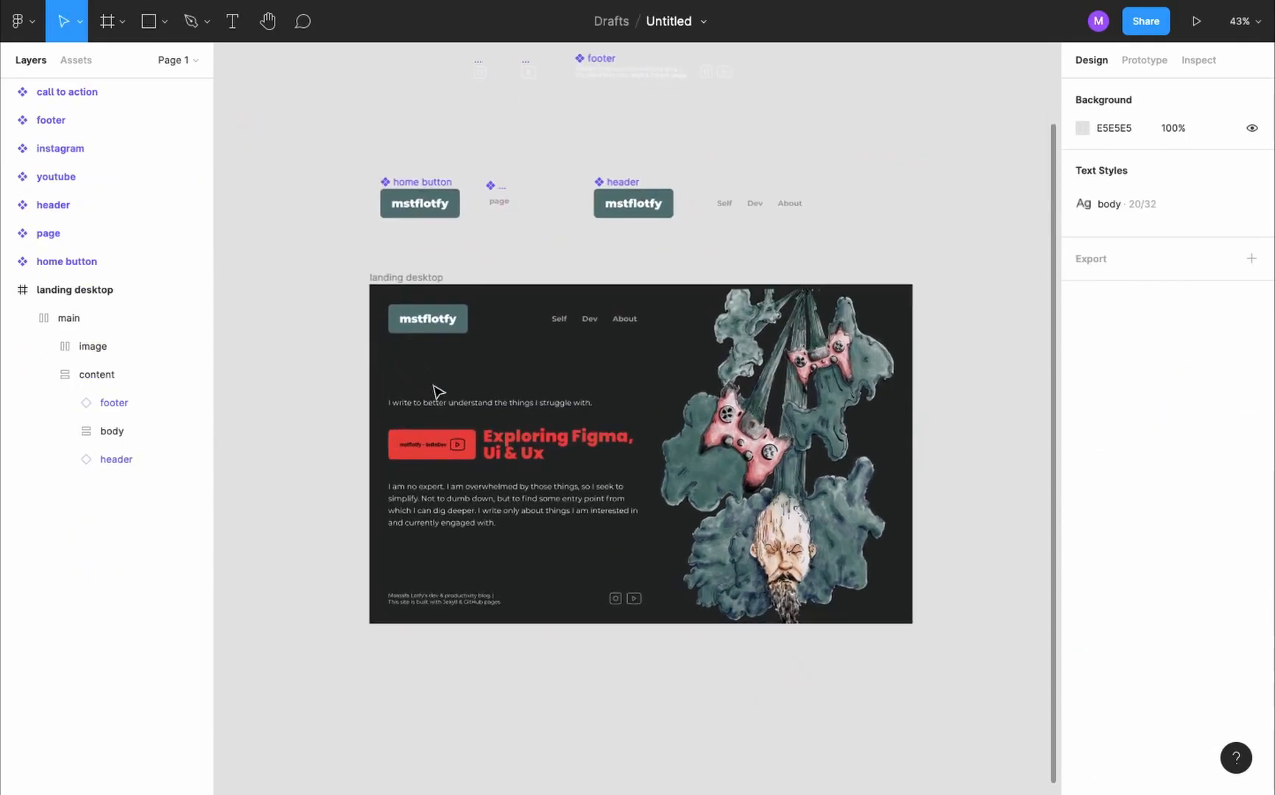
{"action": "scroll", "coordinate": [439, 390], "scroll_direction": "up", "scroll_amount": 2}
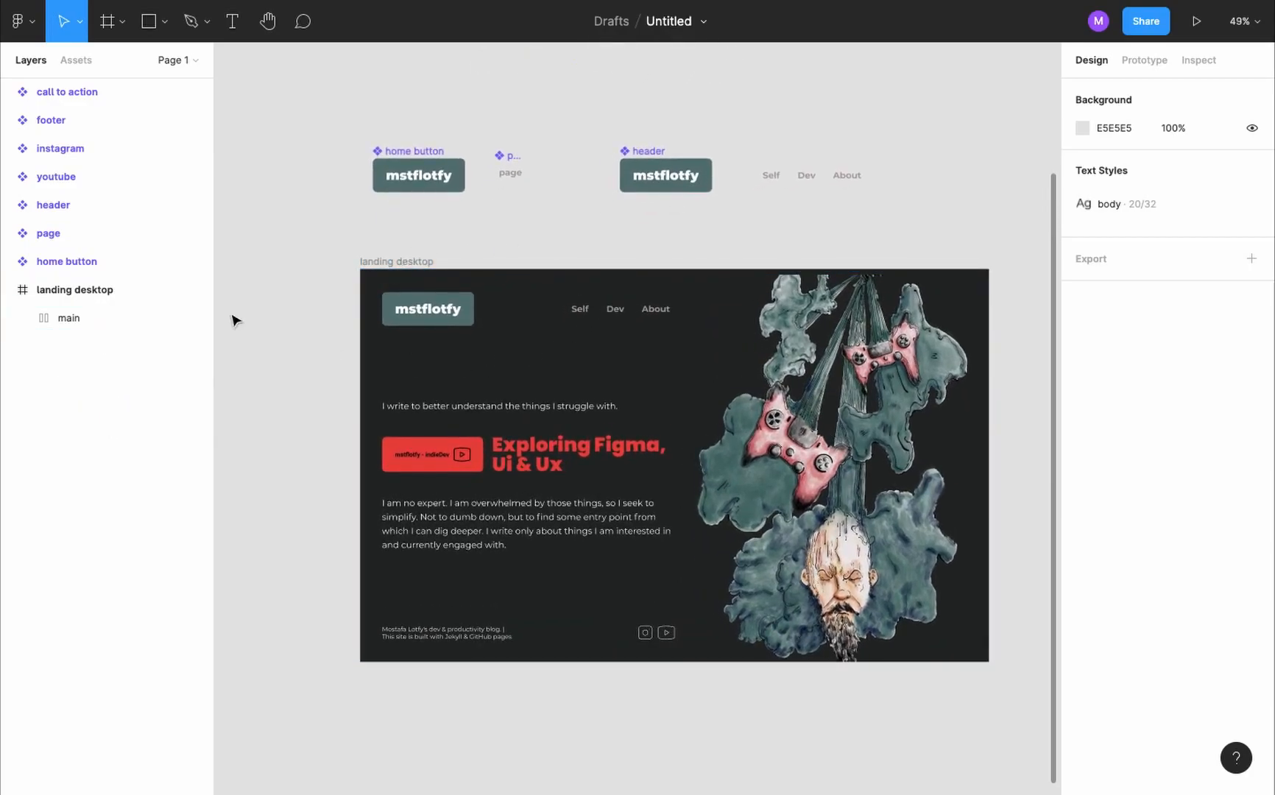
{"action": "key", "text": "r"}
{"action": "scroll", "coordinate": [333, 279], "scroll_direction": "down", "scroll_amount": 5}
{"action": "left_click", "coordinate": [334, 523]}
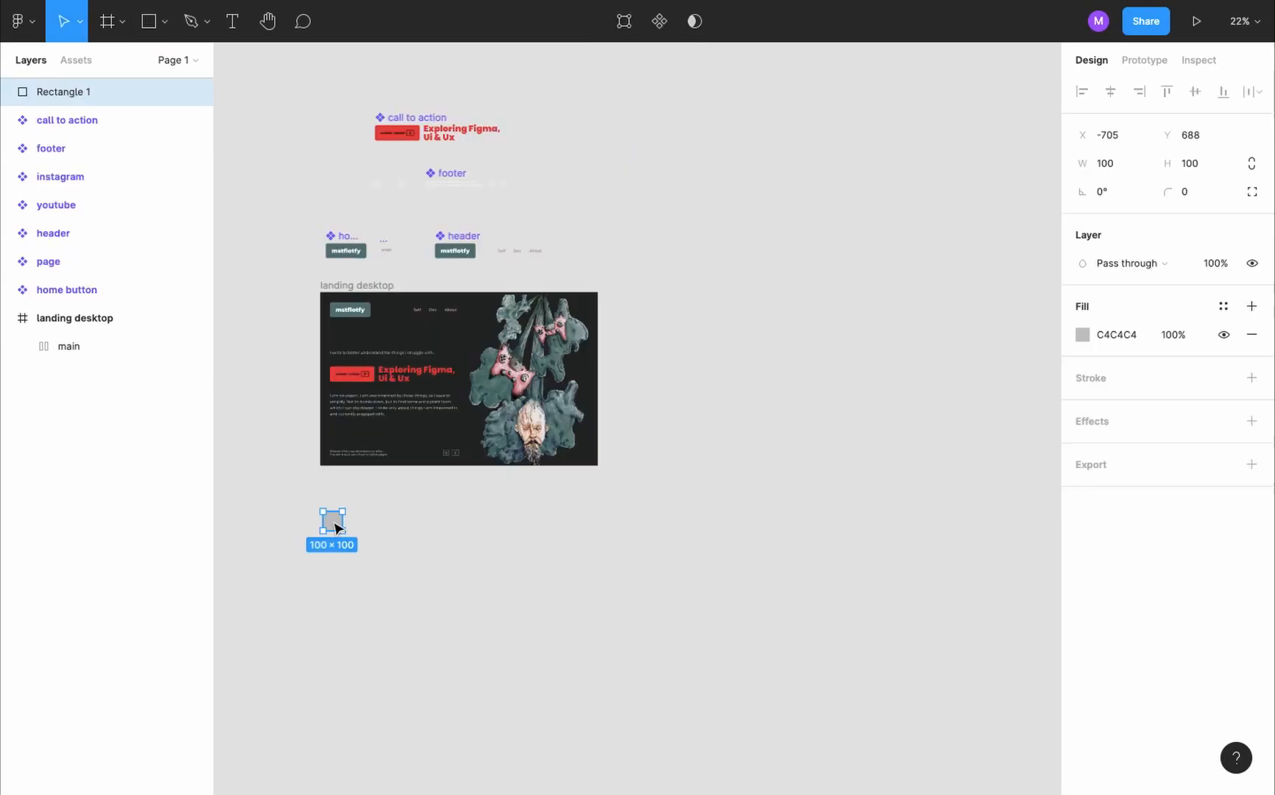
- Set the rectangle's width to 1440 and height to 900 to match the landing desktop frame
{"action": "left_click", "coordinate": [379, 287]}
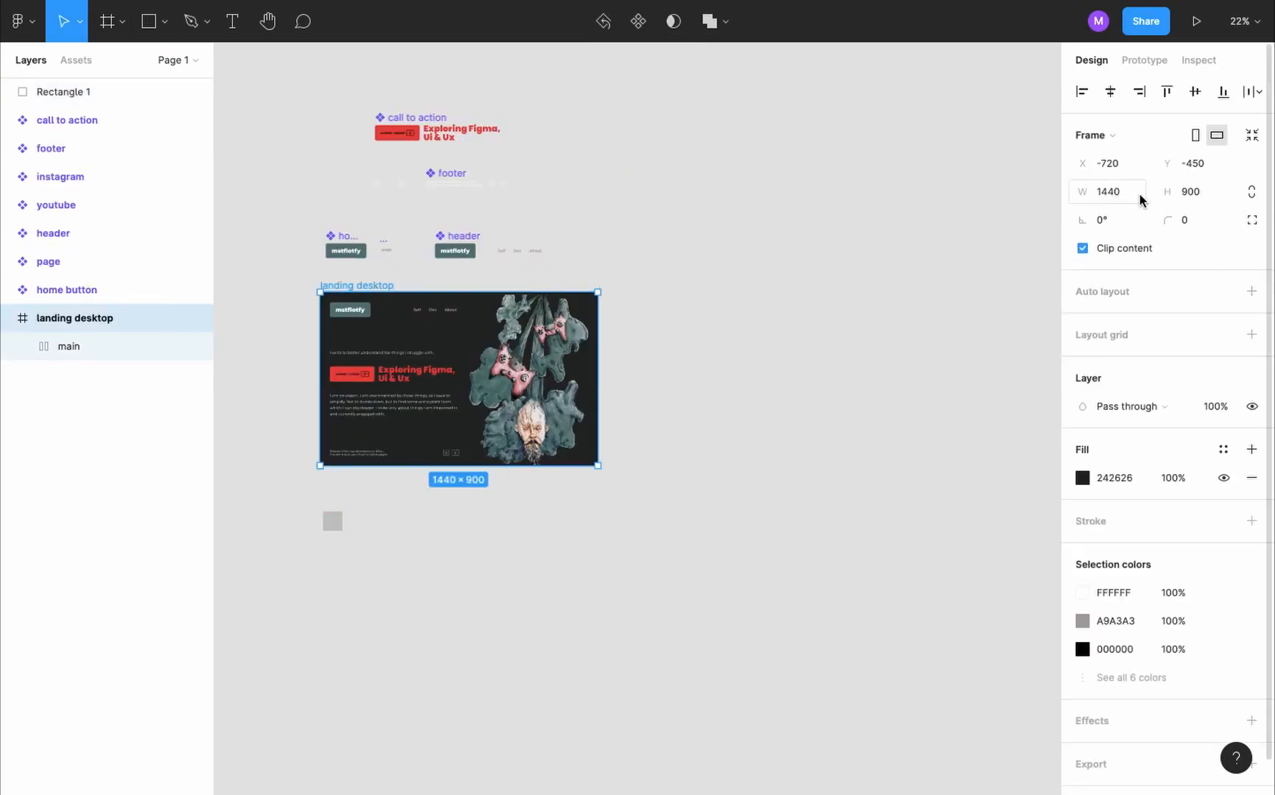
{"action": "left_click", "coordinate": [333, 521]}
{"action": "left_click", "coordinate": [1104, 163]}
{"action": "type", "text": "1440"}
{"action": "key", "text": "Tab"}
{"action": "type", "text": "900"}
{"action": "key", "text": "Return"}
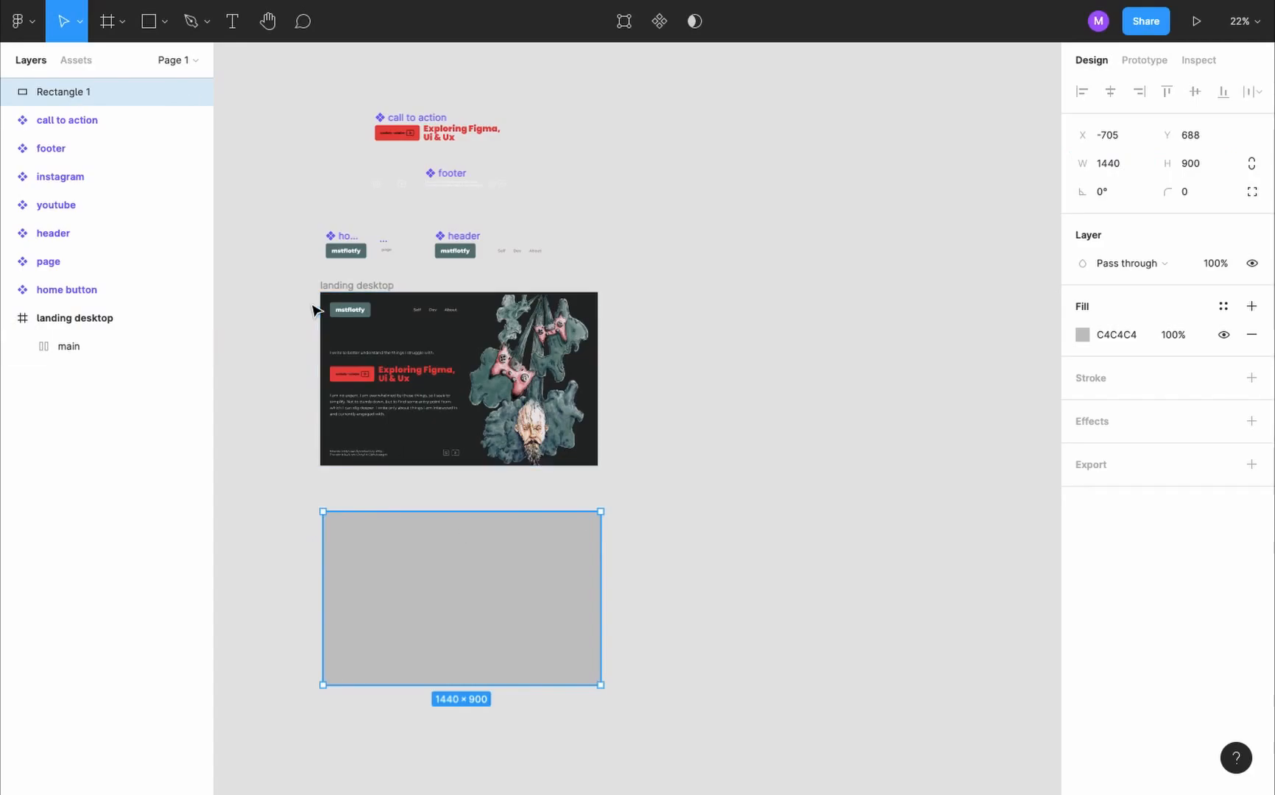
- Lock the main frame and move the rectangle into the landing desktop frame above main, covering the page at X 0, Y 0
{"action": "left_click_drag", "start_coordinate": [101, 85], "coordinate": [180, 352]}
{"action": "left_click", "coordinate": [178, 346]}
{"action": "left_click_drag", "start_coordinate": [425, 576], "coordinate": [426, 364]}
{"action": "scroll", "coordinate": [426, 365], "scroll_direction": "up", "scroll_amount": 3}
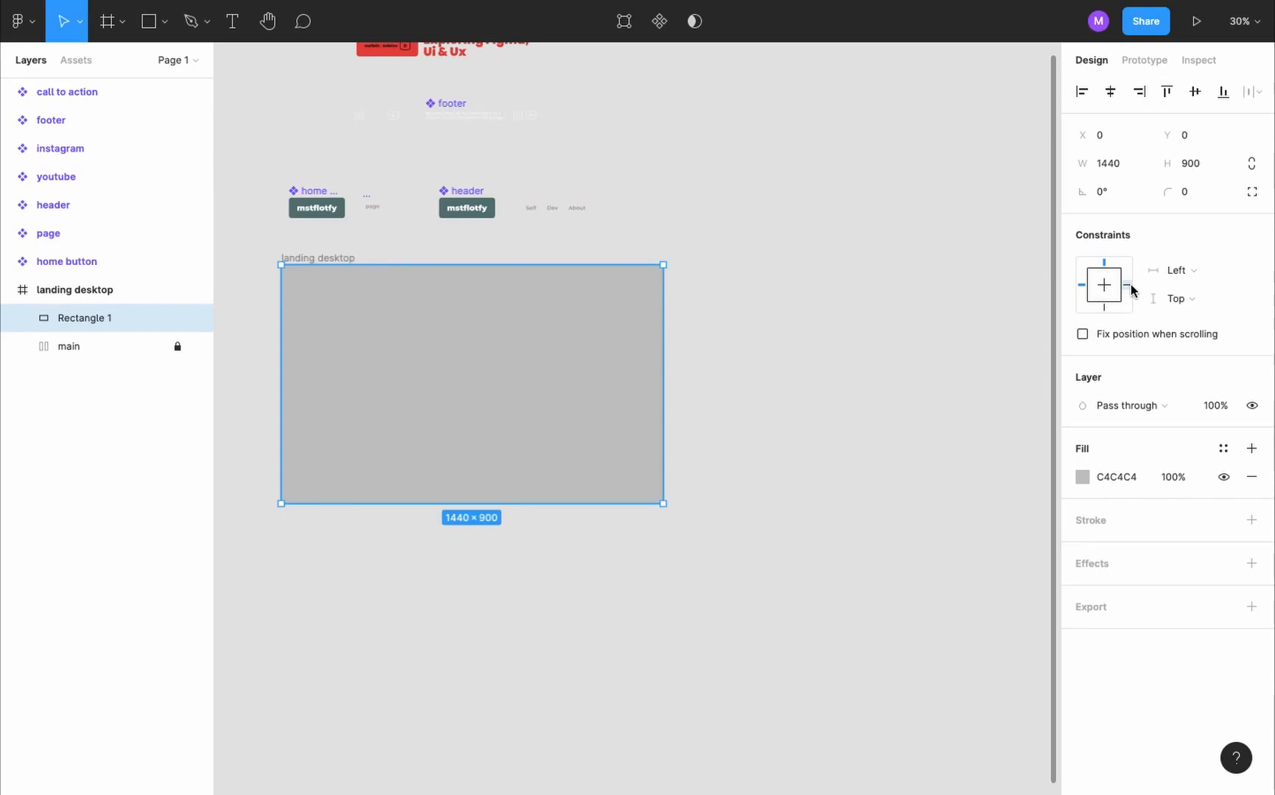
- Constrain the rectangle to left and right, top and bottom, and set its blend mode to Multiply
{"action": "left_click", "coordinate": [1105, 309], "text": "shift"}
{"action": "left_click", "coordinate": [1127, 285], "text": "shift"}
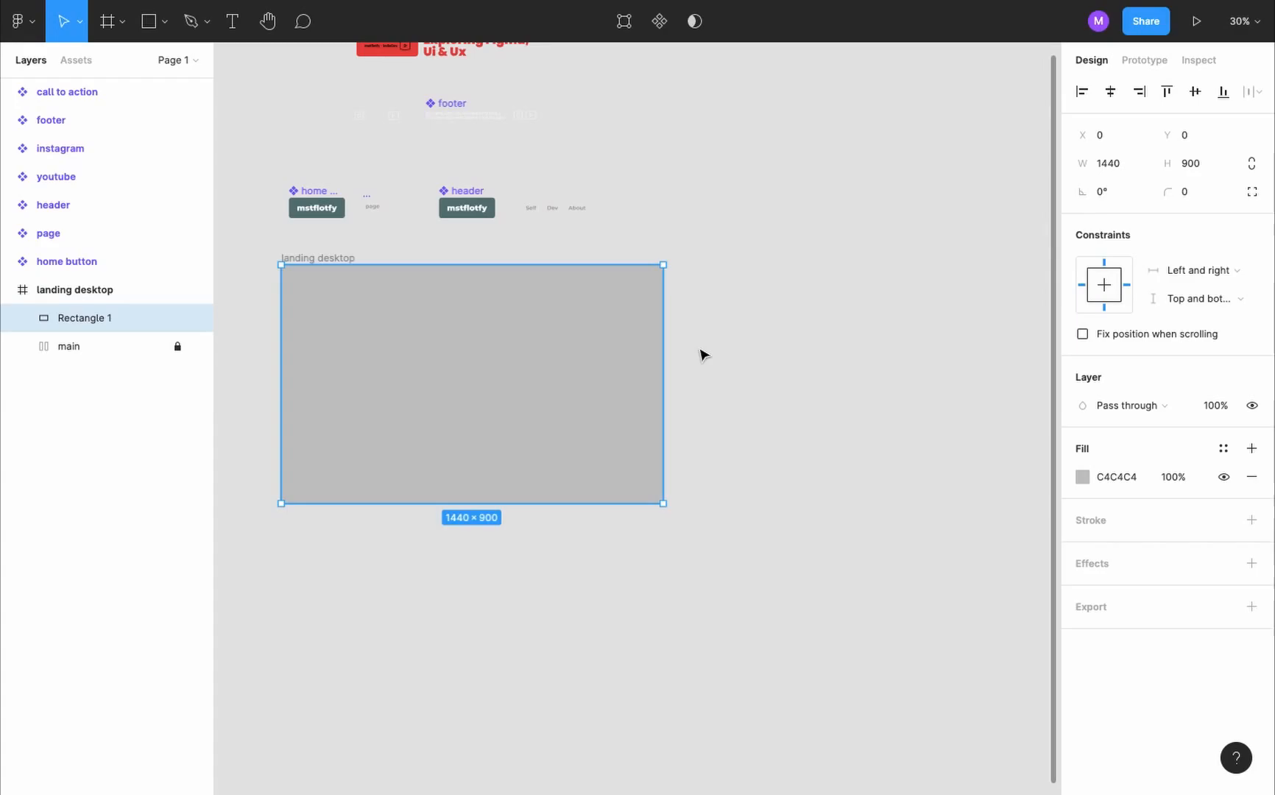
{"action": "left_click", "coordinate": [1123, 405]}
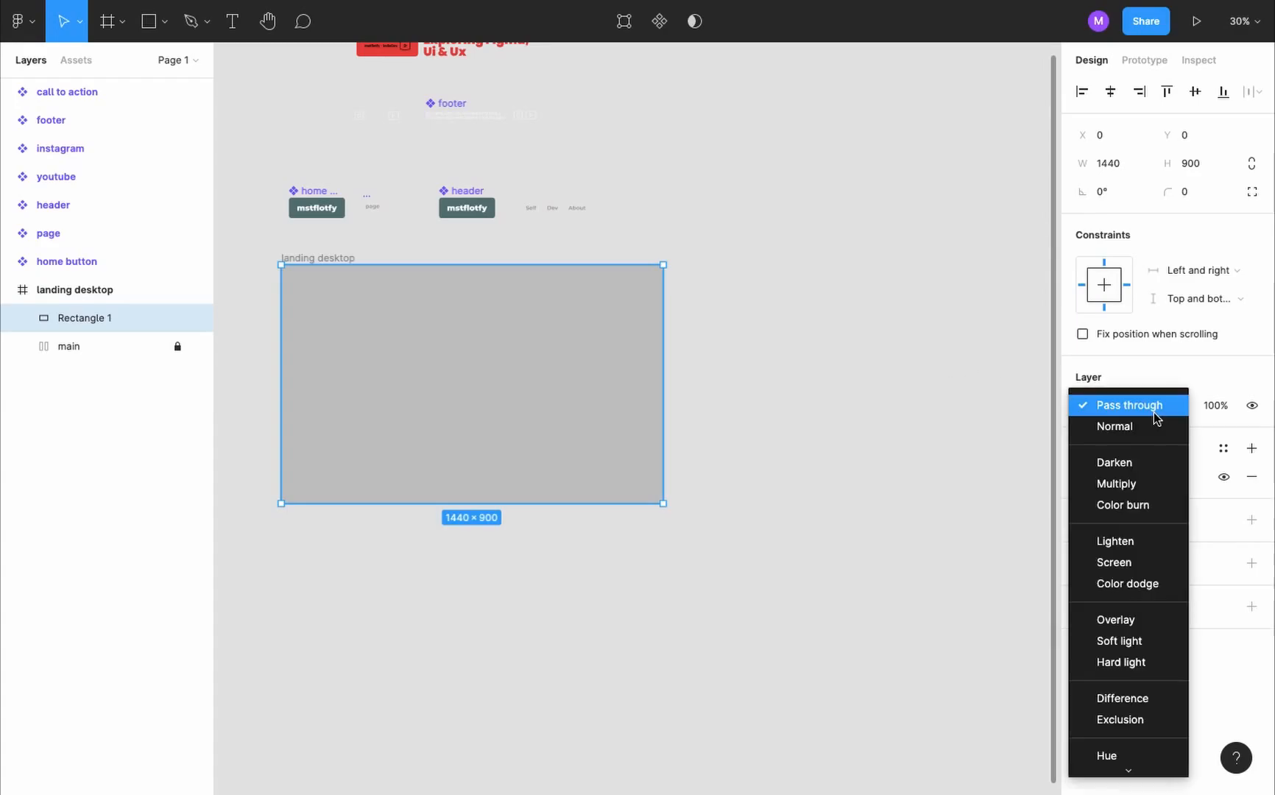
{"action": "left_click", "coordinate": [1147, 484]}
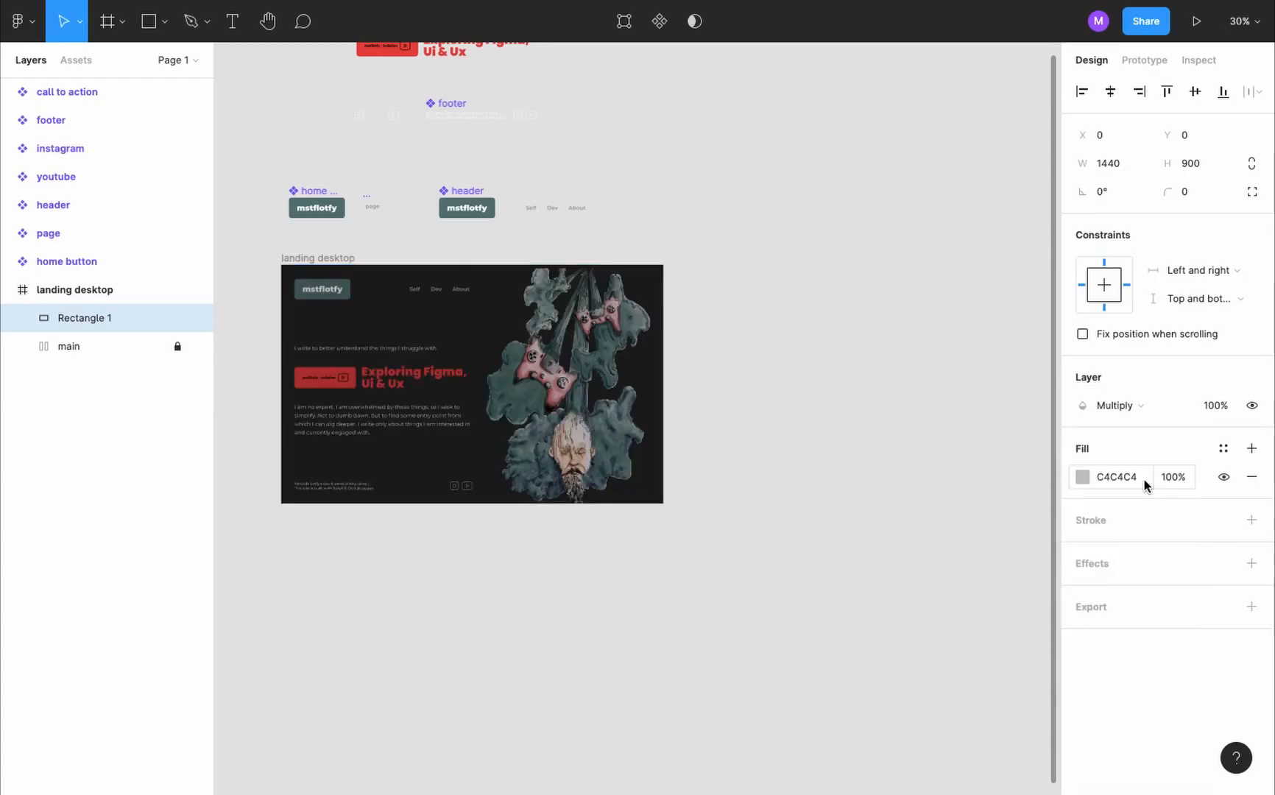
- Change the rectangle's fill to a linear gradient running diagonally from the upper-left corner to the lower-right corner of the page
{"action": "left_click", "coordinate": [1080, 479]}
{"action": "left_click", "coordinate": [892, 335]}
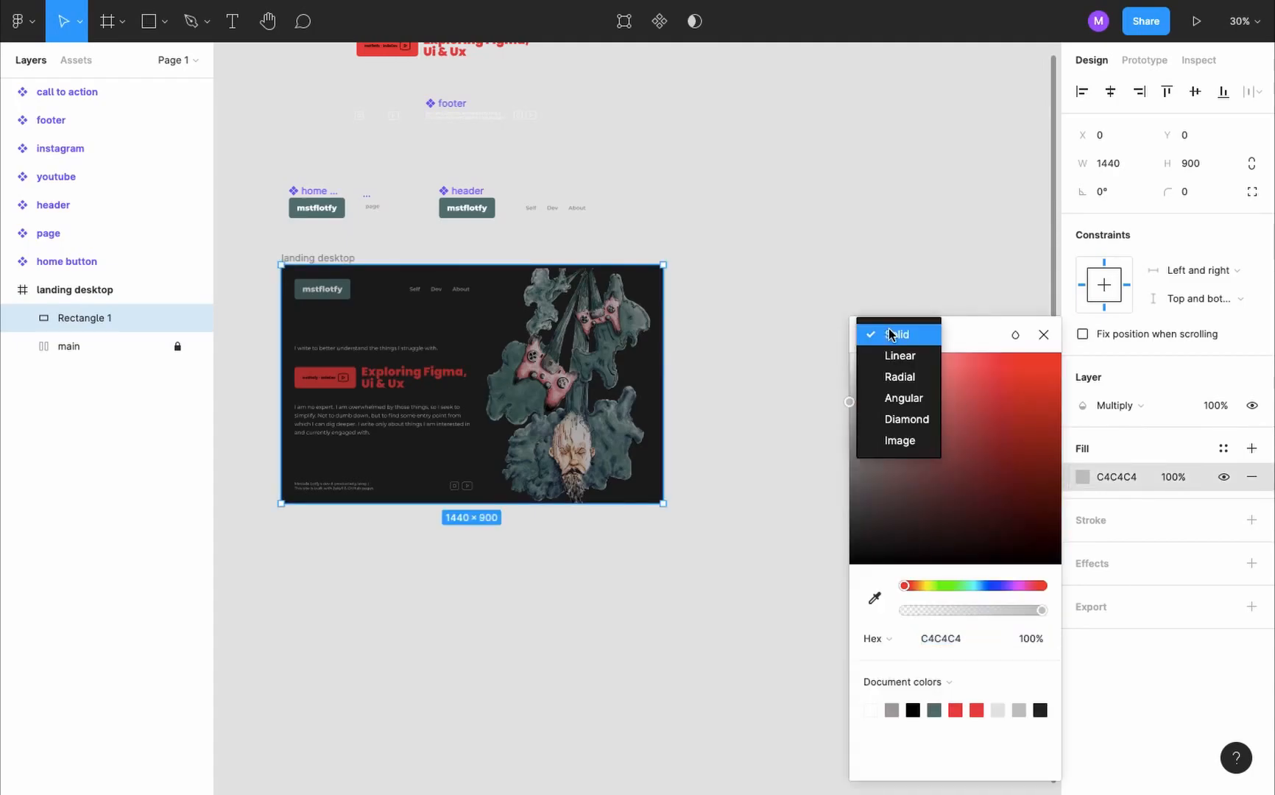
{"action": "left_click", "coordinate": [909, 361]}
{"action": "left_click_drag", "start_coordinate": [472, 265], "coordinate": [293, 255]}
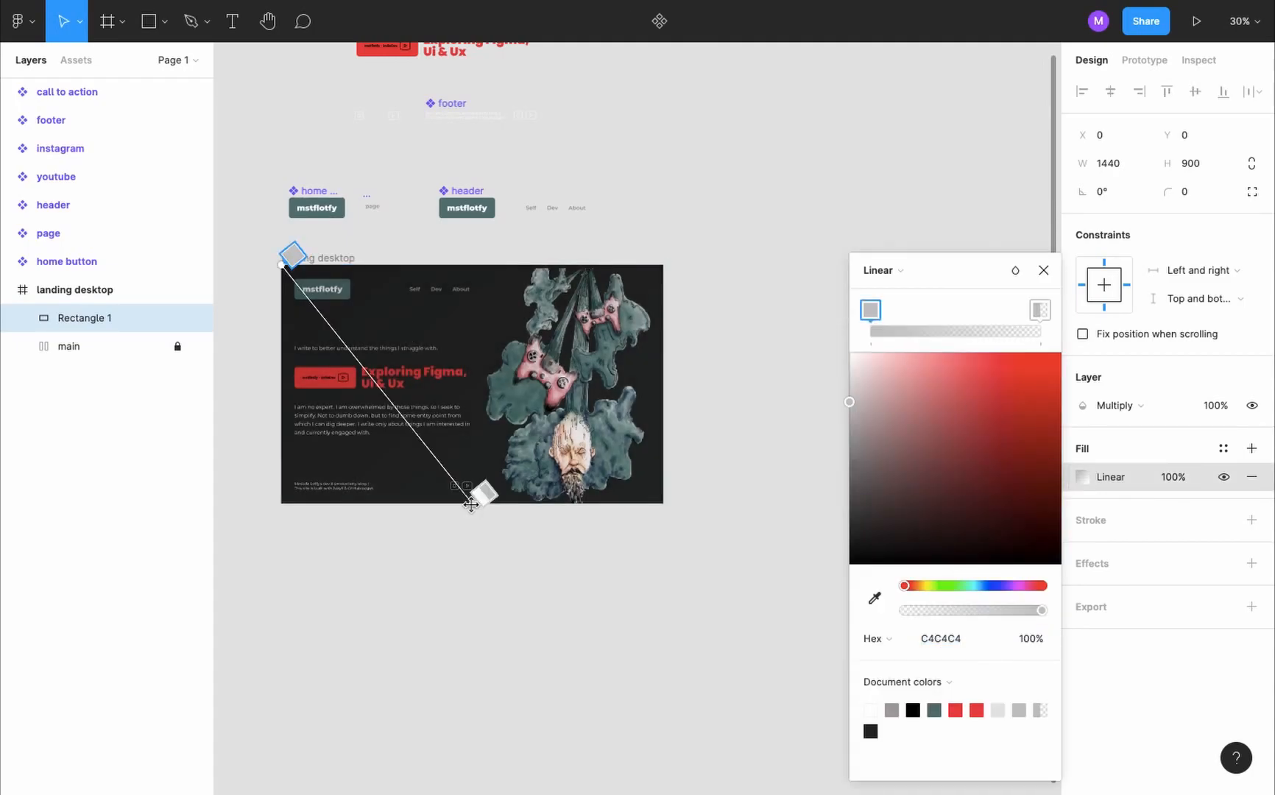
{"action": "left_click_drag", "start_coordinate": [474, 504], "coordinate": [688, 517]}
- Recolor the rectangle's gradient stops so the overlay shades into a dark muted purple, and finish editing the fill
{"action": "mouse_move", "coordinate": [1037, 307]}
{"action": "left_mouse_down"}
{"action": "mouse_move", "coordinate": [893, 310]}
{"action": "mouse_move", "coordinate": [1040, 310]}
{"action": "left_mouse_up"}
{"action": "left_click_drag", "start_coordinate": [894, 310], "coordinate": [871, 310]}
{"action": "left_click_drag", "start_coordinate": [848, 402], "coordinate": [845, 567]}
{"action": "left_click_drag", "start_coordinate": [1016, 587], "coordinate": [907, 586]}
{"action": "left_click", "coordinate": [981, 436]}
{"action": "scroll", "coordinate": [510, 328], "scroll_direction": "up", "scroll_amount": 4}
{"action": "left_click_drag", "start_coordinate": [1019, 586], "coordinate": [1008, 586]}
{"action": "left_click_drag", "start_coordinate": [996, 454], "coordinate": [899, 426]}
{"action": "mouse_move", "coordinate": [847, 583]}
{"action": "left_mouse_down"}
{"action": "mouse_move", "coordinate": [871, 604]}
{"action": "mouse_move", "coordinate": [852, 595]}
{"action": "left_mouse_up"}
{"action": "left_click", "coordinate": [902, 405]}
{"action": "left_click", "coordinate": [1043, 270]}
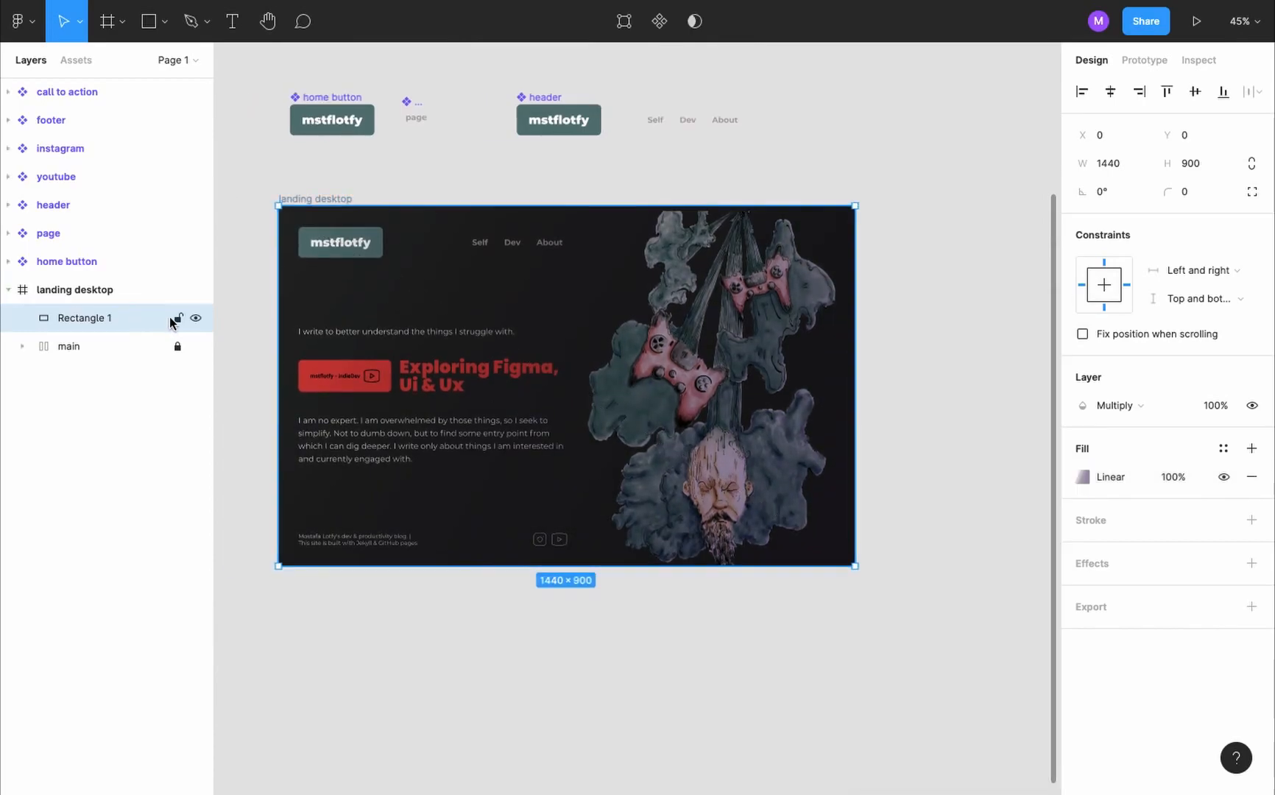
{"action": "left_click", "coordinate": [177, 319]}
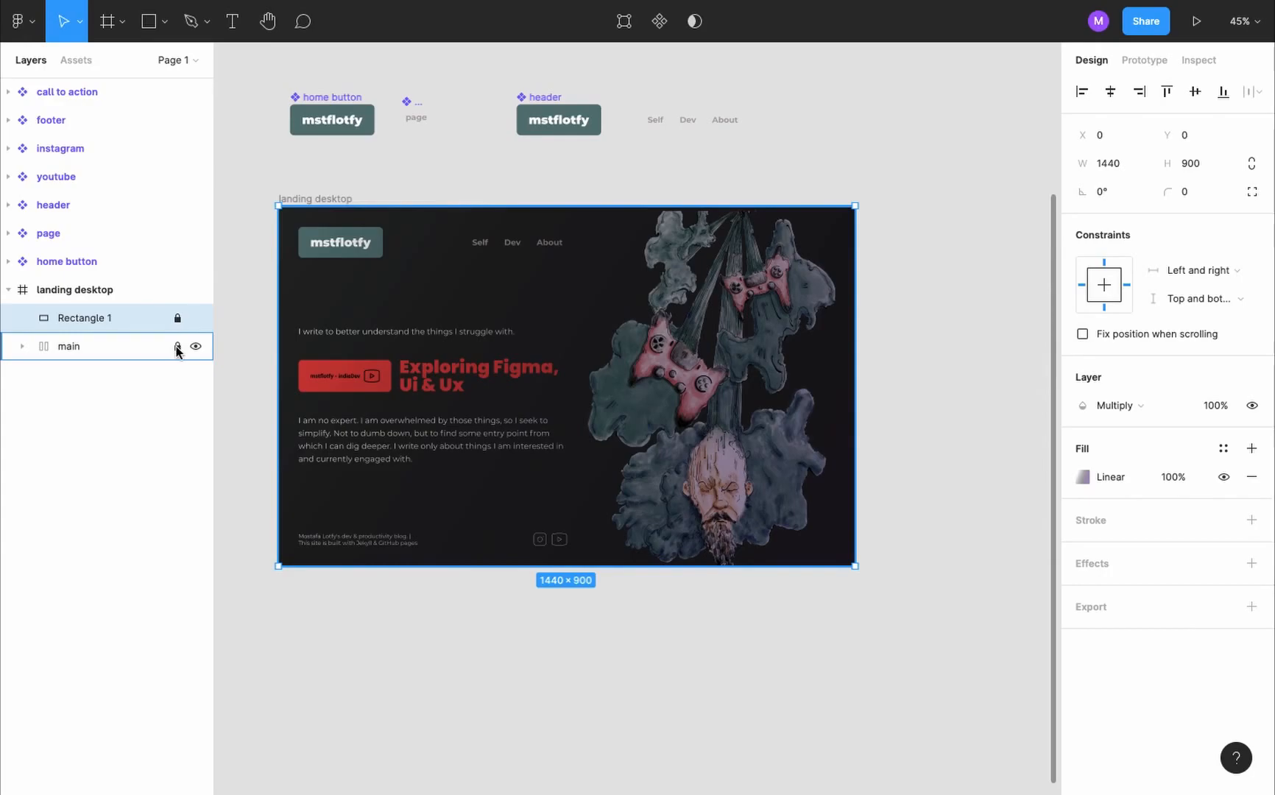
{"action": "left_click", "coordinate": [177, 347]}
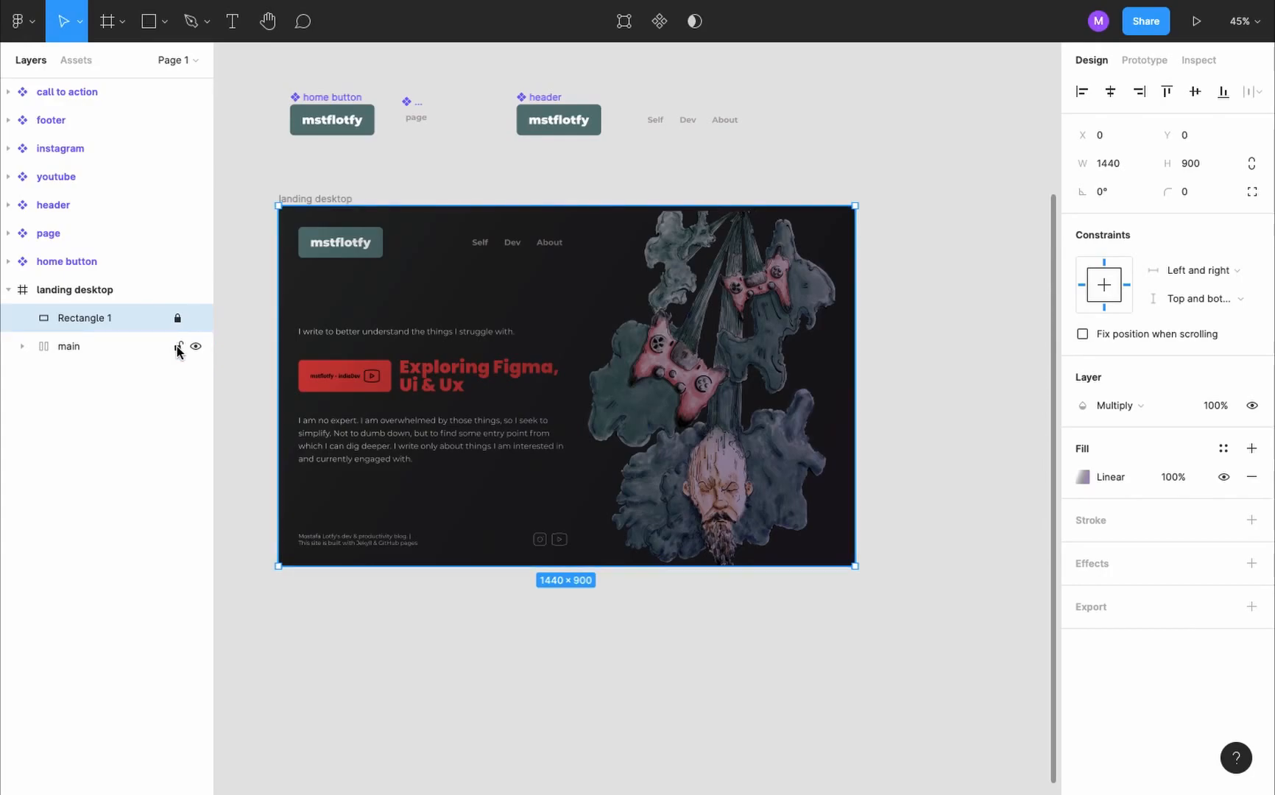
{"action": "left_click", "coordinate": [178, 319]}
- Turn the gradient rectangle into a component, lock it and unlock the main frame
{"action": "left_click", "coordinate": [653, 23]}
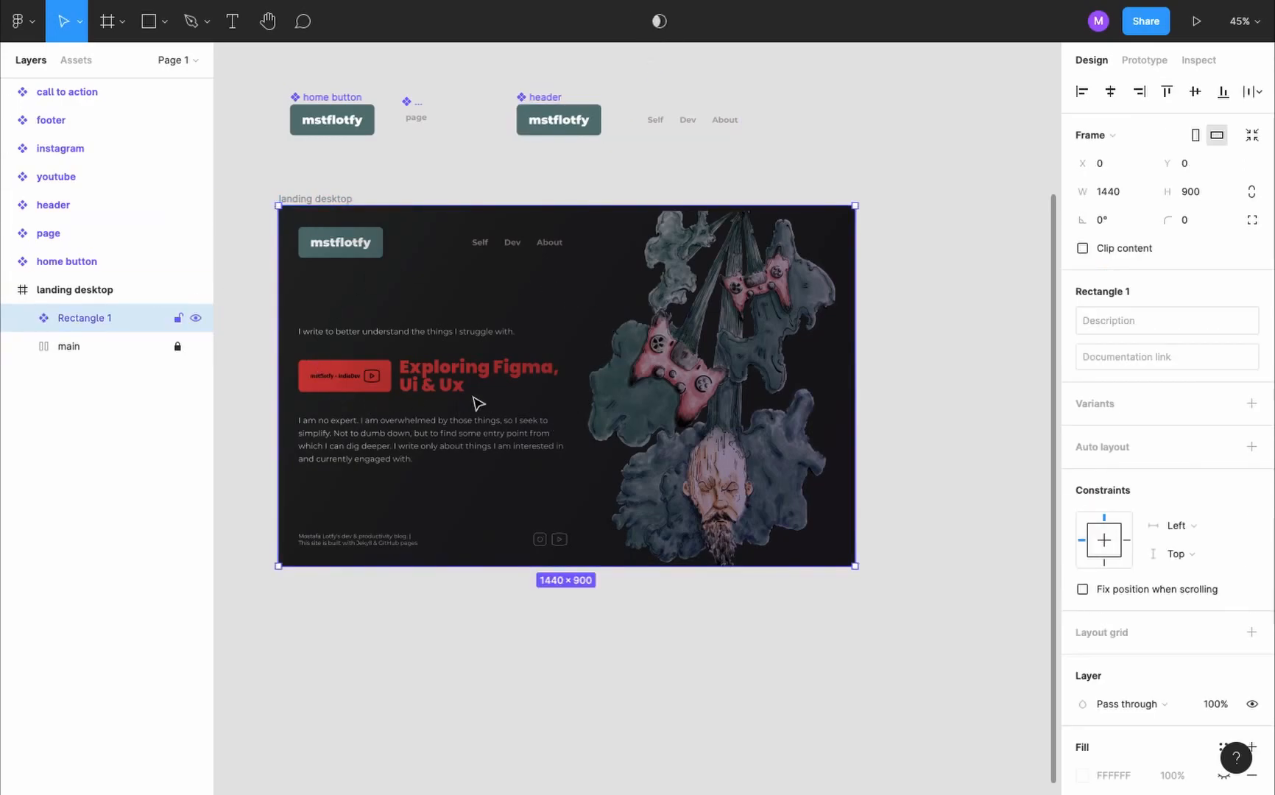
{"action": "left_click", "coordinate": [177, 318]}
{"action": "left_click", "coordinate": [178, 346]}
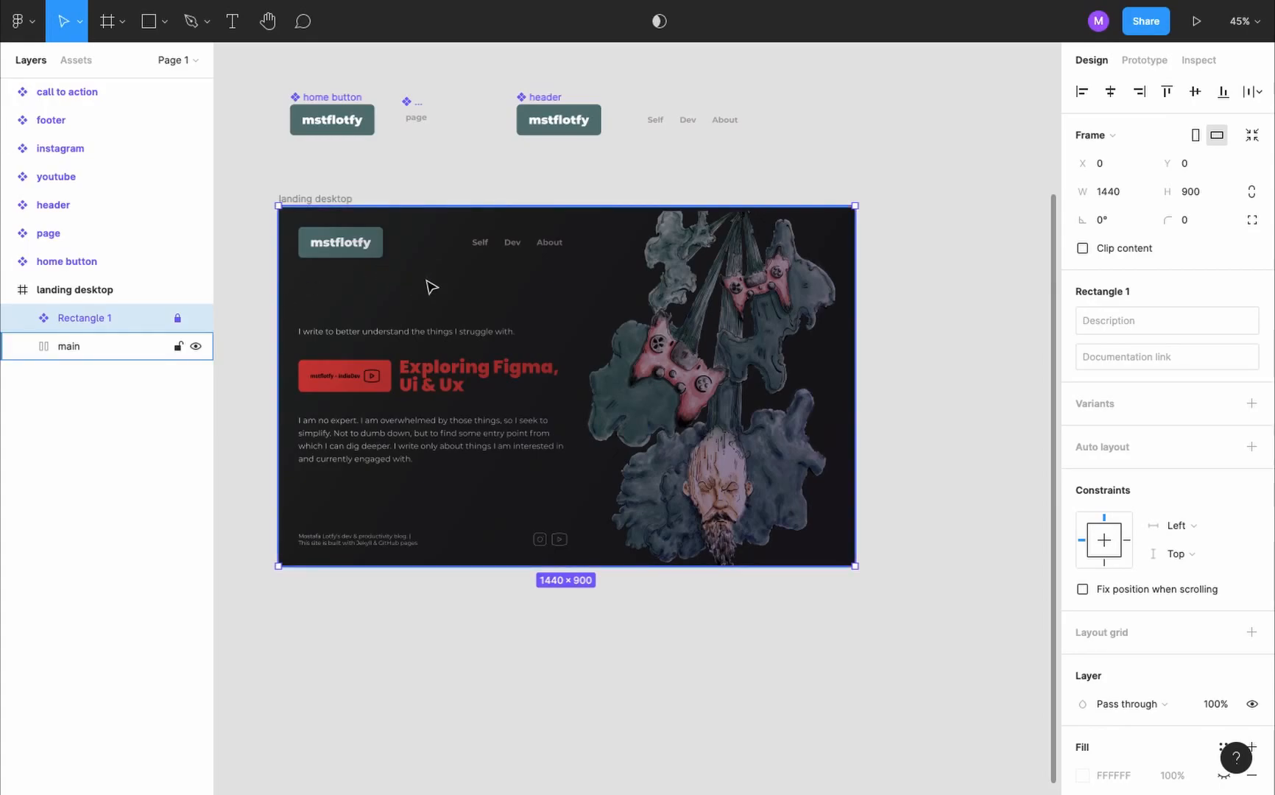
- Hide the interface to inspect the landing page with its gradient overlay up close, and restore the interface
{"action": "scroll", "coordinate": [432, 286], "scroll_direction": "up", "scroll_amount": 5}
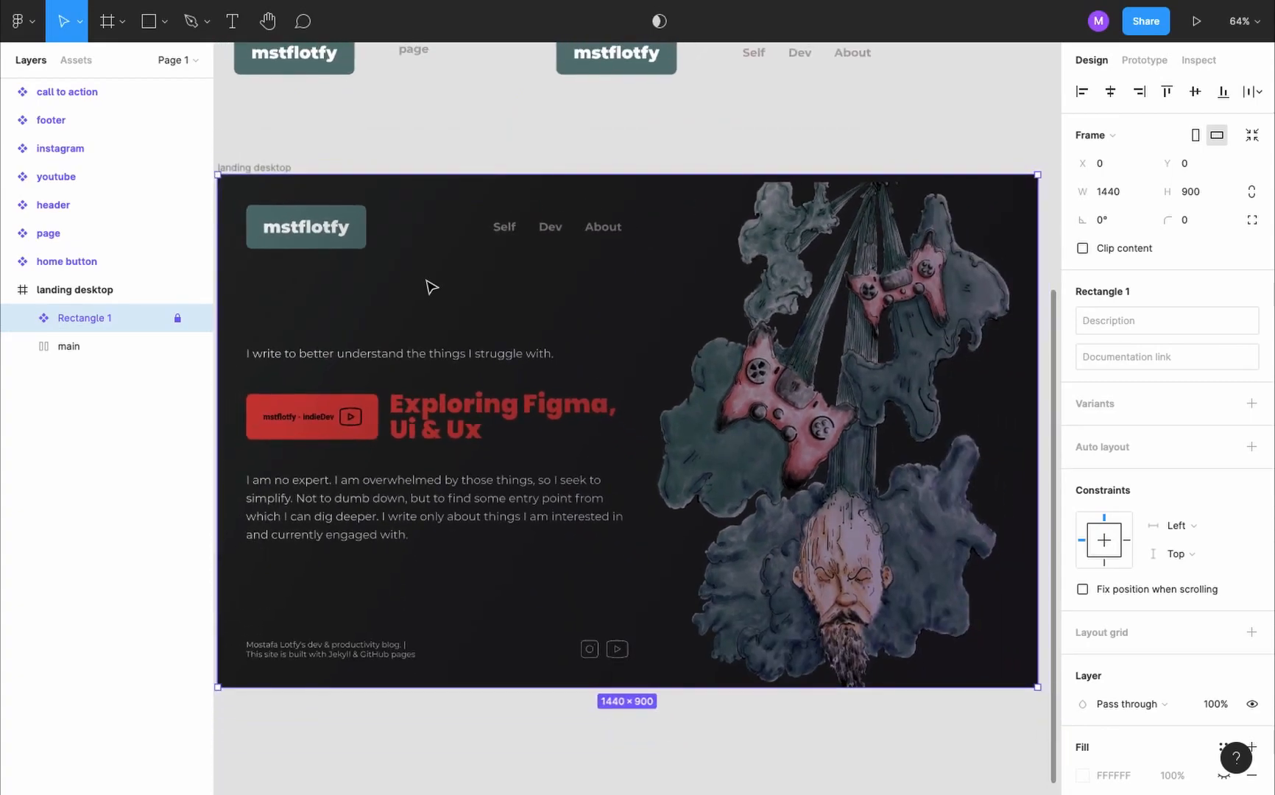
{"action": "key", "text": "super+backslash"}
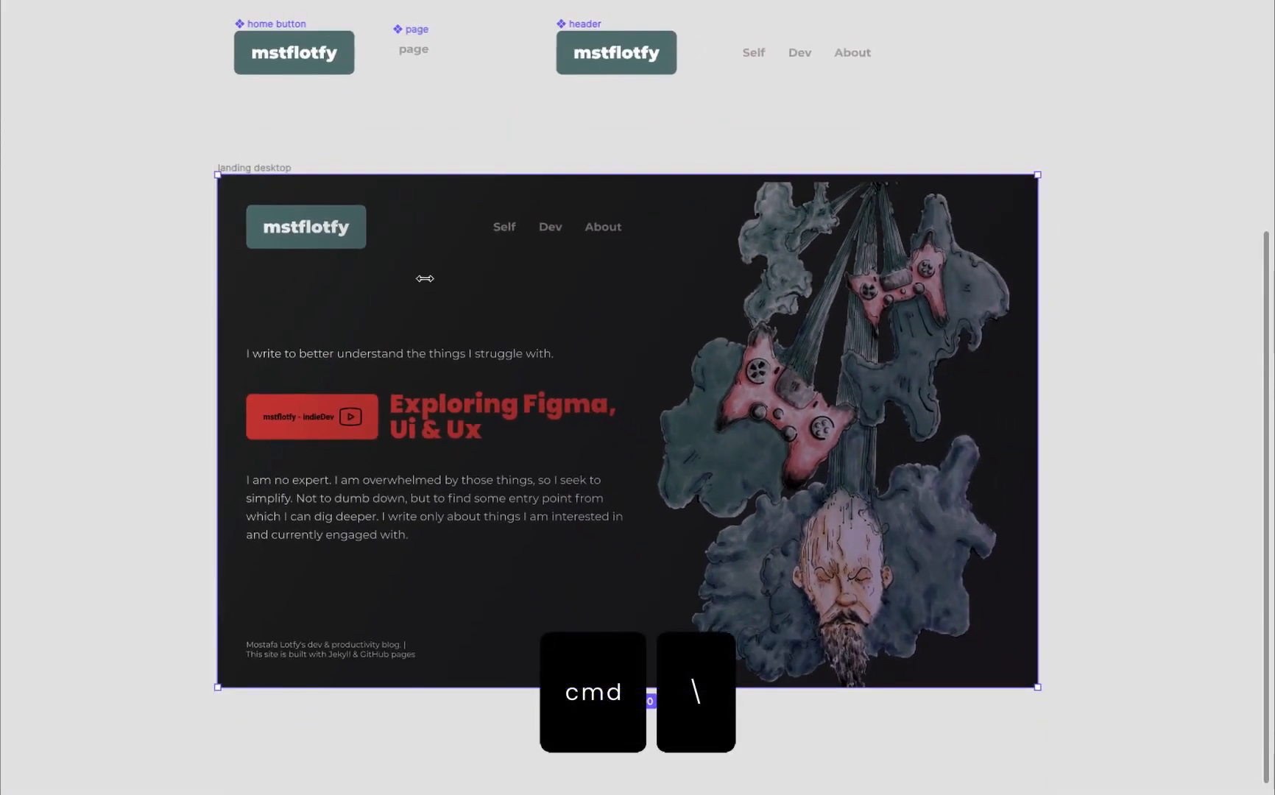
{"action": "scroll", "coordinate": [425, 279], "scroll_direction": "up", "scroll_amount": 3}
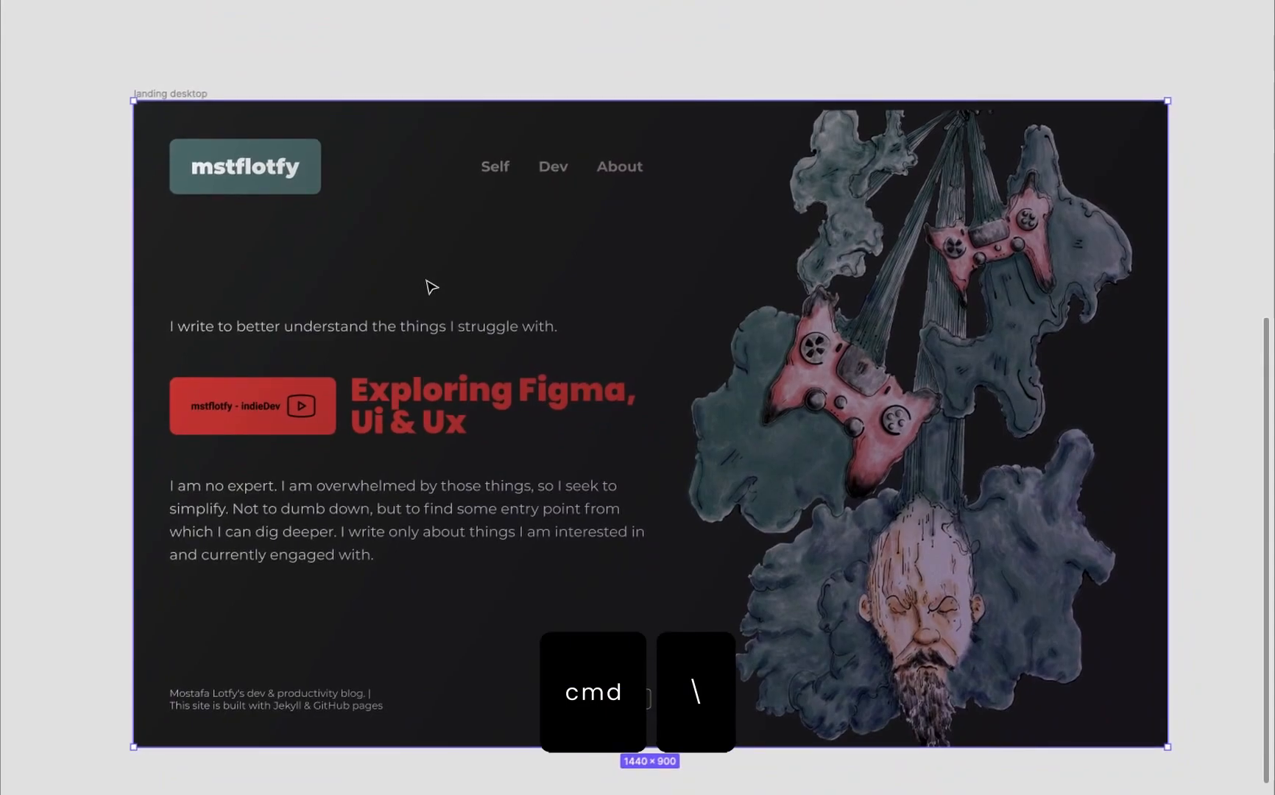
{"action": "scroll", "coordinate": [432, 287], "scroll_direction": "down", "scroll_amount": 6}
{"action": "key", "text": "super+backslash"}
- Preview the landing desktop frame in presentation mode and return to the design file
{"action": "left_click", "coordinate": [354, 272]}
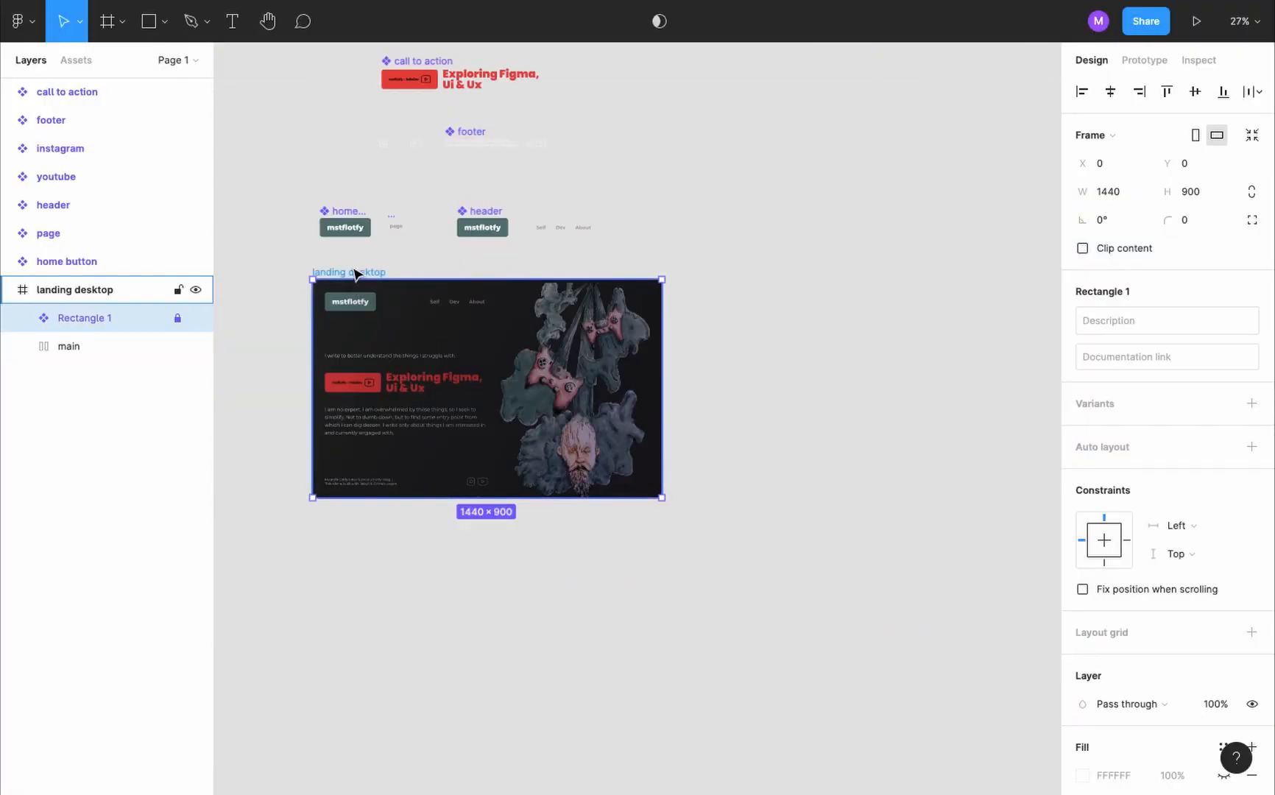
{"action": "left_click", "coordinate": [1198, 31]}
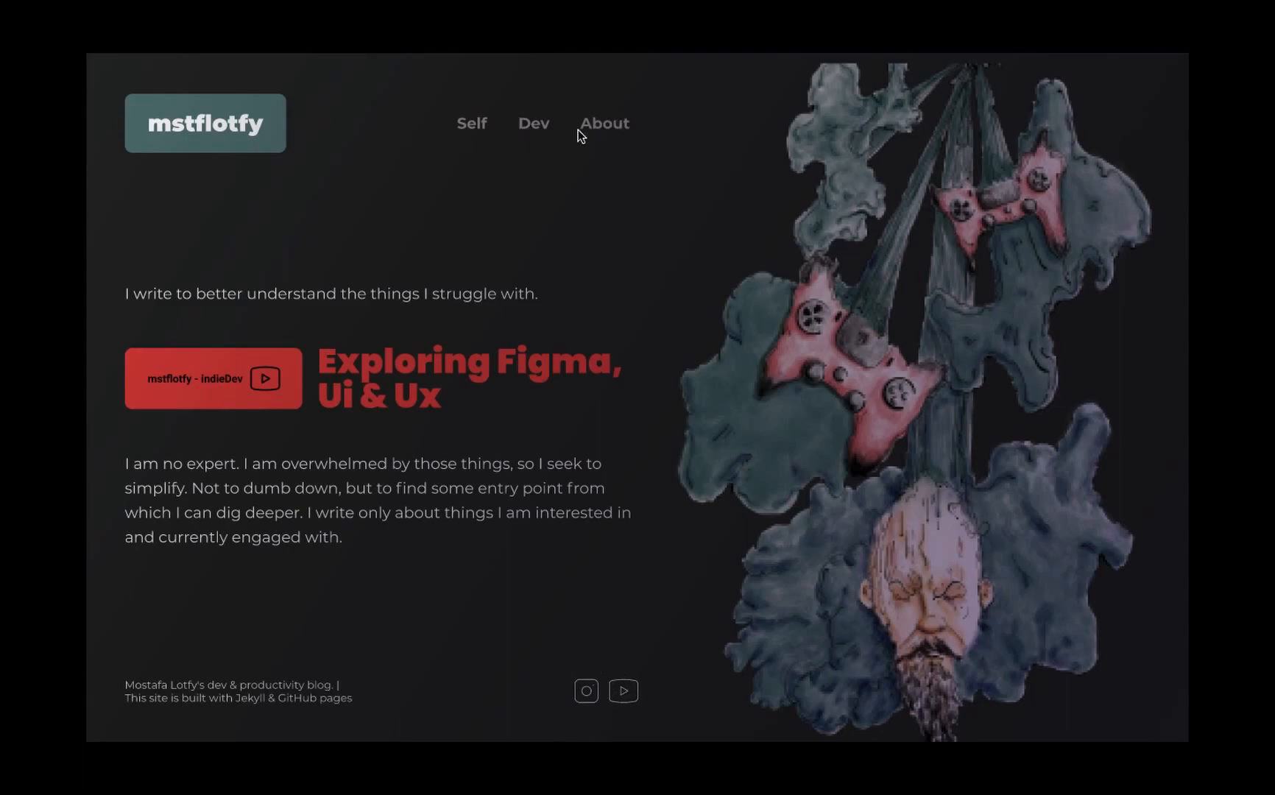
{"action": "key", "text": "super+w"}
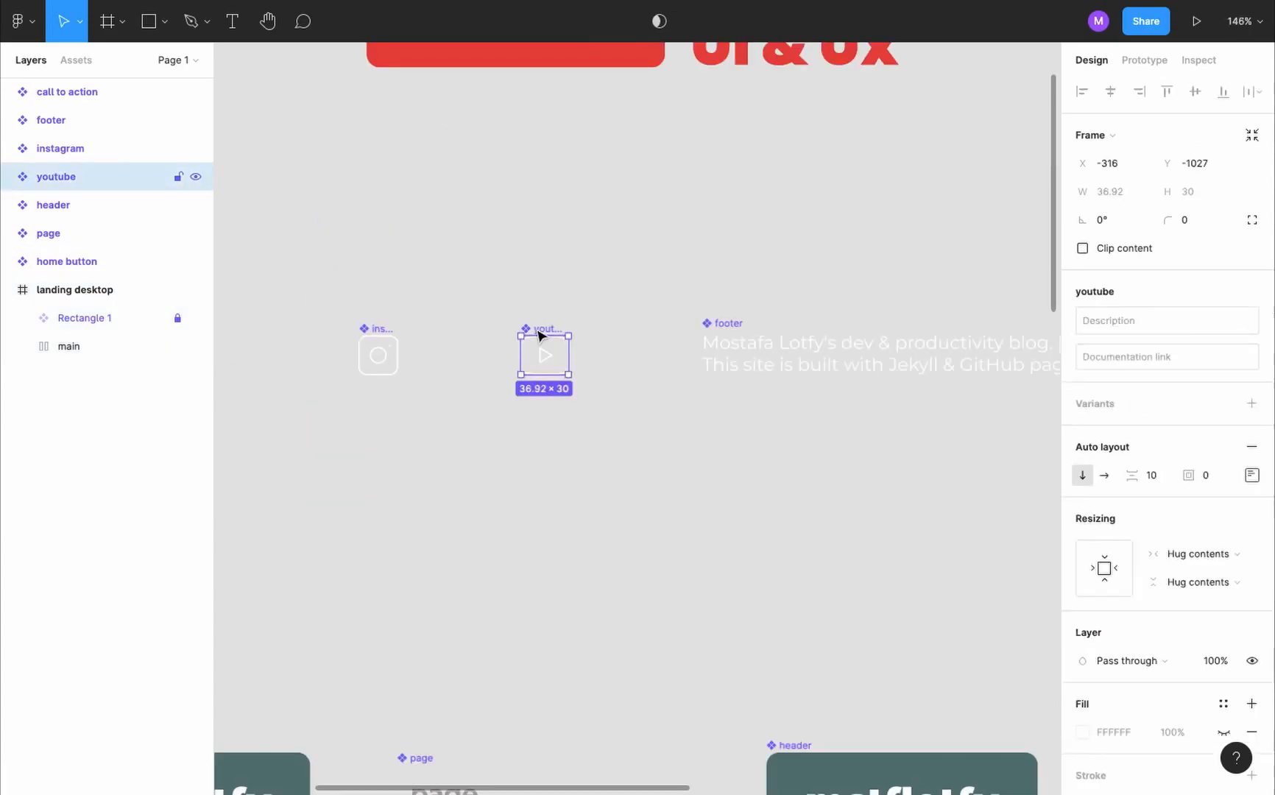
- Set the height of the youtube and instagram icon vectors to 40 and move their components closer together
{"action": "key", "text": "Return"}
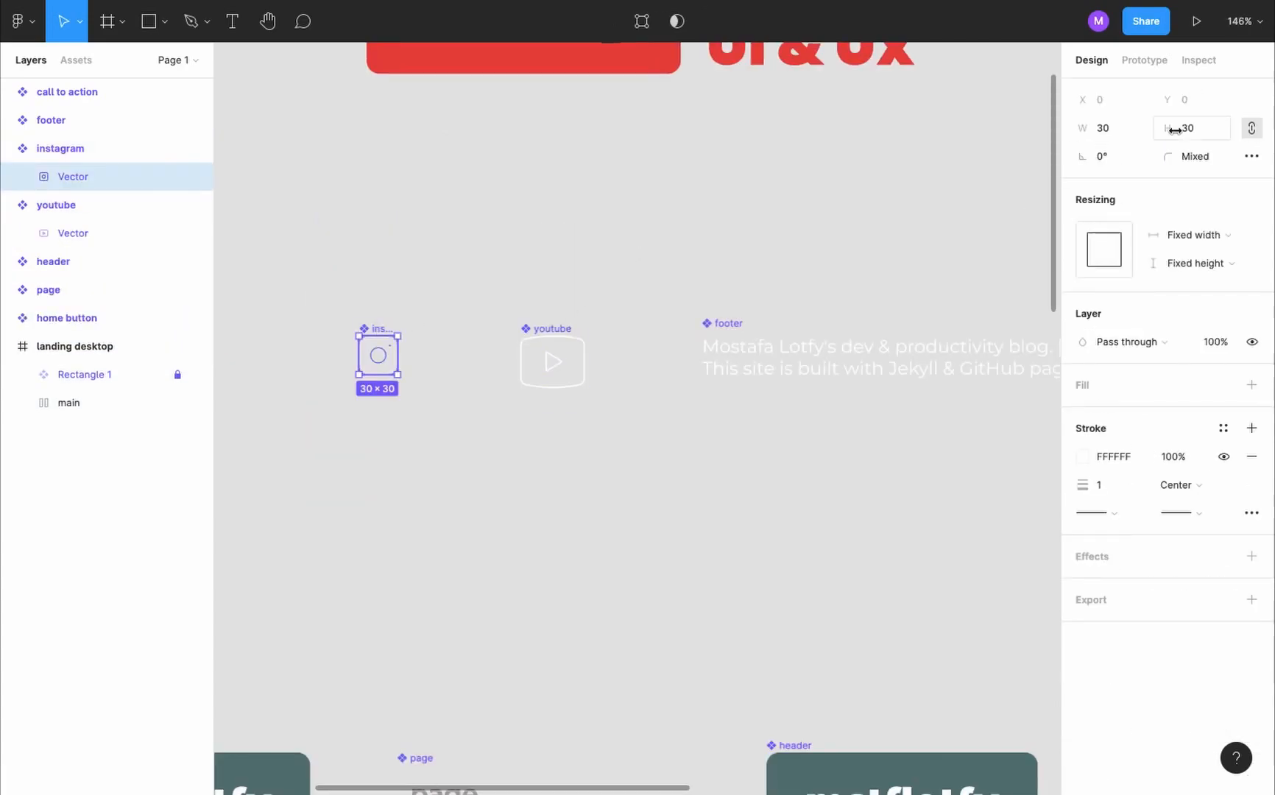
{"action": "left_click_drag", "start_coordinate": [1175, 129], "coordinate": [1182, 129]}
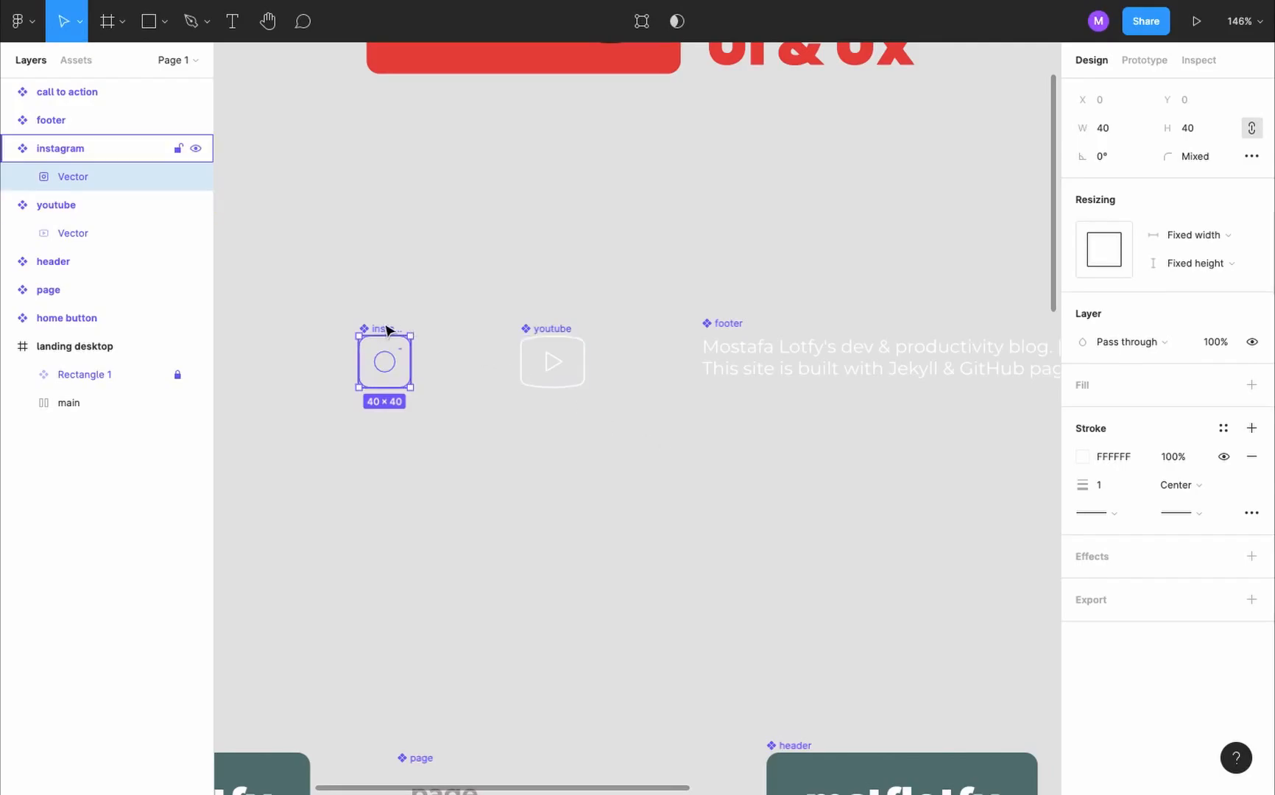
{"action": "left_click_drag", "start_coordinate": [391, 328], "coordinate": [416, 323]}
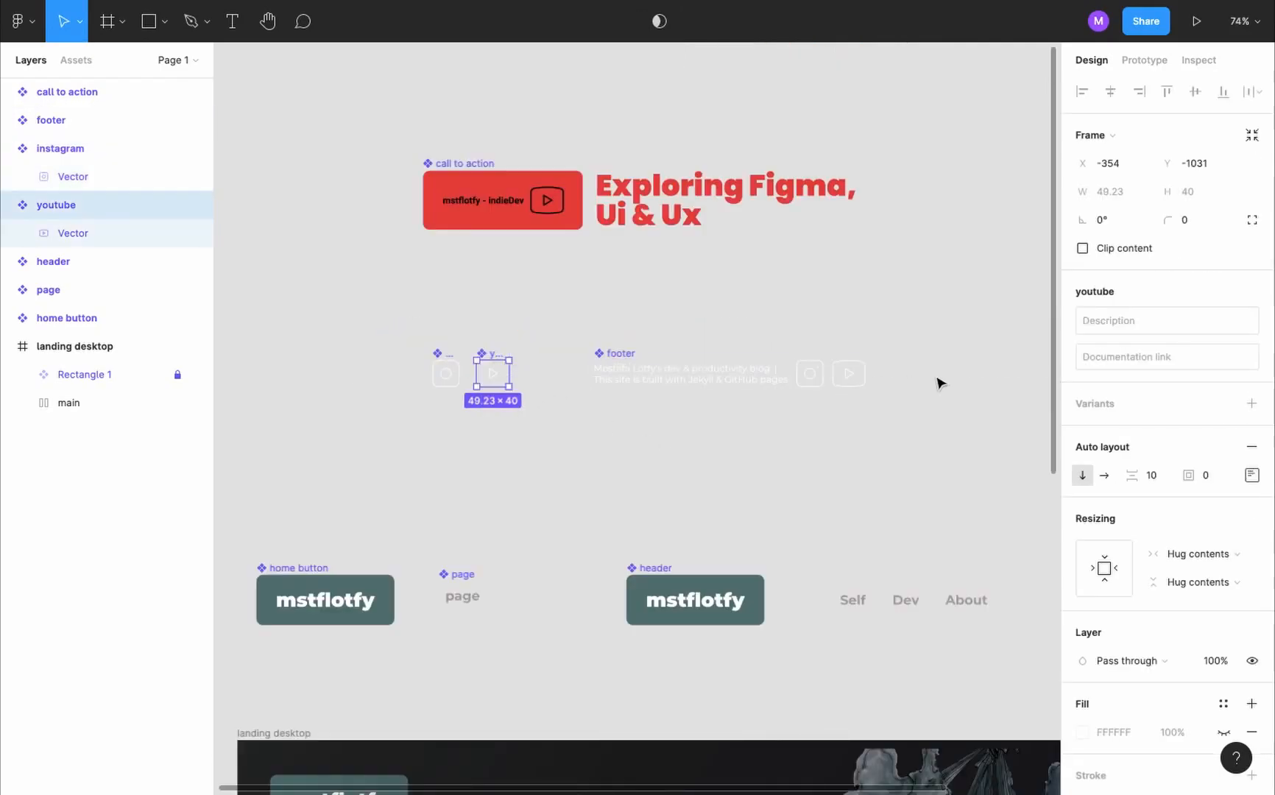
{"action": "scroll", "coordinate": [647, 378], "scroll_direction": "down", "scroll_amount": 10}
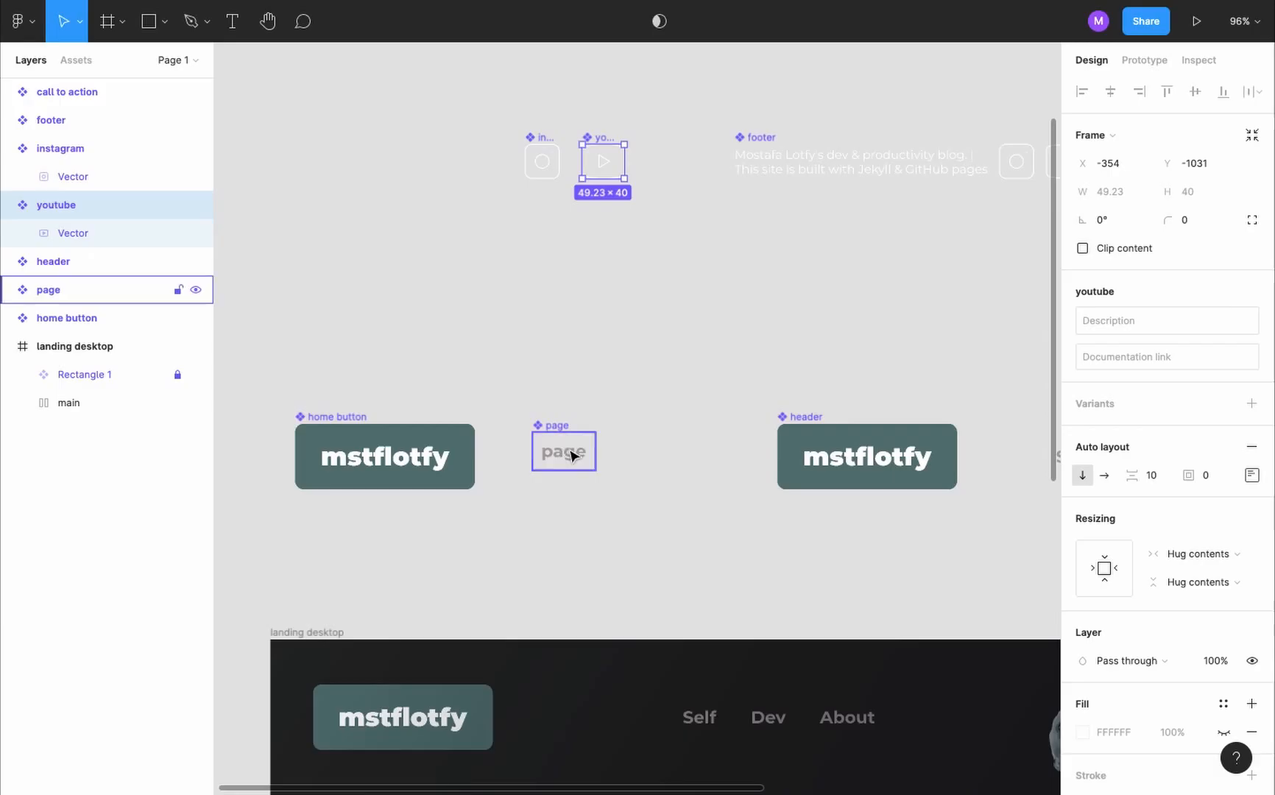
- Set the font size of the page component's text to 15
{"action": "left_click", "coordinate": [576, 459]}
{"action": "key", "text": "Return"}
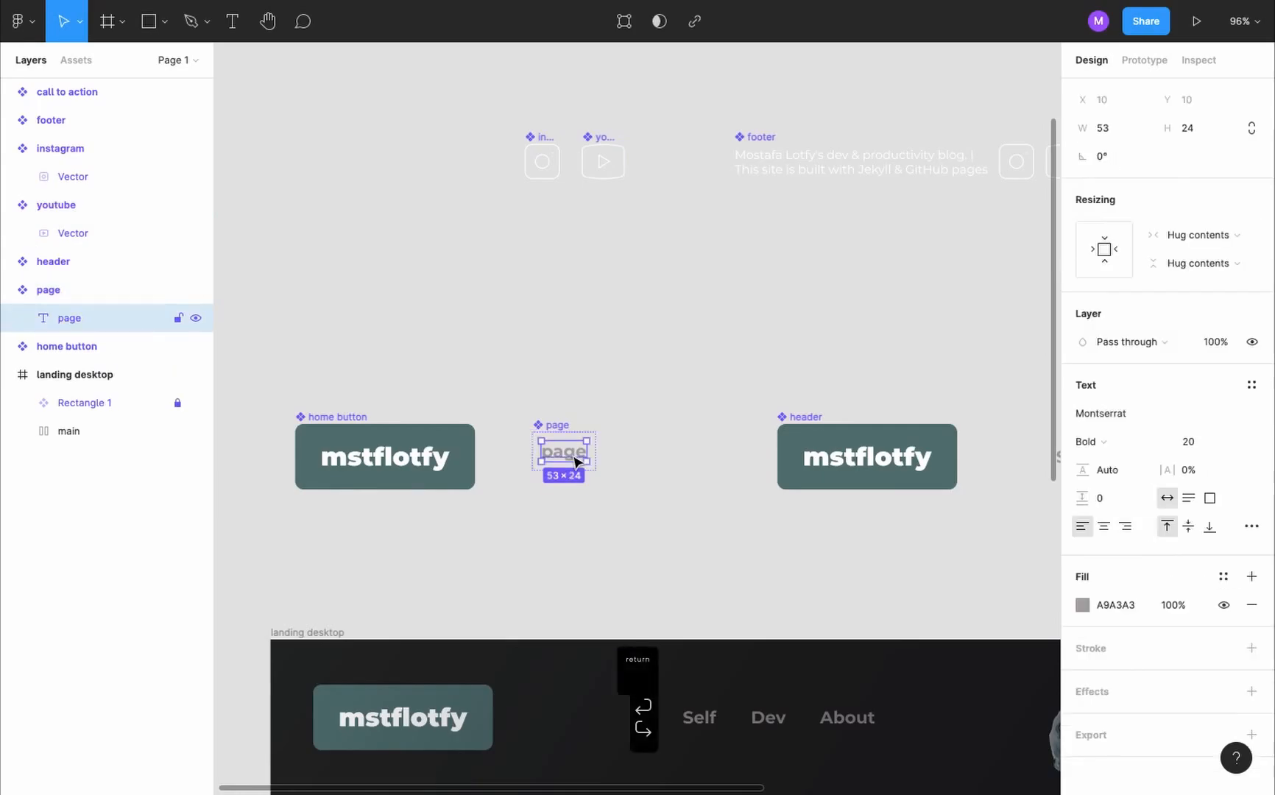
{"action": "left_click", "coordinate": [1188, 441]}
{"action": "type", "text": "15"}
{"action": "key", "text": "Return"}
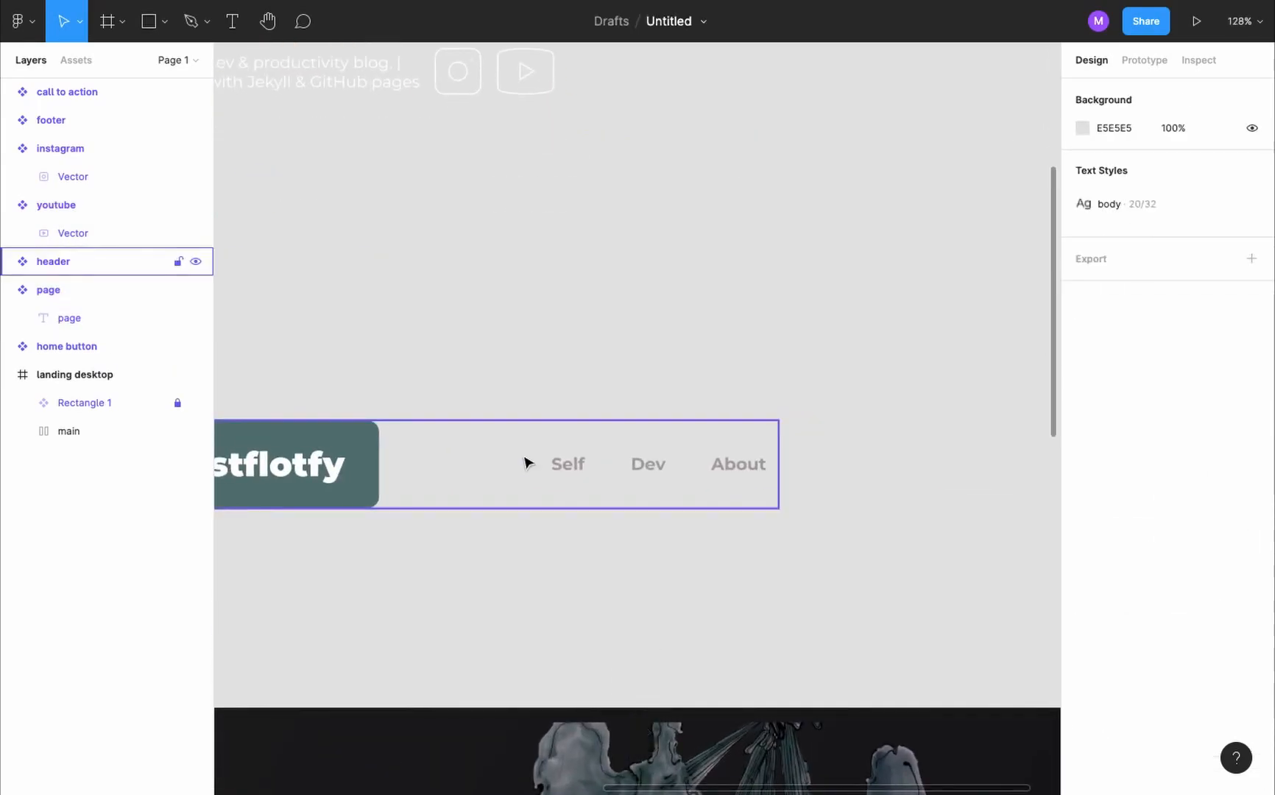
- Set the spacing between items to 10 in the header component's pages auto layout frame
{"action": "double_click", "coordinate": [567, 464]}
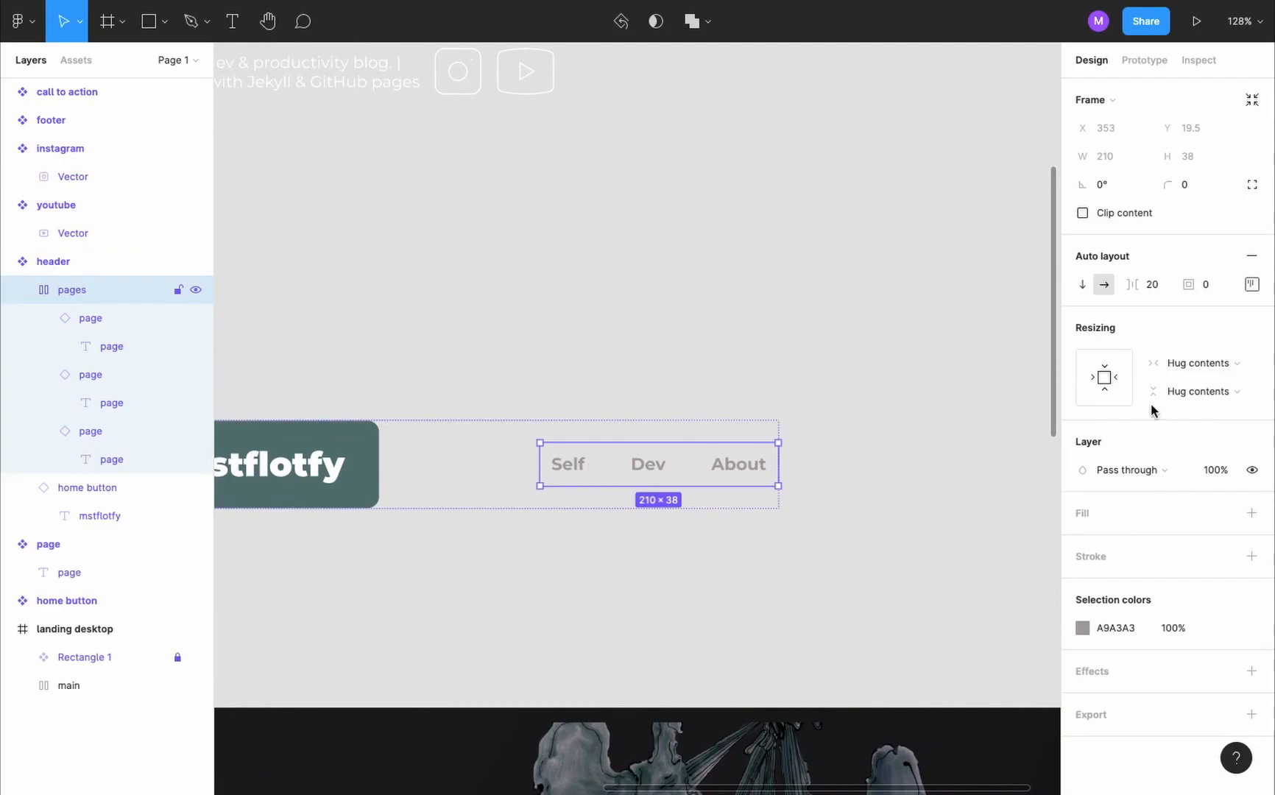
{"action": "type", "text": "10"}
{"action": "key", "text": "Return"}
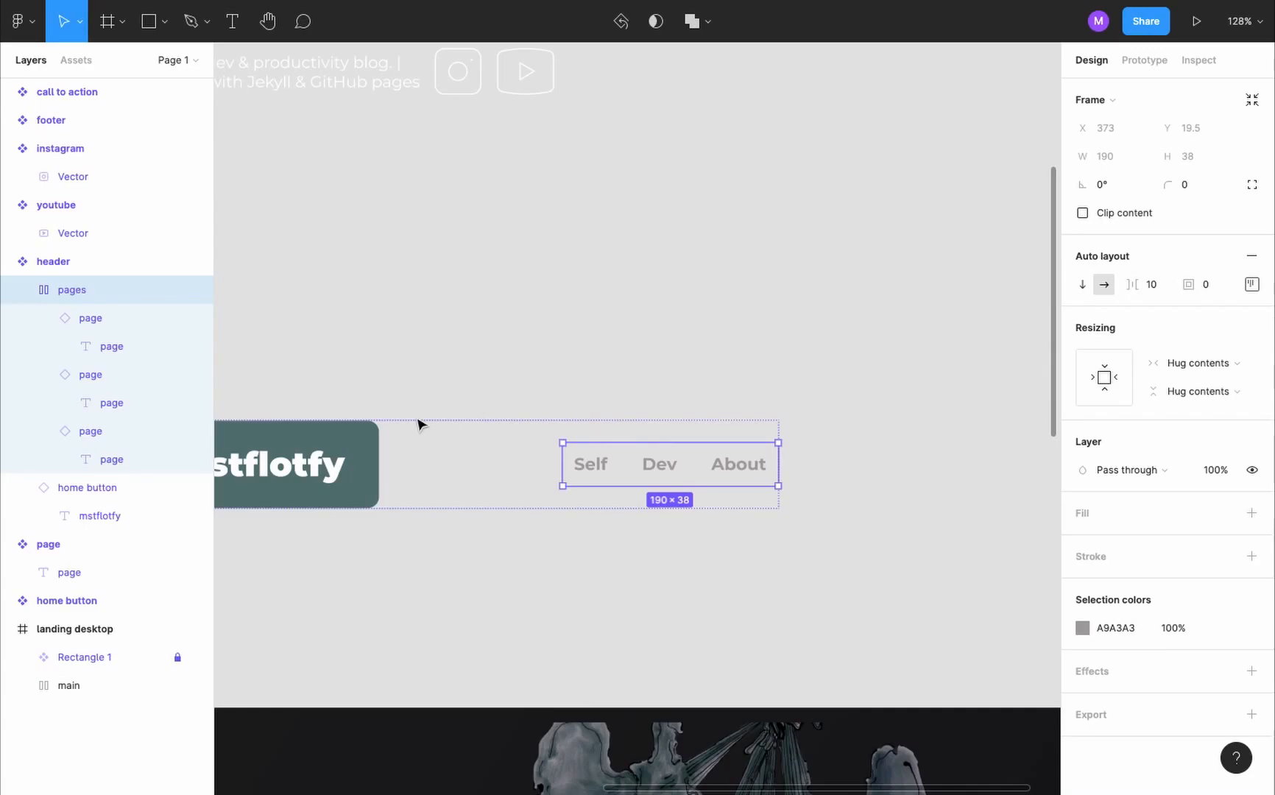
- Duplicate the landing desktop frame and place the copy directly below the original
{"action": "scroll", "coordinate": [418, 423], "scroll_direction": "down", "scroll_amount": 5}
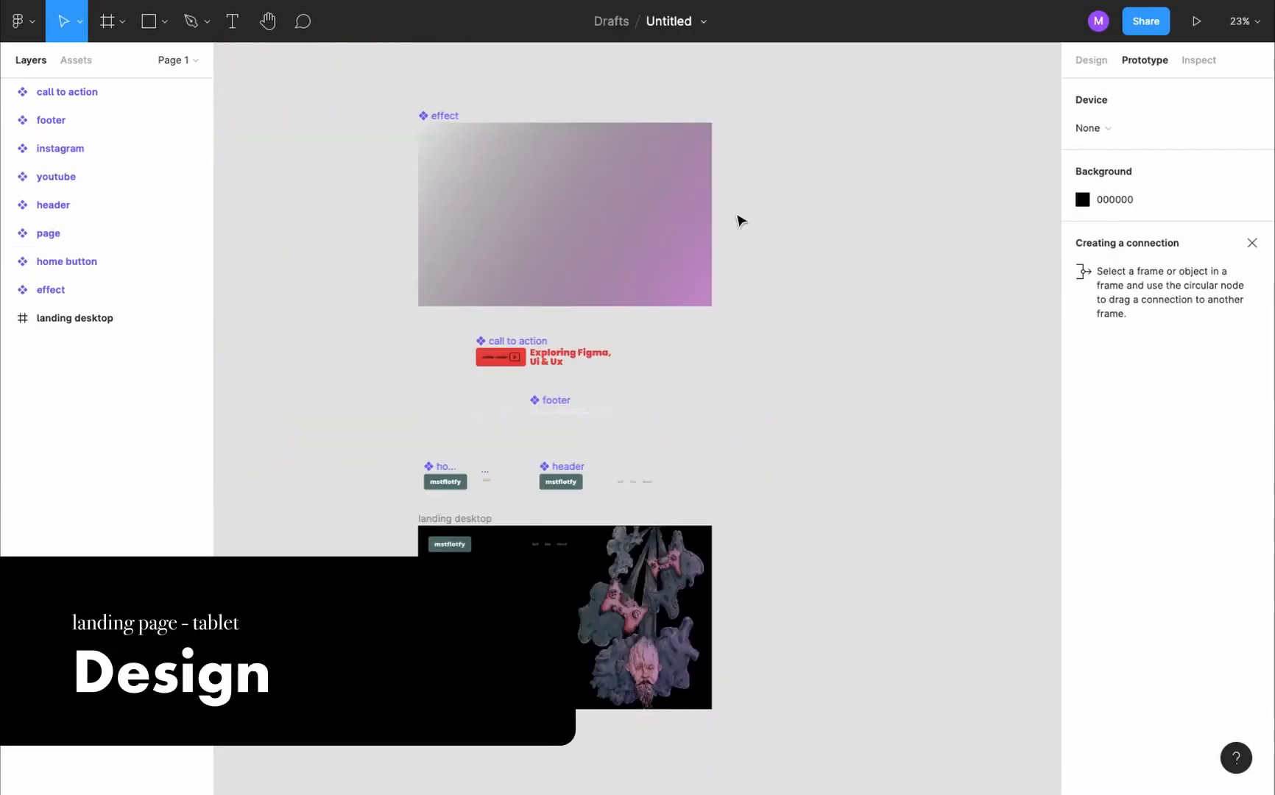
{"action": "scroll", "coordinate": [740, 220], "scroll_direction": "down", "scroll_amount": 6}
{"action": "left_click", "coordinate": [467, 108]}
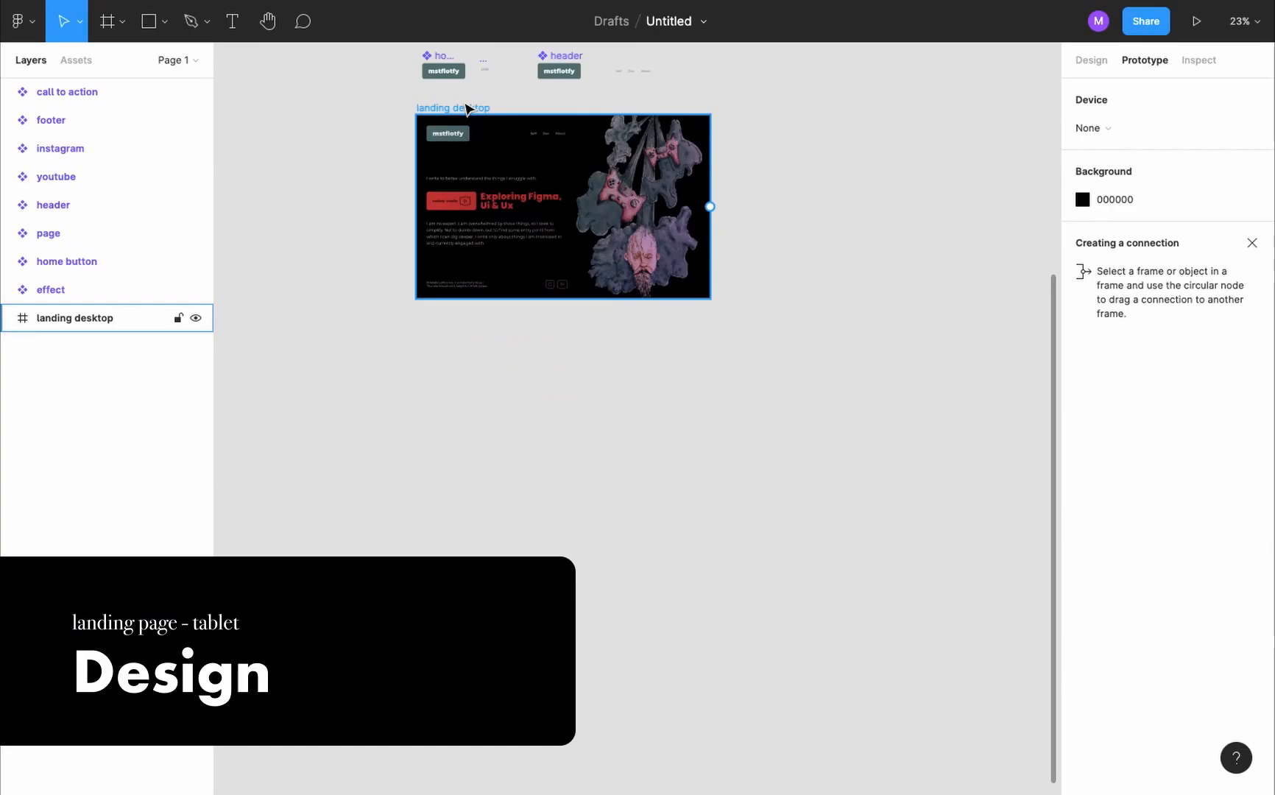
{"action": "left_click_drag", "start_coordinate": [466, 104], "coordinate": [465, 354]}
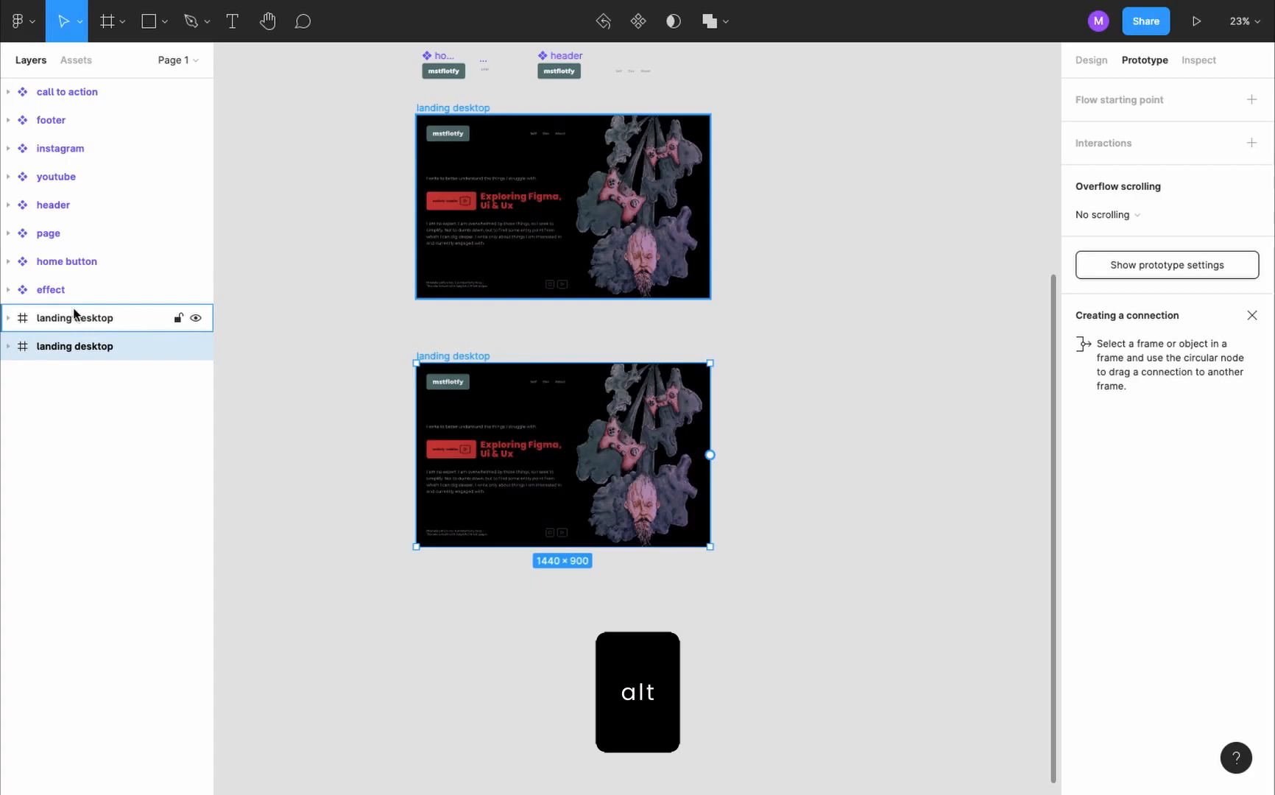
- Rename the duplicated frame as landing tablet
{"action": "double_click", "coordinate": [105, 347]}
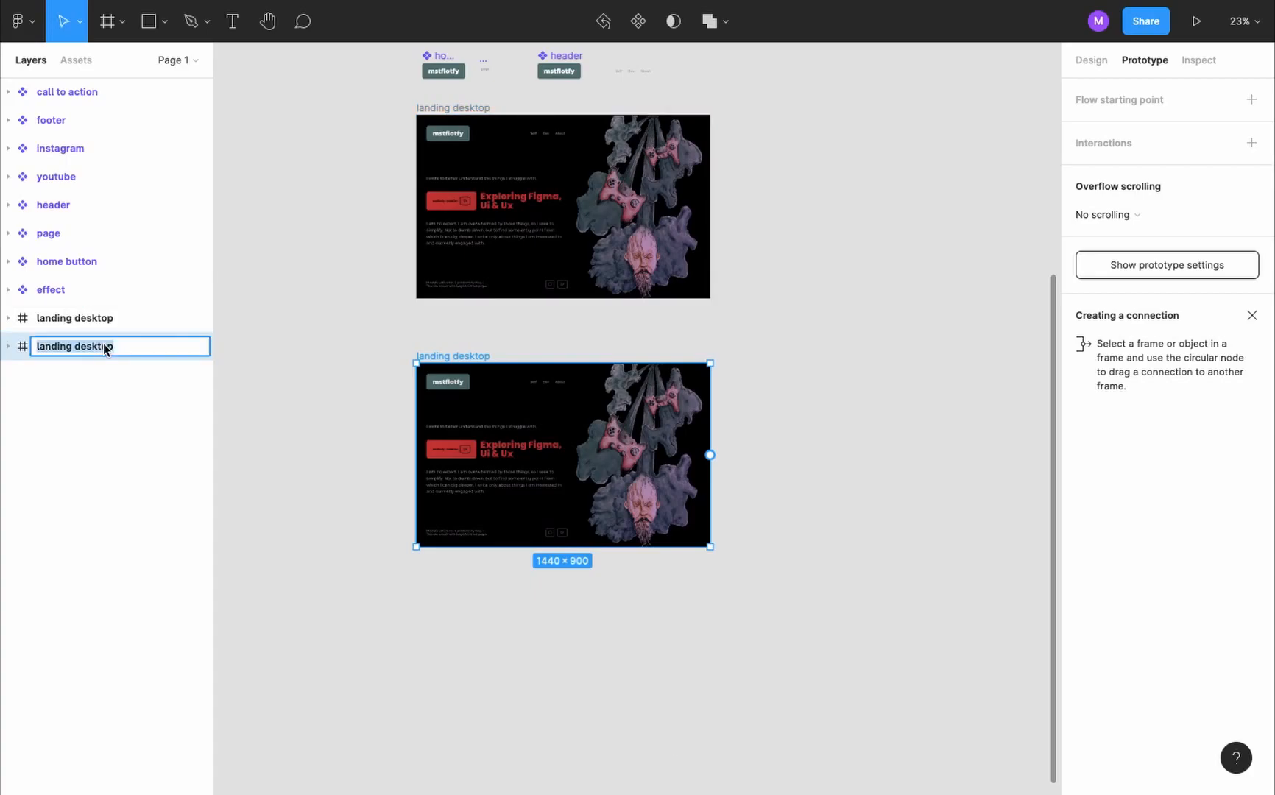
{"action": "key", "text": "Right"}
{"action": "key", "text": "BackSpace"}
{"action": "key", "text": "BackSpace"}
{"action": "key", "text": "BackSpace"}
{"action": "key", "text": "BackSpace"}
{"action": "key", "text": "BackSpace"}
{"action": "key", "text": "BackSpace"}
{"action": "key", "text": "BackSpace"}
{"action": "key", "text": "BackSpace"}
{"action": "type", "text": "tablet"}
{"action": "key", "text": "Return"}
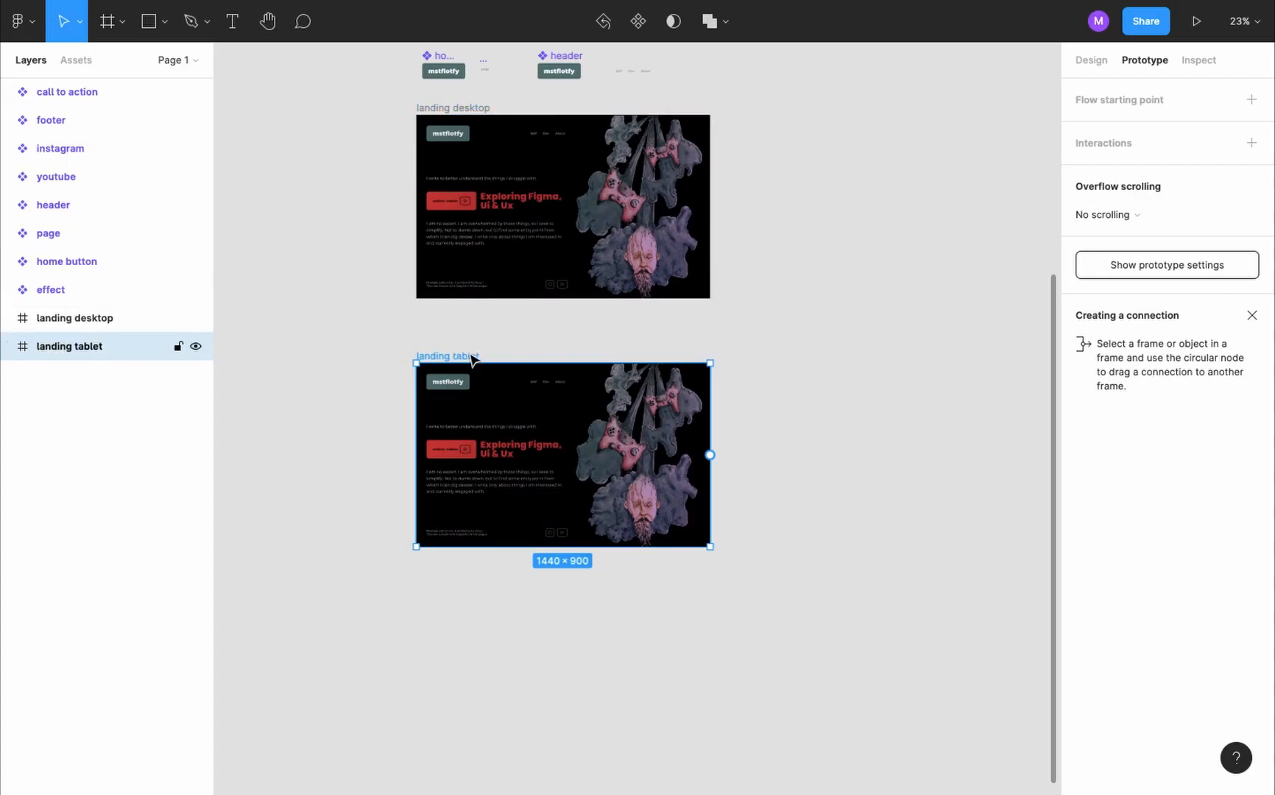
- Resize the landing tablet frame to the iPad Pro 11" preset, 834×1194
{"action": "left_click", "coordinate": [1091, 59]}
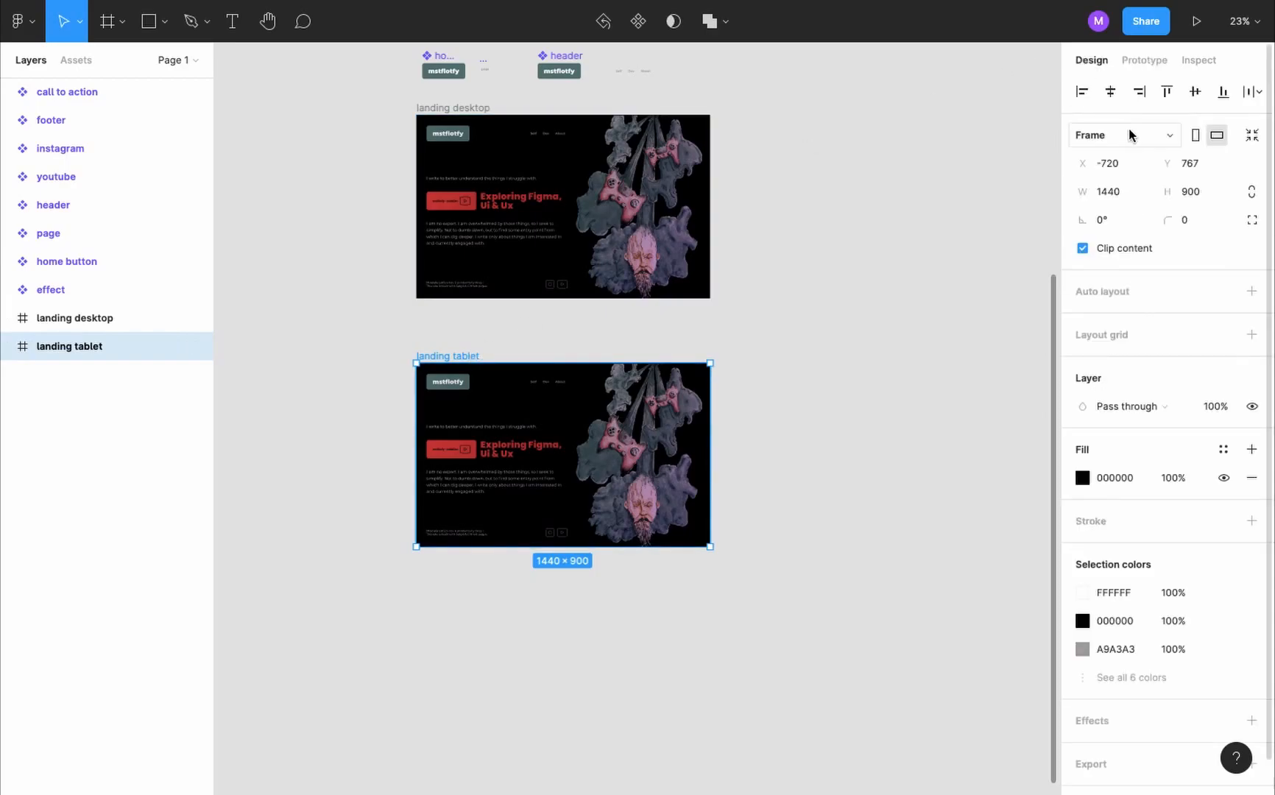
{"action": "left_click", "coordinate": [1129, 131]}
{"action": "scroll", "coordinate": [1149, 258], "scroll_direction": "down", "scroll_amount": 2}
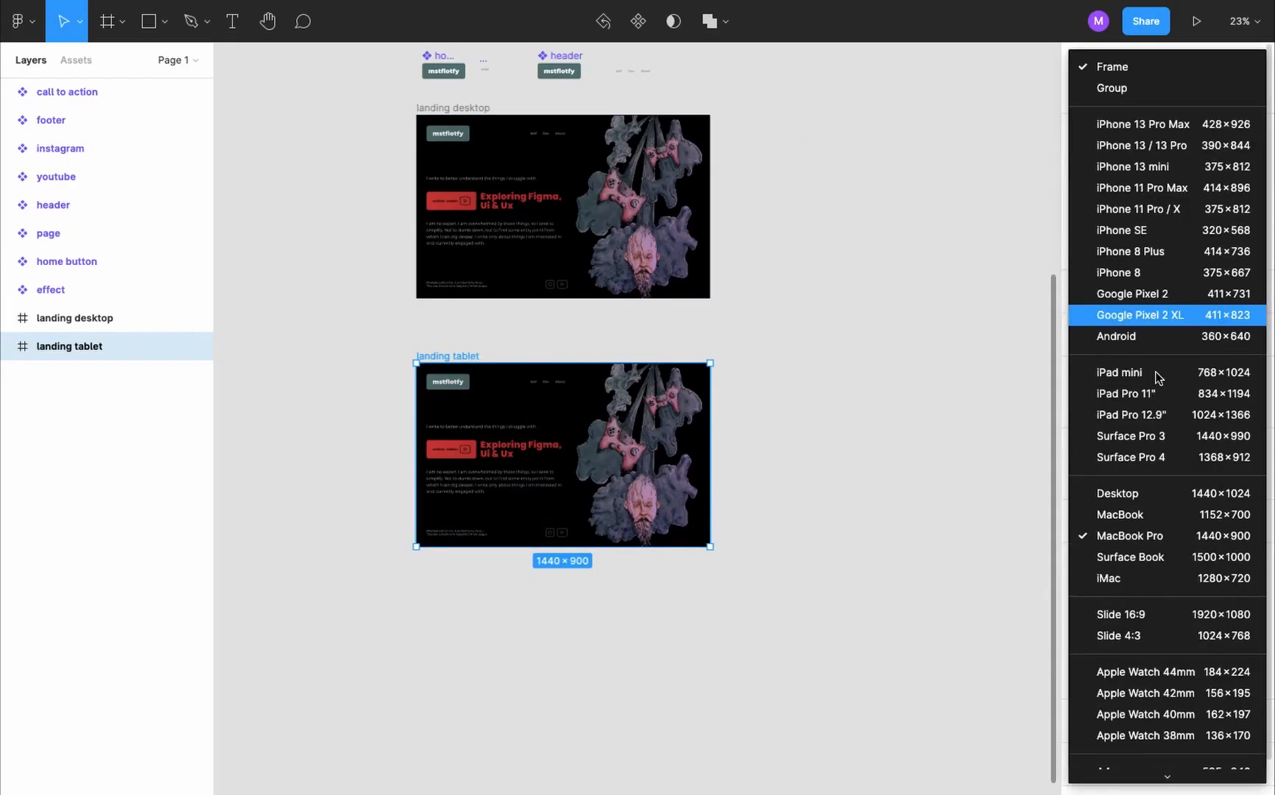
{"action": "left_click", "coordinate": [1197, 398]}
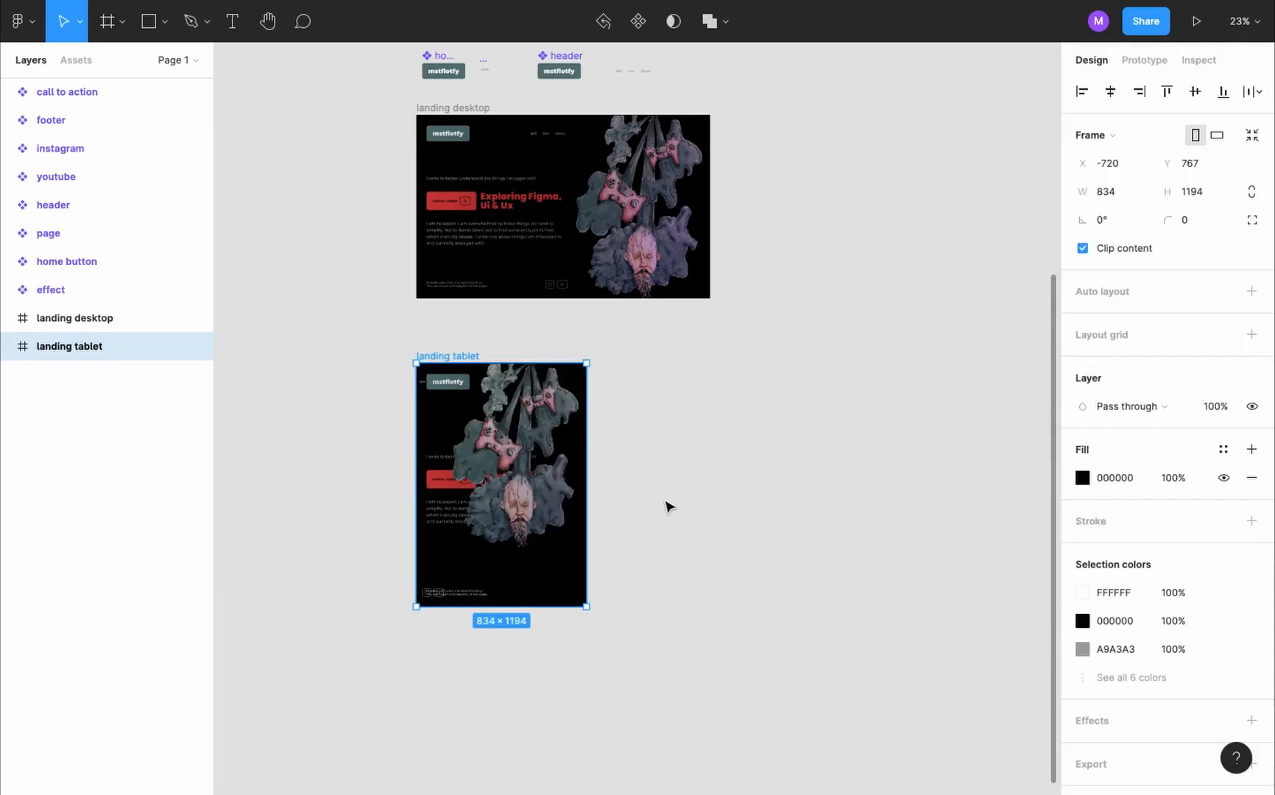
- Delete the image frame from the landing tablet's main frame
{"action": "left_click", "coordinate": [8, 346]}
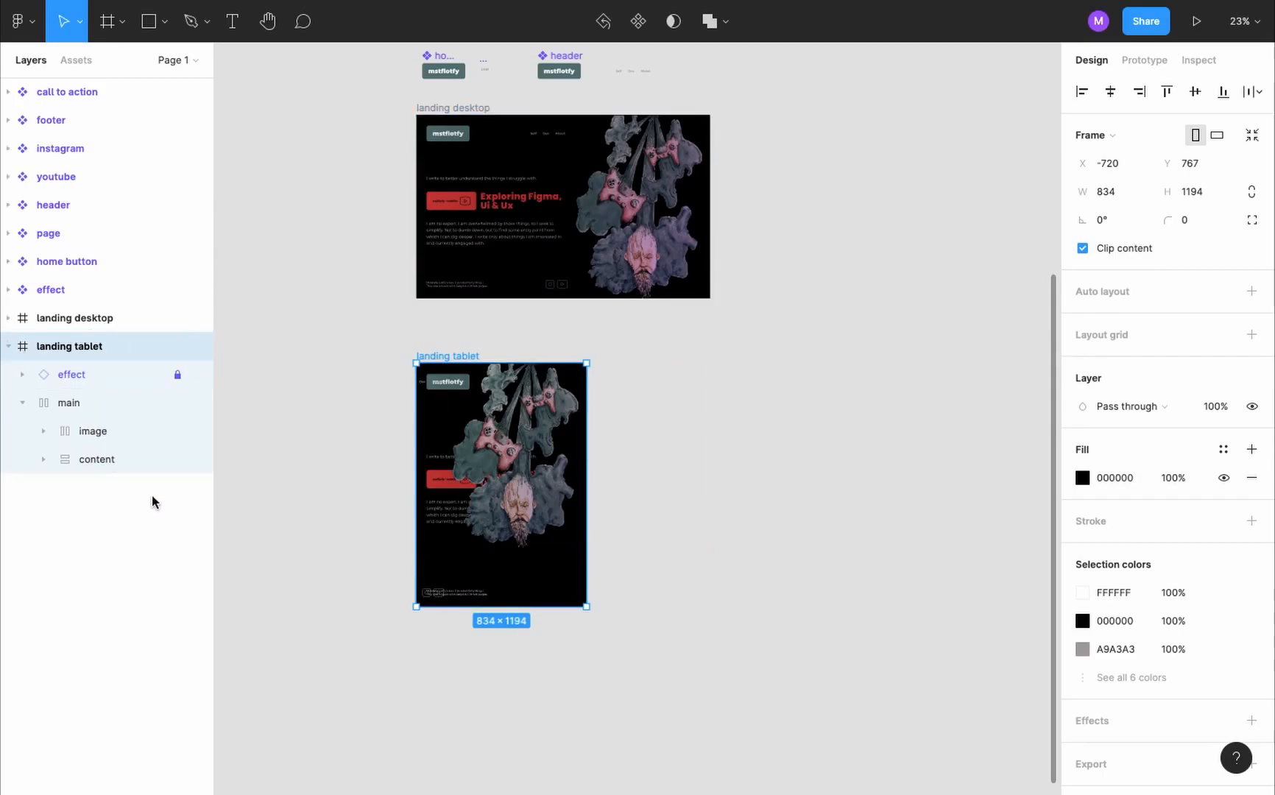
{"action": "left_click", "coordinate": [114, 440]}
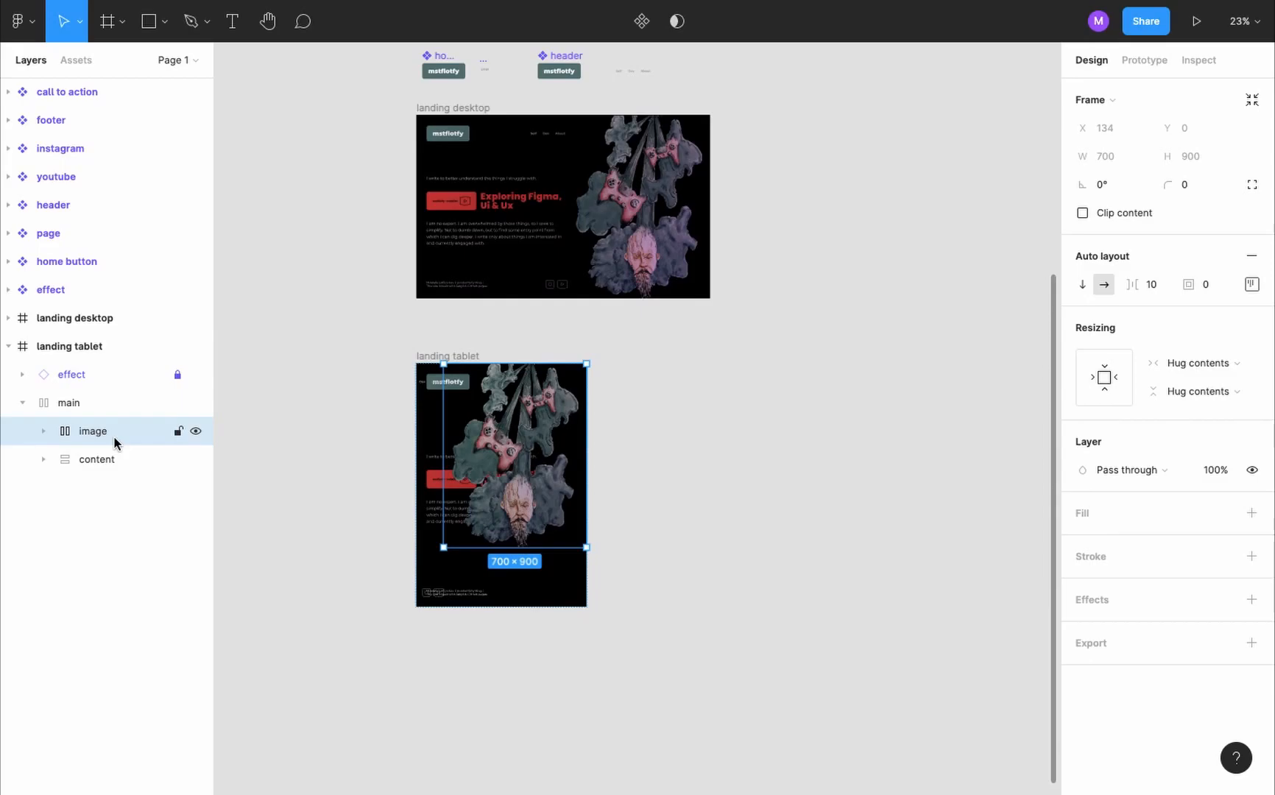
{"action": "key", "text": "Delete"}
- Set the right padding of the landing tablet's content frame to 50
{"action": "left_click", "coordinate": [93, 432]}
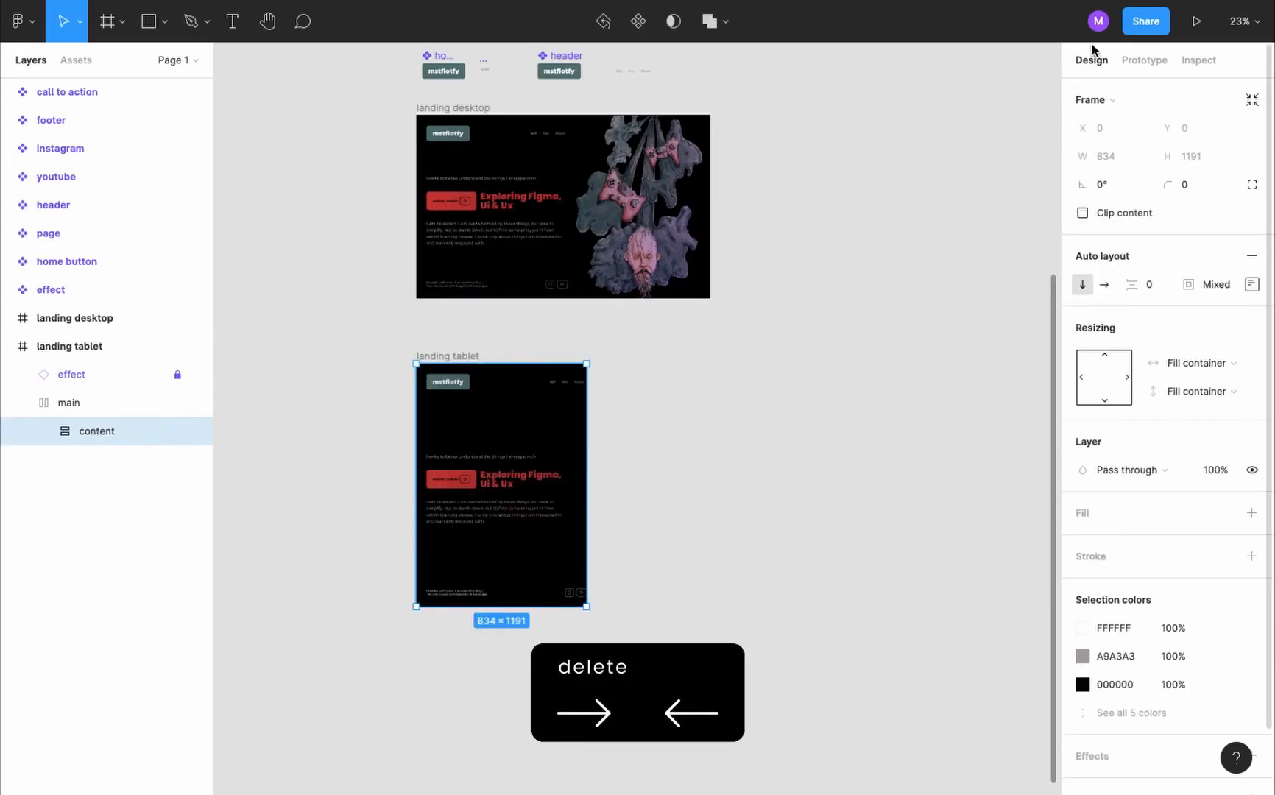
{"action": "left_click", "coordinate": [1250, 284]}
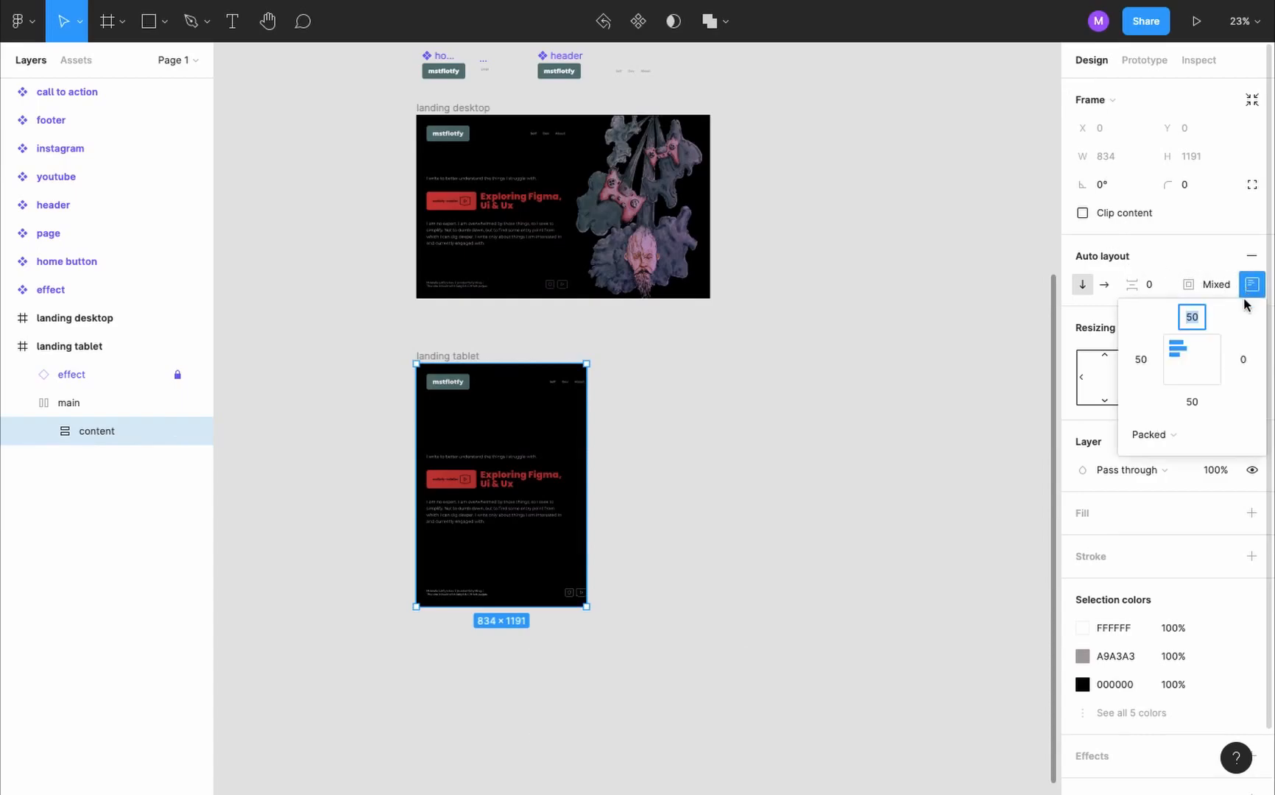
{"action": "left_click", "coordinate": [1240, 359]}
{"action": "type", "text": "50"}
{"action": "key", "text": "Return"}
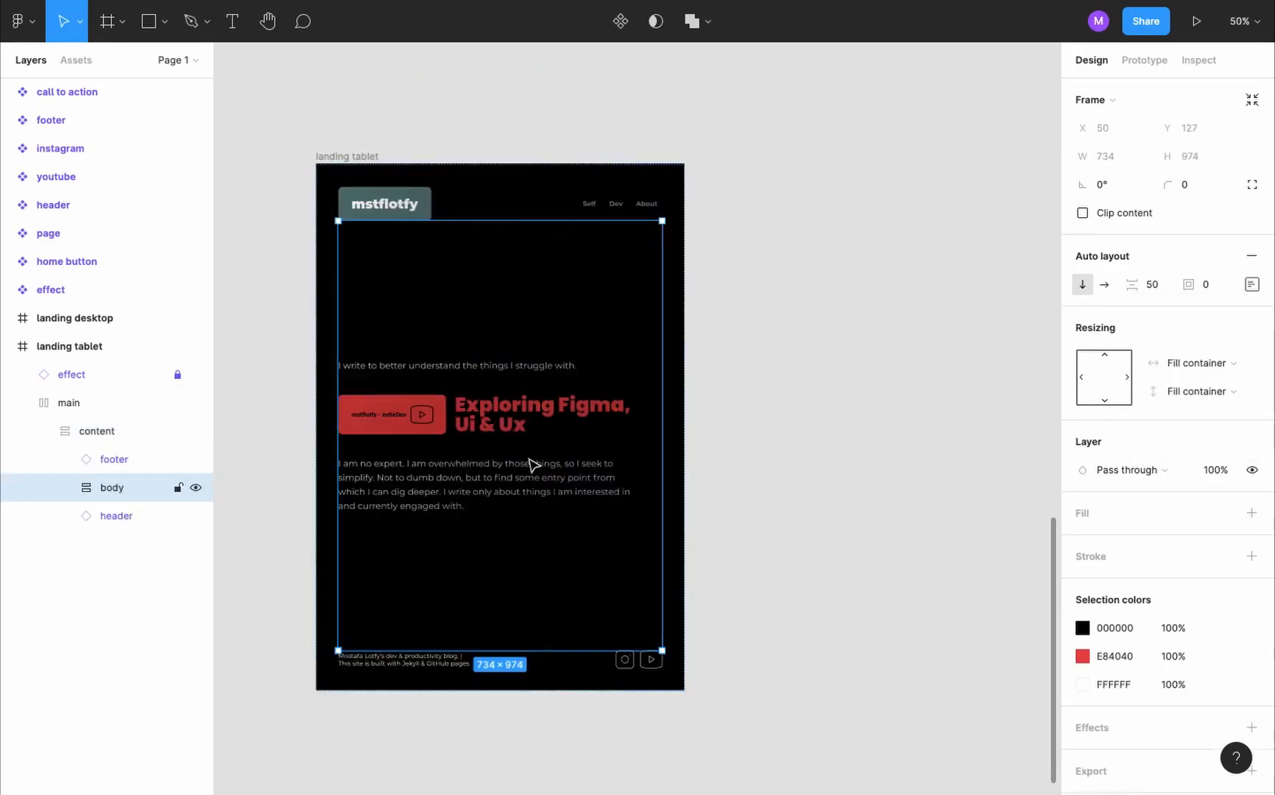
- Set the bottom padding of the landing tablet's body frame to 100
{"action": "left_click", "coordinate": [1252, 286]}
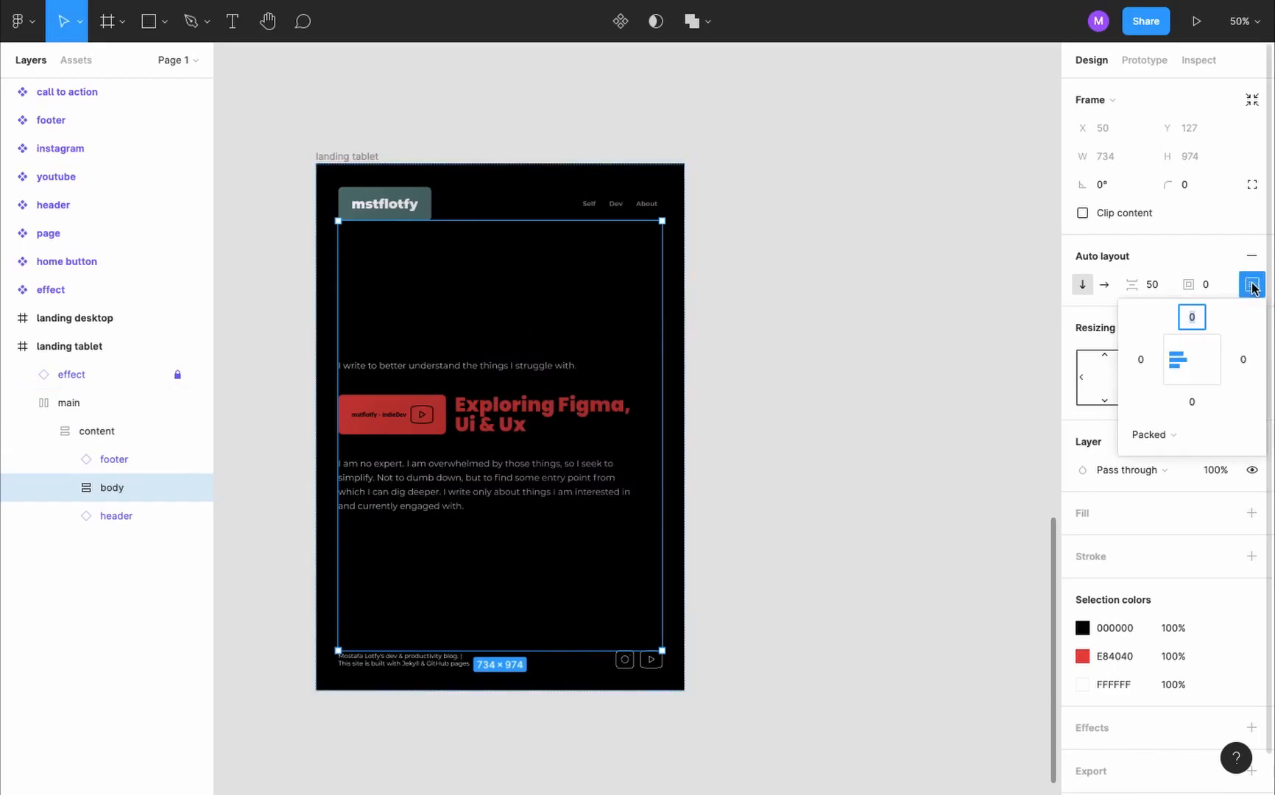
{"action": "left_click", "coordinate": [1193, 402]}
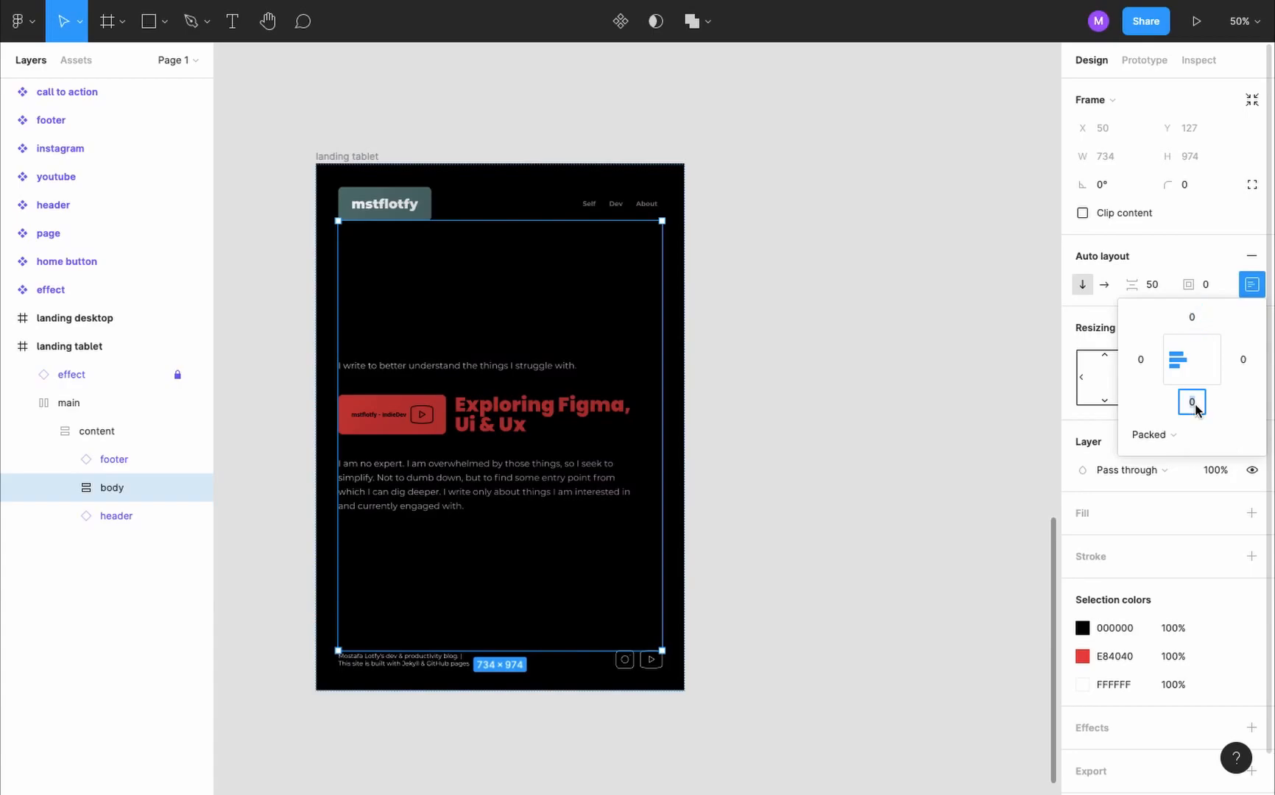
{"action": "type", "text": "100"}
{"action": "key", "text": "Return"}
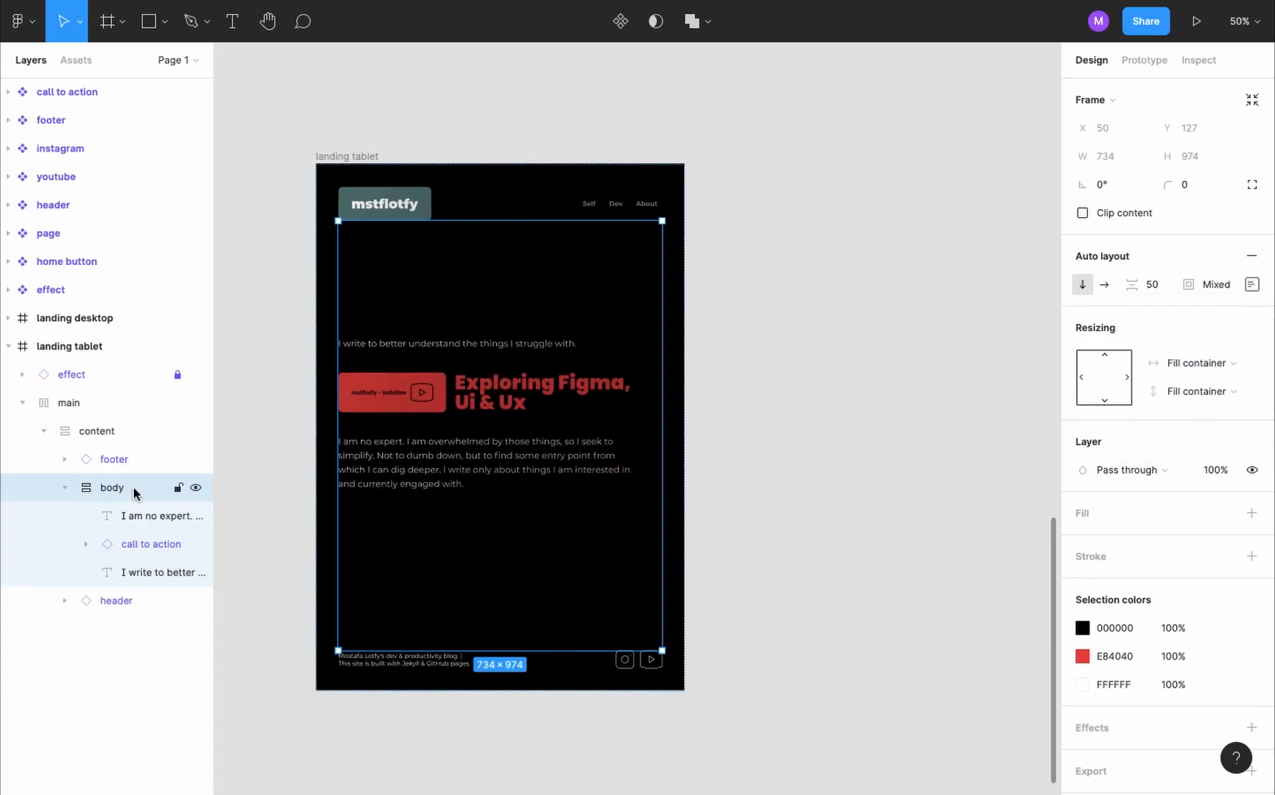
- Set the horizontal resizing of both body texts and the call to action to Fill container
{"action": "key", "text": "Return"}
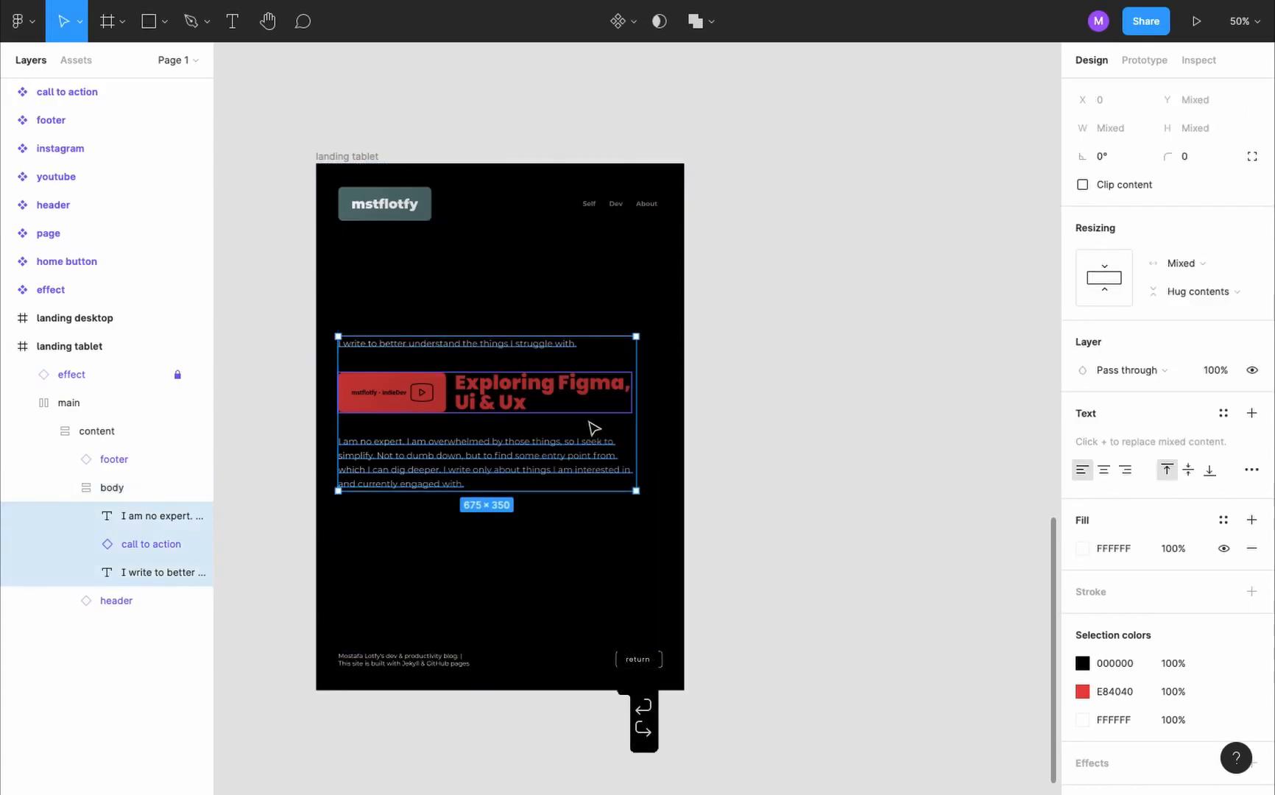
{"action": "left_click", "coordinate": [1201, 263]}
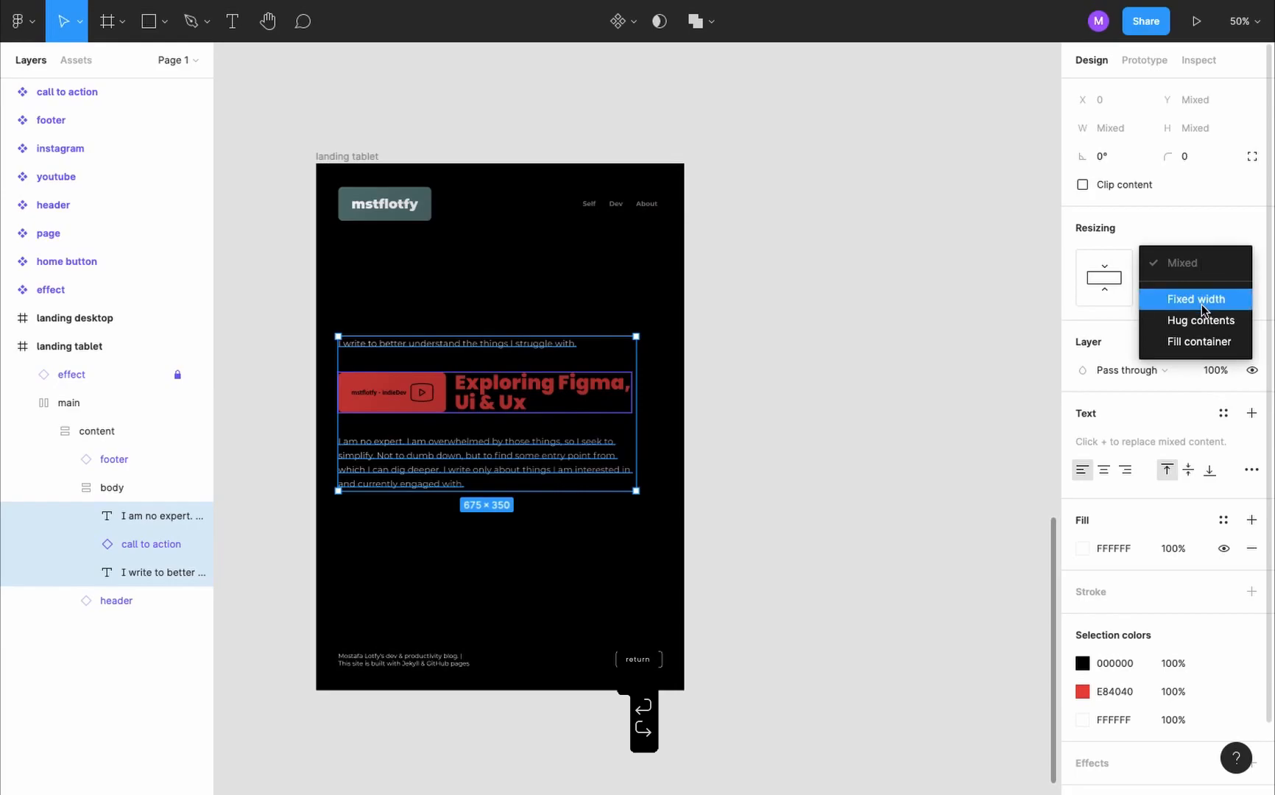
{"action": "left_click", "coordinate": [1212, 335]}
{"action": "left_click", "coordinate": [819, 280]}
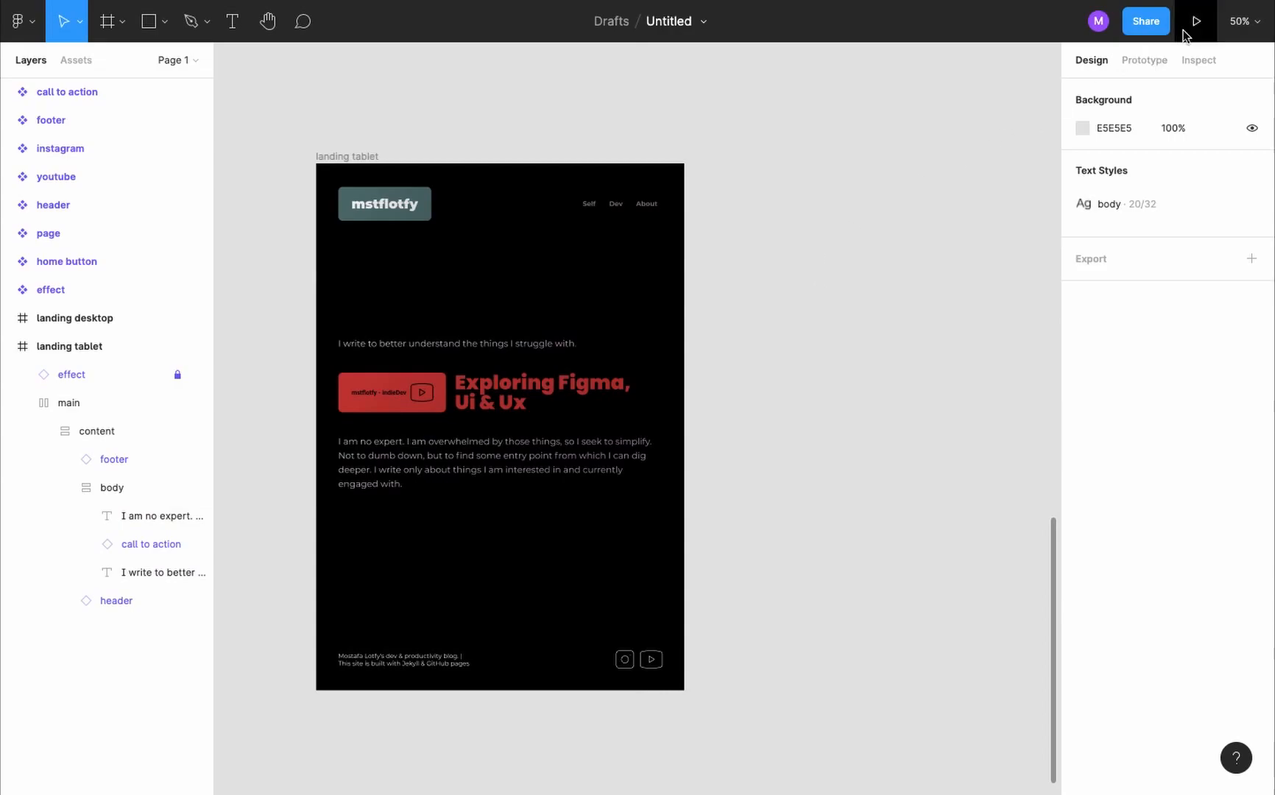
- Set the prototype device to iPad Pro 11" and preview the landing tablet frame in presentation mode
{"action": "left_click", "coordinate": [1162, 62]}
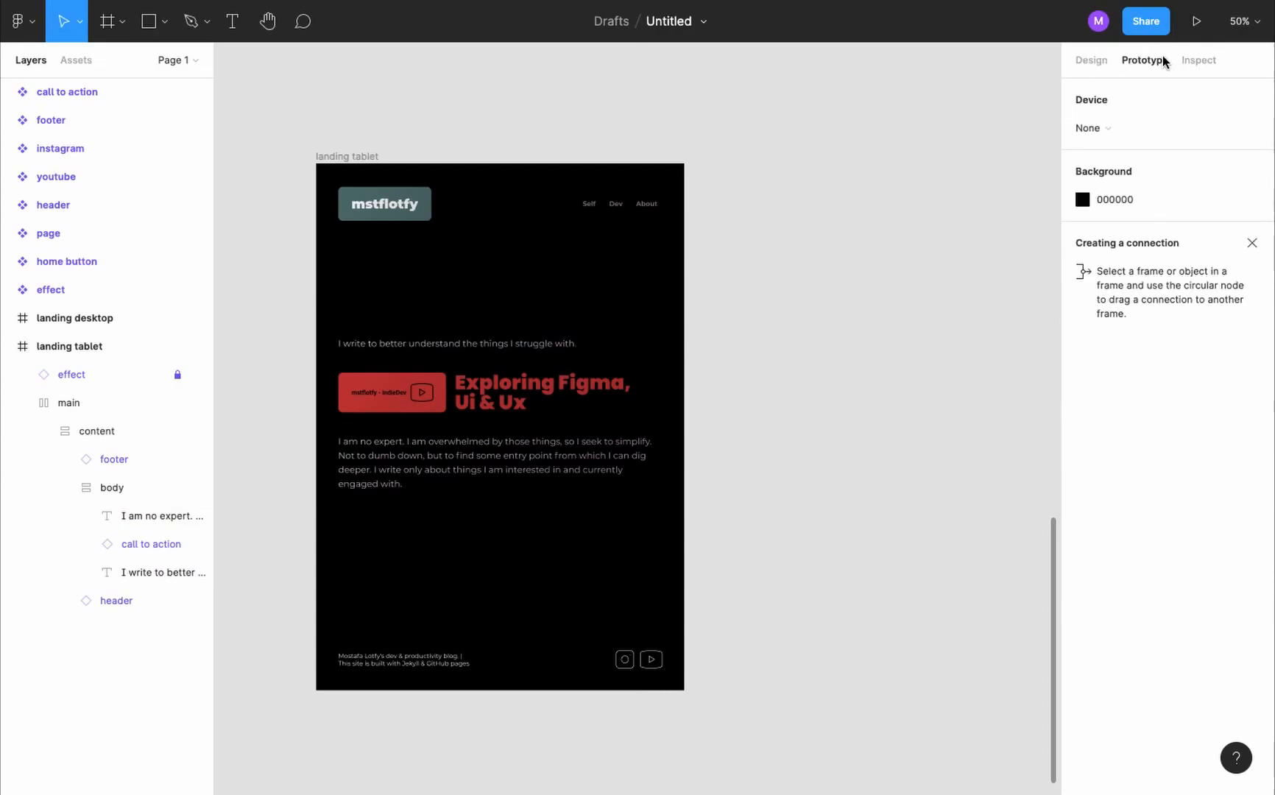
{"action": "left_click", "coordinate": [1119, 128]}
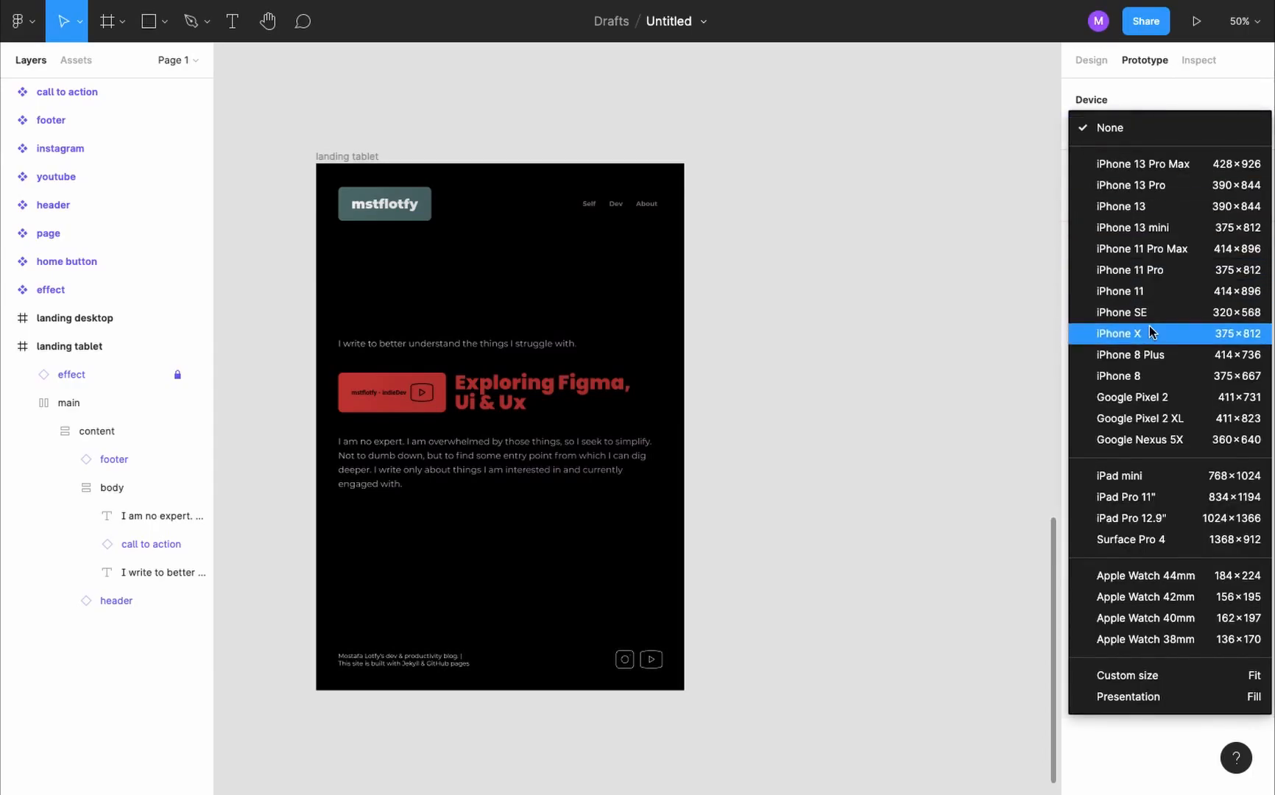
{"action": "left_click", "coordinate": [1167, 494]}
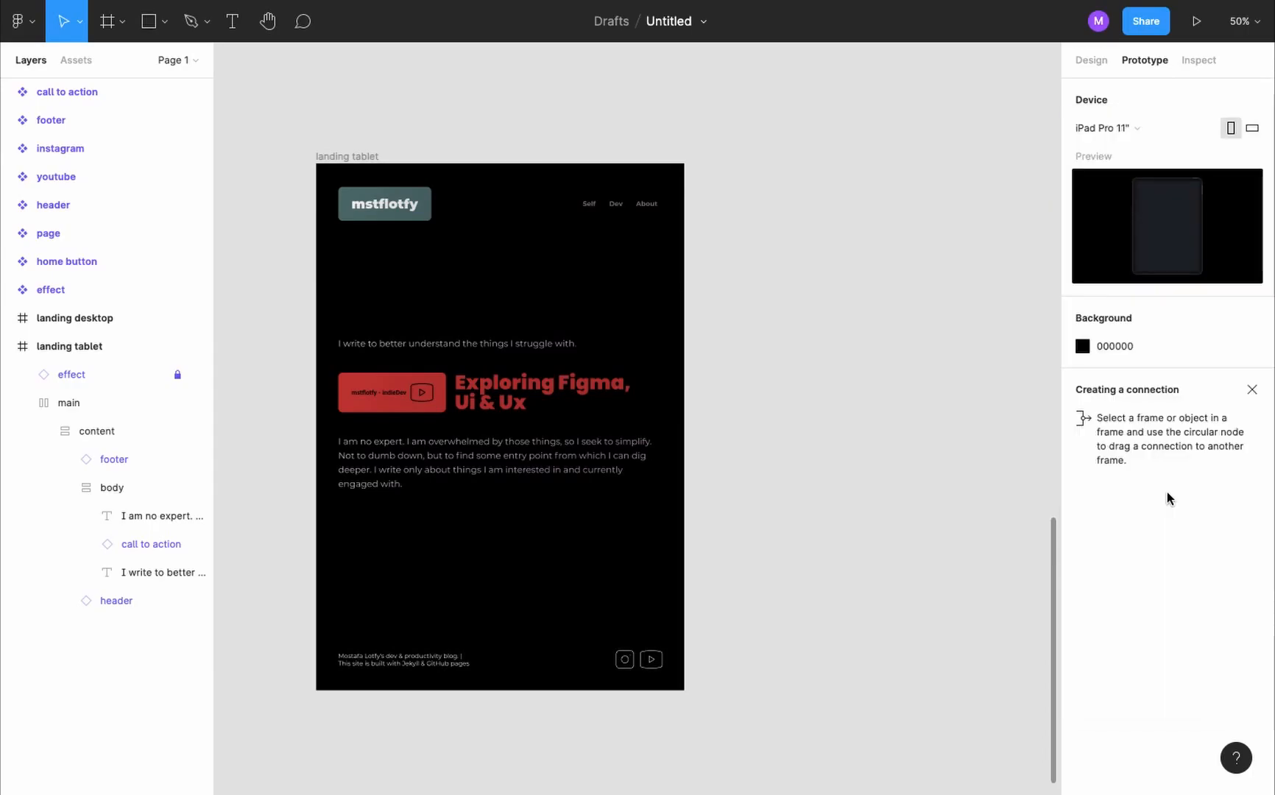
{"action": "left_click", "coordinate": [354, 159]}
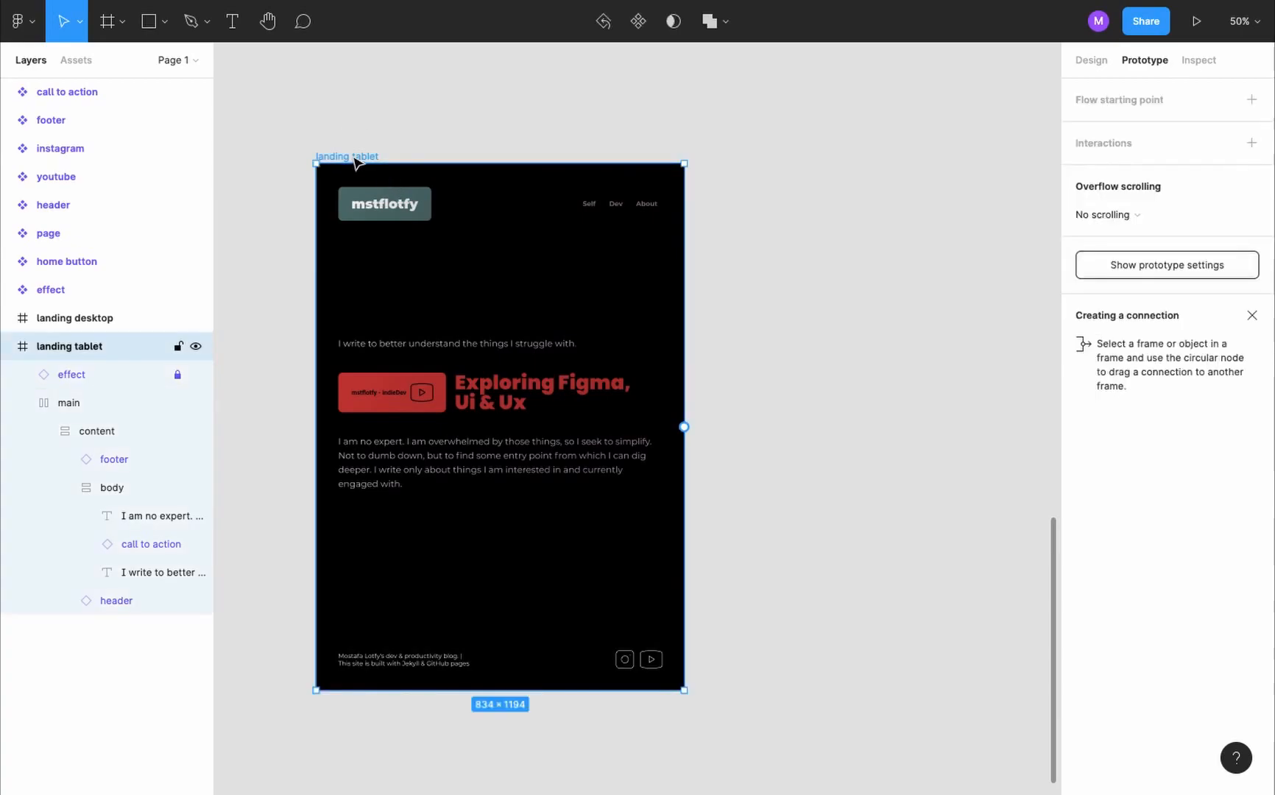
{"action": "left_click", "coordinate": [1197, 21]}
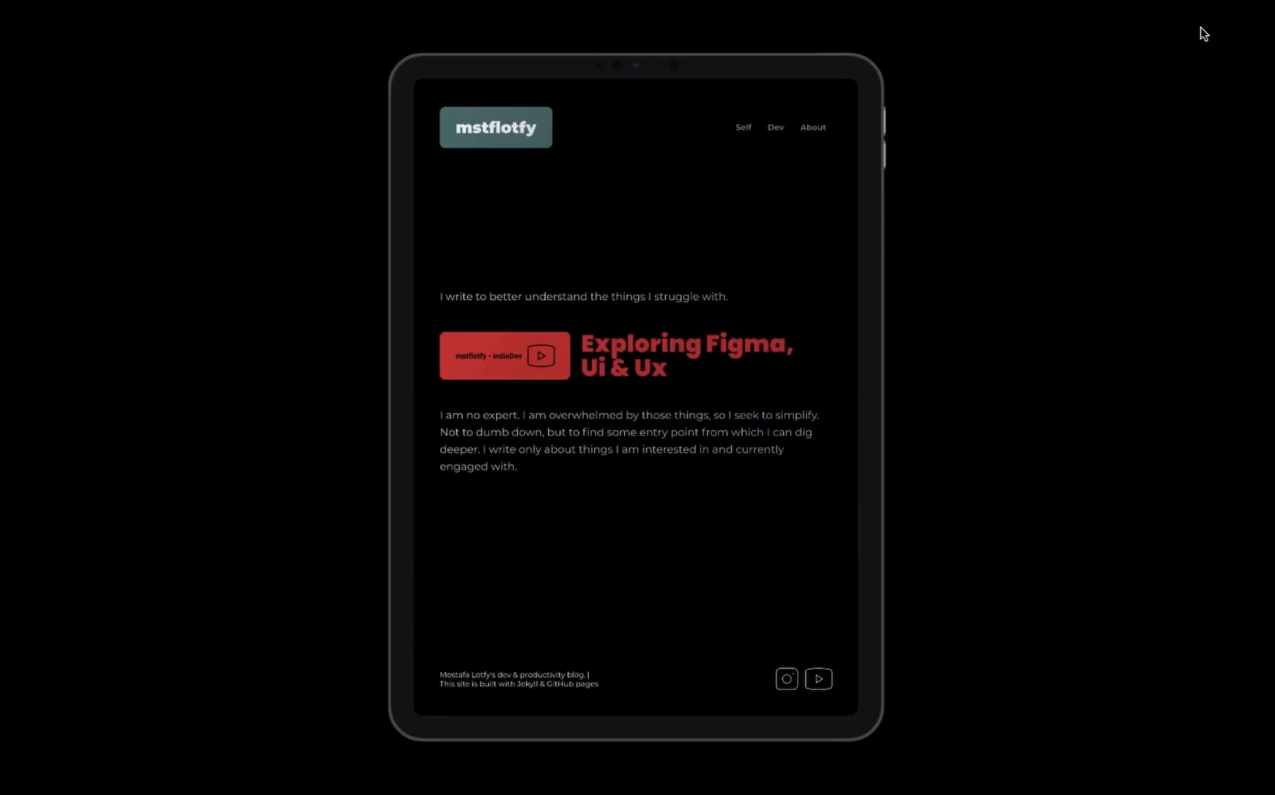
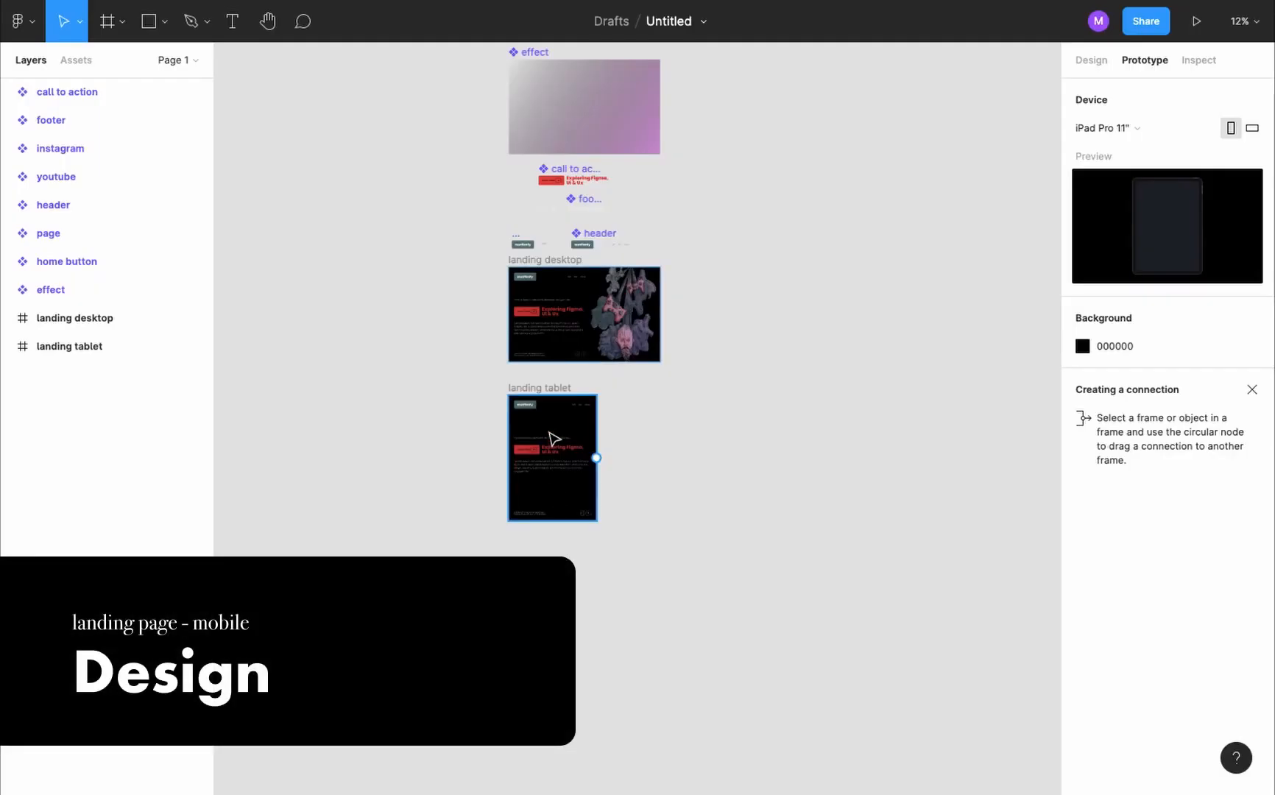
- Duplicate the landing tablet frame below the original and rename the copy as landing mobile
{"action": "left_click", "coordinate": [557, 389]}
{"action": "left_click_drag", "start_coordinate": [557, 389], "coordinate": [555, 554]}
{"action": "left_click", "coordinate": [93, 386]}
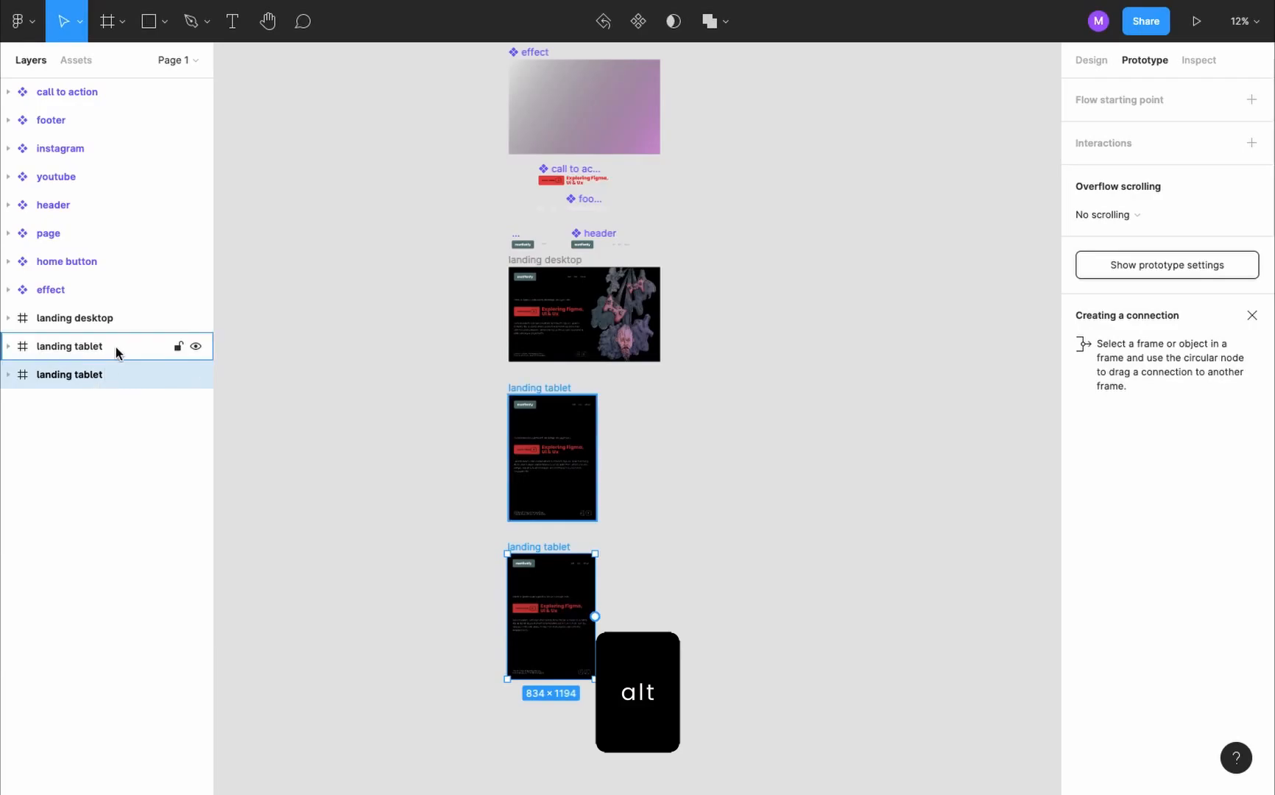
{"action": "double_click", "coordinate": [89, 373]}
{"action": "double_click", "coordinate": [90, 374]}
{"action": "type", "text": "mobile"}
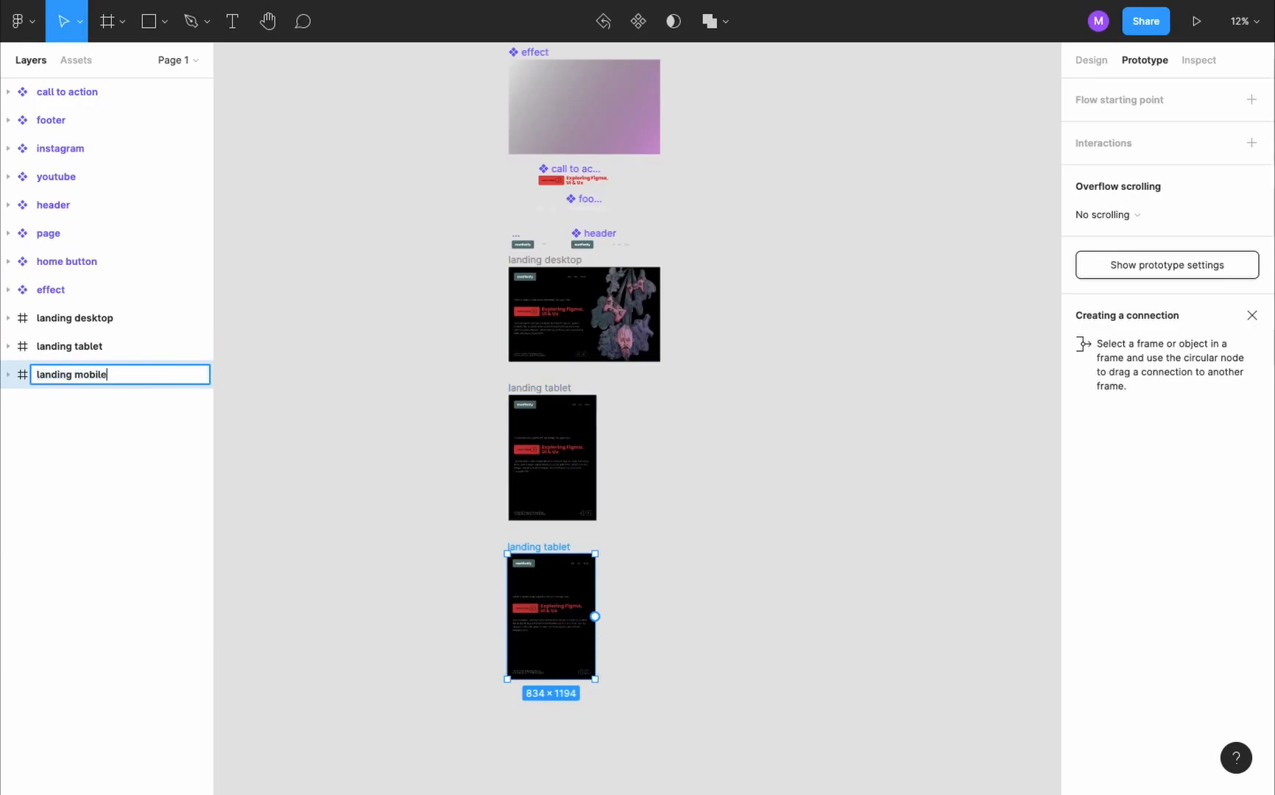
{"action": "key", "text": "Return"}
- Resize the landing mobile frame to the iPhone 13 mini preset
{"action": "key", "text": "shift+2"}
{"action": "left_click", "coordinate": [1091, 60]}
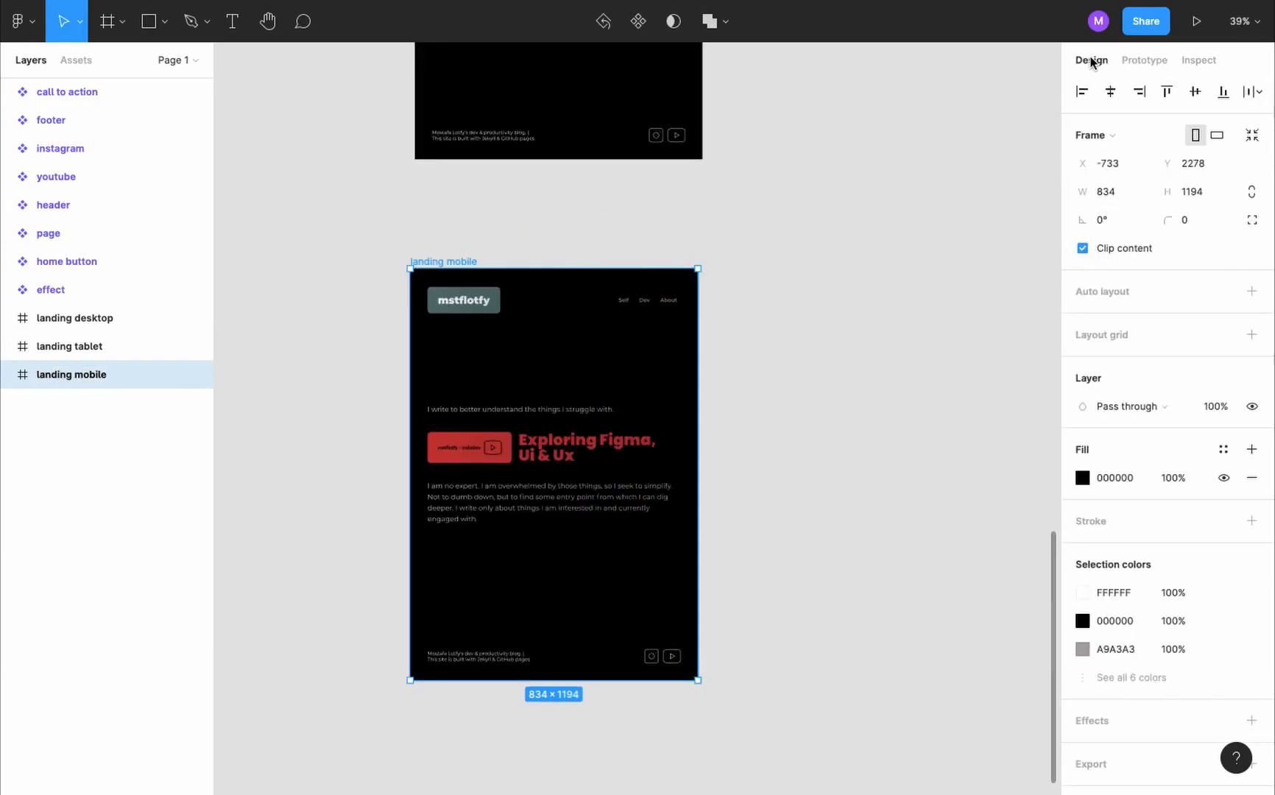
{"action": "left_click", "coordinate": [1124, 137]}
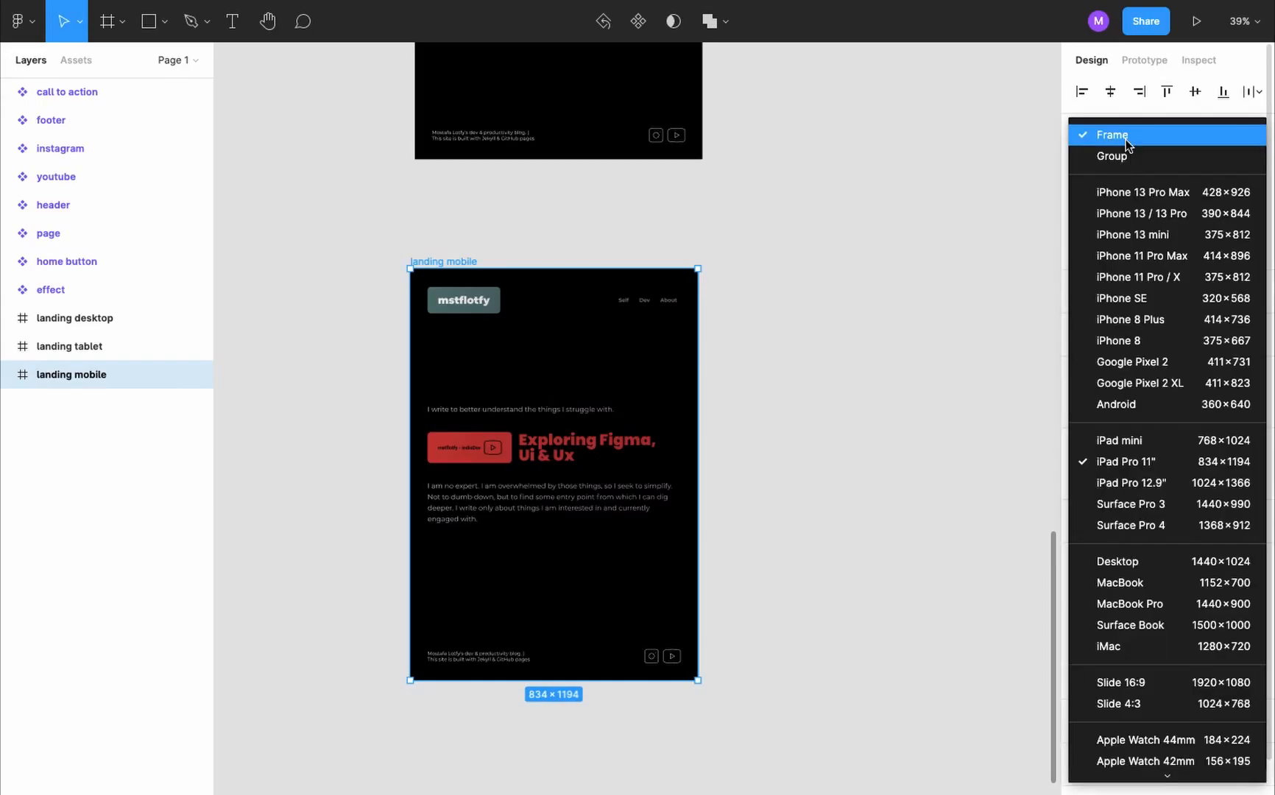
{"action": "left_click", "coordinate": [1207, 235]}
{"action": "key", "text": "shift+2"}
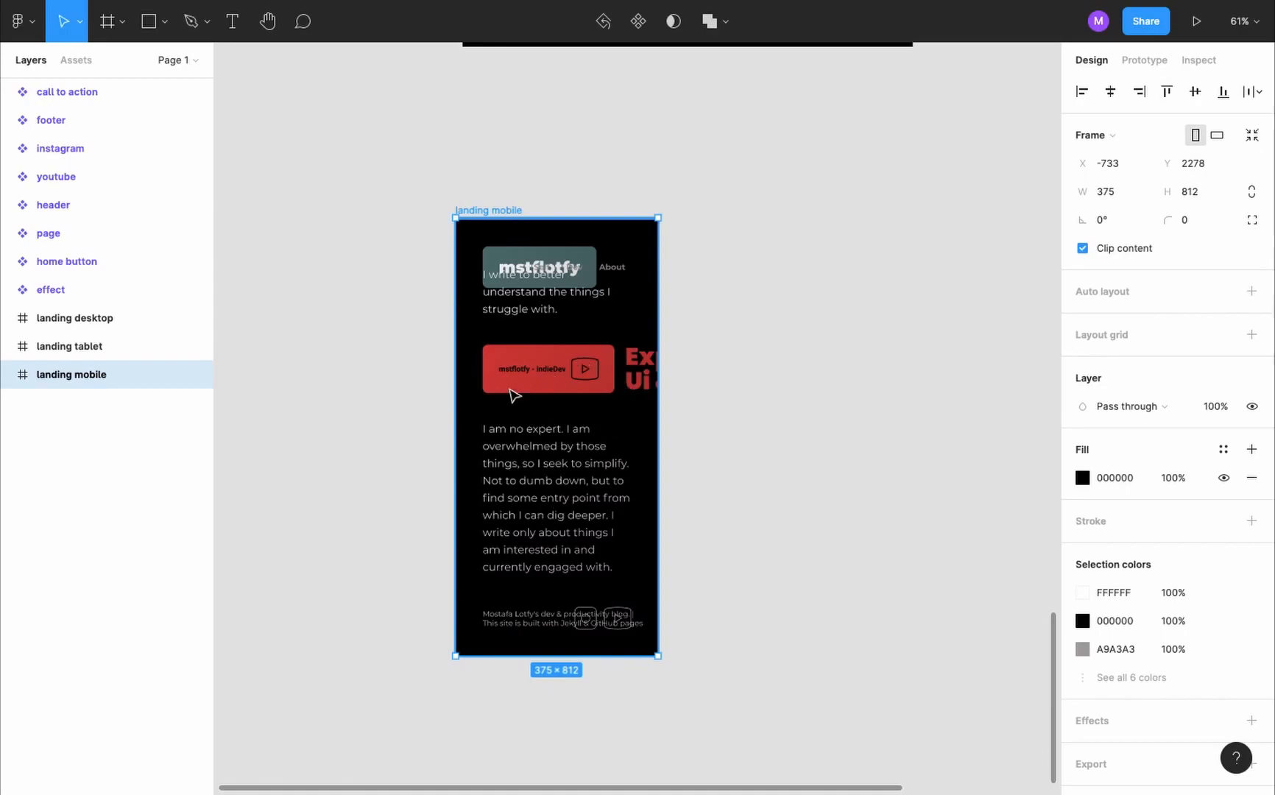
- Add a variant to the call to action component and name it mobile
{"action": "scroll", "coordinate": [564, 427], "scroll_direction": "up", "scroll_amount": 20}
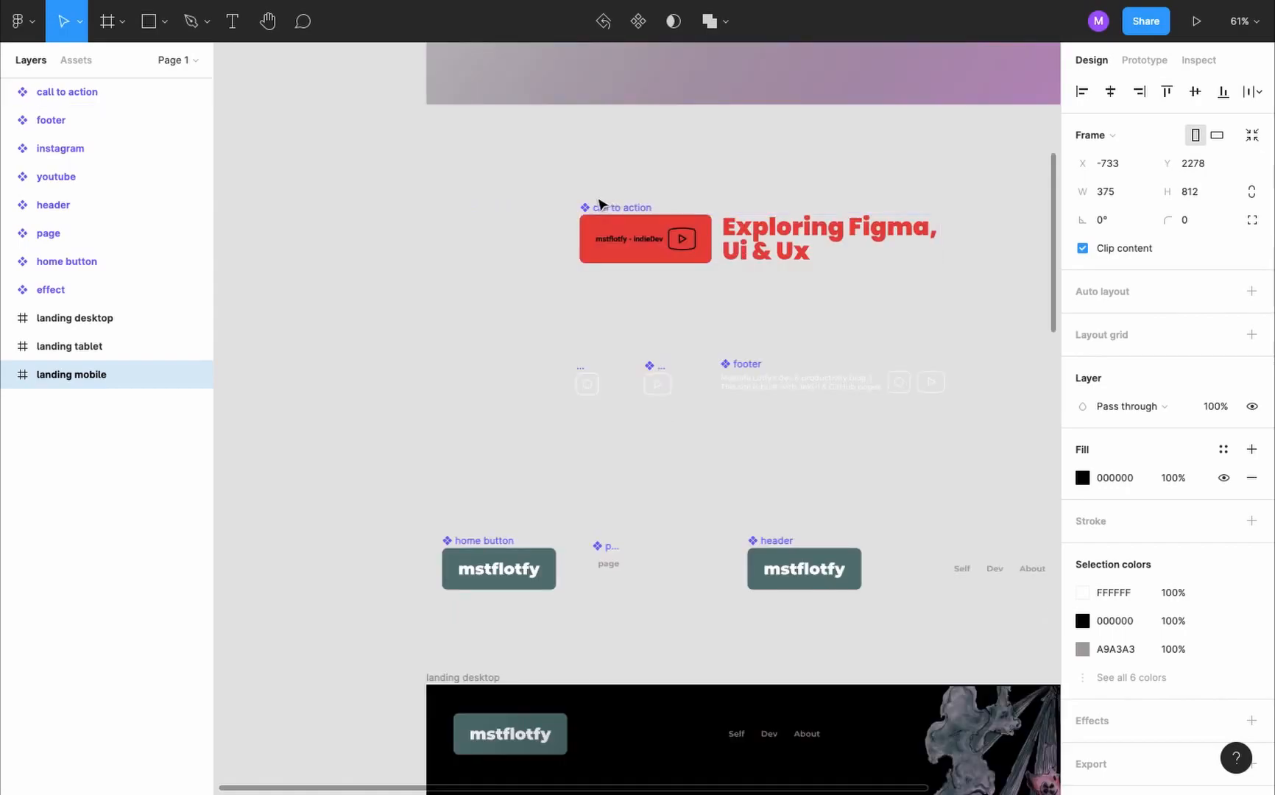
{"action": "left_click", "coordinate": [620, 209]}
{"action": "scroll", "coordinate": [618, 207], "scroll_direction": "right", "scroll_amount": 2}
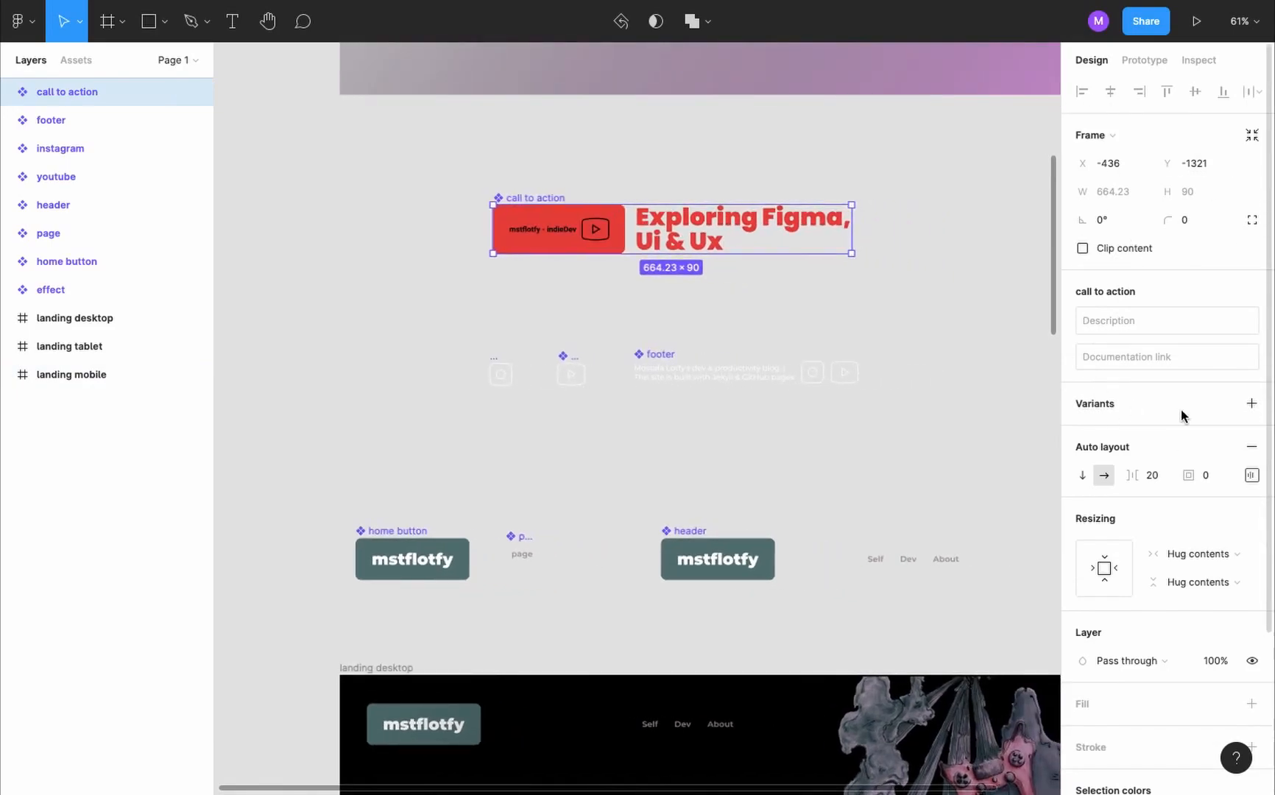
{"action": "left_click", "coordinate": [1250, 407]}
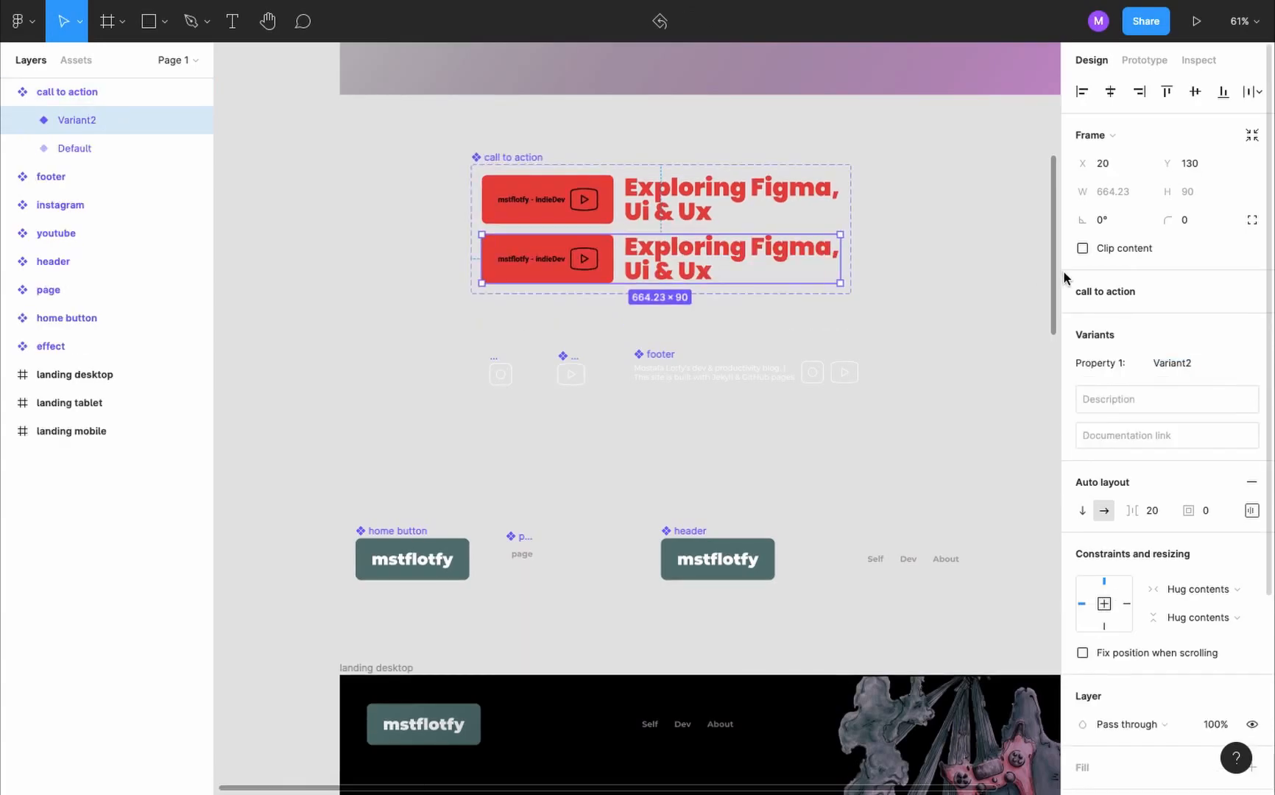
{"action": "left_click", "coordinate": [1192, 363]}
{"action": "type", "text": "mobile"}
- Set the mobile variant's heading text to font size 25 and line height 30, and align it to the center
{"action": "double_click", "coordinate": [625, 247]}
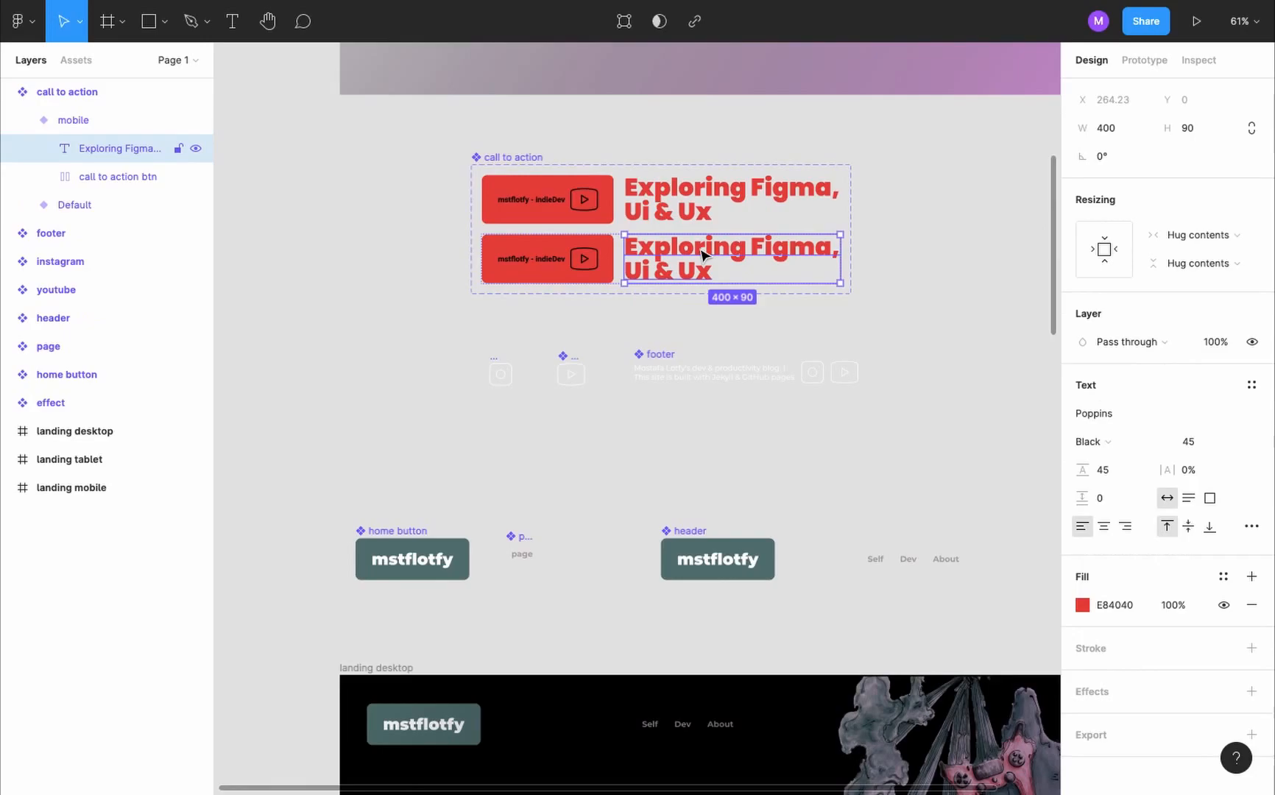
{"action": "left_click", "coordinate": [1194, 443]}
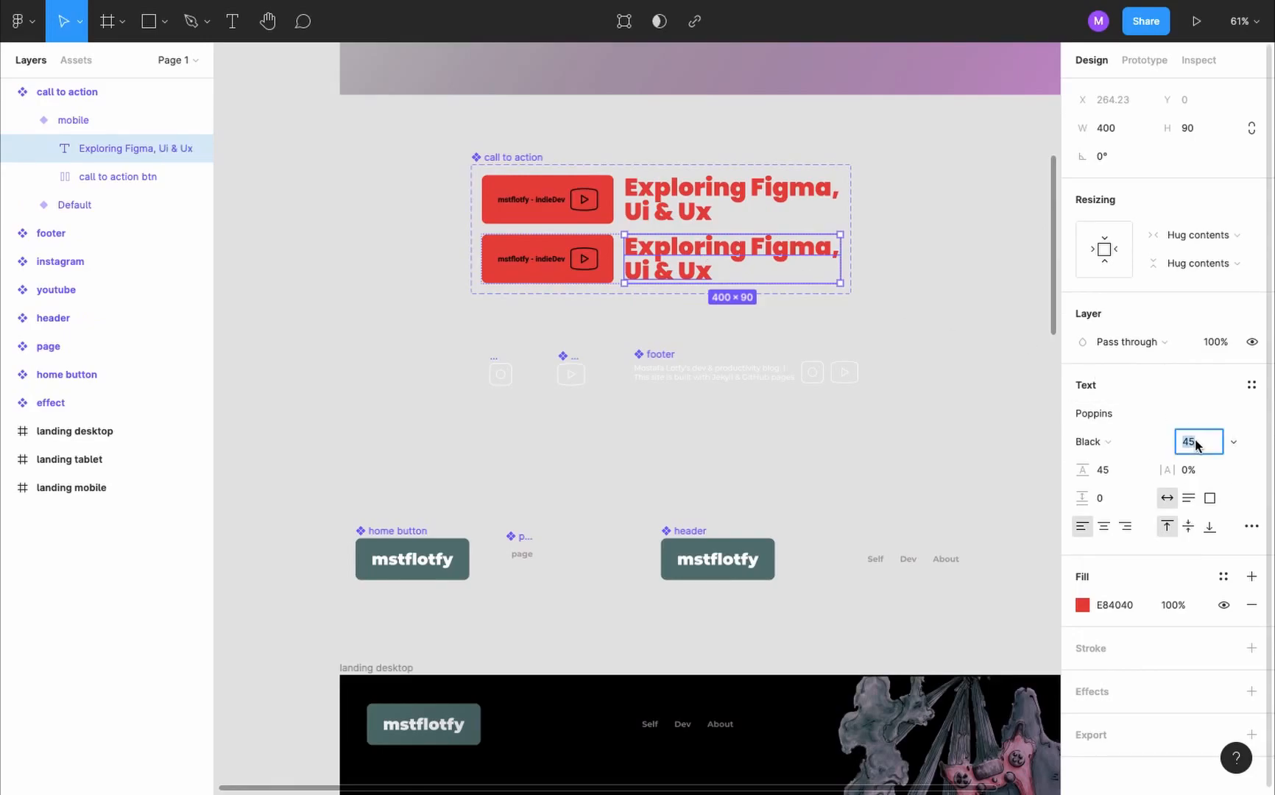
{"action": "type", "text": "25"}
{"action": "left_click", "coordinate": [1103, 468]}
{"action": "type", "text": "30"}
{"action": "key", "text": "Return"}
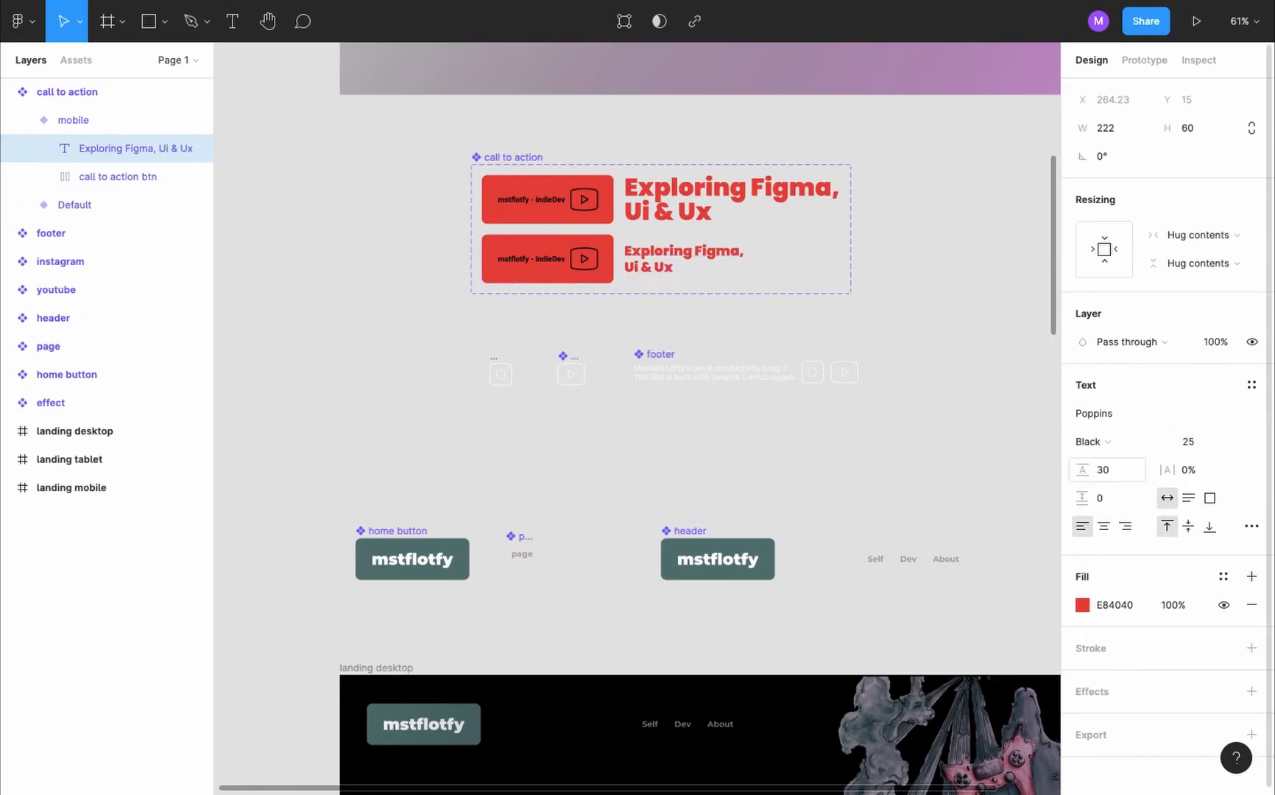
{"action": "left_click", "coordinate": [1104, 526]}
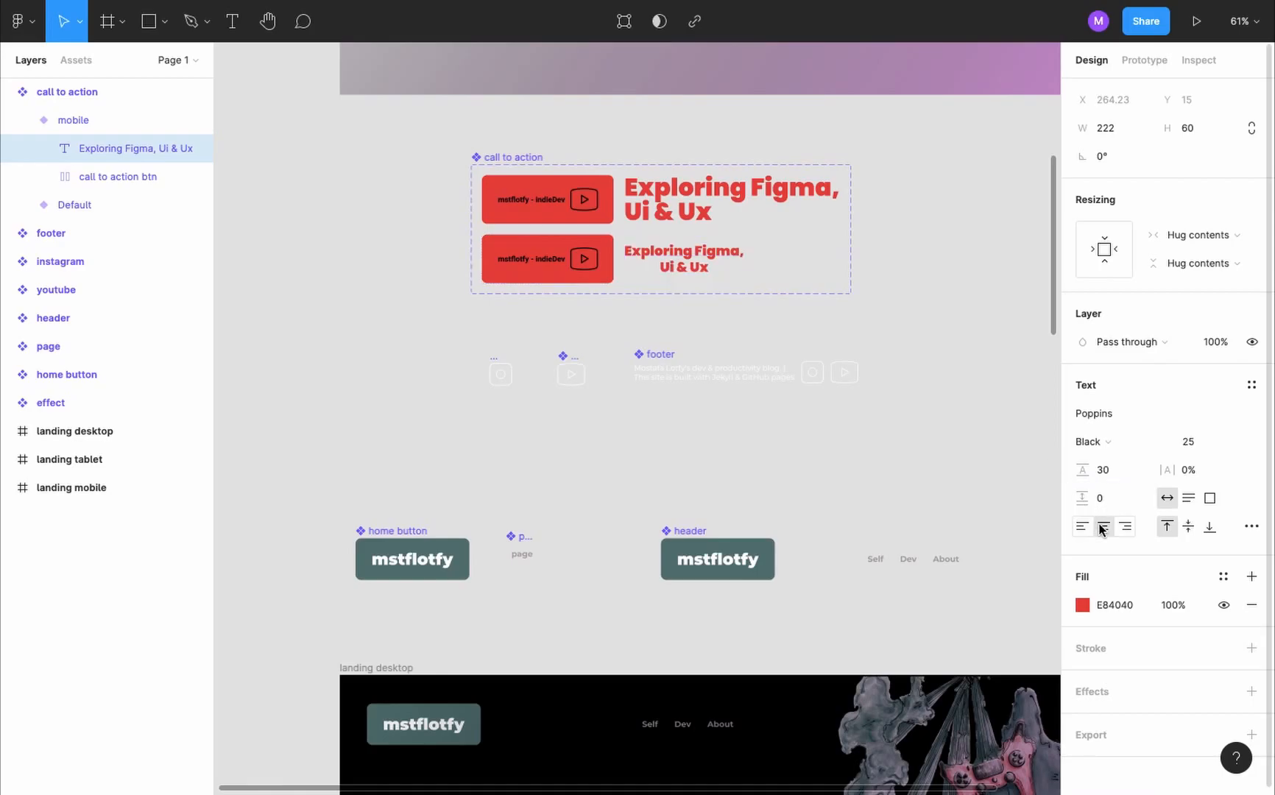
- Set the padding of the mobile variant's call to action button to 20 horizontally and 15 vertically
{"action": "left_click", "coordinate": [552, 259]}
{"action": "scroll", "coordinate": [554, 259], "scroll_direction": "up", "scroll_amount": 5}
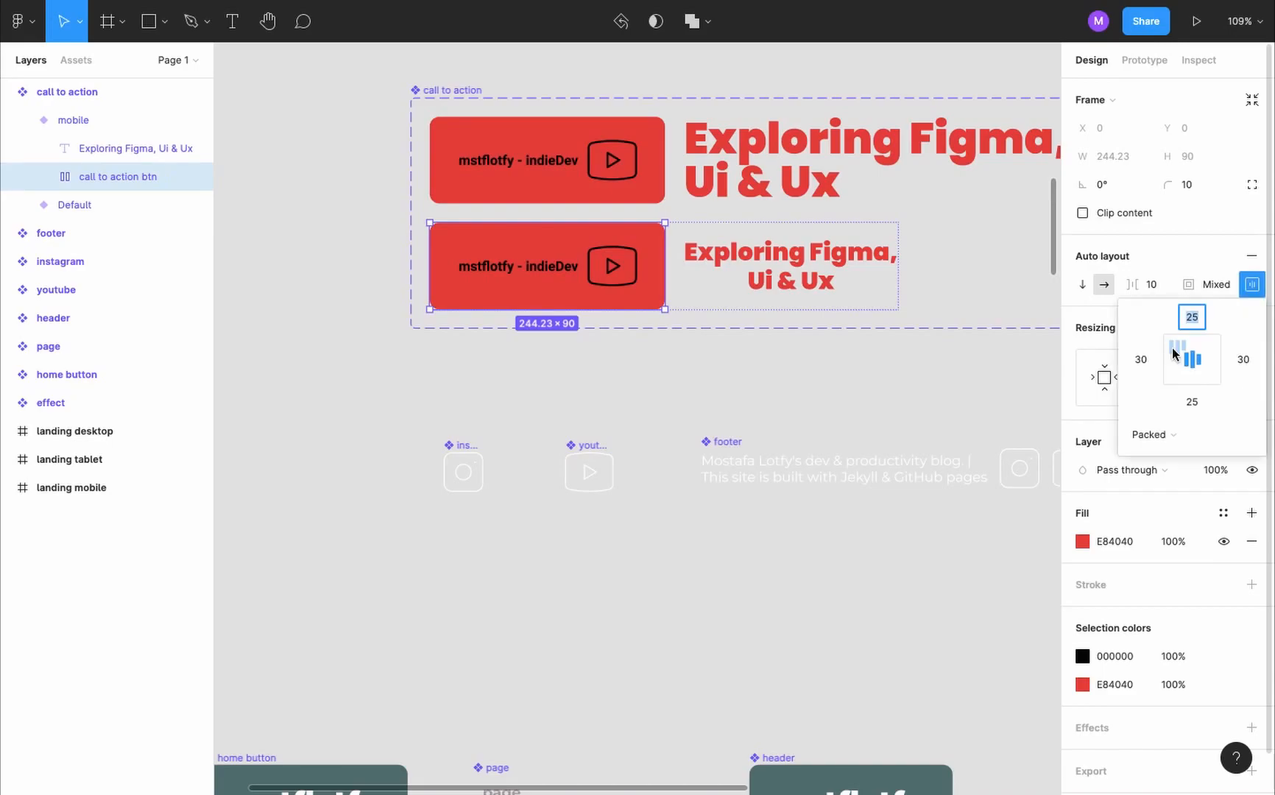
{"action": "left_click", "coordinate": [1142, 361]}
{"action": "type", "text": "20"}
{"action": "key", "text": "Tab"}
{"action": "key", "text": "Tab"}
{"action": "key", "text": "Tab"}
{"action": "type", "text": "20"}
{"action": "left_click", "coordinate": [1182, 320]}
{"action": "type", "text": "10"}
{"action": "key", "text": "Tab"}
{"action": "key", "text": "Tab"}
{"action": "type", "text": "10"}
- Set the font size of the mobile variant's button label to 12
{"action": "double_click", "coordinate": [532, 255]}
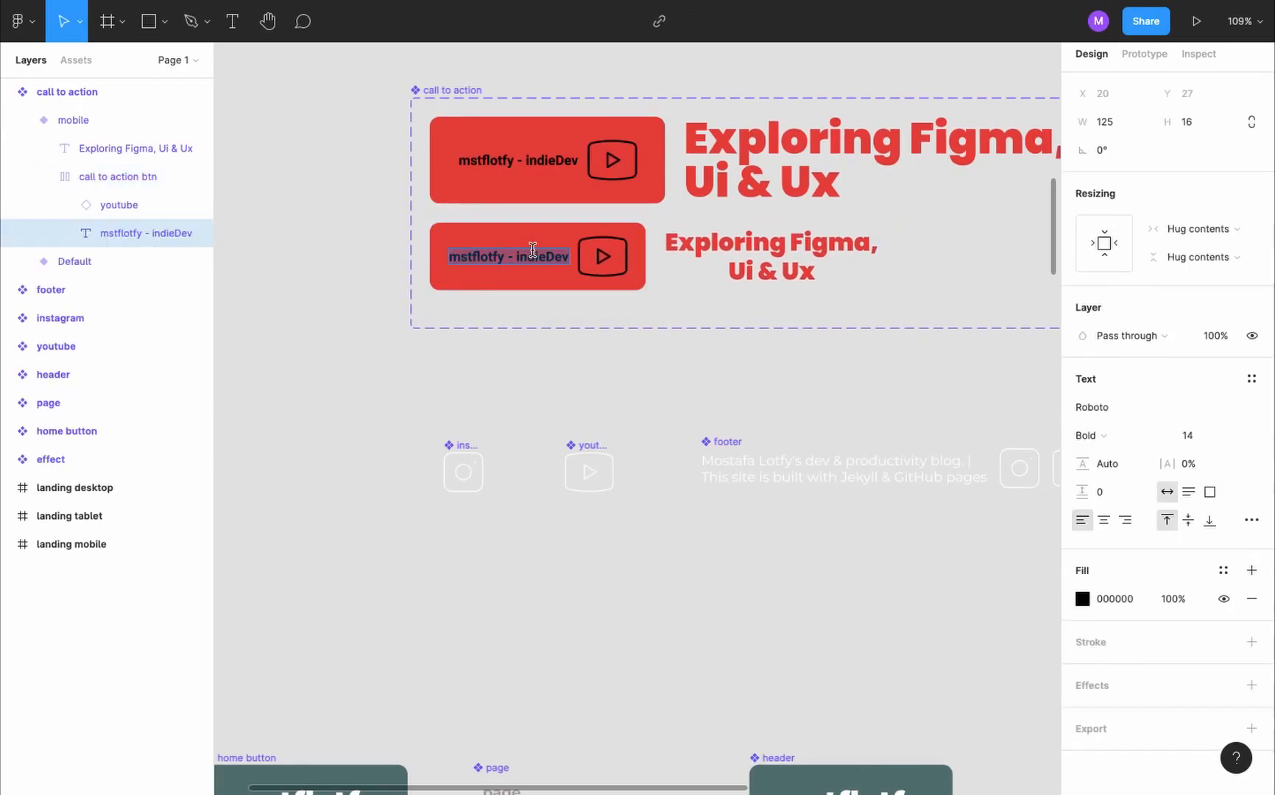
{"action": "left_click", "coordinate": [1189, 442]}
{"action": "type", "text": "12"}
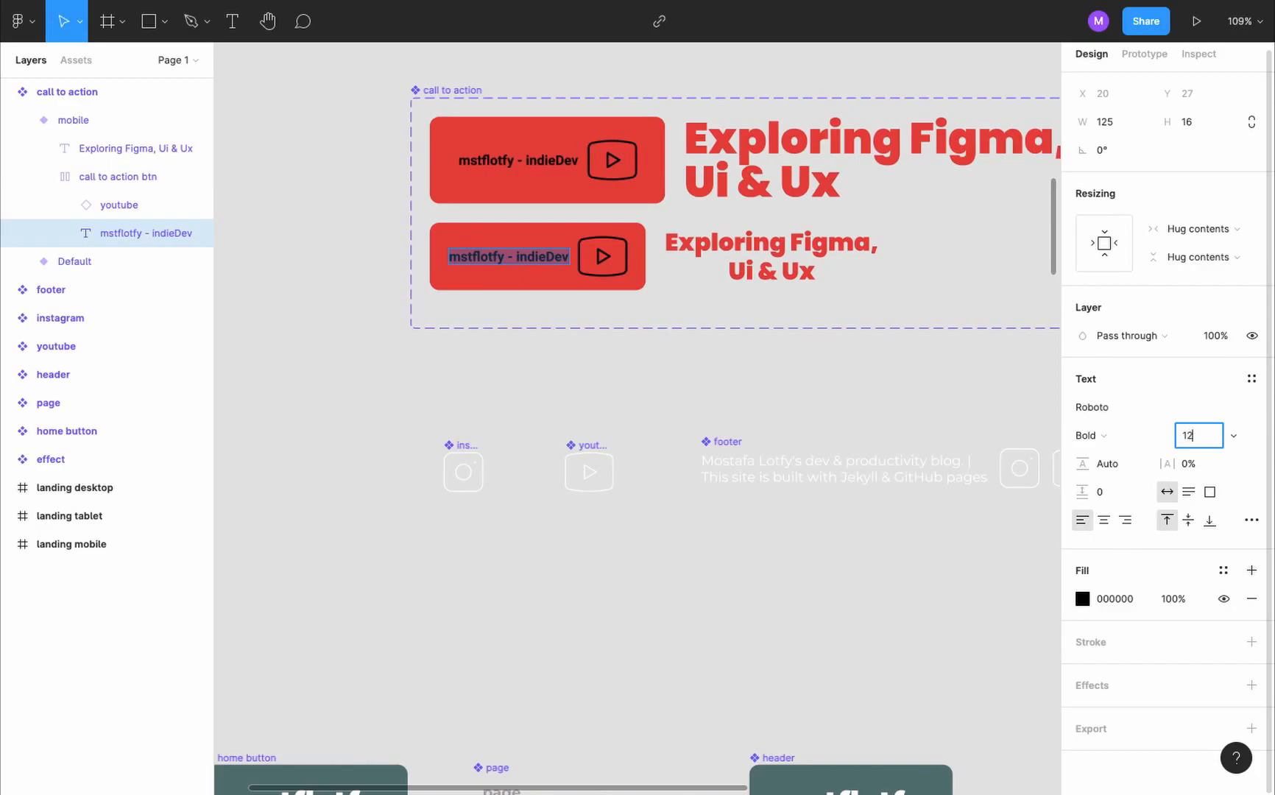
{"action": "key", "text": "Return"}
- Detach the mobile variant's youtube icon instance and set its vector's height to 30 with constrained proportions
{"action": "left_click", "coordinate": [585, 256]}
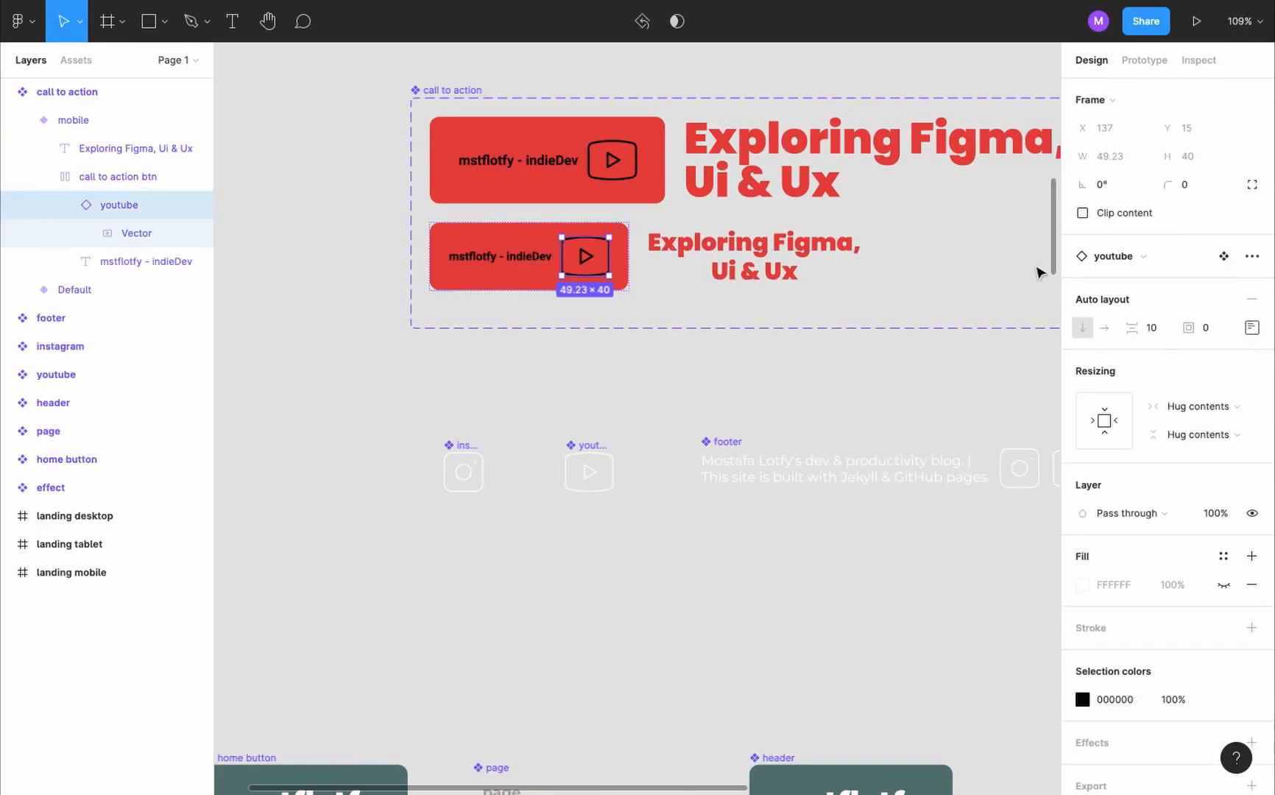
{"action": "left_click", "coordinate": [1252, 256]}
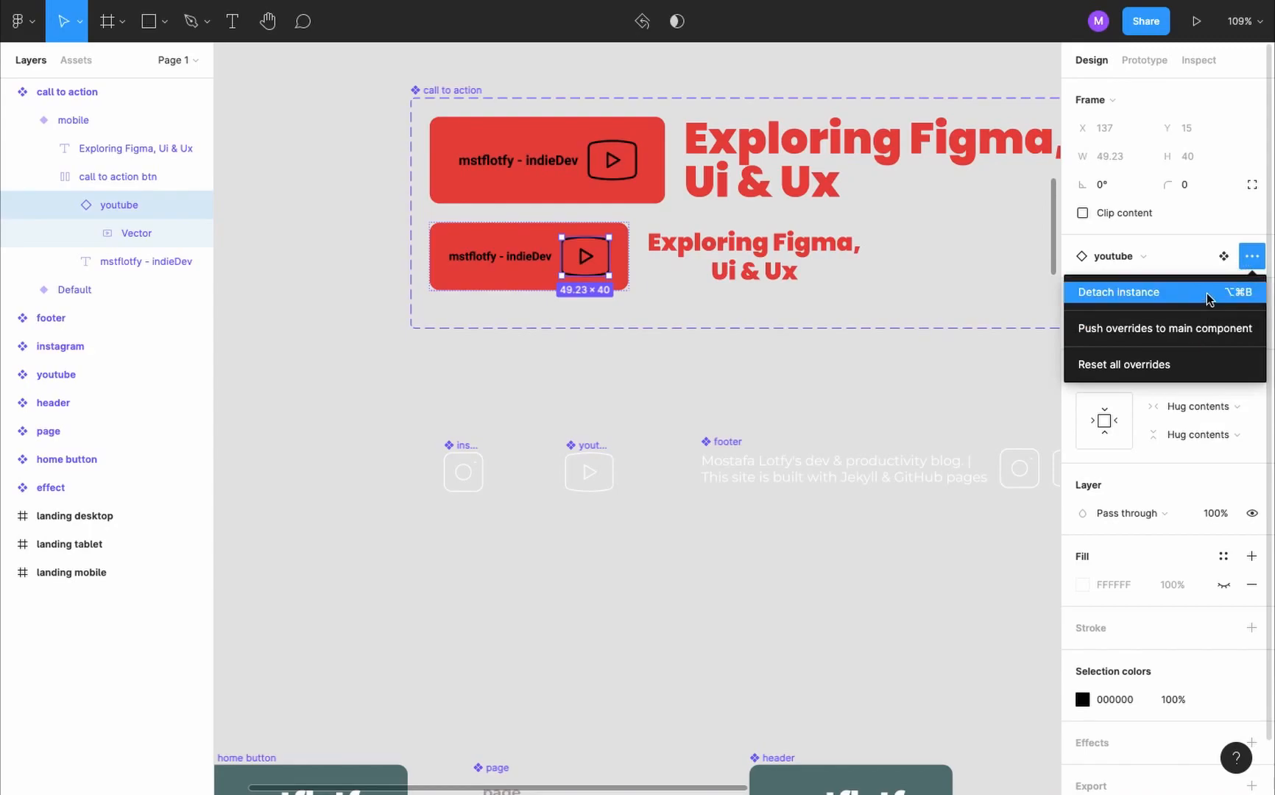
{"action": "left_click", "coordinate": [1209, 293]}
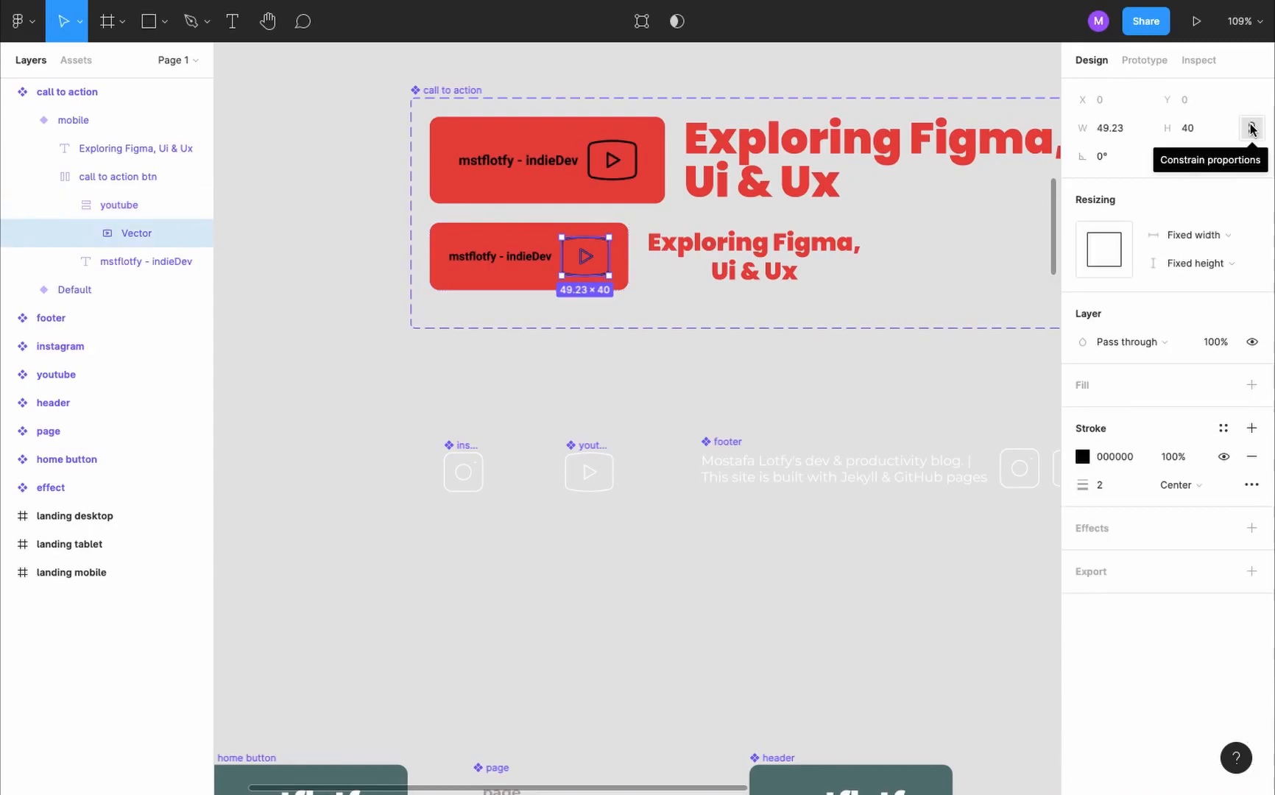
{"action": "left_click", "coordinate": [1205, 129]}
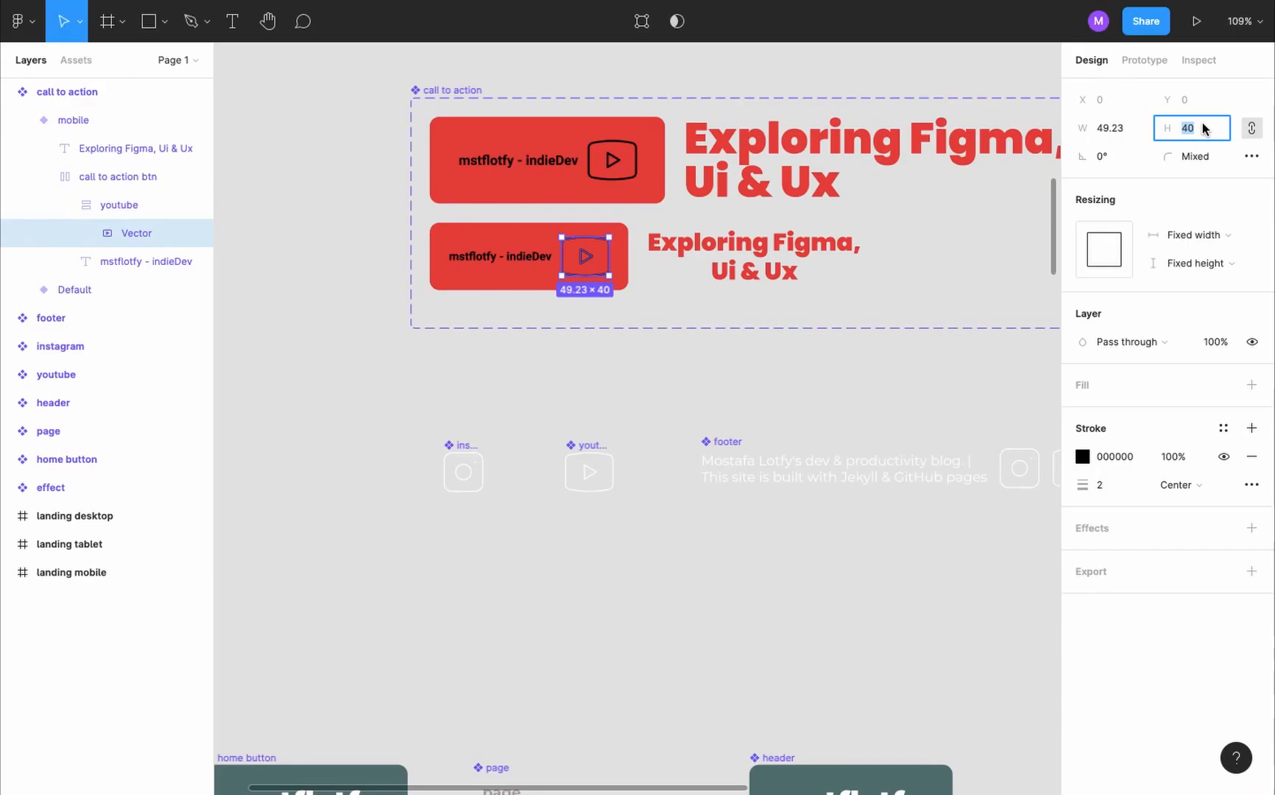
{"action": "type", "text": "30"}
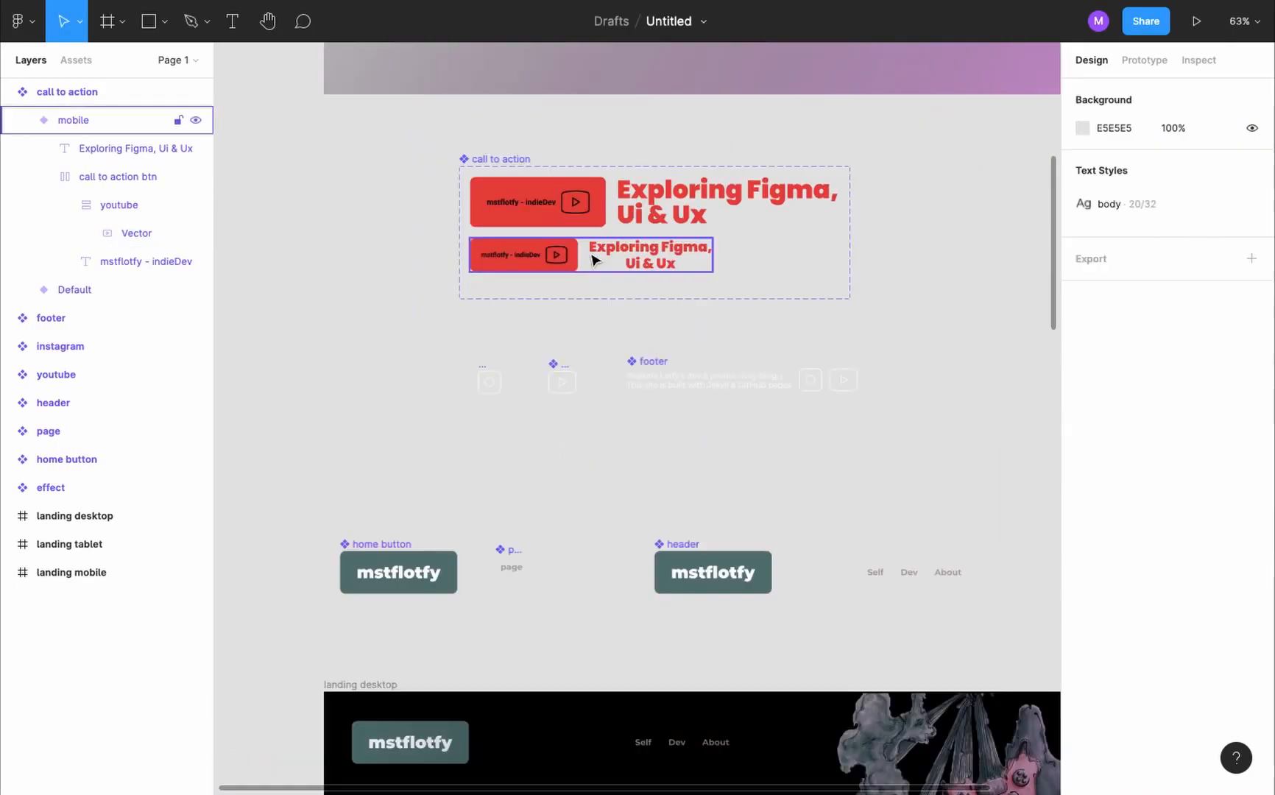
- Set the mobile variant's auto layout direction to vertical and switch the landing mobile frame's call to action to the mobile variant
{"action": "left_click", "coordinate": [593, 257]}
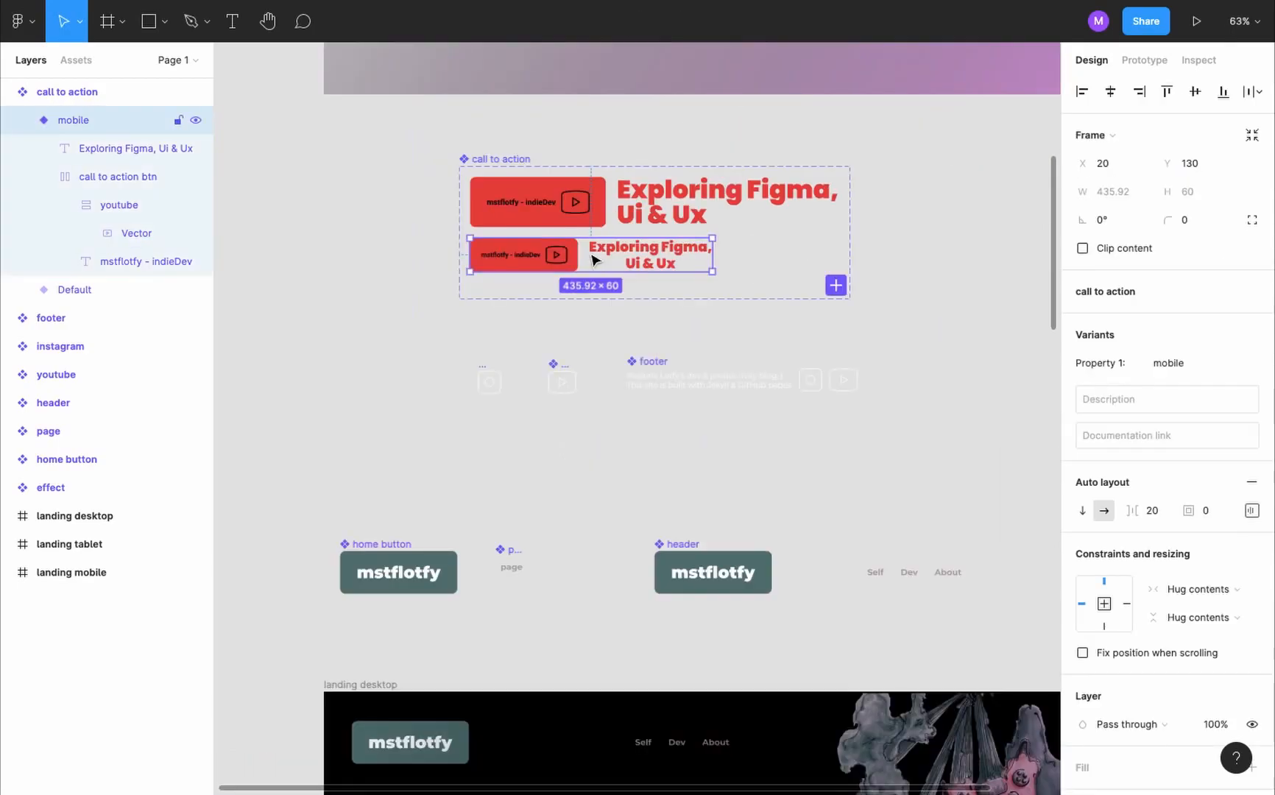
{"action": "left_click", "coordinate": [1082, 511]}
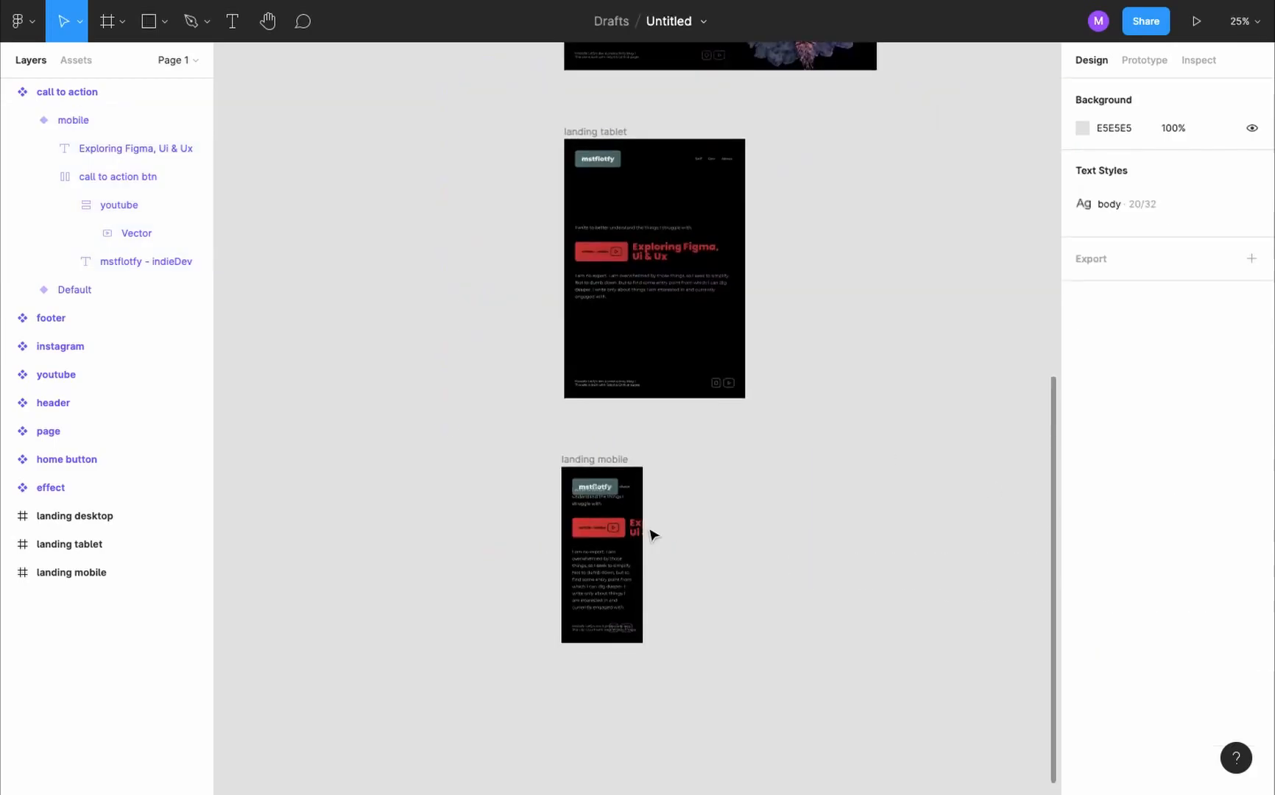
{"action": "scroll", "coordinate": [649, 533], "scroll_direction": "up", "scroll_amount": 5}
{"action": "double_click", "coordinate": [541, 540]}
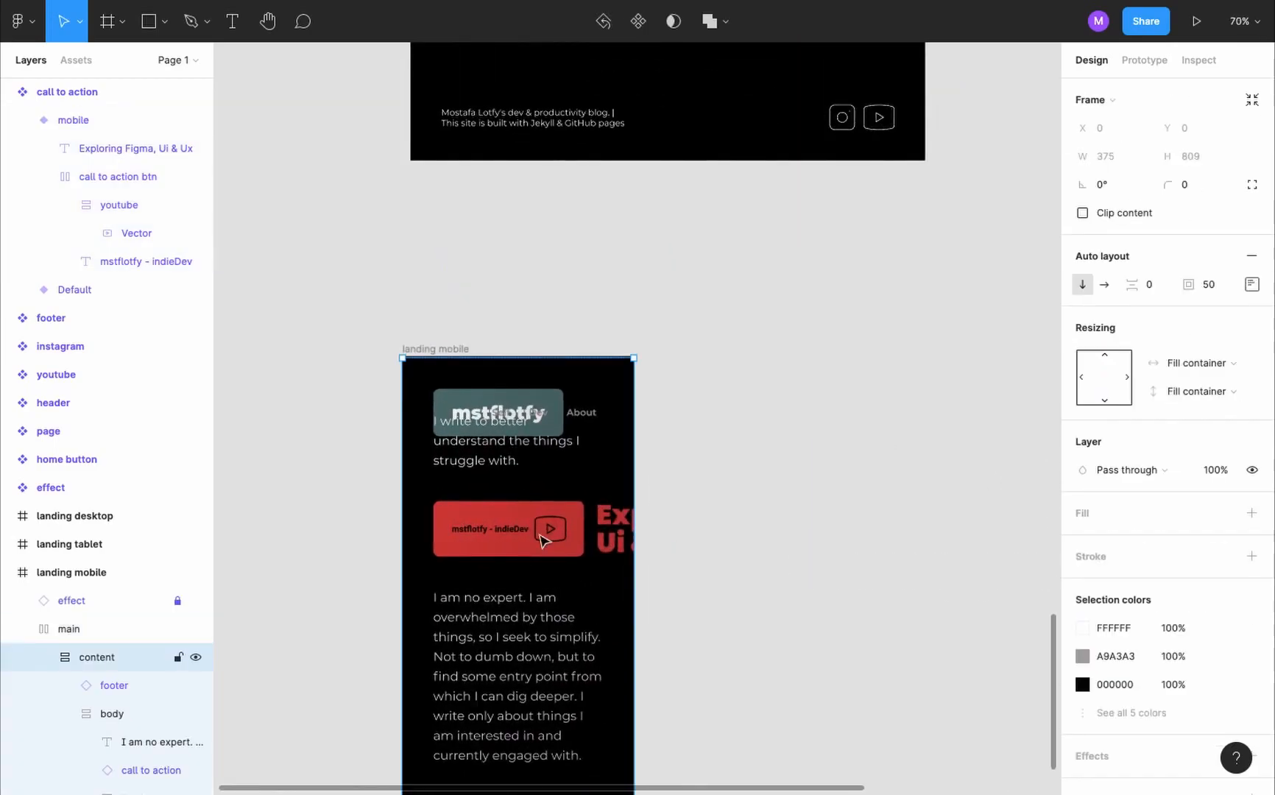
{"action": "double_click", "coordinate": [541, 540]}
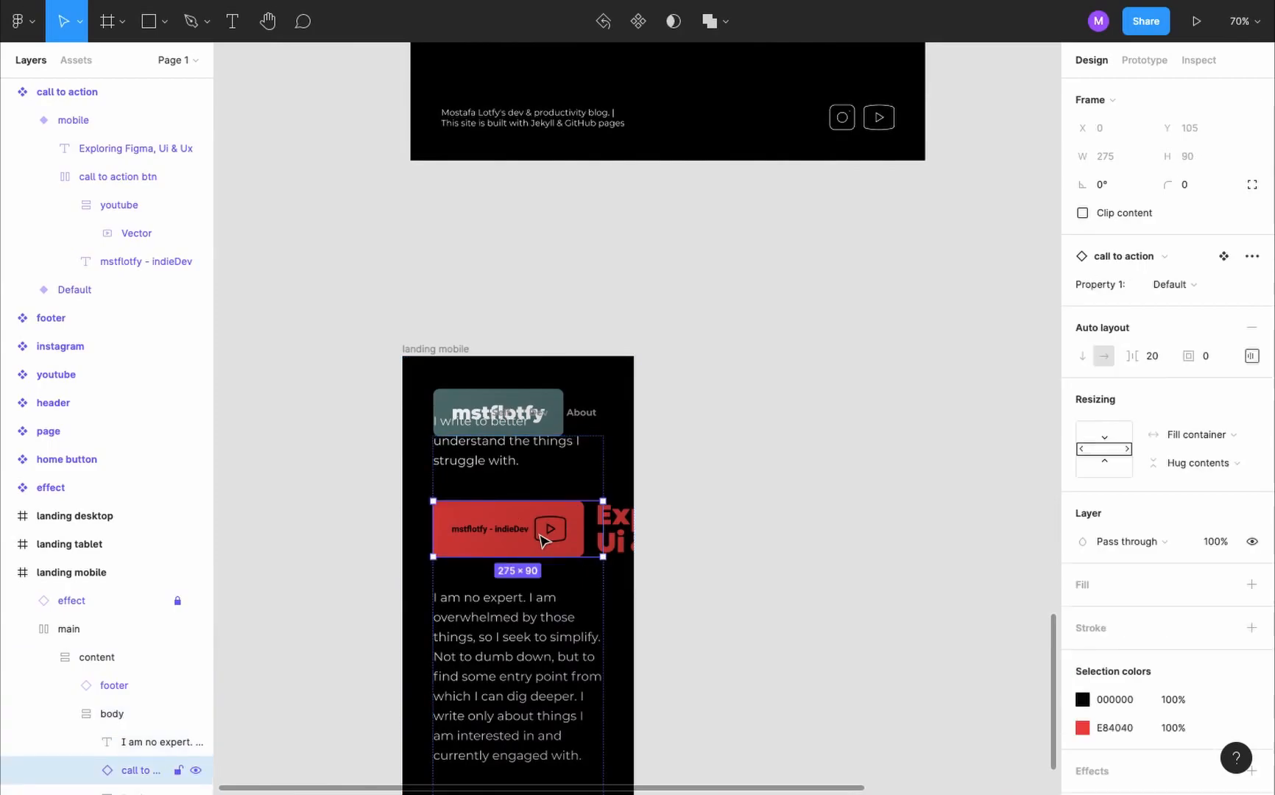
{"action": "left_click", "coordinate": [1191, 287]}
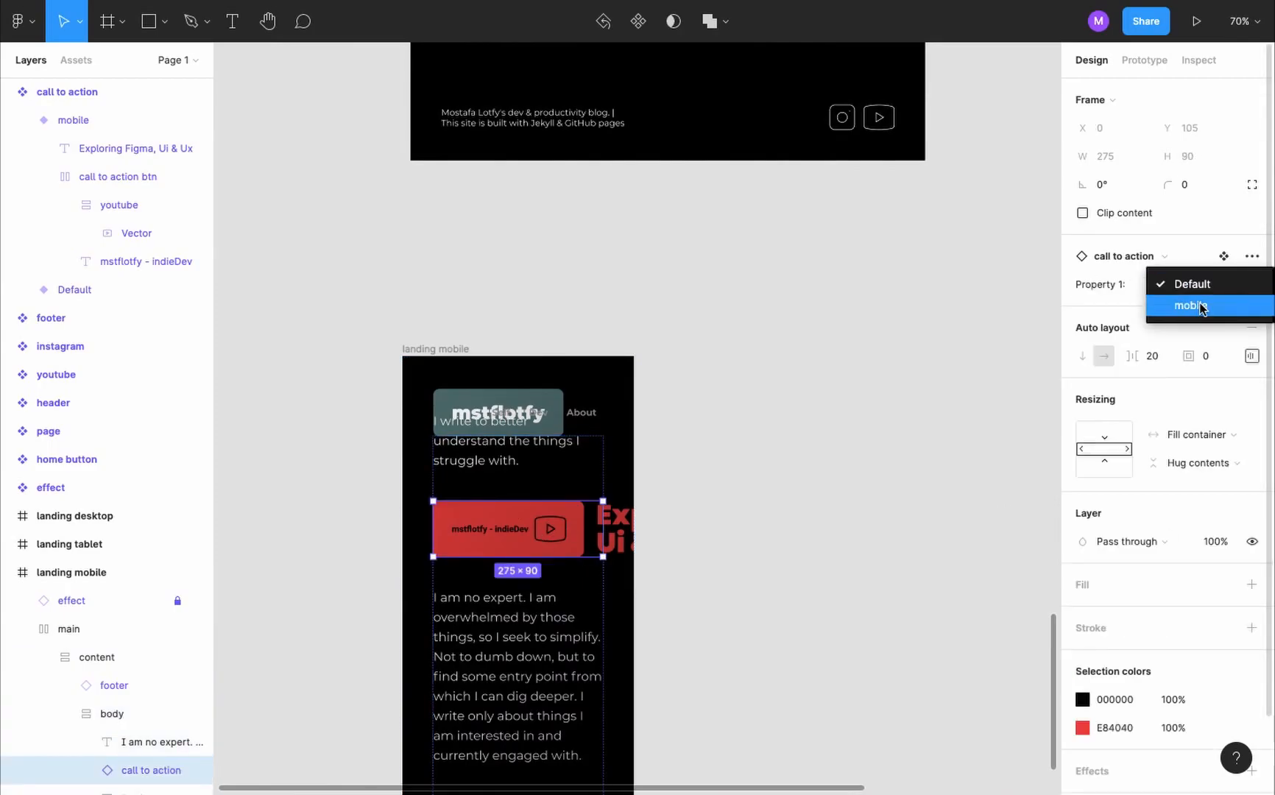
{"action": "left_click", "coordinate": [1192, 306]}
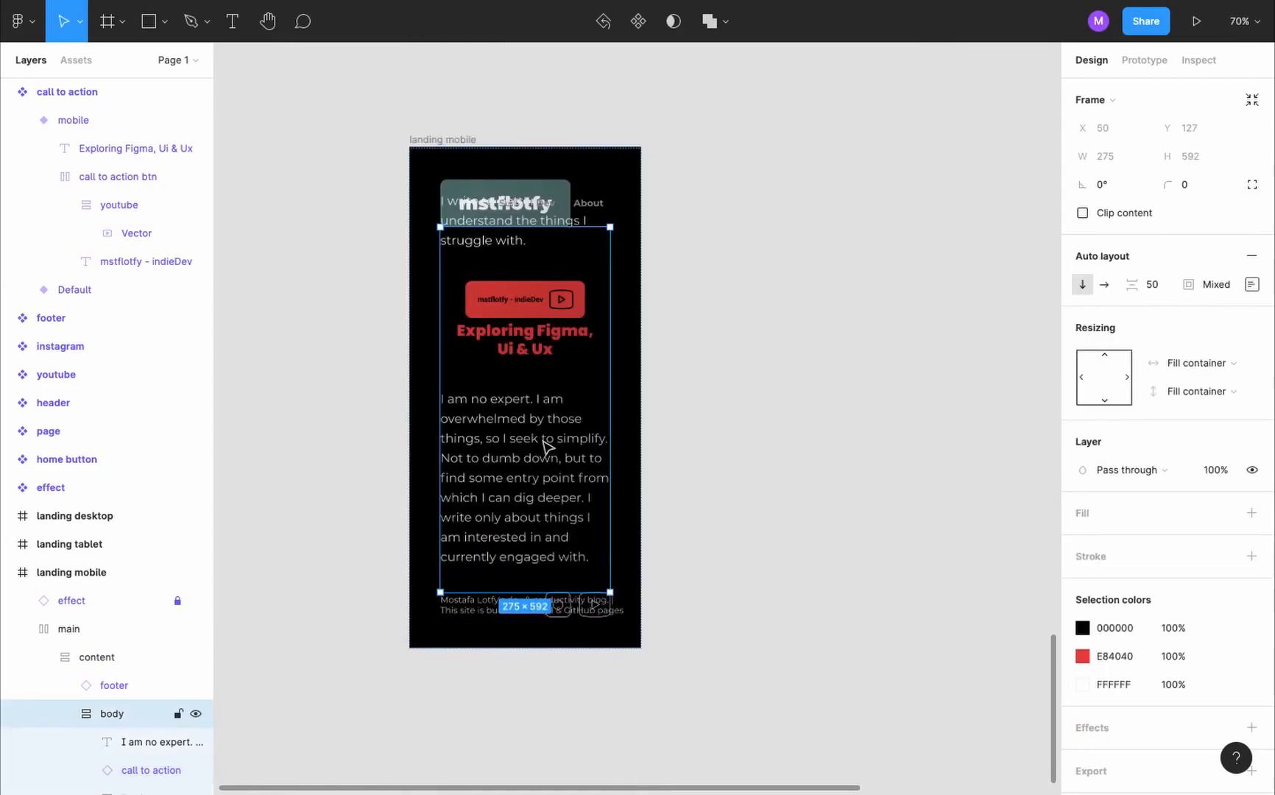
- Detach the body style from the "I am no expert" text in landing mobile and set its font size to 16
{"action": "double_click", "coordinate": [545, 442]}
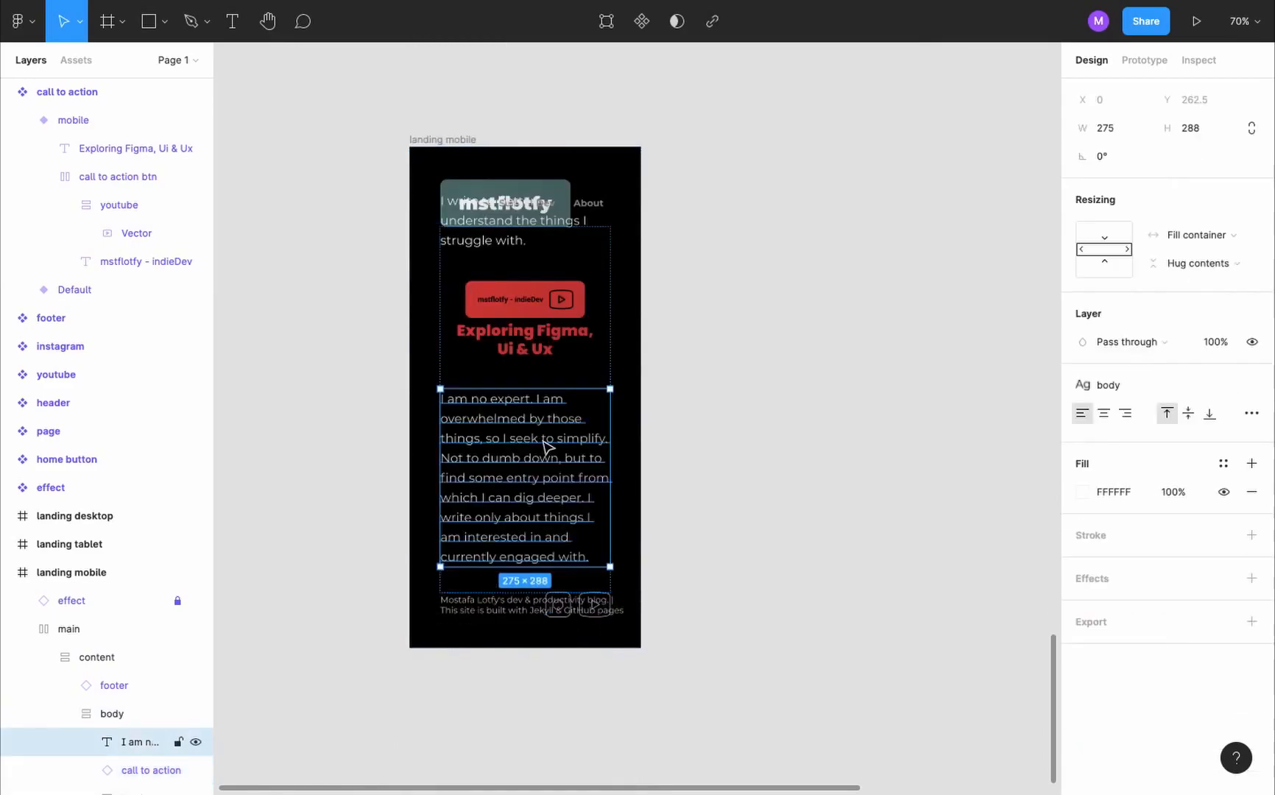
{"action": "left_click", "coordinate": [588, 208], "text": "shift"}
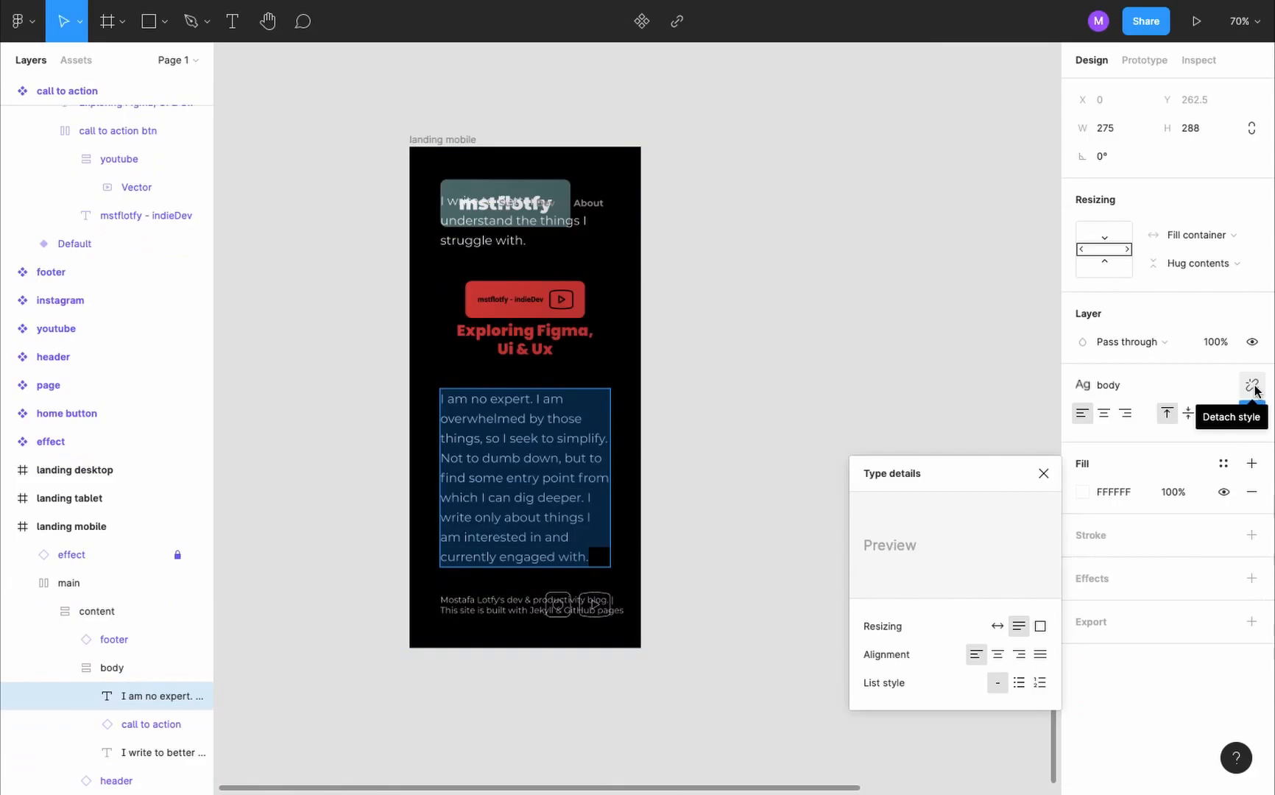
{"action": "left_click", "coordinate": [1255, 387]}
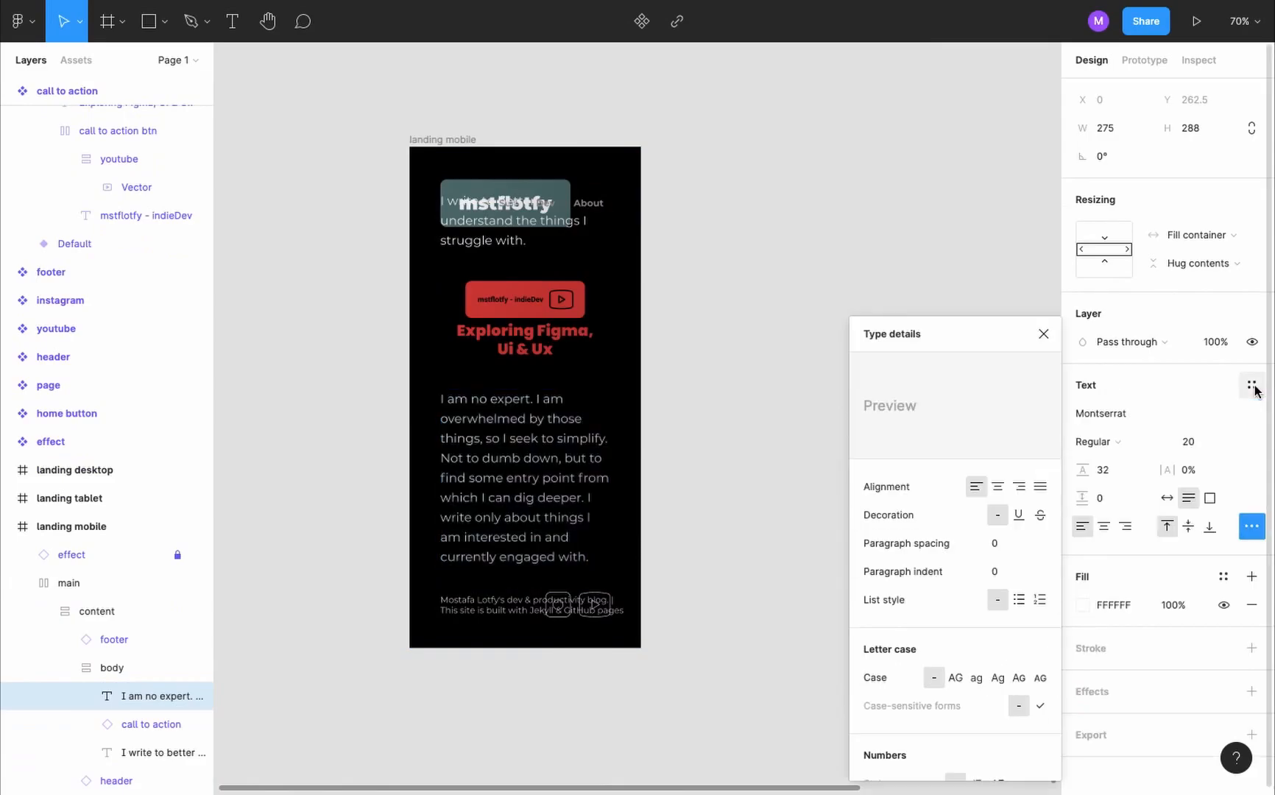
{"action": "triple_click", "coordinate": [507, 437]}
{"action": "left_click", "coordinate": [1194, 442]}
{"action": "type", "text": "16"}
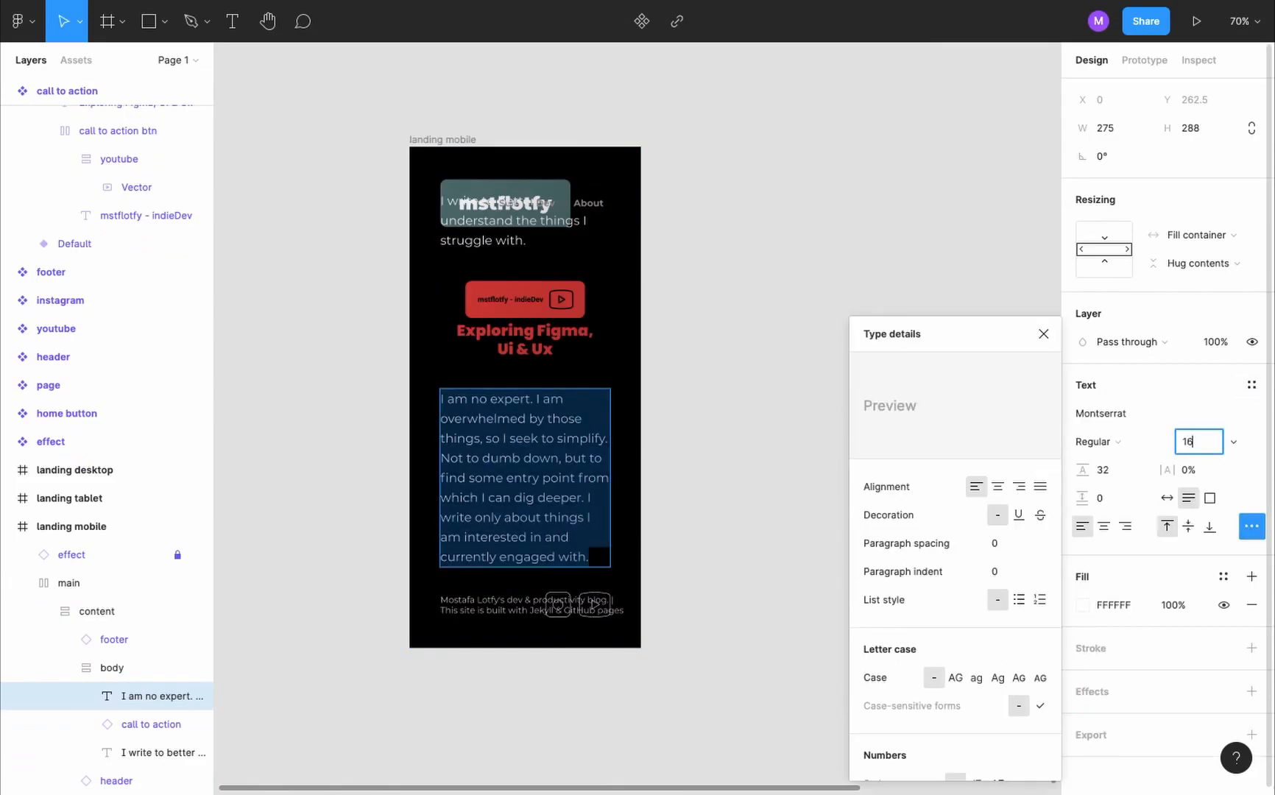
{"action": "key", "text": "Return"}
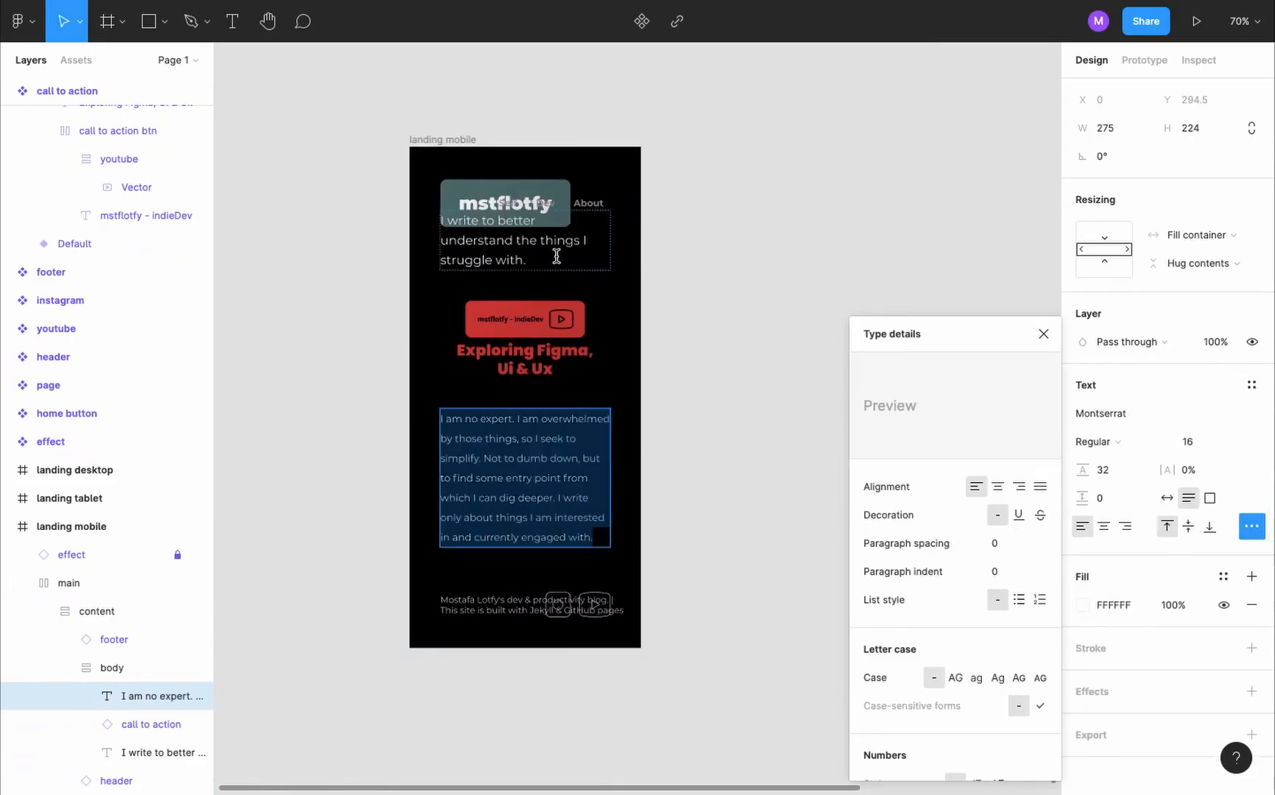
- Detach the body style from the "I write to better understand" text in landing mobile and set its font size to 16
{"action": "double_click", "coordinate": [558, 257]}
{"action": "left_click", "coordinate": [1254, 387]}
{"action": "left_click", "coordinate": [1193, 442]}
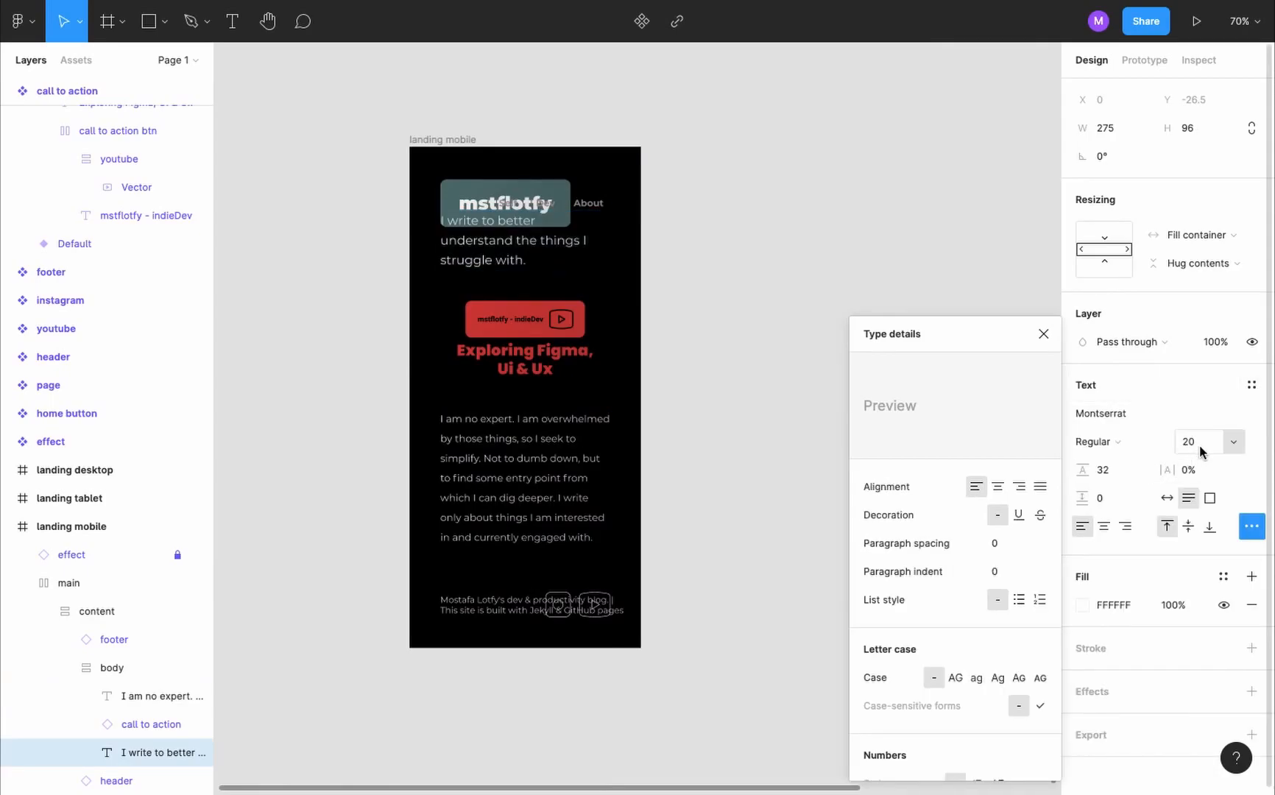
{"action": "type", "text": "16"}
{"action": "key", "text": "Return"}
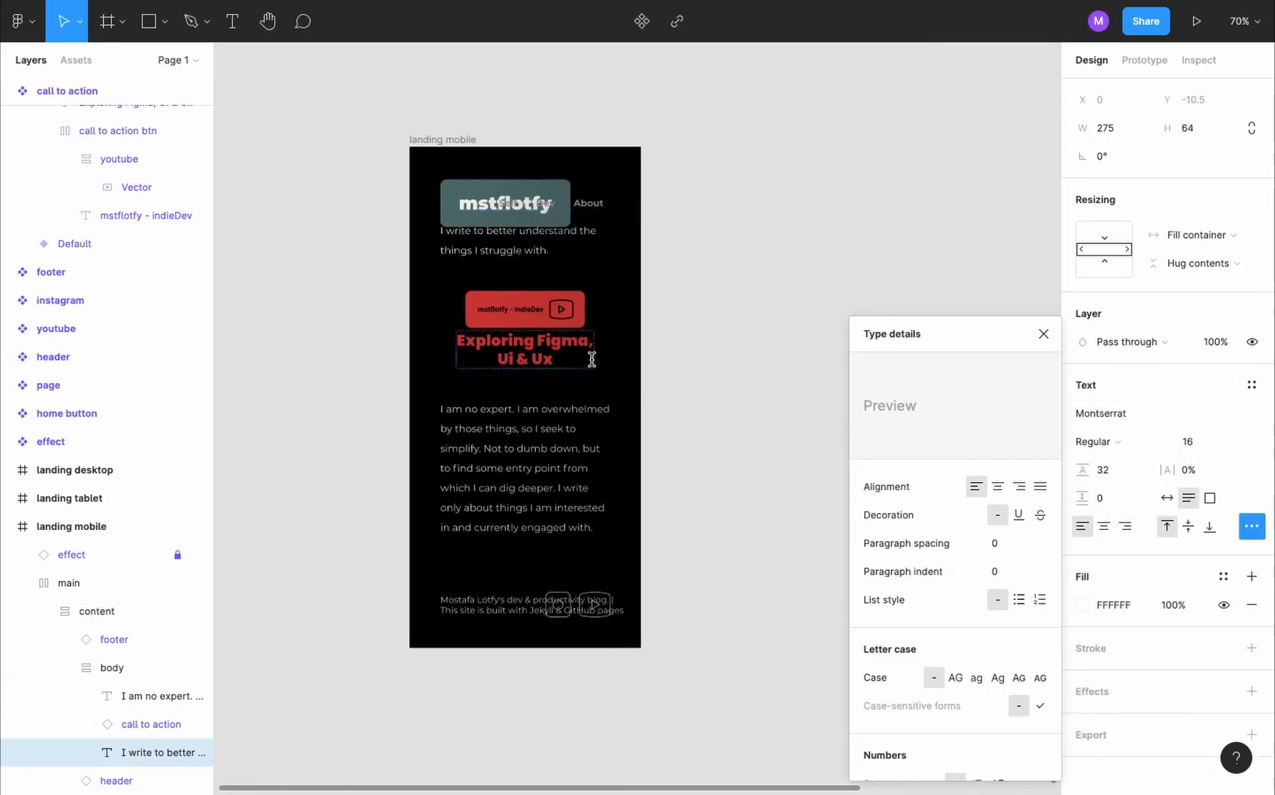
- Set the spacing between items of the landing mobile's body frame to 20
{"action": "key", "text": "Escape"}
{"action": "key", "text": "Escape"}
{"action": "left_click", "coordinate": [1161, 285]}
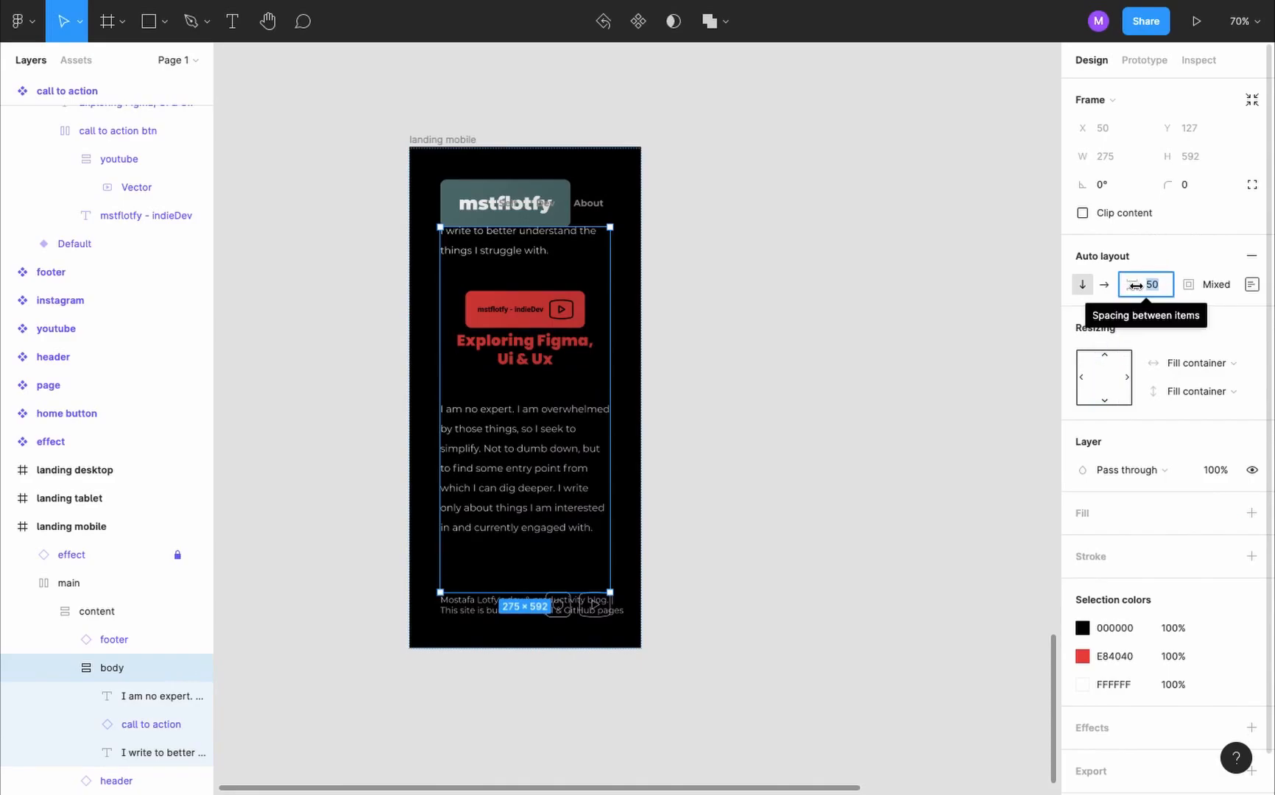
{"action": "type", "text": "20"}
{"action": "key", "text": "Return"}
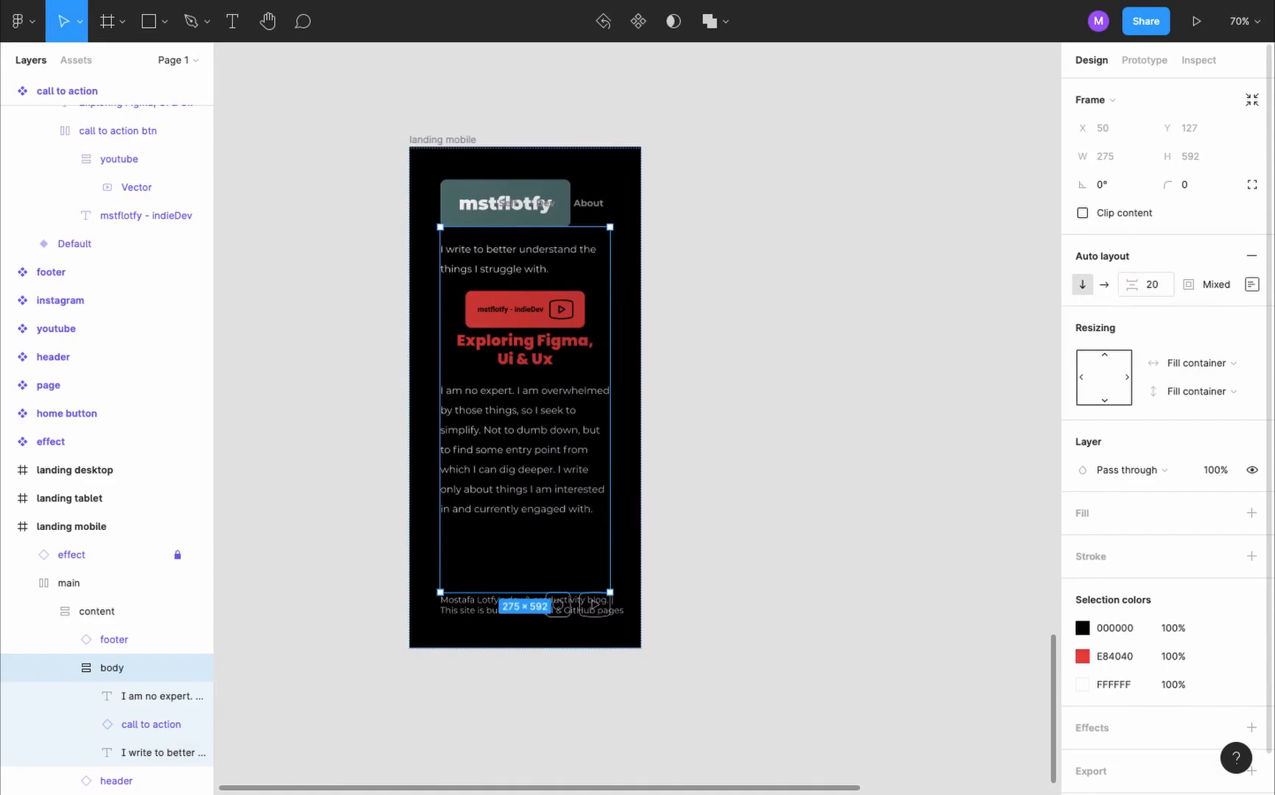
{"action": "key", "text": "Escape"}
{"action": "left_click", "coordinate": [557, 203]}
{"action": "key", "text": "Return"}
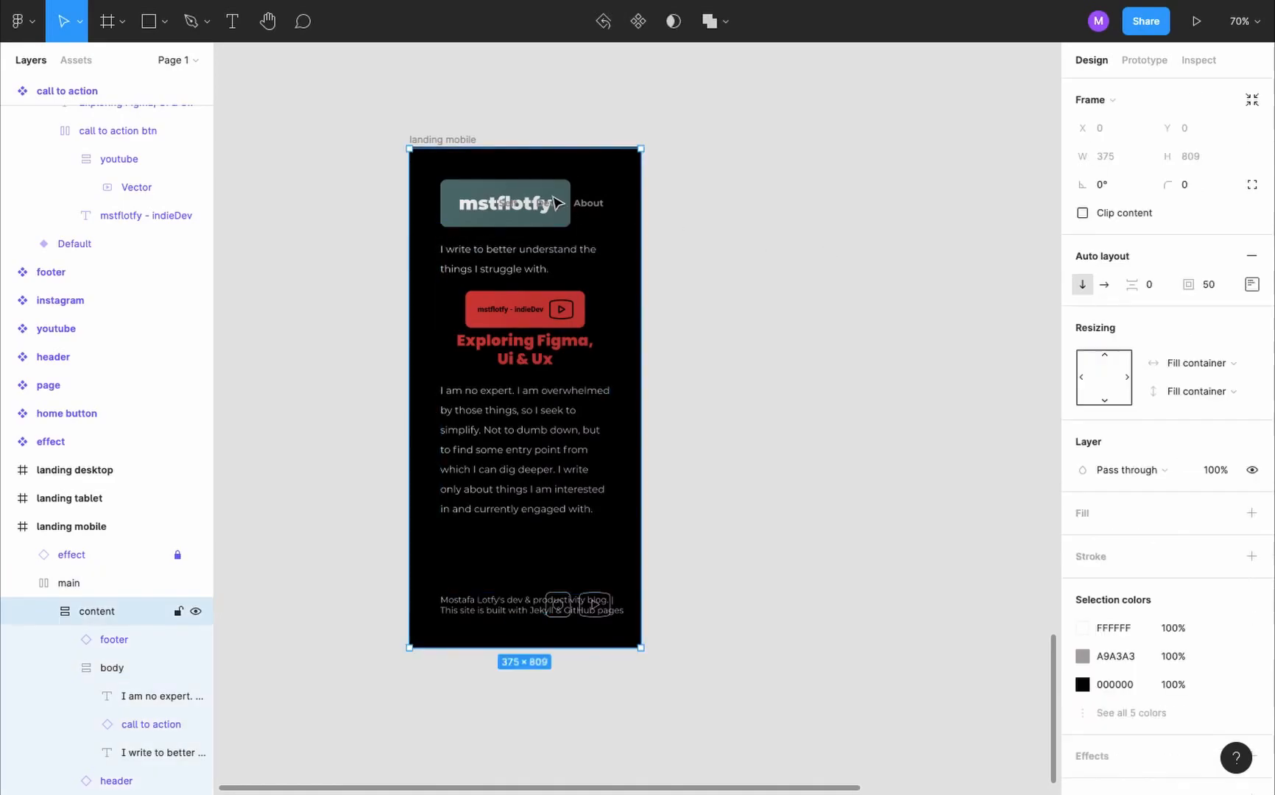
{"action": "left_click", "coordinate": [558, 605]}
{"action": "left_click", "coordinate": [788, 513]}
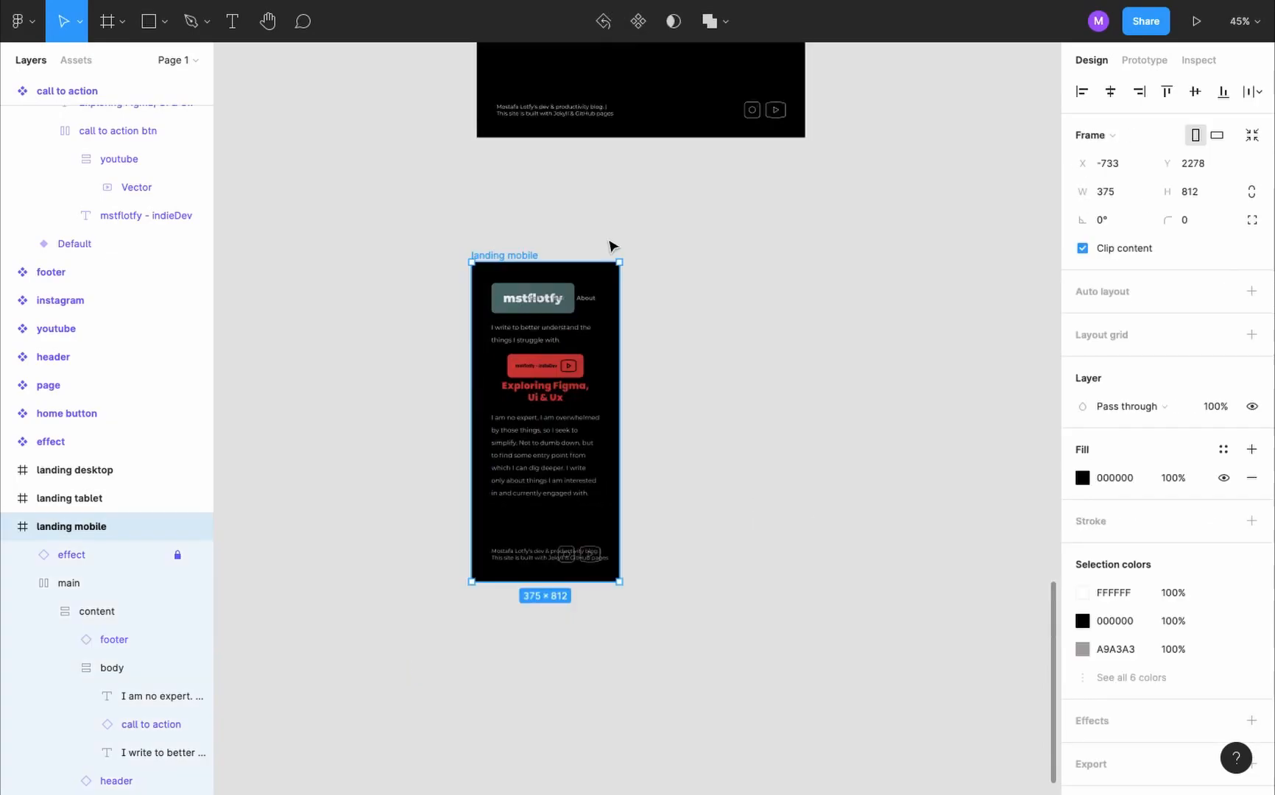
- Add a new variant to the home button component and name it mobile
{"action": "scroll", "coordinate": [612, 248], "scroll_direction": "up", "scroll_amount": 17}
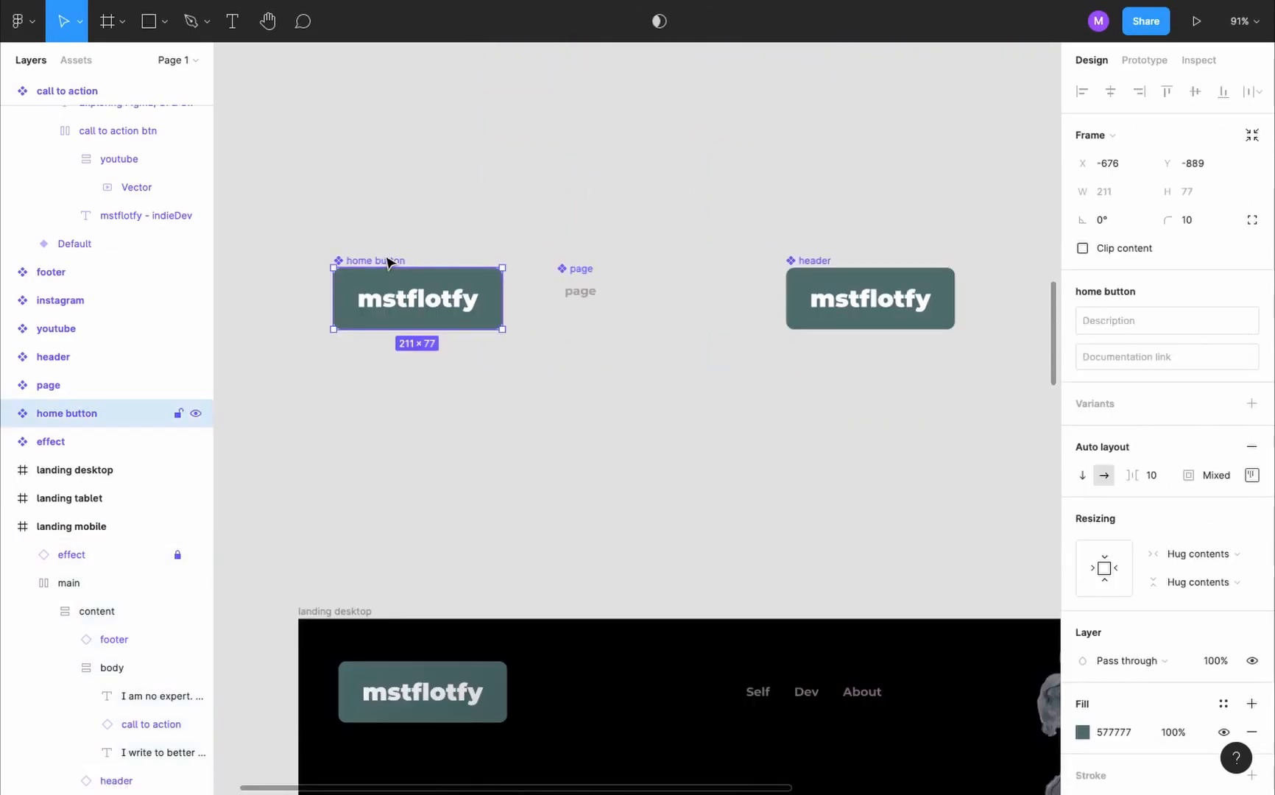
{"action": "left_click", "coordinate": [1251, 405]}
{"action": "type", "text": "mo"}
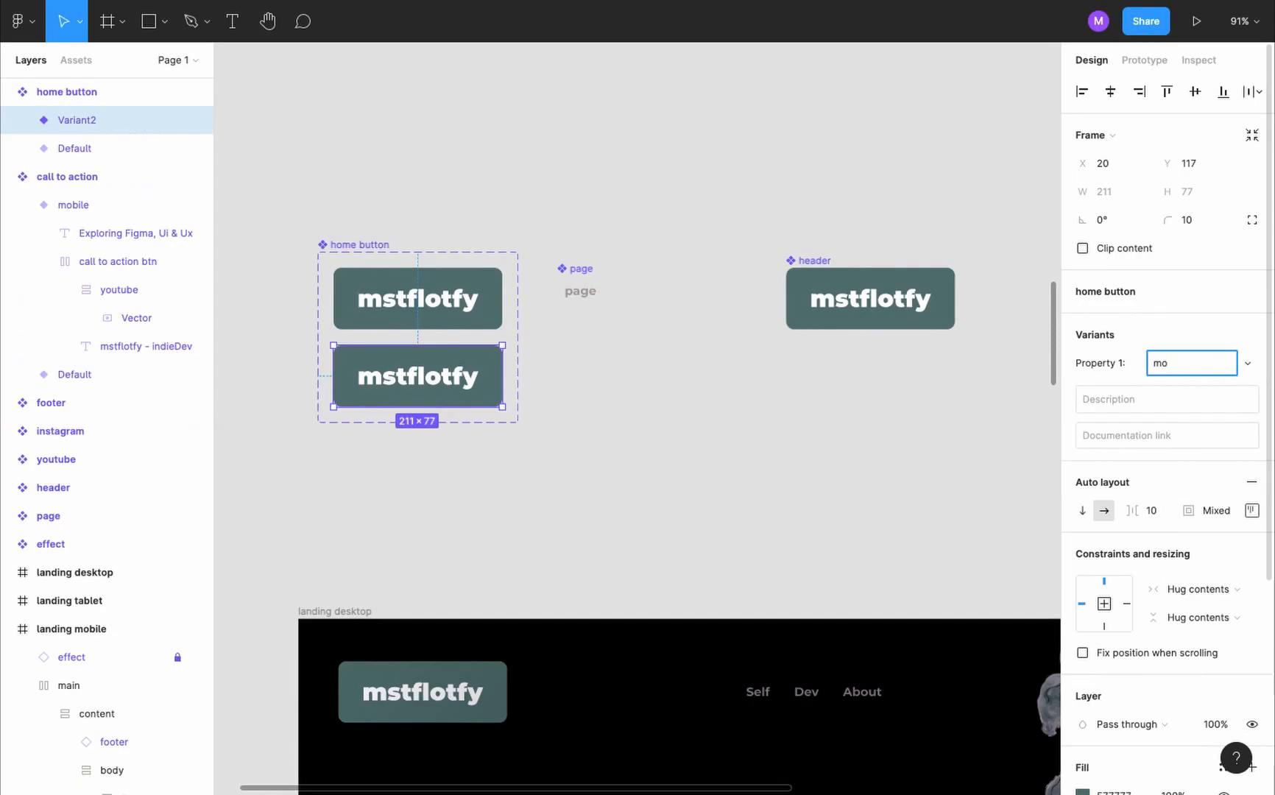
{"action": "type", "text": "bile"}
- Set the top and bottom padding of the home button's mobile variant to 15
{"action": "left_click", "coordinate": [1252, 508]}
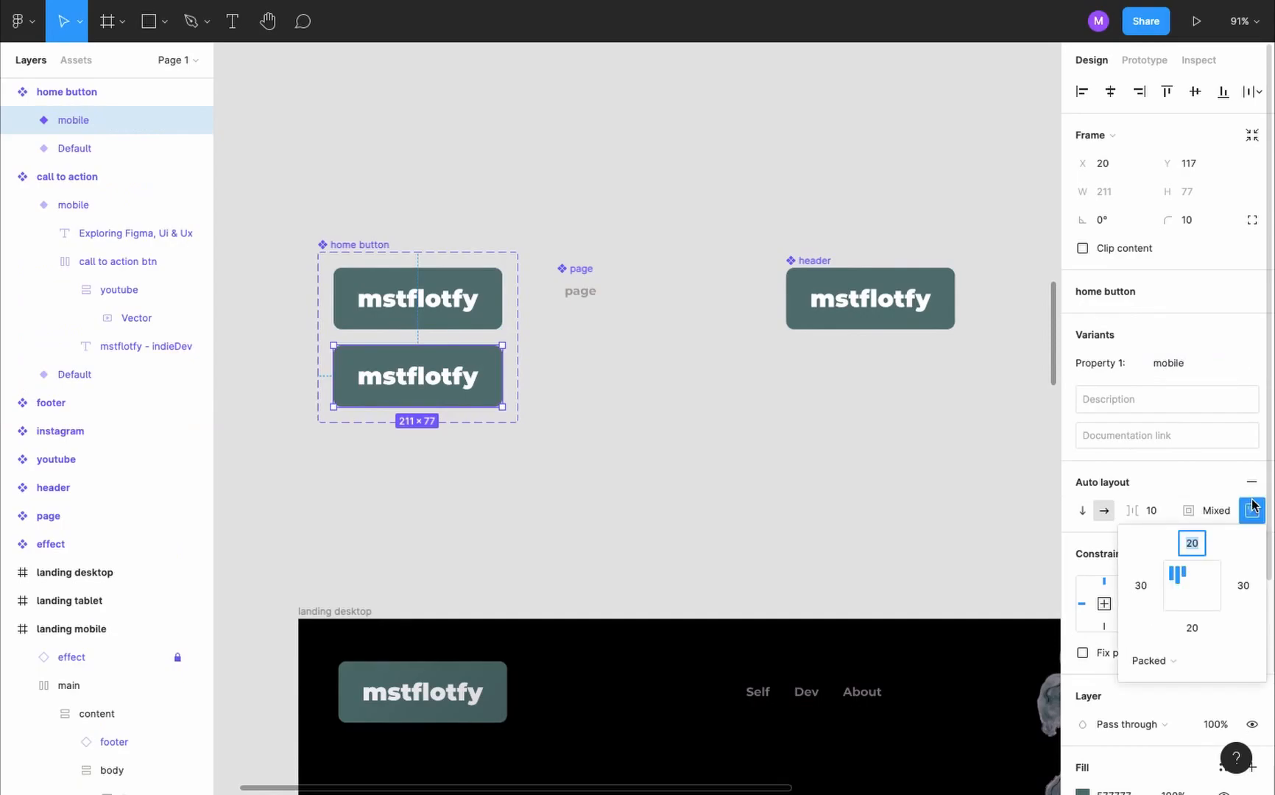
{"action": "type", "text": "15"}
{"action": "left_click", "coordinate": [1192, 628]}
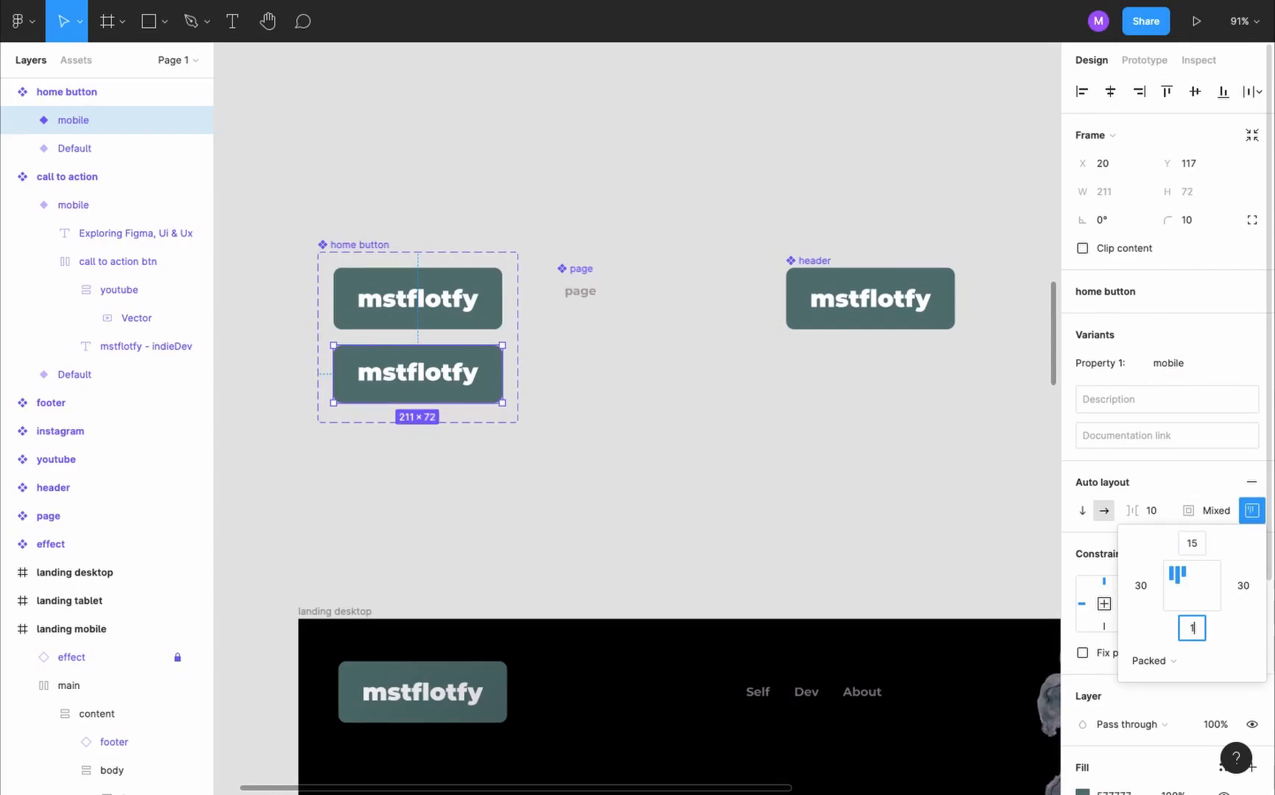
{"action": "type", "text": "15"}
{"action": "left_click", "coordinate": [663, 456]}
- Set the font size of the mstflotfy text in the home button's mobile variant to 20
{"action": "left_click", "coordinate": [464, 379]}
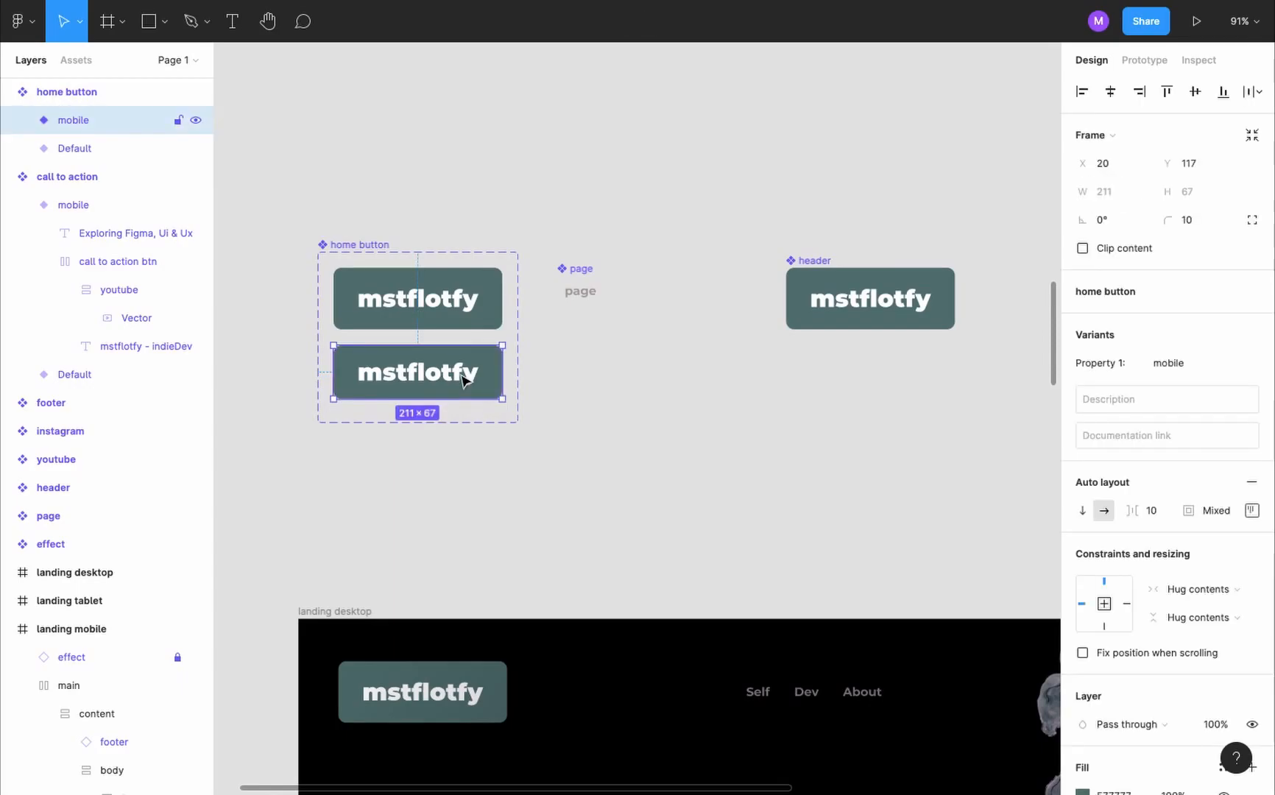
{"action": "double_click", "coordinate": [464, 378]}
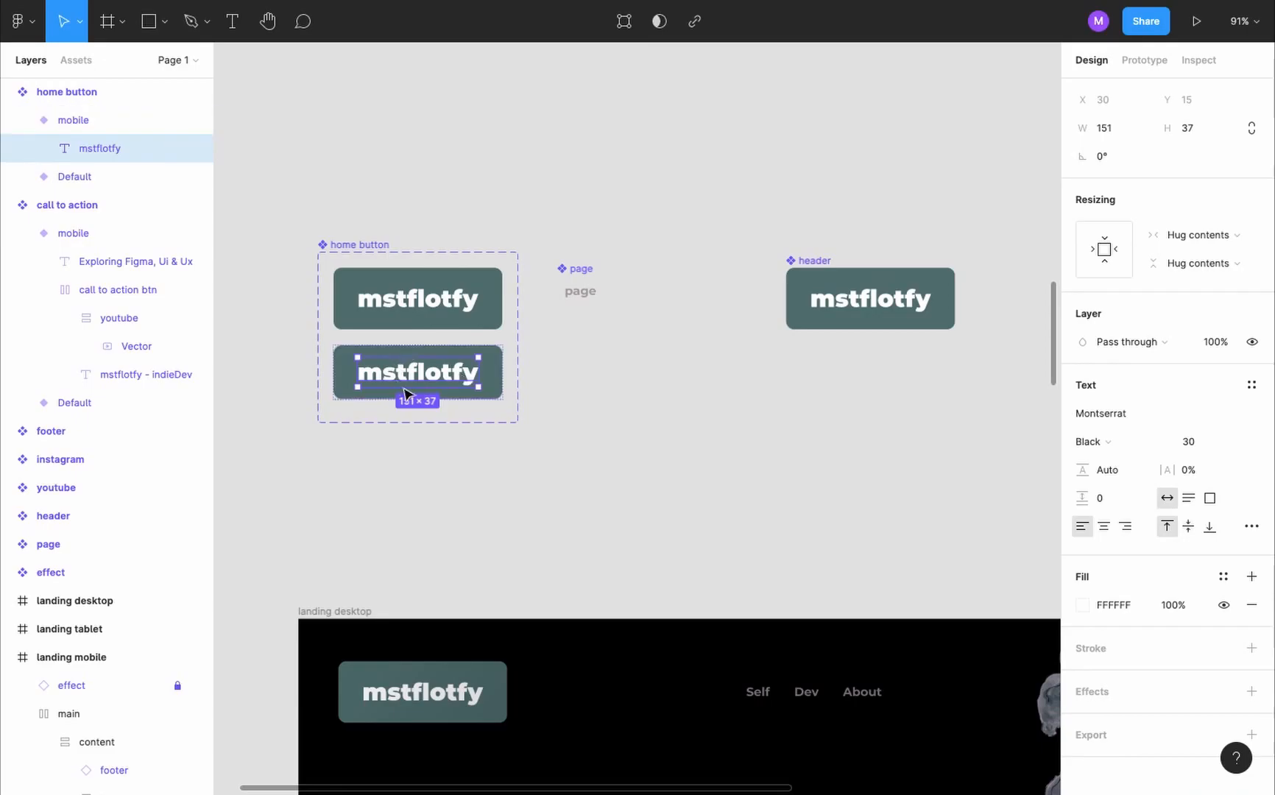
{"action": "left_click", "coordinate": [1187, 441]}
{"action": "type", "text": "15"}
{"action": "key", "text": "Return"}
{"action": "type", "text": "20"}
{"action": "key", "text": "Return"}
- Add a new variant to the header component and name it mobile
{"action": "left_click", "coordinate": [561, 283]}
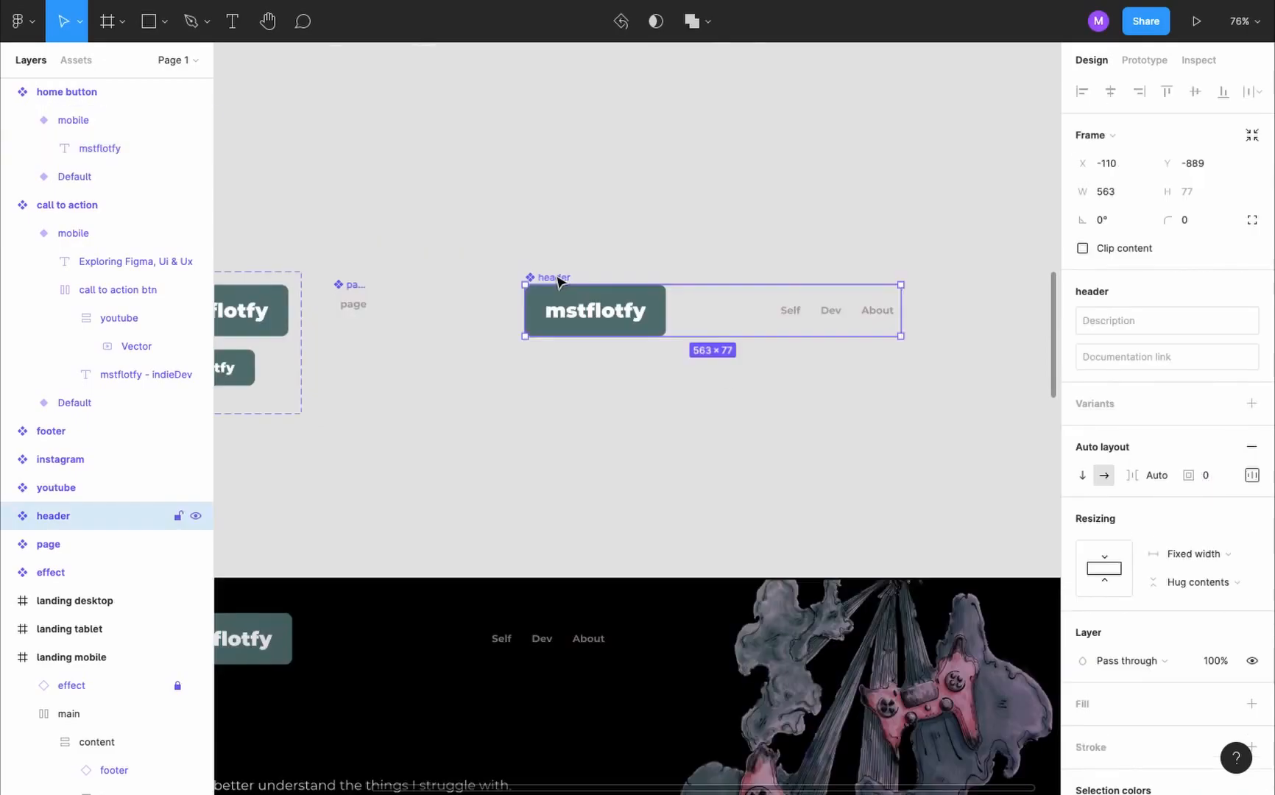
{"action": "left_click", "coordinate": [1251, 404]}
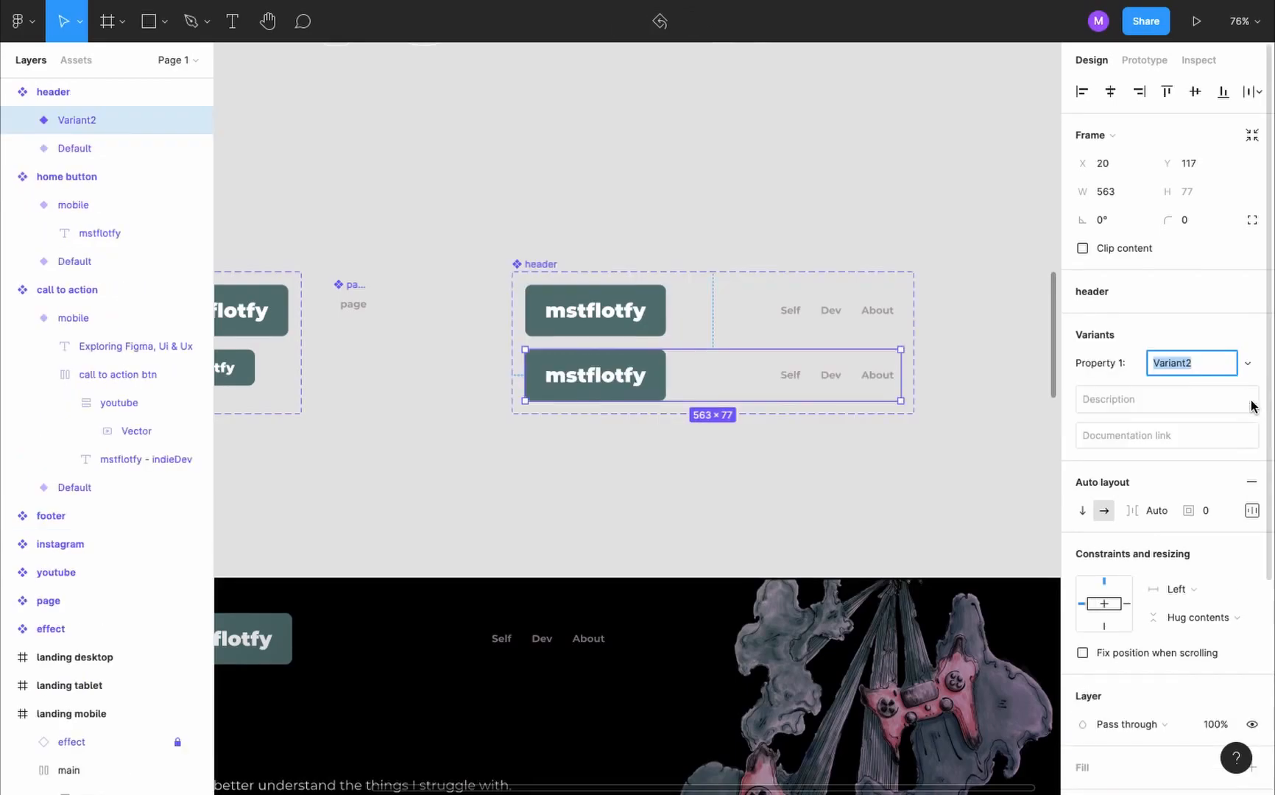
{"action": "type", "text": "mobile"}
{"action": "key", "text": "Return"}
- Replace the large home button in the header's mobile variant with a copy of the mobile home button
{"action": "scroll", "coordinate": [350, 354], "scroll_direction": "left", "scroll_amount": 3}
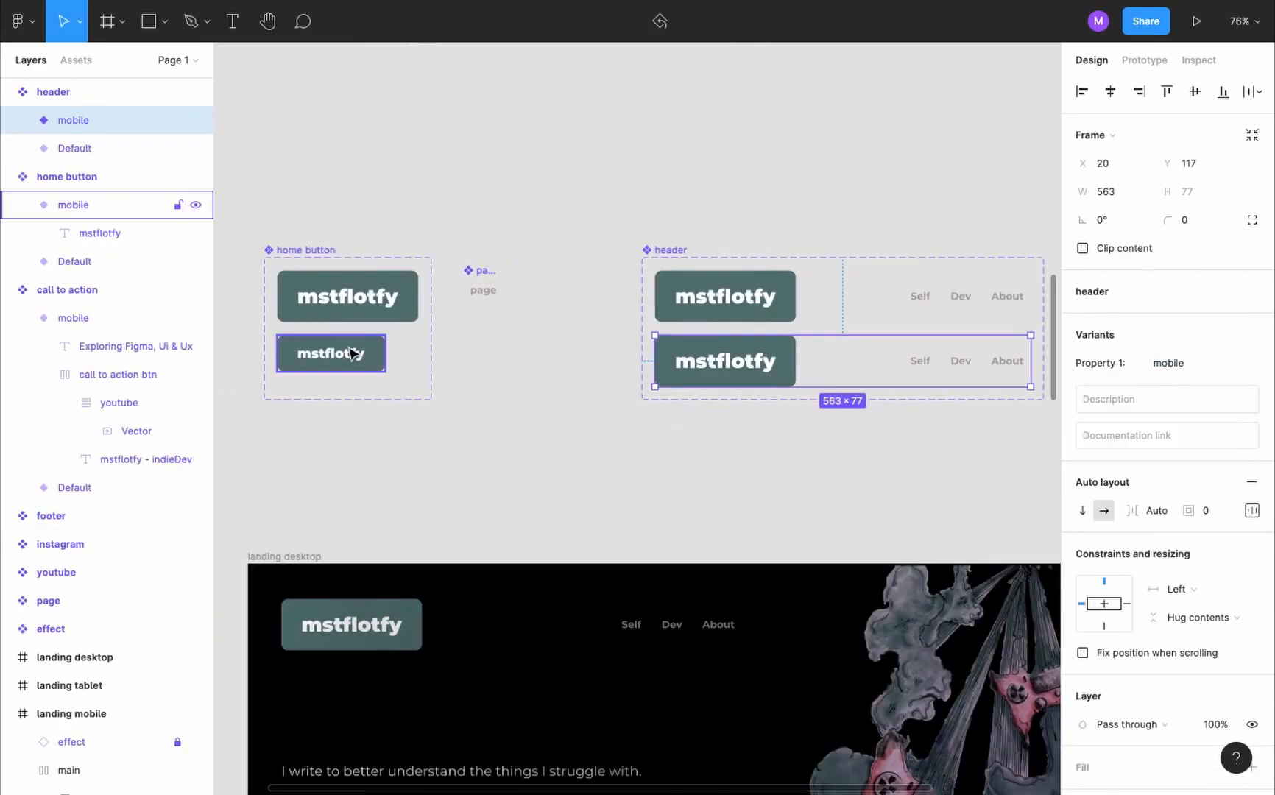
{"action": "left_click", "coordinate": [350, 352]}
{"action": "left_click_drag", "start_coordinate": [350, 354], "coordinate": [760, 363]}
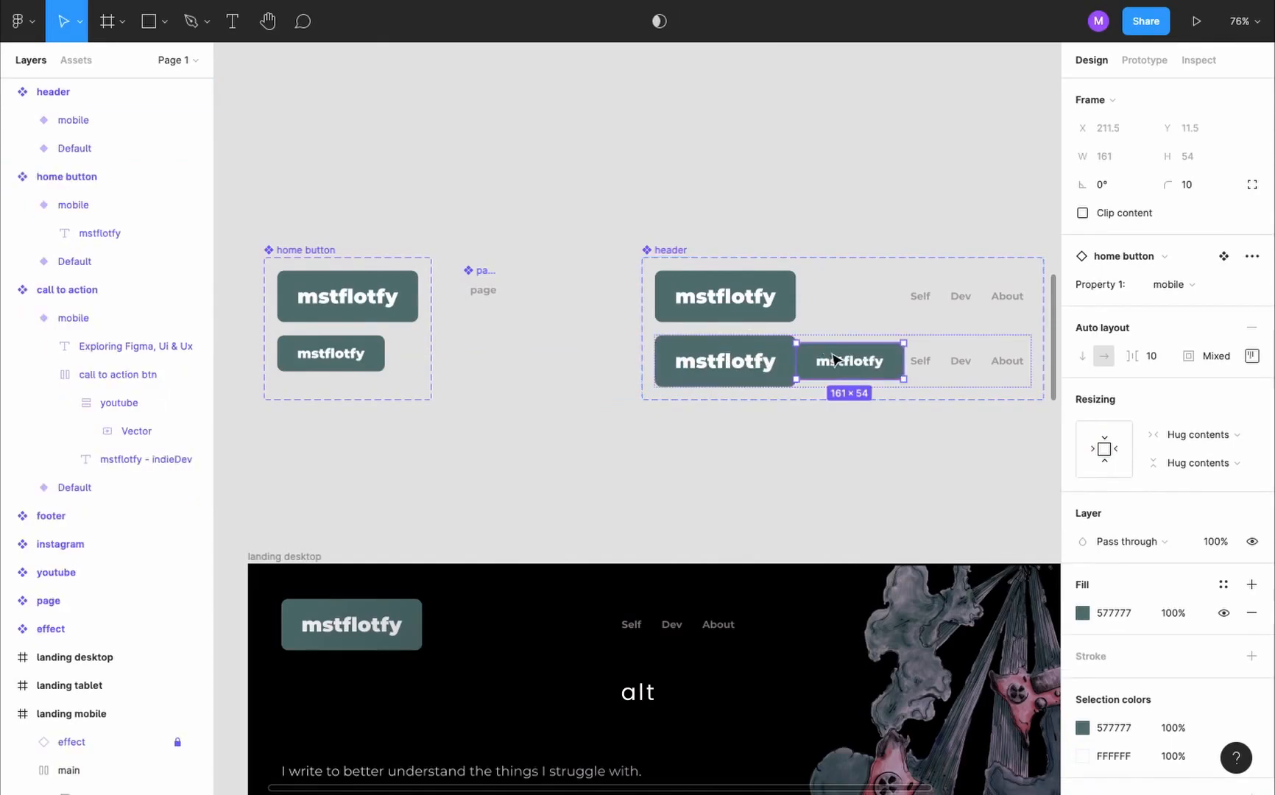
{"action": "left_click", "coordinate": [726, 363]}
{"action": "key", "text": "Delete"}
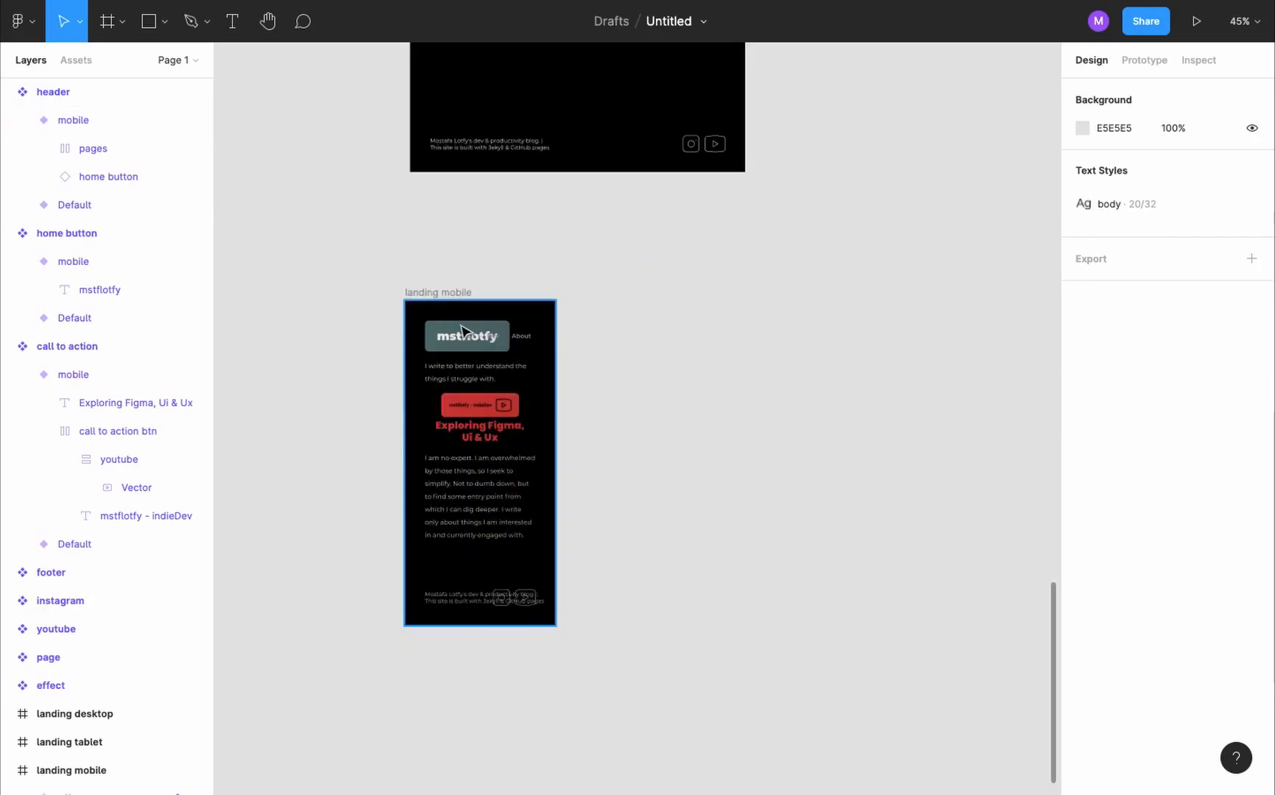
- Switch the header instance in the landing mobile frame to the mobile variant
{"action": "left_click", "coordinate": [460, 324]}
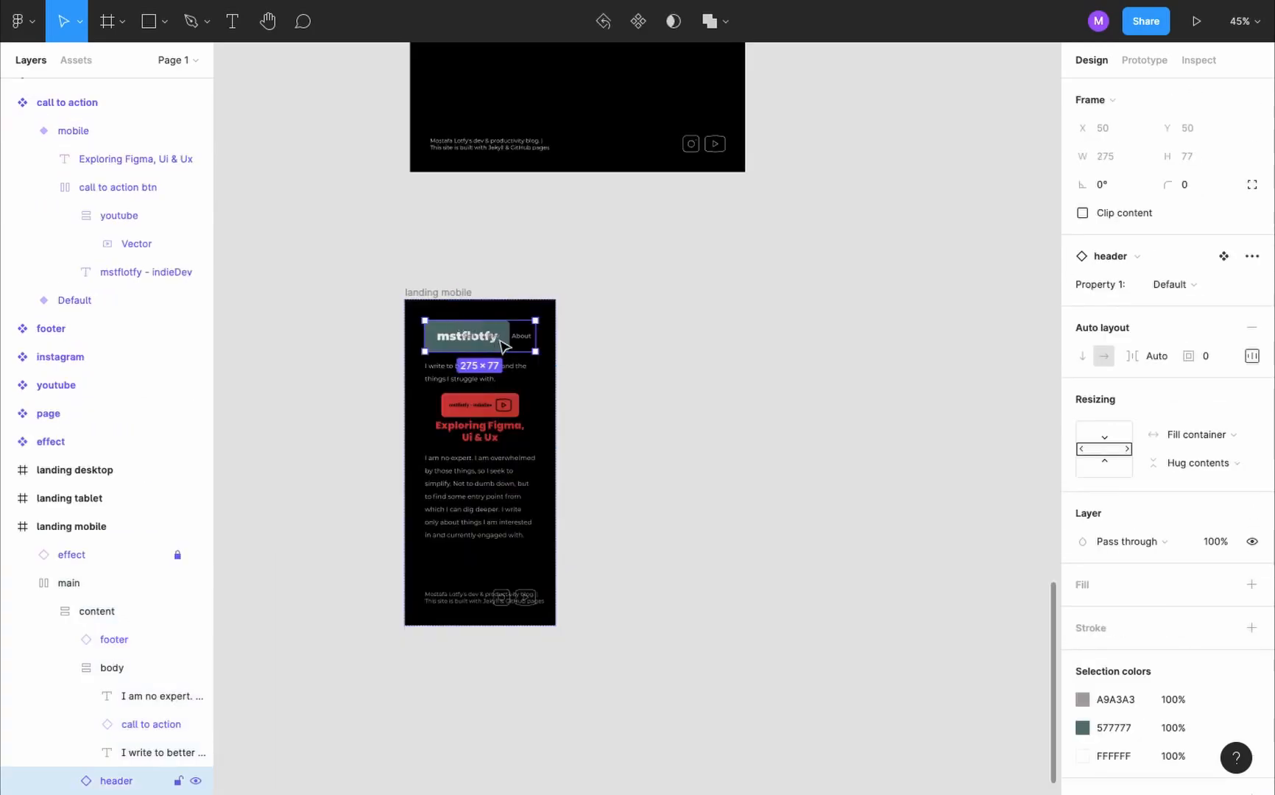
{"action": "left_click", "coordinate": [1203, 283]}
{"action": "left_click", "coordinate": [1209, 302]}
{"action": "scroll", "coordinate": [450, 313], "scroll_direction": "up", "scroll_amount": 5}
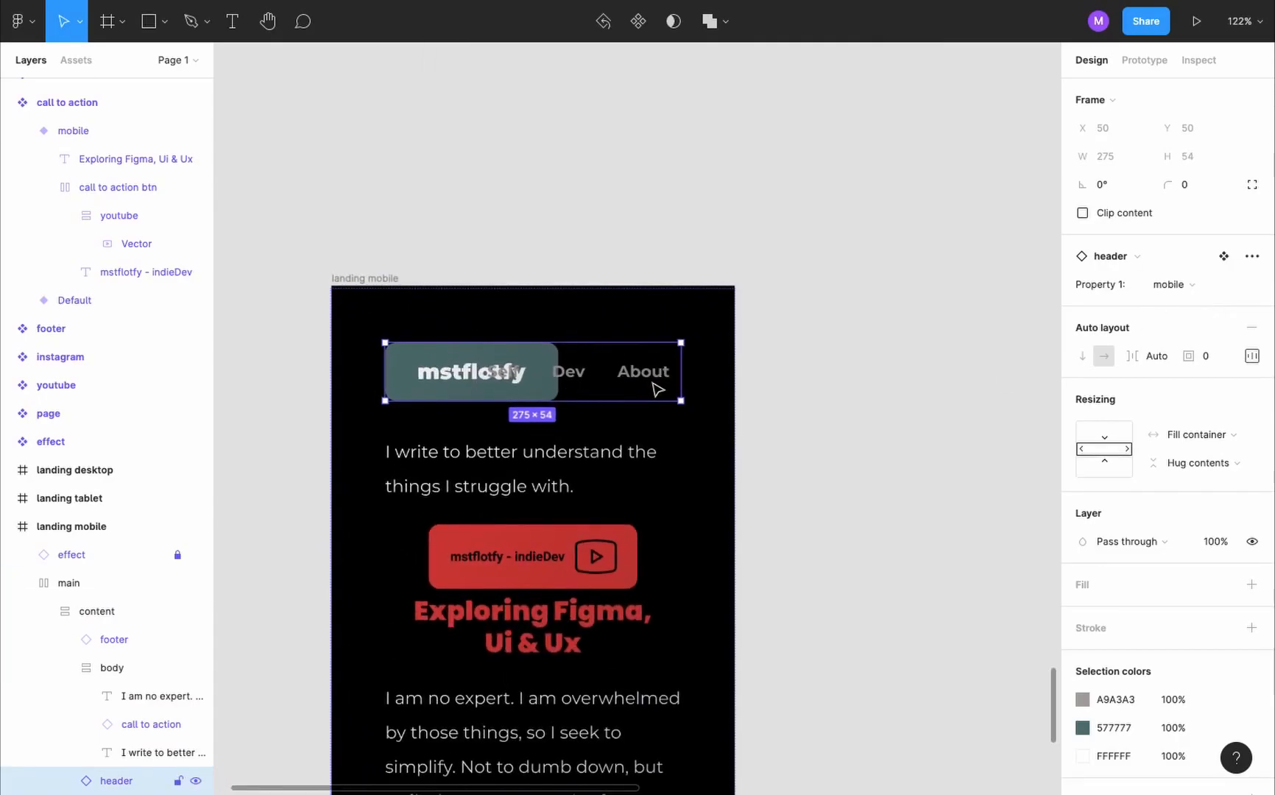
- Draw a horizontal line with the Pen tool below the page component and set its width to 50
{"action": "scroll", "coordinate": [663, 385], "scroll_direction": "down", "scroll_amount": 6}
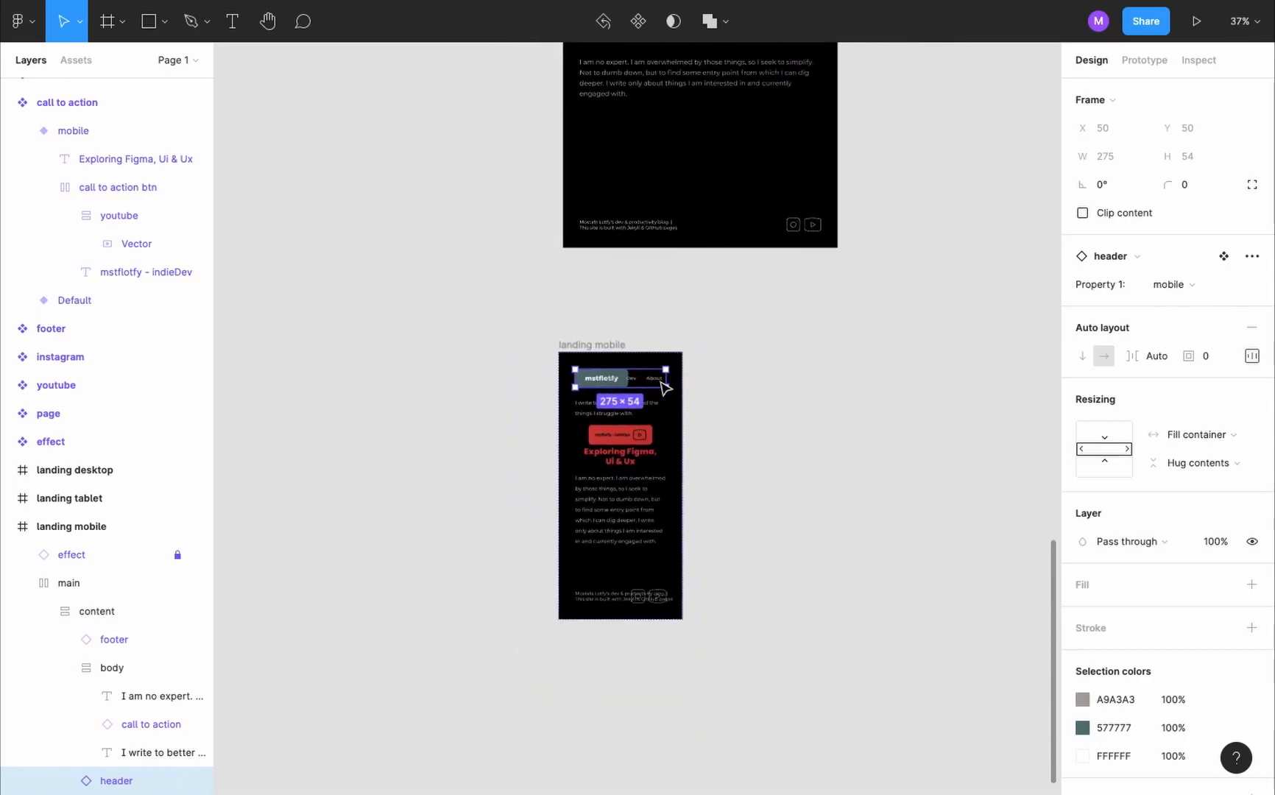
{"action": "scroll", "coordinate": [665, 388], "scroll_direction": "down", "scroll_amount": 4}
{"action": "scroll", "coordinate": [665, 388], "scroll_direction": "up", "scroll_amount": 10}
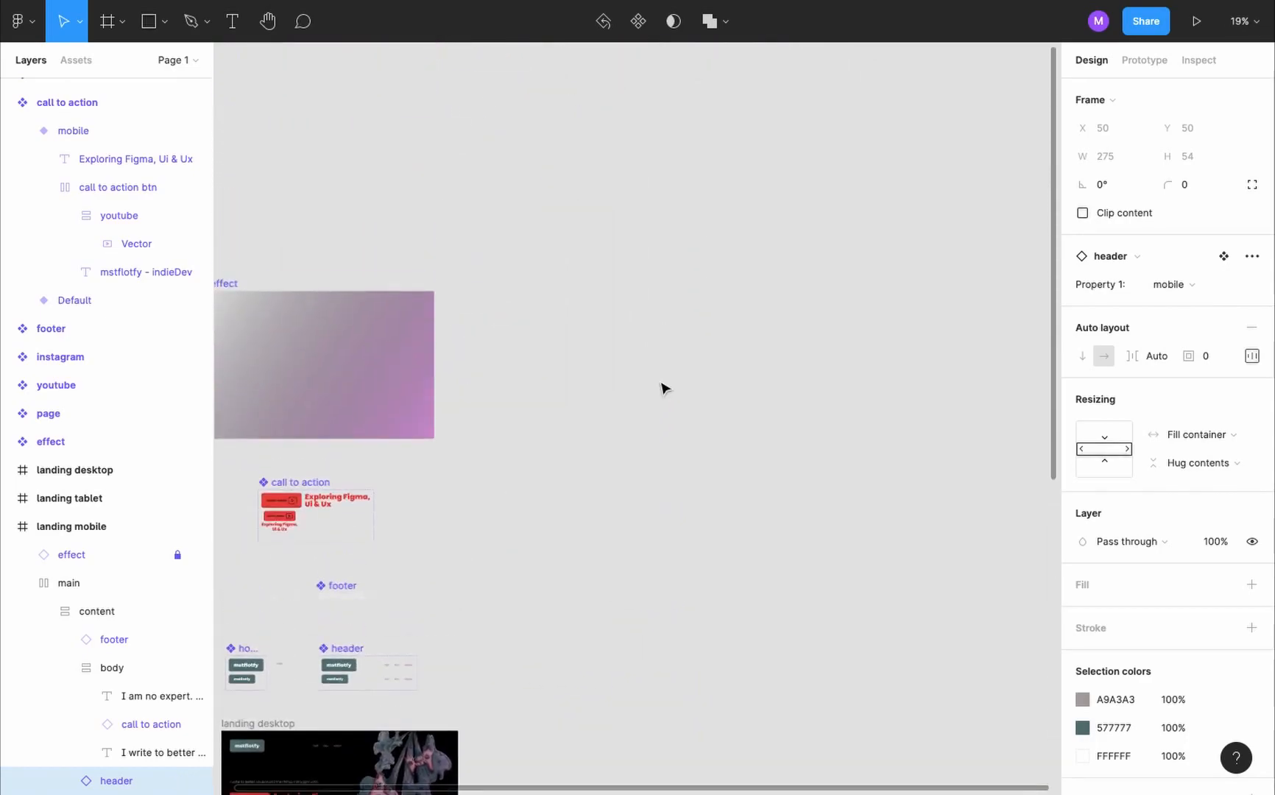
{"action": "scroll", "coordinate": [665, 389], "scroll_direction": "down", "scroll_amount": 3}
{"action": "scroll", "coordinate": [396, 427], "scroll_direction": "up", "scroll_amount": 7}
{"action": "key", "text": "p"}
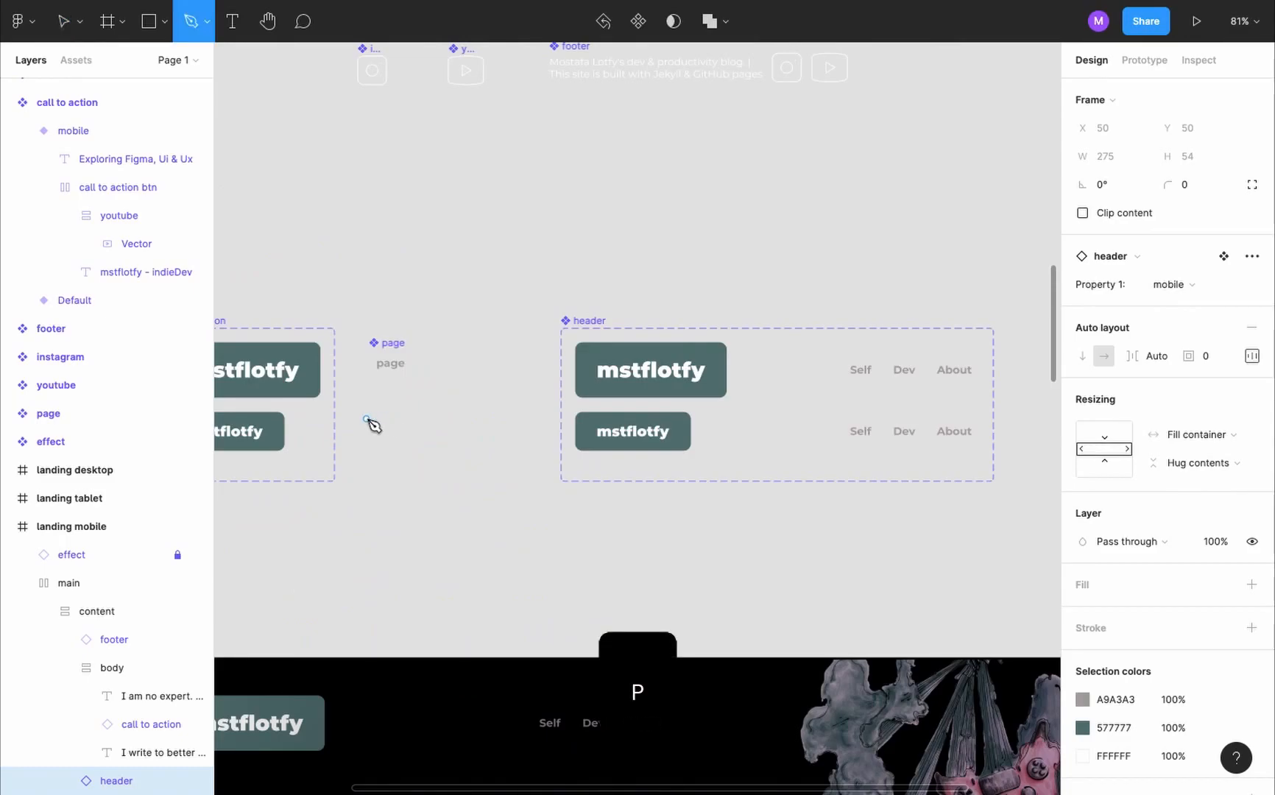
{"action": "left_click", "coordinate": [366, 419]}
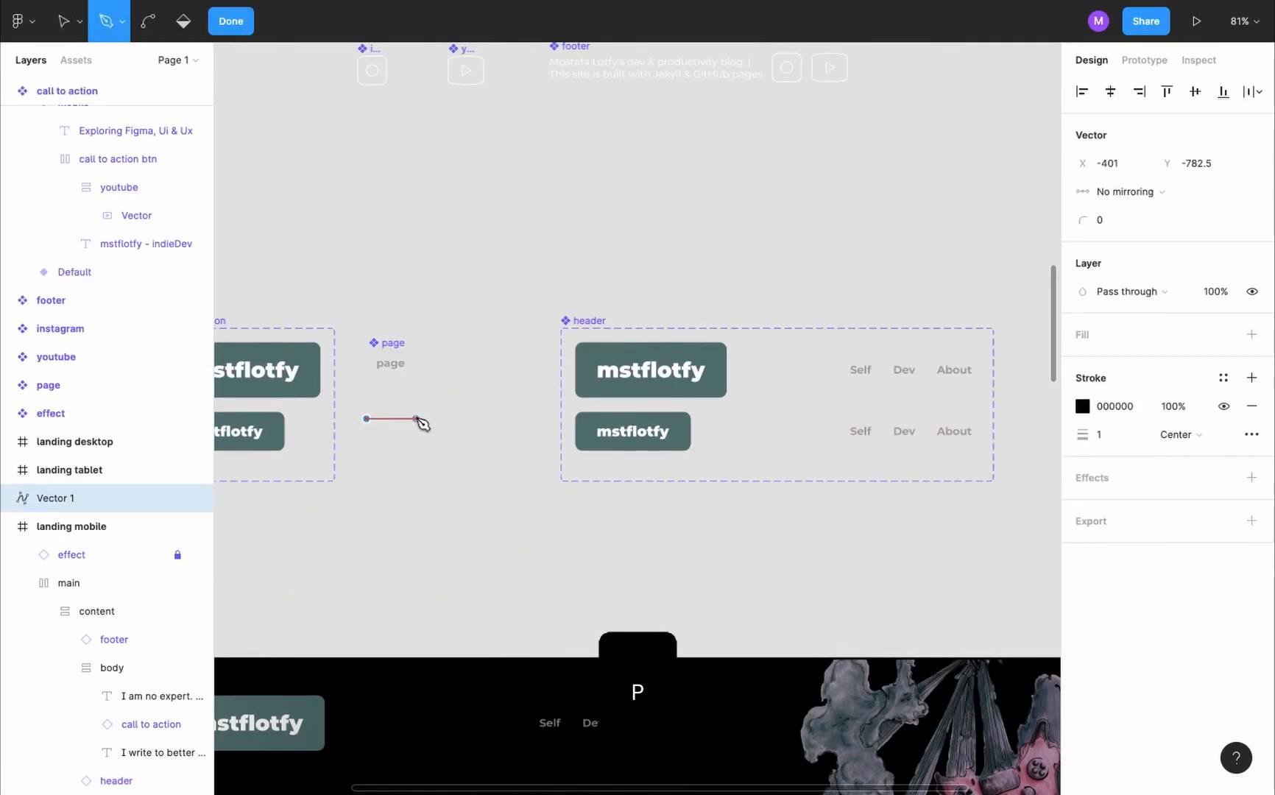
{"action": "left_click", "coordinate": [406, 419]}
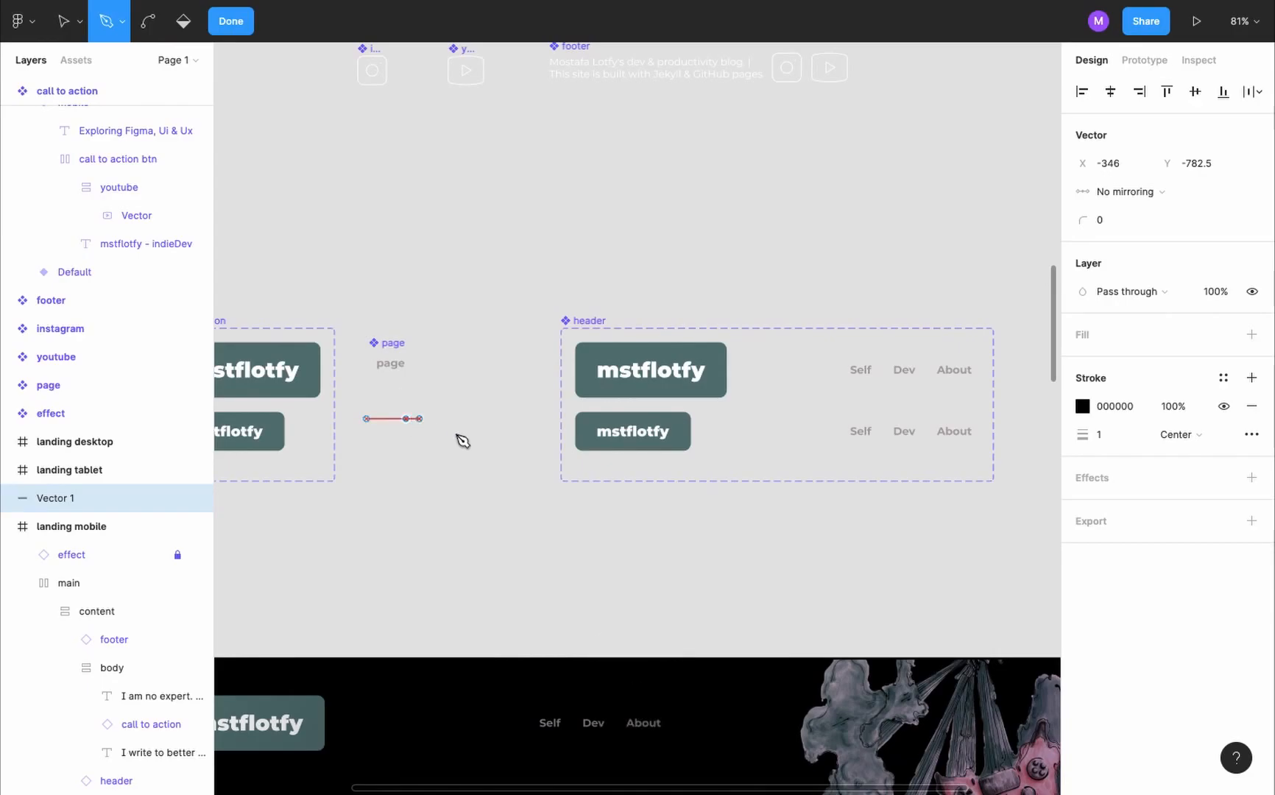
{"action": "left_click", "coordinate": [230, 21]}
{"action": "left_click", "coordinate": [1113, 169]}
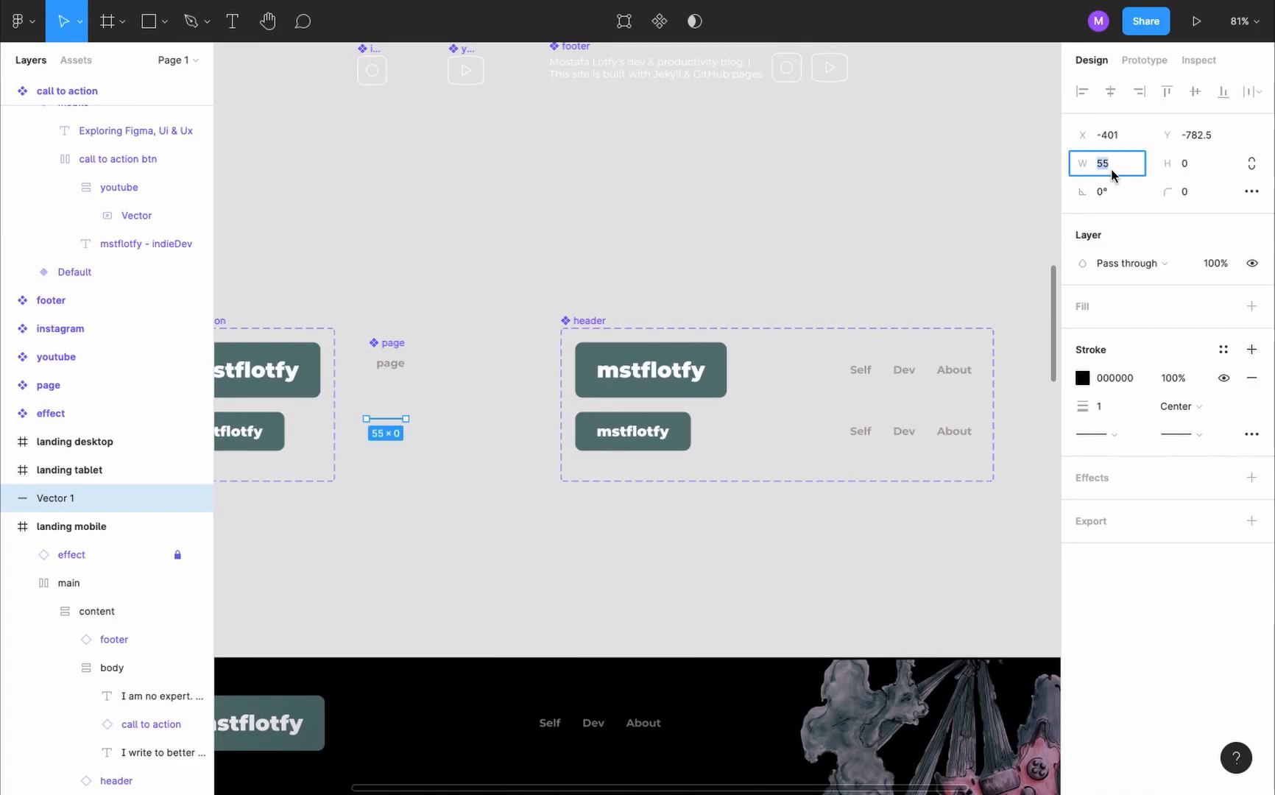
{"action": "type", "text": "50"}
{"action": "key", "text": "Return"}
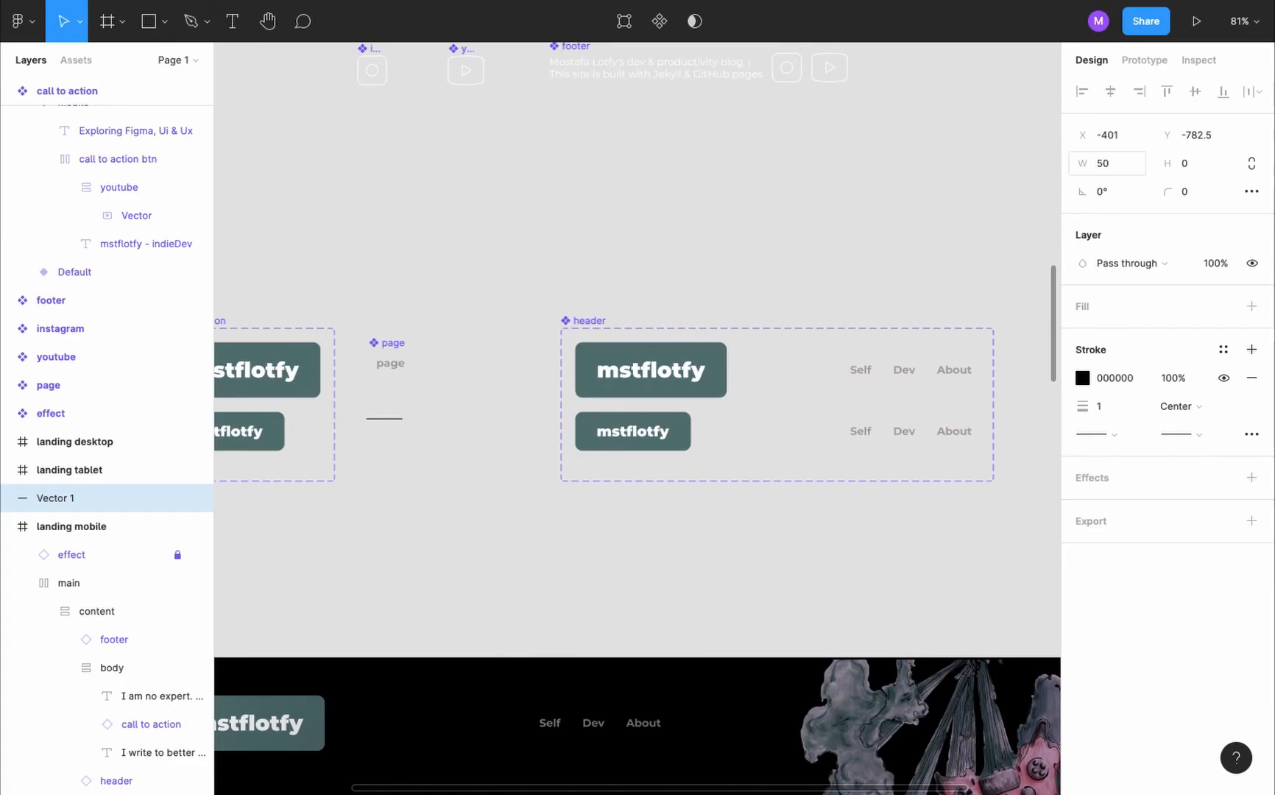
- Set the line's stroke colour to white (FFFFFF) and its stroke weight to 5
{"action": "scroll", "coordinate": [356, 413], "scroll_direction": "up", "scroll_amount": 5}
{"action": "left_click", "coordinate": [1082, 378]}
{"action": "mouse_move", "coordinate": [895, 404]}
{"action": "left_mouse_down"}
{"action": "mouse_move", "coordinate": [877, 407]}
{"action": "mouse_move", "coordinate": [837, 322]}
{"action": "left_mouse_up"}
{"action": "left_click", "coordinate": [1105, 409]}
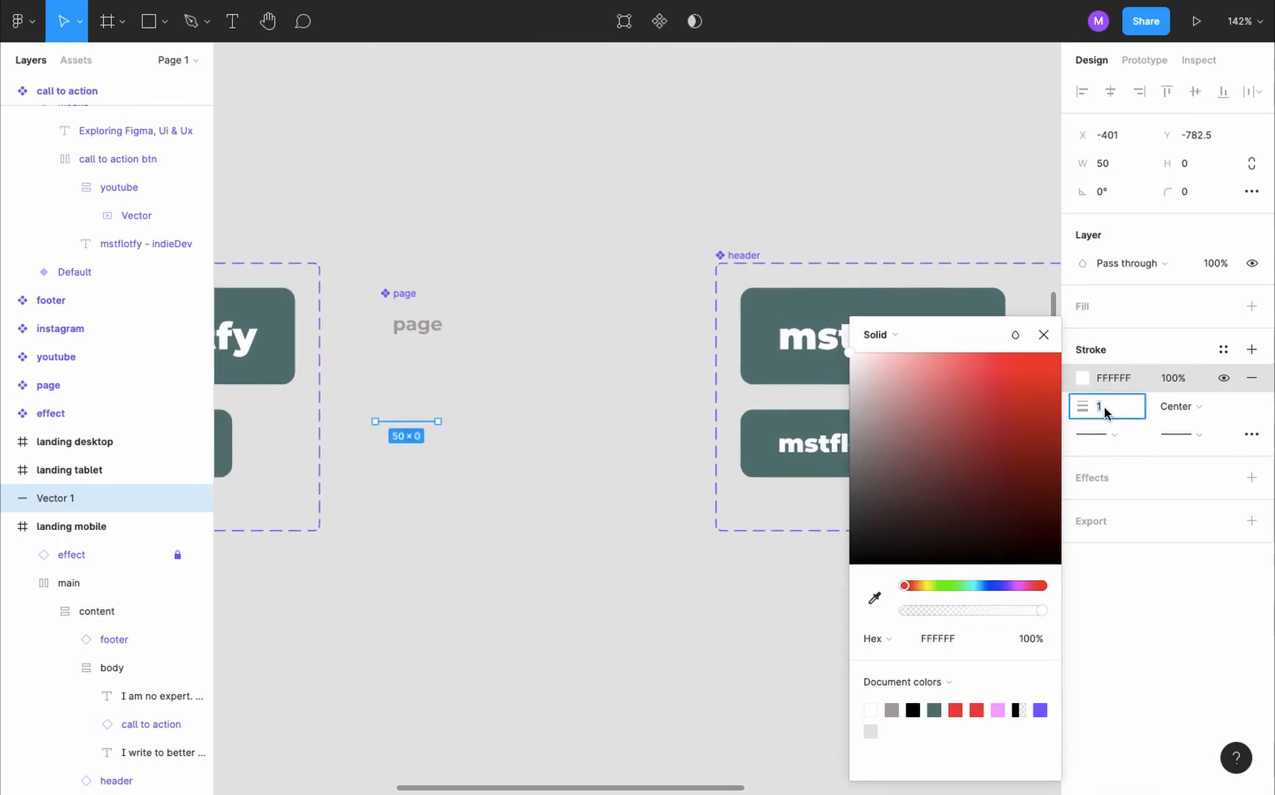
{"action": "type", "text": "5"}
{"action": "key", "text": "Return"}
{"action": "left_click", "coordinate": [493, 442]}
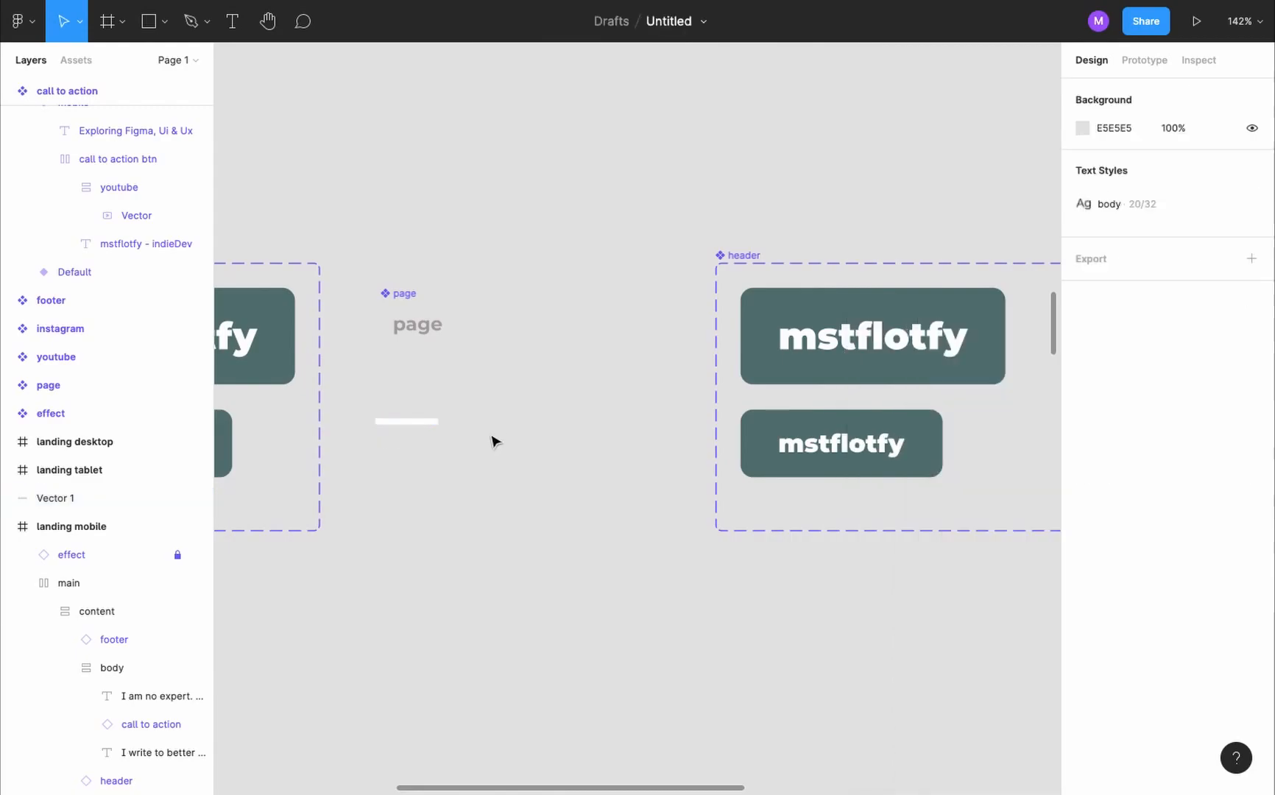
- Sample the grey A9A3A3 from the page component's text as the line's stroke colour
{"action": "scroll", "coordinate": [361, 412], "scroll_direction": "up", "scroll_amount": 3}
{"action": "left_click", "coordinate": [453, 432]}
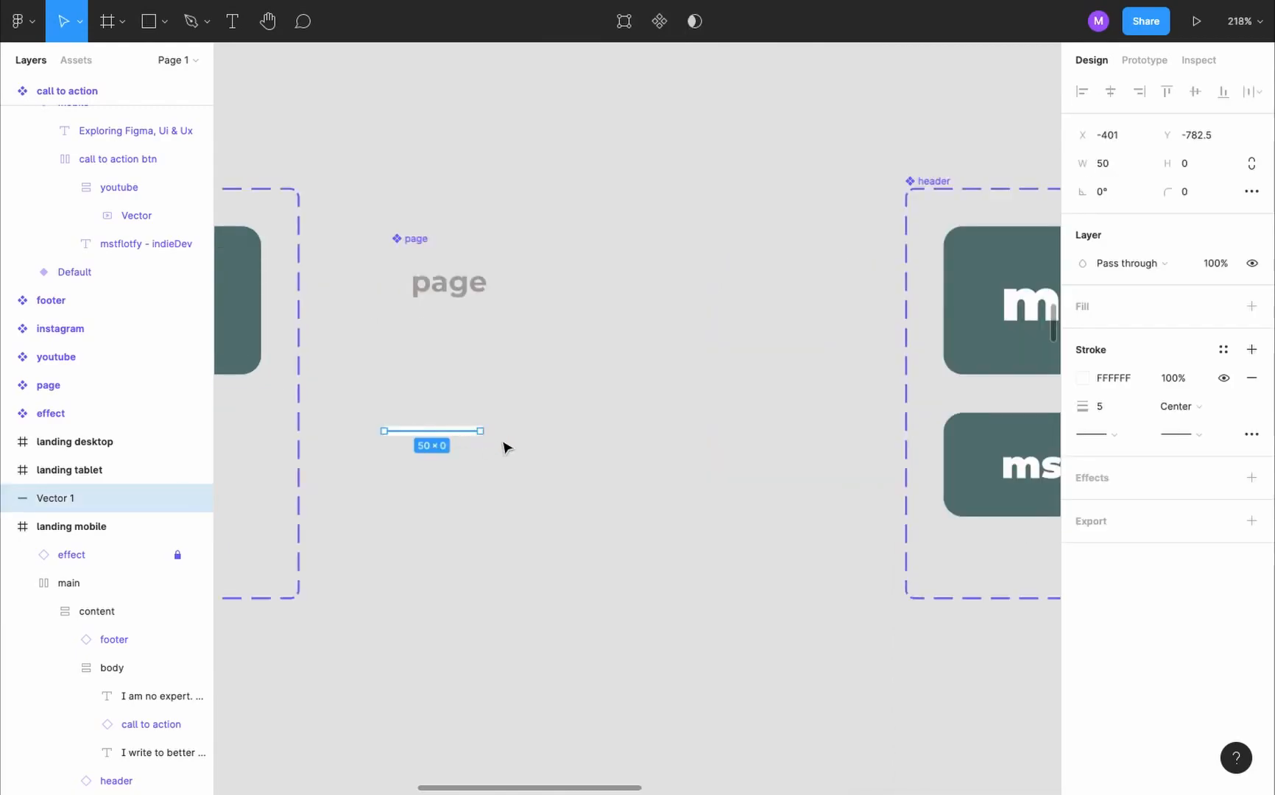
{"action": "key", "text": "i"}
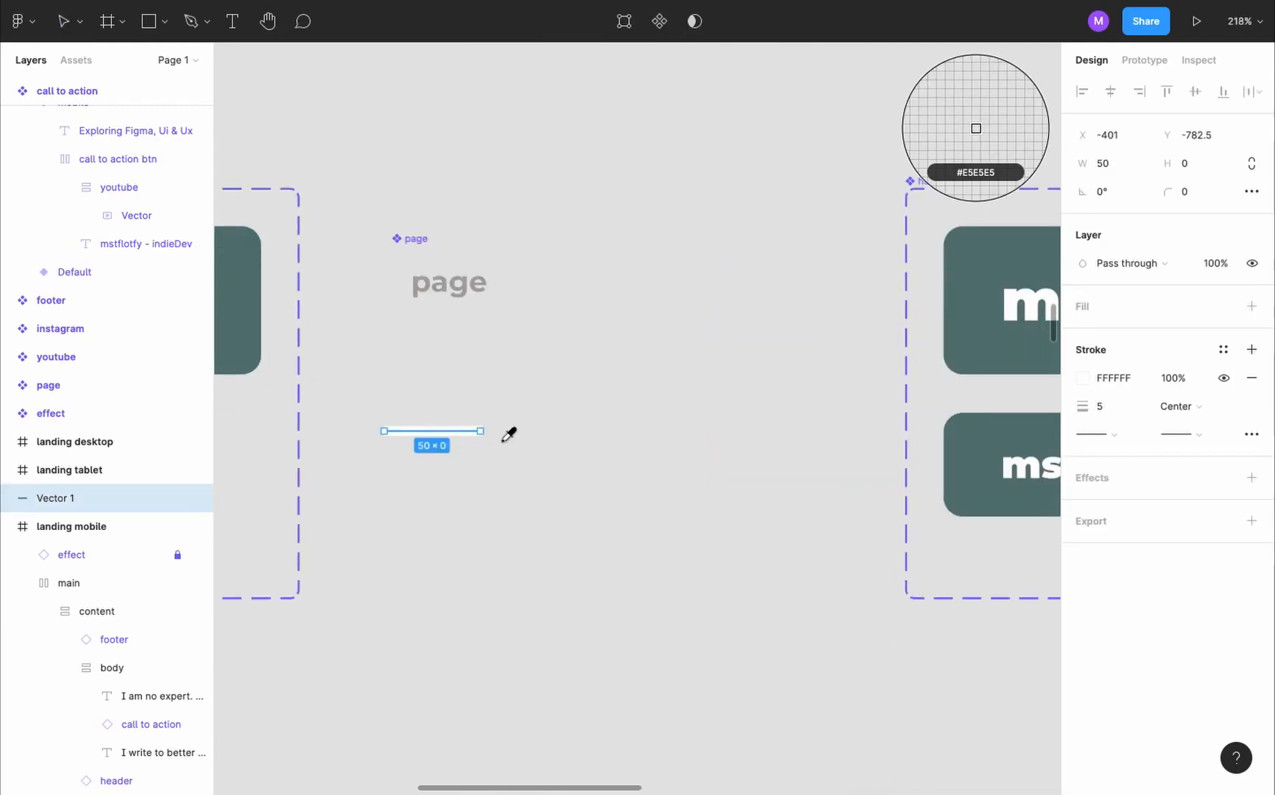
{"action": "left_click", "coordinate": [479, 282]}
{"action": "scroll", "coordinate": [466, 300], "scroll_direction": "up", "scroll_amount": 10}
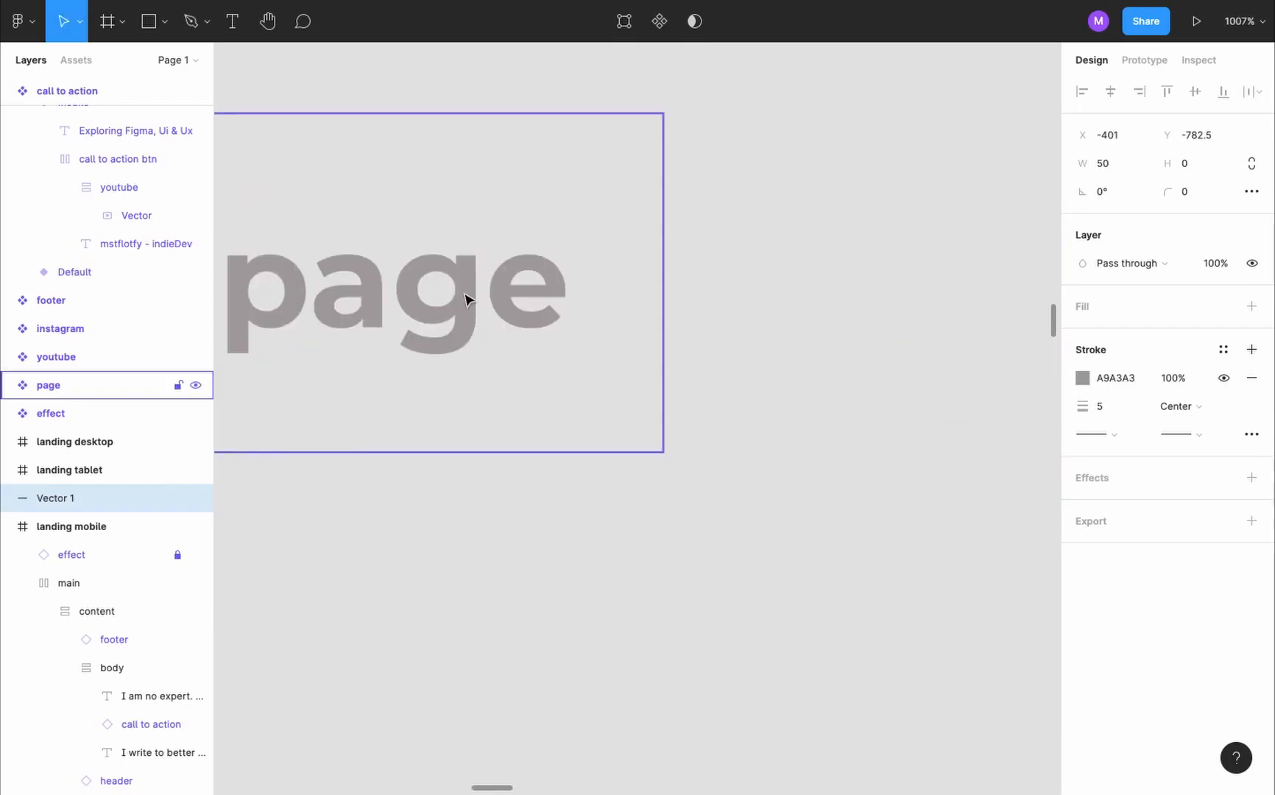
- Give the grey line round end caps
{"action": "scroll", "coordinate": [564, 418], "scroll_direction": "down", "scroll_amount": 5}
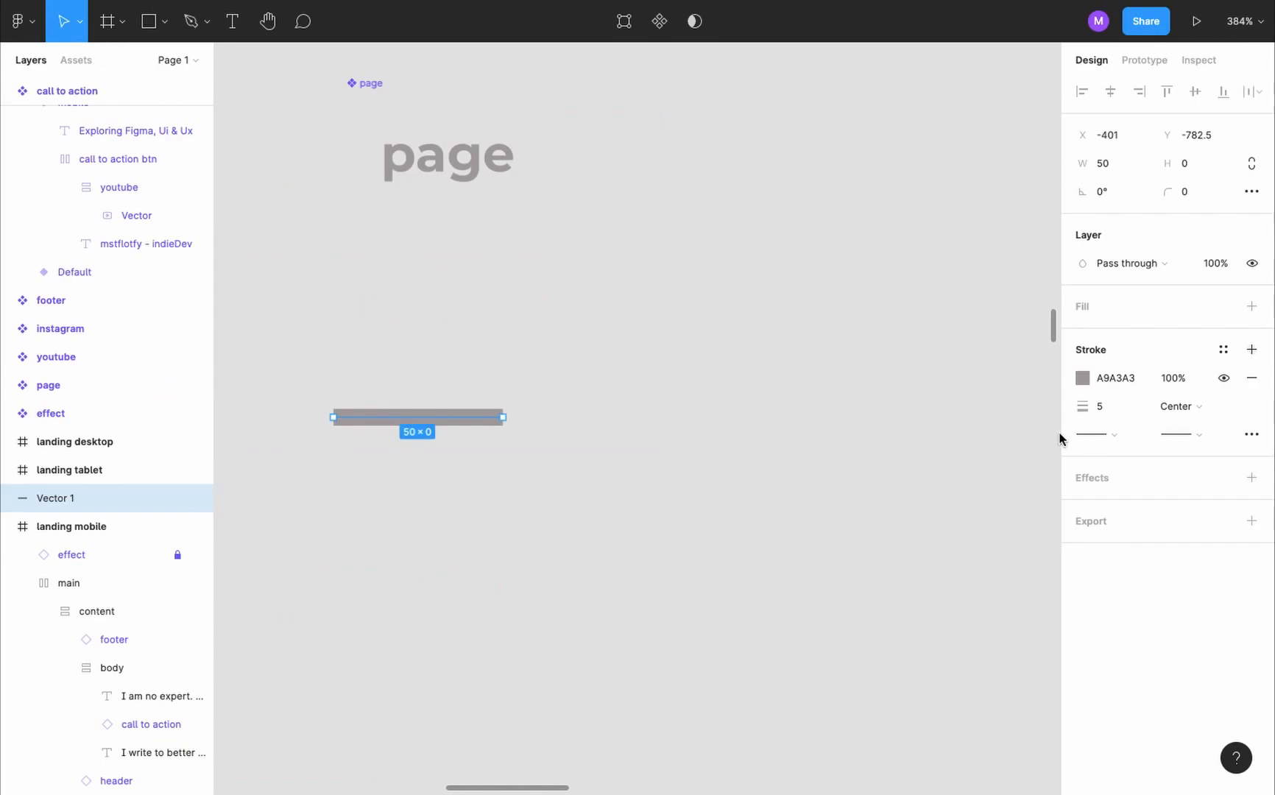
{"action": "left_click", "coordinate": [1115, 438]}
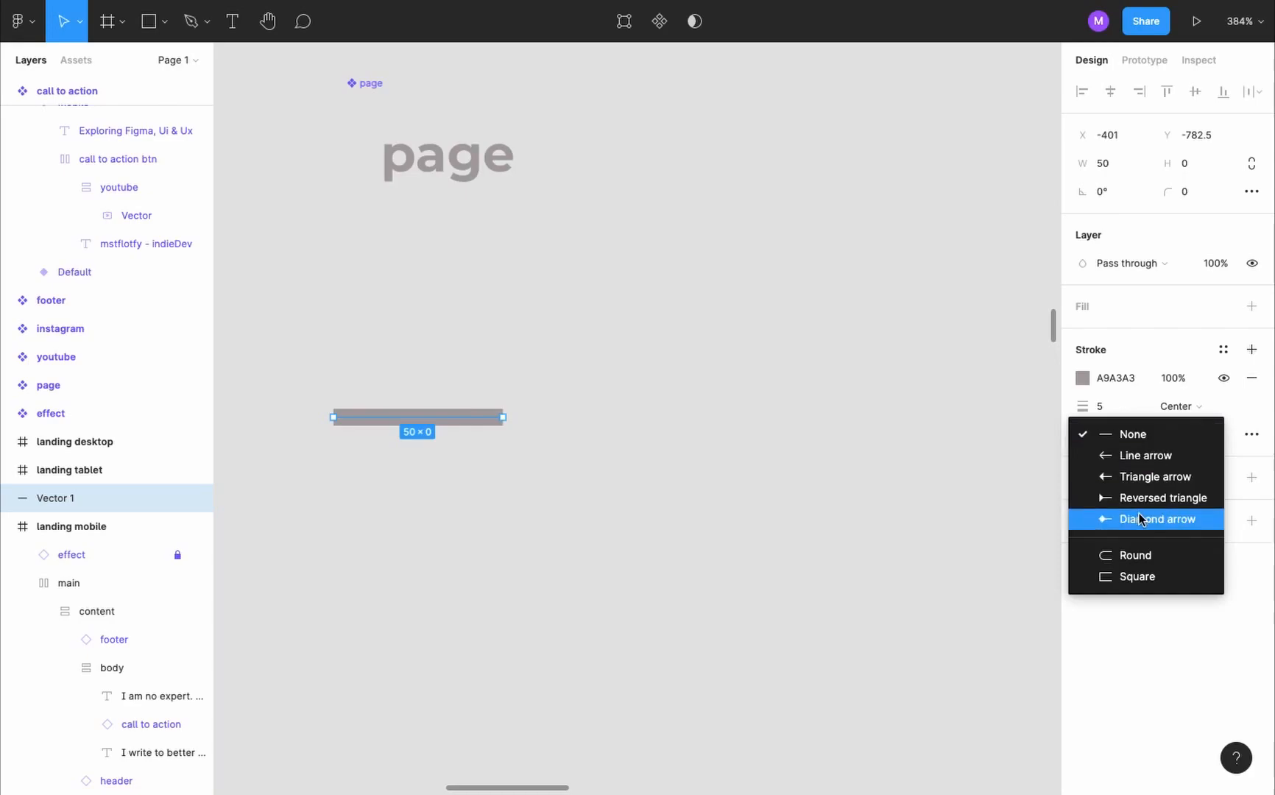
{"action": "left_click", "coordinate": [1163, 566]}
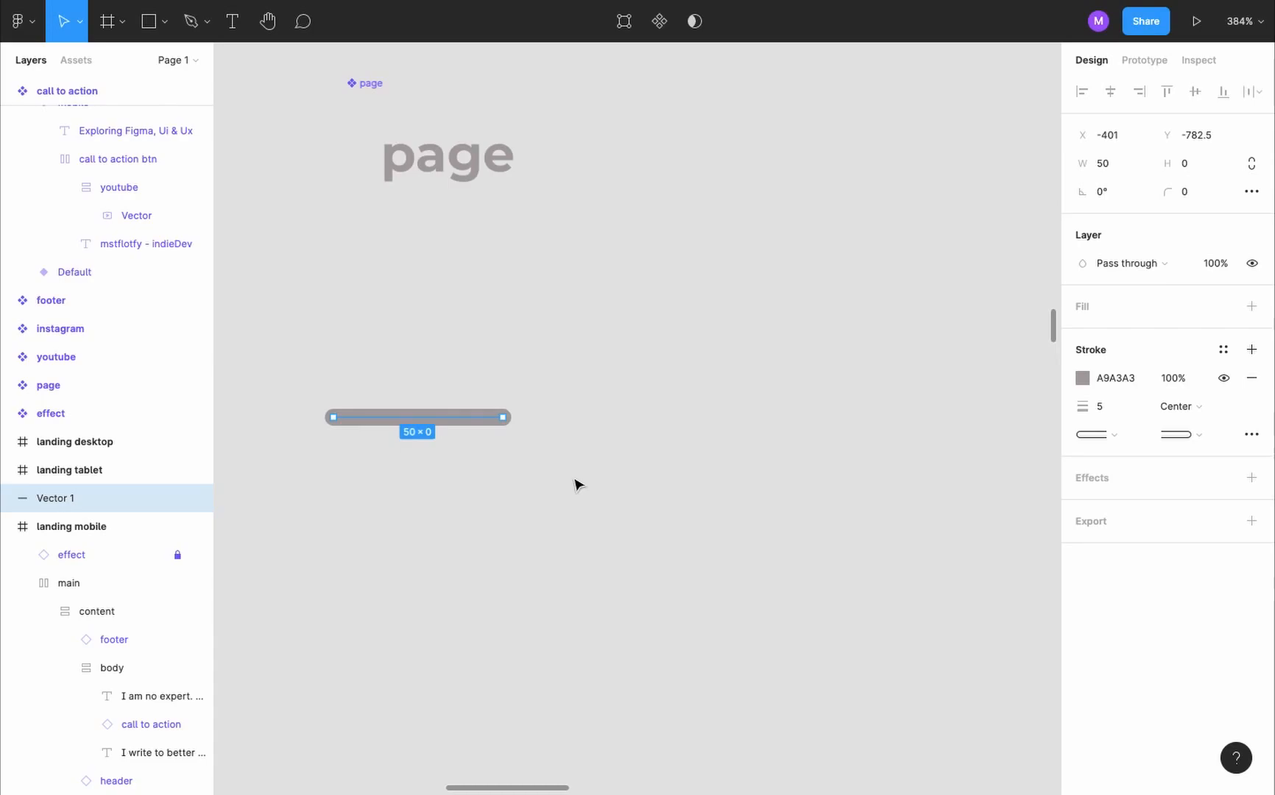
- Duplicate the line twice to stack three lines 15 apart, shorten the middle one, and select all three
{"action": "scroll", "coordinate": [490, 435], "scroll_direction": "down", "scroll_amount": 5}
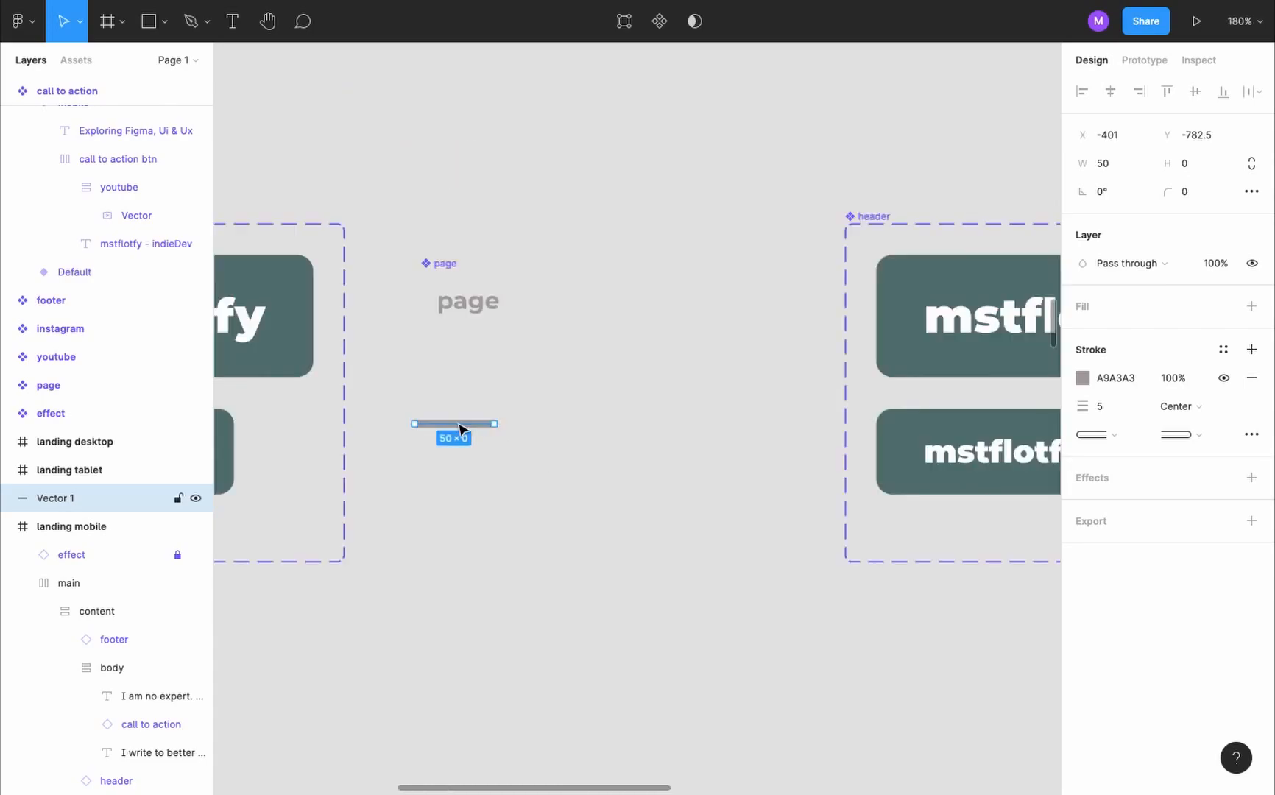
{"action": "left_click", "coordinate": [460, 427], "text": "alt"}
{"action": "left_click_drag", "start_coordinate": [458, 423], "coordinate": [457, 448]}
{"action": "left_click_drag", "start_coordinate": [457, 448], "coordinate": [546, 395]}
{"action": "left_click", "coordinate": [473, 448]}
{"action": "scroll", "coordinate": [475, 443], "scroll_direction": "up", "scroll_amount": 2}
{"action": "left_click", "coordinate": [598, 459]}
{"action": "scroll", "coordinate": [598, 456], "scroll_direction": "down", "scroll_amount": 5}
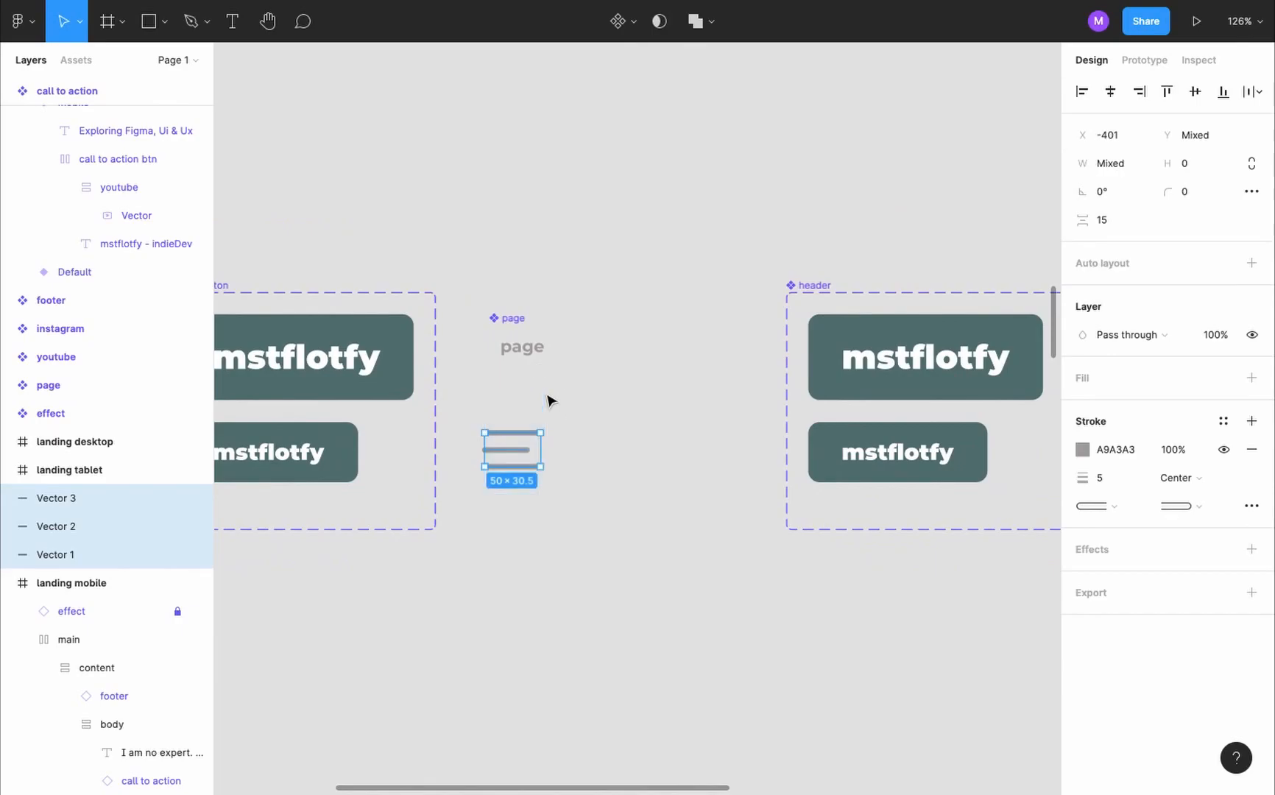
- Wrap the three lines in an auto layout frame and rename it burger
{"action": "key", "text": "shift+a"}
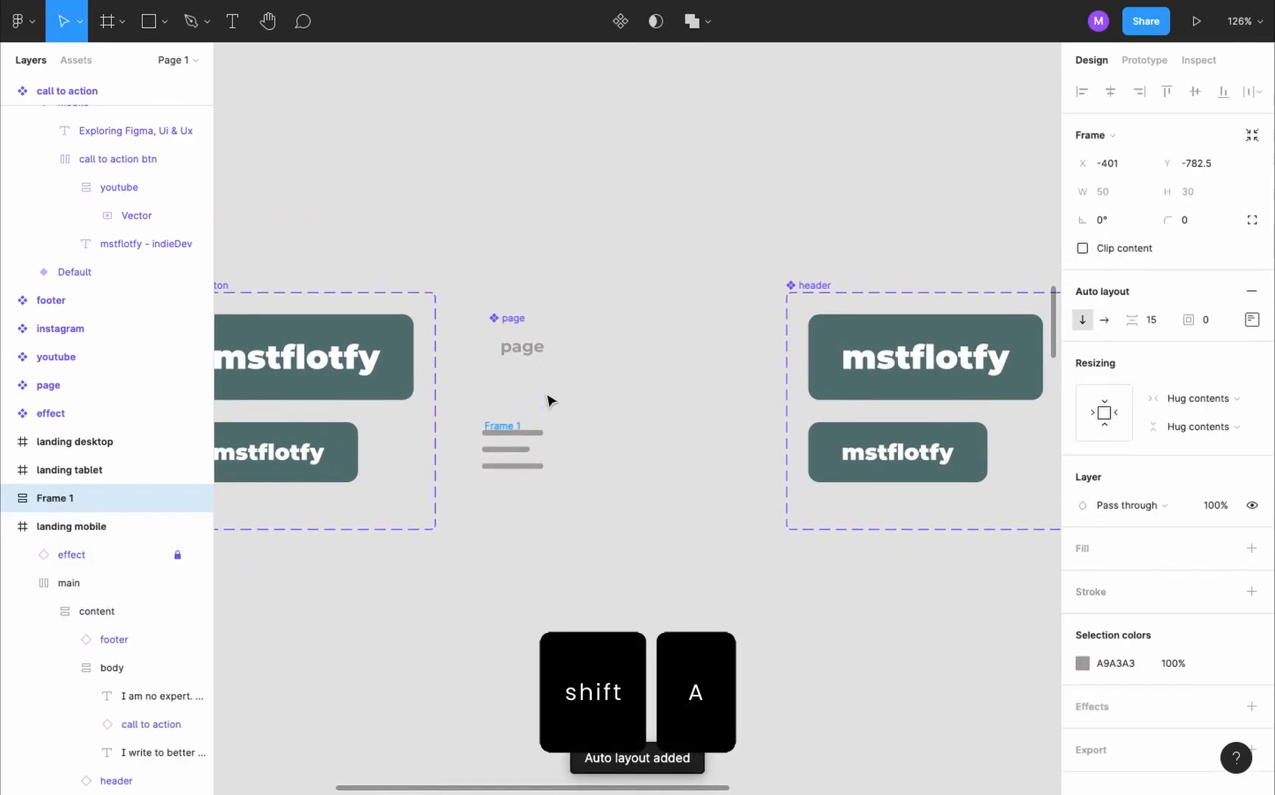
{"action": "double_click", "coordinate": [81, 503]}
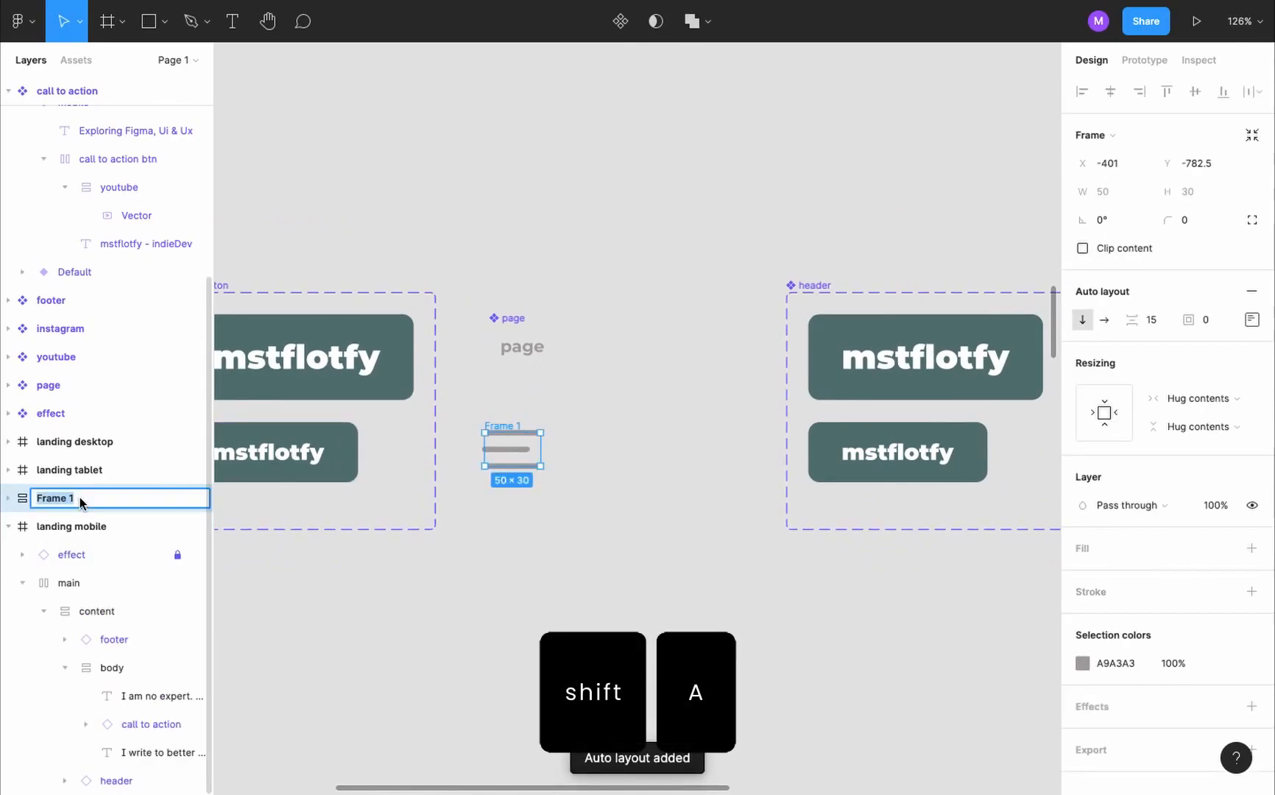
{"action": "type", "text": "burger"}
- Set the stroke thickness of the three lines inside the burger frame to 8
{"action": "left_click", "coordinate": [1149, 322]}
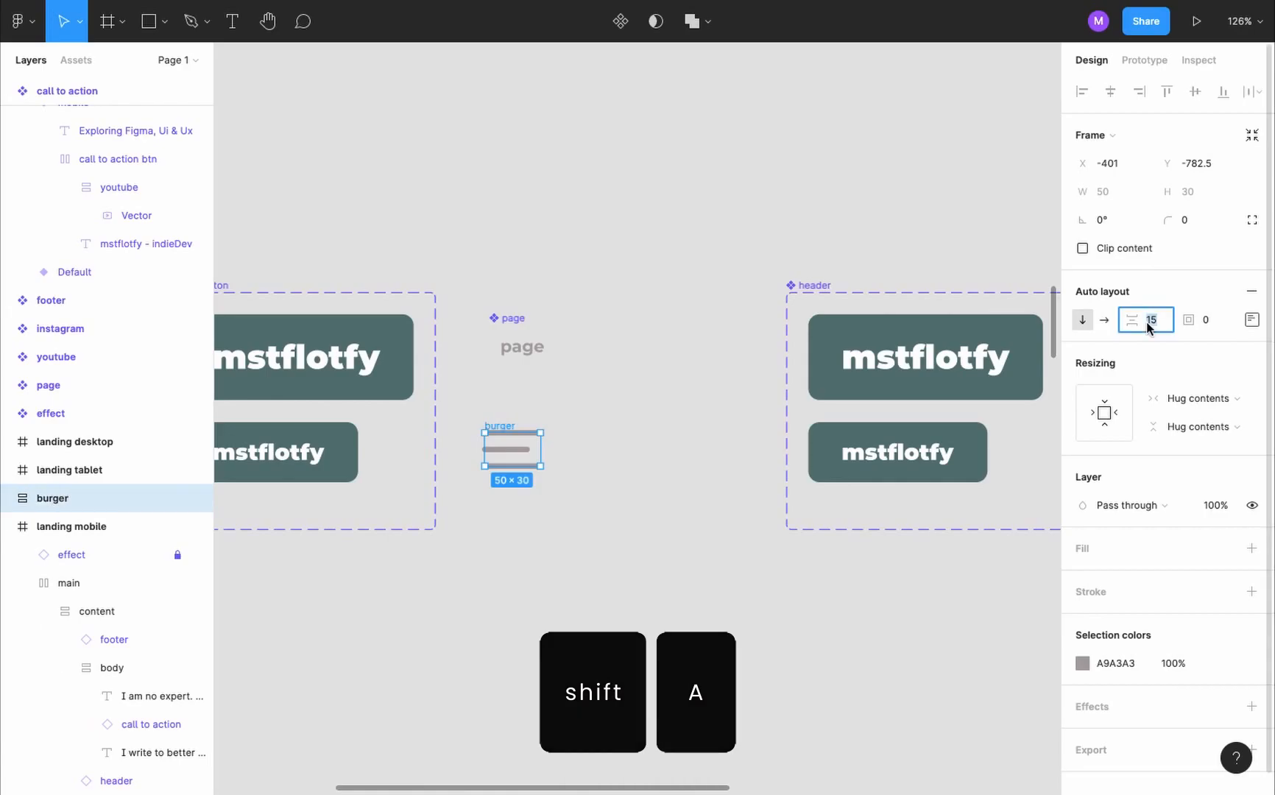
{"action": "left_click", "coordinate": [500, 422]}
{"action": "left_click", "coordinate": [502, 426]}
{"action": "key", "text": "Return"}
{"action": "left_click", "coordinate": [1108, 483]}
{"action": "type", "text": "8"}
{"action": "key", "text": "Return"}
{"action": "left_click", "coordinate": [597, 434]}
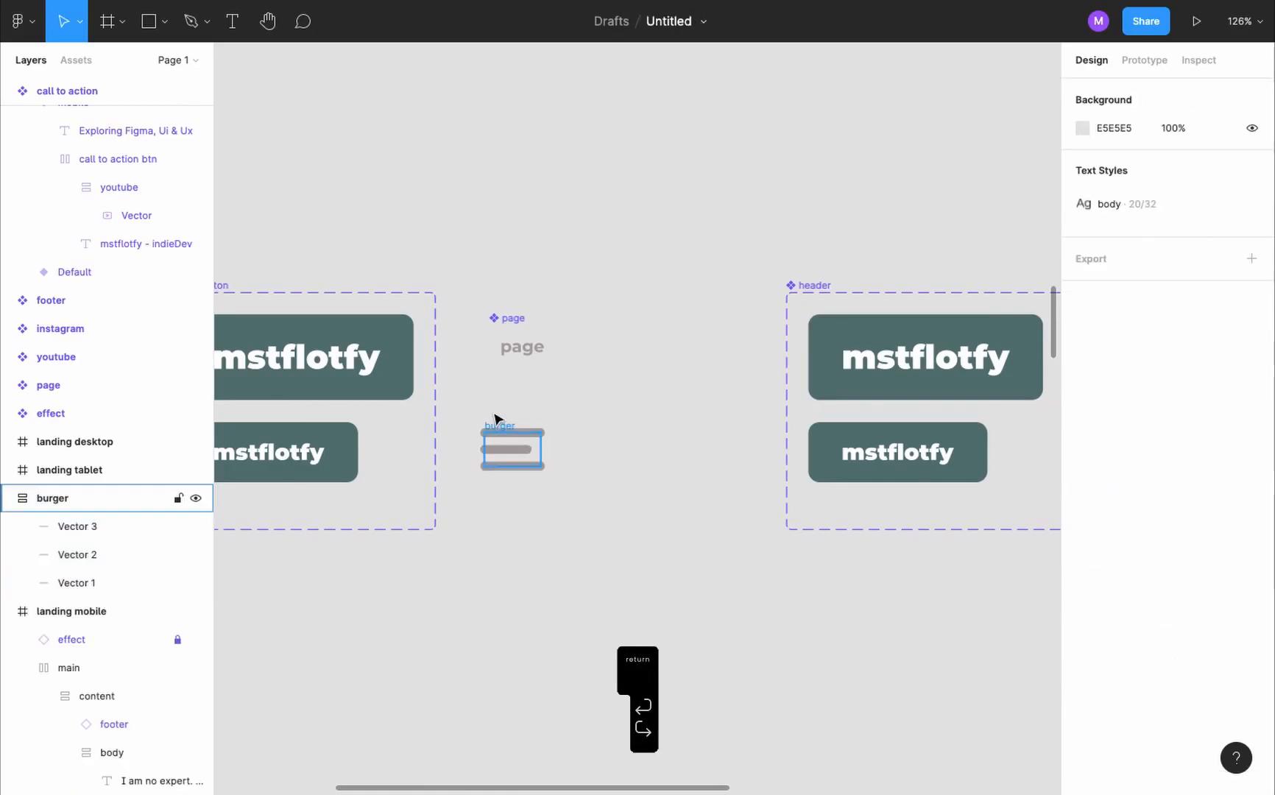
- Turn the burger auto layout frame into a component
{"action": "left_click", "coordinate": [500, 427]}
{"action": "scroll", "coordinate": [504, 445], "scroll_direction": "down", "scroll_amount": 5}
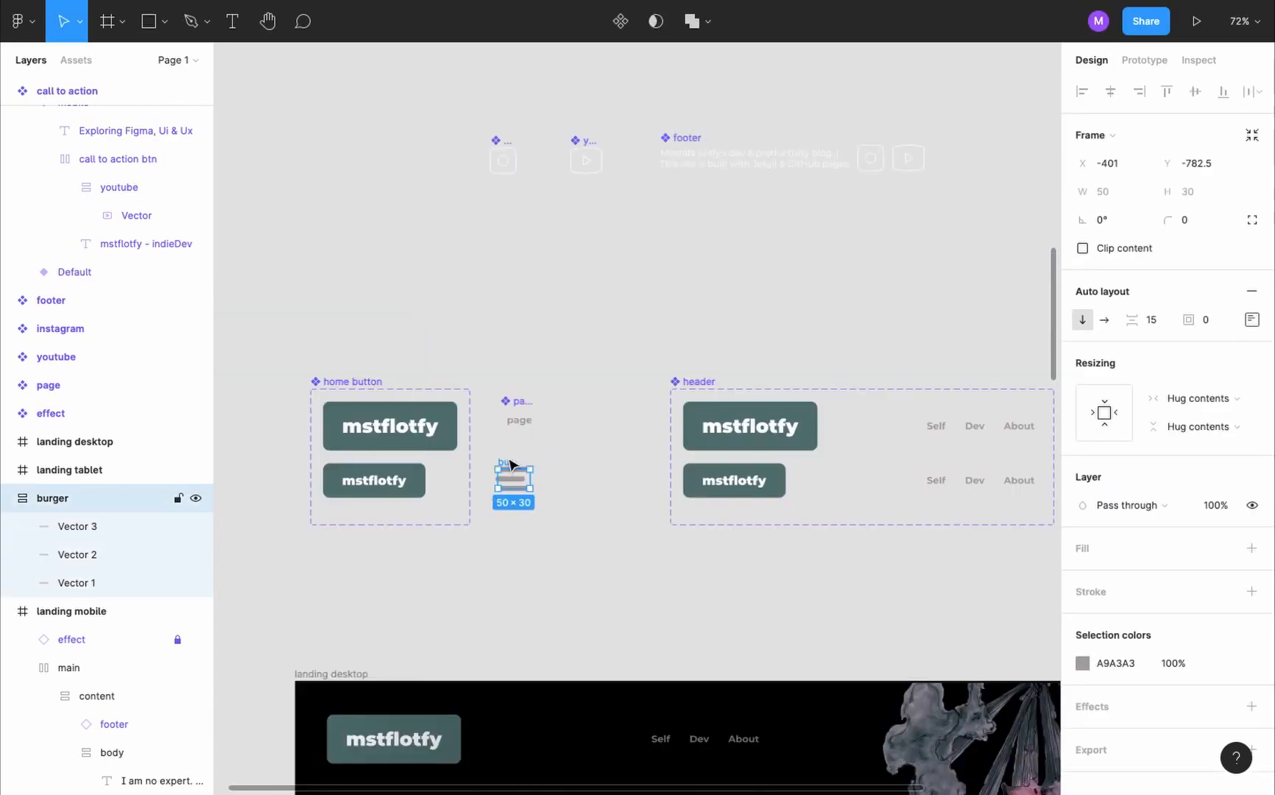
{"action": "key", "text": "shift+a"}
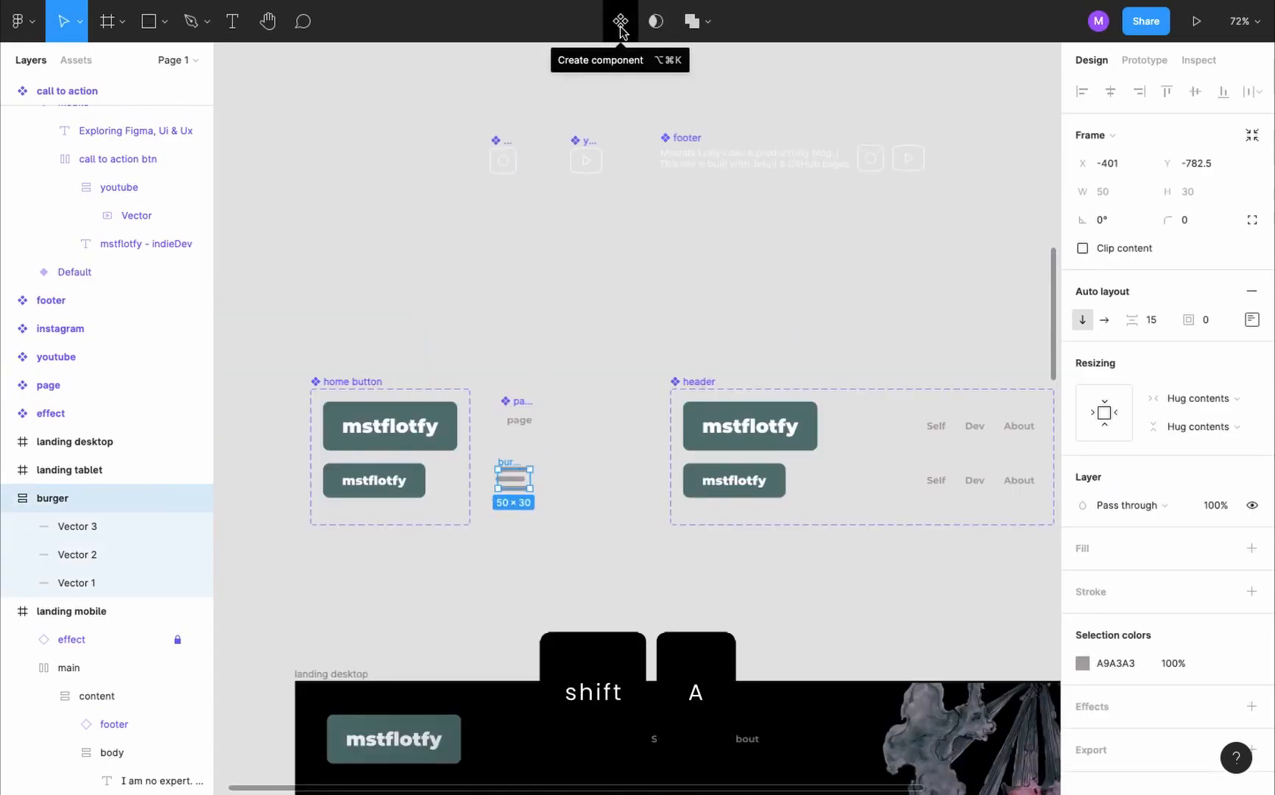
{"action": "left_click", "coordinate": [621, 28]}
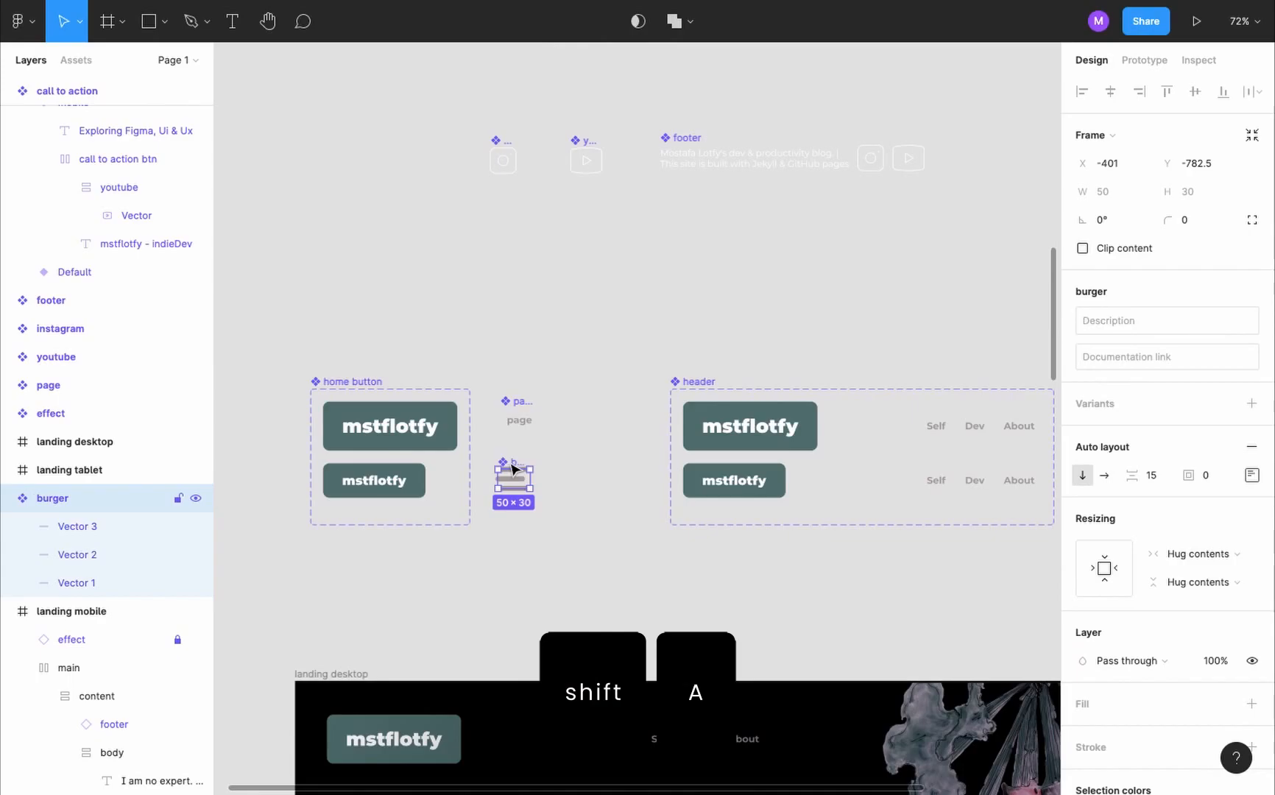
- Place a burger instance in the header's mobile variant and delete that variant's Self, Dev and About links
{"action": "left_click_drag", "start_coordinate": [513, 468], "coordinate": [805, 480]}
{"action": "scroll", "coordinate": [826, 482], "scroll_direction": "right", "scroll_amount": 3}
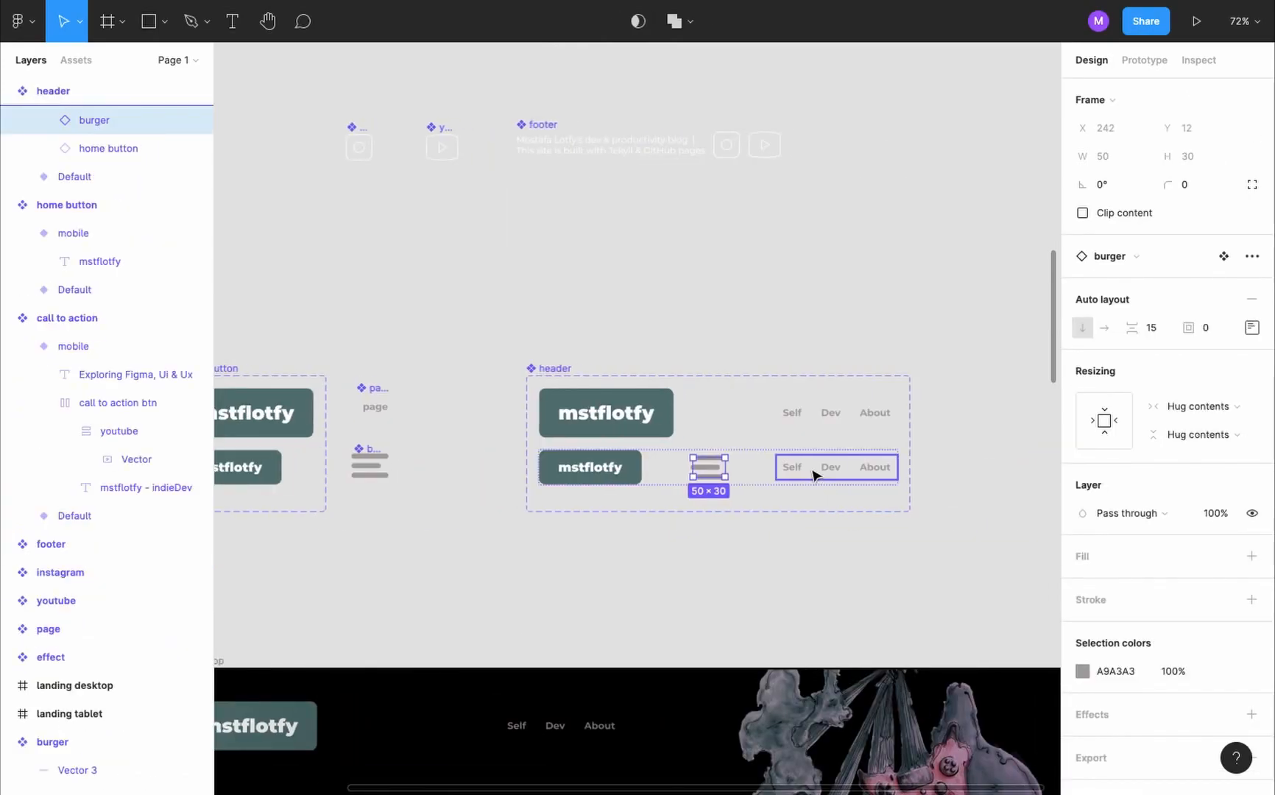
{"action": "left_click", "coordinate": [813, 475]}
{"action": "key", "text": "Delete"}
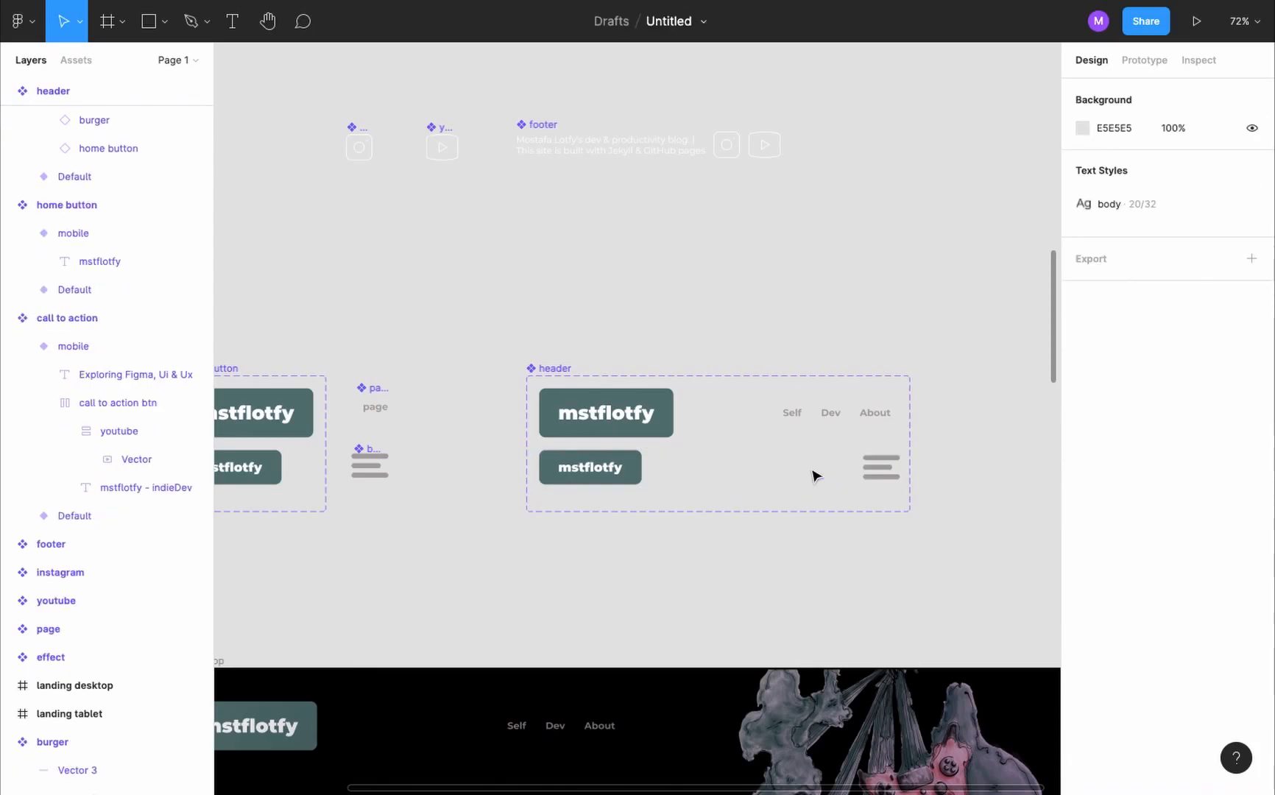
- Add a variant to the footer component and name it mobile
{"action": "scroll", "coordinate": [632, 501], "scroll_direction": "down", "scroll_amount": 5}
{"action": "scroll", "coordinate": [632, 504], "scroll_direction": "down", "scroll_amount": 5}
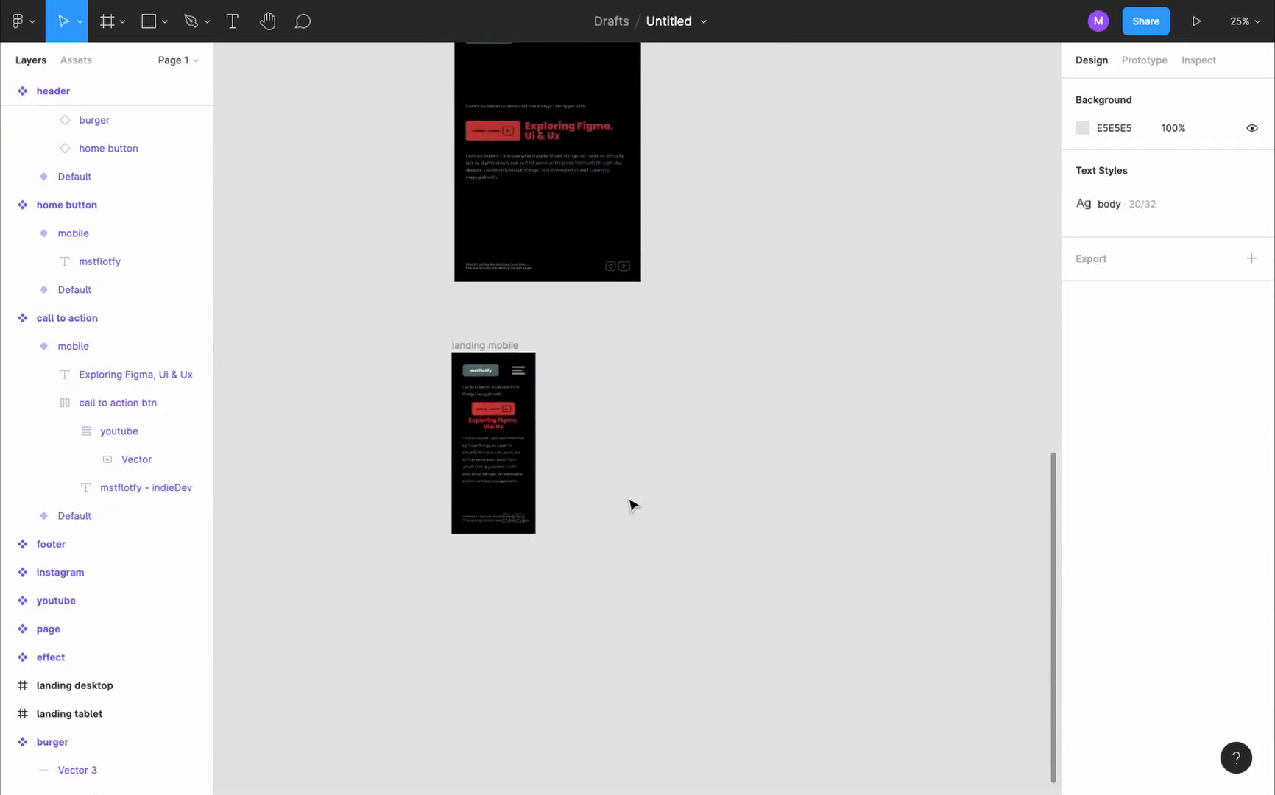
{"action": "scroll", "coordinate": [466, 356], "scroll_direction": "up", "scroll_amount": 5}
{"action": "scroll", "coordinate": [467, 356], "scroll_direction": "down", "scroll_amount": 3}
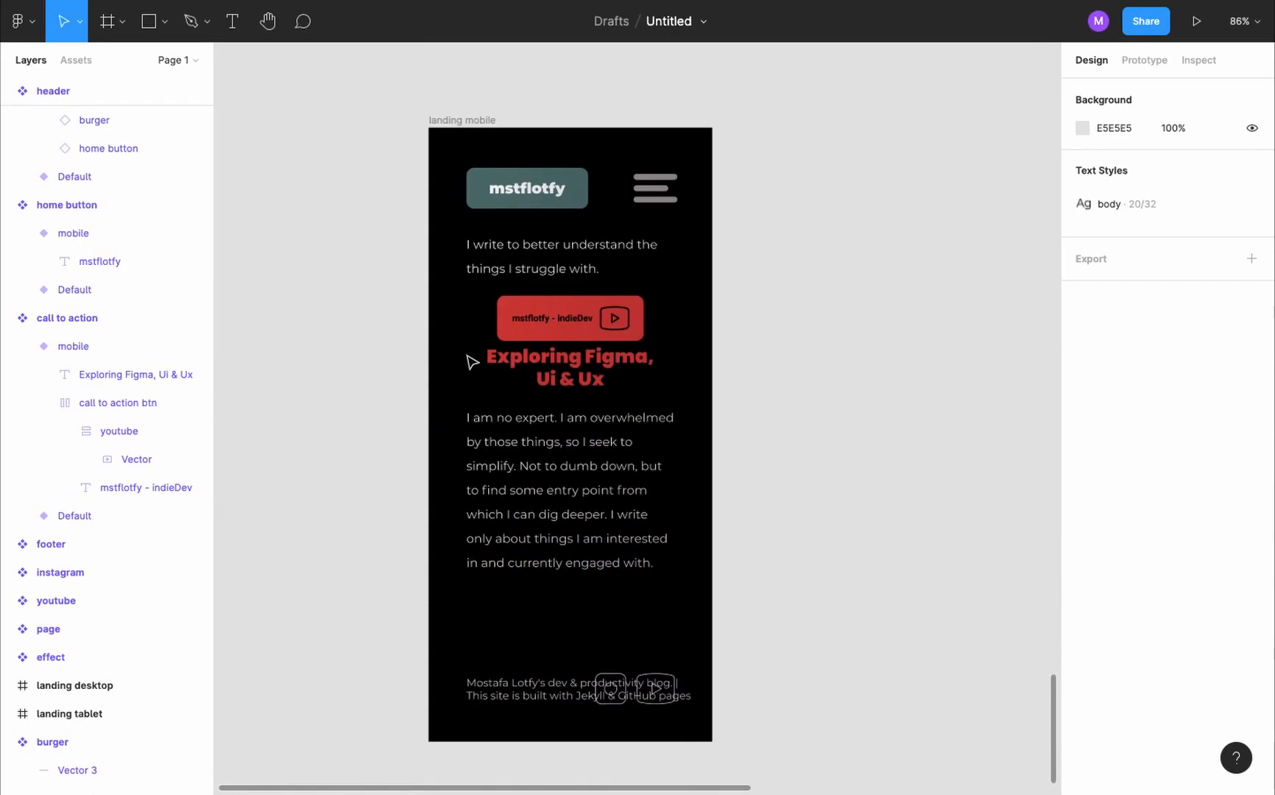
{"action": "scroll", "coordinate": [729, 278], "scroll_direction": "down", "scroll_amount": 2}
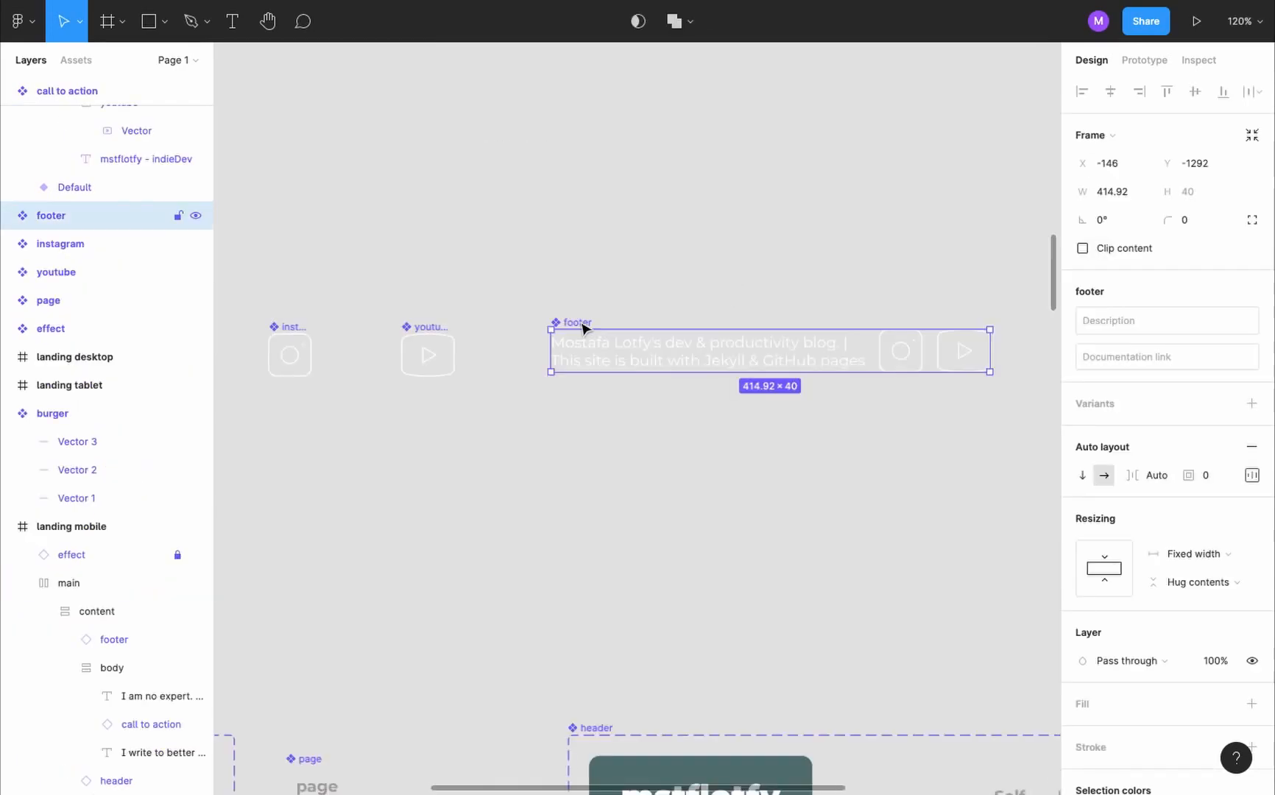
{"action": "left_click", "coordinate": [1253, 401]}
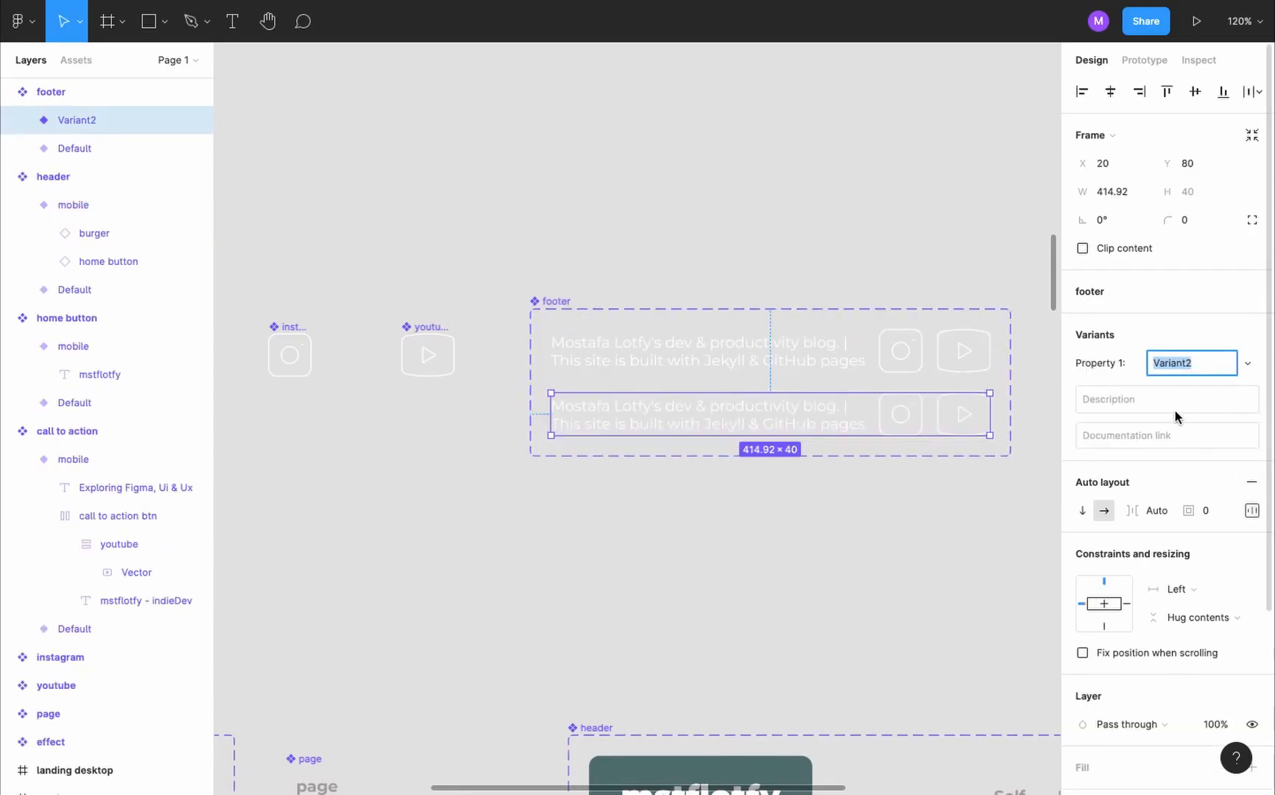
{"action": "type", "text": "mobile"}
{"action": "key", "text": "Return"}
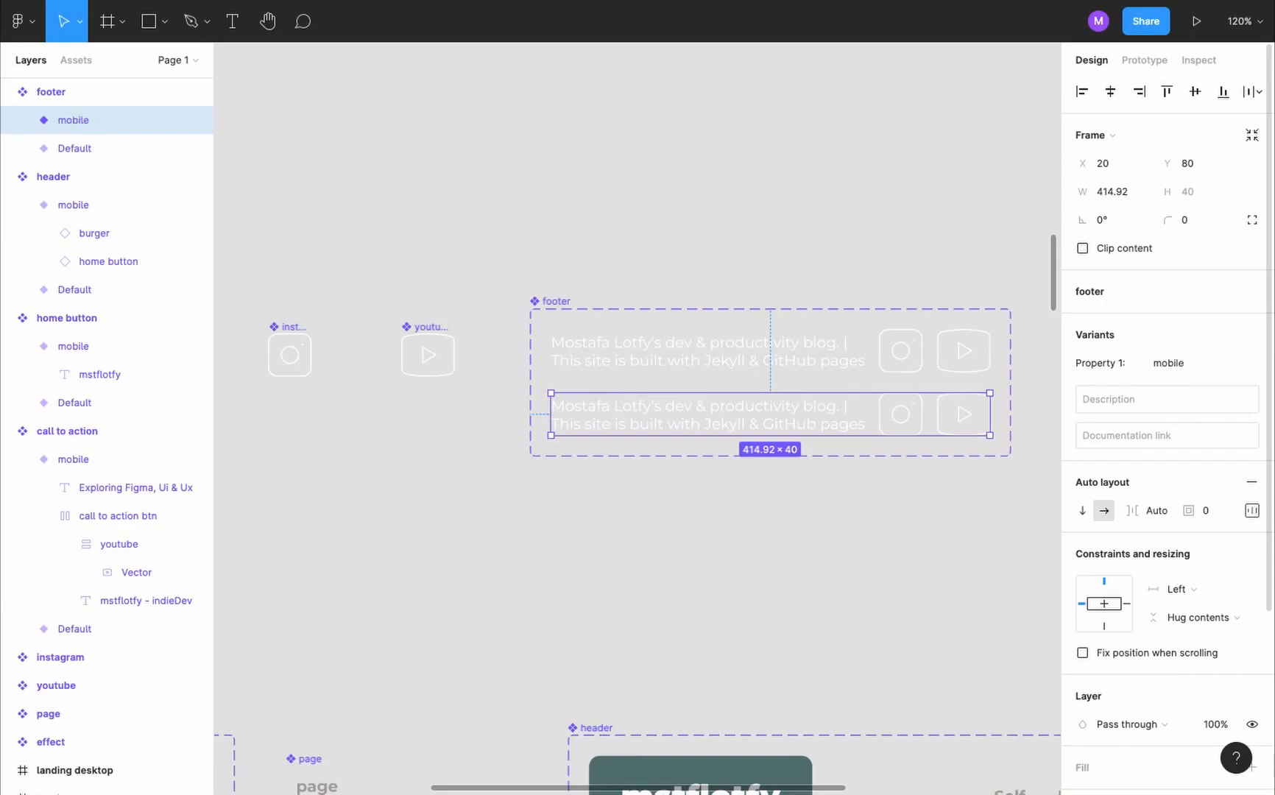
- Give the footer's mobile variant a vertical direction with Packed spacing, and make the footer component set taller to contain it
{"action": "left_click", "coordinate": [1086, 510]}
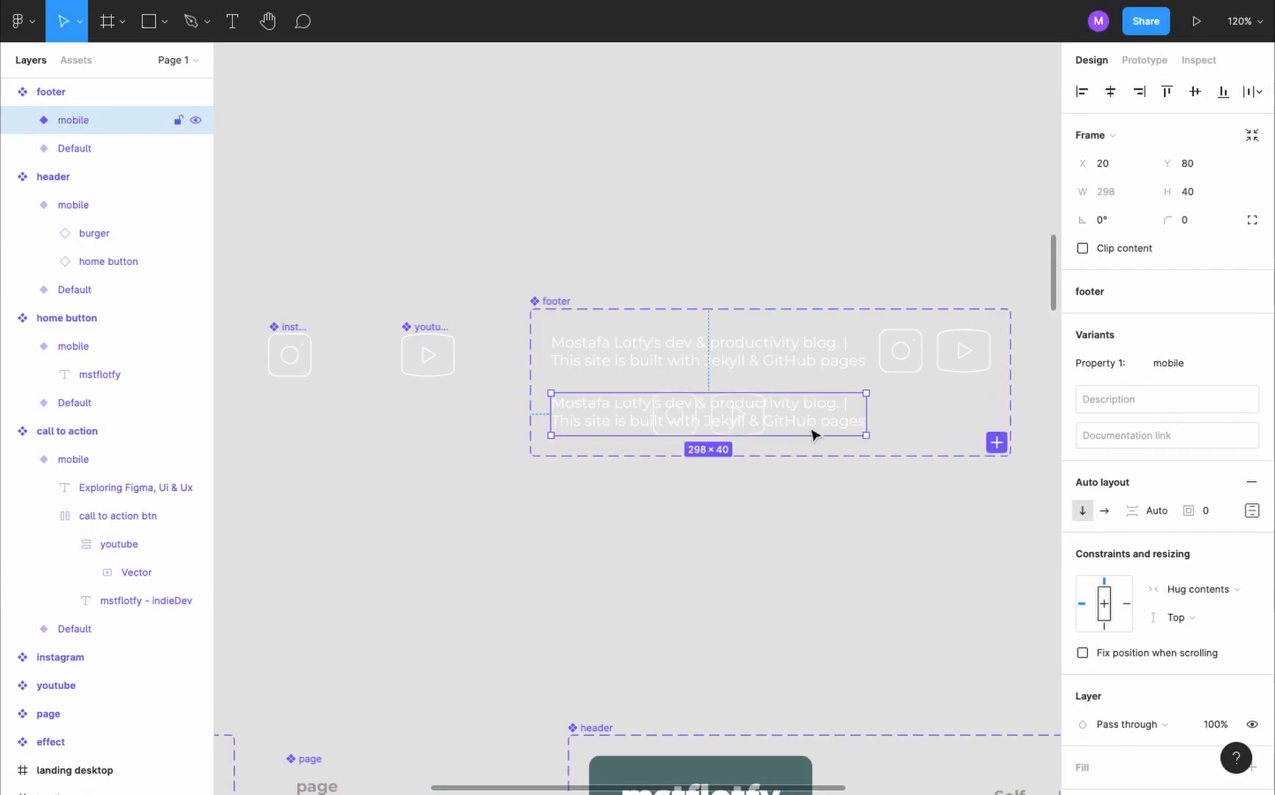
{"action": "left_click", "coordinate": [1252, 511]}
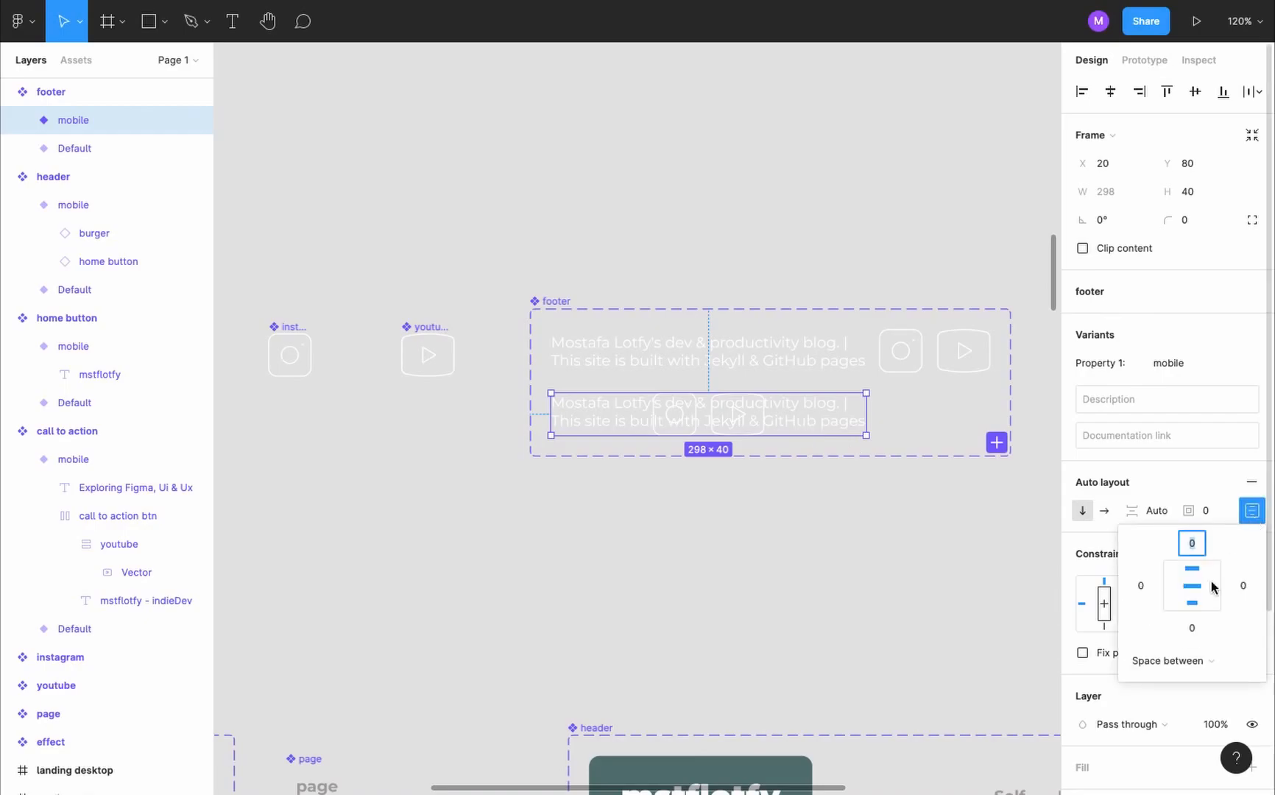
{"action": "left_click", "coordinate": [1180, 660]}
{"action": "left_click", "coordinate": [1186, 639]}
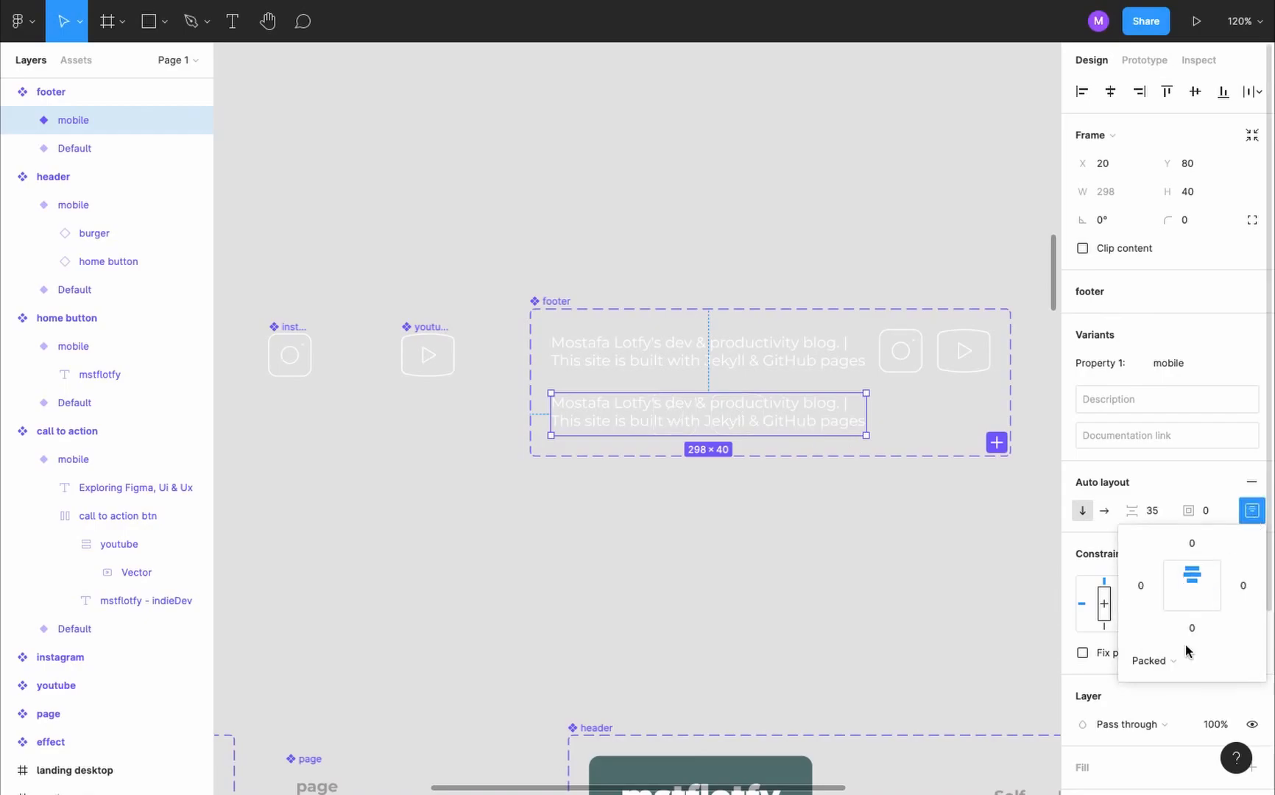
{"action": "key", "text": "Escape"}
{"action": "left_click_drag", "start_coordinate": [786, 450], "coordinate": [814, 551]}
- Change the canvas background to the dark grey 656565
{"action": "left_click", "coordinate": [772, 165]}
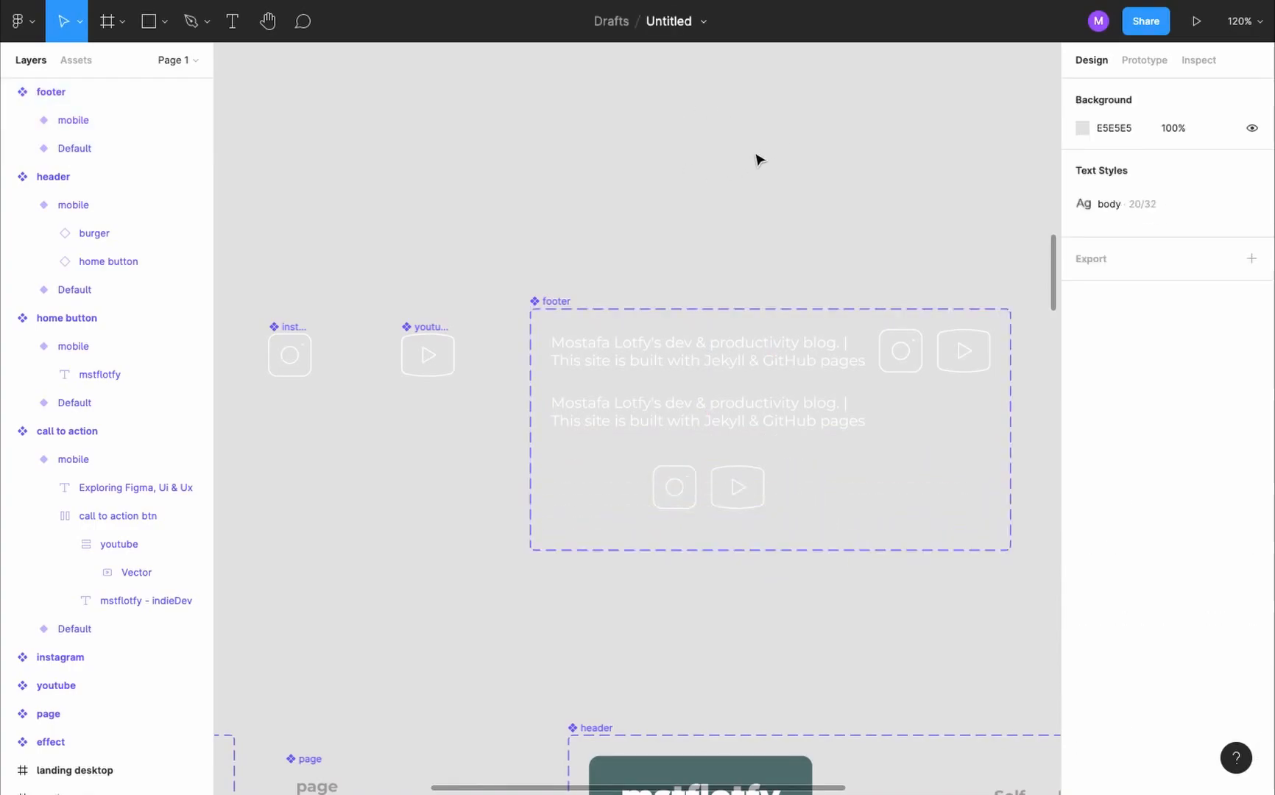
{"action": "left_click", "coordinate": [1081, 128]}
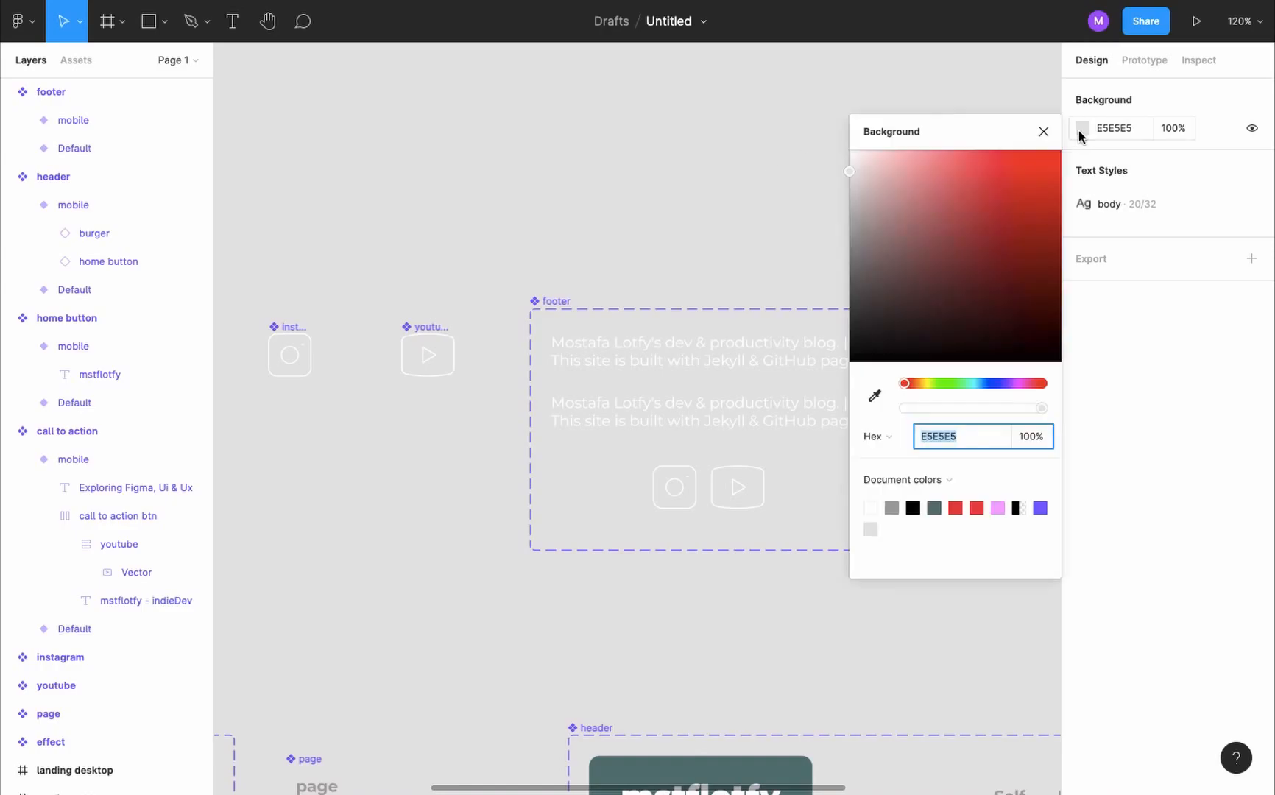
{"action": "left_click_drag", "start_coordinate": [869, 221], "coordinate": [849, 285]}
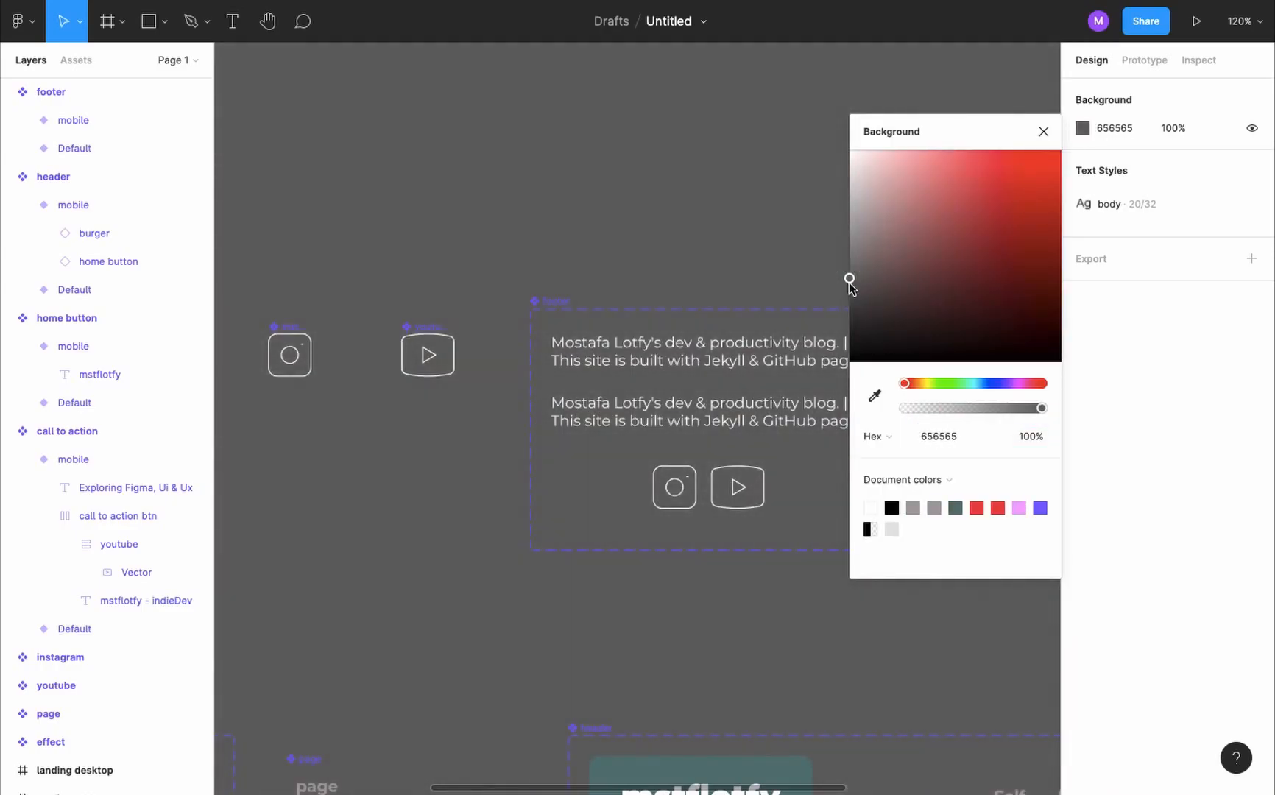
{"action": "left_click", "coordinate": [1043, 131]}
- Set the footer's mobile variant to hug its contents vertically, with 15 spacing between items
{"action": "scroll", "coordinate": [691, 352], "scroll_direction": "down", "scroll_amount": 2}
{"action": "scroll", "coordinate": [691, 352], "scroll_direction": "right", "scroll_amount": 2}
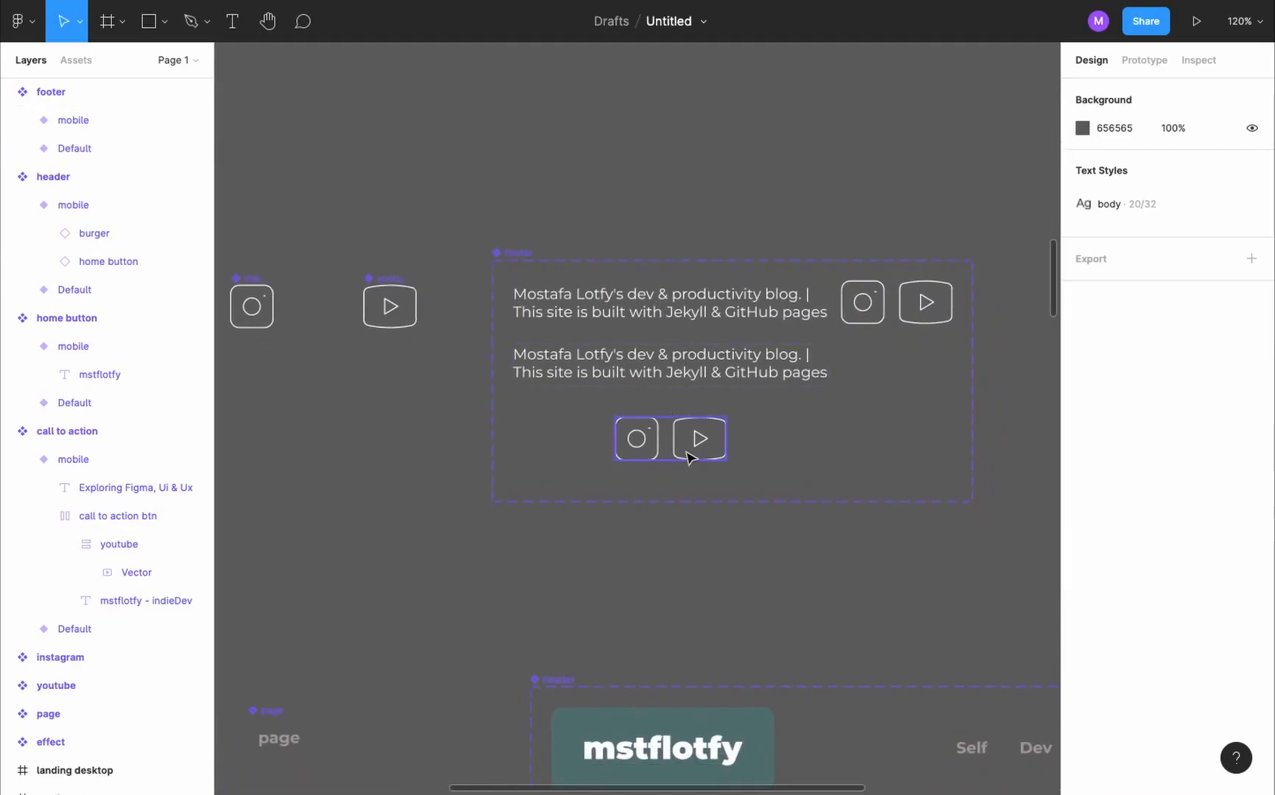
{"action": "left_click", "coordinate": [704, 389]}
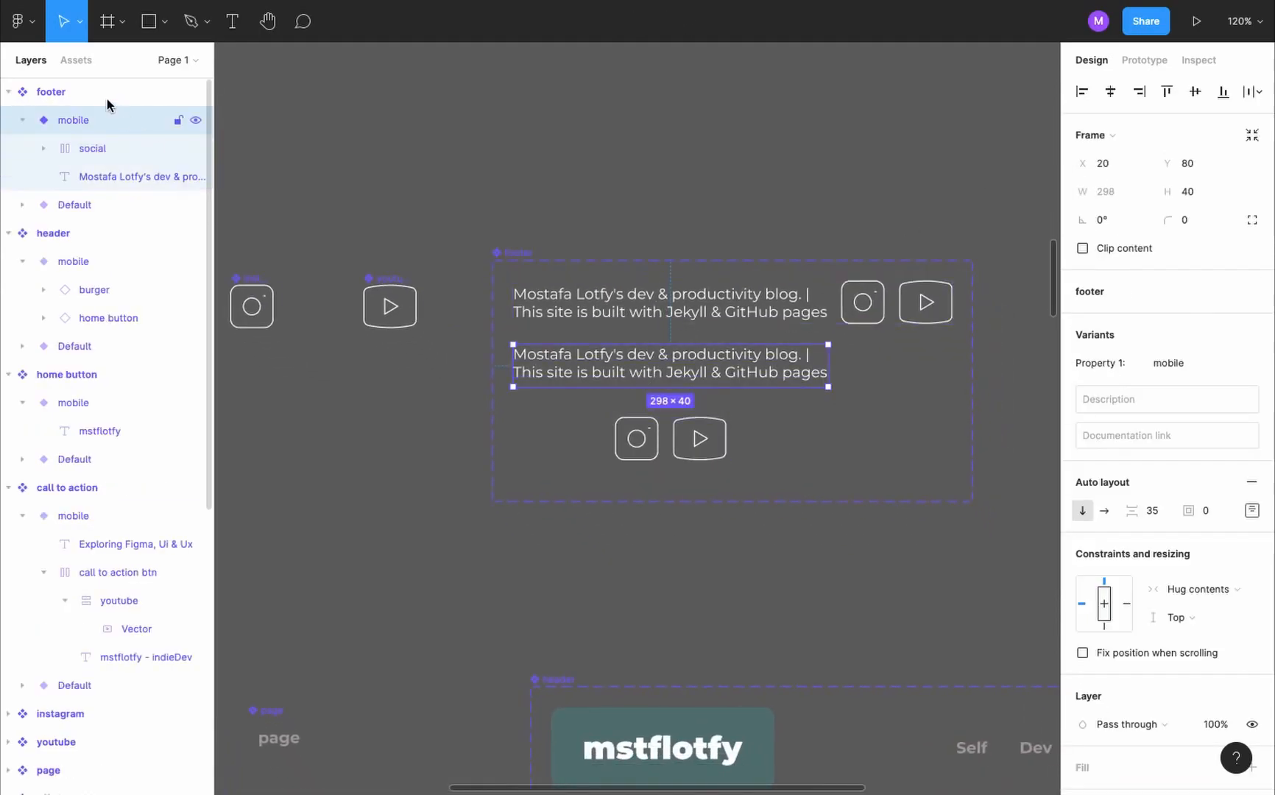
{"action": "left_click", "coordinate": [1193, 625]}
{"action": "left_click", "coordinate": [1206, 582]}
{"action": "left_click", "coordinate": [1153, 509]}
{"action": "type", "text": "15"}
{"action": "key", "text": "Return"}
- Move the social icons above the text in the footer's mobile variant
{"action": "left_click", "coordinate": [703, 423]}
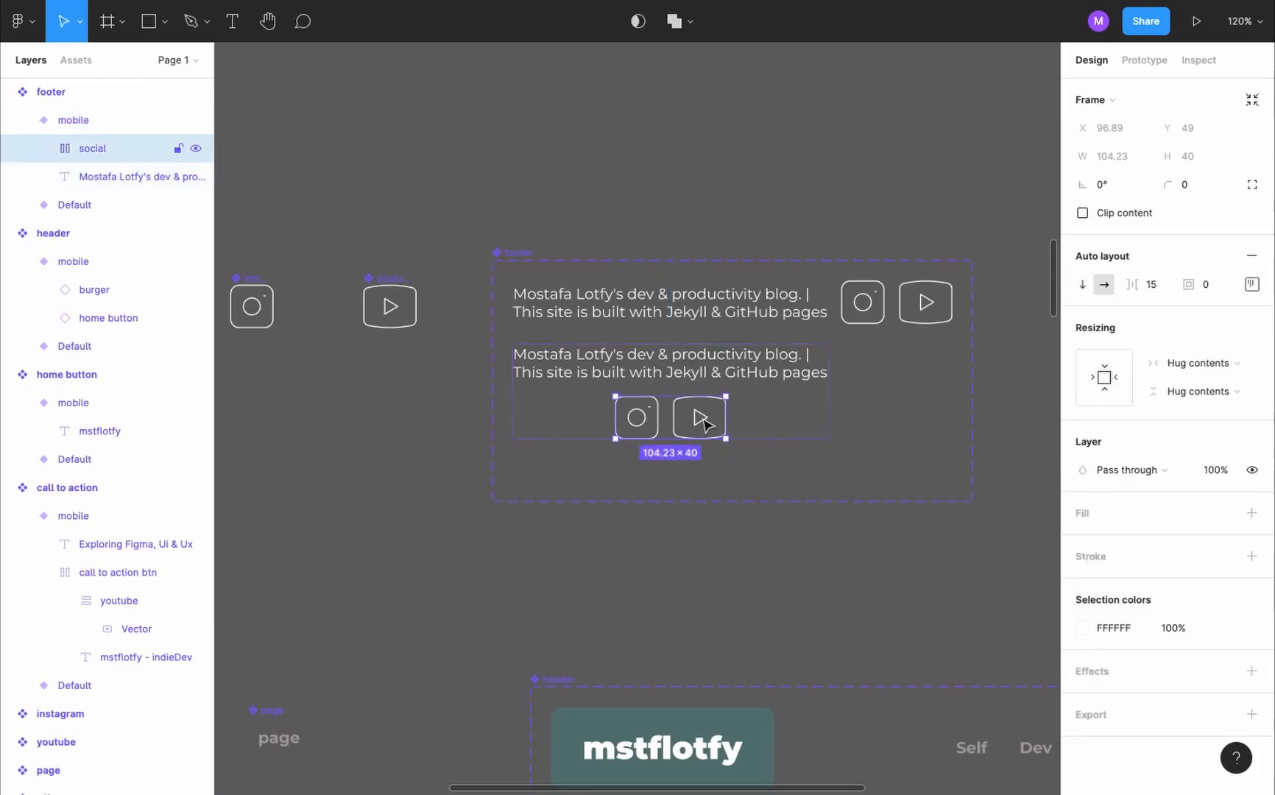
{"action": "key", "text": "Up"}
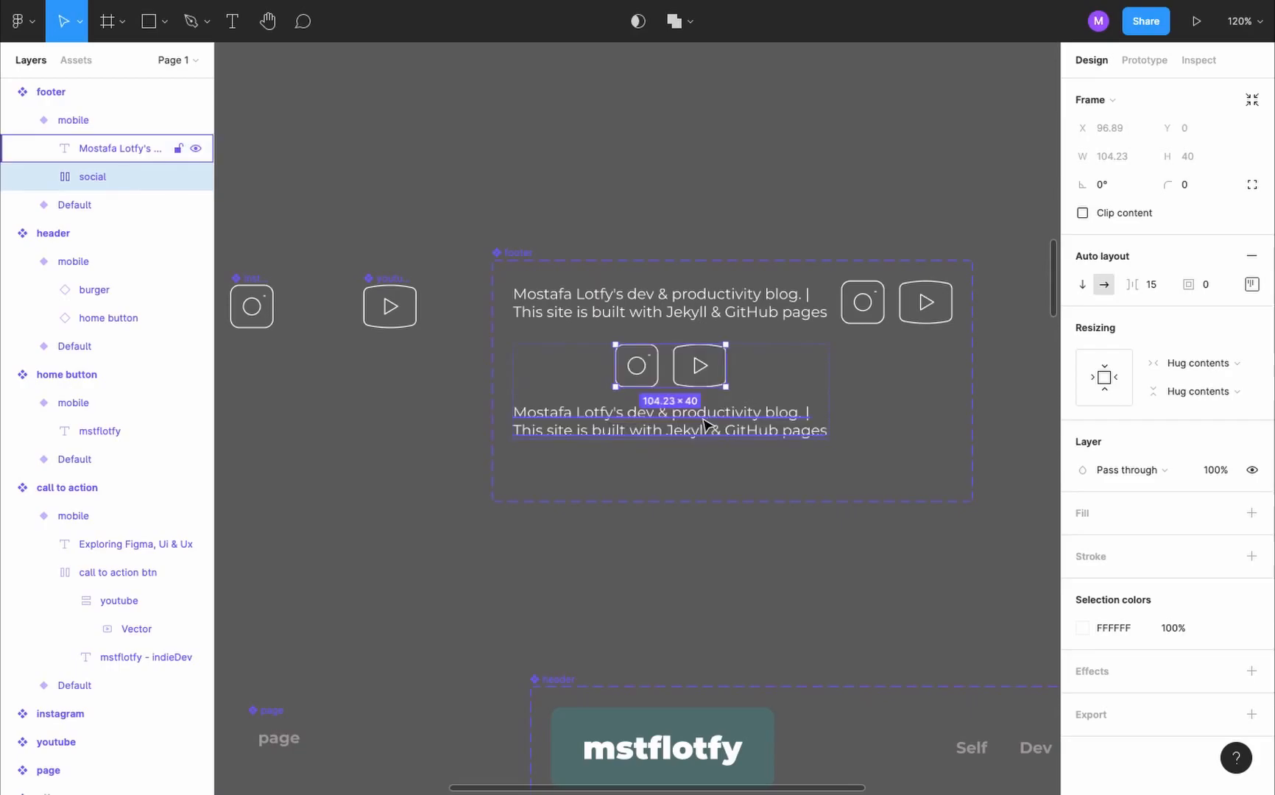
{"action": "left_click", "coordinate": [672, 170]}
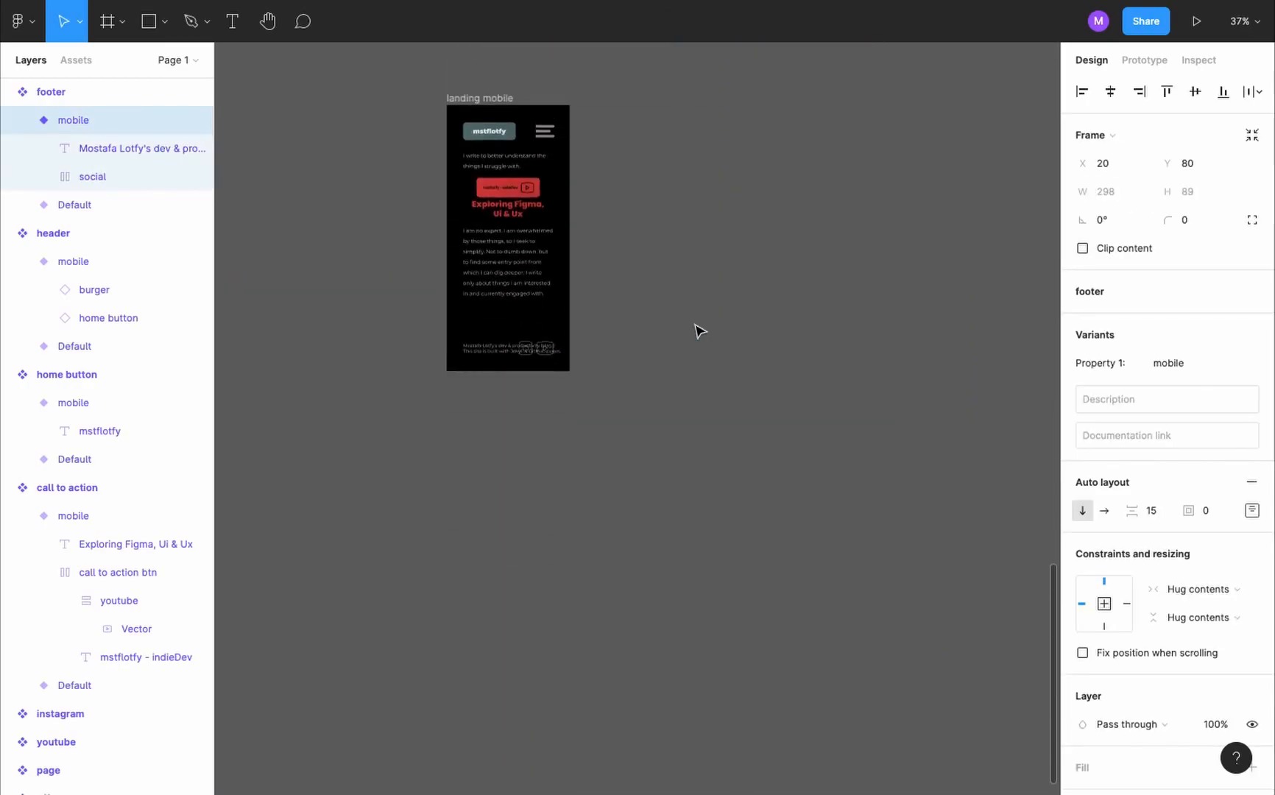
- Switch the footer instance in the landing mobile frame to the mobile variant
{"action": "scroll", "coordinate": [443, 253], "scroll_direction": "up", "scroll_amount": 5}
{"action": "scroll", "coordinate": [444, 254], "scroll_direction": "up", "scroll_amount": 2}
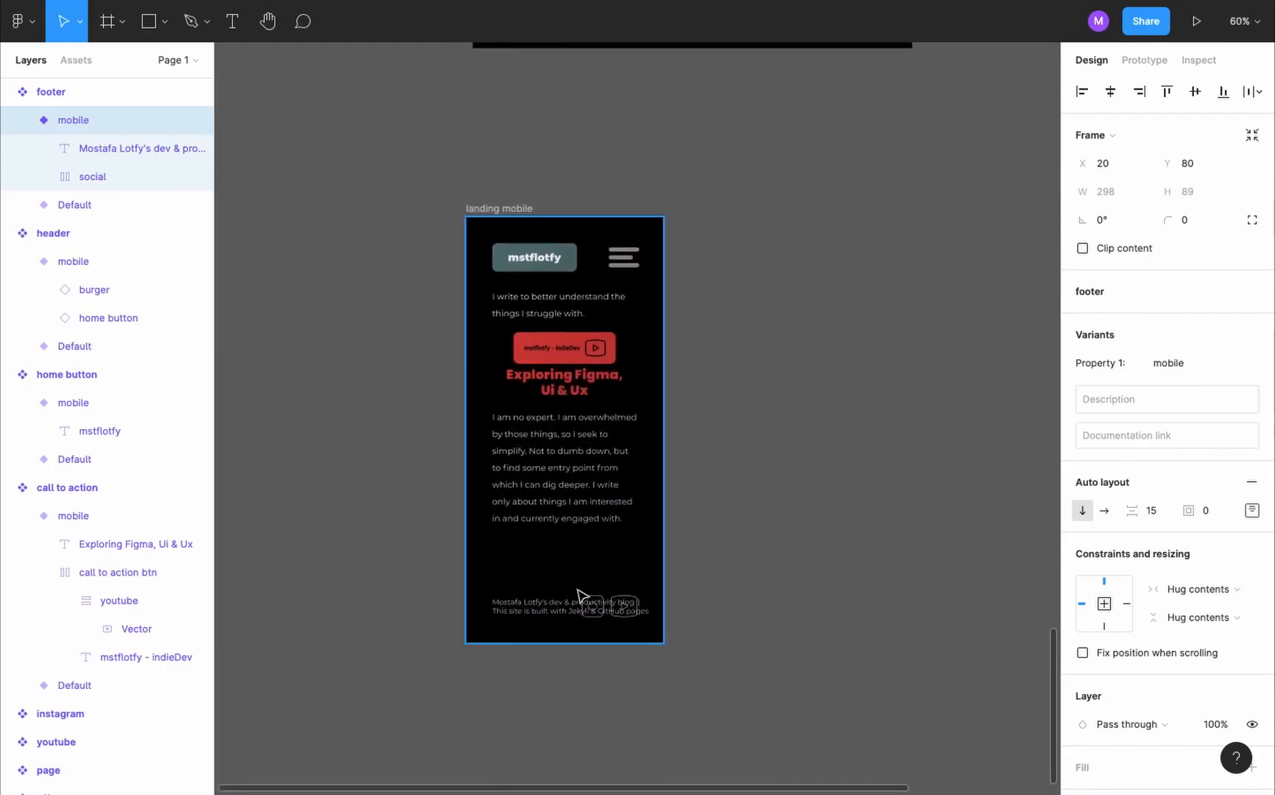
{"action": "double_click", "coordinate": [593, 609]}
{"action": "left_click", "coordinate": [594, 609]}
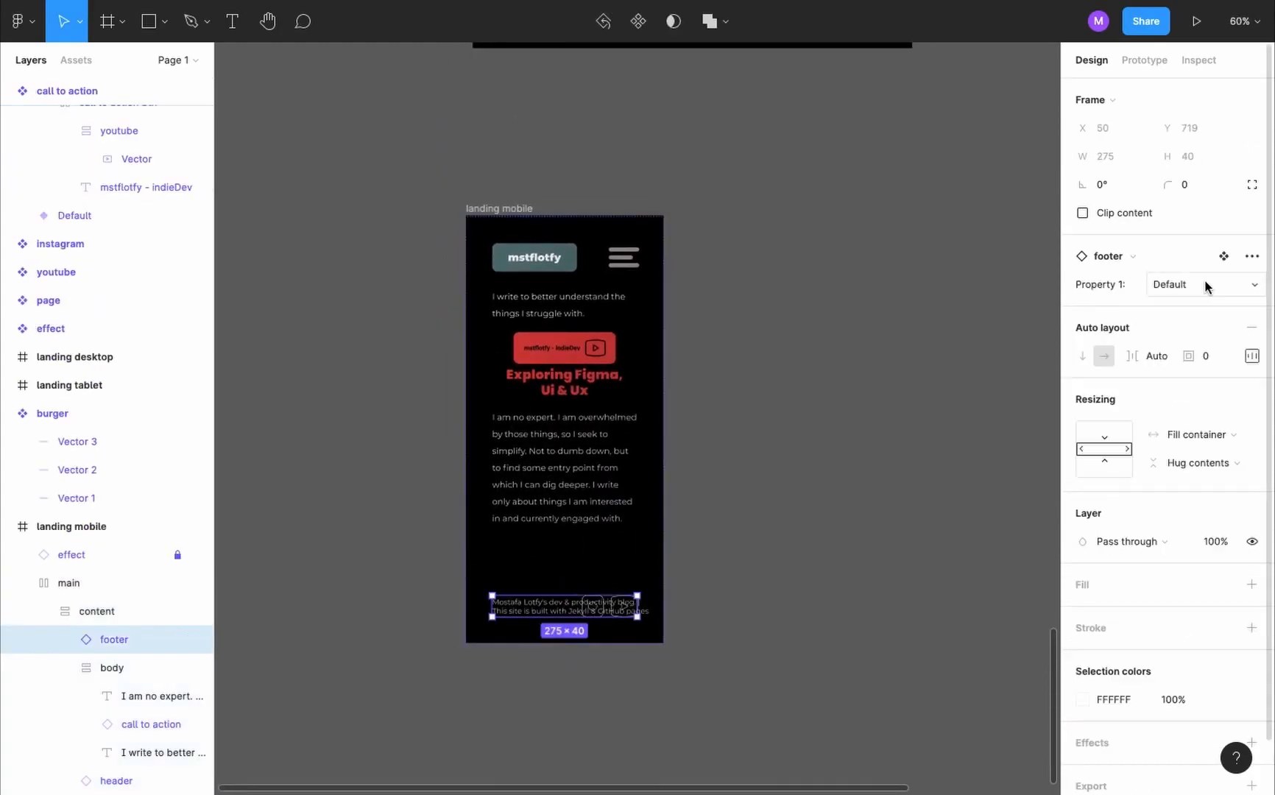
{"action": "left_click", "coordinate": [1204, 285]}
{"action": "left_click", "coordinate": [1212, 306]}
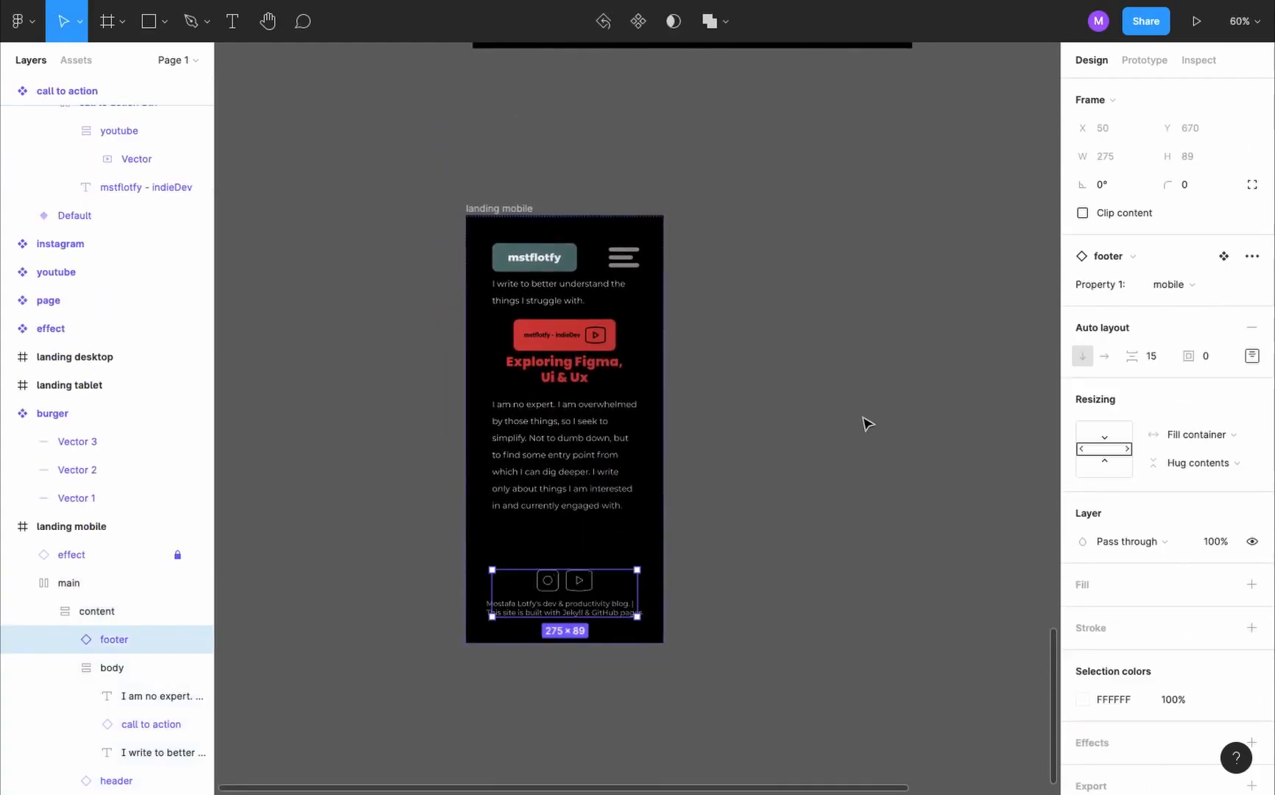
{"action": "left_click", "coordinate": [621, 397]}
{"action": "left_click", "coordinate": [775, 382]}
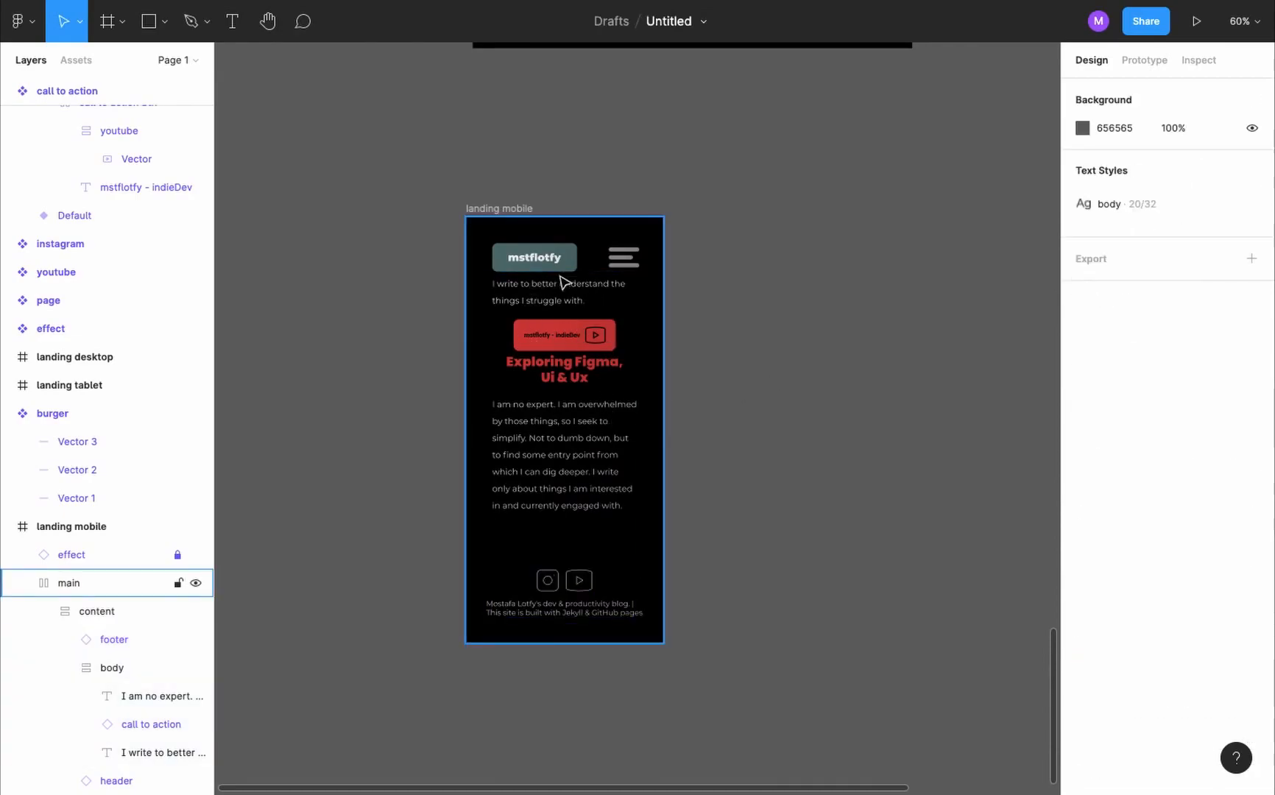
- Set the bottom padding of the landing mobile frame's body to 0
{"action": "scroll", "coordinate": [561, 389], "scroll_direction": "up", "scroll_amount": 10}
{"action": "scroll", "coordinate": [561, 388], "scroll_direction": "up", "scroll_amount": 4}
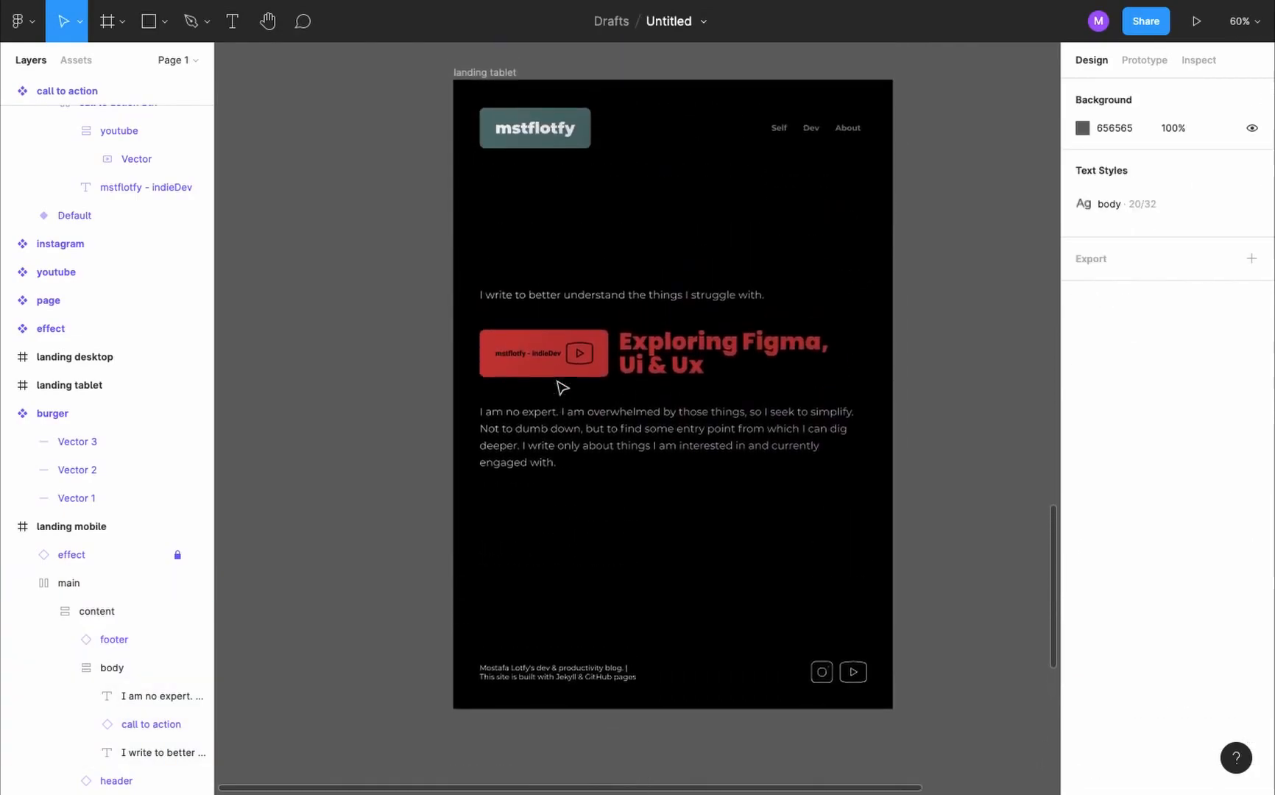
{"action": "scroll", "coordinate": [612, 538], "scroll_direction": "down", "scroll_amount": 18}
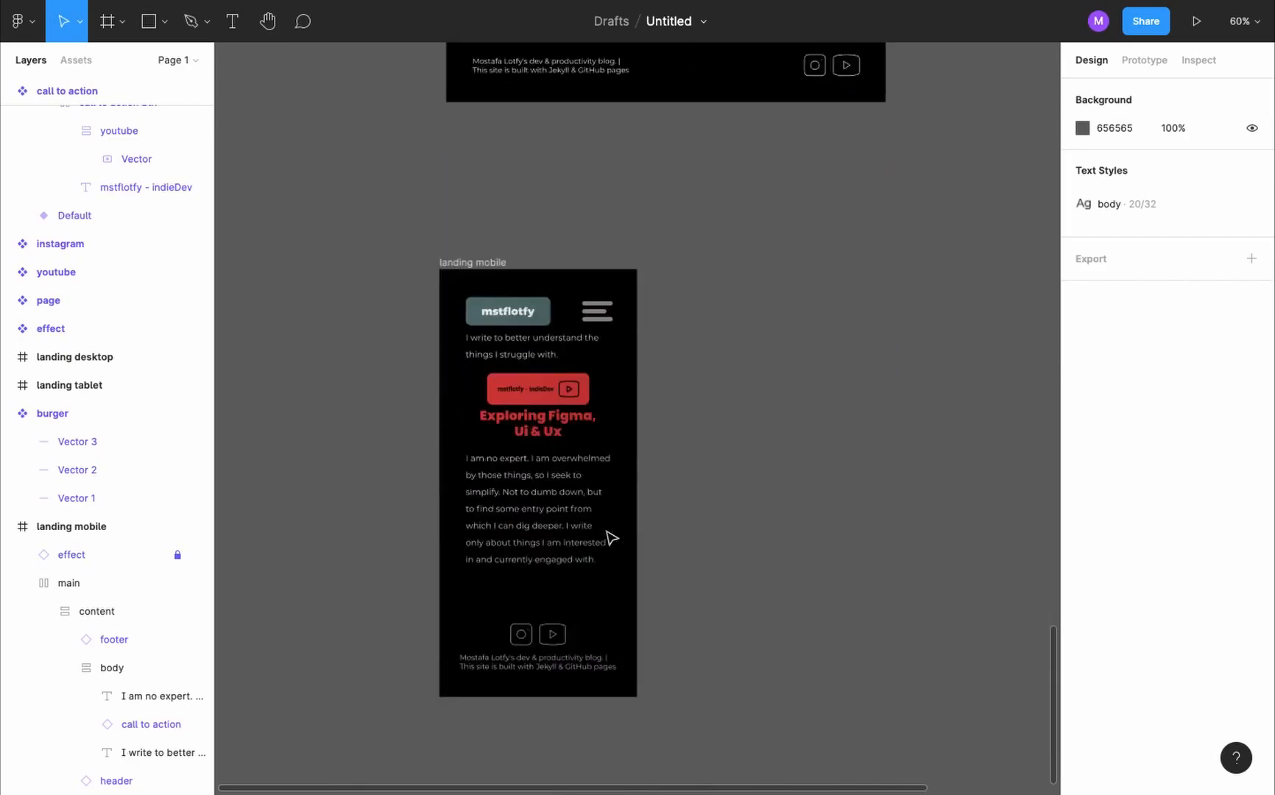
{"action": "scroll", "coordinate": [609, 536], "scroll_direction": "up", "scroll_amount": 4}
{"action": "double_click", "coordinate": [537, 409]}
{"action": "double_click", "coordinate": [537, 408]}
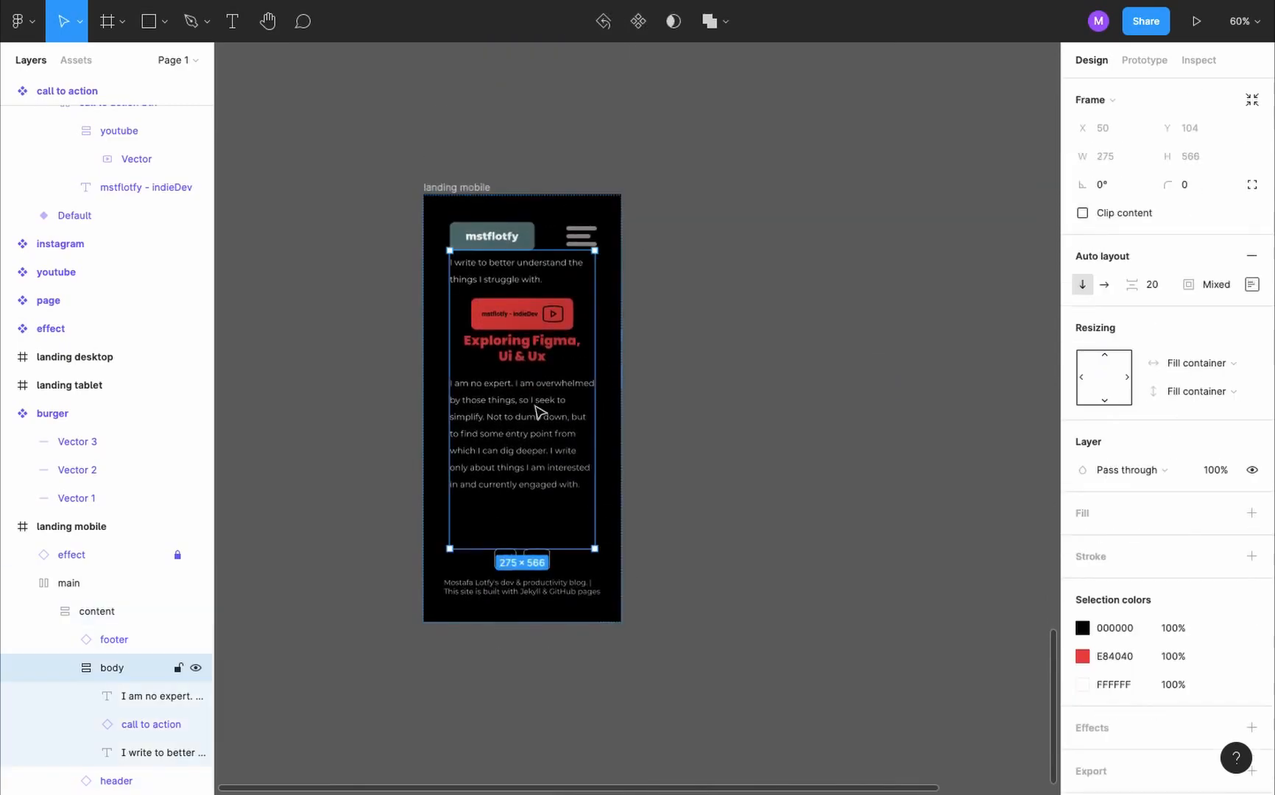
{"action": "left_click", "coordinate": [1251, 286]}
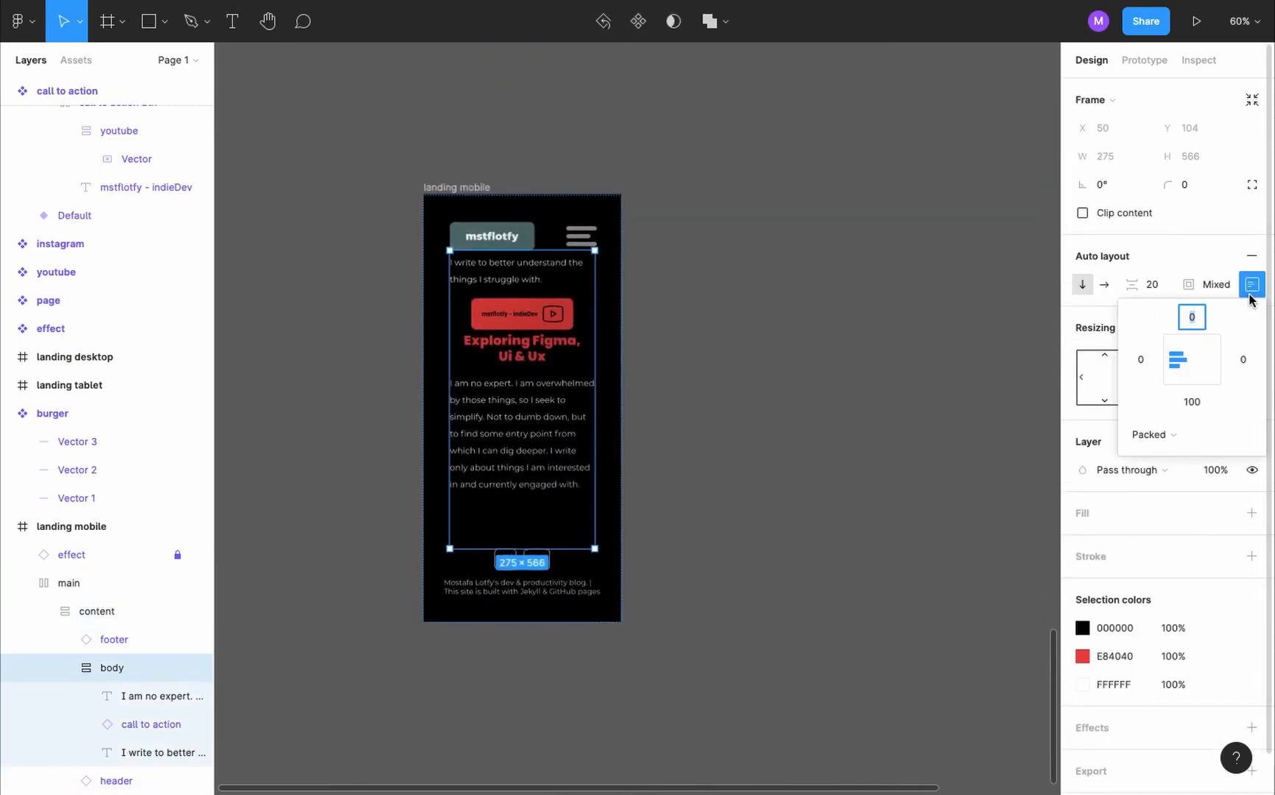
{"action": "left_click", "coordinate": [1194, 402]}
{"action": "type", "text": "0"}
{"action": "key", "text": "Return"}
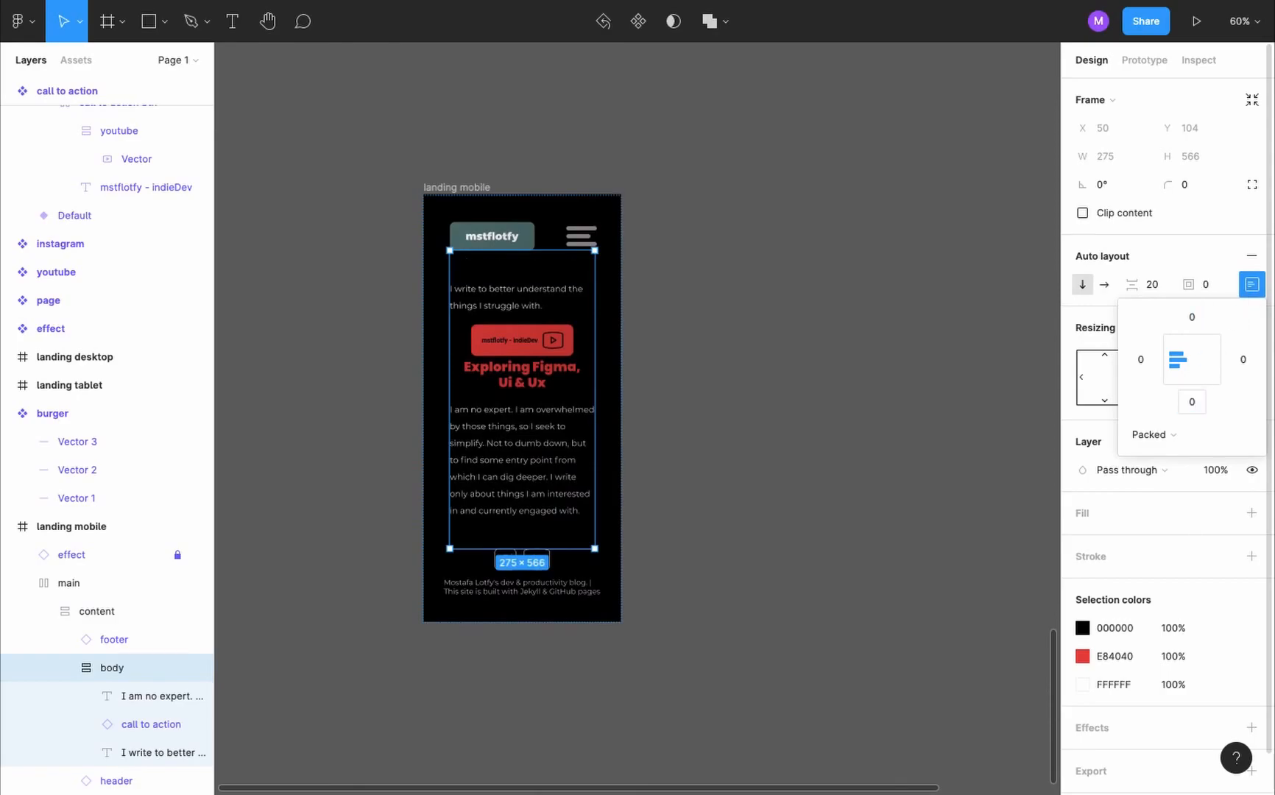
- Increase the spacing between items in the footer's mobile variant to 20
{"action": "left_click", "coordinate": [950, 406]}
{"action": "scroll", "coordinate": [545, 588], "scroll_direction": "down", "scroll_amount": 5}
{"action": "scroll", "coordinate": [547, 586], "scroll_direction": "up", "scroll_amount": 2}
{"action": "scroll", "coordinate": [684, 414], "scroll_direction": "up", "scroll_amount": 5}
{"action": "scroll", "coordinate": [684, 422], "scroll_direction": "up", "scroll_amount": 3}
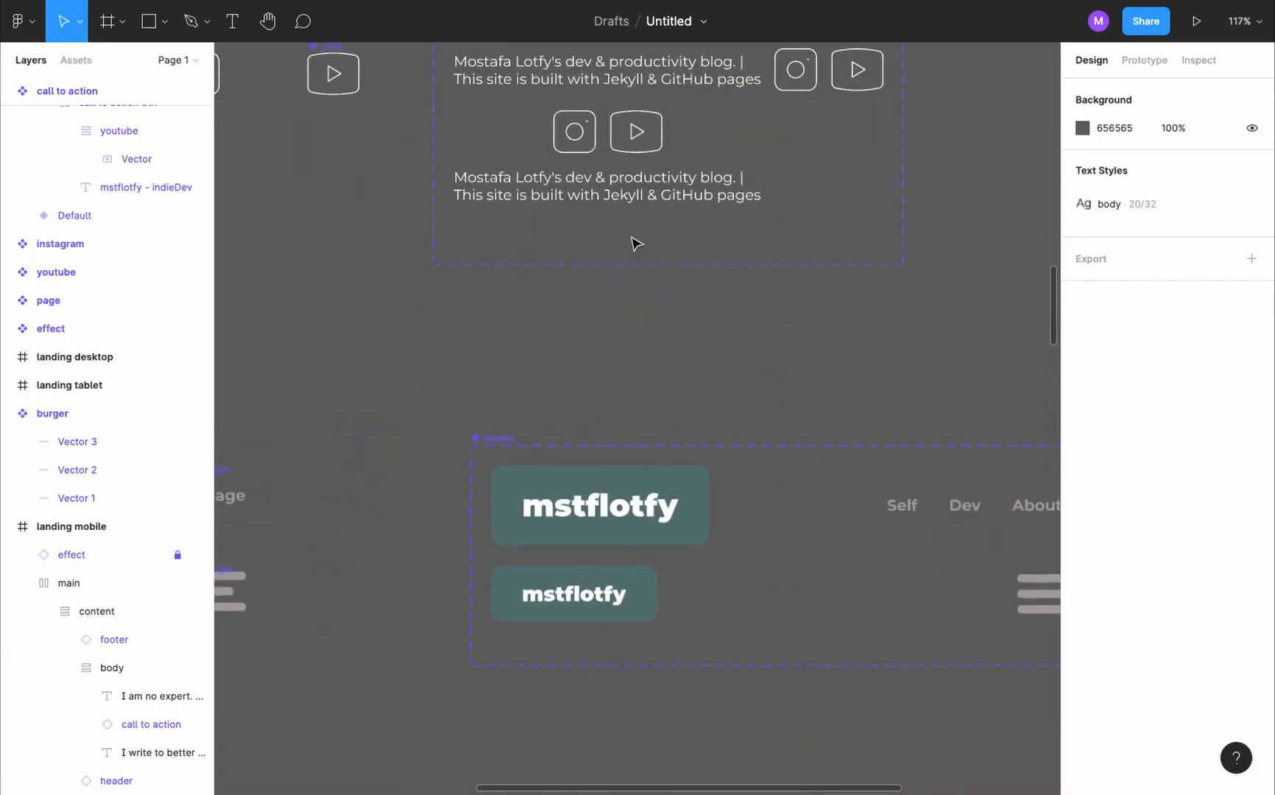
{"action": "left_click", "coordinate": [637, 166]}
{"action": "left_click", "coordinate": [1147, 510]}
{"action": "type", "text": "20"}
{"action": "key", "text": "Return"}
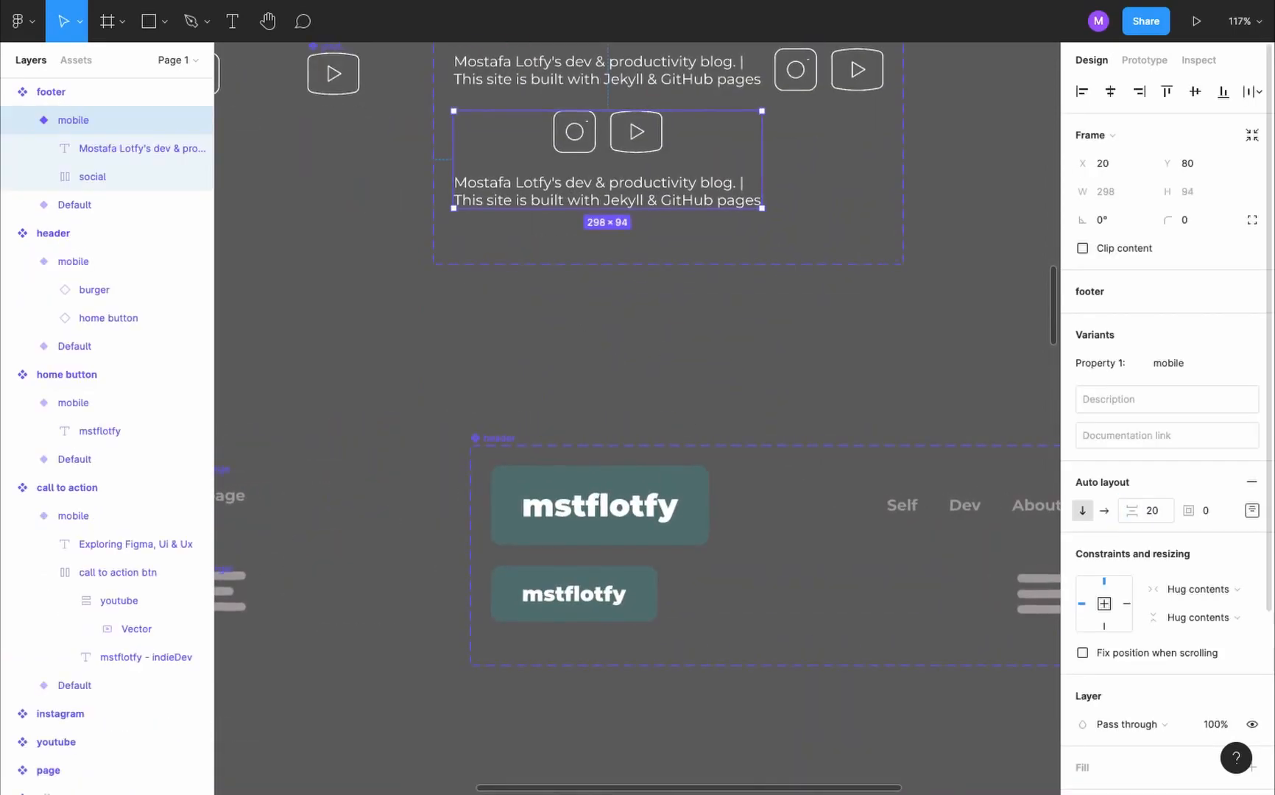
{"action": "scroll", "coordinate": [891, 593], "scroll_direction": "down", "scroll_amount": 5}
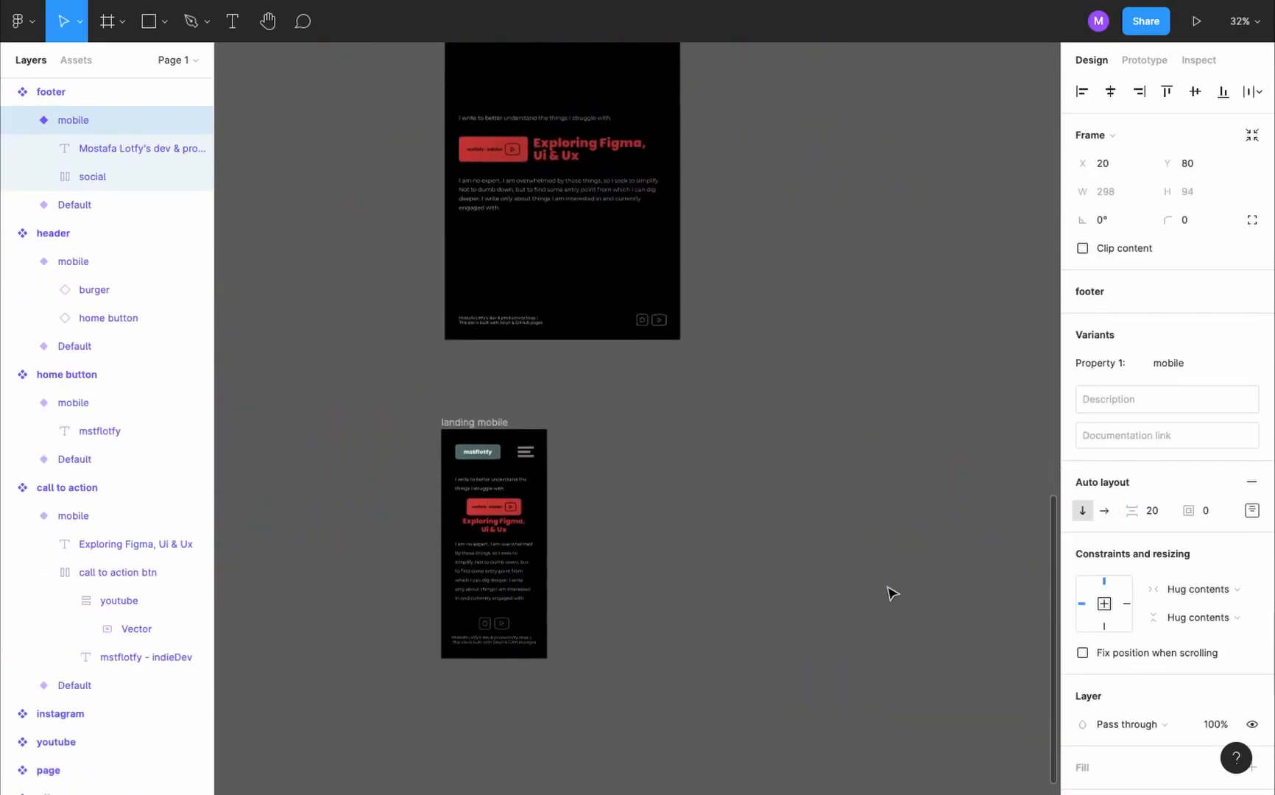
- Set the prototype preview device to iPhone 13 mini
{"action": "left_click", "coordinate": [773, 514]}
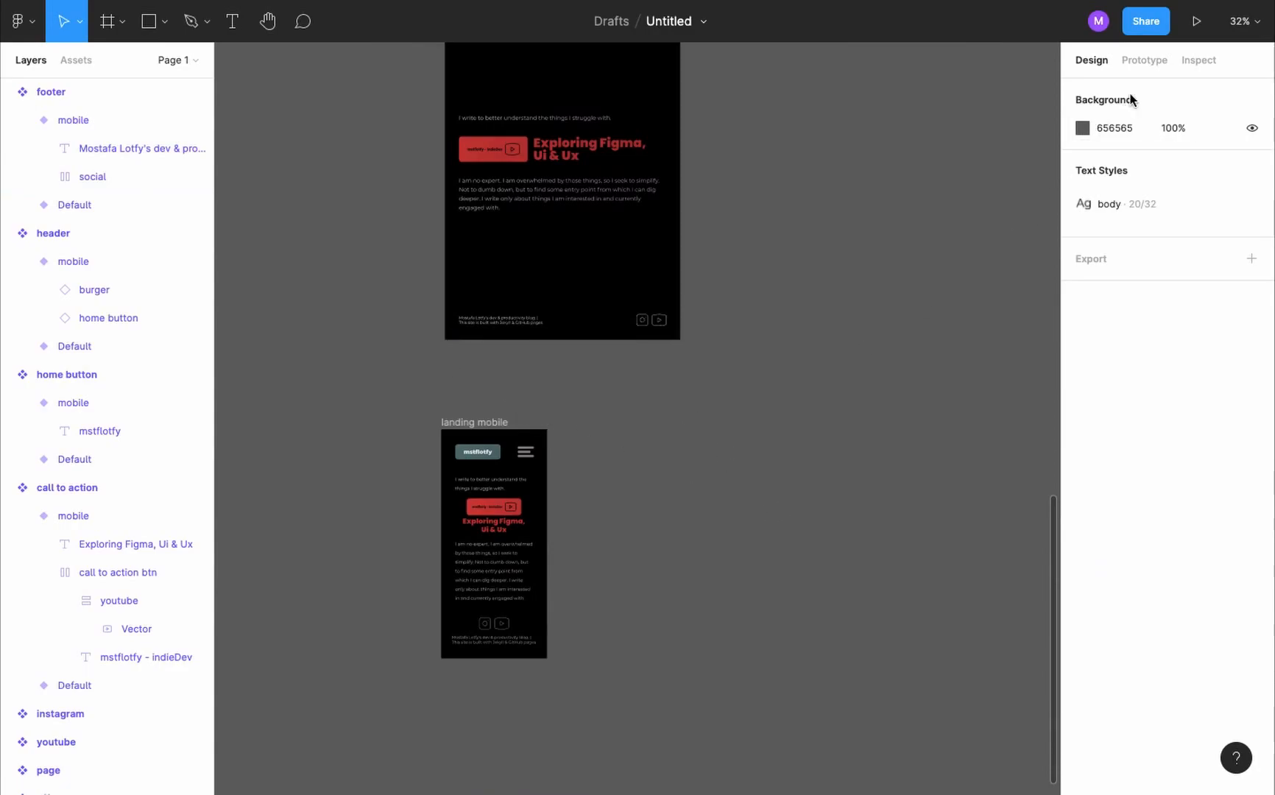
{"action": "key", "text": "shift+e"}
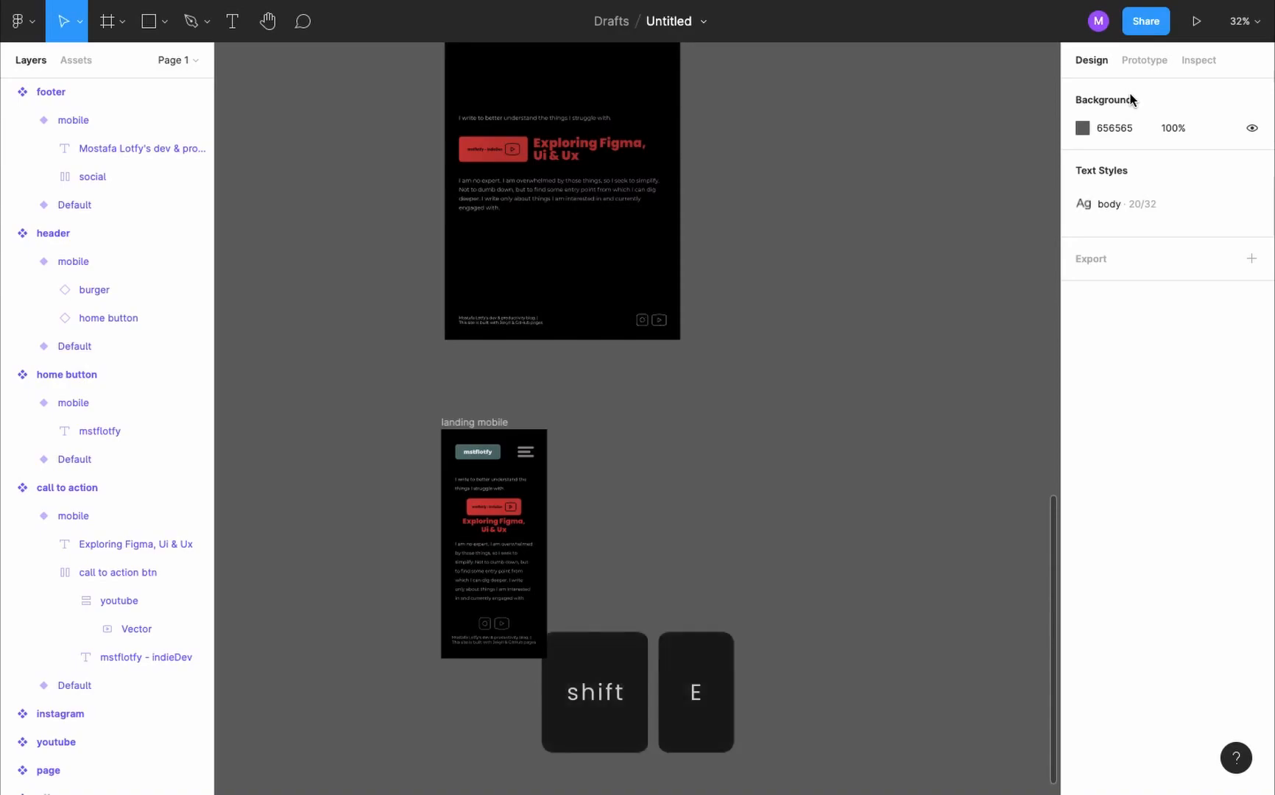
{"action": "left_click", "coordinate": [1142, 130]}
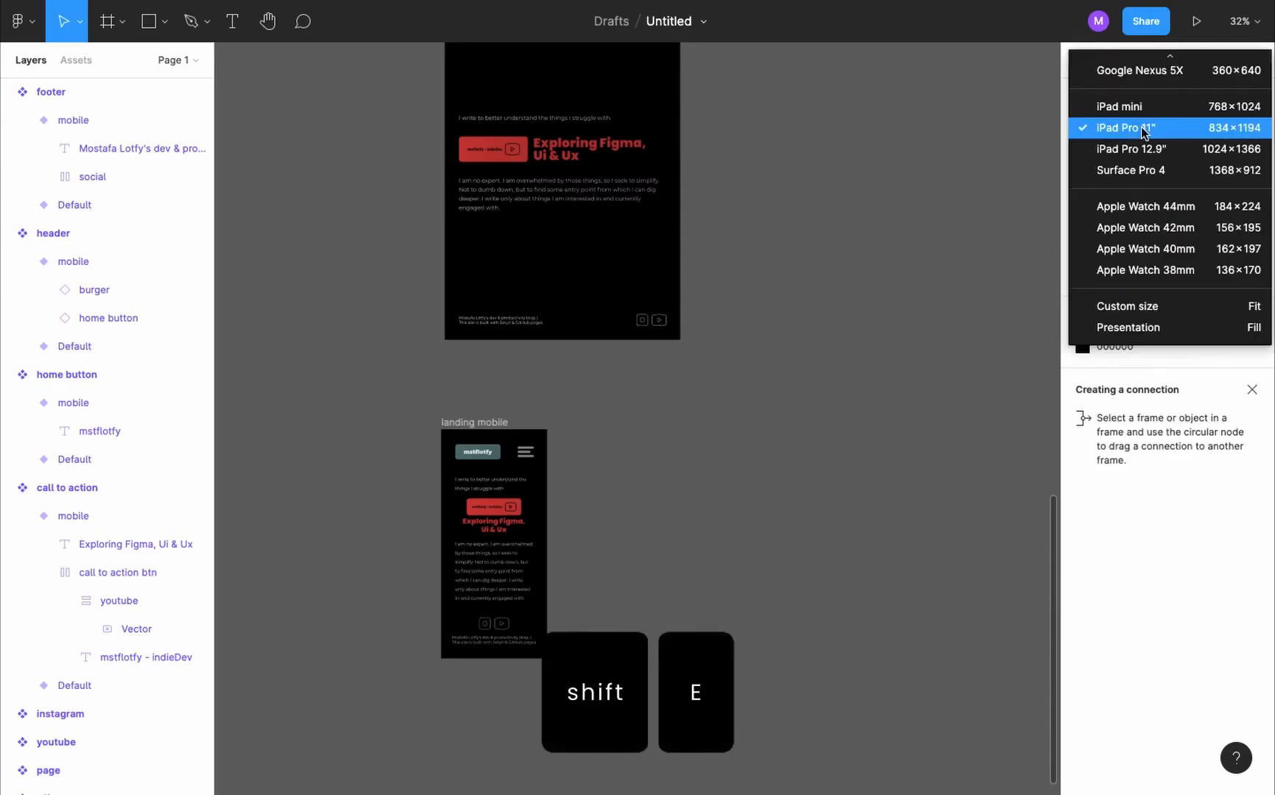
{"action": "scroll", "coordinate": [1157, 166], "scroll_direction": "up", "scroll_amount": 5}
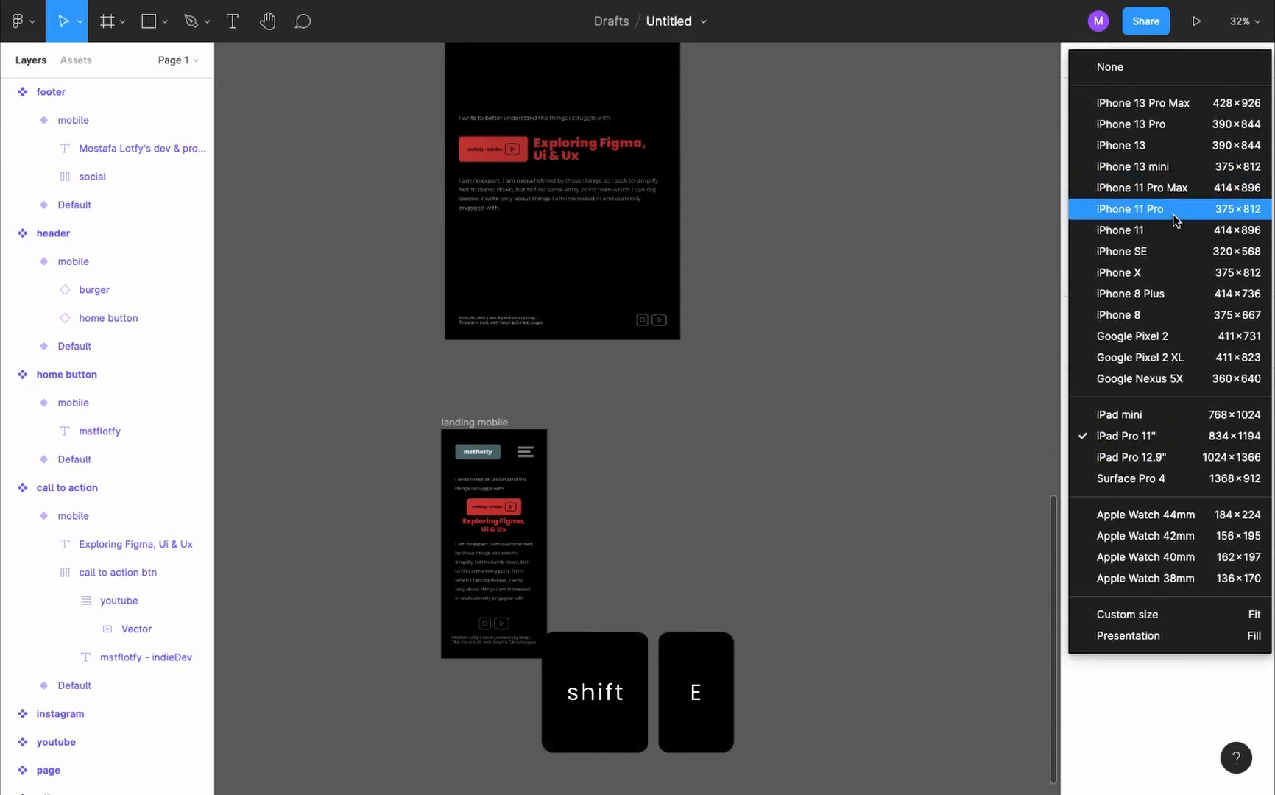
{"action": "left_click", "coordinate": [1179, 173]}
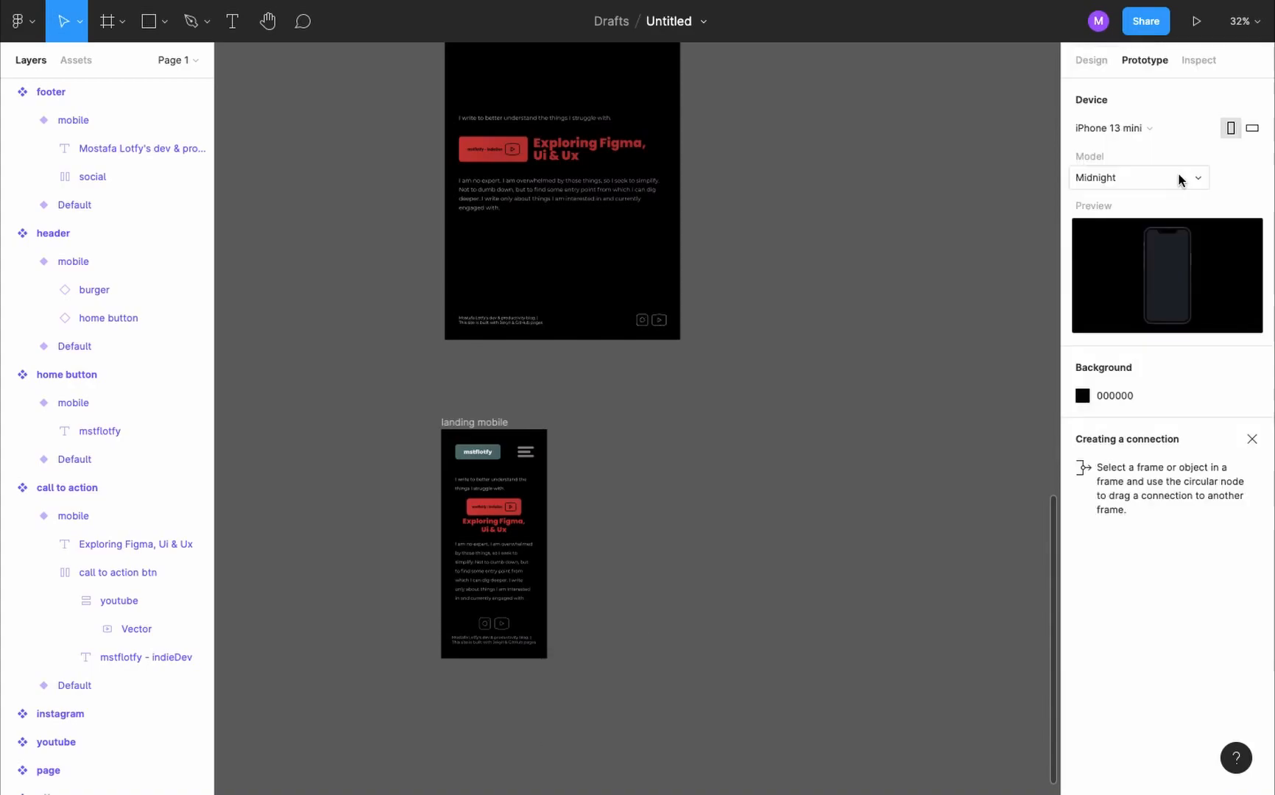
- Preview the landing mobile frame as a prototype
{"action": "left_click", "coordinate": [479, 422]}
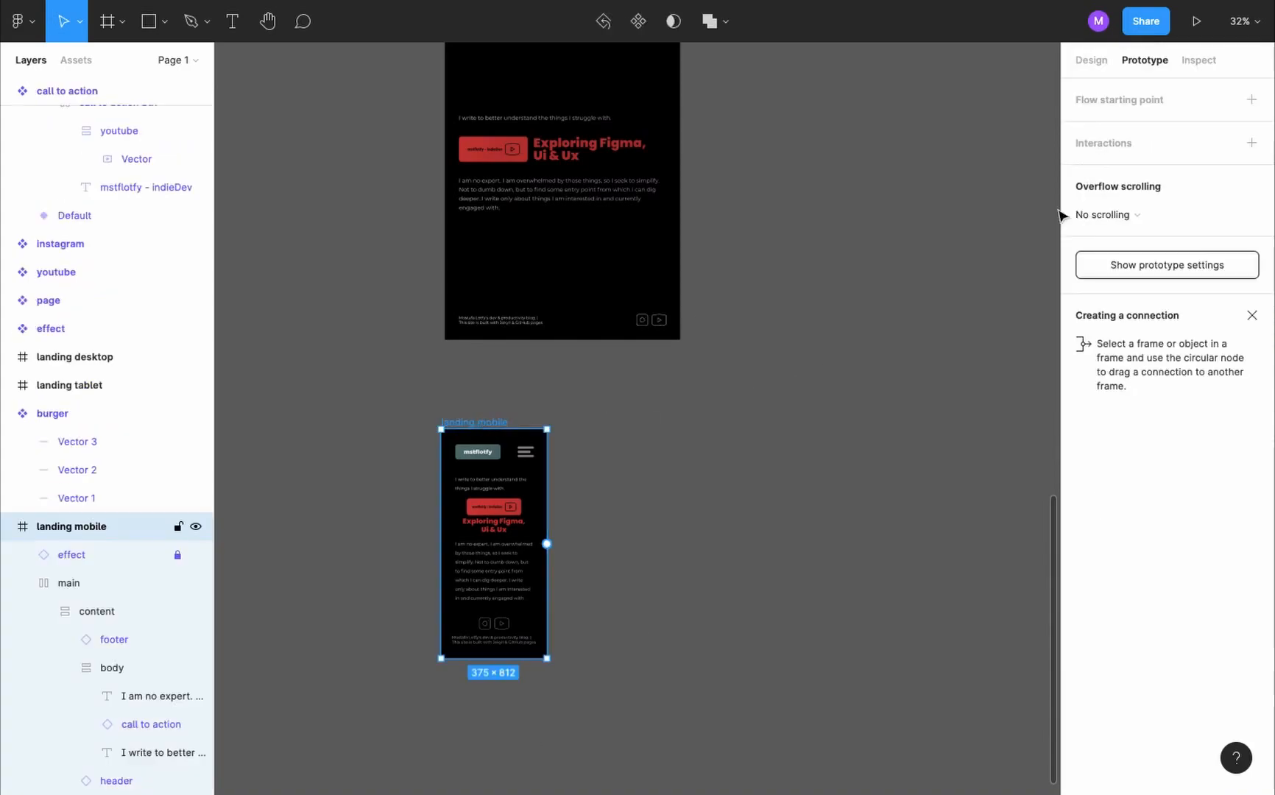
{"action": "left_click", "coordinate": [1197, 24]}
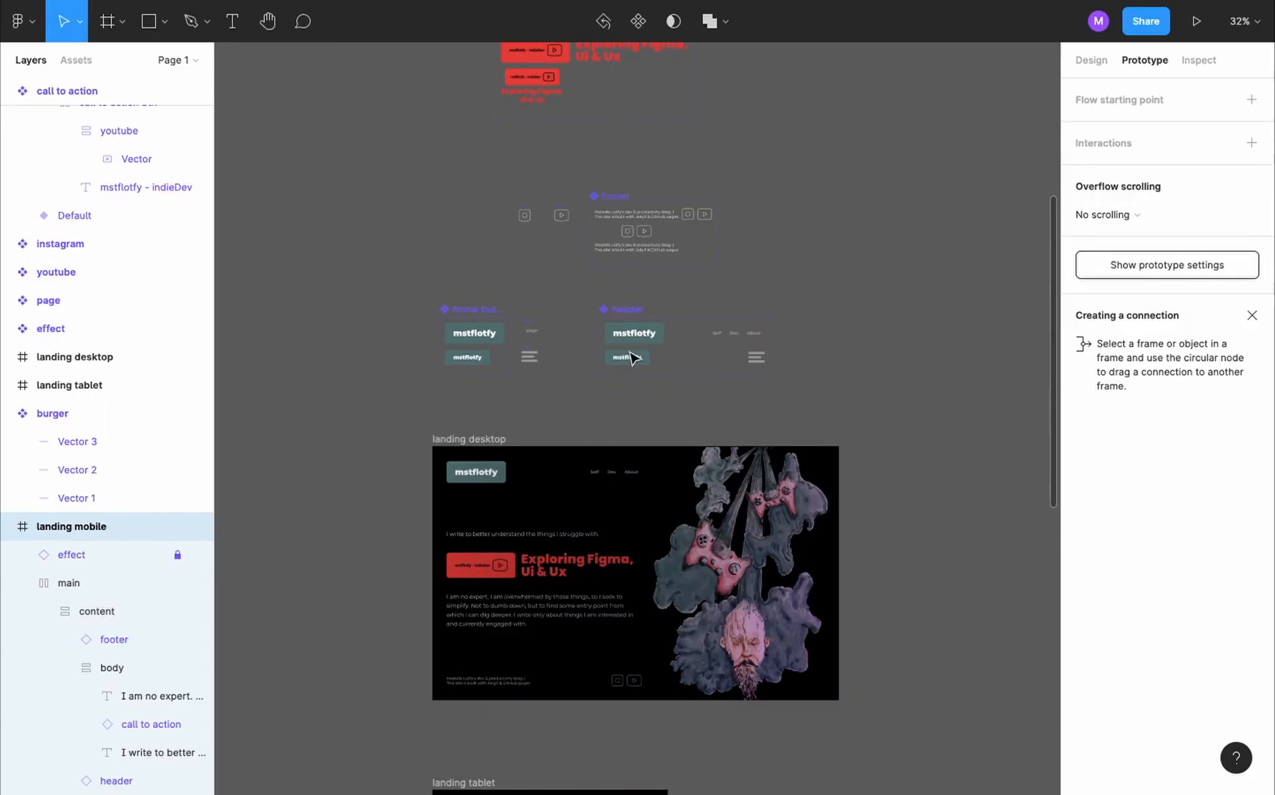
{"action": "scroll", "coordinate": [593, 325], "scroll_direction": "up", "scroll_amount": 10}
- Recolour both footer variants and the instagram and youtube icon components with the grey A9A3A3 sampled from the burger icon
{"action": "left_click", "coordinate": [878, 433]}
{"action": "scroll", "coordinate": [878, 433], "scroll_direction": "right", "scroll_amount": 5}
{"action": "left_click", "coordinate": [710, 570]}
{"action": "left_click", "coordinate": [654, 449]}
{"action": "left_click", "coordinate": [1092, 60]}
{"action": "left_click", "coordinate": [1252, 511]}
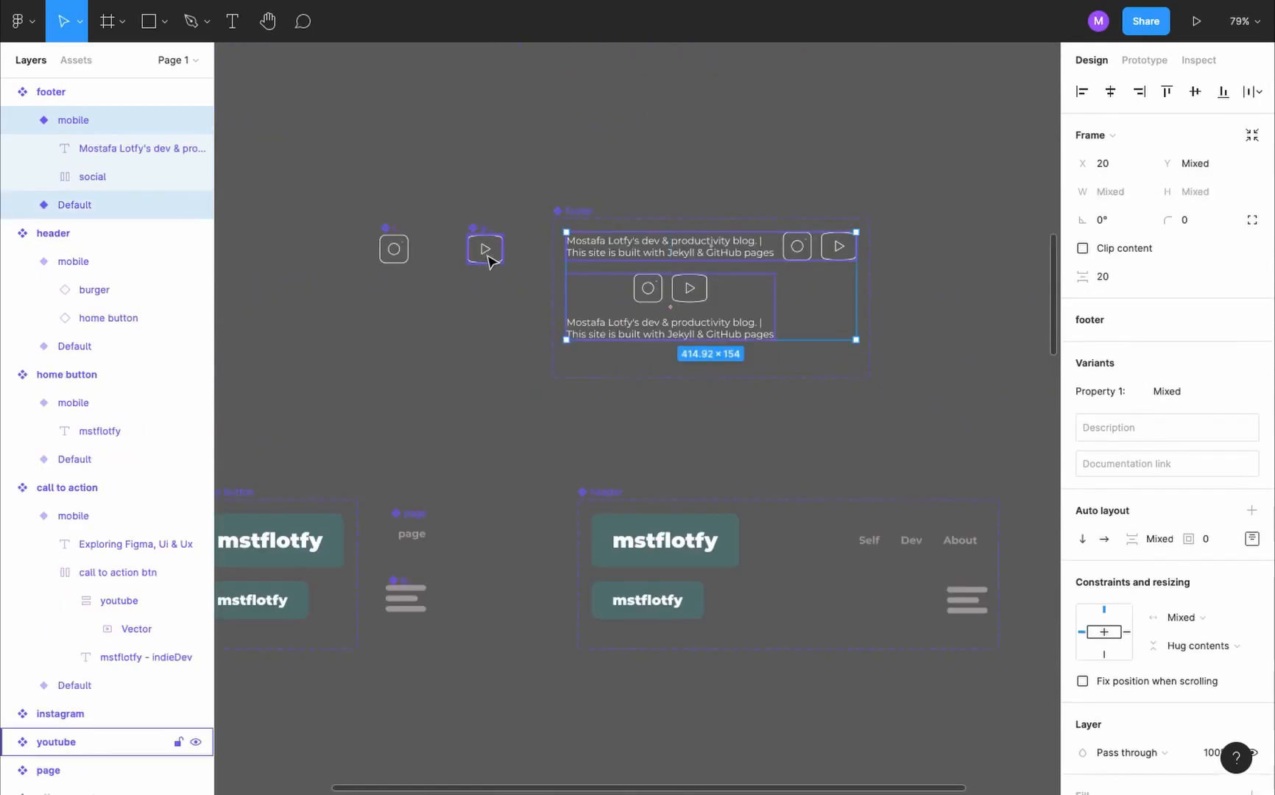
{"action": "left_click", "coordinate": [484, 250], "text": "shift"}
{"action": "left_click", "coordinate": [394, 249], "text": "shift"}
{"action": "scroll", "coordinate": [457, 340], "scroll_direction": "down", "scroll_amount": 3}
{"action": "scroll", "coordinate": [458, 344], "scroll_direction": "down", "scroll_amount": 5}
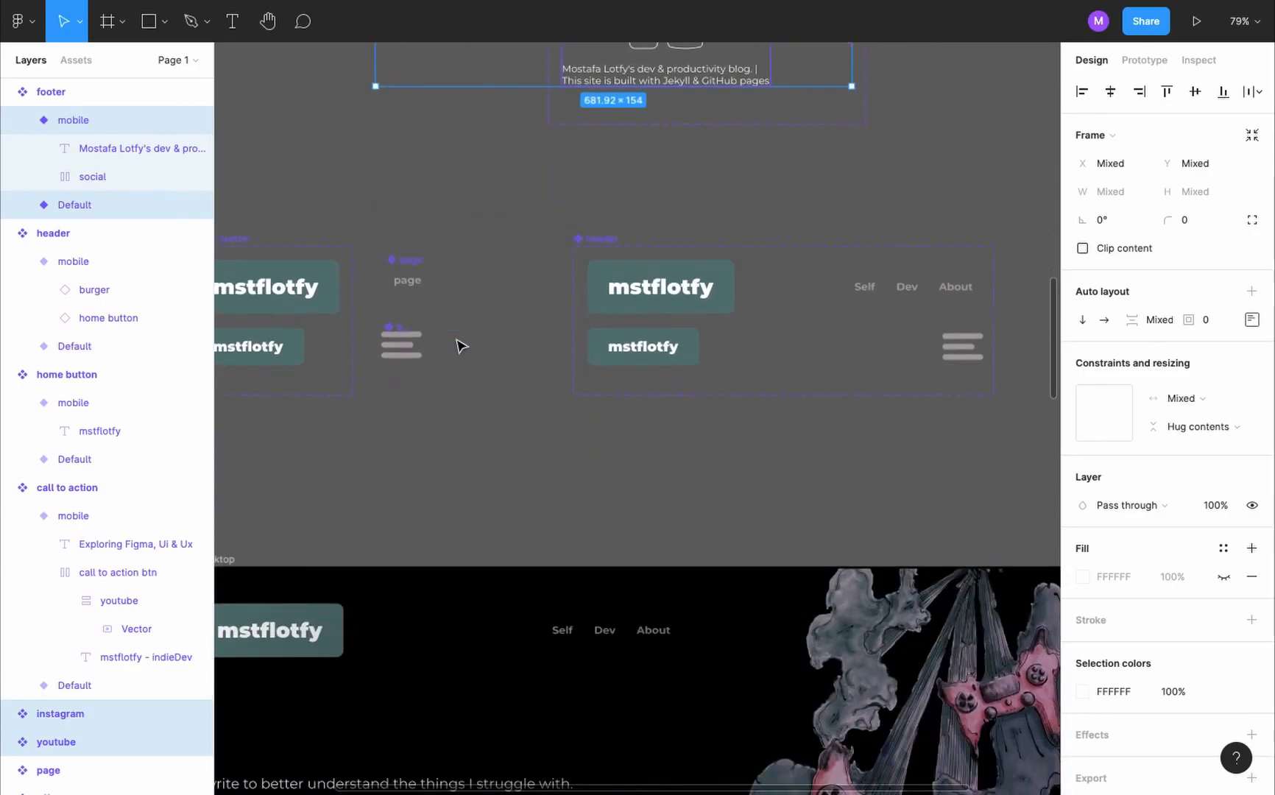
{"action": "left_click", "coordinate": [1082, 691]}
{"action": "left_click", "coordinate": [874, 597]}
{"action": "scroll", "coordinate": [397, 343], "scroll_direction": "up", "scroll_amount": 5}
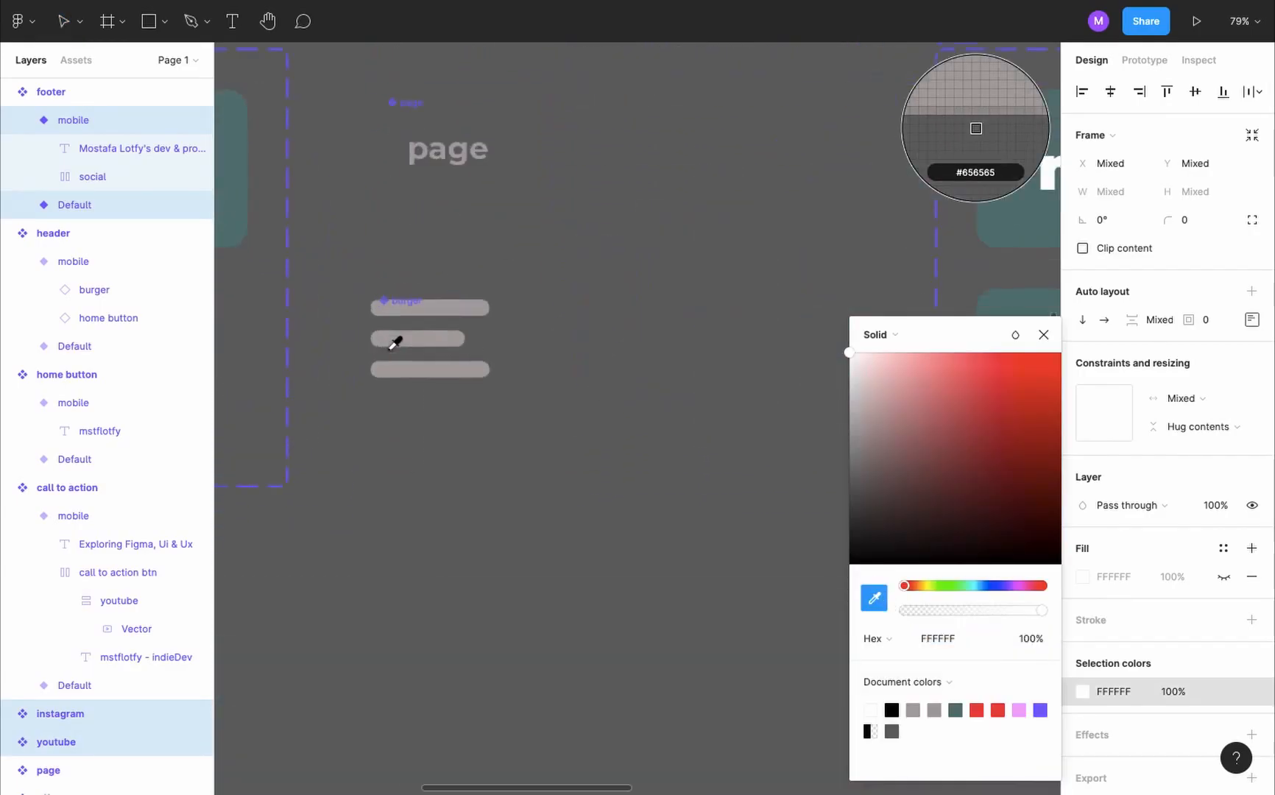
{"action": "left_click", "coordinate": [431, 343]}
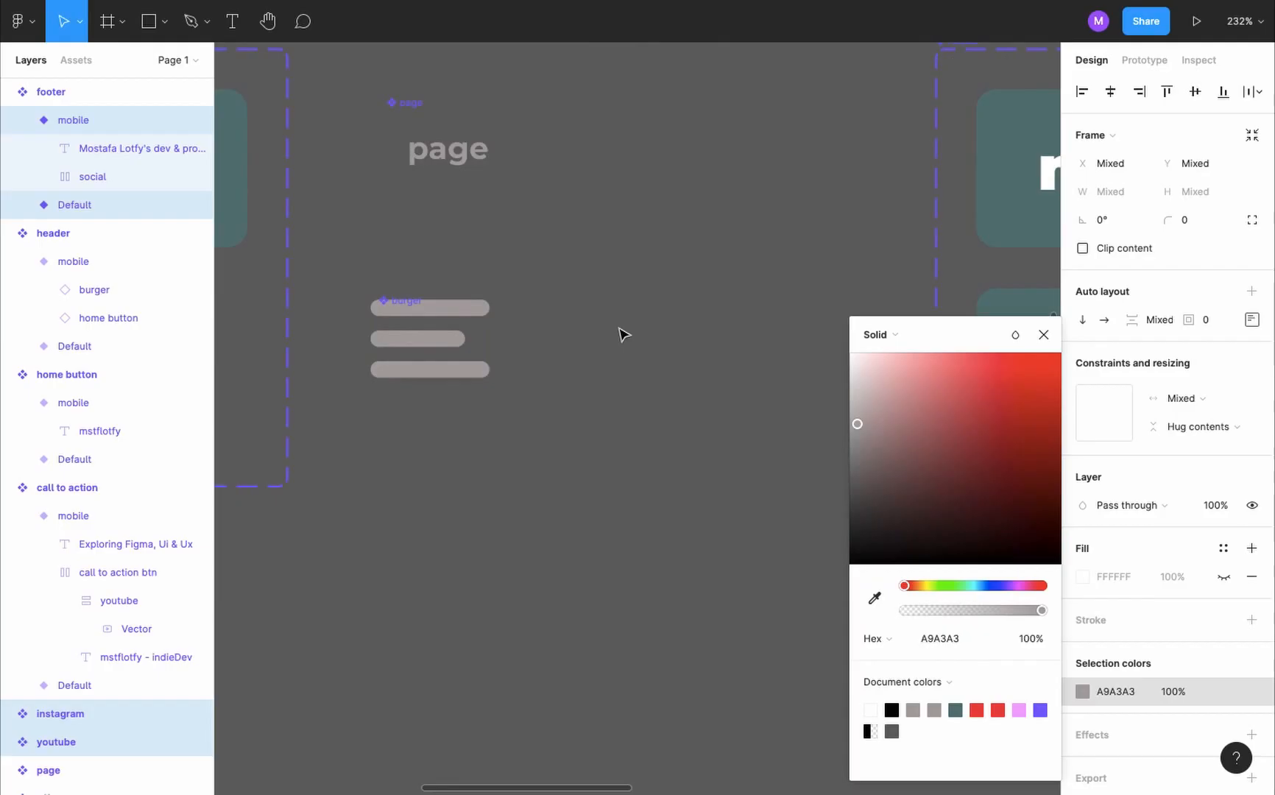
- Switch to the live mstflotfy website in the browser and open its Dev page for reference
{"action": "key", "text": "ctrl+Tab"}
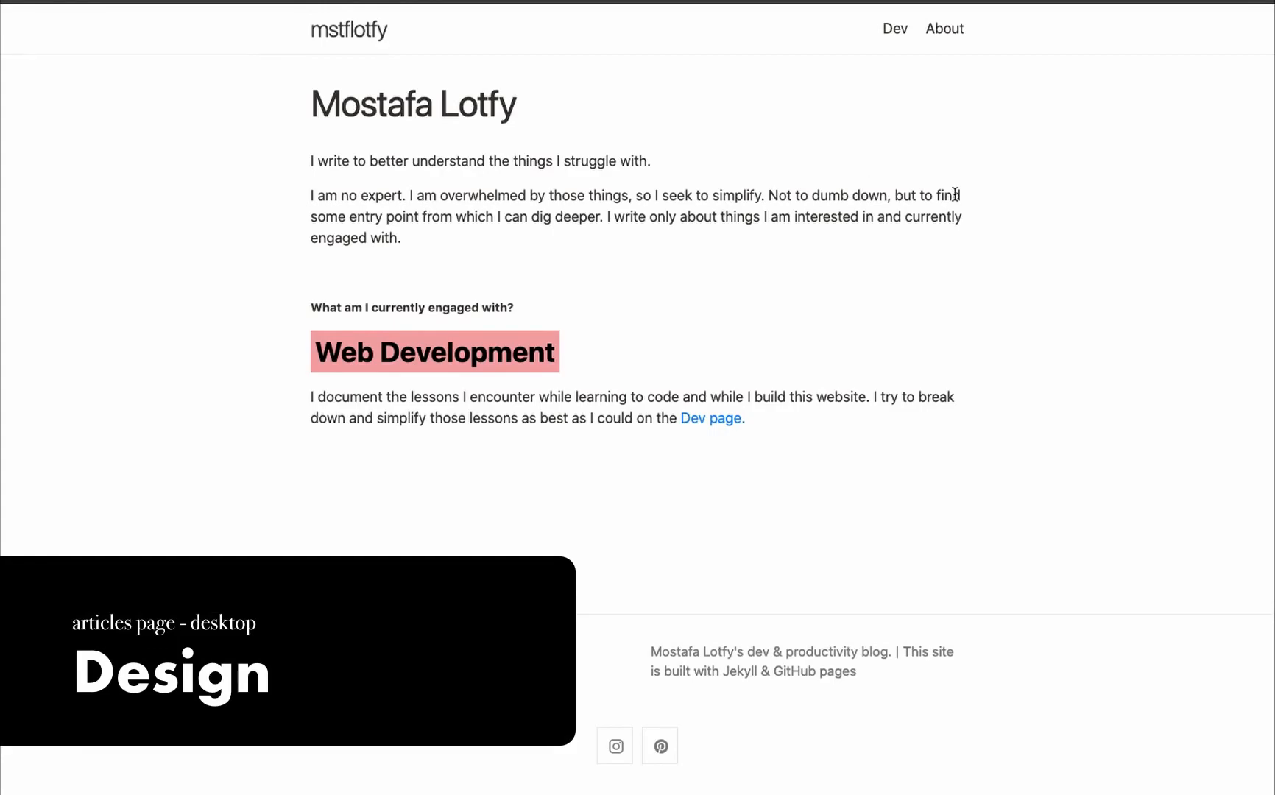
{"action": "left_click", "coordinate": [900, 31]}
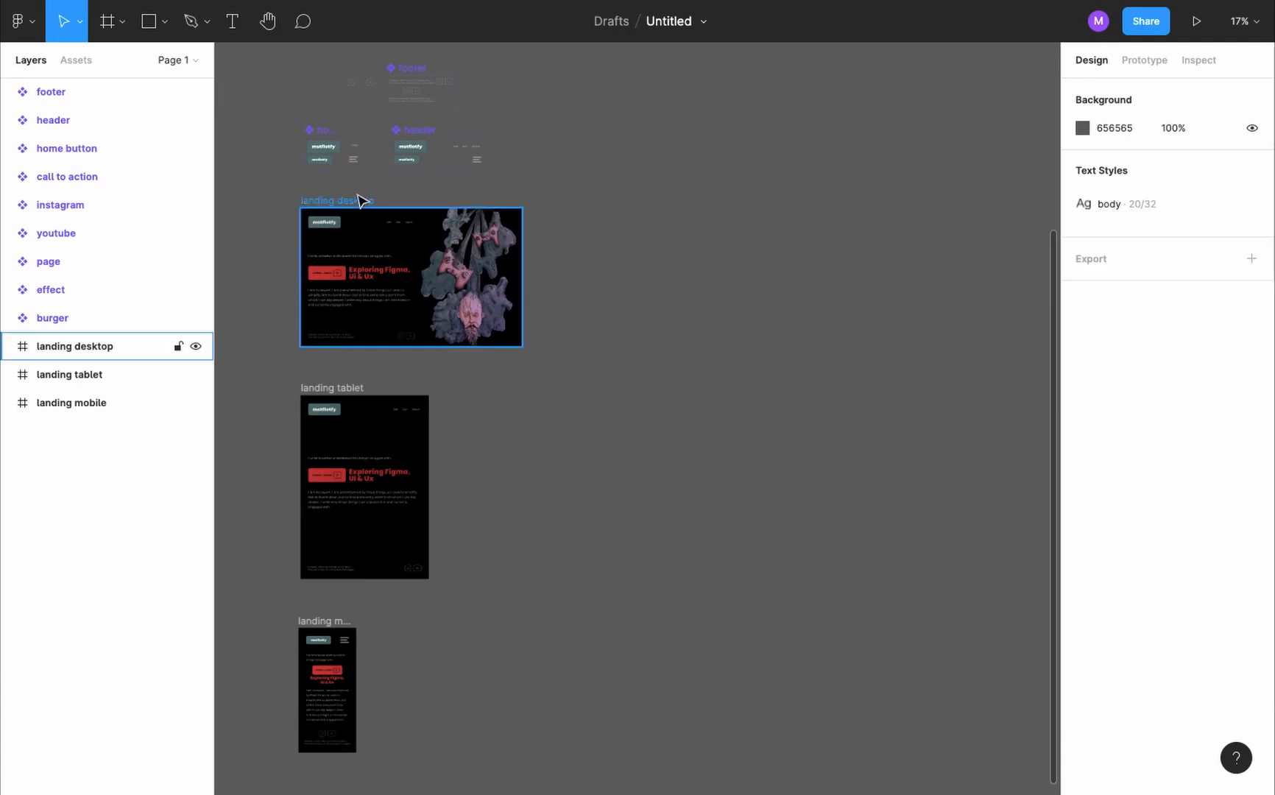
- Duplicate the landing desktop frame beside the original and rename the copy "dev desktop"
{"action": "left_click_drag", "start_coordinate": [359, 199], "coordinate": [690, 199]}
{"action": "left_click_drag", "start_coordinate": [74, 346], "coordinate": [56, 448]}
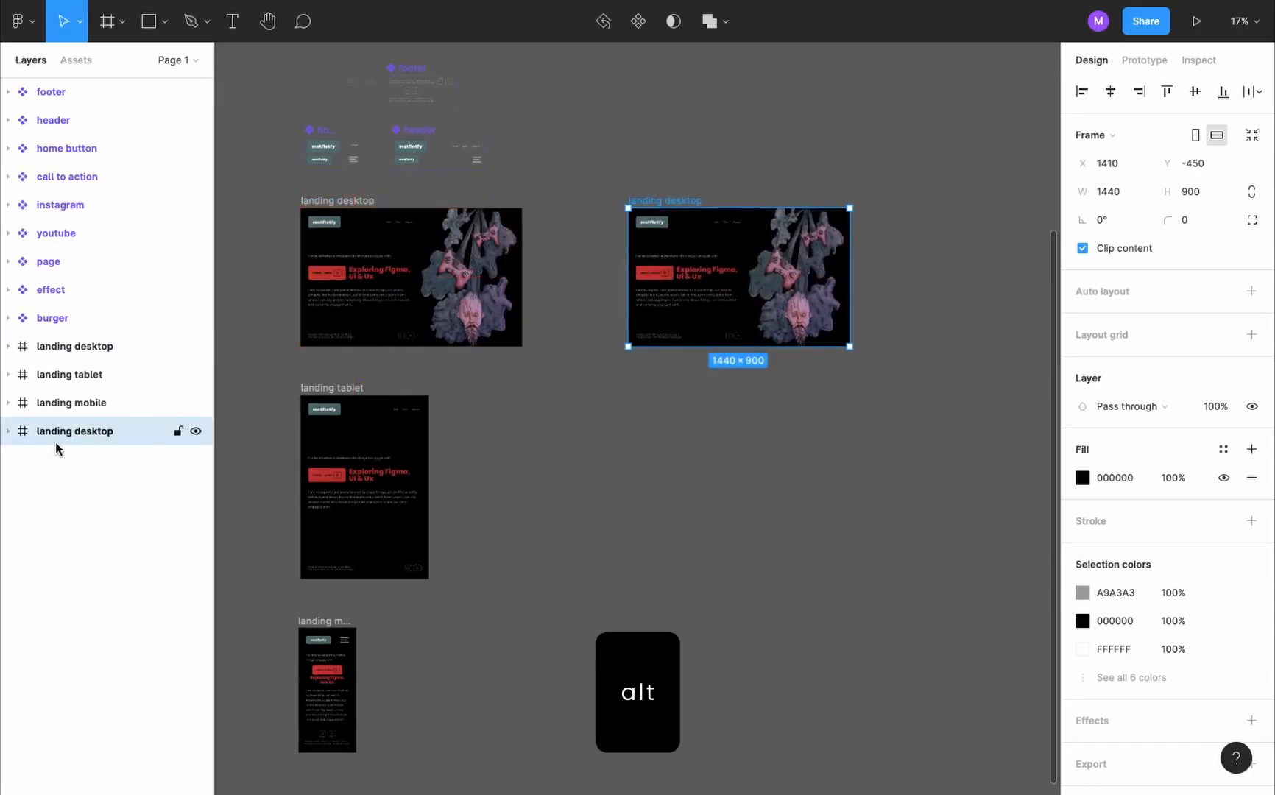
{"action": "double_click", "coordinate": [83, 433]}
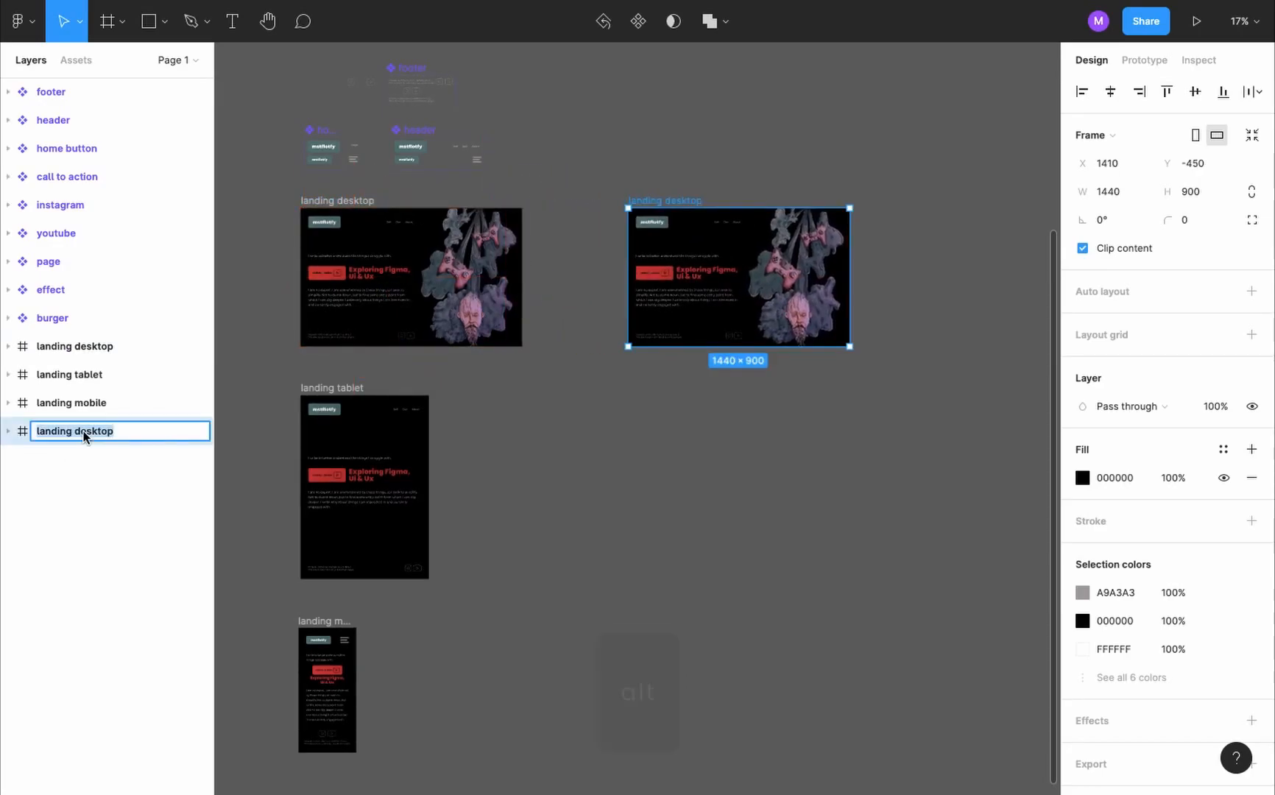
{"action": "type", "text": "dev d"}
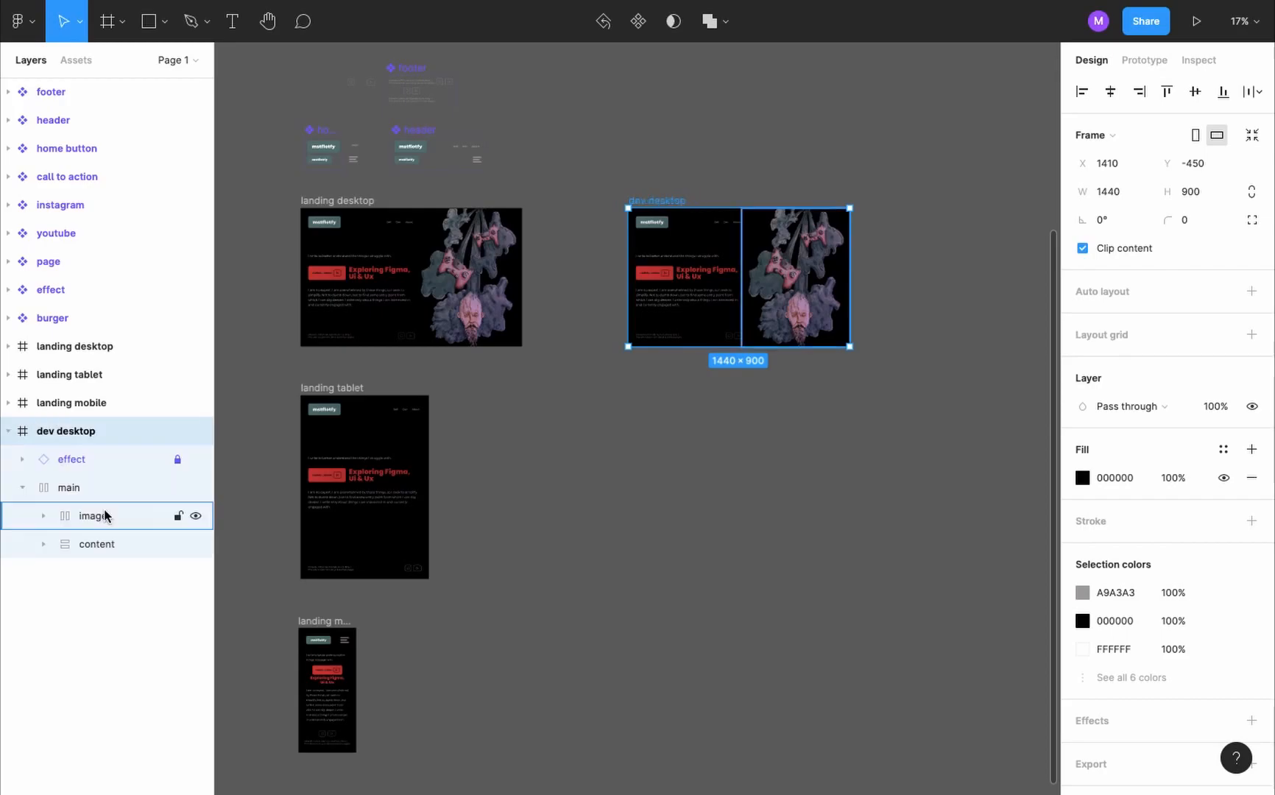
- Delete the image frame from dev desktop and give its content frame the same right padding as its left, 50
{"action": "left_click", "coordinate": [105, 517]}
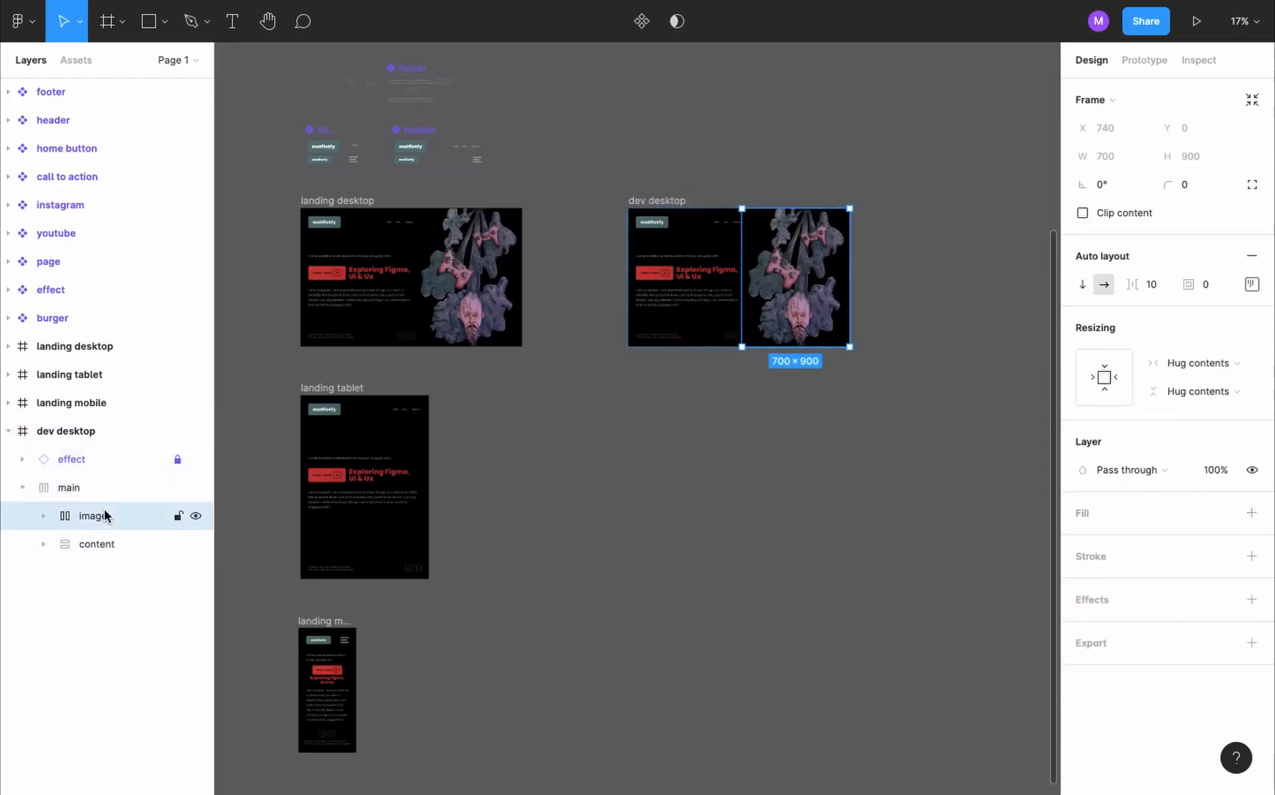
{"action": "key", "text": "Delete"}
{"action": "left_click", "coordinate": [94, 518]}
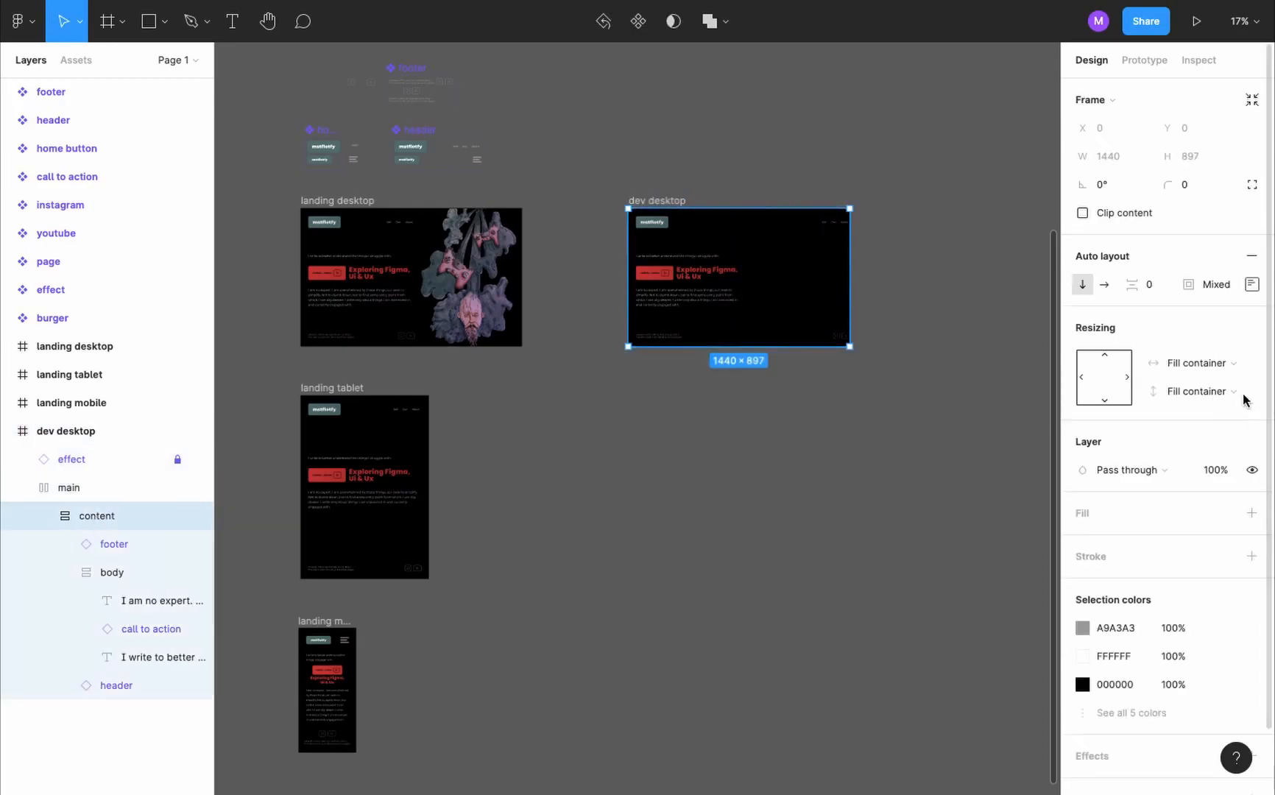
{"action": "left_click", "coordinate": [1251, 284]}
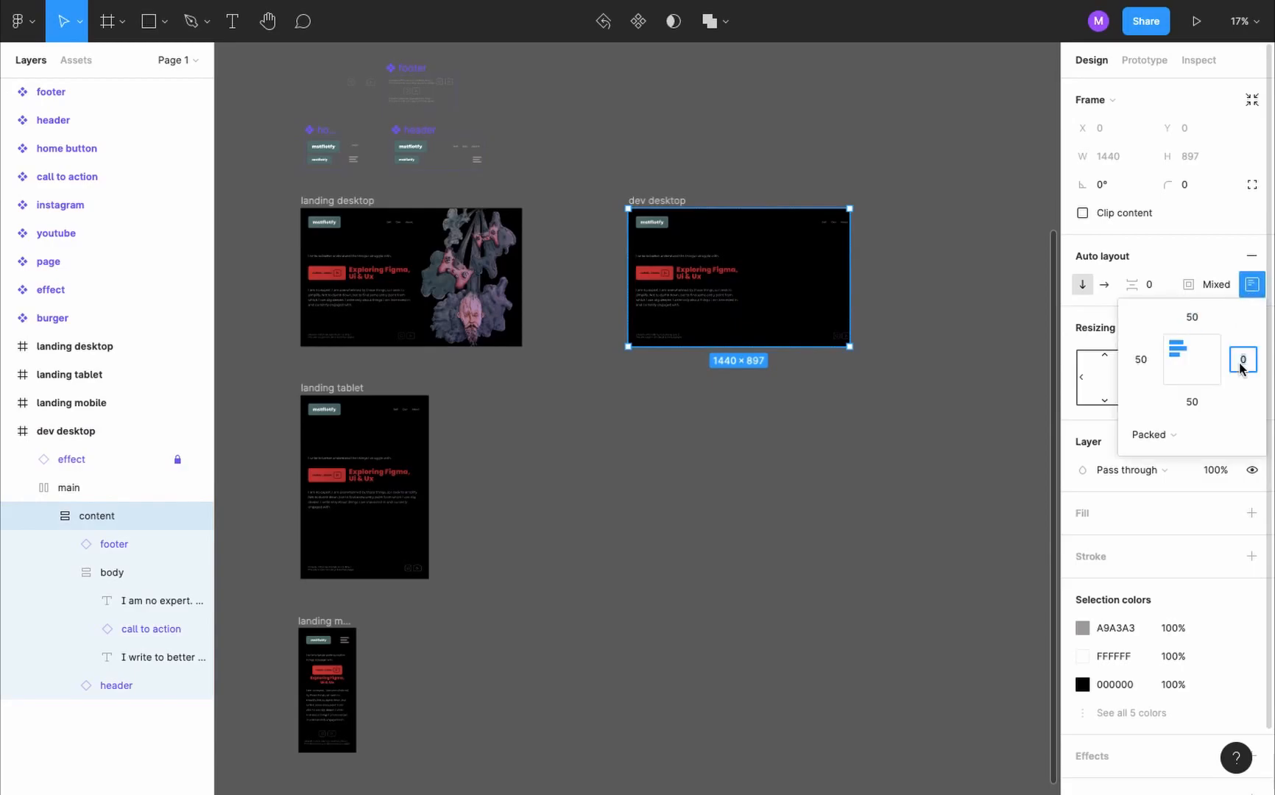
{"action": "key", "text": "Return"}
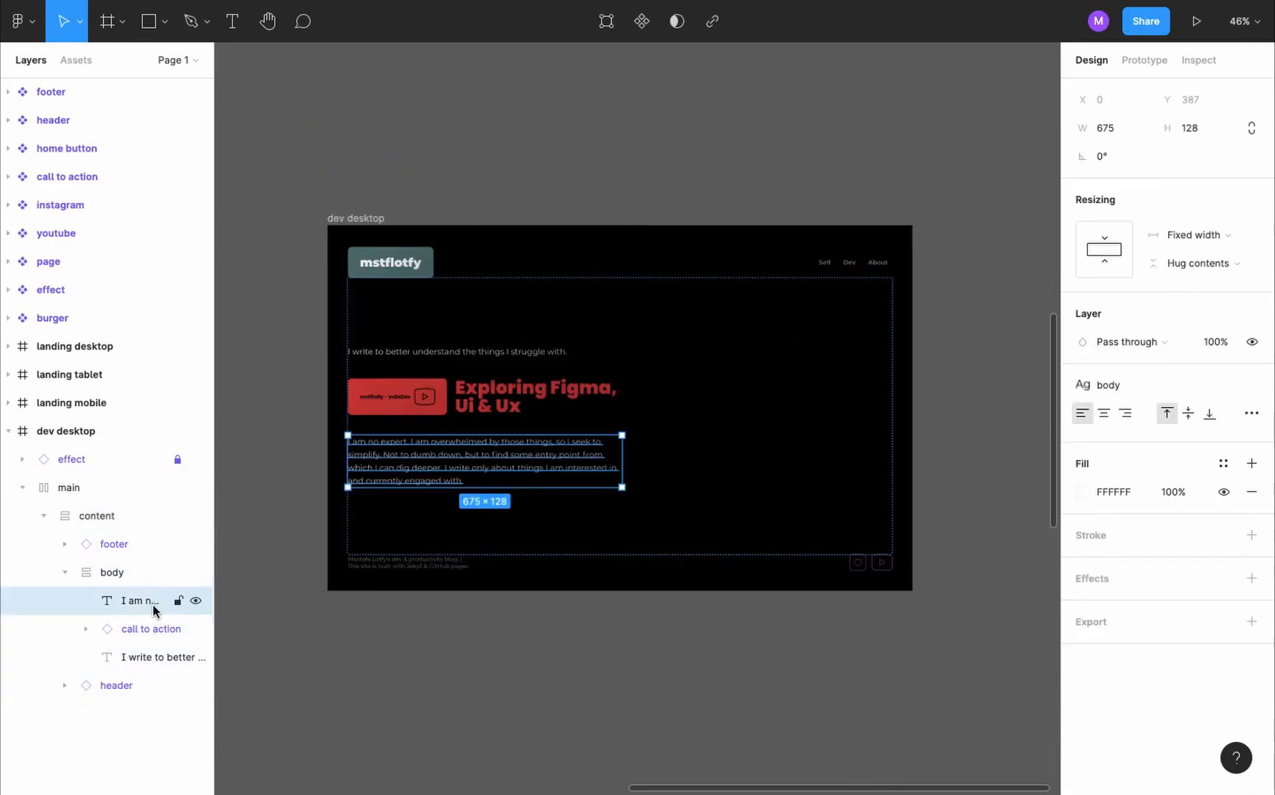
- Remove both text blocks and the call to action from the body of dev desktop
{"action": "left_click", "coordinate": [105, 573]}
{"action": "left_click", "coordinate": [147, 600]}
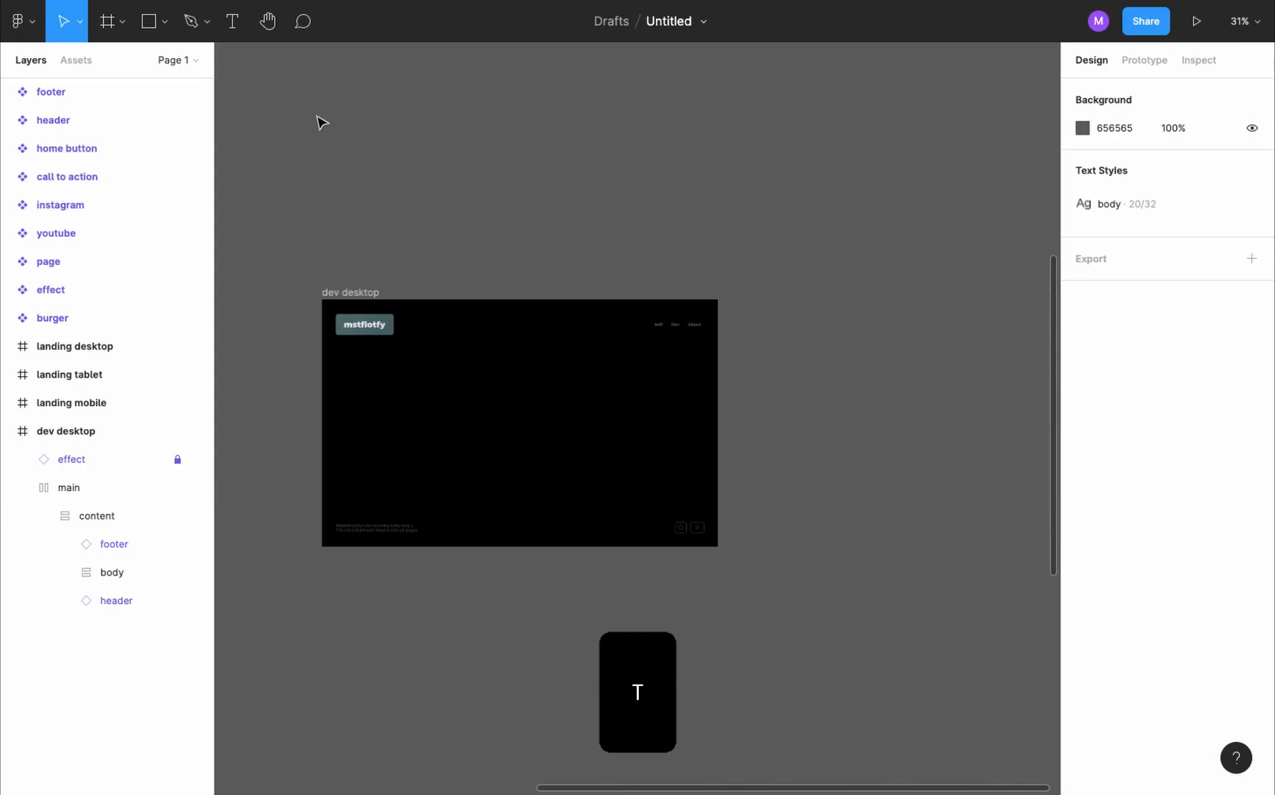
- Add a text layer reading "DEV" on the empty canvas above the dev desktop frame
{"action": "key", "text": "t"}
{"action": "left_click", "coordinate": [329, 152]}
{"action": "type", "text": "DEV"}
{"action": "key", "text": "Escape"}
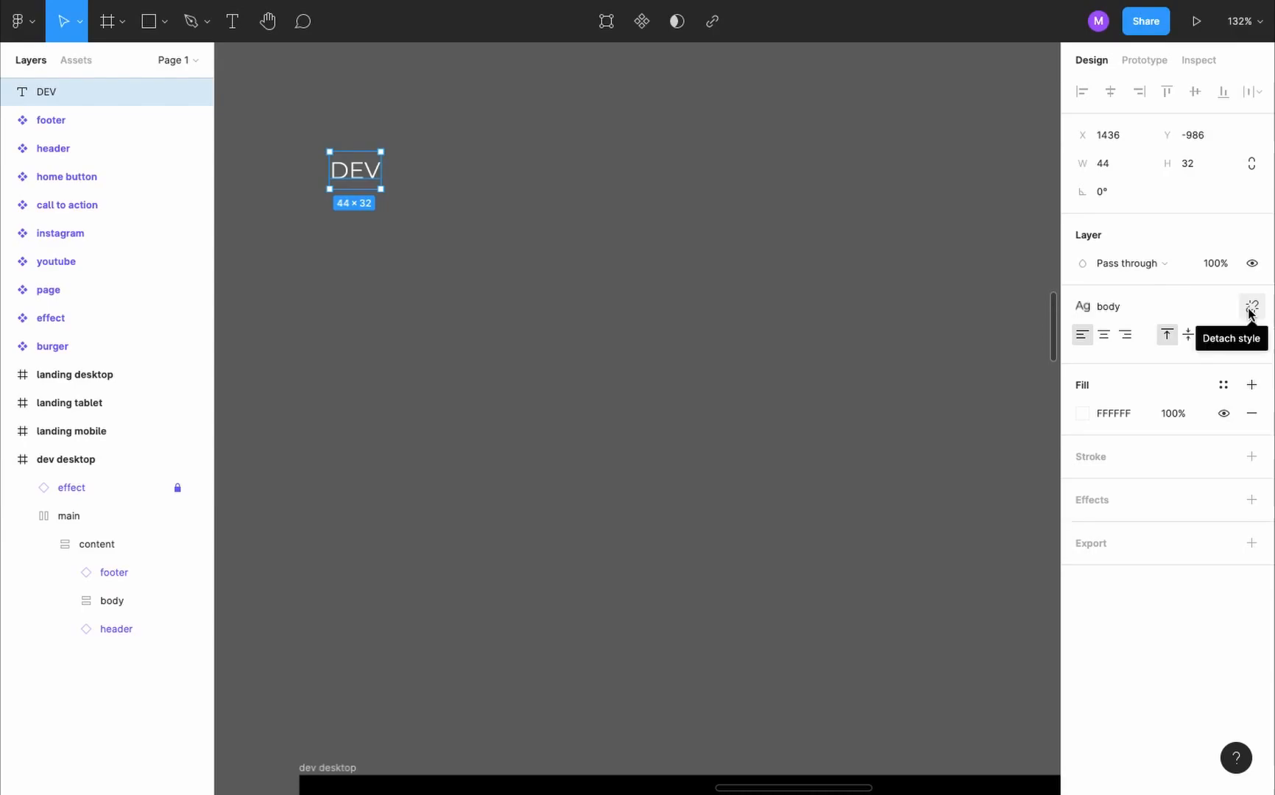
- Detach the body style from the DEV text and format it as Poppins Black, size 45
{"action": "left_click", "coordinate": [1250, 310]}
{"action": "left_click", "coordinate": [1148, 335]}
{"action": "type", "text": "Poppins"}
{"action": "left_click", "coordinate": [1185, 369]}
{"action": "type", "text": "45"}
{"action": "key", "text": "Return"}
{"action": "left_click", "coordinate": [1097, 363]}
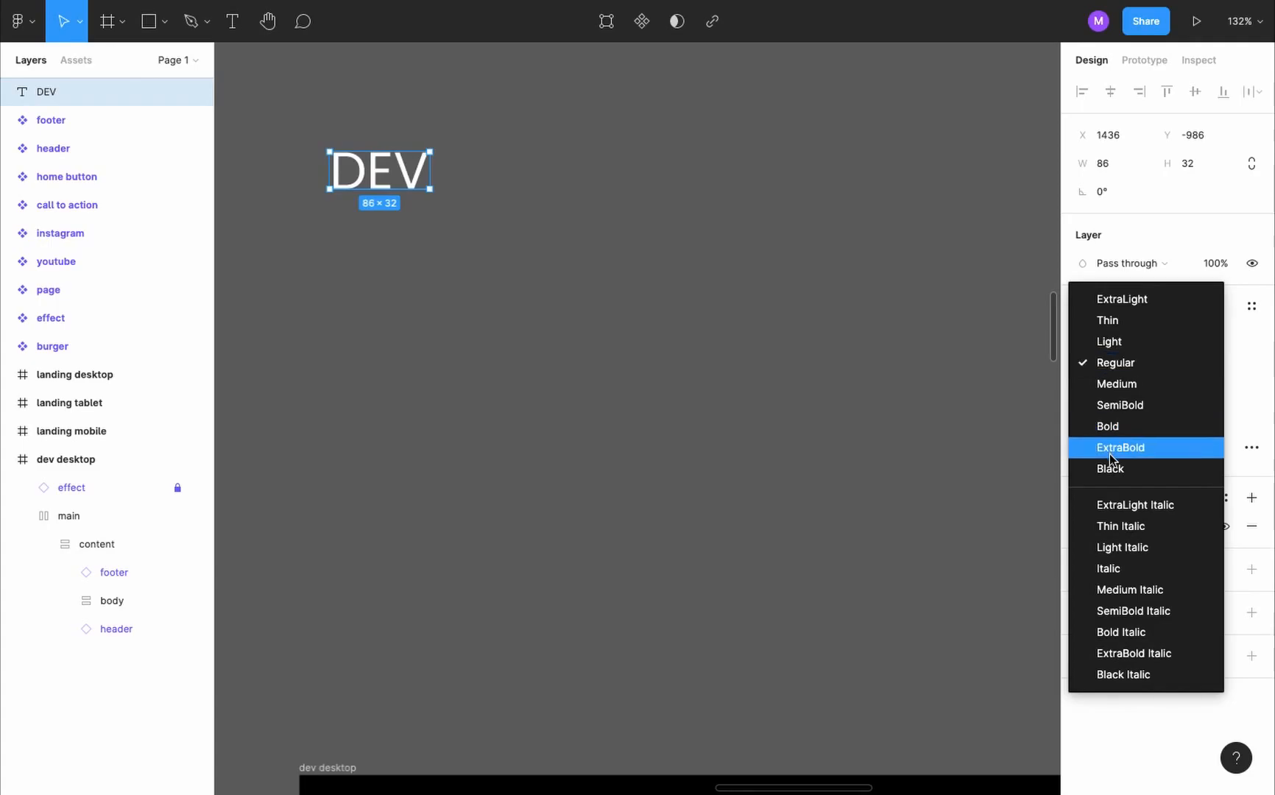
{"action": "left_click", "coordinate": [1112, 468]}
- Fill the DEV text with the red E84040 sampled from the call to action button
{"action": "scroll", "coordinate": [749, 376], "scroll_direction": "down", "scroll_amount": 3}
{"action": "scroll", "coordinate": [750, 375], "scroll_direction": "left", "scroll_amount": 10}
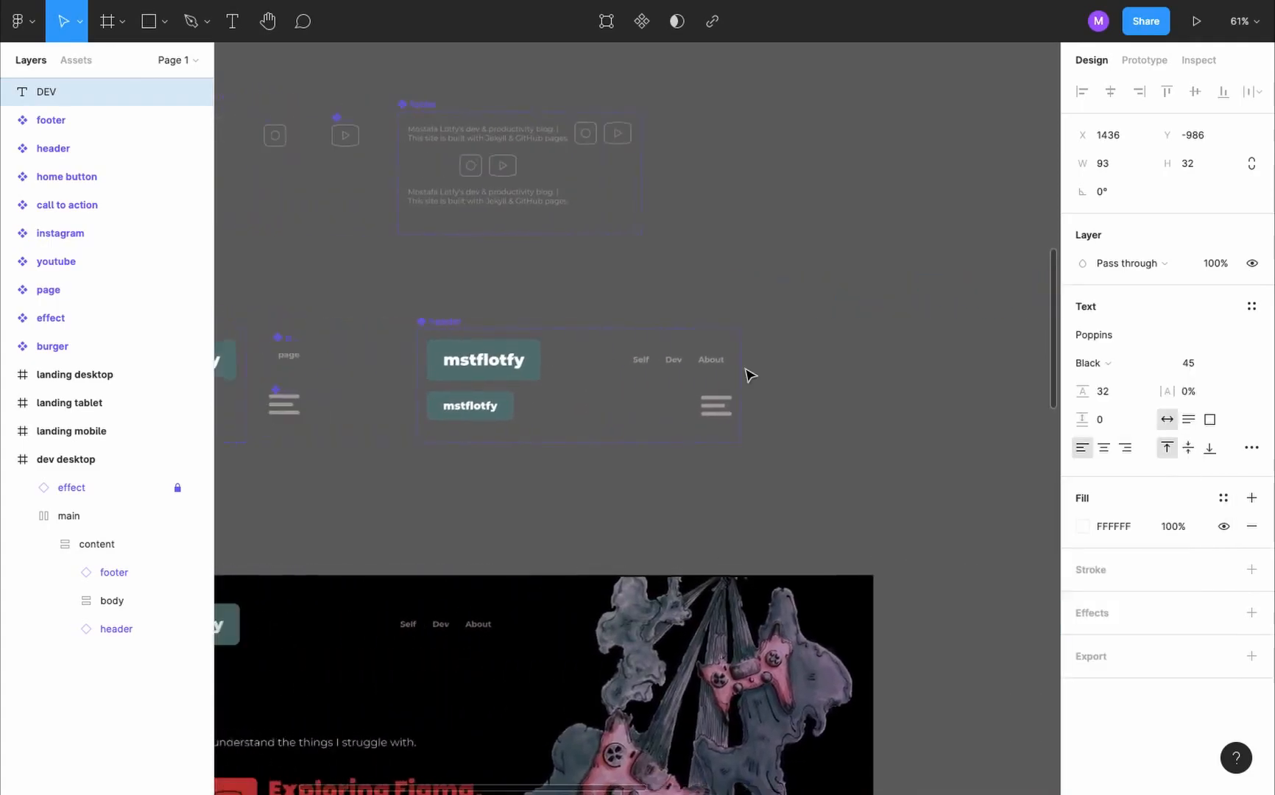
{"action": "scroll", "coordinate": [762, 371], "scroll_direction": "up", "scroll_amount": 10}
- Add a text layer reading "Articles" directly below the DEV text
{"action": "scroll", "coordinate": [581, 243], "scroll_direction": "up", "scroll_amount": 5}
{"action": "key", "text": "i"}
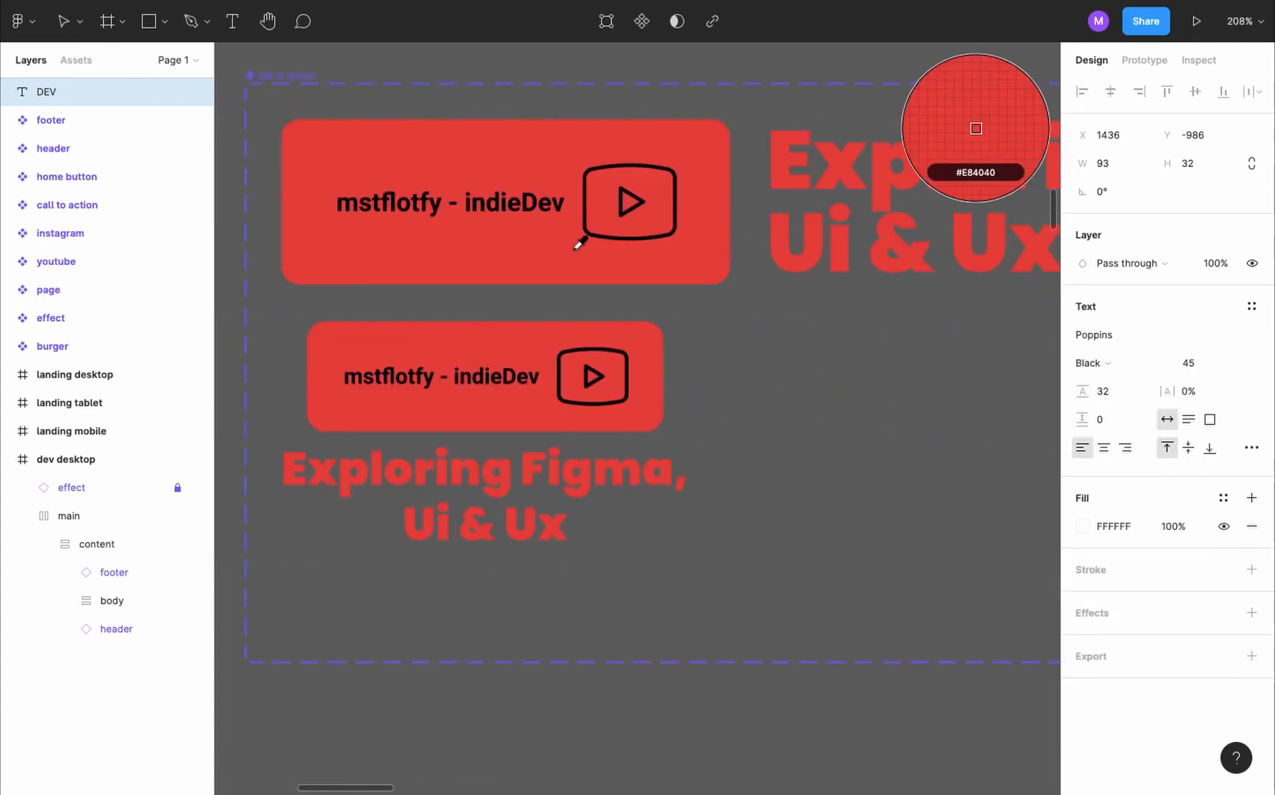
{"action": "left_click", "coordinate": [520, 262]}
{"action": "scroll", "coordinate": [520, 267], "scroll_direction": "down", "scroll_amount": 5}
{"action": "scroll", "coordinate": [521, 266], "scroll_direction": "right", "scroll_amount": 8}
{"action": "scroll", "coordinate": [521, 268], "scroll_direction": "right", "scroll_amount": 10}
{"action": "scroll", "coordinate": [393, 498], "scroll_direction": "up", "scroll_amount": 10}
{"action": "left_click", "coordinate": [394, 498]}
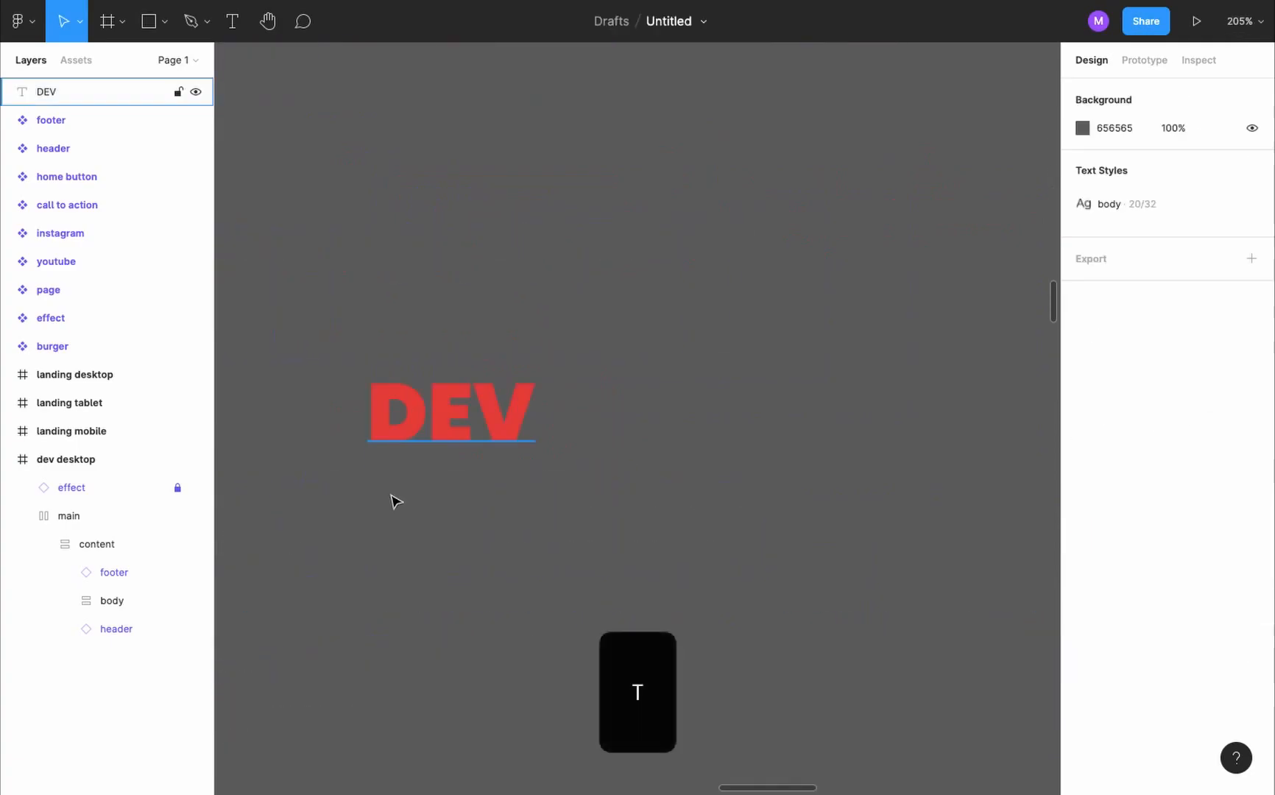
{"action": "key", "text": "t"}
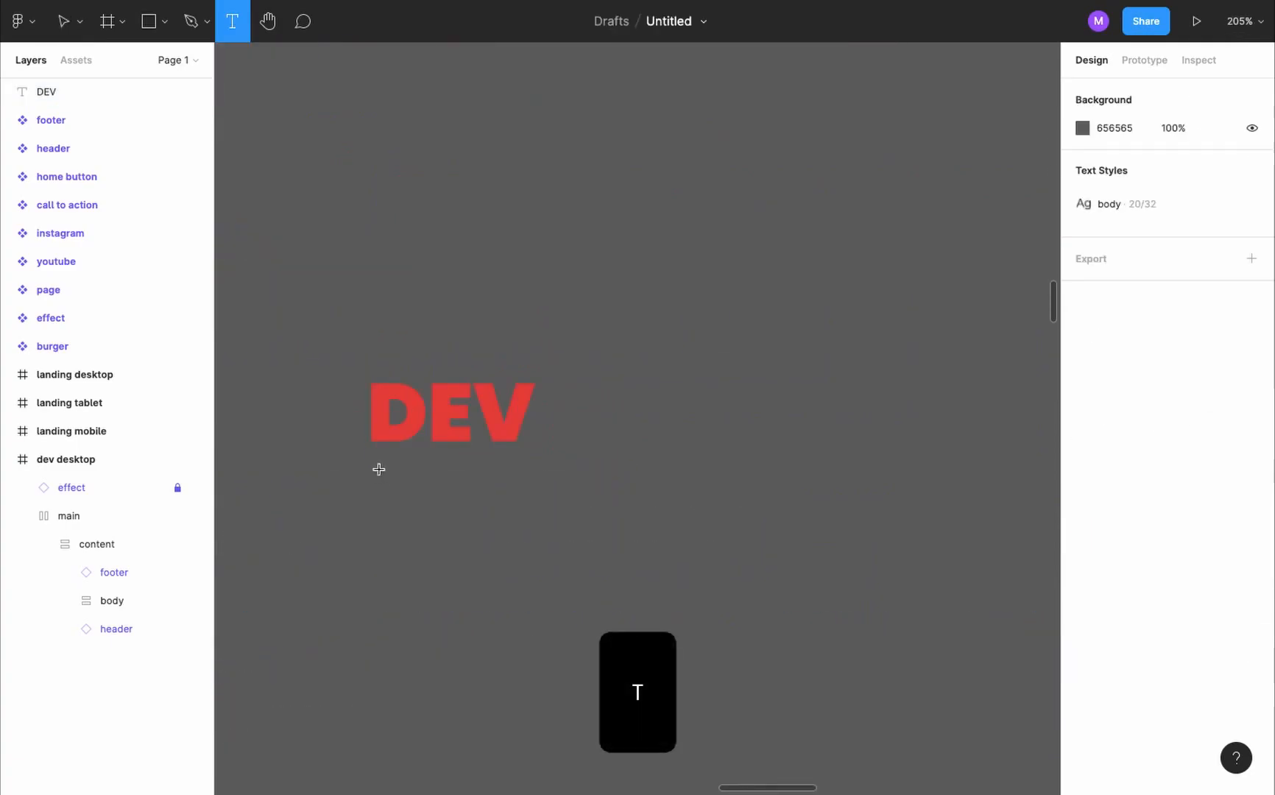
{"action": "left_click", "coordinate": [376, 469]}
{"action": "type", "text": "Articles"}
- Format the Articles text as Montserrat Regular, size 20
{"action": "left_click", "coordinate": [1138, 336]}
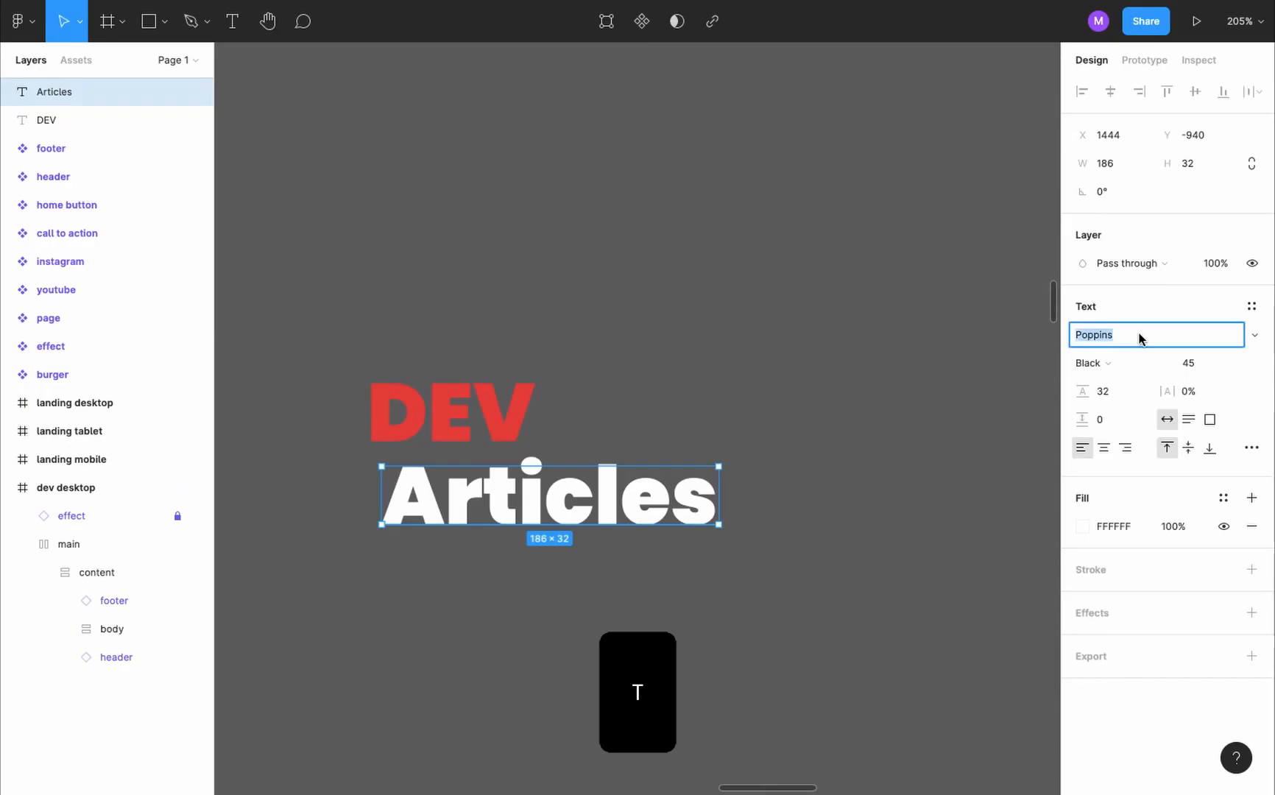
{"action": "type", "text": "Mon"}
{"action": "key", "text": "Tab"}
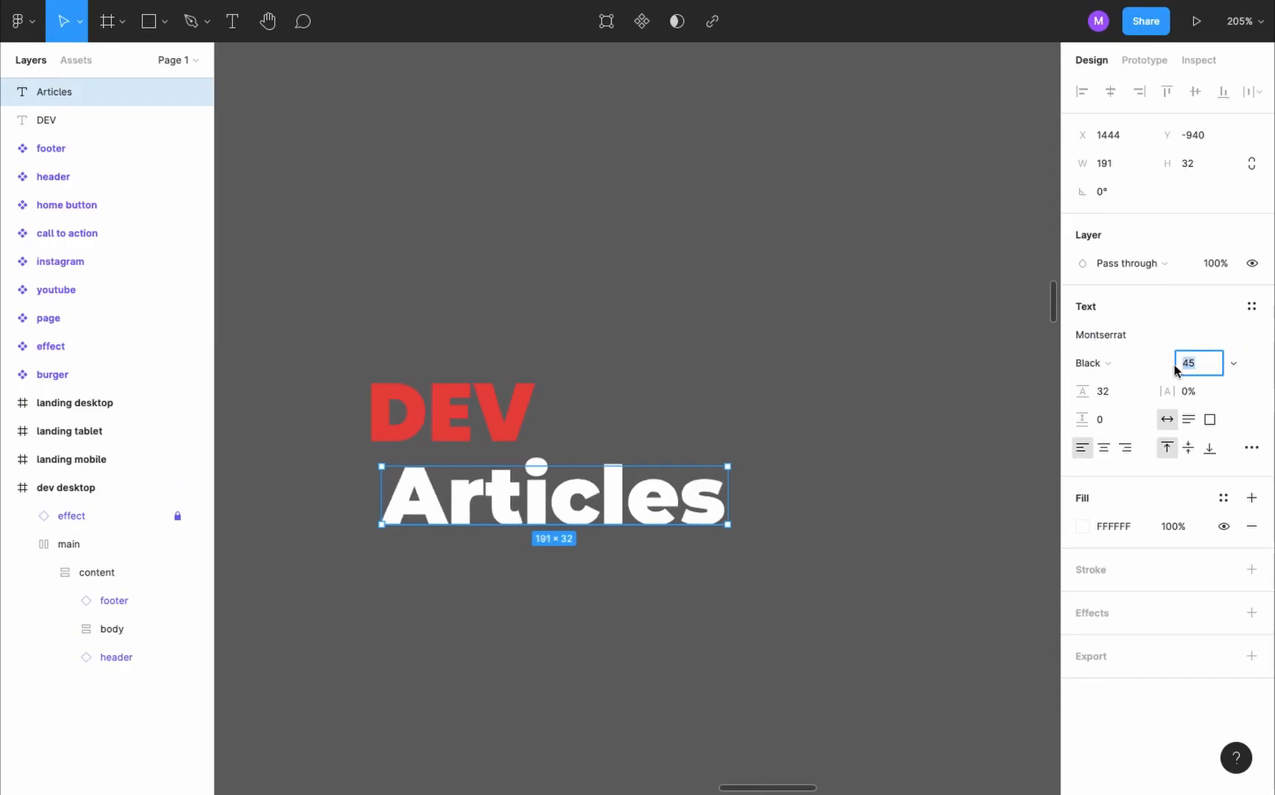
{"action": "type", "text": "20"}
{"action": "key", "text": "Return"}
{"action": "left_click", "coordinate": [1144, 362]}
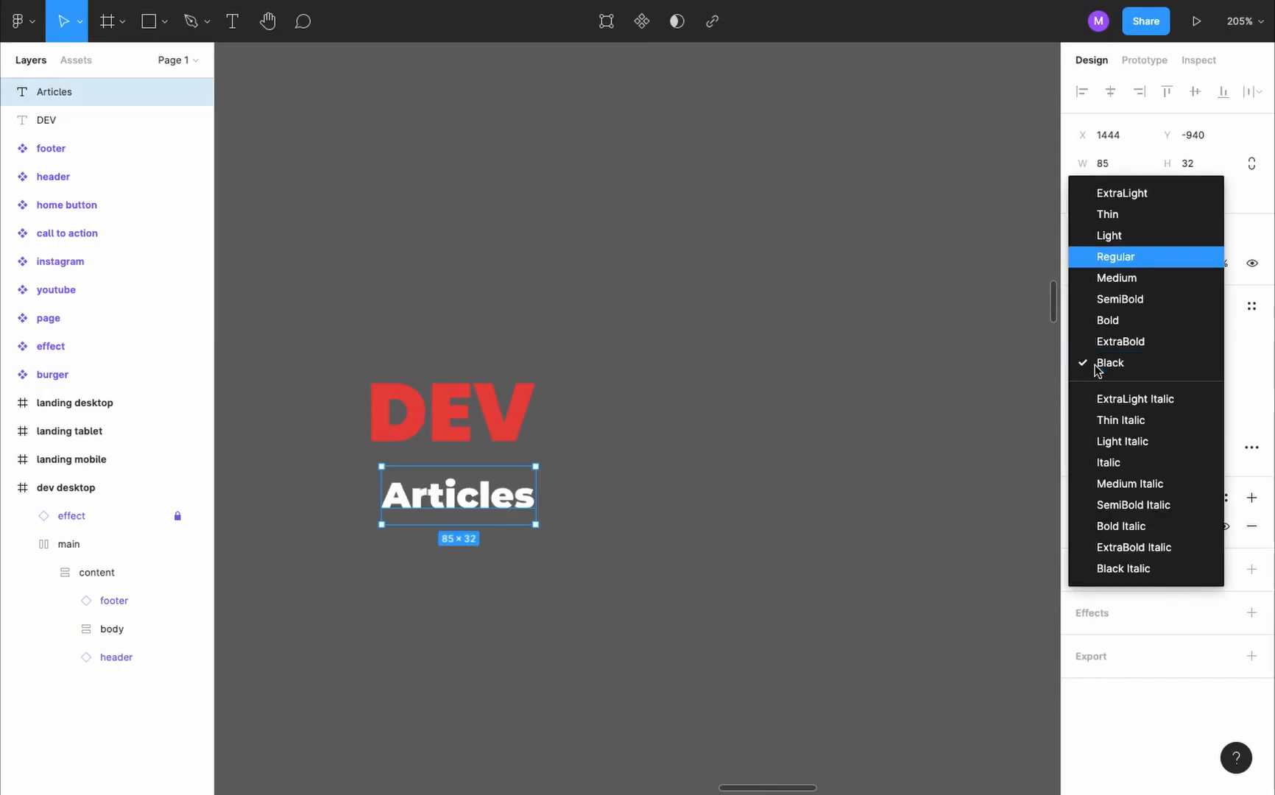
{"action": "left_click", "coordinate": [1115, 257]}
{"action": "left_click", "coordinate": [438, 494]}
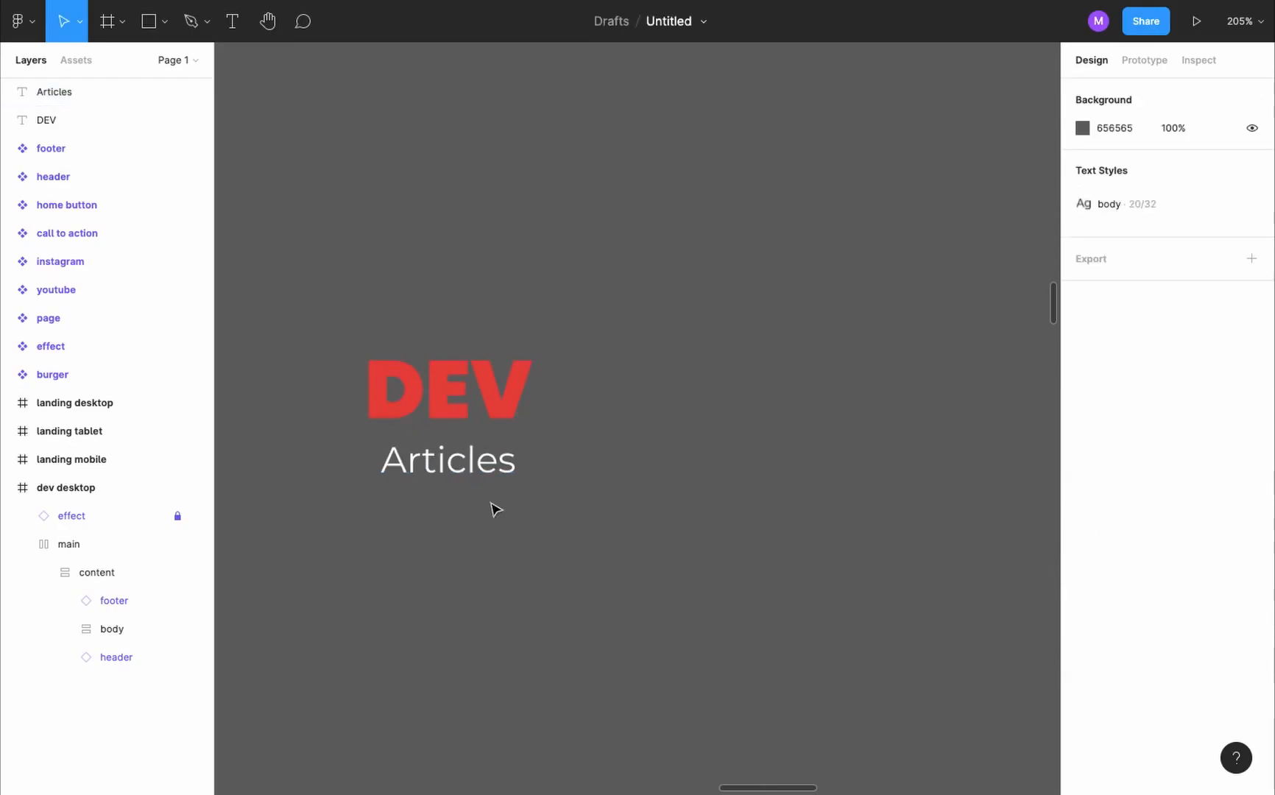
- Draw a horizontal line below the Articles text and set its width to 800
{"action": "key", "text": "l"}
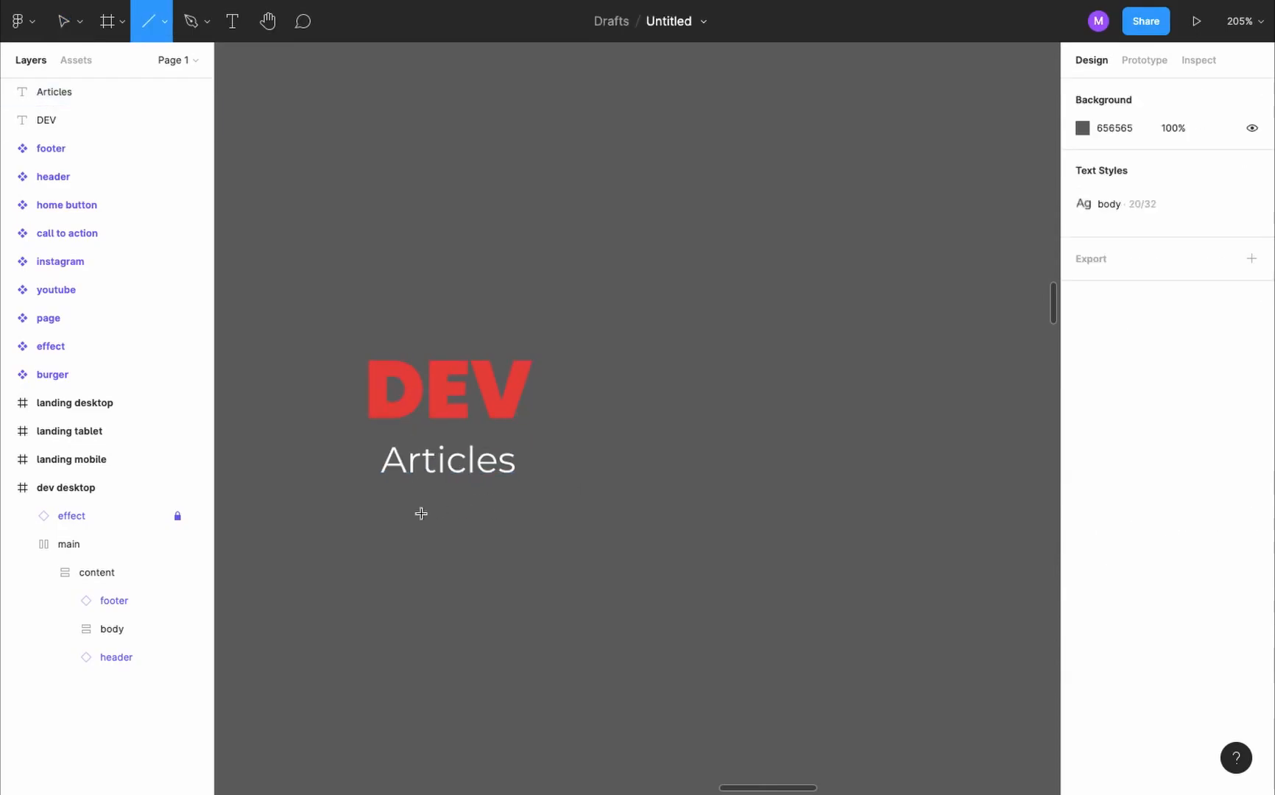
{"action": "left_click_drag", "start_coordinate": [381, 520], "coordinate": [792, 503]}
{"action": "left_click_drag", "start_coordinate": [792, 500], "coordinate": [793, 501]}
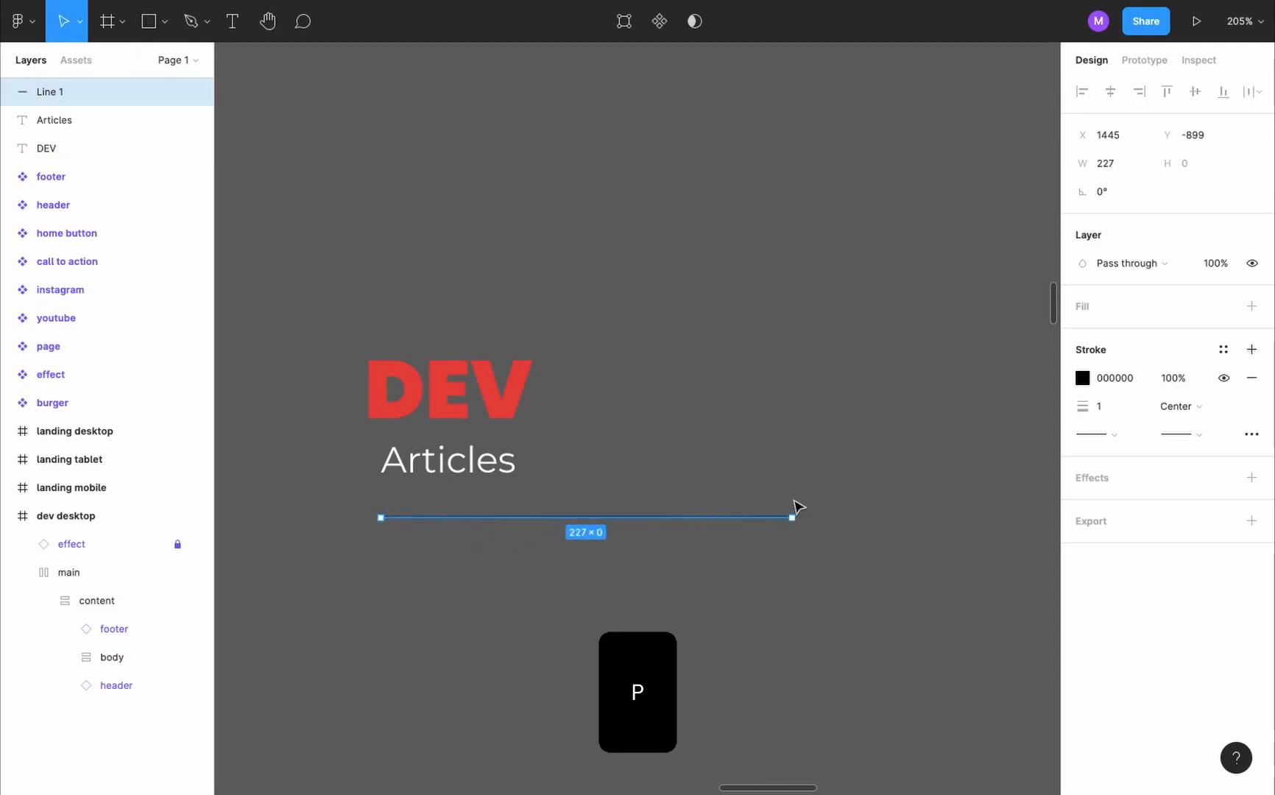
{"action": "left_click", "coordinate": [1115, 164]}
{"action": "type", "text": "800"}
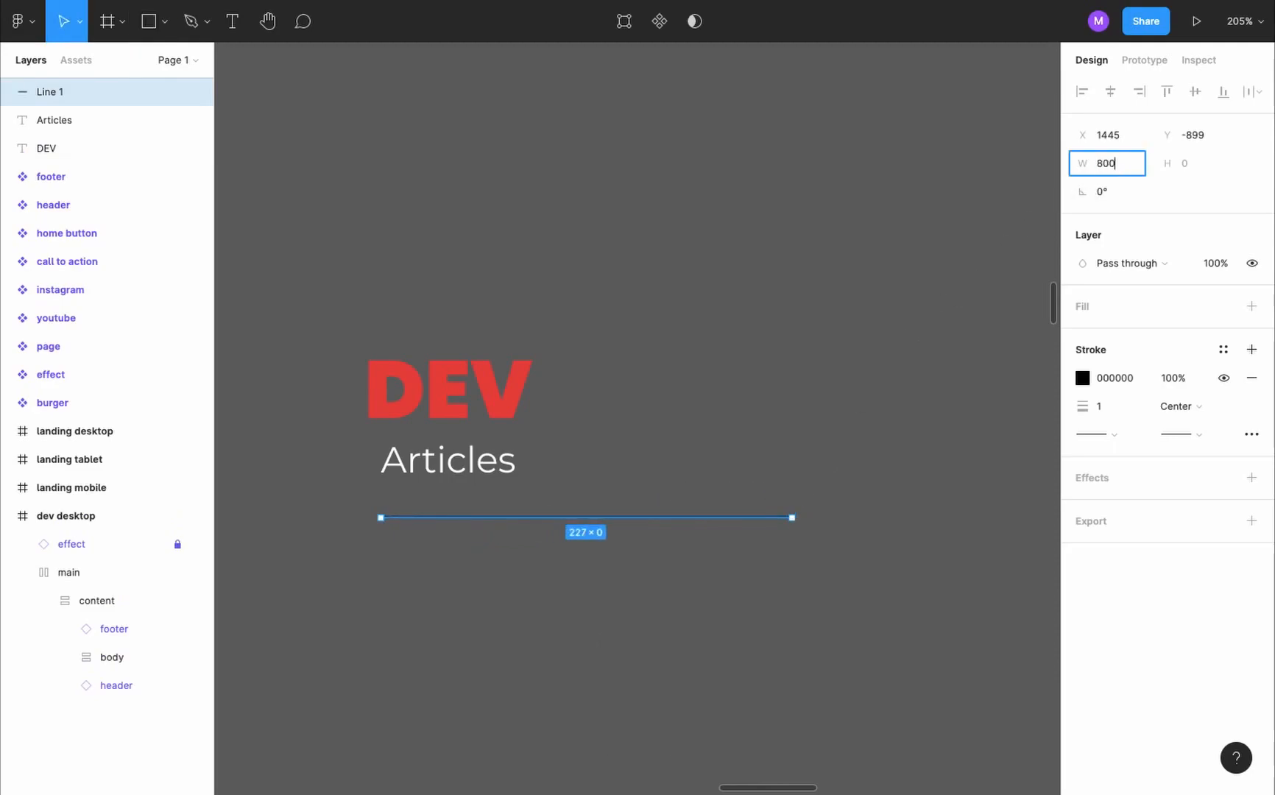
{"action": "key", "text": "Return"}
- Set the stroke of the line below Articles to white FFFFFF with a thickness of 0.5
{"action": "left_click", "coordinate": [1082, 378]}
{"action": "left_click", "coordinate": [900, 433]}
{"action": "left_click_drag", "start_coordinate": [876, 366], "coordinate": [842, 319]}
{"action": "left_click", "coordinate": [1114, 414]}
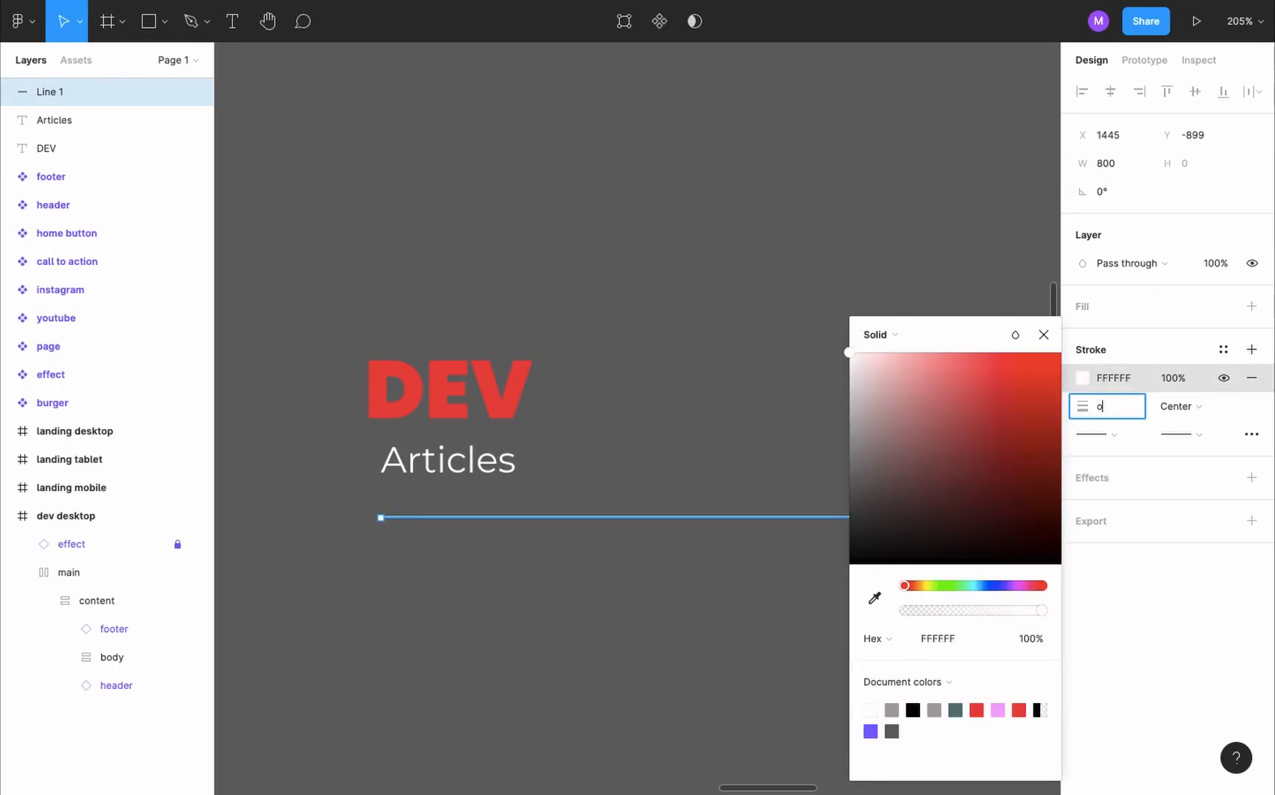
{"action": "type", "text": "0.5"}
{"action": "key", "text": "Return"}
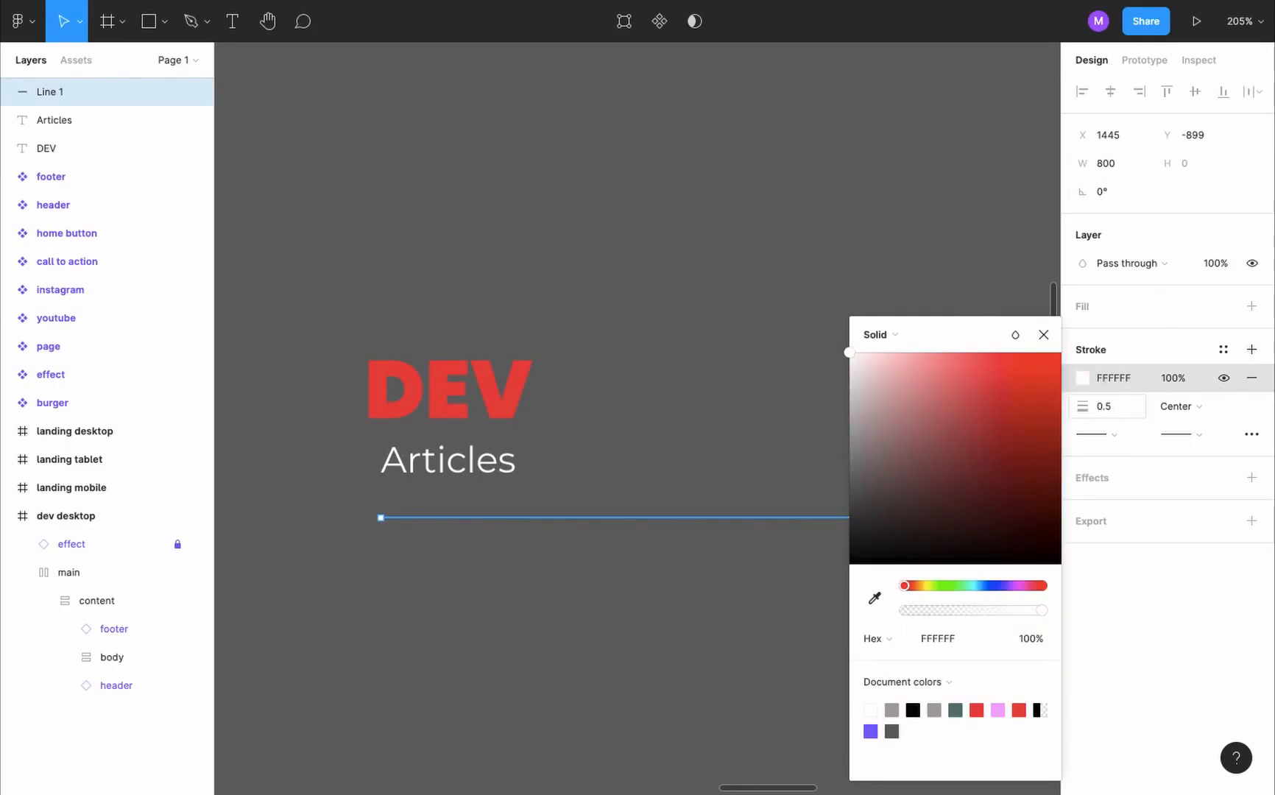
{"action": "key", "text": "Escape"}
- Combine the DEV text, Articles text and line into a vertical auto layout frame with spacing 15
{"action": "mouse_move", "coordinate": [350, 239]}
{"action": "left_mouse_down"}
{"action": "mouse_move", "coordinate": [395, 501]}
{"action": "mouse_move", "coordinate": [412, 530]}
{"action": "left_mouse_up"}
{"action": "key", "text": "shift+e"}
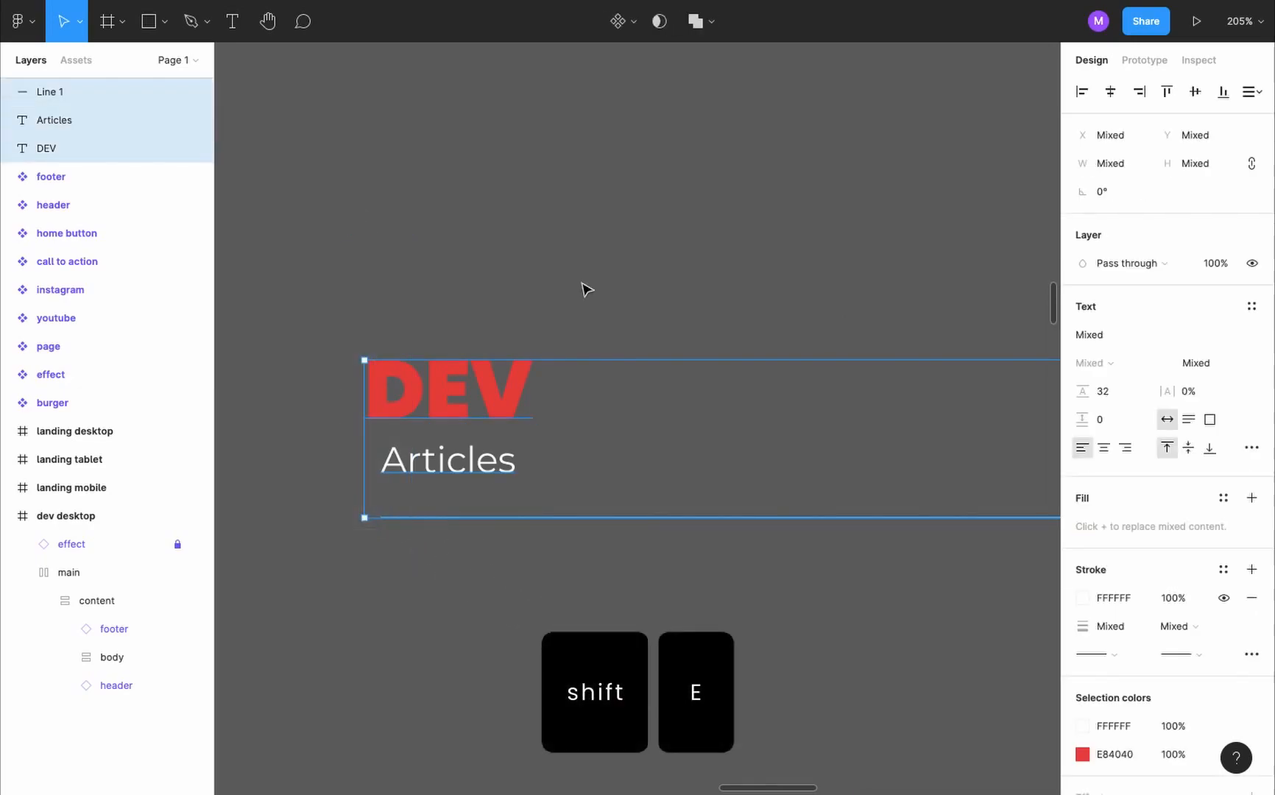
{"action": "scroll", "coordinate": [667, 490], "scroll_direction": "down", "scroll_amount": 4}
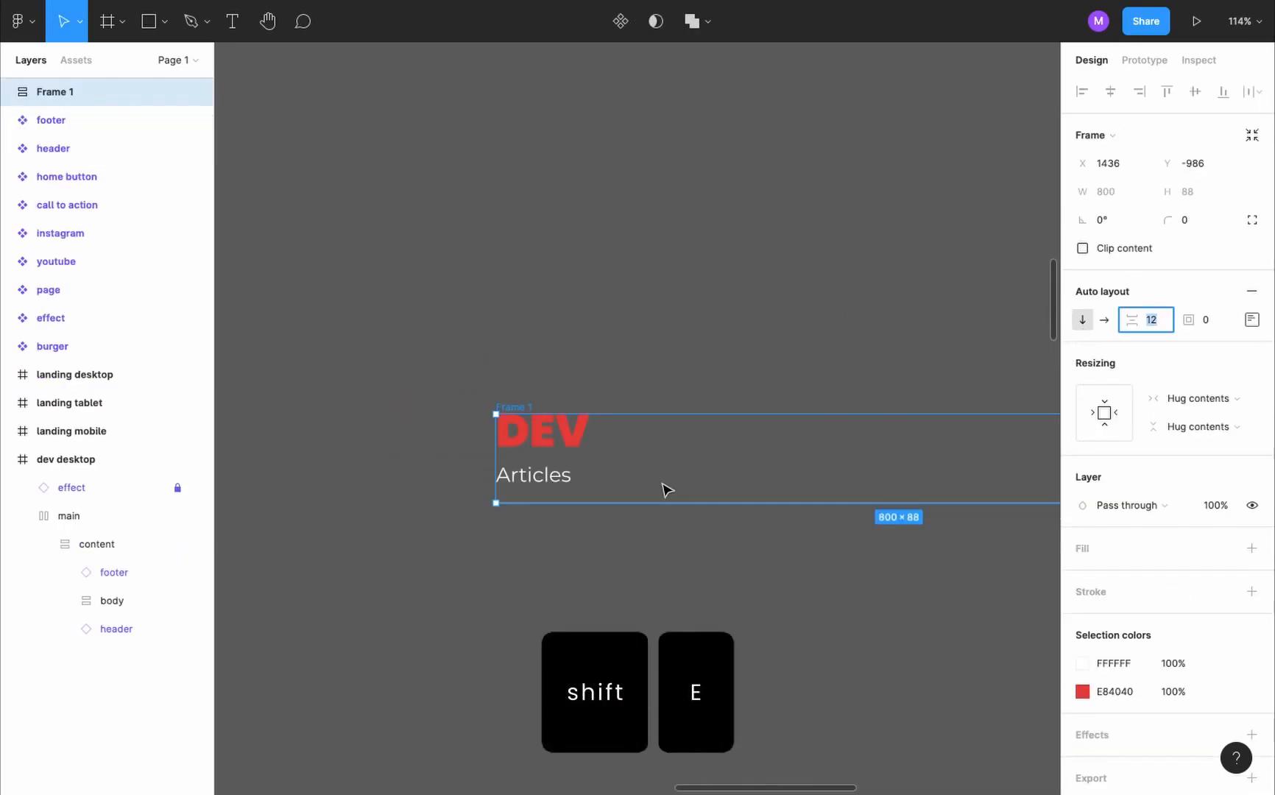
{"action": "type", "text": "15"}
{"action": "key", "text": "Return"}
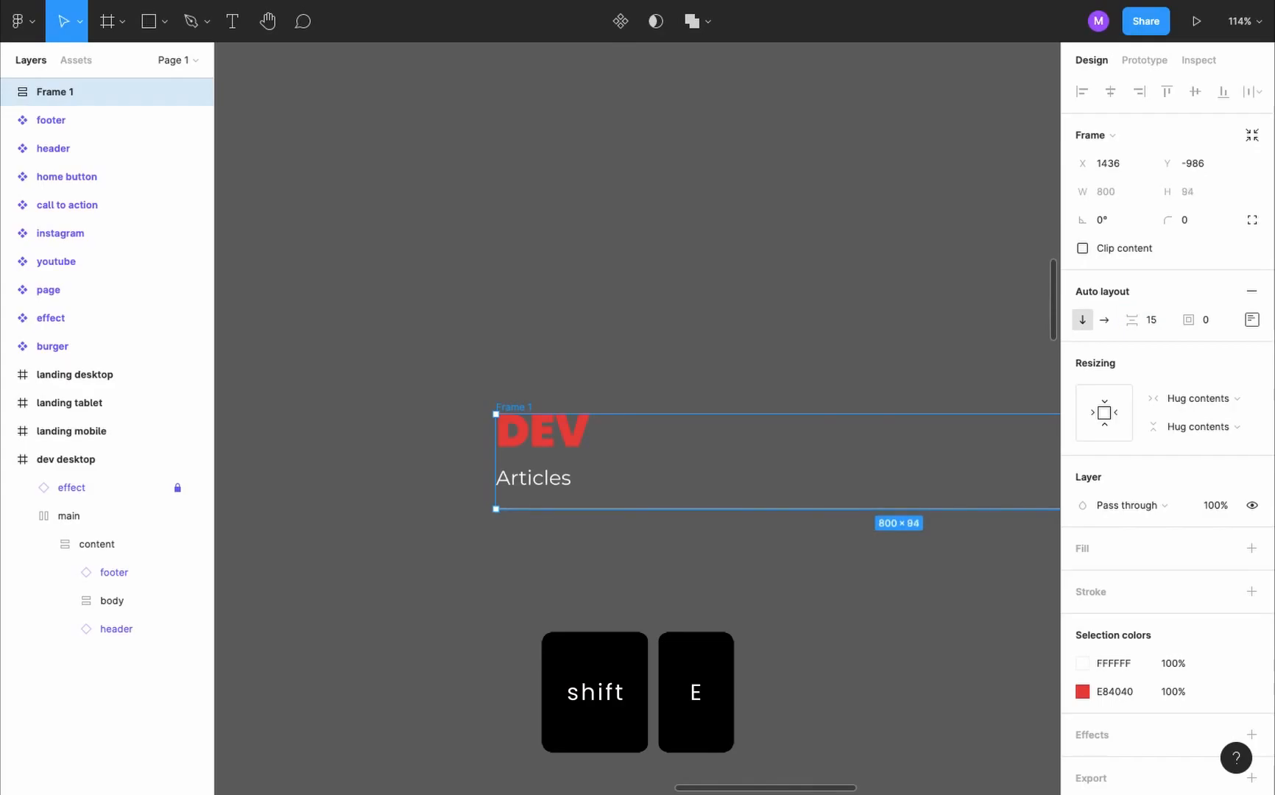
- Turn the DEV heading frame into a component and rename it "title"
{"action": "left_click", "coordinate": [617, 32]}
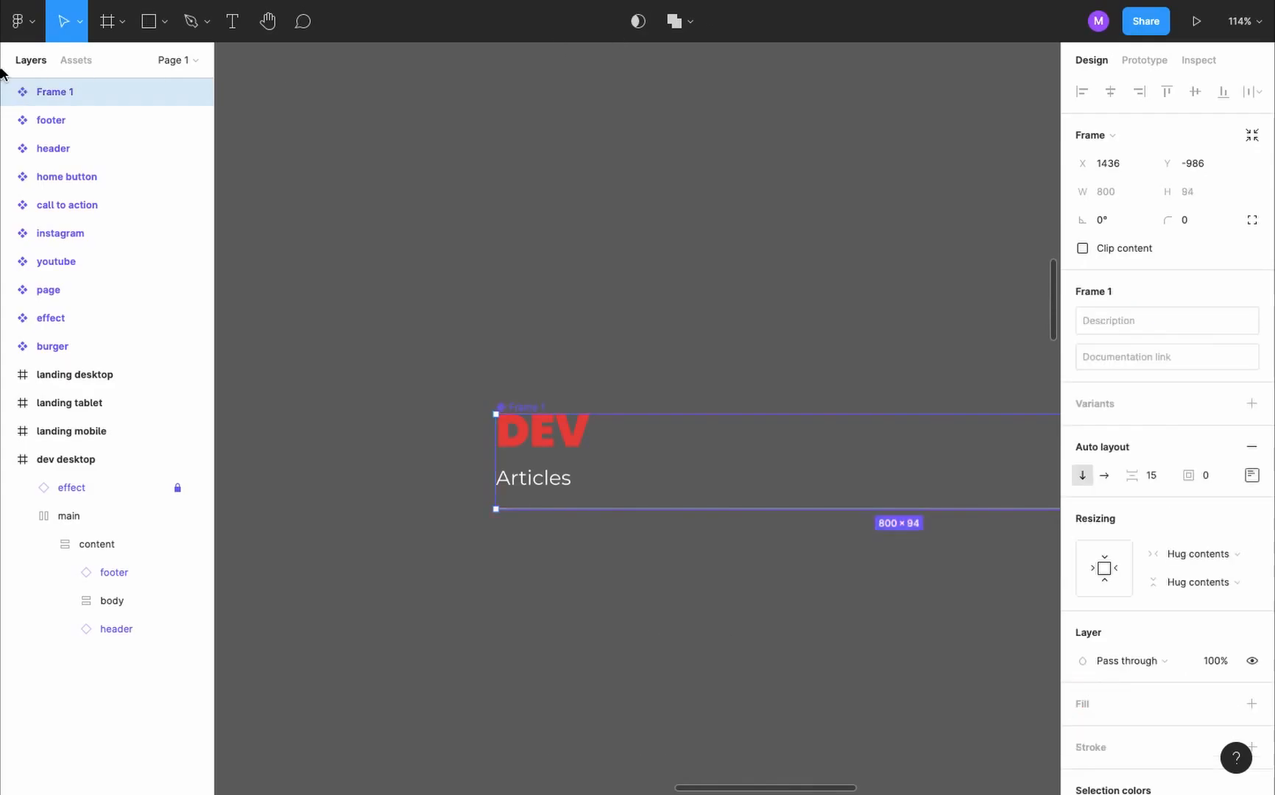
{"action": "double_click", "coordinate": [65, 93]}
{"action": "type", "text": "title"}
{"action": "key", "text": "Return"}
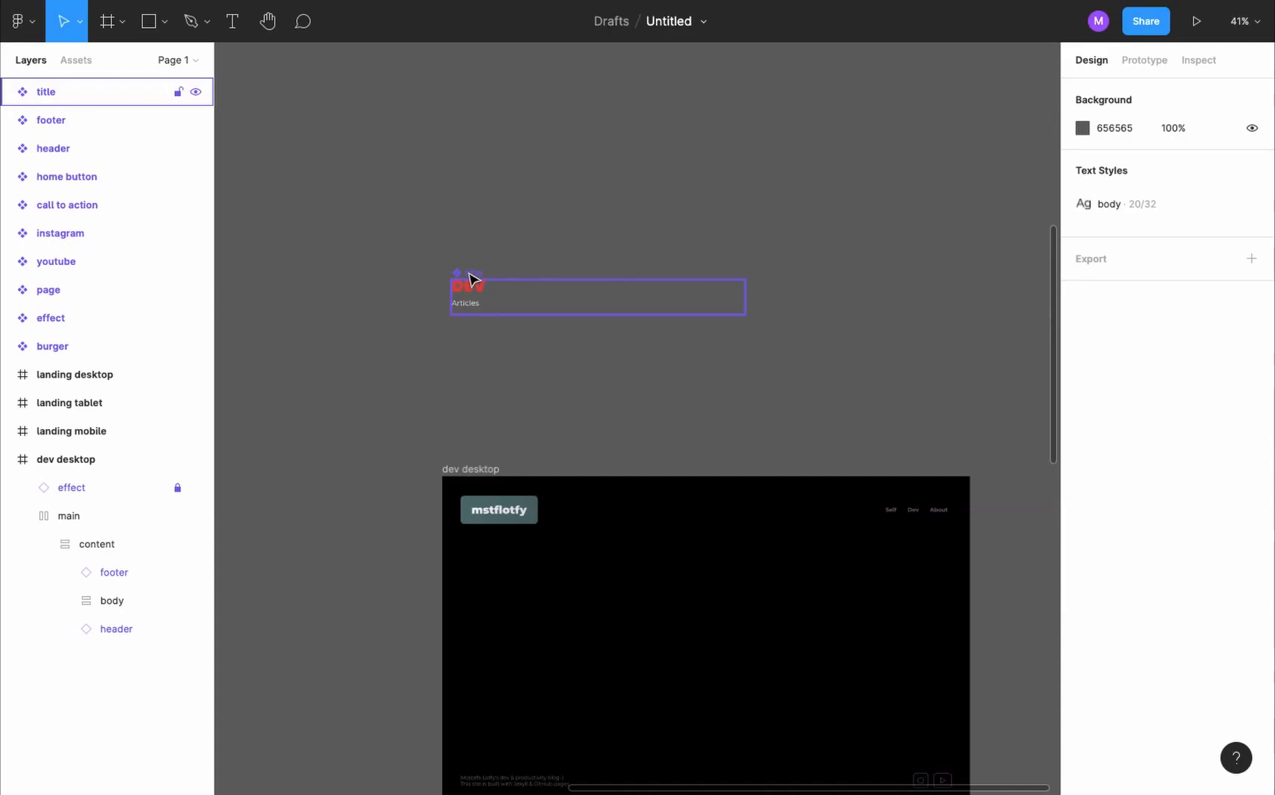
- Place an instance of the title component in the dev desktop body and align the body's content to its top-left corner
{"action": "left_click_drag", "start_coordinate": [468, 272], "coordinate": [512, 576]}
{"action": "left_click", "coordinate": [567, 576]}
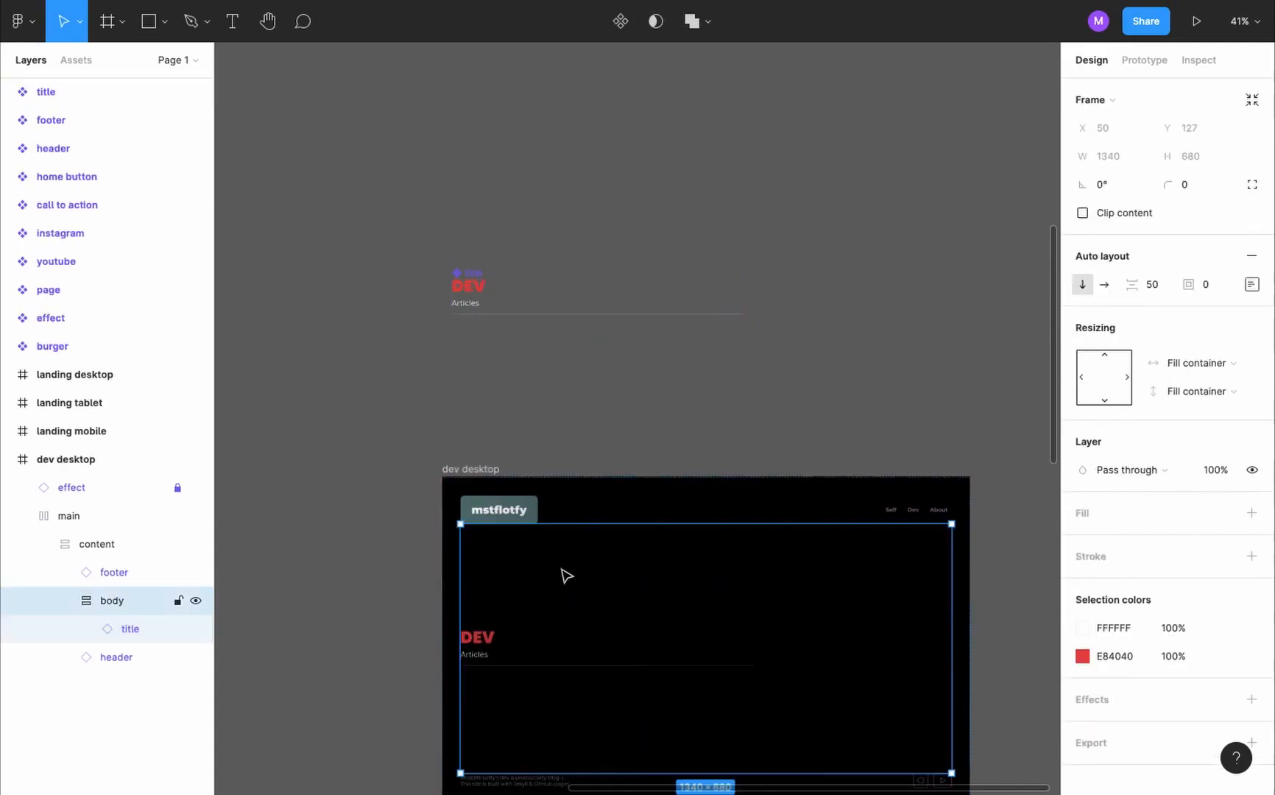
{"action": "left_click", "coordinate": [1252, 284]}
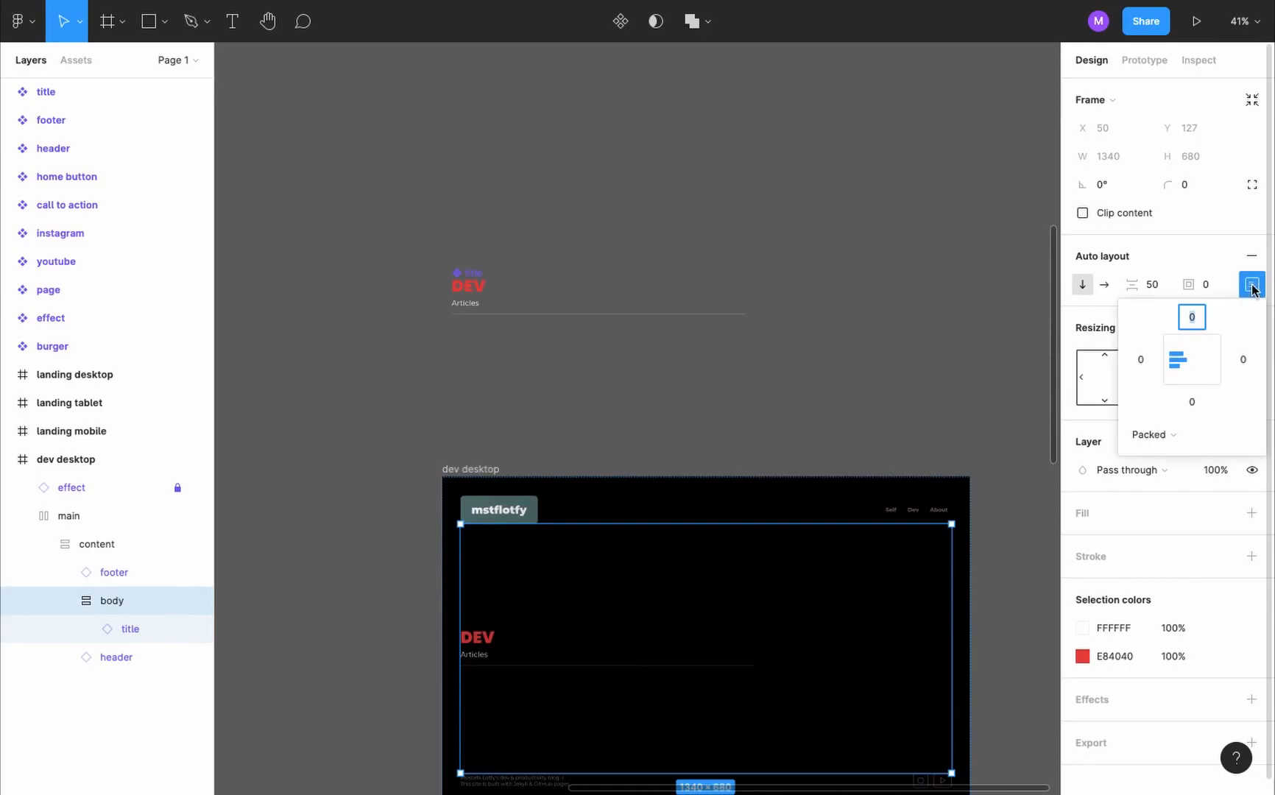
{"action": "left_click", "coordinate": [1174, 347]}
{"action": "key", "text": "Escape"}
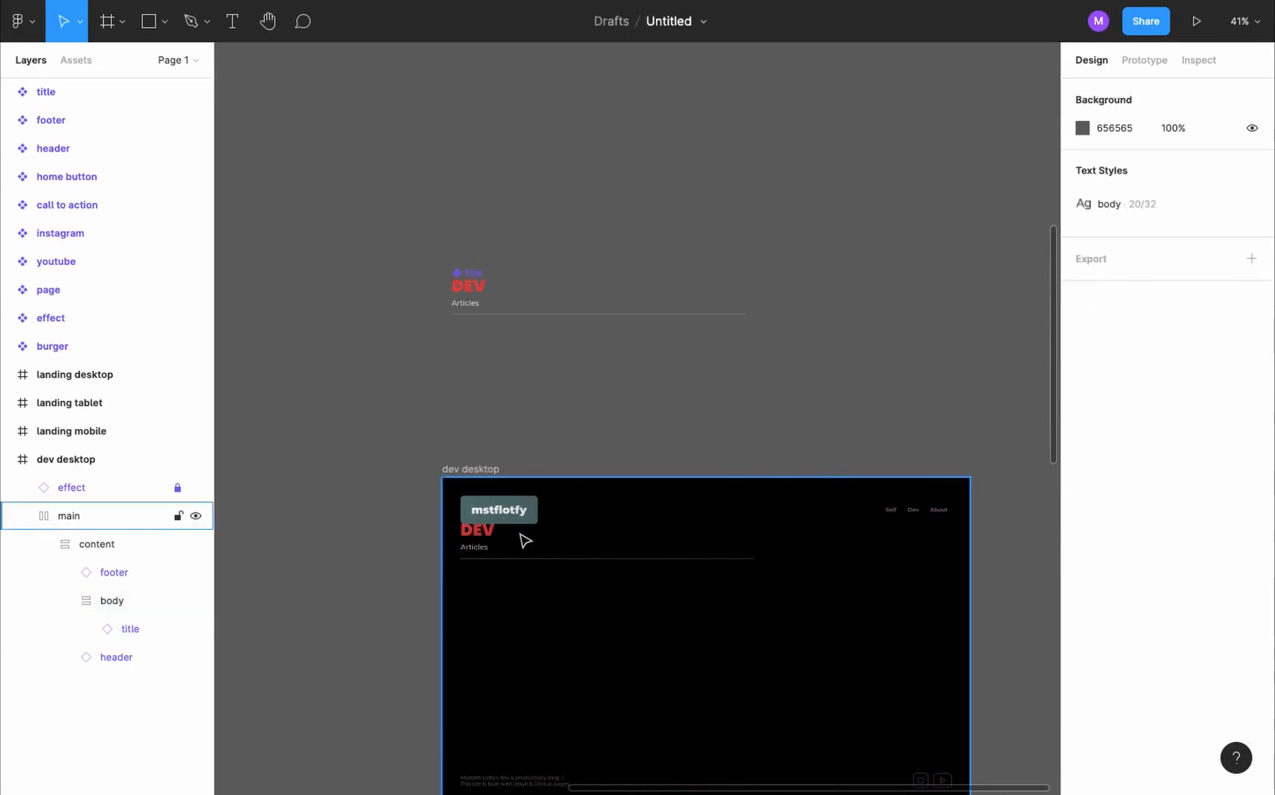
- Set the top padding of the dev desktop body frame to 50
{"action": "left_click", "coordinate": [572, 637]}
{"action": "left_click", "coordinate": [572, 638]}
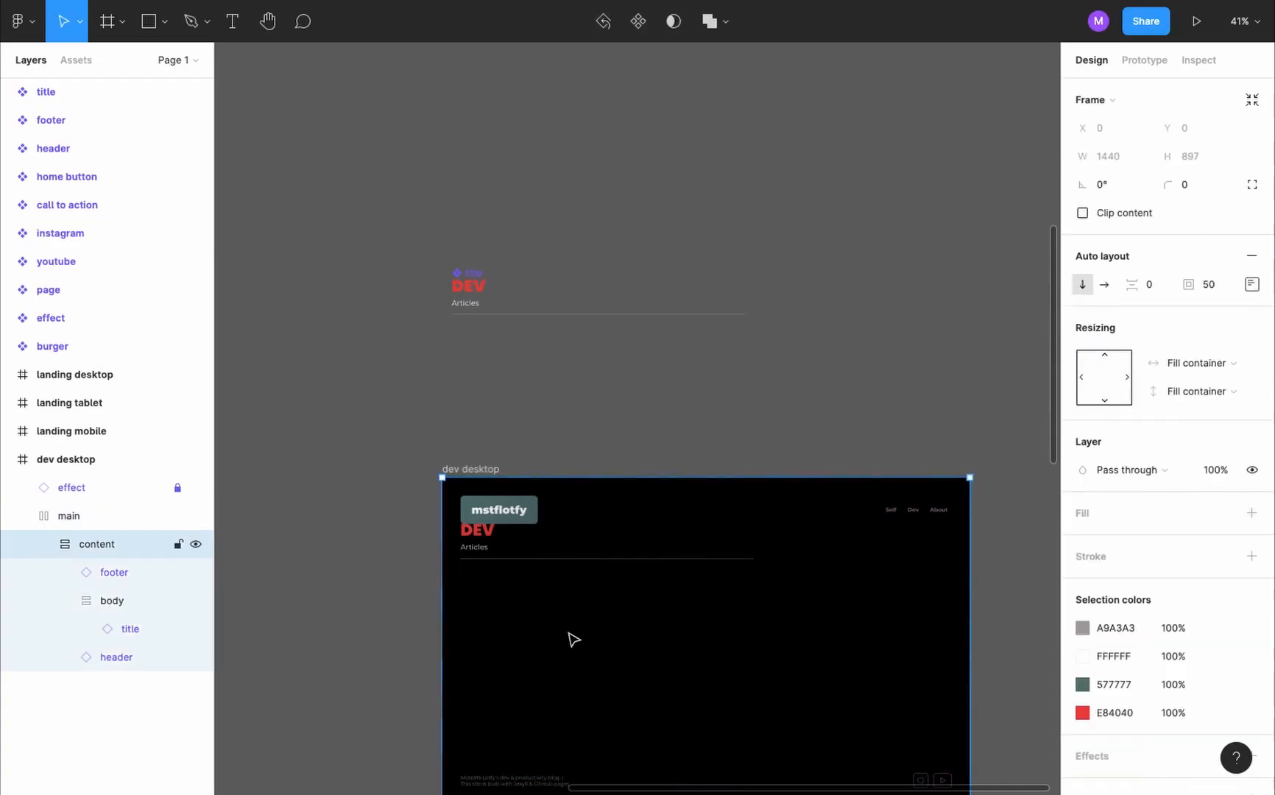
{"action": "double_click", "coordinate": [569, 634]}
{"action": "left_click", "coordinate": [1252, 285]}
{"action": "type", "text": "50"}
{"action": "key", "text": "Return"}
{"action": "left_click", "coordinate": [799, 275]}
{"action": "scroll", "coordinate": [798, 276], "scroll_direction": "up", "scroll_amount": 2}
{"action": "scroll", "coordinate": [799, 275], "scroll_direction": "down", "scroll_amount": 2}
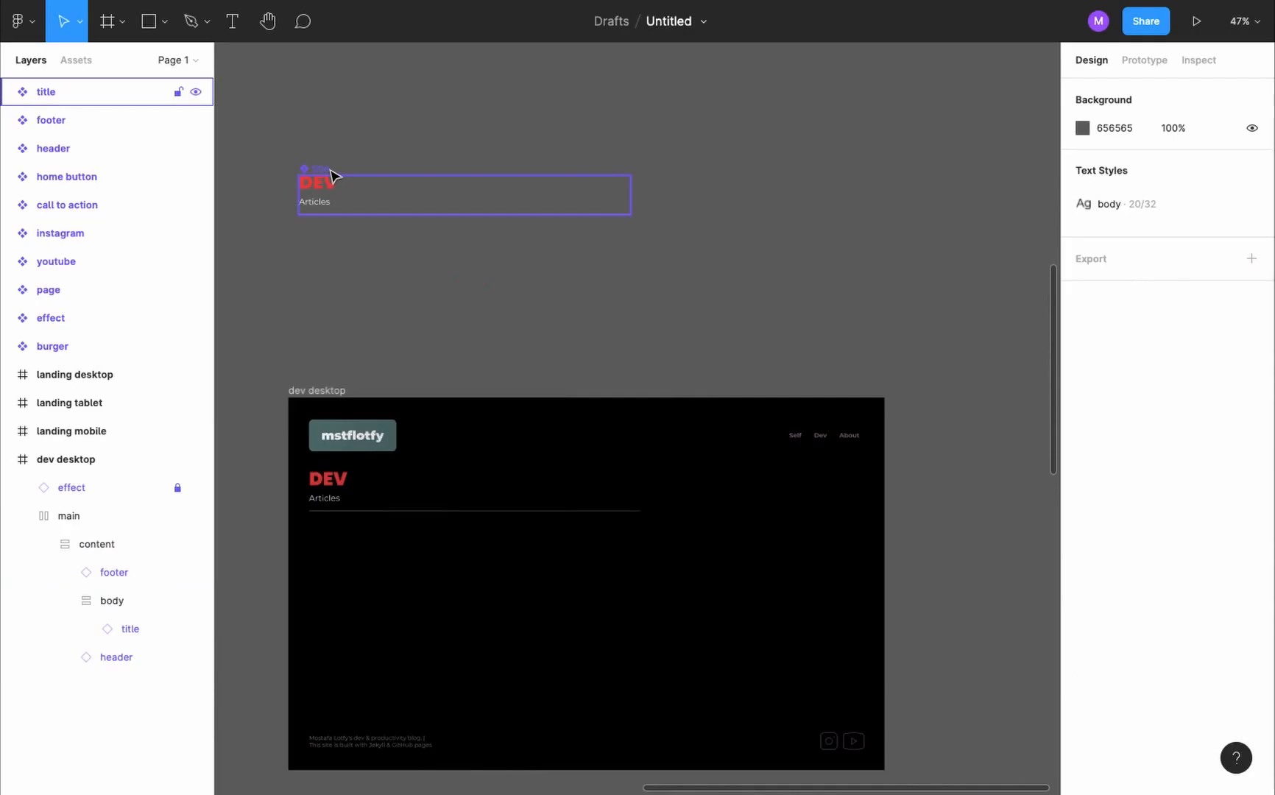
- Duplicate the title component beside the original, detach the copy from it and rename the copy "article link"
{"action": "left_click_drag", "start_coordinate": [335, 176], "coordinate": [747, 184]}
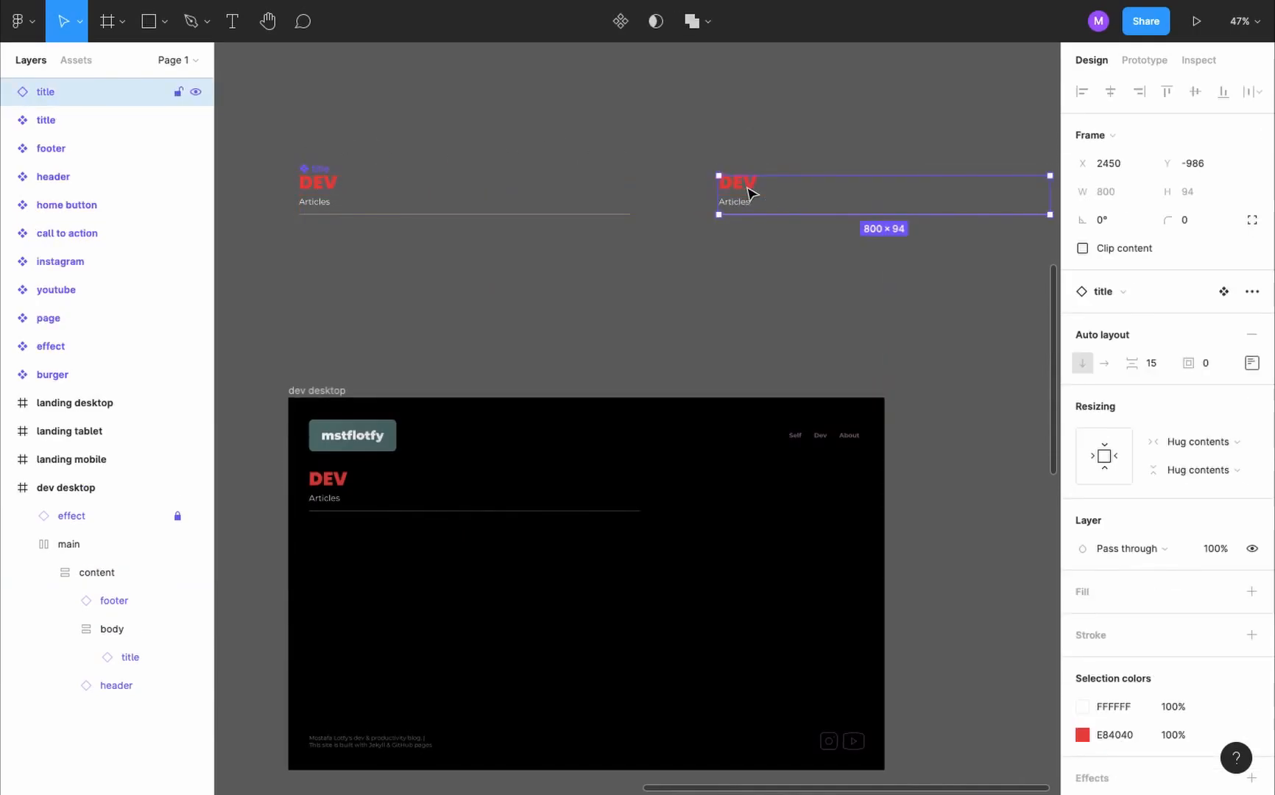
{"action": "scroll", "coordinate": [746, 185], "scroll_direction": "right", "scroll_amount": 1}
{"action": "scroll", "coordinate": [746, 185], "scroll_direction": "right", "scroll_amount": 1}
{"action": "scroll", "coordinate": [747, 185], "scroll_direction": "up", "scroll_amount": 3}
{"action": "left_click", "coordinate": [1244, 296]}
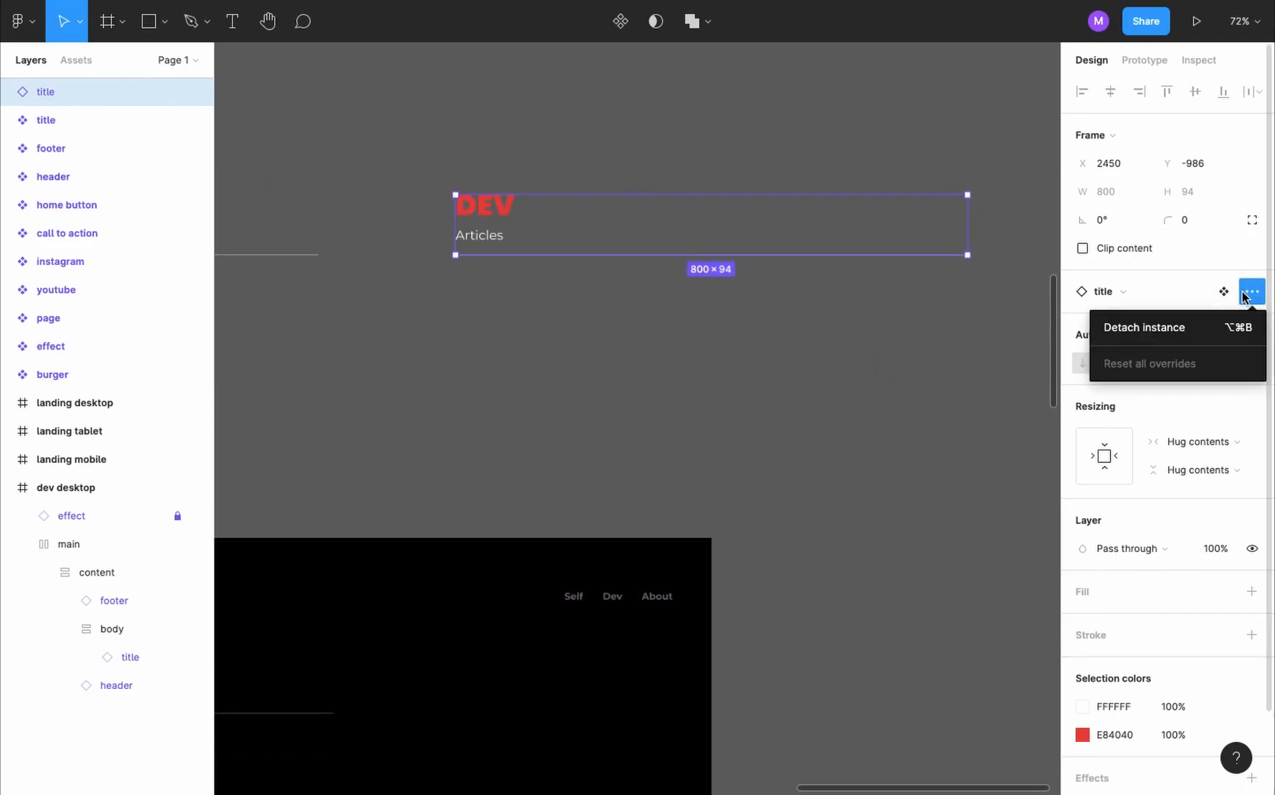
{"action": "left_click", "coordinate": [1212, 324]}
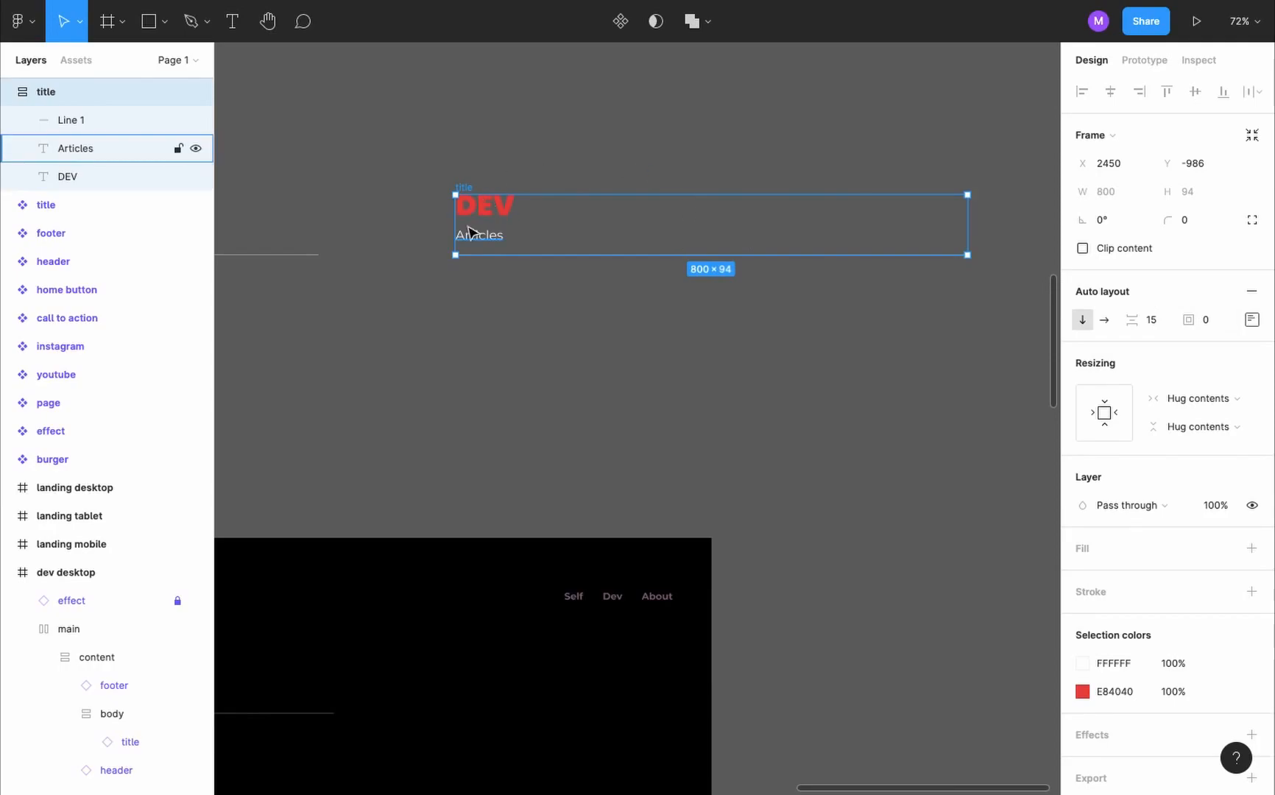
{"action": "double_click", "coordinate": [94, 93]}
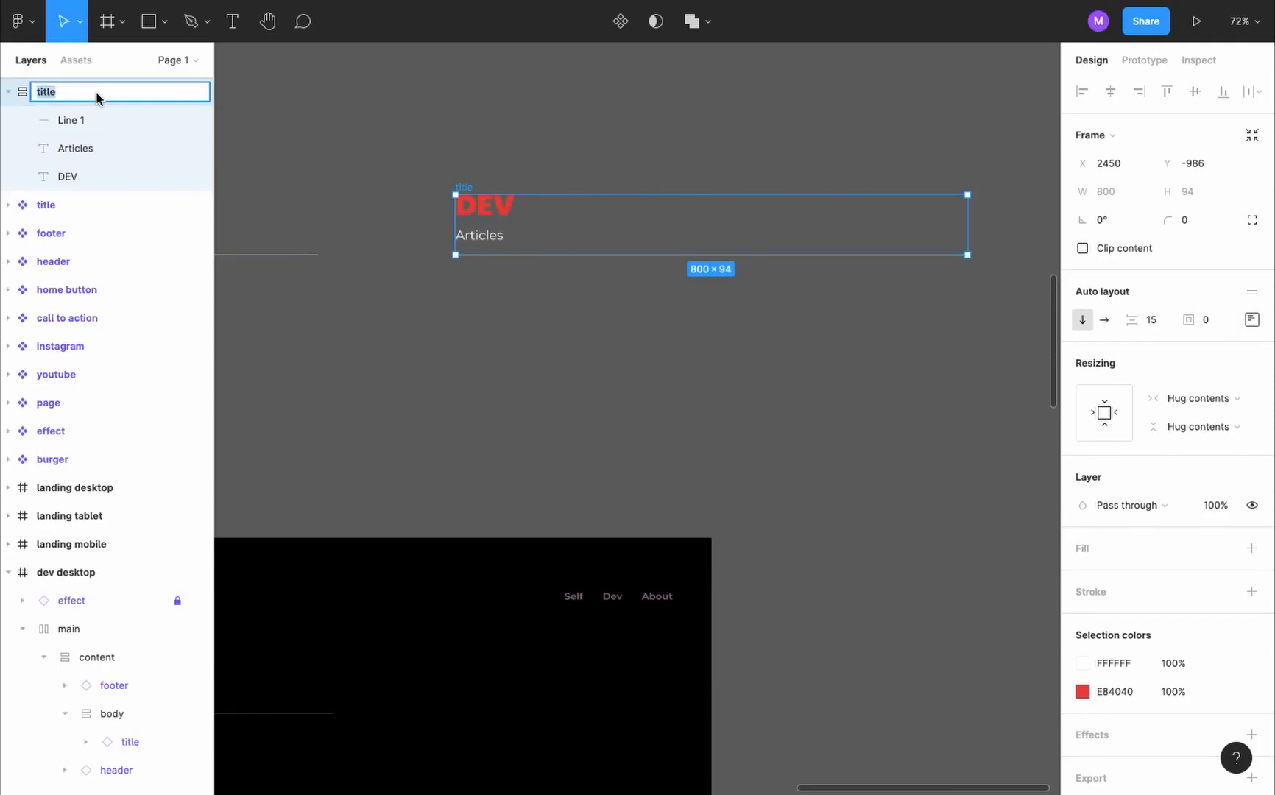
{"action": "type", "text": "article link"}
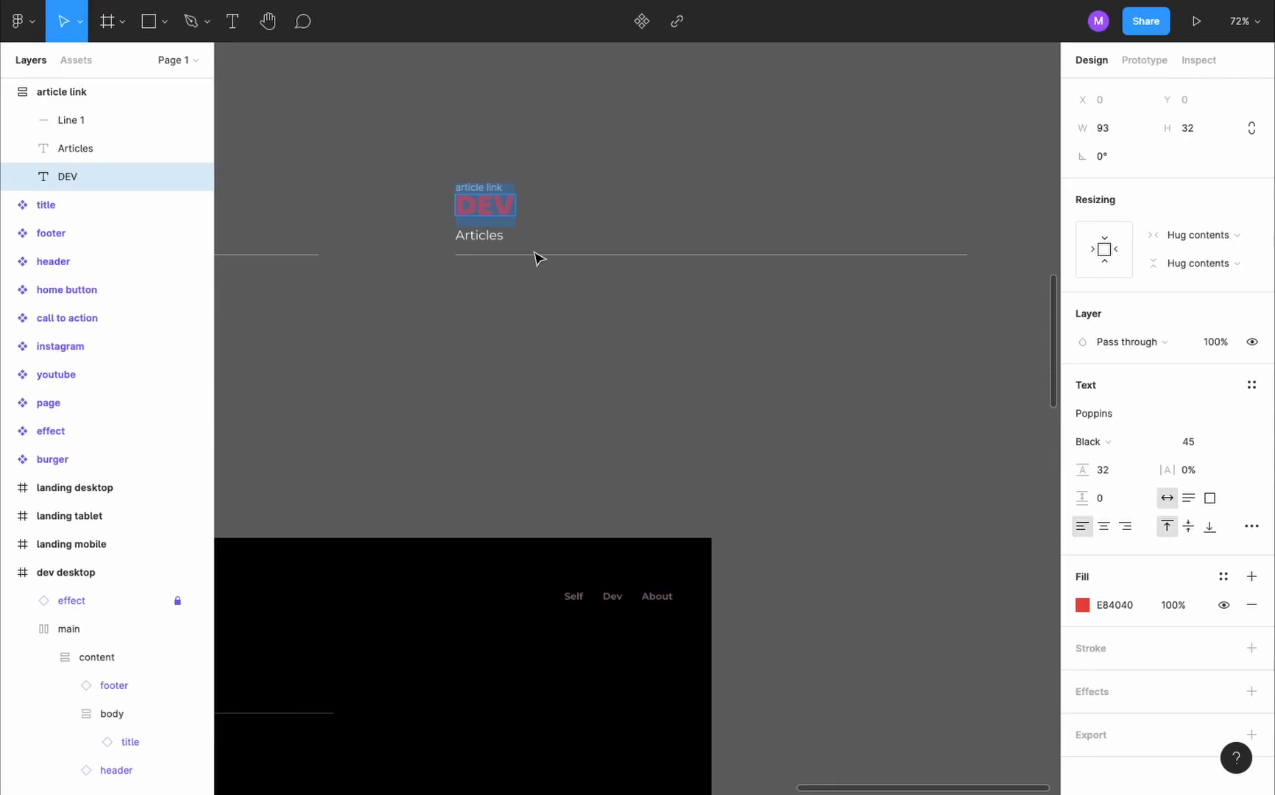
- Replace the article link's DEV text with "Git Cheat Sheet" and its Articles text with "Mar 30, 2021 ." followed by the author's name
{"action": "type", "text": "Git Cheat Sheet"}
{"action": "double_click", "coordinate": [480, 234]}
{"action": "type", "text": "Mar 30, 2021 ."}
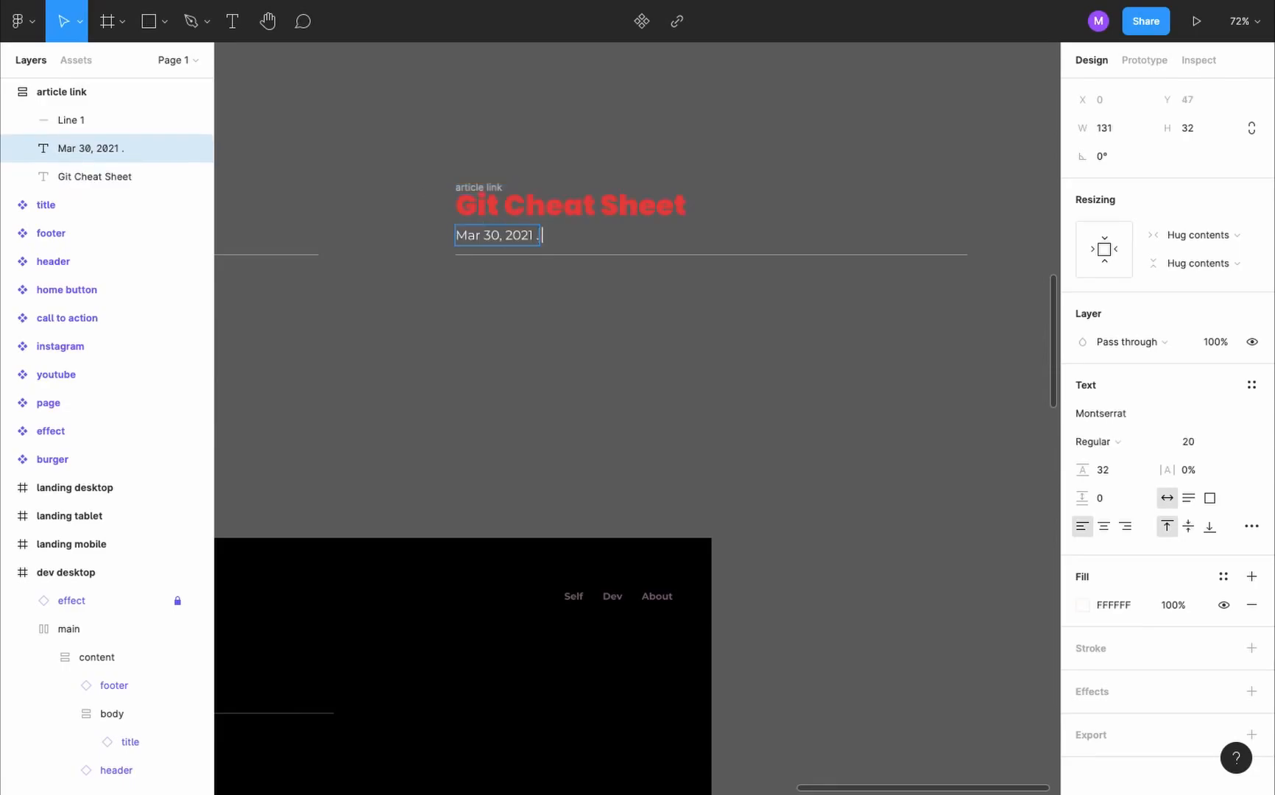
{"action": "type", "text": "Mostafa Lotfy"}
- Set the font size of the Git Cheat Sheet heading to 30
{"action": "double_click", "coordinate": [632, 201]}
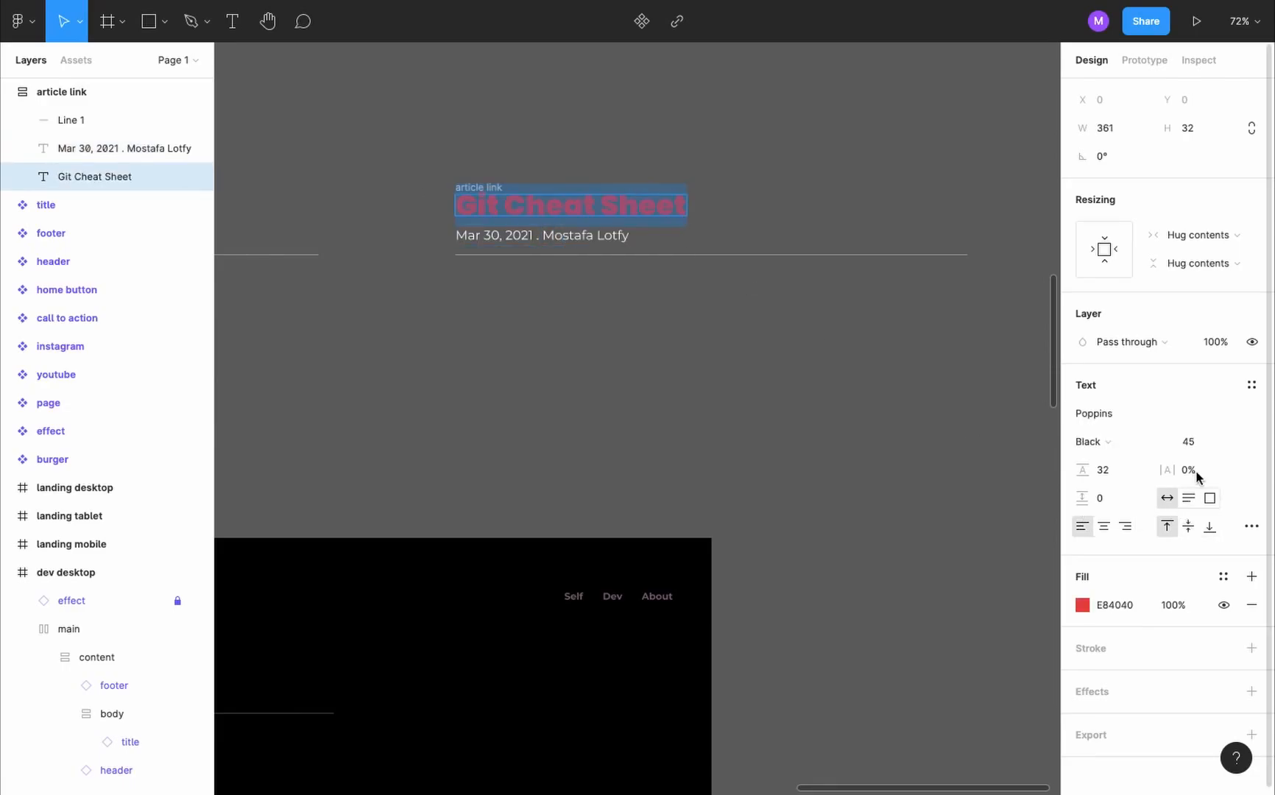
{"action": "left_click", "coordinate": [1193, 446]}
{"action": "type", "text": "30"}
{"action": "key", "text": "Return"}
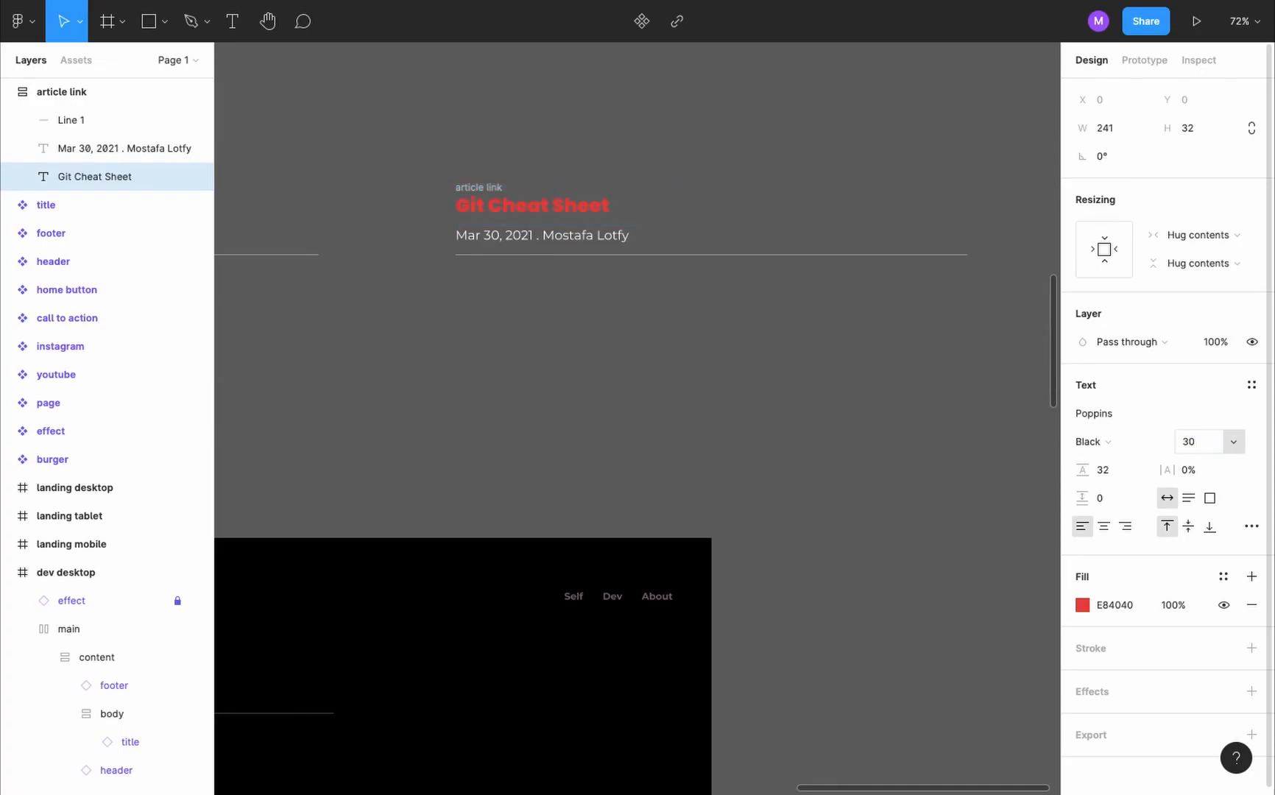
- Set the date and author text to font size 15 and line height 10
{"action": "left_click", "coordinate": [587, 236]}
{"action": "left_click", "coordinate": [1191, 444]}
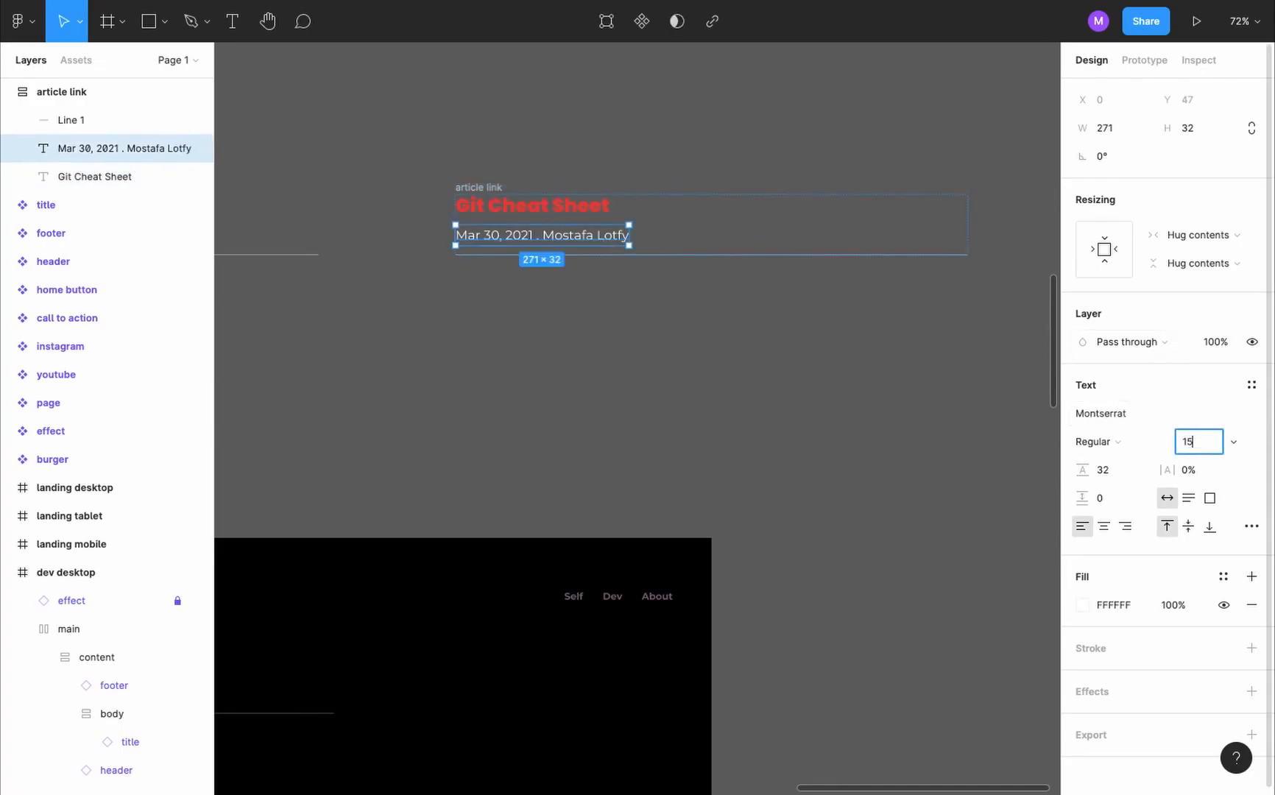
{"action": "key", "text": "Return"}
{"action": "left_click", "coordinate": [1107, 470]}
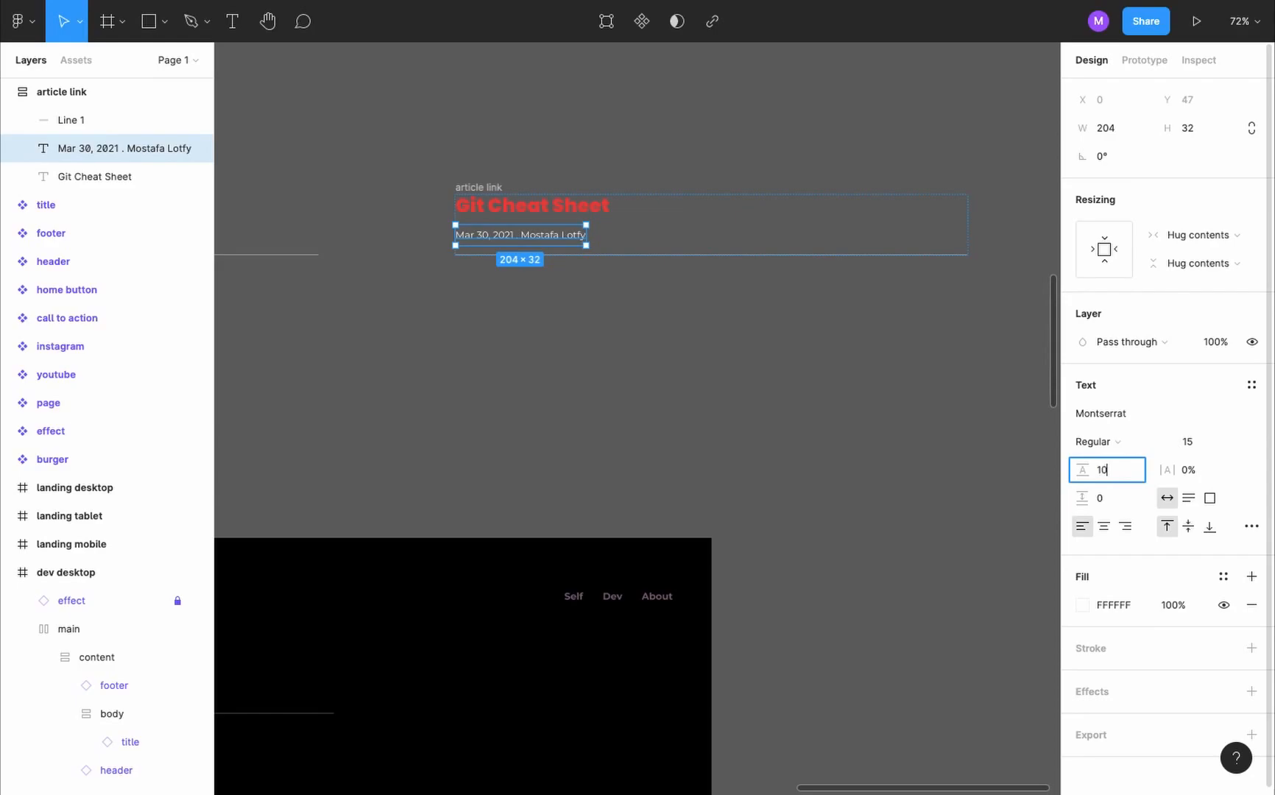
{"action": "type", "text": "10"}
{"action": "key", "text": "Return"}
- Fill the date and author text with the red sampled from the Git Cheat Sheet heading
{"action": "left_click", "coordinate": [580, 211]}
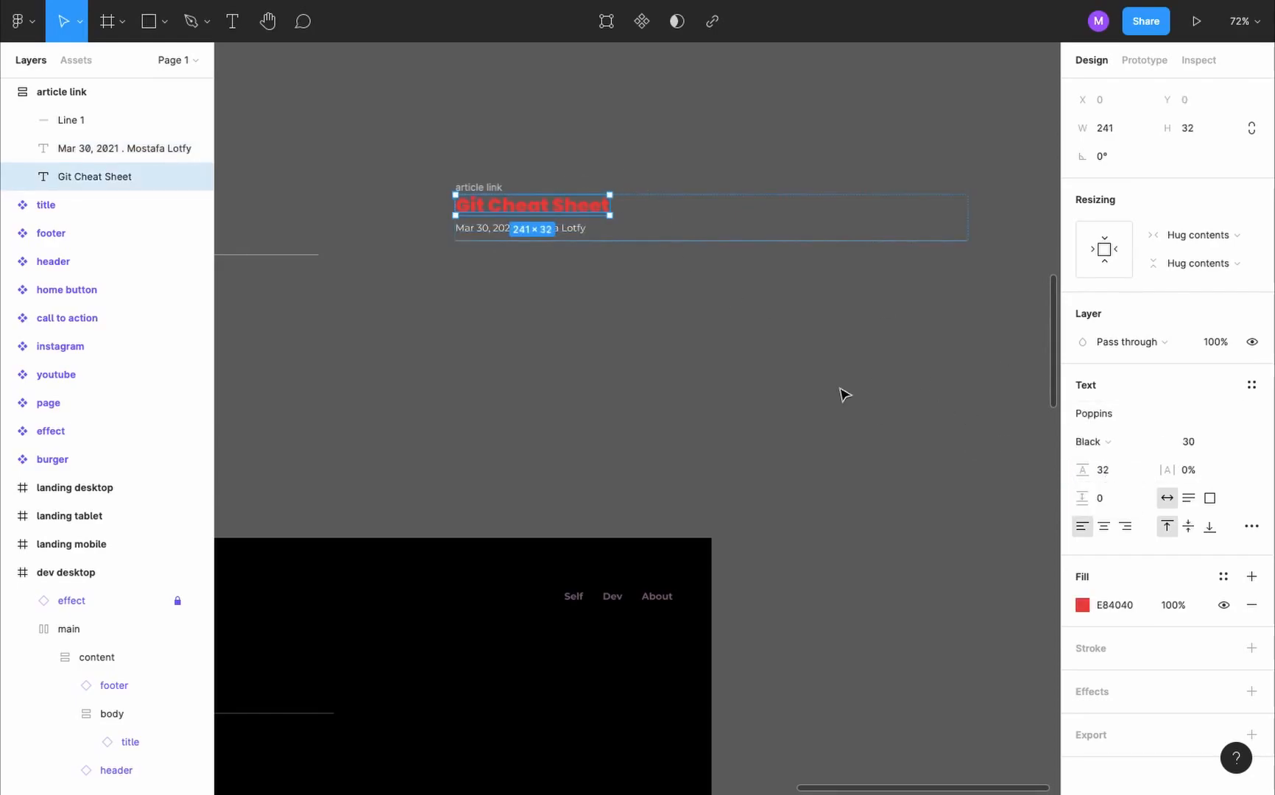
{"action": "left_click", "coordinate": [571, 230]}
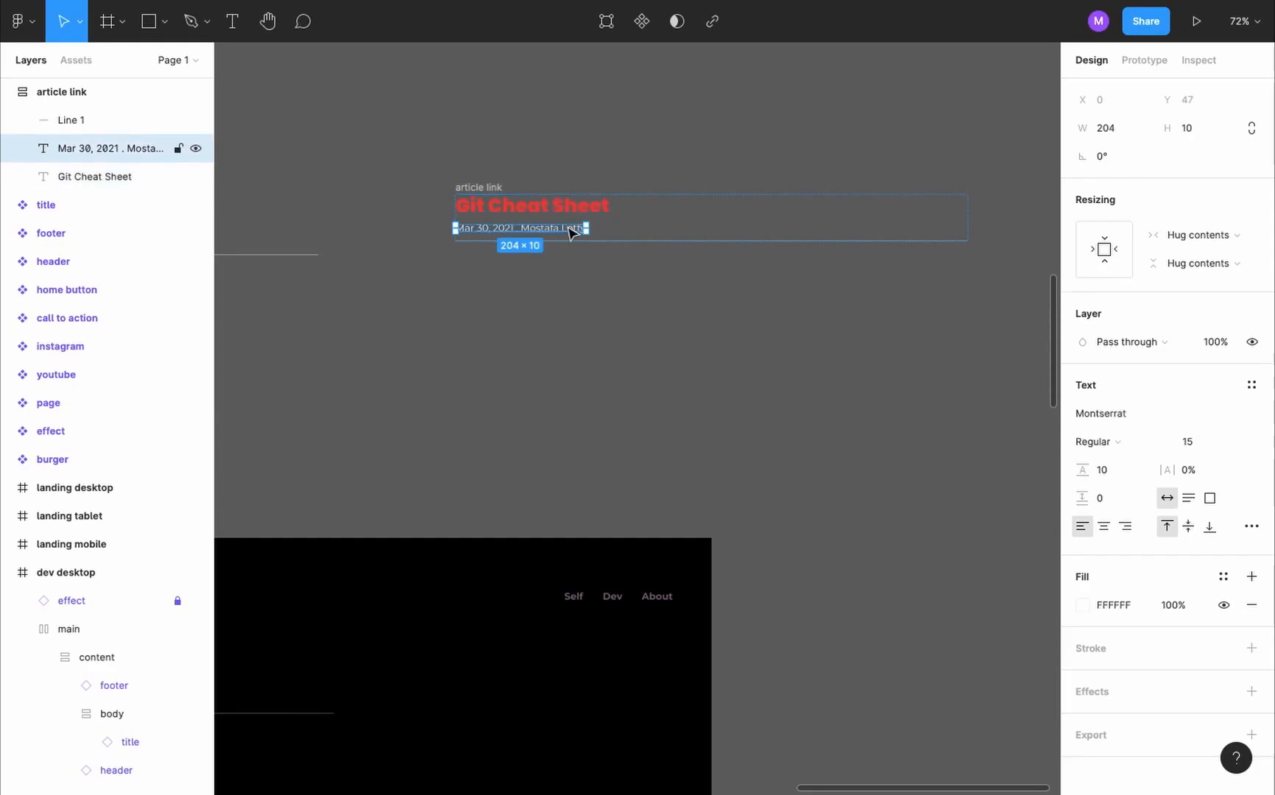
{"action": "key", "text": "i"}
{"action": "scroll", "coordinate": [546, 169], "scroll_direction": "up", "scroll_amount": 3}
{"action": "scroll", "coordinate": [547, 170], "scroll_direction": "up", "scroll_amount": 3}
{"action": "left_click", "coordinate": [605, 409]}
{"action": "left_click", "coordinate": [604, 409]}
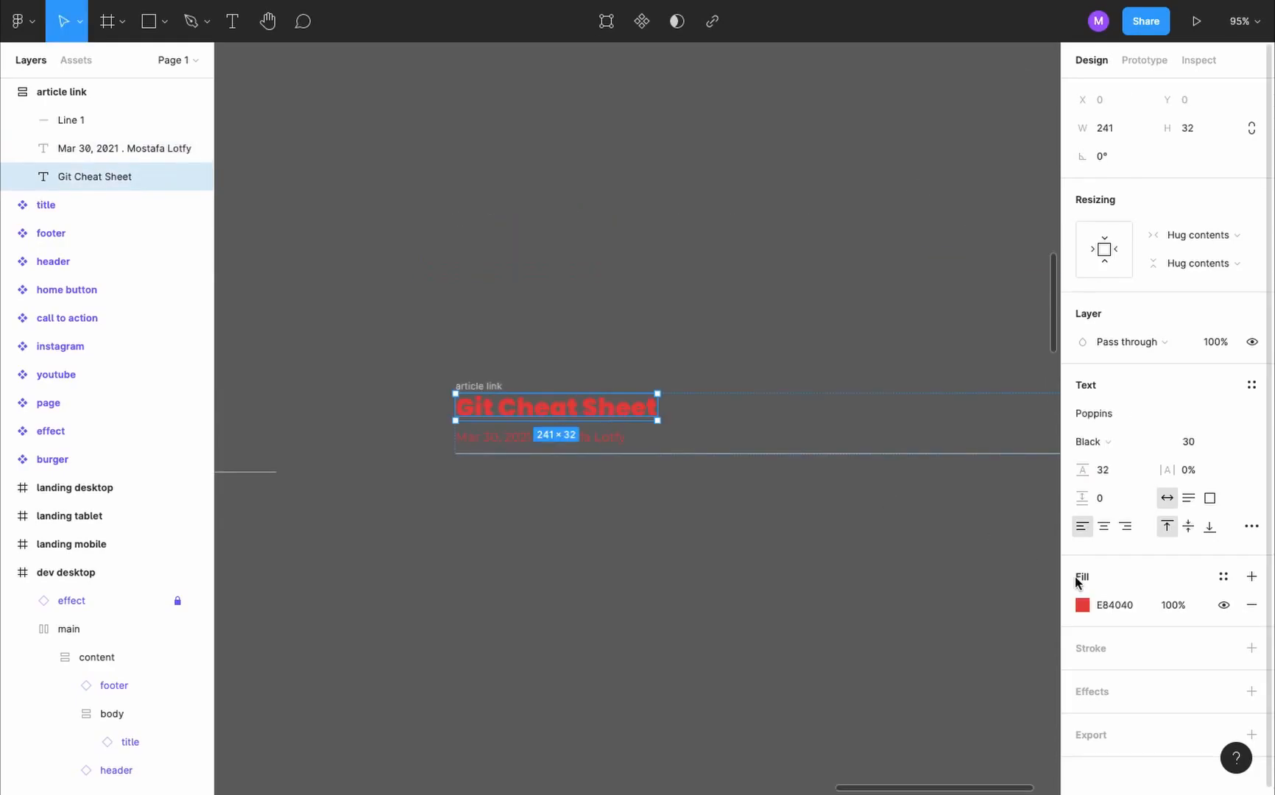
- Change the fill of the Git Cheat Sheet heading to the muted light purple BCA5C0
{"action": "left_click", "coordinate": [1083, 605]}
{"action": "left_click", "coordinate": [1007, 587]}
{"action": "left_click_drag", "start_coordinate": [972, 516], "coordinate": [865, 400]}
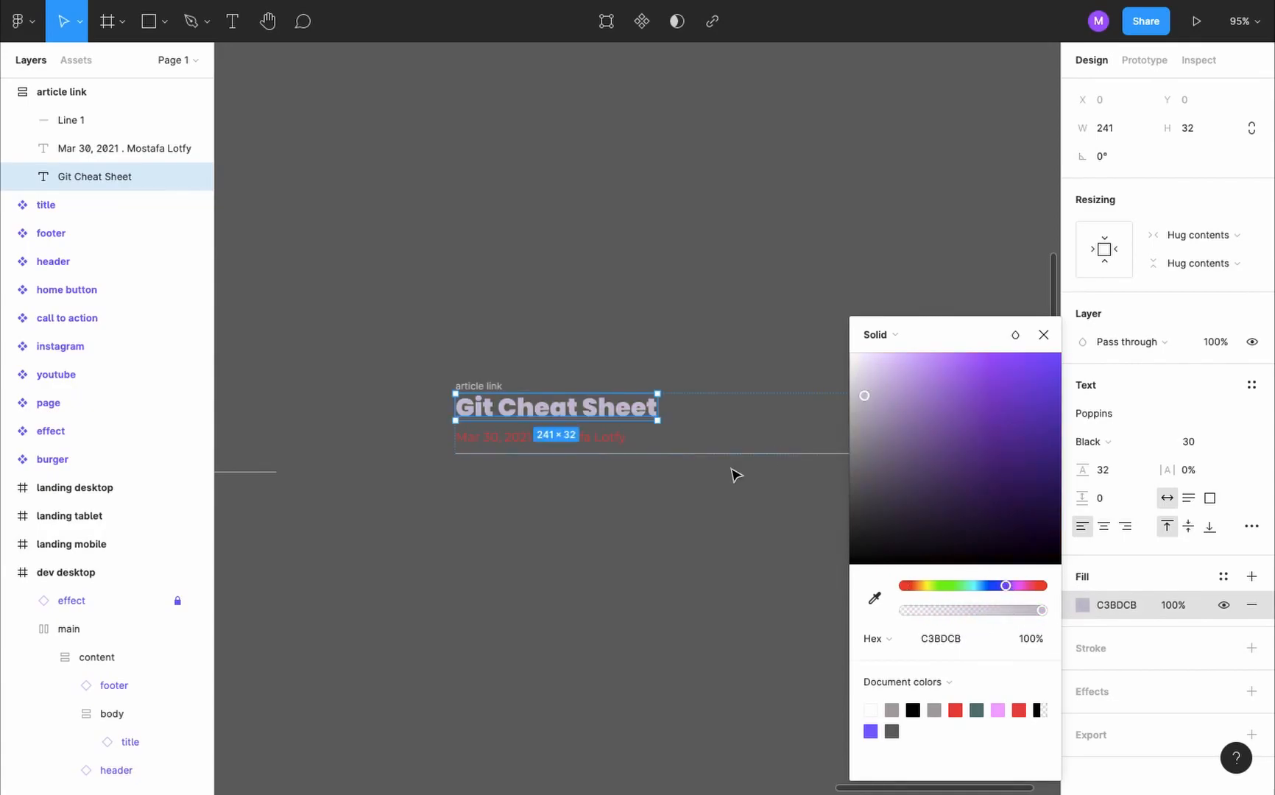
{"action": "left_click", "coordinate": [690, 586]}
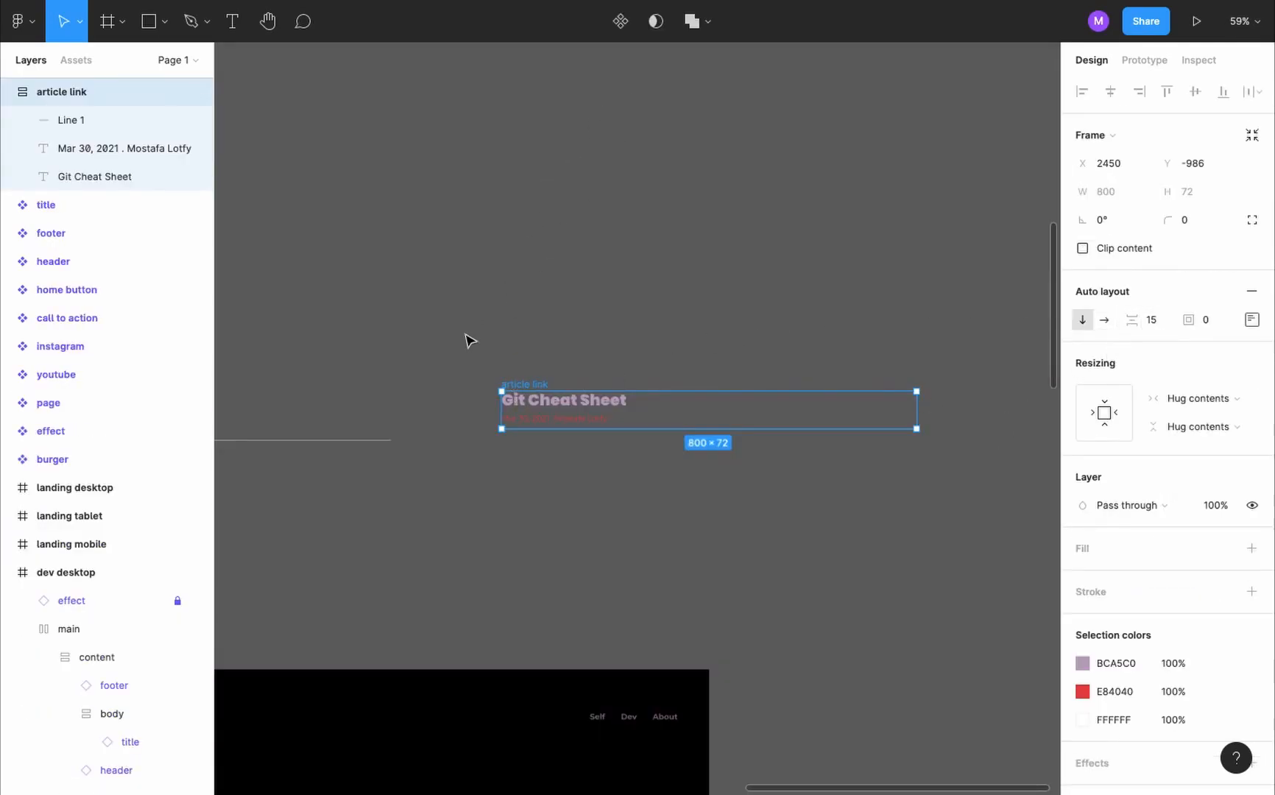
- Turn the article link frame into a component and place an instance below the title in the dev desktop body
{"action": "left_click", "coordinate": [621, 21]}
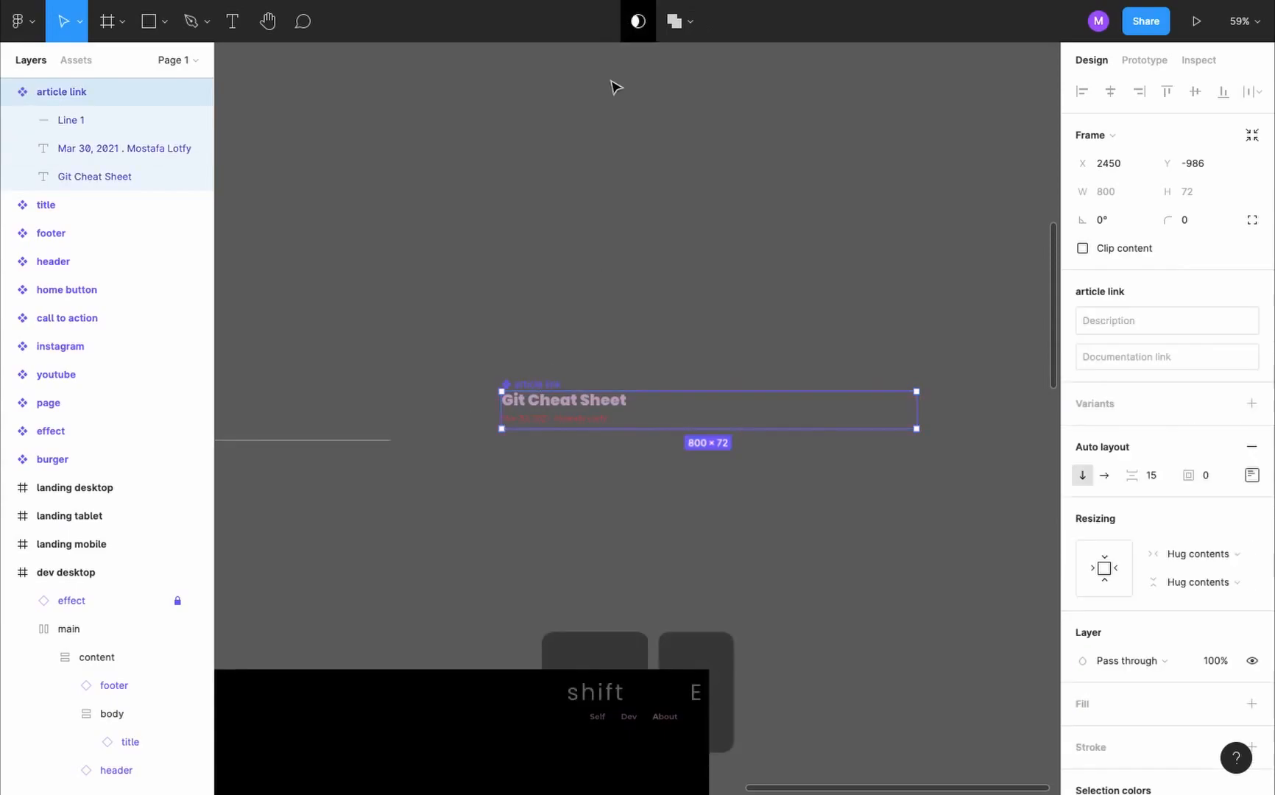
{"action": "scroll", "coordinate": [554, 278], "scroll_direction": "down", "scroll_amount": 5}
{"action": "scroll", "coordinate": [552, 287], "scroll_direction": "down", "scroll_amount": 3, "text": "ctrl"}
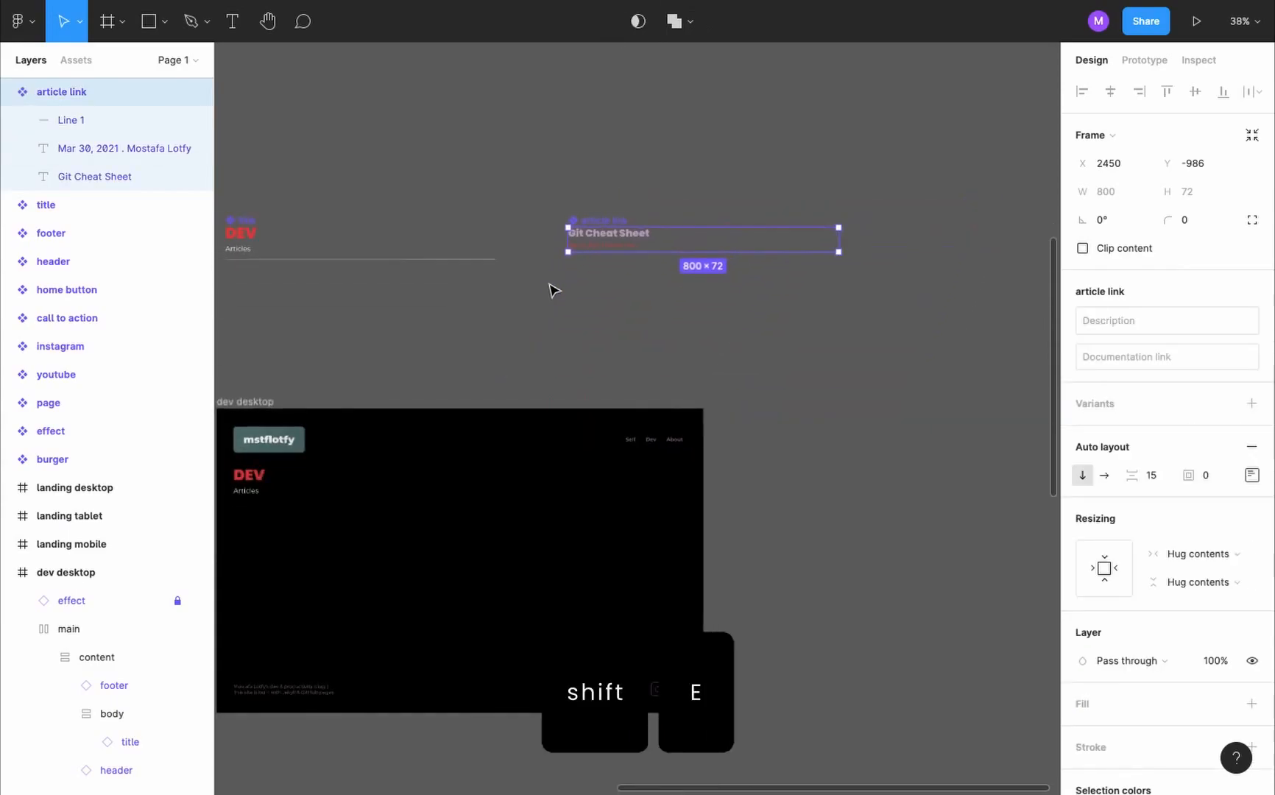
{"action": "left_click", "coordinate": [604, 222]}
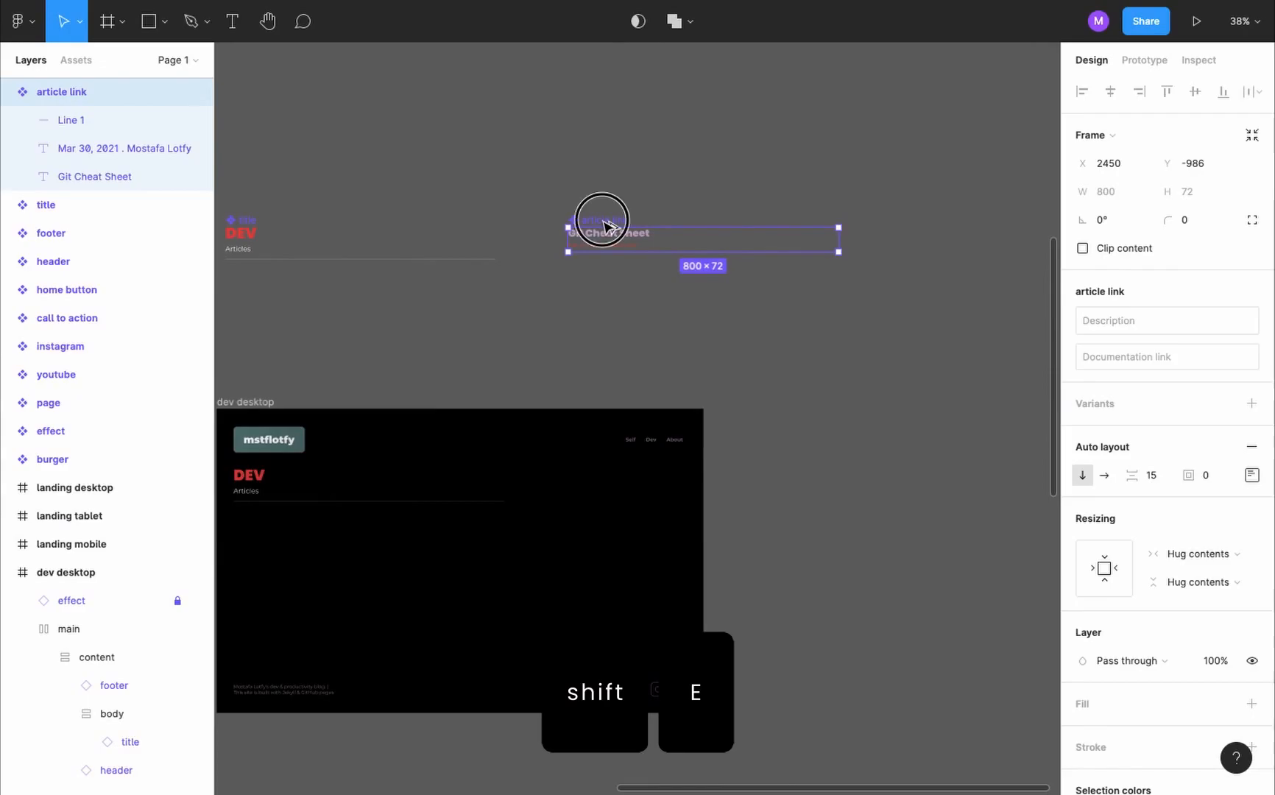
{"action": "left_click_drag", "start_coordinate": [604, 221], "coordinate": [352, 538]}
{"action": "scroll", "coordinate": [349, 530], "scroll_direction": "left", "scroll_amount": 3}
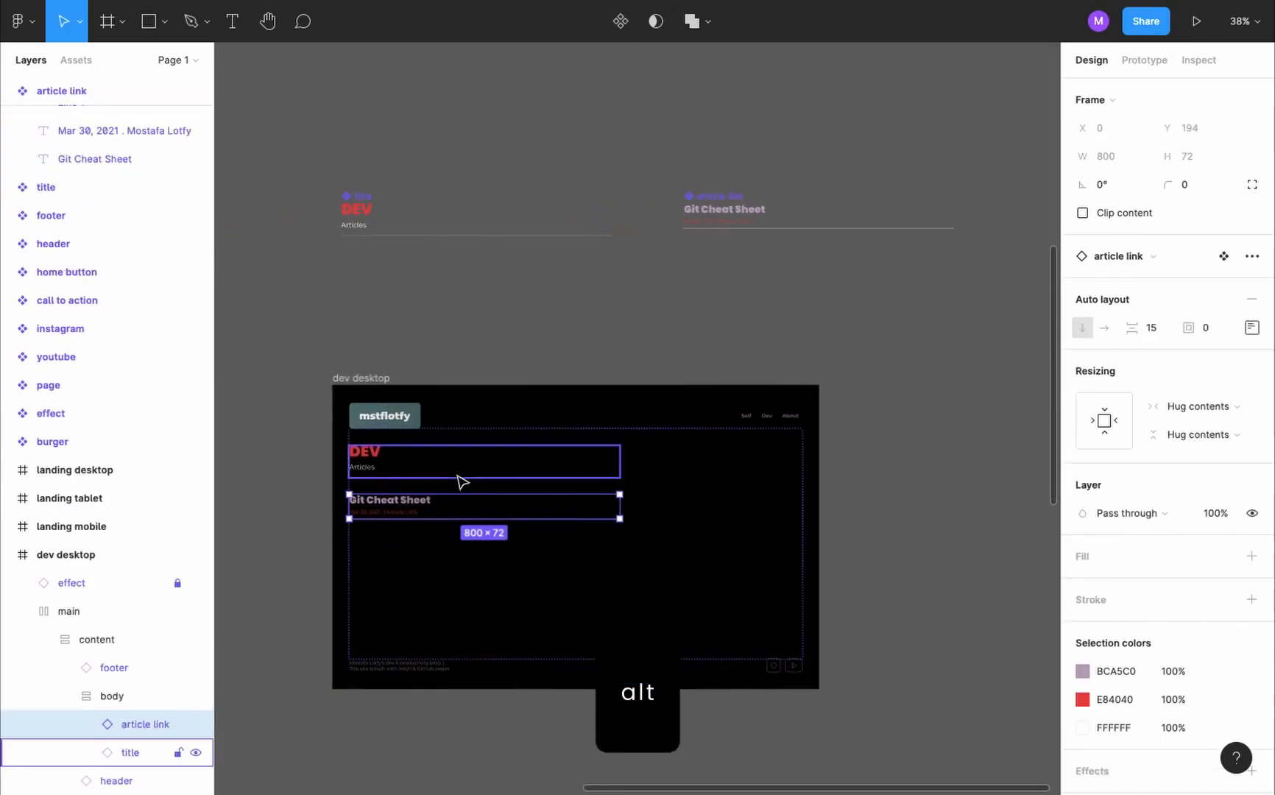
{"action": "scroll", "coordinate": [462, 460], "scroll_direction": "up", "scroll_amount": 3, "text": "ctrl"}
{"action": "scroll", "coordinate": [463, 460], "scroll_direction": "up", "scroll_amount": 2}
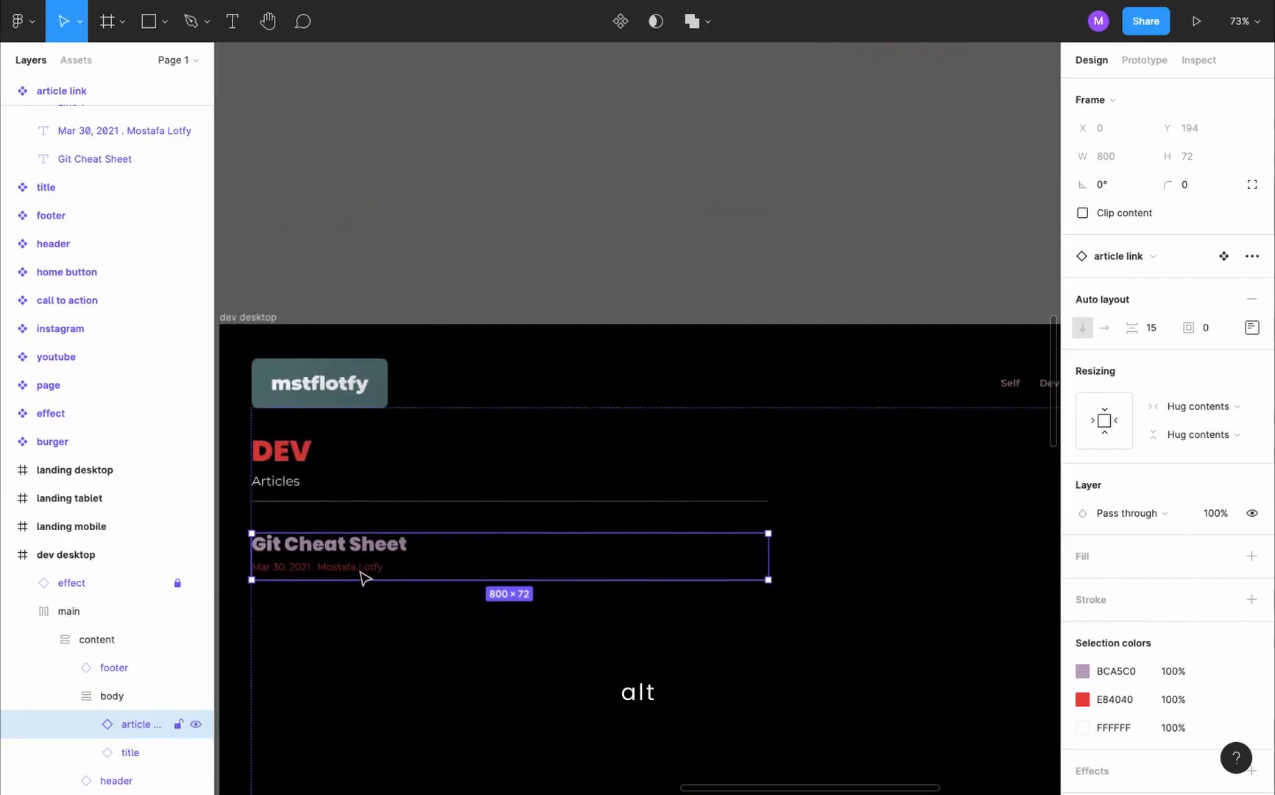
{"action": "scroll", "coordinate": [360, 571], "scroll_direction": "down", "scroll_amount": 2}
{"action": "scroll", "coordinate": [548, 426], "scroll_direction": "down", "scroll_amount": 2}
- Add two copies of the article link instance below the first one in the dev desktop body
{"action": "left_click", "coordinate": [547, 425]}
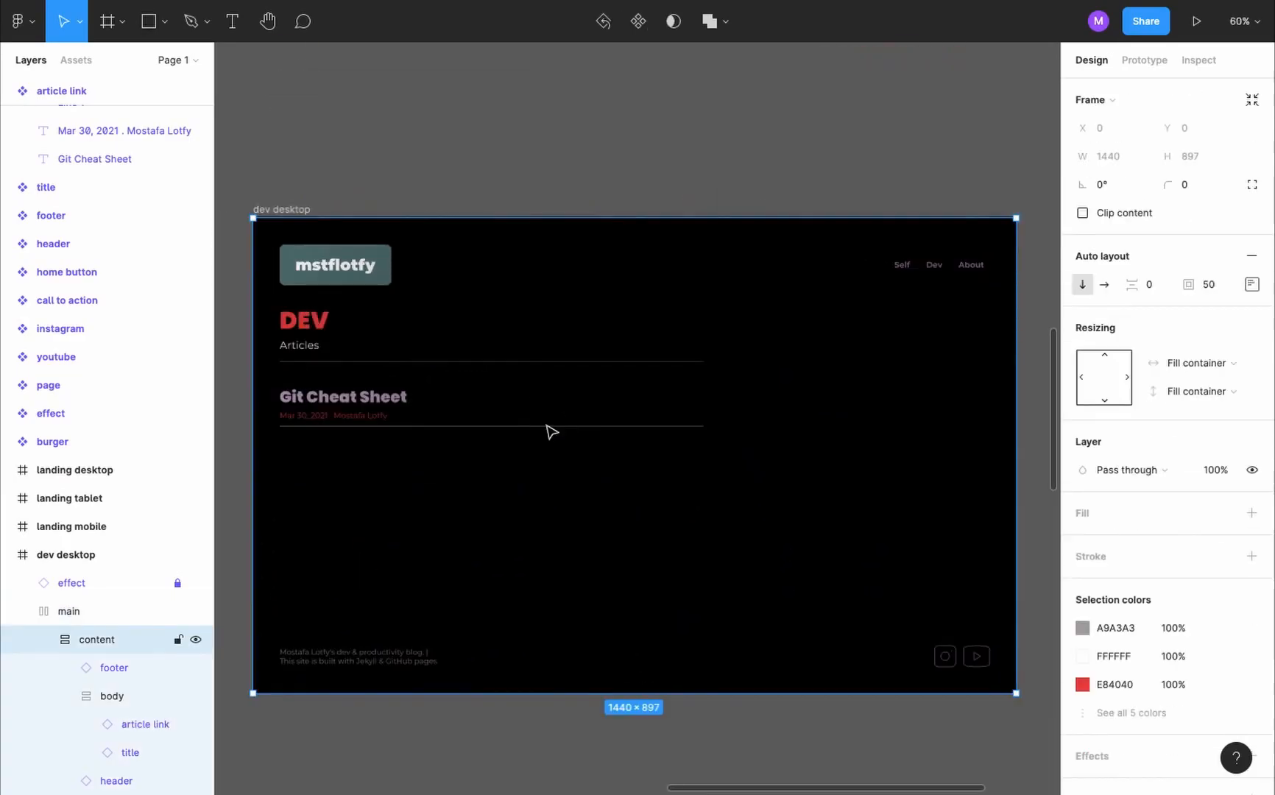
{"action": "double_click", "coordinate": [550, 431]}
{"action": "double_click", "coordinate": [544, 425]}
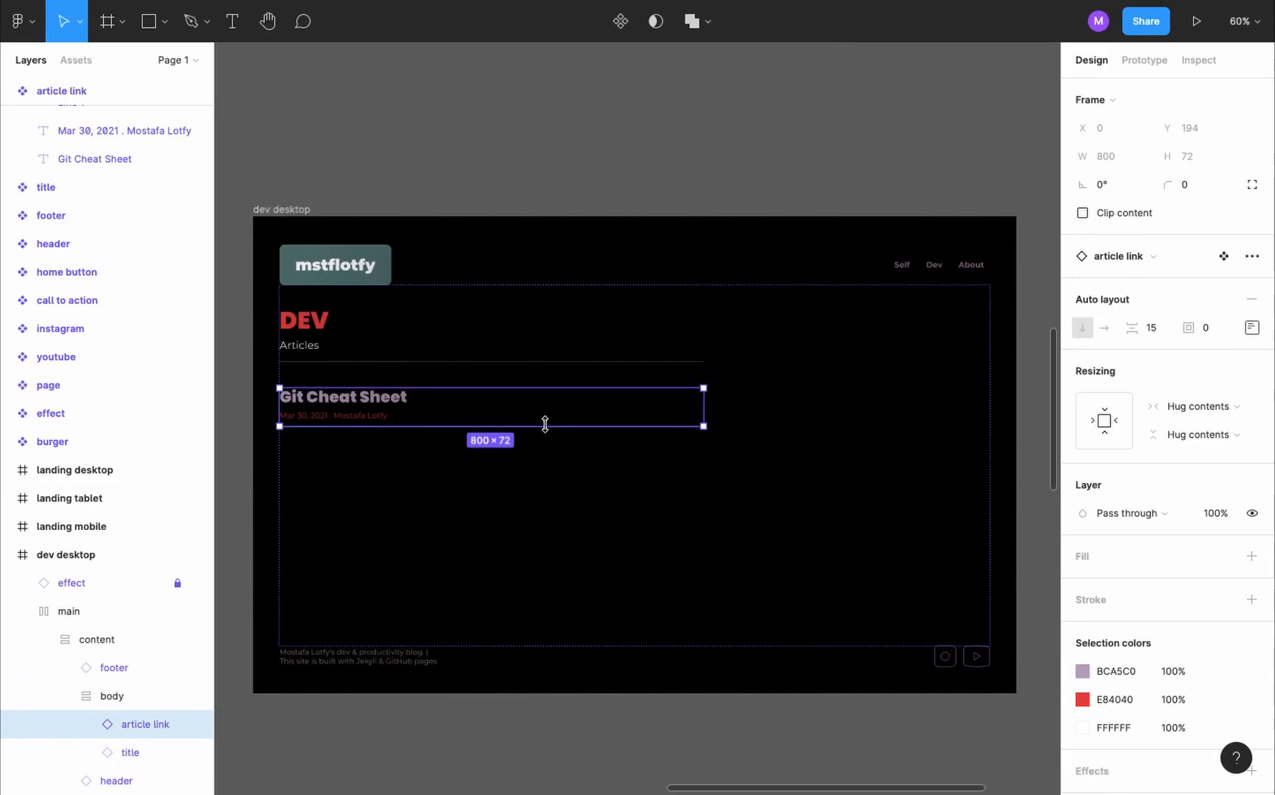
{"action": "key", "text": "super+c"}
{"action": "key", "text": "super+v"}
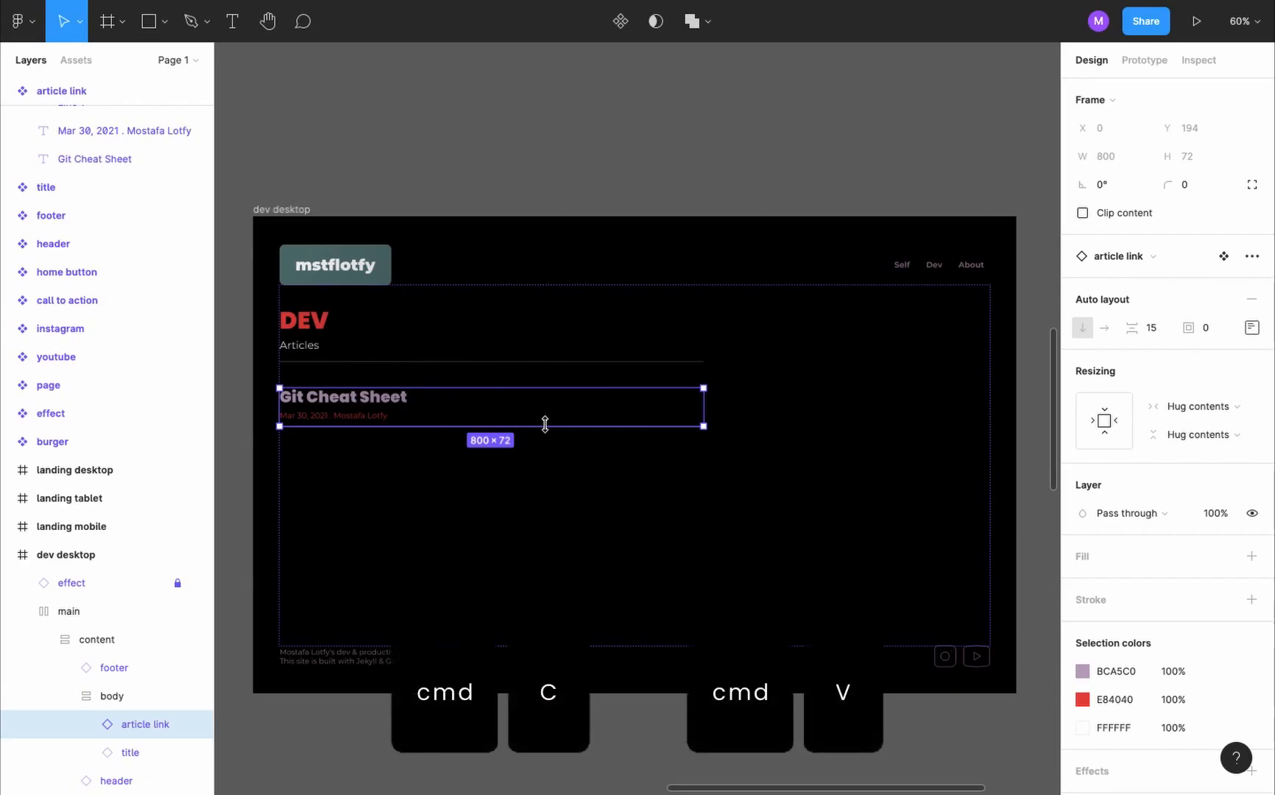
{"action": "key", "text": "super+v"}
- Paste several more copies of the article link instance below the existing ones in the dev desktop body
{"action": "key", "text": "super+v"}
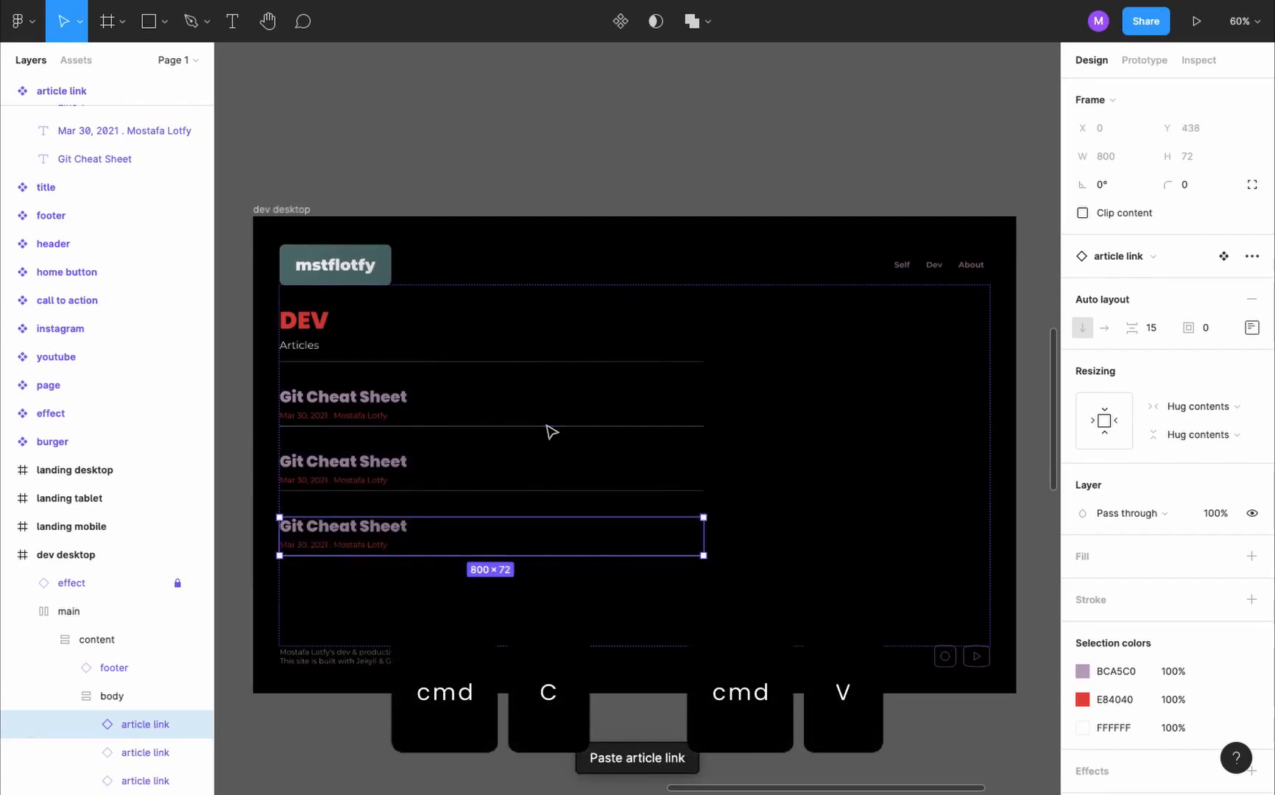
{"action": "key", "text": "super+v"}
{"action": "key", "text": "super+v"}
{"action": "key", "text": "super+v"}
{"action": "key", "text": "super+v"}
{"action": "key", "text": "super+v"}
{"action": "key", "text": "super+v"}
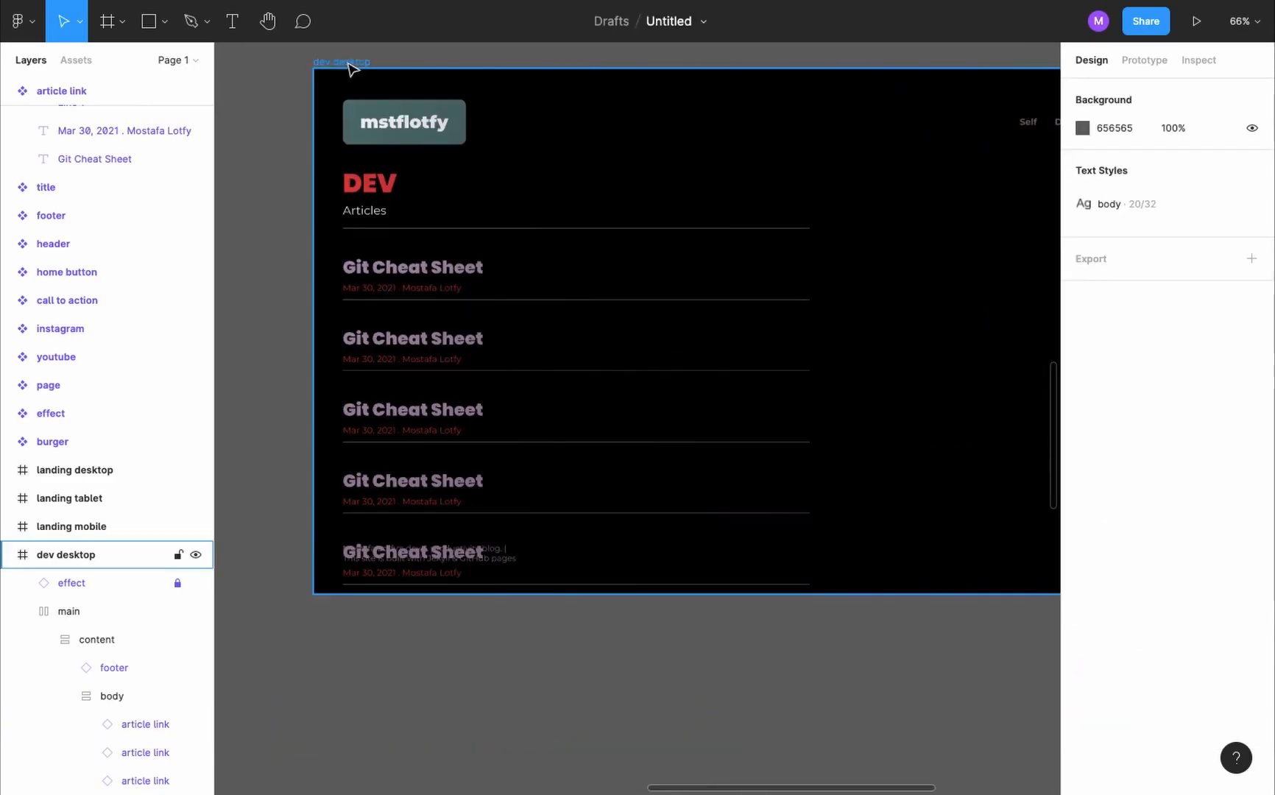
- Turn off content clipping on the dev desktop frame
{"action": "left_click", "coordinate": [347, 62]}
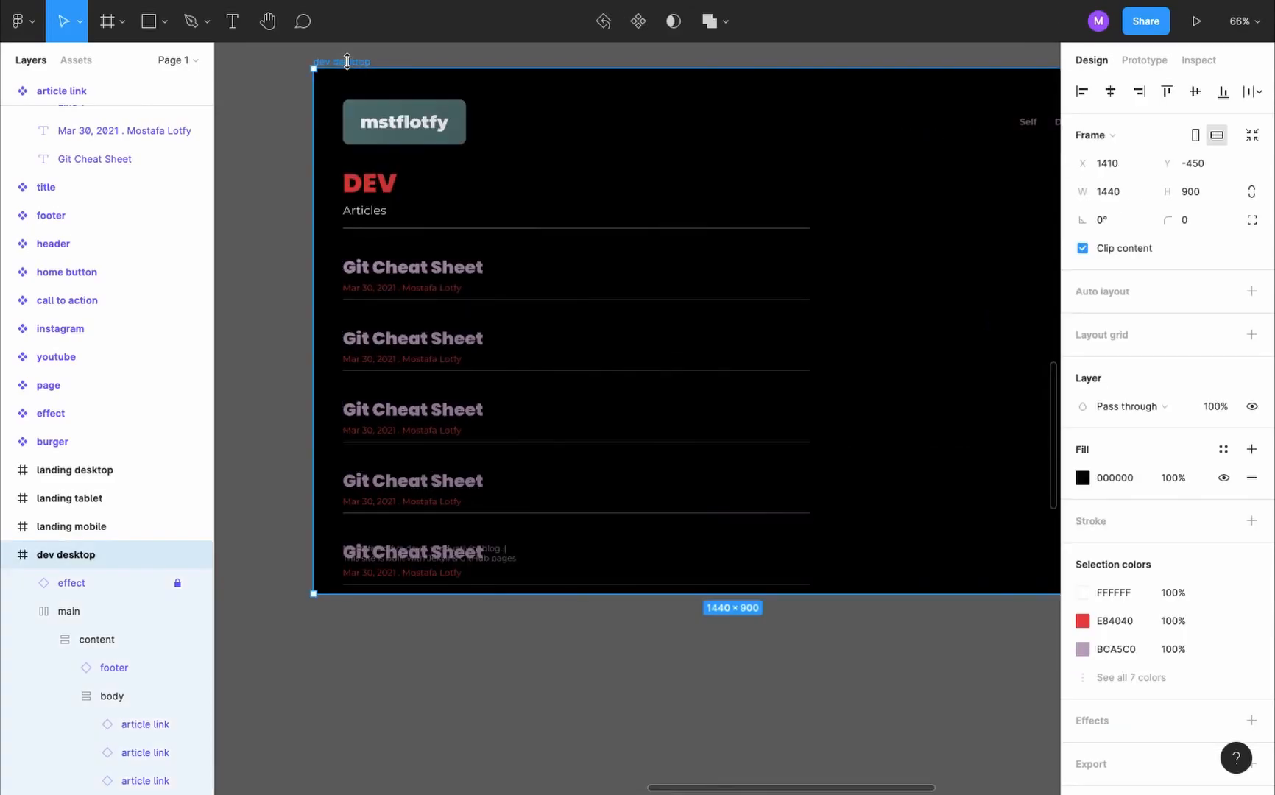
{"action": "left_click", "coordinate": [1083, 250]}
{"action": "scroll", "coordinate": [649, 456], "scroll_direction": "down", "scroll_amount": 3}
{"action": "scroll", "coordinate": [649, 456], "scroll_direction": "up", "scroll_amount": 8}
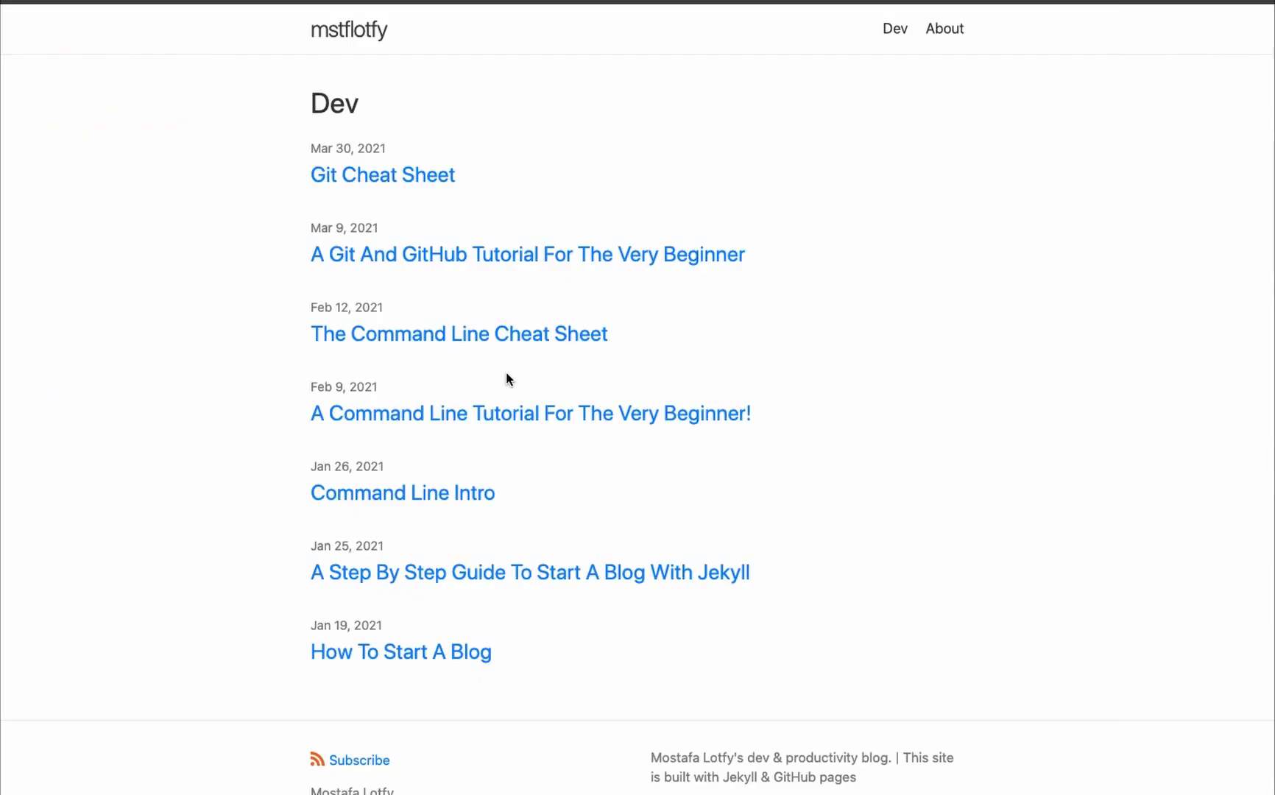
- Copy the second article's details from the live Dev page into the second link: "A Git And GitHub Tutorial For The Very Beginner", Mar 9, 2021 and author
{"action": "left_click_drag", "start_coordinate": [757, 259], "coordinate": [408, 230]}
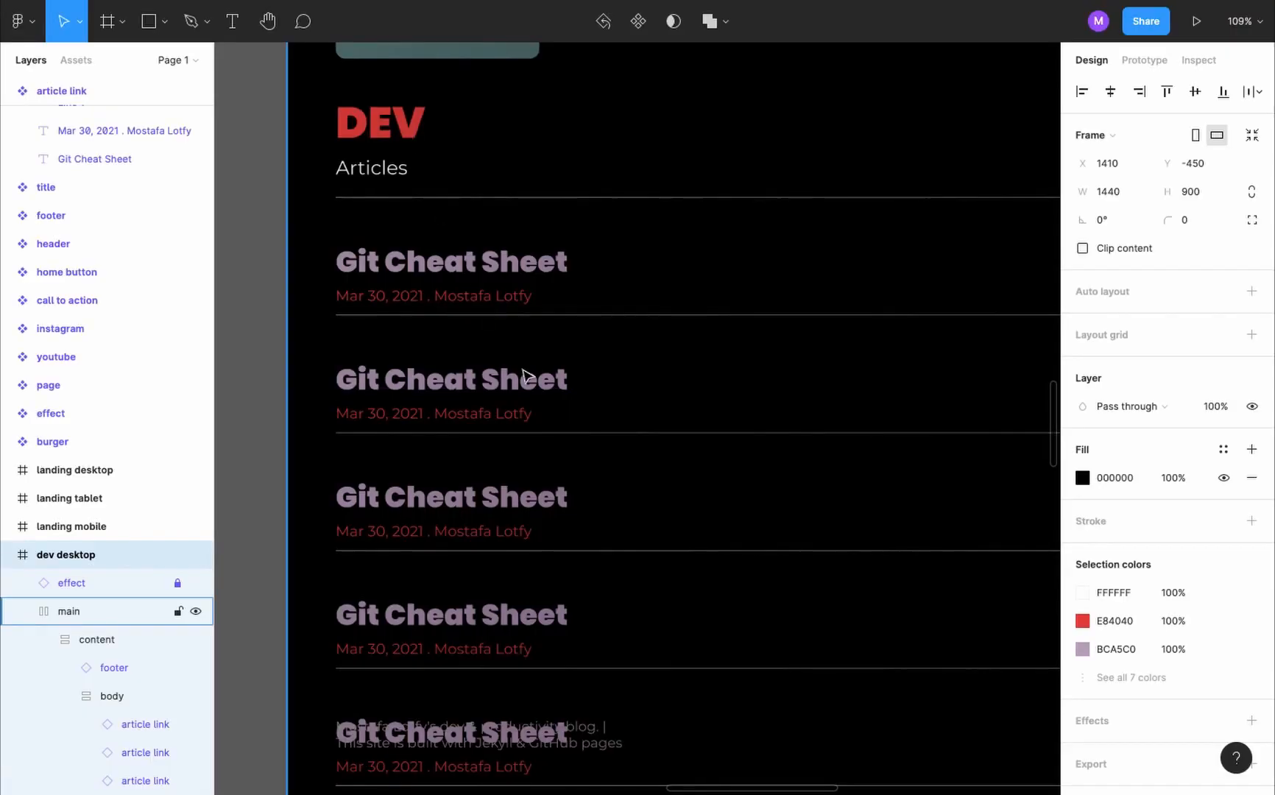
{"action": "left_click", "coordinate": [524, 377], "text": "ctrl"}
{"action": "key", "text": "ctrl+v"}
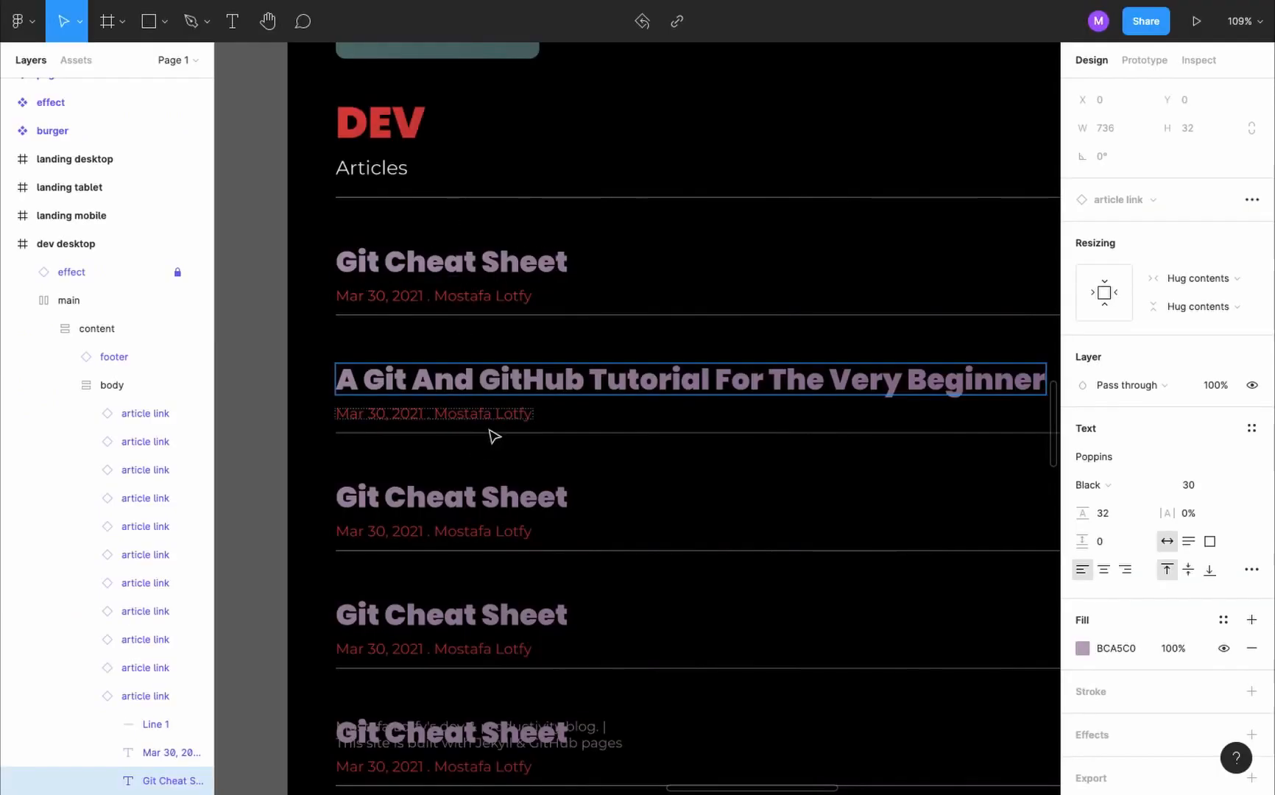
{"action": "left_click", "coordinate": [490, 415], "text": "ctrl"}
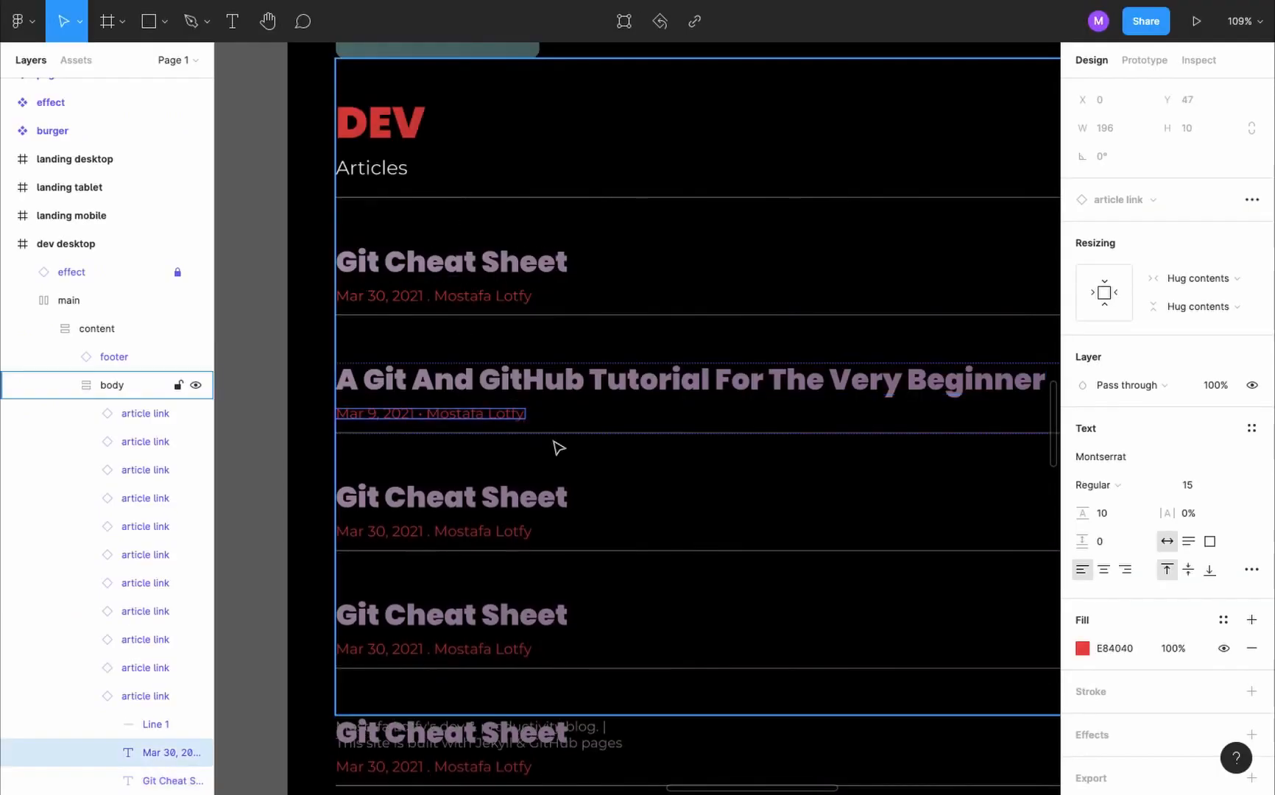
- Set the third article link's heading to "The Command Line Cheat Sheet" and its date line to Feb 12, 2021 with the author
{"action": "left_click", "coordinate": [526, 504], "text": "ctrl"}
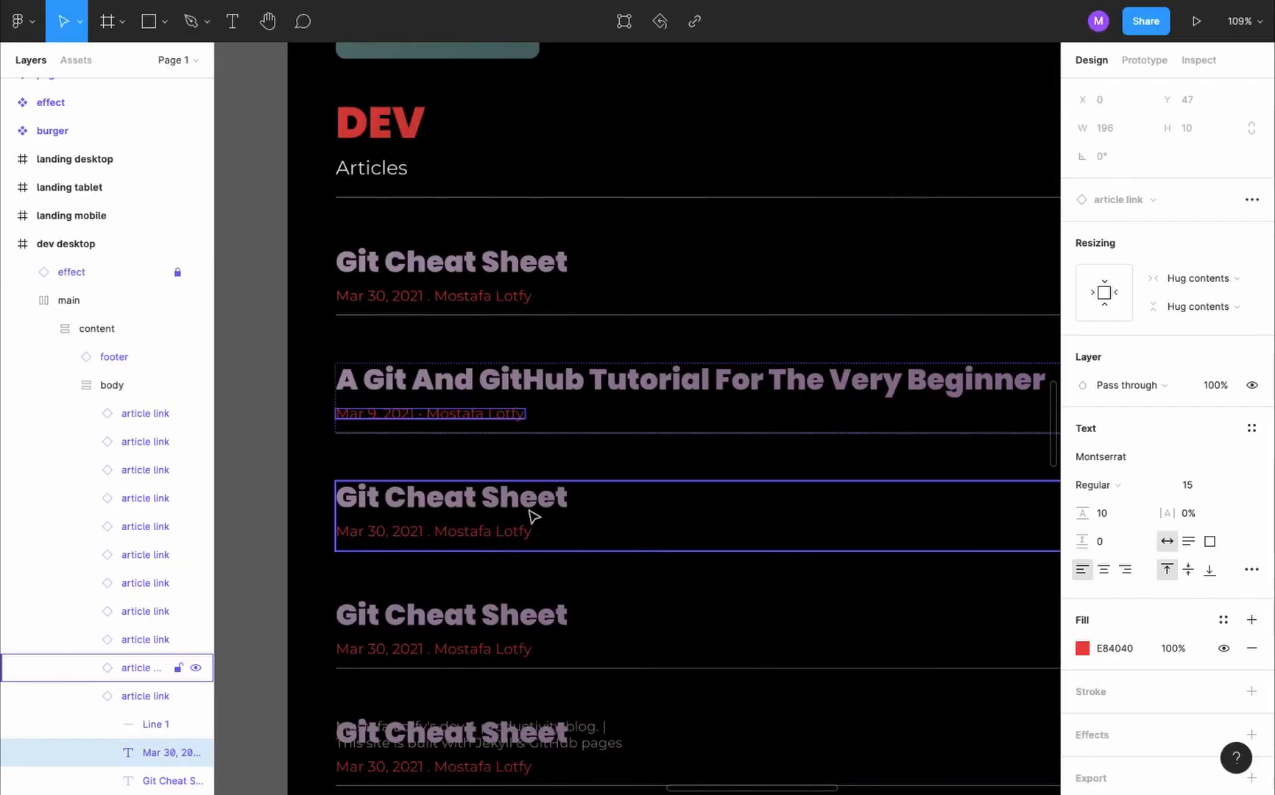
{"action": "key", "text": "ctrl+v"}
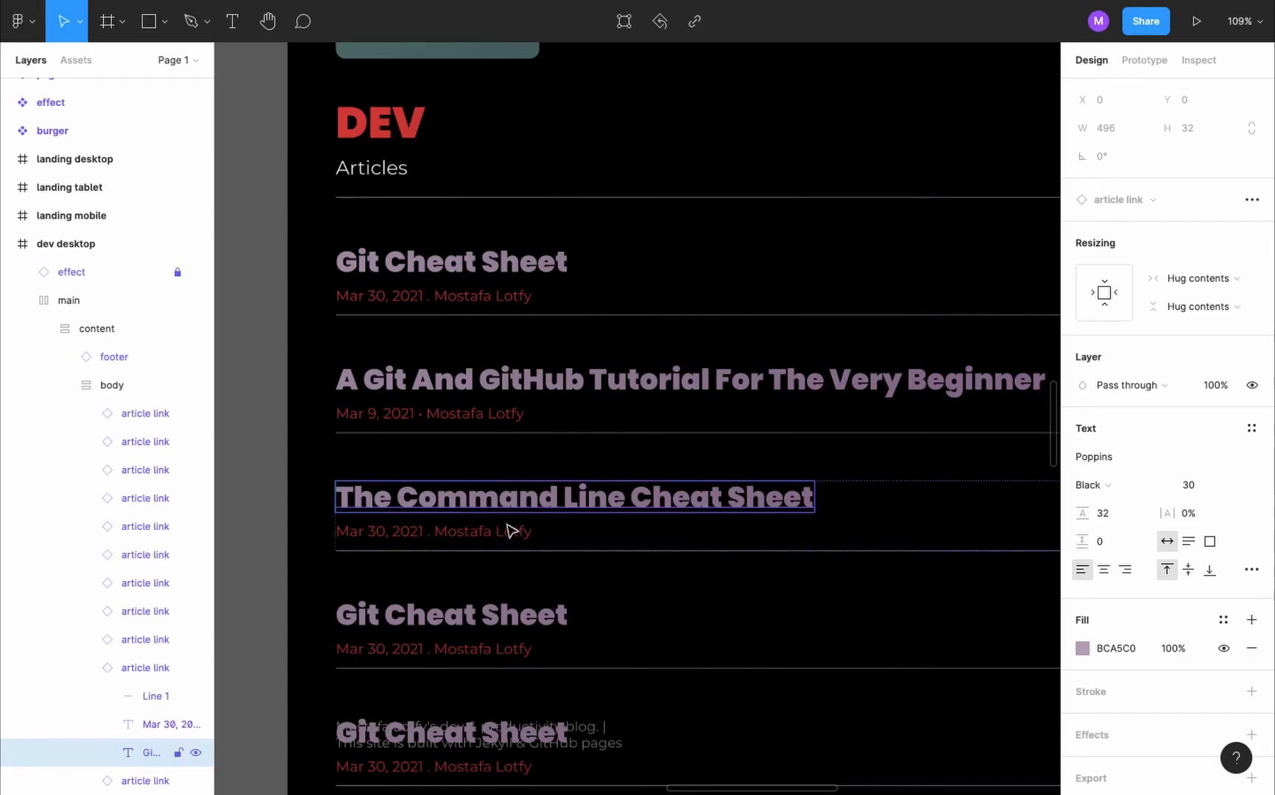
{"action": "left_click", "coordinate": [510, 530], "text": "ctrl"}
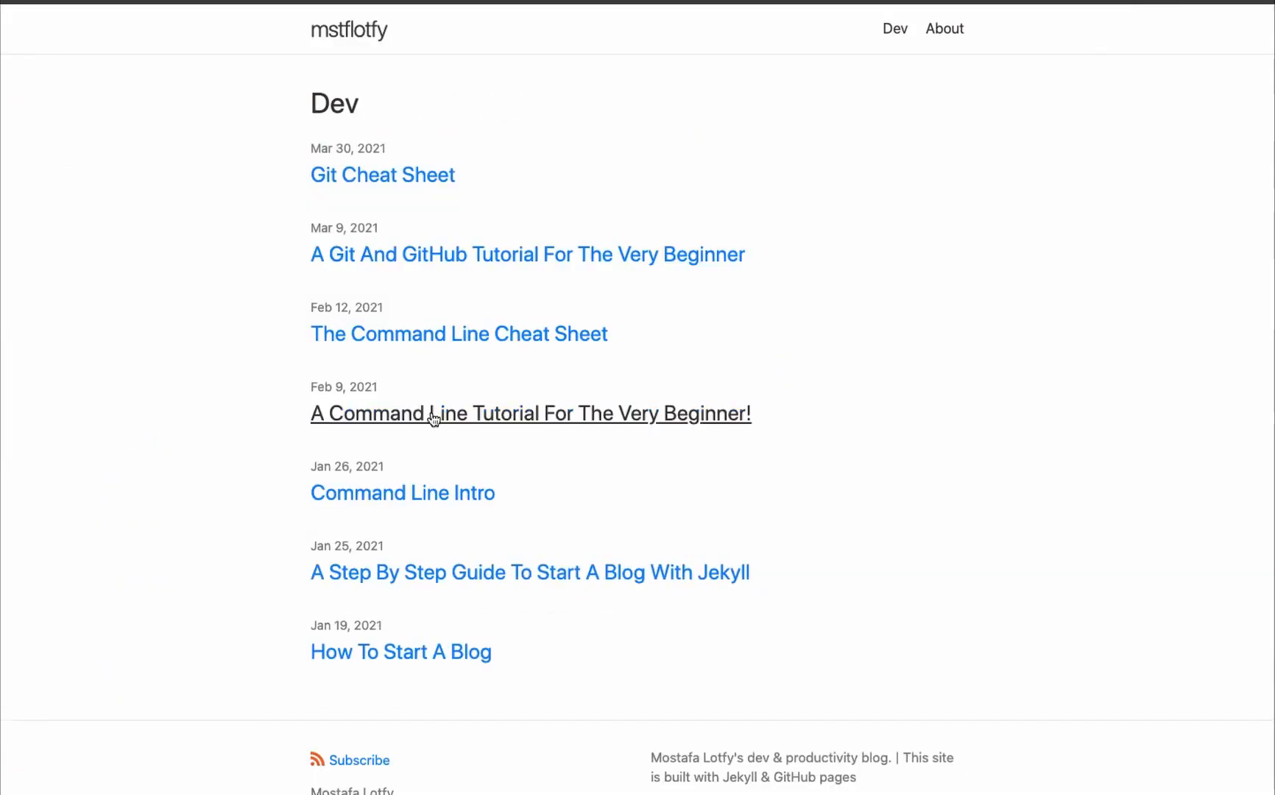
{"action": "key", "text": "ctrl+v"}
- Set the fourth article link's heading to "A Command Line Tutorial For The Very Beginner!" and its date line to Feb 9, 2021 with the author
{"action": "left_click", "coordinate": [544, 614], "text": "ctrl"}
{"action": "key", "text": "ctrl+v"}
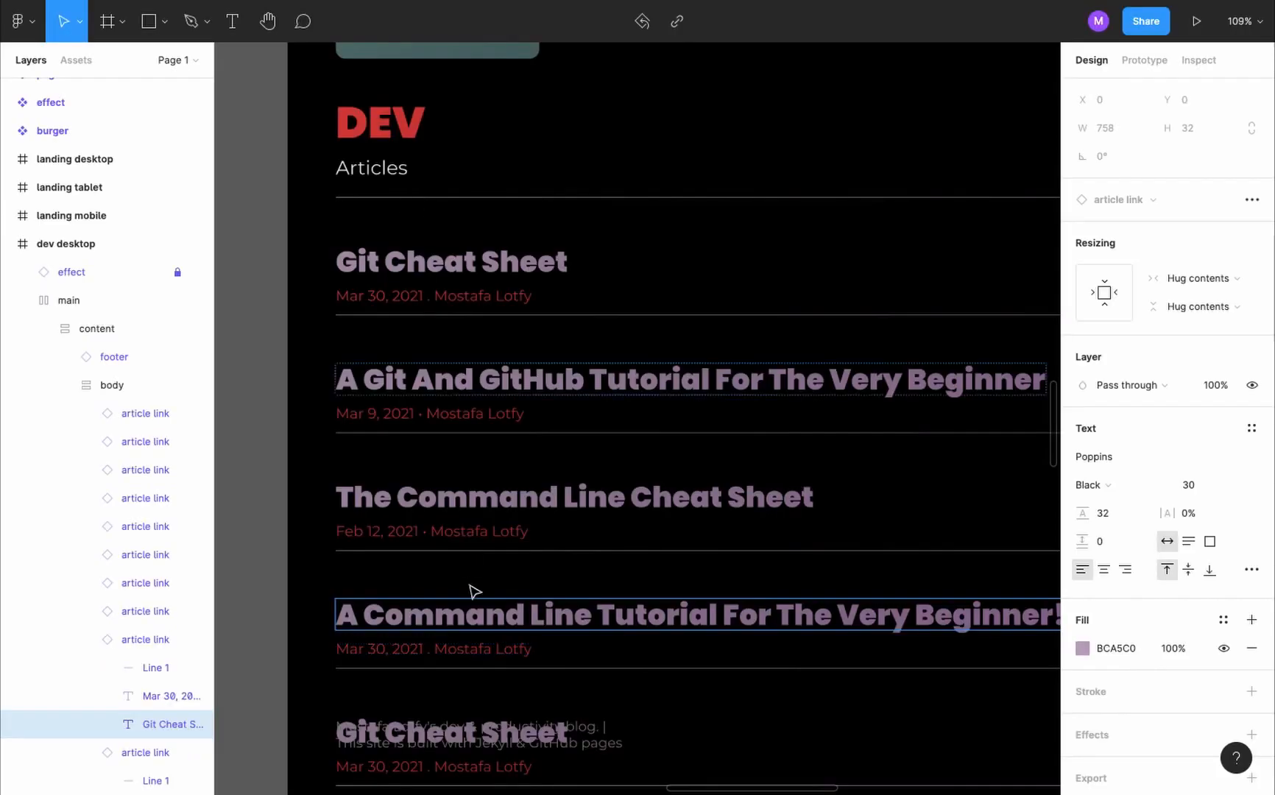
{"action": "left_click", "coordinate": [442, 648], "text": "ctrl"}
{"action": "key", "text": "ctrl+v"}
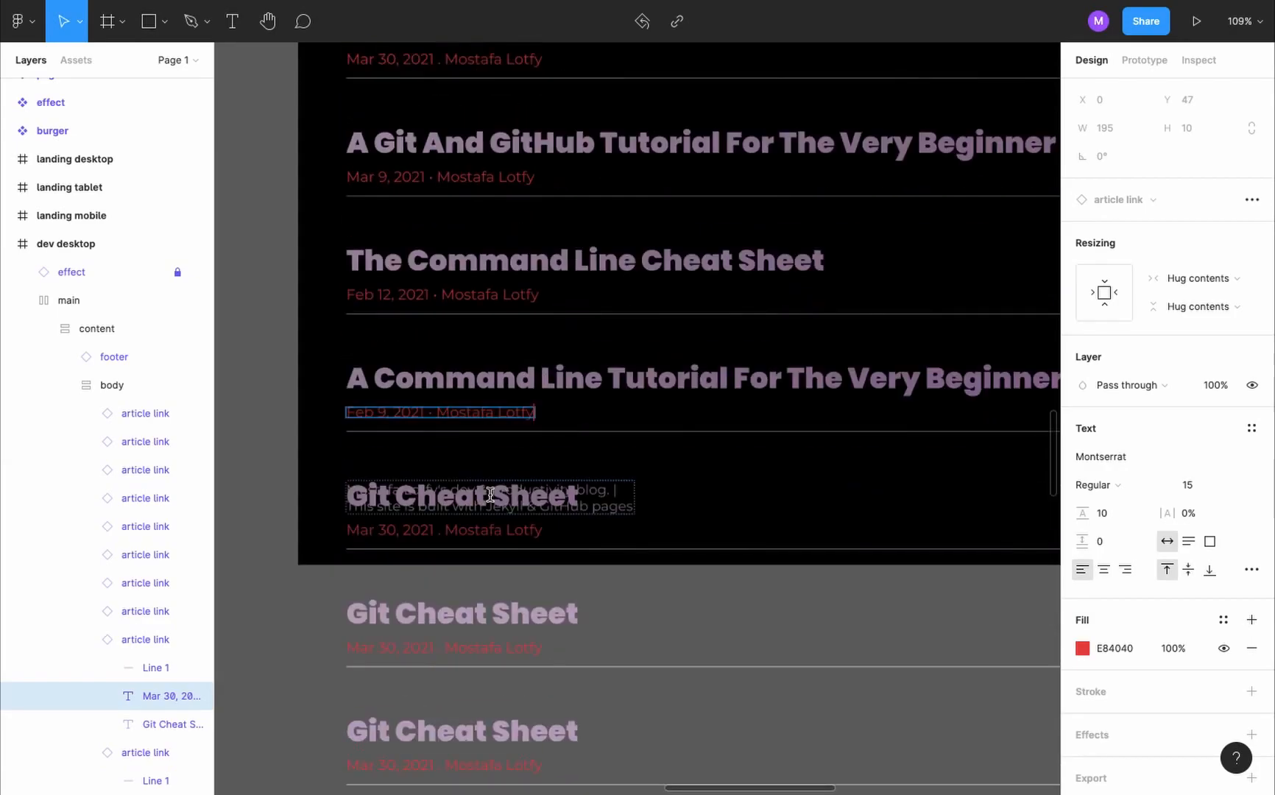
{"action": "left_click", "coordinate": [374, 486], "text": "ctrl"}
{"action": "scroll", "coordinate": [526, 630], "scroll_direction": "down", "scroll_amount": 5}
{"action": "left_click", "coordinate": [520, 126]}
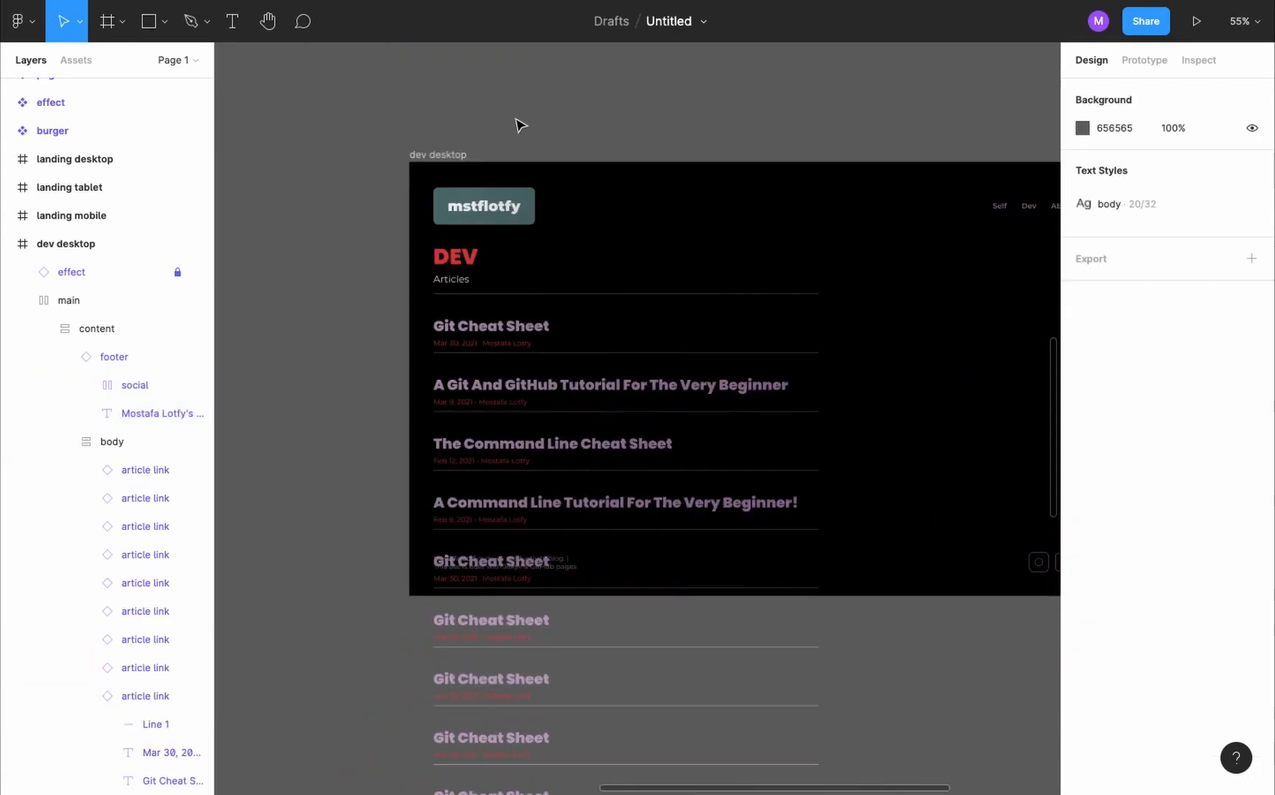
- Turn on content clipping for the dev desktop frame and for its body frame
{"action": "left_click", "coordinate": [442, 156]}
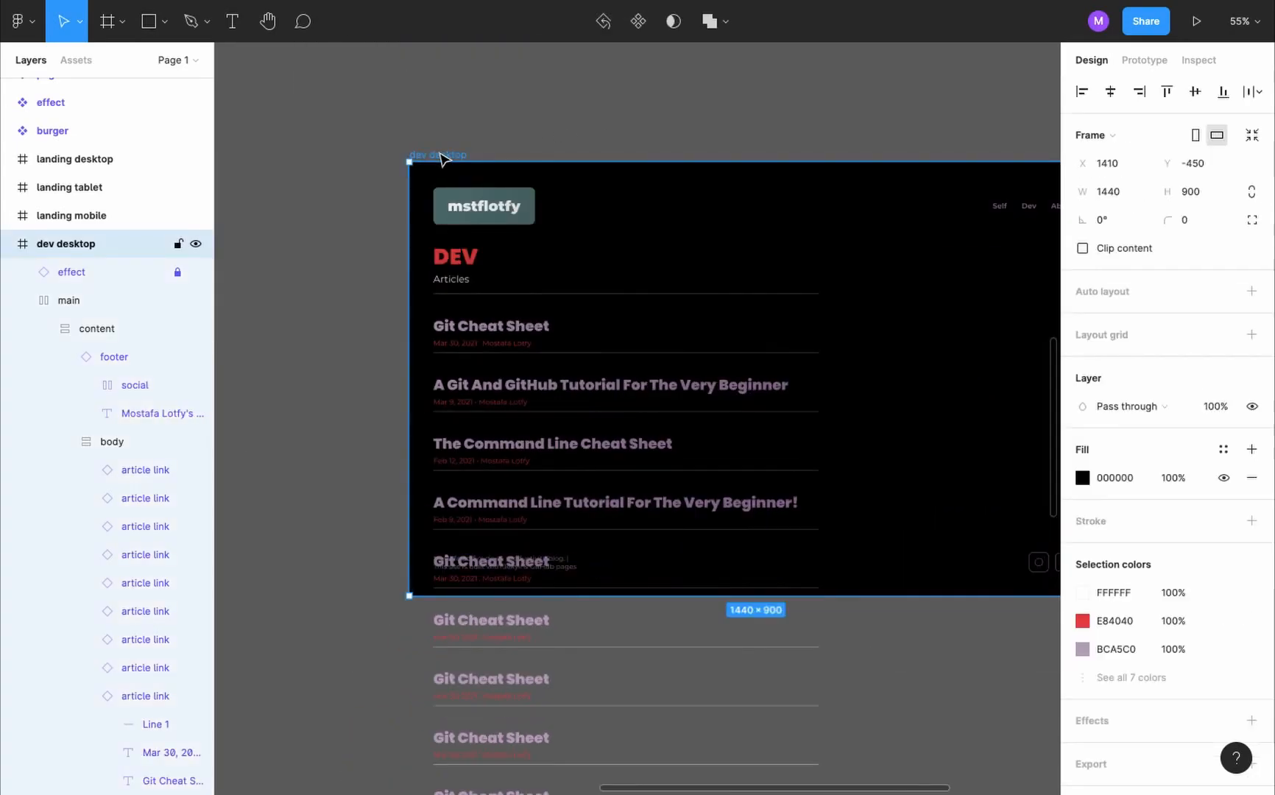
{"action": "left_click", "coordinate": [1082, 248]}
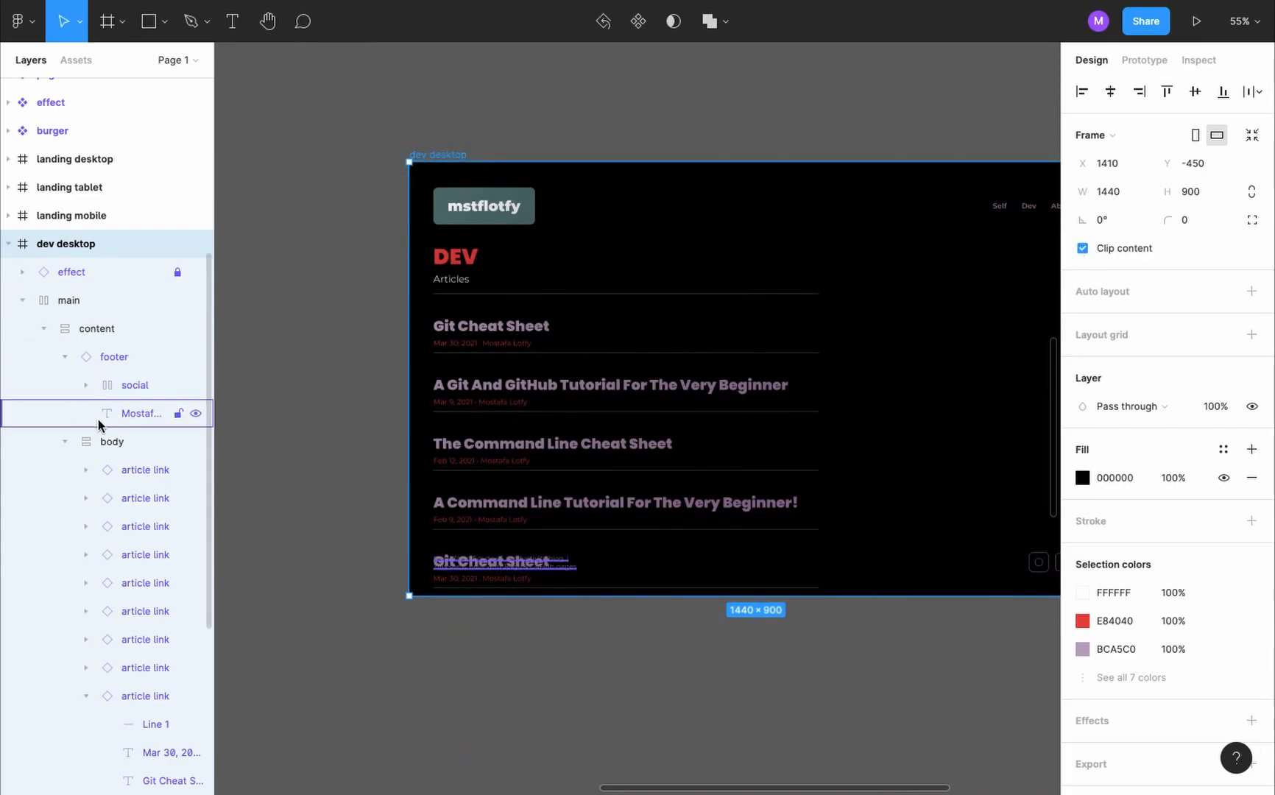
{"action": "left_click", "coordinate": [125, 441]}
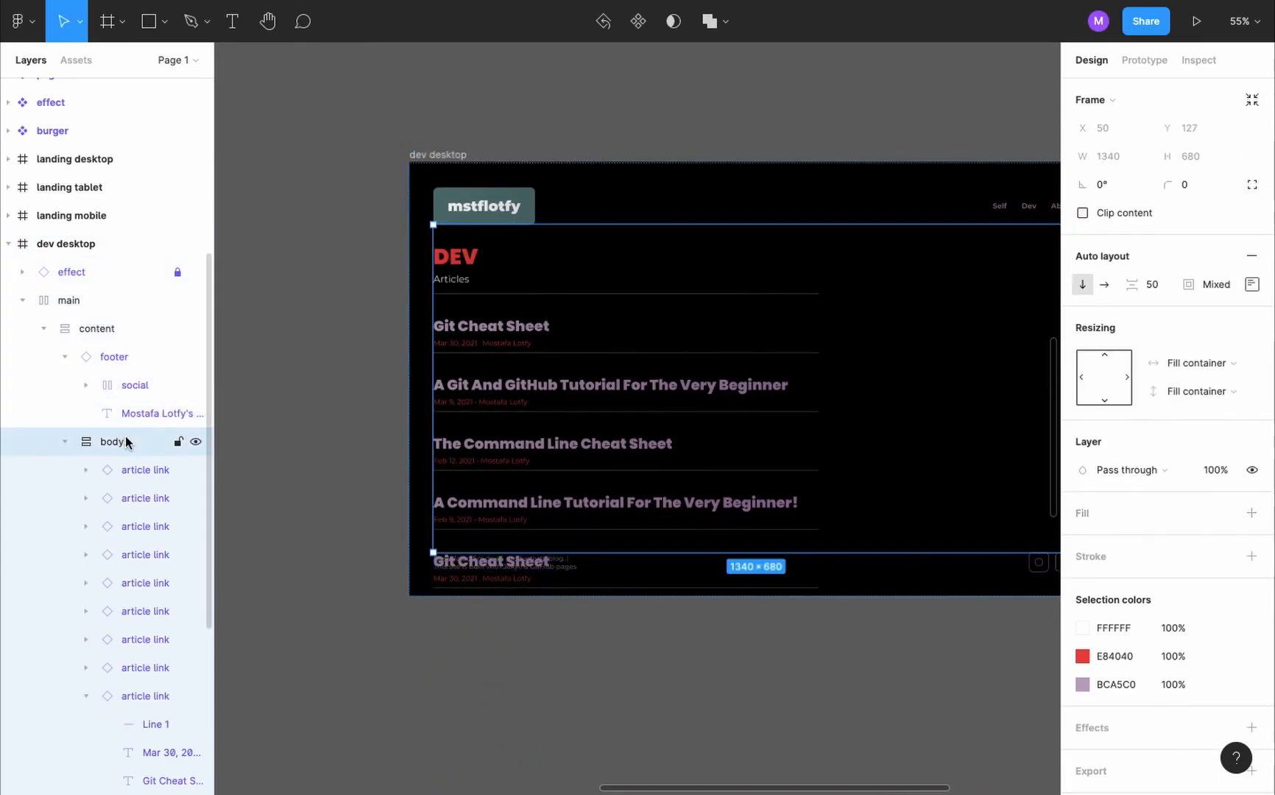
{"action": "left_click", "coordinate": [1082, 212]}
{"action": "scroll", "coordinate": [783, 402], "scroll_direction": "down", "scroll_amount": 3}
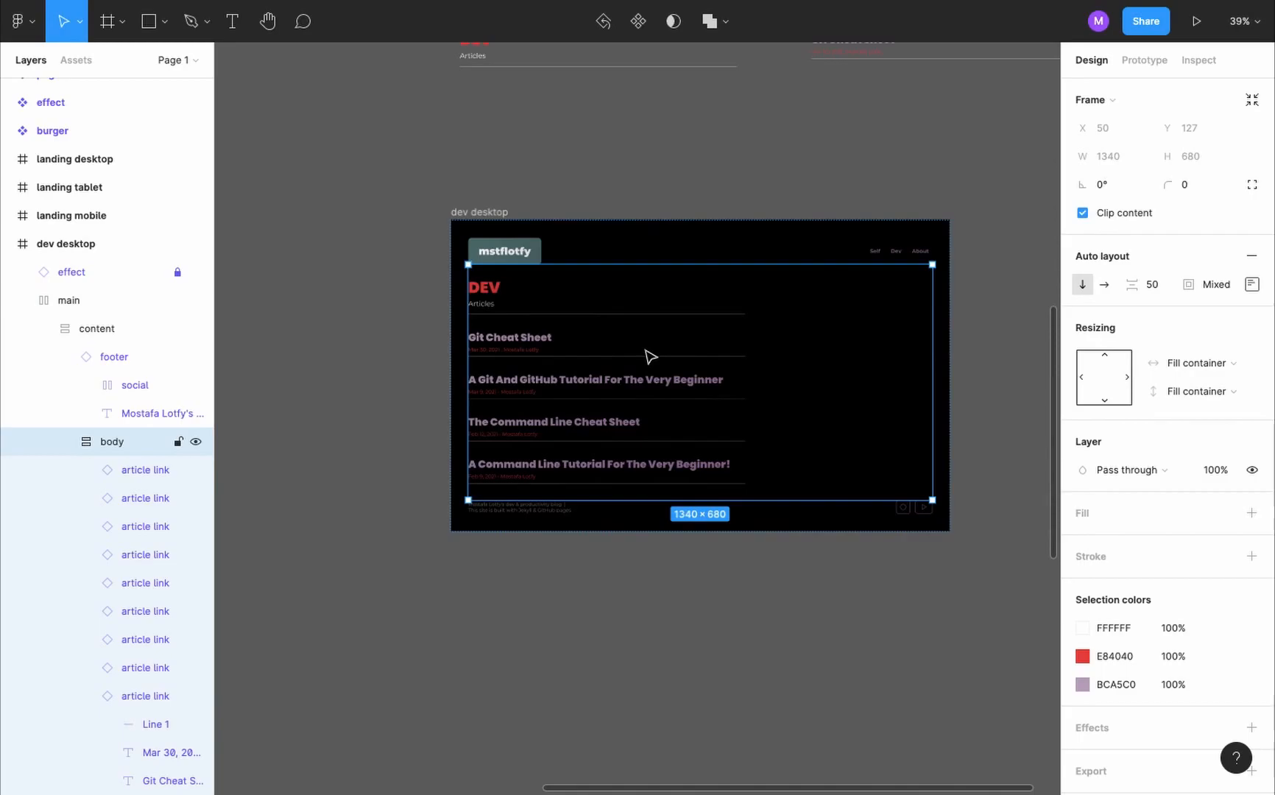
- Set the body frame's overflow to vertical scrolling and the prototype device to None
{"action": "key", "text": "shift+e"}
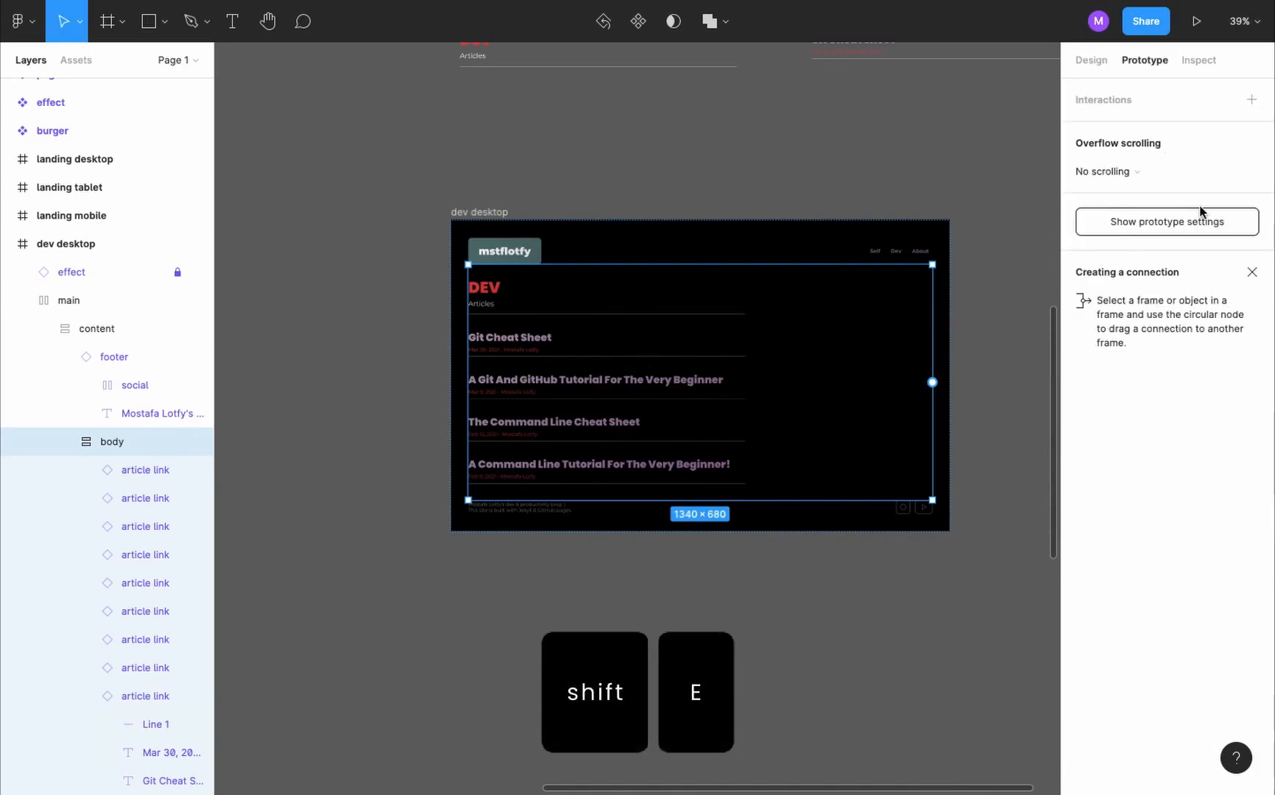
{"action": "left_click", "coordinate": [1158, 175]}
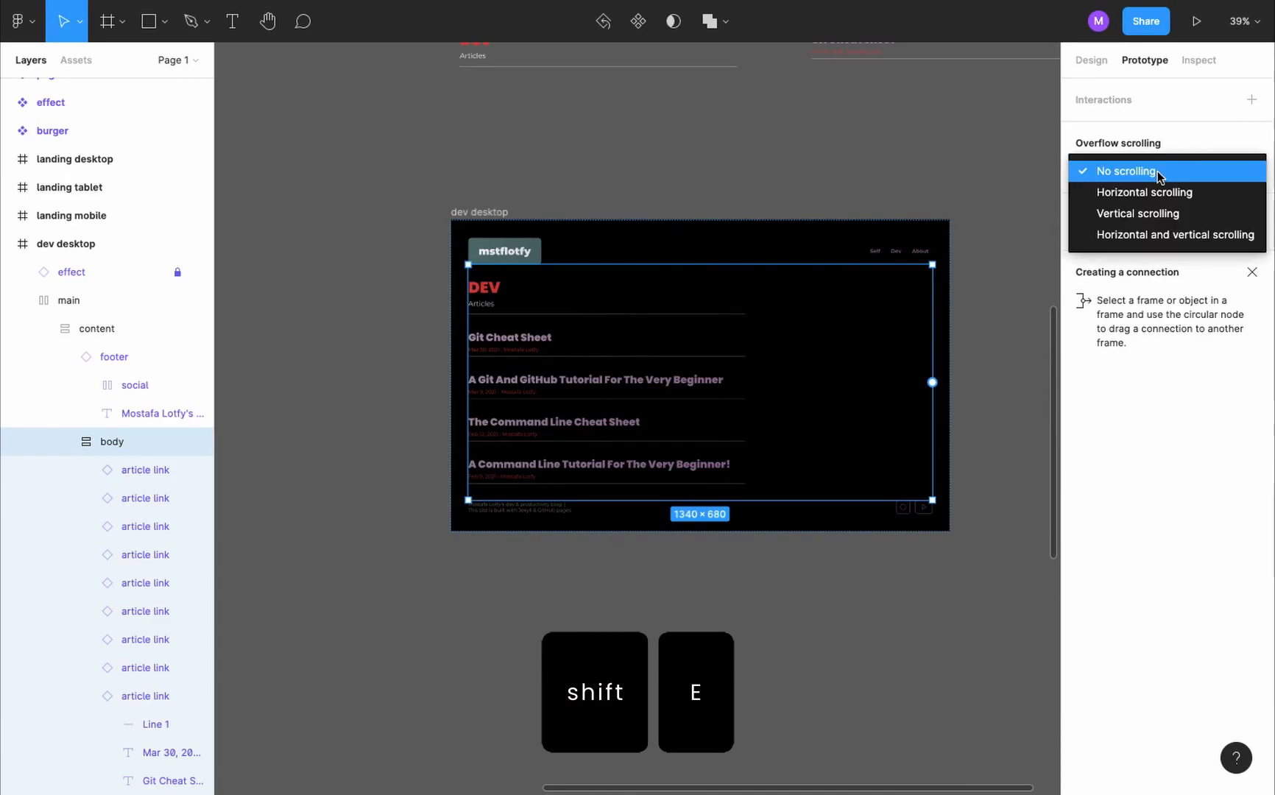
{"action": "left_click", "coordinate": [1175, 215]}
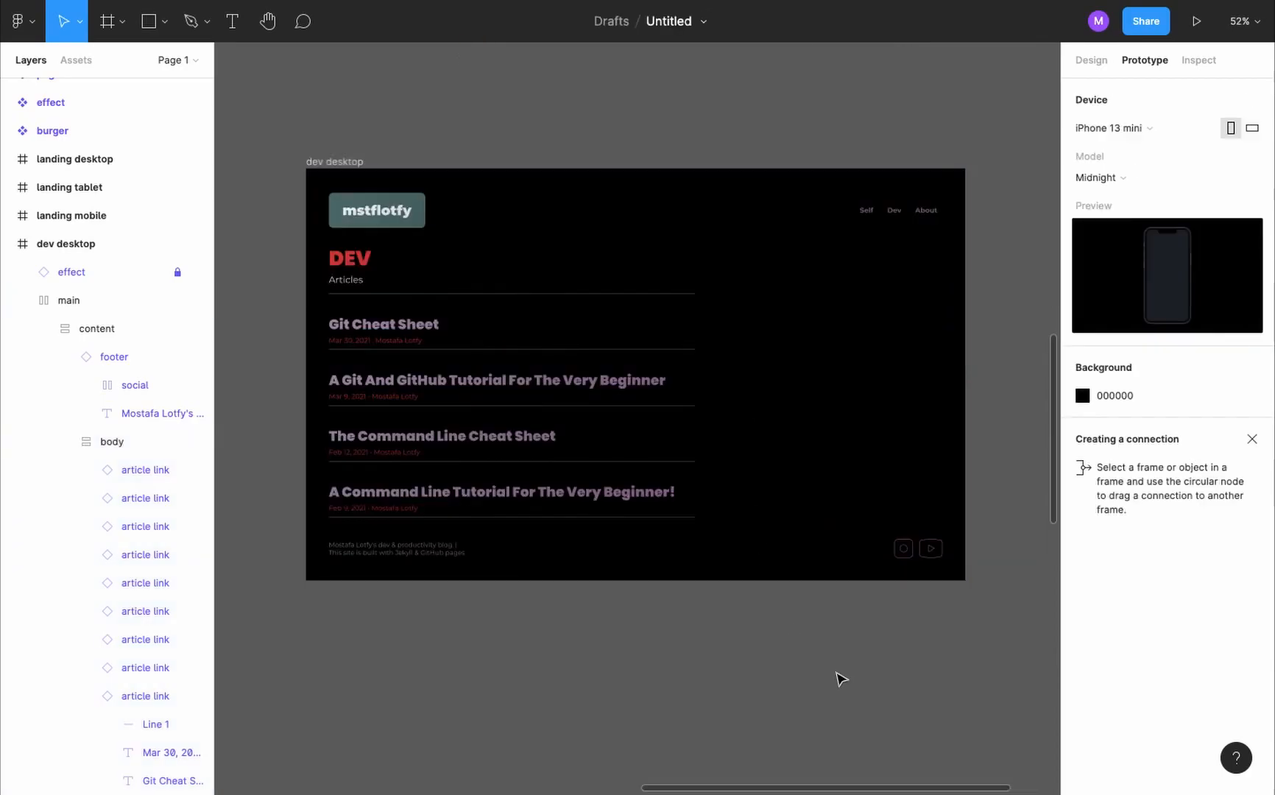
{"action": "left_click", "coordinate": [1144, 132]}
{"action": "left_click", "coordinate": [1137, 78]}
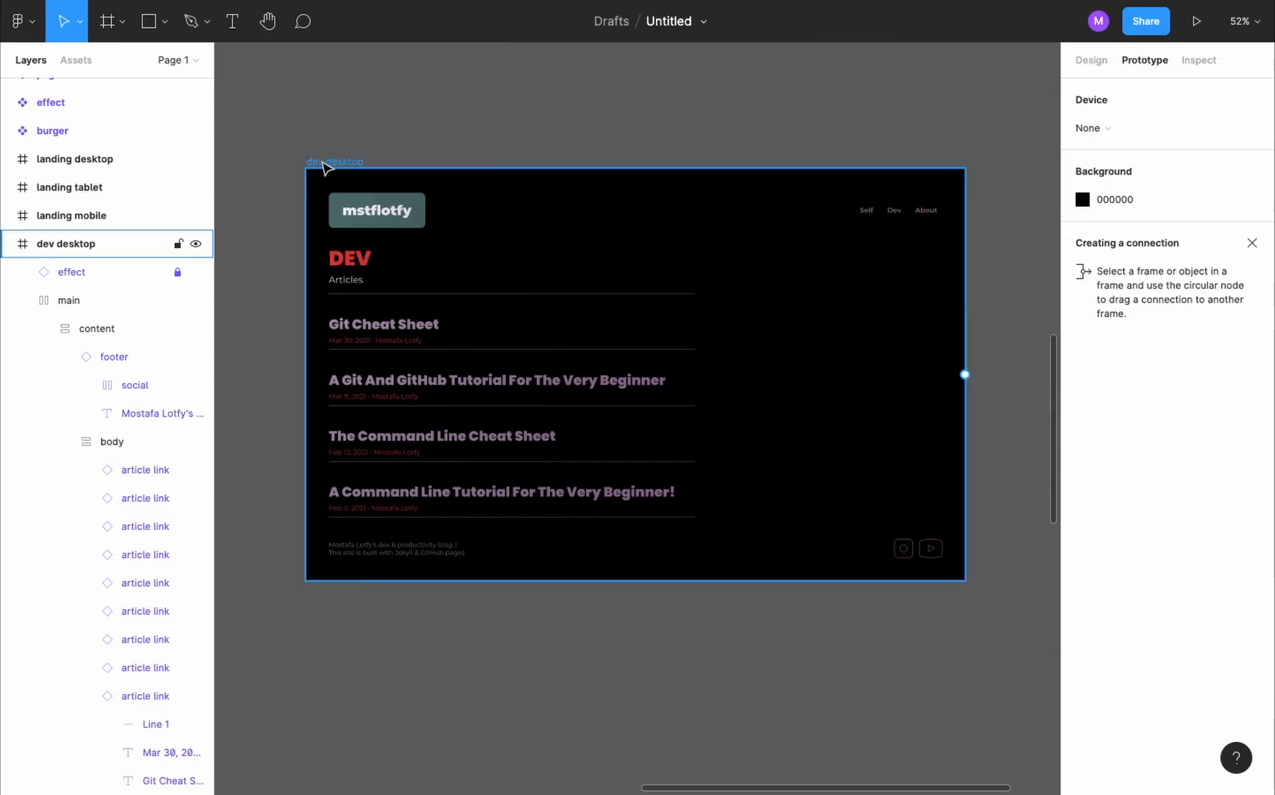
- Present the dev desktop frame and scroll through the article list to check the overflow behaviour
{"action": "left_click", "coordinate": [330, 166]}
{"action": "left_click", "coordinate": [1197, 21]}
{"action": "scroll", "coordinate": [460, 471], "scroll_direction": "down", "scroll_amount": 3}
{"action": "scroll", "coordinate": [462, 471], "scroll_direction": "down", "scroll_amount": 1}
{"action": "scroll", "coordinate": [463, 471], "scroll_direction": "up", "scroll_amount": 10}
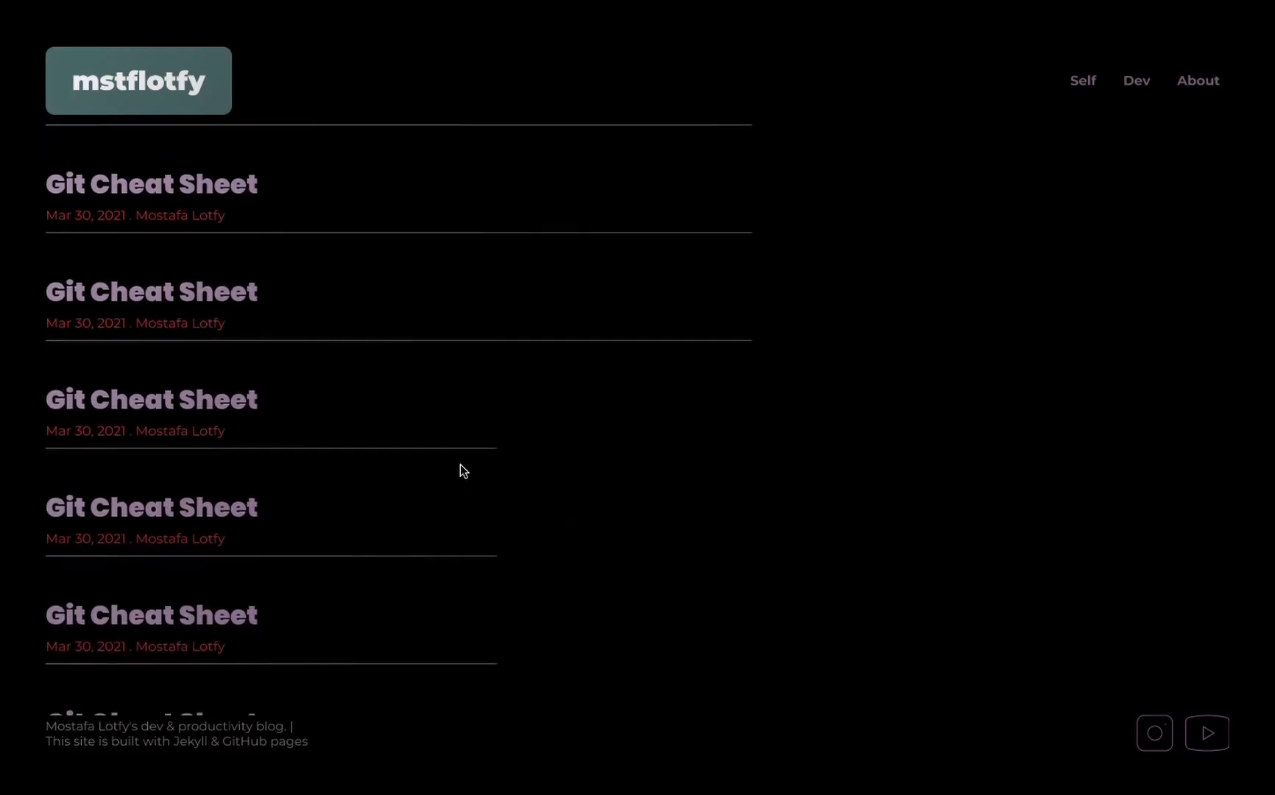
{"action": "scroll", "coordinate": [462, 472], "scroll_direction": "down", "scroll_amount": 5}
{"action": "scroll", "coordinate": [460, 464], "scroll_direction": "down", "scroll_amount": 1}
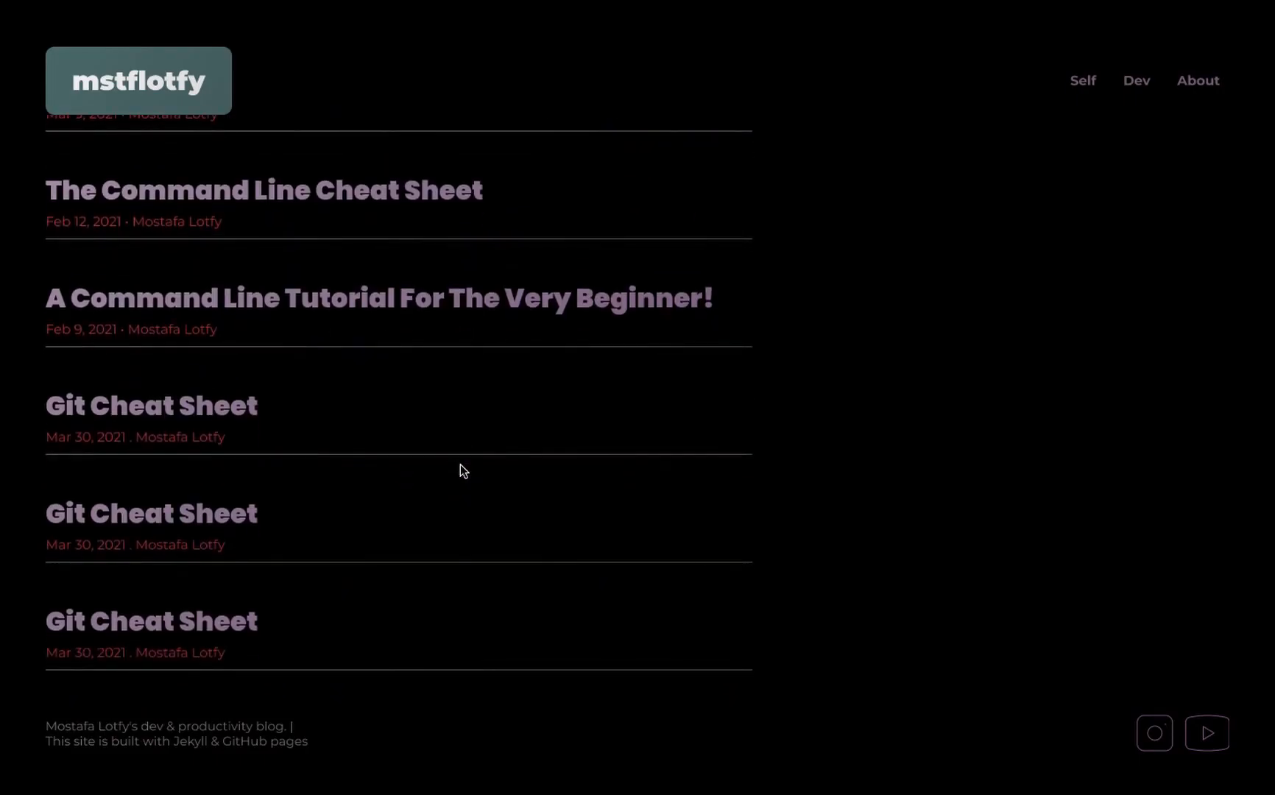
{"action": "key", "text": "Escape"}
- Set the title and all article link instances in the dev desktop body to fill the container's width
{"action": "left_click", "coordinate": [464, 348]}
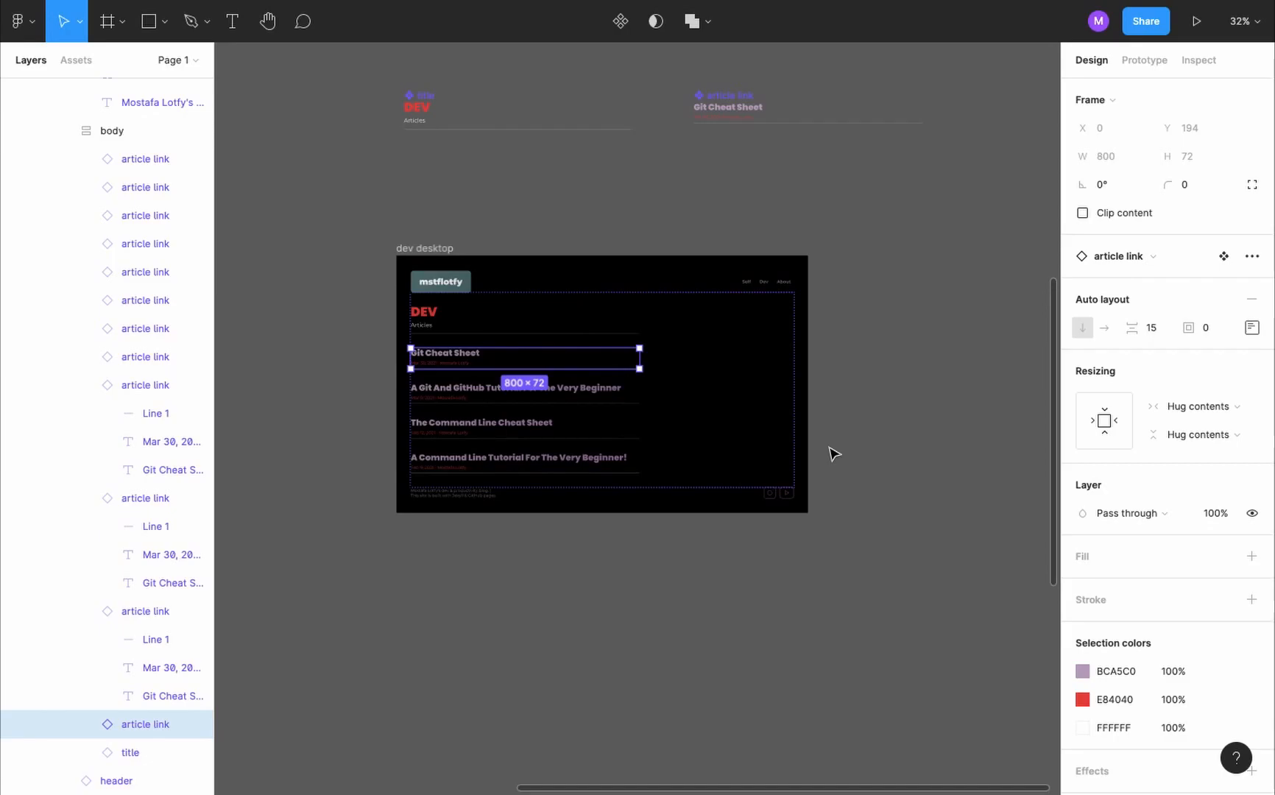
{"action": "key", "text": "ctrl+a"}
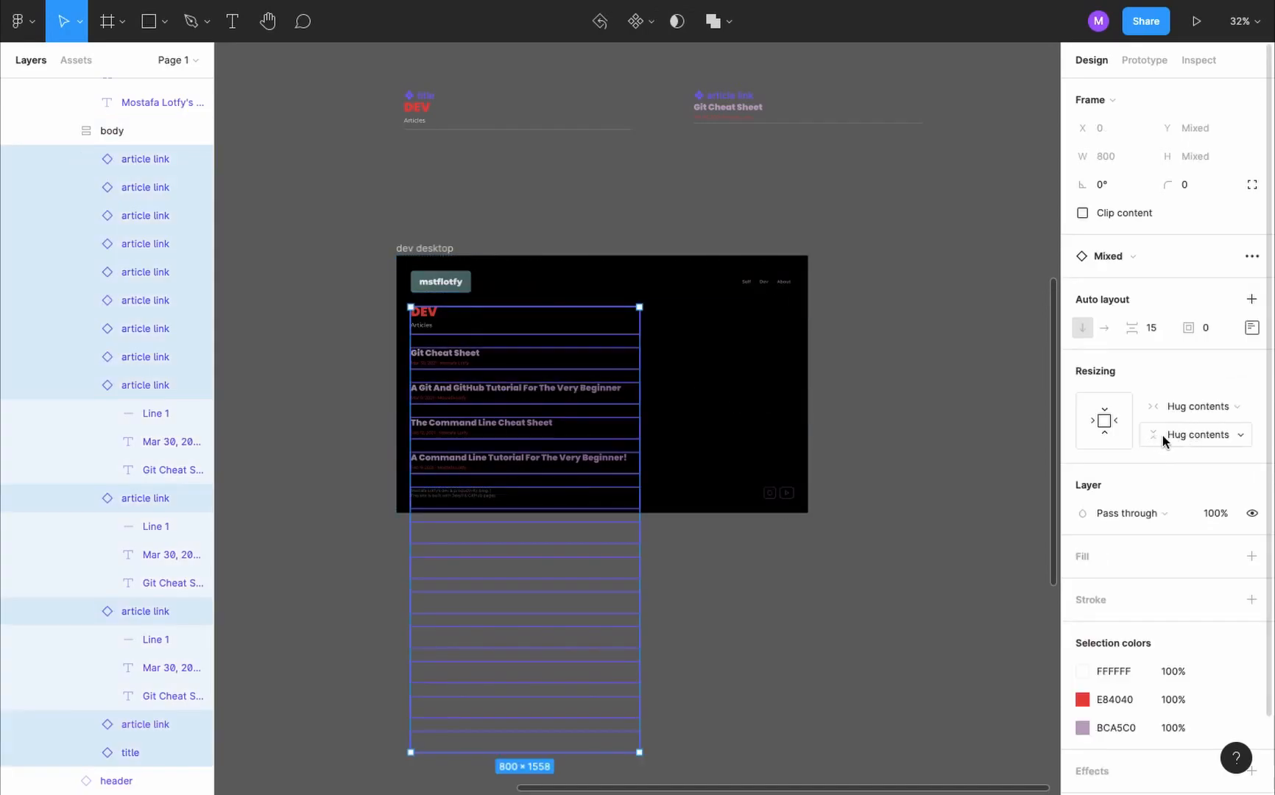
{"action": "left_click", "coordinate": [1195, 412]}
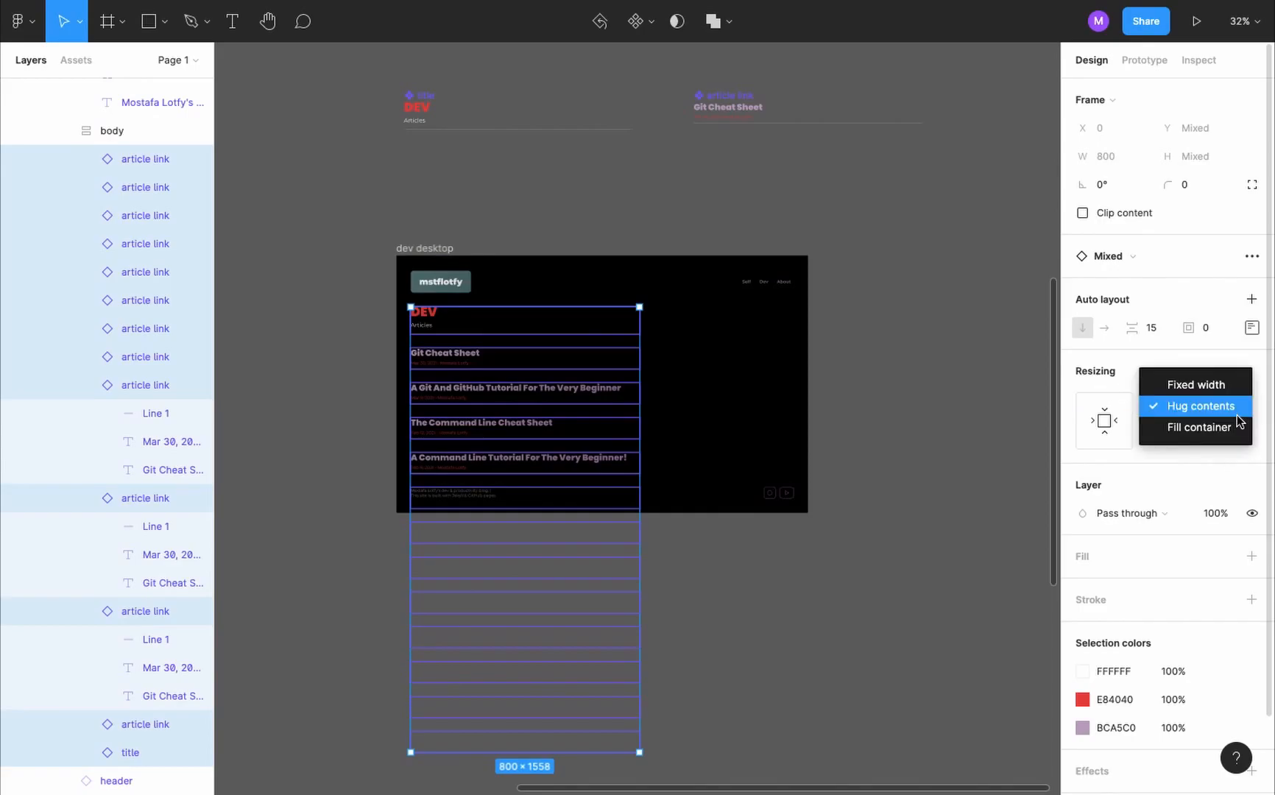
{"action": "left_click", "coordinate": [1236, 425]}
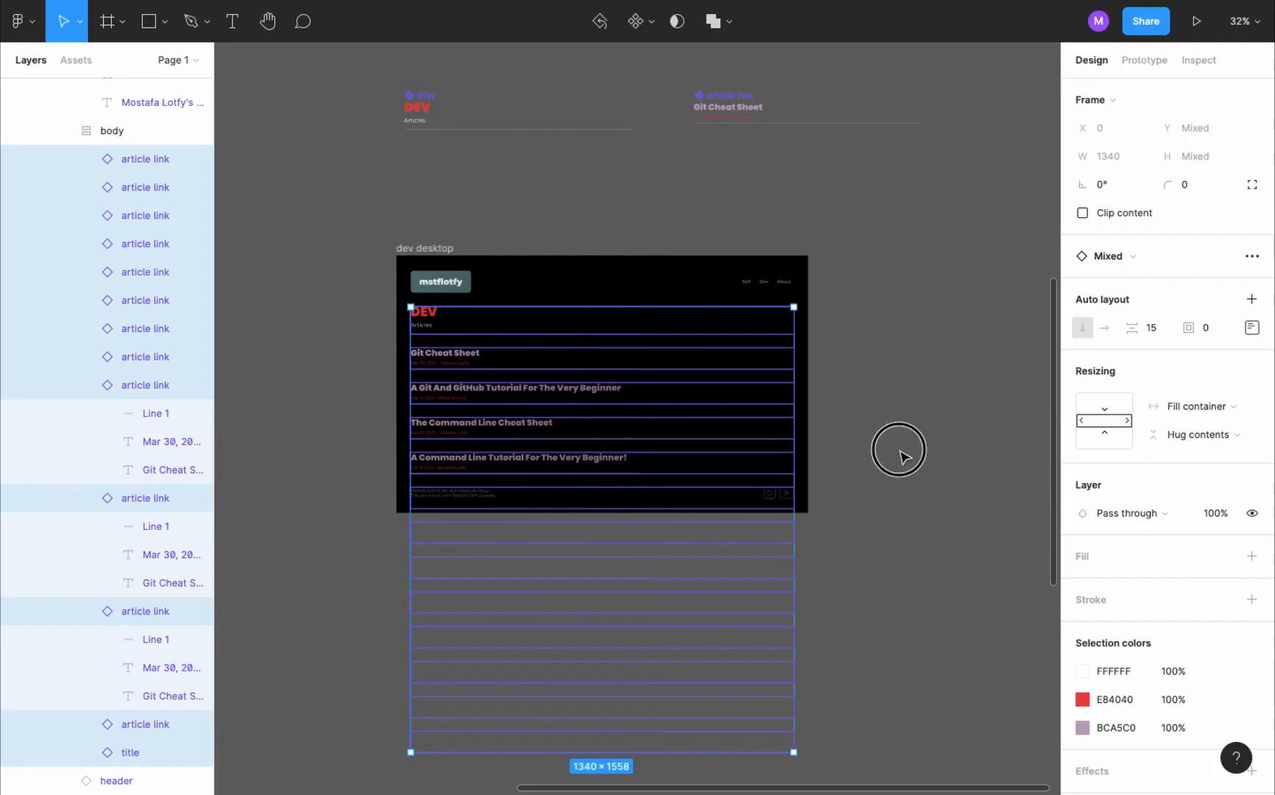
- Preview the prototype again to check scrolling with the full-width article links
{"action": "key", "text": "super+alt+Return"}
{"action": "scroll", "coordinate": [899, 449], "scroll_direction": "down", "scroll_amount": 3}
{"action": "key", "text": "Escape"}
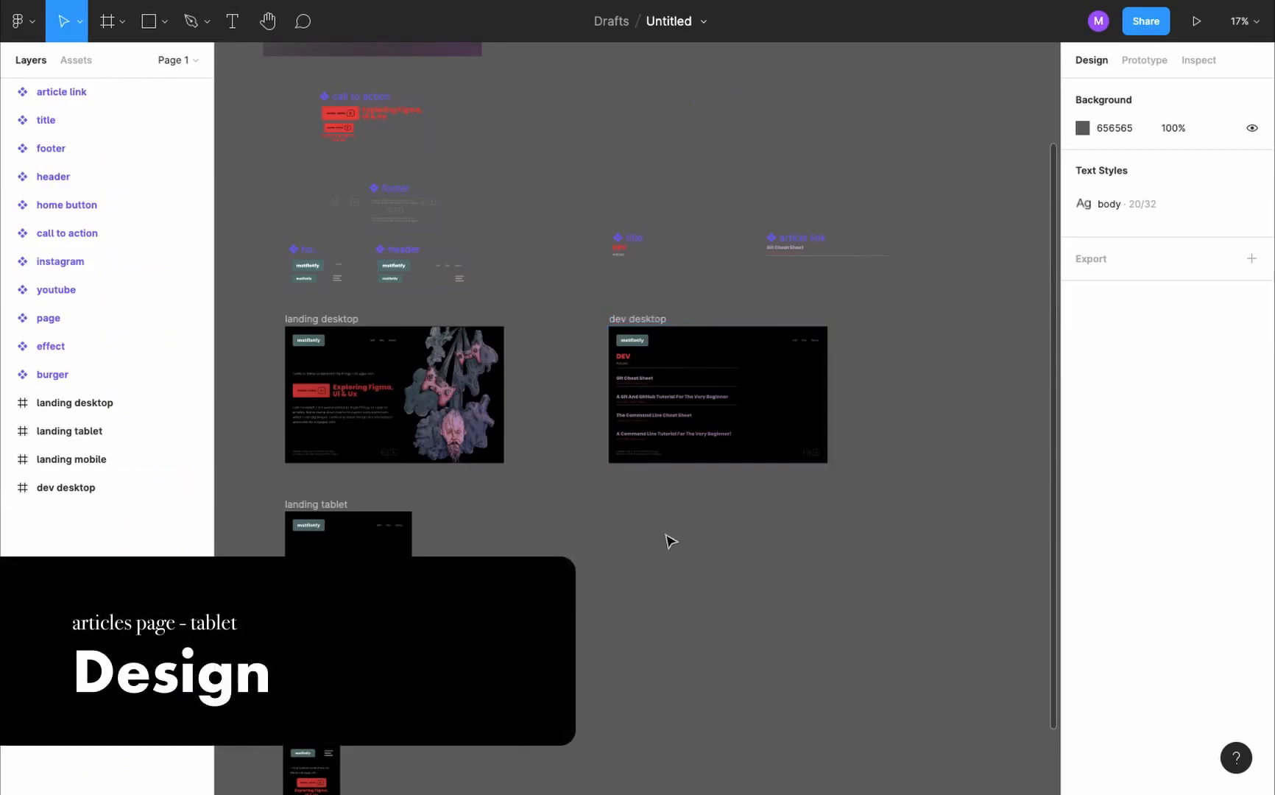
- Duplicate the dev desktop frame directly below the original, level with the landing tablet frame
{"action": "left_click", "coordinate": [647, 324]}
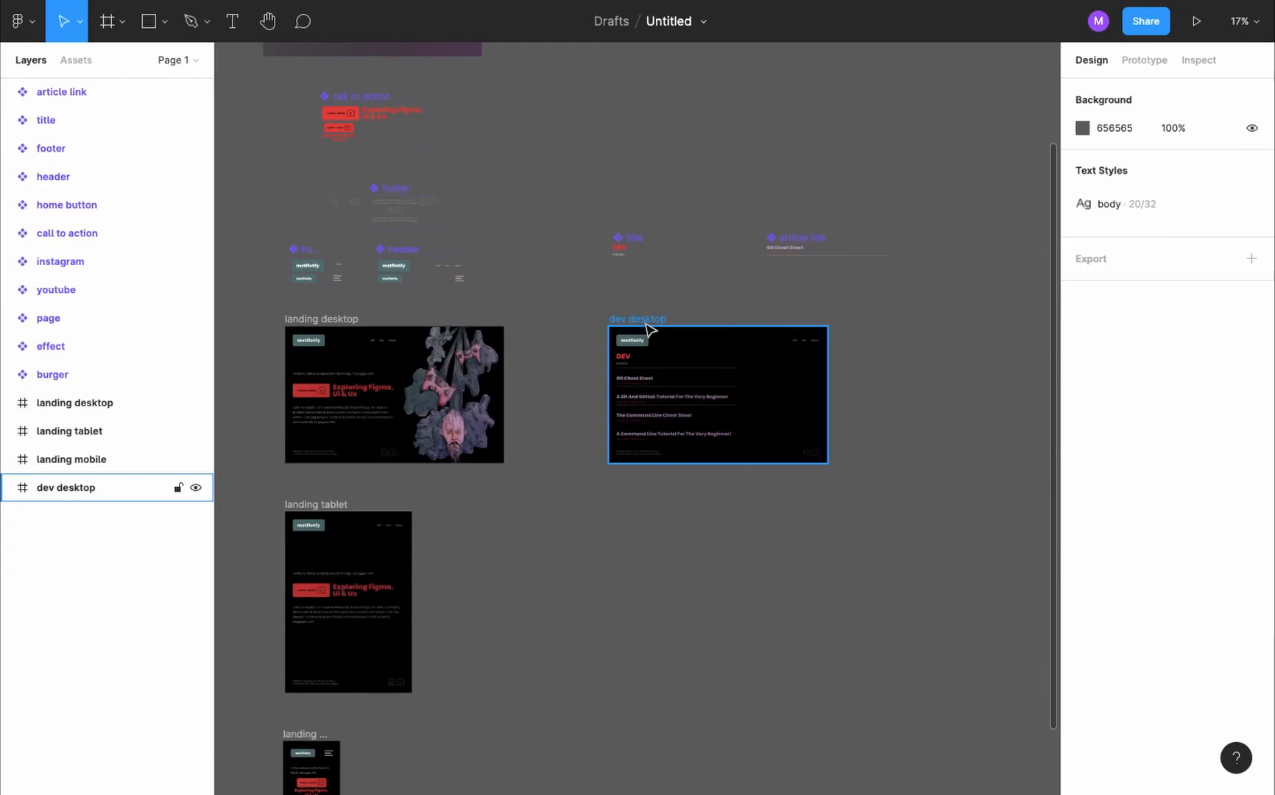
{"action": "key", "text": "alt"}
{"action": "left_click_drag", "start_coordinate": [651, 329], "coordinate": [652, 514]}
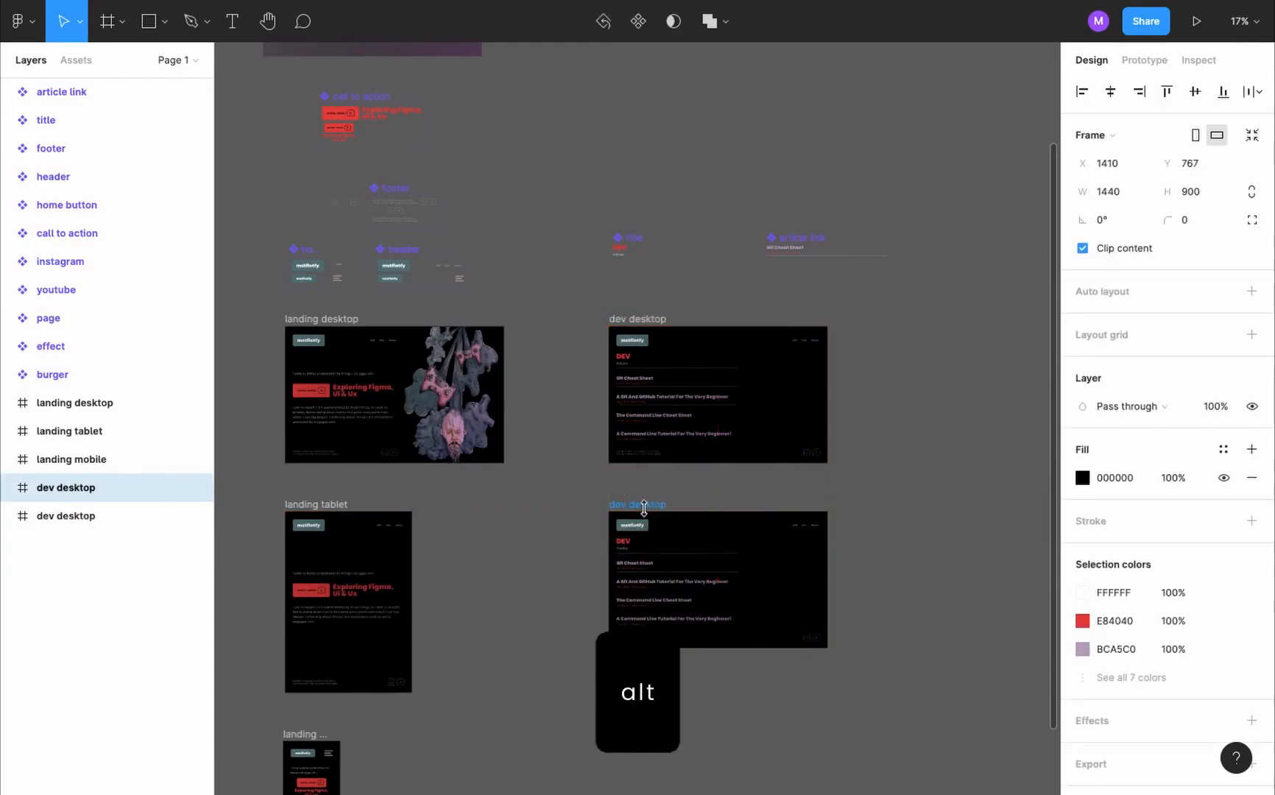
- Move the duplicated frame below dev desktop in the layer order and rename it "dev tablet"
{"action": "left_click_drag", "start_coordinate": [74, 495], "coordinate": [66, 534]}
{"action": "double_click", "coordinate": [92, 523]}
{"action": "type", "text": "dev tabl"}
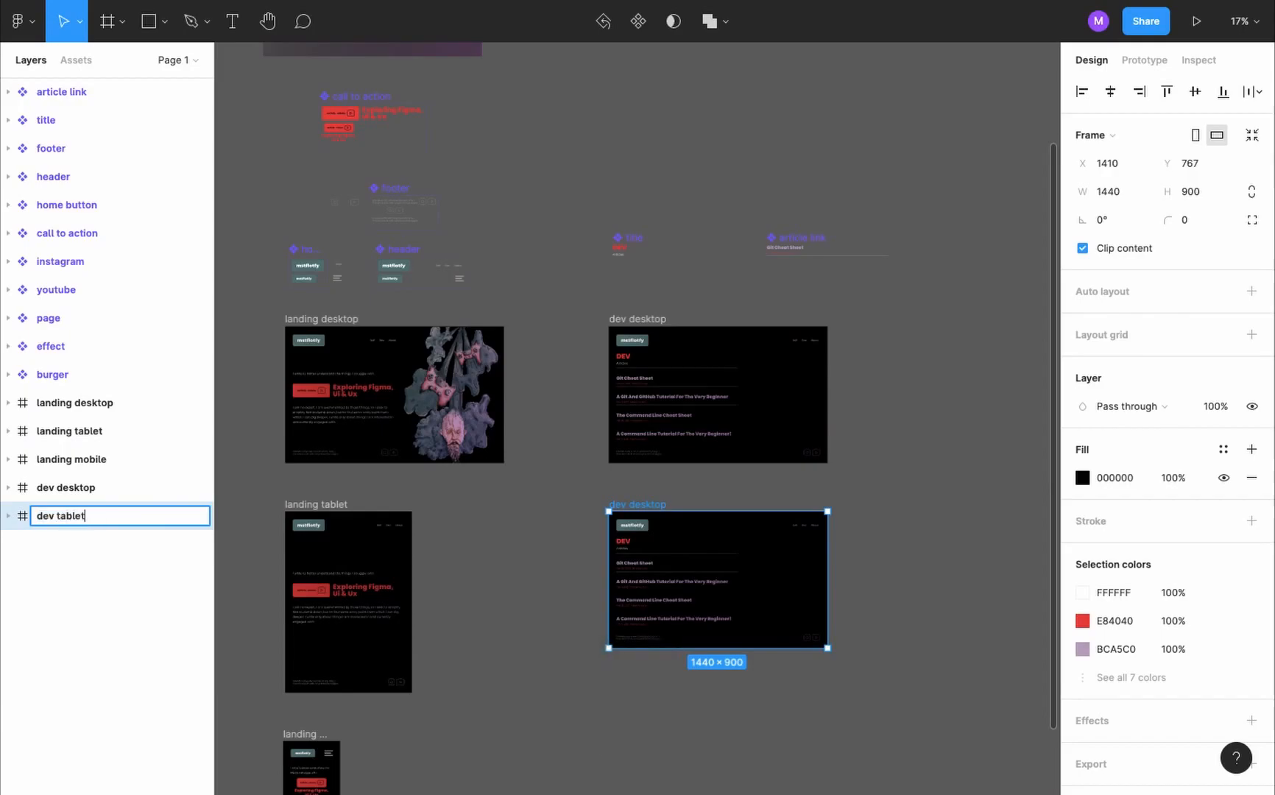
{"action": "key", "text": "Return"}
- Resize the dev tablet frame to a portrait tablet preset 834 wide
{"action": "left_click", "coordinate": [1126, 136]}
{"action": "left_click", "coordinate": [1105, 459]}
{"action": "key", "text": "shift+2"}
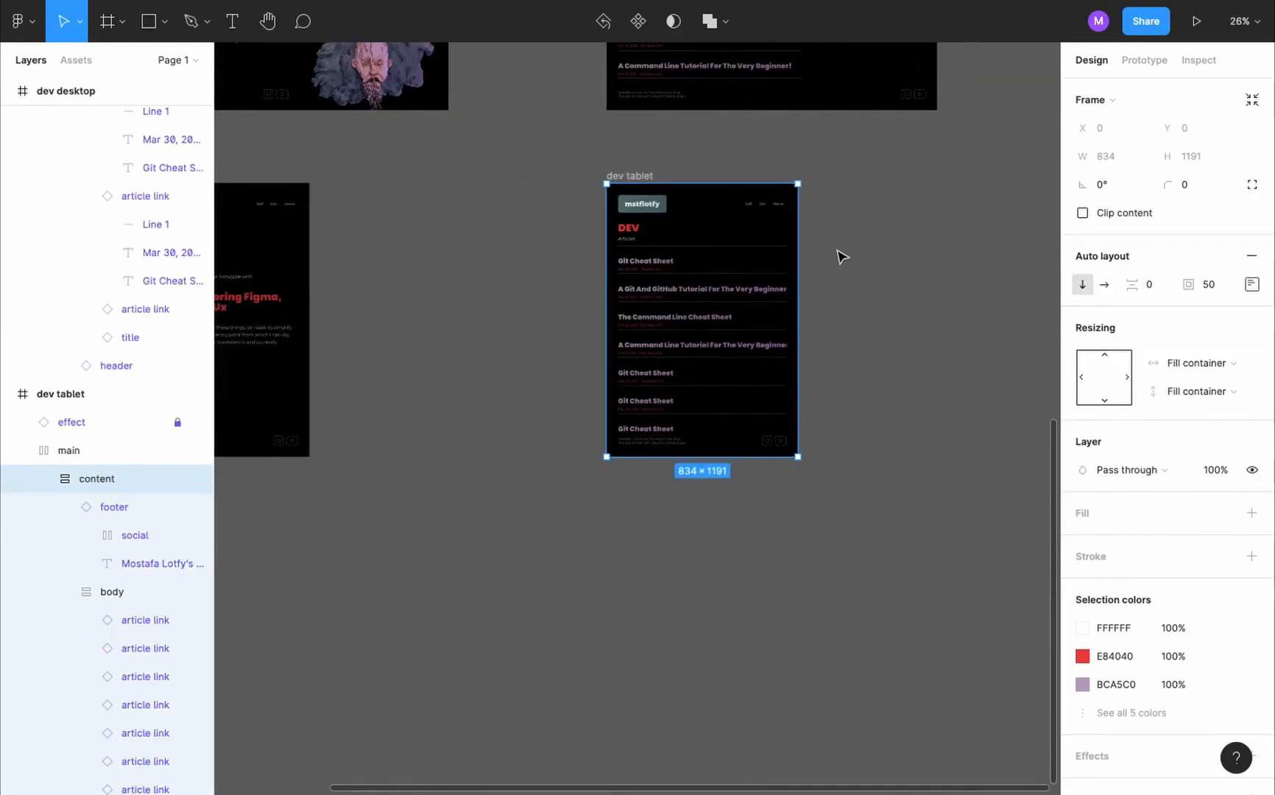
{"action": "key", "text": "shift+2"}
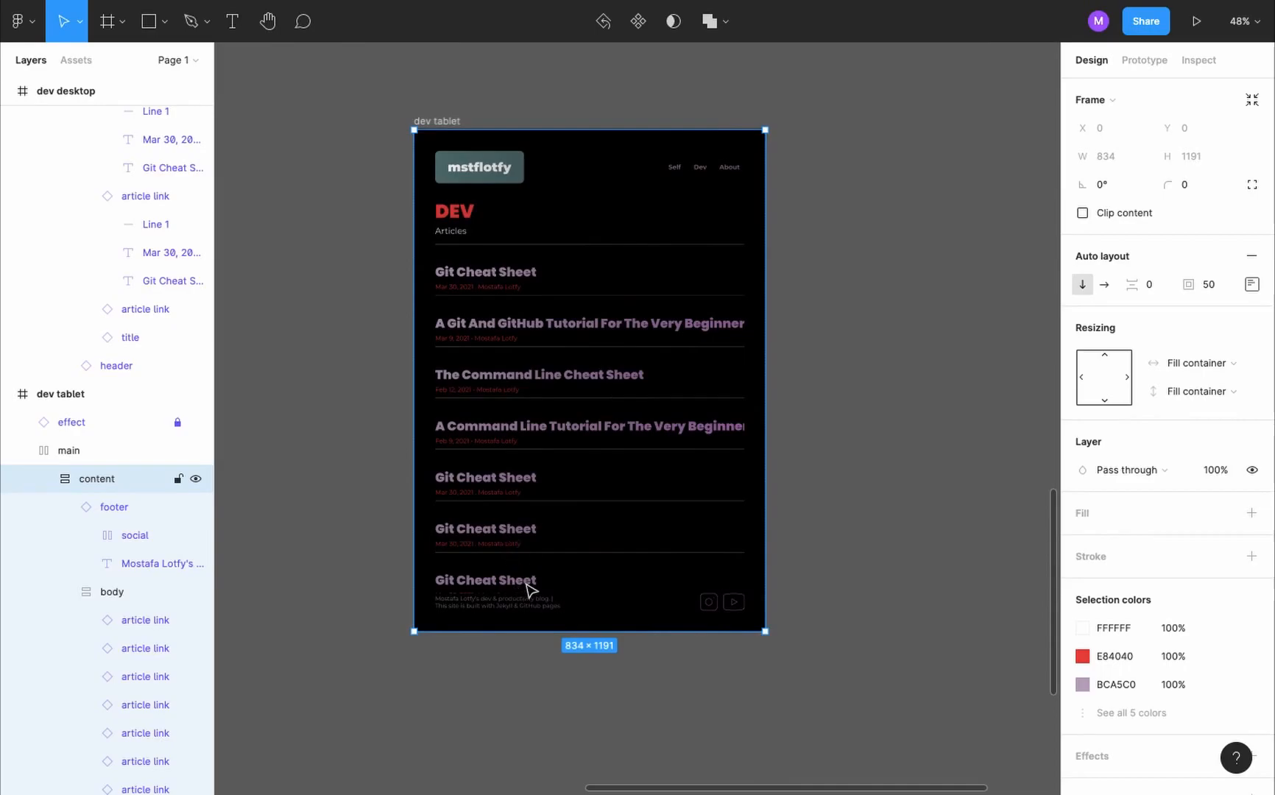
- Increase the spacing between the header, body and footer in dev tablet's content frame
{"action": "scroll", "coordinate": [486, 598], "scroll_direction": "up", "scroll_amount": 5}
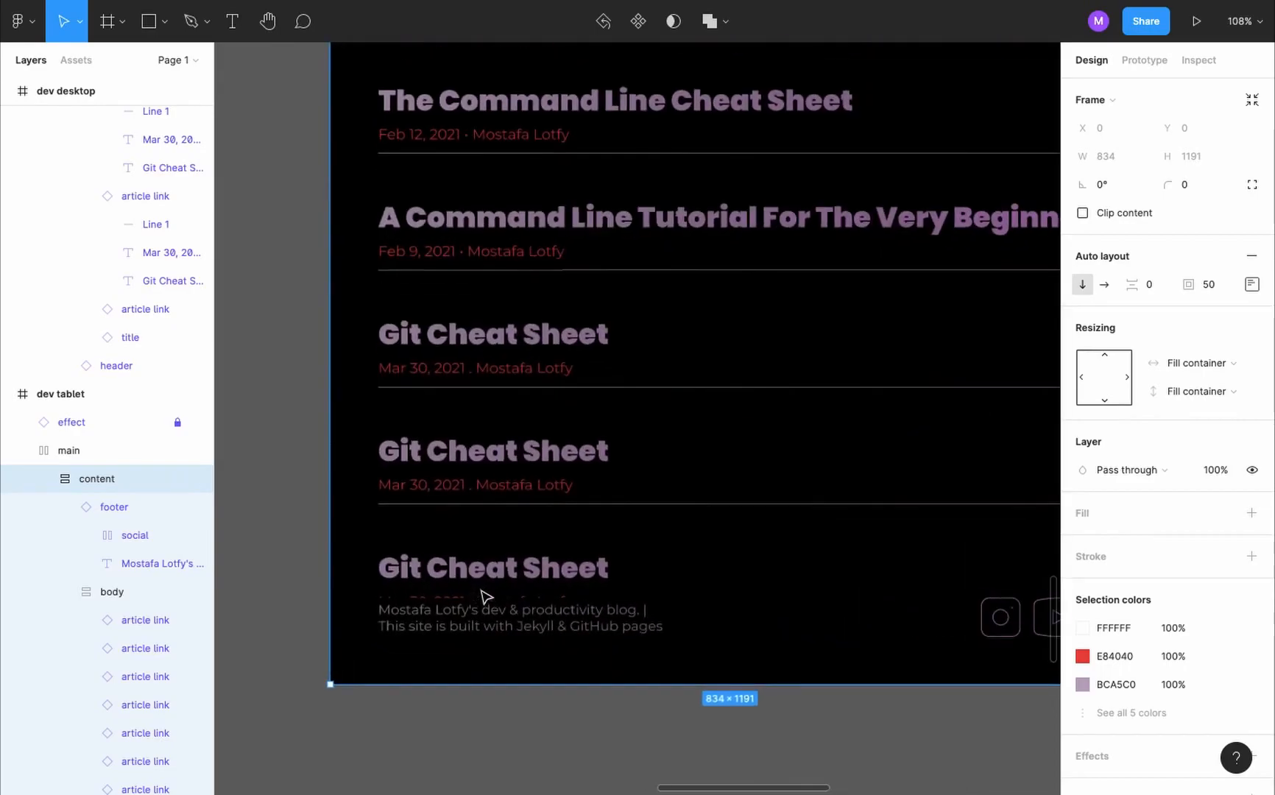
{"action": "key", "text": "shift+2"}
{"action": "left_click", "coordinate": [624, 481]}
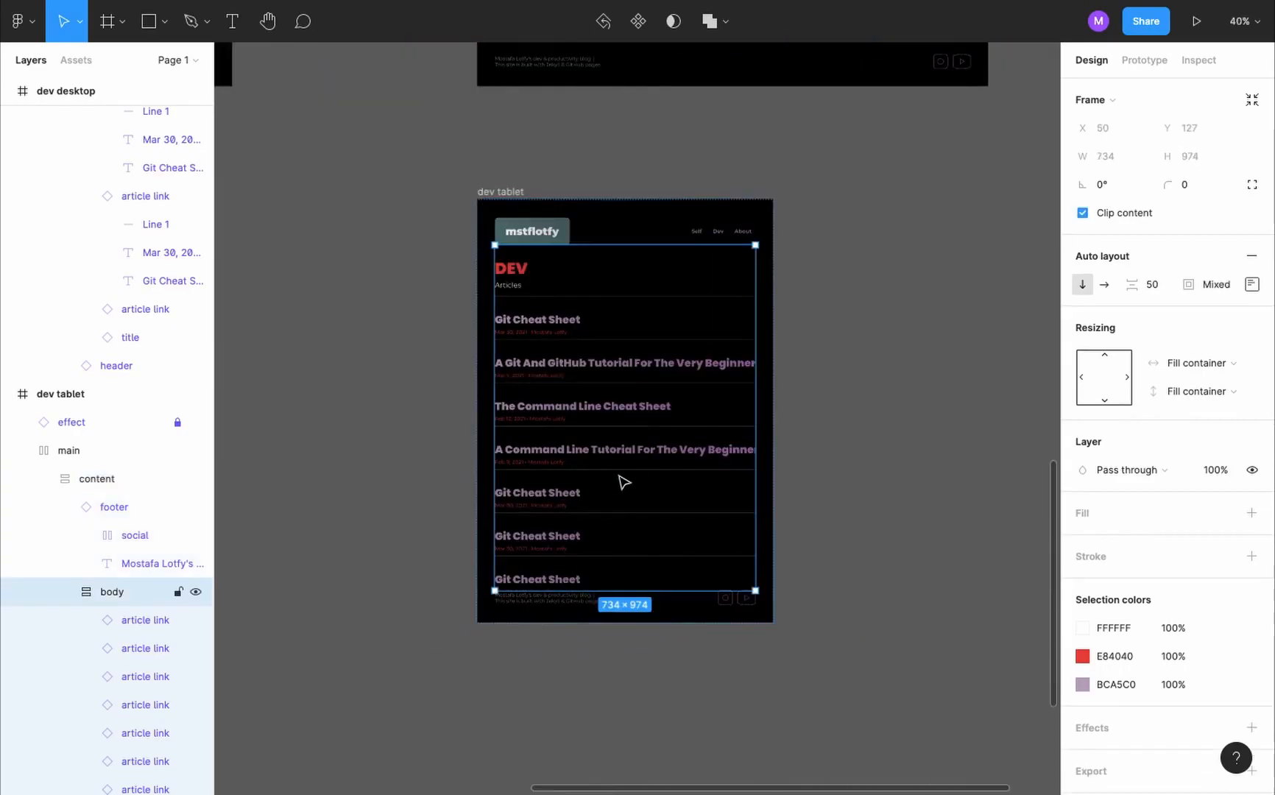
{"action": "left_click", "coordinate": [114, 485]}
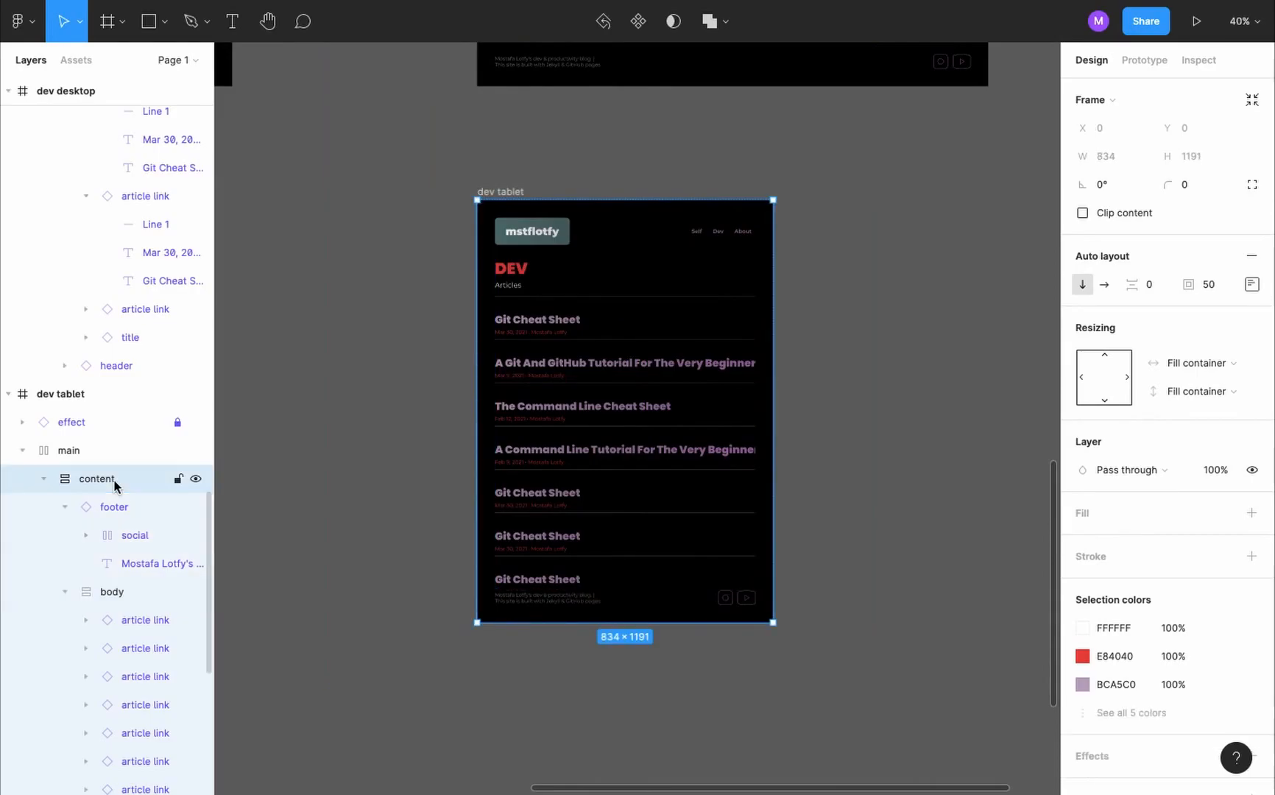
{"action": "left_click", "coordinate": [64, 508]}
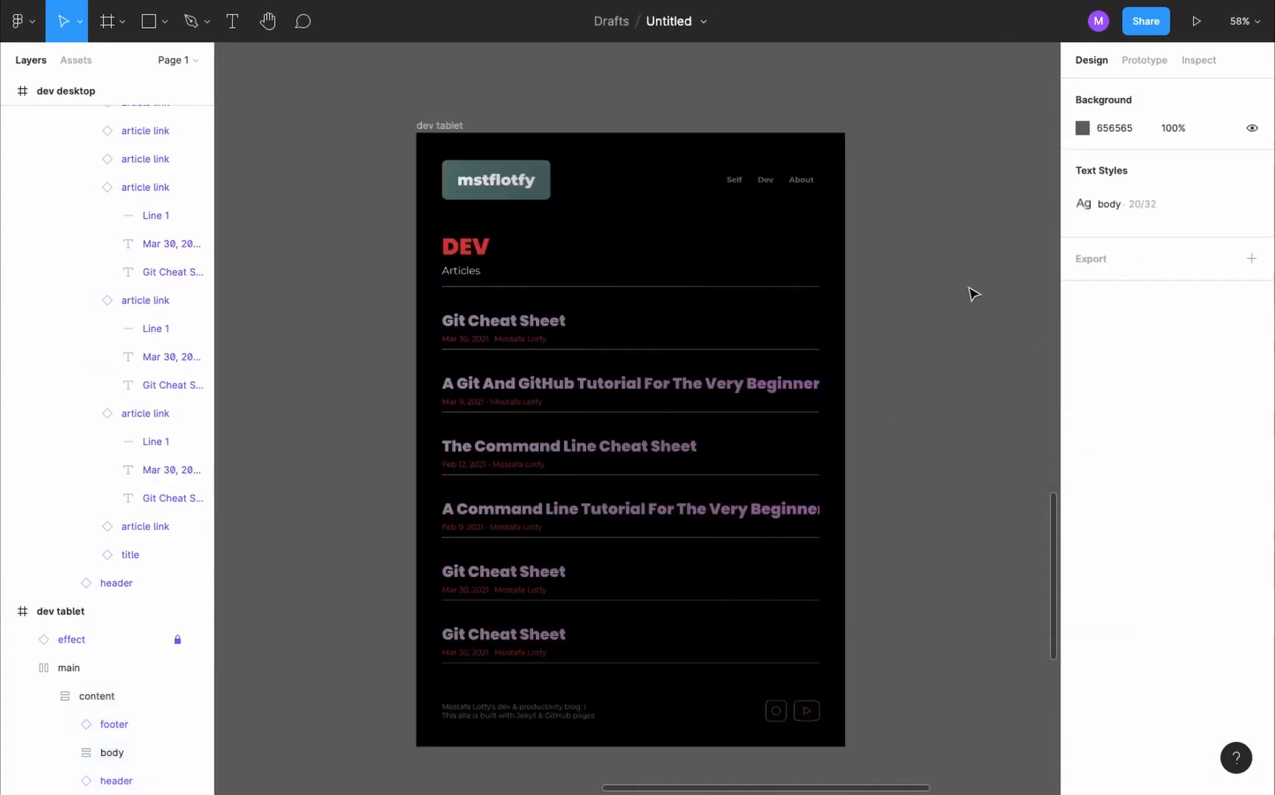
{"action": "scroll", "coordinate": [972, 292], "scroll_direction": "down", "scroll_amount": 4}
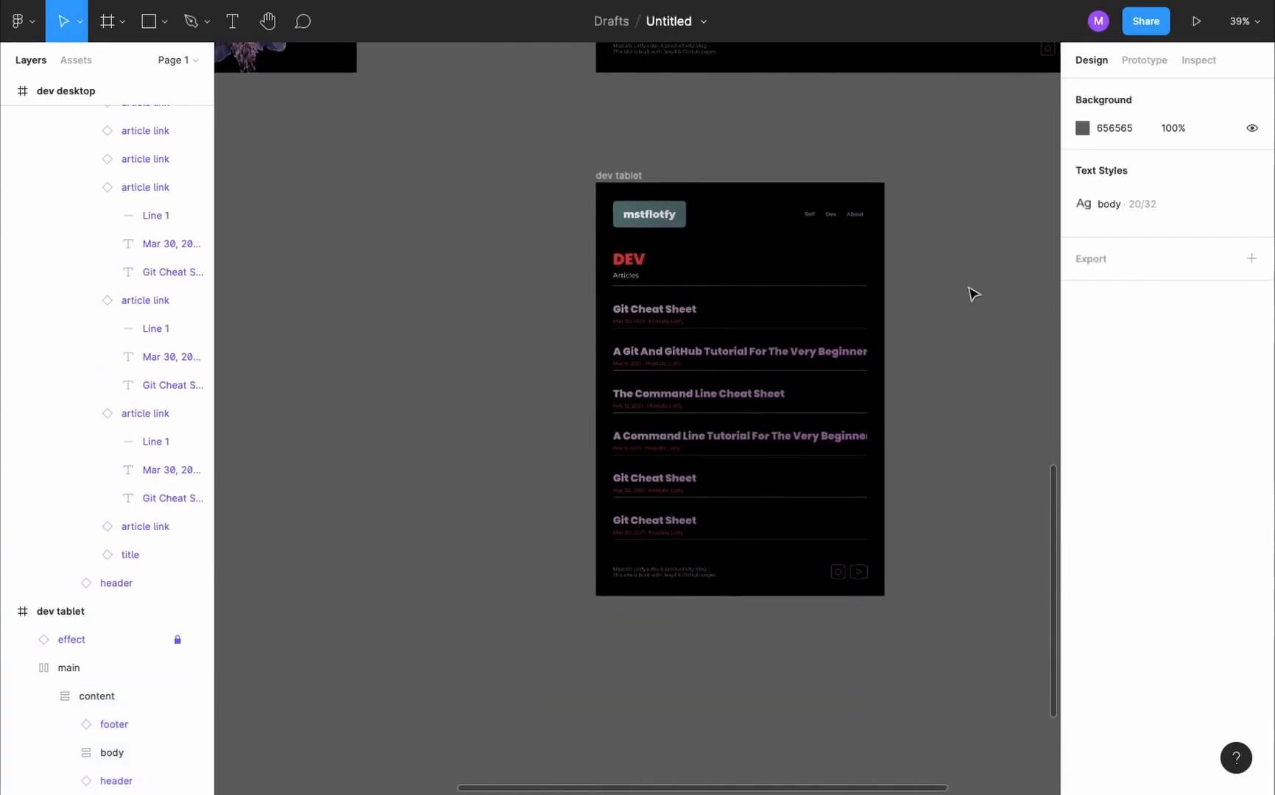
- Set the prototype device to iPad Pro 11"
{"action": "scroll", "coordinate": [972, 292], "scroll_direction": "right", "scroll_amount": 2}
{"action": "left_click", "coordinate": [1143, 60]}
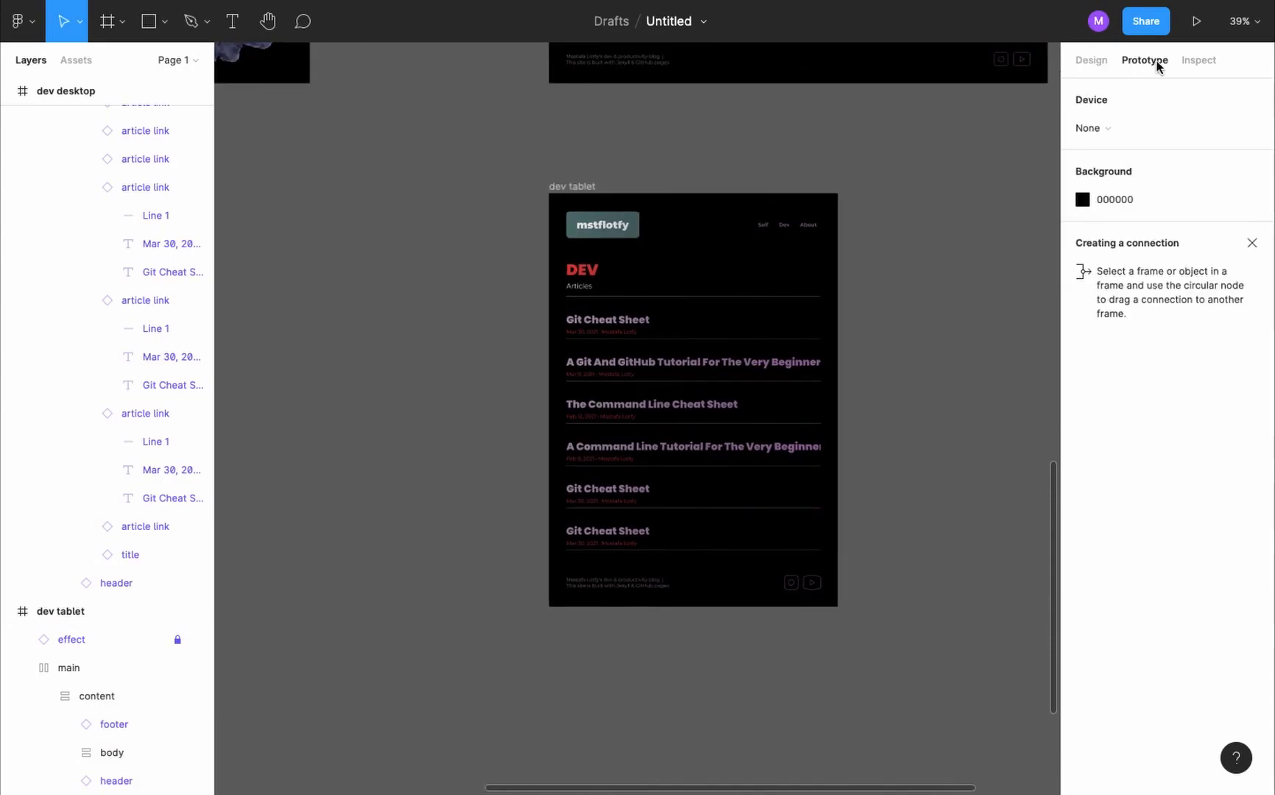
{"action": "left_click", "coordinate": [1088, 128]}
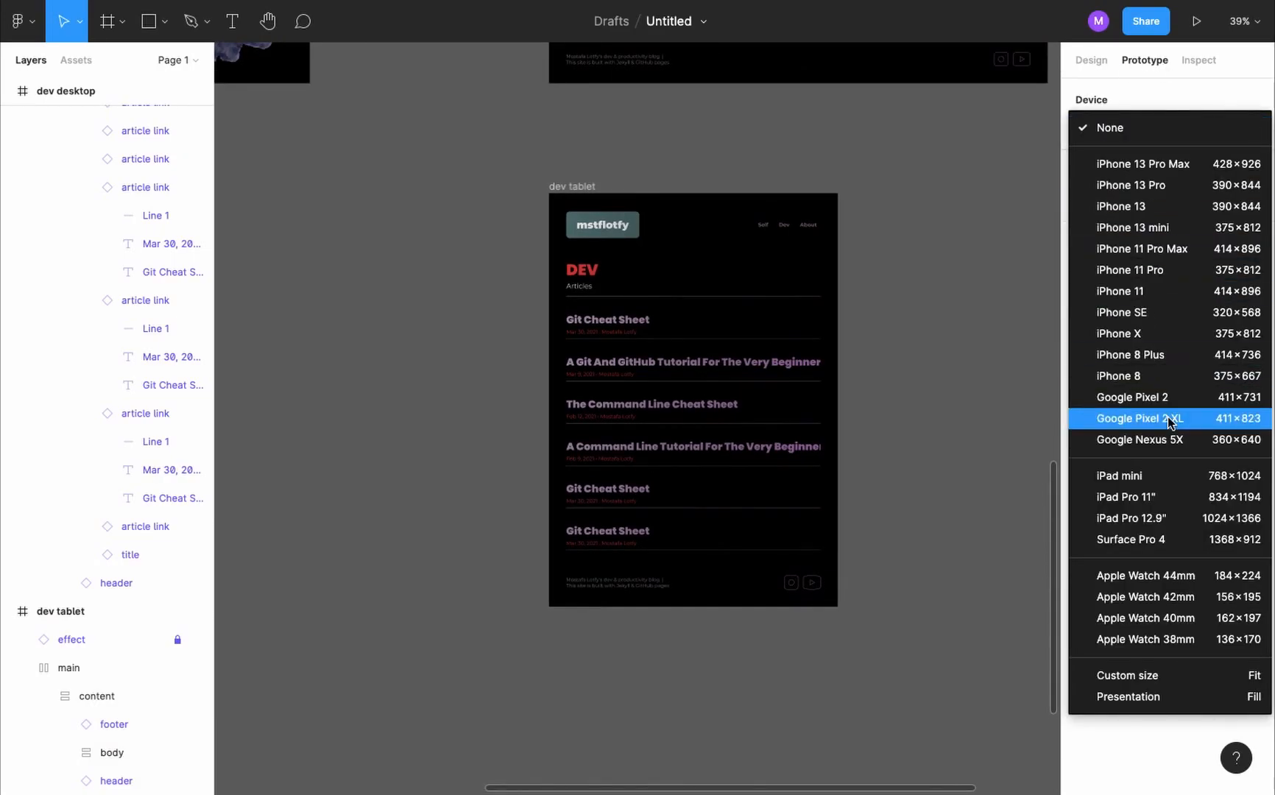
{"action": "left_click", "coordinate": [1184, 497]}
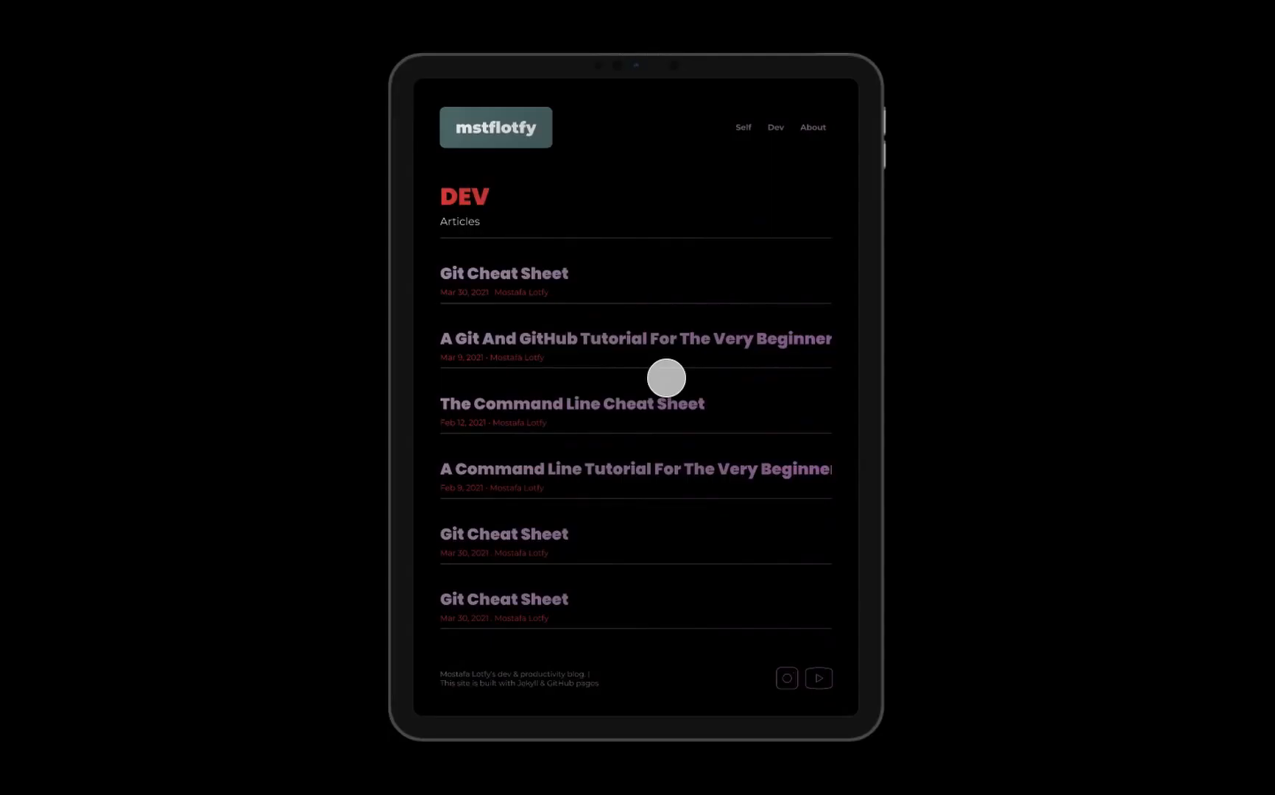
- Preview the dev tablet page in the prototype and scroll through its article list
{"action": "scroll", "coordinate": [666, 378], "scroll_direction": "down", "scroll_amount": 1}
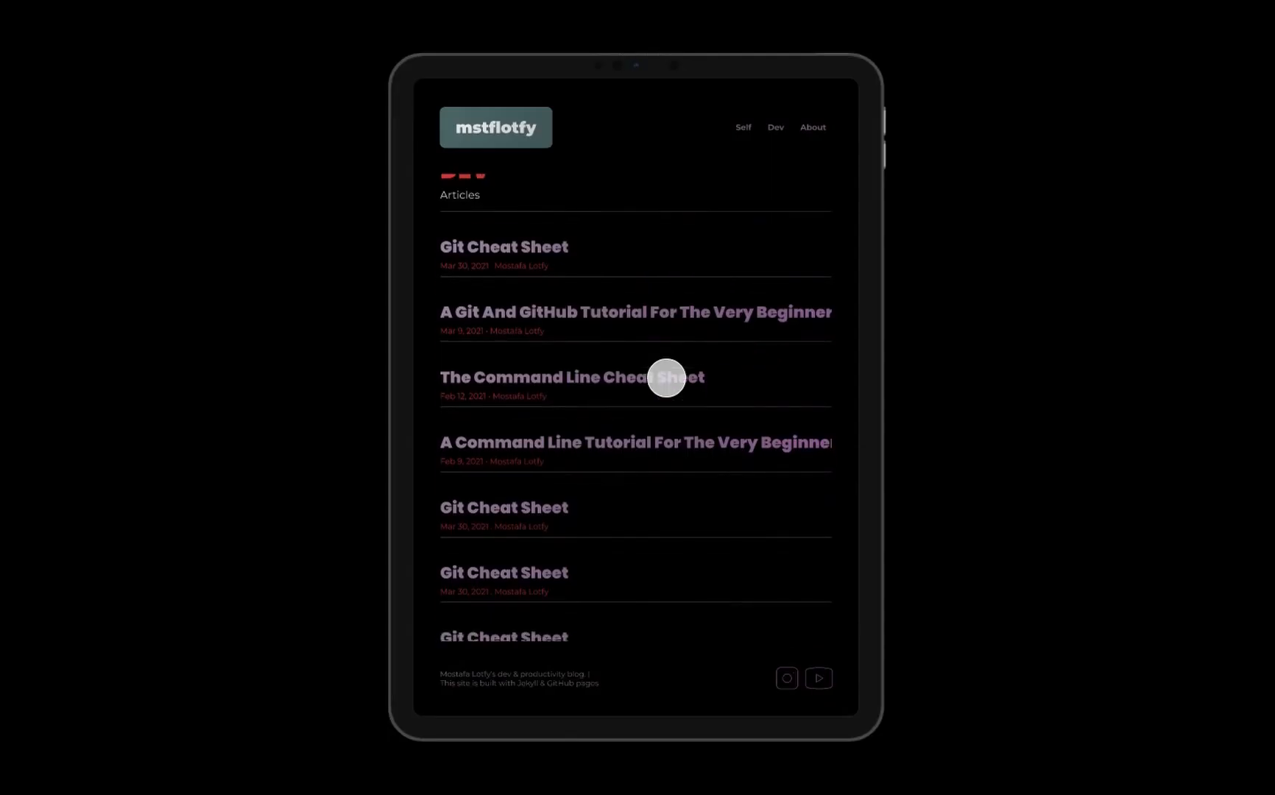
{"action": "scroll", "coordinate": [666, 378], "scroll_direction": "up", "scroll_amount": 1}
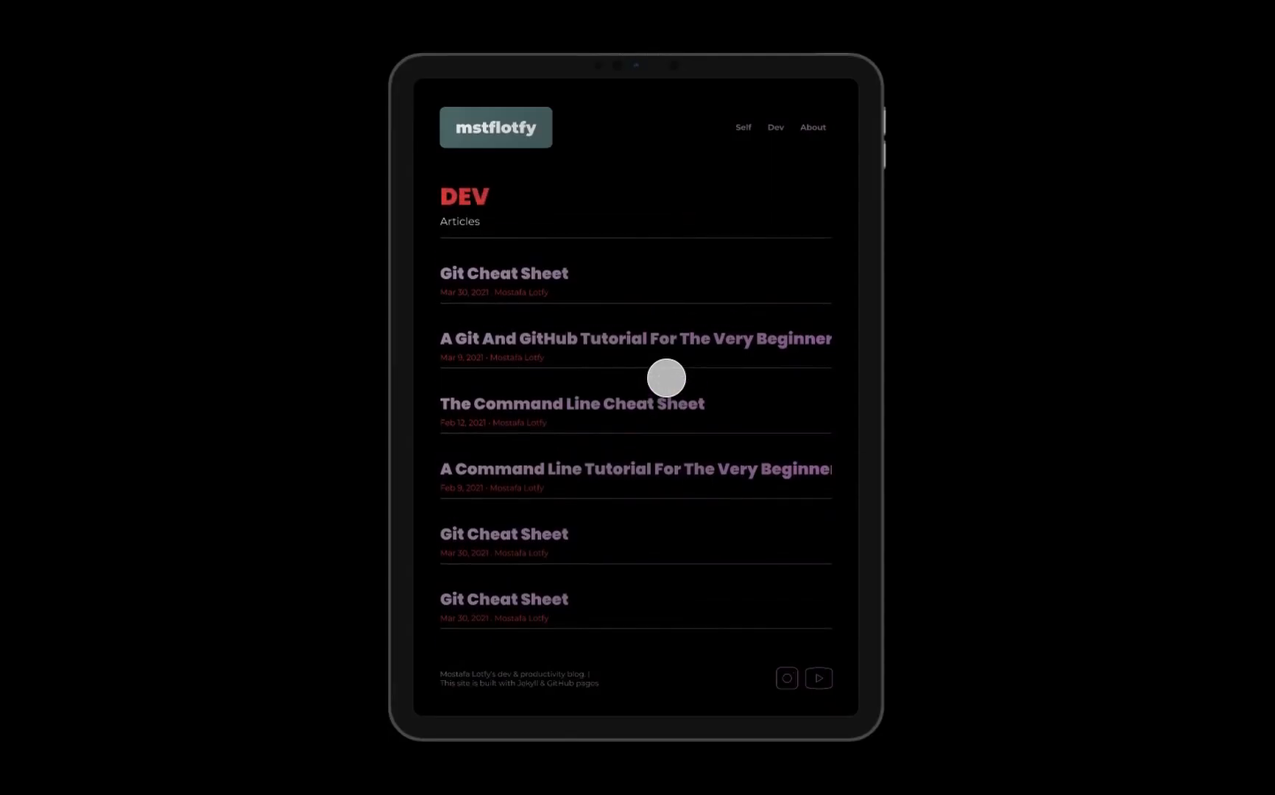
{"action": "scroll", "coordinate": [666, 377], "scroll_direction": "down", "scroll_amount": 1}
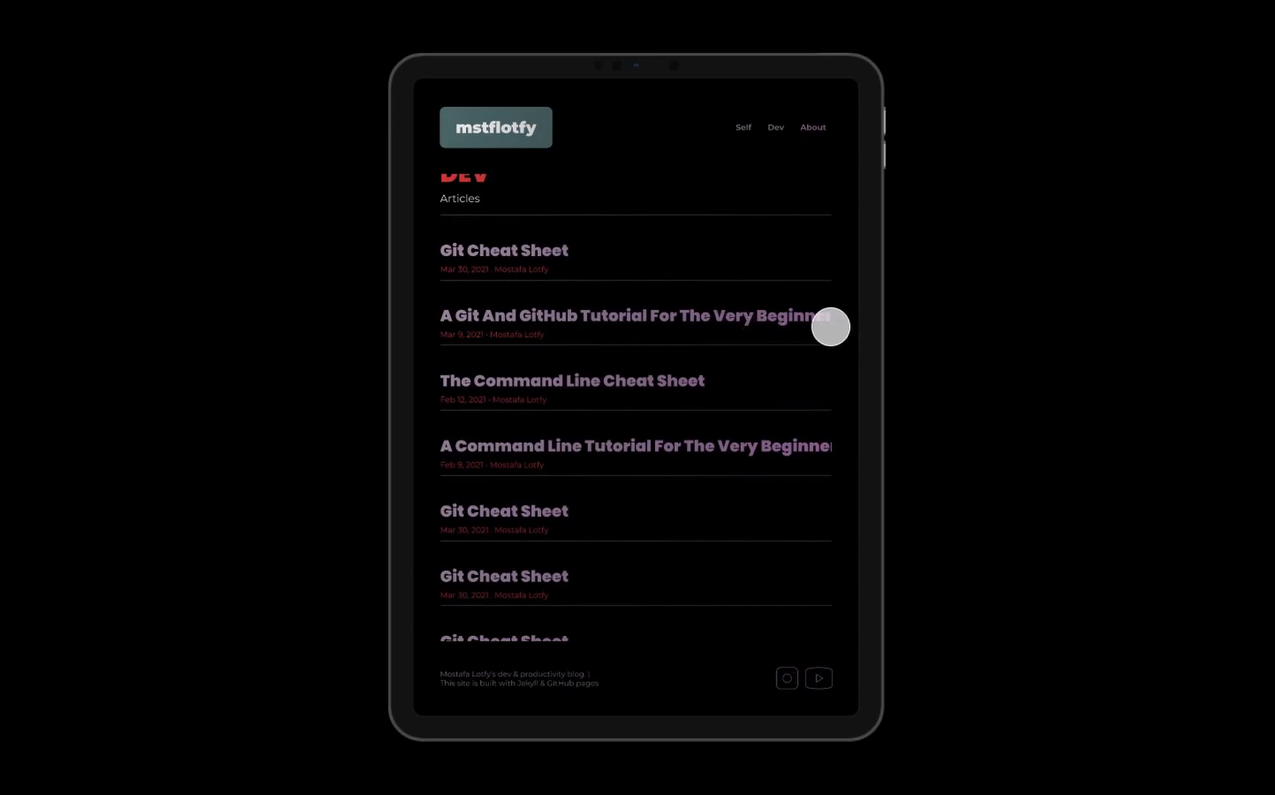
{"action": "key", "text": "super+w"}
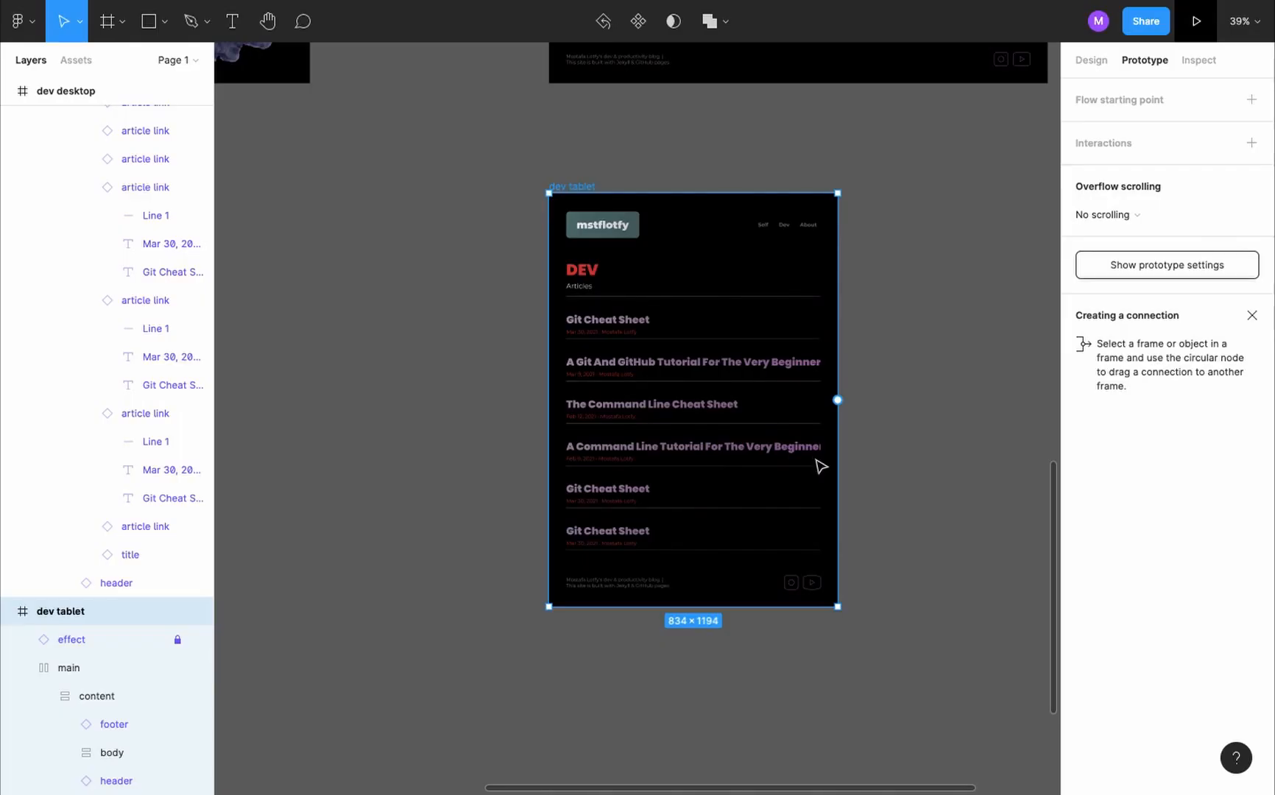
- Make the article titles in dev tablet fill the container width so long titles wrap, and preview the page
{"action": "key", "text": "Return"}
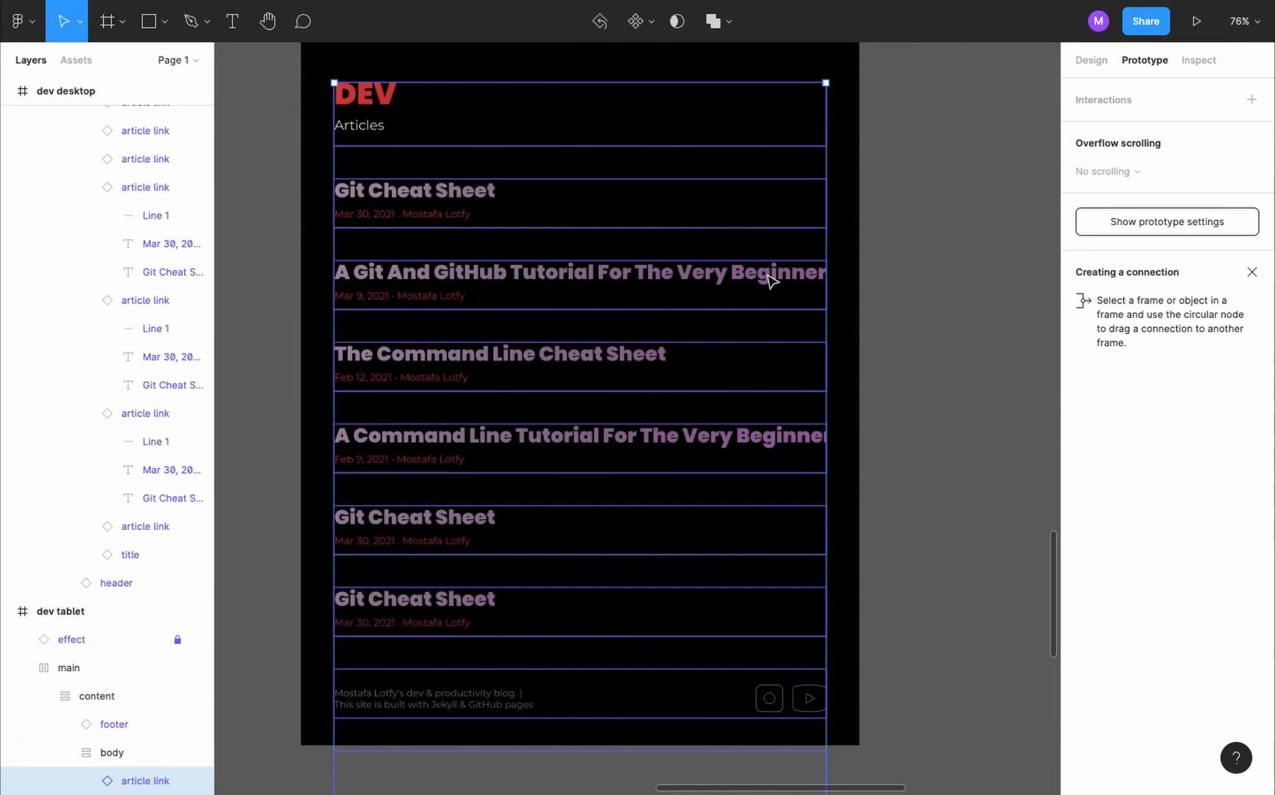
{"action": "left_click", "coordinate": [1091, 60]}
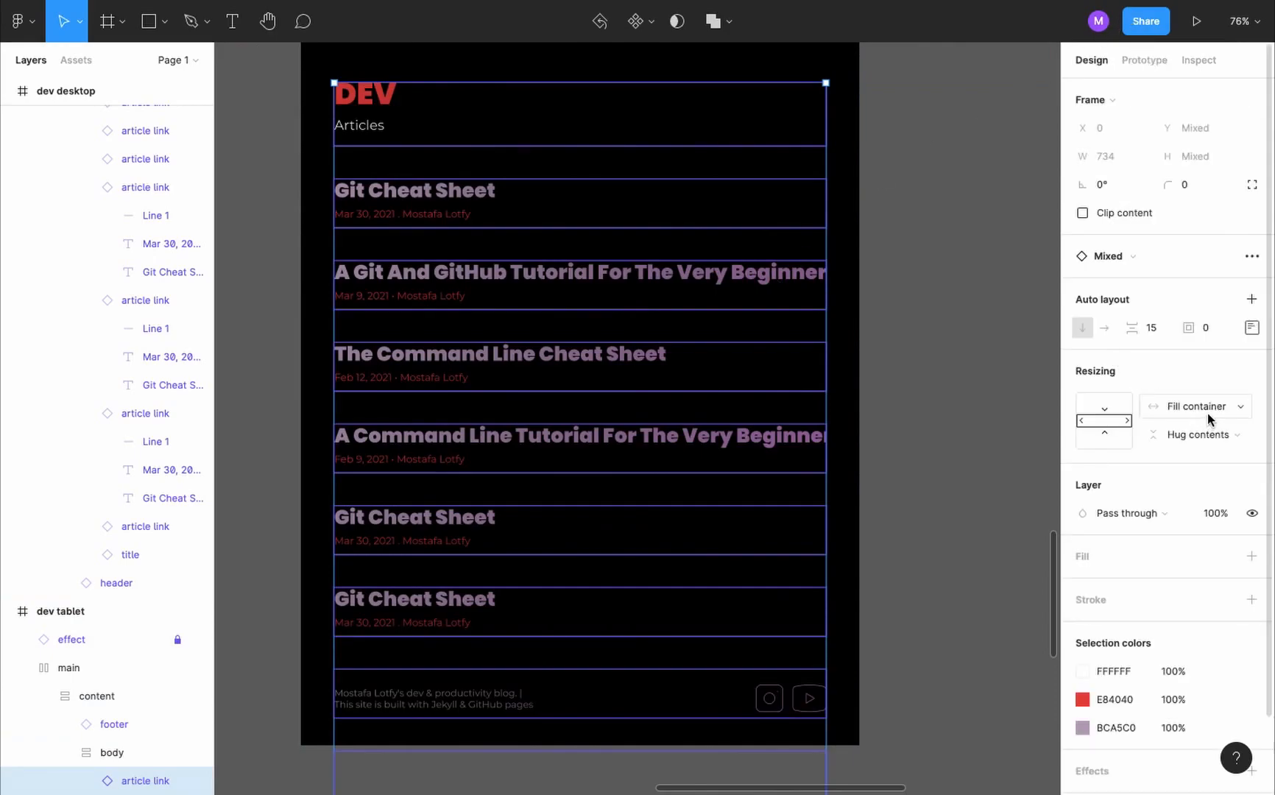
{"action": "key", "text": "Return"}
{"action": "left_click", "coordinate": [1210, 277]}
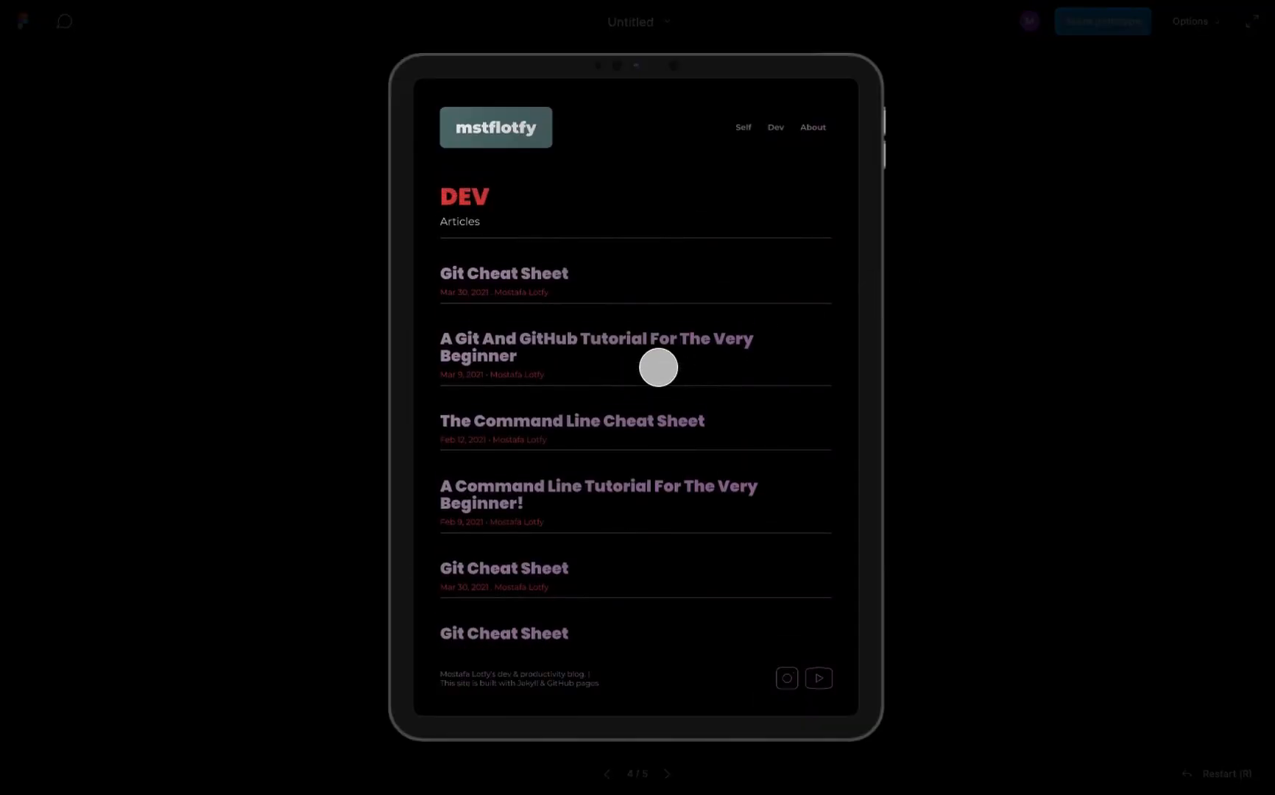
{"action": "scroll", "coordinate": [659, 367], "scroll_direction": "down", "scroll_amount": 2}
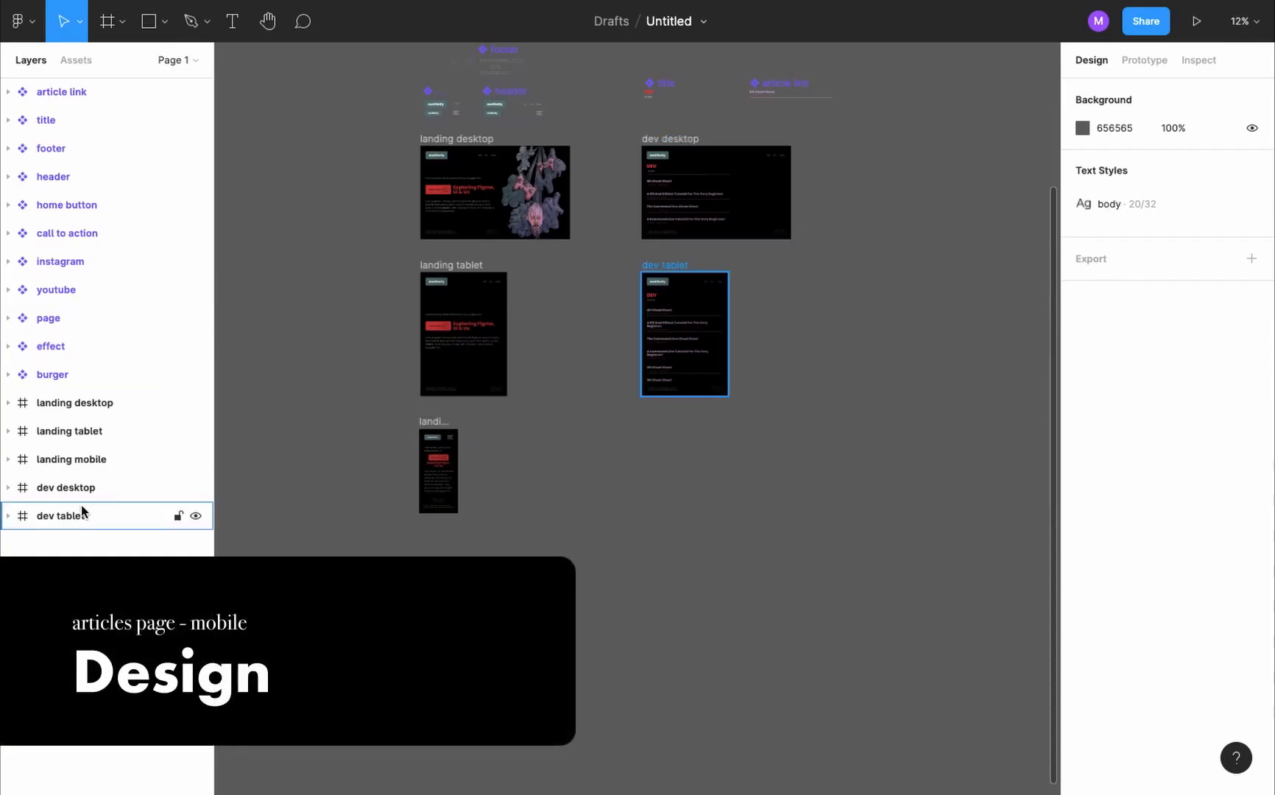
- Duplicate the dev tablet frame below the original, place the copy beneath it in the layer order and rename it "dev mobile"
{"action": "left_click_drag", "start_coordinate": [679, 270], "coordinate": [685, 426]}
{"action": "left_click", "coordinate": [85, 524]}
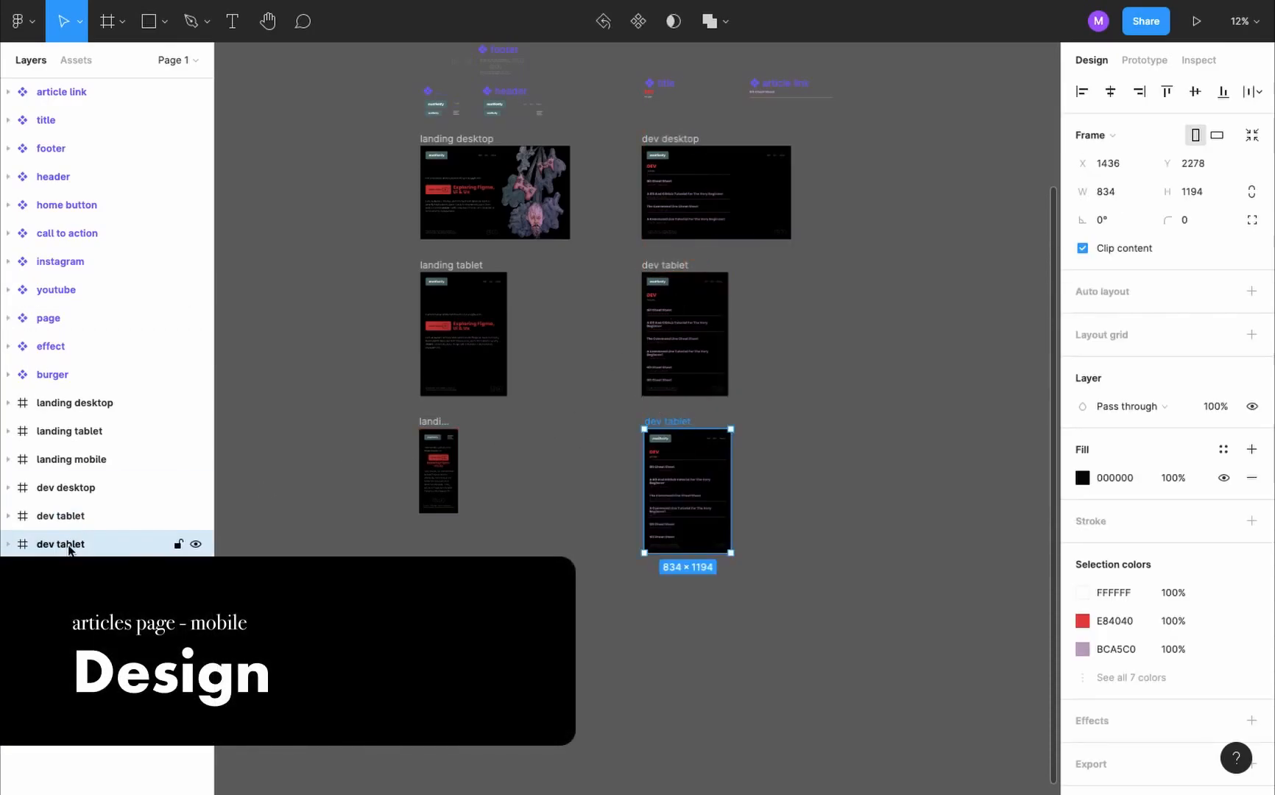
{"action": "double_click", "coordinate": [68, 544]}
{"action": "type", "text": "dev mobile"}
{"action": "key", "text": "Return"}
- Resize the dev mobile frame to the iPhone 13 mini preset, 375×812
{"action": "scroll", "coordinate": [718, 526], "scroll_direction": "up", "scroll_amount": 2}
{"action": "scroll", "coordinate": [718, 526], "scroll_direction": "up", "scroll_amount": 3}
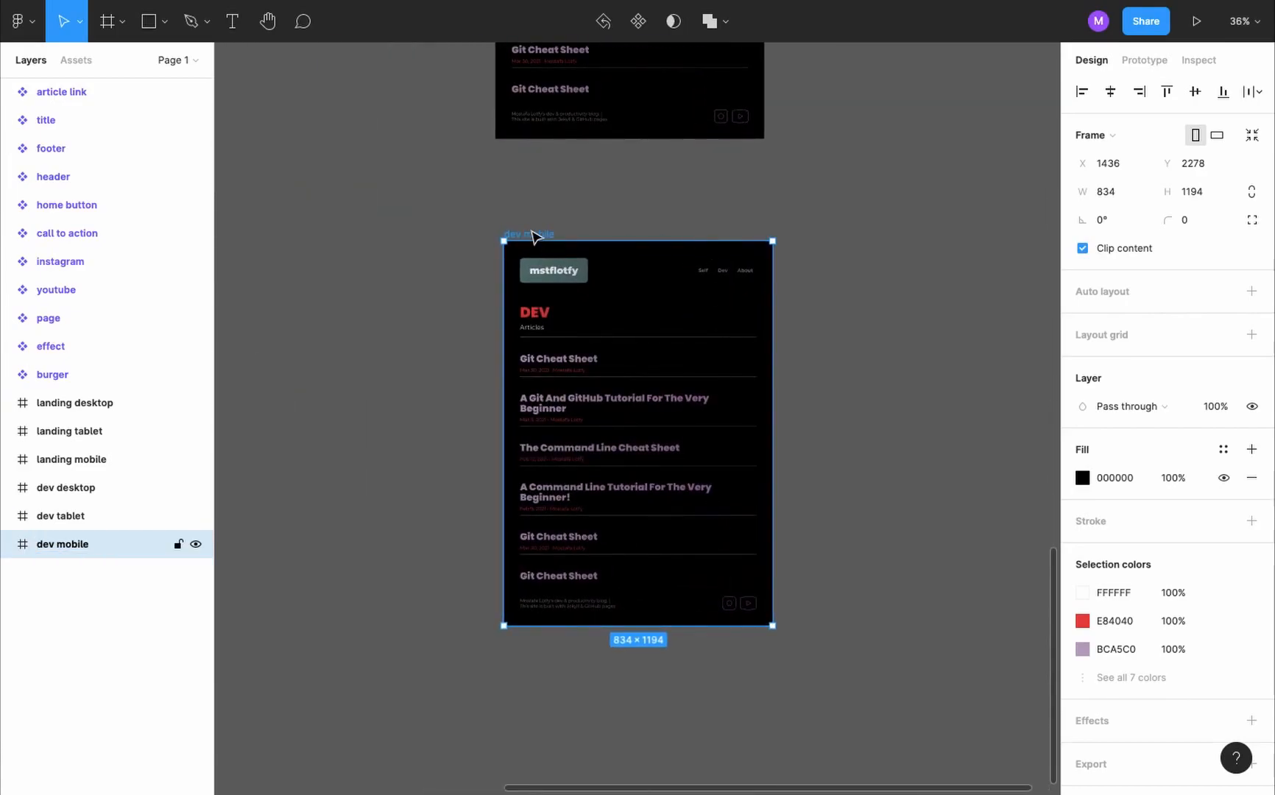
{"action": "left_click", "coordinate": [1112, 135]}
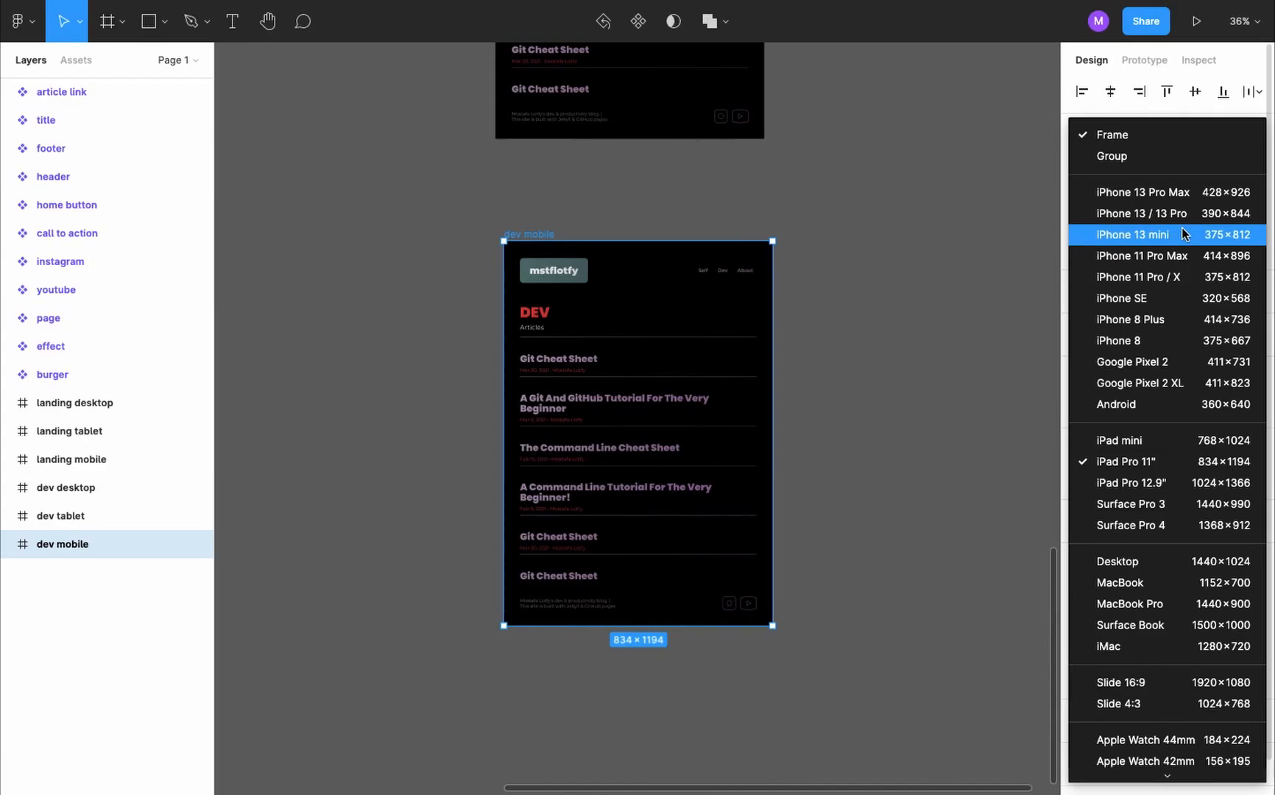
{"action": "left_click", "coordinate": [1183, 234]}
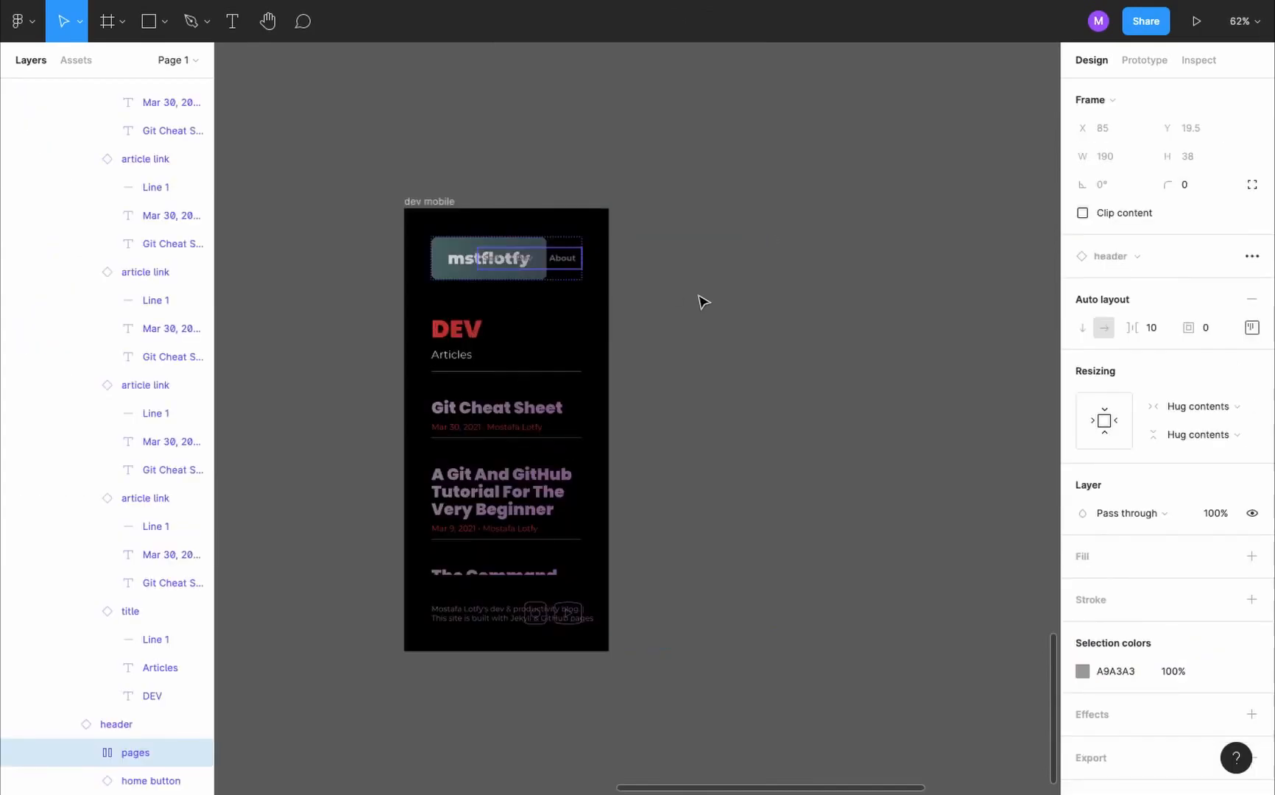
- Switch the header and footer instances in dev mobile to their mobile variants
{"action": "left_click", "coordinate": [700, 299]}
{"action": "left_click", "coordinate": [527, 280]}
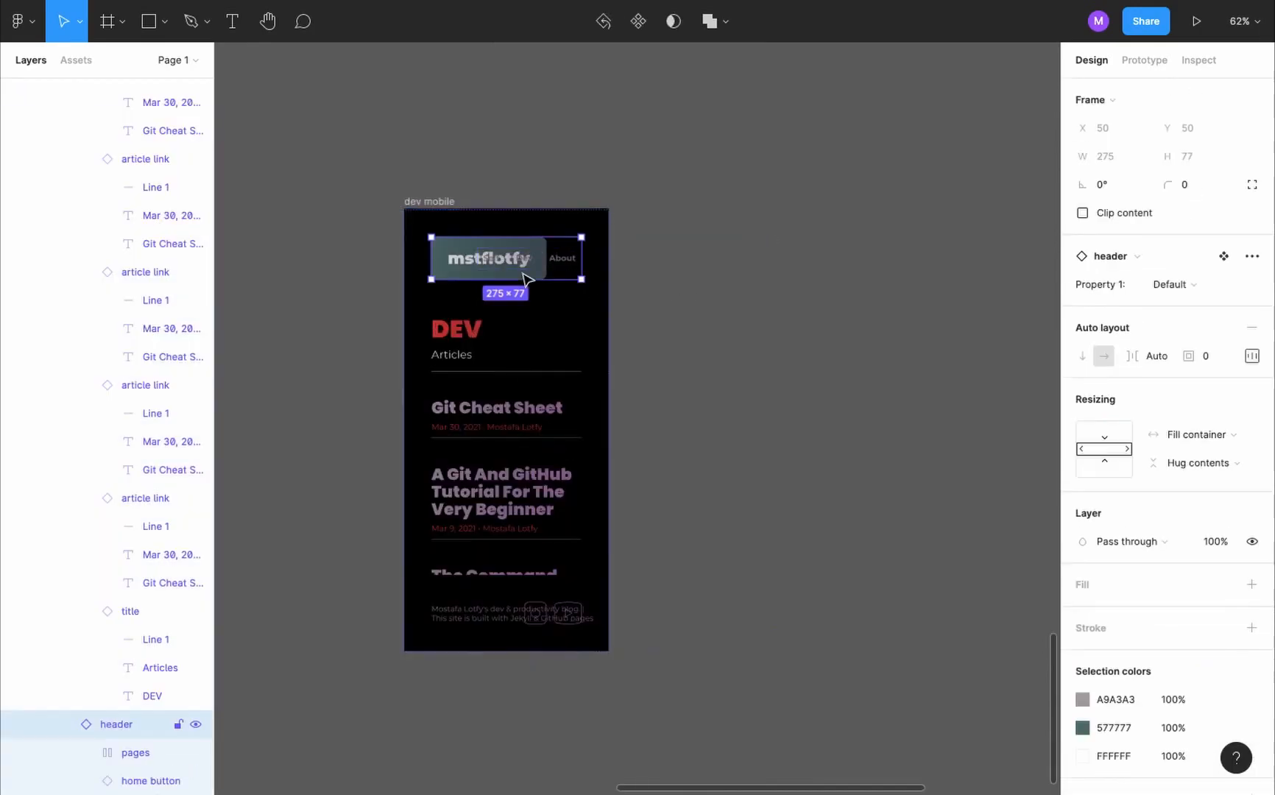
{"action": "left_click", "coordinate": [1226, 290]}
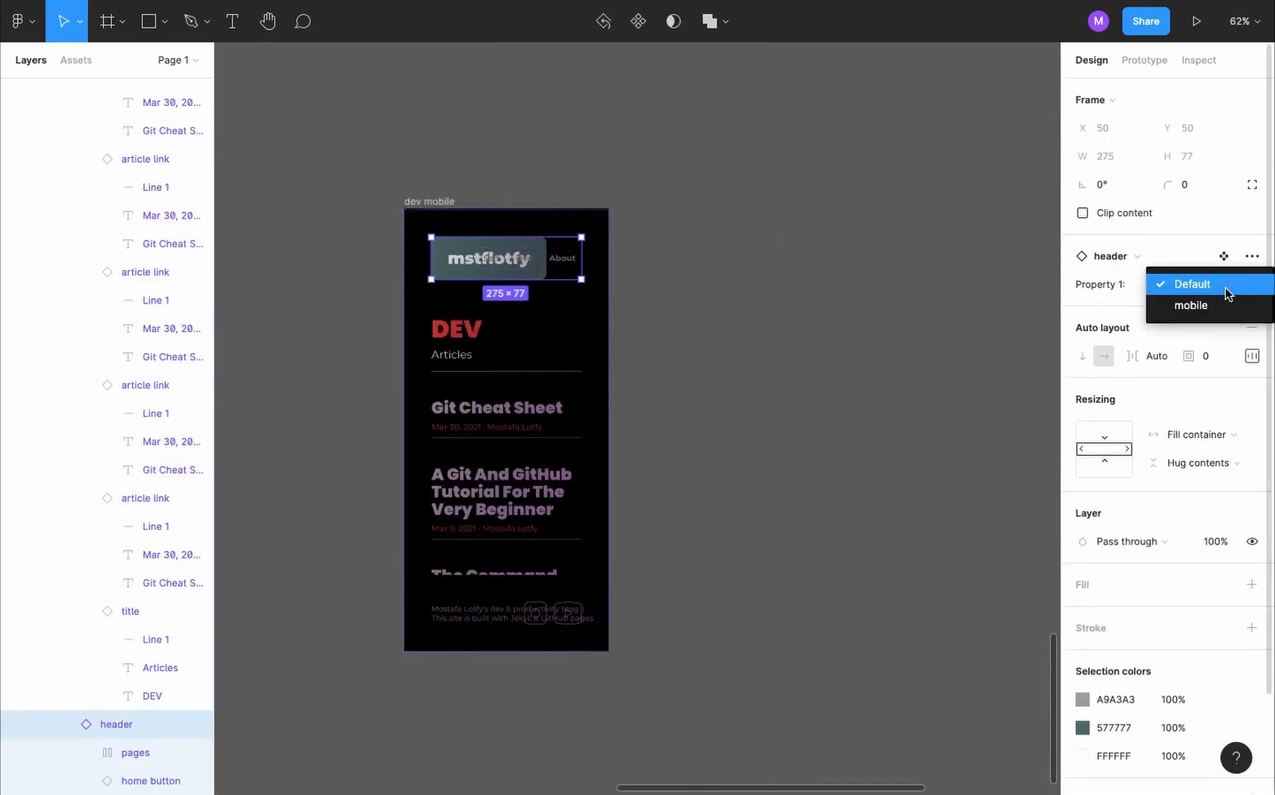
{"action": "left_click", "coordinate": [1226, 302]}
{"action": "left_click", "coordinate": [521, 608]}
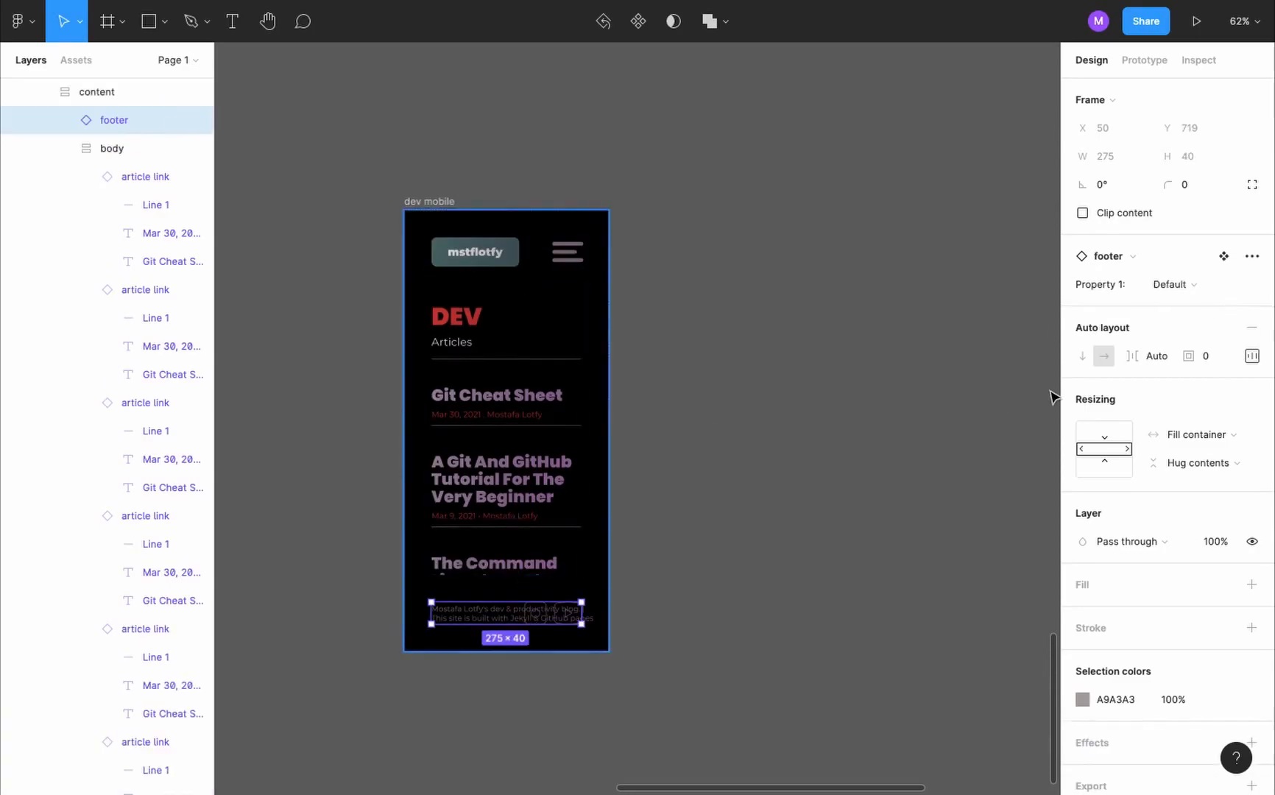
- Set the left and right padding of dev mobile's content frame to 15
{"action": "key", "text": "Escape"}
{"action": "left_click", "coordinate": [1251, 286]}
{"action": "left_click", "coordinate": [1139, 361]}
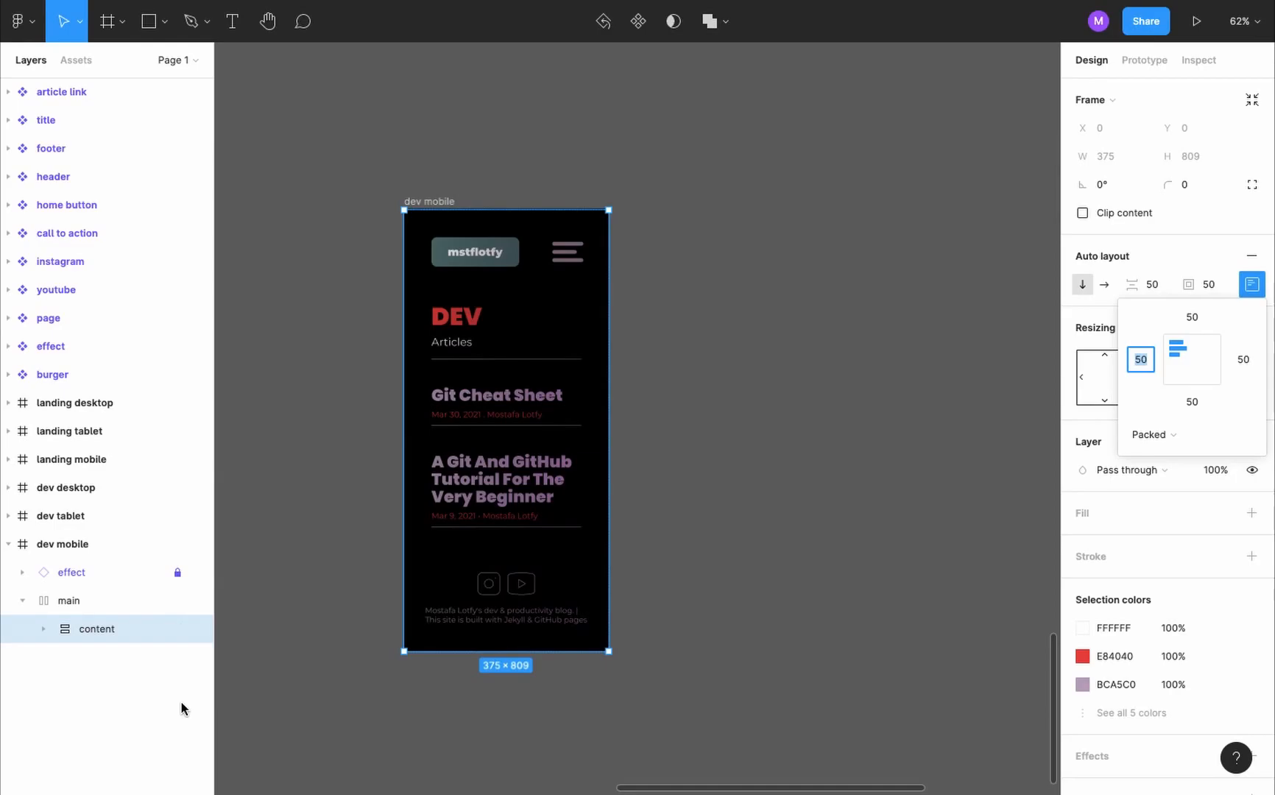
{"action": "type", "text": "1"}
{"action": "key", "text": "Return"}
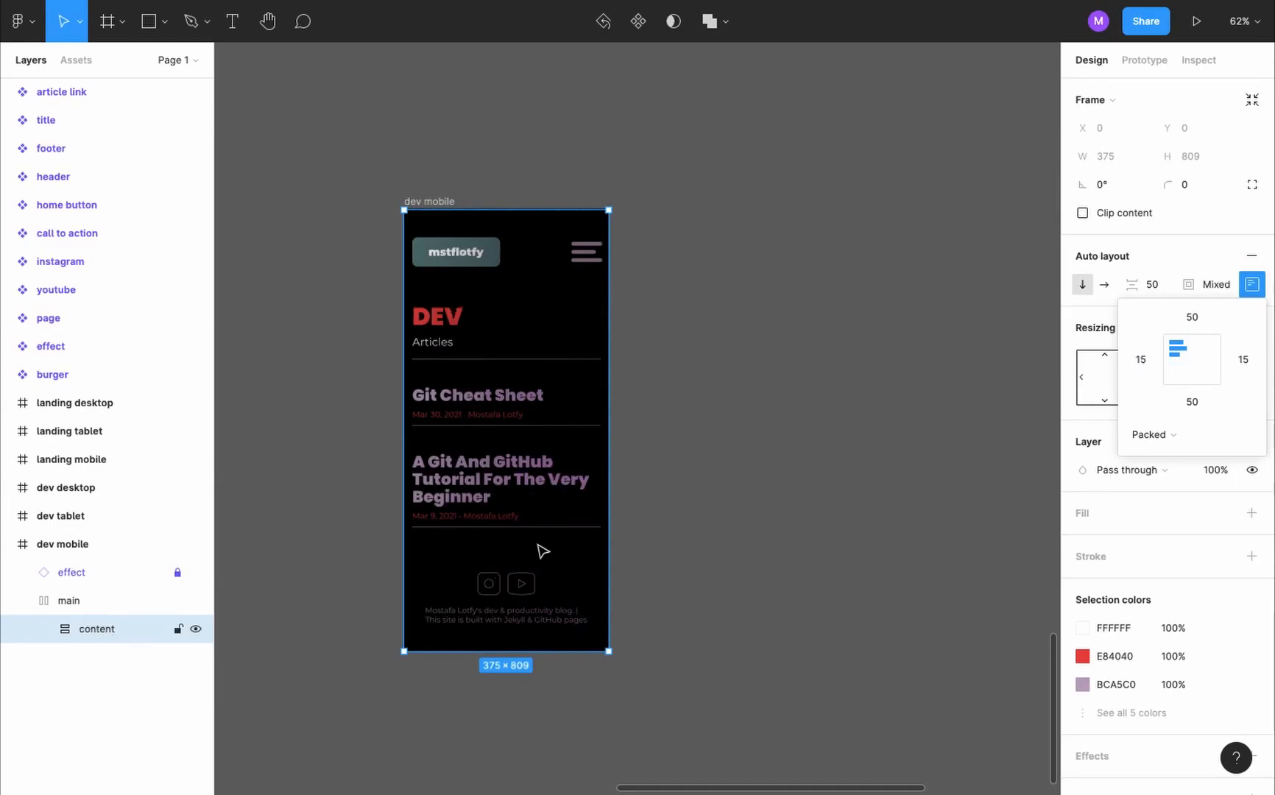
{"action": "scroll", "coordinate": [544, 551], "scroll_direction": "up", "scroll_amount": 3}
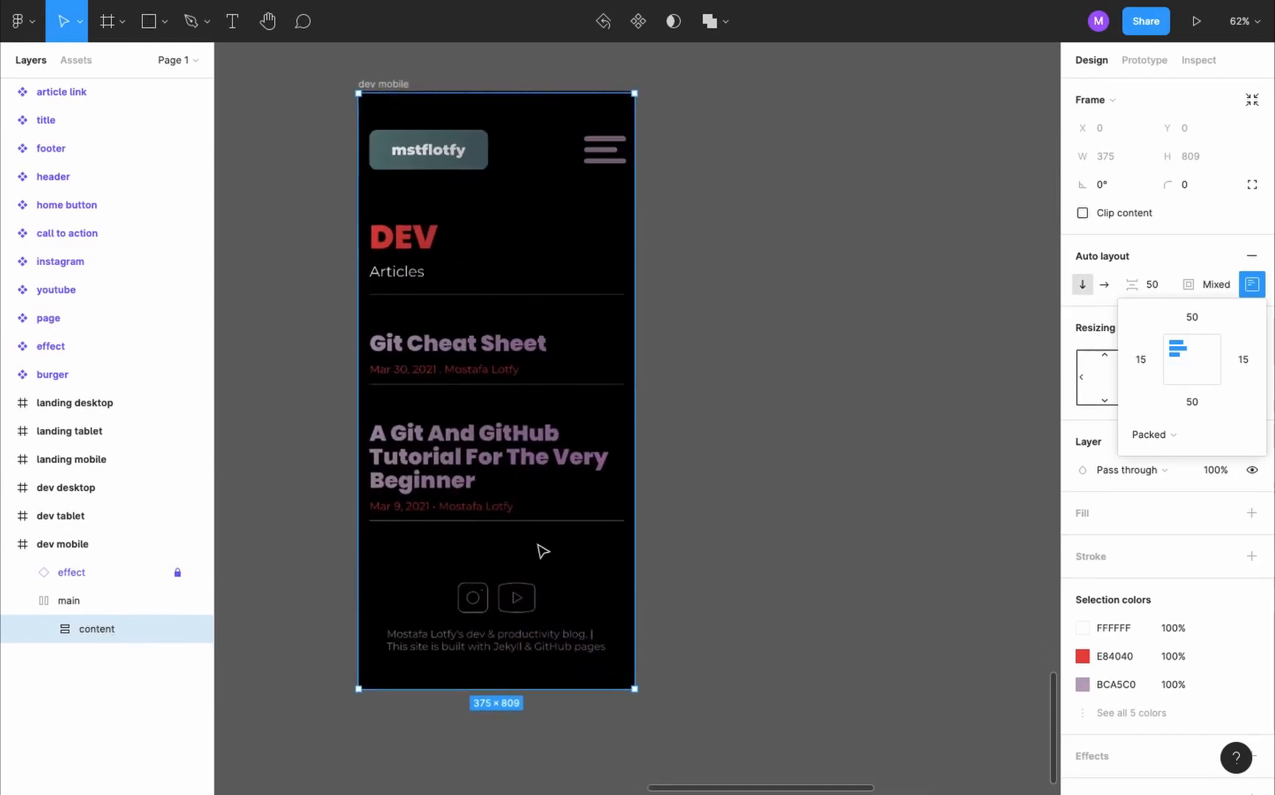
{"action": "left_click", "coordinate": [600, 483]}
- Change the prototype device to iPhone 13 mini
{"action": "left_click", "coordinate": [770, 181]}
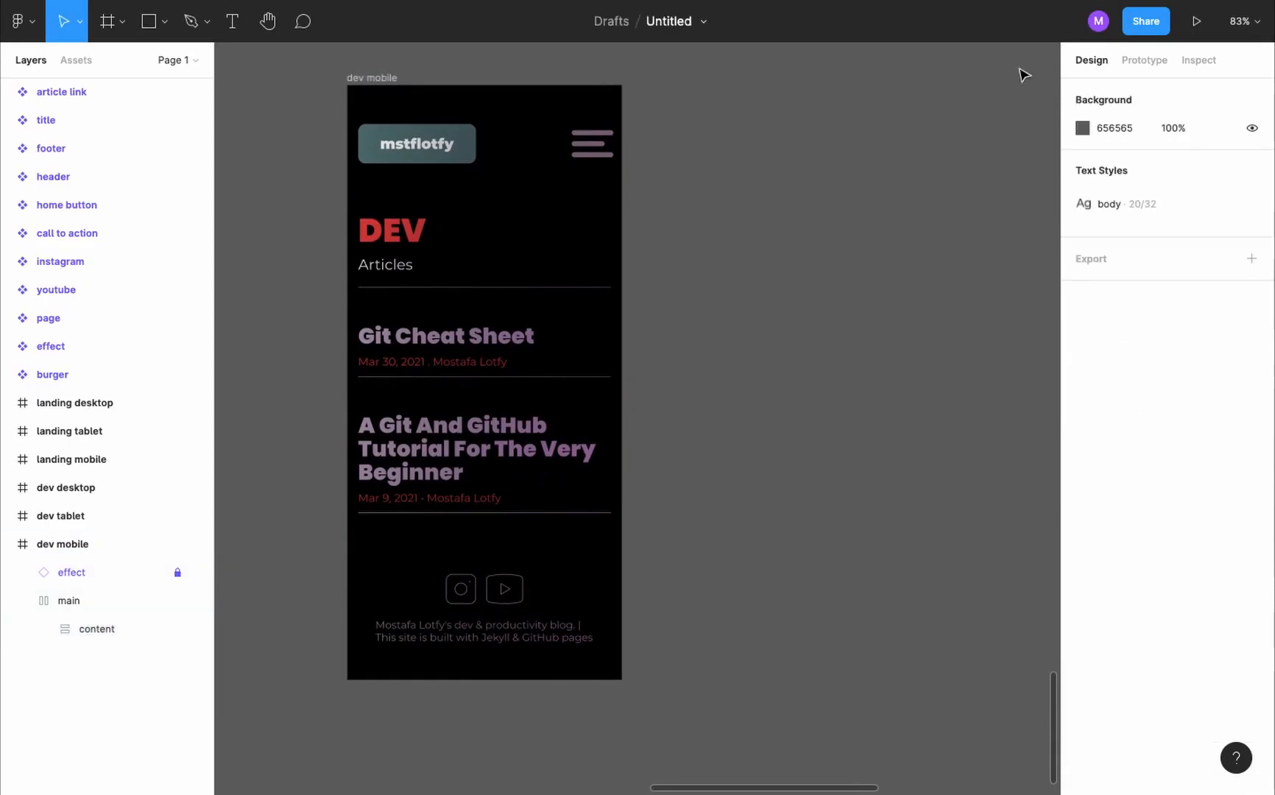
{"action": "left_click", "coordinate": [1144, 59]}
{"action": "left_click", "coordinate": [1149, 127]}
{"action": "scroll", "coordinate": [1178, 168], "scroll_direction": "up", "scroll_amount": 5}
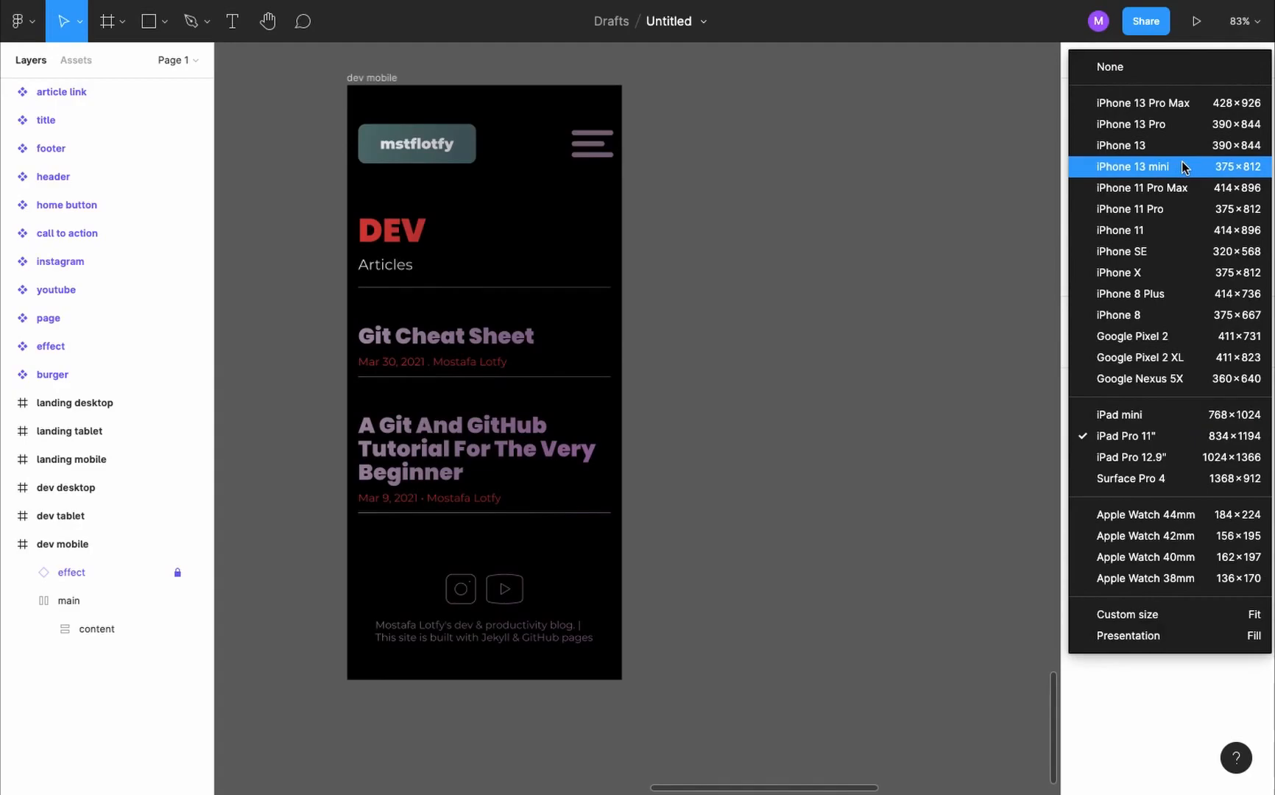
{"action": "left_click", "coordinate": [1182, 166]}
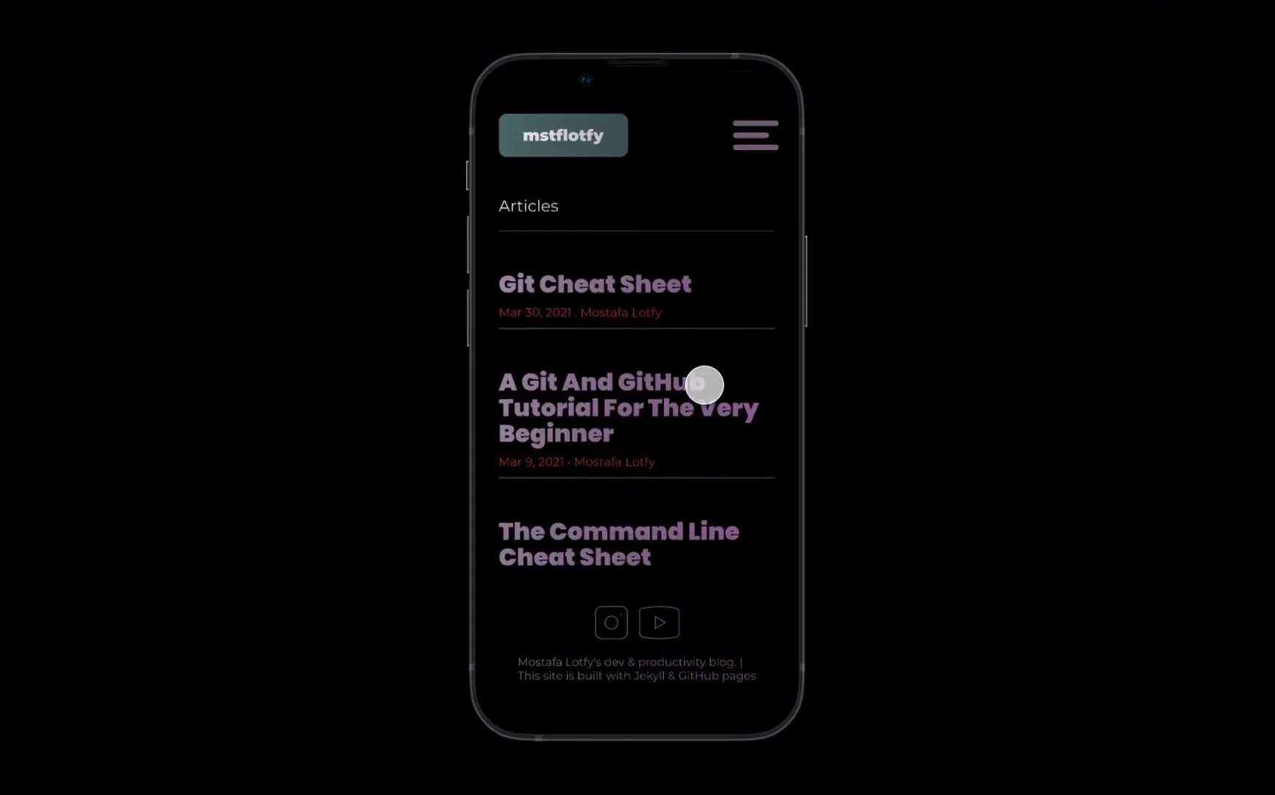
- Preview the dev mobile page in the prototype, scrolling through the articles, and close the preview
{"action": "scroll", "coordinate": [704, 384], "scroll_direction": "down", "scroll_amount": 5}
{"action": "scroll", "coordinate": [704, 384], "scroll_direction": "down", "scroll_amount": 8}
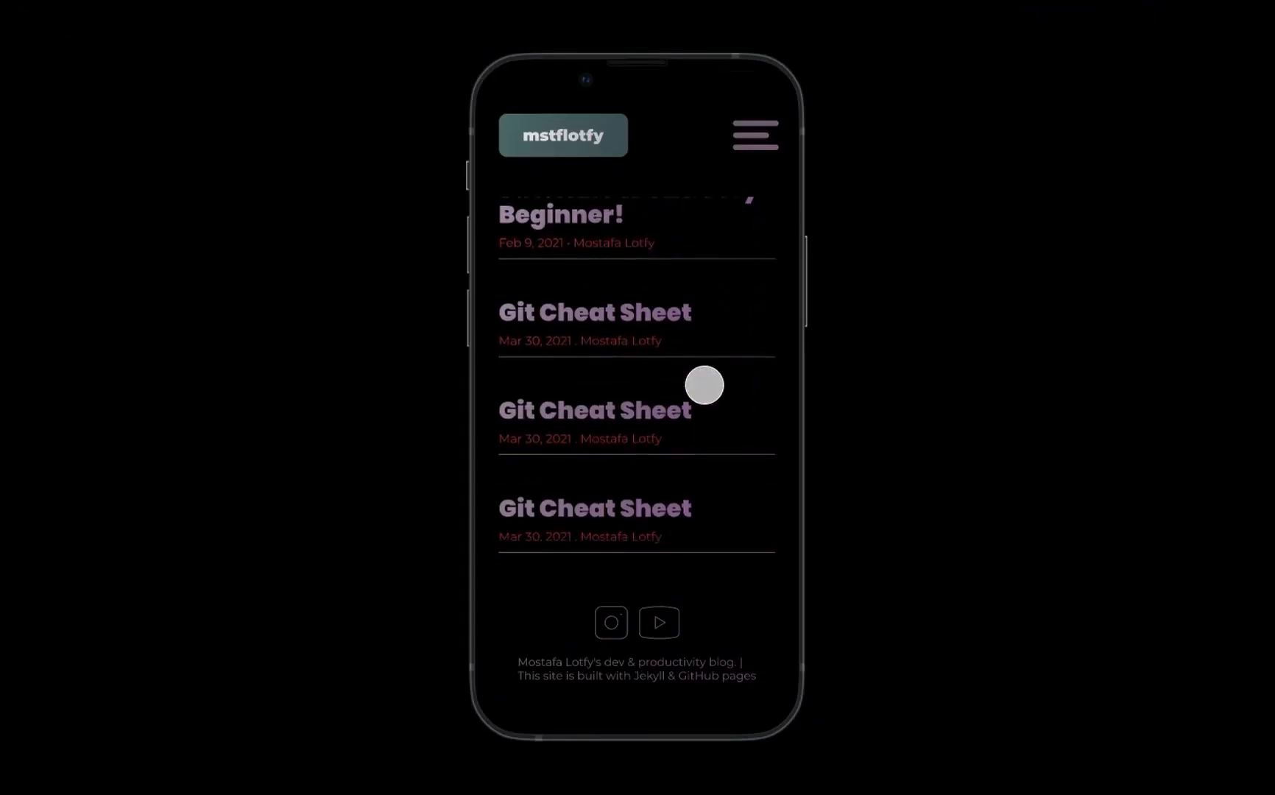
{"action": "scroll", "coordinate": [704, 385], "scroll_direction": "up", "scroll_amount": 10}
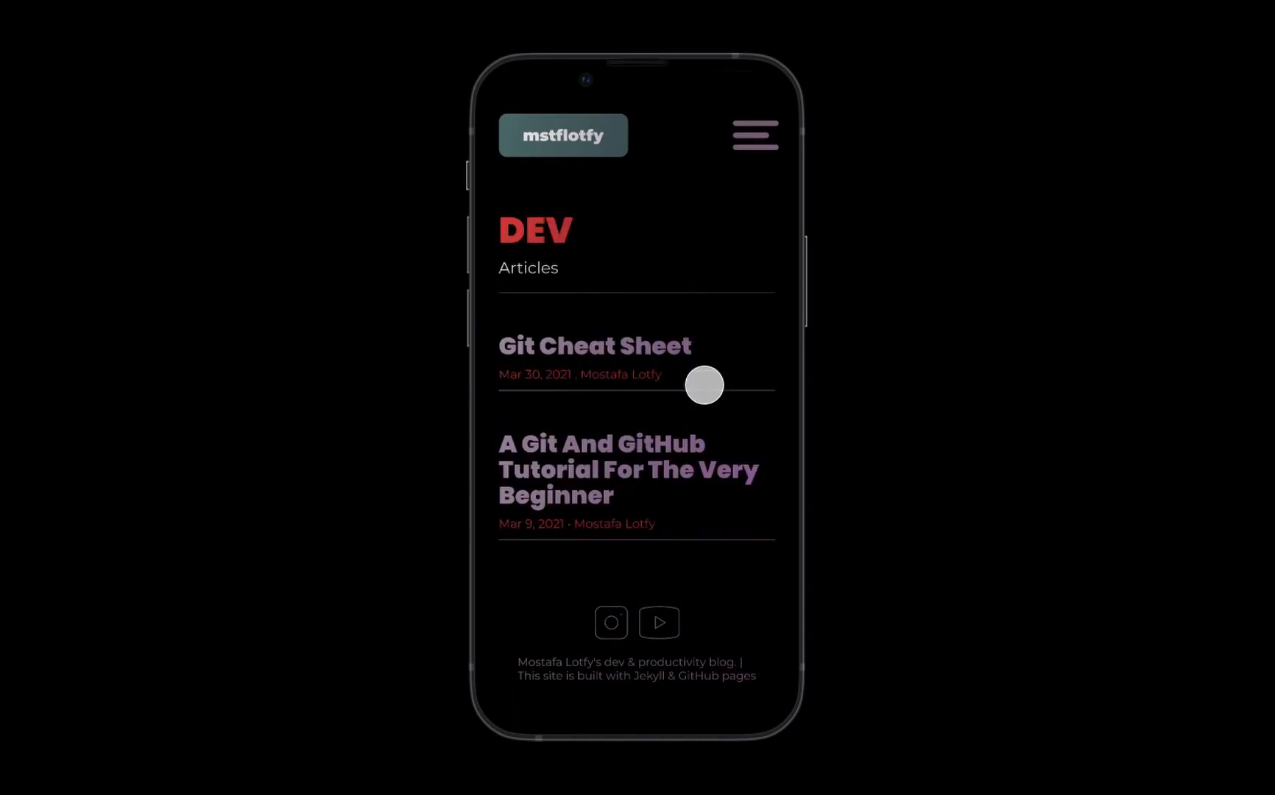
{"action": "scroll", "coordinate": [712, 375], "scroll_direction": "down", "scroll_amount": 3}
{"action": "scroll", "coordinate": [718, 371], "scroll_direction": "down", "scroll_amount": 6}
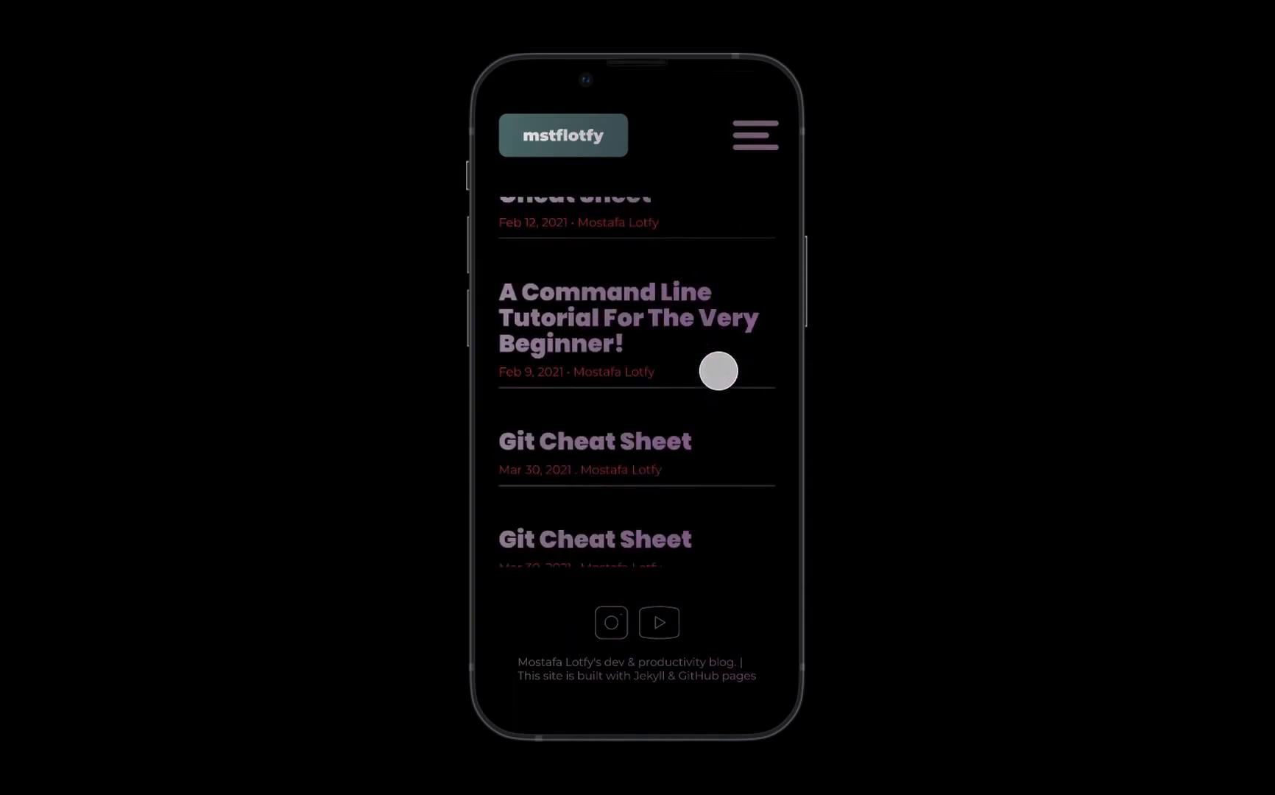
{"action": "key", "text": "ctrl+w"}
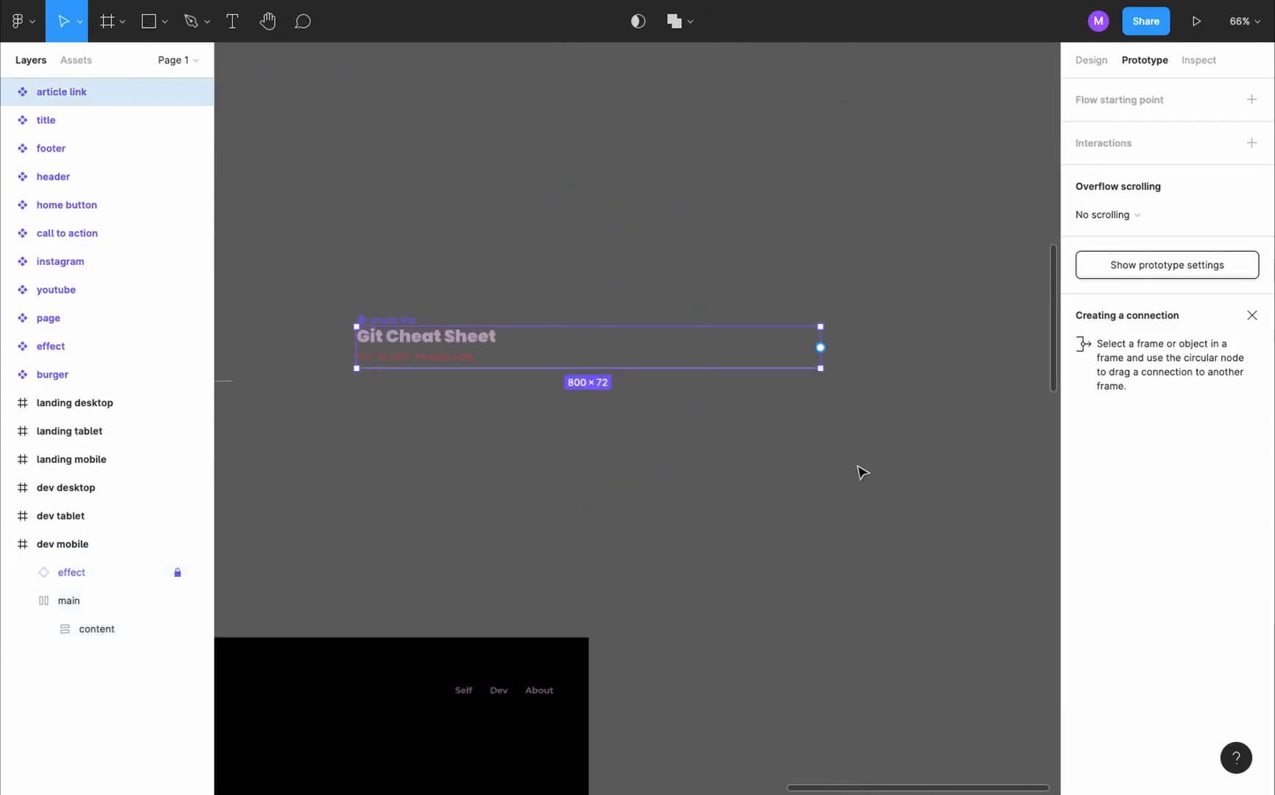
- Add a variant named "mobile" to the article link component
{"action": "left_click", "coordinate": [1094, 61]}
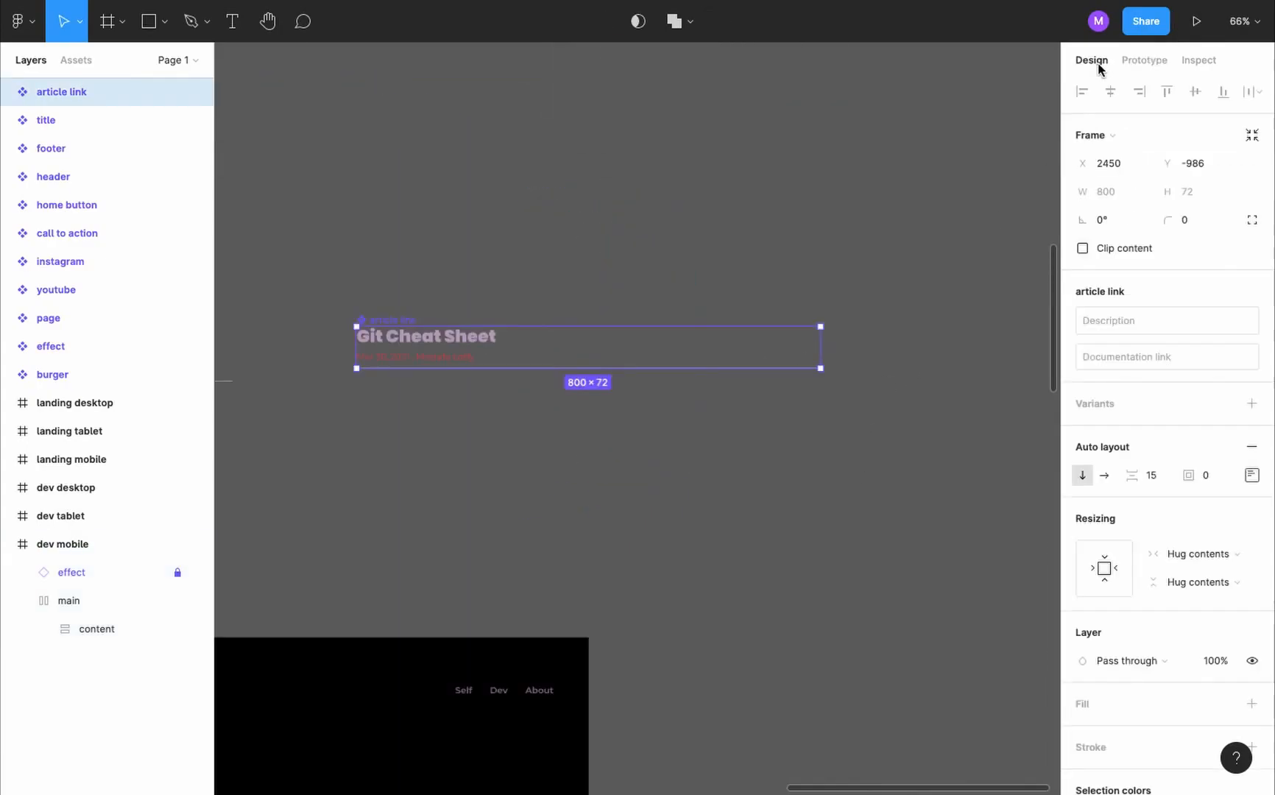
{"action": "left_click", "coordinate": [1250, 407]}
{"action": "type", "text": "mobile"}
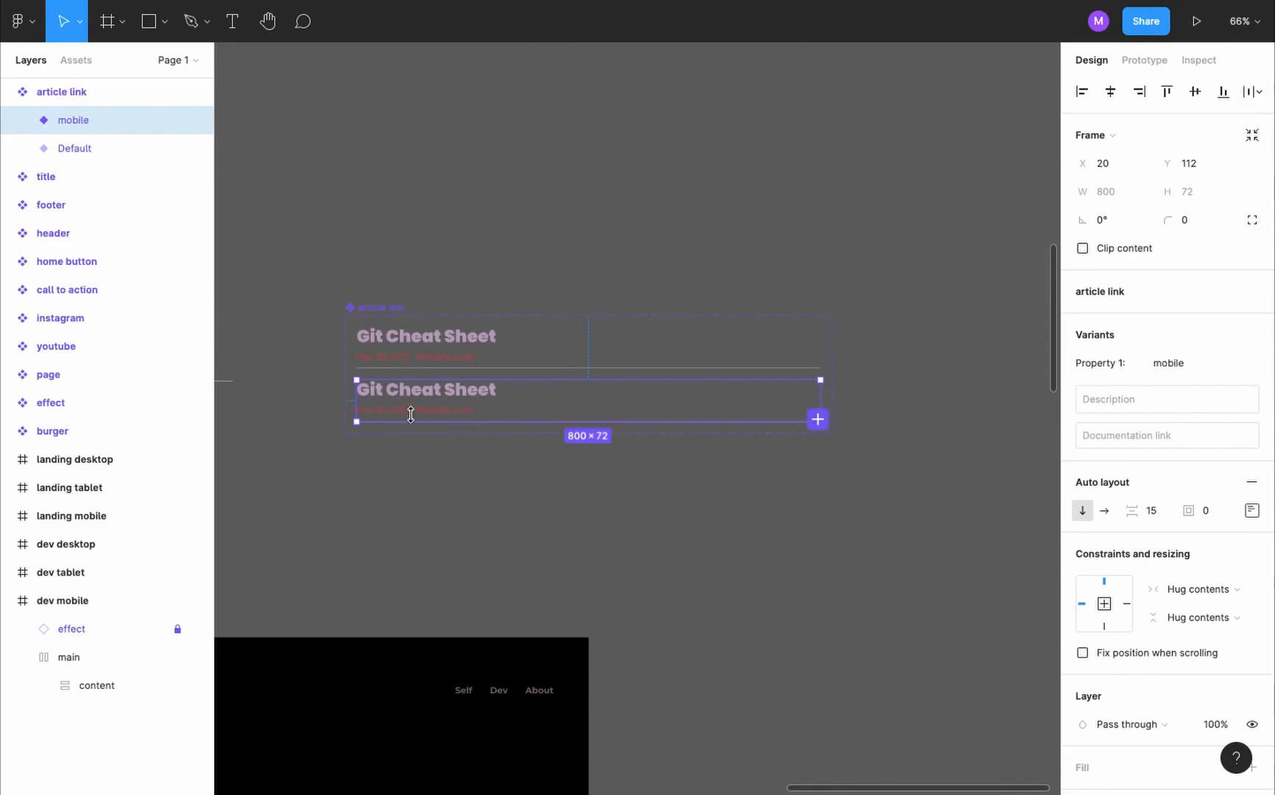
- Set the title's font size to 20 in the article link's mobile variant, and reduce its line height and the variant's item spacing
{"action": "double_click", "coordinate": [466, 399]}
{"action": "left_click", "coordinate": [1189, 443]}
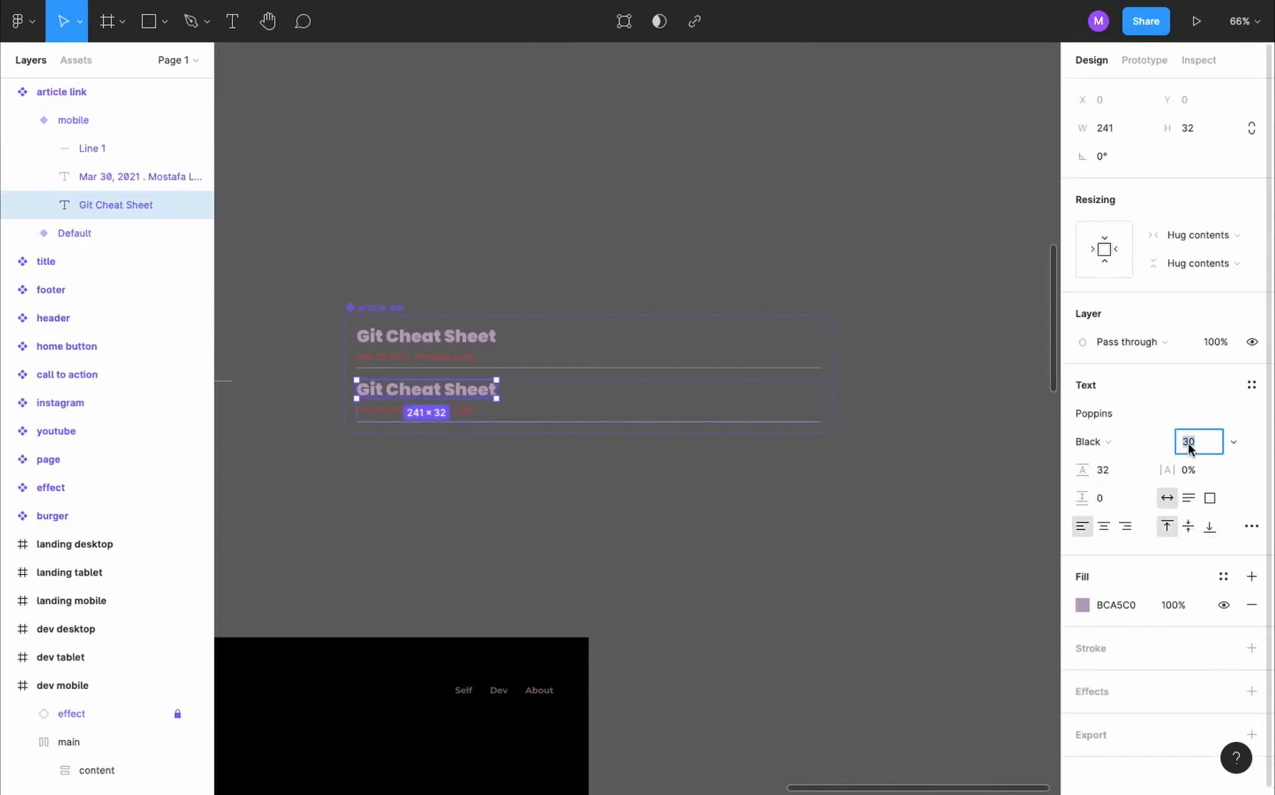
{"action": "type", "text": "20"}
{"action": "key", "text": "Return"}
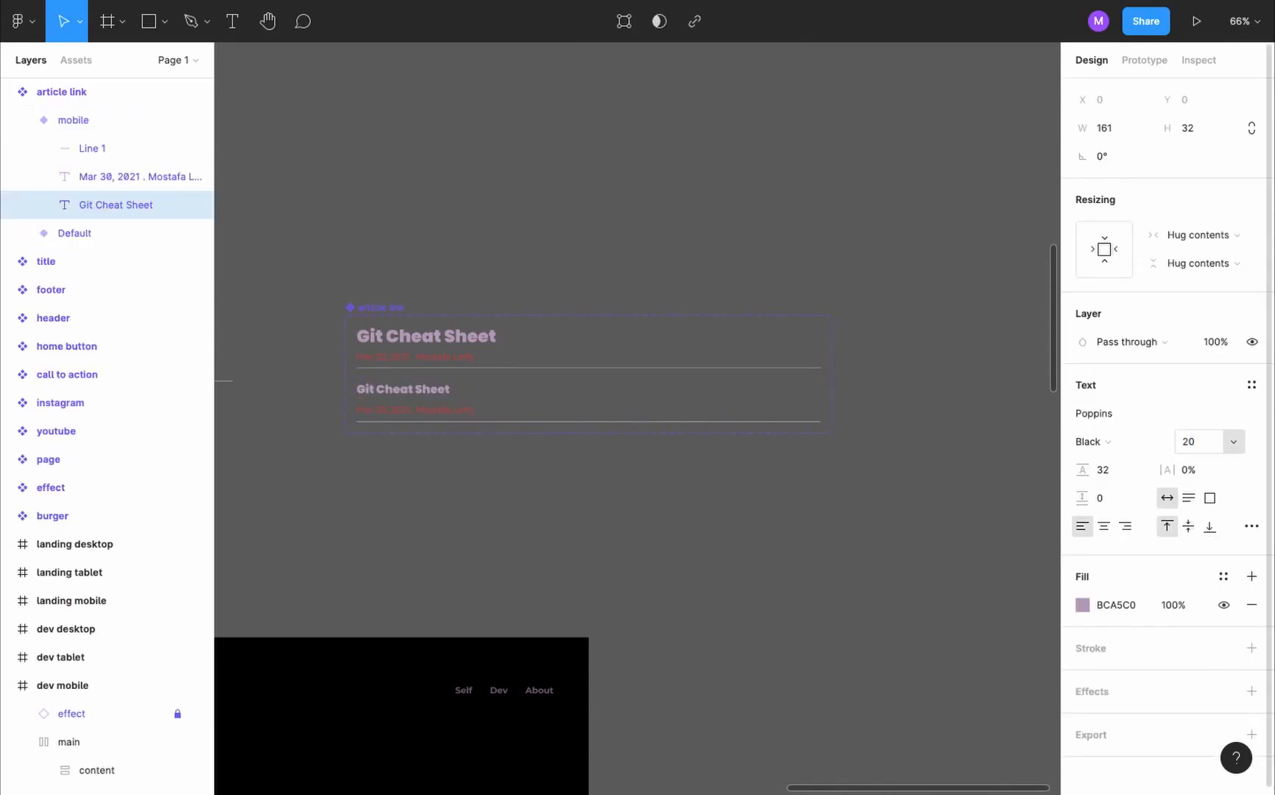
{"action": "left_click", "coordinate": [1117, 474]}
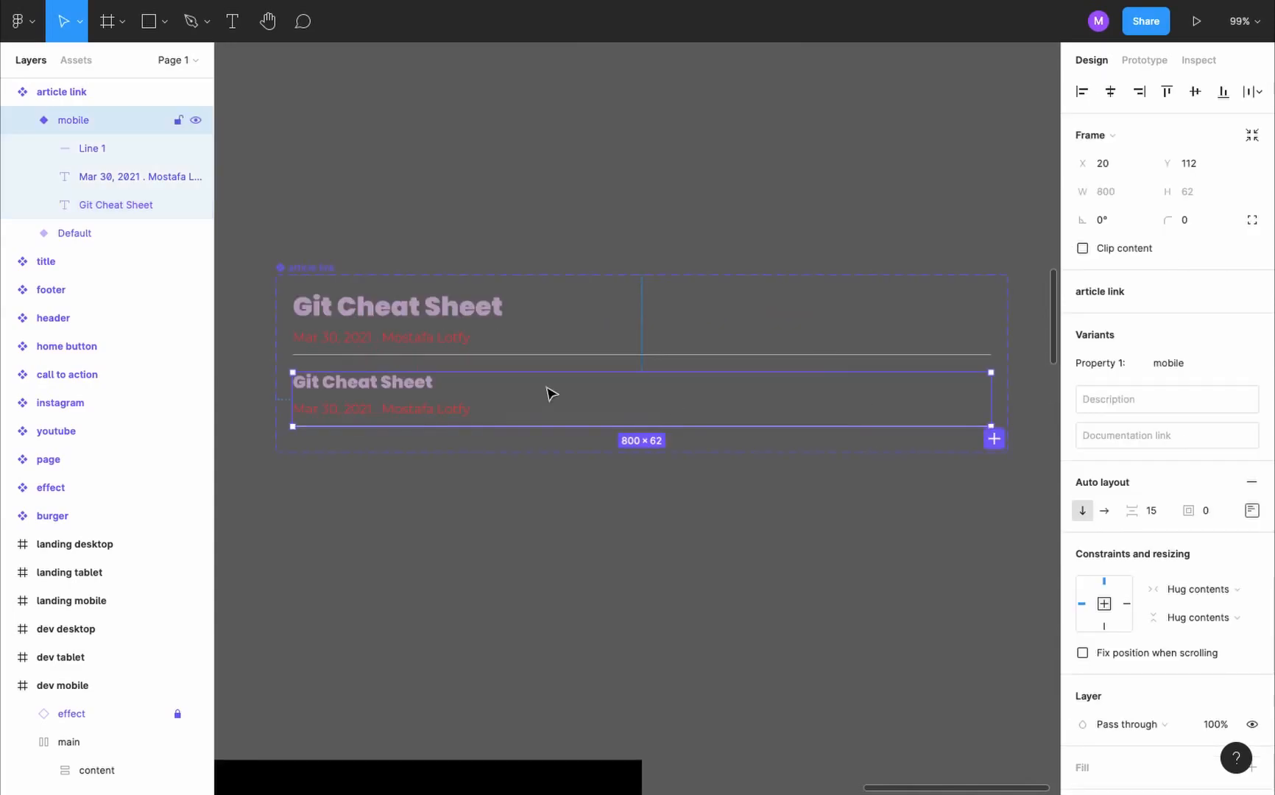
{"action": "left_click", "coordinate": [612, 532]}
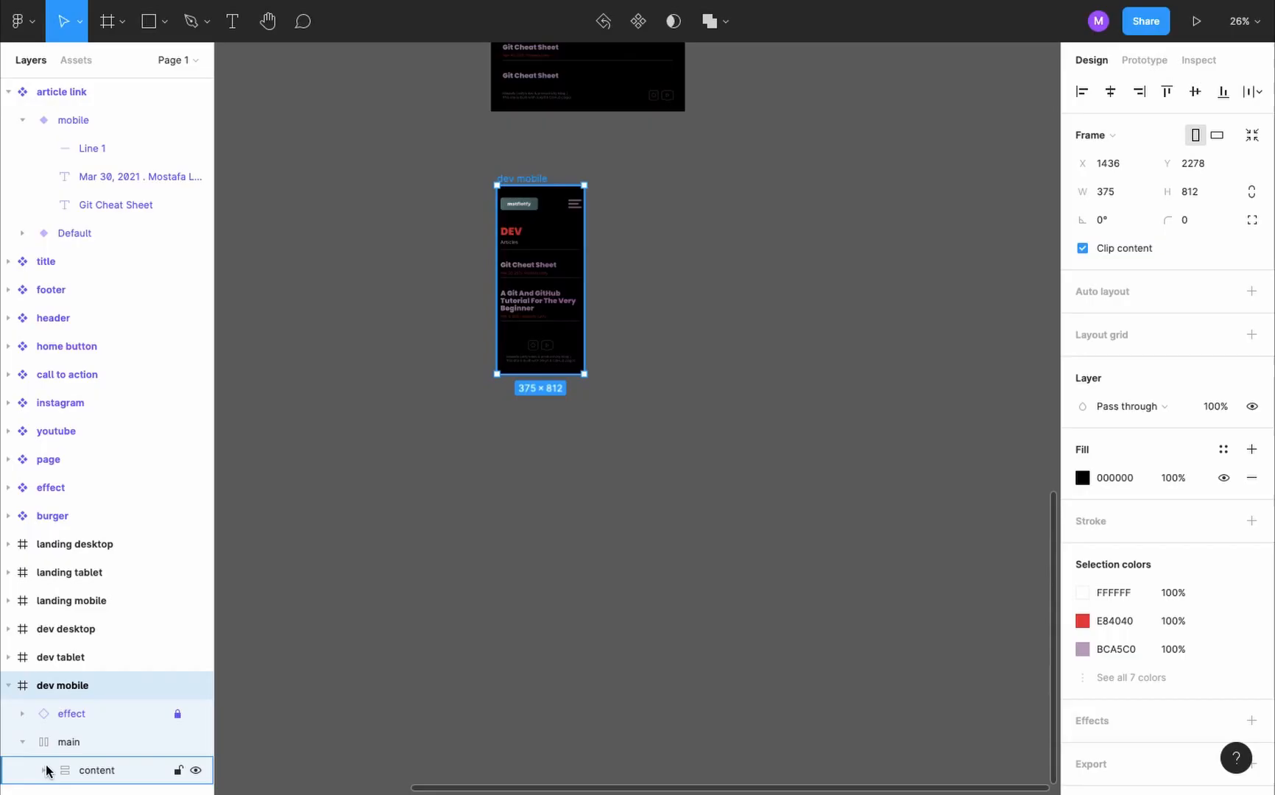
- Switch all article link instances in the dev mobile page's body to the "mobile" variant
{"action": "left_click", "coordinate": [46, 771]}
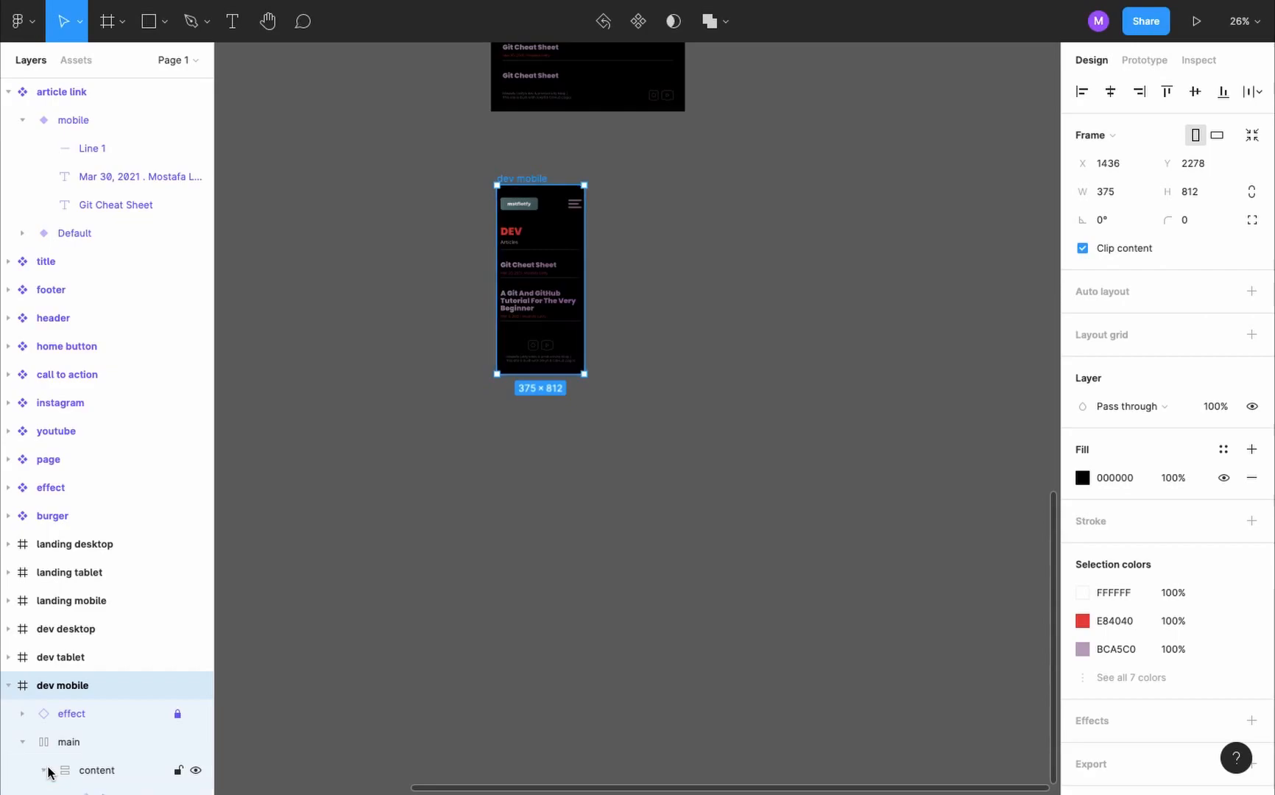
{"action": "scroll", "coordinate": [46, 770], "scroll_direction": "down", "scroll_amount": 7}
{"action": "scroll", "coordinate": [84, 483], "scroll_direction": "down", "scroll_amount": 5}
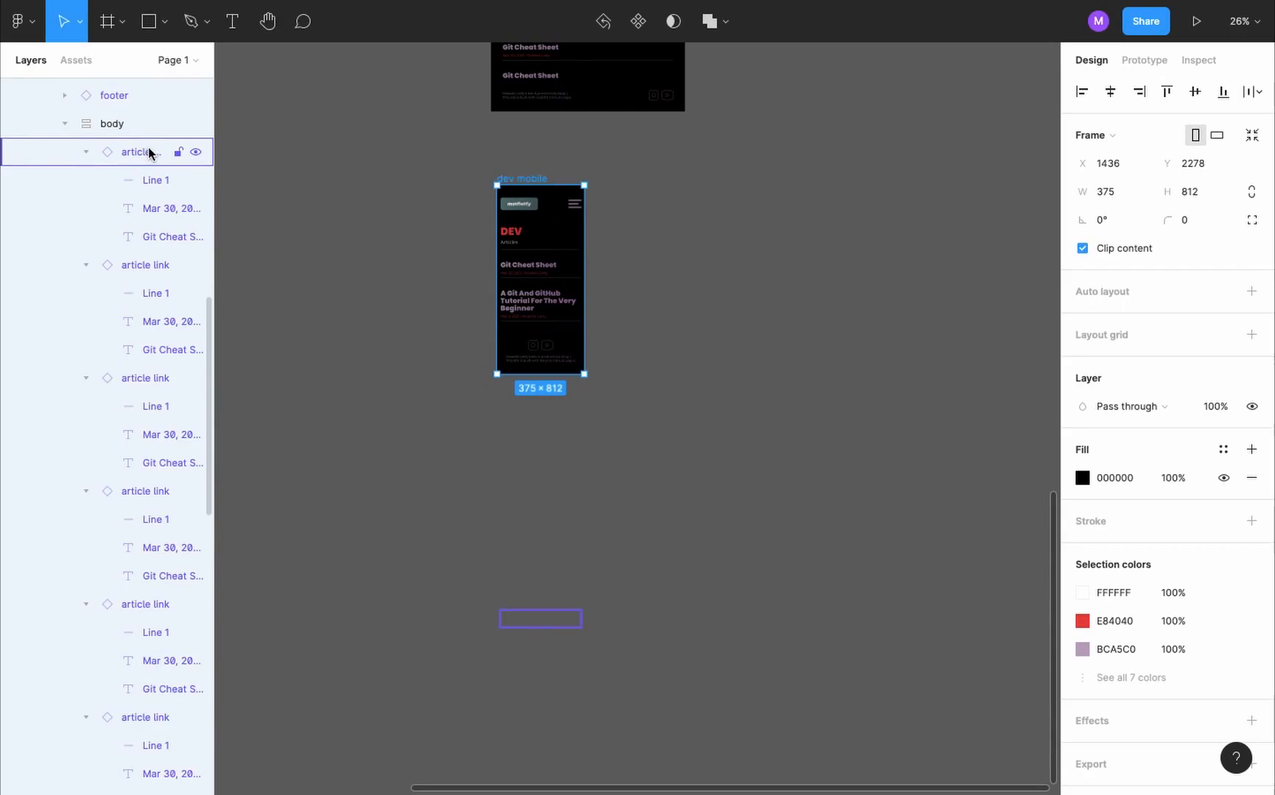
{"action": "left_click", "coordinate": [149, 152]}
{"action": "scroll", "coordinate": [143, 347], "scroll_direction": "down", "scroll_amount": 3}
{"action": "scroll", "coordinate": [142, 347], "scroll_direction": "down", "scroll_amount": 10}
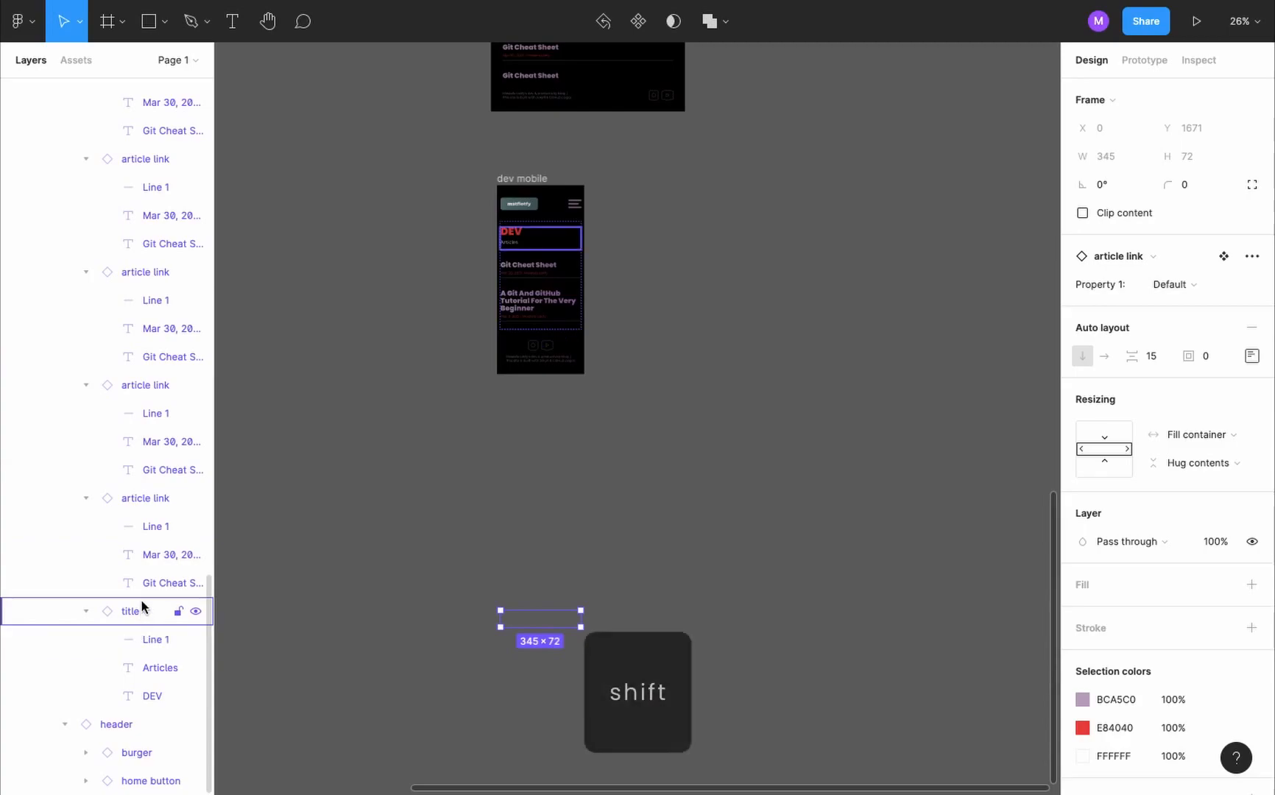
{"action": "left_click", "coordinate": [130, 498], "text": "shift"}
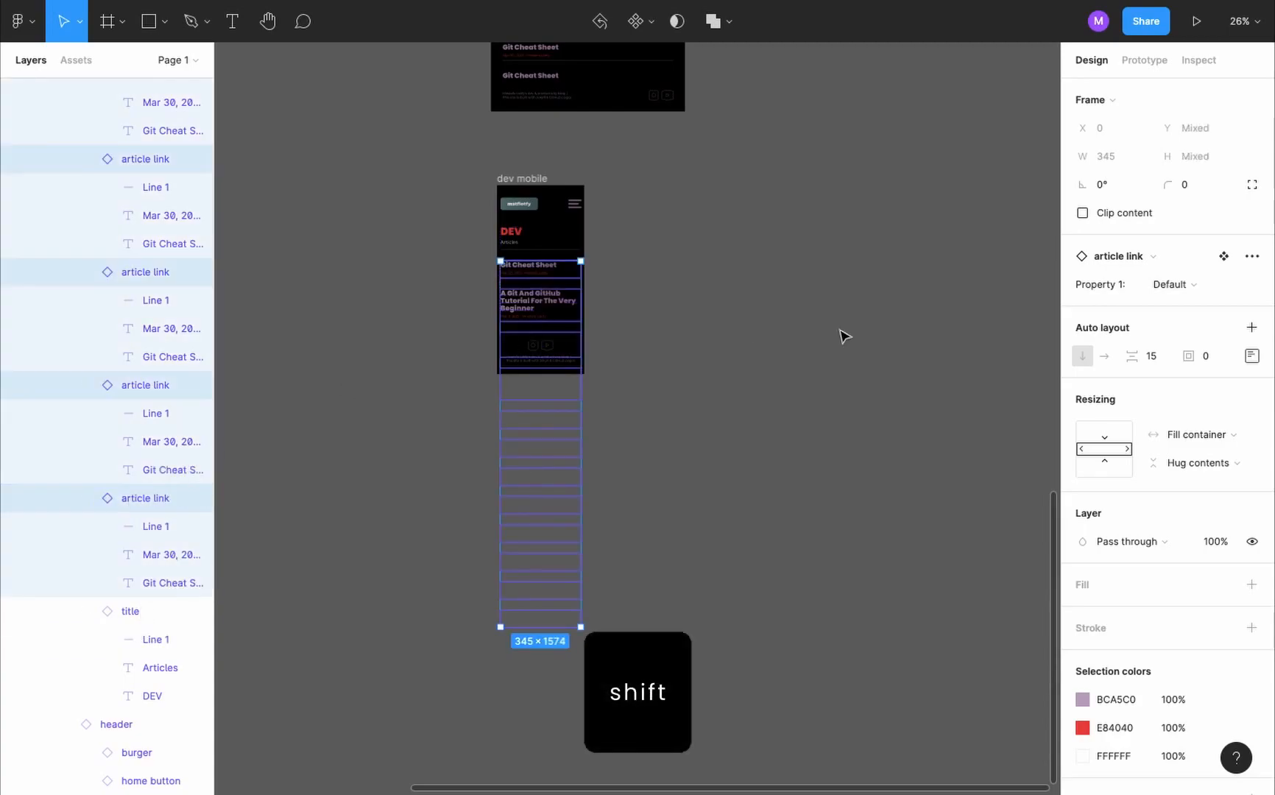
{"action": "left_click", "coordinate": [1223, 286]}
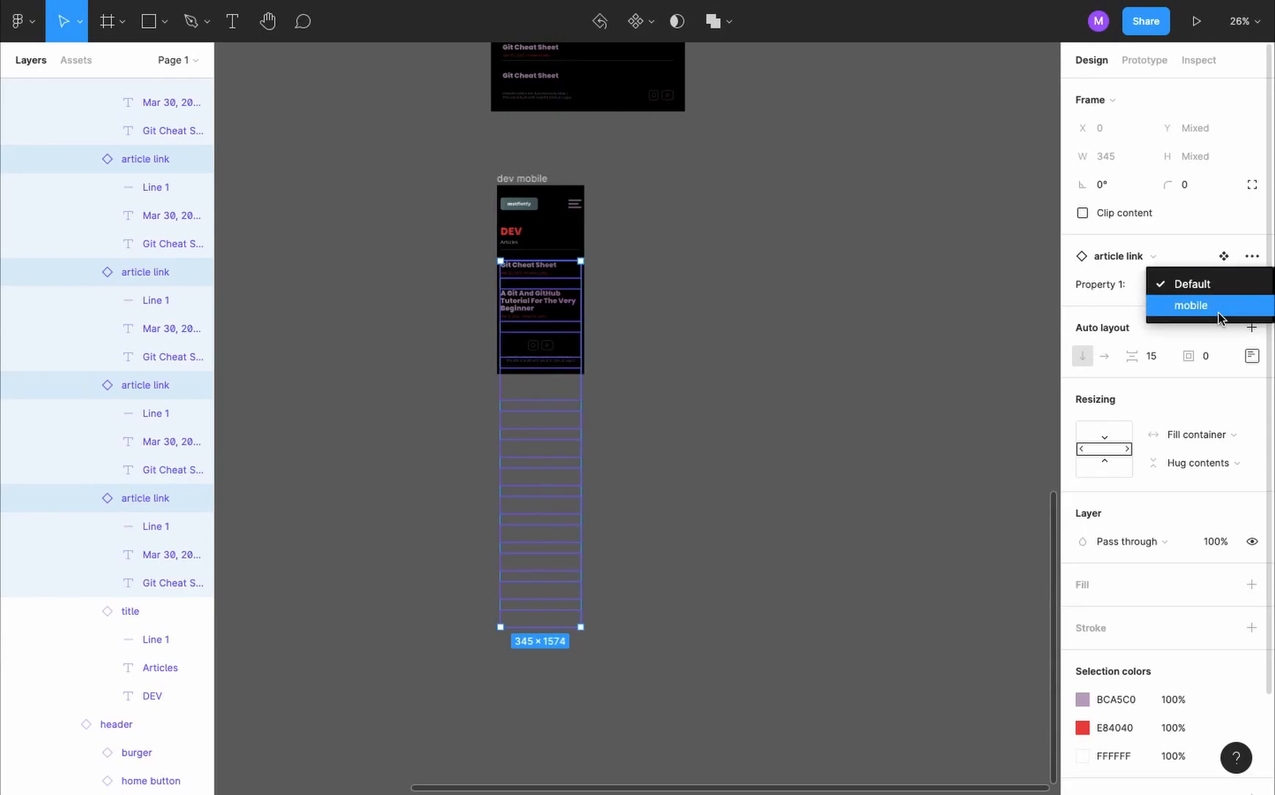
{"action": "left_click", "coordinate": [1219, 311]}
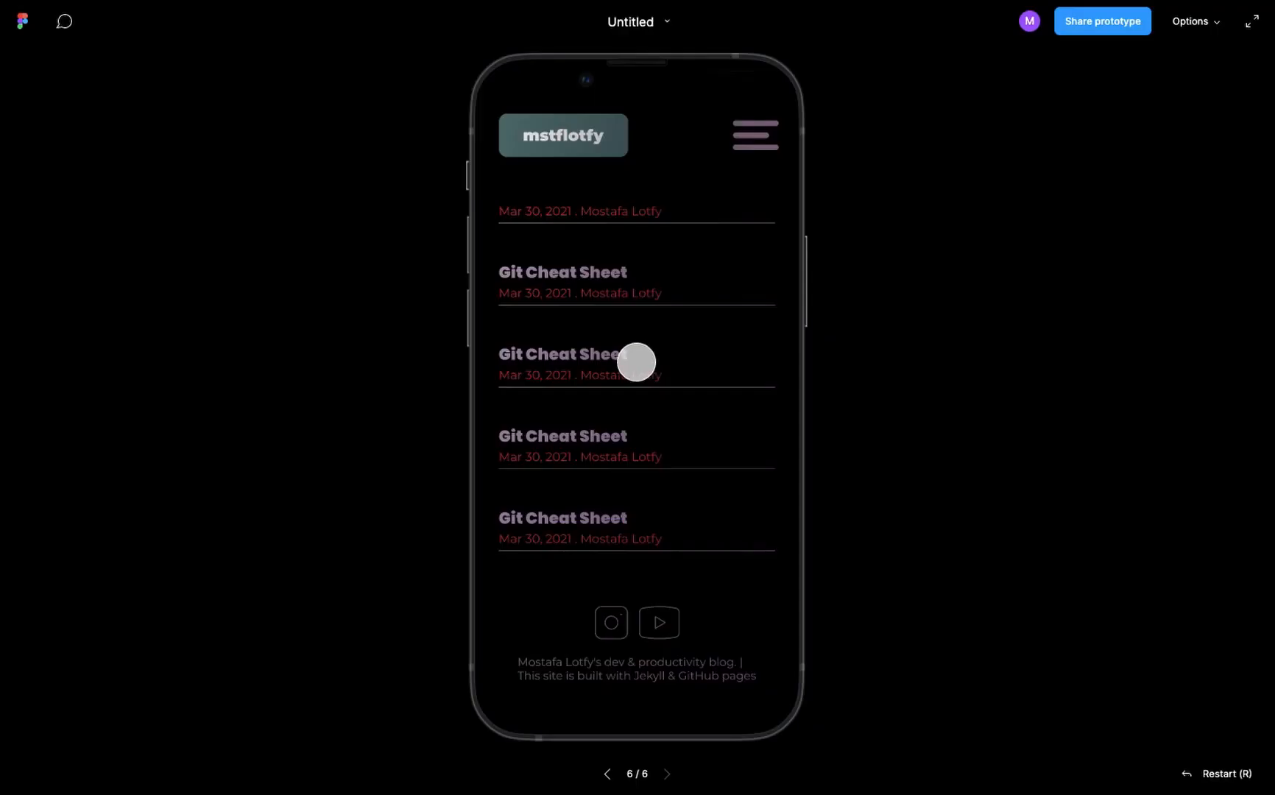
- Inspect the article link component's mobile variant and preview the dev mobile page in the prototype, scrolling through the articles
{"action": "scroll", "coordinate": [635, 362], "scroll_direction": "down", "scroll_amount": 3}
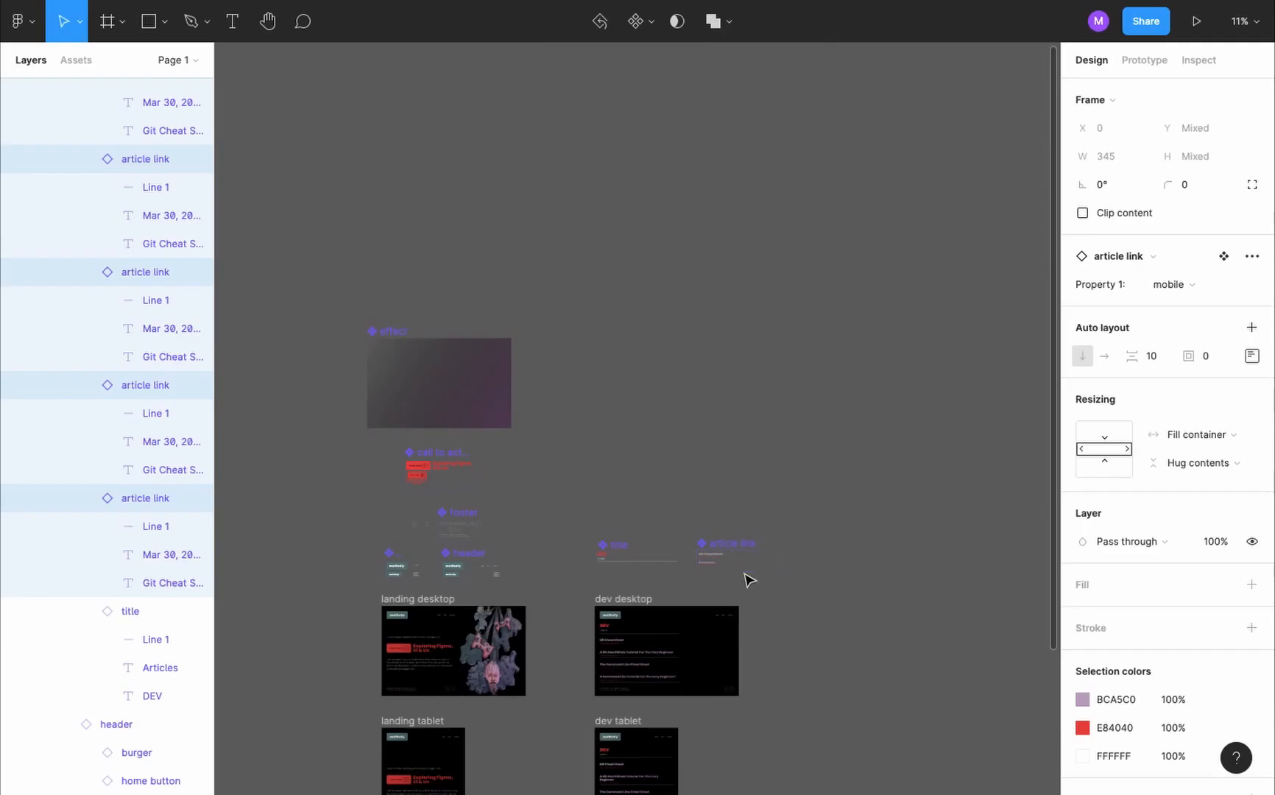
{"action": "scroll", "coordinate": [750, 581], "scroll_direction": "up", "scroll_amount": 10}
{"action": "left_click", "coordinate": [679, 545]}
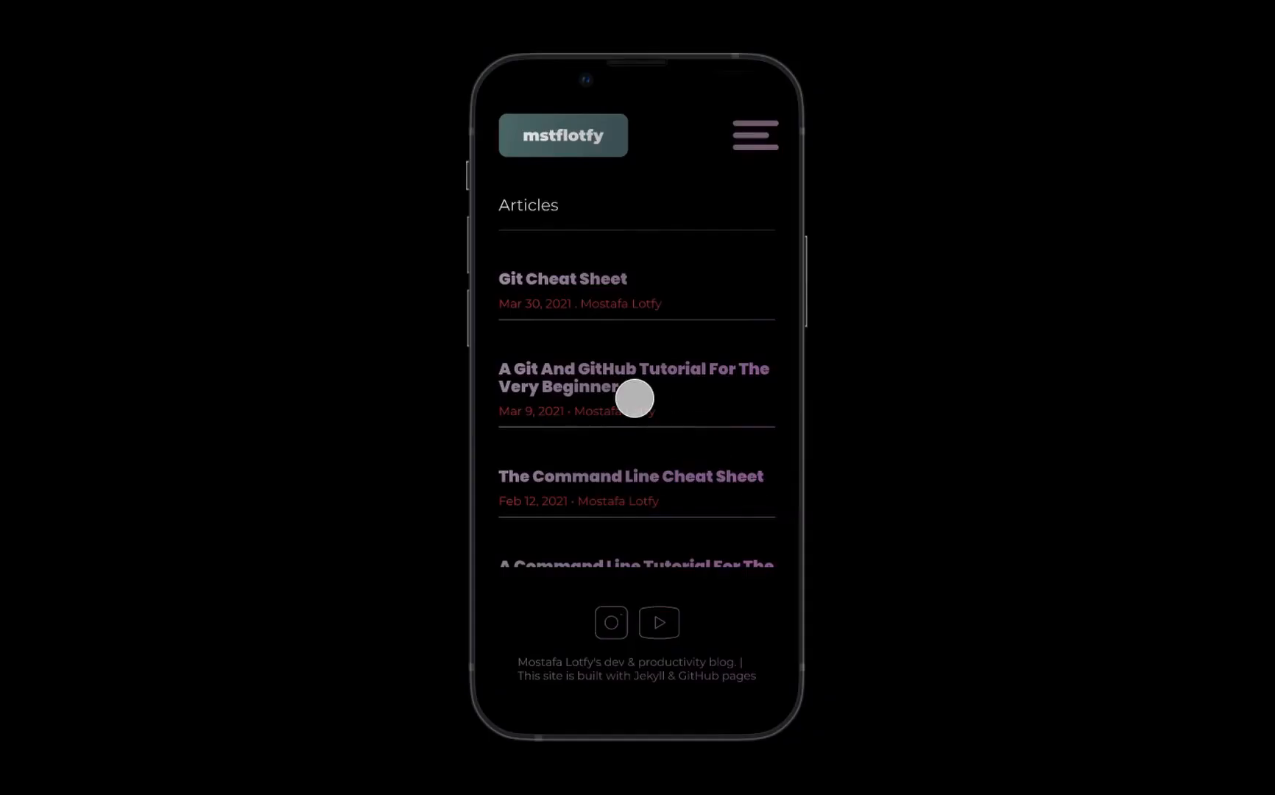
{"action": "scroll", "coordinate": [635, 395], "scroll_direction": "down", "scroll_amount": 3}
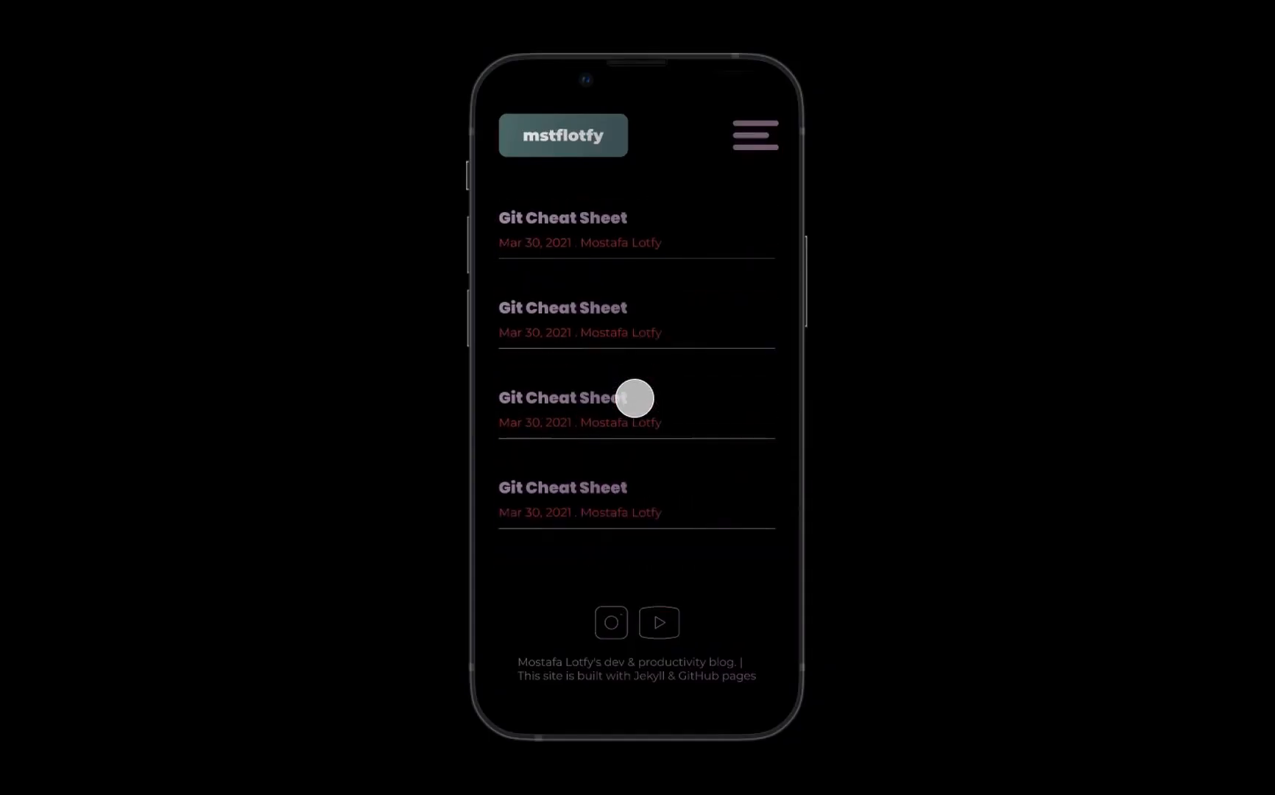
{"action": "scroll", "coordinate": [634, 398], "scroll_direction": "down", "scroll_amount": 2}
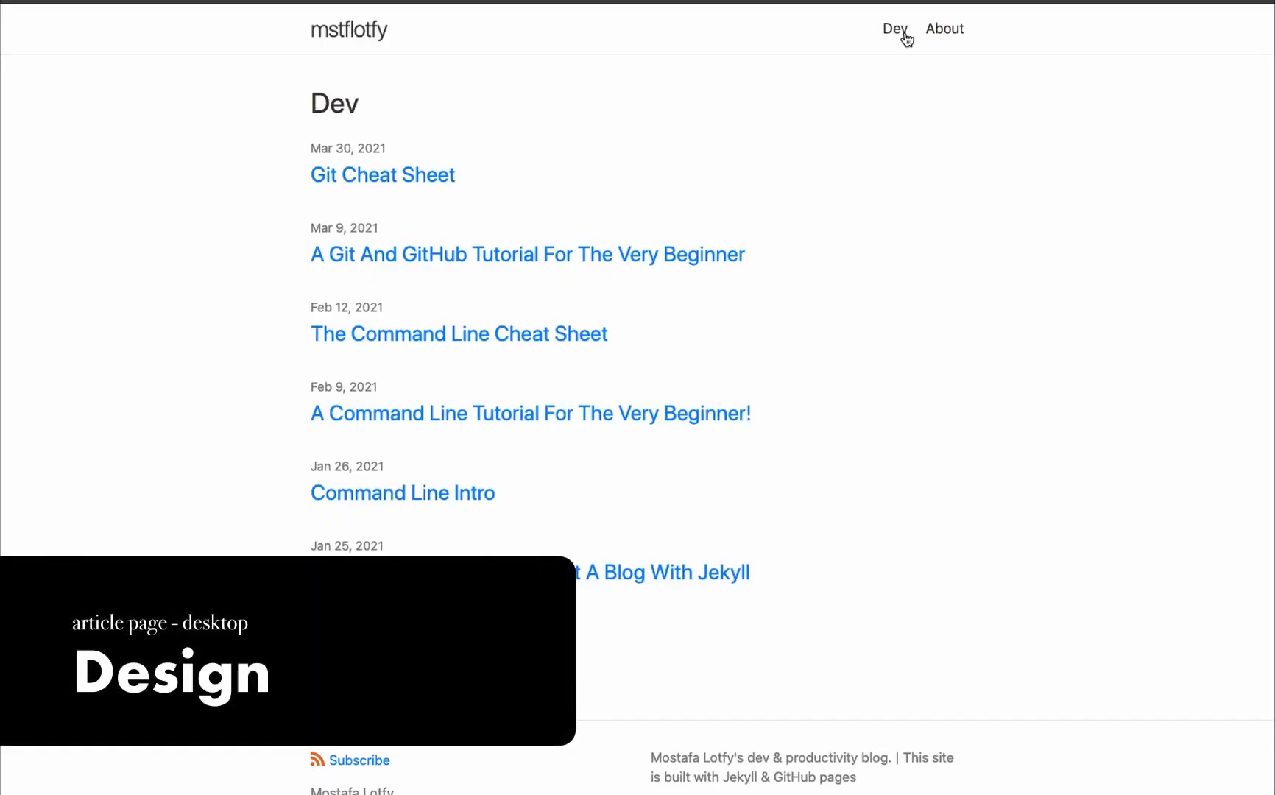
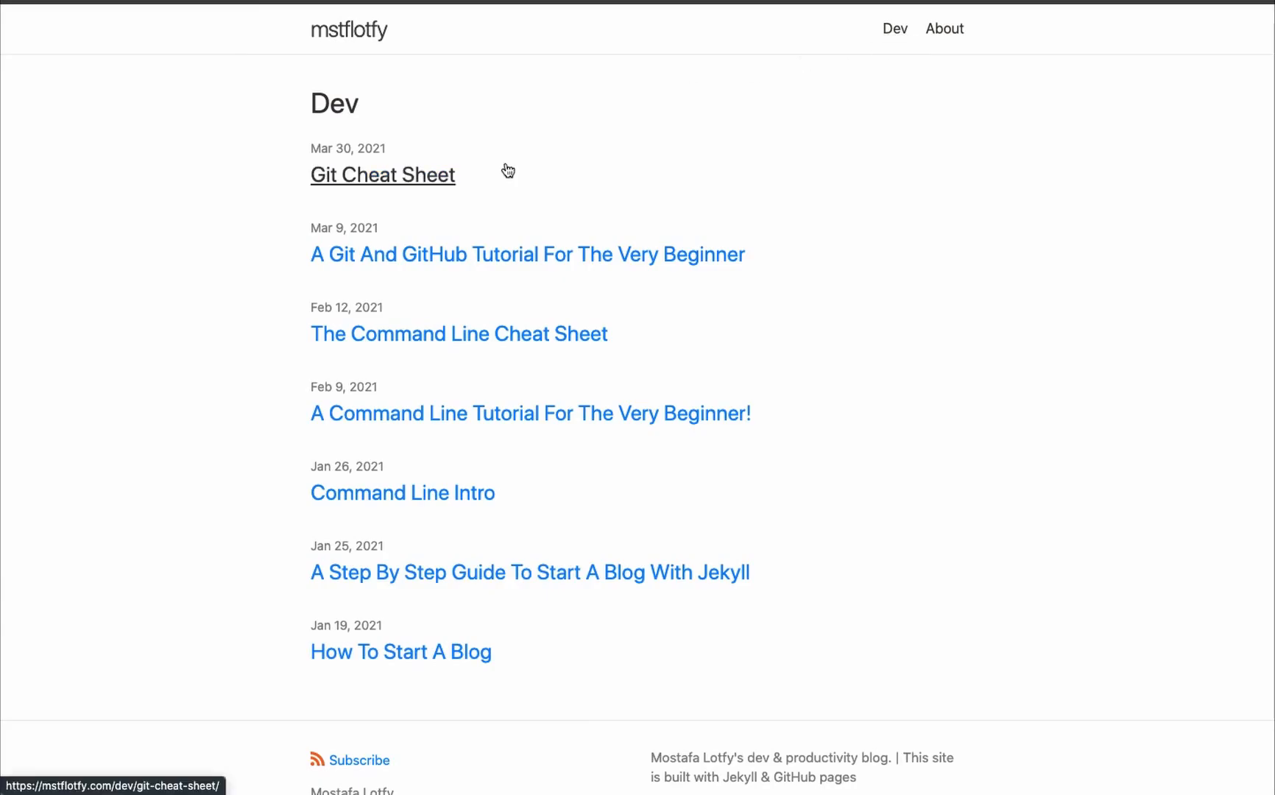
- Open the Git Cheat Sheet article on the live site and examine how its title, date line and image are laid out
{"action": "left_click", "coordinate": [406, 174]}
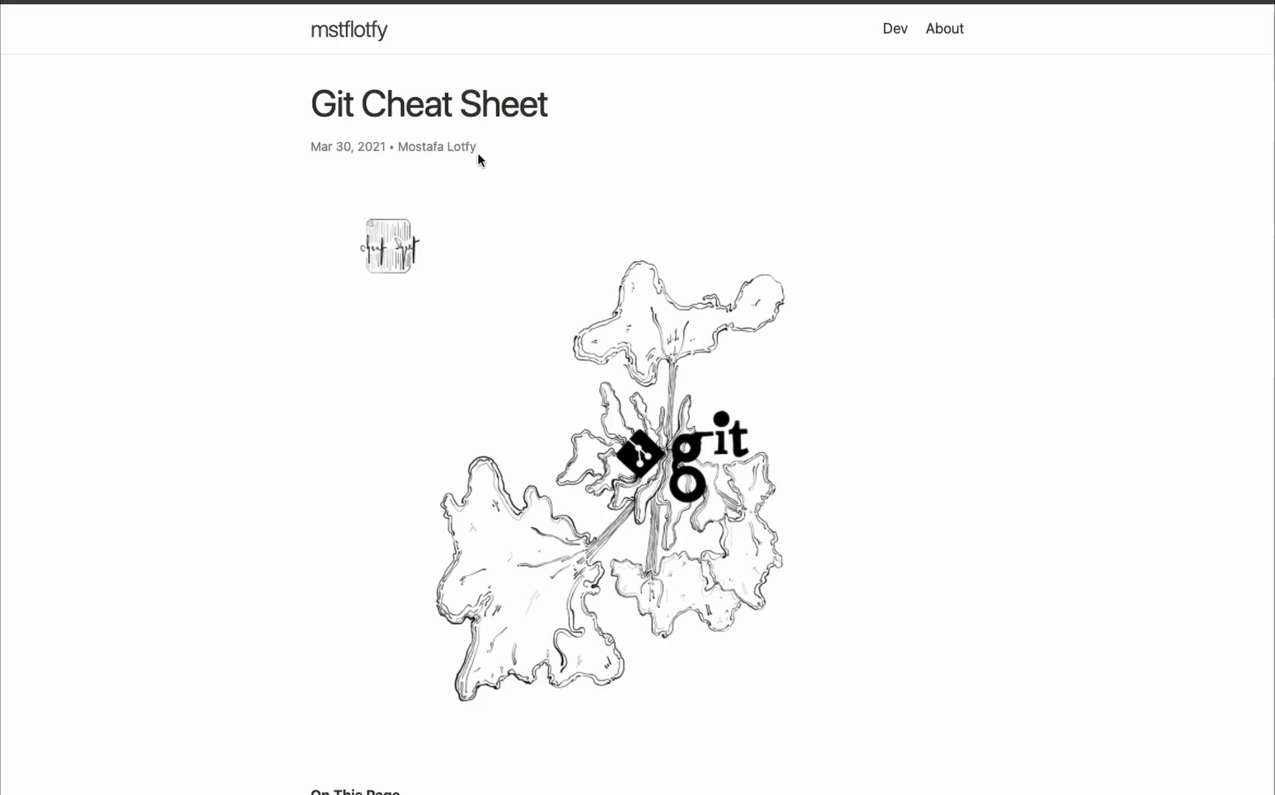
{"action": "scroll", "coordinate": [480, 159], "scroll_direction": "down", "scroll_amount": 4}
{"action": "scroll", "coordinate": [545, 346], "scroll_direction": "up", "scroll_amount": 4}
{"action": "scroll", "coordinate": [532, 355], "scroll_direction": "down", "scroll_amount": 1}
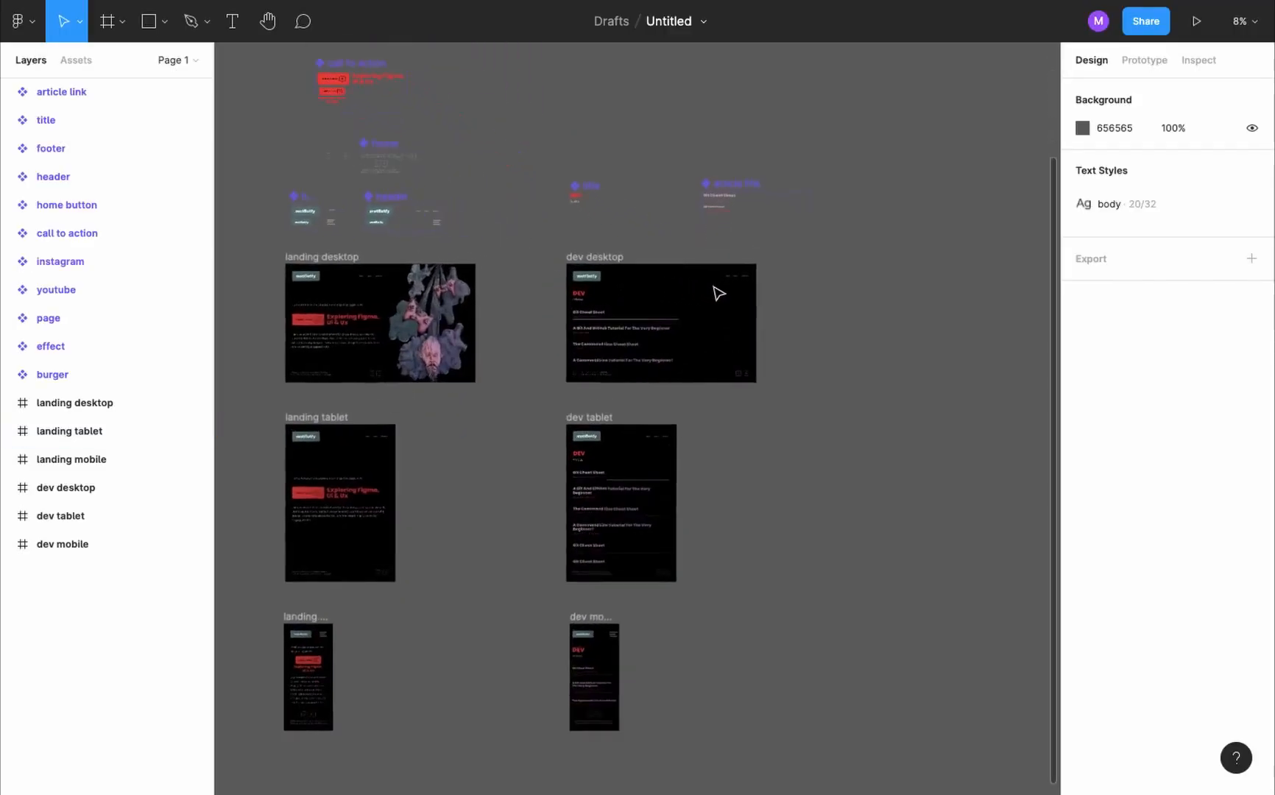
{"action": "scroll", "coordinate": [718, 294], "scroll_direction": "up", "scroll_amount": 3}
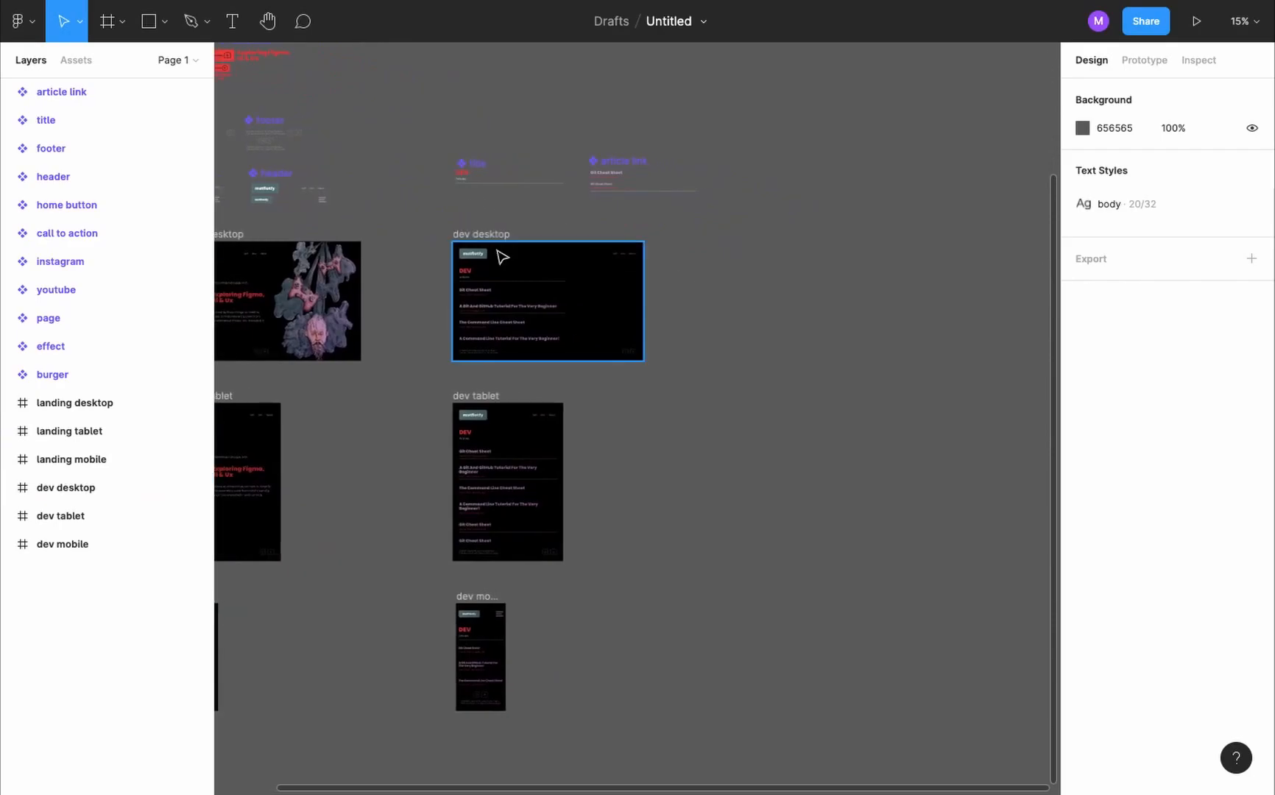
- Switch to Figma, duplicate the dev desktop frame beside the original and rename the copy "article desktop"
{"action": "left_click_drag", "start_coordinate": [500, 242], "coordinate": [782, 241]}
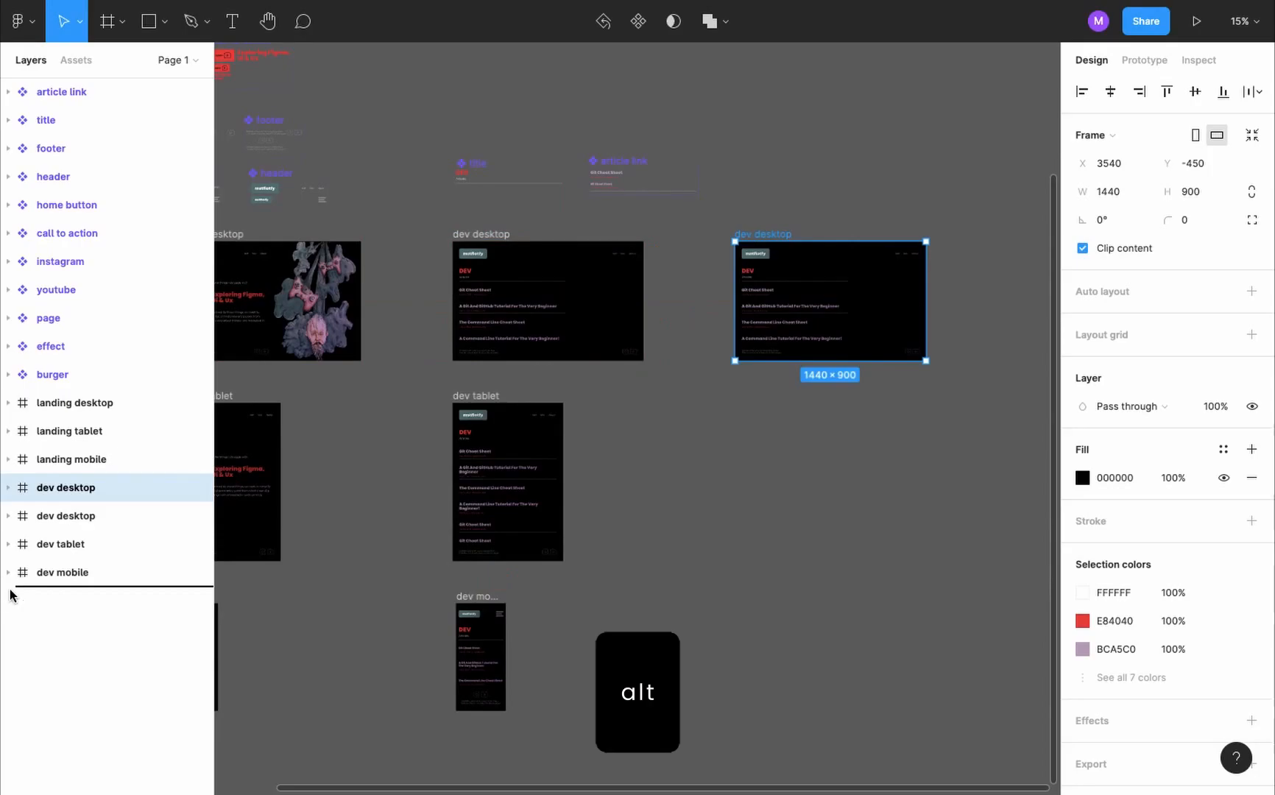
{"action": "double_click", "coordinate": [62, 575]}
{"action": "type", "text": "article"}
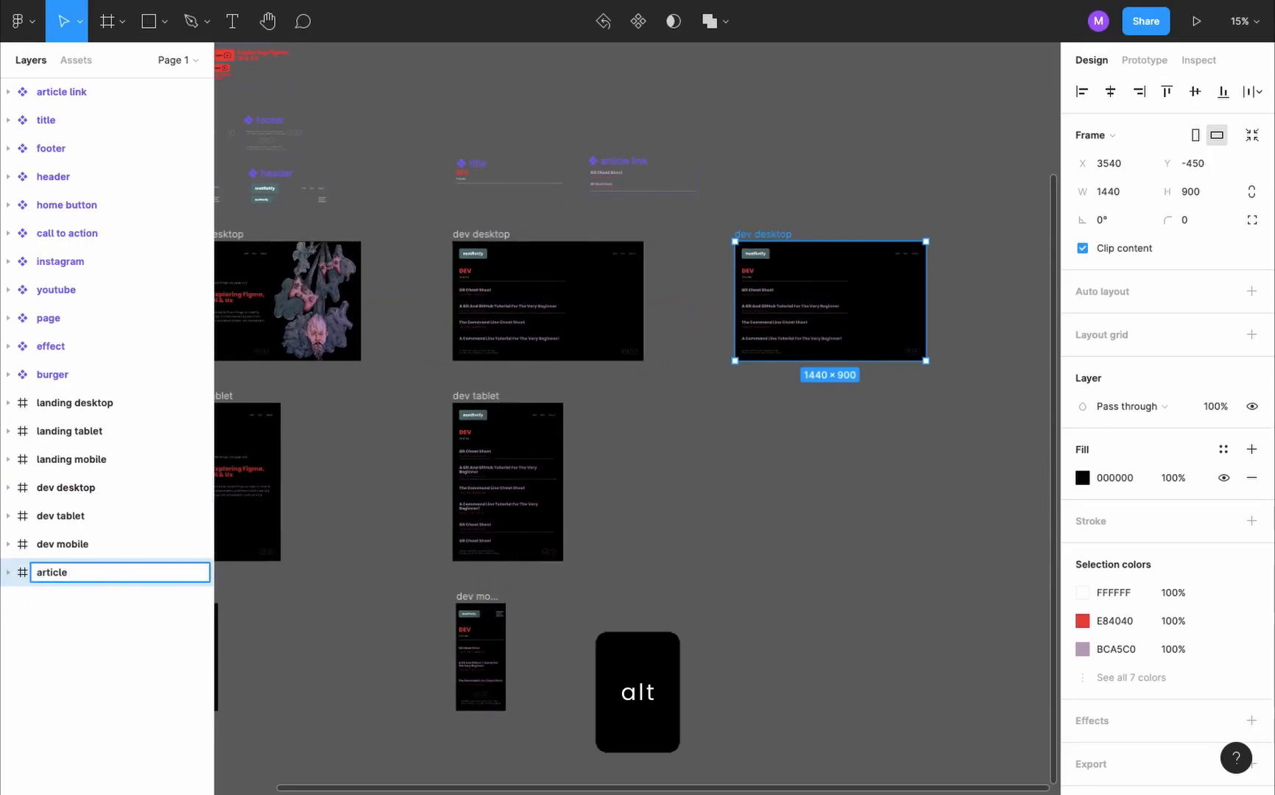
- Delete all article link instances from the body of the article desktop frame, keeping the title
{"action": "left_click", "coordinate": [8, 573]}
{"action": "scroll", "coordinate": [146, 634], "scroll_direction": "down", "scroll_amount": 3}
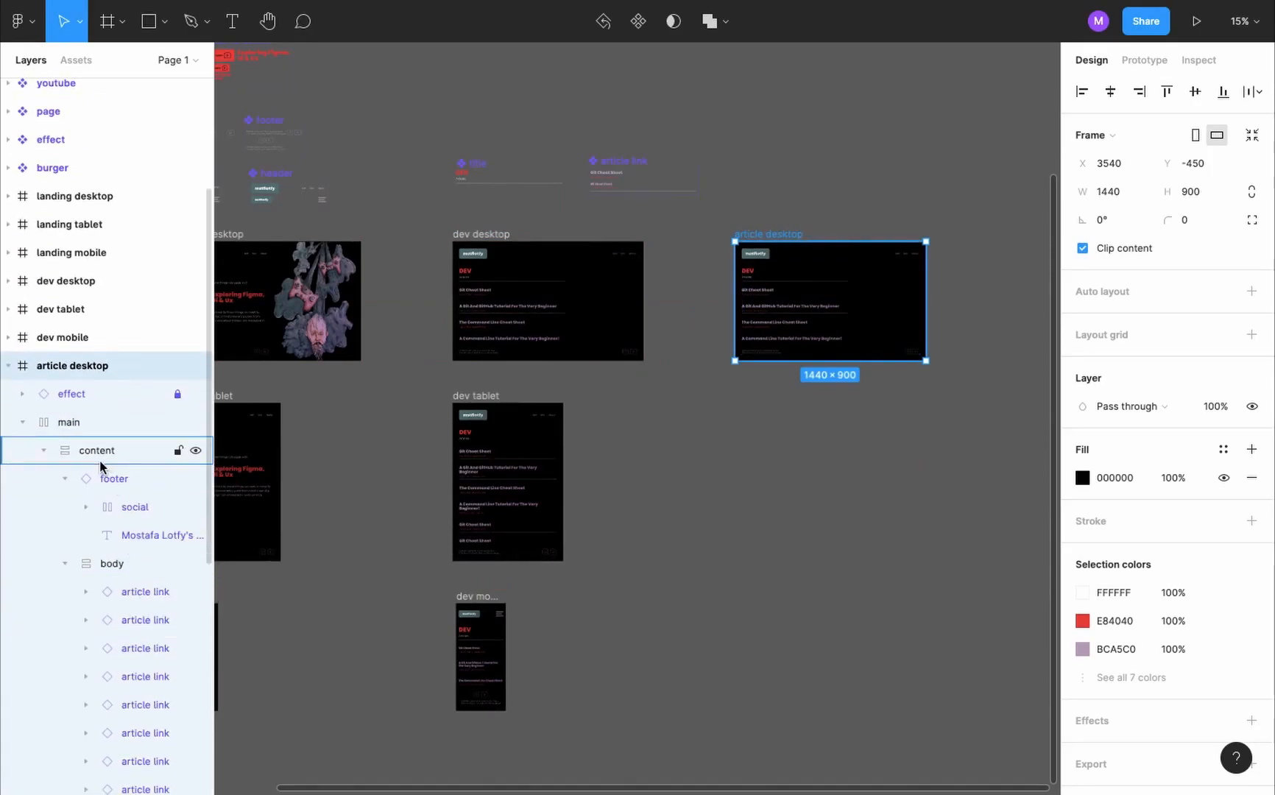
{"action": "scroll", "coordinate": [100, 468], "scroll_direction": "down", "scroll_amount": 1}
{"action": "scroll", "coordinate": [119, 363], "scroll_direction": "down", "scroll_amount": 2}
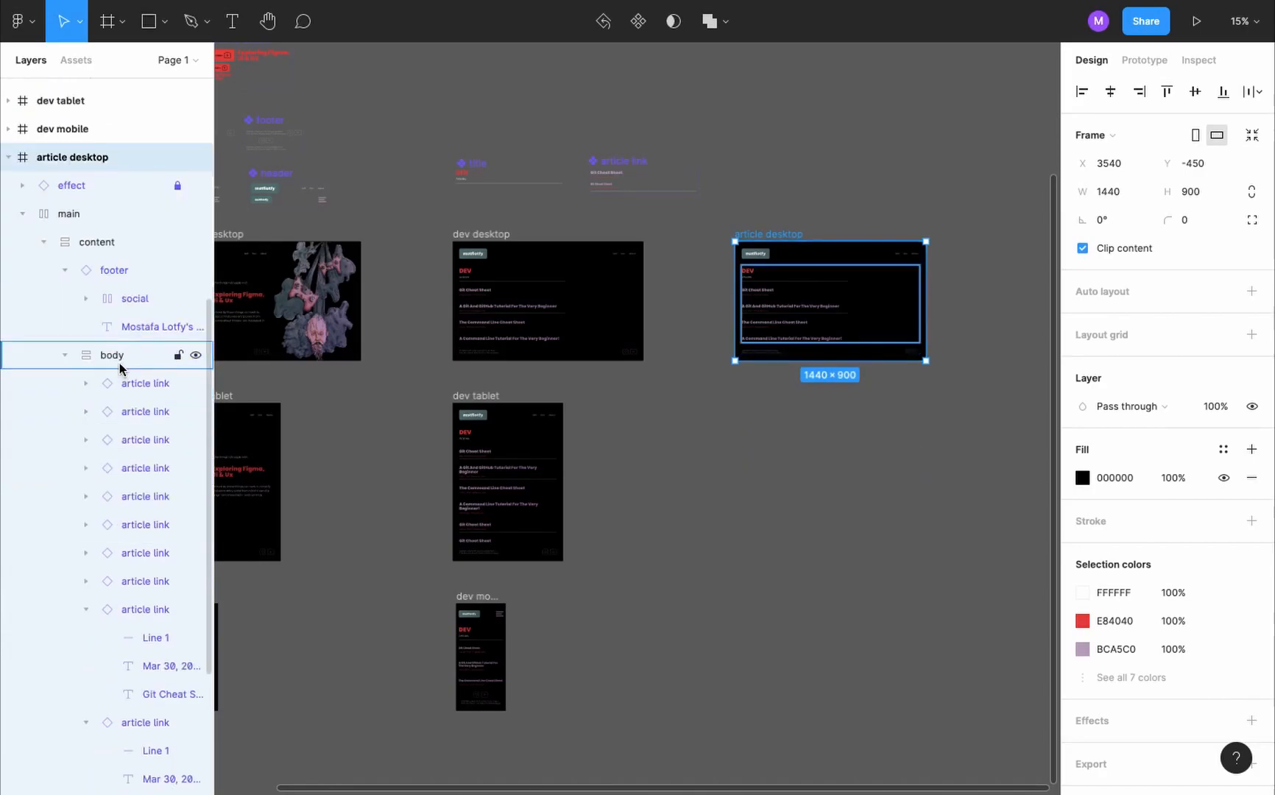
{"action": "left_click", "coordinate": [121, 357]}
{"action": "scroll", "coordinate": [129, 373], "scroll_direction": "down", "scroll_amount": 2}
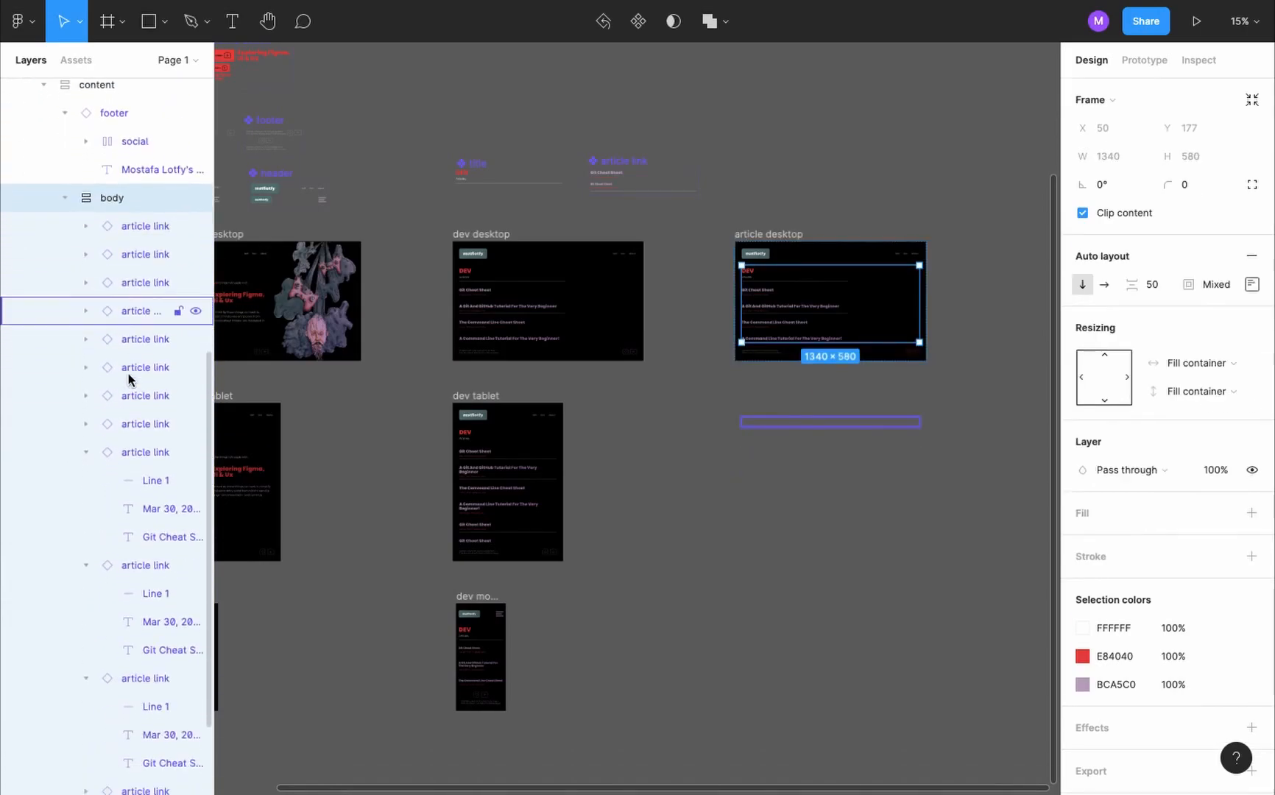
{"action": "key", "text": "Return"}
{"action": "scroll", "coordinate": [149, 486], "scroll_direction": "down", "scroll_amount": 1}
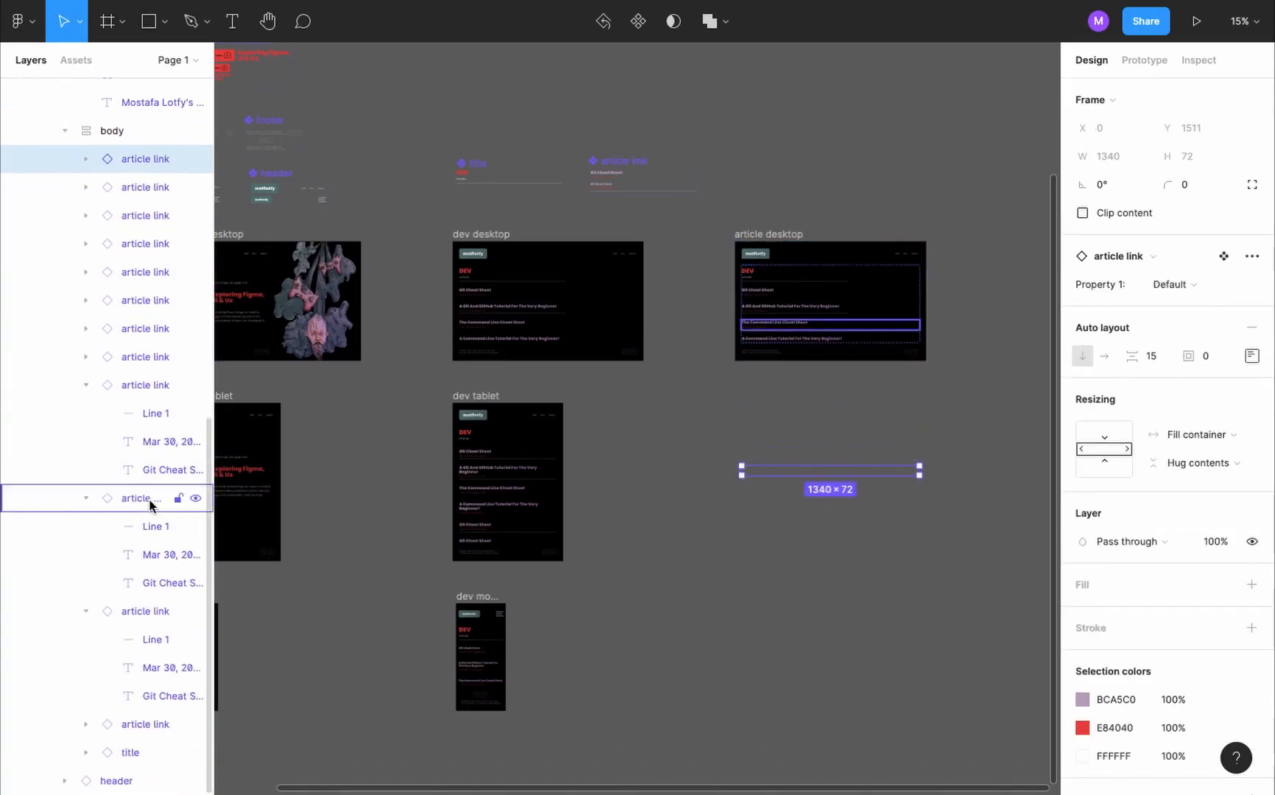
{"action": "left_click", "coordinate": [145, 158]}
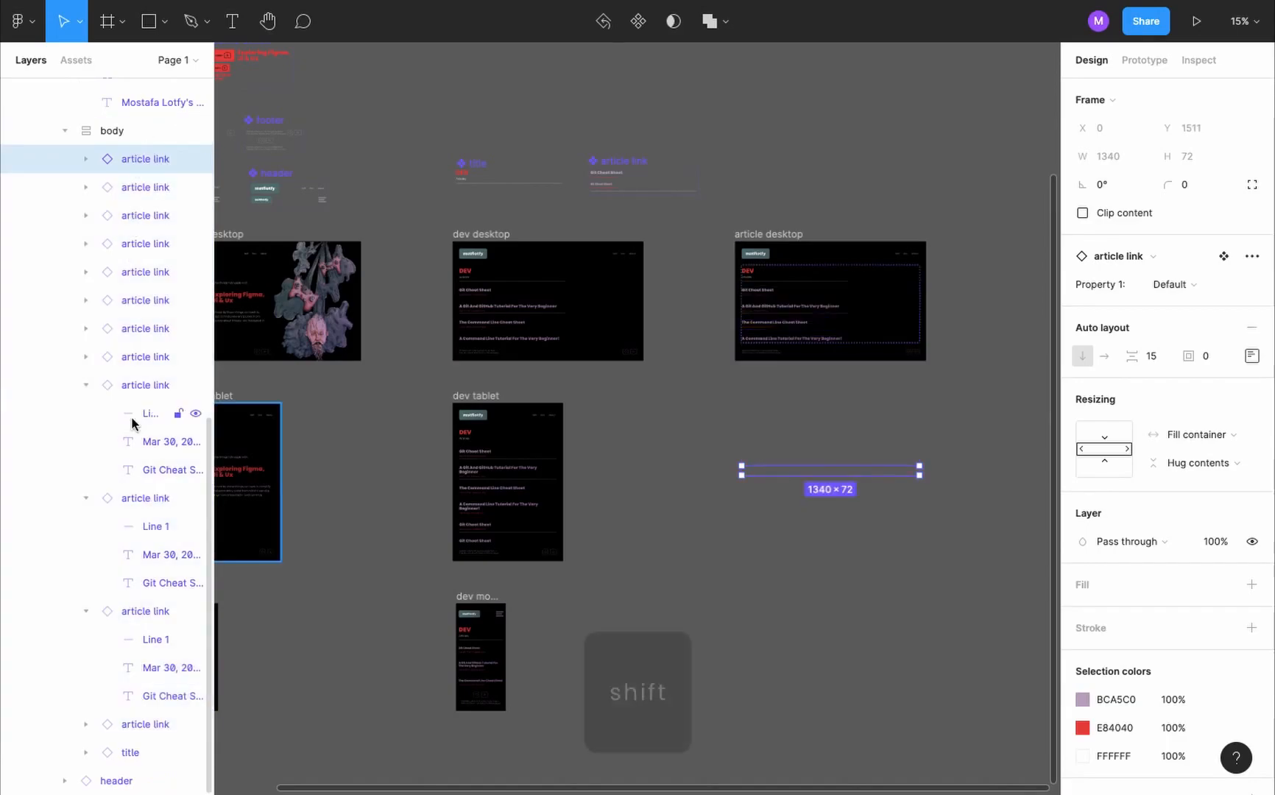
{"action": "left_click", "coordinate": [136, 725], "text": "shift"}
{"action": "key", "text": "Delete"}
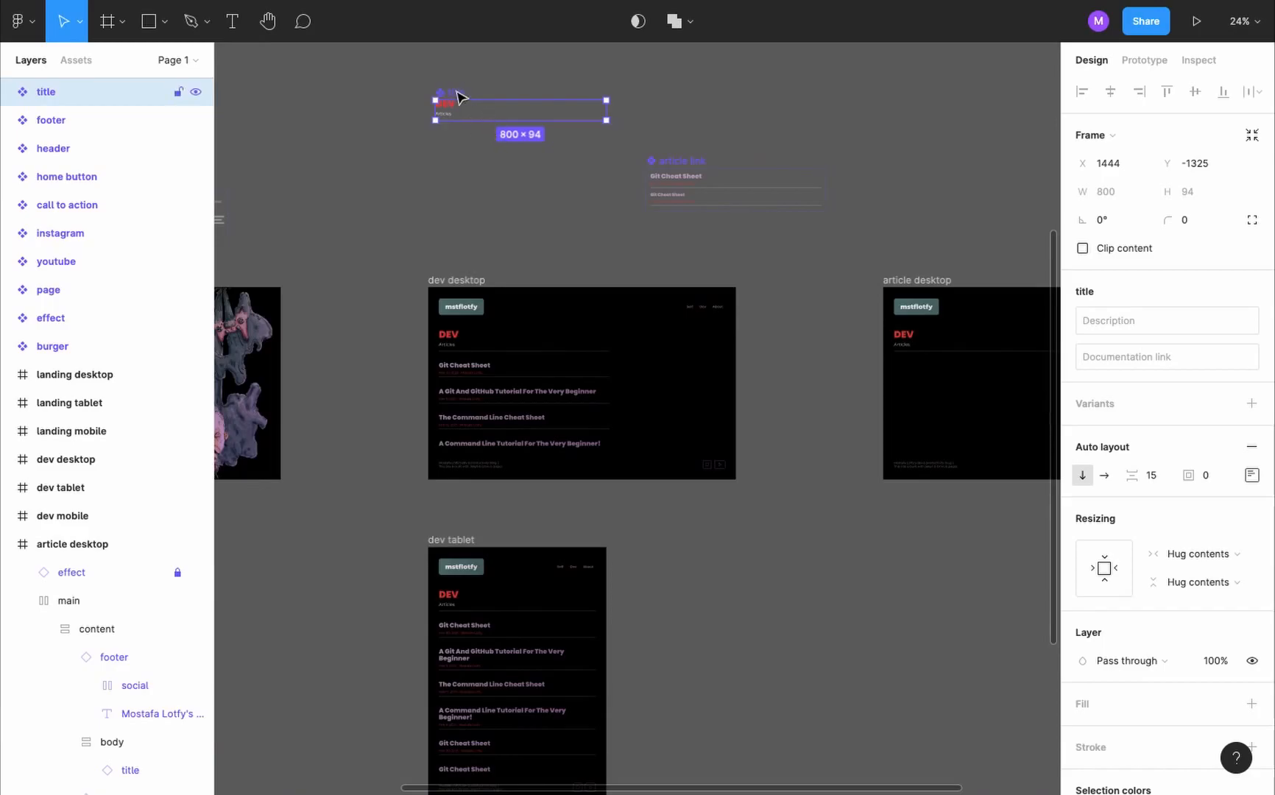
- Add a variant named "article" to the title component
{"action": "left_click", "coordinate": [1254, 405]}
{"action": "type", "text": "articl"}
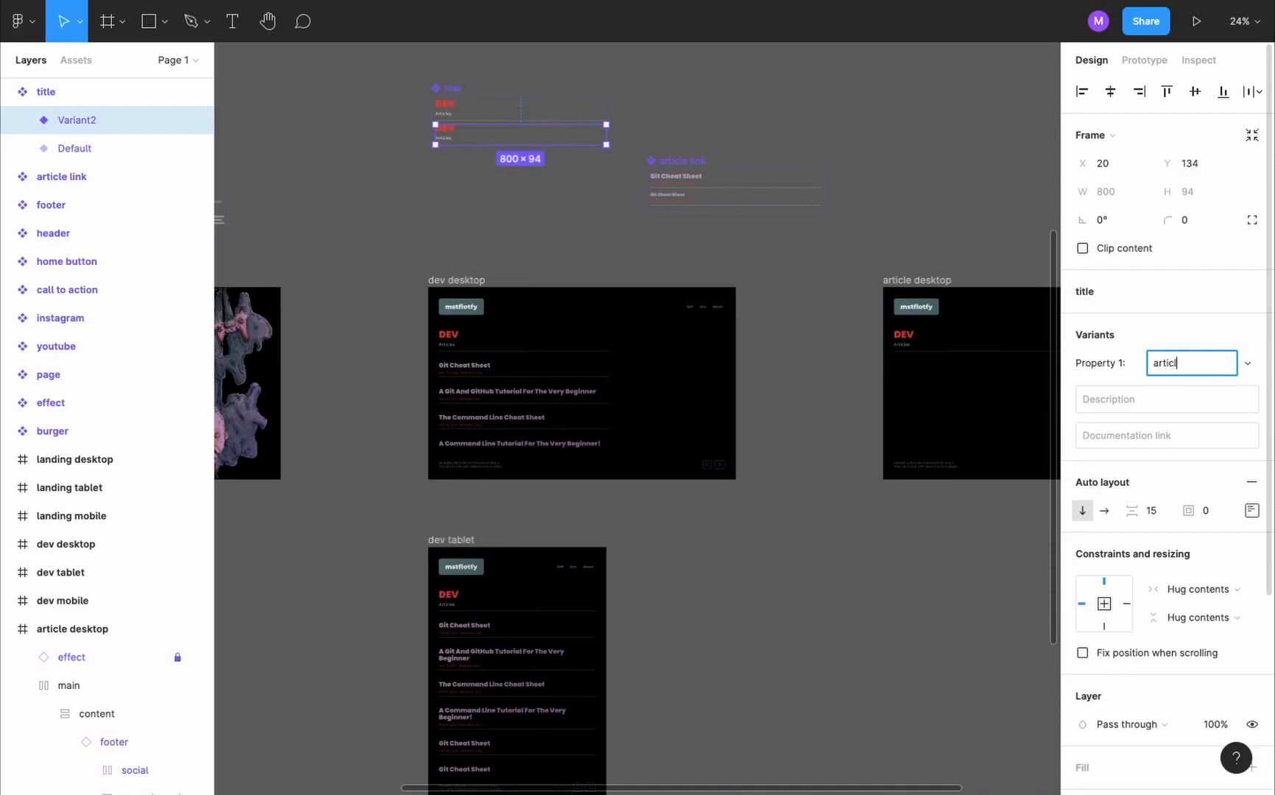
{"action": "type", "text": "e"}
- Replace the article variant's heading with "Git Cheat Sheet" and its subtitle with "Mar 30, 2021" and the author's name
{"action": "left_click", "coordinate": [334, 162]}
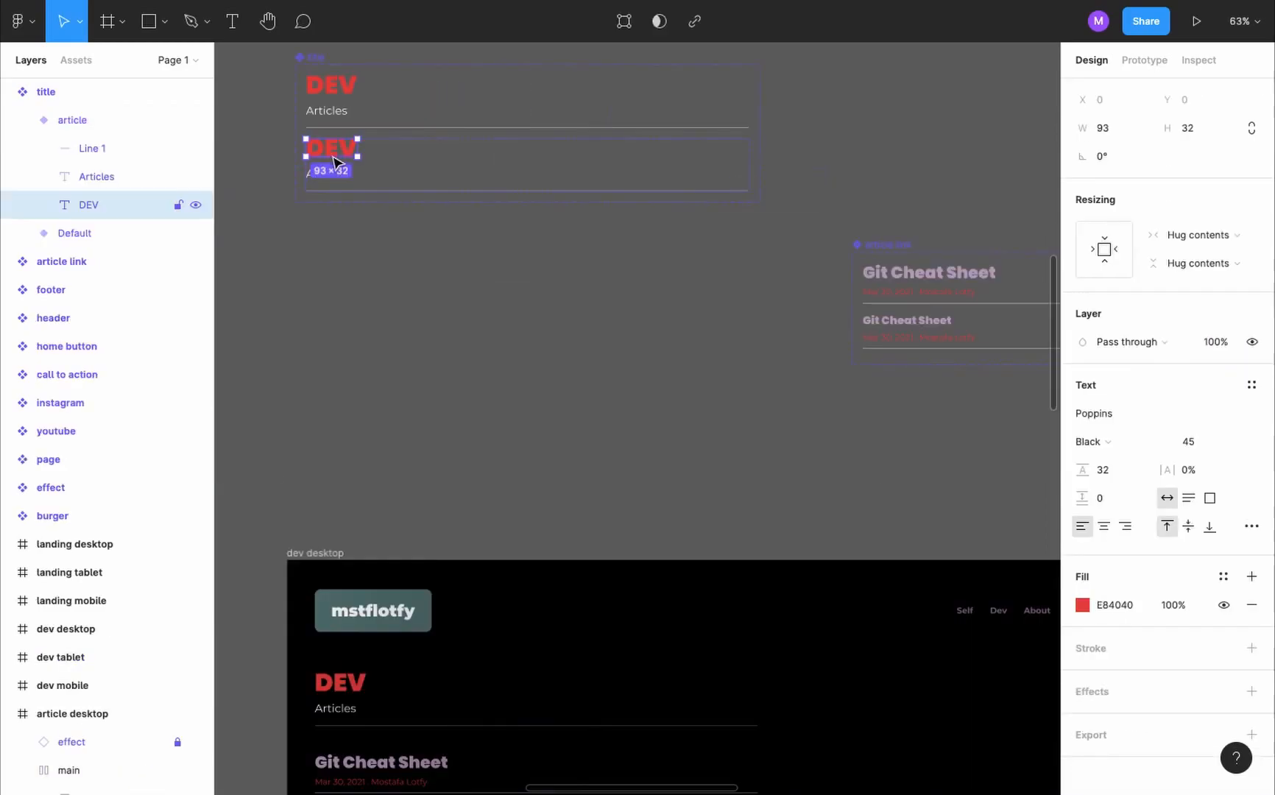
{"action": "double_click", "coordinate": [332, 155]}
{"action": "type", "text": "Git Cheat Sheet"}
{"action": "double_click", "coordinate": [335, 175]}
{"action": "type", "text": "Mar 30, 2021 . Mostafa Lotfy"}
{"action": "key", "text": "Escape"}
{"action": "key", "text": "Escape"}
- Delete the divider line from the title component's article variant
{"action": "left_click", "coordinate": [80, 152]}
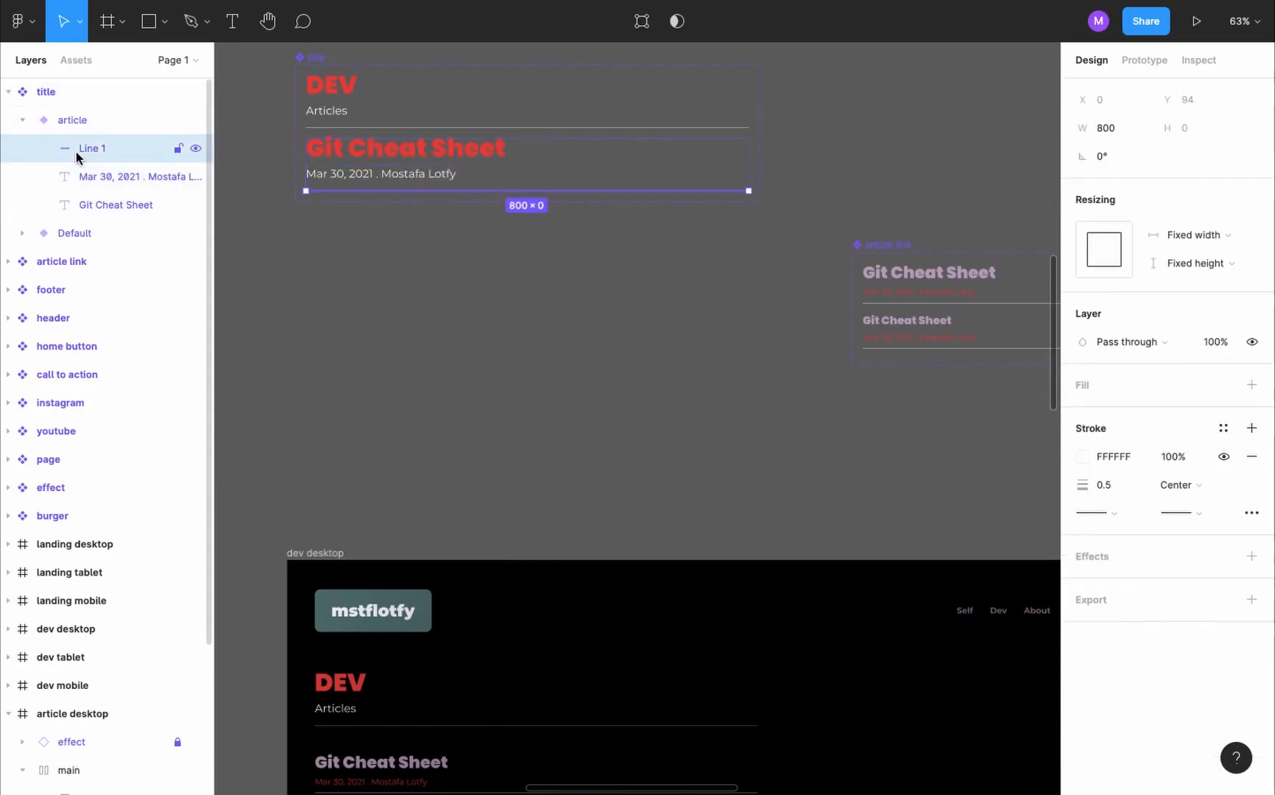
{"action": "key", "text": "Delete"}
{"action": "left_click", "coordinate": [421, 168]}
- Place the image gitCheatSheet.jpg on the empty canvas above the title component
{"action": "scroll", "coordinate": [587, 492], "scroll_direction": "down", "scroll_amount": 5}
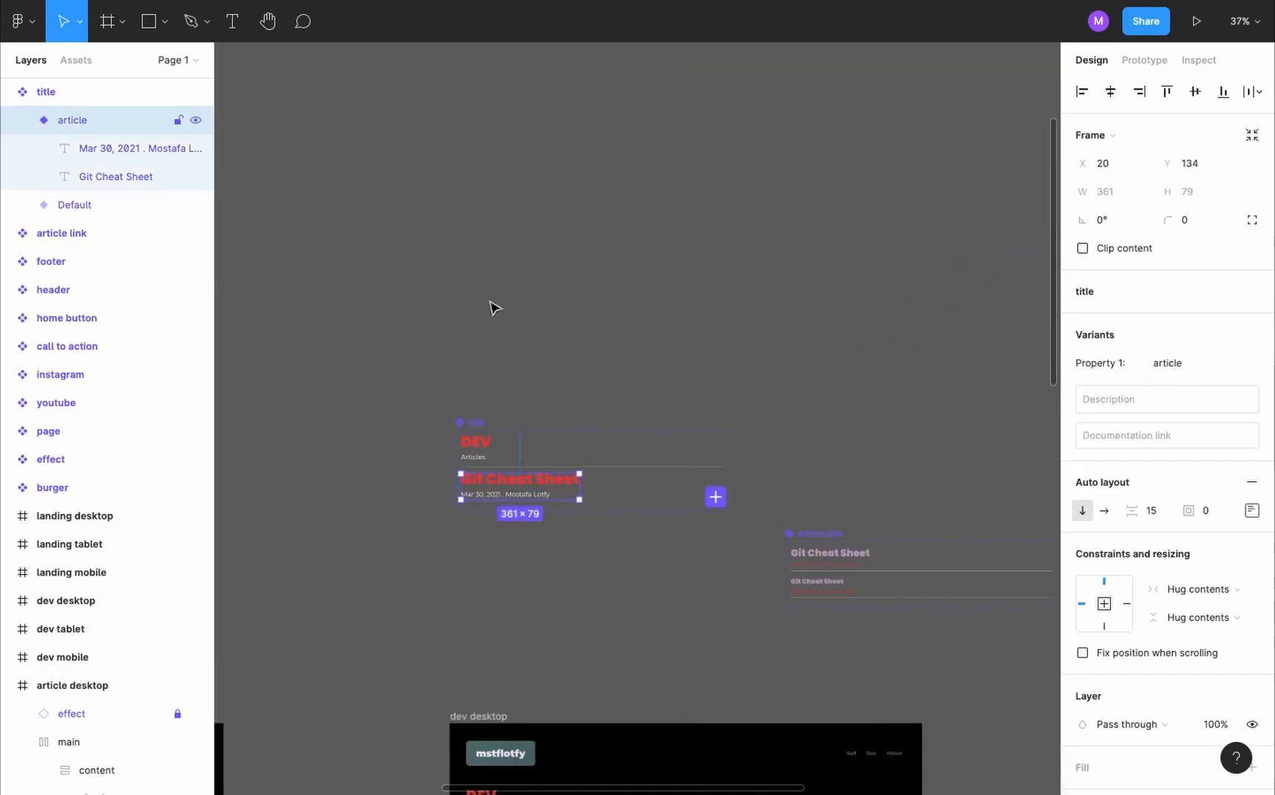
{"action": "left_click", "coordinate": [501, 208]}
{"action": "left_click", "coordinate": [164, 26]}
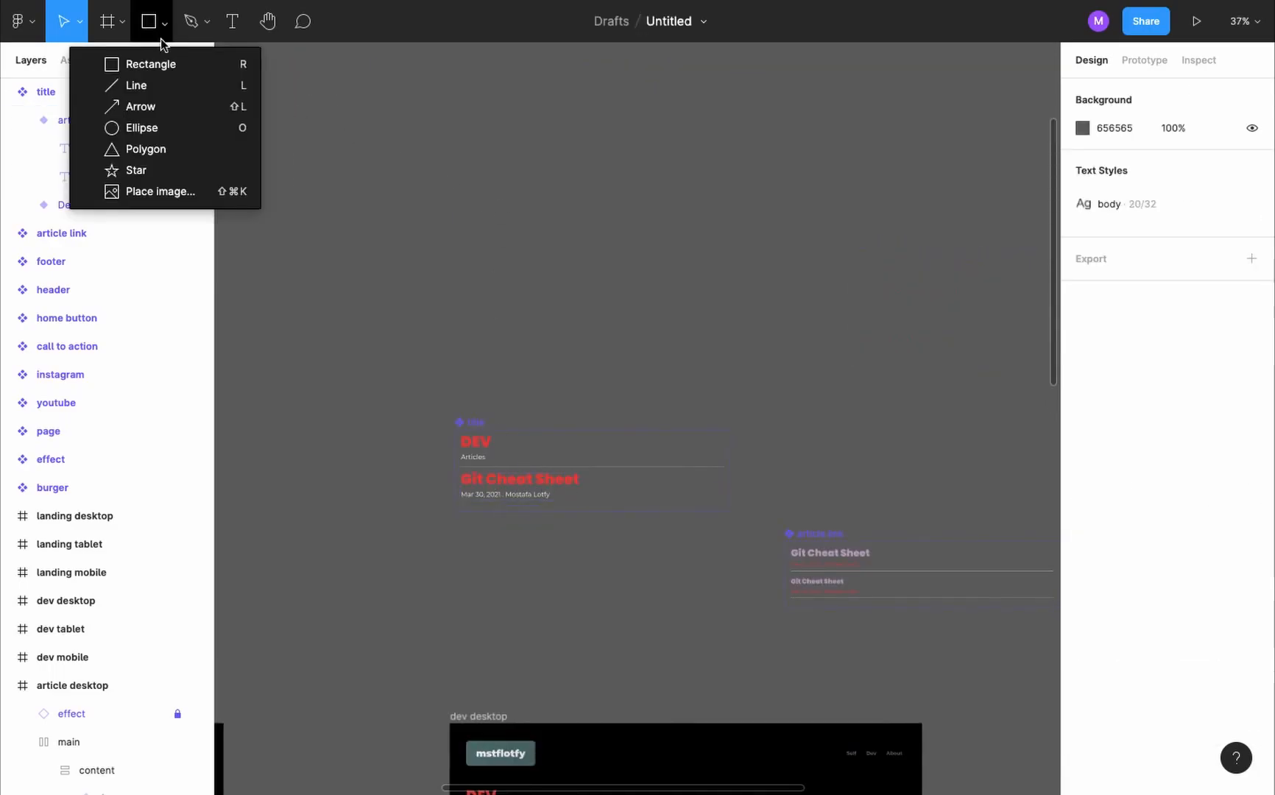
{"action": "left_click", "coordinate": [203, 194]}
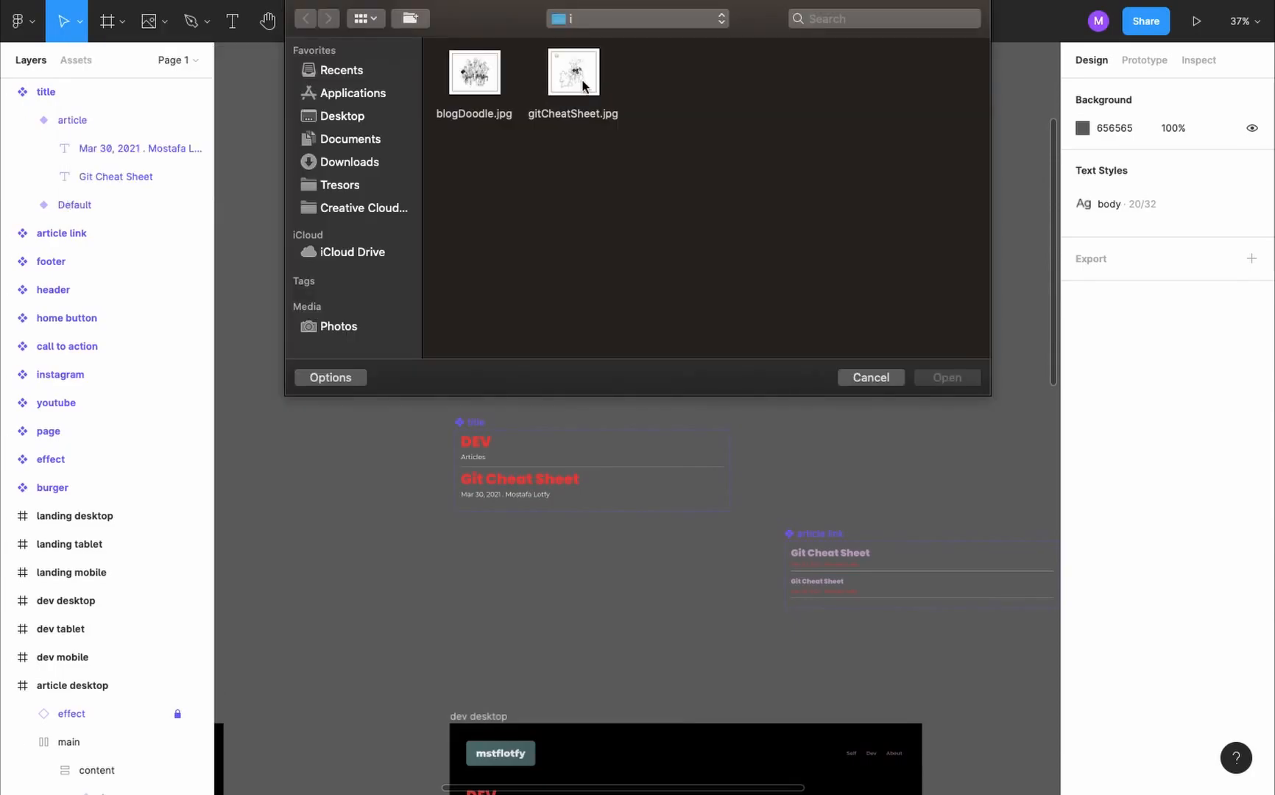
{"action": "double_click", "coordinate": [582, 87]}
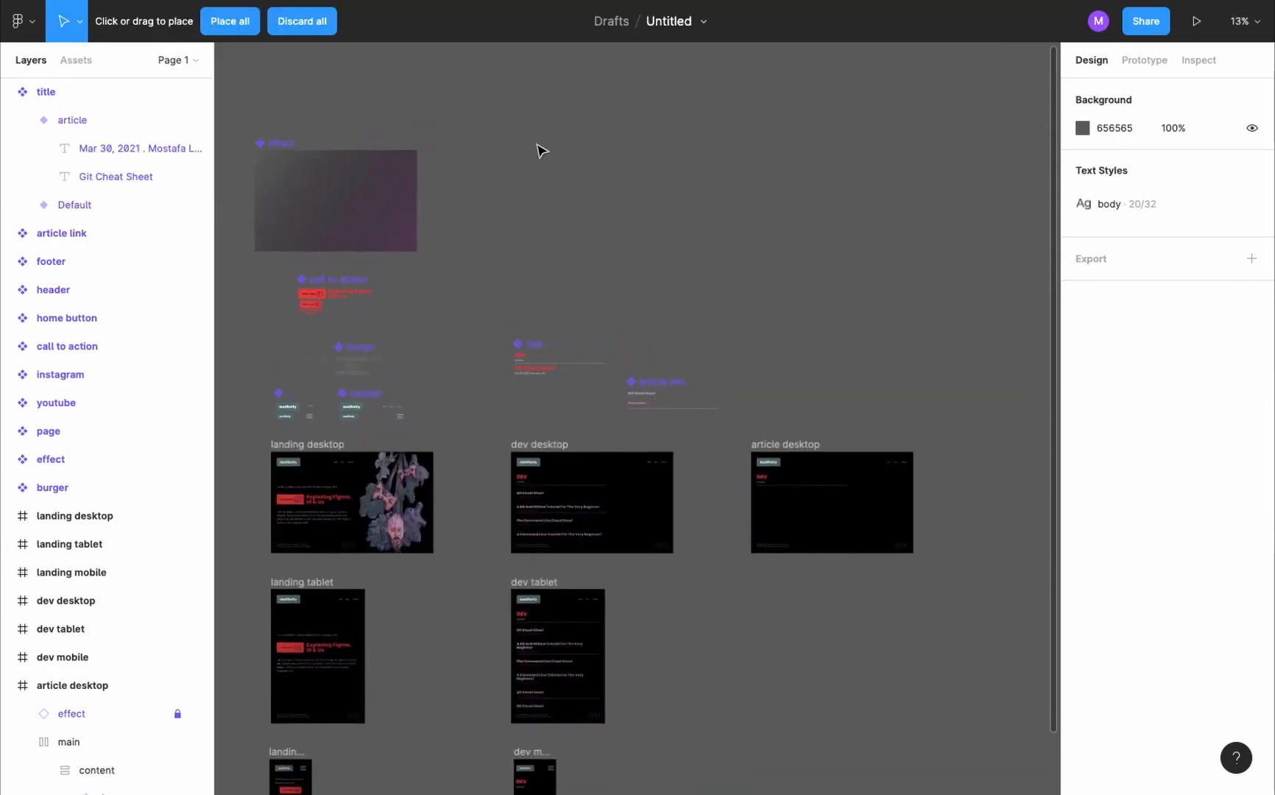
{"action": "left_click", "coordinate": [541, 148]}
{"action": "scroll", "coordinate": [538, 145], "scroll_direction": "up", "scroll_amount": 5}
{"action": "scroll", "coordinate": [539, 148], "scroll_direction": "up", "scroll_amount": 1}
{"action": "left_click_drag", "start_coordinate": [541, 149], "coordinate": [611, 349]}
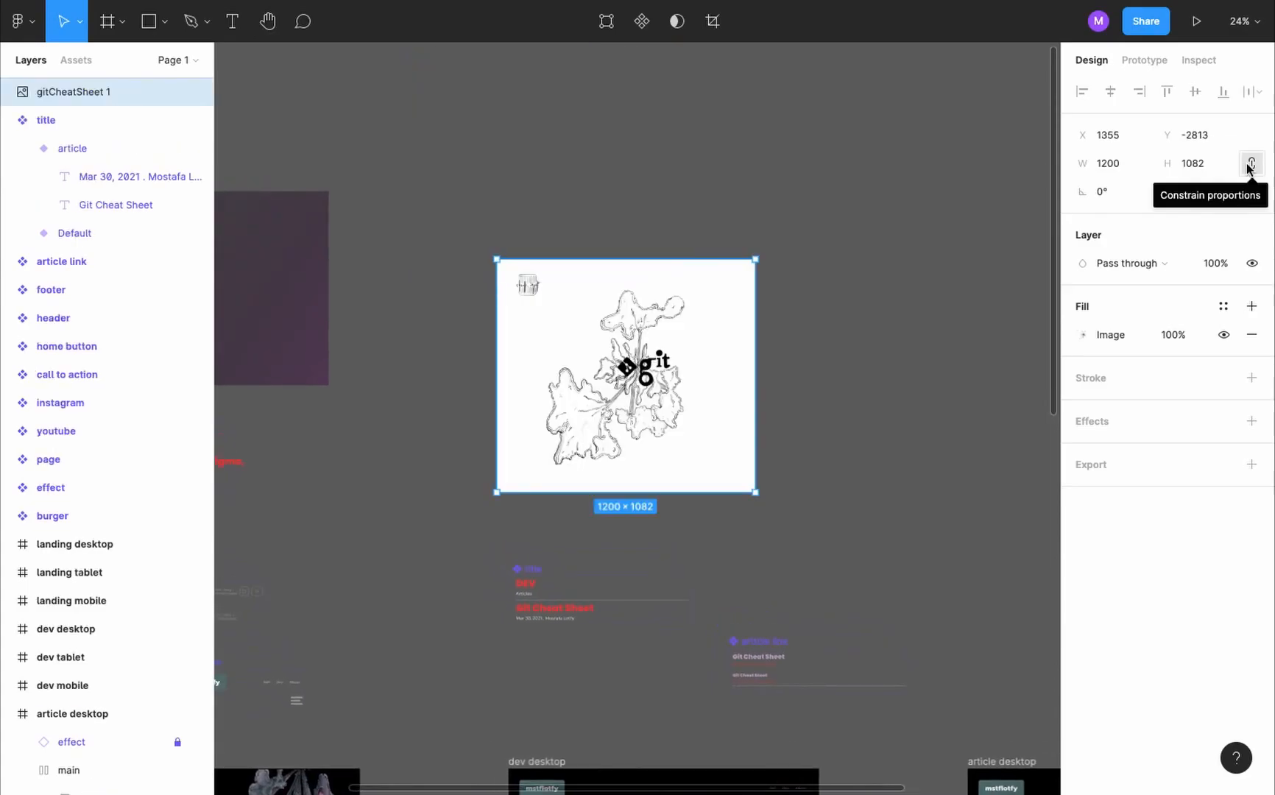
- Constrain the gitCheatSheet image's proportions, set its width to 500 and its corner radius to 10
{"action": "left_click", "coordinate": [1250, 166]}
{"action": "left_click", "coordinate": [1112, 164]}
{"action": "type", "text": "50"}
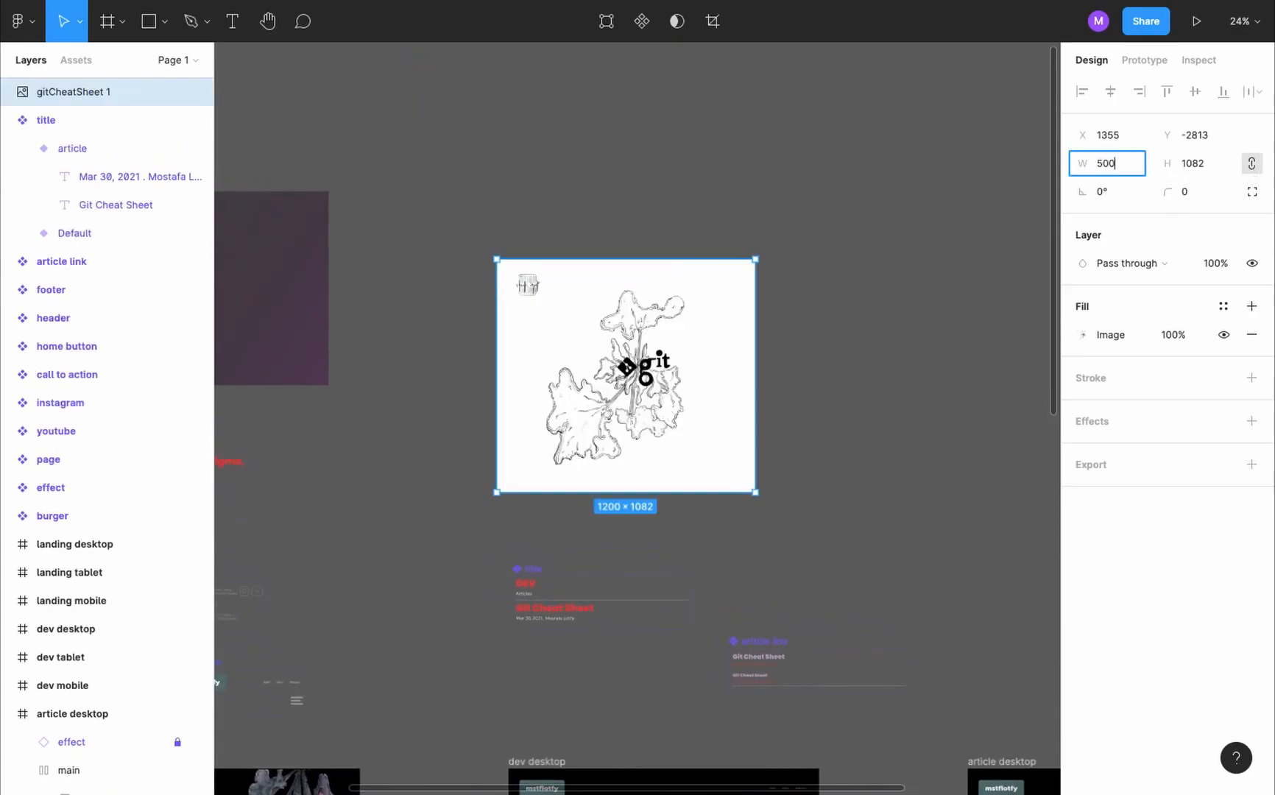
{"action": "type", "text": "0"}
{"action": "key", "text": "Return"}
{"action": "left_click", "coordinate": [1190, 192]}
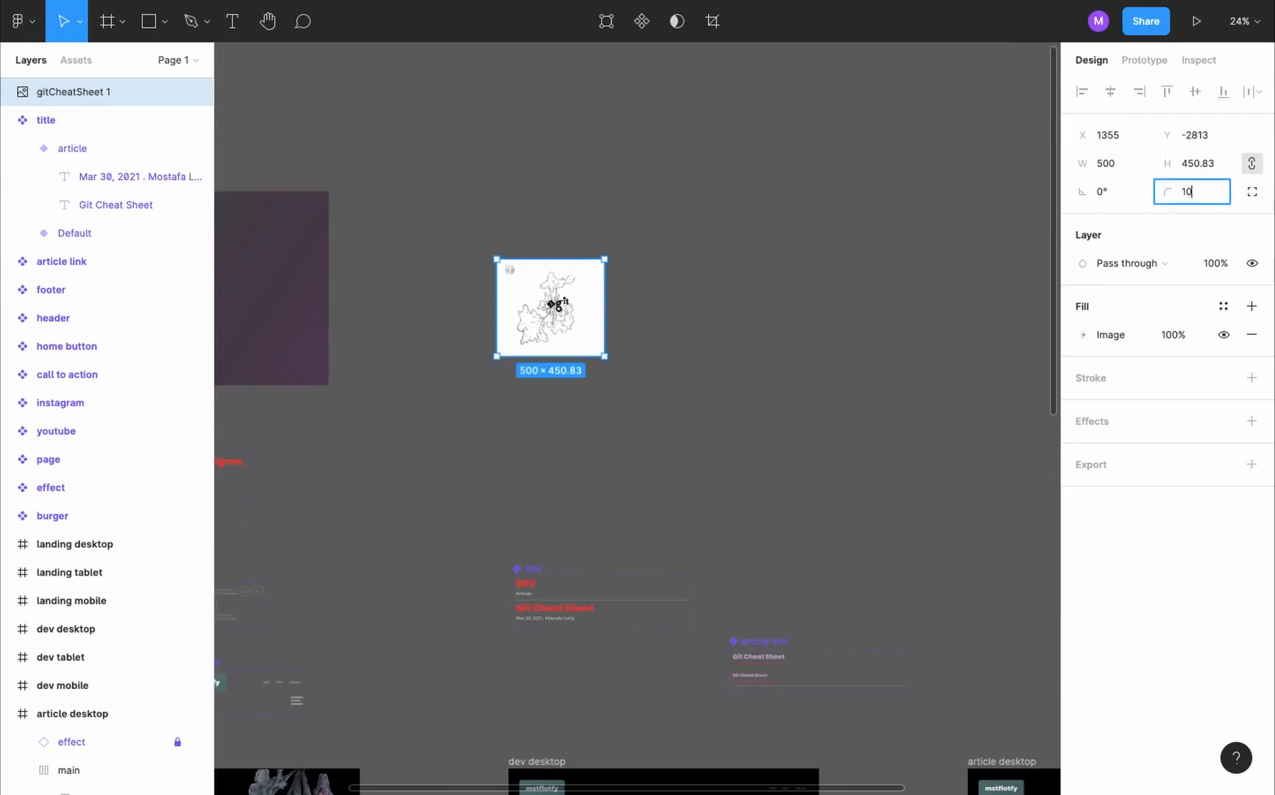
{"action": "type", "text": "10"}
{"action": "key", "text": "Return"}
- Move the image into the title component's article variant below the date line, and heighten the component frame to fit it
{"action": "left_click_drag", "start_coordinate": [96, 92], "coordinate": [148, 211]}
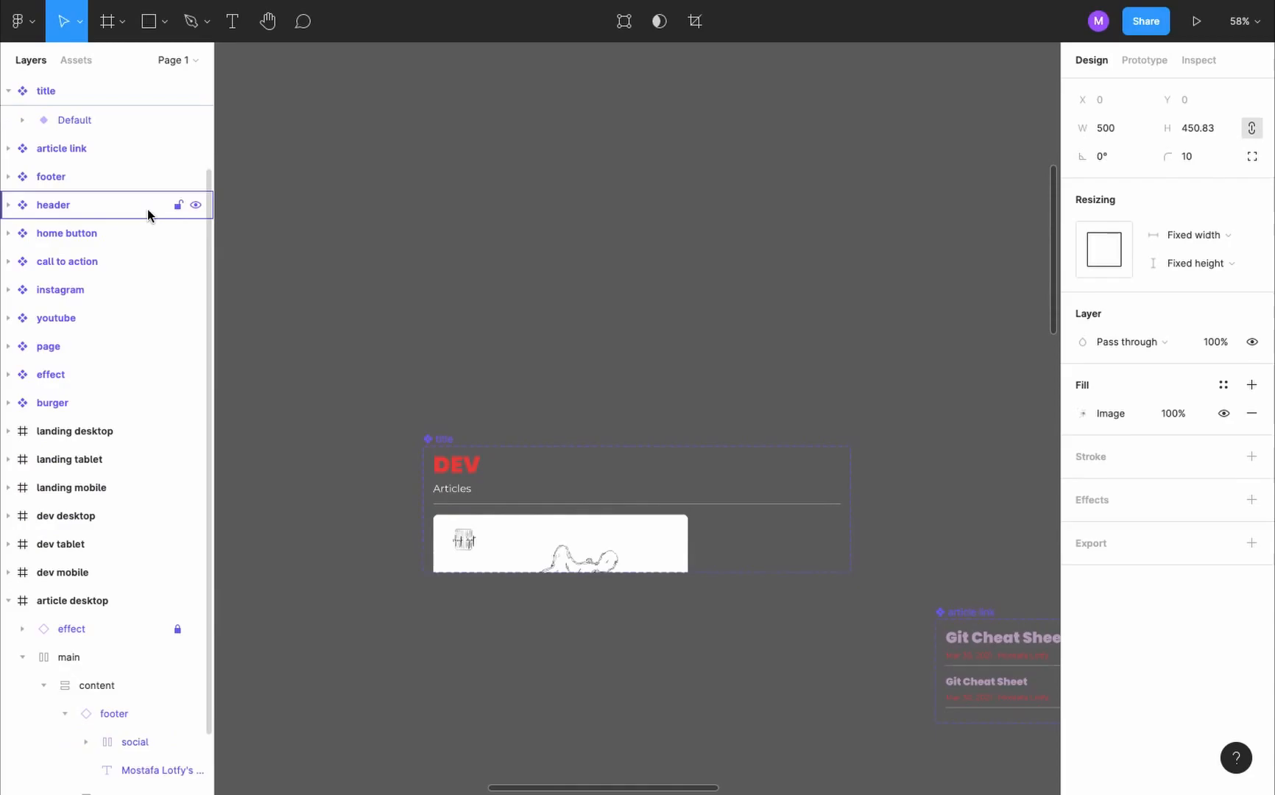
{"action": "left_click_drag", "start_coordinate": [745, 573], "coordinate": [749, 757]}
{"action": "left_click", "coordinate": [589, 586]}
{"action": "left_click", "coordinate": [589, 585]}
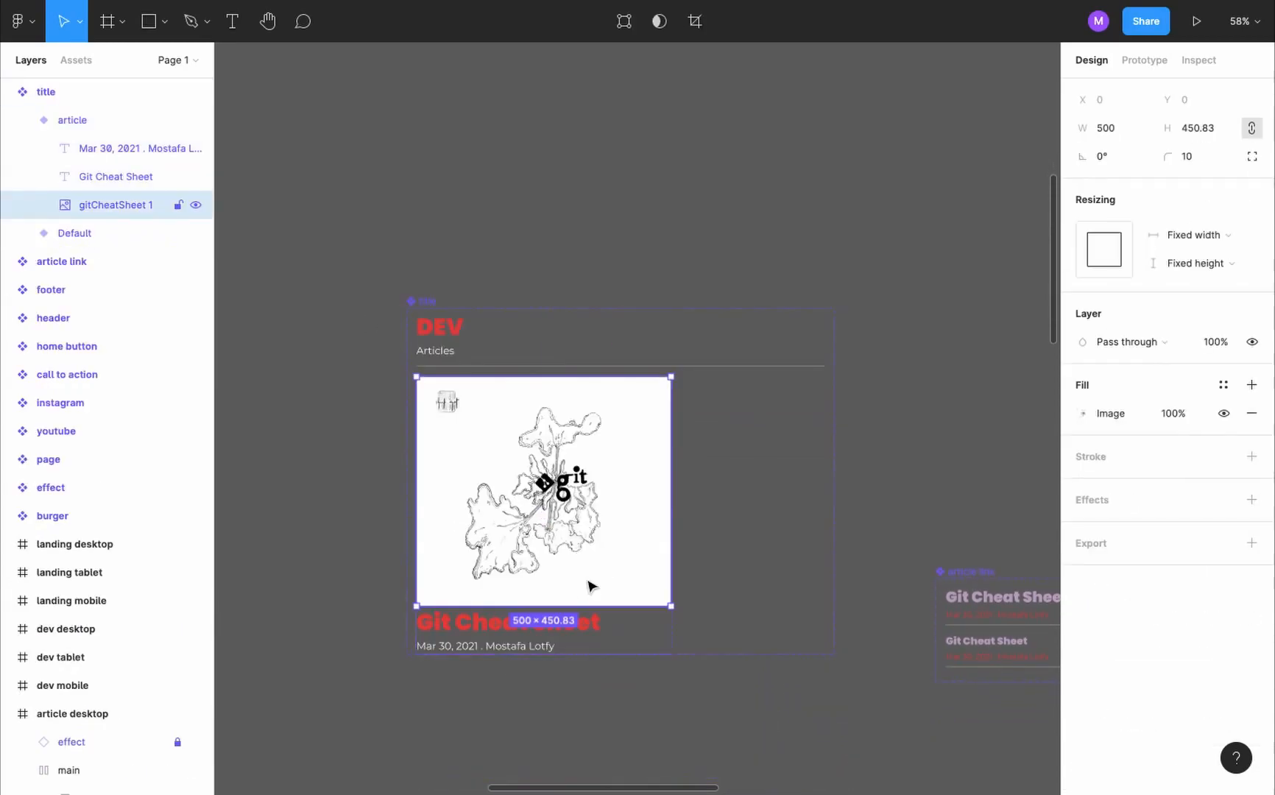
{"action": "key", "text": "Down"}
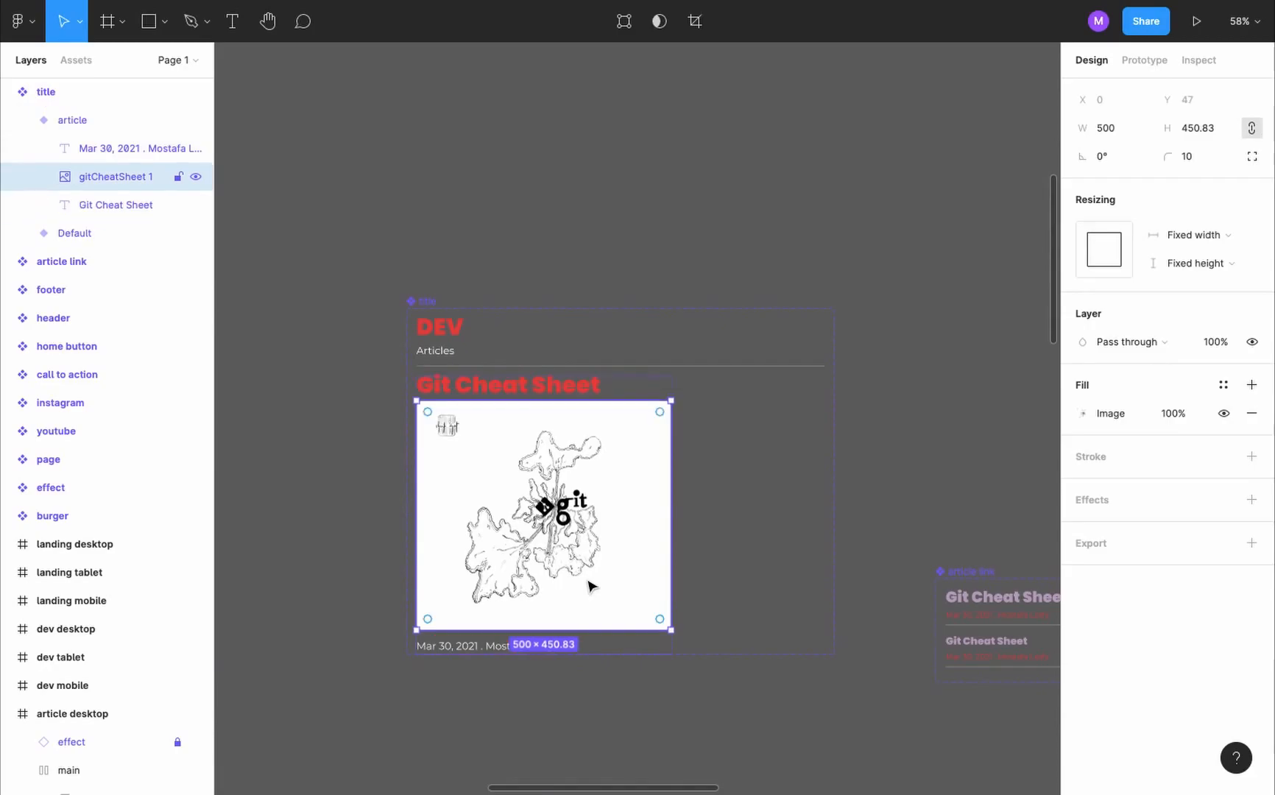
{"action": "key", "text": "Down"}
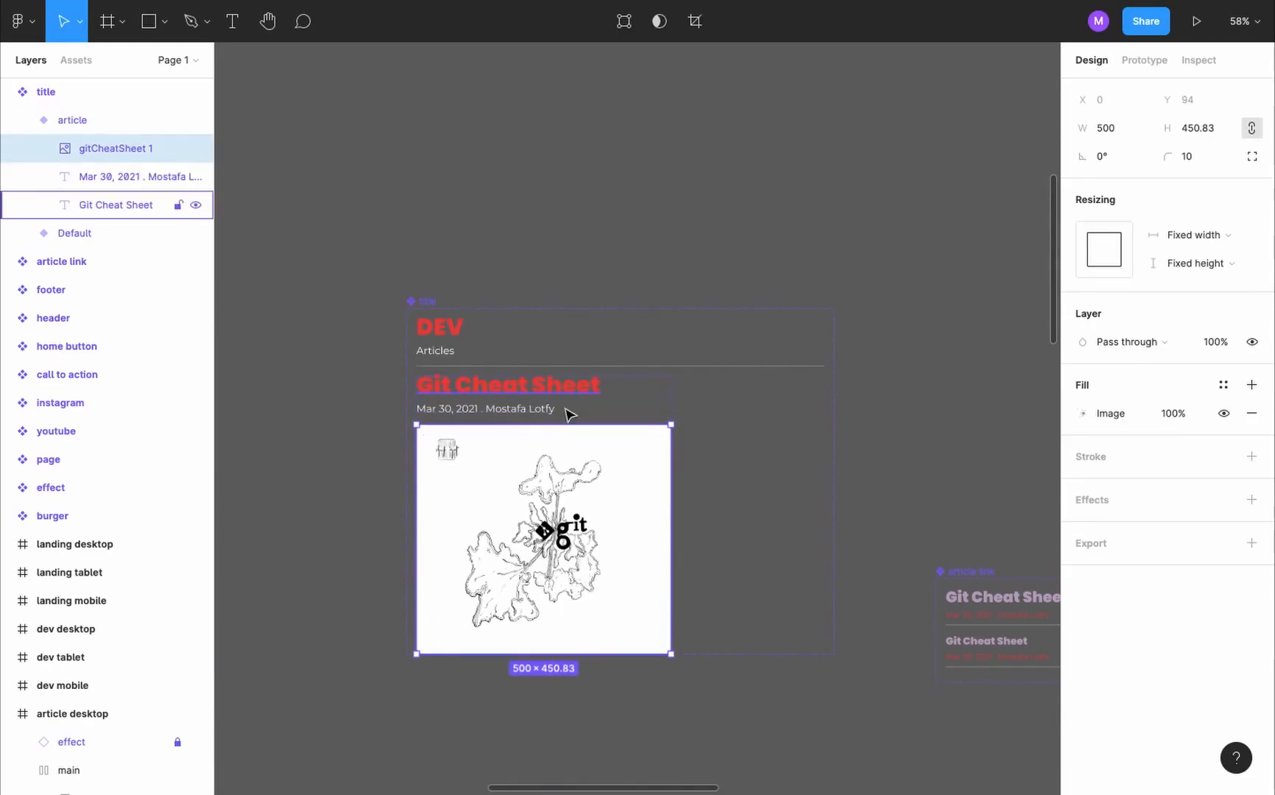
- Align the article variant's contents to top center and center-align the text of its Git Cheat Sheet heading
{"action": "left_click", "coordinate": [649, 403]}
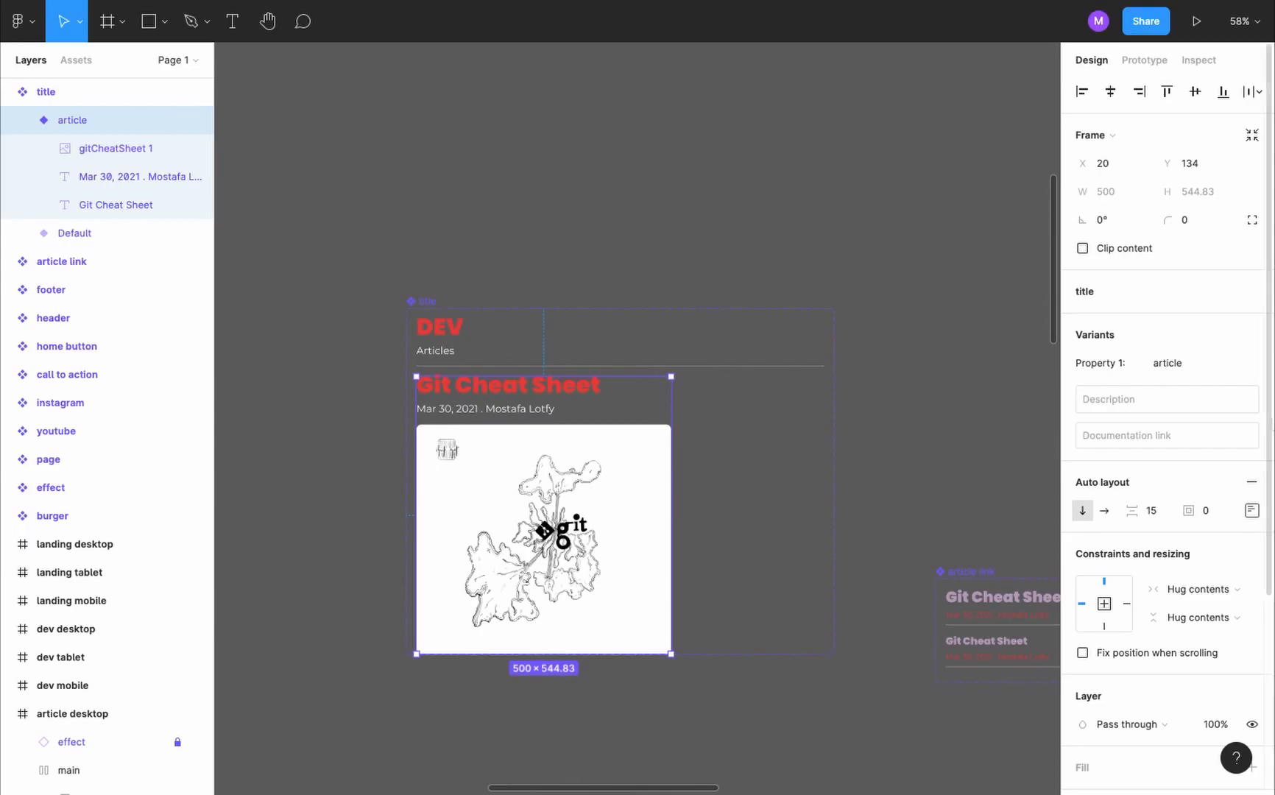
{"action": "left_click", "coordinate": [1251, 510]}
{"action": "left_click", "coordinate": [1193, 571]}
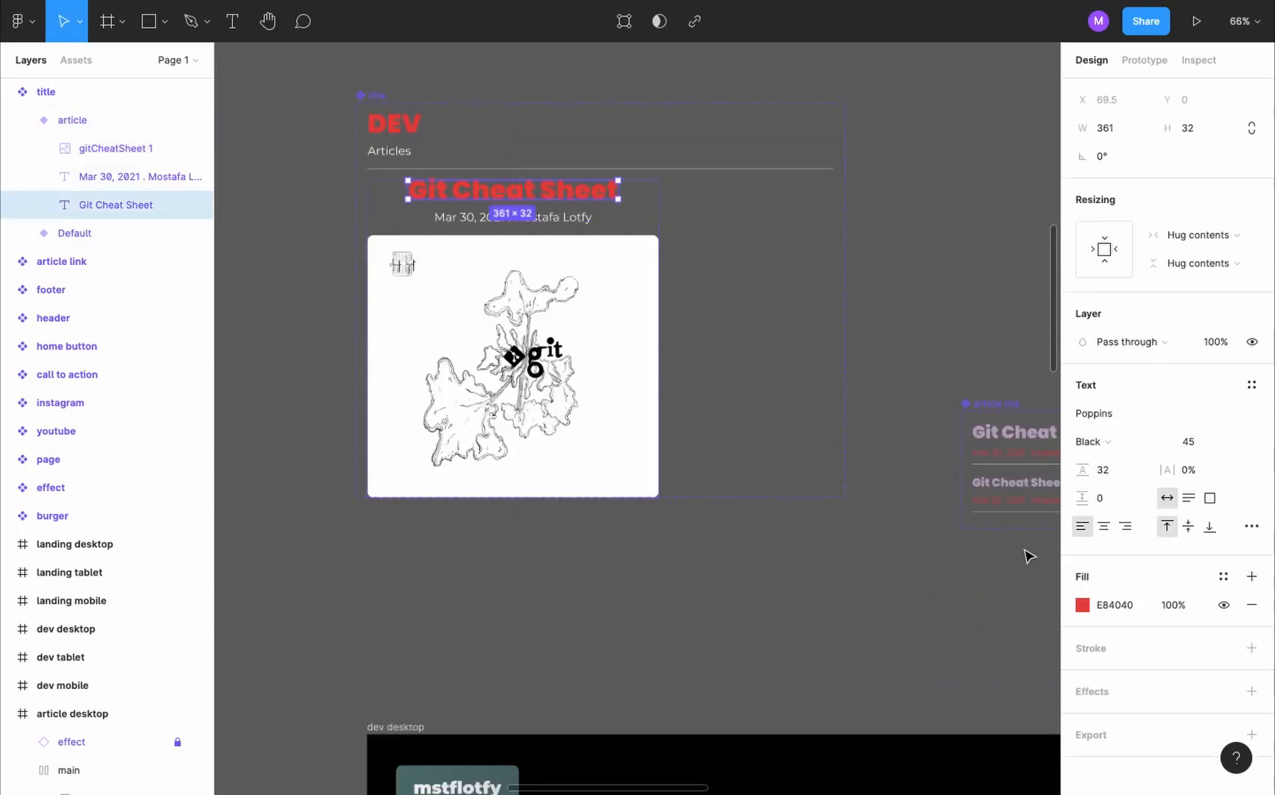
{"action": "left_click", "coordinate": [1105, 530]}
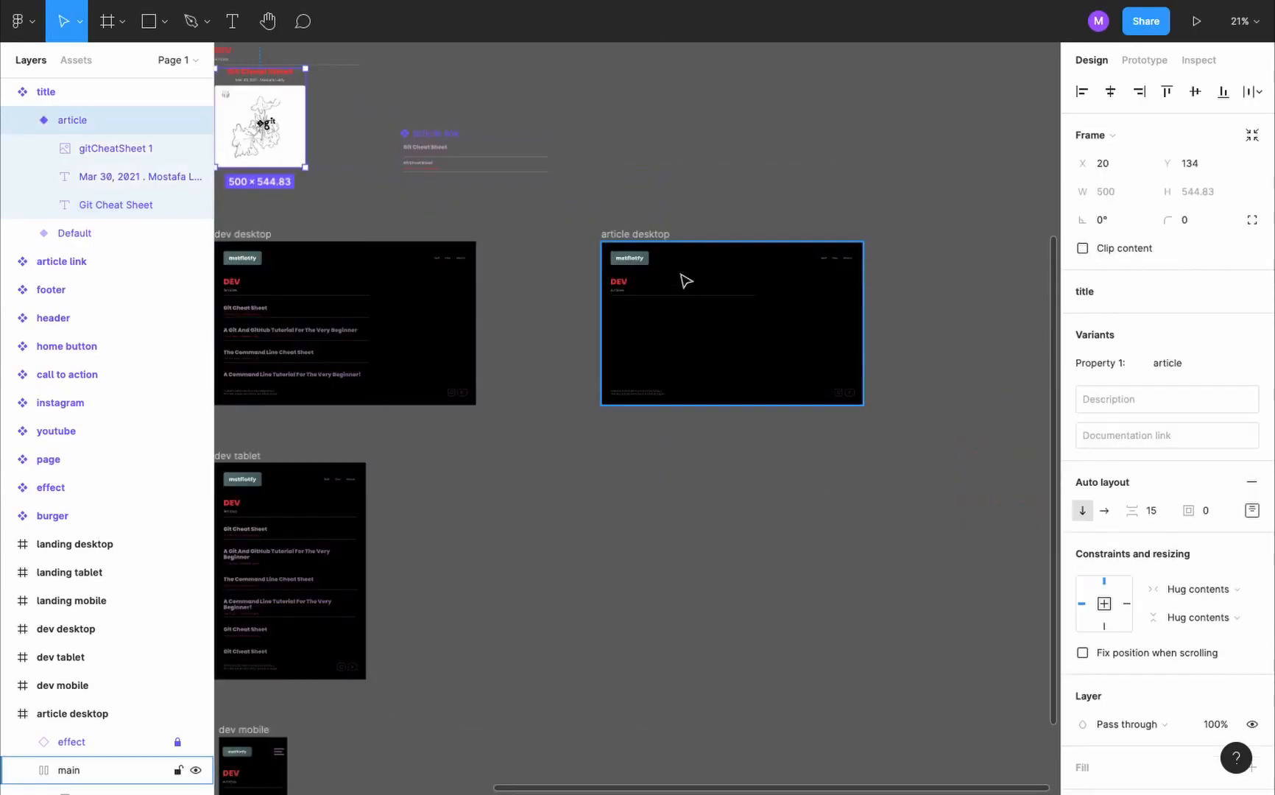
- Switch the title instance in the article desktop frame's body to the "article" variant
{"action": "scroll", "coordinate": [670, 255], "scroll_direction": "right", "scroll_amount": 1}
{"action": "scroll", "coordinate": [670, 256], "scroll_direction": "down", "scroll_amount": 1}
{"action": "scroll", "coordinate": [670, 256], "scroll_direction": "up", "scroll_amount": 3}
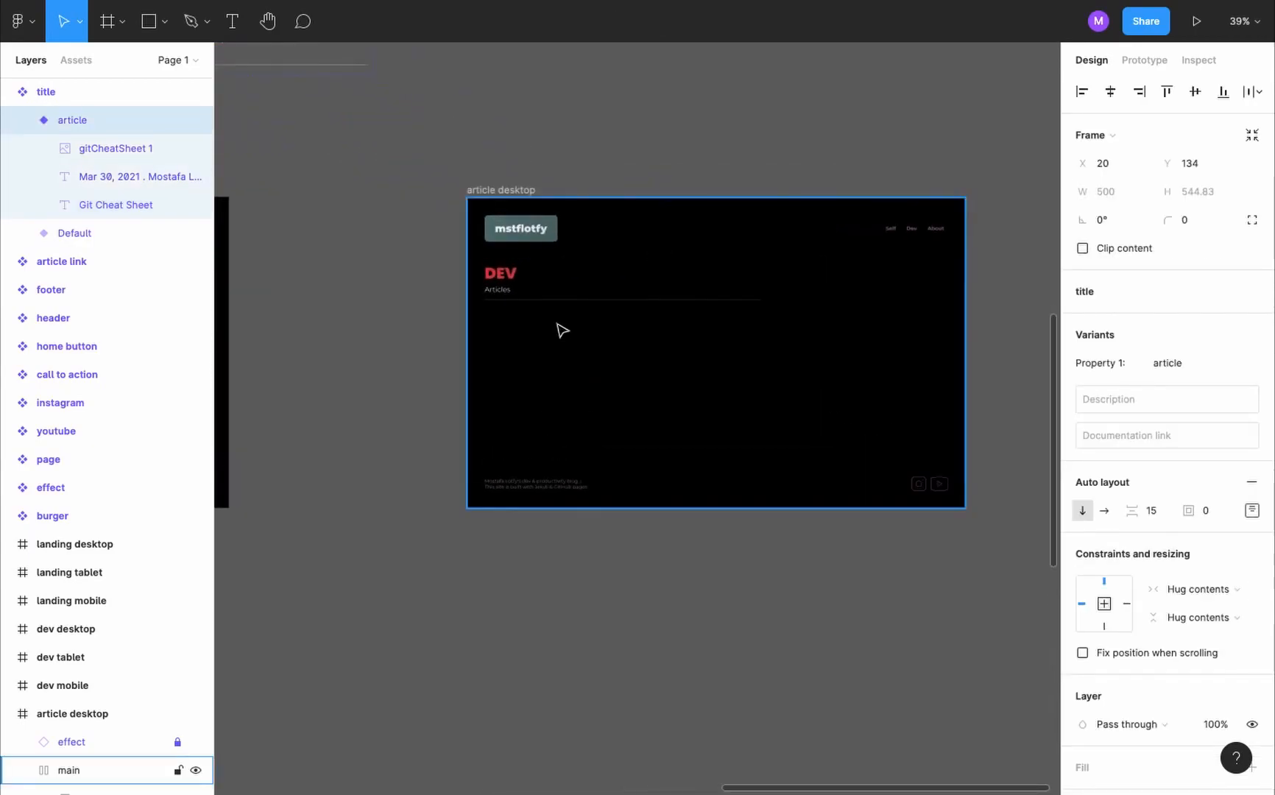
{"action": "left_click", "coordinate": [598, 287], "text": "ctrl"}
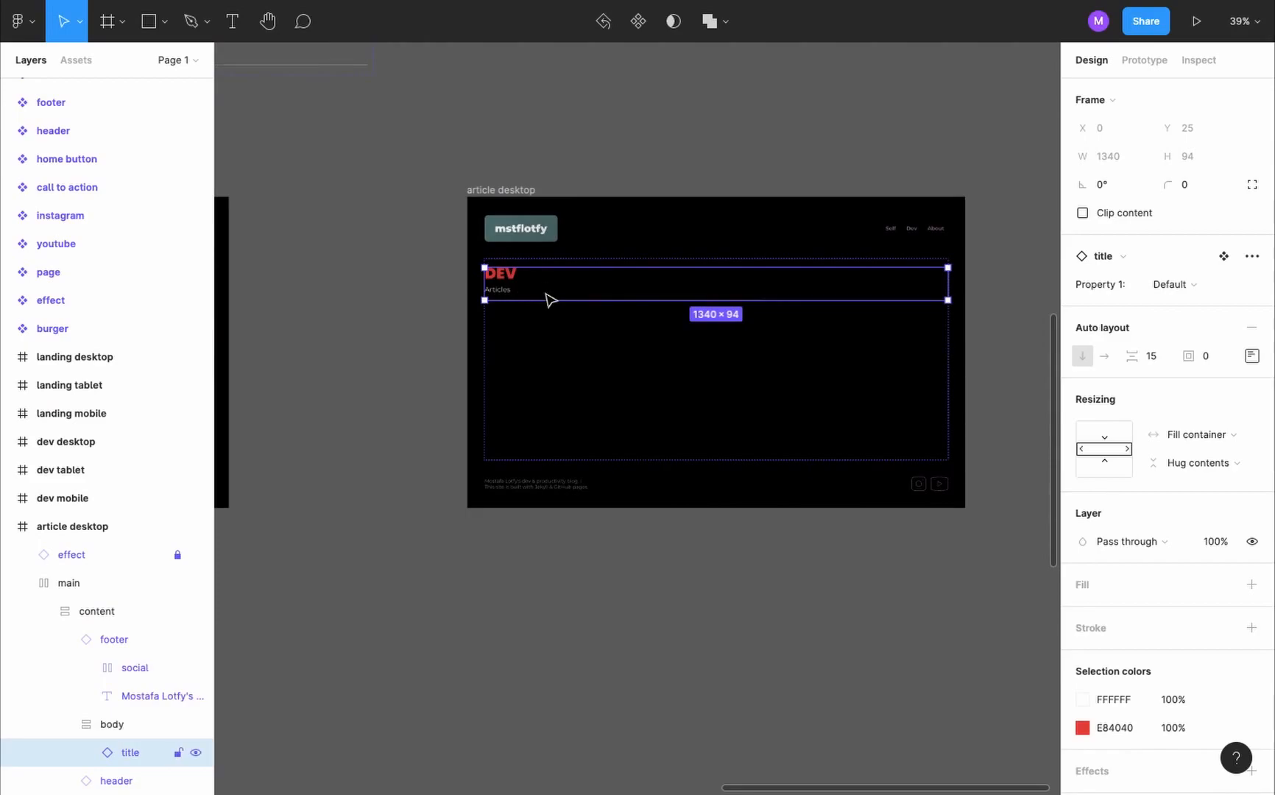
{"action": "left_click", "coordinate": [1203, 287]}
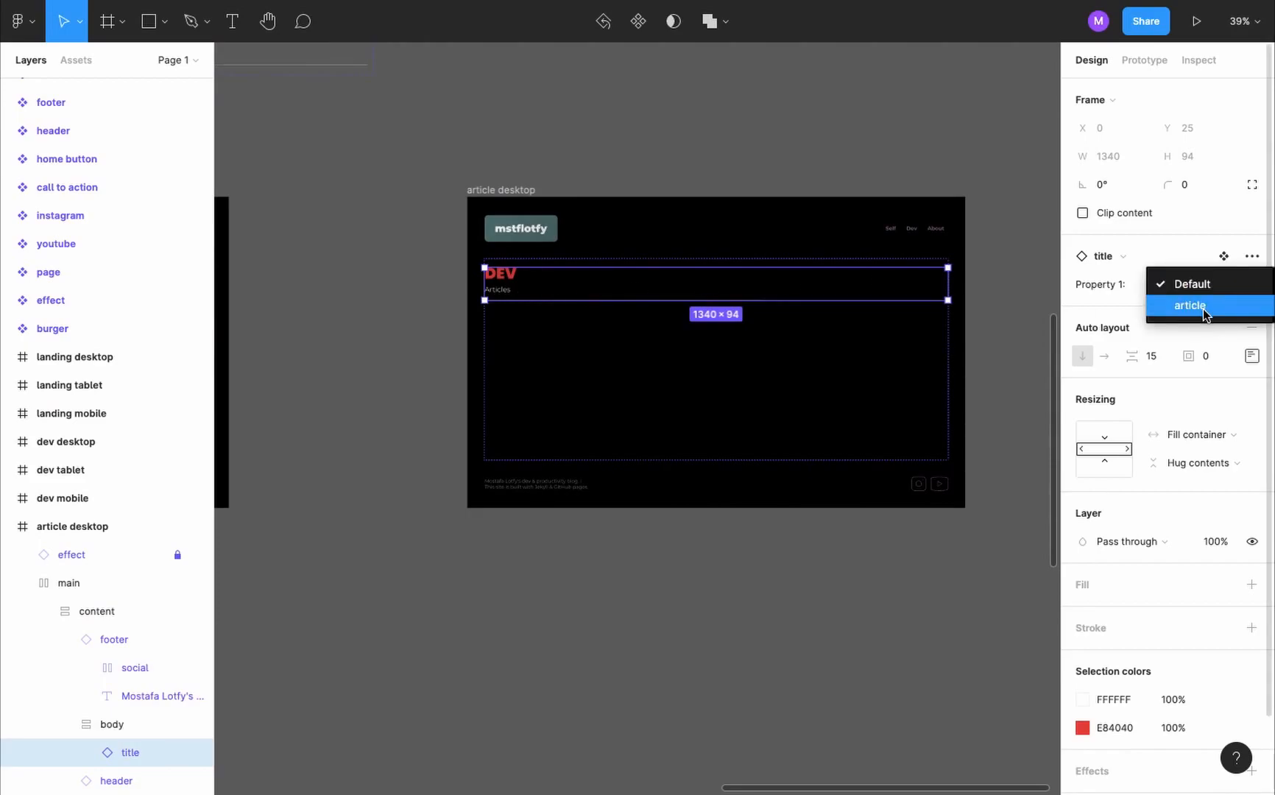
{"action": "left_click", "coordinate": [1206, 311]}
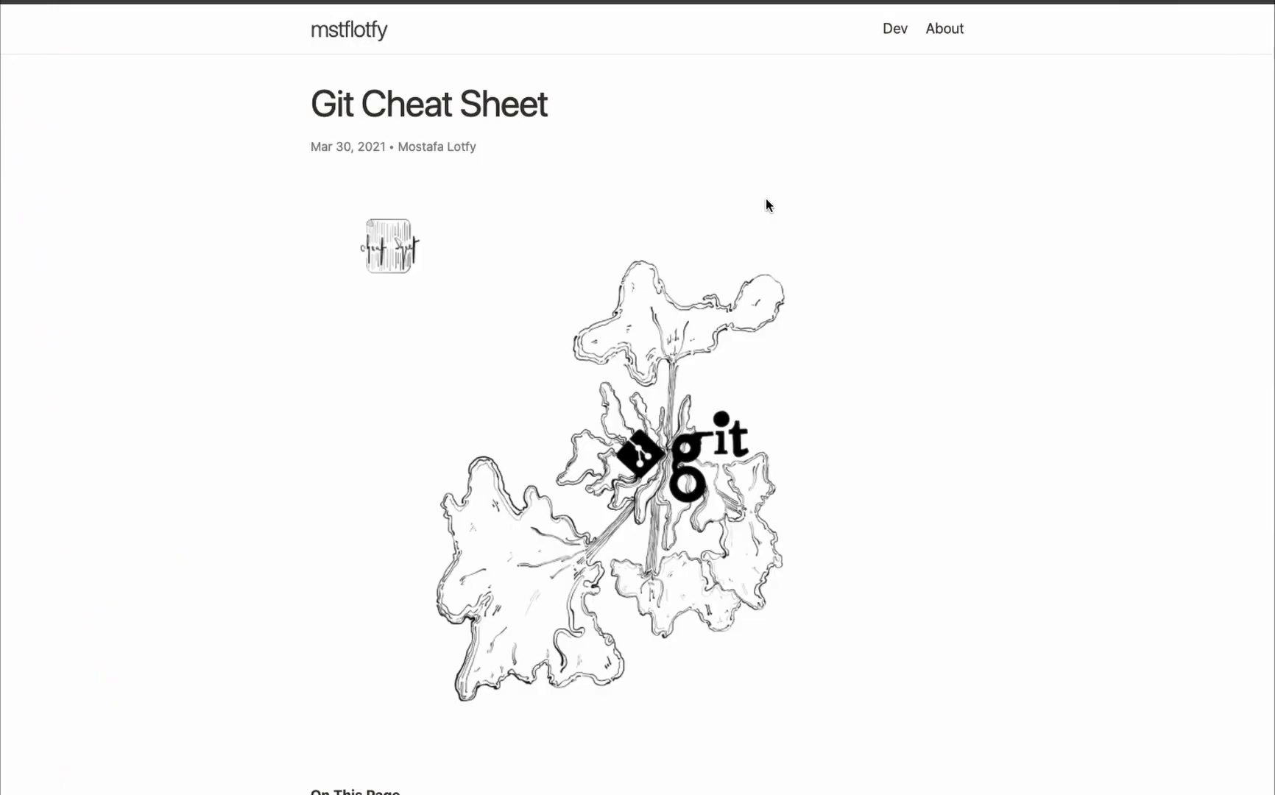
- Return to the live Git Cheat Sheet article, select its text from "On This Page" onward and review its command sections
{"action": "scroll", "coordinate": [767, 205], "scroll_direction": "down", "scroll_amount": 5}
{"action": "scroll", "coordinate": [766, 205], "scroll_direction": "down", "scroll_amount": 3}
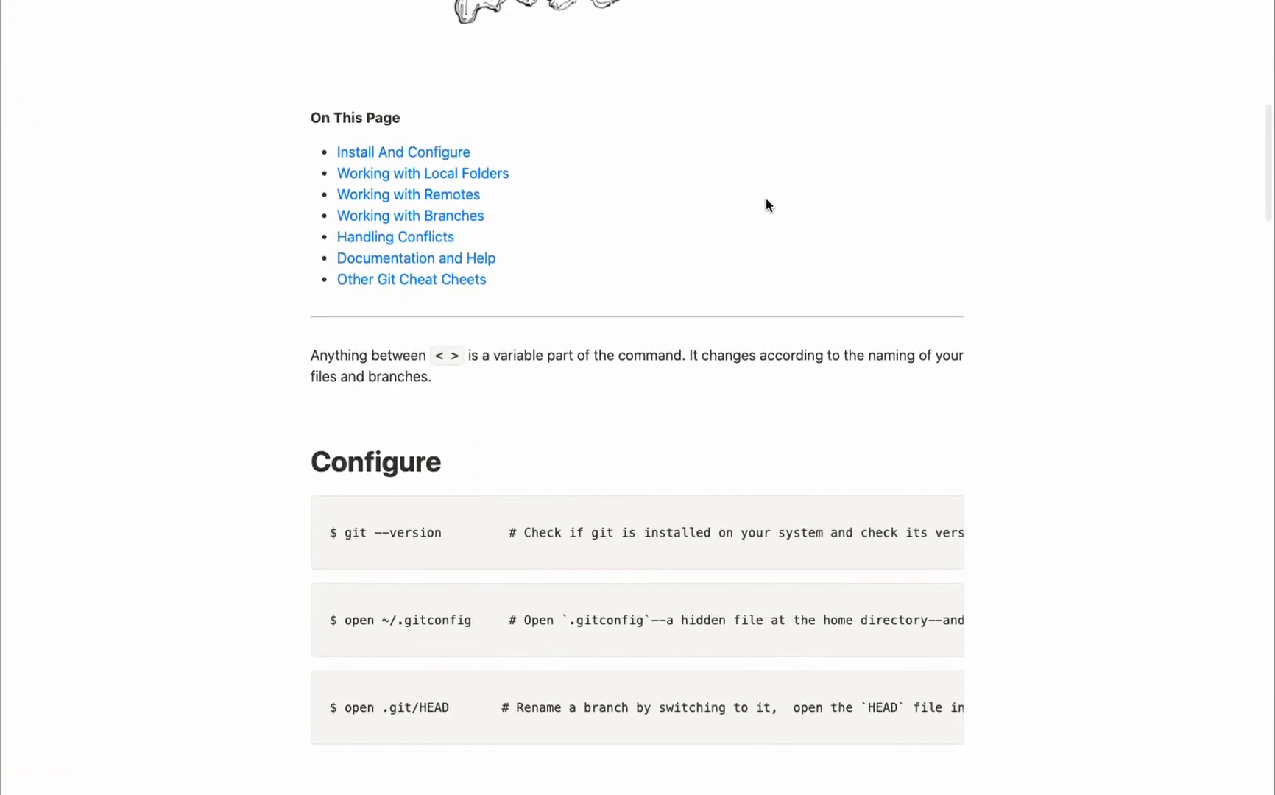
{"action": "left_click", "coordinate": [310, 116]}
{"action": "left_click_drag", "start_coordinate": [310, 116], "coordinate": [1093, 766]}
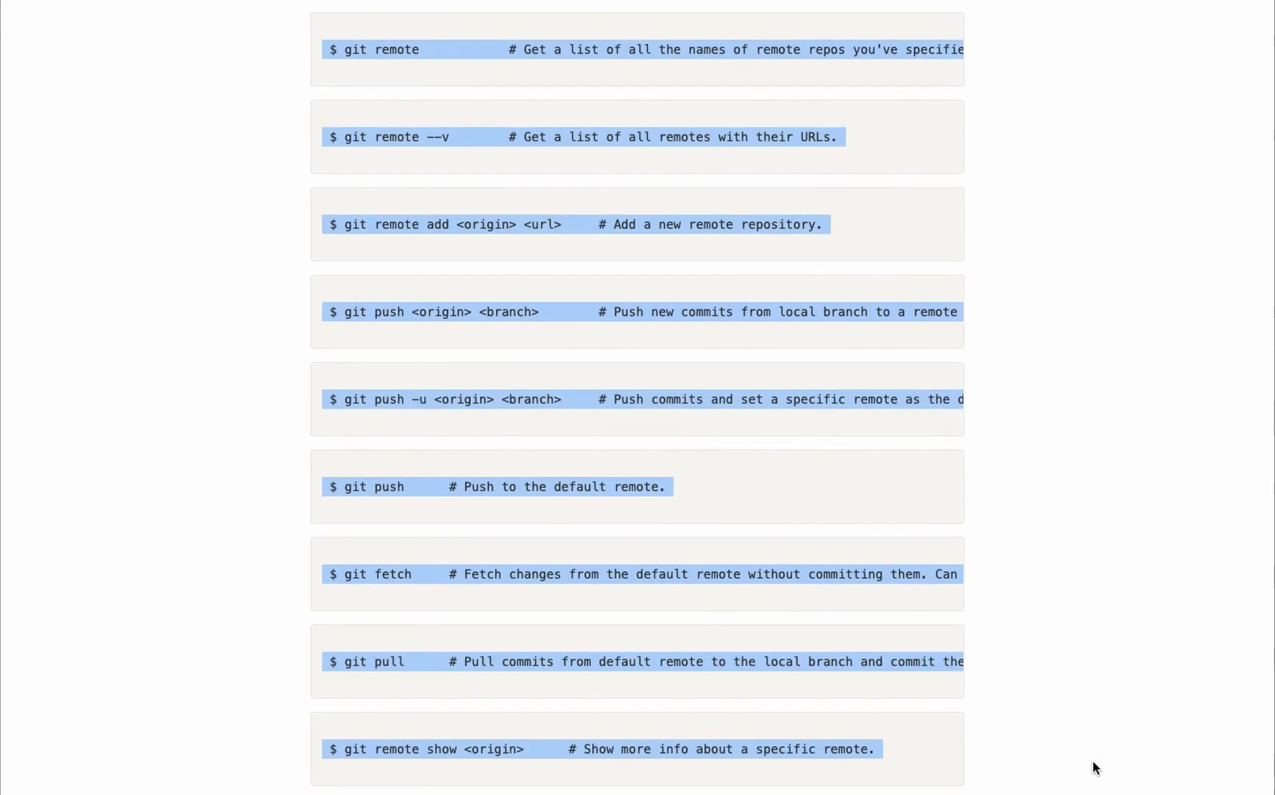
{"action": "left_click", "coordinate": [1098, 436]}
{"action": "scroll", "coordinate": [728, 246], "scroll_direction": "up", "scroll_amount": 8}
{"action": "scroll", "coordinate": [729, 246], "scroll_direction": "down", "scroll_amount": 1}
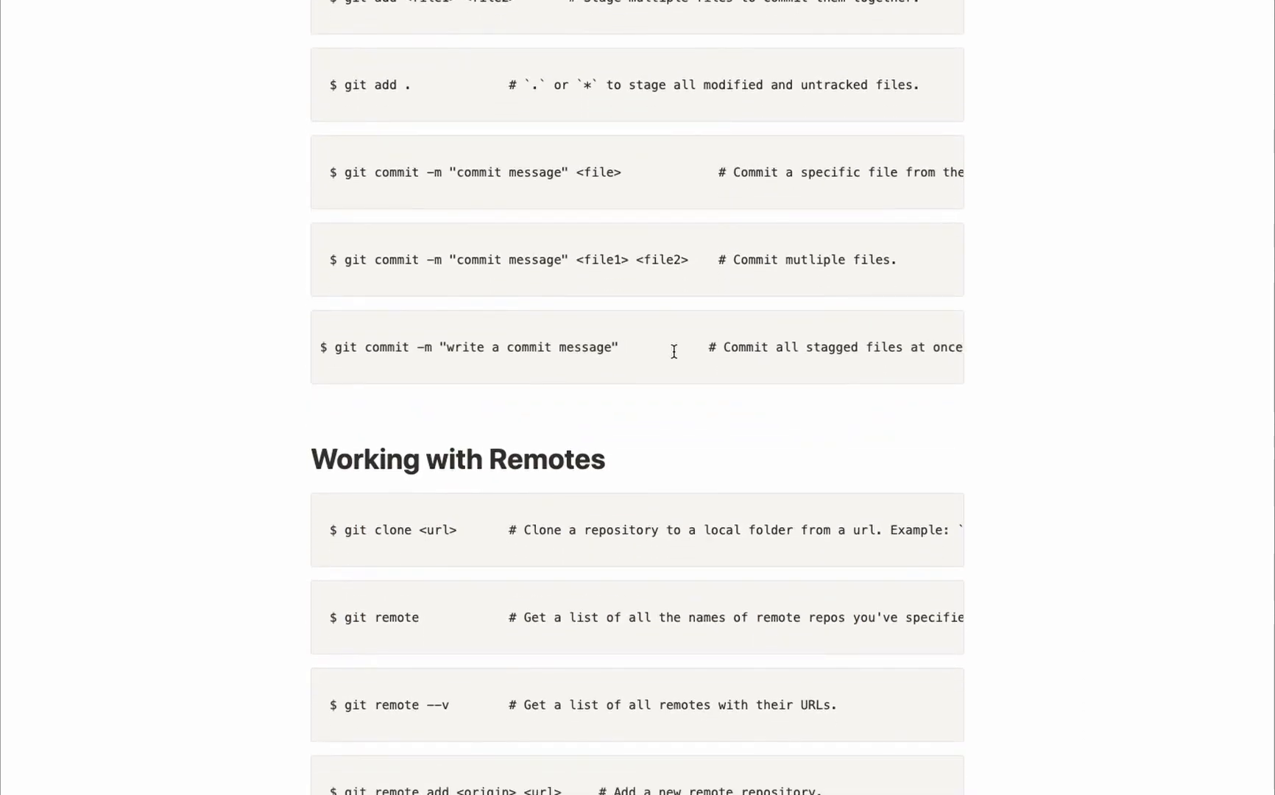
- Copy the "On This Page" heading text from the live Git Cheat Sheet article
{"action": "scroll", "coordinate": [492, 375], "scroll_direction": "up", "scroll_amount": 10}
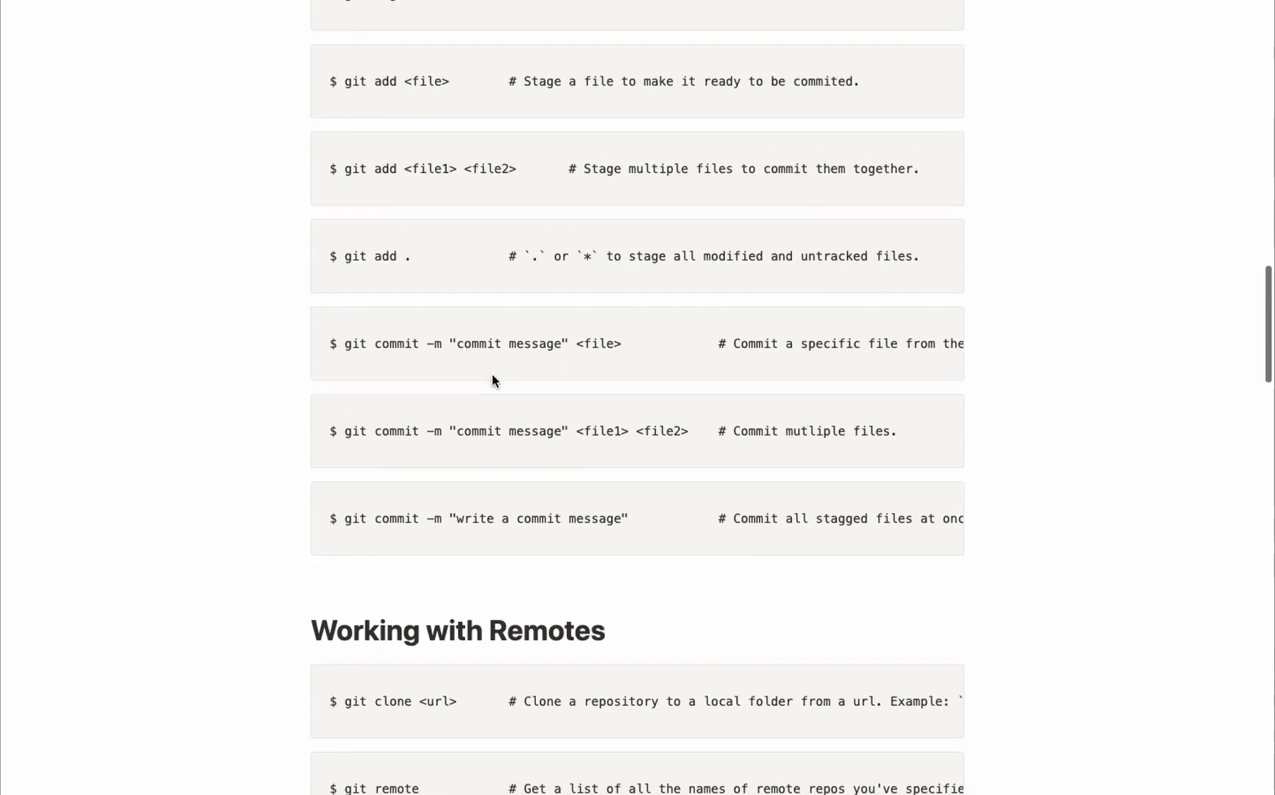
{"action": "scroll", "coordinate": [491, 373], "scroll_direction": "up", "scroll_amount": 10}
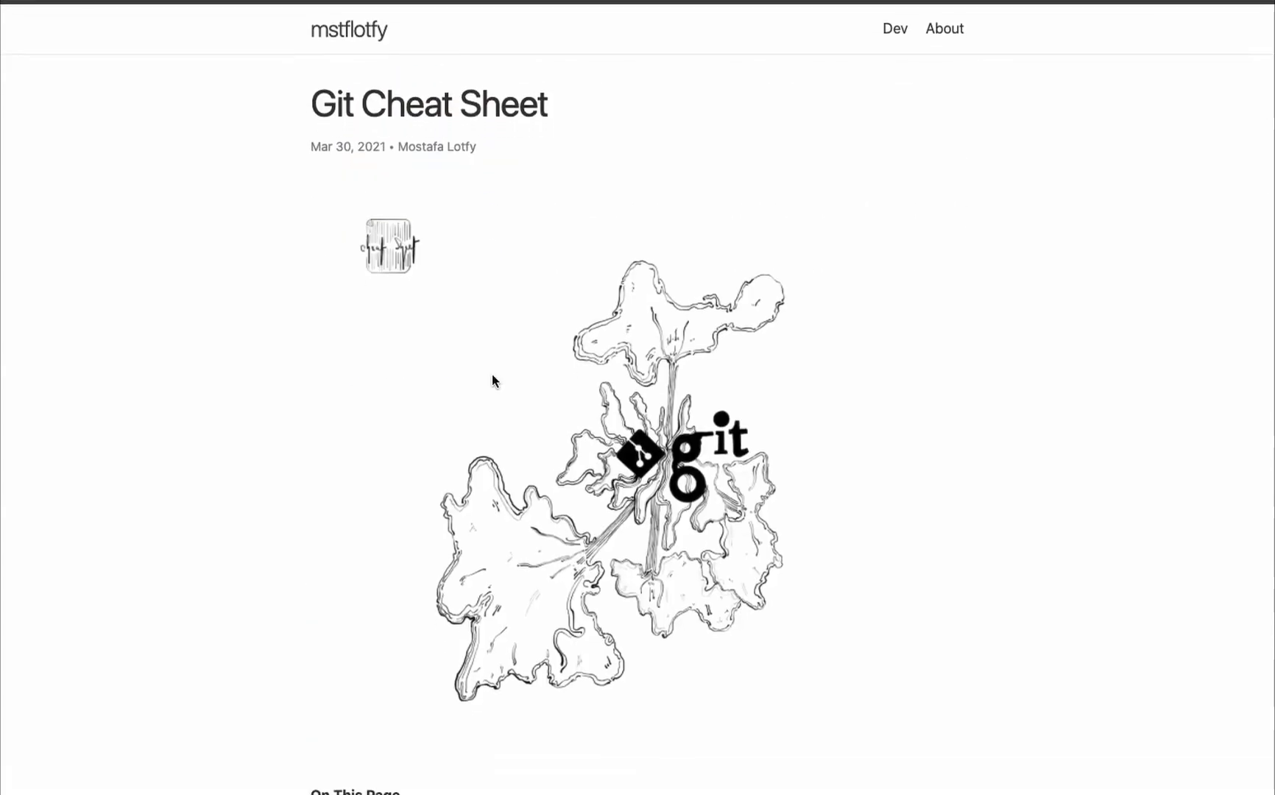
{"action": "key", "text": "super+Tab"}
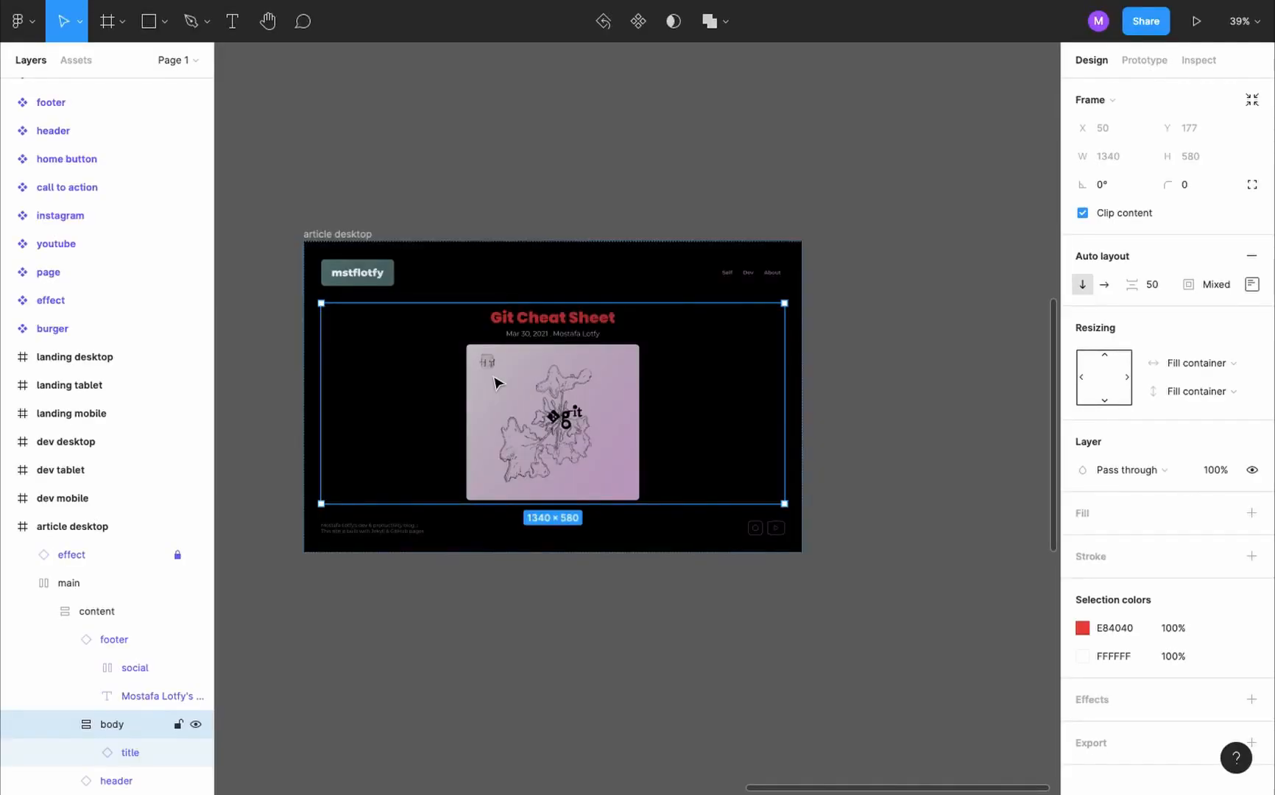
{"action": "key", "text": "super+Tab"}
{"action": "key", "text": "super+Tab"}
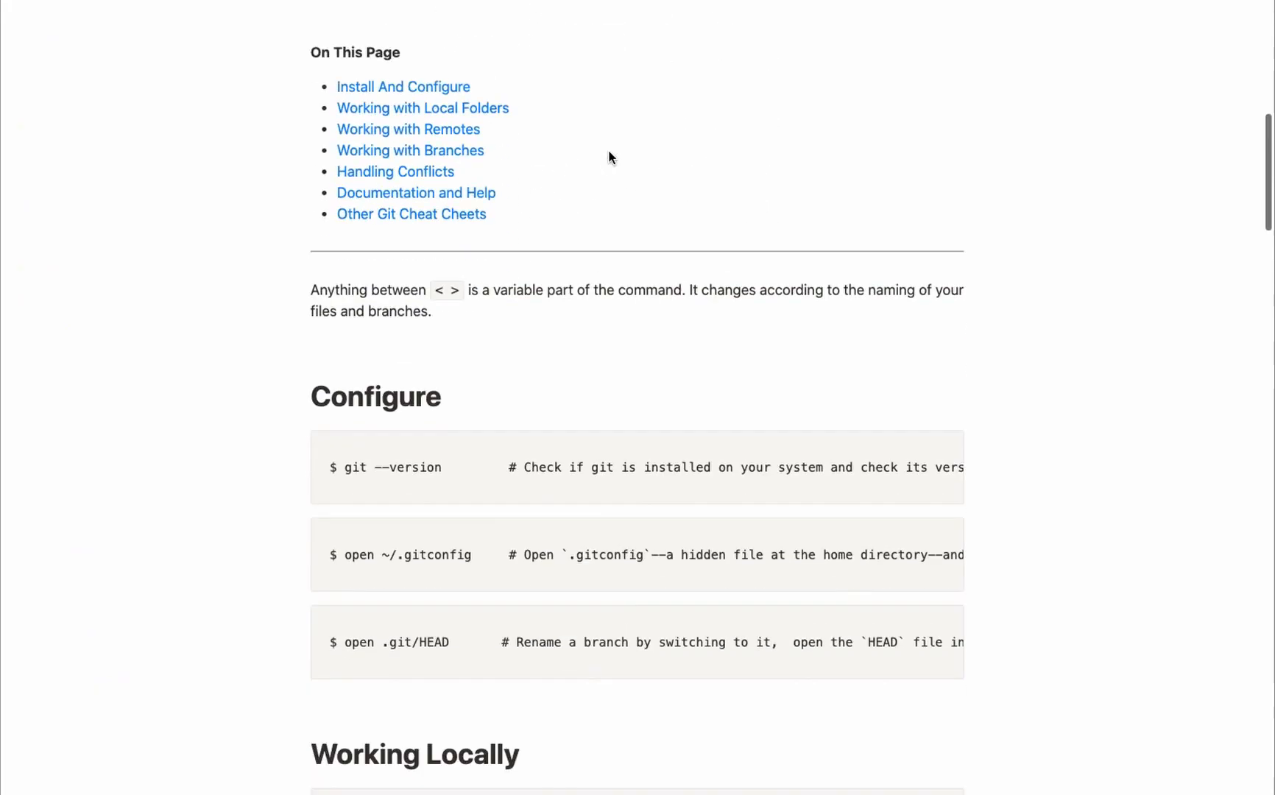
{"action": "scroll", "coordinate": [608, 156], "scroll_direction": "up", "scroll_amount": 2}
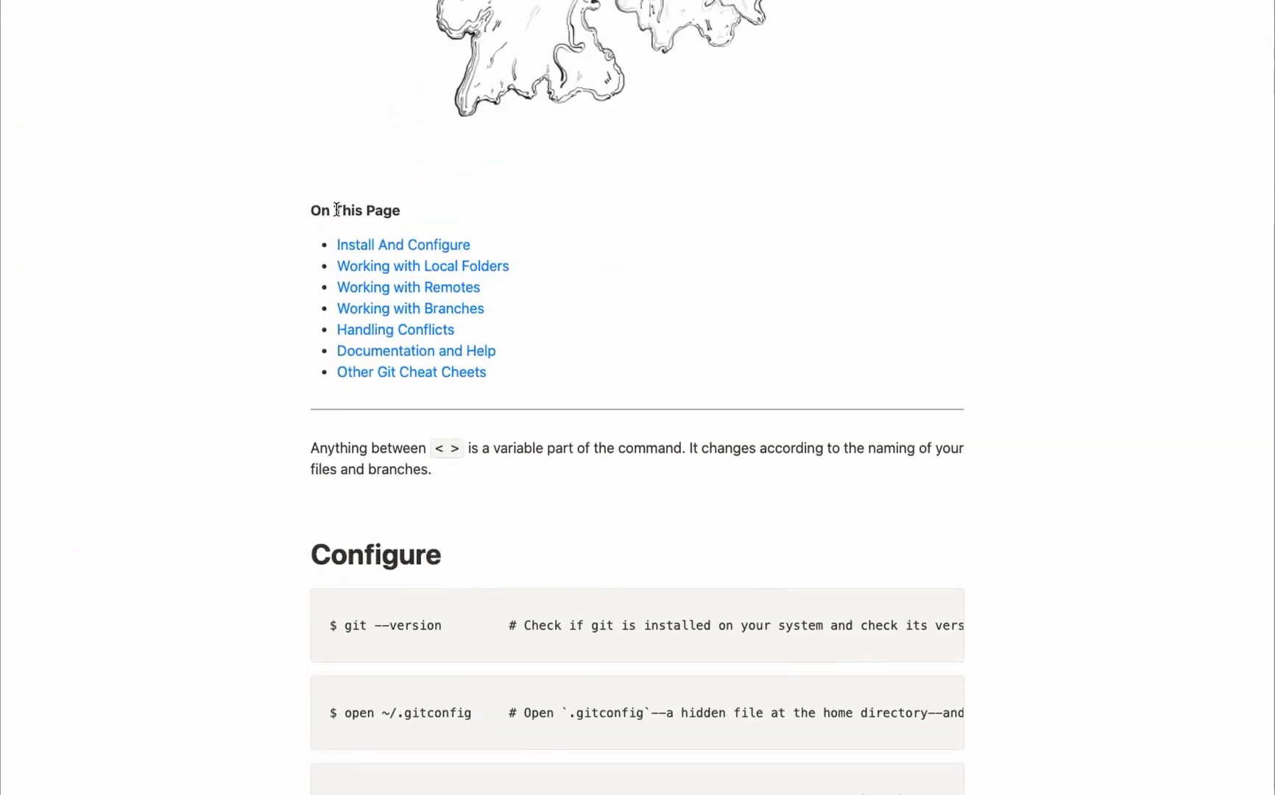
{"action": "triple_click", "coordinate": [378, 206]}
{"action": "key", "text": "ctrl+c"}
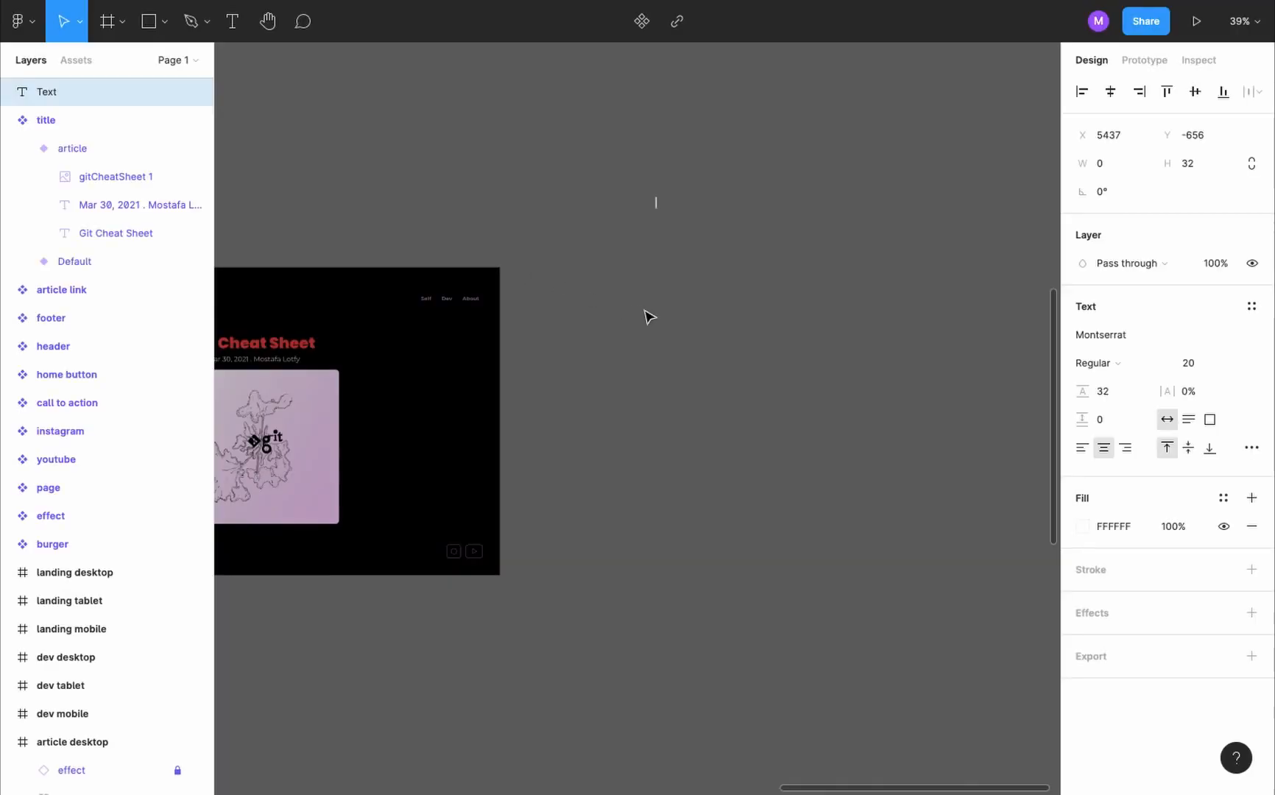
- Add a text layer on the empty canvas beside the article desktop frame containing the copied "On This Page" heading
{"action": "left_click", "coordinate": [691, 281]}
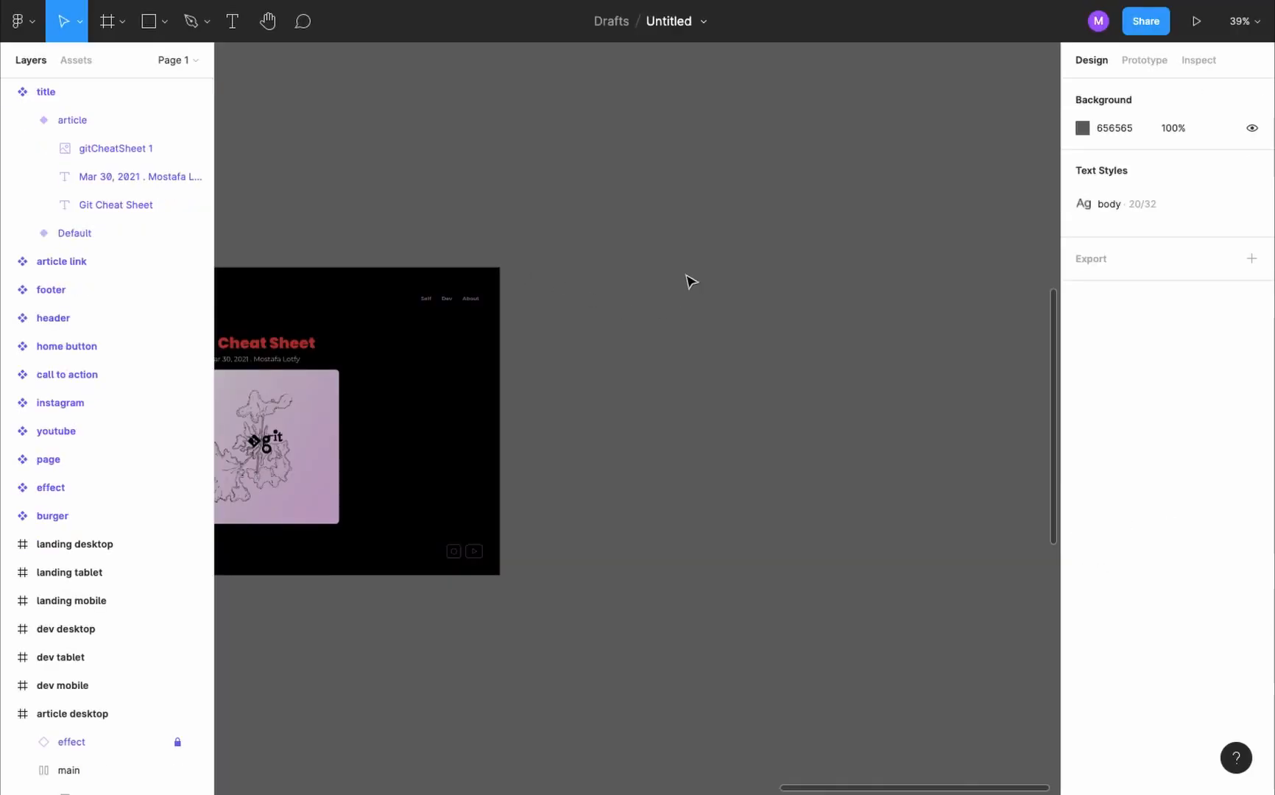
{"action": "key", "text": "t"}
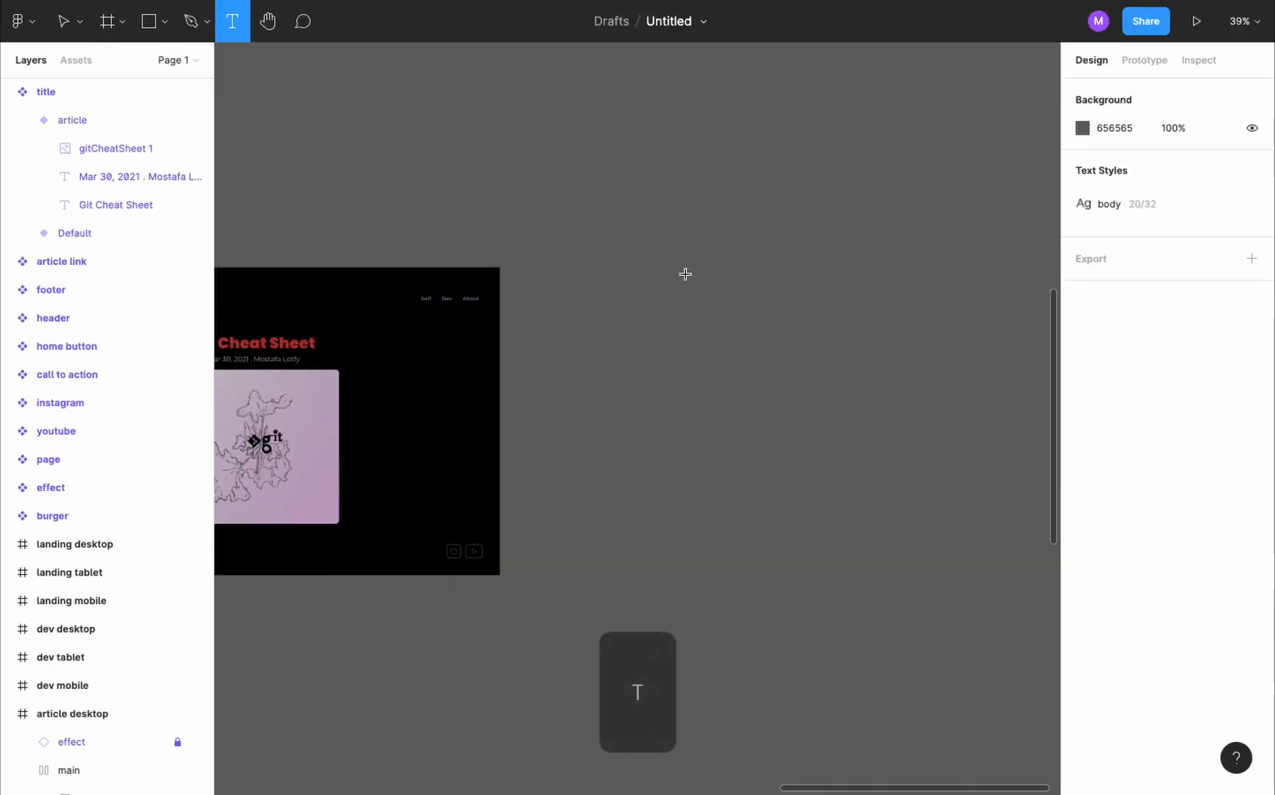
{"action": "left_click", "coordinate": [624, 224]}
{"action": "key", "text": "ctrl+v"}
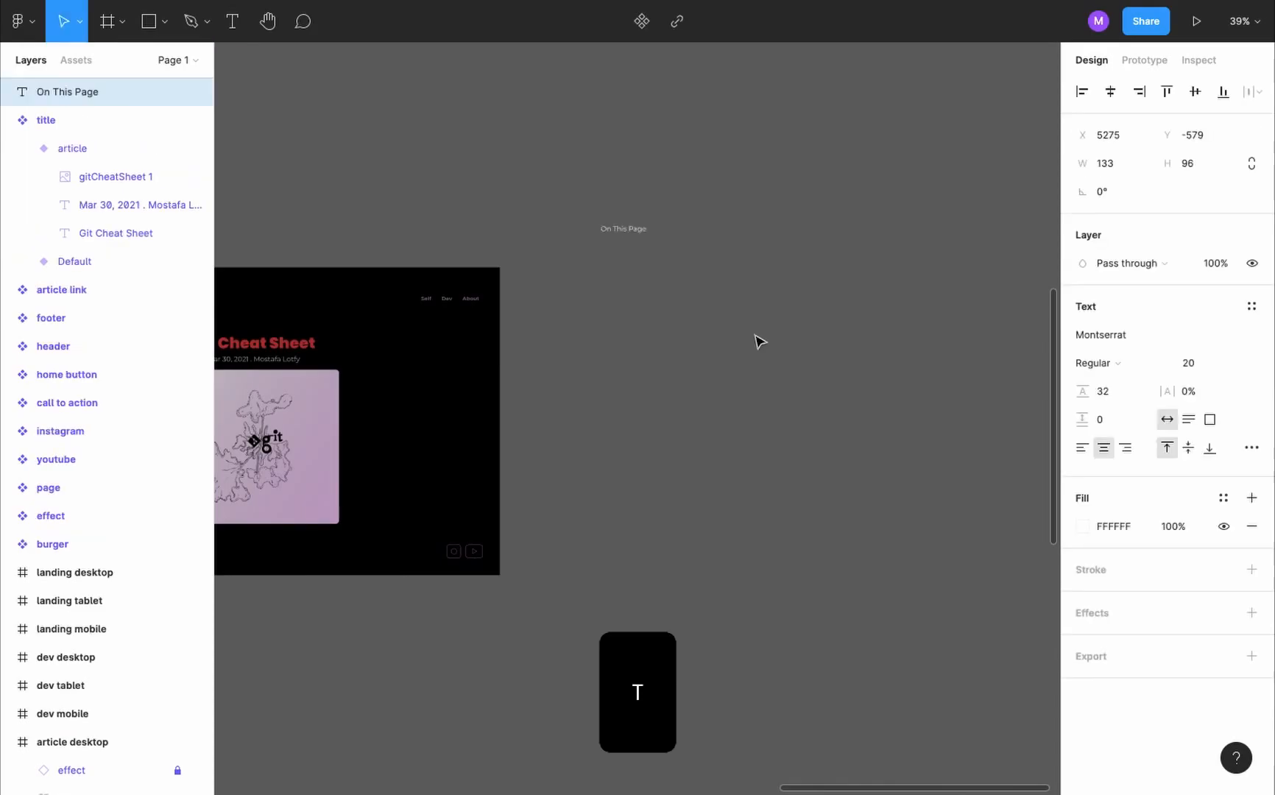
- Set the "On This Page" text to Poppins Bold at size 30
{"action": "left_click", "coordinate": [1163, 341]}
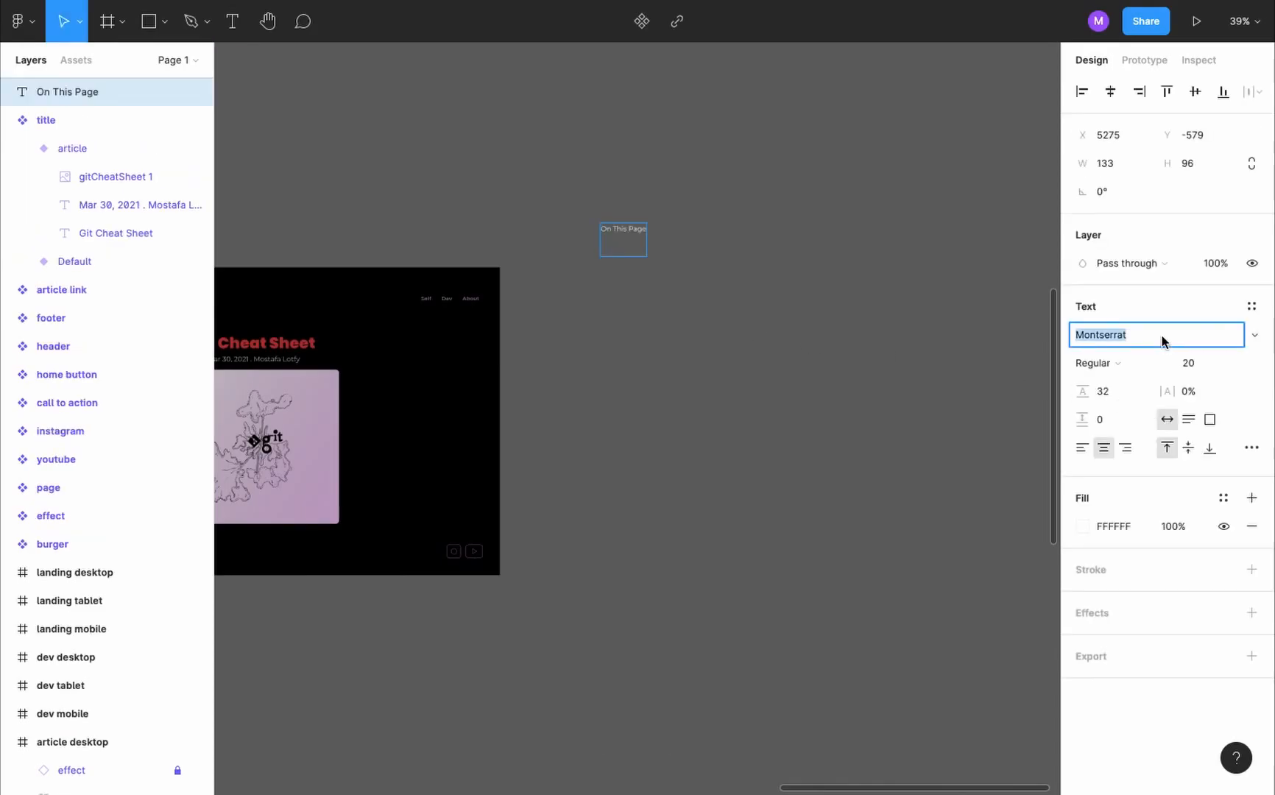
{"action": "type", "text": "P"}
{"action": "left_click", "coordinate": [1198, 364]}
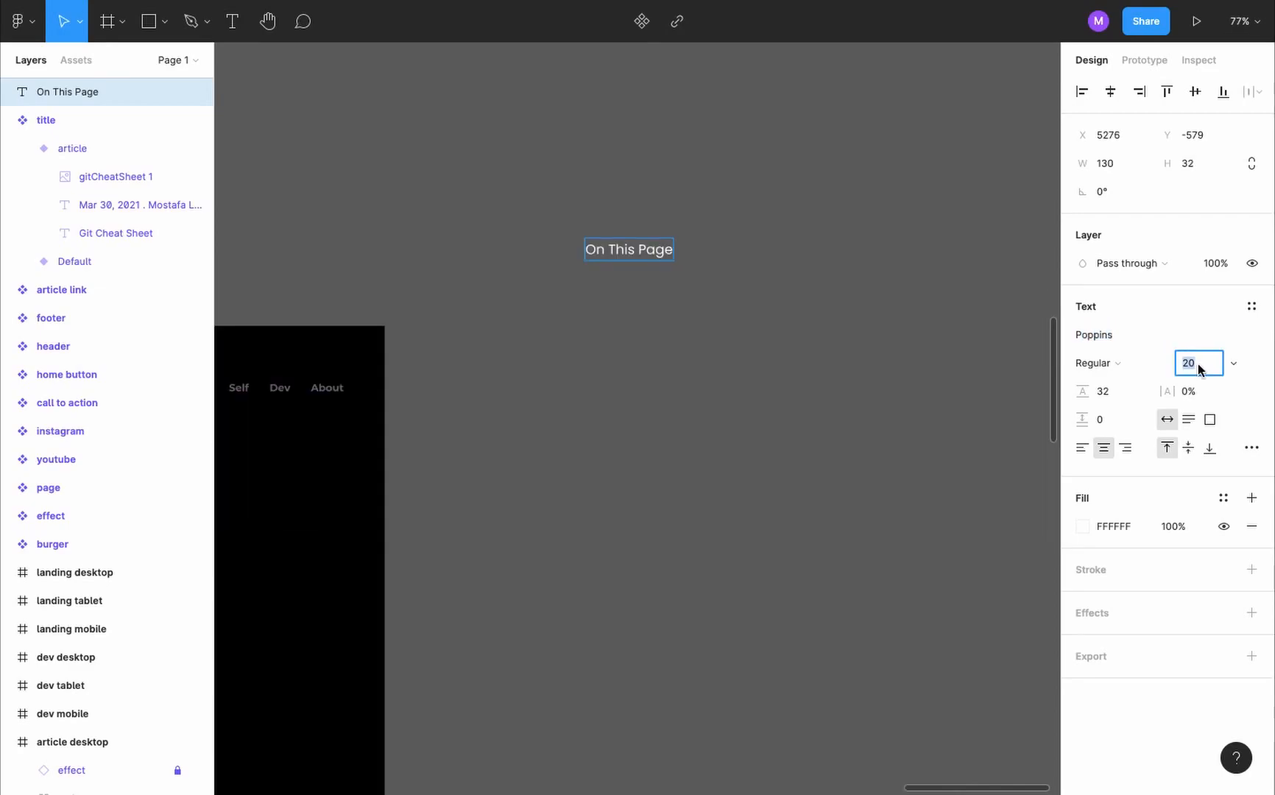
{"action": "type", "text": "30"}
{"action": "key", "text": "Return"}
{"action": "left_click", "coordinate": [1099, 370]}
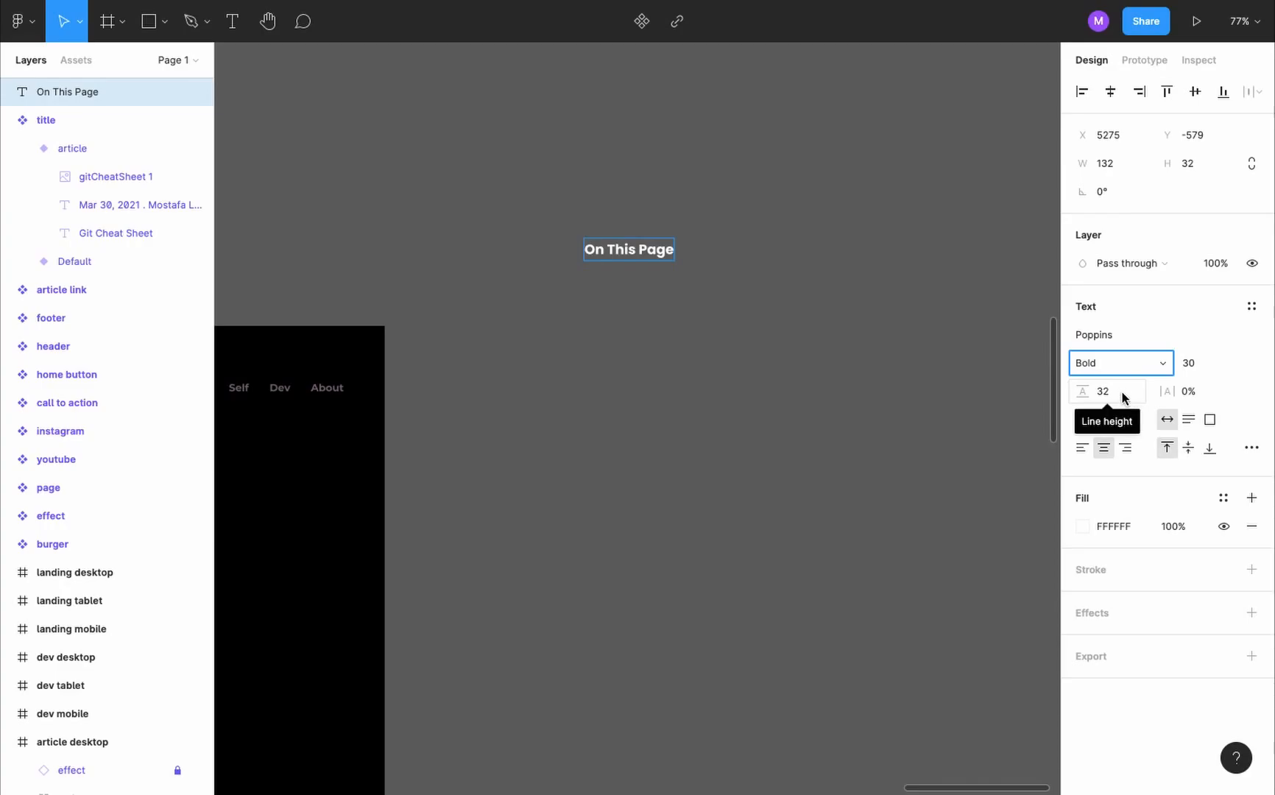
- Save the "On This Page" heading's formatting as a text style named "H2"
{"action": "left_click", "coordinate": [1252, 308]}
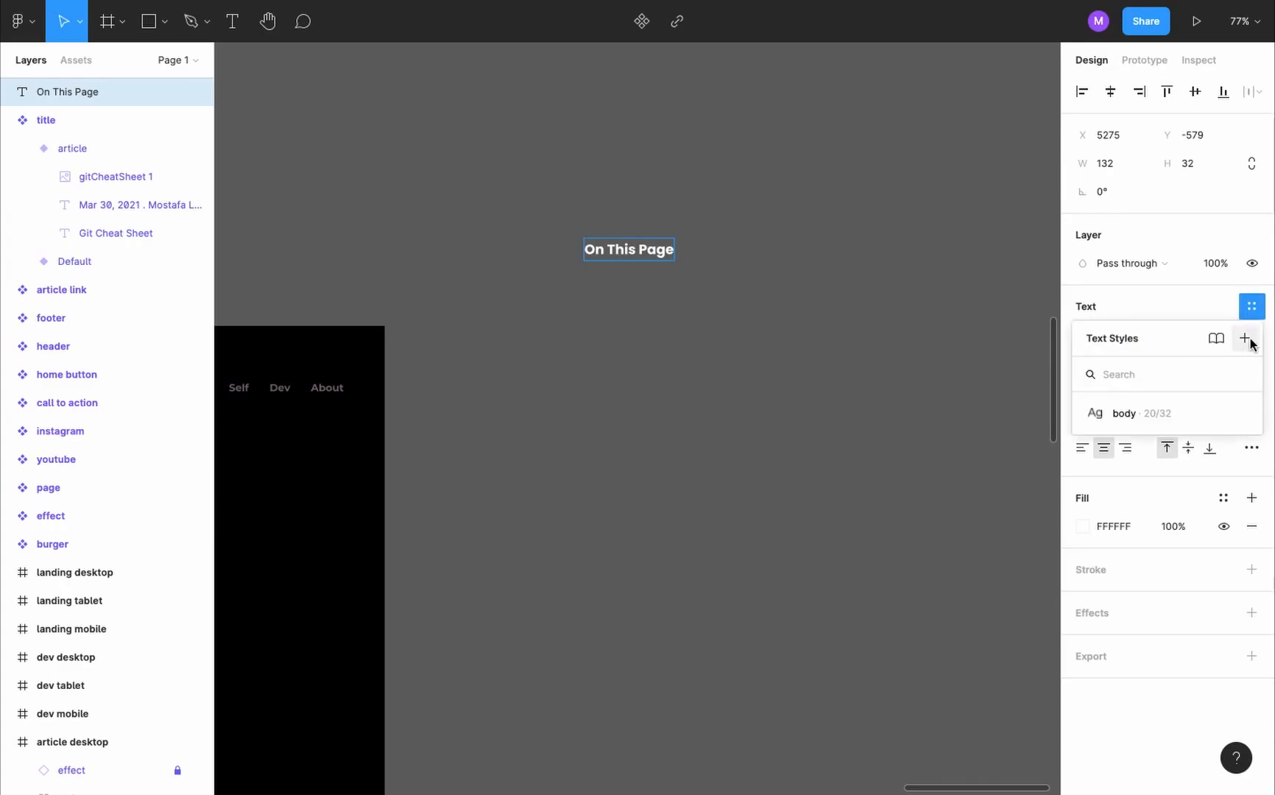
{"action": "left_click", "coordinate": [1245, 340]}
{"action": "type", "text": "H2"}
{"action": "key", "text": "Return"}
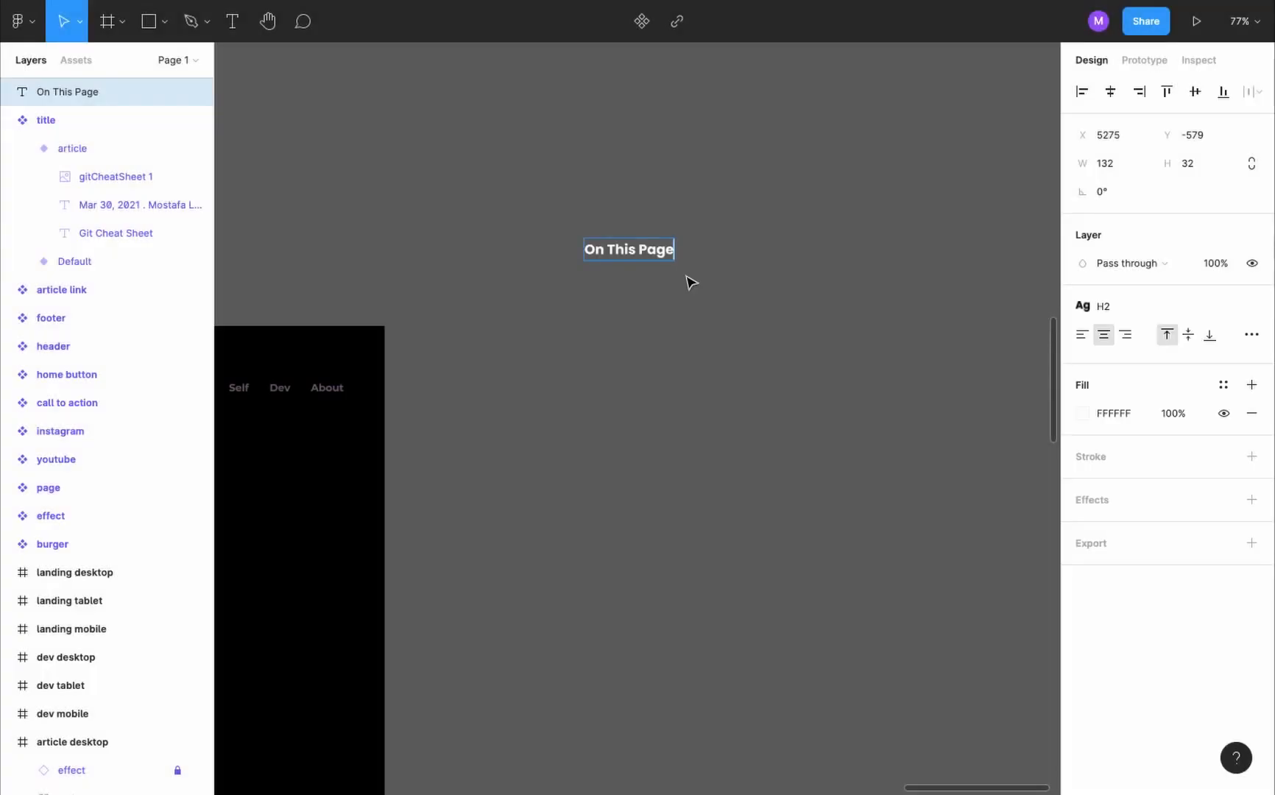
- Duplicate the "On This Page" heading below itself and replace the copy's text with the live article's list of section links
{"action": "left_click_drag", "start_coordinate": [641, 249], "coordinate": [645, 296]}
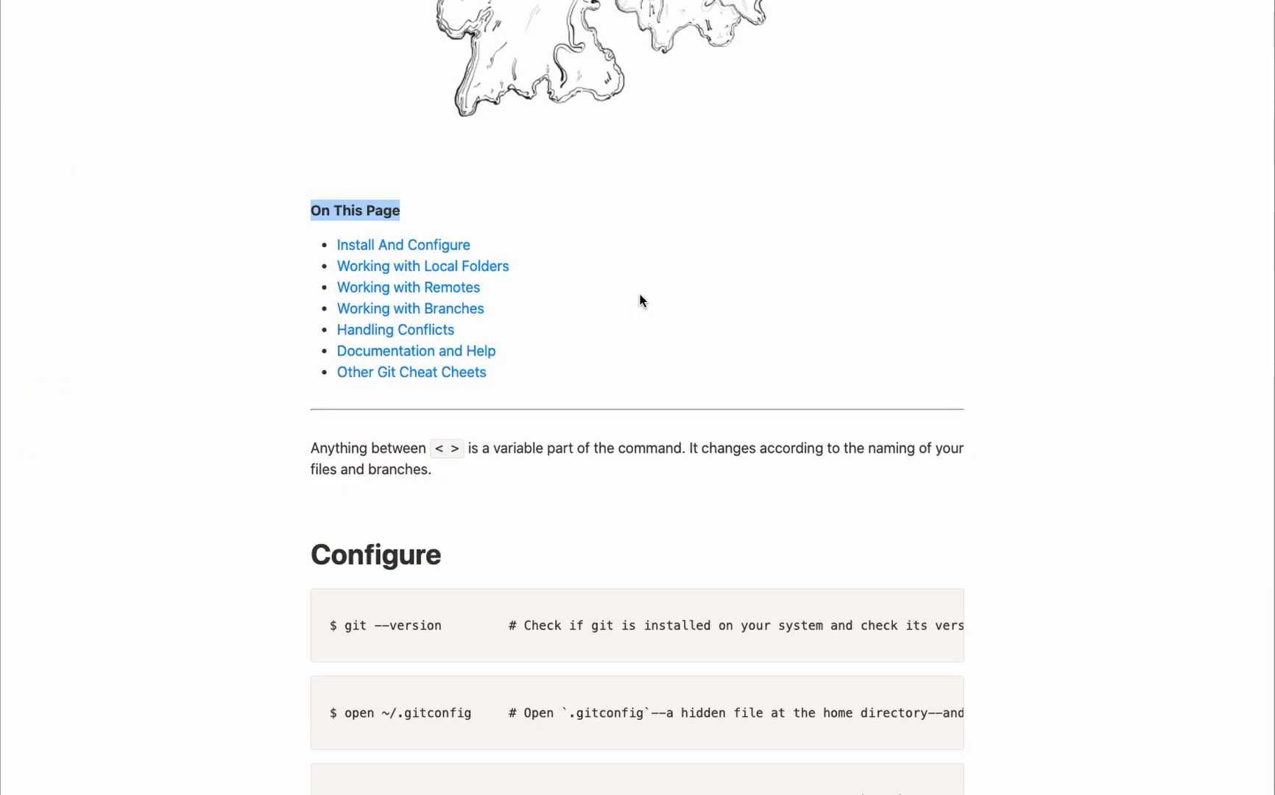
{"action": "left_click_drag", "start_coordinate": [500, 373], "coordinate": [313, 254]}
{"action": "key", "text": "ctrl+c"}
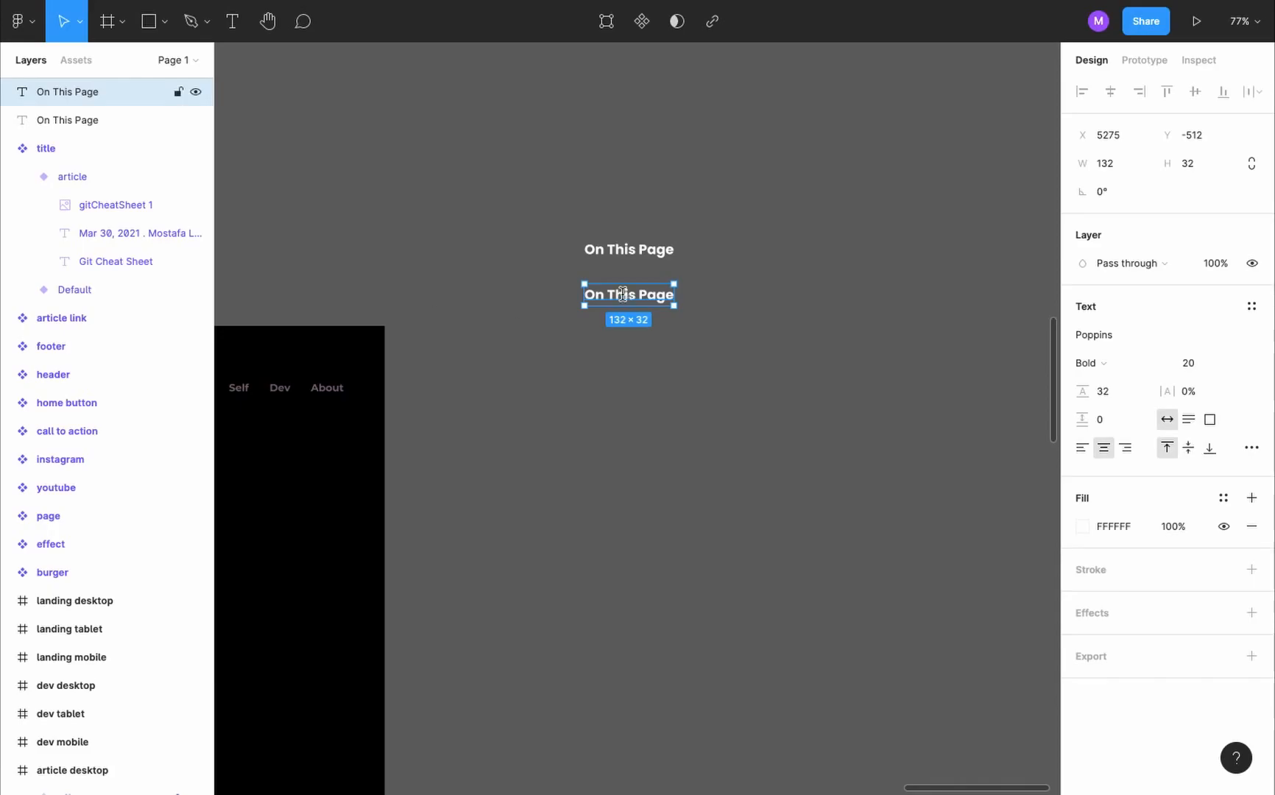
{"action": "double_click", "coordinate": [623, 294]}
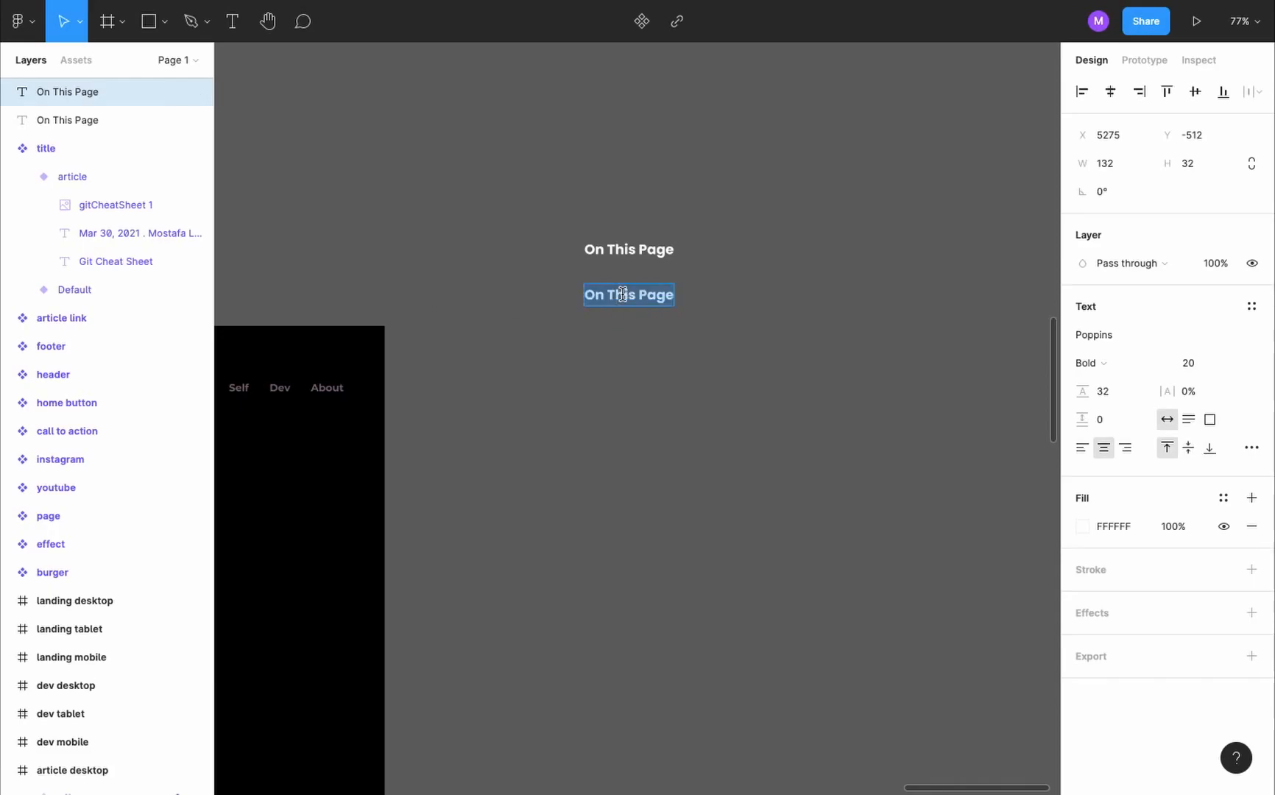
{"action": "key", "text": "ctrl+v"}
{"action": "key", "text": "Escape"}
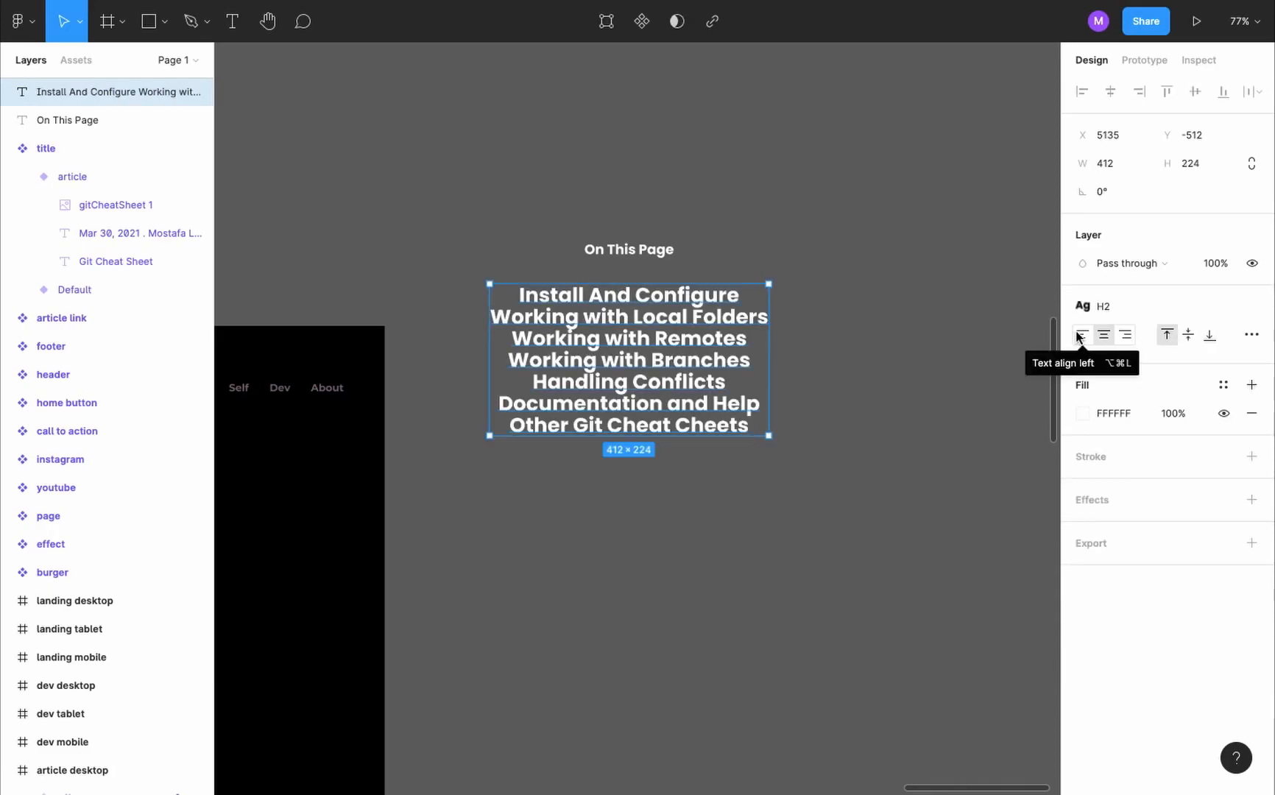
- Left-align the section list, detach it from the H2 style and set it to Montserrat Regular at size 20
{"action": "left_click", "coordinate": [1081, 335]}
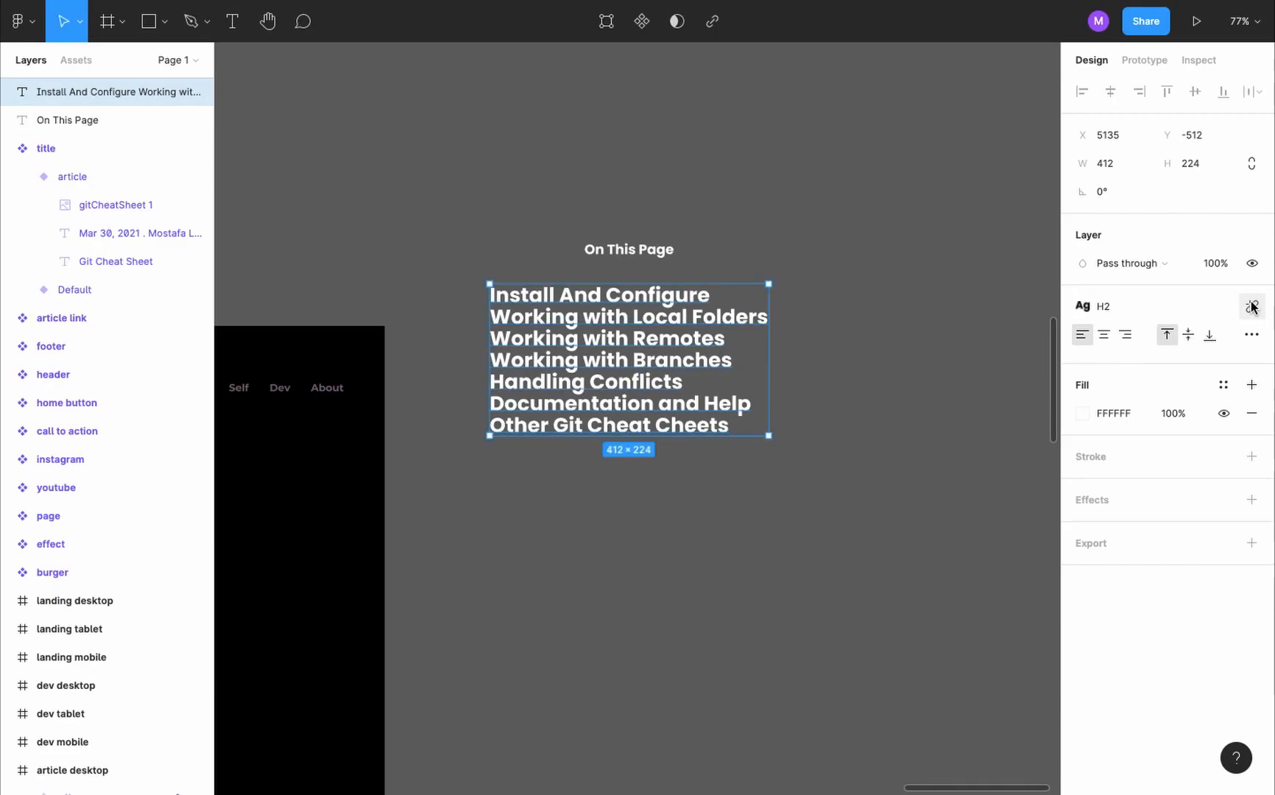
{"action": "left_click", "coordinate": [1252, 306]}
{"action": "left_click", "coordinate": [1197, 362]}
{"action": "type", "text": "20"}
{"action": "key", "text": "Return"}
{"action": "left_click", "coordinate": [1105, 364]}
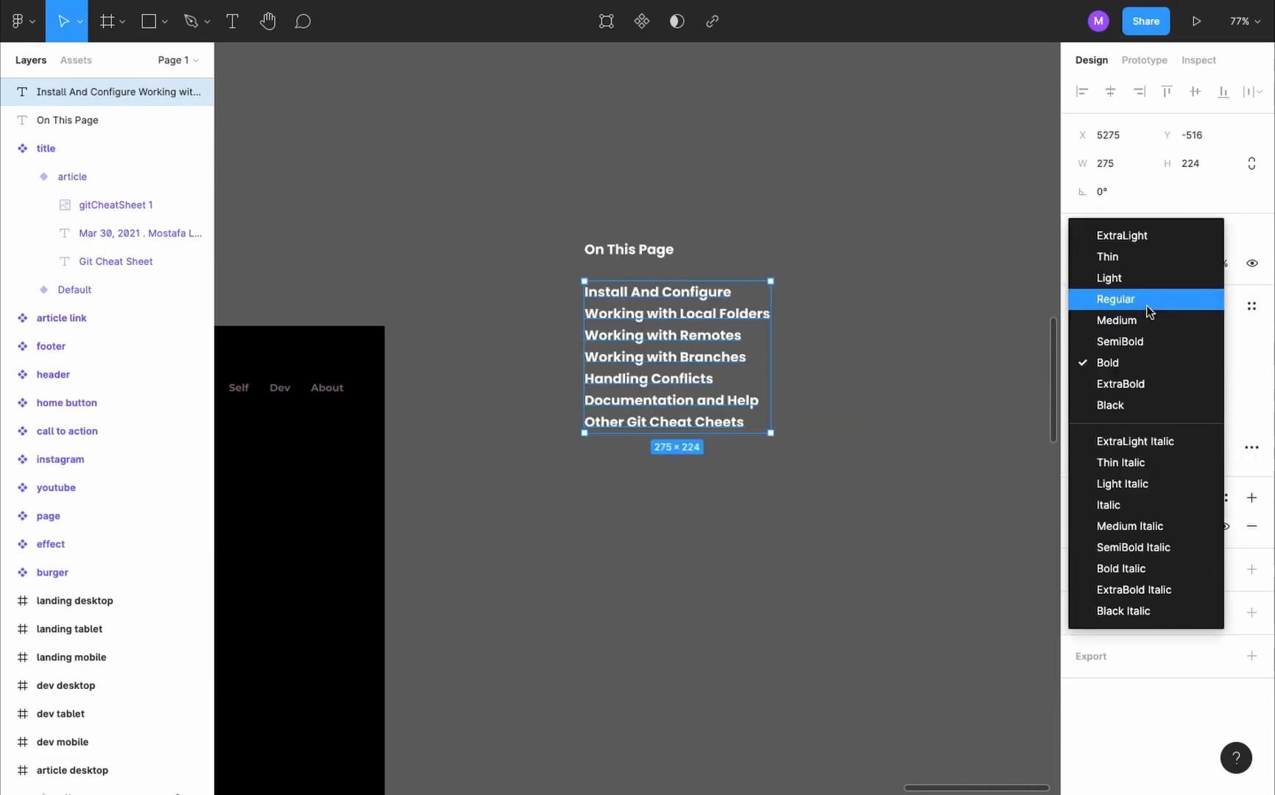
{"action": "left_click", "coordinate": [1112, 296]}
{"action": "left_click", "coordinate": [1134, 335]}
{"action": "type", "text": "Mons"}
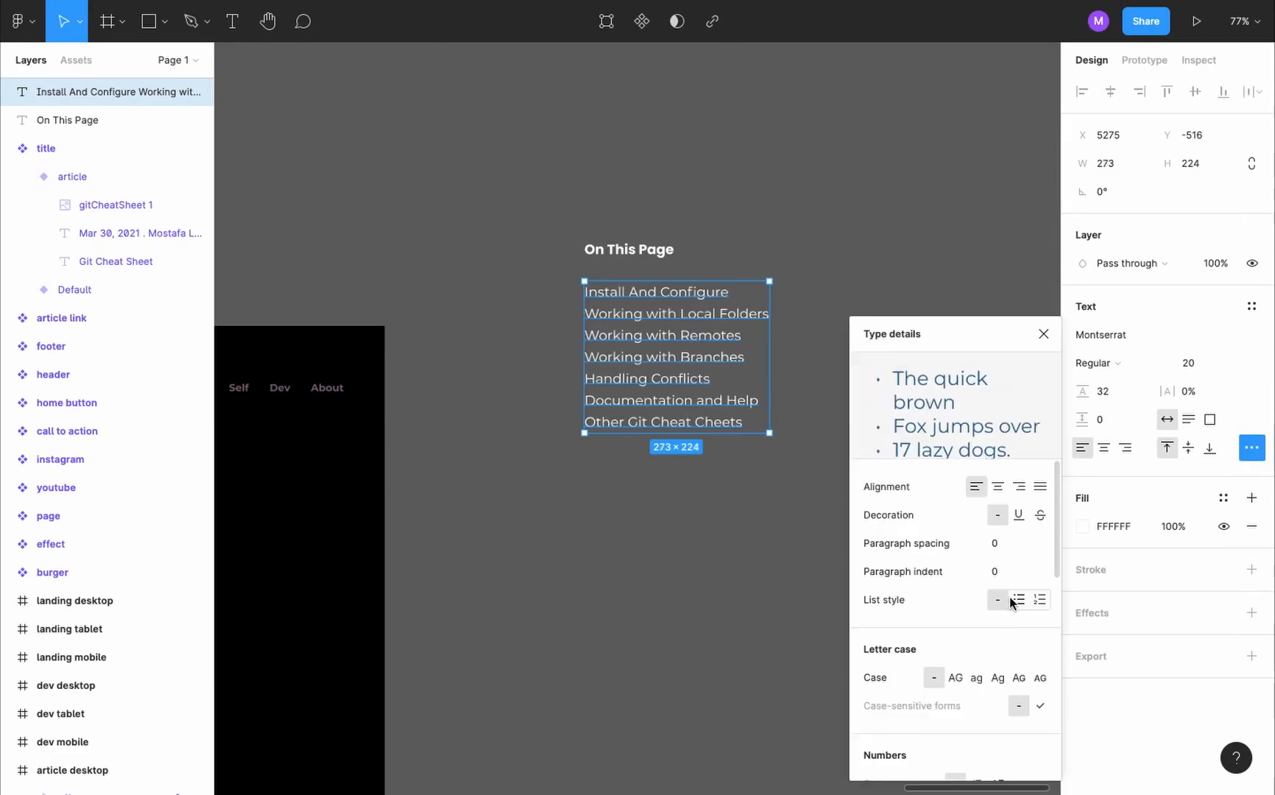
- Turn the section lines into a bulleted list and save the formatting as a text style named "list"
{"action": "left_click", "coordinate": [1018, 601]}
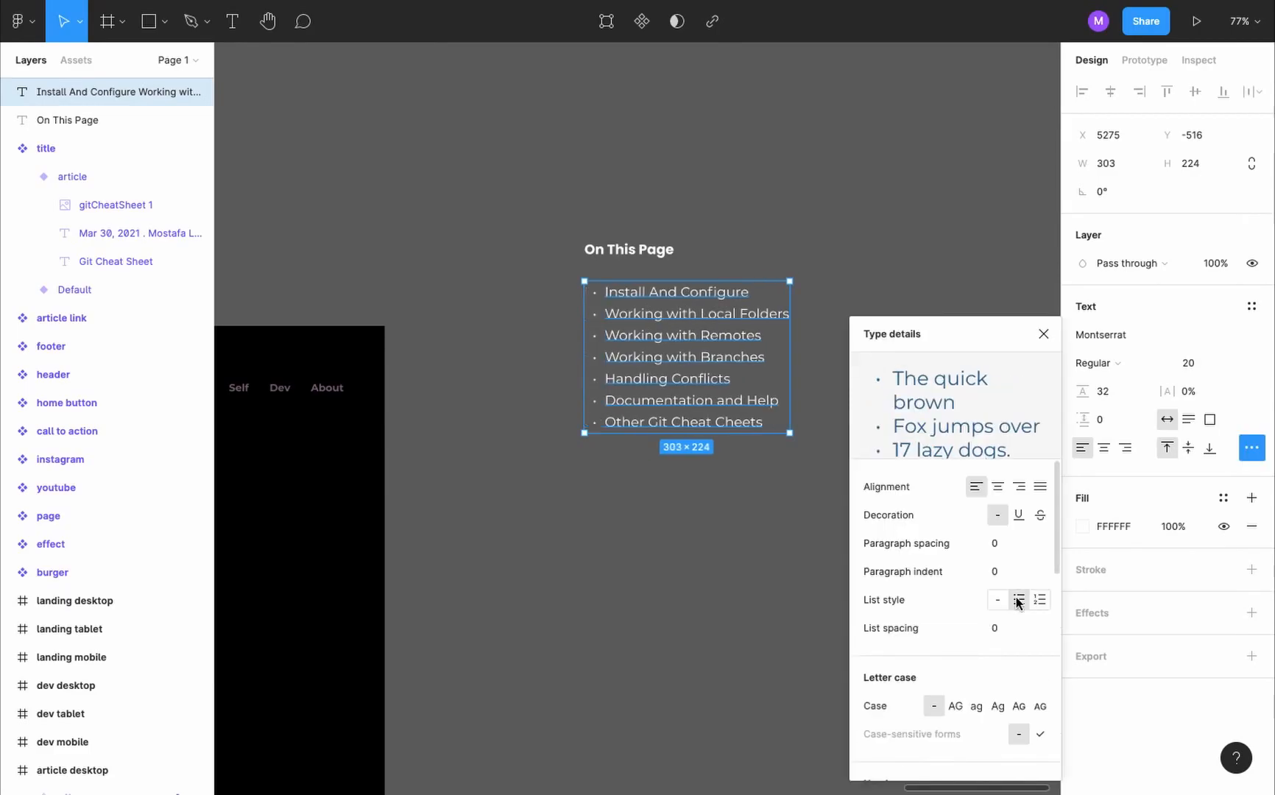
{"action": "left_click", "coordinate": [1252, 447]}
{"action": "left_click", "coordinate": [1252, 307]}
{"action": "type", "text": "list"}
{"action": "left_click", "coordinate": [1244, 338]}
{"action": "type", "text": "list"}
{"action": "key", "text": "Return"}
- Change the section list's fill color to dark blue 102762
{"action": "left_click", "coordinate": [1250, 386]}
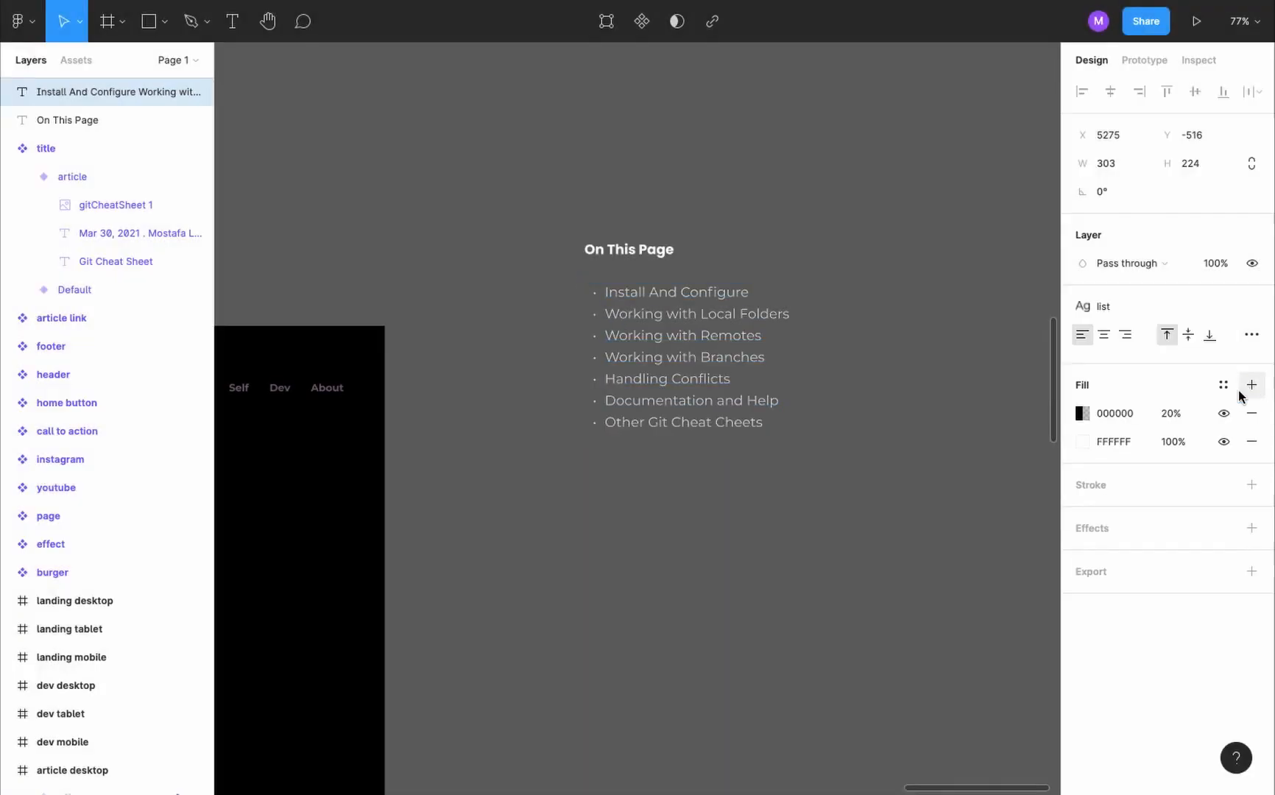
{"action": "left_click", "coordinate": [1252, 413]}
{"action": "left_click", "coordinate": [1083, 413]}
{"action": "left_click", "coordinate": [990, 587]}
{"action": "left_click_drag", "start_coordinate": [1033, 376], "coordinate": [1028, 494]}
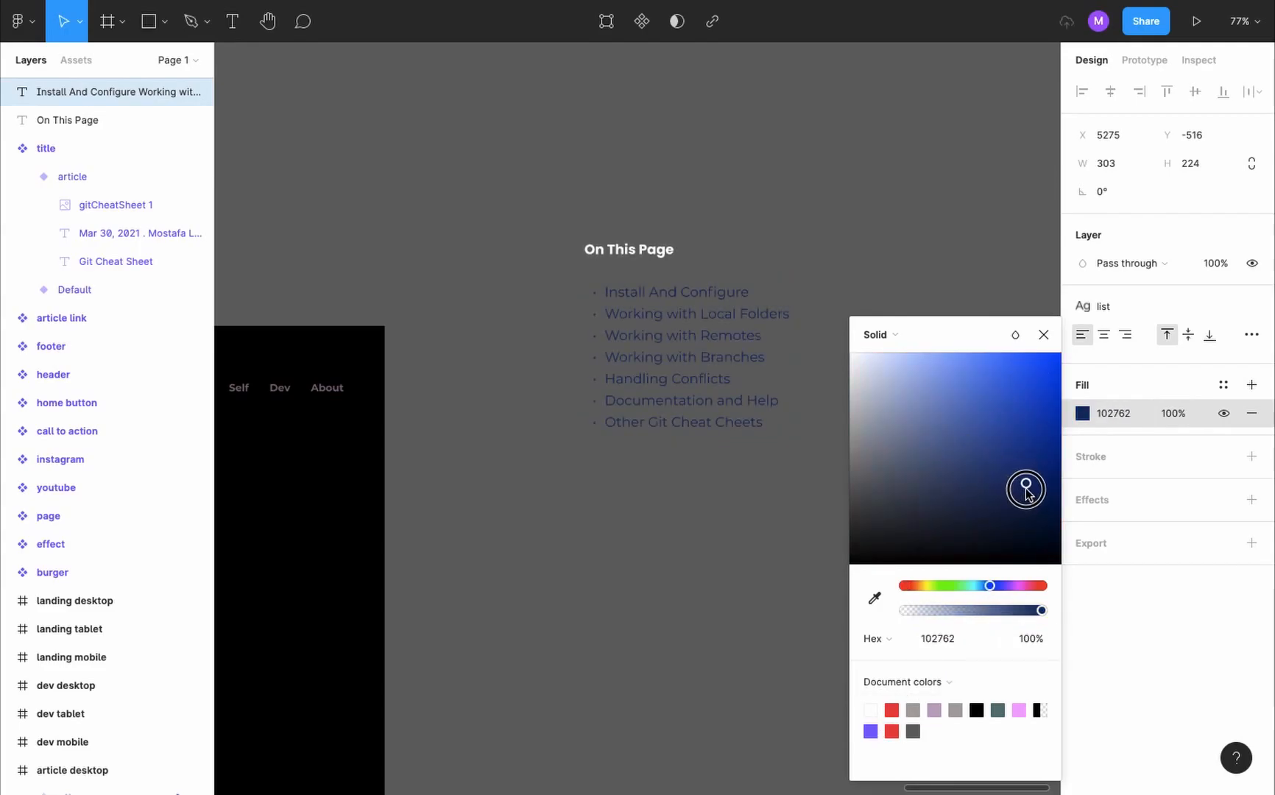
{"action": "left_click", "coordinate": [1043, 335]}
- Save the section list's fill as a color style named "link" and open that style for editing
{"action": "left_click", "coordinate": [1251, 385]}
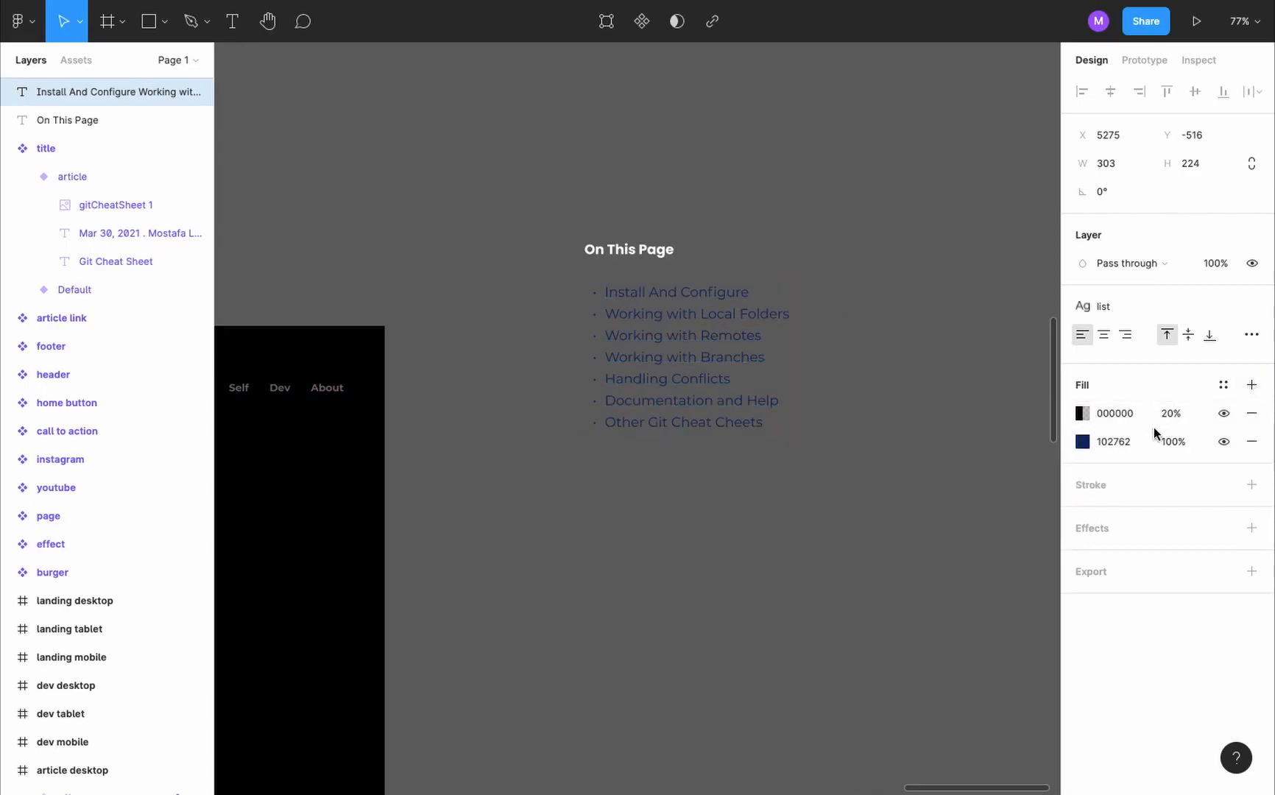
{"action": "left_click", "coordinate": [1223, 384]}
{"action": "left_click", "coordinate": [1245, 417]}
{"action": "type", "text": "link"}
{"action": "key", "text": "Return"}
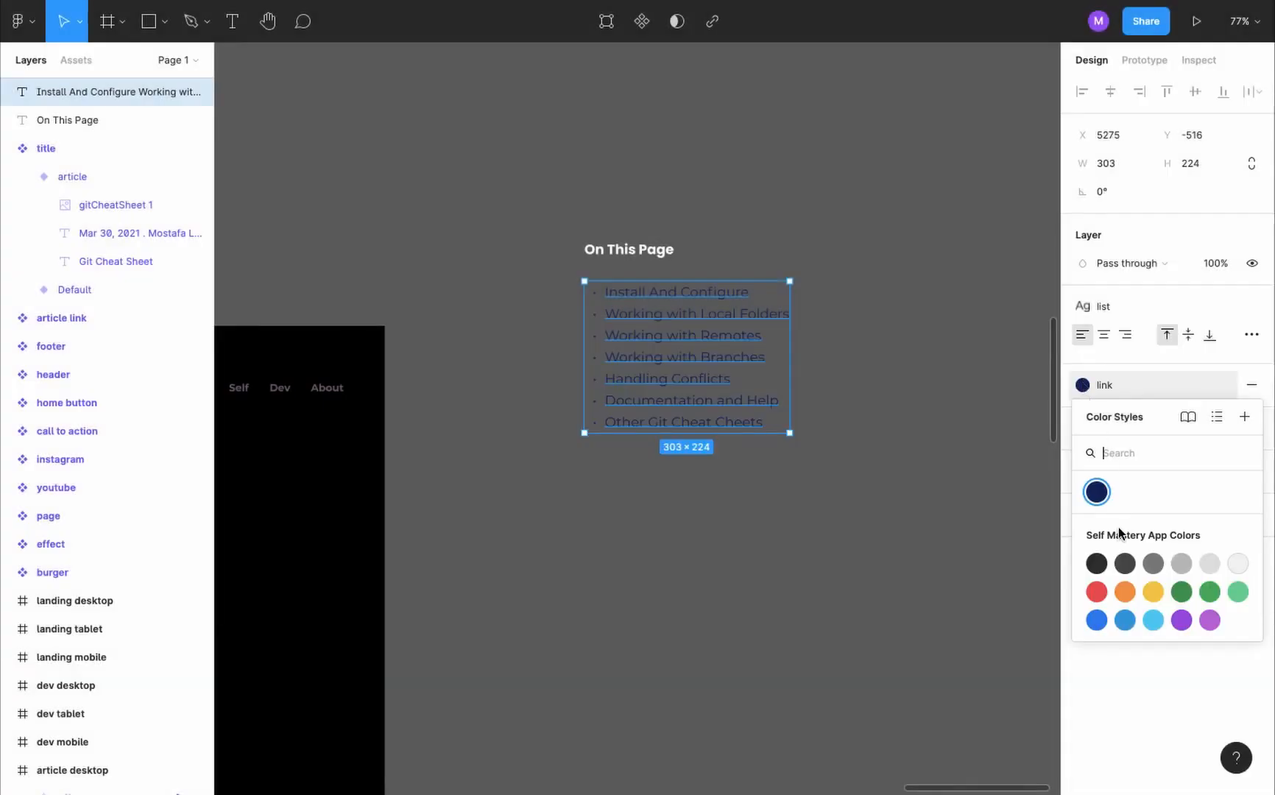
{"action": "left_click", "coordinate": [1104, 497]}
{"action": "left_click", "coordinate": [1243, 494]}
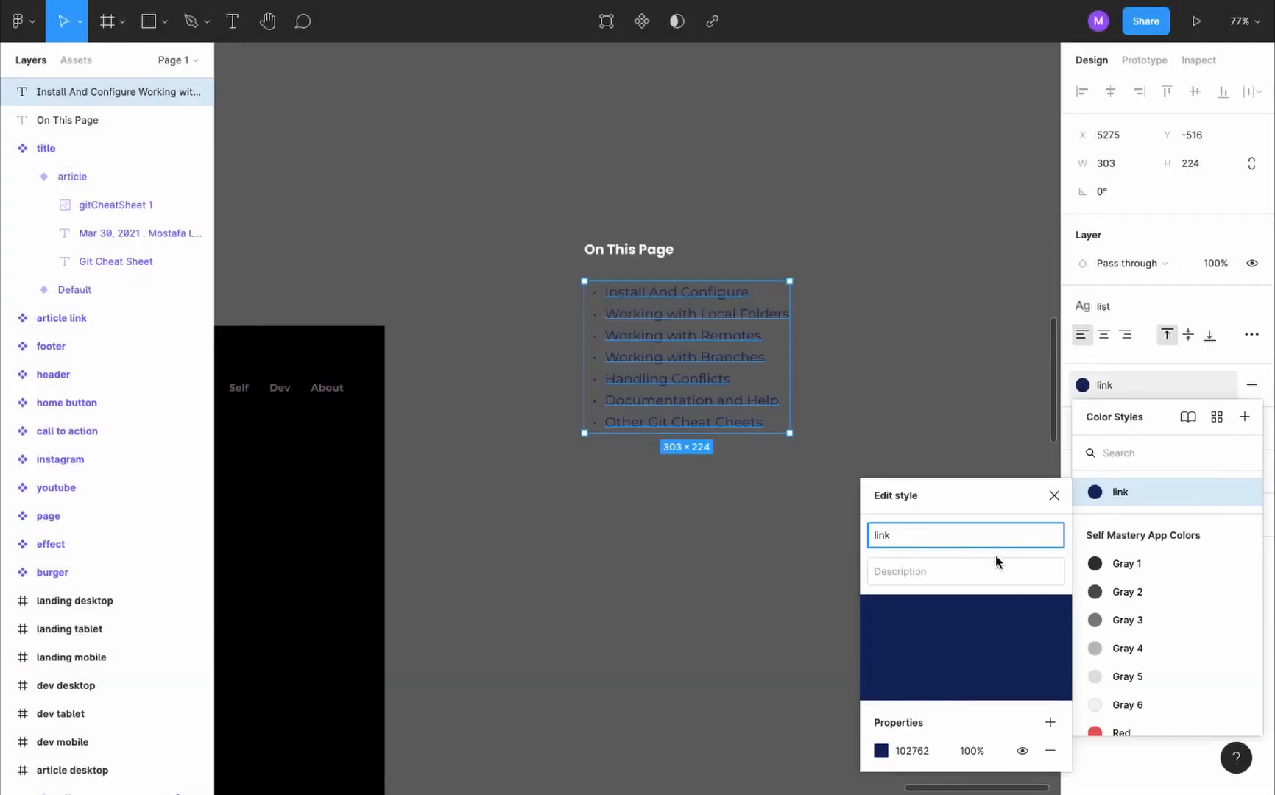
- Combine the "On This Page" heading and the section list into an auto layout frame named "article"
{"action": "left_click", "coordinate": [666, 356]}
{"action": "left_click", "coordinate": [646, 256], "text": "shift"}
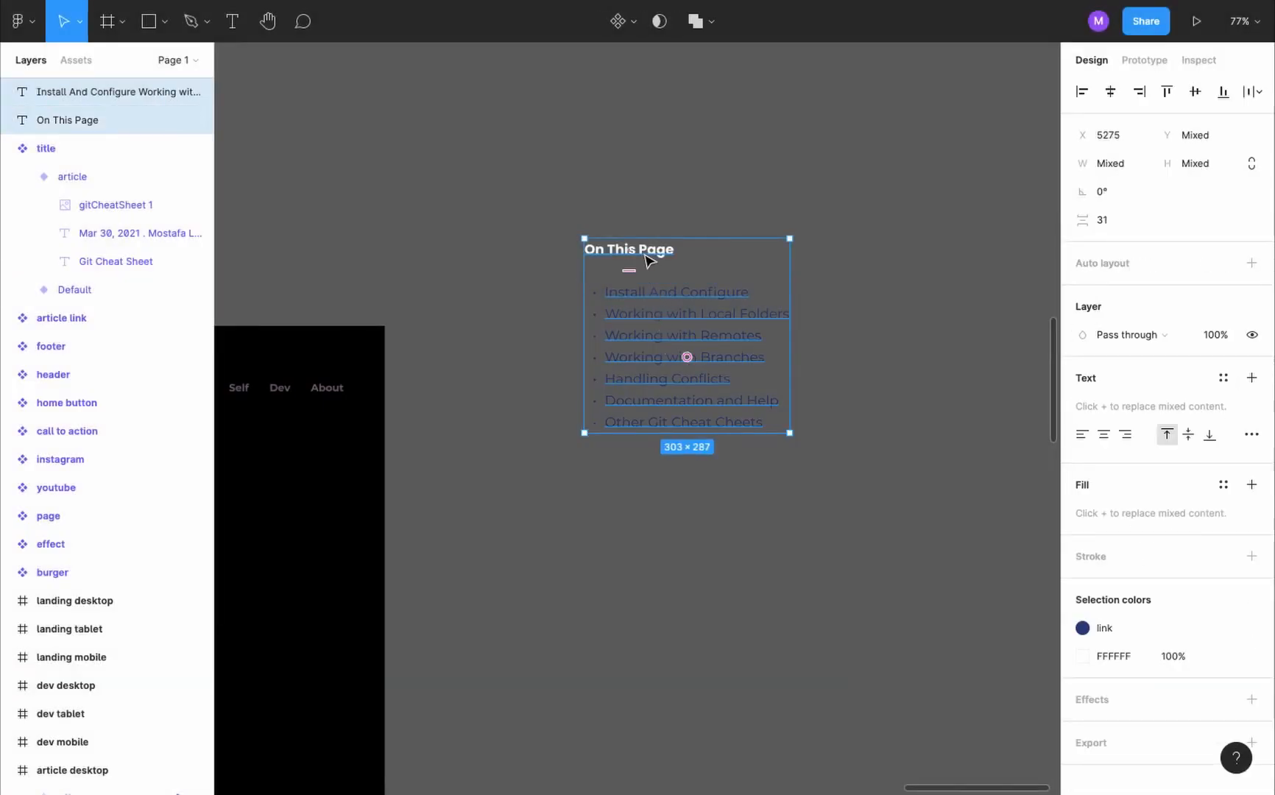
{"action": "key", "text": "shift+a"}
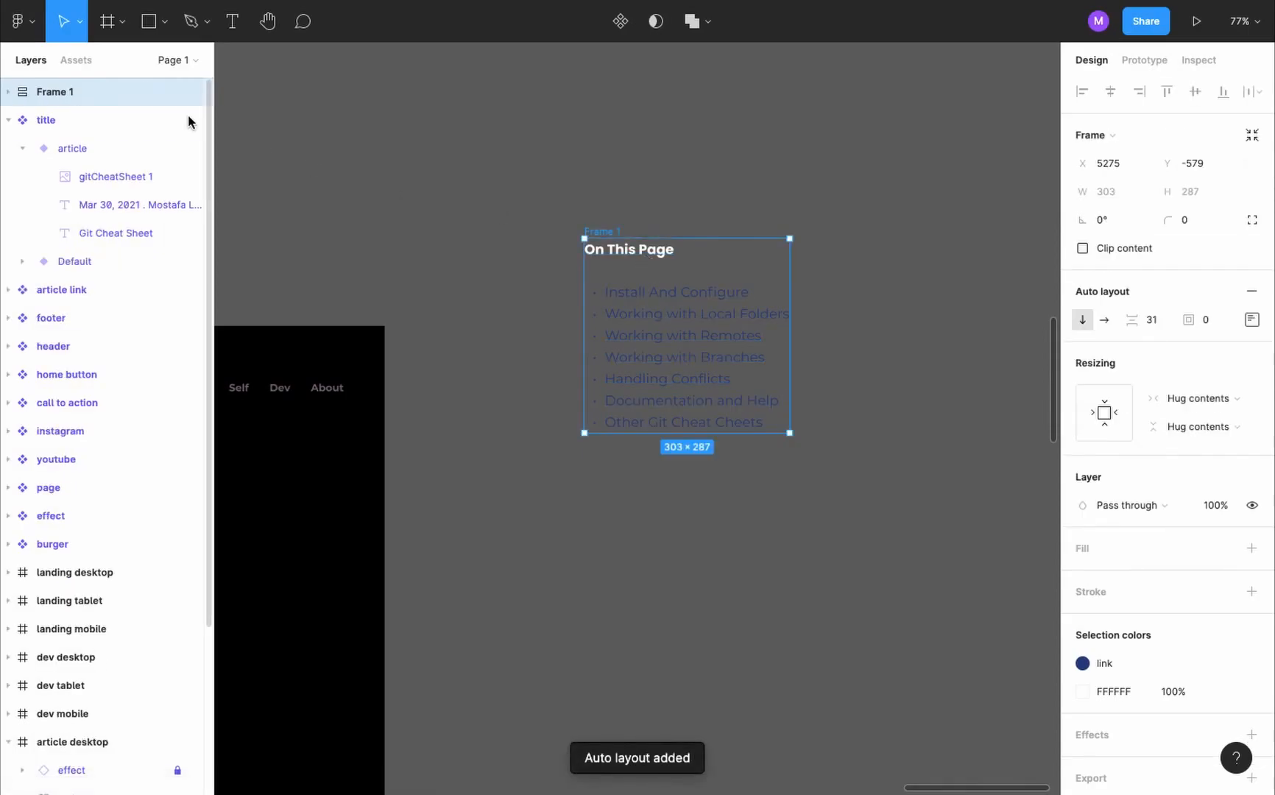
{"action": "double_click", "coordinate": [71, 92]}
{"action": "type", "text": "article"}
{"action": "key", "text": "Return"}
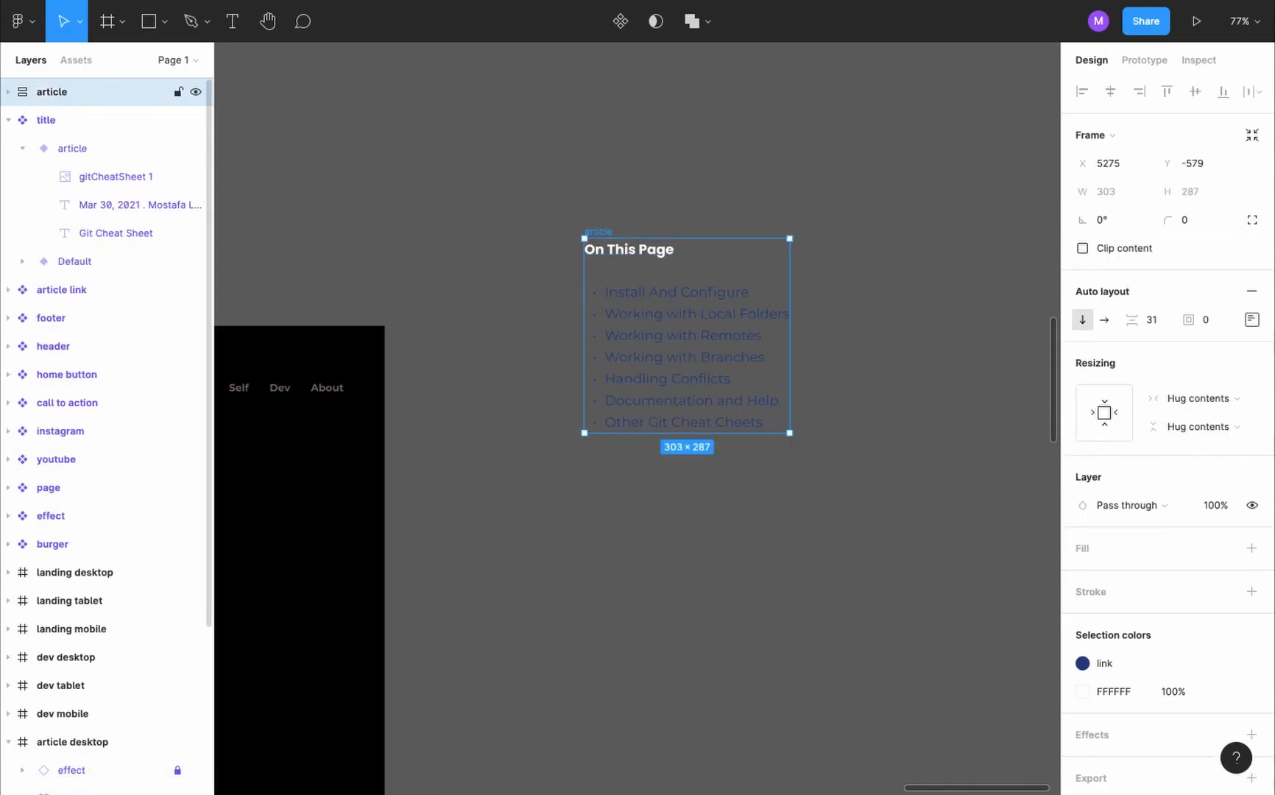
- Set the spacing between items in the new article frame to 25
{"action": "left_click", "coordinate": [1161, 321]}
{"action": "type", "text": "2"}
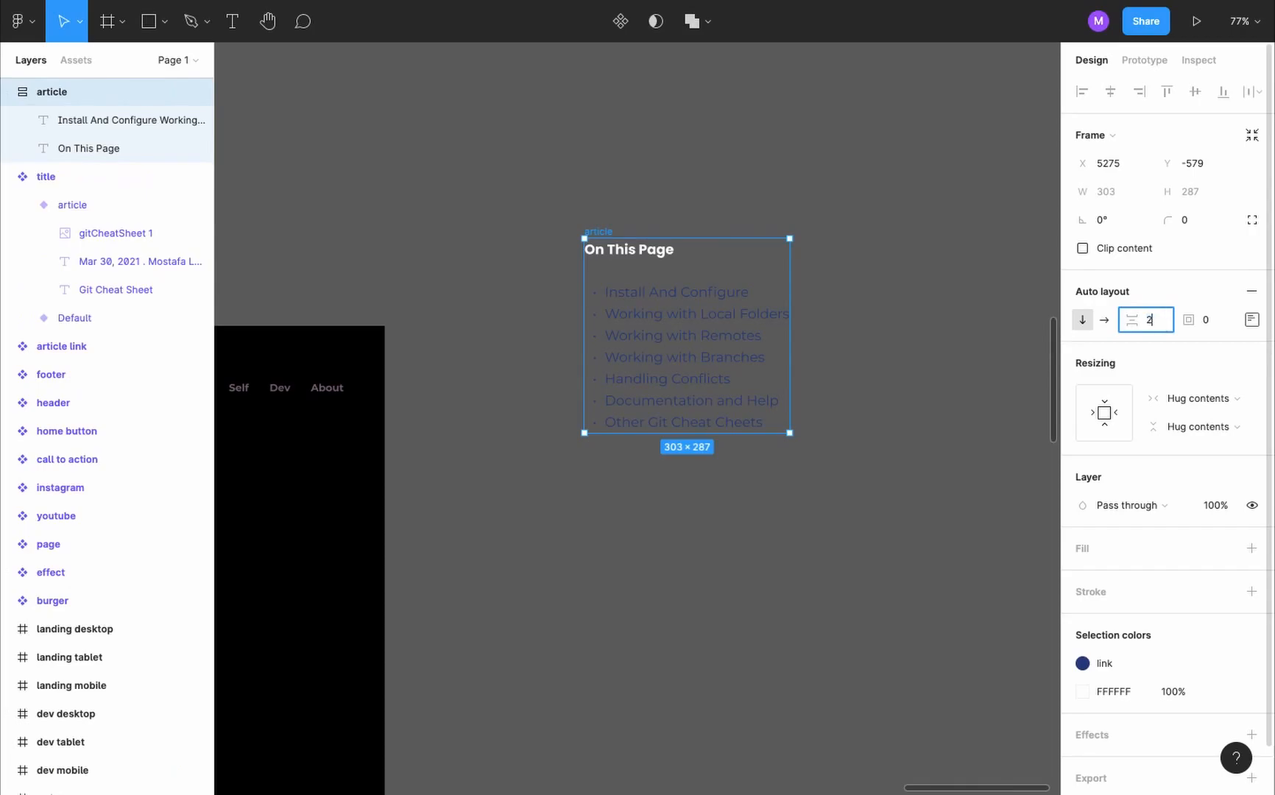
{"action": "type", "text": "5"}
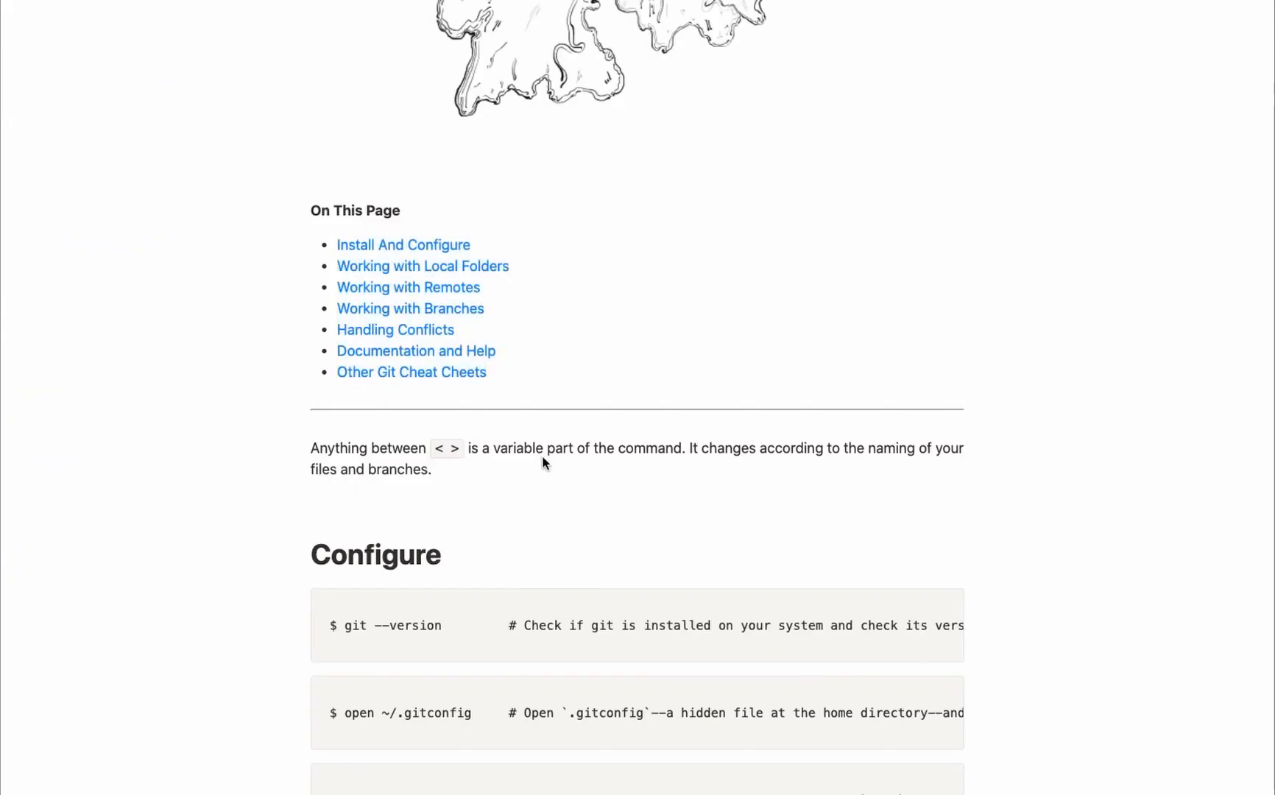
- Copy the "Anything between < >" paragraph from the live article and place it as text on the canvas above the article frame
{"action": "triple_click", "coordinate": [543, 457]}
{"action": "key", "text": "ctrl+c"}
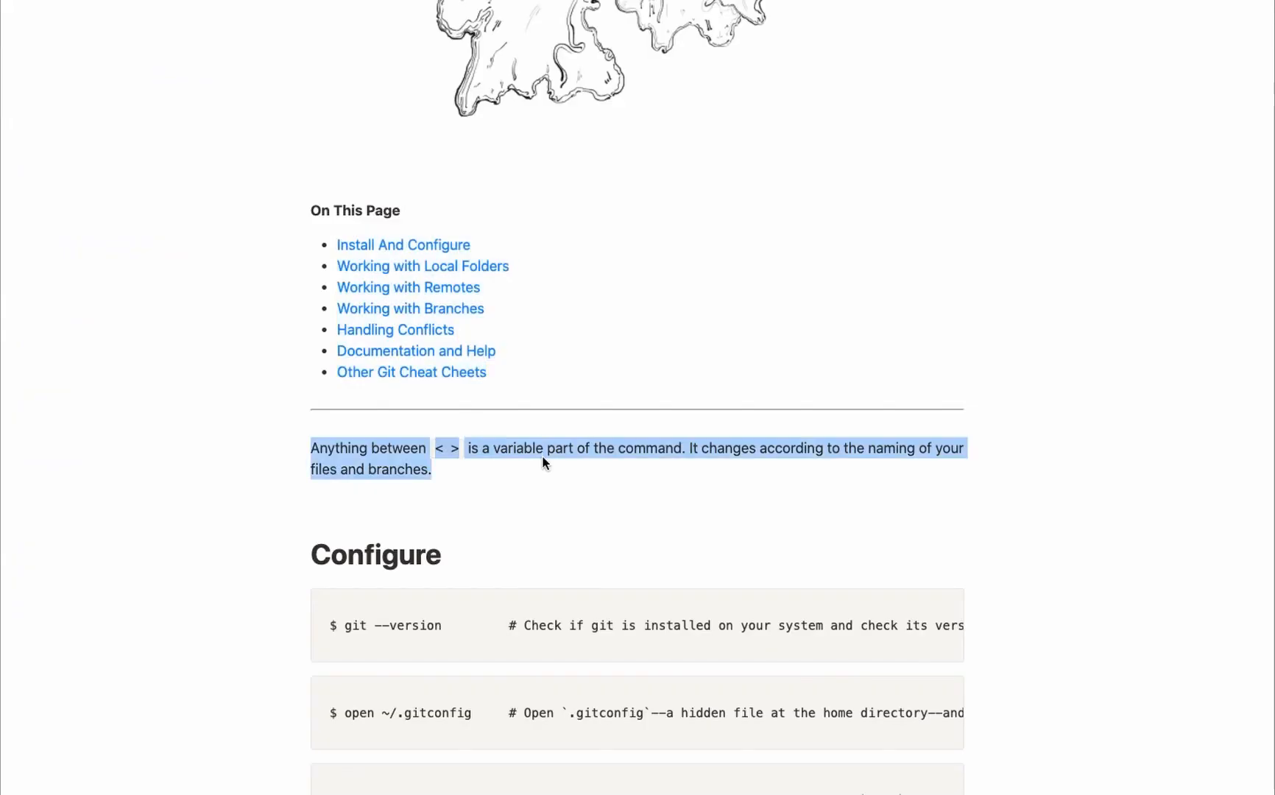
{"action": "key", "text": "super+Tab"}
{"action": "scroll", "coordinate": [595, 199], "scroll_direction": "down", "scroll_amount": 3}
{"action": "scroll", "coordinate": [595, 199], "scroll_direction": "up", "scroll_amount": 1}
{"action": "scroll", "coordinate": [595, 198], "scroll_direction": "left", "scroll_amount": 1}
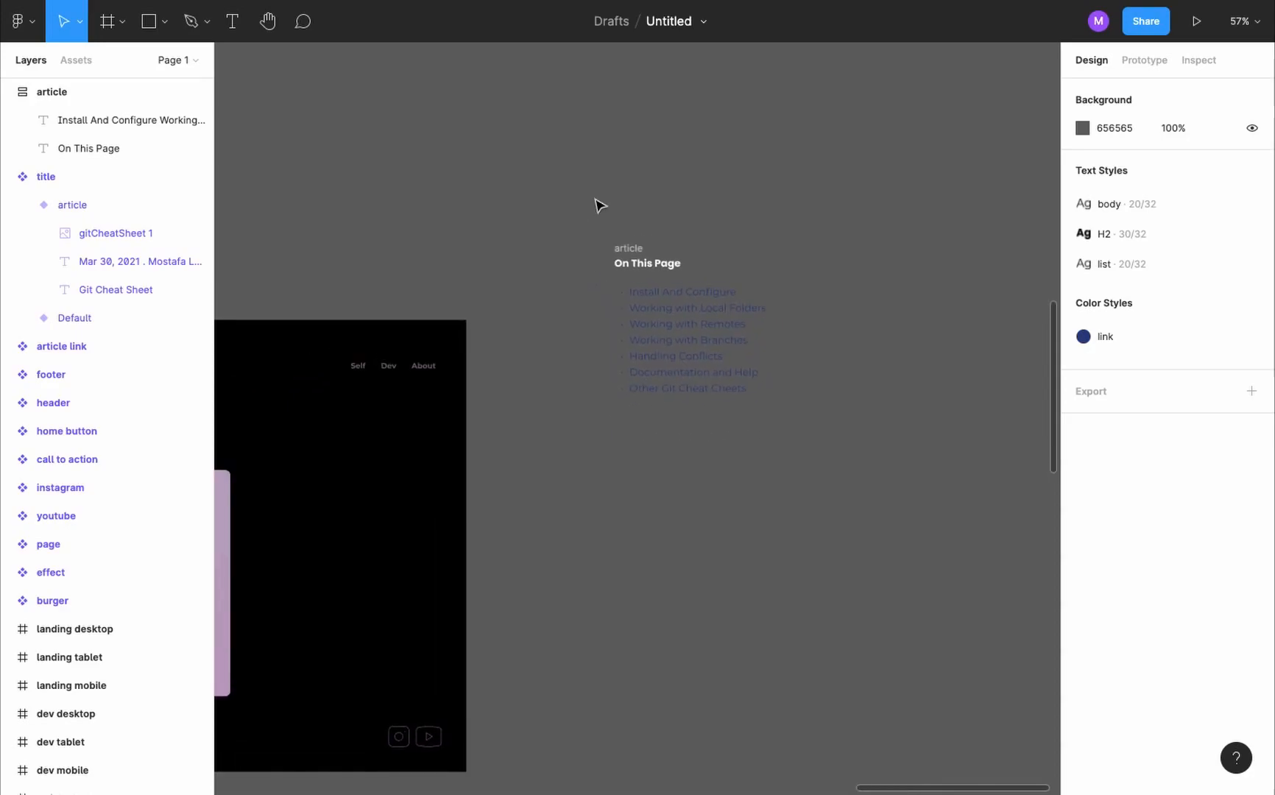
{"action": "scroll", "coordinate": [600, 204], "scroll_direction": "up", "scroll_amount": 1}
{"action": "scroll", "coordinate": [600, 204], "scroll_direction": "left", "scroll_amount": 1}
{"action": "key", "text": "ctrl+v"}
{"action": "left_click_drag", "start_coordinate": [641, 410], "coordinate": [600, 168]}
{"action": "double_click", "coordinate": [664, 200]}
{"action": "scroll", "coordinate": [665, 197], "scroll_direction": "down", "scroll_amount": 1}
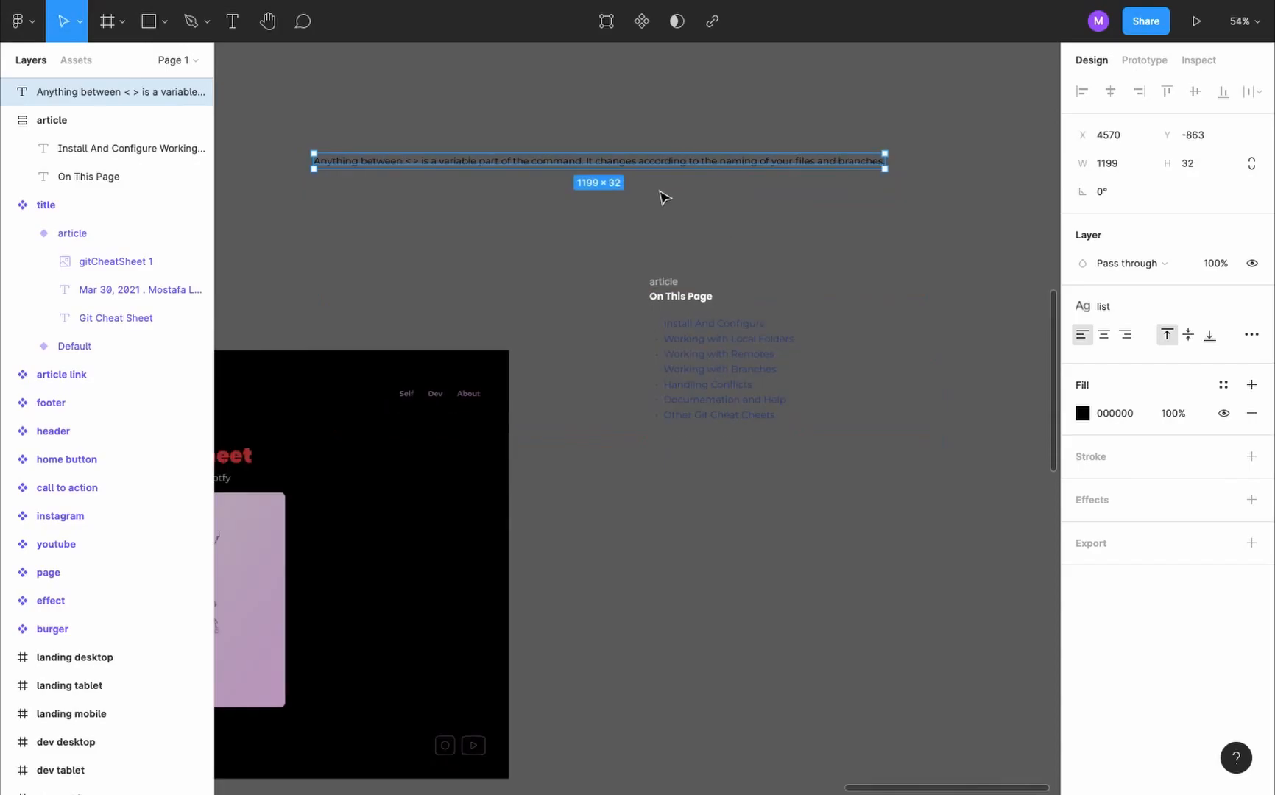
- Wrap the "Anything between < >" paragraph in an auto layout frame named "call out" and give it a white FFFFFF fill
{"action": "key", "text": "shift+a"}
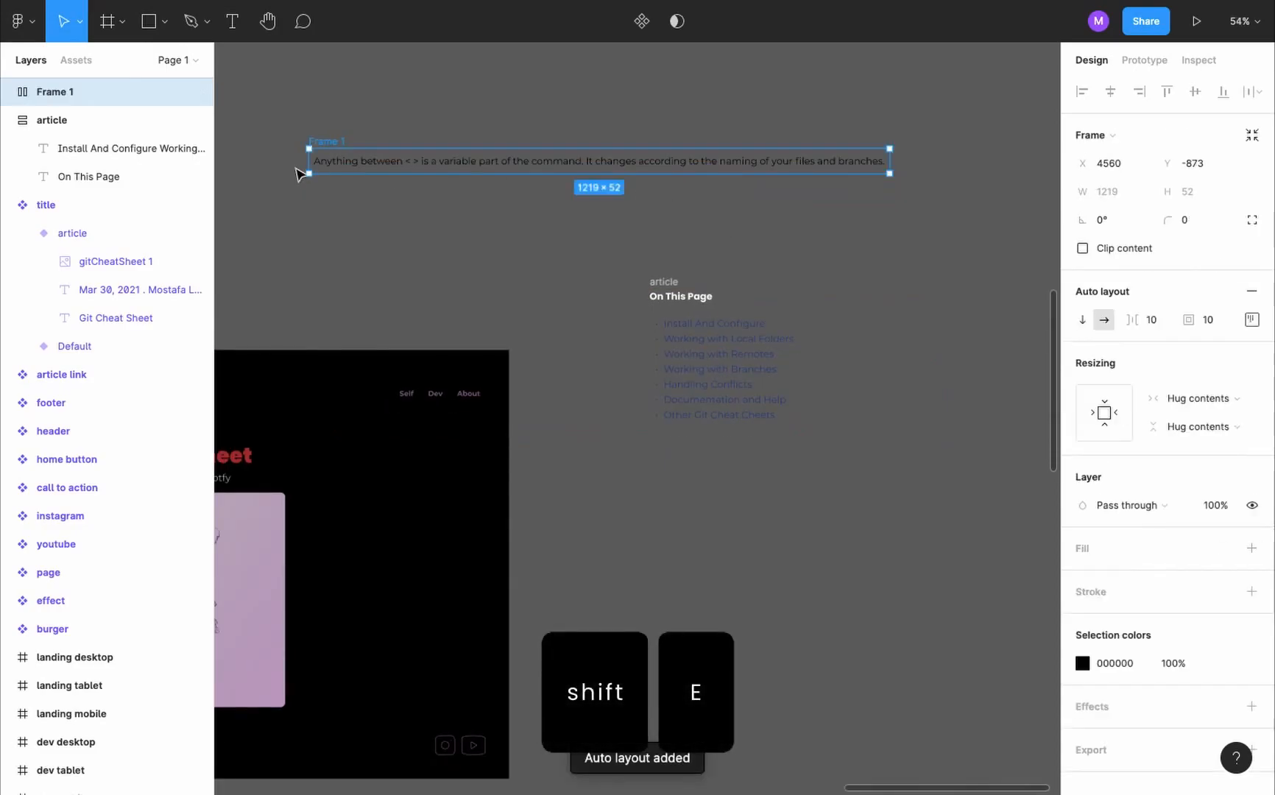
{"action": "double_click", "coordinate": [106, 91]}
{"action": "type", "text": "call out"}
{"action": "key", "text": "Return"}
{"action": "left_click", "coordinate": [1252, 548]}
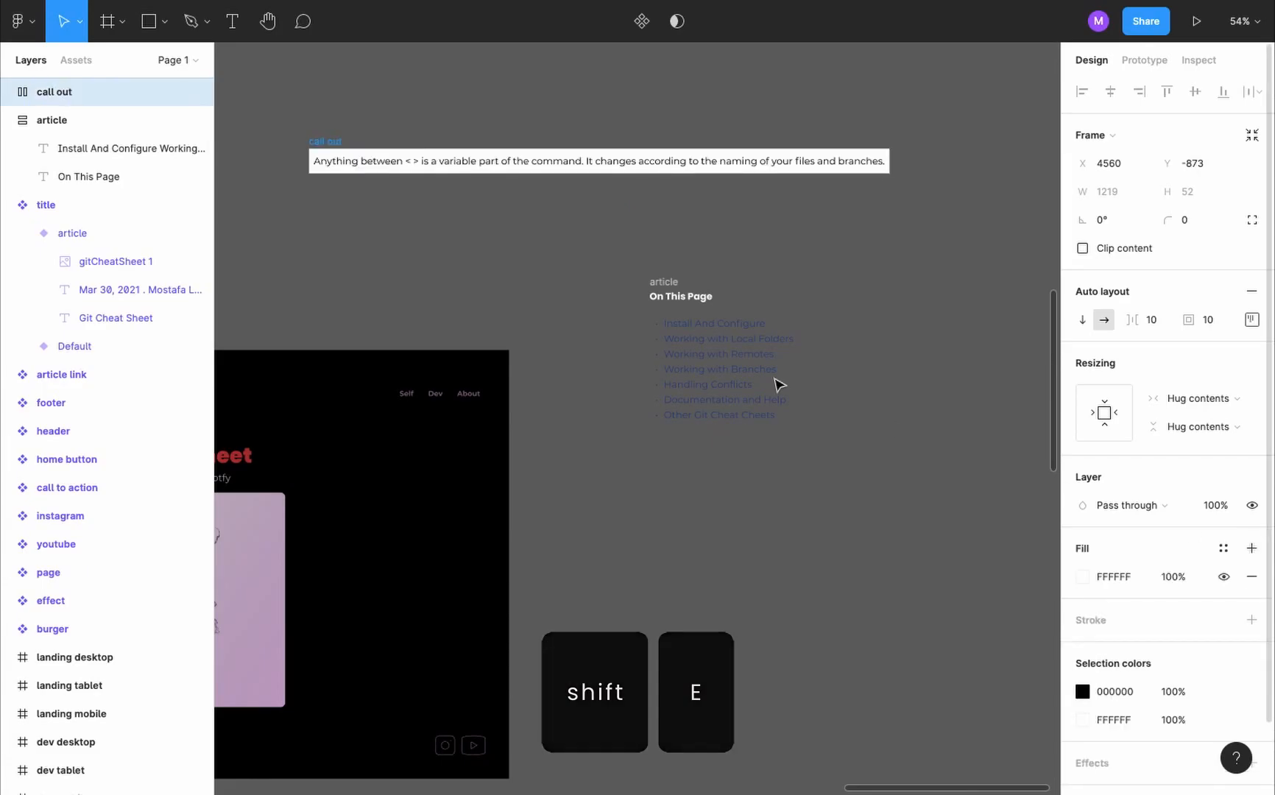
- Fill the call out frame with the red E84040 sampled from the call to action button
{"action": "scroll", "coordinate": [627, 327], "scroll_direction": "down", "scroll_amount": 5}
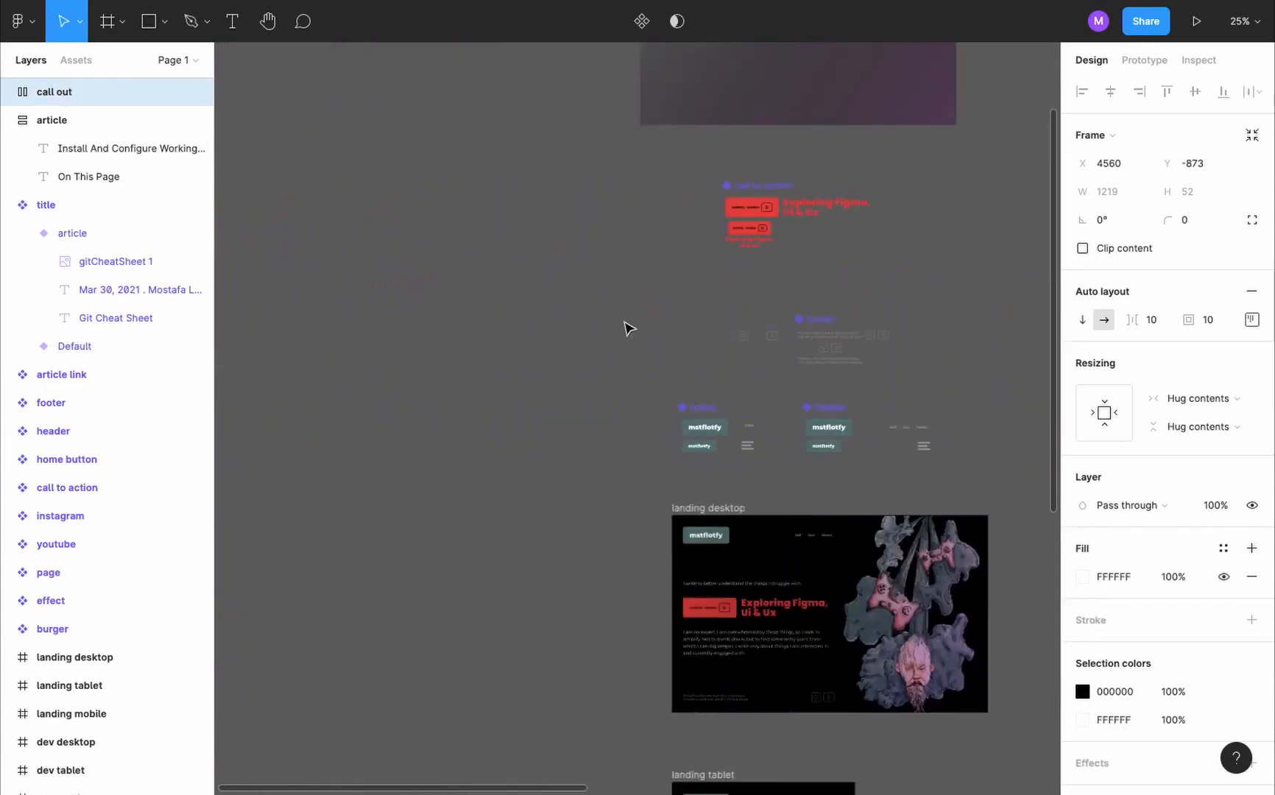
{"action": "scroll", "coordinate": [627, 327], "scroll_direction": "up", "scroll_amount": 1}
{"action": "key", "text": "i"}
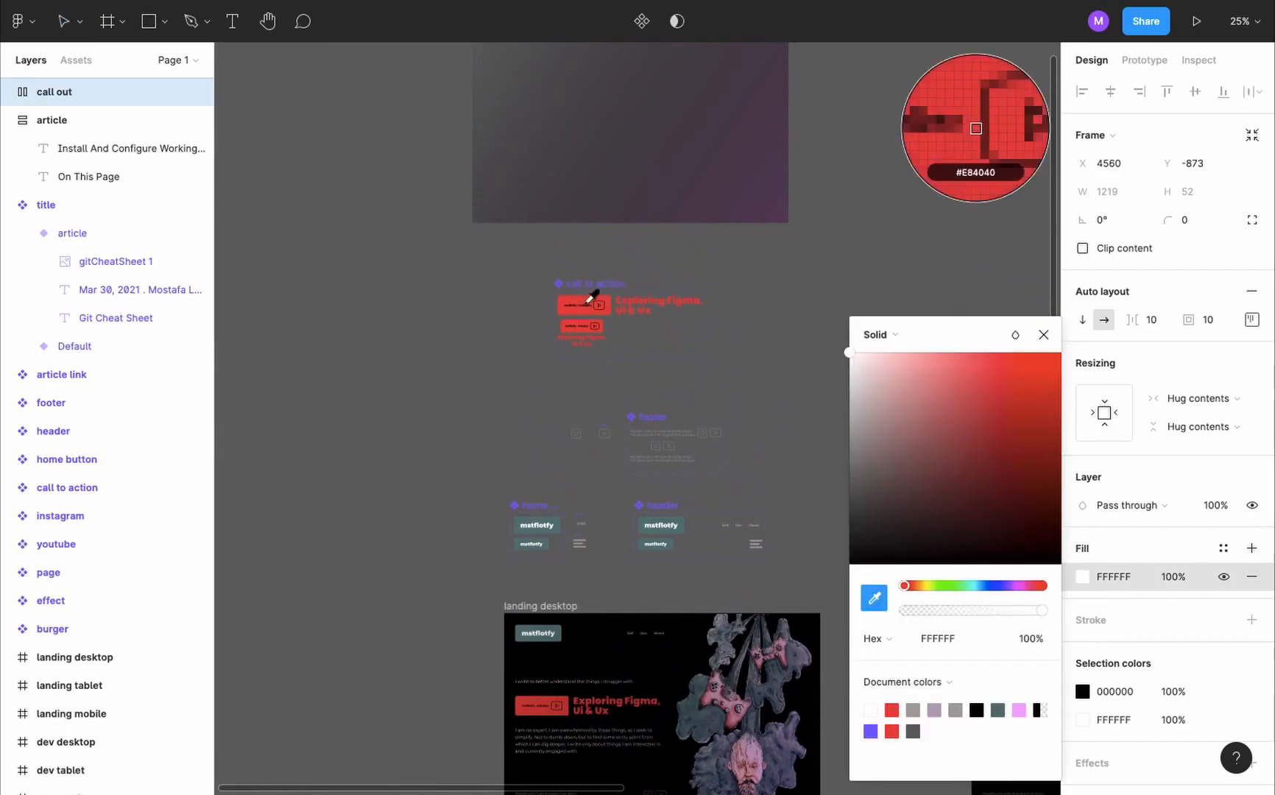
{"action": "scroll", "coordinate": [582, 288], "scroll_direction": "up", "scroll_amount": 8}
{"action": "left_click", "coordinate": [624, 338]}
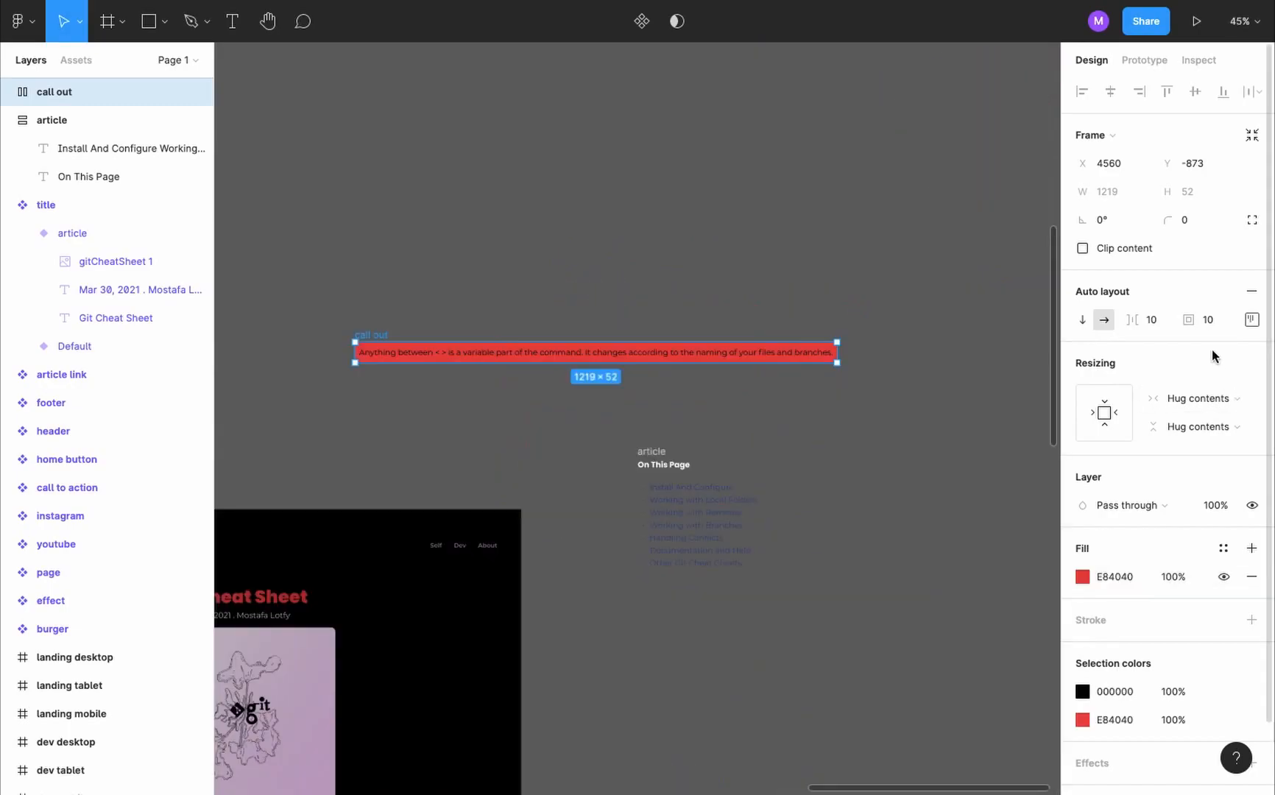
- Set the call out frame's padding to 30 and its corner radius to 10
{"action": "left_click", "coordinate": [1210, 324]}
{"action": "type", "text": "30"}
{"action": "key", "text": "Return"}
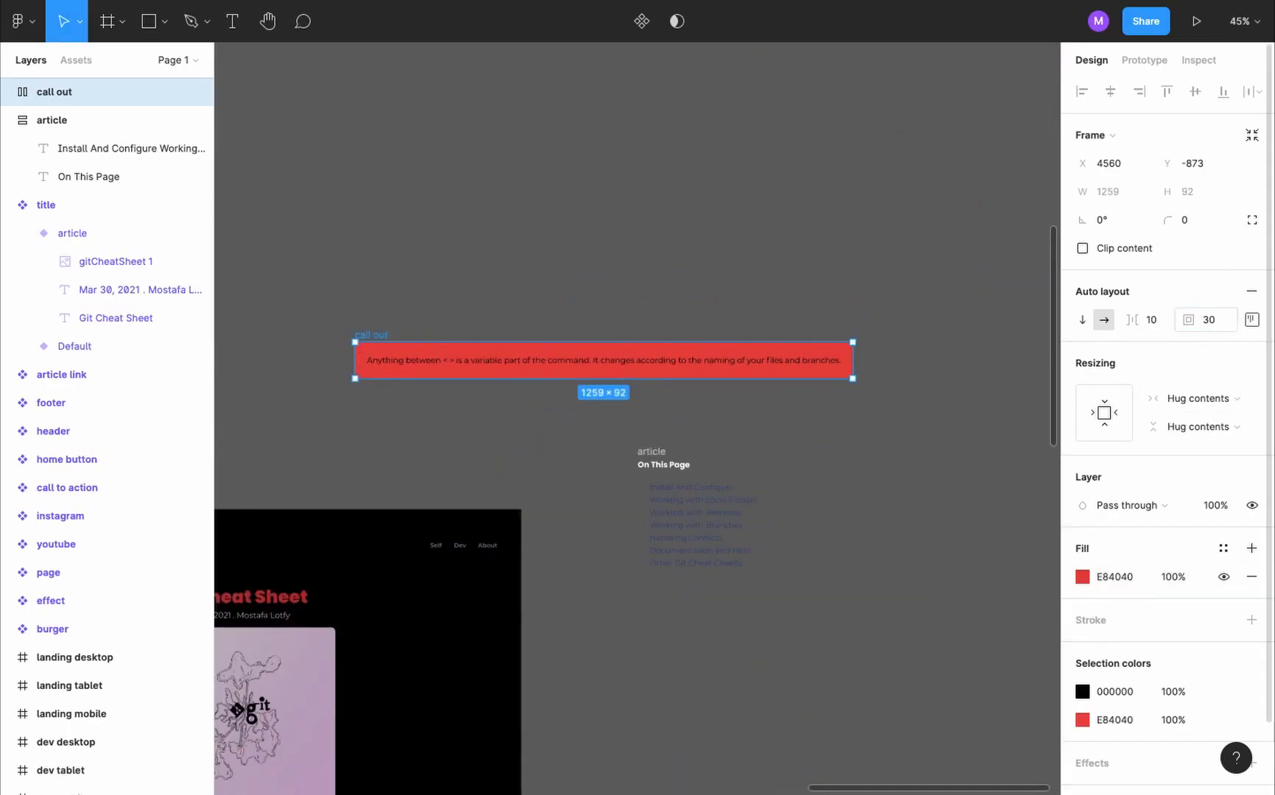
{"action": "left_click", "coordinate": [1191, 222]}
{"action": "type", "text": "10"}
{"action": "key", "text": "Return"}
- Set the font weight of the call out text to Medium
{"action": "left_click", "coordinate": [644, 360]}
{"action": "scroll", "coordinate": [644, 359], "scroll_direction": "down", "scroll_amount": 3}
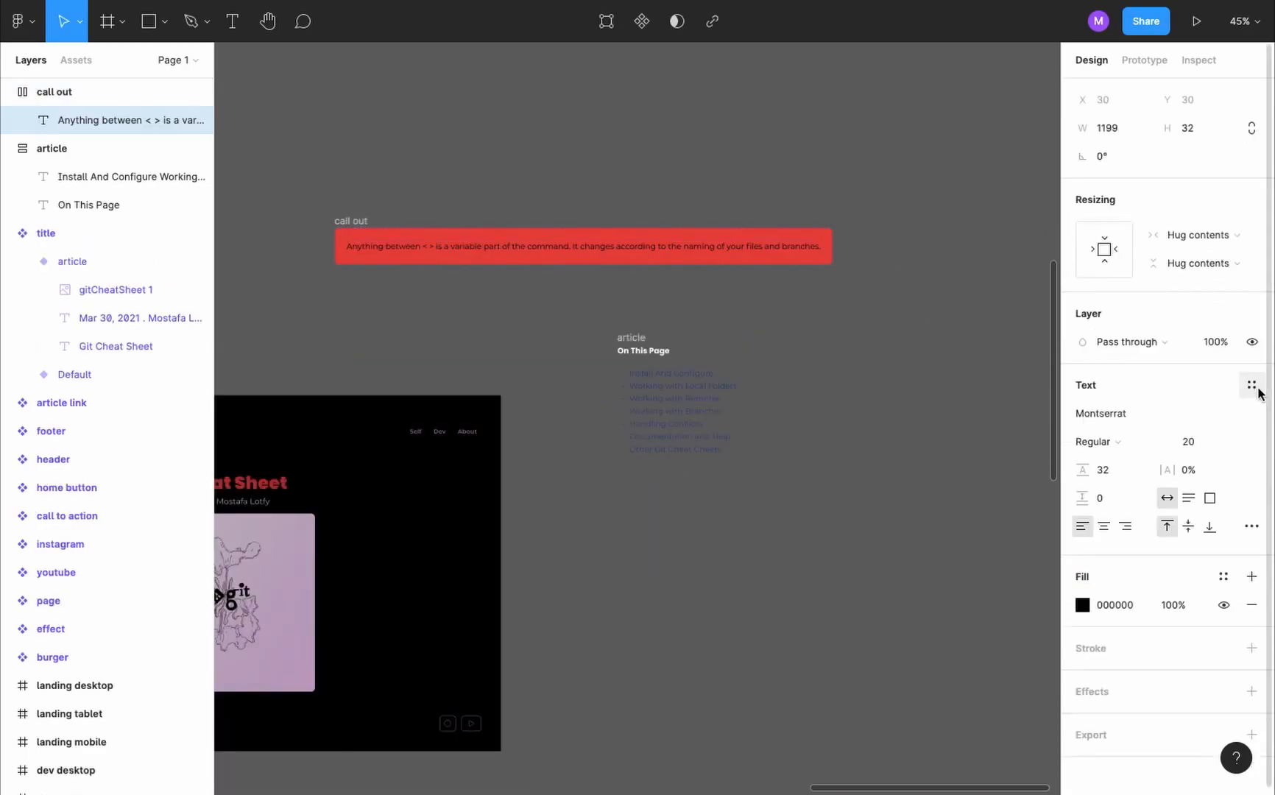
{"action": "left_click", "coordinate": [1115, 450]}
{"action": "left_click", "coordinate": [1118, 461]}
{"action": "left_click", "coordinate": [887, 297]}
- Turn the call out frame into a component and place an instance of it below the section list in the article frame
{"action": "scroll", "coordinate": [888, 297], "scroll_direction": "down", "scroll_amount": 1}
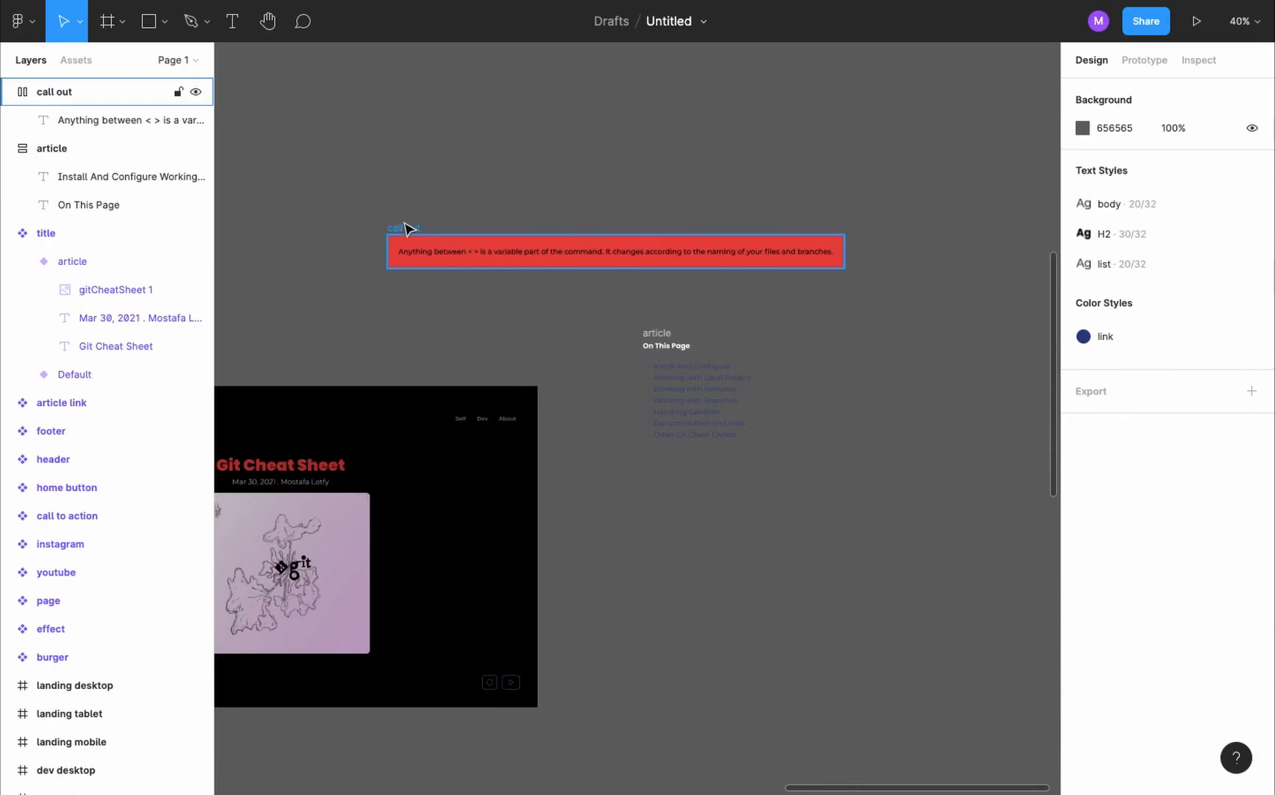
{"action": "left_click", "coordinate": [405, 228]}
{"action": "left_click", "coordinate": [642, 22]}
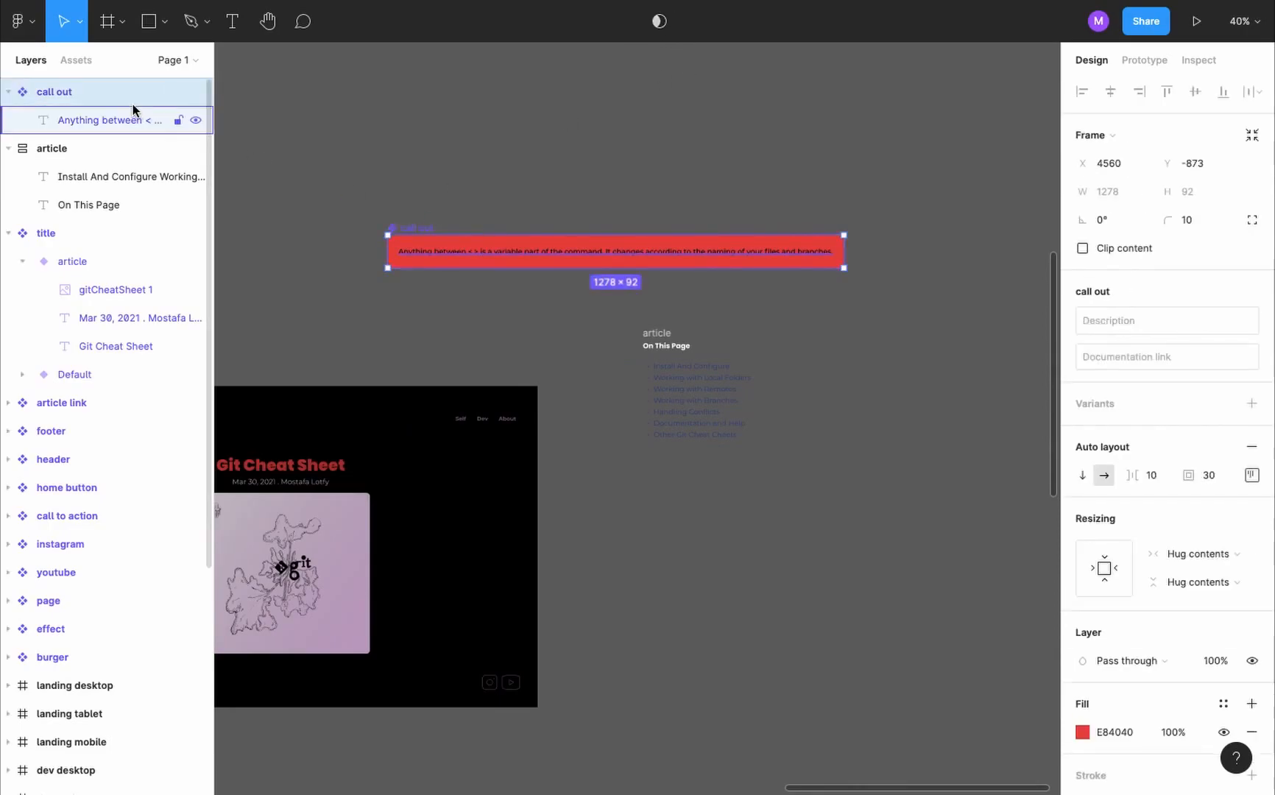
{"action": "left_click_drag", "start_coordinate": [427, 234], "coordinate": [138, 245]}
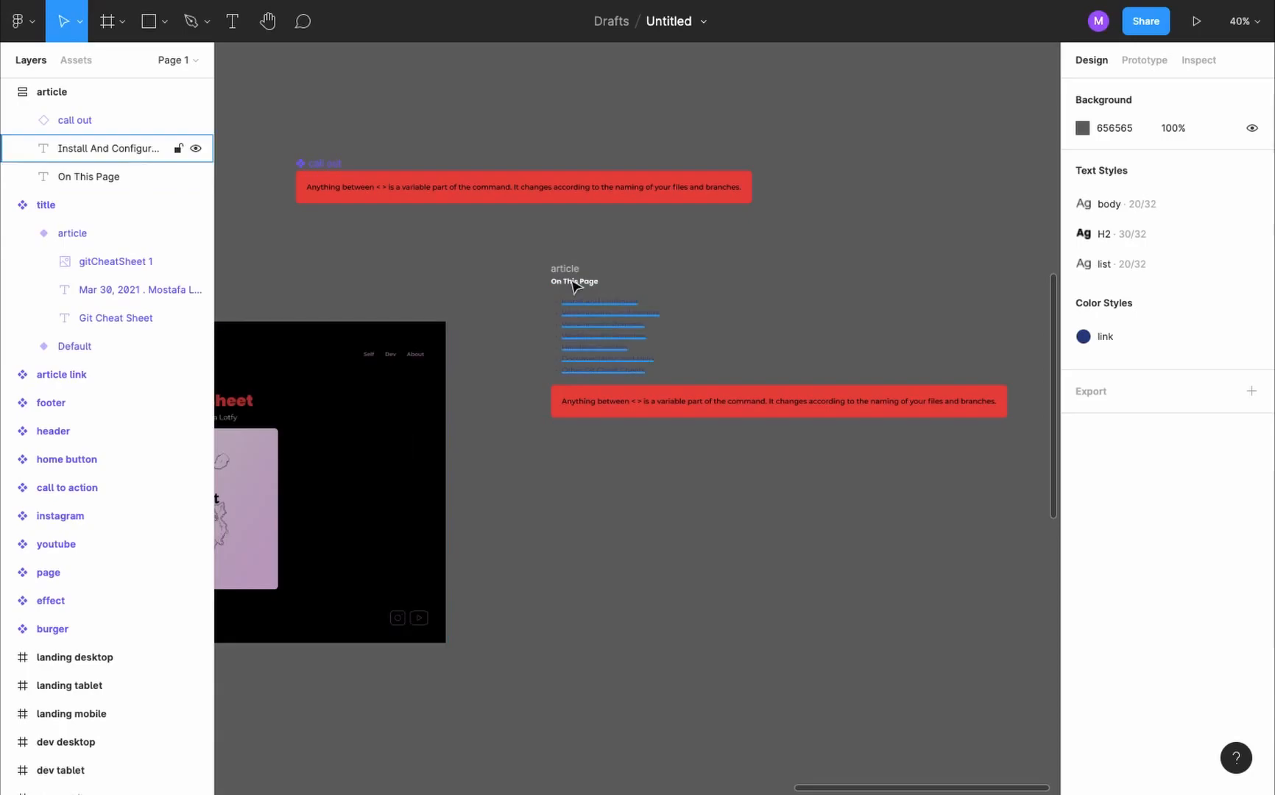
- Duplicate the "On This Page" heading below the call out, change its text to "Configure" and apply the H2 text style
{"action": "left_click", "coordinate": [574, 286]}
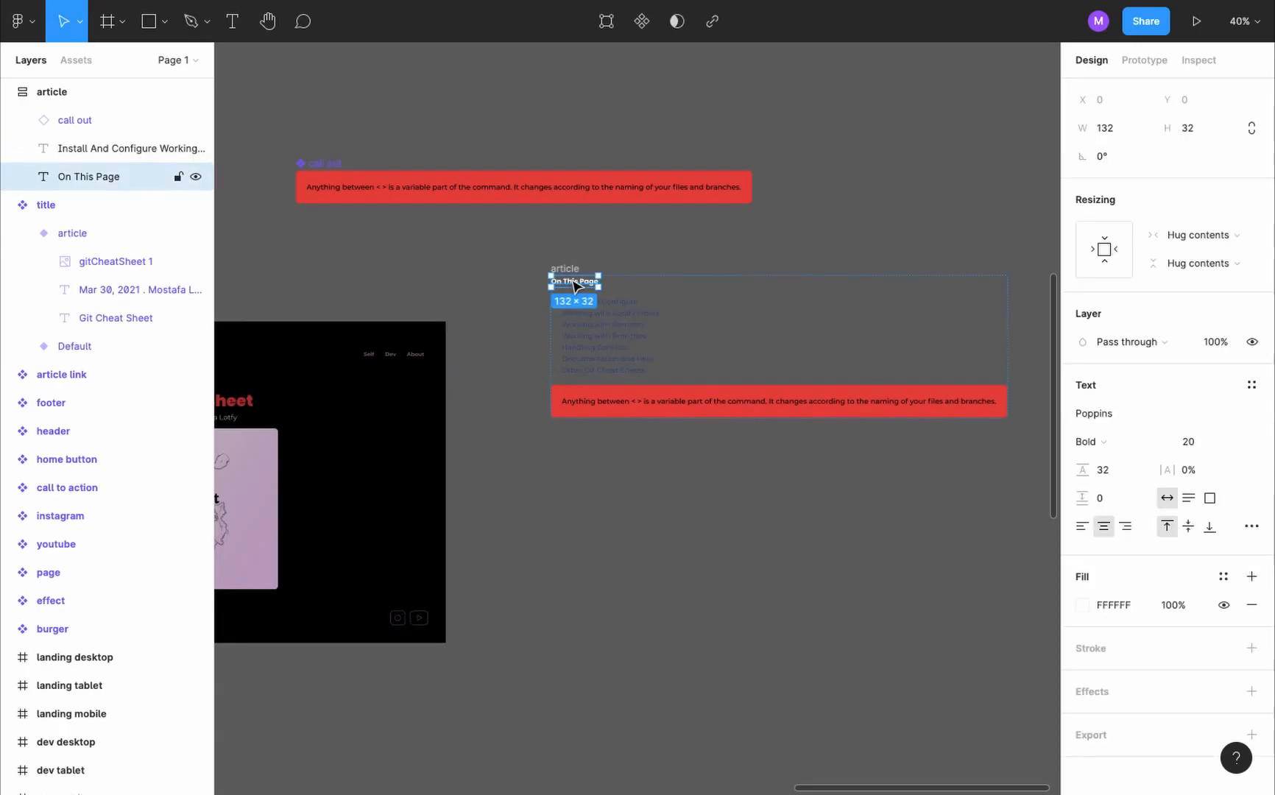
{"action": "key", "text": "ctrl+v"}
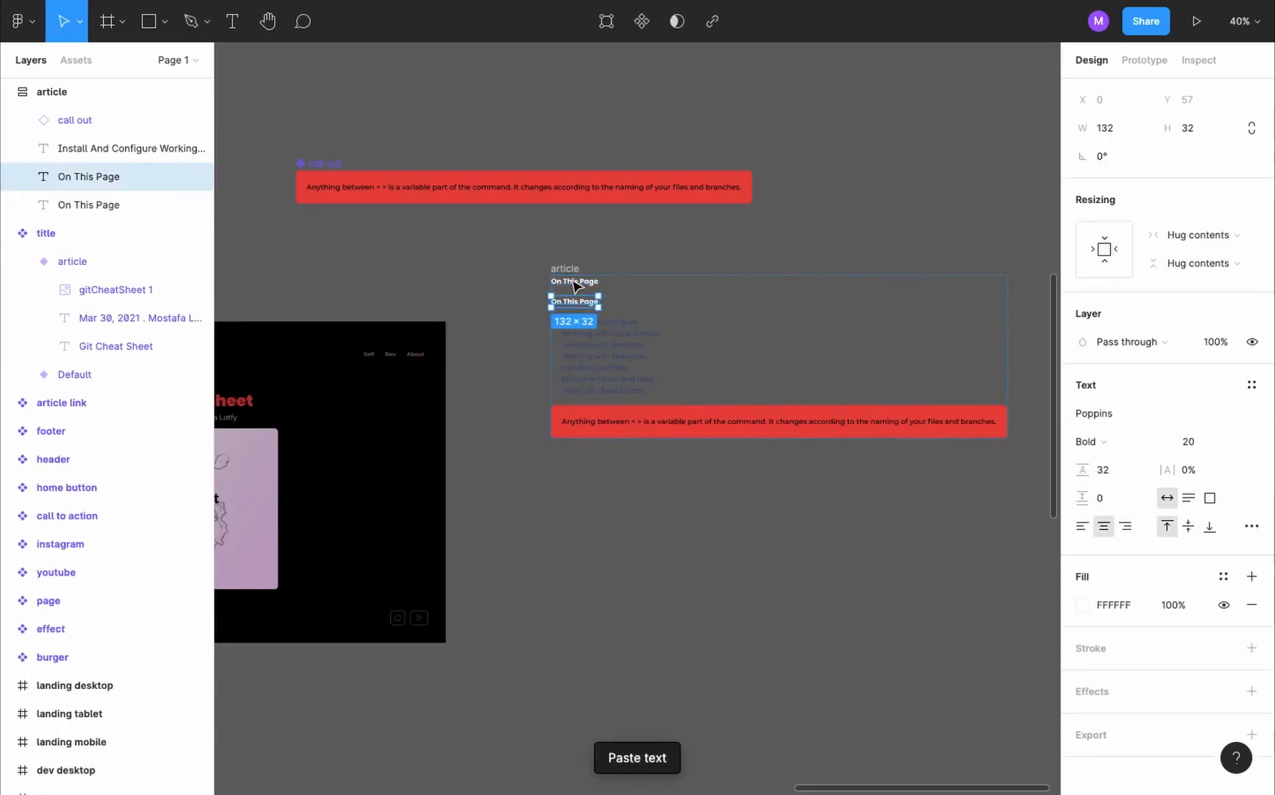
{"action": "key", "text": "ctrl+shift+bracketright"}
{"action": "double_click", "coordinate": [563, 435]}
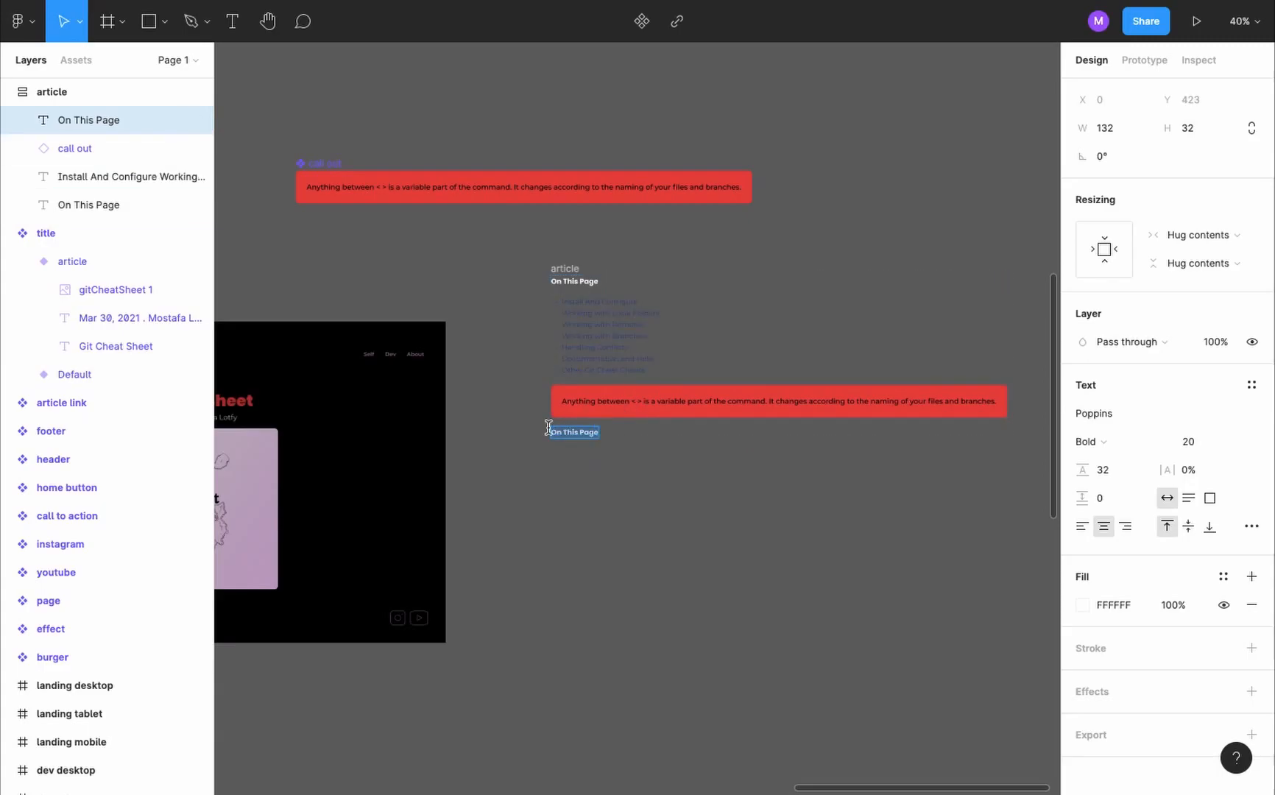
{"action": "type", "text": "Configure"}
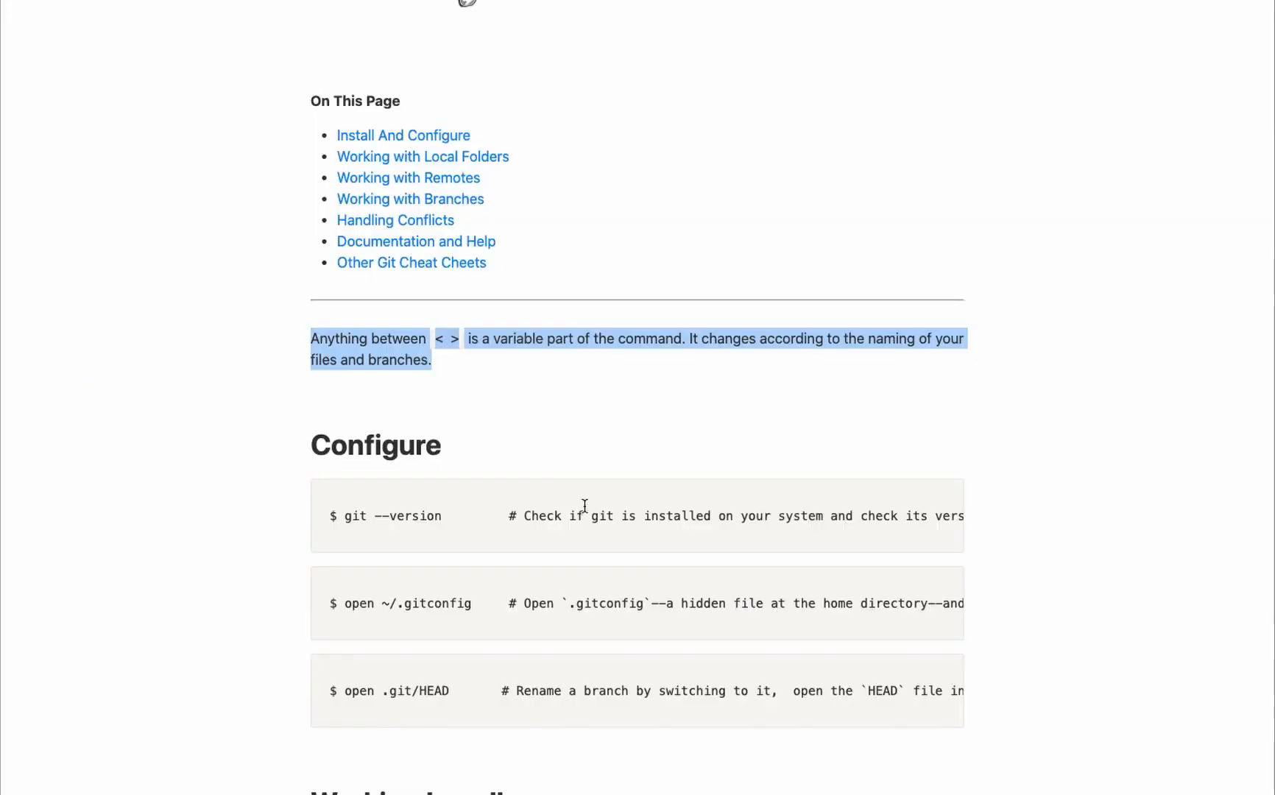
- Duplicate the call out component directly below the original and detach the copy from its component
{"action": "scroll", "coordinate": [584, 504], "scroll_direction": "down", "scroll_amount": 4}
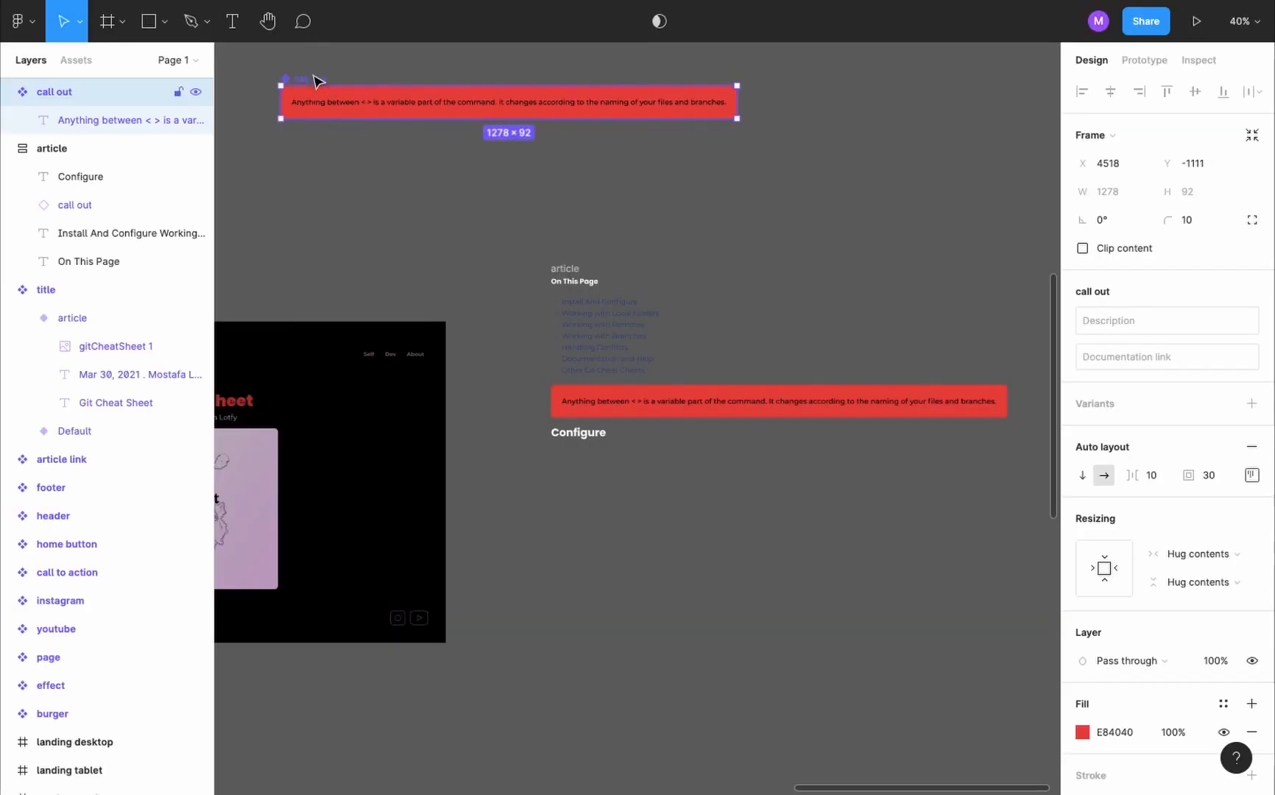
{"action": "left_click_drag", "start_coordinate": [318, 81], "coordinate": [311, 149]}
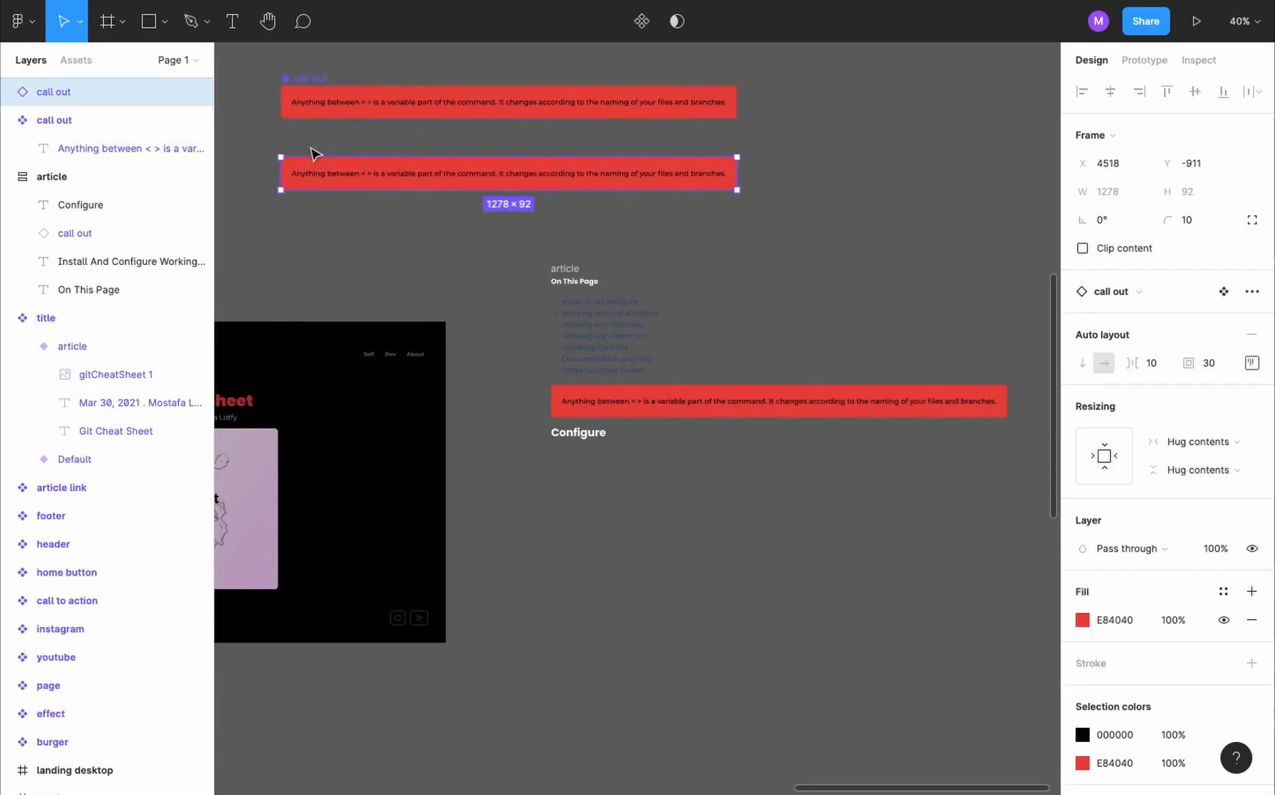
{"action": "left_click", "coordinate": [1253, 291]}
{"action": "left_click", "coordinate": [1243, 325]}
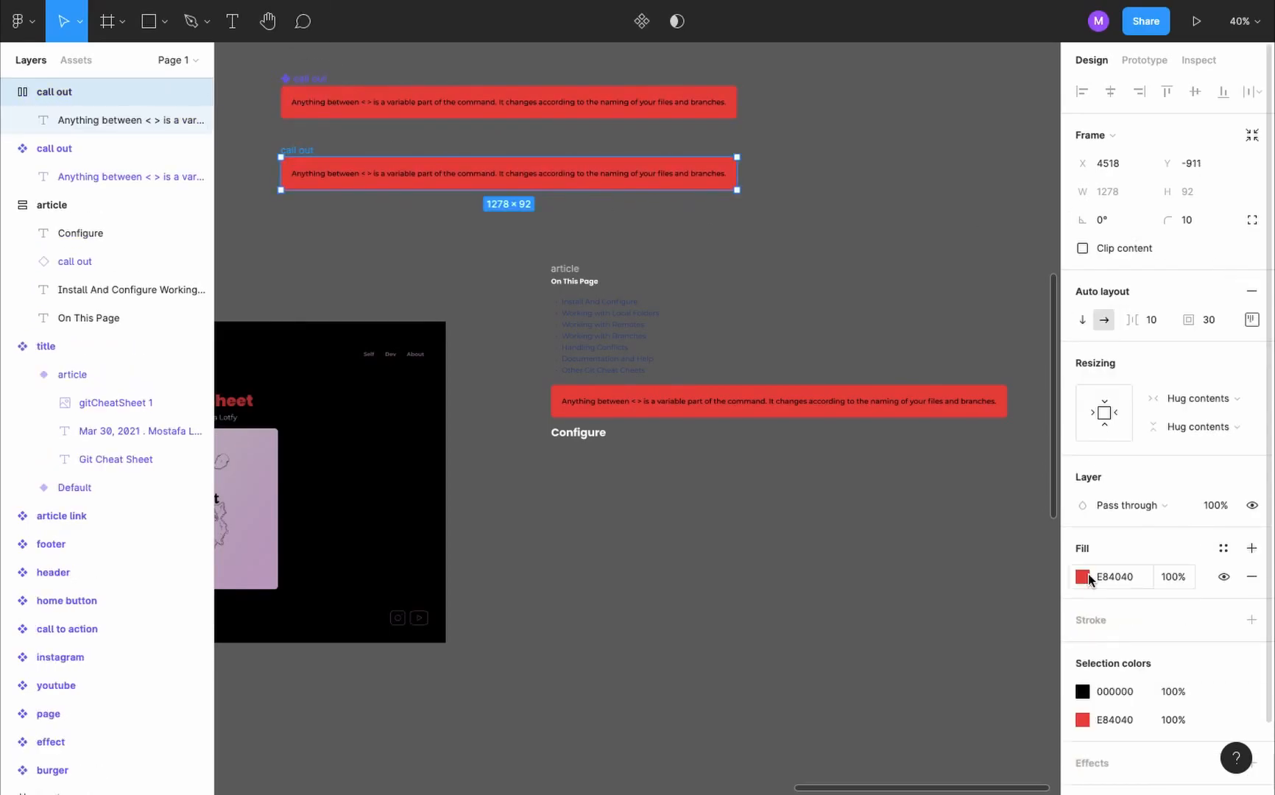
- Change the detached copy's fill to grey ADACAC and its text color to FFFCFC
{"action": "left_click", "coordinate": [1082, 576]}
{"action": "left_click_drag", "start_coordinate": [955, 418], "coordinate": [846, 422]}
{"action": "left_click", "coordinate": [1083, 692]}
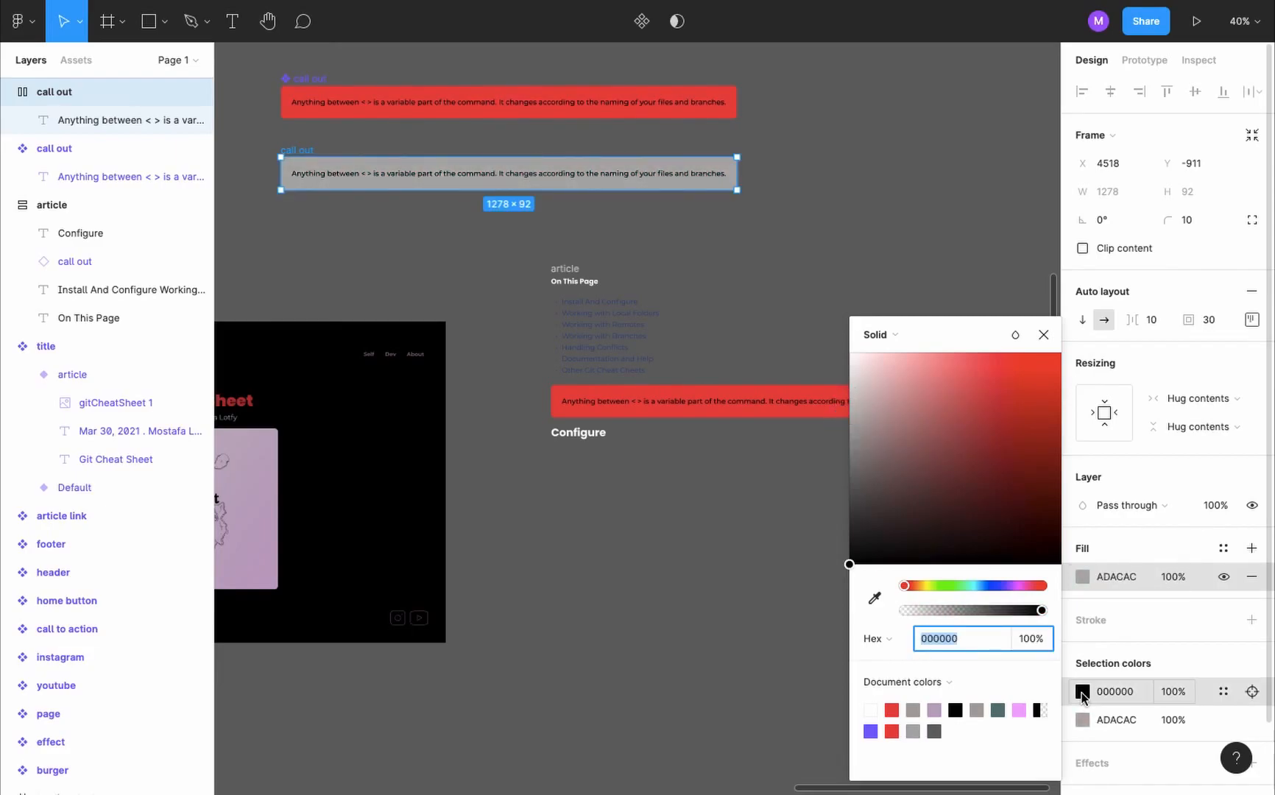
- Rename the grey frame "code block" and turn it into a component
{"action": "double_click", "coordinate": [80, 101]}
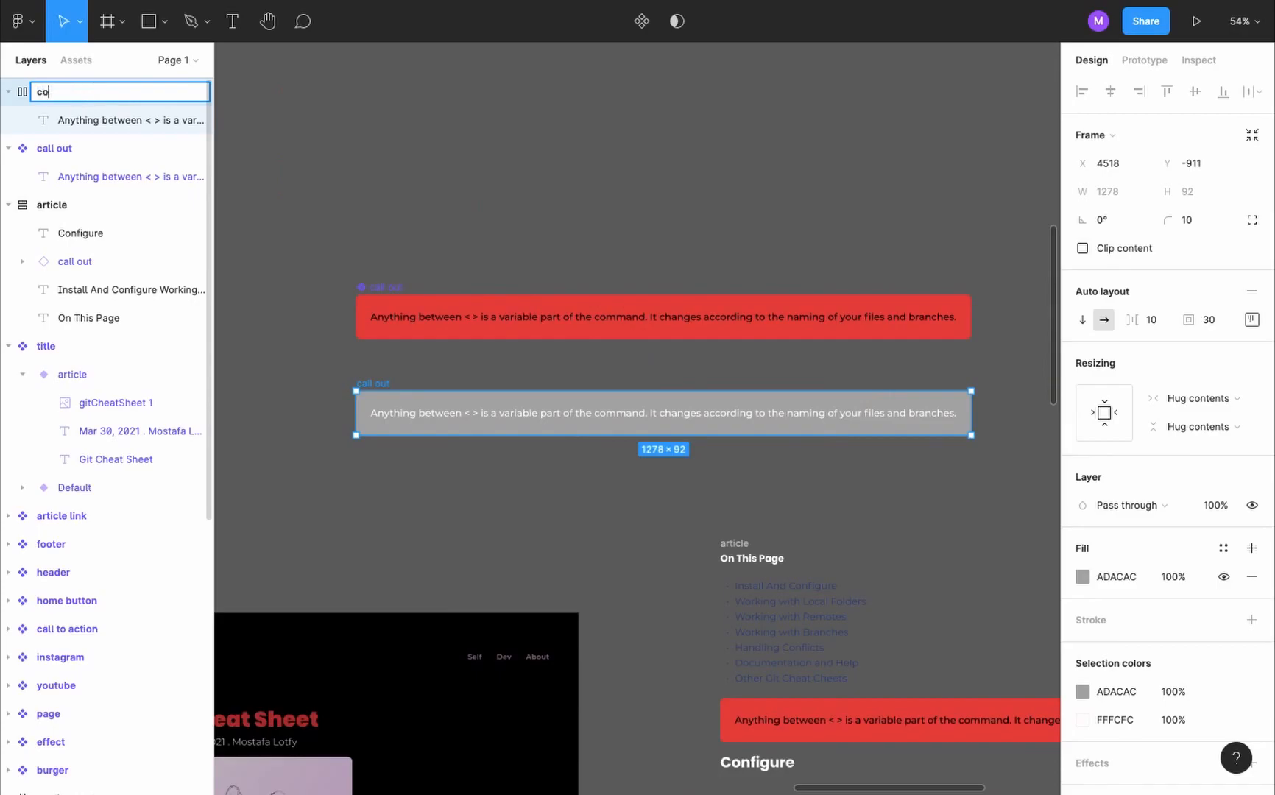
{"action": "left_click", "coordinate": [642, 24]}
{"action": "scroll", "coordinate": [576, 257], "scroll_direction": "down", "scroll_amount": 3}
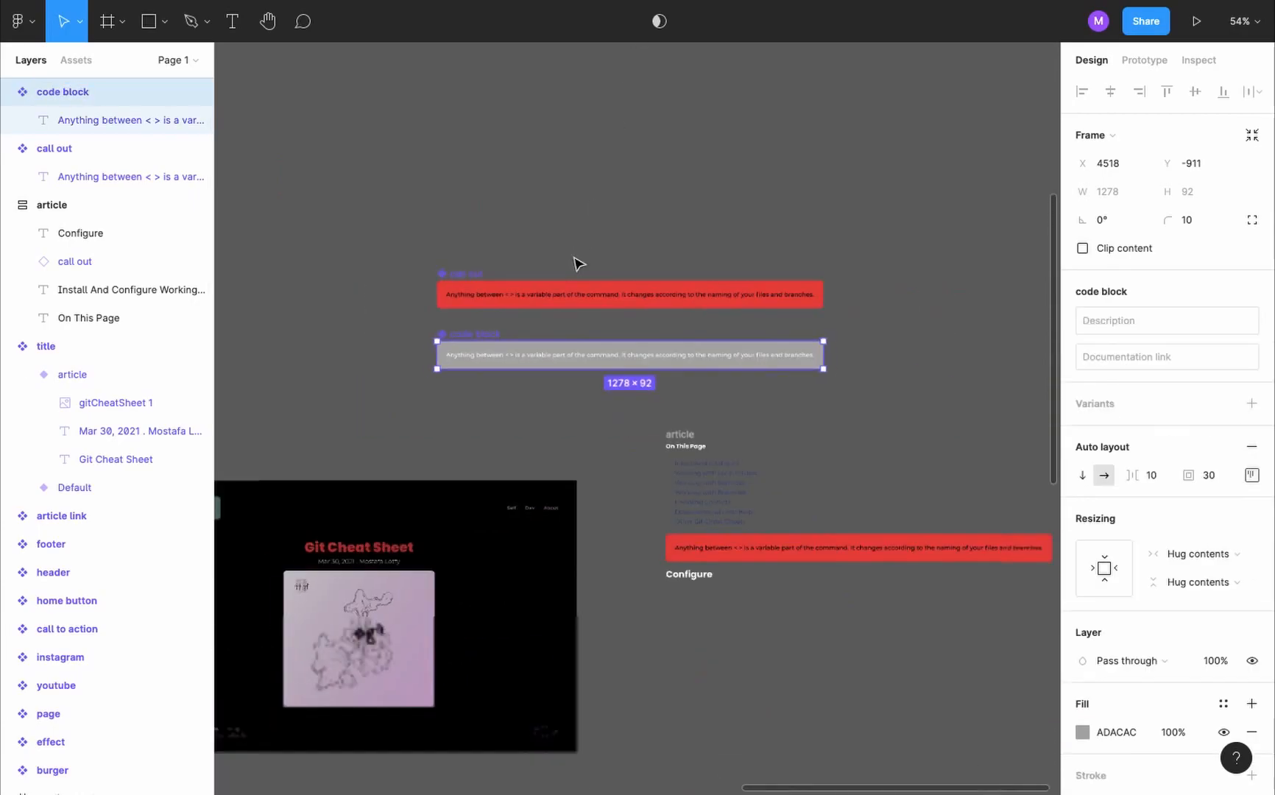
- Place a code block instance under the Configure heading and replace its text with the "$ git --version" line from the live article
{"action": "scroll", "coordinate": [574, 257], "scroll_direction": "down", "scroll_amount": 1}
{"action": "scroll", "coordinate": [430, 193], "scroll_direction": "down", "scroll_amount": 2}
{"action": "left_click_drag", "start_coordinate": [433, 192], "coordinate": [694, 421]}
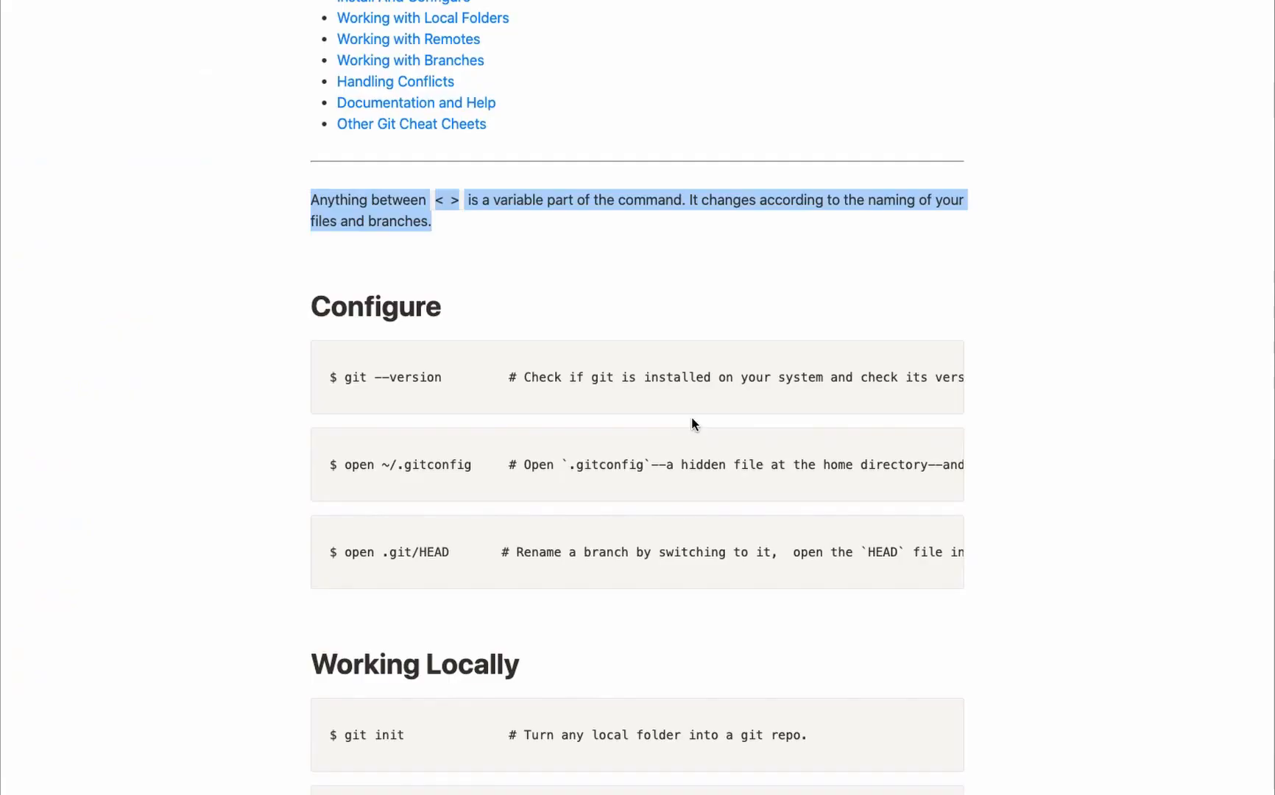
{"action": "triple_click", "coordinate": [553, 370]}
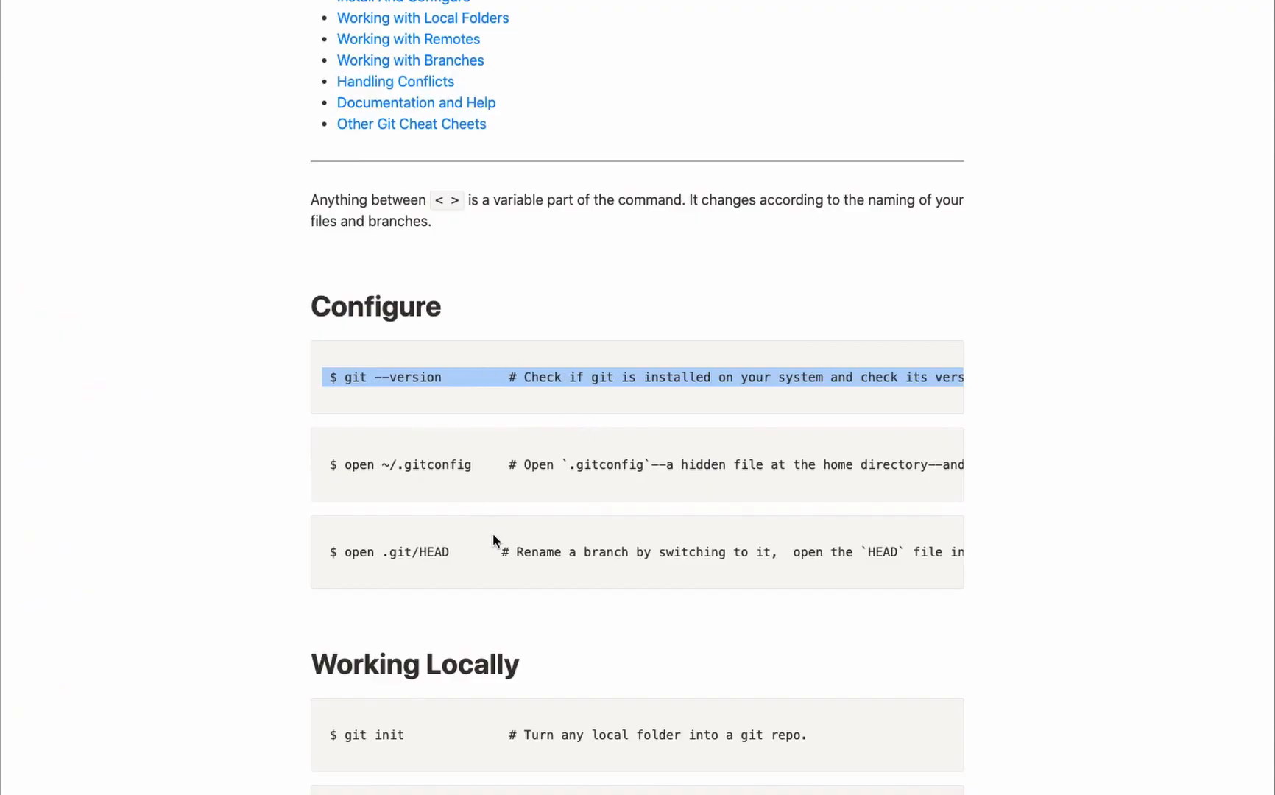
{"action": "scroll", "coordinate": [491, 541], "scroll_direction": "down", "scroll_amount": 10}
{"action": "scroll", "coordinate": [494, 541], "scroll_direction": "up", "scroll_amount": 12}
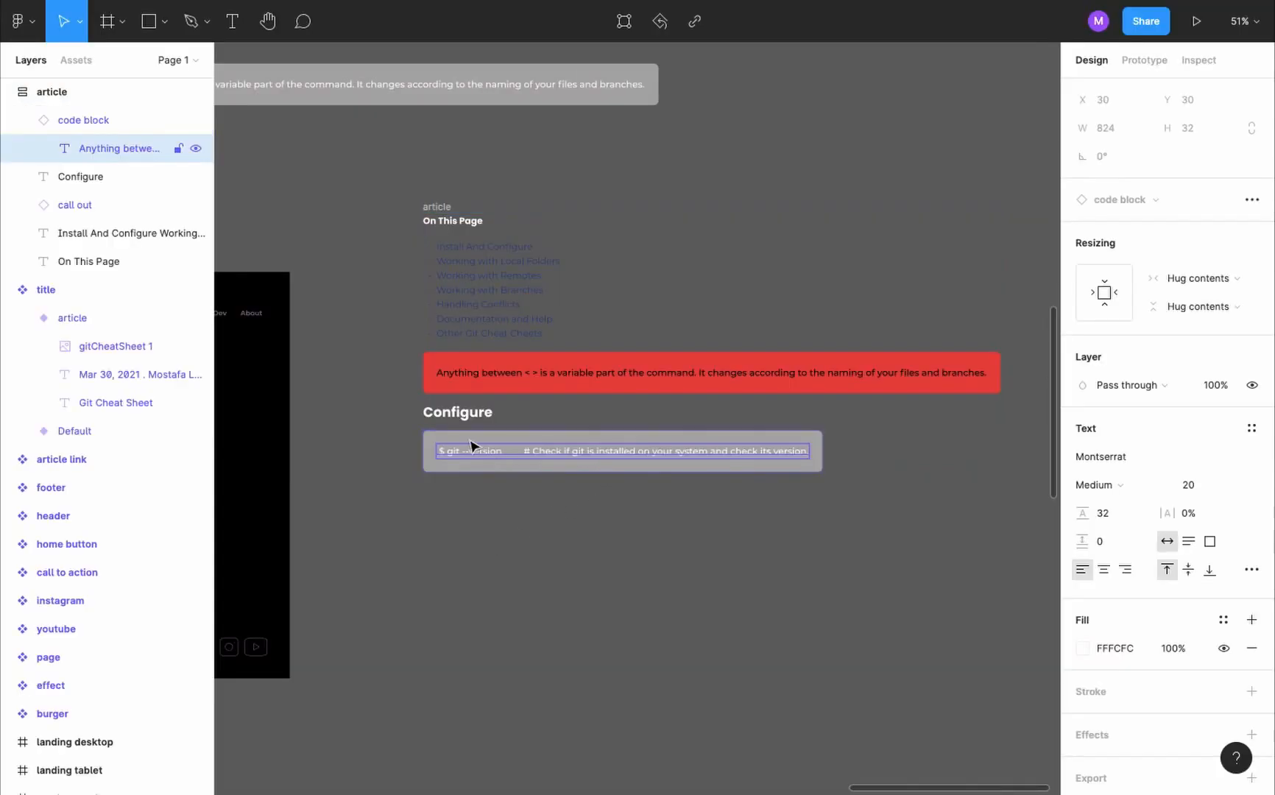
{"action": "key", "text": "Escape"}
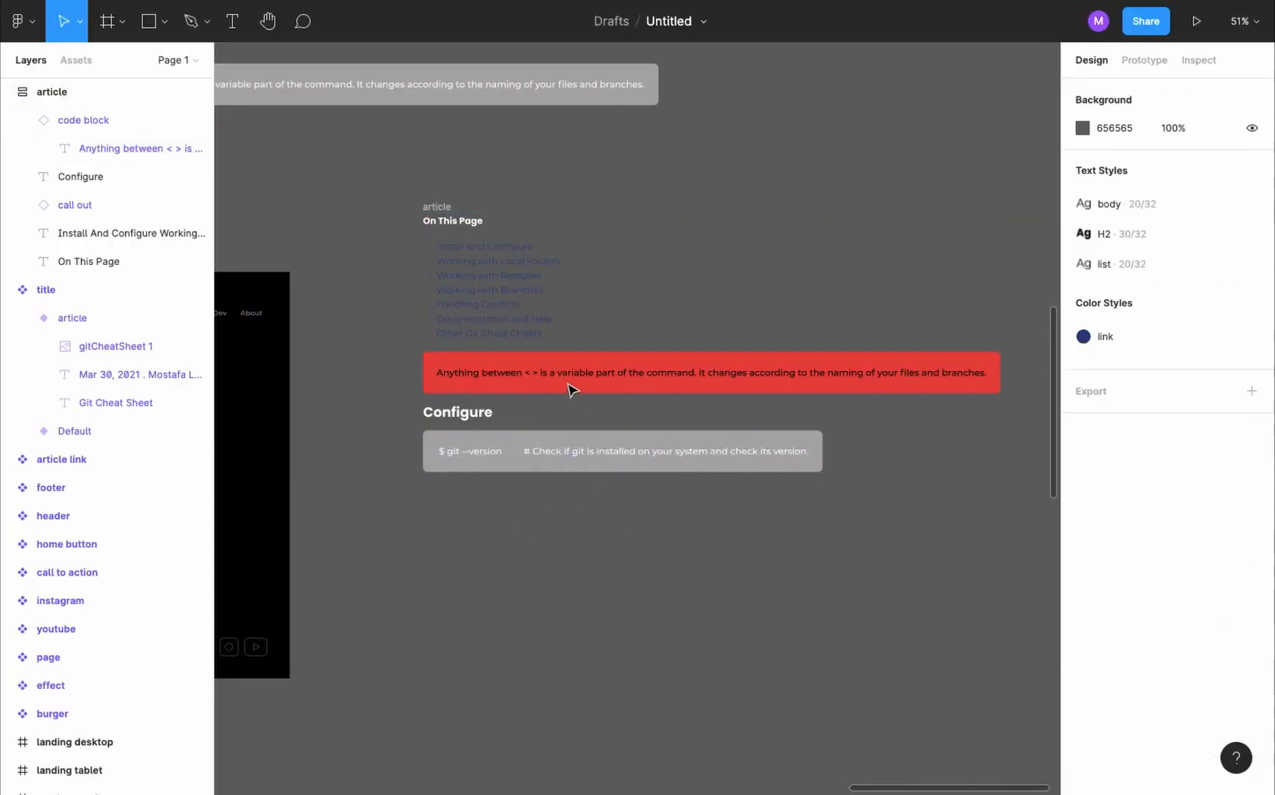
- Duplicate the code block twice below itself and fill the second block with the "$ open ~/.gitconfig" line from the live article
{"action": "left_click", "coordinate": [551, 442]}
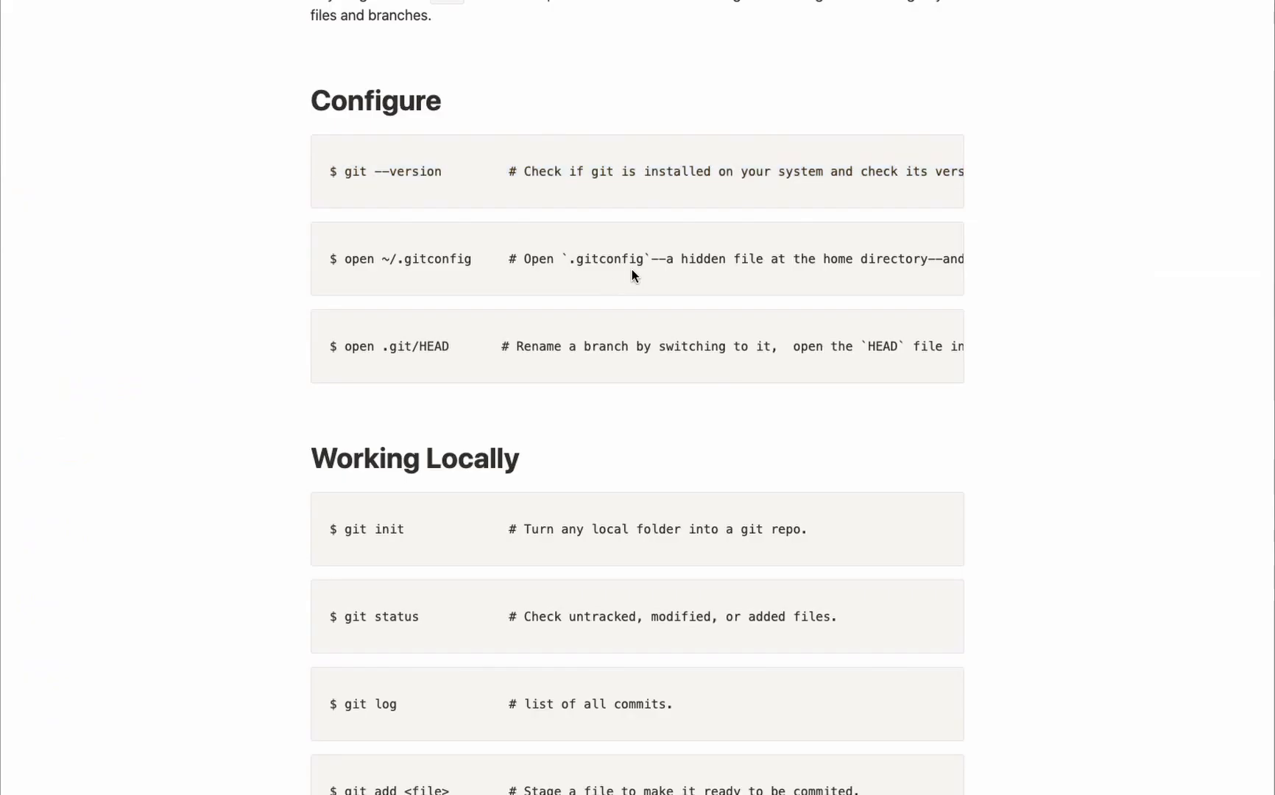
{"action": "triple_click", "coordinate": [654, 259]}
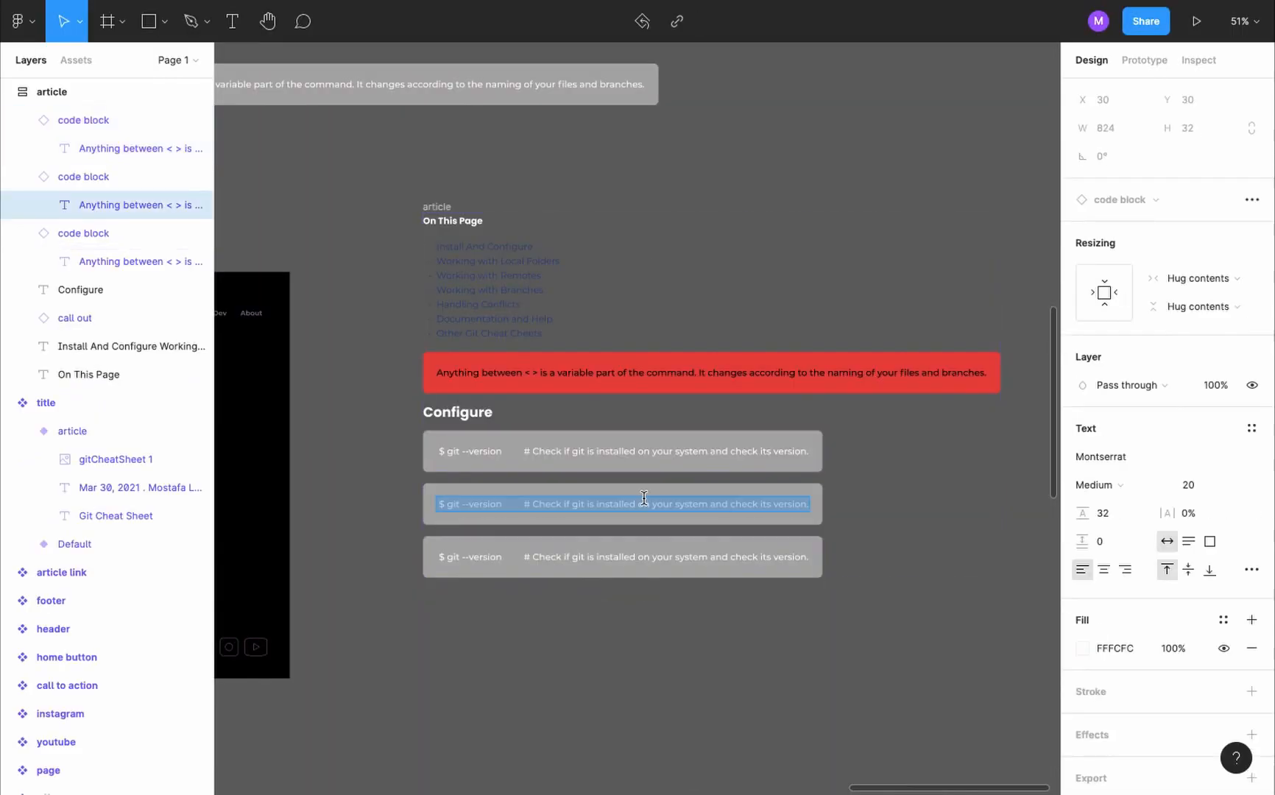
{"action": "key", "text": "ctrl+v"}
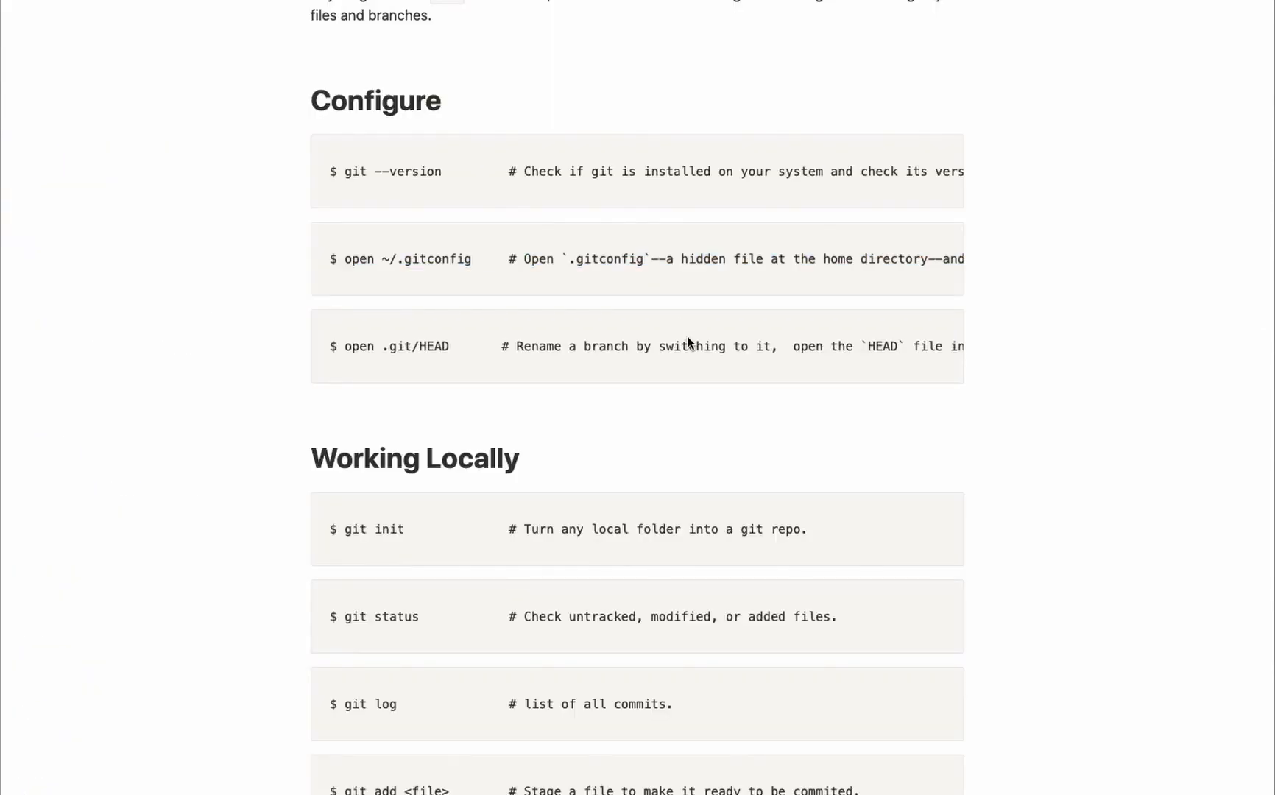
- Replace the third Configure code block's text with the "$ open .git/HEAD" line from the live article
{"action": "triple_click", "coordinate": [689, 342]}
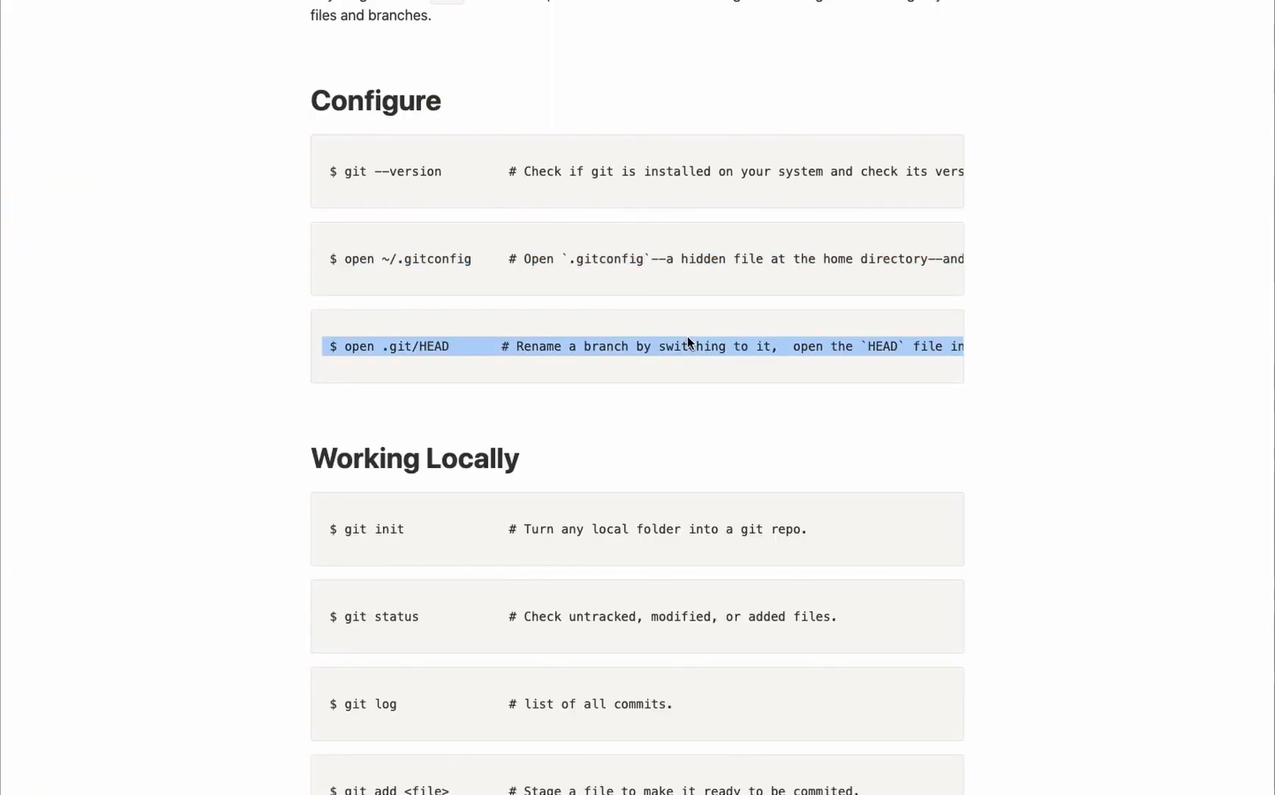
{"action": "key", "text": "ctrl+Tab"}
{"action": "double_click", "coordinate": [680, 557]}
{"action": "key", "text": "ctrl+v"}
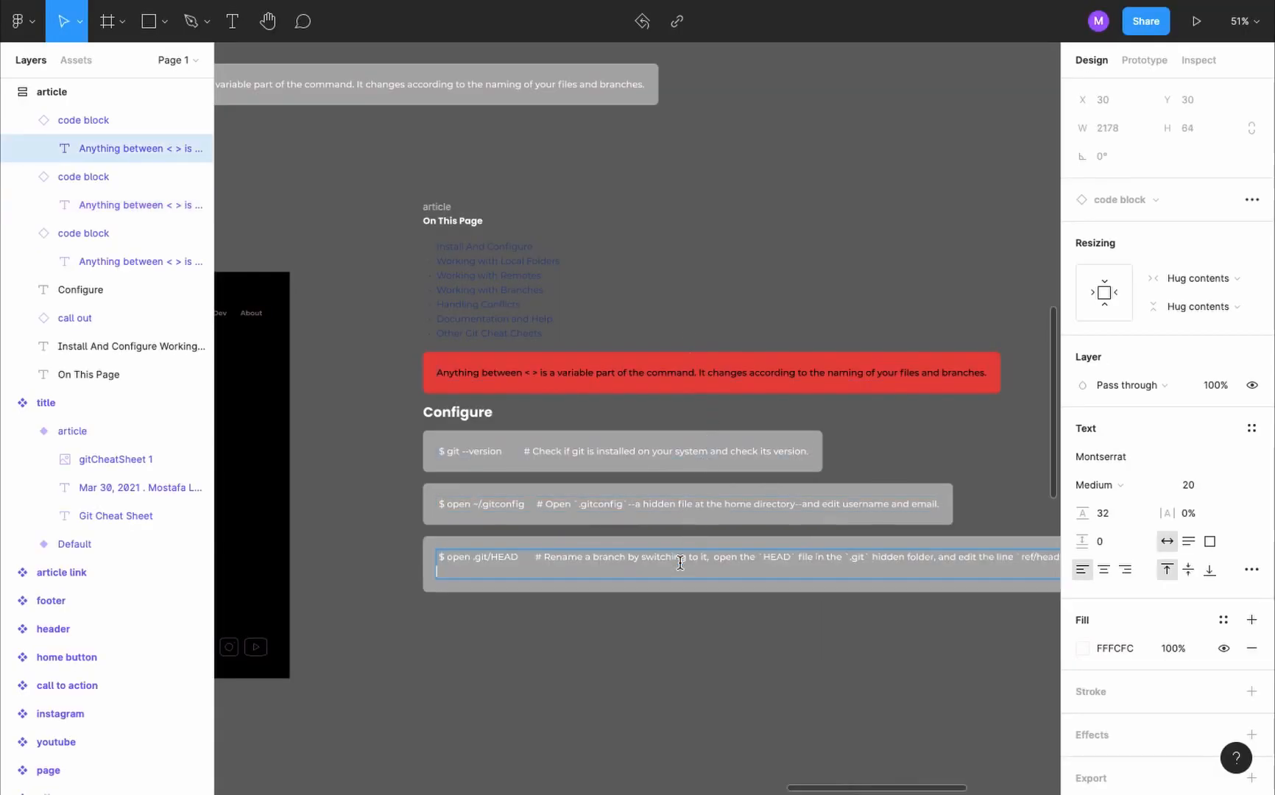
- Copy the "Working Locally" heading from the live article and add it as a heading below the Configure code blocks
{"action": "key", "text": "ctrl+Tab"}
{"action": "scroll", "coordinate": [634, 287], "scroll_direction": "down", "scroll_amount": 5}
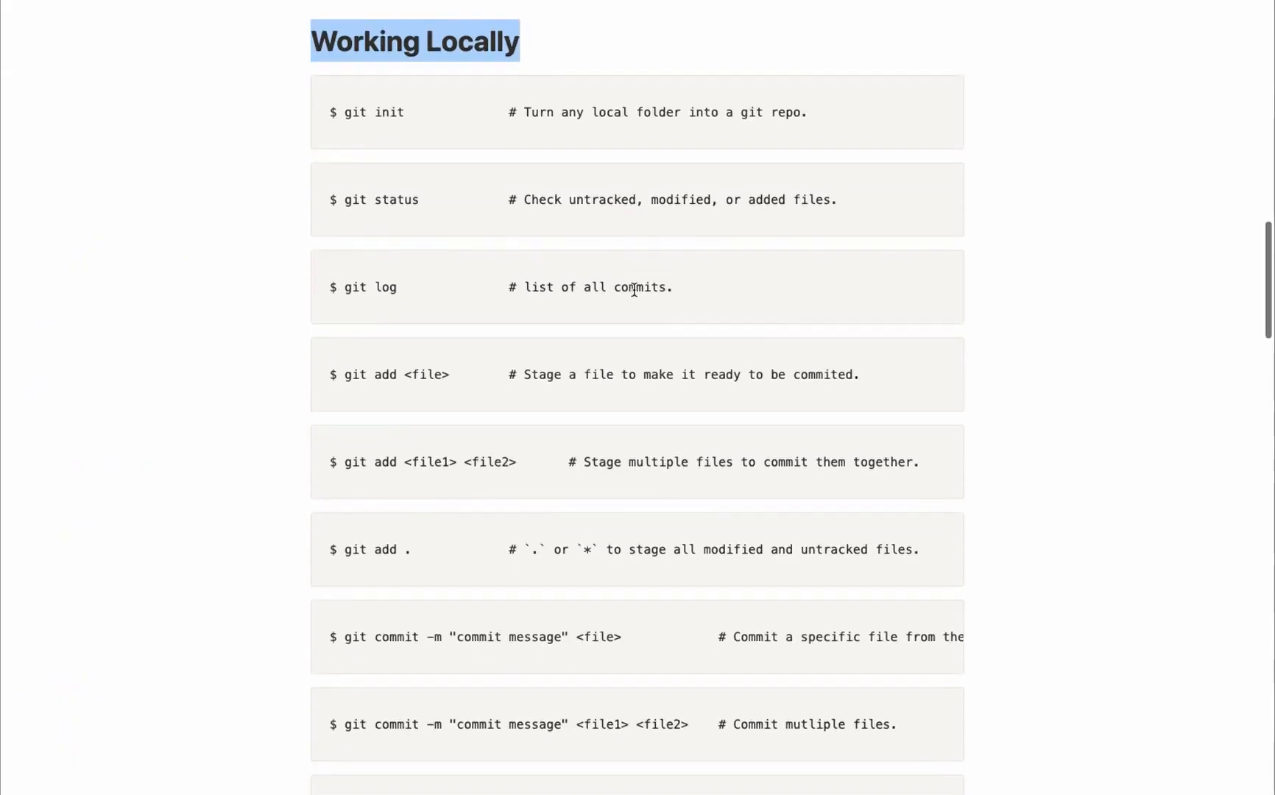
{"action": "key", "text": "ctrl+Tab"}
- Copy the "$ open .git/HEAD" code block and paste nine copies under the Working Locally heading
{"action": "left_click", "coordinate": [599, 559]}
{"action": "key", "text": "ctrl+c"}
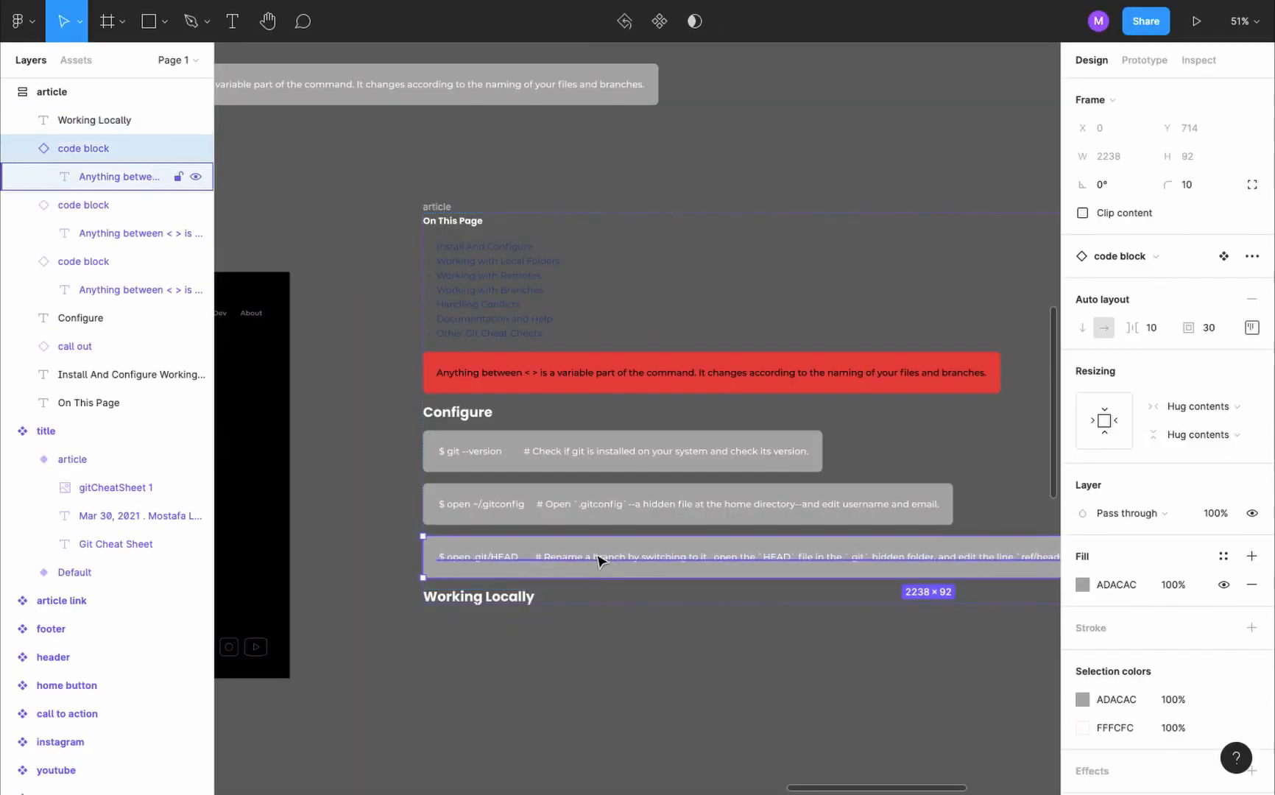
{"action": "key", "text": "ctrl+v"}
{"action": "key", "text": "Down"}
{"action": "key", "text": "ctrl+v"}
{"action": "key", "text": "ctrl+v"}
{"action": "key", "text": "ctrl+v"}
{"action": "key", "text": "ctrl+v"}
{"action": "key", "text": "ctrl+v"}
{"action": "key", "text": "ctrl+v"}
{"action": "key", "text": "ctrl+v"}
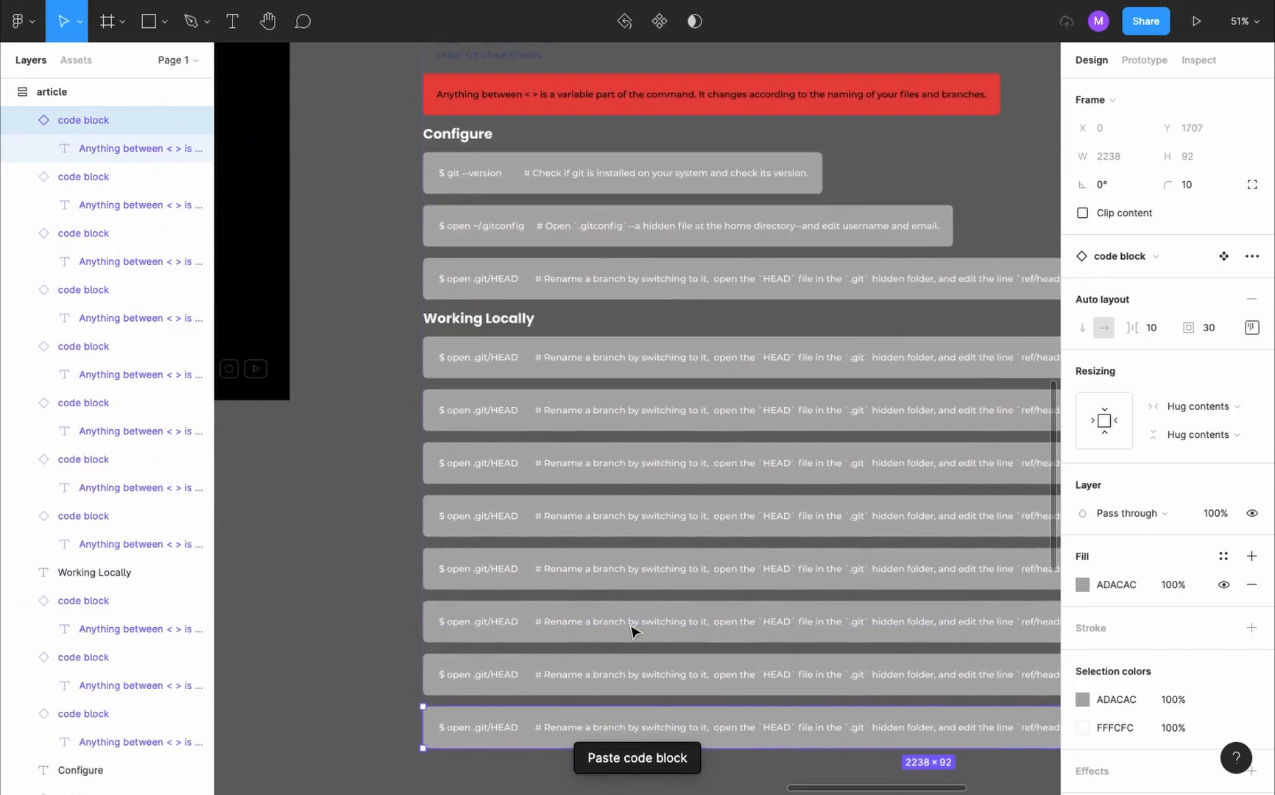
{"action": "key", "text": "ctrl+v"}
- Replace the first Working Locally code block's text with the "$ git init" line from the live article
{"action": "key", "text": "ctrl+Tab"}
{"action": "scroll", "coordinate": [627, 638], "scroll_direction": "up", "scroll_amount": 4}
{"action": "triple_click", "coordinate": [629, 256]}
{"action": "key", "text": "ctrl+c"}
{"action": "key", "text": "ctrl+Tab"}
{"action": "double_click", "coordinate": [673, 300]}
{"action": "key", "text": "ctrl+v"}
- Replace the second Working Locally code block's text with the "$ git status" line from the live article
{"action": "key", "text": "ctrl+Tab"}
{"action": "triple_click", "coordinate": [742, 343]}
{"action": "key", "text": "ctrl+c"}
{"action": "key", "text": "ctrl+Tab"}
{"action": "double_click", "coordinate": [760, 359]}
{"action": "key", "text": "ctrl+v"}
- Replace the third Working Locally code block's text with the "$ git log" line from the live article
{"action": "key", "text": "ctrl+Tab"}
{"action": "triple_click", "coordinate": [626, 438]}
{"action": "key", "text": "ctrl+c"}
{"action": "key", "text": "ctrl+Tab"}
{"action": "double_click", "coordinate": [672, 415]}
{"action": "key", "text": "ctrl+v"}
- Replace the fourth Working Locally code block's text with the "$ git add <file>" line from the live article
{"action": "key", "text": "ctrl+Tab"}
{"action": "triple_click", "coordinate": [669, 512]}
{"action": "key", "text": "ctrl+c"}
{"action": "key", "text": "ctrl+Tab"}
{"action": "double_click", "coordinate": [658, 462]}
{"action": "key", "text": "ctrl+v"}
- Replace the fifth Working Locally code block's text with the "$ git add <file1> <file2>" line from the live article
{"action": "key", "text": "ctrl+Tab"}
{"action": "triple_click", "coordinate": [626, 603]}
{"action": "key", "text": "ctrl+c"}
{"action": "key", "text": "ctrl+Tab"}
{"action": "double_click", "coordinate": [709, 516]}
{"action": "key", "text": "ctrl+v"}
- Replace the sixth Working Locally code block's text with the "$ git add ." line from the live article
{"action": "key", "text": "ctrl+Tab"}
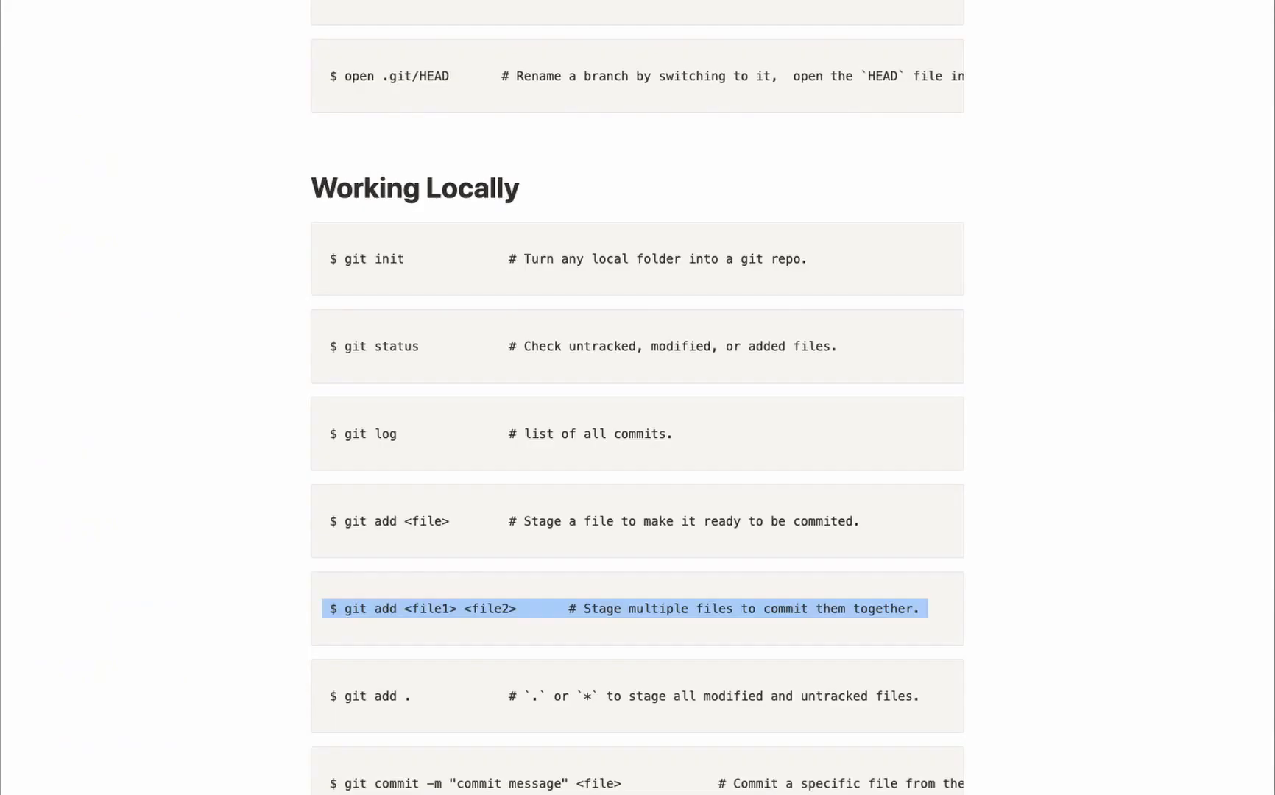
{"action": "scroll", "coordinate": [716, 465], "scroll_direction": "down", "scroll_amount": 3}
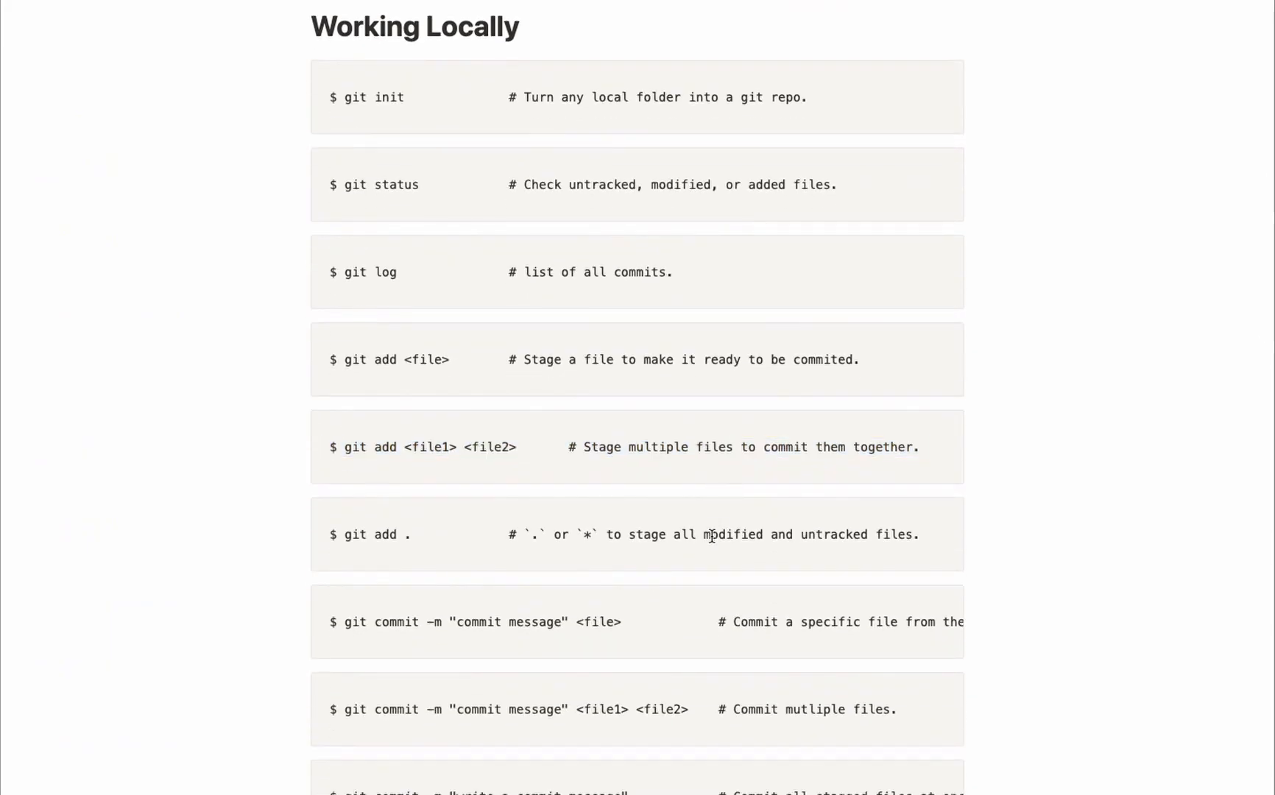
{"action": "triple_click", "coordinate": [705, 532]}
{"action": "key", "text": "ctrl+c"}
{"action": "key", "text": "ctrl+Tab"}
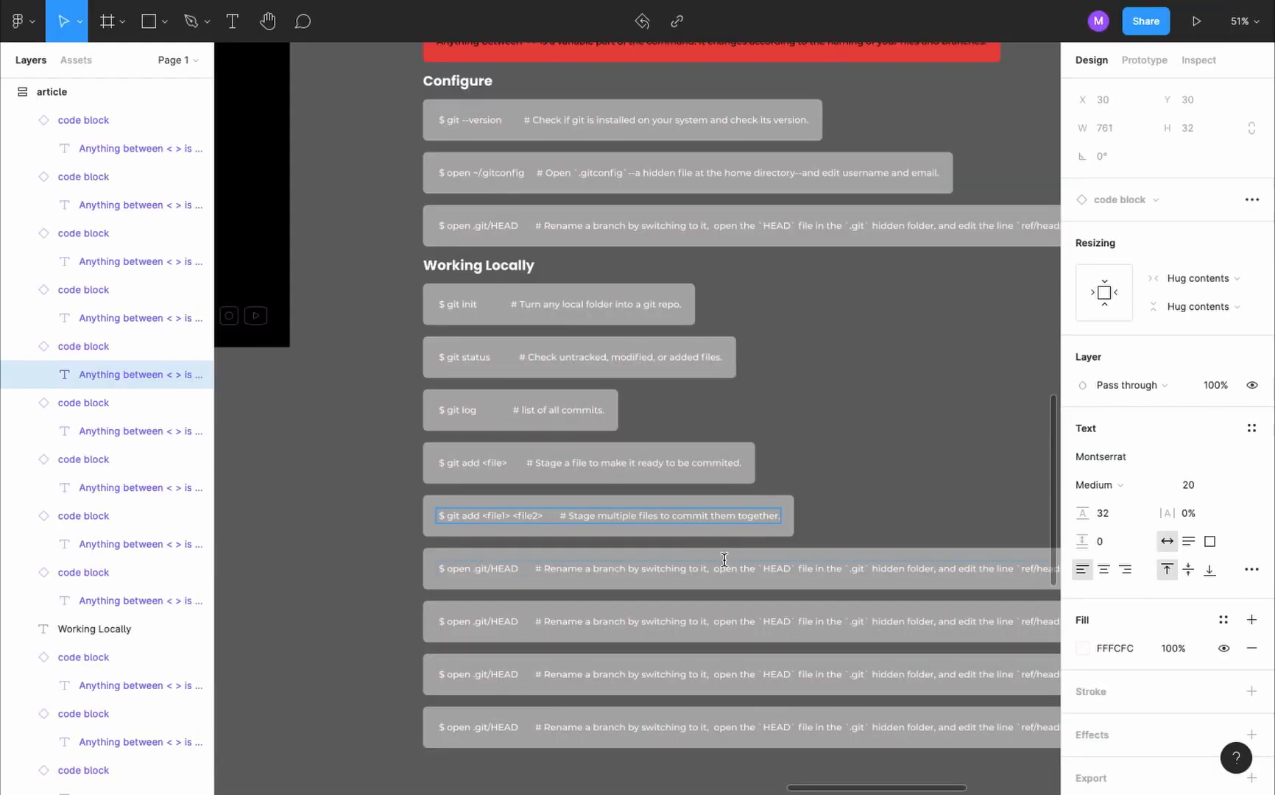
{"action": "double_click", "coordinate": [725, 565]}
{"action": "key", "text": "ctrl+v"}
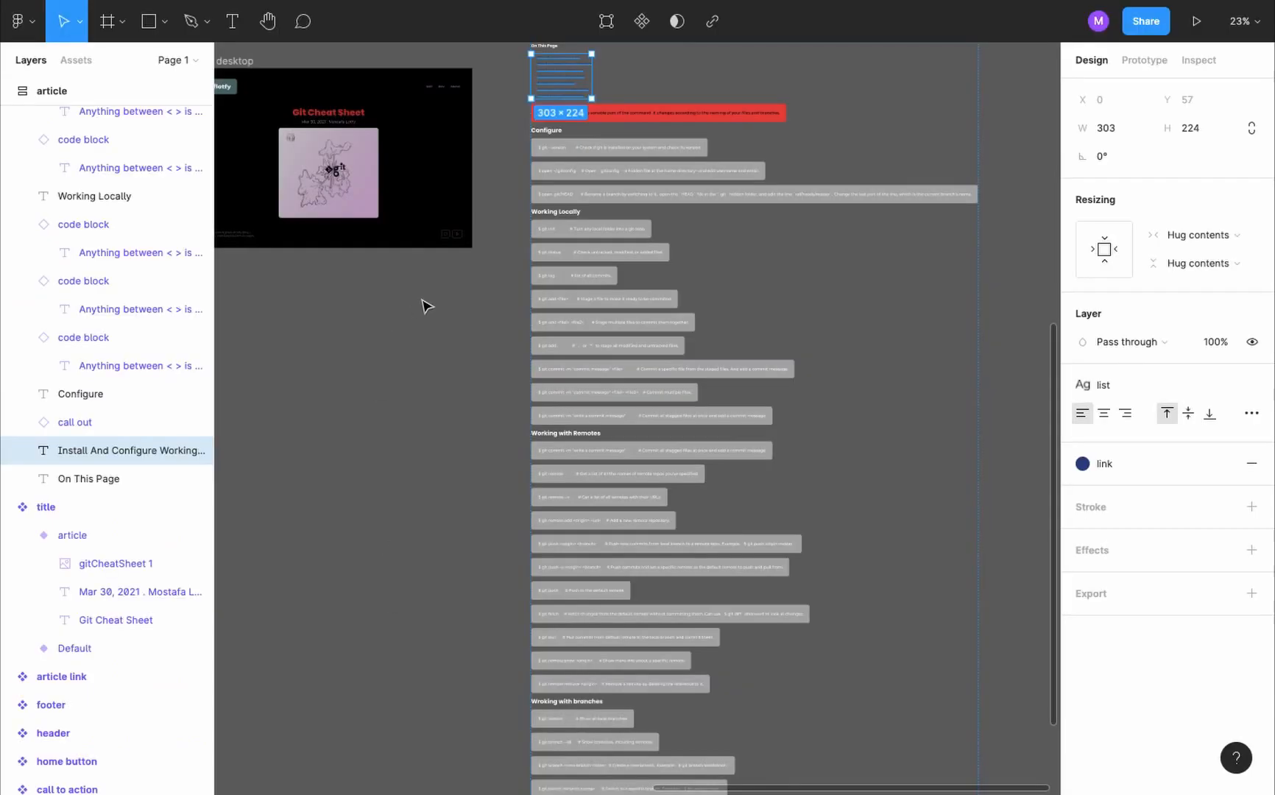
- Duplicate the section list and move the copy down the article frame to below its last heading
{"action": "key", "text": "ctrl+v"}
{"action": "key", "text": "Down"}
{"action": "key", "text": "Down"}
{"action": "key", "text": "Down"}
{"action": "key", "text": "Down"}
{"action": "key", "text": "Down"}
{"action": "key", "text": "Down"}
{"action": "key", "text": "Down"}
{"action": "key", "text": "Down"}
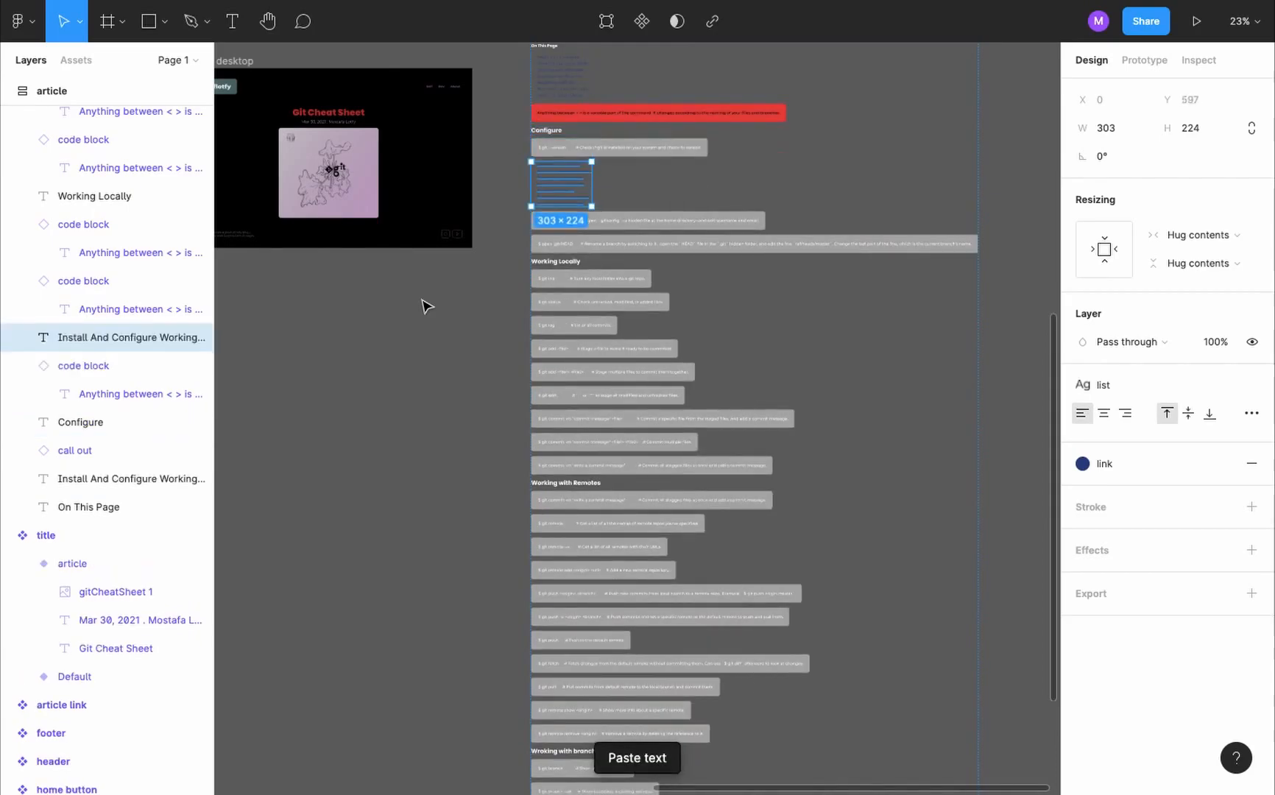
{"action": "key", "text": "Down"}
{"action": "key", "text": "Down"}
{"action": "key", "text": "Down"}
{"action": "key", "text": "Down"}
{"action": "key", "text": "Down"}
{"action": "key", "text": "Down"}
{"action": "key", "text": "Down"}
{"action": "key", "text": "Down"}
{"action": "key", "text": "Down"}
{"action": "key", "text": "Down"}
{"action": "key", "text": "Down"}
{"action": "key", "text": "Down"}
{"action": "key", "text": "Down"}
{"action": "key", "text": "Down"}
{"action": "key", "text": "Down"}
{"action": "key", "text": "Down"}
{"action": "key", "text": "Down"}
{"action": "key", "text": "Down"}
{"action": "key", "text": "Down"}
{"action": "key", "text": "Down"}
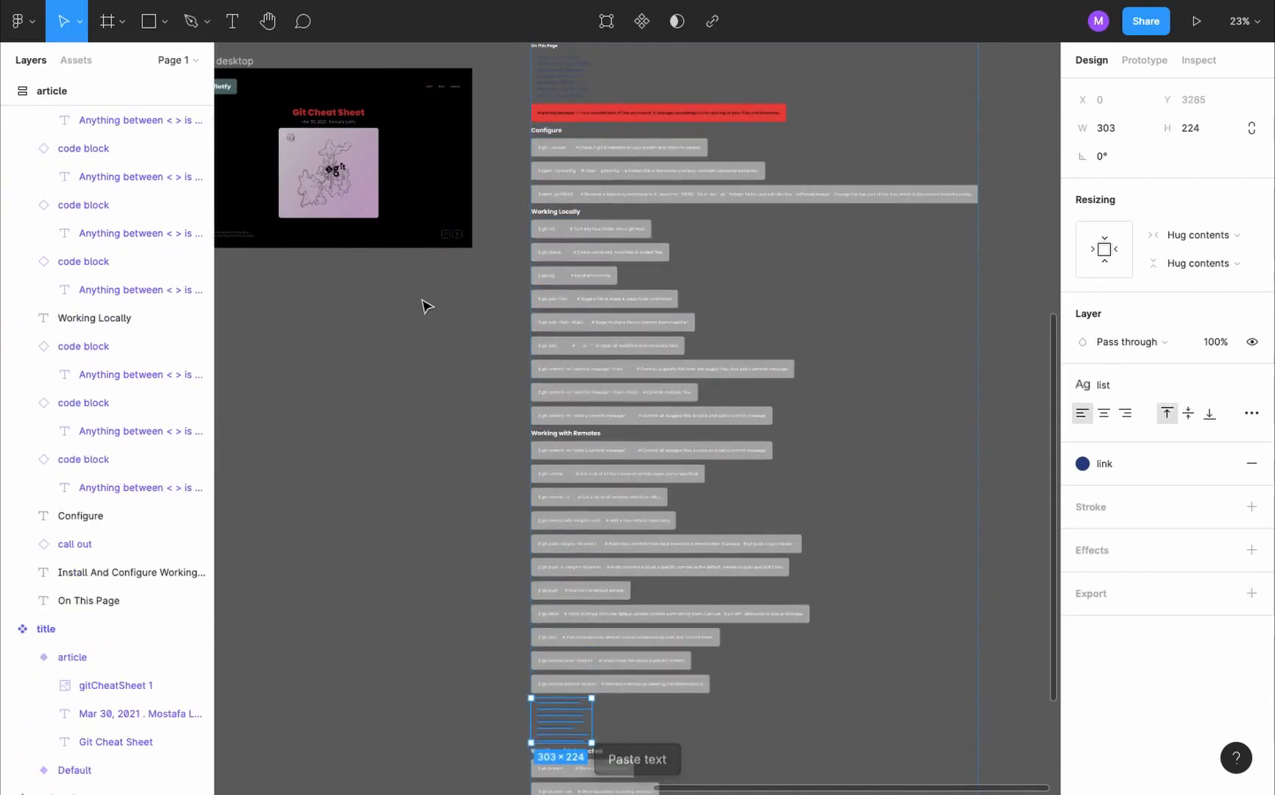
- Detach the link color style from the duplicated list at the end of the article
{"action": "scroll", "coordinate": [646, 452], "scroll_direction": "up", "scroll_amount": 5}
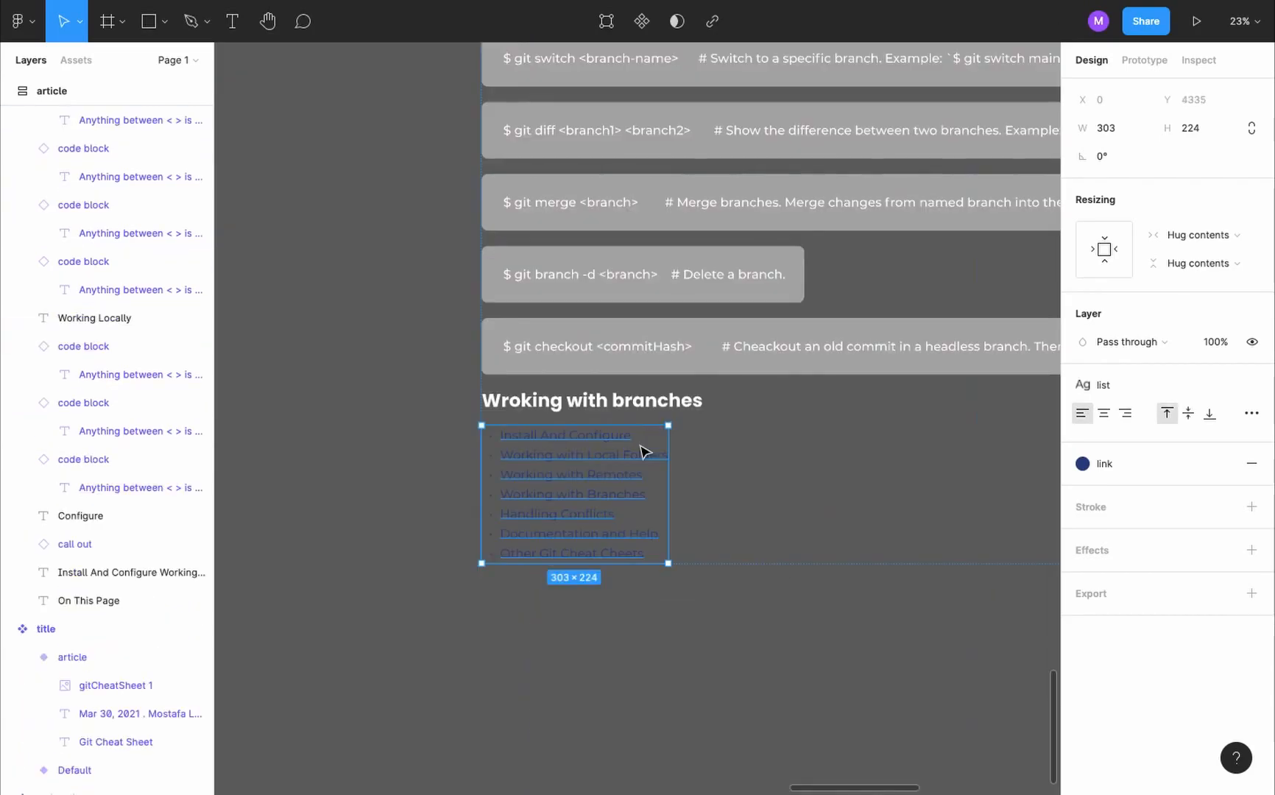
{"action": "scroll", "coordinate": [641, 452], "scroll_direction": "right", "scroll_amount": 2}
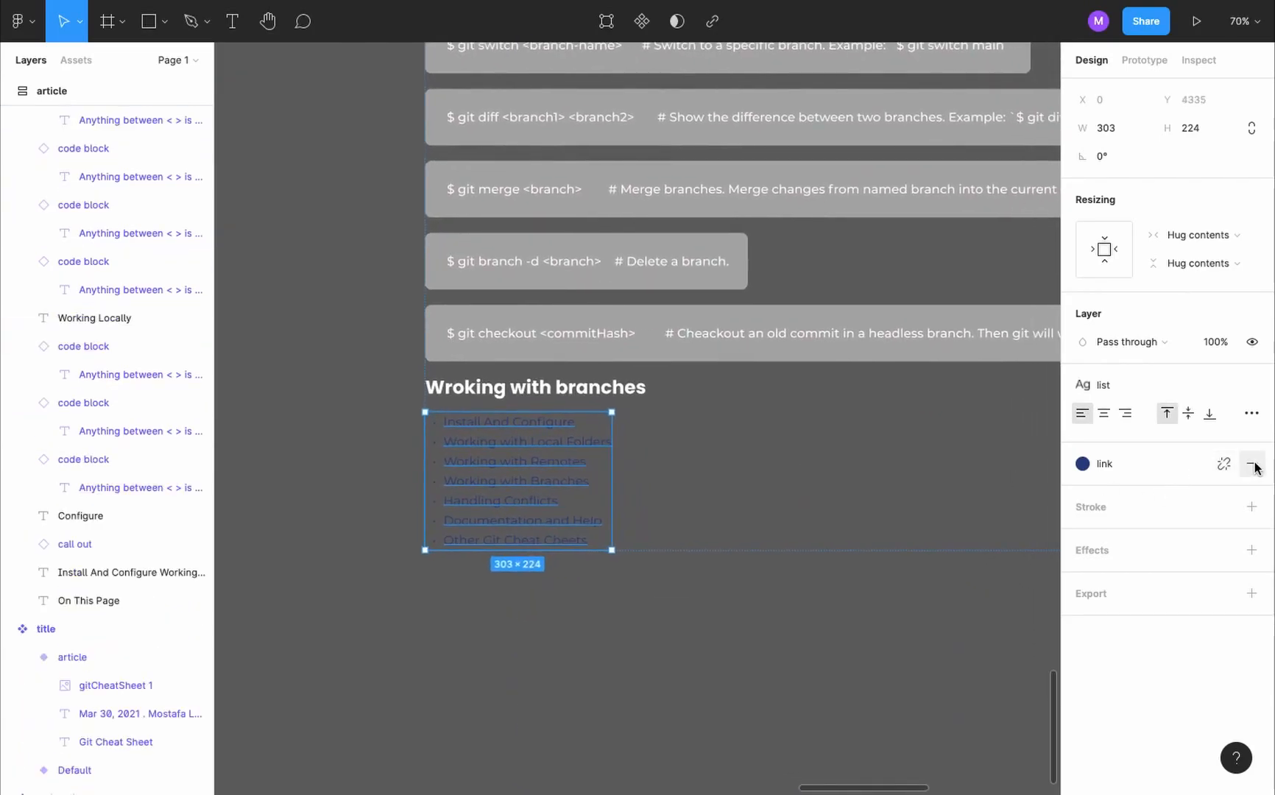
{"action": "left_click", "coordinate": [1225, 465]}
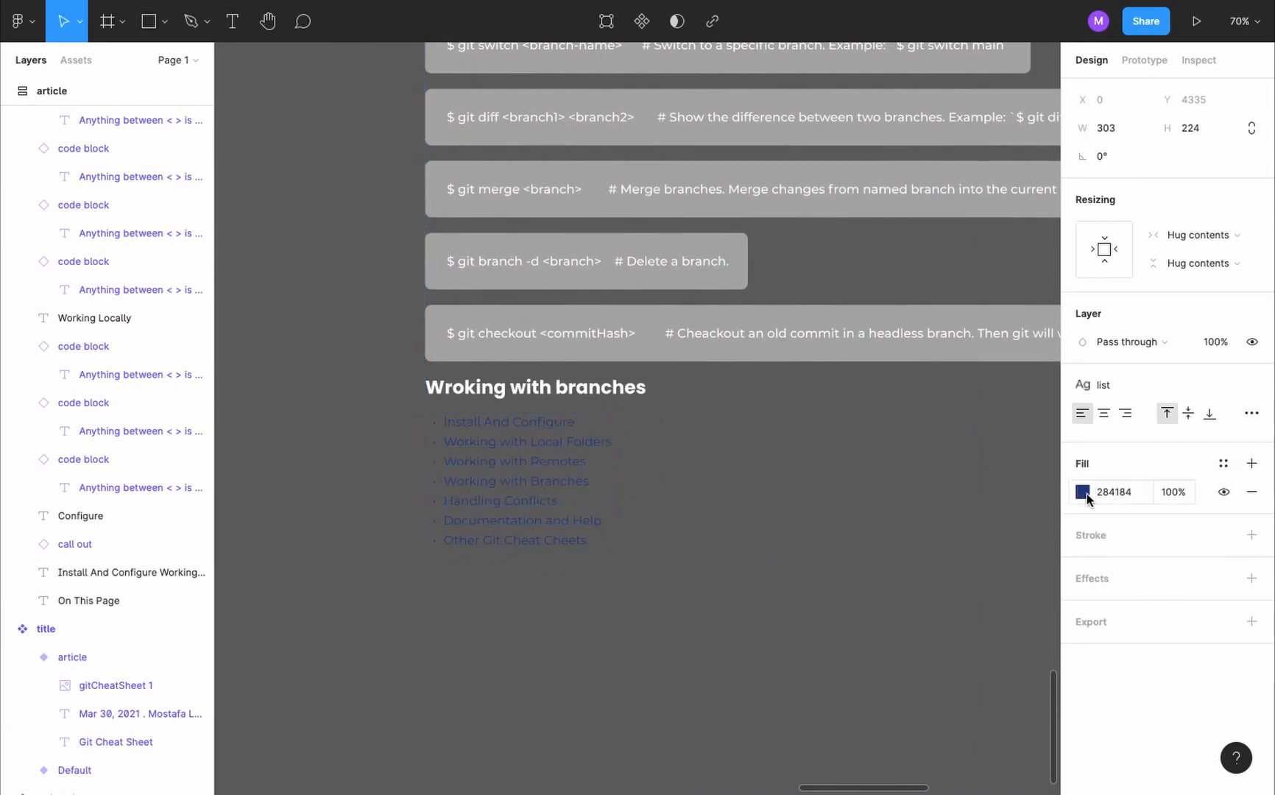
- Set the duplicated list's fill to FFFFFF and replace its text with the Handling conflicts bullets from the live article
{"action": "left_click", "coordinate": [1083, 492]}
{"action": "key", "text": "i"}
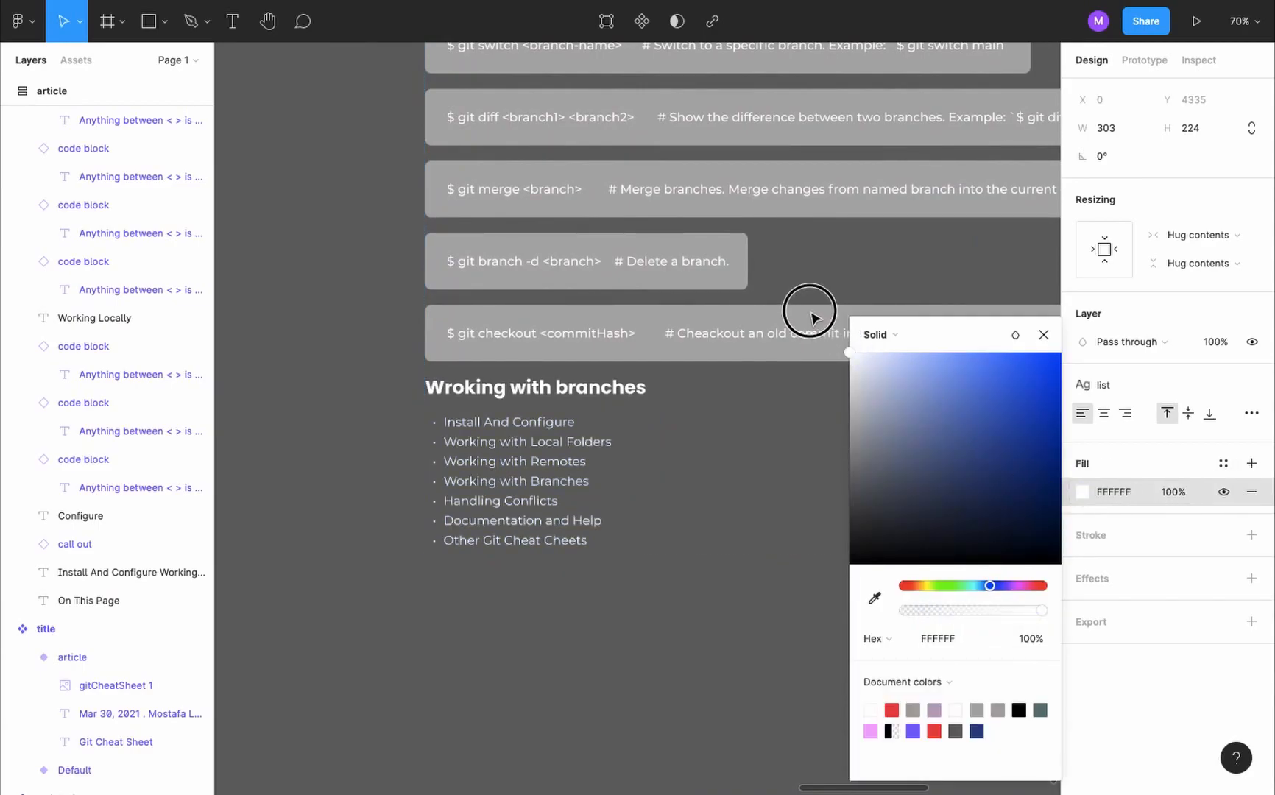
{"action": "left_click", "coordinate": [1043, 336]}
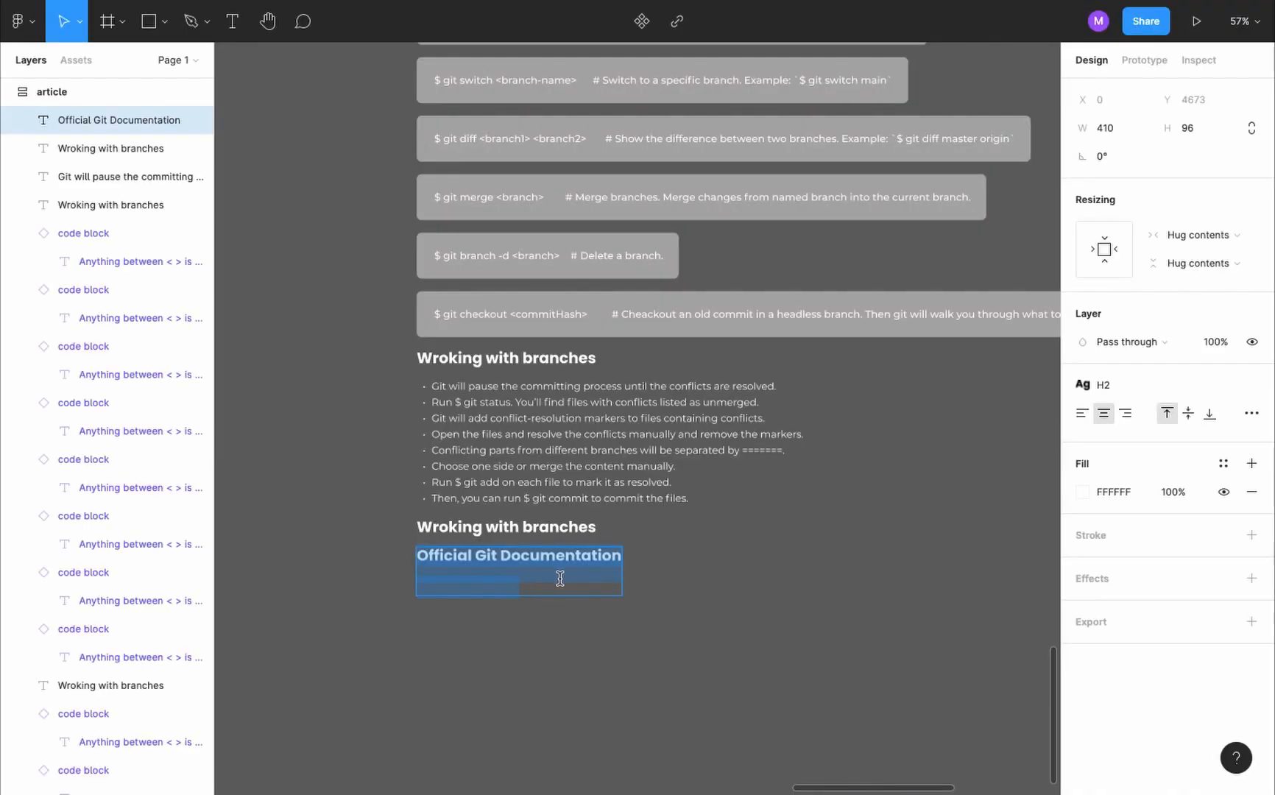
{"action": "left_click", "coordinate": [559, 579]}
{"action": "key", "text": "BackSpace"}
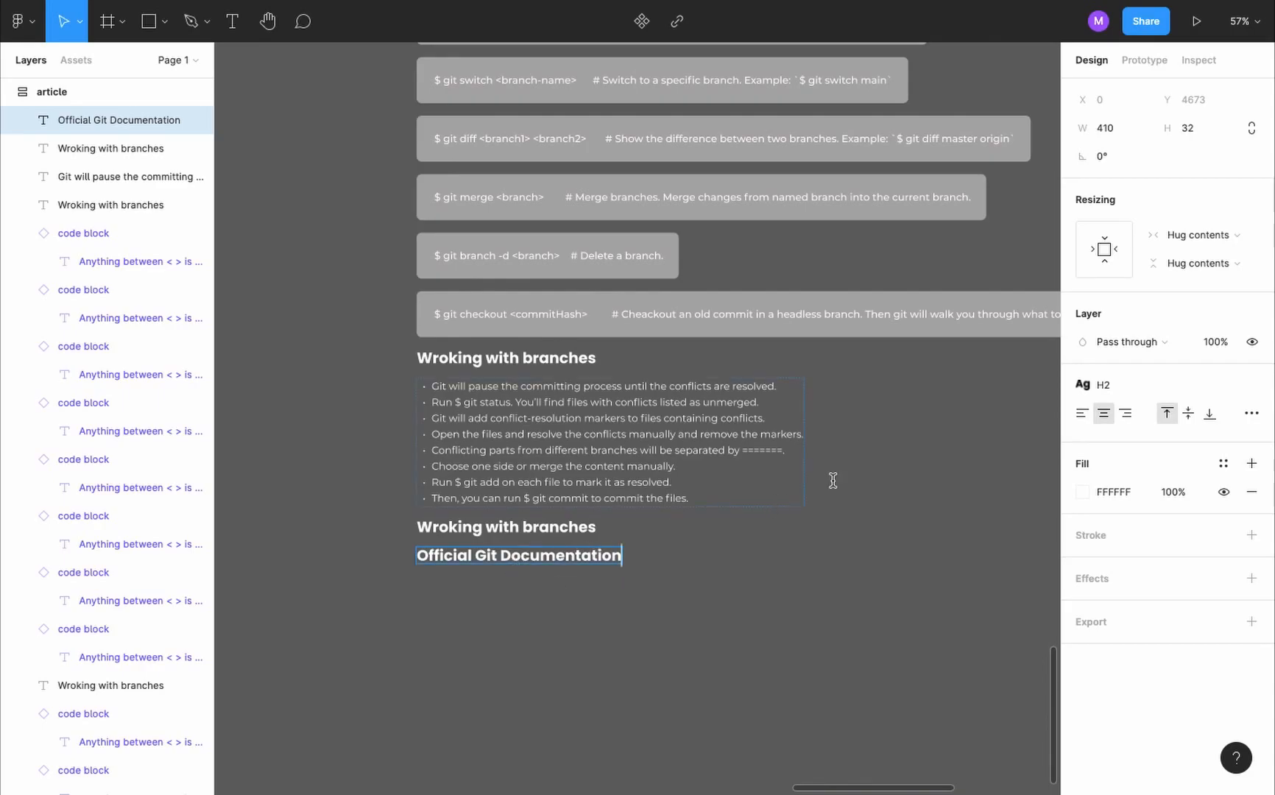
- Apply the body text style and the link color style to the "Official Git Documentation" line
{"action": "left_click", "coordinate": [1226, 384]}
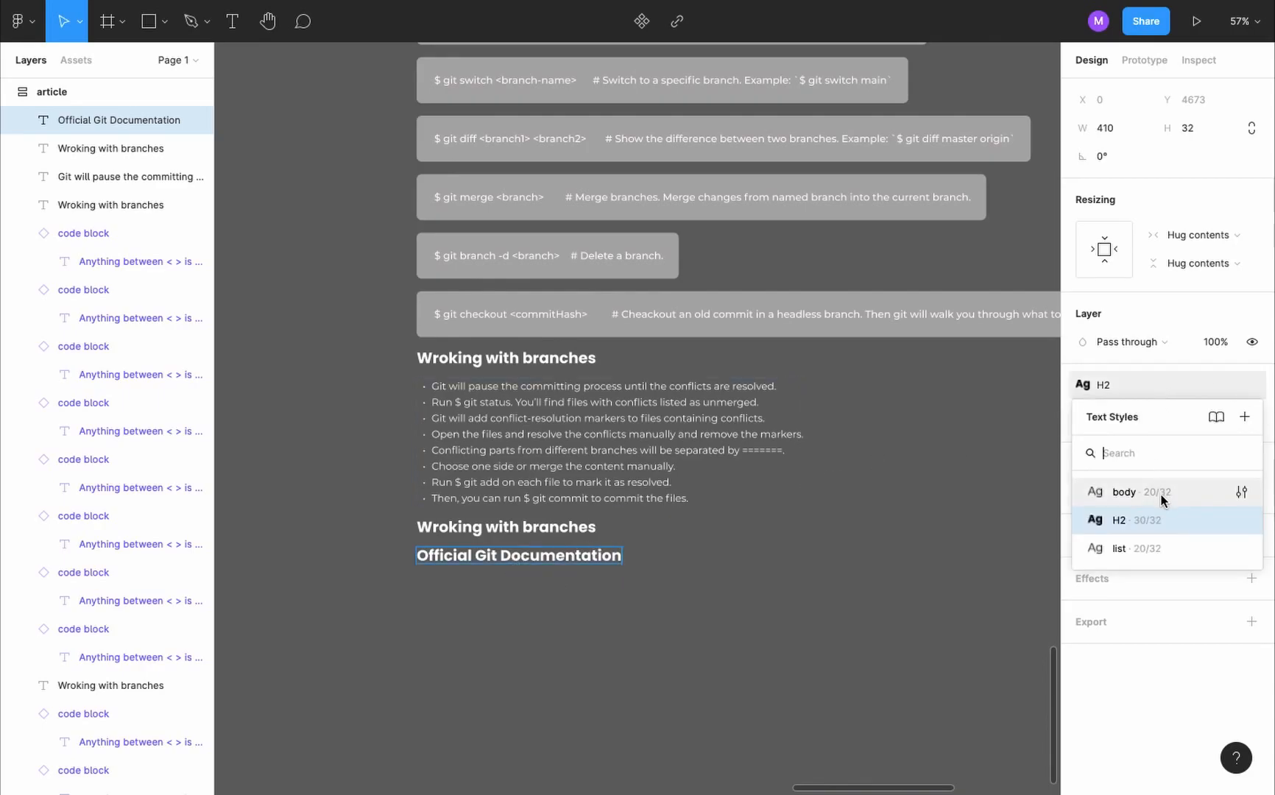
{"action": "left_click", "coordinate": [1162, 494]}
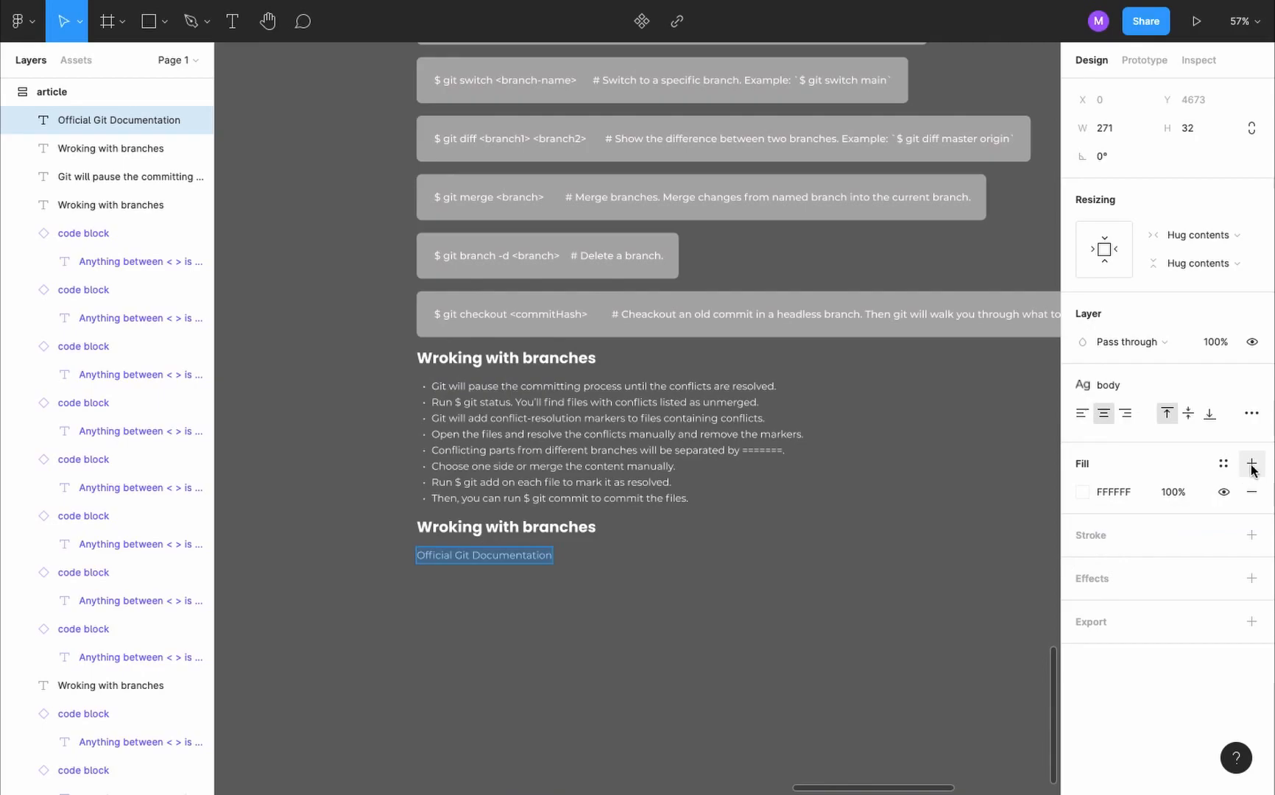
{"action": "left_click", "coordinate": [1223, 463]}
{"action": "left_click", "coordinate": [1113, 548]}
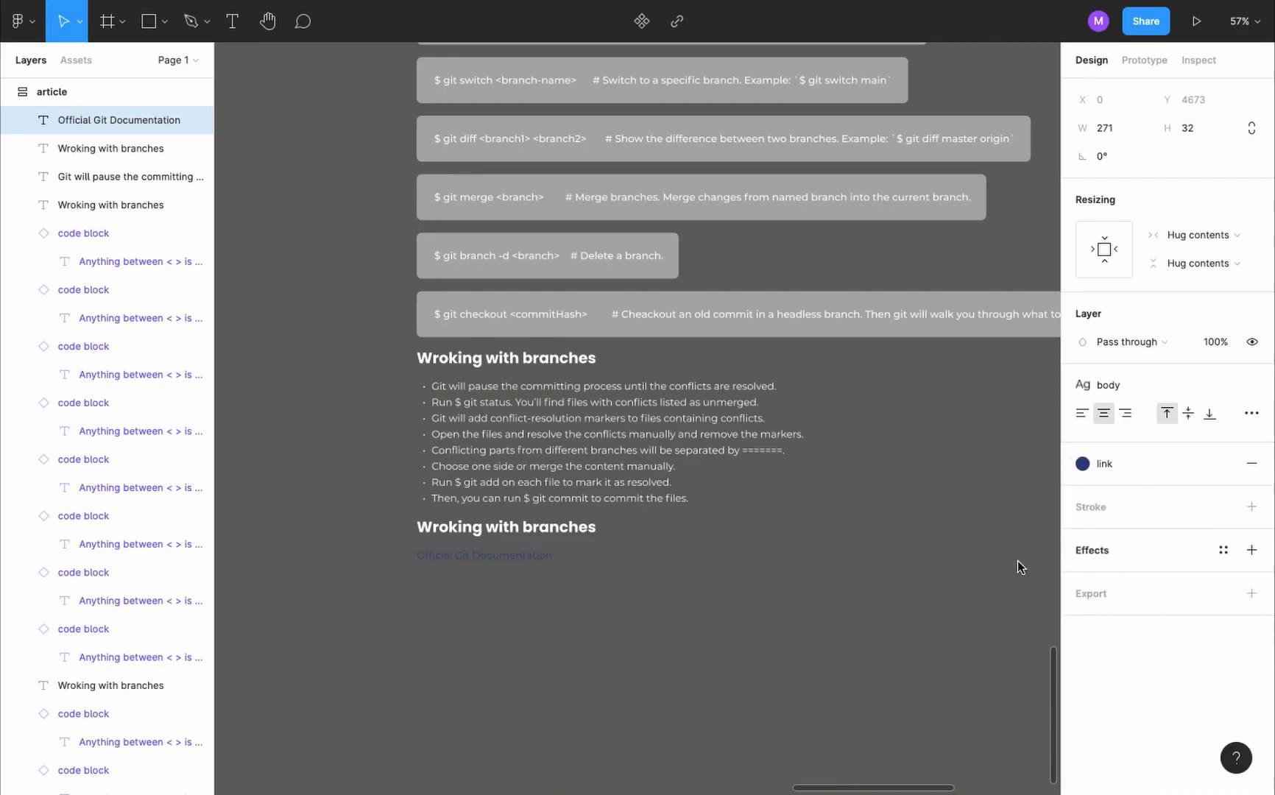
{"action": "left_click", "coordinate": [734, 584]}
- Copy the "$ git checkout <commitHash>" code block to the end of the article, below the Official Git Documentation link
{"action": "left_click", "coordinate": [639, 335]}
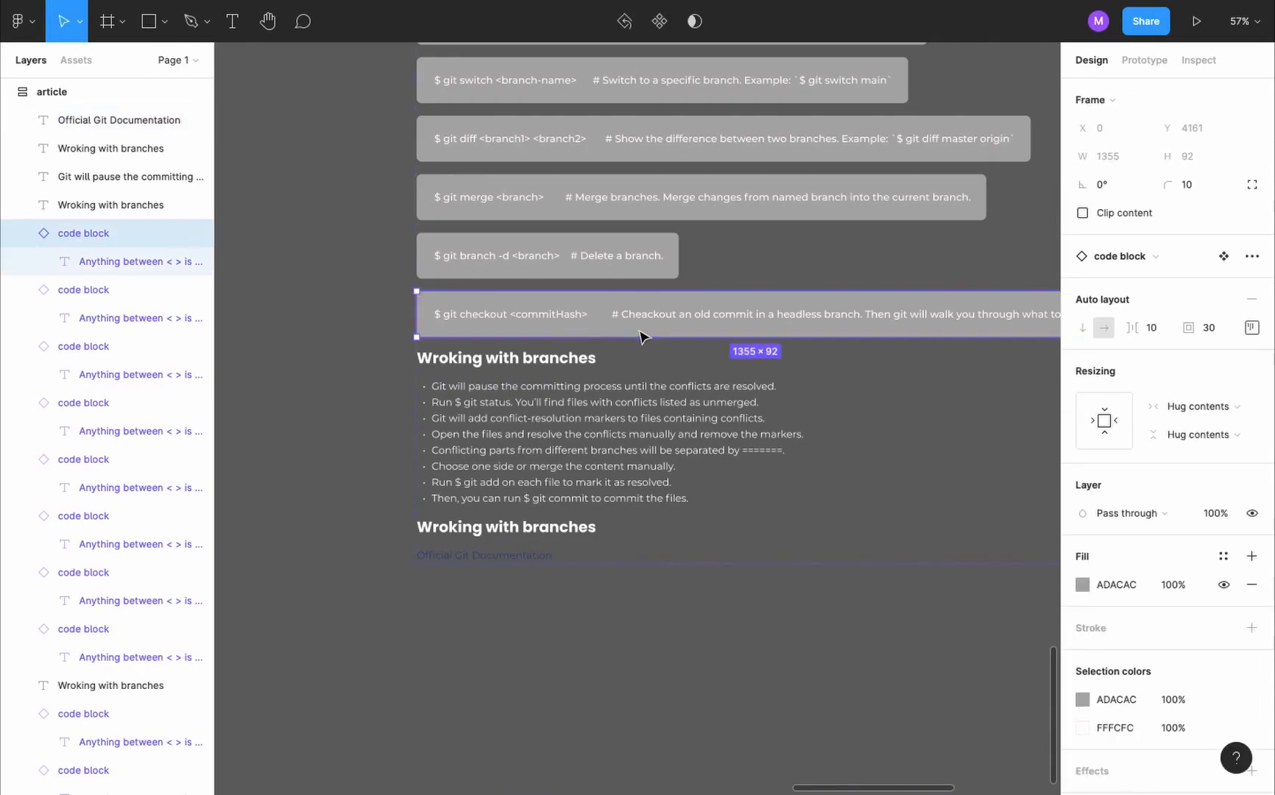
{"action": "key", "text": "ctrl+v"}
{"action": "key", "text": "Down"}
{"action": "key", "text": "Down"}
{"action": "key", "text": "Down"}
{"action": "key", "text": "Down"}
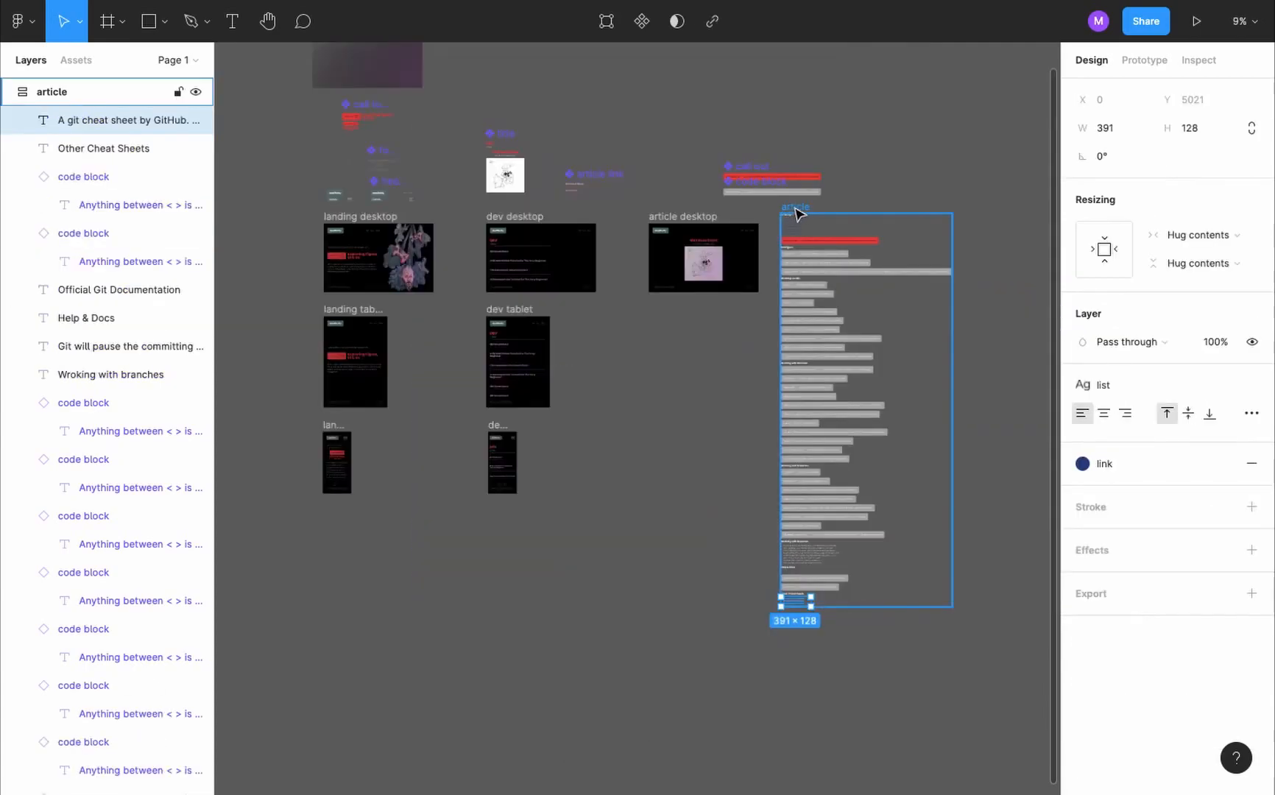
- Turn the whole article frame into a component
{"action": "scroll", "coordinate": [796, 209], "scroll_direction": "down", "scroll_amount": 3}
{"action": "scroll", "coordinate": [795, 208], "scroll_direction": "up", "scroll_amount": 3}
{"action": "left_click_drag", "start_coordinate": [795, 211], "coordinate": [735, 106]}
{"action": "scroll", "coordinate": [780, 390], "scroll_direction": "up", "scroll_amount": 5}
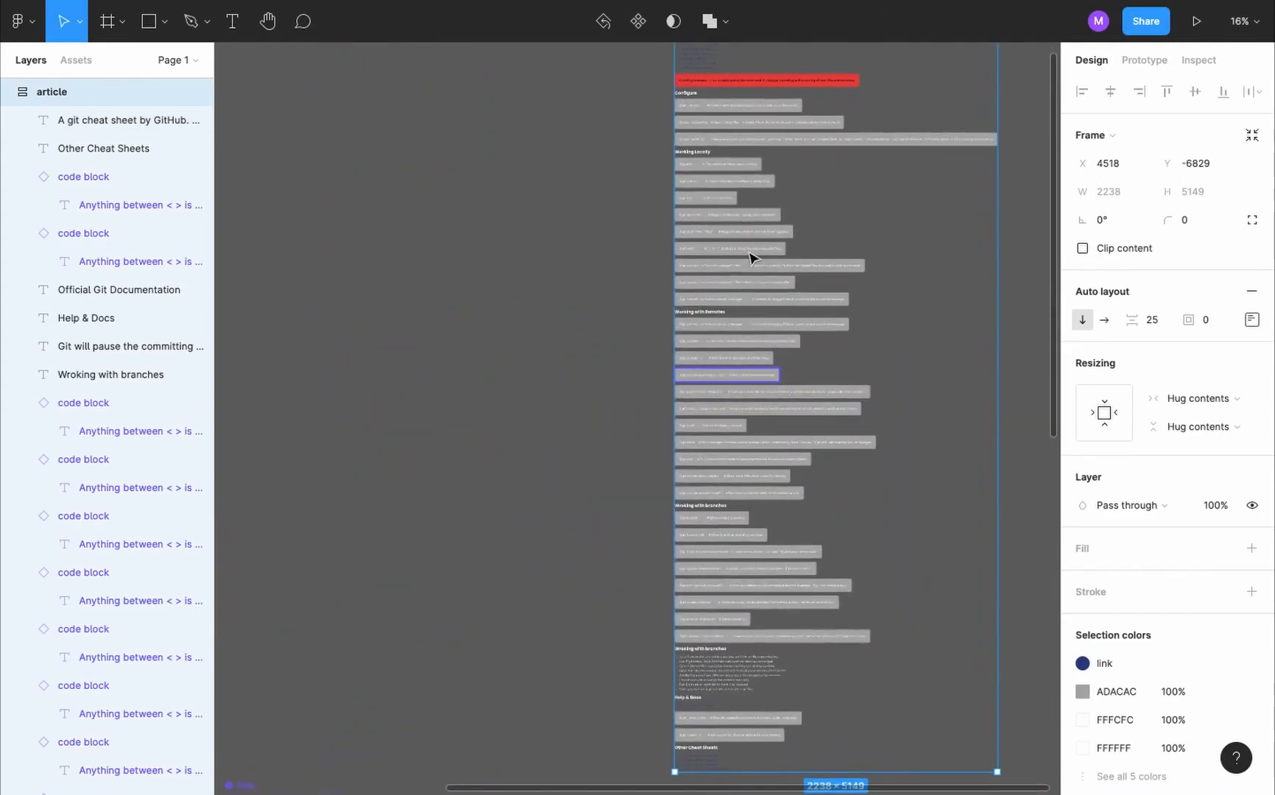
{"action": "scroll", "coordinate": [749, 157], "scroll_direction": "down", "scroll_amount": 3}
{"action": "scroll", "coordinate": [749, 157], "scroll_direction": "right", "scroll_amount": 1}
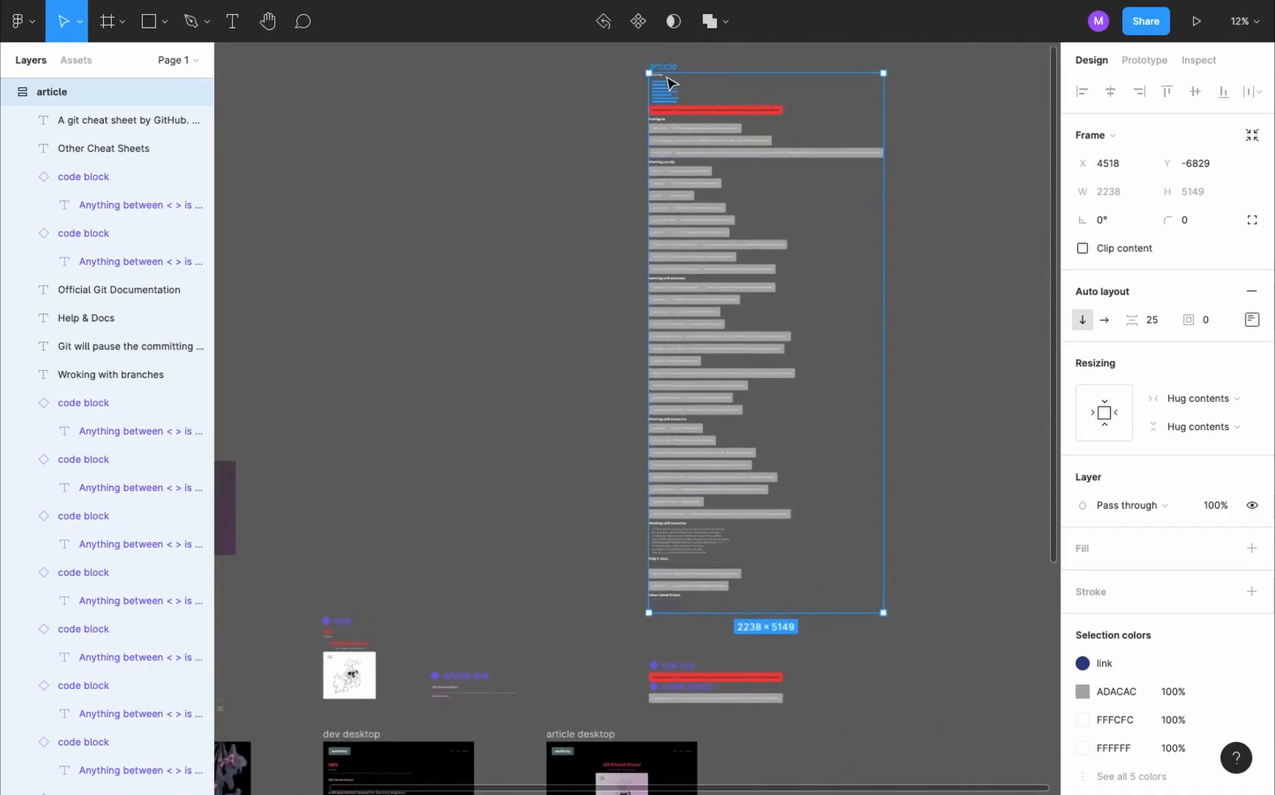
{"action": "left_click", "coordinate": [639, 21]}
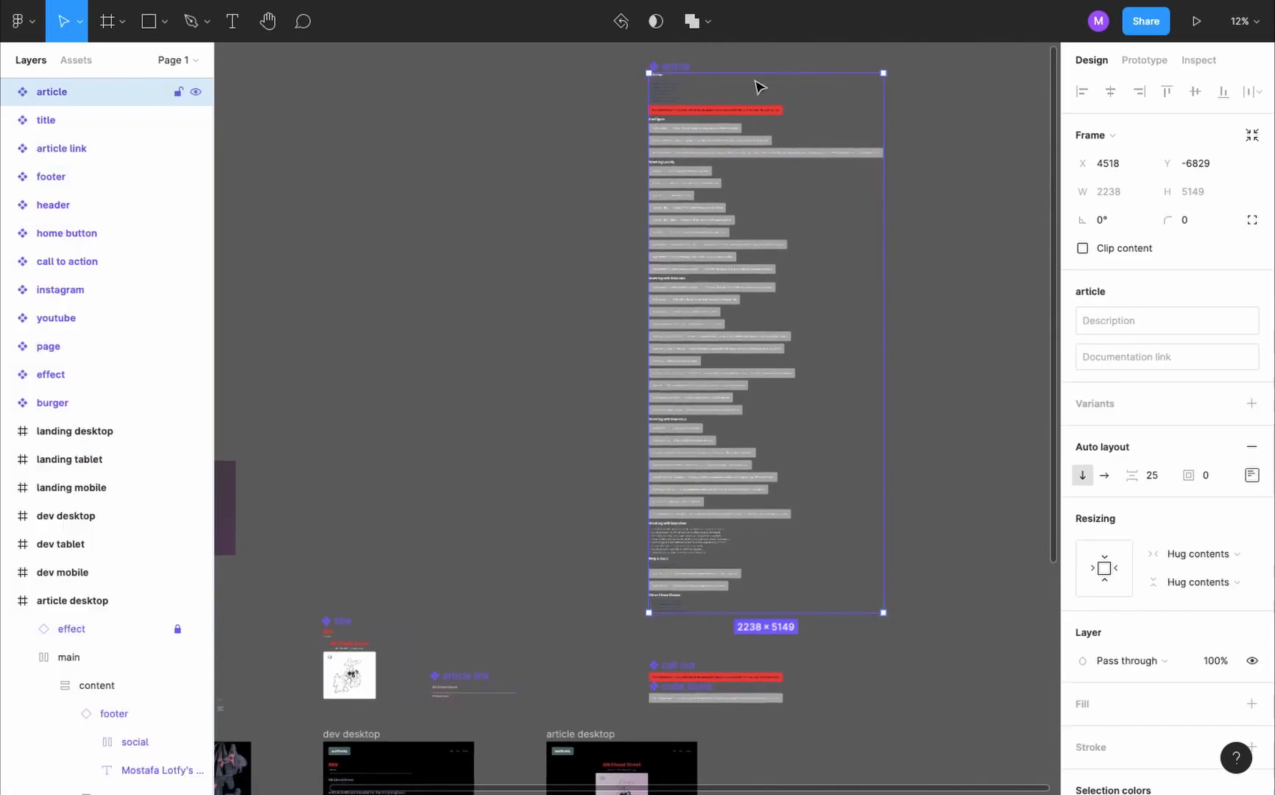
- Duplicate the article component as an instance and nest it in the article desktop frame's body, below the title
{"action": "left_click_drag", "start_coordinate": [679, 65], "coordinate": [976, 68]}
{"action": "scroll", "coordinate": [975, 68], "scroll_direction": "down", "scroll_amount": 2}
{"action": "scroll", "coordinate": [105, 429], "scroll_direction": "down", "scroll_amount": 1}
{"action": "scroll", "coordinate": [105, 428], "scroll_direction": "up", "scroll_amount": 3}
{"action": "left_click_drag", "start_coordinate": [54, 207], "coordinate": [148, 774]}
{"action": "scroll", "coordinate": [646, 640], "scroll_direction": "down", "scroll_amount": 5}
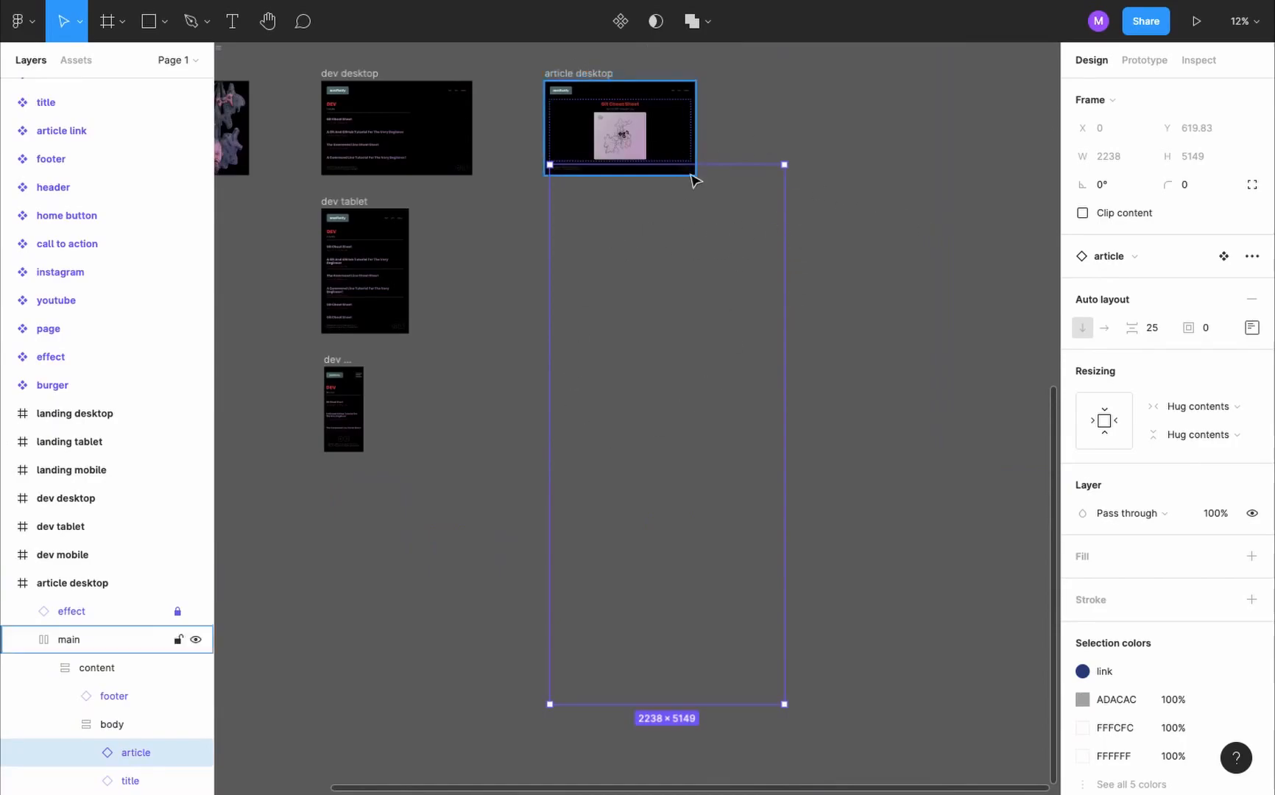
- Set the nested article instance's horizontal resizing to Fill container
{"action": "scroll", "coordinate": [721, 215], "scroll_direction": "up", "scroll_amount": 2}
{"action": "left_click", "coordinate": [793, 274]}
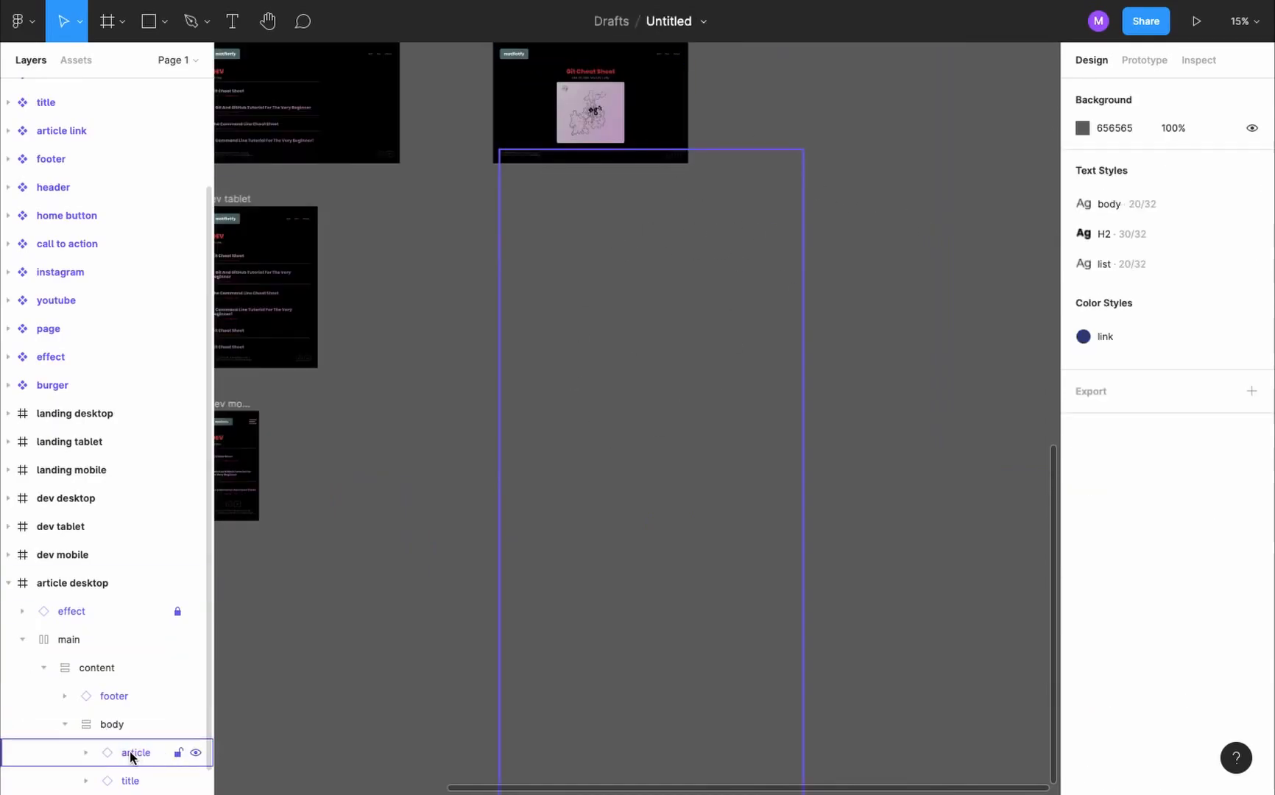
{"action": "left_click", "coordinate": [131, 754]}
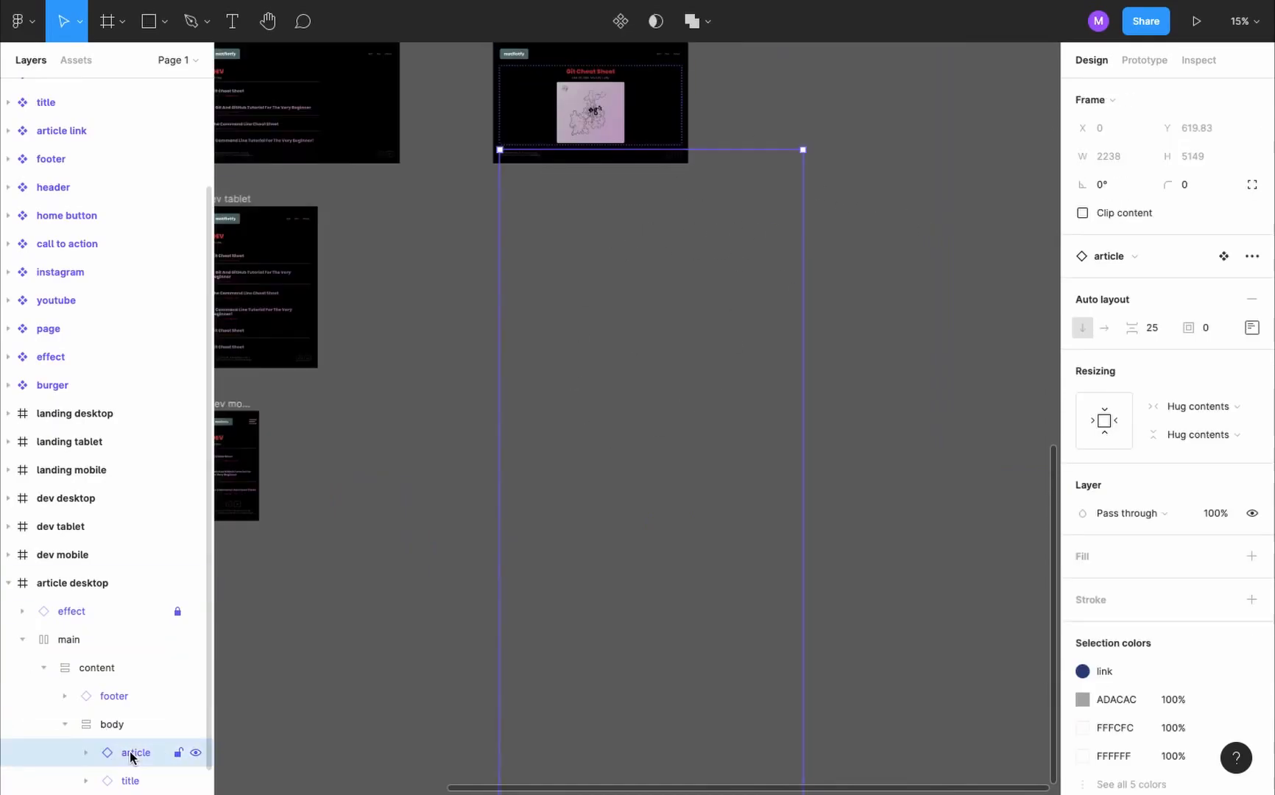
{"action": "left_click", "coordinate": [1225, 410]}
{"action": "left_click", "coordinate": [1212, 427]}
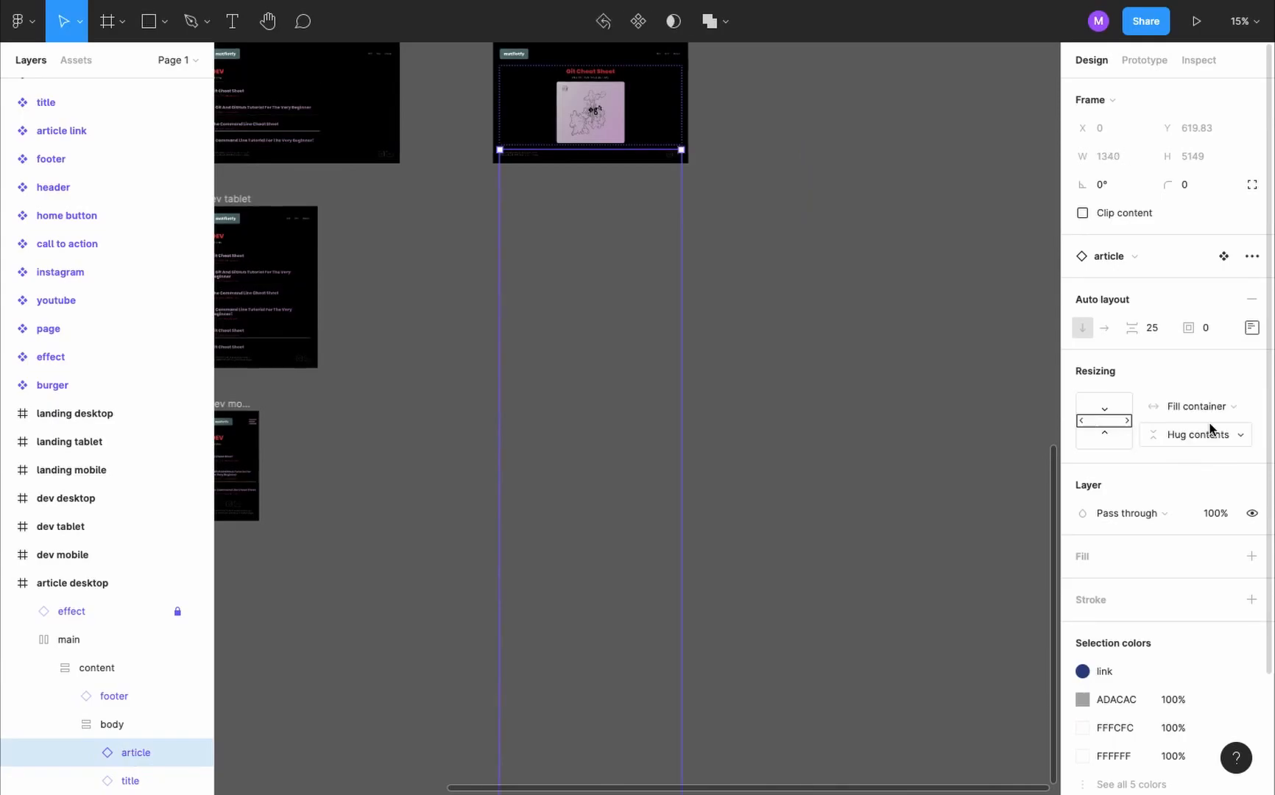
- Set the prototype device to None and present the article desktop frame
{"action": "scroll", "coordinate": [875, 245], "scroll_direction": "up", "scroll_amount": 3}
{"action": "left_click", "coordinate": [892, 259]}
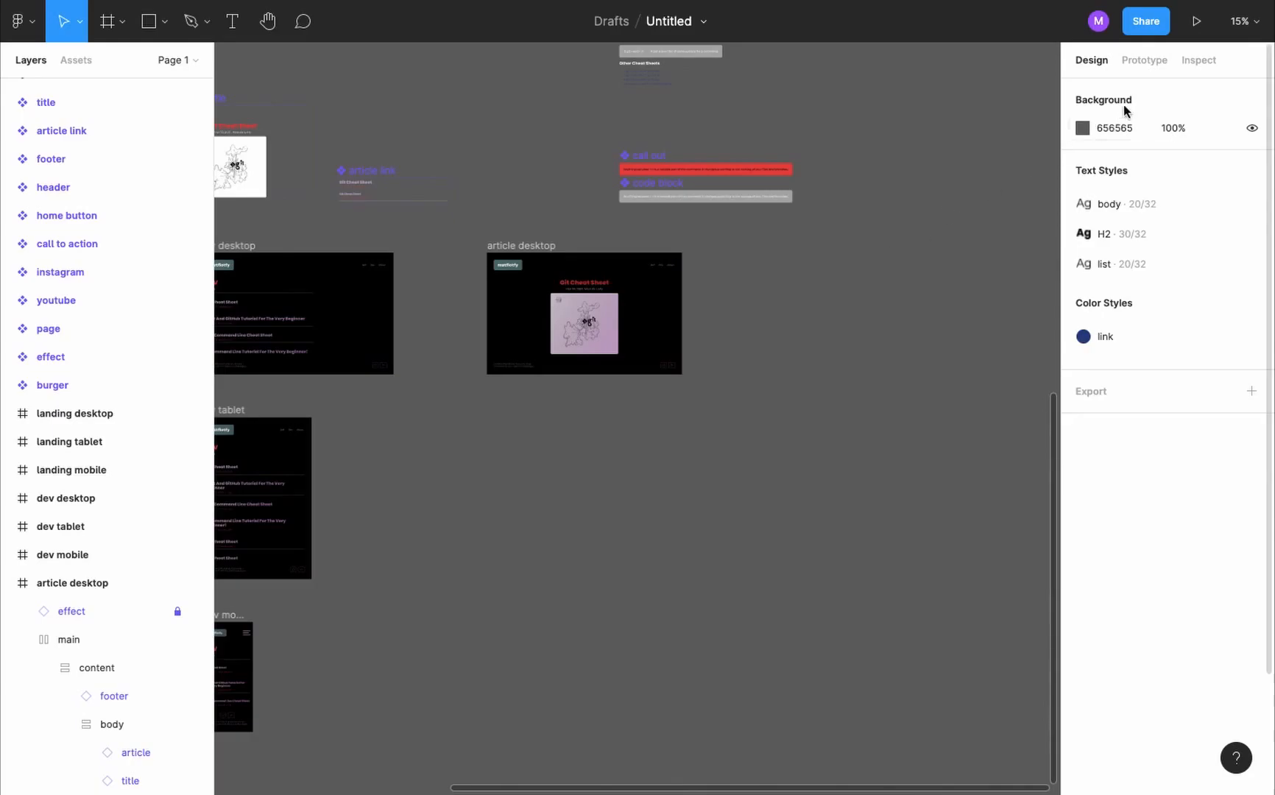
{"action": "left_click", "coordinate": [1144, 59]}
{"action": "left_click", "coordinate": [1141, 126]}
{"action": "left_click", "coordinate": [1156, 150]}
{"action": "left_click", "coordinate": [526, 248]}
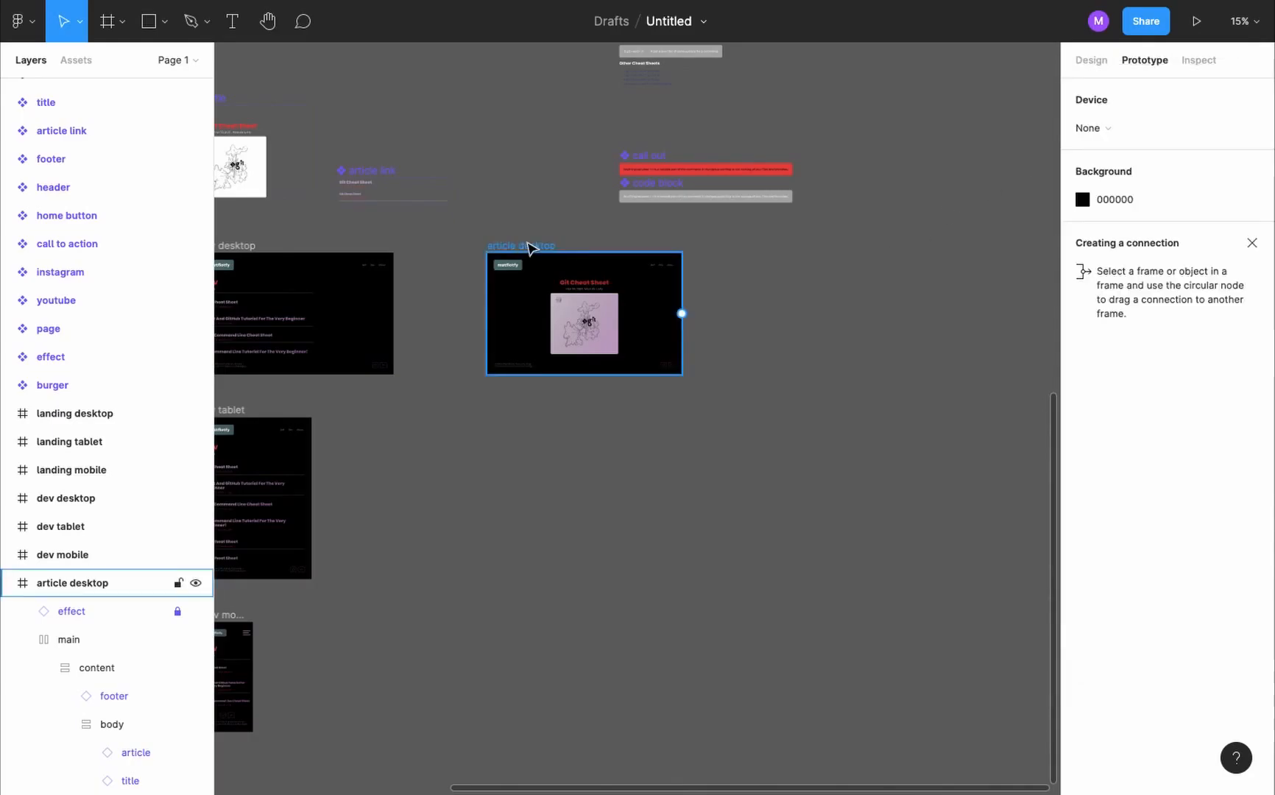
{"action": "left_click", "coordinate": [1197, 21]}
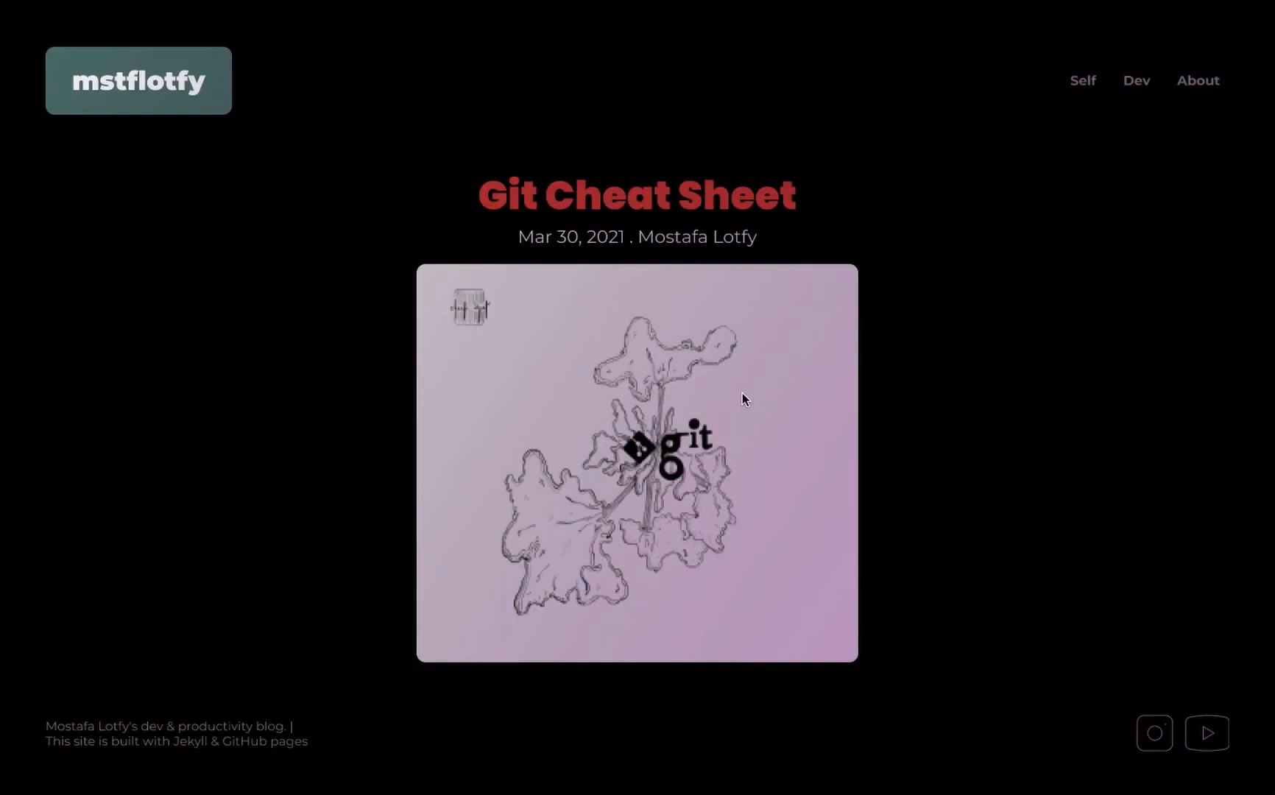
- Examine the article's call out, code blocks, headings and lists in the presented prototype down to its end, then return to the design
{"action": "scroll", "coordinate": [742, 393], "scroll_direction": "down", "scroll_amount": 1}
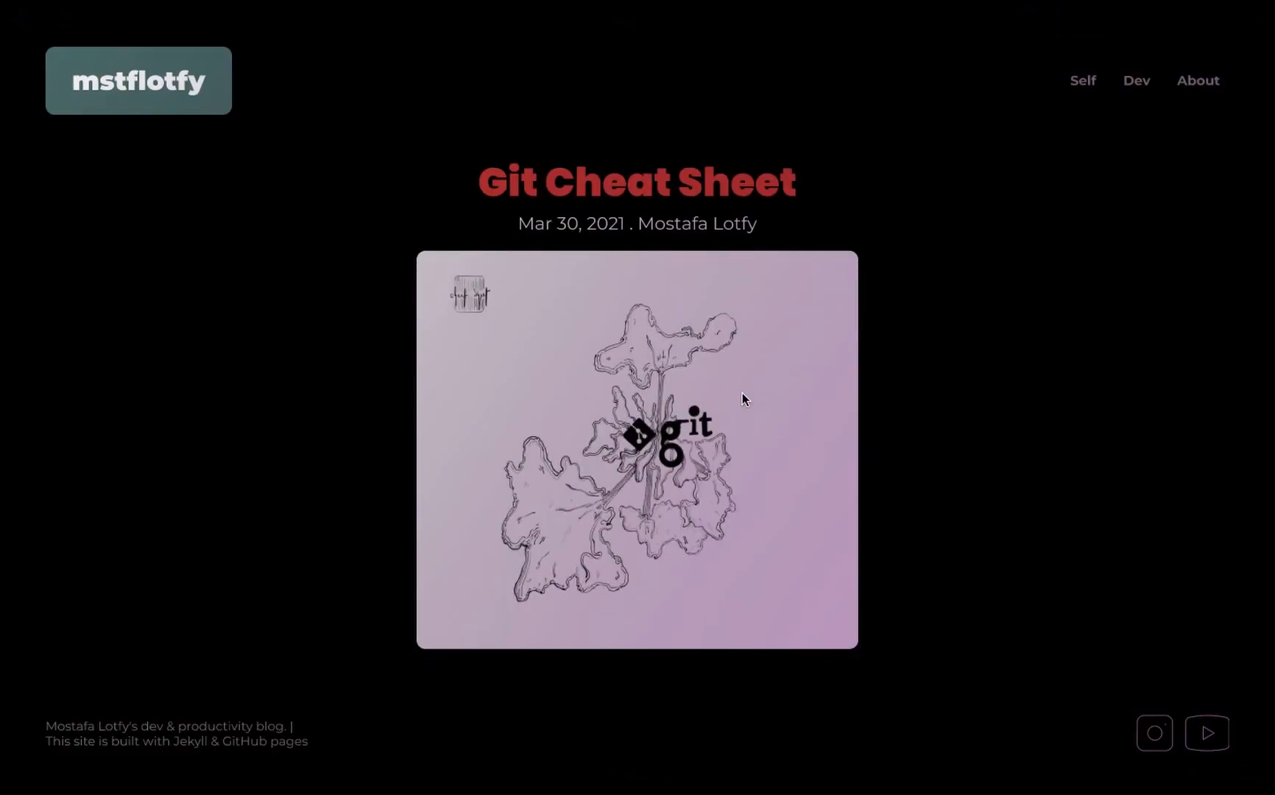
{"action": "scroll", "coordinate": [743, 394], "scroll_direction": "down", "scroll_amount": 6}
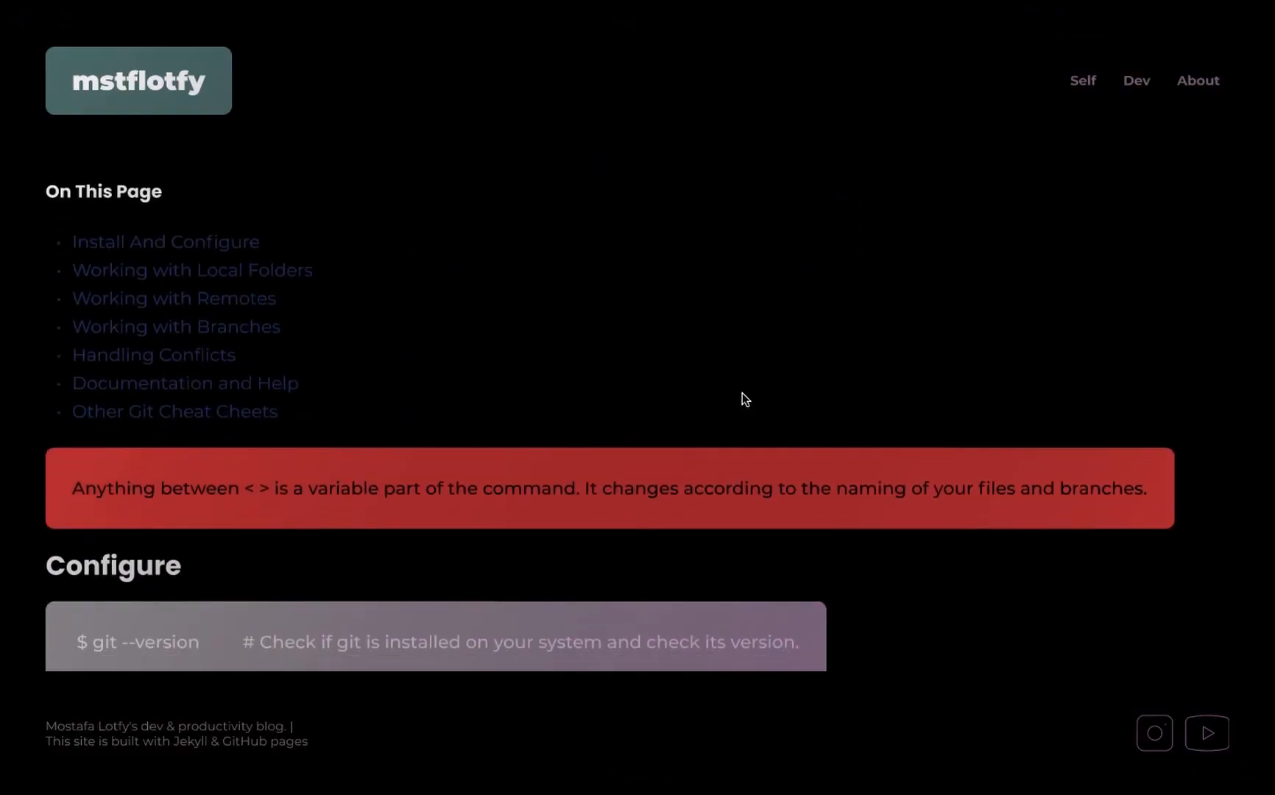
{"action": "scroll", "coordinate": [742, 392], "scroll_direction": "down", "scroll_amount": 3}
{"action": "scroll", "coordinate": [742, 393], "scroll_direction": "down", "scroll_amount": 1}
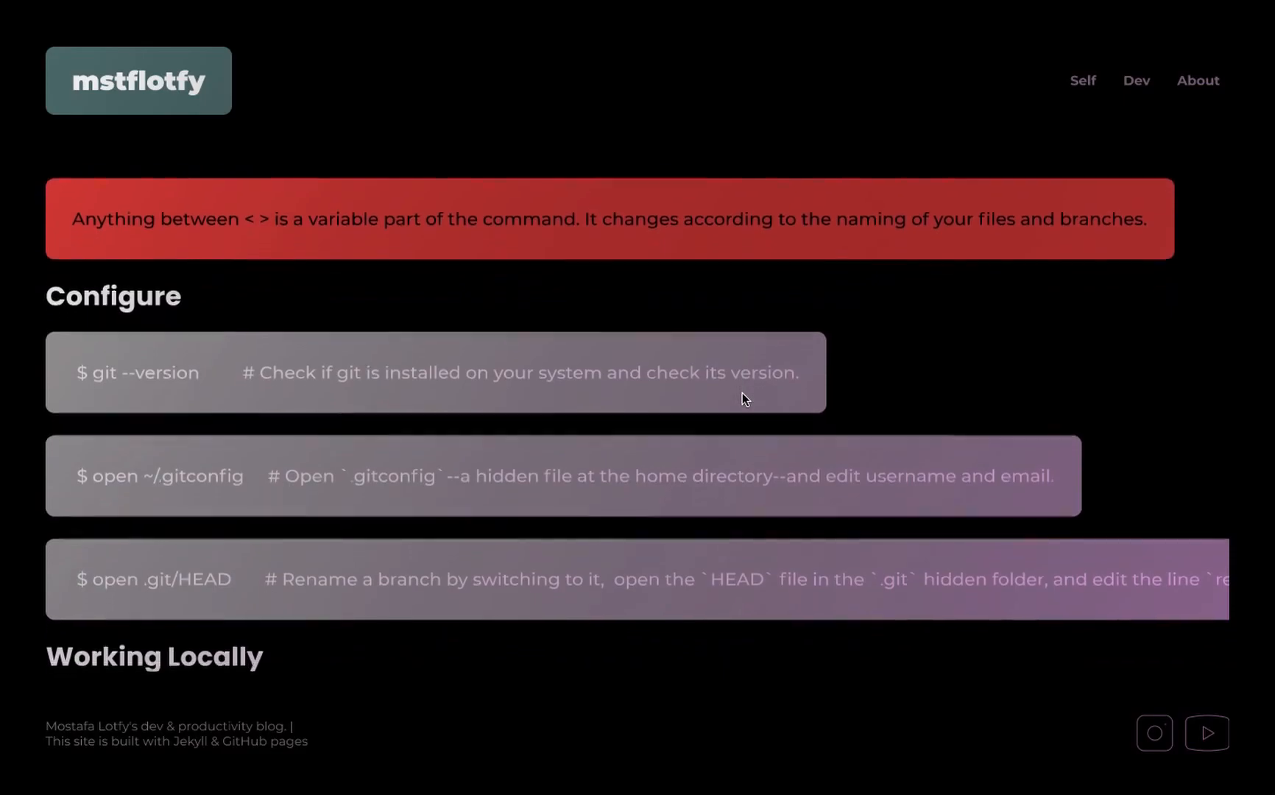
{"action": "scroll", "coordinate": [743, 393], "scroll_direction": "up", "scroll_amount": 1}
{"action": "scroll", "coordinate": [742, 393], "scroll_direction": "down", "scroll_amount": 2}
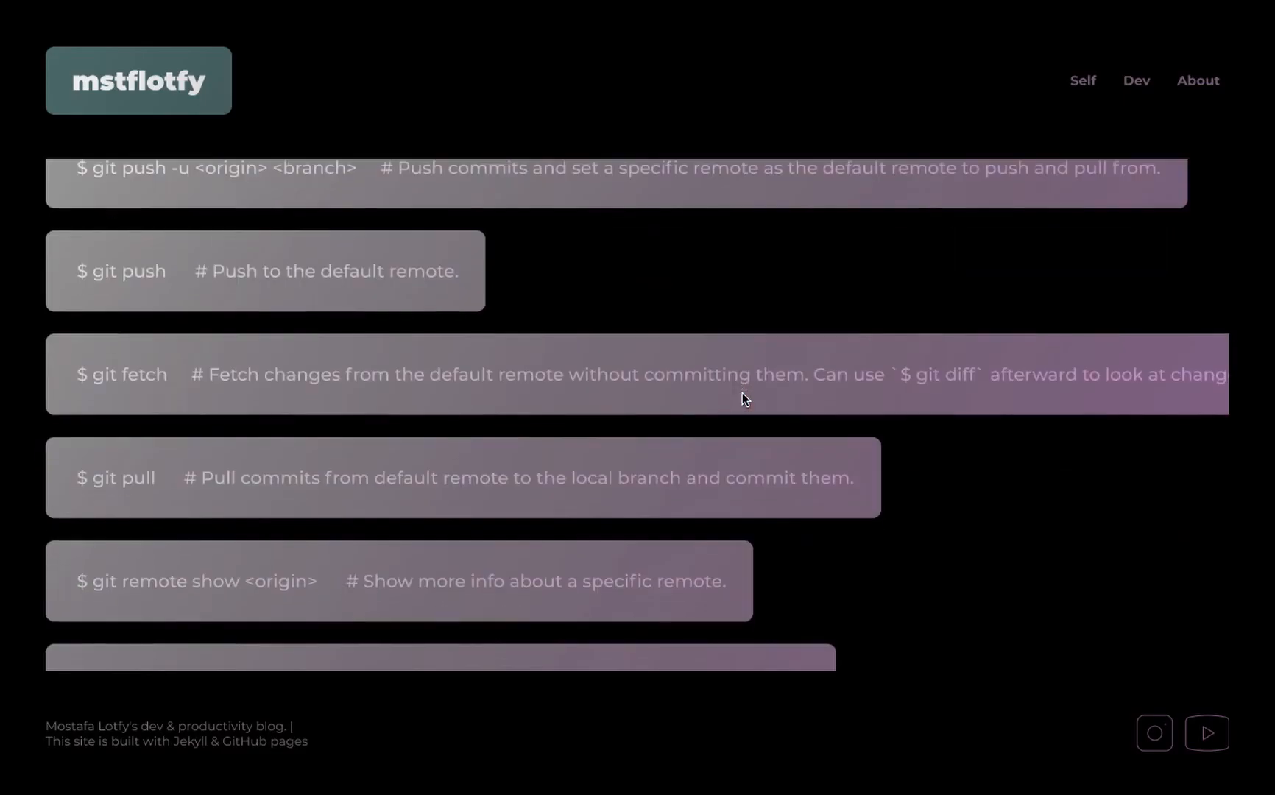
{"action": "scroll", "coordinate": [742, 399], "scroll_direction": "down", "scroll_amount": 15}
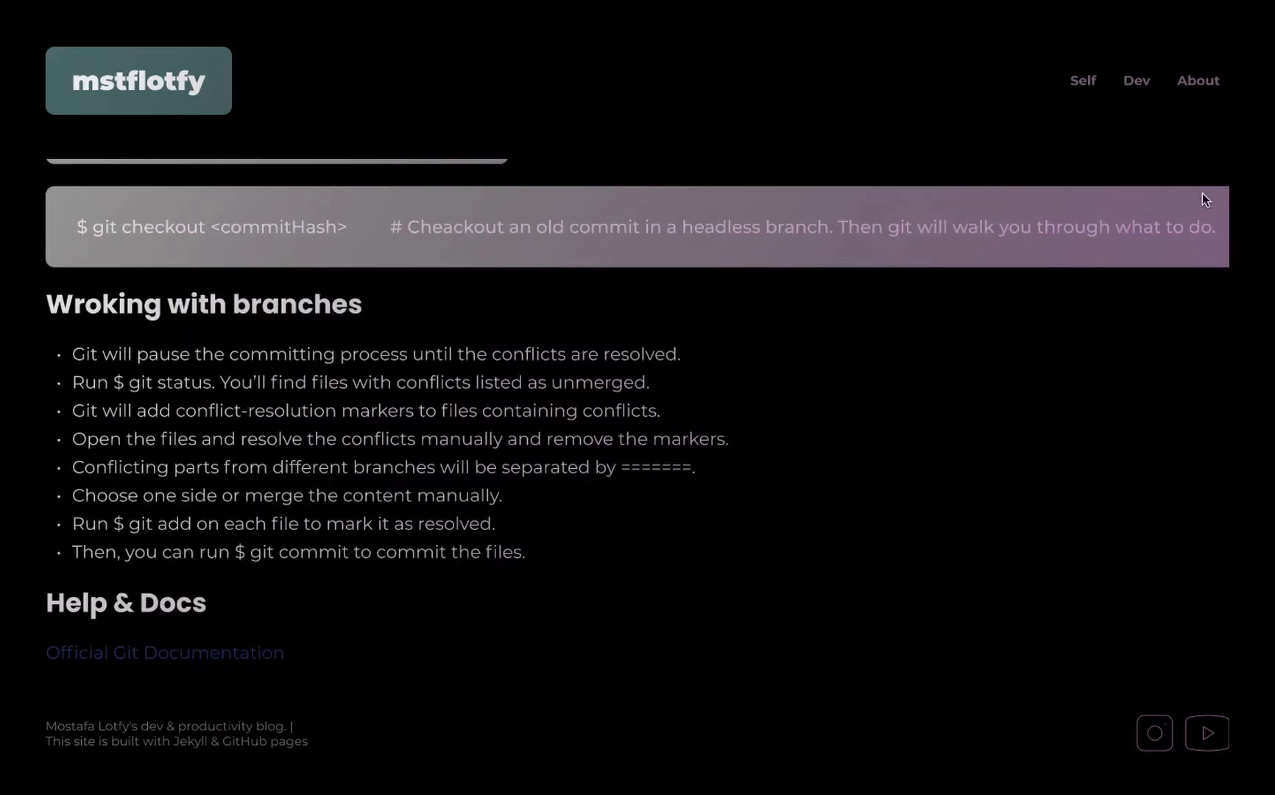
{"action": "scroll", "coordinate": [1200, 238], "scroll_direction": "up", "scroll_amount": 10}
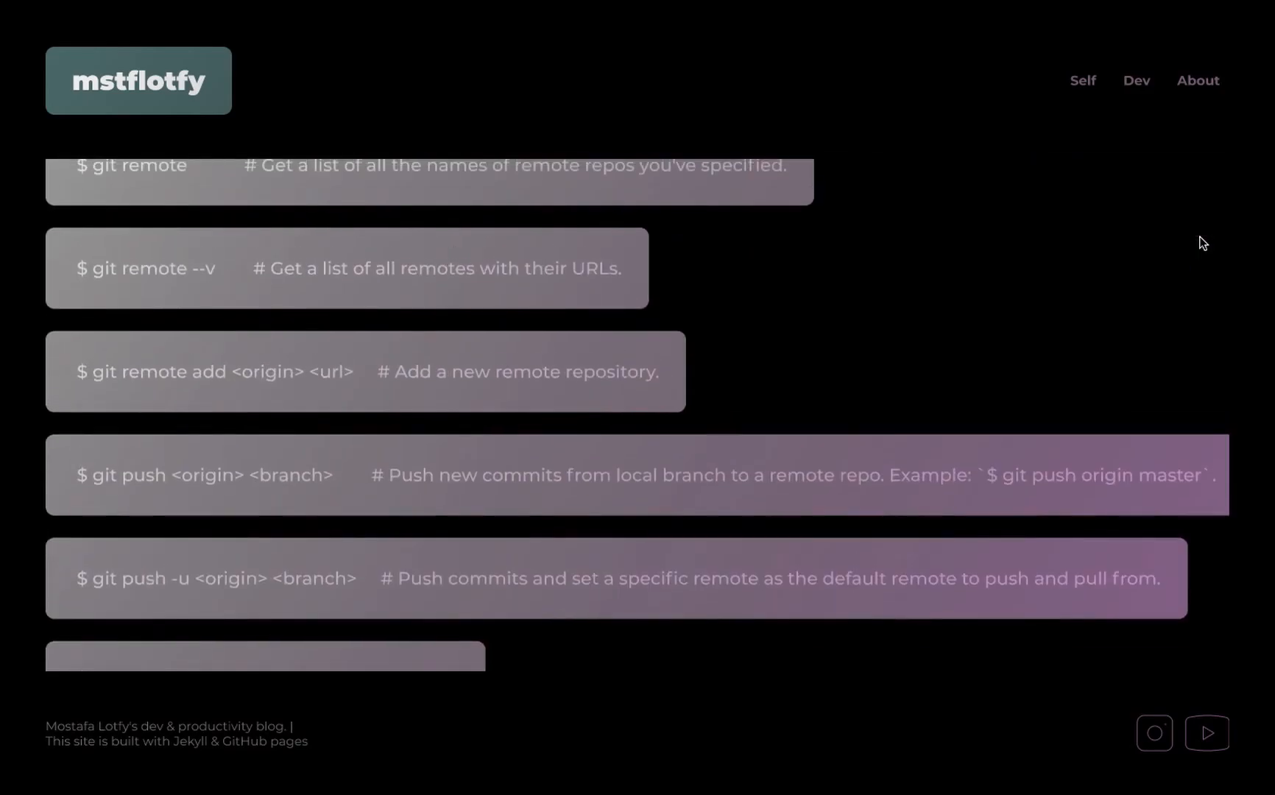
{"action": "scroll", "coordinate": [871, 528], "scroll_direction": "down", "scroll_amount": 6}
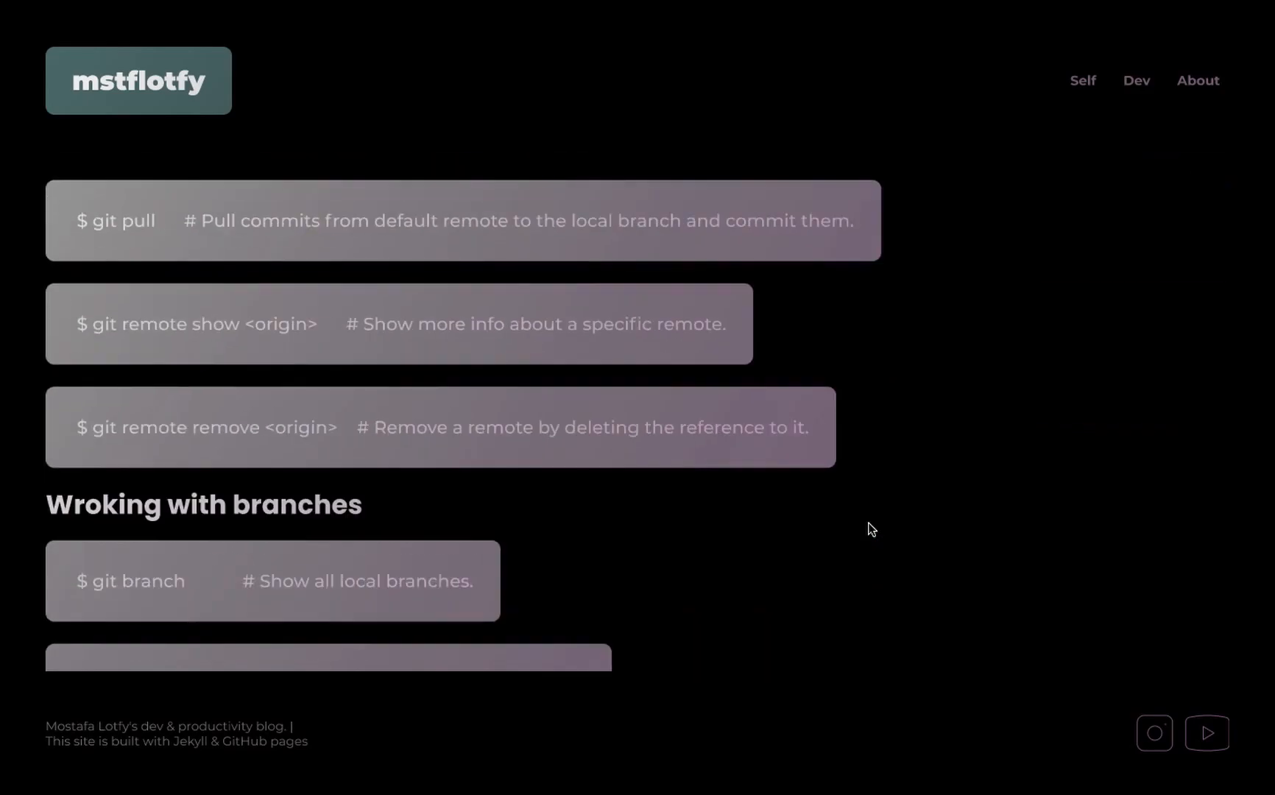
{"action": "scroll", "coordinate": [871, 528], "scroll_direction": "down", "scroll_amount": 12}
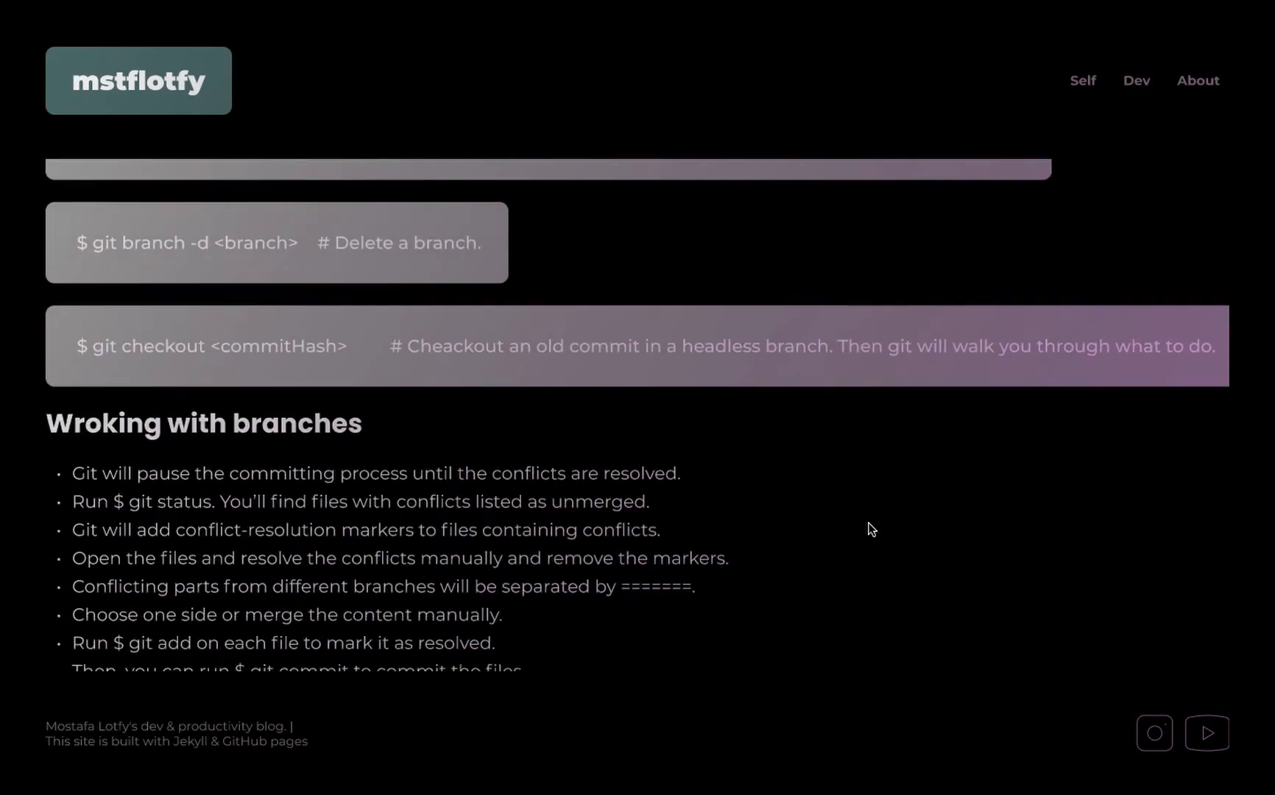
{"action": "scroll", "coordinate": [871, 528], "scroll_direction": "down", "scroll_amount": 5}
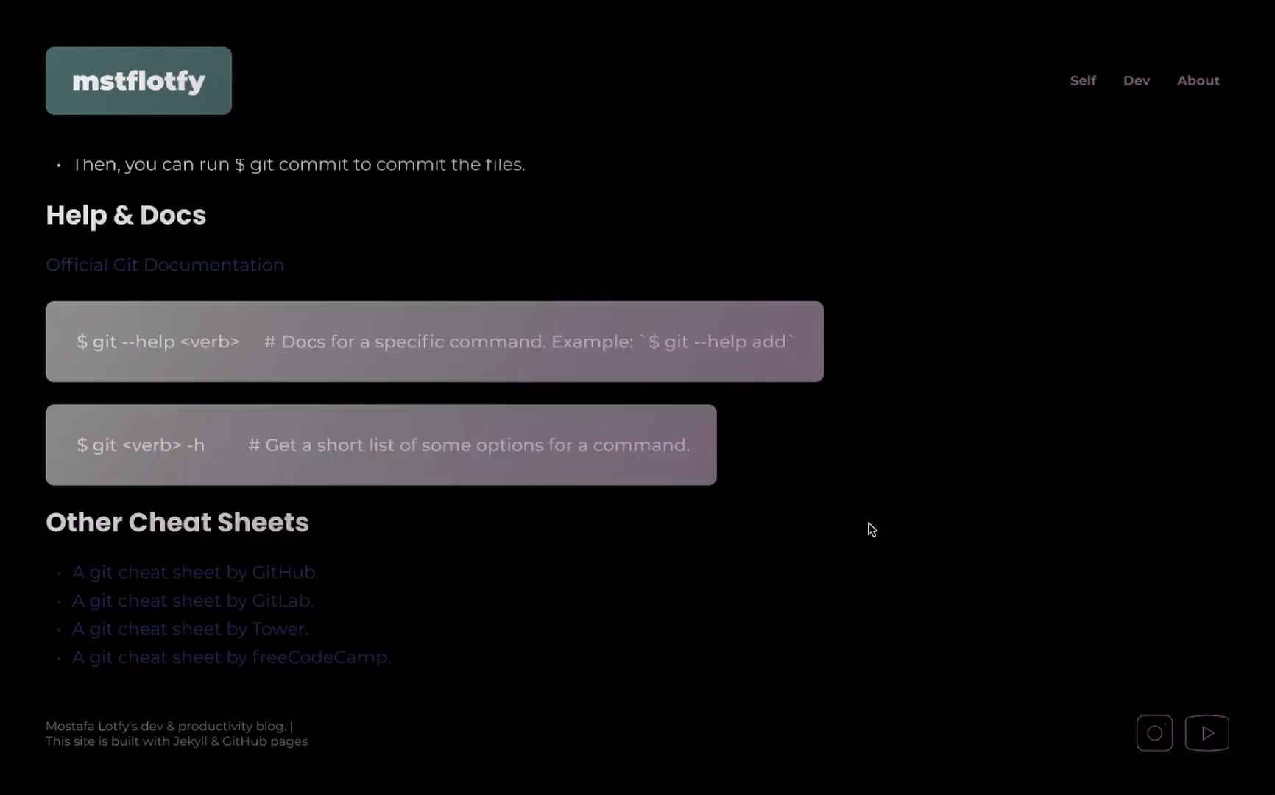
{"action": "key", "text": "Escape"}
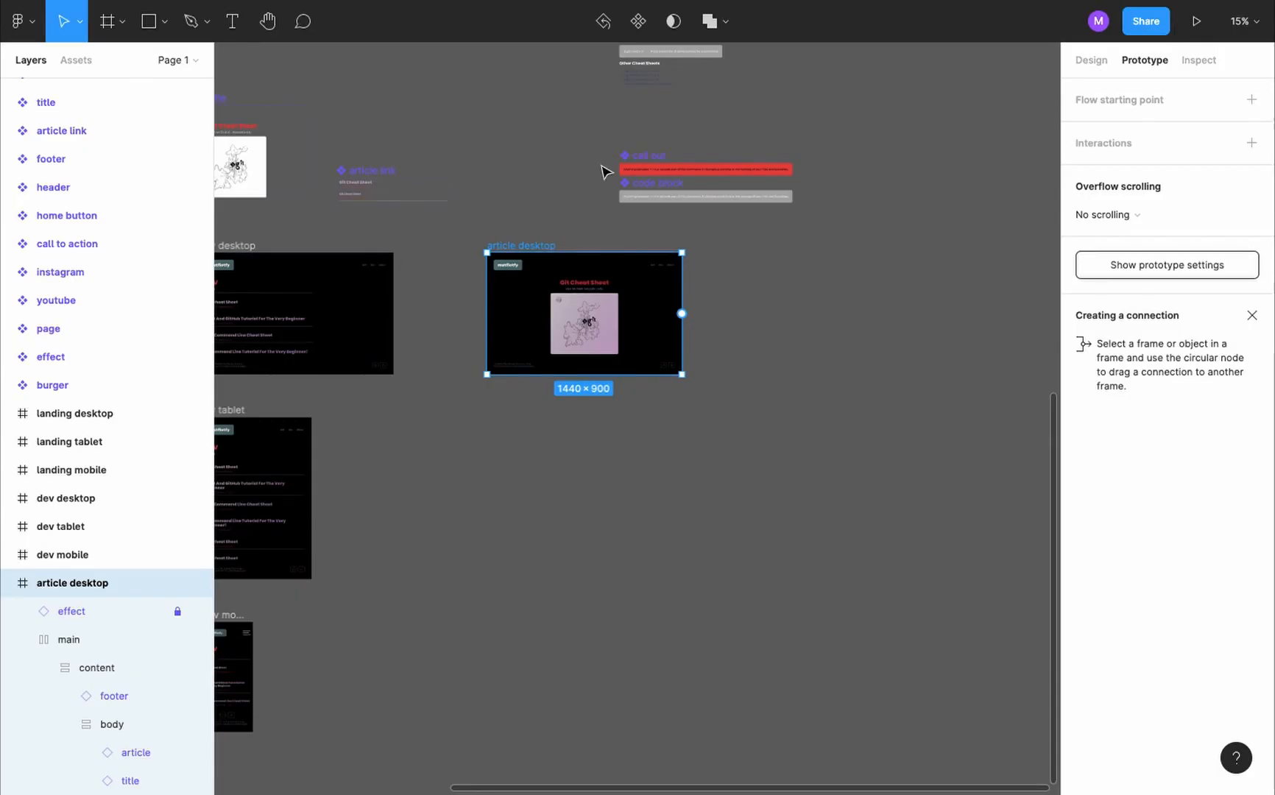
- Set the horizontal resizing of all layers inside the article component to Fill container
{"action": "scroll", "coordinate": [712, 202], "scroll_direction": "up", "scroll_amount": 9}
{"action": "scroll", "coordinate": [712, 202], "scroll_direction": "down", "scroll_amount": 5}
{"action": "scroll", "coordinate": [712, 201], "scroll_direction": "up", "scroll_amount": 1}
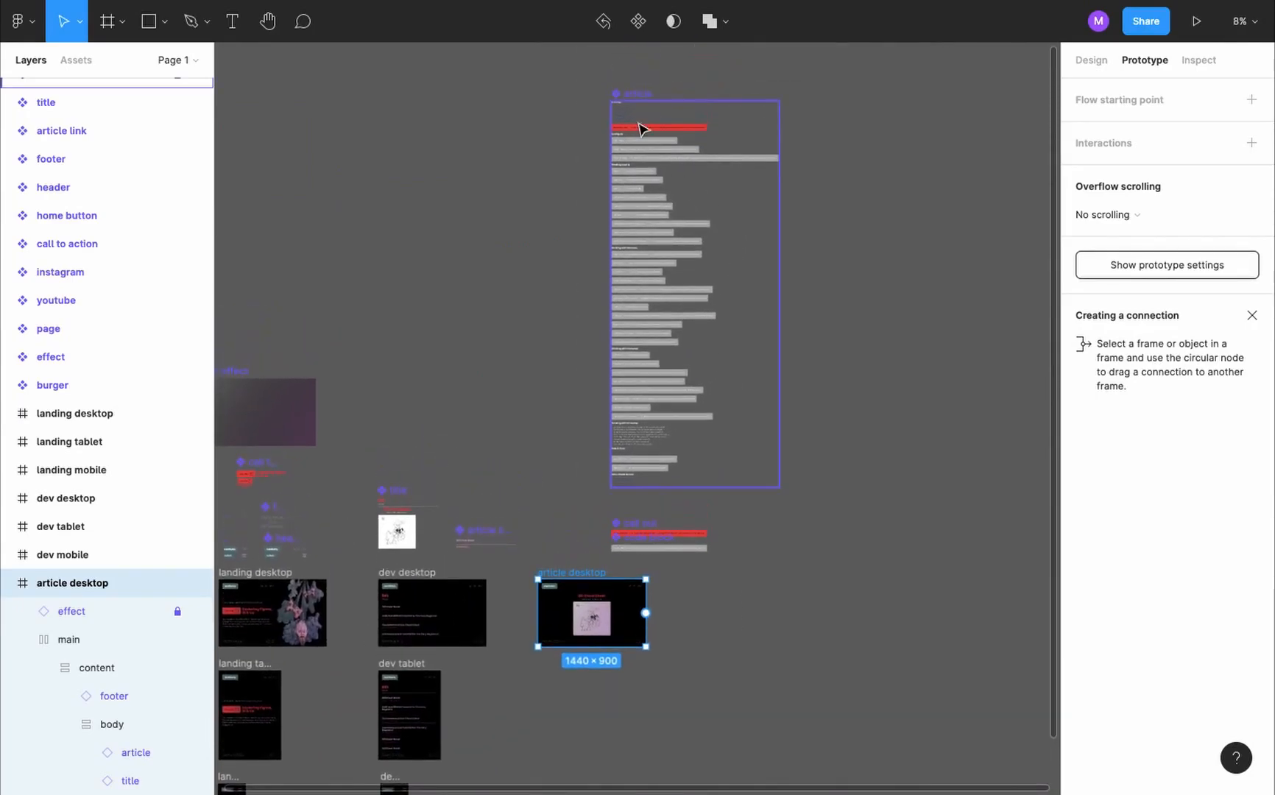
{"action": "left_click", "coordinate": [639, 94]}
{"action": "key", "text": "Return"}
{"action": "key", "text": "shift+e"}
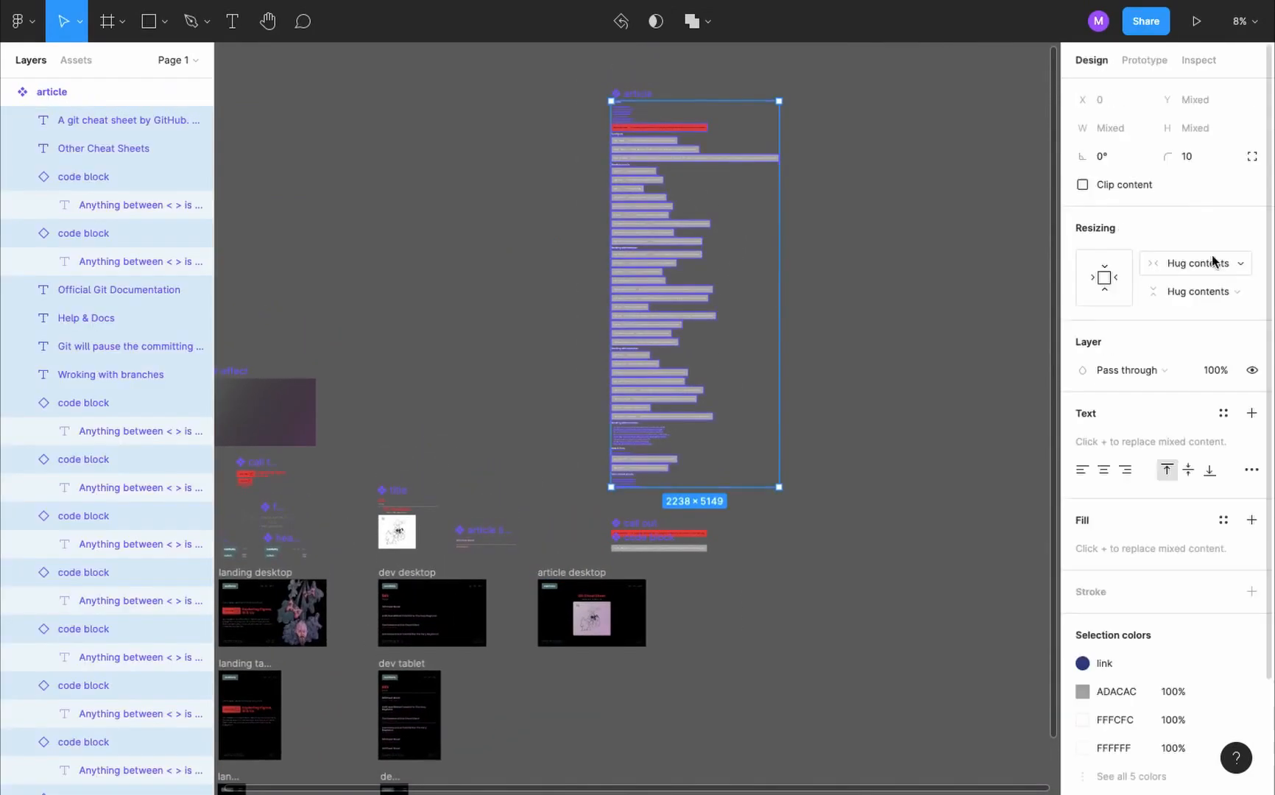
{"action": "left_click", "coordinate": [1211, 267]}
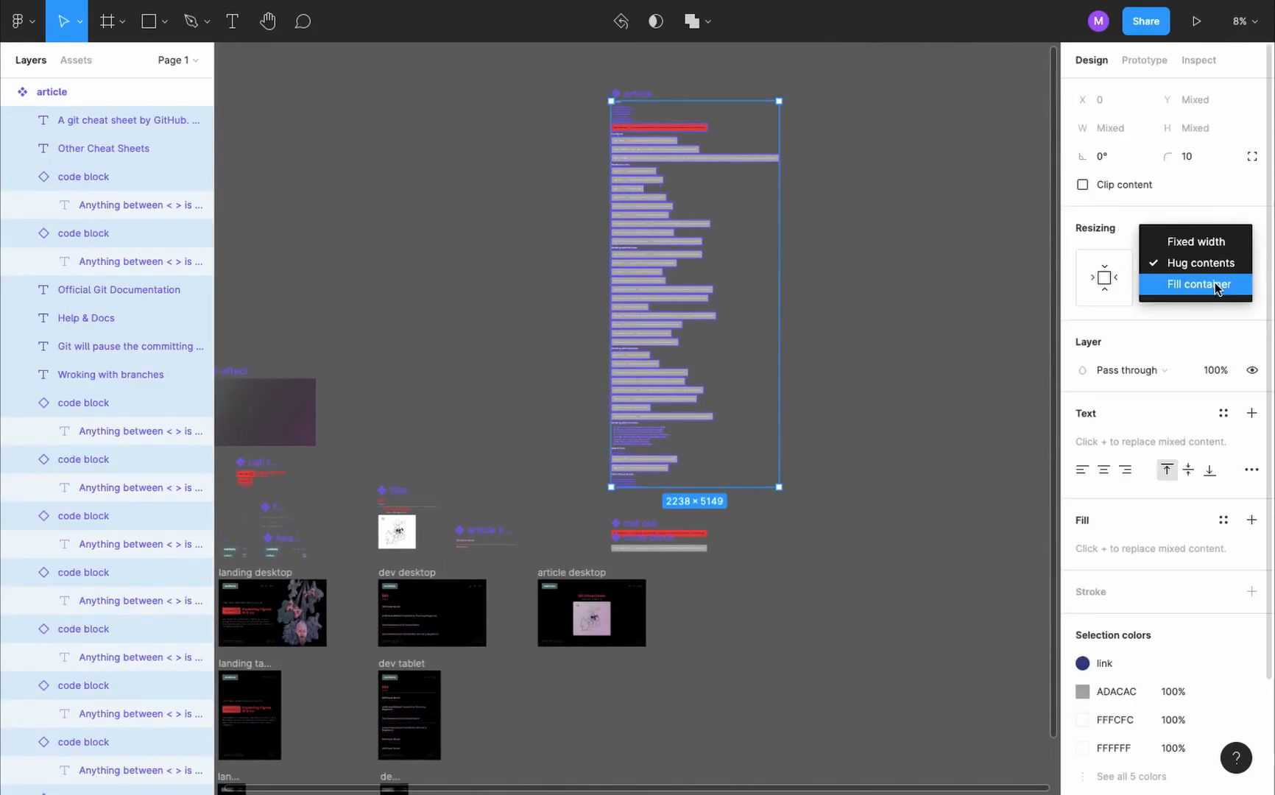
{"action": "left_click", "coordinate": [1215, 287]}
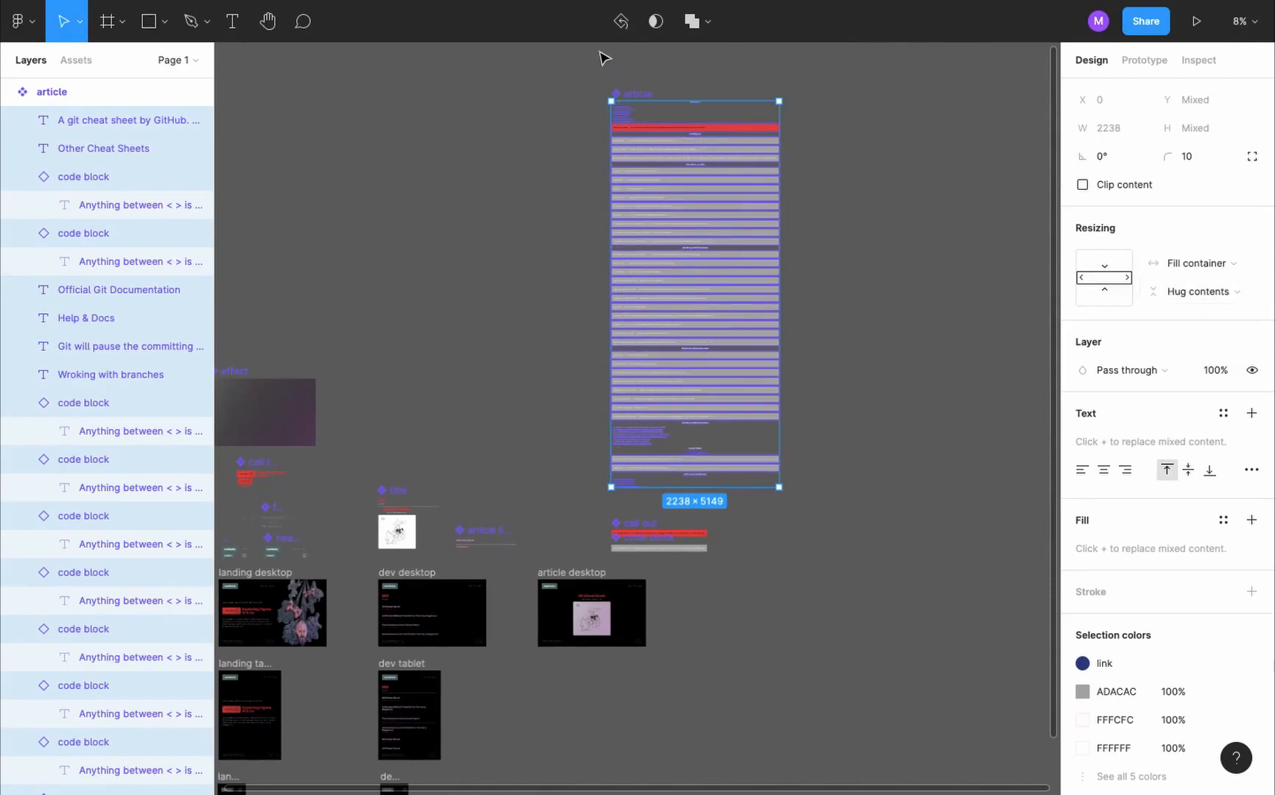
- Check the widened code blocks and the heading alignment in the presented article prototype
{"action": "key", "text": "ctrl+alt+Return"}
{"action": "scroll", "coordinate": [725, 287], "scroll_direction": "down", "scroll_amount": 1}
{"action": "scroll", "coordinate": [725, 288], "scroll_direction": "up", "scroll_amount": 6}
{"action": "scroll", "coordinate": [725, 288], "scroll_direction": "down", "scroll_amount": 20}
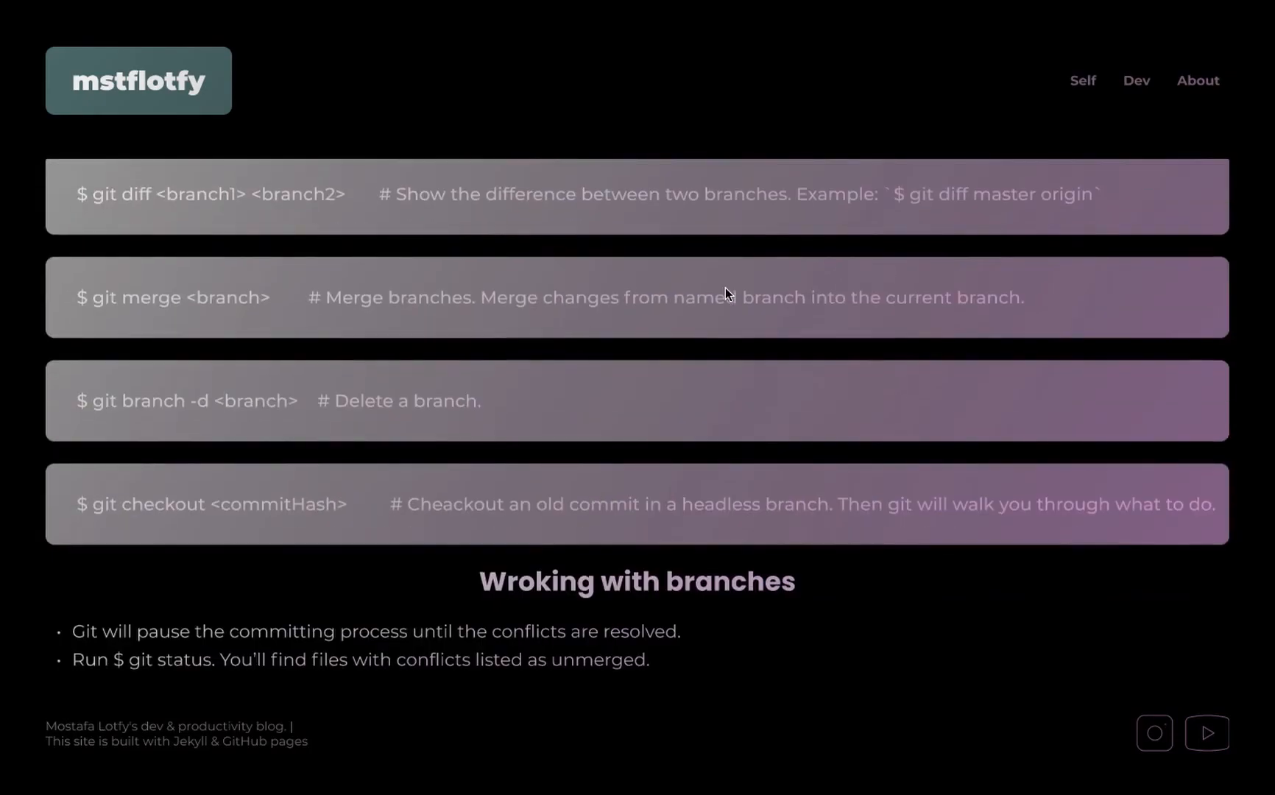
{"action": "scroll", "coordinate": [725, 294], "scroll_direction": "down", "scroll_amount": 5}
{"action": "scroll", "coordinate": [671, 506], "scroll_direction": "down", "scroll_amount": 1}
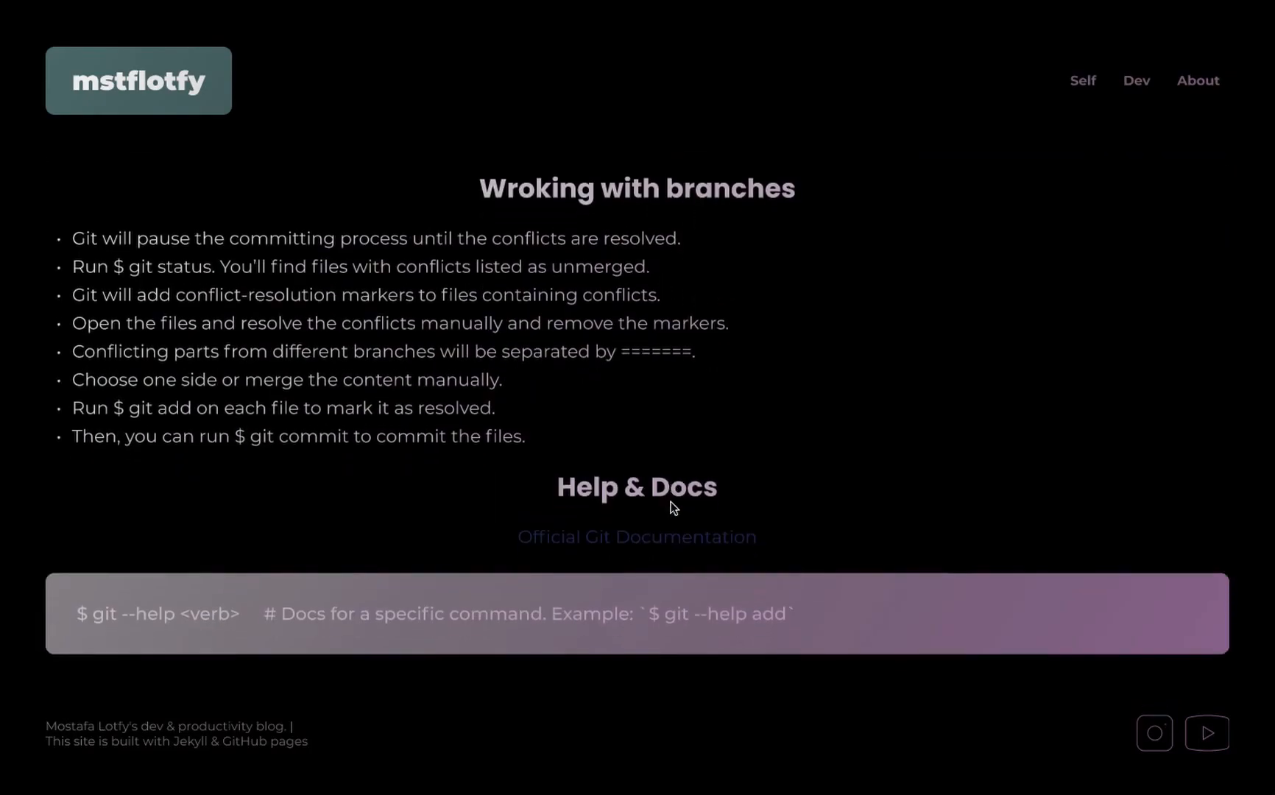
- Align the text of all the article component's layers to the left and reopen the prototype preview
{"action": "key", "text": "ctrl+Tab"}
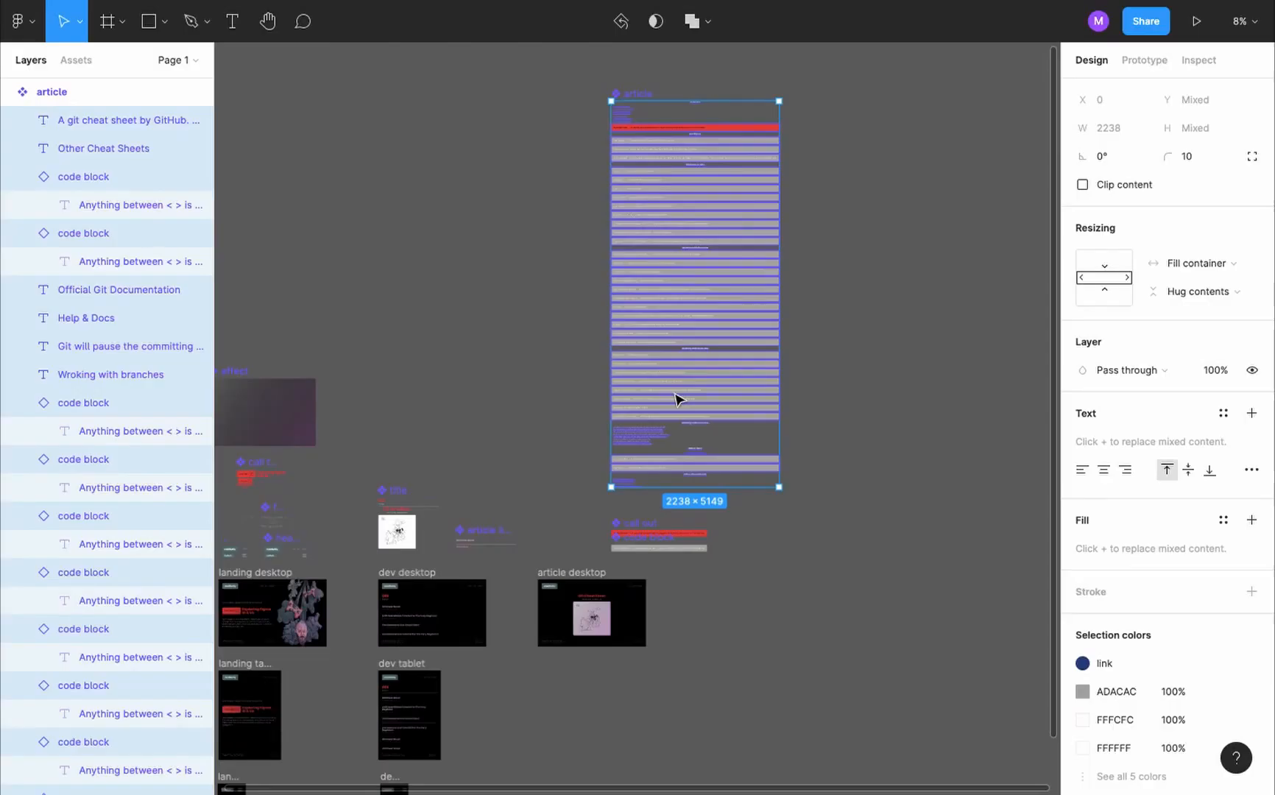
{"action": "left_click", "coordinate": [1081, 466]}
{"action": "key", "text": "ctrl+Tab"}
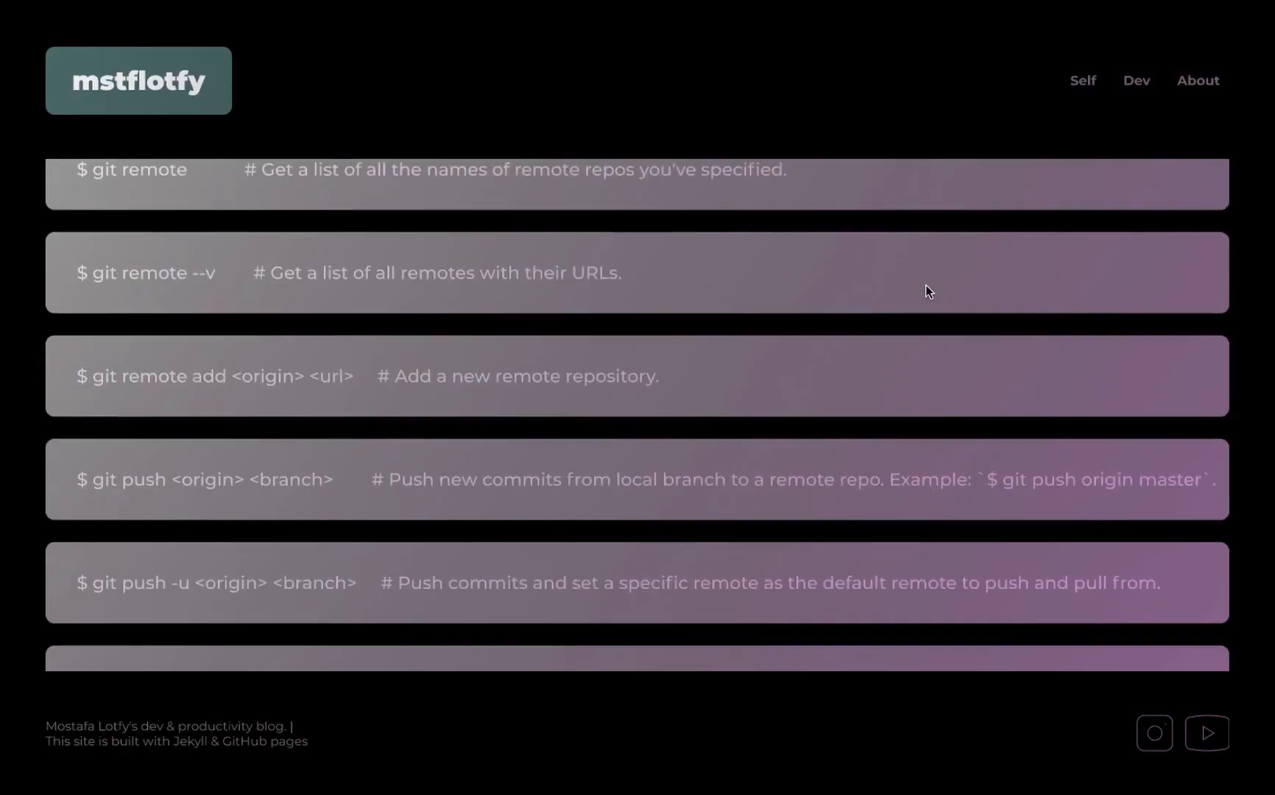
- Examine the alignment of the article's headings, list, call out and code blocks in the presented prototype
{"action": "scroll", "coordinate": [930, 291], "scroll_direction": "down", "scroll_amount": 5}
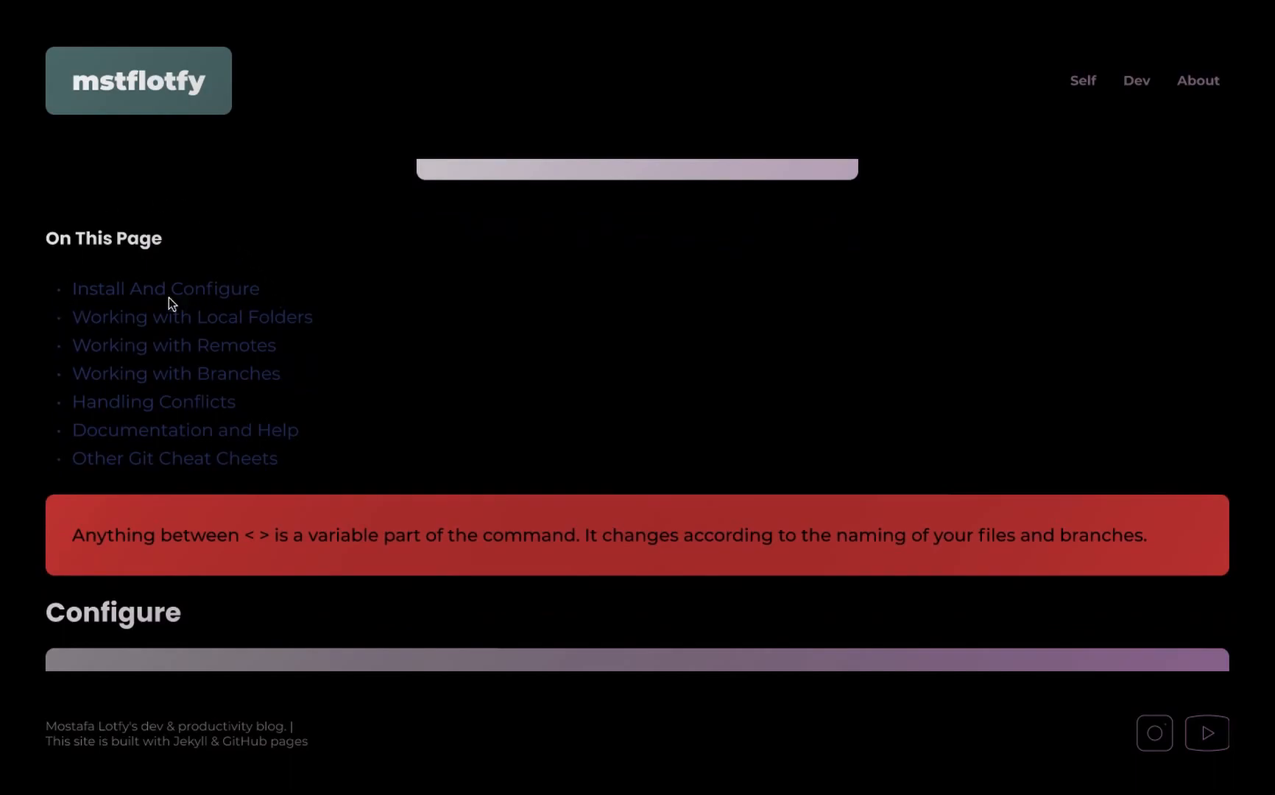
{"action": "scroll", "coordinate": [228, 358], "scroll_direction": "down", "scroll_amount": 1}
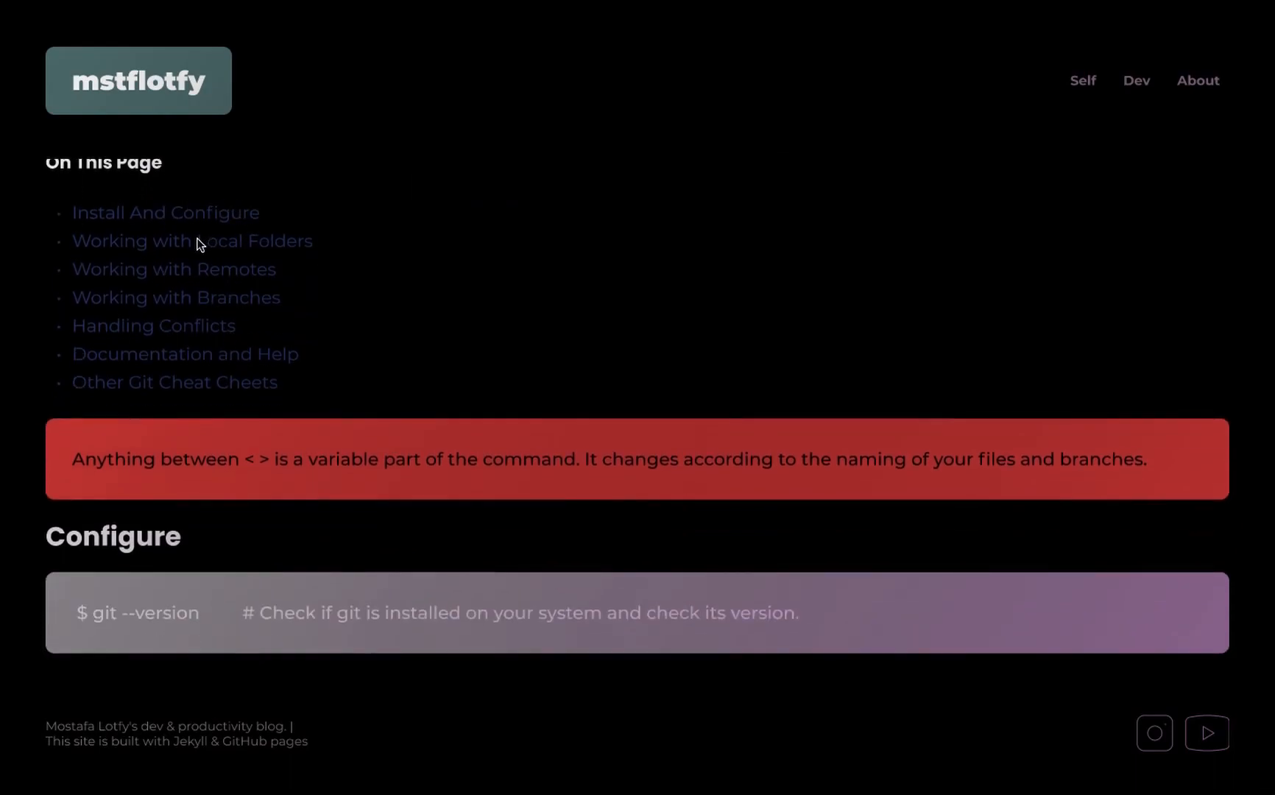
{"action": "scroll", "coordinate": [119, 264], "scroll_direction": "up", "scroll_amount": 1}
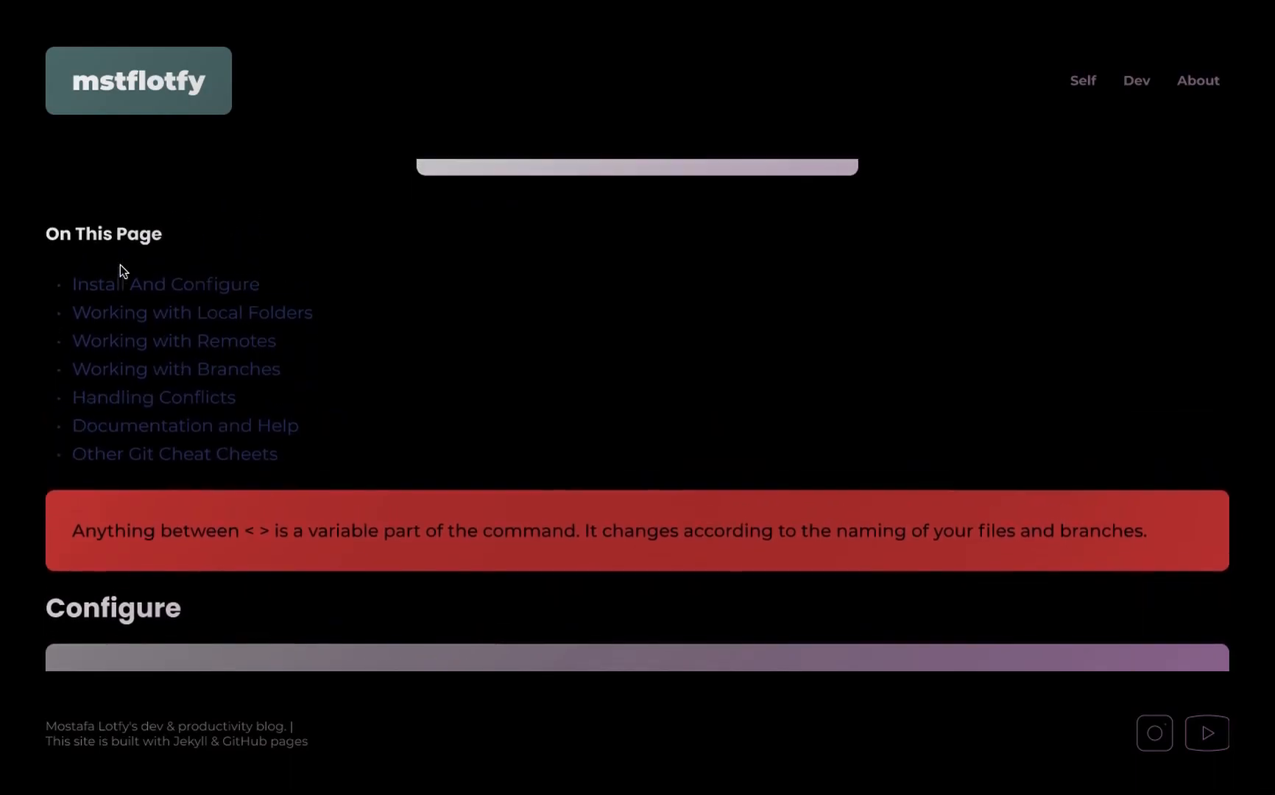
{"action": "scroll", "coordinate": [142, 603], "scroll_direction": "down", "scroll_amount": 5}
{"action": "scroll", "coordinate": [317, 324], "scroll_direction": "up", "scroll_amount": 6}
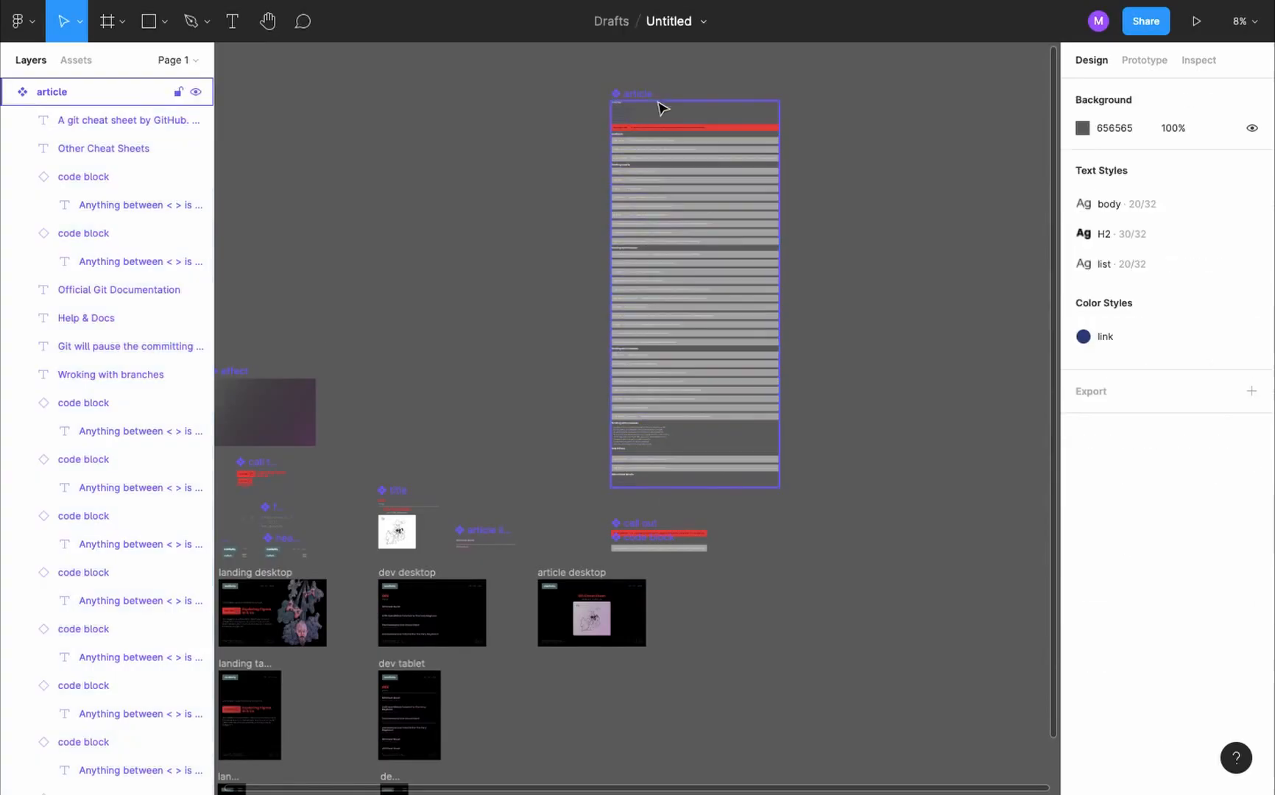
{"action": "scroll", "coordinate": [660, 103], "scroll_direction": "up", "scroll_amount": 10}
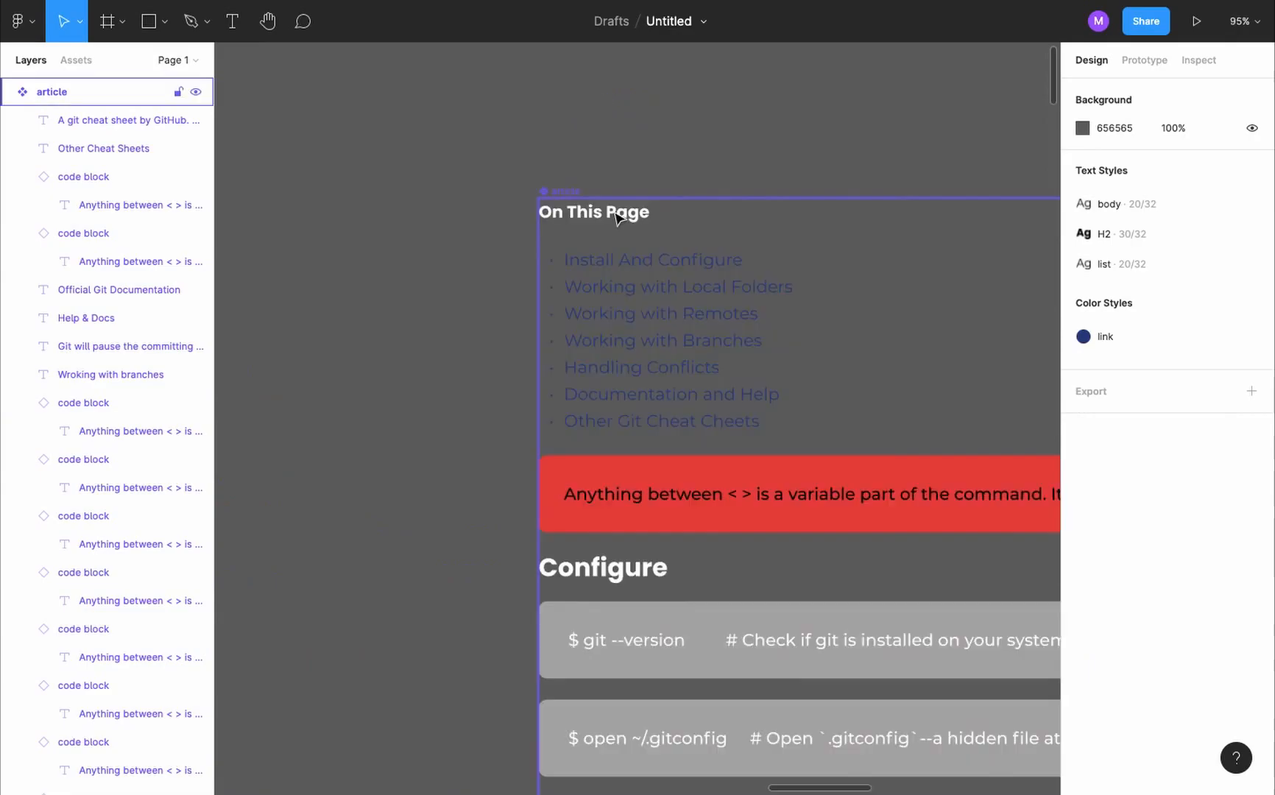
- Apply the H2 text style to the "On This Page" heading in the article component
{"action": "left_click", "coordinate": [617, 214]}
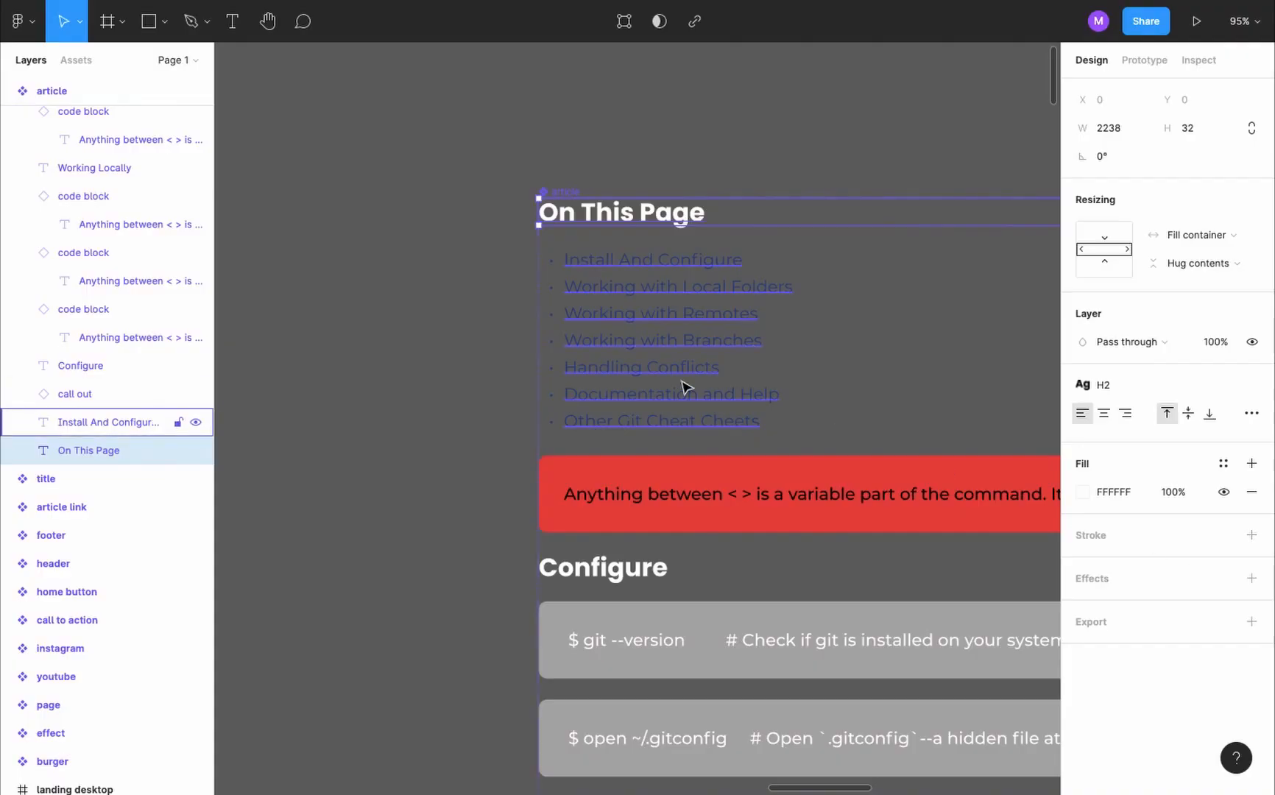
- Set the overflow scrolling of the call out and code block components to Horizontal scrolling
{"action": "scroll", "coordinate": [685, 387], "scroll_direction": "down", "scroll_amount": 10}
{"action": "scroll", "coordinate": [684, 385], "scroll_direction": "down", "scroll_amount": 10}
{"action": "scroll", "coordinate": [897, 354], "scroll_direction": "up", "scroll_amount": 5}
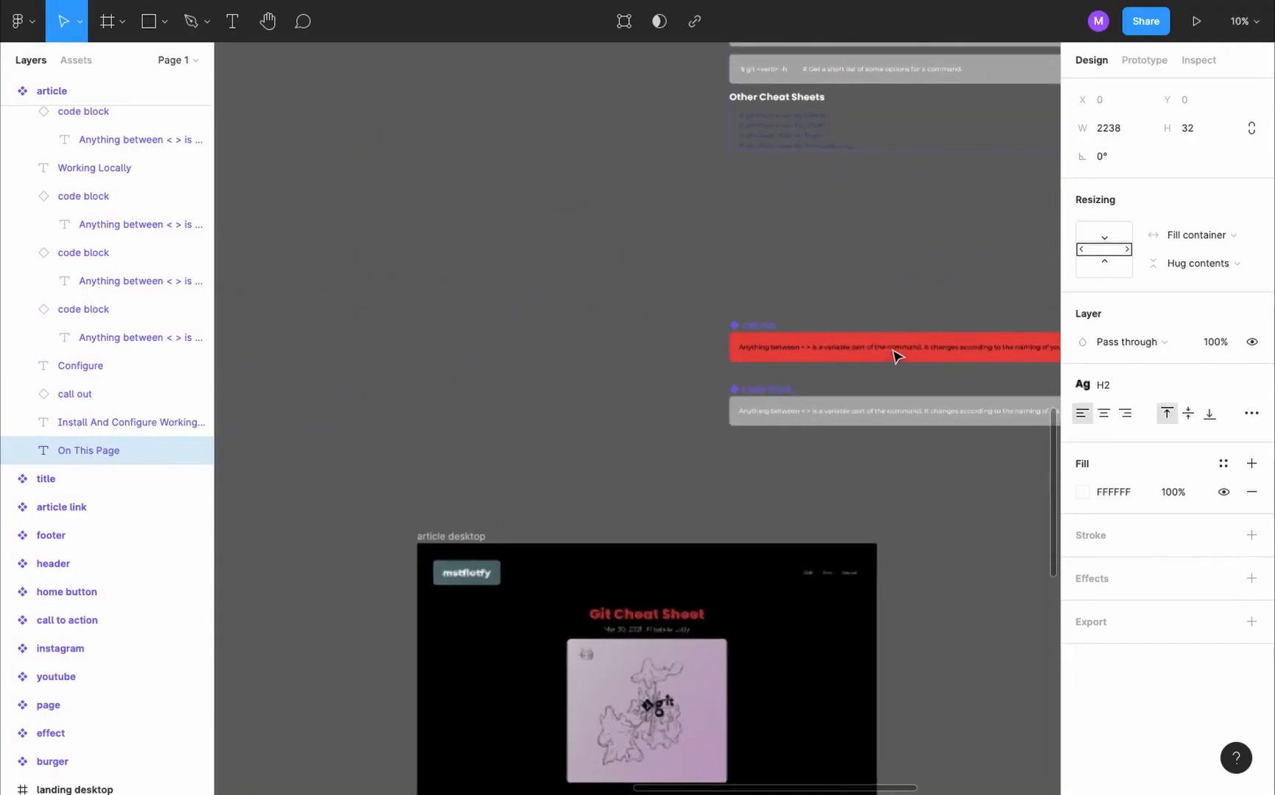
{"action": "left_click", "coordinate": [774, 326]}
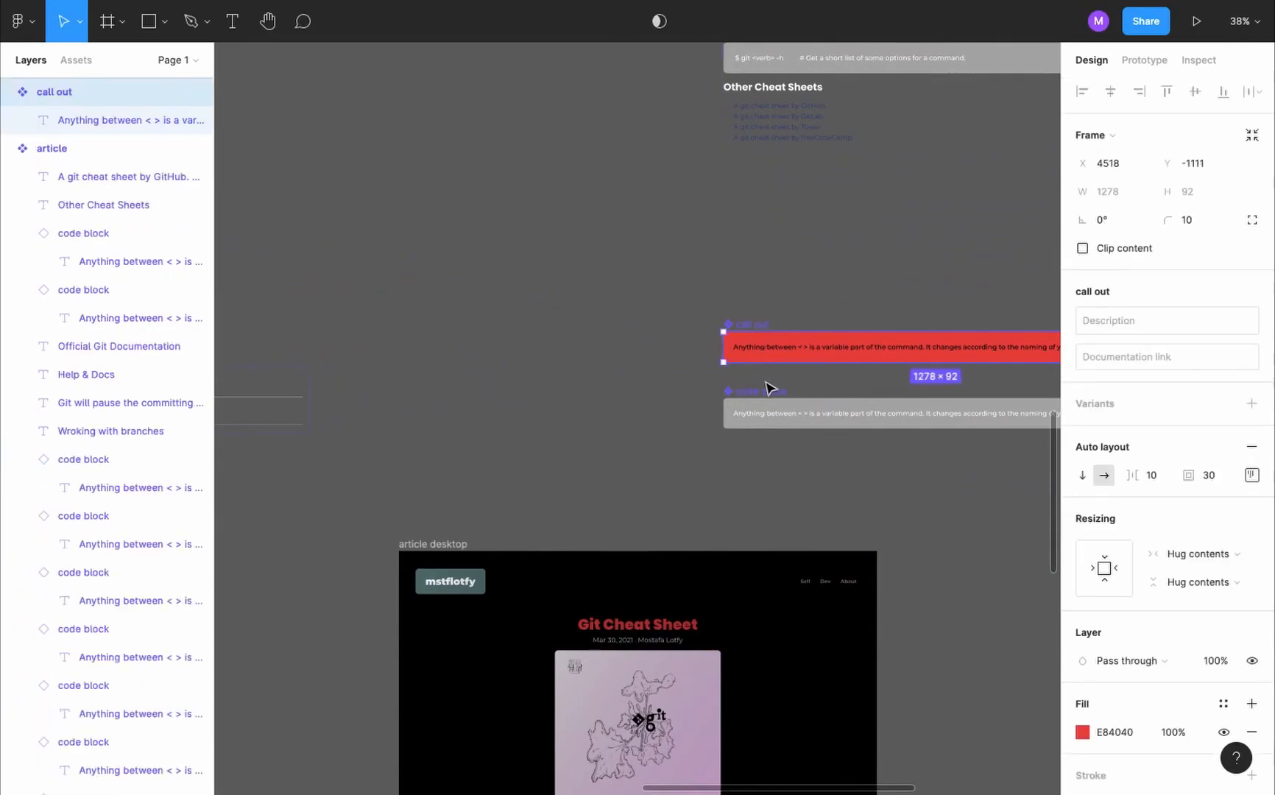
{"action": "left_click", "coordinate": [774, 395], "text": "shift"}
{"action": "left_click", "coordinate": [1144, 60]}
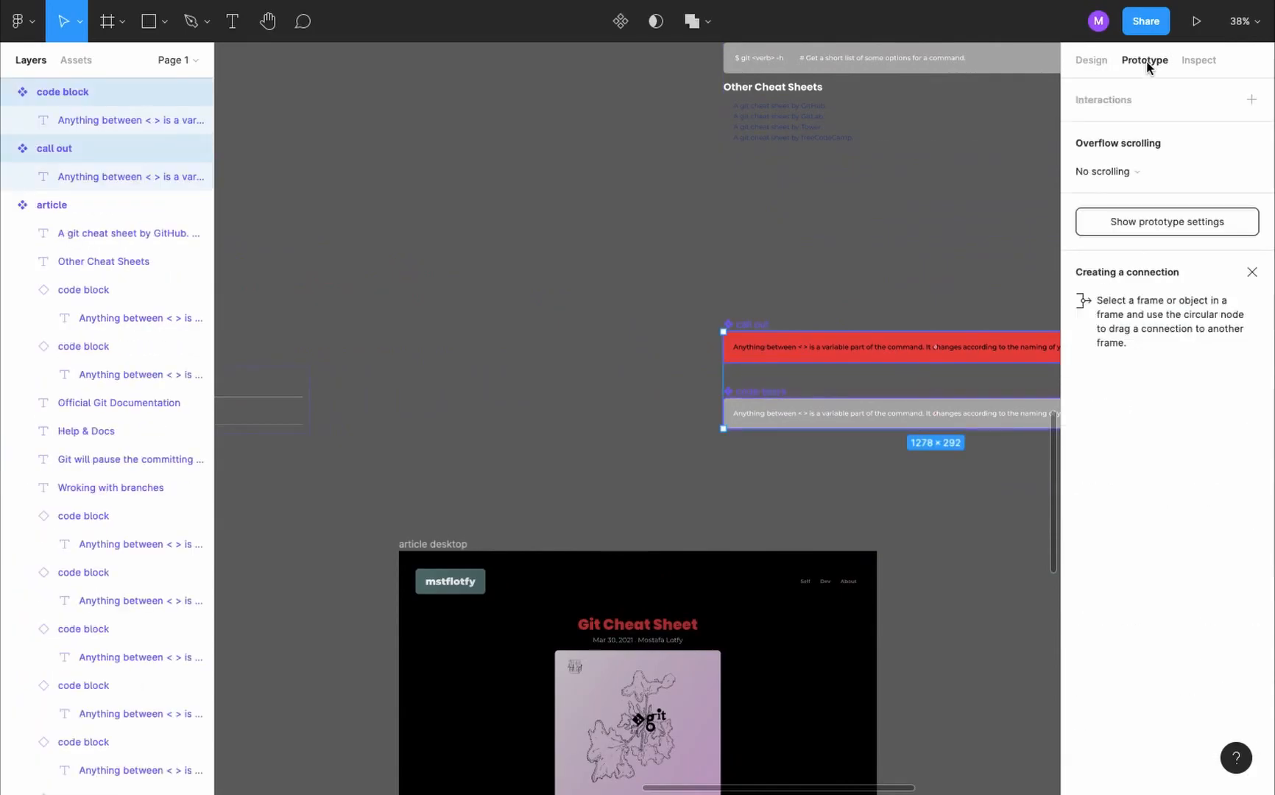
{"action": "left_click", "coordinate": [1162, 177]}
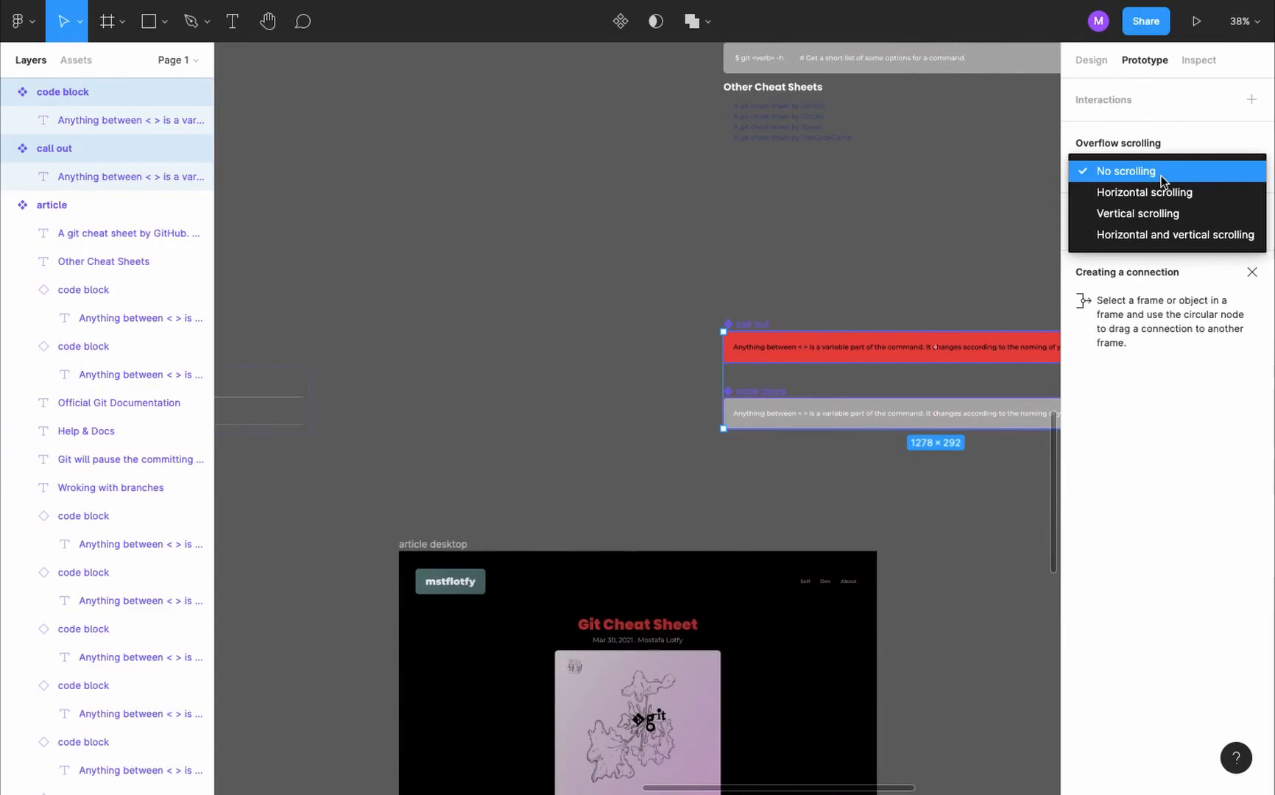
{"action": "left_click", "coordinate": [1199, 192]}
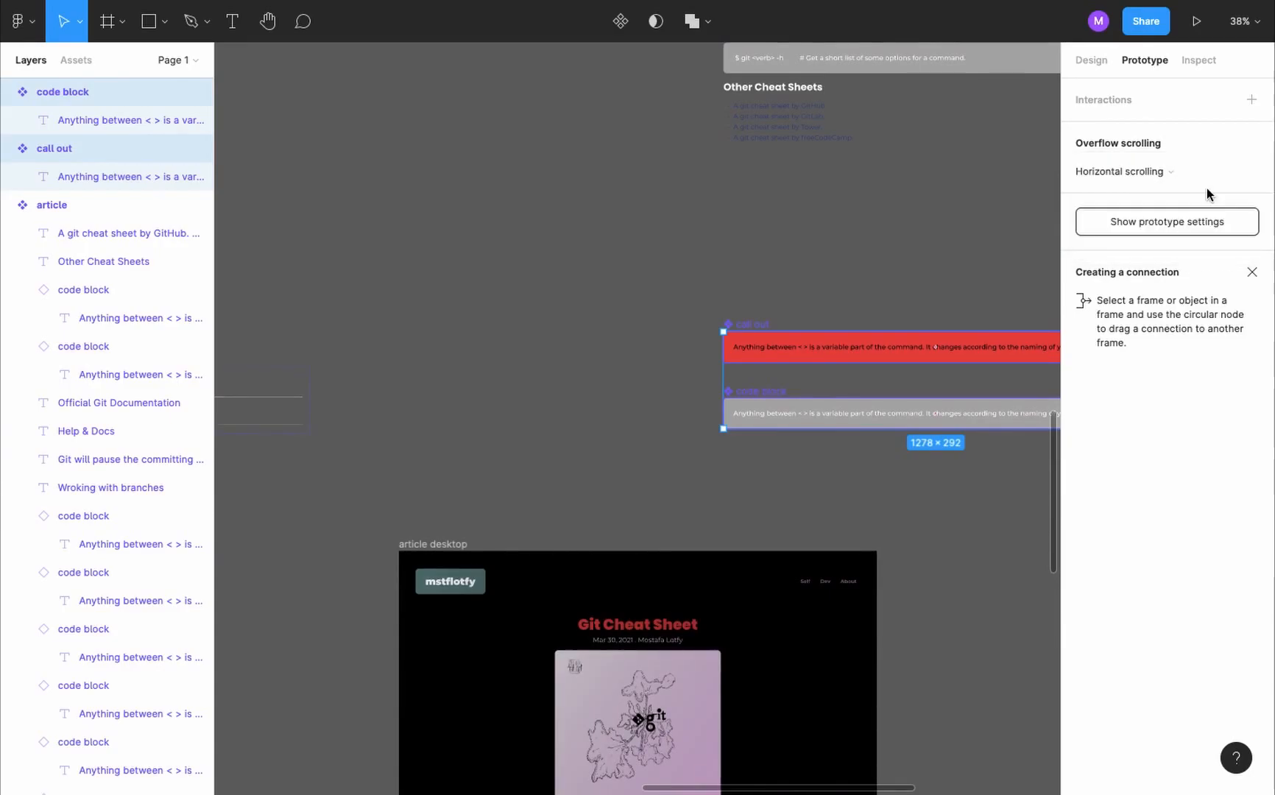
{"action": "left_click", "coordinate": [839, 208]}
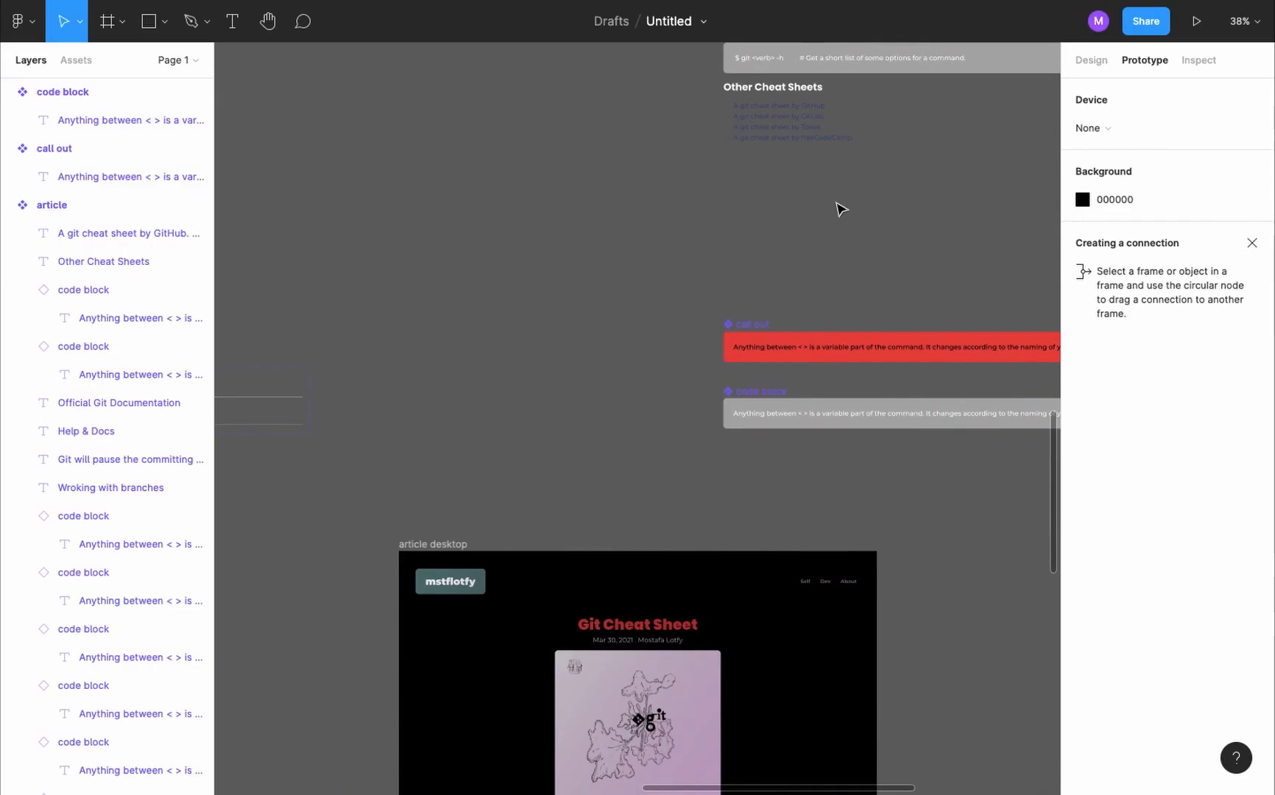
{"action": "key", "text": "ctrl+Tab"}
{"action": "scroll", "coordinate": [942, 590], "scroll_direction": "right", "scroll_amount": 10}
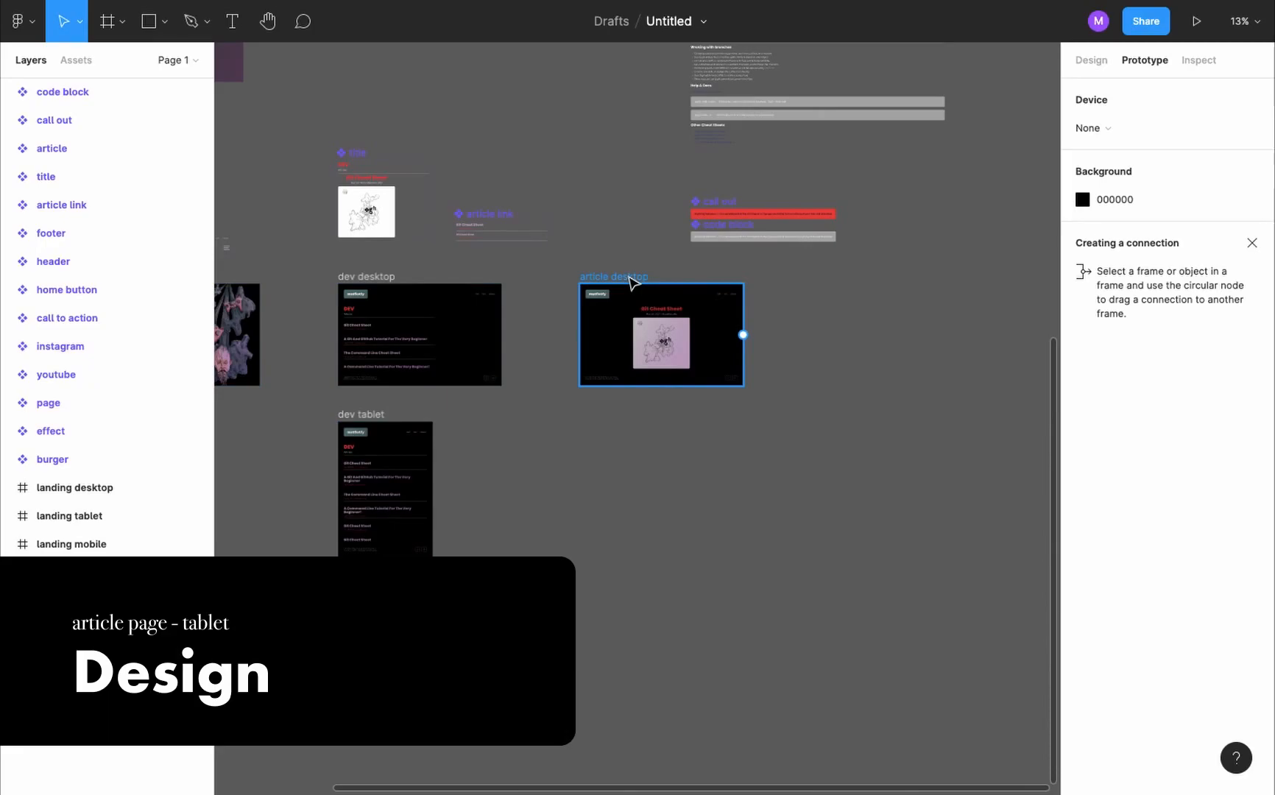
- Duplicate the article desktop frame below the original, place the copy last in the layer order and rename it article tablet
{"action": "left_click_drag", "start_coordinate": [632, 282], "coordinate": [629, 421]}
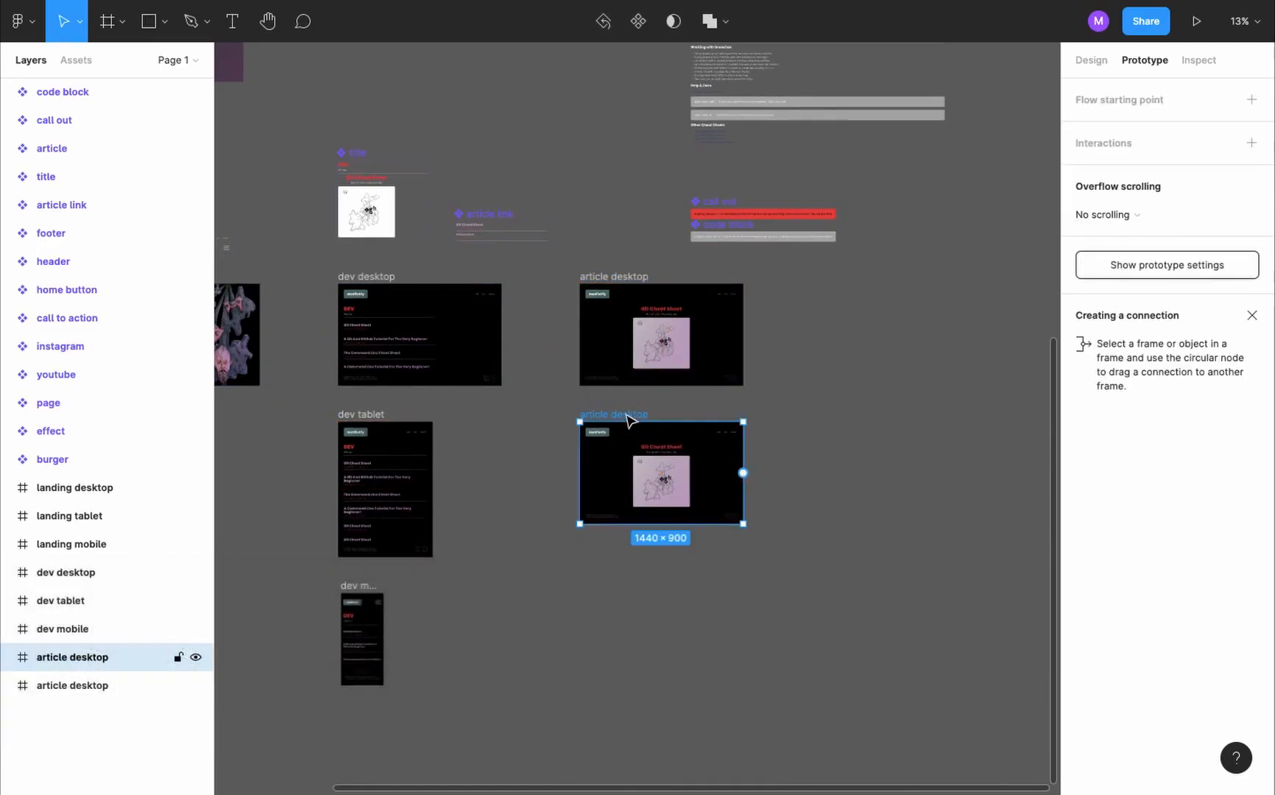
{"action": "left_click_drag", "start_coordinate": [99, 660], "coordinate": [72, 706]}
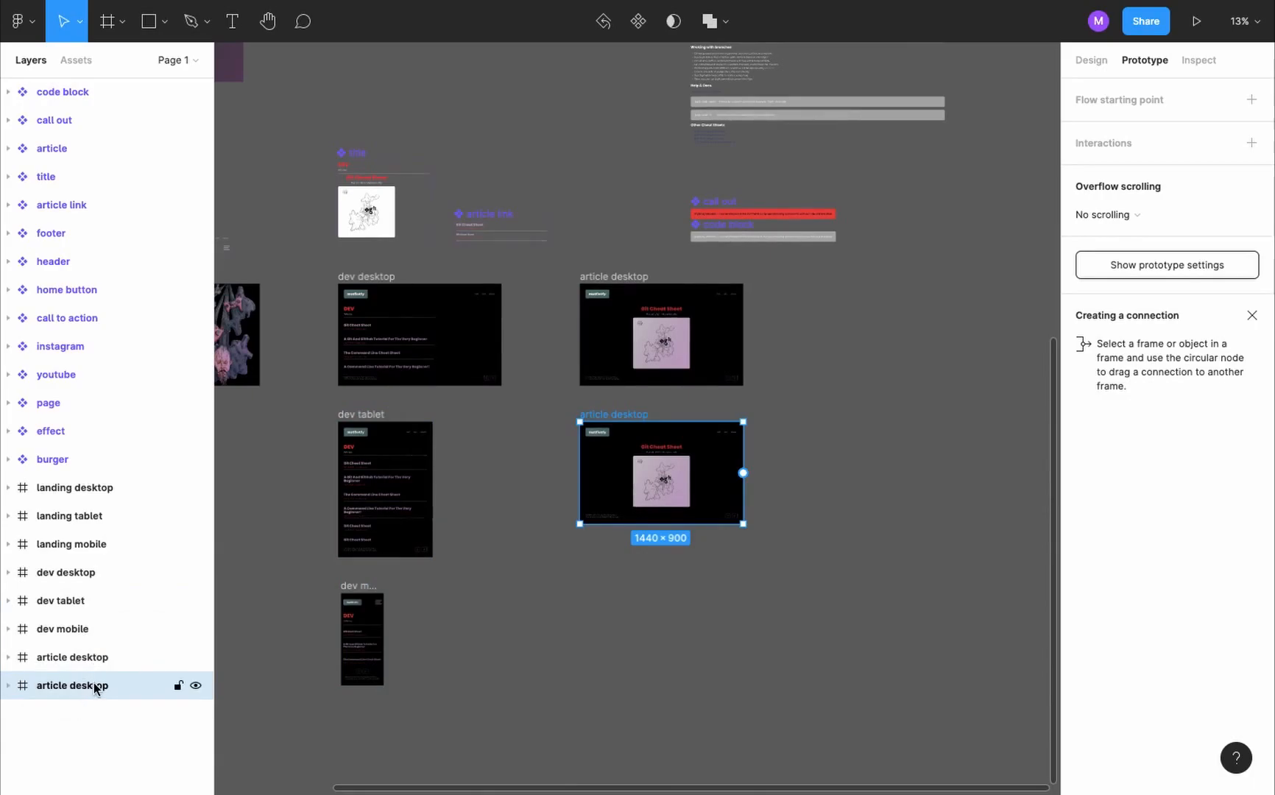
{"action": "double_click", "coordinate": [95, 689]}
{"action": "double_click", "coordinate": [95, 689]}
{"action": "type", "text": "tab"}
{"action": "key", "text": "Return"}
- Resize the article tablet frame to the iPad Pro 11" preset, 834 × 1194
{"action": "left_click", "coordinate": [1093, 60]}
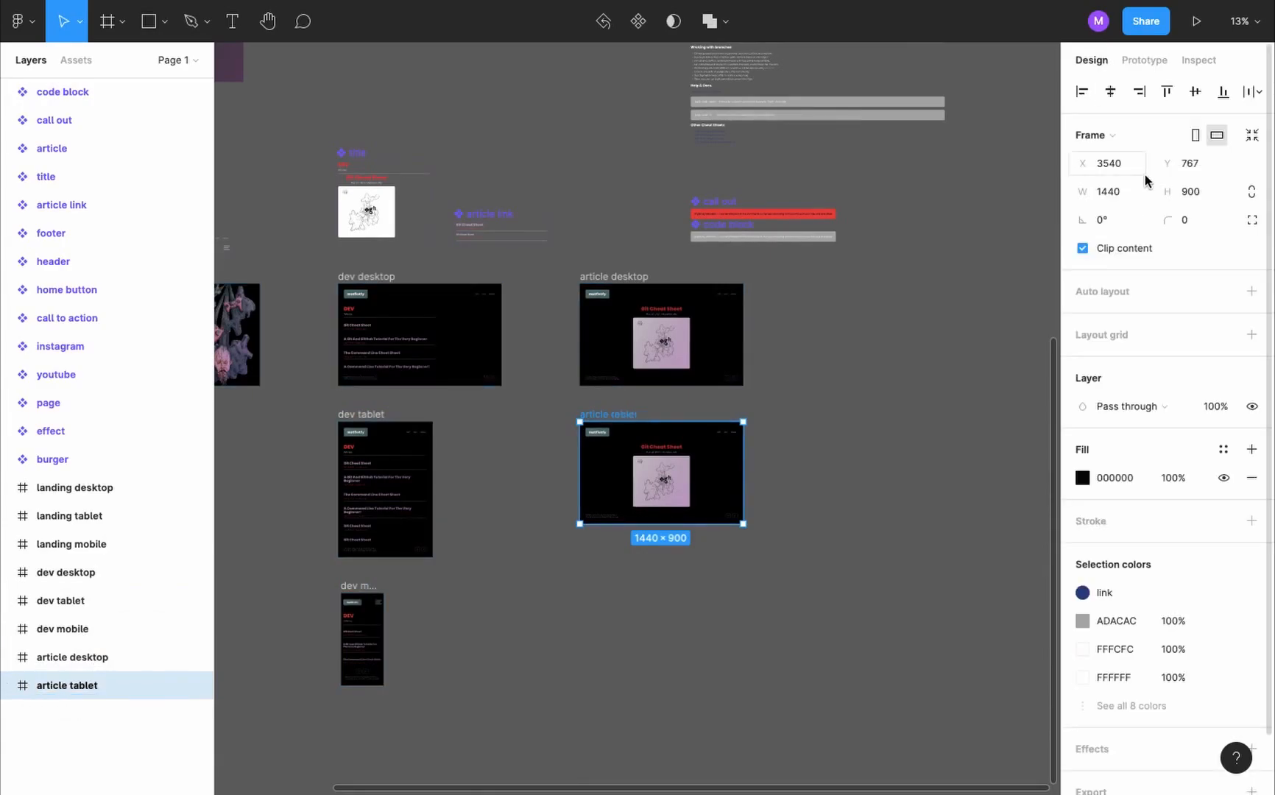
{"action": "left_click", "coordinate": [1140, 140]}
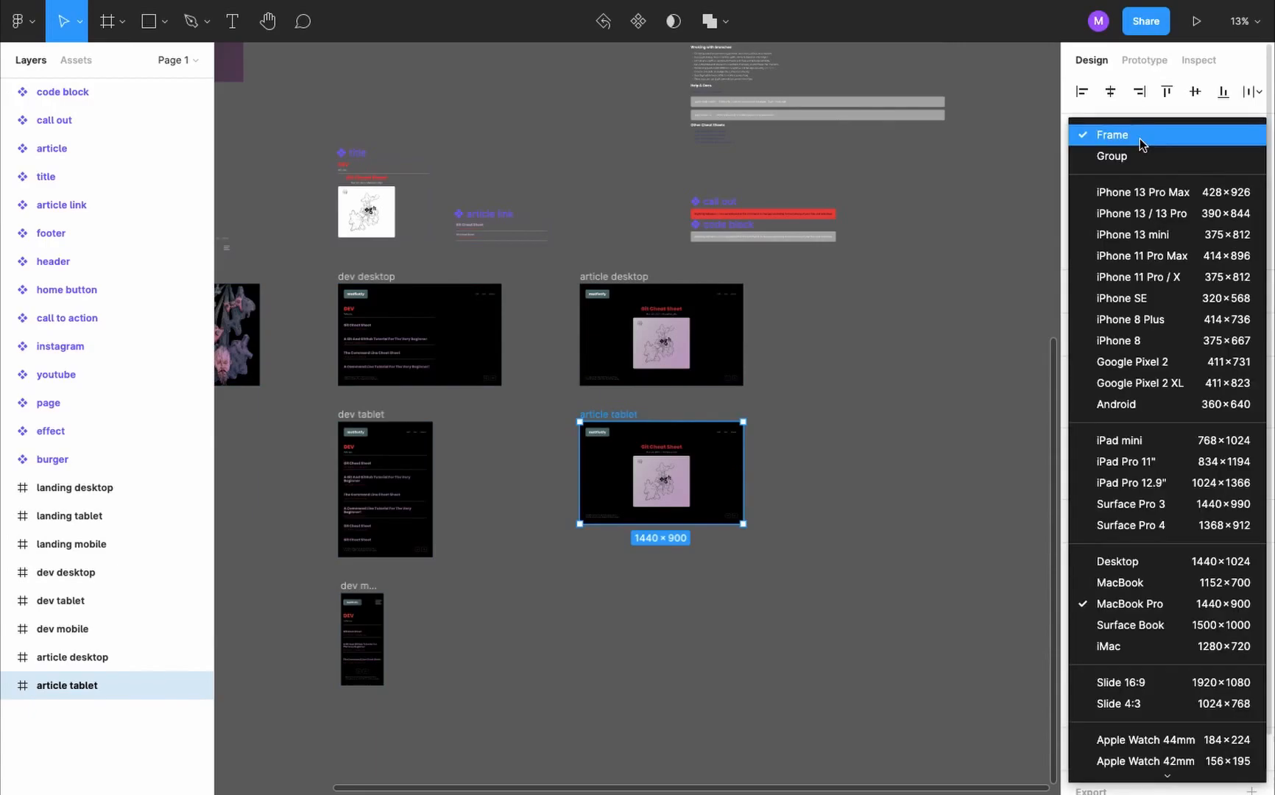
{"action": "left_click", "coordinate": [1185, 461]}
{"action": "scroll", "coordinate": [628, 545], "scroll_direction": "up", "scroll_amount": 5}
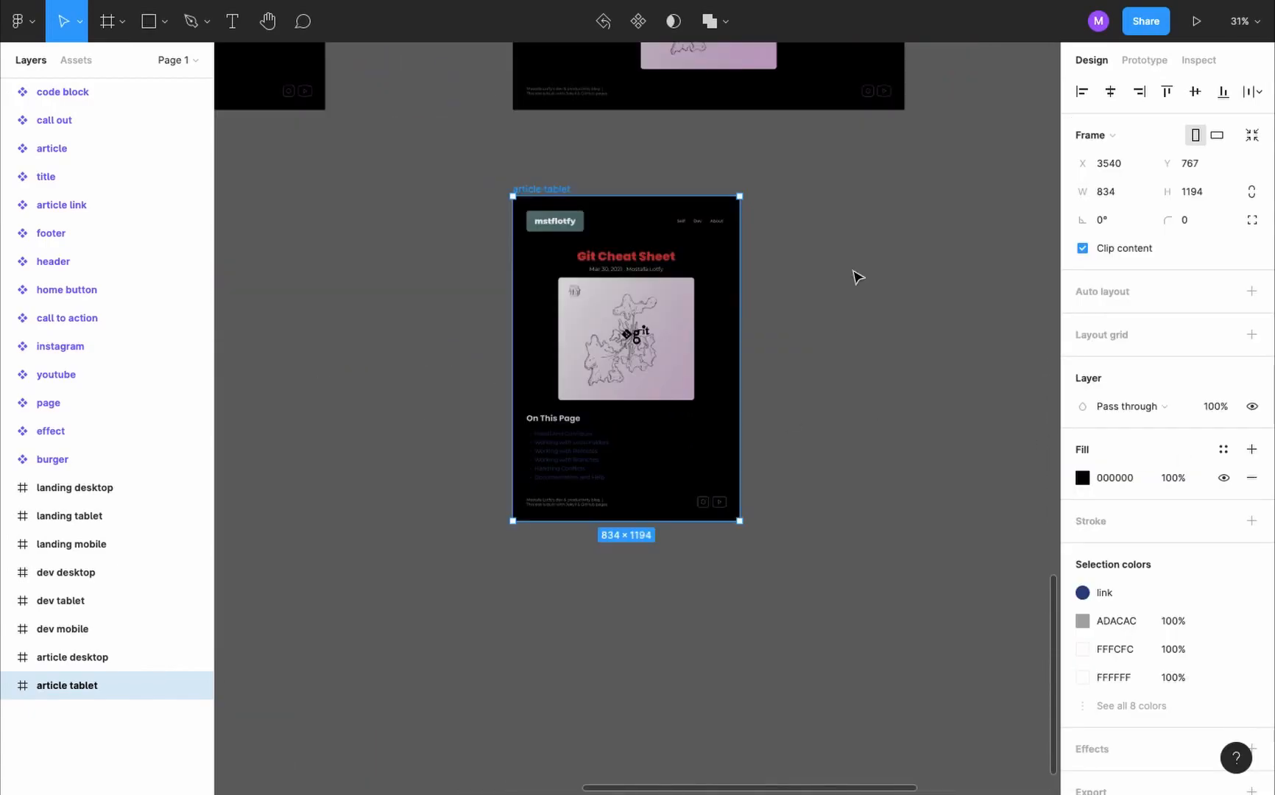
{"action": "left_click", "coordinate": [857, 276]}
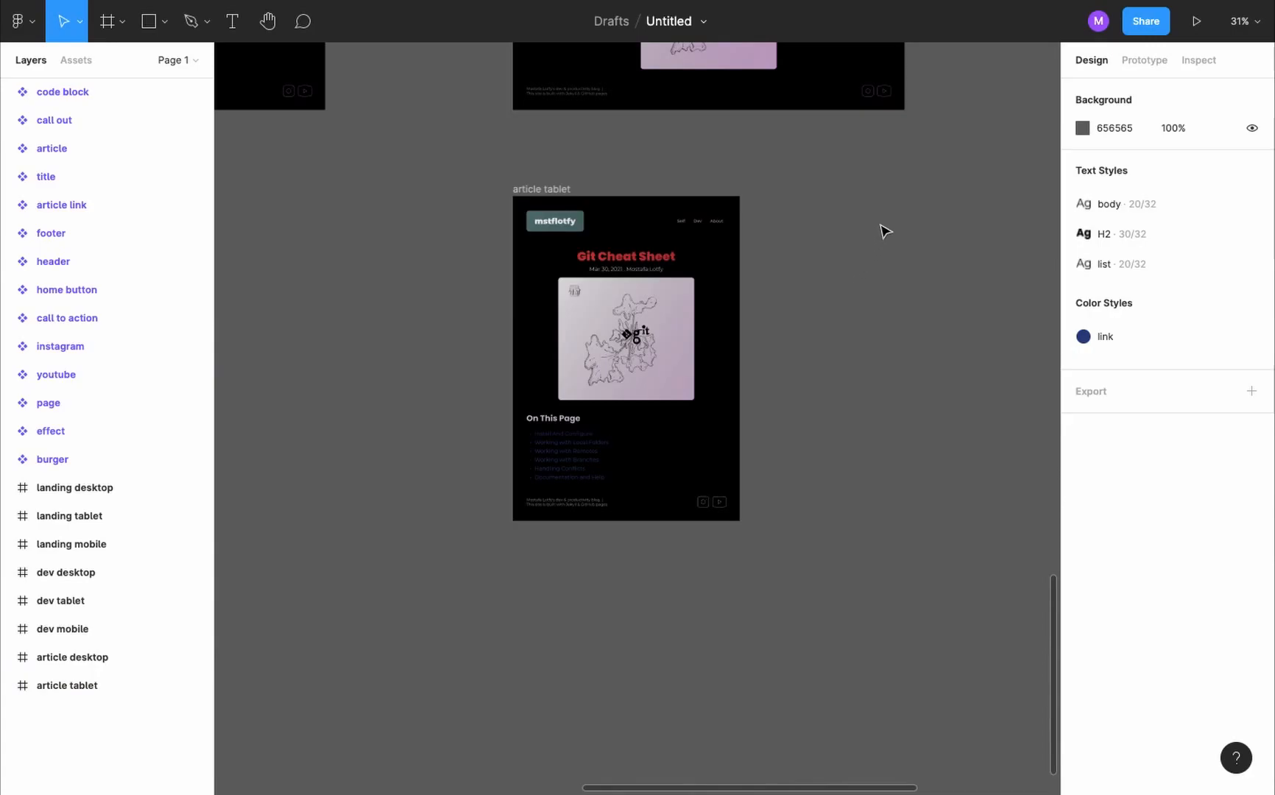
- Set the prototype device to iPad Pro 11"
{"action": "key", "text": "shift+e"}
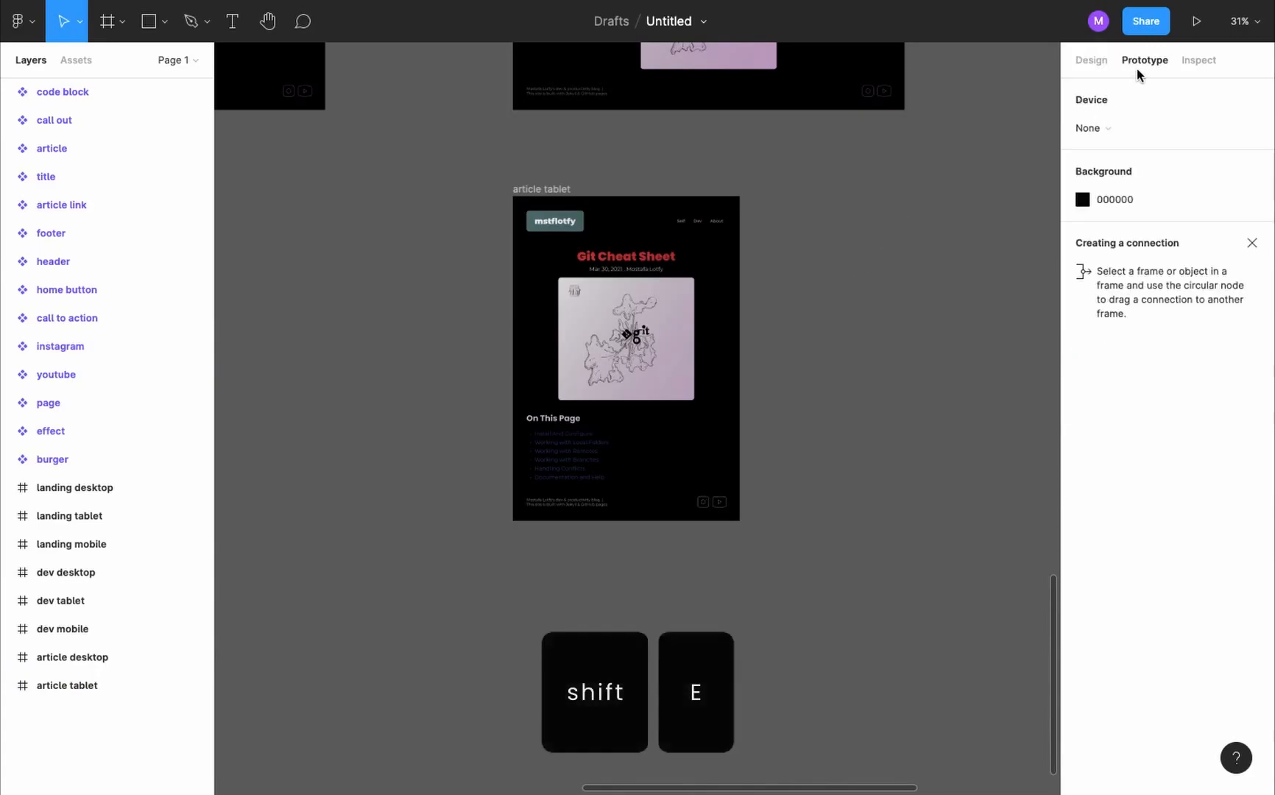
{"action": "left_click", "coordinate": [1117, 133]}
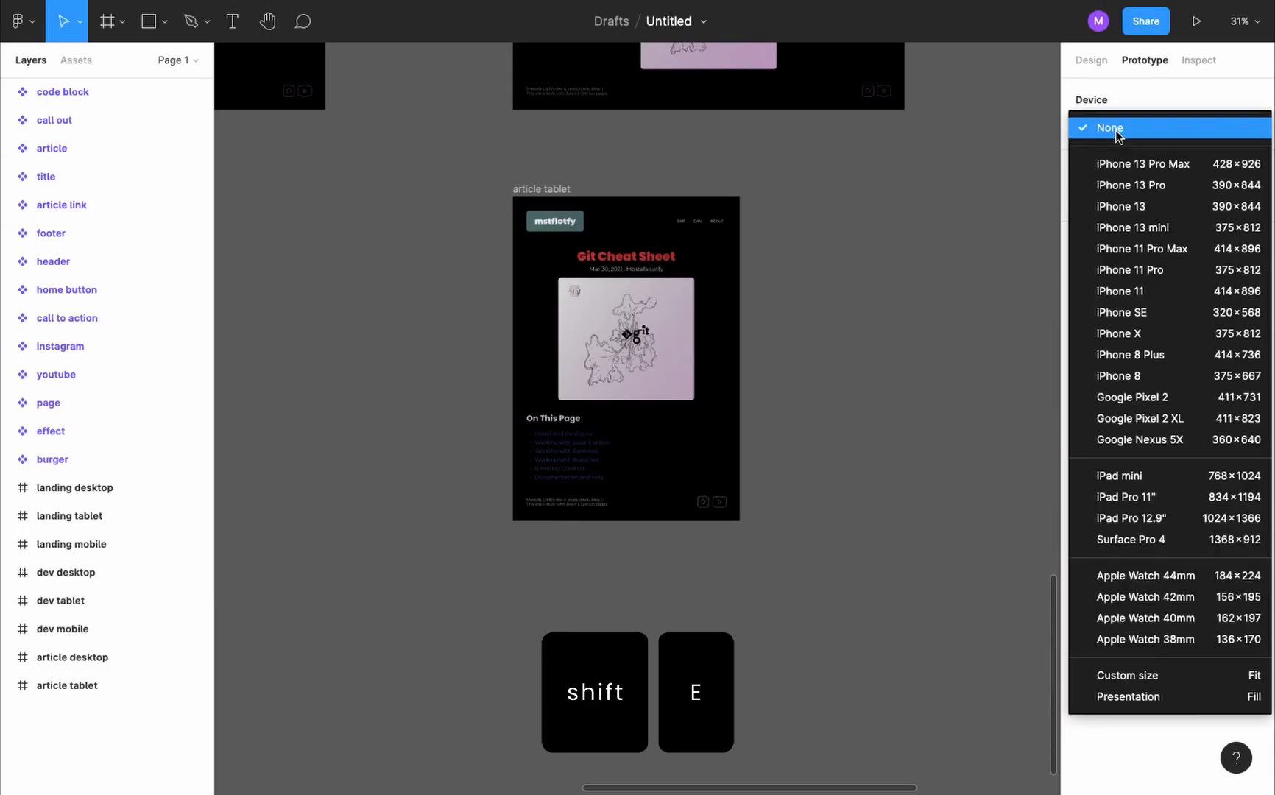
{"action": "left_click", "coordinate": [1181, 497]}
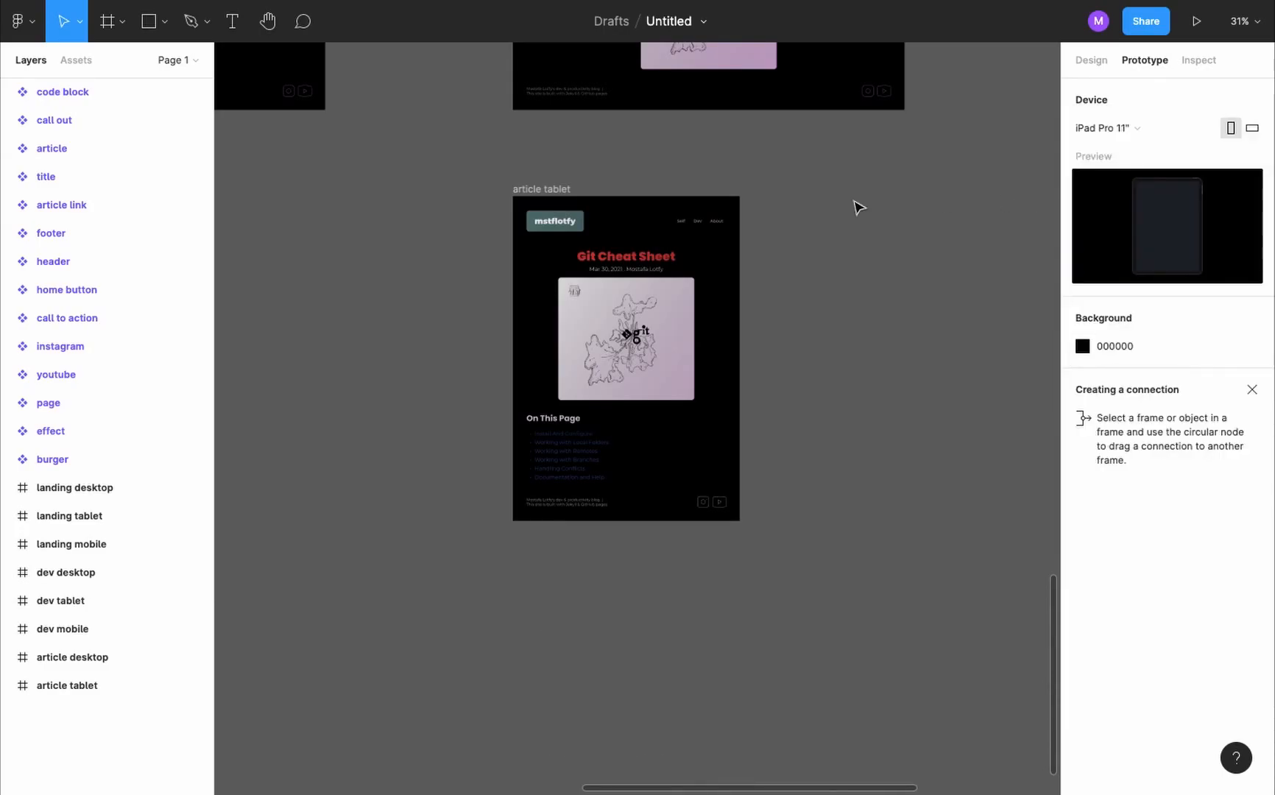
- Present the article tablet frame and check its title, list, call out and code blocks
{"action": "left_click", "coordinate": [545, 190]}
{"action": "left_click", "coordinate": [1190, 27]}
{"action": "scroll", "coordinate": [601, 300], "scroll_direction": "down", "scroll_amount": 4}
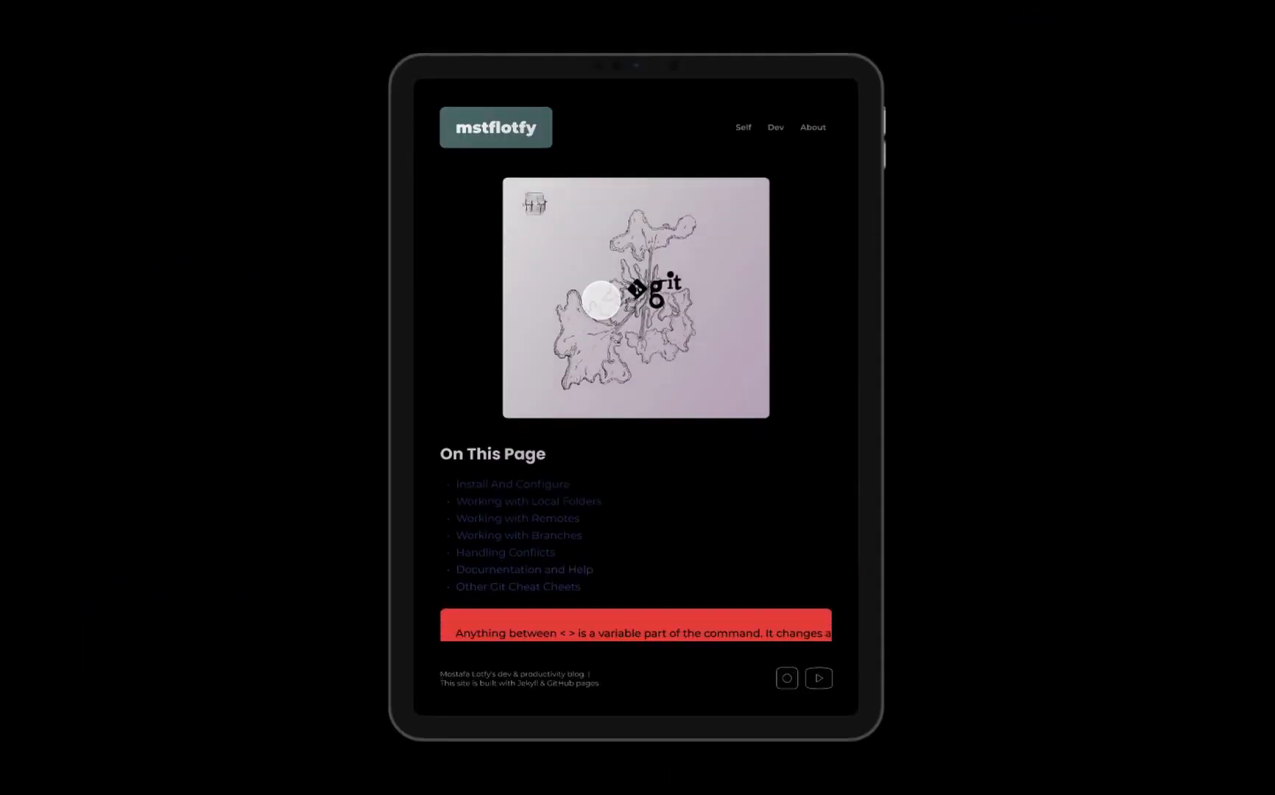
{"action": "scroll", "coordinate": [601, 300], "scroll_direction": "down", "scroll_amount": 5}
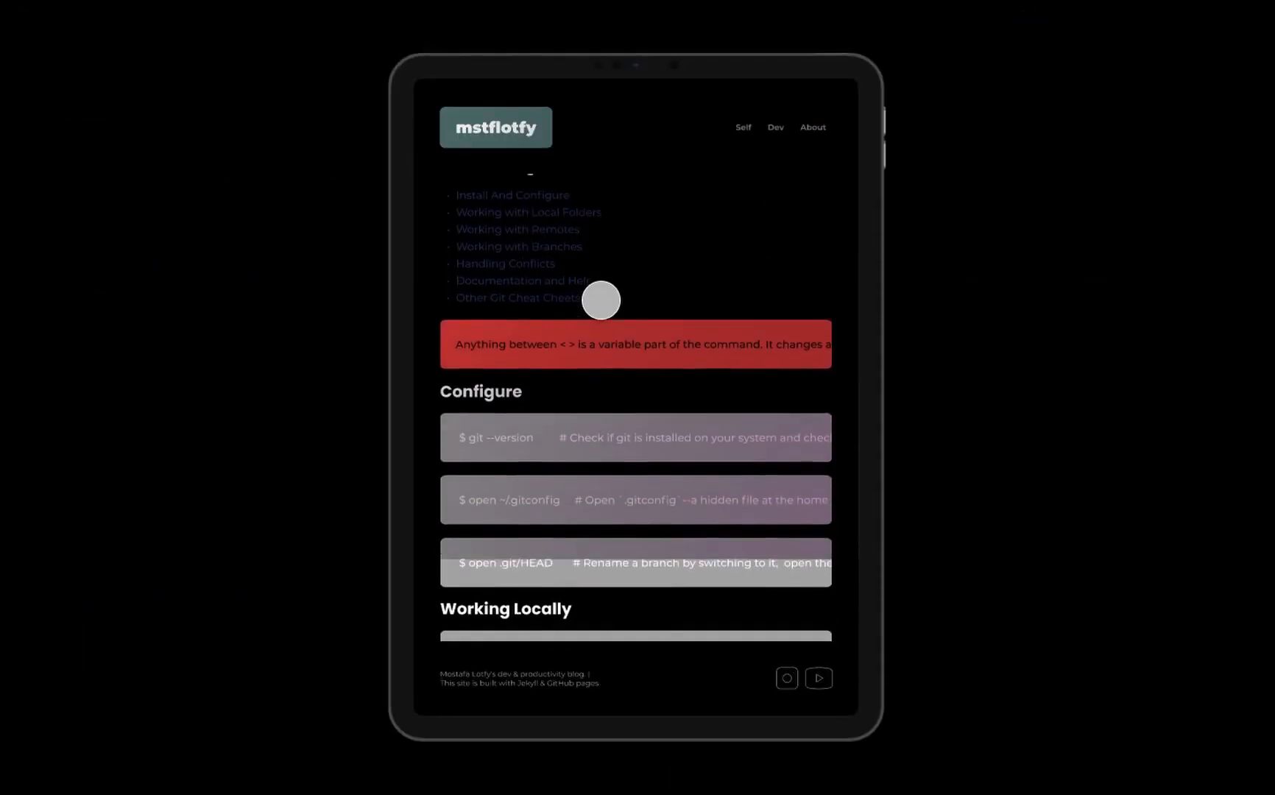
{"action": "scroll", "coordinate": [601, 300], "scroll_direction": "up", "scroll_amount": 1}
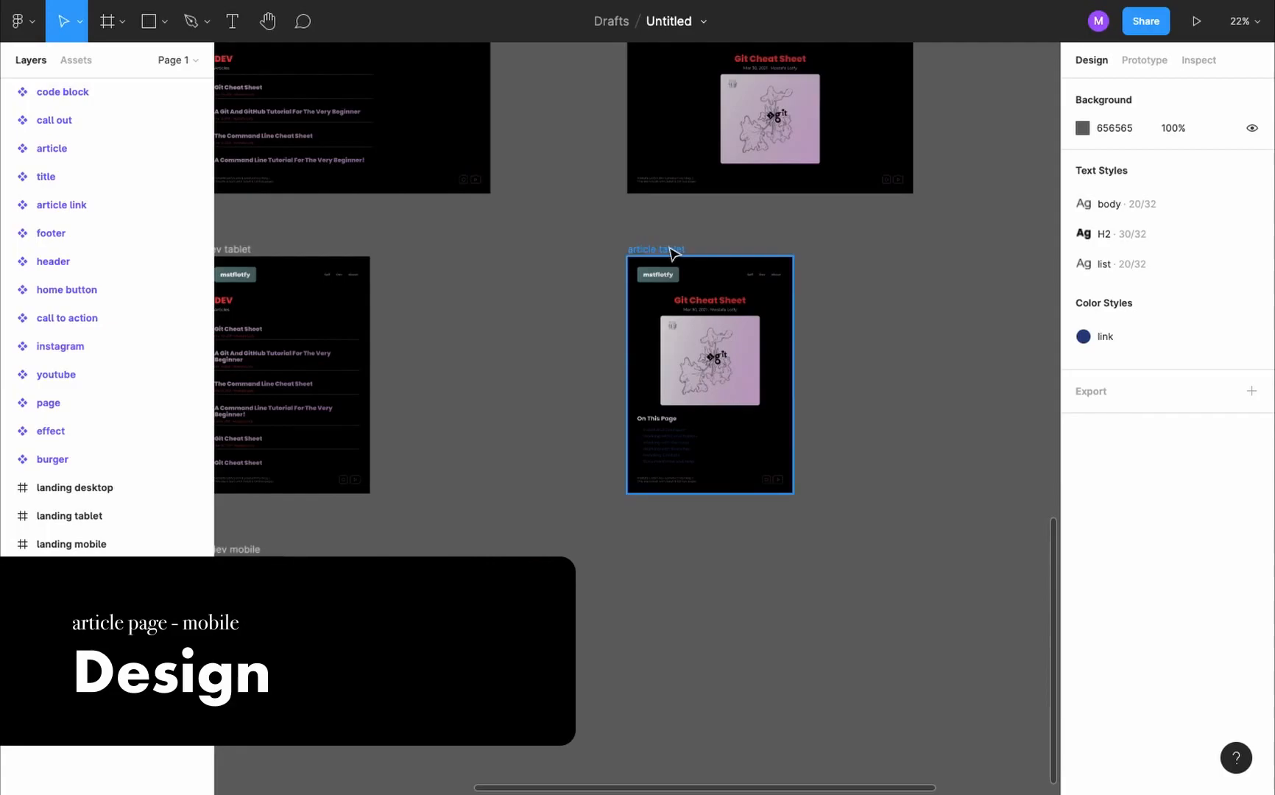
- Duplicate the article tablet frame below the original, place the copy last in the layer order and rename it article mobile
{"action": "left_click_drag", "start_coordinate": [672, 252], "coordinate": [675, 538]}
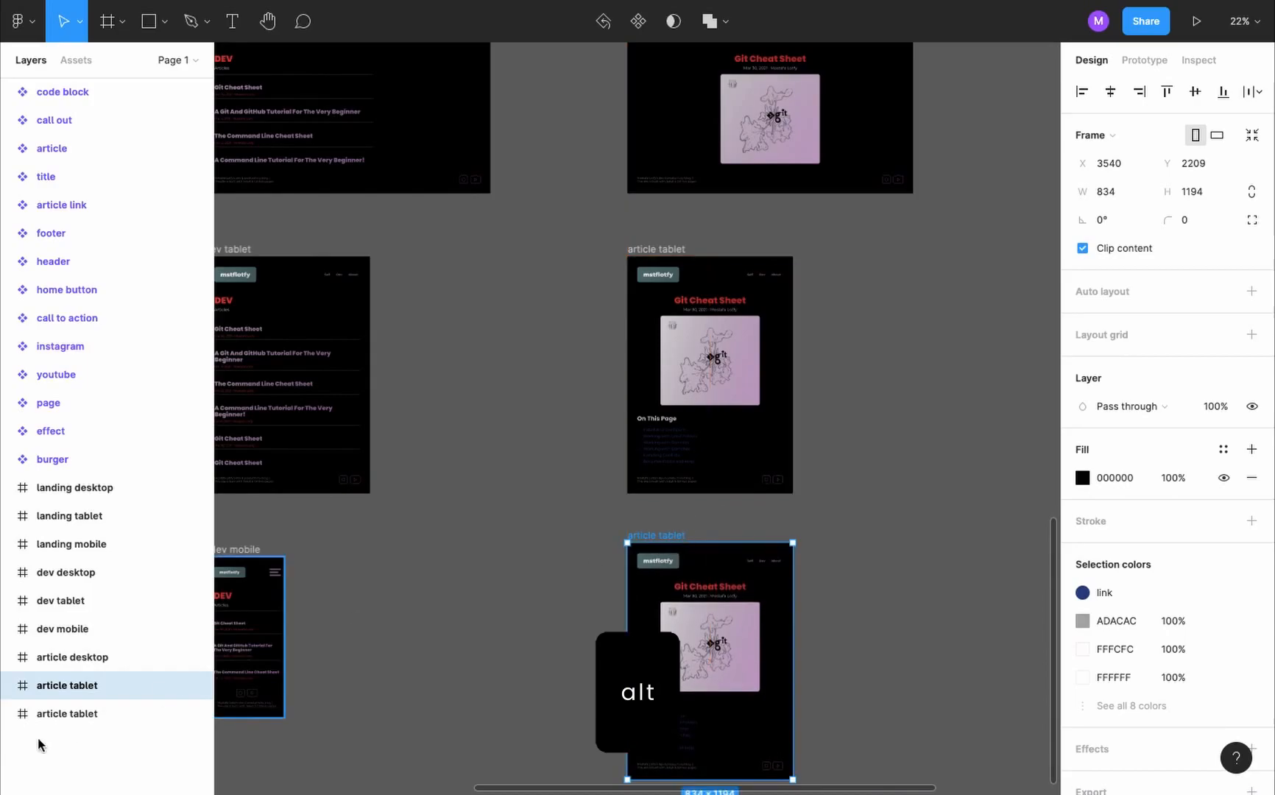
{"action": "left_click_drag", "start_coordinate": [69, 696], "coordinate": [72, 725]}
{"action": "double_click", "coordinate": [85, 712]}
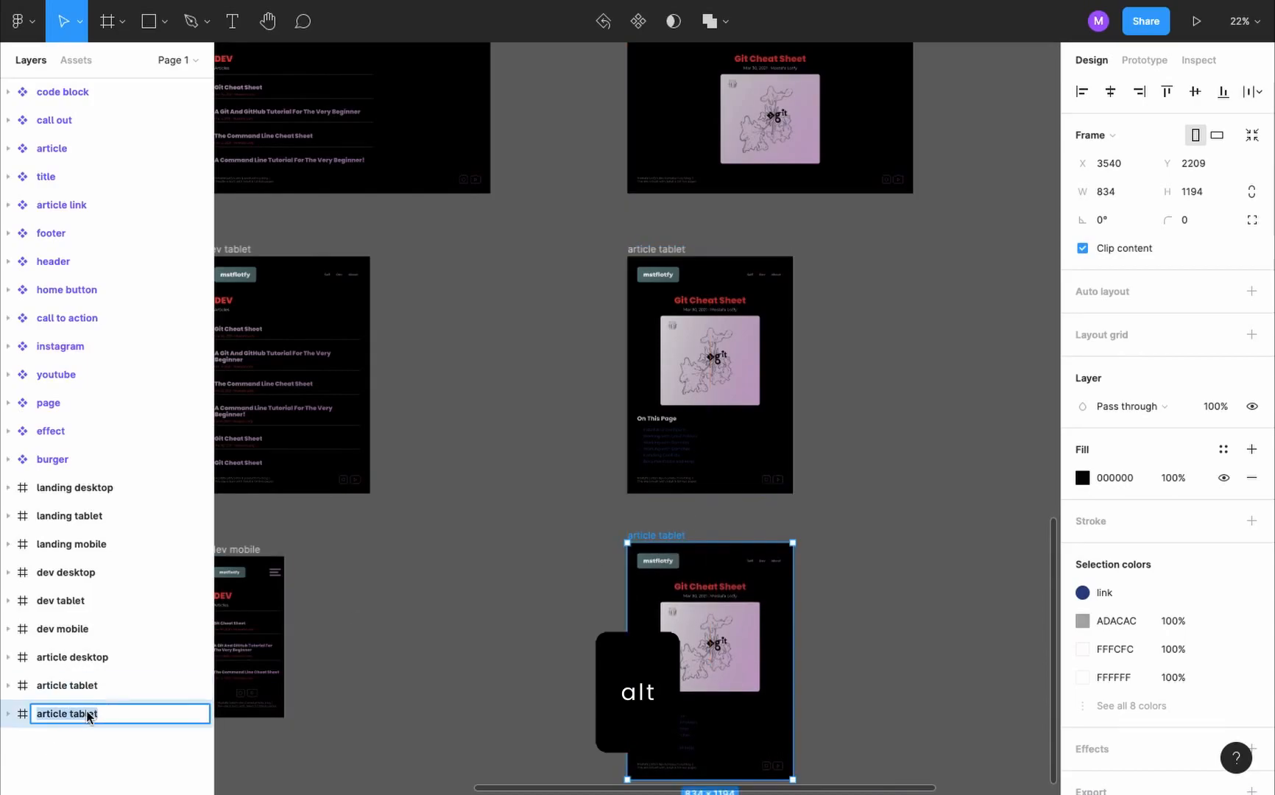
{"action": "double_click", "coordinate": [86, 712]}
{"action": "type", "text": "mobile"}
{"action": "key", "text": "Return"}
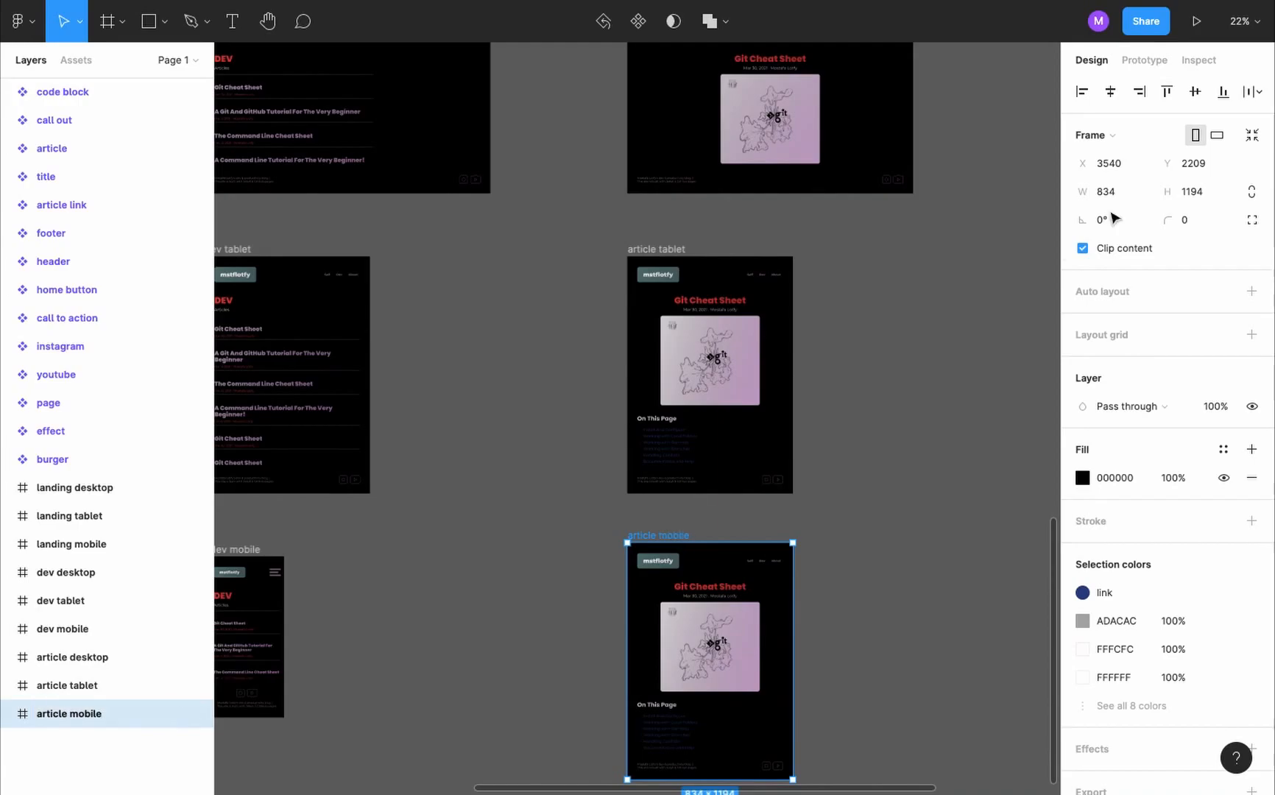
- Resize the article mobile frame to the iPhone 13 mini preset, 375 × 812
{"action": "left_click", "coordinate": [1104, 135]}
{"action": "left_click", "coordinate": [1148, 234]}
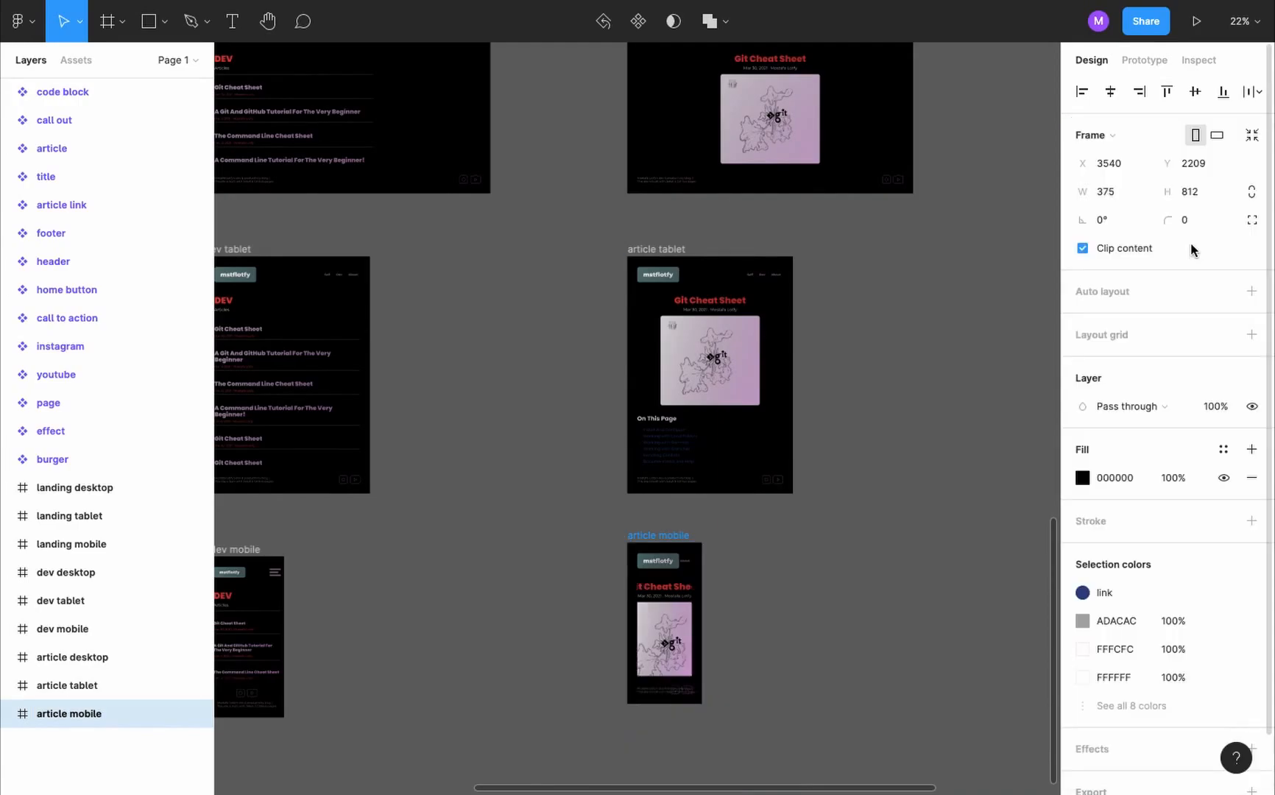
{"action": "key", "text": "shift+2"}
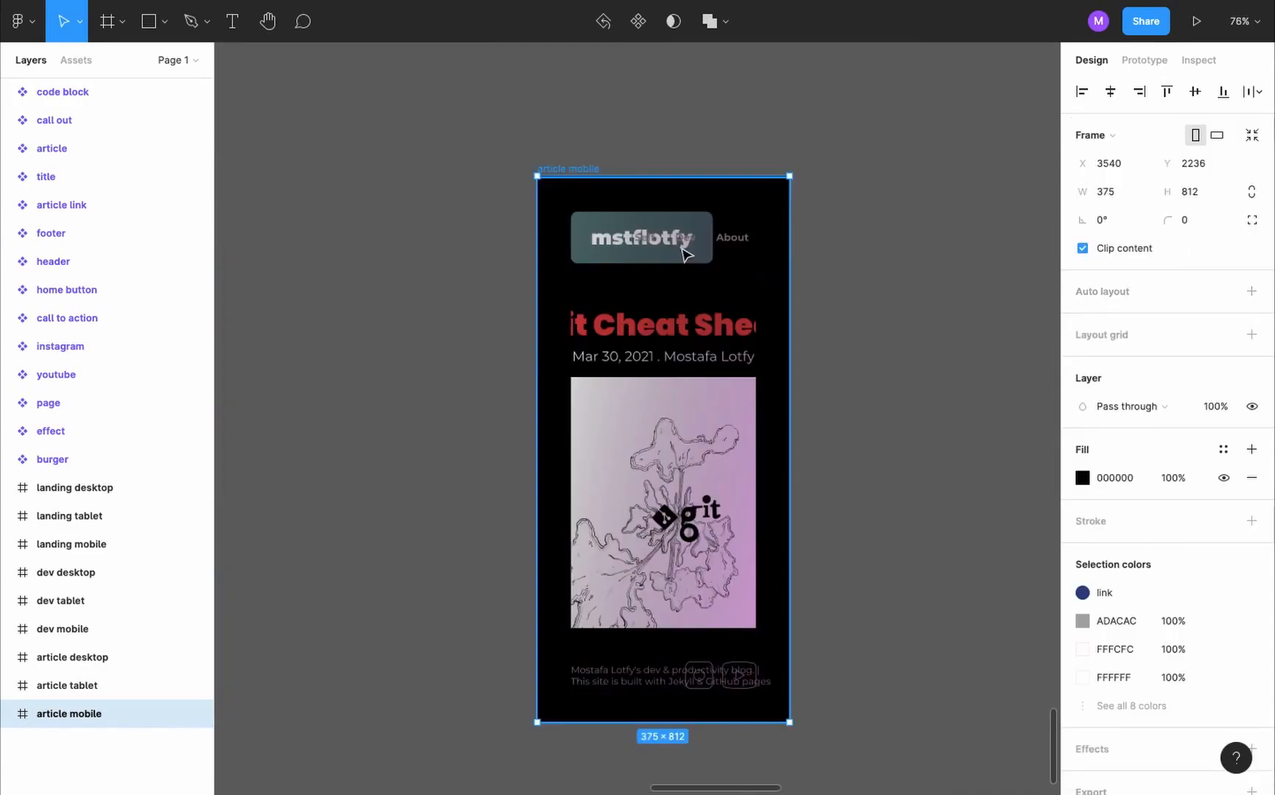
- Switch the header and footer instances in the article mobile frame to their mobile variants
{"action": "left_click", "coordinate": [685, 254]}
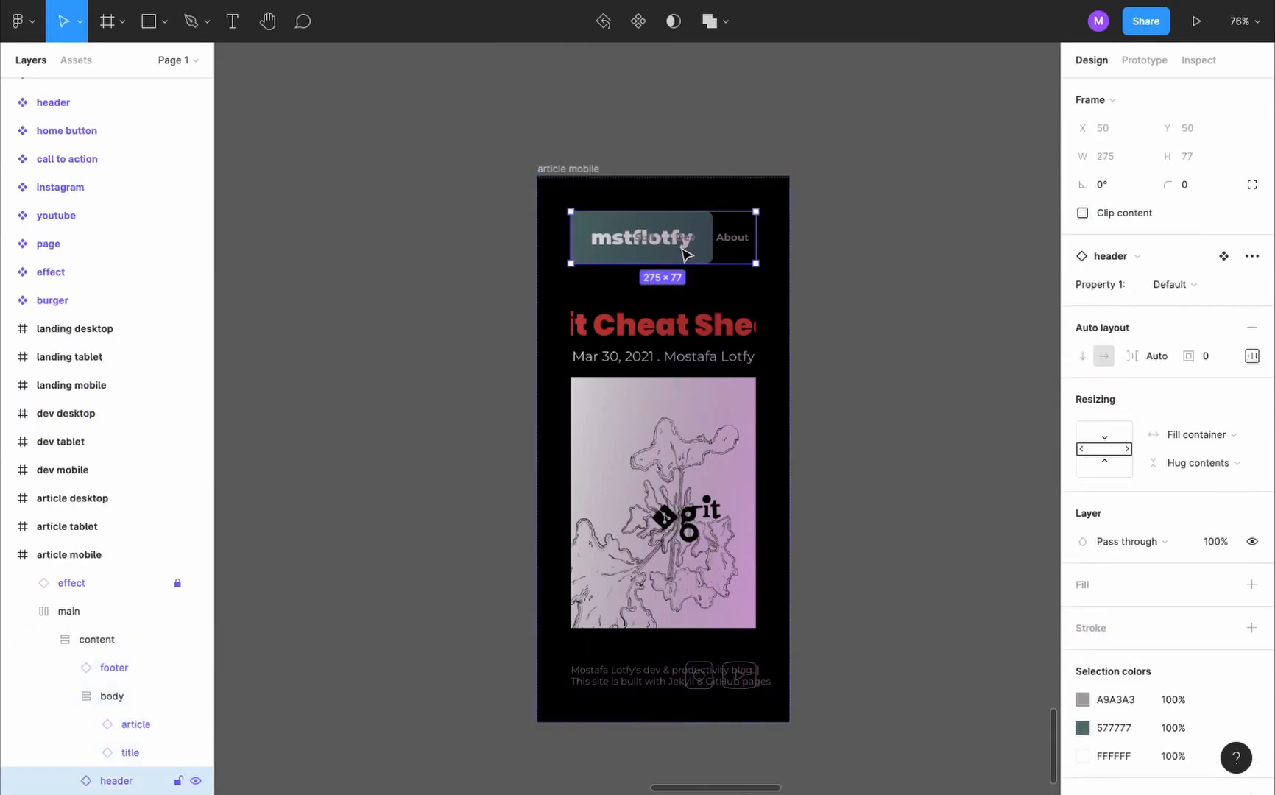
{"action": "left_click", "coordinate": [1202, 287]}
{"action": "left_click", "coordinate": [1200, 320]}
{"action": "key", "text": "Tab"}
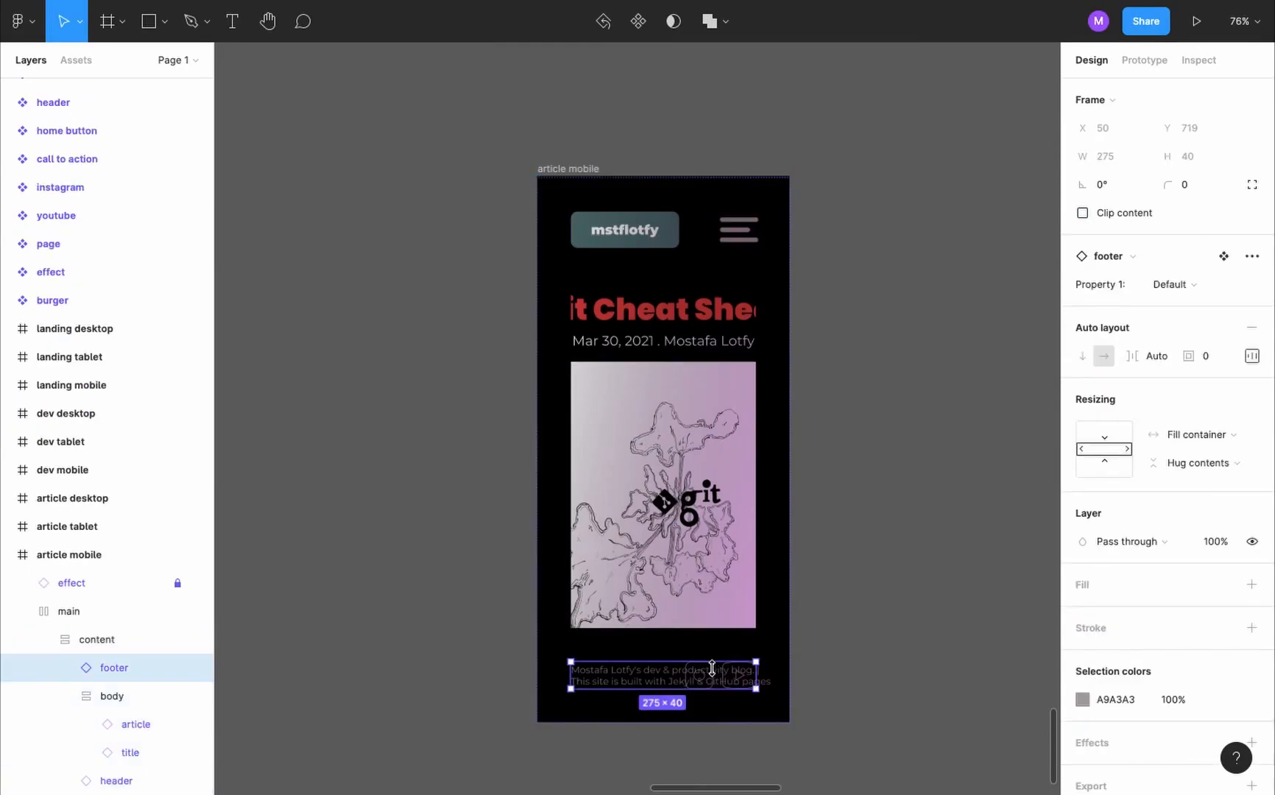
{"action": "left_click", "coordinate": [1246, 284]}
{"action": "left_click", "coordinate": [1237, 315]}
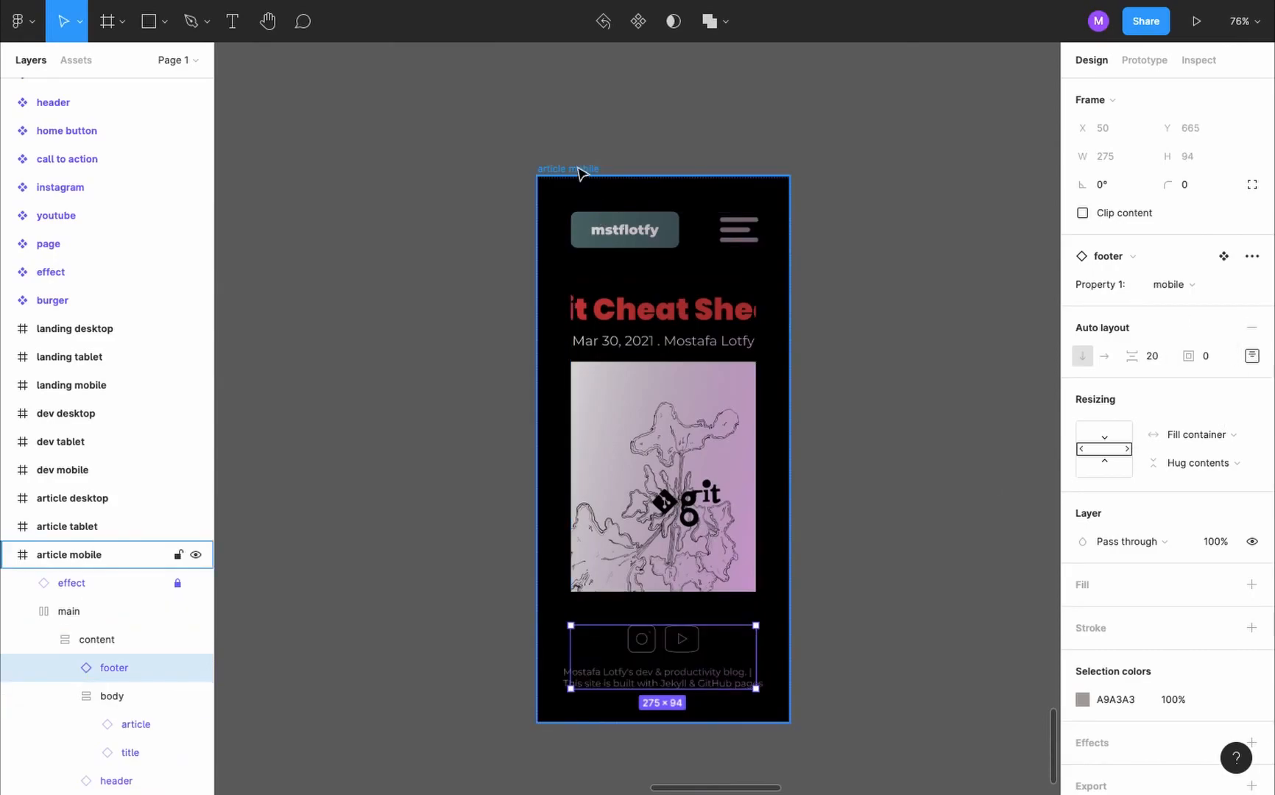
- Set the left and right padding of the content layer in the article mobile frame to 15
{"action": "left_click", "coordinate": [70, 555]}
{"action": "left_click", "coordinate": [116, 640]}
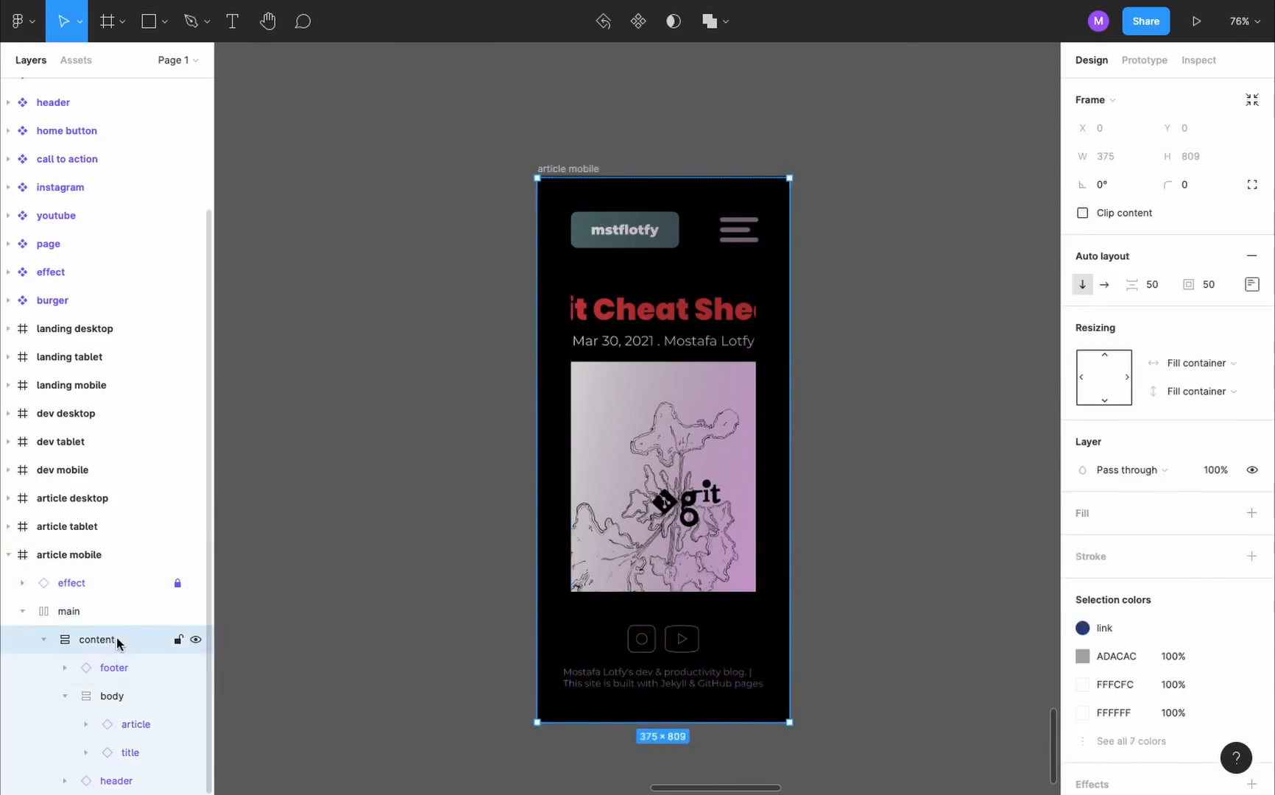
{"action": "left_click", "coordinate": [1252, 285]}
{"action": "left_click", "coordinate": [1141, 360]}
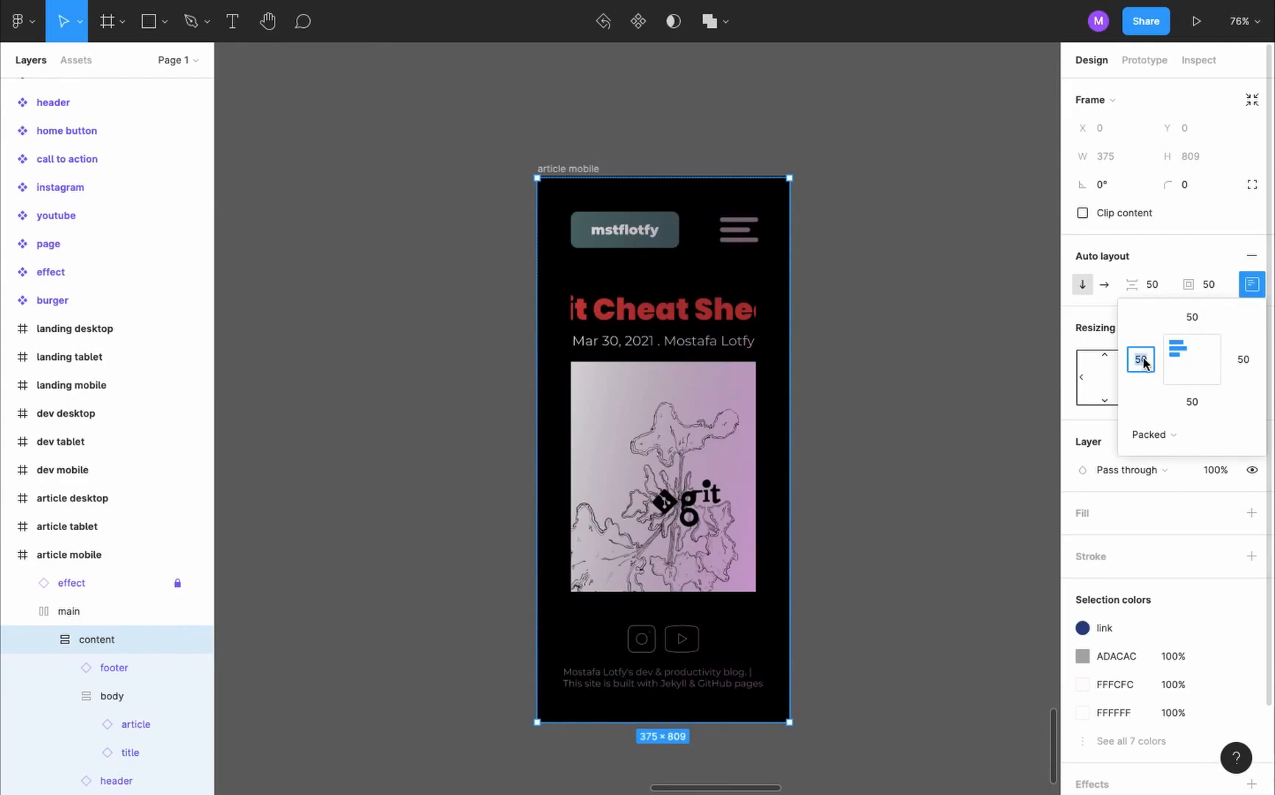
{"action": "type", "text": "15"}
{"action": "key", "text": "Tab"}
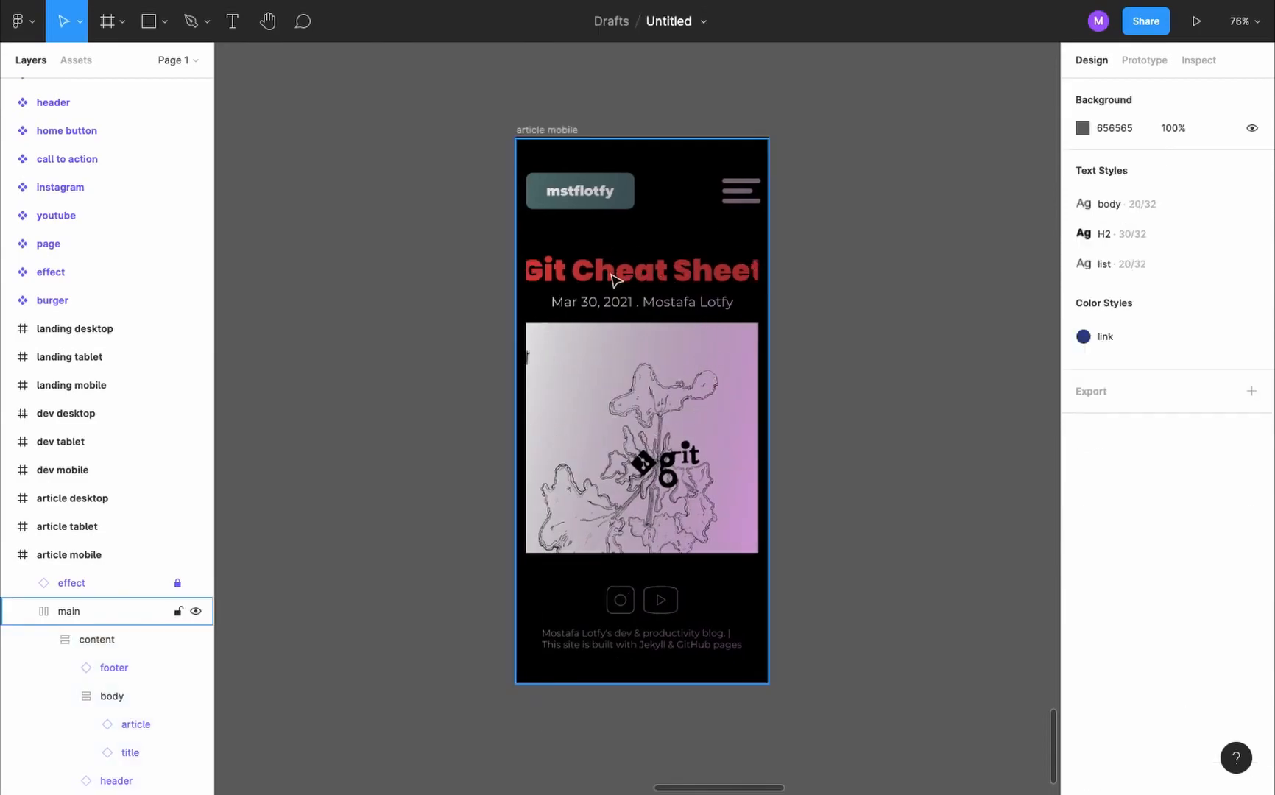
- Move the title component set further up and add a new variant based on its article variant
{"action": "left_click", "coordinate": [563, 132]}
{"action": "scroll", "coordinate": [848, 173], "scroll_direction": "down", "scroll_amount": 10}
{"action": "scroll", "coordinate": [848, 173], "scroll_direction": "up", "scroll_amount": 6}
{"action": "scroll", "coordinate": [326, 120], "scroll_direction": "up", "scroll_amount": 5}
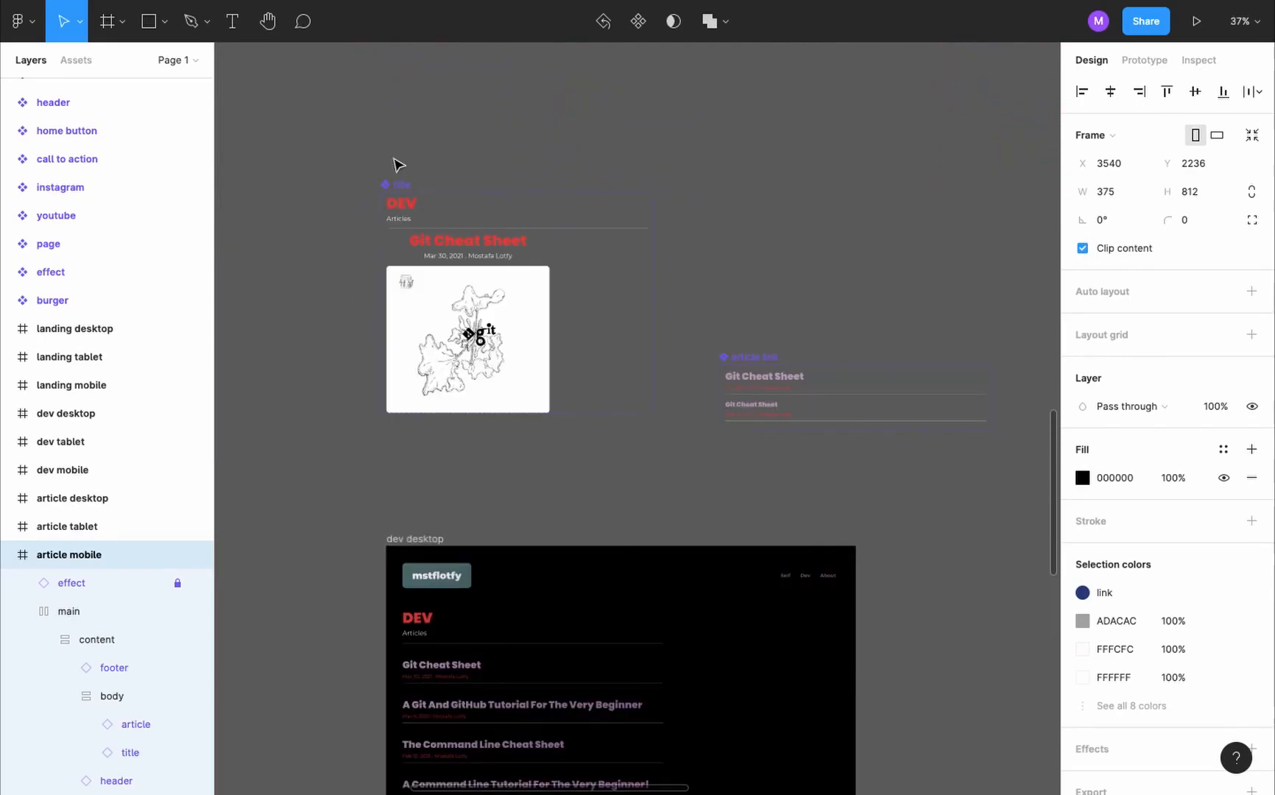
{"action": "left_click_drag", "start_coordinate": [398, 193], "coordinate": [401, 124]}
{"action": "left_click", "coordinate": [465, 184]}
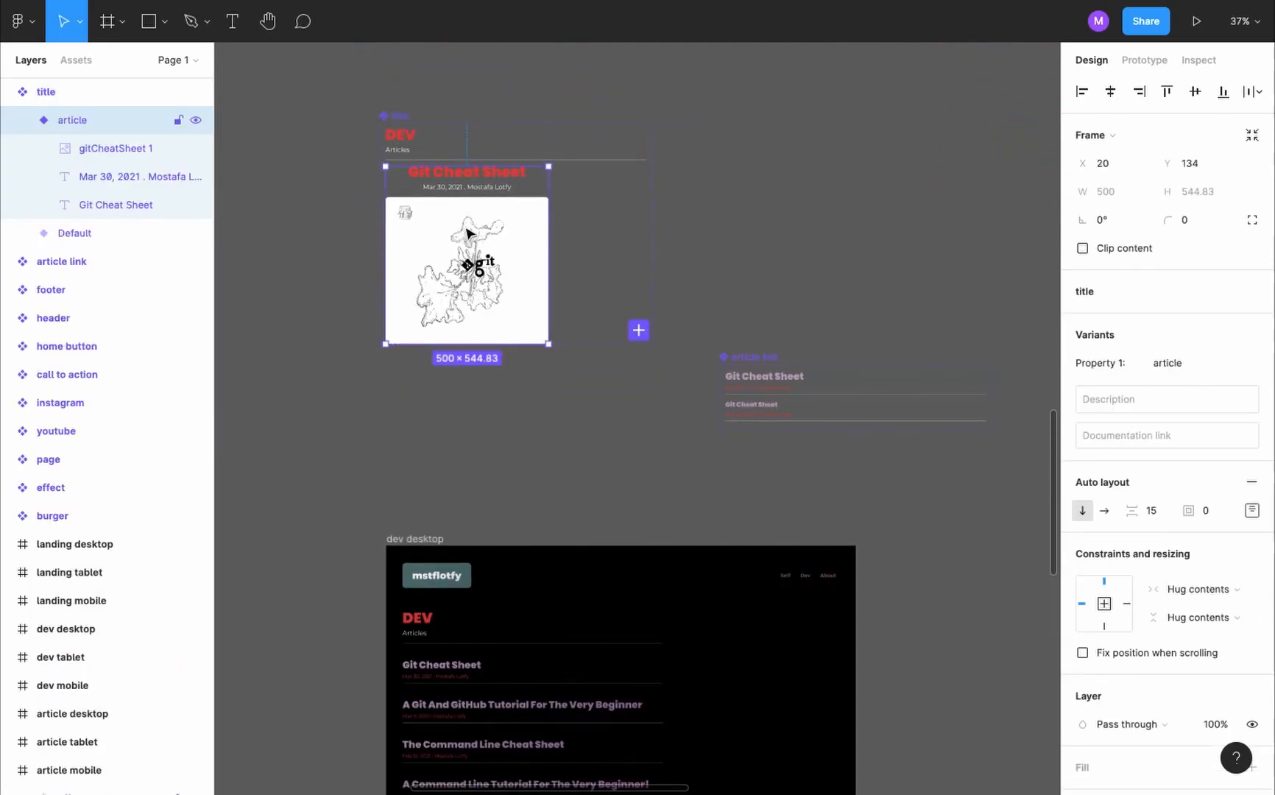
{"action": "left_click", "coordinate": [638, 330]}
{"action": "mouse_move", "coordinate": [397, 115]}
{"action": "left_mouse_down"}
{"action": "mouse_move", "coordinate": [398, 22]}
{"action": "mouse_move", "coordinate": [416, 103]}
{"action": "left_mouse_up"}
{"action": "scroll", "coordinate": [449, 258], "scroll_direction": "down", "scroll_amount": 1}
- Name the new title variant article/mobile
{"action": "left_click", "coordinate": [488, 414]}
{"action": "left_click", "coordinate": [1194, 370]}
{"action": "type", "text": "mobile"}
{"action": "key", "text": "Return"}
{"action": "left_click", "coordinate": [1193, 370]}
{"action": "type", "text": "article/mobile"}
- Lock the proportions of the image in the article/mobile variant and set its width to 250
{"action": "left_click", "coordinate": [515, 384]}
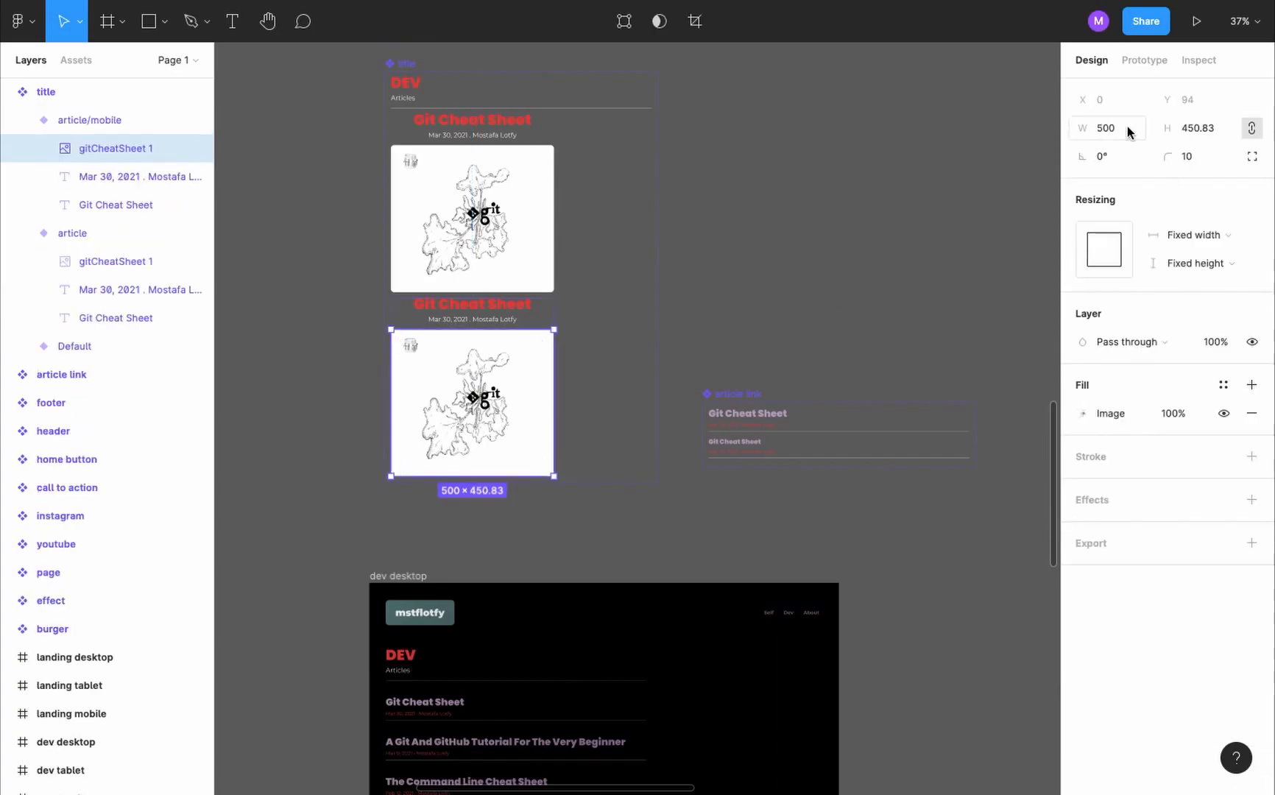
{"action": "left_click", "coordinate": [1253, 130]}
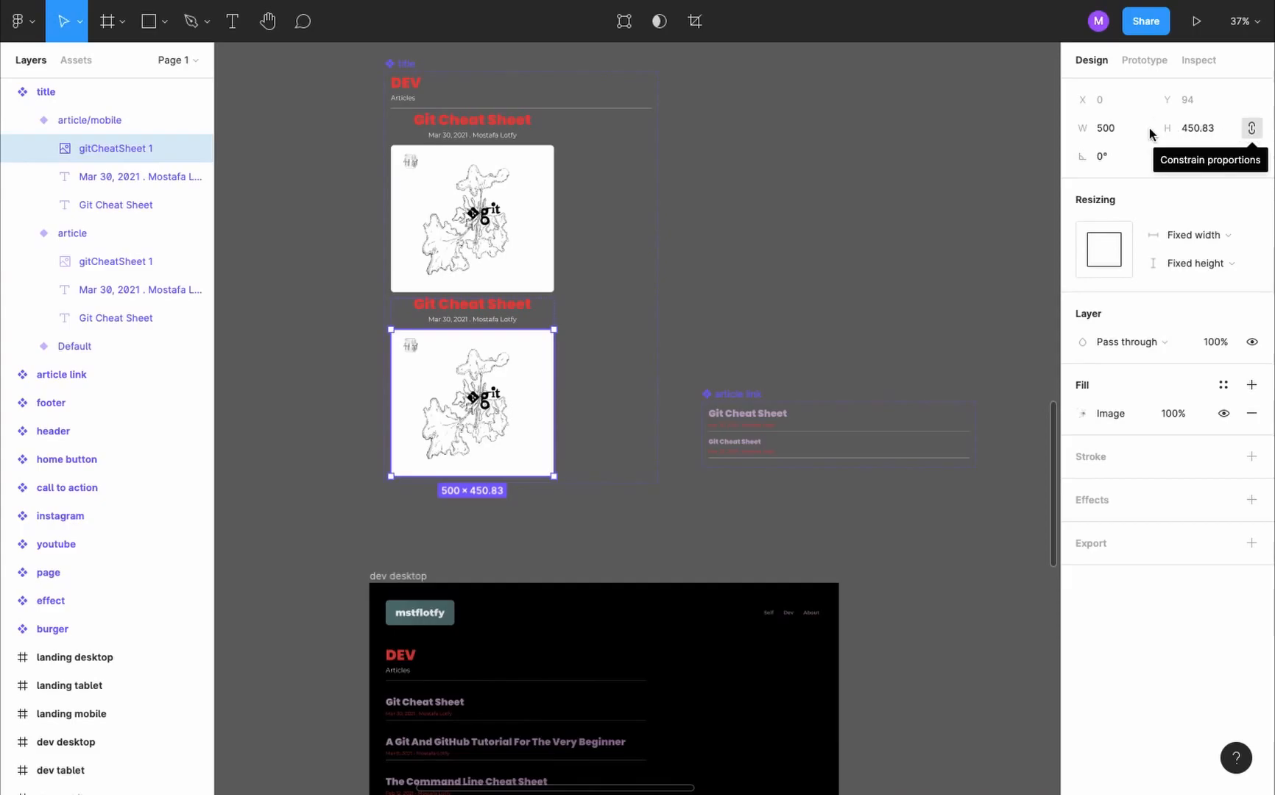
{"action": "left_click", "coordinate": [1103, 128]}
{"action": "type", "text": "25"}
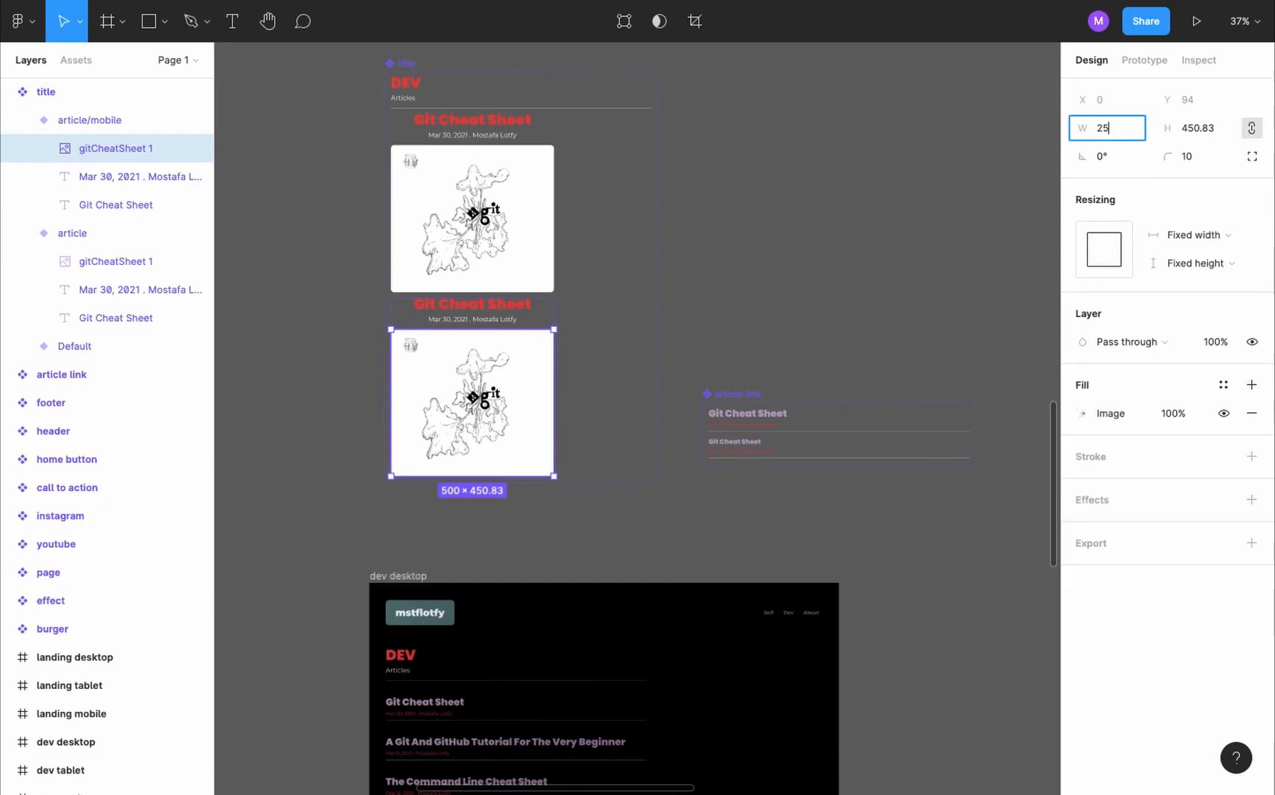
{"action": "key", "text": "Return"}
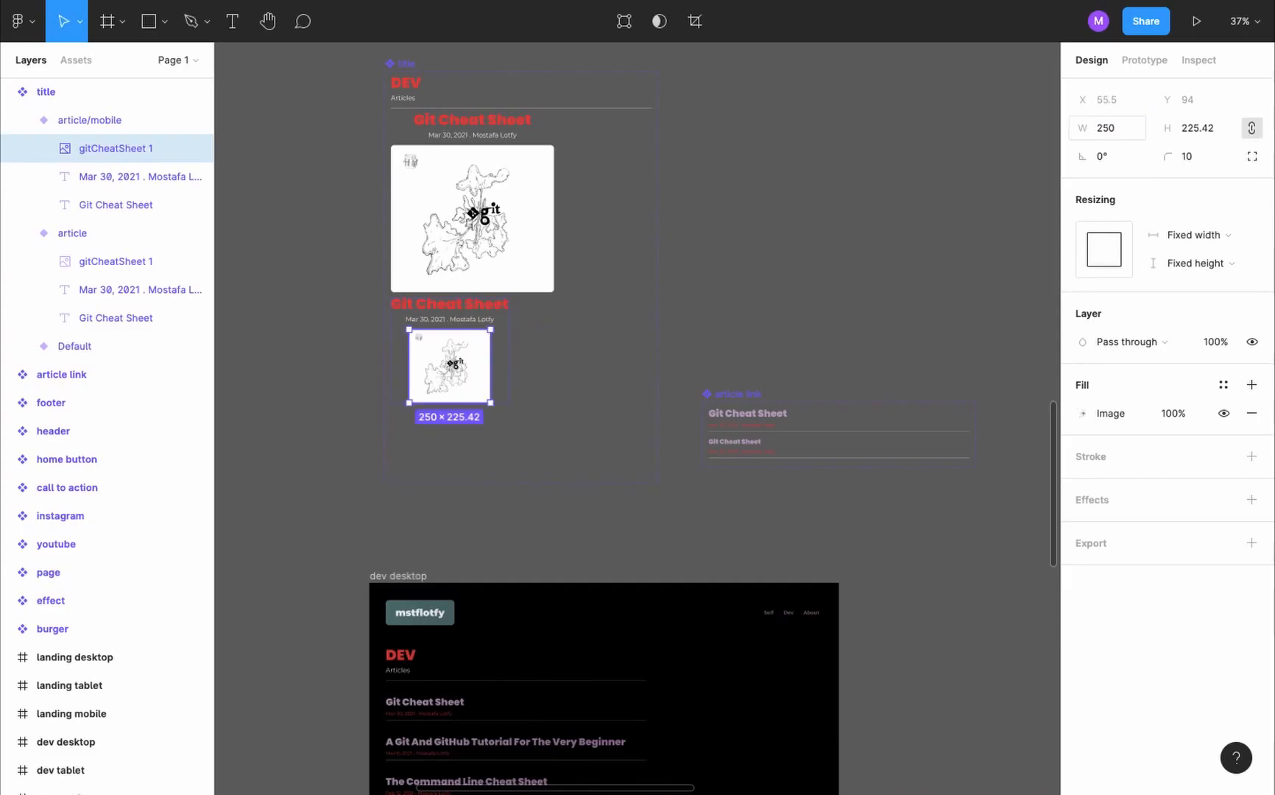
- Set the heading and date texts in the article/mobile variant to fill the container horizontally
{"action": "left_click", "coordinate": [482, 308]}
{"action": "left_click", "coordinate": [475, 319], "text": "shift"}
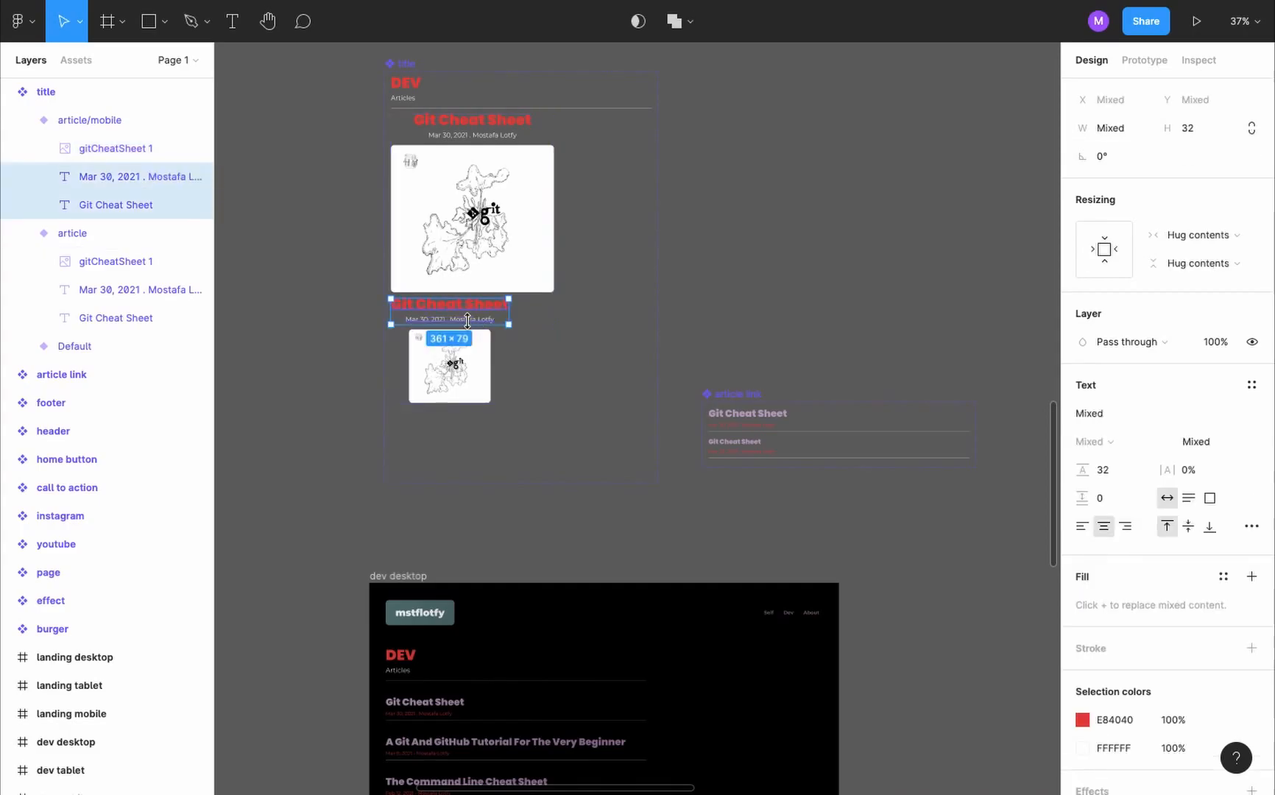
{"action": "left_click", "coordinate": [1219, 240]}
{"action": "left_click", "coordinate": [1218, 252]}
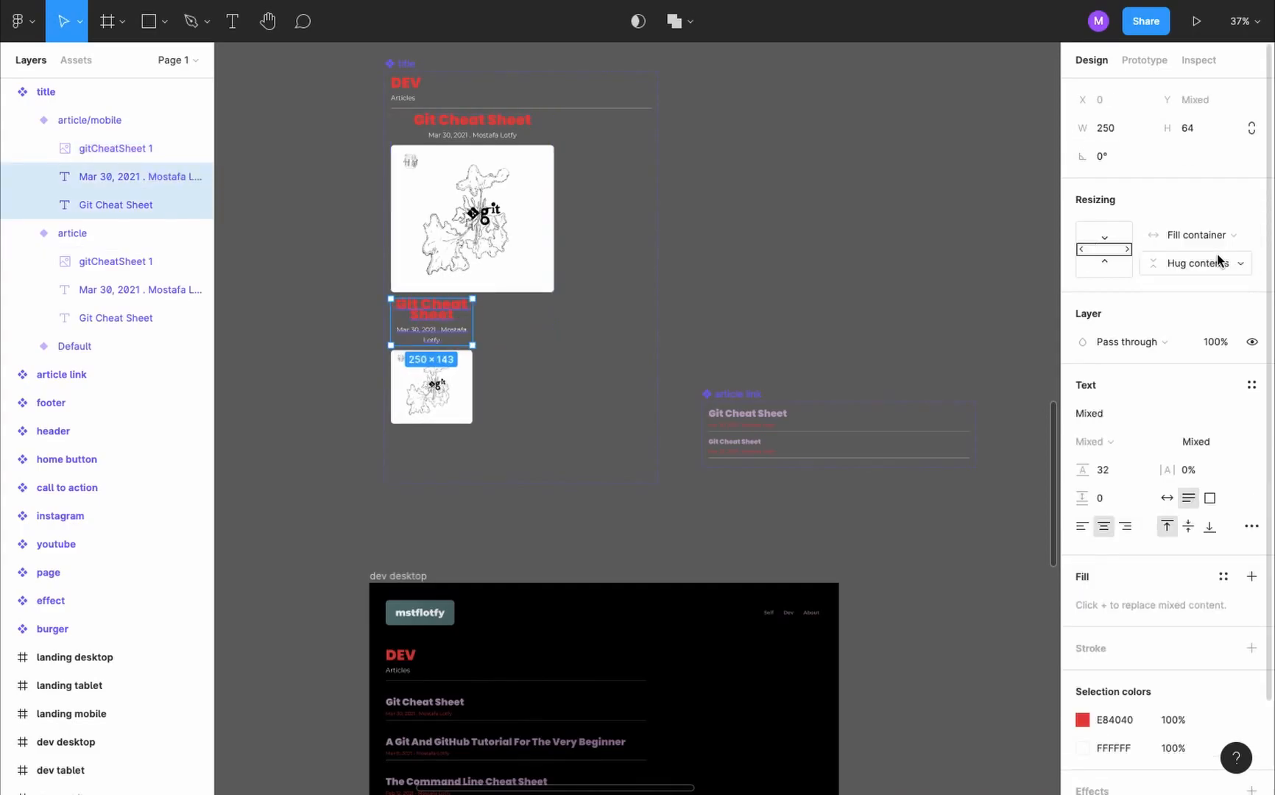
- Switch the title instance in the article mobile frame to the article/mobile variant
{"action": "scroll", "coordinate": [604, 326], "scroll_direction": "down", "scroll_amount": 10}
{"action": "scroll", "coordinate": [632, 140], "scroll_direction": "up", "scroll_amount": 8}
{"action": "scroll", "coordinate": [631, 140], "scroll_direction": "up", "scroll_amount": 5}
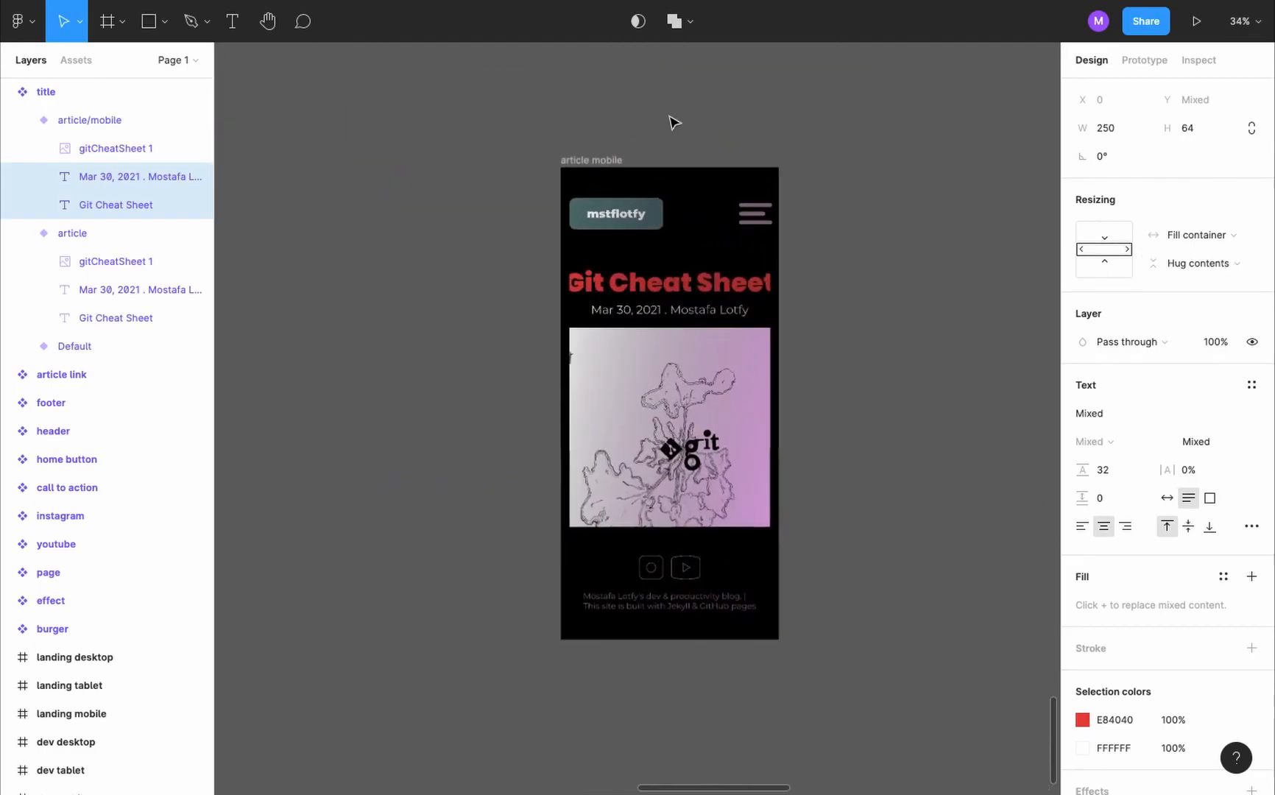
{"action": "left_click", "coordinate": [671, 405]}
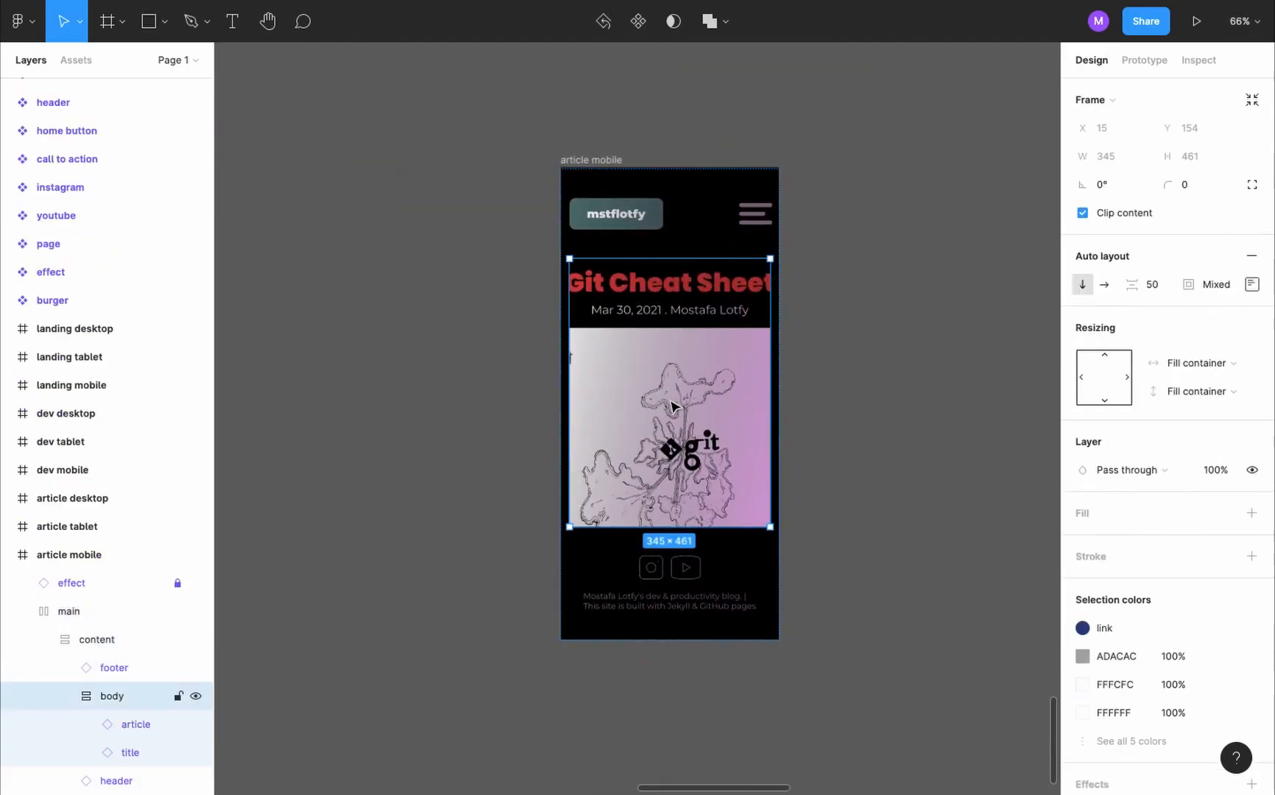
{"action": "left_click", "coordinate": [118, 752]}
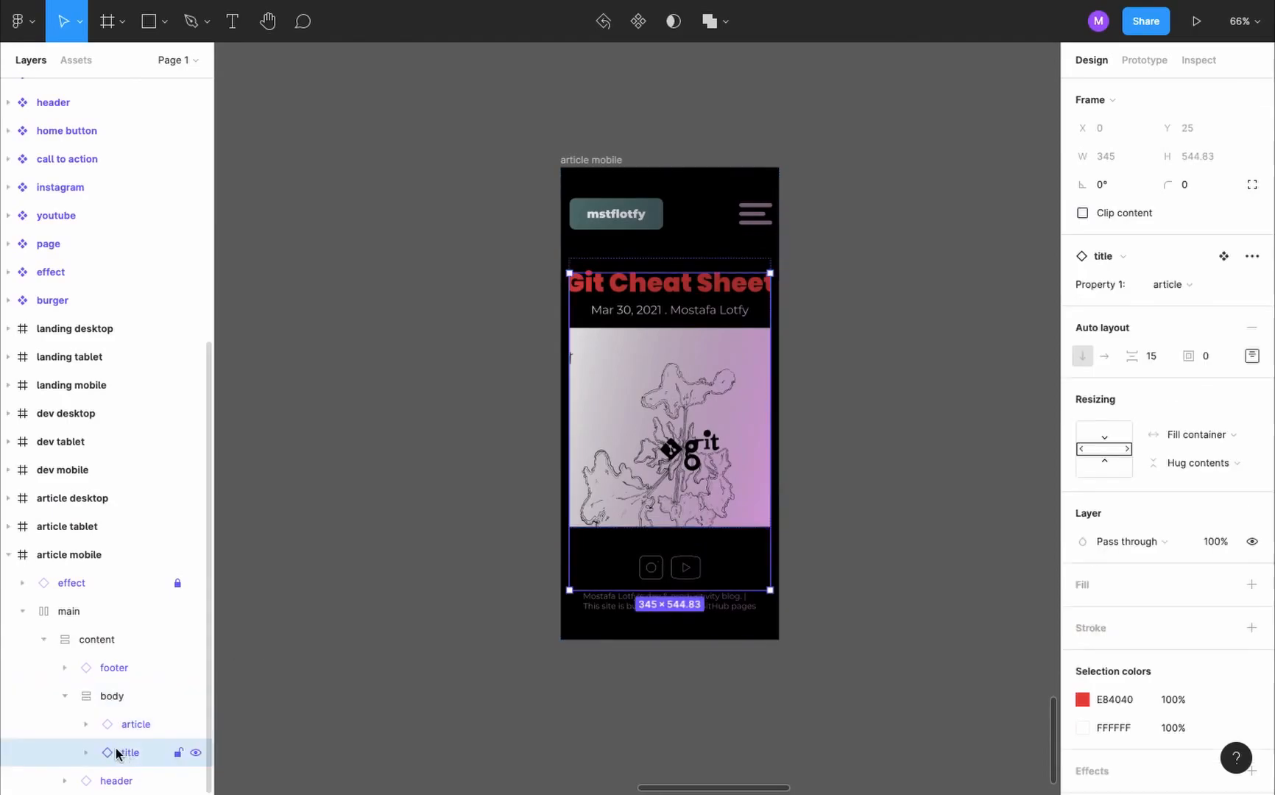
{"action": "left_click", "coordinate": [1214, 285]}
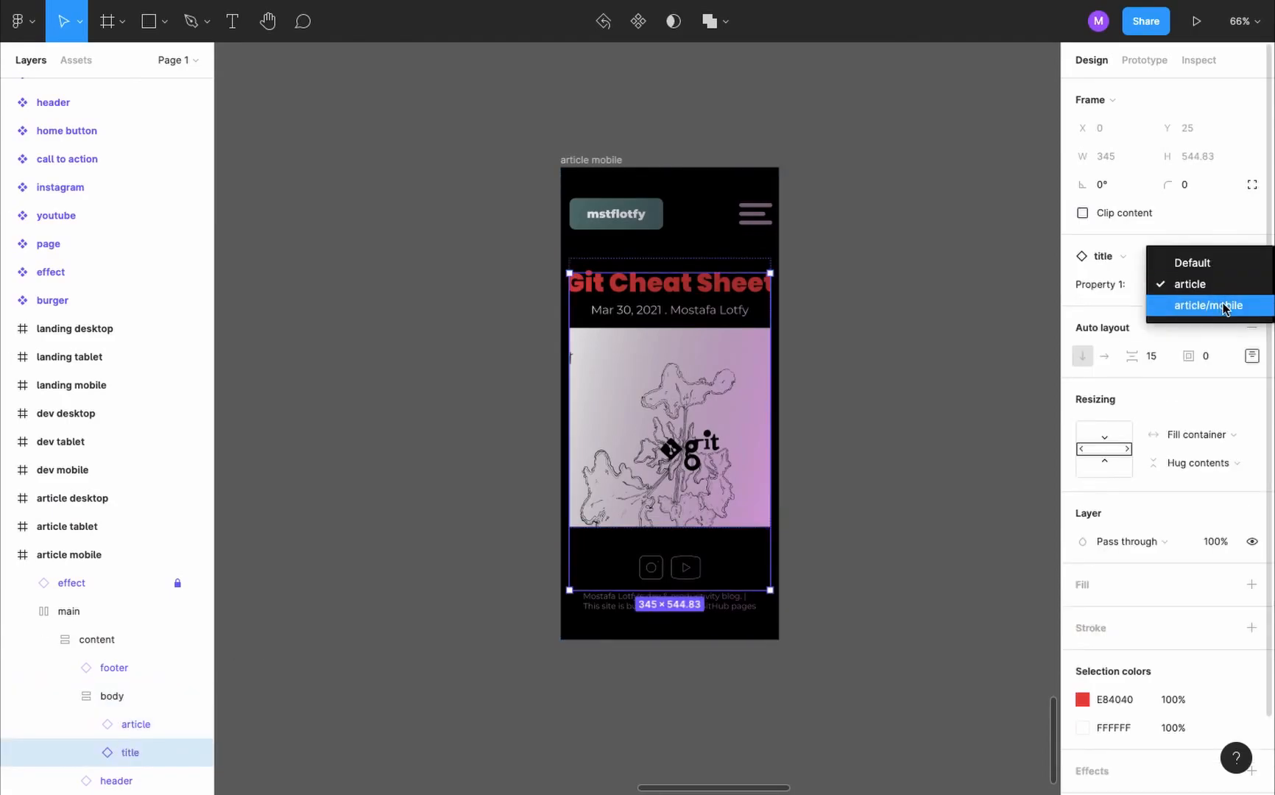
{"action": "left_click", "coordinate": [1225, 306]}
{"action": "left_click", "coordinate": [917, 144]}
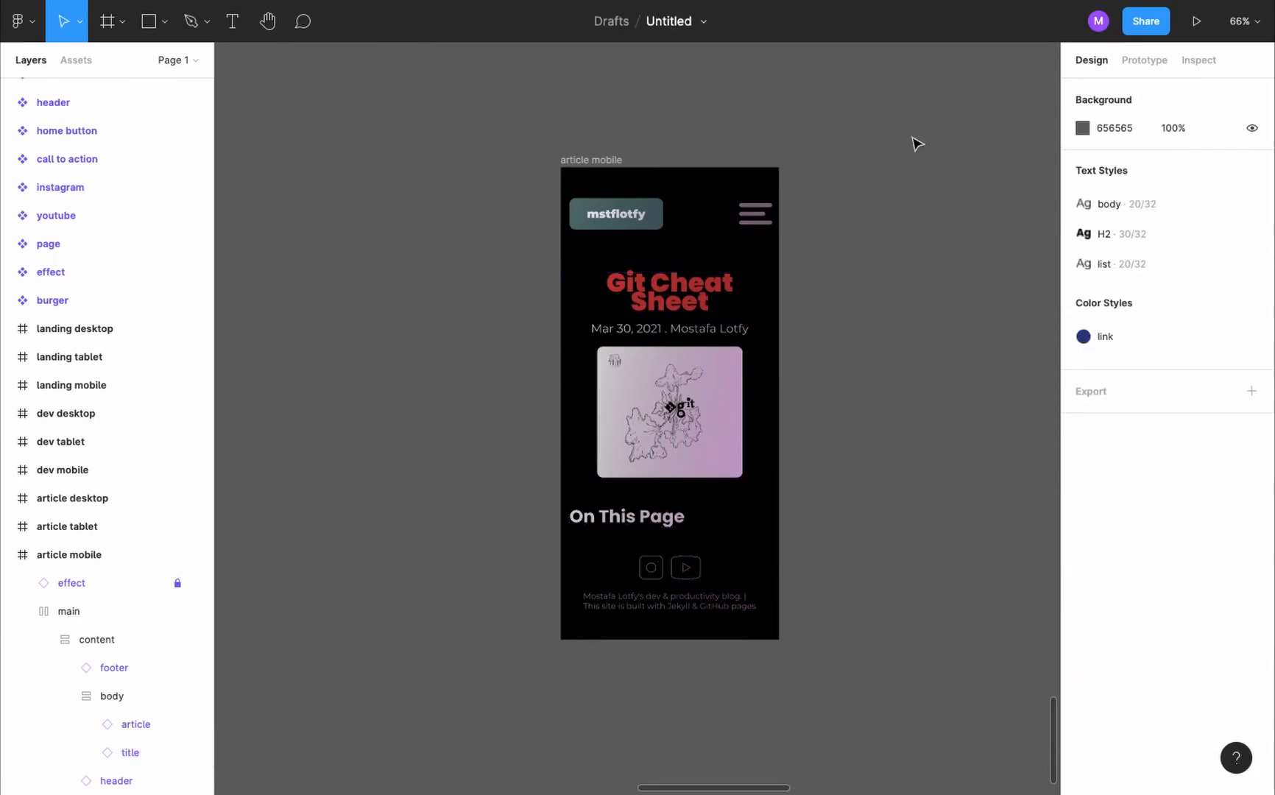
- Set the prototype device to iPhone 13 mini
{"action": "left_click", "coordinate": [1149, 61]}
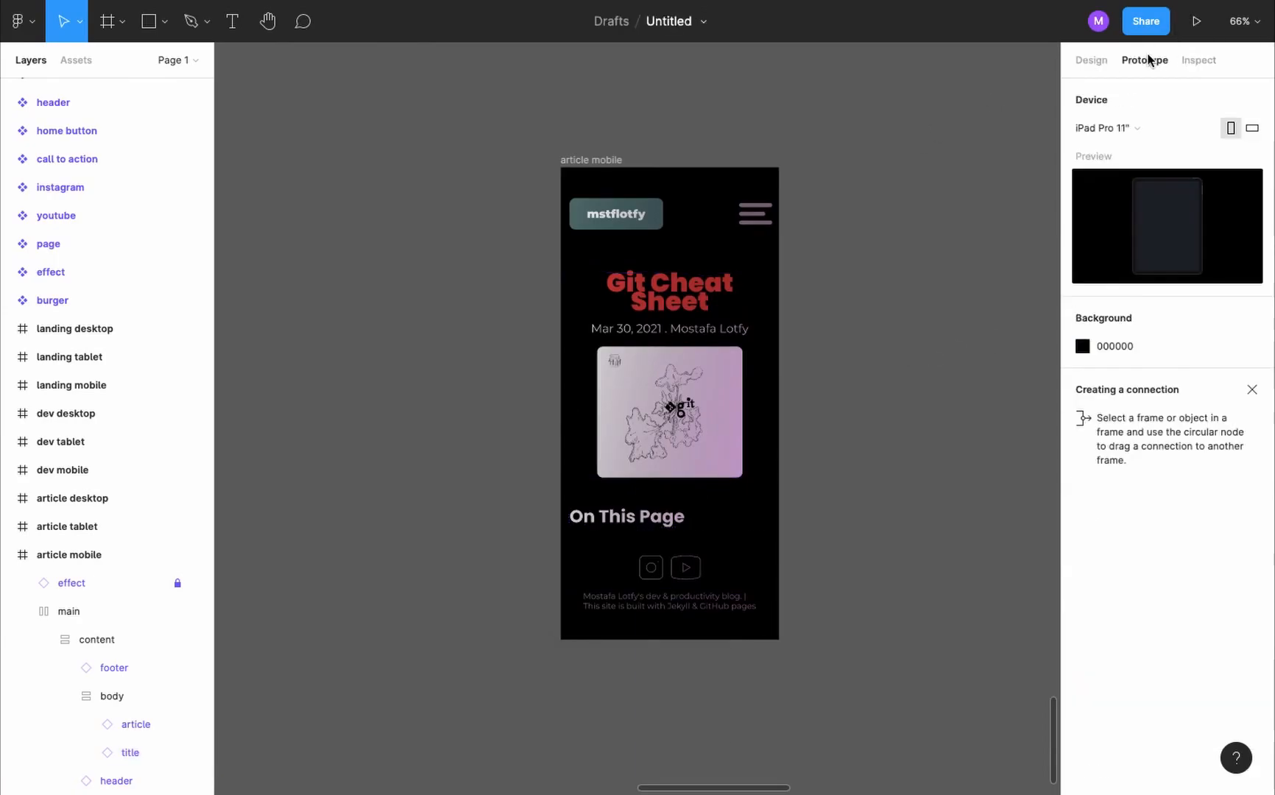
{"action": "key", "text": "shift+e"}
{"action": "left_click", "coordinate": [1153, 129]}
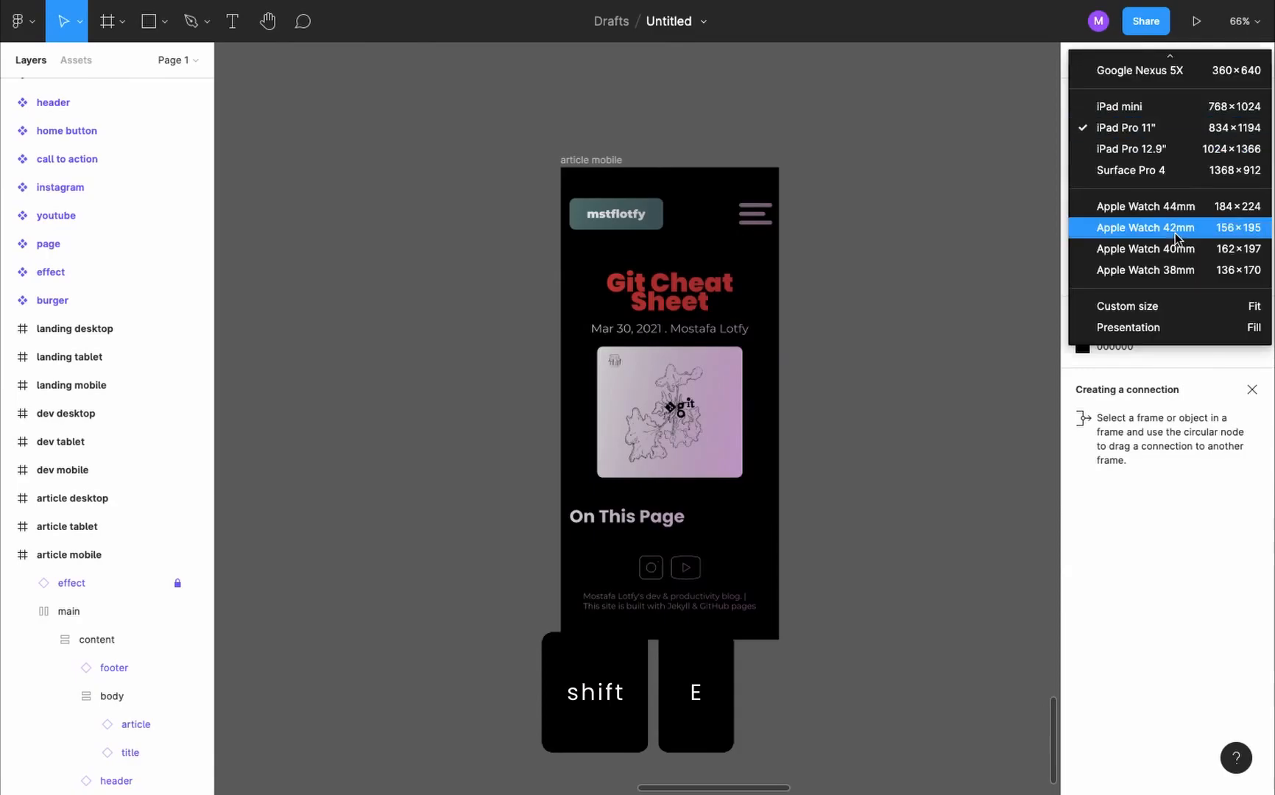
{"action": "scroll", "coordinate": [1176, 238], "scroll_direction": "up", "scroll_amount": 8}
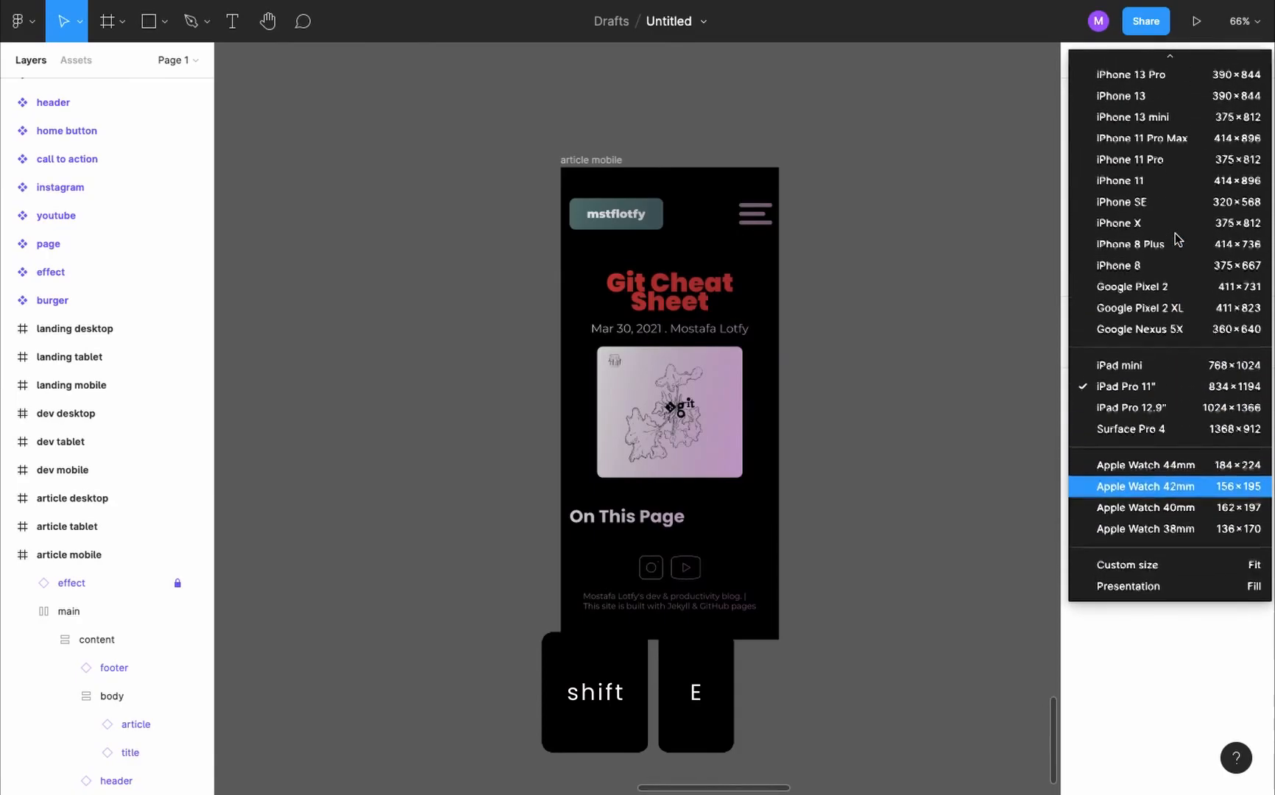
{"action": "left_click", "coordinate": [1176, 167]}
- Present the article mobile frame and check its title, list and code blocks through to Other Cheat Sheets
{"action": "left_click", "coordinate": [592, 161]}
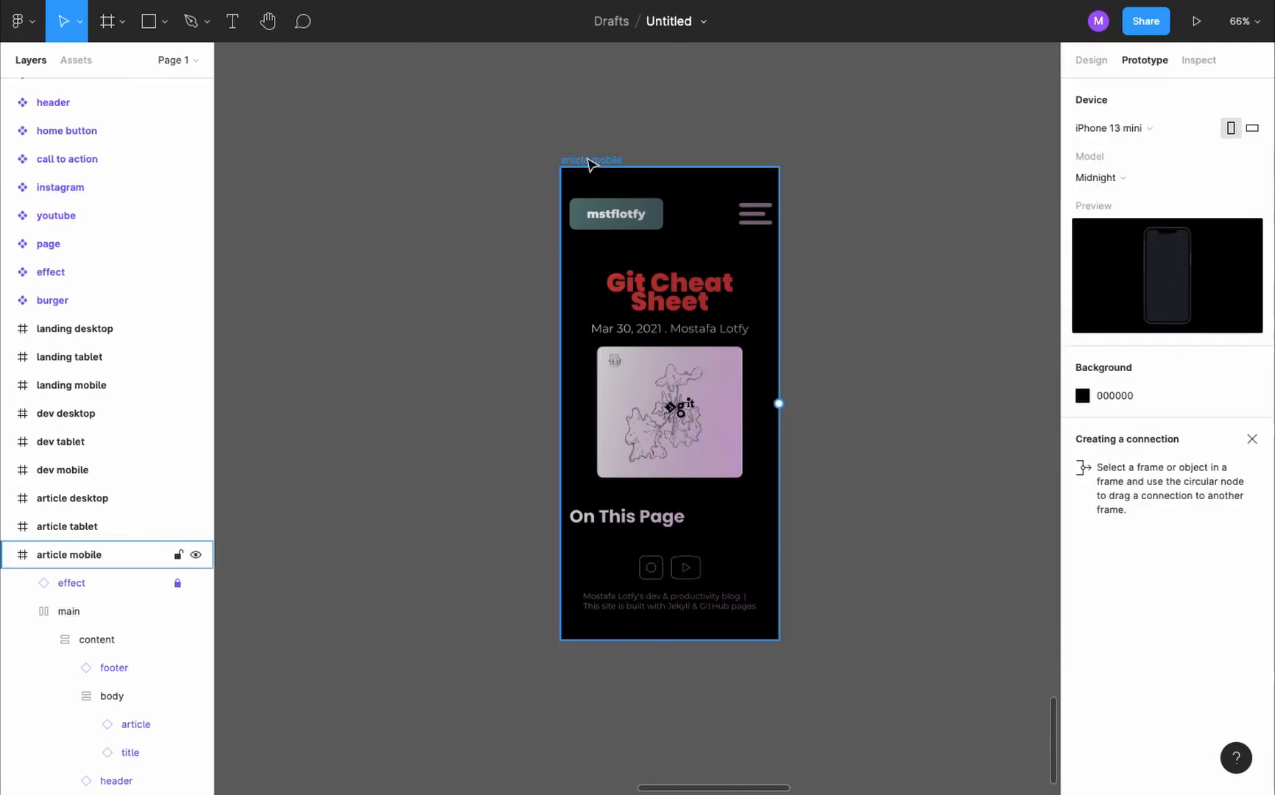
{"action": "left_click", "coordinate": [1197, 21]}
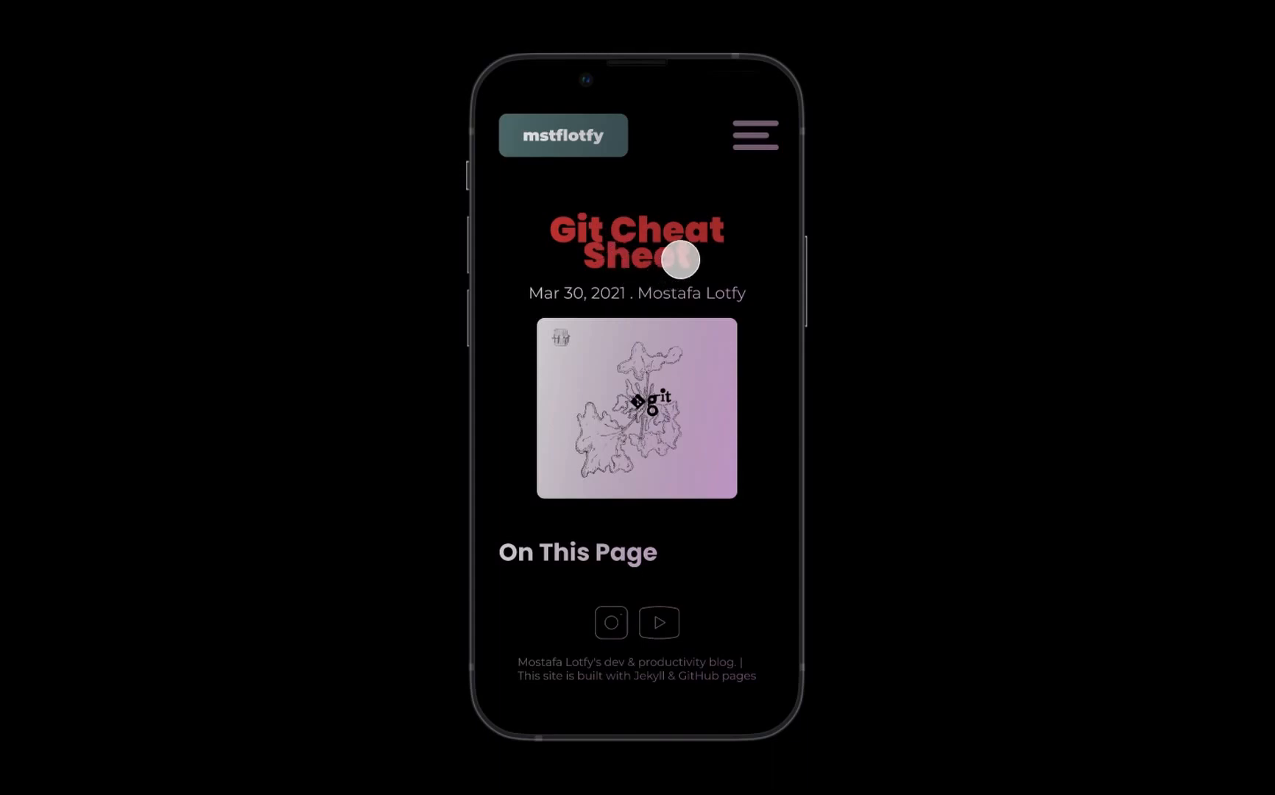
{"action": "scroll", "coordinate": [682, 289], "scroll_direction": "down", "scroll_amount": 5}
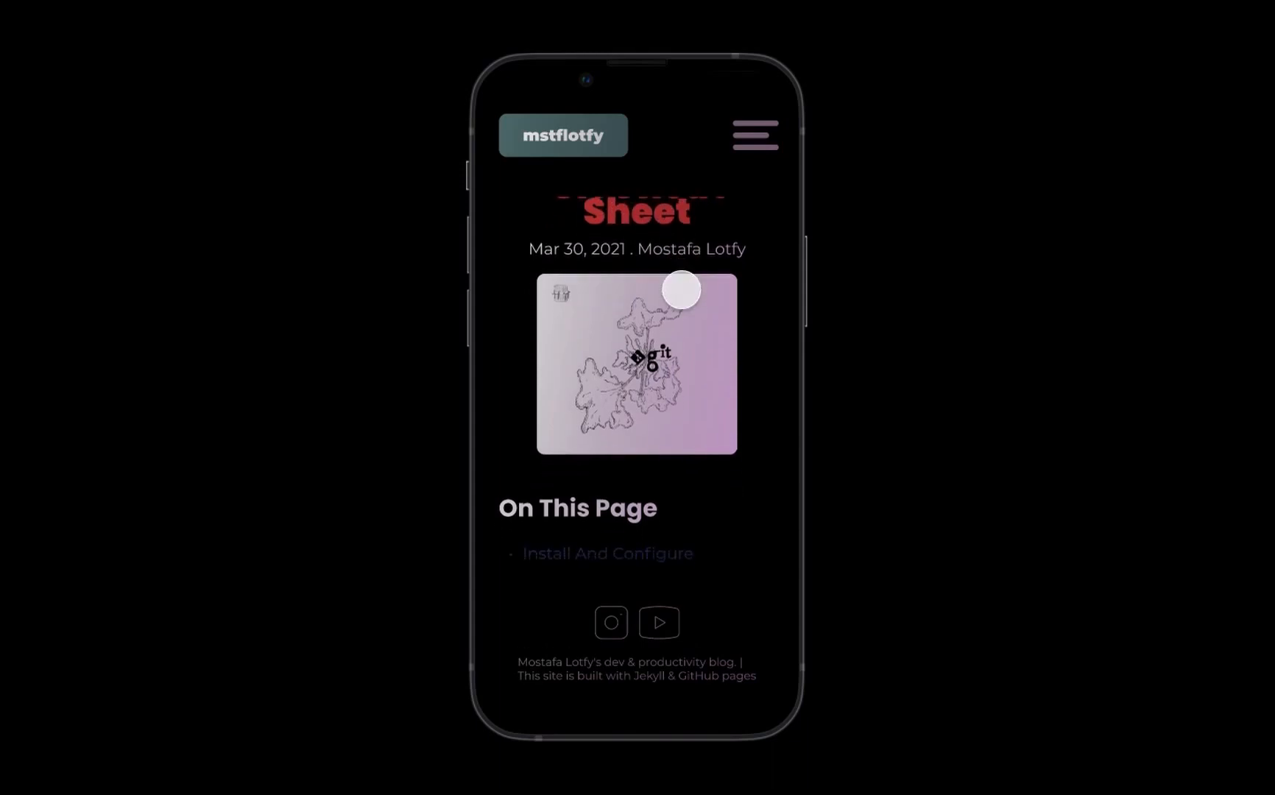
{"action": "scroll", "coordinate": [726, 336], "scroll_direction": "down", "scroll_amount": 2}
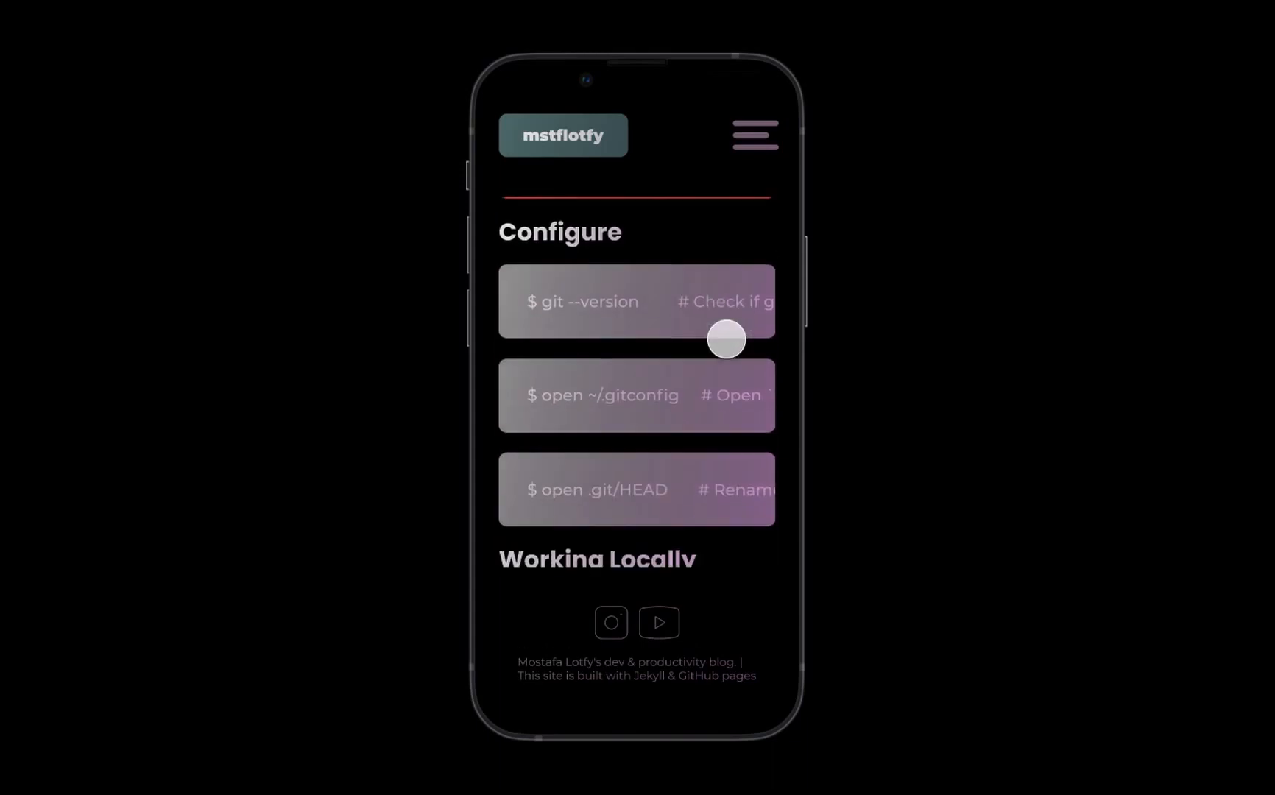
{"action": "scroll", "coordinate": [735, 328], "scroll_direction": "down", "scroll_amount": 10}
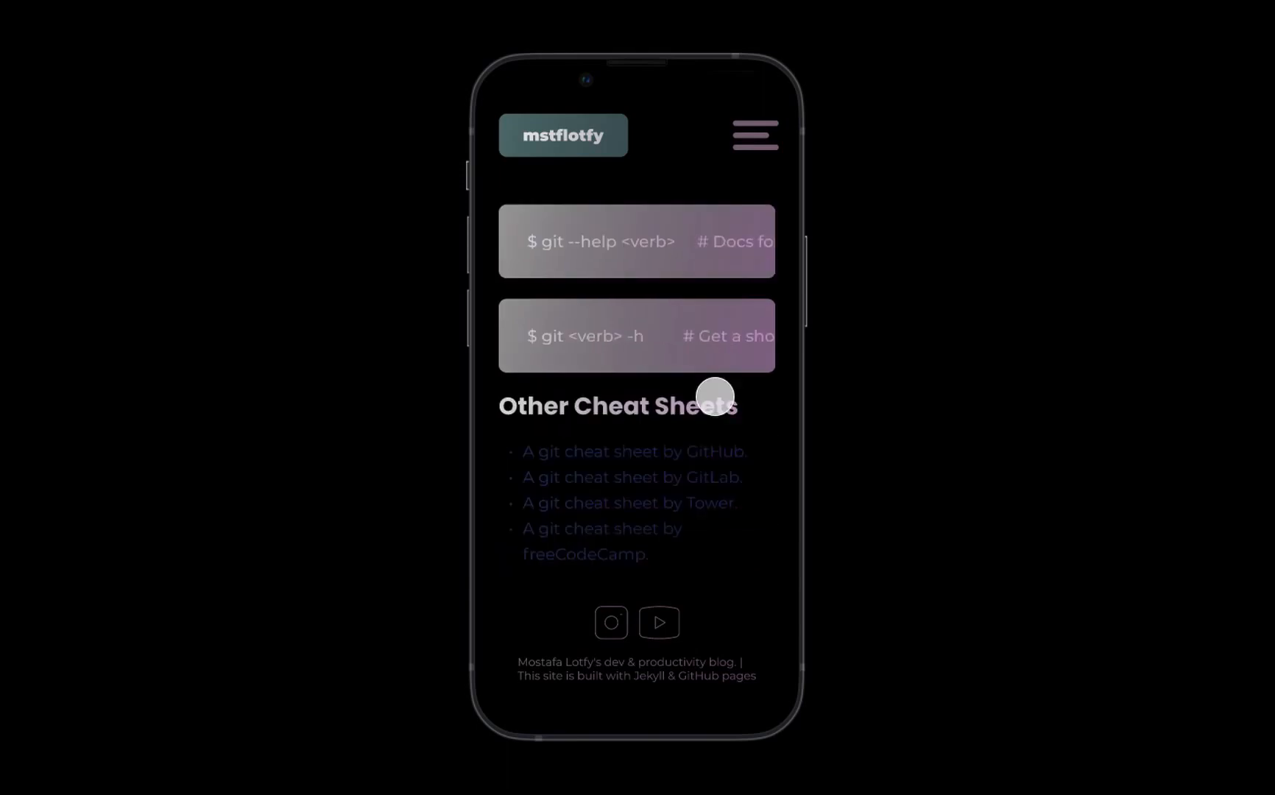
- Set the line height of the Git Cheat Sheet heading in the title component's article/mobile variant to 40
{"action": "key", "text": "ctrl+Tab"}
{"action": "scroll", "coordinate": [668, 266], "scroll_direction": "down", "scroll_amount": 5}
{"action": "scroll", "coordinate": [669, 265], "scroll_direction": "up", "scroll_amount": 10}
{"action": "scroll", "coordinate": [668, 265], "scroll_direction": "left", "scroll_amount": 4}
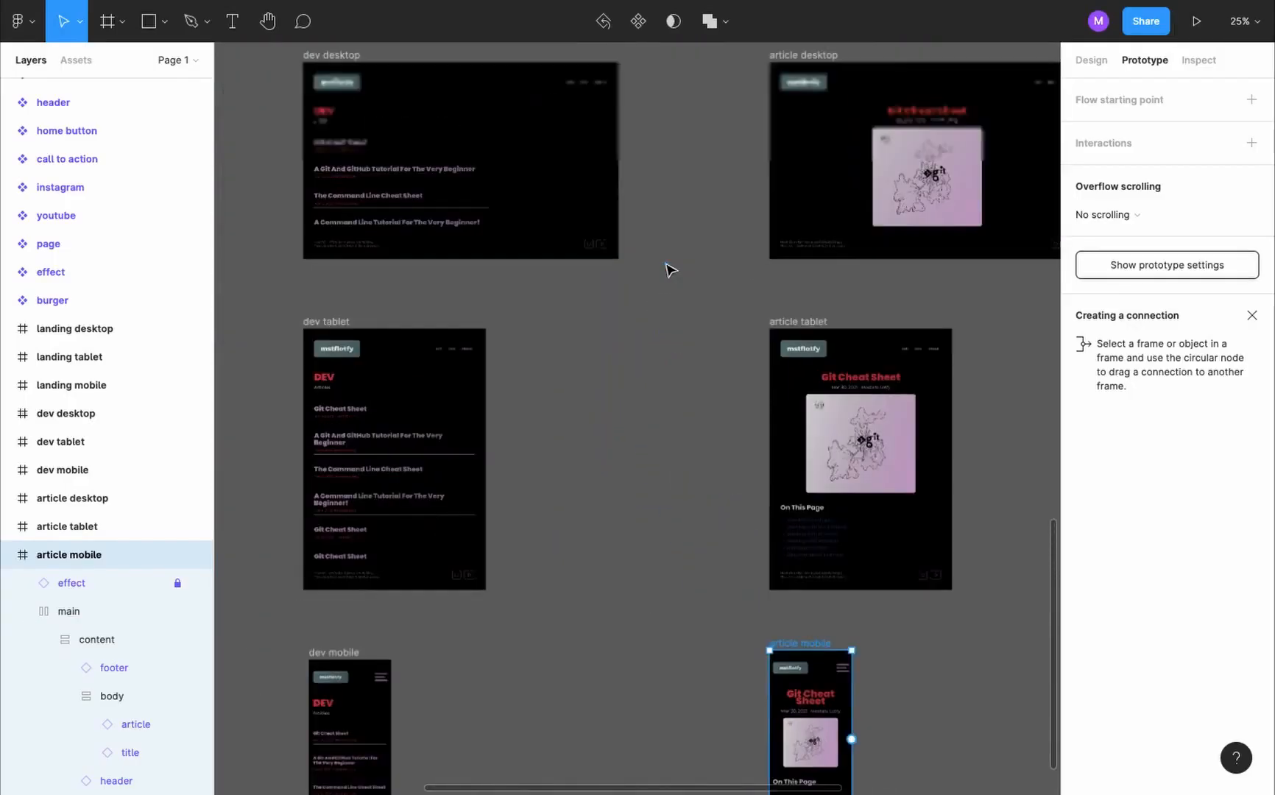
{"action": "scroll", "coordinate": [505, 169], "scroll_direction": "up", "scroll_amount": 2}
{"action": "left_click", "coordinate": [505, 157]}
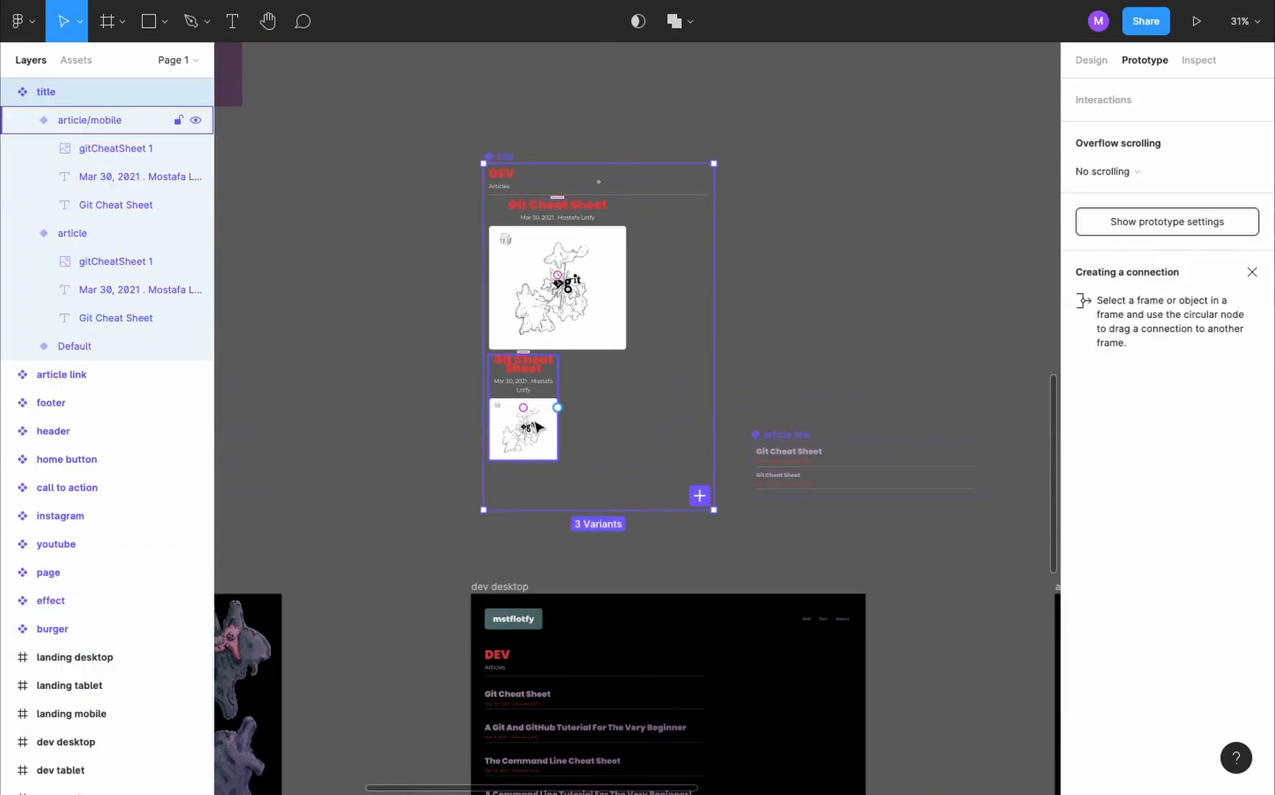
{"action": "left_click", "coordinate": [523, 364]}
{"action": "scroll", "coordinate": [524, 364], "scroll_direction": "up", "scroll_amount": 5}
{"action": "left_click", "coordinate": [524, 364]}
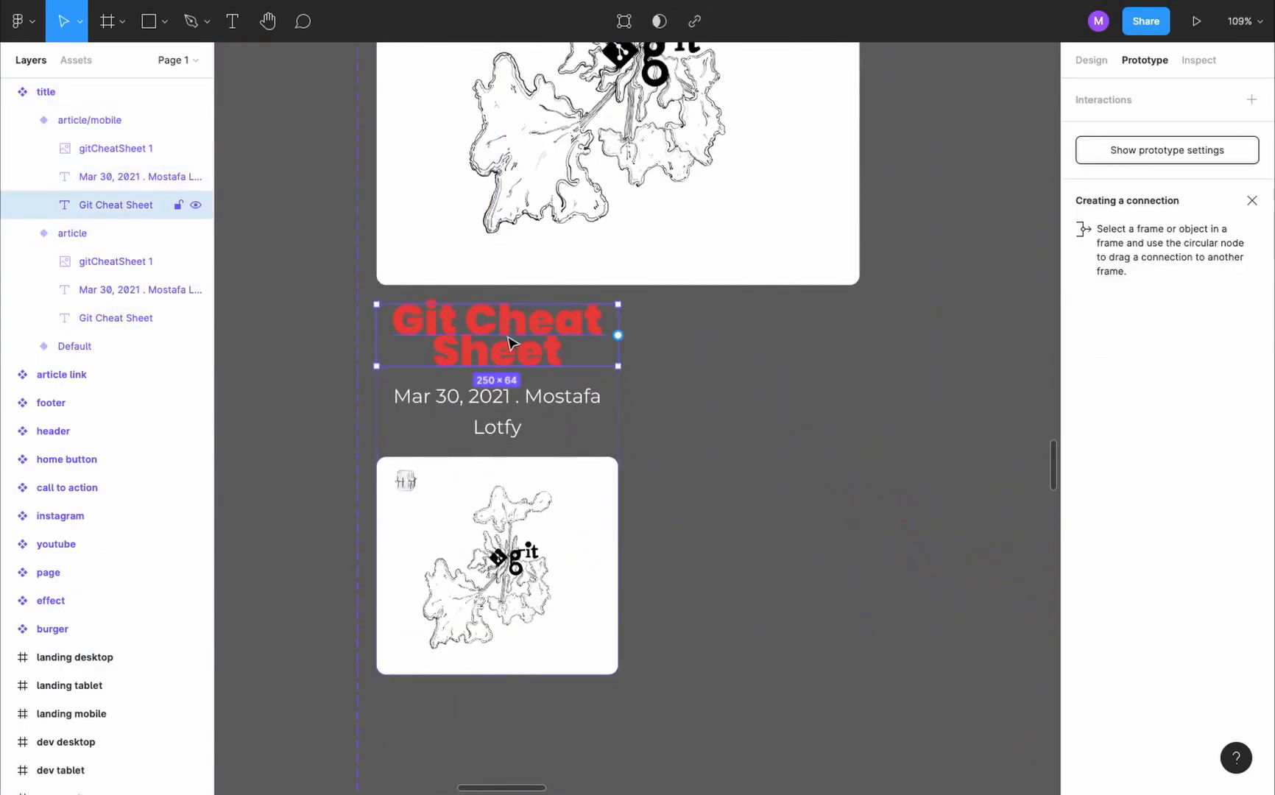
{"action": "left_click", "coordinate": [1087, 63]}
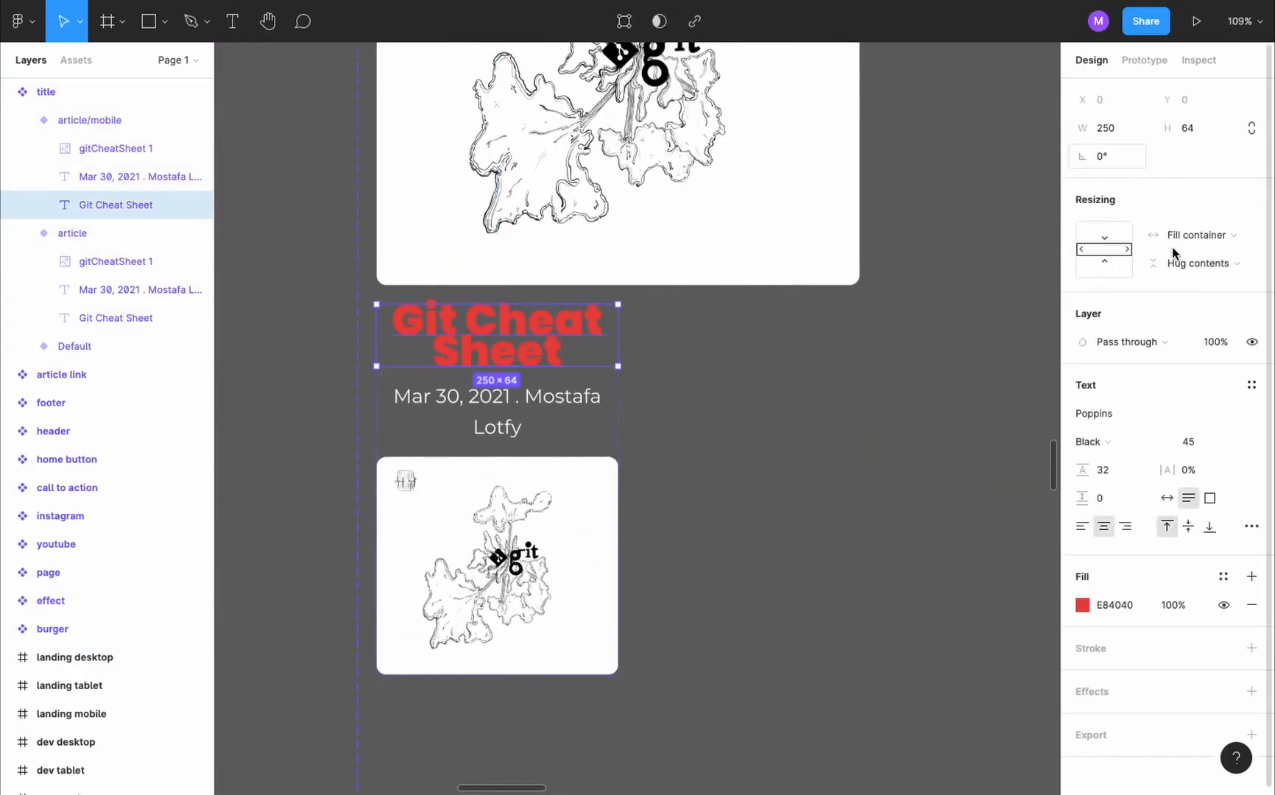
{"action": "left_click", "coordinate": [1123, 470]}
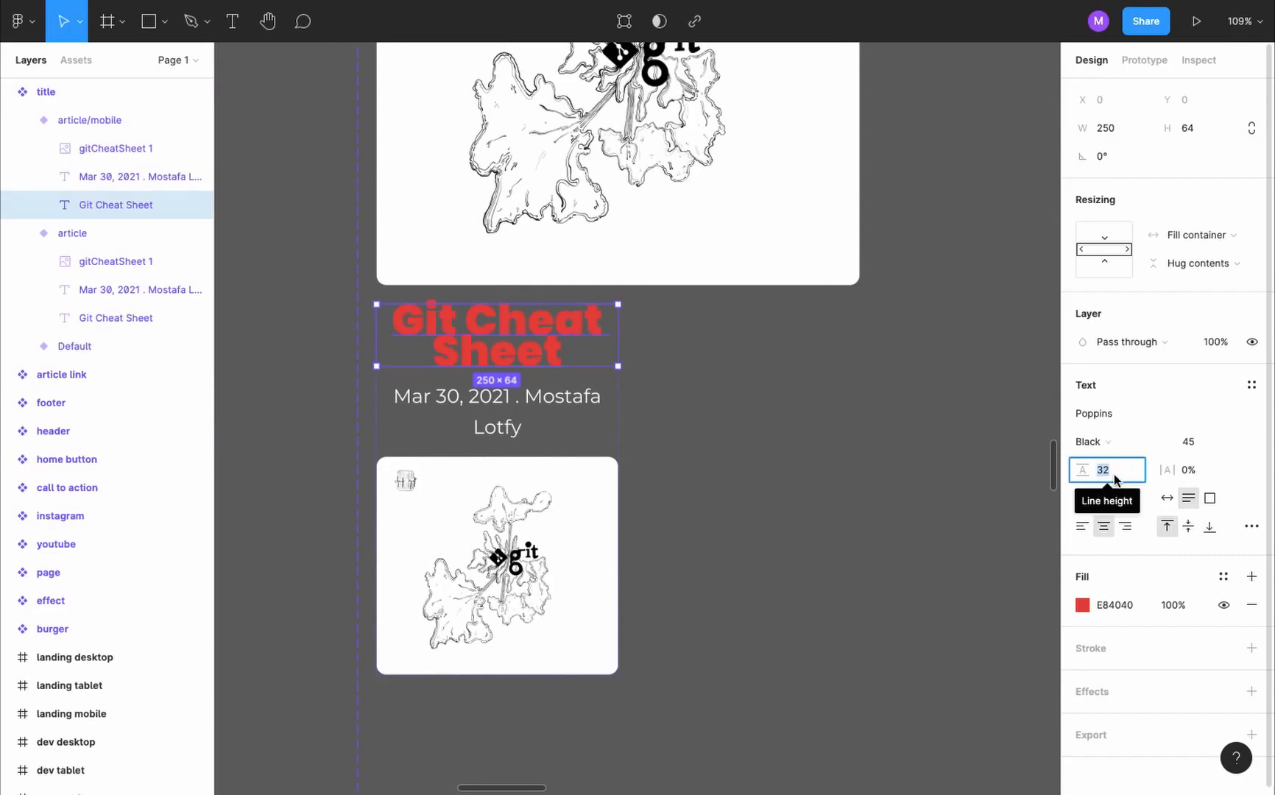
{"action": "type", "text": "40"}
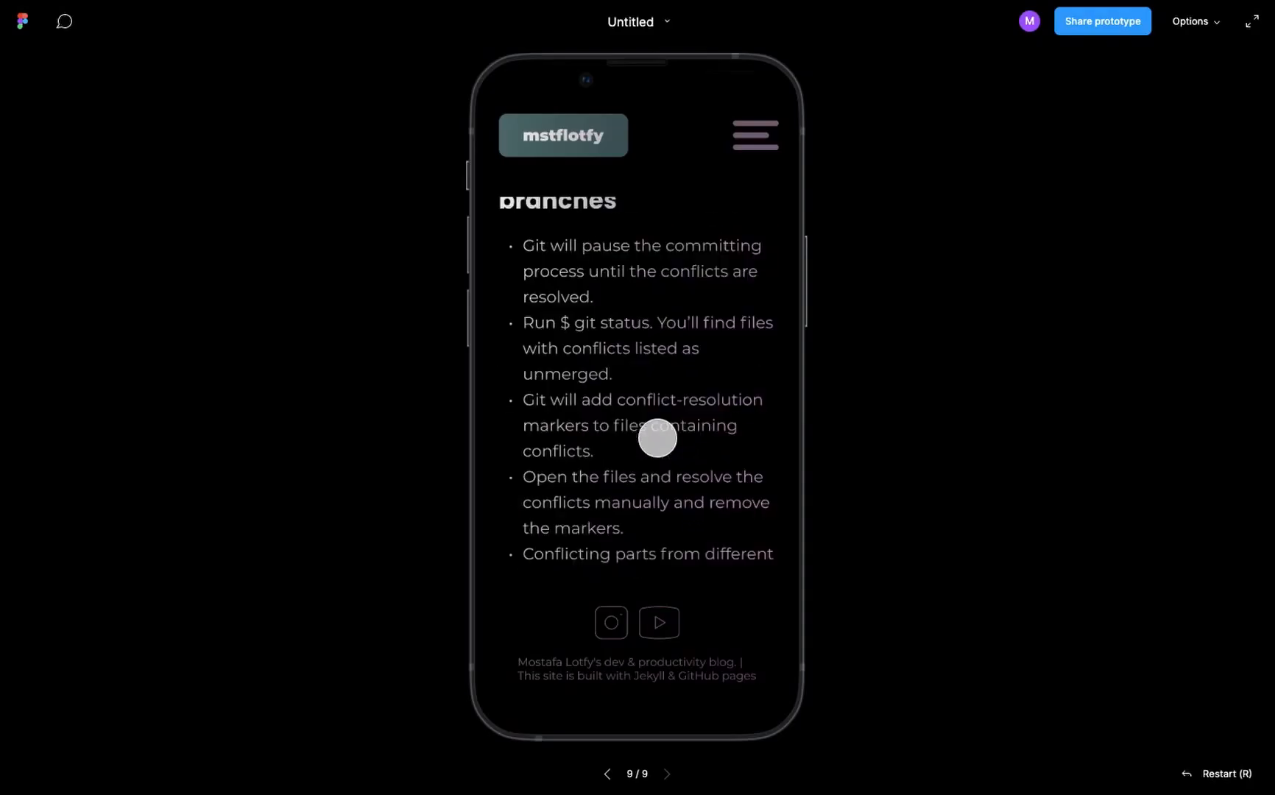
- Check the heading spacing in the mobile presentation and open the About page of the existing mstflotfy website
{"action": "scroll", "coordinate": [658, 438], "scroll_direction": "up", "scroll_amount": 10}
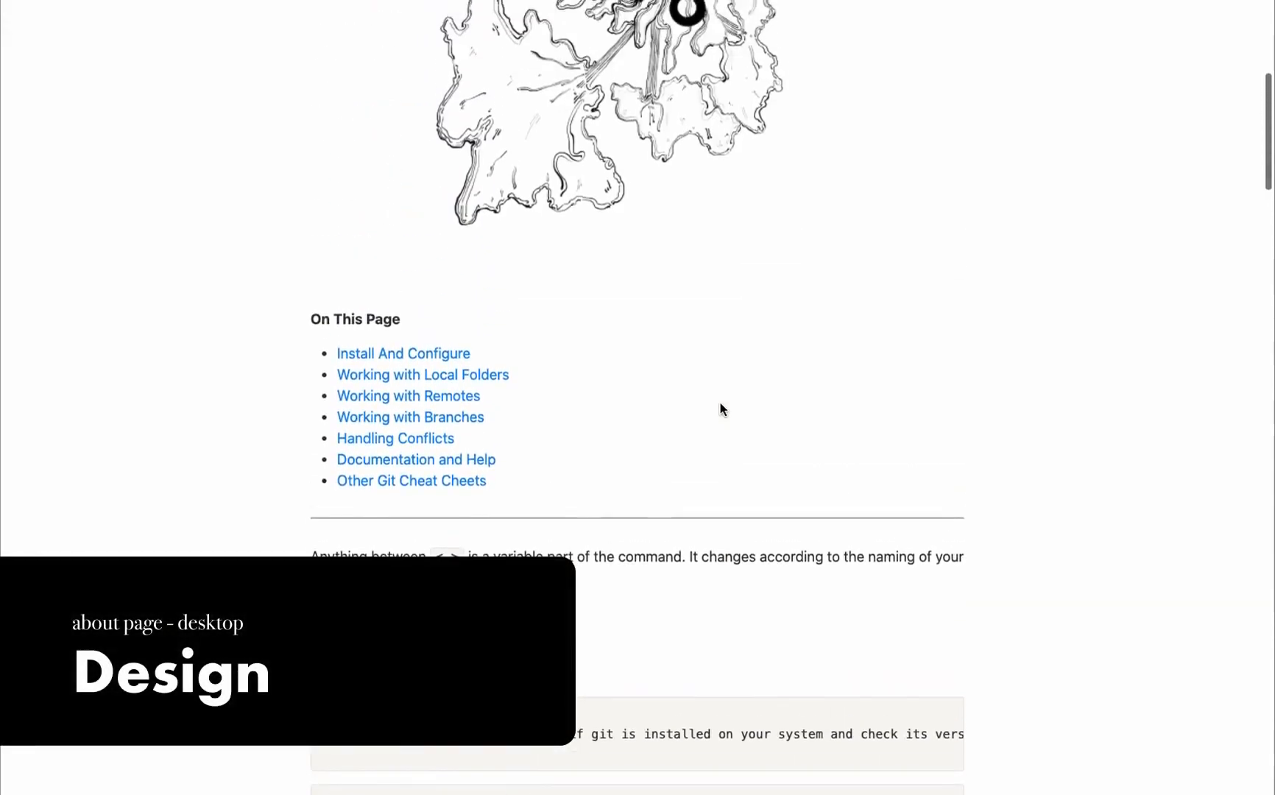
{"action": "scroll", "coordinate": [721, 403], "scroll_direction": "up", "scroll_amount": 6}
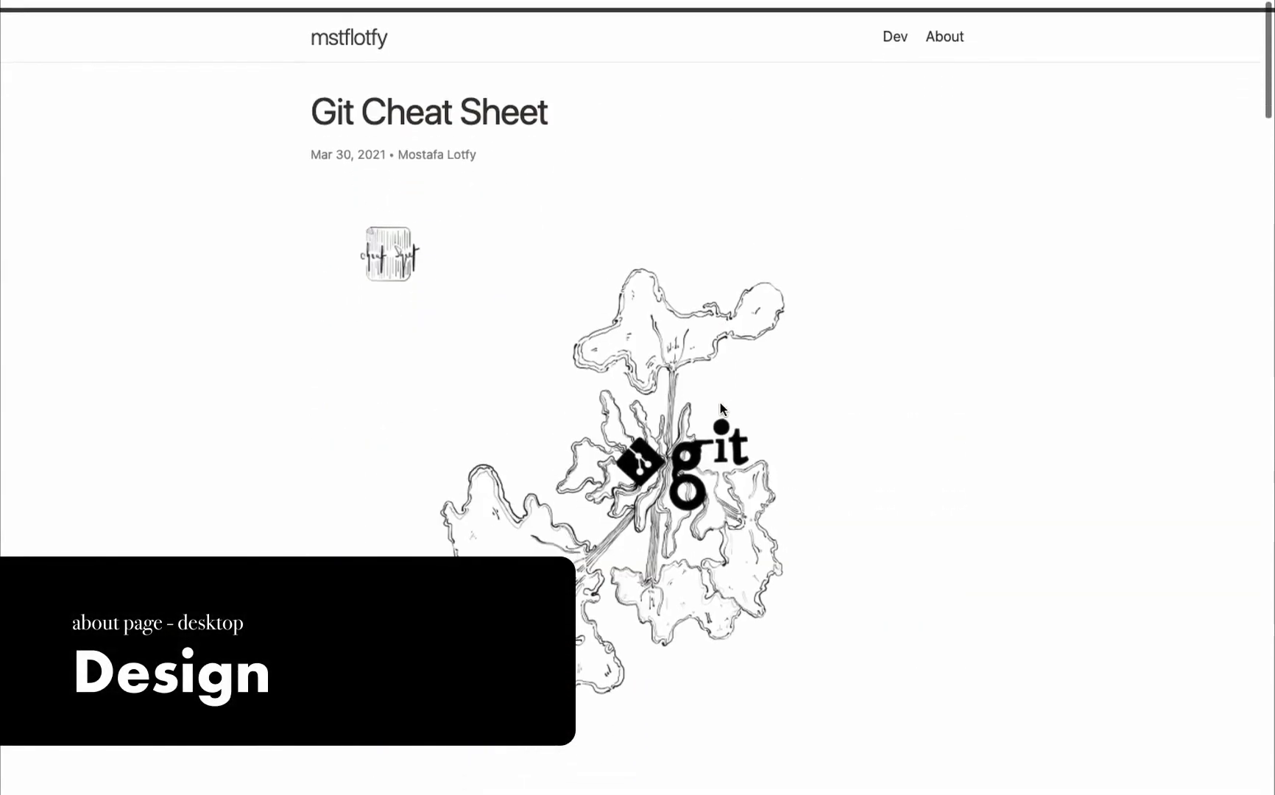
{"action": "left_click", "coordinate": [947, 33]}
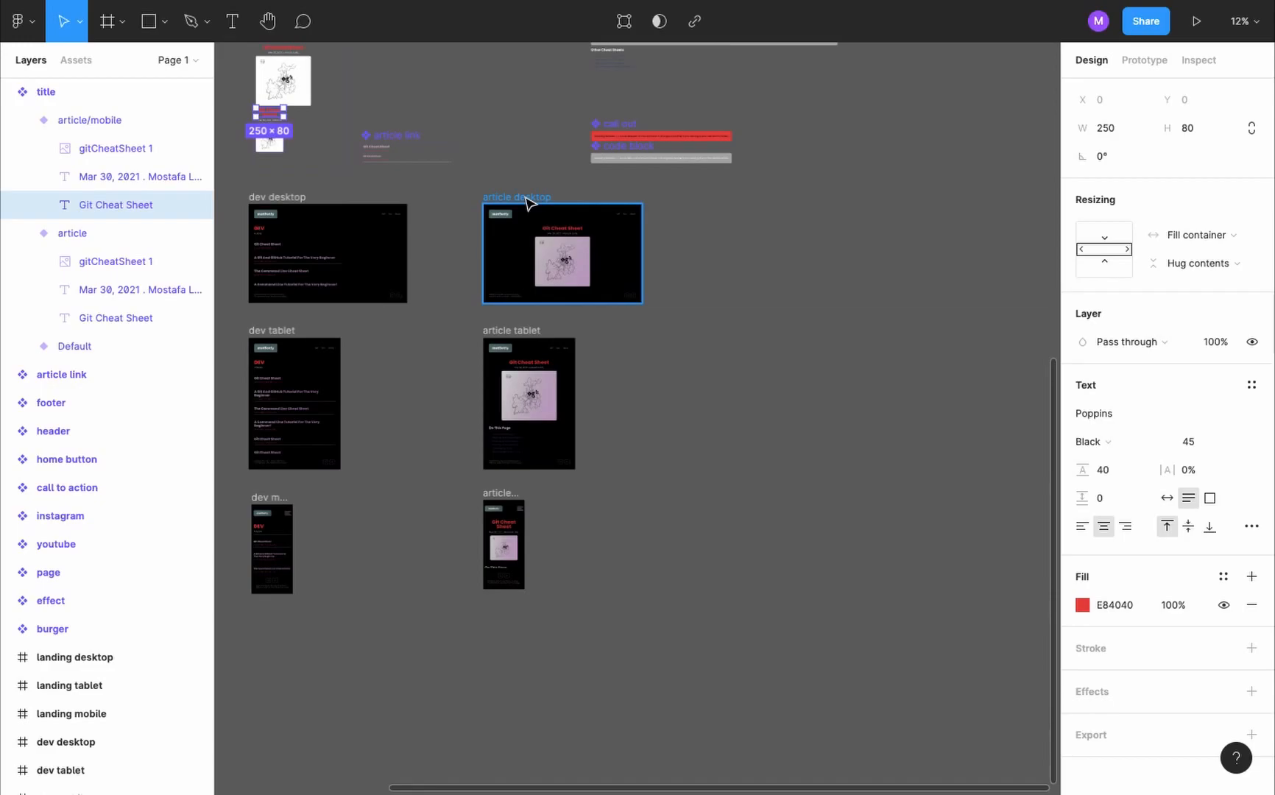
- Duplicate the article desktop frame into the empty space beside it and rename the copy "about desktop"
{"action": "left_click_drag", "start_coordinate": [525, 203], "coordinate": [794, 201]}
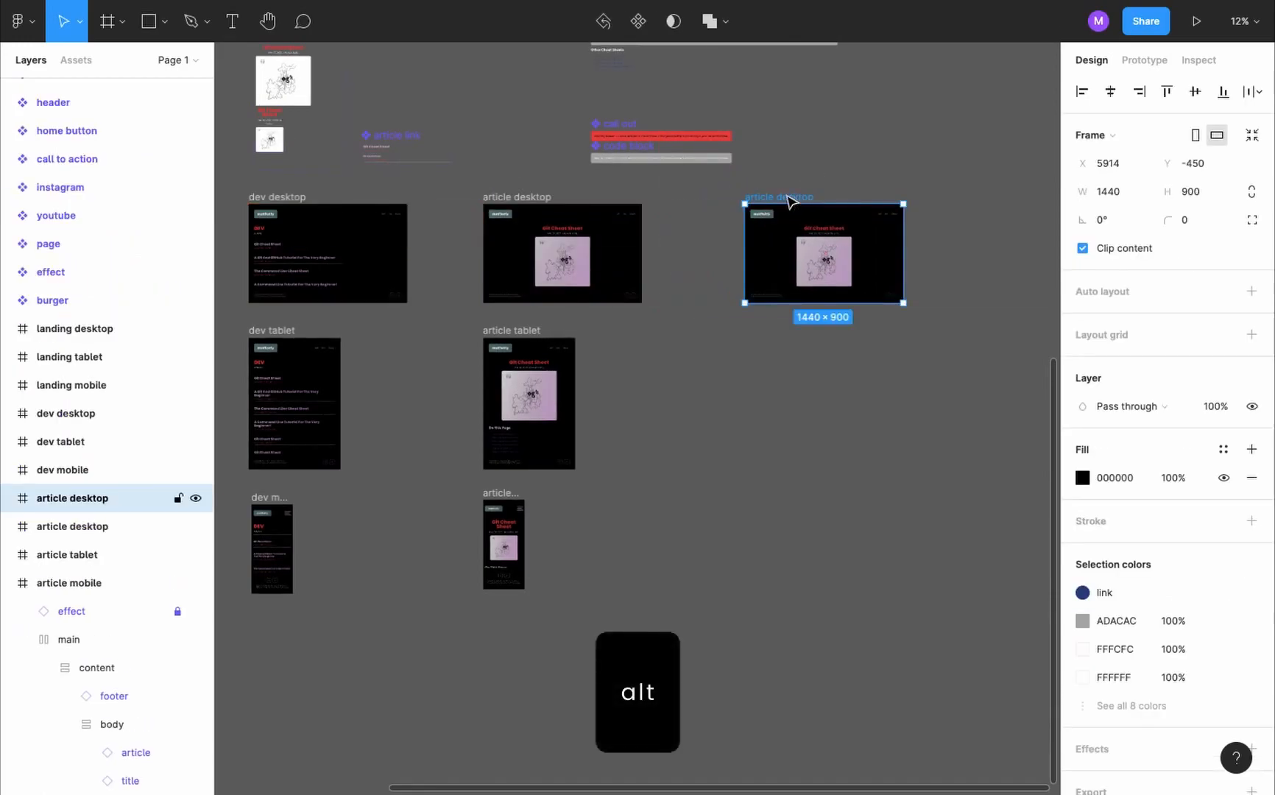
{"action": "scroll", "coordinate": [59, 773], "scroll_direction": "up", "scroll_amount": 3}
{"action": "mouse_move", "coordinate": [59, 774]}
{"action": "left_mouse_down"}
{"action": "mouse_move", "coordinate": [44, 782]}
{"action": "mouse_move", "coordinate": [59, 787]}
{"action": "left_mouse_up"}
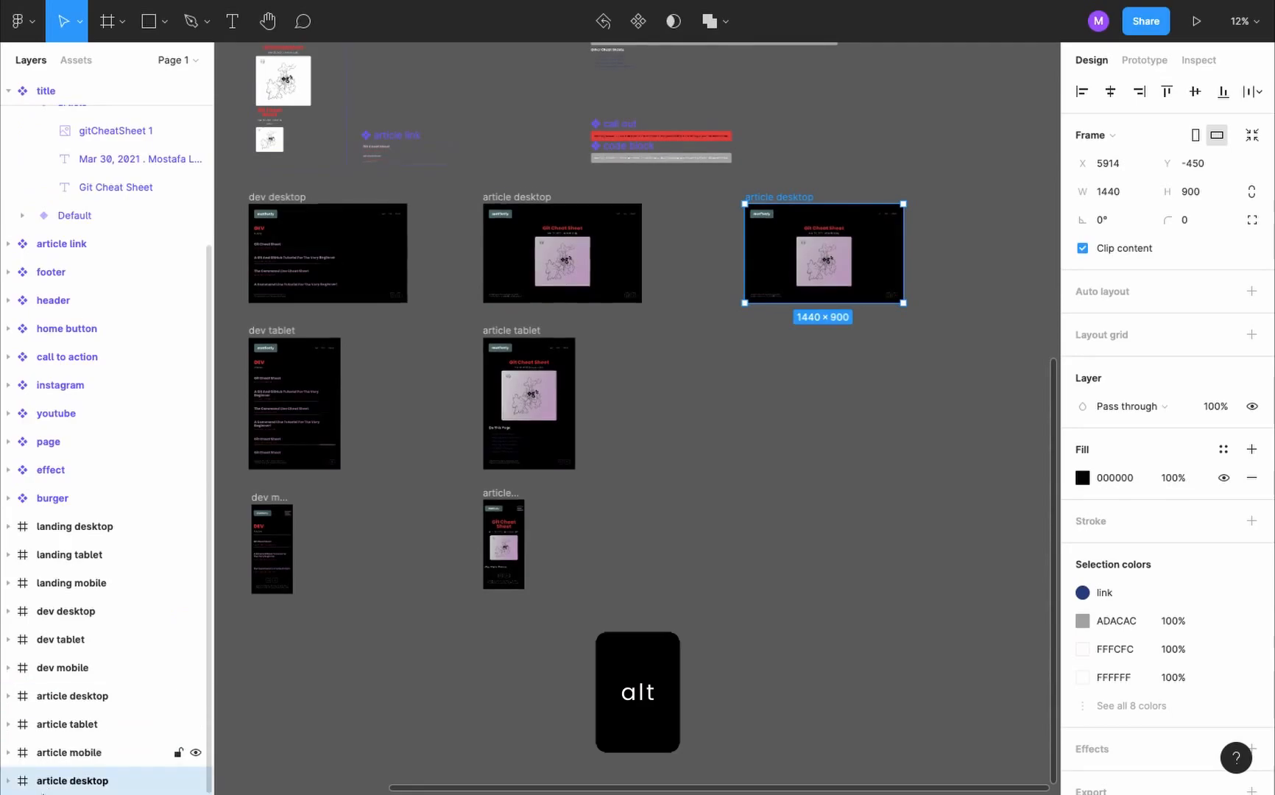
{"action": "double_click", "coordinate": [94, 782]}
{"action": "type", "text": "abou"}
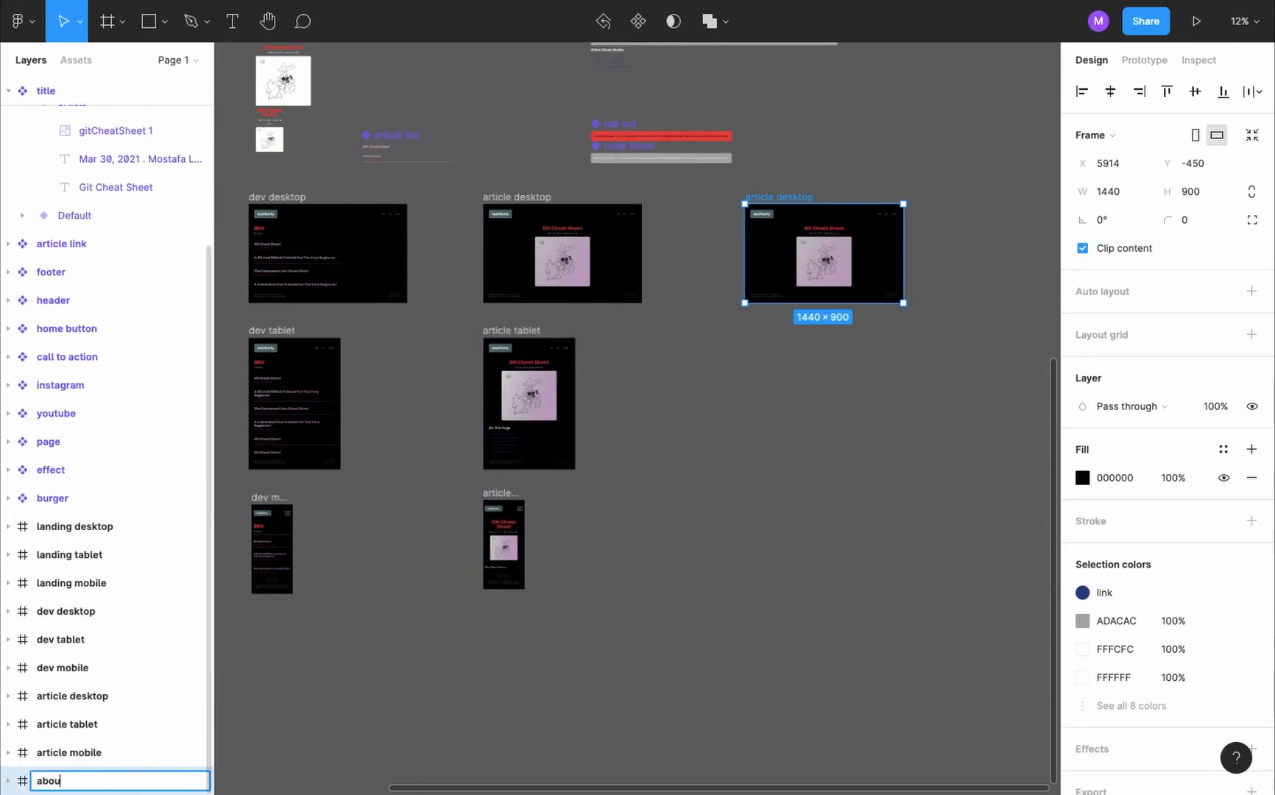
{"action": "type", "text": "t desktop"}
{"action": "key", "text": "Return"}
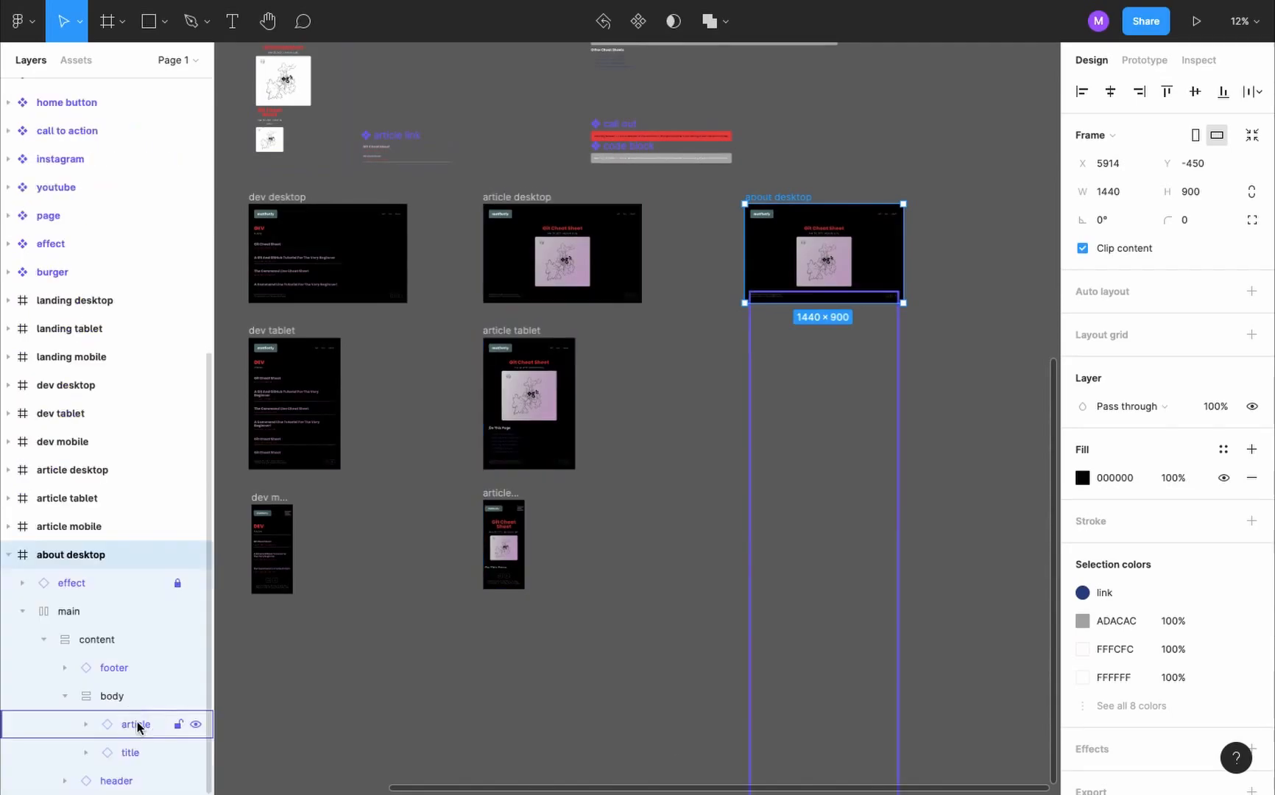
- Delete the article instance from the about desktop body and switch its title instance to the Default variant
{"action": "left_click", "coordinate": [136, 724]}
{"action": "key", "text": "Delete"}
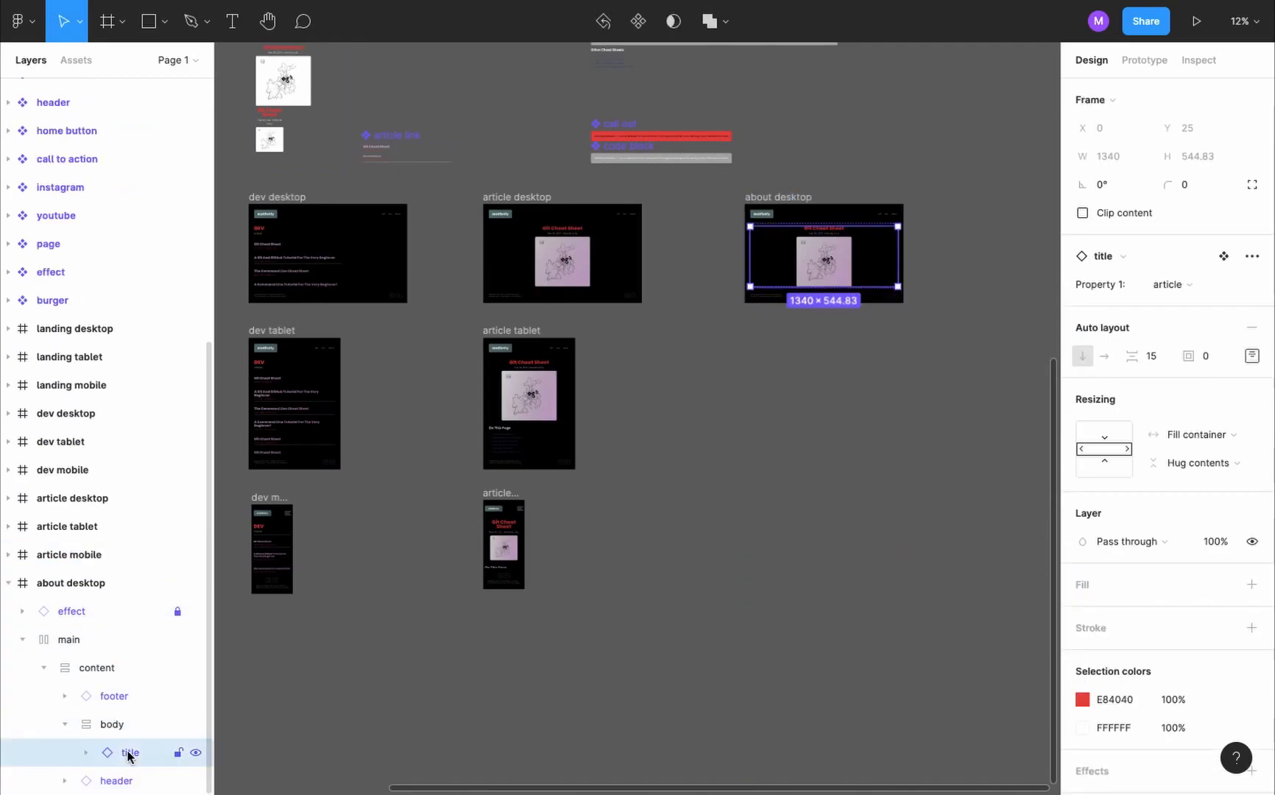
{"action": "left_click", "coordinate": [1232, 285]}
{"action": "left_click", "coordinate": [1190, 259]}
{"action": "scroll", "coordinate": [848, 205], "scroll_direction": "up", "scroll_amount": 5}
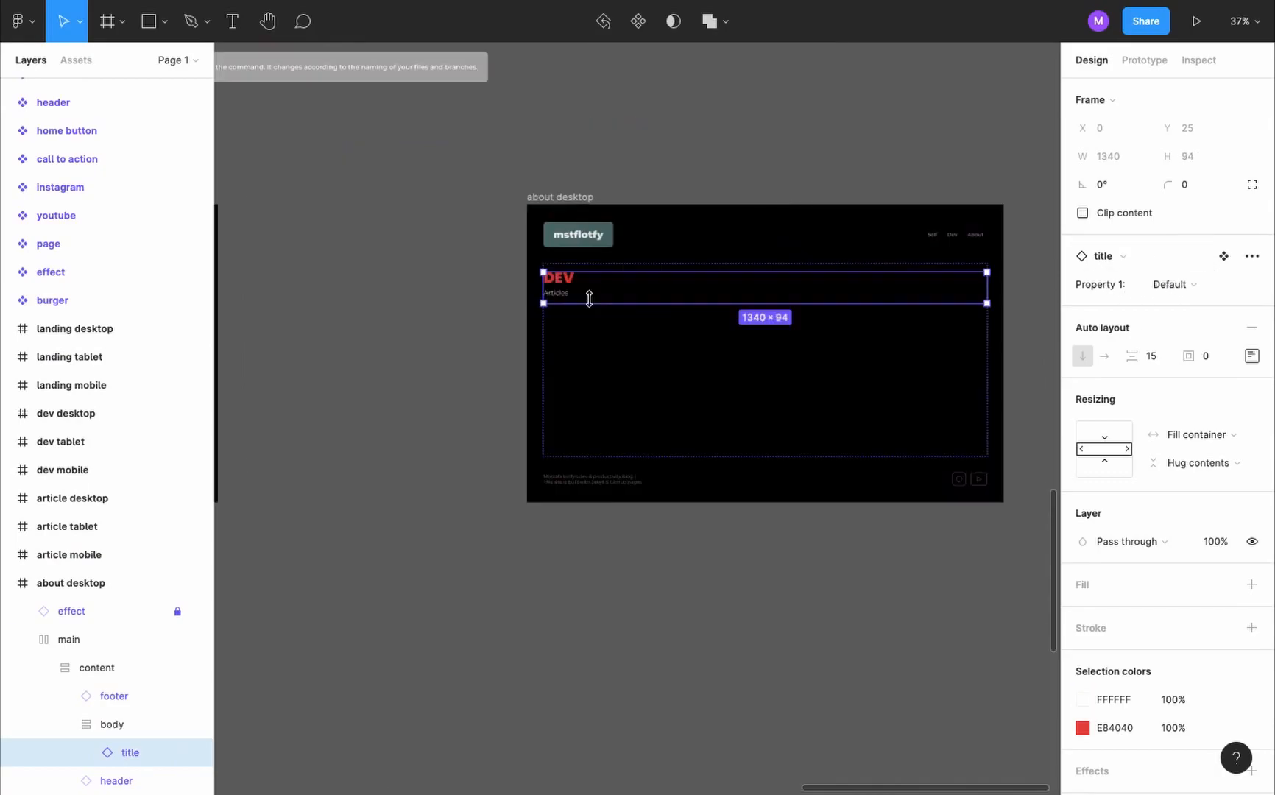
- Add a new variant to the title component based on its Default variant
{"action": "left_click", "coordinate": [525, 297]}
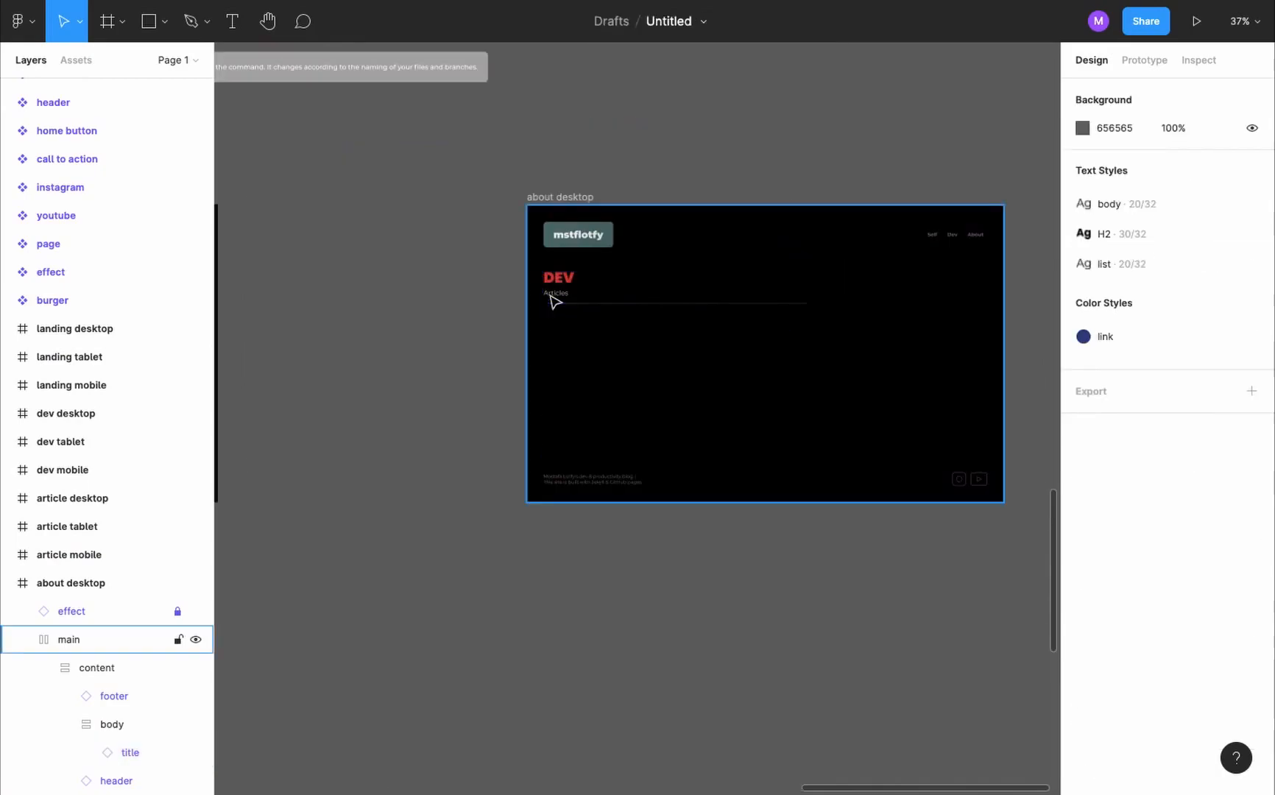
{"action": "scroll", "coordinate": [555, 300], "scroll_direction": "up", "scroll_amount": 5}
{"action": "scroll", "coordinate": [555, 302], "scroll_direction": "down", "scroll_amount": 5}
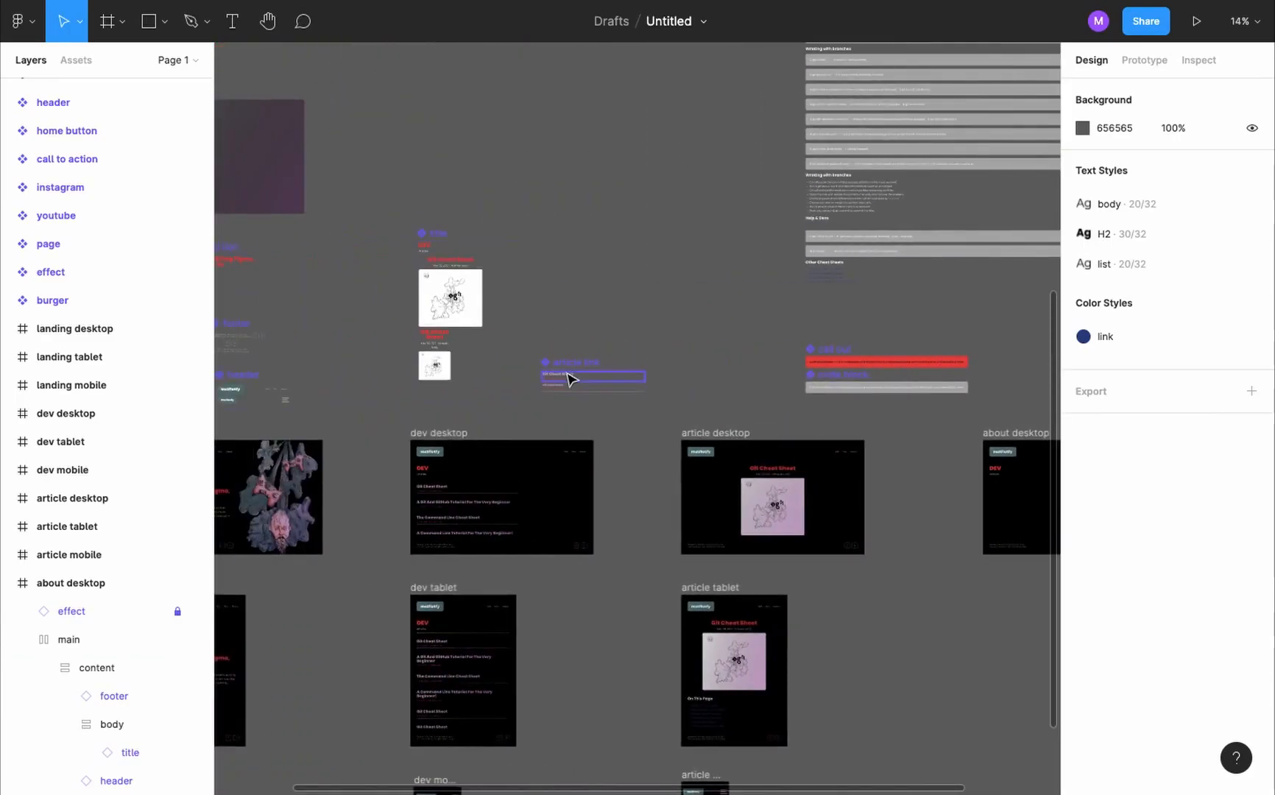
{"action": "scroll", "coordinate": [443, 282], "scroll_direction": "up", "scroll_amount": 2}
{"action": "left_click", "coordinate": [425, 169]}
{"action": "left_click_drag", "start_coordinate": [425, 164], "coordinate": [424, 158]}
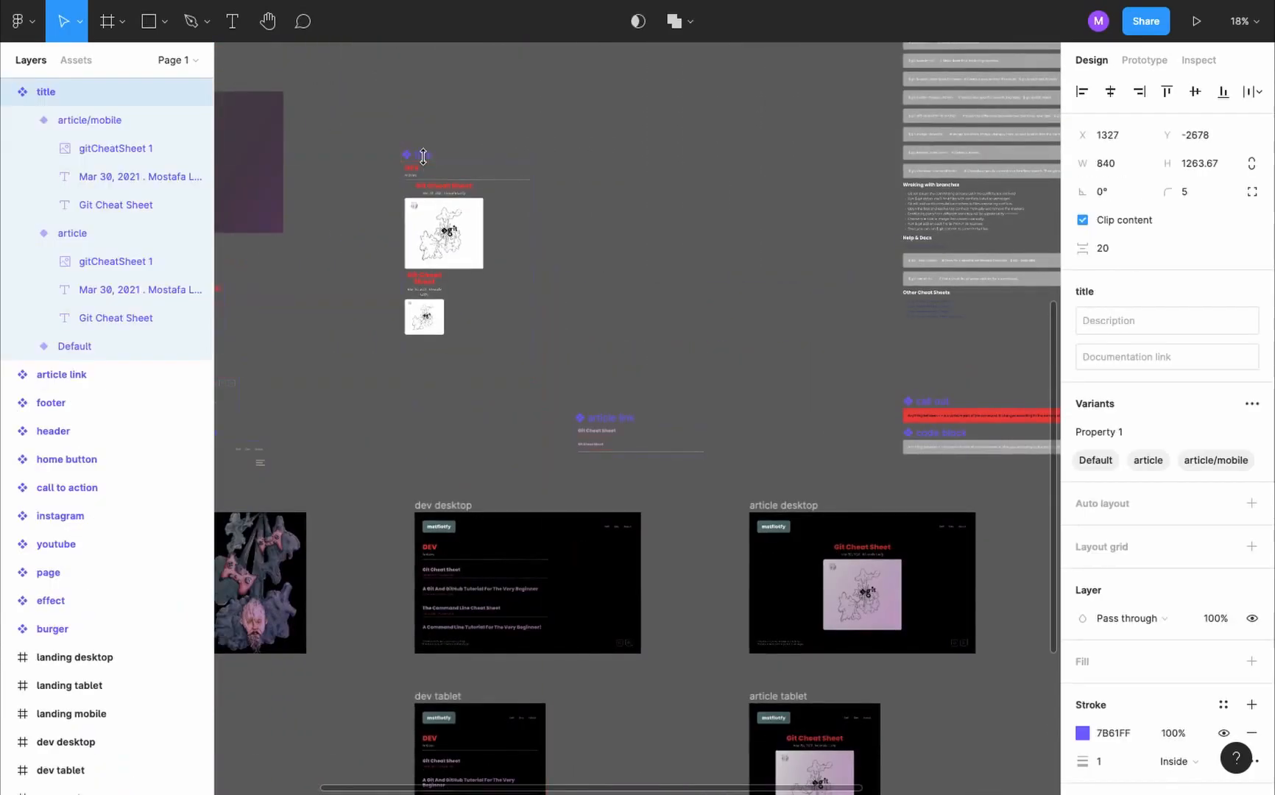
{"action": "scroll", "coordinate": [423, 159], "scroll_direction": "up", "scroll_amount": 5}
{"action": "left_click", "coordinate": [398, 197]}
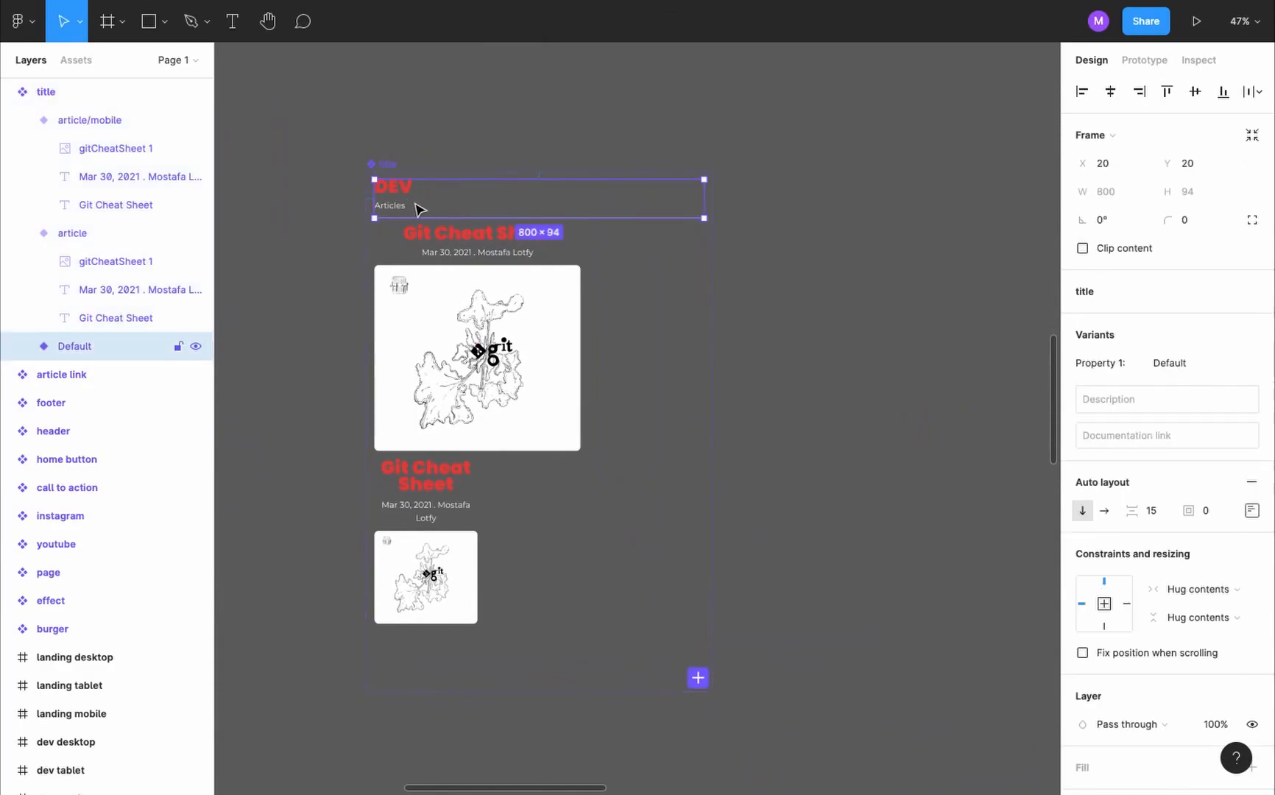
{"action": "left_click", "coordinate": [697, 677]}
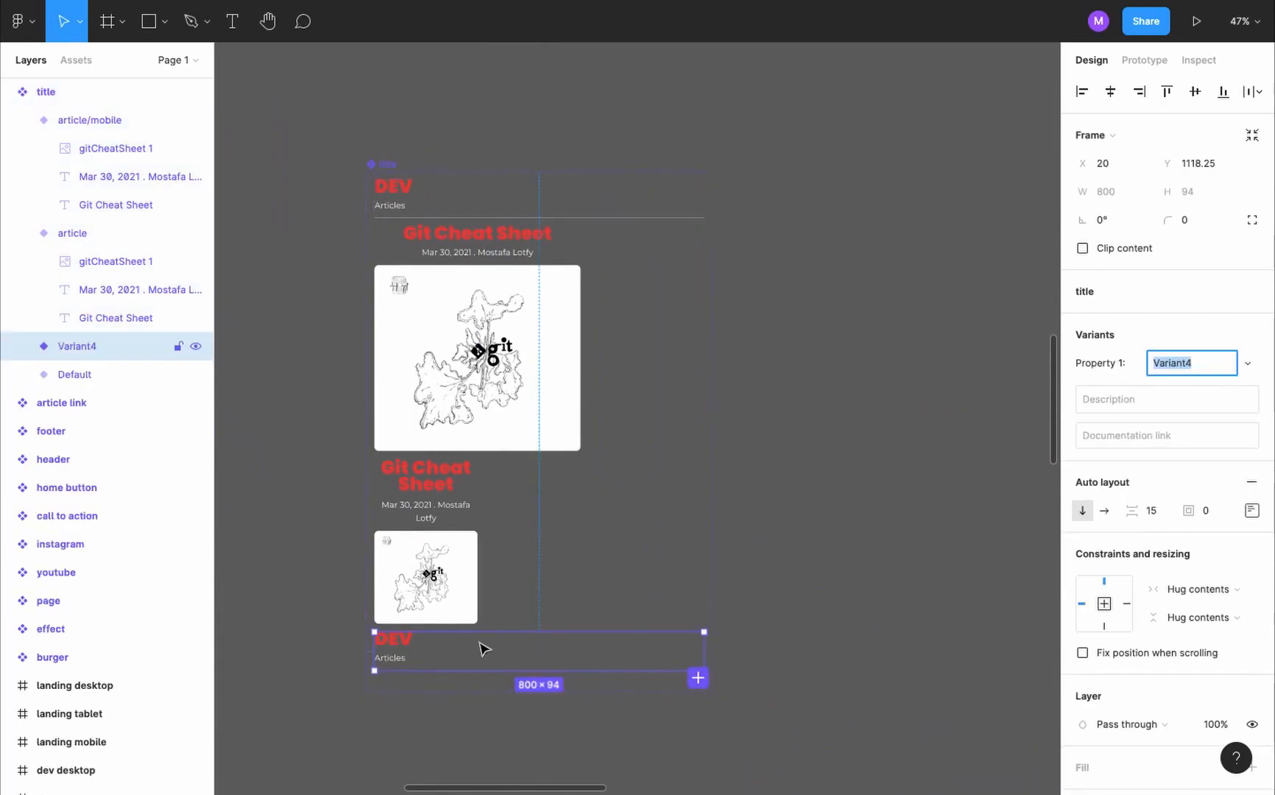
- Remove the Articles text and divider line from the new title variant and name the variant "default/plain"
{"action": "left_click", "coordinate": [393, 663]}
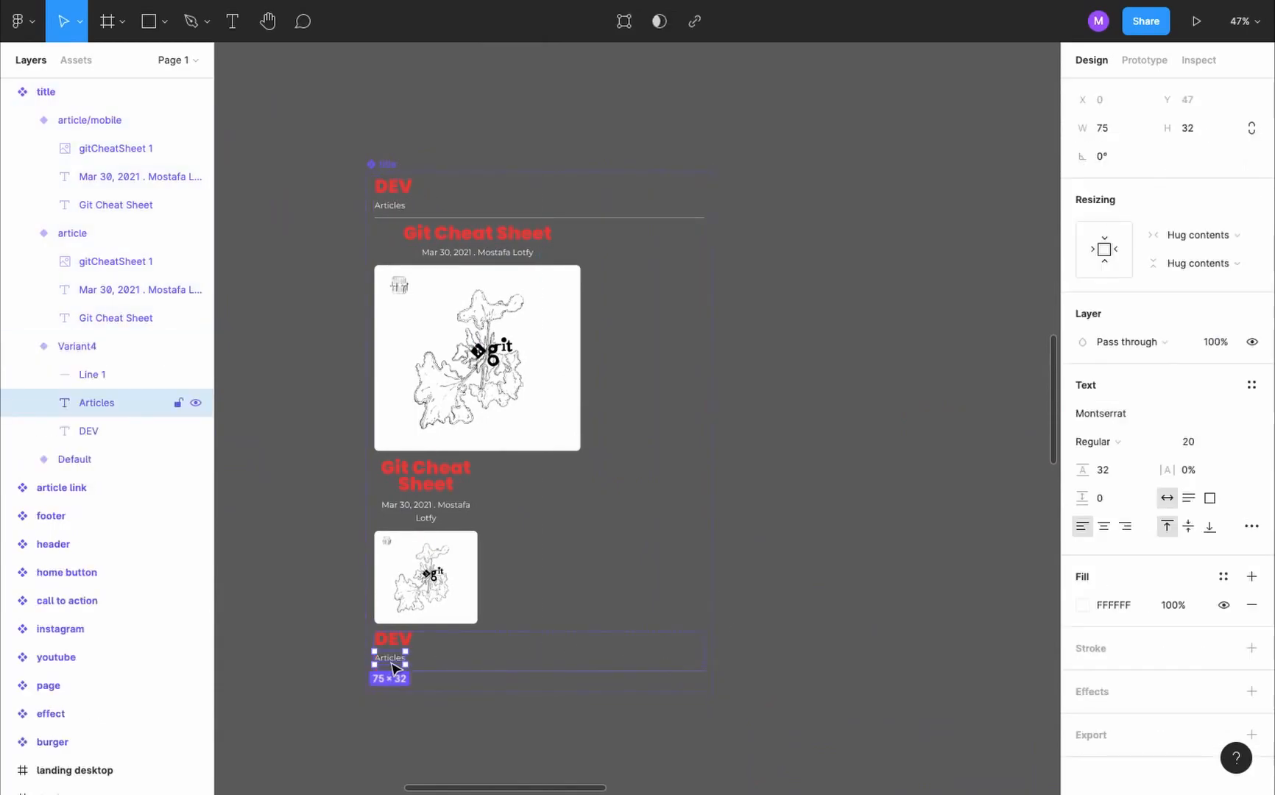
{"action": "key", "text": "Delete"}
{"action": "left_click", "coordinate": [426, 653]}
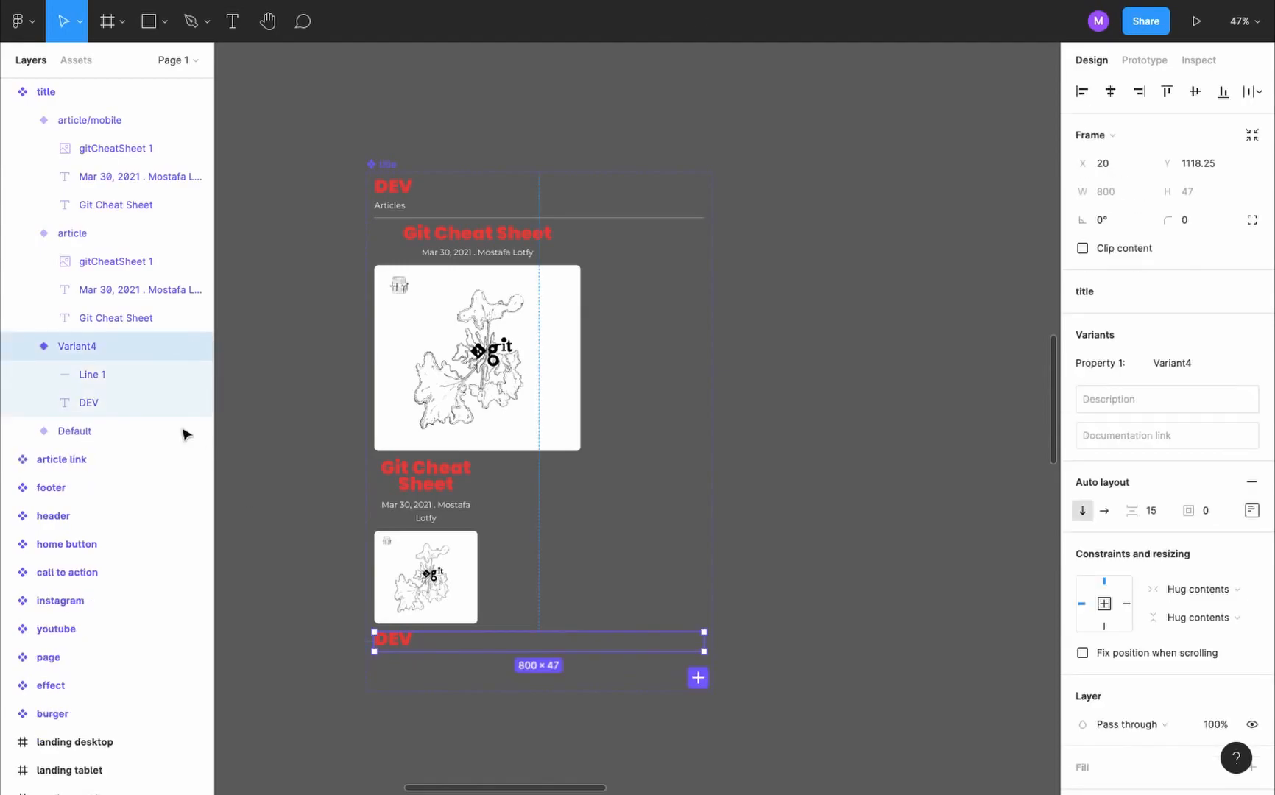
{"action": "left_click", "coordinate": [122, 379]}
{"action": "key", "text": "Delete"}
{"action": "left_click", "coordinate": [105, 345]}
{"action": "left_click", "coordinate": [1173, 363]}
{"action": "type", "text": "pla"}
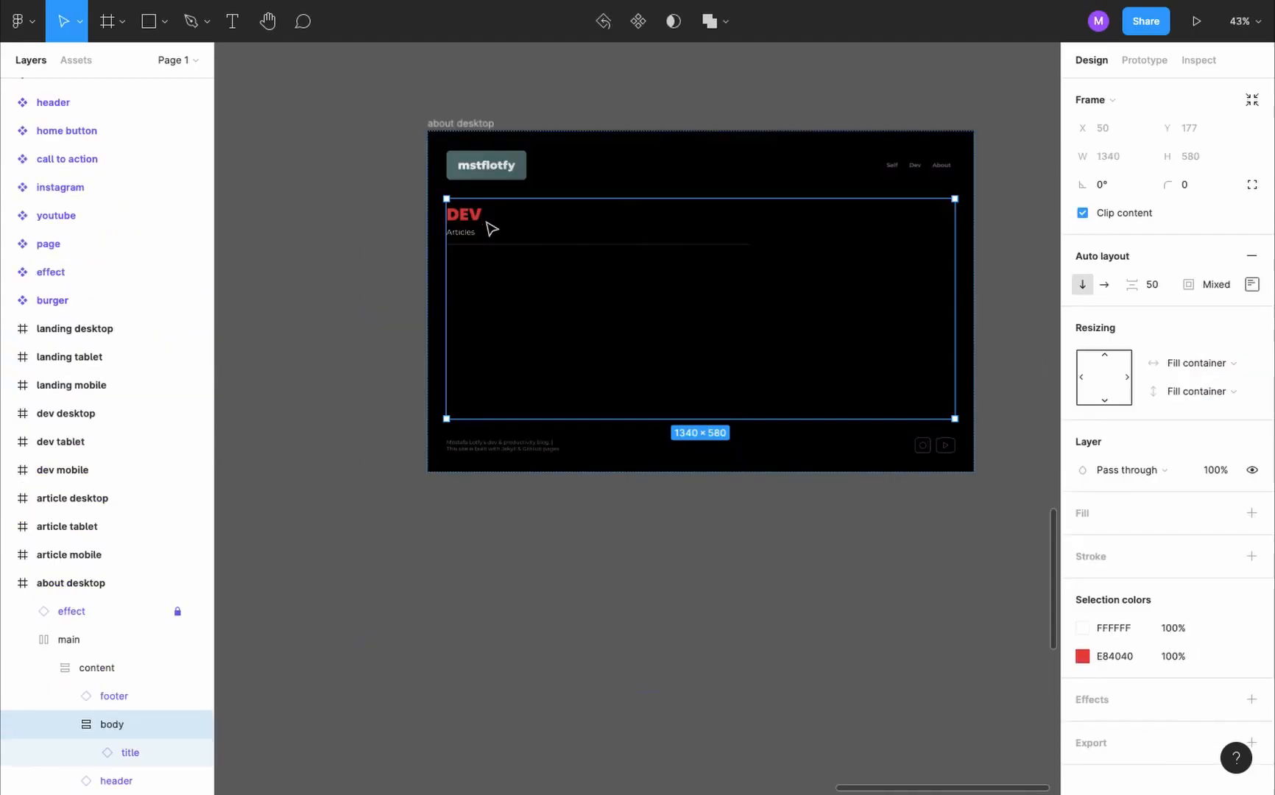
- Switch the about desktop title instance to the default/plain variant and change its heading text to "ABOUT"
{"action": "double_click", "coordinate": [507, 239]}
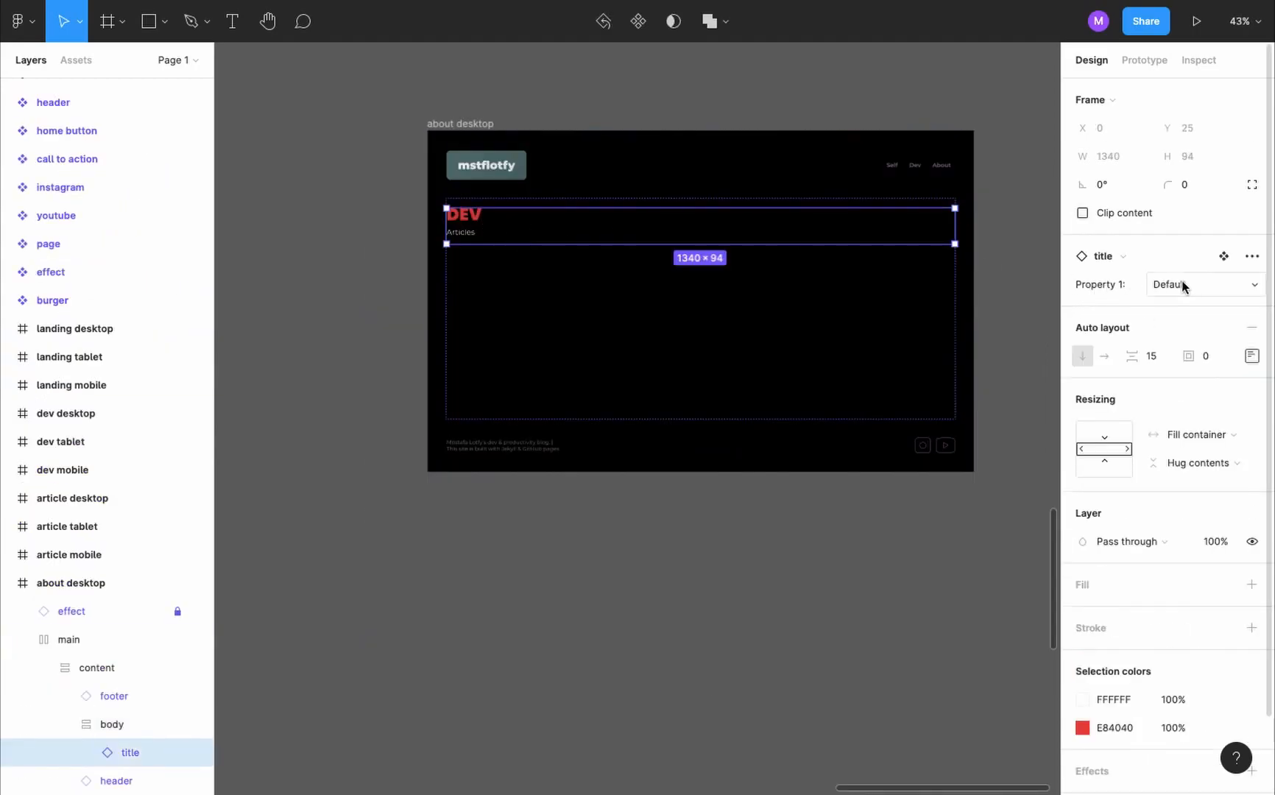
{"action": "double_click", "coordinate": [471, 215]}
{"action": "double_click", "coordinate": [465, 216]}
{"action": "type", "text": "ABOUT"}
{"action": "left_click", "coordinate": [448, 258]}
{"action": "scroll", "coordinate": [446, 254], "scroll_direction": "down", "scroll_amount": 5}
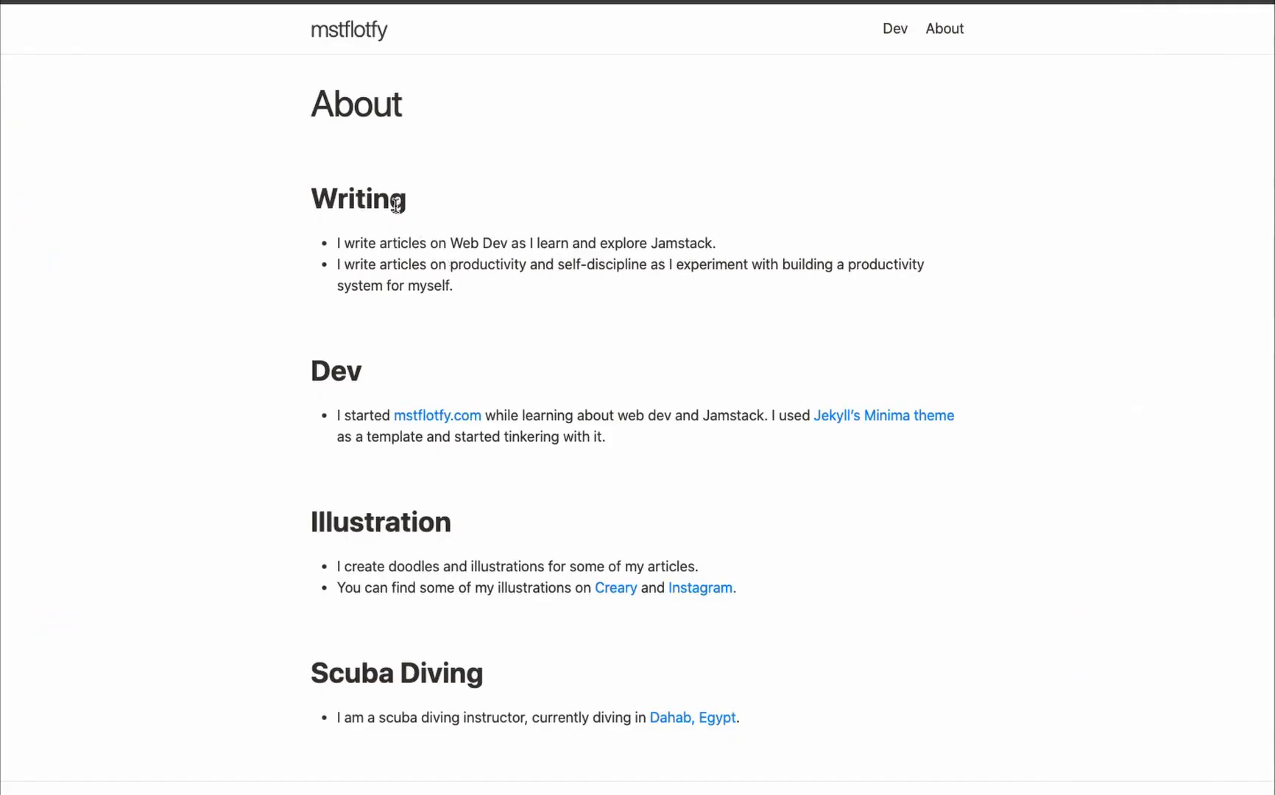
- Copy the Writing heading from the existing website's About page and paste it as new text beside the about desktop frame
{"action": "double_click", "coordinate": [396, 204]}
{"action": "key", "text": "ctrl+c"}
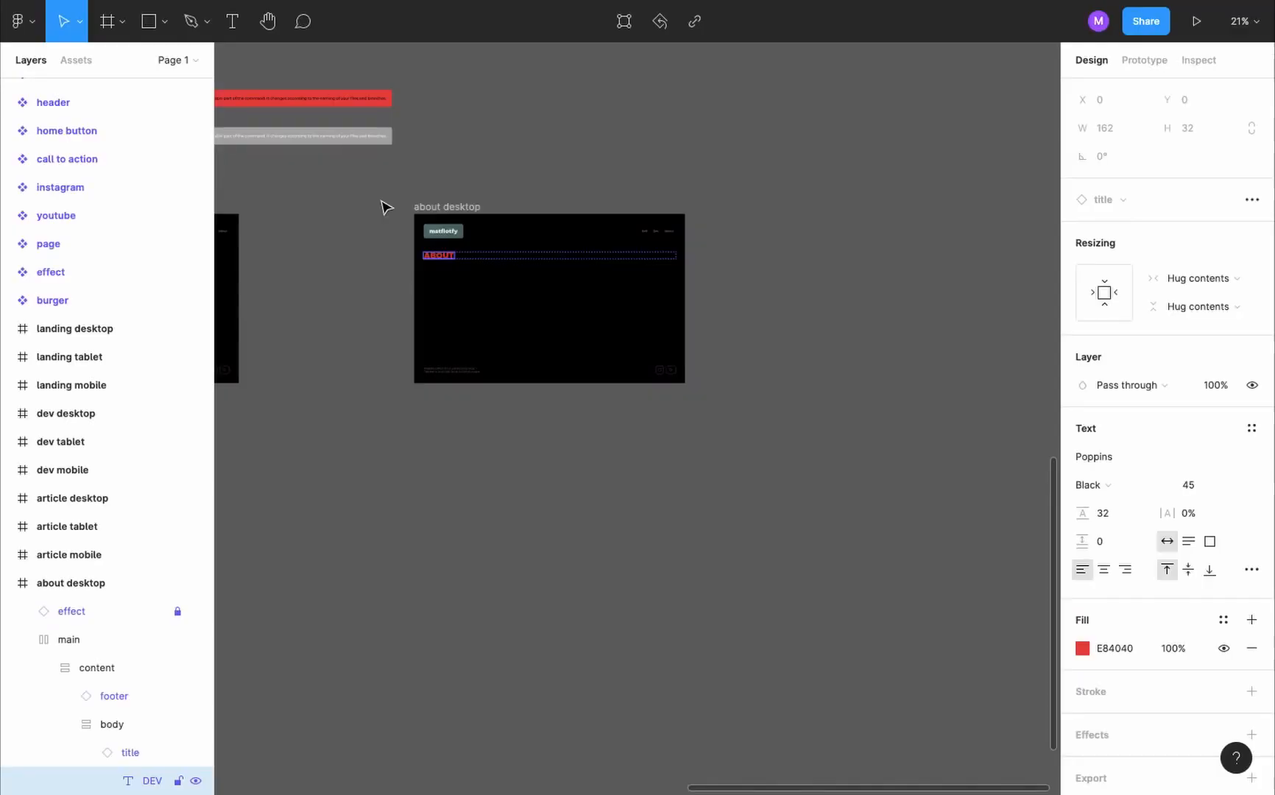
{"action": "left_click", "coordinate": [384, 205]}
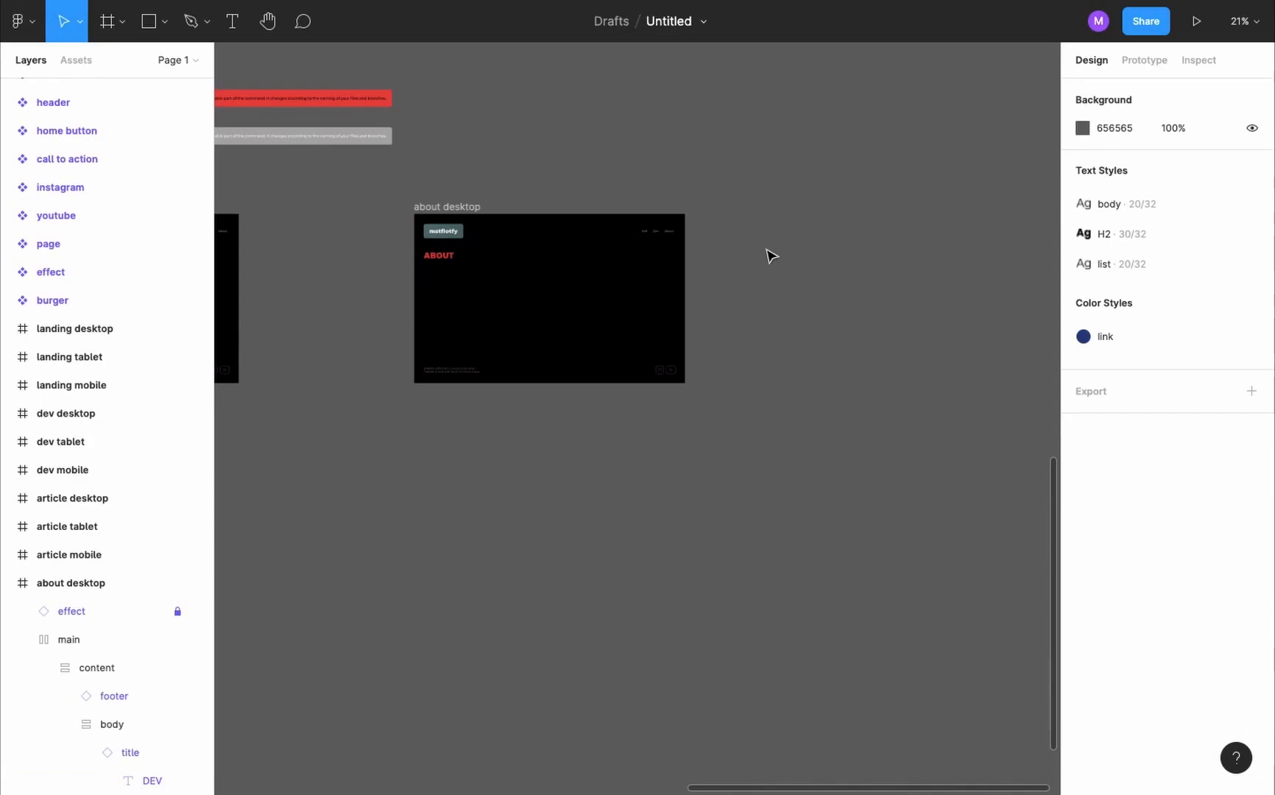
{"action": "key", "text": "t"}
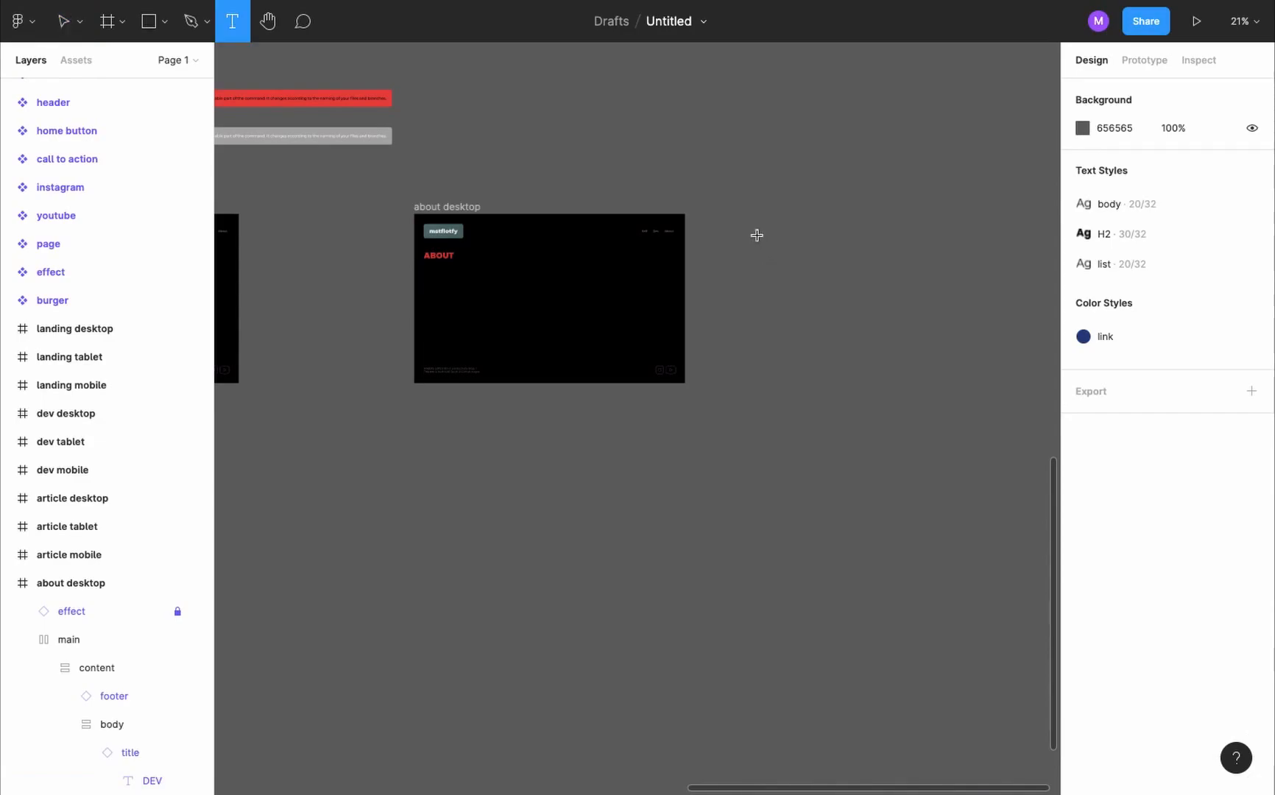
{"action": "left_click", "coordinate": [757, 235]}
{"action": "key", "text": "ctrl+v"}
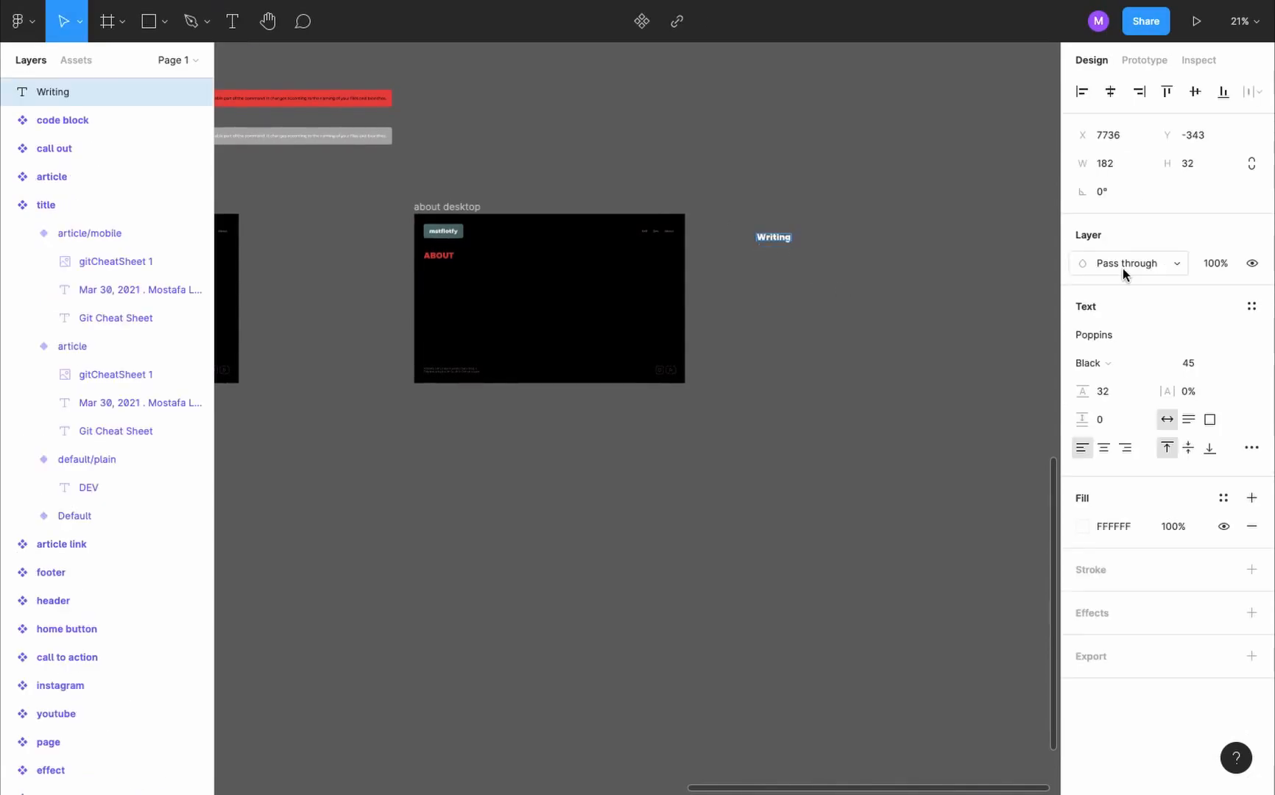
- Try to apply the H2 text style to the Writing text
{"action": "left_click", "coordinate": [1251, 307]}
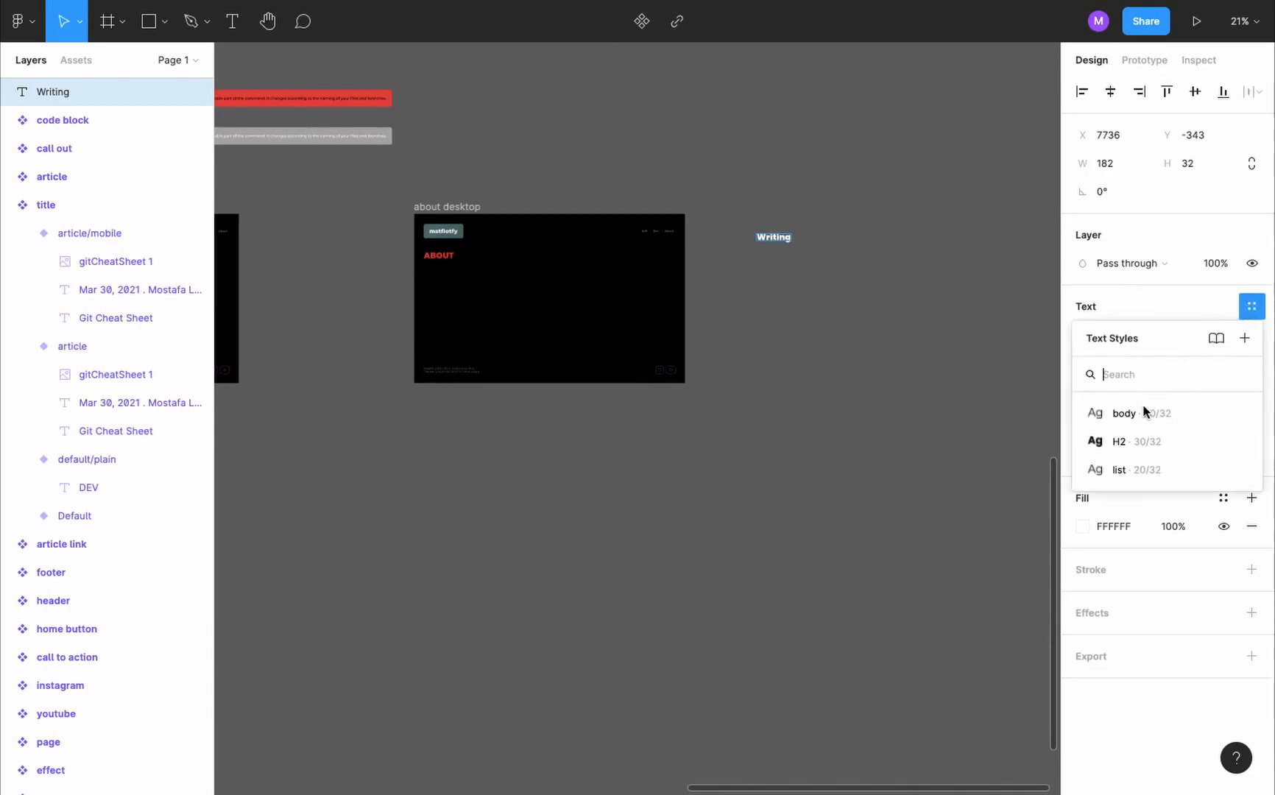
{"action": "left_click", "coordinate": [1131, 440]}
{"action": "key", "text": "Escape"}
- Copy the two Writing list items from the existing website into a new text below the heading and apply the list text style
{"action": "scroll", "coordinate": [829, 233], "scroll_direction": "up", "scroll_amount": 5}
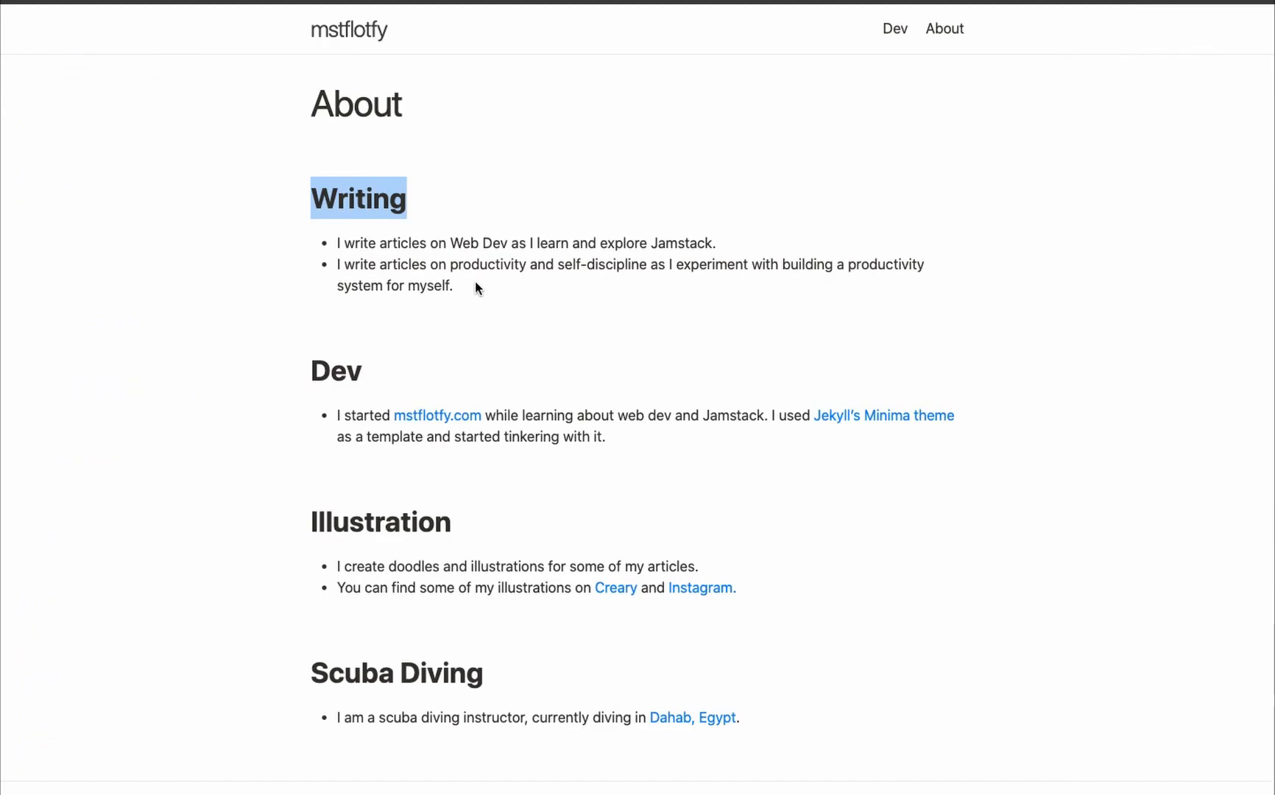
{"action": "left_click_drag", "start_coordinate": [453, 285], "coordinate": [316, 249]}
{"action": "key", "text": "super+c"}
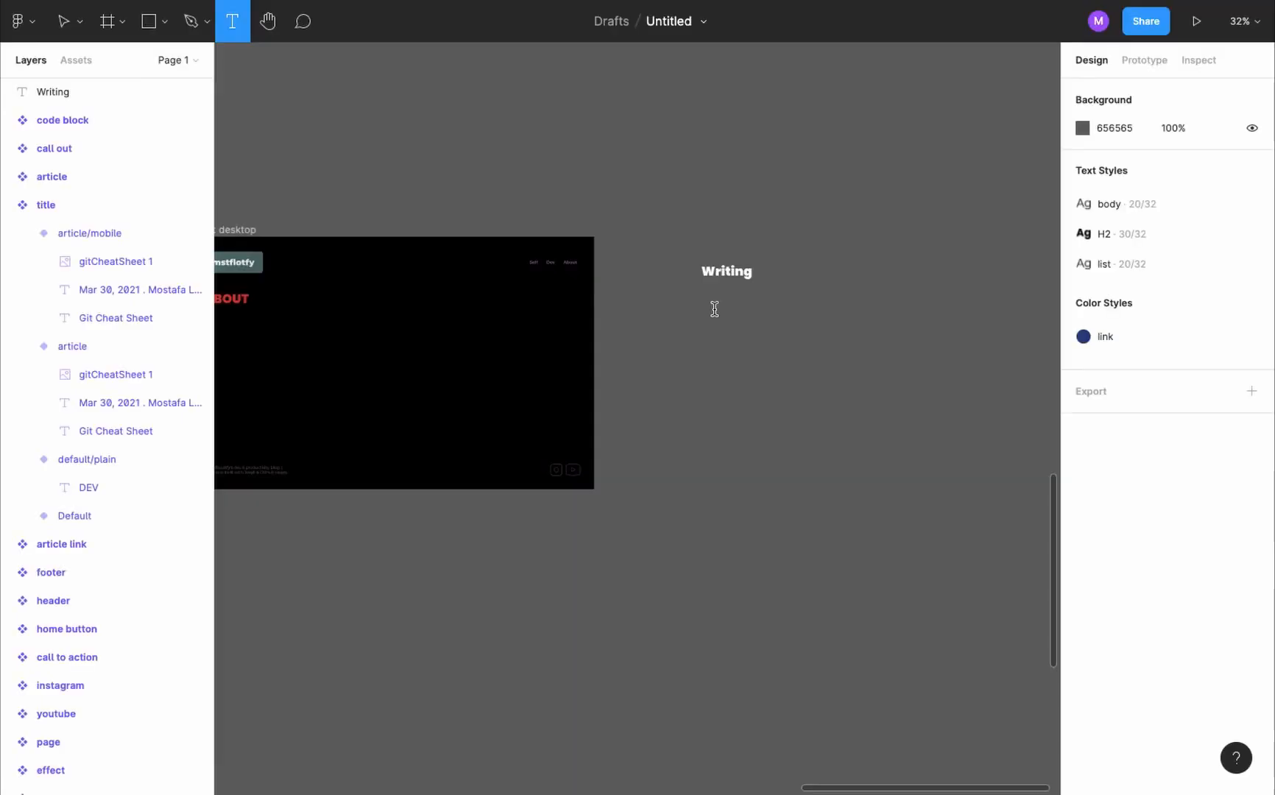
{"action": "left_click", "coordinate": [712, 310]}
{"action": "key", "text": "super+v"}
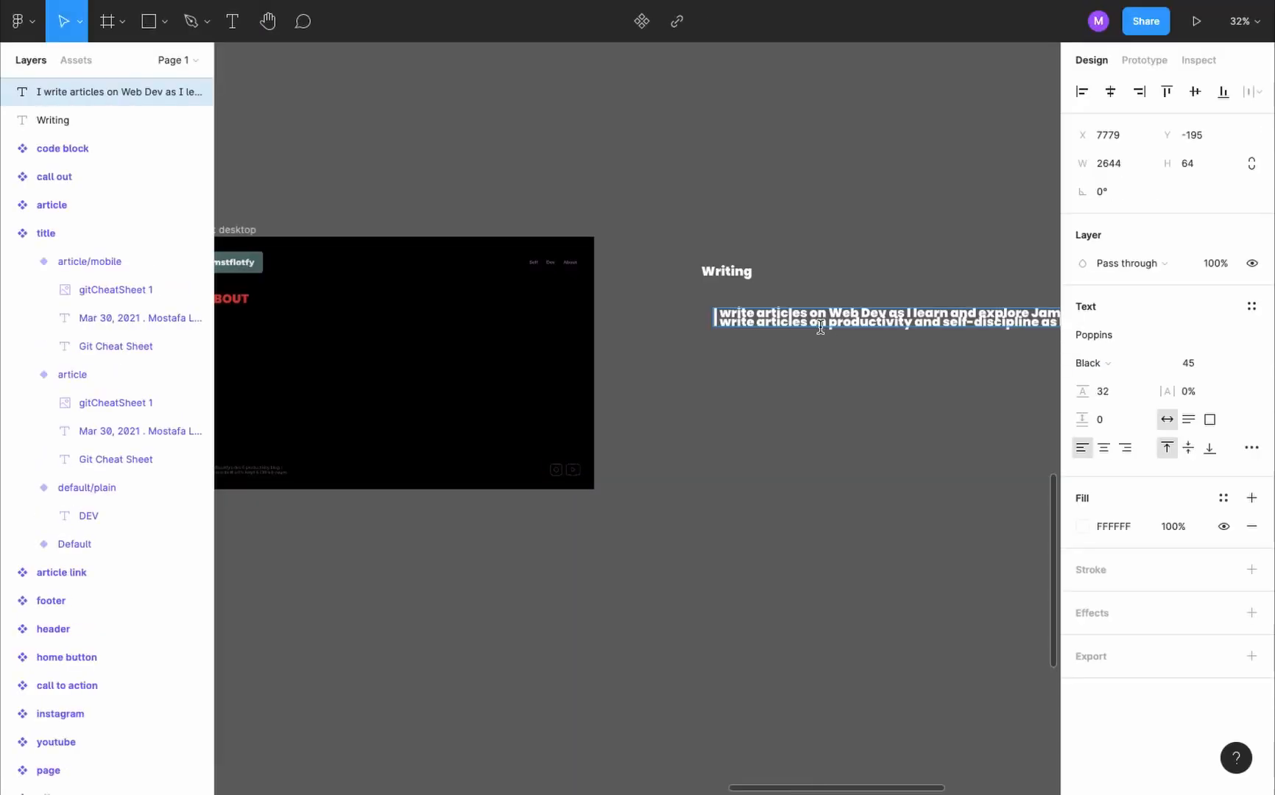
{"action": "key", "text": "super+a"}
{"action": "left_click", "coordinate": [1252, 307]}
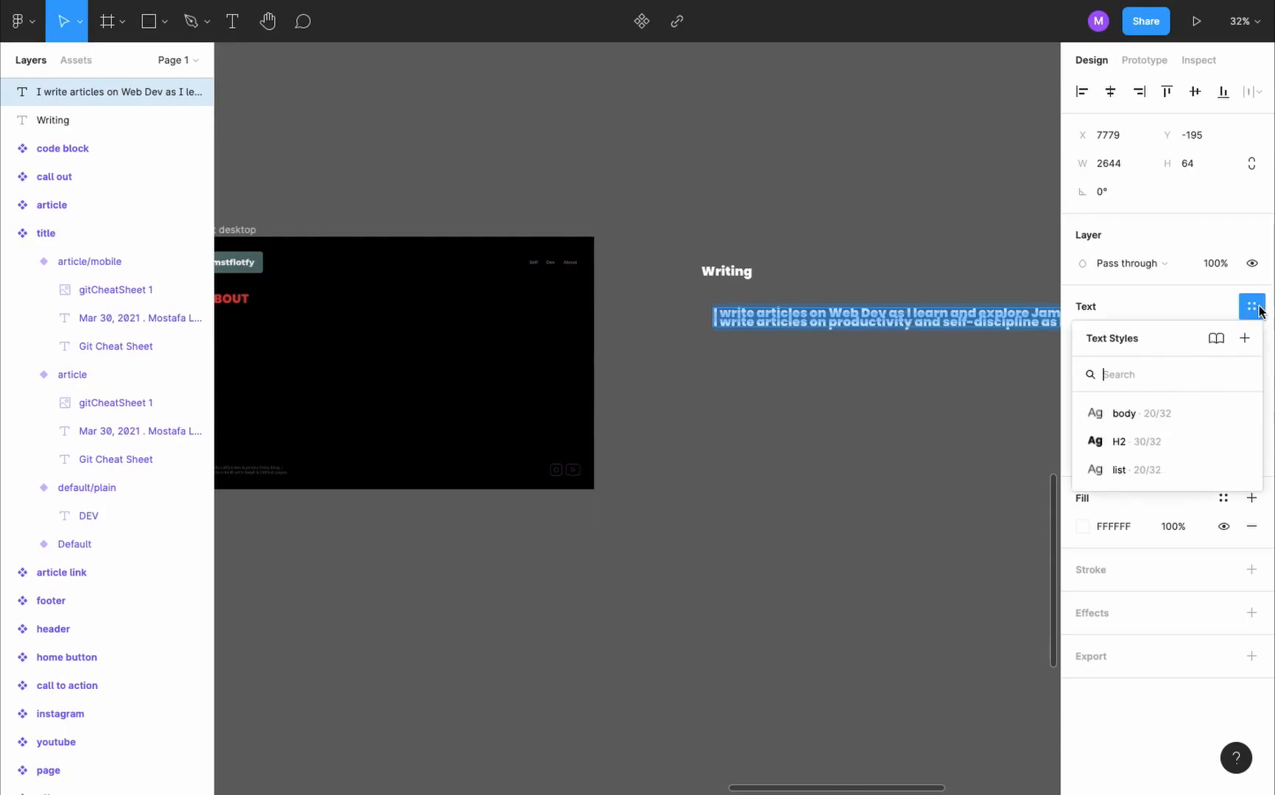
{"action": "left_click", "coordinate": [1142, 468]}
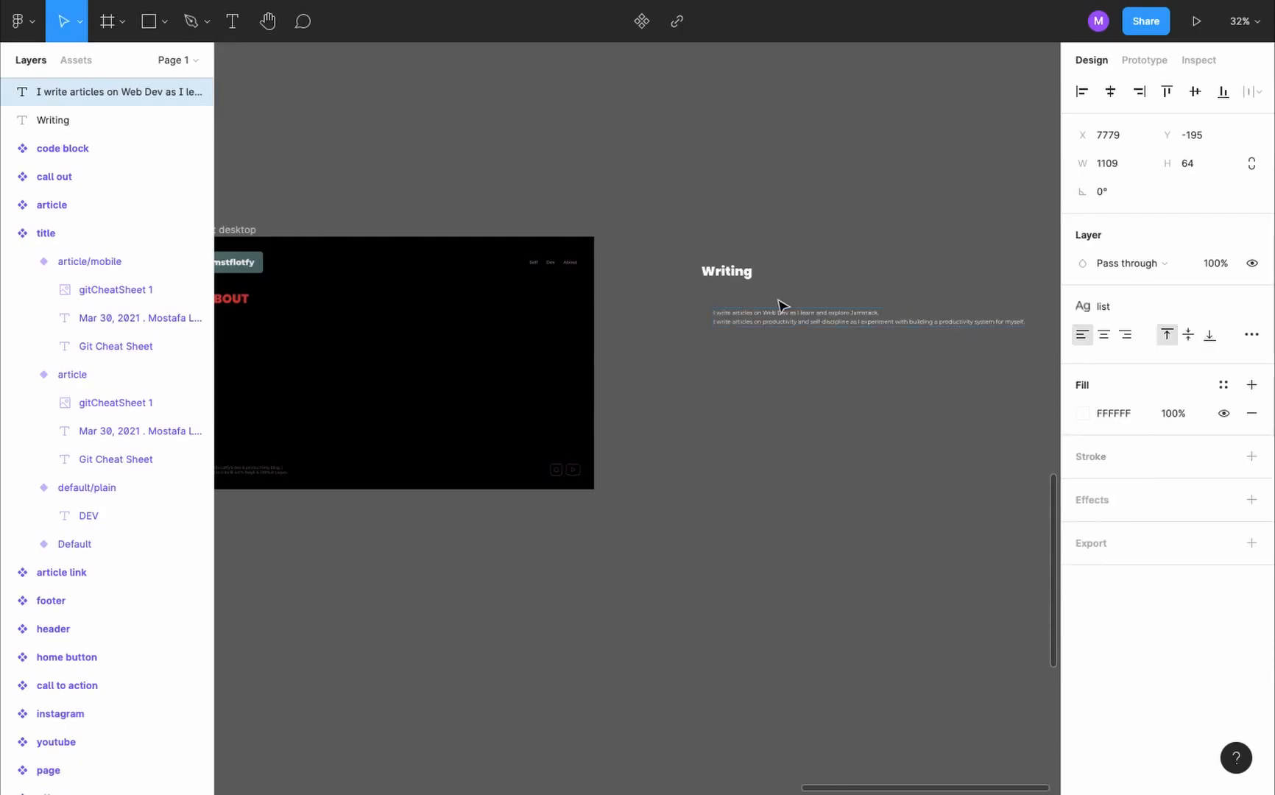
- Align the list text under the Writing heading, format it as a bulleted list, and move both into the about desktop body
{"action": "key", "text": "Escape"}
{"action": "scroll", "coordinate": [780, 302], "scroll_direction": "up", "scroll_amount": 3}
{"action": "left_click_drag", "start_coordinate": [811, 333], "coordinate": [790, 315]}
{"action": "left_click", "coordinate": [1252, 335]}
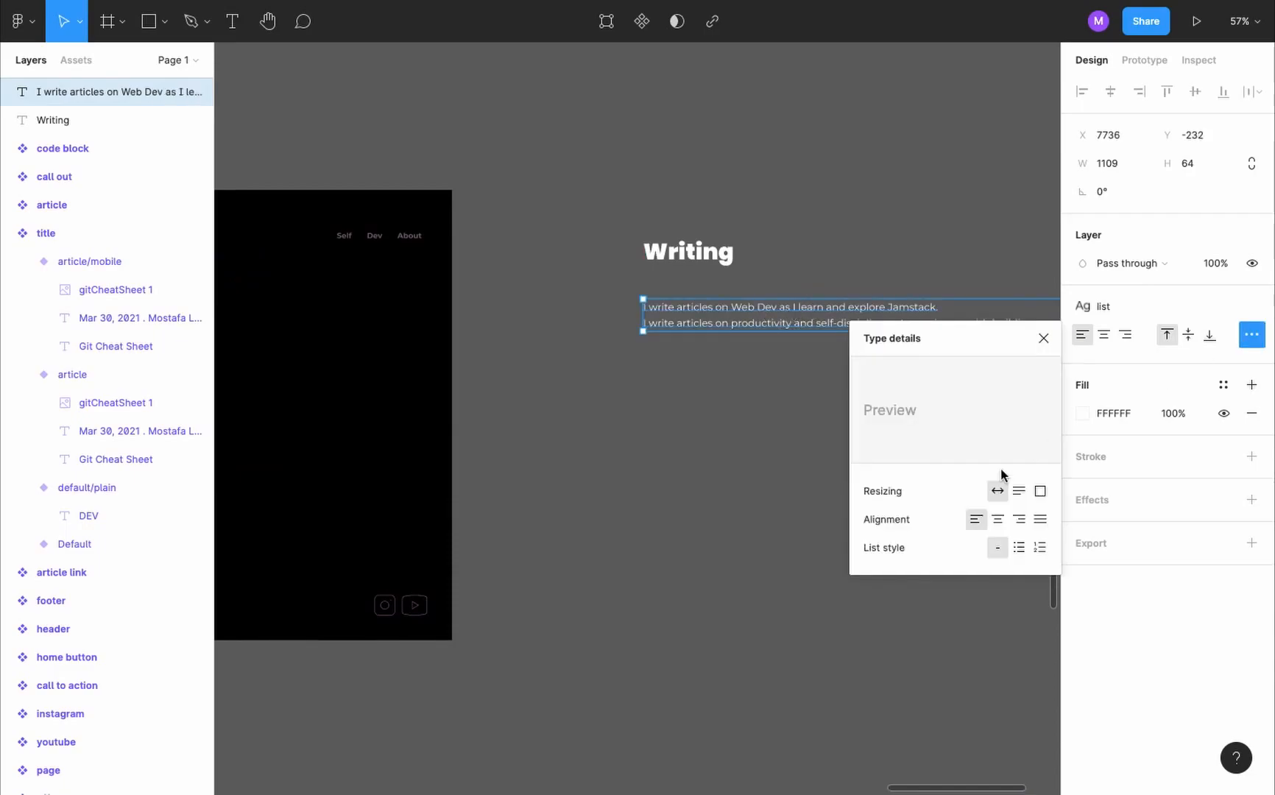
{"action": "left_click", "coordinate": [347, 398]}
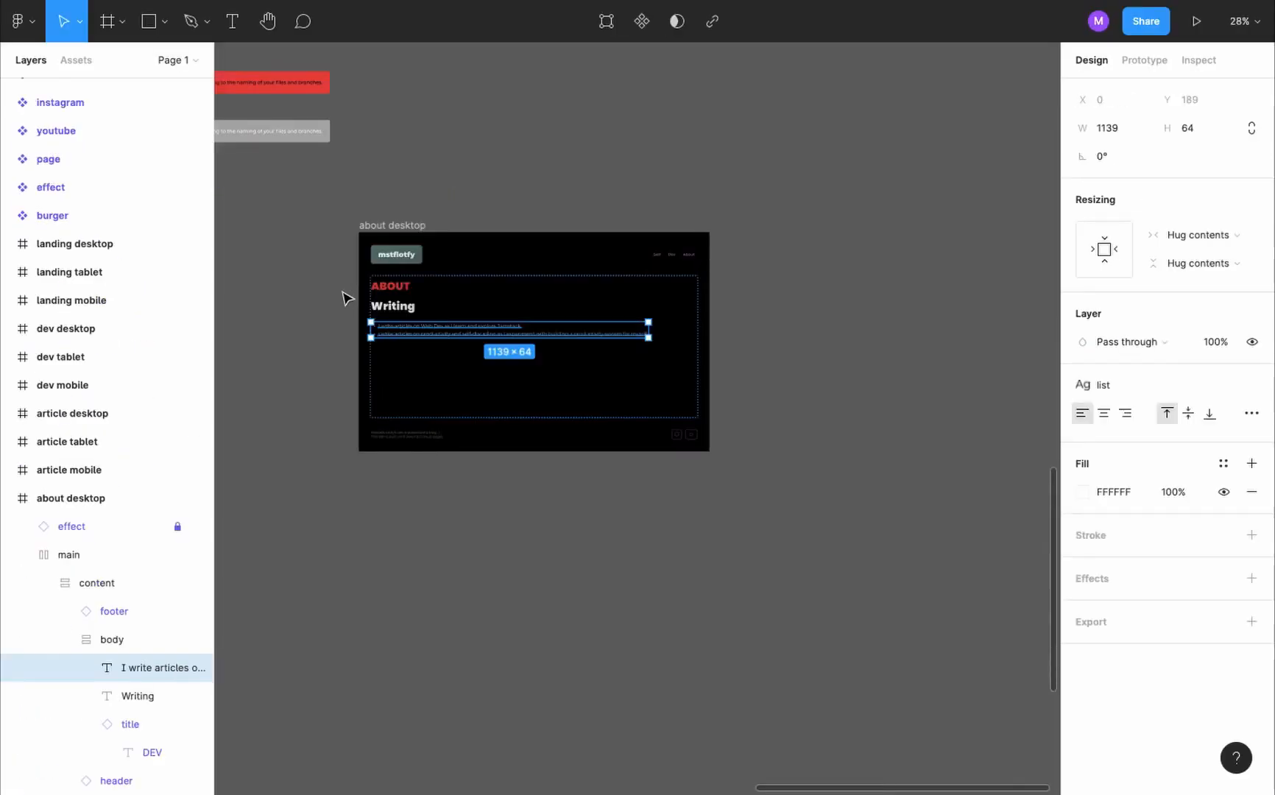
- Apply the H2 text style to the Writing heading in the about desktop frame
{"action": "scroll", "coordinate": [347, 296], "scroll_direction": "up", "scroll_amount": 5}
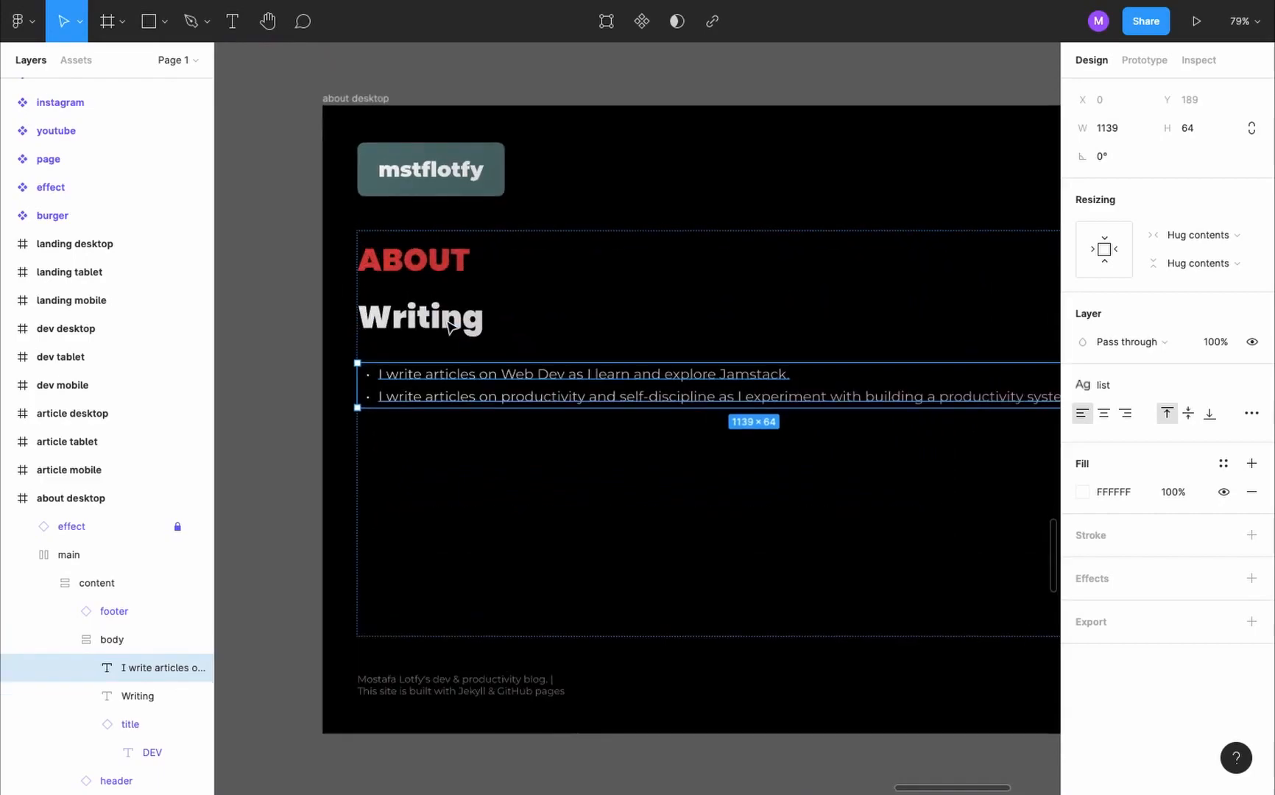
{"action": "left_click", "coordinate": [451, 326]}
{"action": "left_click", "coordinate": [1252, 382]}
{"action": "left_click", "coordinate": [1147, 518]}
{"action": "left_click", "coordinate": [640, 405]}
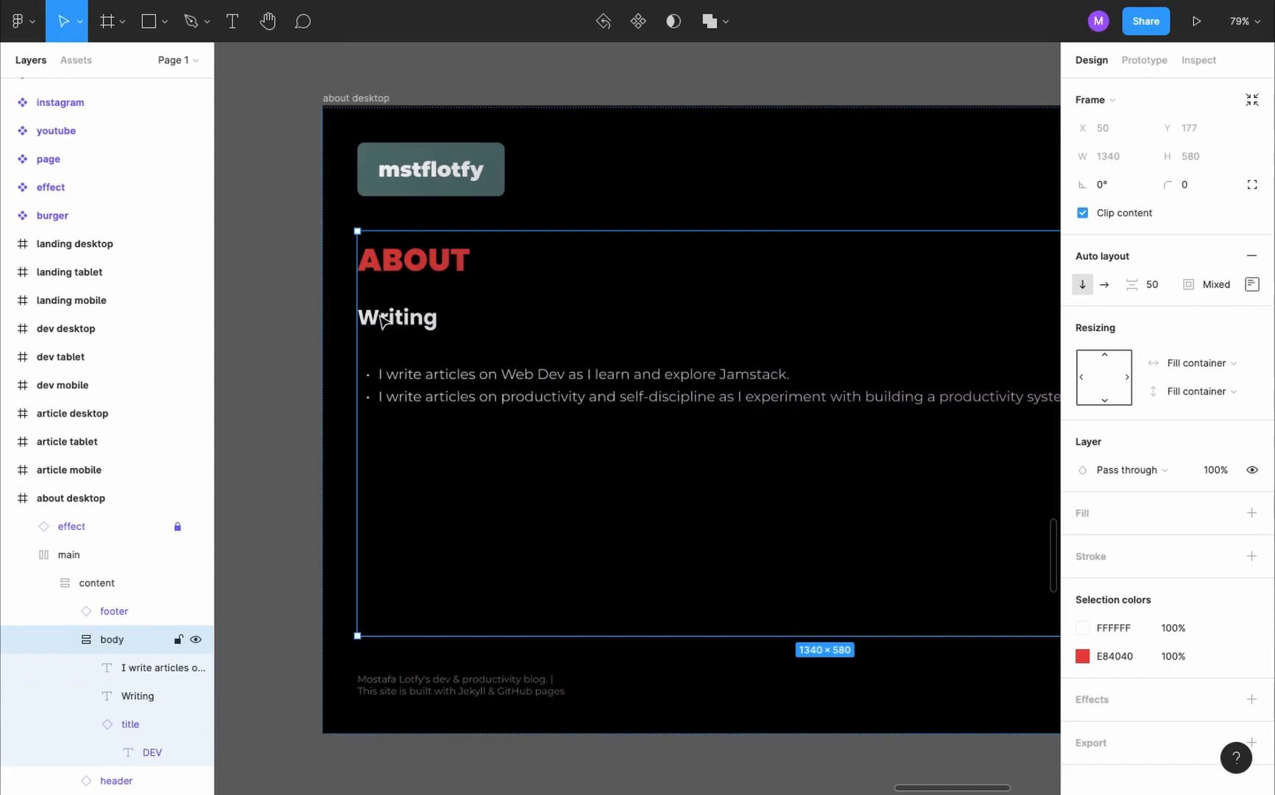
- Duplicate the Writing heading, place the copy below the bulleted list and change its text to "Dev"
{"action": "left_click", "coordinate": [425, 325]}
{"action": "type", "text": "Writing"}
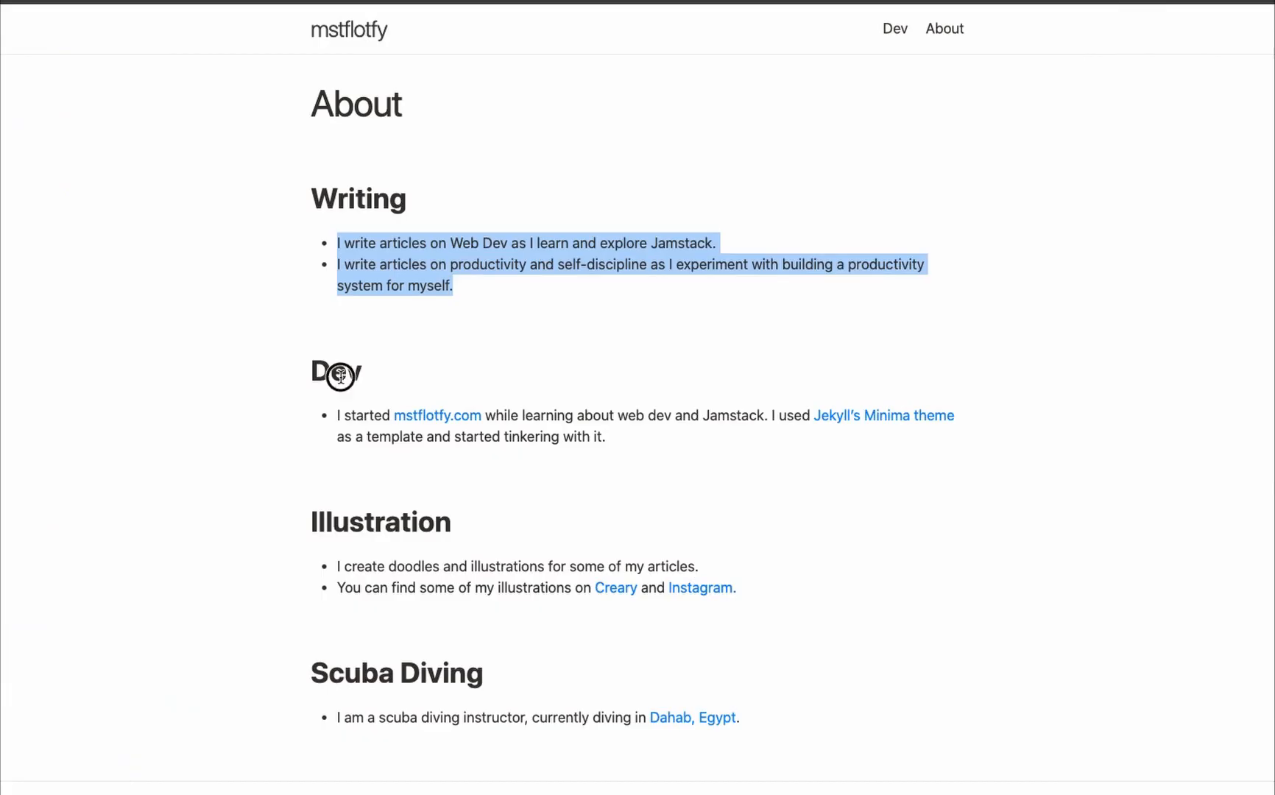
{"action": "double_click", "coordinate": [340, 376]}
{"action": "key", "text": "ctrl+c"}
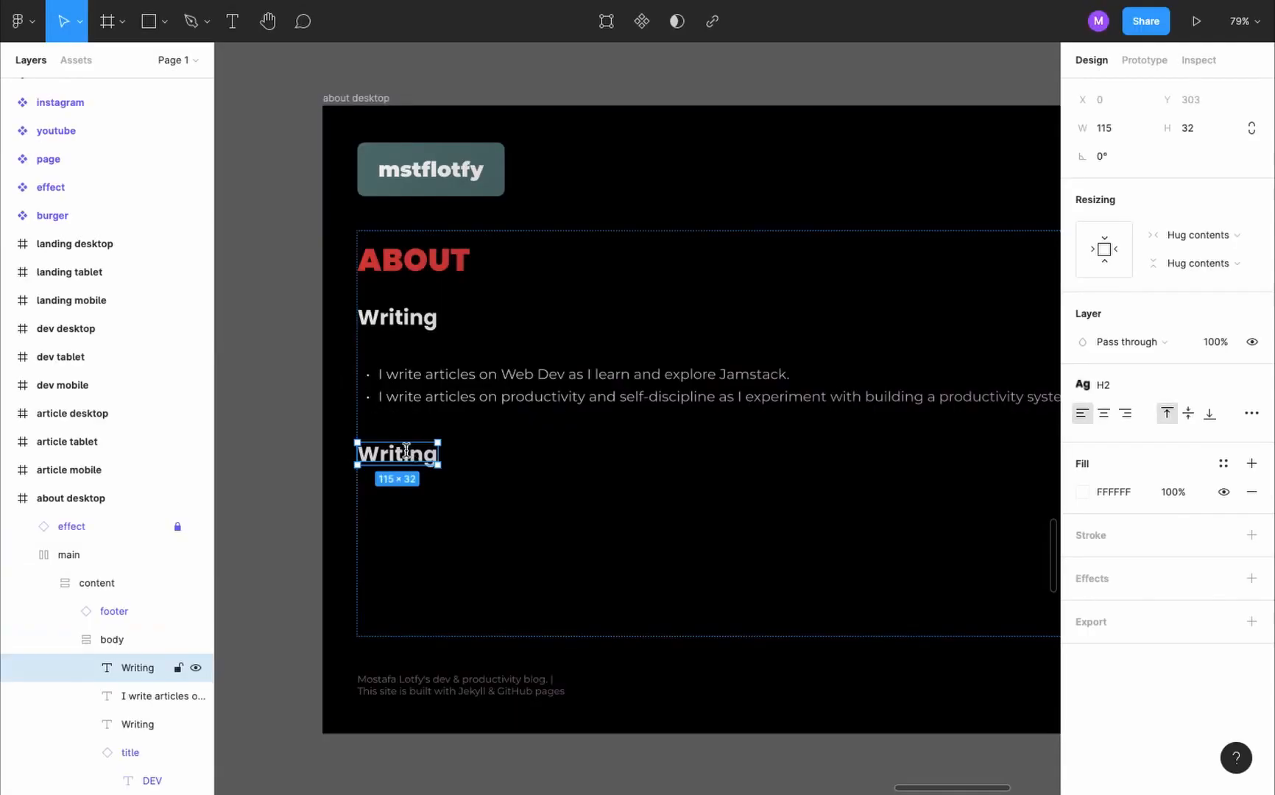
{"action": "double_click", "coordinate": [398, 451]}
{"action": "key", "text": "ctrl+v"}
- Duplicate the bulleted list, move the copy below the Dev heading and replace its text with the Dev item from the existing website
{"action": "double_click", "coordinate": [468, 396]}
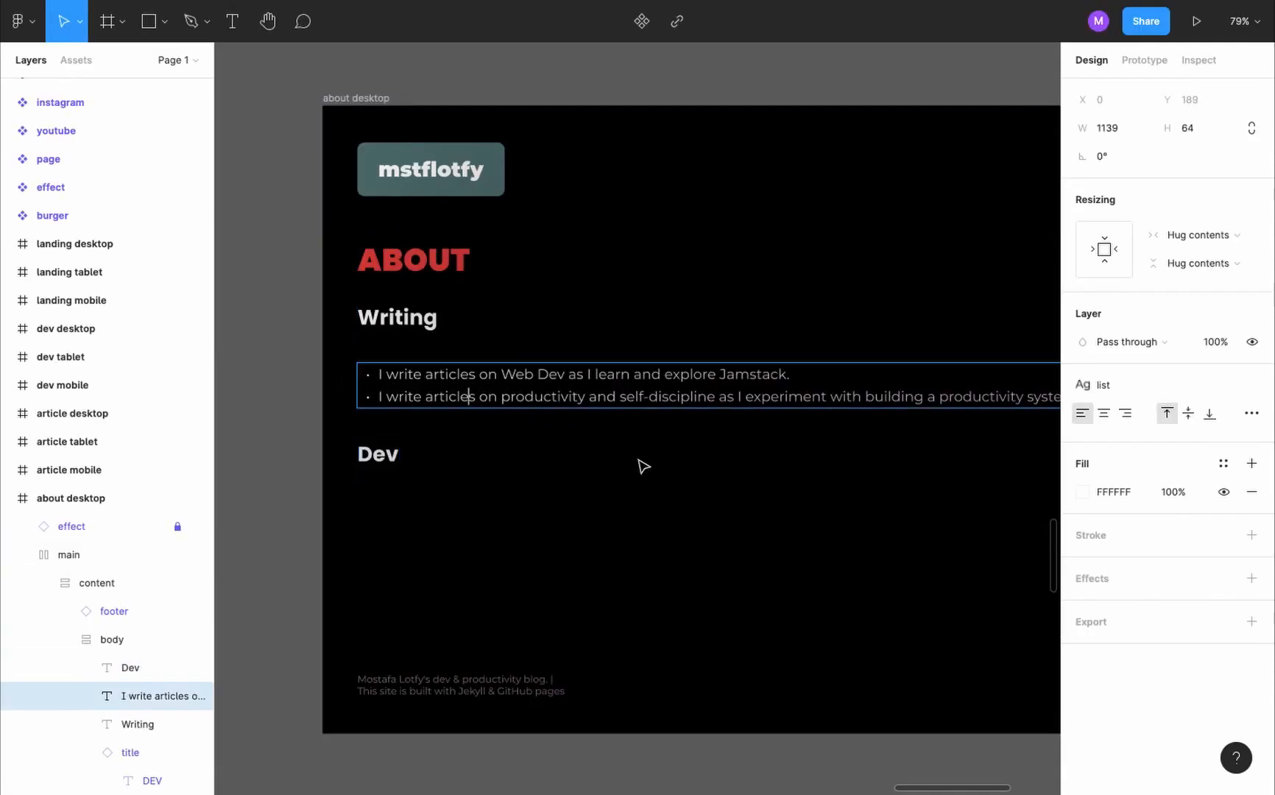
{"action": "key", "text": "Escape"}
{"action": "key", "text": "ctrl+v"}
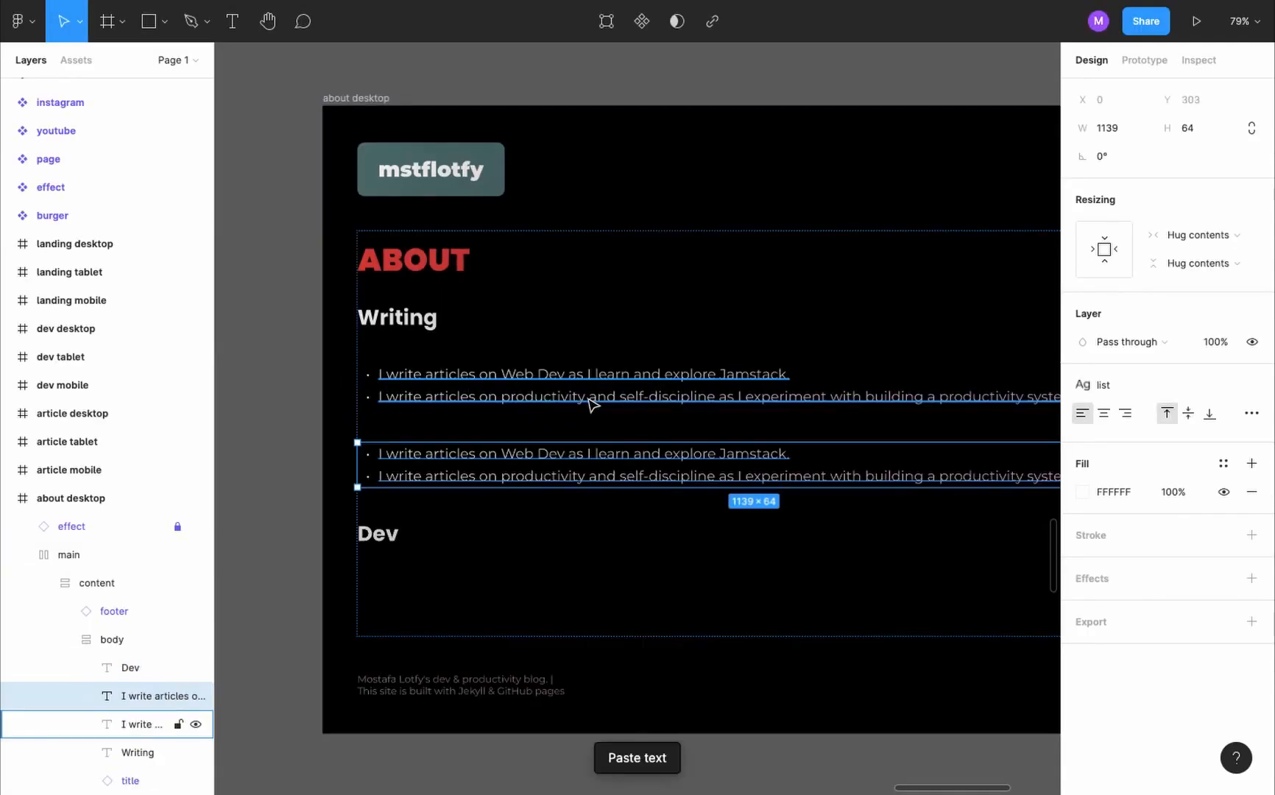
{"action": "left_click_drag", "start_coordinate": [589, 403], "coordinate": [595, 488]}
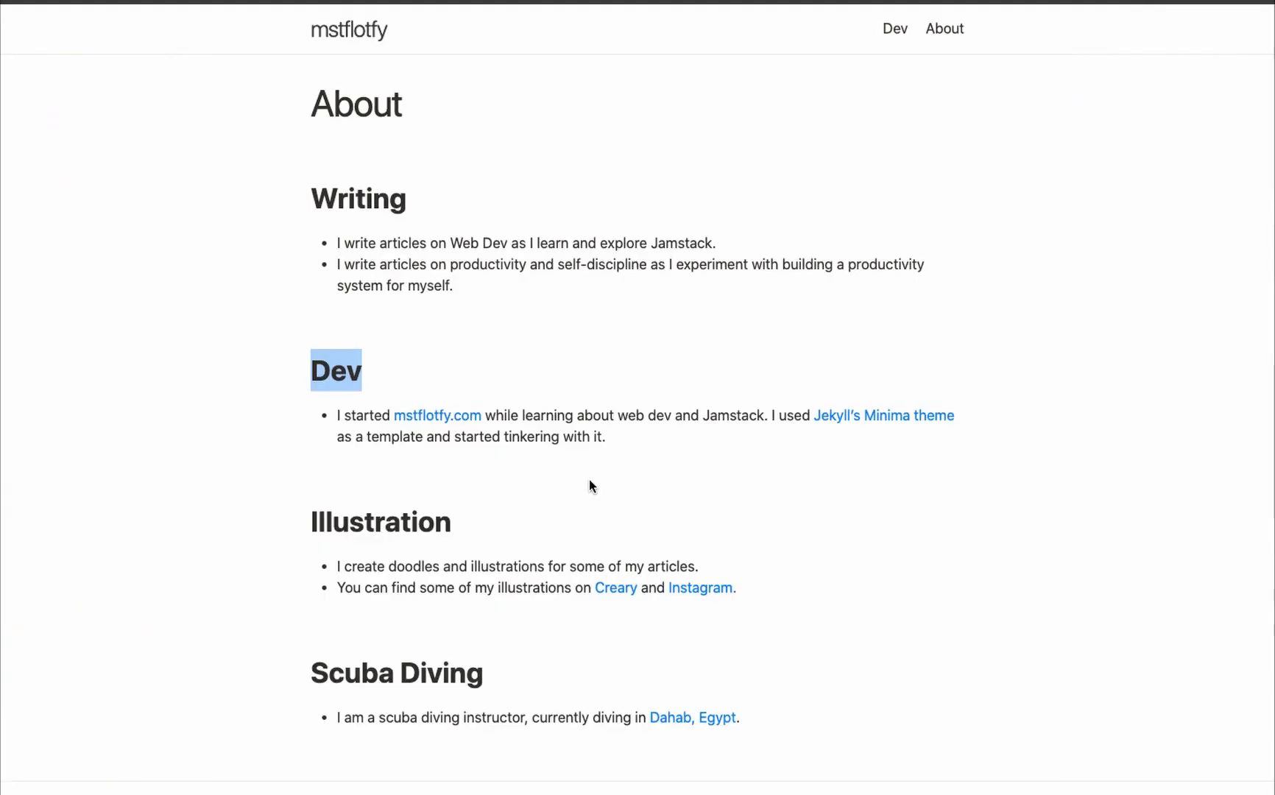
{"action": "triple_click", "coordinate": [589, 421]}
{"action": "type", "text": "I started mstflotfy.com while learning about web dev and Jamstack. I used Jekyll’s Minima theme as a template and started tinkering with it."}
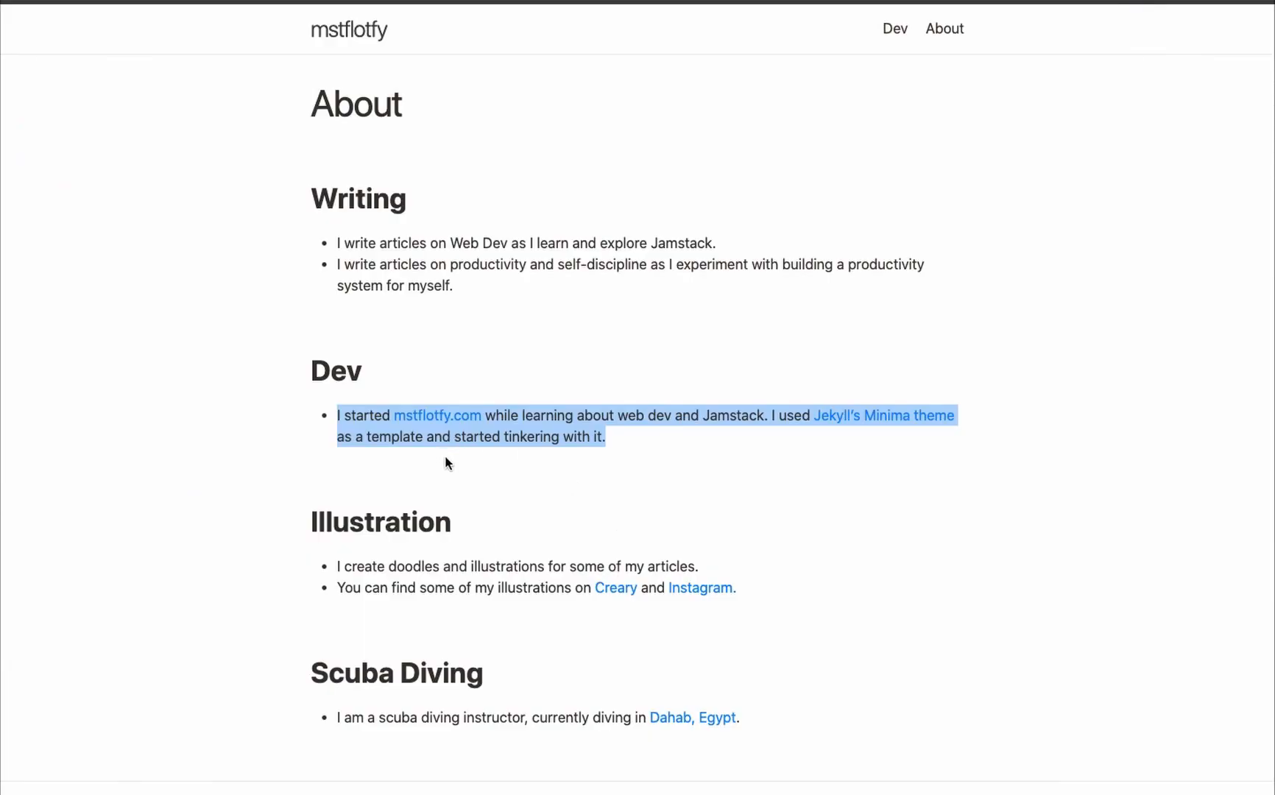
{"action": "key", "text": "BackSpace"}
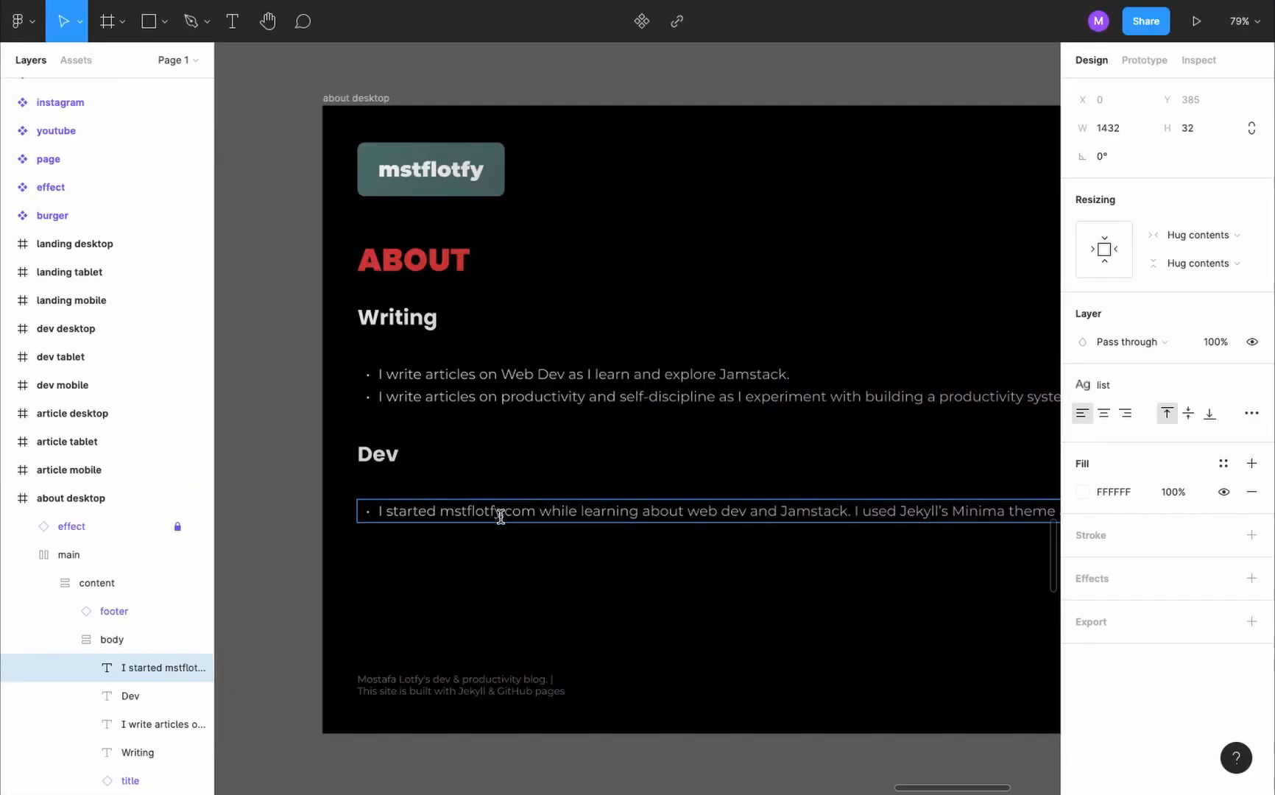
{"action": "double_click", "coordinate": [500, 517]}
{"action": "left_click", "coordinate": [540, 511]}
- Apply the link color style to "mstflotfy.com" and "Jekyll's Minima theme" in the bulleted item under the Dev heading
{"action": "left_click_drag", "start_coordinate": [535, 509], "coordinate": [439, 510]}
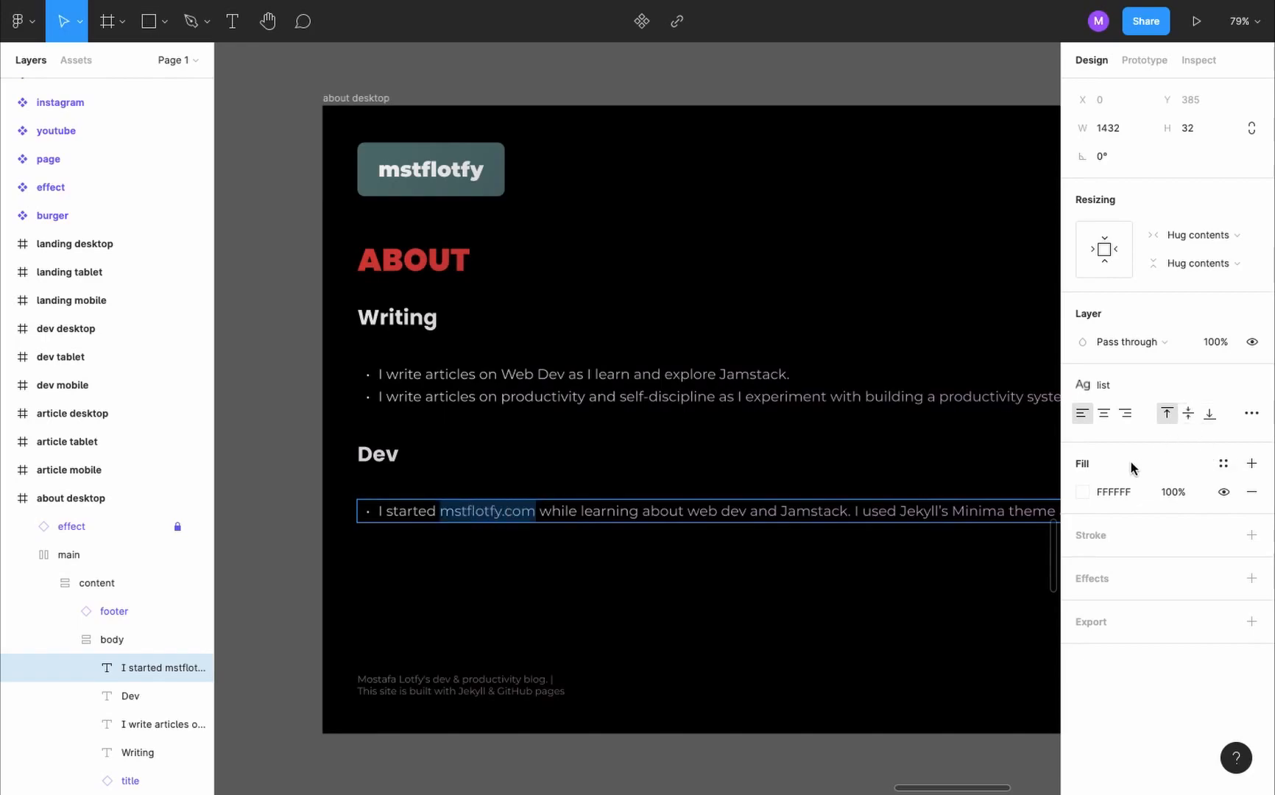
{"action": "left_click", "coordinate": [1223, 463]}
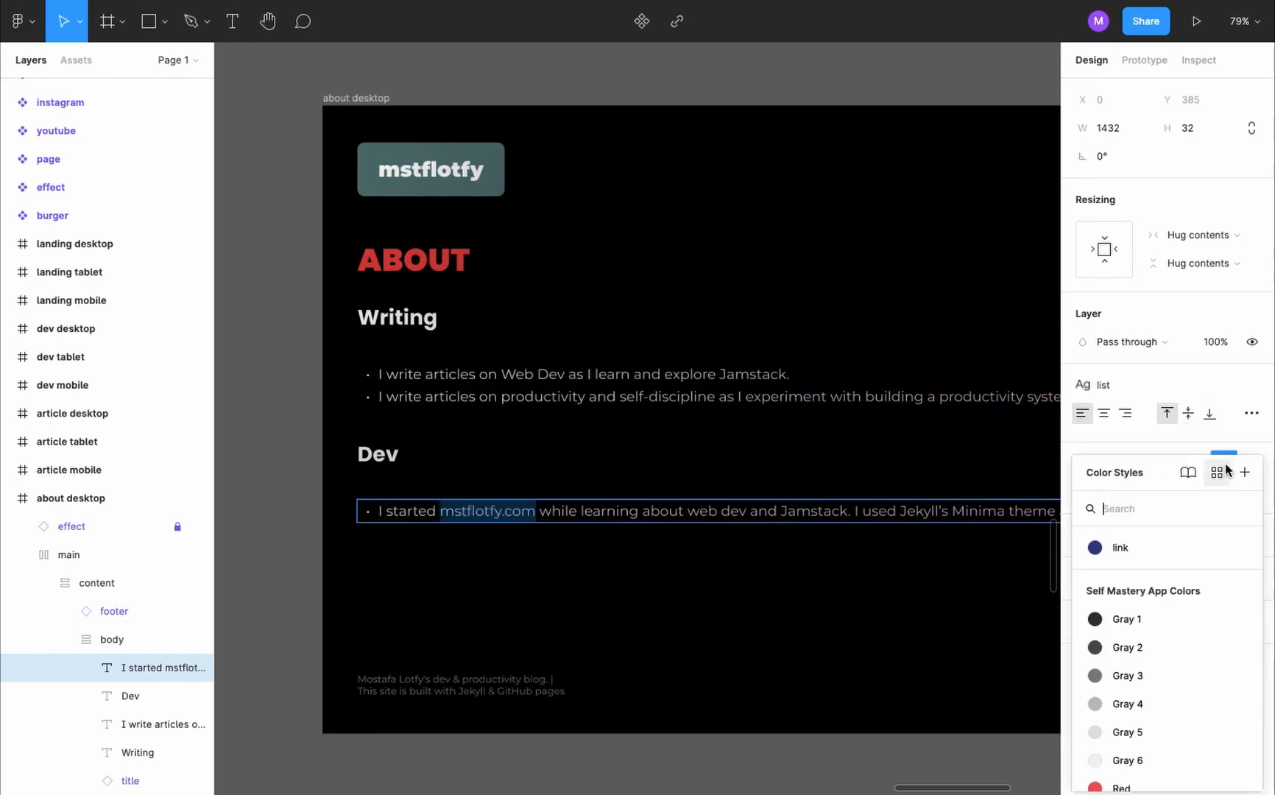
{"action": "left_click", "coordinate": [1119, 548]}
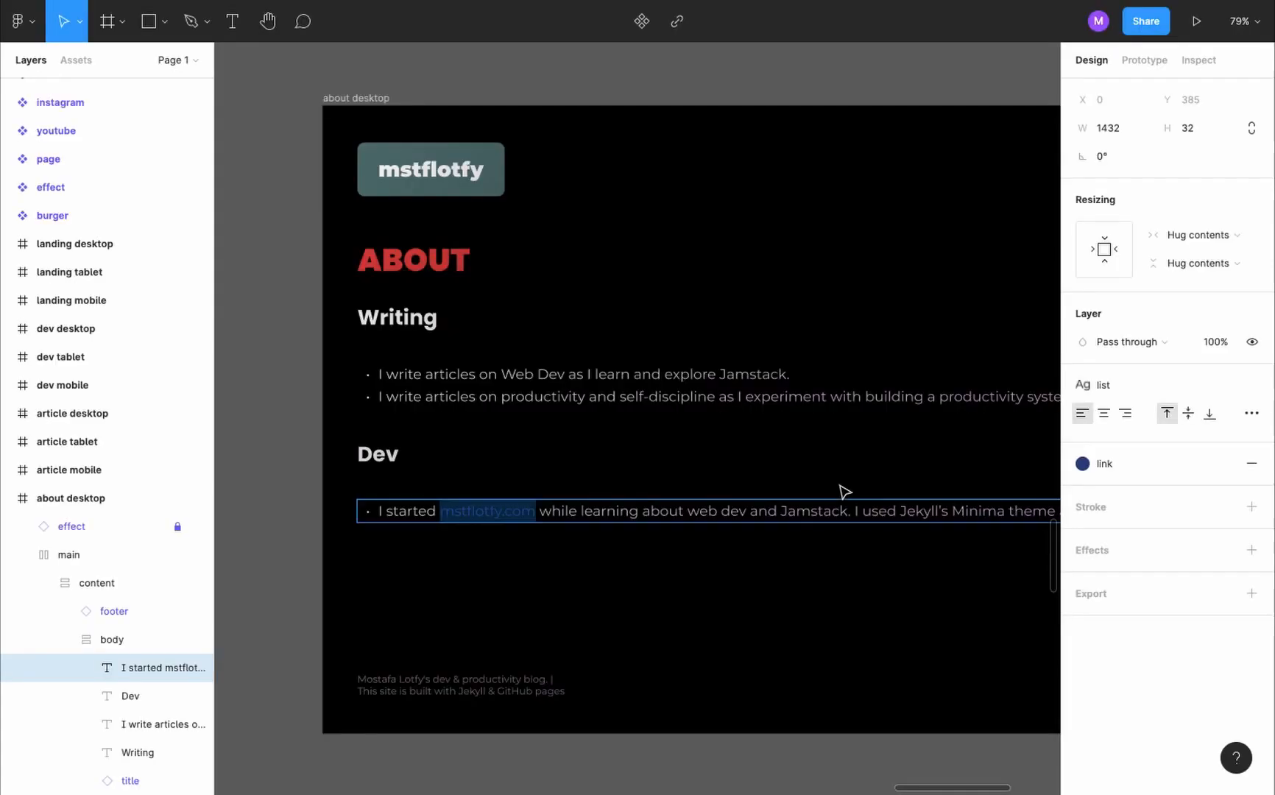
{"action": "scroll", "coordinate": [843, 491], "scroll_direction": "right", "scroll_amount": 5}
{"action": "left_click_drag", "start_coordinate": [728, 507], "coordinate": [882, 505]}
{"action": "left_click", "coordinate": [1223, 463]}
{"action": "left_click", "coordinate": [1120, 548]}
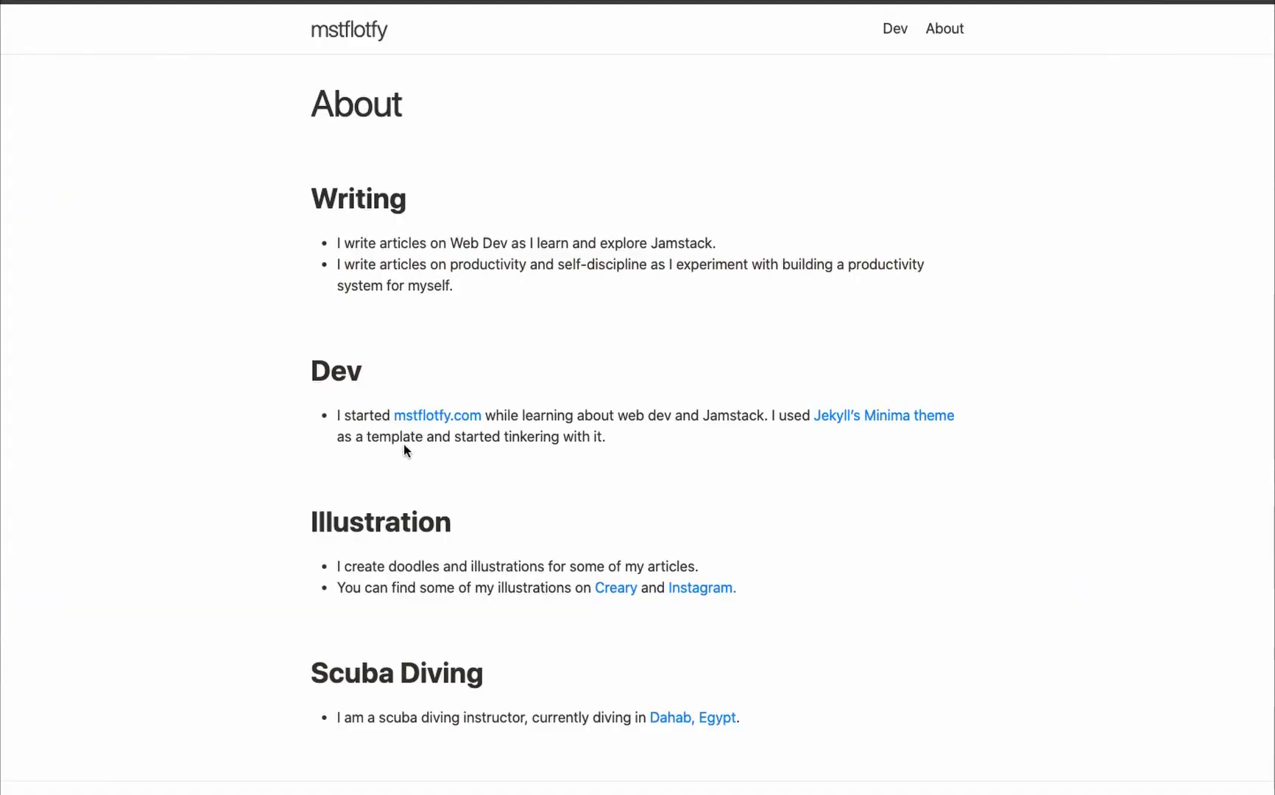
- Duplicate the Dev heading and its bulleted item, placing both copies in order below the Dev section of the about desktop body
{"action": "scroll", "coordinate": [404, 444], "scroll_direction": "down", "scroll_amount": 3}
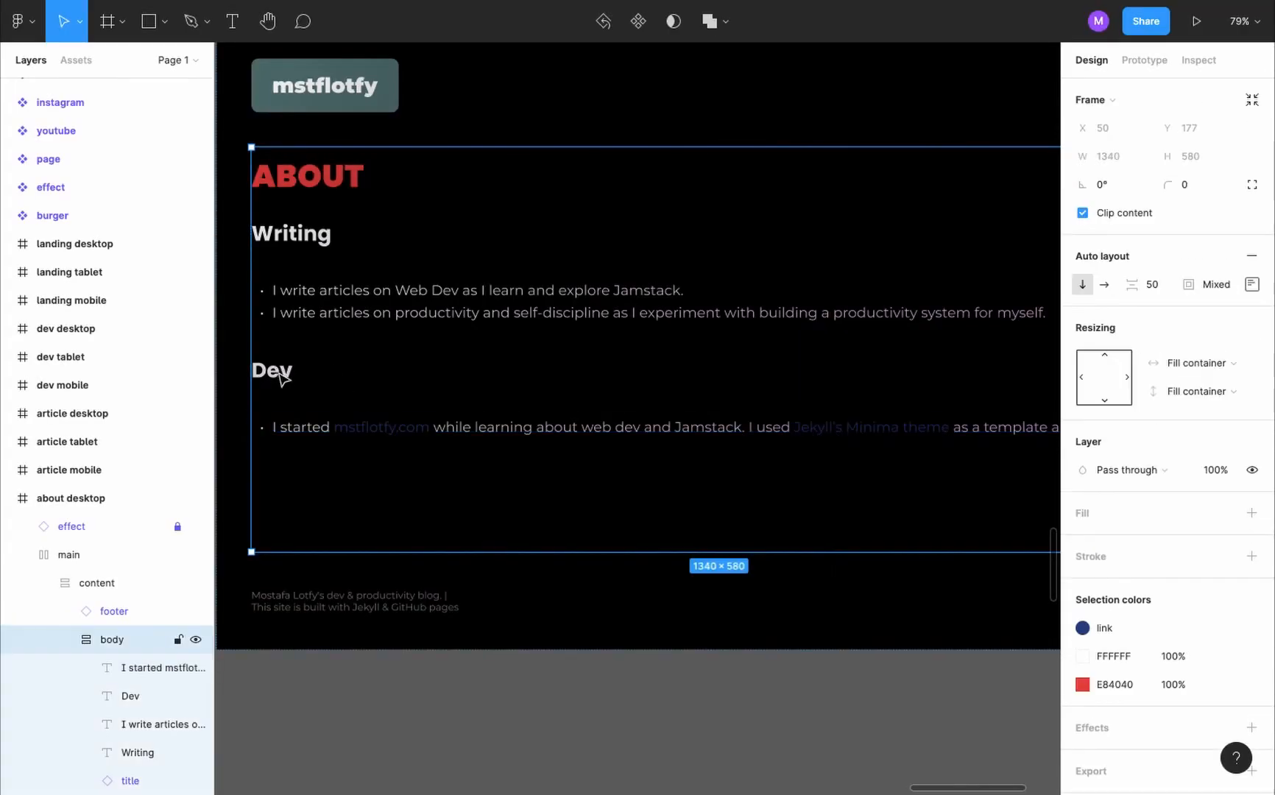
{"action": "left_click", "coordinate": [282, 377]}
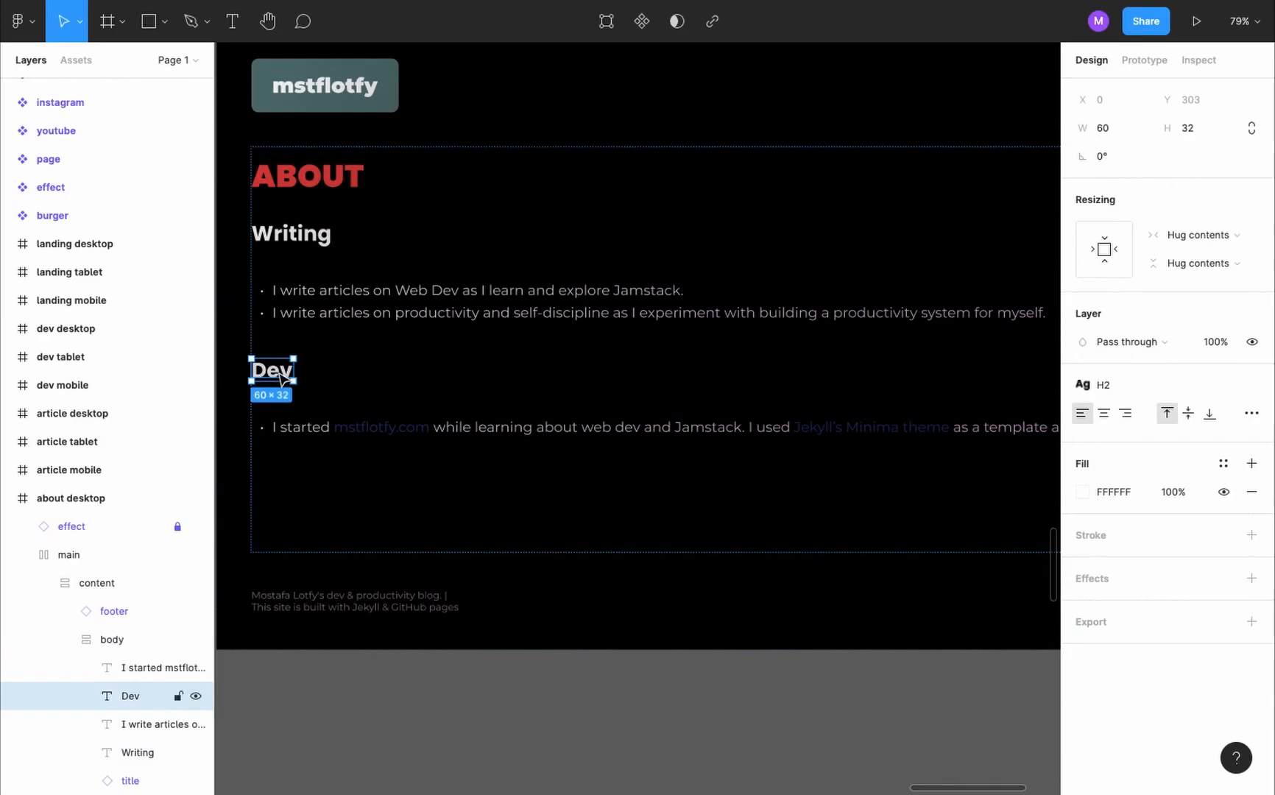
{"action": "key", "text": "ctrl+v"}
{"action": "key", "text": "Down"}
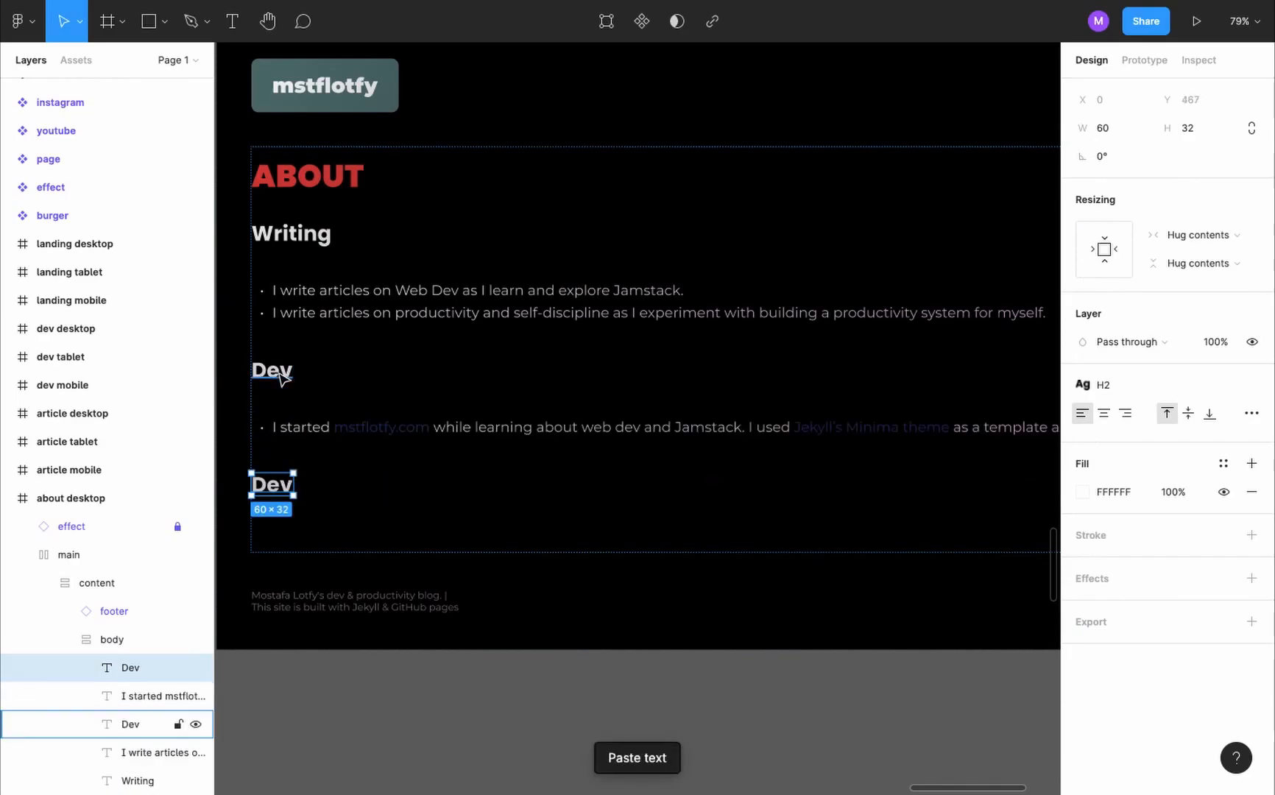
{"action": "left_click", "coordinate": [510, 419]}
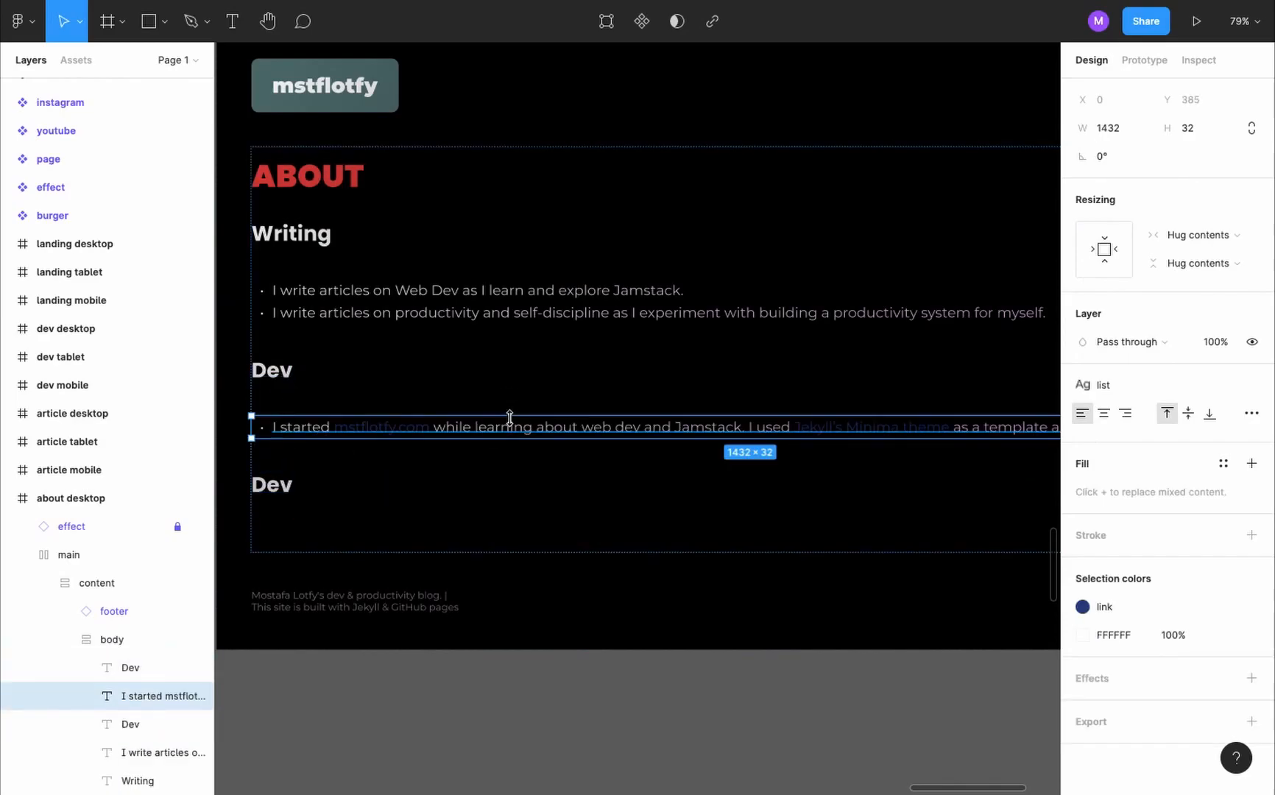
{"action": "key", "text": "ctrl+c"}
{"action": "key", "text": "ctrl+v"}
{"action": "key", "text": "Down"}
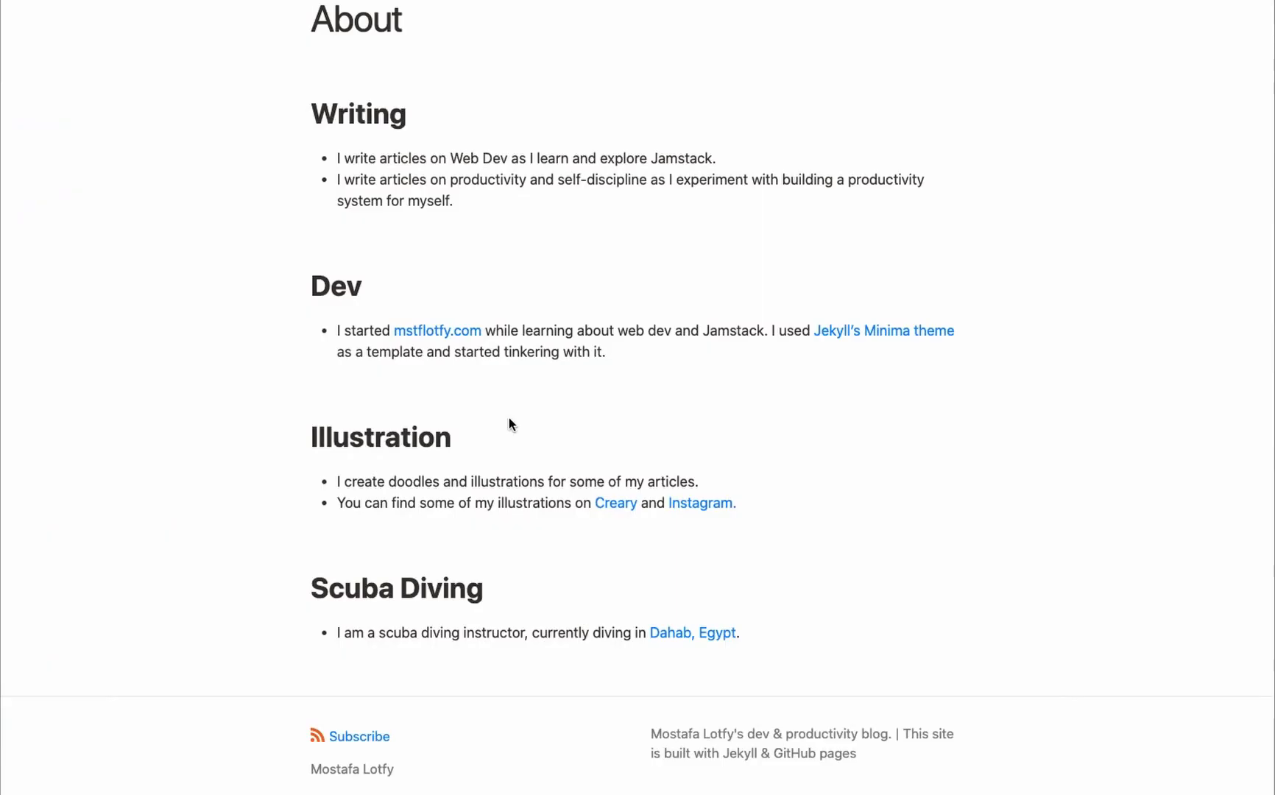
- Replace the duplicated bulleted item's text with the two Illustration list items from the existing website
{"action": "left_click_drag", "start_coordinate": [766, 504], "coordinate": [325, 484]}
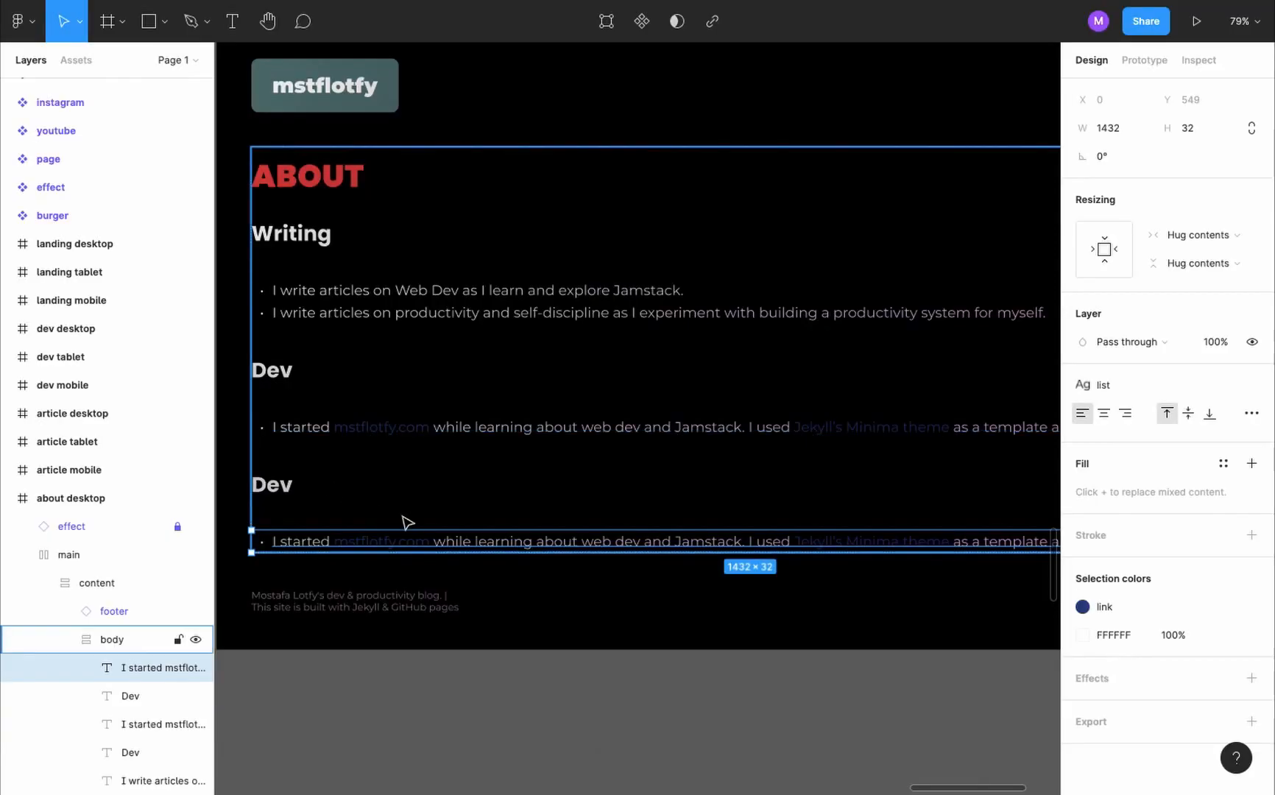
{"action": "scroll", "coordinate": [581, 444], "scroll_direction": "down", "scroll_amount": 2}
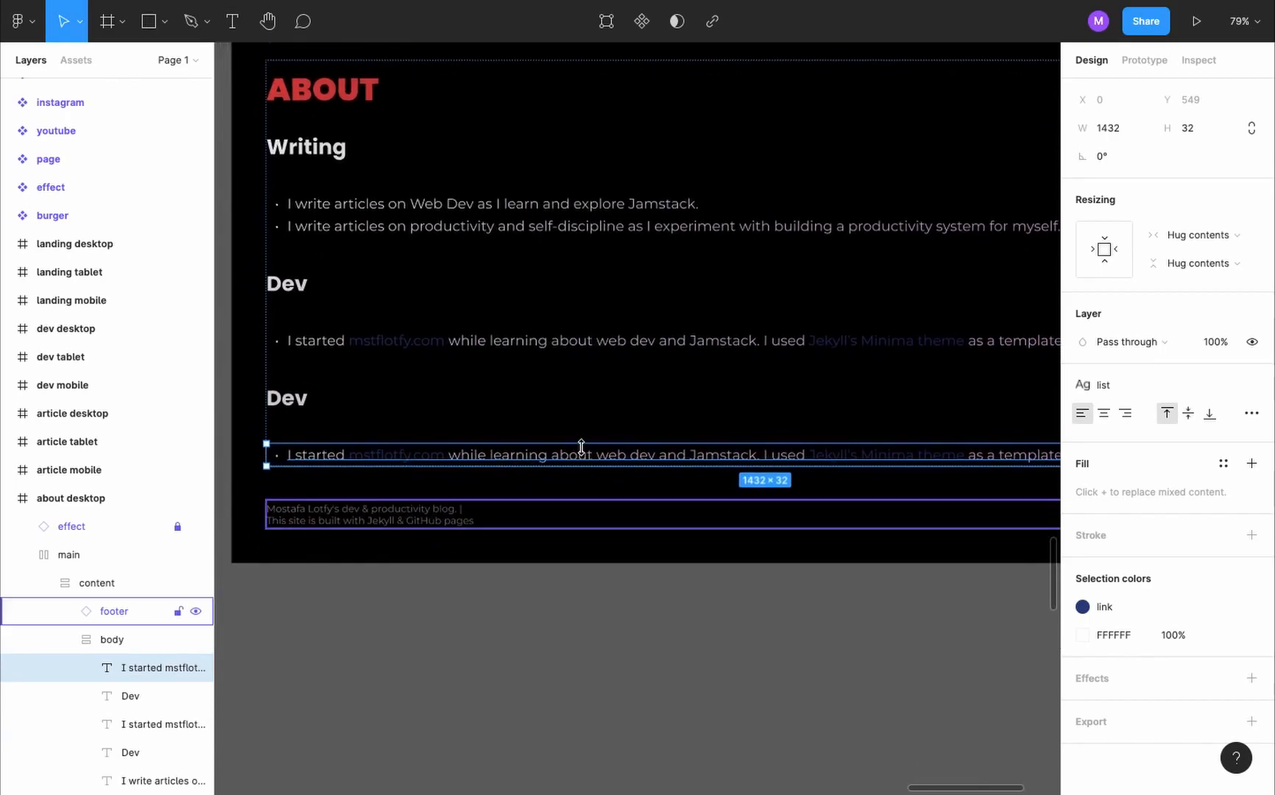
{"action": "double_click", "coordinate": [581, 447]}
{"action": "key", "text": "ctrl+v"}
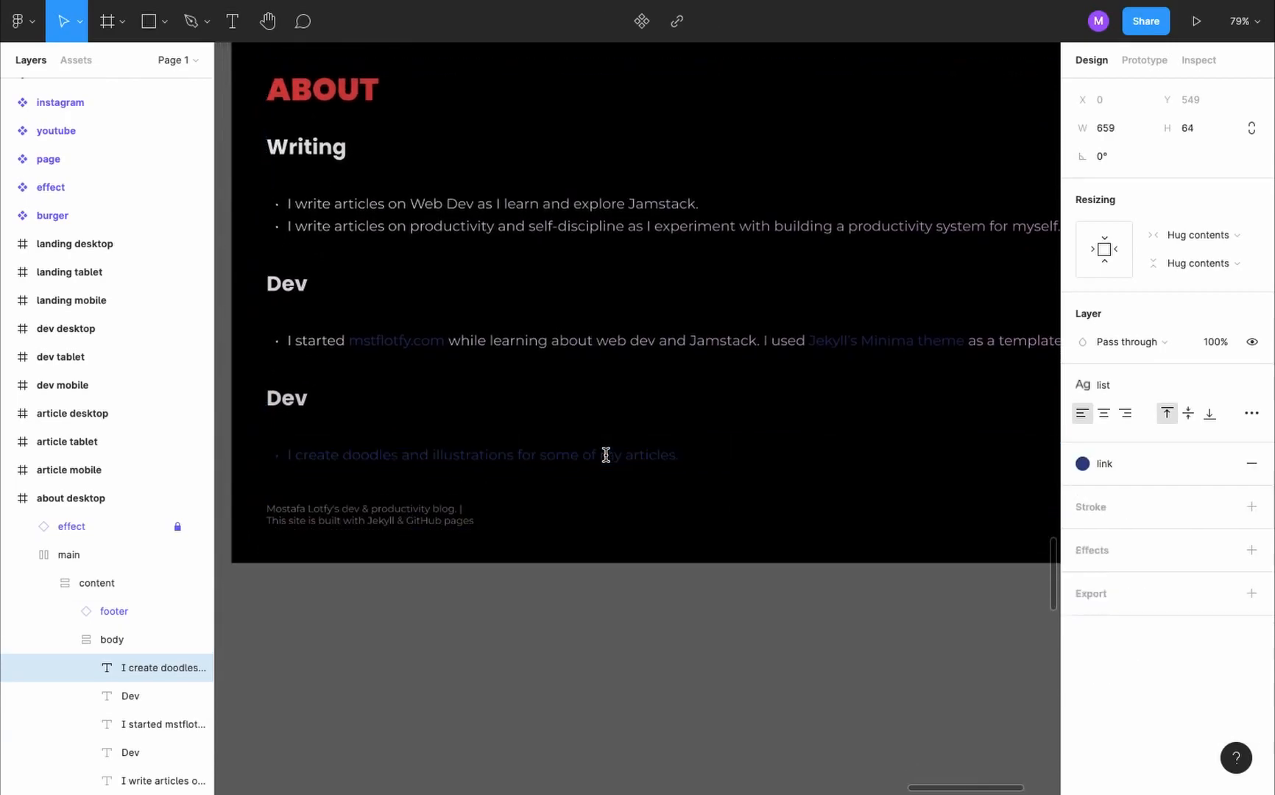
{"action": "key", "text": "Escape"}
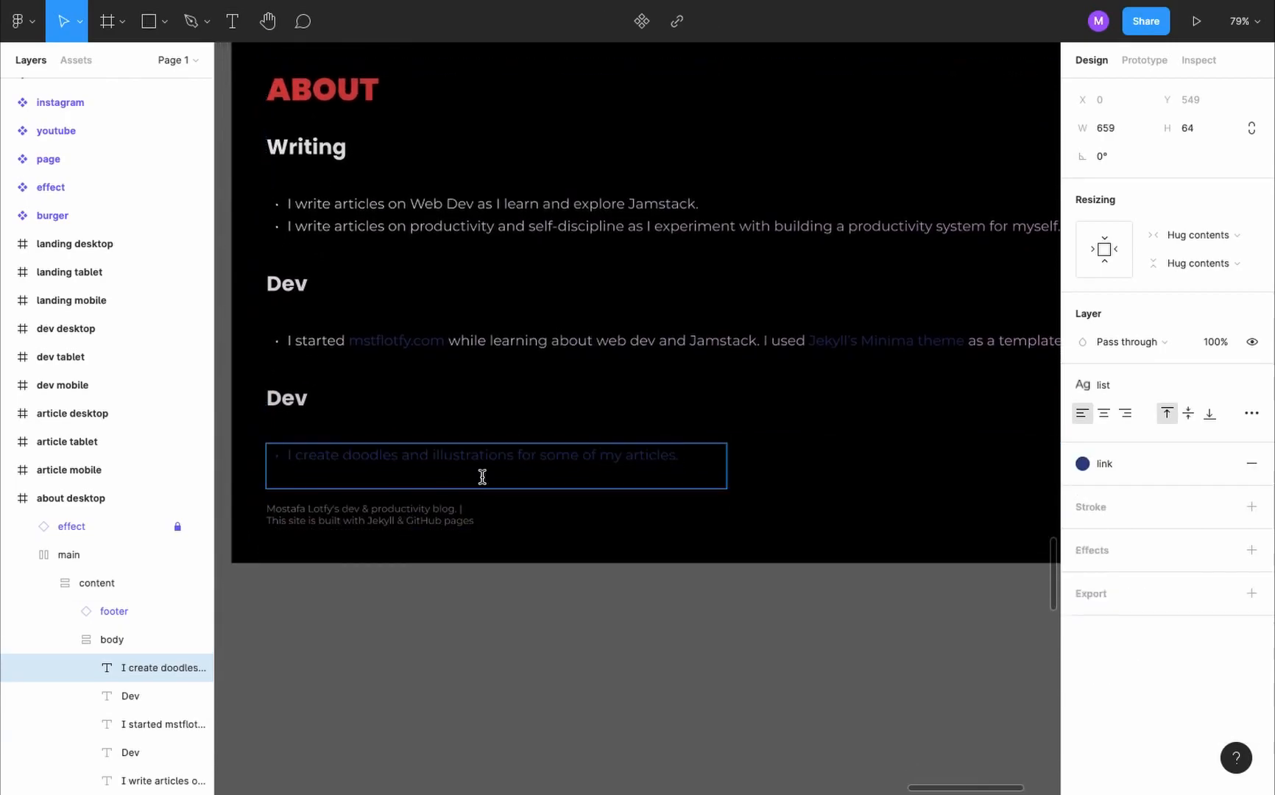
{"action": "scroll", "coordinate": [481, 475], "scroll_direction": "left", "scroll_amount": 1}
{"action": "scroll", "coordinate": [484, 478], "scroll_direction": "up", "scroll_amount": 1}
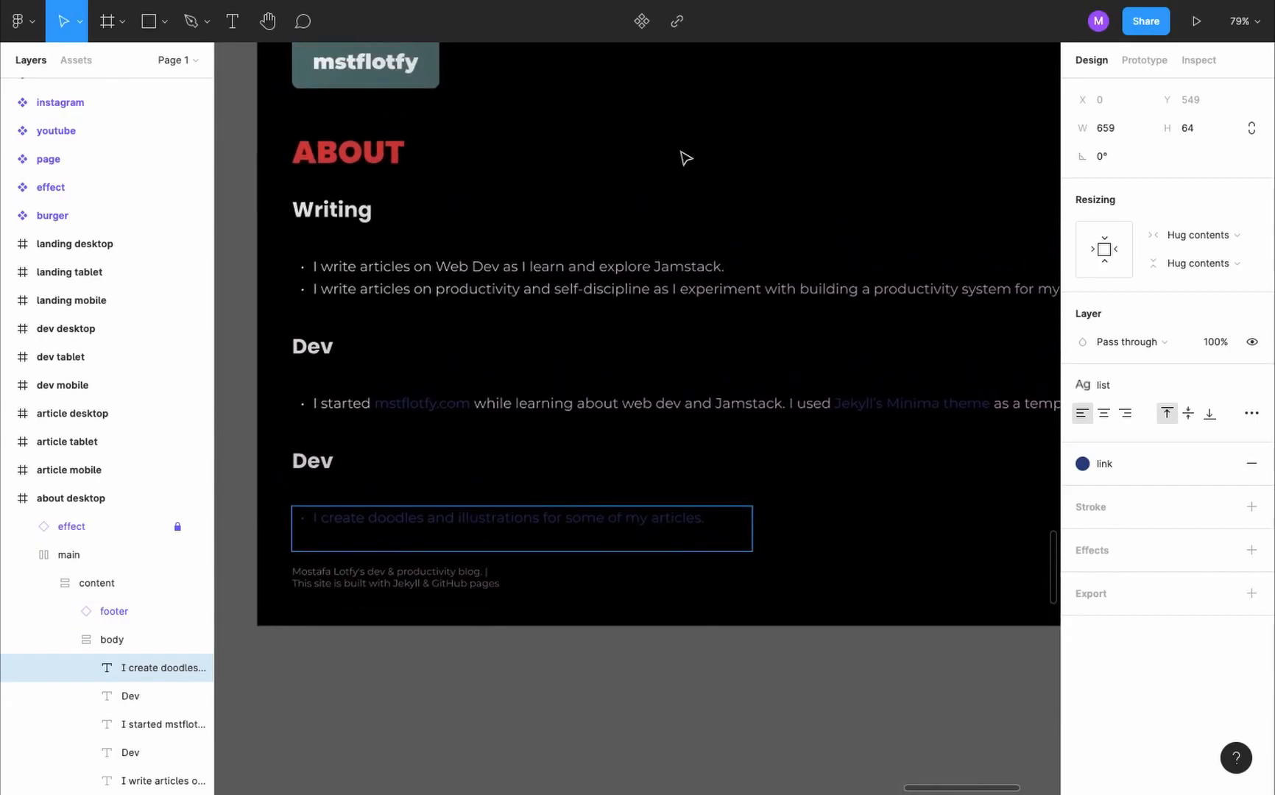
- Turn off content clipping for the body and the about desktop frame
{"action": "scroll", "coordinate": [683, 157], "scroll_direction": "down", "scroll_amount": 3}
{"action": "scroll", "coordinate": [682, 158], "scroll_direction": "up", "scroll_amount": 1}
{"action": "key", "text": "Escape"}
{"action": "left_click", "coordinate": [526, 234]}
{"action": "left_click", "coordinate": [587, 297]}
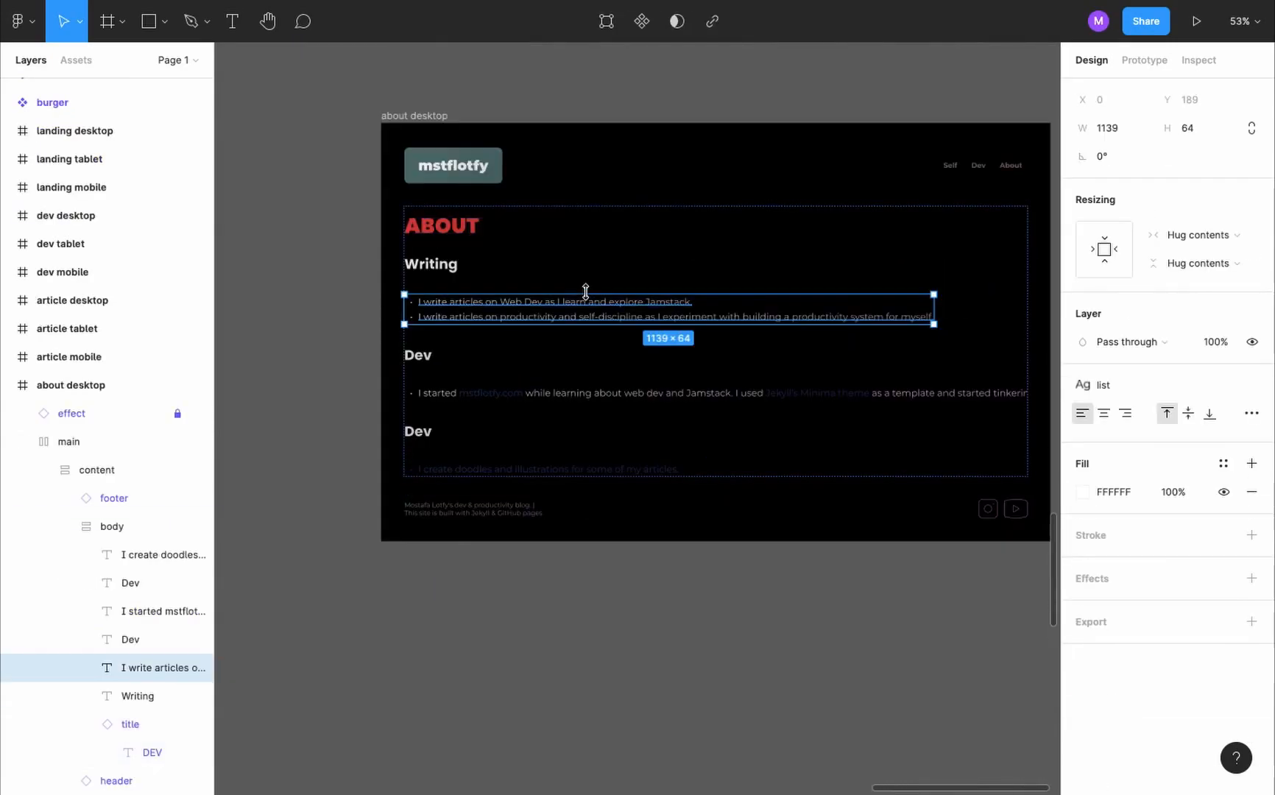
{"action": "left_click", "coordinate": [535, 207]}
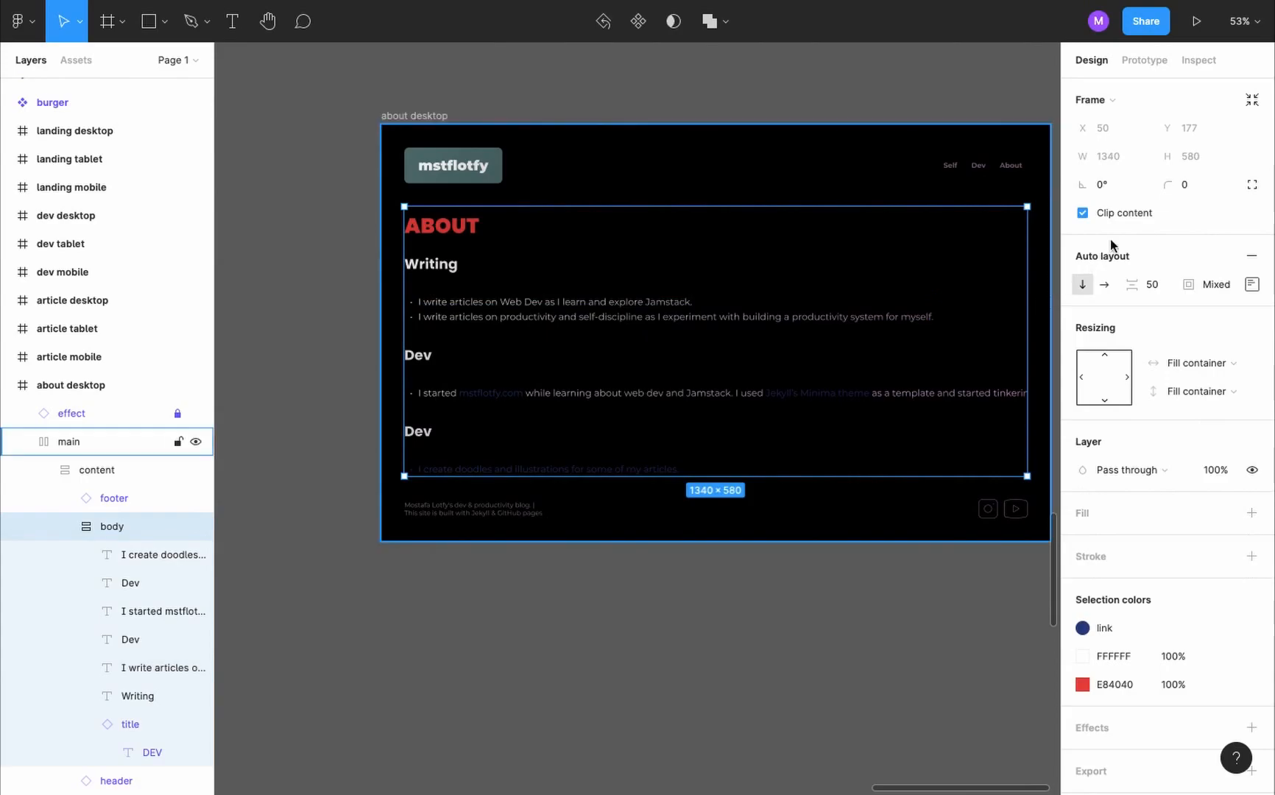
{"action": "left_click", "coordinate": [1083, 214]}
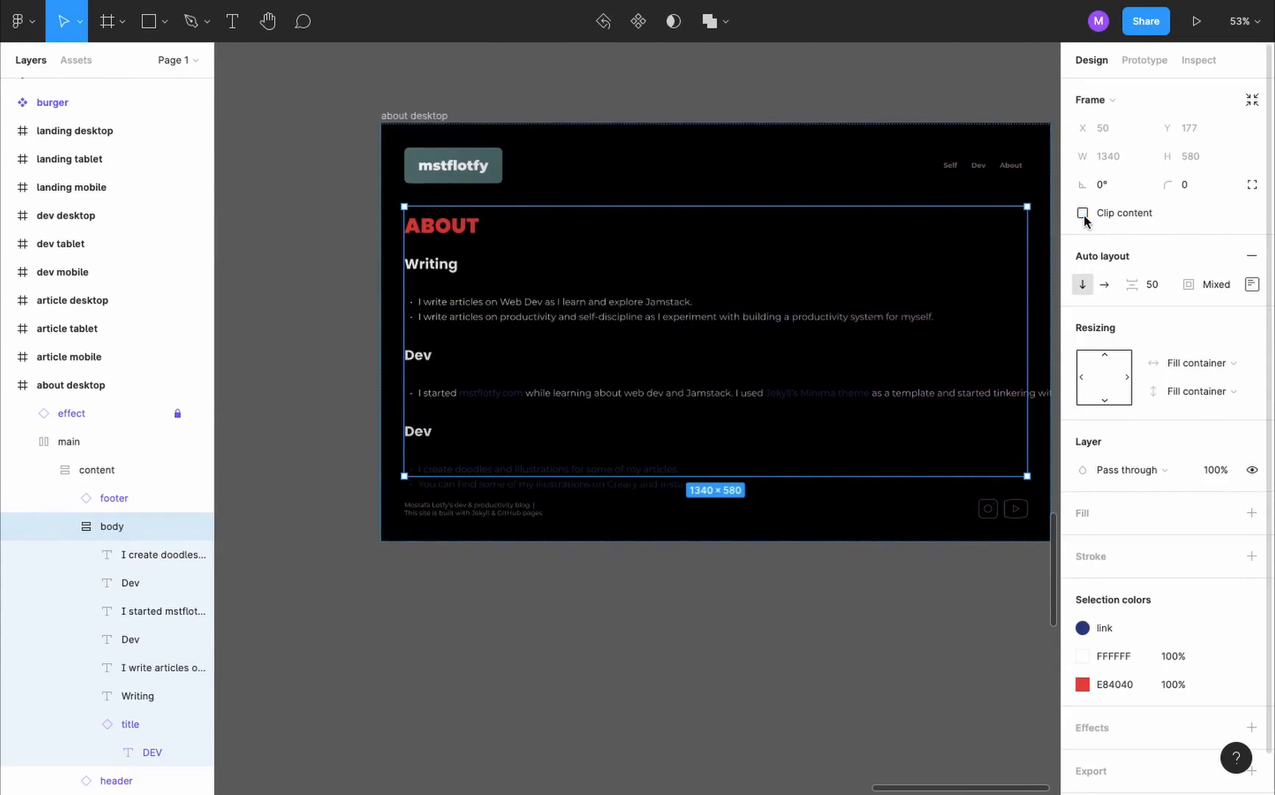
{"action": "left_click", "coordinate": [419, 116]}
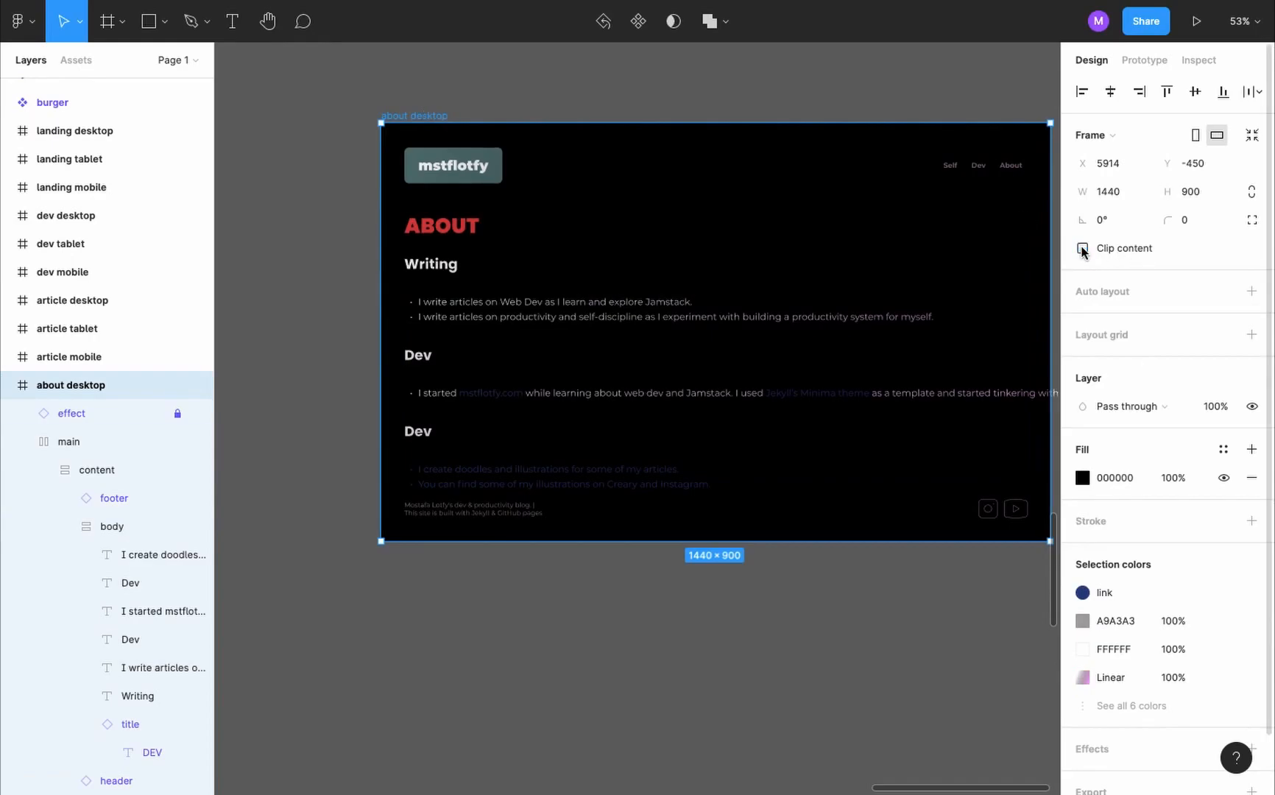
- Duplicate the second Dev heading below the illustrations list and change the copy's text to "Scuba Diving", copied from the existing website
{"action": "scroll", "coordinate": [627, 314], "scroll_direction": "up", "scroll_amount": 5, "text": "ctrl"}
{"action": "double_click", "coordinate": [297, 513]}
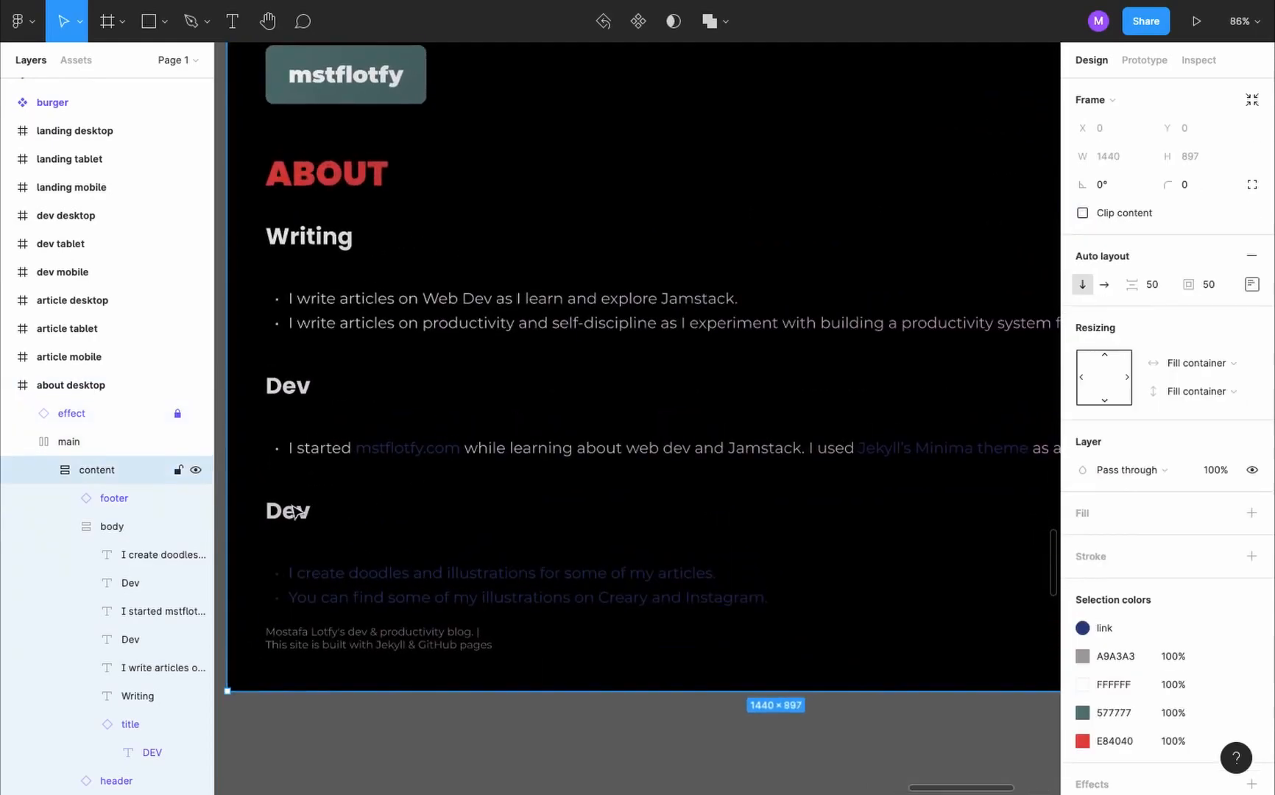
{"action": "double_click", "coordinate": [297, 513]}
{"action": "double_click", "coordinate": [292, 504]}
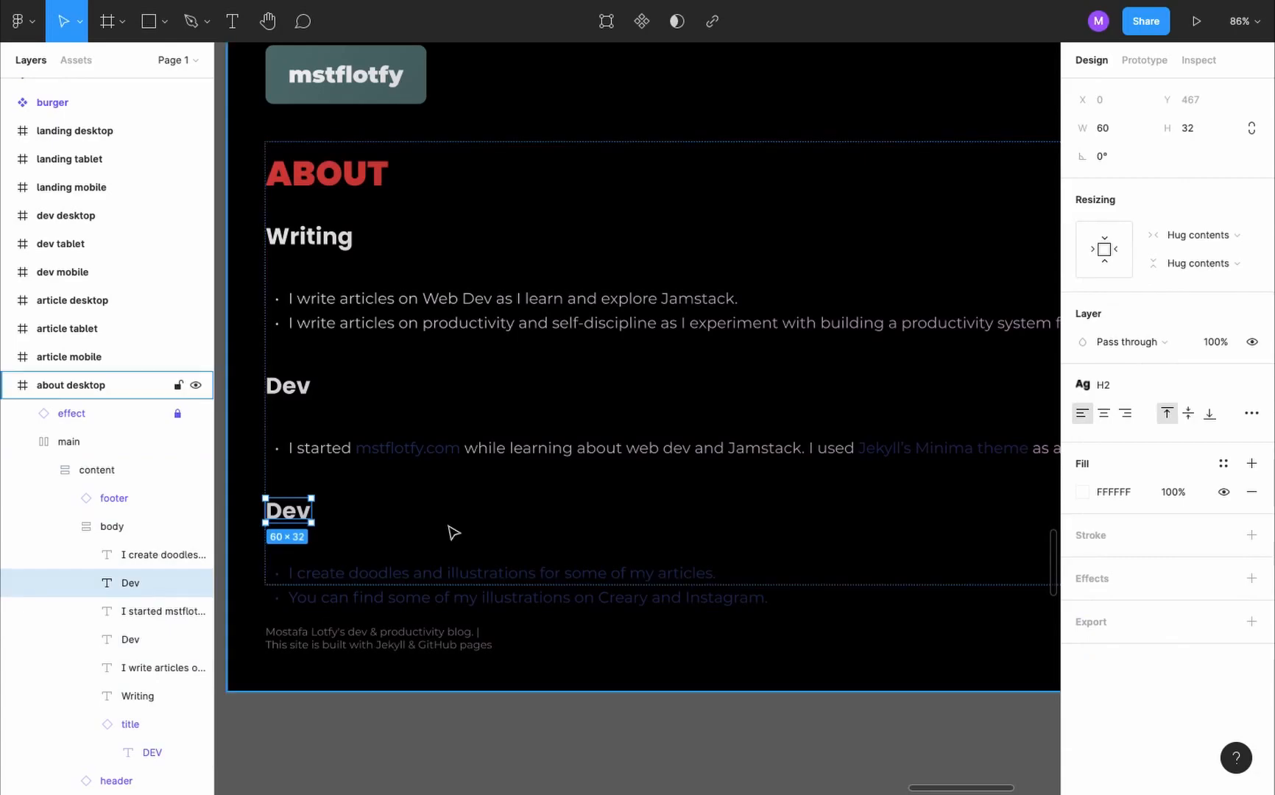
{"action": "key", "text": "ctrl+v"}
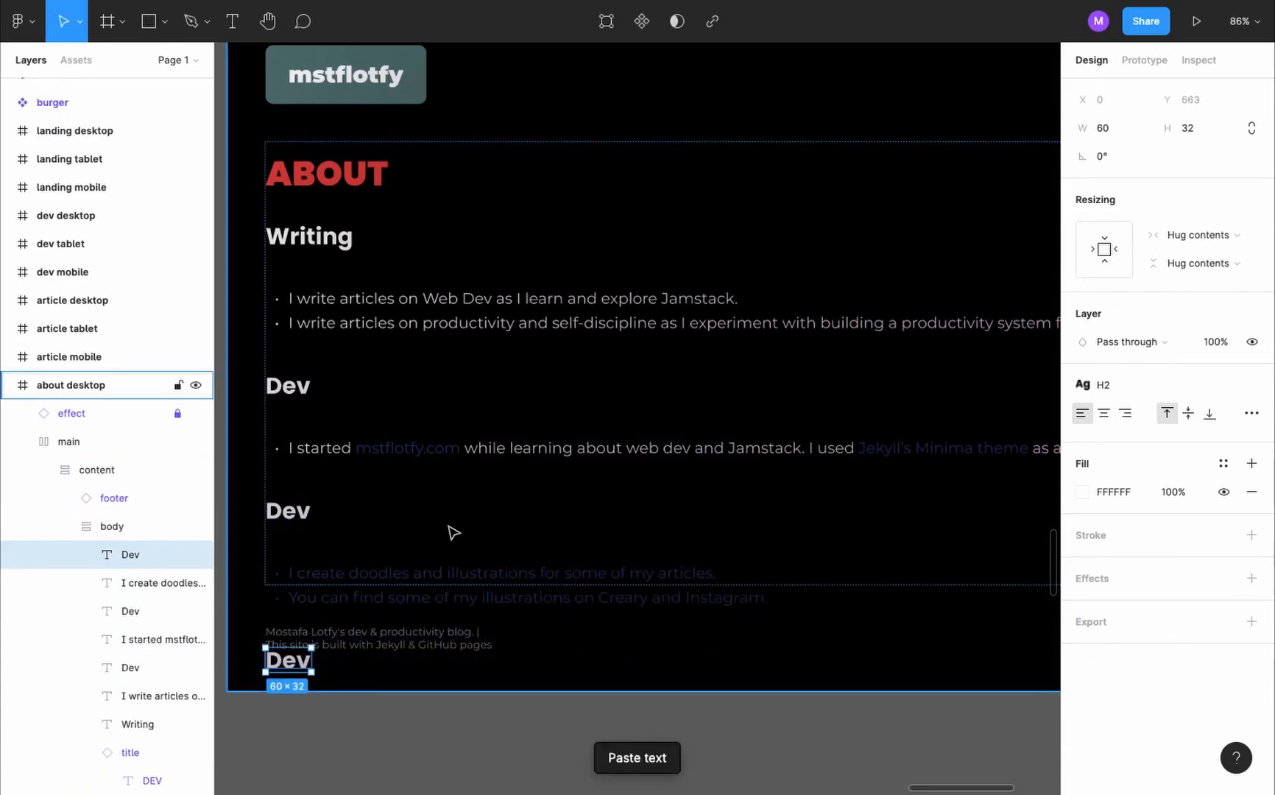
{"action": "key", "text": "super+Tab"}
{"action": "double_click", "coordinate": [430, 595]}
{"action": "triple_click", "coordinate": [431, 595]}
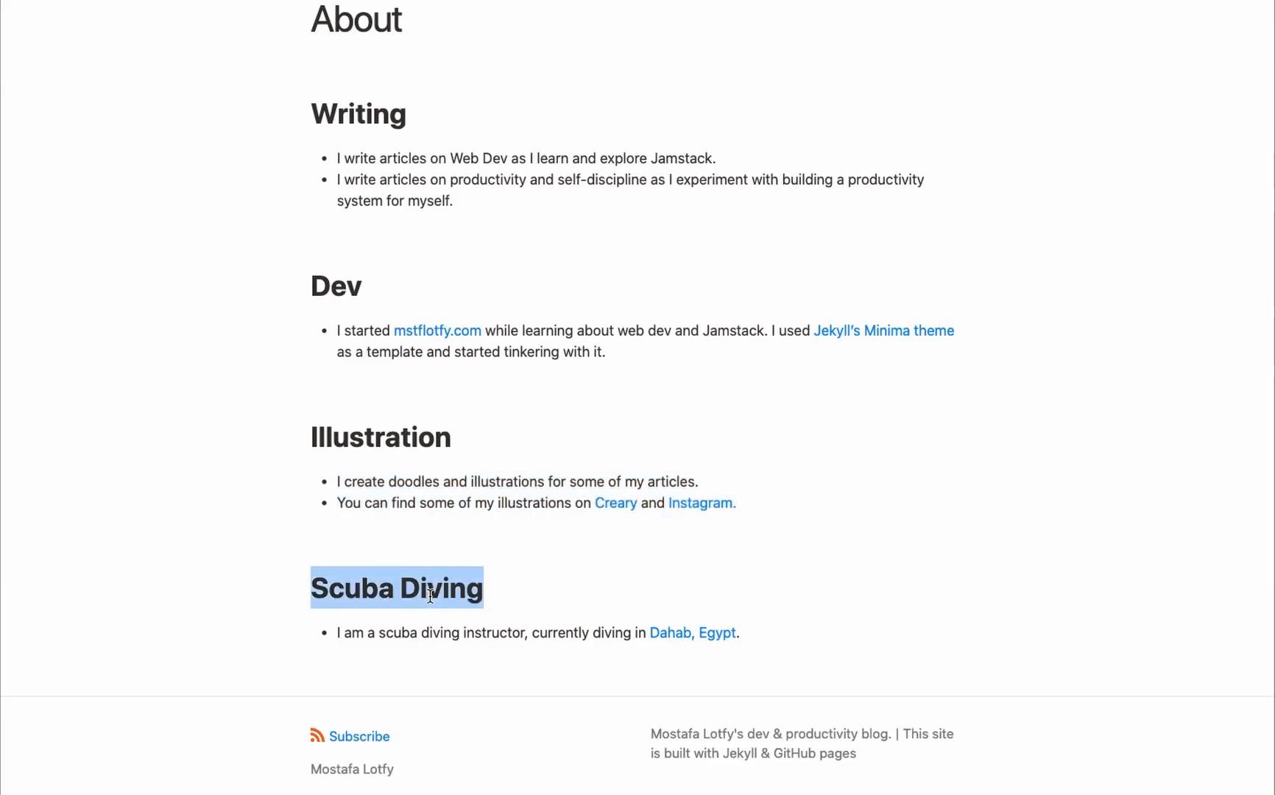
{"action": "key", "text": "super+Tab"}
{"action": "double_click", "coordinate": [298, 662]}
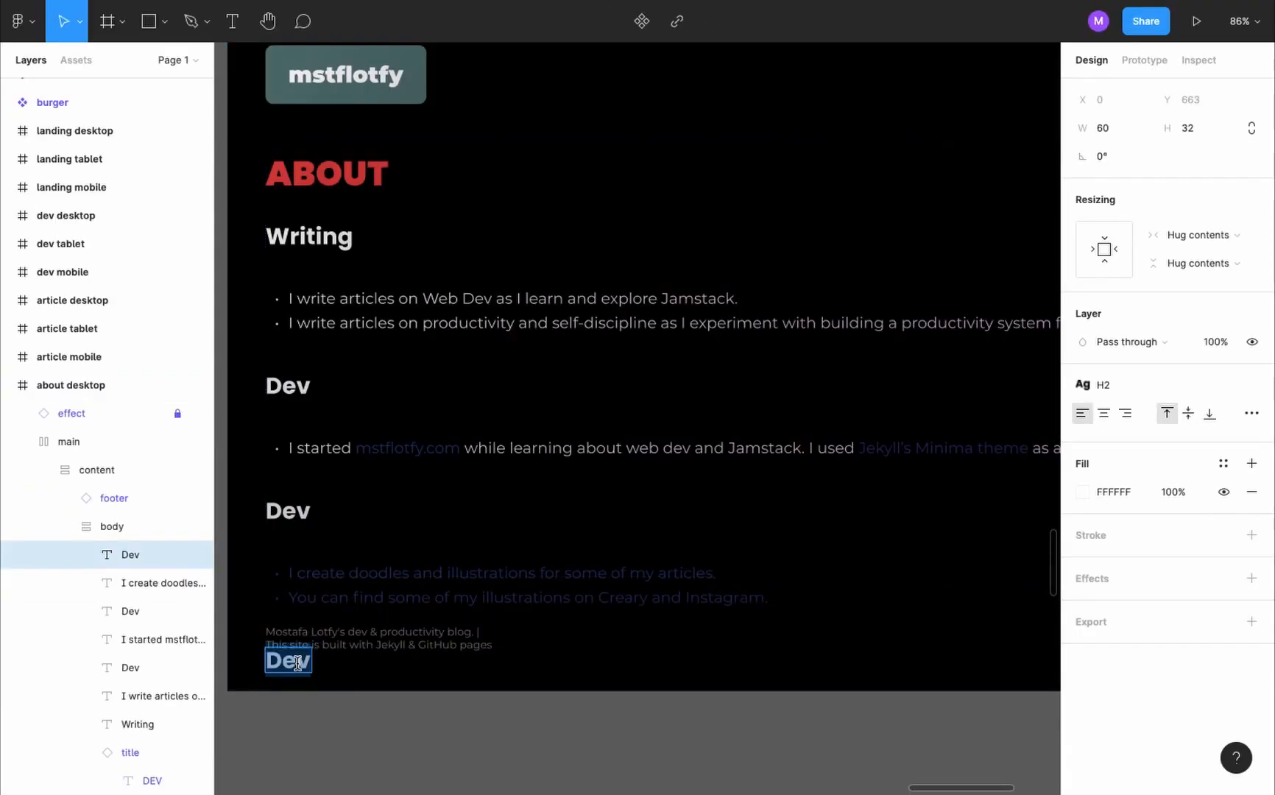
{"action": "key", "text": "super+v"}
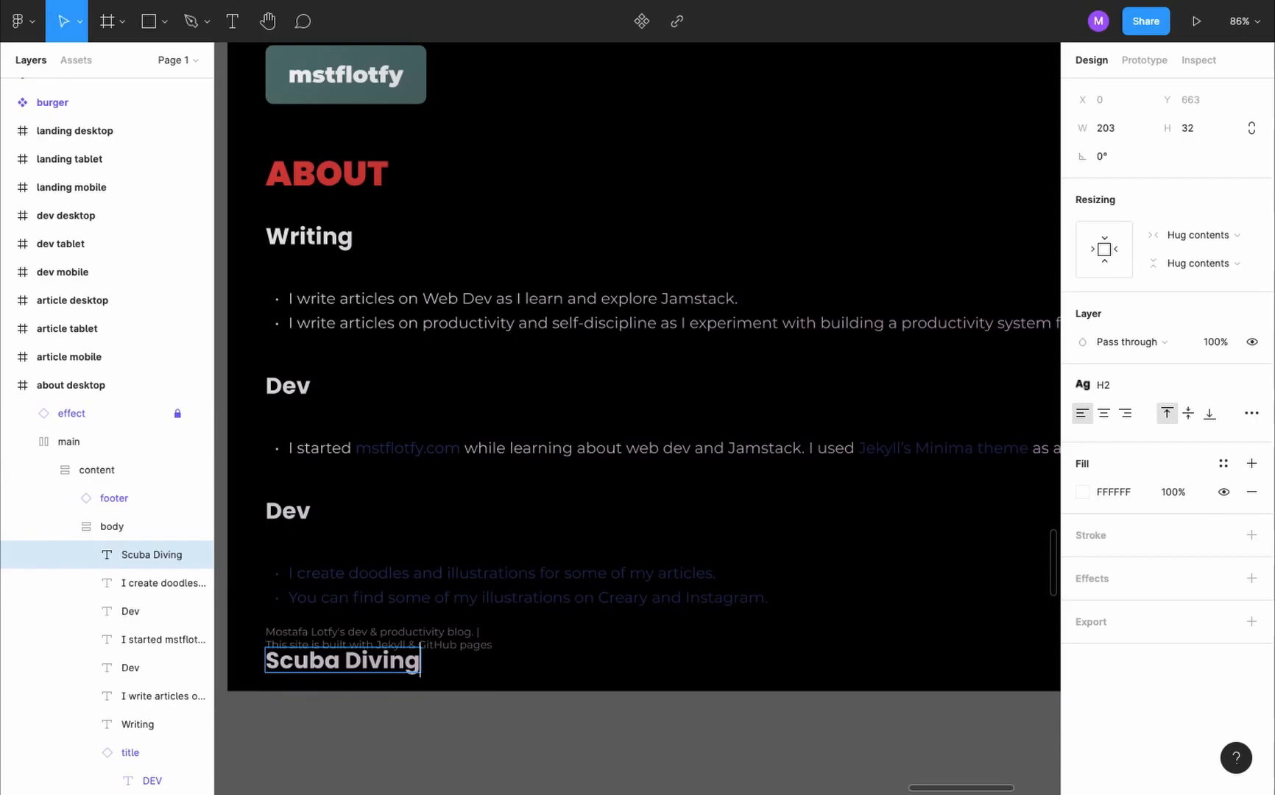
- Duplicate the illustrations list and move the copy below the Scuba Diving heading
{"action": "double_click", "coordinate": [450, 576]}
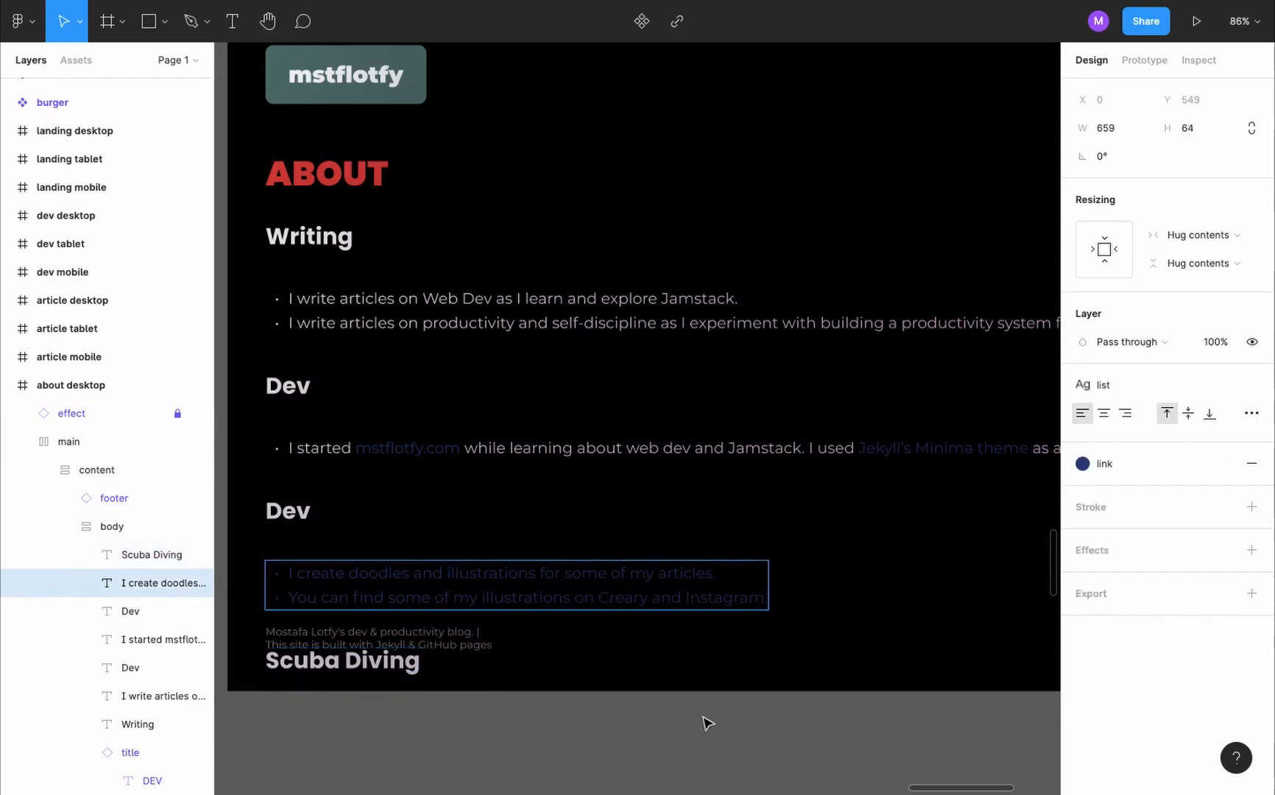
{"action": "key", "text": "Escape"}
{"action": "key", "text": "super+v"}
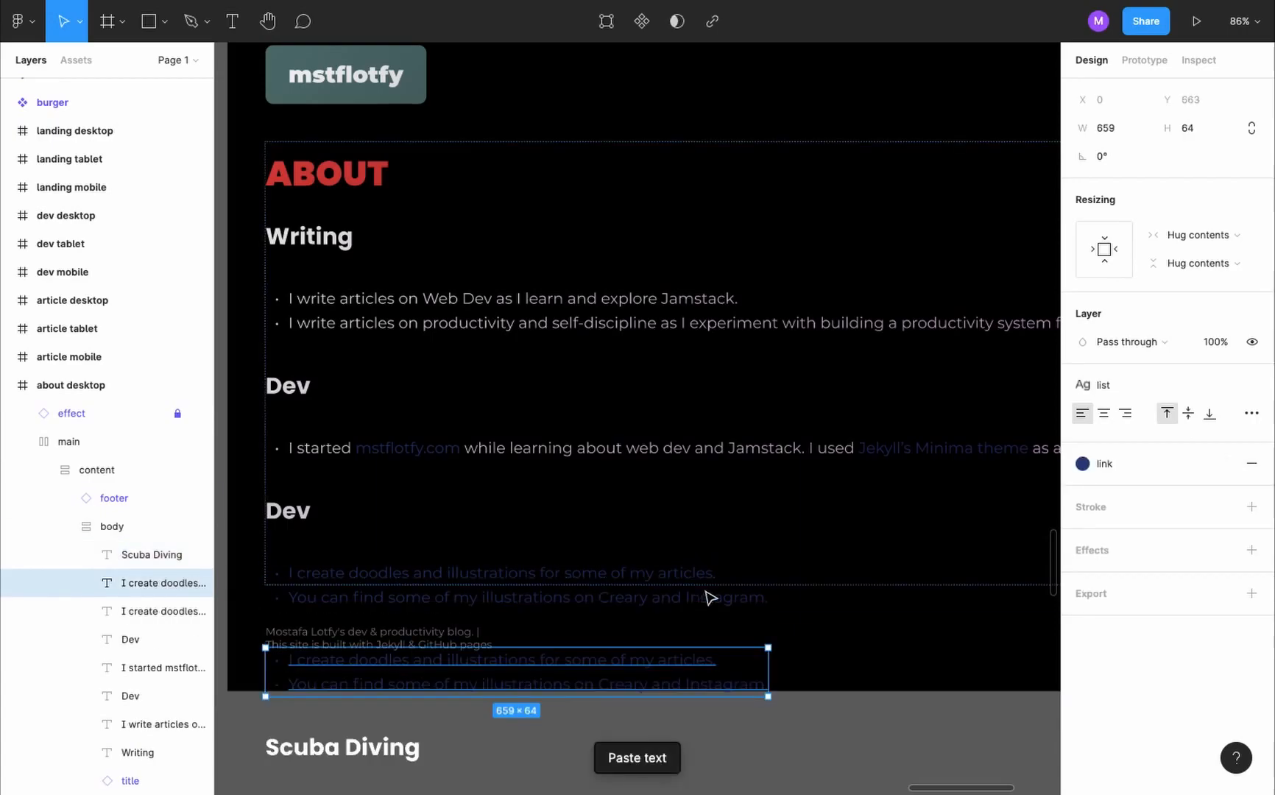
{"action": "key", "text": "Down"}
- Replace the copied list under Scuba Diving with the scuba diving instructor item from the existing website, without a trailing empty bullet
{"action": "key", "text": "super+Tab"}
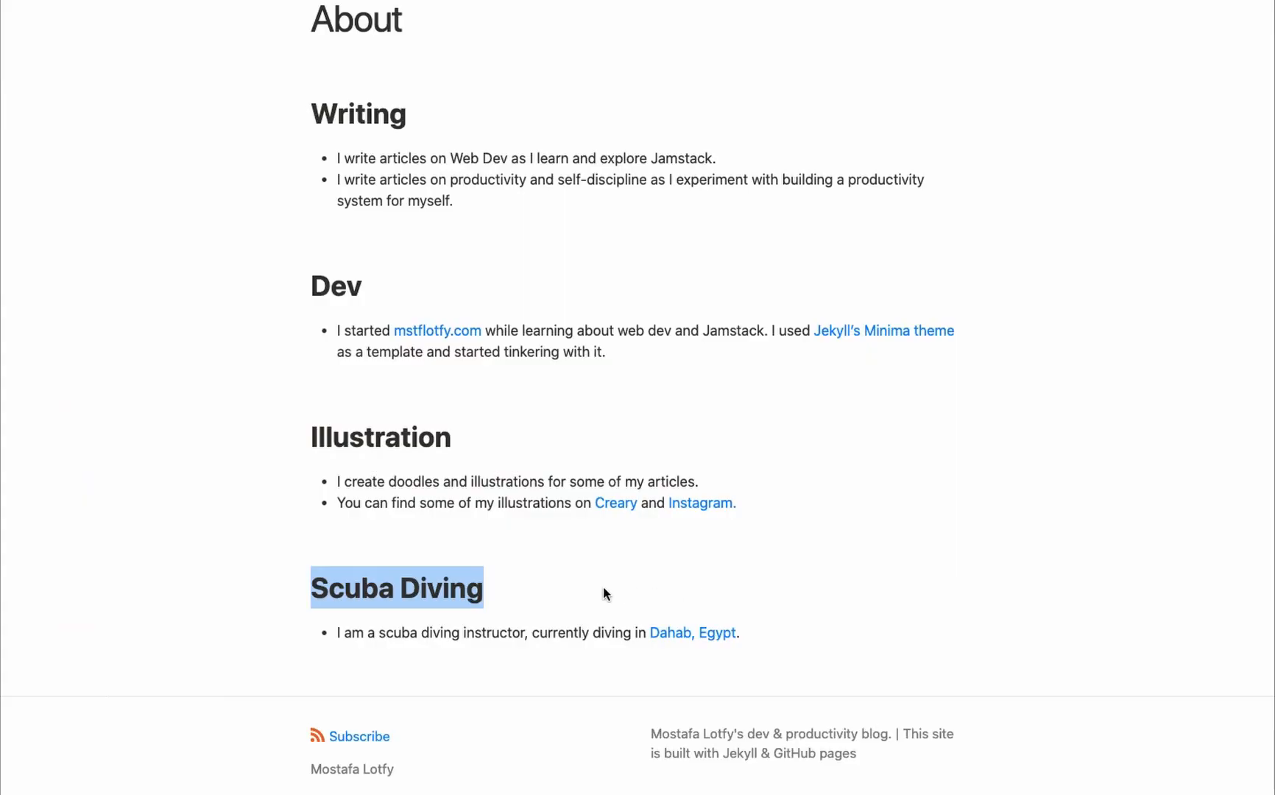
{"action": "triple_click", "coordinate": [589, 635]}
{"action": "key", "text": "super+c"}
{"action": "key", "text": "super+Tab"}
{"action": "double_click", "coordinate": [533, 741]}
{"action": "key", "text": "super+v"}
{"action": "key", "text": "BackSpace"}
{"action": "key", "text": "Escape"}
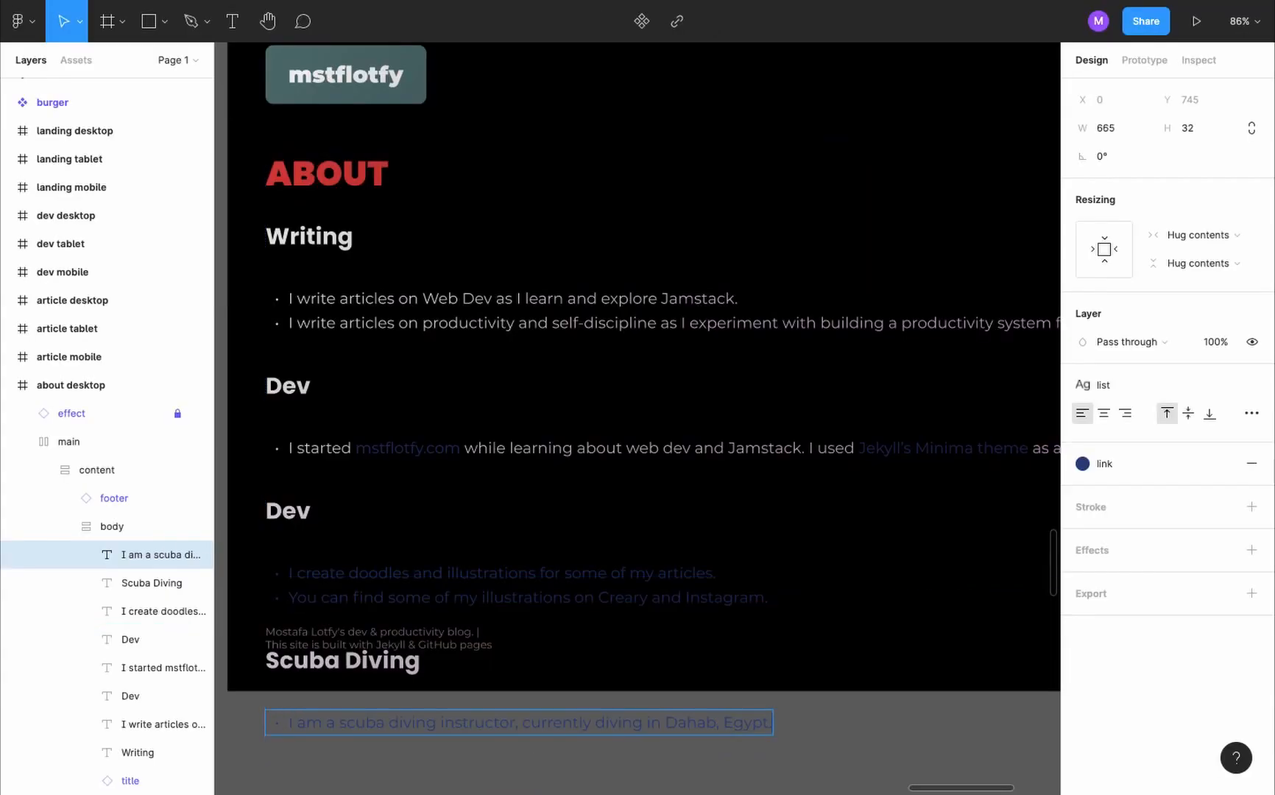
- Turn content clipping back on for the body and the about desktop frame
{"action": "scroll", "coordinate": [926, 721], "scroll_direction": "down", "scroll_amount": 2}
{"action": "scroll", "coordinate": [925, 721], "scroll_direction": "down", "scroll_amount": 2}
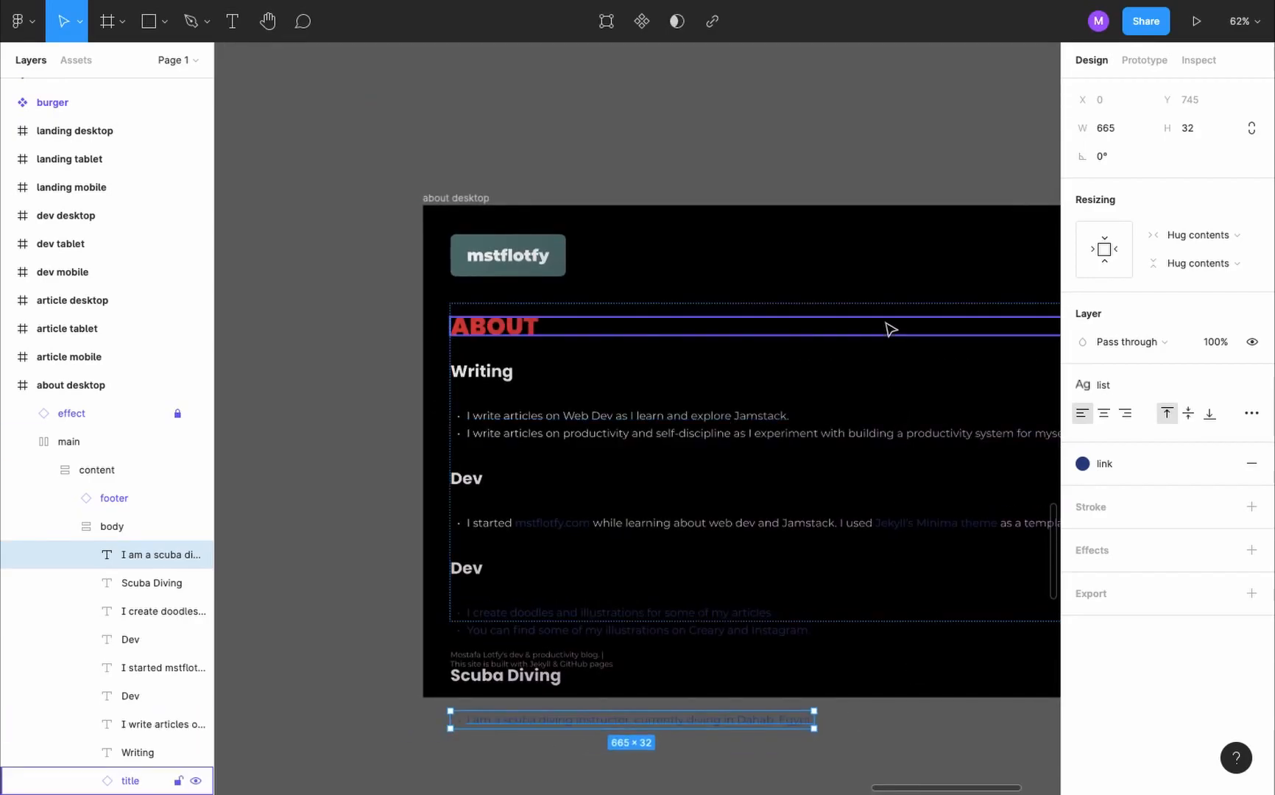
{"action": "left_click", "coordinate": [775, 305]}
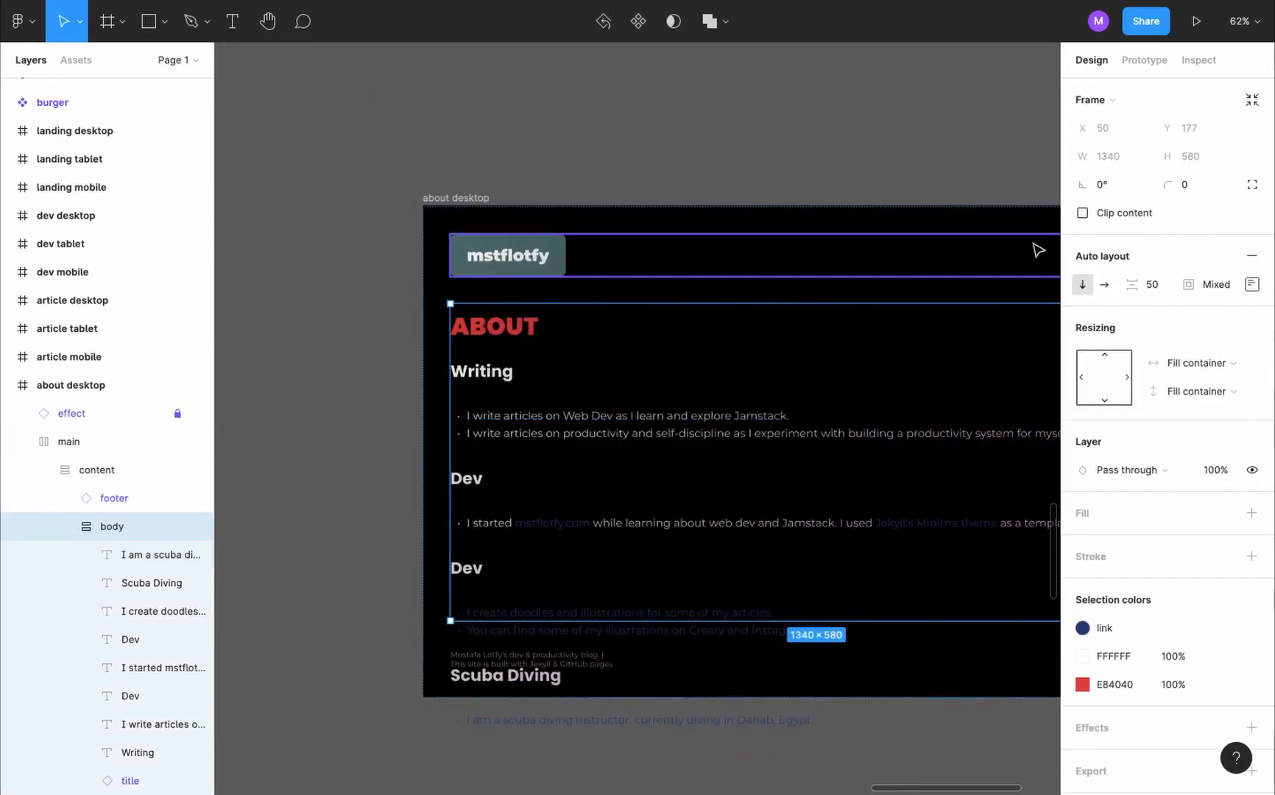
{"action": "left_click", "coordinate": [1082, 213]}
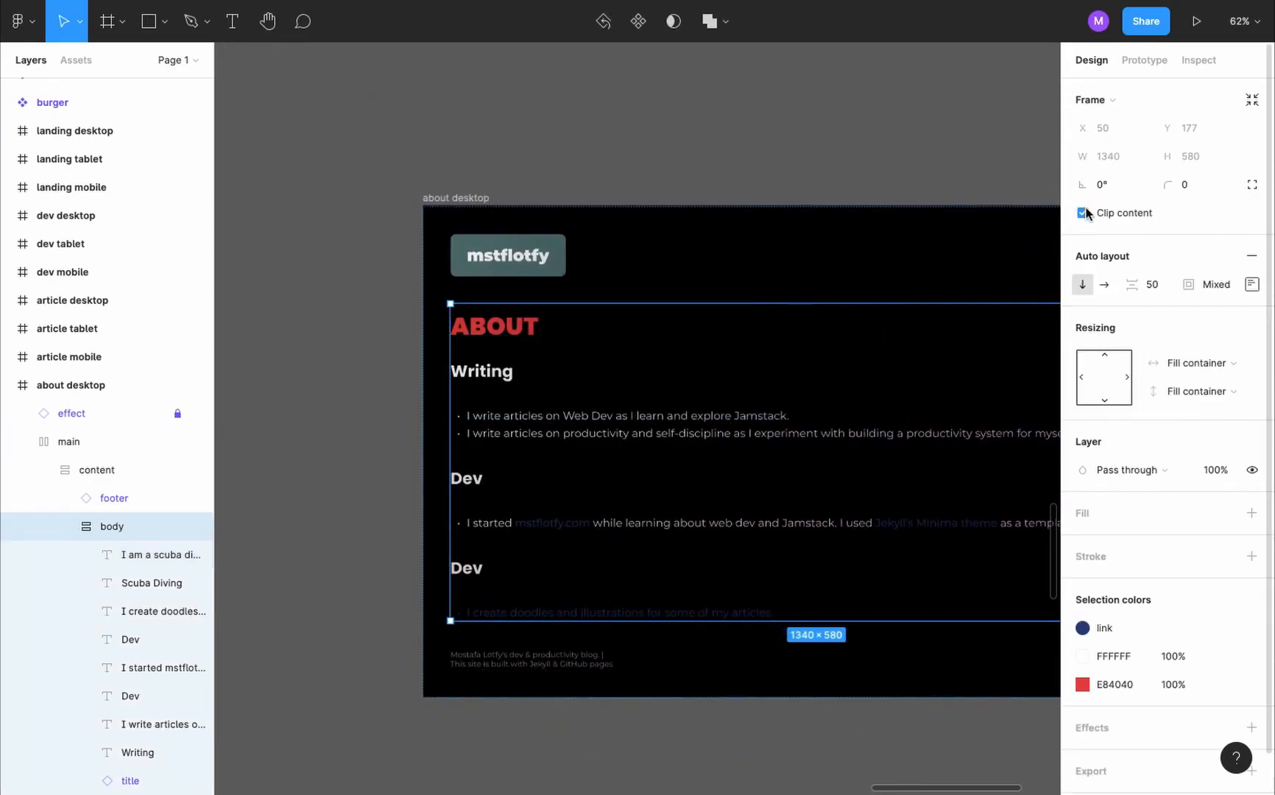
{"action": "left_click", "coordinate": [462, 198]}
{"action": "scroll", "coordinate": [486, 200], "scroll_direction": "right", "scroll_amount": 3}
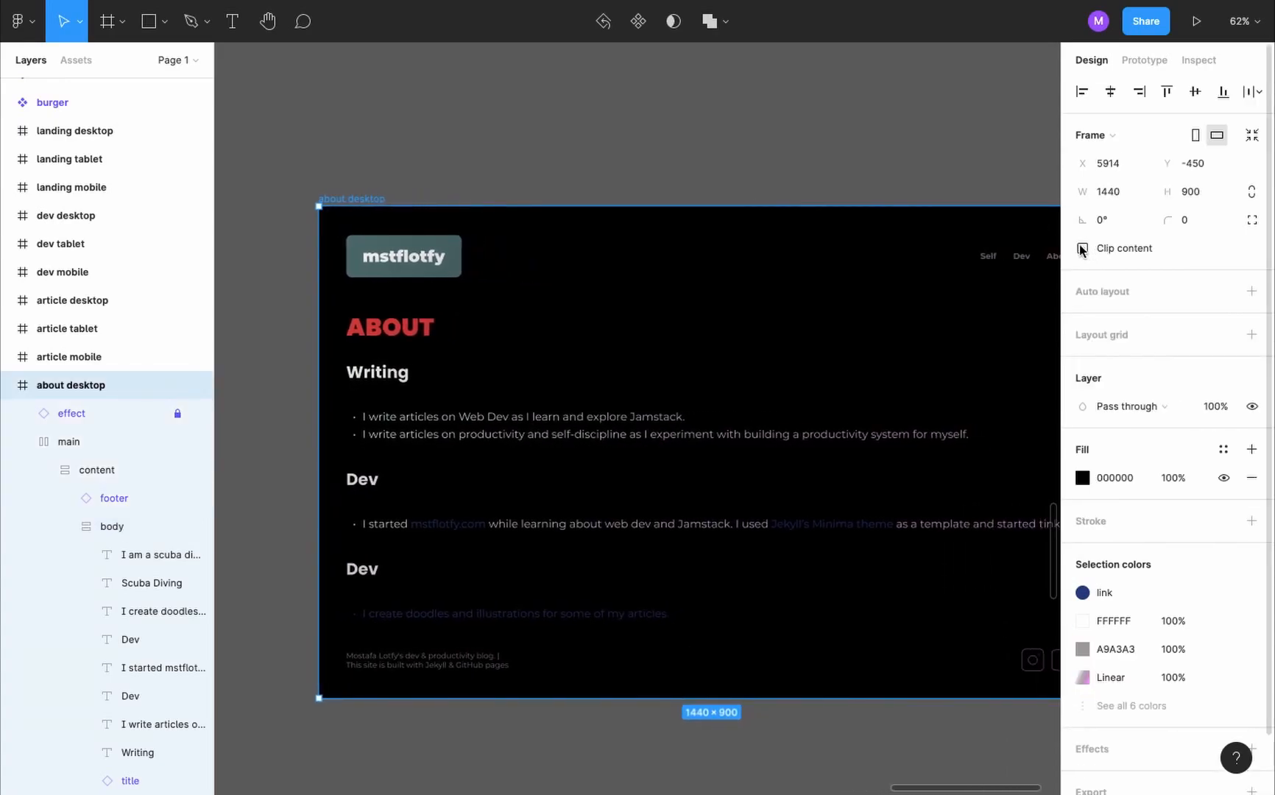
{"action": "left_click", "coordinate": [686, 134]}
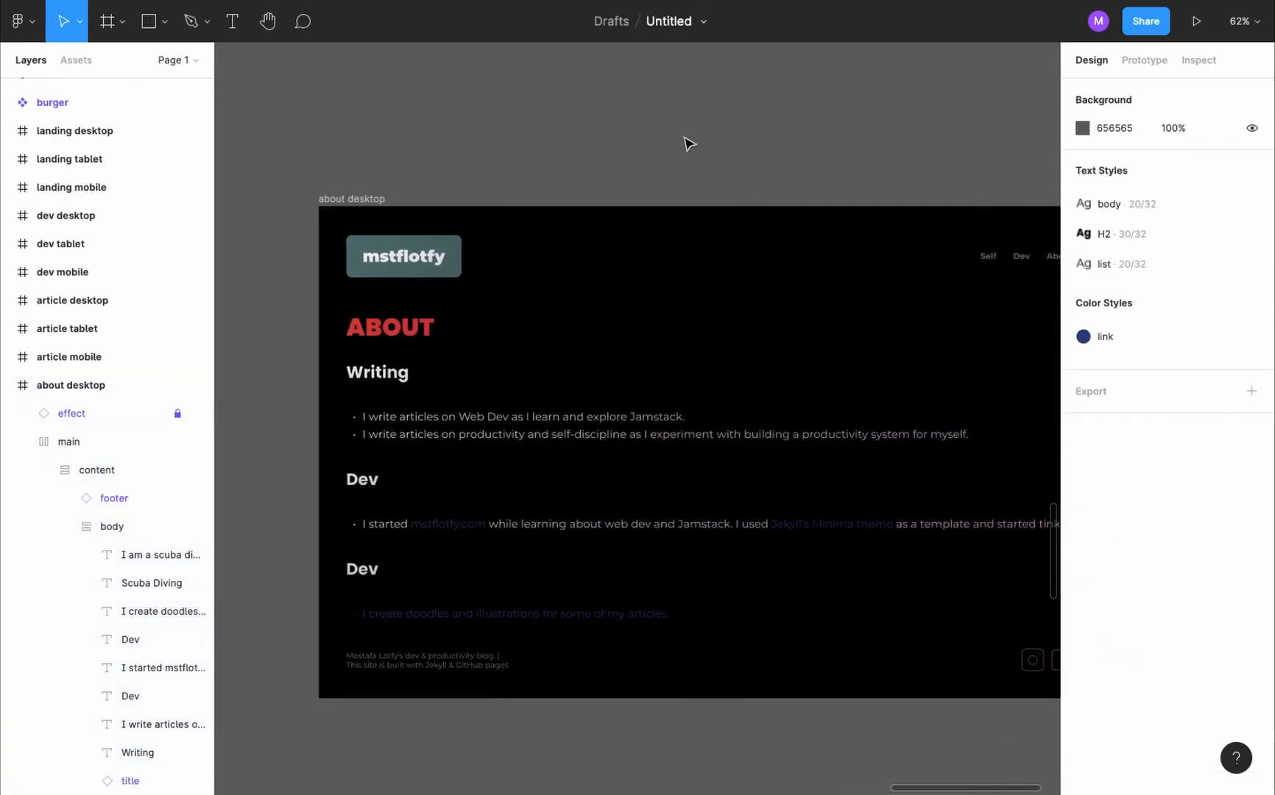
- Set the spacing between items in the about page's body frame to 20
{"action": "scroll", "coordinate": [434, 385], "scroll_direction": "down", "scroll_amount": 3}
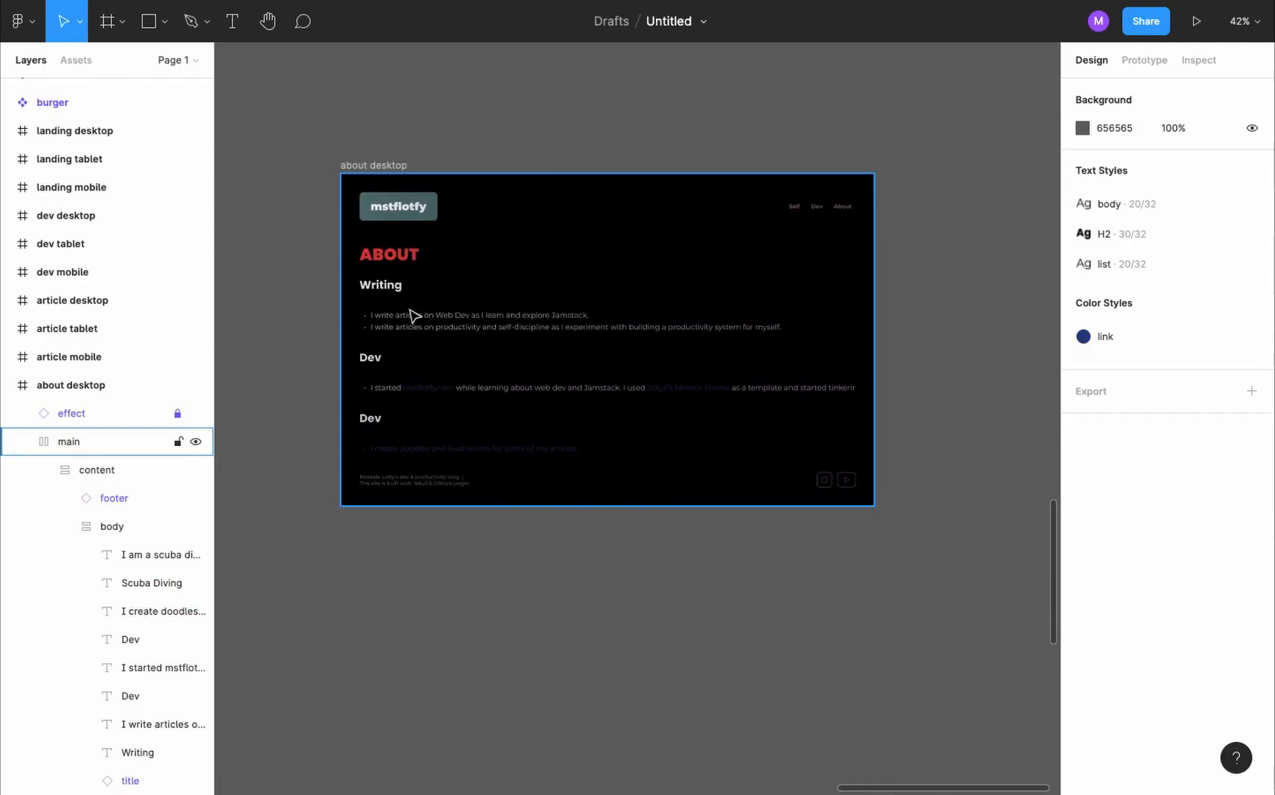
{"action": "left_click", "coordinate": [521, 297]}
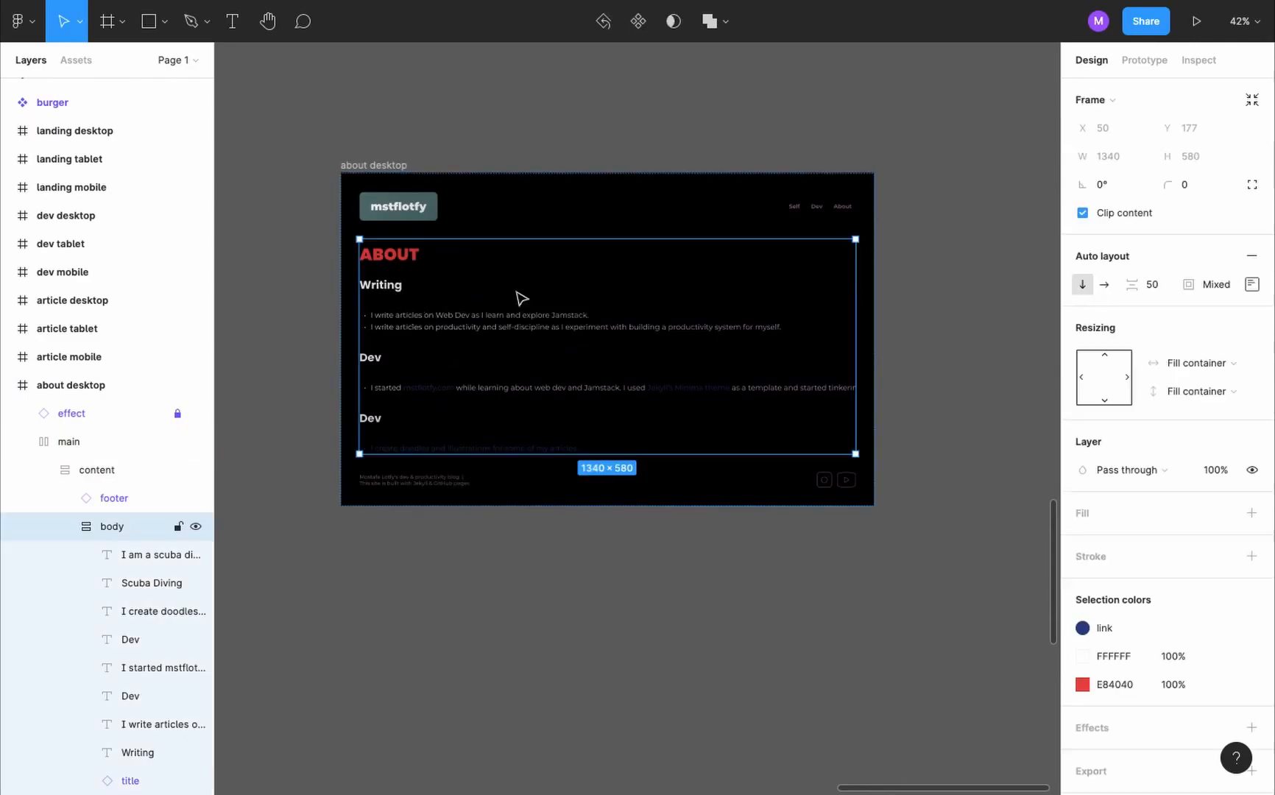
{"action": "left_click", "coordinate": [1162, 289]}
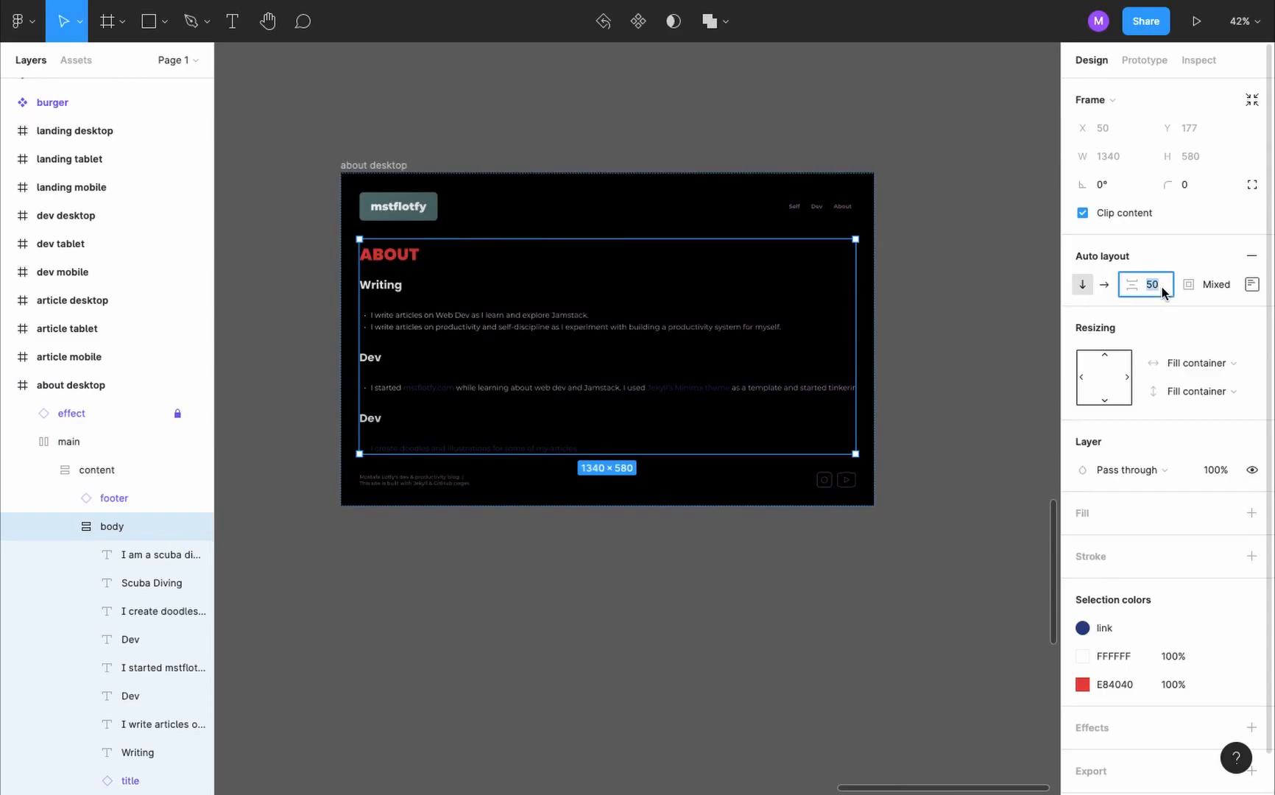
{"action": "type", "text": "20"}
{"action": "key", "text": "Return"}
- Give the ABOUT title a bottom padding of 30
{"action": "scroll", "coordinate": [616, 237], "scroll_direction": "up", "scroll_amount": 3}
{"action": "left_click", "coordinate": [315, 274]}
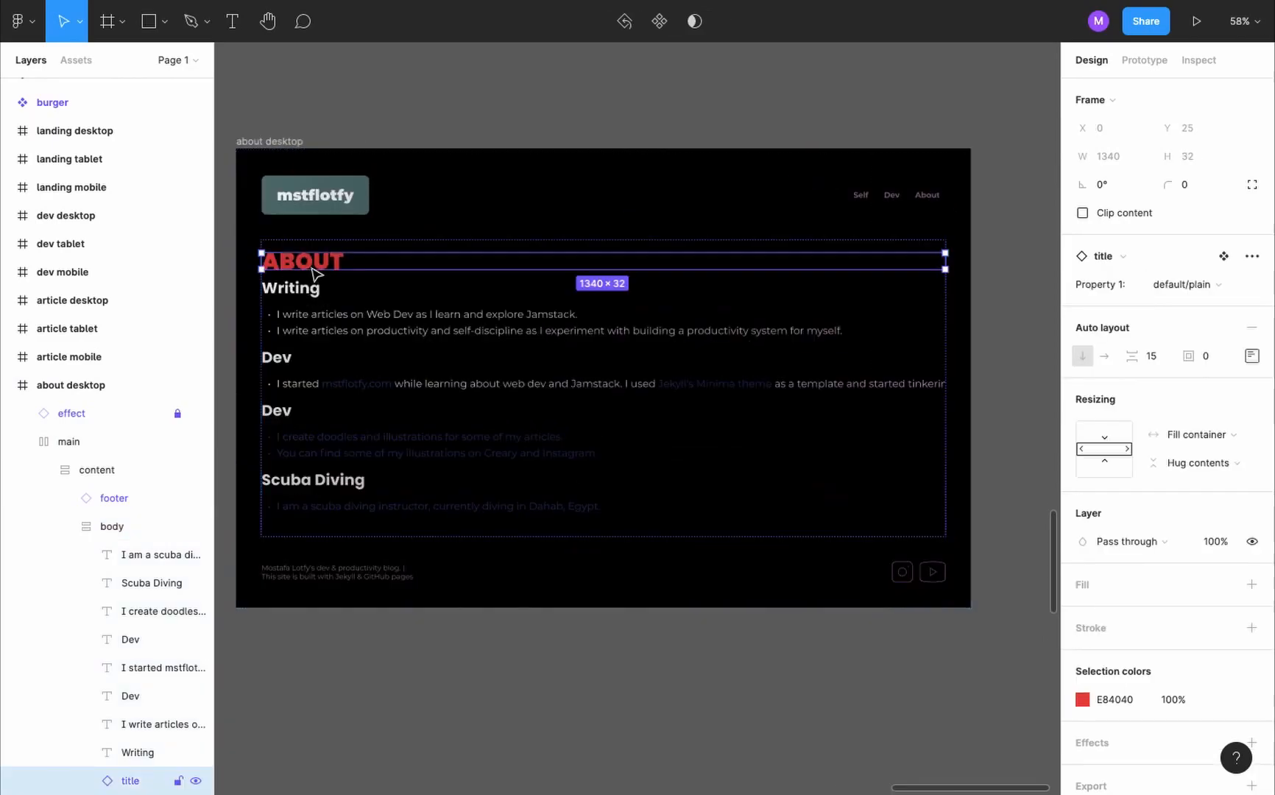
{"action": "left_click", "coordinate": [1252, 356]}
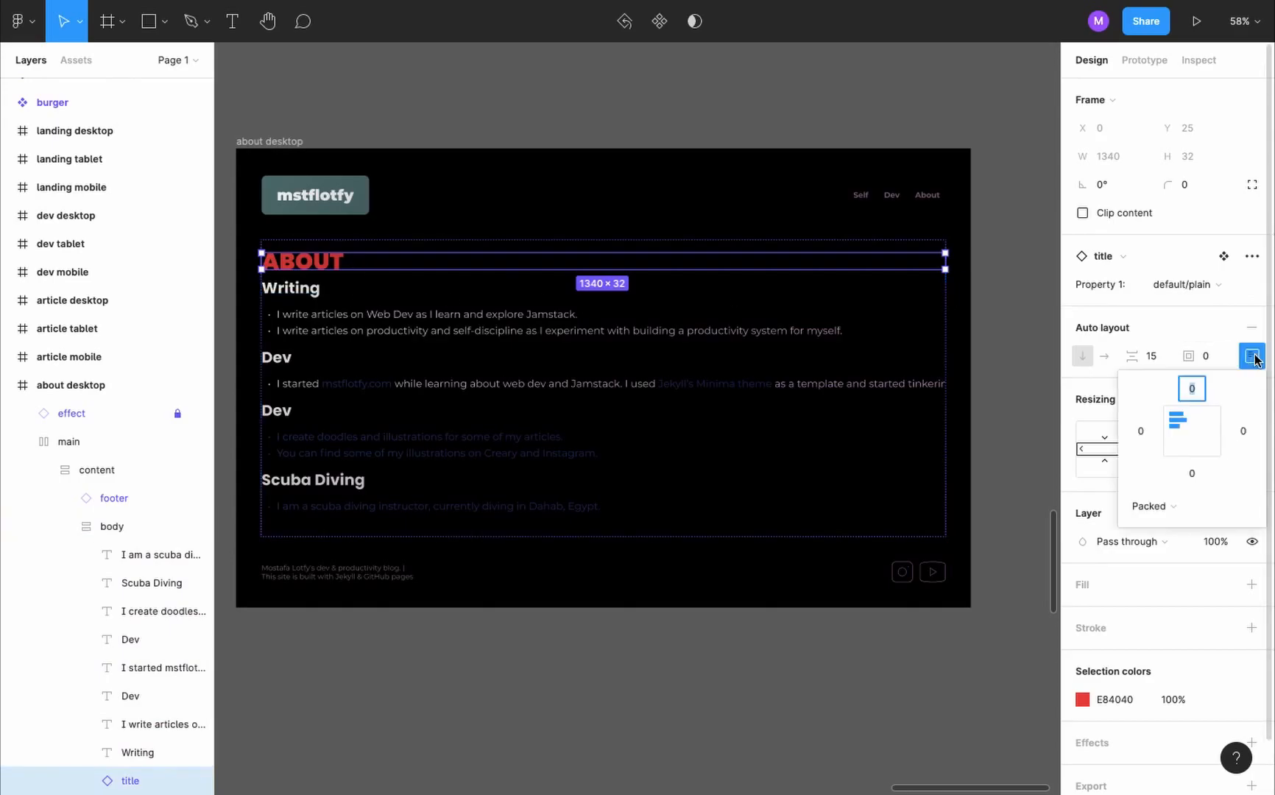
{"action": "left_click", "coordinate": [1193, 474]}
{"action": "type", "text": "30"}
{"action": "key", "text": "Return"}
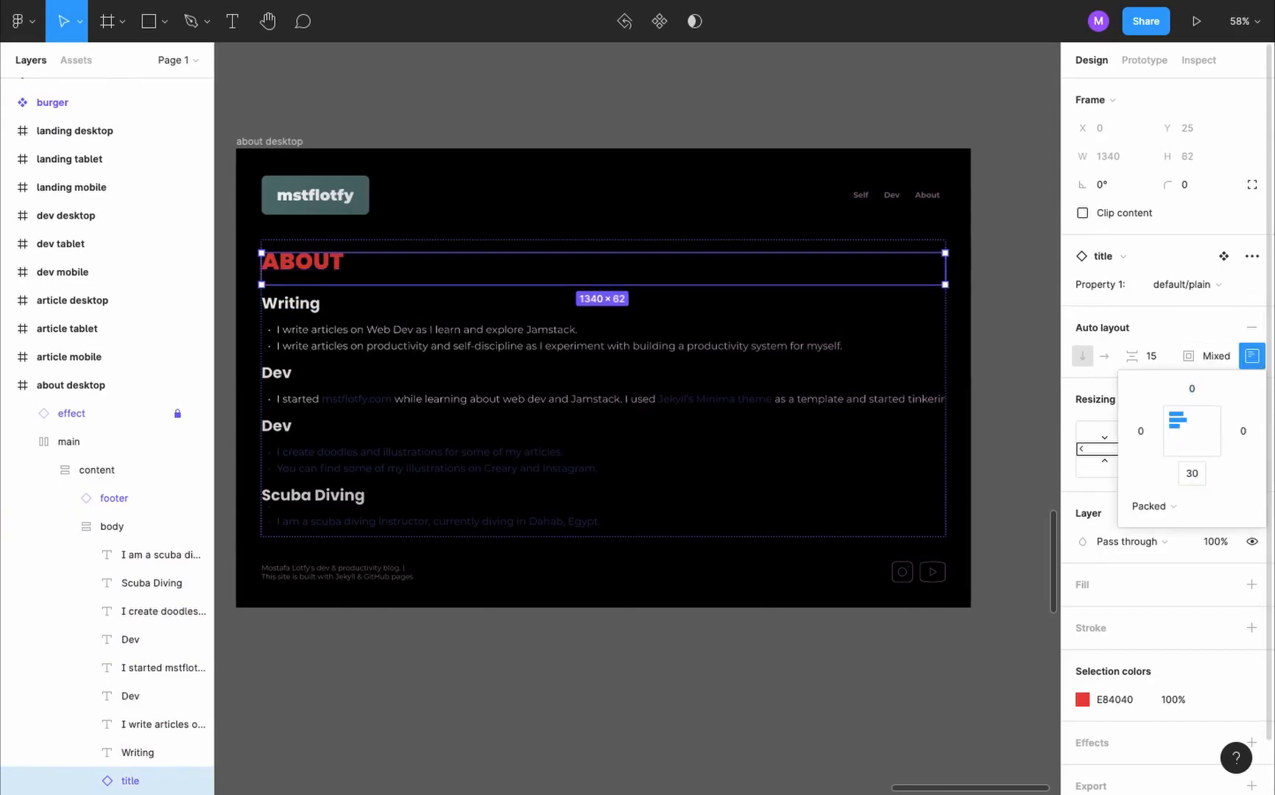
{"action": "left_click", "coordinate": [992, 241]}
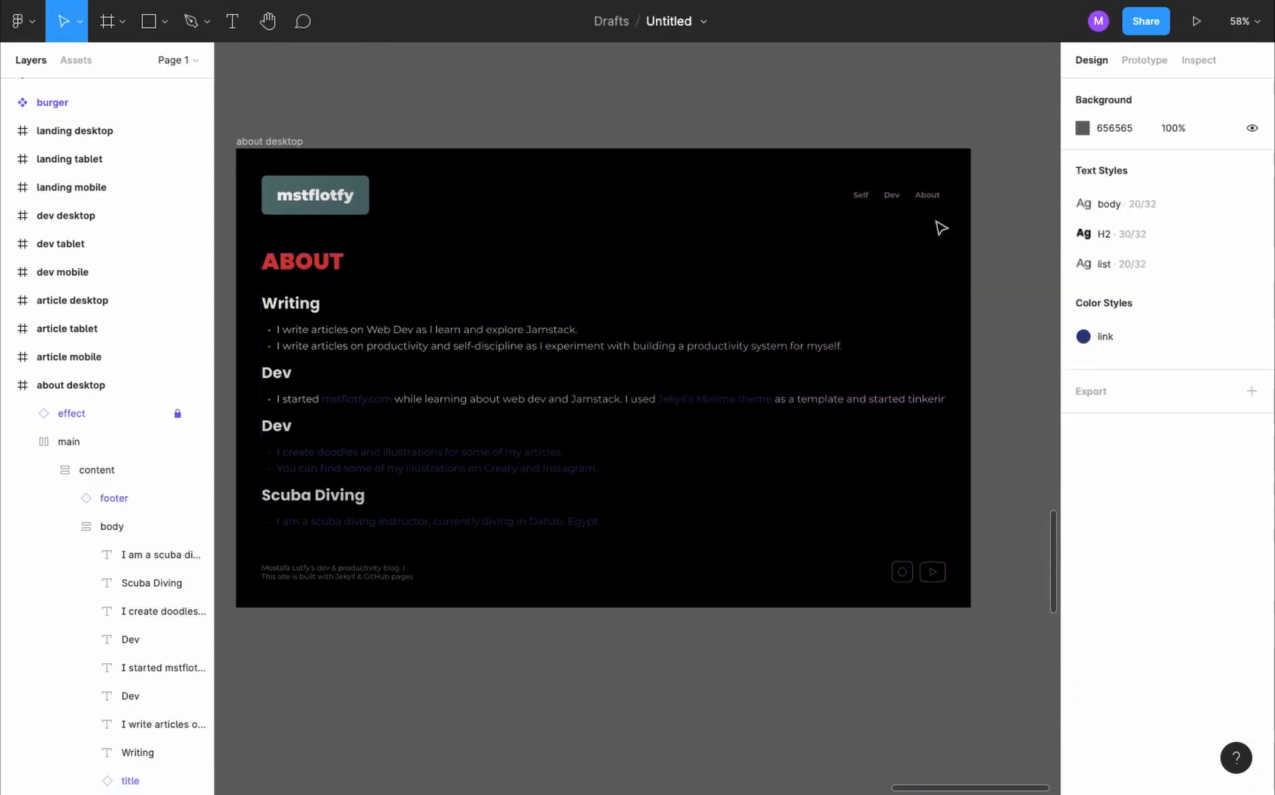
- Set the prototype device to None
{"action": "left_click", "coordinate": [286, 142]}
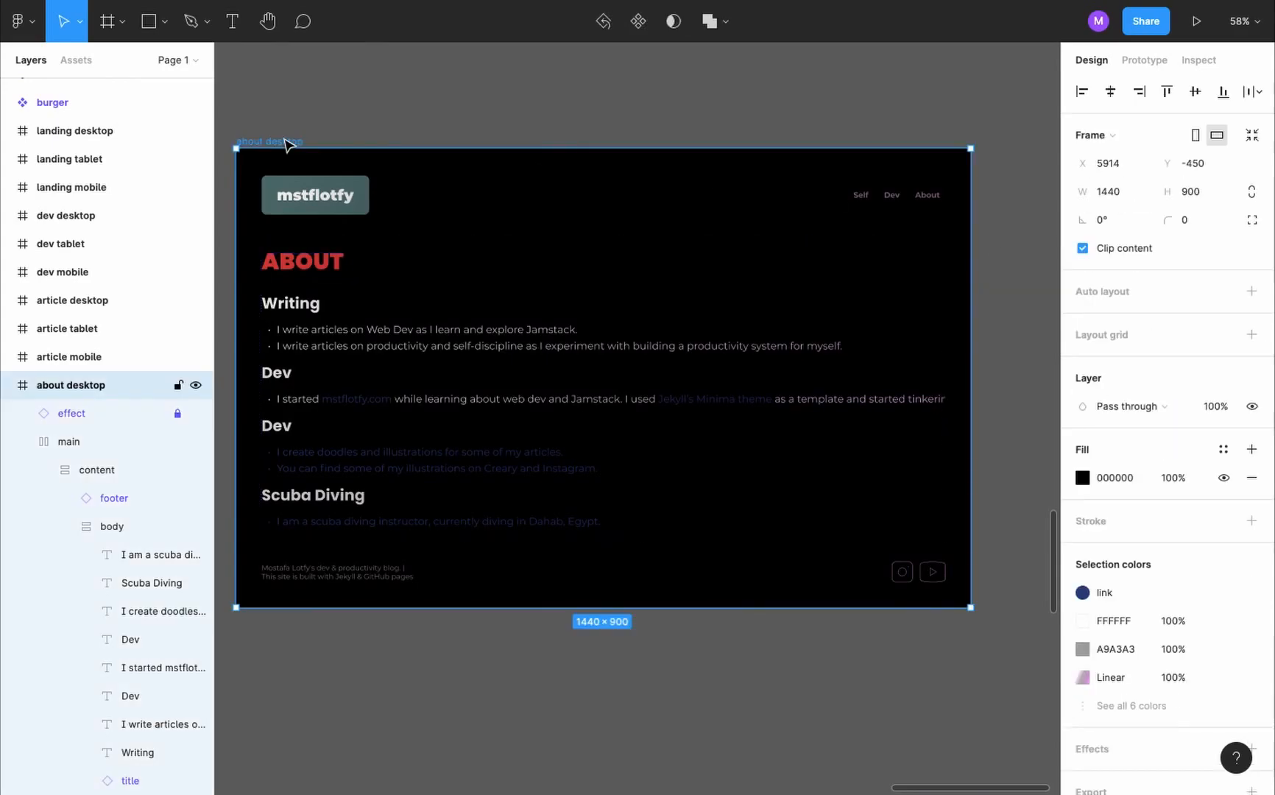
{"action": "left_click", "coordinate": [1012, 150]}
{"action": "left_click", "coordinate": [1143, 71]}
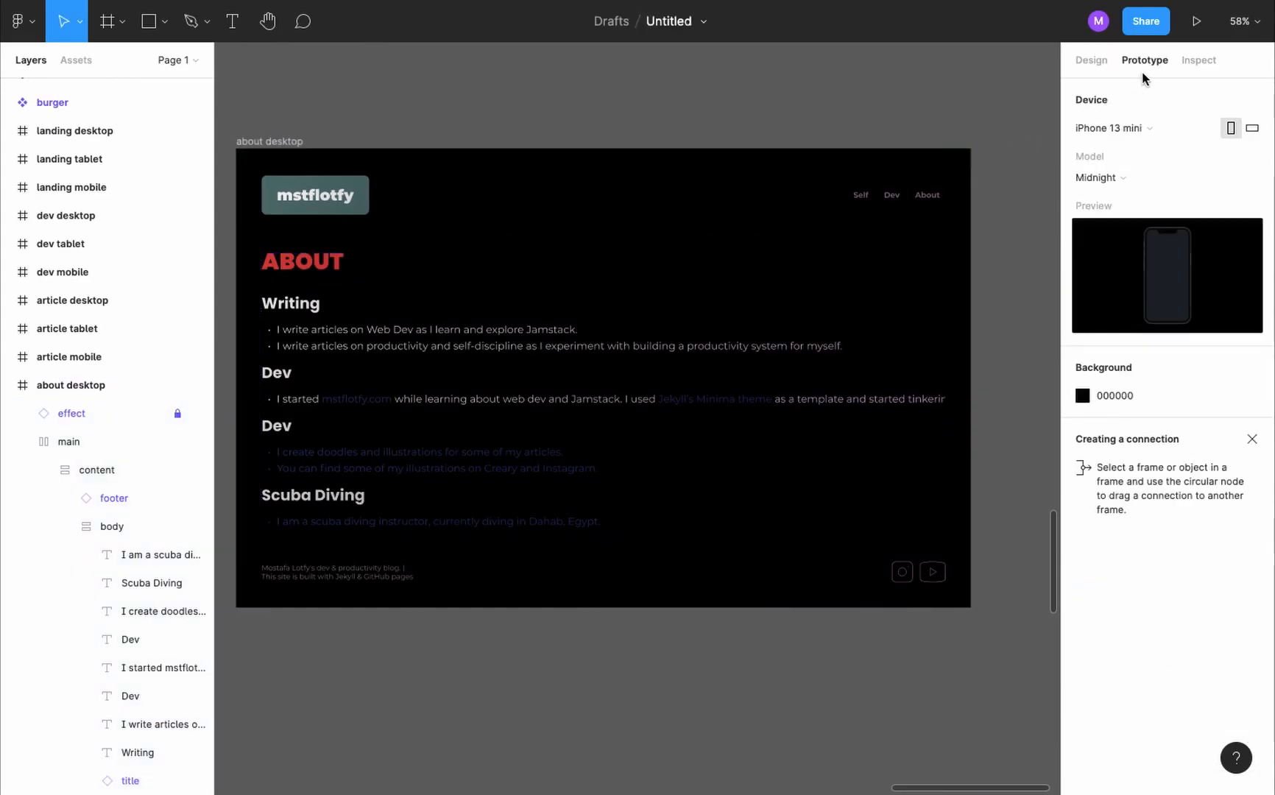
{"action": "left_click", "coordinate": [1149, 131]}
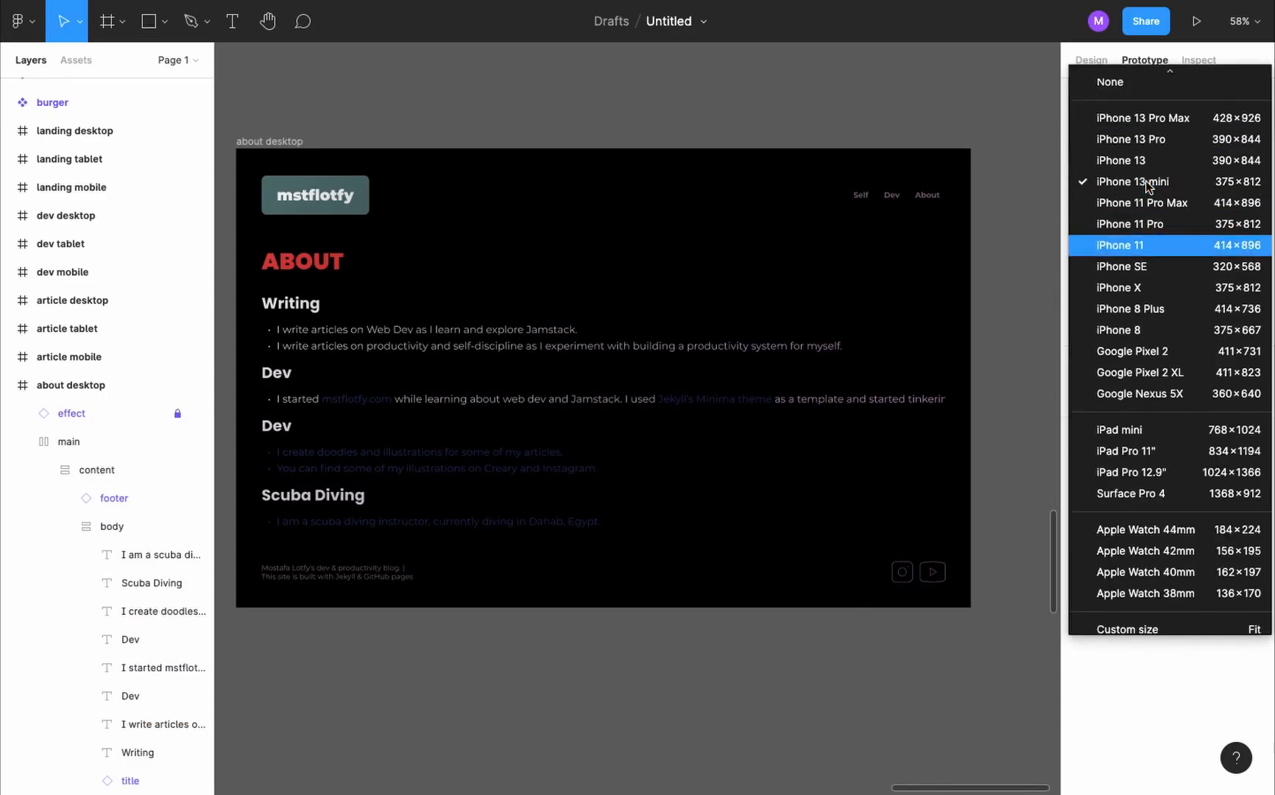
{"action": "left_click", "coordinate": [1152, 83]}
- Preview the about desktop frame as a prototype and return to the design
{"action": "left_click", "coordinate": [276, 141]}
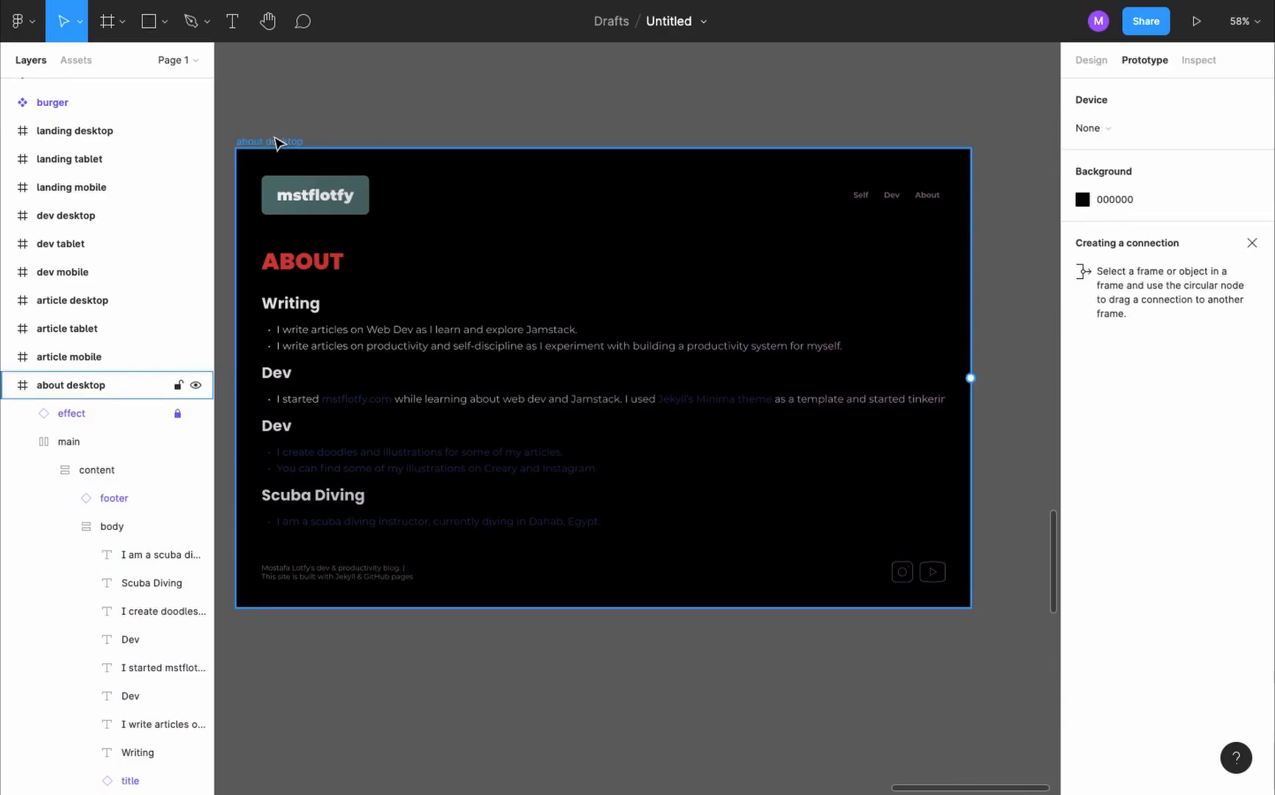
{"action": "left_click", "coordinate": [1197, 22]}
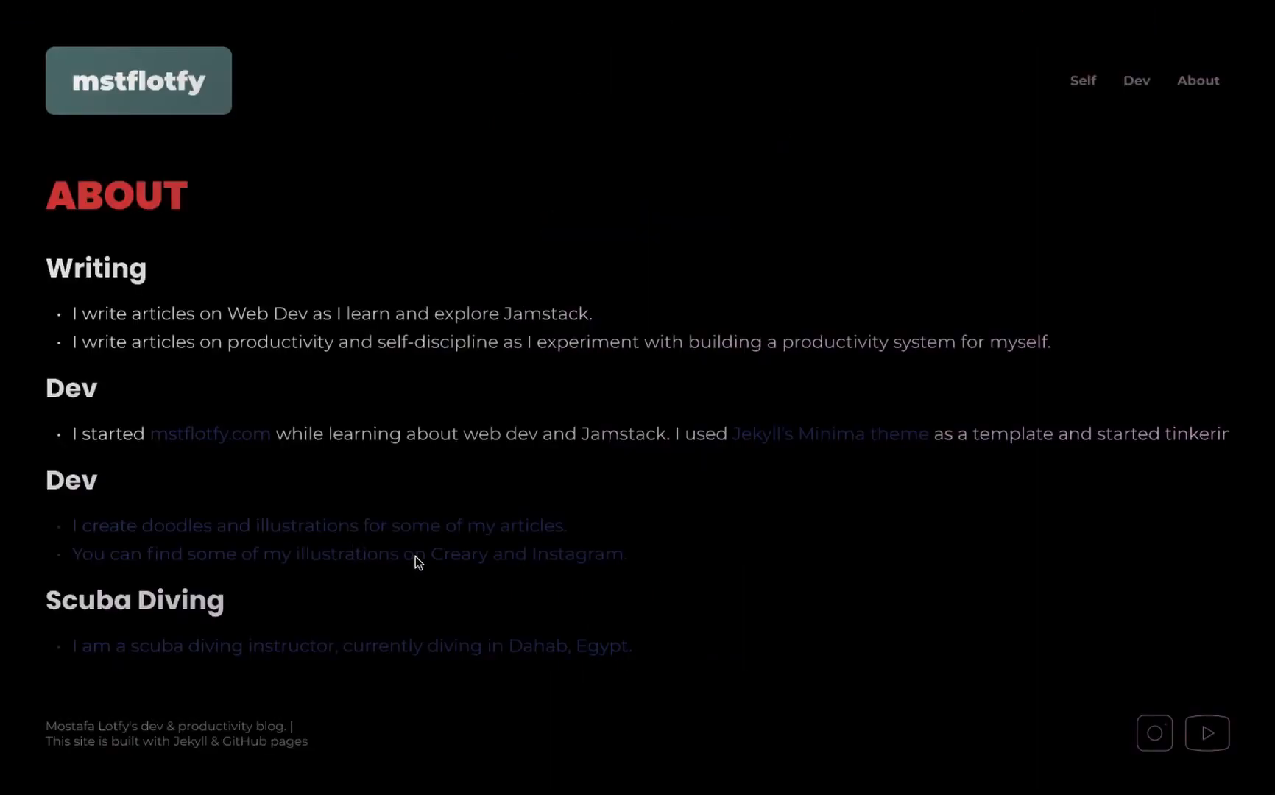
{"action": "key", "text": "Escape"}
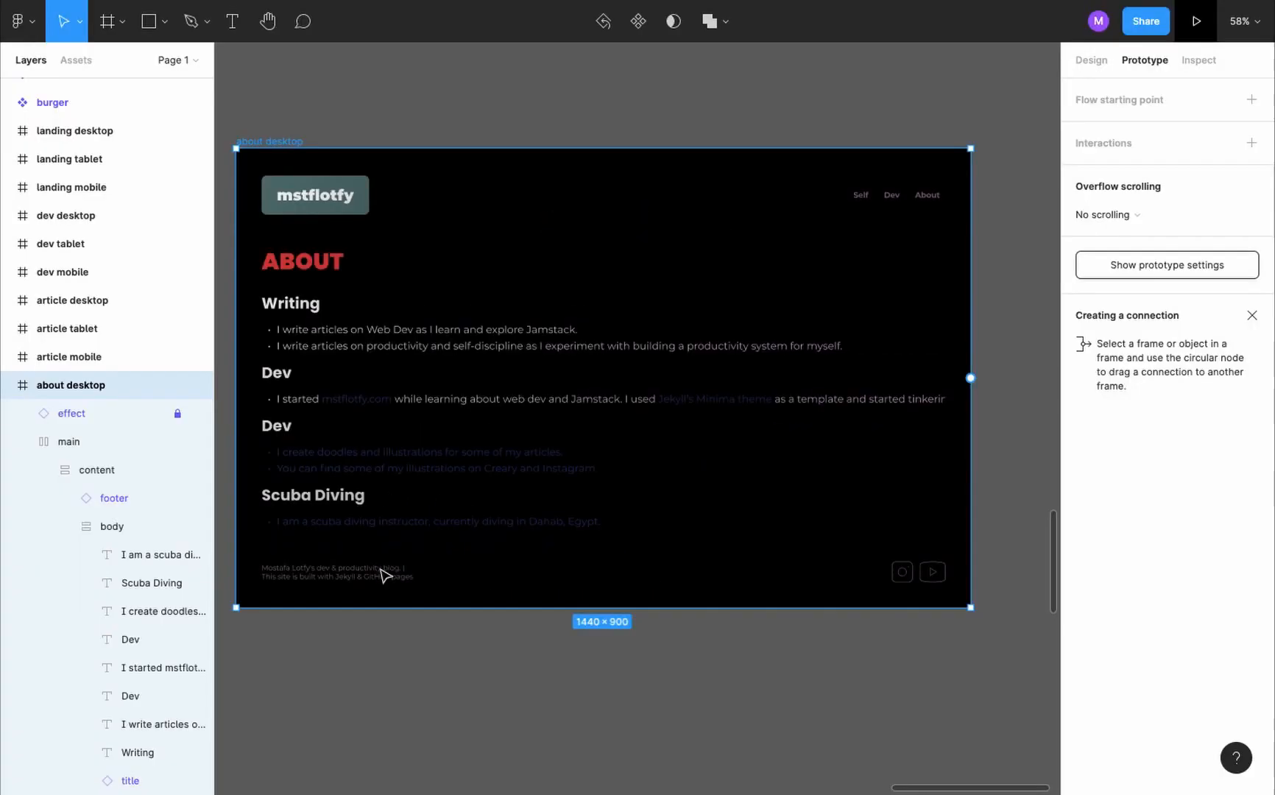
- Detach the link color style from the illustrations list and set its text fill to white FFFFFF
{"action": "left_click", "coordinate": [492, 474], "text": "ctrl"}
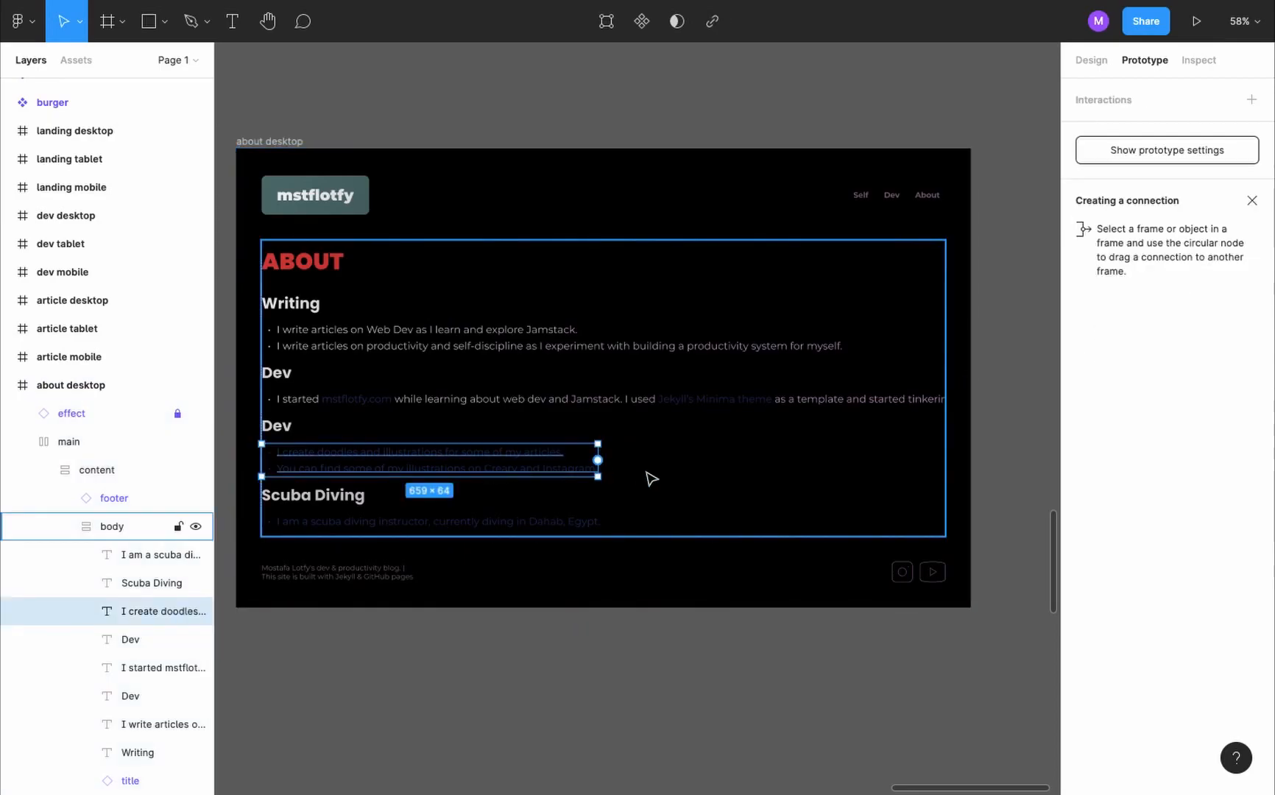
{"action": "left_click", "coordinate": [1097, 77]}
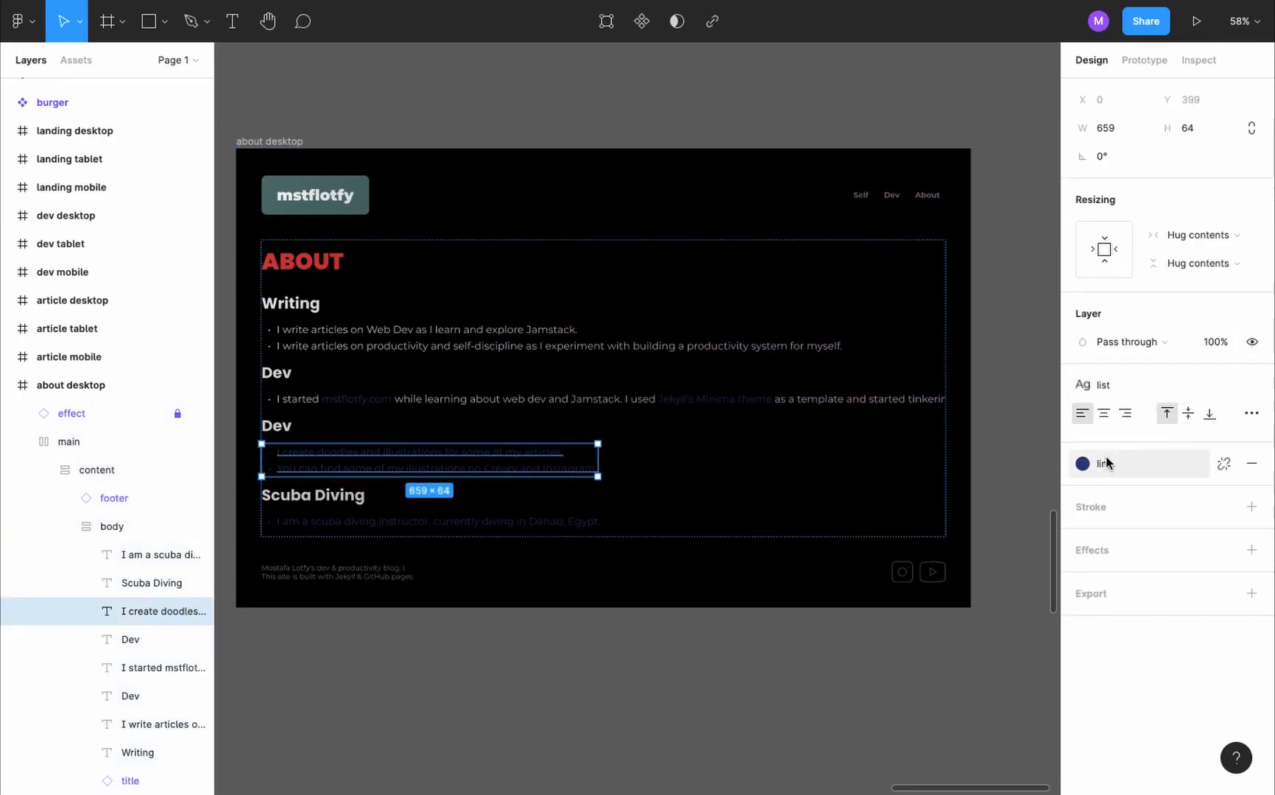
{"action": "left_click", "coordinate": [1224, 464]}
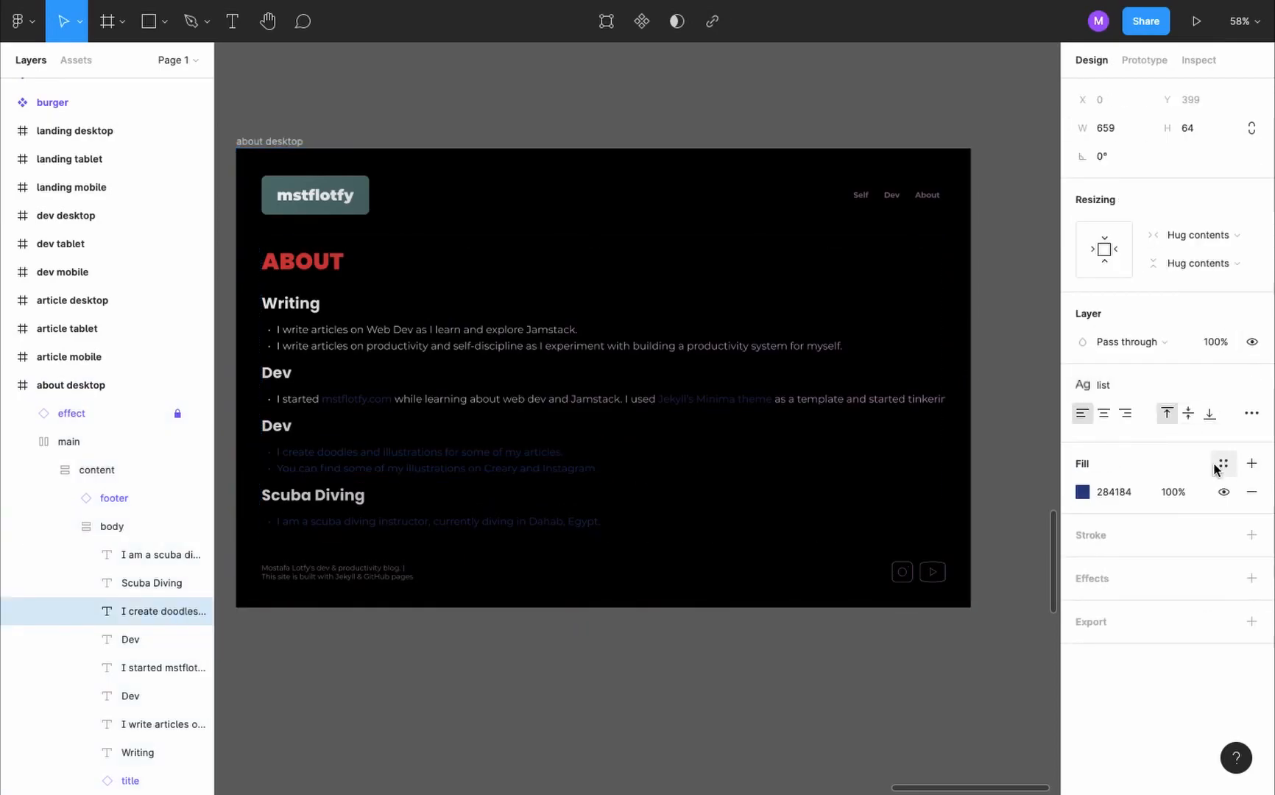
{"action": "left_click", "coordinate": [1083, 492]}
{"action": "left_click_drag", "start_coordinate": [927, 398], "coordinate": [828, 333]}
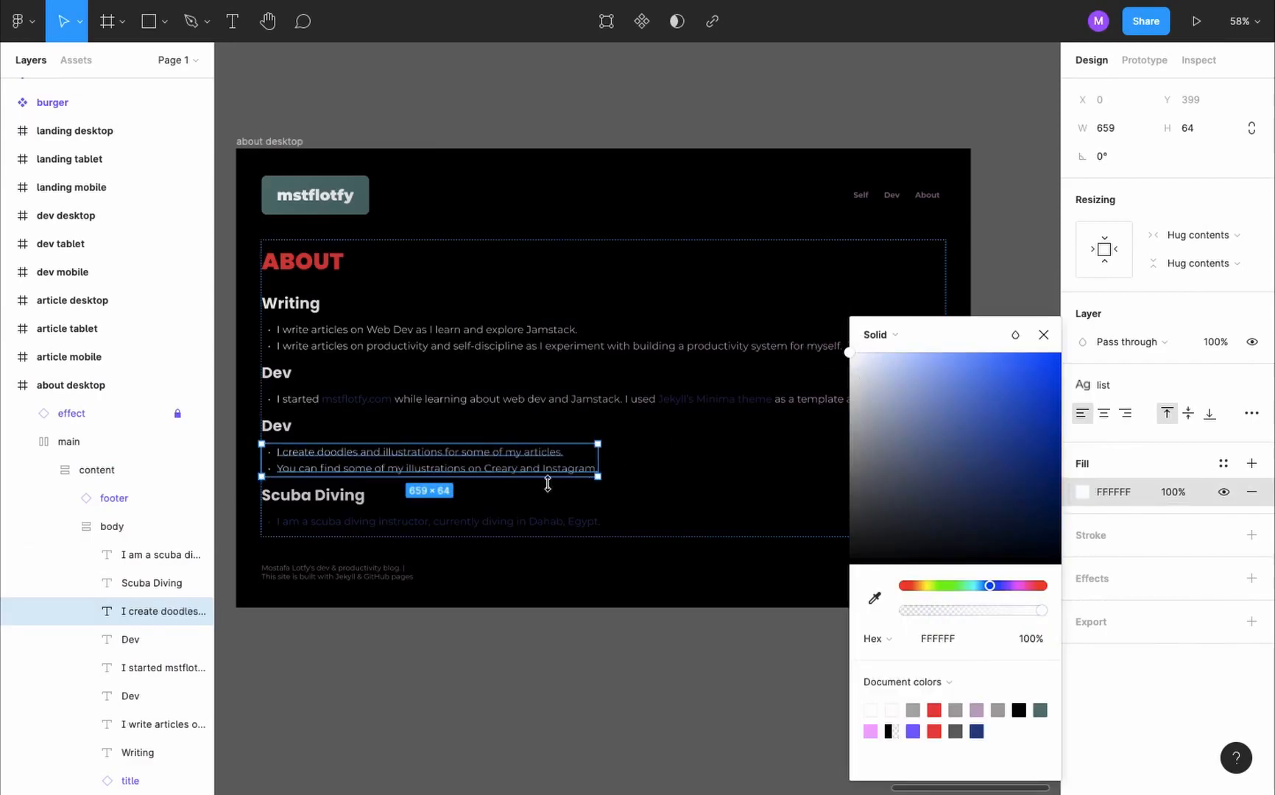
{"action": "left_click", "coordinate": [514, 567]}
- Apply the link color style to the words "Creary" and "Instagram" in the illustrations list
{"action": "scroll", "coordinate": [496, 451], "scroll_direction": "up", "scroll_amount": 5}
{"action": "scroll", "coordinate": [496, 452], "scroll_direction": "down", "scroll_amount": 4}
{"action": "double_click", "coordinate": [501, 477]}
{"action": "double_click", "coordinate": [492, 479]}
{"action": "double_click", "coordinate": [492, 476]}
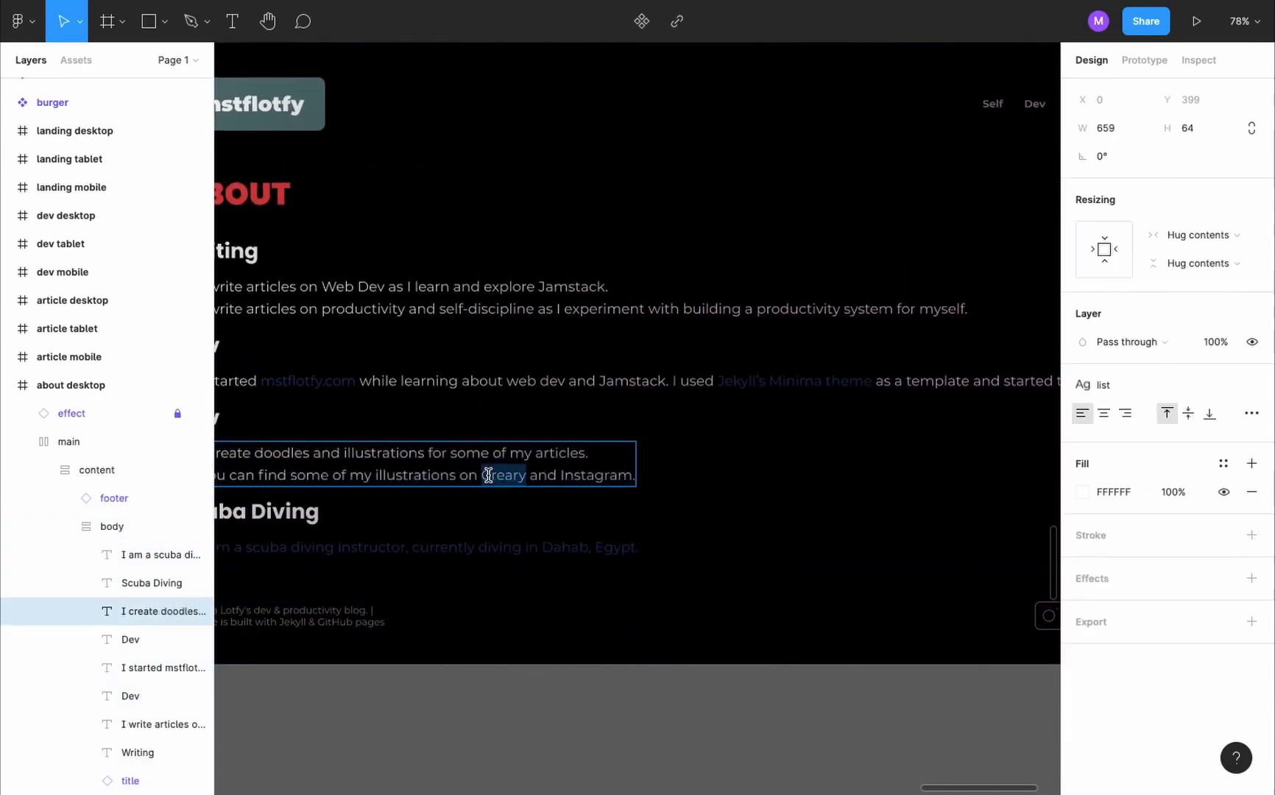
{"action": "left_click", "coordinate": [1223, 463]}
{"action": "left_click", "coordinate": [1105, 544]}
{"action": "double_click", "coordinate": [588, 475]}
{"action": "left_click", "coordinate": [1224, 463]}
{"action": "left_click", "coordinate": [1122, 544]}
{"action": "key", "text": "Escape"}
{"action": "scroll", "coordinate": [612, 487], "scroll_direction": "left", "scroll_amount": 2}
{"action": "scroll", "coordinate": [612, 486], "scroll_direction": "down", "scroll_amount": 1}
{"action": "left_click", "coordinate": [685, 748]}
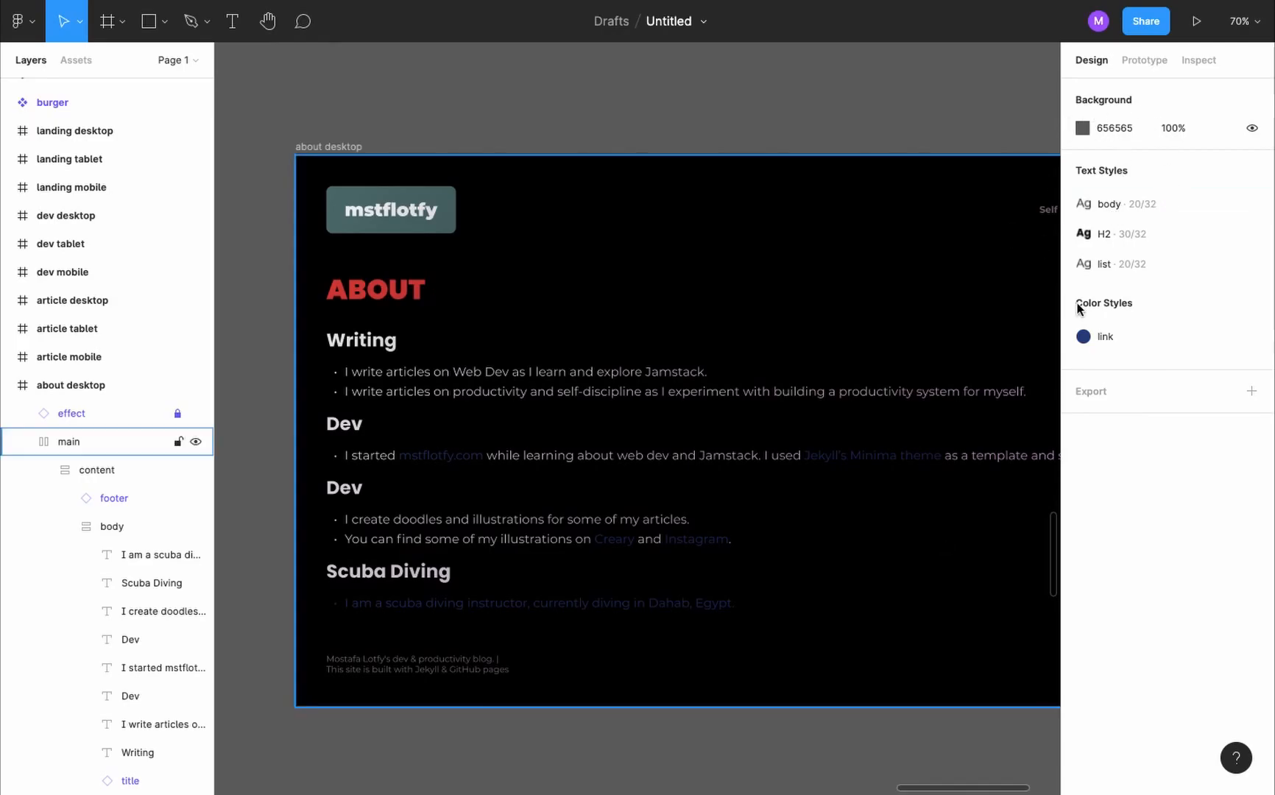
- Set the link colour style to 4172F2, checking the link text on the about desktop page with the interface hidden
{"action": "left_click", "coordinate": [1258, 336]}
{"action": "left_click", "coordinate": [869, 592]}
{"action": "left_click_drag", "start_coordinate": [746, 387], "coordinate": [763, 412]}
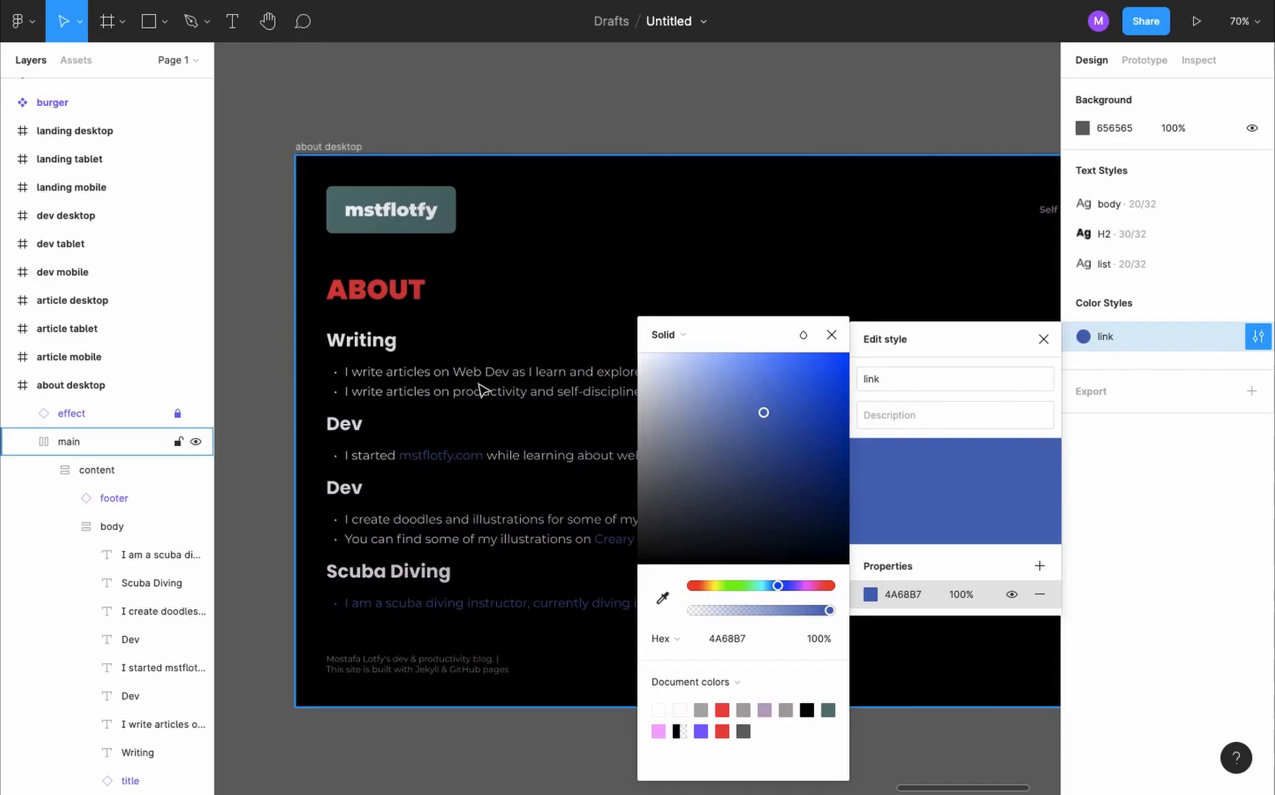
{"action": "scroll", "coordinate": [475, 361], "scroll_direction": "up", "scroll_amount": 2}
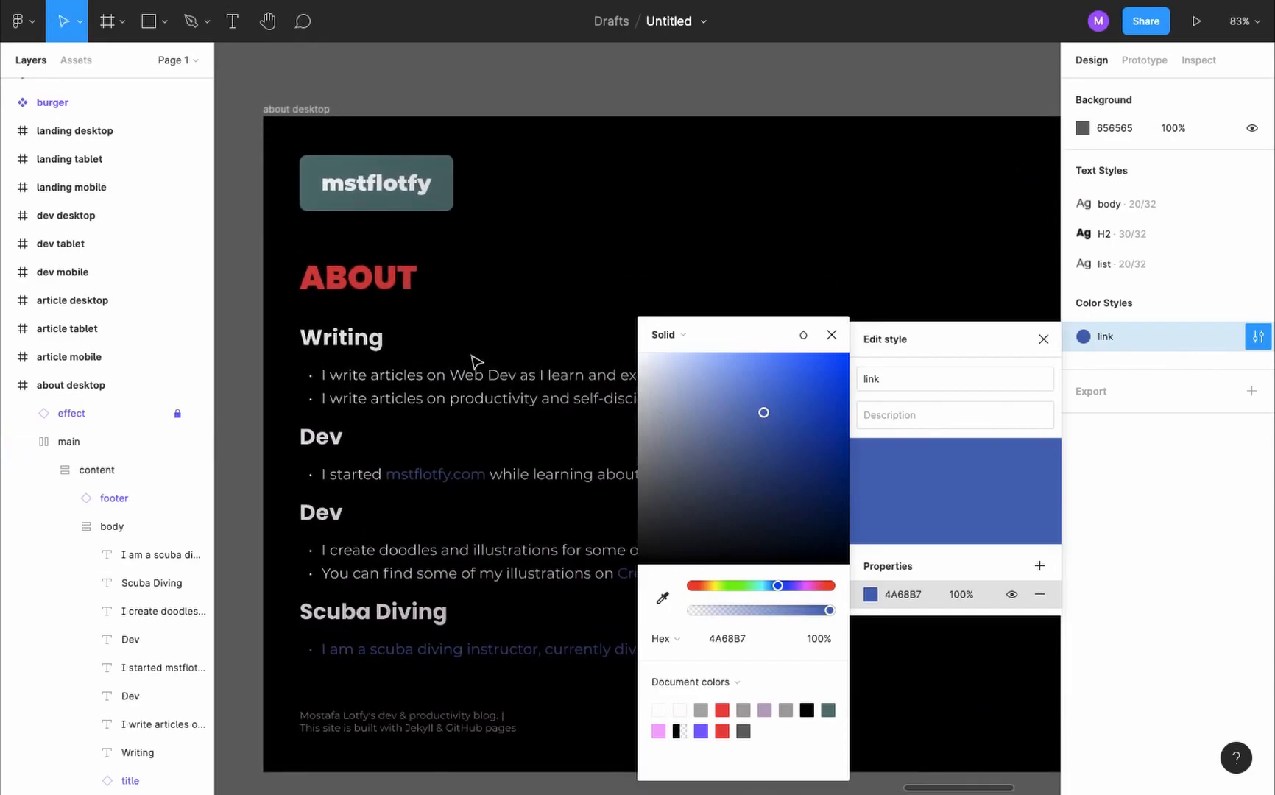
{"action": "key", "text": "super+backslash"}
{"action": "scroll", "coordinate": [475, 361], "scroll_direction": "down", "scroll_amount": 3}
{"action": "scroll", "coordinate": [475, 361], "scroll_direction": "right", "scroll_amount": 3}
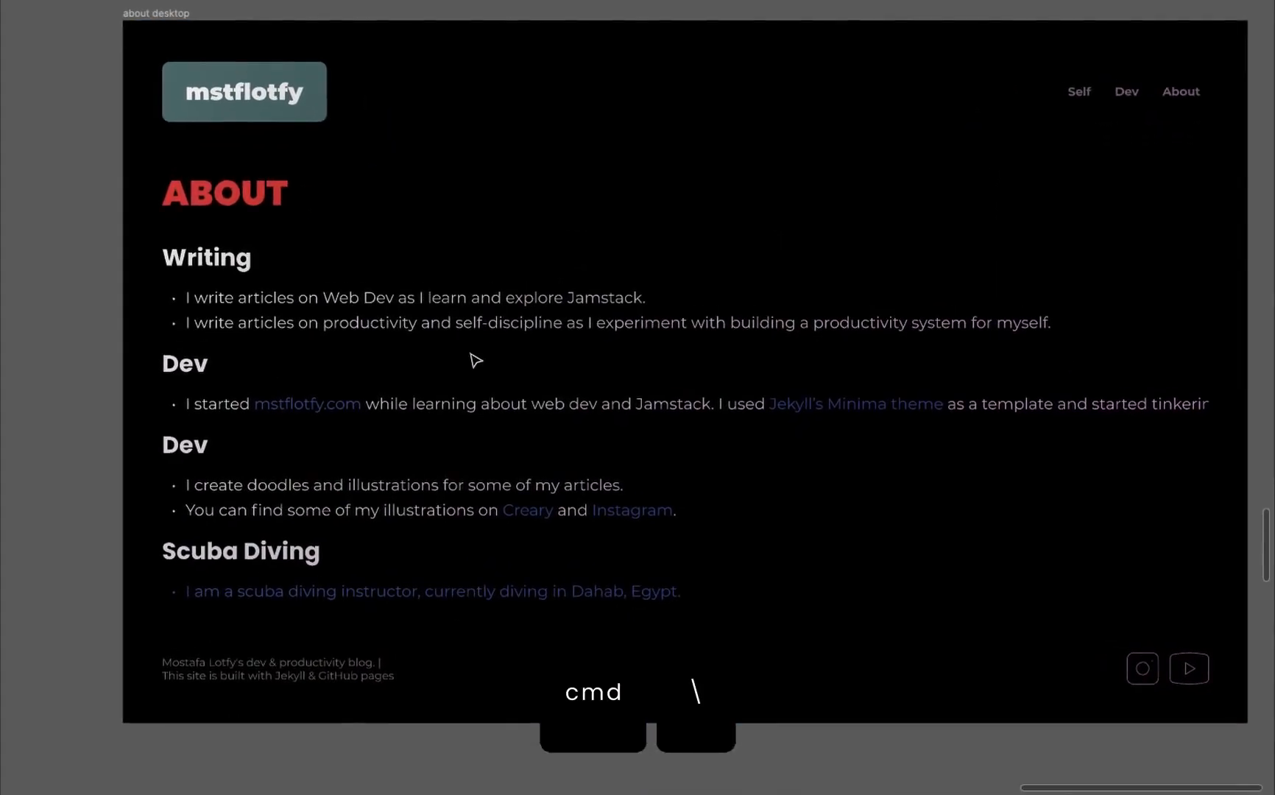
{"action": "key", "text": "super+backslash"}
{"action": "left_click_drag", "start_coordinate": [763, 410], "coordinate": [793, 372]}
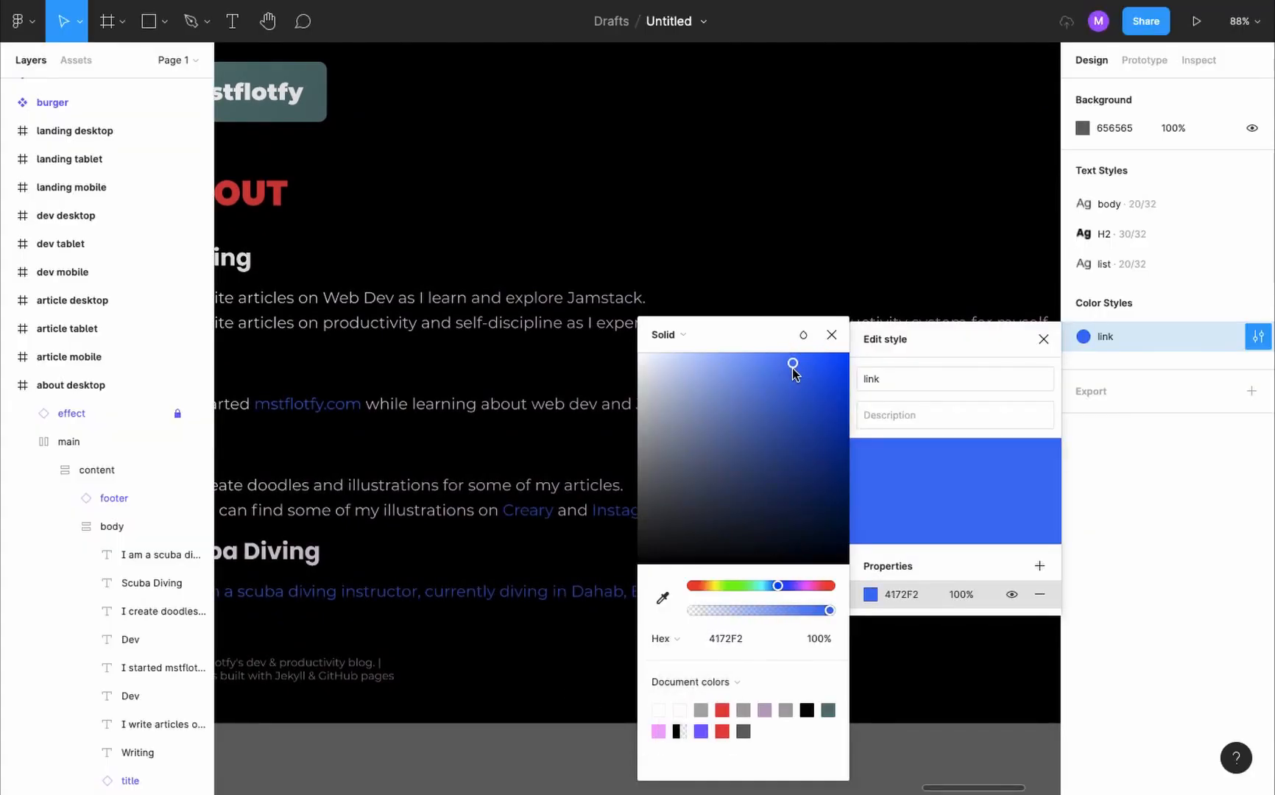
{"action": "key", "text": "super+backslash"}
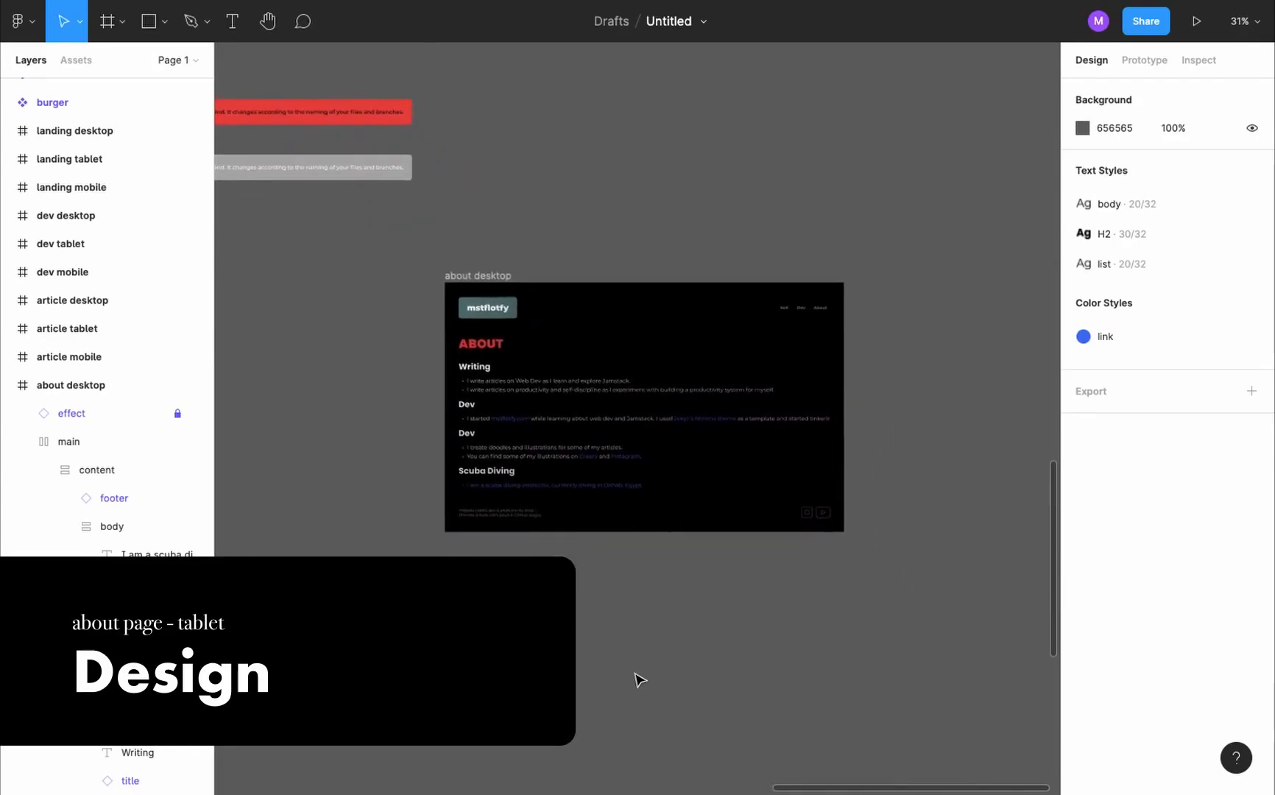
- Duplicate the about desktop frame and place the copy directly below the original at Y 767
{"action": "scroll", "coordinate": [639, 678], "scroll_direction": "down", "scroll_amount": 2}
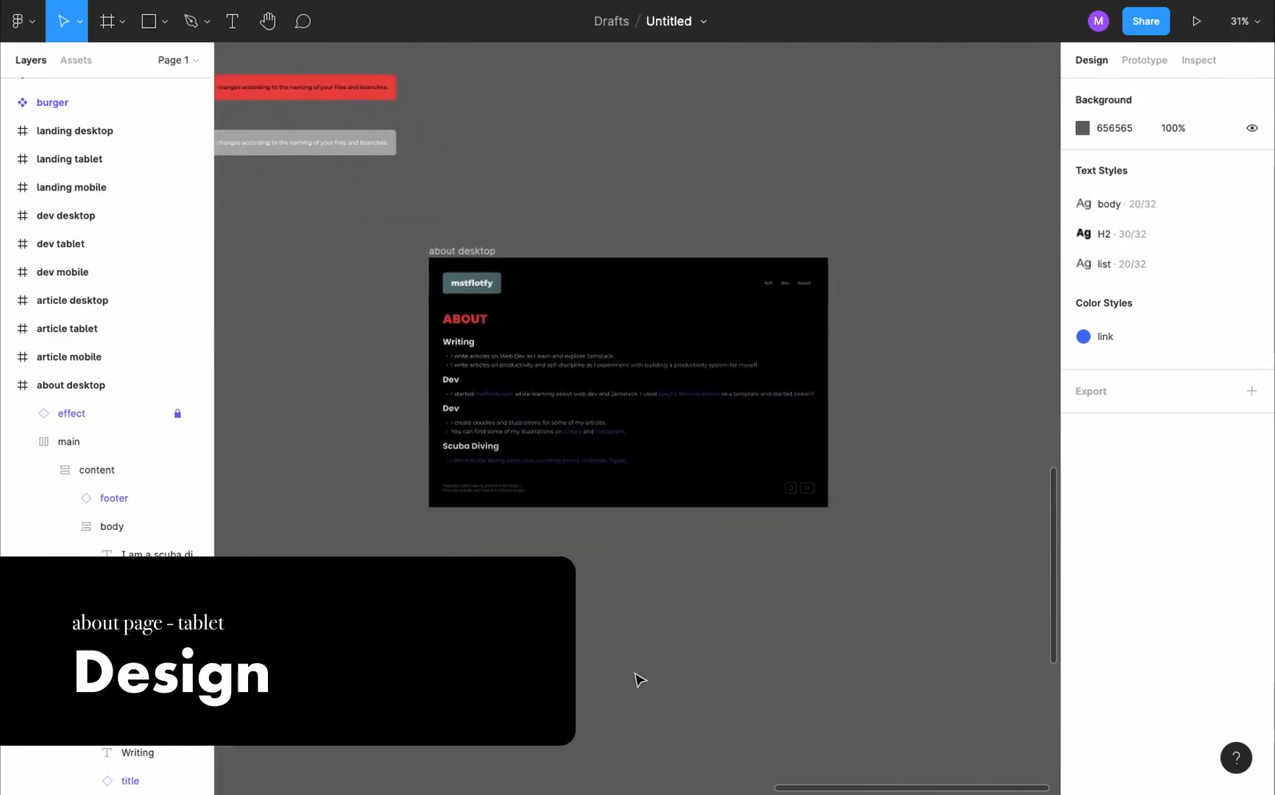
{"action": "left_click", "coordinate": [470, 251]}
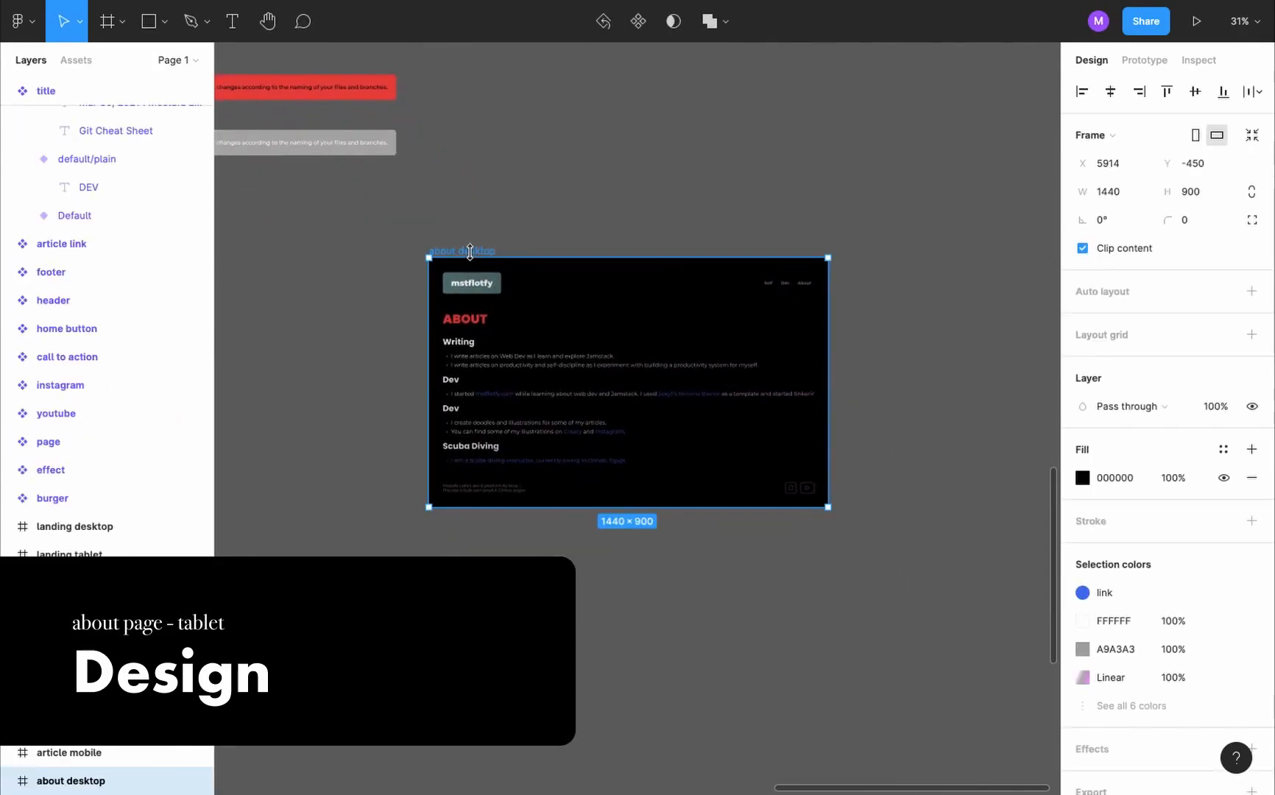
{"action": "scroll", "coordinate": [480, 253], "scroll_direction": "down", "scroll_amount": 5}
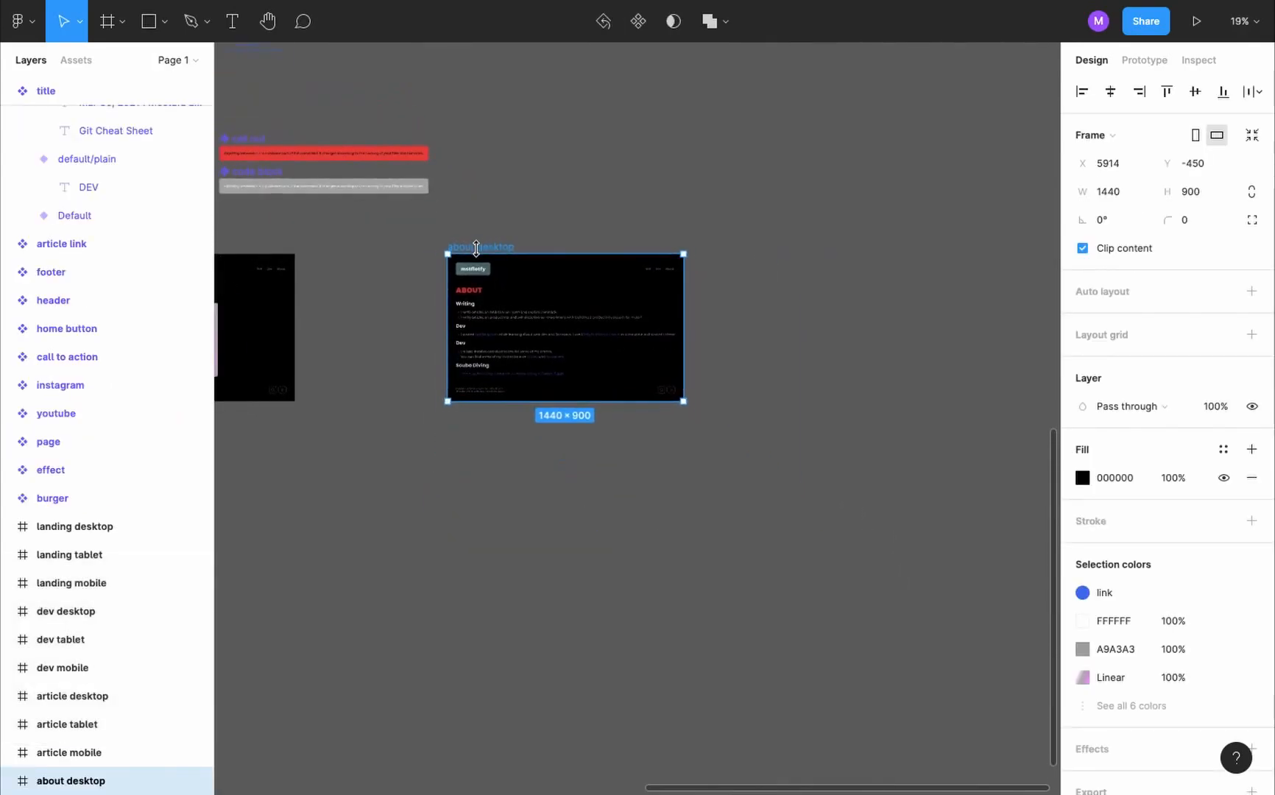
{"action": "scroll", "coordinate": [480, 251], "scroll_direction": "down", "scroll_amount": 2}
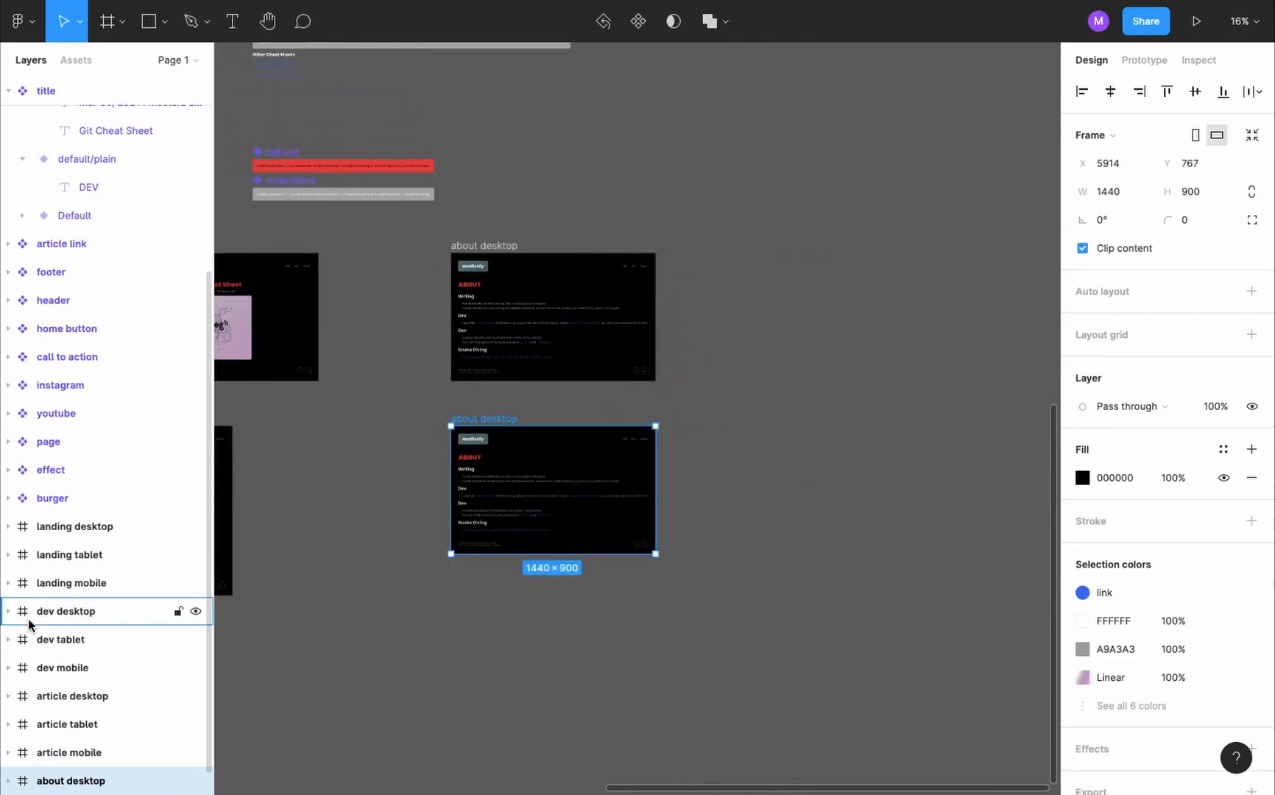
{"action": "scroll", "coordinate": [29, 624], "scroll_direction": "down", "scroll_amount": 1}
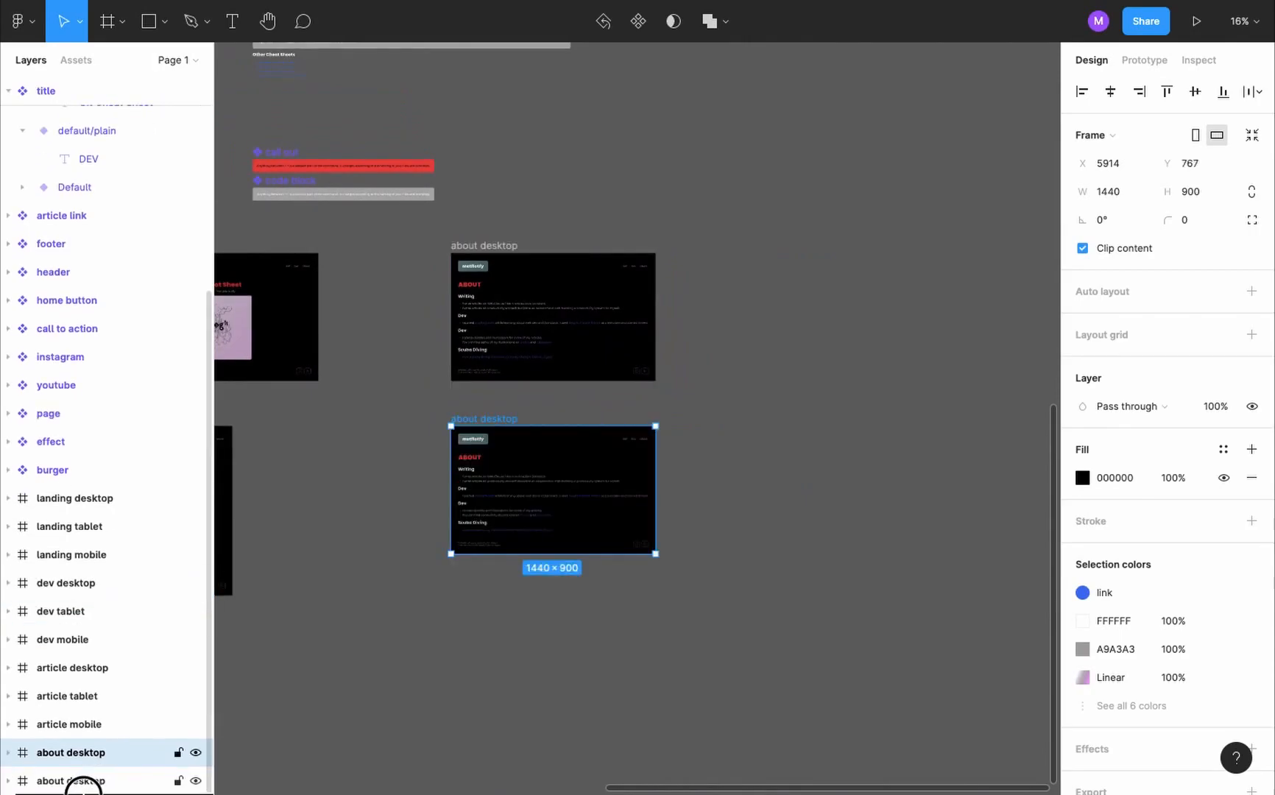
- Rename the duplicated frame as about tablet and resize it to the iPad Pro 11" preset, 834×1194
{"action": "double_click", "coordinate": [100, 783]}
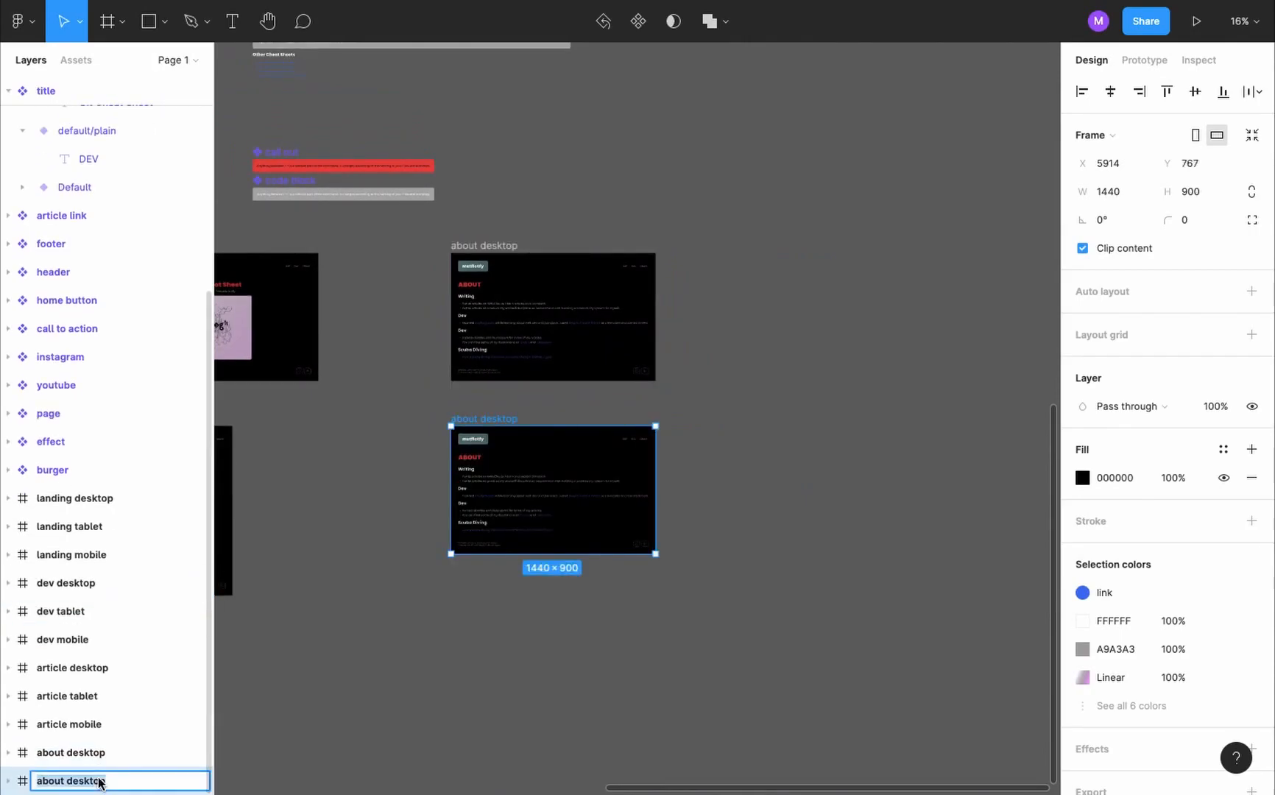
{"action": "type", "text": "ABOut tablet"}
{"action": "left_click", "coordinate": [1108, 135]}
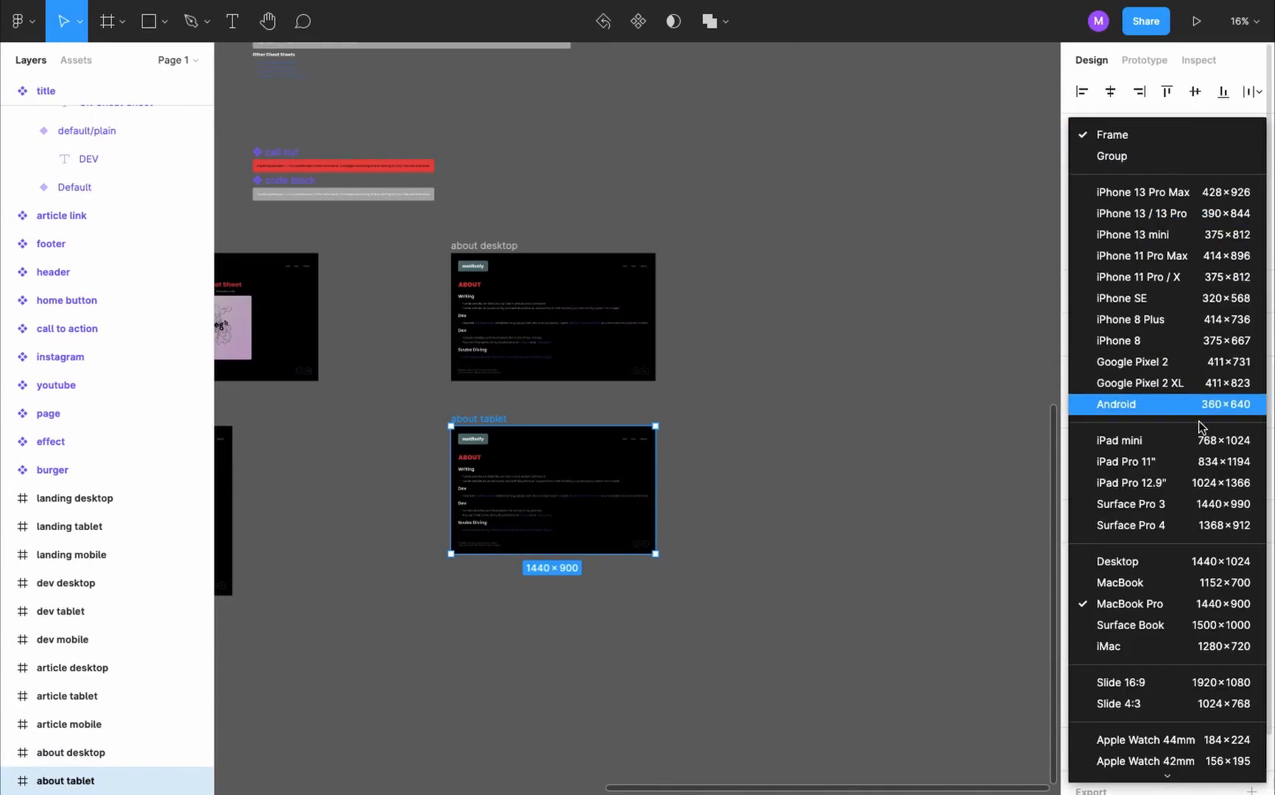
{"action": "left_click", "coordinate": [1199, 462]}
{"action": "scroll", "coordinate": [444, 422], "scroll_direction": "up", "scroll_amount": 4}
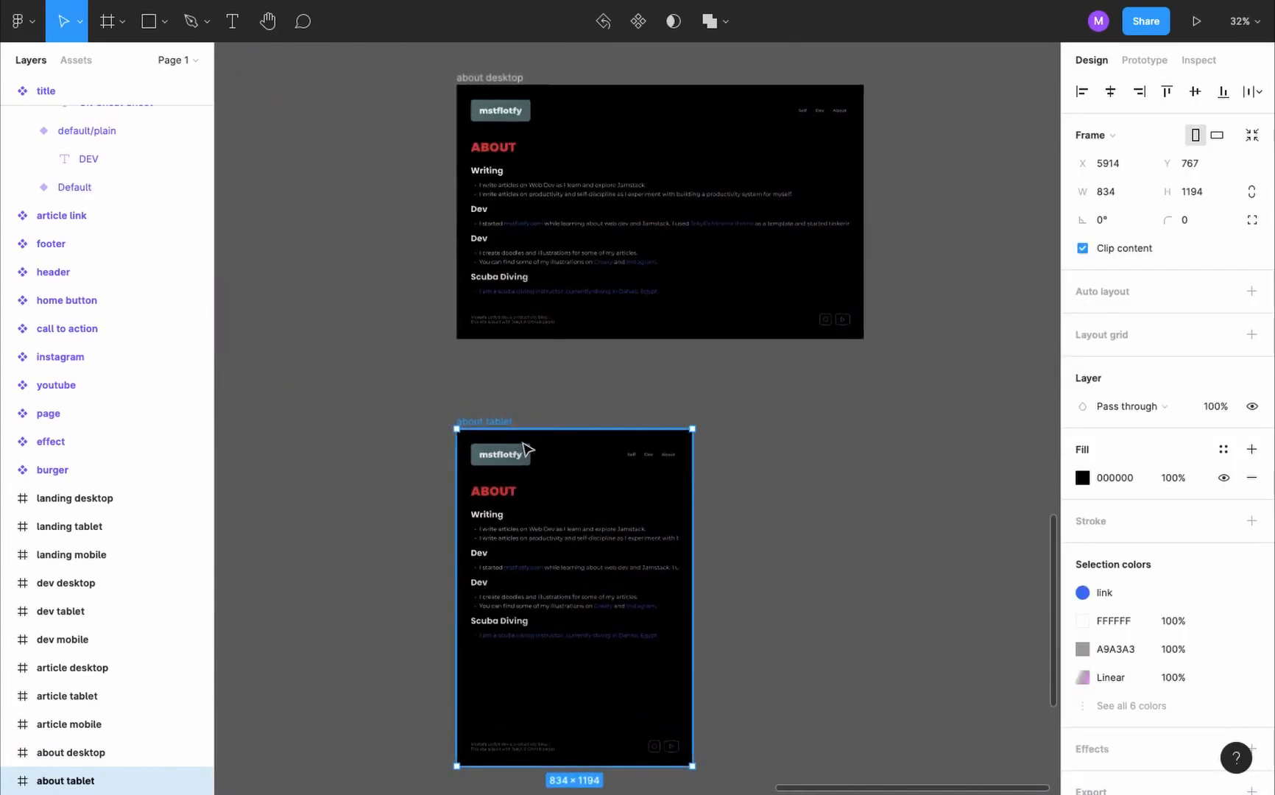
- Set the prototype device to iPad Pro 11"
{"action": "left_click", "coordinate": [903, 484]}
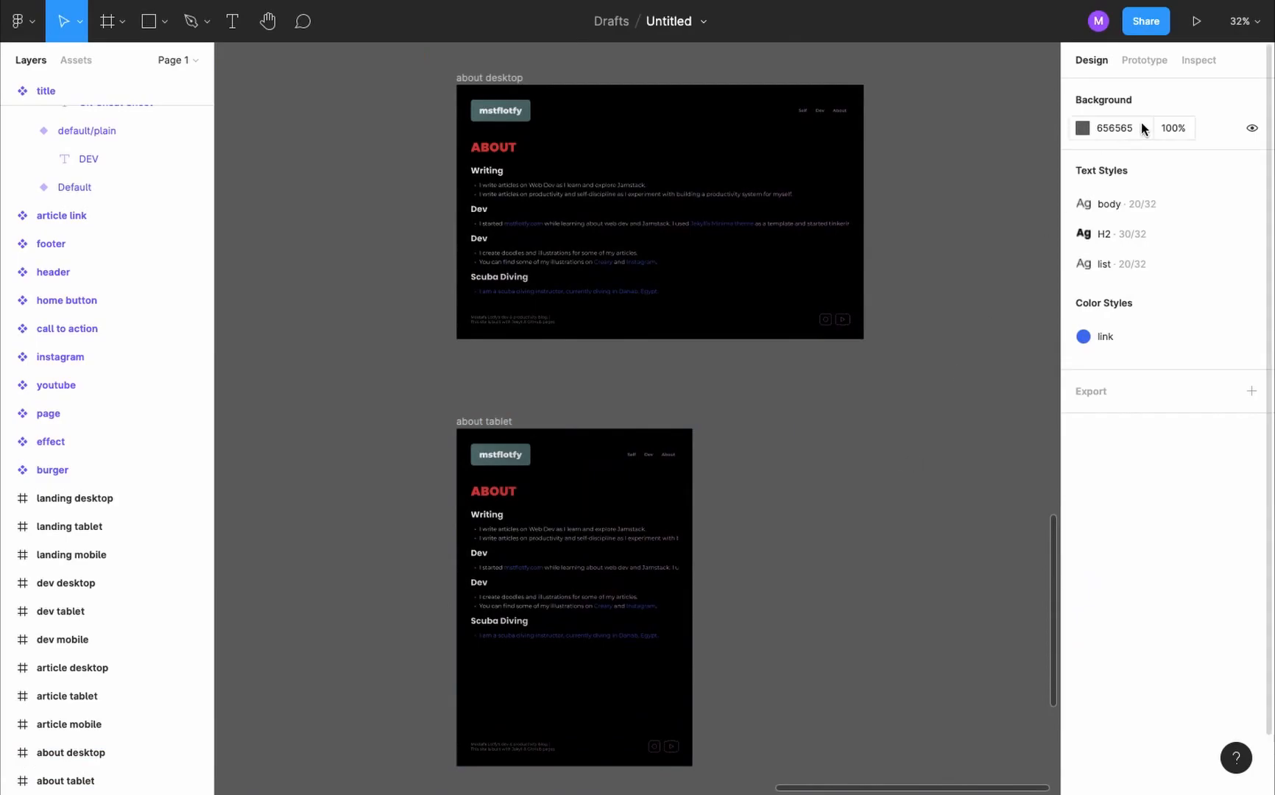
{"action": "key", "text": "shift+e"}
{"action": "left_click", "coordinate": [1175, 130]}
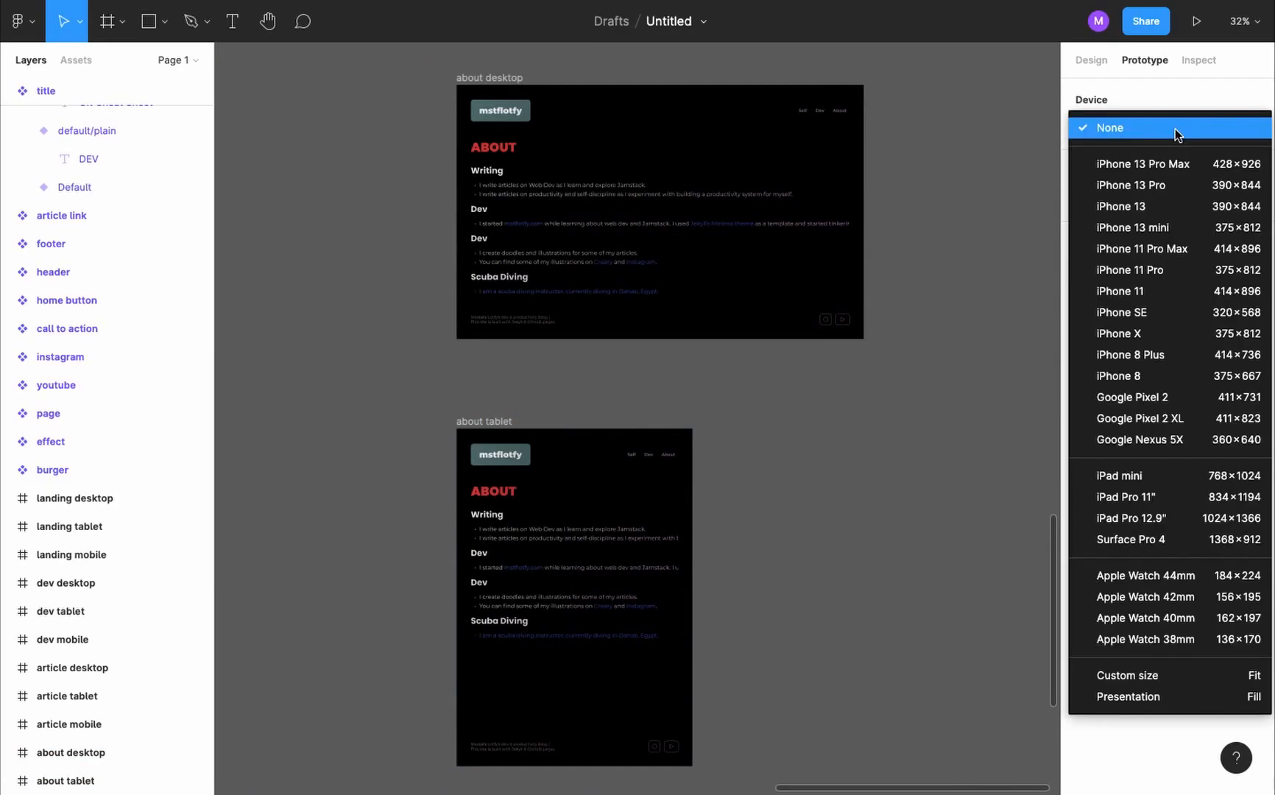
{"action": "left_click", "coordinate": [1178, 495]}
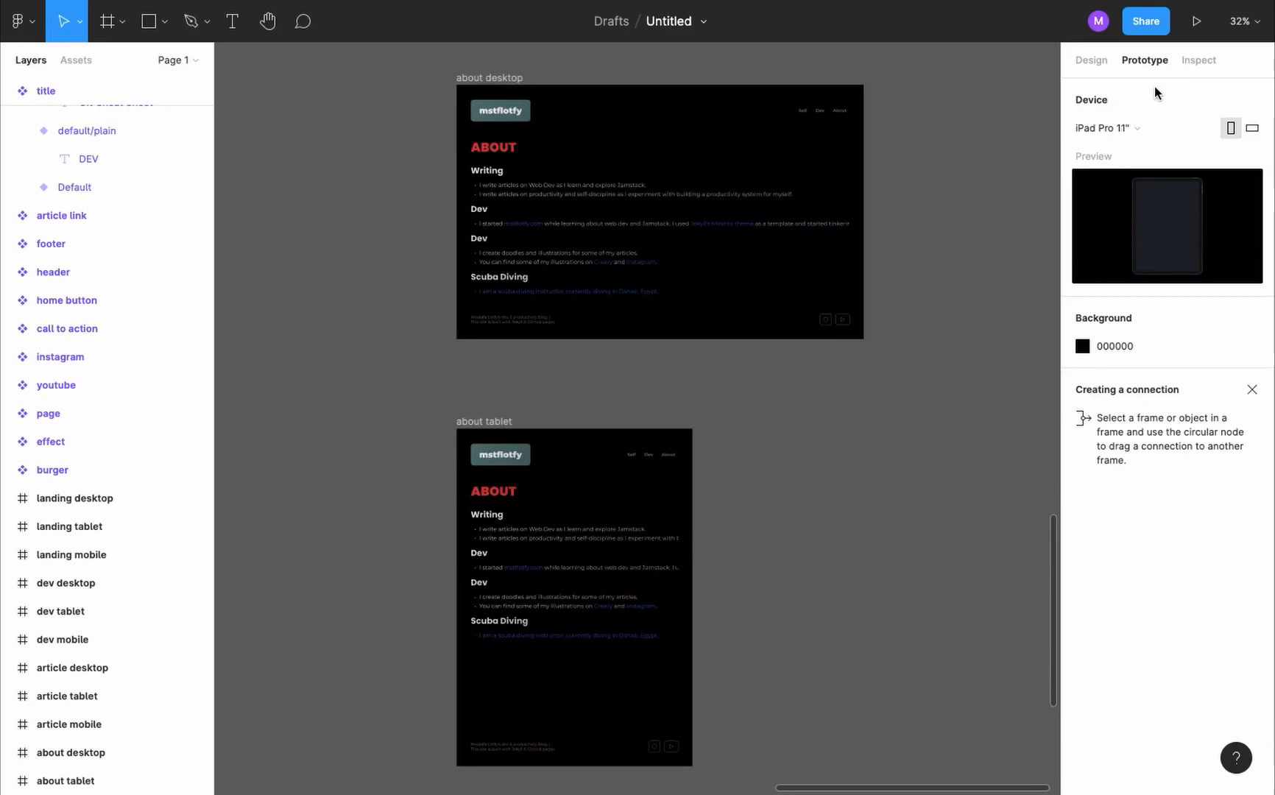
- Preview the about tablet frame in presentation view on the tablet device and close the preview
{"action": "left_click", "coordinate": [498, 417]}
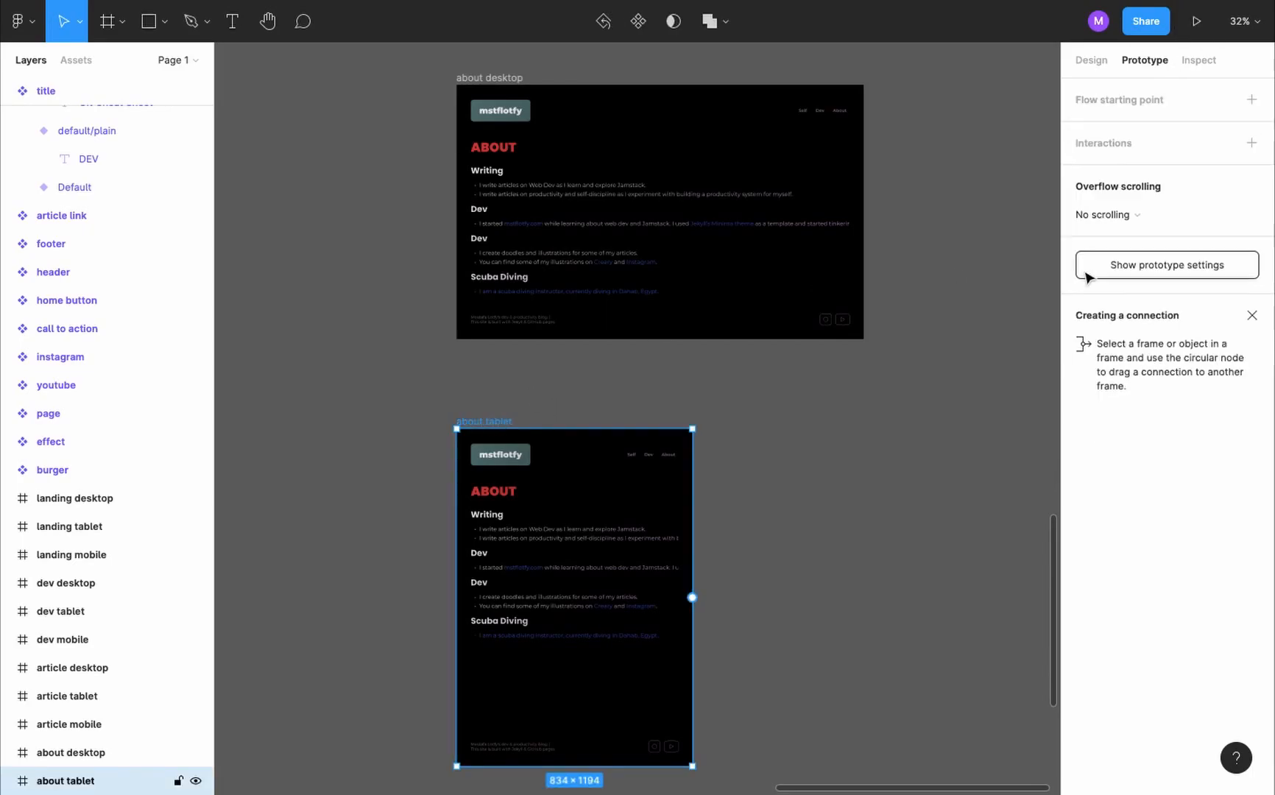
{"action": "left_click", "coordinate": [1207, 34]}
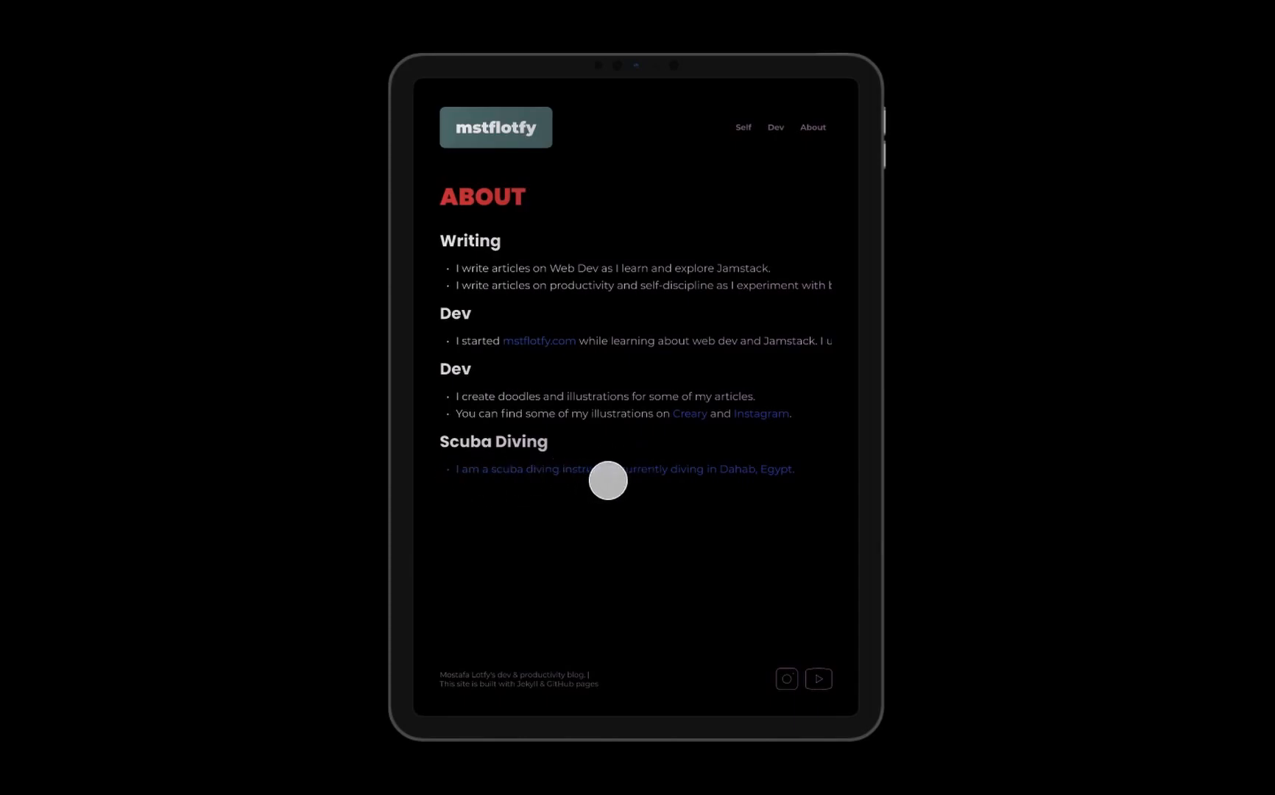
{"action": "key", "text": "super+w"}
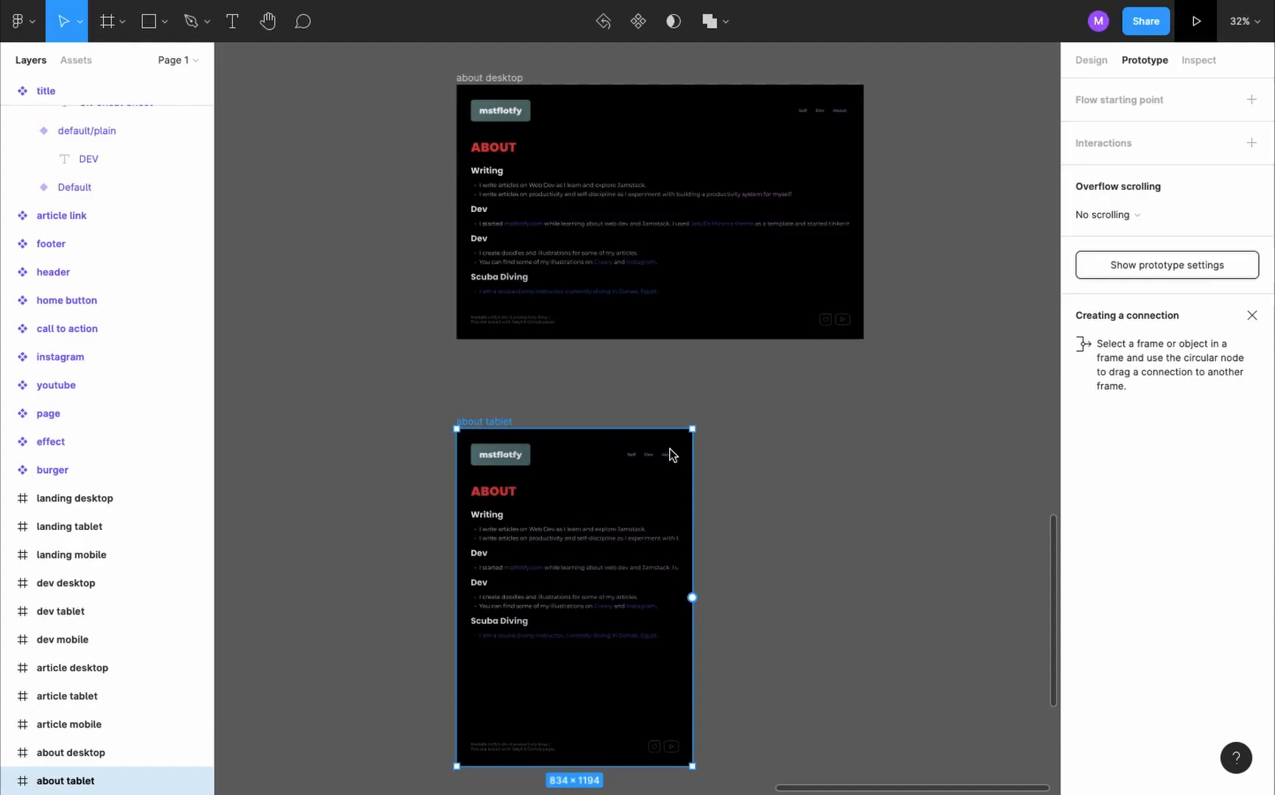
- Duplicate the about tablet frame and place the copy below it, level with the article mobile frame
{"action": "scroll", "coordinate": [581, 541], "scroll_direction": "up", "scroll_amount": 5}
{"action": "scroll", "coordinate": [581, 541], "scroll_direction": "down", "scroll_amount": 2}
{"action": "left_click", "coordinate": [609, 509], "text": "super"}
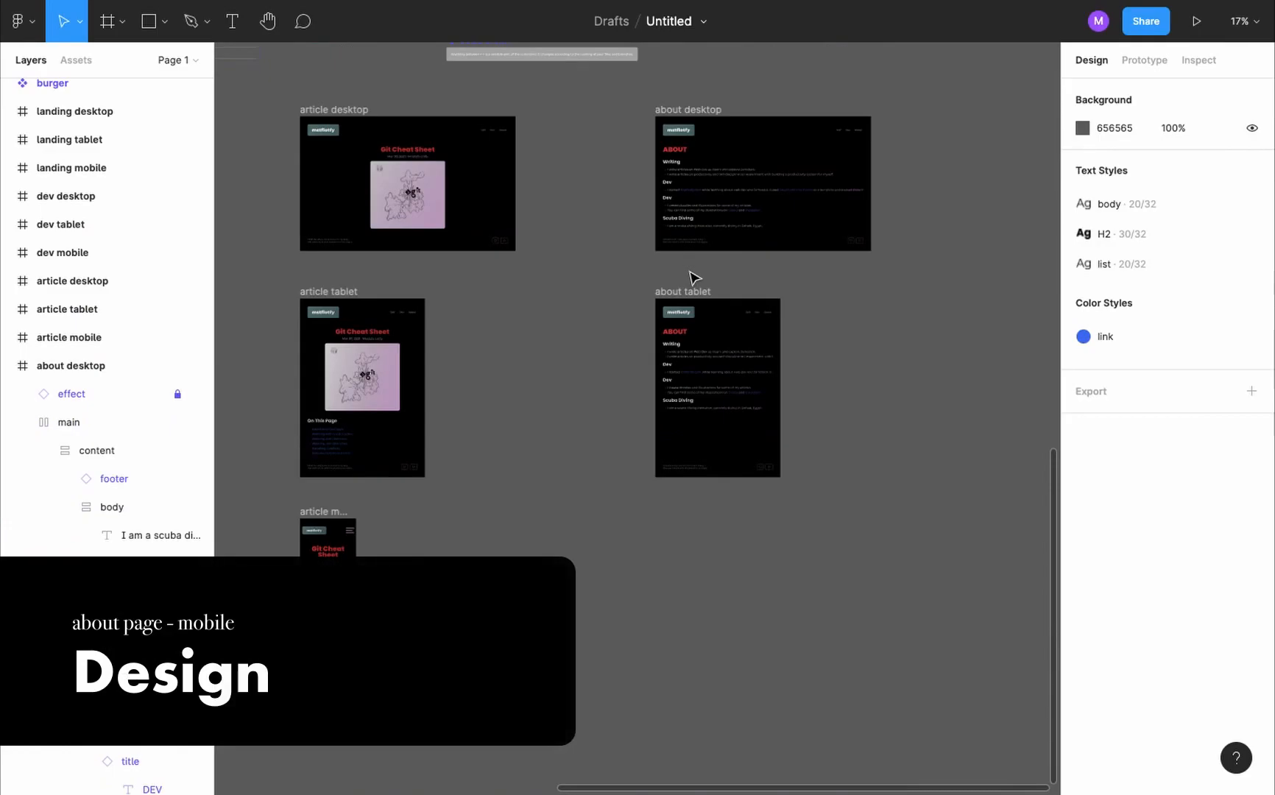
{"action": "left_click", "coordinate": [677, 291]}
{"action": "left_click_drag", "start_coordinate": [701, 293], "coordinate": [701, 508]}
{"action": "scroll", "coordinate": [471, 522], "scroll_direction": "down", "scroll_amount": 2}
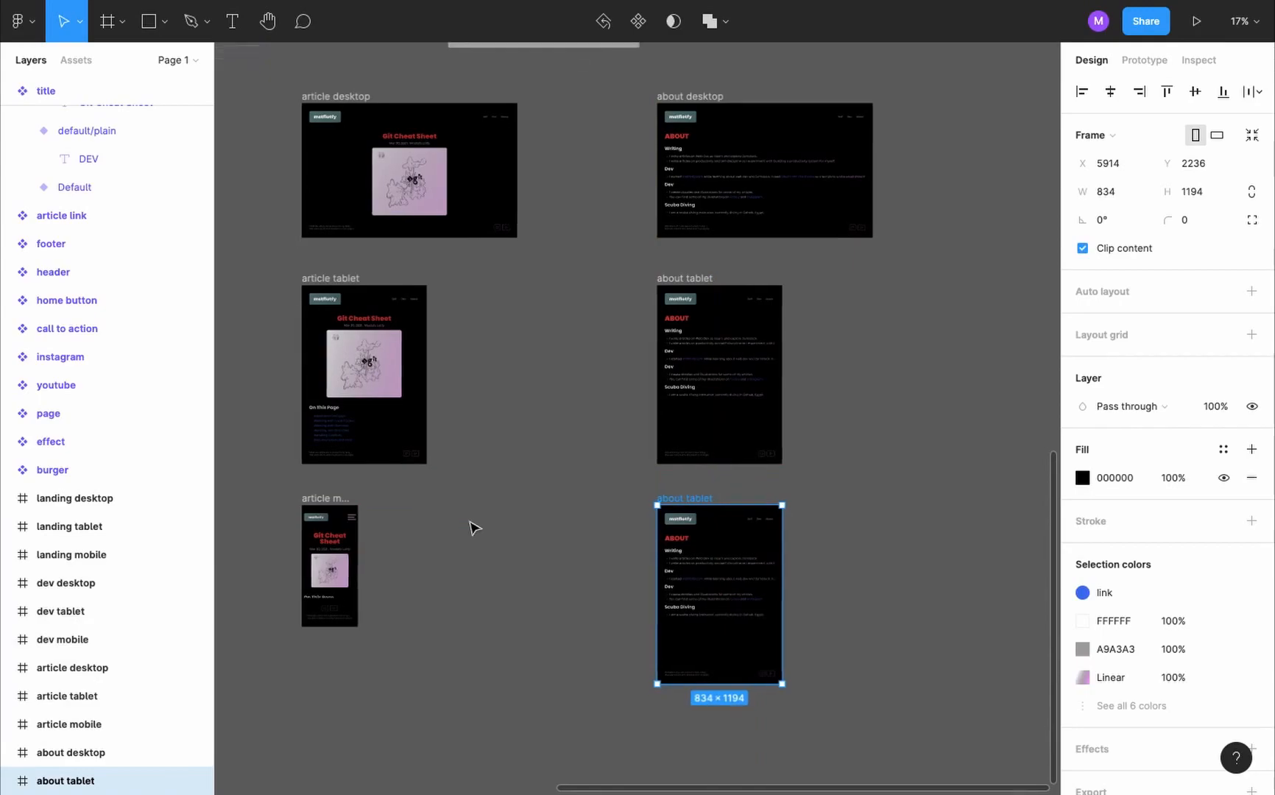
- Rename the new frame copy as about mobile and resize it to the iPhone 13 mini preset, 375×812
{"action": "left_click_drag", "start_coordinate": [89, 785], "coordinate": [60, 786]}
{"action": "double_click", "coordinate": [88, 779]}
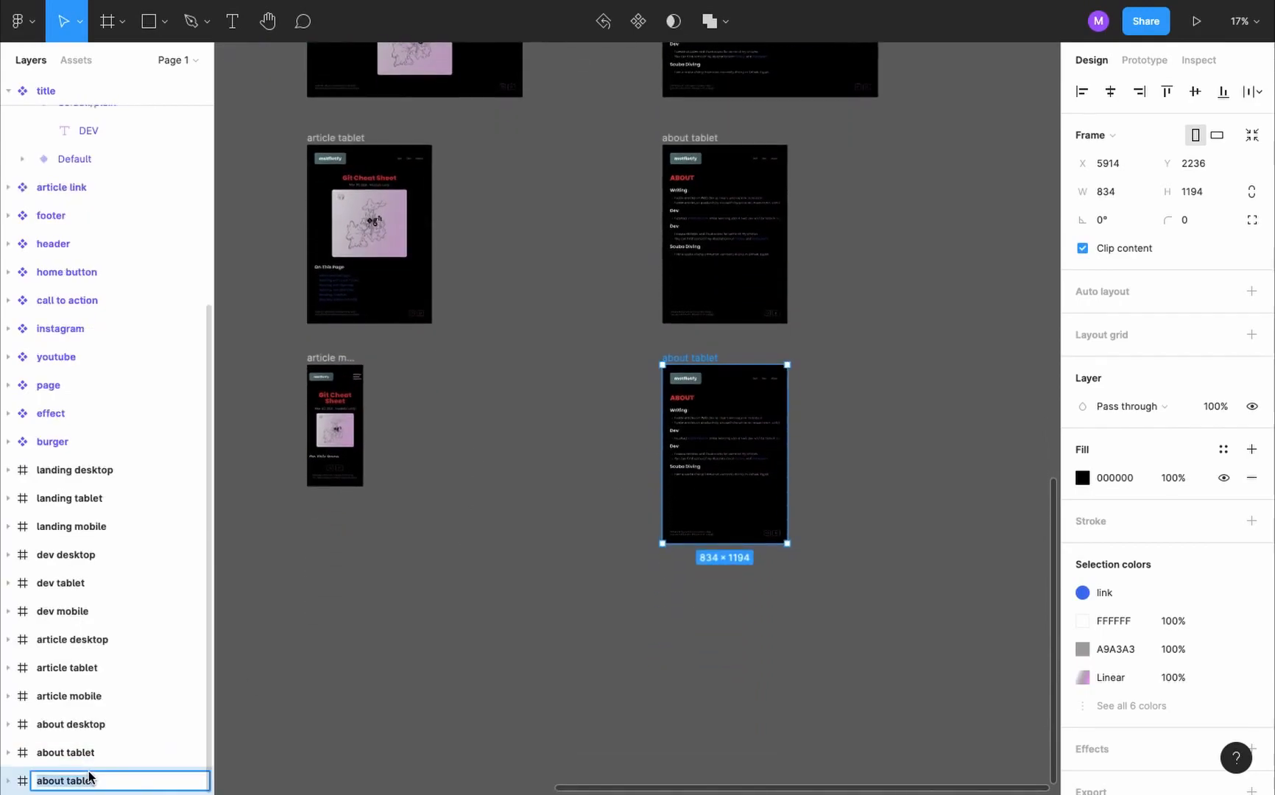
{"action": "type", "text": "about mobile"}
{"action": "key", "text": "Return"}
{"action": "left_click", "coordinate": [1127, 137]}
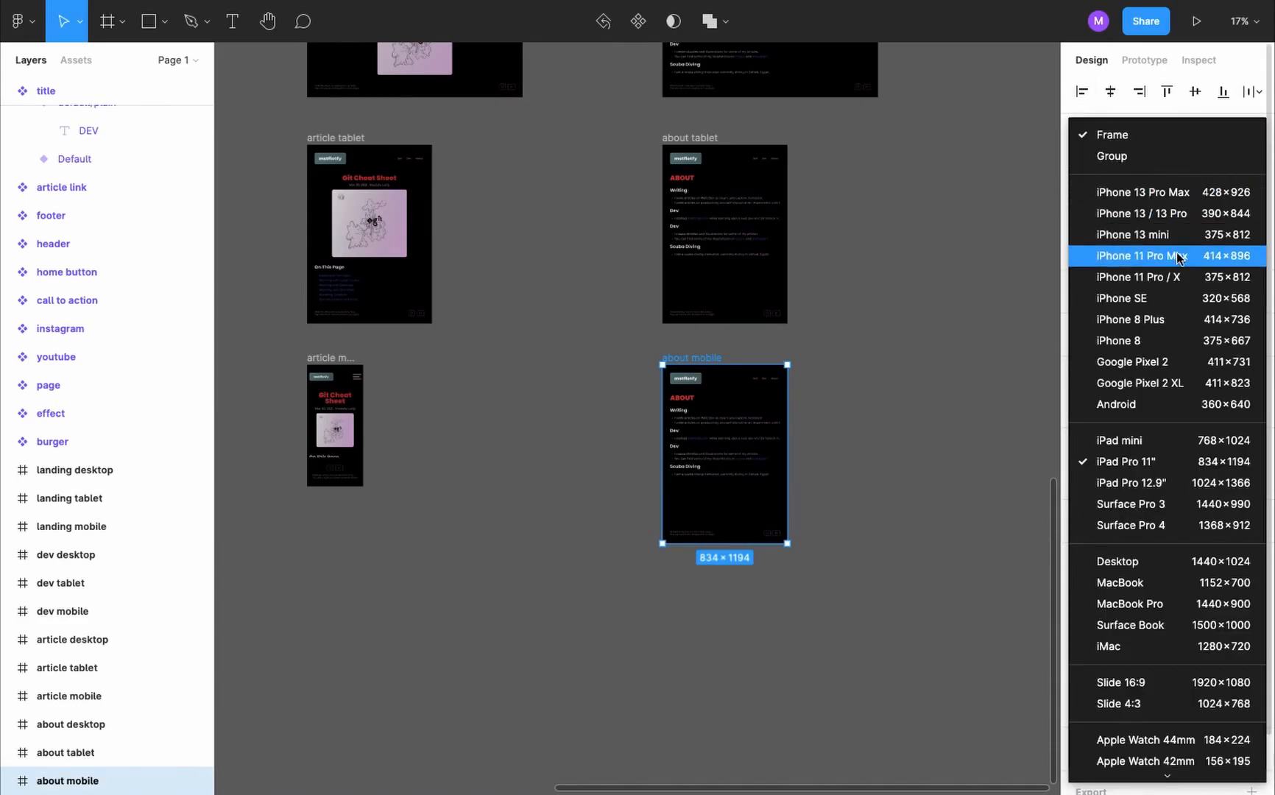
{"action": "left_click", "coordinate": [1217, 235]}
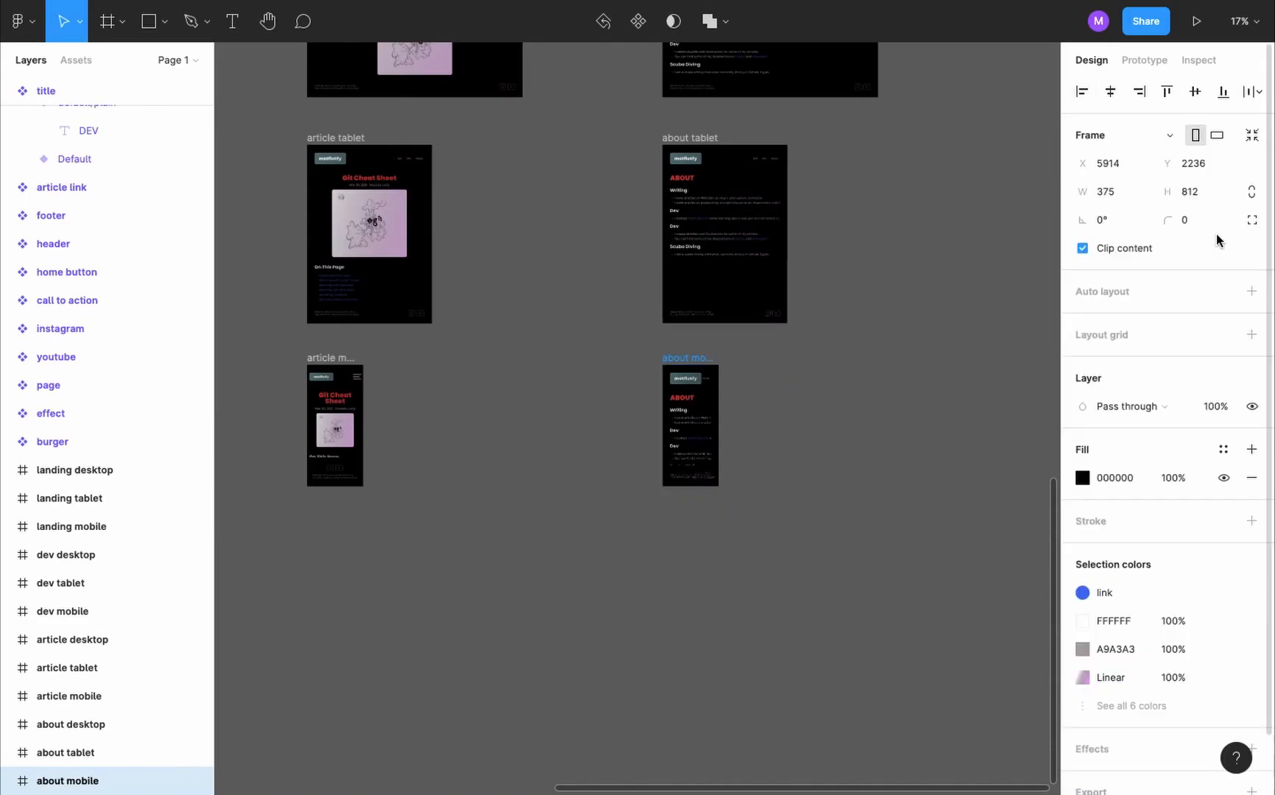
- Switch the header and footer instances in the about mobile frame to their mobile variants
{"action": "scroll", "coordinate": [733, 419], "scroll_direction": "up", "scroll_amount": 5}
{"action": "double_click", "coordinate": [638, 338]}
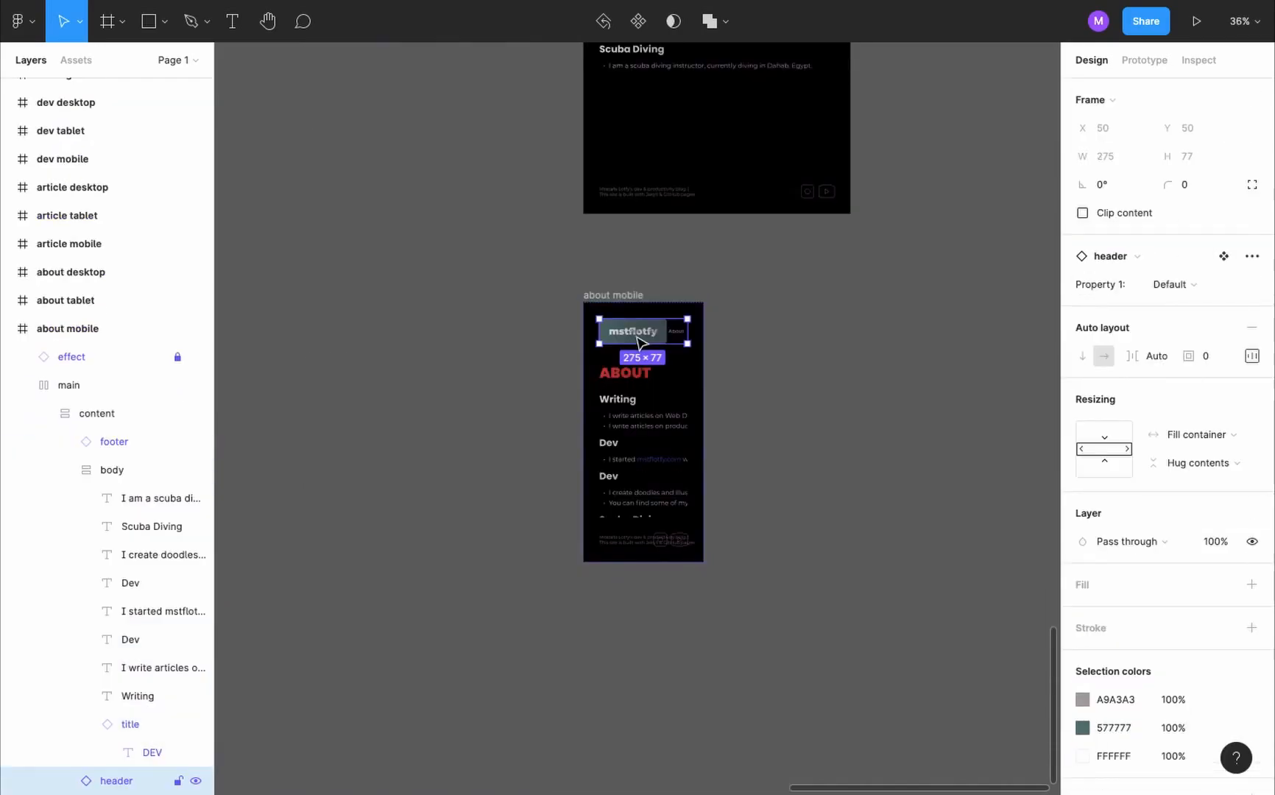
{"action": "left_click", "coordinate": [1227, 287]}
{"action": "left_click", "coordinate": [1227, 305]}
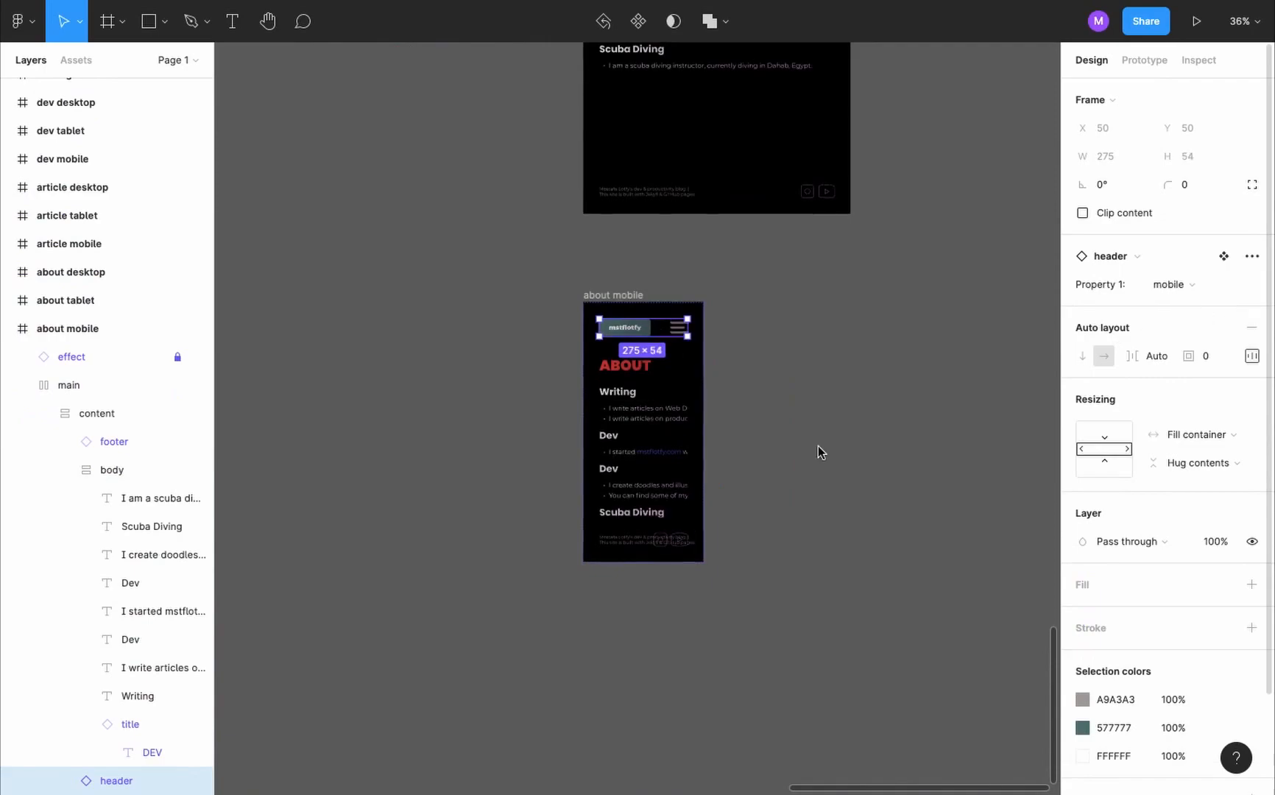
{"action": "left_click", "coordinate": [647, 538]}
{"action": "left_click", "coordinate": [1190, 286]}
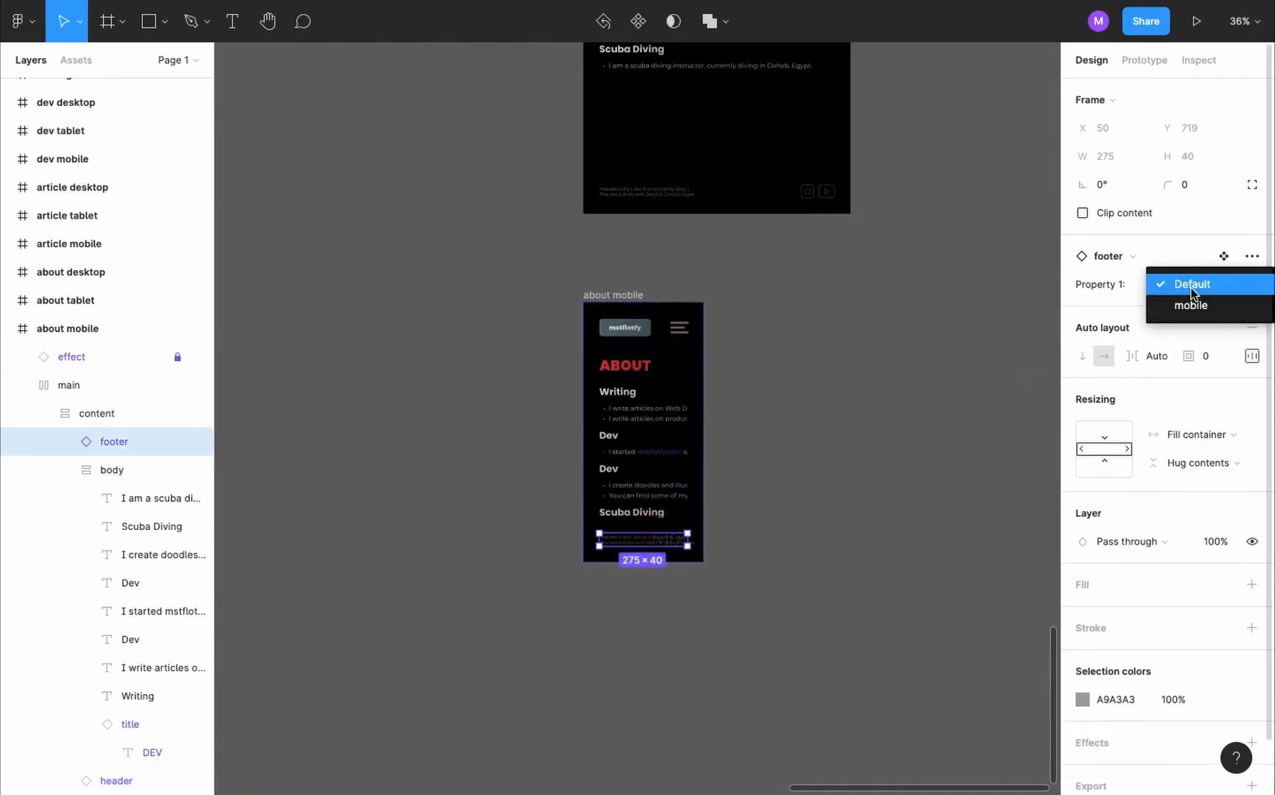
{"action": "left_click", "coordinate": [1190, 302]}
{"action": "left_click", "coordinate": [832, 425]}
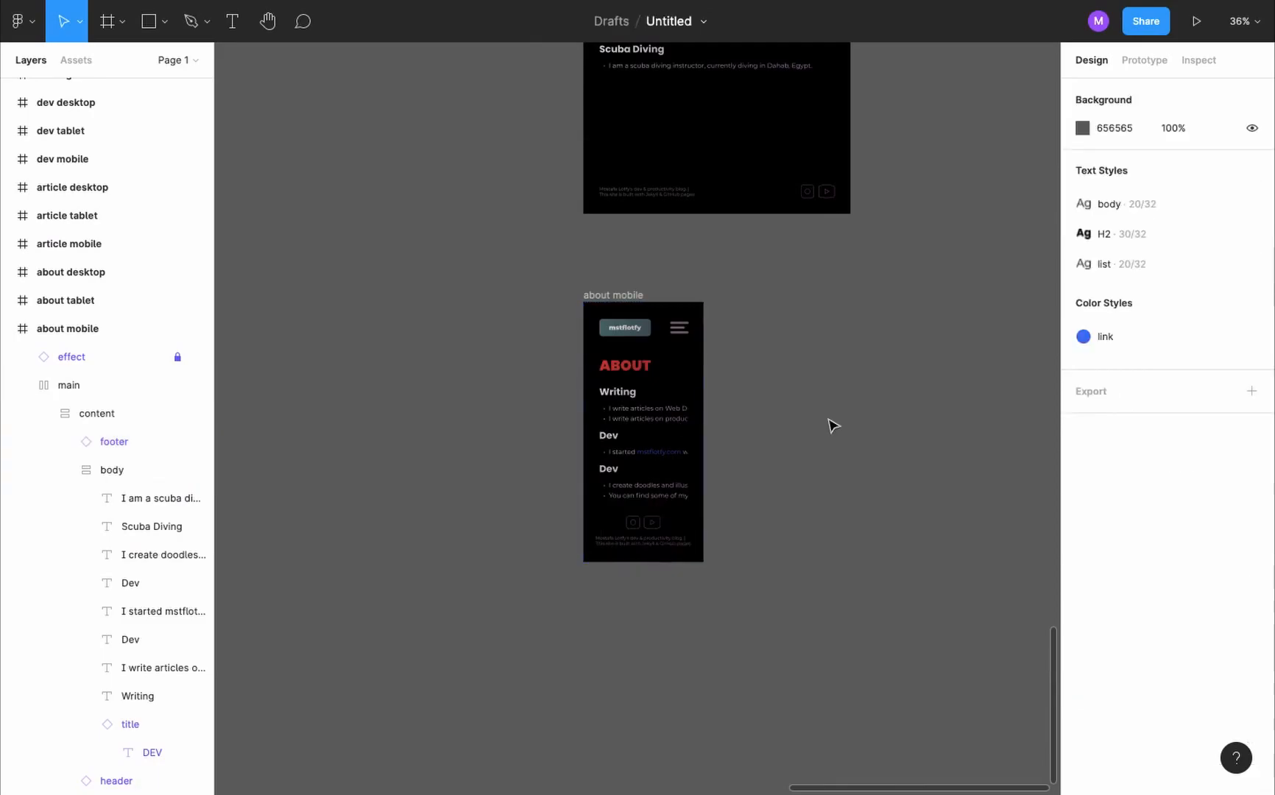
- Change the prototype device to iPhone 13 mini
{"action": "key", "text": "shift+e"}
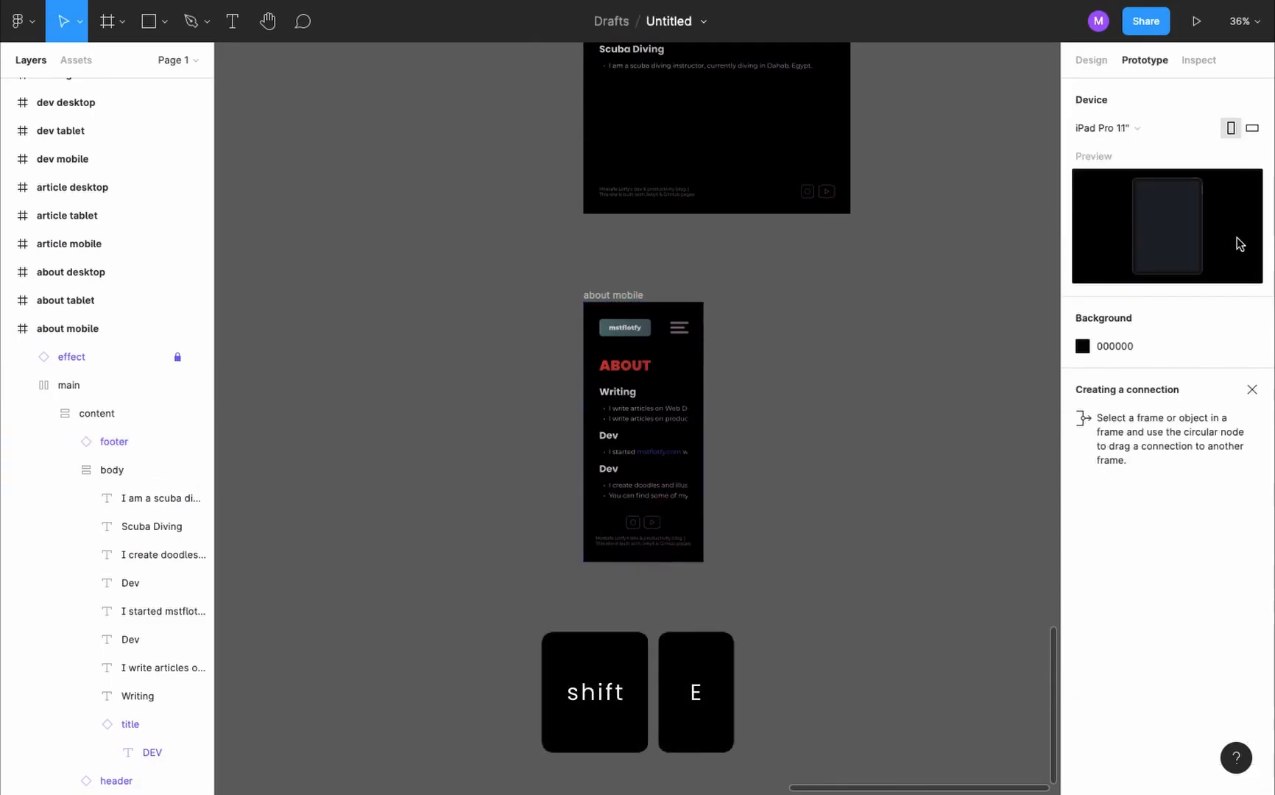
{"action": "left_click", "coordinate": [1149, 128]}
{"action": "scroll", "coordinate": [1193, 193], "scroll_direction": "up", "scroll_amount": 5}
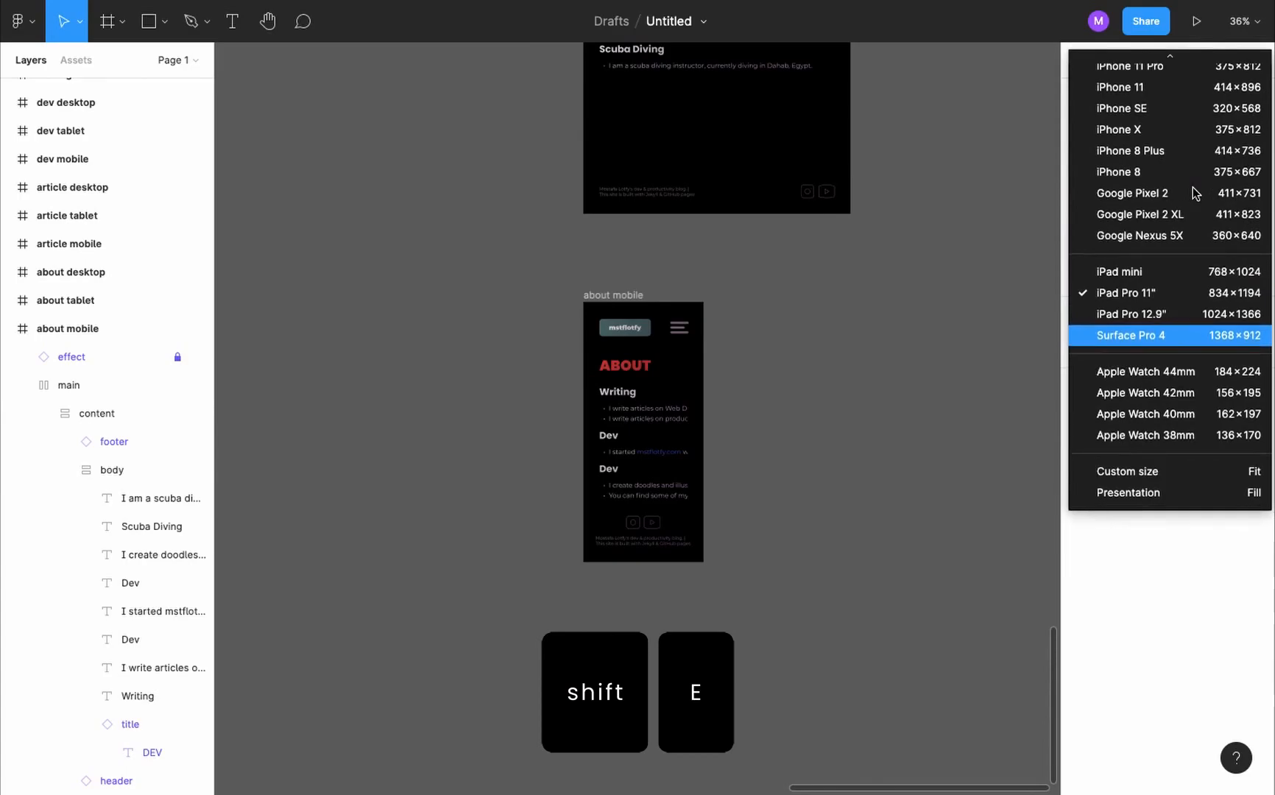
{"action": "left_click", "coordinate": [1166, 165]}
- Preview the about mobile frame in presentation view, scroll through its content and close the preview
{"action": "left_click", "coordinate": [624, 295]}
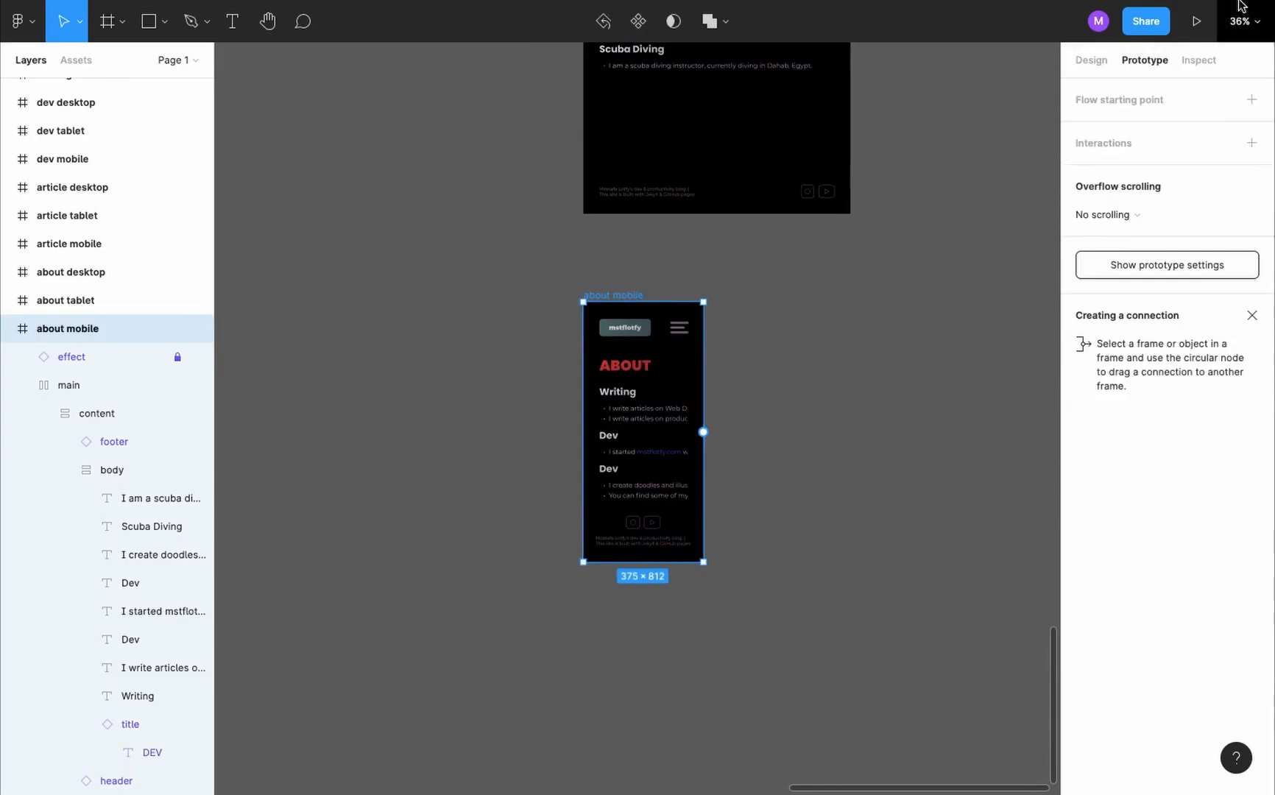
{"action": "left_click", "coordinate": [1198, 23]}
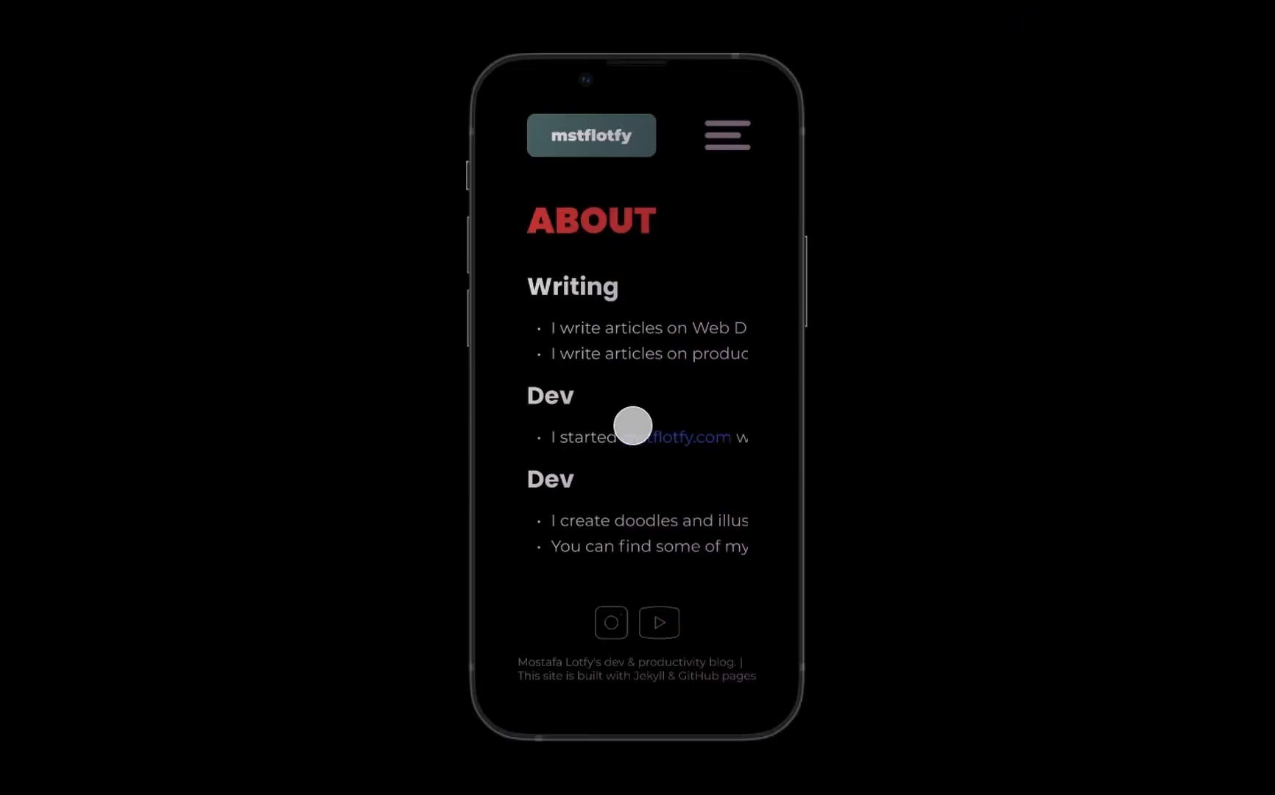
{"action": "scroll", "coordinate": [633, 426], "scroll_direction": "down", "scroll_amount": 1}
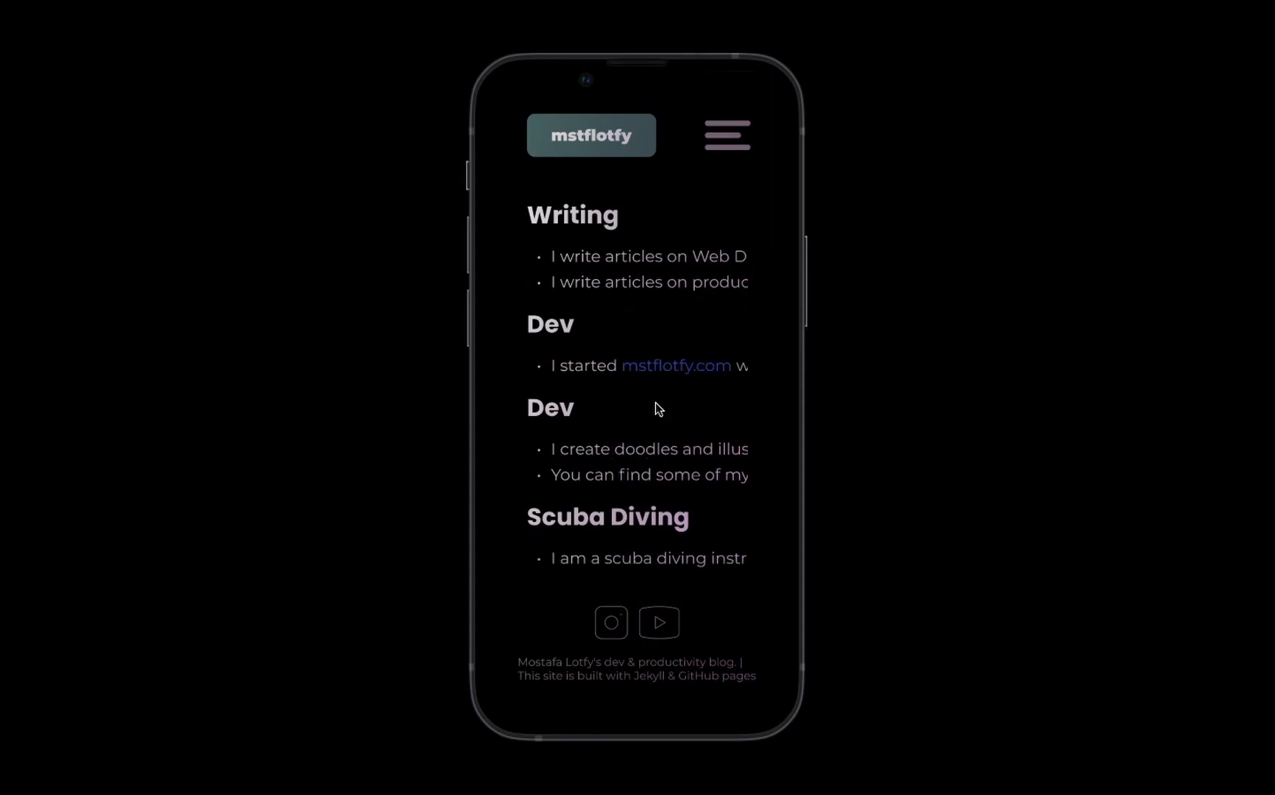
{"action": "key", "text": "super+w"}
- Set the left and right padding of the content auto layout in the about mobile frame to 15
{"action": "scroll", "coordinate": [657, 411], "scroll_direction": "up", "scroll_amount": 3}
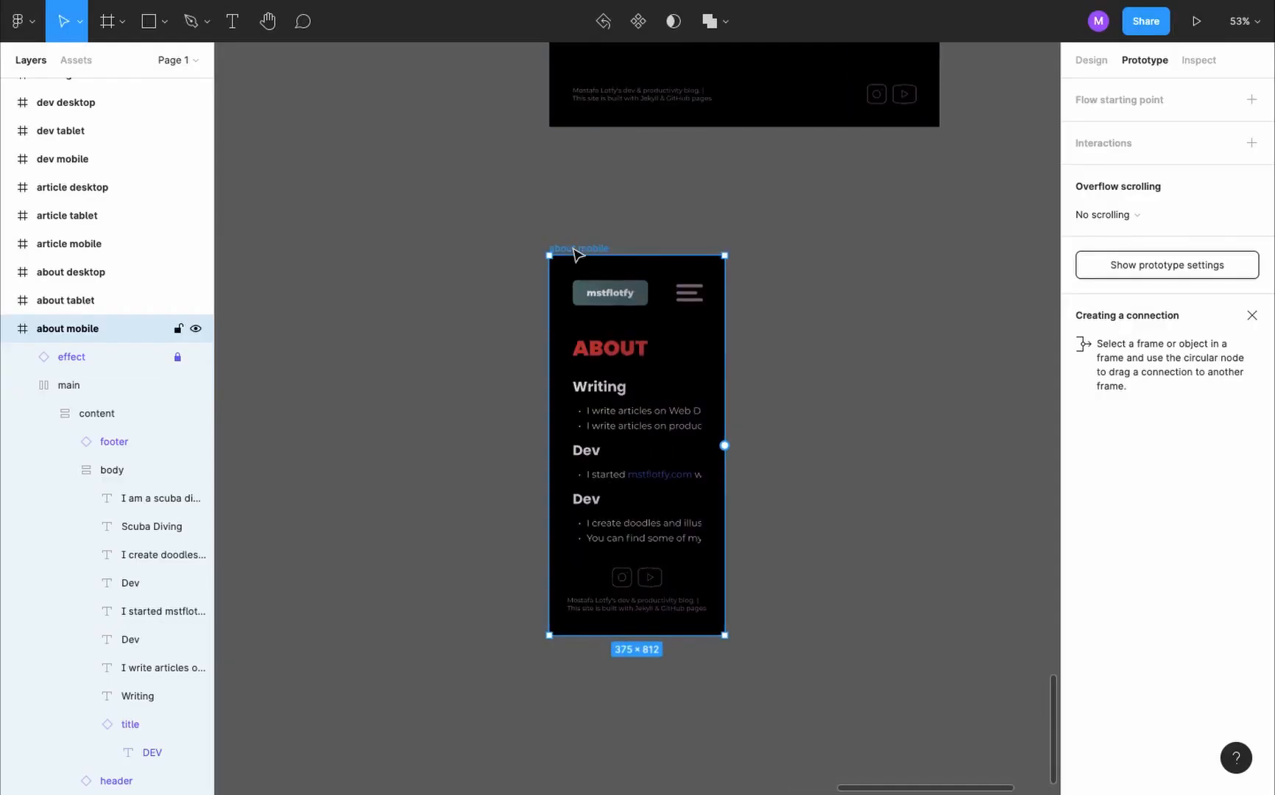
{"action": "key", "text": "shift+e"}
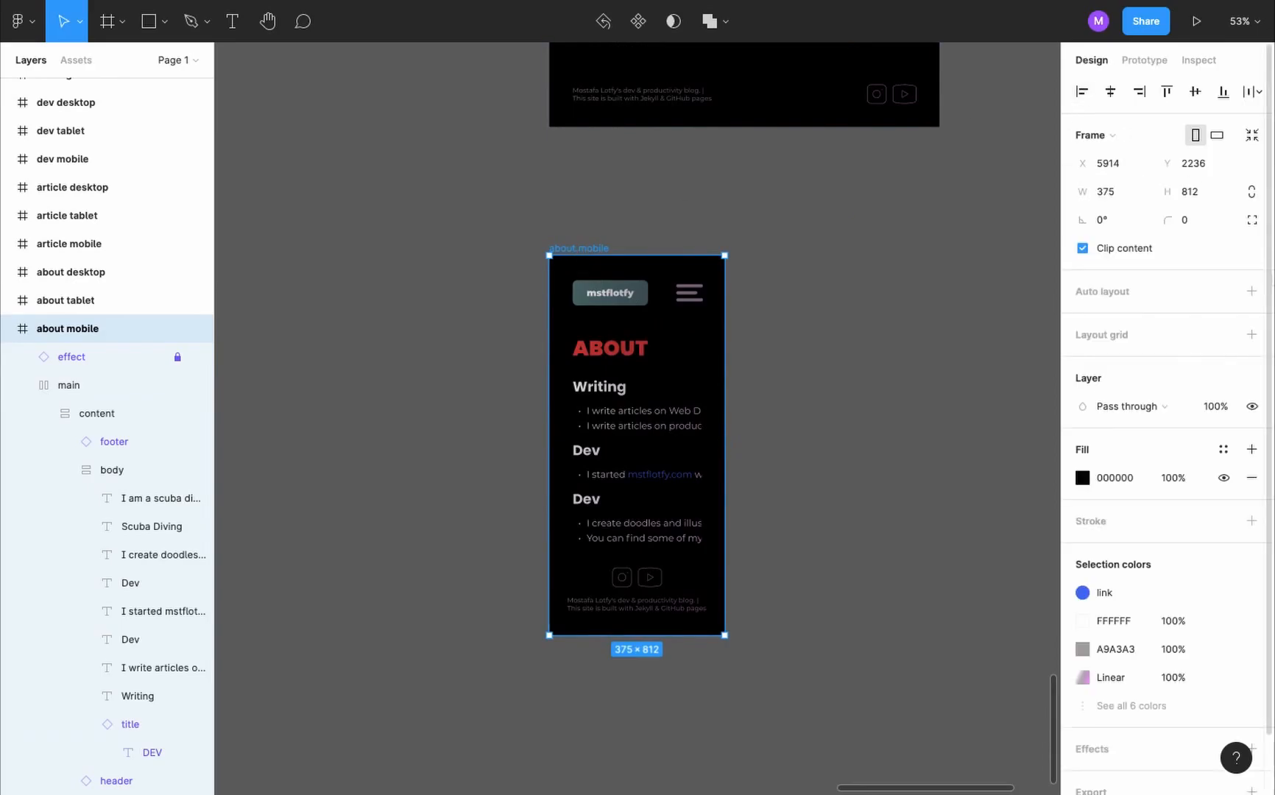
{"action": "left_click", "coordinate": [108, 418]}
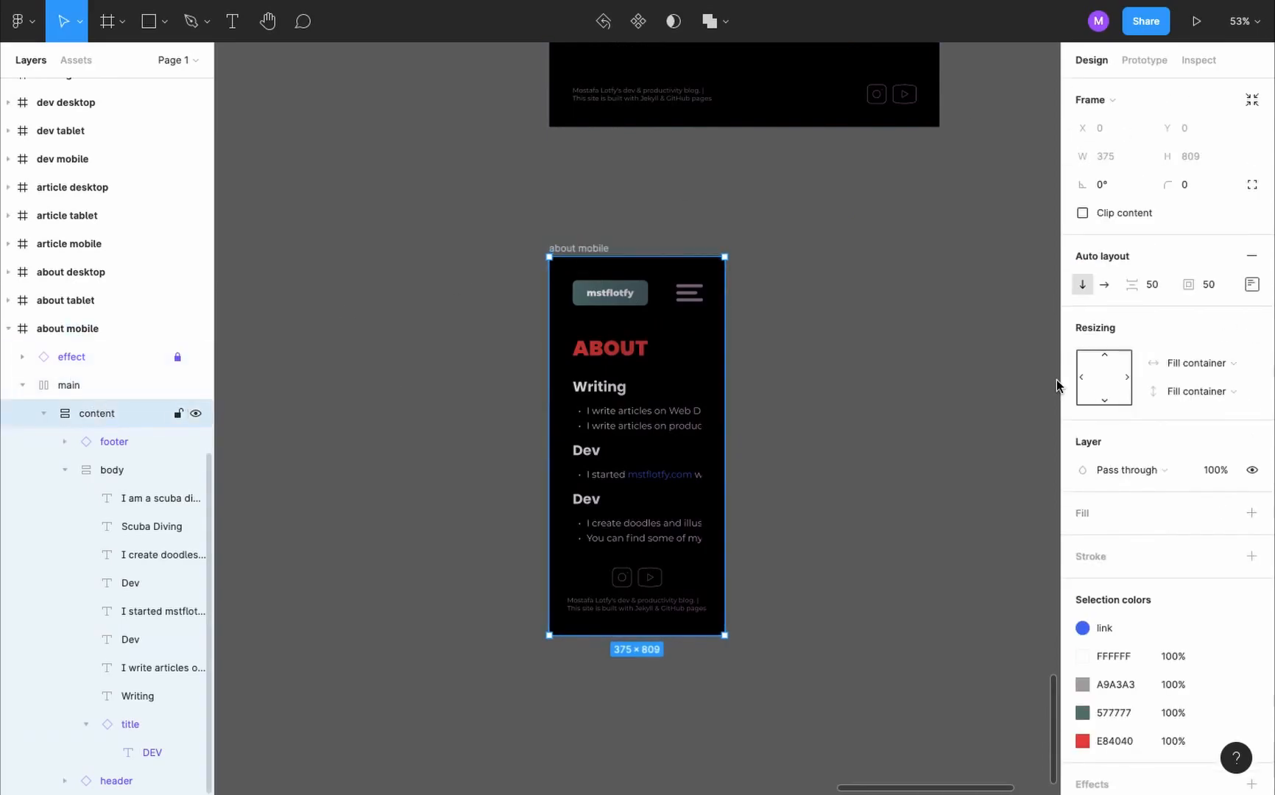
{"action": "left_click", "coordinate": [1253, 285]}
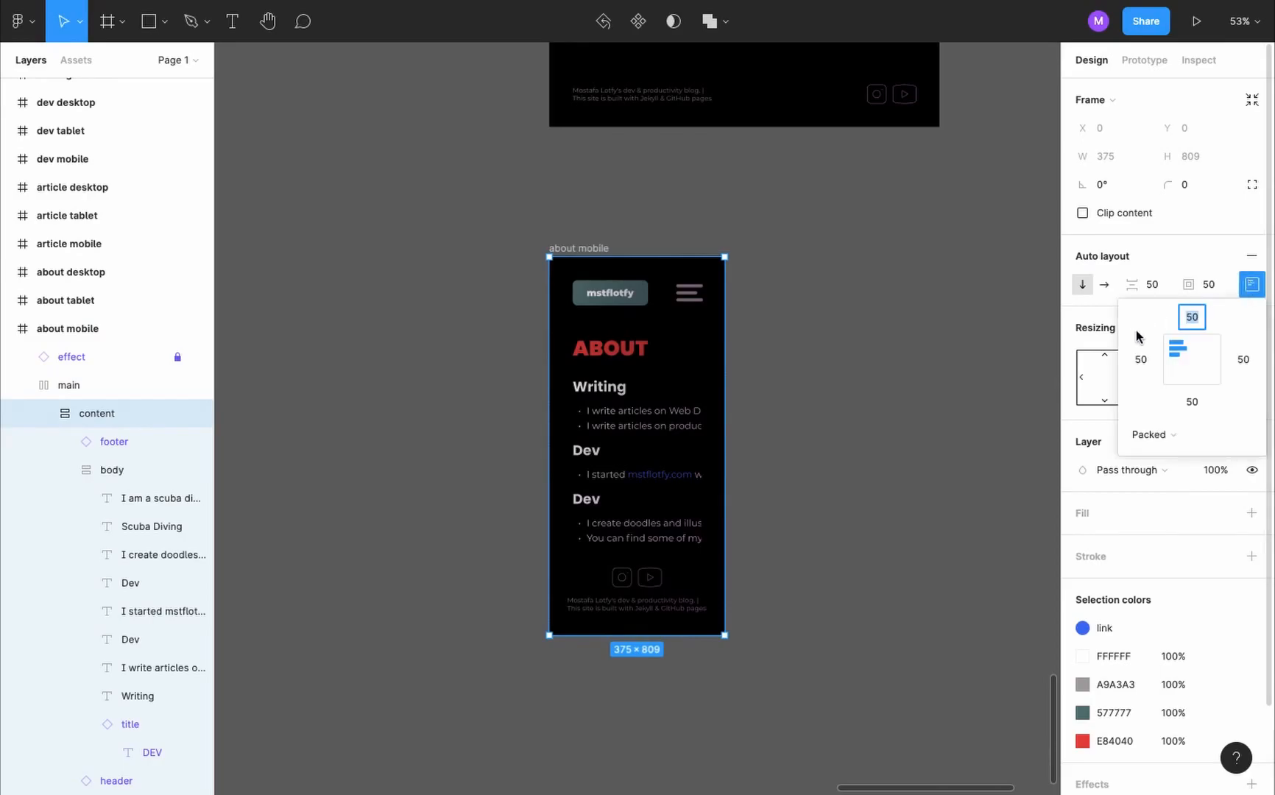
{"action": "left_click", "coordinate": [1141, 360]}
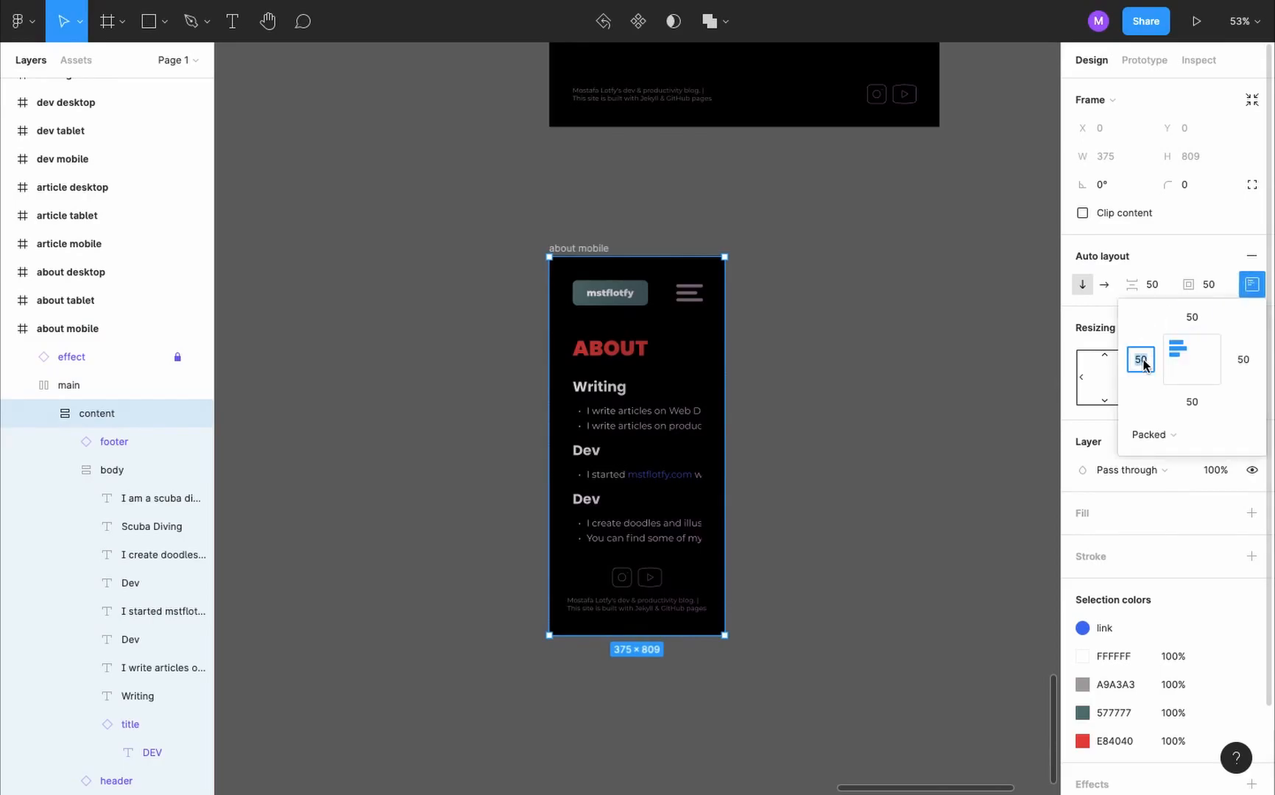
{"action": "type", "text": "15"}
{"action": "key", "text": "Tab"}
{"action": "key", "text": "Tab"}
{"action": "key", "text": "Tab"}
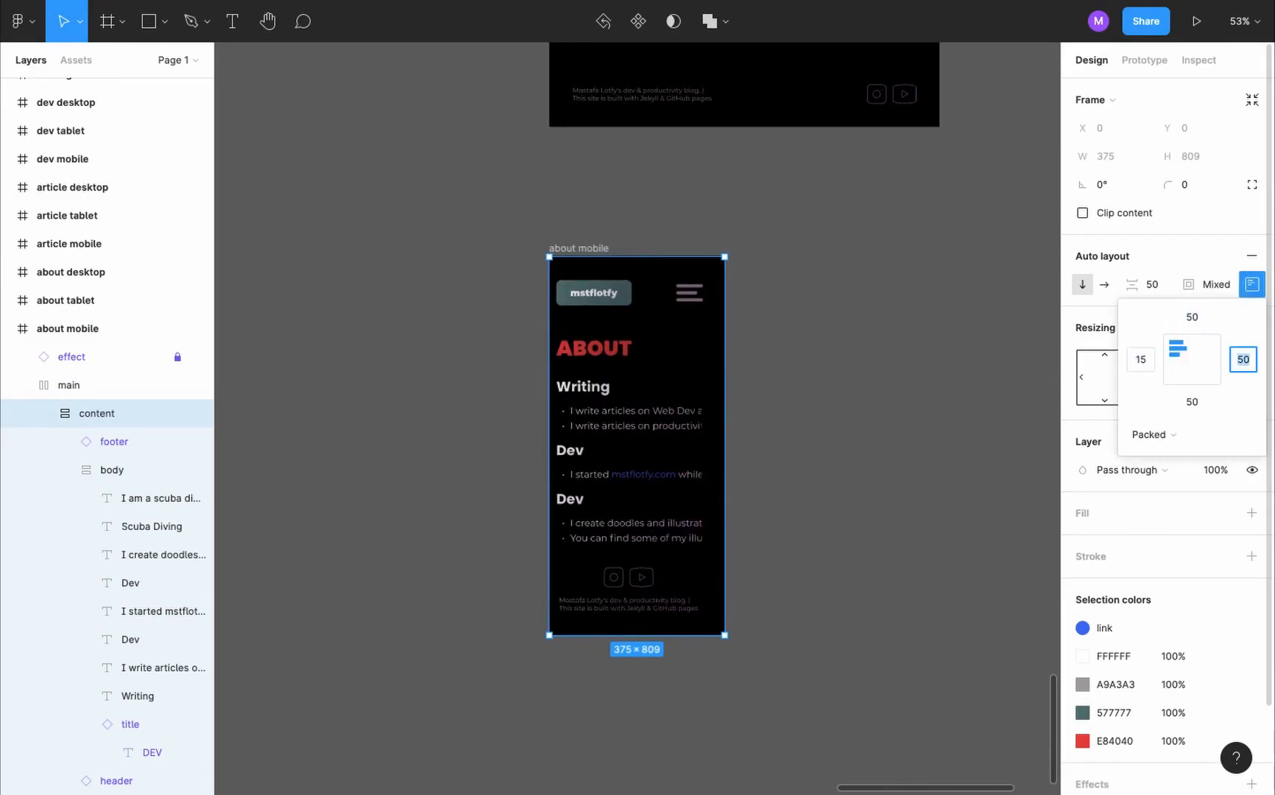
- Set the horizontal resizing of all elements inside the about mobile body to Fill container and check the mobile preview
{"action": "left_click", "coordinate": [654, 383]}
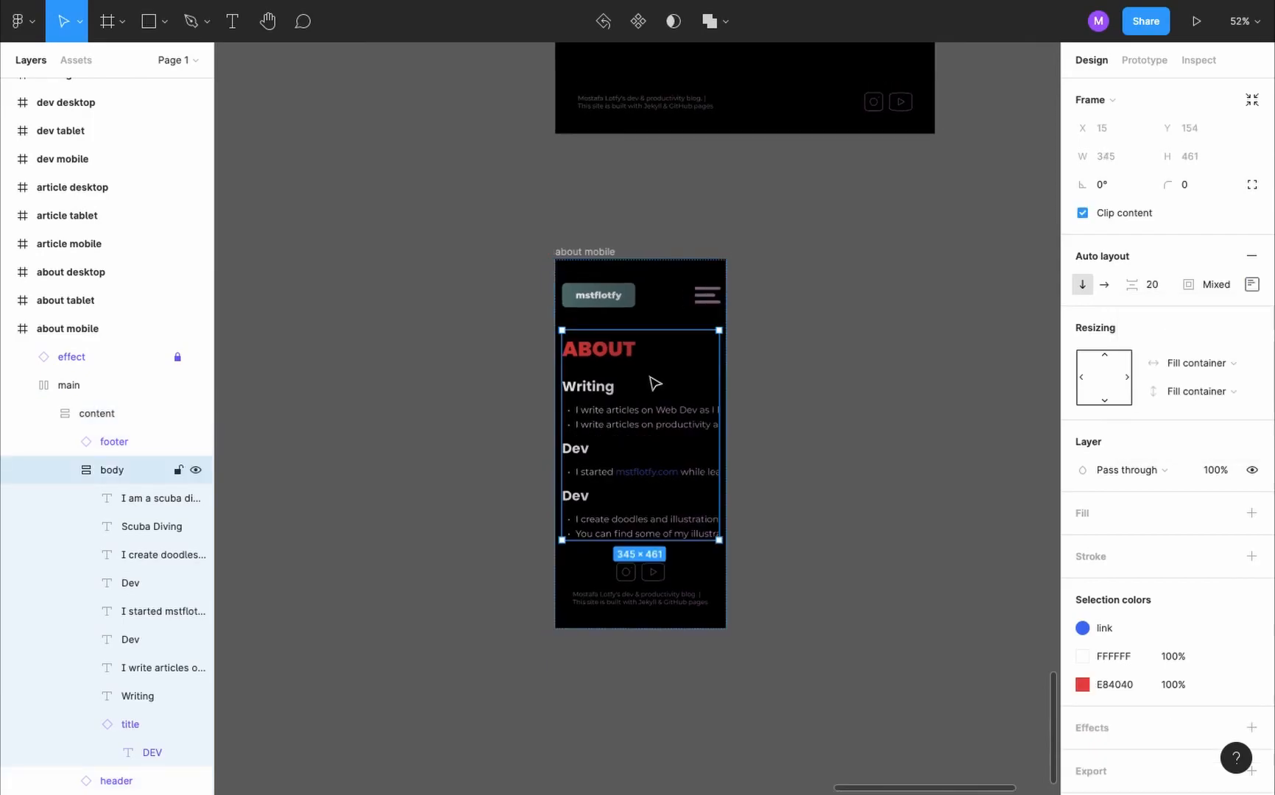
{"action": "key", "text": "Return"}
{"action": "scroll", "coordinate": [654, 383], "scroll_direction": "down", "scroll_amount": 5}
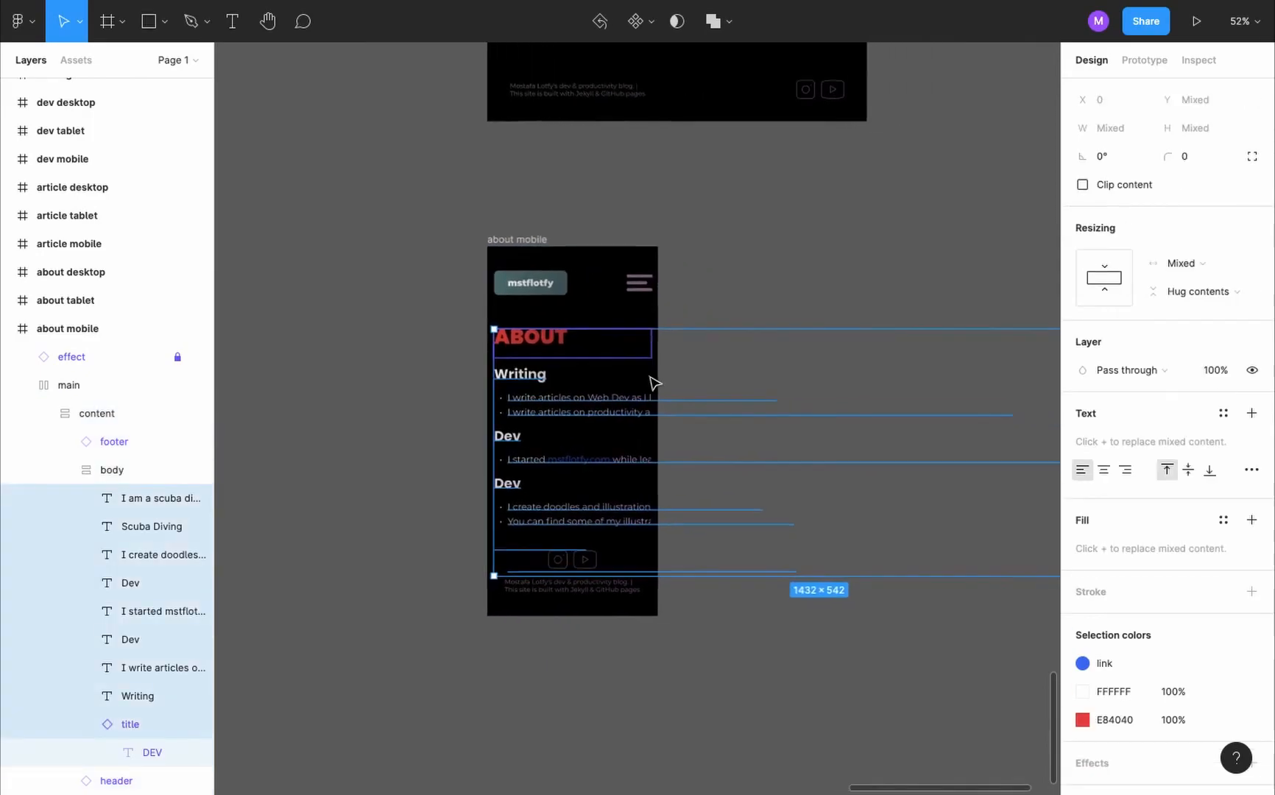
{"action": "left_click", "coordinate": [1202, 266]}
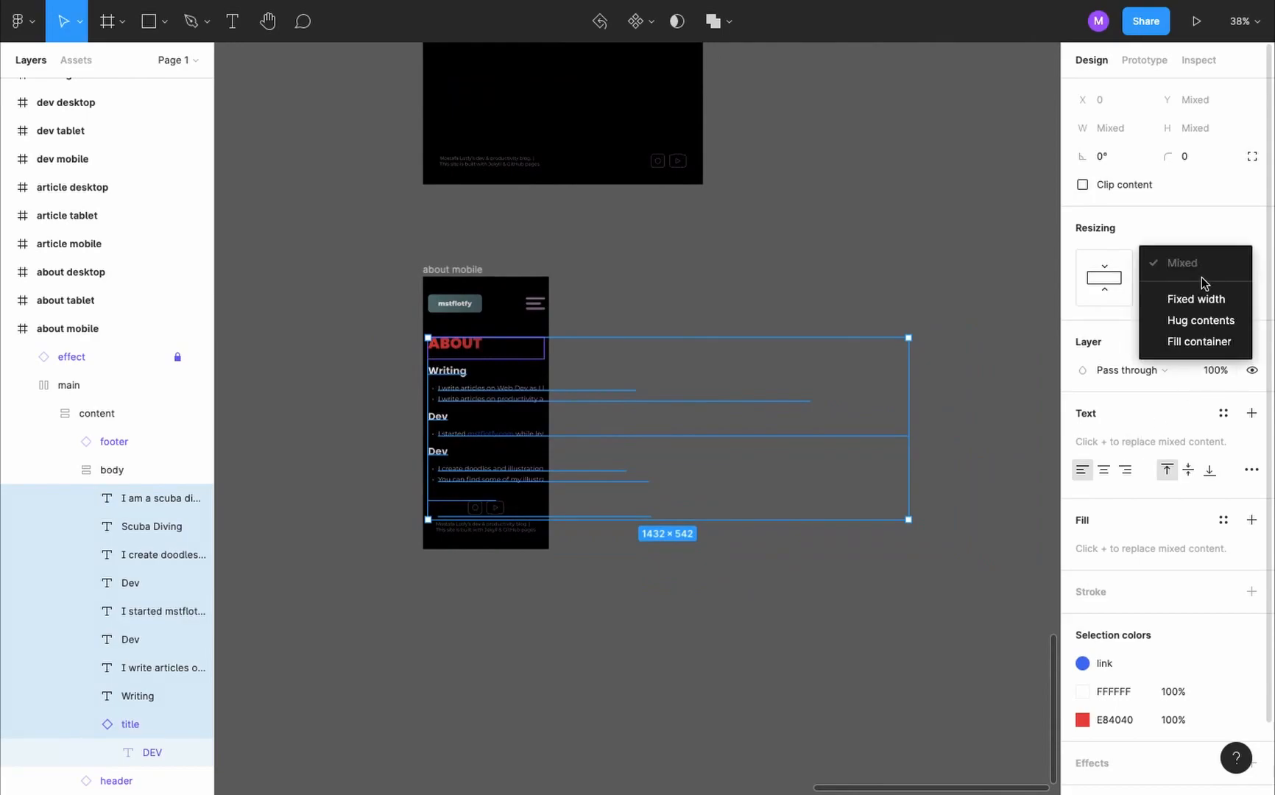
{"action": "left_click", "coordinate": [1221, 334]}
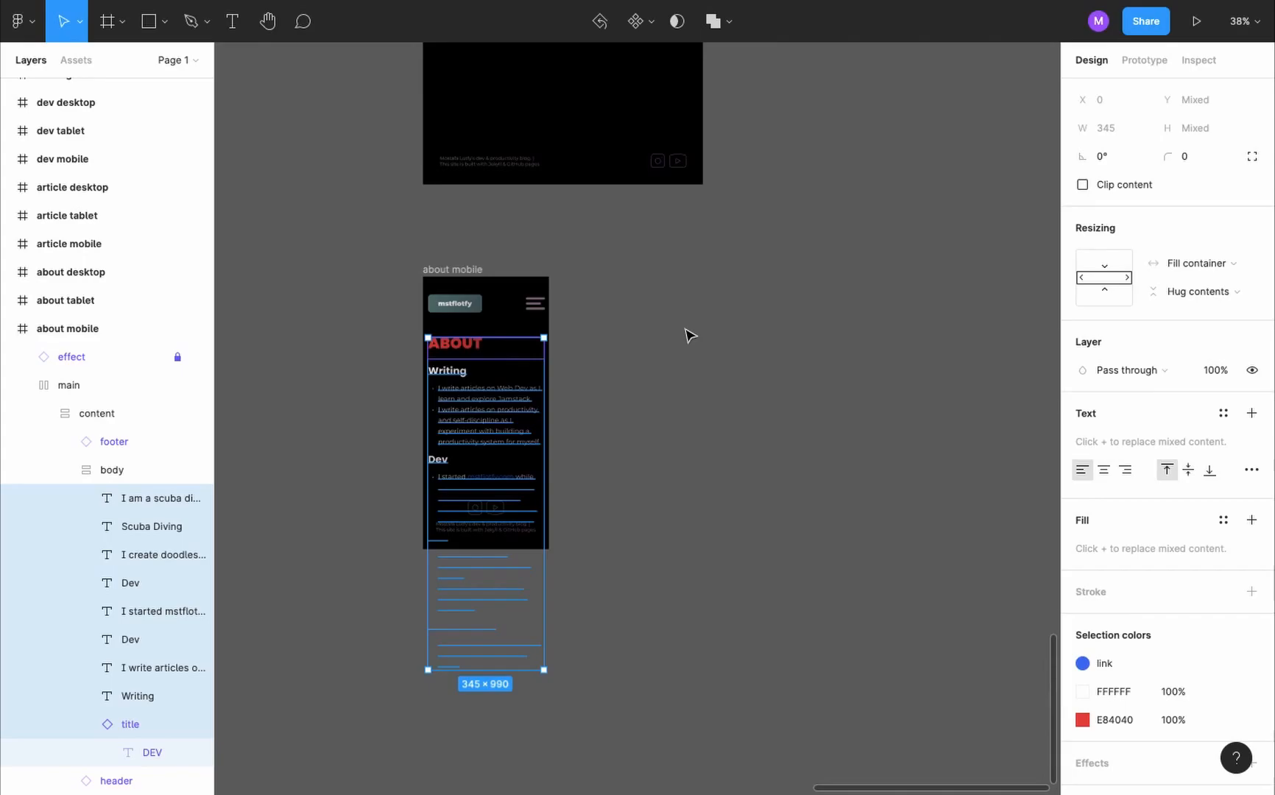
{"action": "left_click", "coordinate": [686, 335]}
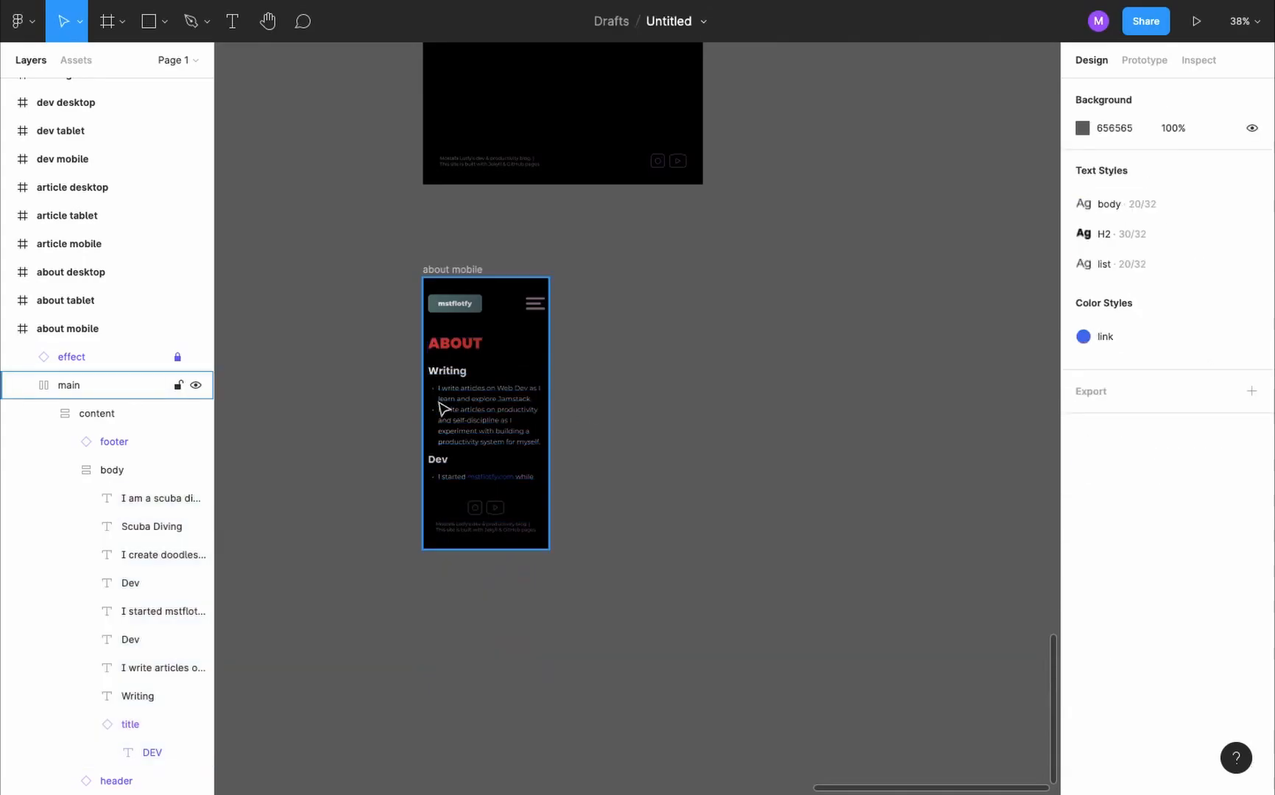
- Apply the list text style to the bulleted text under the Writing heading in the about mobile frame
{"action": "scroll", "coordinate": [442, 408], "scroll_direction": "up", "scroll_amount": 5}
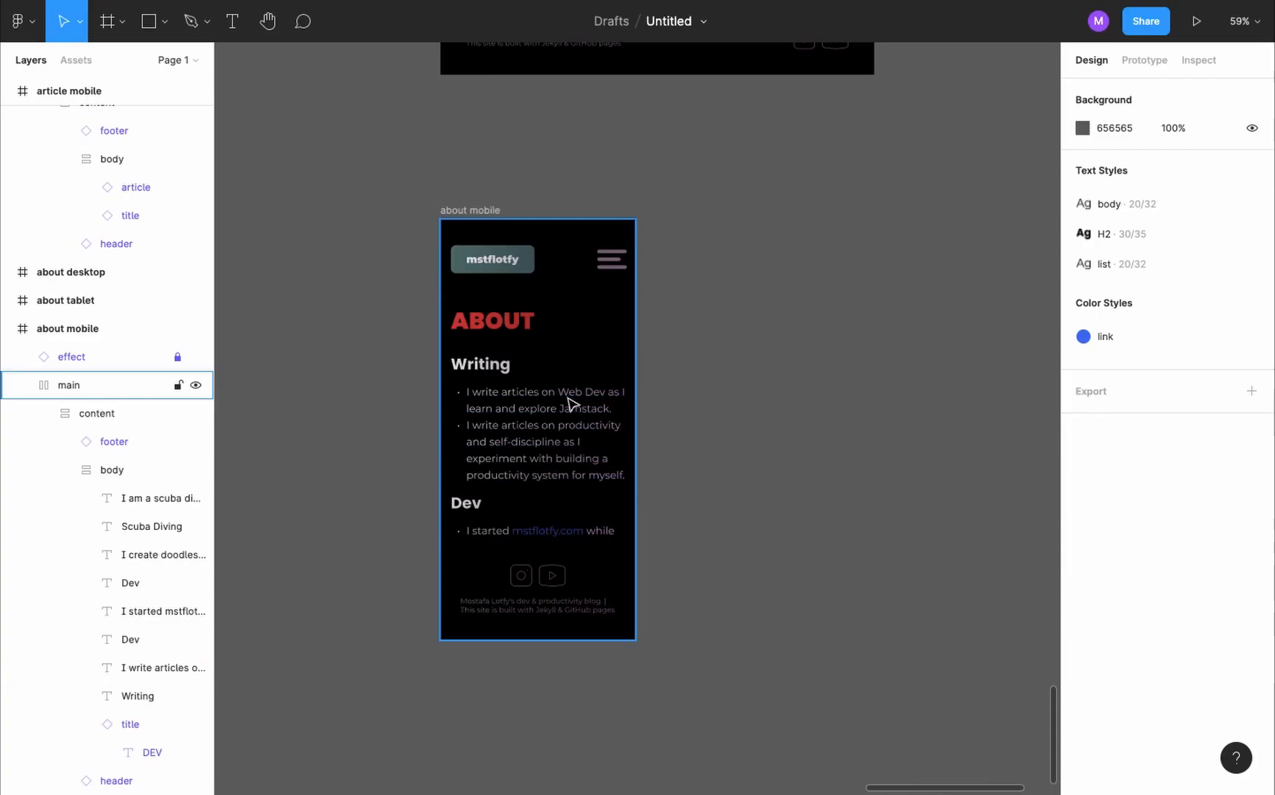
{"action": "left_click", "coordinate": [535, 441]}
{"action": "left_click", "coordinate": [534, 442]}
{"action": "left_click", "coordinate": [1248, 381]}
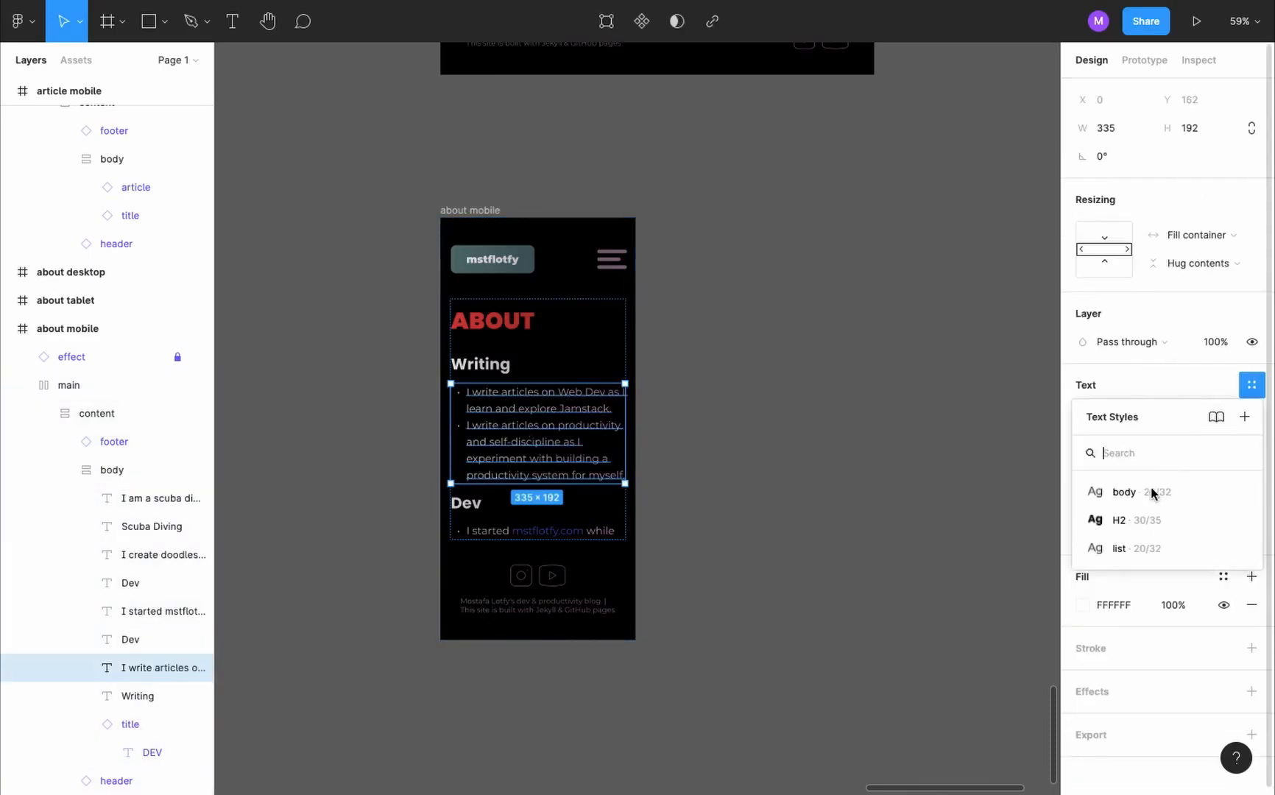
{"action": "left_click", "coordinate": [1143, 548]}
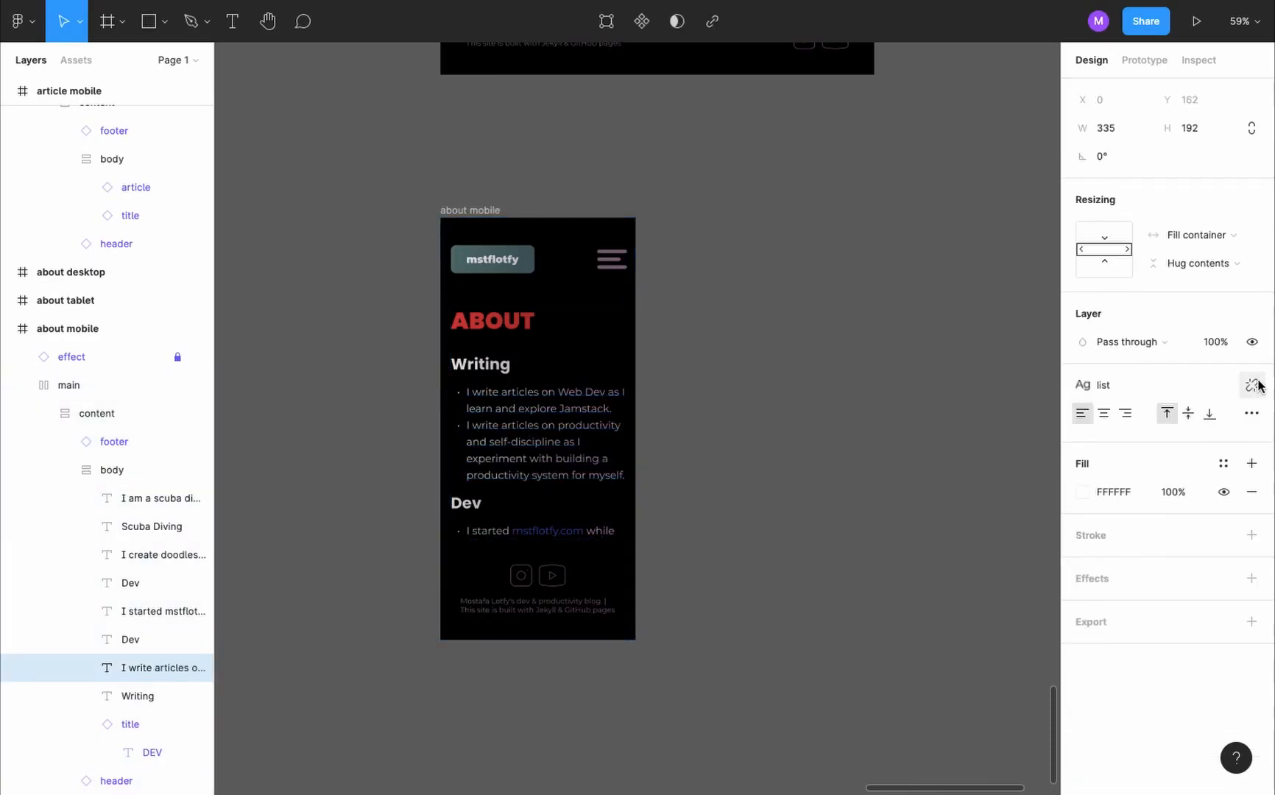
- Set the paragraph spacing of the list text style to 20 and preview the about mobile frame
{"action": "left_click", "coordinate": [960, 344]}
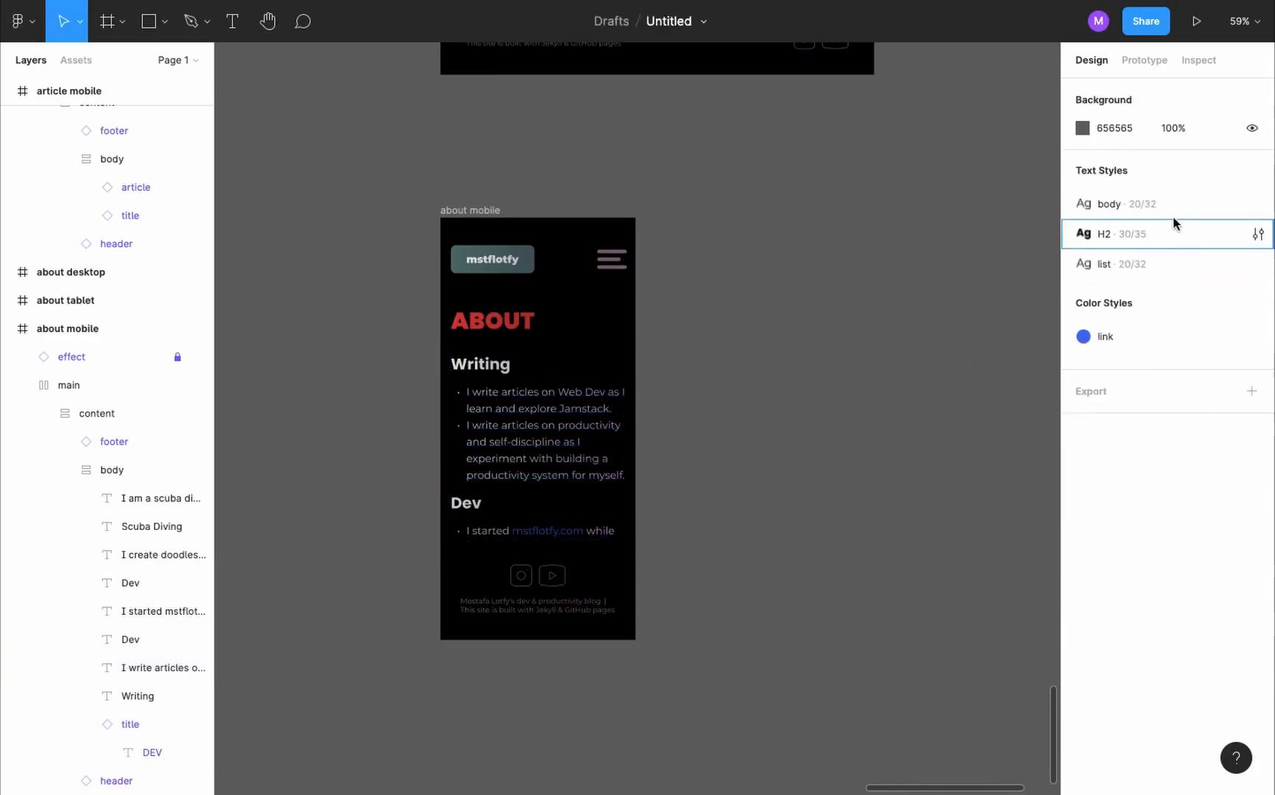
{"action": "left_click", "coordinate": [1258, 264]}
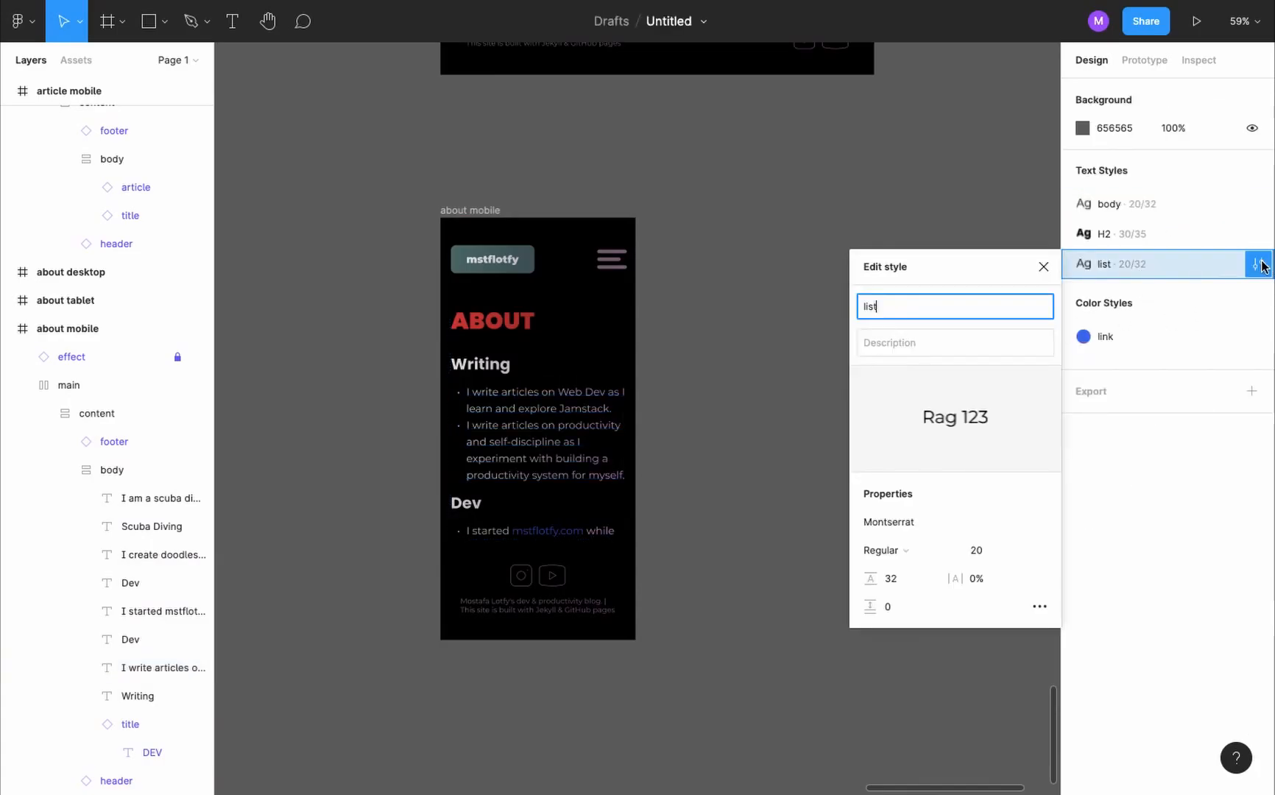
{"action": "left_click", "coordinate": [887, 608]}
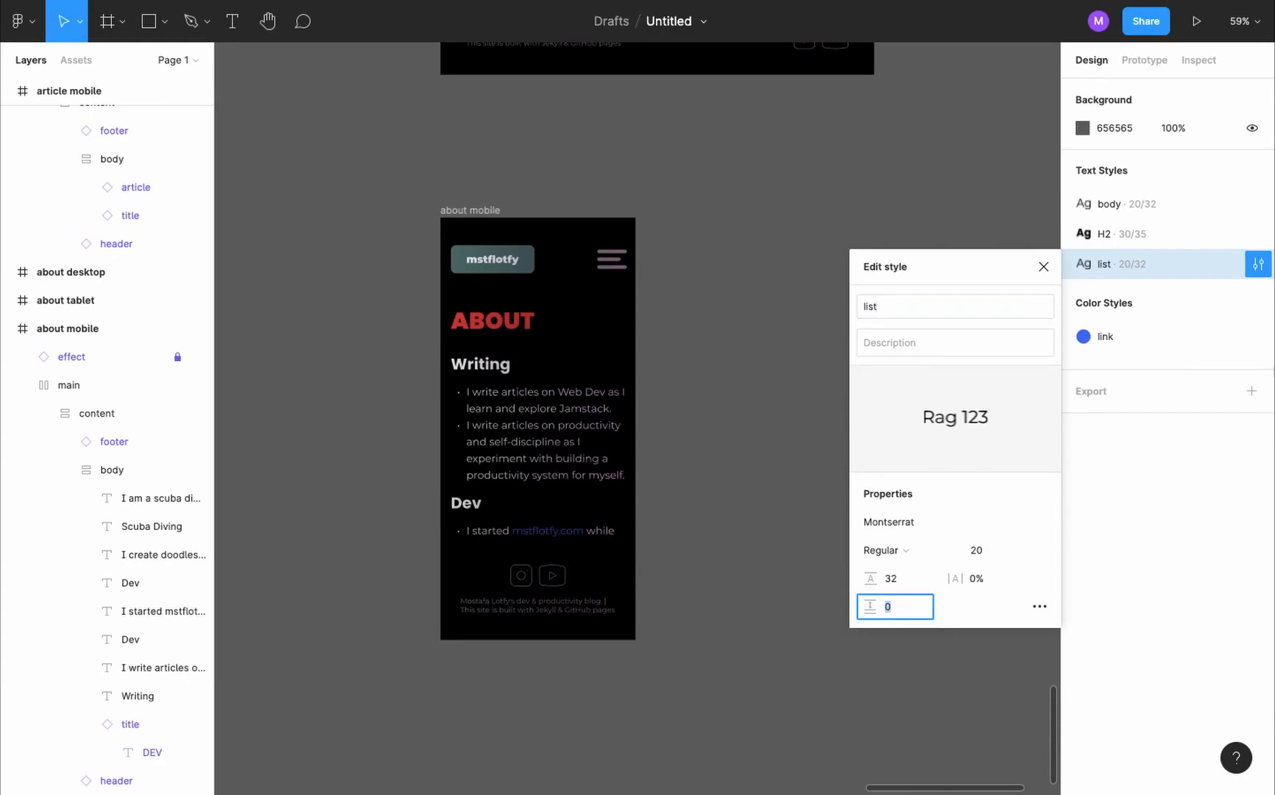
{"action": "key", "text": "Return"}
{"action": "left_click", "coordinate": [1040, 606]}
{"action": "left_click", "coordinate": [792, 571]}
{"action": "type", "text": "20"}
{"action": "key", "text": "Return"}
{"action": "key", "text": "Escape"}
{"action": "key", "text": "ctrl+Tab"}
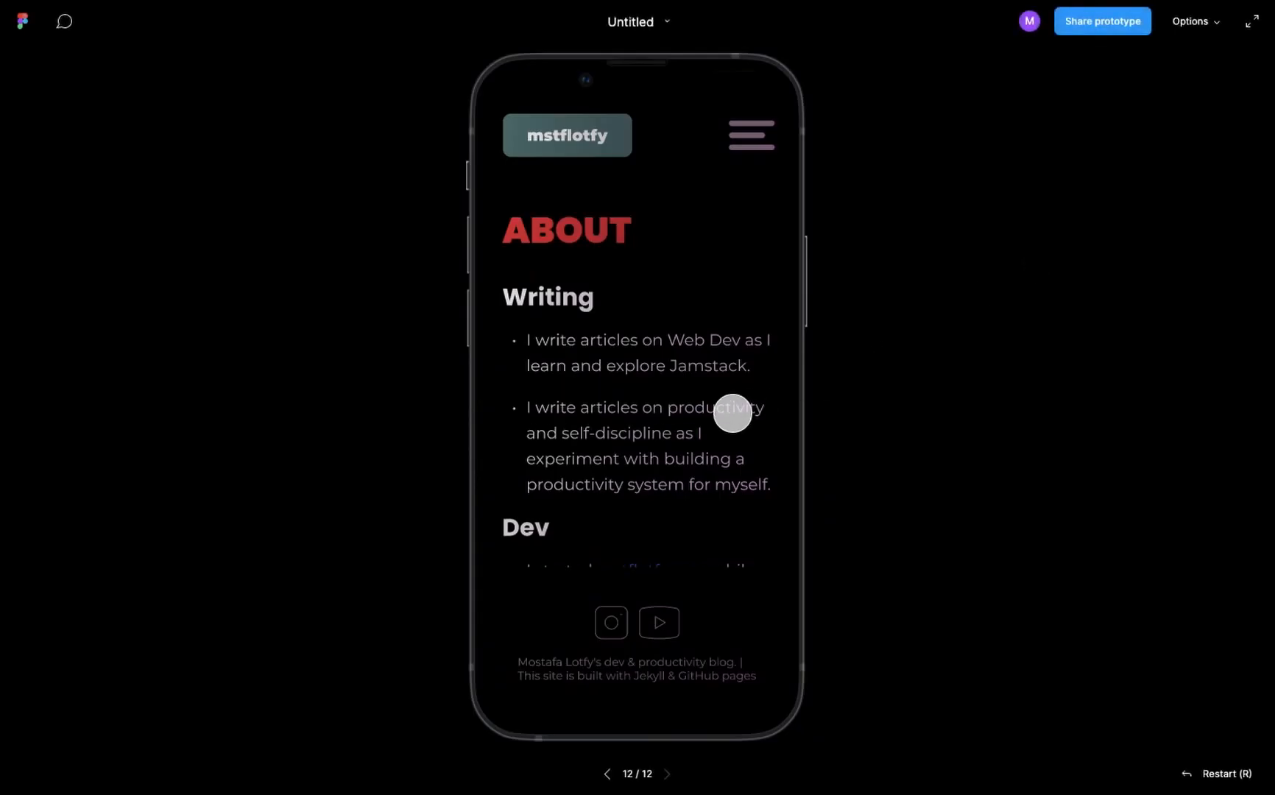
{"action": "scroll", "coordinate": [732, 413], "scroll_direction": "down", "scroll_amount": 6}
{"action": "scroll", "coordinate": [732, 413], "scroll_direction": "down", "scroll_amount": 2}
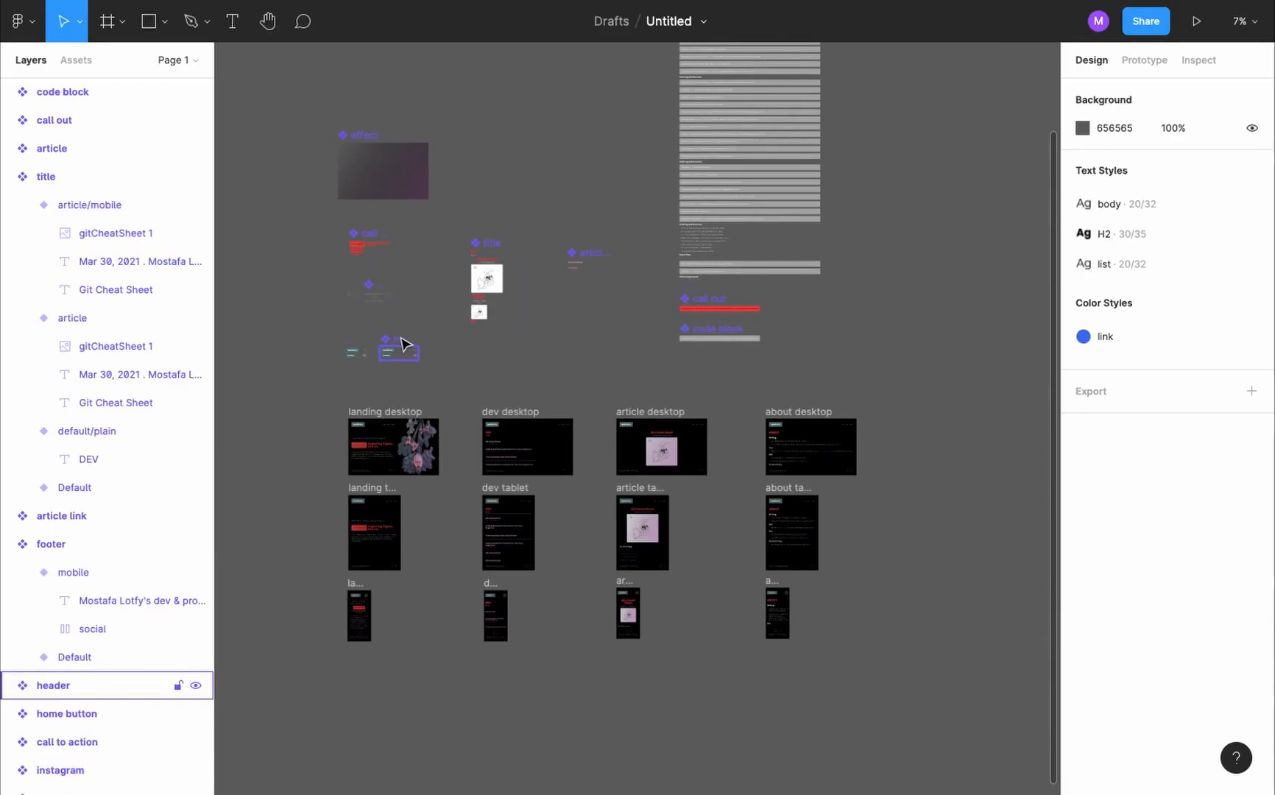
- Connect the home button in the header component's Default variant to the landing desktop frame with an on-tap Navigate to interaction
{"action": "scroll", "coordinate": [401, 340], "scroll_direction": "up", "scroll_amount": 10}
{"action": "left_click", "coordinate": [655, 347]}
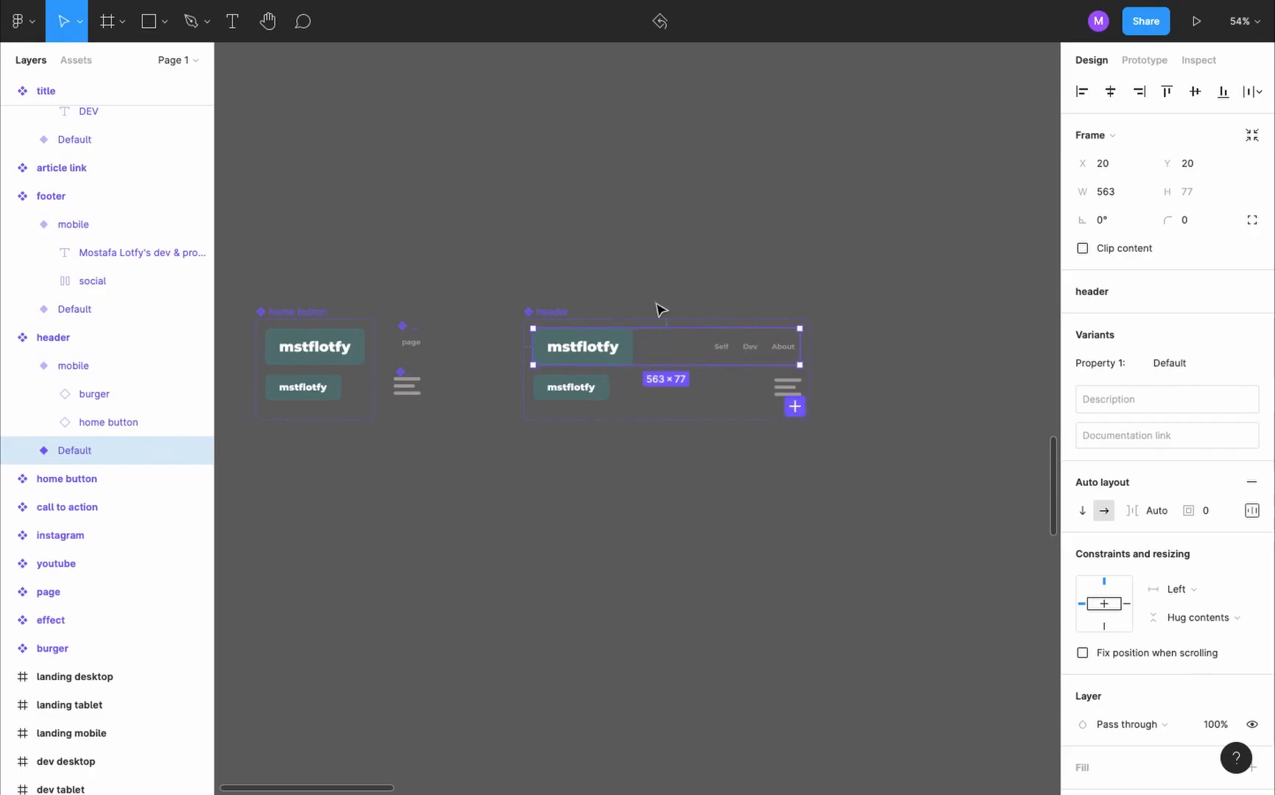
{"action": "scroll", "coordinate": [670, 344], "scroll_direction": "down", "scroll_amount": 5}
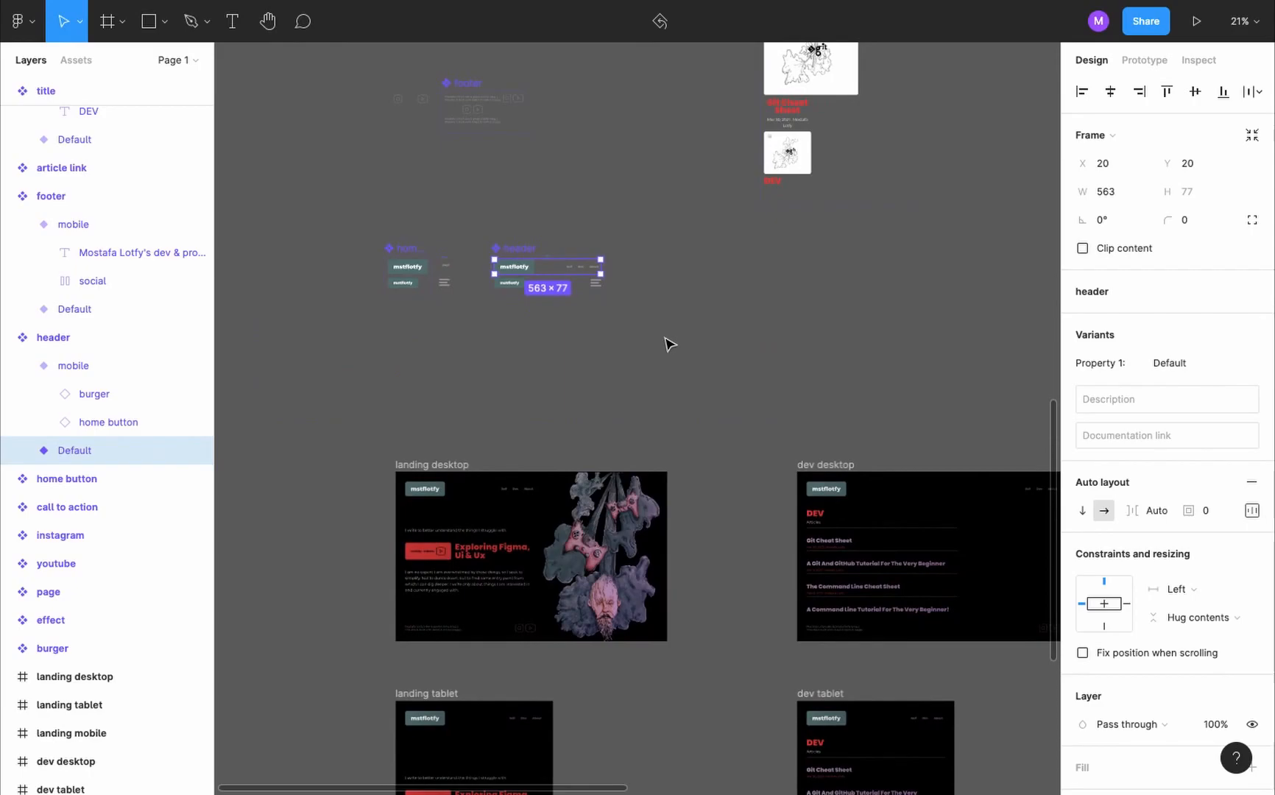
{"action": "scroll", "coordinate": [668, 344], "scroll_direction": "up", "scroll_amount": 2}
{"action": "key", "text": "shift+e"}
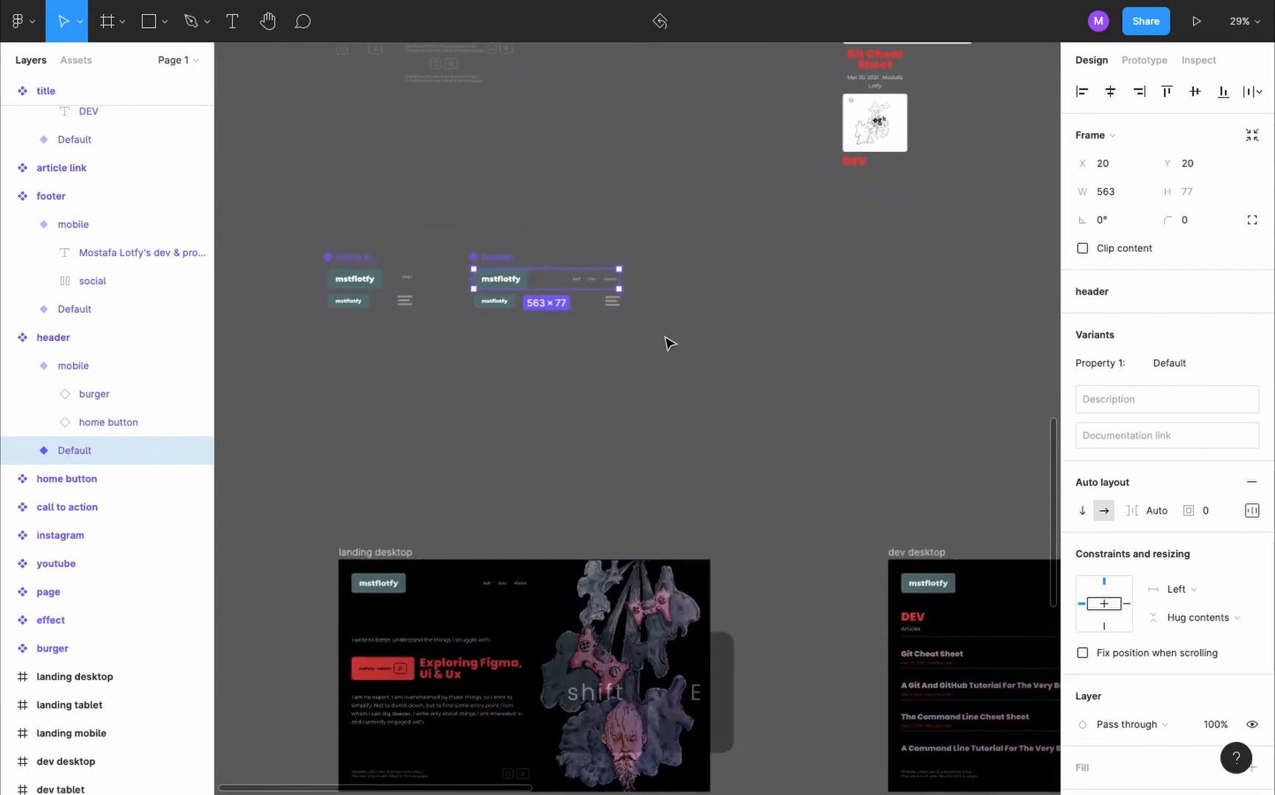
{"action": "scroll", "coordinate": [668, 340], "scroll_direction": "left", "scroll_amount": 2}
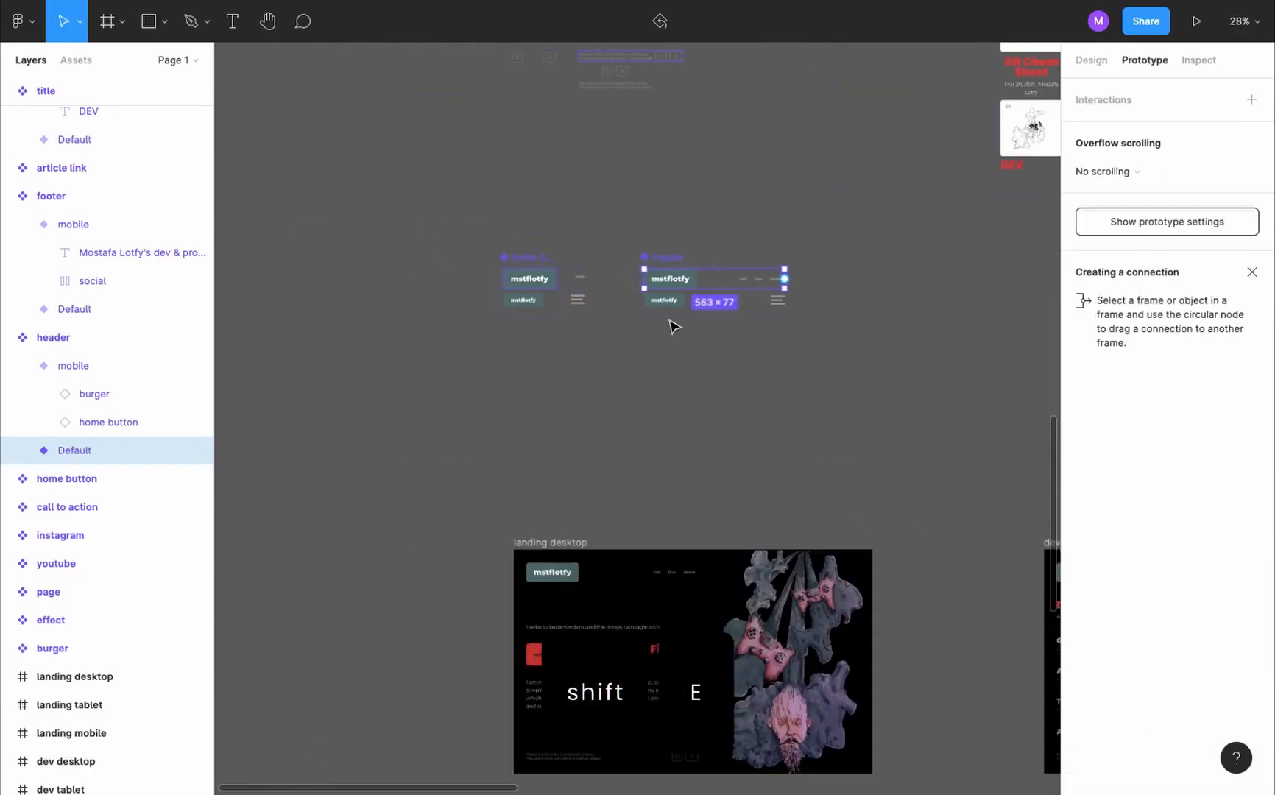
{"action": "scroll", "coordinate": [745, 258], "scroll_direction": "up", "scroll_amount": 2}
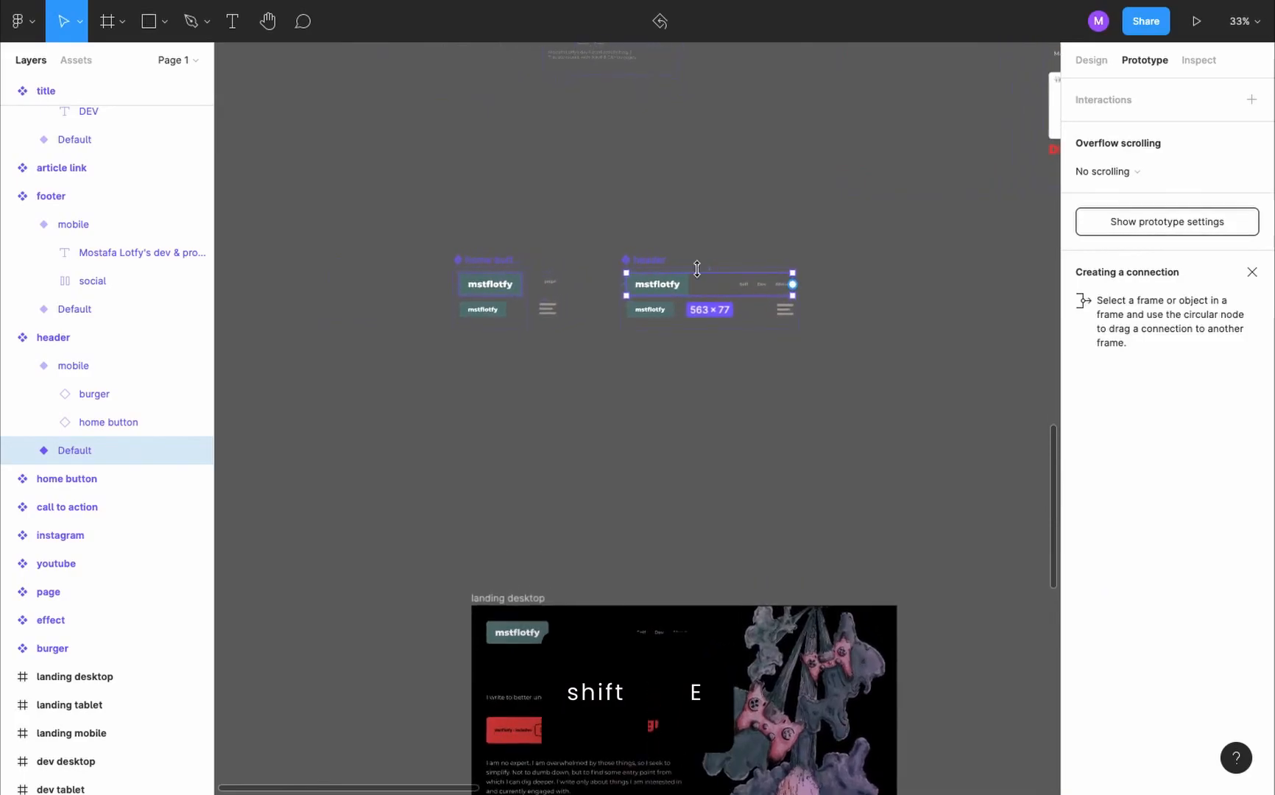
{"action": "scroll", "coordinate": [706, 277], "scroll_direction": "up", "scroll_amount": 5}
{"action": "double_click", "coordinate": [639, 245]}
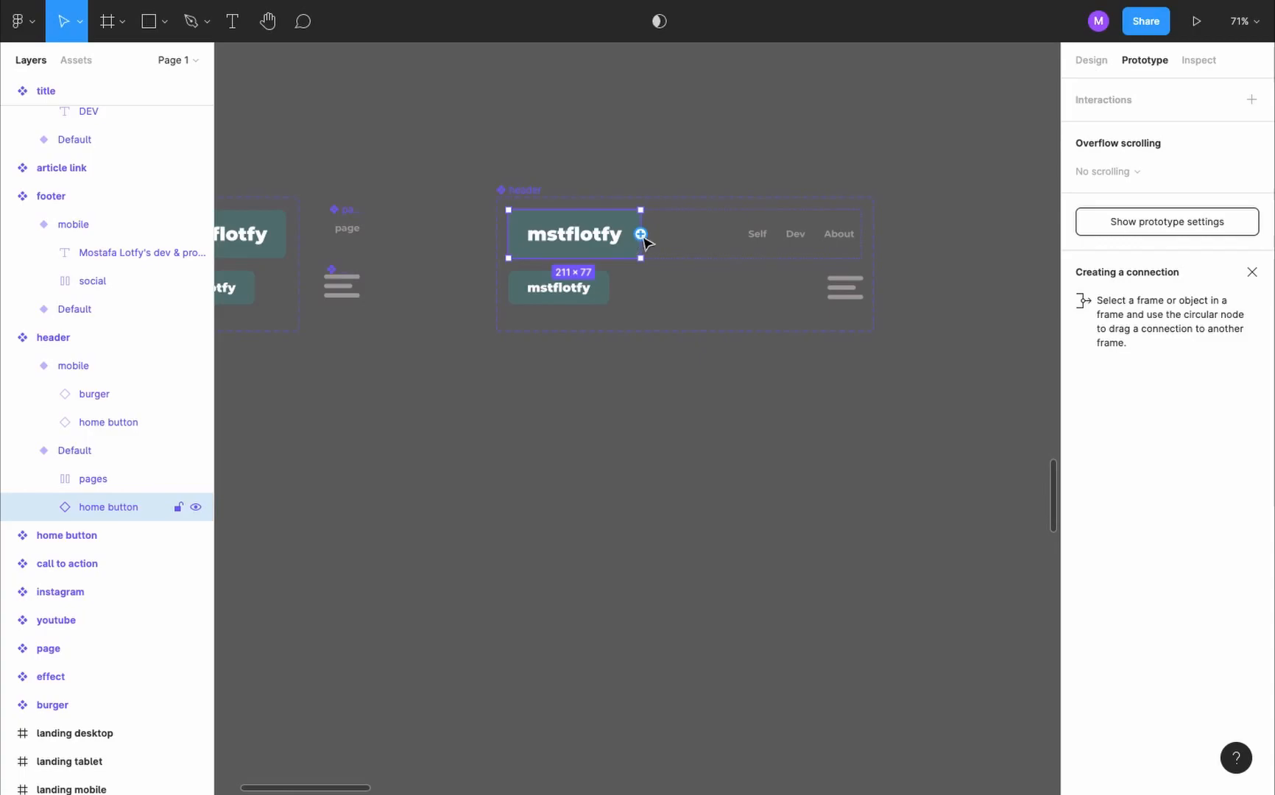
{"action": "left_click_drag", "start_coordinate": [640, 234], "coordinate": [546, 655]}
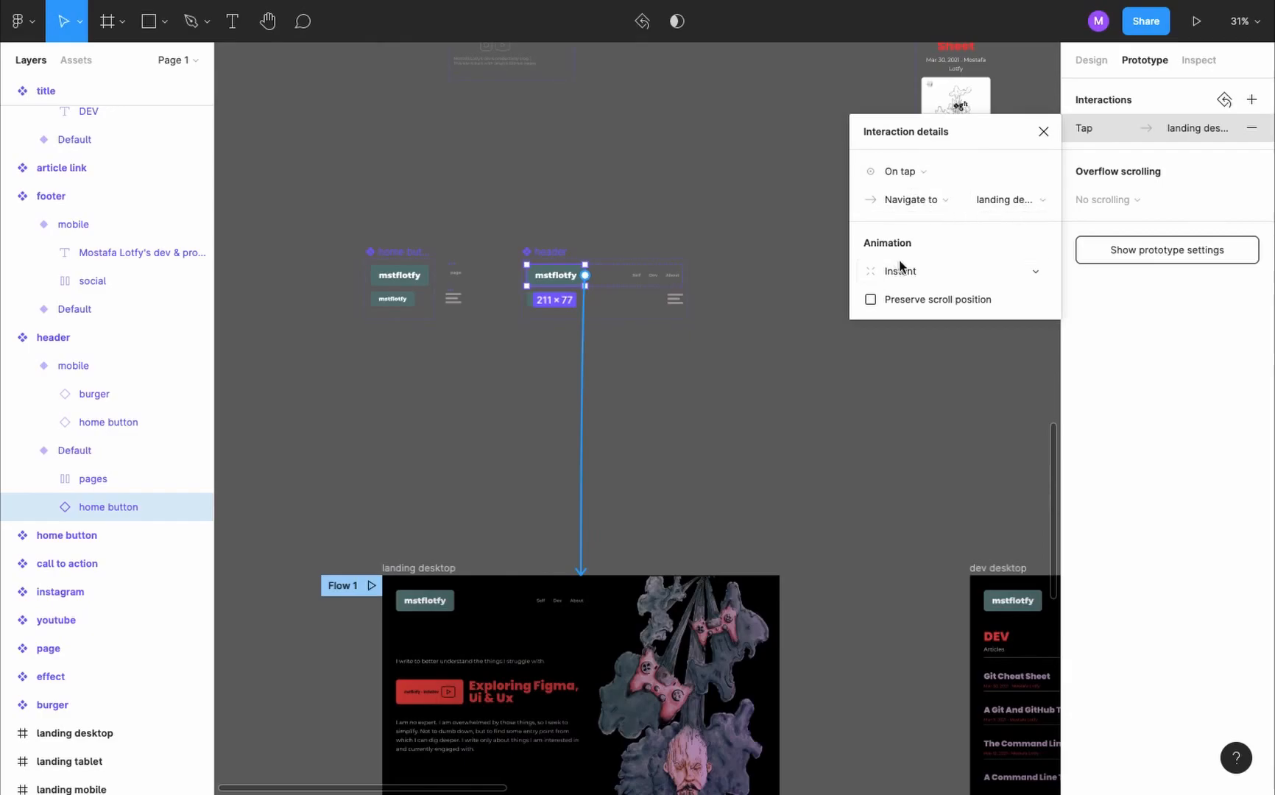
- Connect the Dev link in the header component's Default variant to the dev desktop frame with an on-tap Navigate to interaction
{"action": "scroll", "coordinate": [649, 200], "scroll_direction": "up", "scroll_amount": 5}
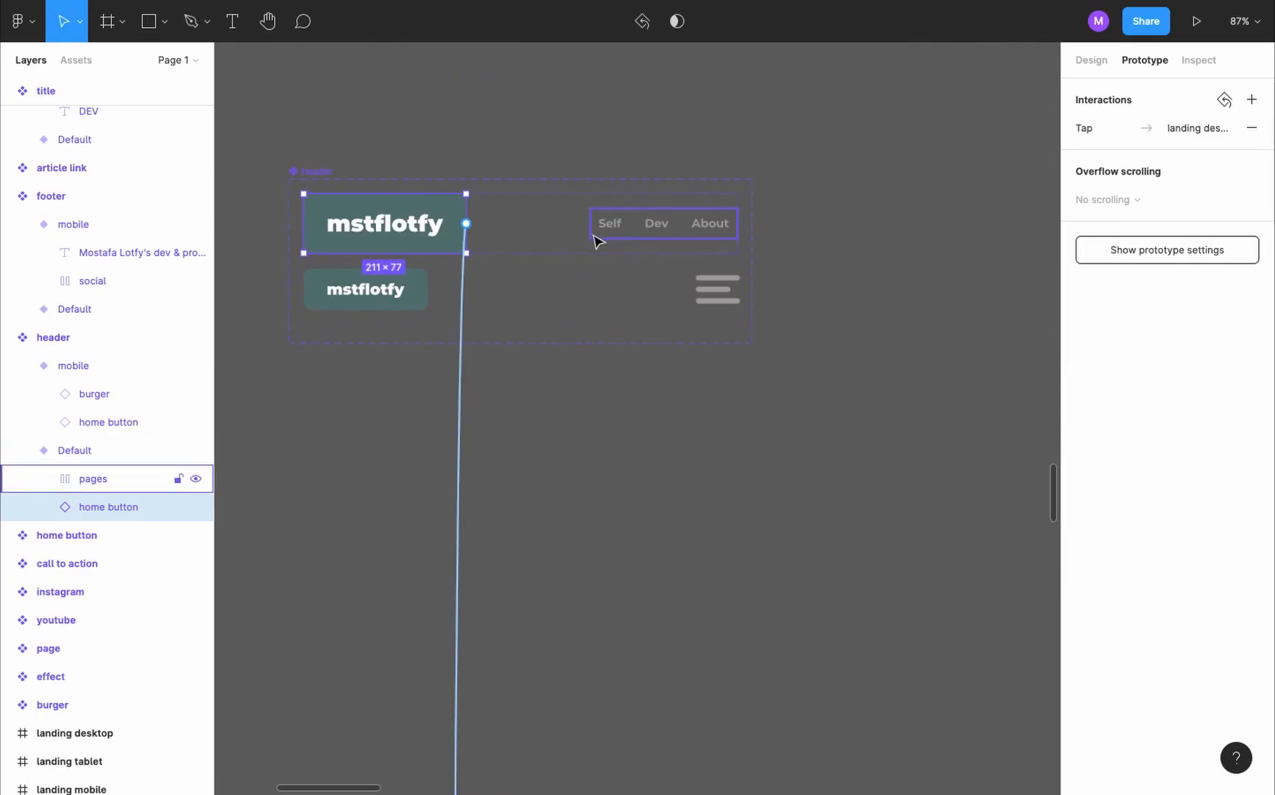
{"action": "scroll", "coordinate": [611, 233], "scroll_direction": "down", "scroll_amount": 5}
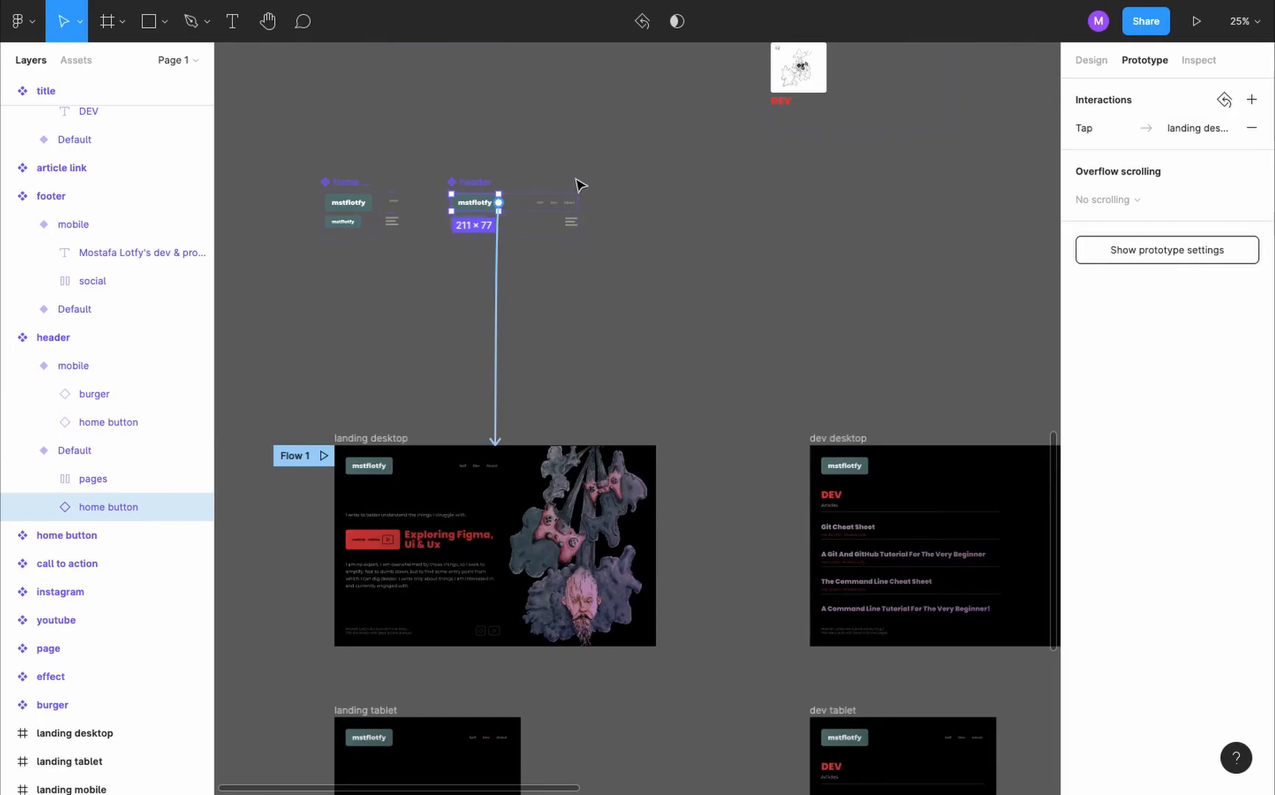
{"action": "scroll", "coordinate": [641, 194], "scroll_direction": "right", "scroll_amount": 1}
{"action": "scroll", "coordinate": [640, 194], "scroll_direction": "right", "scroll_amount": 3}
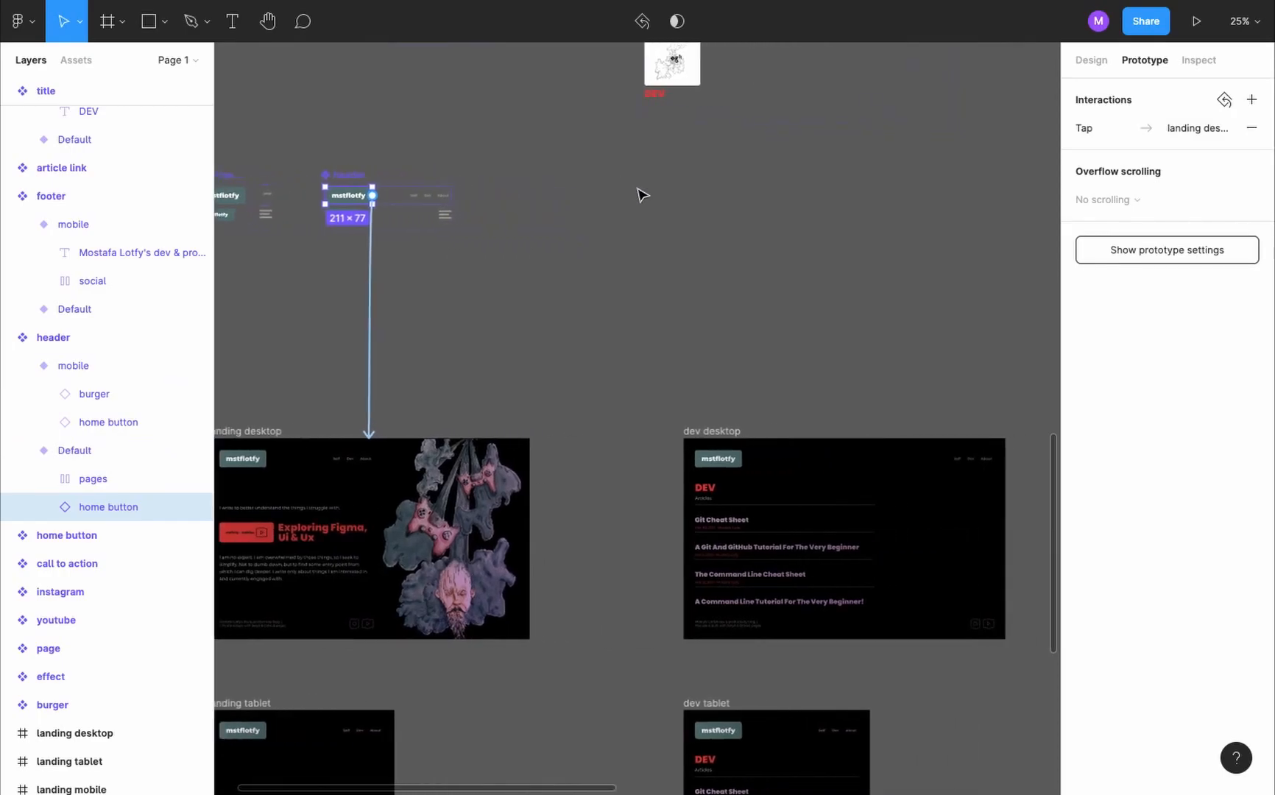
{"action": "scroll", "coordinate": [436, 179], "scroll_direction": "up", "scroll_amount": 2}
{"action": "left_click", "coordinate": [435, 179]}
{"action": "left_click", "coordinate": [436, 179]}
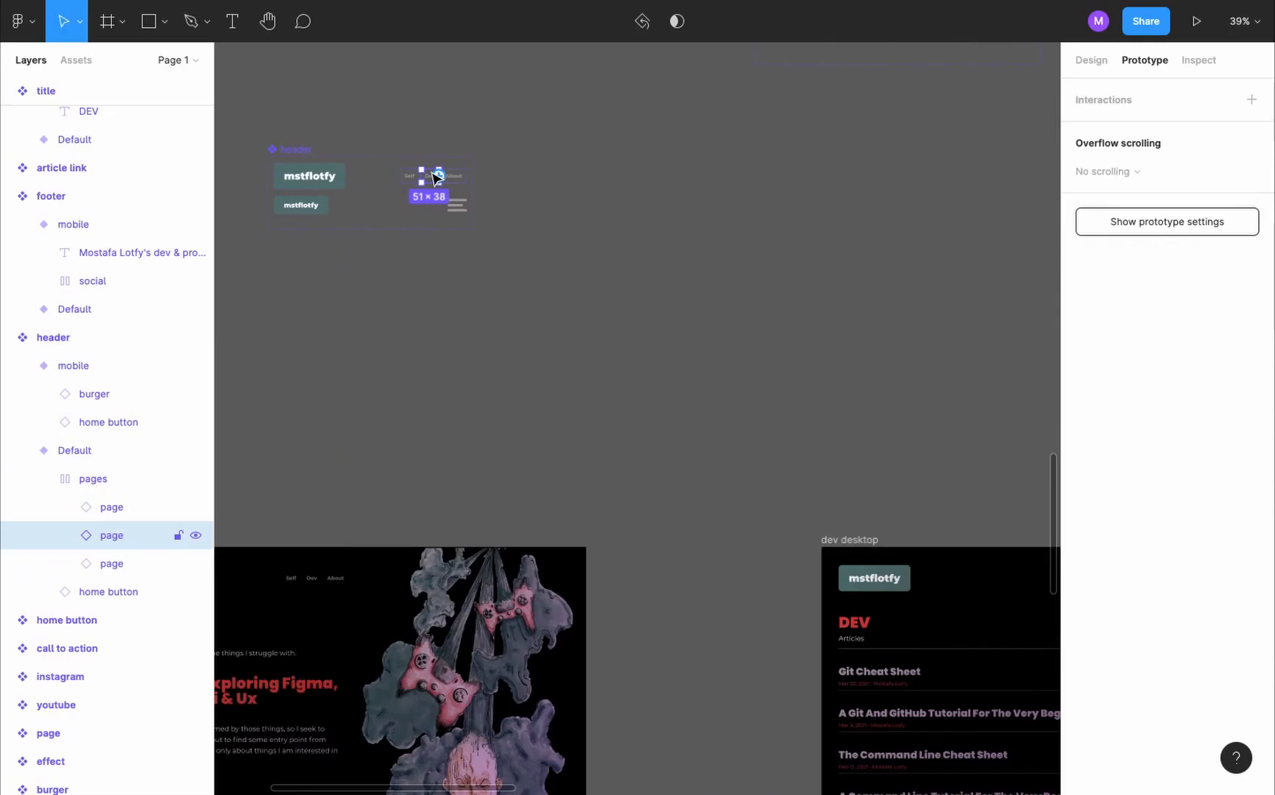
{"action": "left_click", "coordinate": [440, 181]}
{"action": "left_click_drag", "start_coordinate": [440, 181], "coordinate": [882, 543]}
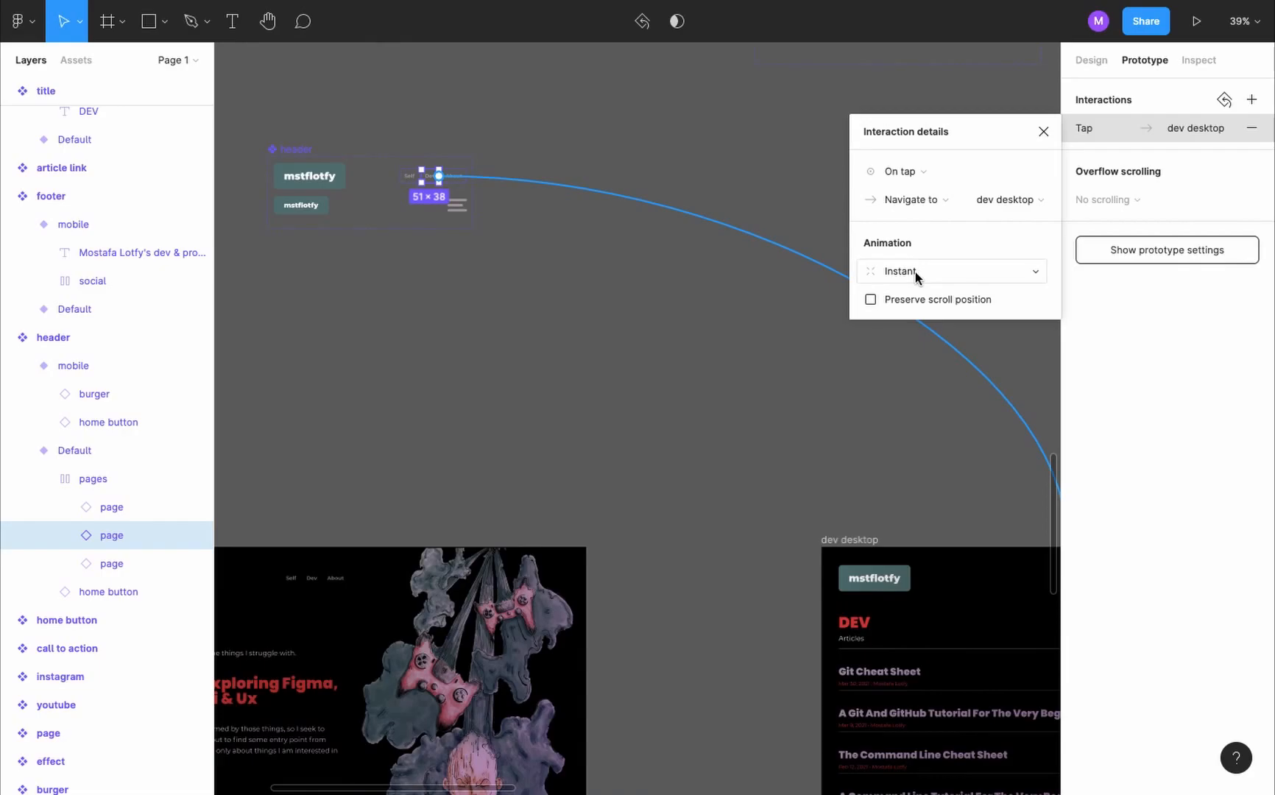
- Connect the About link in the header component's Default variant to the about desktop frame with an on-tap Navigate to interaction
{"action": "scroll", "coordinate": [706, 339], "scroll_direction": "up", "scroll_amount": 10}
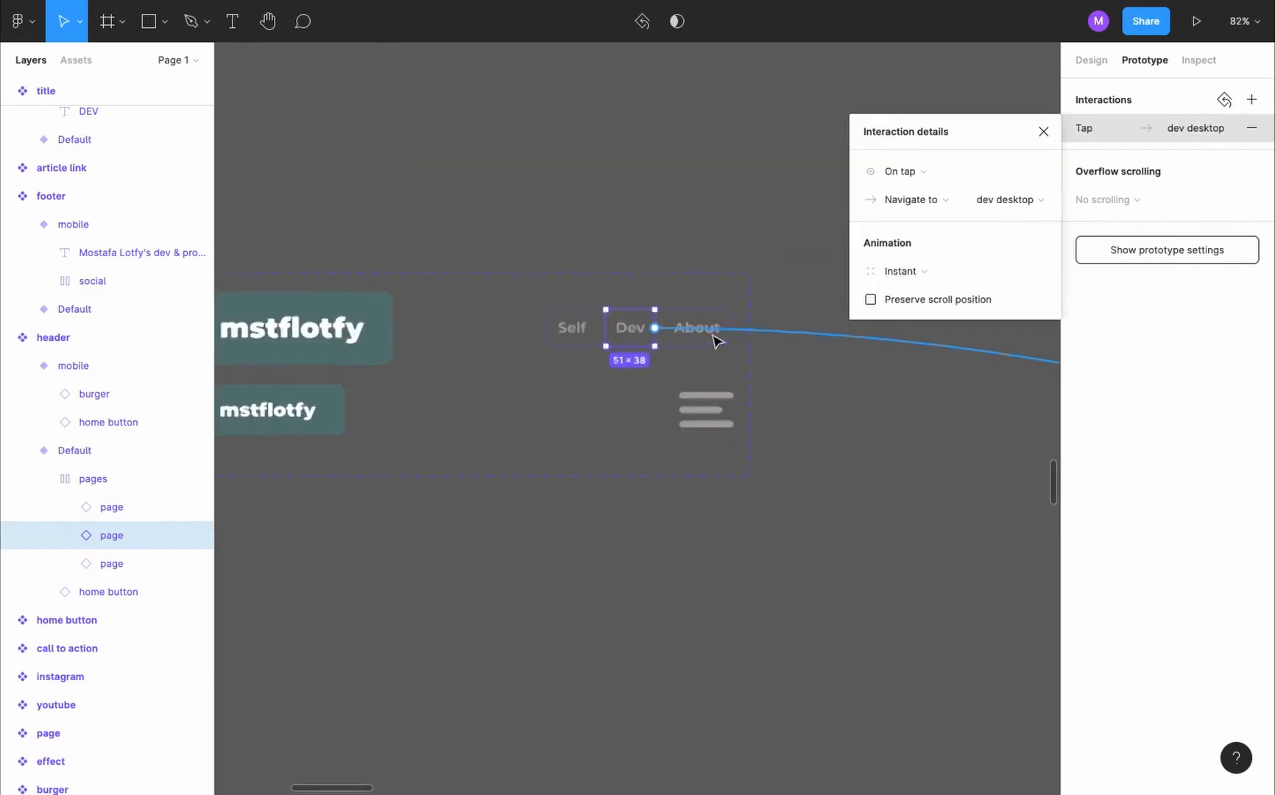
{"action": "double_click", "coordinate": [692, 338]}
{"action": "key", "text": "Escape"}
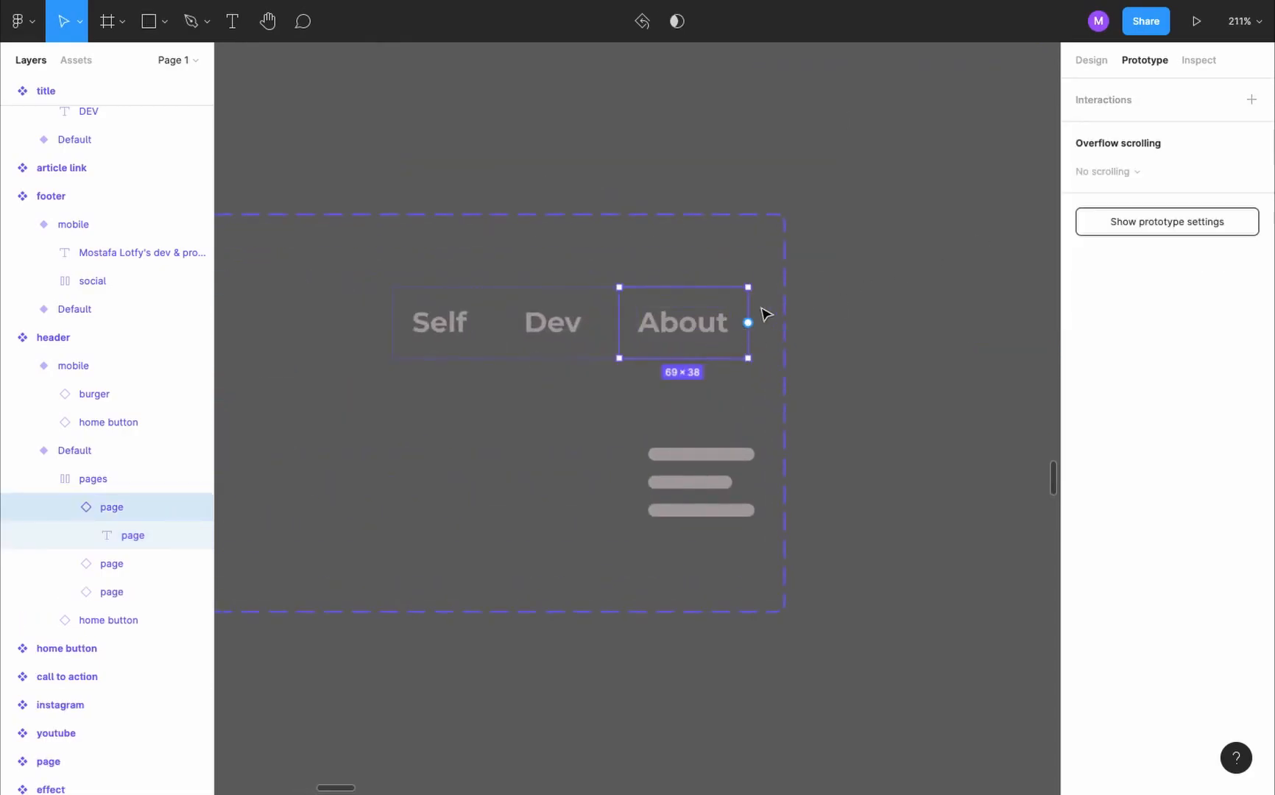
{"action": "left_click", "coordinate": [1251, 99]}
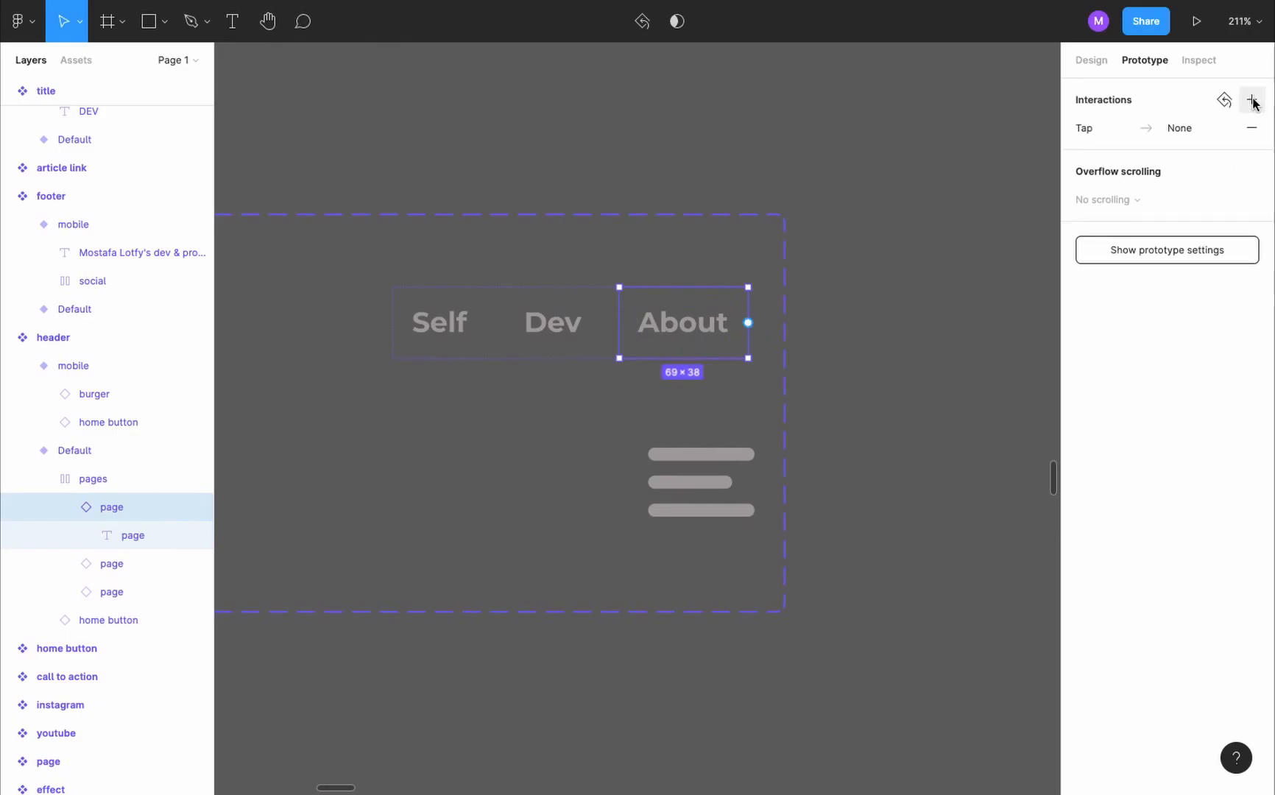
{"action": "left_click", "coordinate": [1142, 128]}
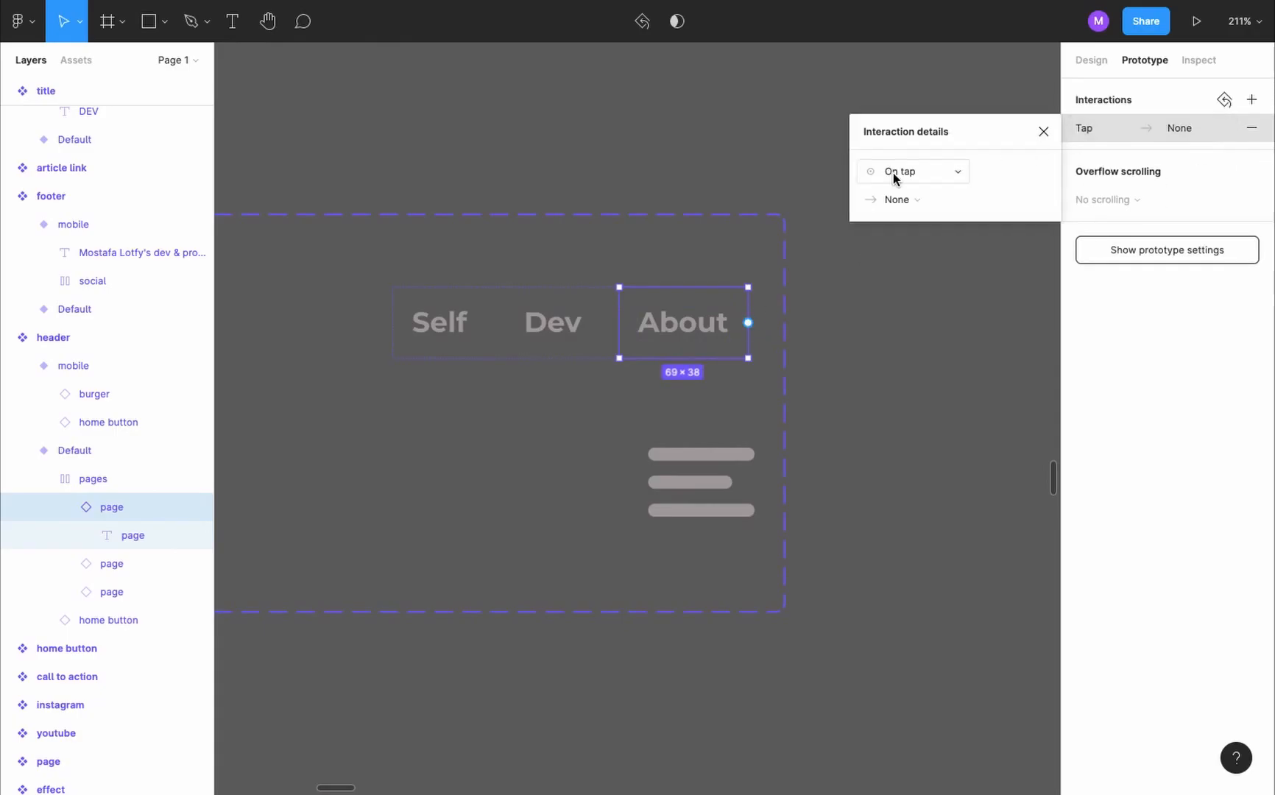
{"action": "left_click", "coordinate": [925, 197]}
{"action": "left_click", "coordinate": [956, 235]}
{"action": "left_click", "coordinate": [989, 206]}
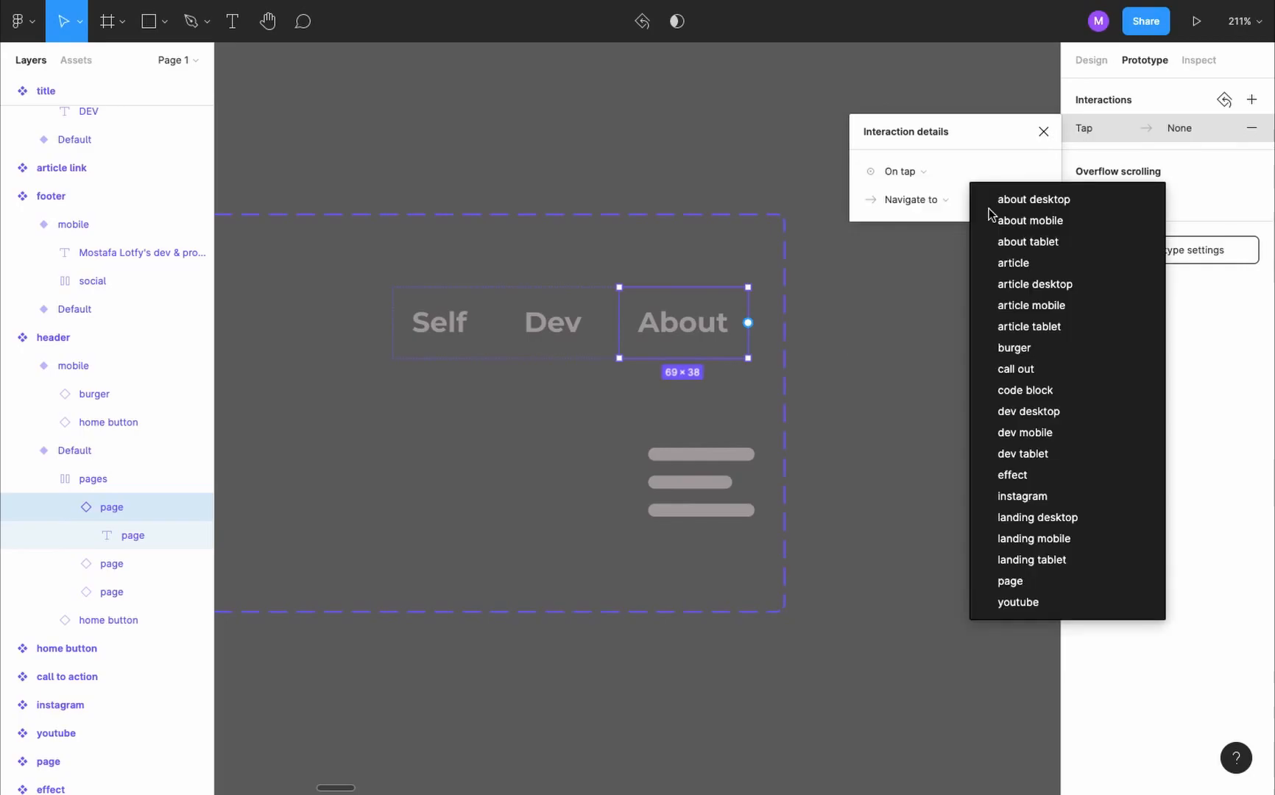
{"action": "left_click", "coordinate": [1002, 198]}
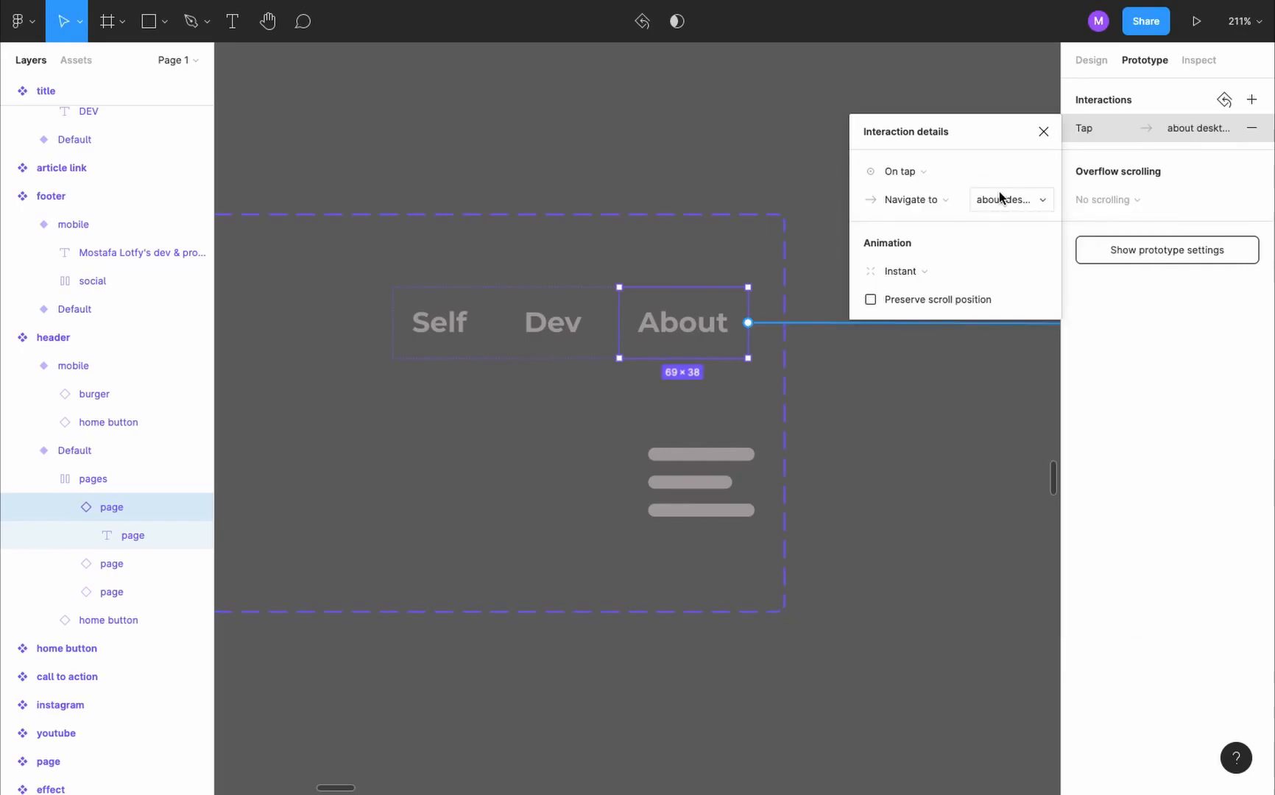
{"action": "left_click", "coordinate": [1043, 131]}
- Connect the Git Cheat Sheet article link in the dev desktop frame to the article desktop frame with an on-tap Navigate to interaction
{"action": "key", "text": "shift+1"}
{"action": "scroll", "coordinate": [931, 360], "scroll_direction": "right", "scroll_amount": 3}
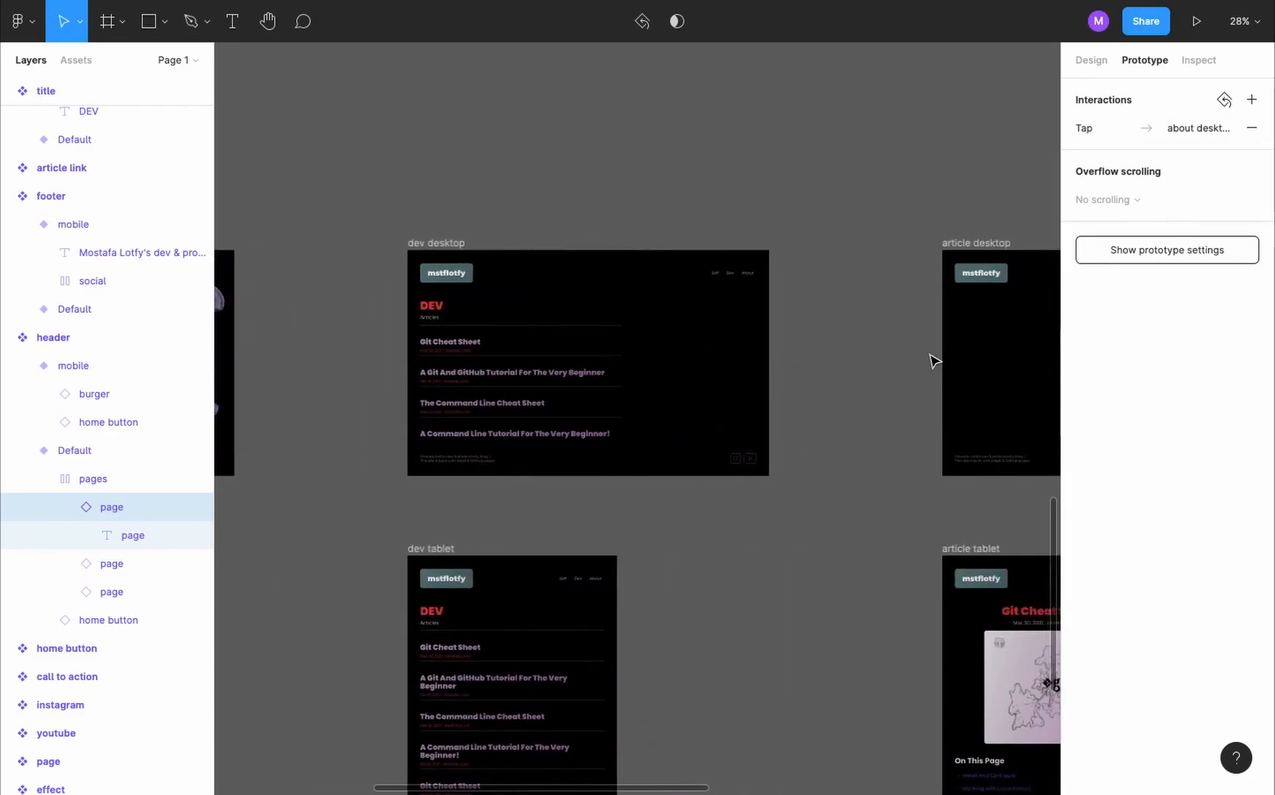
{"action": "scroll", "coordinate": [464, 298], "scroll_direction": "up", "scroll_amount": 2}
{"action": "scroll", "coordinate": [464, 298], "scroll_direction": "up", "scroll_amount": 3}
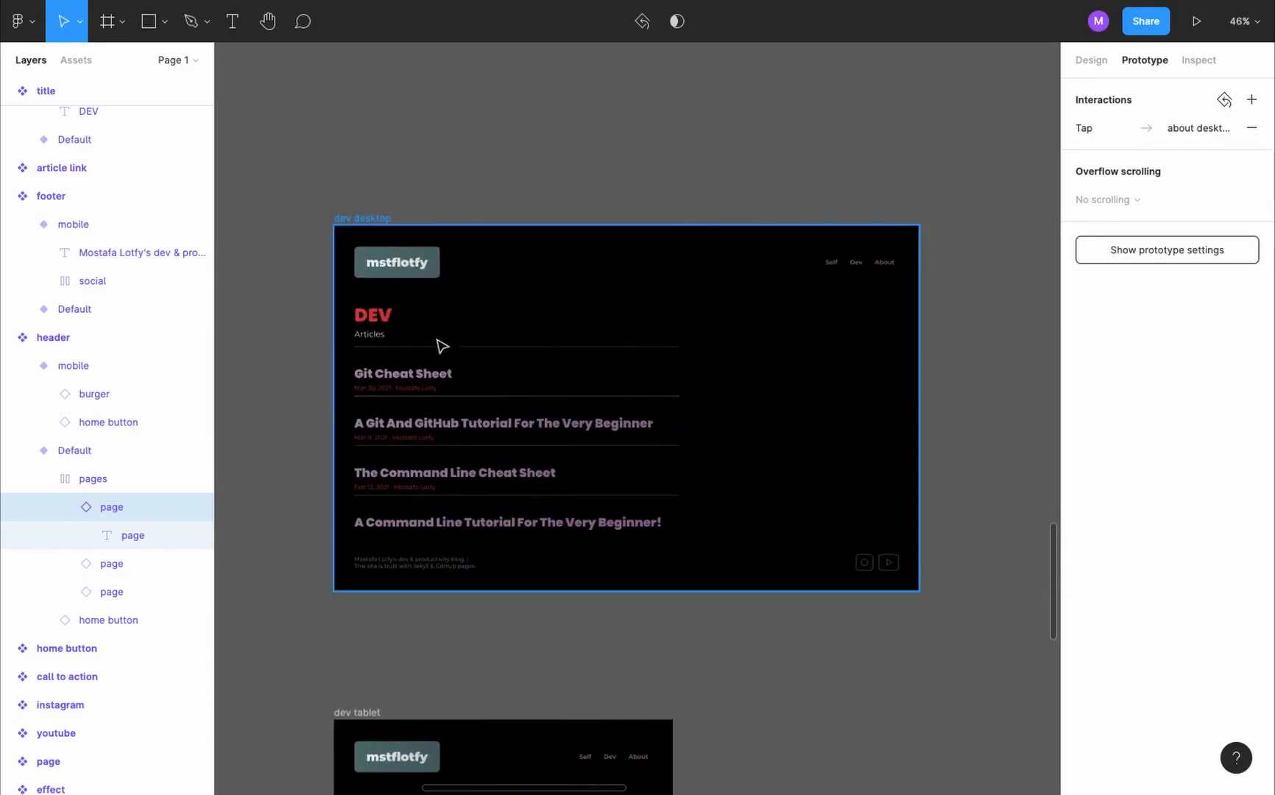
{"action": "left_click", "coordinate": [428, 374]}
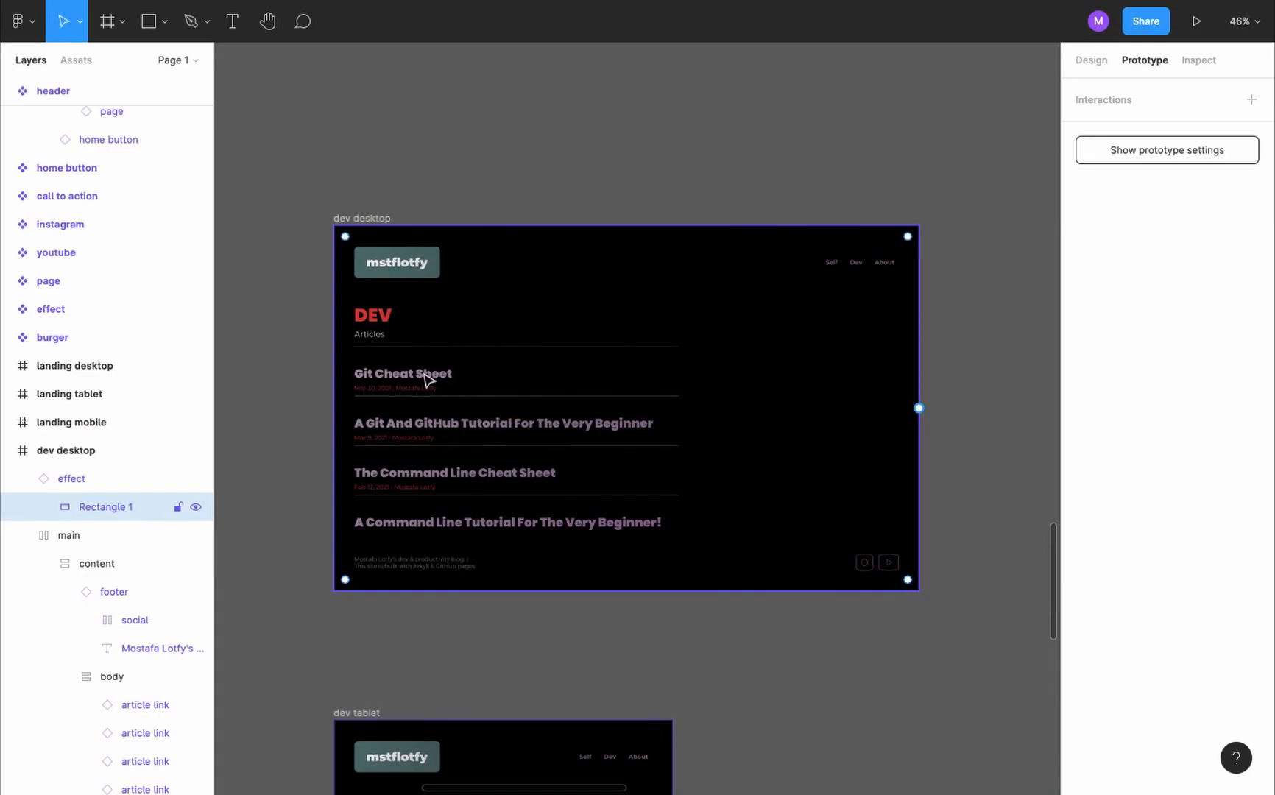
{"action": "scroll", "coordinate": [429, 379], "scroll_direction": "up", "scroll_amount": 5}
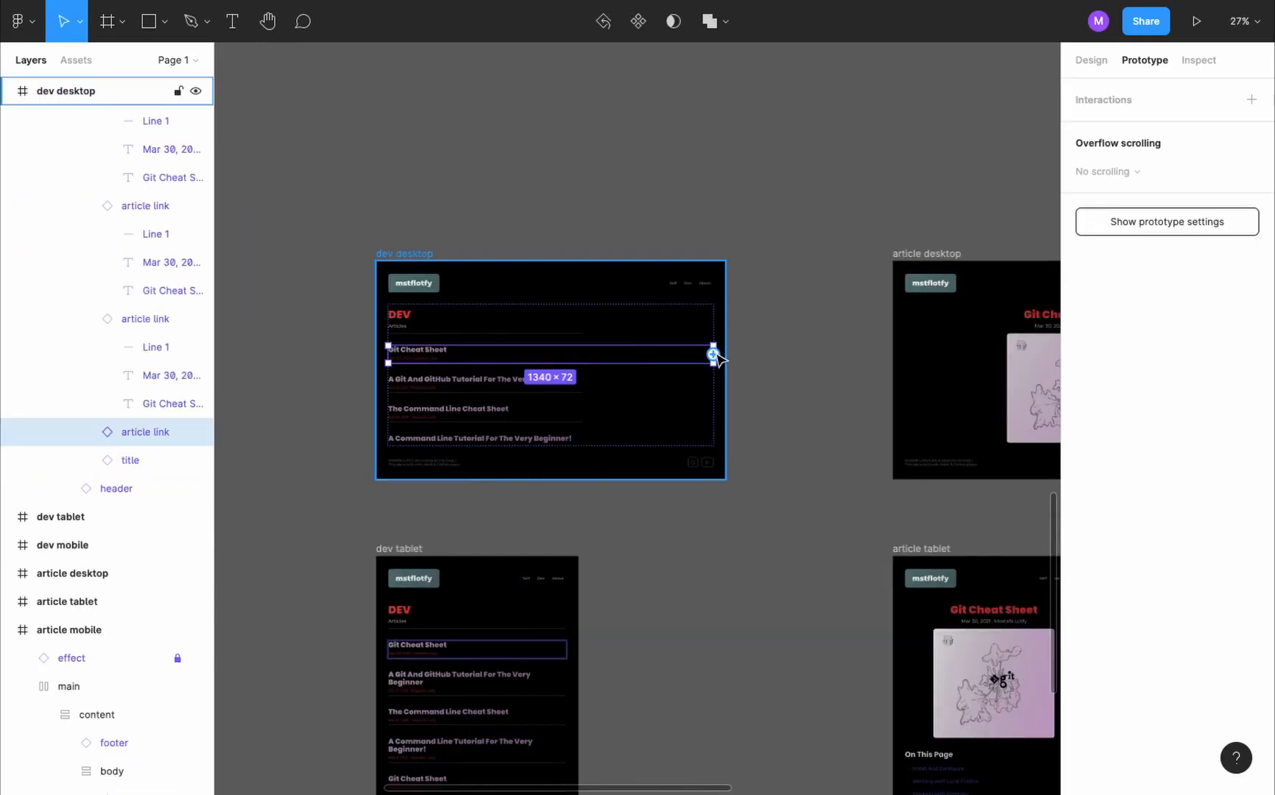
{"action": "left_click_drag", "start_coordinate": [715, 354], "coordinate": [900, 357]}
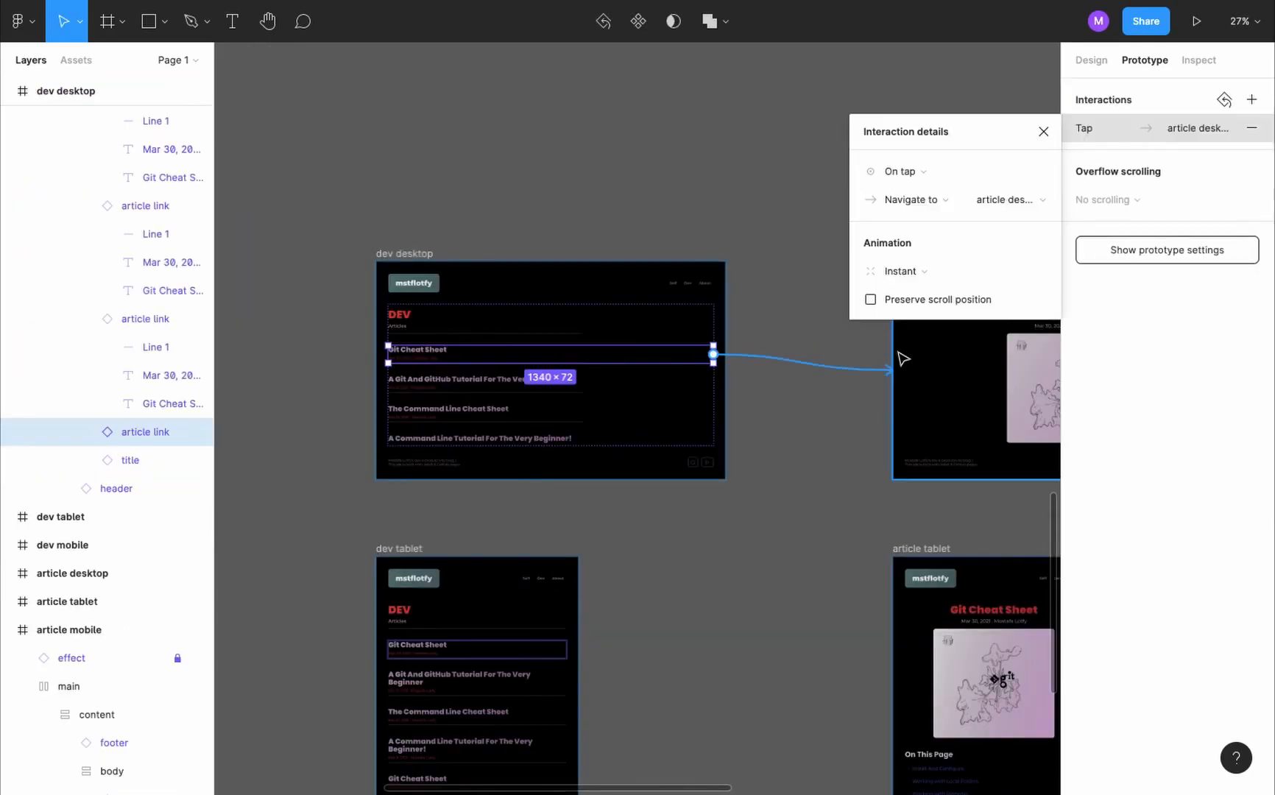
{"action": "left_click", "coordinate": [1044, 131]}
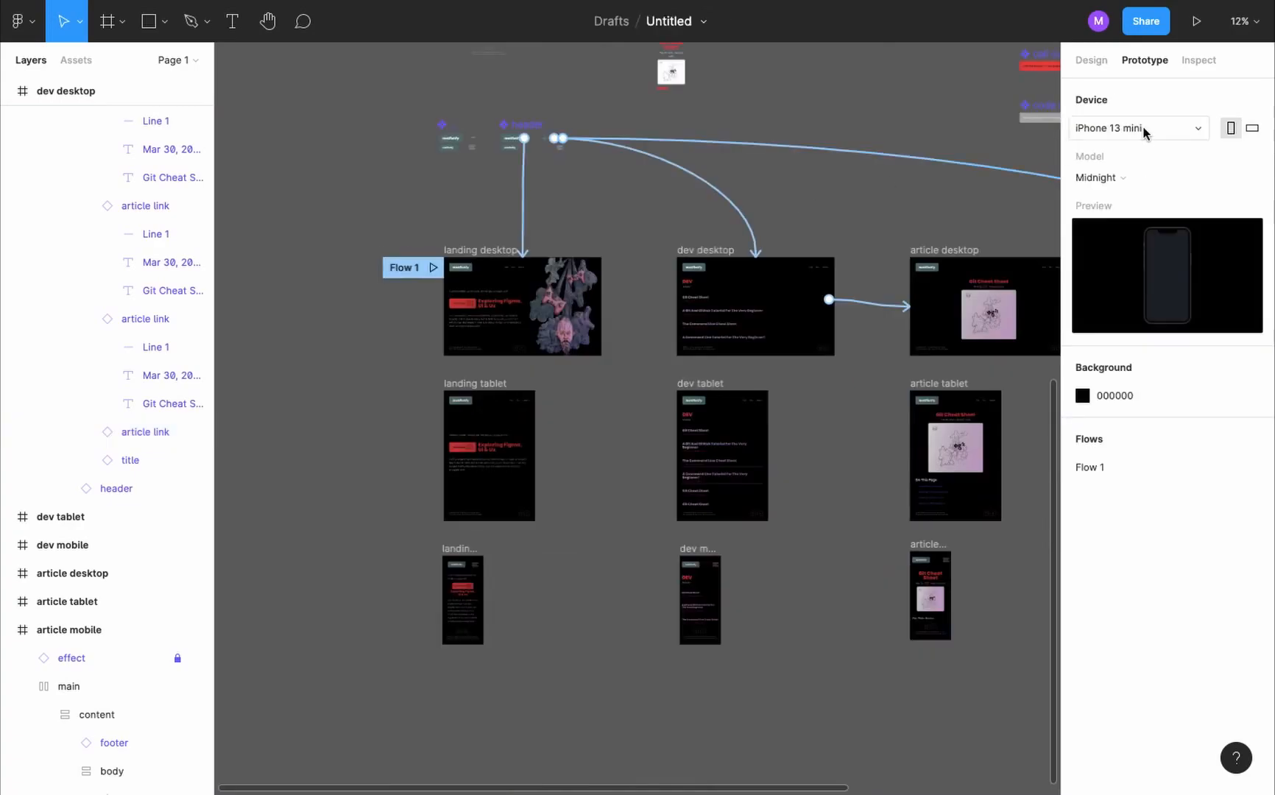
- Set the prototype device to None and start presenting the flow from the landing desktop frame
{"action": "left_click", "coordinate": [1145, 134]}
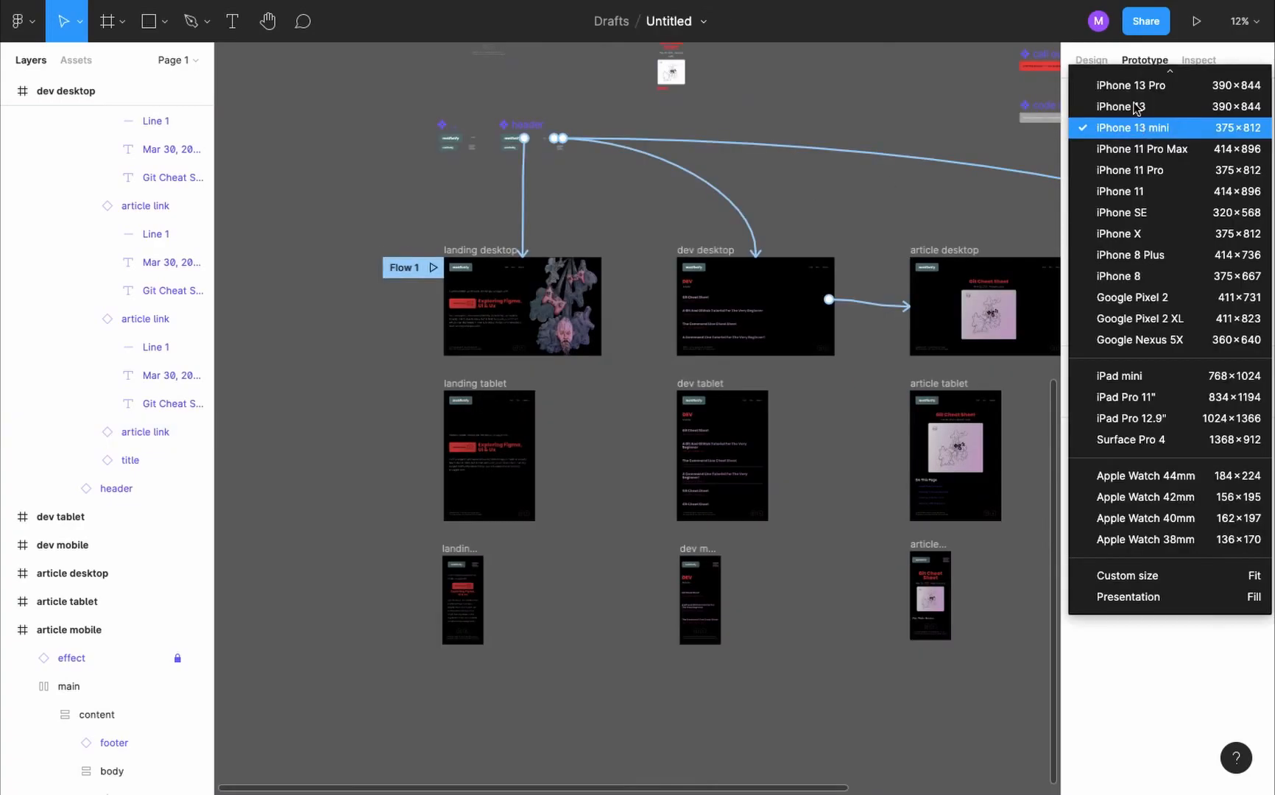
{"action": "left_click", "coordinate": [1147, 82]}
{"action": "left_click", "coordinate": [465, 254]}
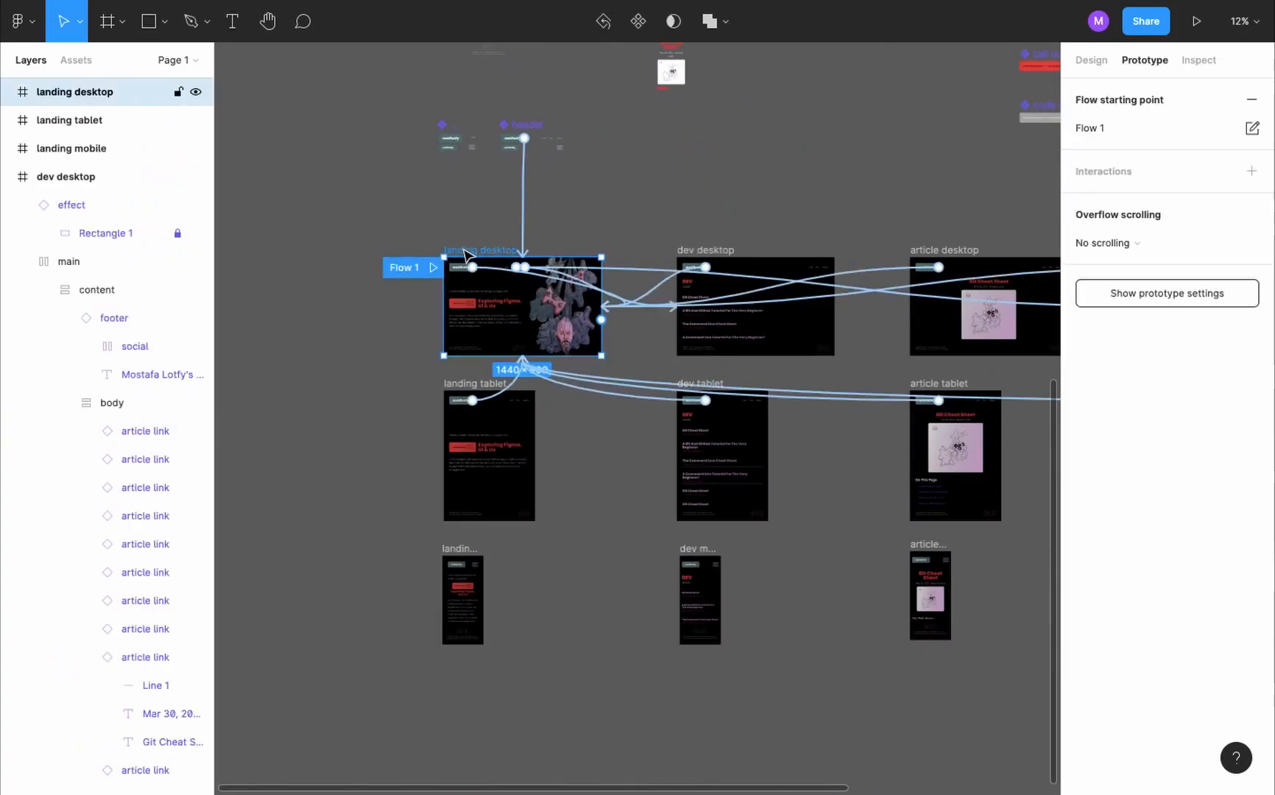
{"action": "left_click", "coordinate": [1200, 22]}
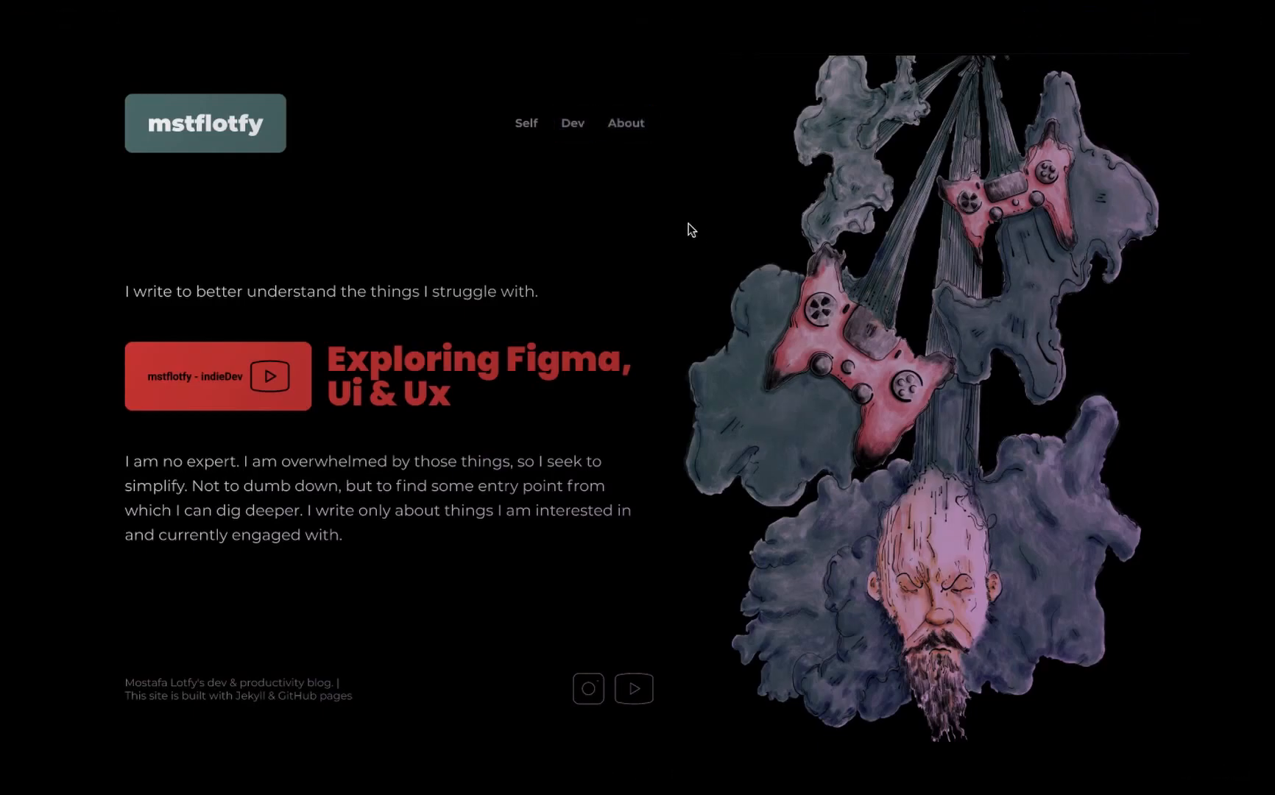
- Test the header's Dev, About and home button links in the presented prototype and return to the design file
{"action": "left_click", "coordinate": [573, 126]}
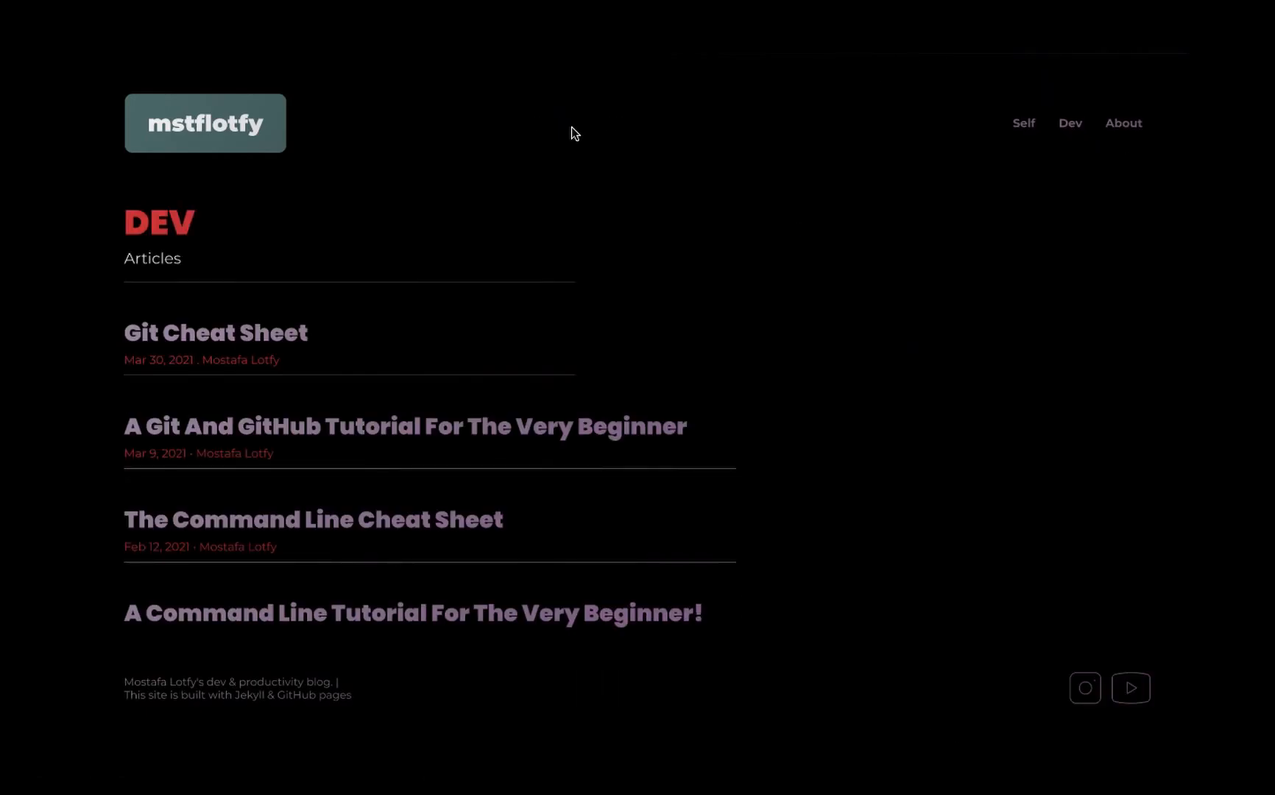
{"action": "left_click", "coordinate": [1124, 126]}
{"action": "scroll", "coordinate": [614, 461], "scroll_direction": "down", "scroll_amount": 1}
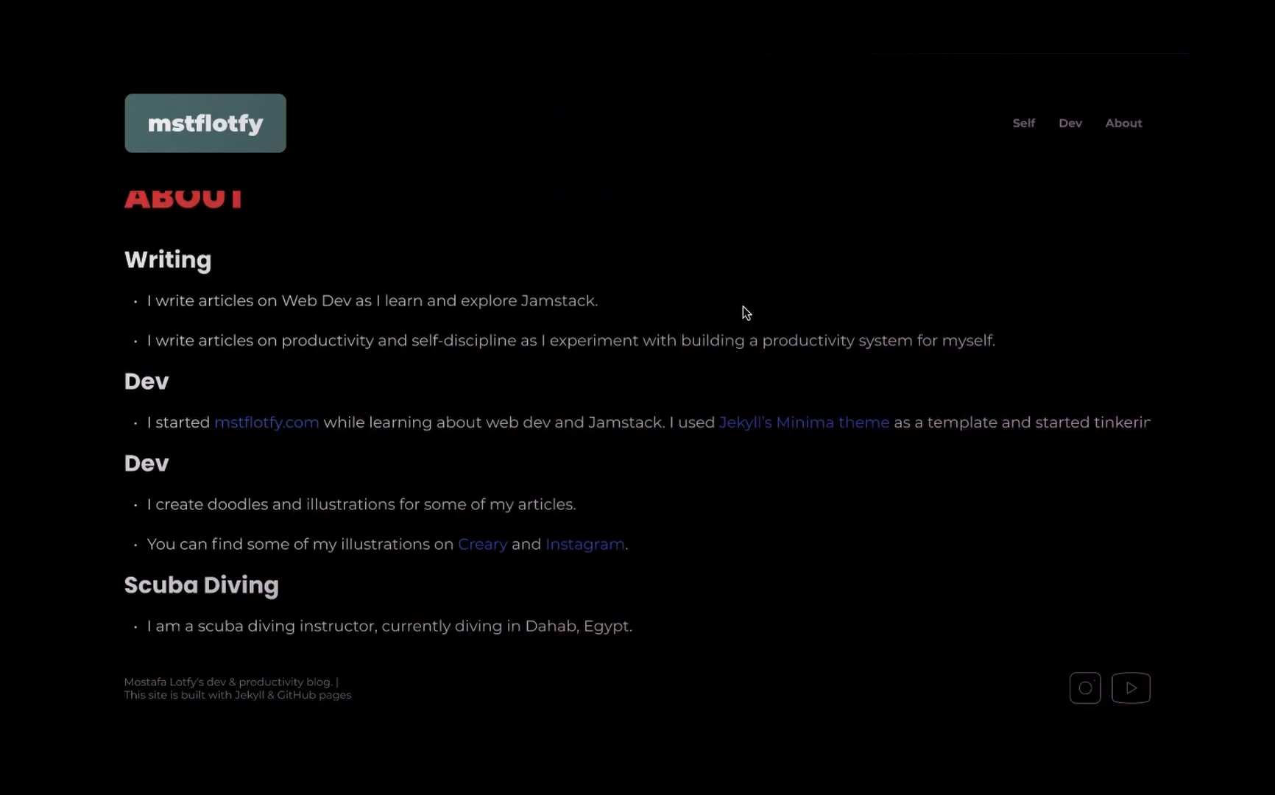
{"action": "left_click", "coordinate": [1071, 126]}
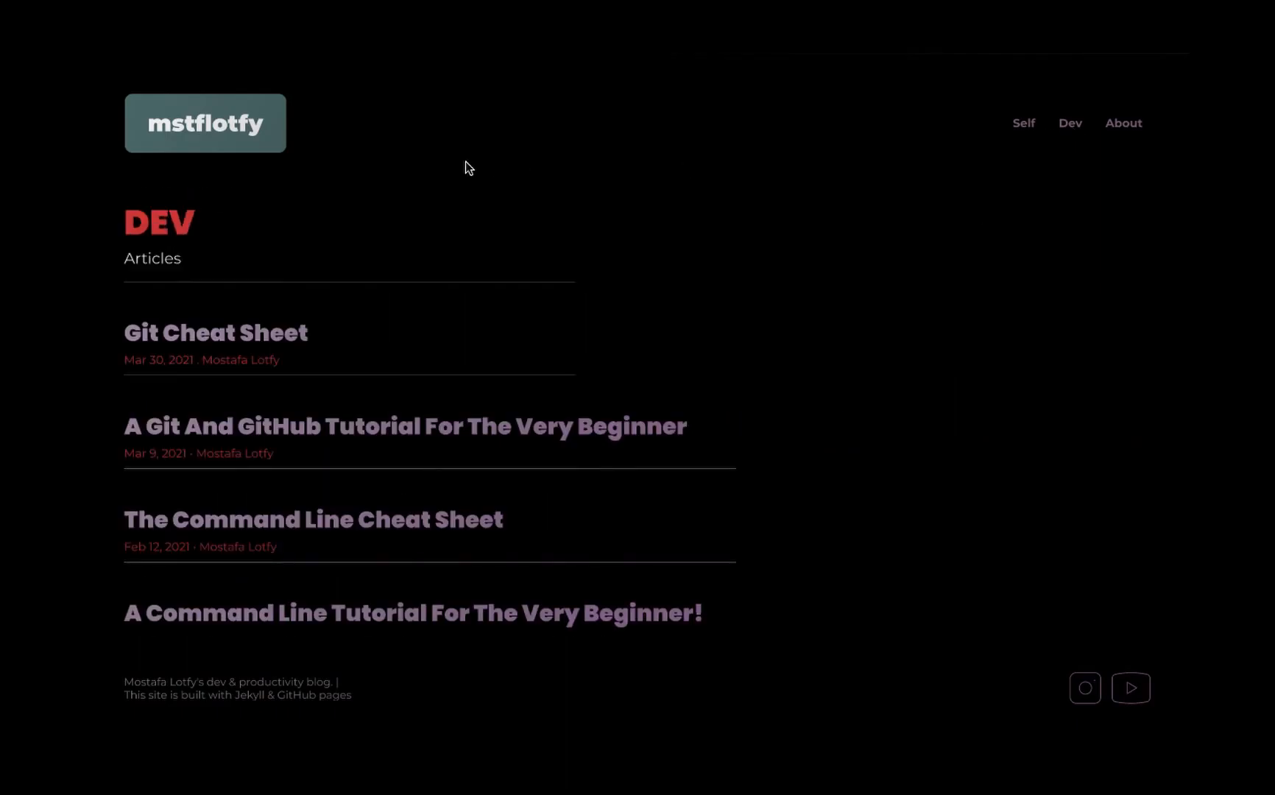
{"action": "left_click", "coordinate": [202, 129]}
{"action": "left_click", "coordinate": [640, 127]}
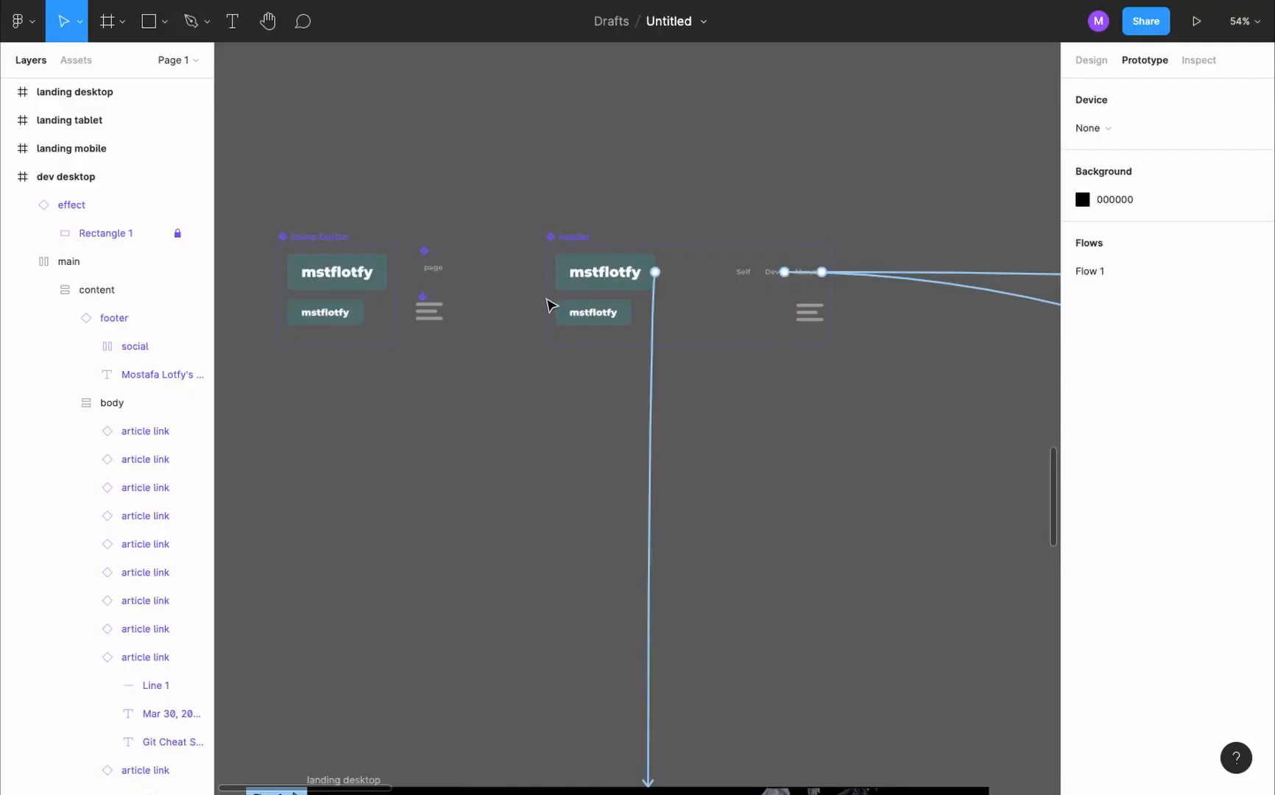
{"action": "key", "text": "ctrl+Tab"}
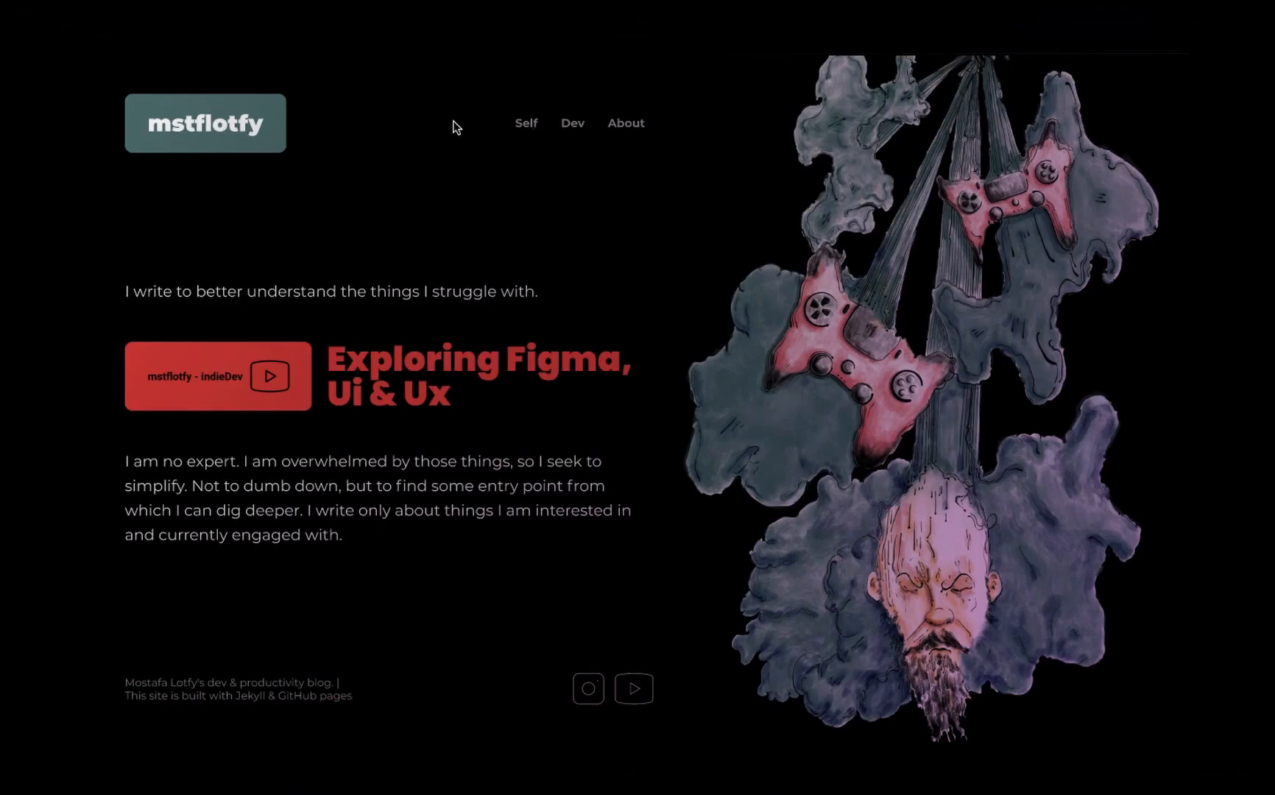
{"action": "key", "text": "ctrl+Tab"}
- Add a variant named hover to the home button component, based on its Default variant
{"action": "scroll", "coordinate": [290, 268], "scroll_direction": "up", "scroll_amount": 3}
{"action": "left_click", "coordinate": [313, 229]}
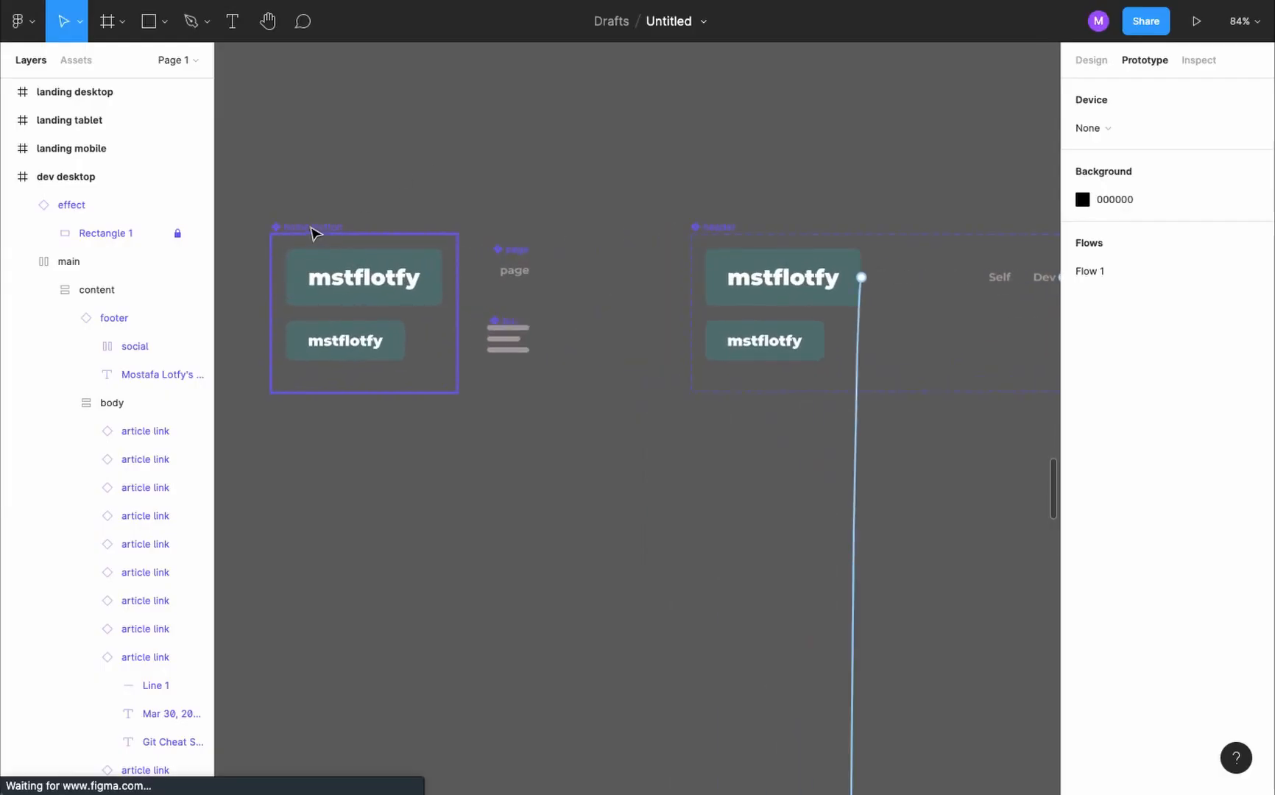
{"action": "left_click", "coordinate": [364, 290]}
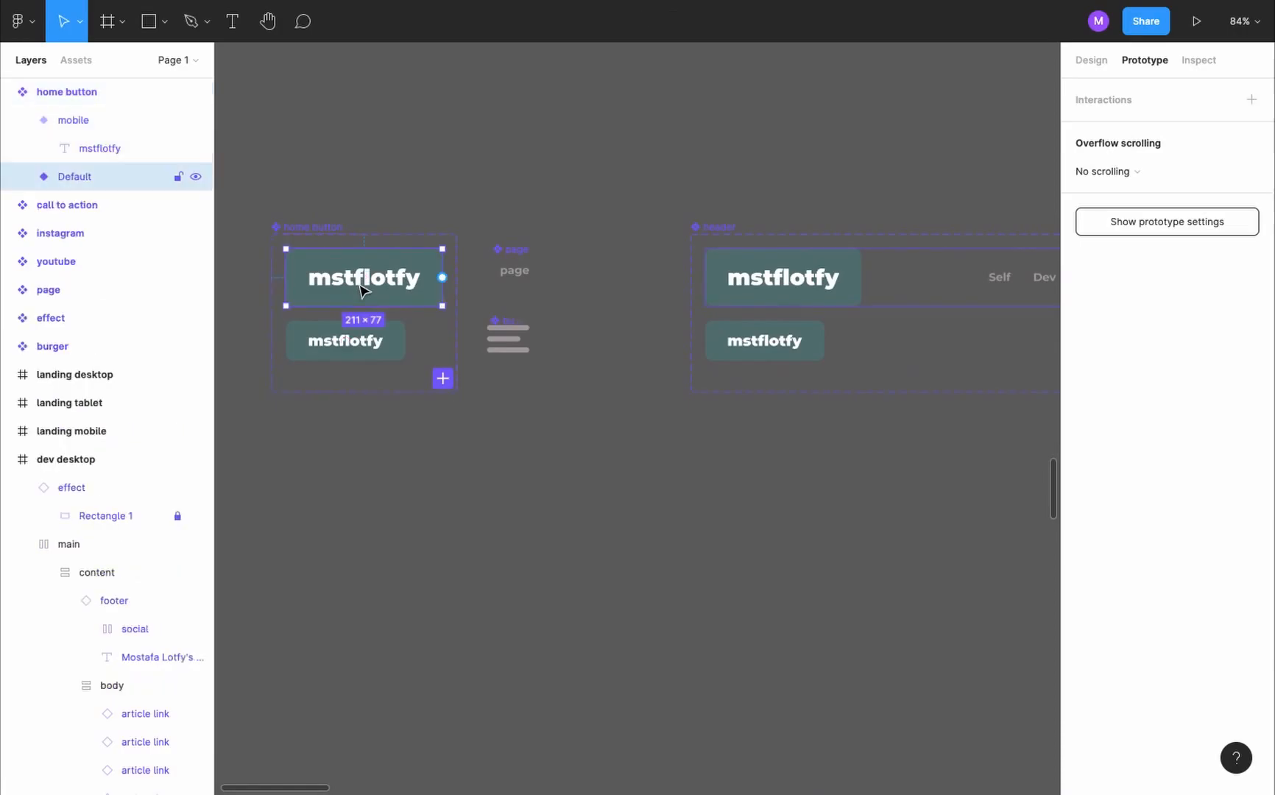
{"action": "left_click", "coordinate": [444, 379]}
{"action": "type", "text": "hover"}
- Swap the colors of the home button's hover variant to a FFFFFF background with 577777 text
{"action": "scroll", "coordinate": [1134, 516], "scroll_direction": "down", "scroll_amount": 4}
{"action": "left_click", "coordinate": [1113, 617]}
{"action": "left_click", "coordinate": [1113, 643]}
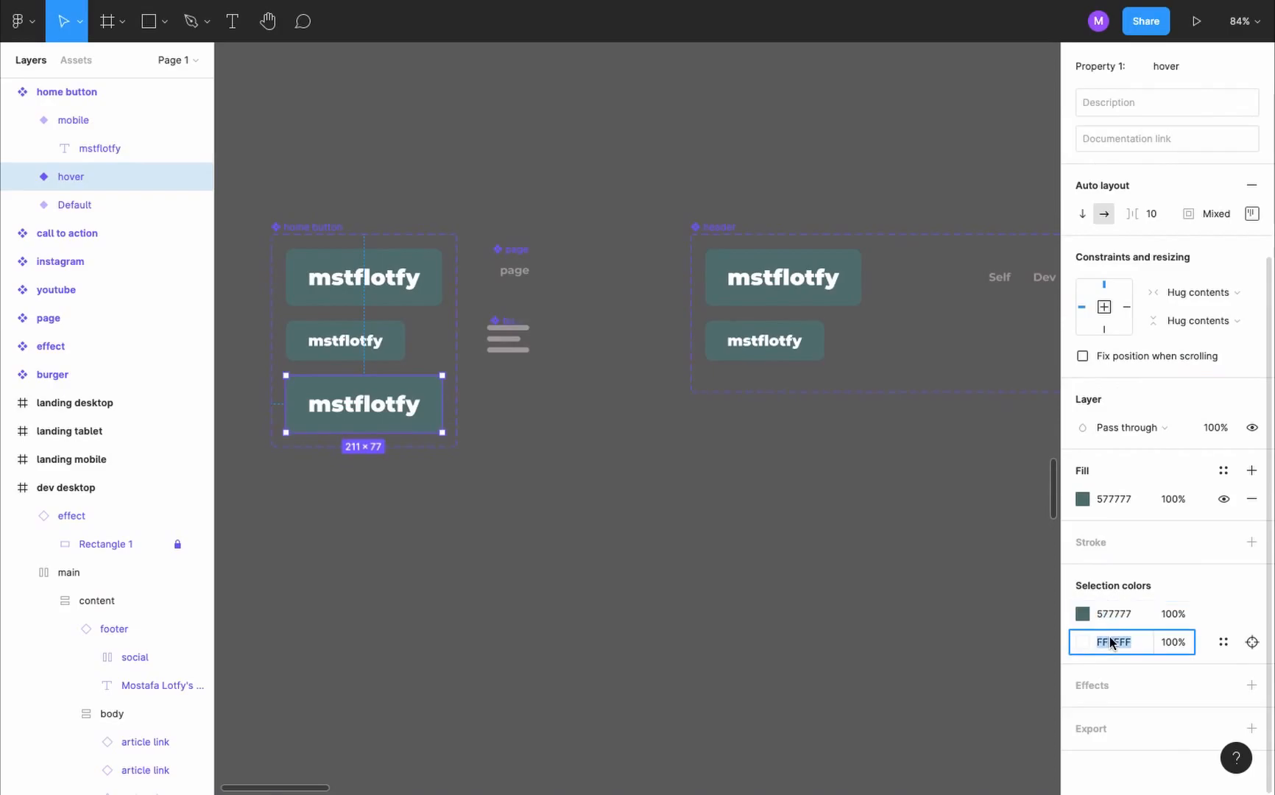
{"action": "left_click", "coordinate": [405, 287]}
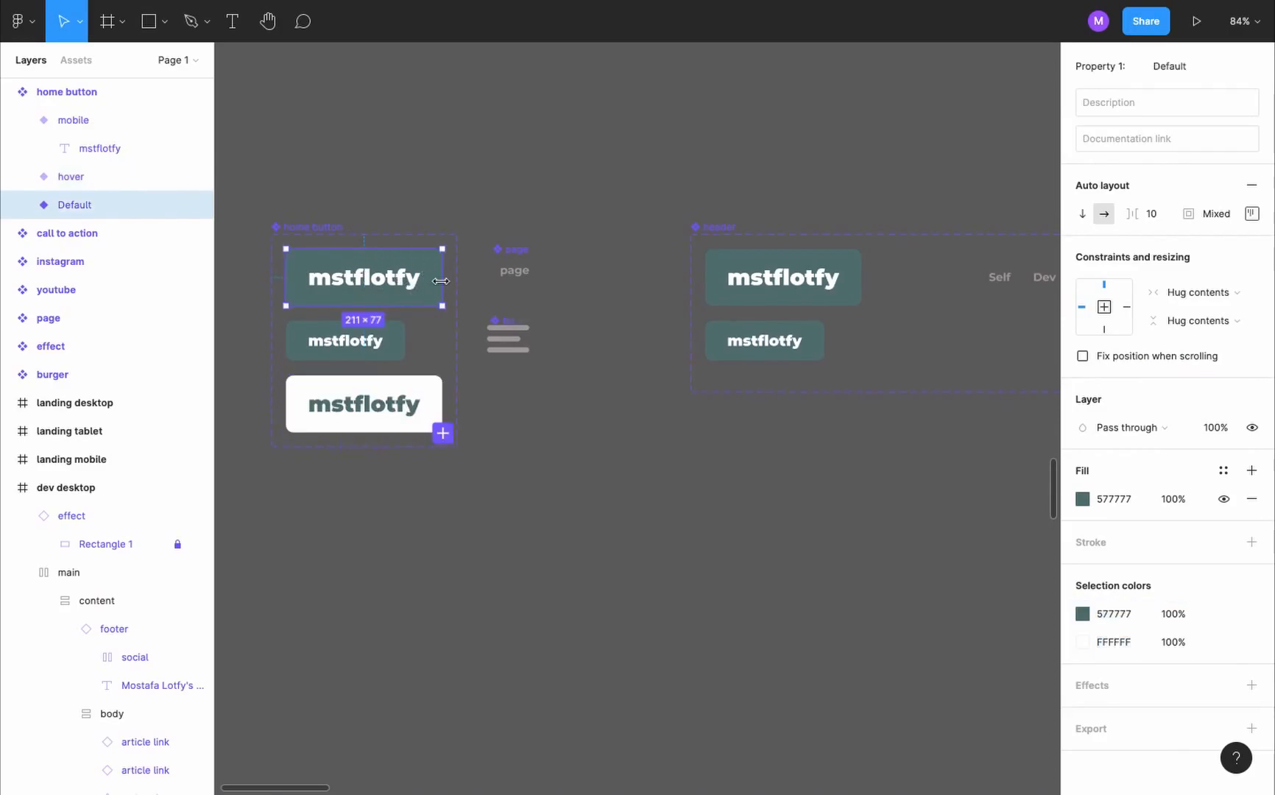
{"action": "key", "text": "shift+e"}
{"action": "left_click_drag", "start_coordinate": [442, 277], "coordinate": [428, 391]}
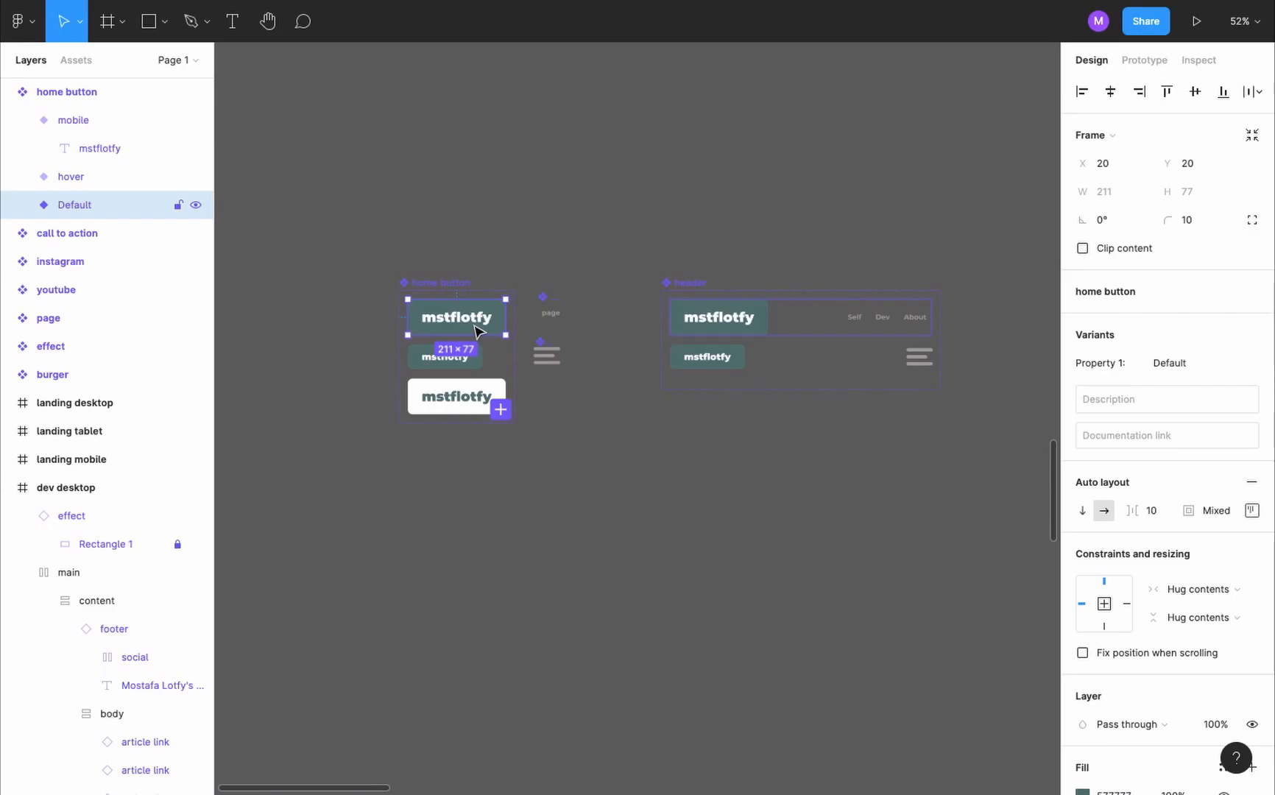
- Connect the home button's Default variant to its hover variant with a While hovering Change to interaction
{"action": "key", "text": "shift+e"}
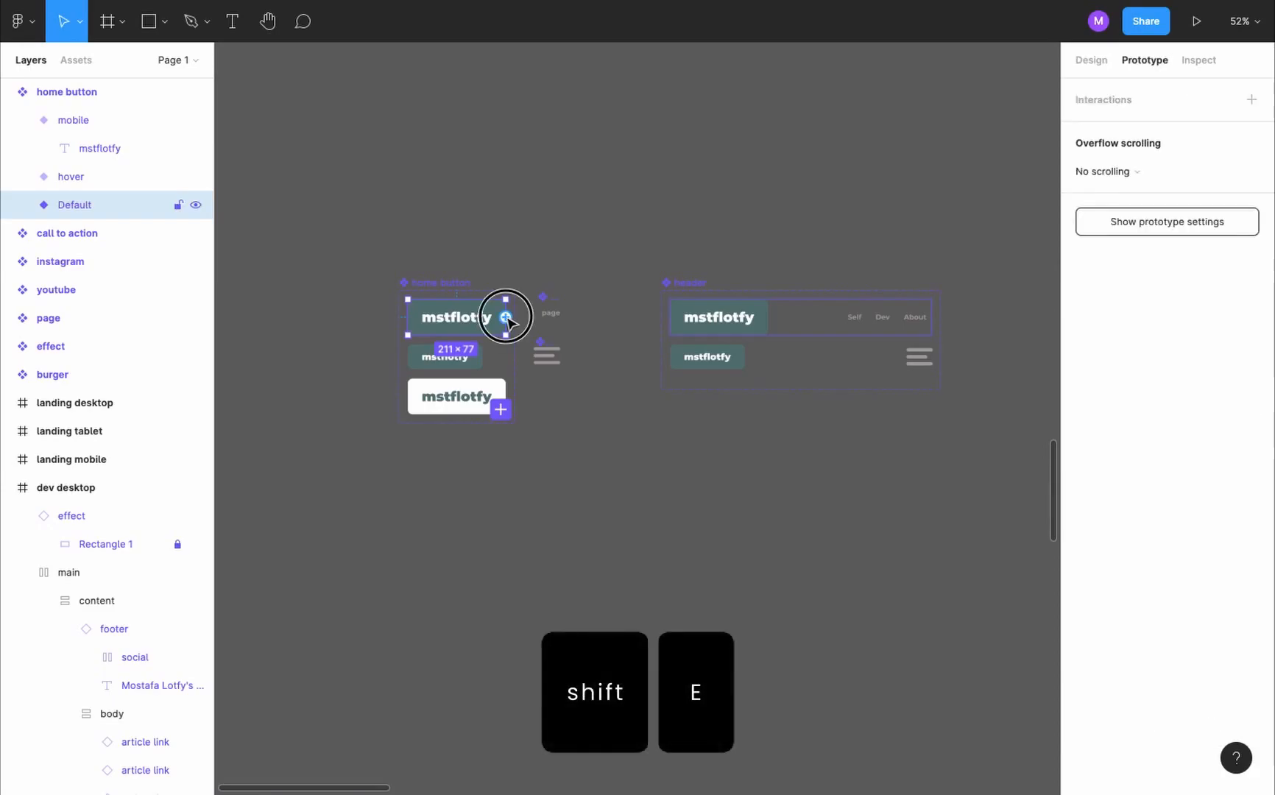
{"action": "left_click_drag", "start_coordinate": [506, 318], "coordinate": [495, 393]}
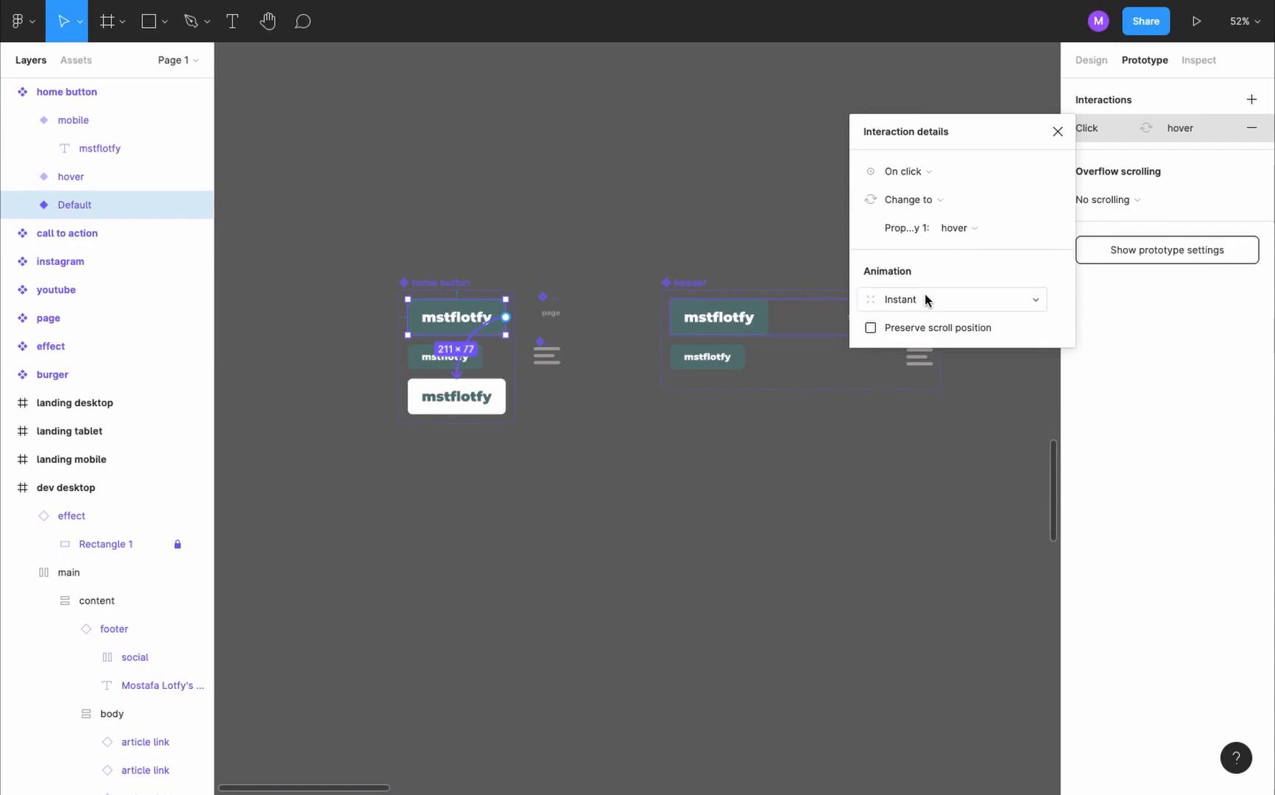
{"action": "left_click", "coordinate": [927, 173]}
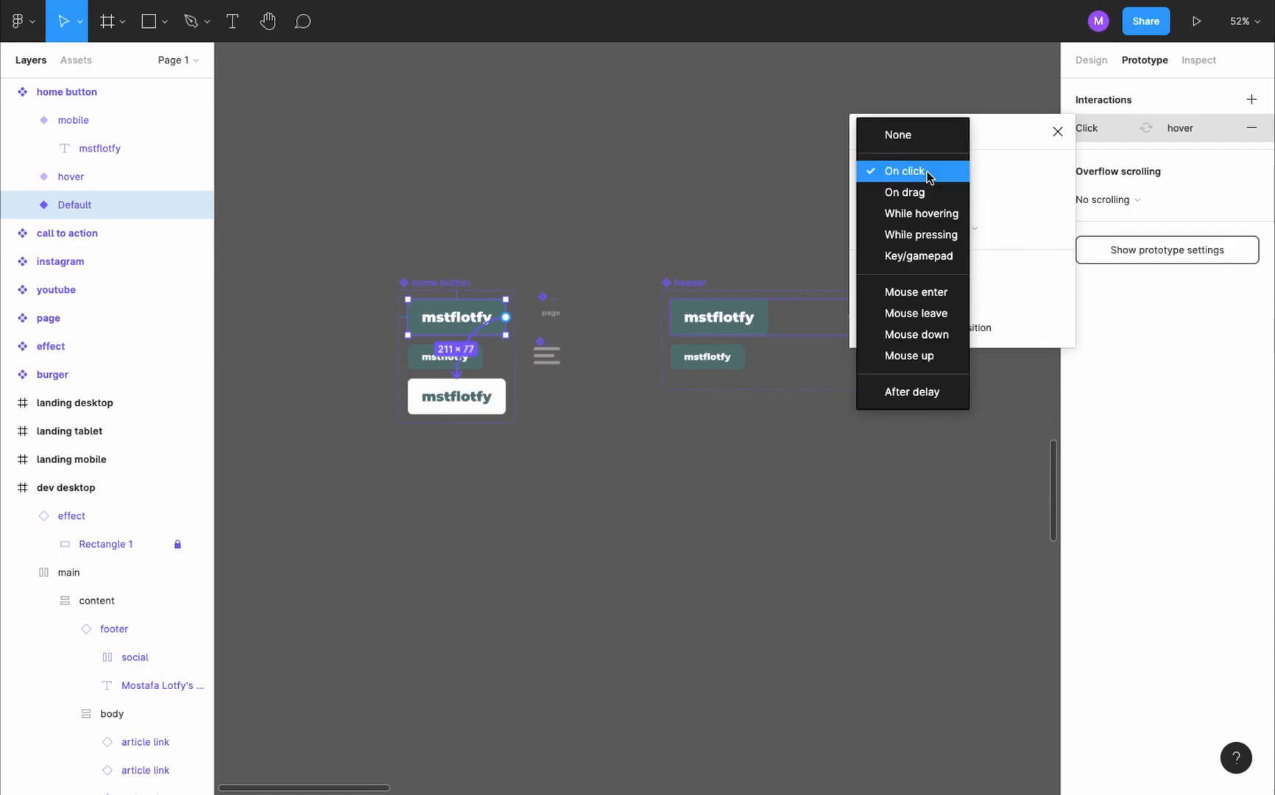
{"action": "left_click", "coordinate": [940, 218]}
{"action": "left_click", "coordinate": [720, 199]}
- Preview the prototype to check the home button's hover effect and the Dev, Self and About links across the pages
{"action": "key", "text": "ctrl+alt+Return"}
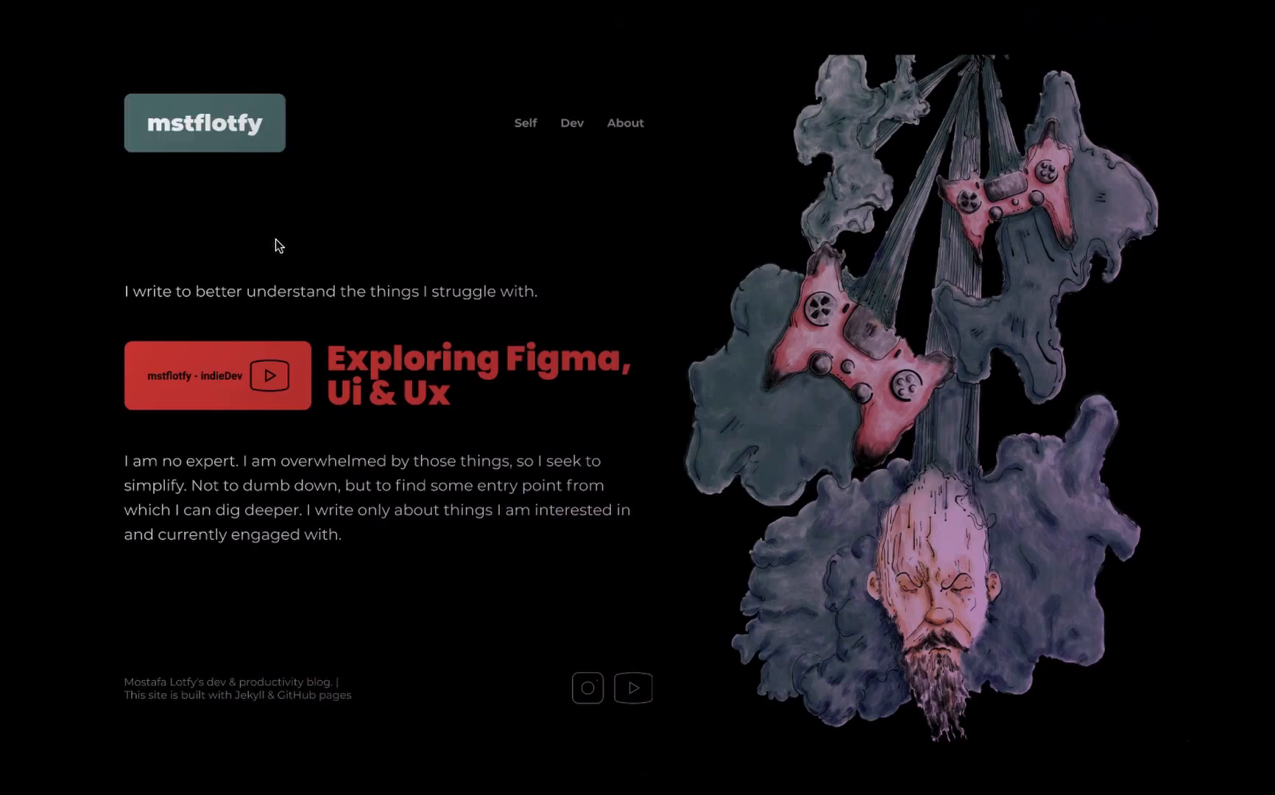
{"action": "left_click", "coordinate": [572, 122]}
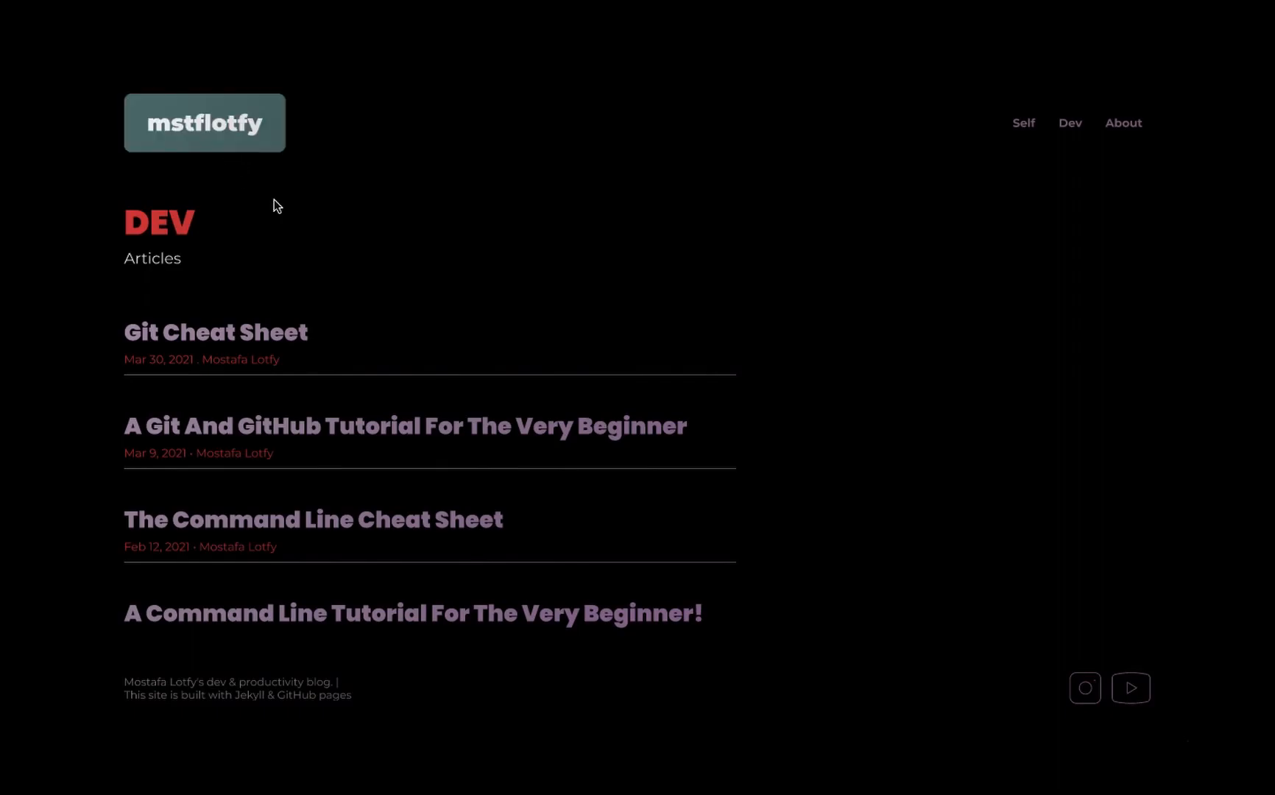
{"action": "key", "text": "super+w"}
{"action": "scroll", "coordinate": [505, 329], "scroll_direction": "up", "scroll_amount": 2}
{"action": "key", "text": "ctrl+Tab"}
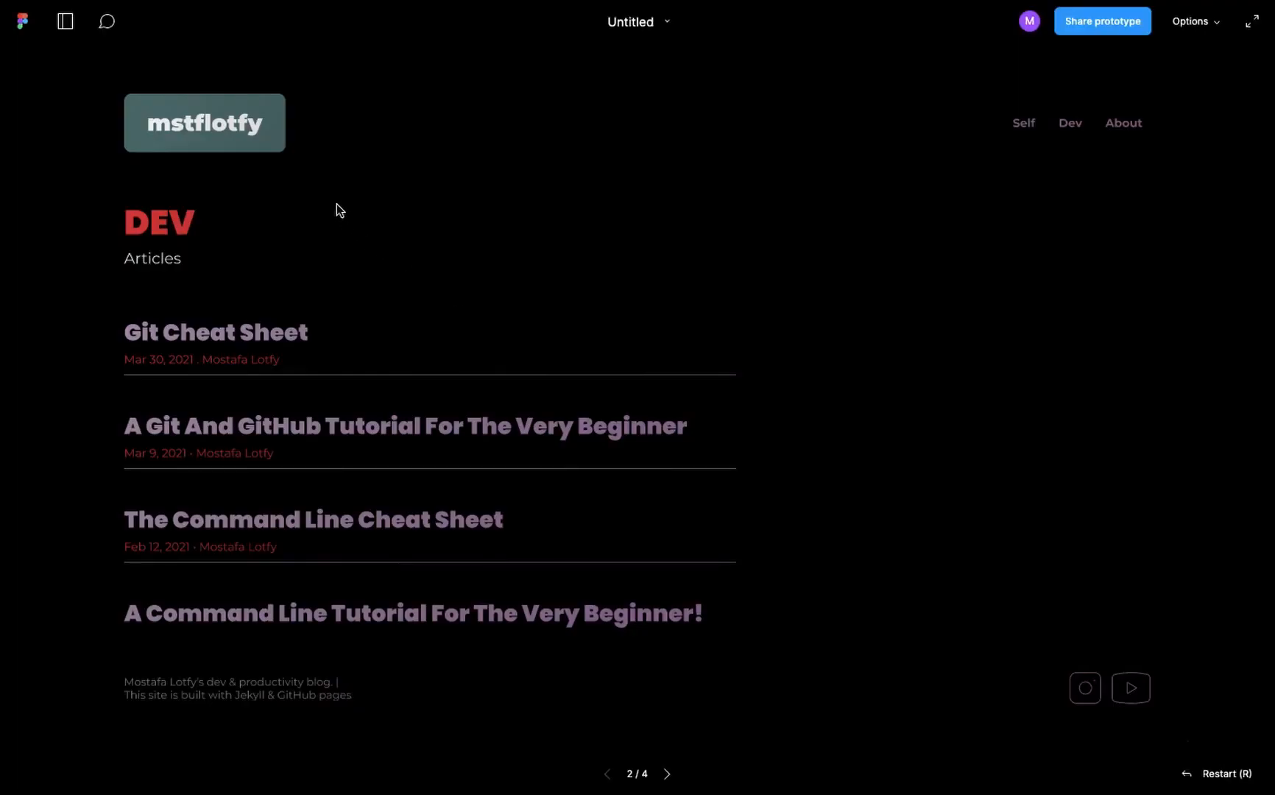
{"action": "left_click", "coordinate": [1033, 125]}
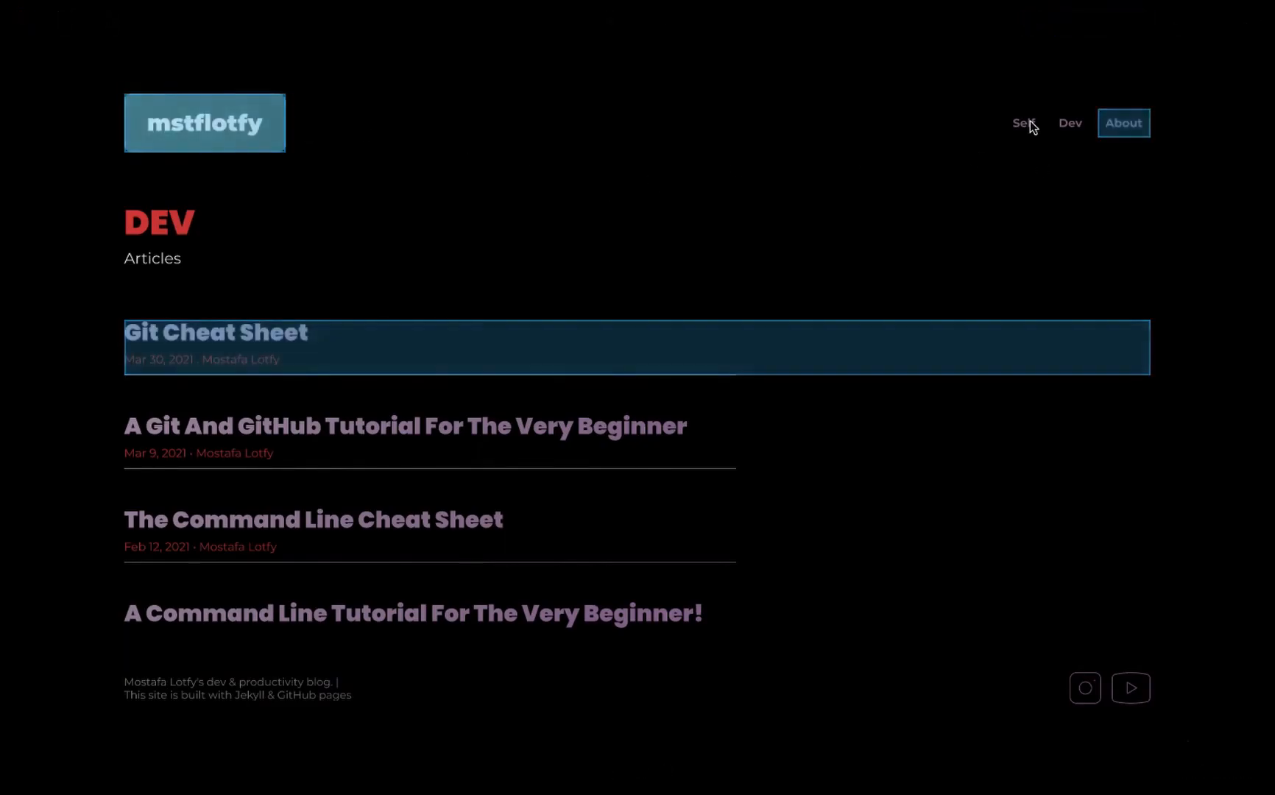
{"action": "left_click", "coordinate": [1122, 126]}
{"action": "left_click", "coordinate": [226, 128]}
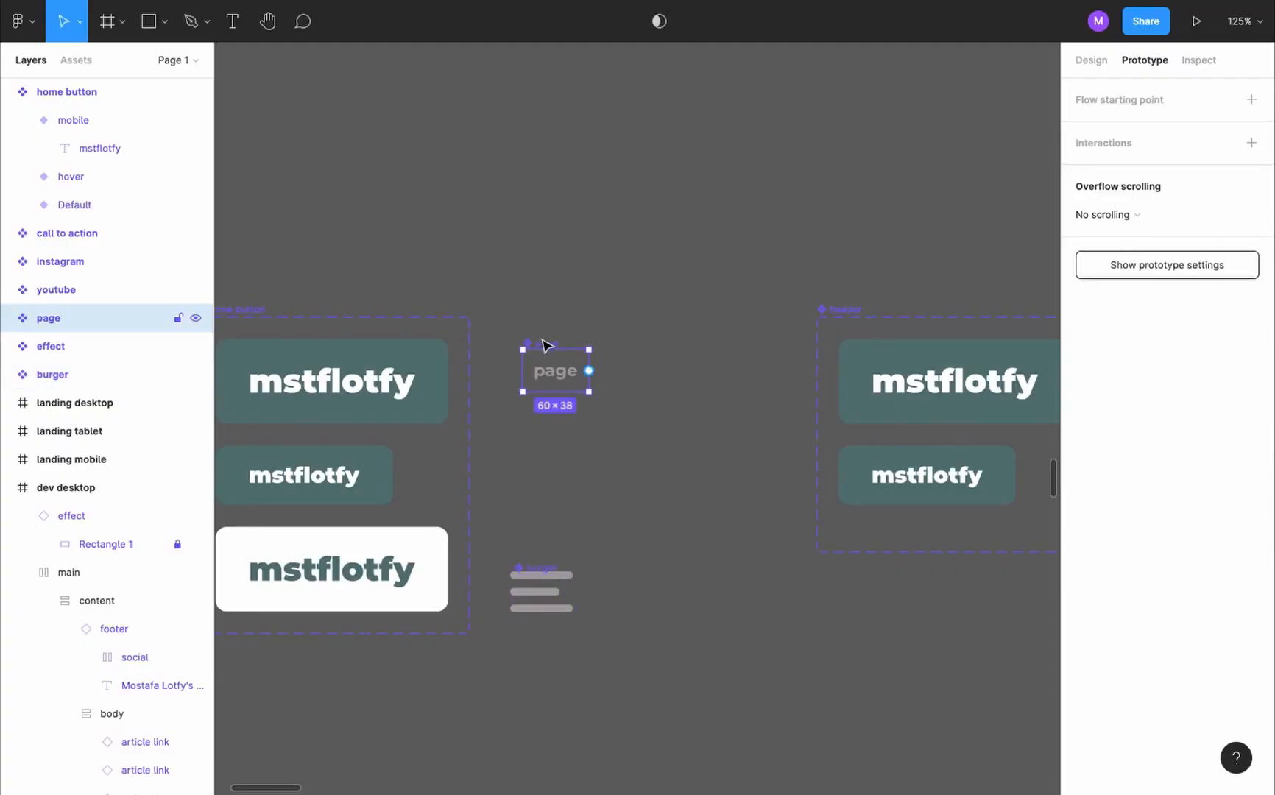
- Add a variant named hover to the page link component
{"action": "key", "text": "shift+e"}
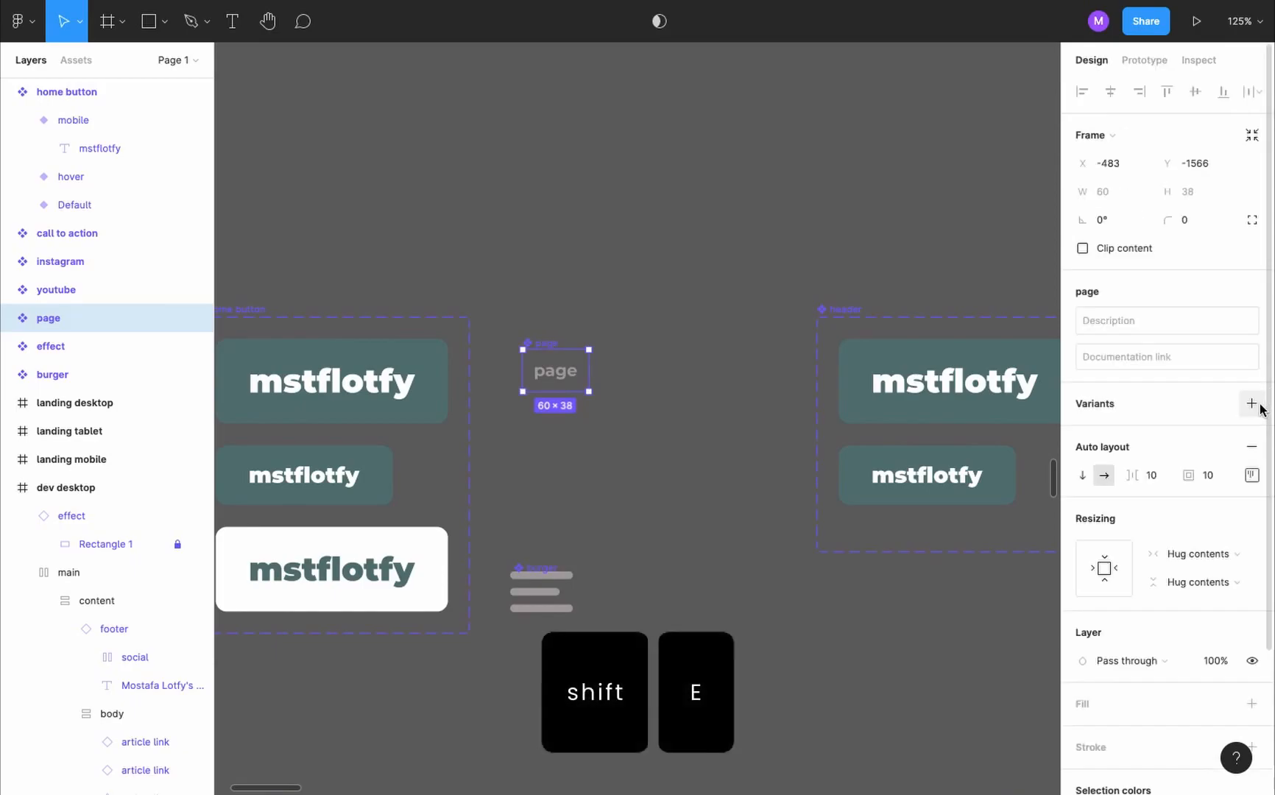
{"action": "left_click", "coordinate": [1252, 404]}
{"action": "type", "text": "hover"}
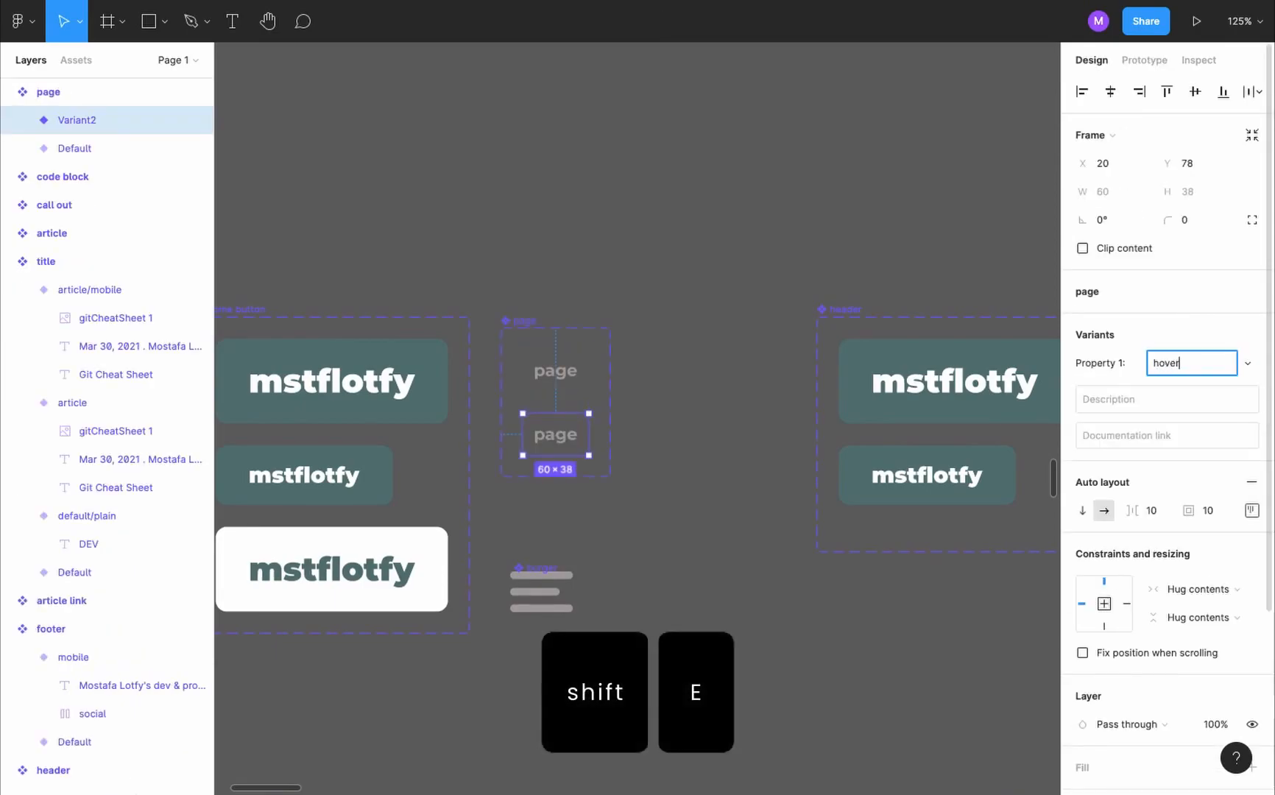
- Set the text color of the page component's hover variant to near-white FFFDFD
{"action": "scroll", "coordinate": [1163, 530], "scroll_direction": "down", "scroll_amount": 3}
{"action": "left_click", "coordinate": [1081, 641]}
{"action": "left_click_drag", "start_coordinate": [884, 522], "coordinate": [852, 303]}
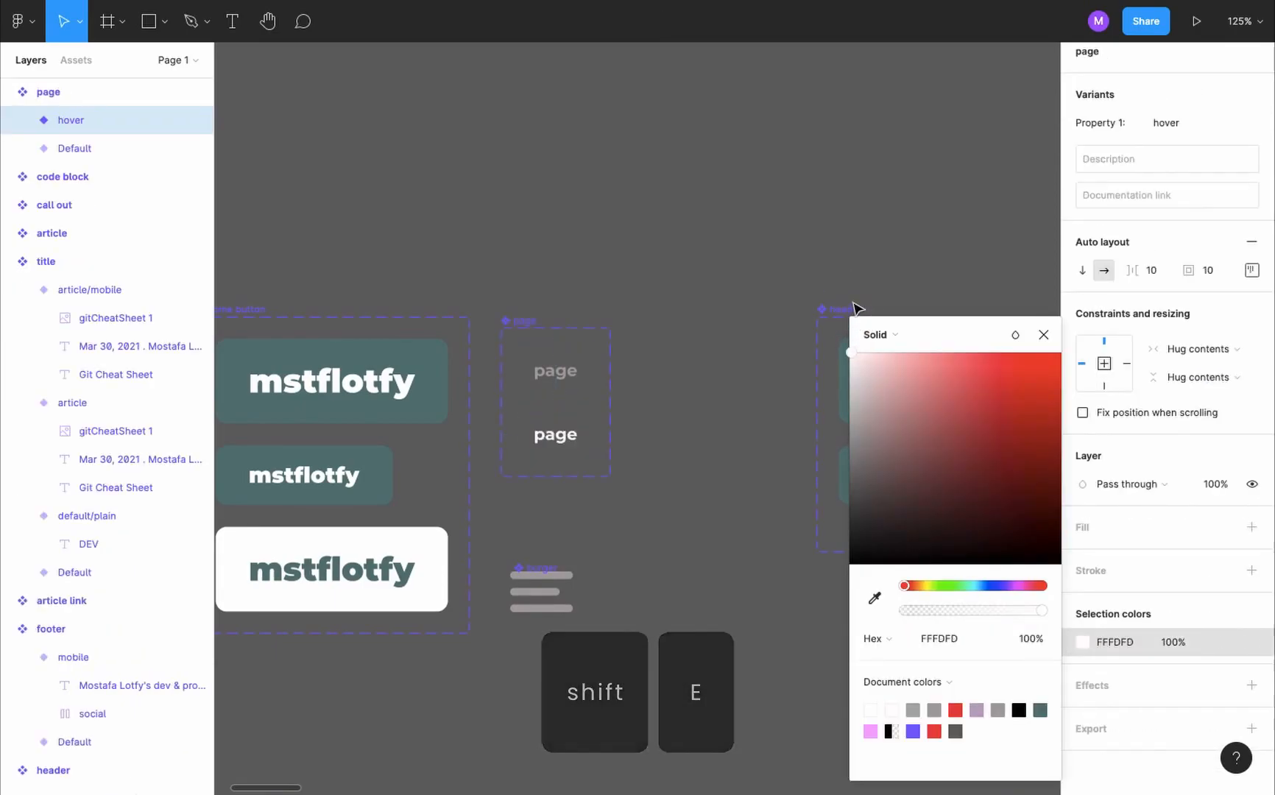
- Connect the page component's Default variant to its hover variant with a While hovering Change to interaction
{"action": "left_click", "coordinate": [558, 370]}
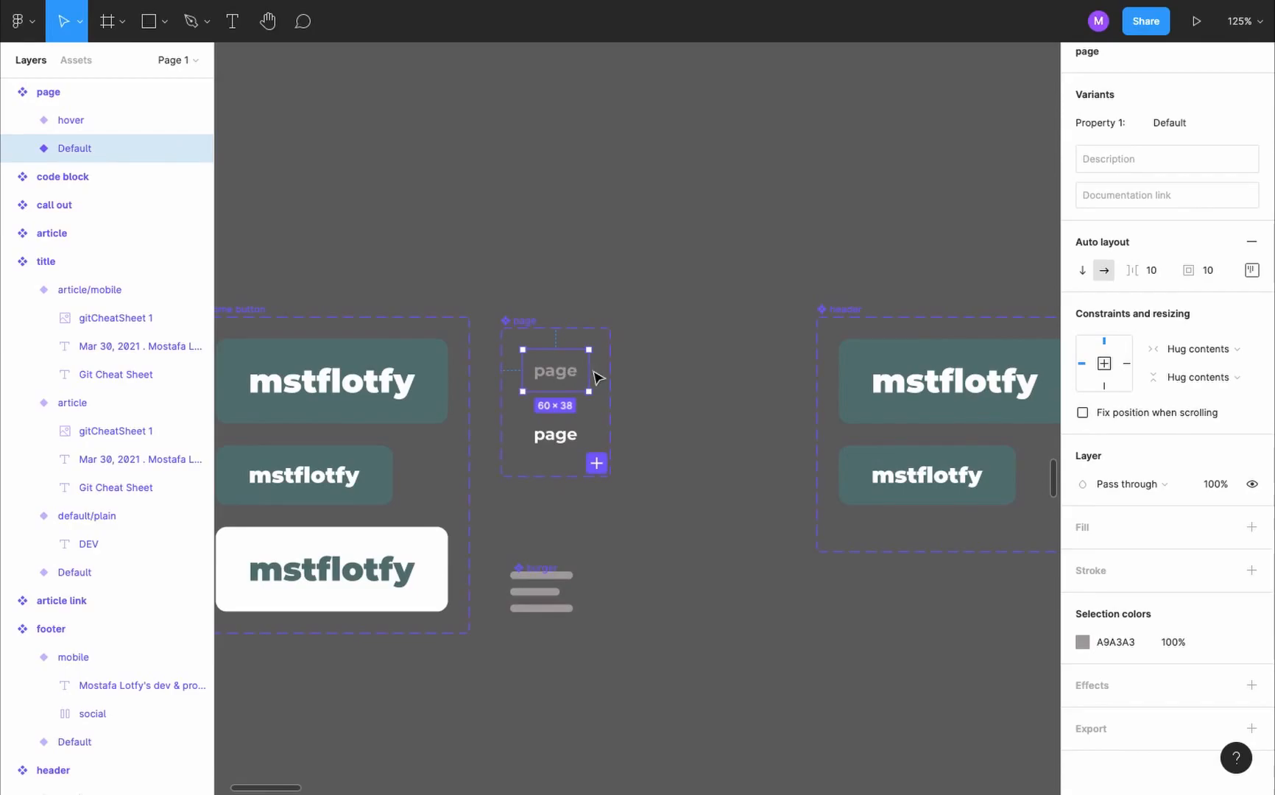
{"action": "key", "text": "shift+e"}
{"action": "left_click_drag", "start_coordinate": [589, 370], "coordinate": [572, 436]}
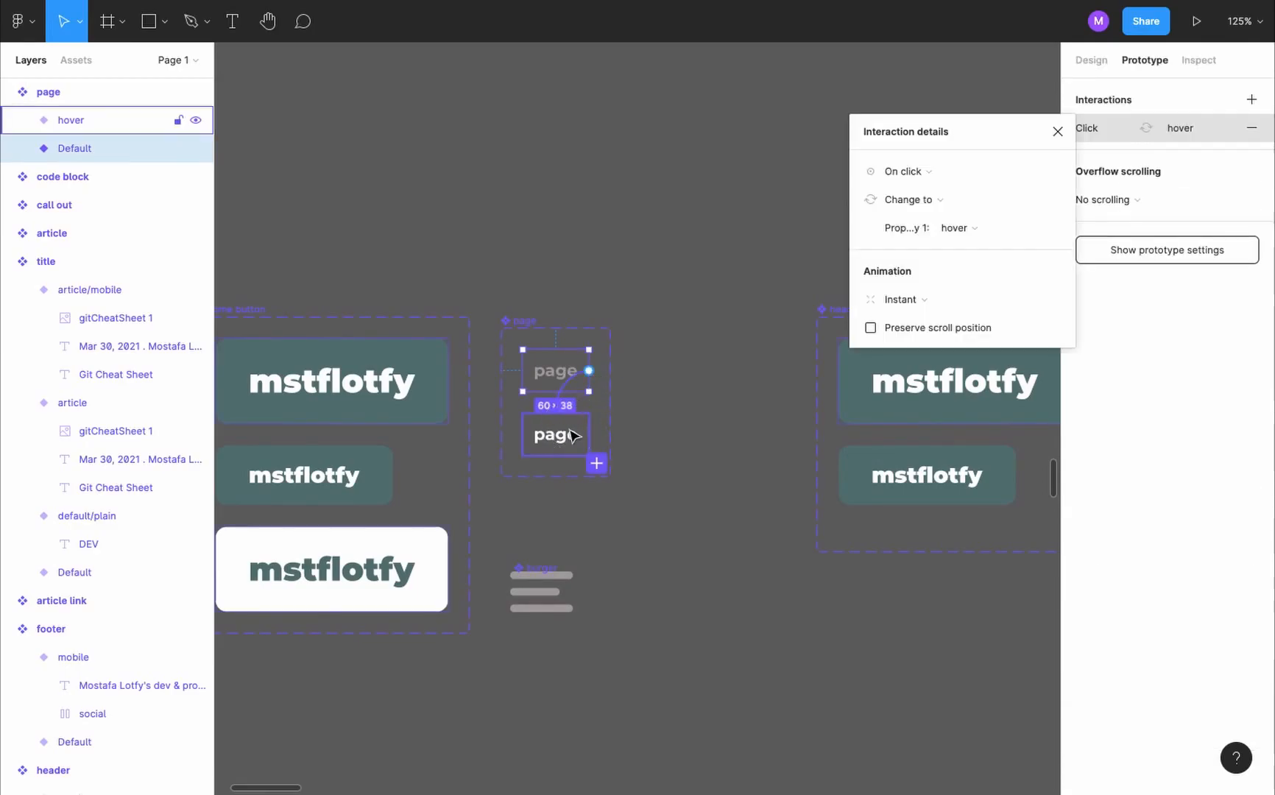
{"action": "left_click", "coordinate": [942, 180]}
{"action": "left_click", "coordinate": [950, 212]}
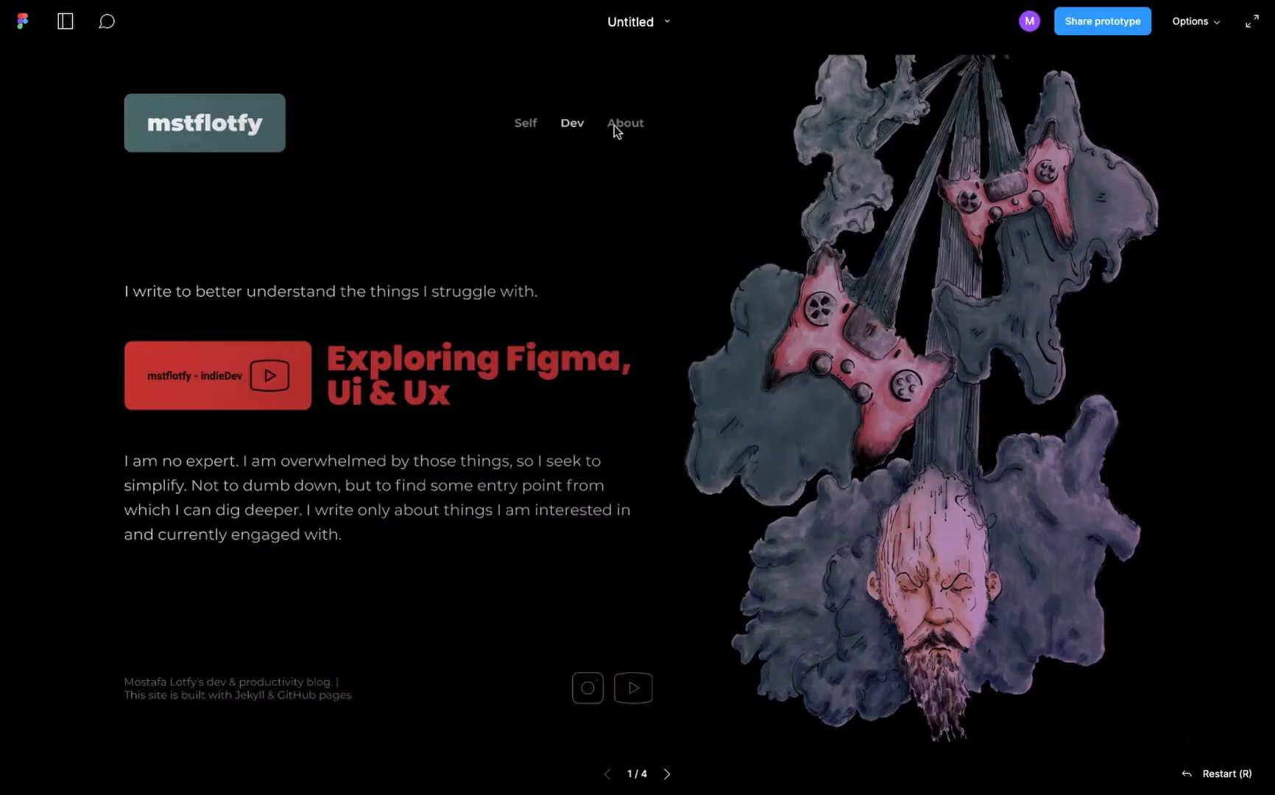
- Preview the prototype to check the hover effect on the Self, Dev and About links while switching pages
{"action": "left_click", "coordinate": [563, 125]}
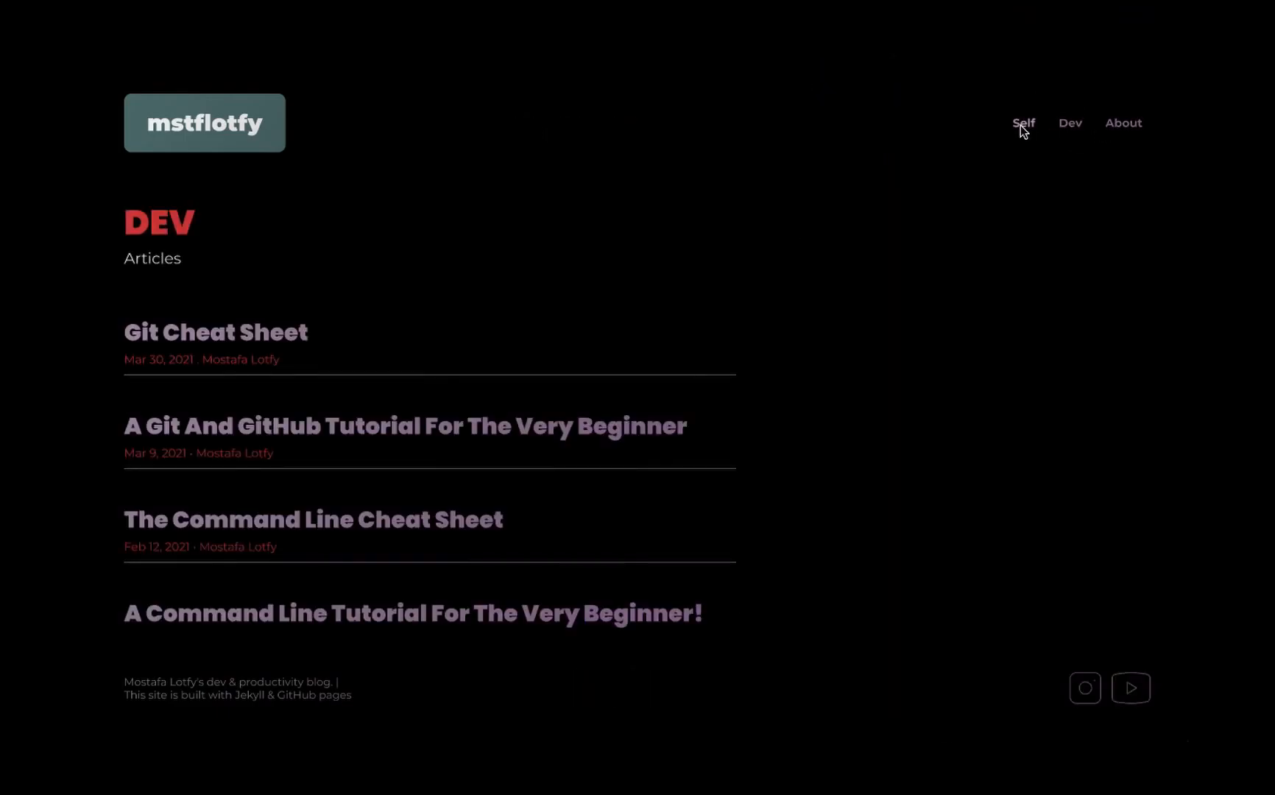
{"action": "left_click", "coordinate": [1117, 127]}
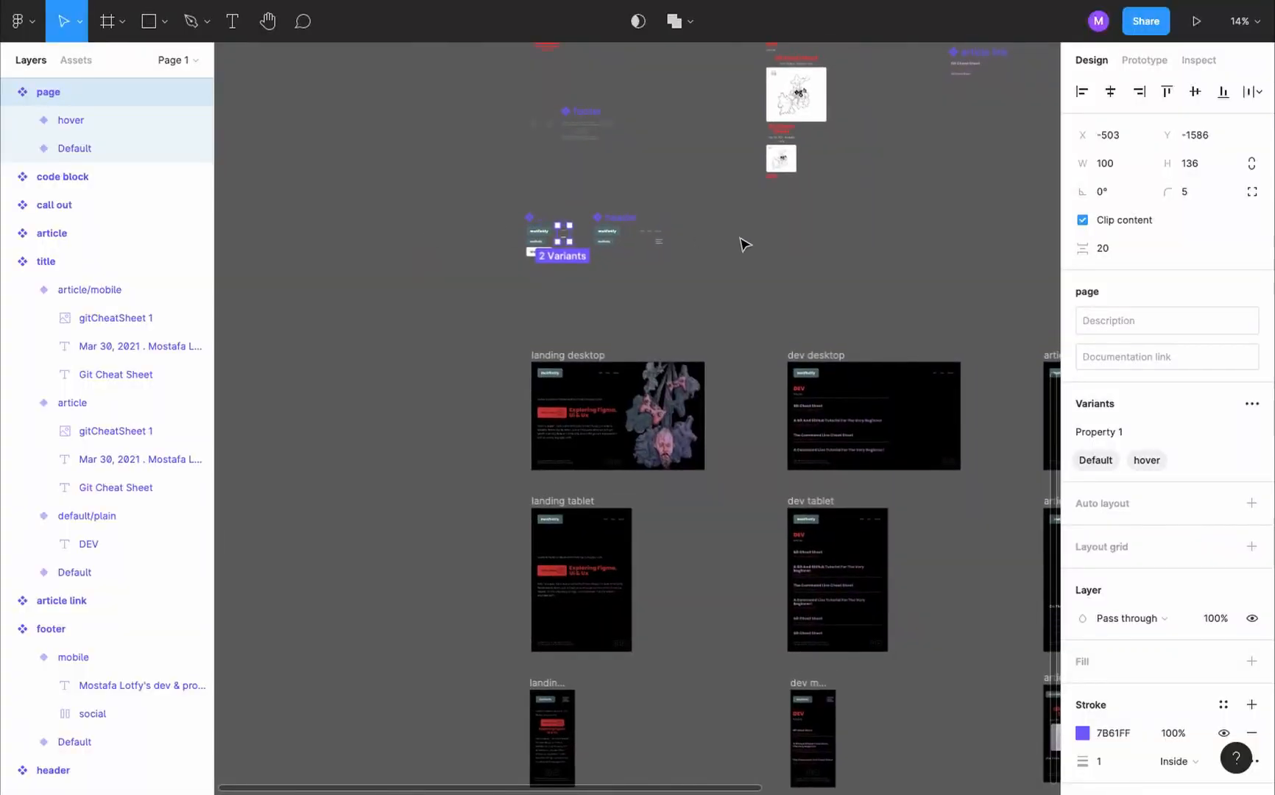
- Add a variant named hover to the instagram icon component
{"action": "scroll", "coordinate": [493, 197], "scroll_direction": "up", "scroll_amount": 5}
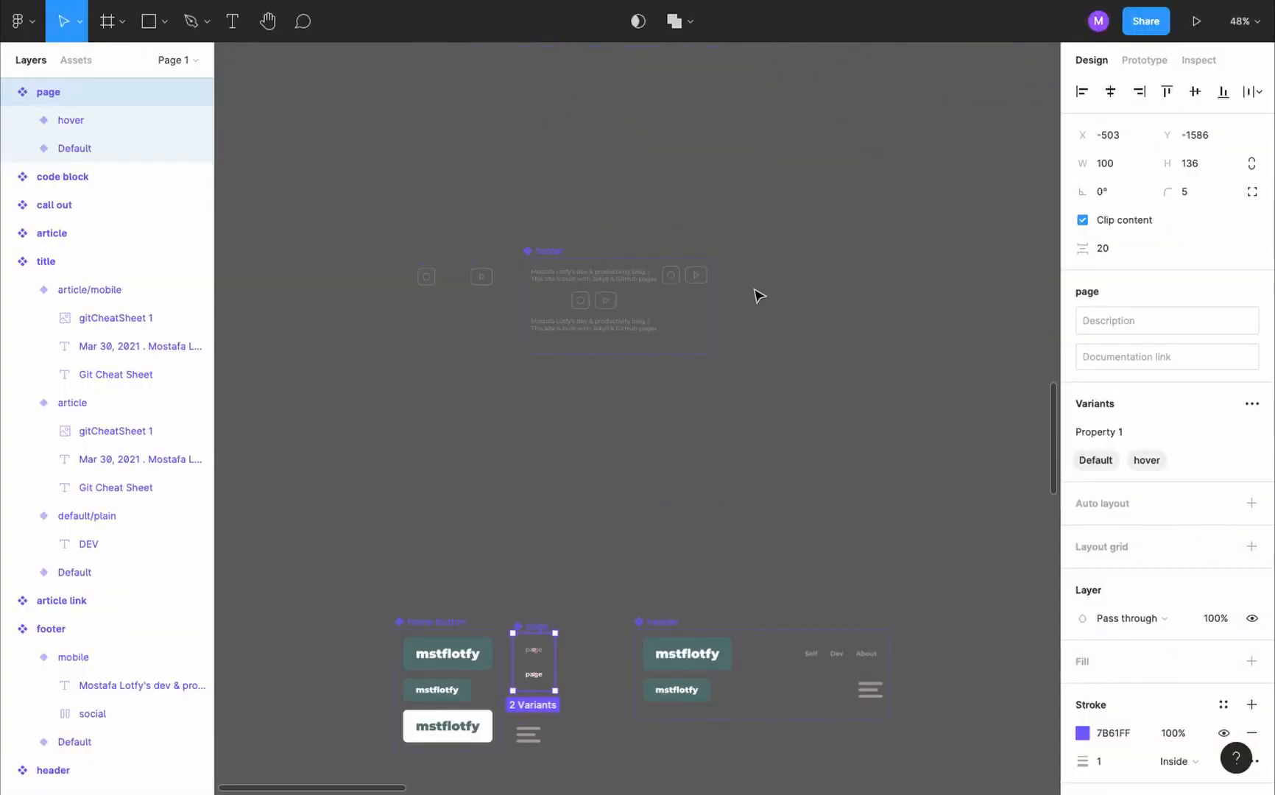
{"action": "scroll", "coordinate": [759, 296], "scroll_direction": "down", "scroll_amount": 2}
{"action": "scroll", "coordinate": [590, 262], "scroll_direction": "up", "scroll_amount": 4}
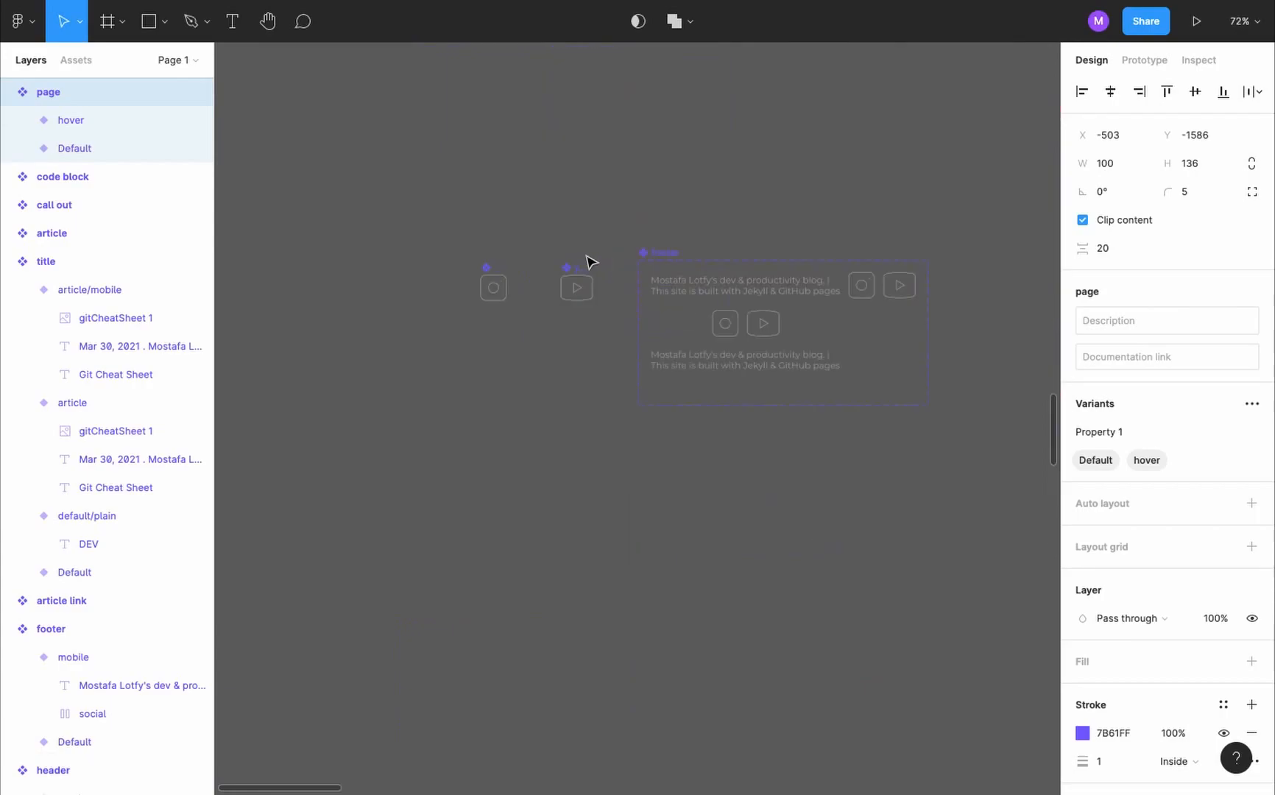
{"action": "scroll", "coordinate": [529, 293], "scroll_direction": "up", "scroll_amount": 2}
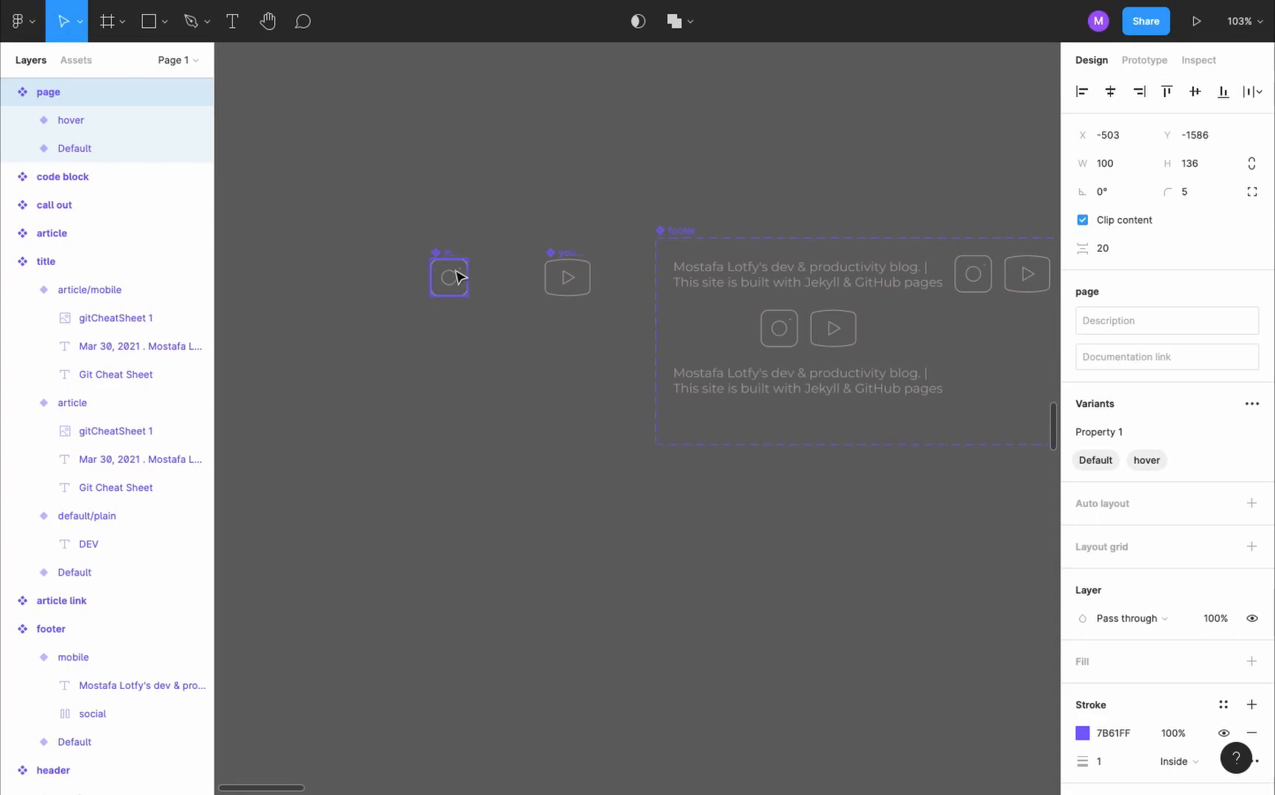
{"action": "left_click", "coordinate": [458, 277]}
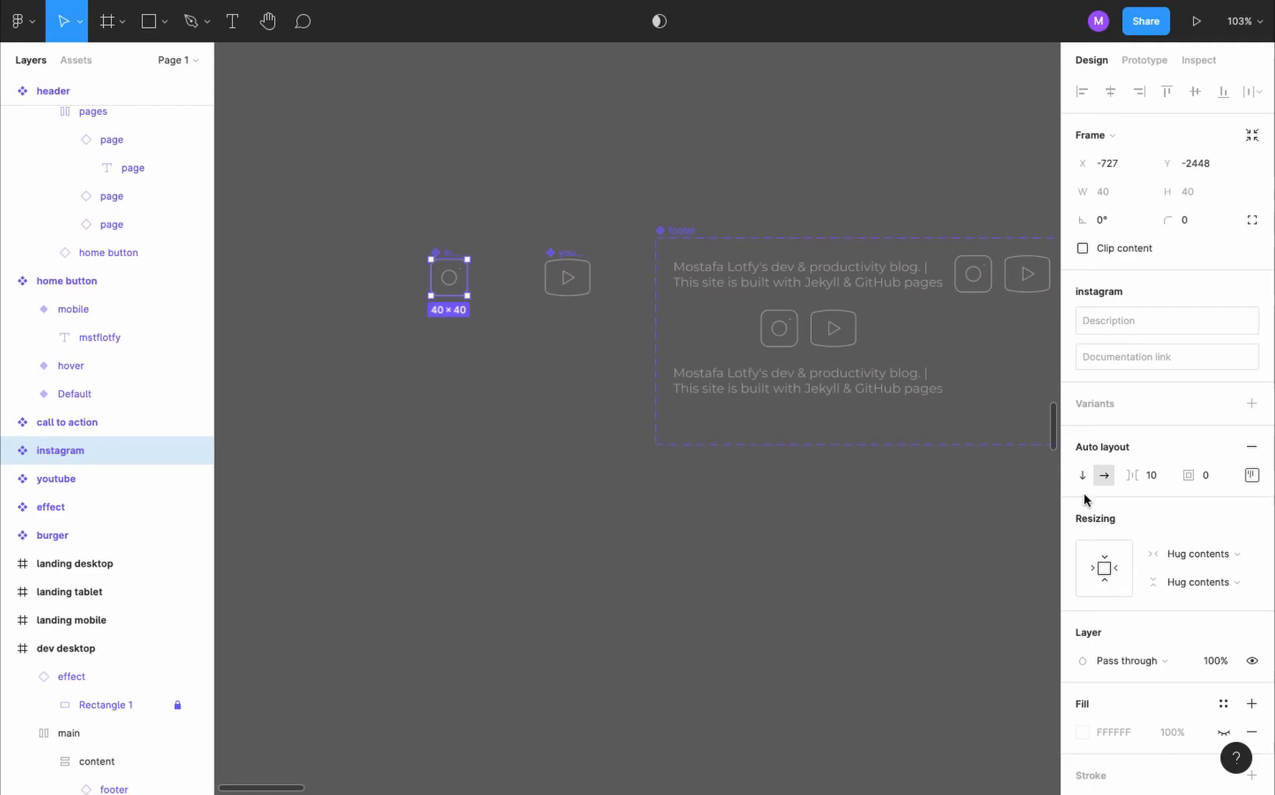
{"action": "left_click", "coordinate": [1251, 404]}
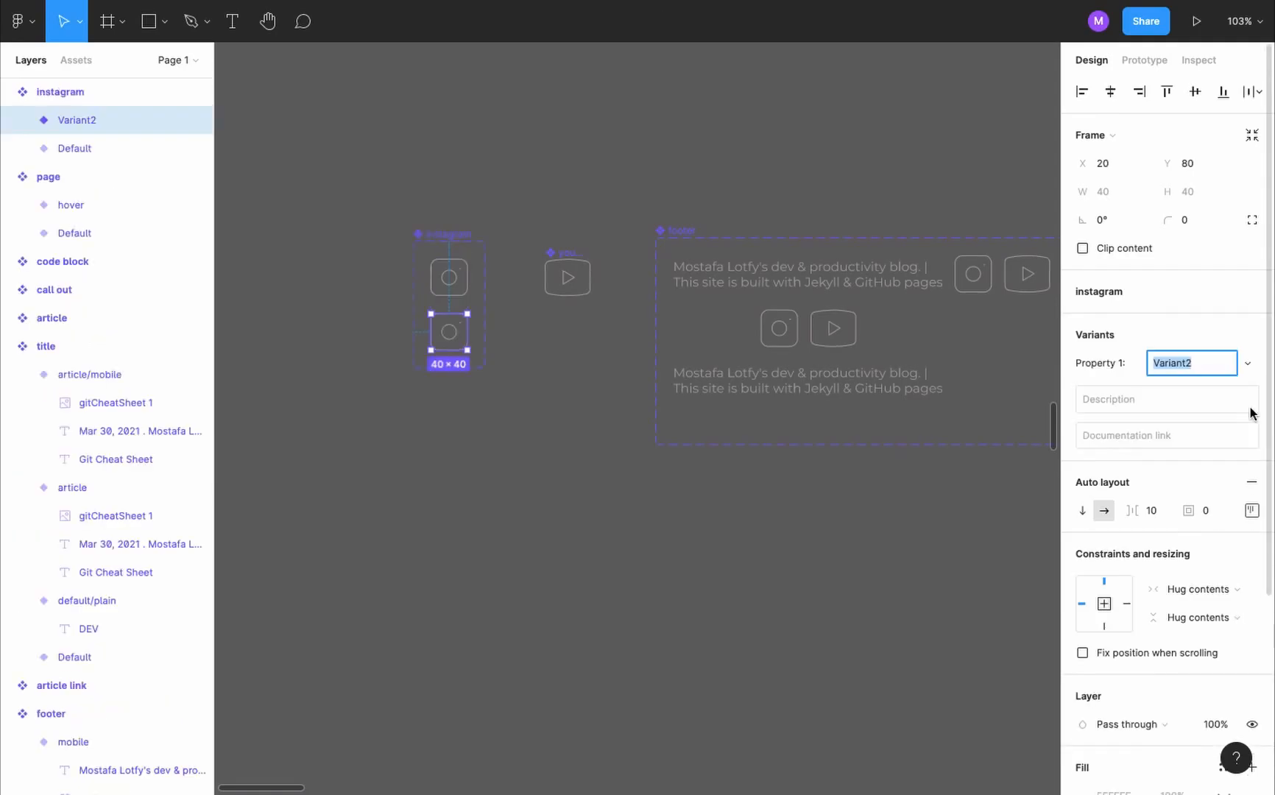
{"action": "type", "text": "hover"}
{"action": "key", "text": "Return"}
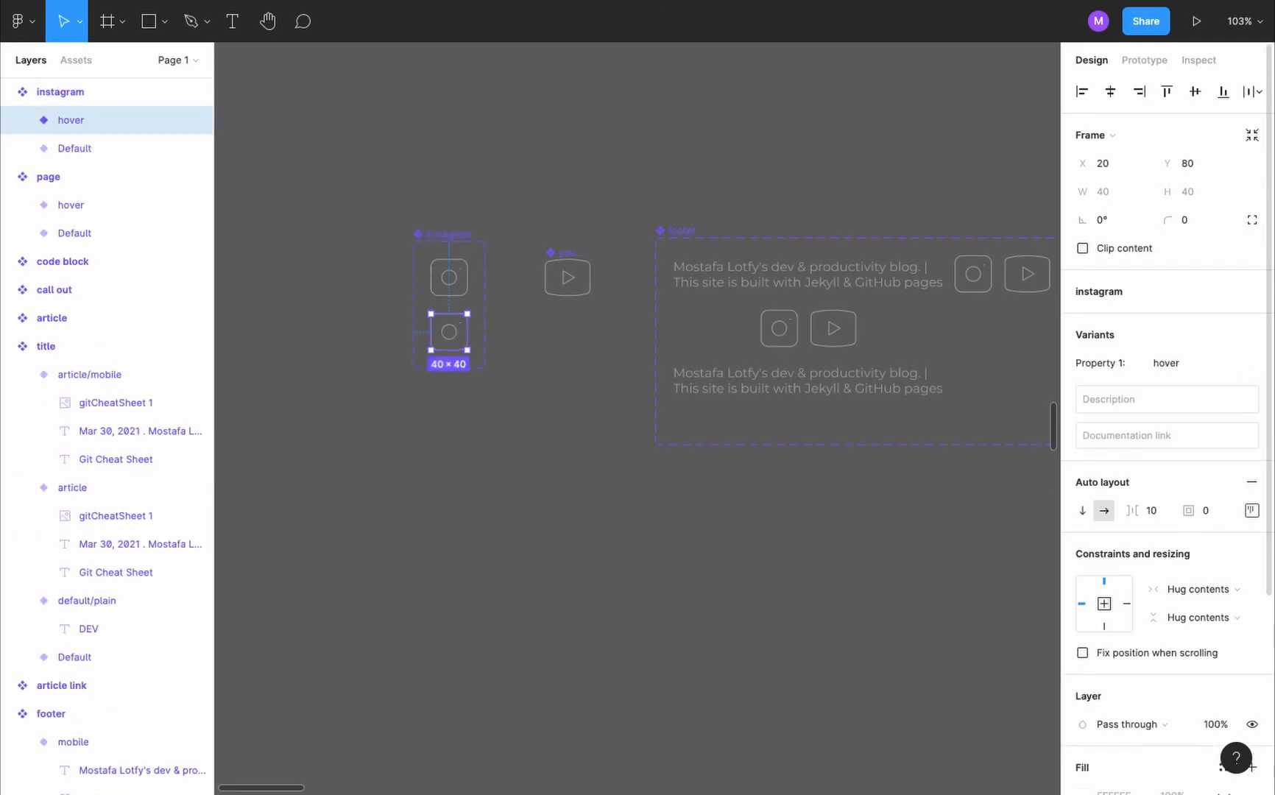
- Add a dark purple 582661 fill to the icon vector in the instagram hover variant
{"action": "key", "text": "Return"}
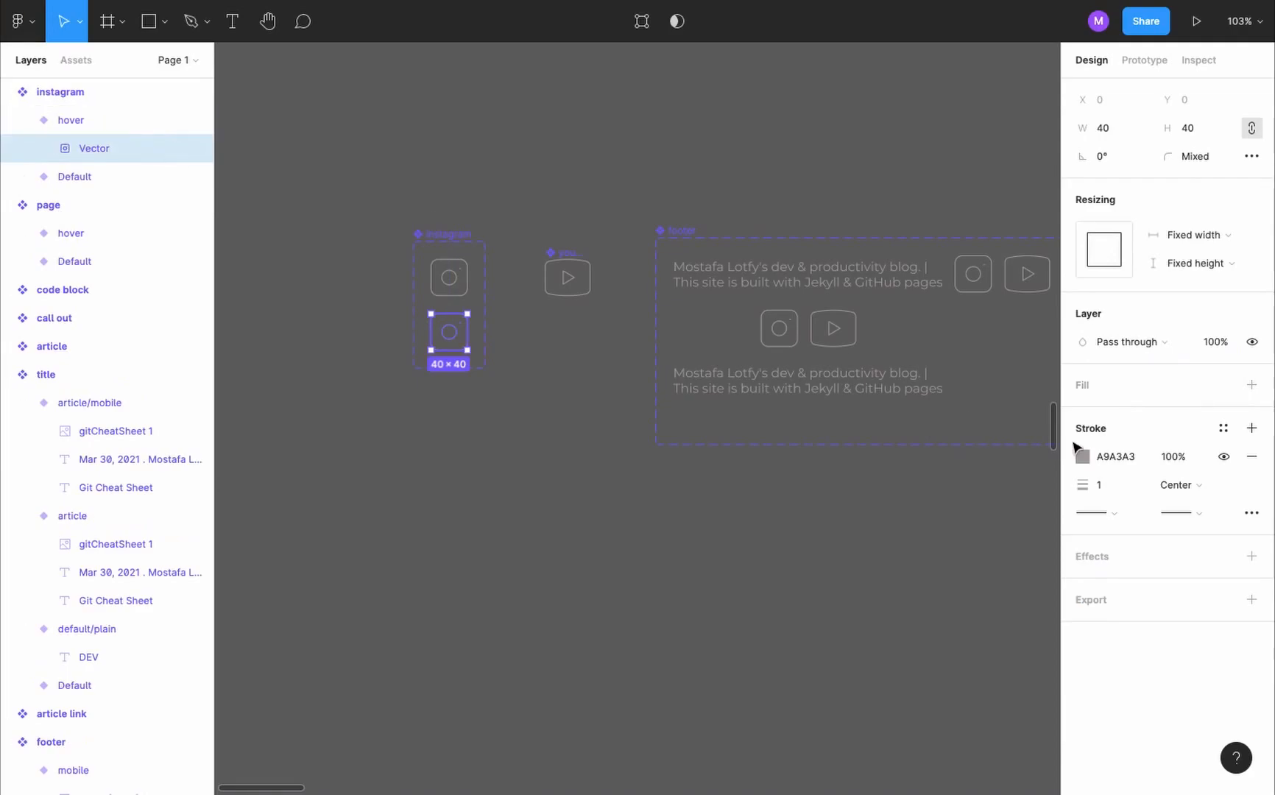
{"action": "left_click", "coordinate": [1252, 385]}
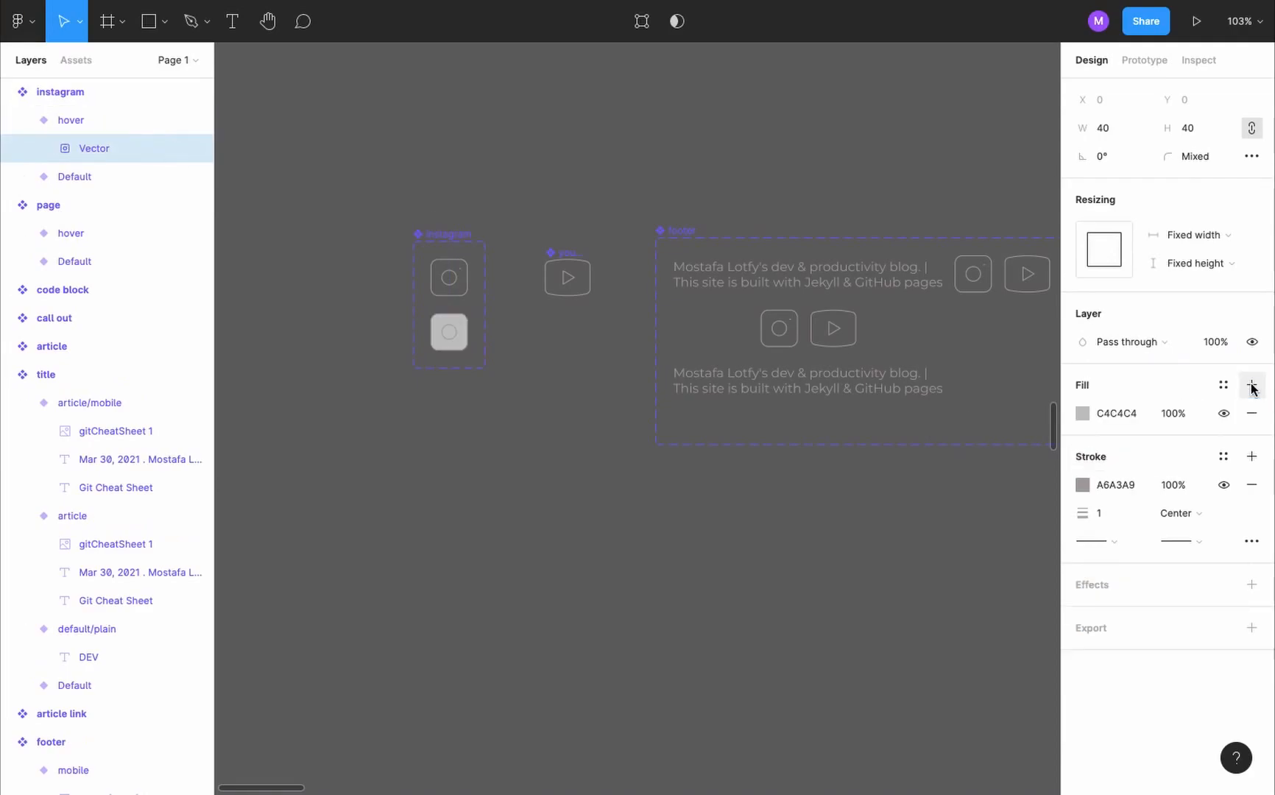
{"action": "left_click", "coordinate": [1084, 413]}
{"action": "left_click_drag", "start_coordinate": [986, 581], "coordinate": [1012, 586]}
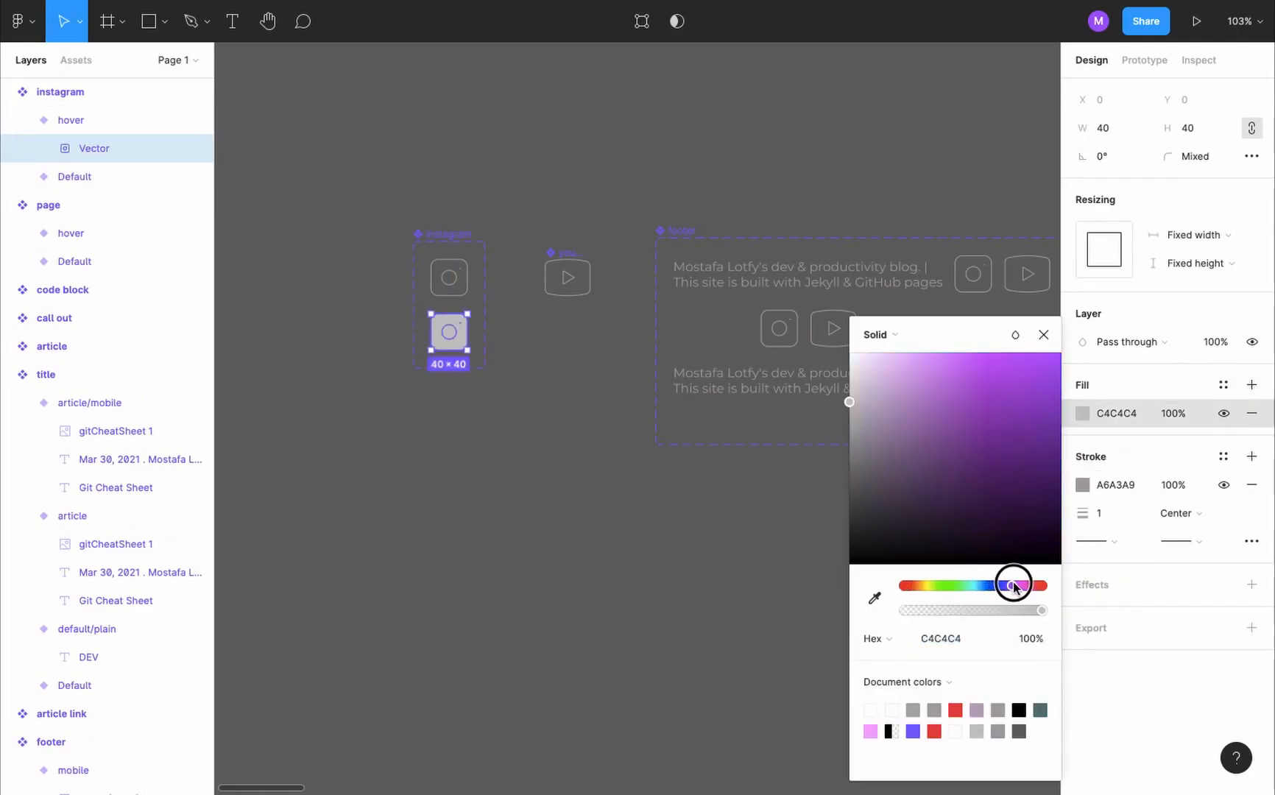
{"action": "left_click_drag", "start_coordinate": [999, 521], "coordinate": [979, 493]}
{"action": "key", "text": "Escape"}
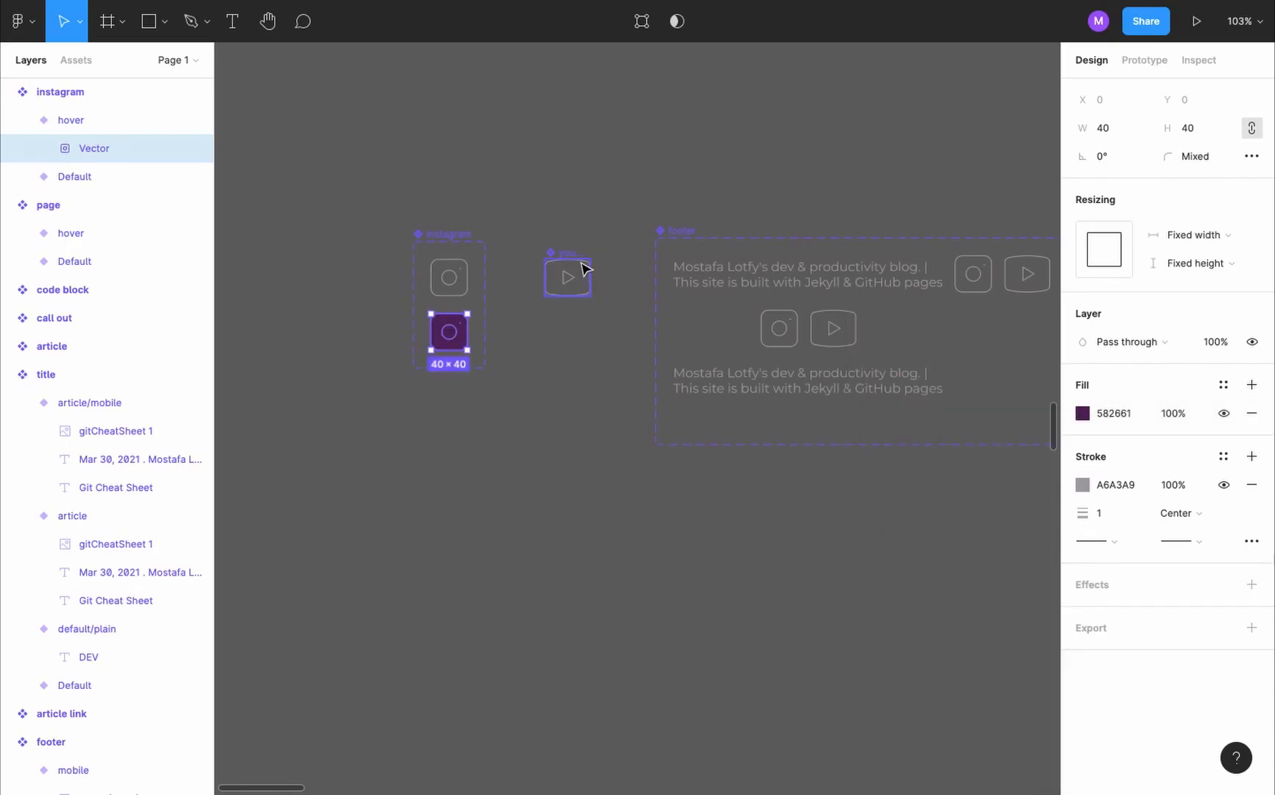
- Add a variant named hover to the youtube icon component
{"action": "left_click", "coordinate": [573, 252]}
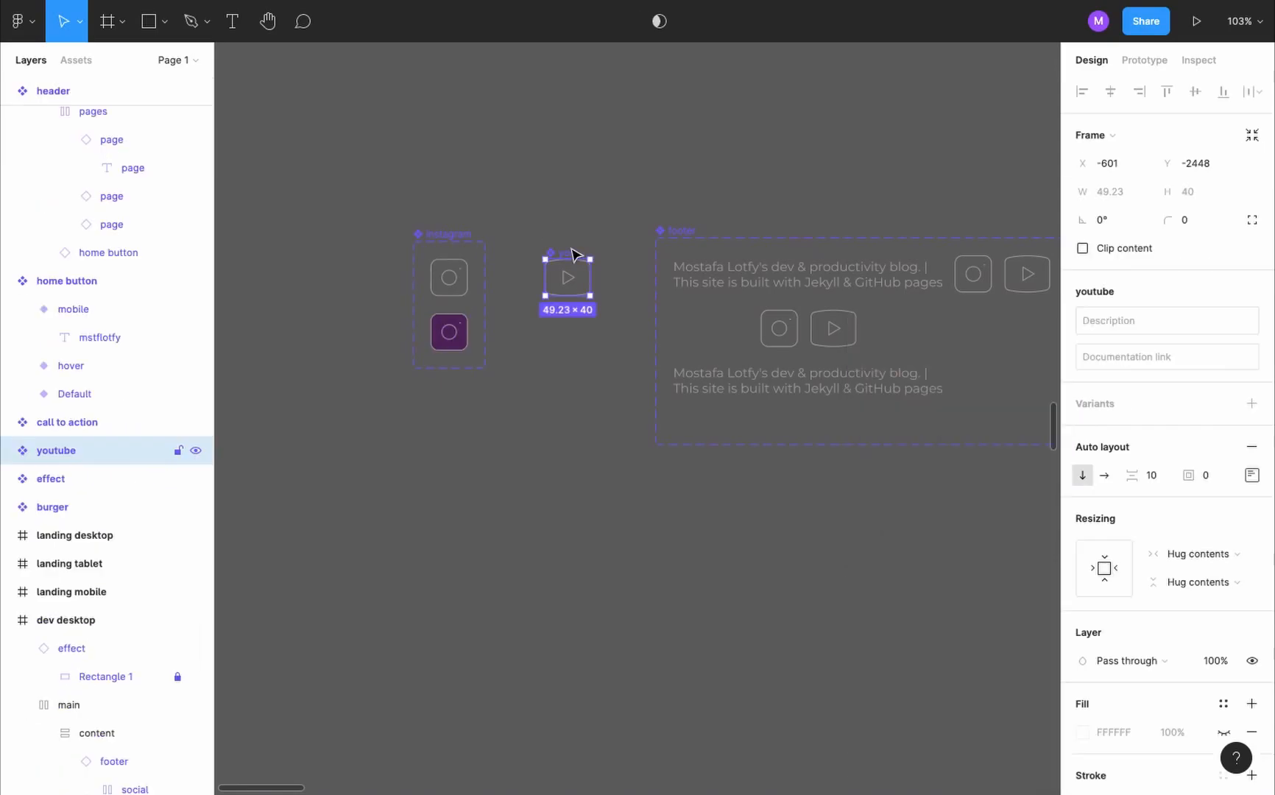
{"action": "left_click", "coordinate": [1252, 405]}
{"action": "type", "text": "hover"}
{"action": "key", "text": "Return"}
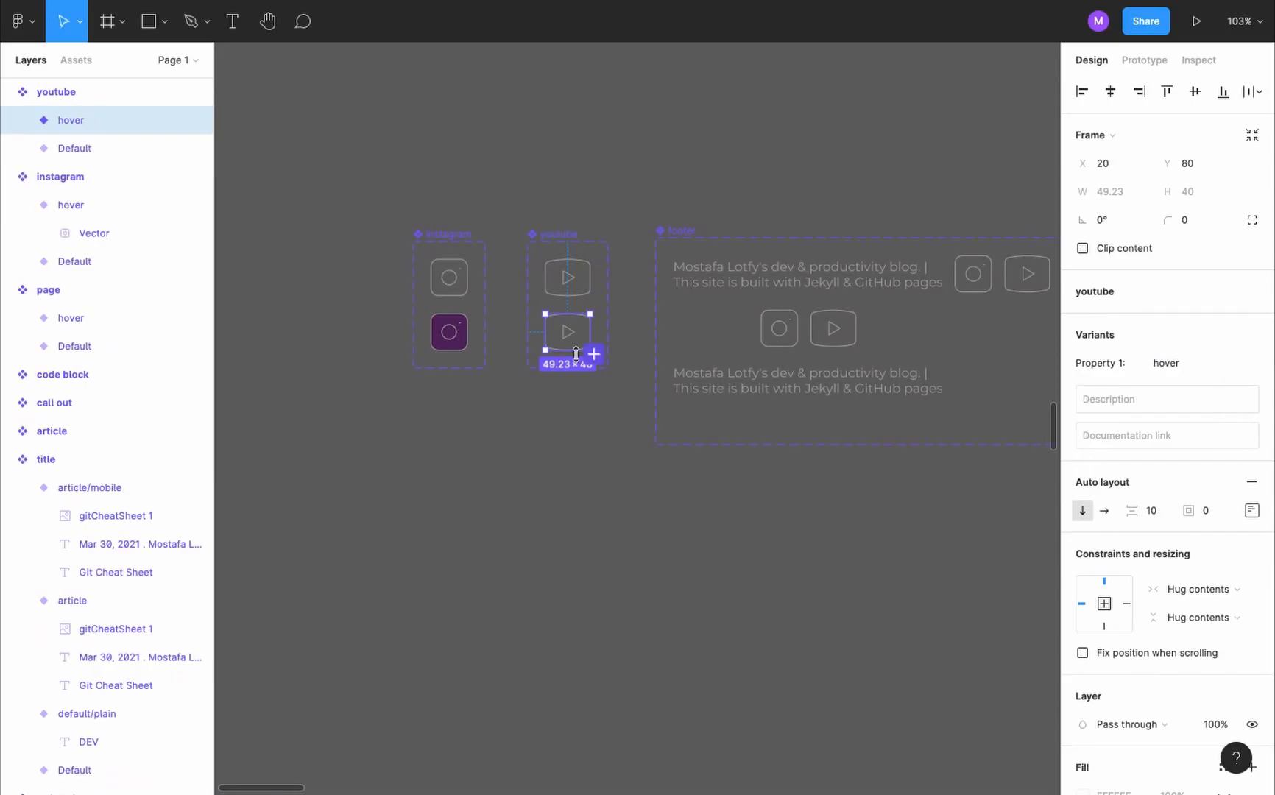
- Fill the icon vector in the youtube hover variant with the red sampled from the call to action button
{"action": "double_click", "coordinate": [558, 341]}
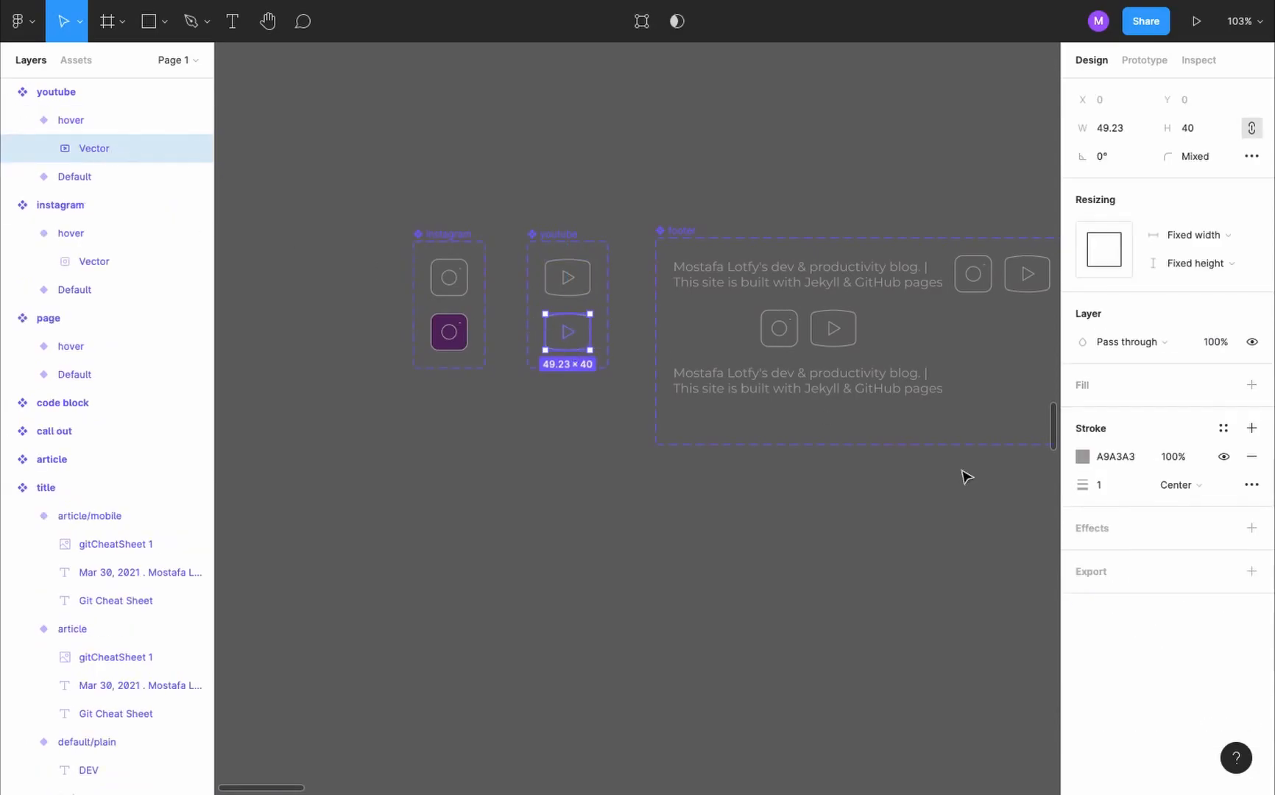
{"action": "left_click", "coordinate": [1251, 385]}
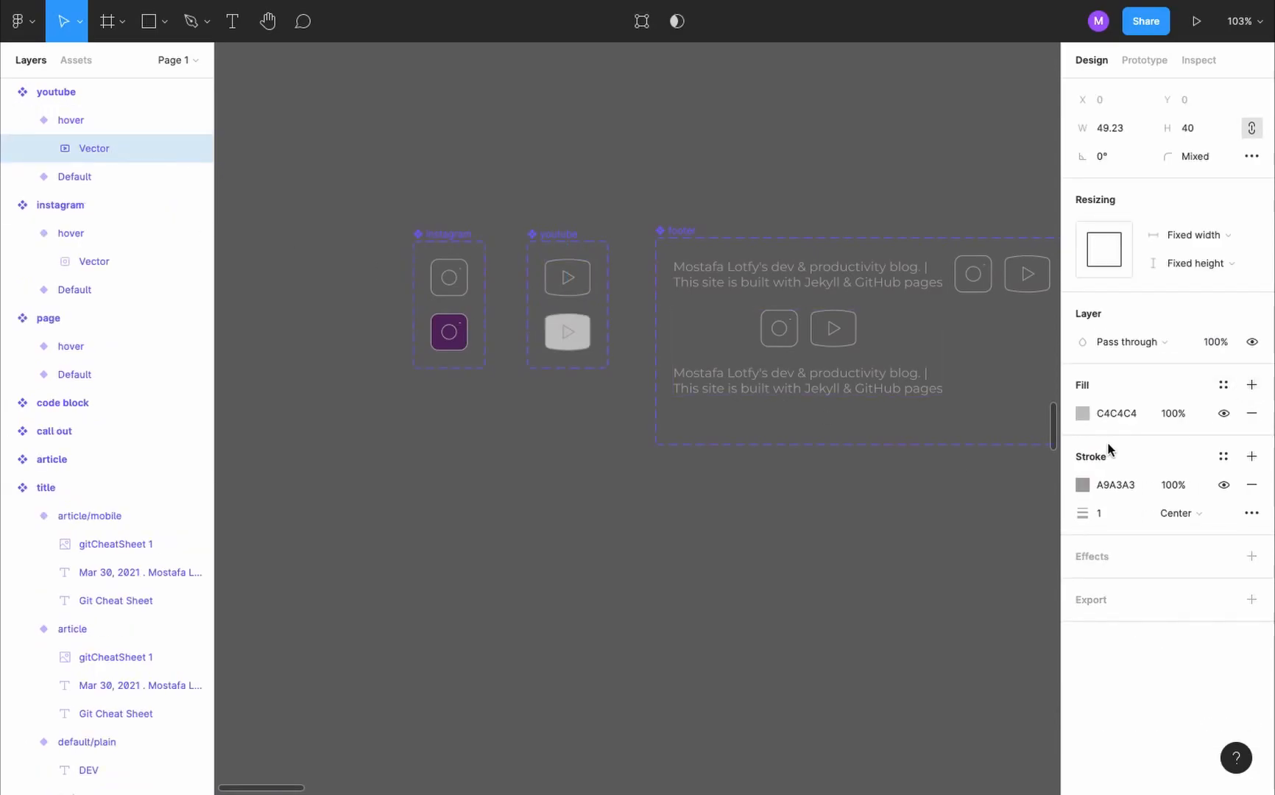
{"action": "scroll", "coordinate": [822, 539], "scroll_direction": "down", "scroll_amount": 5}
{"action": "left_click", "coordinate": [1084, 413]}
{"action": "left_click", "coordinate": [874, 598]}
{"action": "scroll", "coordinate": [634, 209], "scroll_direction": "up", "scroll_amount": 5}
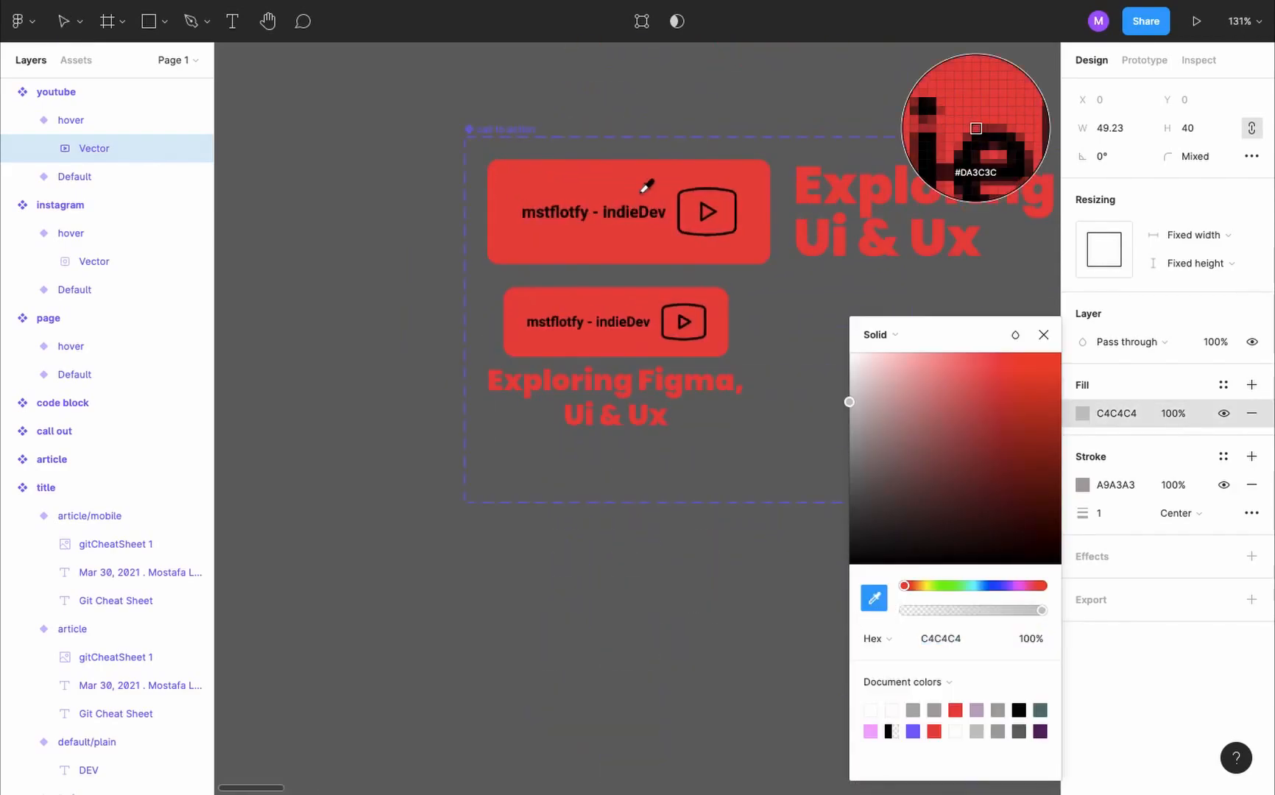
{"action": "left_click", "coordinate": [654, 184]}
{"action": "scroll", "coordinate": [653, 182], "scroll_direction": "down", "scroll_amount": 5}
- Connect the instagram component's Default variant to its hover variant with a While hovering Change to interaction
{"action": "left_click", "coordinate": [427, 424]}
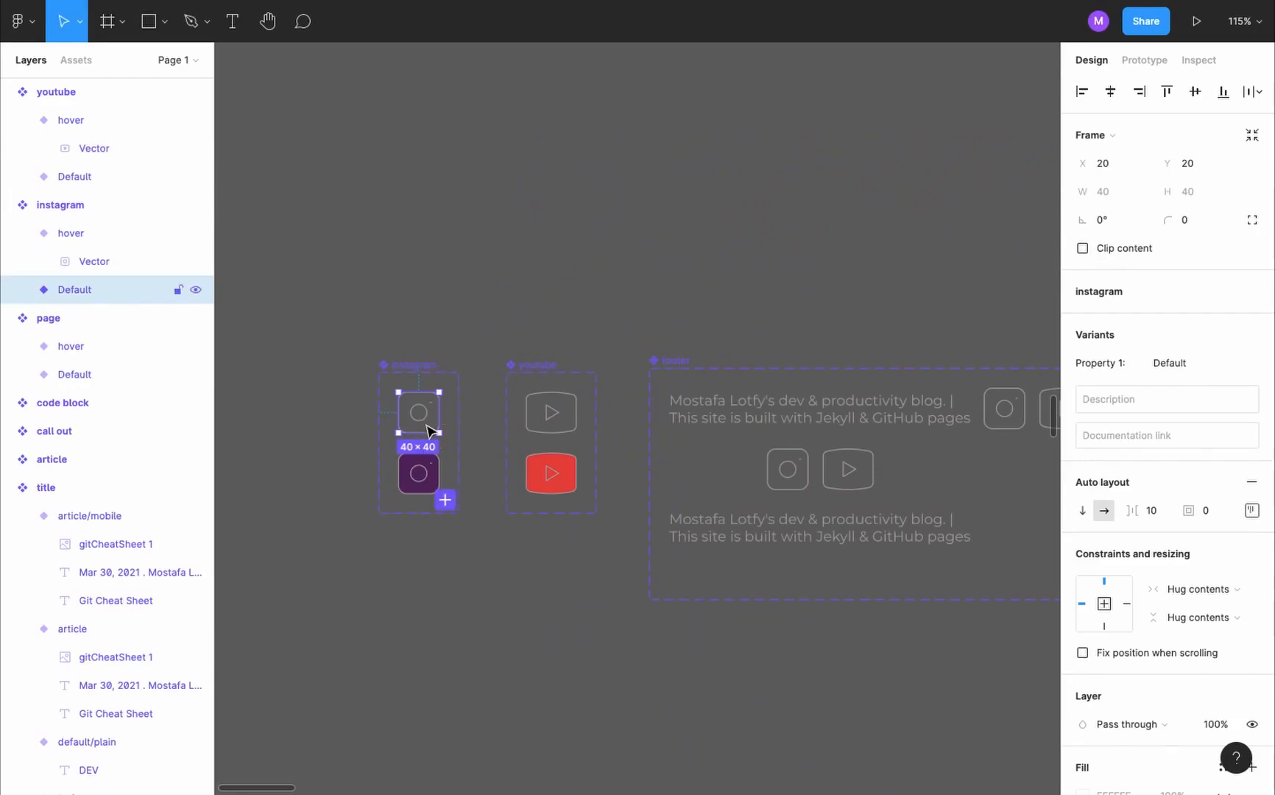
{"action": "key", "text": "shift+e"}
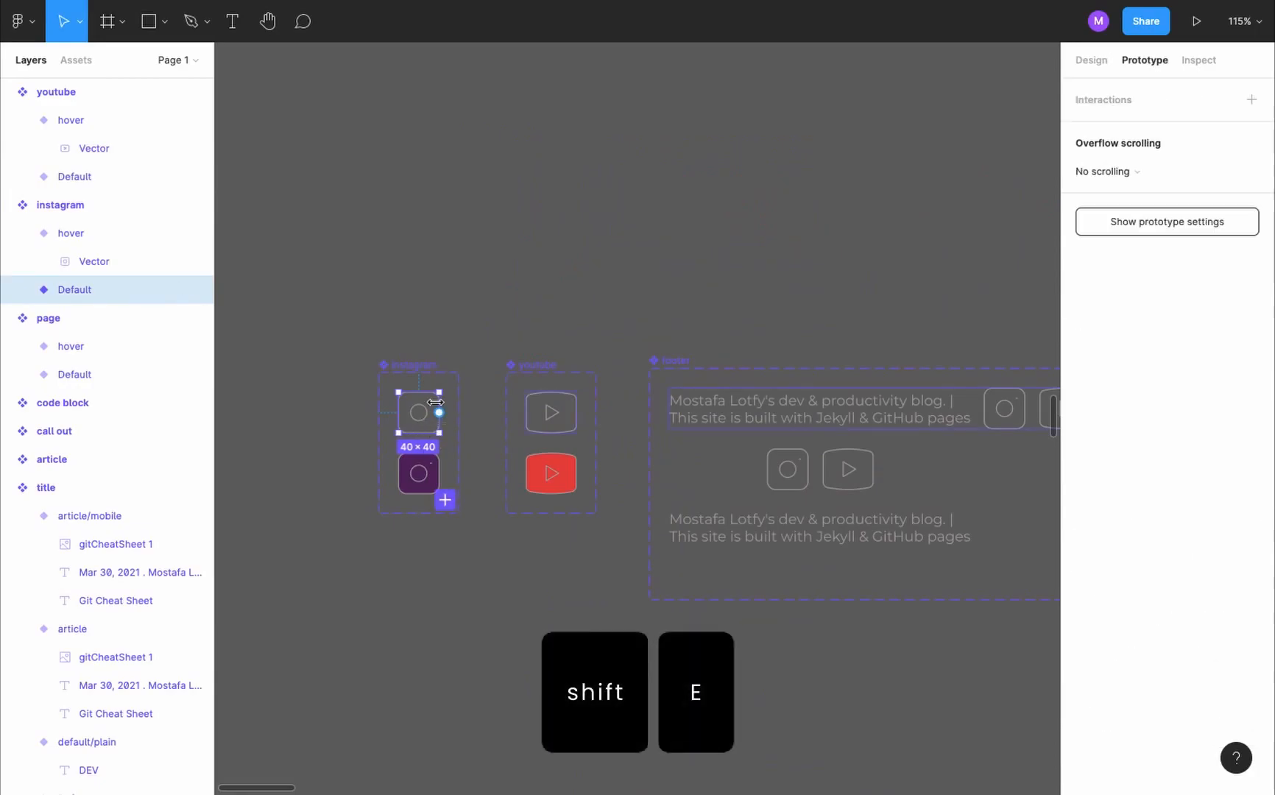
{"action": "left_click_drag", "start_coordinate": [439, 413], "coordinate": [424, 472]}
{"action": "left_click", "coordinate": [925, 171]}
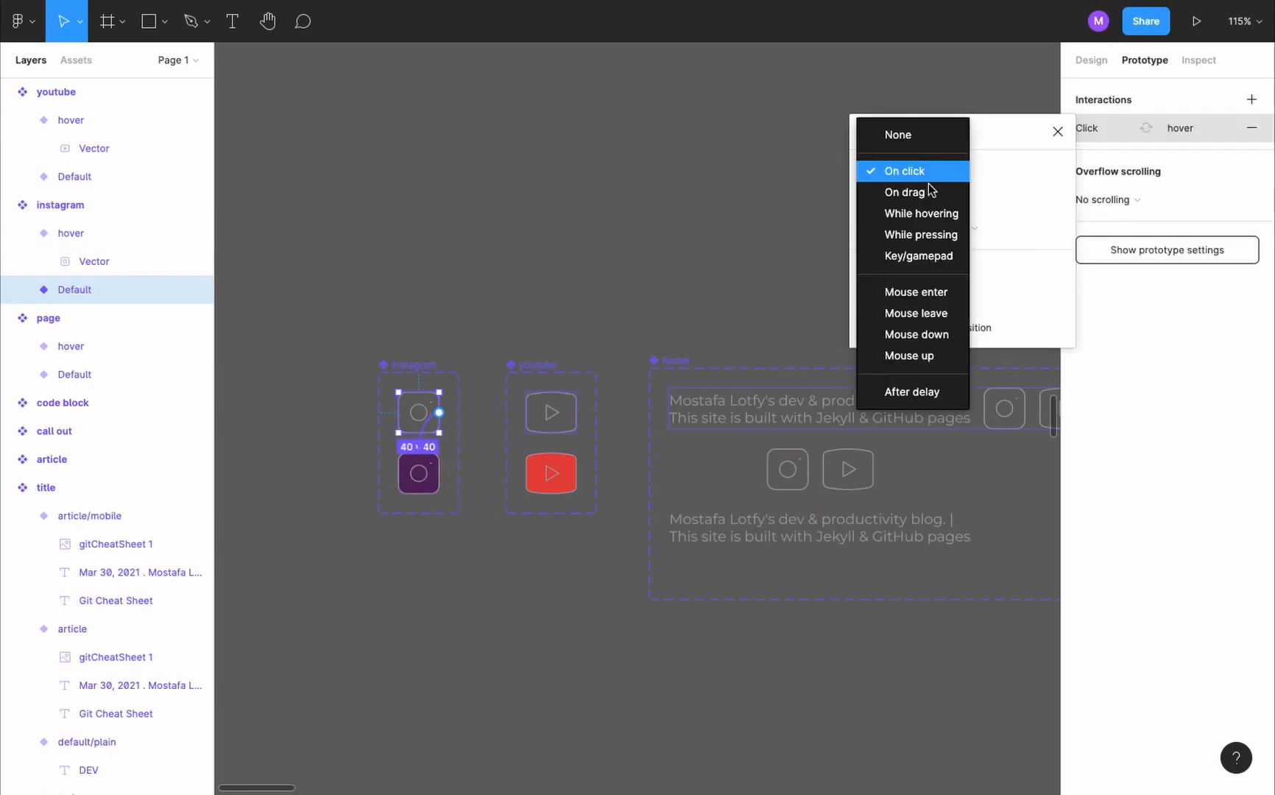
{"action": "left_click", "coordinate": [938, 212]}
- Connect the youtube component's Default variant to its hover variant with a While hovering Change to interaction
{"action": "left_click", "coordinate": [549, 417]}
{"action": "left_click_drag", "start_coordinate": [576, 413], "coordinate": [567, 468]}
{"action": "left_click", "coordinate": [913, 179]}
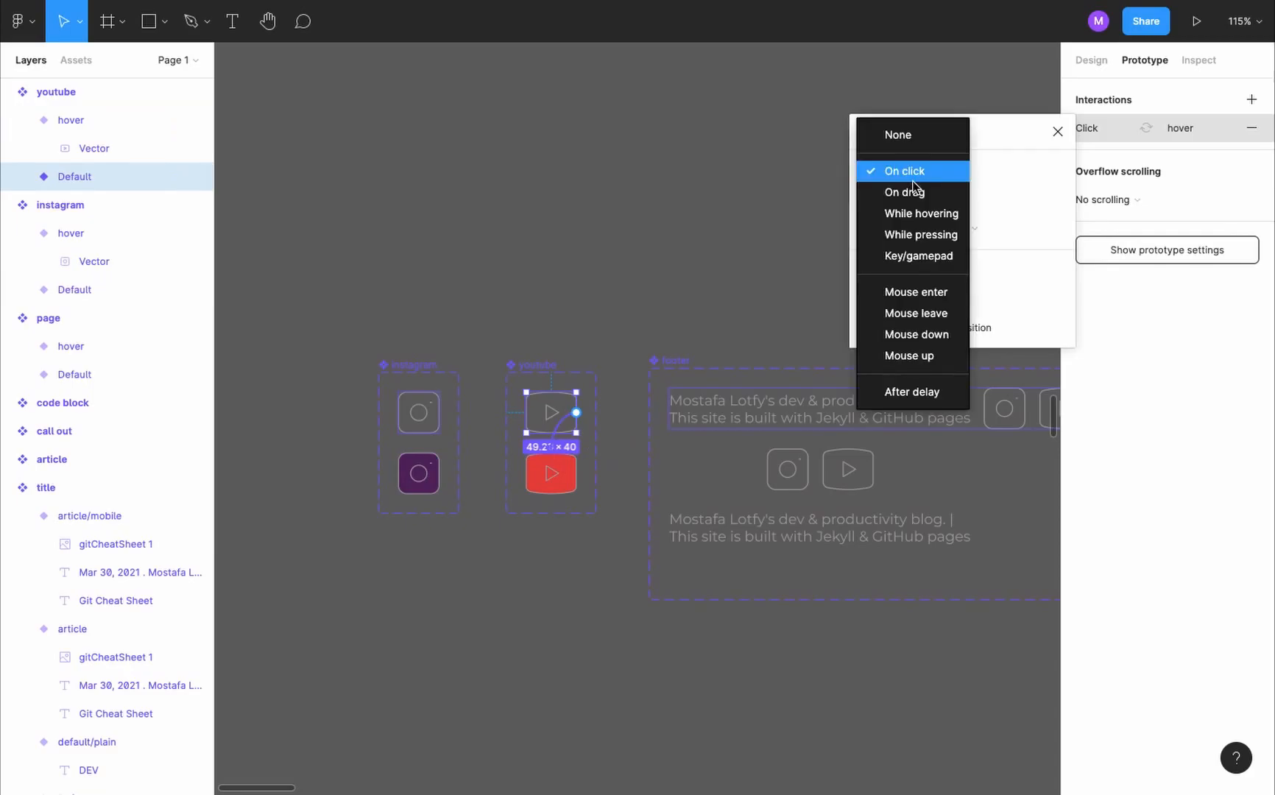
{"action": "left_click", "coordinate": [931, 214]}
{"action": "left_click", "coordinate": [492, 398]}
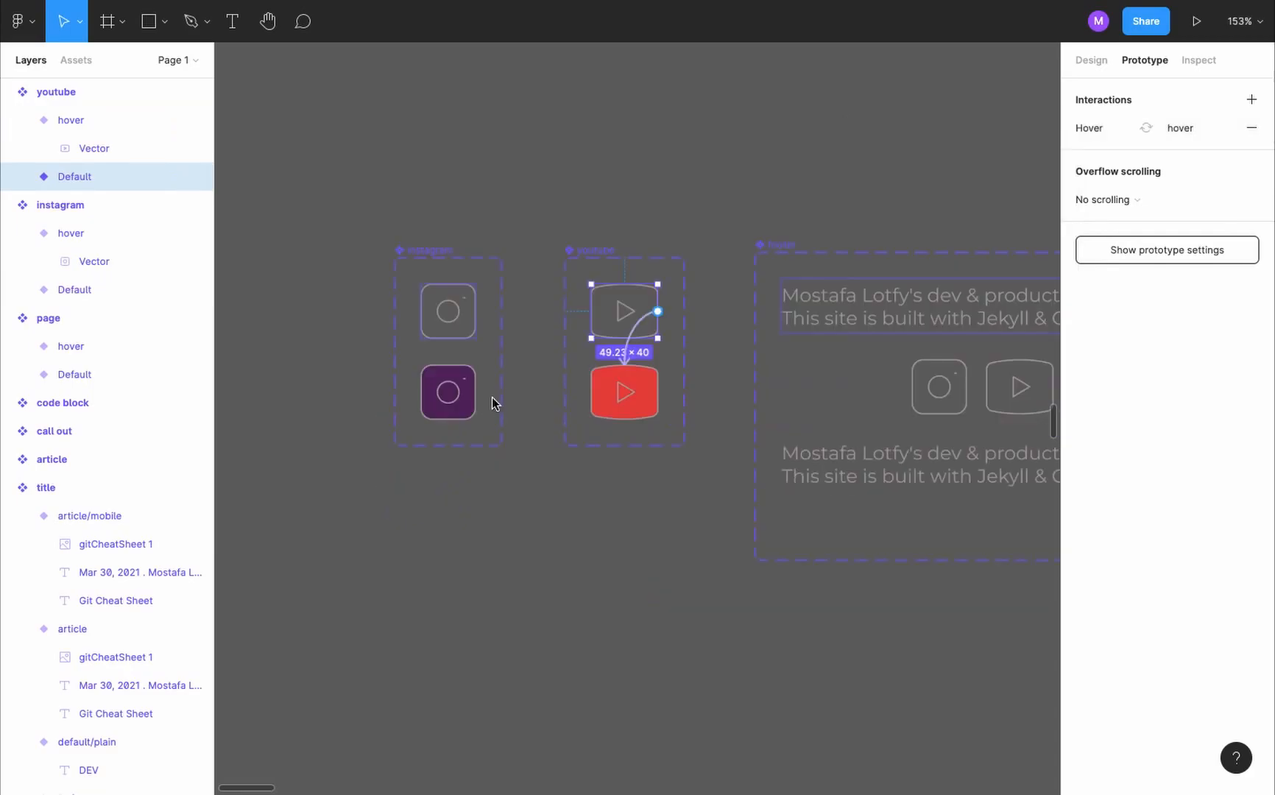
- Give the instagram hover variant an On click Open link interaction and paste the blog's Instagram profile URL
{"action": "left_click", "coordinate": [439, 390]}
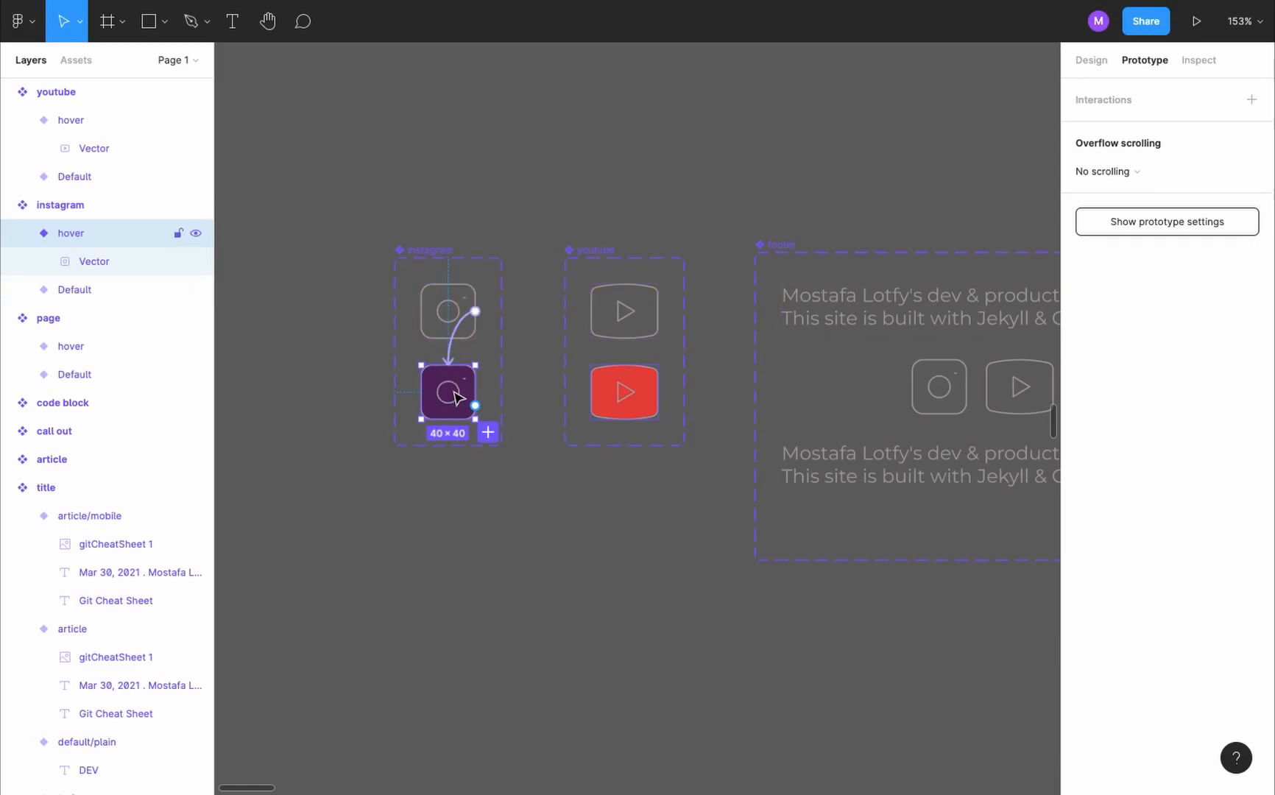
{"action": "left_click", "coordinate": [1252, 100]}
{"action": "left_click", "coordinate": [1153, 129]}
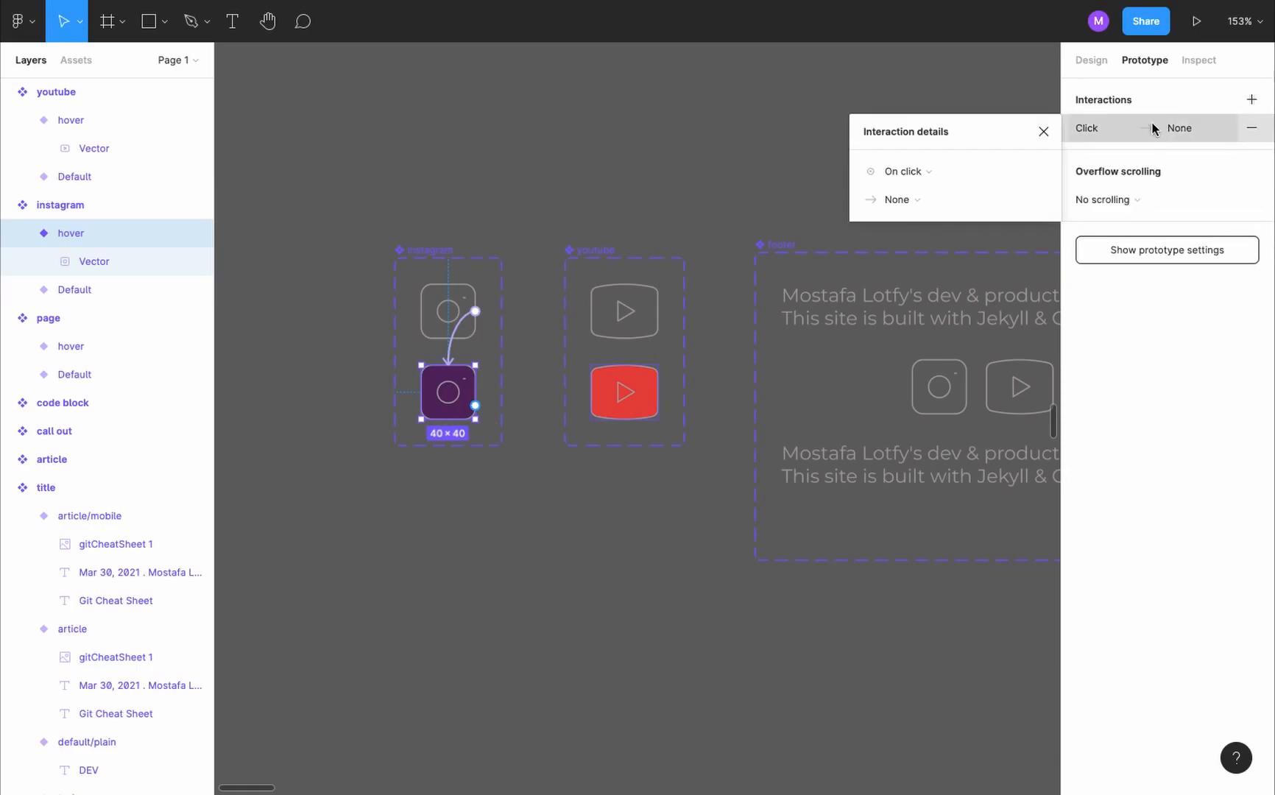
{"action": "left_click", "coordinate": [955, 172]}
{"action": "left_click", "coordinate": [1011, 174]}
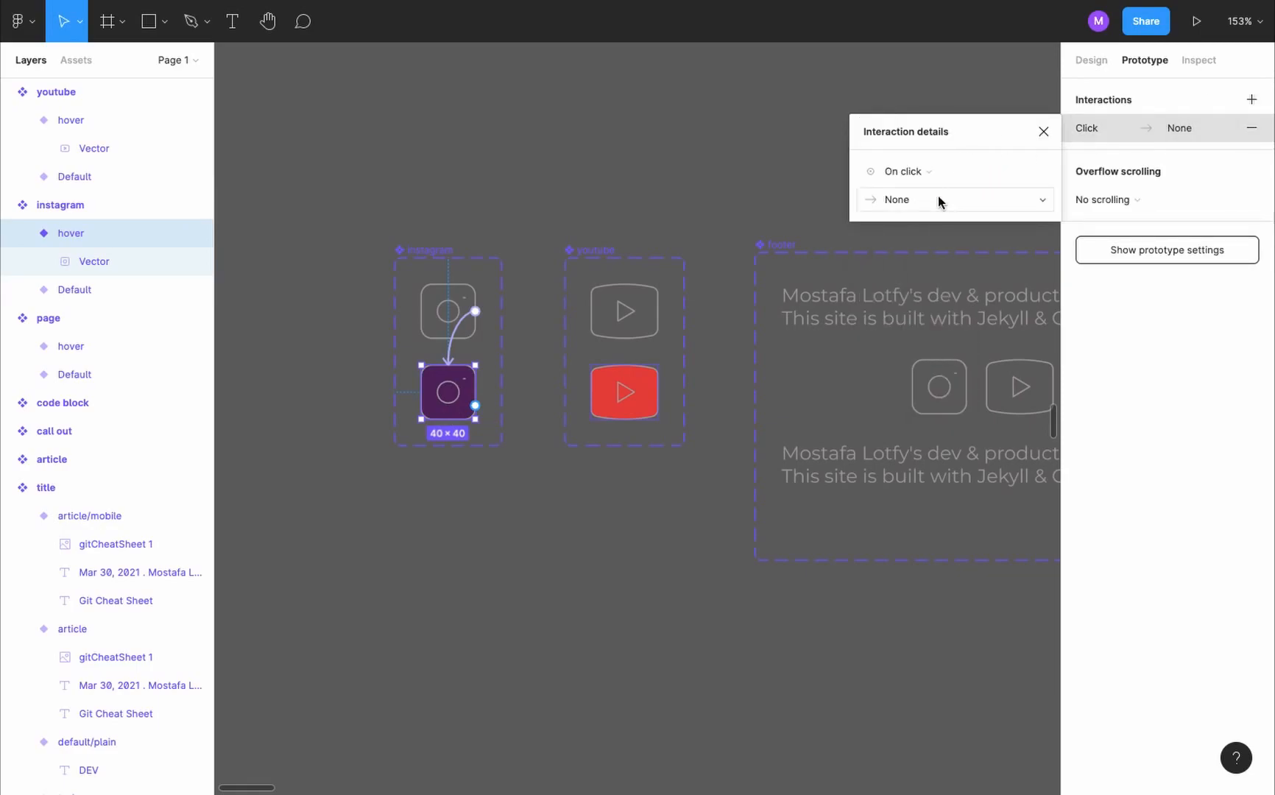
{"action": "left_click", "coordinate": [942, 199]}
{"action": "left_click", "coordinate": [954, 414]}
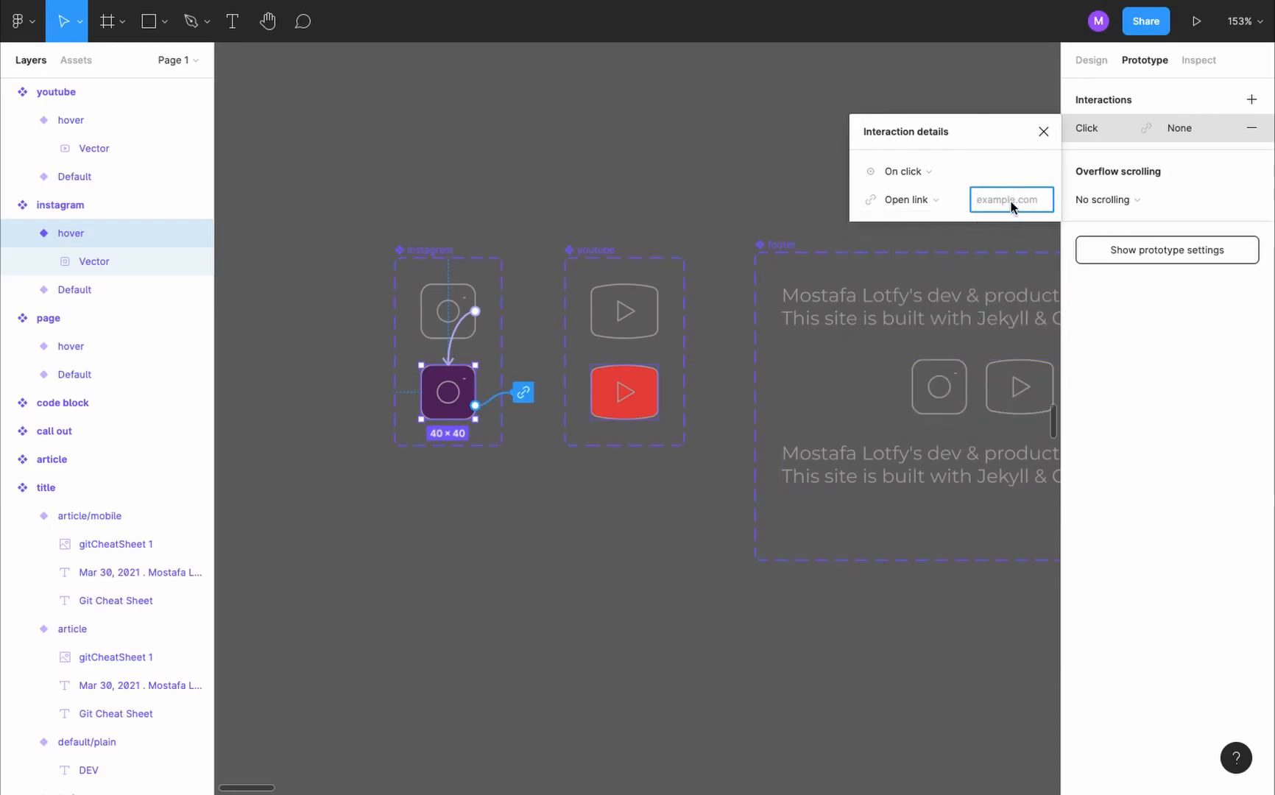
{"action": "key", "text": "super+shift+f"}
{"action": "key", "text": "super+v"}
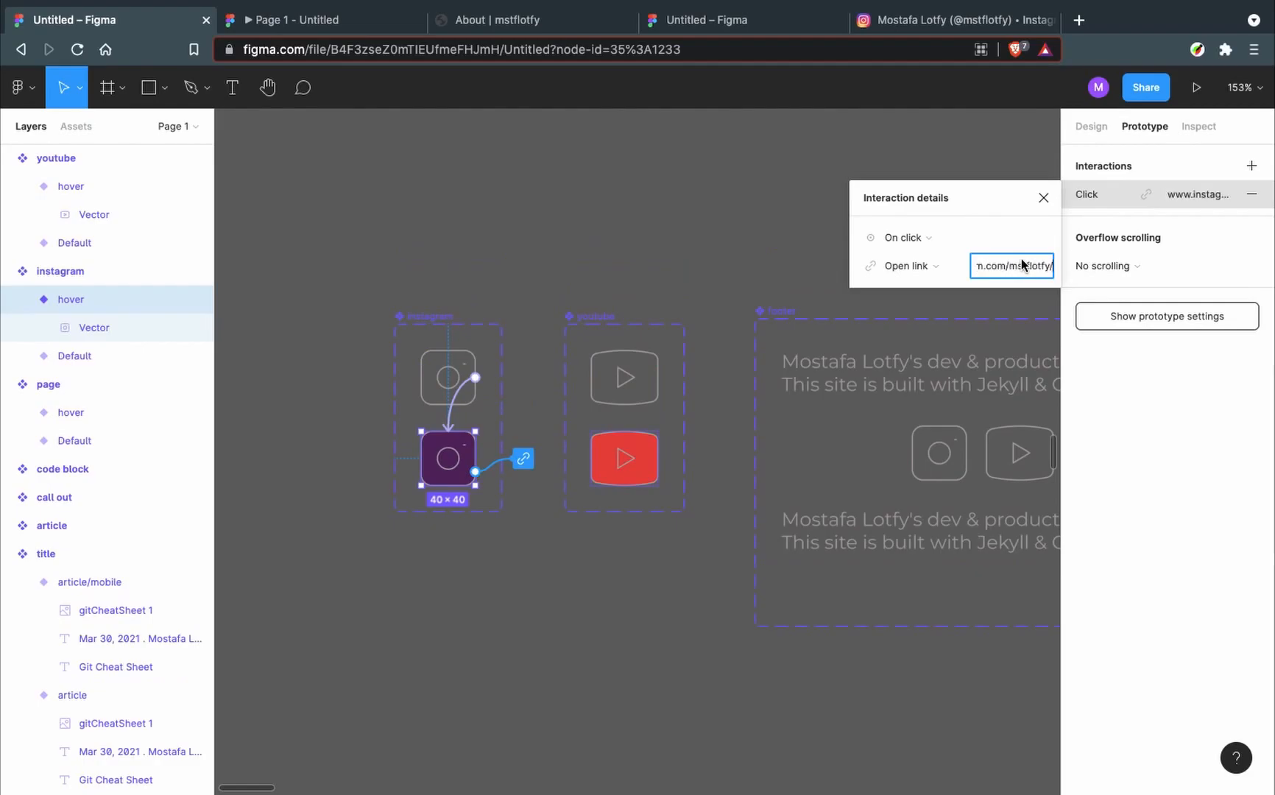
- Give the youtube hover variant an On click Open link interaction and paste the mstflotfy - indieDev YouTube channel URL
{"action": "left_click", "coordinate": [642, 477]}
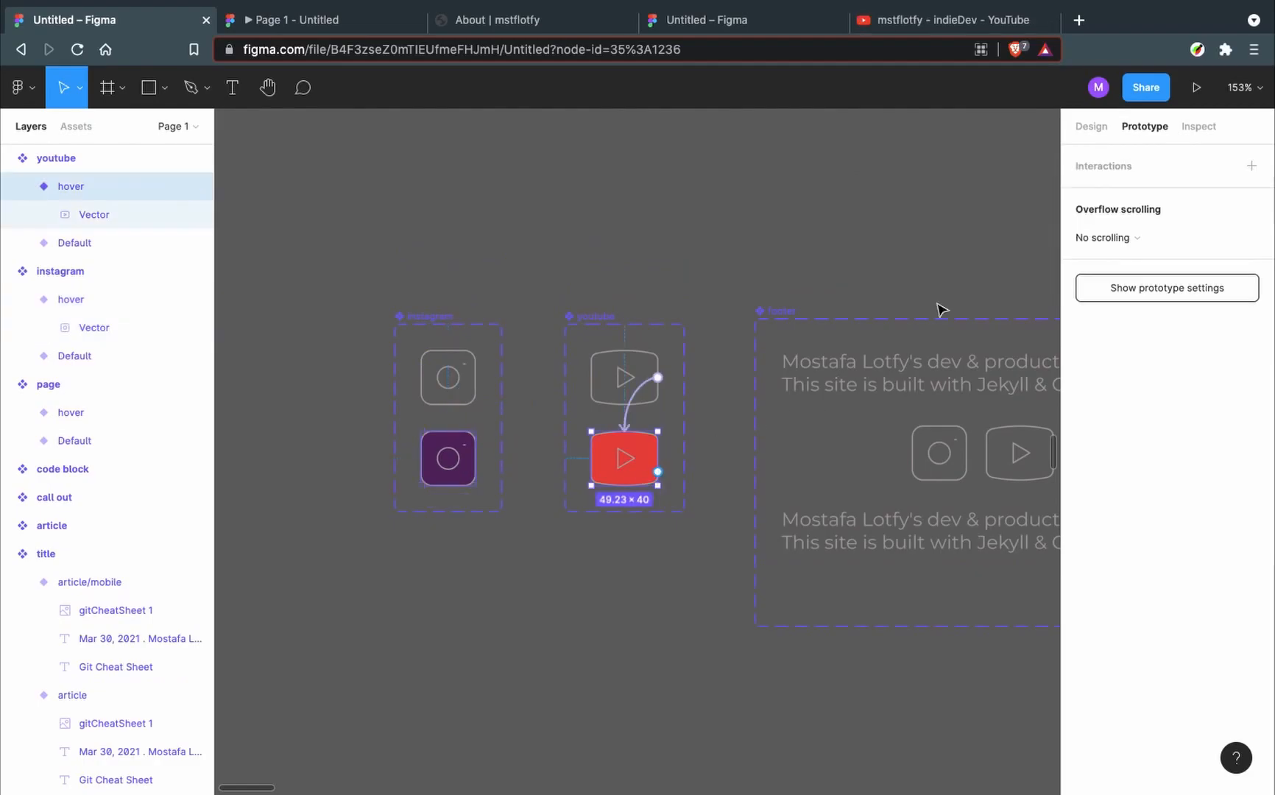
{"action": "left_click", "coordinate": [1250, 166]}
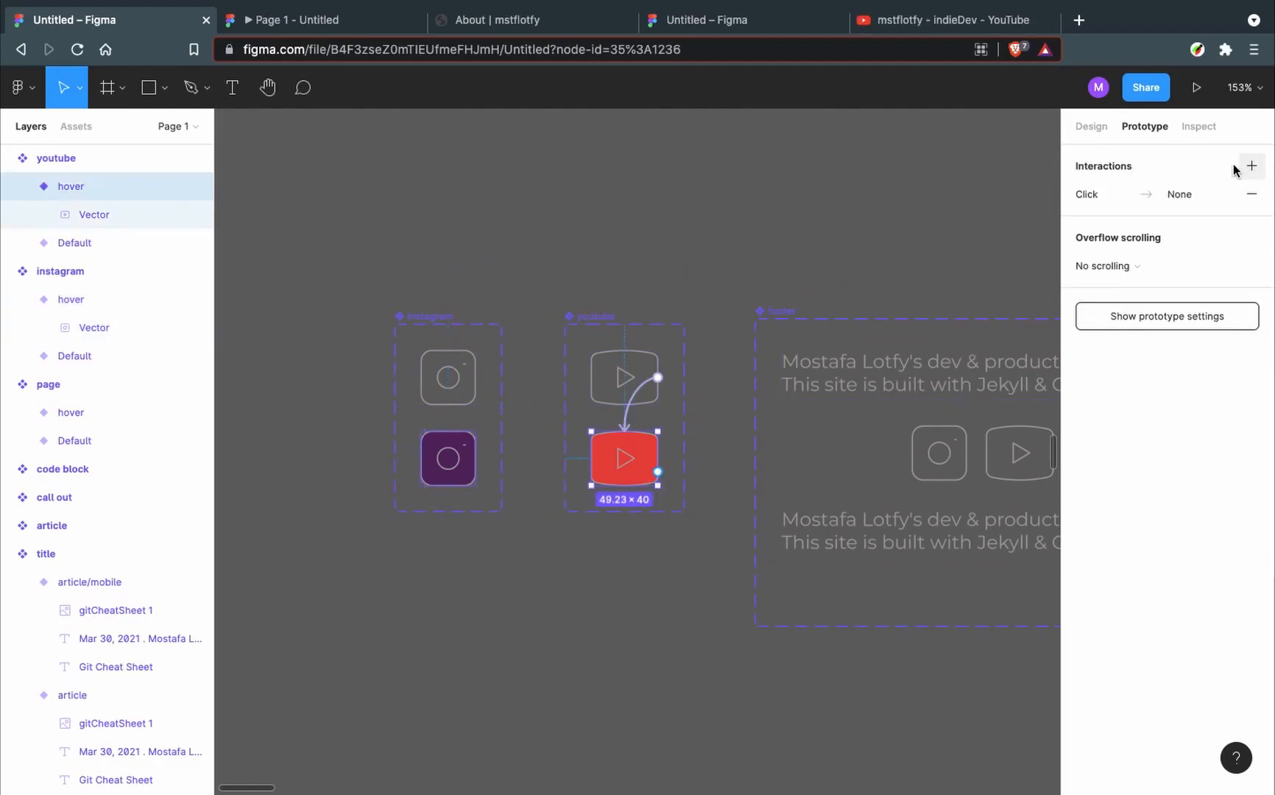
{"action": "left_click", "coordinate": [1111, 197]}
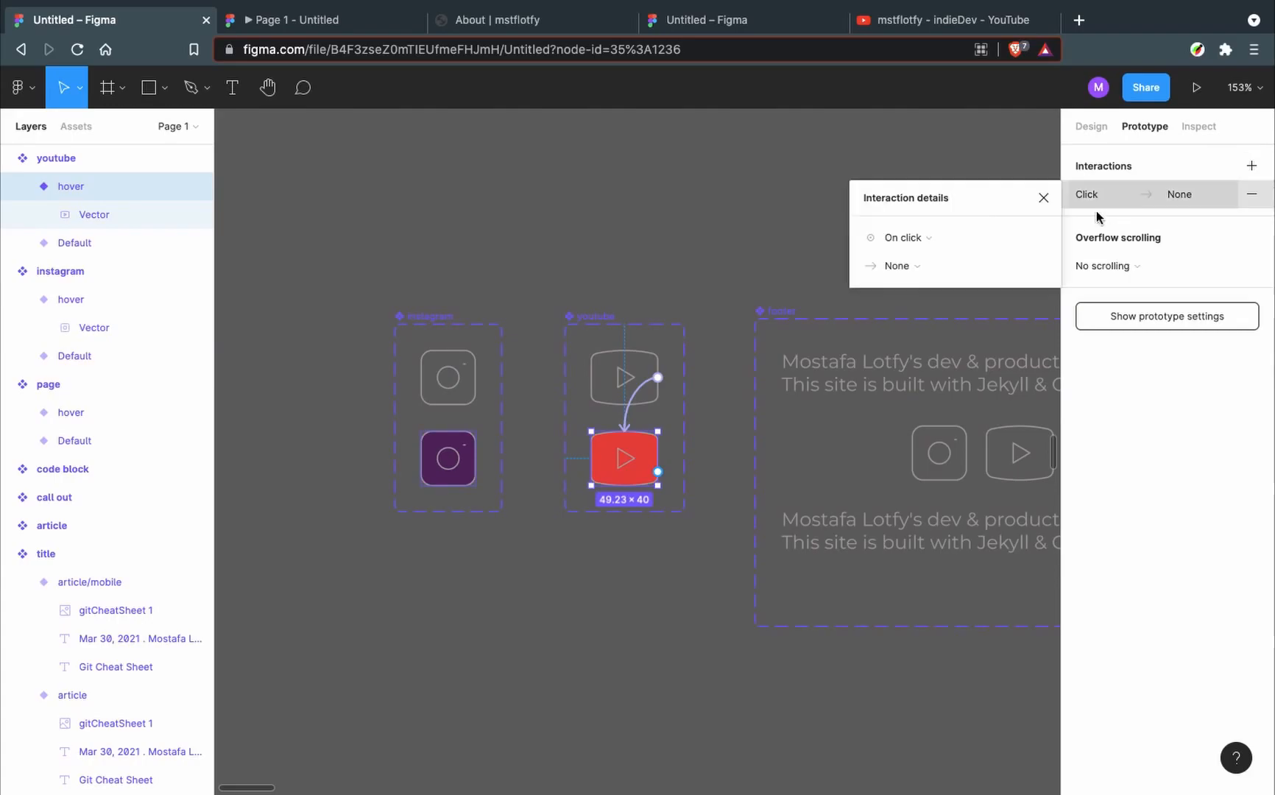
{"action": "left_click", "coordinate": [925, 265]}
{"action": "left_click", "coordinate": [947, 479]}
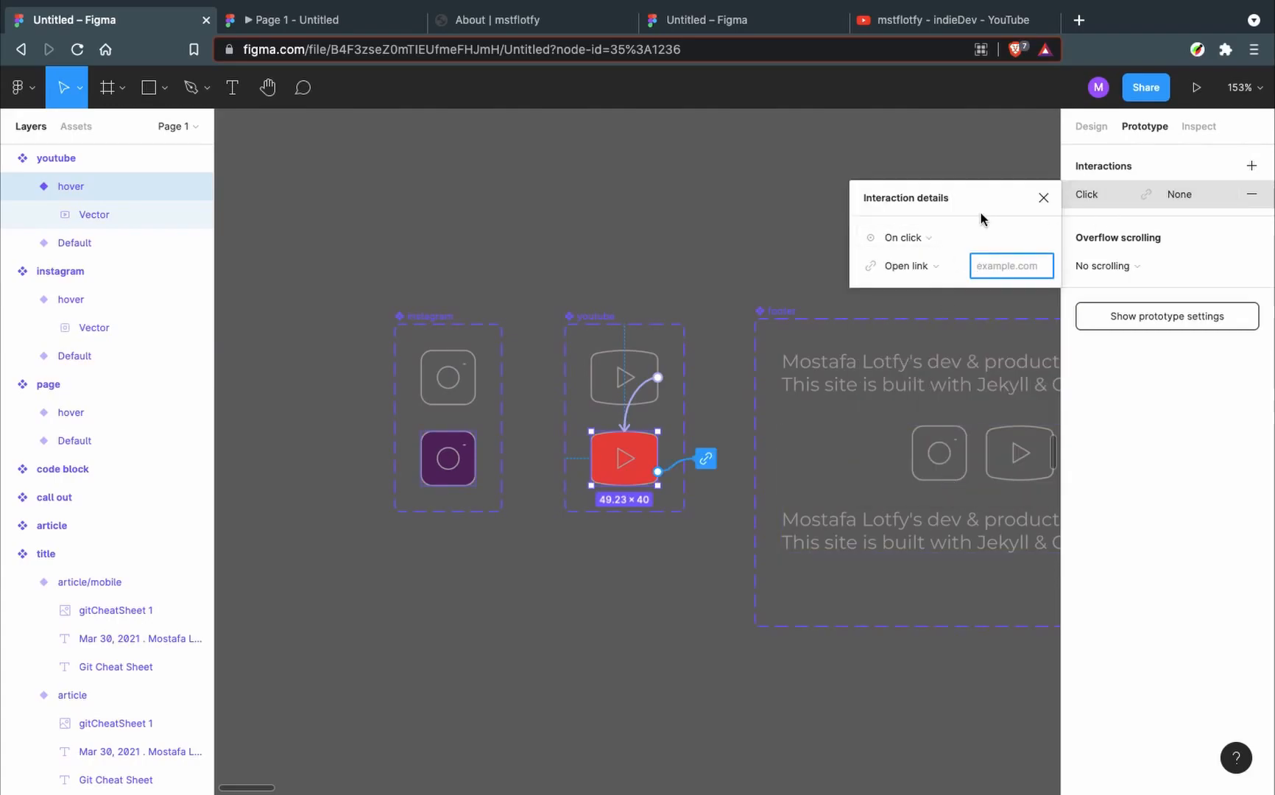
{"action": "key", "text": "ctrl+v"}
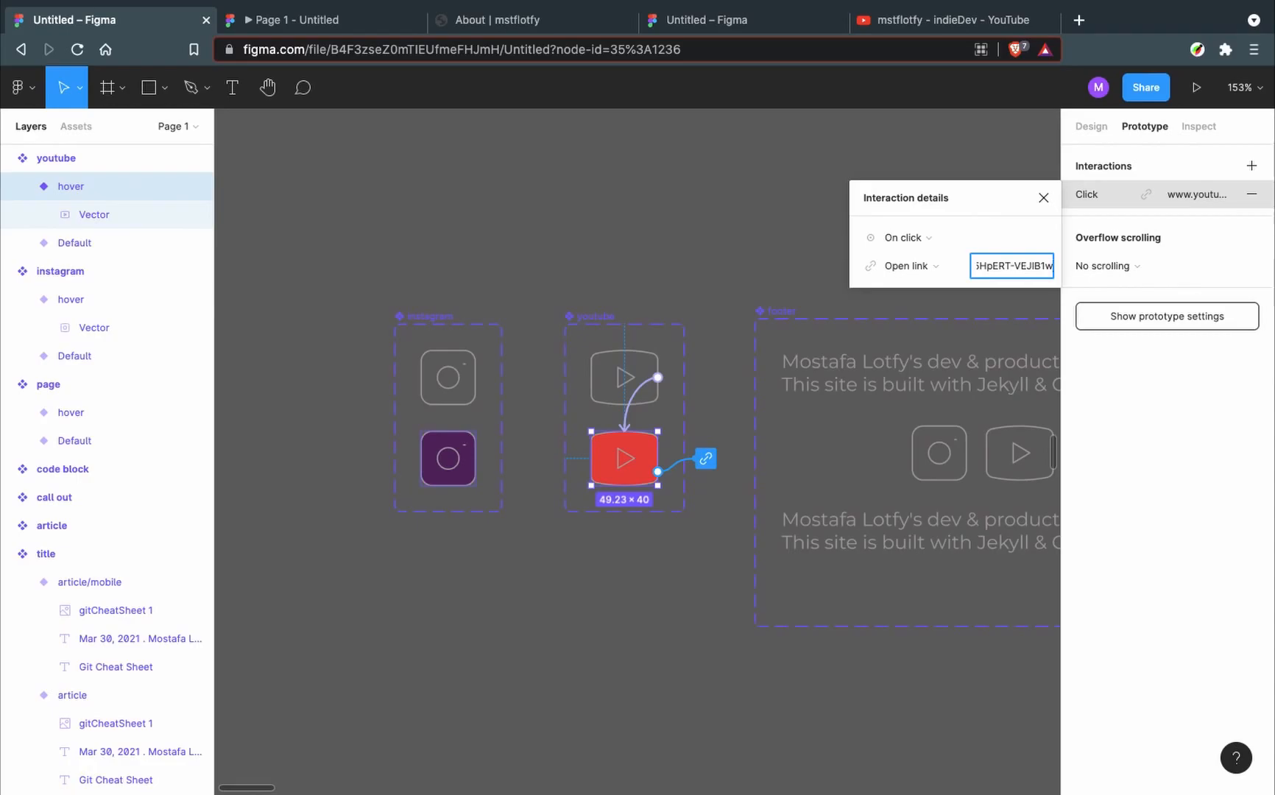
{"action": "left_click", "coordinate": [1043, 197]}
{"action": "scroll", "coordinate": [632, 421], "scroll_direction": "down", "scroll_amount": 3}
{"action": "scroll", "coordinate": [632, 419], "scroll_direction": "down", "scroll_amount": 3}
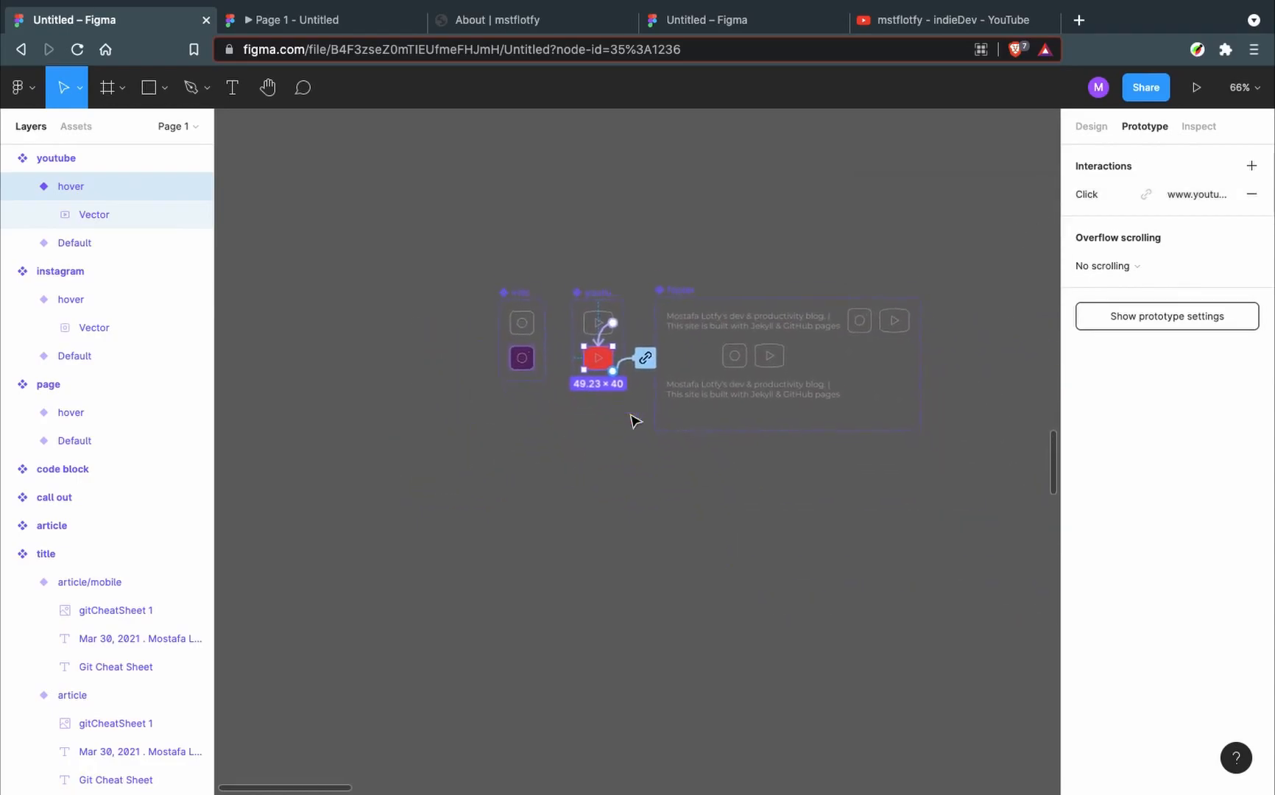
- Set the youtube hover variant's On click link to the copied YouTube channel URL
{"action": "key", "text": "ctrl+Tab"}
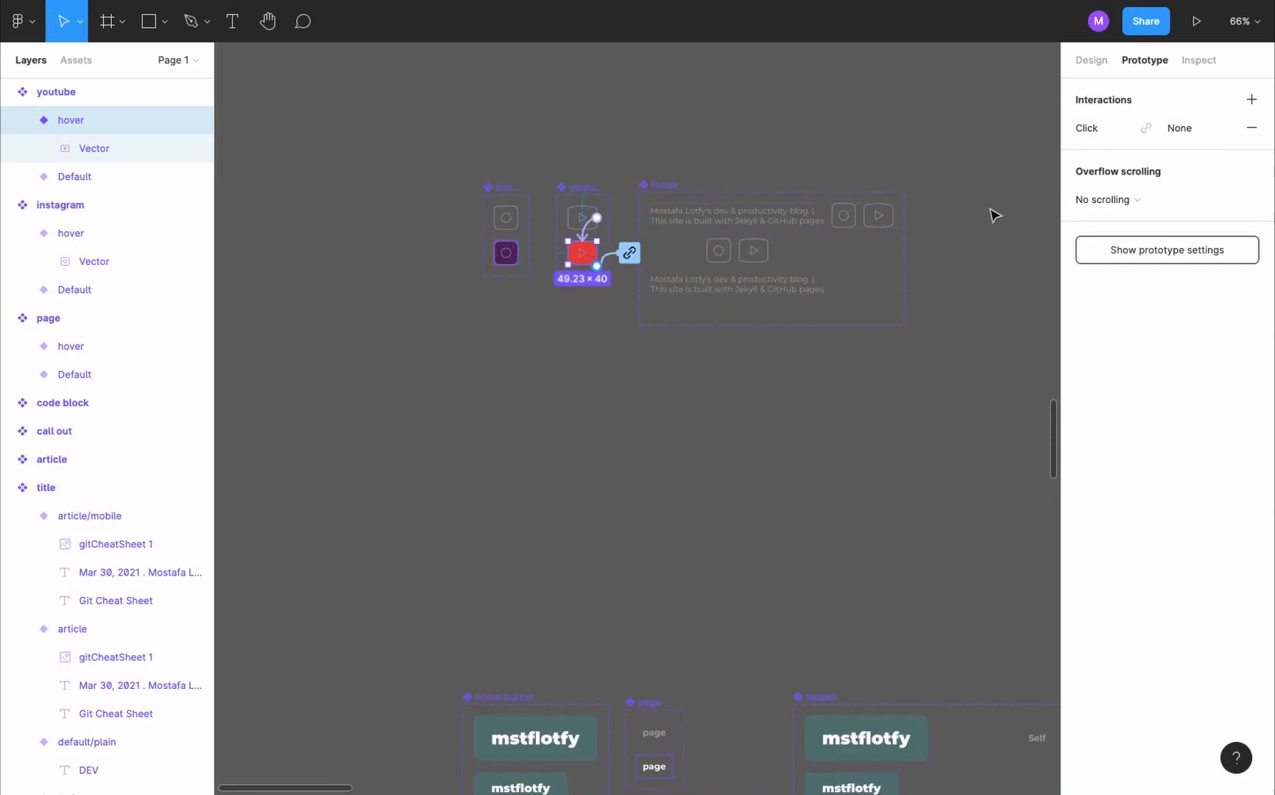
{"action": "left_click", "coordinate": [1192, 129]}
{"action": "key", "text": "ctrl+v"}
{"action": "left_click", "coordinate": [692, 162]}
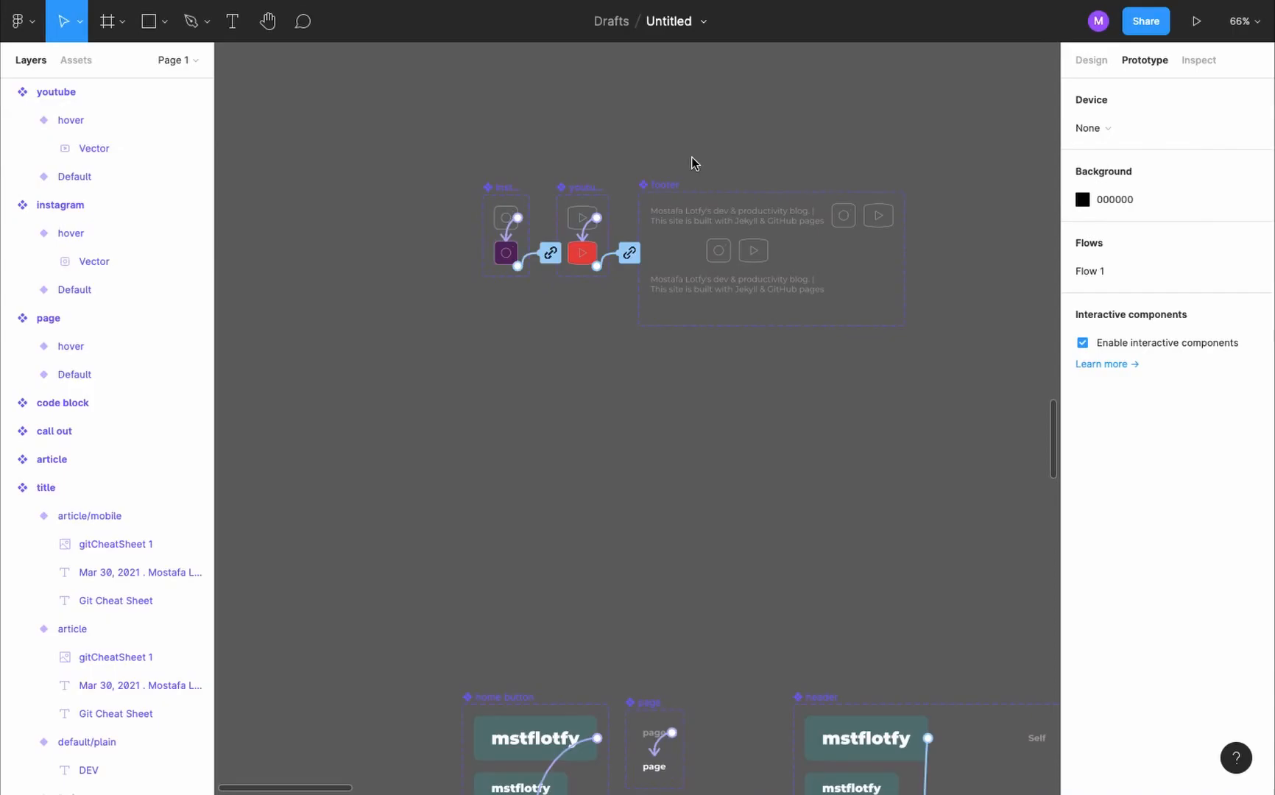
- Present the prototype and test the Instagram icon's link on the landing page
{"action": "key", "text": "ctrl+alt+Return"}
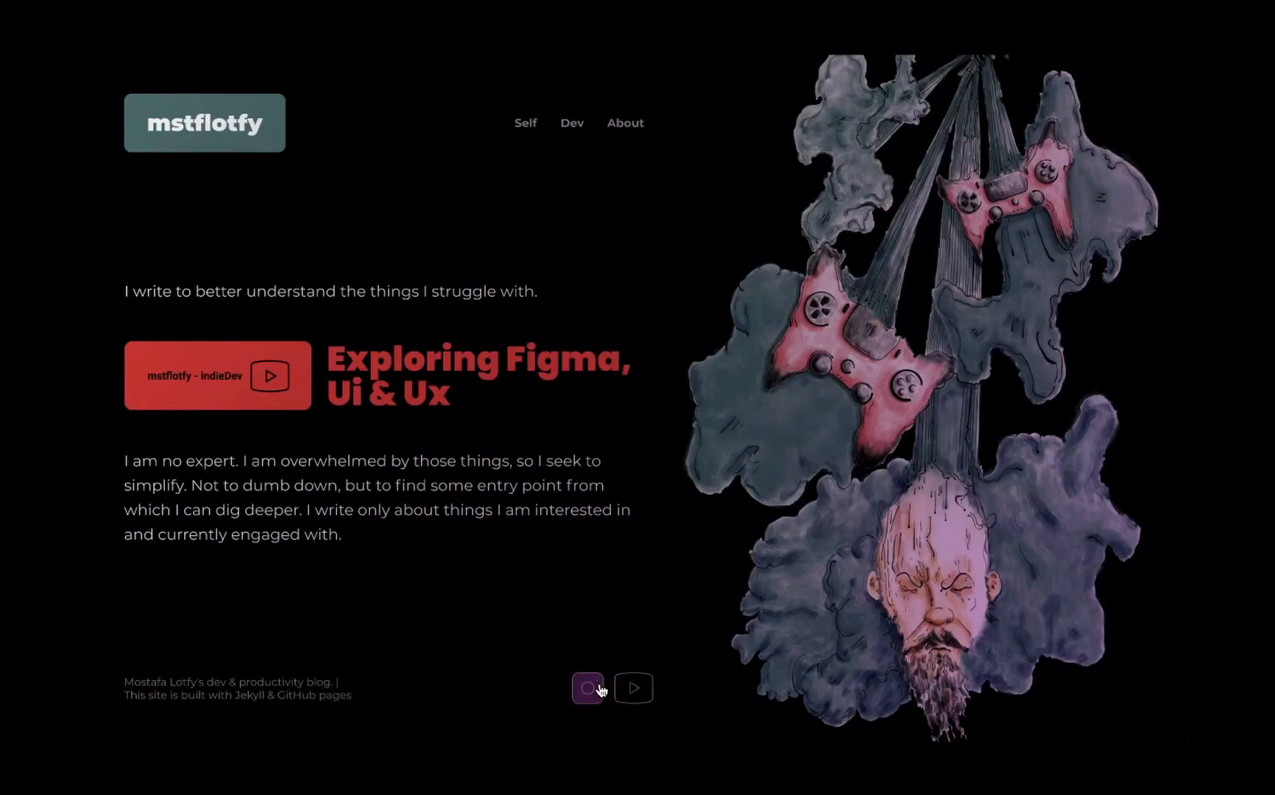
{"action": "left_click", "coordinate": [598, 690]}
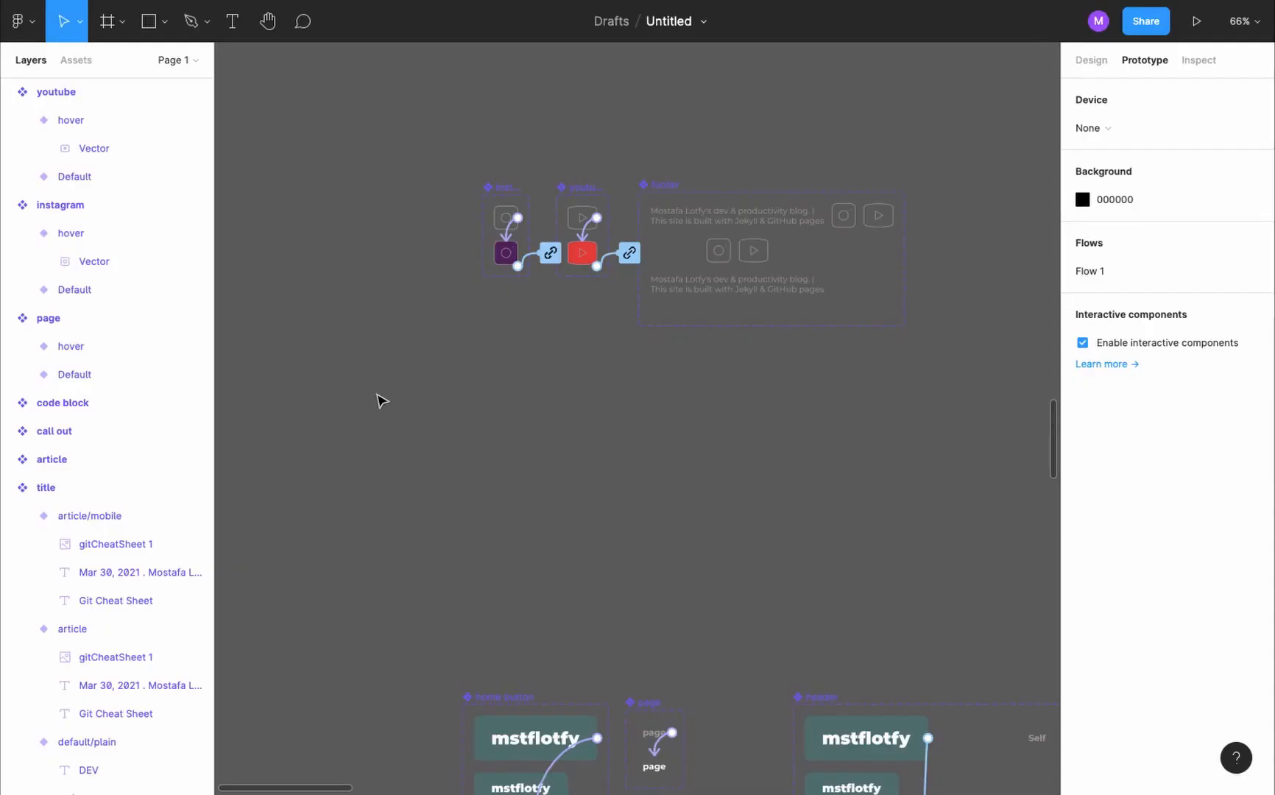
- Add a variant named hover to the call to action component, based on its Default variant
{"action": "scroll", "coordinate": [379, 399], "scroll_direction": "down", "scroll_amount": 5}
{"action": "scroll", "coordinate": [378, 399], "scroll_direction": "down", "scroll_amount": 2}
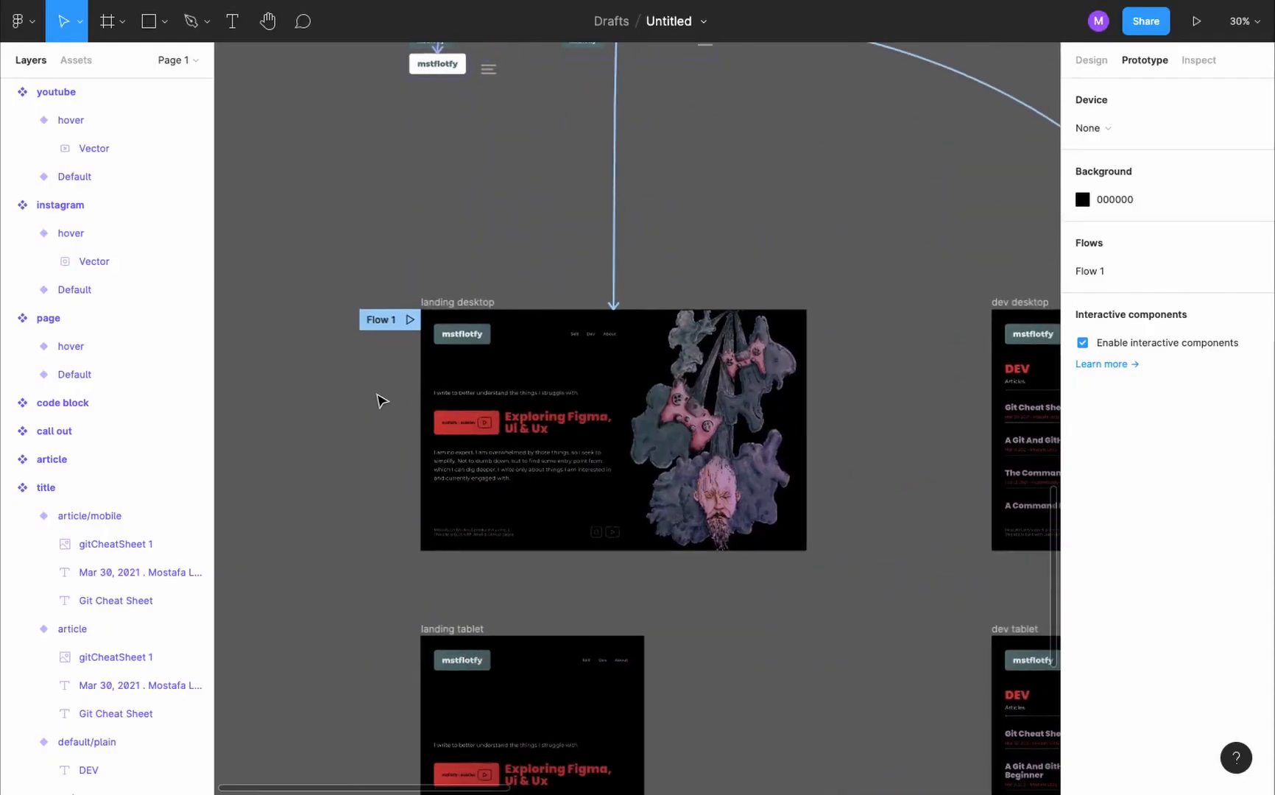
{"action": "scroll", "coordinate": [484, 276], "scroll_direction": "up", "scroll_amount": 8}
{"action": "scroll", "coordinate": [349, 197], "scroll_direction": "up", "scroll_amount": 6}
{"action": "double_click", "coordinate": [463, 258]}
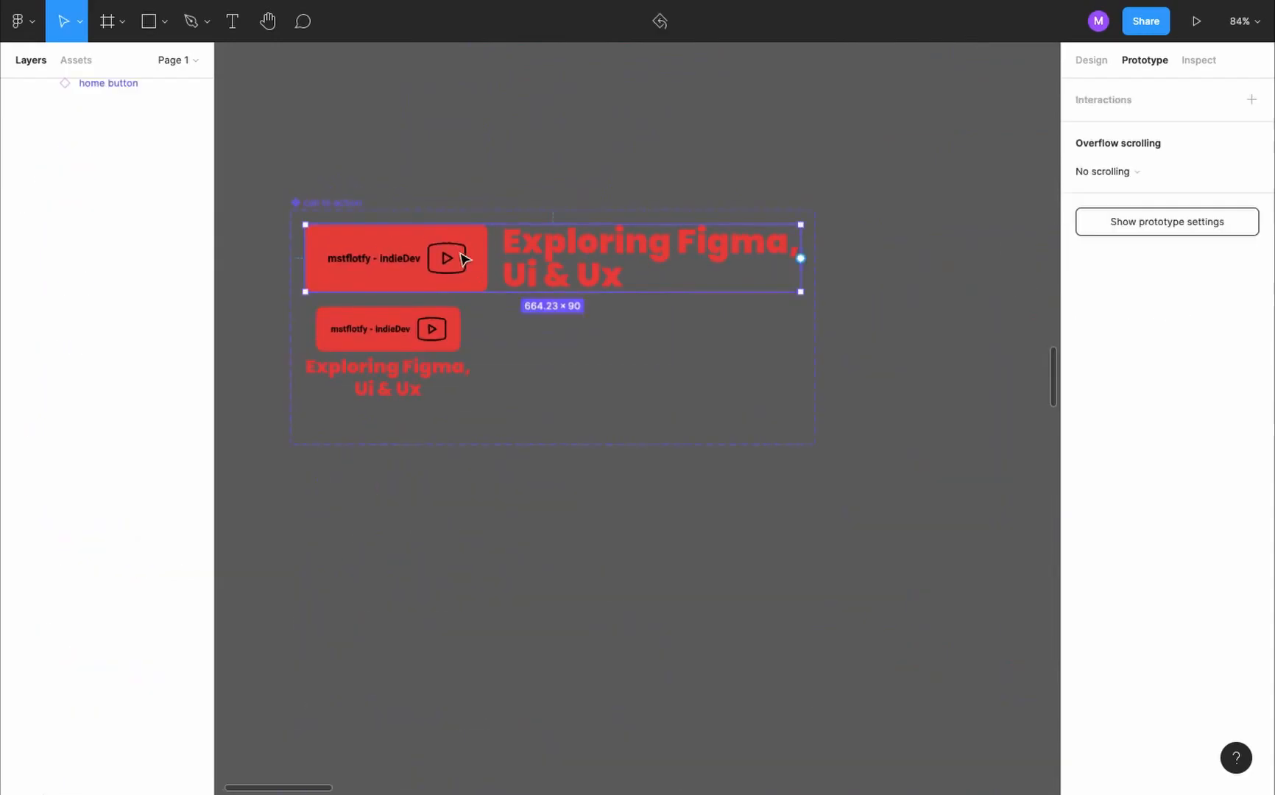
{"action": "left_click", "coordinate": [896, 315]}
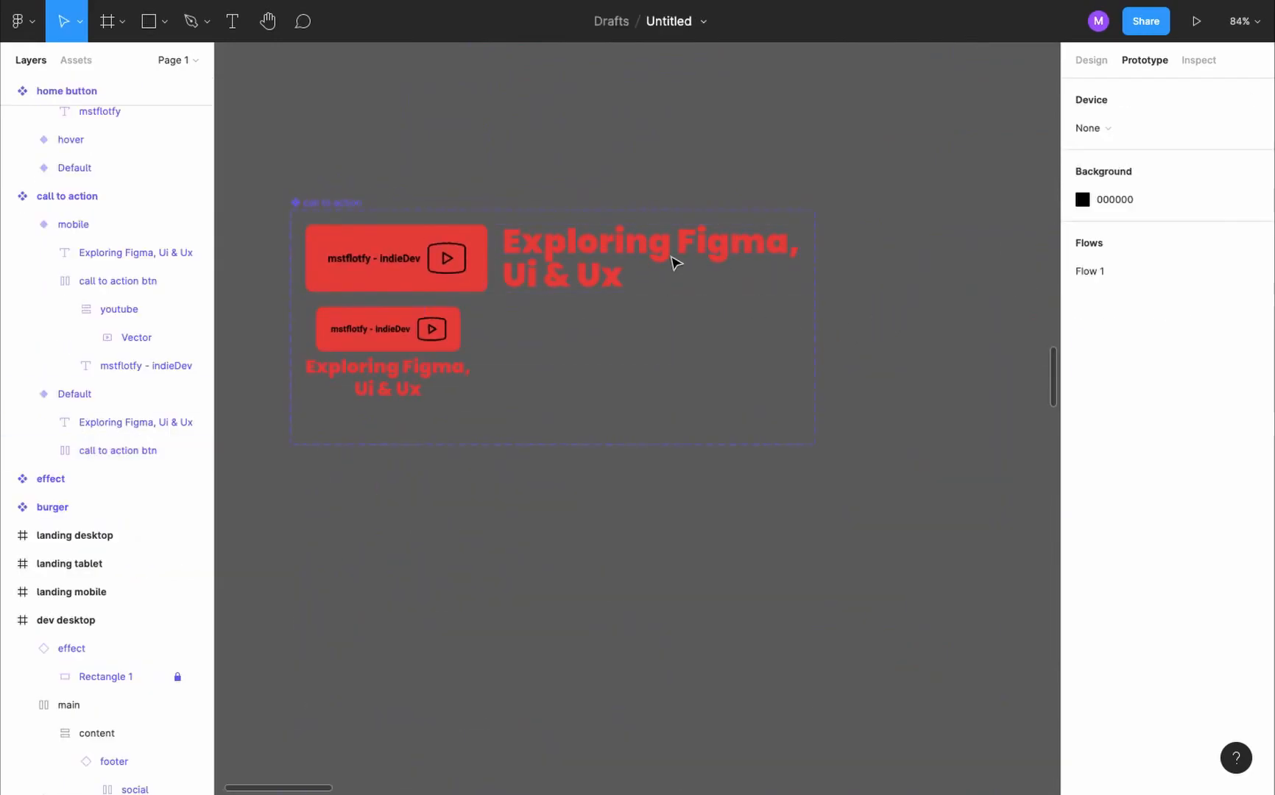
{"action": "left_click", "coordinate": [673, 254]}
{"action": "left_click", "coordinate": [1091, 60]}
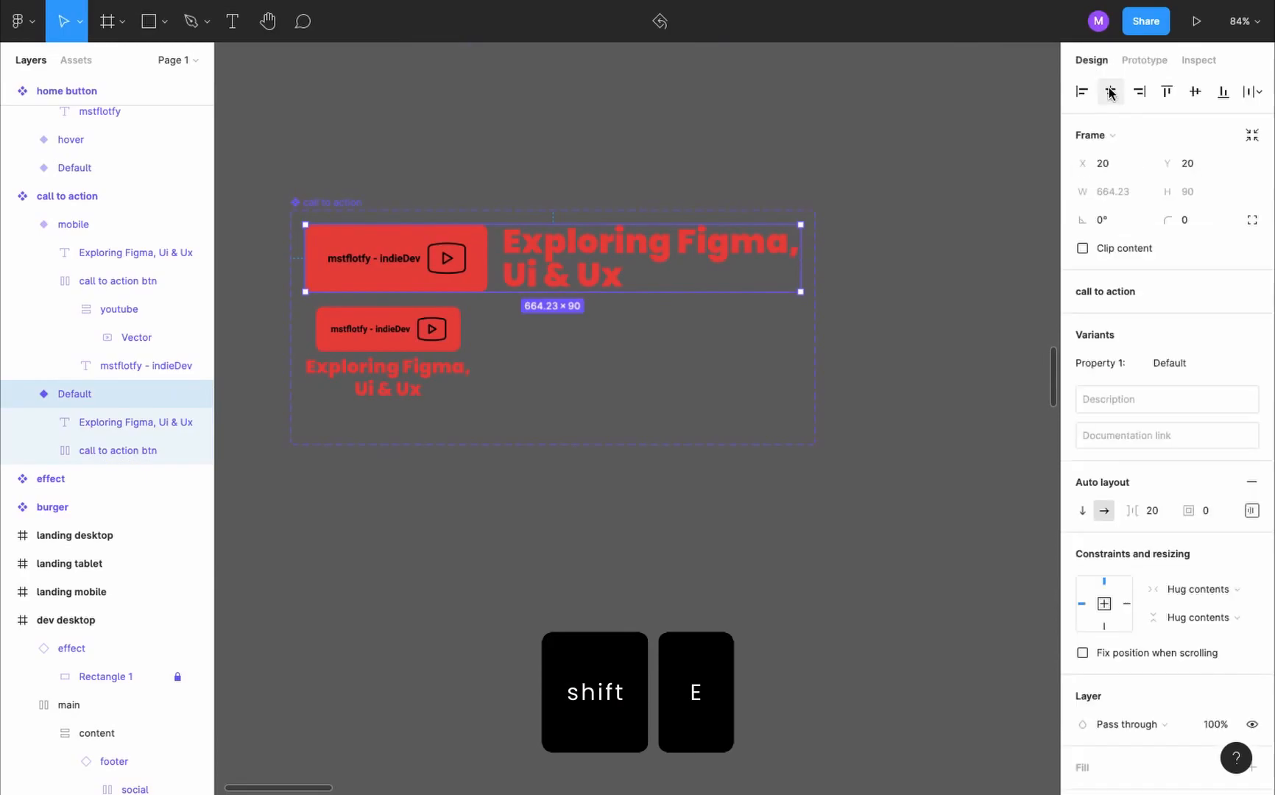
{"action": "left_click", "coordinate": [801, 484]}
{"action": "type", "text": "hover"}
- Recolour the Exploring Figma, Ui & Ux heading in the call to action's hover variant to white
{"action": "left_click", "coordinate": [1082, 643]}
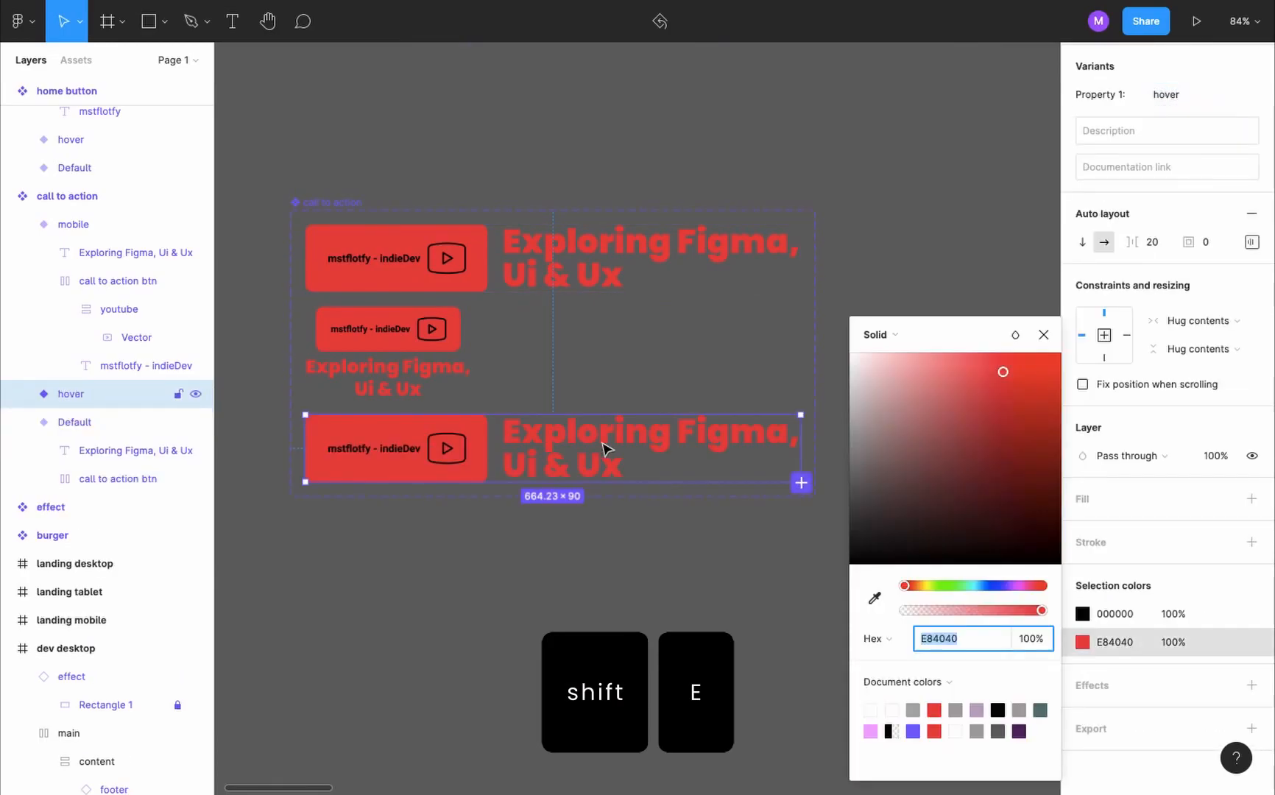
{"action": "double_click", "coordinate": [604, 447]}
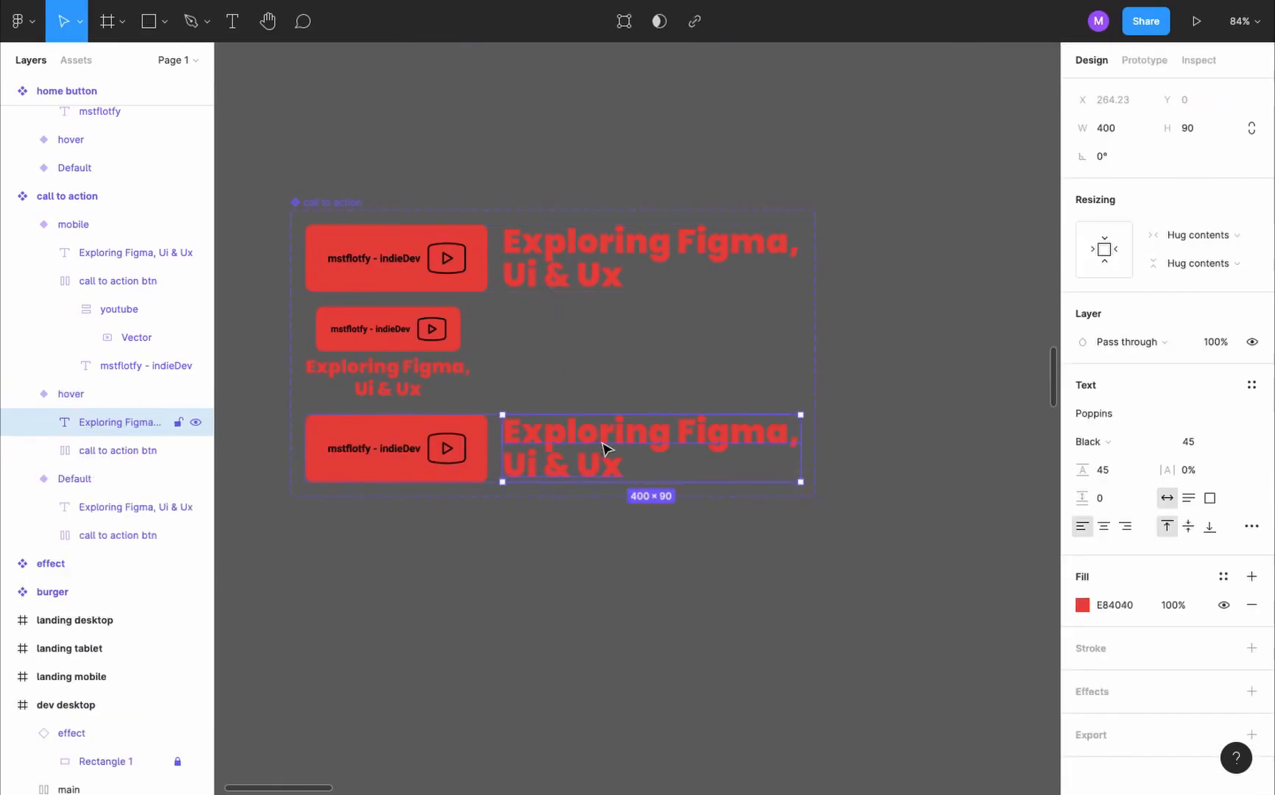
{"action": "left_click", "coordinate": [1084, 606]}
{"action": "left_click_drag", "start_coordinate": [898, 486], "coordinate": [848, 353]}
- Recolour the button label and YouTube icon in the call to action's hover variant to white
{"action": "left_click", "coordinate": [417, 445]}
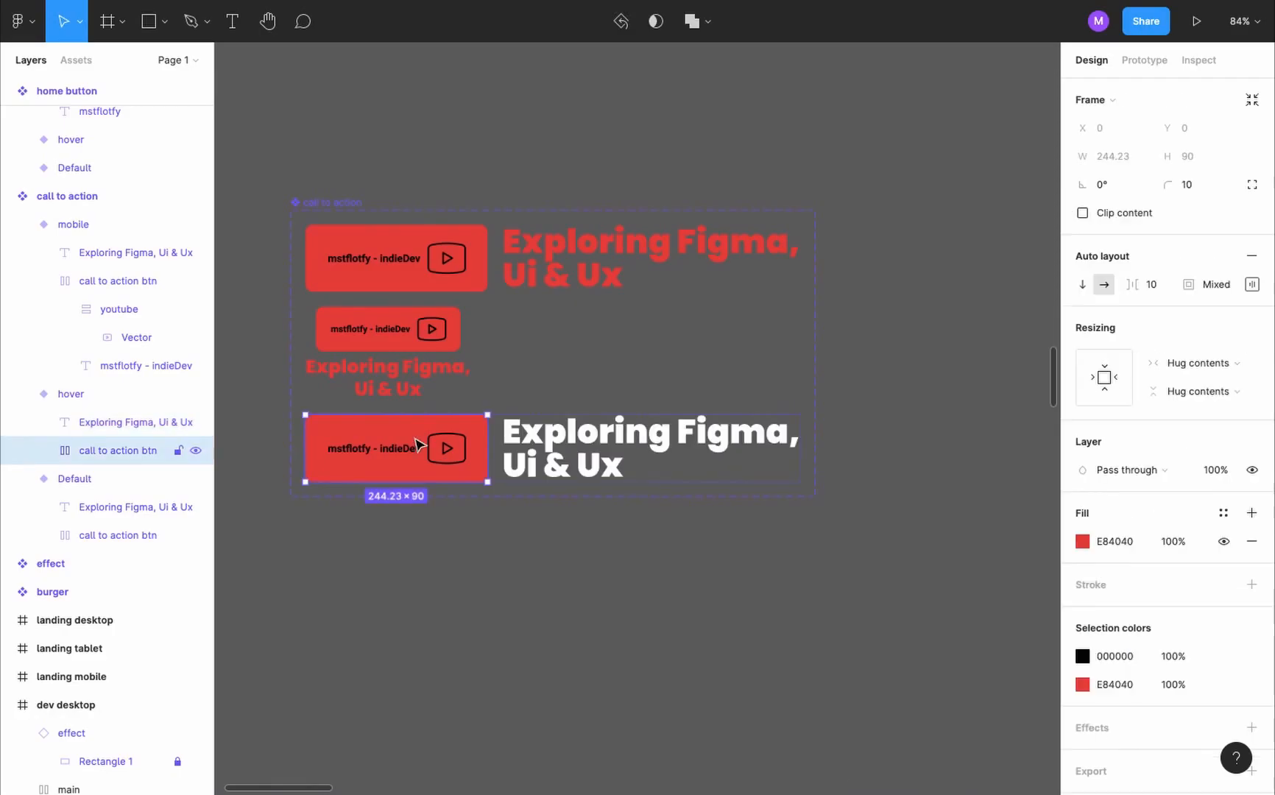
{"action": "key", "text": "Return"}
{"action": "left_click", "coordinate": [479, 450]}
{"action": "key", "text": "Return"}
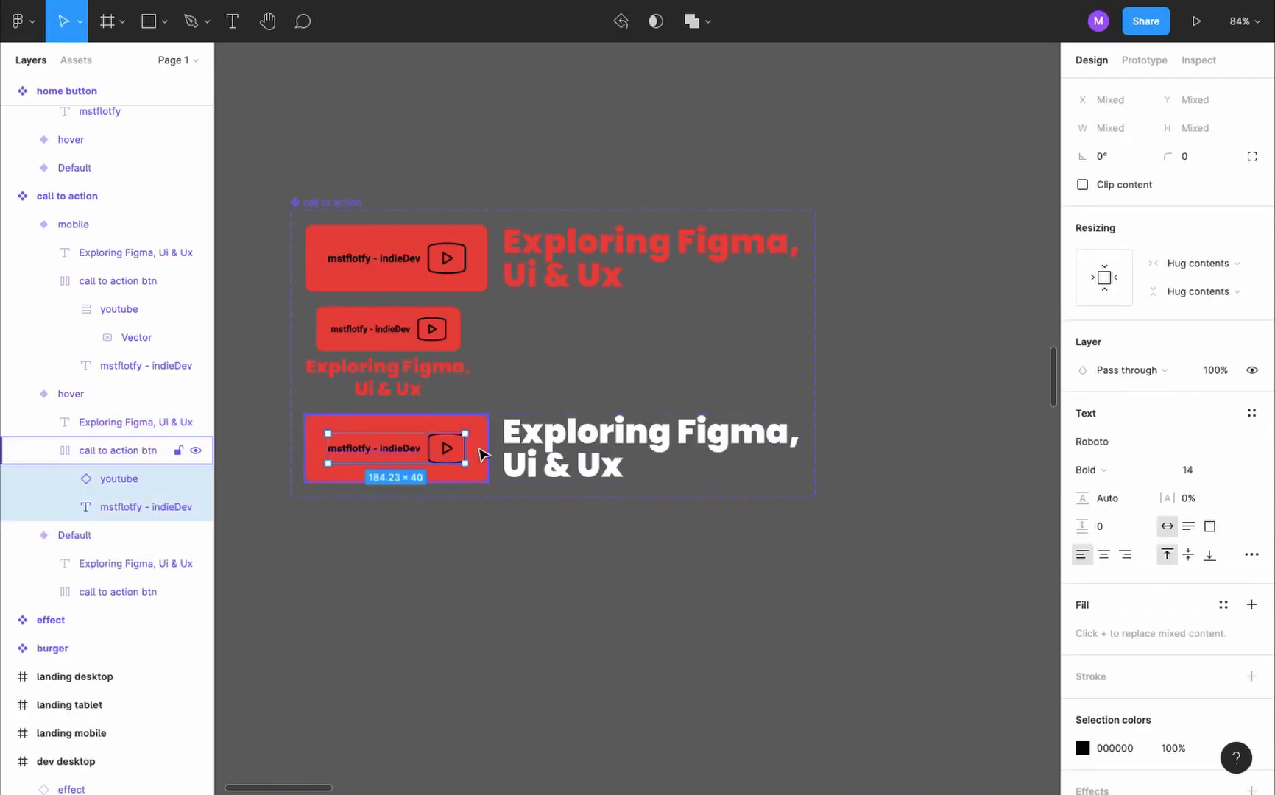
{"action": "left_click", "coordinate": [1083, 748]}
{"action": "left_click_drag", "start_coordinate": [896, 479], "coordinate": [846, 340]}
- Connect the call to action's Default variant to its hover variant with a While hovering Change to interaction
{"action": "left_click", "coordinate": [698, 237]}
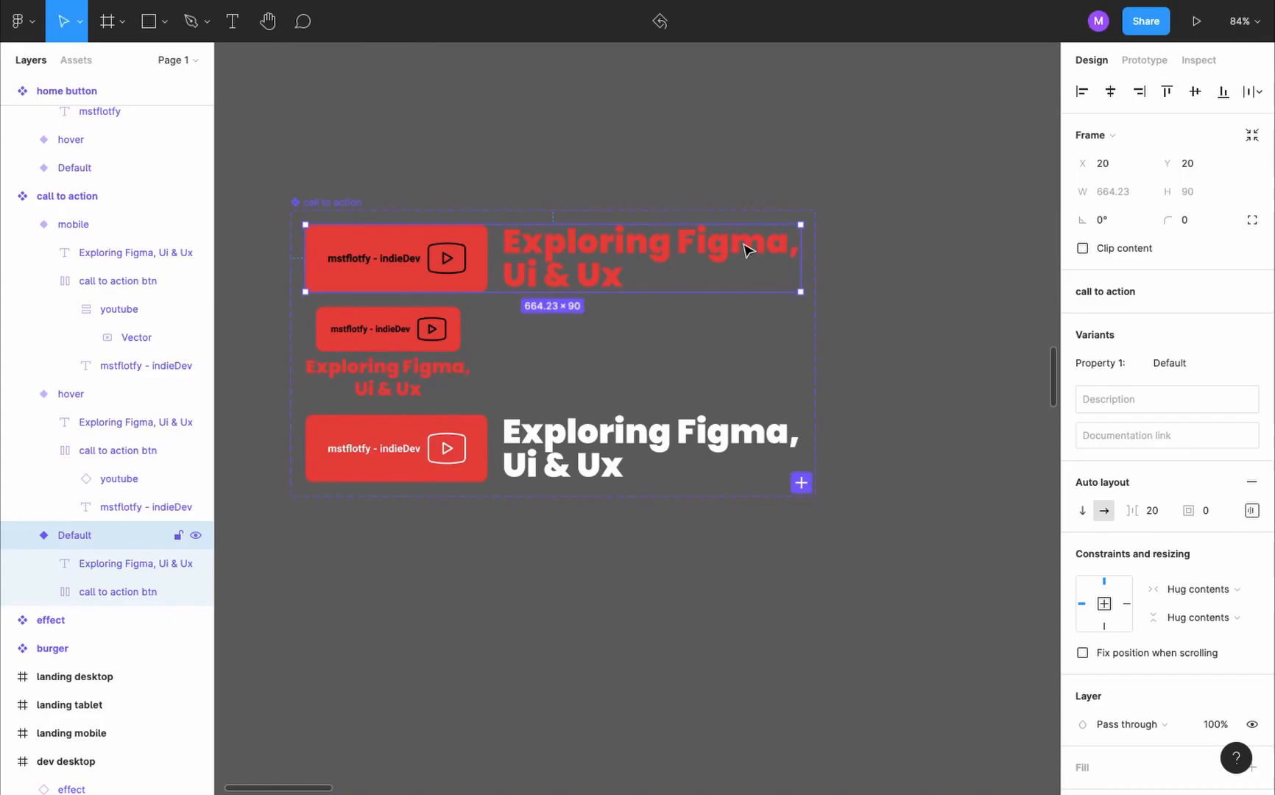
{"action": "key", "text": "shift+e"}
{"action": "left_click_drag", "start_coordinate": [801, 259], "coordinate": [721, 435]}
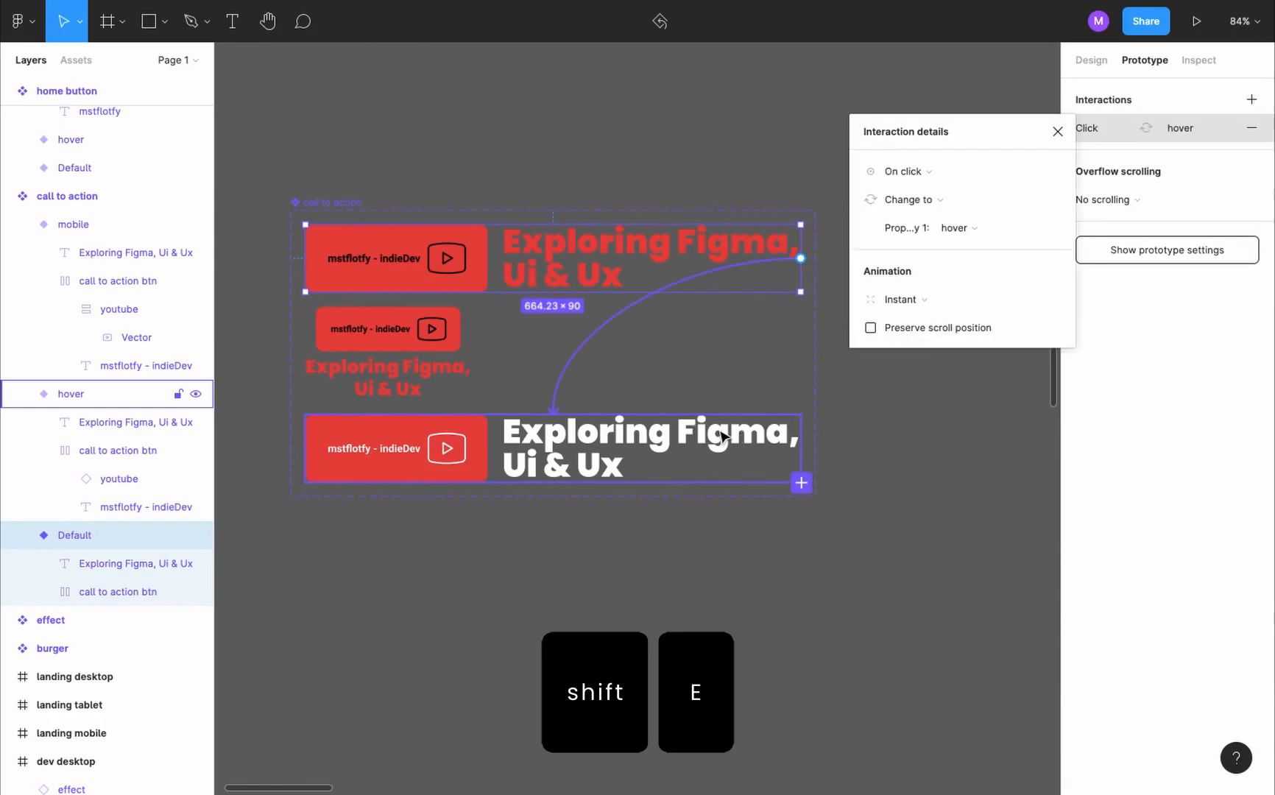
{"action": "left_click", "coordinate": [939, 172]}
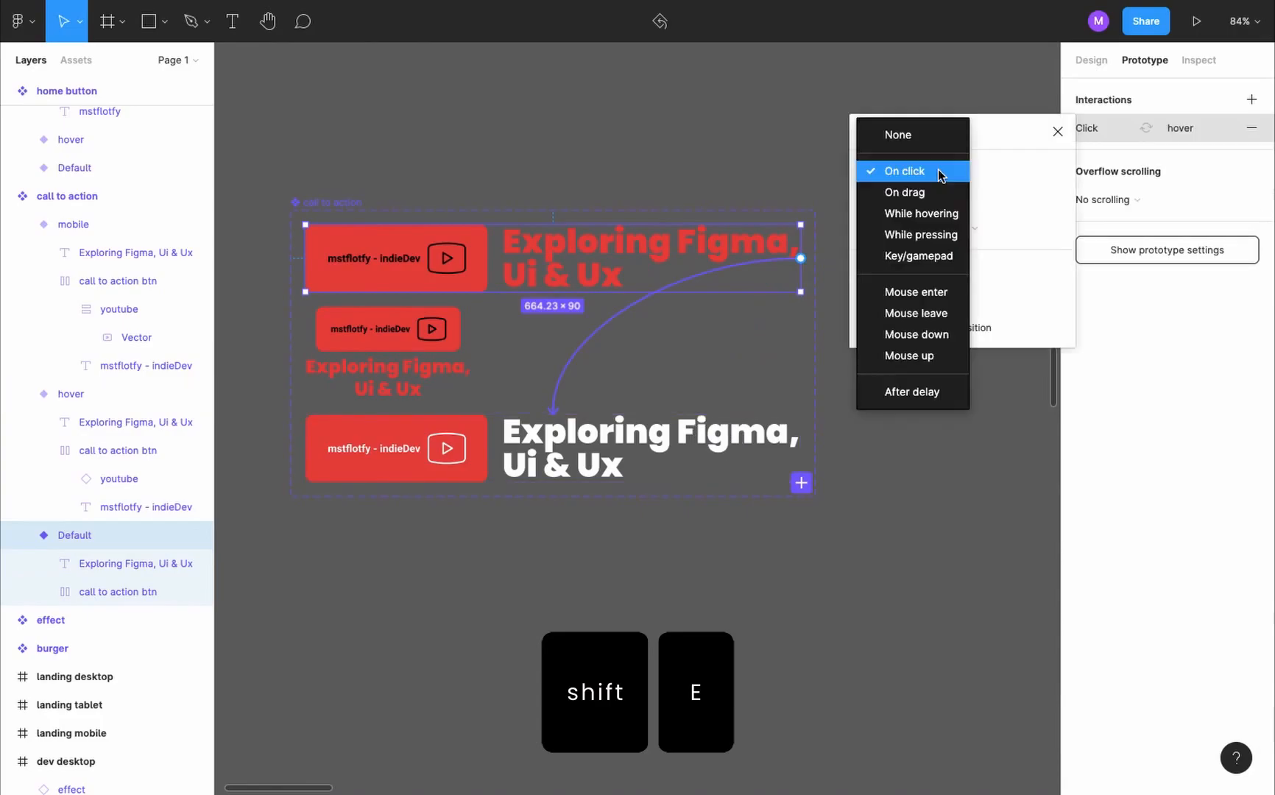
{"action": "left_click", "coordinate": [949, 213]}
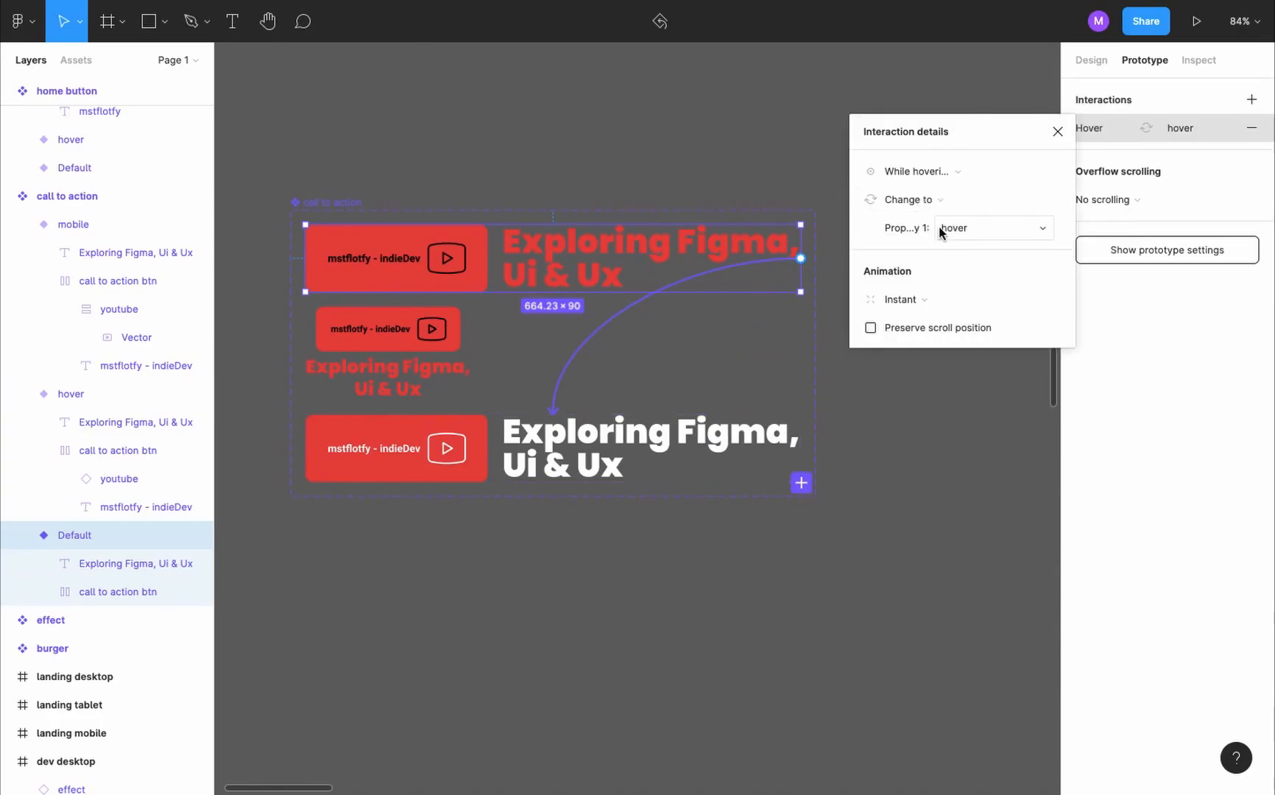
- Give the call to action's hover variant an On click Open link interaction and paste the YouTube channel URL
{"action": "left_click", "coordinate": [656, 456]}
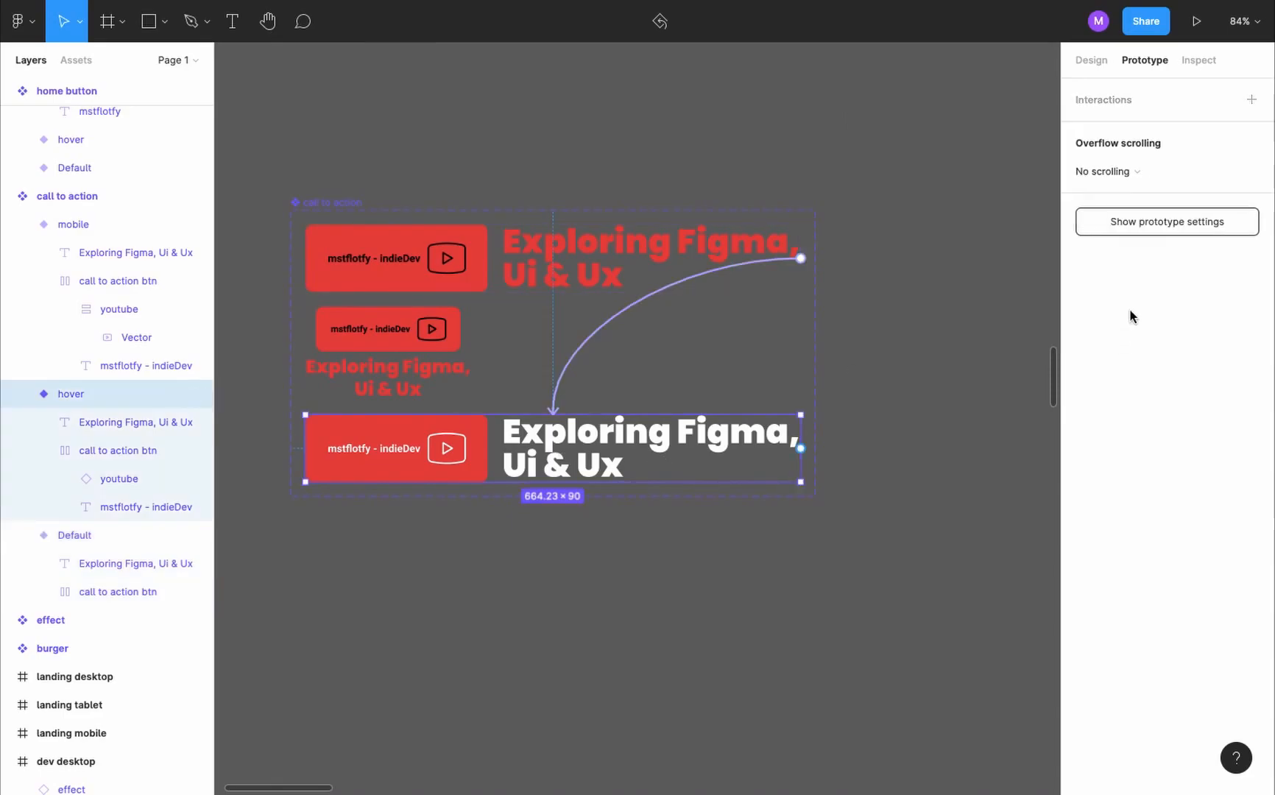
{"action": "left_click", "coordinate": [1250, 105]}
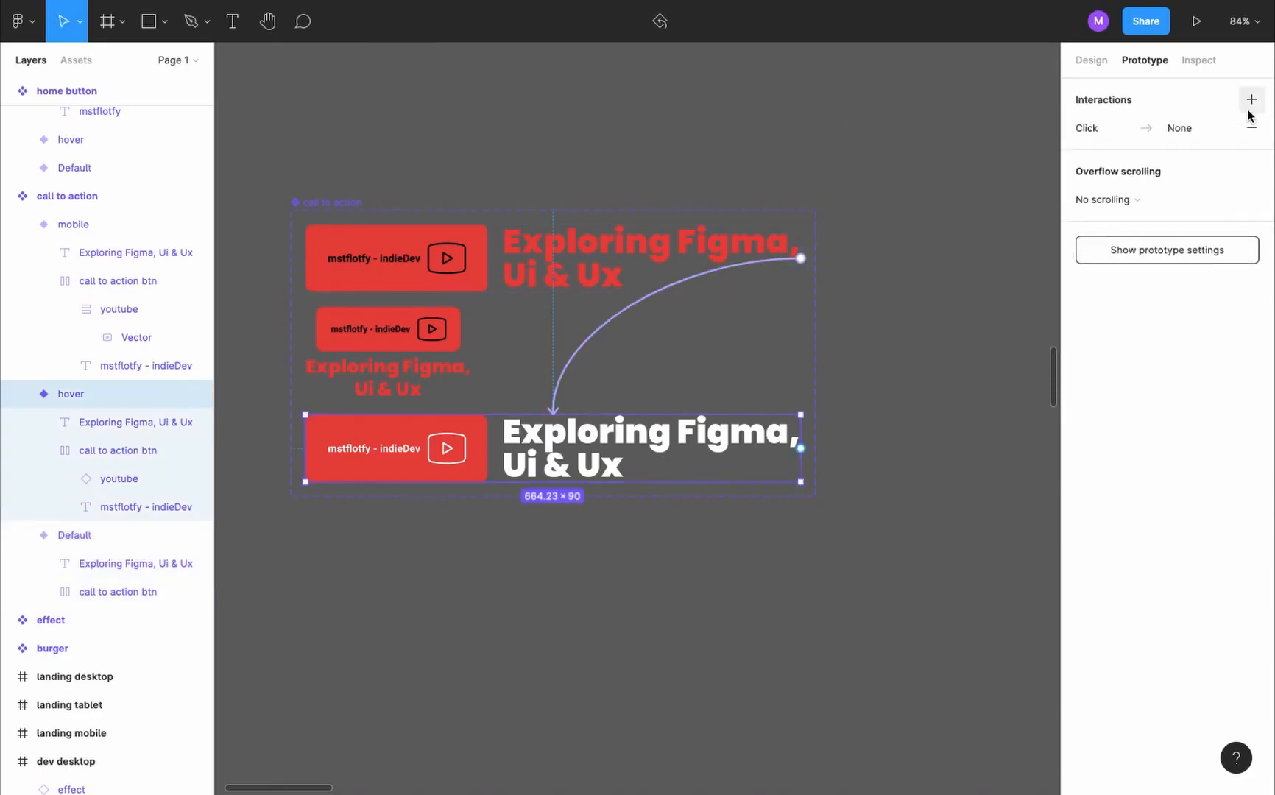
{"action": "left_click", "coordinate": [1170, 129]}
{"action": "left_click", "coordinate": [963, 173]}
{"action": "left_click", "coordinate": [963, 173]}
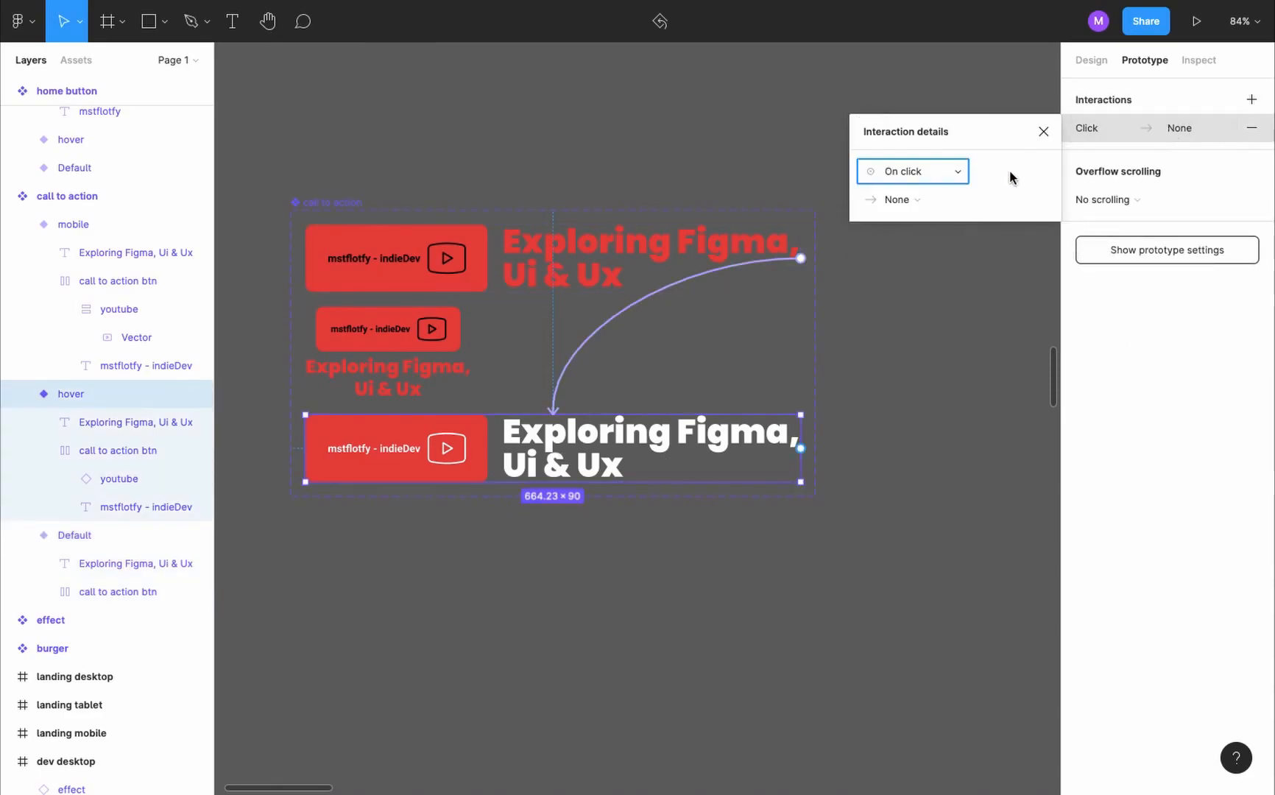
{"action": "left_click", "coordinate": [946, 196]}
{"action": "left_click", "coordinate": [929, 423]}
{"action": "key", "text": "ctrl+v"}
{"action": "scroll", "coordinate": [968, 324], "scroll_direction": "up", "scroll_amount": 1}
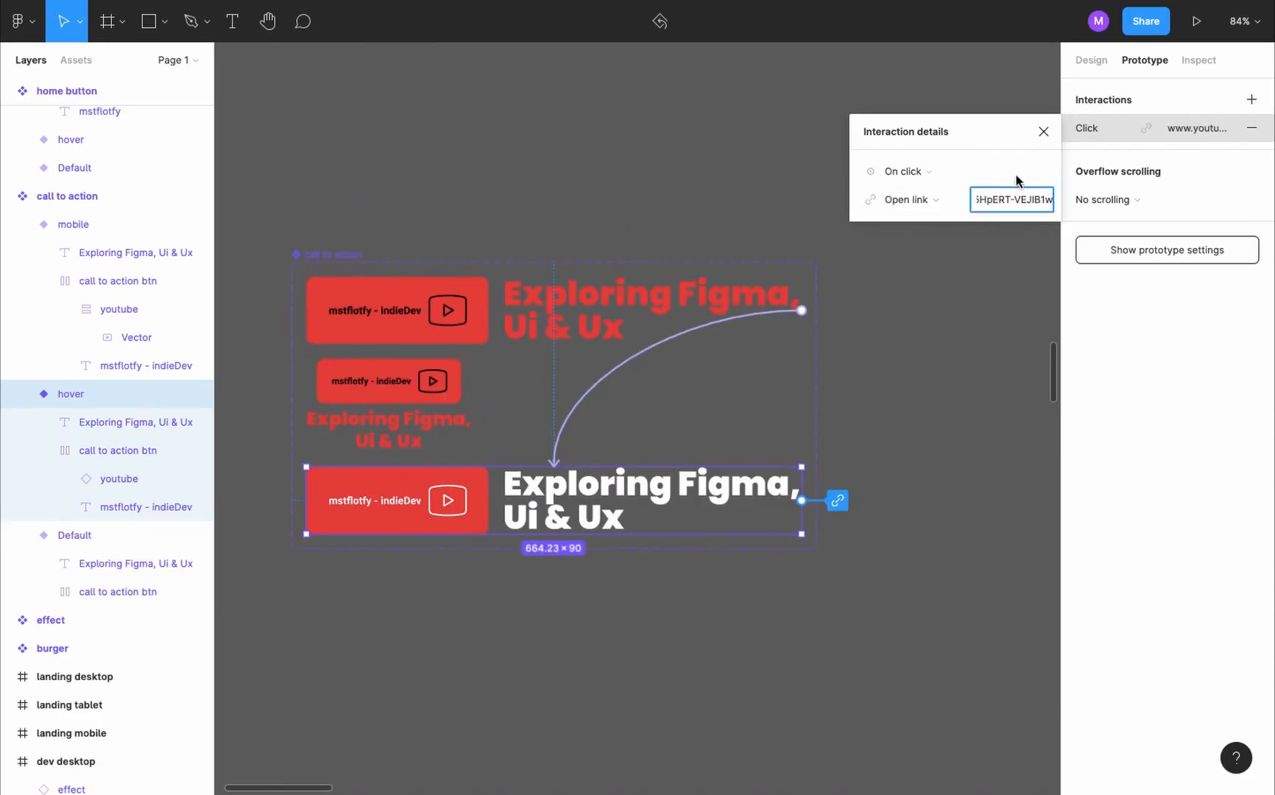
{"action": "left_click", "coordinate": [1043, 131]}
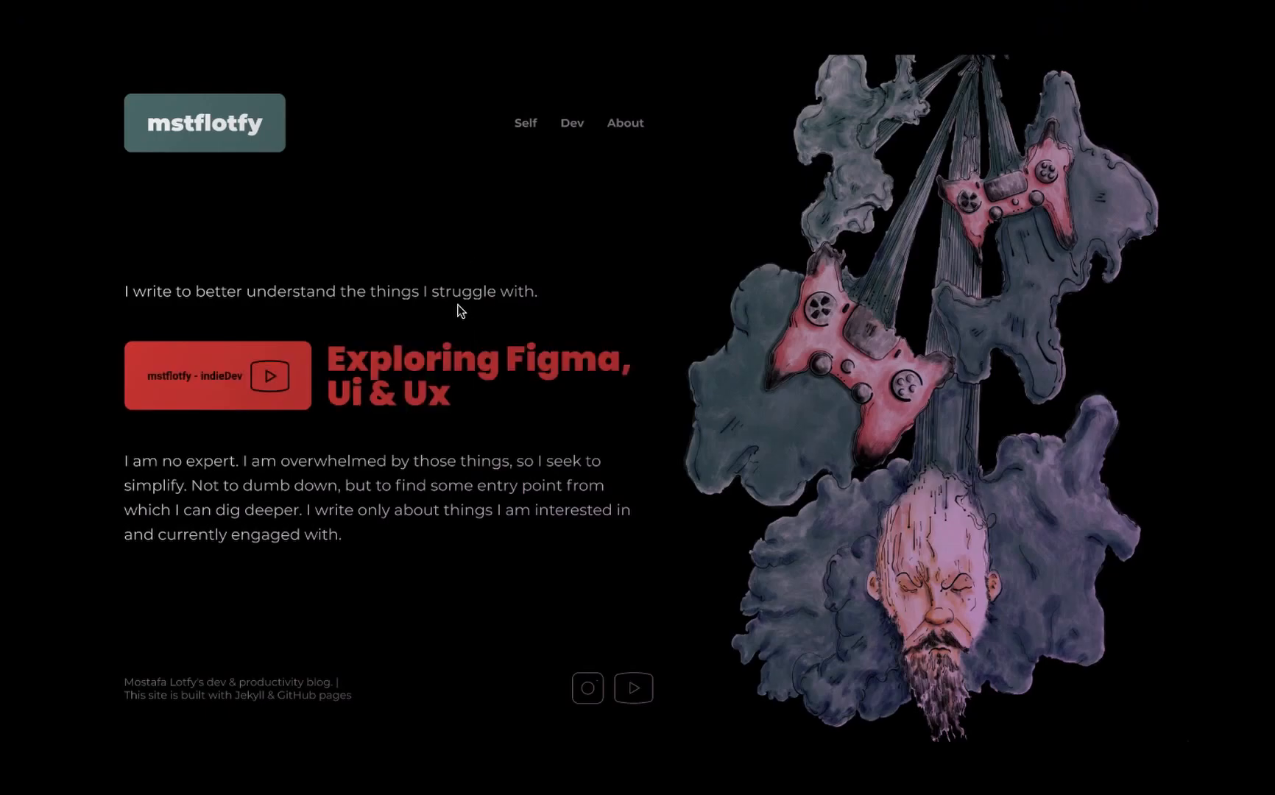
- Test the call to action, the About page link and the home button in the presented prototype
{"action": "left_click", "coordinate": [493, 363]}
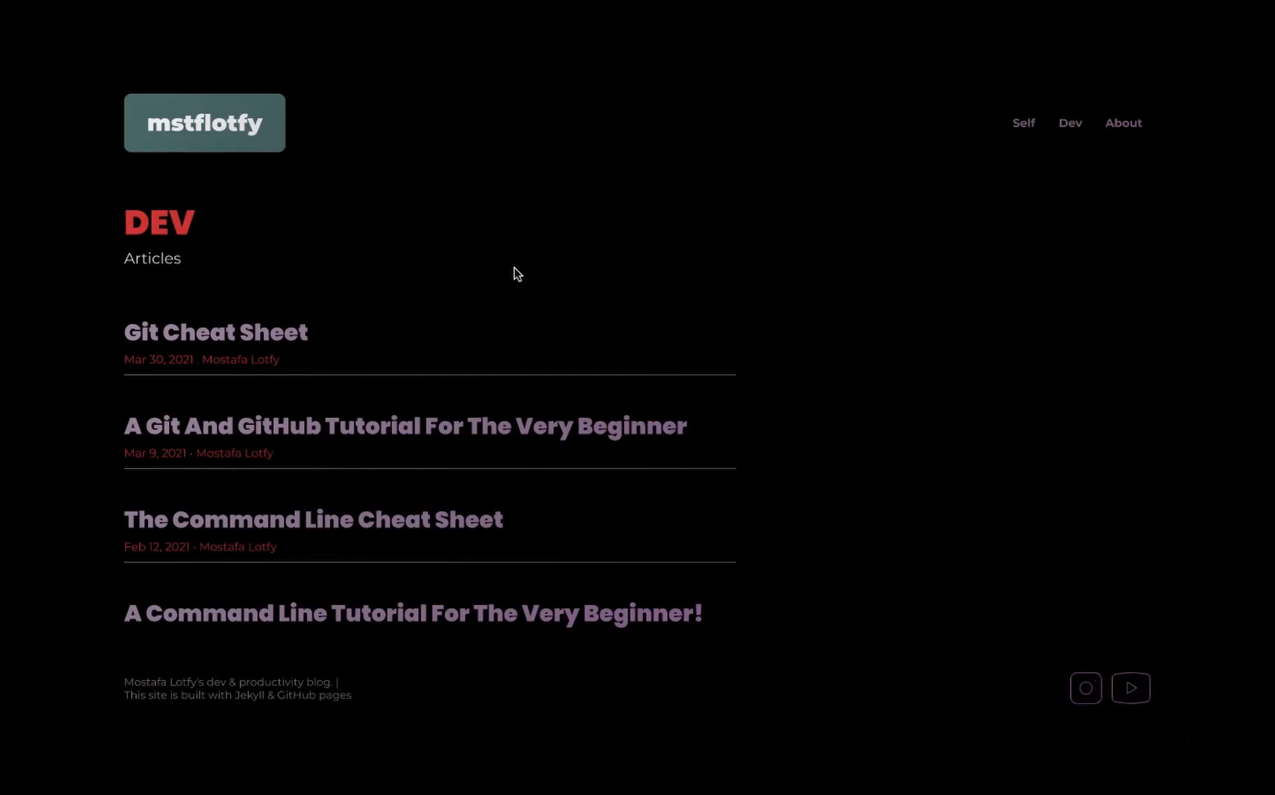
{"action": "left_click", "coordinate": [1113, 127]}
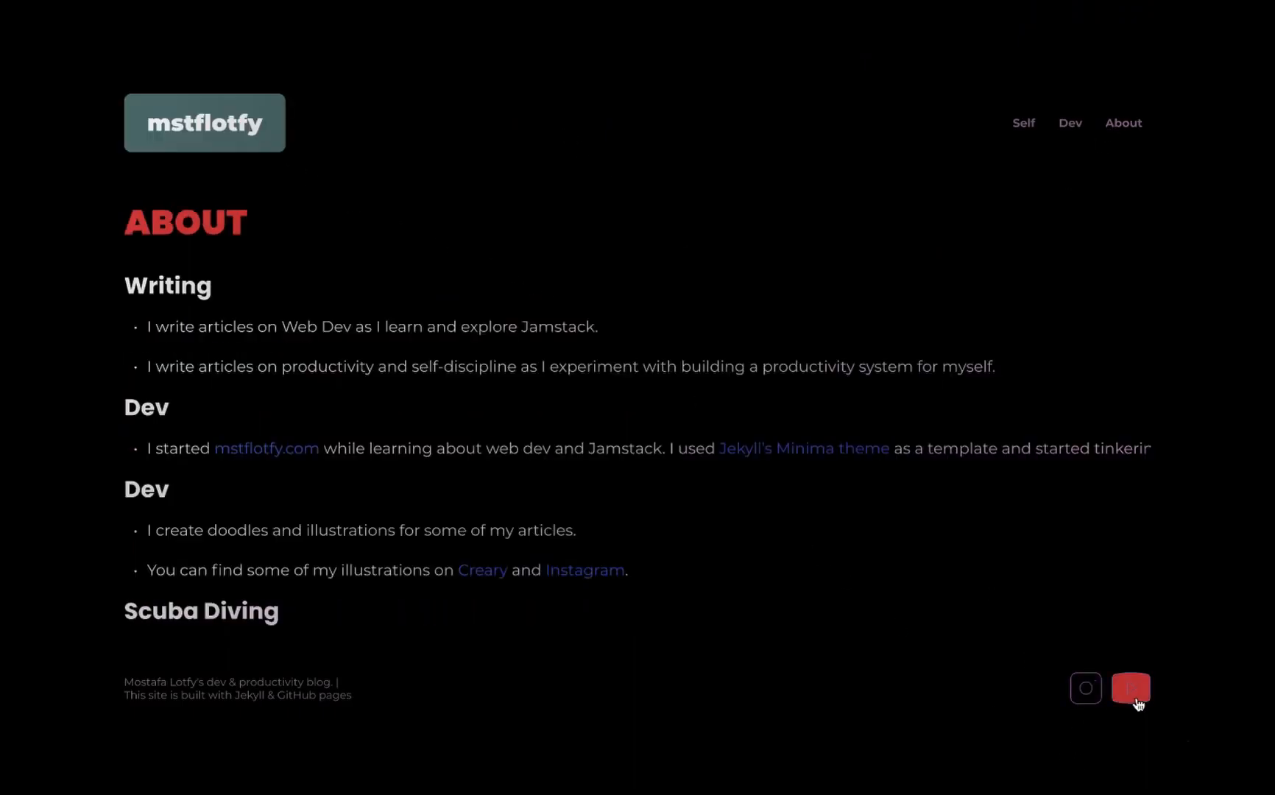
{"action": "left_click", "coordinate": [229, 122]}
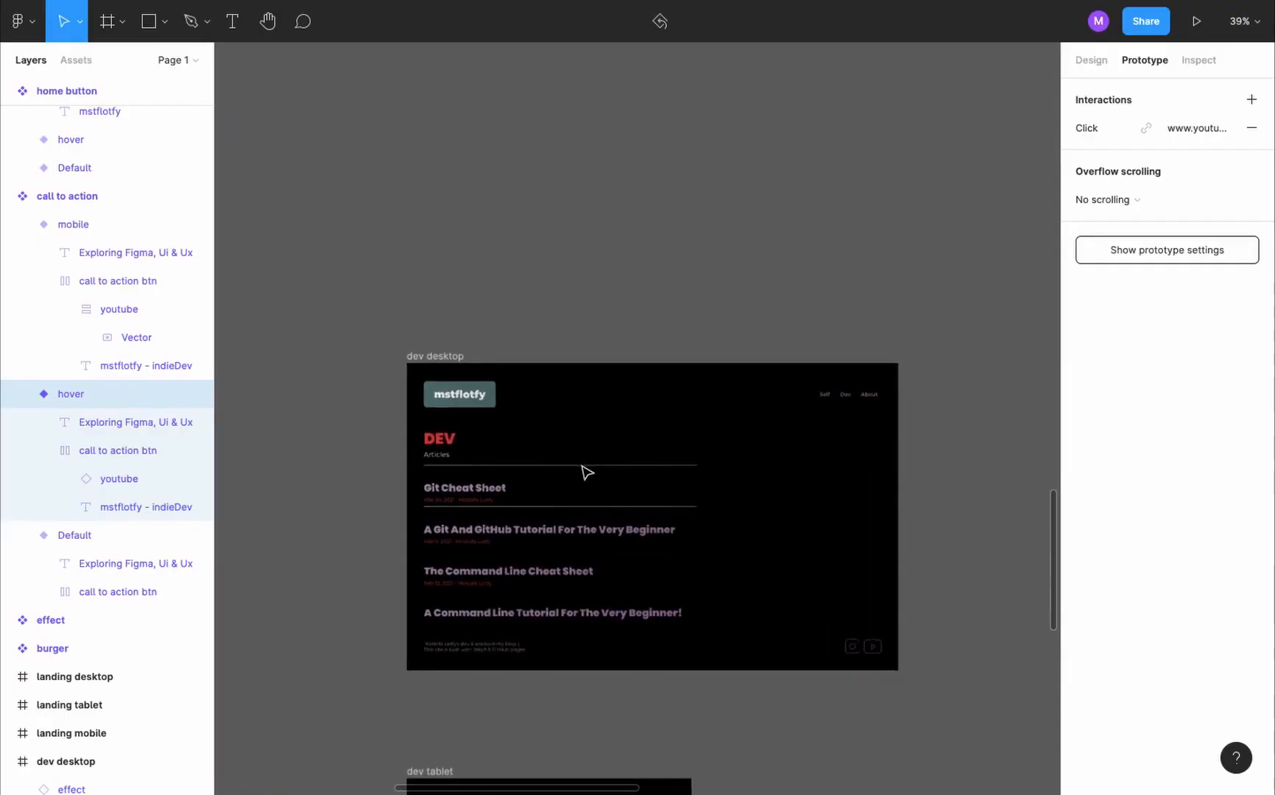
- Add a variant named hover to the article link component, based on its Default variant
{"action": "scroll", "coordinate": [584, 469], "scroll_direction": "down", "scroll_amount": 5}
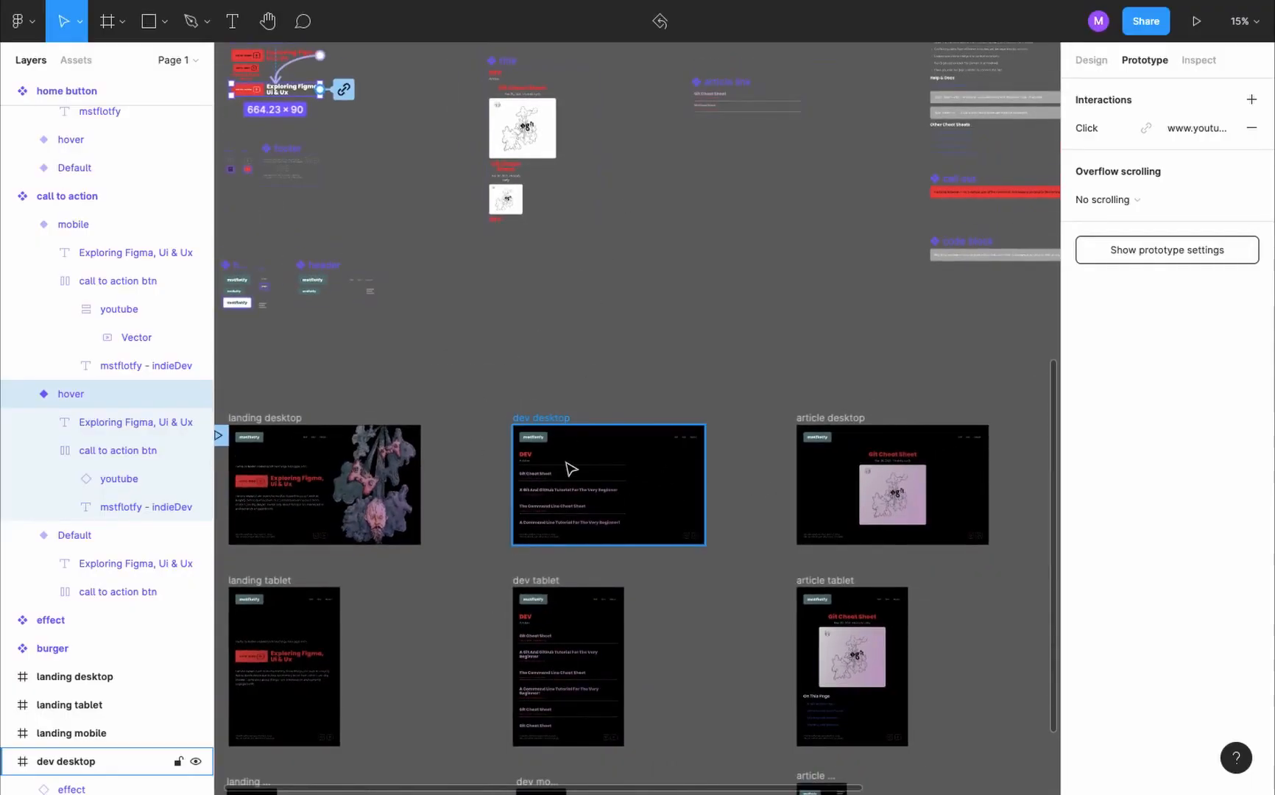
{"action": "scroll", "coordinate": [569, 467], "scroll_direction": "up", "scroll_amount": 5}
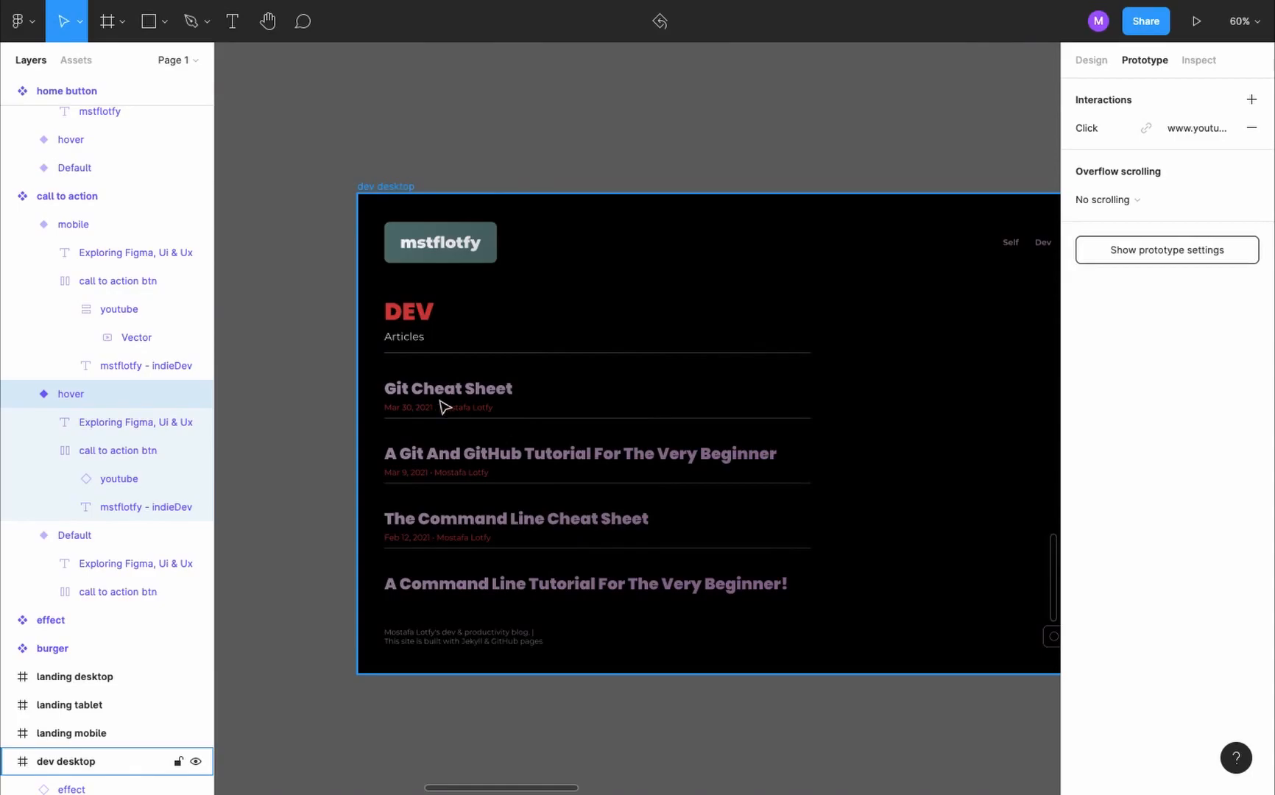
{"action": "scroll", "coordinate": [492, 412], "scroll_direction": "down", "scroll_amount": 2}
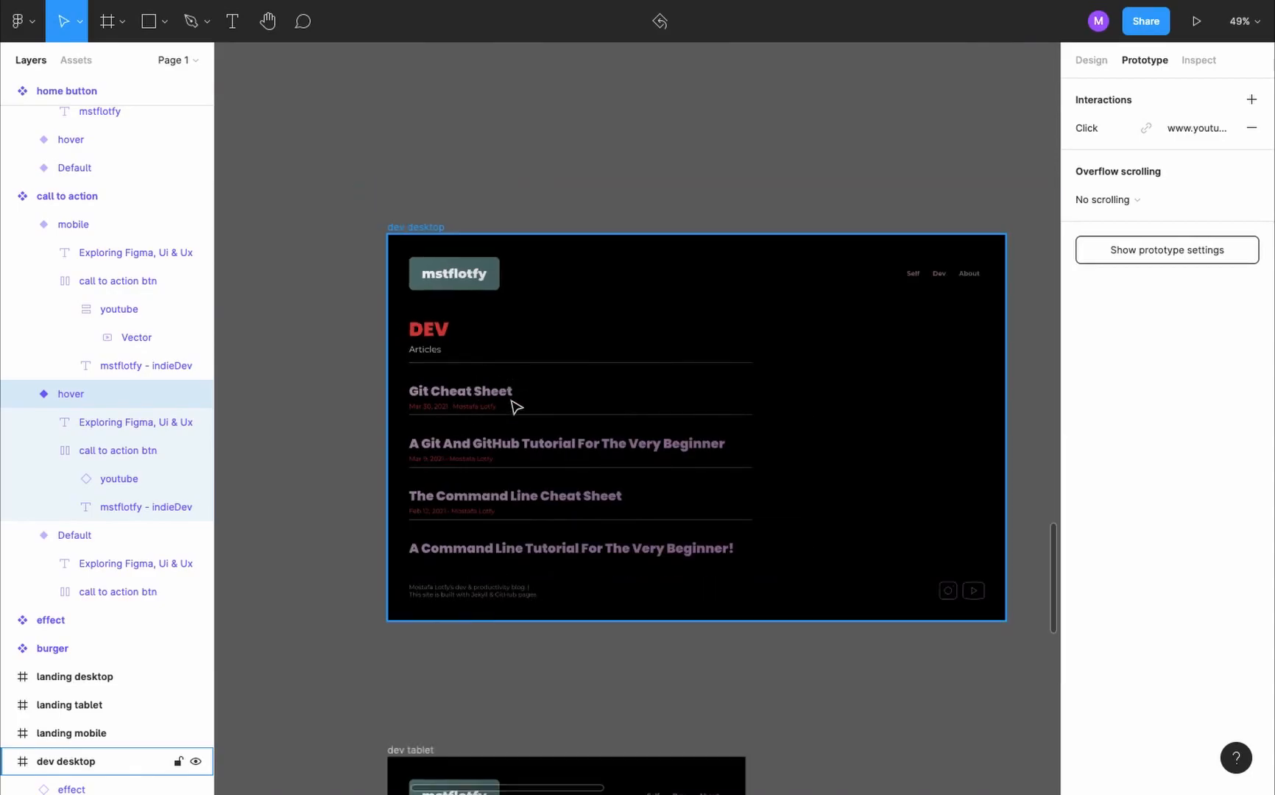
{"action": "scroll", "coordinate": [516, 407], "scroll_direction": "down", "scroll_amount": 2}
{"action": "left_click", "coordinate": [499, 408]}
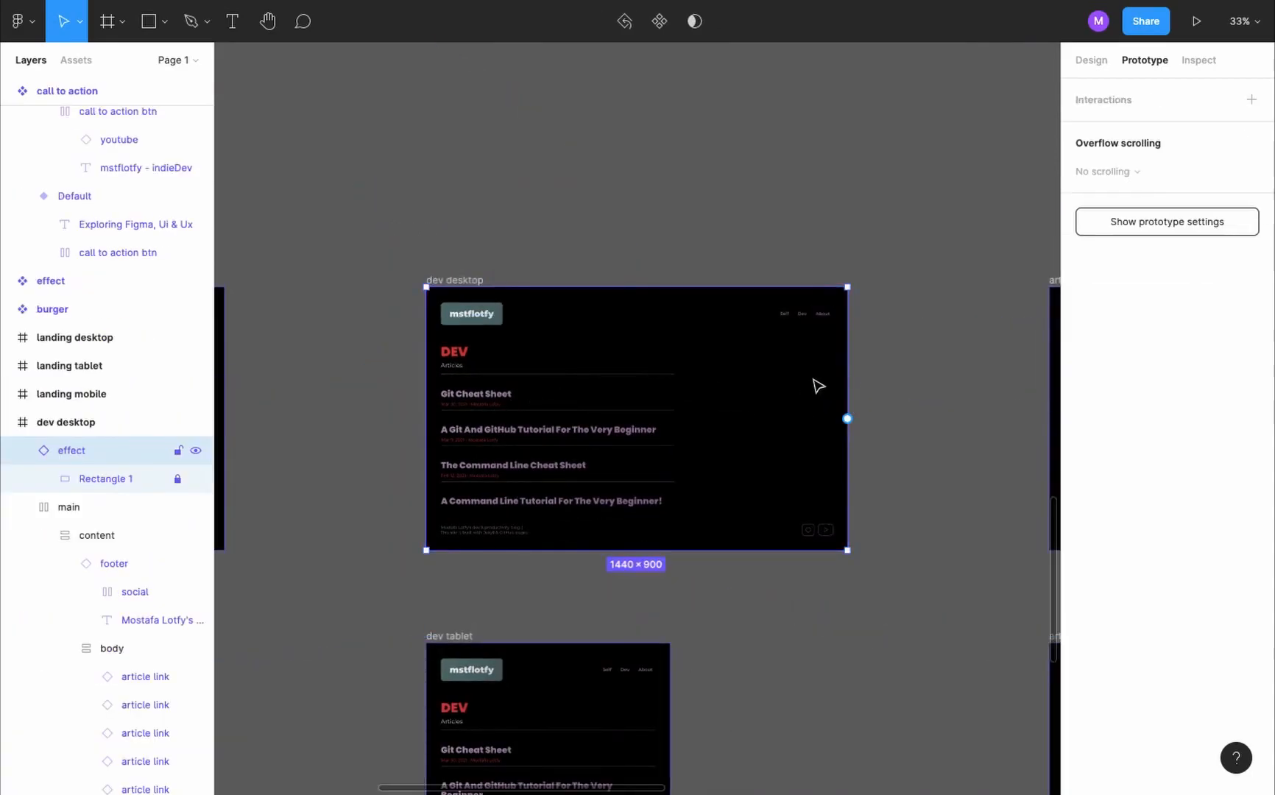
{"action": "scroll", "coordinate": [631, 373], "scroll_direction": "right", "scroll_amount": 5}
{"action": "scroll", "coordinate": [632, 374], "scroll_direction": "left", "scroll_amount": 3}
{"action": "scroll", "coordinate": [374, 388], "scroll_direction": "up", "scroll_amount": 10}
{"action": "scroll", "coordinate": [374, 386], "scroll_direction": "right", "scroll_amount": 2}
{"action": "scroll", "coordinate": [514, 237], "scroll_direction": "up", "scroll_amount": 3}
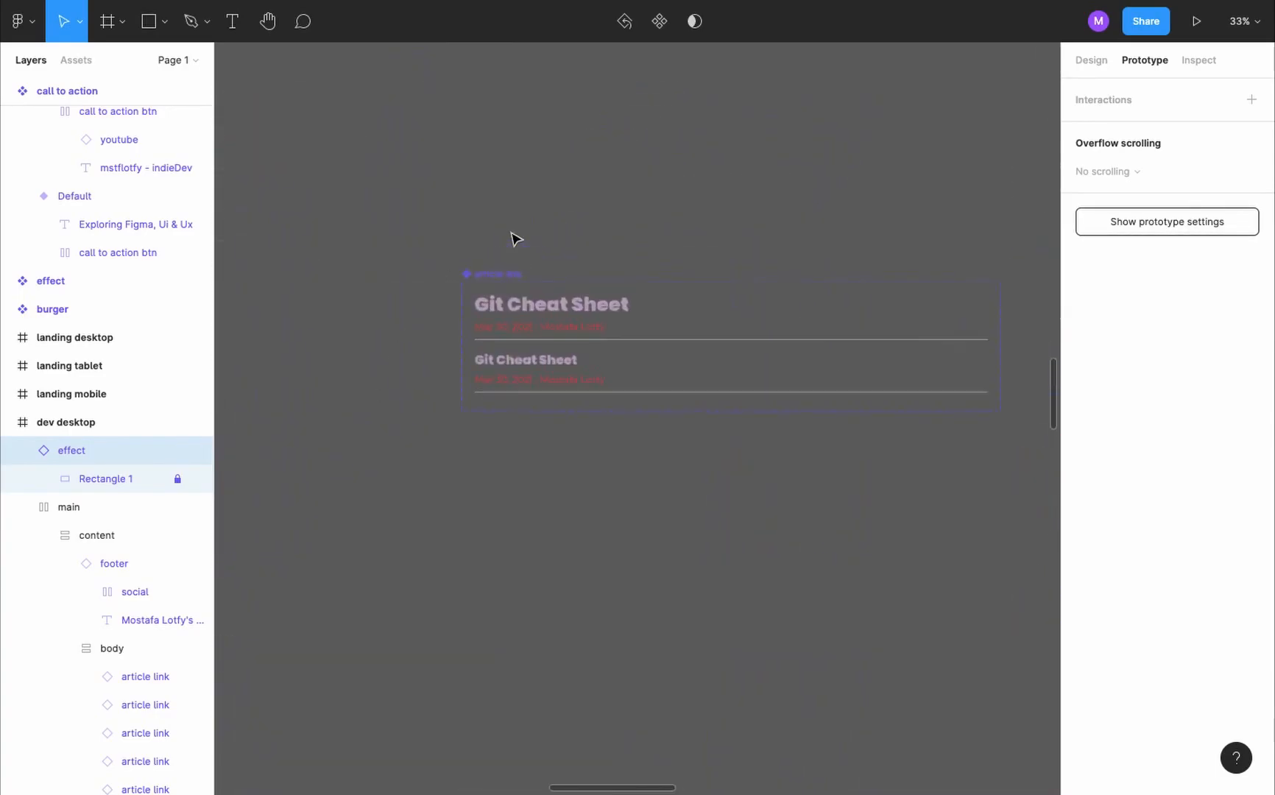
{"action": "scroll", "coordinate": [515, 239], "scroll_direction": "up", "scroll_amount": 1}
{"action": "left_click", "coordinate": [496, 285]}
{"action": "scroll", "coordinate": [611, 324], "scroll_direction": "right", "scroll_amount": 4}
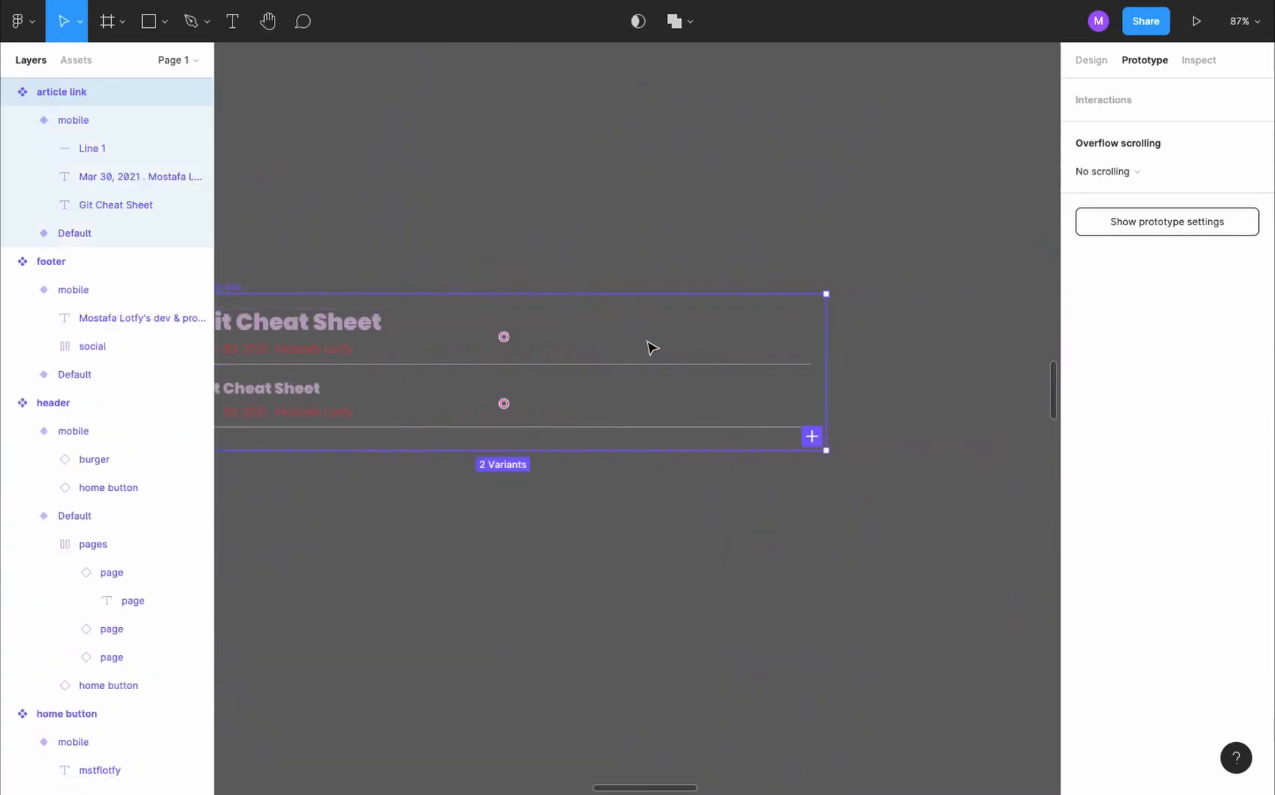
{"action": "left_click", "coordinate": [647, 343]}
{"action": "left_click", "coordinate": [812, 437]}
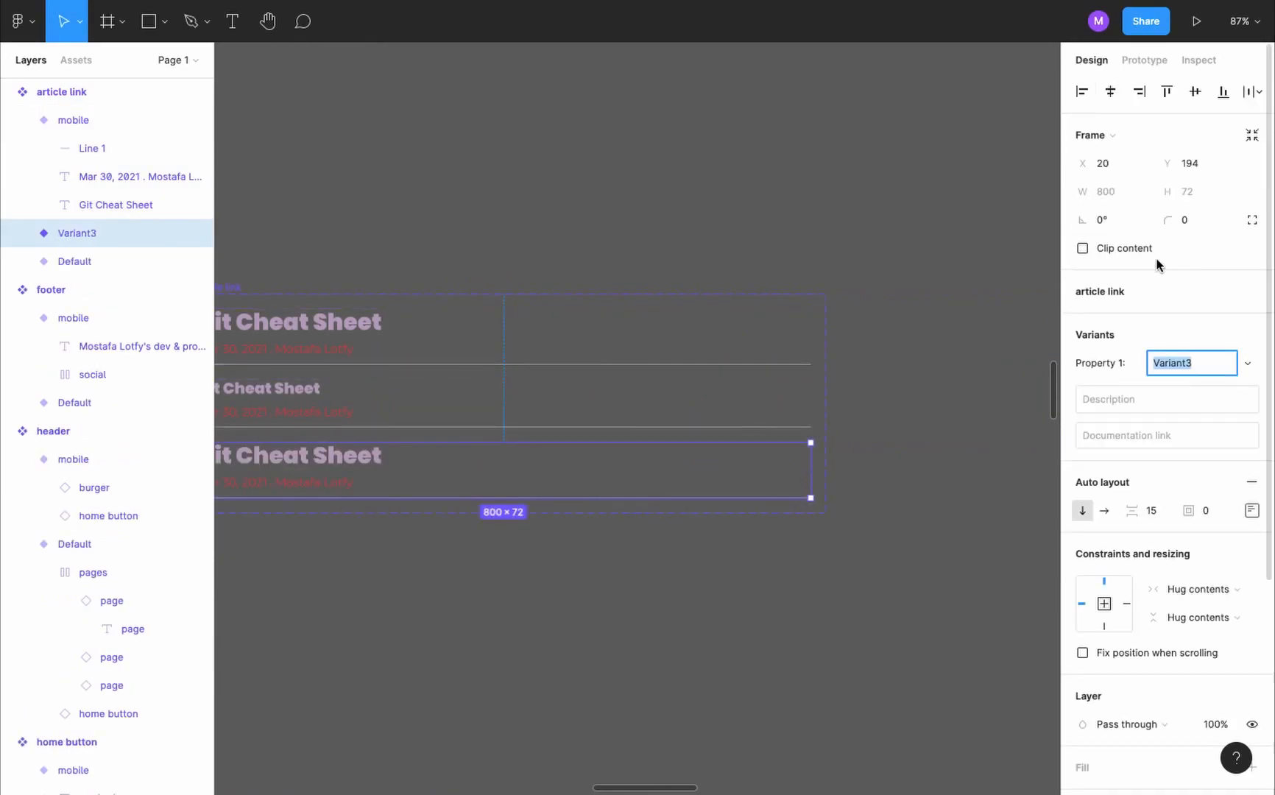
{"action": "type", "text": "hover"}
{"action": "key", "text": "Return"}
- Change the title and date colours in the article link's hover variant to white (FFFFFF)
{"action": "scroll", "coordinate": [993, 529], "scroll_direction": "up", "scroll_amount": 2}
{"action": "scroll", "coordinate": [1071, 598], "scroll_direction": "down", "scroll_amount": 4}
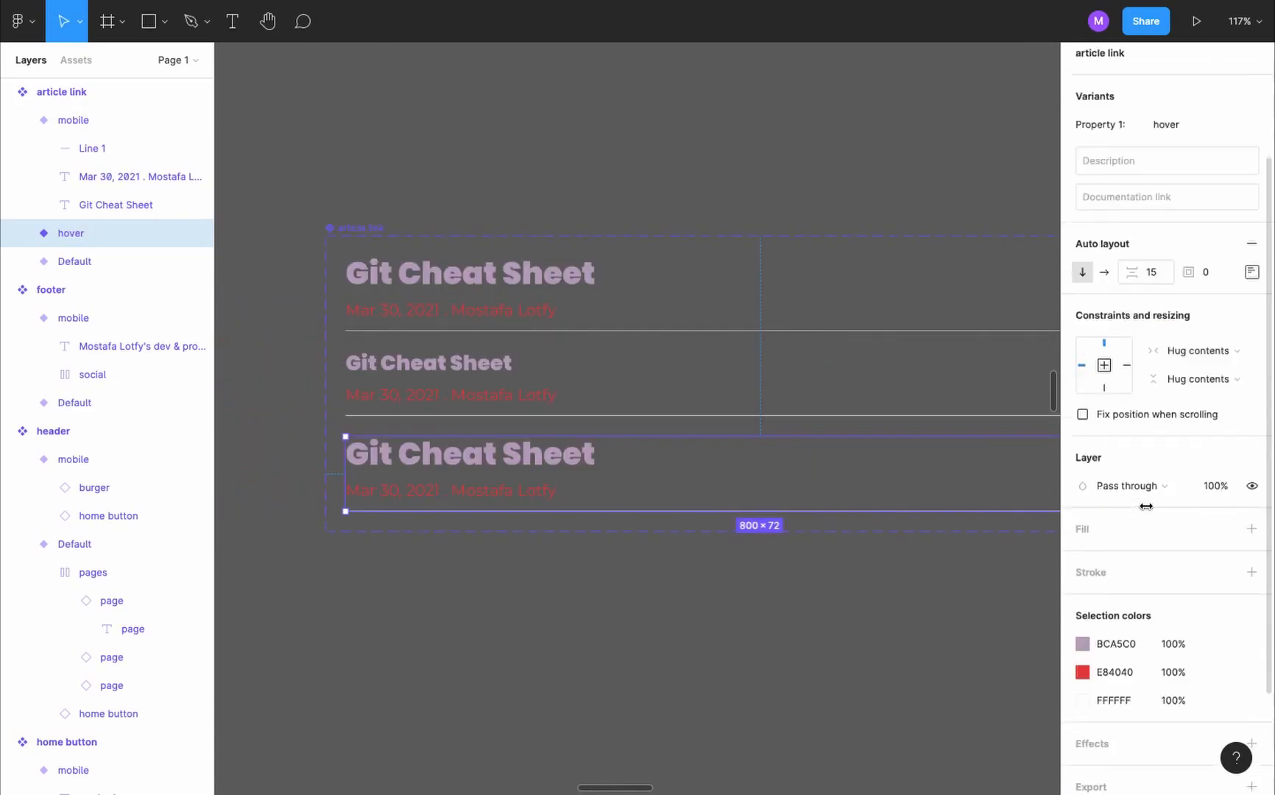
{"action": "left_click", "coordinate": [1084, 583]}
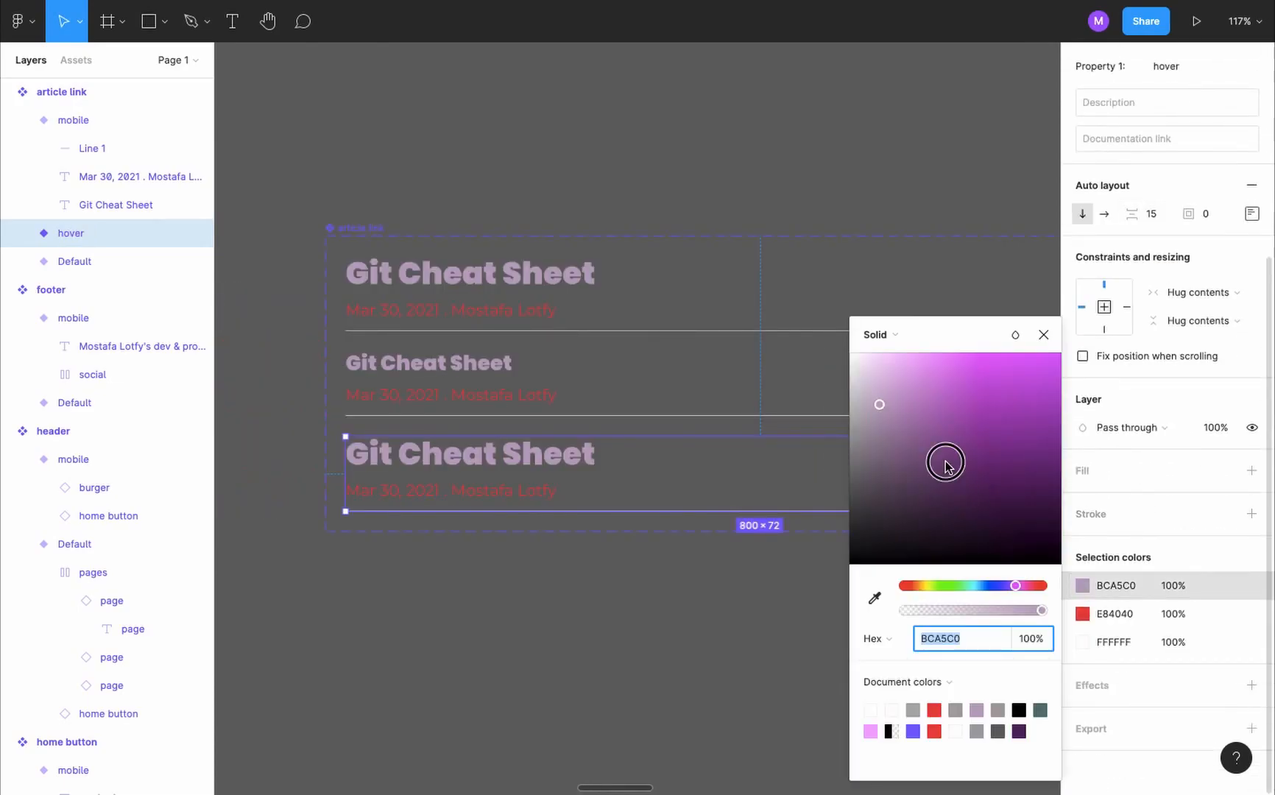
{"action": "left_click_drag", "start_coordinate": [946, 461], "coordinate": [850, 353]}
{"action": "left_click", "coordinate": [1083, 614]}
{"action": "left_click_drag", "start_coordinate": [902, 449], "coordinate": [822, 313]}
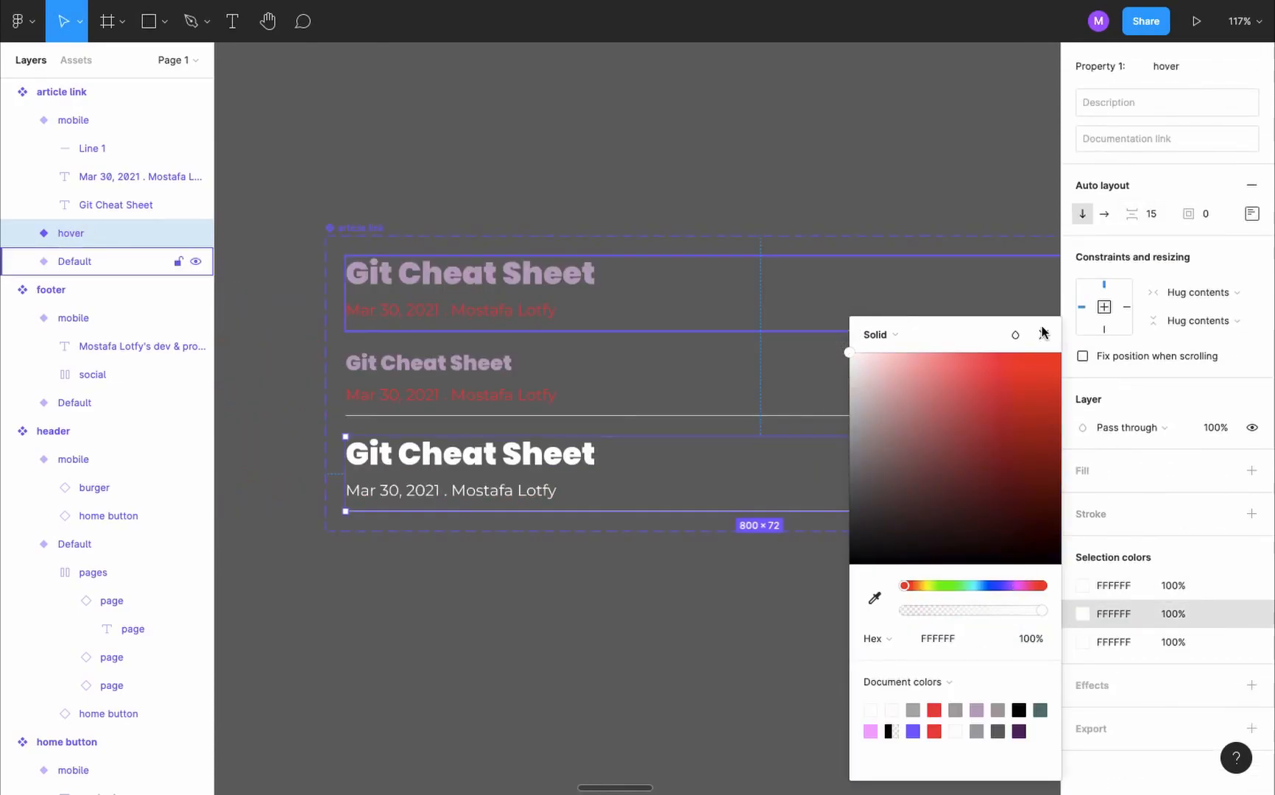
{"action": "key", "text": "Escape"}
- Make the article link's Default variant change to its hover variant while hovering, with an Instant animation
{"action": "left_click", "coordinate": [671, 306]}
{"action": "scroll", "coordinate": [813, 301], "scroll_direction": "right", "scroll_amount": 2}
{"action": "scroll", "coordinate": [814, 301], "scroll_direction": "down", "scroll_amount": 2}
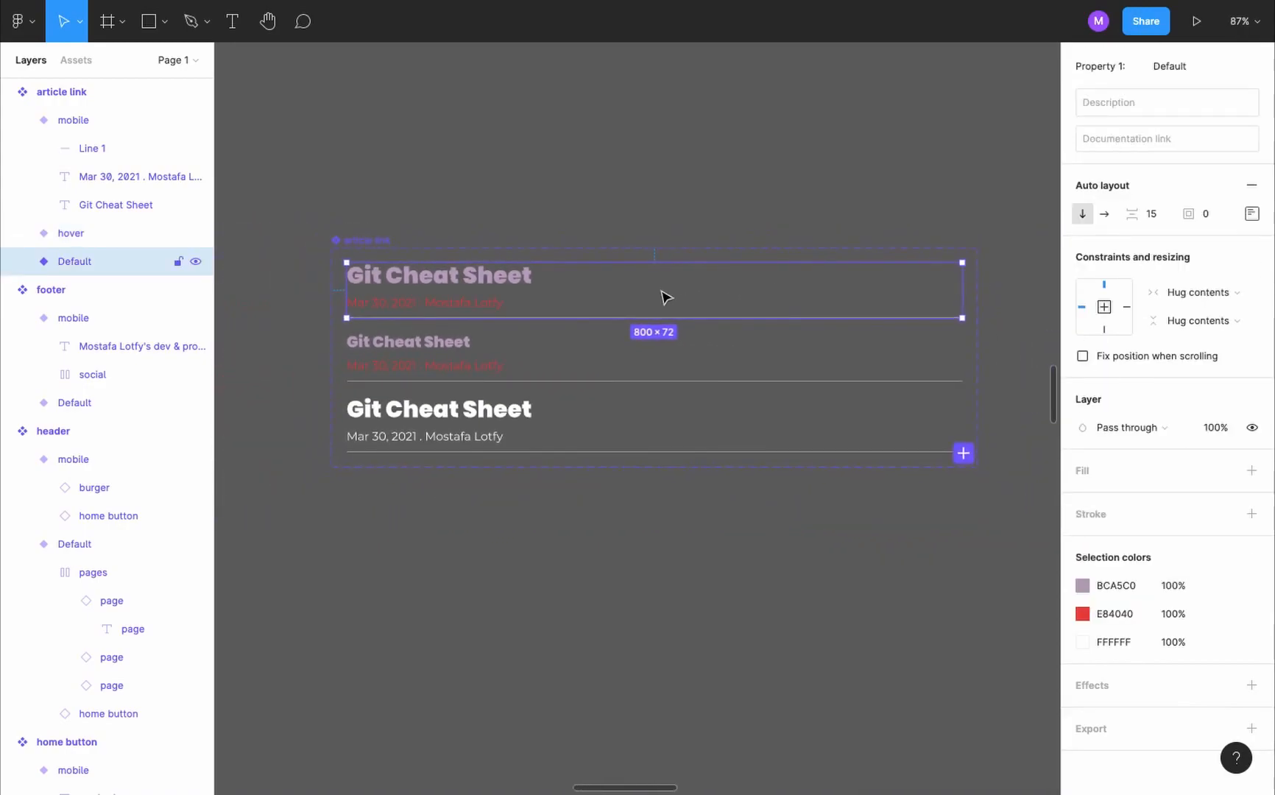
{"action": "key", "text": "shift+e"}
{"action": "left_click_drag", "start_coordinate": [963, 290], "coordinate": [880, 411]}
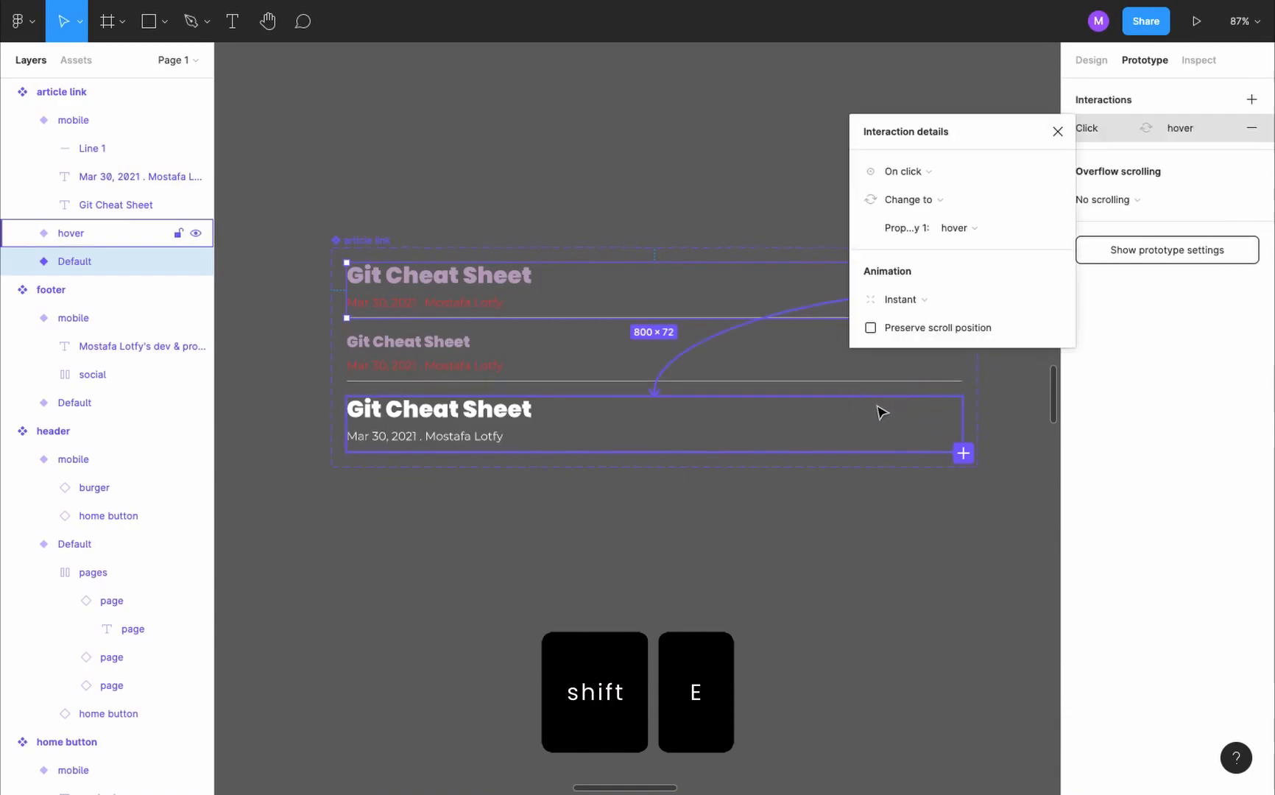
{"action": "left_click", "coordinate": [931, 171]}
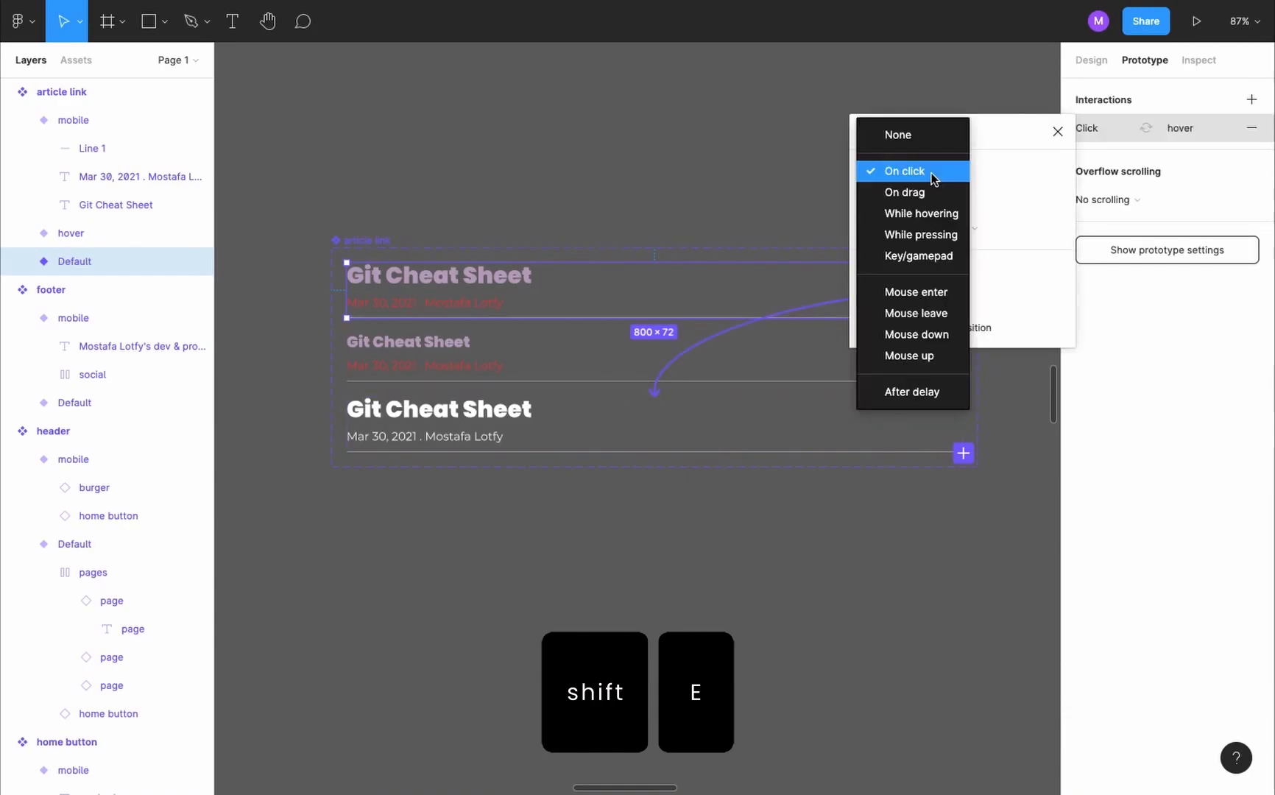
{"action": "left_click", "coordinate": [941, 214]}
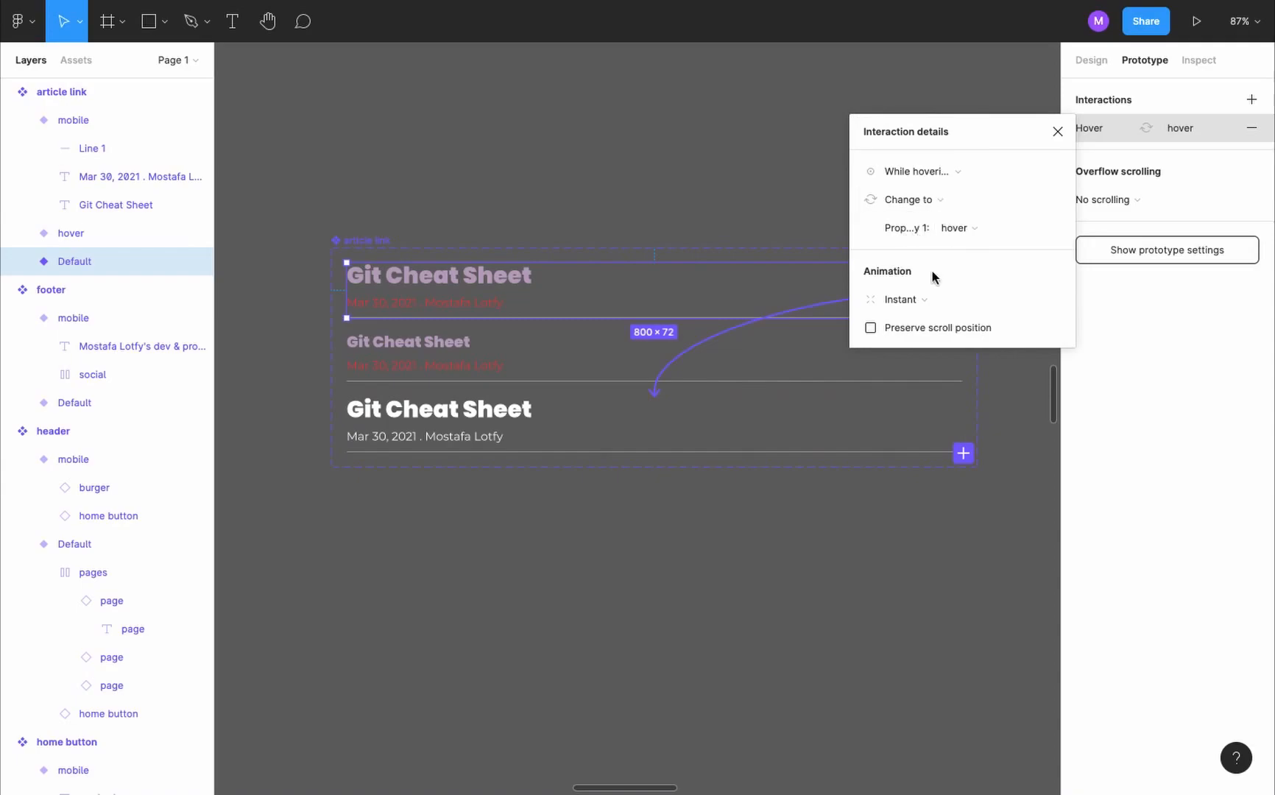
{"action": "left_click", "coordinate": [1058, 130]}
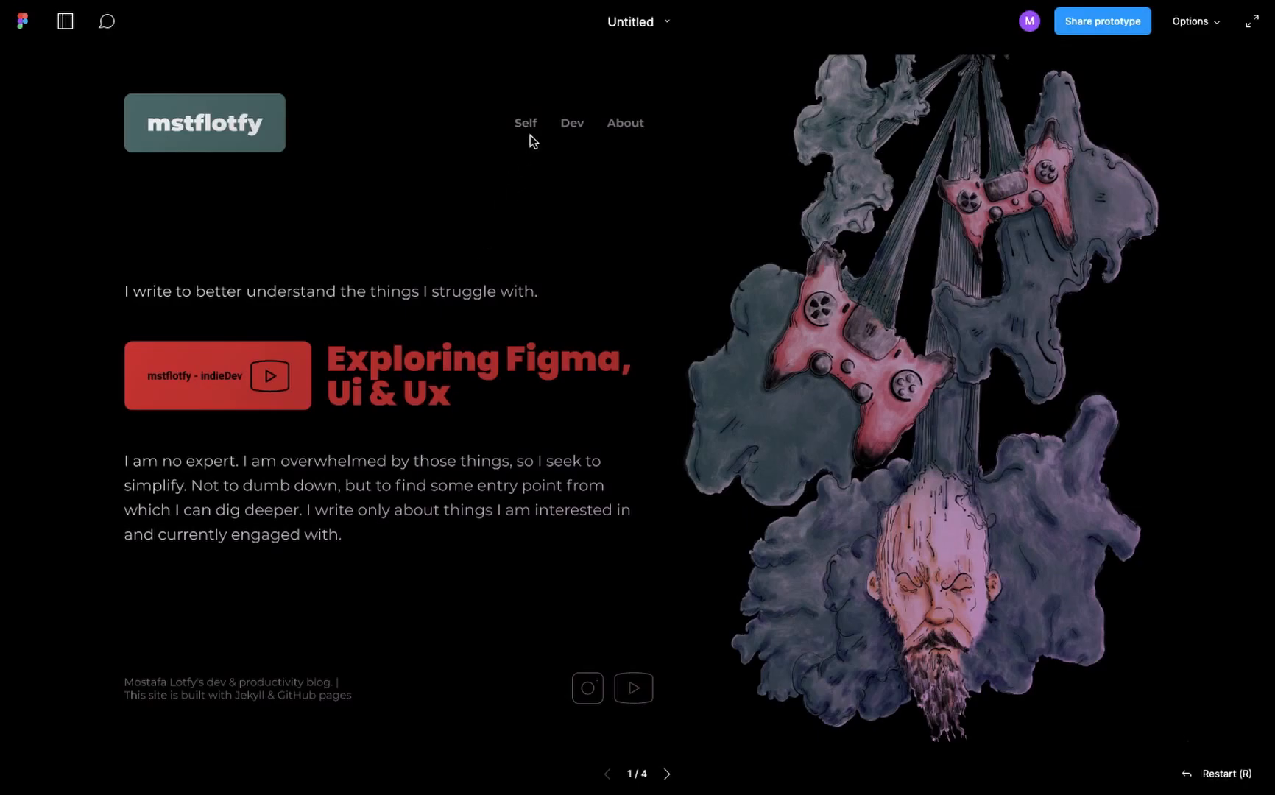
- Test the hover effect on the Dev page's article links in the presented prototype
{"action": "left_click", "coordinate": [572, 124]}
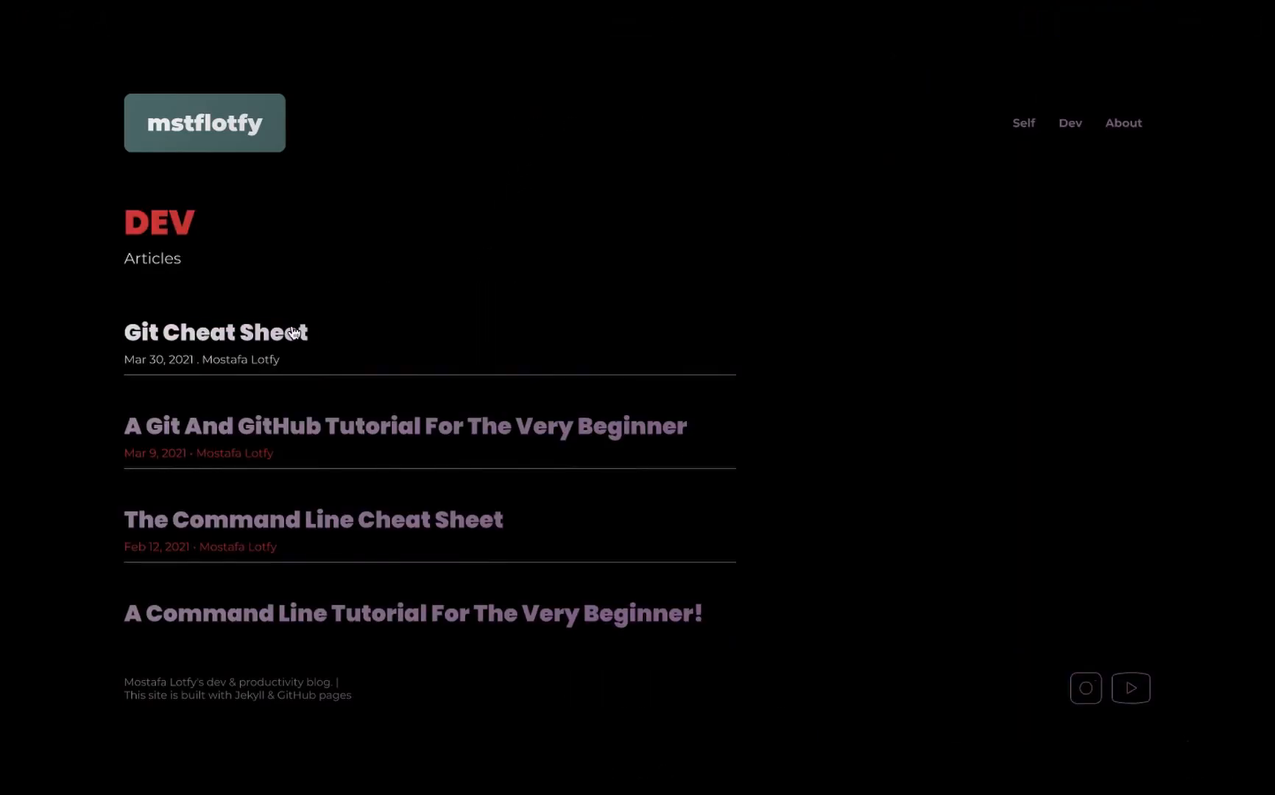
{"action": "scroll", "coordinate": [398, 440], "scroll_direction": "down", "scroll_amount": 3}
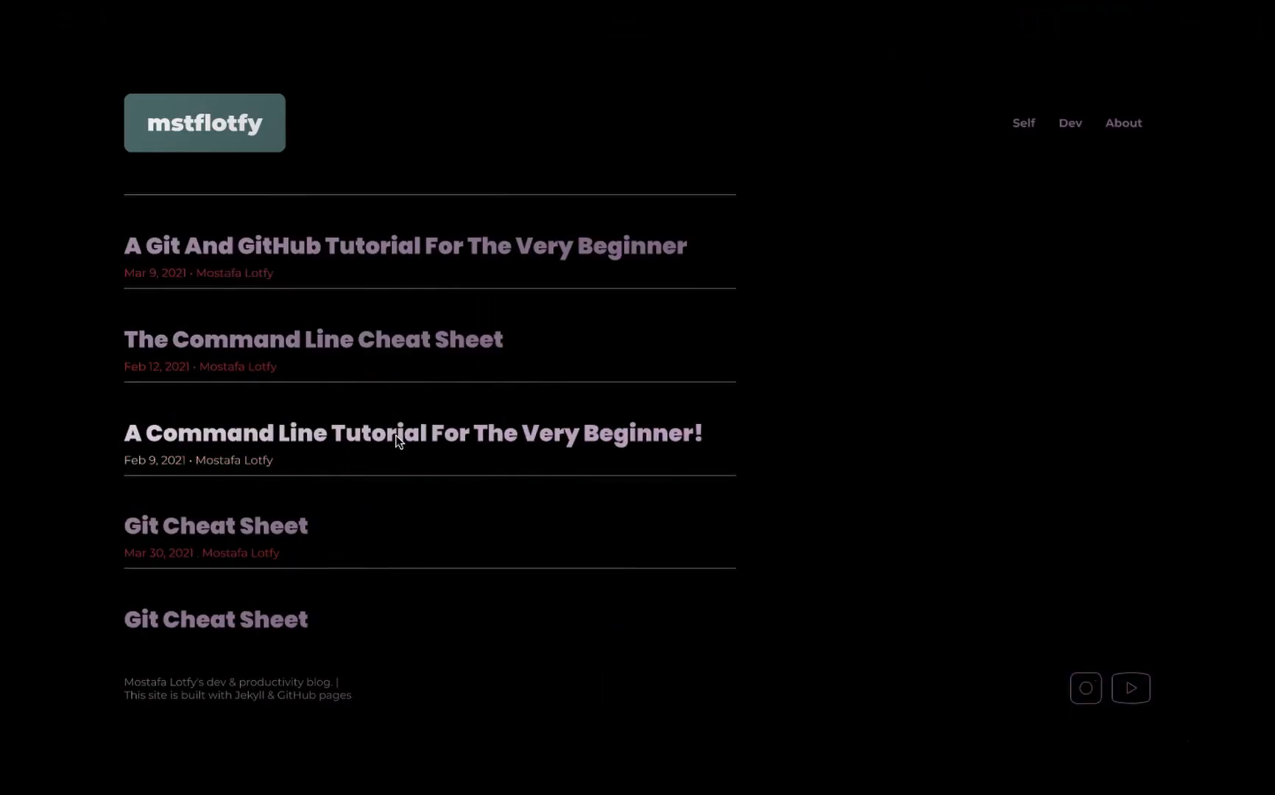
{"action": "scroll", "coordinate": [273, 516], "scroll_direction": "down", "scroll_amount": 5}
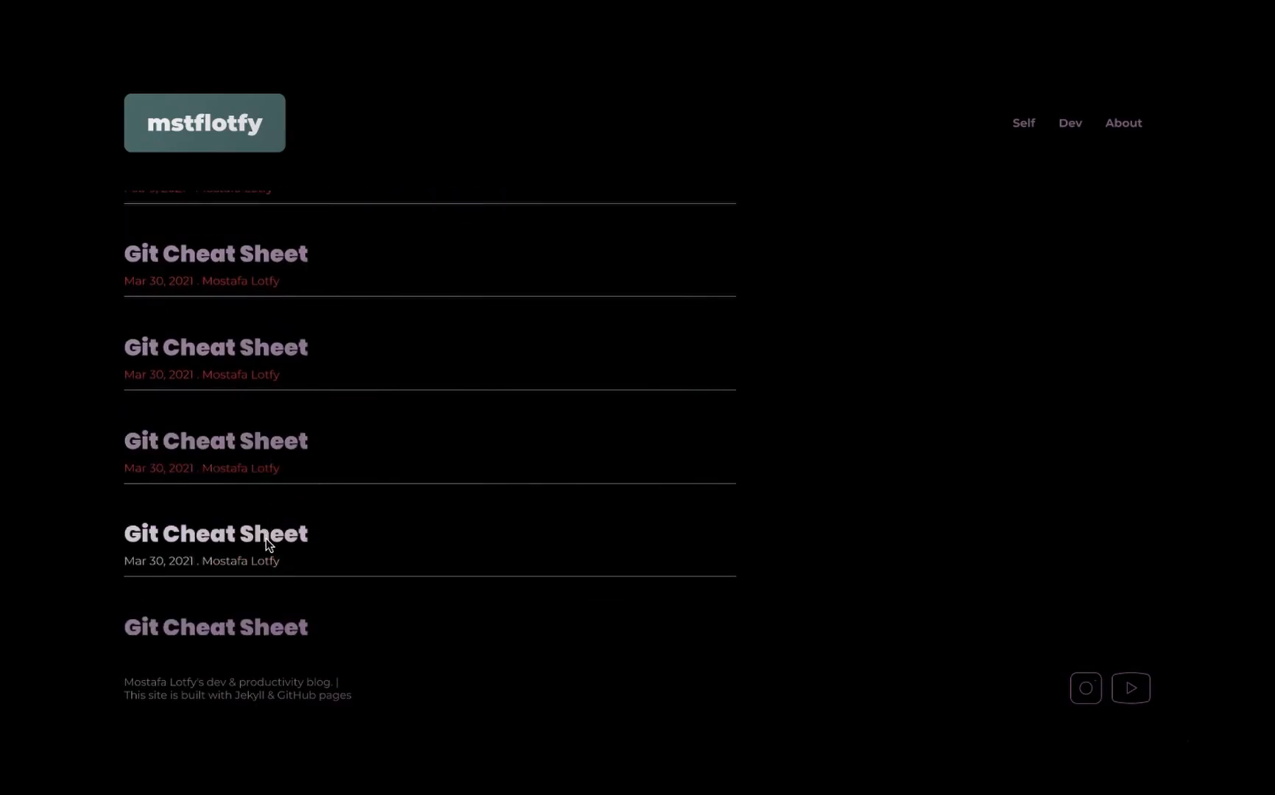
{"action": "left_click", "coordinate": [266, 538]}
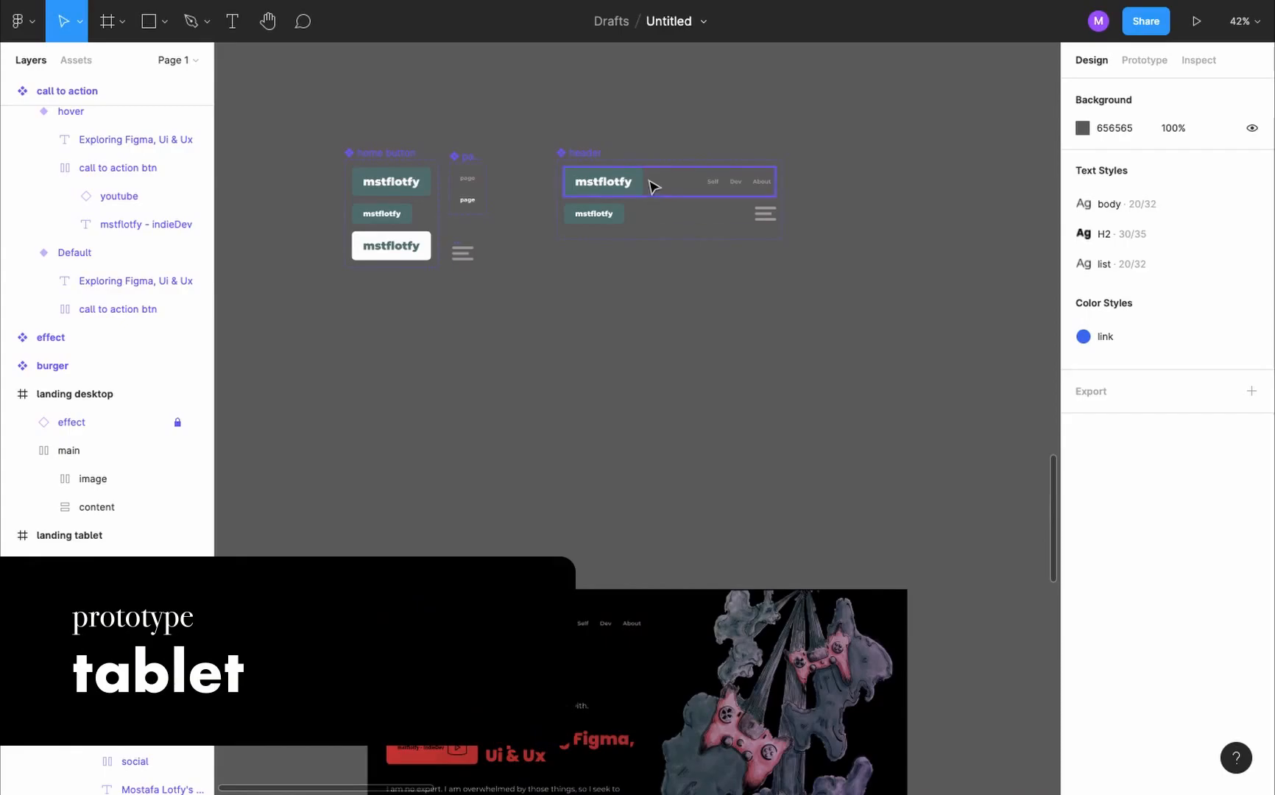
- Add a variant named tablet to the header component, based on its Default variant
{"action": "left_click", "coordinate": [654, 186]}
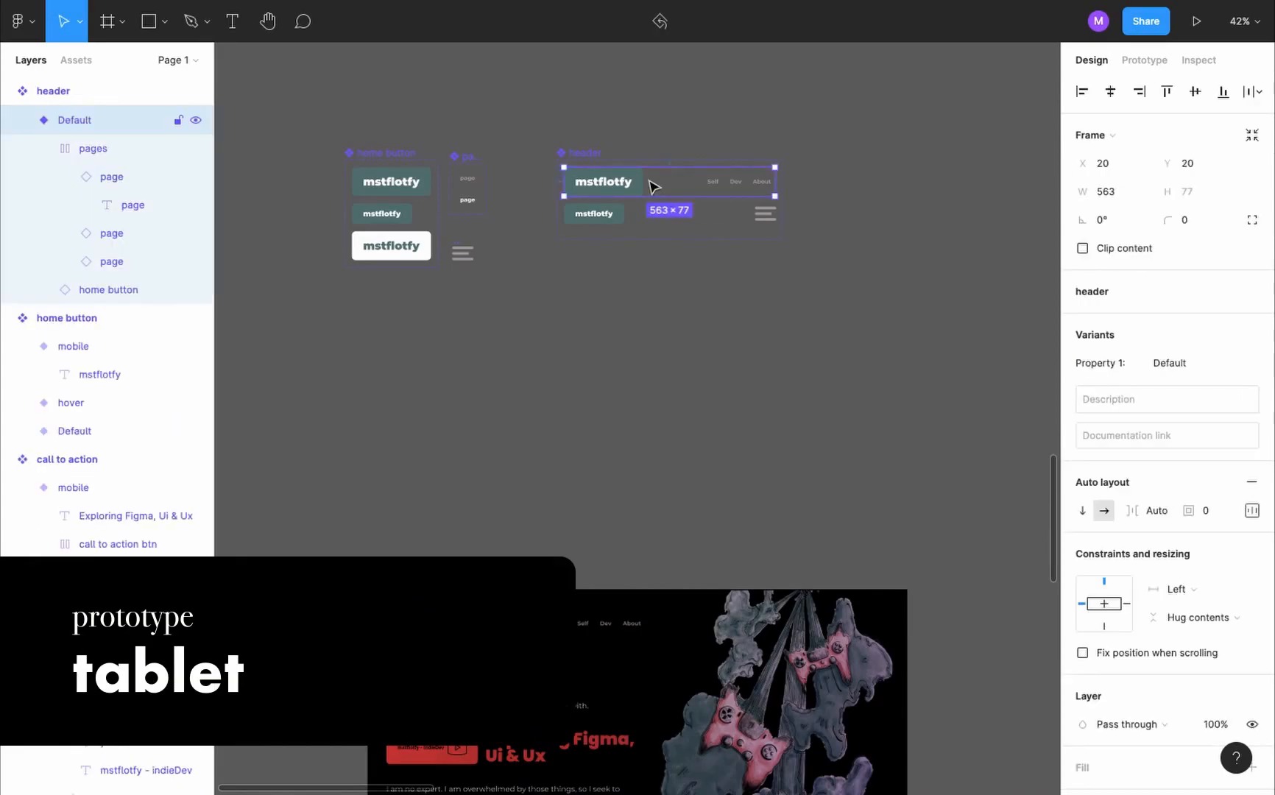
{"action": "scroll", "coordinate": [654, 186], "scroll_direction": "up", "scroll_amount": 2}
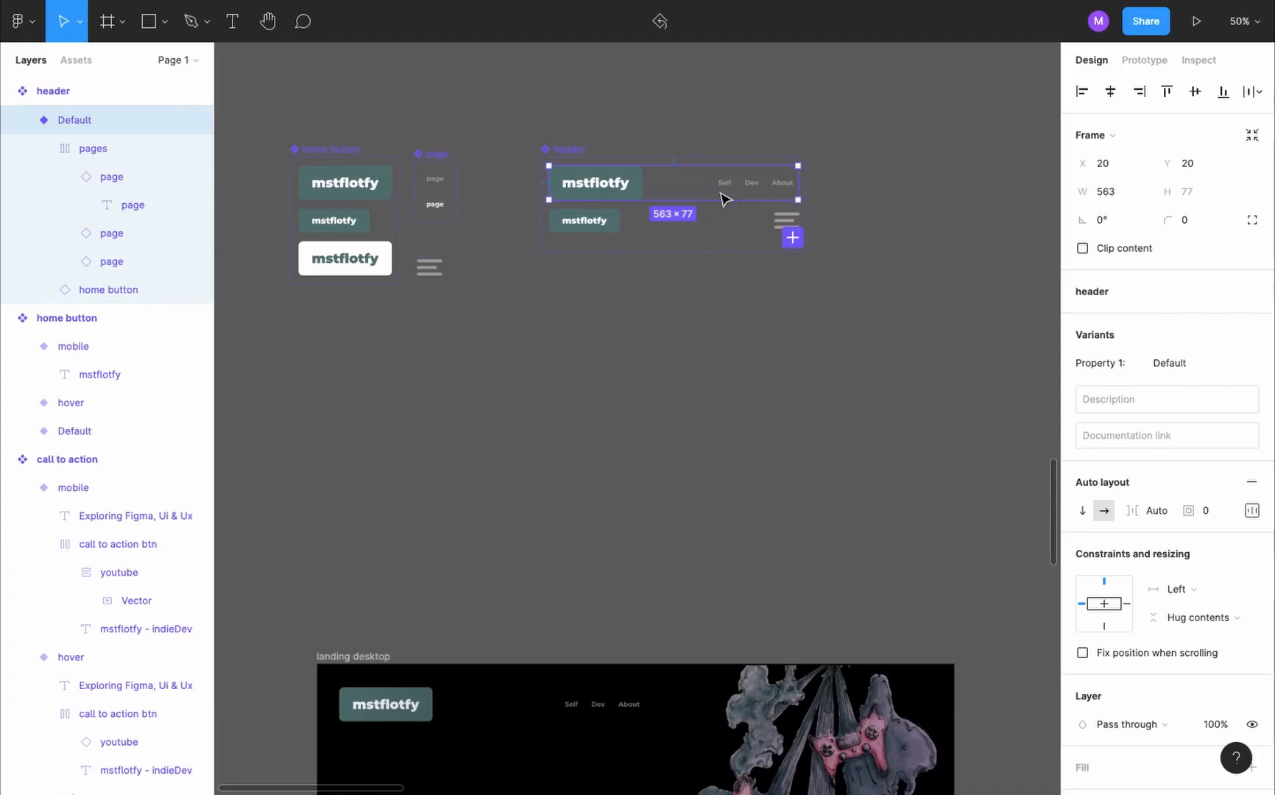
{"action": "left_click", "coordinate": [793, 238]}
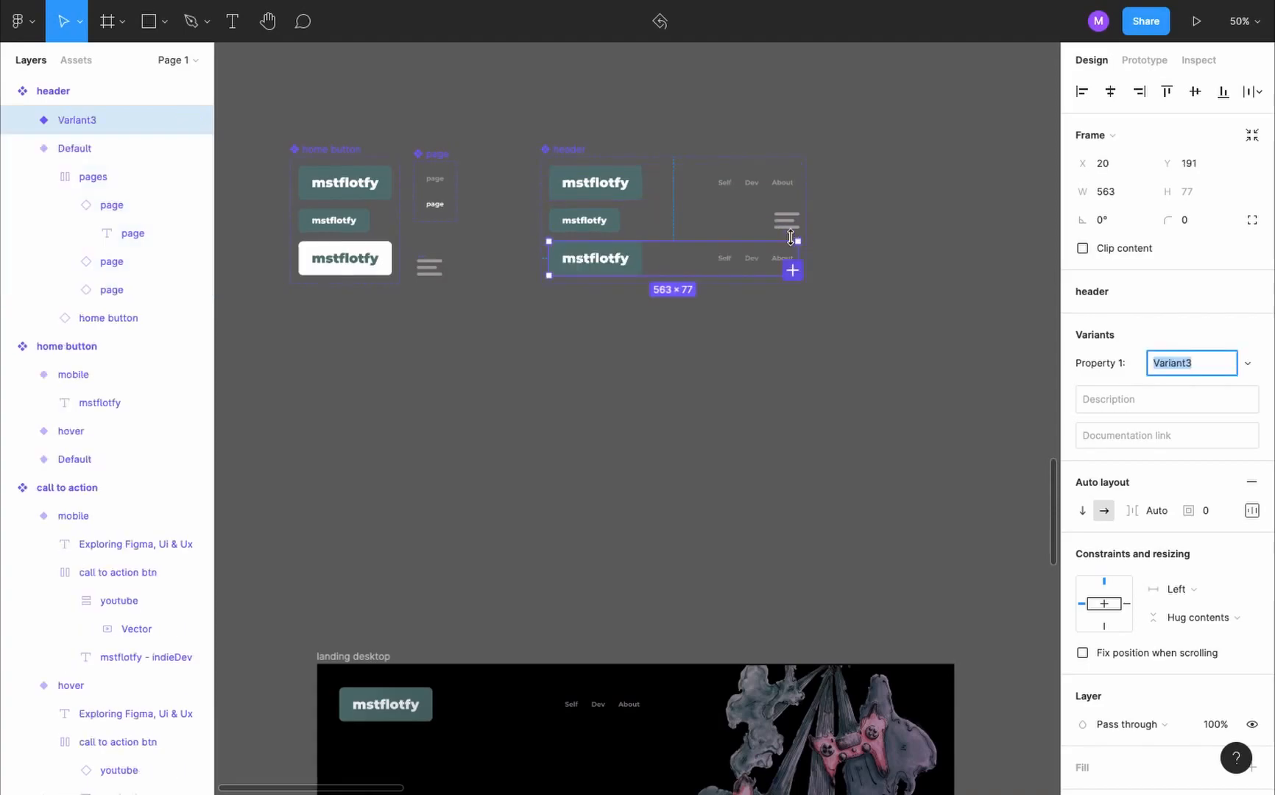
{"action": "type", "text": "tablet"}
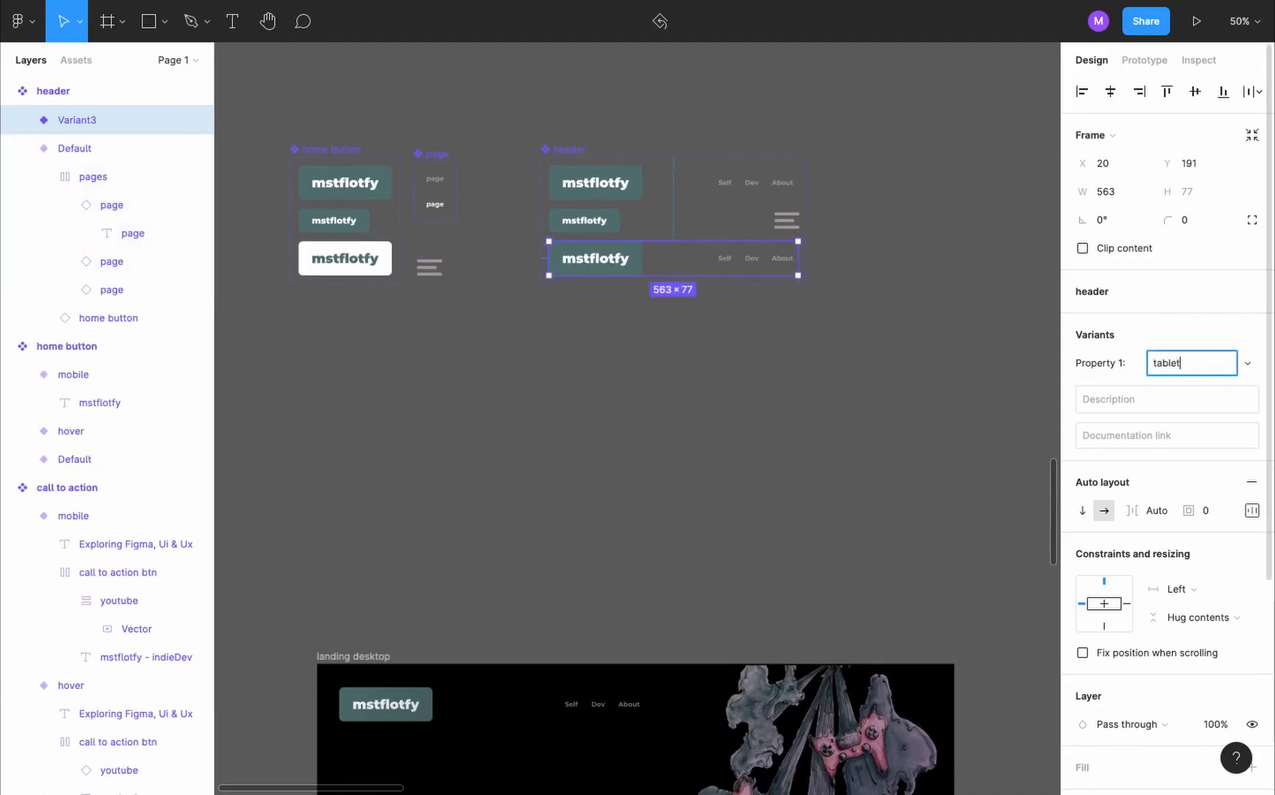
{"action": "key", "text": "Return"}
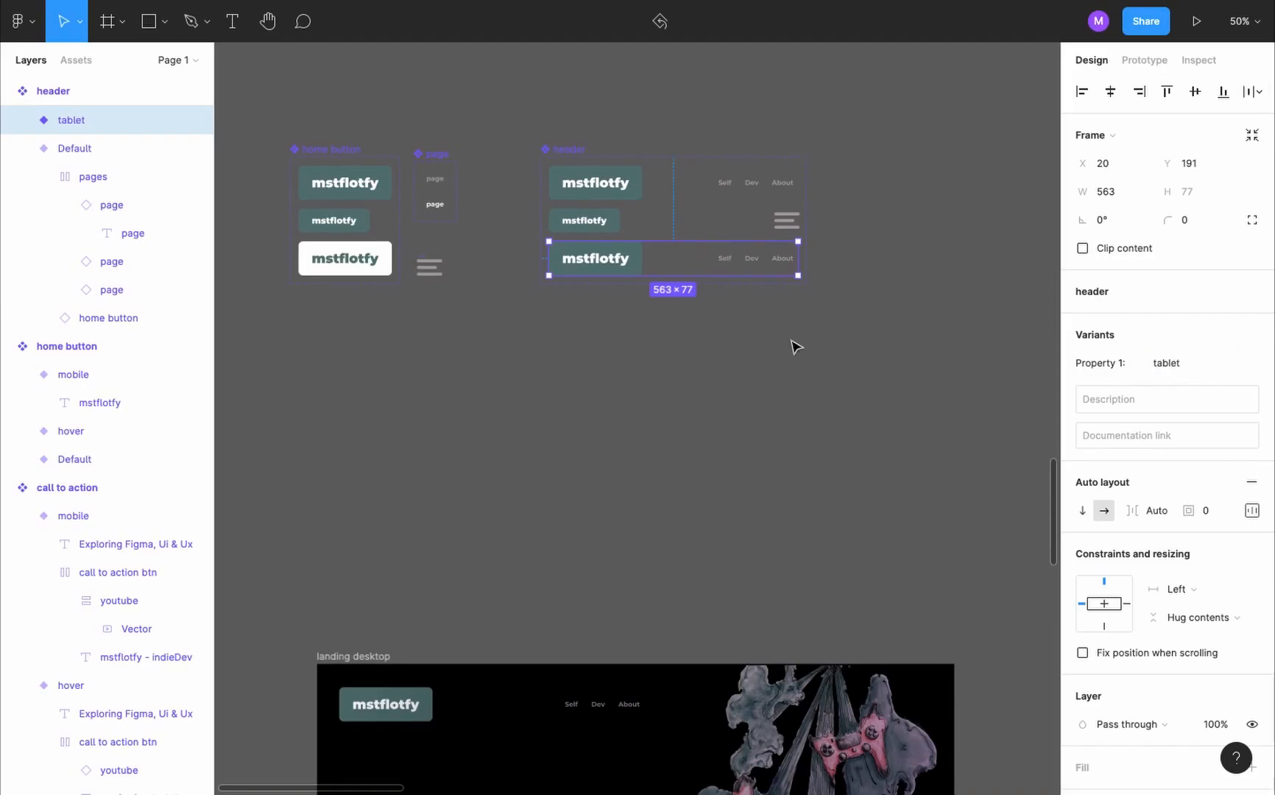
- Set the home button in the header's tablet variant to navigate to landing tablet on click
{"action": "scroll", "coordinate": [797, 347], "scroll_direction": "up", "scroll_amount": 1}
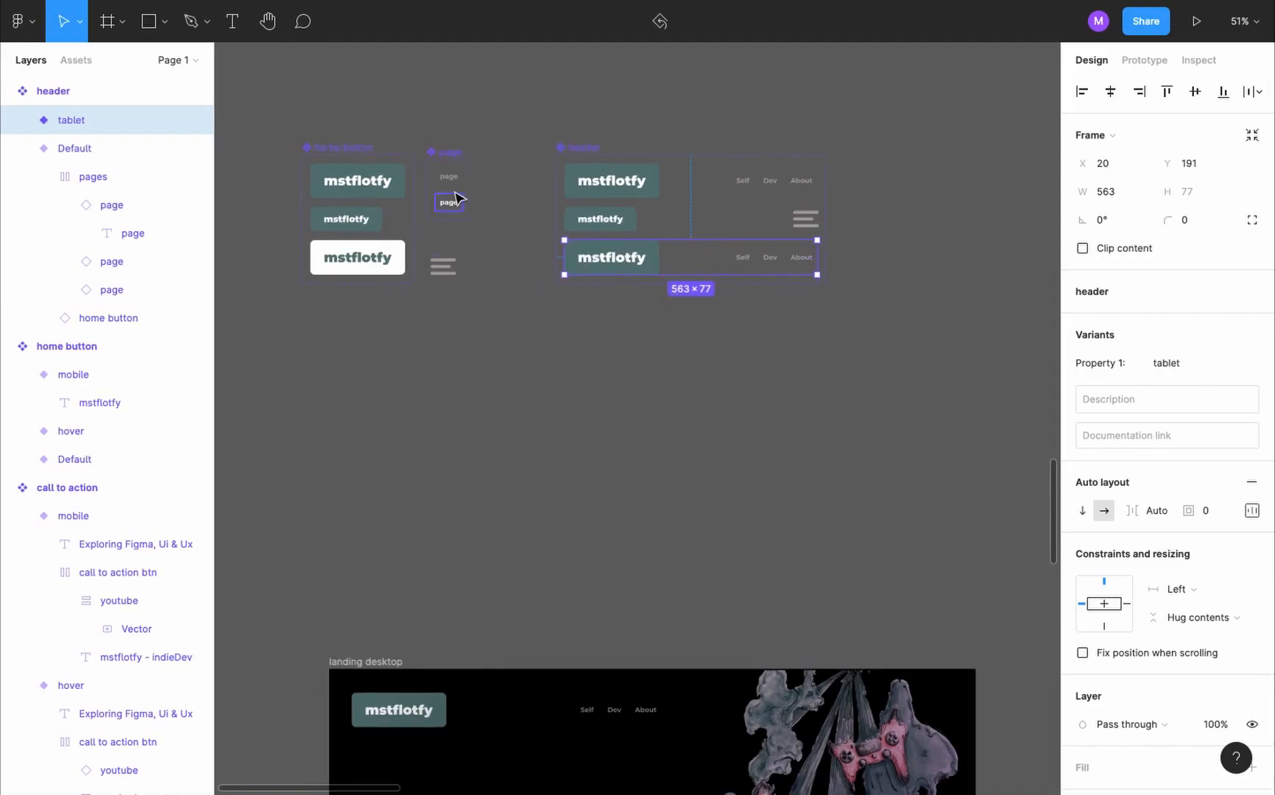
{"action": "double_click", "coordinate": [743, 262]}
{"action": "scroll", "coordinate": [744, 264], "scroll_direction": "up", "scroll_amount": 5}
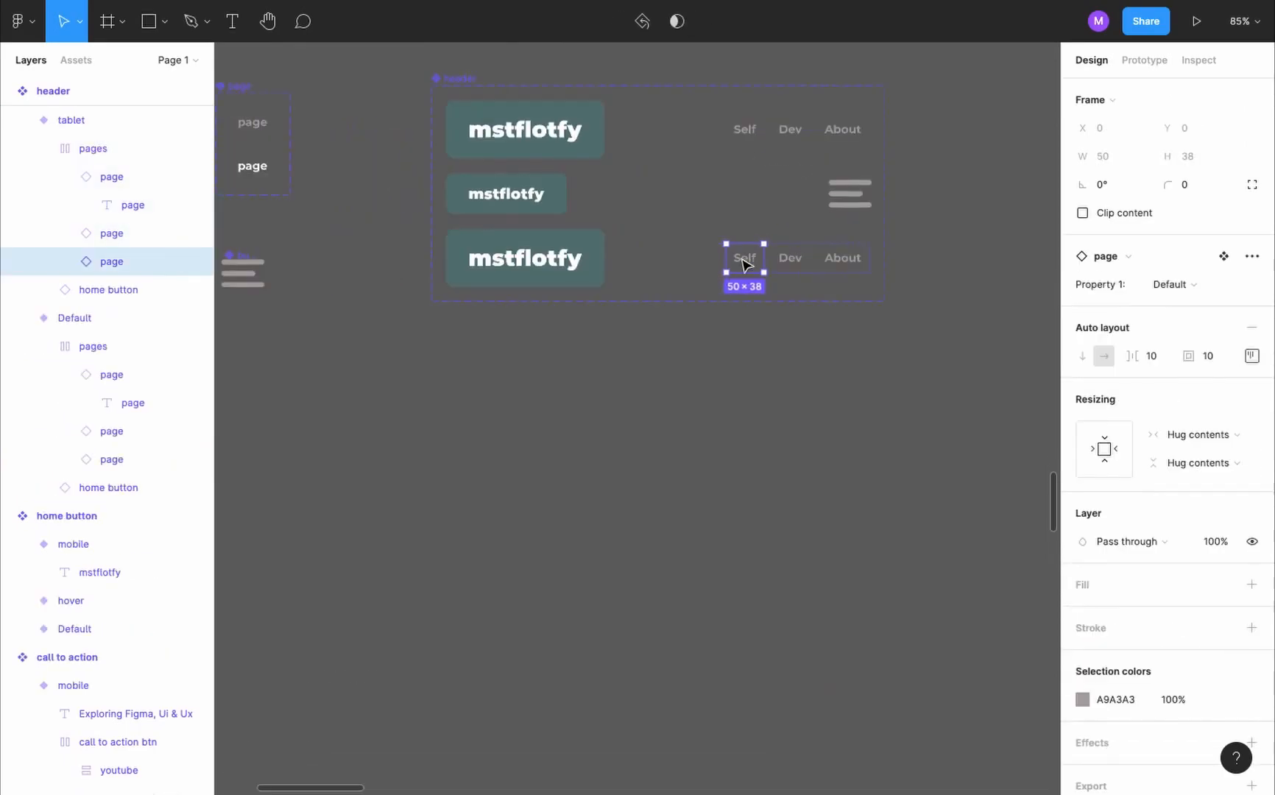
{"action": "left_click", "coordinate": [527, 265]}
{"action": "key", "text": "shift+e"}
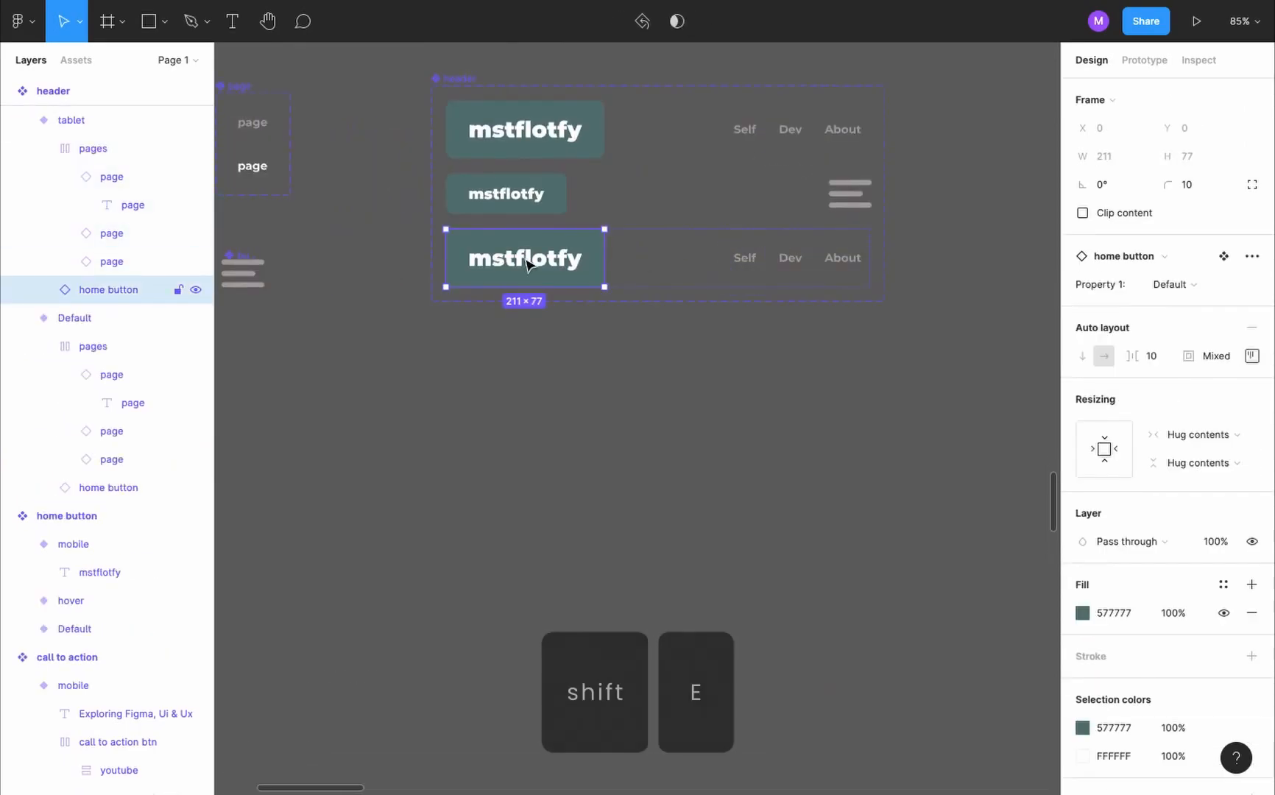
{"action": "left_click", "coordinate": [1194, 127]}
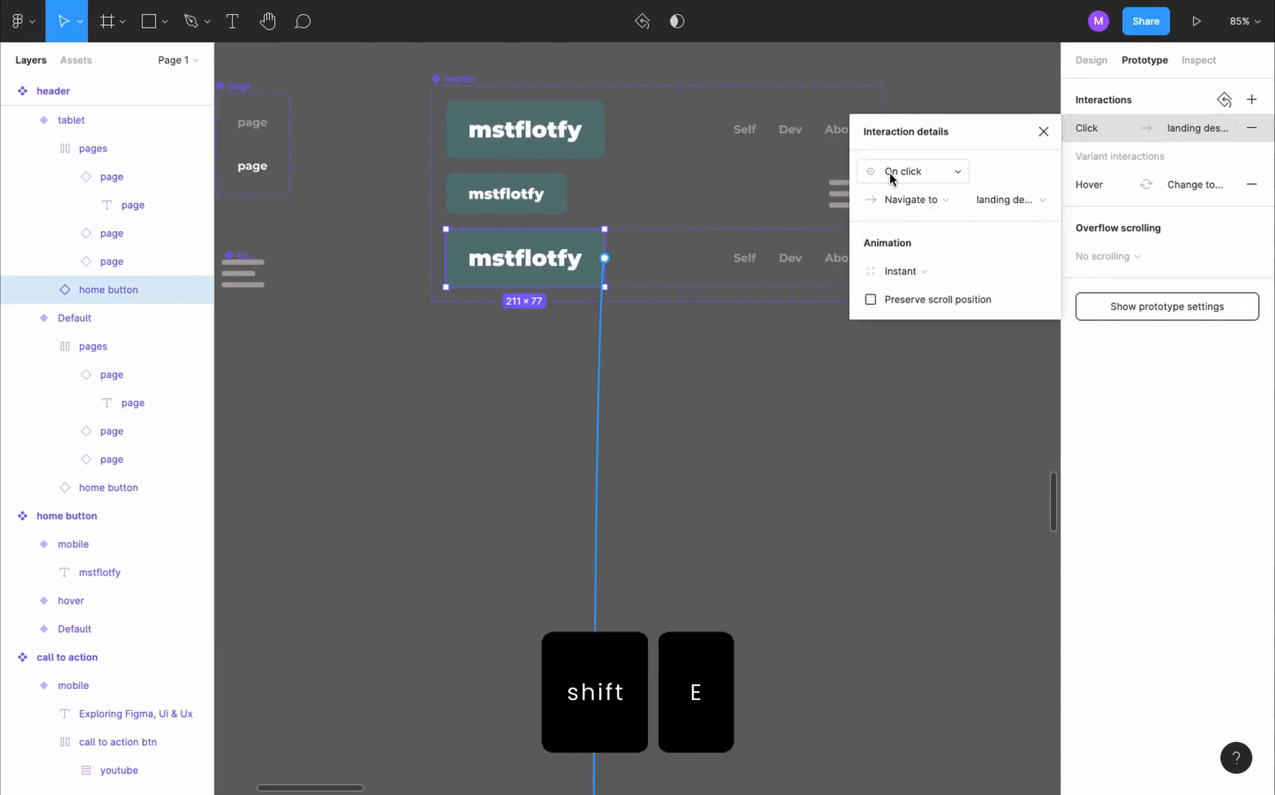
{"action": "left_click", "coordinate": [1035, 202]}
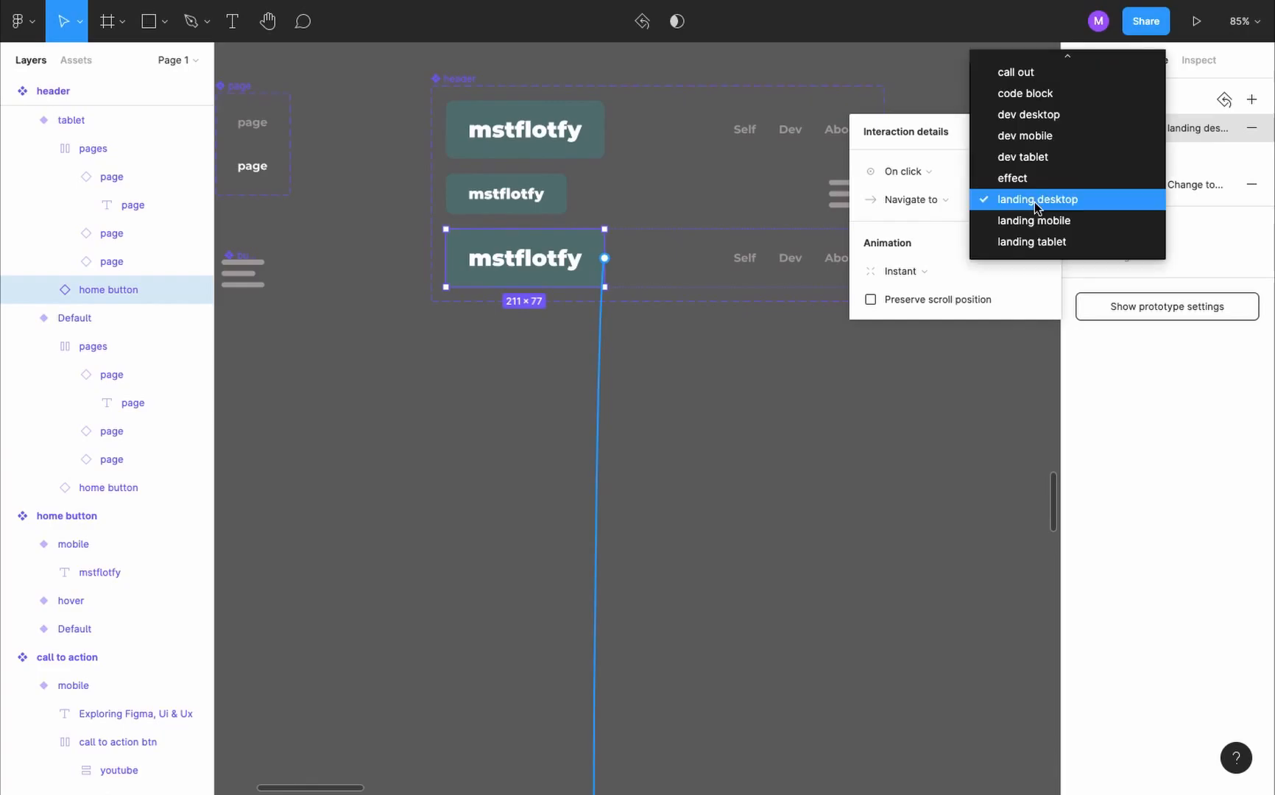
{"action": "left_click", "coordinate": [1054, 242]}
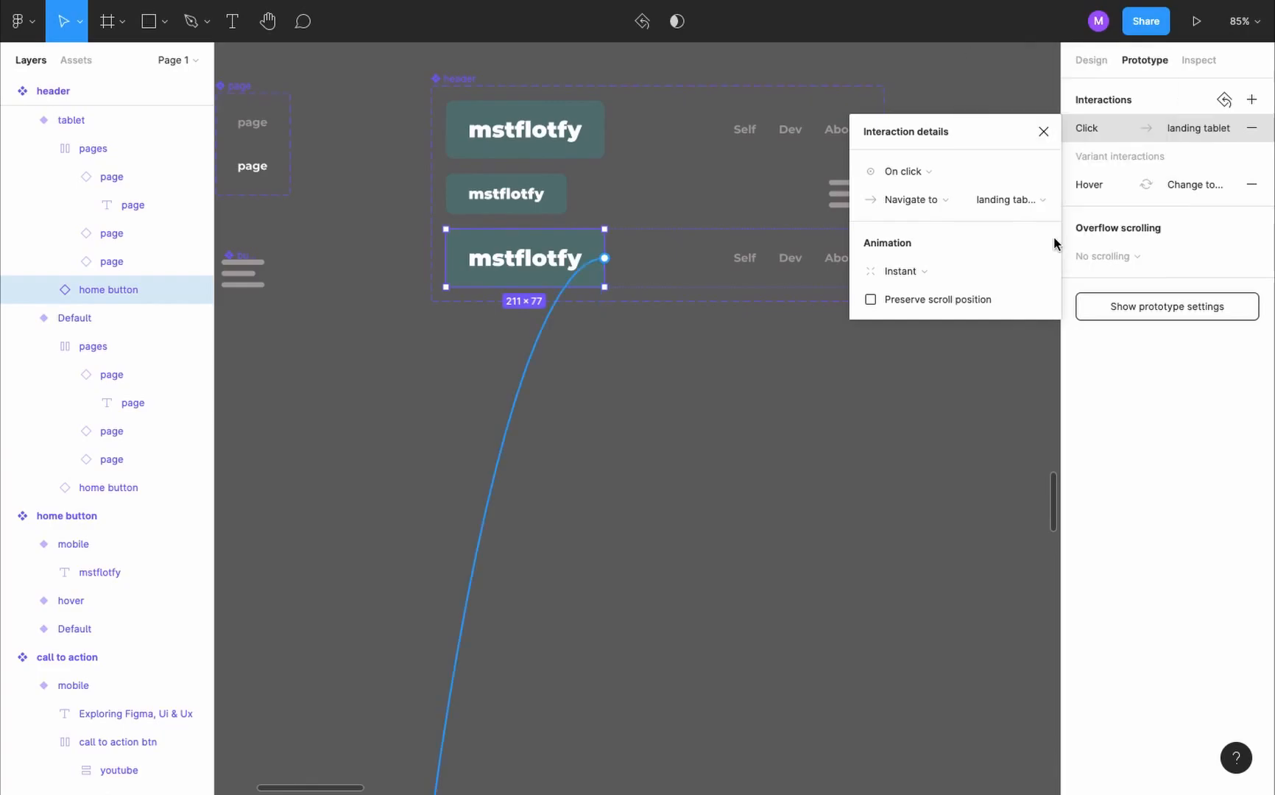
- Set the Dev link in the header's tablet variant to navigate to dev tablet
{"action": "left_click", "coordinate": [790, 258]}
{"action": "left_click", "coordinate": [1140, 132]}
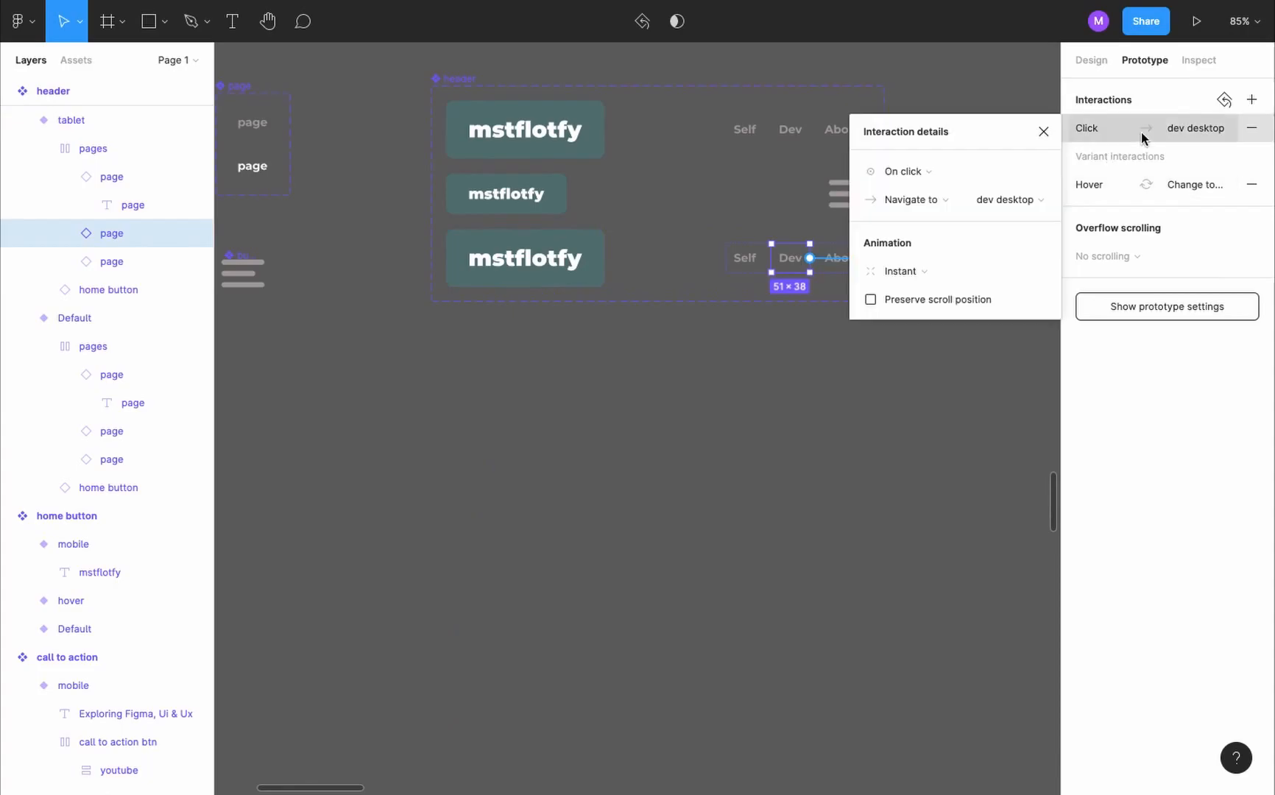
{"action": "left_click", "coordinate": [1009, 200]}
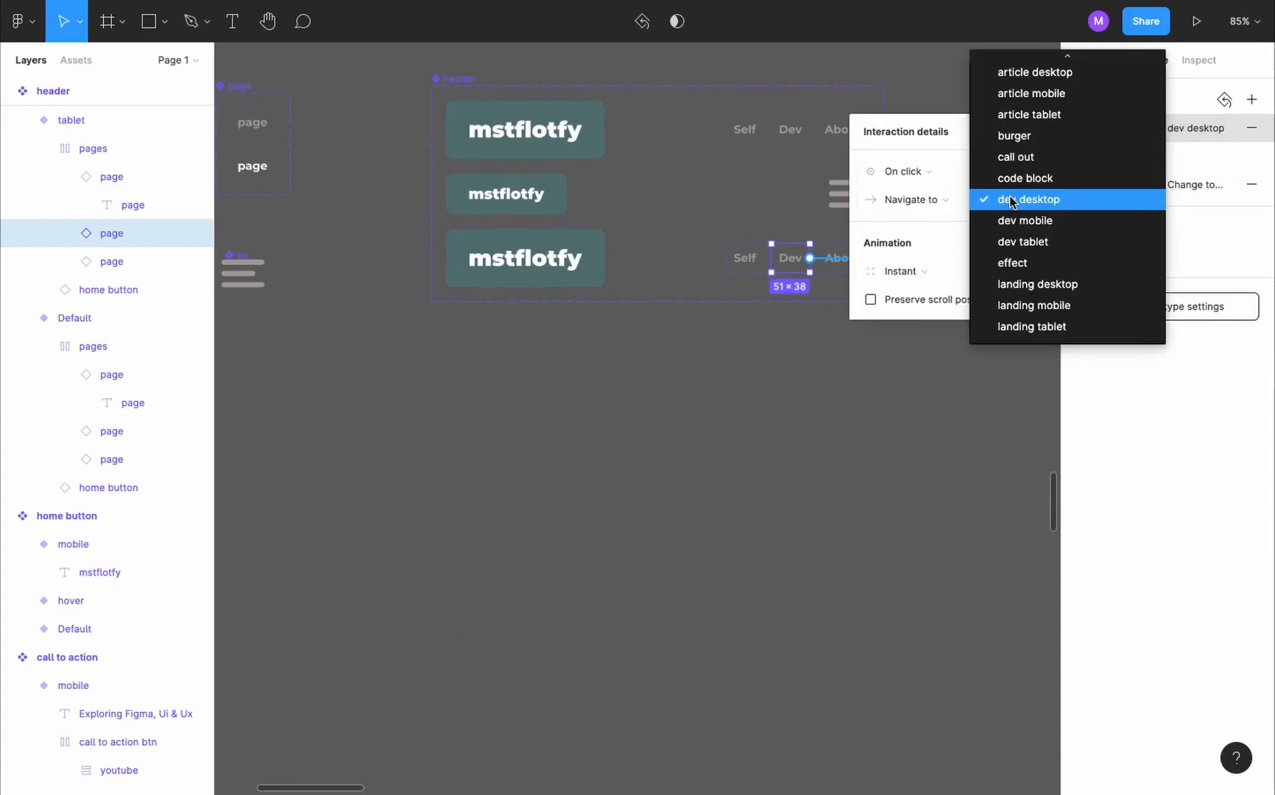
{"action": "left_click", "coordinate": [1066, 242]}
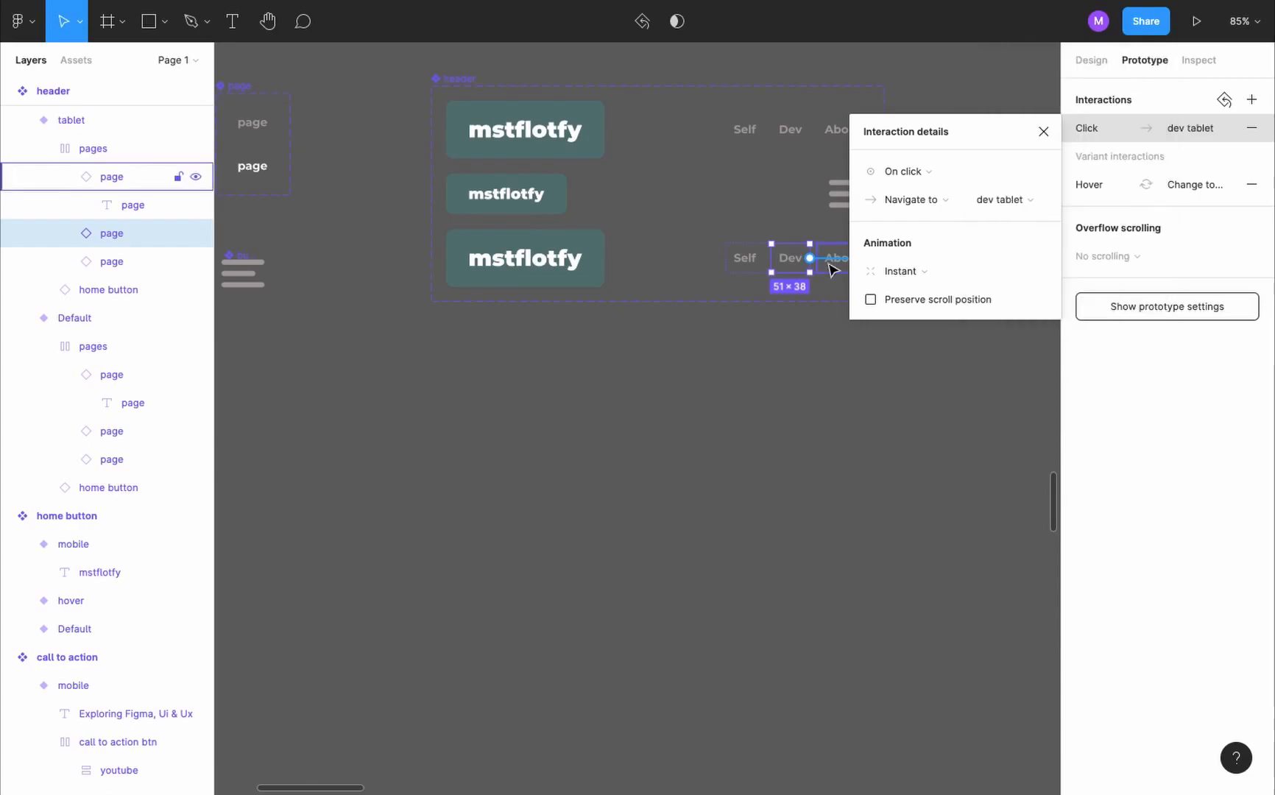
- Set the About link in the header's tablet variant to navigate to about tablet
{"action": "scroll", "coordinate": [849, 269], "scroll_direction": "up", "scroll_amount": 5}
{"action": "left_click", "coordinate": [849, 252]}
{"action": "double_click", "coordinate": [849, 252]}
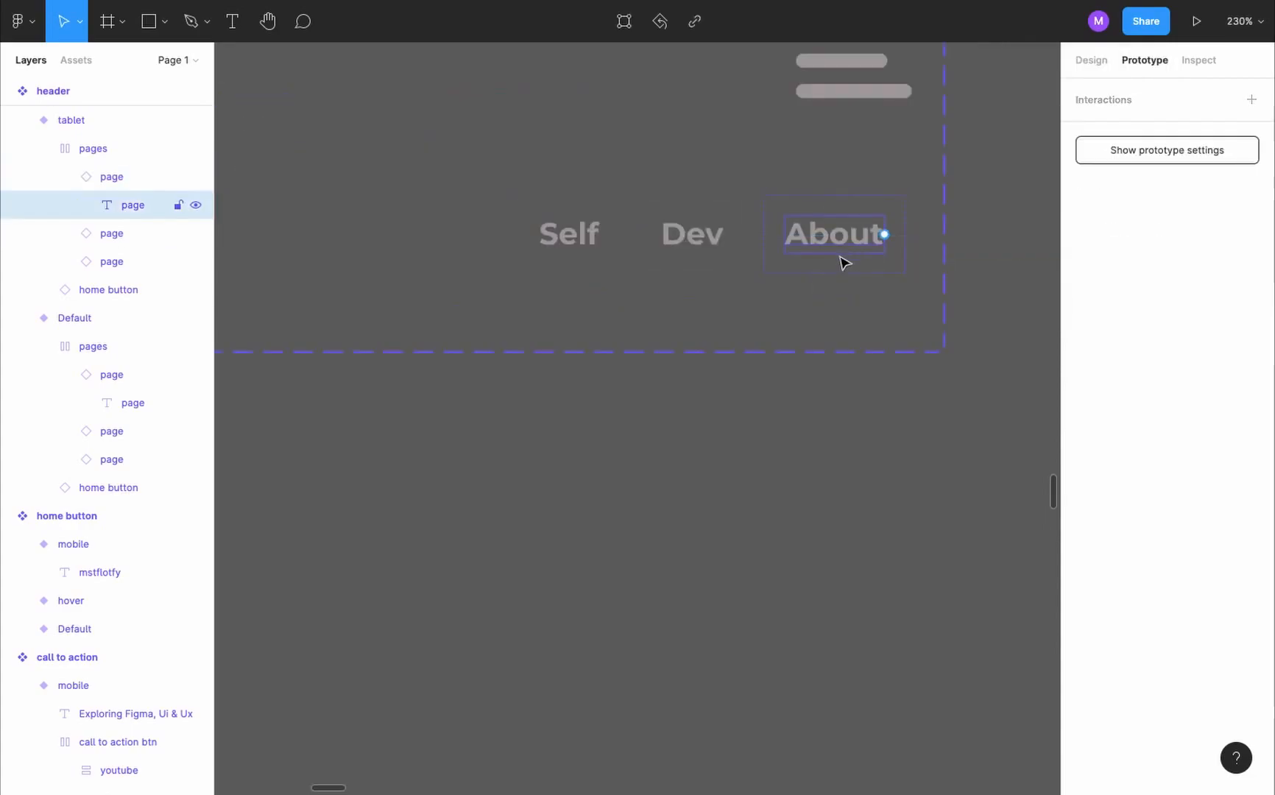
{"action": "left_click", "coordinate": [844, 256]}
{"action": "left_click", "coordinate": [1194, 127]}
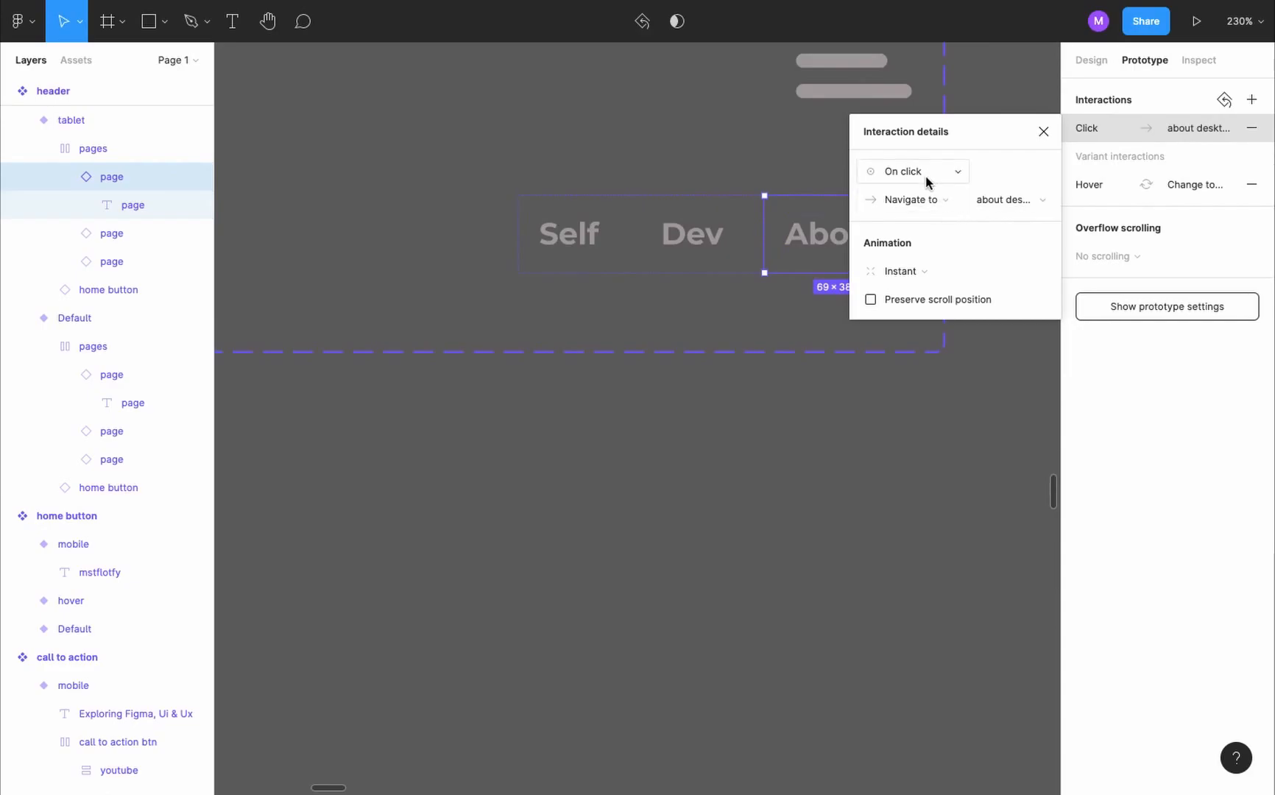
{"action": "left_click", "coordinate": [1000, 199]}
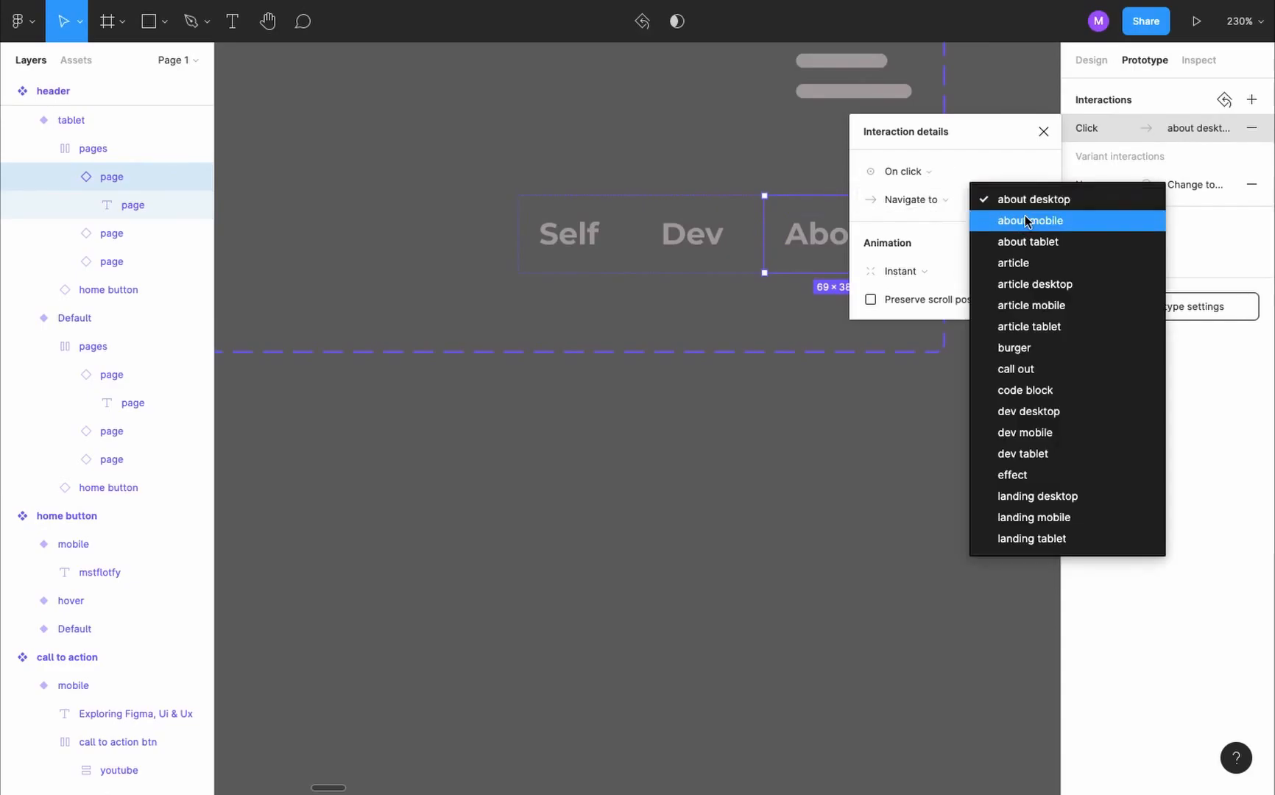
{"action": "left_click", "coordinate": [1077, 243]}
- Link the first Git Cheat Sheet article link in the dev tablet frame to the article tablet frame
{"action": "scroll", "coordinate": [736, 390], "scroll_direction": "down", "scroll_amount": 10}
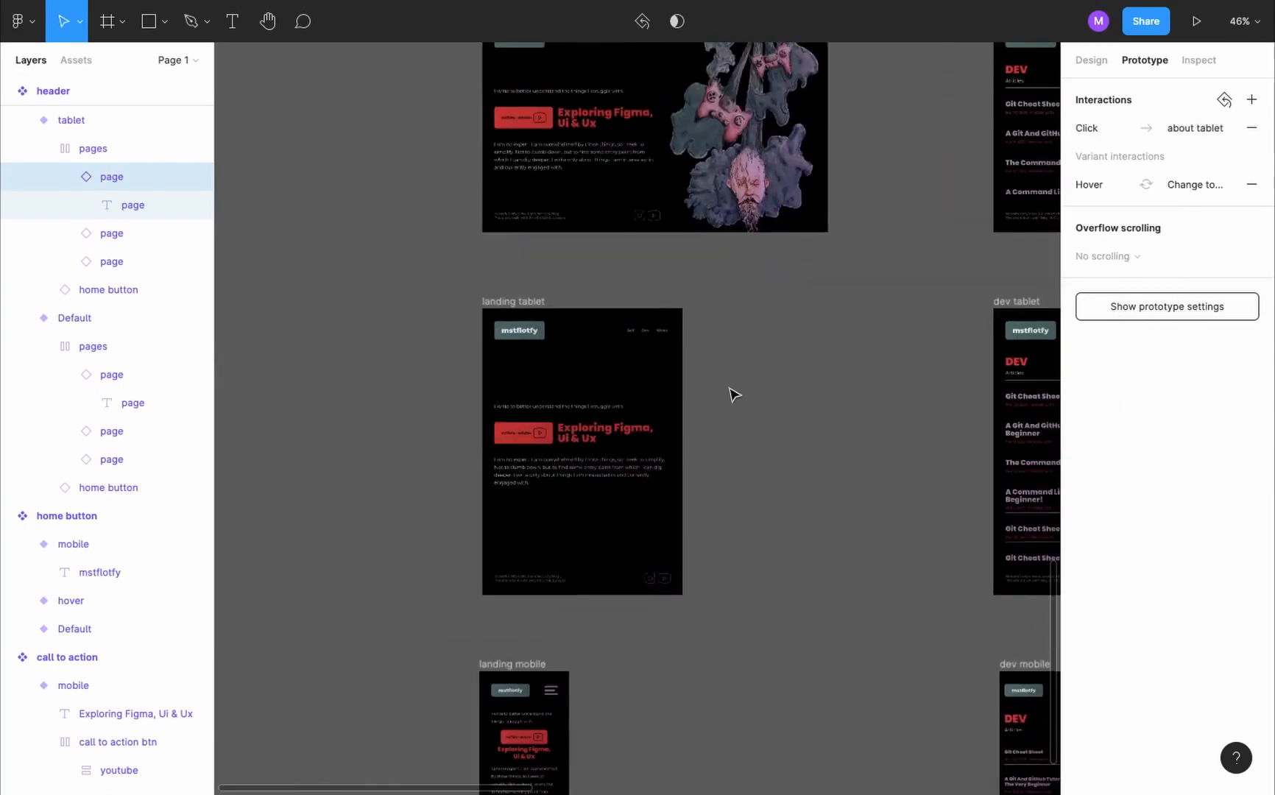
{"action": "scroll", "coordinate": [712, 310], "scroll_direction": "up", "scroll_amount": 5}
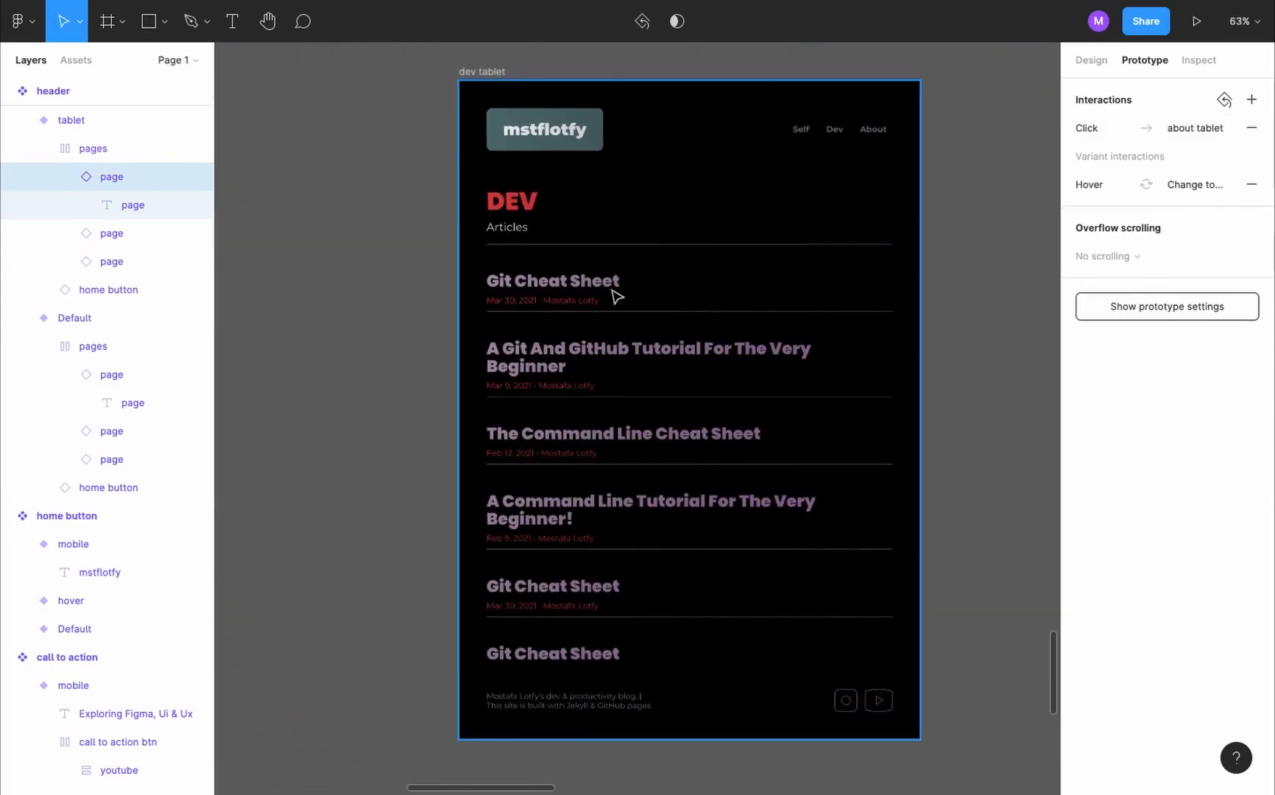
{"action": "left_click", "coordinate": [606, 293]}
{"action": "double_click", "coordinate": [606, 293]}
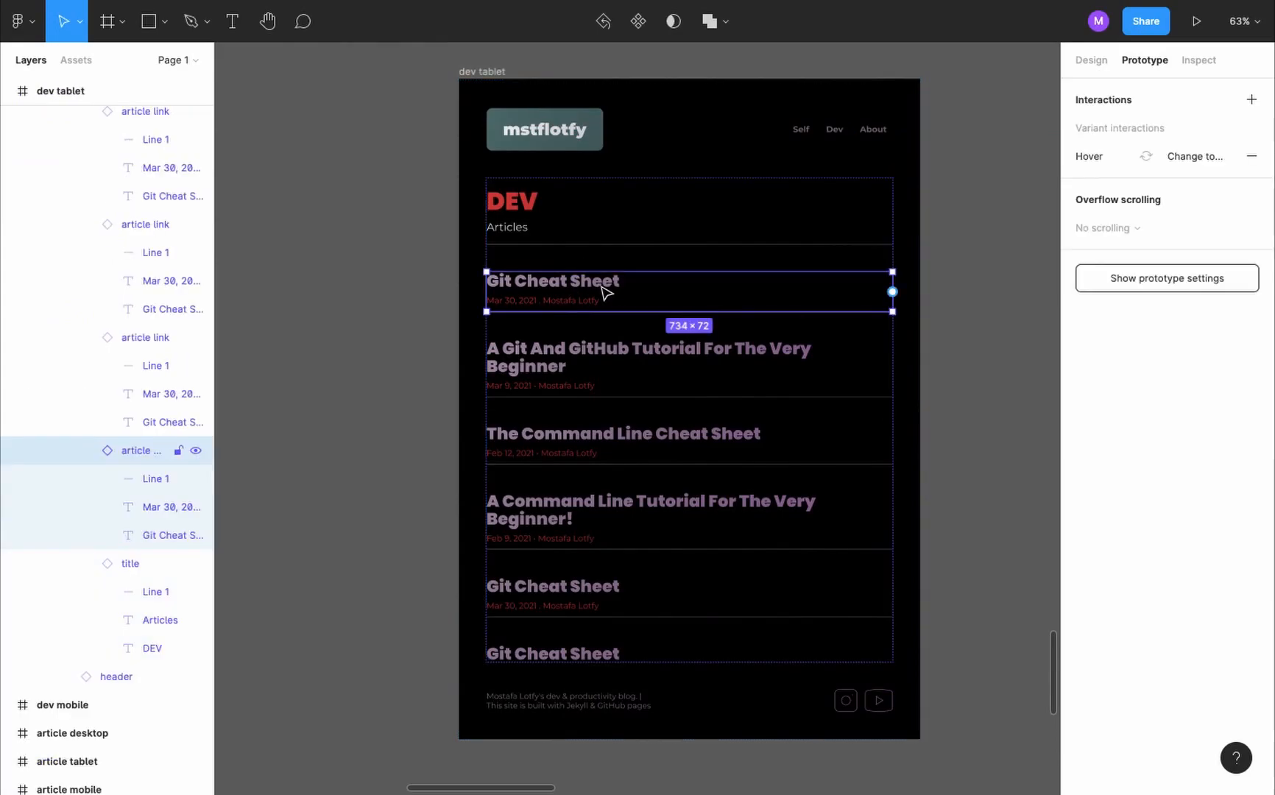
{"action": "scroll", "coordinate": [605, 293], "scroll_direction": "down", "scroll_amount": 3}
{"action": "scroll", "coordinate": [606, 293], "scroll_direction": "right", "scroll_amount": 5}
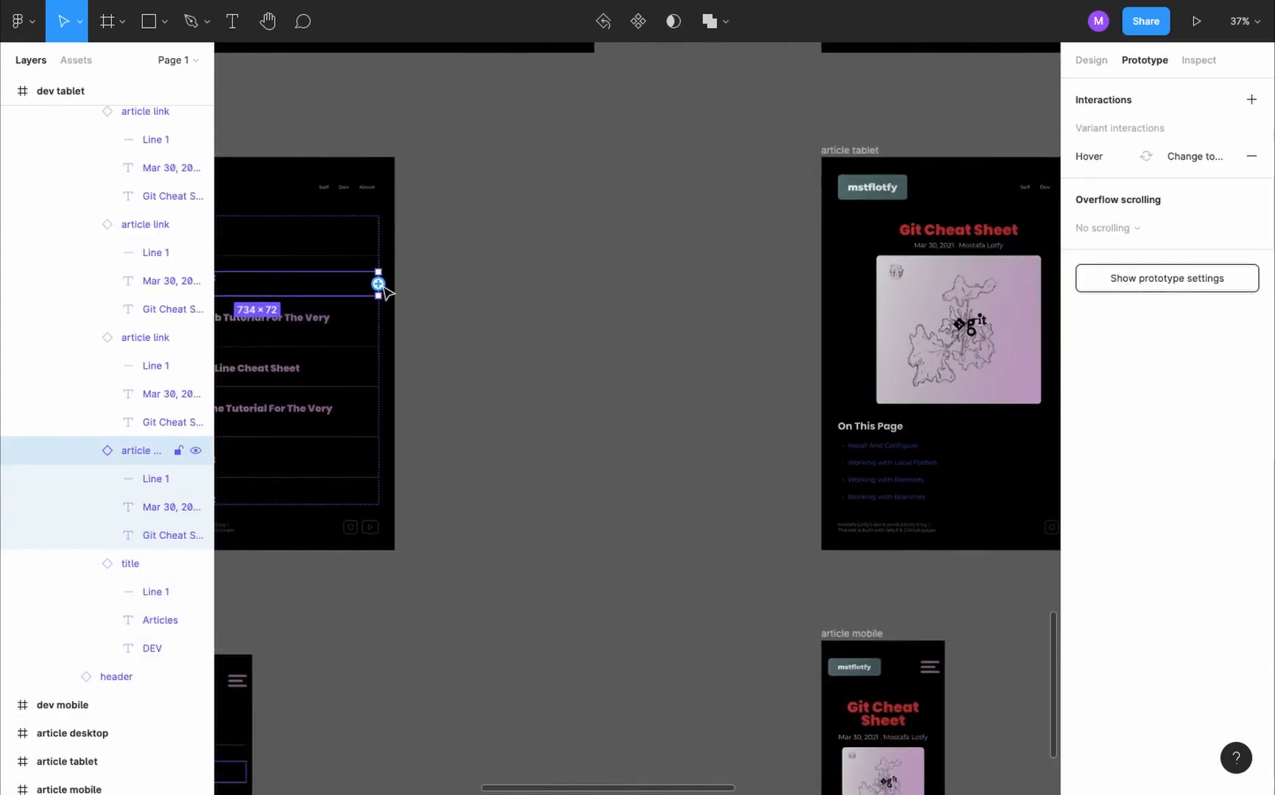
{"action": "left_click_drag", "start_coordinate": [378, 284], "coordinate": [824, 282]}
- Add a variant to the home button component from its Default version and name it tablet
{"action": "scroll", "coordinate": [529, 279], "scroll_direction": "down", "scroll_amount": 3}
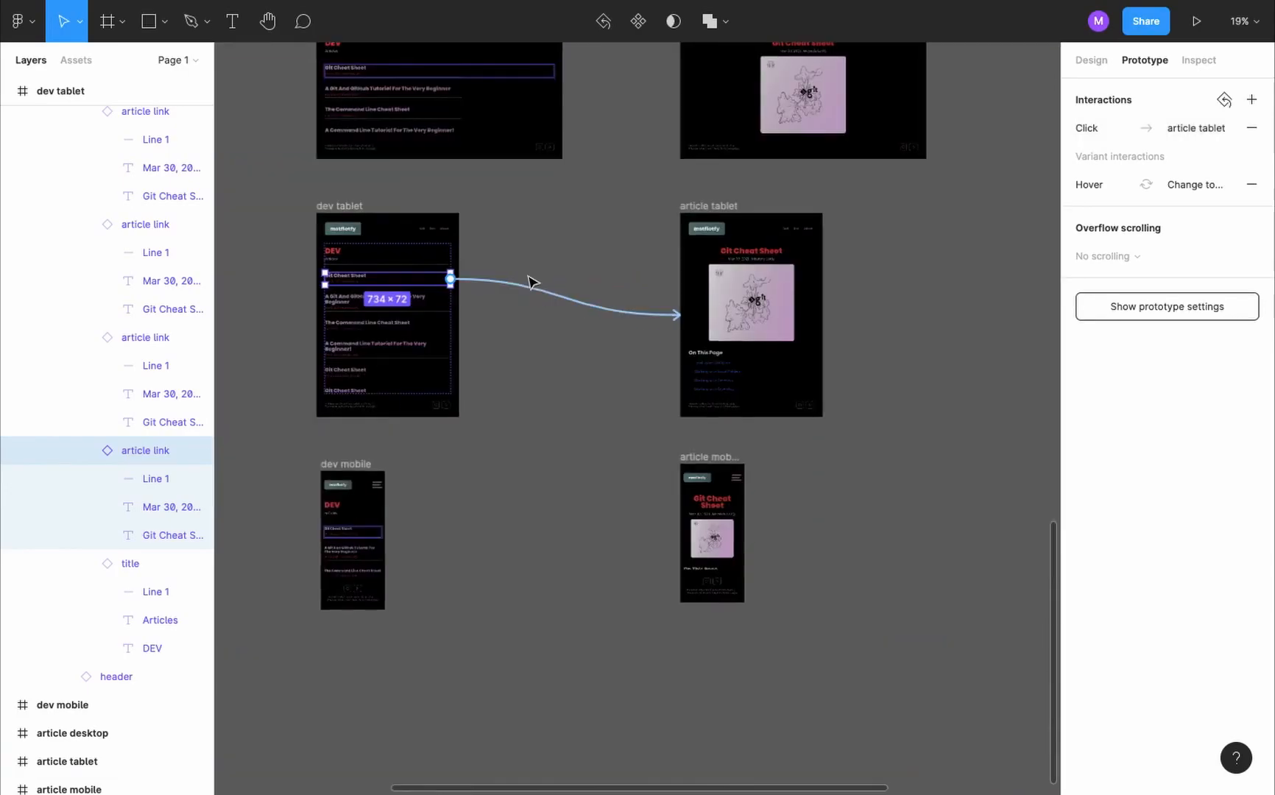
{"action": "scroll", "coordinate": [530, 281], "scroll_direction": "left", "scroll_amount": 6}
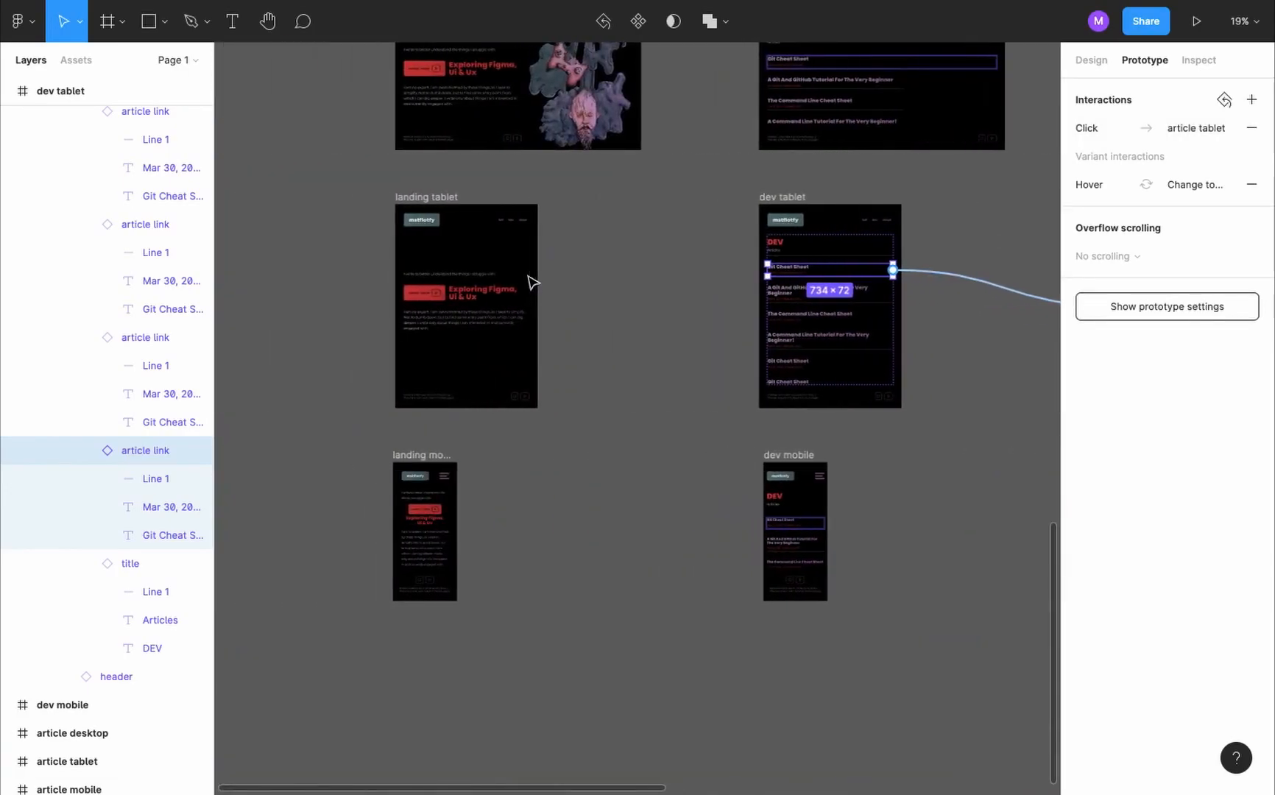
{"action": "scroll", "coordinate": [401, 212], "scroll_direction": "up", "scroll_amount": 1}
{"action": "scroll", "coordinate": [402, 212], "scroll_direction": "left", "scroll_amount": 1}
{"action": "scroll", "coordinate": [398, 203], "scroll_direction": "up", "scroll_amount": 7}
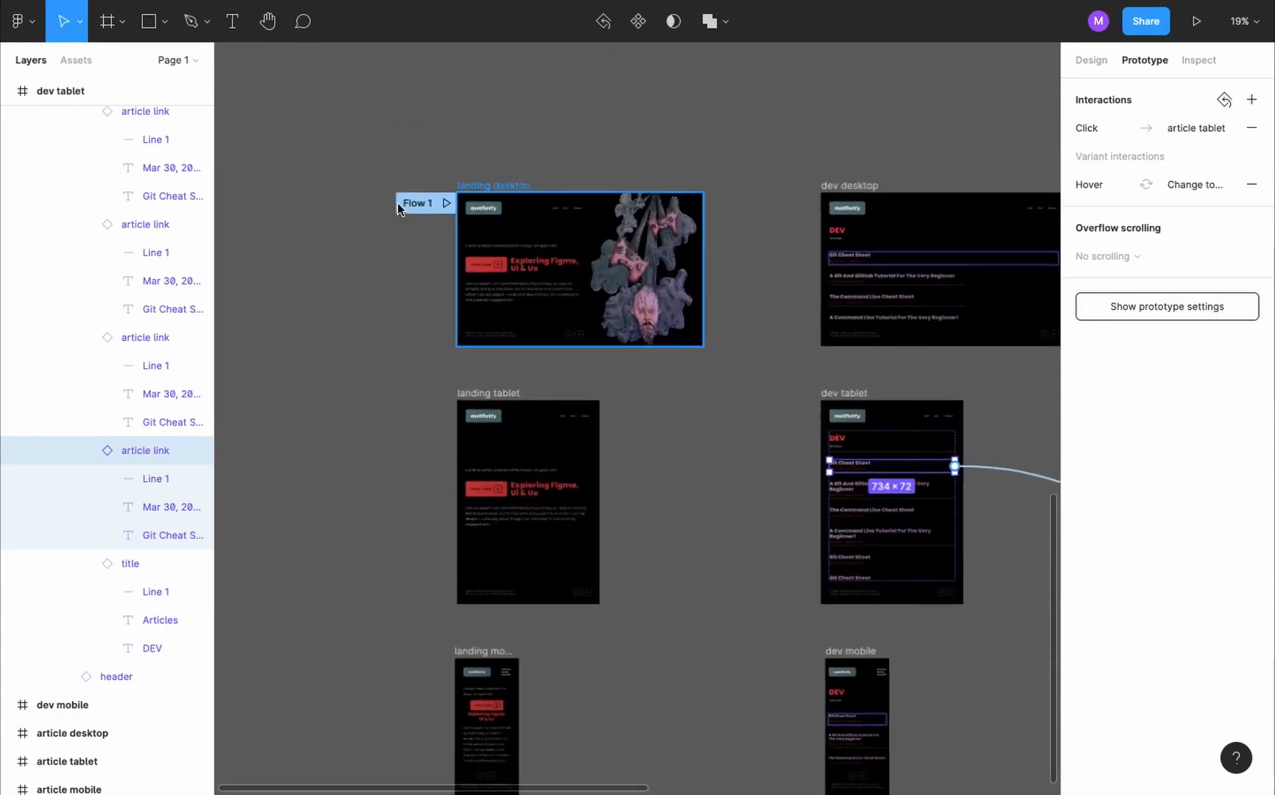
{"action": "scroll", "coordinate": [547, 273], "scroll_direction": "up", "scroll_amount": 10}
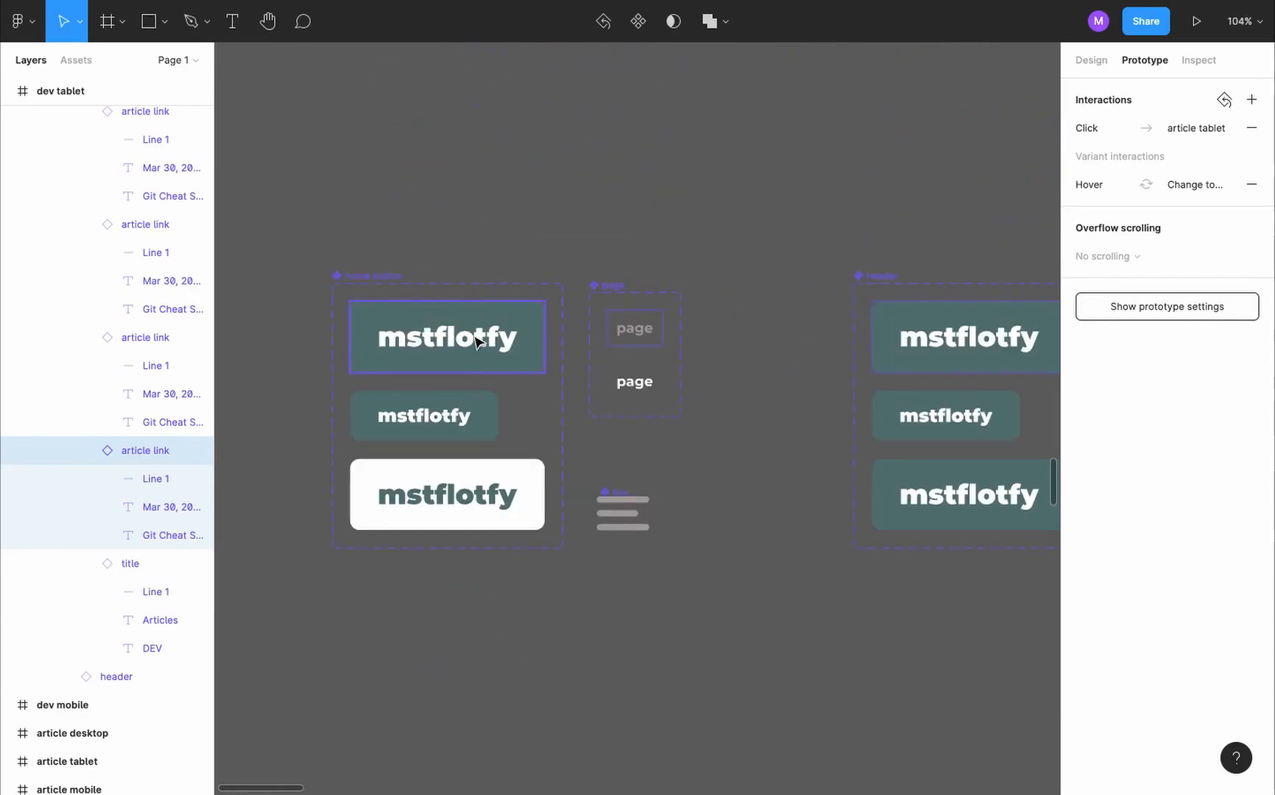
{"action": "left_click", "coordinate": [488, 341]}
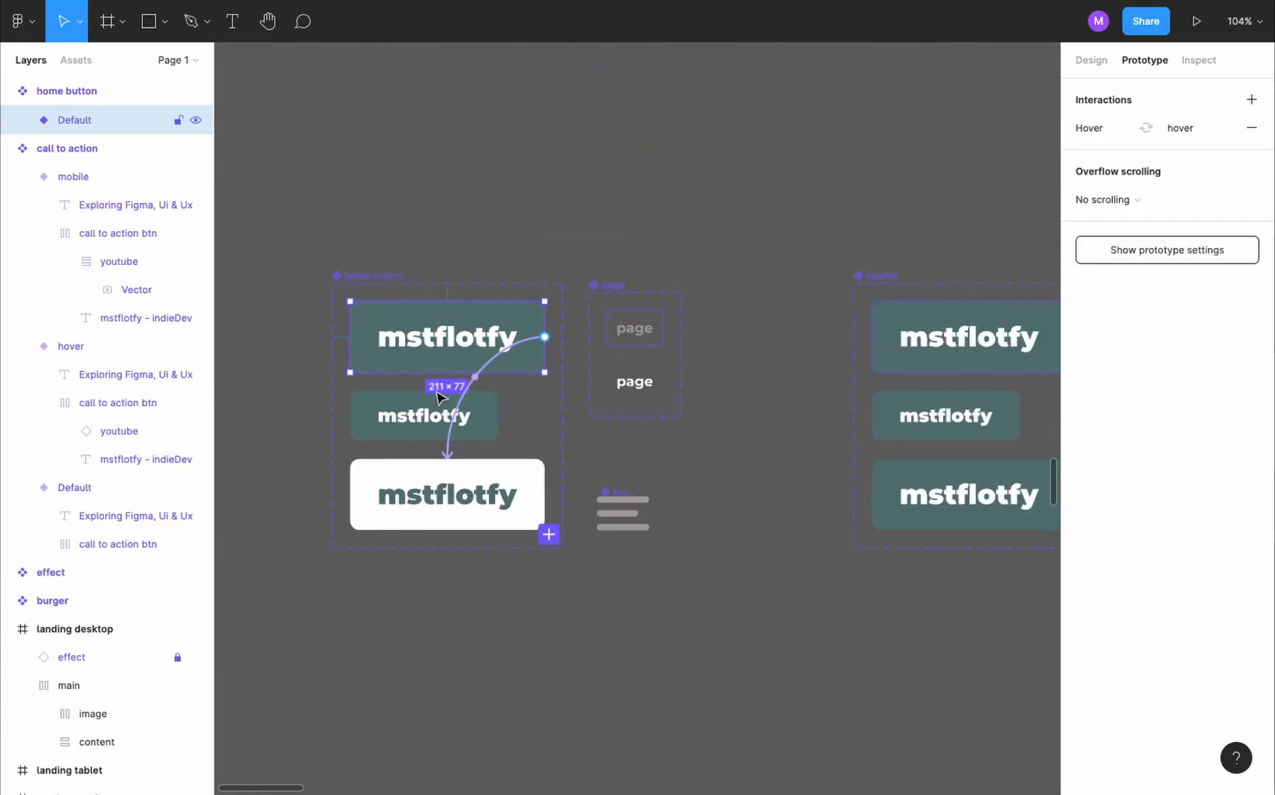
{"action": "left_click", "coordinate": [549, 535]}
{"action": "scroll", "coordinate": [549, 582], "scroll_direction": "down", "scroll_amount": 2}
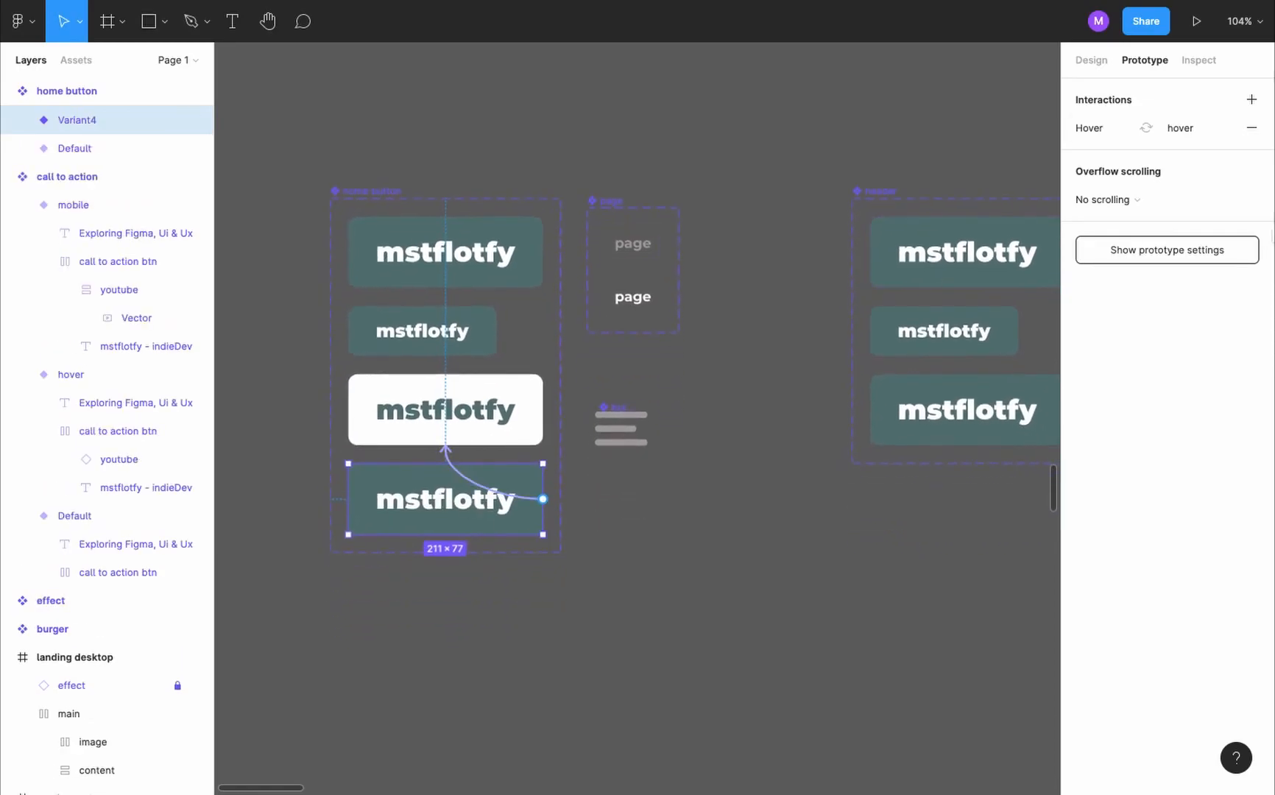
{"action": "left_click", "coordinate": [1092, 61]}
{"action": "left_click", "coordinate": [1219, 357]}
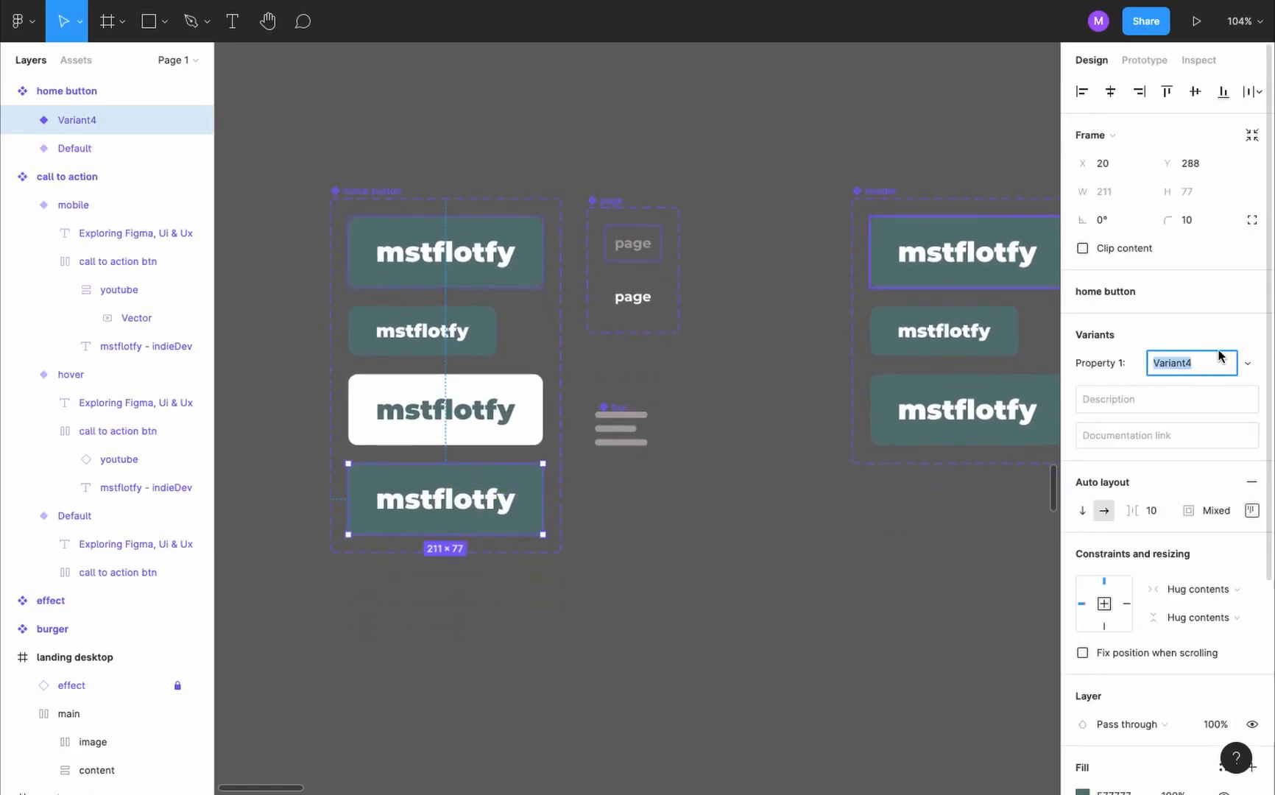
{"action": "type", "text": "tablet"}
{"action": "key", "text": "Return"}
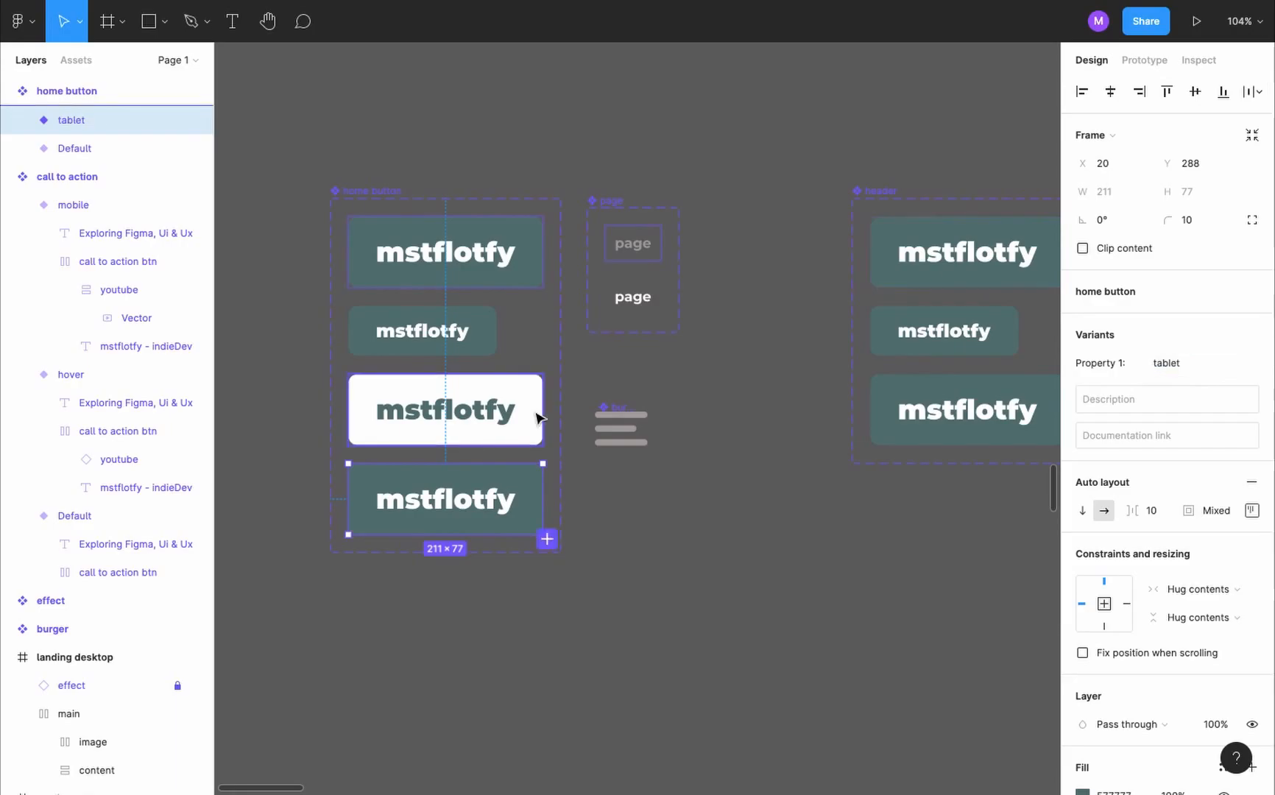
- Change the home button tablet variant's trigger to While pressing for its change to the hover variant
{"action": "key", "text": "alt+9"}
{"action": "left_click", "coordinate": [1175, 128]}
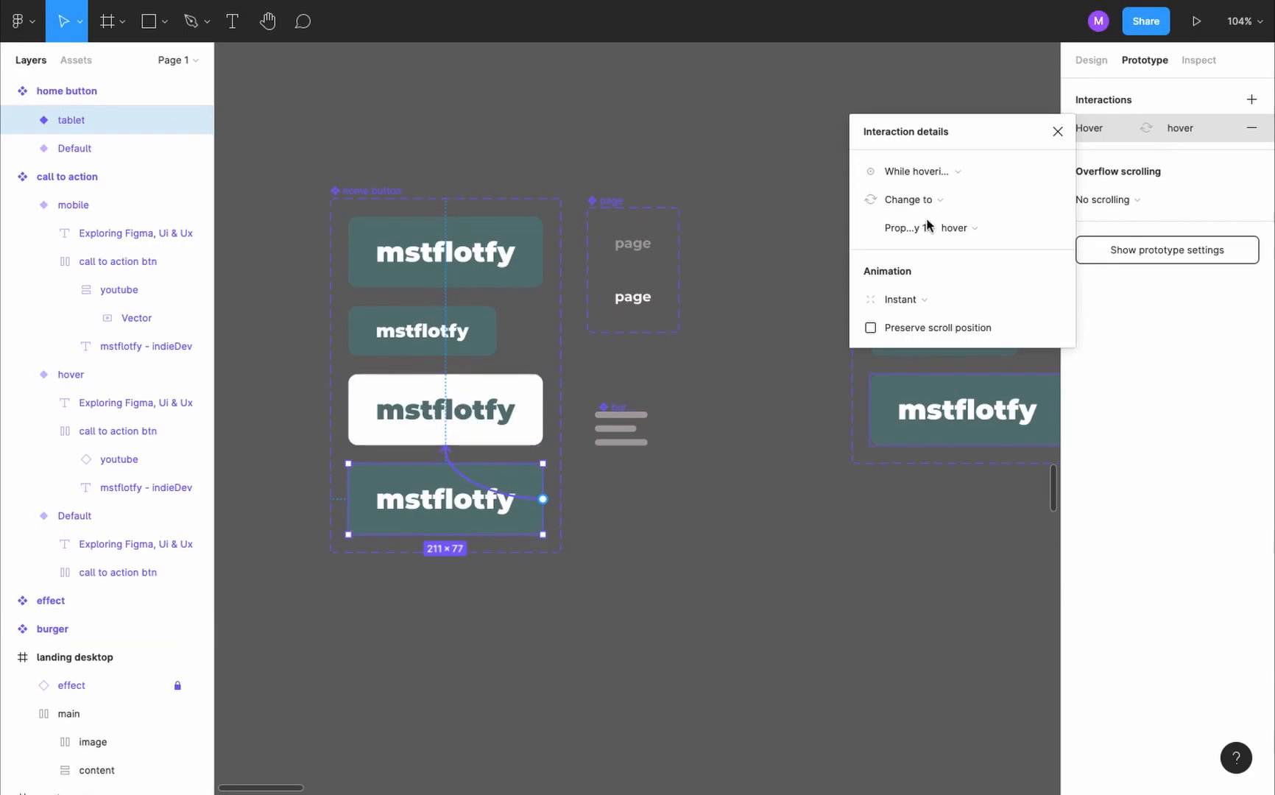
{"action": "left_click", "coordinate": [955, 173]}
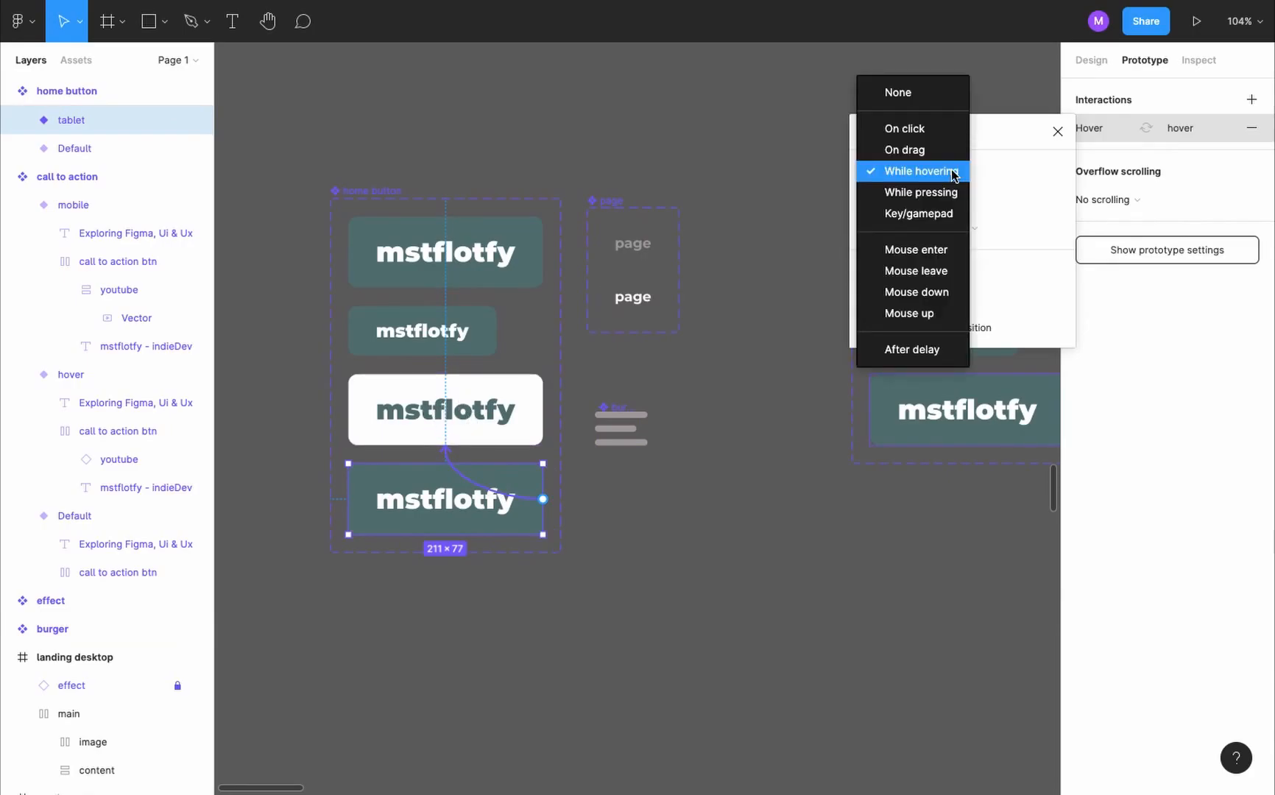
{"action": "left_click", "coordinate": [953, 192]}
{"action": "left_click", "coordinate": [424, 501]}
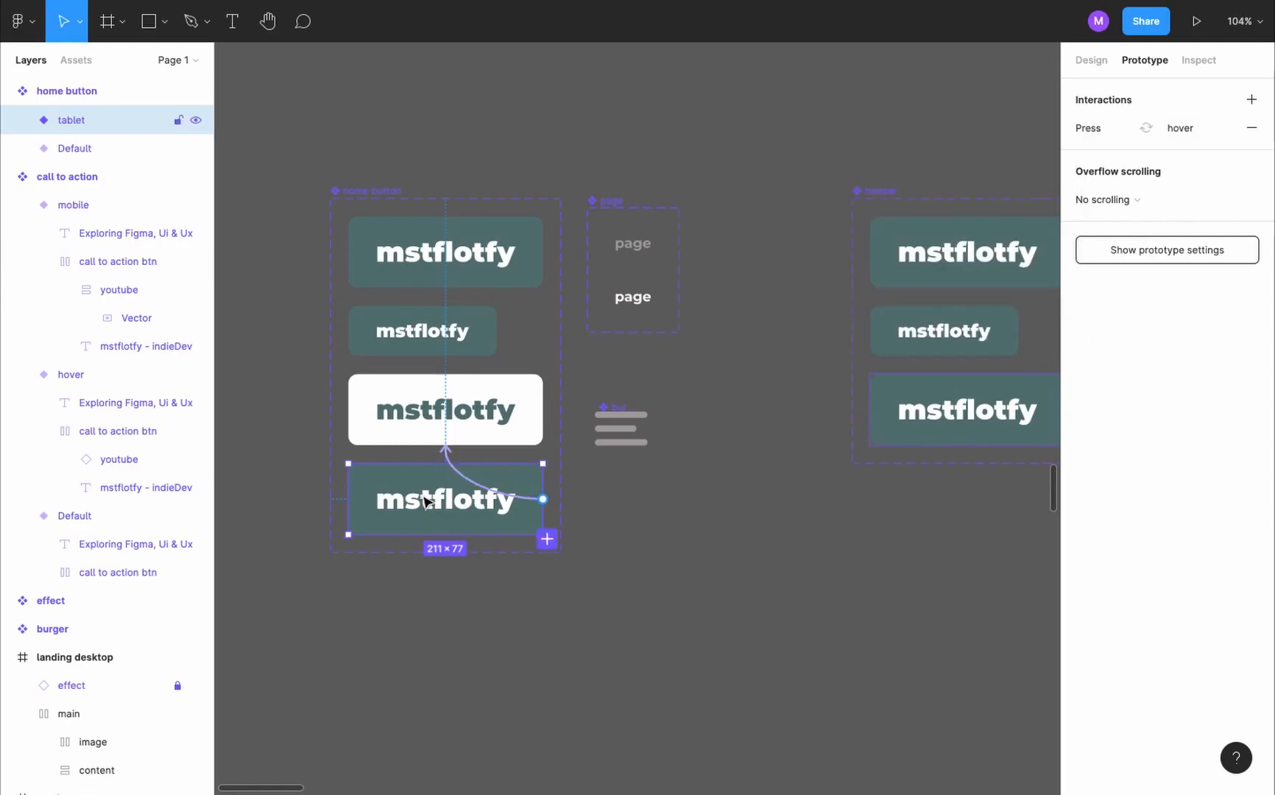
- Replace the home button in the header's tablet variant with the home button component's tablet variant
{"action": "key", "text": "shift+e"}
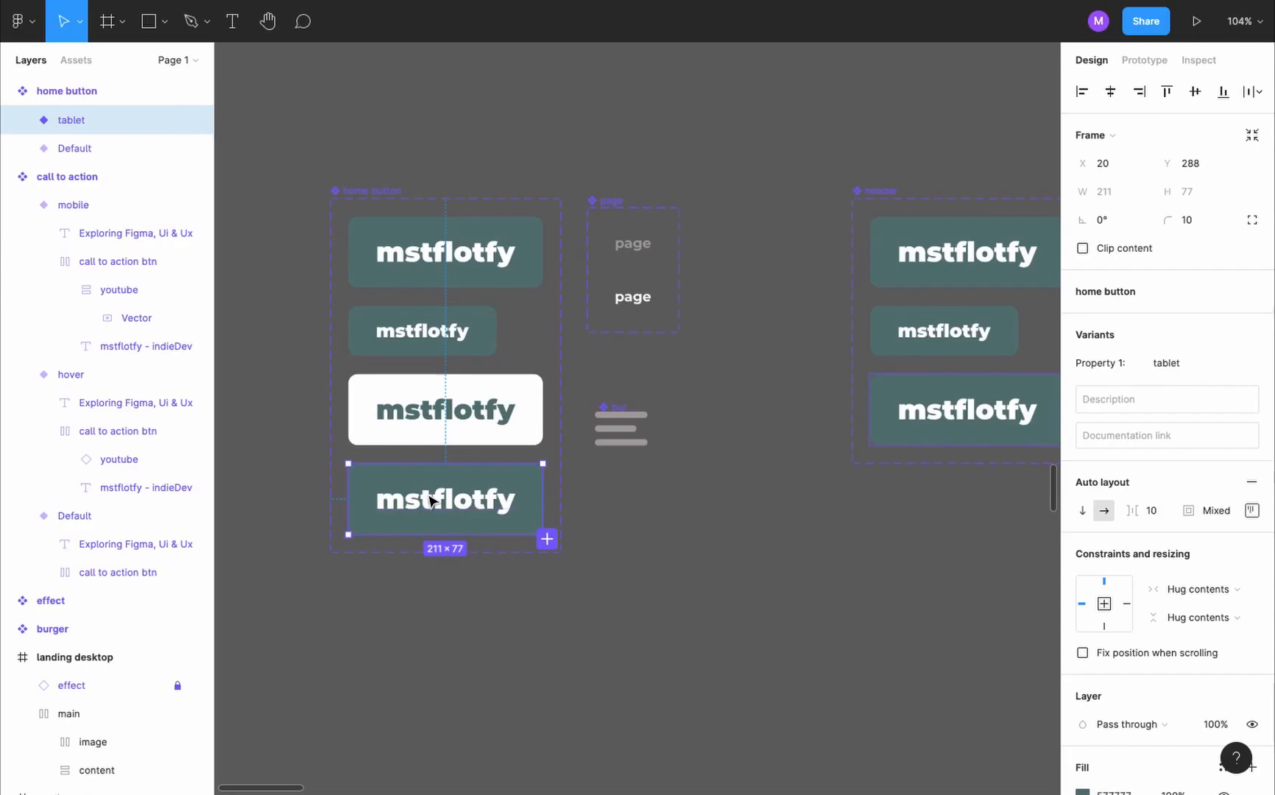
{"action": "scroll", "coordinate": [740, 507], "scroll_direction": "right", "scroll_amount": 5}
{"action": "left_click", "coordinate": [643, 439], "text": "super"}
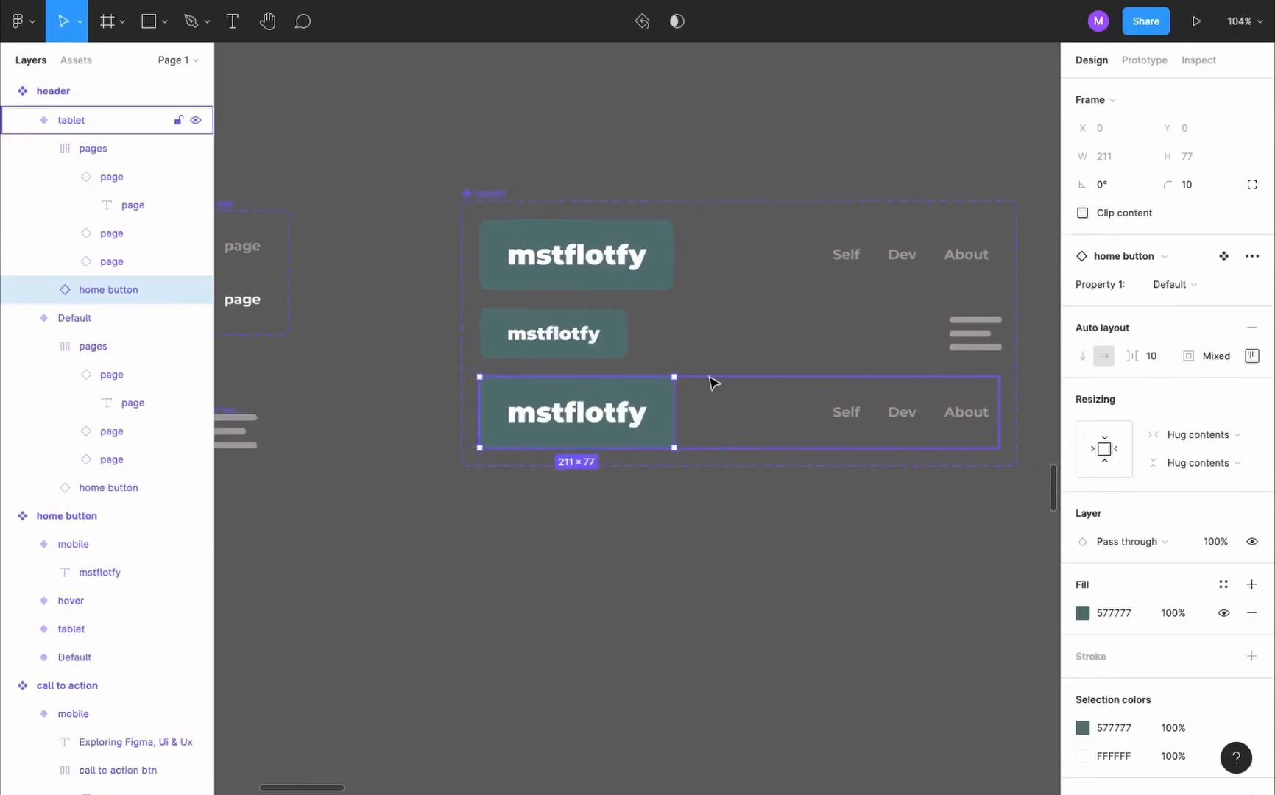
{"action": "key", "text": "super+v"}
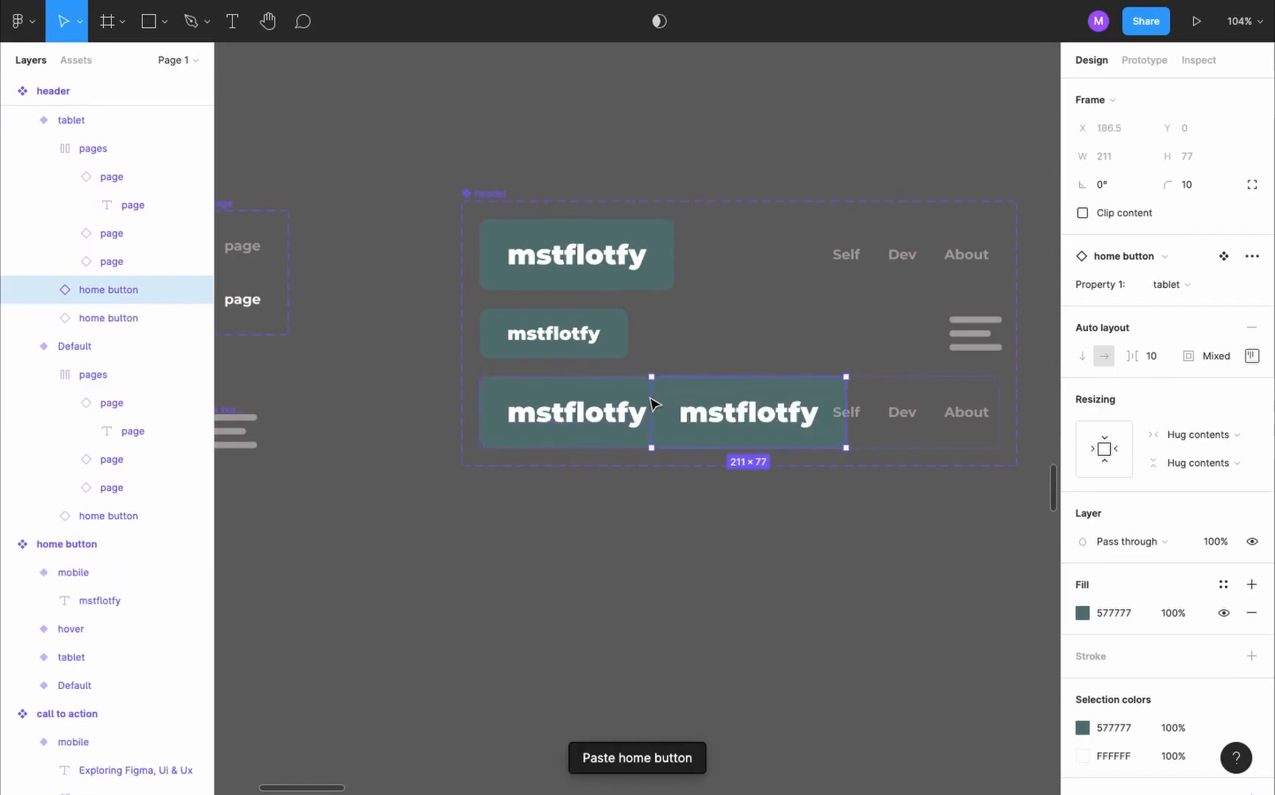
{"action": "key", "text": "BackSpace"}
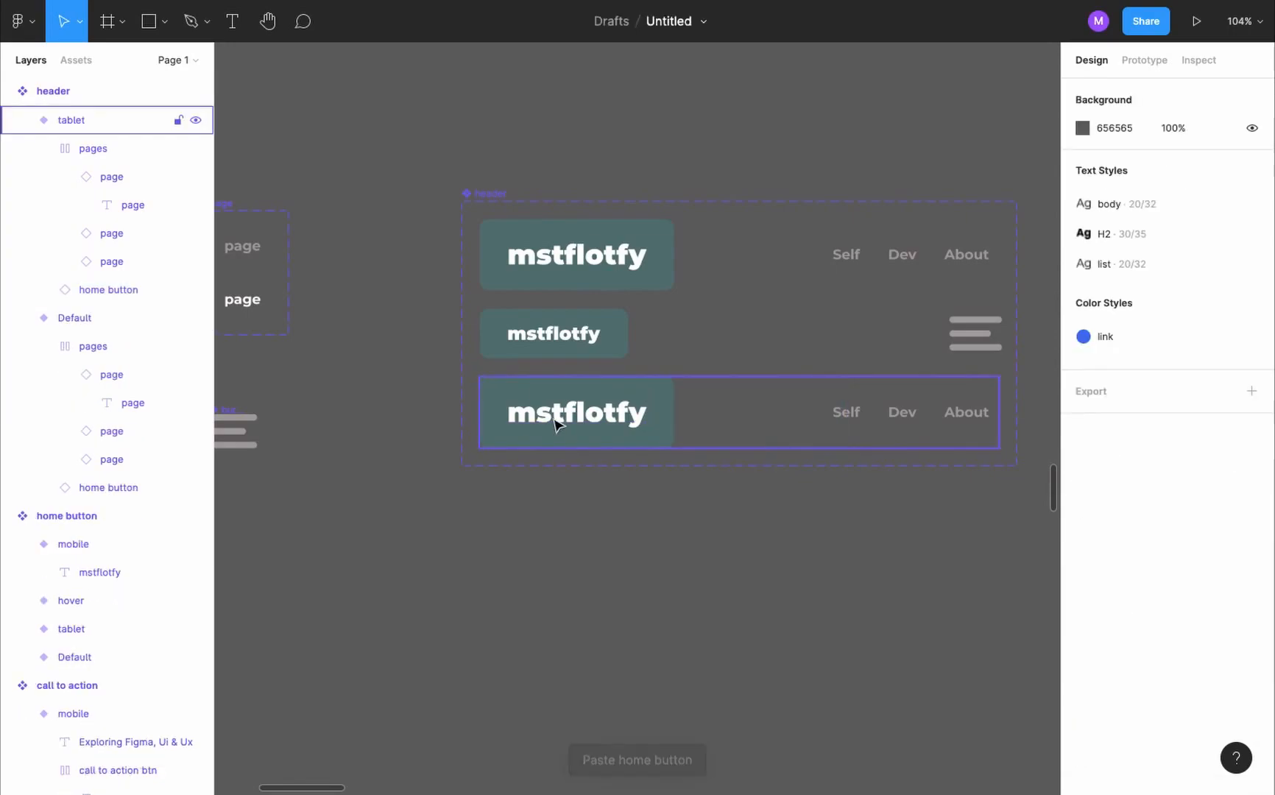
{"action": "left_click", "coordinate": [603, 419]}
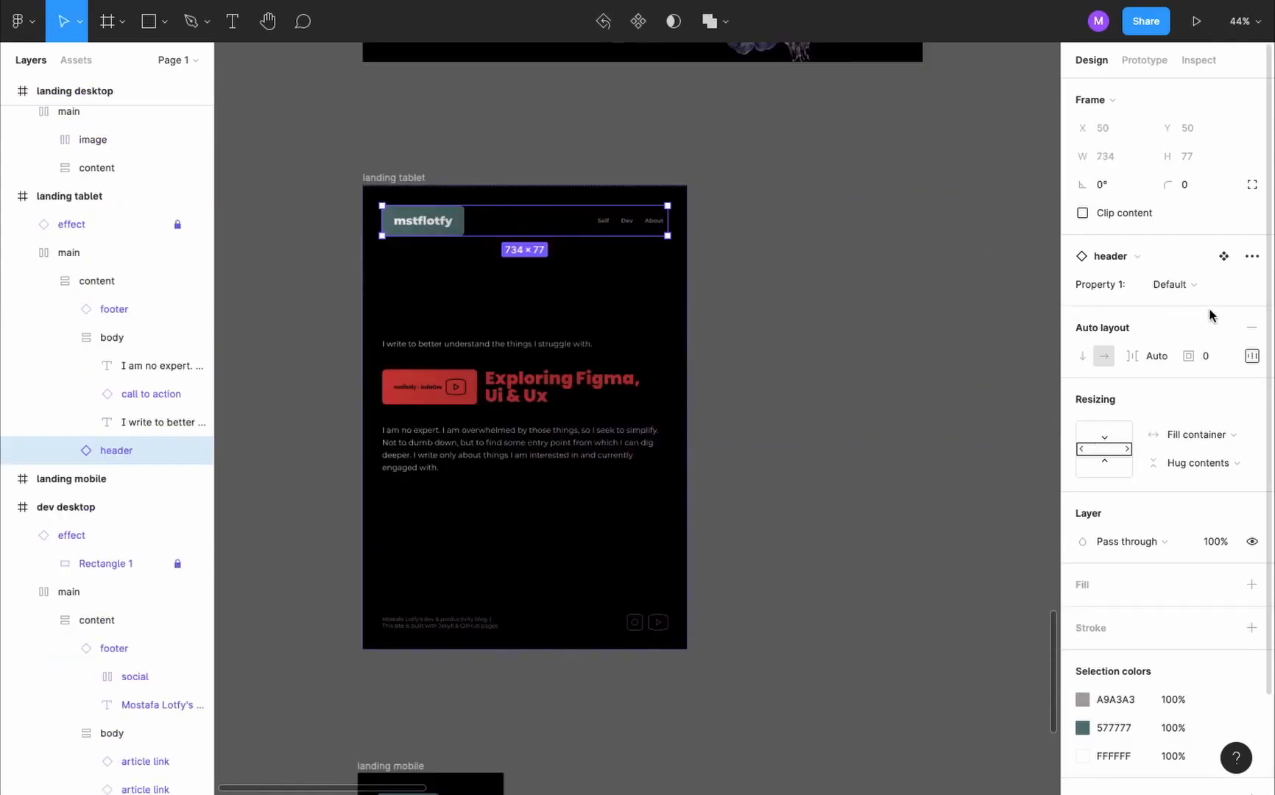
- Switch the headers in the landing tablet and dev tablet frames to the tablet variant
{"action": "left_click", "coordinate": [1189, 287]}
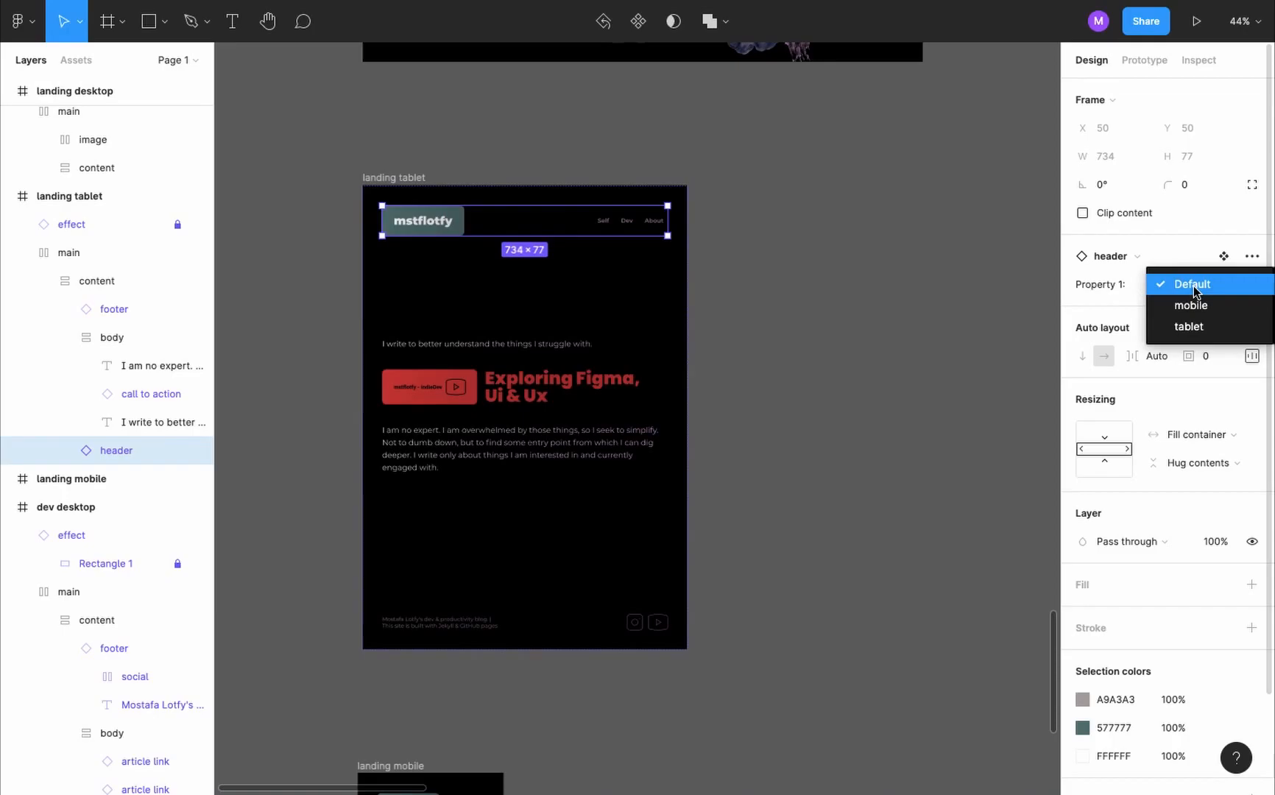
{"action": "left_click", "coordinate": [1212, 325]}
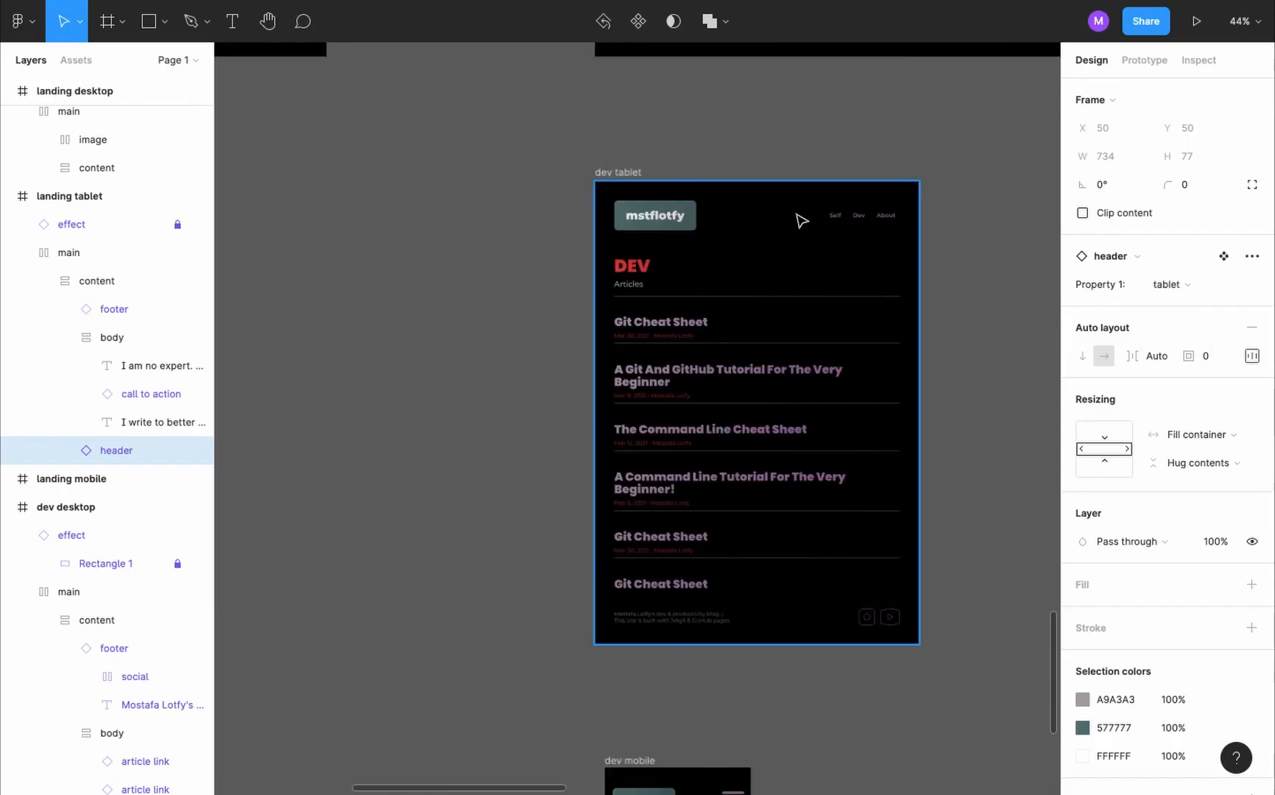
{"action": "double_click", "coordinate": [801, 221]}
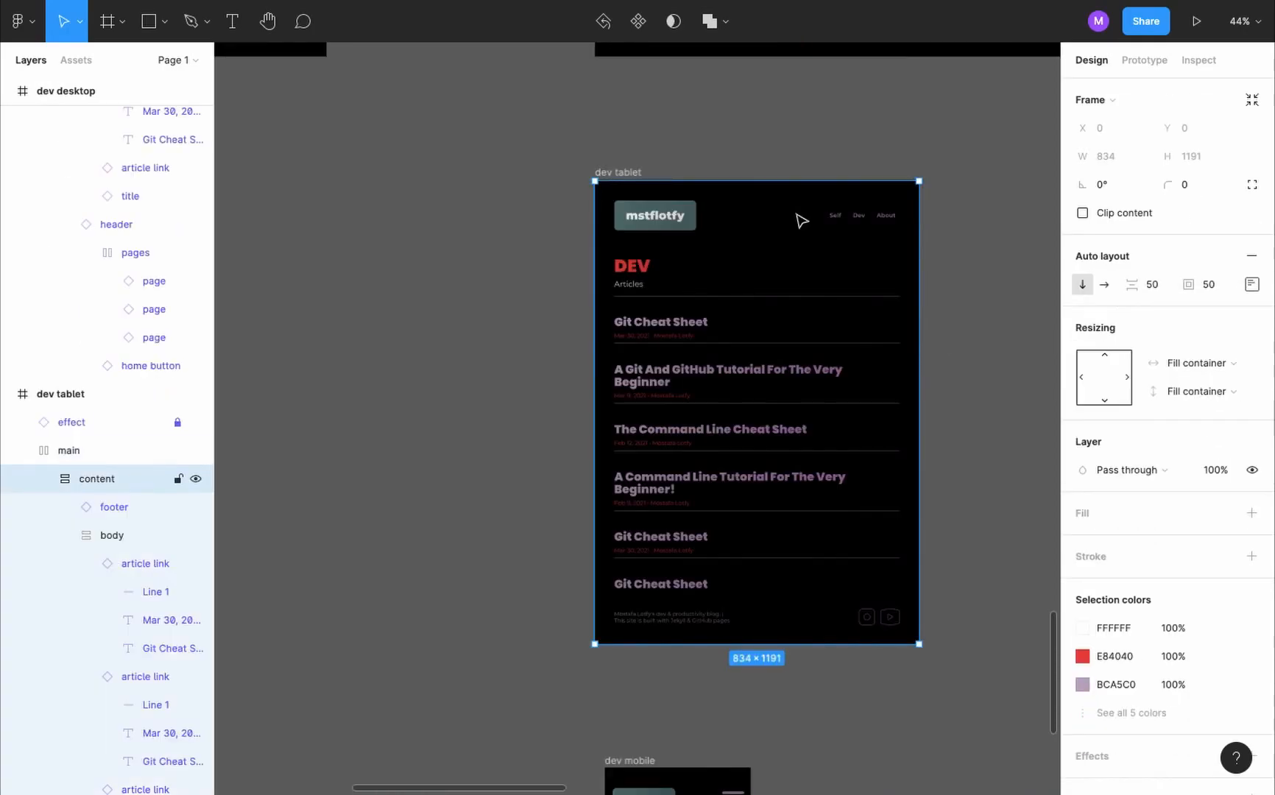
{"action": "double_click", "coordinate": [801, 221]}
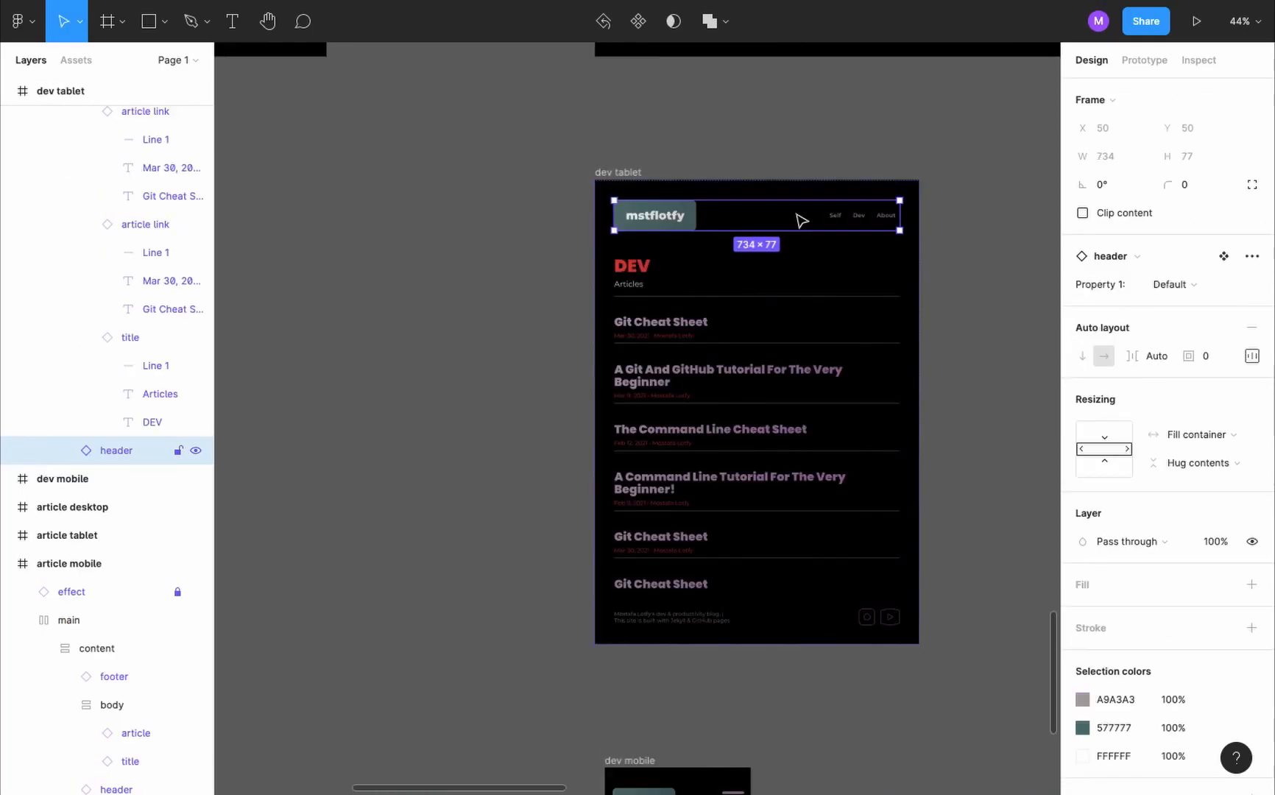
{"action": "left_click", "coordinate": [1225, 287]}
{"action": "left_click", "coordinate": [1225, 325]}
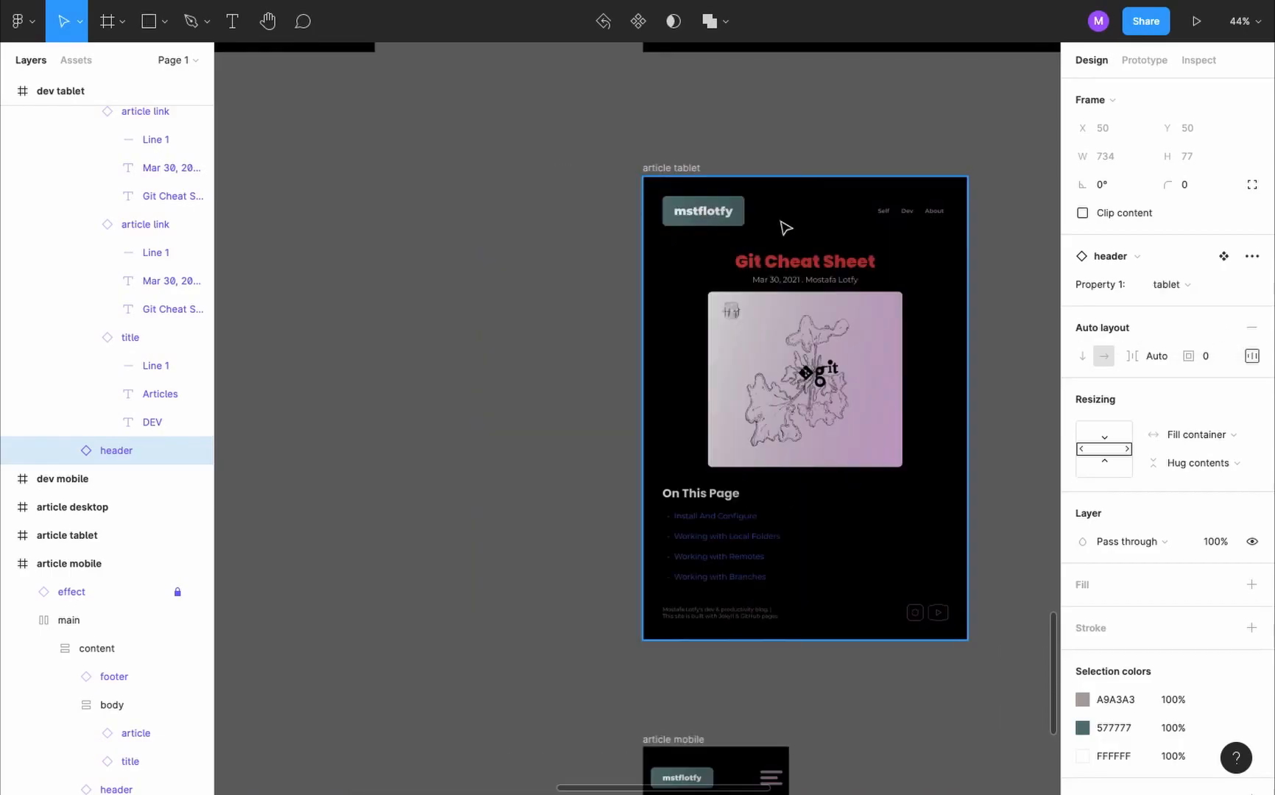
- Switch the headers in the article tablet and about tablet frames to the tablet variant
{"action": "double_click", "coordinate": [779, 219]}
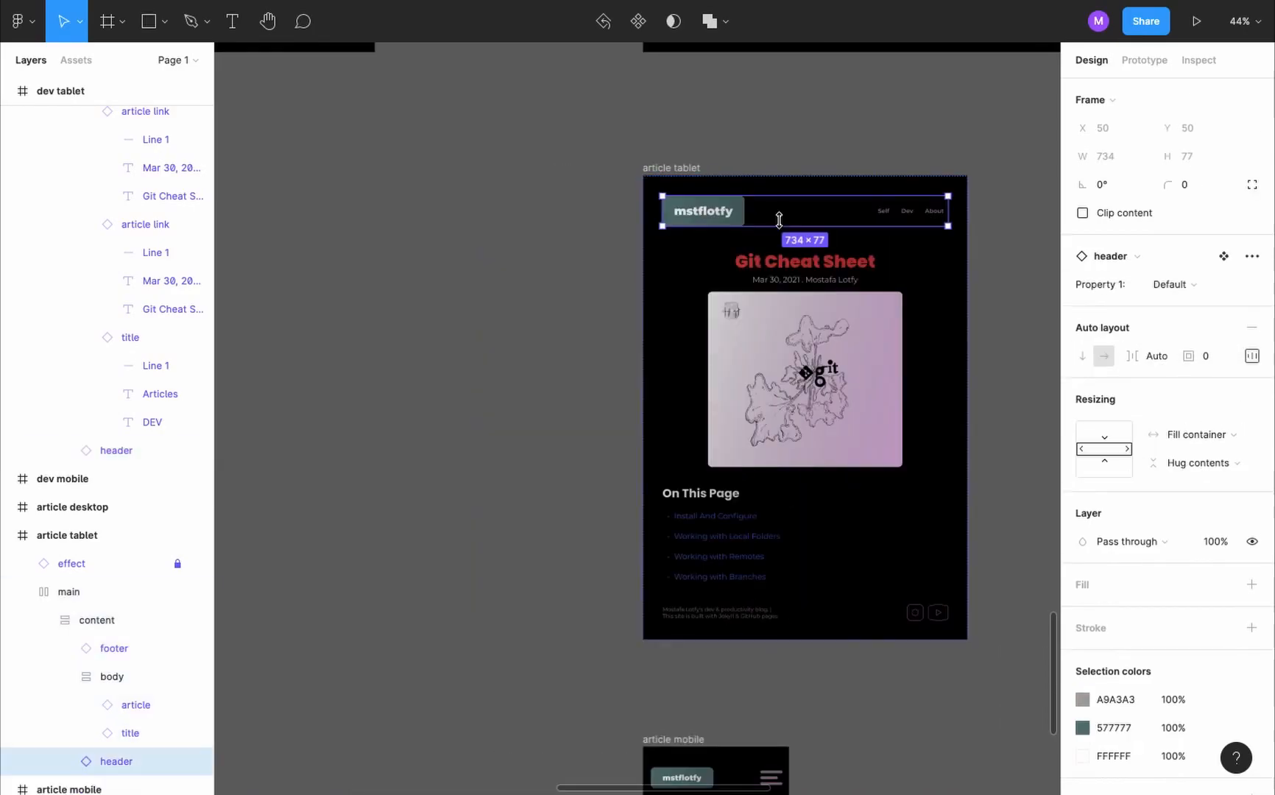
{"action": "left_click", "coordinate": [1212, 286]}
{"action": "left_click", "coordinate": [1214, 332]}
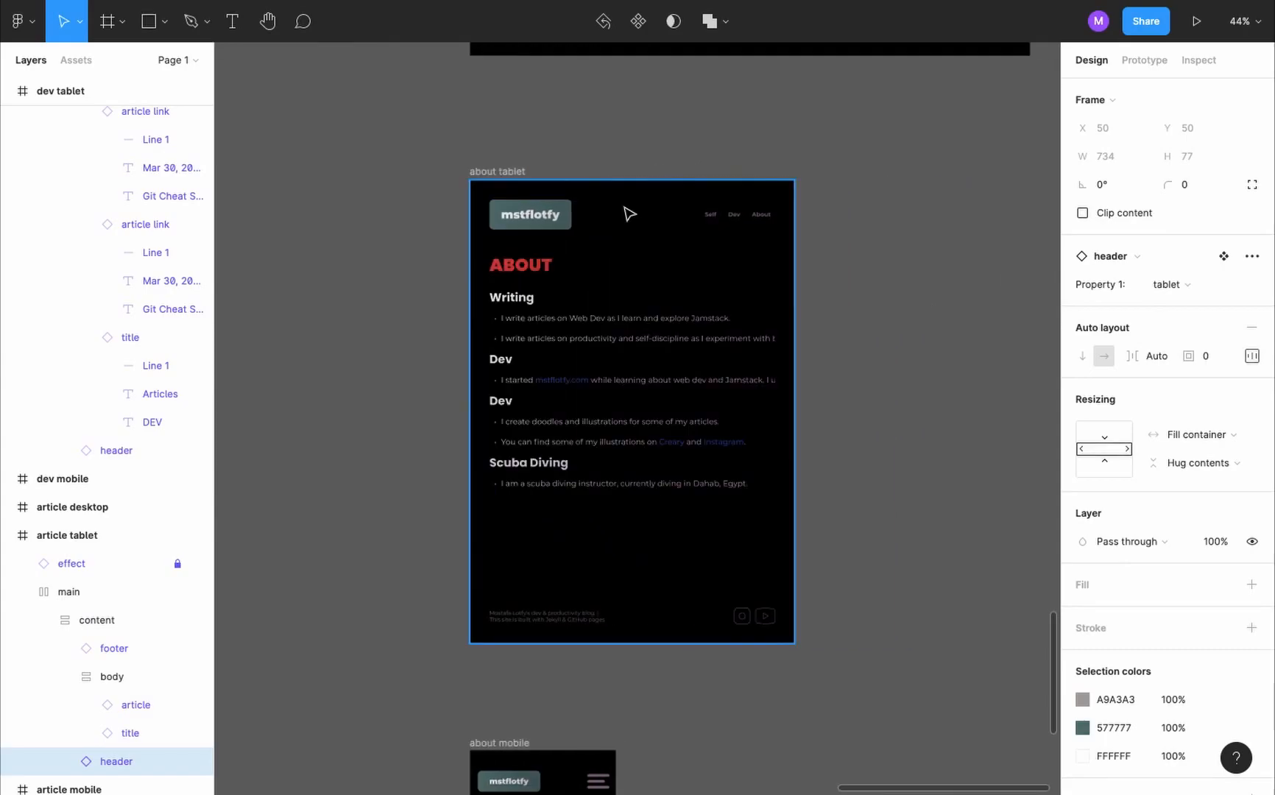
{"action": "double_click", "coordinate": [624, 211]}
{"action": "left_click", "coordinate": [1194, 283]}
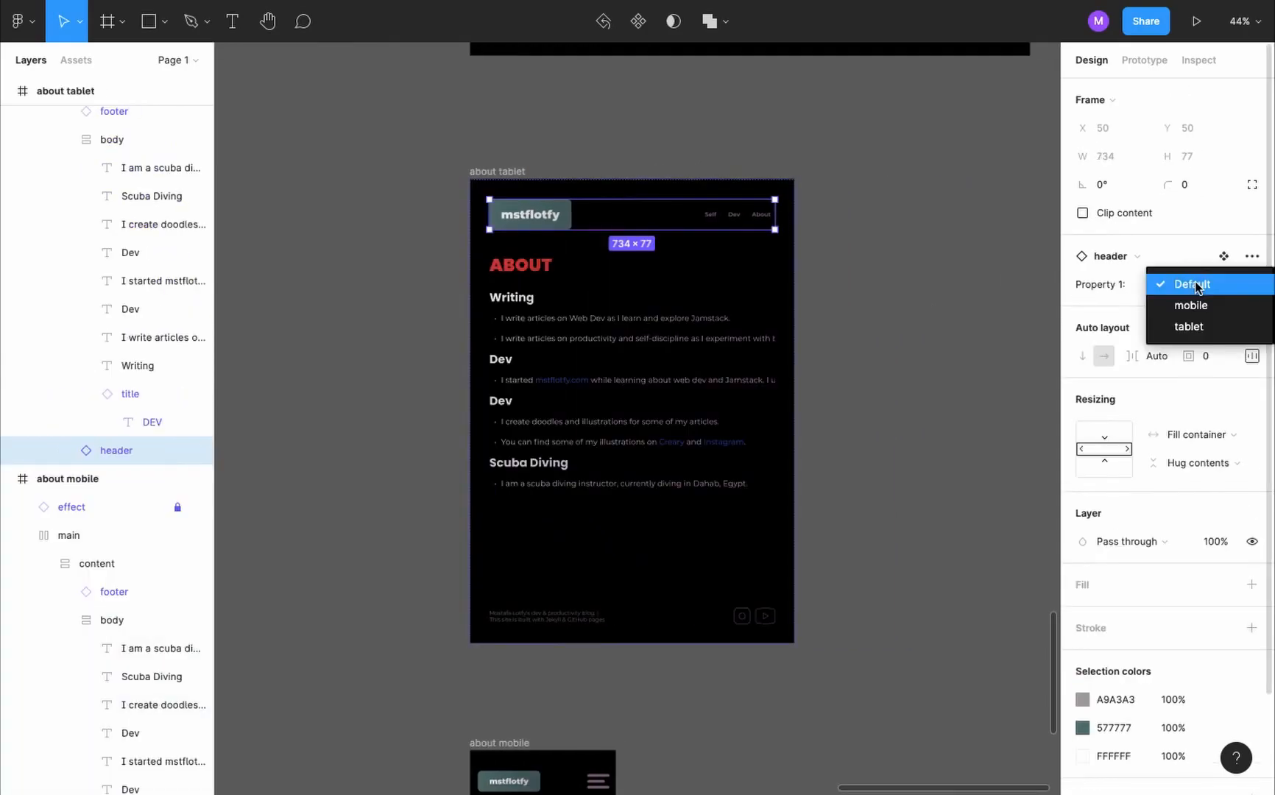
{"action": "left_click", "coordinate": [1208, 332]}
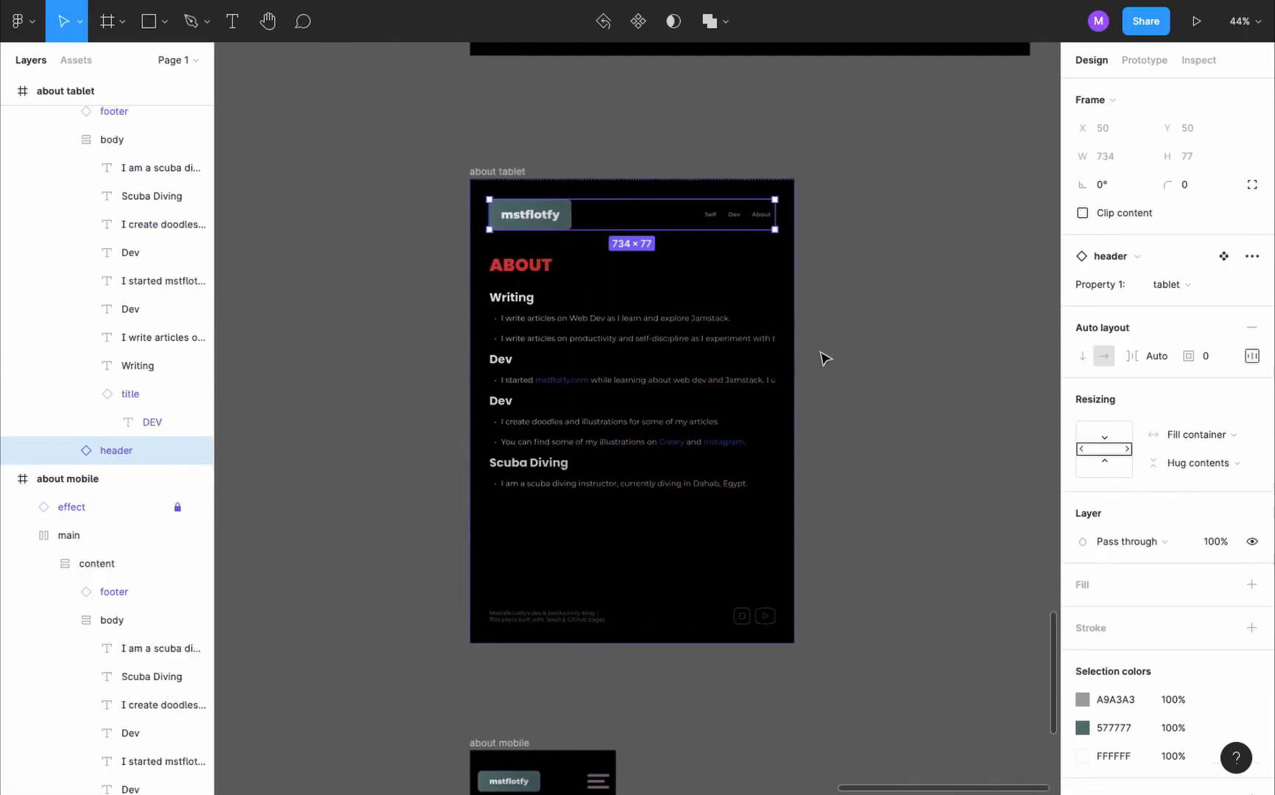
- Set the prototype's preview device to iPad Pro 11"
{"action": "left_click", "coordinate": [890, 298]}
{"action": "left_click", "coordinate": [866, 244]}
{"action": "left_click", "coordinate": [1134, 63]}
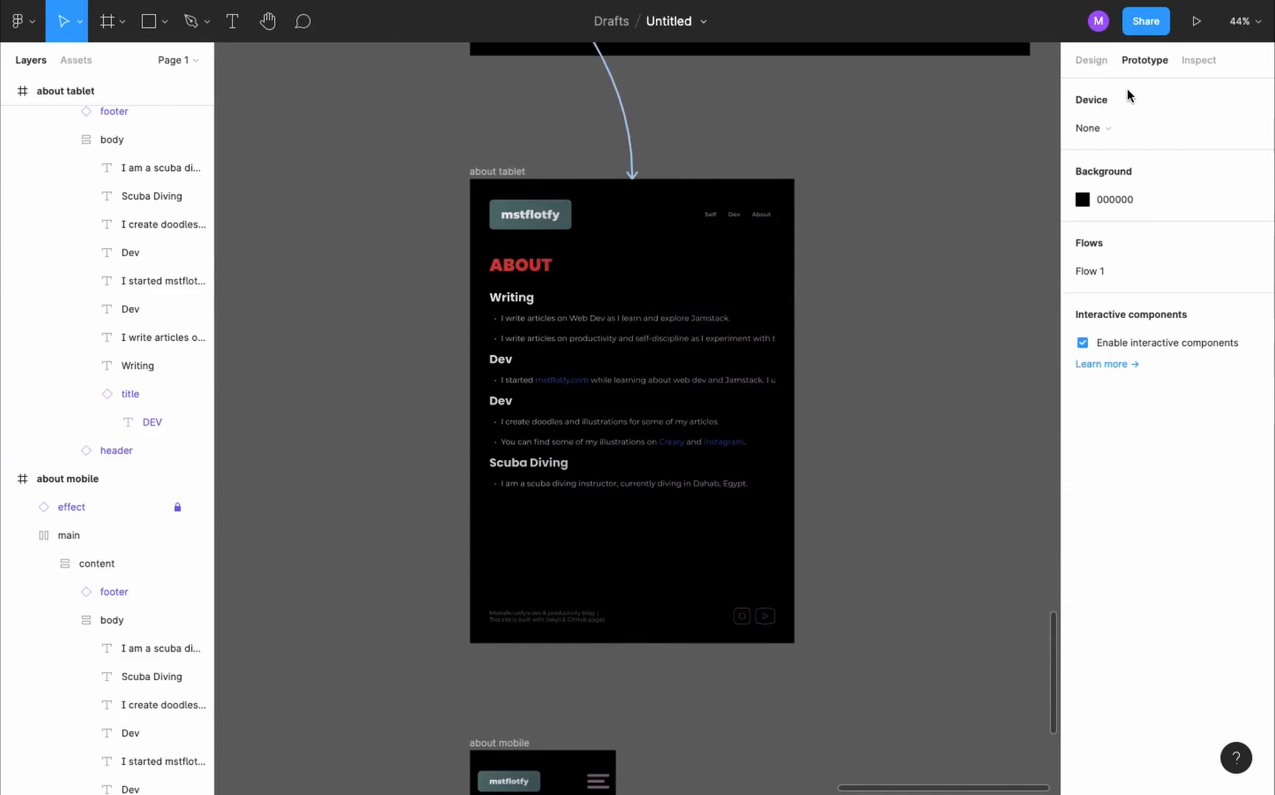
{"action": "left_click", "coordinate": [1119, 126]}
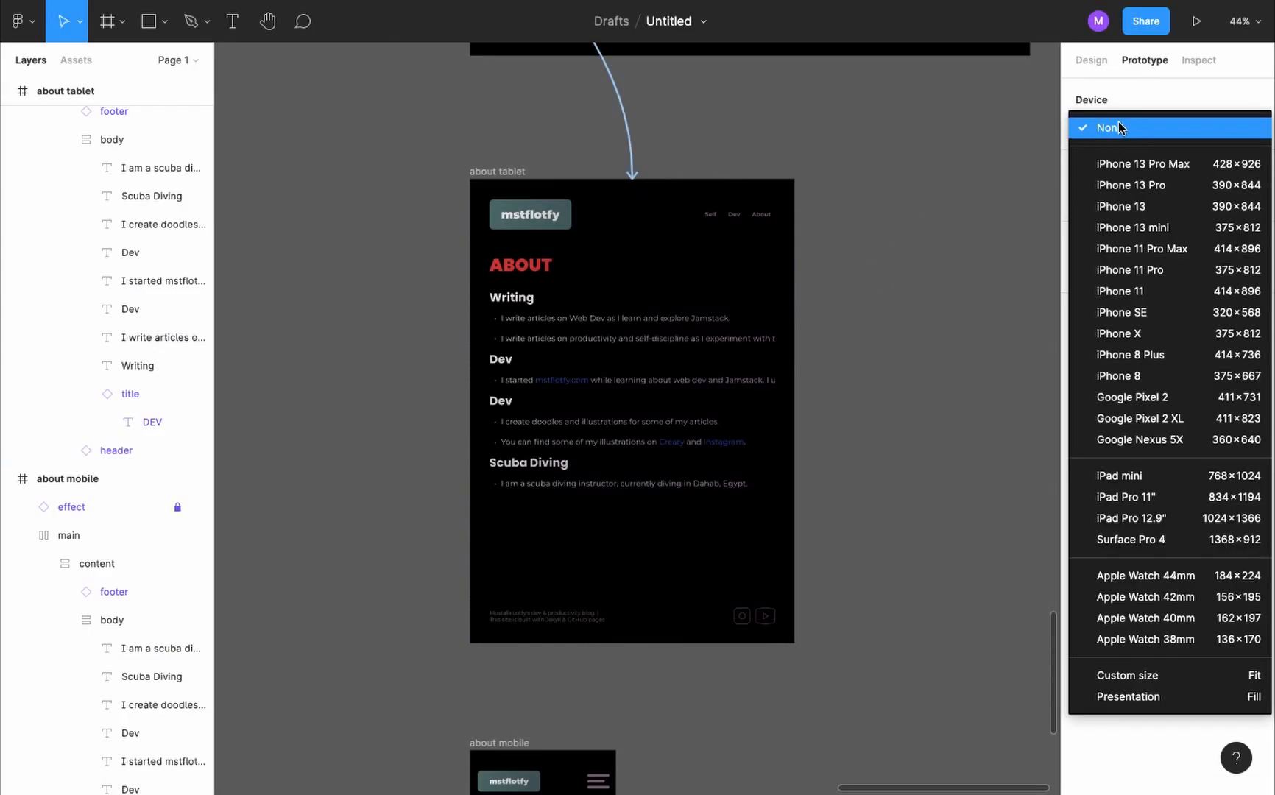
{"action": "left_click", "coordinate": [1167, 498]}
- Preview the prototype from the landing tablet frame and test the home button's pressed state
{"action": "scroll", "coordinate": [435, 188], "scroll_direction": "down", "scroll_amount": 5}
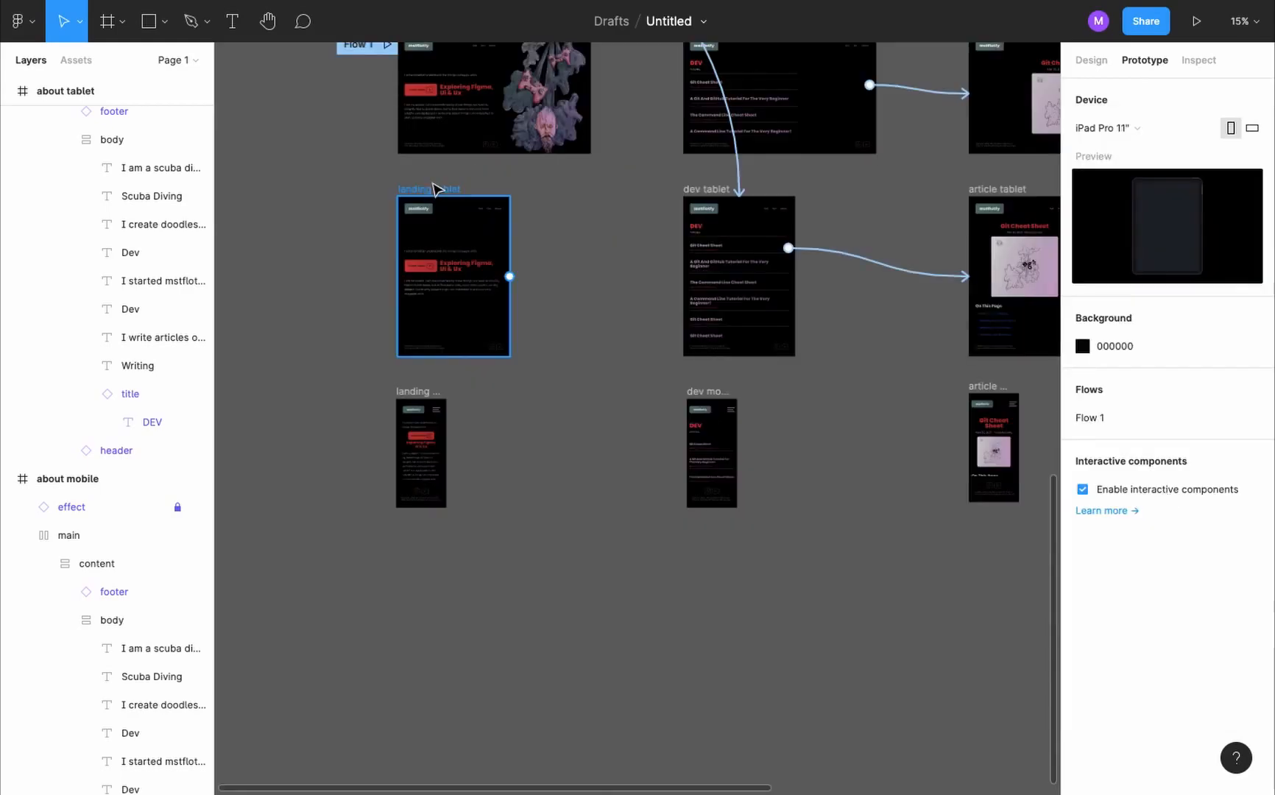
{"action": "left_click", "coordinate": [433, 189]}
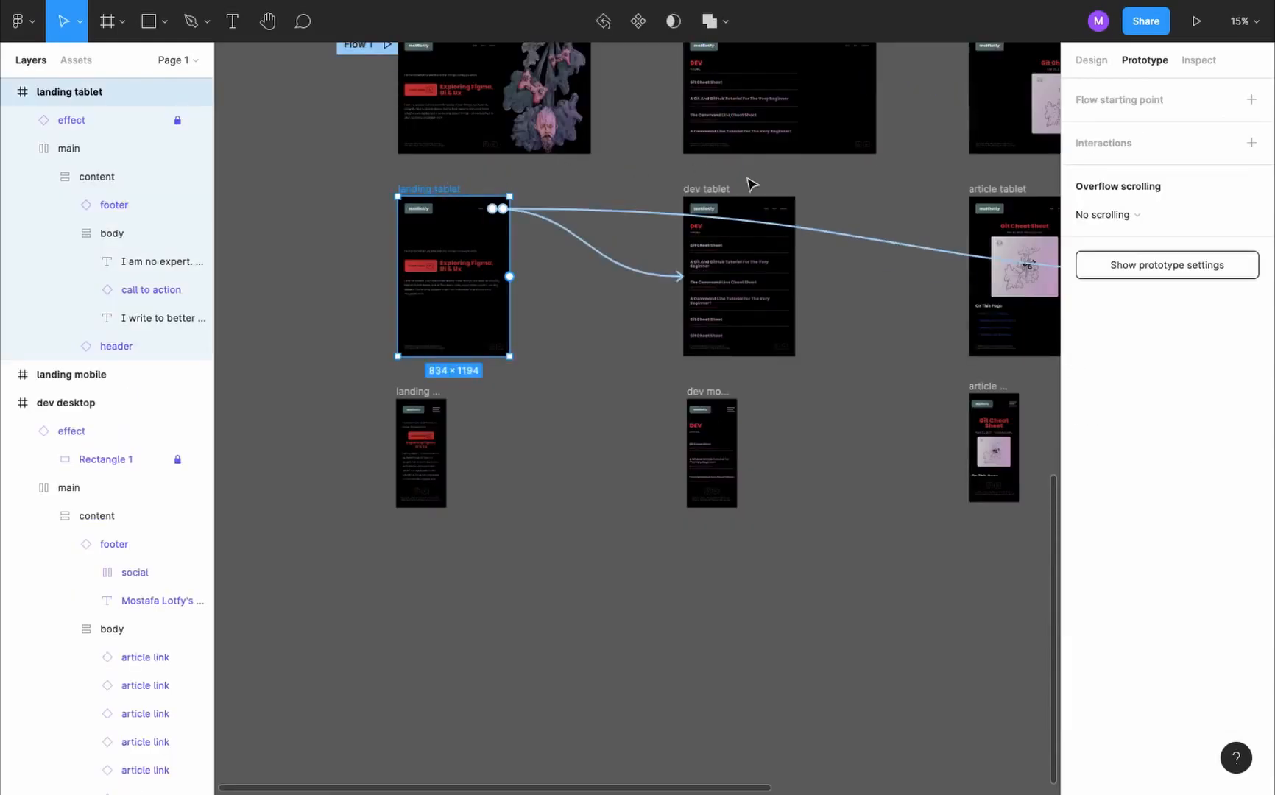
{"action": "left_click", "coordinate": [1197, 20]}
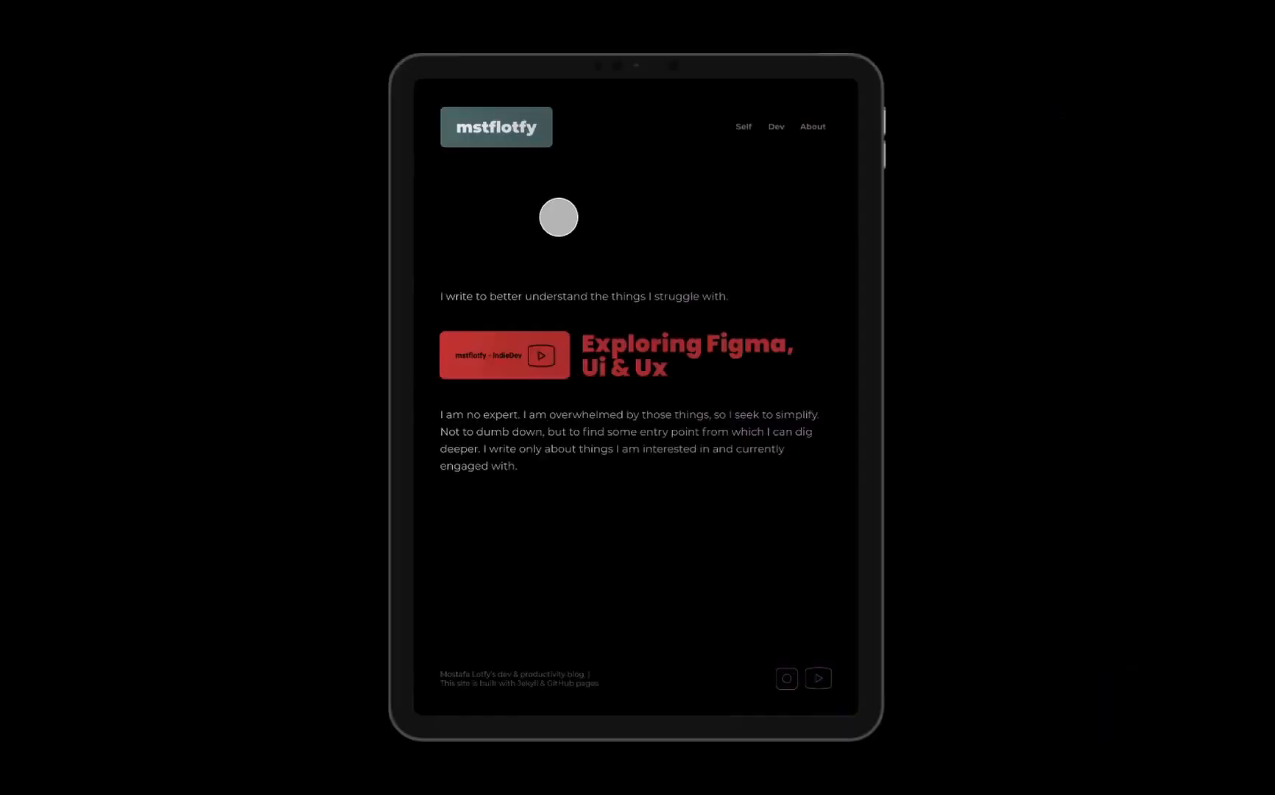
{"action": "left_click", "coordinate": [525, 129]}
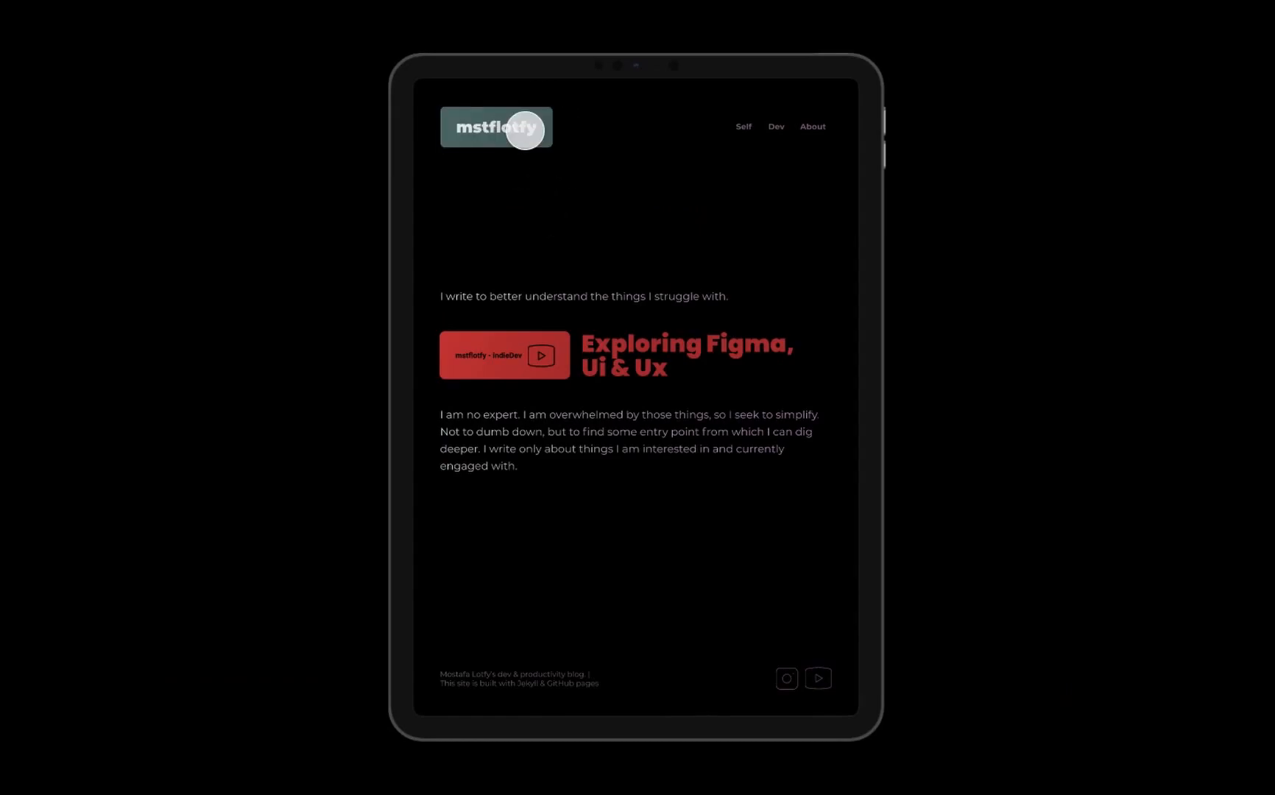
{"action": "key", "text": "Escape"}
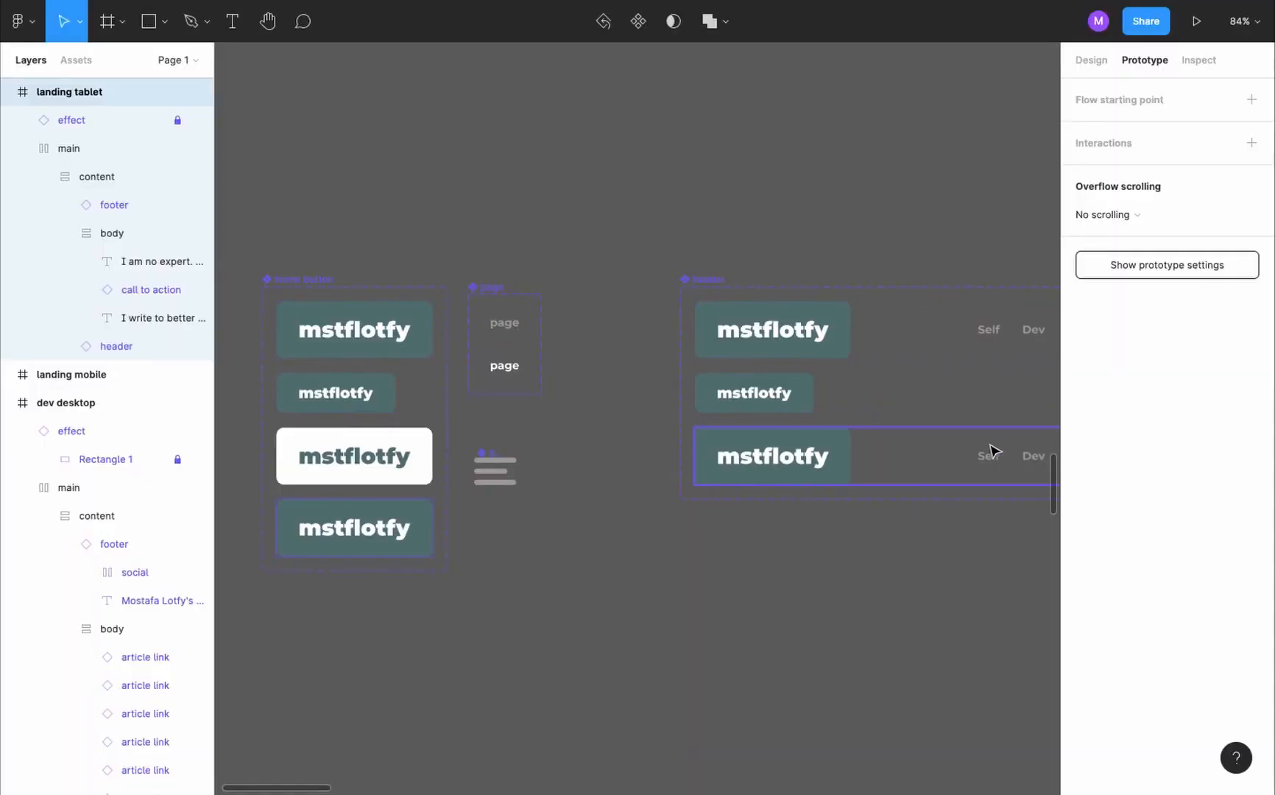
- Add a variant to the page link component from its Default version and name it tablet
{"action": "left_click", "coordinate": [507, 328]}
{"action": "left_click", "coordinate": [528, 380]}
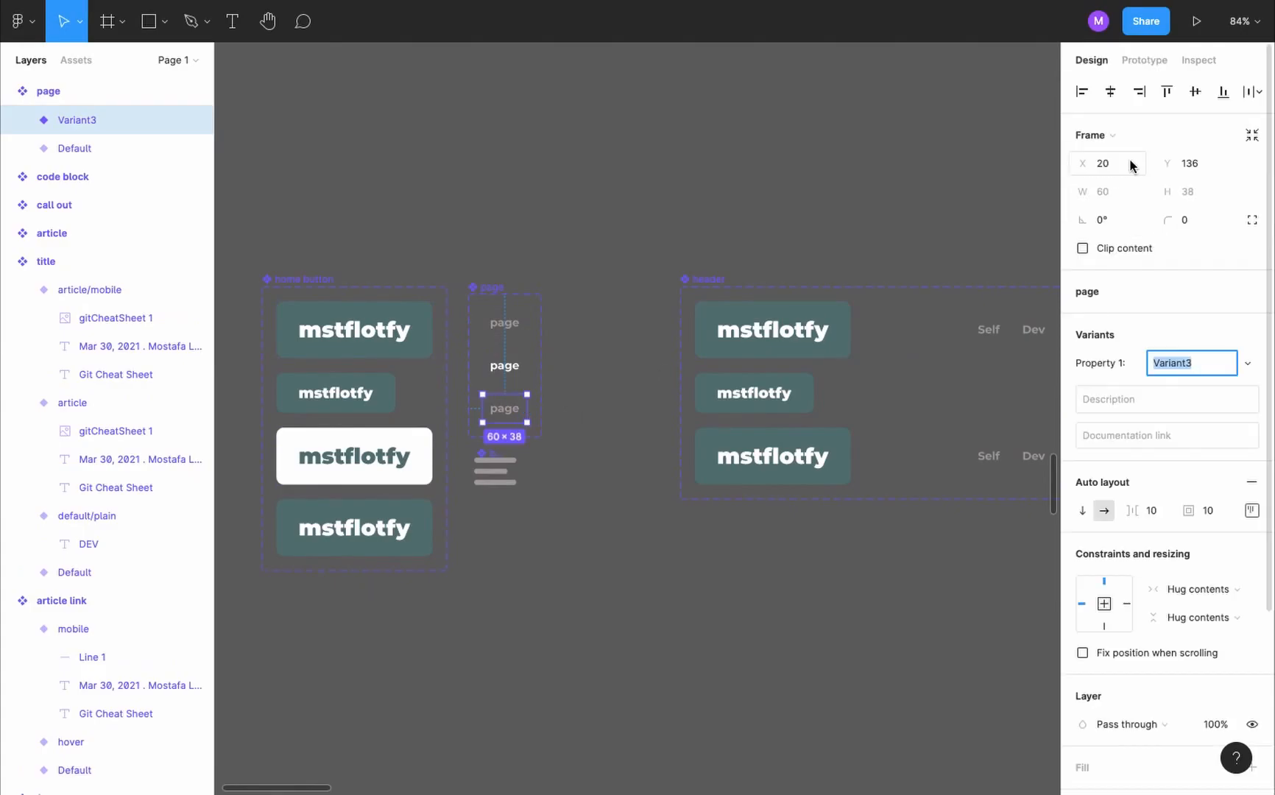
{"action": "type", "text": "tablet"}
{"action": "key", "text": "Return"}
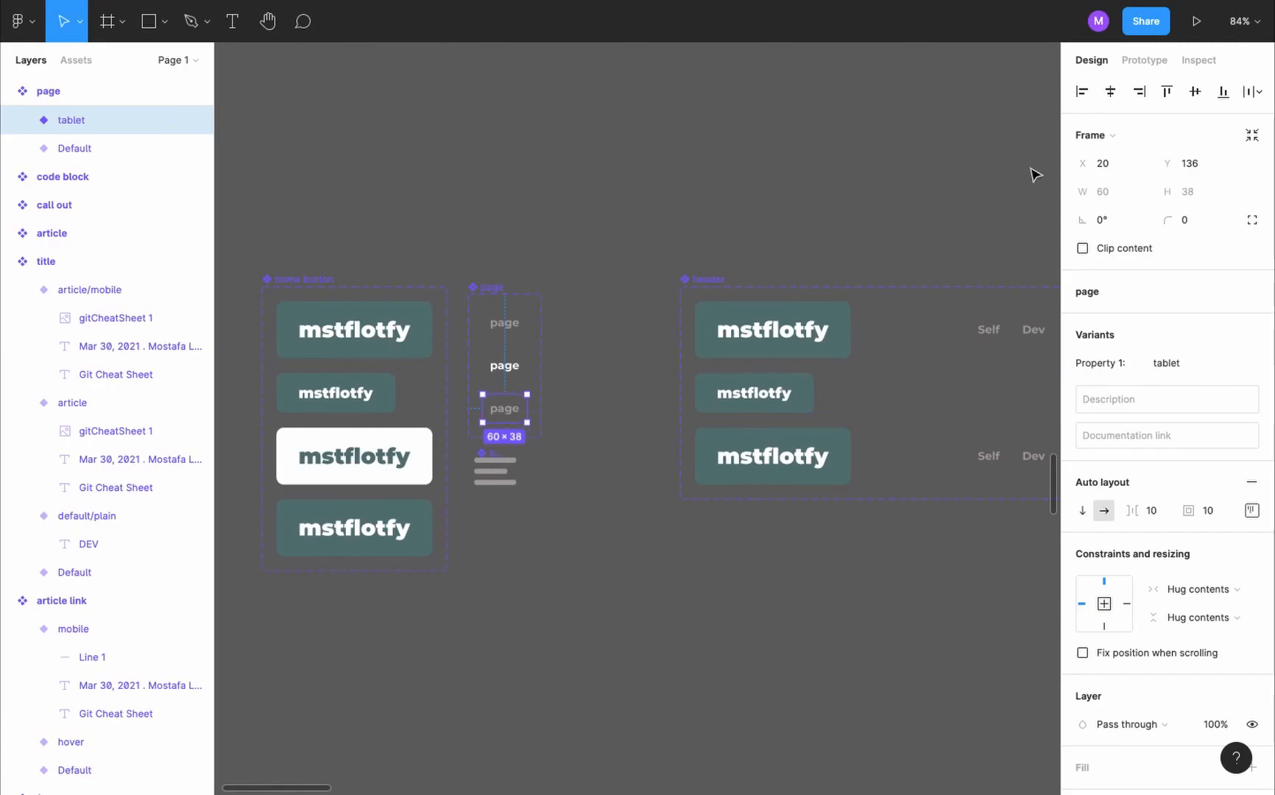
- Change the page link tablet variant's trigger to While pressing for its change to the hover variant
{"action": "key", "text": "alt+9"}
{"action": "left_click", "coordinate": [1119, 129]}
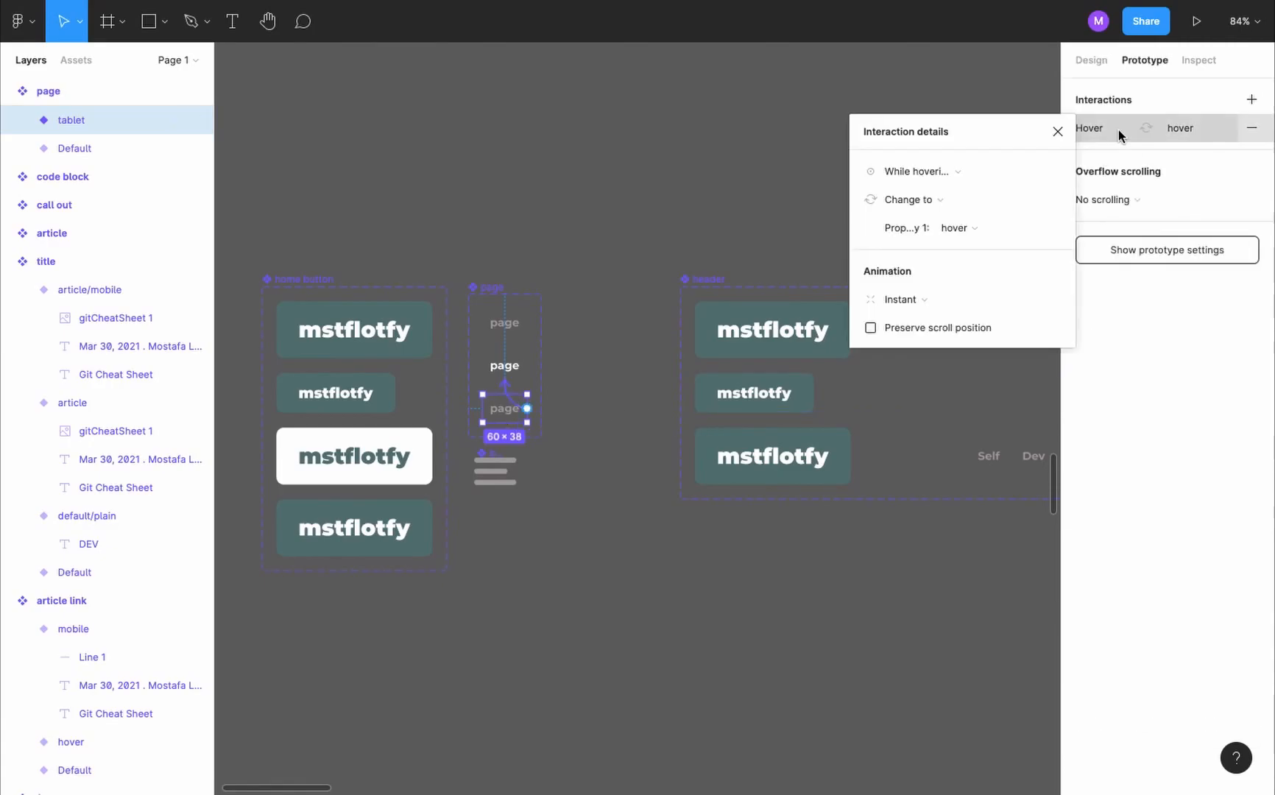
{"action": "left_click", "coordinate": [939, 172]}
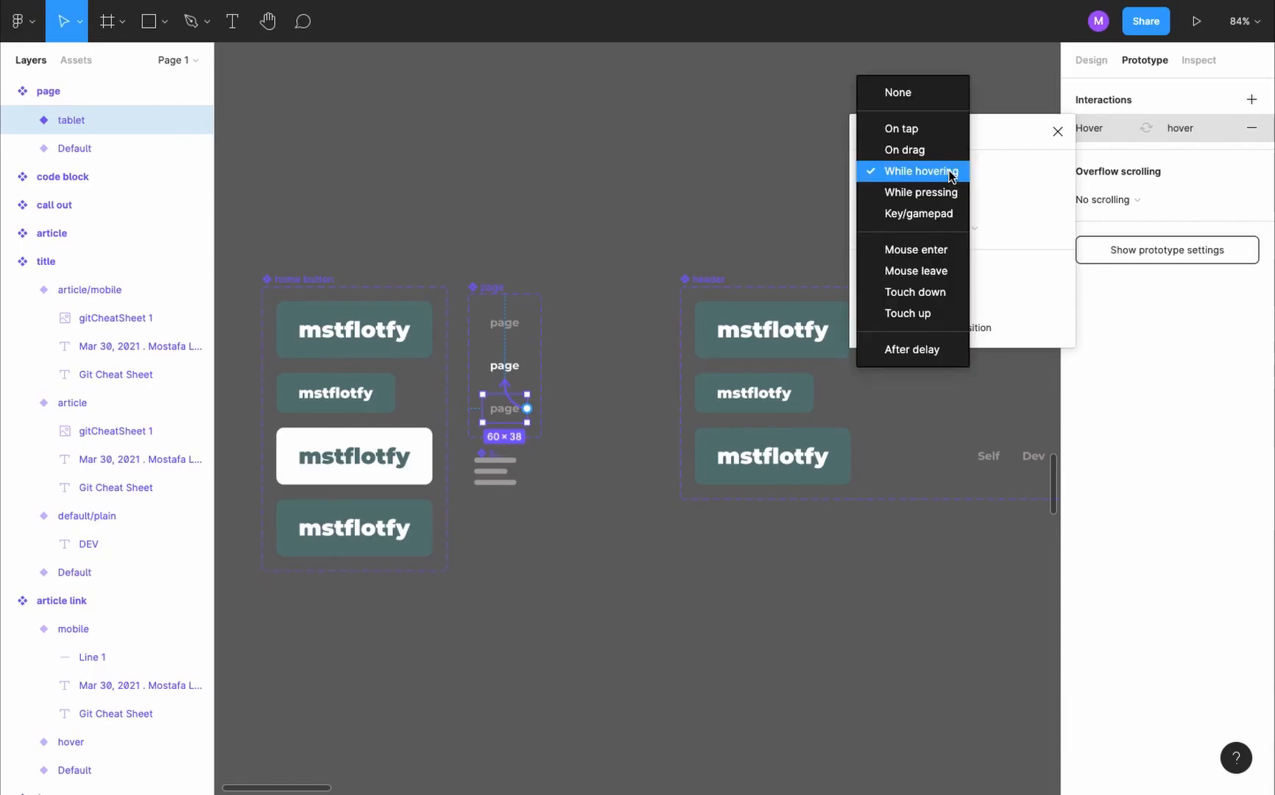
{"action": "left_click", "coordinate": [938, 193]}
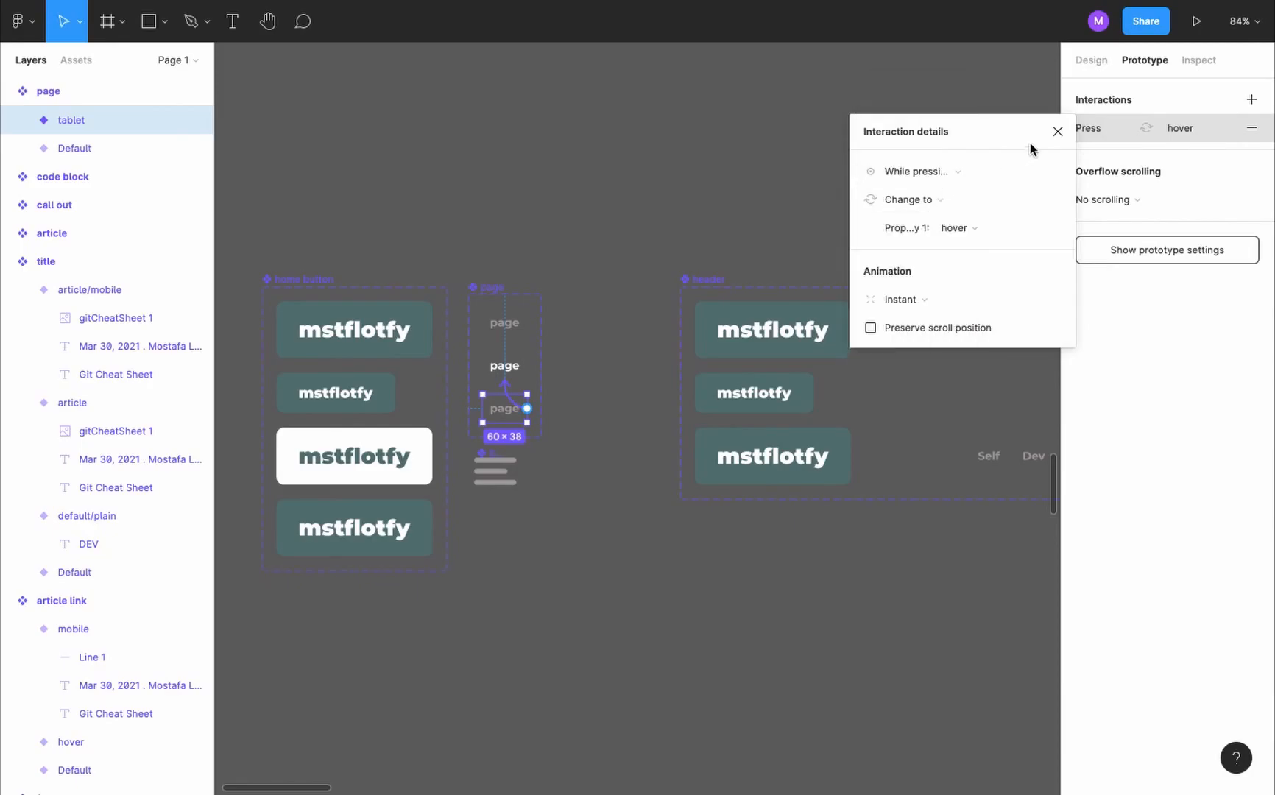
- Switch the Self, Dev and About page links in the header's tablet variant to the page component's tablet variant
{"action": "scroll", "coordinate": [788, 441], "scroll_direction": "right", "scroll_amount": 3}
{"action": "left_click", "coordinate": [787, 442], "text": "ctrl"}
{"action": "key", "text": "ctrl+a"}
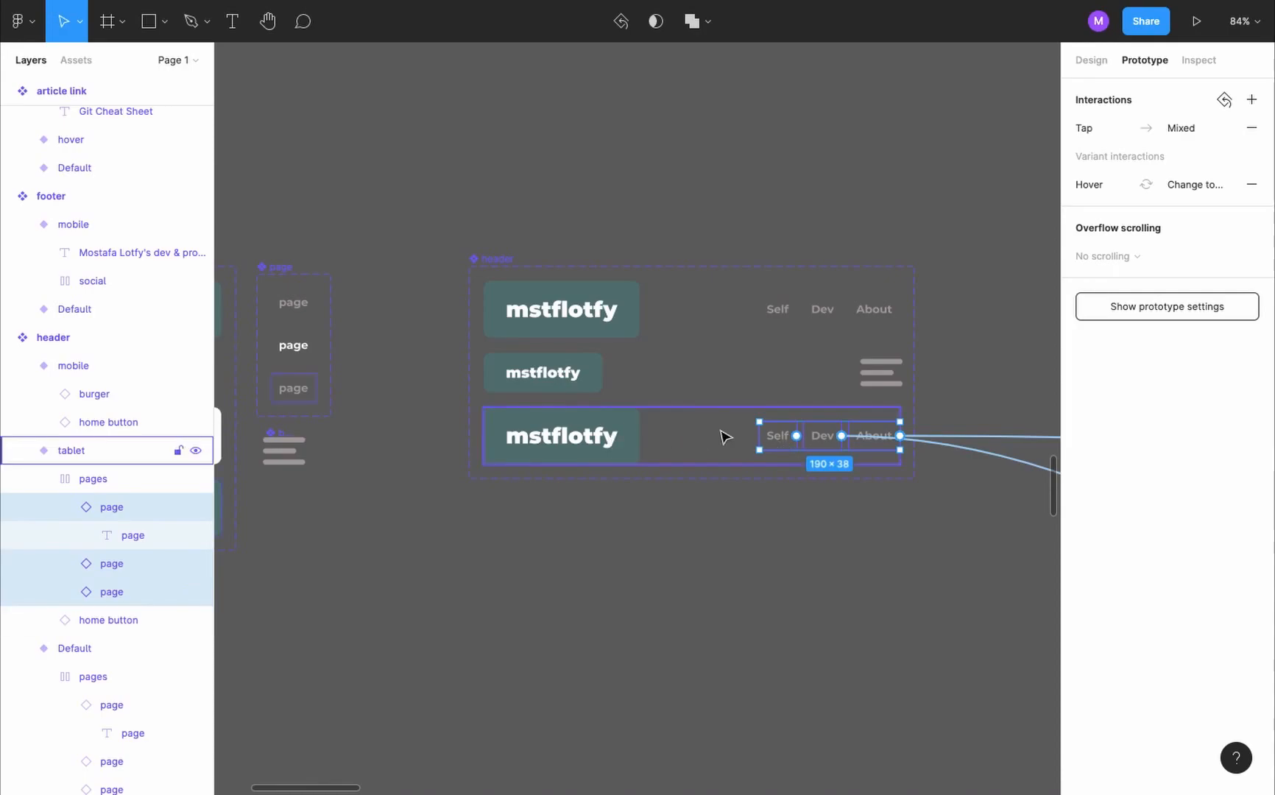
{"action": "key", "text": "shift+e"}
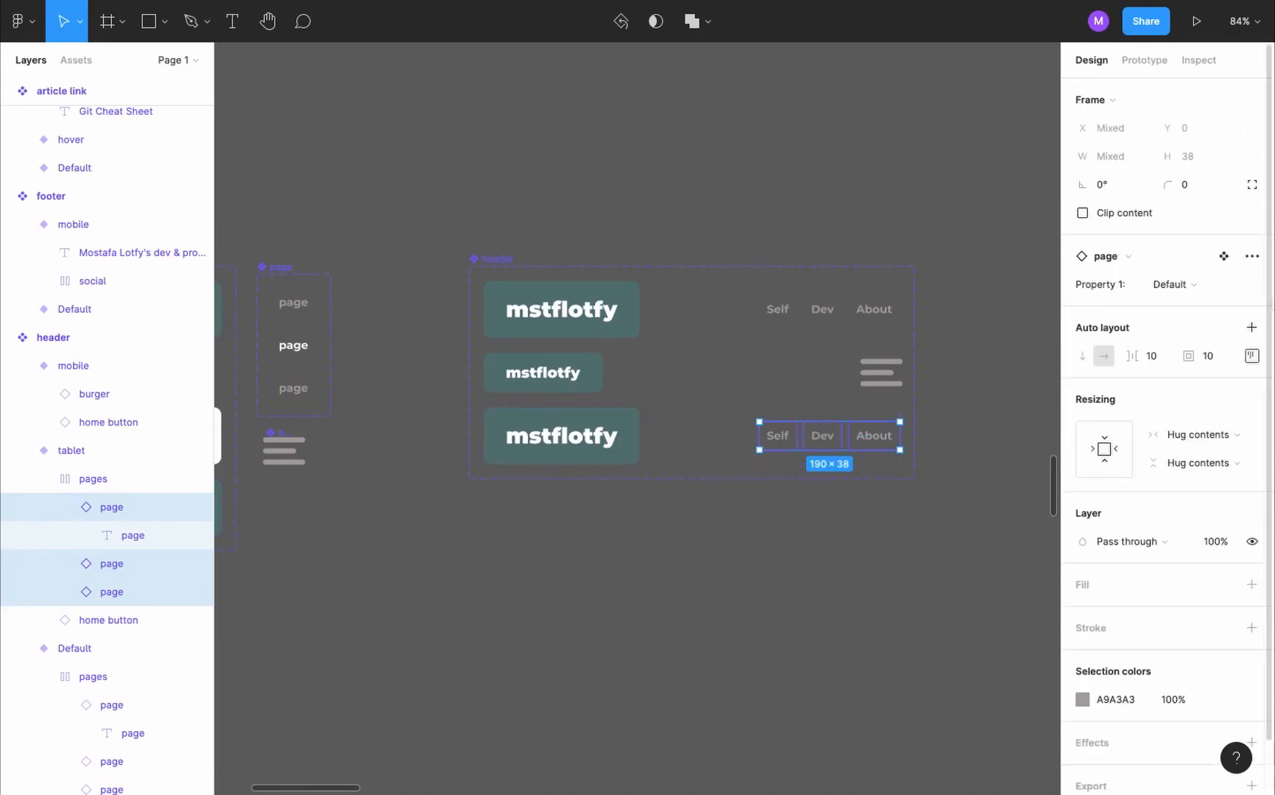
{"action": "left_click", "coordinate": [1198, 288]}
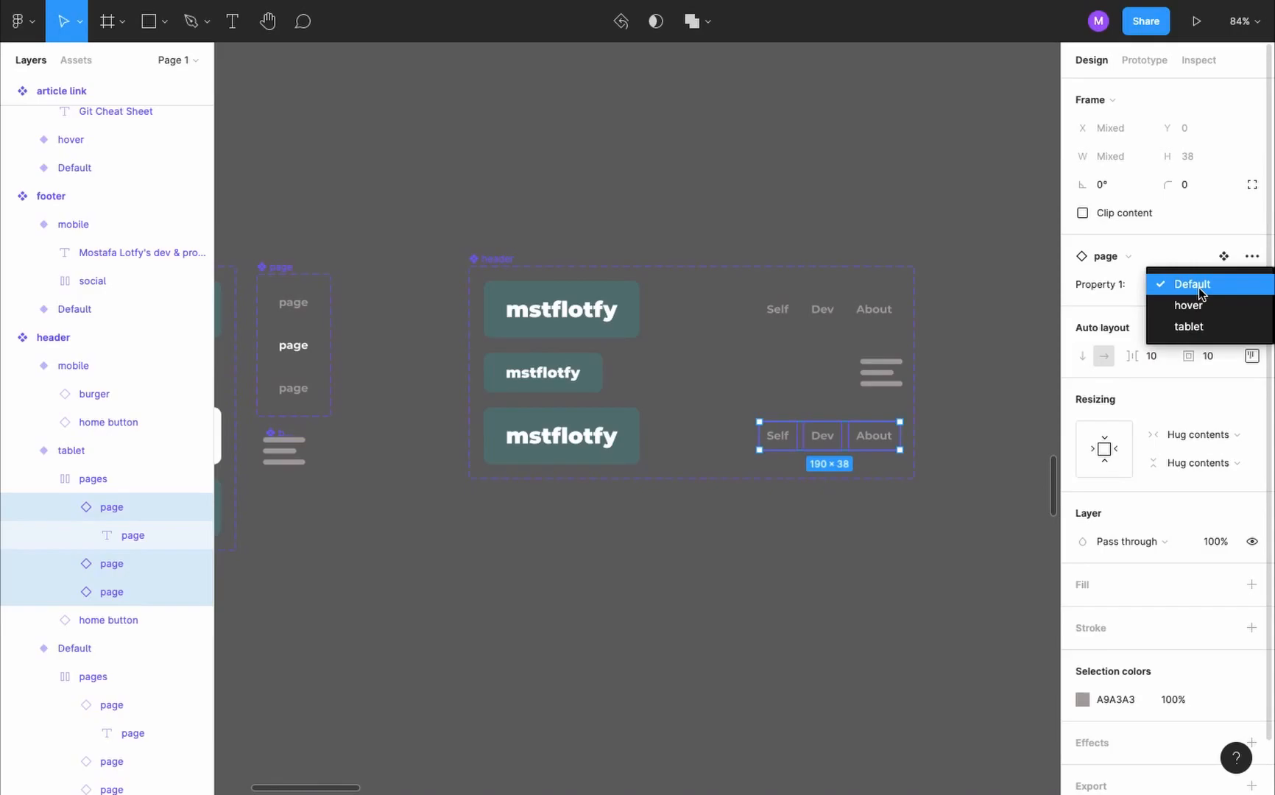
{"action": "left_click", "coordinate": [1216, 327]}
{"action": "left_click", "coordinate": [892, 552]}
- Test the Self, Dev and About header links in the running tablet prototype preview
{"action": "key", "text": "ctrl+Tab"}
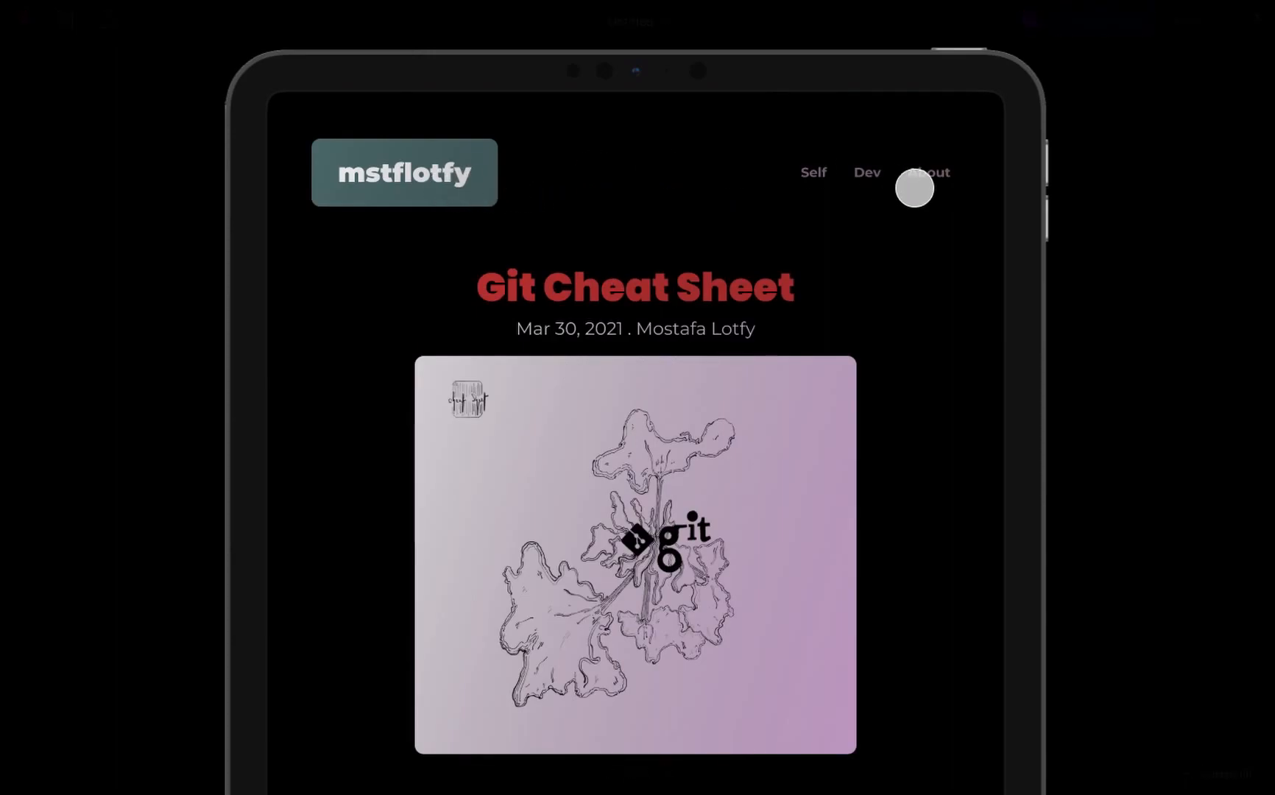
{"action": "left_click", "coordinate": [423, 180]}
{"action": "left_click", "coordinate": [804, 170]}
{"action": "left_click", "coordinate": [865, 173]}
{"action": "left_click", "coordinate": [933, 173]}
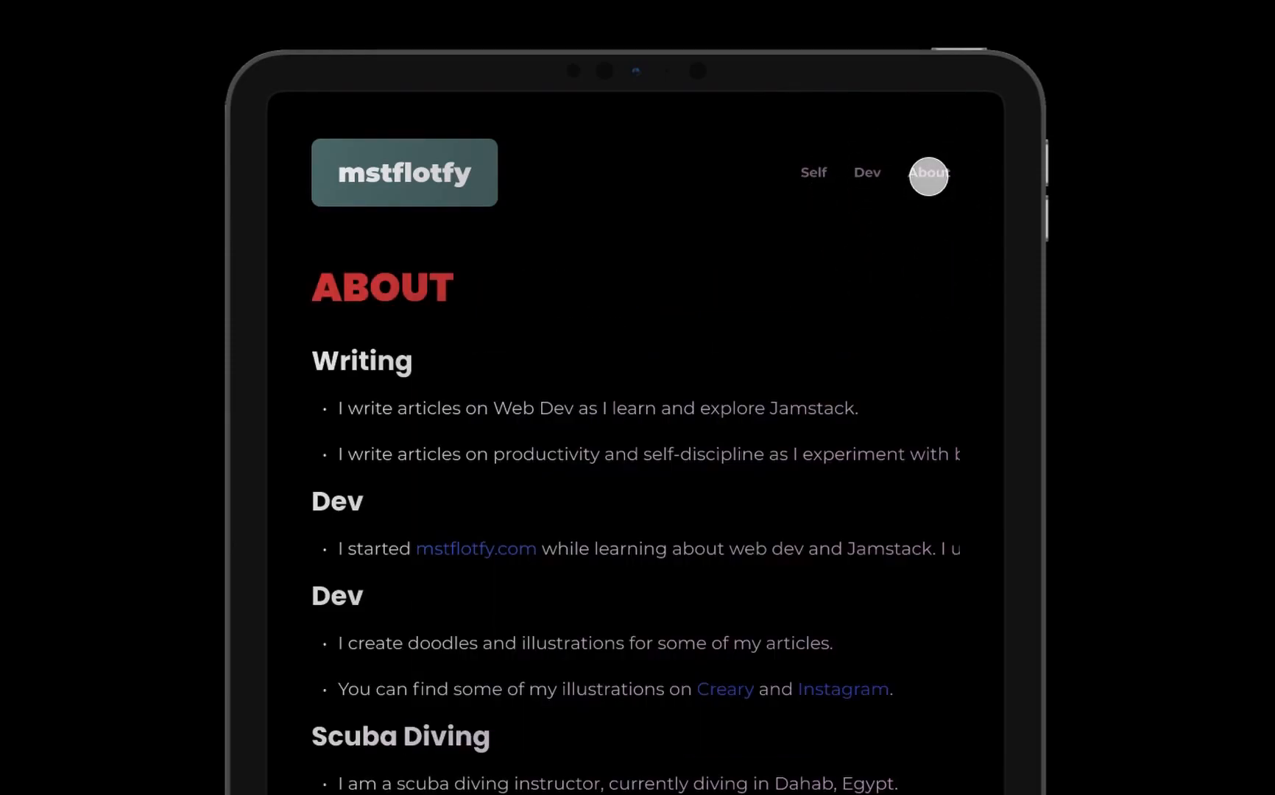
- Scale the prototype preview down to fit and test the header's Dev, About and home button links
{"action": "left_click", "coordinate": [1199, 27]}
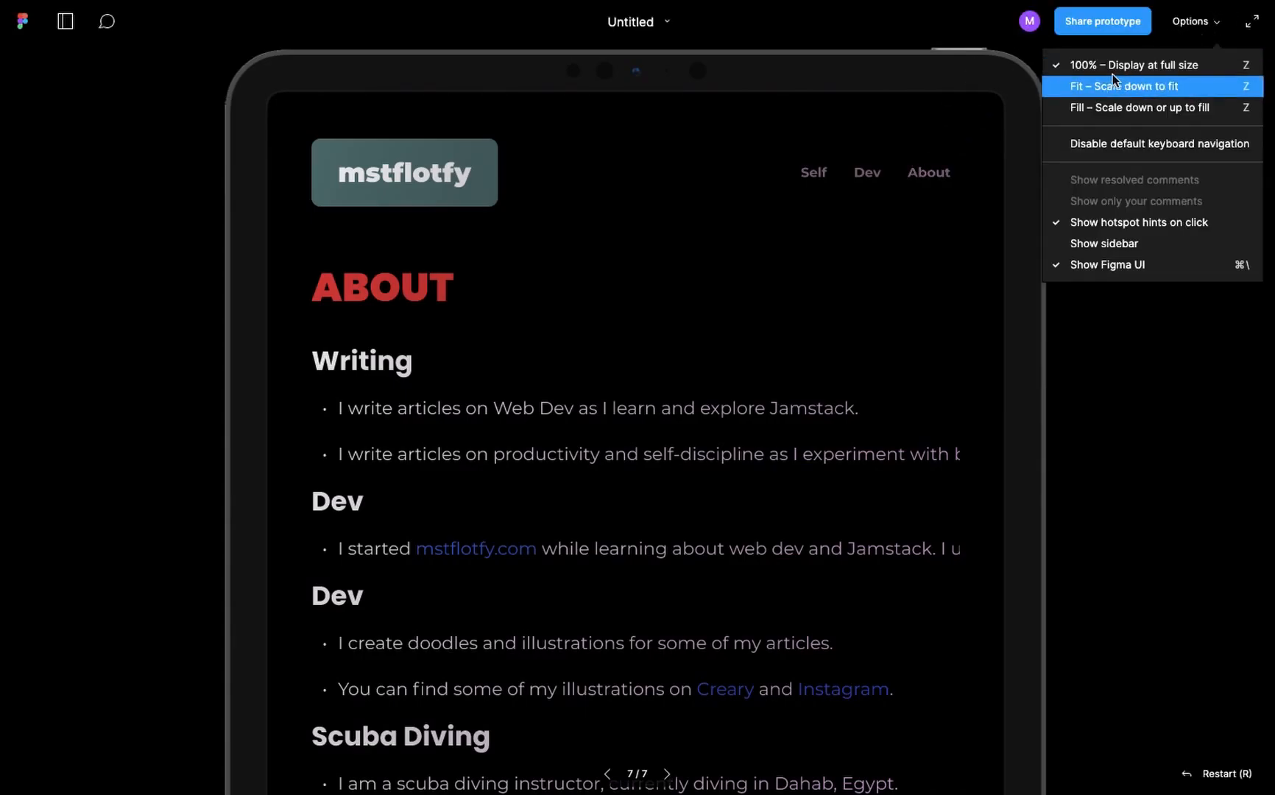
{"action": "left_click", "coordinate": [1185, 85]}
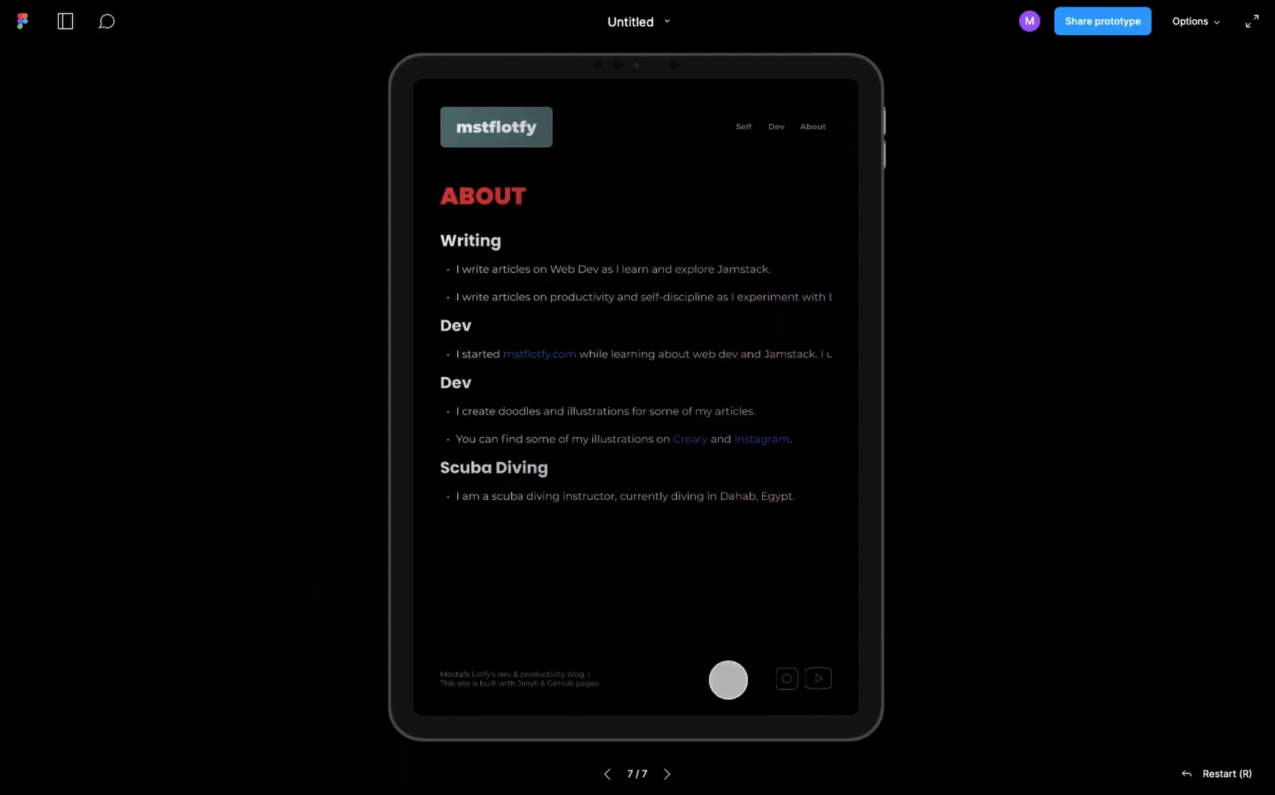
{"action": "left_click", "coordinate": [775, 127]}
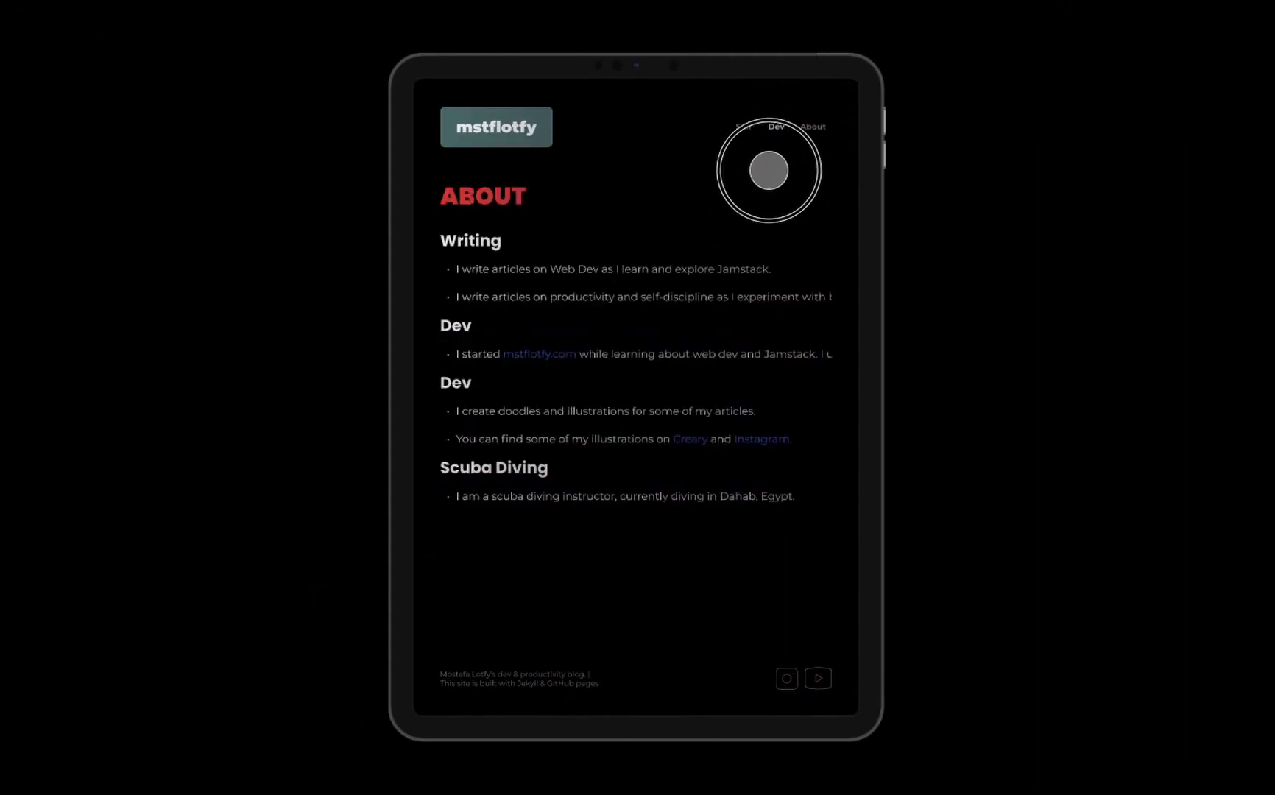
{"action": "left_click", "coordinate": [813, 127]}
{"action": "left_click", "coordinate": [776, 127]}
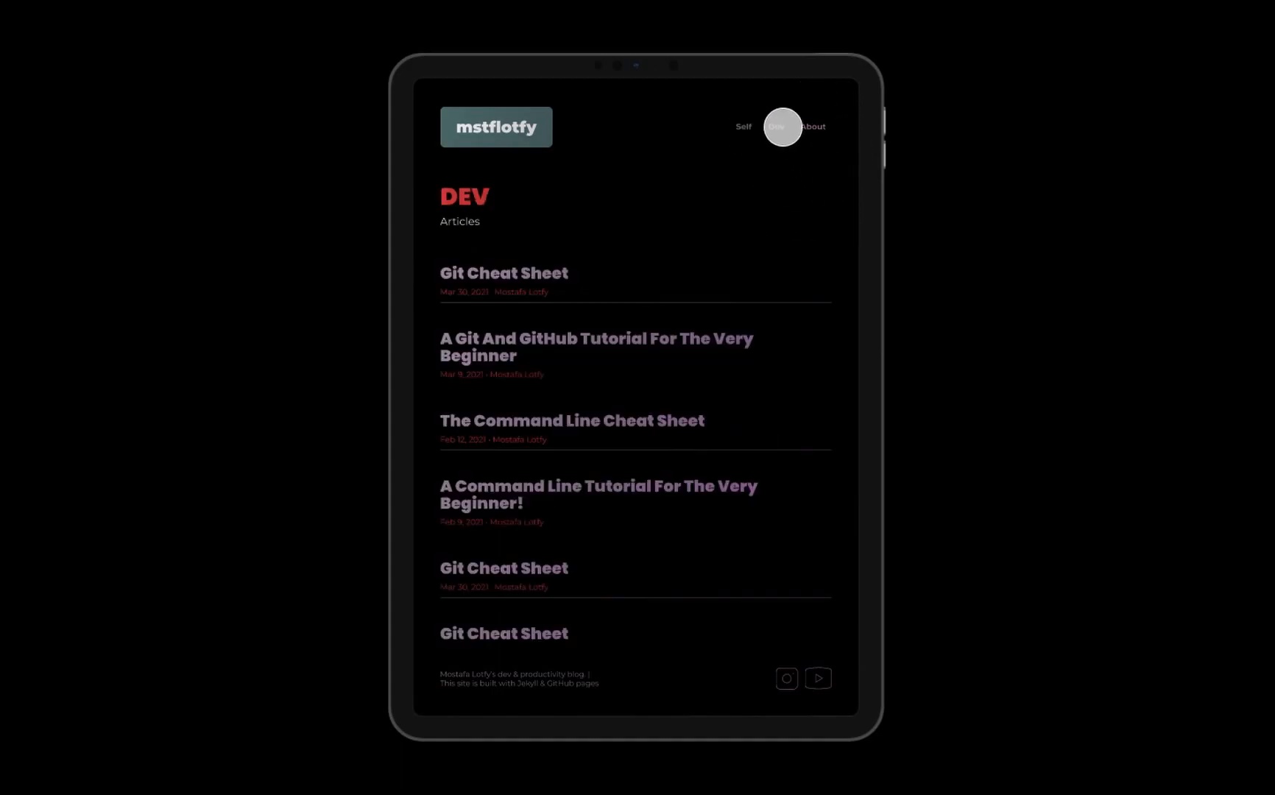
{"action": "left_click", "coordinate": [816, 128]}
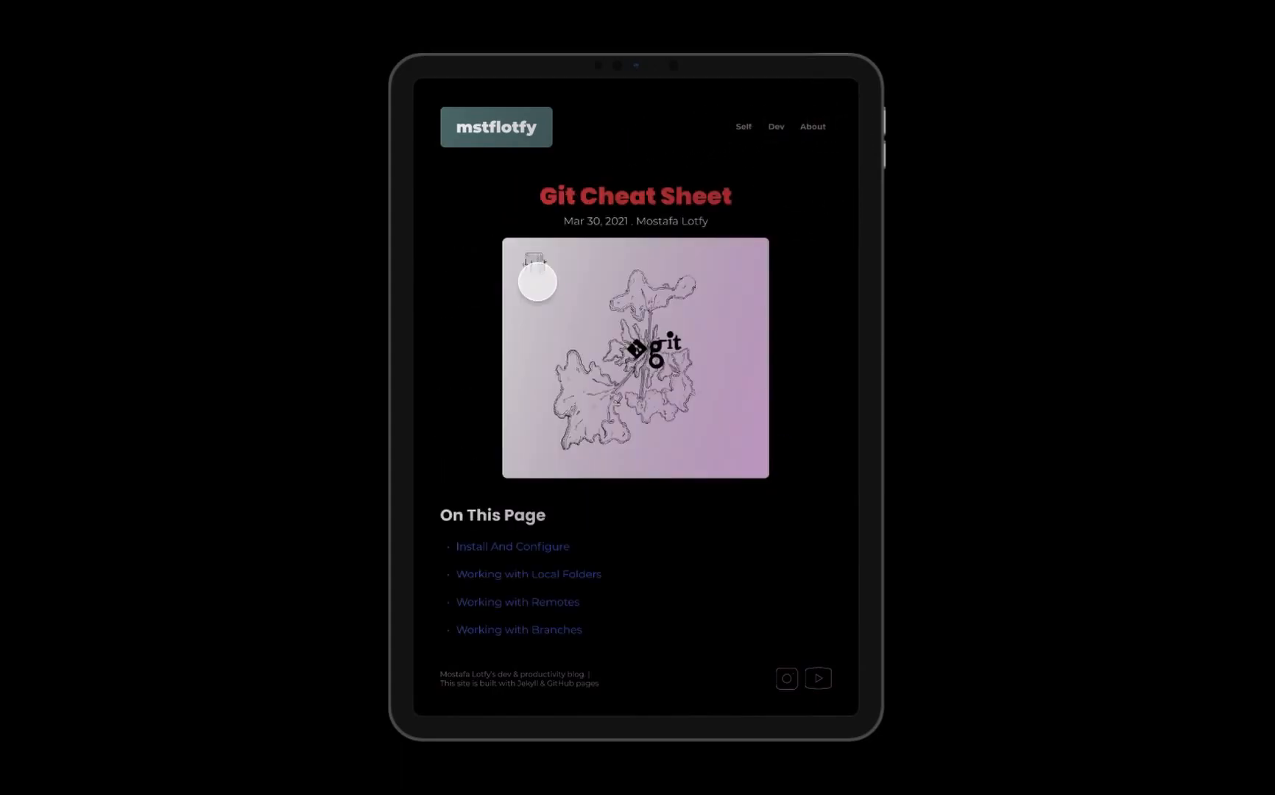
{"action": "left_click", "coordinate": [515, 133]}
{"action": "left_click", "coordinate": [517, 136]}
{"action": "left_click", "coordinate": [517, 136]}
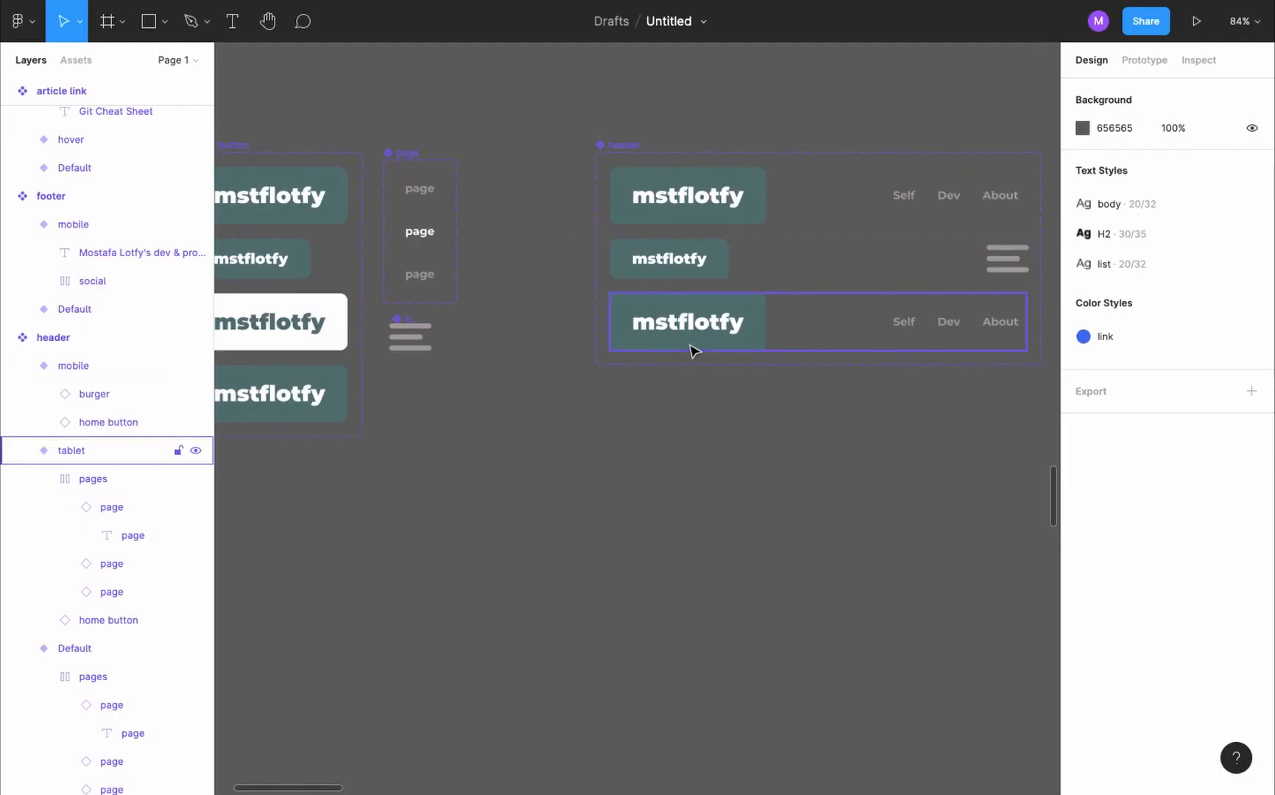
- Link the home button in the header's tablet variant to the landing tablet frame with an On tap, Navigate to interaction
{"action": "scroll", "coordinate": [692, 347], "scroll_direction": "down", "scroll_amount": 3}
{"action": "double_click", "coordinate": [697, 338]}
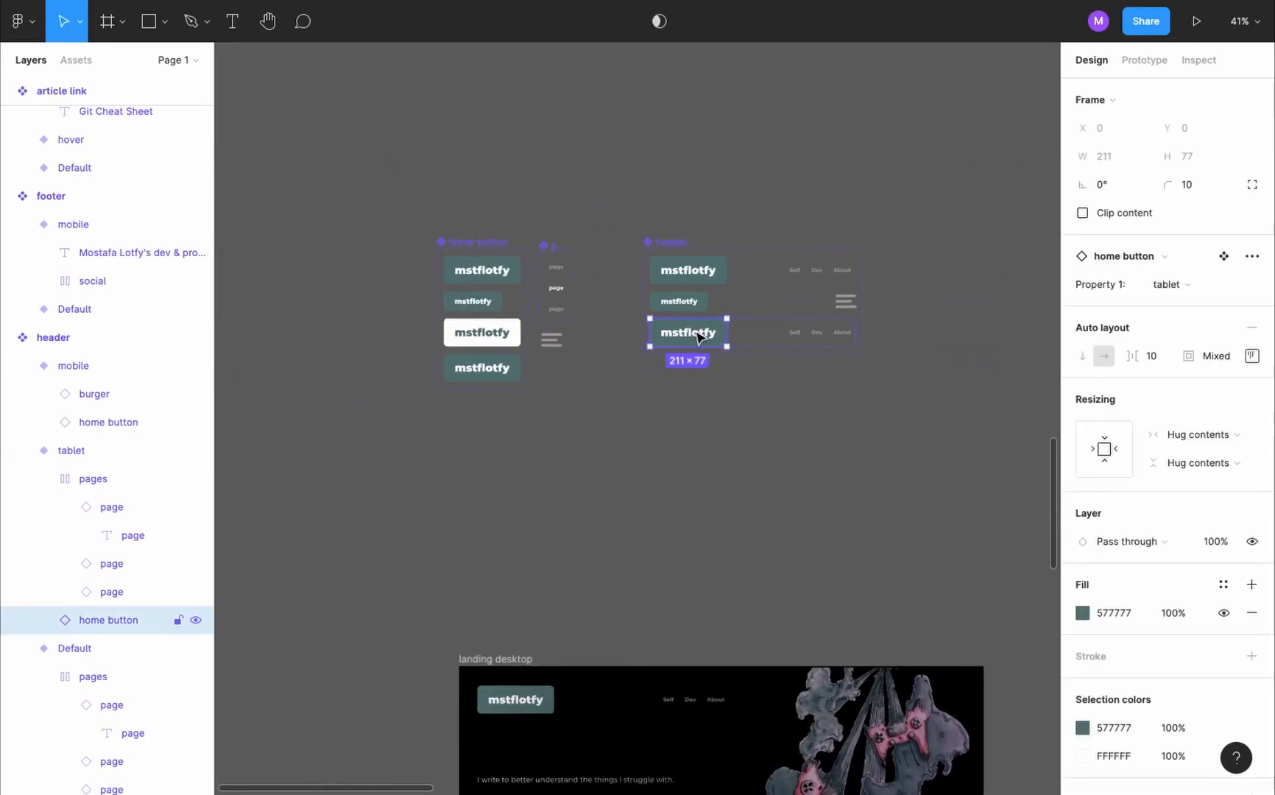
{"action": "scroll", "coordinate": [700, 337], "scroll_direction": "down", "scroll_amount": 2}
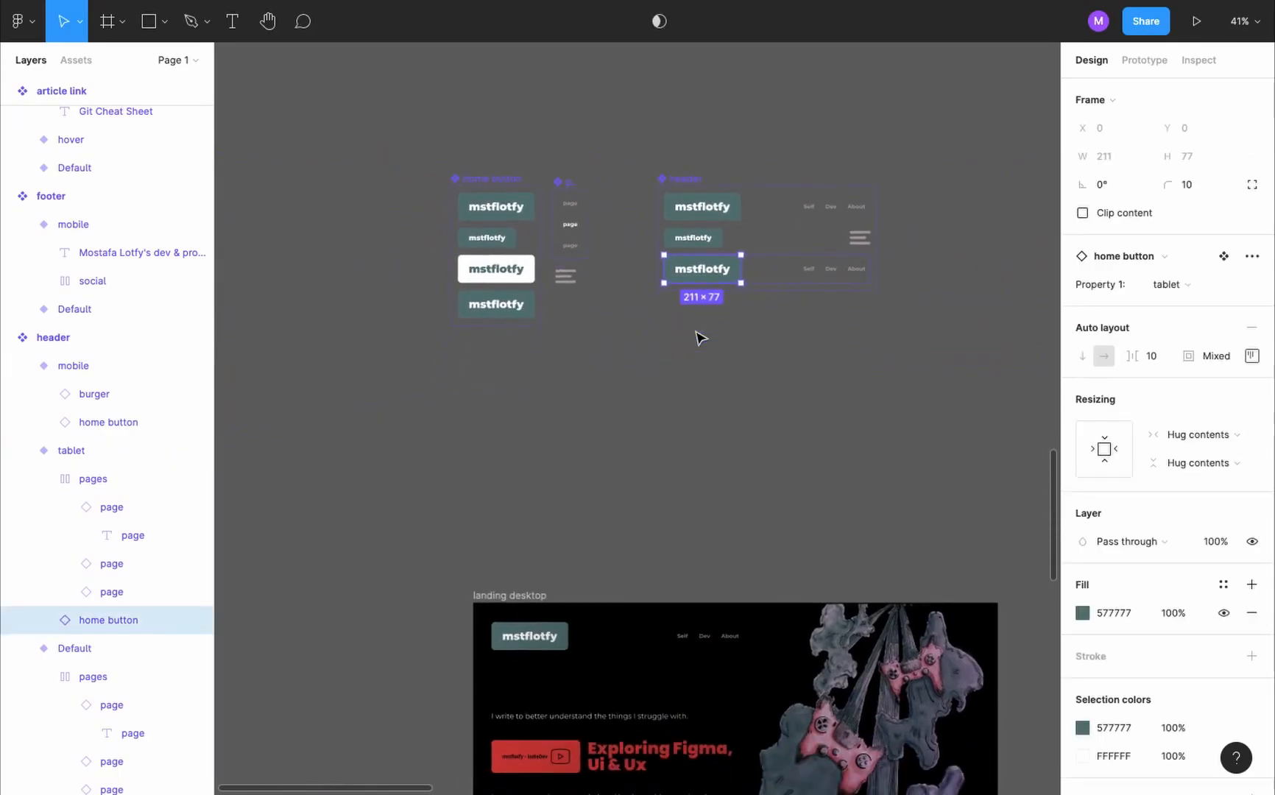
{"action": "key", "text": "shift+e"}
{"action": "scroll", "coordinate": [737, 270], "scroll_direction": "down", "scroll_amount": 4}
{"action": "left_click_drag", "start_coordinate": [726, 295], "coordinate": [667, 671]}
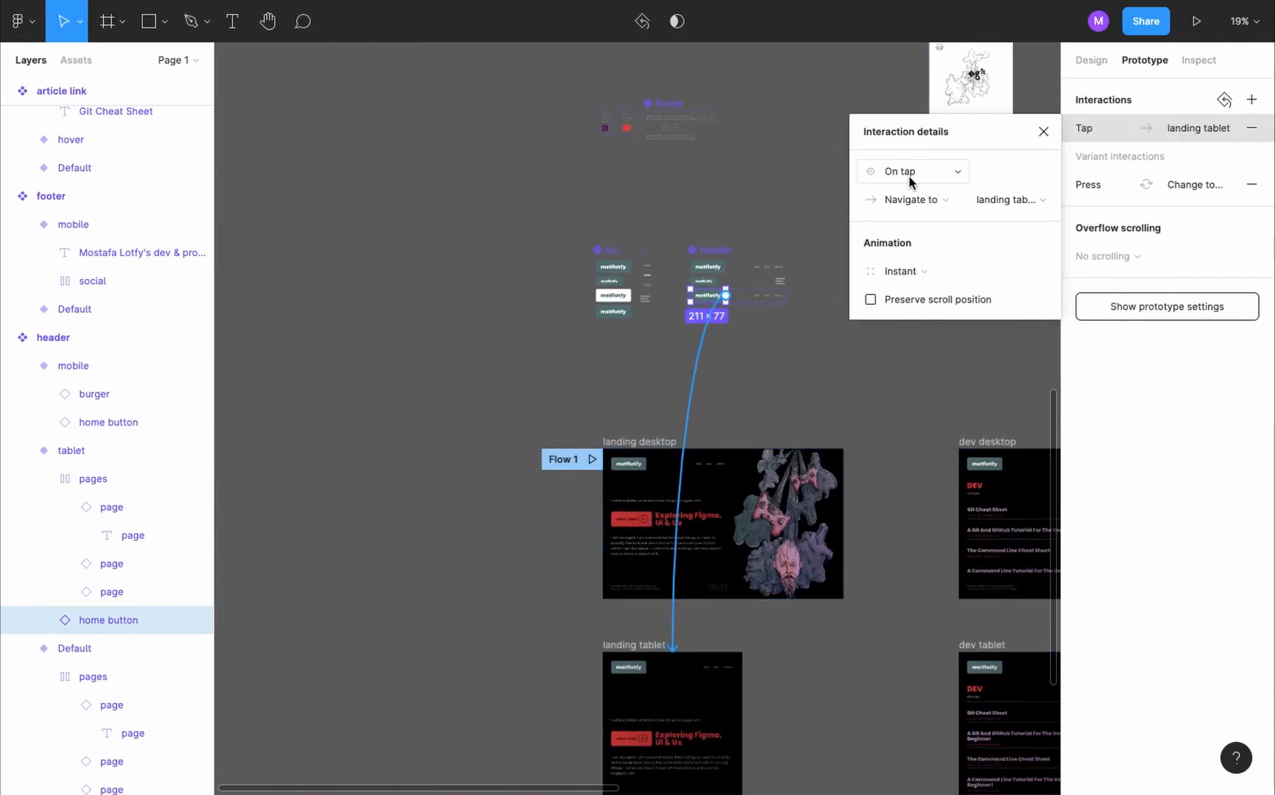
{"action": "left_click", "coordinate": [1046, 133]}
- Test the home button, Dev and About links in the tablet preview and reopen it from the landing tablet frame
{"action": "key", "text": "ctrl+alt+Return"}
{"action": "left_click", "coordinate": [511, 140]}
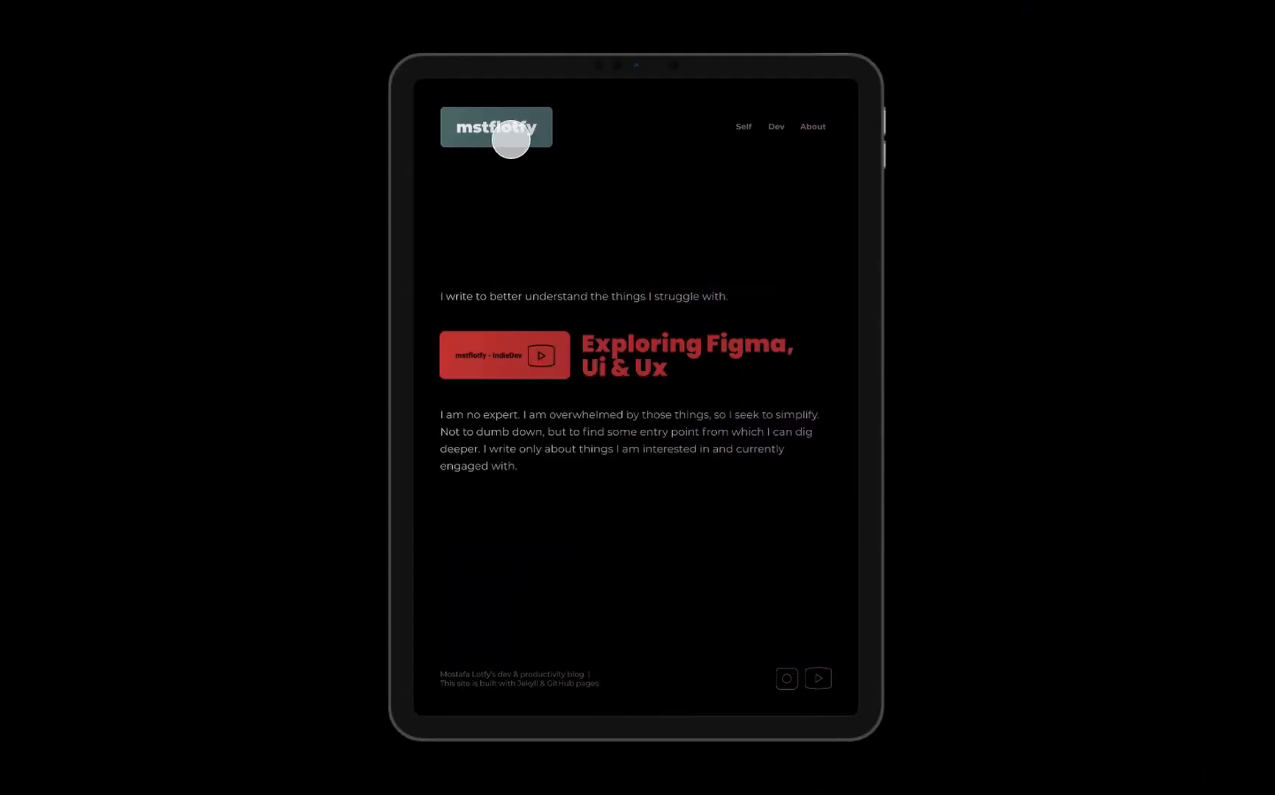
{"action": "left_click", "coordinate": [776, 128]}
{"action": "left_click", "coordinate": [815, 124]}
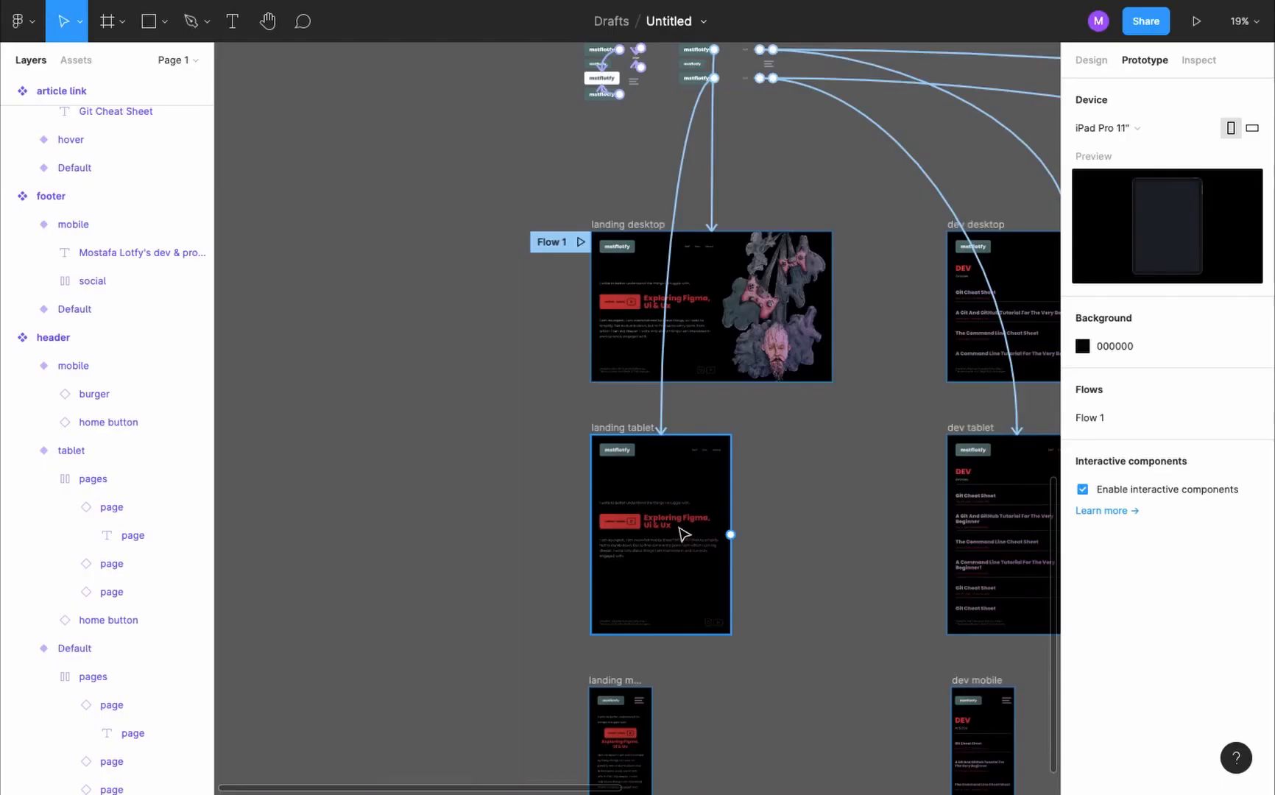
{"action": "key", "text": "ctrl+alt+Return"}
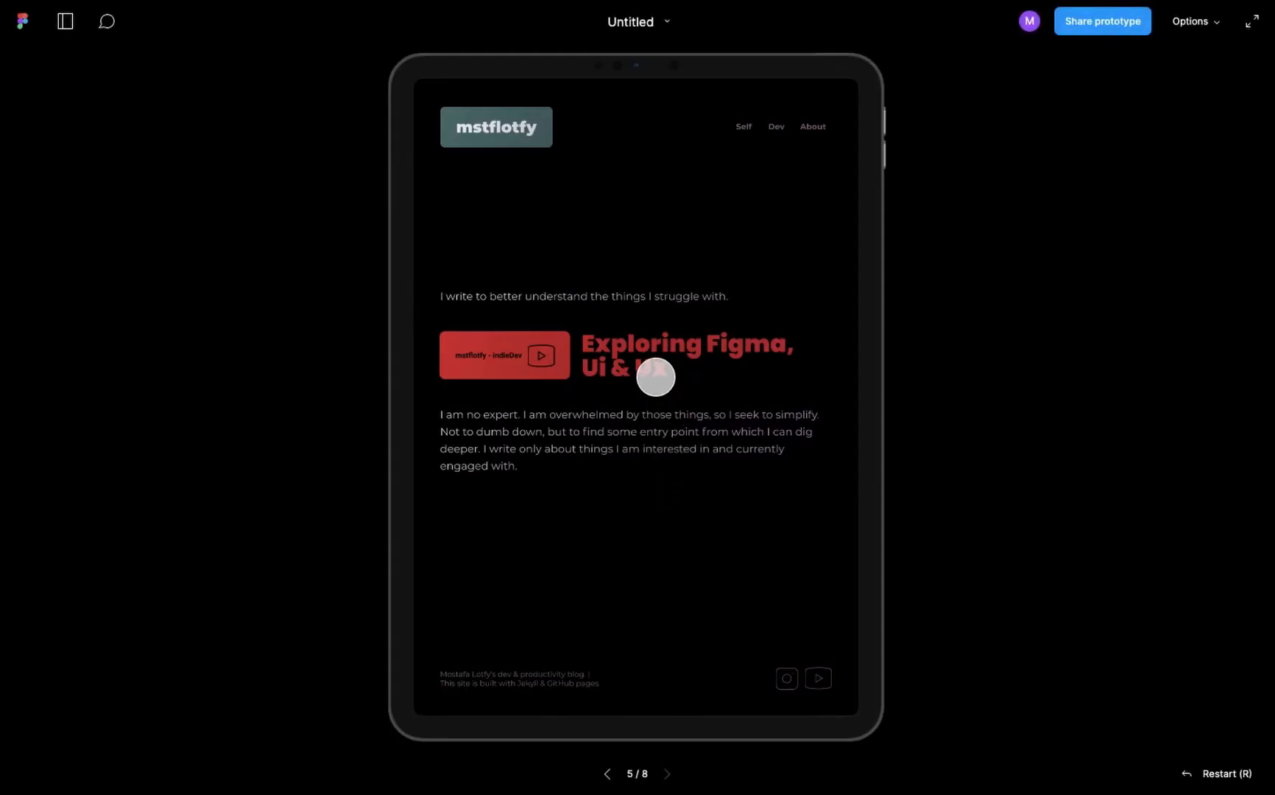
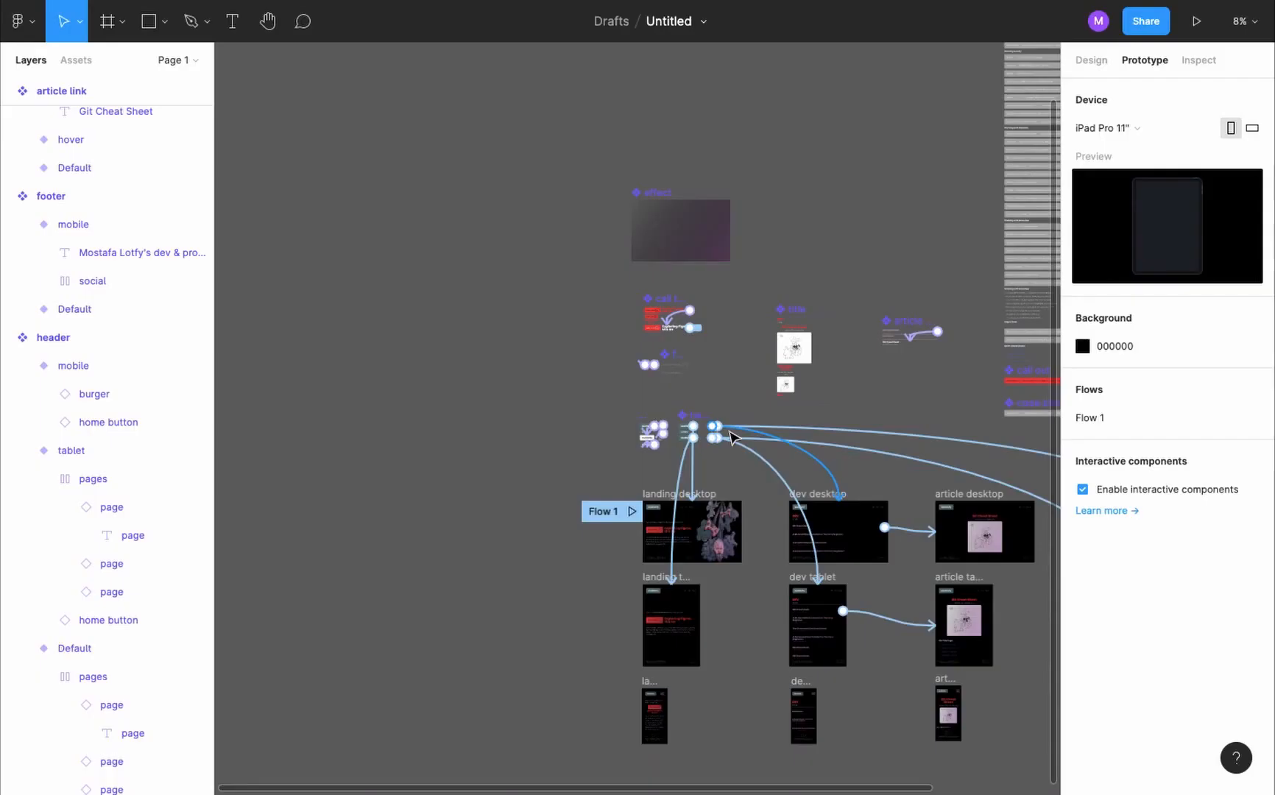
- Add a new variant to the call to action component and name it tablet
{"action": "scroll", "coordinate": [677, 369], "scroll_direction": "up", "scroll_amount": 3, "text": "ctrl"}
{"action": "scroll", "coordinate": [645, 274], "scroll_direction": "up", "scroll_amount": 5, "text": "ctrl"}
{"action": "left_click", "coordinate": [553, 97]}
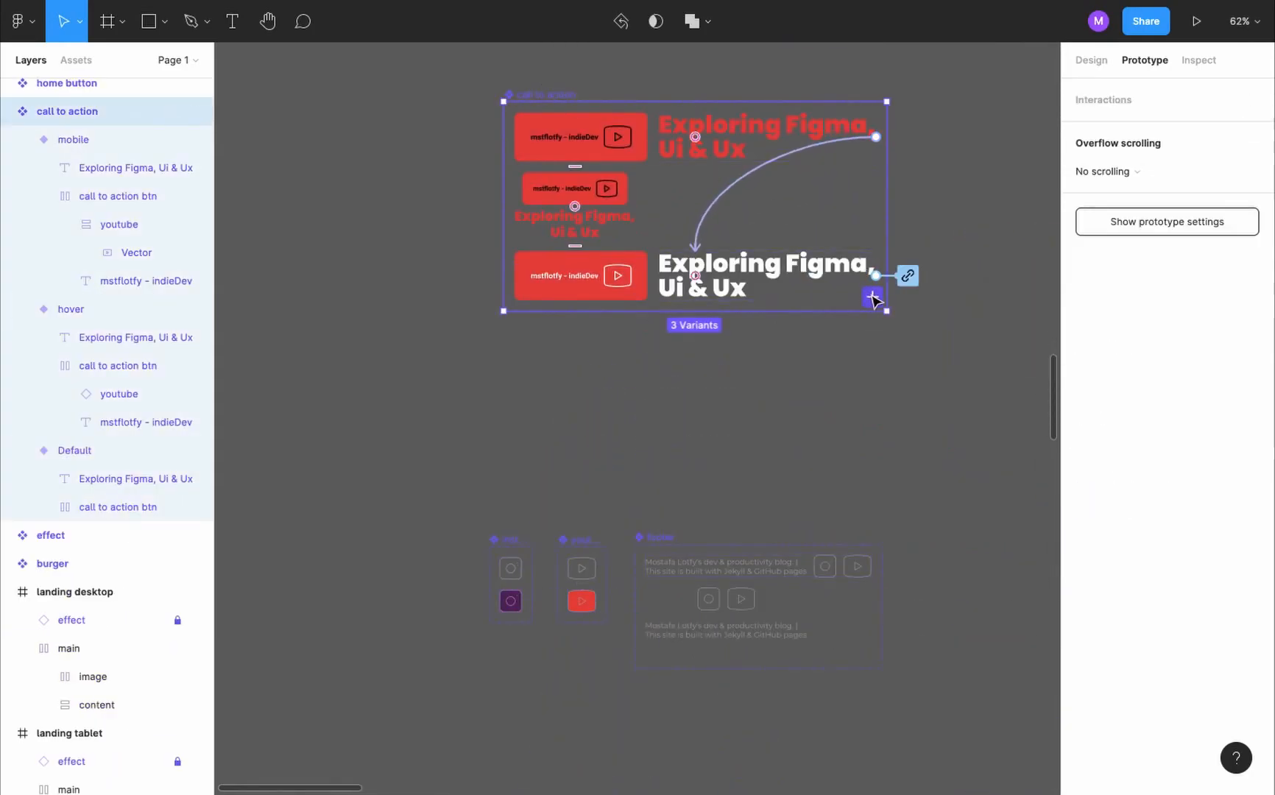
{"action": "left_click", "coordinate": [873, 297]}
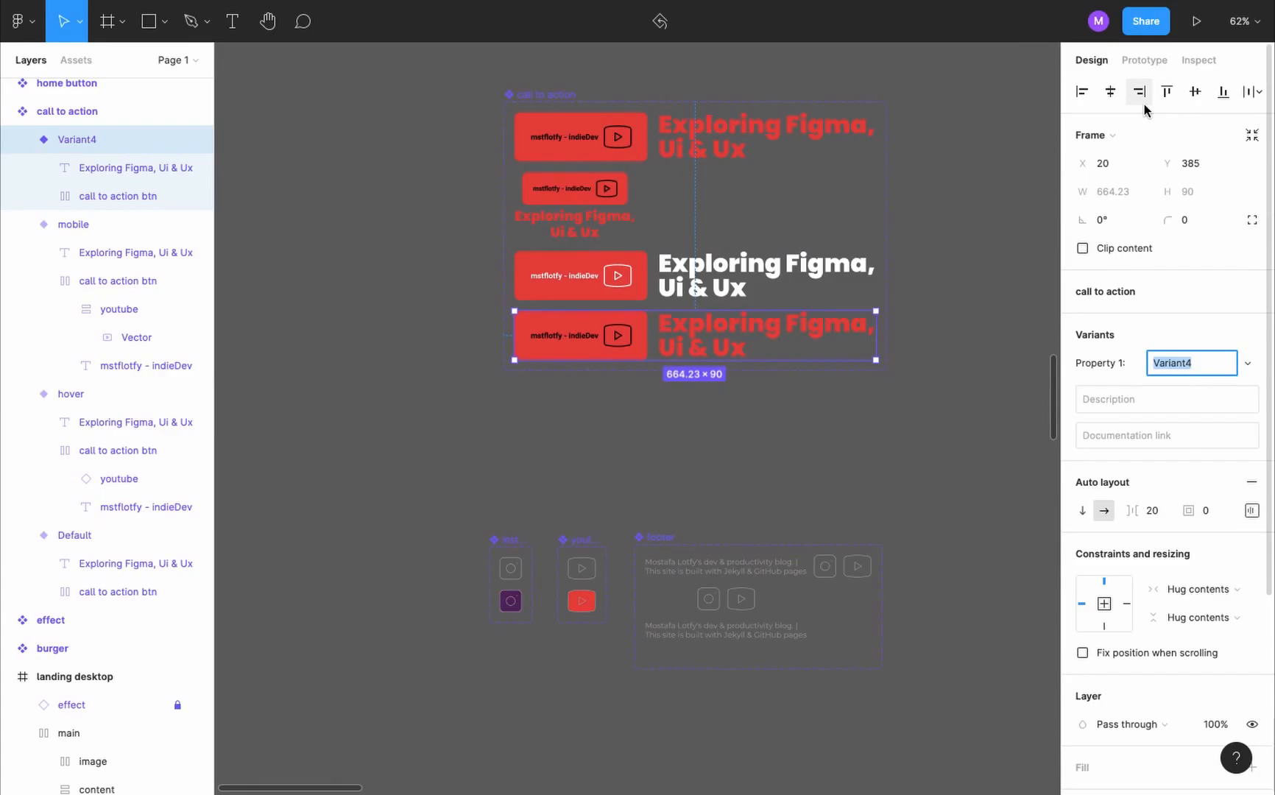
{"action": "type", "text": "tablet"}
{"action": "key", "text": "Return"}
- Change the trigger of the call to action tablet variant's hover interaction to While pressing
{"action": "key", "text": "shift+e"}
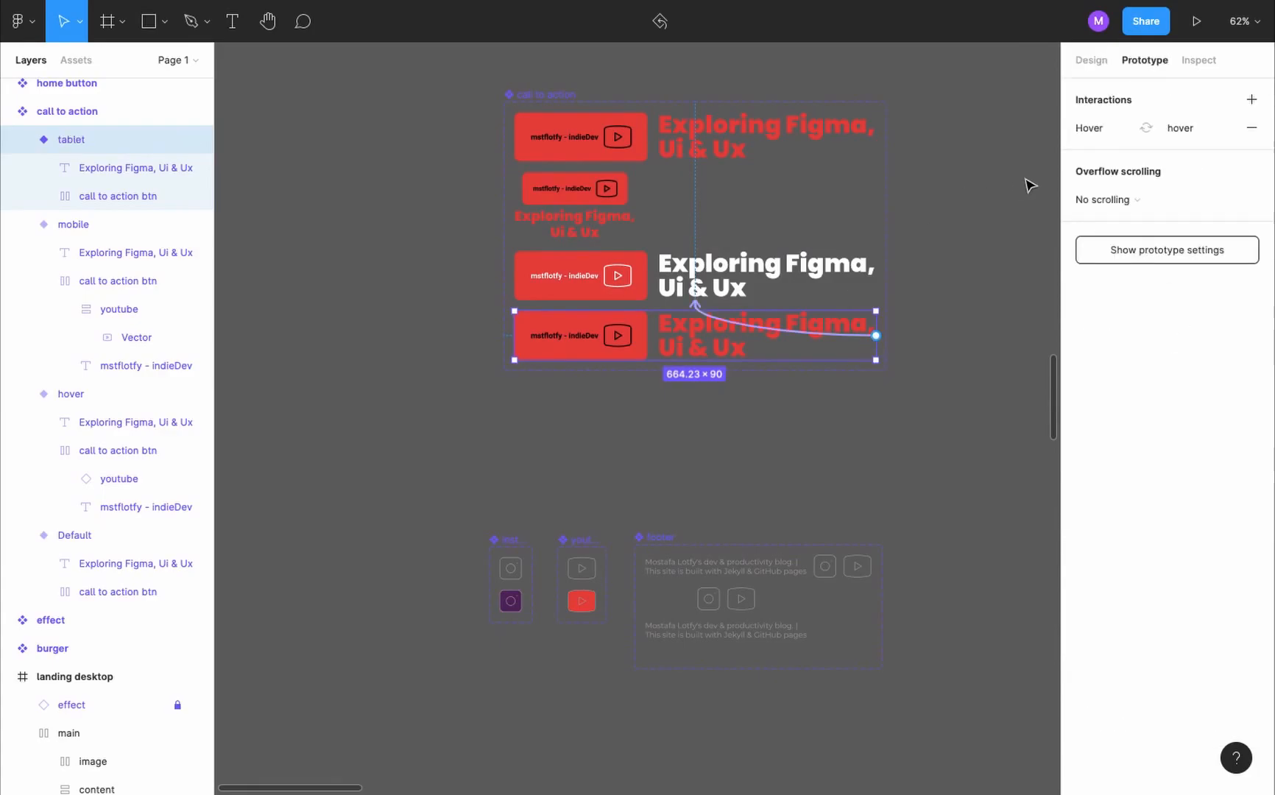
{"action": "left_click", "coordinate": [1106, 131]}
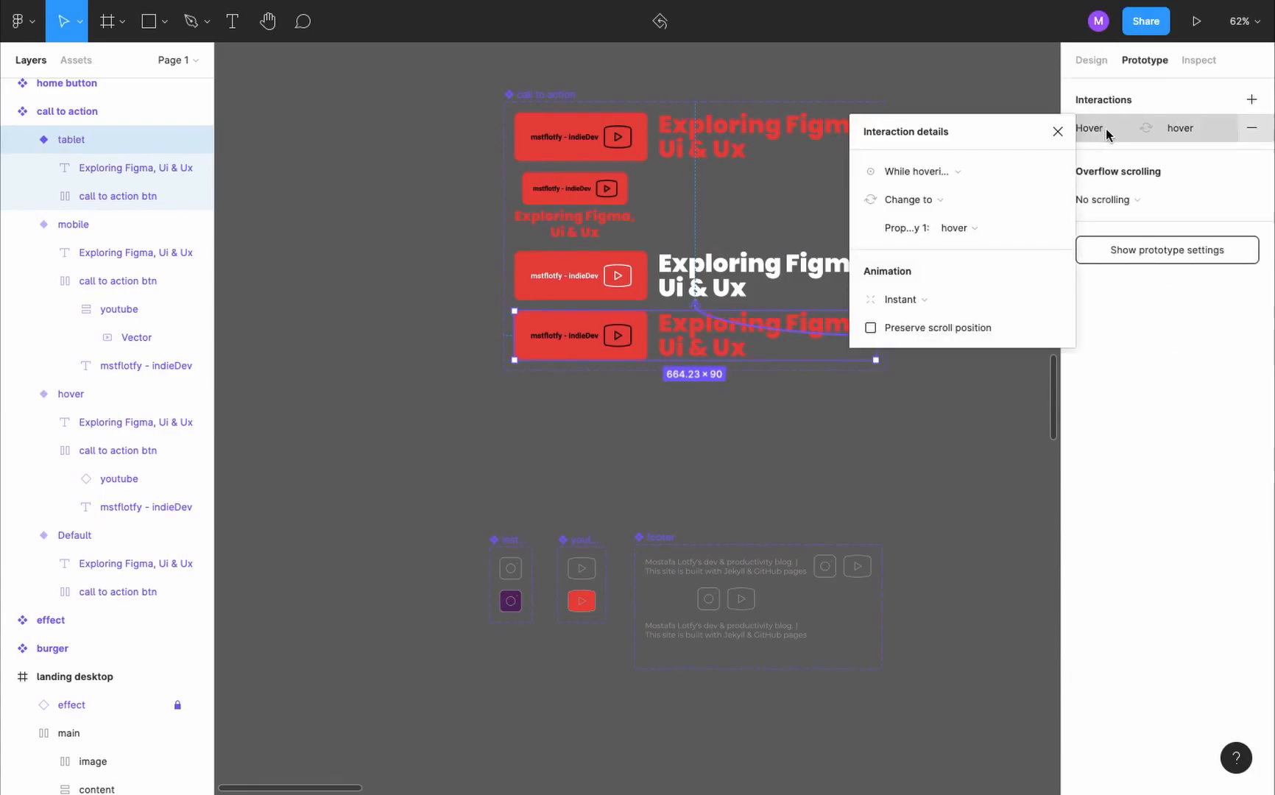
{"action": "left_click", "coordinate": [946, 174]}
{"action": "left_click", "coordinate": [946, 193]}
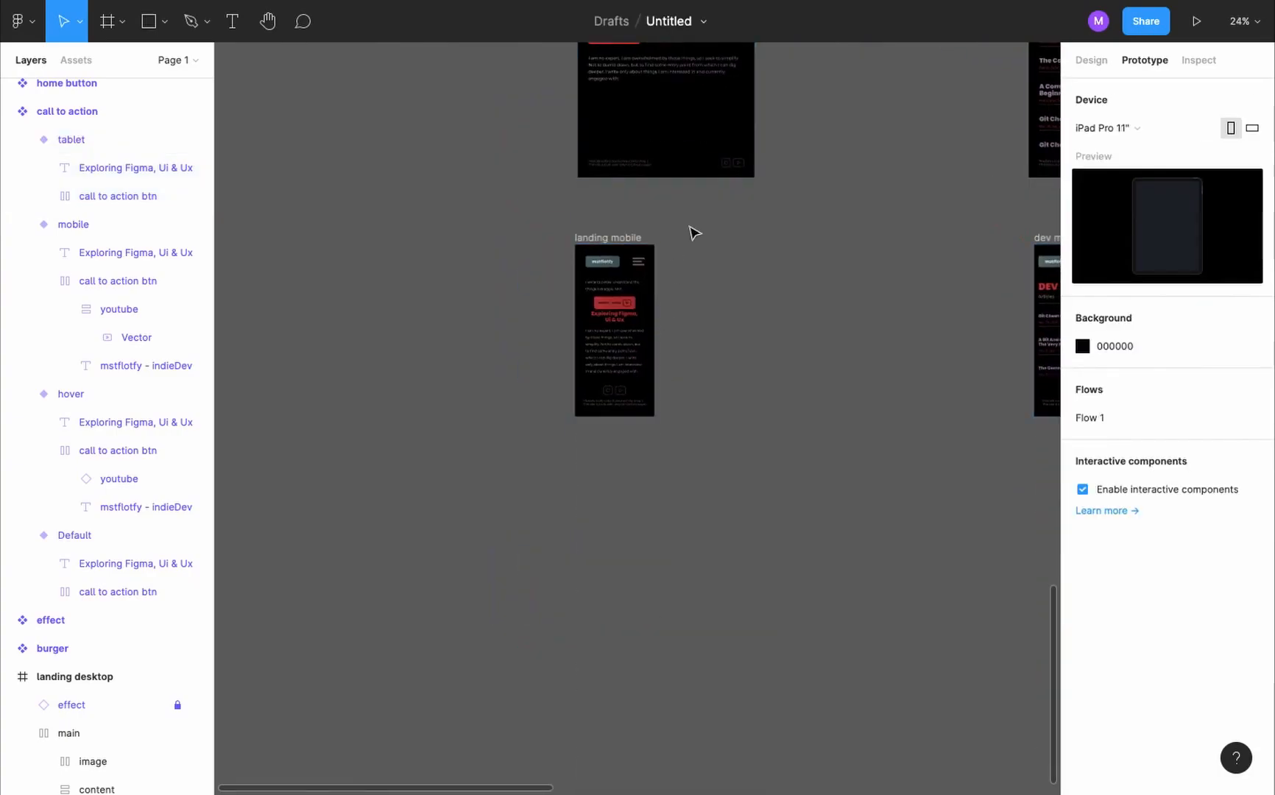
- Switch the call to action instance in the landing tablet frame to the tablet variant and test pressing it in the preview
{"action": "scroll", "coordinate": [690, 227], "scroll_direction": "up", "scroll_amount": 3}
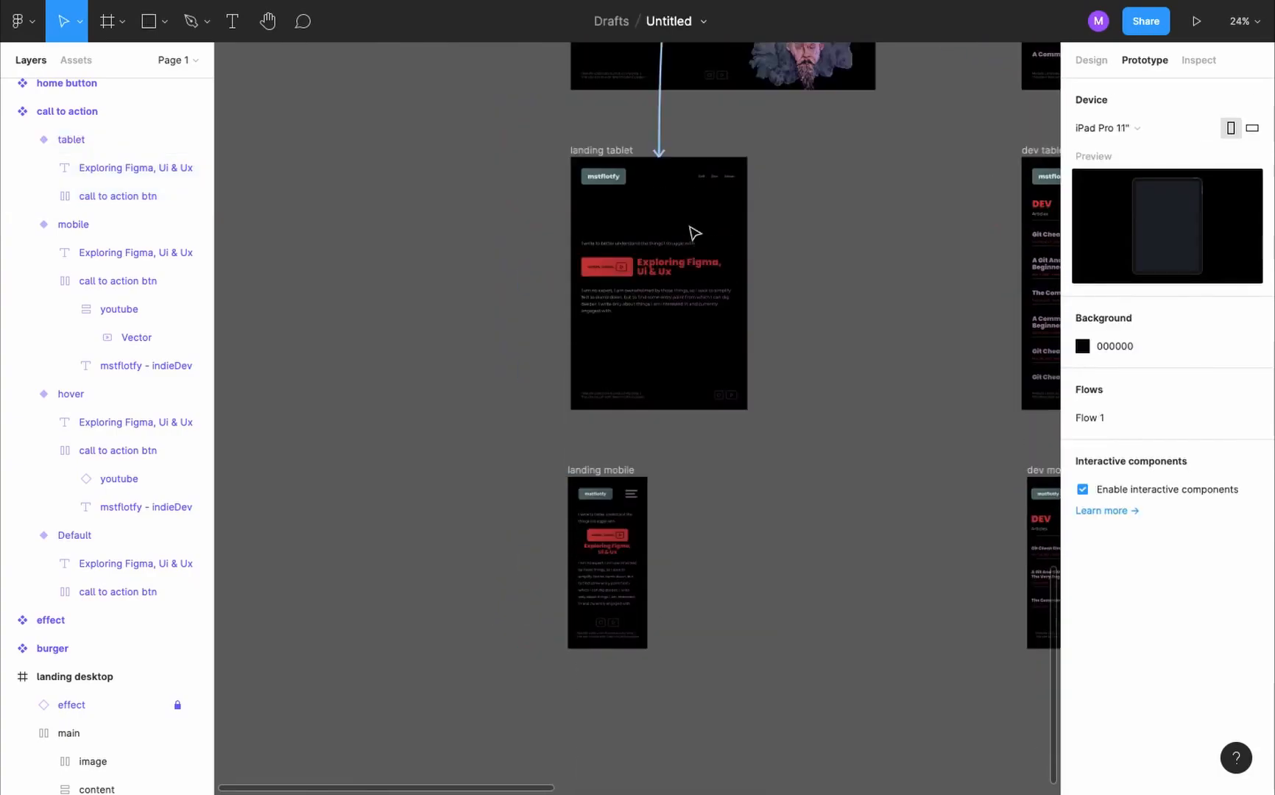
{"action": "scroll", "coordinate": [642, 234], "scroll_direction": "up", "scroll_amount": 5}
{"action": "scroll", "coordinate": [641, 234], "scroll_direction": "down", "scroll_amount": 1}
{"action": "left_click", "coordinate": [682, 295]}
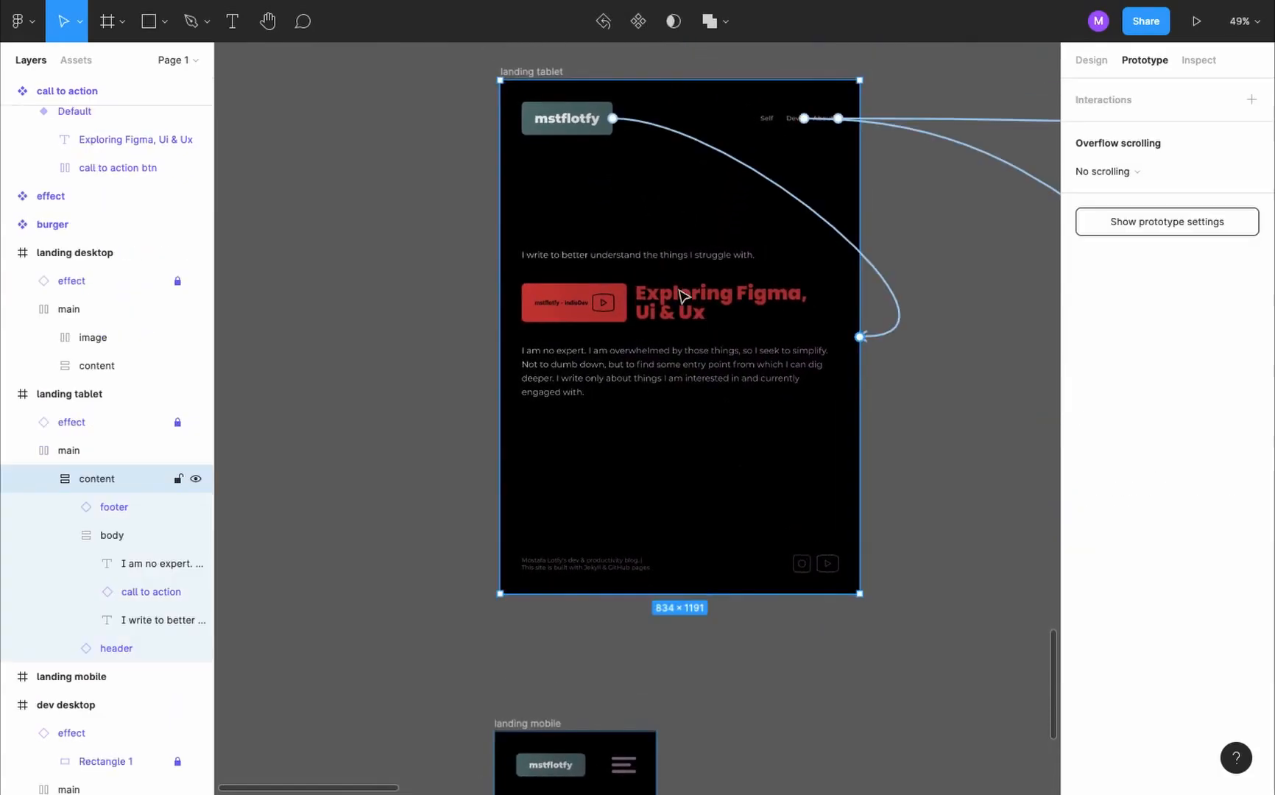
{"action": "key", "text": "alt+8"}
{"action": "double_click", "coordinate": [690, 301]}
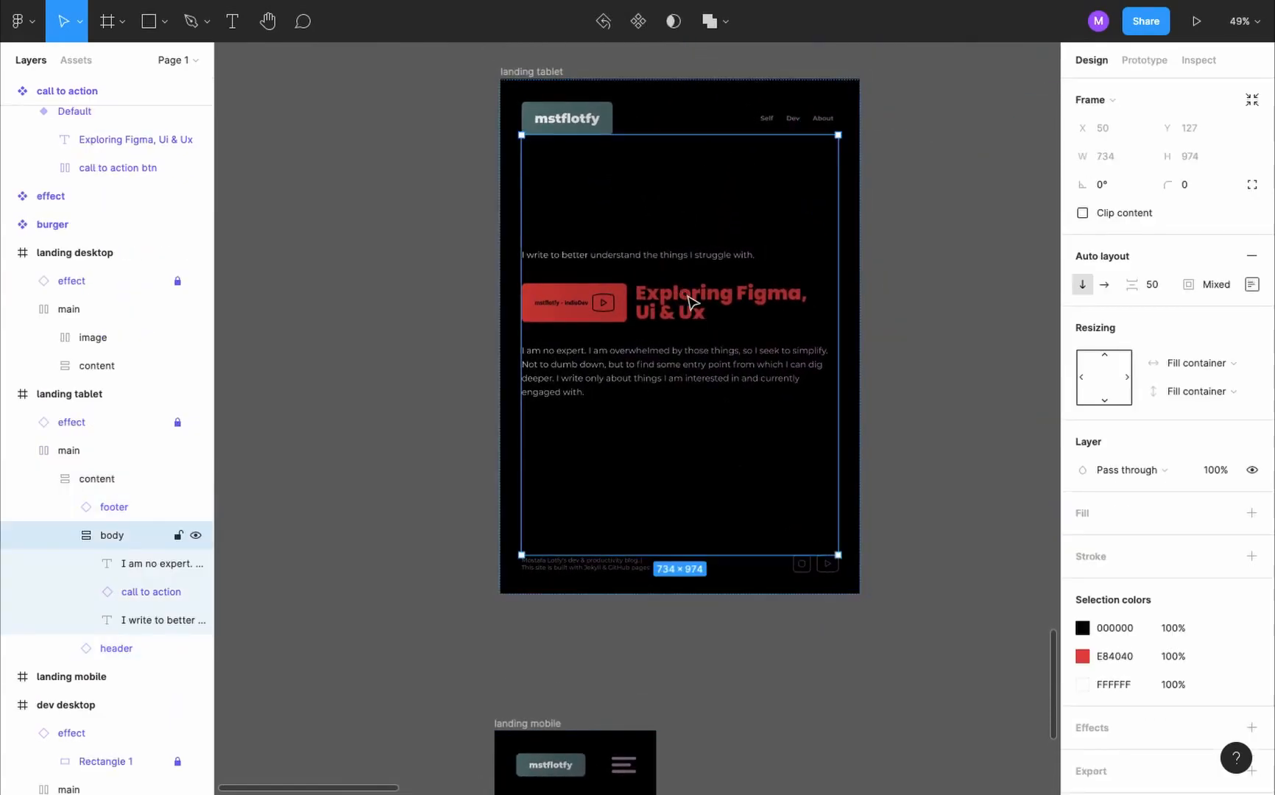
{"action": "double_click", "coordinate": [690, 300]}
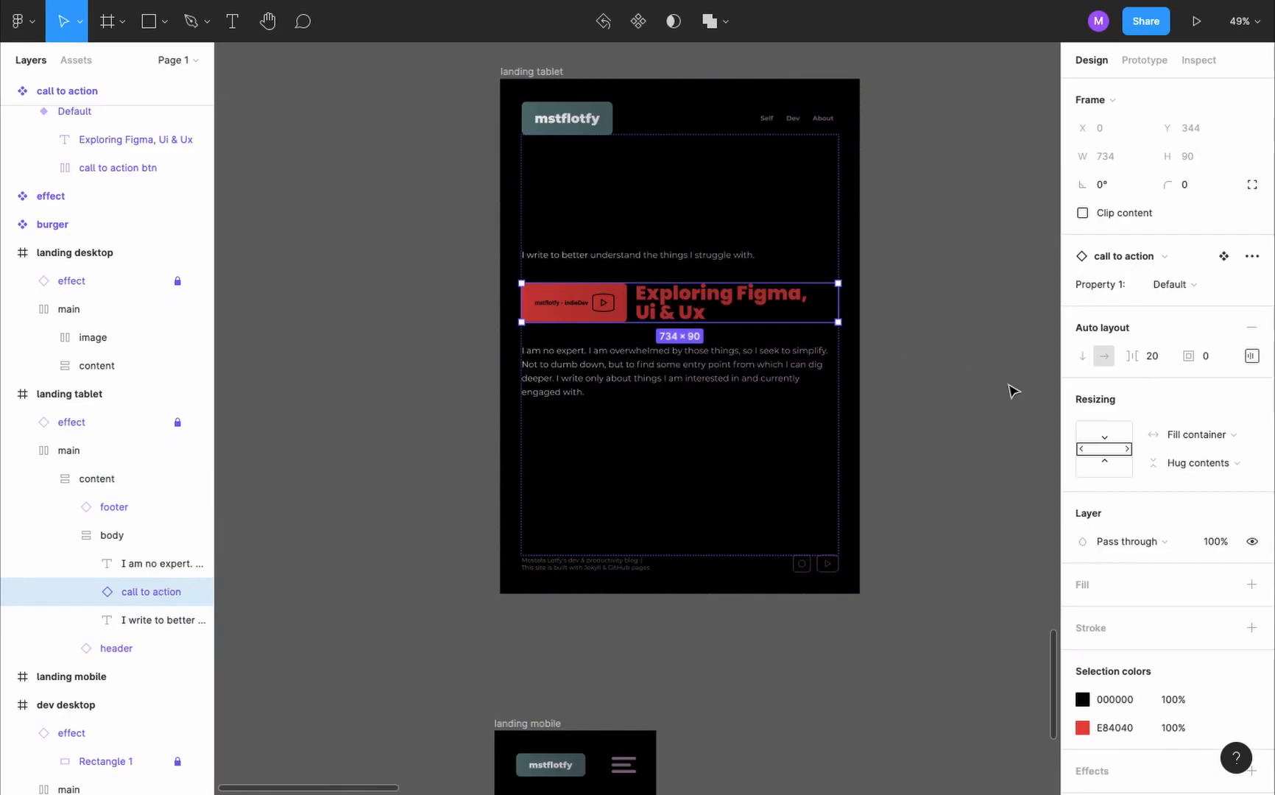
{"action": "left_click", "coordinate": [1199, 284]}
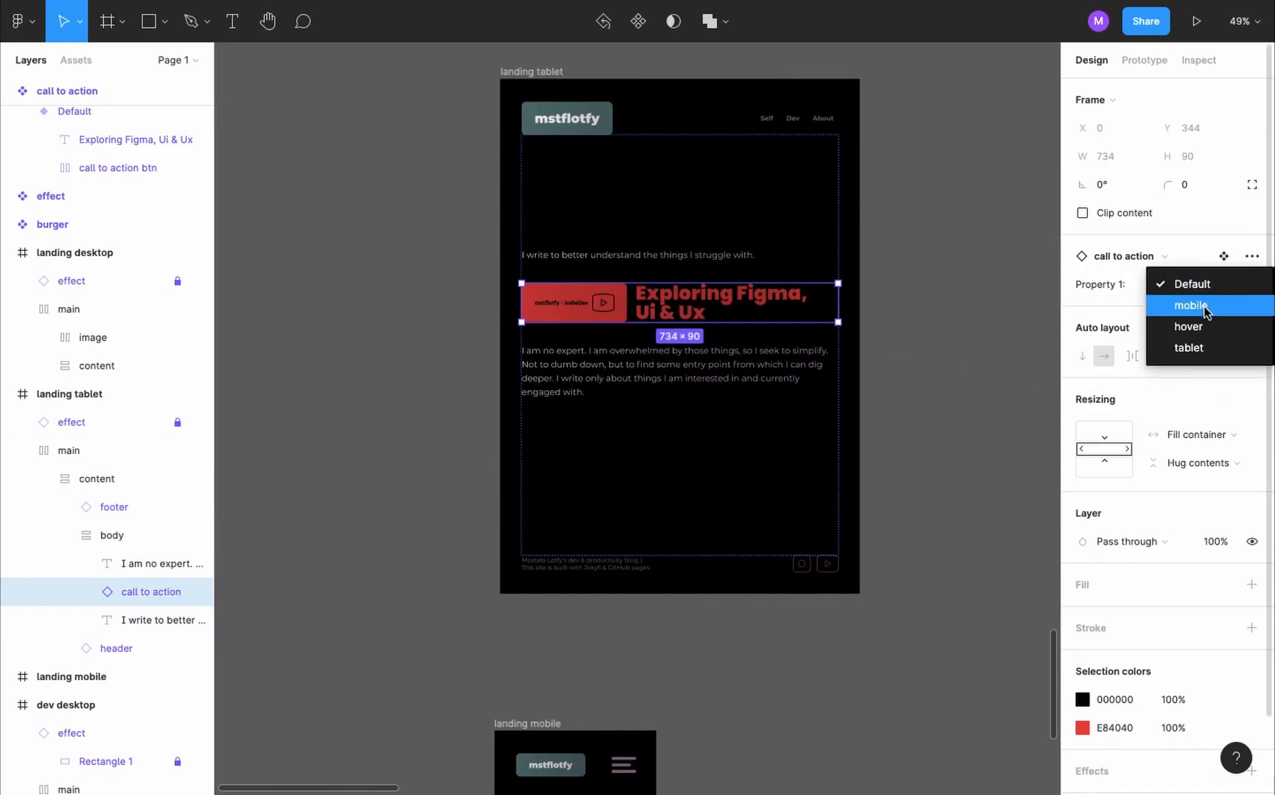
{"action": "left_click", "coordinate": [1207, 346]}
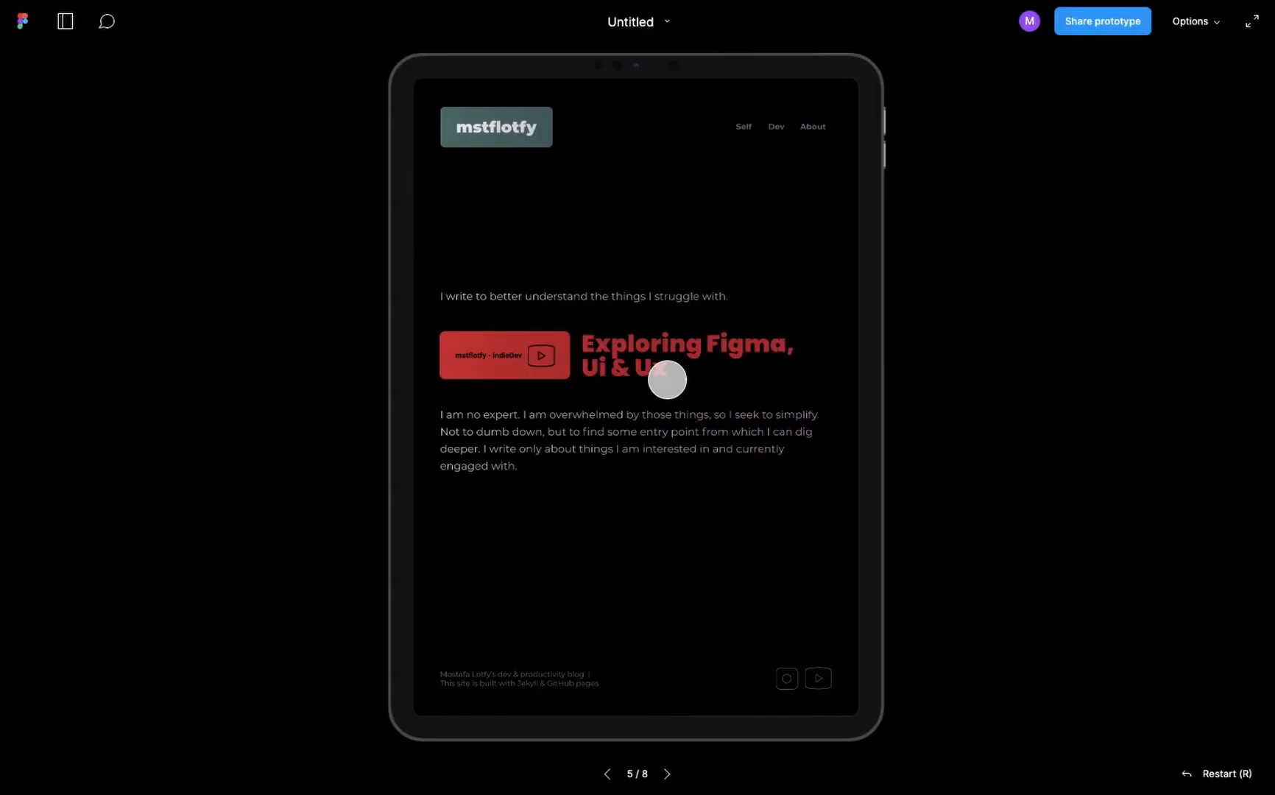
{"action": "left_click", "coordinate": [625, 363]}
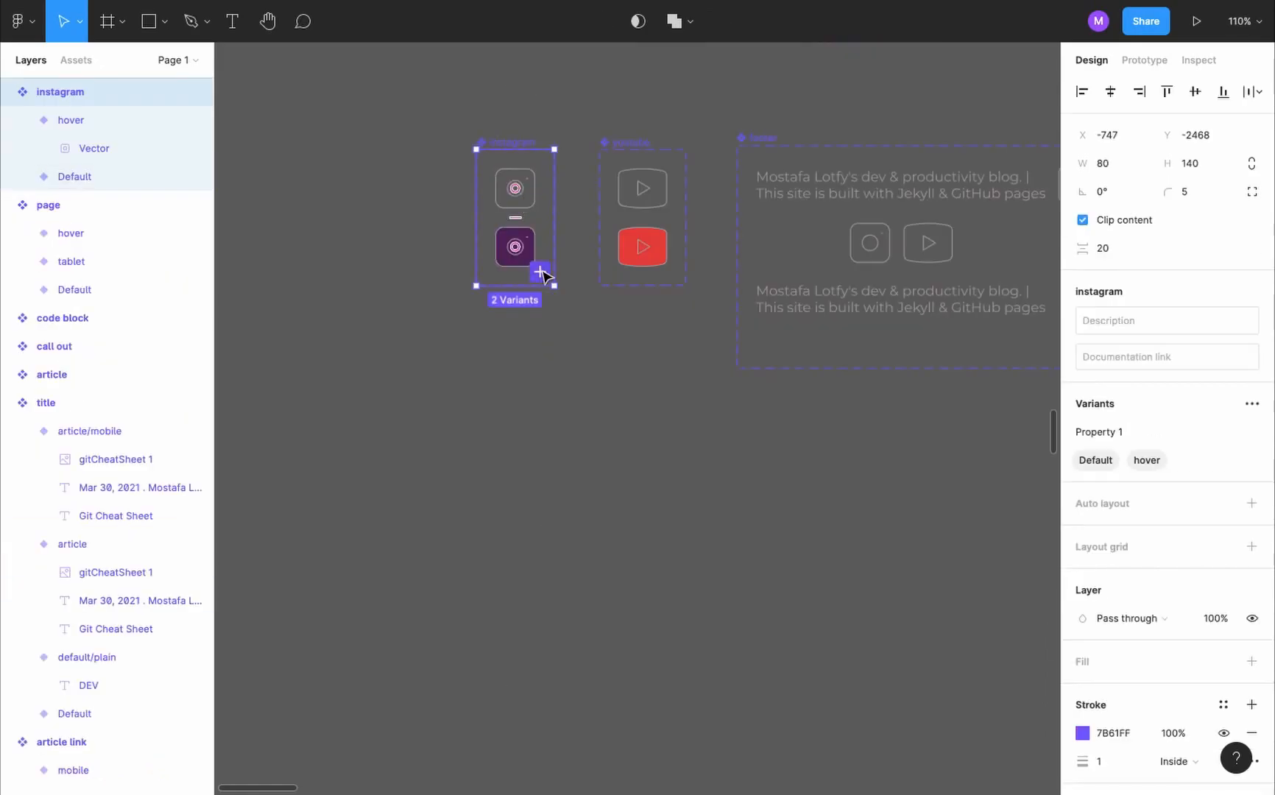
- Add a variant named tablet to both the instagram and youtube icon components
{"action": "left_click", "coordinate": [541, 273]}
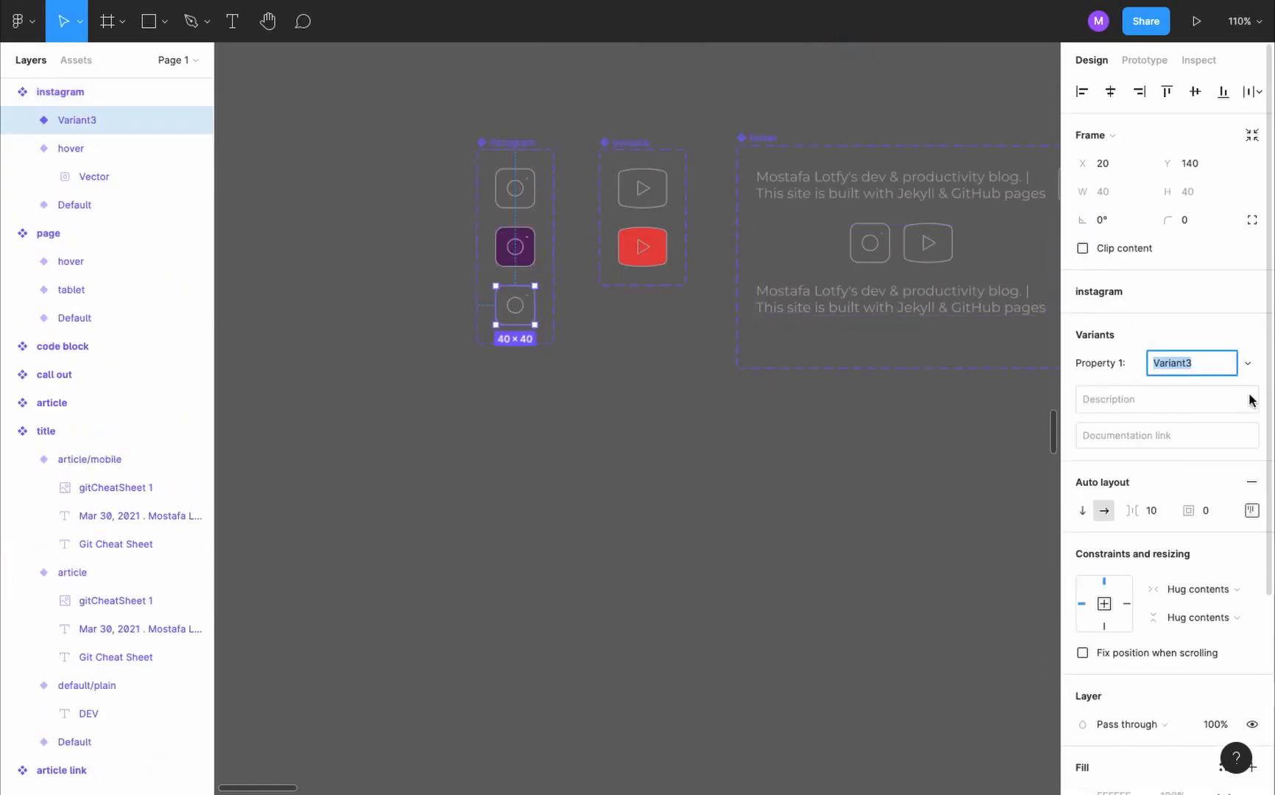
{"action": "key", "text": "Return"}
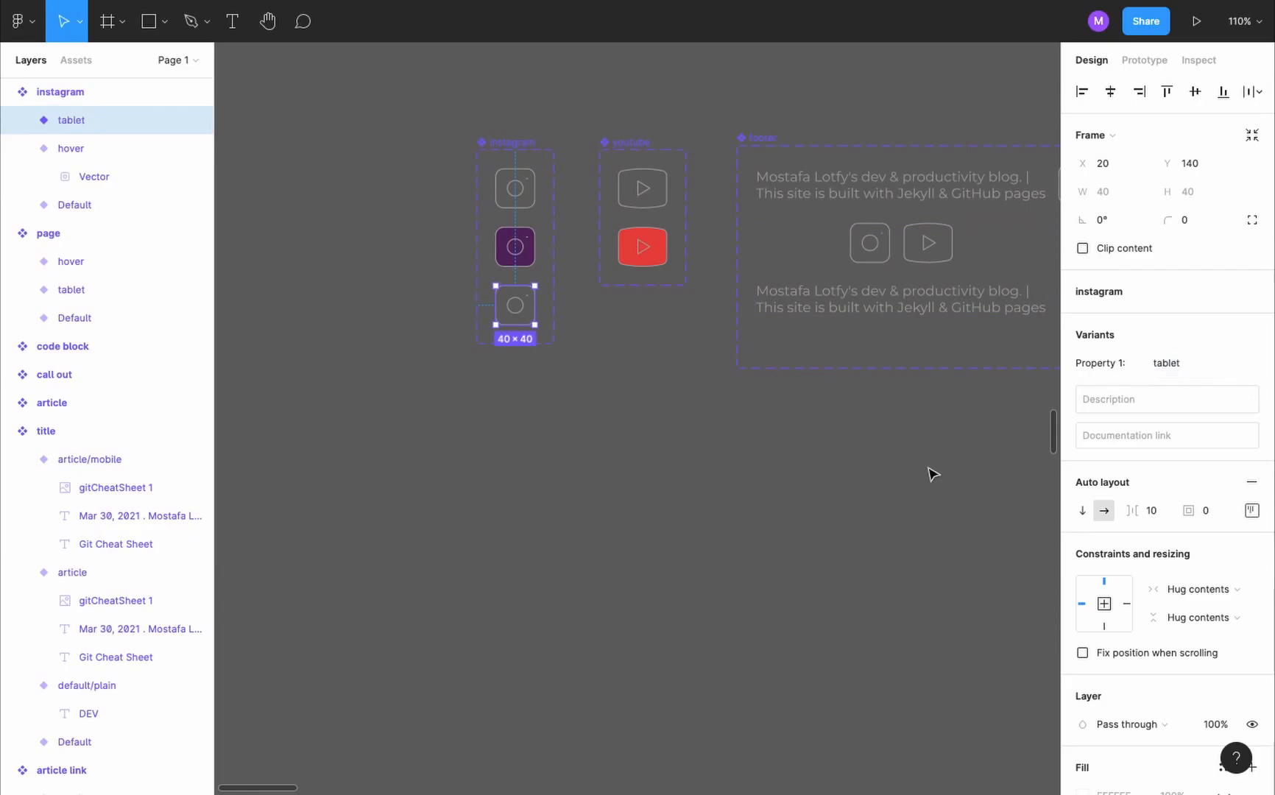
{"action": "left_click", "coordinate": [642, 146]}
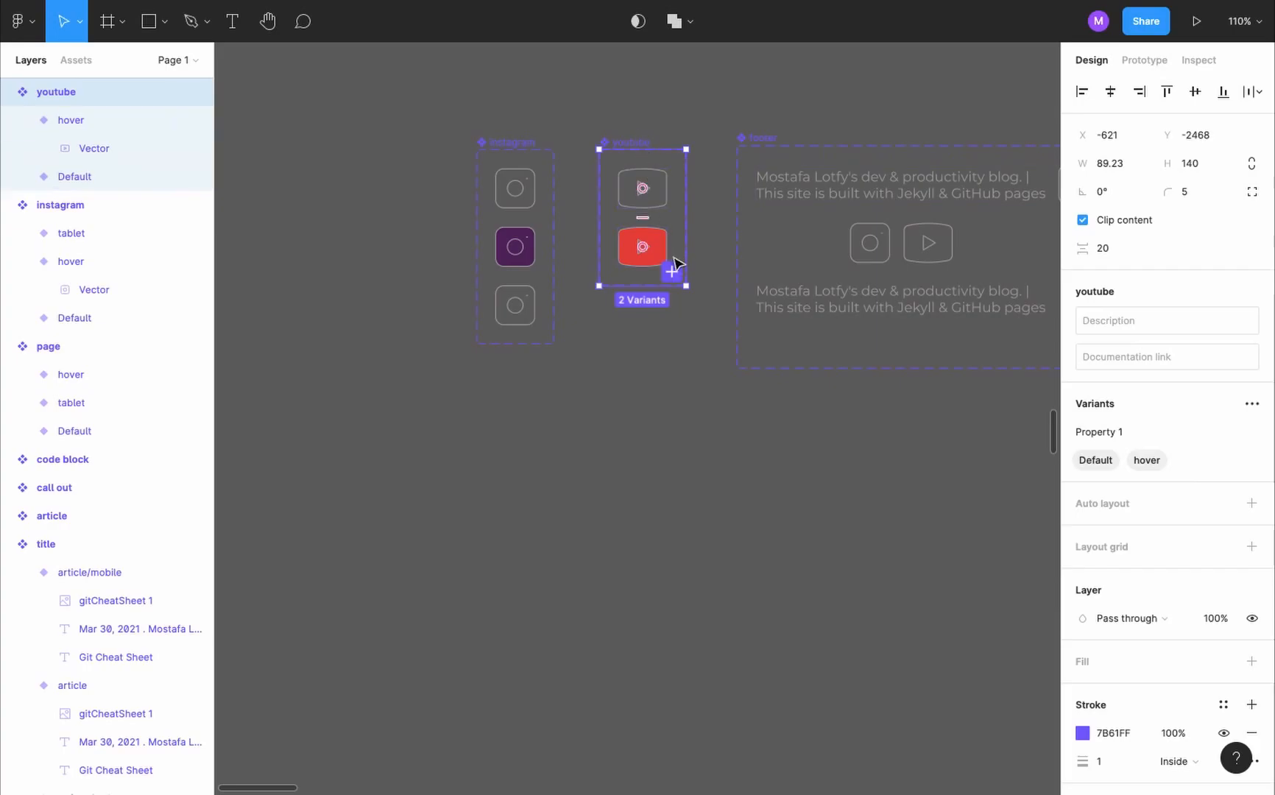
{"action": "left_click", "coordinate": [671, 271]}
{"action": "type", "text": "tablet"}
{"action": "key", "text": "Return"}
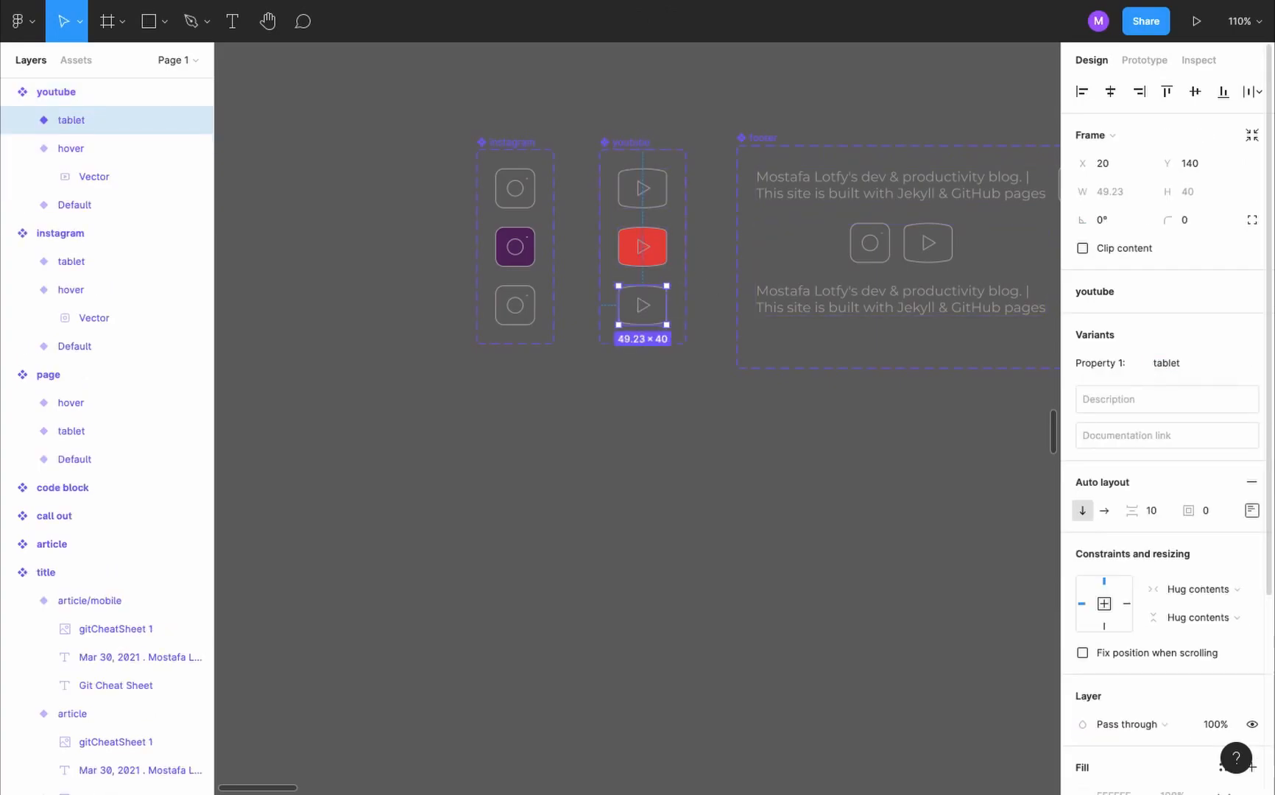
- Change the youtube tablet variant's interaction trigger to While pressing
{"action": "key", "text": "shift+e"}
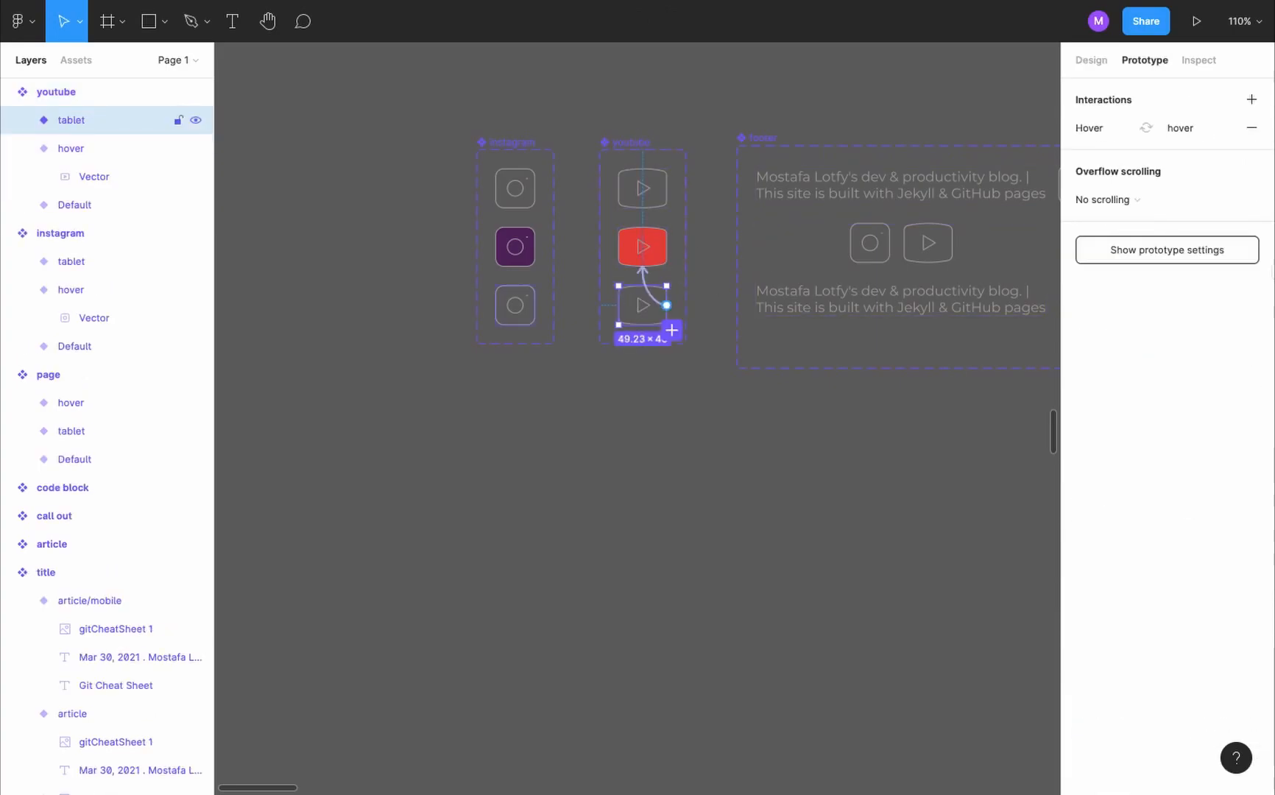
{"action": "left_click", "coordinate": [1089, 131]}
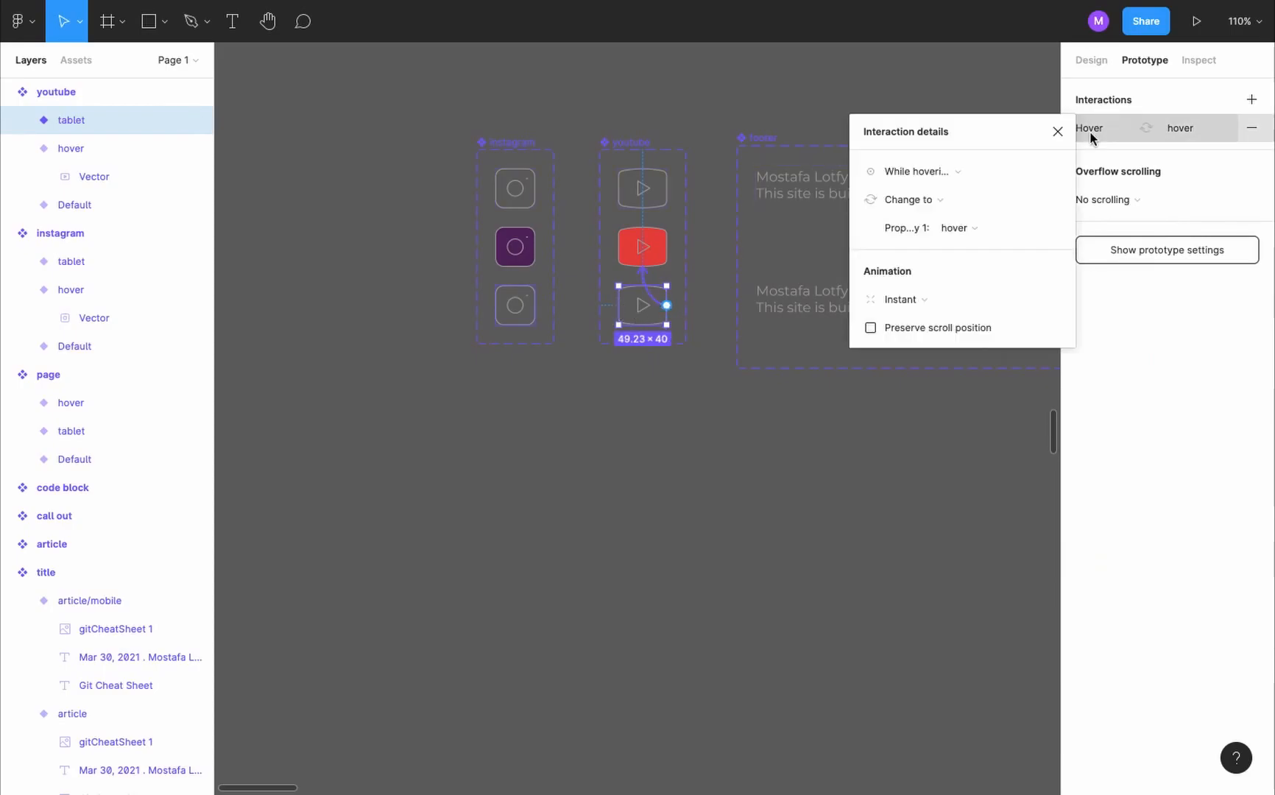
{"action": "left_click", "coordinate": [920, 166]}
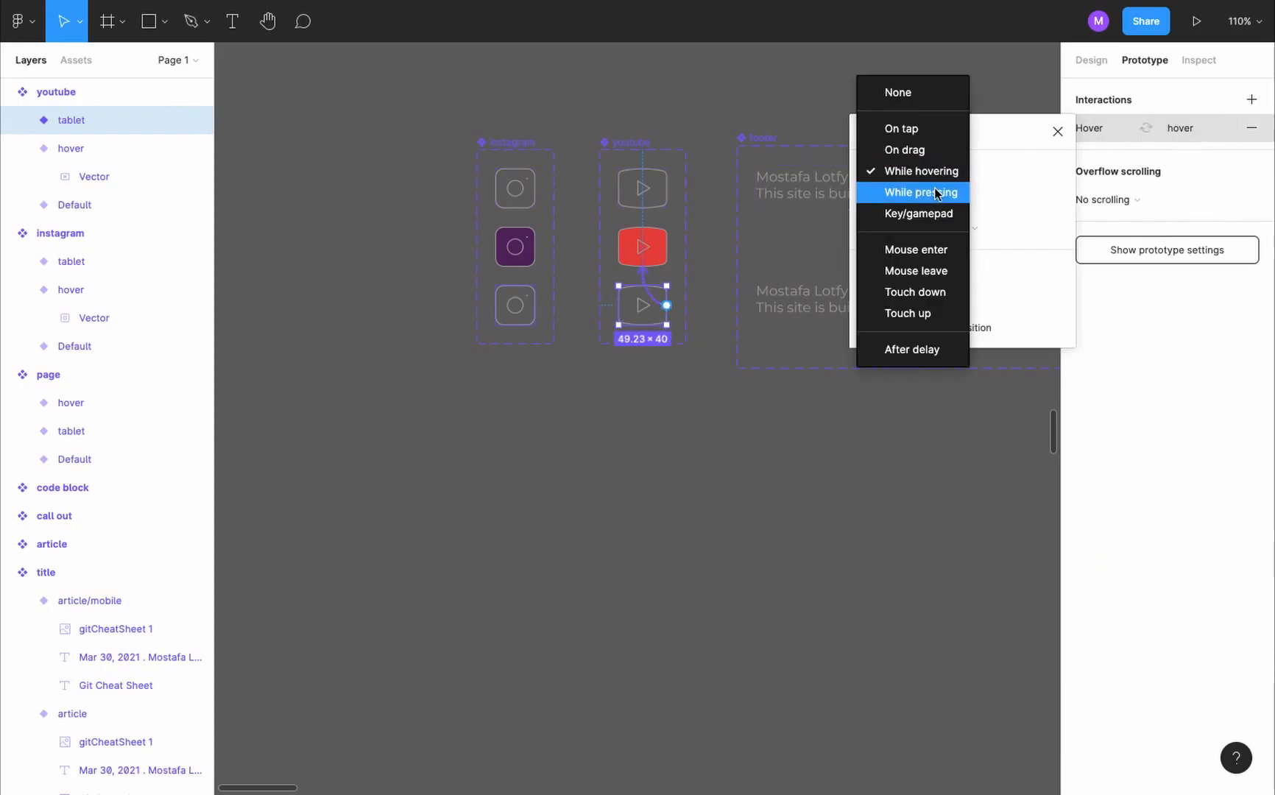
{"action": "left_click", "coordinate": [933, 190]}
- Set the instagram tablet variant's interaction to trigger While pressing and close its interaction details
{"action": "left_click", "coordinate": [523, 318]}
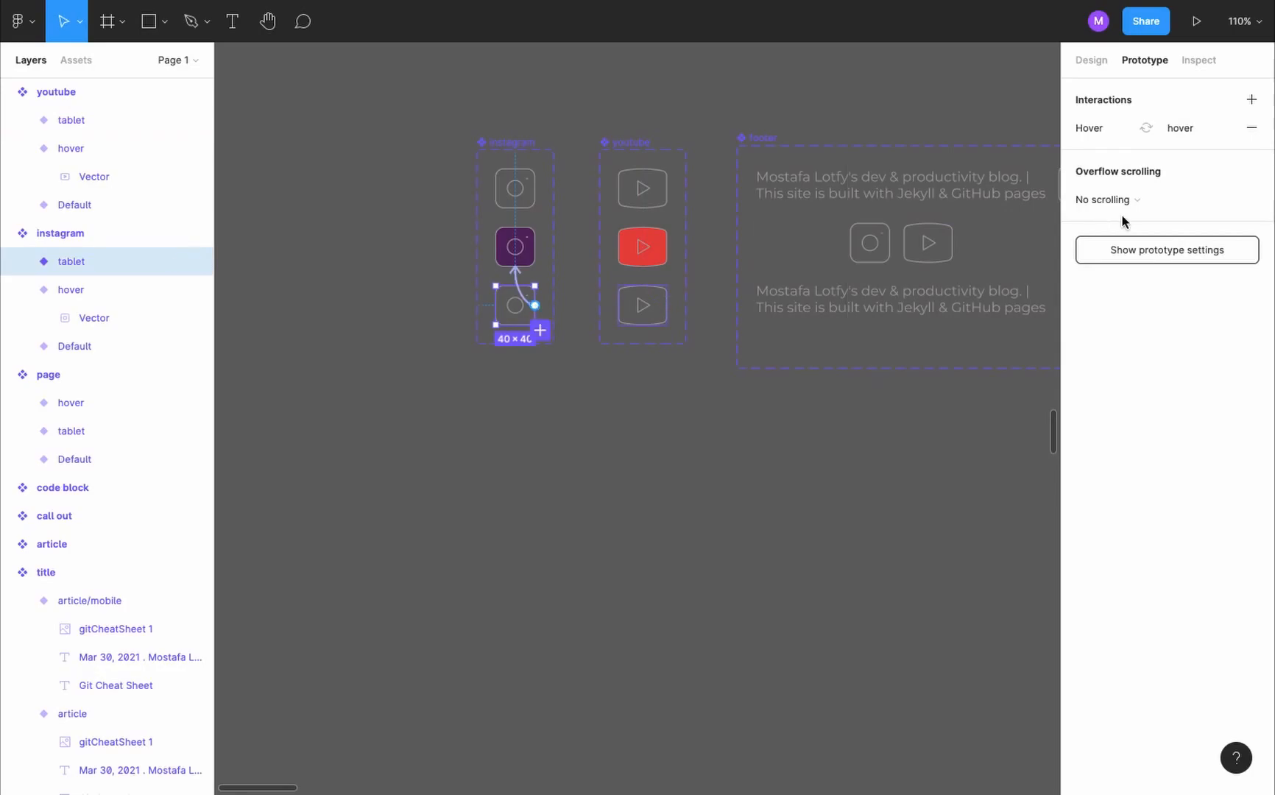
{"action": "left_click", "coordinate": [1191, 136]}
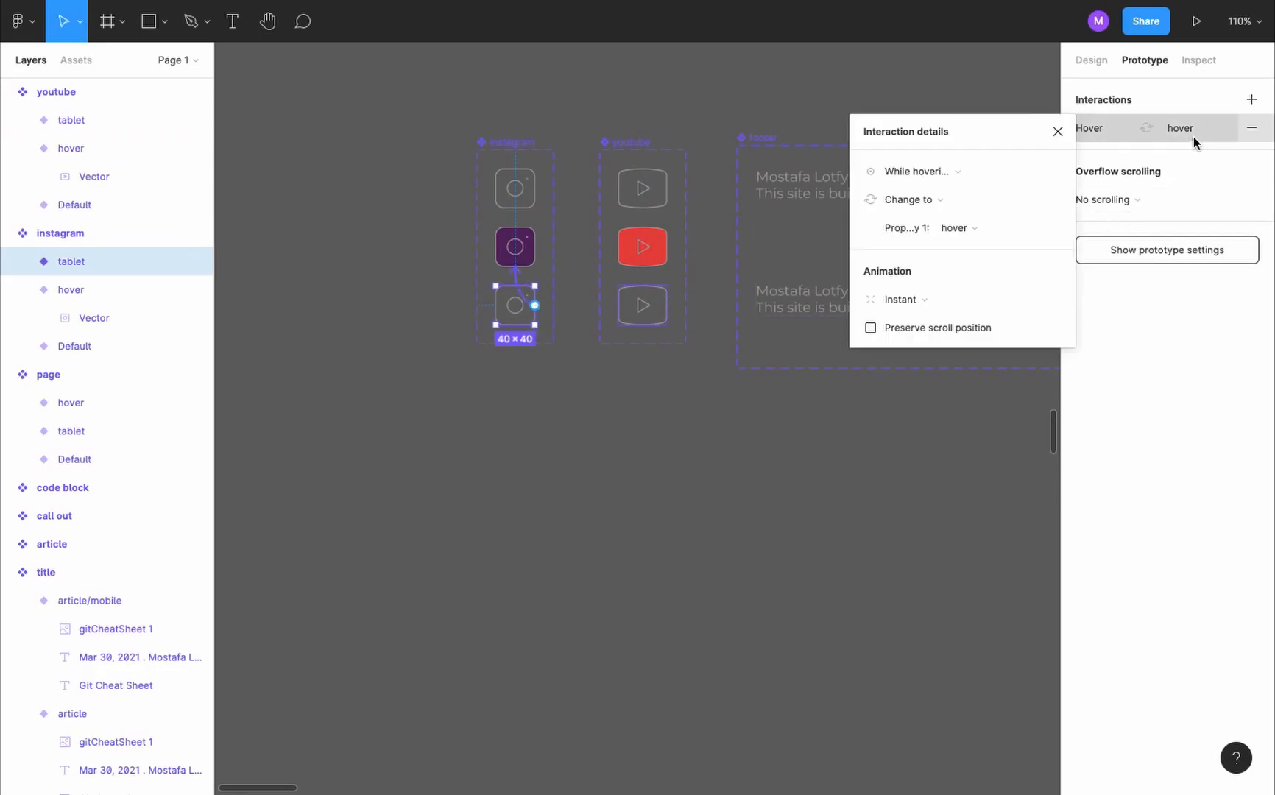
{"action": "left_click", "coordinate": [946, 173]}
{"action": "left_click", "coordinate": [944, 191]}
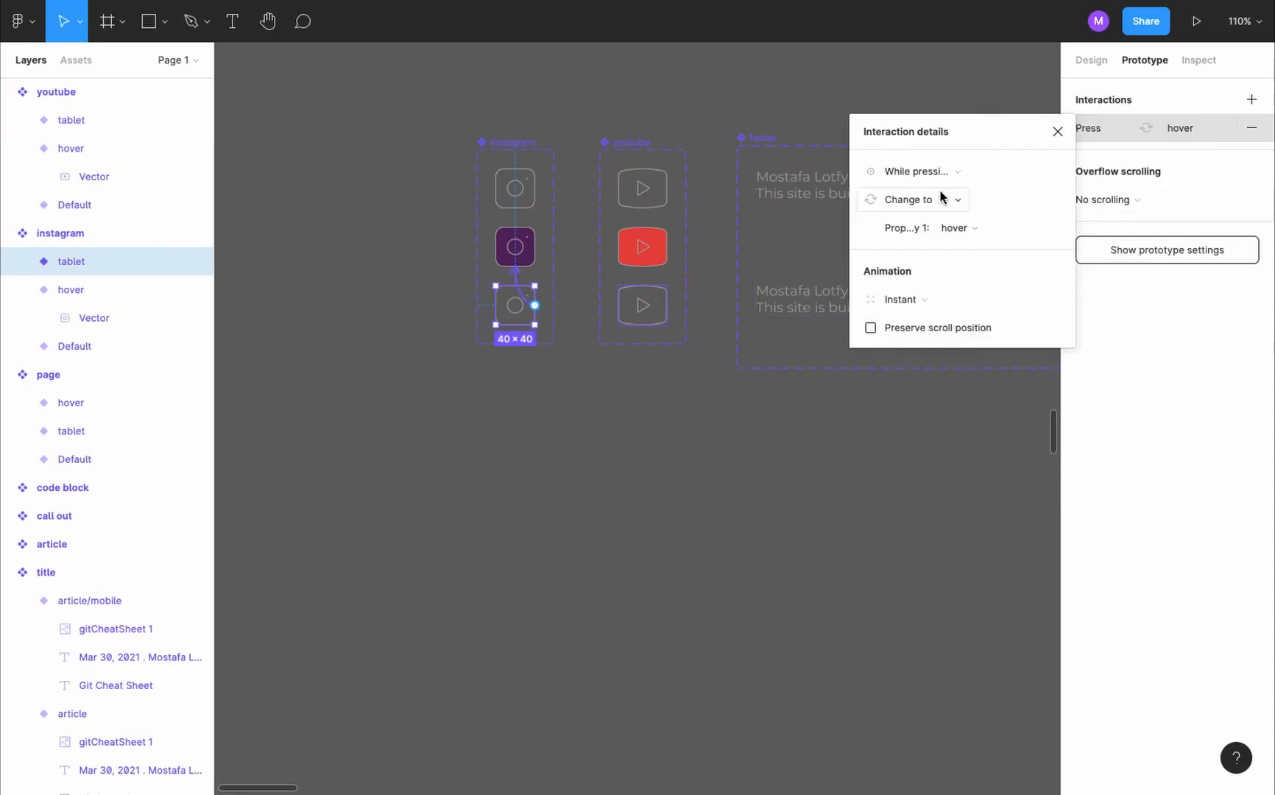
{"action": "left_click", "coordinate": [1058, 133]}
- Add a new variant to the footer component and name it tablet
{"action": "scroll", "coordinate": [603, 202], "scroll_direction": "down", "scroll_amount": 2}
{"action": "left_click", "coordinate": [602, 203]}
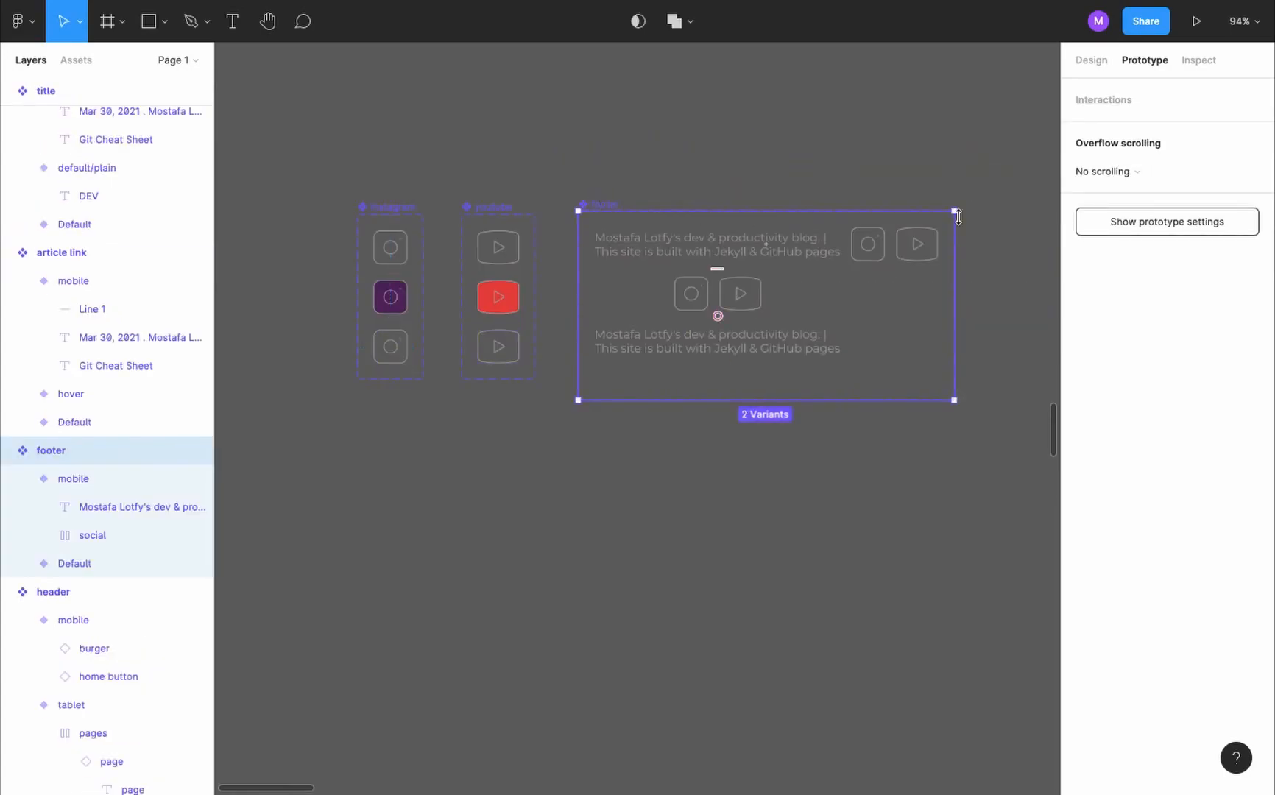
{"action": "left_click", "coordinate": [866, 252]}
{"action": "left_click", "coordinate": [940, 385]}
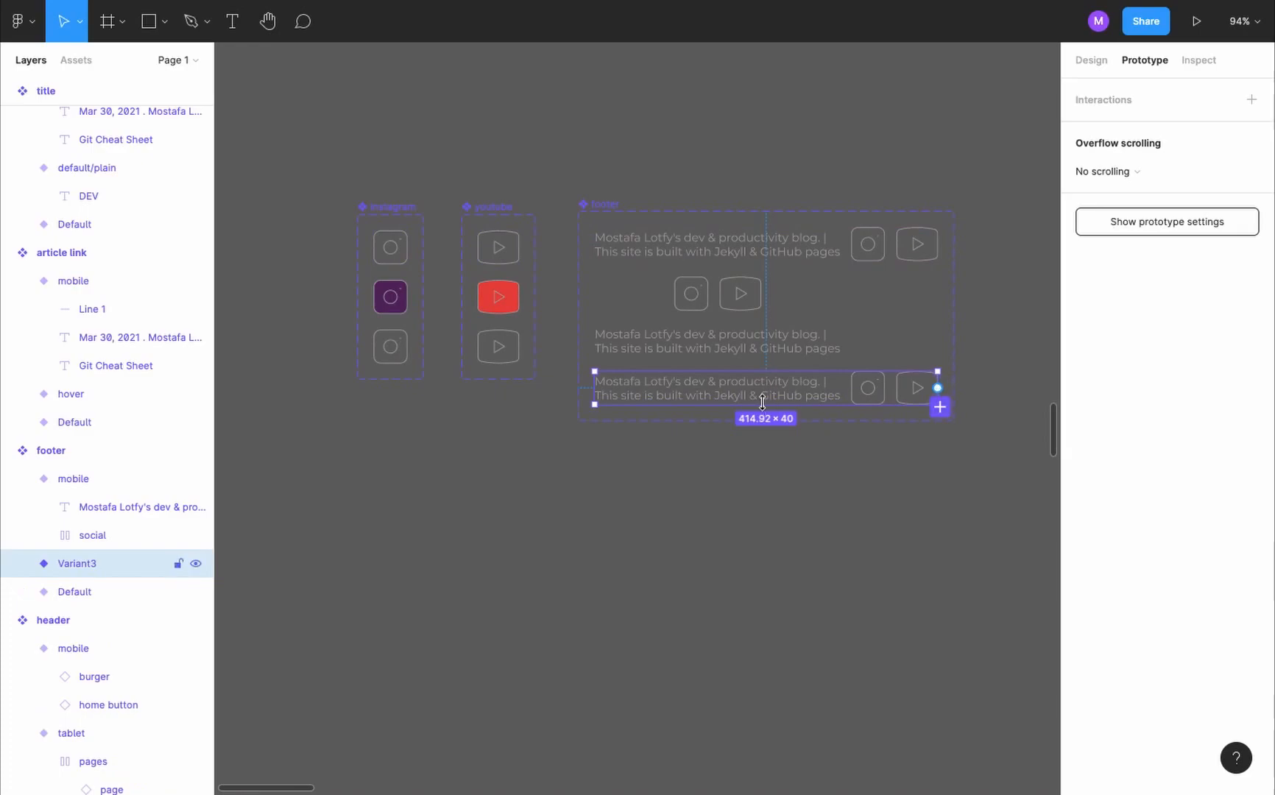
{"action": "left_click", "coordinate": [1103, 66]}
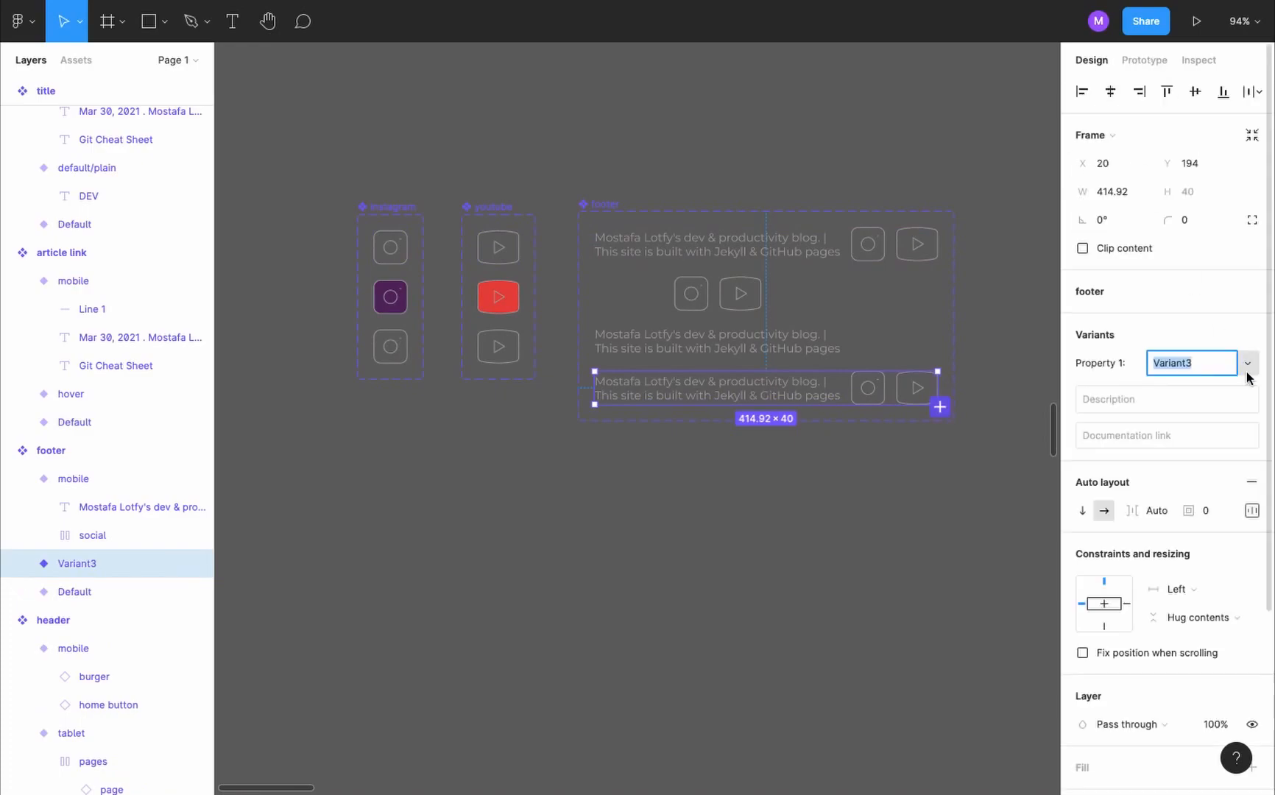
{"action": "key", "text": "Return"}
{"action": "key", "text": "Return"}
{"action": "key", "text": "Return"}
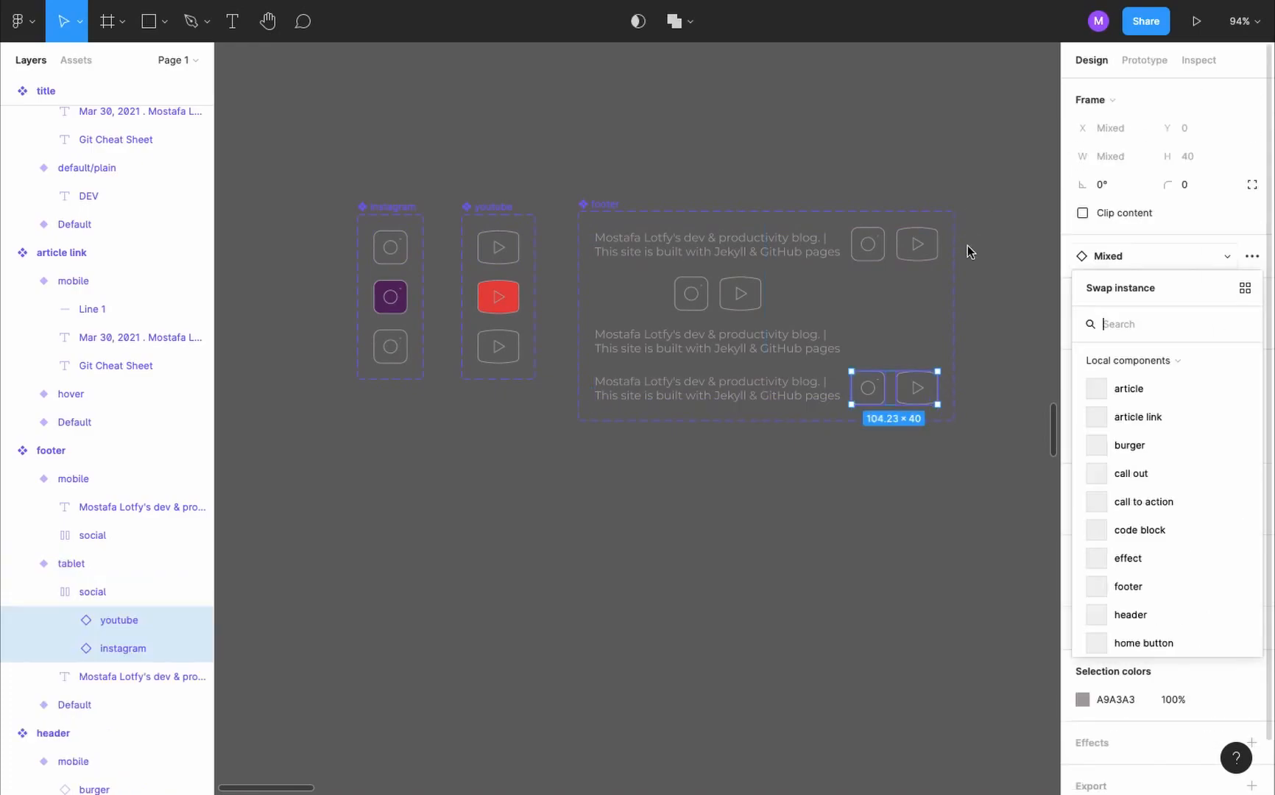
- Set the instagram and youtube icons inside the footer's tablet variant to their tablet variants
{"action": "left_click", "coordinate": [834, 461]}
{"action": "scroll", "coordinate": [933, 379], "scroll_direction": "up", "scroll_amount": 5}
{"action": "left_click", "coordinate": [769, 416]}
{"action": "left_click", "coordinate": [1185, 295]}
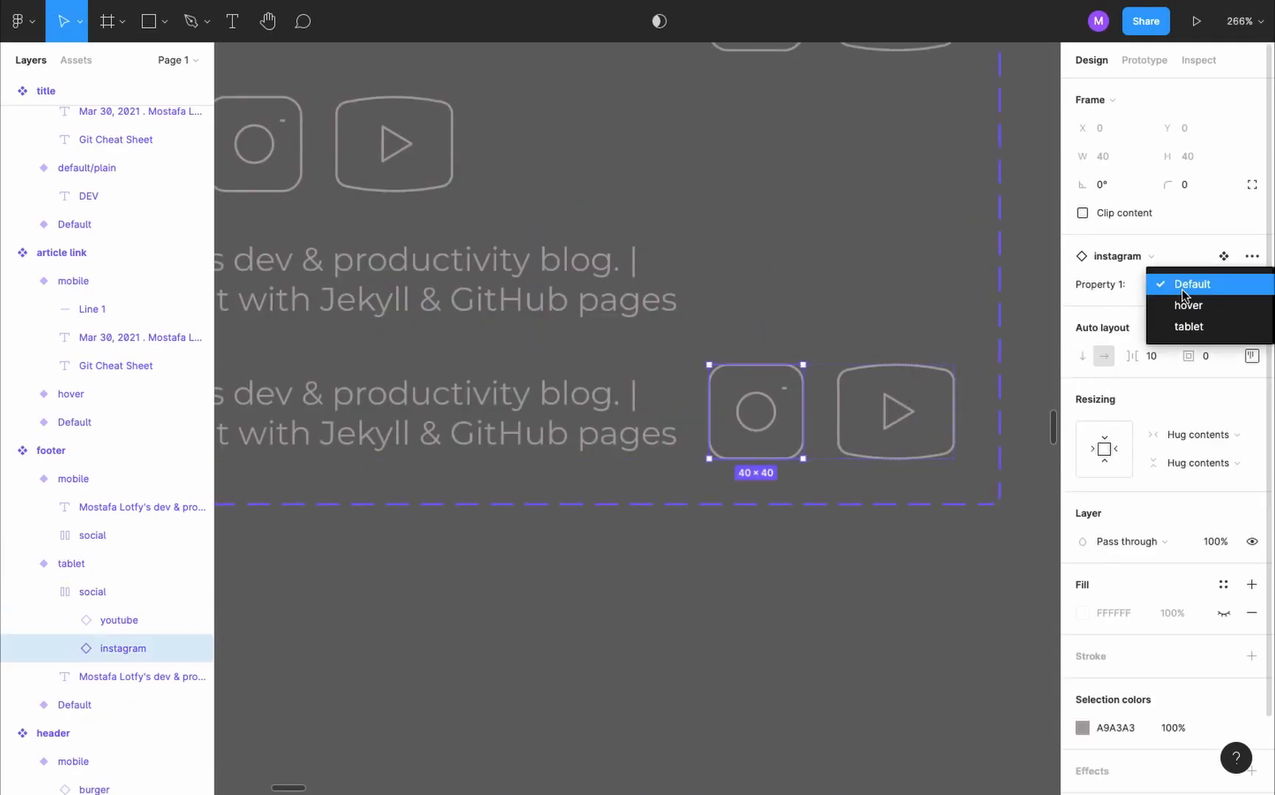
{"action": "left_click", "coordinate": [1219, 327]}
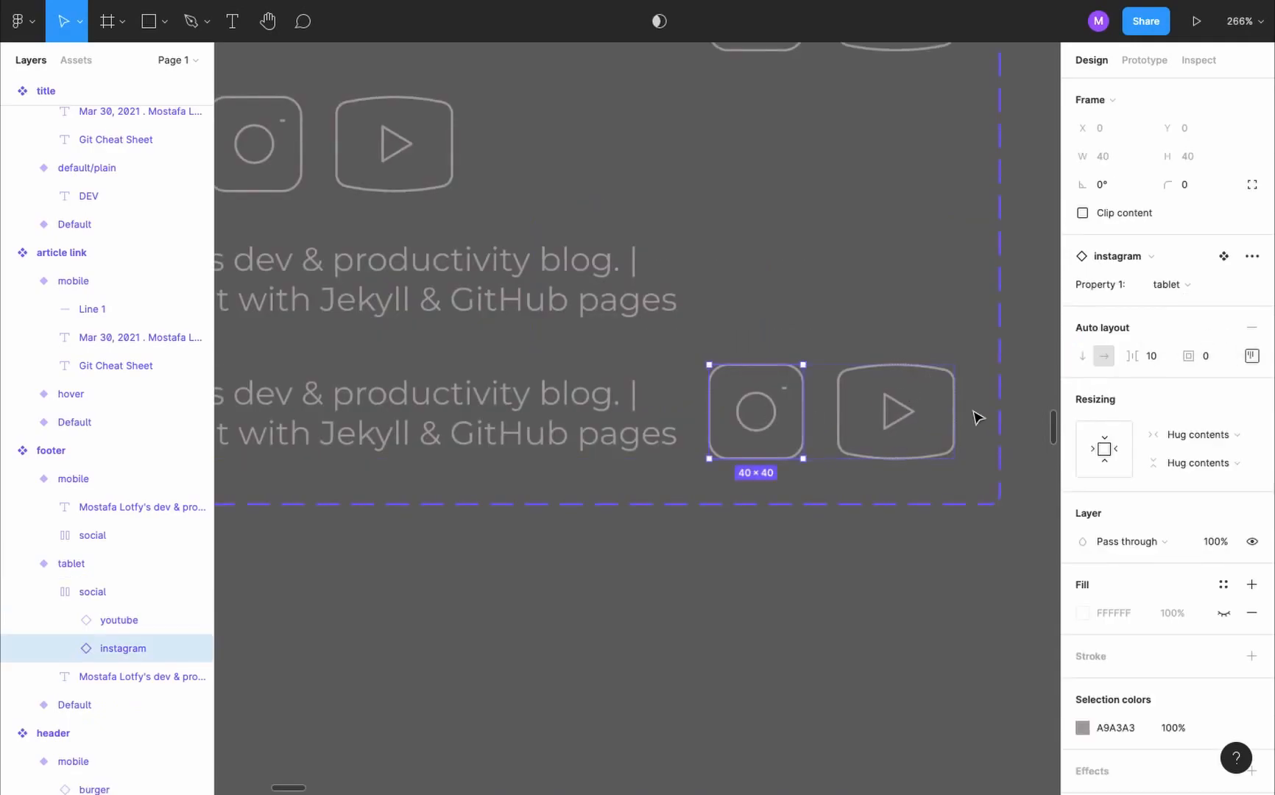
{"action": "left_click", "coordinate": [905, 417]}
{"action": "left_click", "coordinate": [1186, 284]}
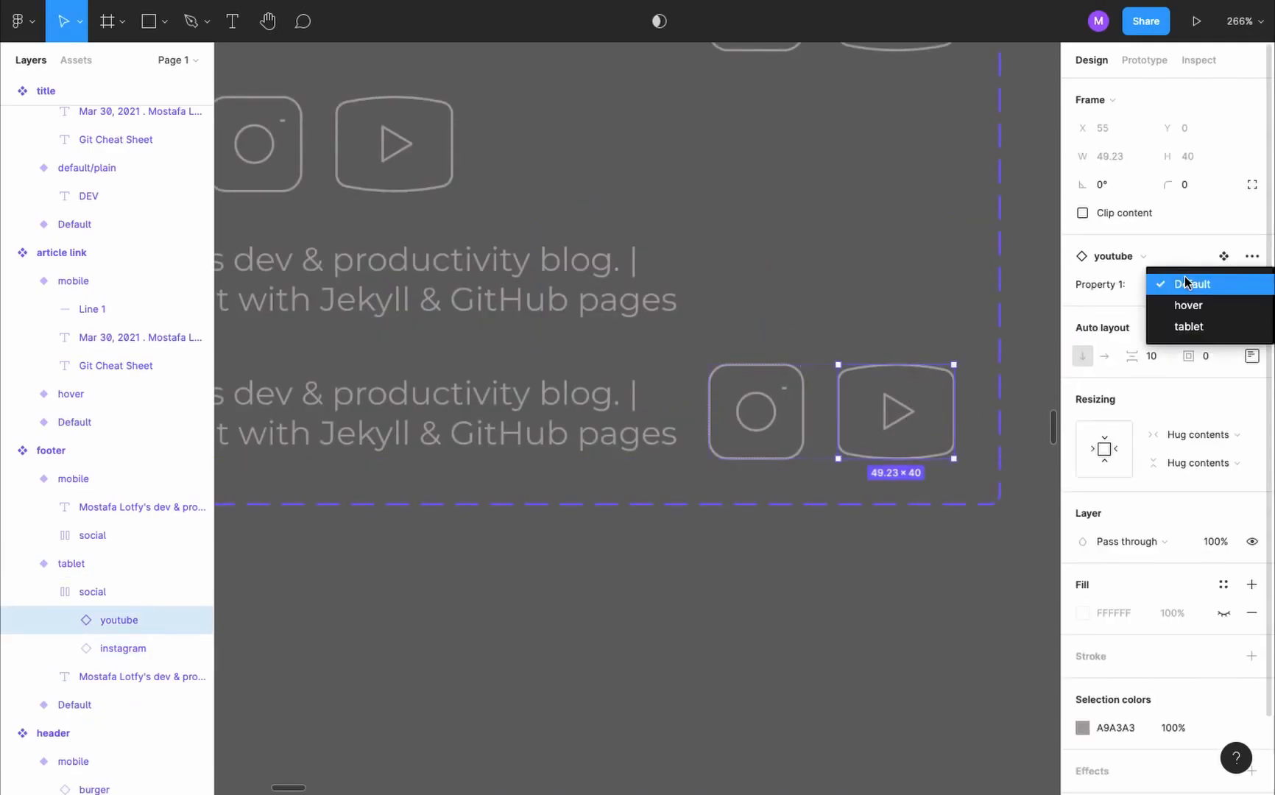
{"action": "left_click", "coordinate": [1207, 325]}
- Switch the footer instance in the landing tablet frame to the tablet variant
{"action": "scroll", "coordinate": [799, 591], "scroll_direction": "down", "scroll_amount": 5}
{"action": "scroll", "coordinate": [561, 612], "scroll_direction": "up", "scroll_amount": 3}
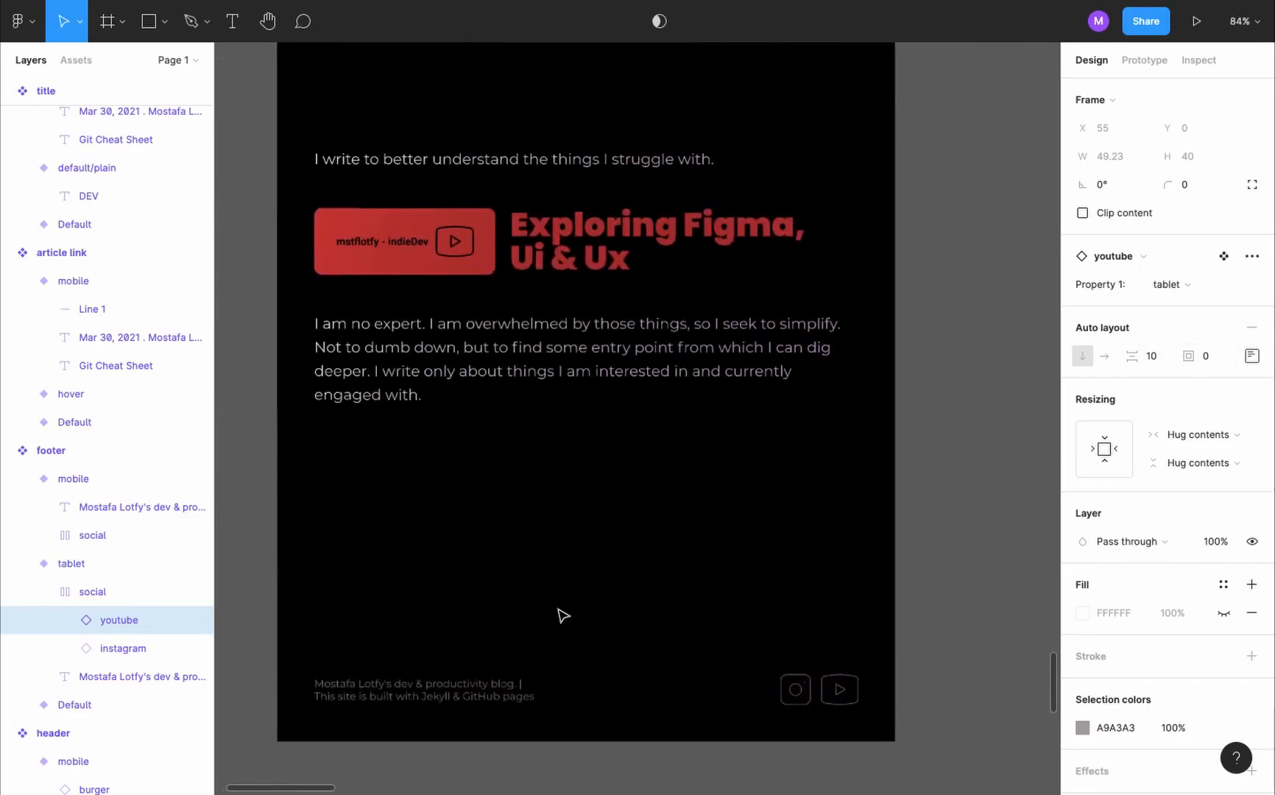
{"action": "double_click", "coordinate": [440, 706]}
{"action": "double_click", "coordinate": [487, 694]}
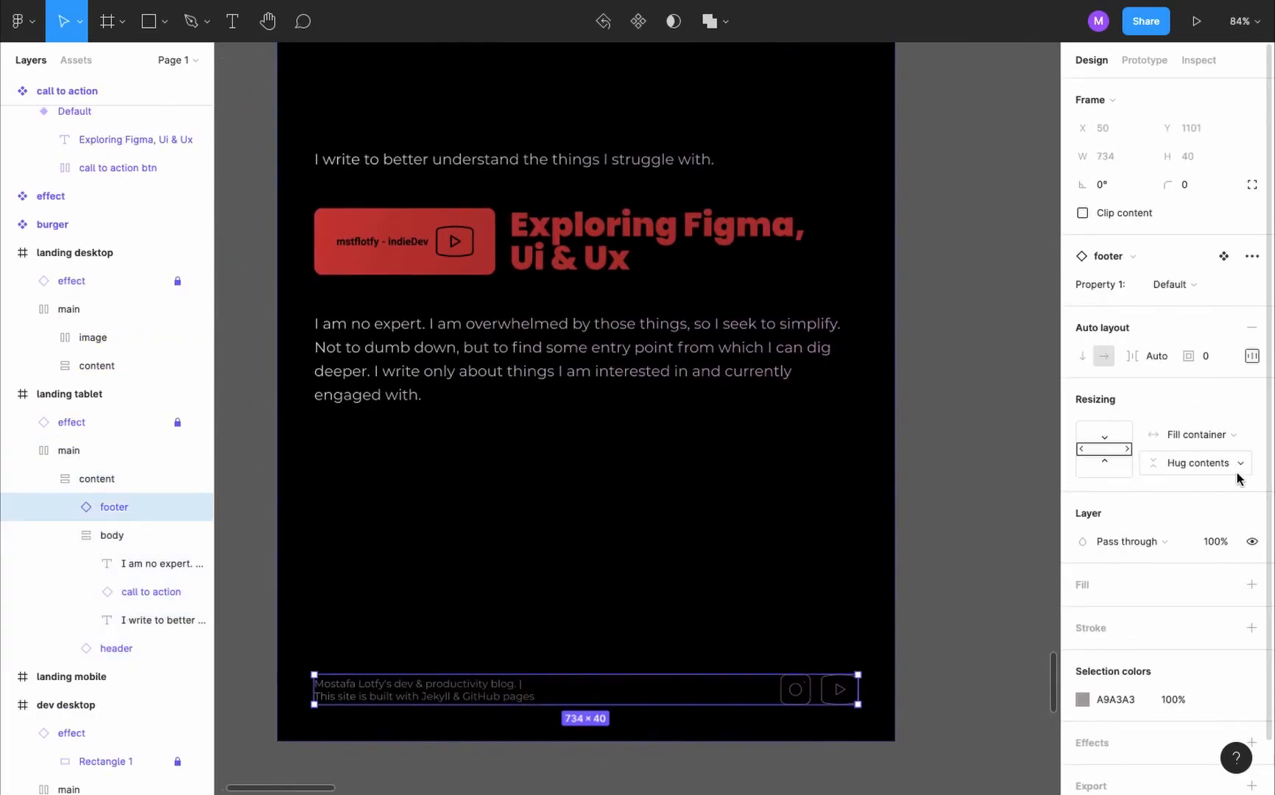
{"action": "left_click", "coordinate": [1214, 285]}
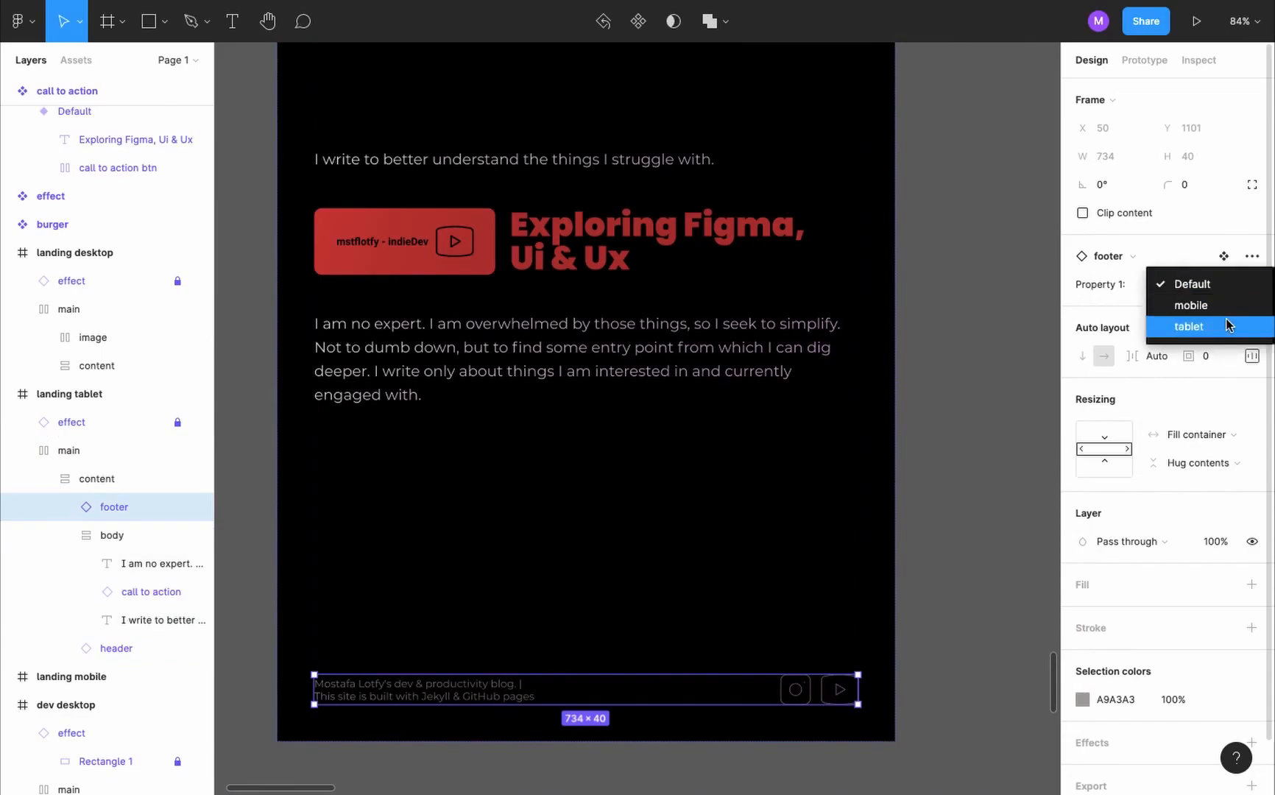
{"action": "left_click", "coordinate": [1228, 324]}
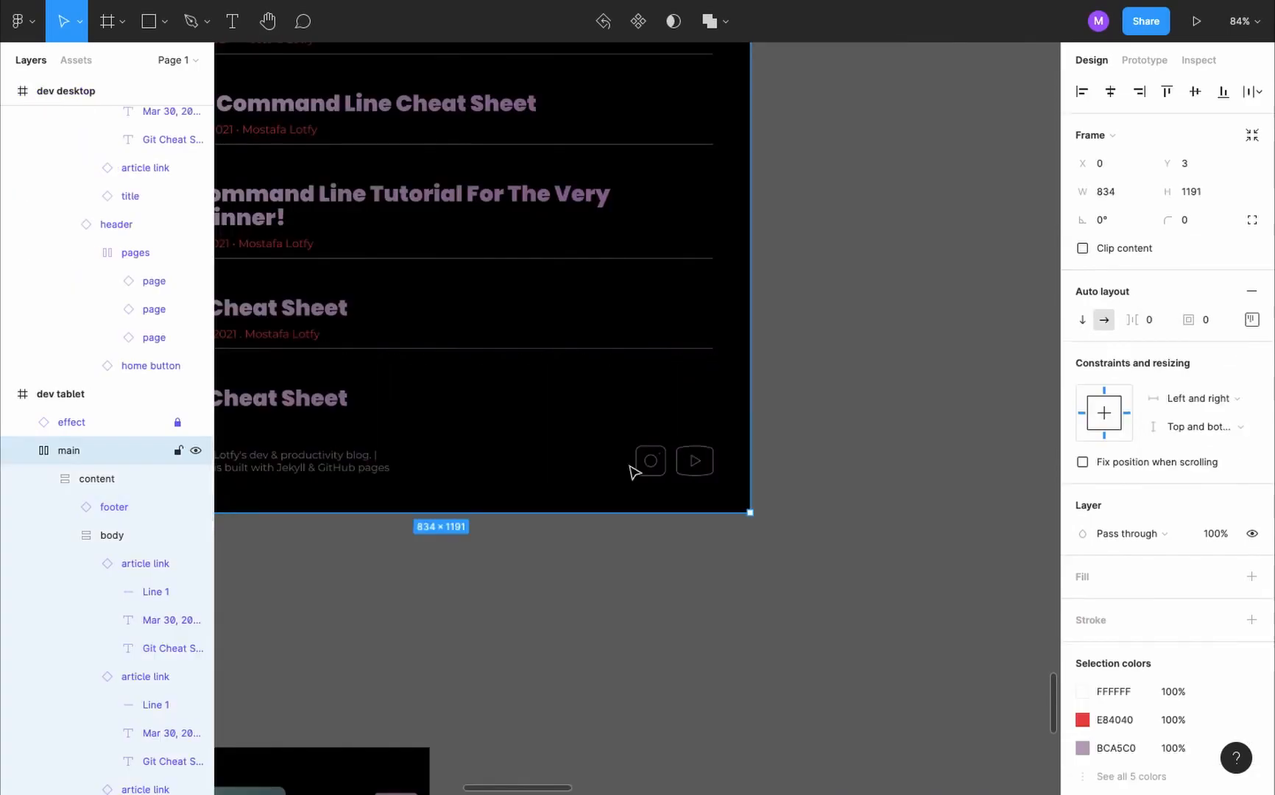
- Set the dev tablet frame's footer instance to the tablet variant
{"action": "double_click", "coordinate": [631, 471]}
{"action": "double_click", "coordinate": [632, 471]}
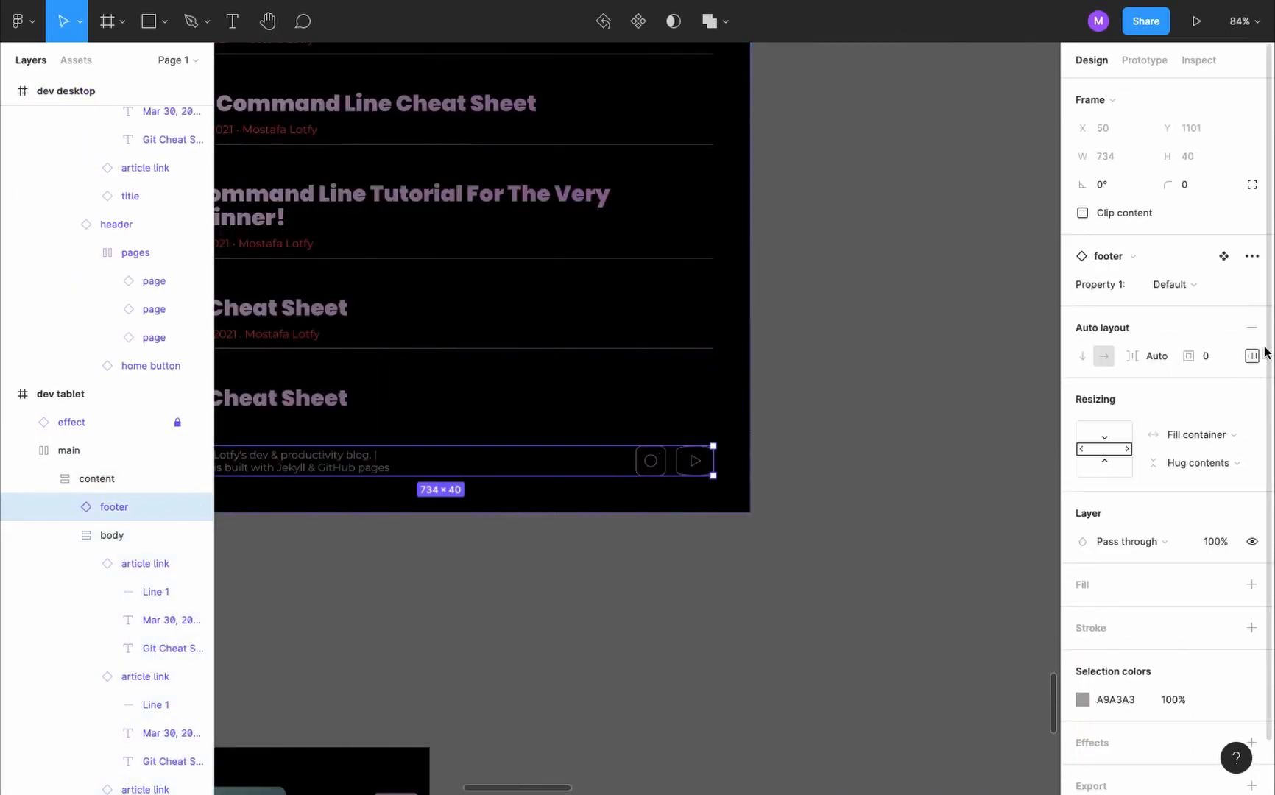
{"action": "left_click", "coordinate": [1216, 289]}
{"action": "left_click", "coordinate": [1216, 327]}
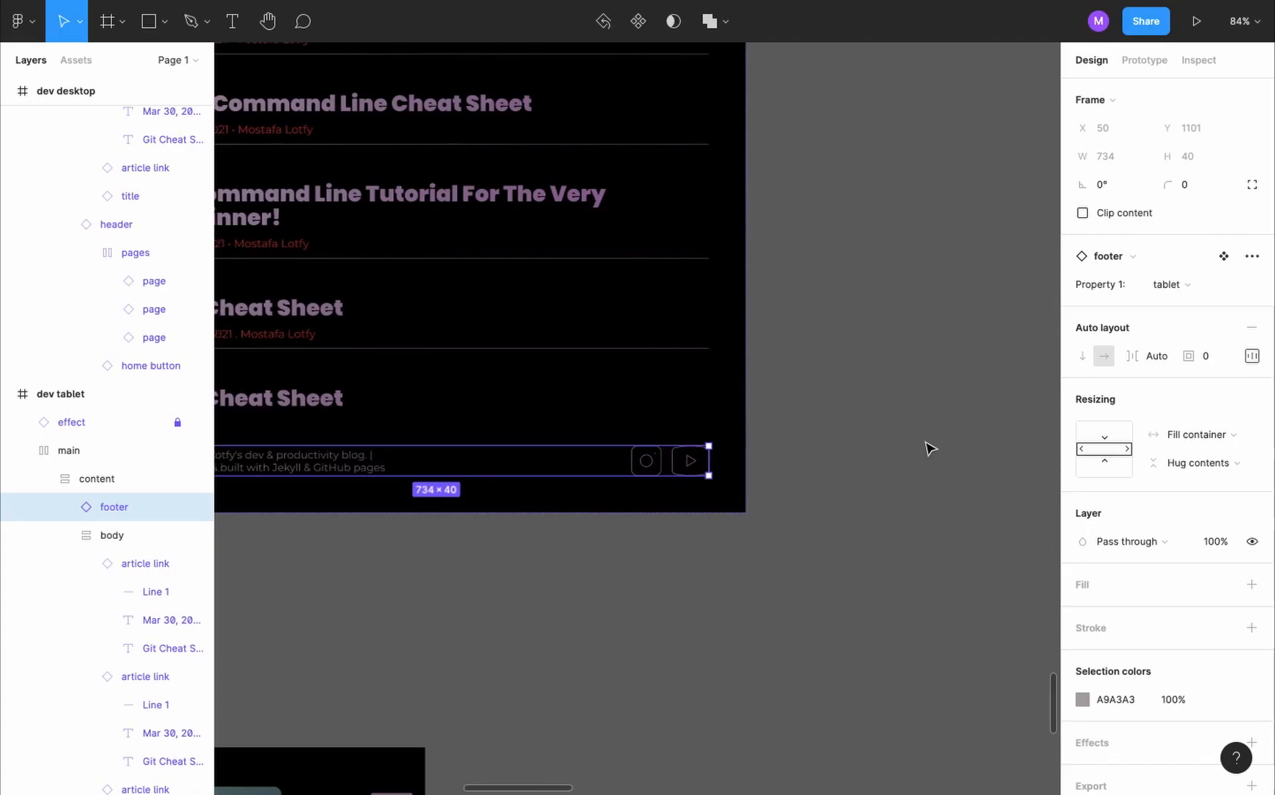
- Change the footer instance in the article tablet frame to the tablet variant
{"action": "scroll", "coordinate": [930, 447], "scroll_direction": "right", "scroll_amount": 10}
{"action": "scroll", "coordinate": [931, 449], "scroll_direction": "right", "scroll_amount": 5}
{"action": "scroll", "coordinate": [931, 450], "scroll_direction": "down", "scroll_amount": 2}
{"action": "double_click", "coordinate": [725, 476]}
{"action": "double_click", "coordinate": [725, 476]}
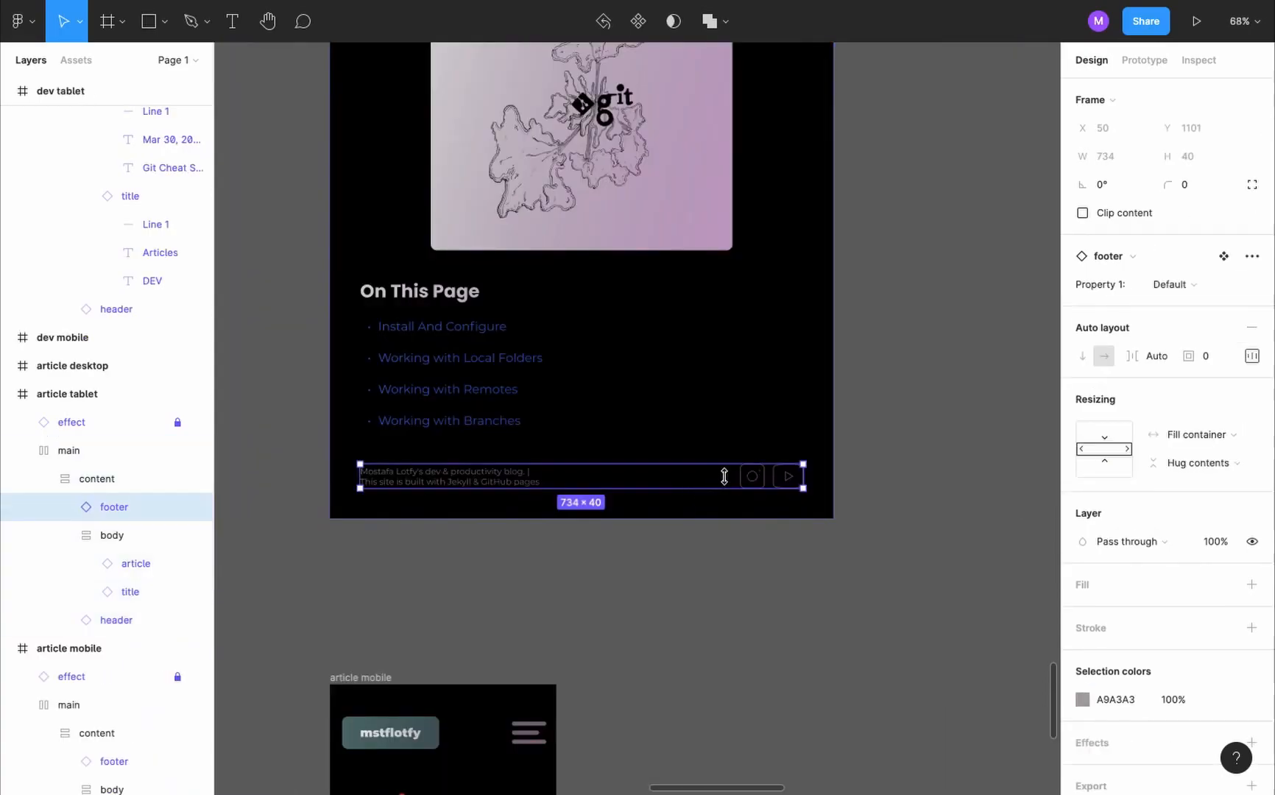
{"action": "left_click", "coordinate": [1212, 291]}
{"action": "left_click", "coordinate": [1215, 328]}
- Switch the footer instance in the about tablet frame to the tablet variant
{"action": "scroll", "coordinate": [812, 484], "scroll_direction": "left", "scroll_amount": 5}
{"action": "double_click", "coordinate": [811, 483]}
{"action": "double_click", "coordinate": [811, 484]}
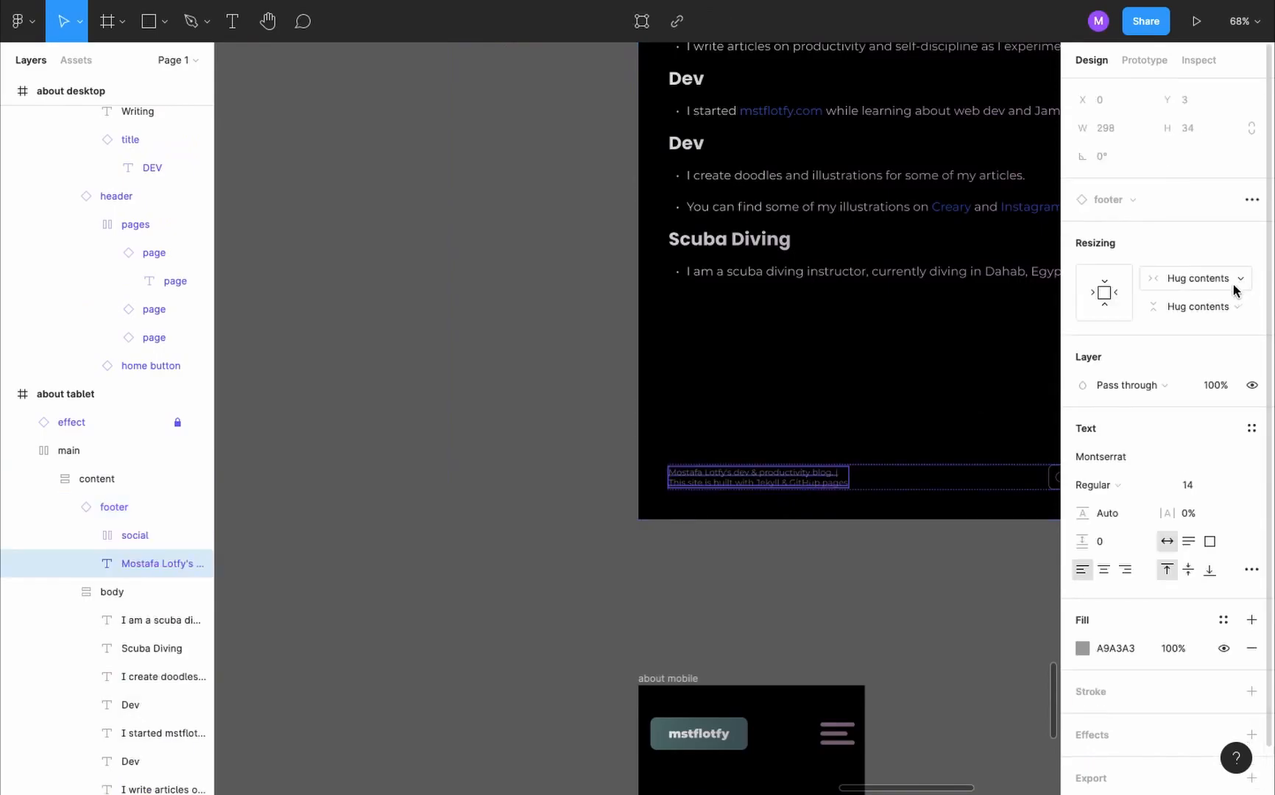
{"action": "key", "text": "Escape"}
{"action": "left_click", "coordinate": [1194, 291]}
{"action": "left_click", "coordinate": [1197, 320]}
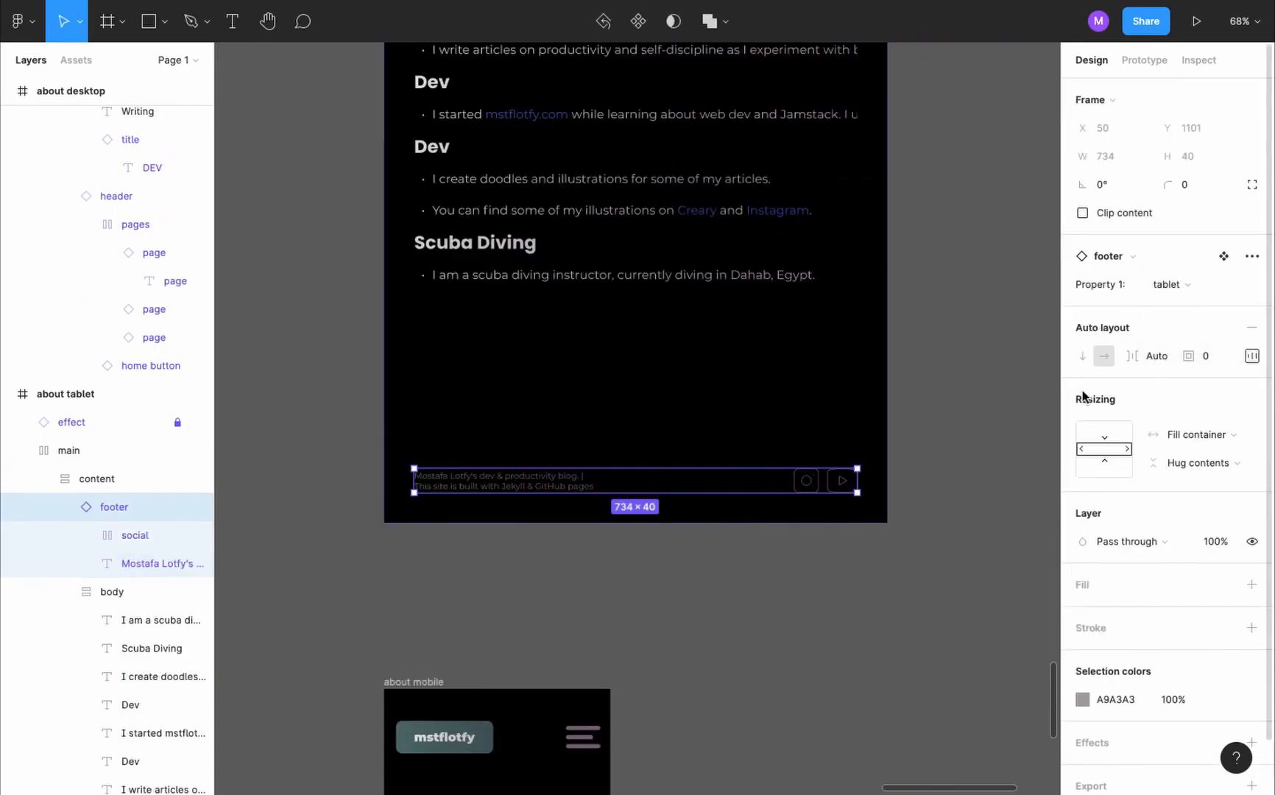
- Play the tablet prototype and examine the landing page with its footer icons
{"action": "key", "text": "super+alt+Return"}
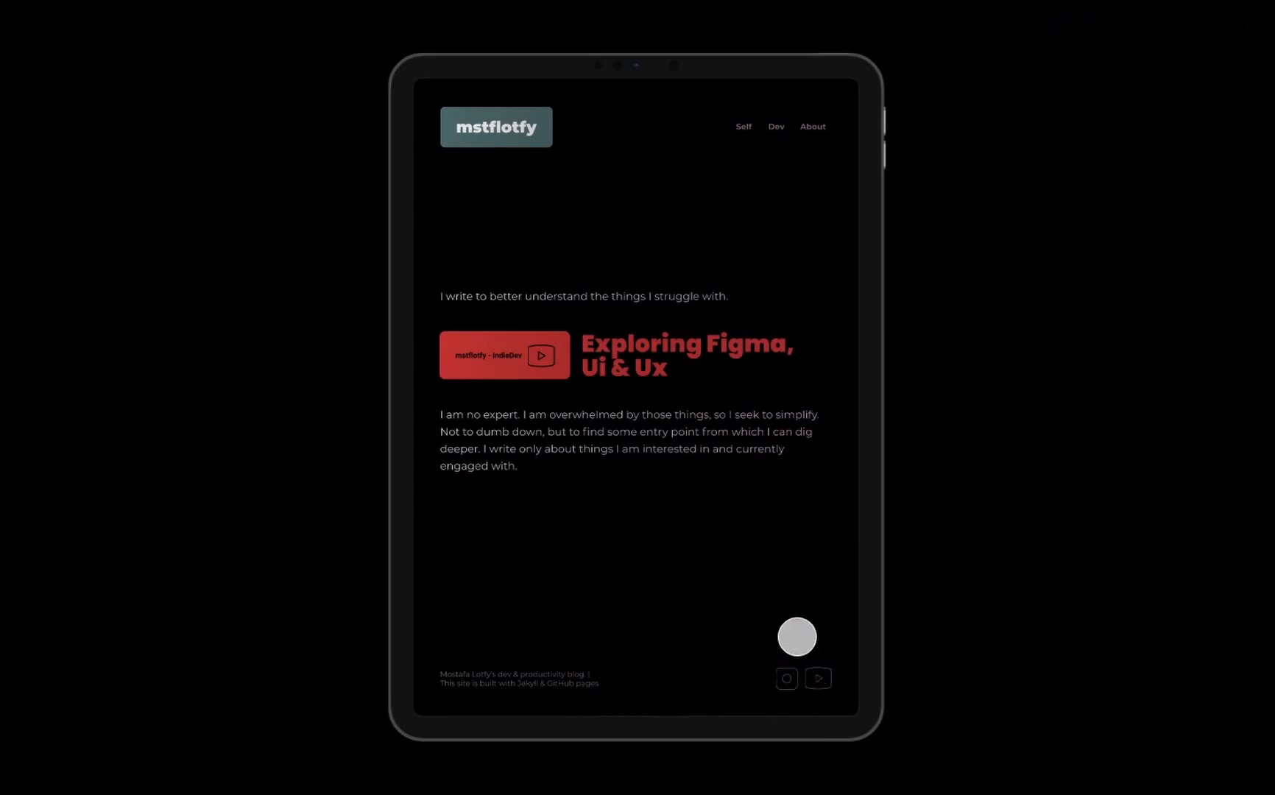
{"action": "left_click_drag", "start_coordinate": [886, 645], "coordinate": [905, 554]}
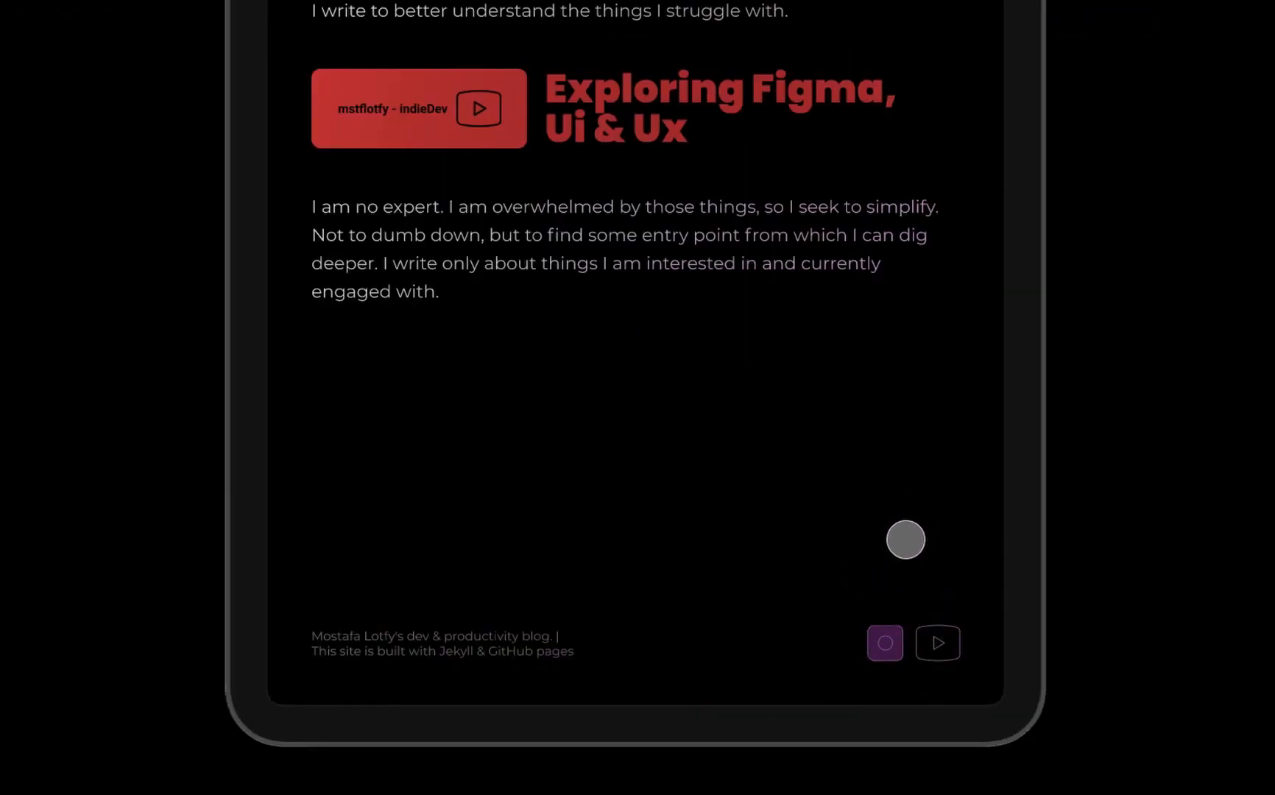
{"action": "left_click", "coordinate": [612, 111]}
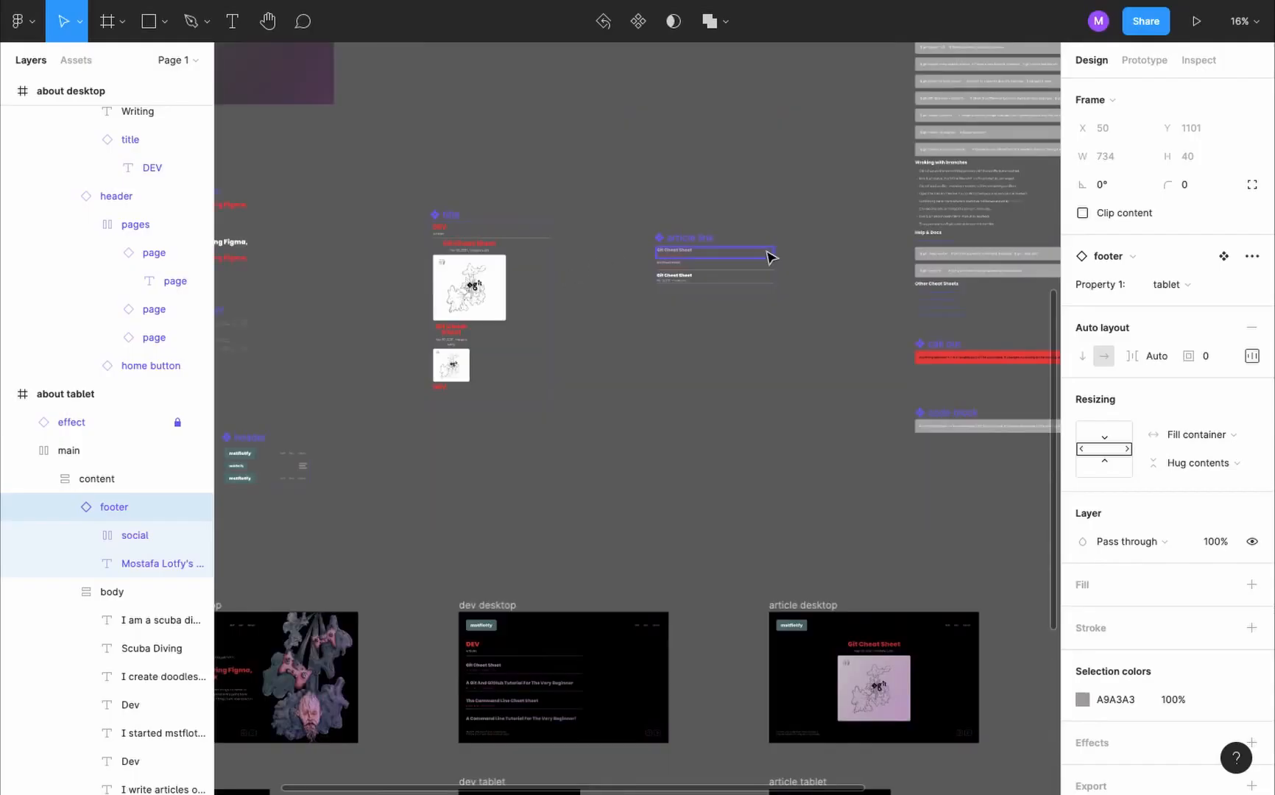
- Add a new variant named tablet to the article link component
{"action": "left_click", "coordinate": [513, 233]}
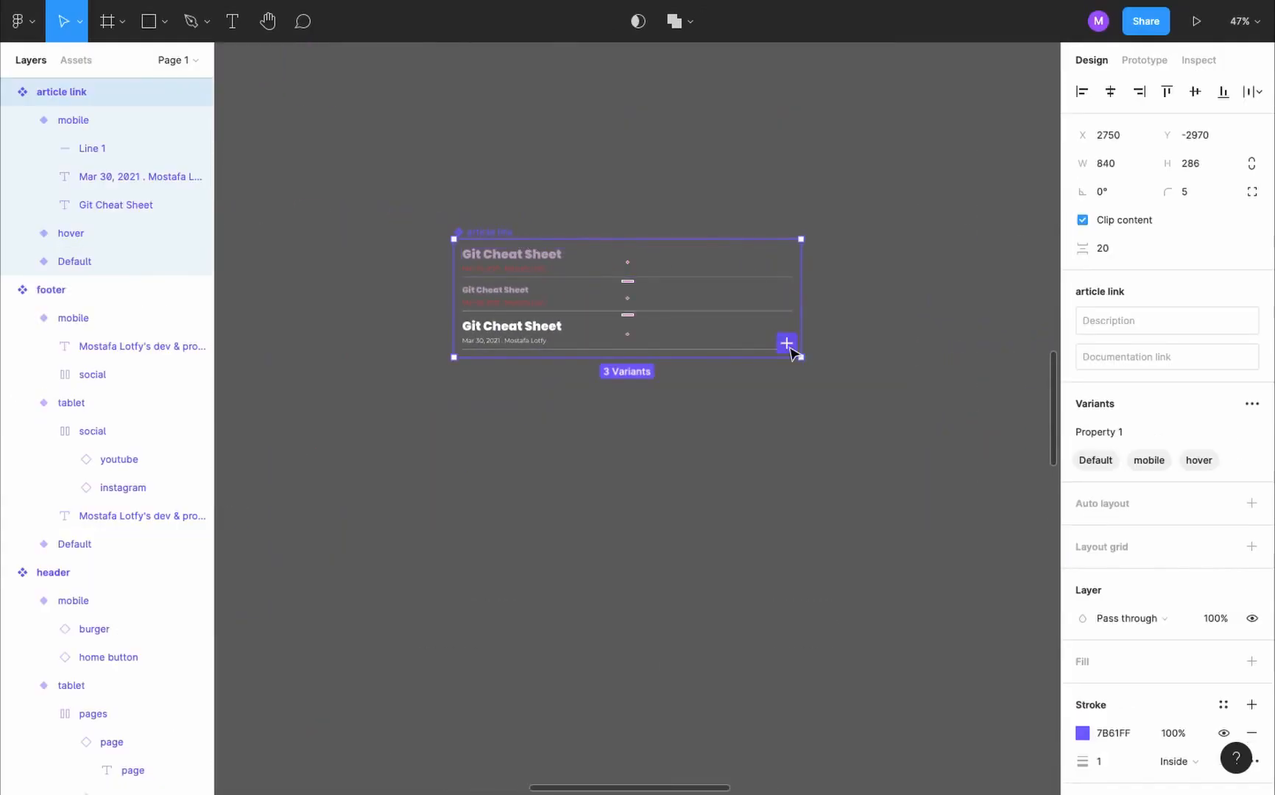
{"action": "left_click", "coordinate": [787, 343]}
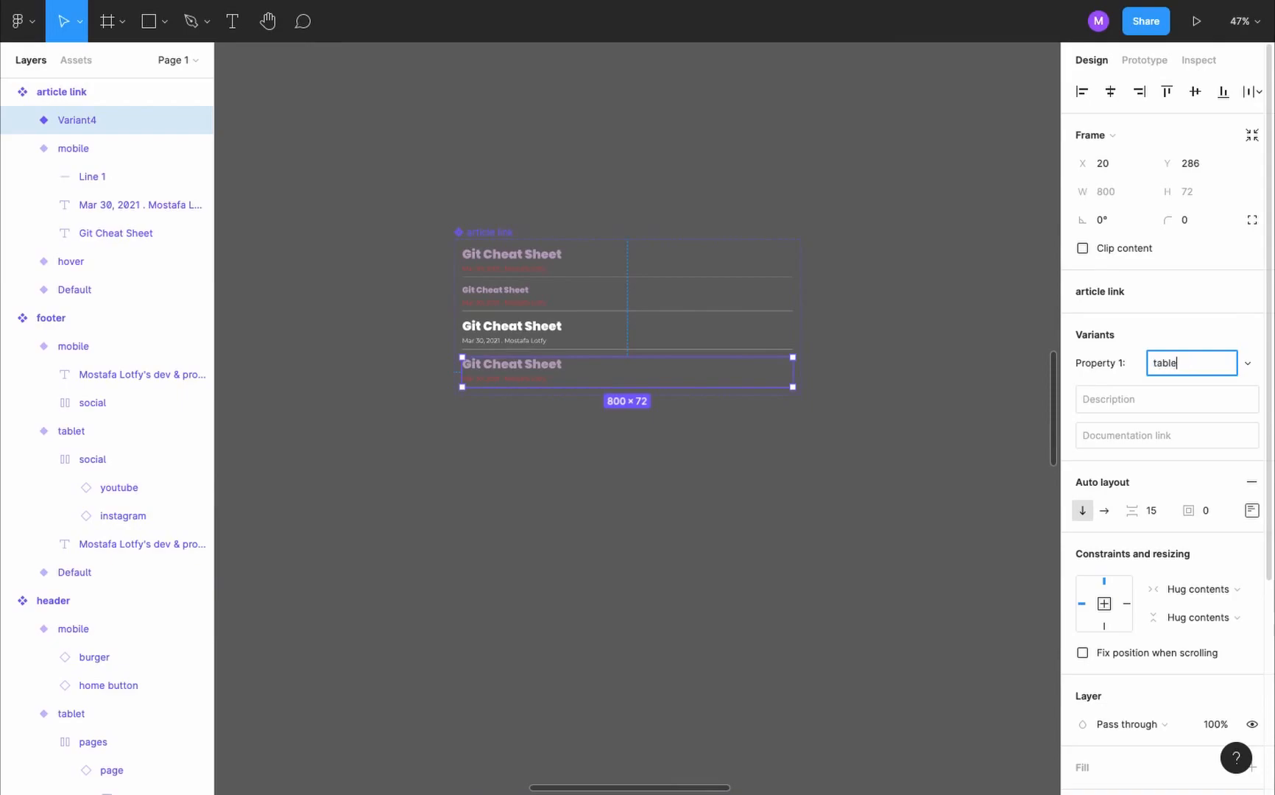
{"action": "key", "text": "Return"}
- Change the trigger of the article link tablet variant's hover interaction to While pressing
{"action": "left_click", "coordinate": [1146, 60]}
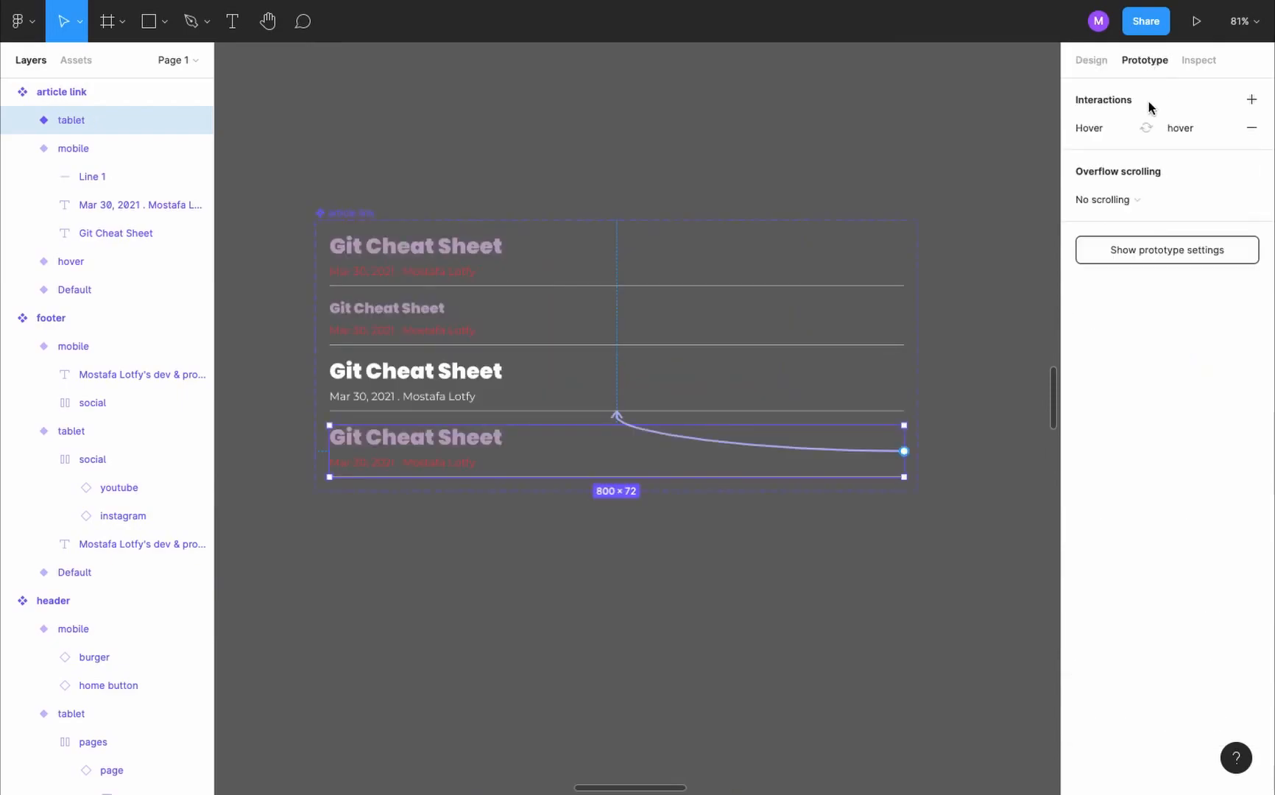
{"action": "left_click", "coordinate": [1115, 132]}
{"action": "left_click", "coordinate": [959, 176]}
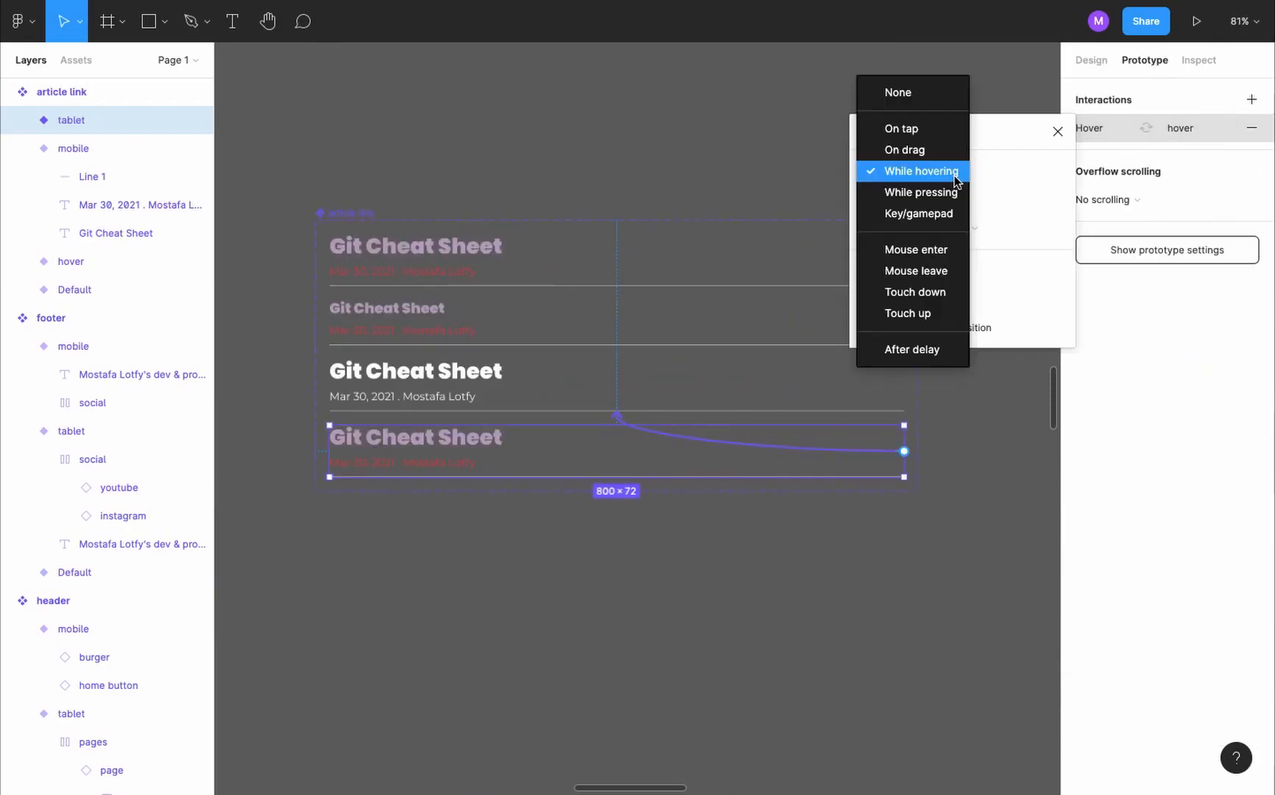
{"action": "left_click", "coordinate": [935, 192]}
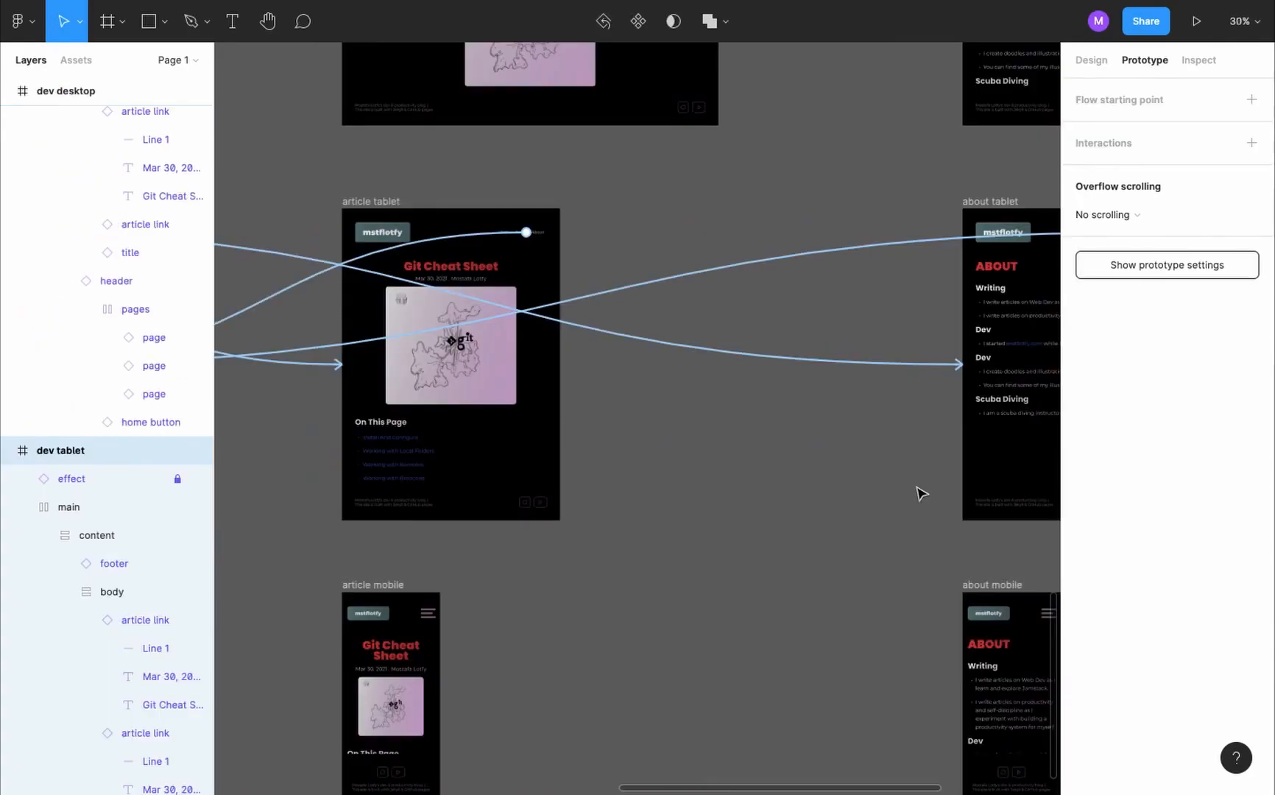
- Set all the article link instances in the dev tablet frame to the tablet variant
{"action": "key", "text": "alt+8"}
{"action": "left_click", "coordinate": [390, 201]}
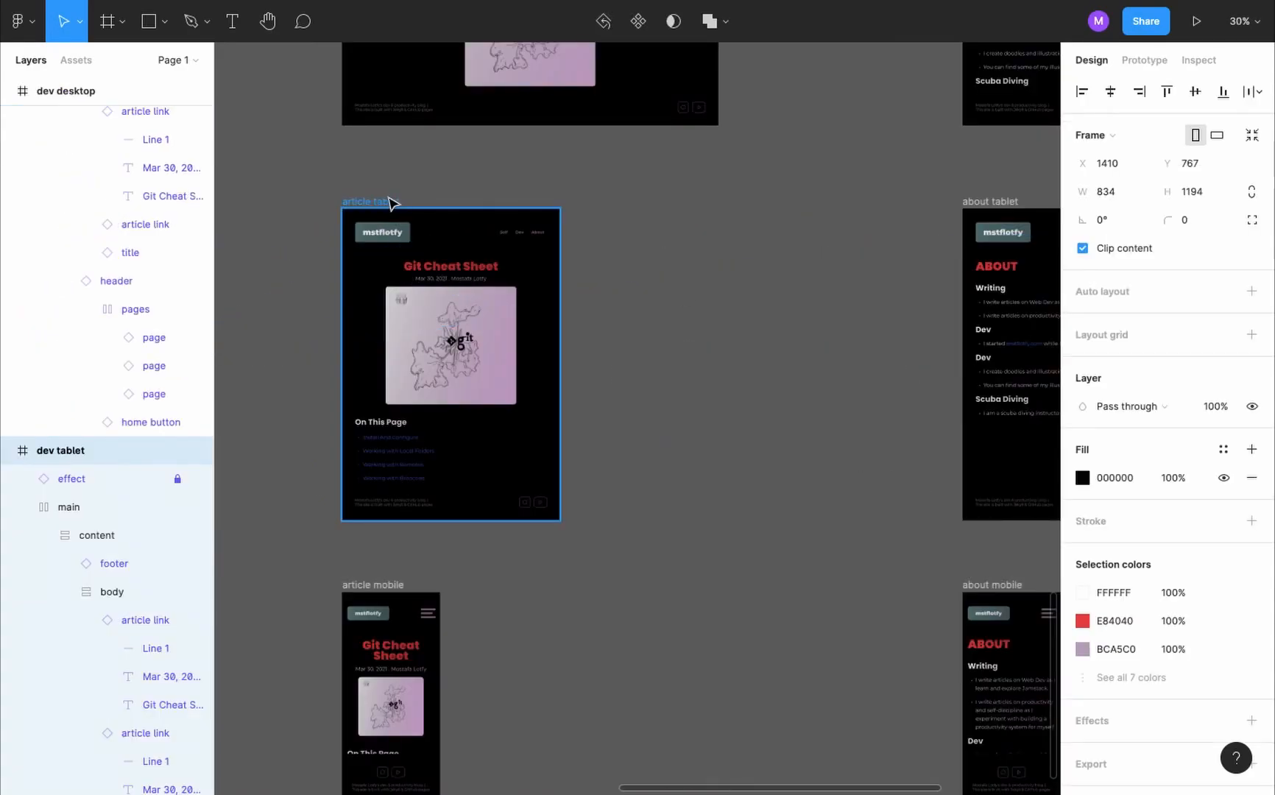
{"action": "scroll", "coordinate": [390, 201], "scroll_direction": "left", "scroll_amount": 8}
{"action": "scroll", "coordinate": [124, 298], "scroll_direction": "down", "scroll_amount": 6}
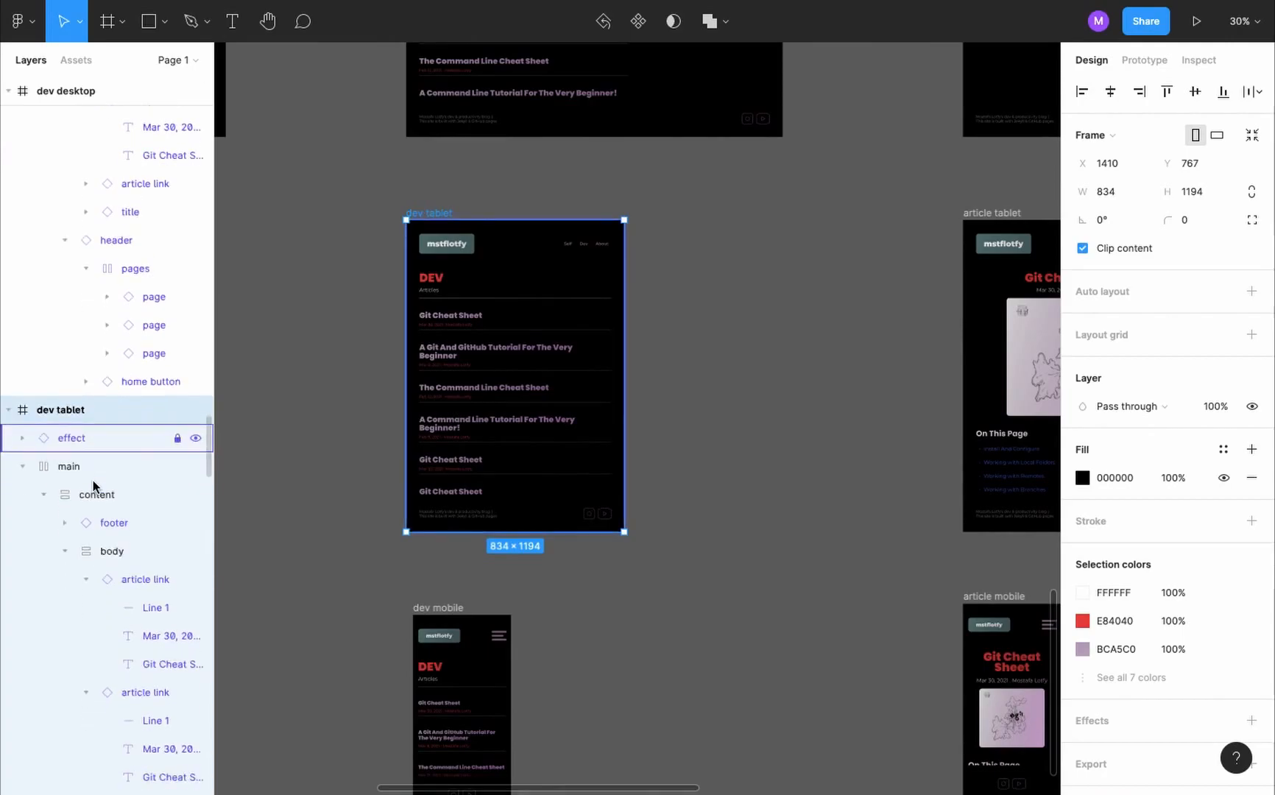
{"action": "scroll", "coordinate": [123, 298], "scroll_direction": "up", "scroll_amount": 3}
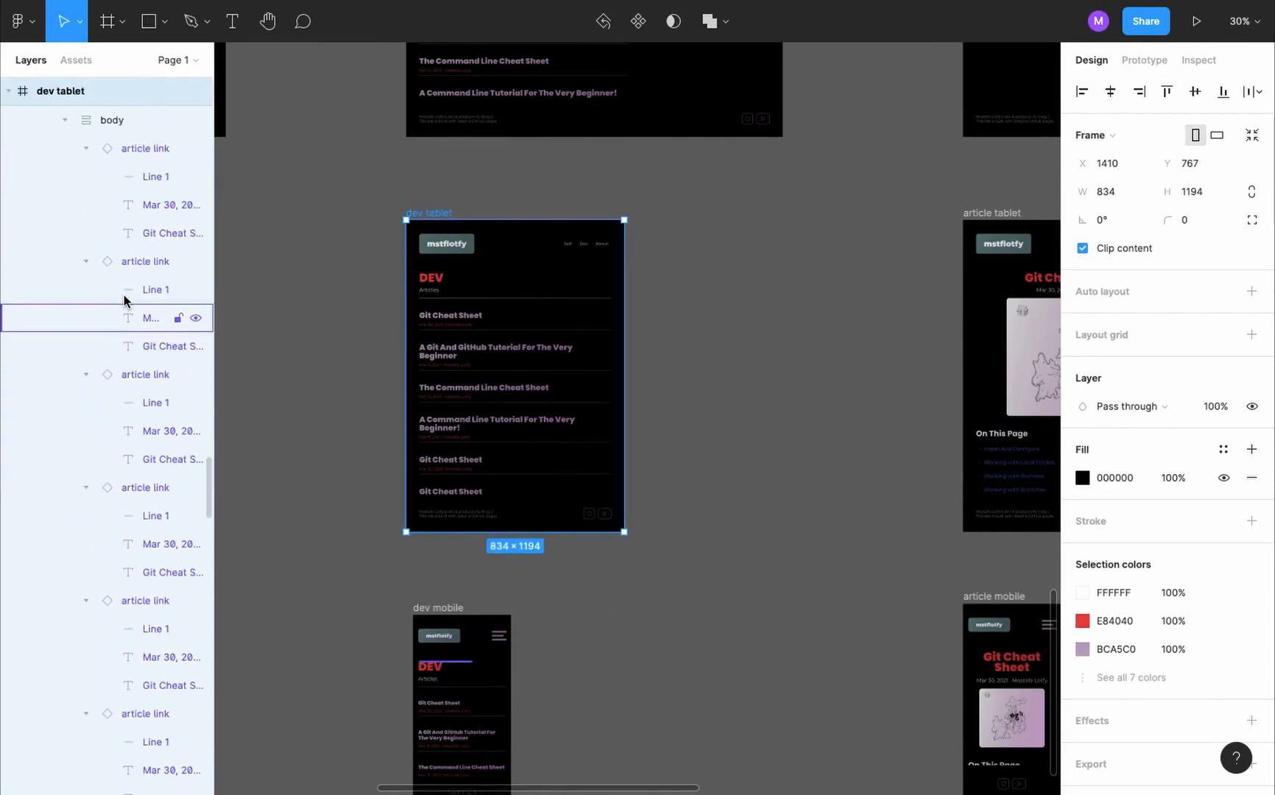
{"action": "left_click", "coordinate": [135, 304]}
{"action": "scroll", "coordinate": [134, 371], "scroll_direction": "down", "scroll_amount": 5}
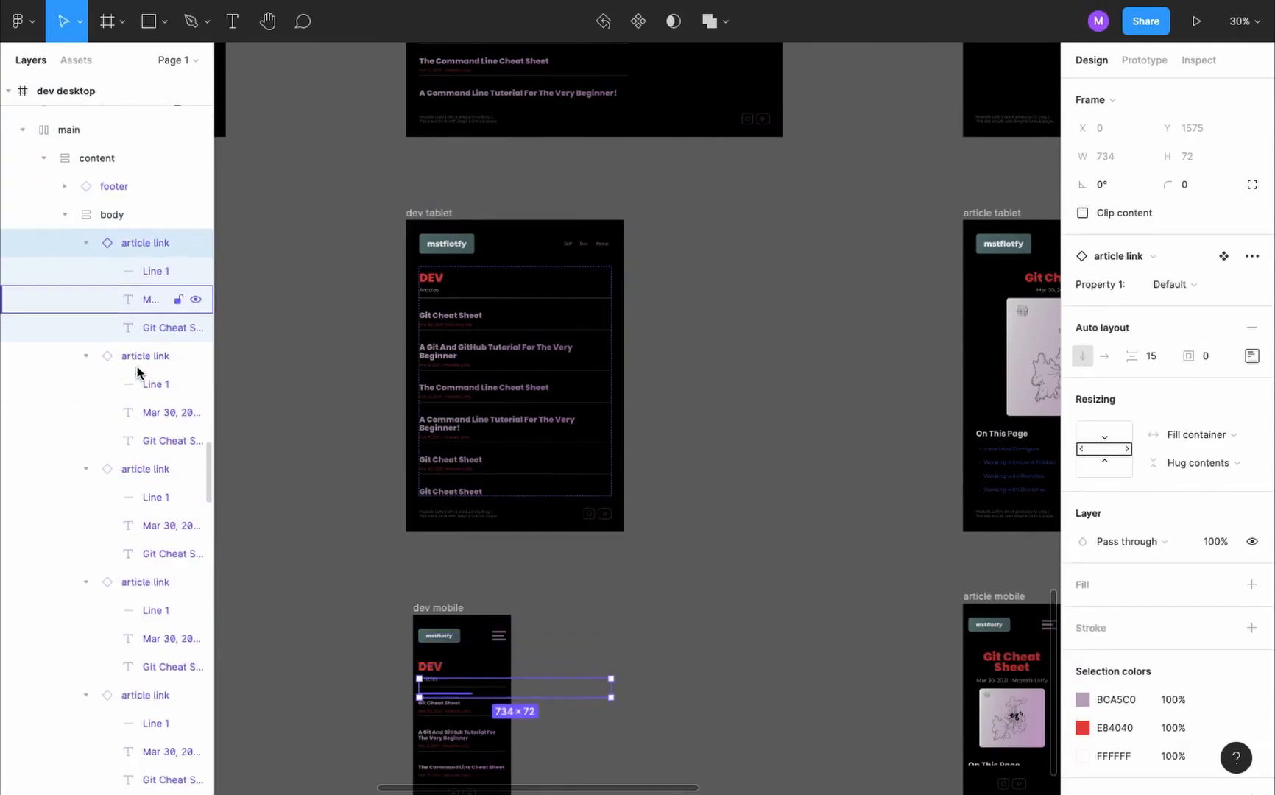
{"action": "scroll", "coordinate": [137, 372], "scroll_direction": "down", "scroll_amount": 6}
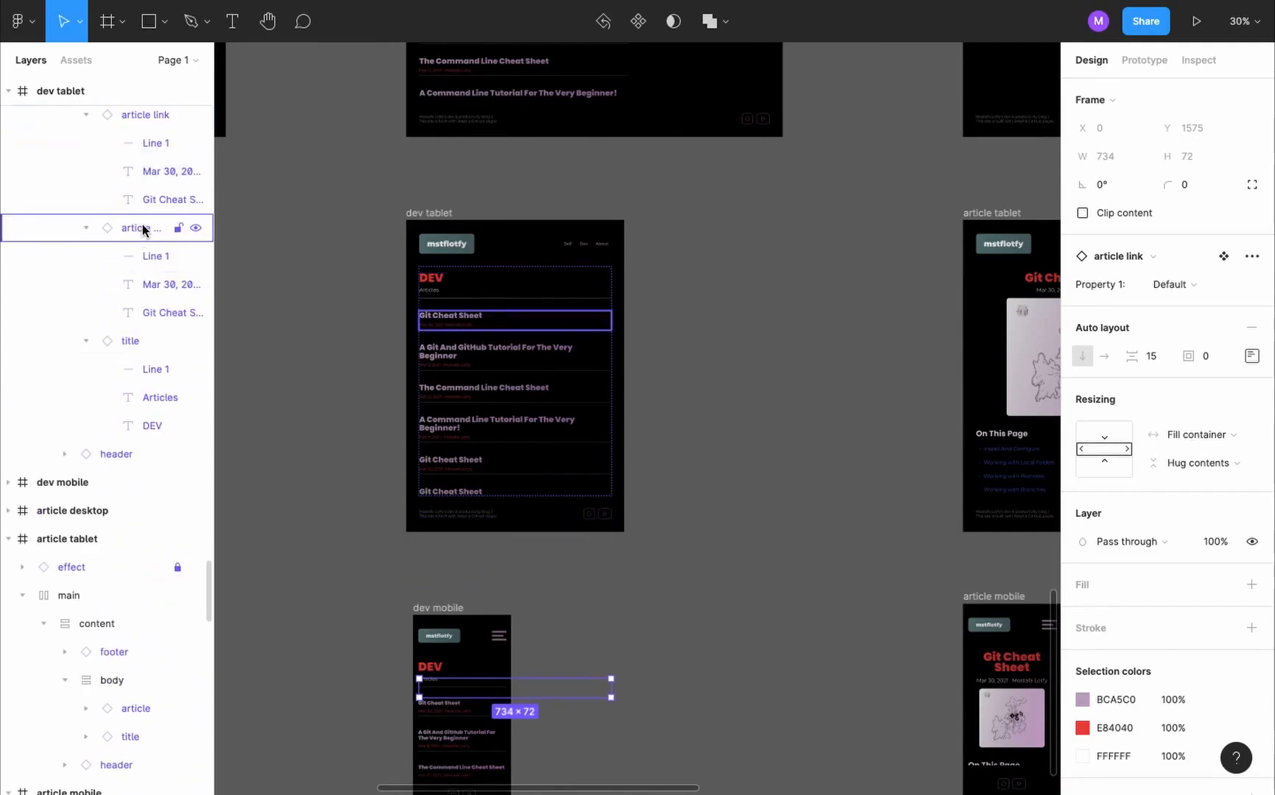
{"action": "left_click", "coordinate": [143, 229], "text": "shift"}
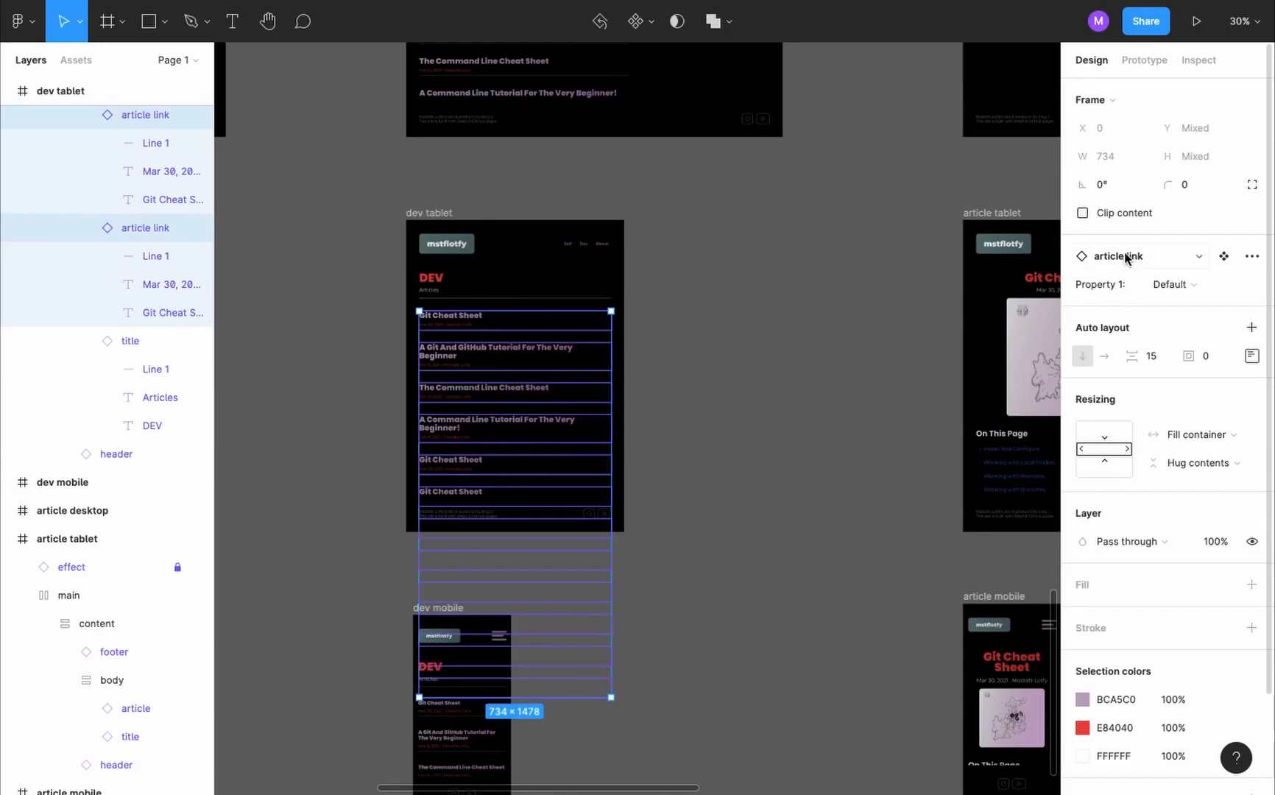
{"action": "left_click", "coordinate": [1197, 286]}
{"action": "left_click", "coordinate": [1190, 344]}
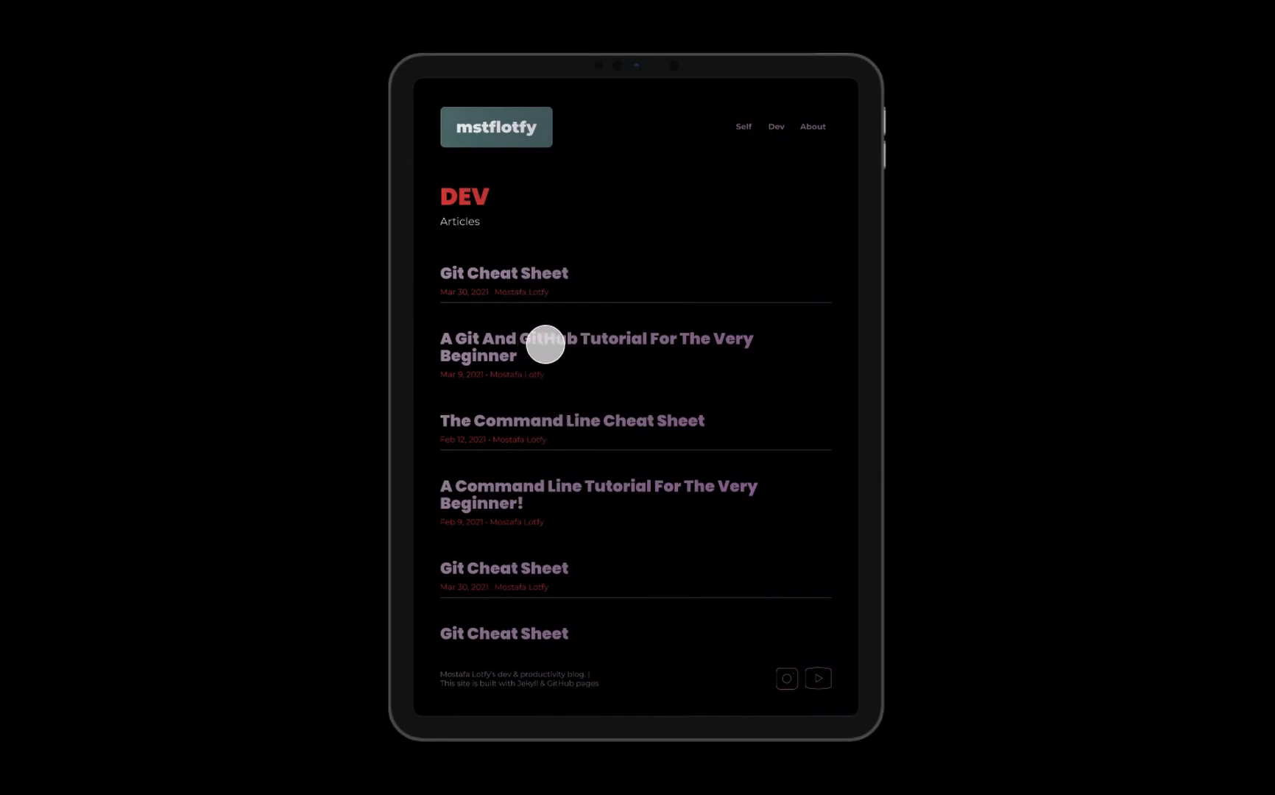
- Test the article links, home button and Dev page link in the tablet prototype preview
{"action": "left_click", "coordinate": [544, 343]}
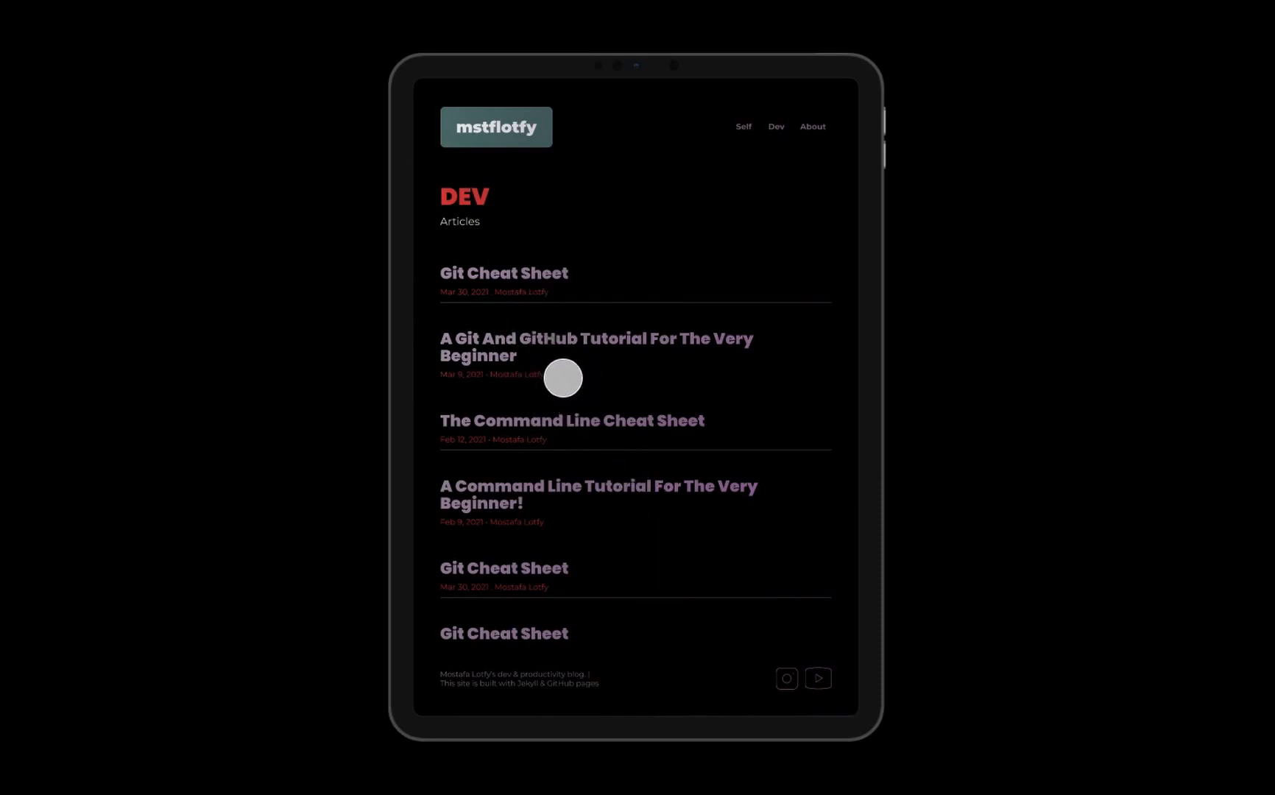
{"action": "left_click", "coordinate": [515, 566]}
{"action": "left_click", "coordinate": [526, 134]}
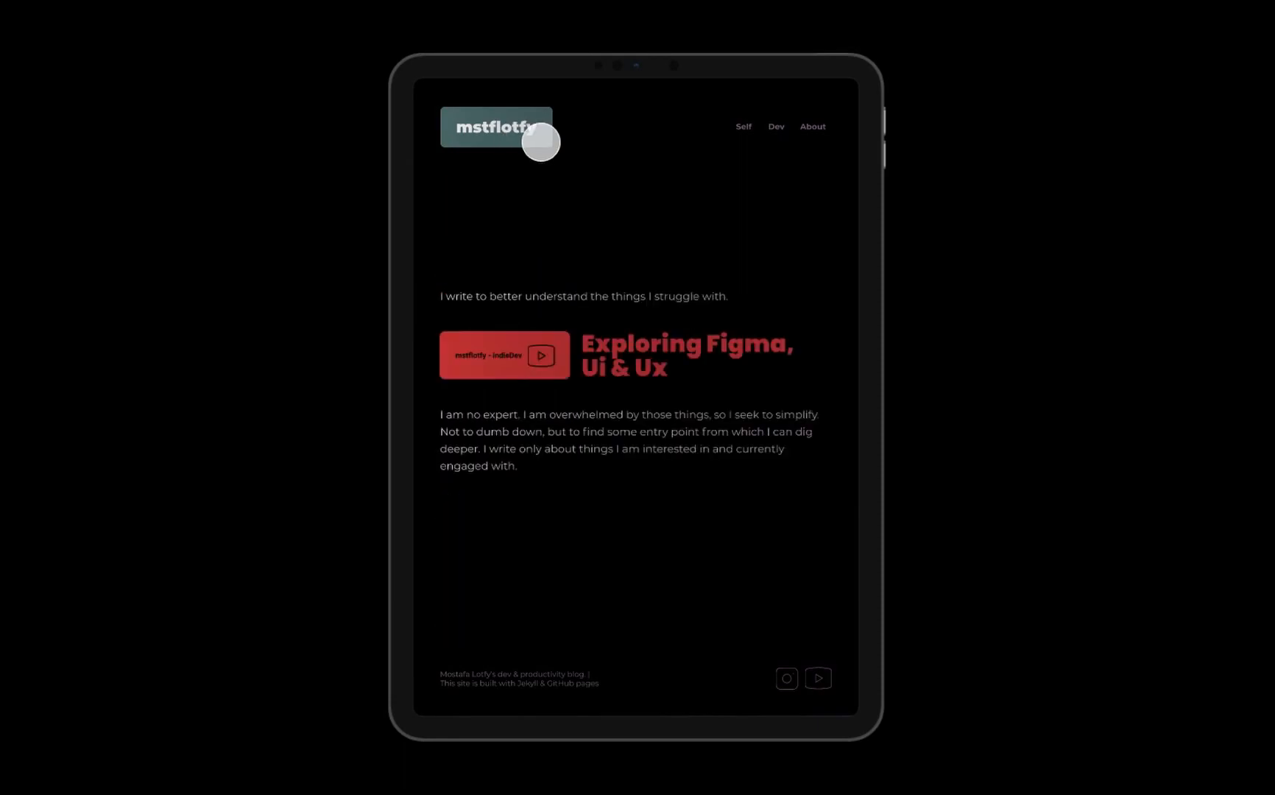
{"action": "left_click", "coordinate": [781, 126]}
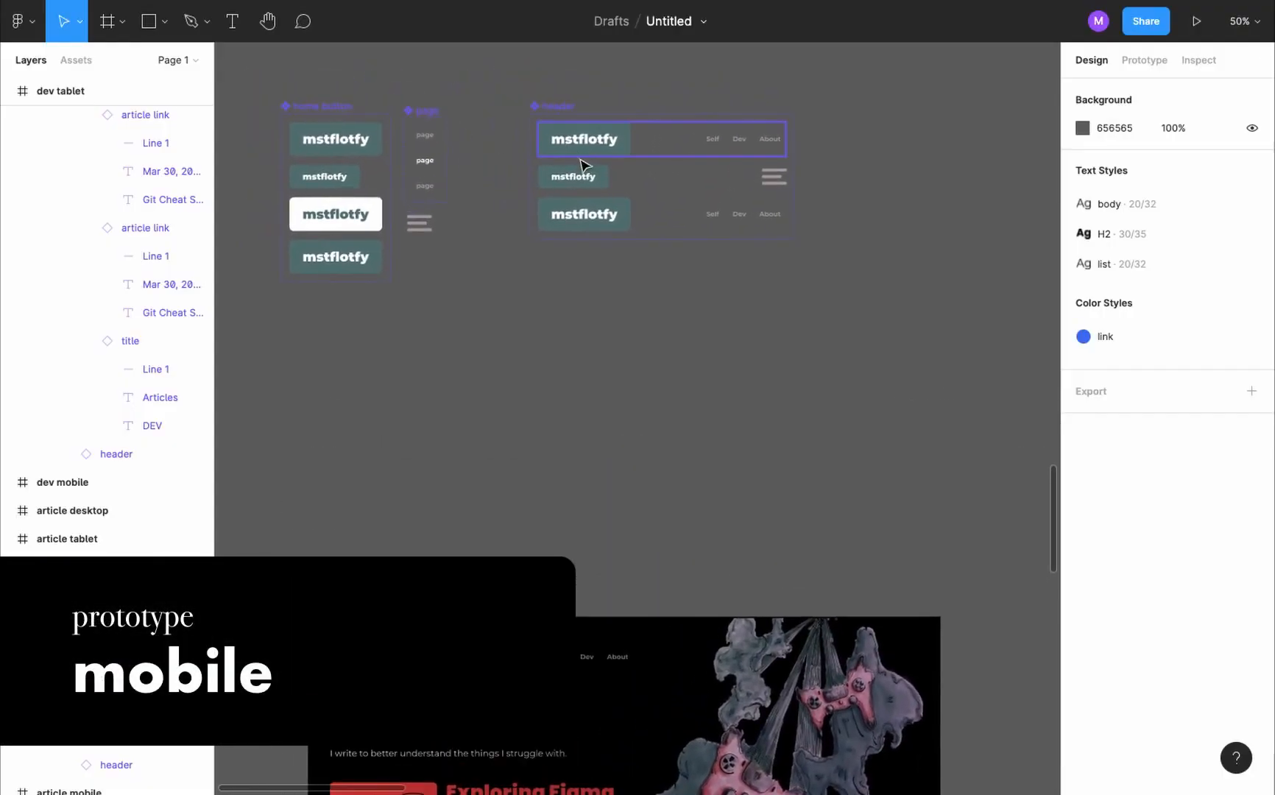
- Duplicate the home button's mobile variant as a new variant named mobileHover
{"action": "left_click", "coordinate": [334, 108]}
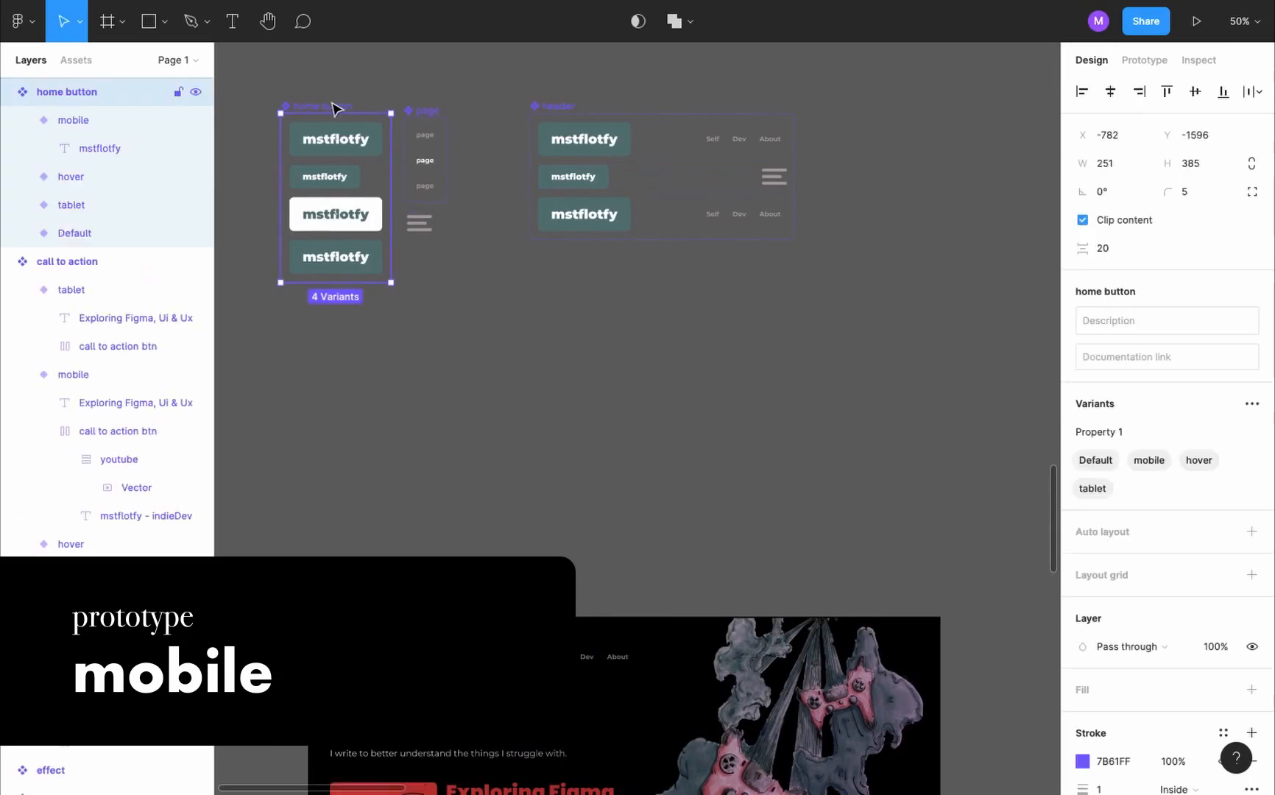
{"action": "left_click", "coordinate": [350, 181]}
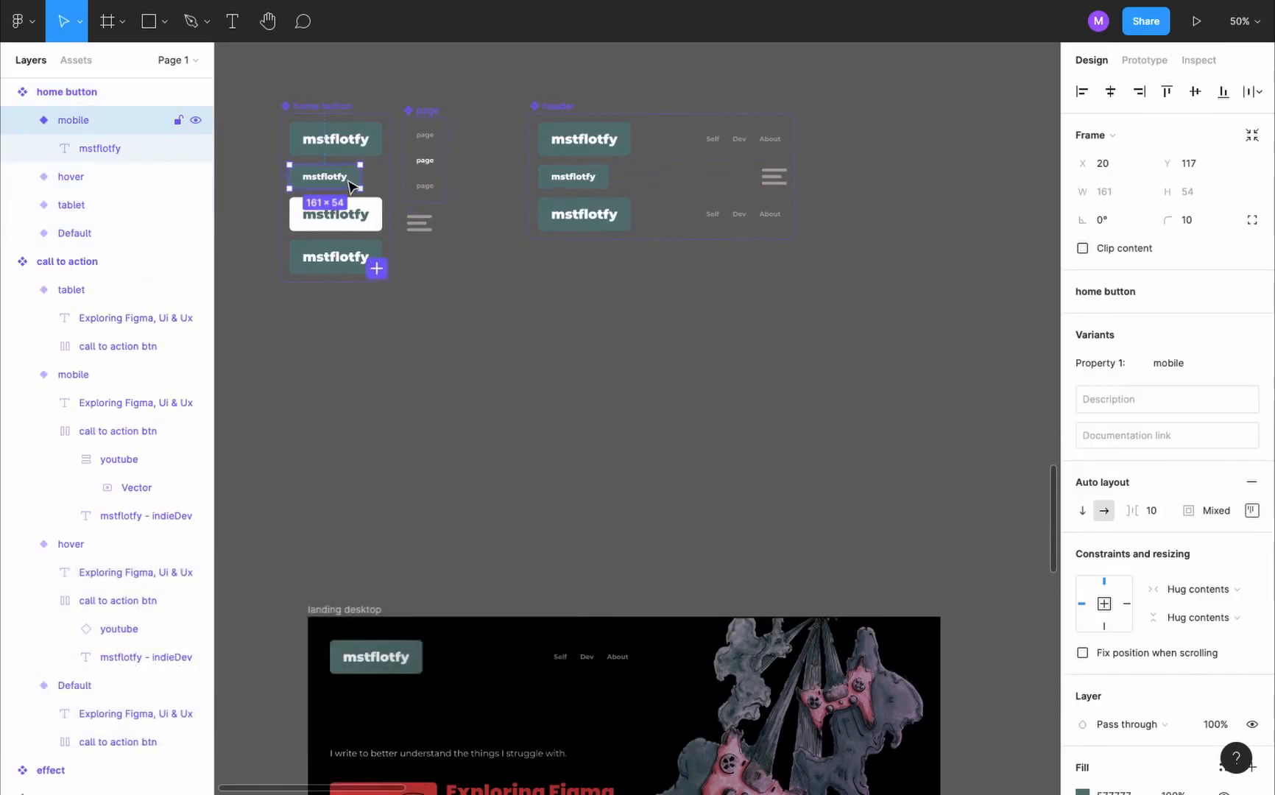
{"action": "left_click", "coordinate": [376, 268]}
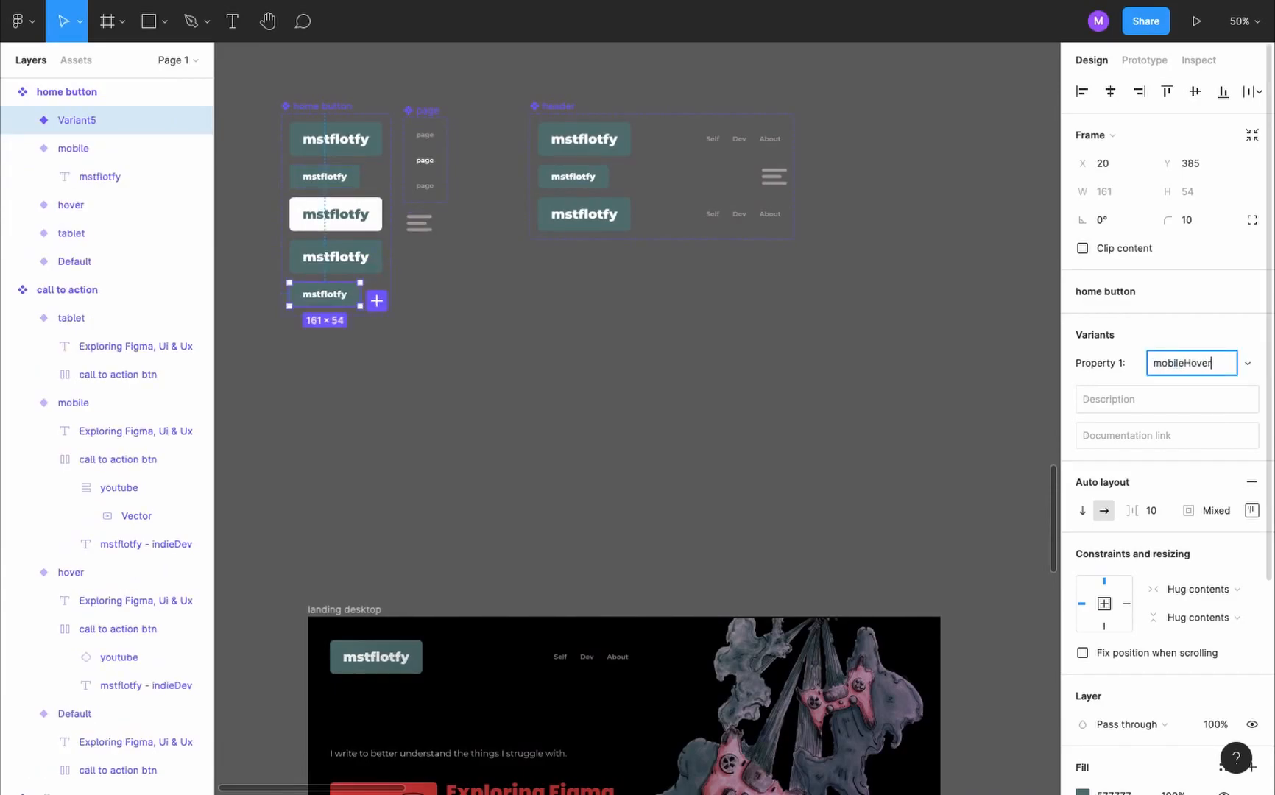
{"action": "type", "text": "mobileHover"}
- Give the home button's mobileHover variant a white fill and green text
{"action": "scroll", "coordinate": [1122, 629], "scroll_direction": "down", "scroll_amount": 5}
{"action": "left_click", "coordinate": [1119, 614]}
{"action": "left_click", "coordinate": [1122, 641]}
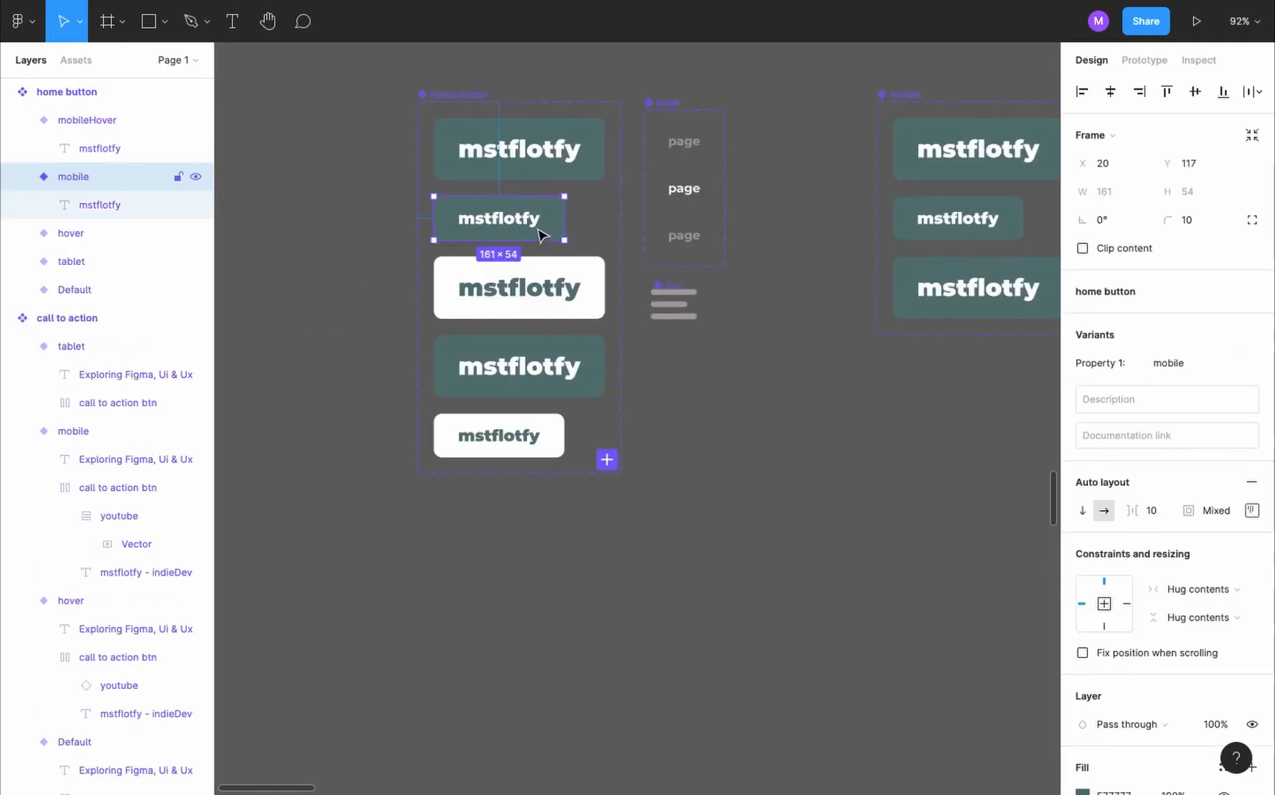
- Connect the home button's mobile variant to mobileHover with a While pressing trigger and Instant animation
{"action": "key", "text": "shift+e"}
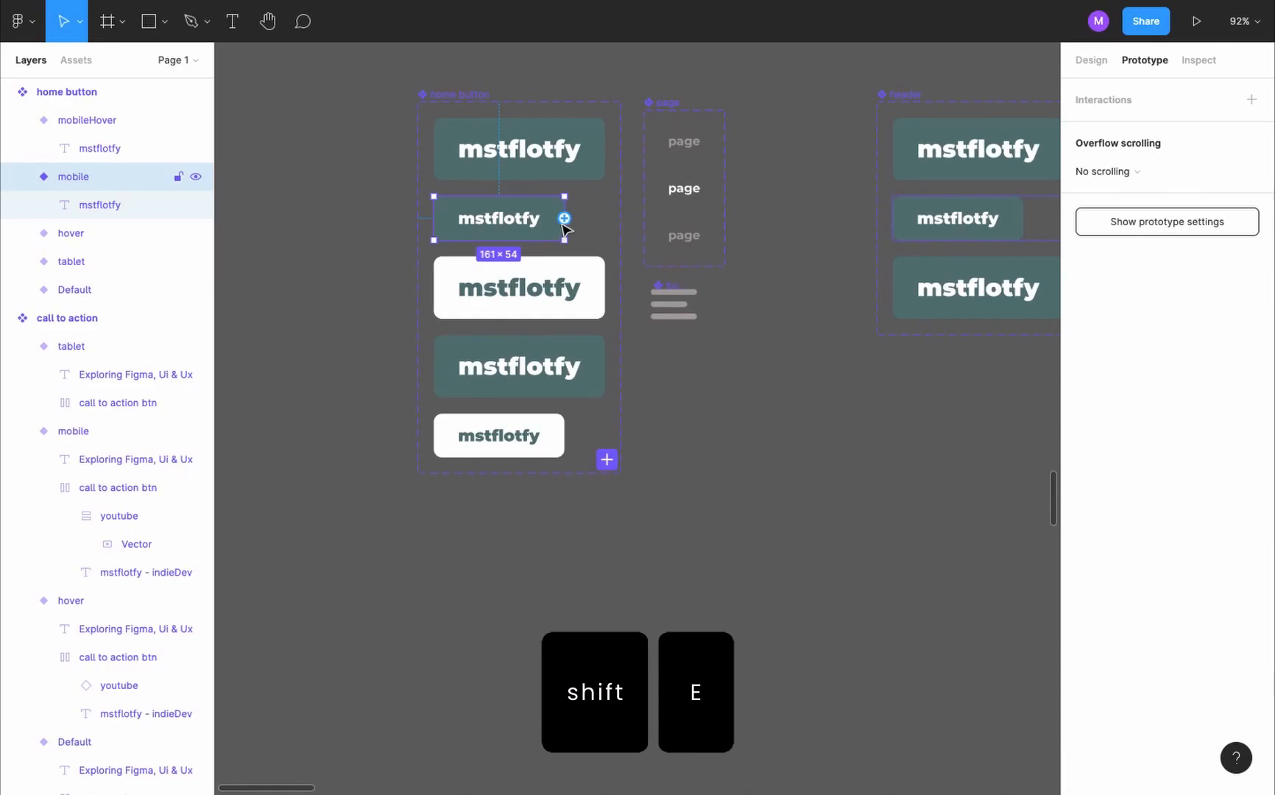
{"action": "left_click_drag", "start_coordinate": [564, 218], "coordinate": [545, 431]}
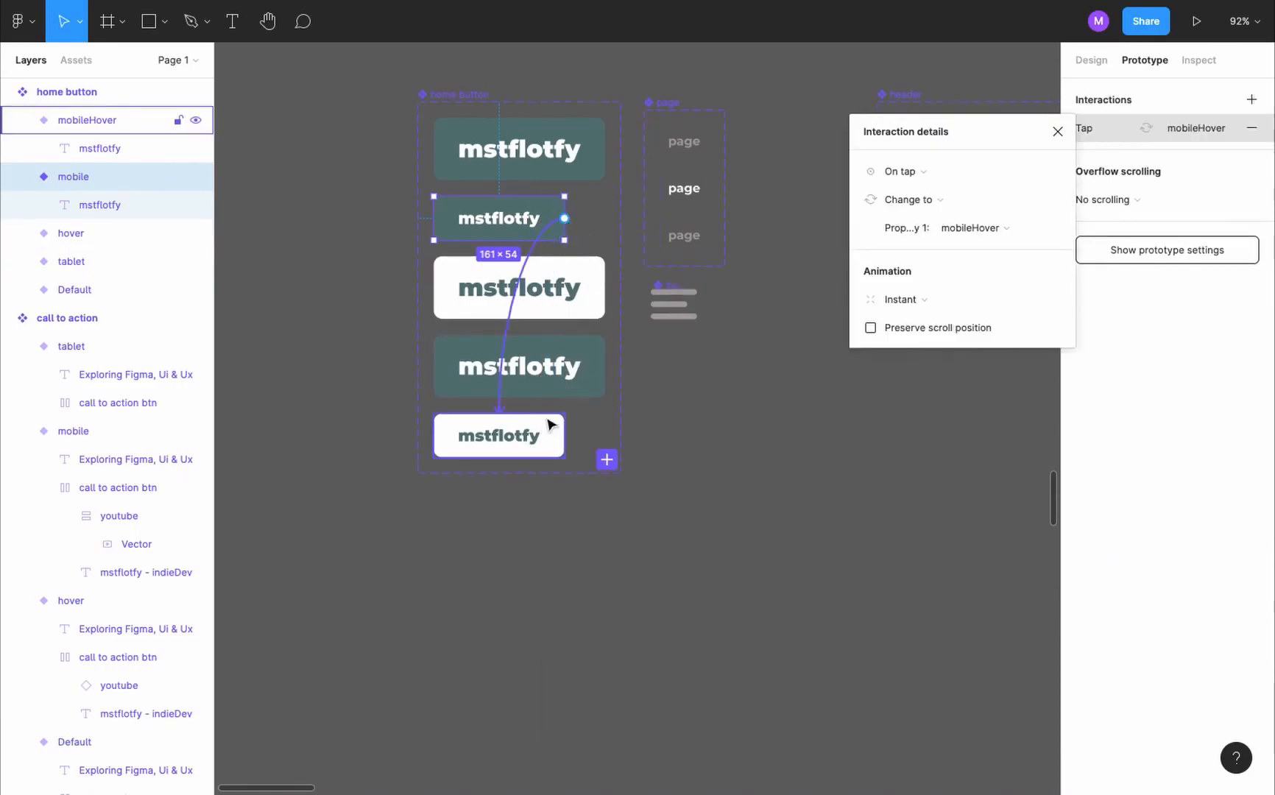
{"action": "left_click", "coordinate": [957, 174]}
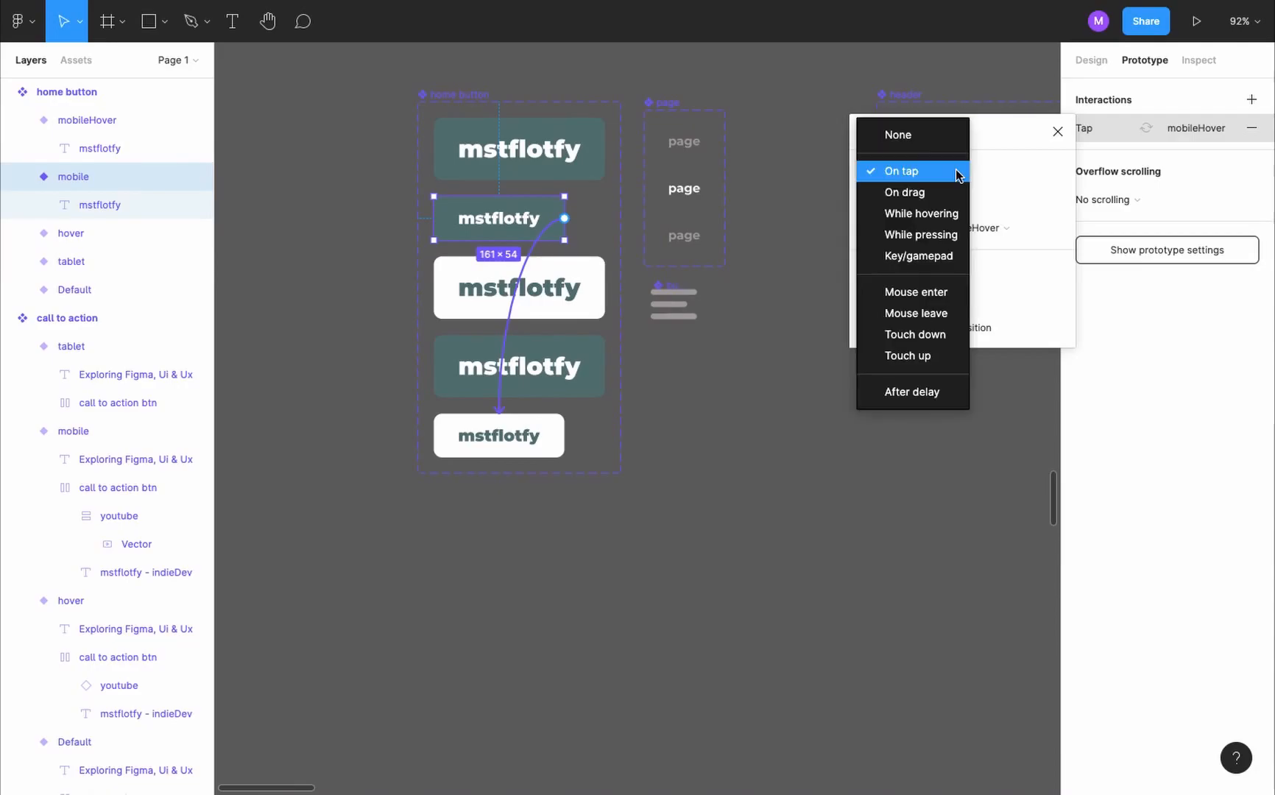
{"action": "left_click", "coordinate": [950, 234]}
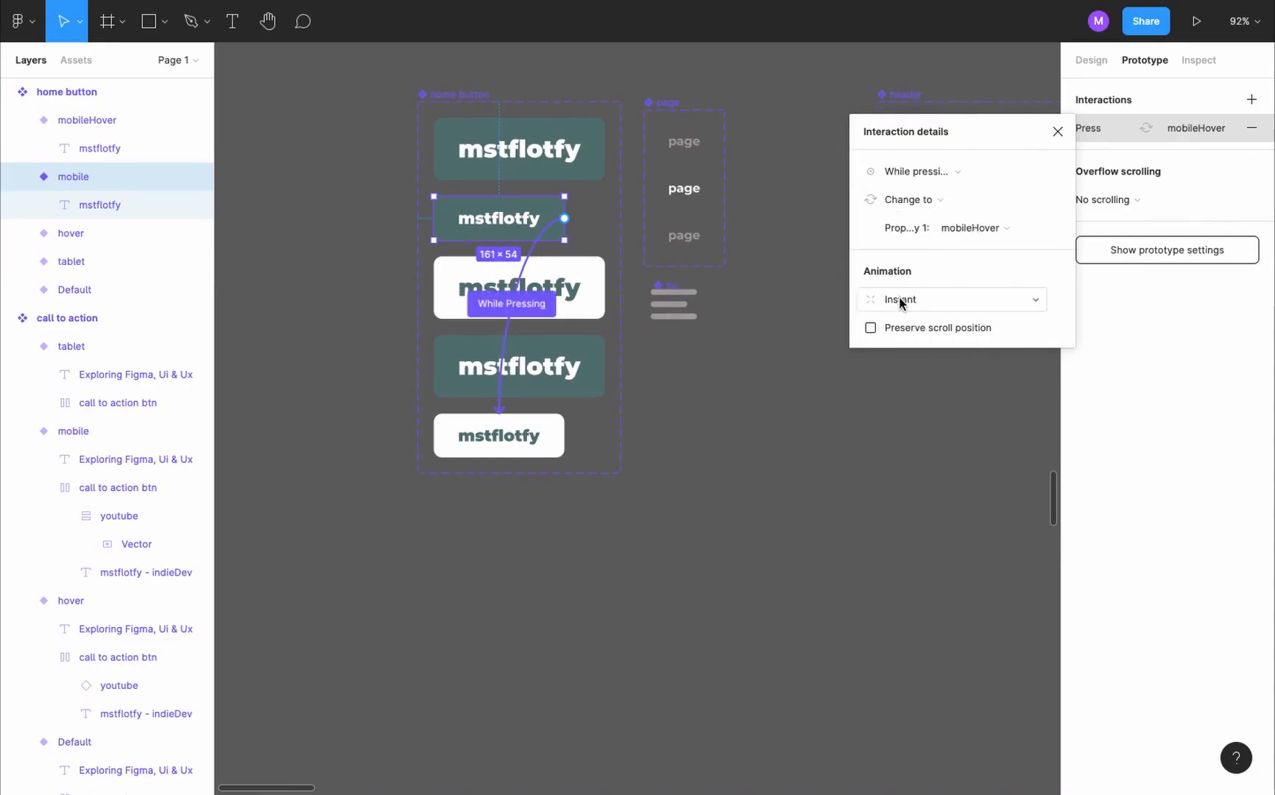
{"action": "left_click", "coordinate": [950, 303]}
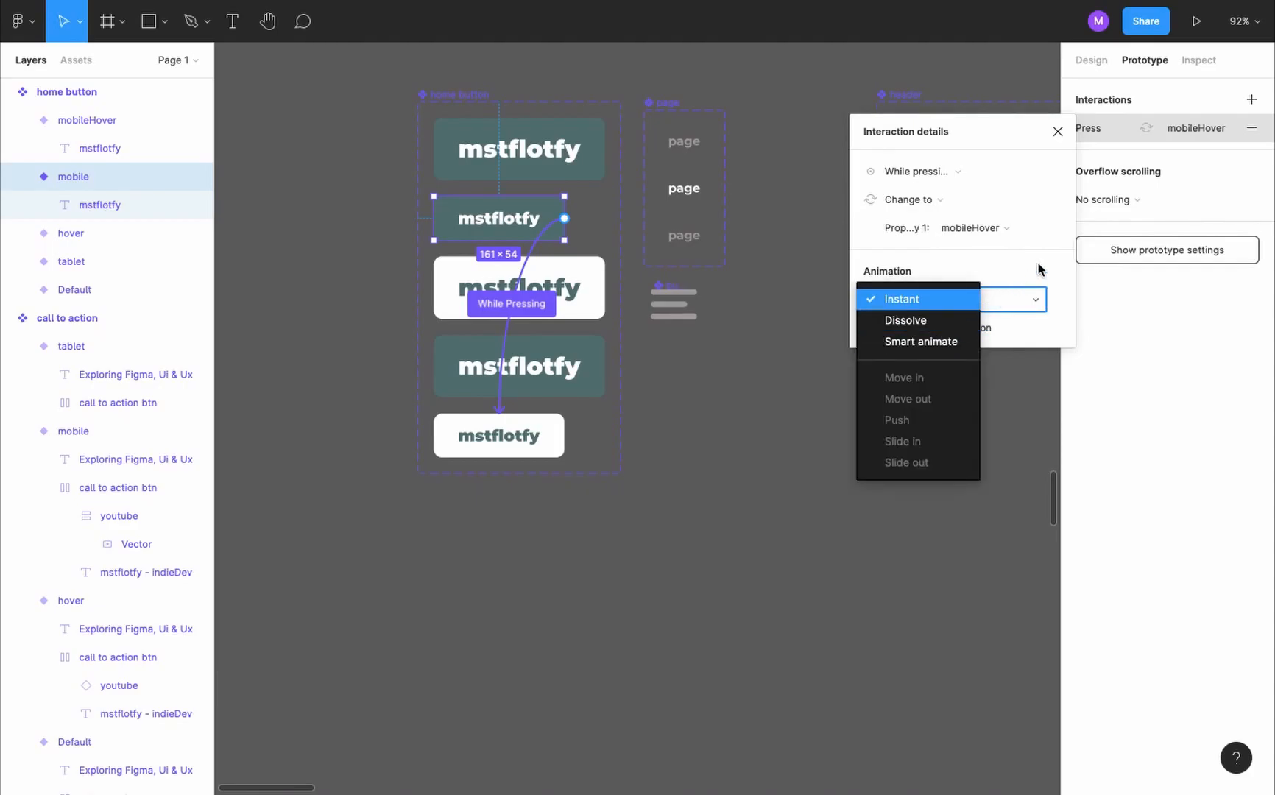
{"action": "left_click", "coordinate": [1039, 270]}
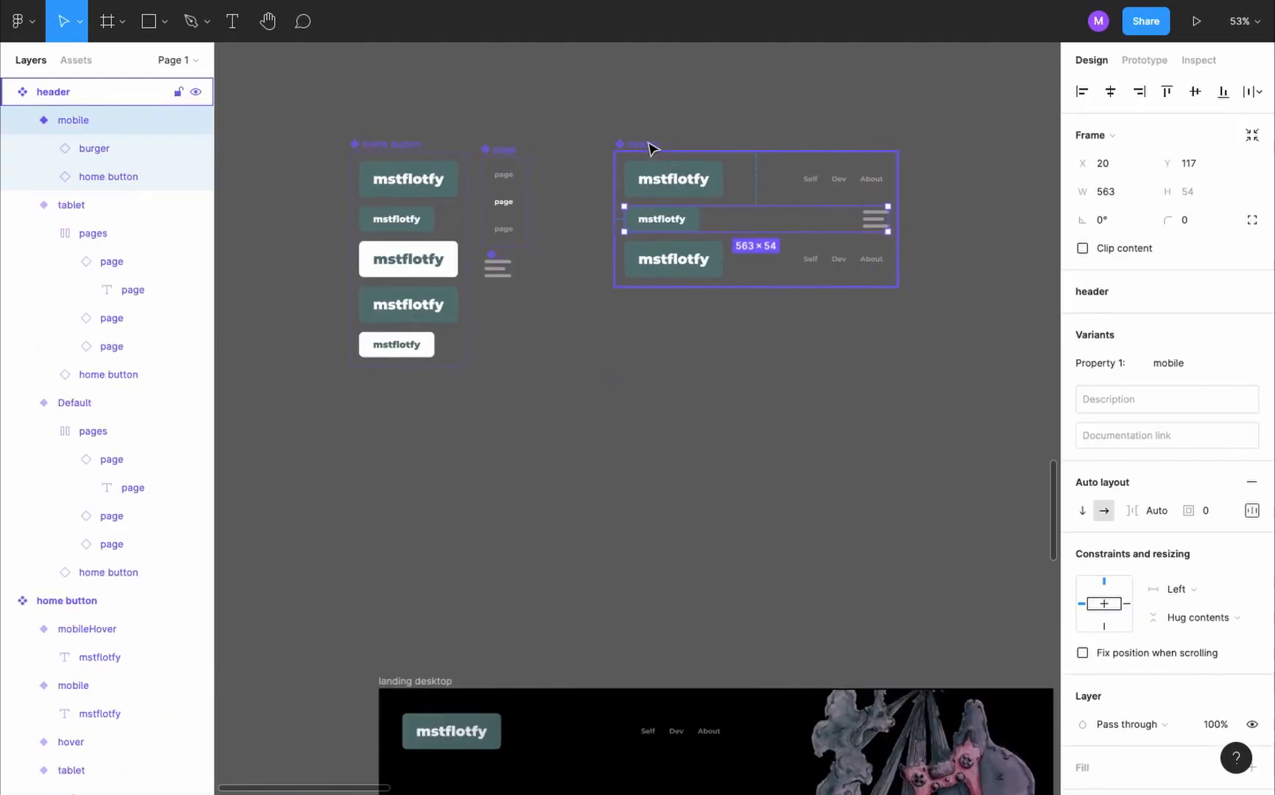
- Add an On tap interaction to the home button in the header's mobile variant that navigates to landing mobile
{"action": "left_click", "coordinate": [651, 148]}
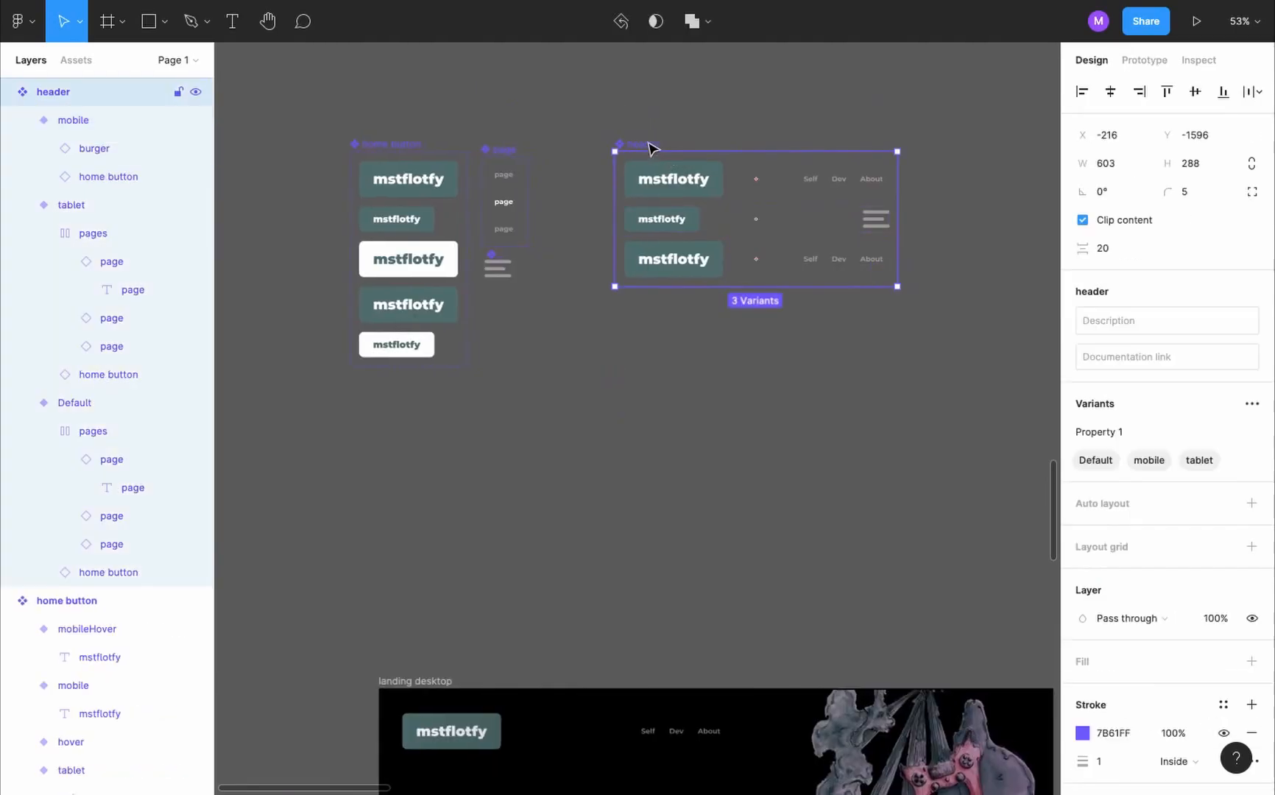
{"action": "left_click", "coordinate": [681, 223]}
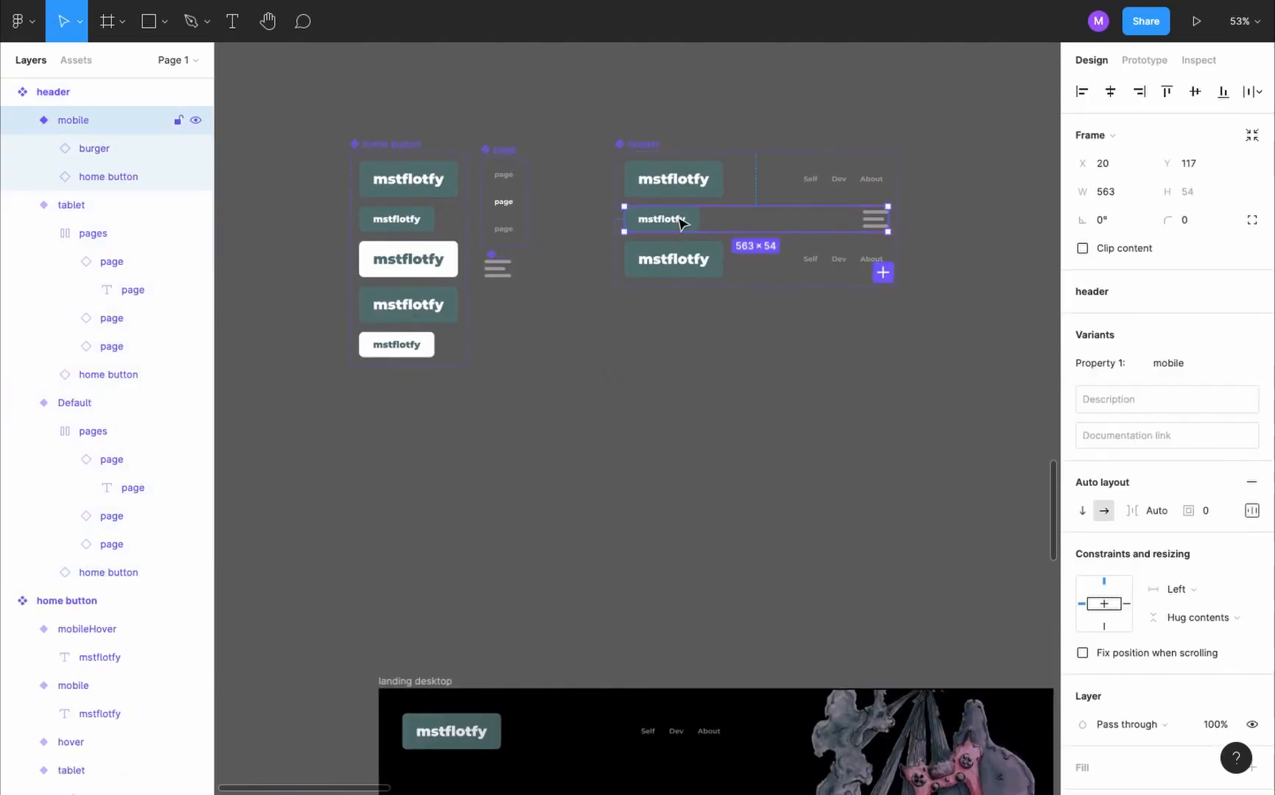
{"action": "left_click", "coordinate": [681, 223]}
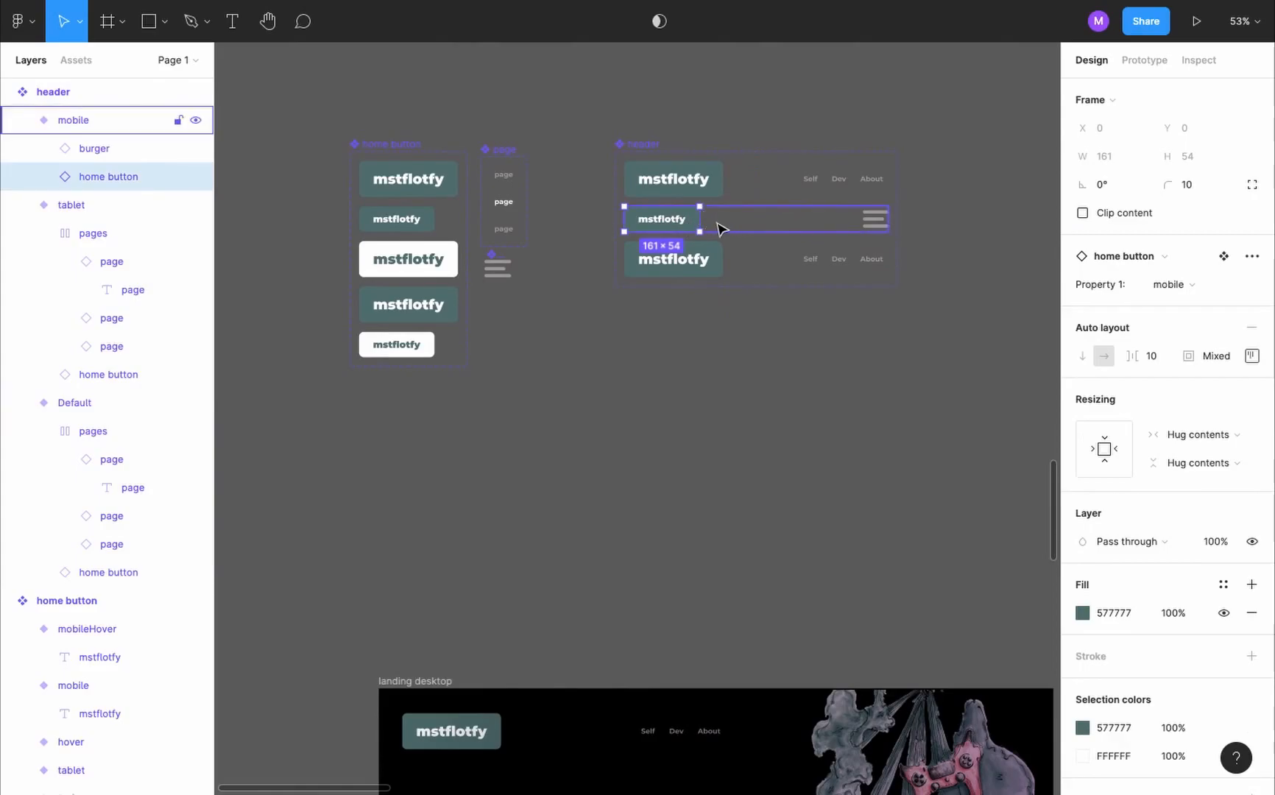
{"action": "key", "text": "shift+e"}
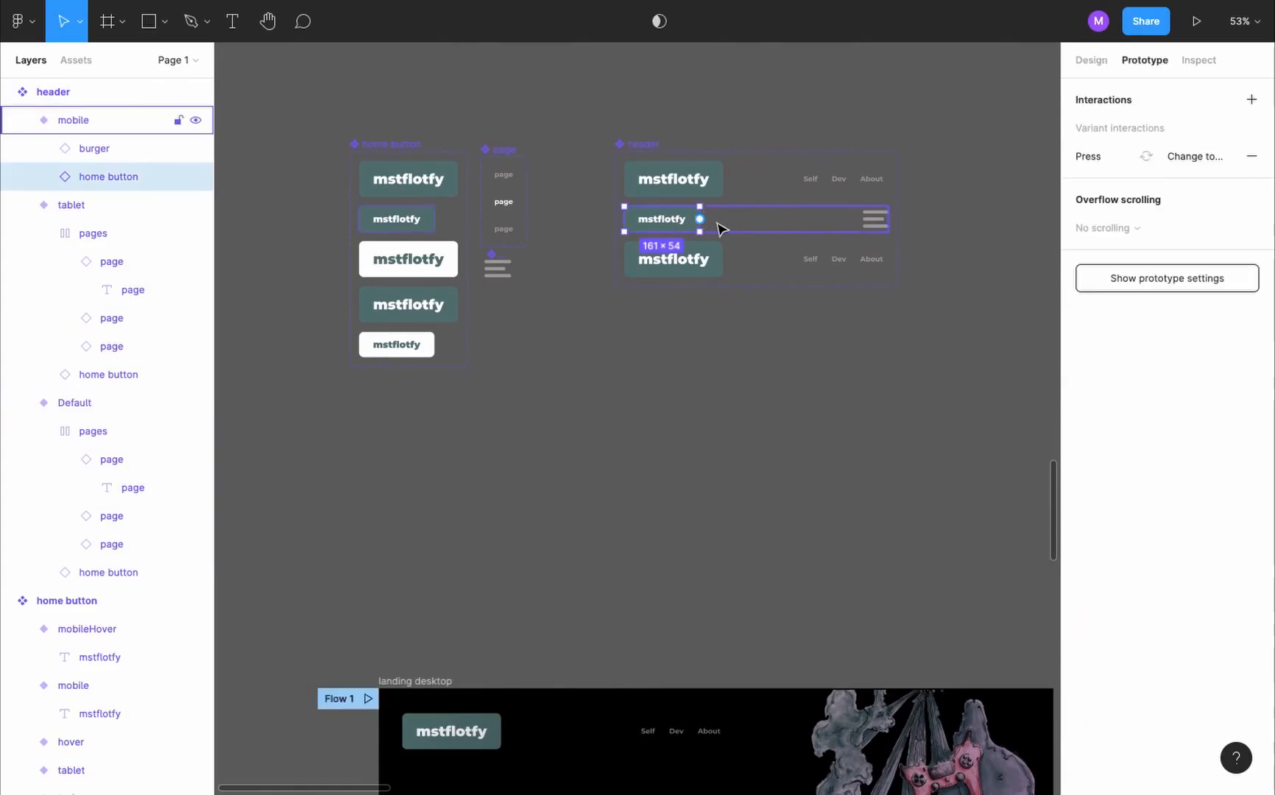
{"action": "left_click", "coordinate": [1251, 101]}
{"action": "left_click", "coordinate": [1173, 128]}
{"action": "left_click", "coordinate": [894, 200]}
{"action": "left_click", "coordinate": [937, 237]}
{"action": "left_click", "coordinate": [1003, 200]}
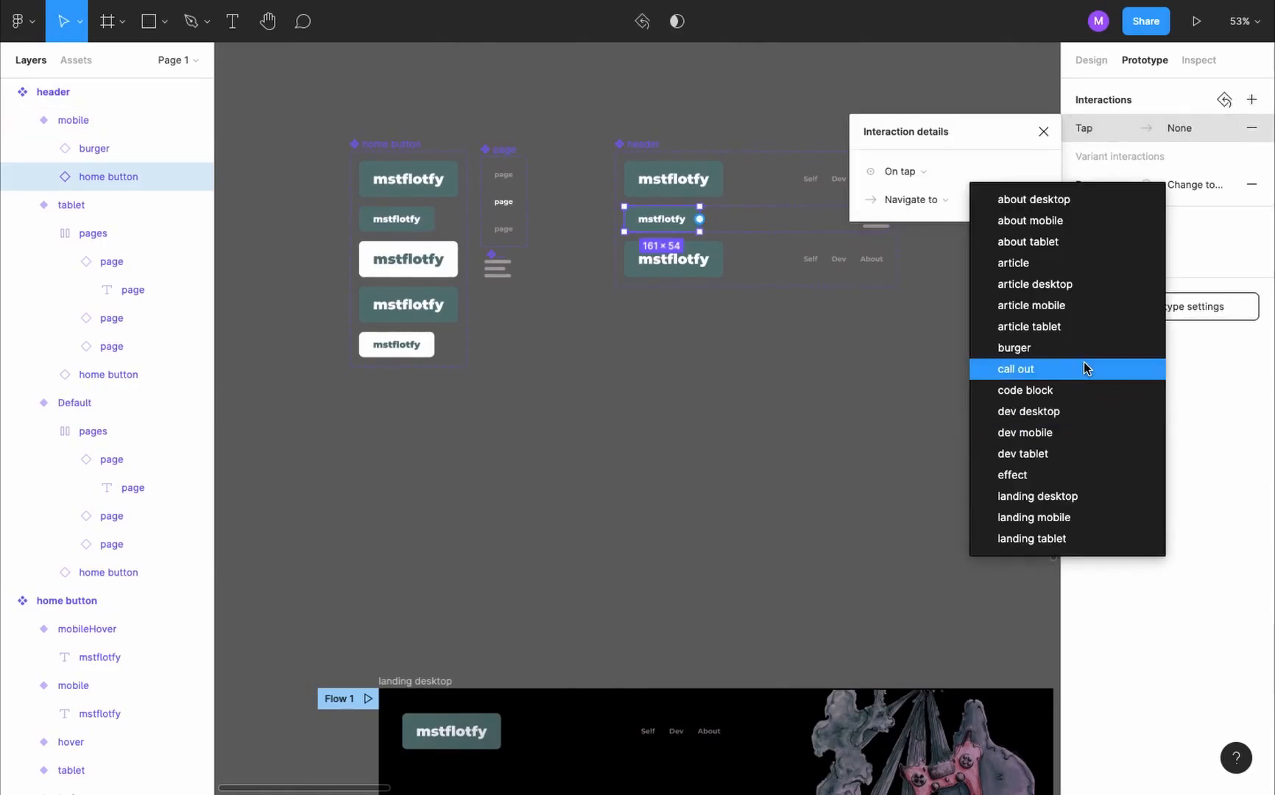
{"action": "left_click", "coordinate": [1060, 517]}
{"action": "scroll", "coordinate": [676, 378], "scroll_direction": "down", "scroll_amount": 10}
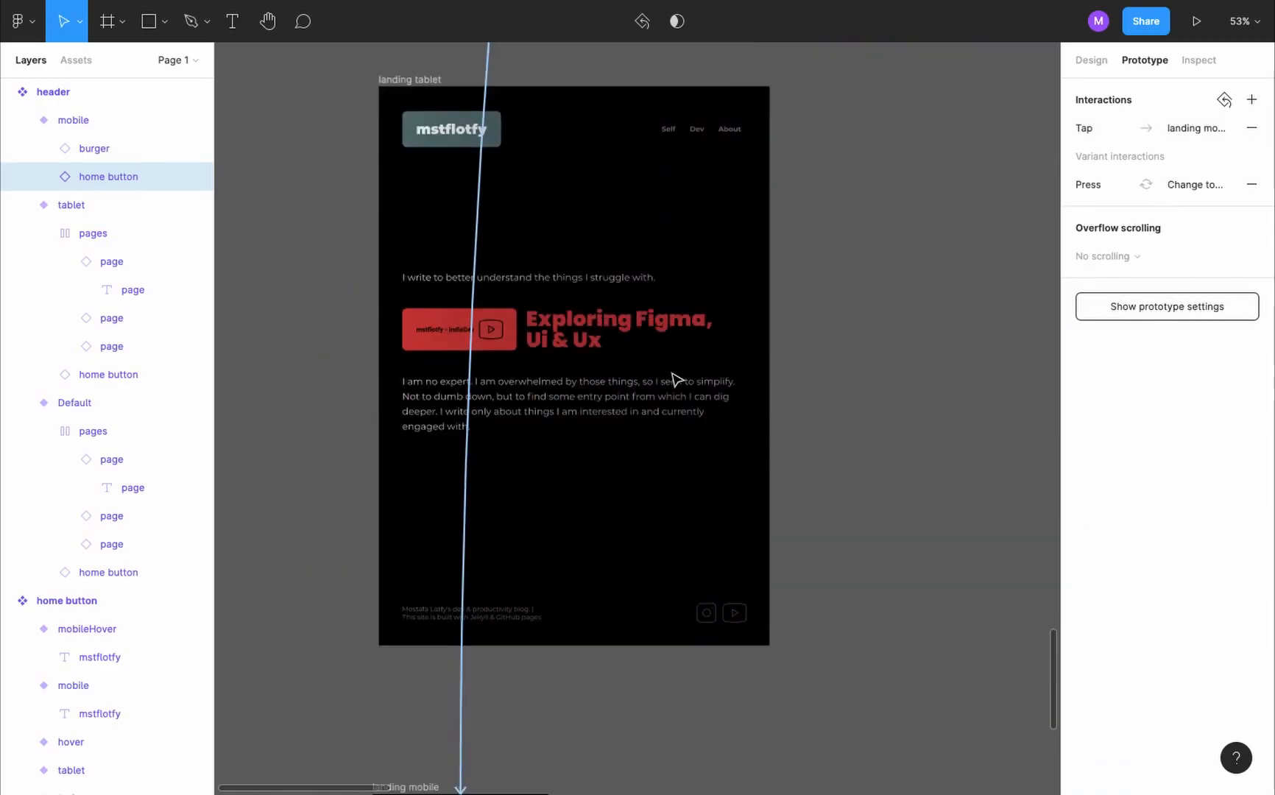
- Duplicate the about mobile frame beside the original and name the copy nav mobile
{"action": "scroll", "coordinate": [652, 379], "scroll_direction": "down", "scroll_amount": 3}
{"action": "scroll", "coordinate": [581, 424], "scroll_direction": "down", "scroll_amount": 5}
{"action": "scroll", "coordinate": [581, 429], "scroll_direction": "up", "scroll_amount": 10}
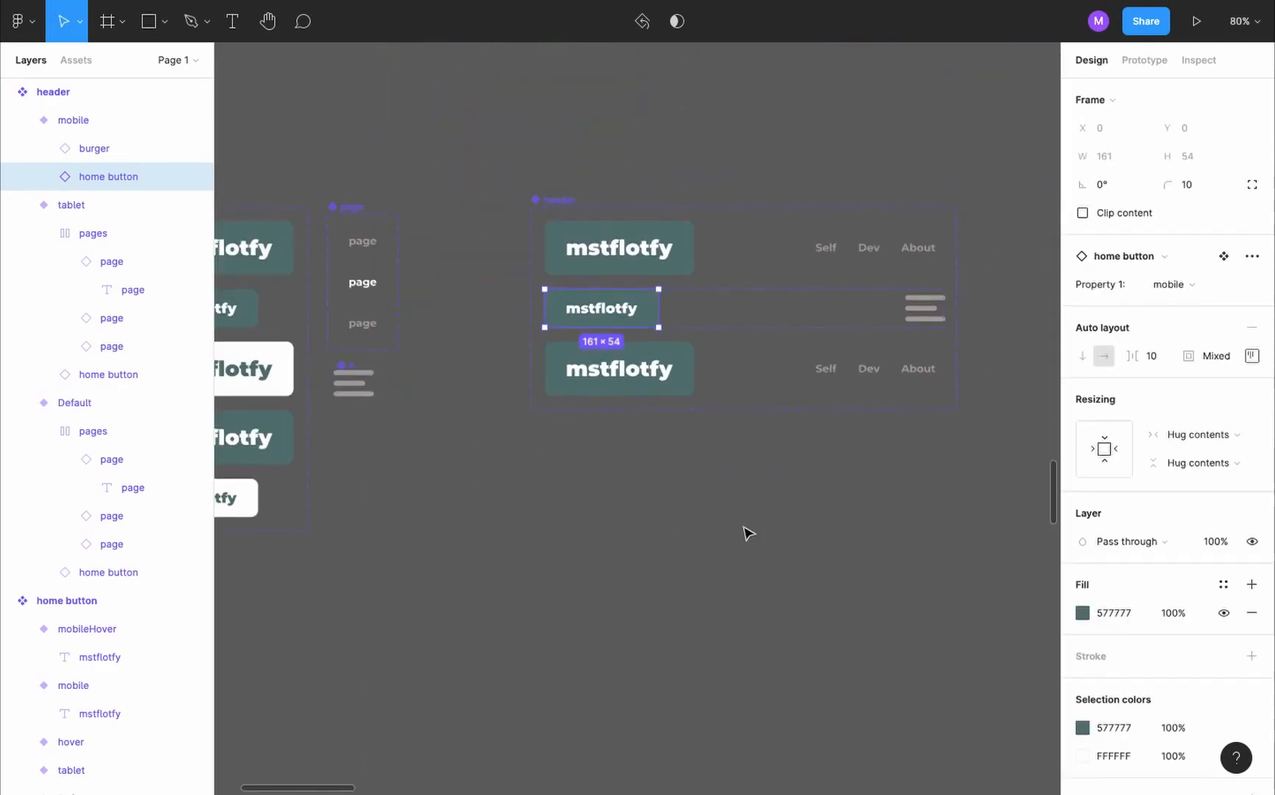
{"action": "left_click", "coordinate": [749, 533]}
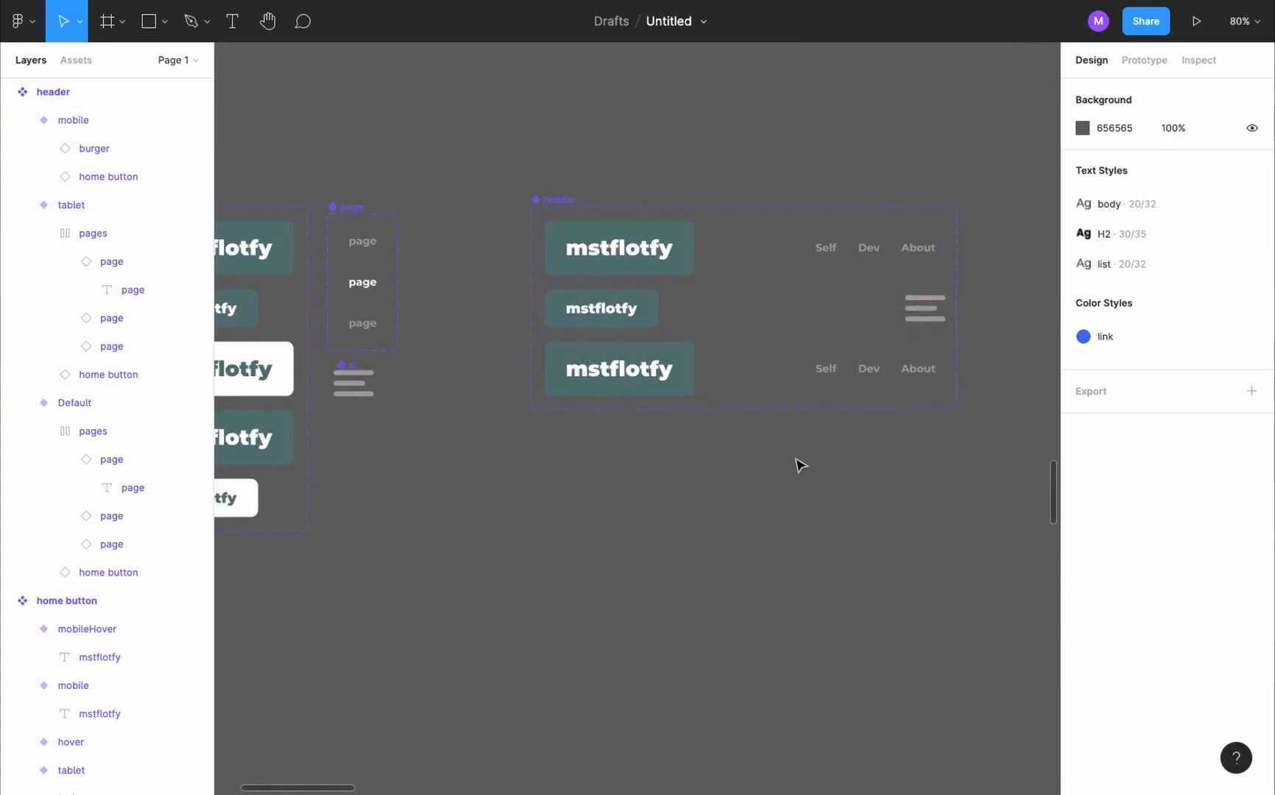
{"action": "scroll", "coordinate": [801, 466], "scroll_direction": "down", "scroll_amount": 5}
{"action": "scroll", "coordinate": [801, 466], "scroll_direction": "down", "scroll_amount": 5}
{"action": "scroll", "coordinate": [801, 466], "scroll_direction": "down", "scroll_amount": 5}
{"action": "scroll", "coordinate": [801, 466], "scroll_direction": "right", "scroll_amount": 3}
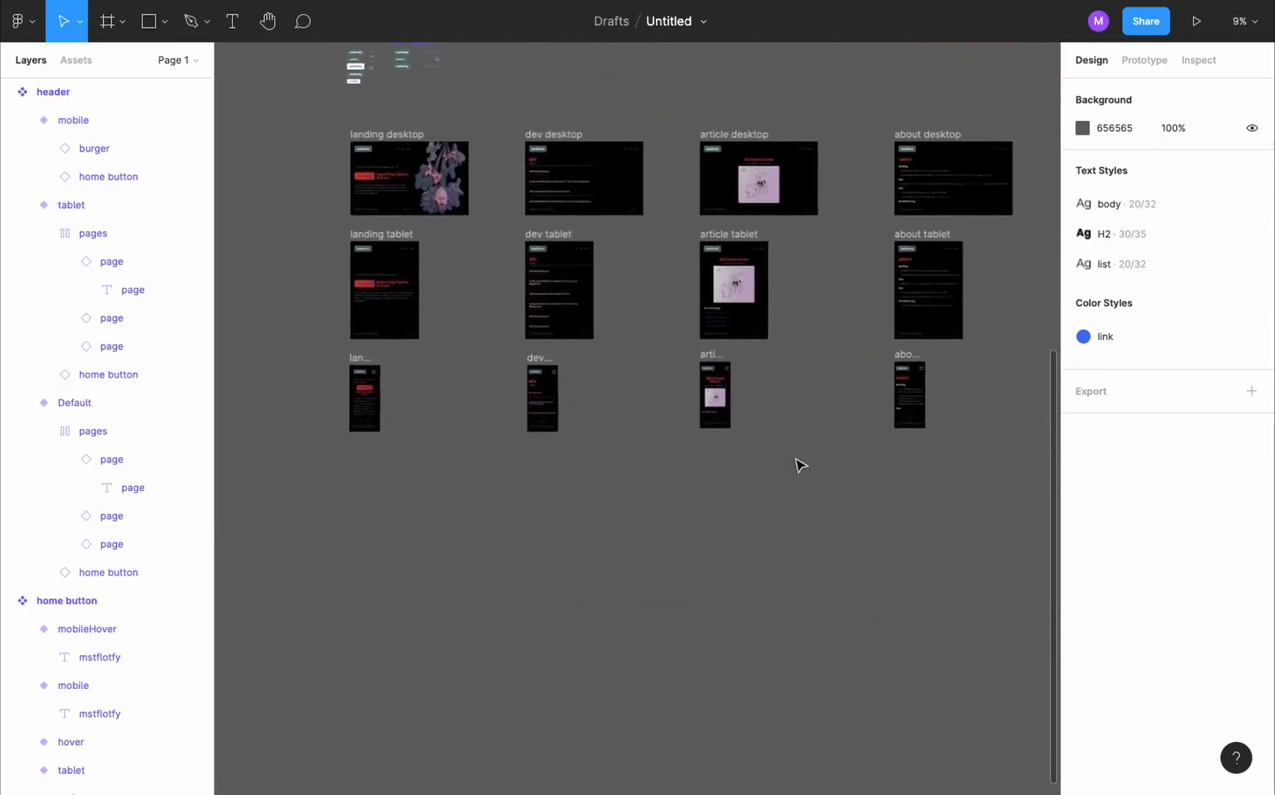
{"action": "scroll", "coordinate": [845, 348], "scroll_direction": "up", "scroll_amount": 10}
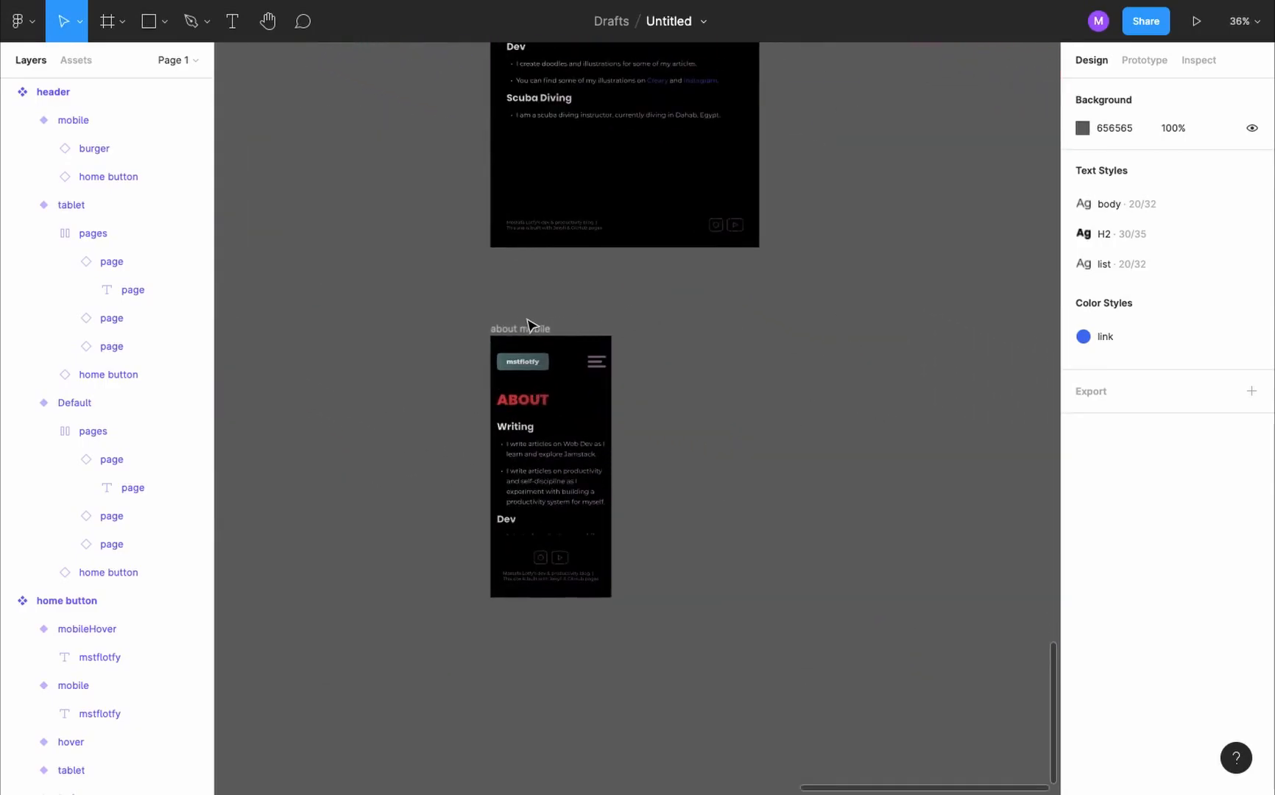
{"action": "left_click_drag", "start_coordinate": [528, 329], "coordinate": [857, 324]}
{"action": "key", "text": "alt+l"}
{"action": "left_click_drag", "start_coordinate": [109, 752], "coordinate": [81, 773]}
{"action": "double_click", "coordinate": [81, 775]}
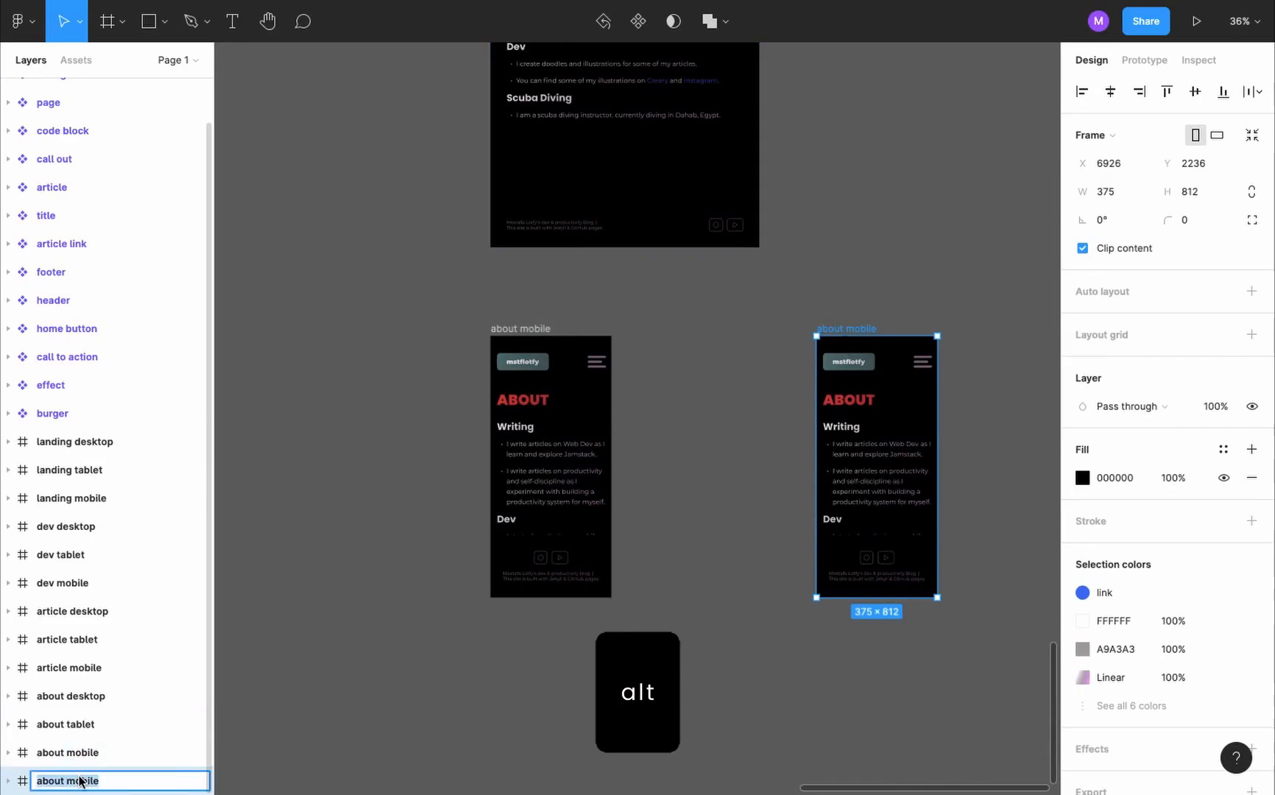
{"action": "type", "text": "nav mobile"}
{"action": "key", "text": "Return"}
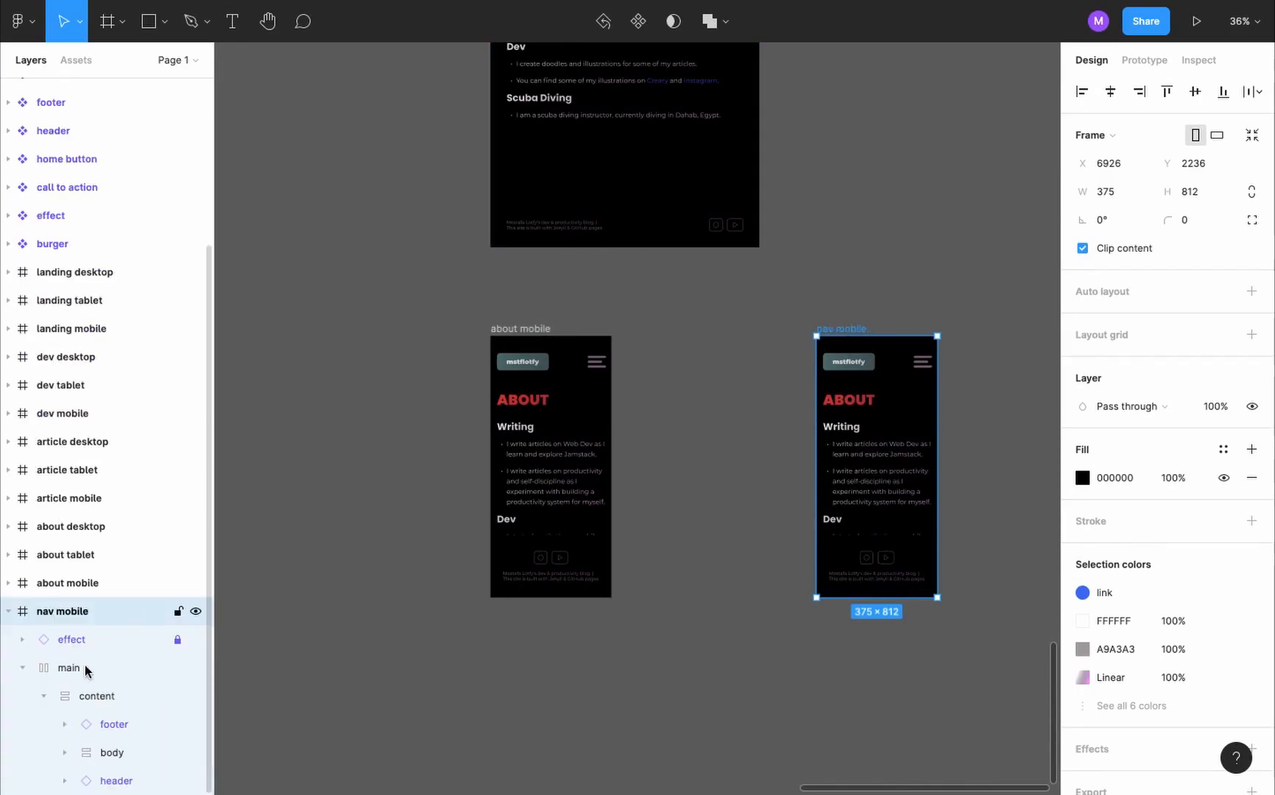
- Delete the body from nav mobile and set its content frame's auto layout spacing to Space between
{"action": "left_click", "coordinate": [111, 752]}
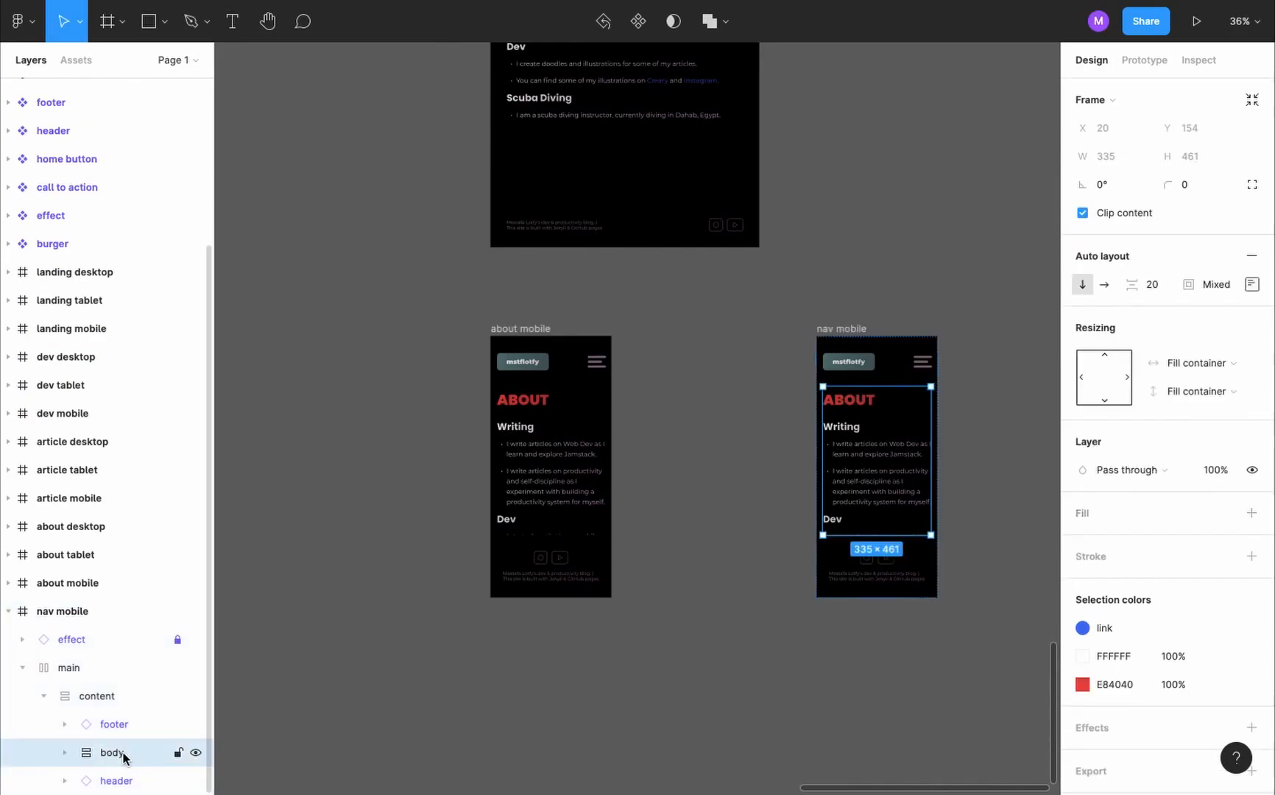
{"action": "key", "text": "Delete"}
{"action": "left_click", "coordinate": [116, 725]}
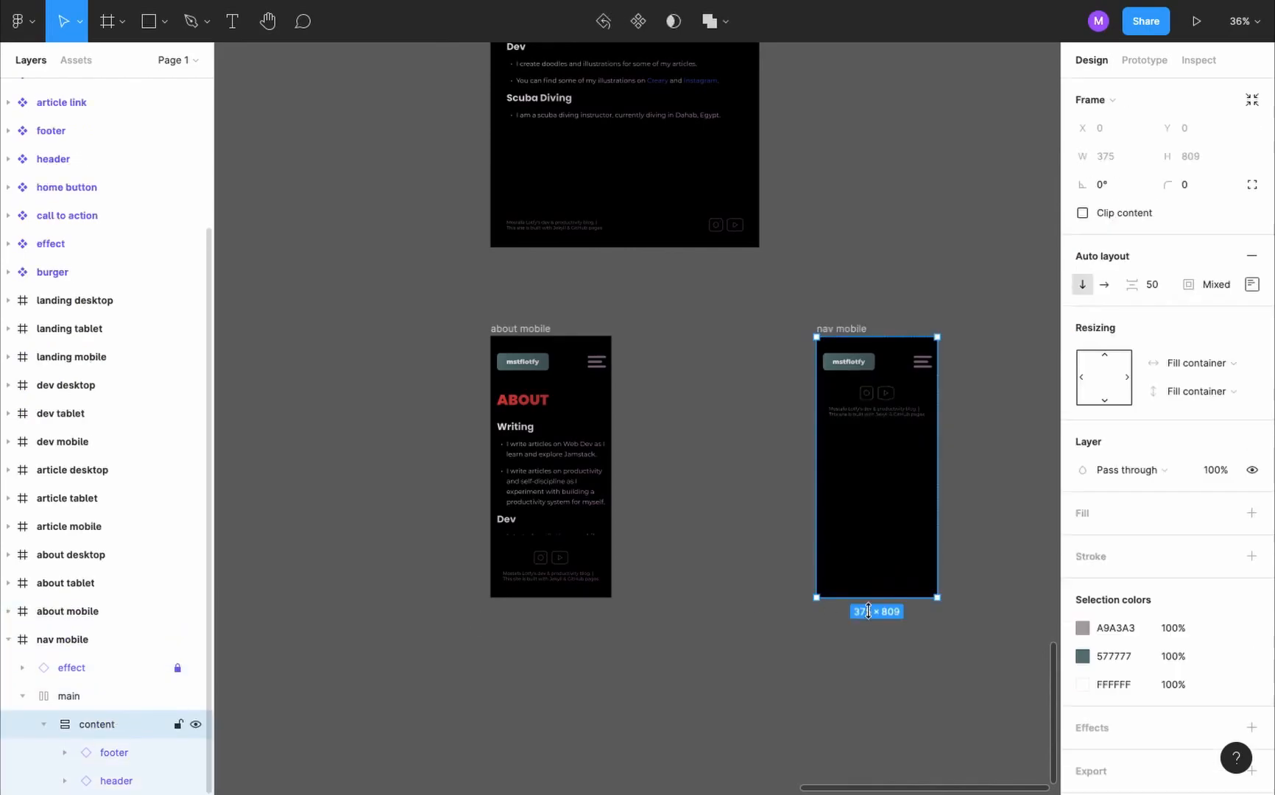
{"action": "left_click", "coordinate": [1251, 284]}
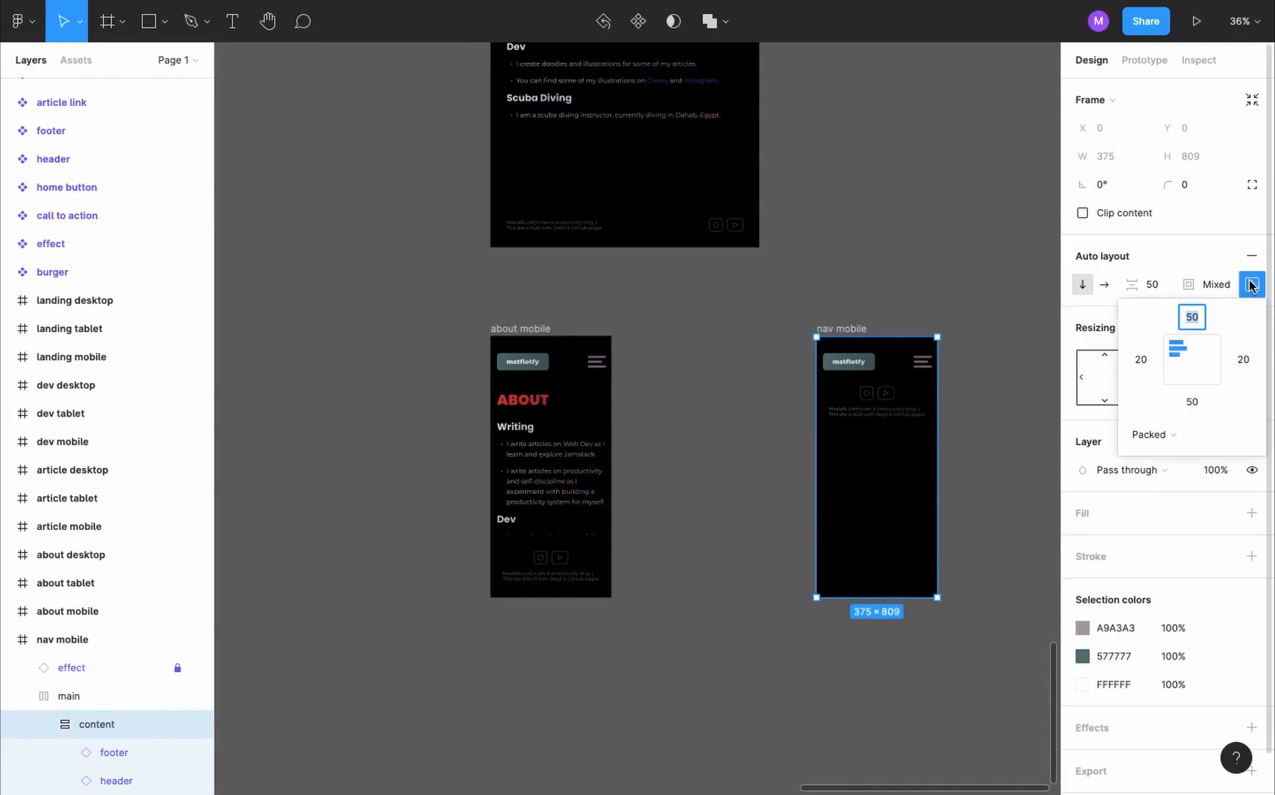
{"action": "left_click", "coordinate": [1188, 436]}
{"action": "left_click", "coordinate": [1198, 452]}
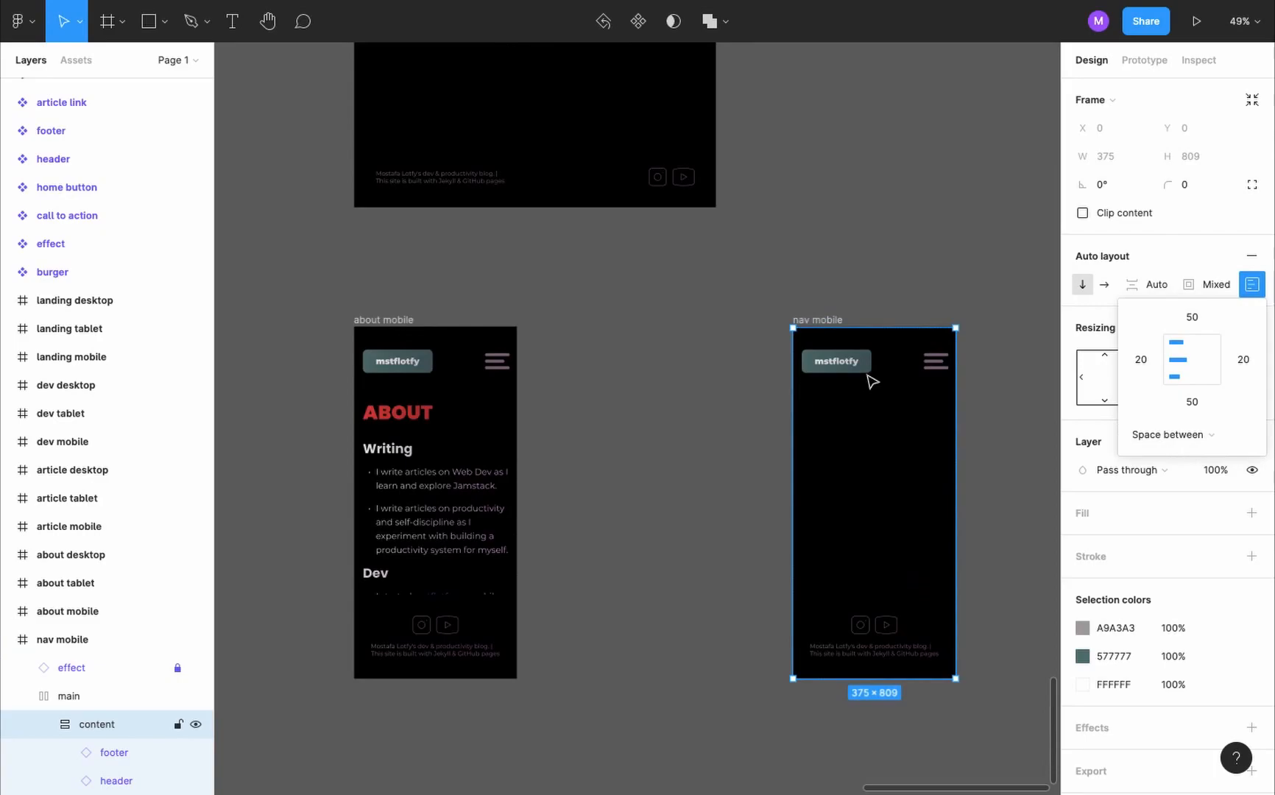
- Duplicate the header's mobile variant as a new variant named mobileNav
{"action": "scroll", "coordinate": [868, 376], "scroll_direction": "down", "scroll_amount": 2}
{"action": "scroll", "coordinate": [869, 377], "scroll_direction": "down", "scroll_amount": 4}
{"action": "scroll", "coordinate": [869, 378], "scroll_direction": "up", "scroll_amount": 8}
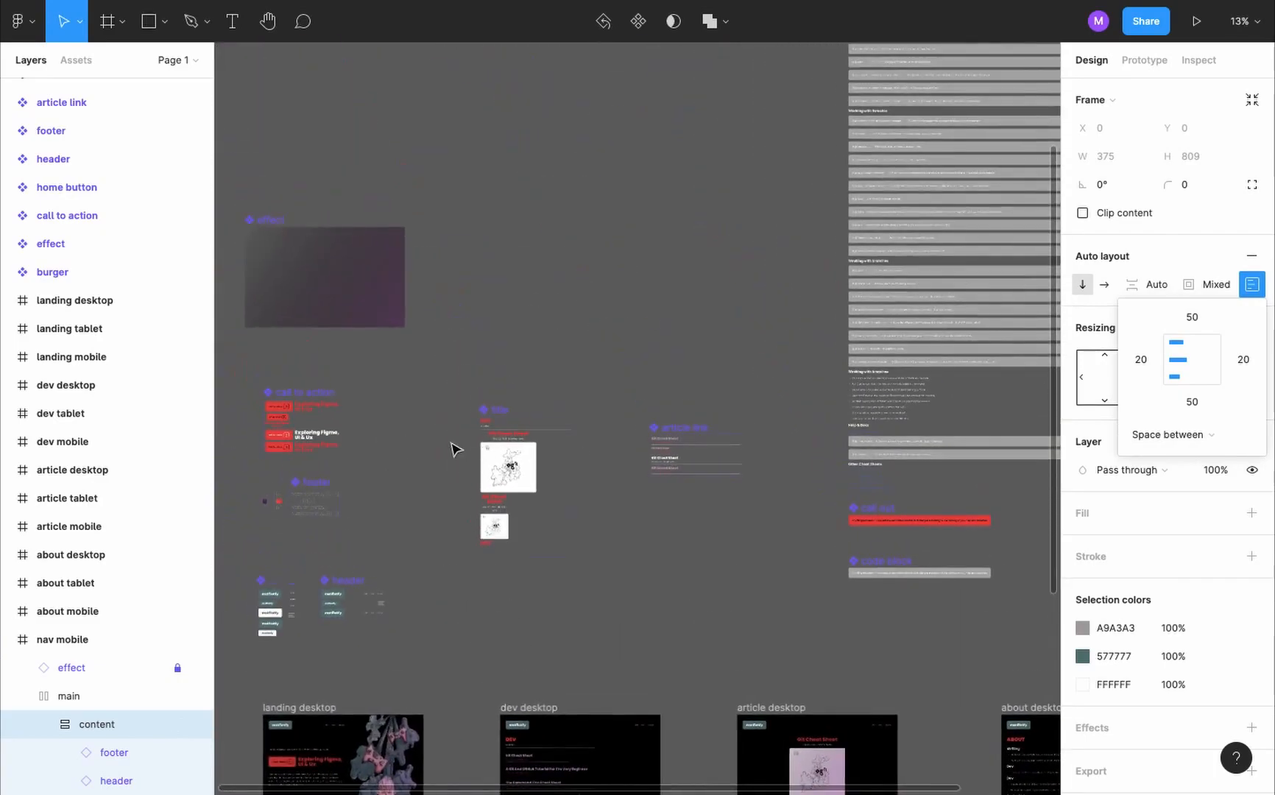
{"action": "scroll", "coordinate": [472, 455], "scroll_direction": "left", "scroll_amount": 4}
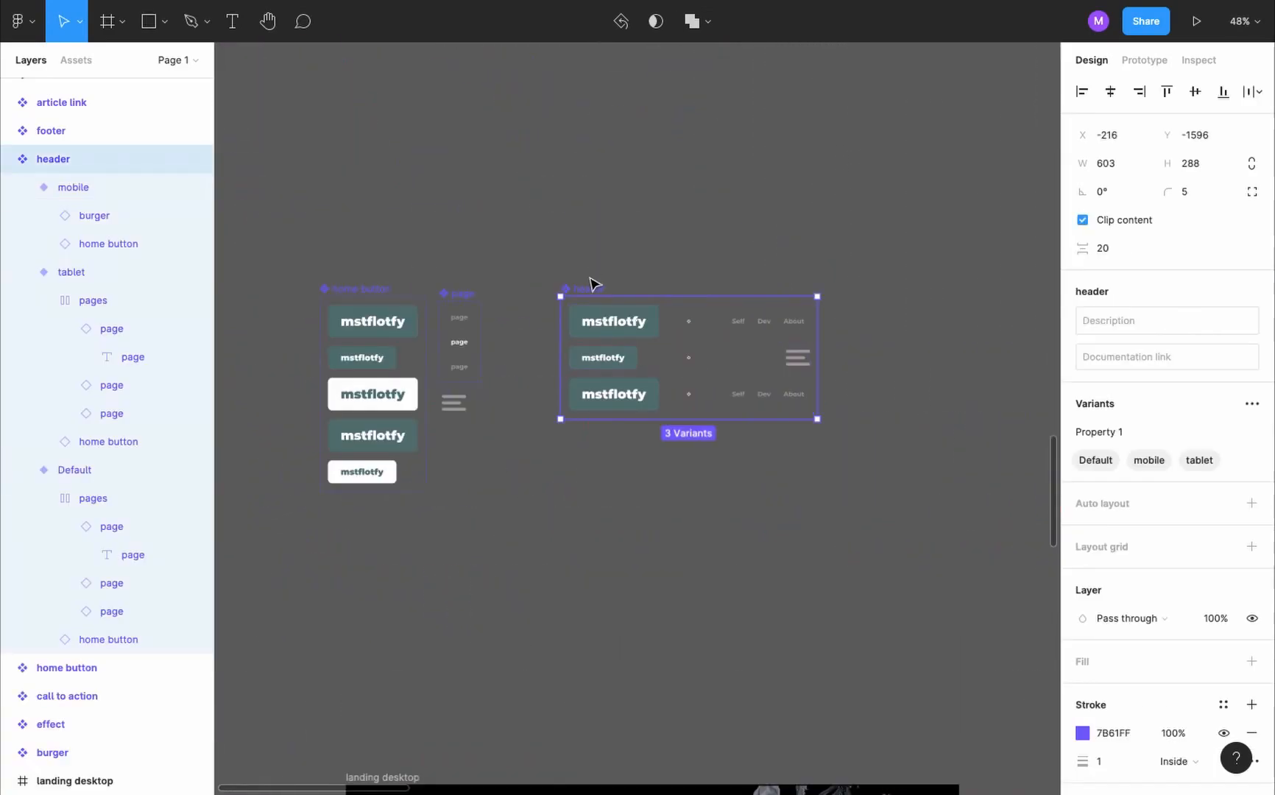
{"action": "left_click", "coordinate": [624, 357]}
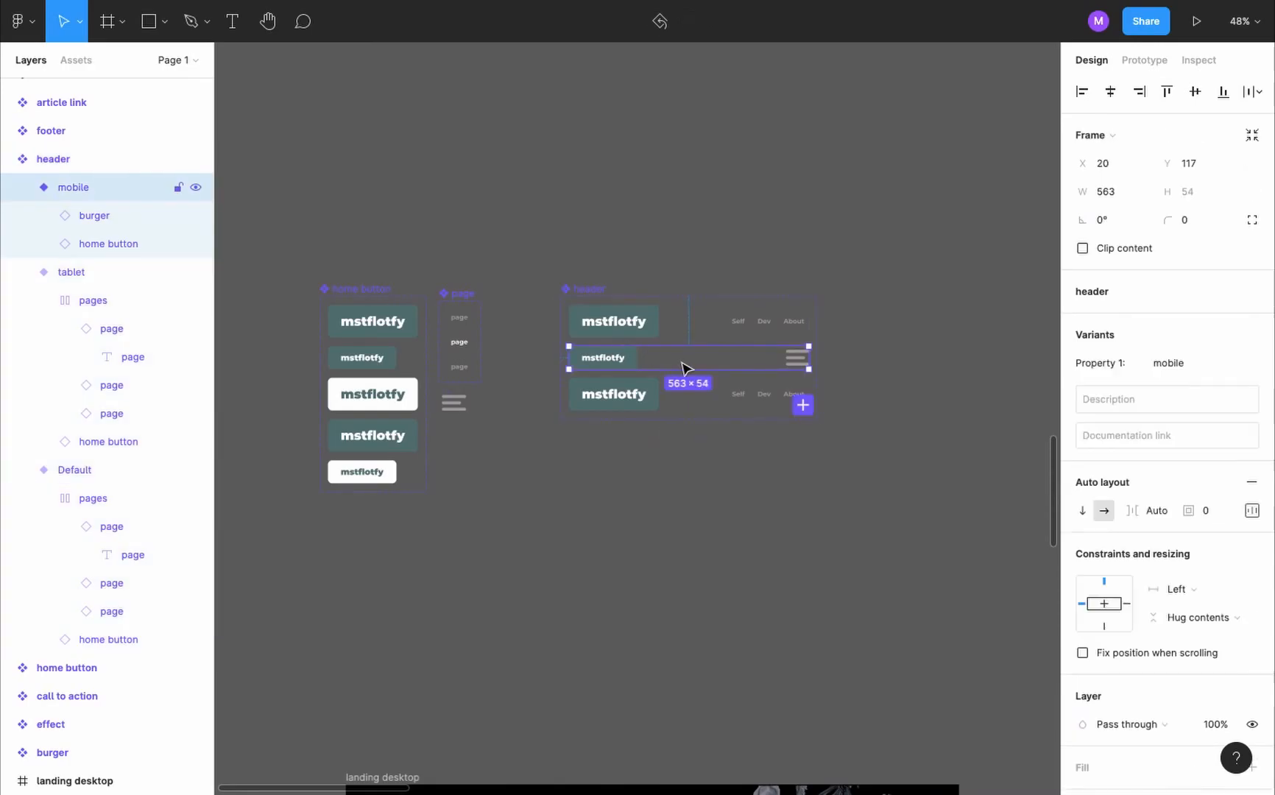
{"action": "left_click", "coordinate": [802, 406]}
{"action": "type", "text": "mobileNav"}
{"action": "key", "text": "Return"}
- Extend the header component set's frame downward to make room below the mobileNav variant
{"action": "scroll", "coordinate": [516, 293], "scroll_direction": "up", "scroll_amount": 5}
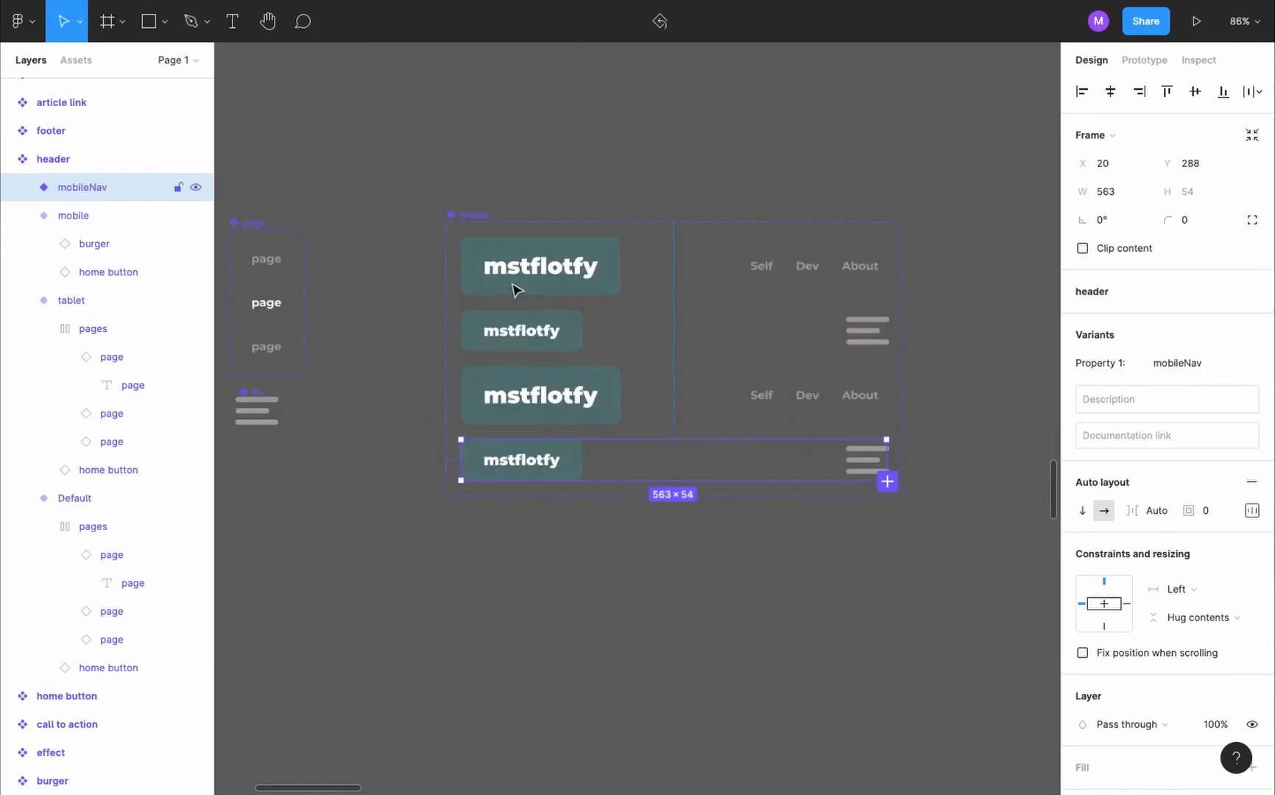
{"action": "left_click", "coordinate": [477, 215]}
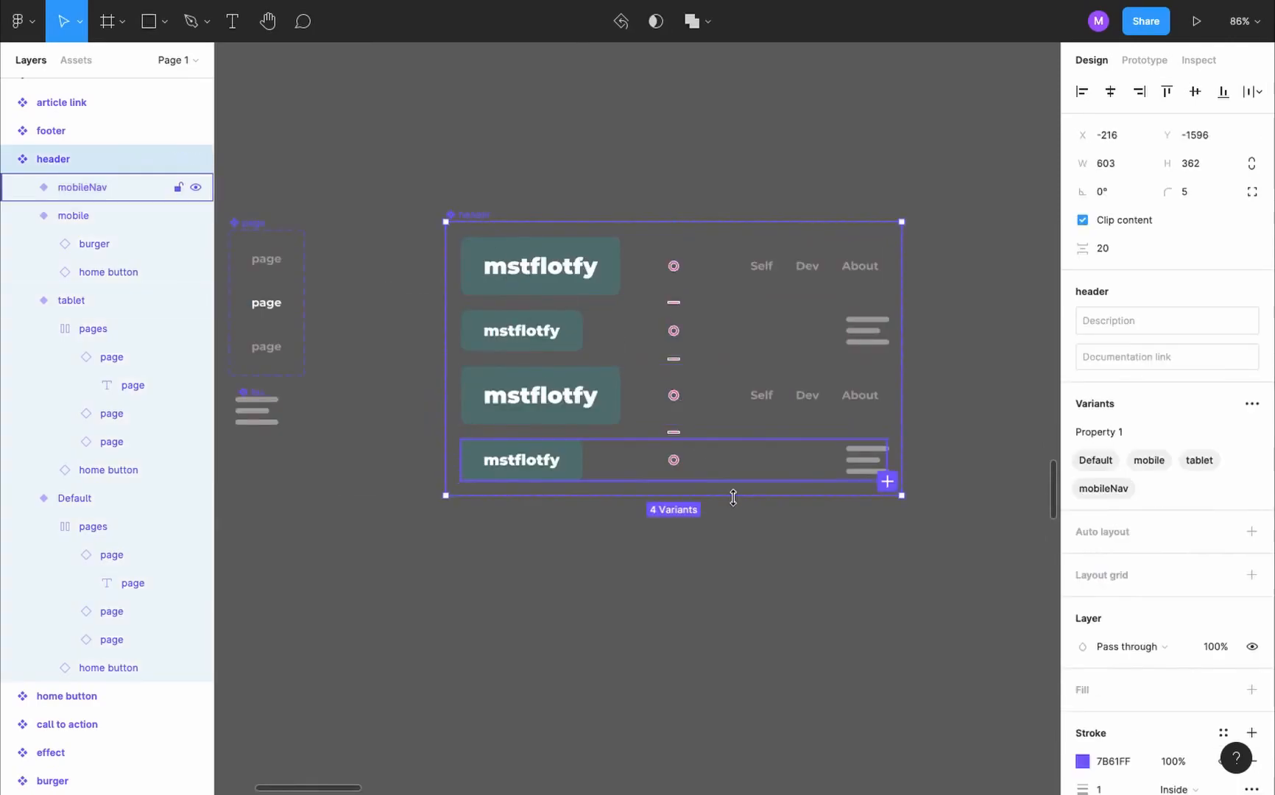
{"action": "left_click_drag", "start_coordinate": [734, 496], "coordinate": [732, 718]}
- Switch the mobileNav variant's auto layout to a vertical direction with Packed spacing
{"action": "left_click", "coordinate": [556, 471]}
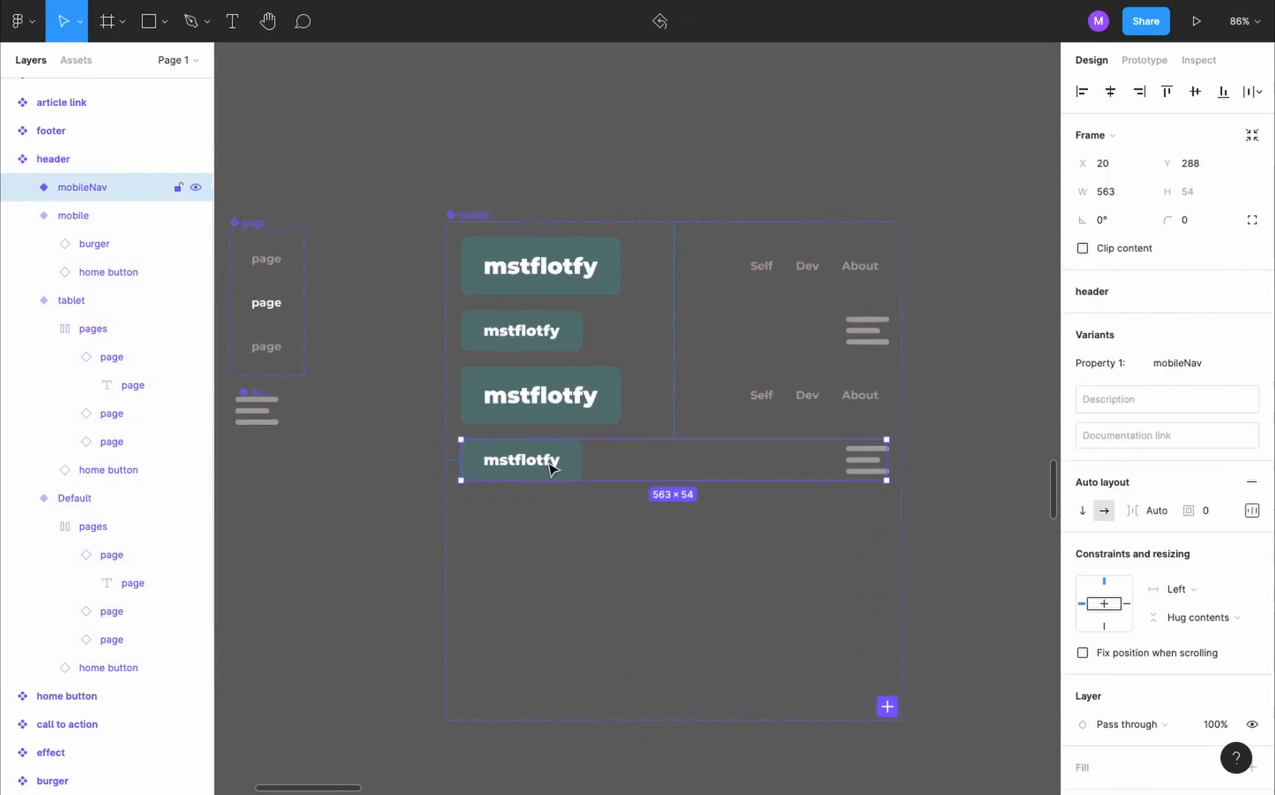
{"action": "left_click", "coordinate": [1083, 510]}
{"action": "left_click", "coordinate": [1252, 510]}
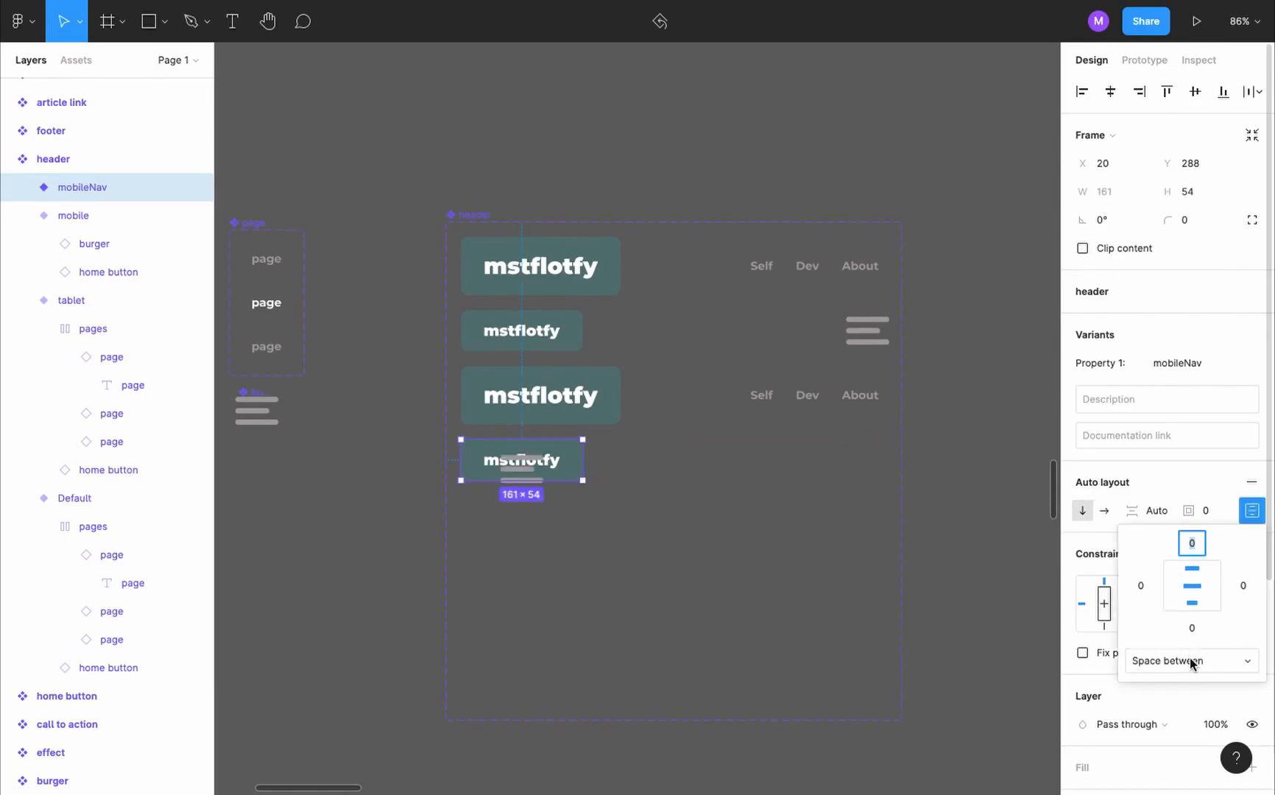
{"action": "left_click", "coordinate": [1193, 661]}
{"action": "left_click", "coordinate": [1179, 638]}
- Copy the tablet variant's pages group, stack its links vertically and place the copy inside the mobileNav variant
{"action": "left_click", "coordinate": [821, 403]}
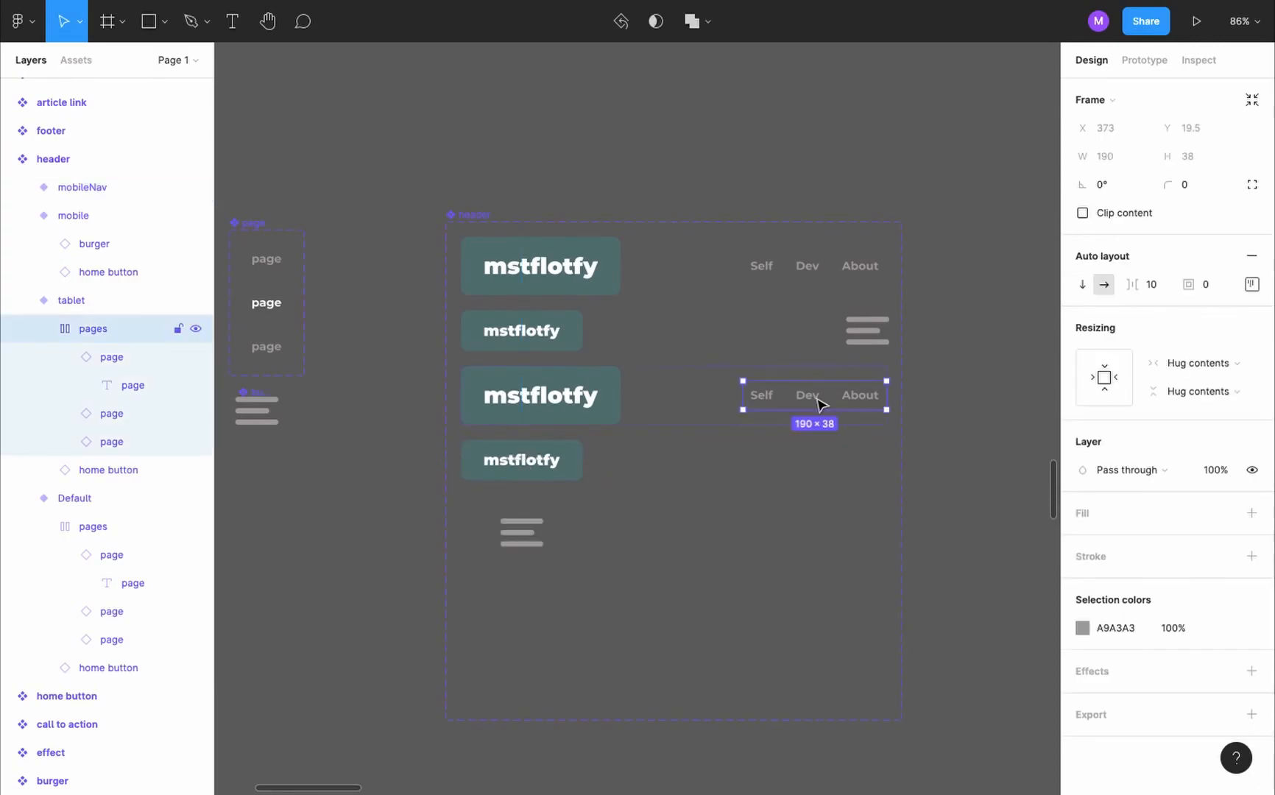
{"action": "left_click_drag", "start_coordinate": [821, 403], "coordinate": [998, 492]}
{"action": "scroll", "coordinate": [998, 494], "scroll_direction": "right", "scroll_amount": 1}
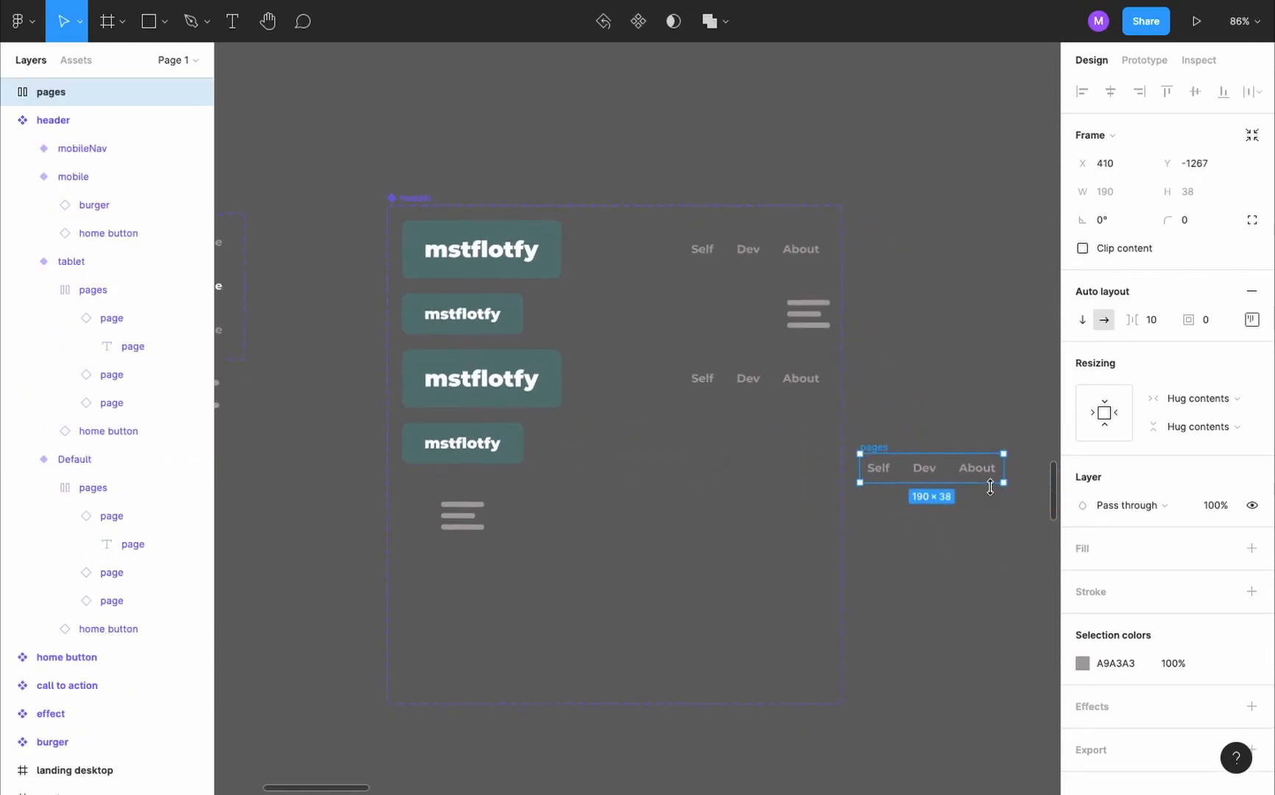
{"action": "left_click", "coordinate": [1083, 324]}
{"action": "left_click_drag", "start_coordinate": [50, 91], "coordinate": [83, 192]}
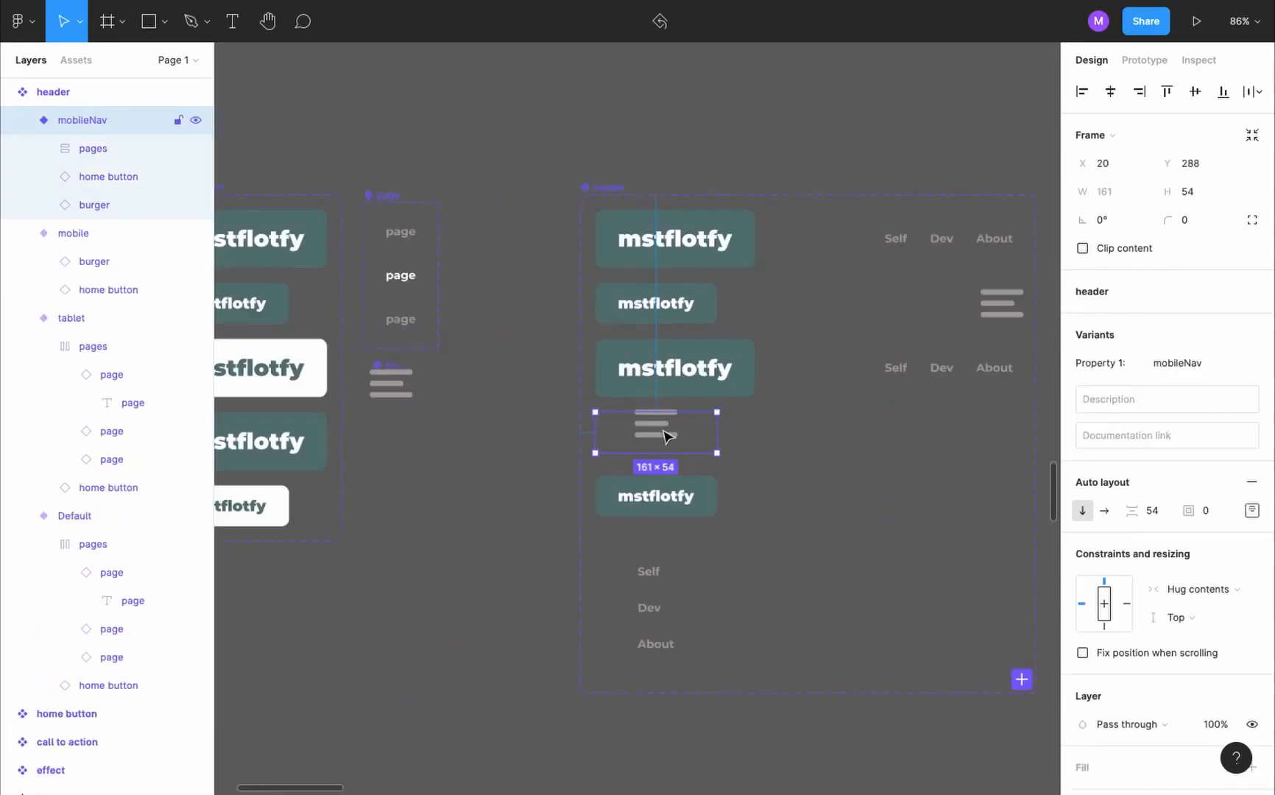
- Delete the burger from the mobileNav variant and center-align the links in its pages group
{"action": "double_click", "coordinate": [662, 428]}
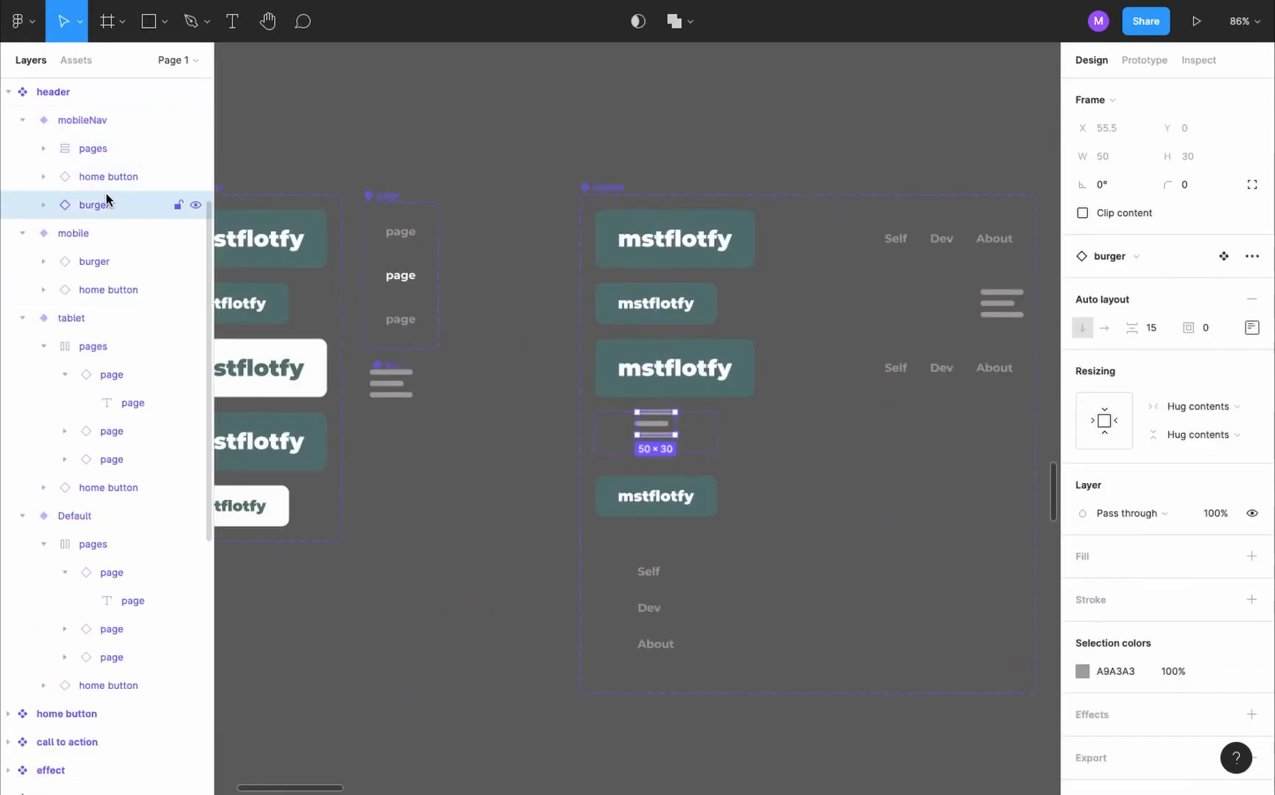
{"action": "key", "text": "Delete"}
{"action": "left_click", "coordinate": [93, 148]}
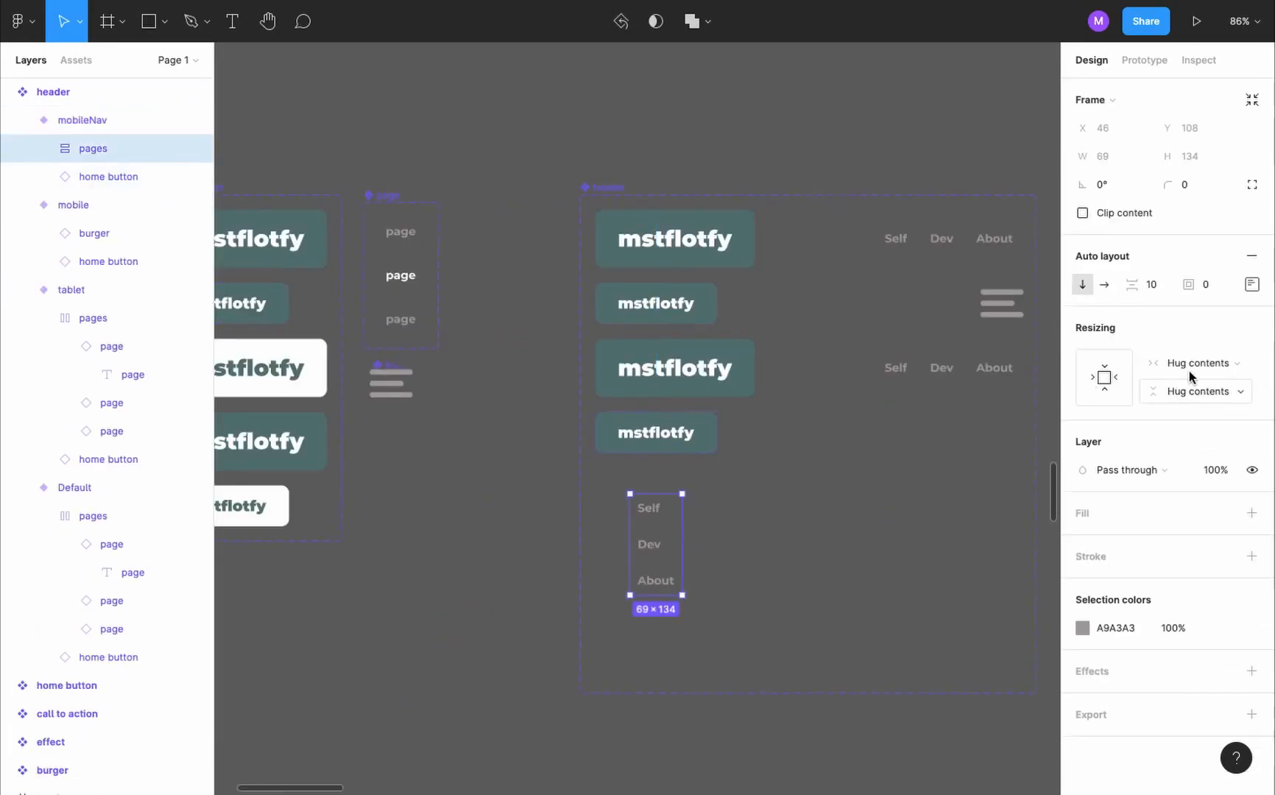
{"action": "left_click", "coordinate": [1252, 284]}
{"action": "left_click", "coordinate": [450, 438]}
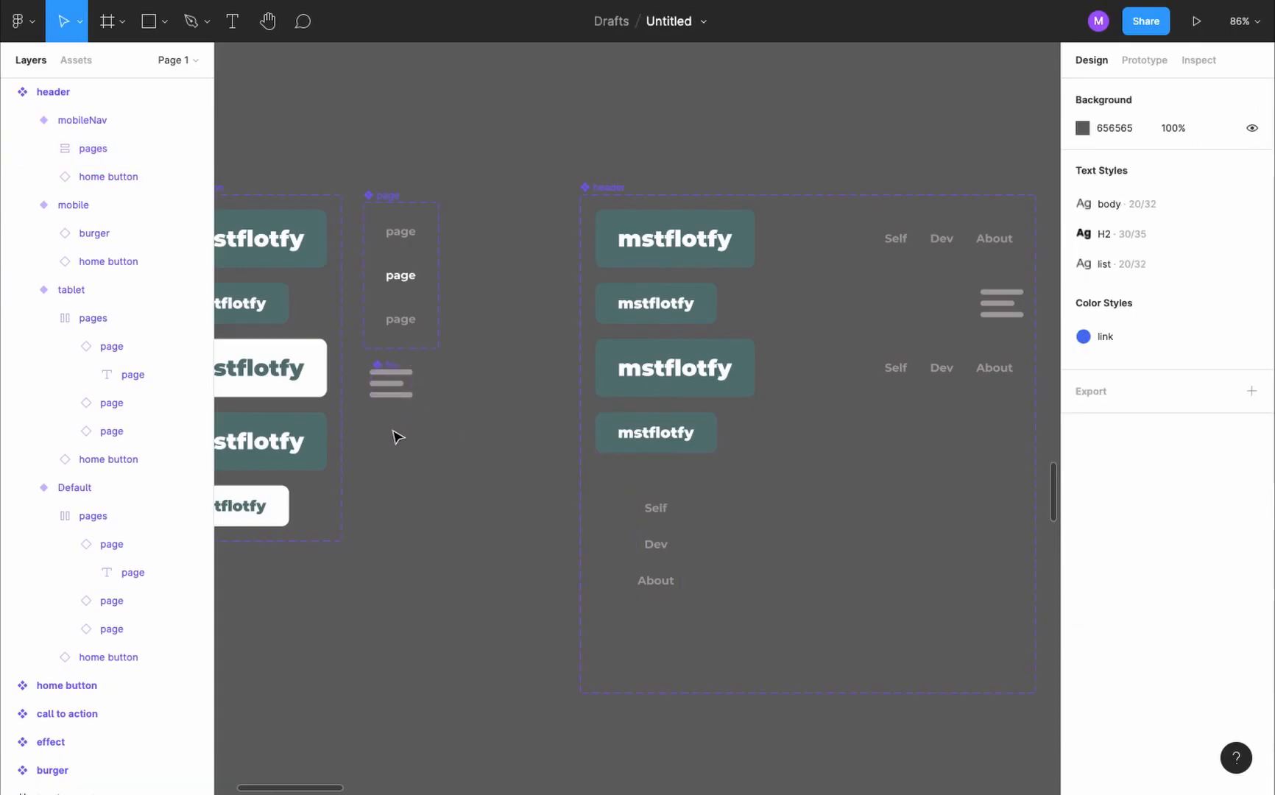
- Draw a diagonal line about 40.5 × 40.5 below the burger component with the Pen tool and set its stroke width to 7
{"action": "key", "text": "p"}
{"action": "left_click", "coordinate": [374, 471]}
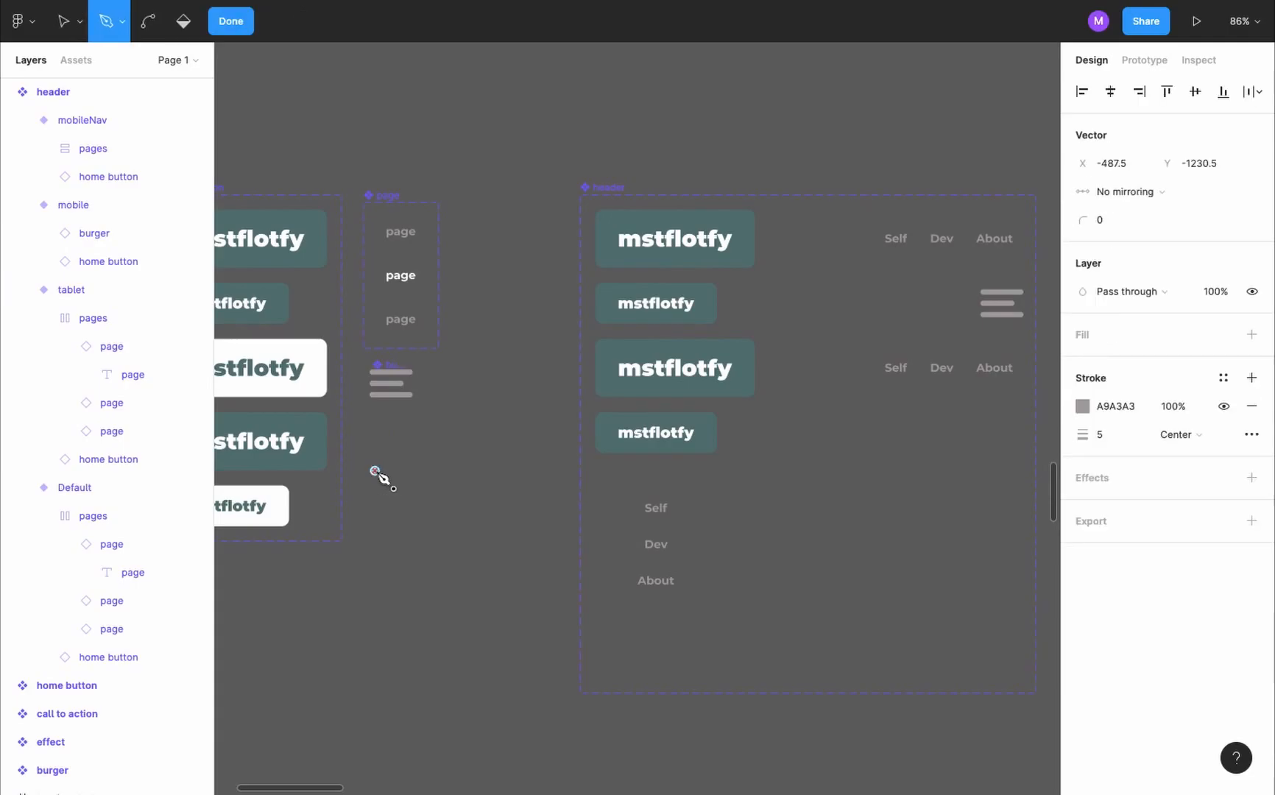
{"action": "left_click", "coordinate": [406, 440]}
{"action": "key", "text": "Escape"}
{"action": "scroll", "coordinate": [415, 450], "scroll_direction": "up", "scroll_amount": 5}
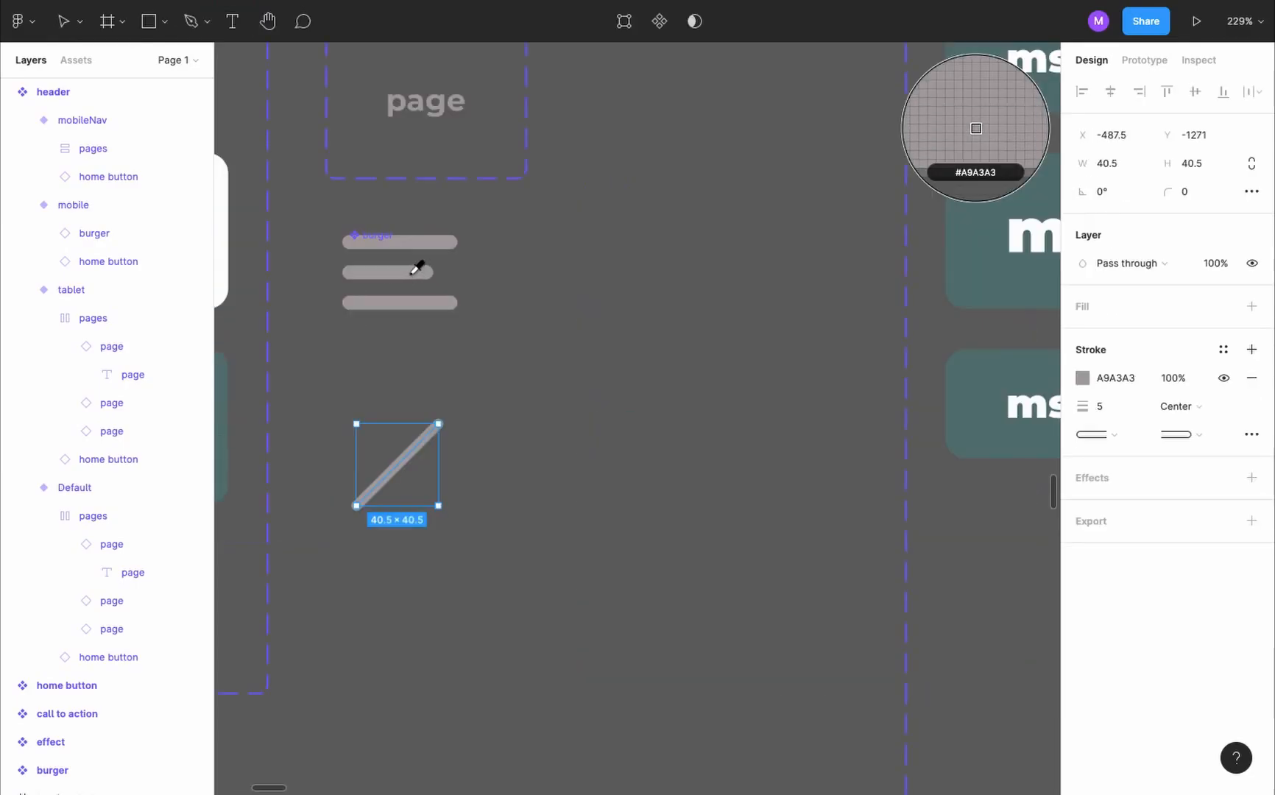
{"action": "left_click", "coordinate": [408, 273]}
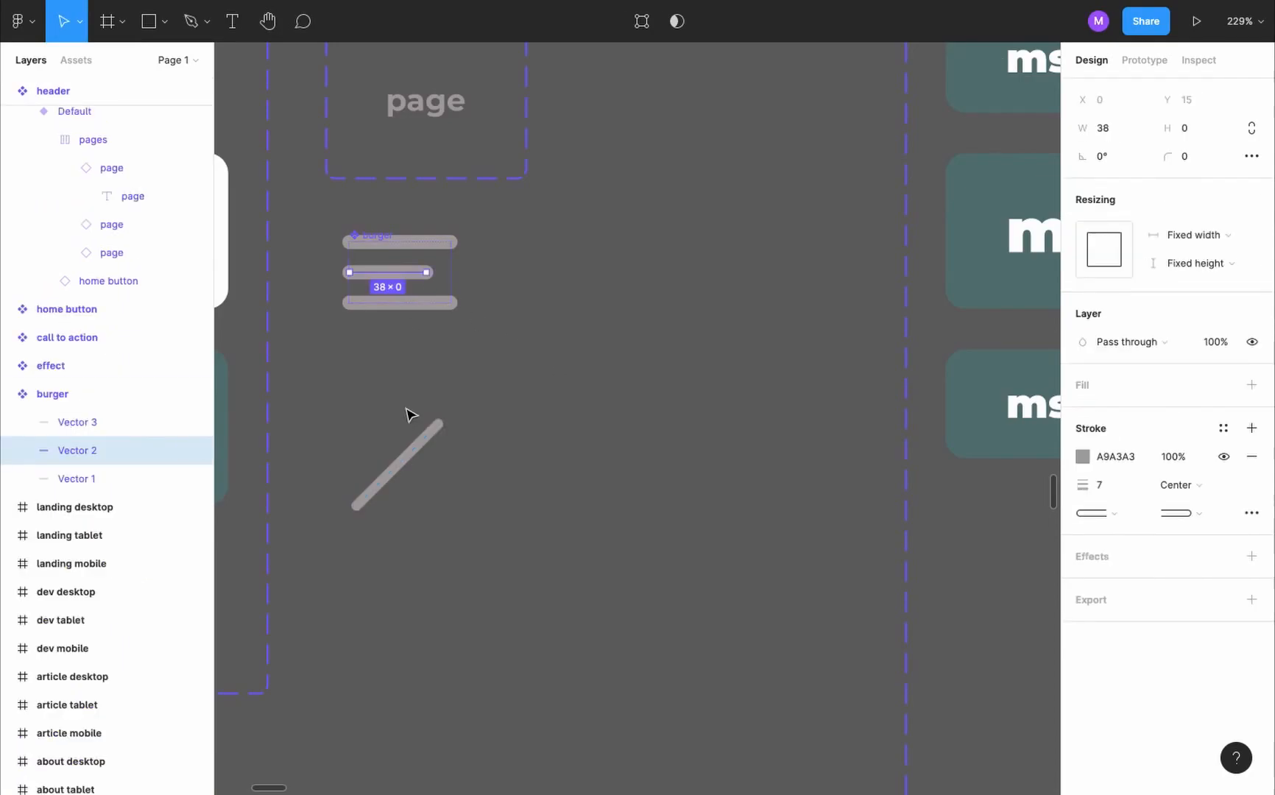
{"action": "left_click", "coordinate": [431, 438]}
{"action": "left_click", "coordinate": [1107, 407]}
{"action": "key", "text": "Return"}
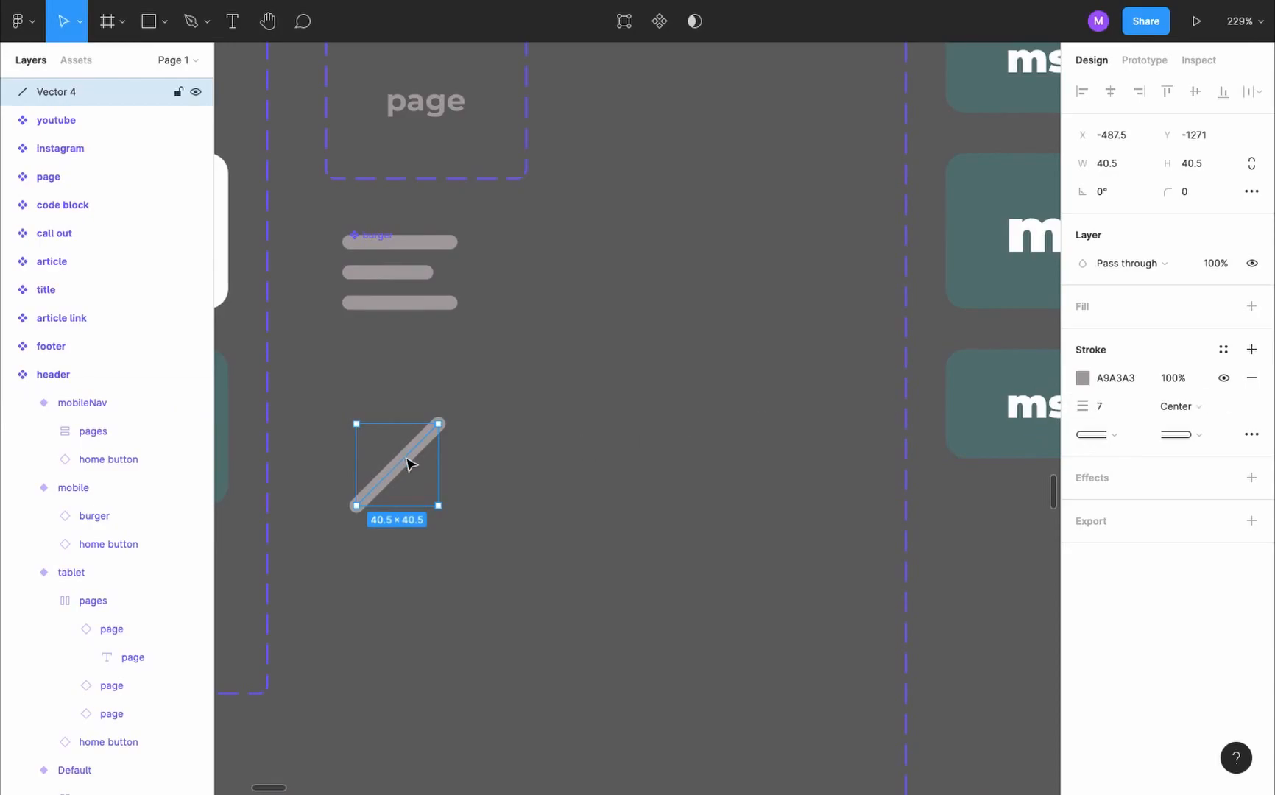
- Duplicate the diagonal line, rotate the copy to cross the original as an X, and unite both lines
{"action": "left_click_drag", "start_coordinate": [412, 464], "coordinate": [495, 473]}
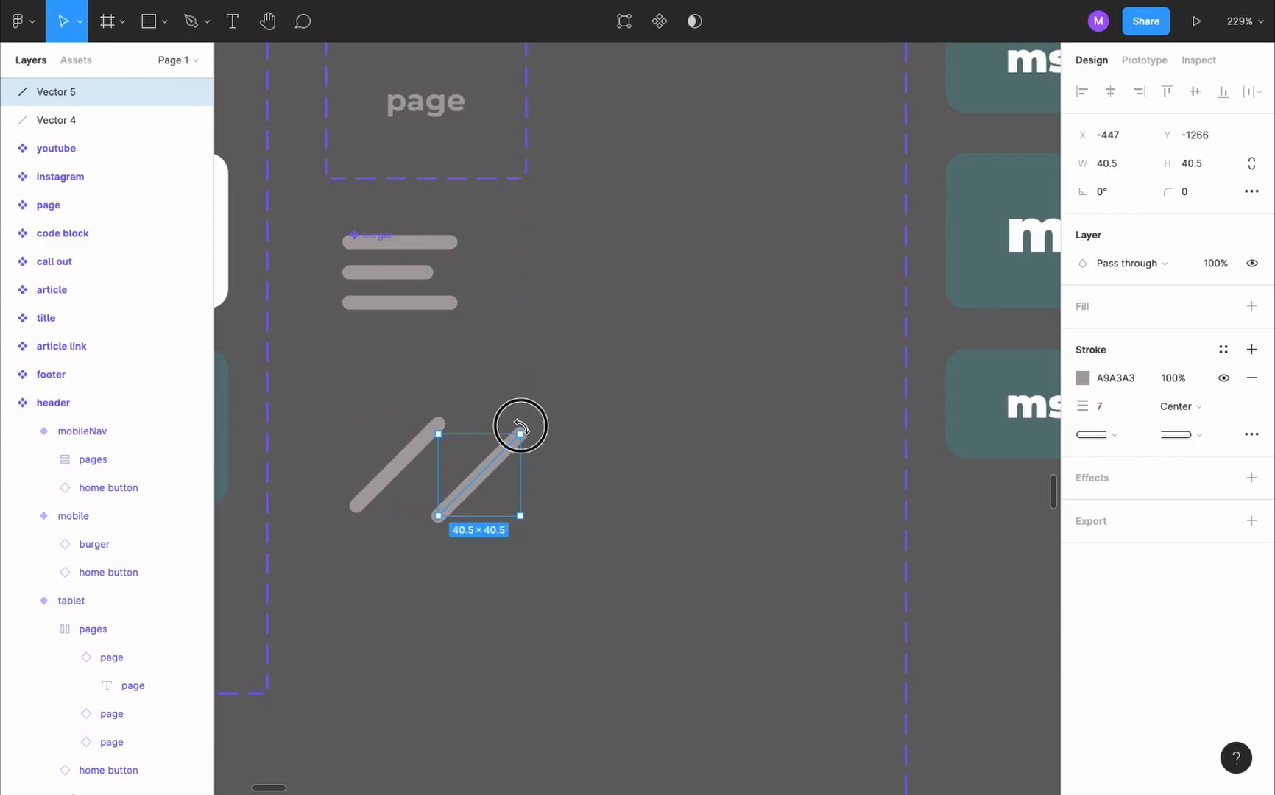
{"action": "left_click_drag", "start_coordinate": [519, 427], "coordinate": [541, 530]}
{"action": "left_click_drag", "start_coordinate": [482, 479], "coordinate": [414, 474]}
{"action": "left_click", "coordinate": [425, 439], "text": "shift"}
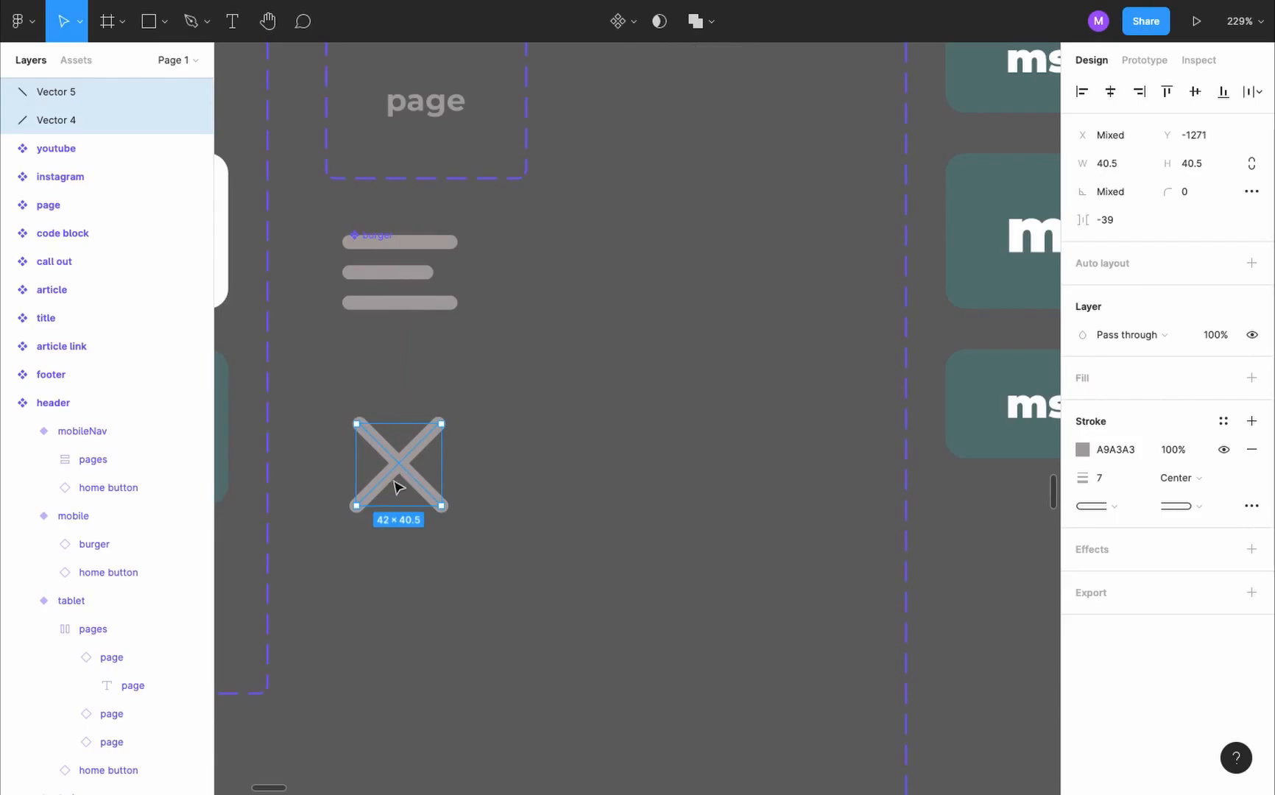
{"action": "left_click", "coordinate": [701, 28]}
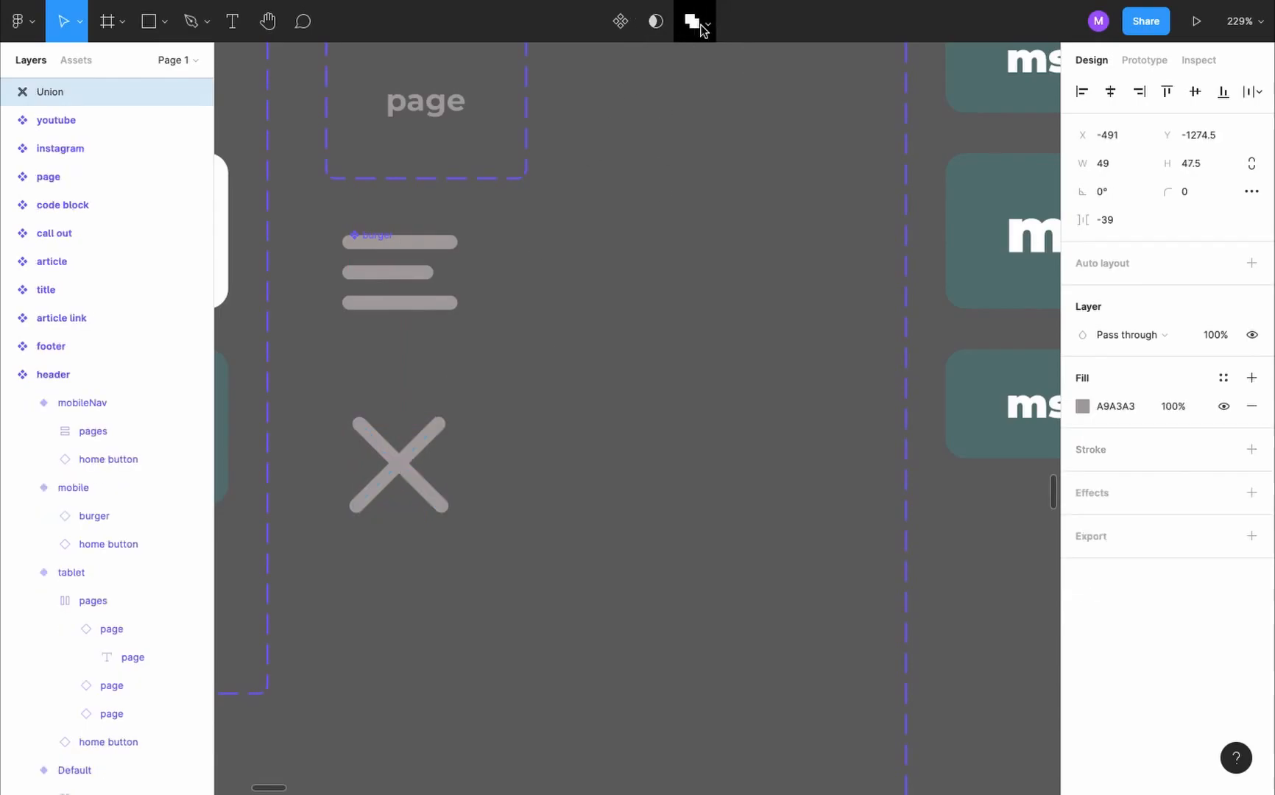
- Wrap the X in an auto layout frame named back btn and turn it into a component
{"action": "key", "text": "shift+a"}
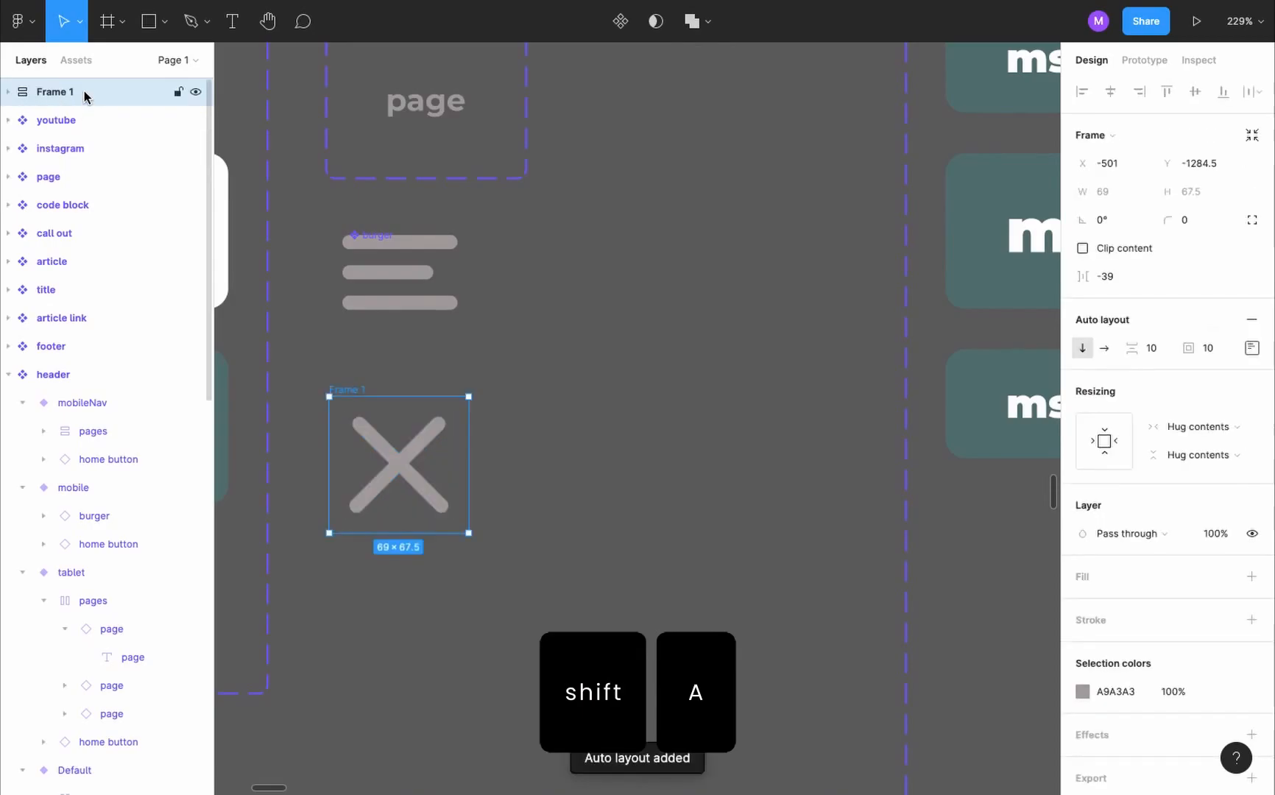
{"action": "double_click", "coordinate": [58, 92]}
{"action": "type", "text": "back"}
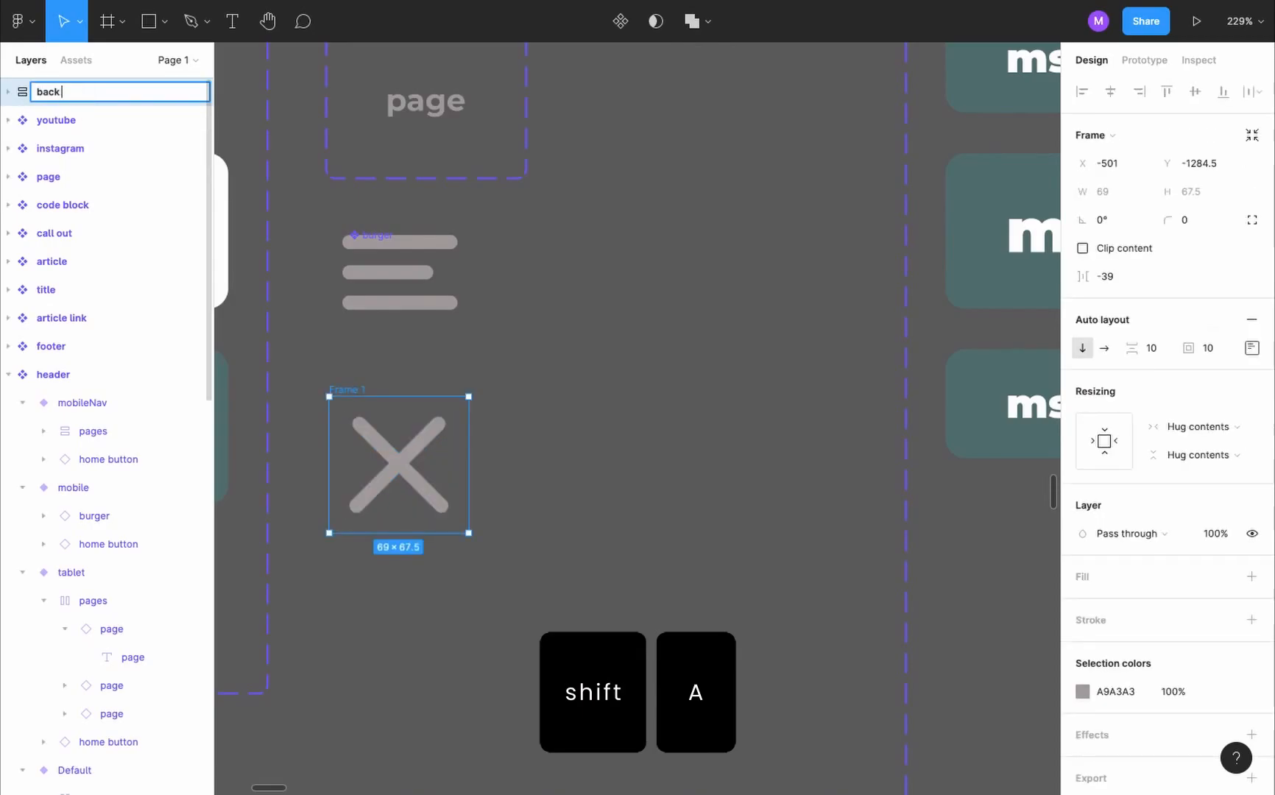
{"action": "type", "text": " btn"}
{"action": "key", "text": "Return"}
{"action": "left_click", "coordinate": [621, 20]}
- Place a copy of back btn inside the header's mobileNav variant, above the home button
{"action": "scroll", "coordinate": [576, 355], "scroll_direction": "down", "scroll_amount": 2}
{"action": "scroll", "coordinate": [576, 355], "scroll_direction": "down", "scroll_amount": 2}
{"action": "left_click_drag", "start_coordinate": [325, 331], "coordinate": [749, 342]}
{"action": "key", "text": "Up"}
{"action": "key", "text": "Escape"}
{"action": "scroll", "coordinate": [71, 232], "scroll_direction": "up", "scroll_amount": 2}
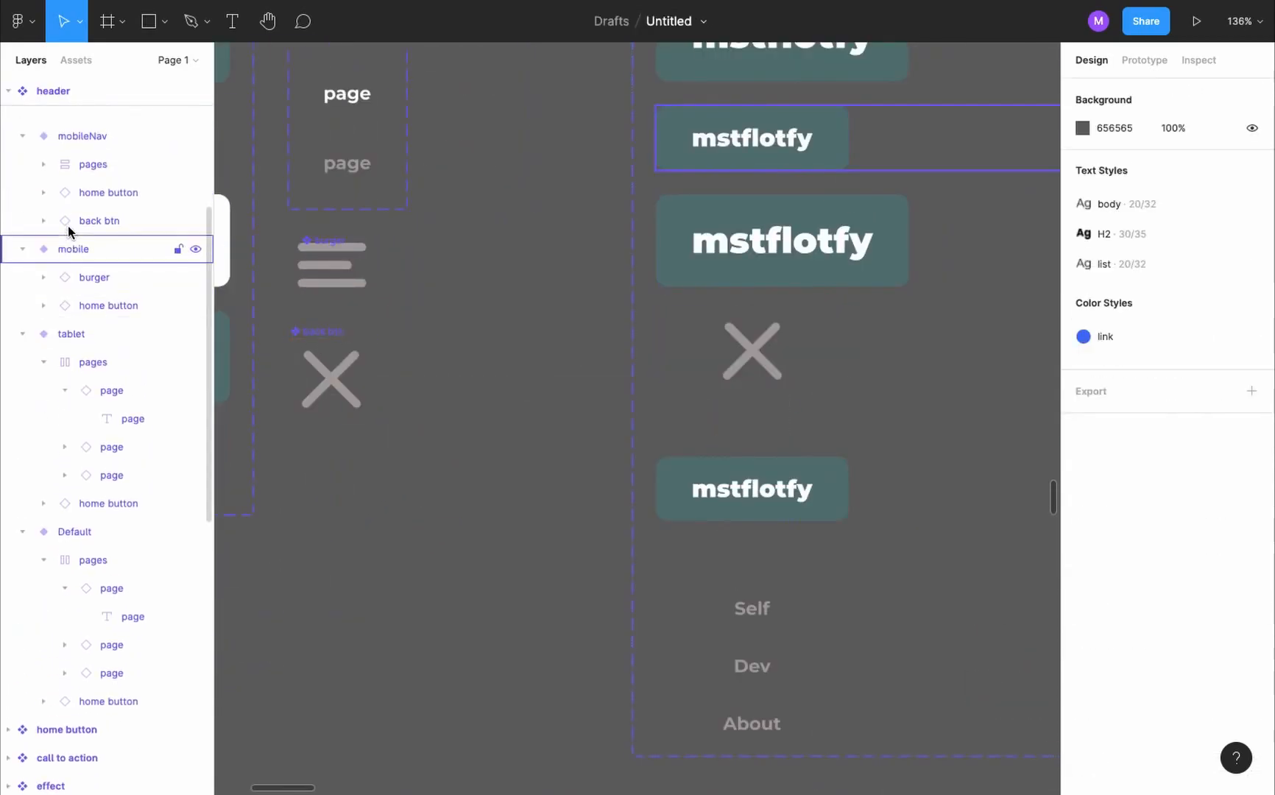
- Set the header's mobileNav variant to hug its contents vertically and its auto layout spacing to 20
{"action": "left_click", "coordinate": [91, 159]}
{"action": "scroll", "coordinate": [1201, 331], "scroll_direction": "down", "scroll_amount": 4}
{"action": "left_click", "coordinate": [1202, 331]}
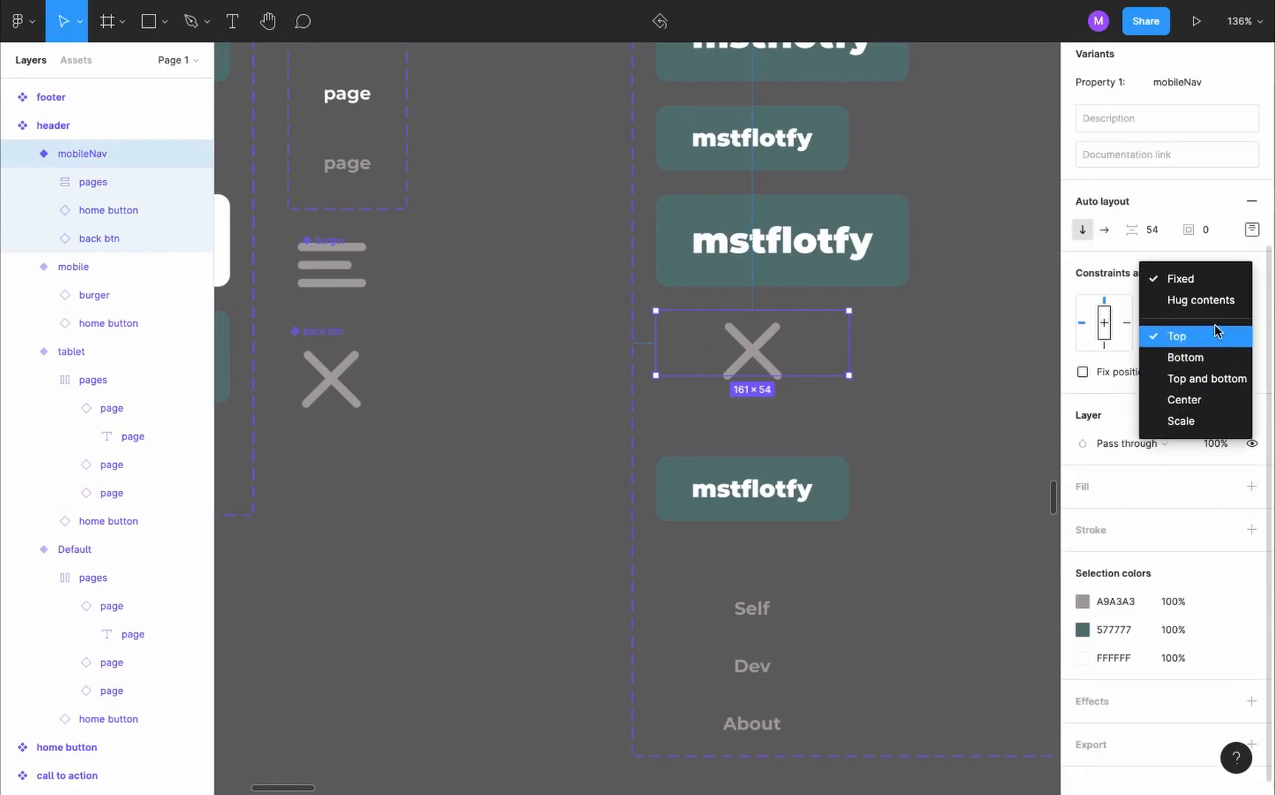
{"action": "left_click", "coordinate": [1201, 300]}
{"action": "scroll", "coordinate": [895, 508], "scroll_direction": "down", "scroll_amount": 1}
{"action": "left_click", "coordinate": [1150, 230]}
{"action": "type", "text": "20"}
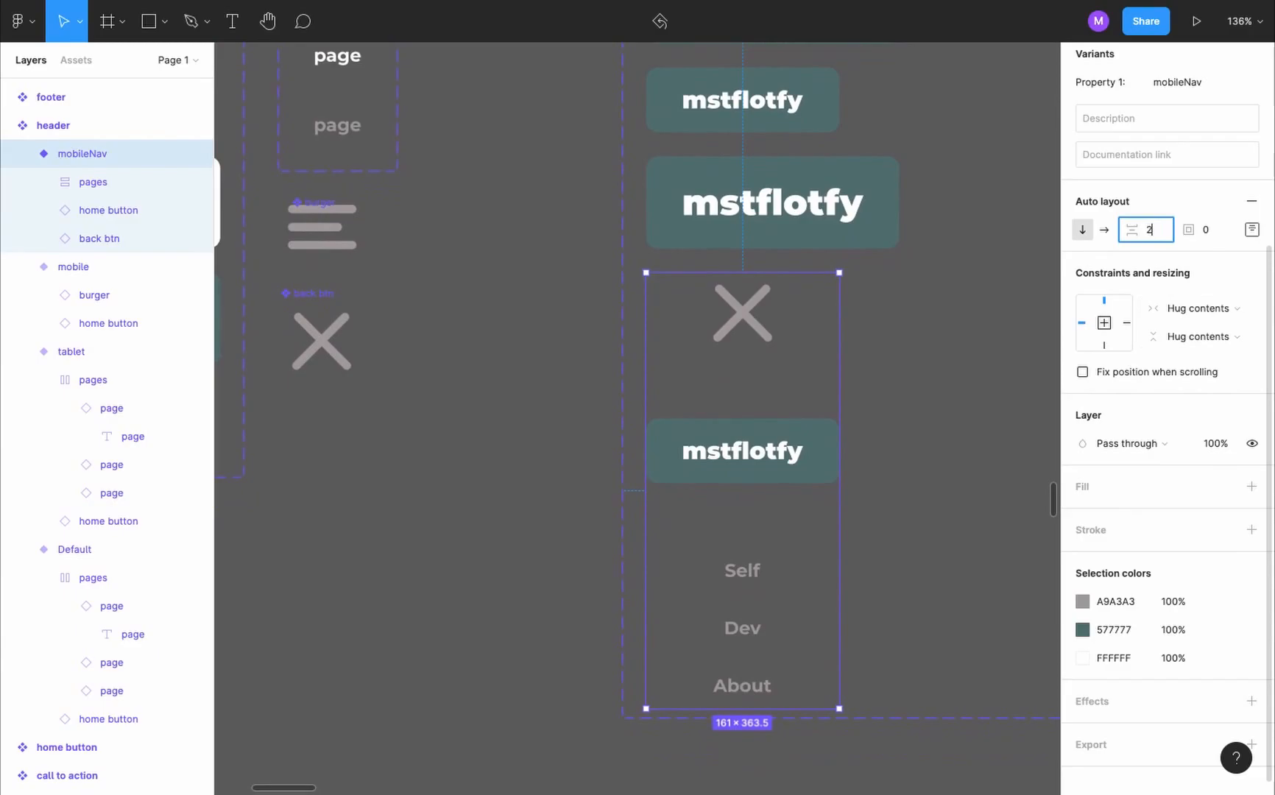
{"action": "key", "text": "Return"}
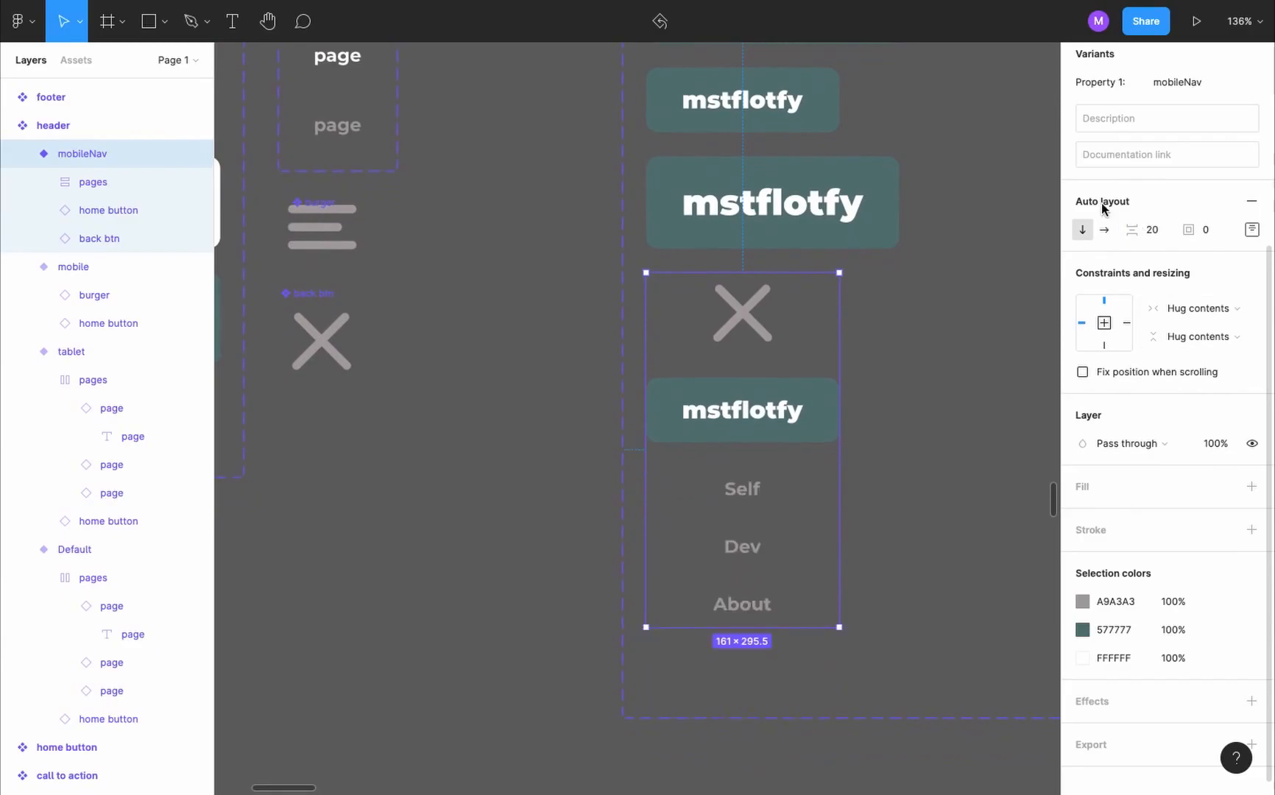
- Constrain the proportions of the X shape in the main back btn component and set its width to 32
{"action": "double_click", "coordinate": [349, 366]}
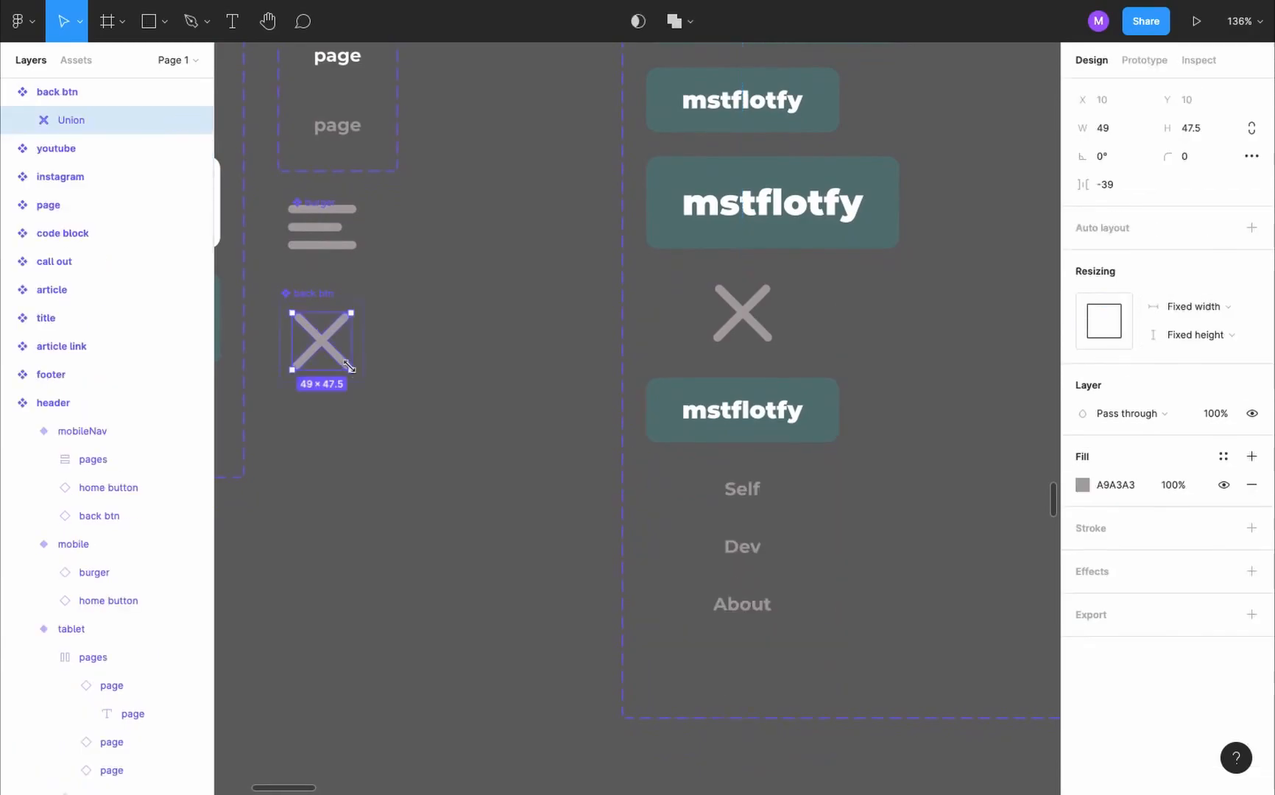
{"action": "left_click", "coordinate": [1251, 130]}
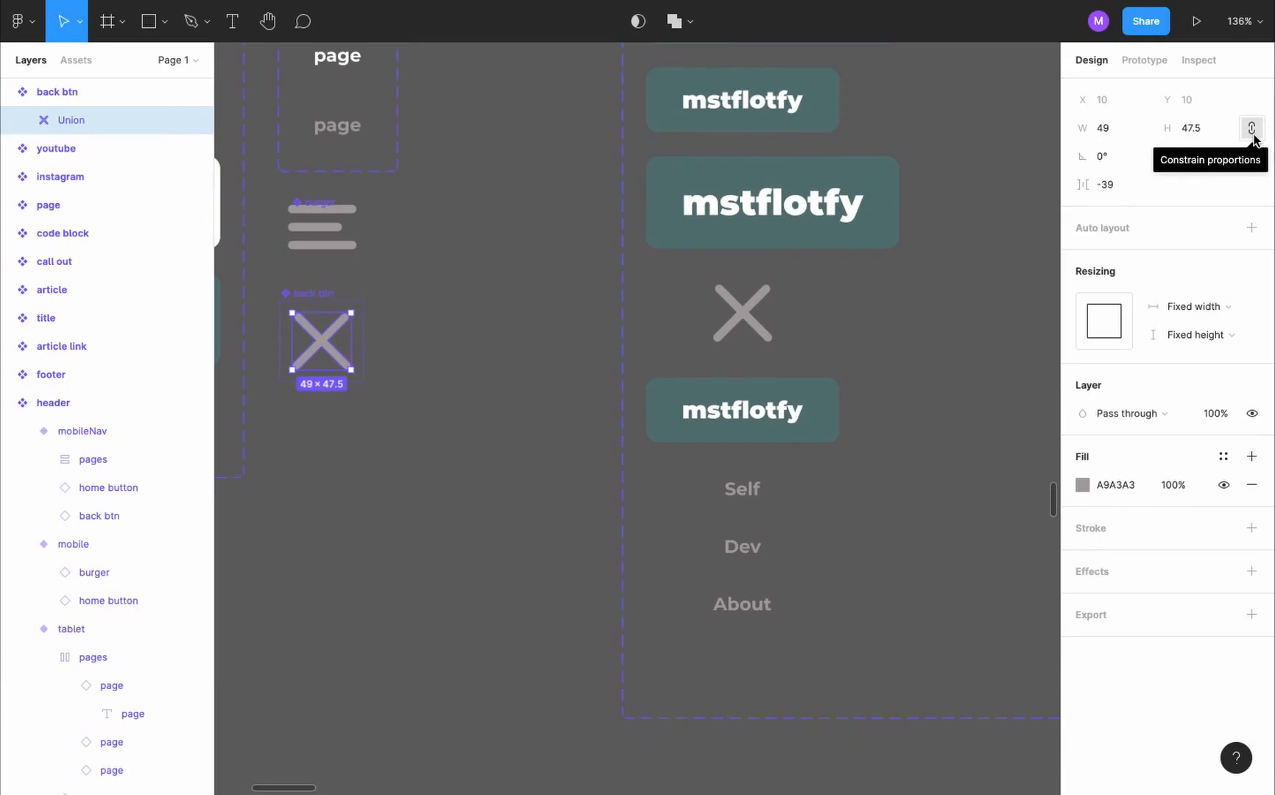
{"action": "left_click", "coordinate": [1113, 131]}
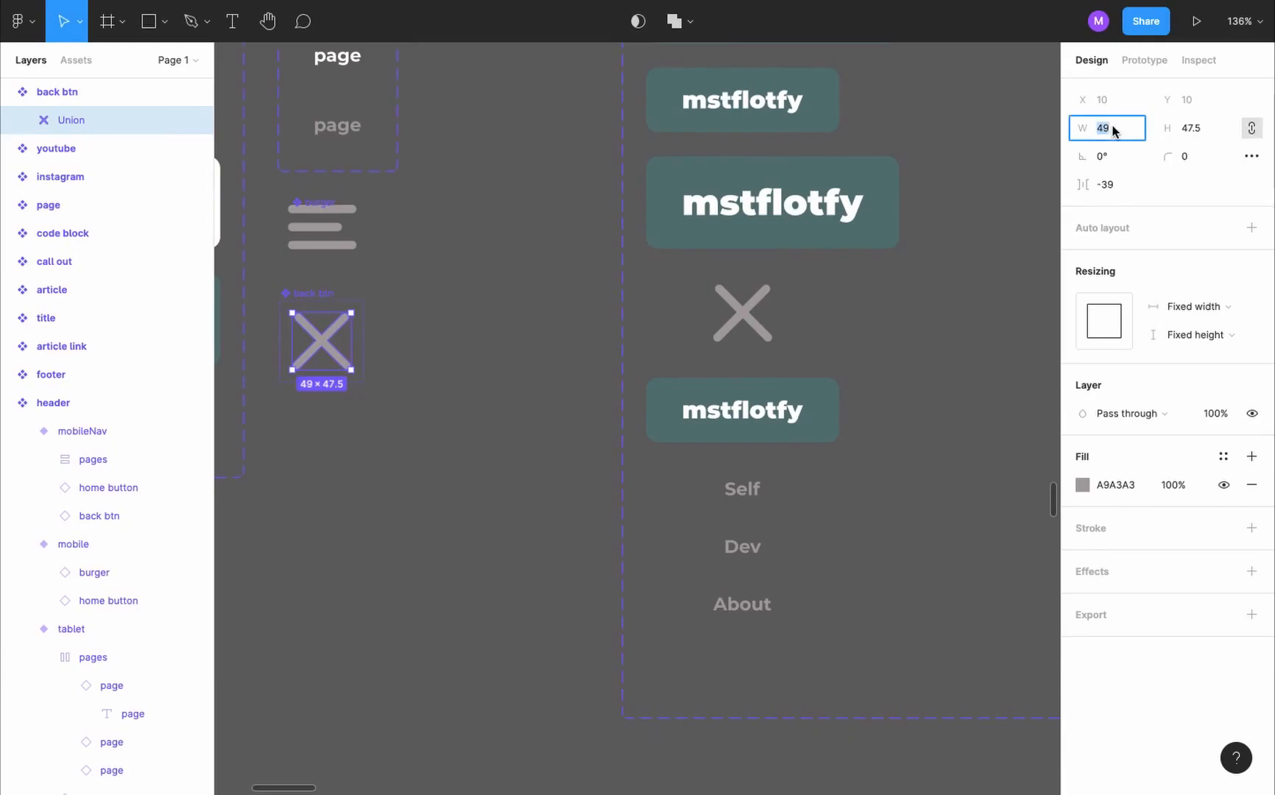
{"action": "type", "text": "32"}
{"action": "key", "text": "Return"}
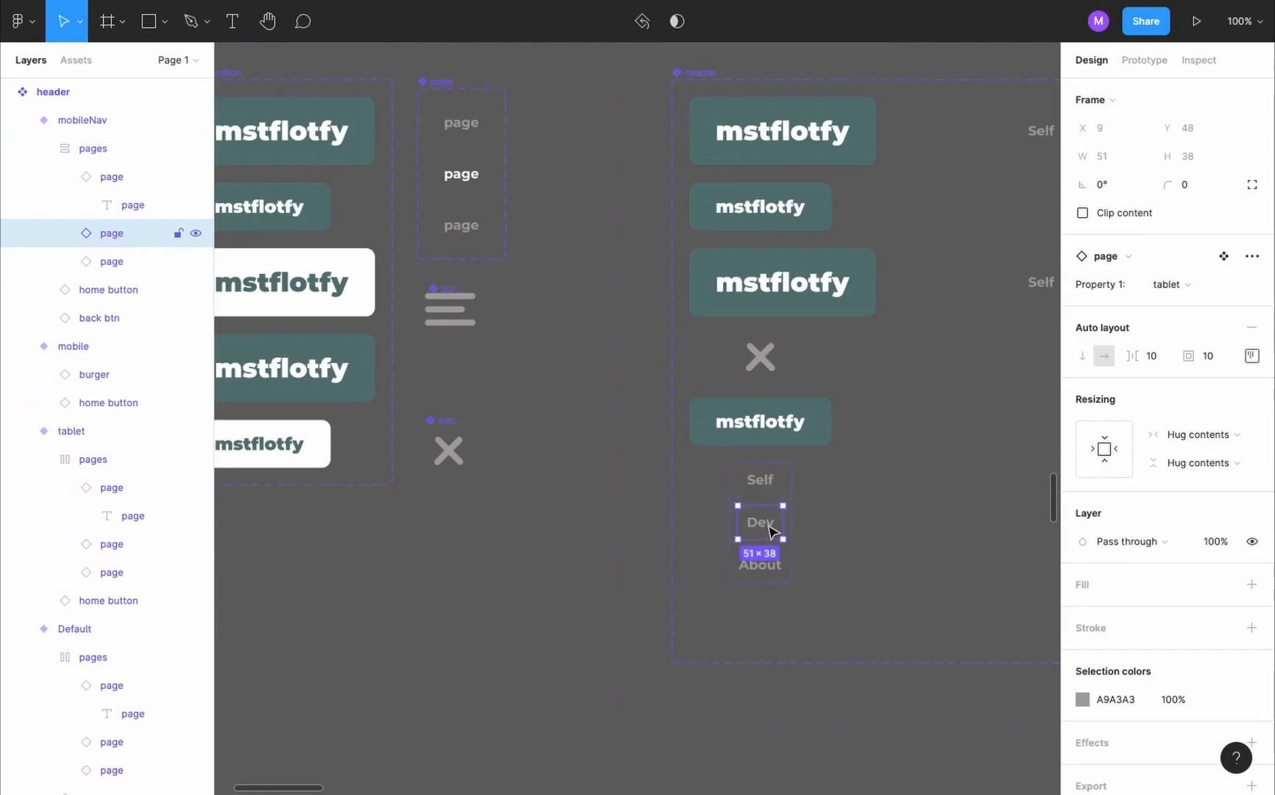
- Change the tap interaction of the Dev link in the mobileNav variant to navigate to dev mobile
{"action": "key", "text": "shift+e"}
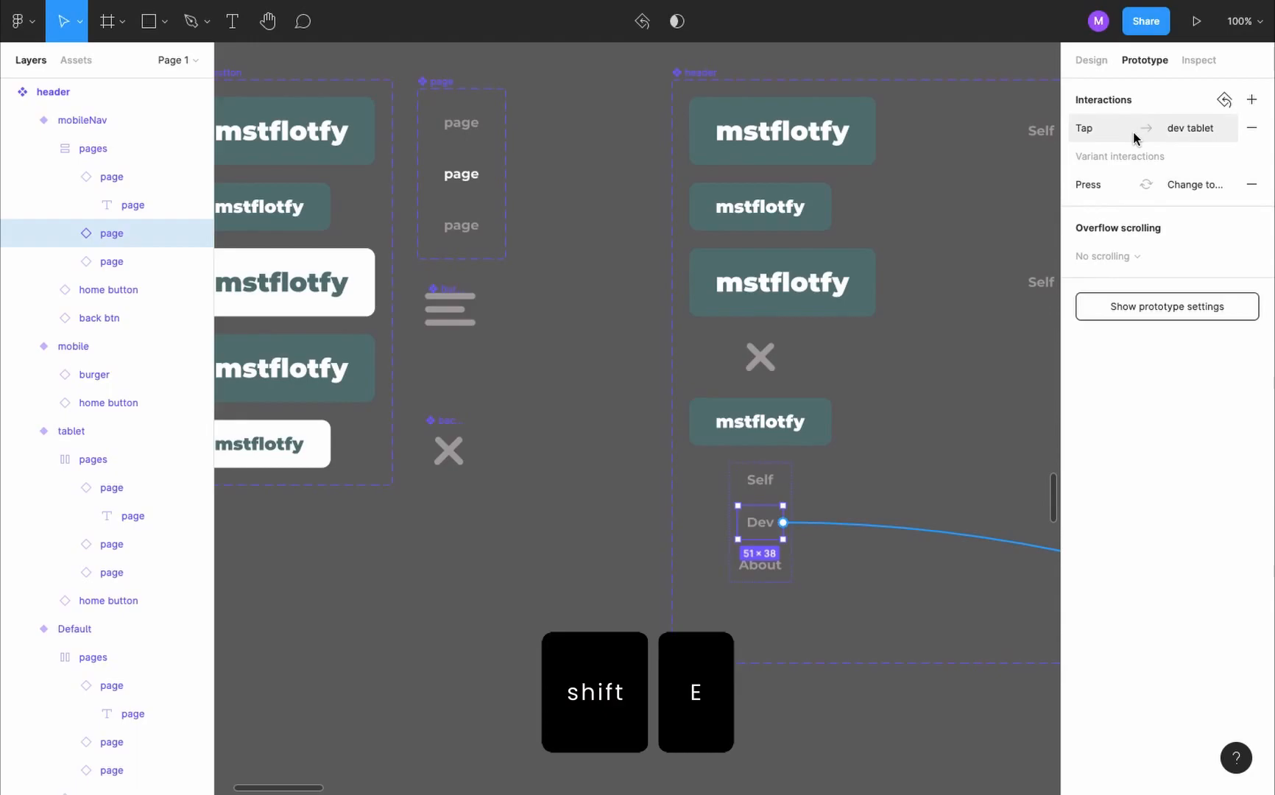
{"action": "scroll", "coordinate": [1031, 288], "scroll_direction": "right", "scroll_amount": 5}
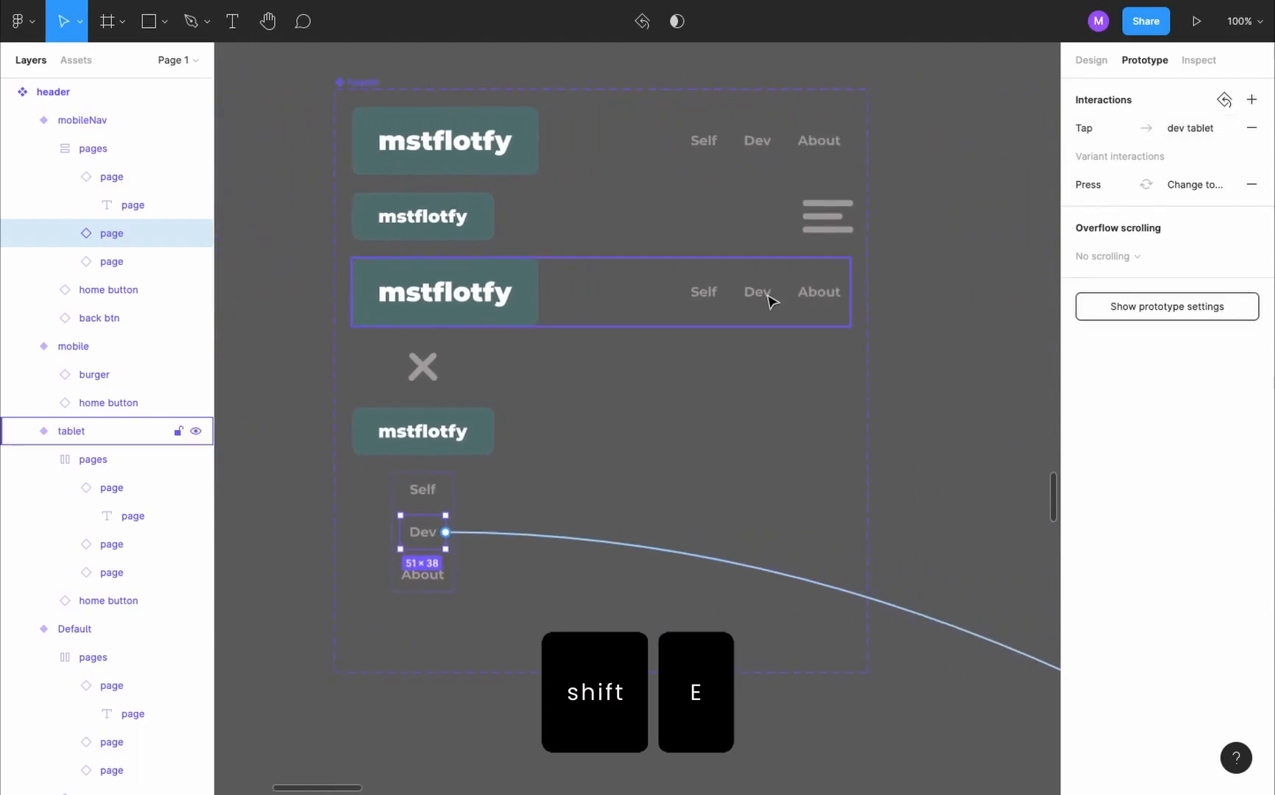
{"action": "left_click", "coordinate": [1179, 130]}
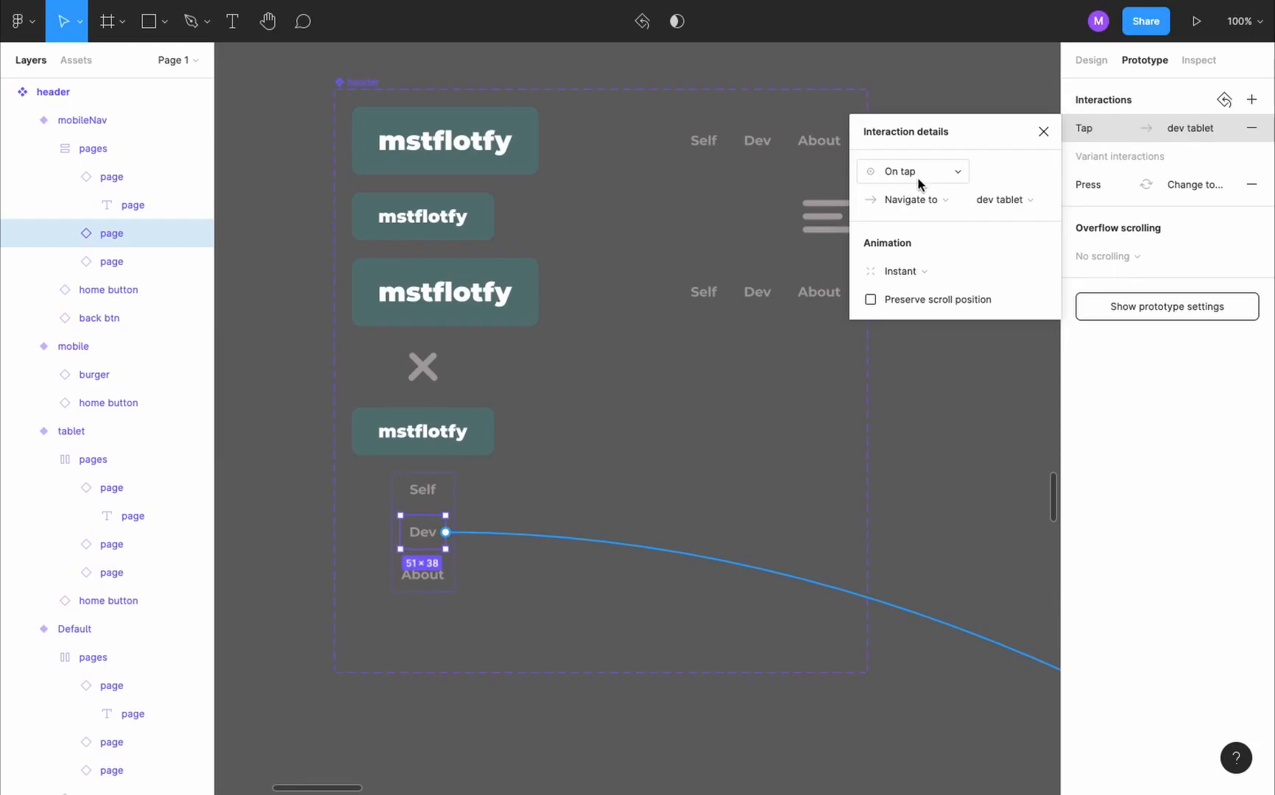
{"action": "left_click", "coordinate": [999, 201]}
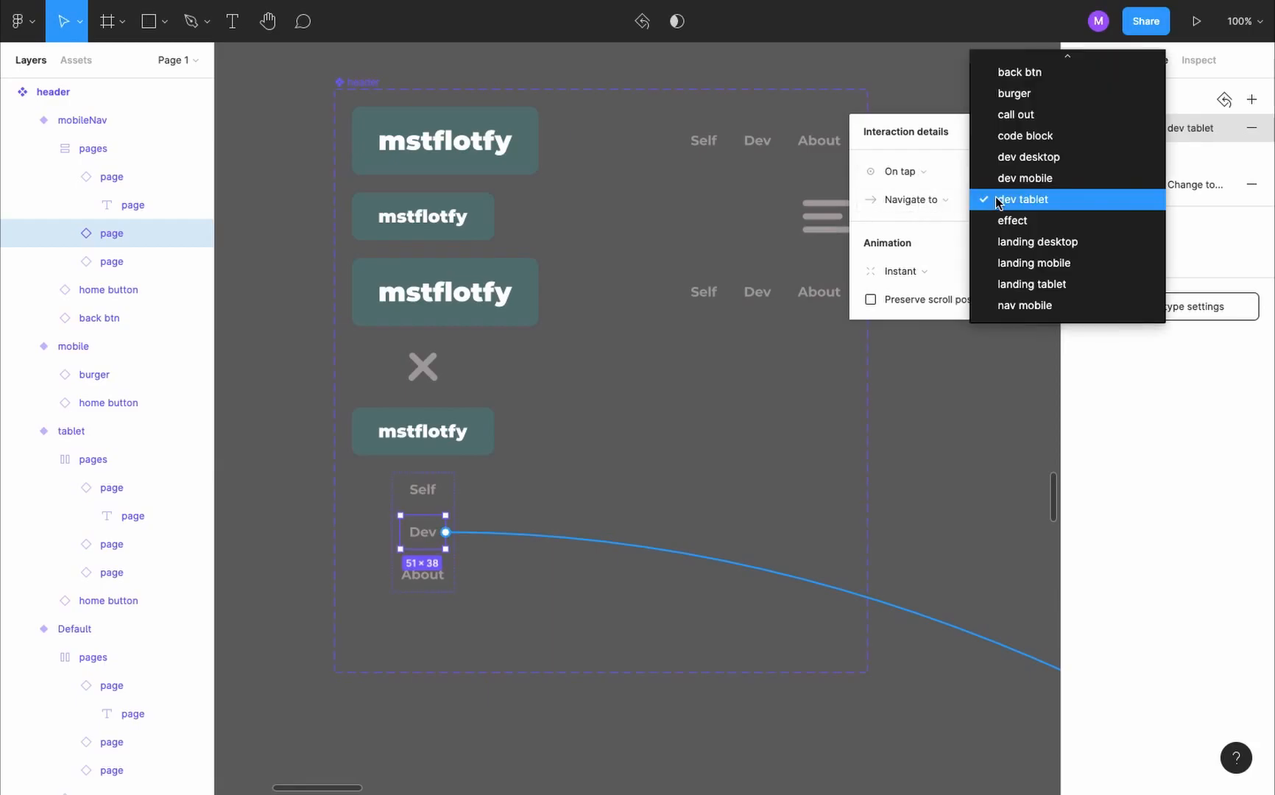
{"action": "left_click", "coordinate": [1058, 177]}
- Change the tap interaction of the About link in the mobileNav variant to navigate to about mobile
{"action": "left_click", "coordinate": [405, 582]}
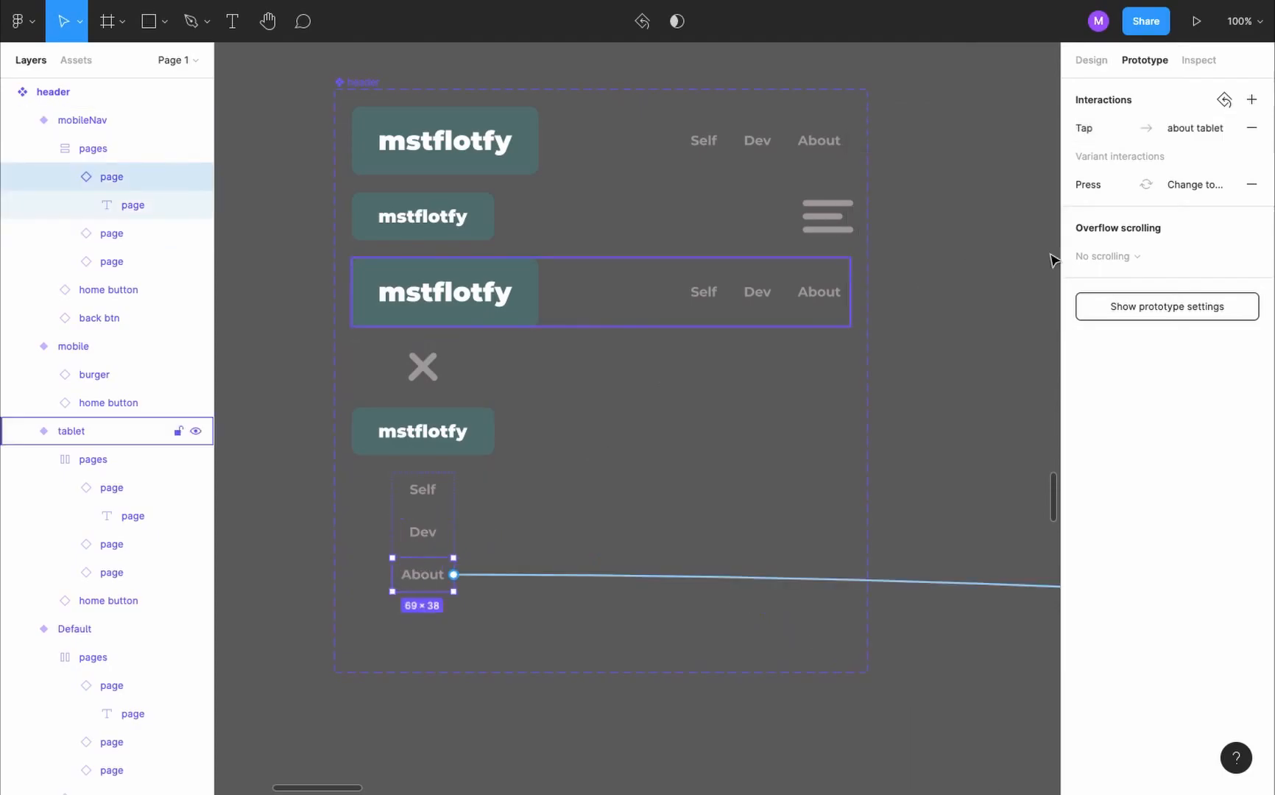
{"action": "left_click", "coordinate": [1158, 132]}
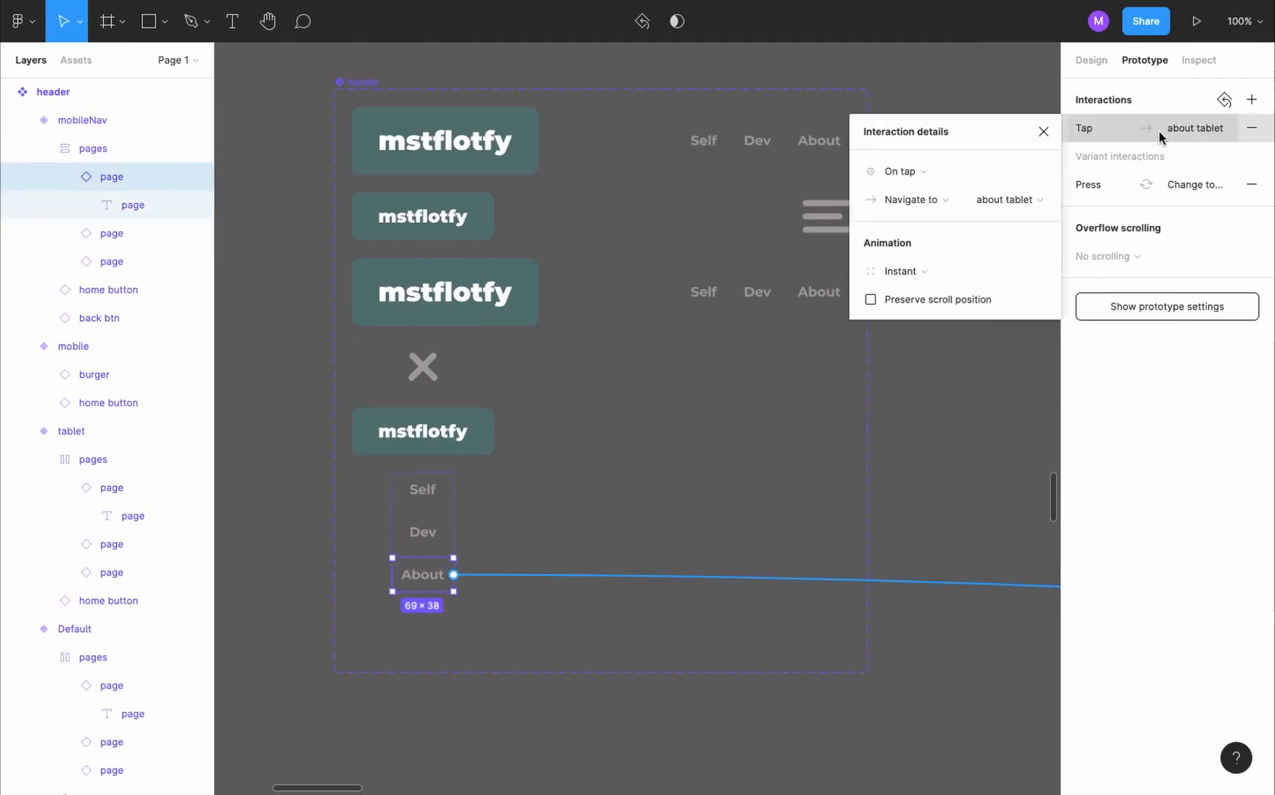
{"action": "left_click", "coordinate": [1016, 208]}
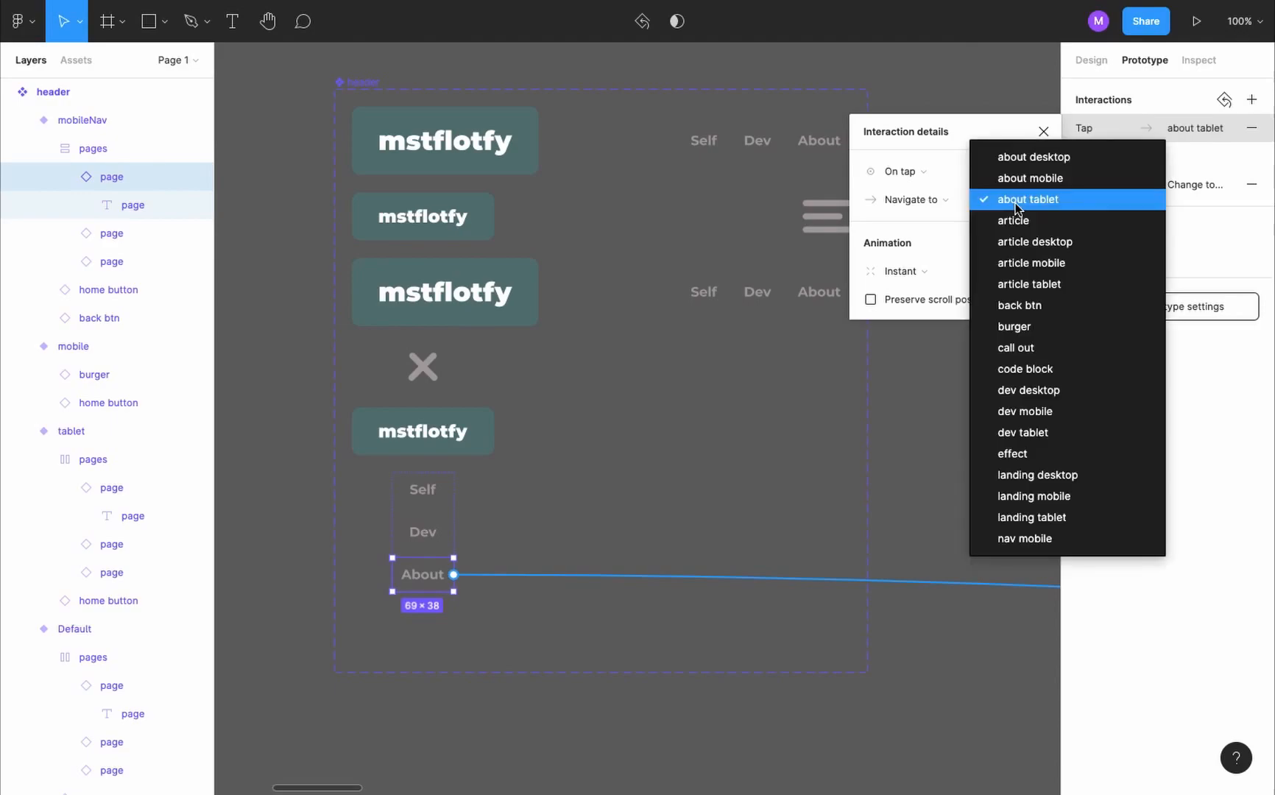
{"action": "left_click", "coordinate": [1046, 180]}
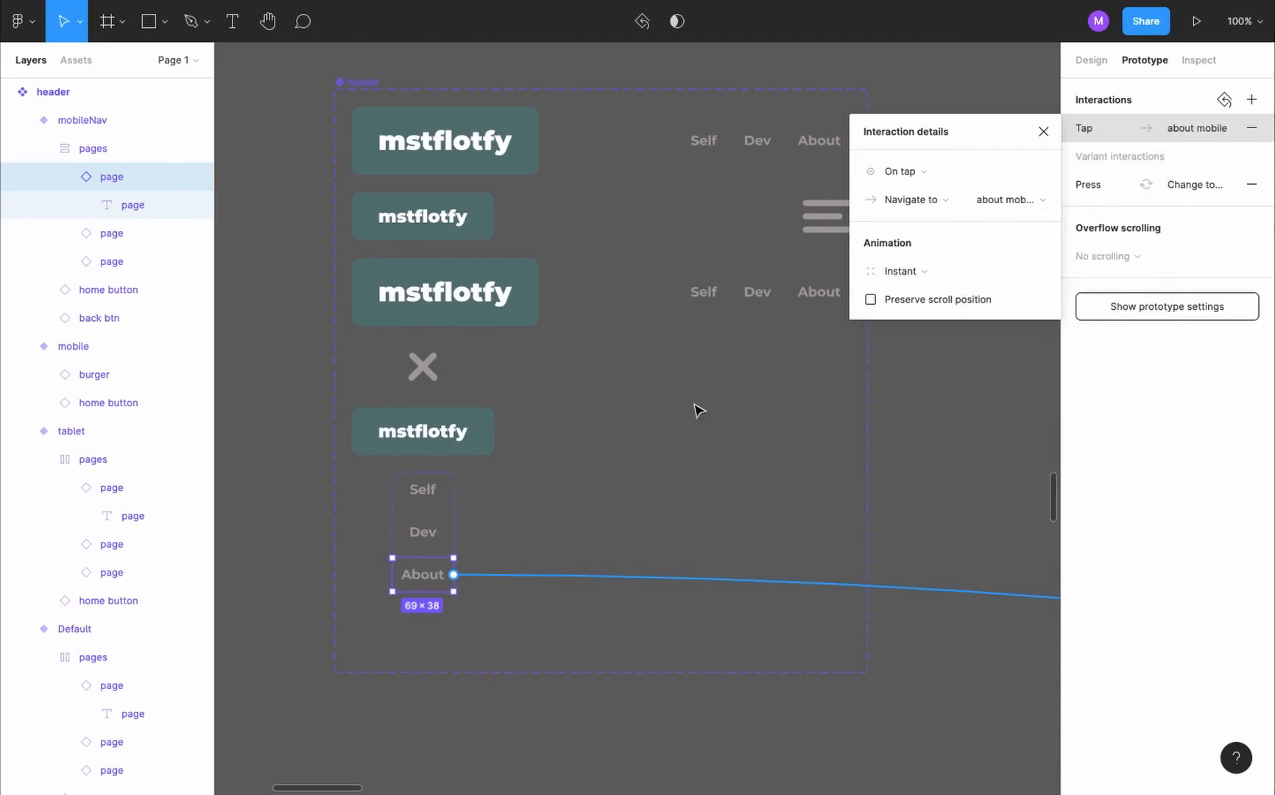
- Add an on-tap interaction with the Back action to the back btn in the mobileNav variant
{"action": "scroll", "coordinate": [763, 365], "scroll_direction": "left", "scroll_amount": 3}
{"action": "left_click", "coordinate": [595, 359]}
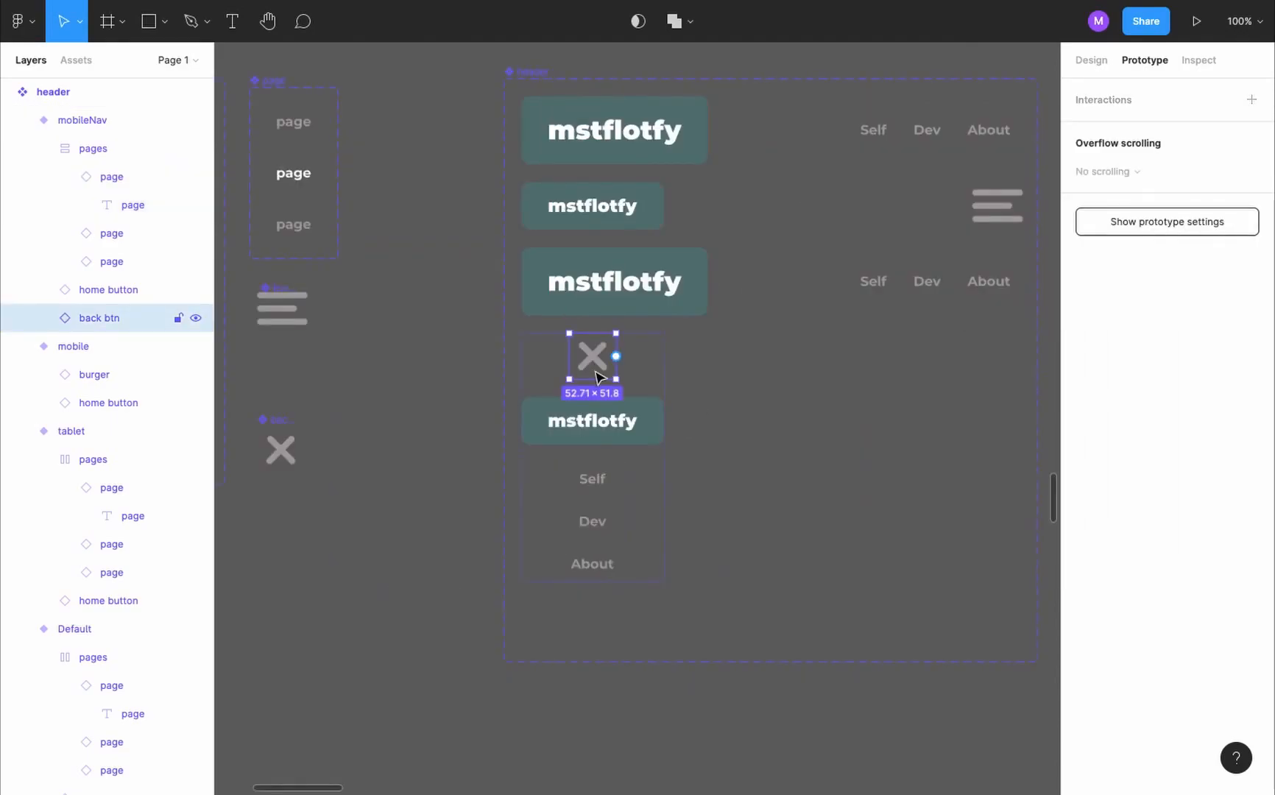
{"action": "left_click", "coordinate": [1252, 99]}
{"action": "left_click", "coordinate": [1130, 127]}
{"action": "left_click", "coordinate": [932, 199]}
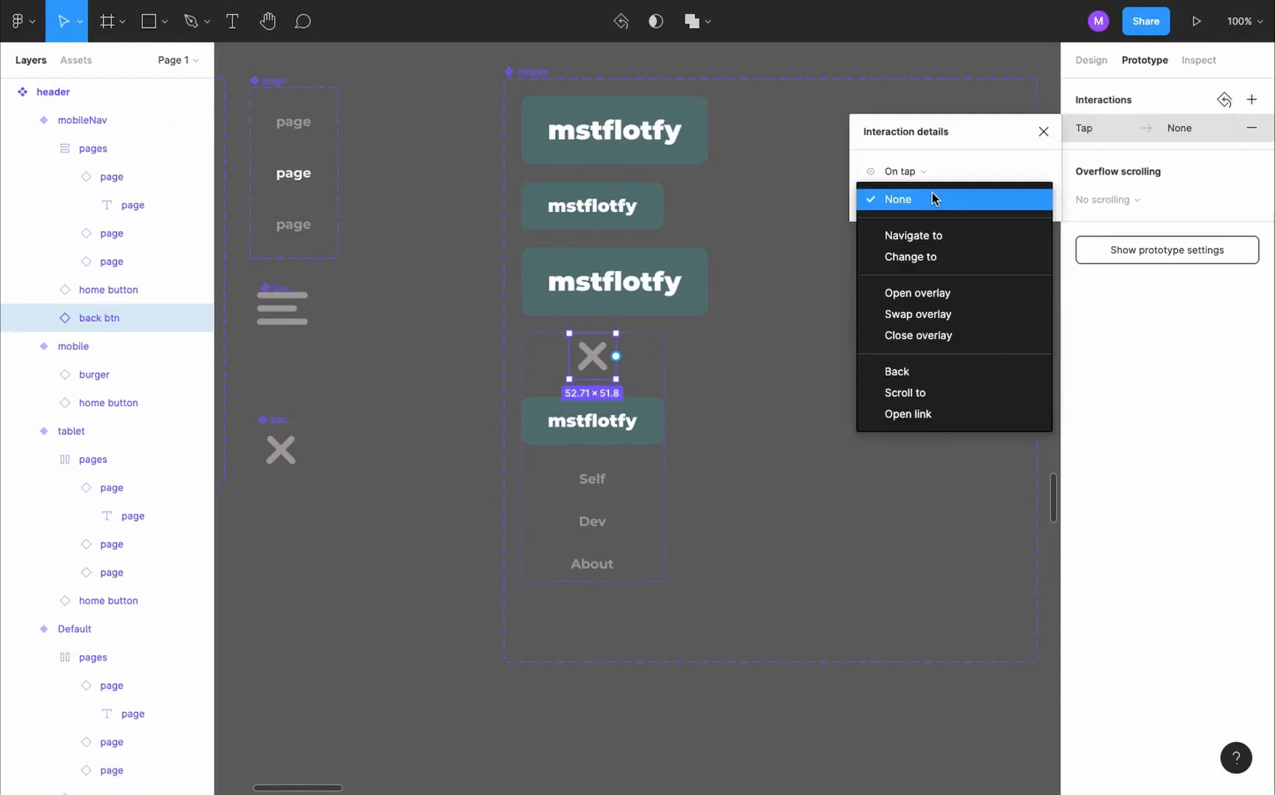
{"action": "left_click", "coordinate": [937, 370]}
{"action": "scroll", "coordinate": [938, 369], "scroll_direction": "down", "scroll_amount": 2}
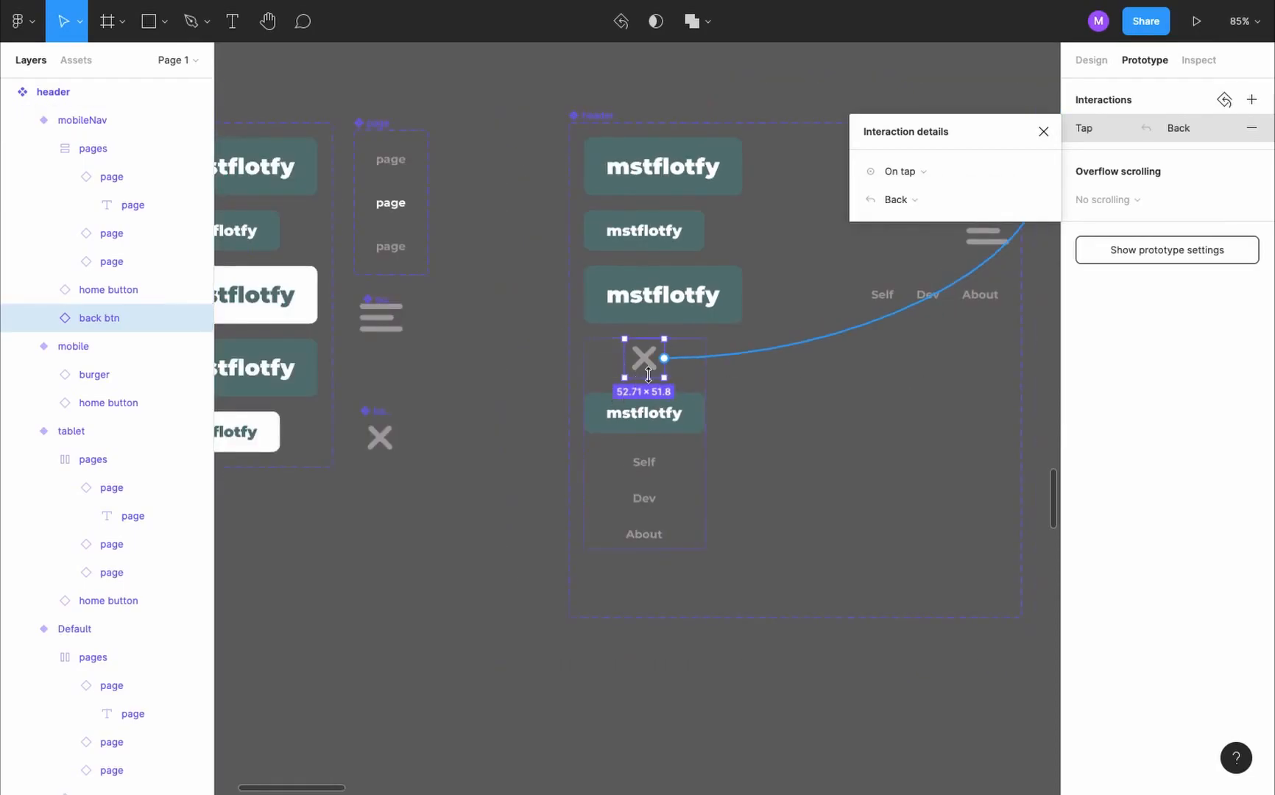
{"action": "left_click", "coordinate": [1044, 131]}
- Add a variant named hover to the burger component and recolour its lines white
{"action": "scroll", "coordinate": [316, 327], "scroll_direction": "down", "scroll_amount": 2}
{"action": "scroll", "coordinate": [316, 327], "scroll_direction": "up", "scroll_amount": 1}
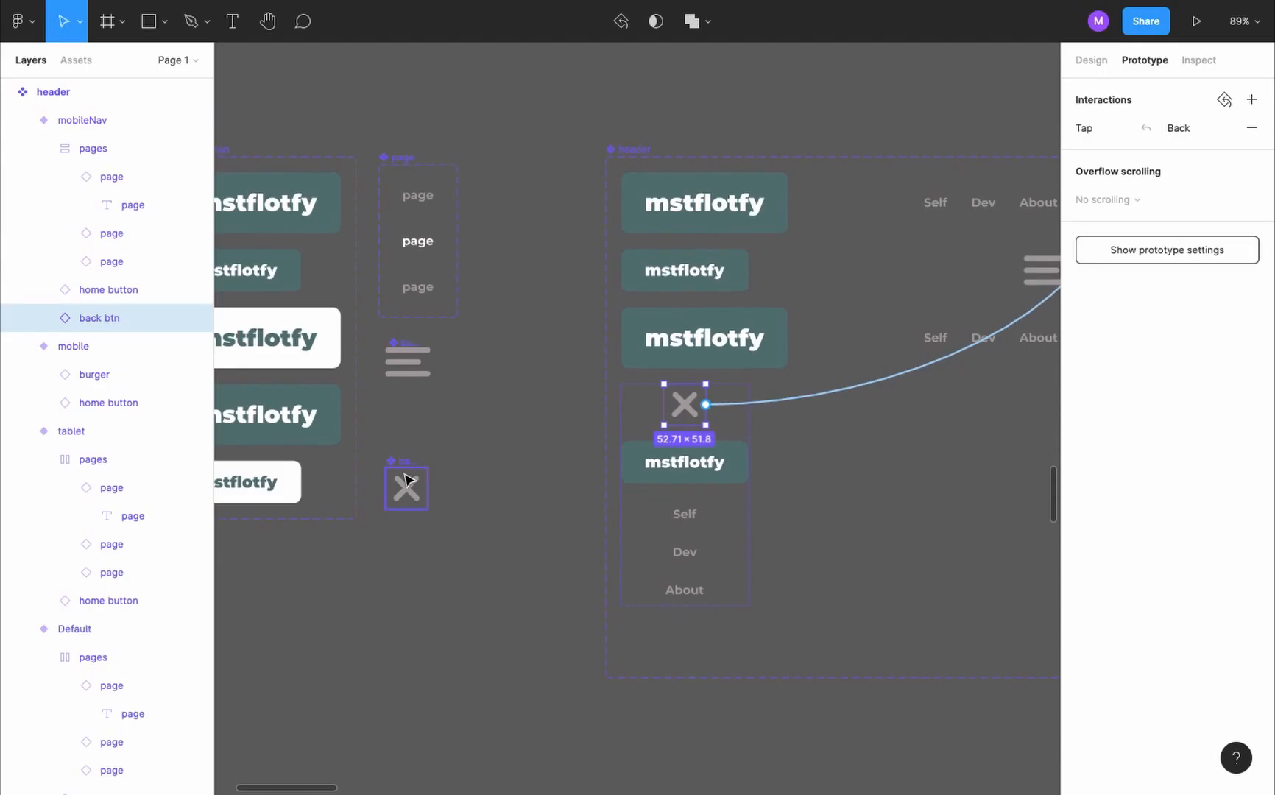
{"action": "scroll", "coordinate": [390, 350], "scroll_direction": "up", "scroll_amount": 5}
{"action": "left_click", "coordinate": [402, 344]}
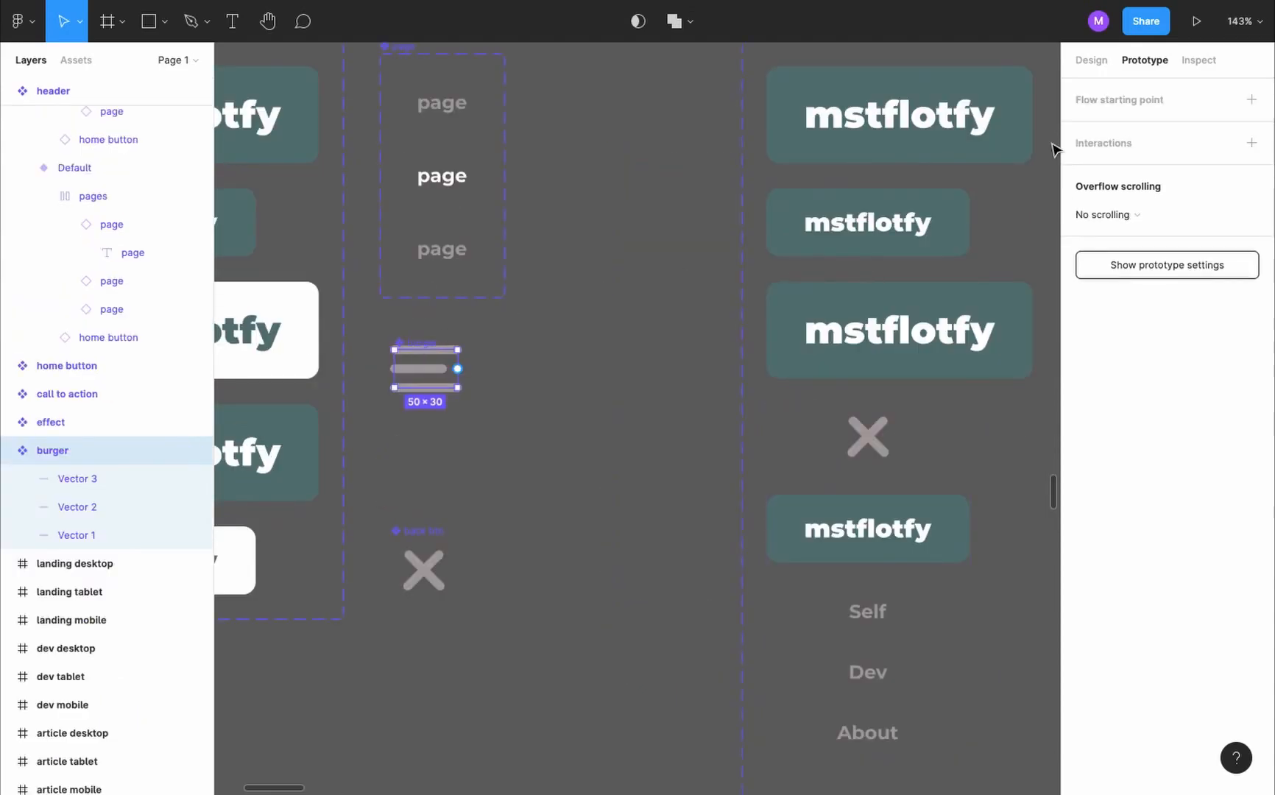
{"action": "key", "text": "shift+e"}
{"action": "left_click", "coordinate": [1251, 407]}
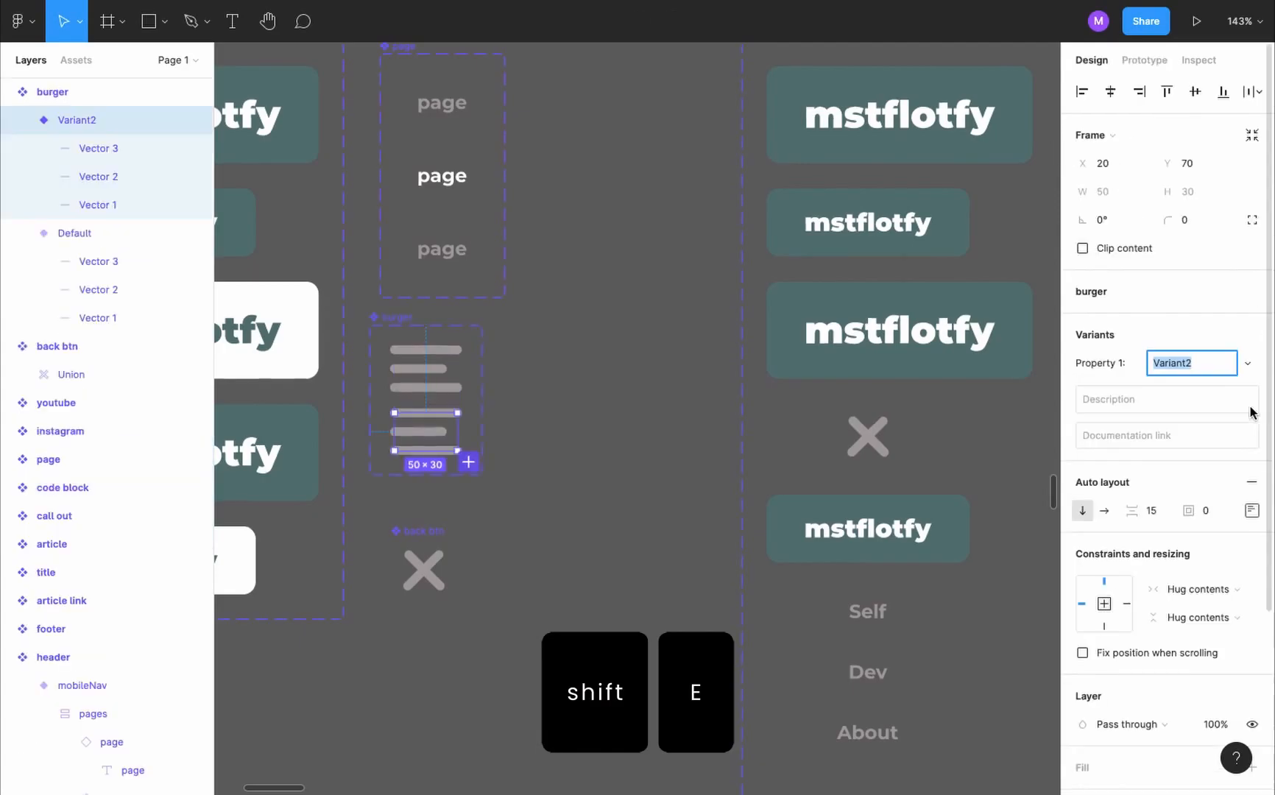
{"action": "type", "text": "hover"}
{"action": "key", "text": "Return"}
{"action": "scroll", "coordinate": [1068, 632], "scroll_direction": "down", "scroll_amount": 4}
{"action": "left_click", "coordinate": [1083, 642]}
{"action": "left_click_drag", "start_coordinate": [941, 427], "coordinate": [851, 348]}
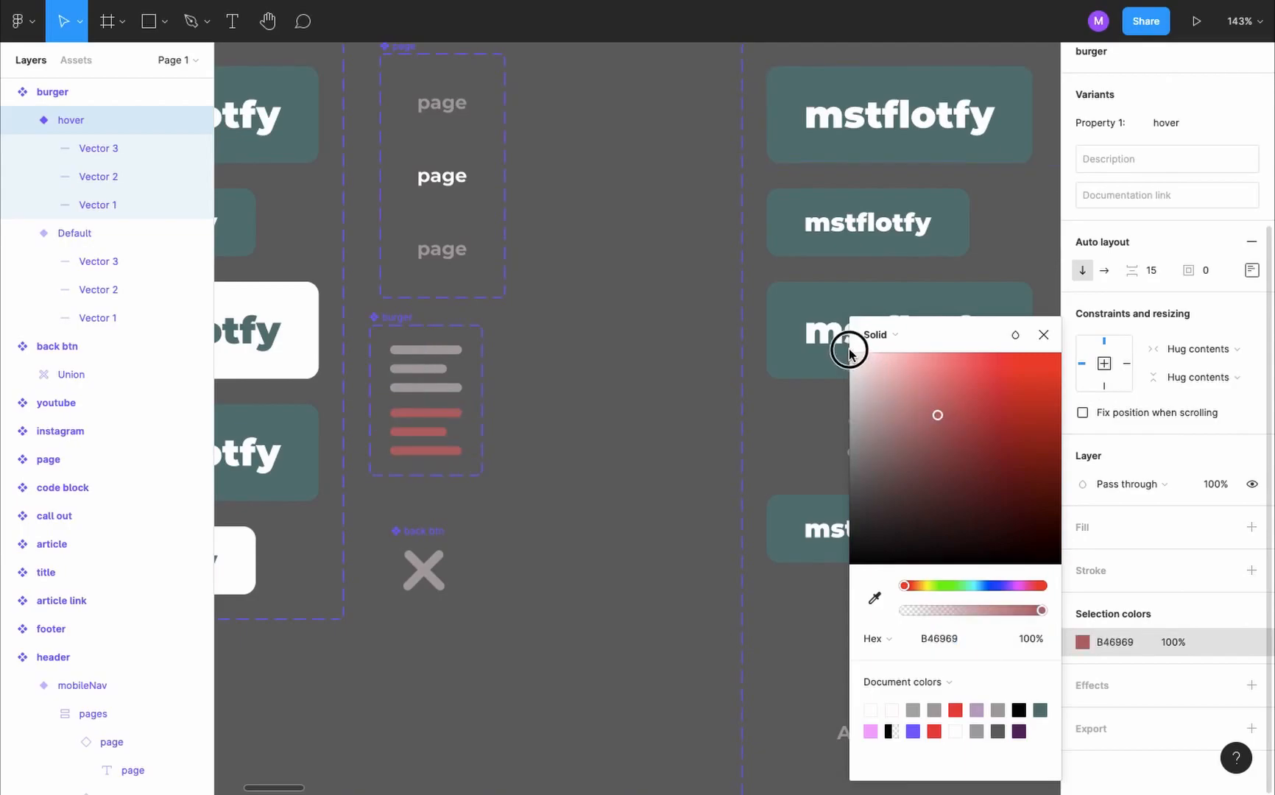
- Link the burger's Default variant to hover with a While pressing trigger
{"action": "left_click", "coordinate": [427, 376]}
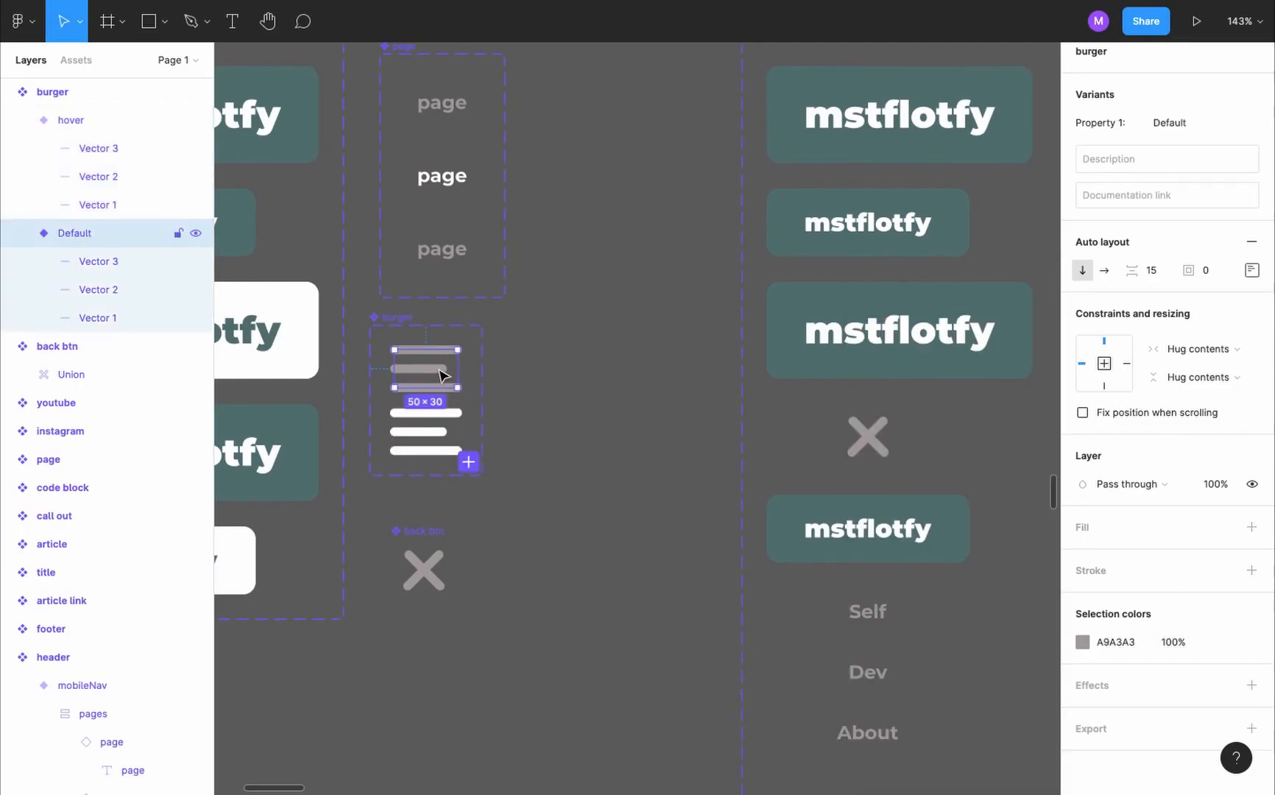
{"action": "scroll", "coordinate": [635, 287], "scroll_direction": "up", "scroll_amount": 2}
{"action": "key", "text": "shift+e"}
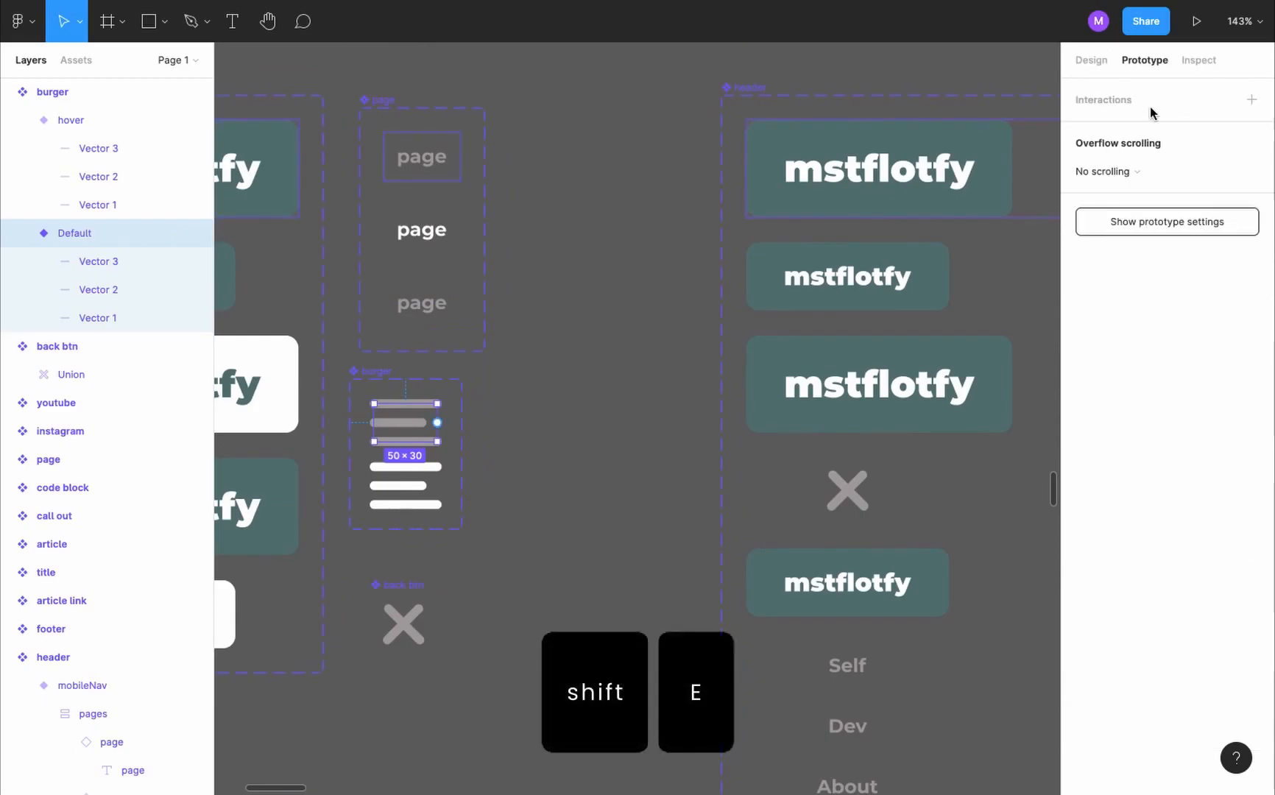
{"action": "left_click_drag", "start_coordinate": [438, 422], "coordinate": [426, 489]}
{"action": "left_click", "coordinate": [934, 180]}
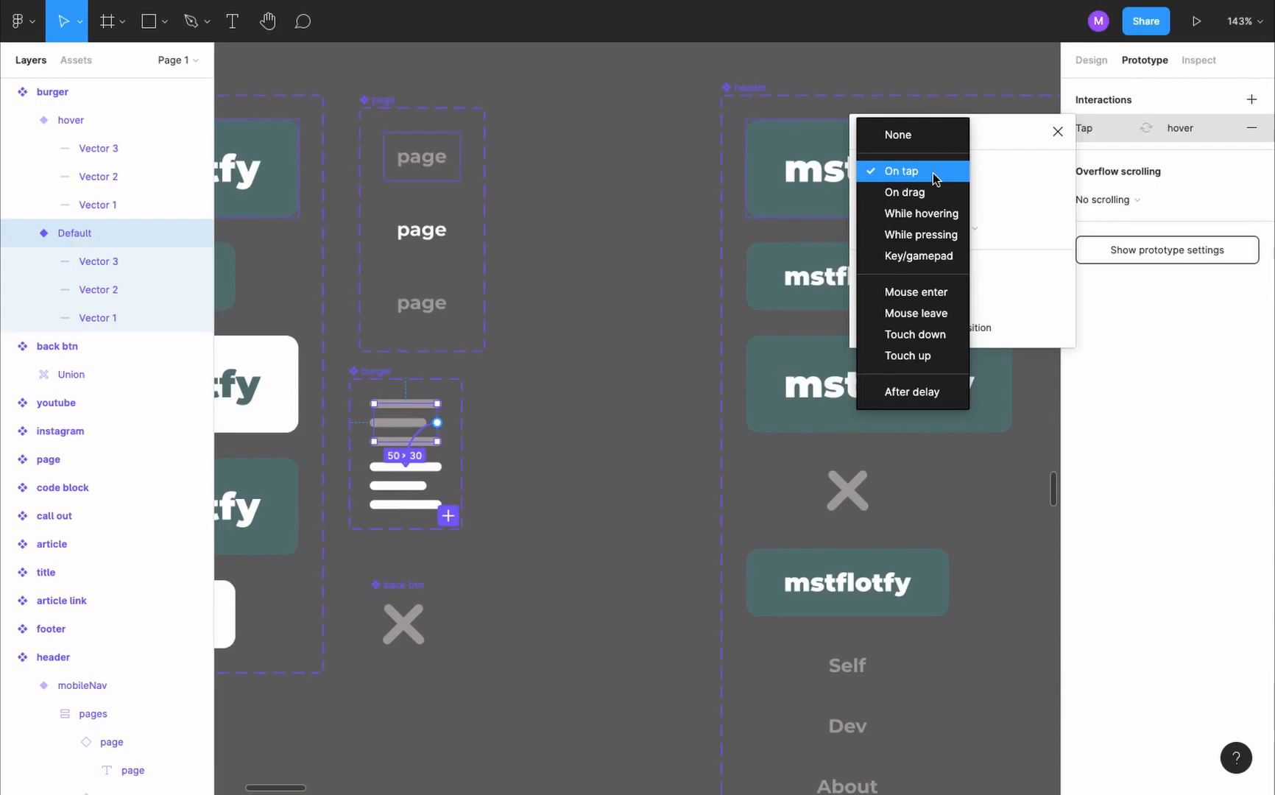
{"action": "left_click", "coordinate": [929, 234]}
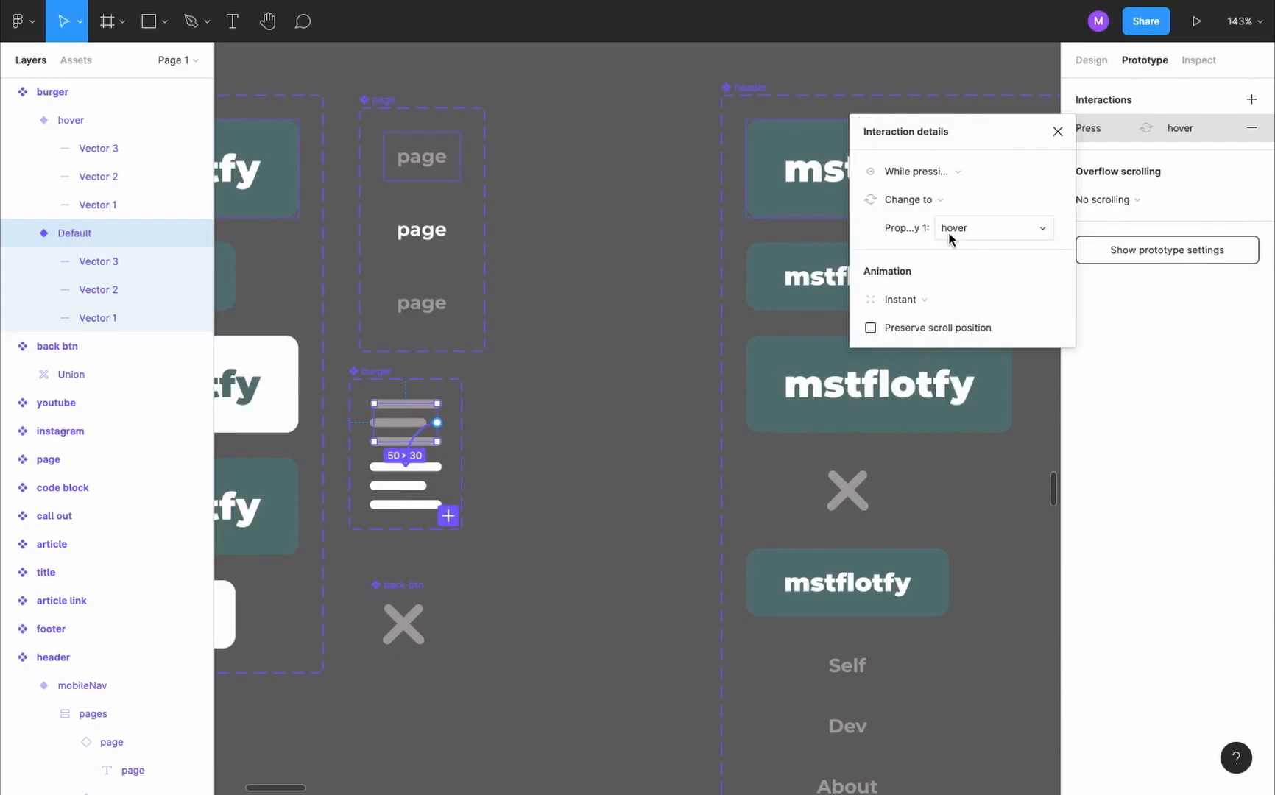
- Add a variant to the back btn component, recolour its X white, and name it hover
{"action": "left_click", "coordinate": [402, 621]}
{"action": "left_click", "coordinate": [1091, 60]}
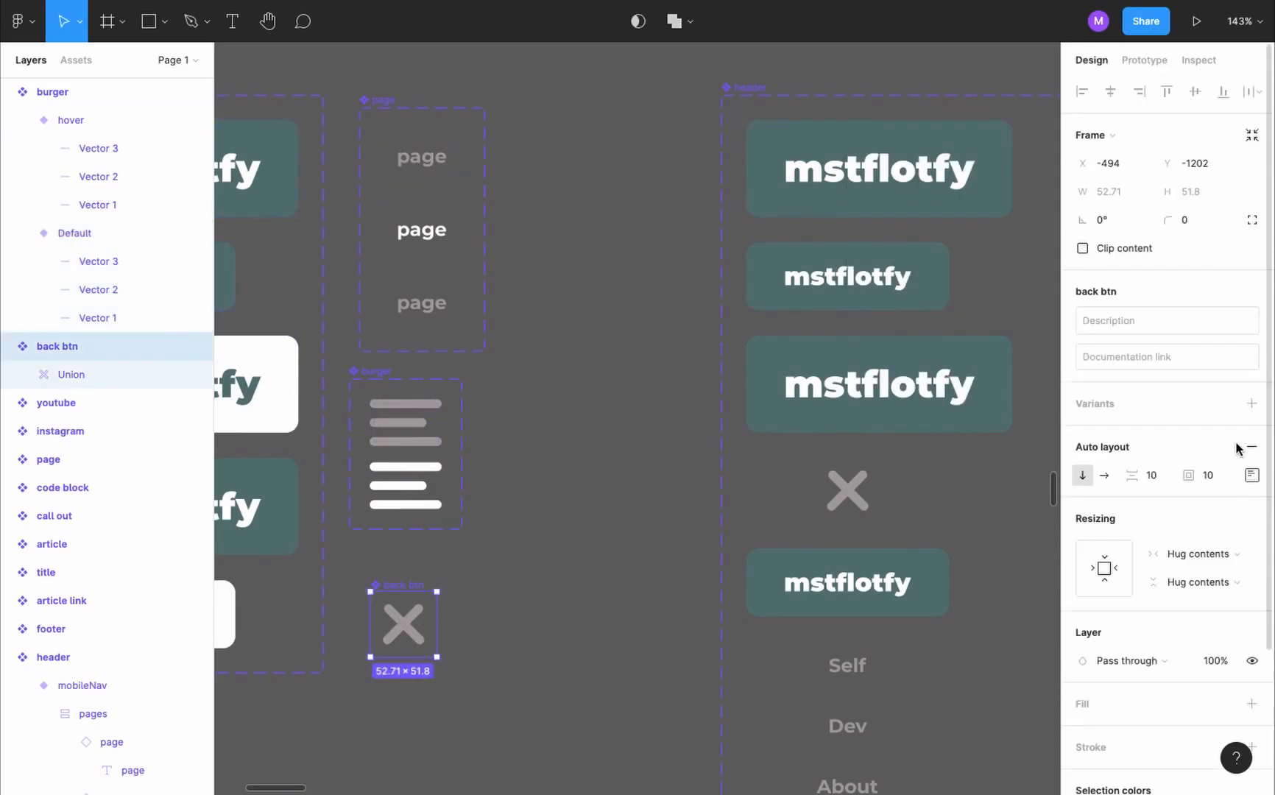
{"action": "left_click", "coordinate": [1251, 404]}
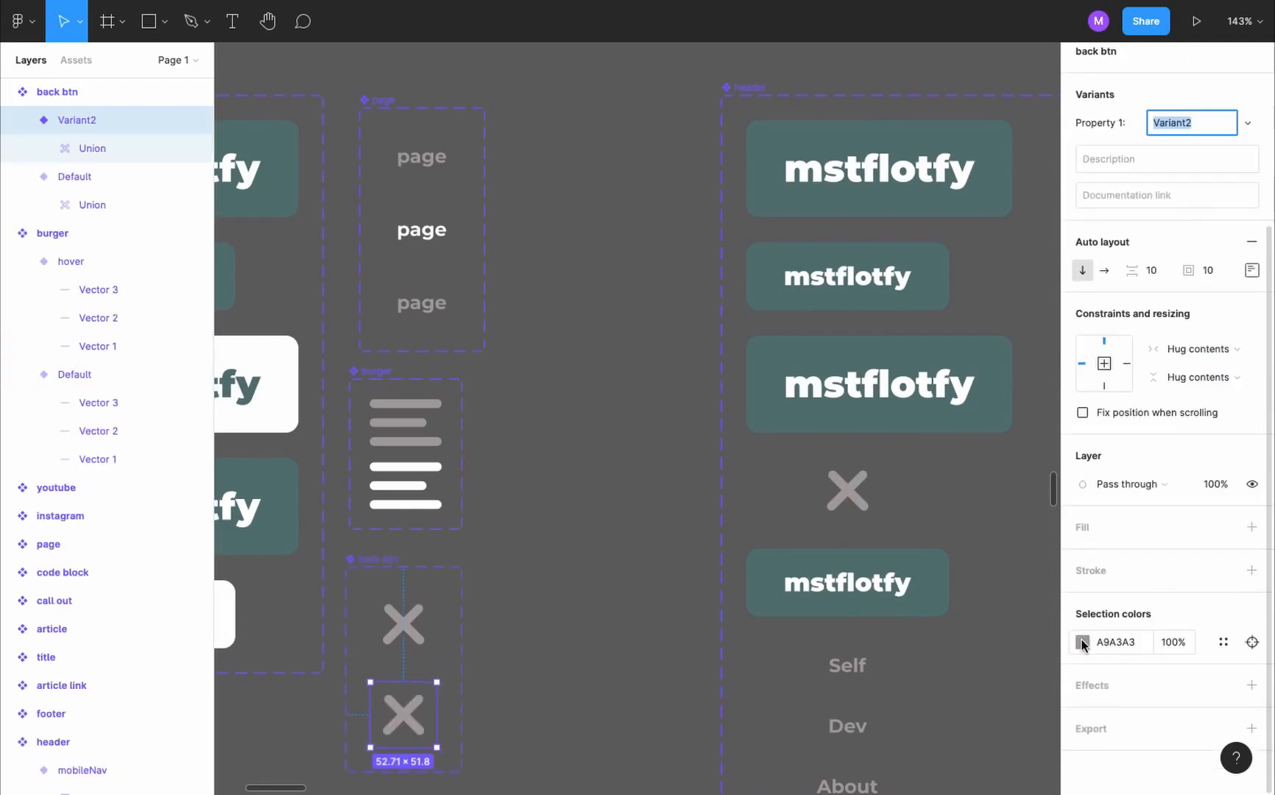
{"action": "left_click", "coordinate": [1082, 642]}
{"action": "left_click", "coordinate": [942, 440]}
{"action": "key", "text": "Escape"}
{"action": "left_click", "coordinate": [1190, 123]}
{"action": "type", "text": "hover"}
- Link the back btn's Default variant to hover with a While pressing trigger
{"action": "left_click", "coordinate": [413, 629]}
{"action": "key", "text": "shift+e"}
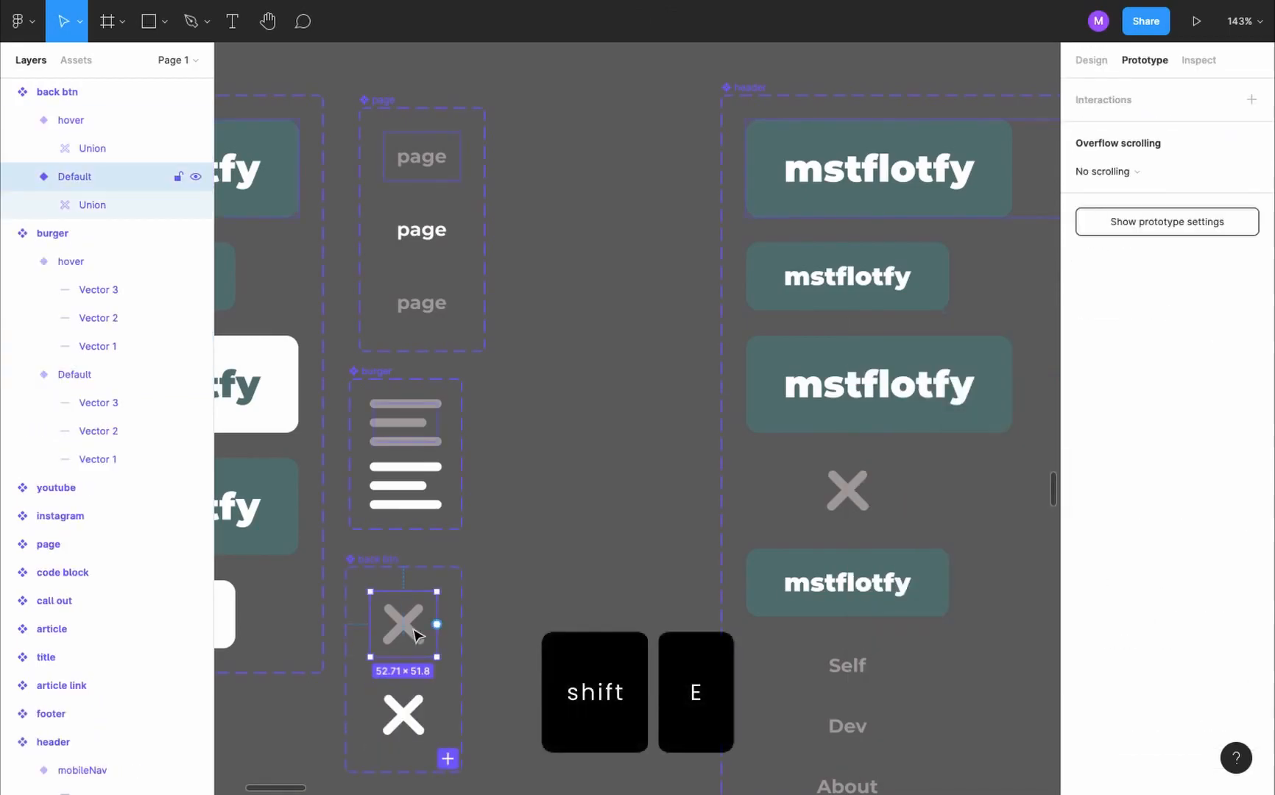
{"action": "left_click_drag", "start_coordinate": [436, 624], "coordinate": [405, 711]}
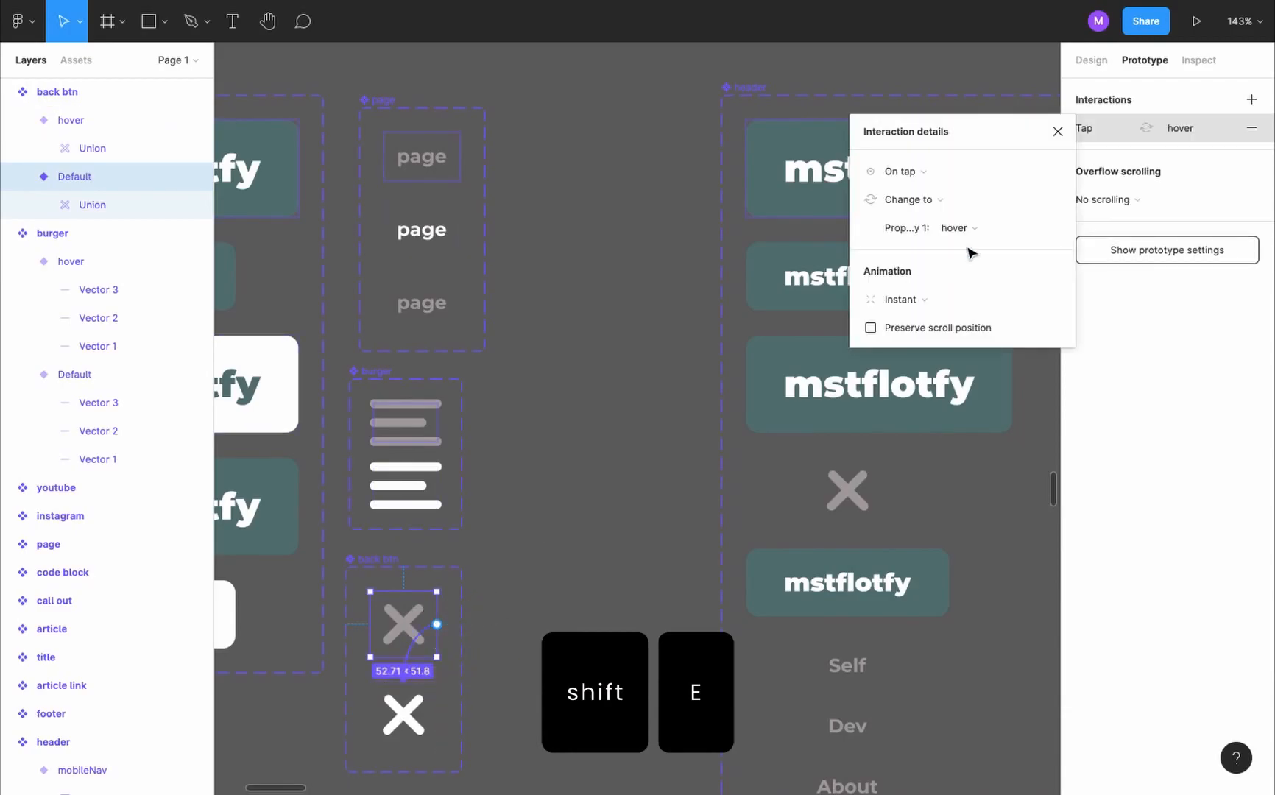
{"action": "left_click", "coordinate": [919, 174]}
{"action": "left_click", "coordinate": [954, 234]}
{"action": "left_click", "coordinate": [1058, 132]}
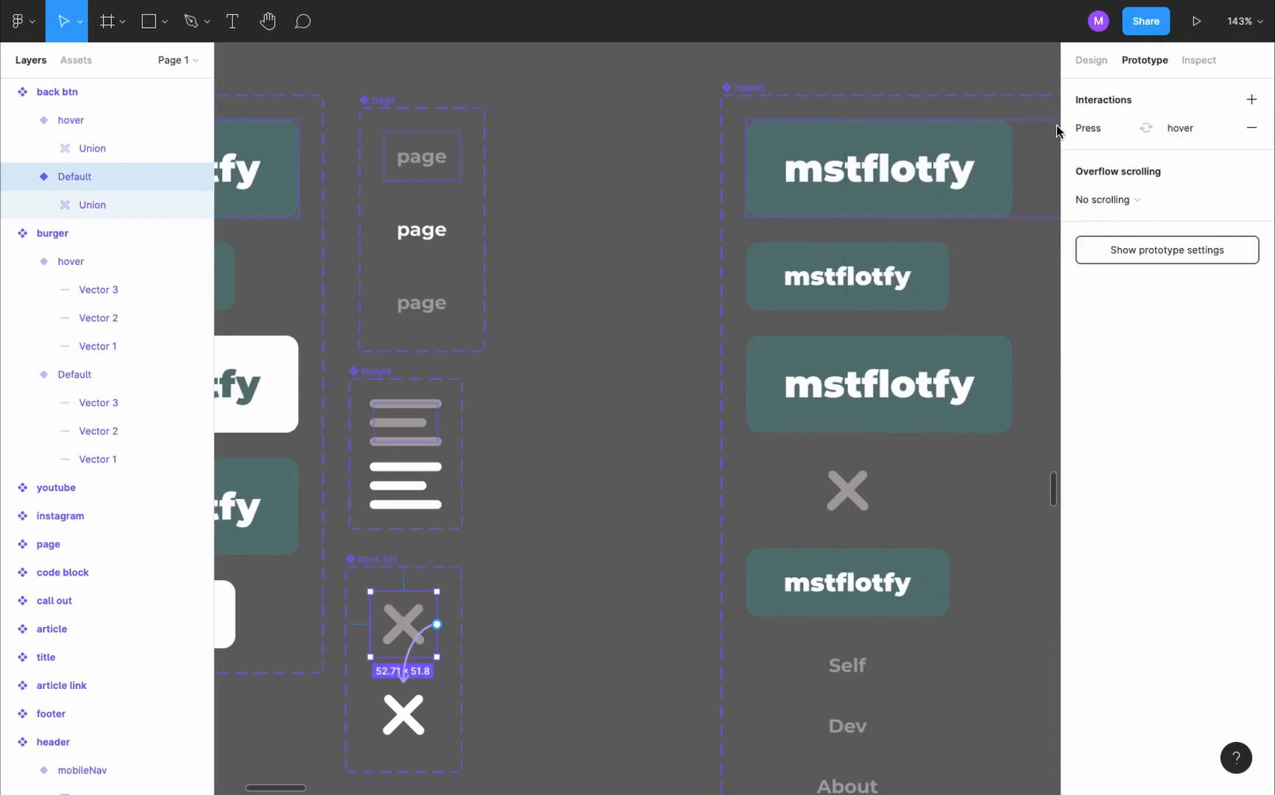
- Switch the header in the nav mobile frame to the mobileNav variant
{"action": "scroll", "coordinate": [658, 407], "scroll_direction": "down", "scroll_amount": 10}
{"action": "scroll", "coordinate": [657, 397], "scroll_direction": "up", "scroll_amount": 2}
{"action": "scroll", "coordinate": [658, 397], "scroll_direction": "right", "scroll_amount": 3}
{"action": "scroll", "coordinate": [689, 247], "scroll_direction": "up", "scroll_amount": 5}
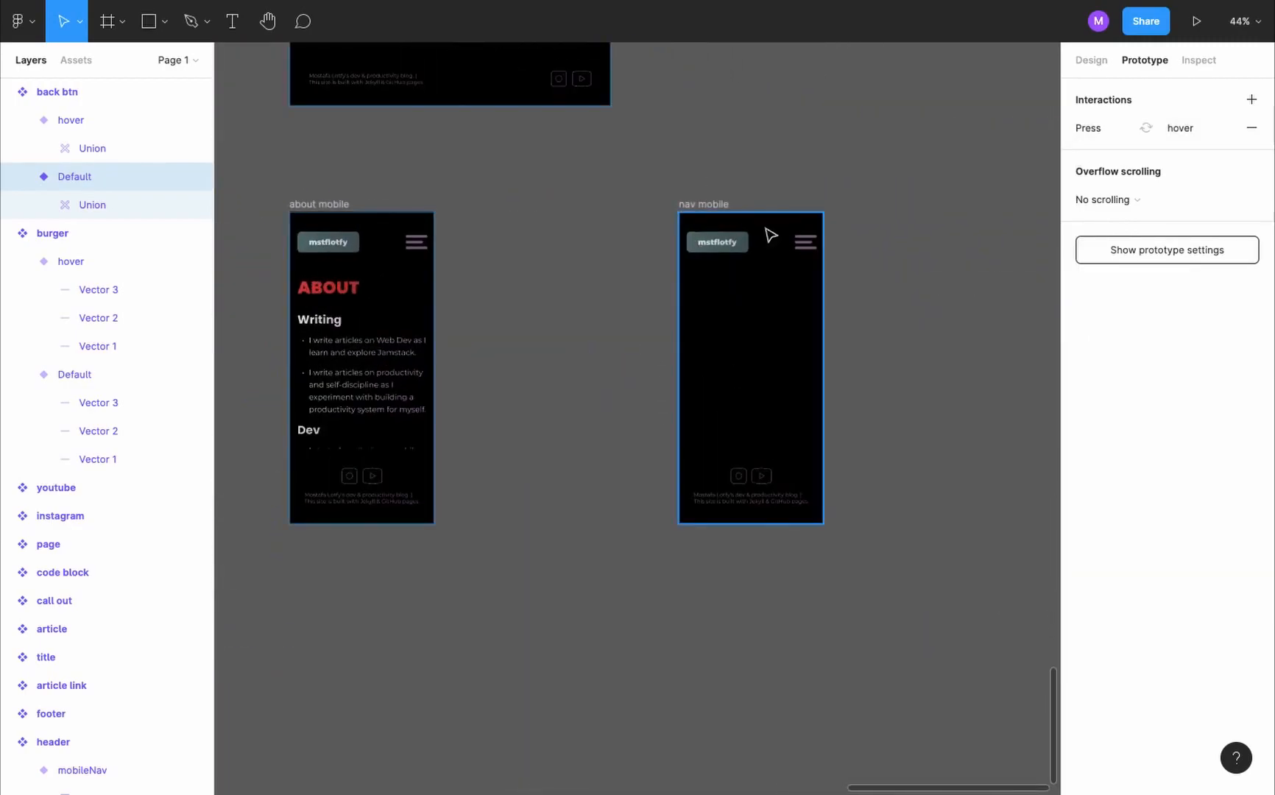
{"action": "left_click", "coordinate": [778, 250]}
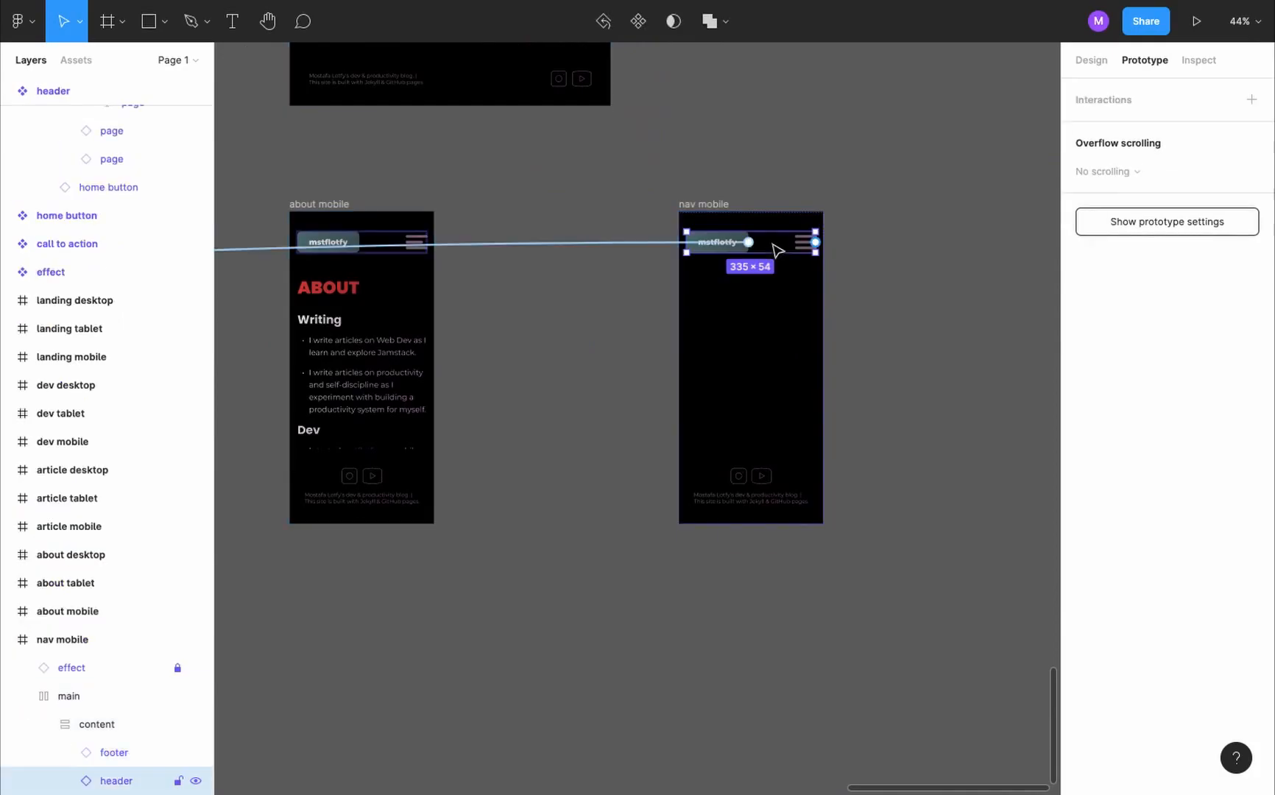
{"action": "key", "text": "shift+e"}
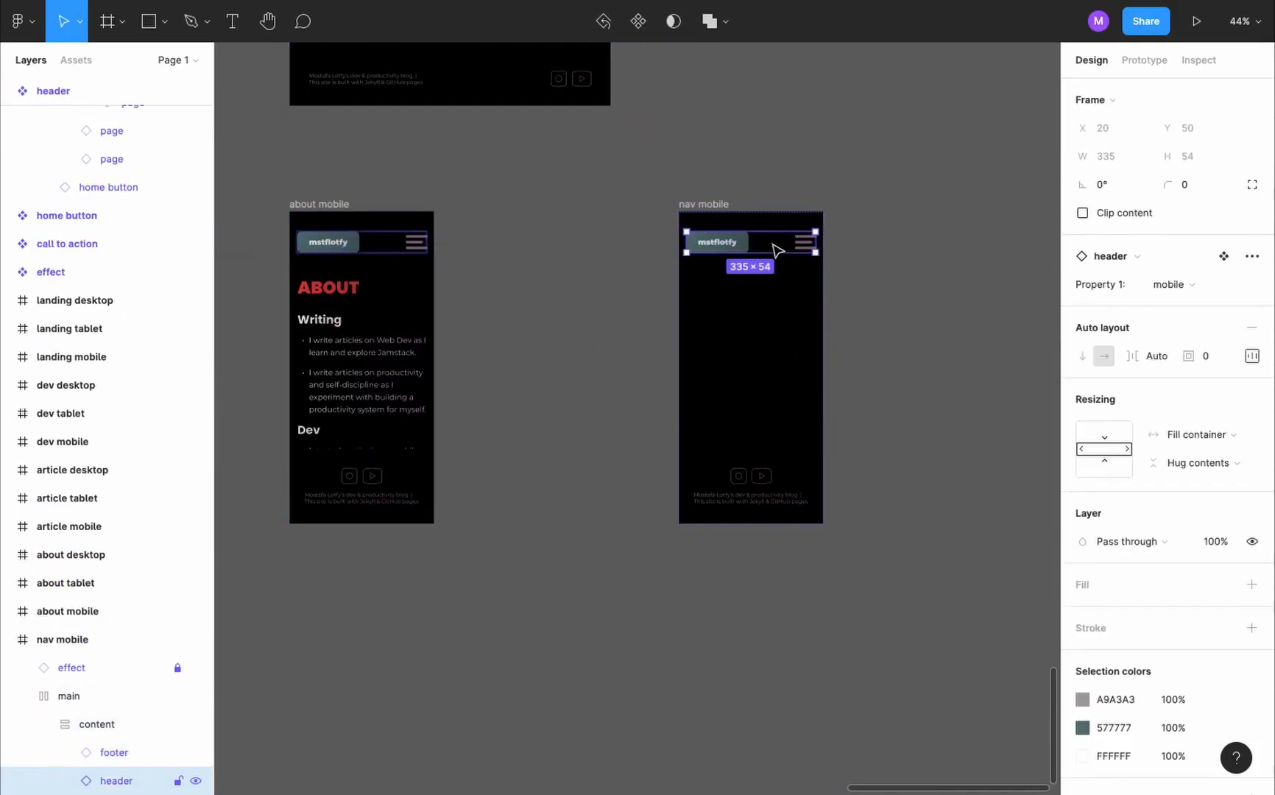
{"action": "left_click", "coordinate": [1198, 286]}
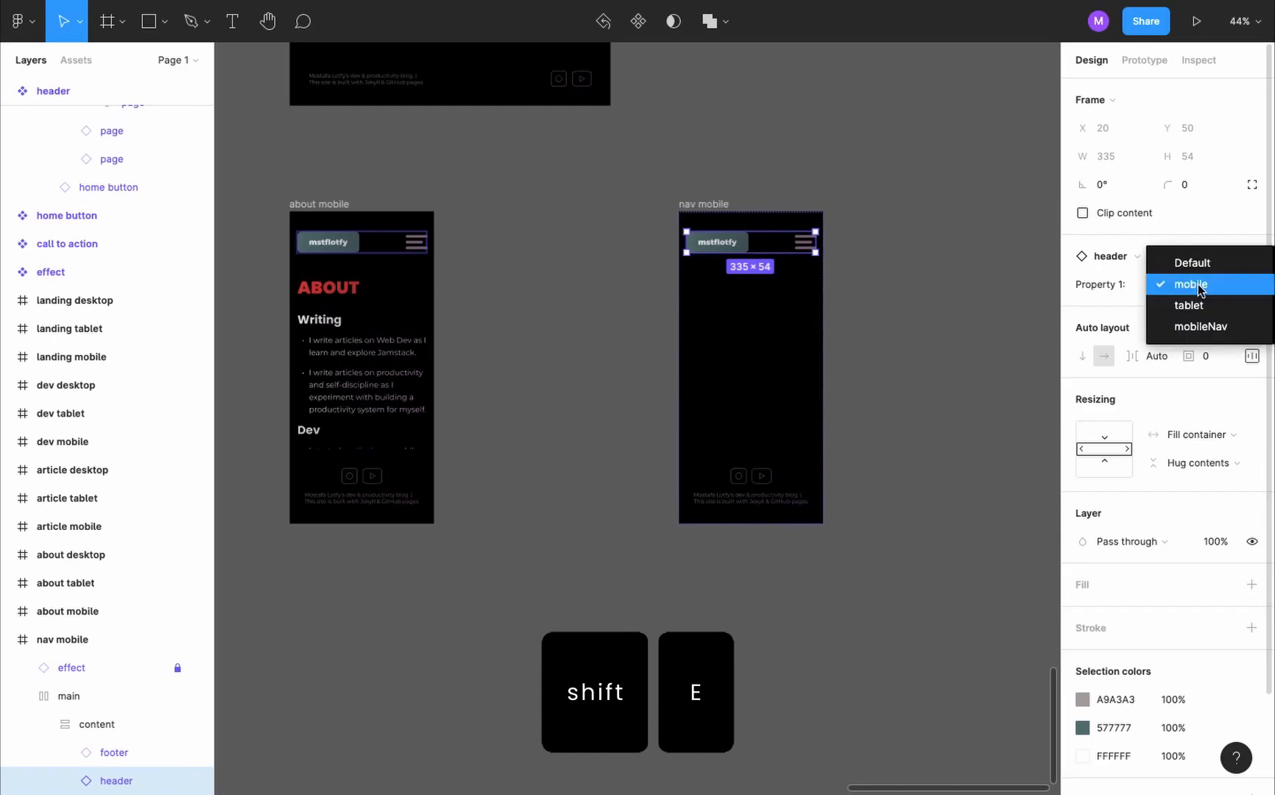
{"action": "left_click", "coordinate": [1219, 328]}
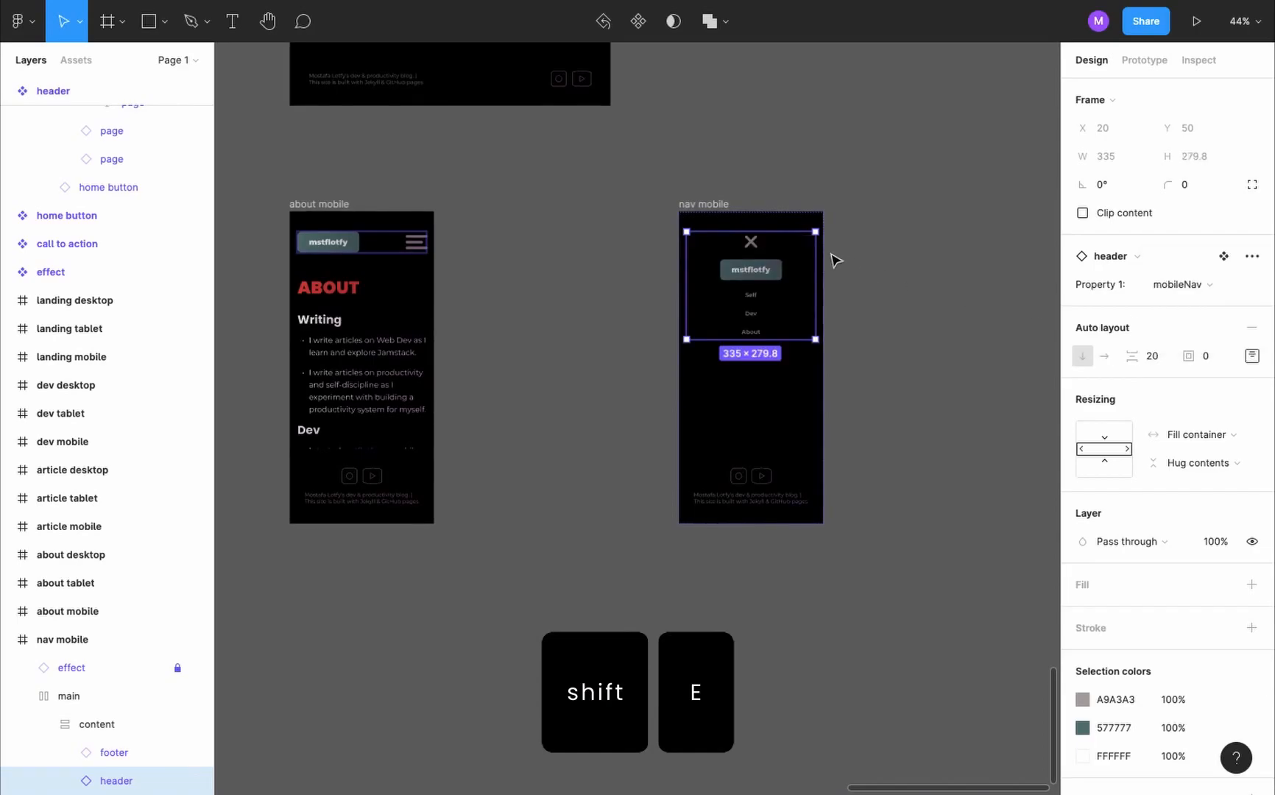
{"action": "left_click", "coordinate": [834, 259]}
{"action": "scroll", "coordinate": [834, 259], "scroll_direction": "up", "scroll_amount": 5}
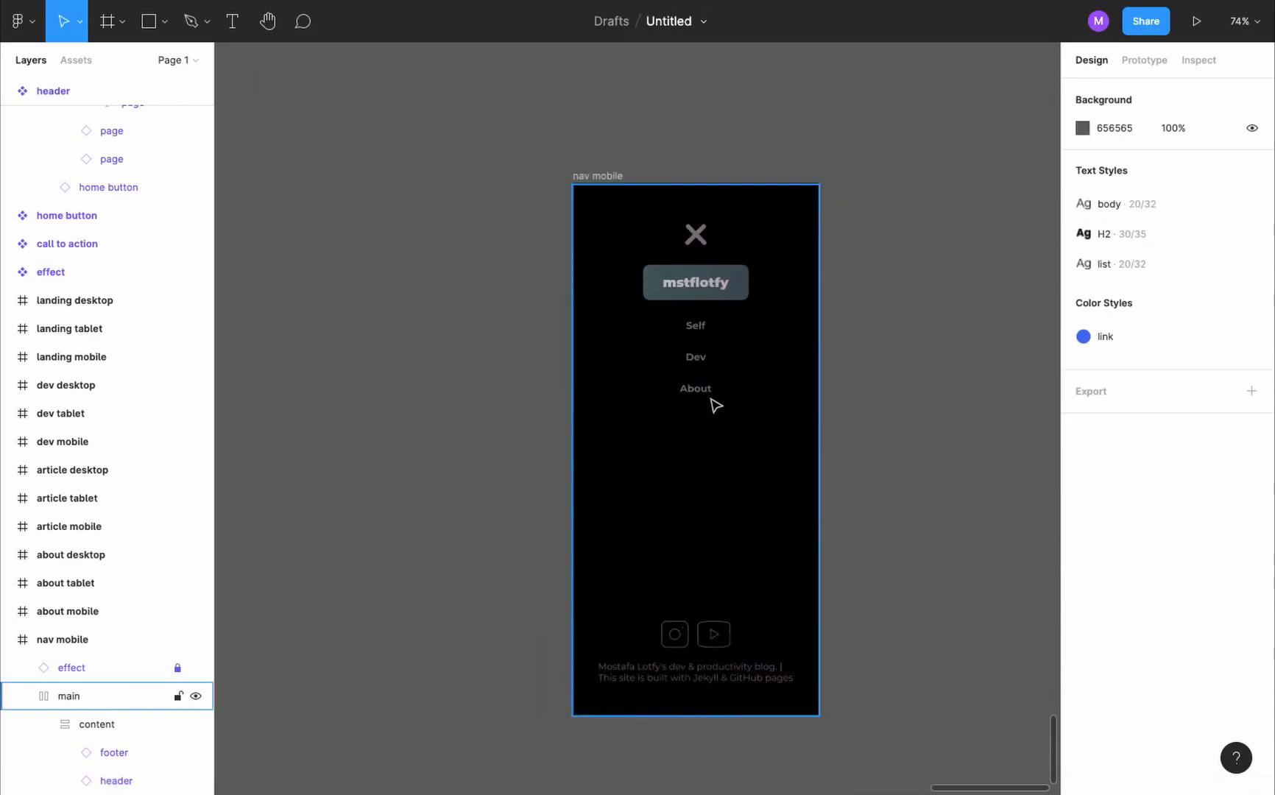
- Set the auto layout spacing of the header component's mobileNav variant to 30
{"action": "scroll", "coordinate": [715, 404], "scroll_direction": "down", "scroll_amount": 10}
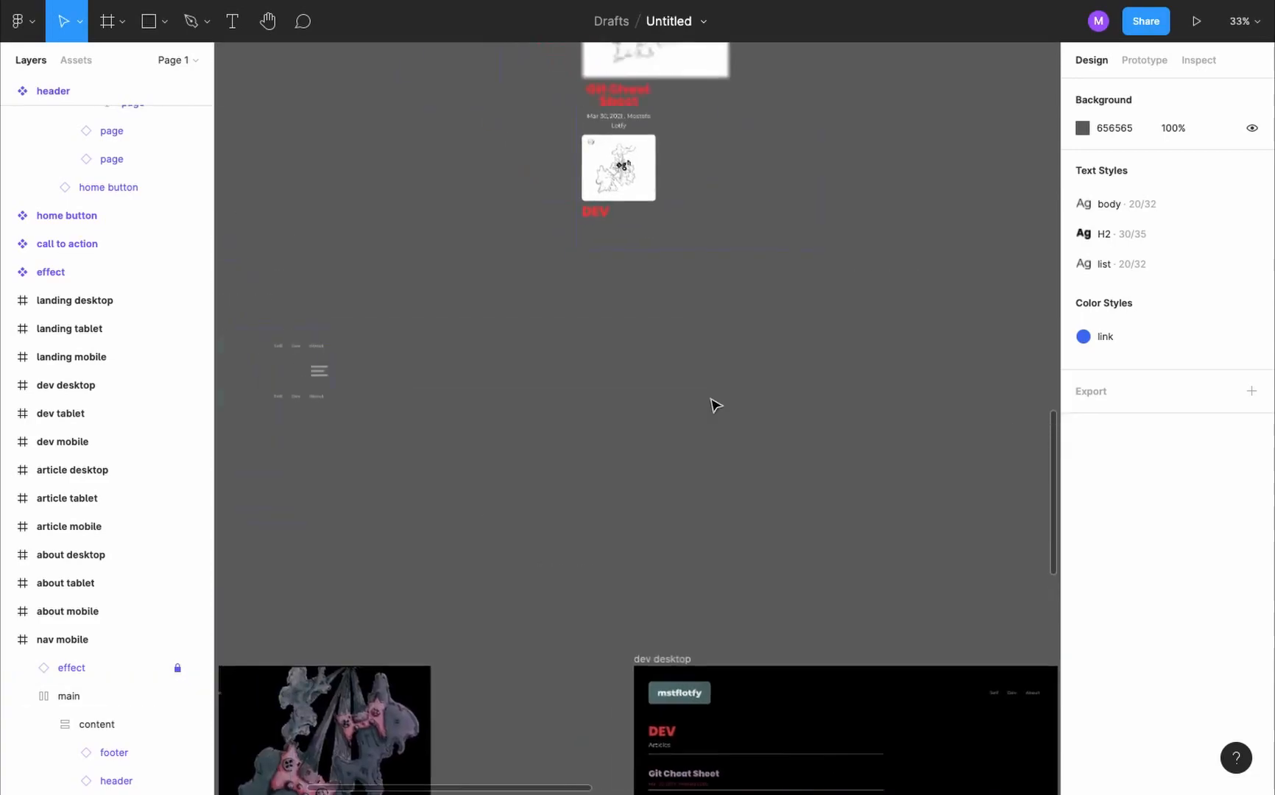
{"action": "scroll", "coordinate": [411, 574], "scroll_direction": "up", "scroll_amount": 8}
{"action": "left_click", "coordinate": [410, 573]}
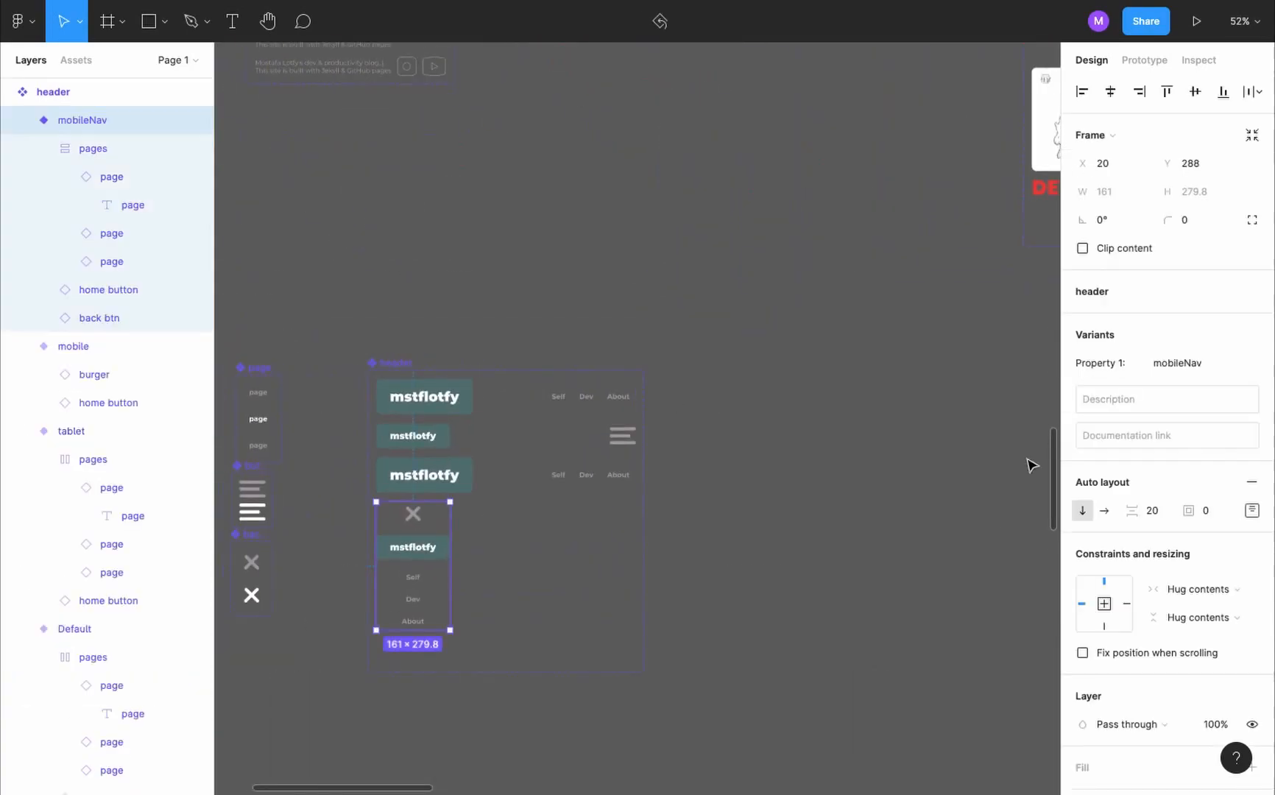
{"action": "left_click", "coordinate": [1153, 511]}
{"action": "type", "text": "30"}
{"action": "key", "text": "Return"}
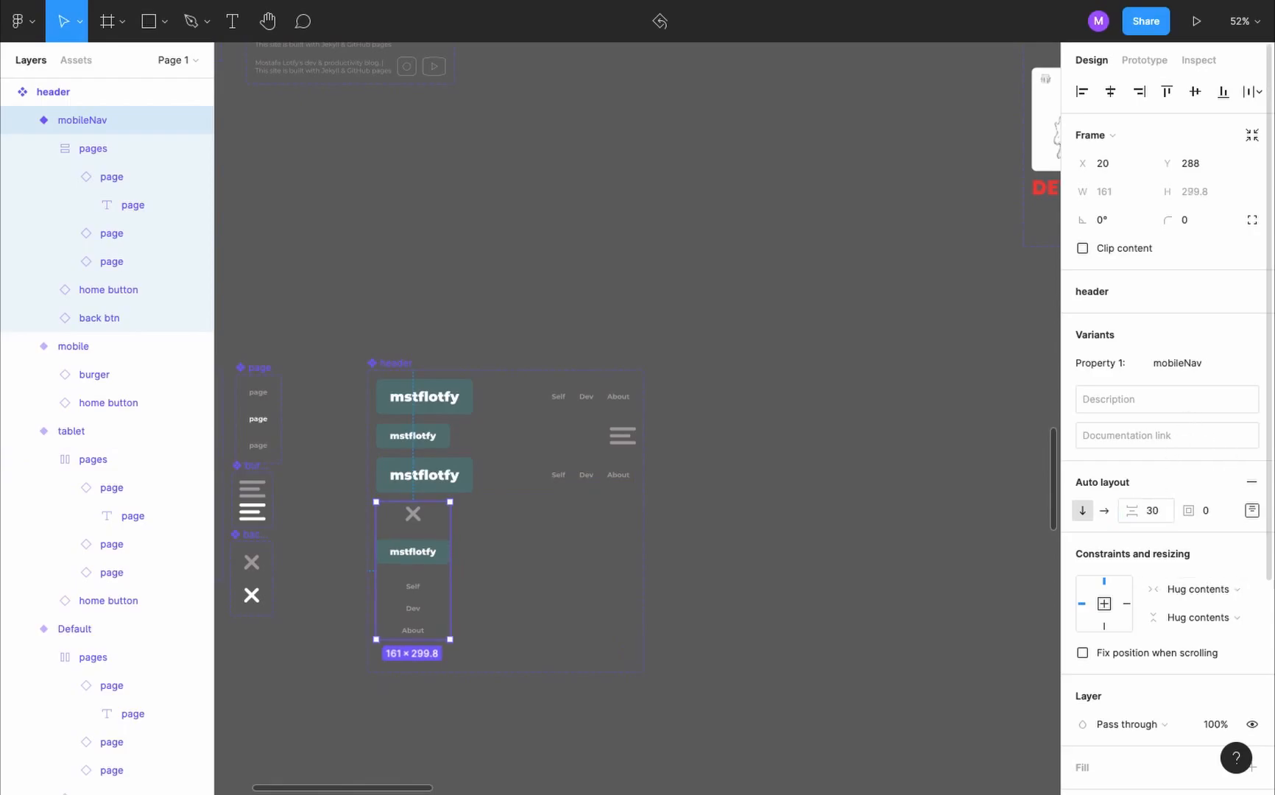
- Set the prototype device to iPhone 13 mini
{"action": "scroll", "coordinate": [429, 653], "scroll_direction": "down", "scroll_amount": 10}
{"action": "left_click", "coordinate": [442, 394]}
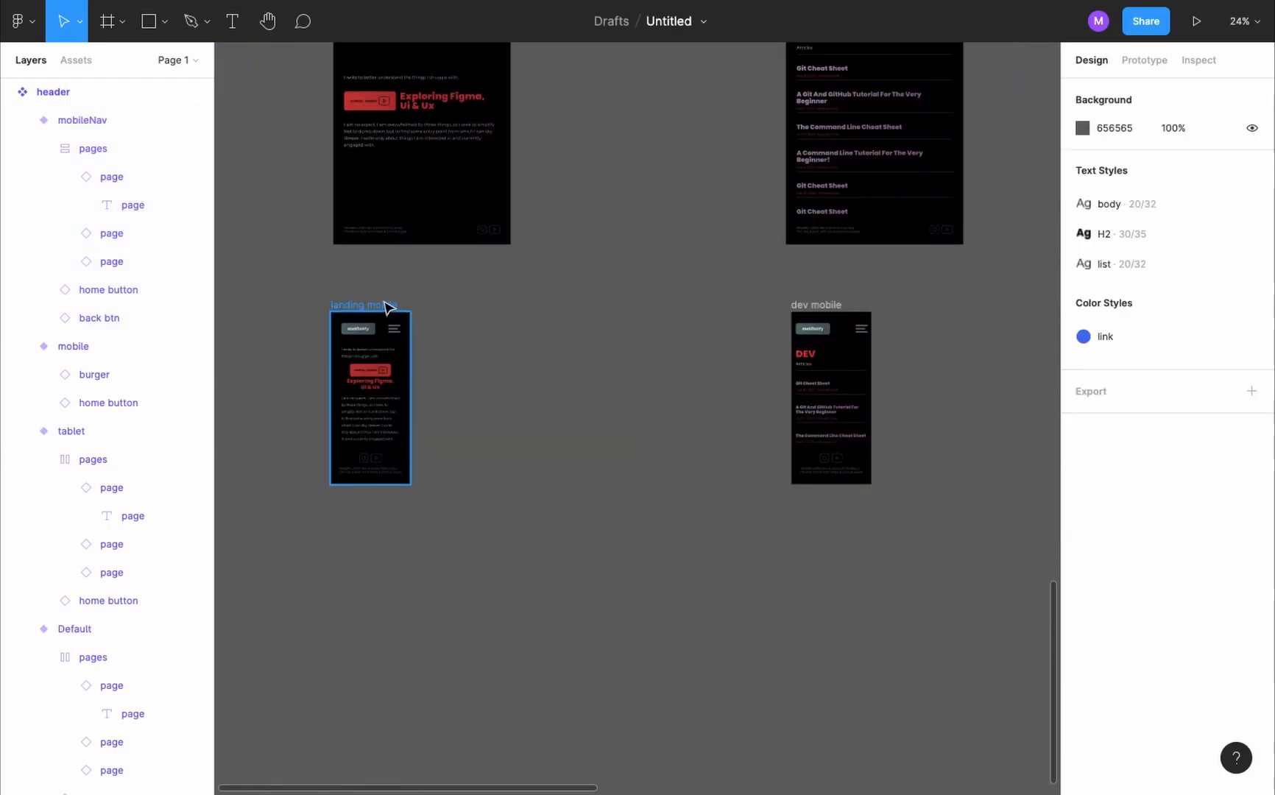
{"action": "left_click", "coordinate": [388, 306]}
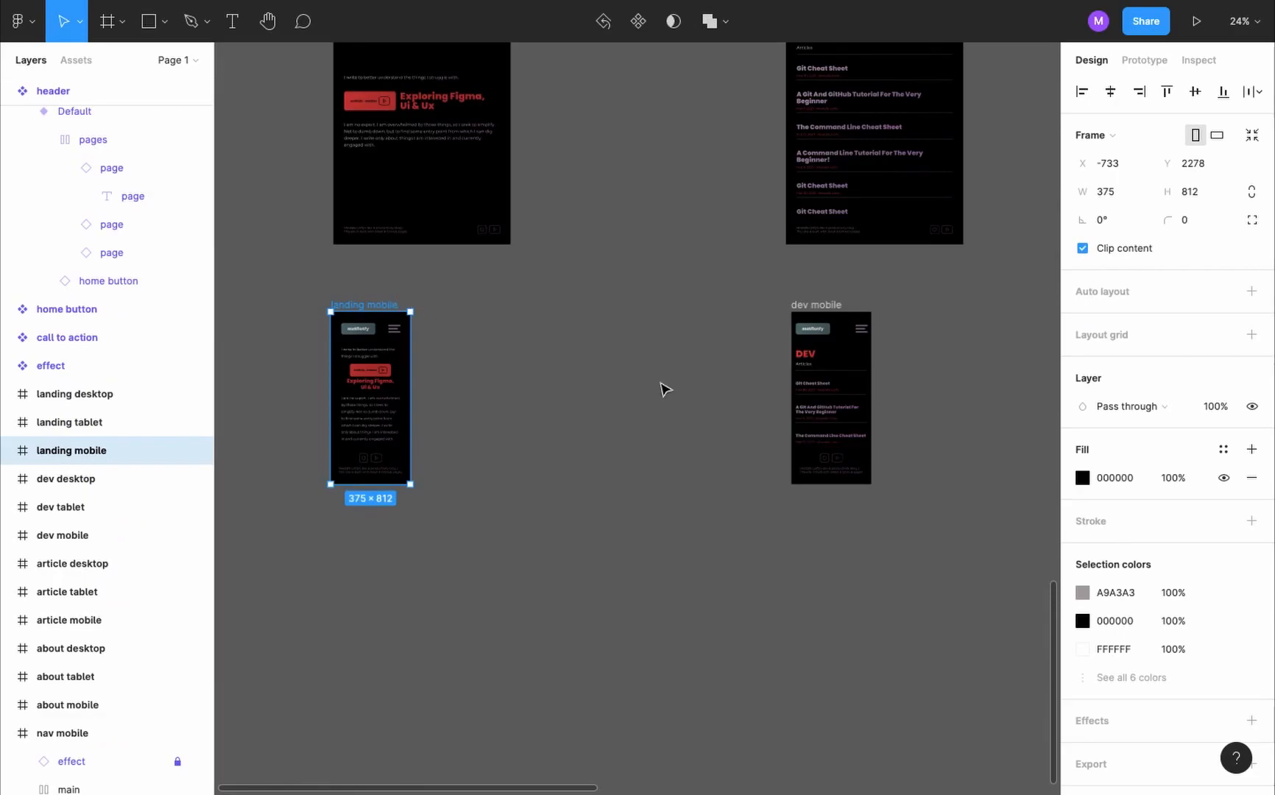
{"action": "left_click", "coordinate": [508, 375]}
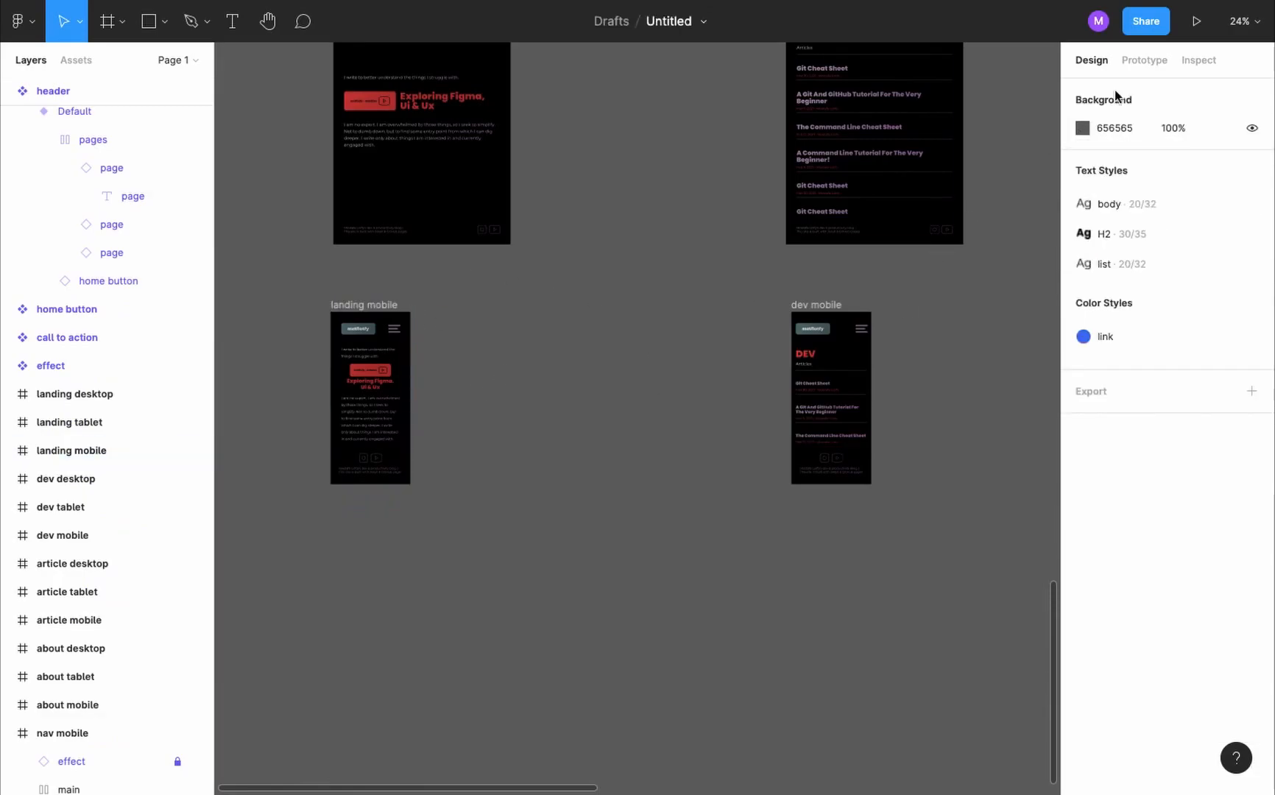
{"action": "left_click", "coordinate": [1144, 60]}
{"action": "left_click", "coordinate": [1149, 125]}
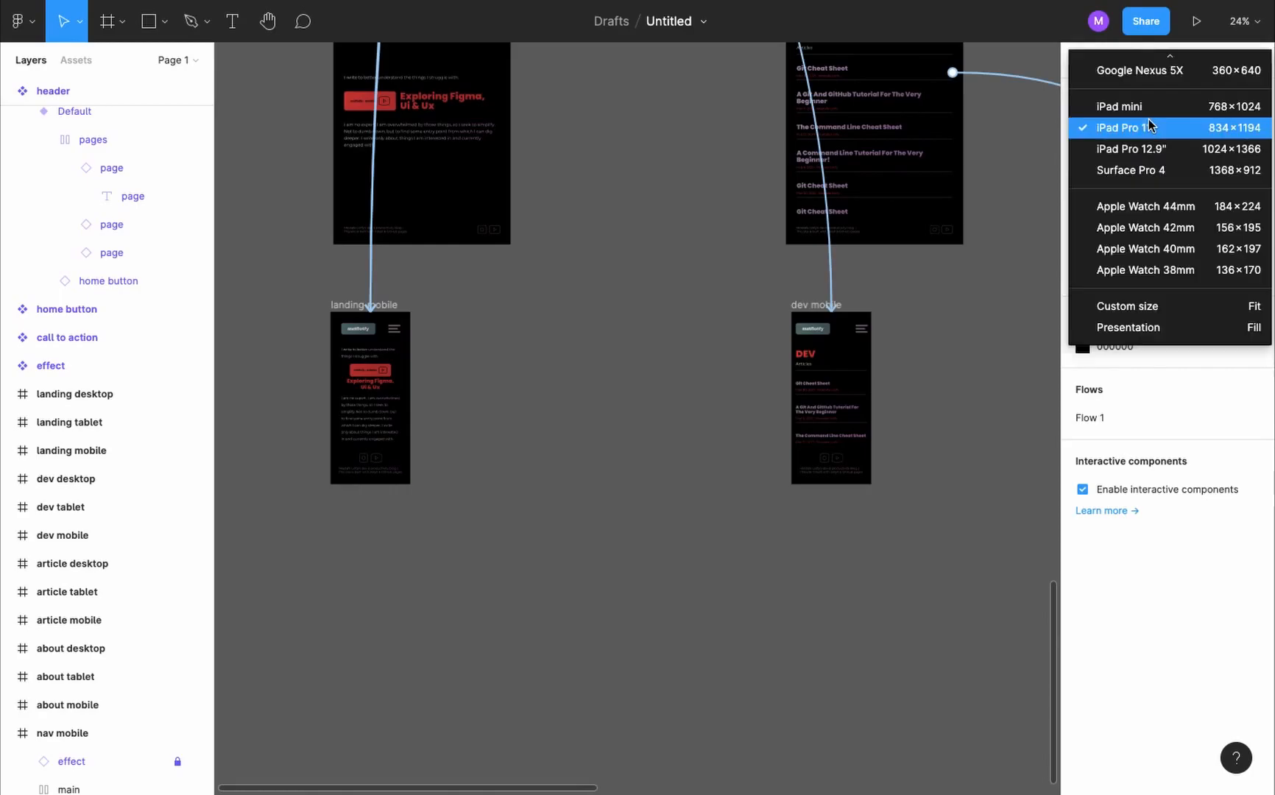
{"action": "scroll", "coordinate": [1178, 164], "scroll_direction": "up", "scroll_amount": 5}
{"action": "left_click", "coordinate": [1156, 169]}
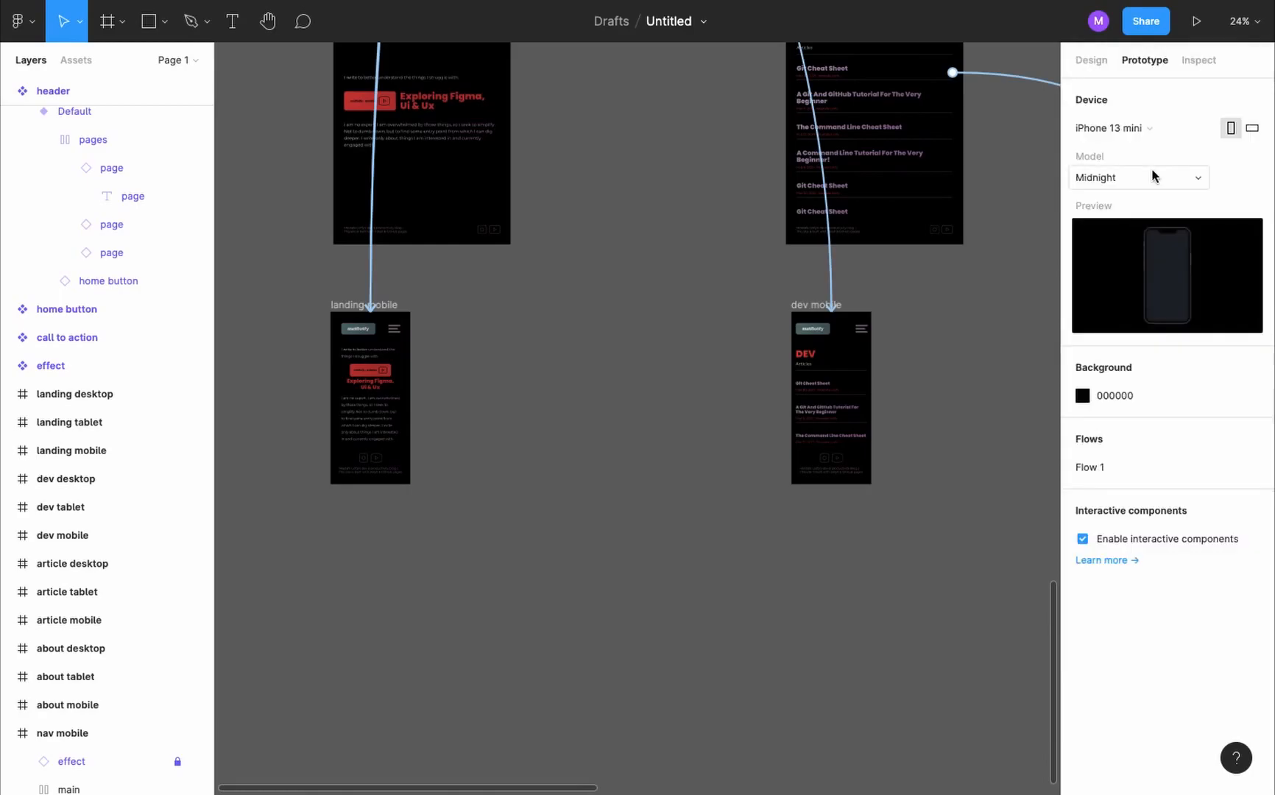
- Preview the landing mobile frame as a prototype and test the YouTube icon in its footer
{"action": "left_click", "coordinate": [376, 296]}
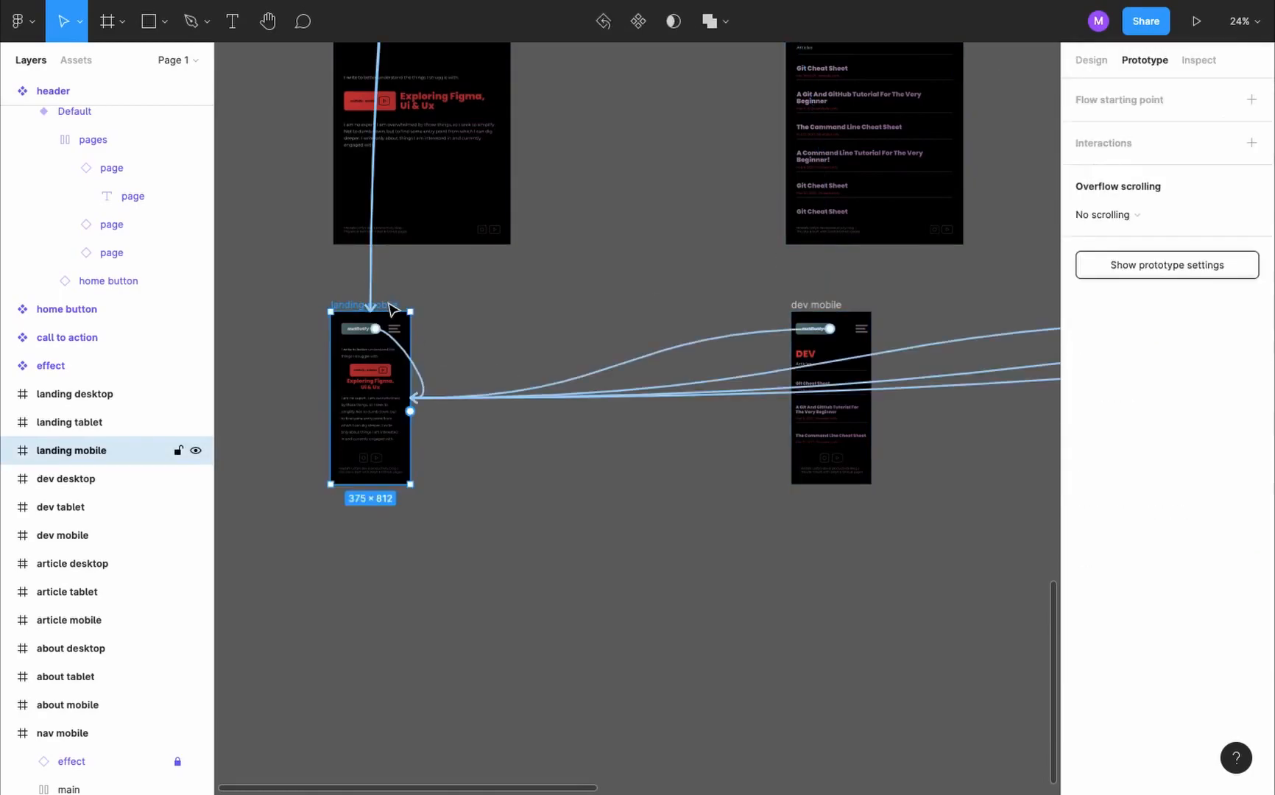
{"action": "left_click", "coordinate": [1197, 20]}
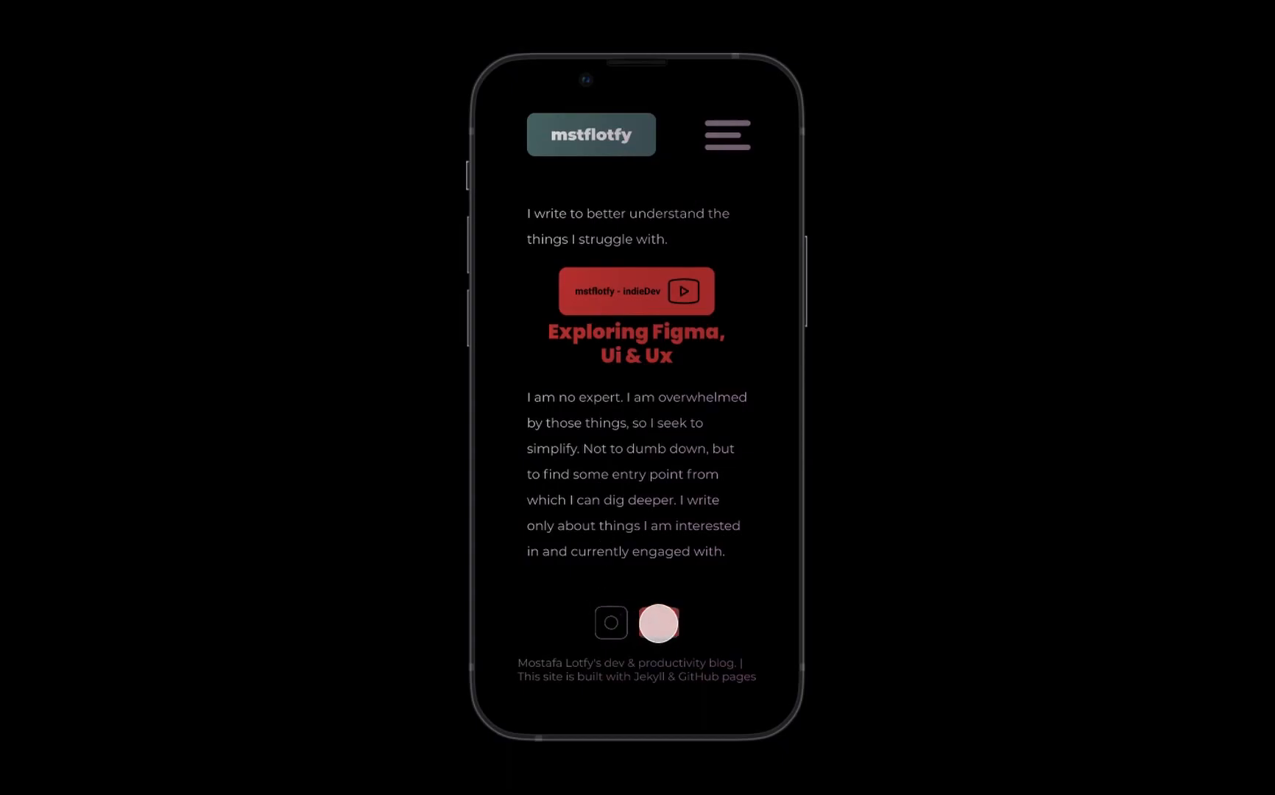
{"action": "key", "text": "super+w"}
{"action": "left_click", "coordinate": [443, 464]}
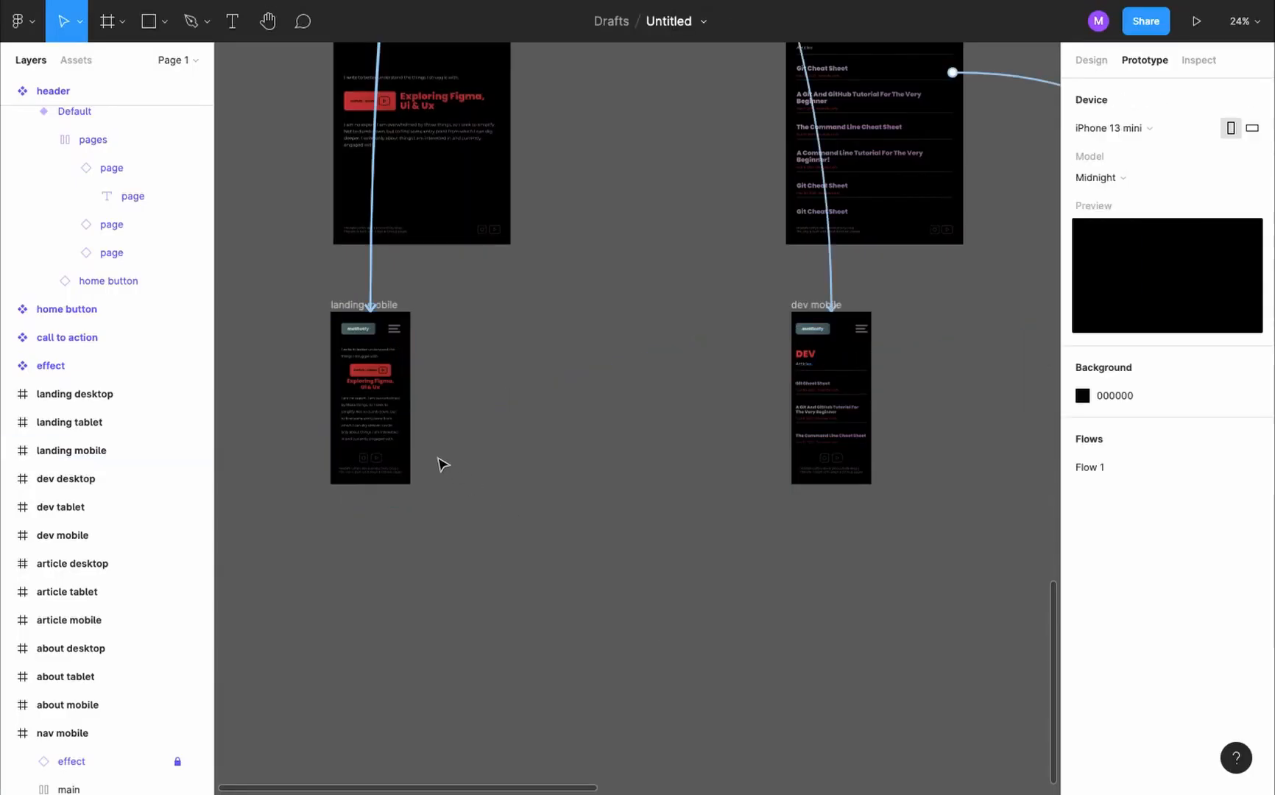
- Switch the YouTube icon in the footer component's mobile variant to the tablet variant
{"action": "key", "text": "shift+e"}
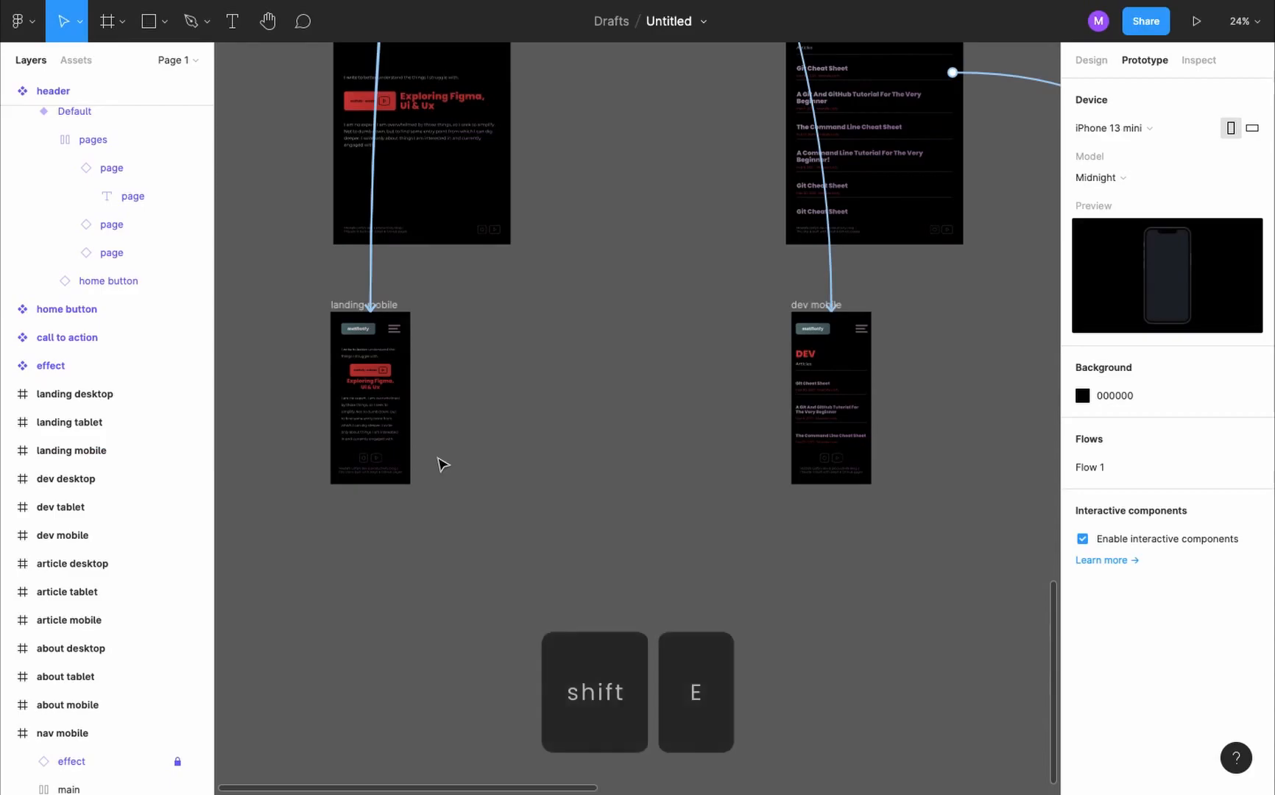
{"action": "left_click", "coordinate": [374, 463], "text": "super"}
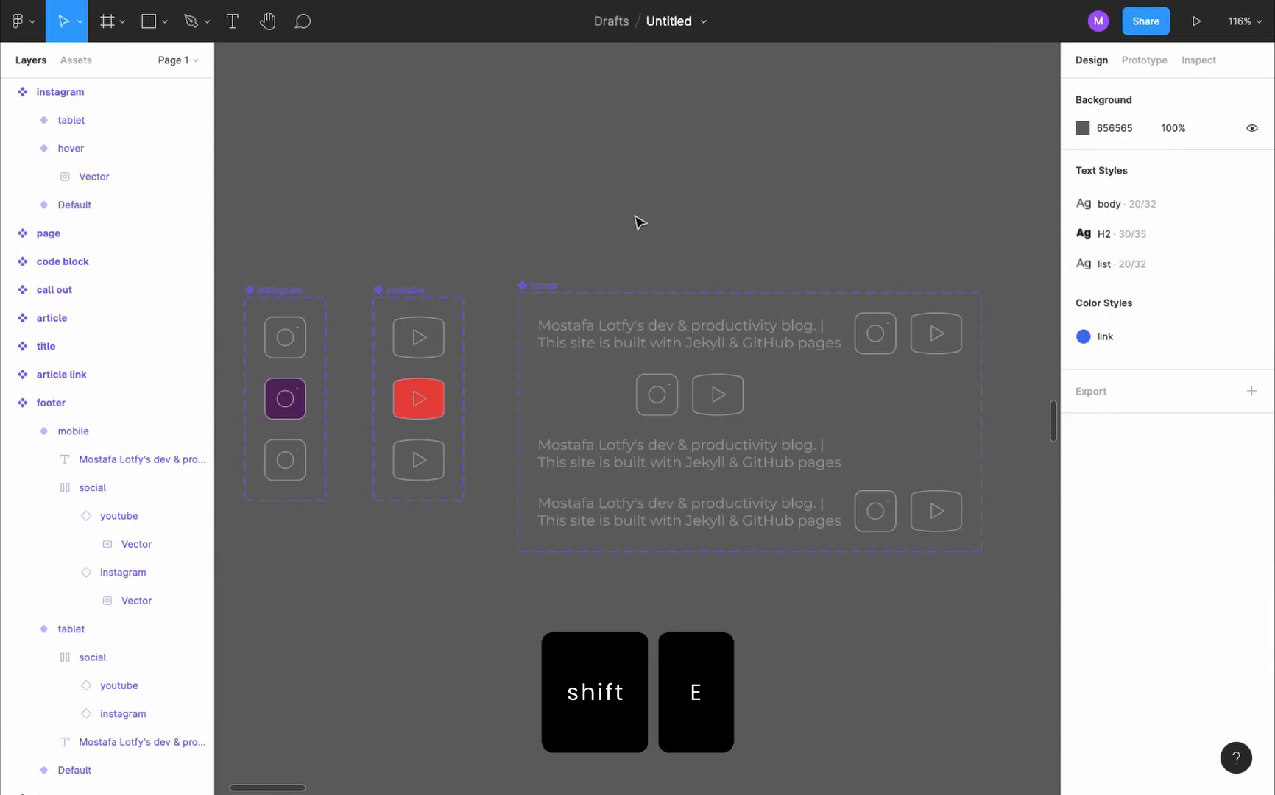
{"action": "left_click", "coordinate": [549, 285]}
{"action": "scroll", "coordinate": [589, 317], "scroll_direction": "down", "scroll_amount": 1}
{"action": "scroll", "coordinate": [589, 317], "scroll_direction": "right", "scroll_amount": 1}
{"action": "left_click", "coordinate": [700, 420]}
{"action": "left_click", "coordinate": [699, 420]}
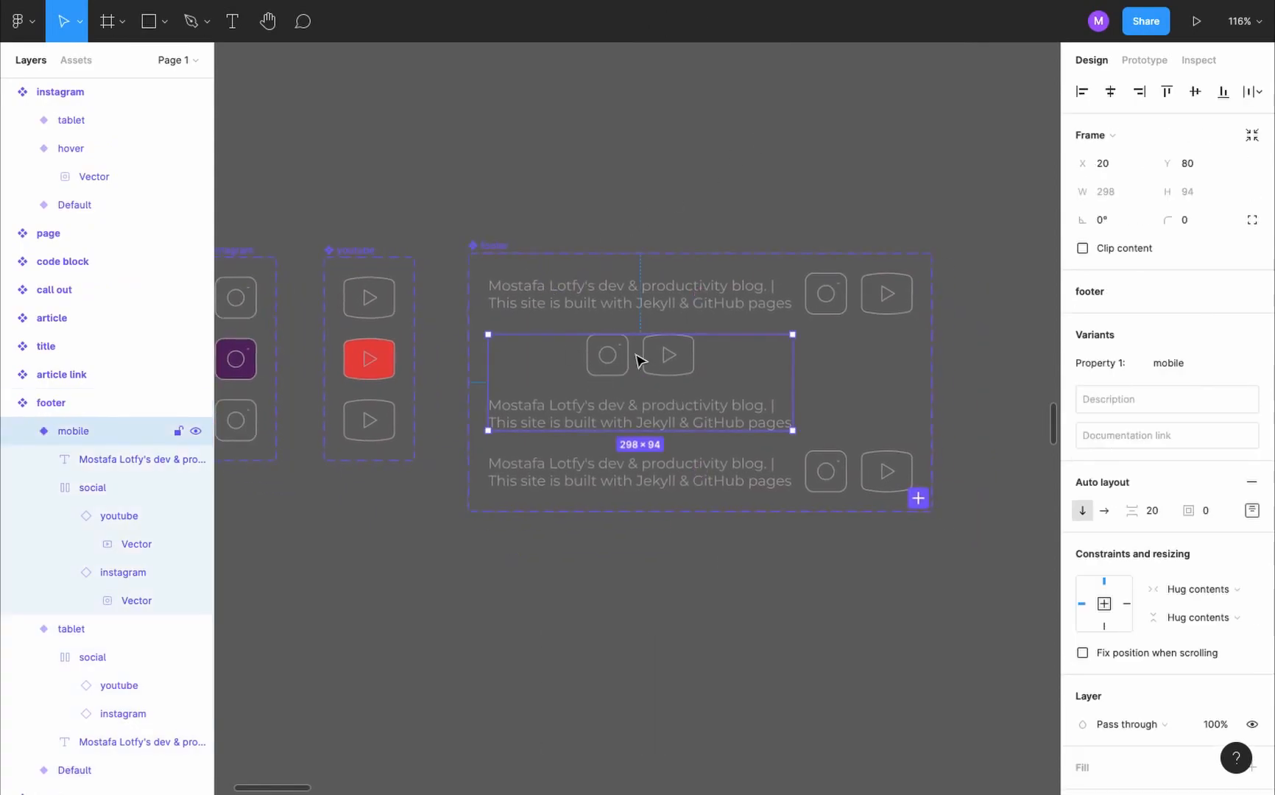
{"action": "left_click", "coordinate": [676, 363]}
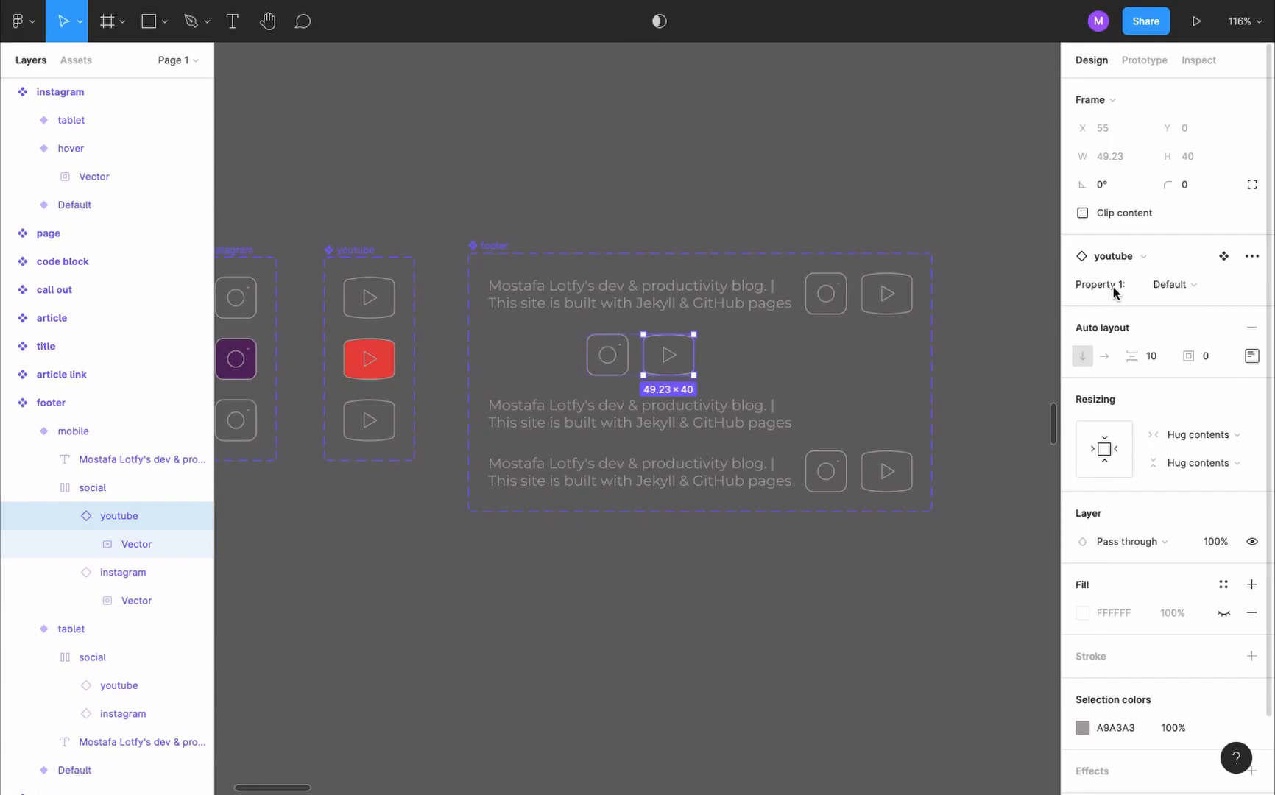
{"action": "left_click", "coordinate": [1173, 288]}
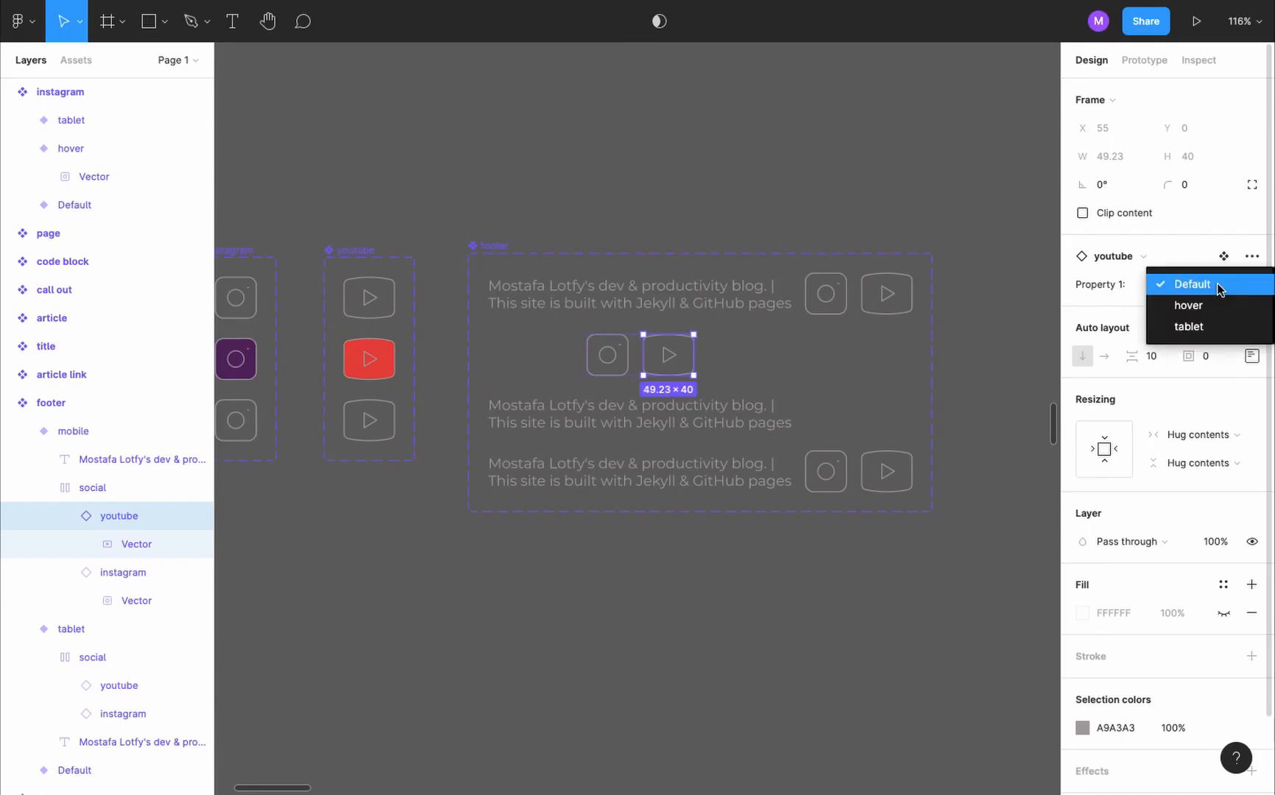
{"action": "left_click", "coordinate": [1216, 322]}
- Switch the Instagram icon in the footer's mobile variant to tablet and test the footer icons in the prototype preview
{"action": "left_click", "coordinate": [625, 357]}
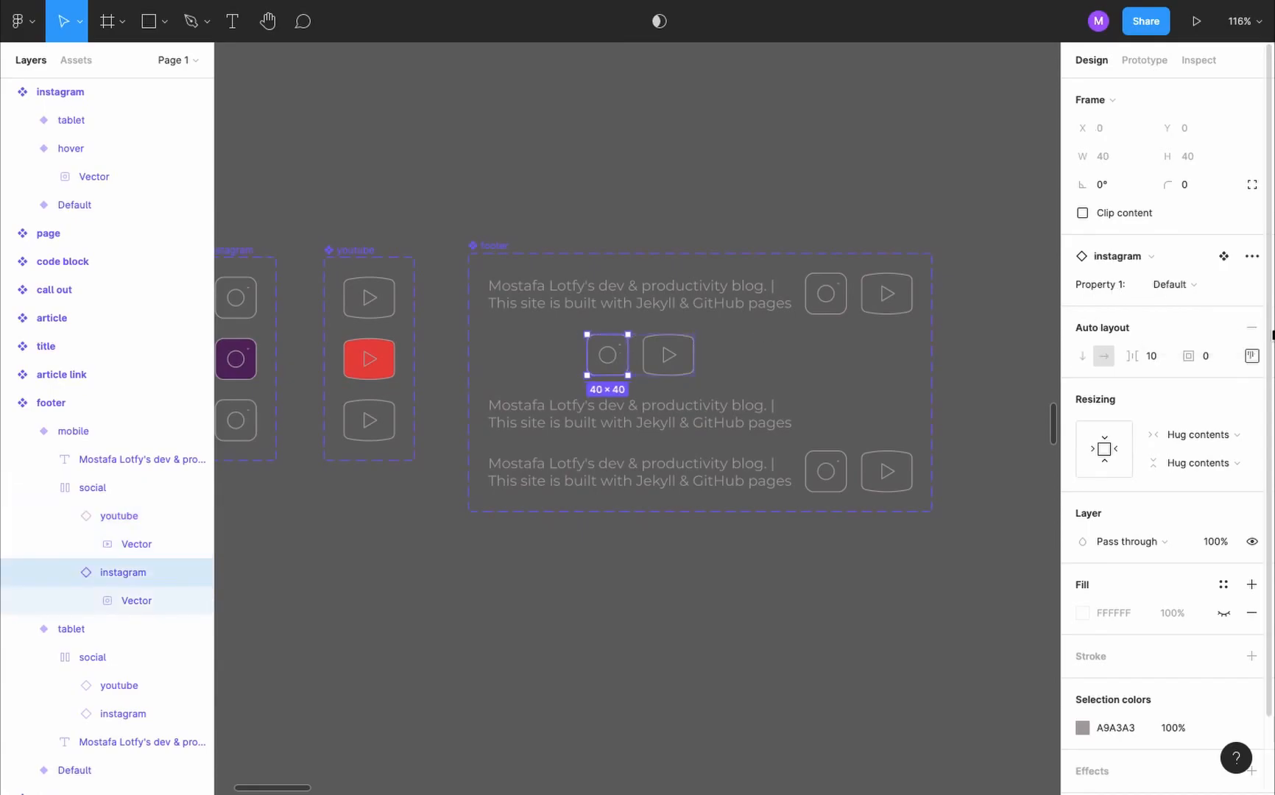
{"action": "left_click", "coordinate": [1196, 285]}
{"action": "left_click", "coordinate": [1206, 320]}
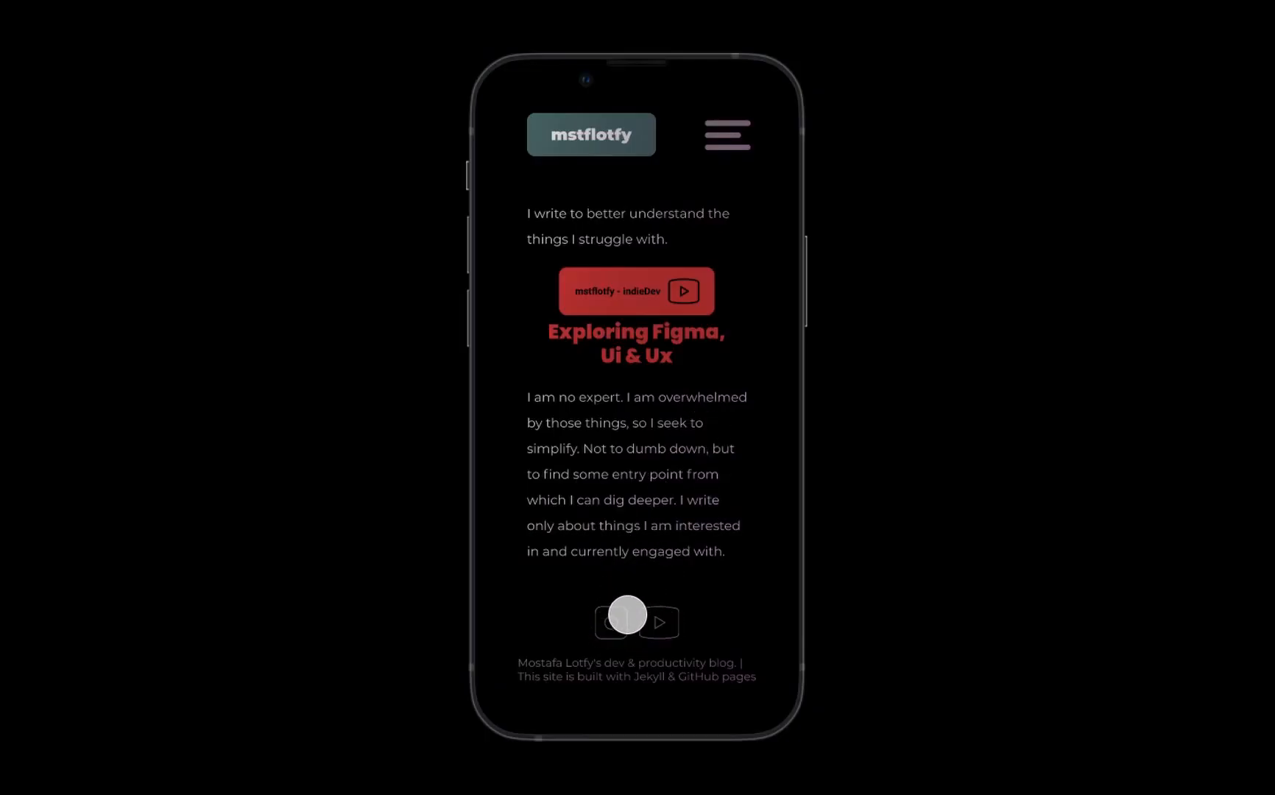
{"action": "left_click", "coordinate": [667, 623]}
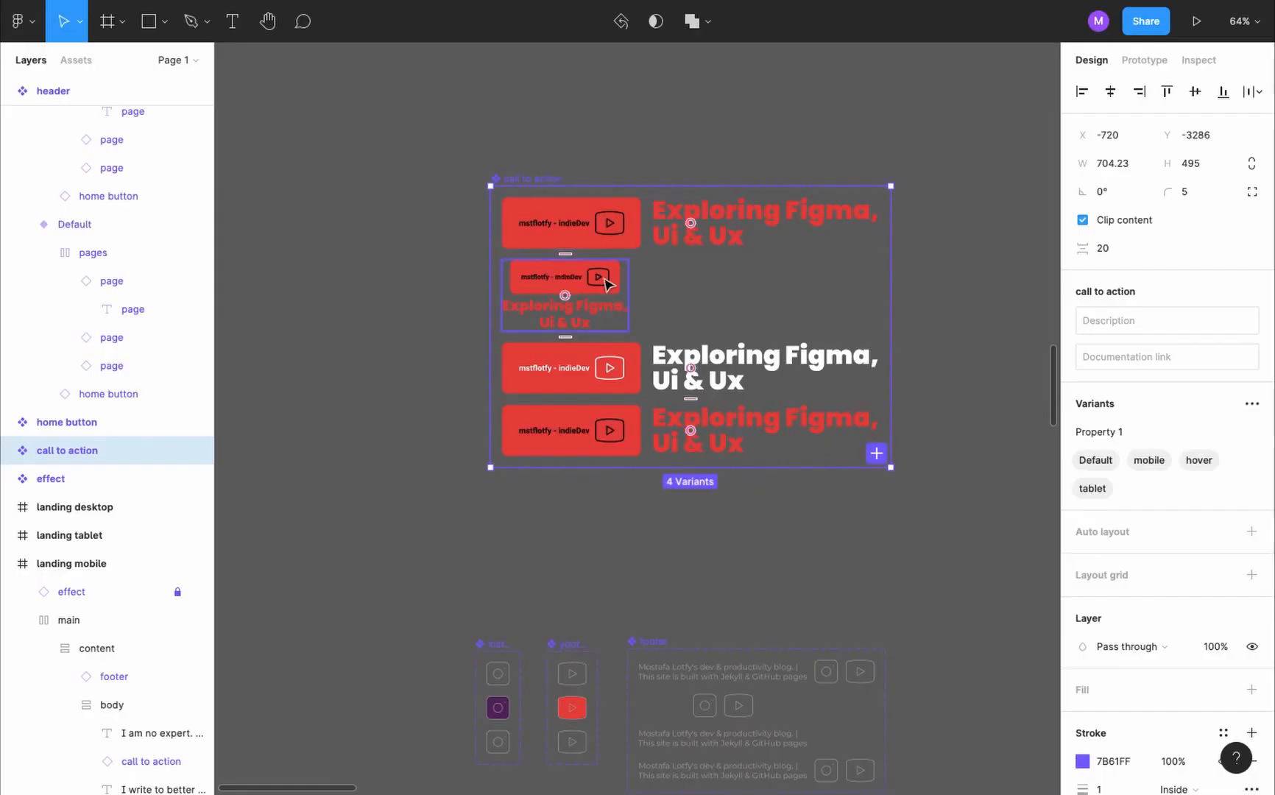
- Add a variant based on mobile to the call to action component and name it mobileHover
{"action": "left_click", "coordinate": [606, 284]}
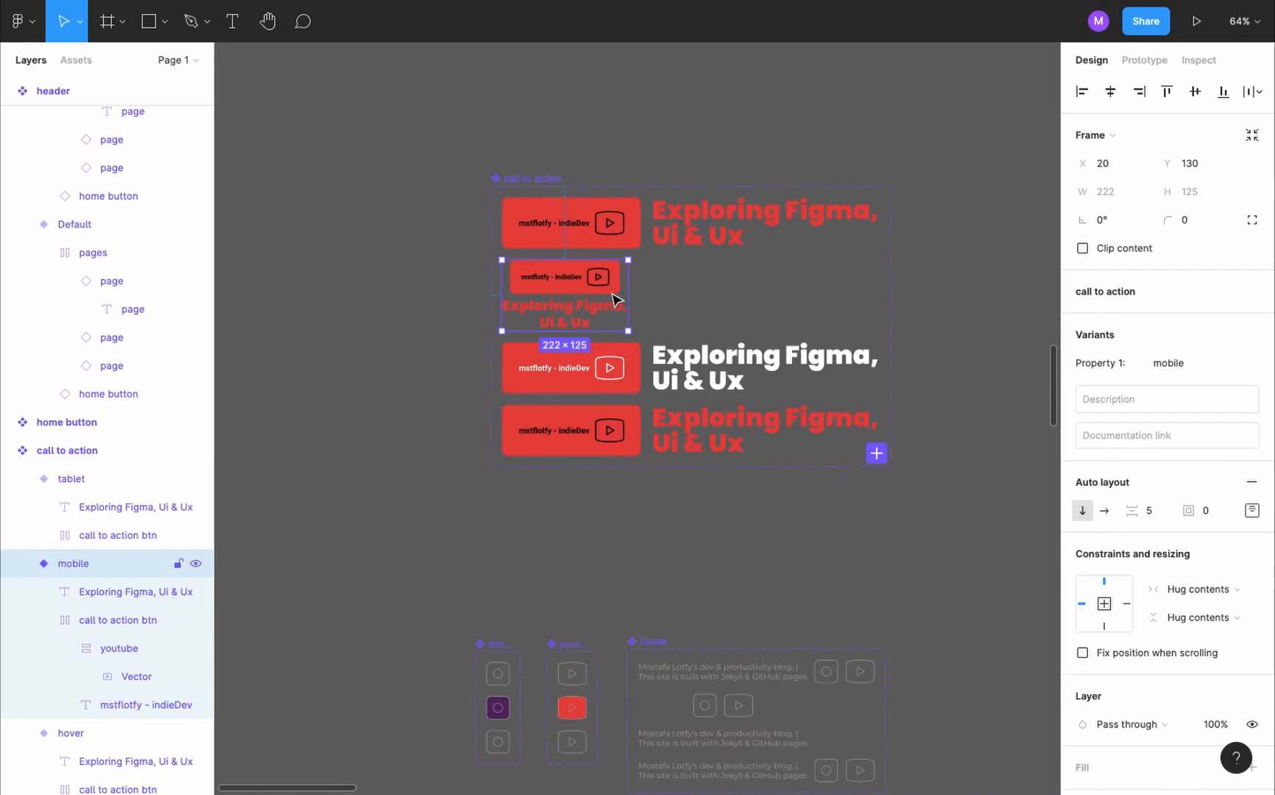
{"action": "left_click", "coordinate": [878, 454]}
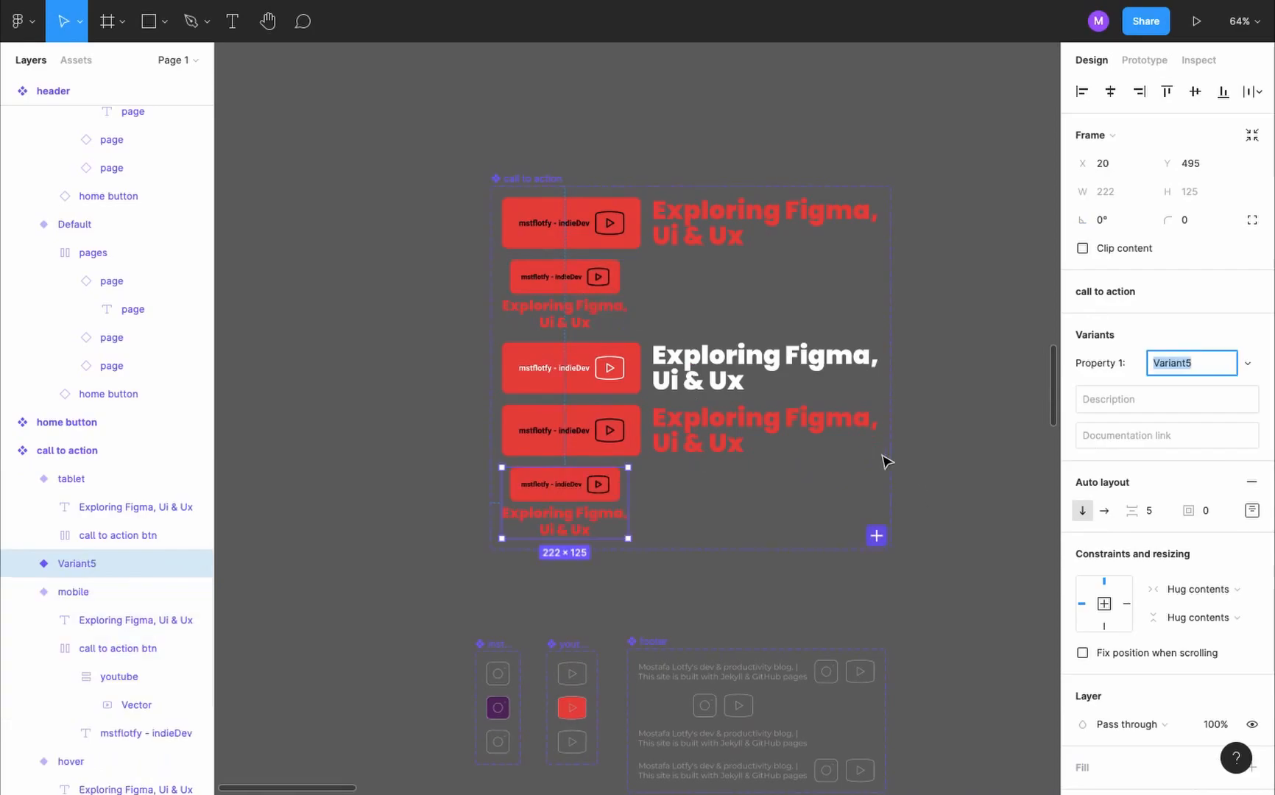
{"action": "type", "text": "mon"}
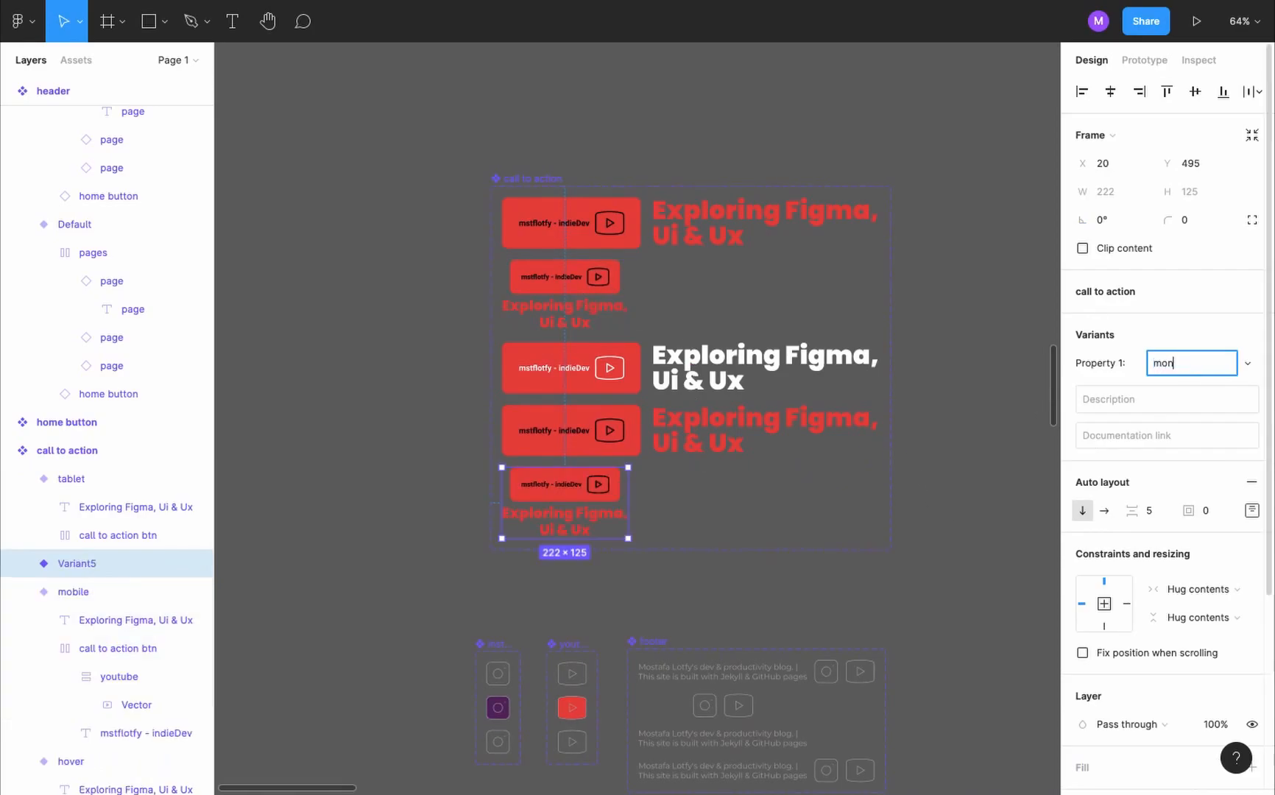
{"action": "key", "text": "Return"}
- Recolour the mobileHover variant's heading, button label and YouTube icon white
{"action": "left_click", "coordinate": [581, 529]}
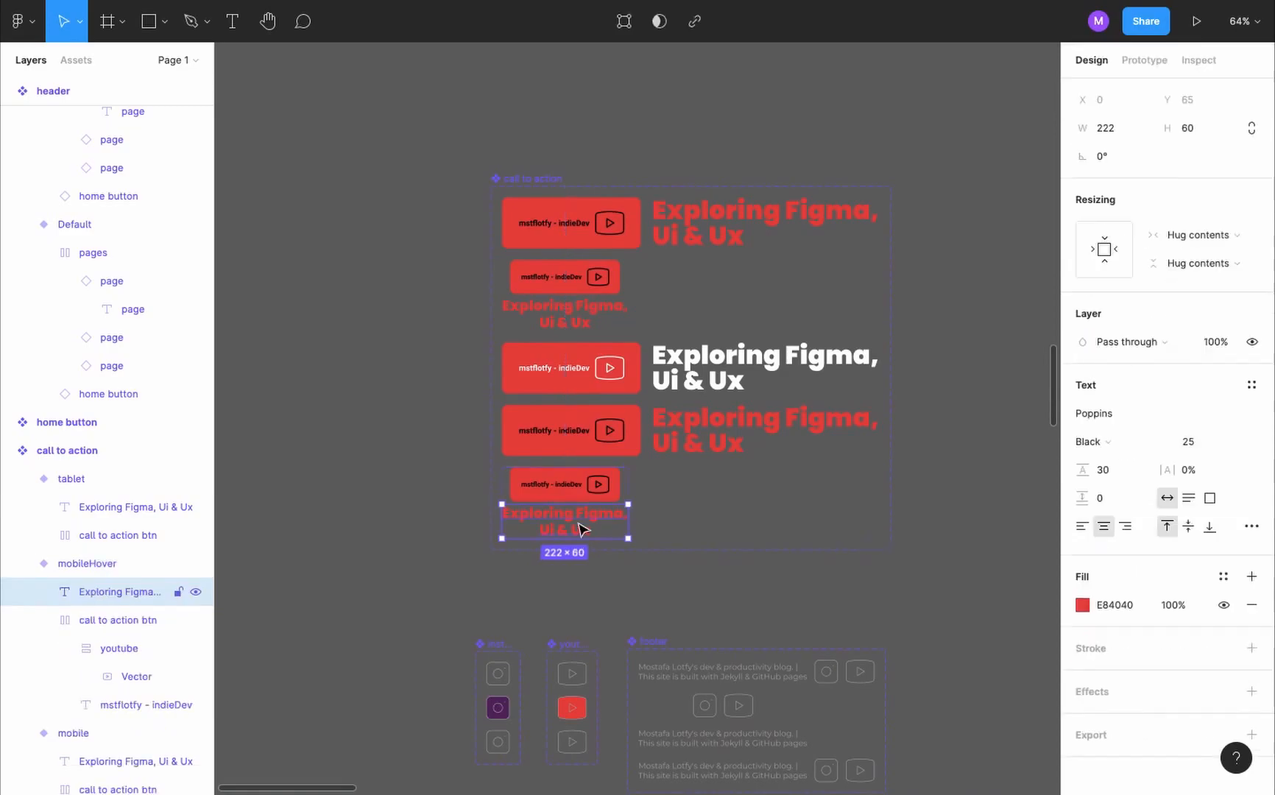
{"action": "left_click", "coordinate": [1083, 606]}
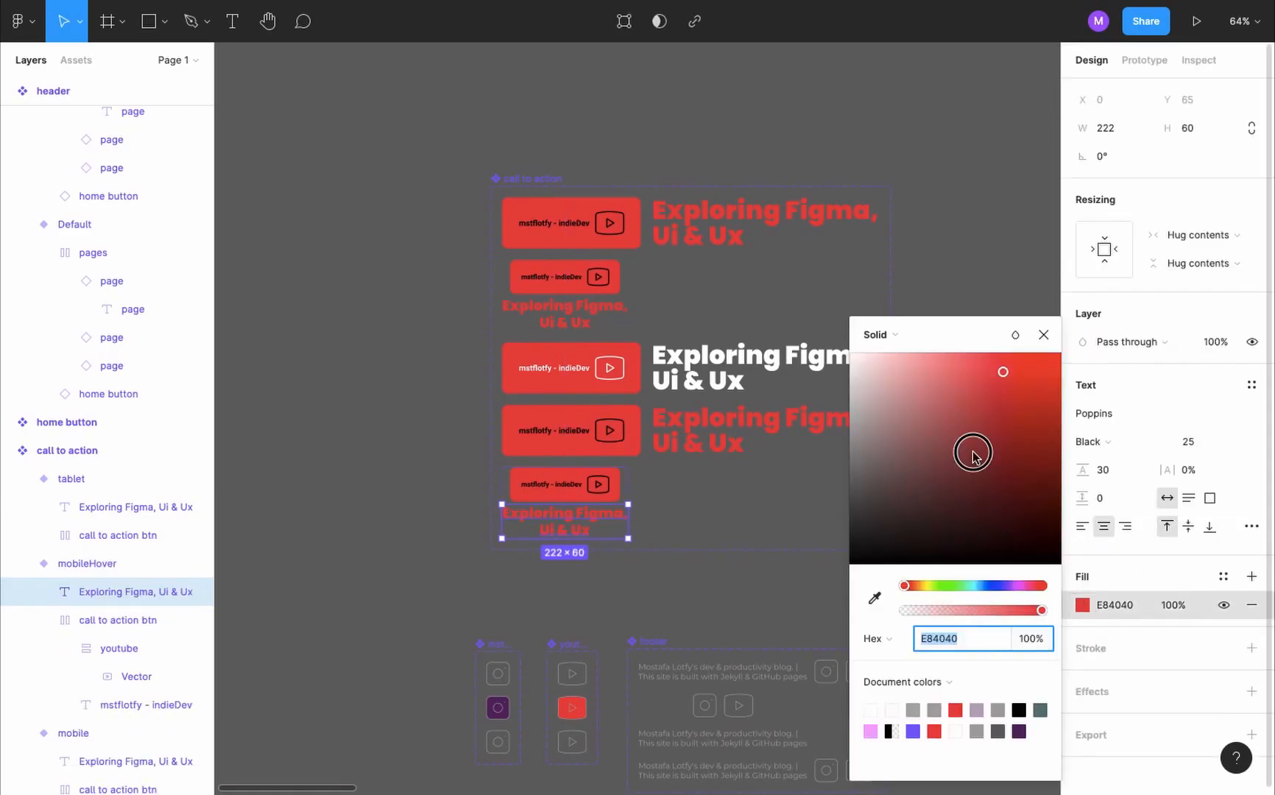
{"action": "left_click_drag", "start_coordinate": [974, 450], "coordinate": [831, 353]}
{"action": "left_click", "coordinate": [569, 485]}
{"action": "double_click", "coordinate": [573, 488]}
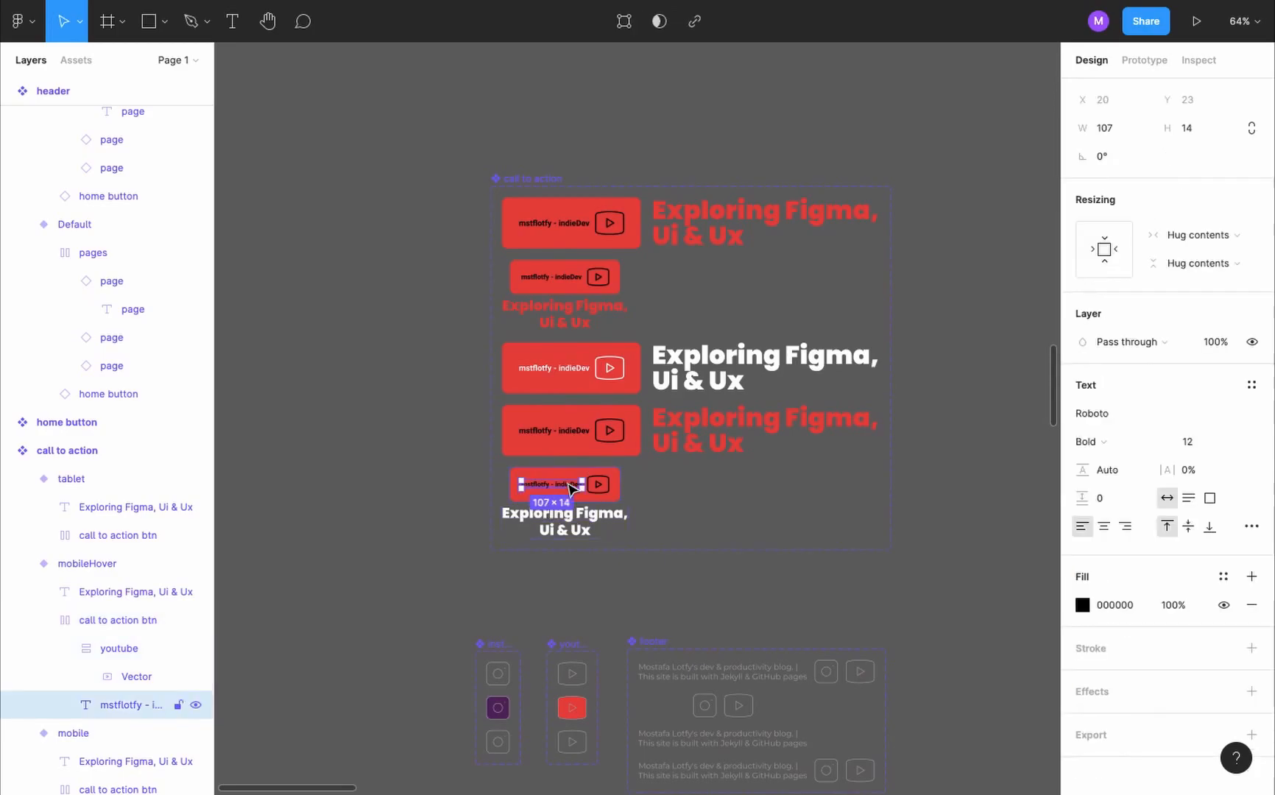
{"action": "left_click", "coordinate": [602, 489], "text": "shift"}
{"action": "left_click", "coordinate": [1082, 748]}
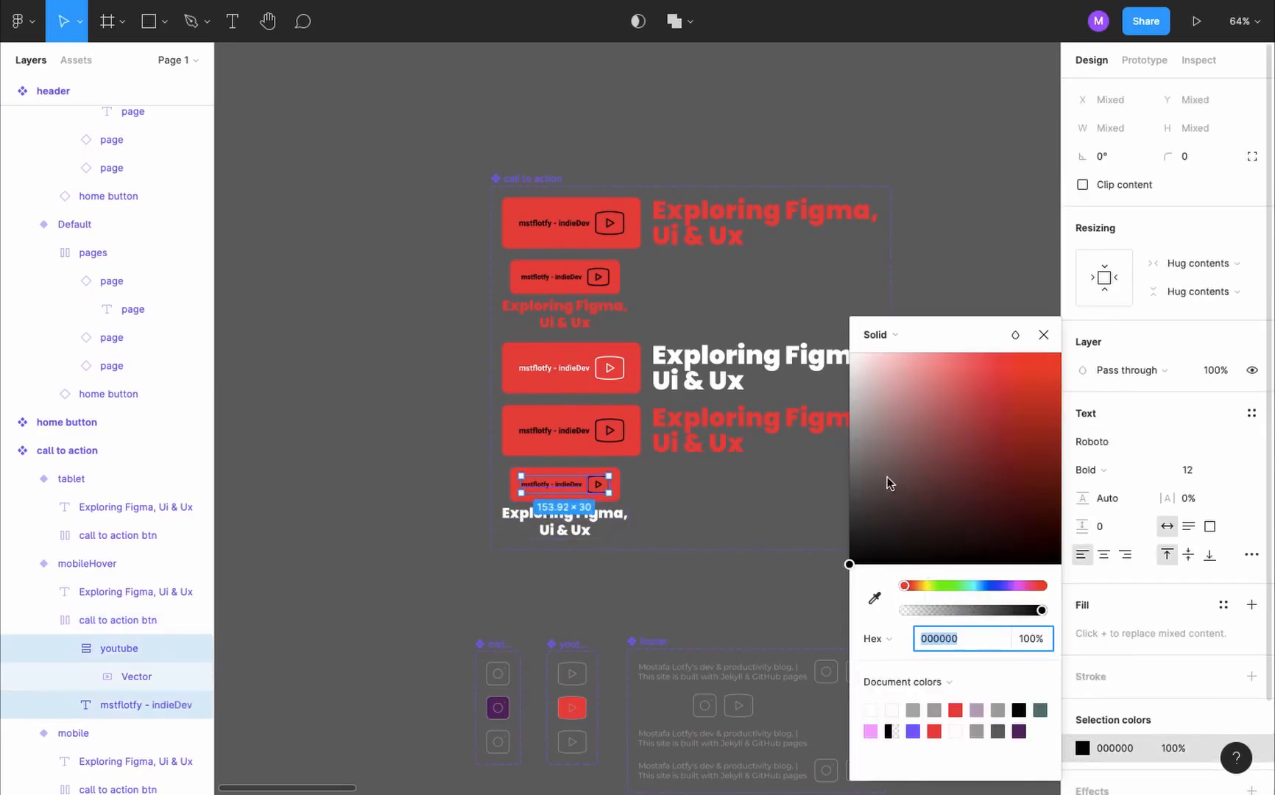
- Link the call to action's mobile variant to mobileHover with a While pressing interaction
{"action": "left_click", "coordinate": [584, 294]}
{"action": "key", "text": "shift+e"}
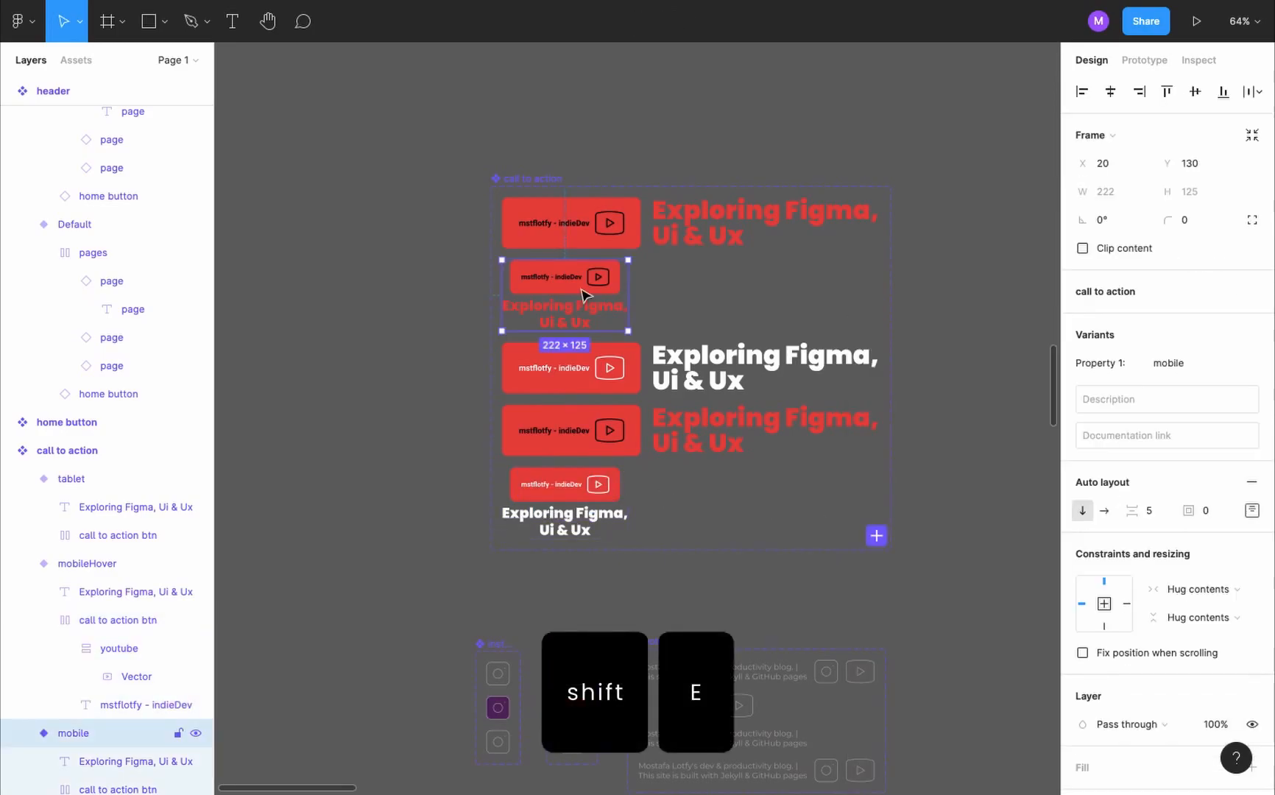
{"action": "left_click_drag", "start_coordinate": [628, 295], "coordinate": [600, 488]}
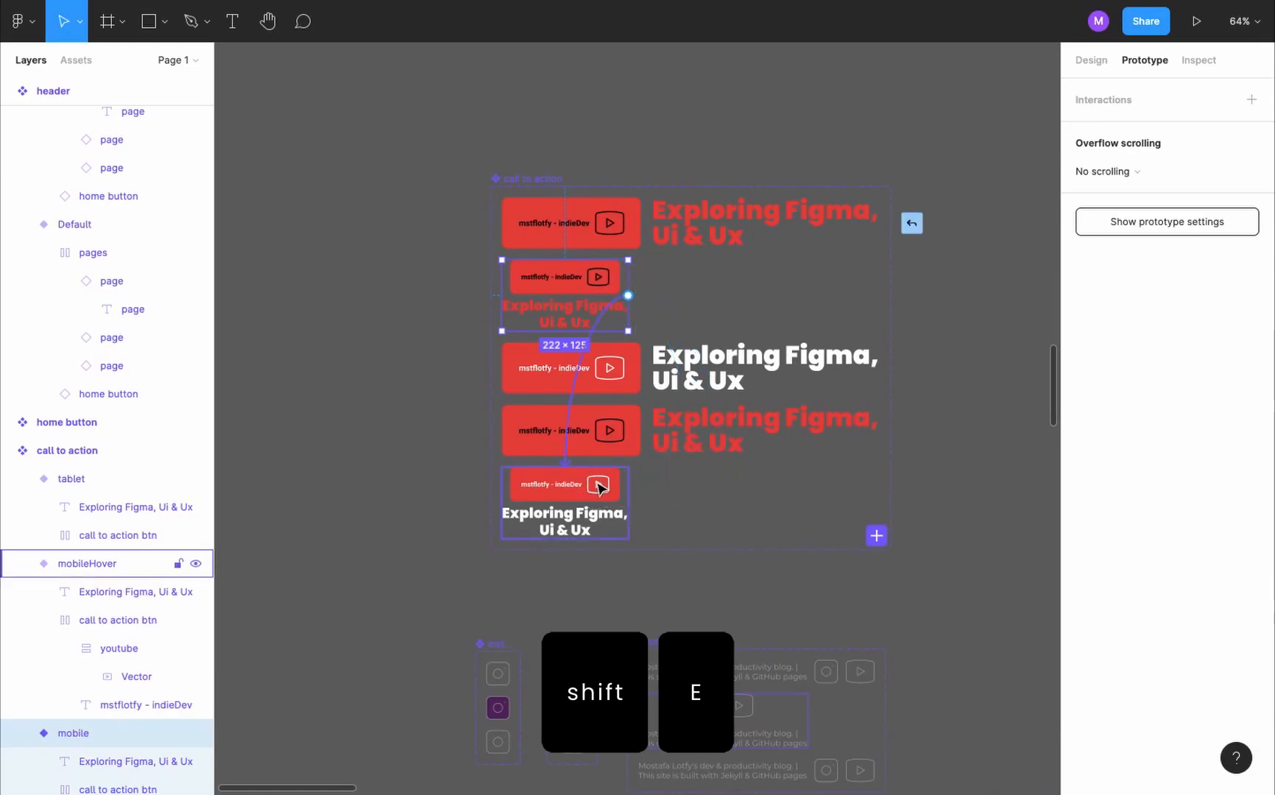
{"action": "left_click", "coordinate": [920, 171]}
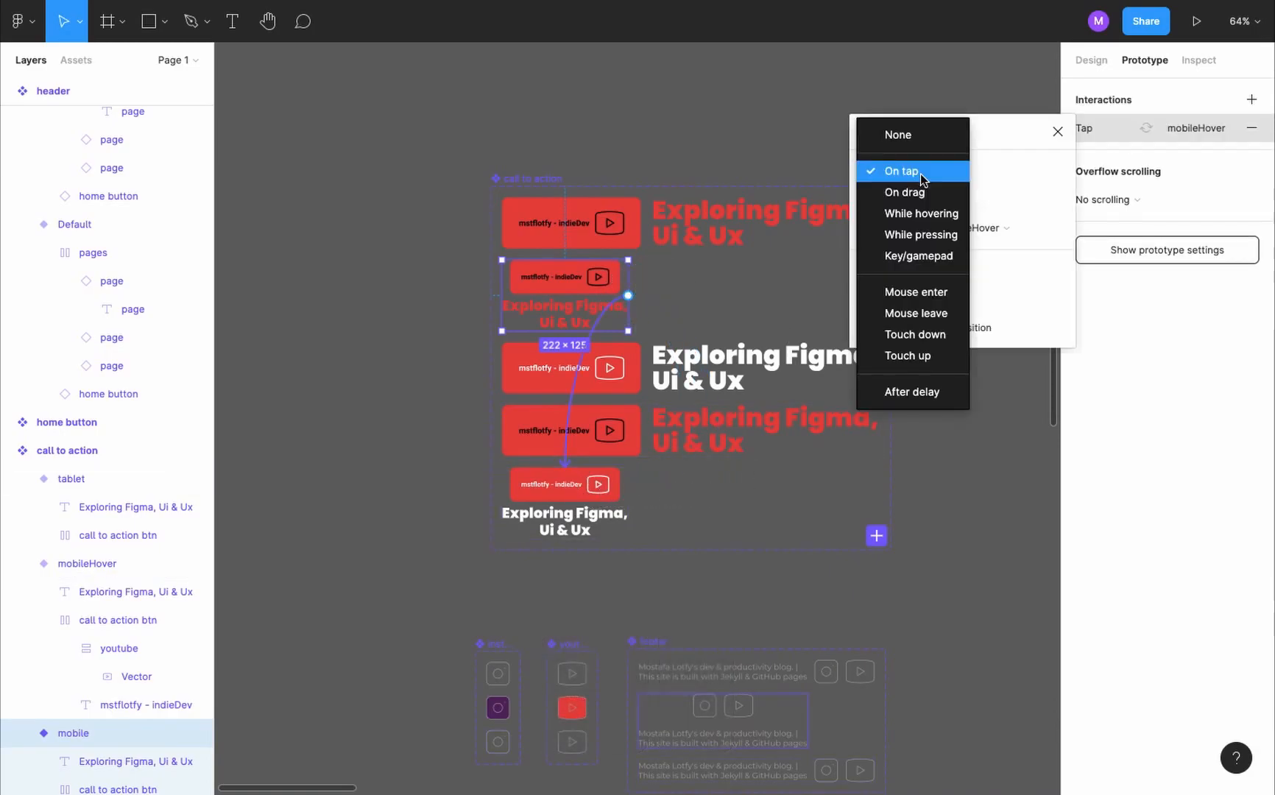
{"action": "left_click", "coordinate": [946, 234]}
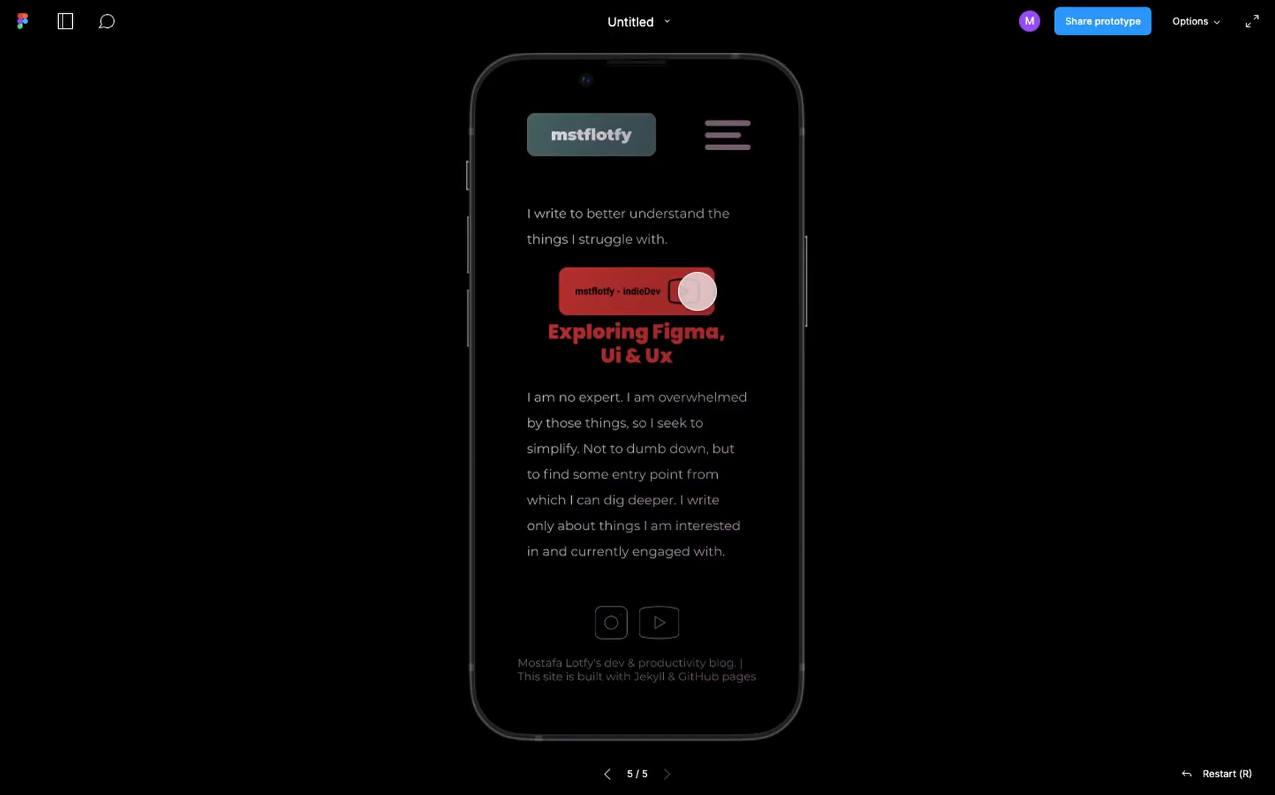
- Test the call to action's press state, burger icon and home button in the mobile prototype preview
{"action": "left_click", "coordinate": [695, 446]}
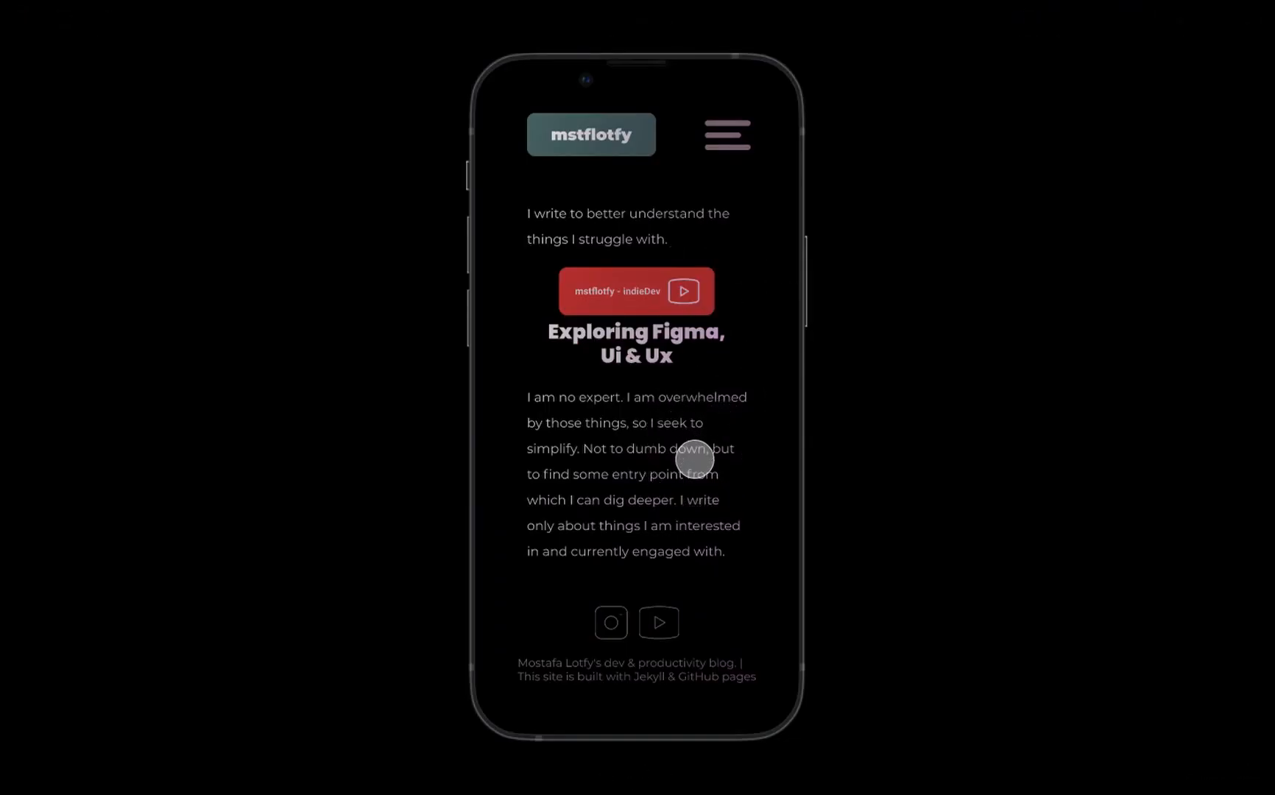
{"action": "left_click", "coordinate": [737, 139]}
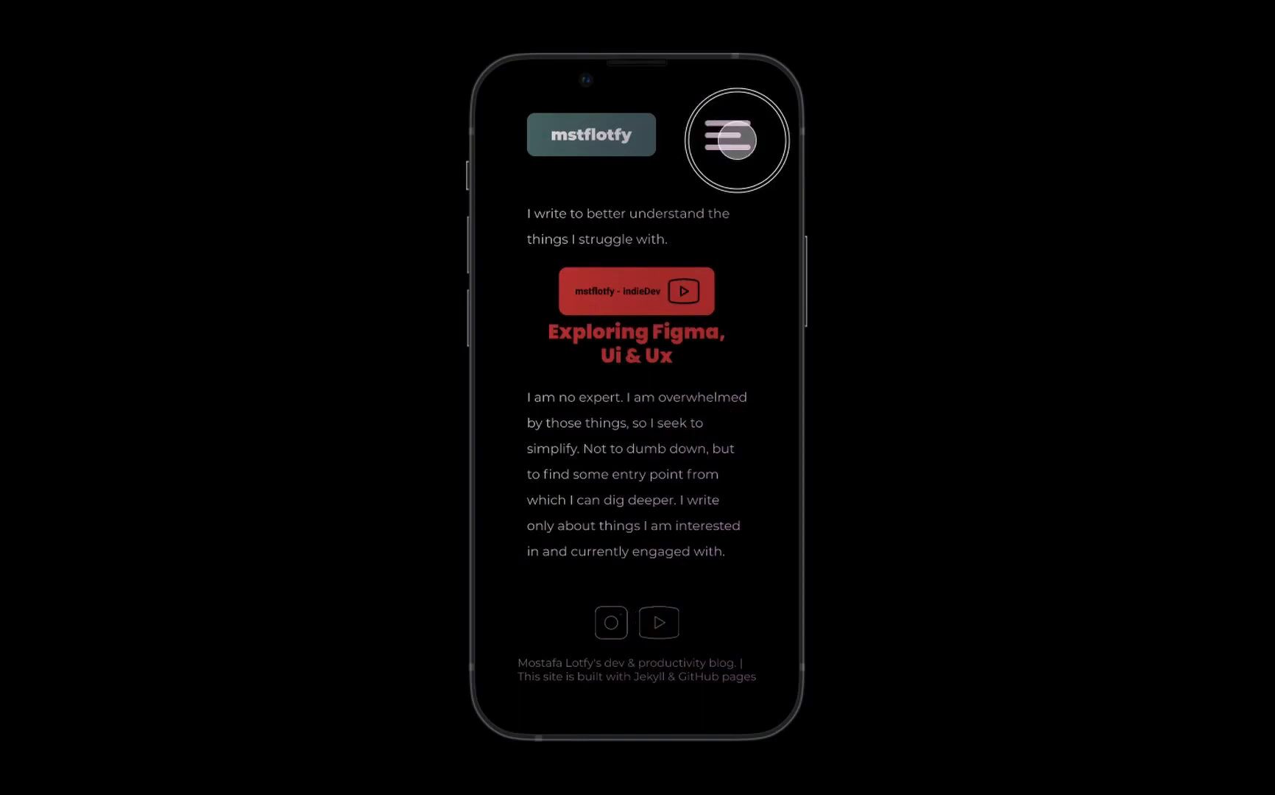
{"action": "left_click", "coordinate": [600, 119]}
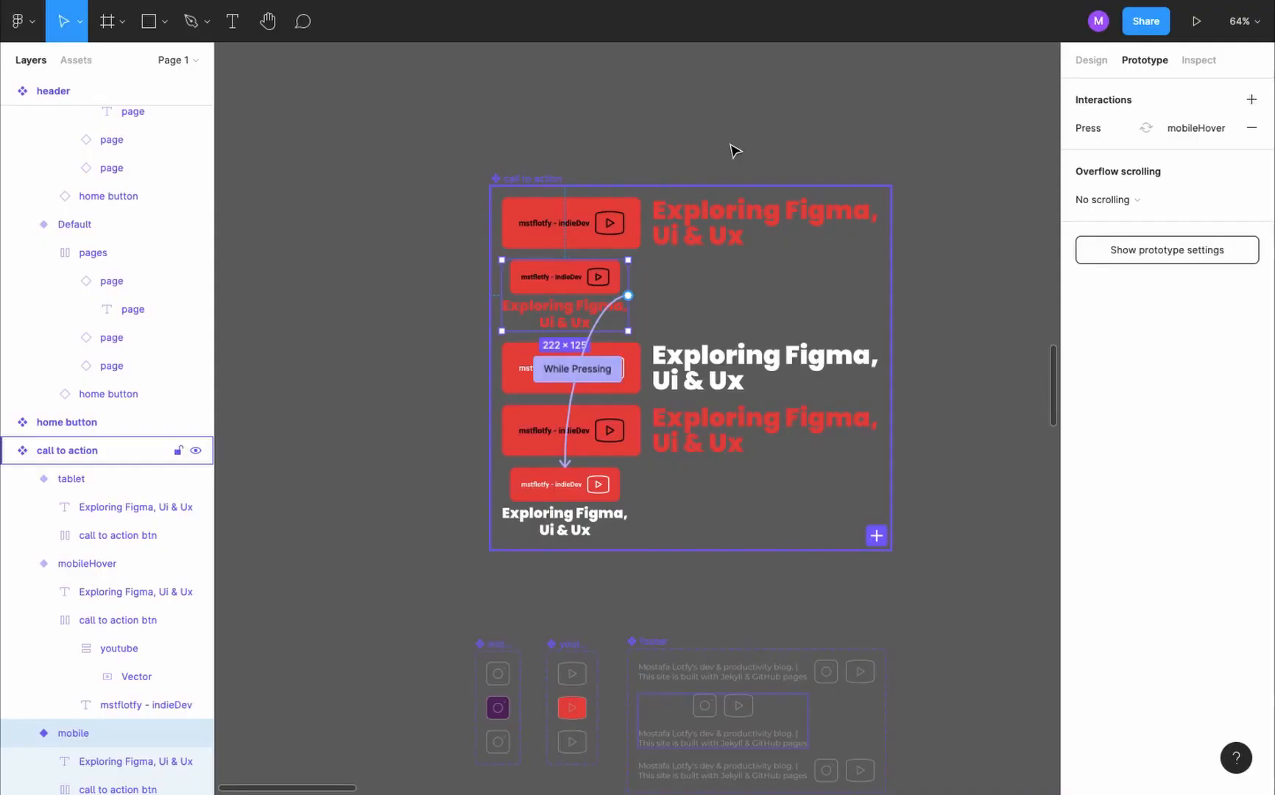
- Add an On tap interaction to the burger in the header's mobile variant that navigates to nav mobile
{"action": "scroll", "coordinate": [689, 211], "scroll_direction": "down", "scroll_amount": 10}
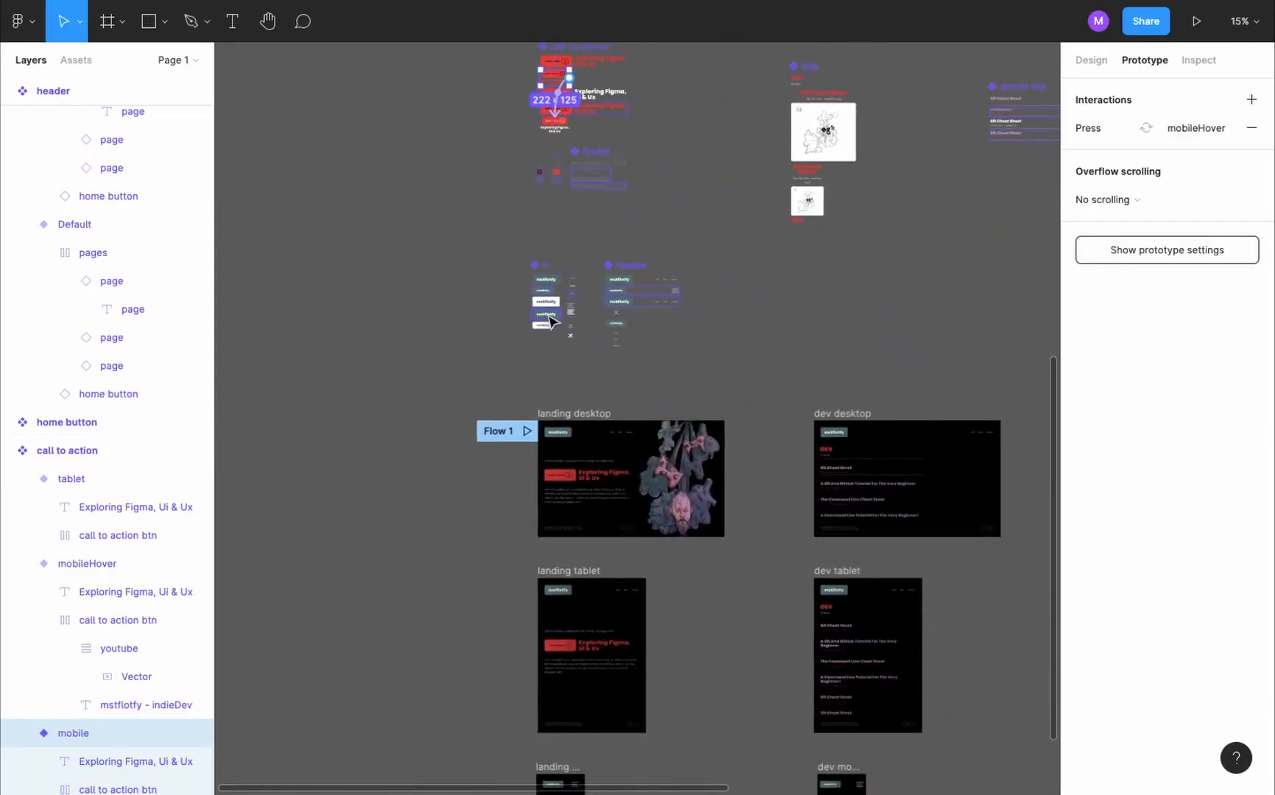
{"action": "scroll", "coordinate": [551, 322], "scroll_direction": "up", "scroll_amount": 10}
{"action": "left_click", "coordinate": [685, 282]}
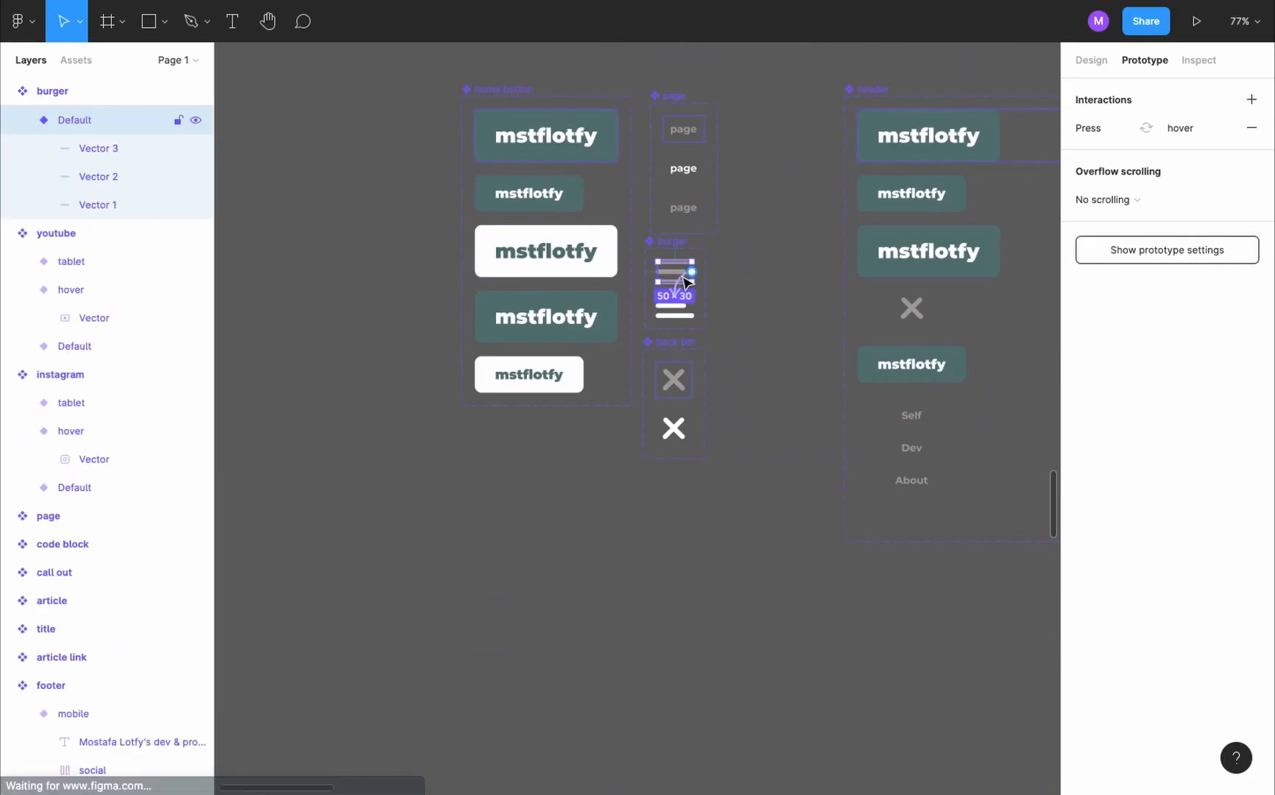
{"action": "left_click", "coordinate": [1252, 99]}
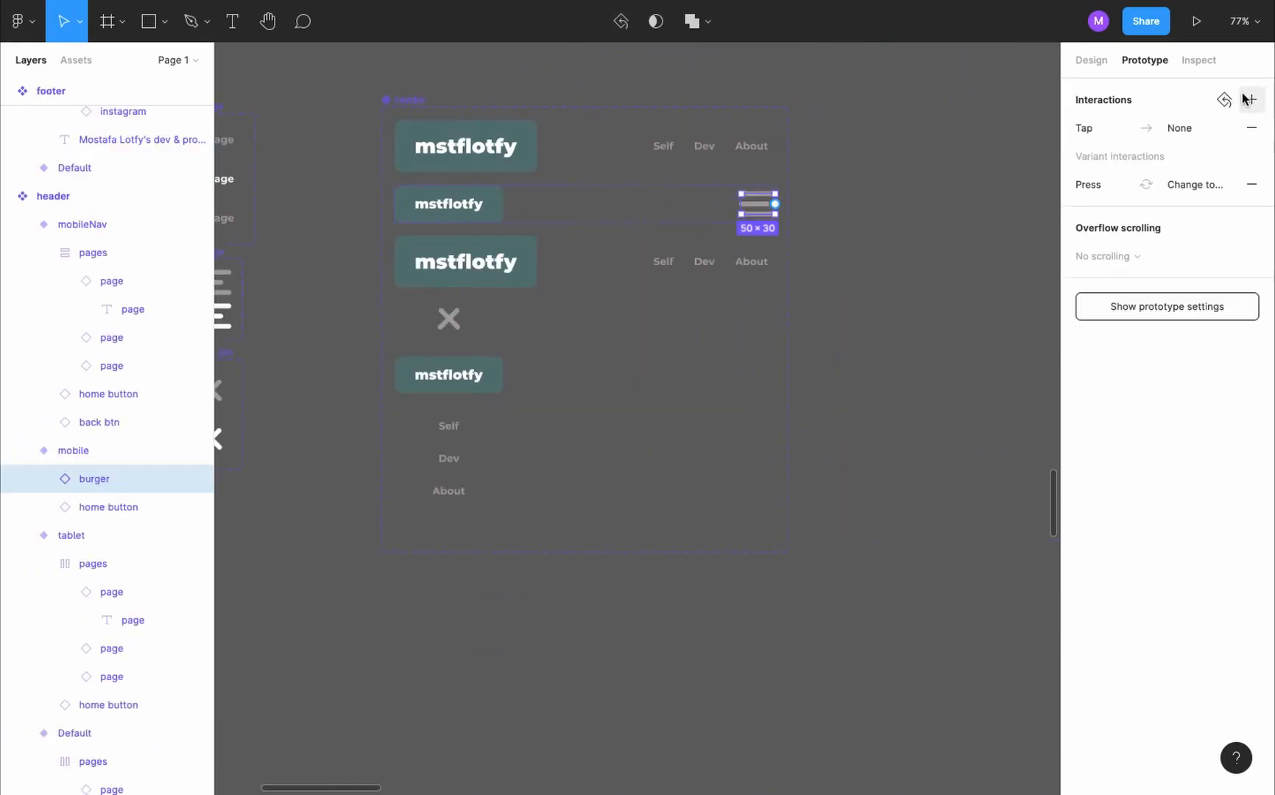
{"action": "left_click", "coordinate": [1138, 132]}
{"action": "left_click", "coordinate": [939, 200]}
{"action": "left_click", "coordinate": [929, 234]}
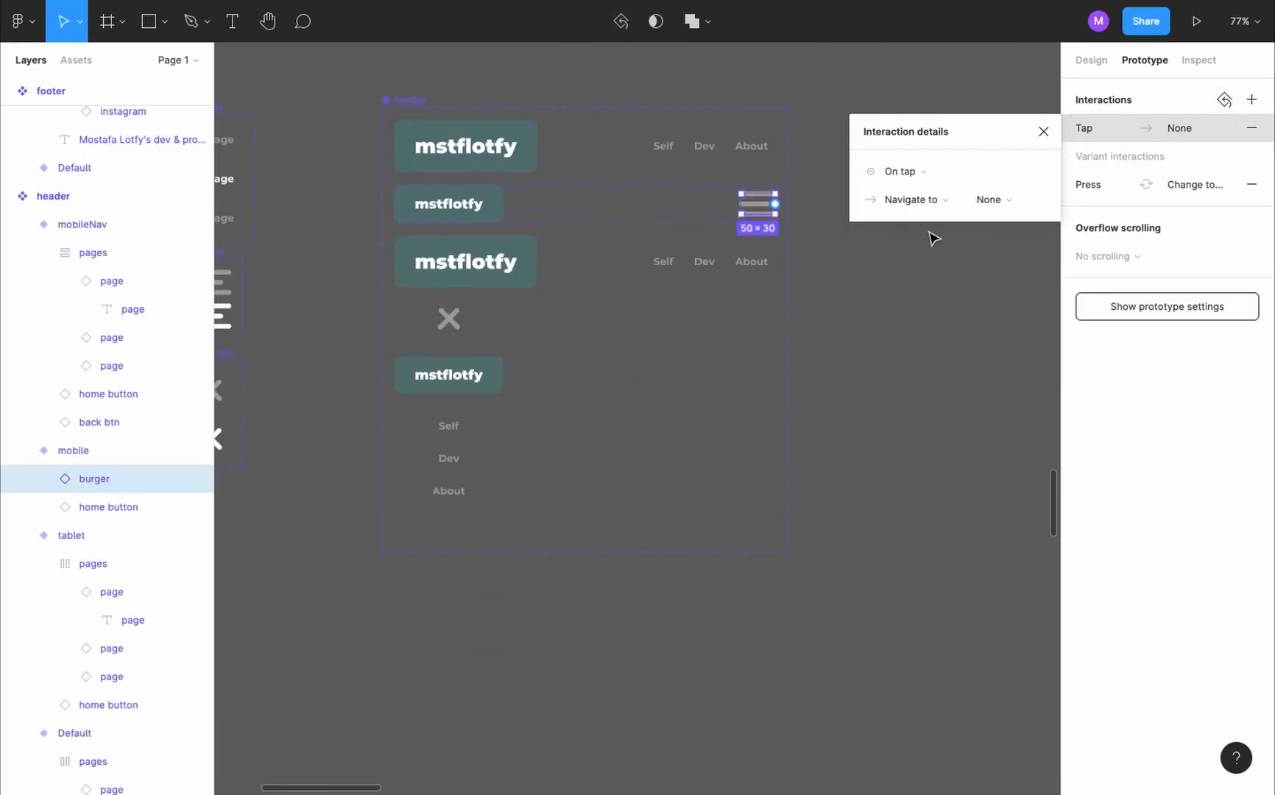
{"action": "left_click", "coordinate": [1028, 206]}
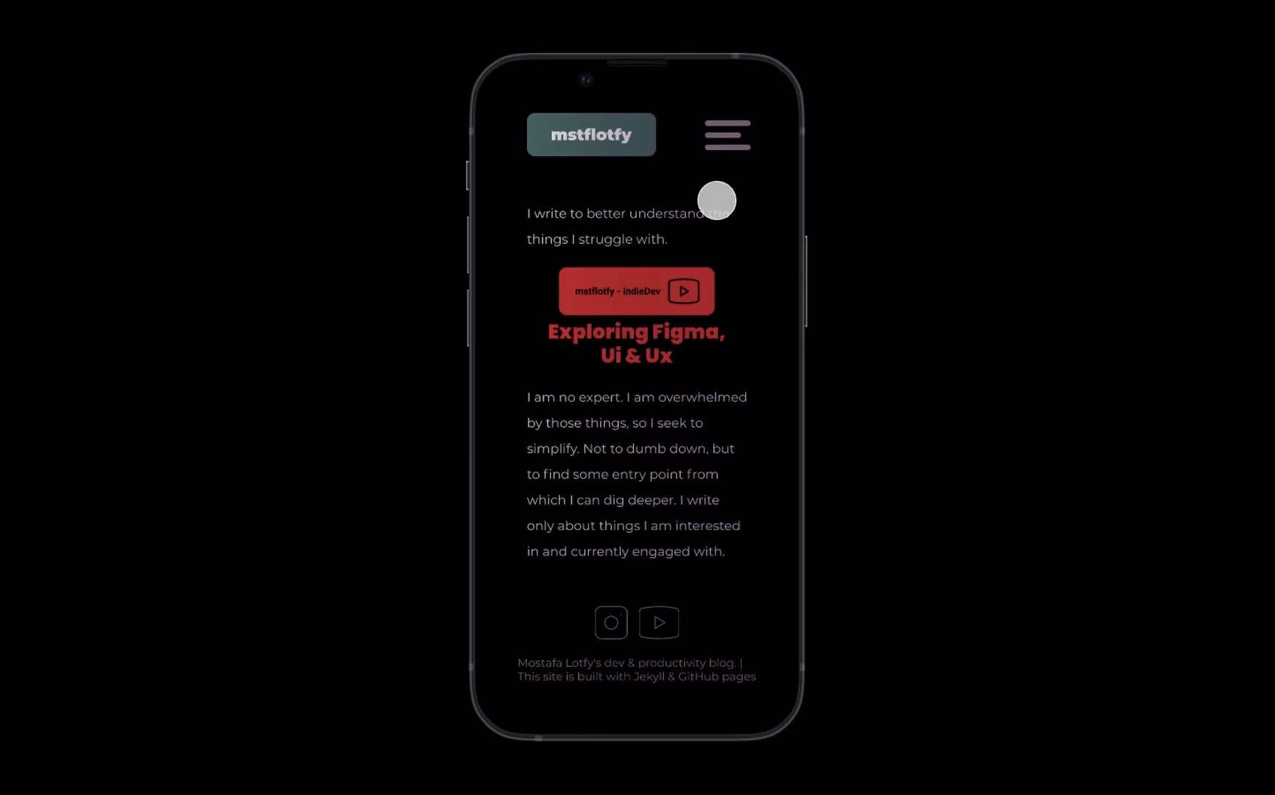
- Test opening and closing the mobile menu in the preview, including its home button, and reopen it
{"action": "left_click", "coordinate": [729, 135]}
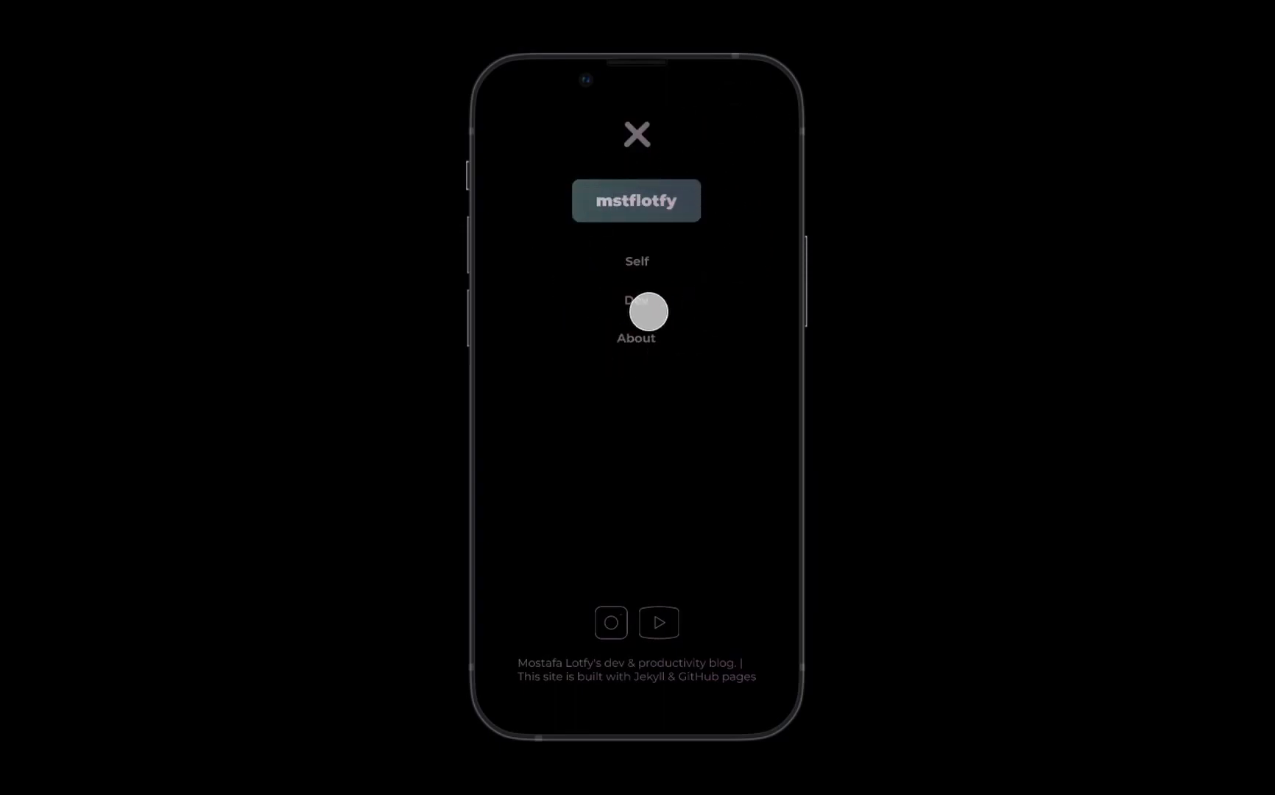
{"action": "left_click", "coordinate": [669, 197]}
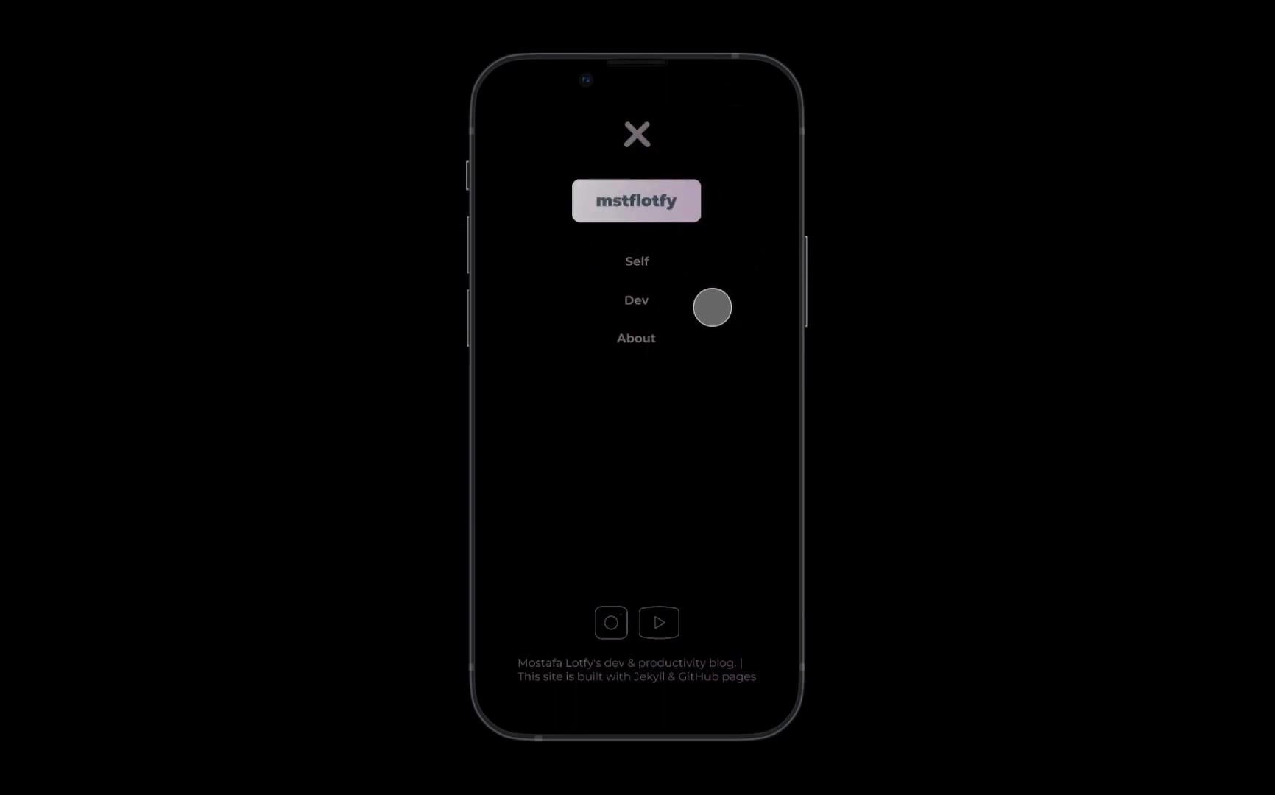
{"action": "left_click", "coordinate": [647, 128]}
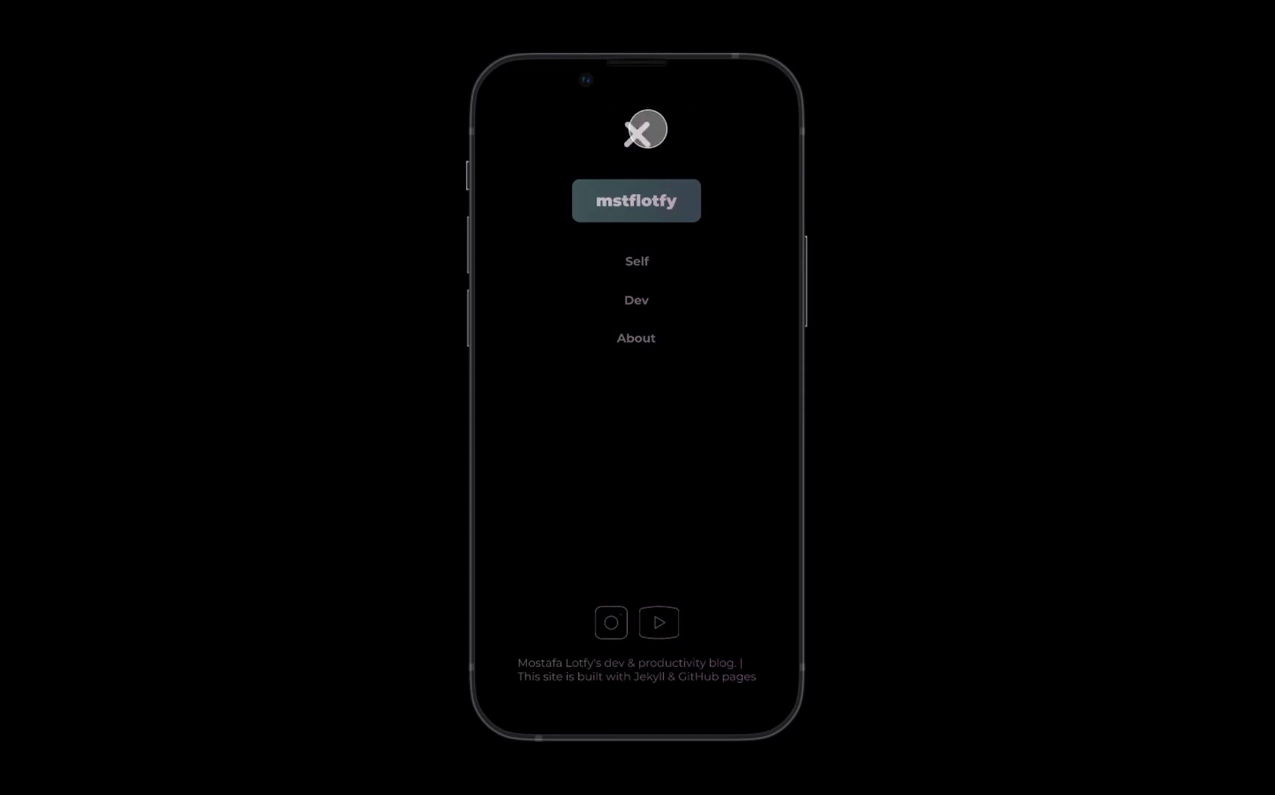
{"action": "left_click", "coordinate": [732, 142]}
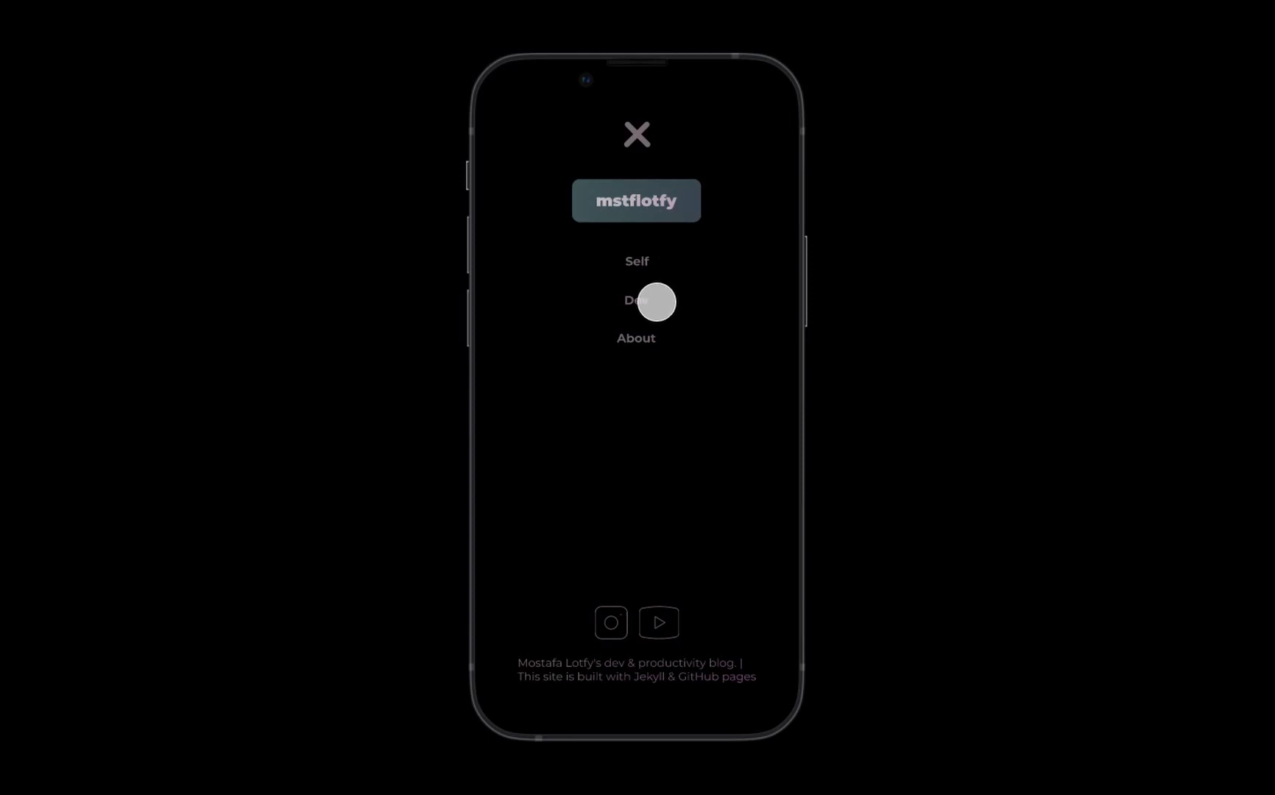
- Open the Dev page from the mobile menu, look through its article list and try the Git Cheat Sheet link
{"action": "left_click", "coordinate": [634, 304]}
{"action": "left_click", "coordinate": [649, 333]}
{"action": "scroll", "coordinate": [648, 306], "scroll_direction": "down", "scroll_amount": 4}
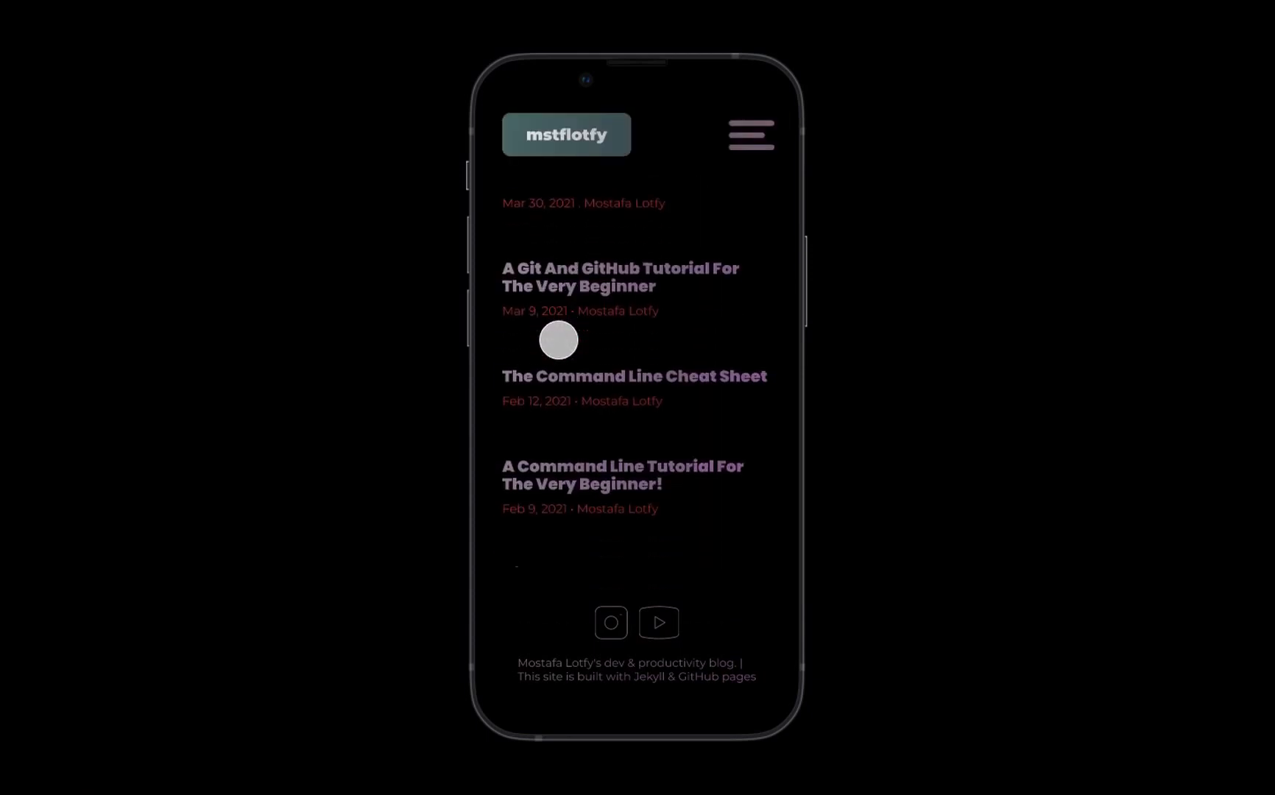
{"action": "scroll", "coordinate": [558, 338], "scroll_direction": "up", "scroll_amount": 4}
{"action": "scroll", "coordinate": [600, 361], "scroll_direction": "down", "scroll_amount": 2}
{"action": "scroll", "coordinate": [598, 360], "scroll_direction": "up", "scroll_amount": 2}
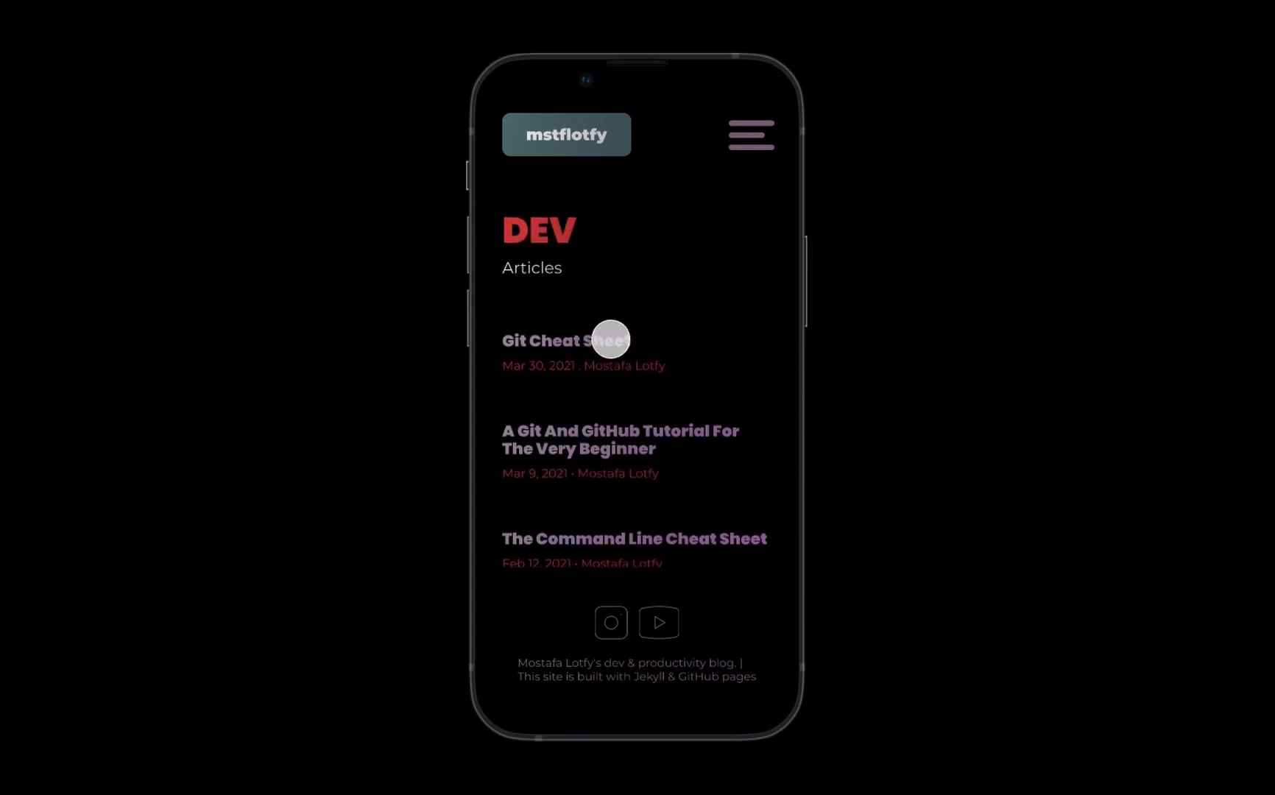
{"action": "left_click", "coordinate": [587, 348]}
{"action": "left_click", "coordinate": [586, 348]}
{"action": "left_click", "coordinate": [586, 347]}
- Open the About page from the mobile menu, look through it and try the home button
{"action": "left_click", "coordinate": [754, 127]}
{"action": "left_click", "coordinate": [641, 338]}
{"action": "scroll", "coordinate": [612, 433], "scroll_direction": "down", "scroll_amount": 5}
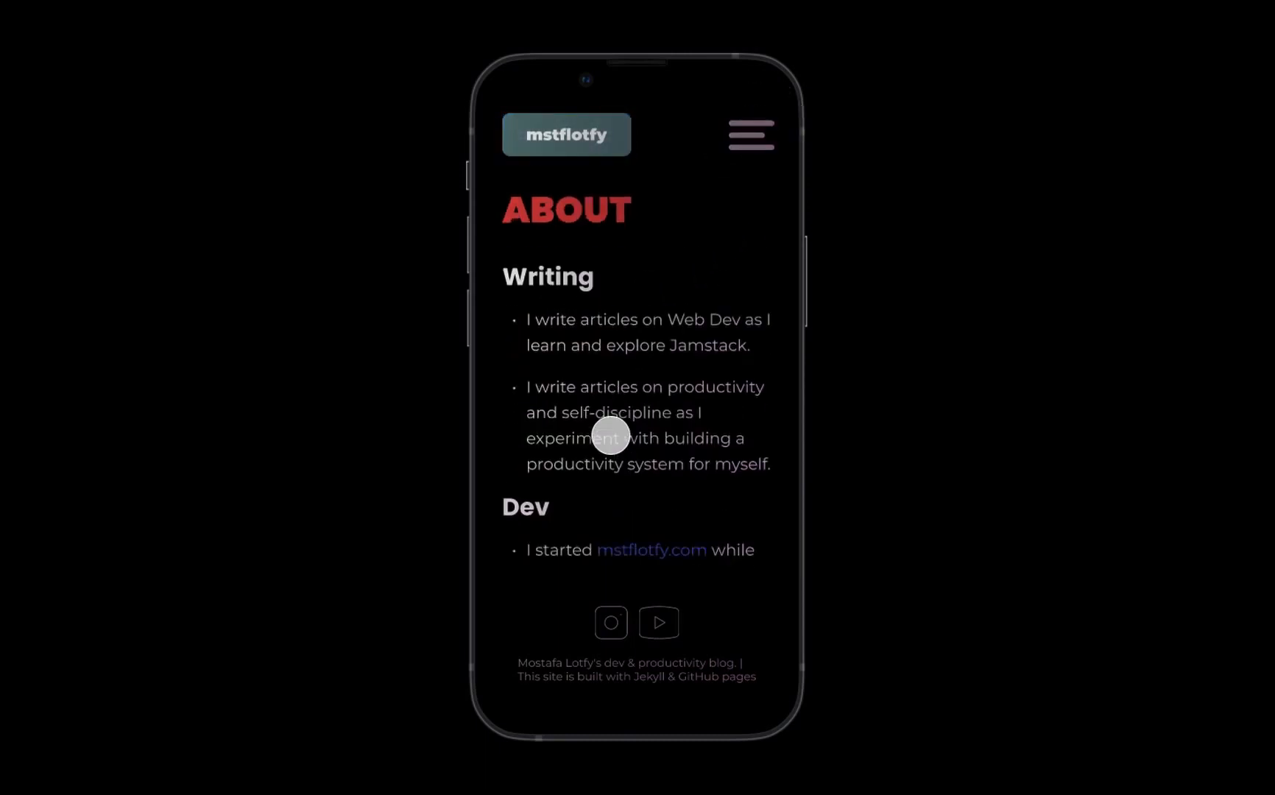
{"action": "scroll", "coordinate": [610, 433], "scroll_direction": "up", "scroll_amount": 5}
{"action": "left_click", "coordinate": [618, 140]}
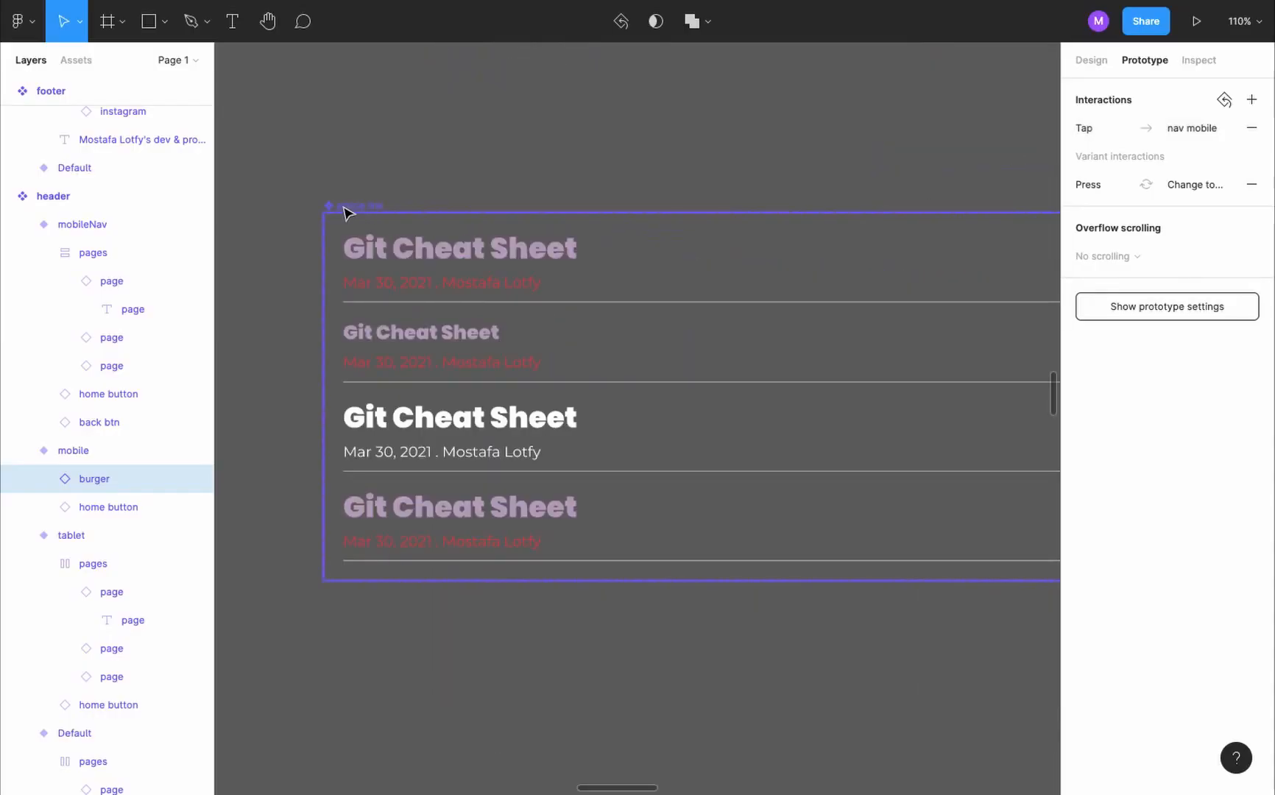
- Add a variant based on mobile to the article link component and name it mobileHover
{"action": "left_click", "coordinate": [350, 210]}
{"action": "key", "text": "shift+e"}
{"action": "scroll", "coordinate": [517, 378], "scroll_direction": "down", "scroll_amount": 5}
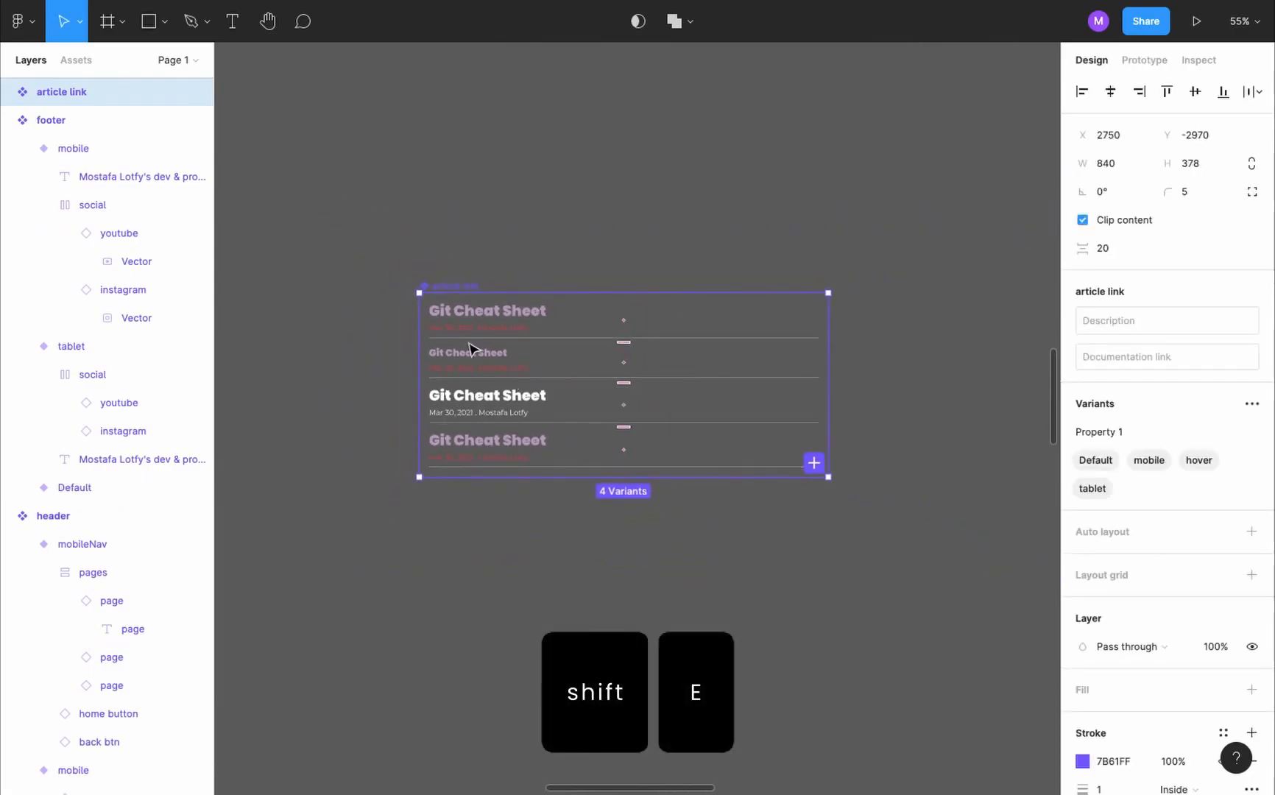
{"action": "left_click", "coordinate": [491, 363]}
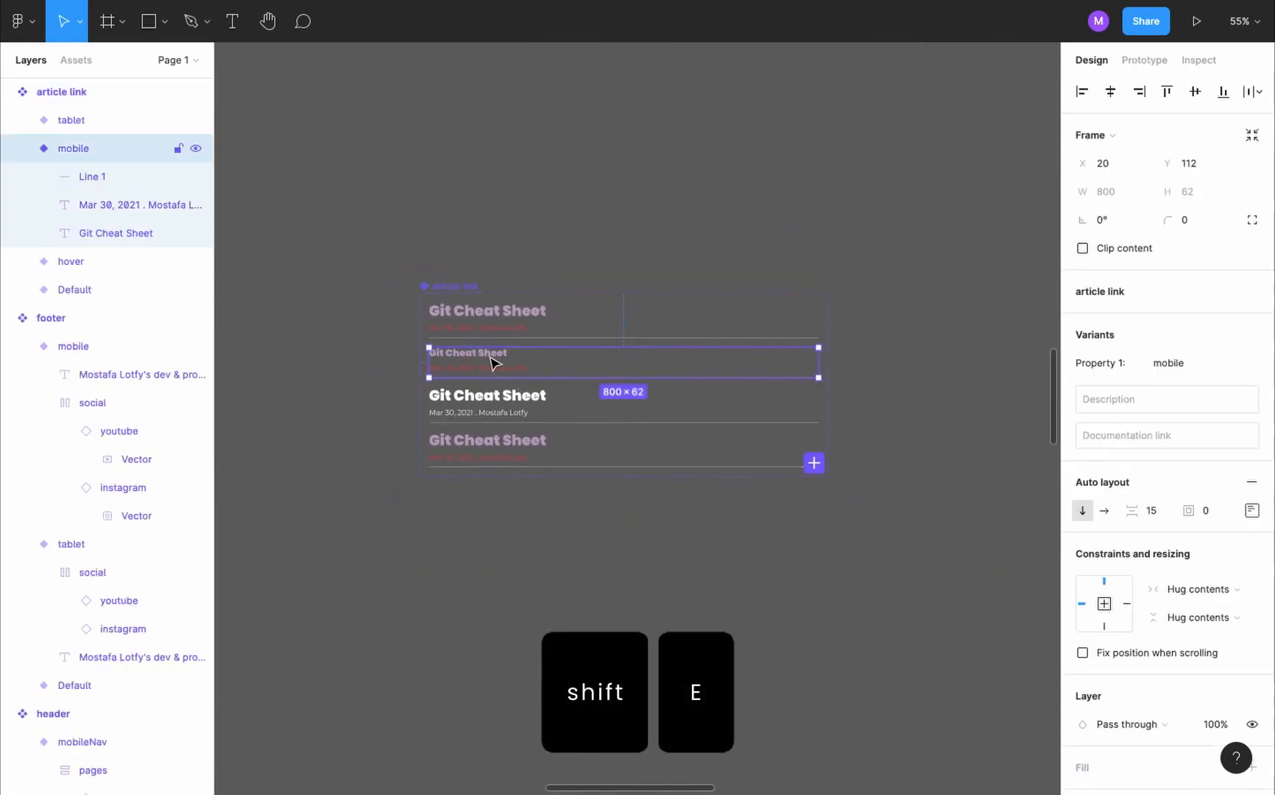
{"action": "left_click", "coordinate": [814, 463]}
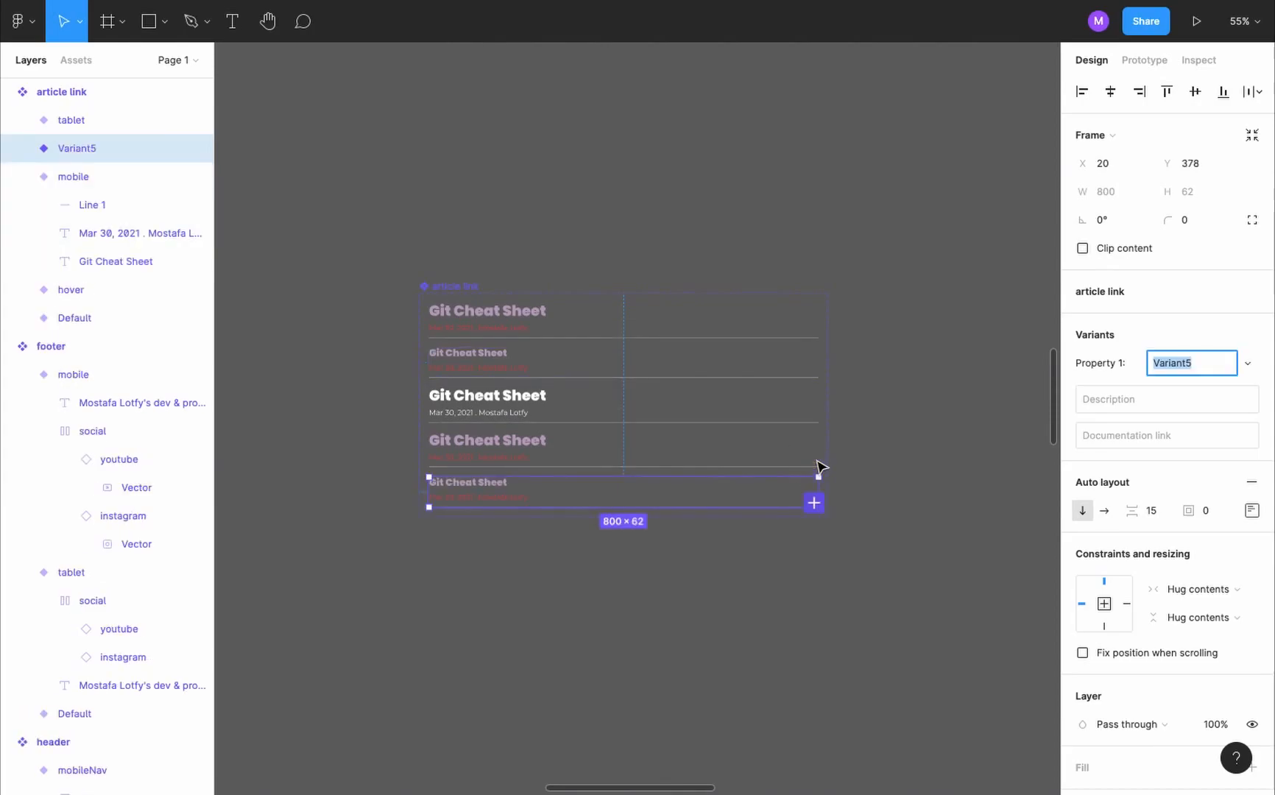
{"action": "type", "text": "ho"}
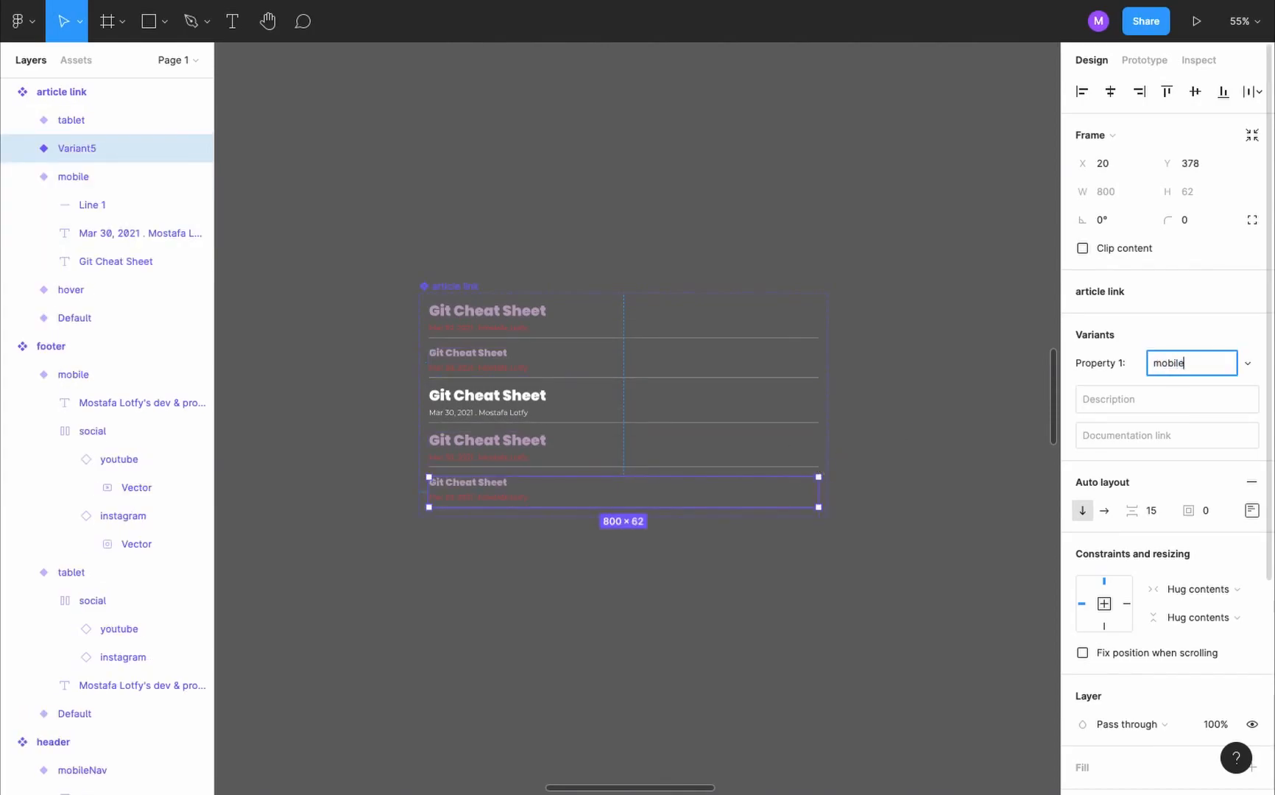
- Recolour the article link's mobileHover title and date line white (FFFFFF)
{"action": "scroll", "coordinate": [1083, 577], "scroll_direction": "down", "scroll_amount": 4}
{"action": "left_click", "coordinate": [1083, 584]}
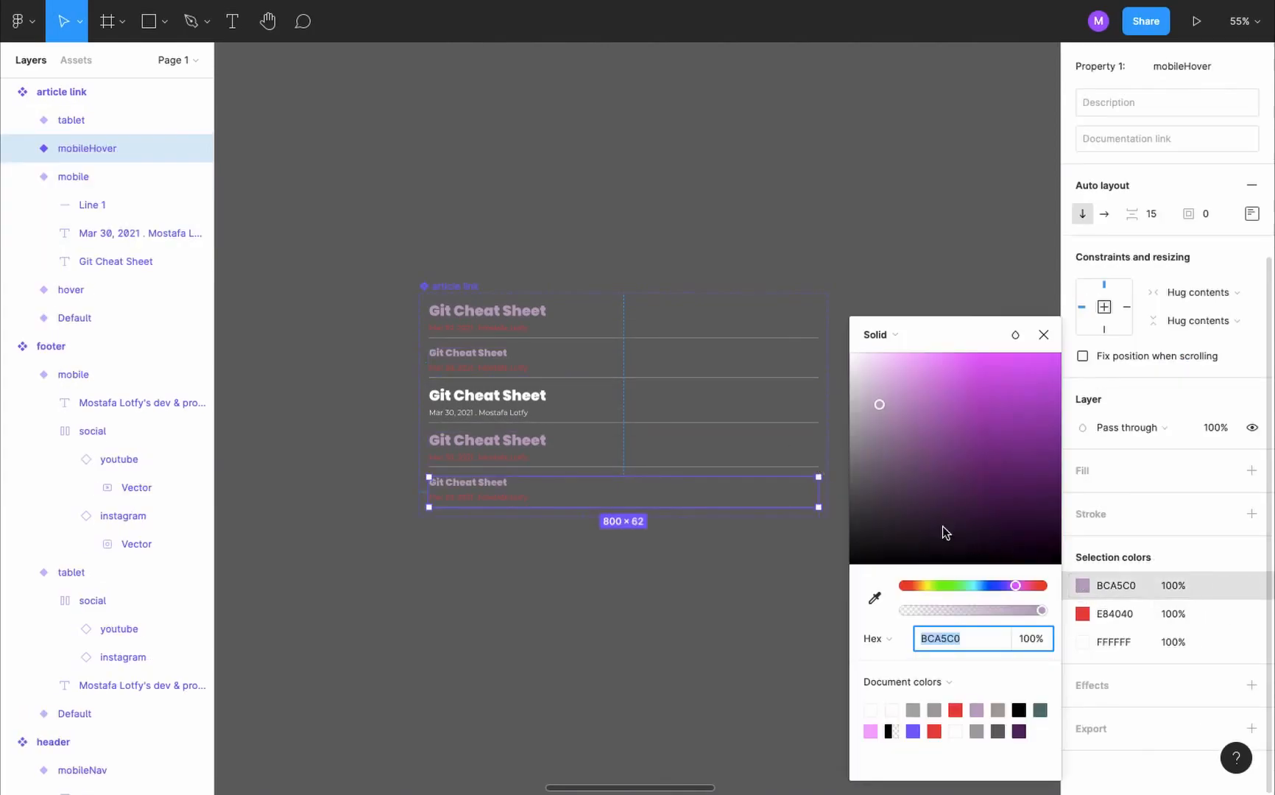
{"action": "left_click_drag", "start_coordinate": [879, 410], "coordinate": [830, 324]}
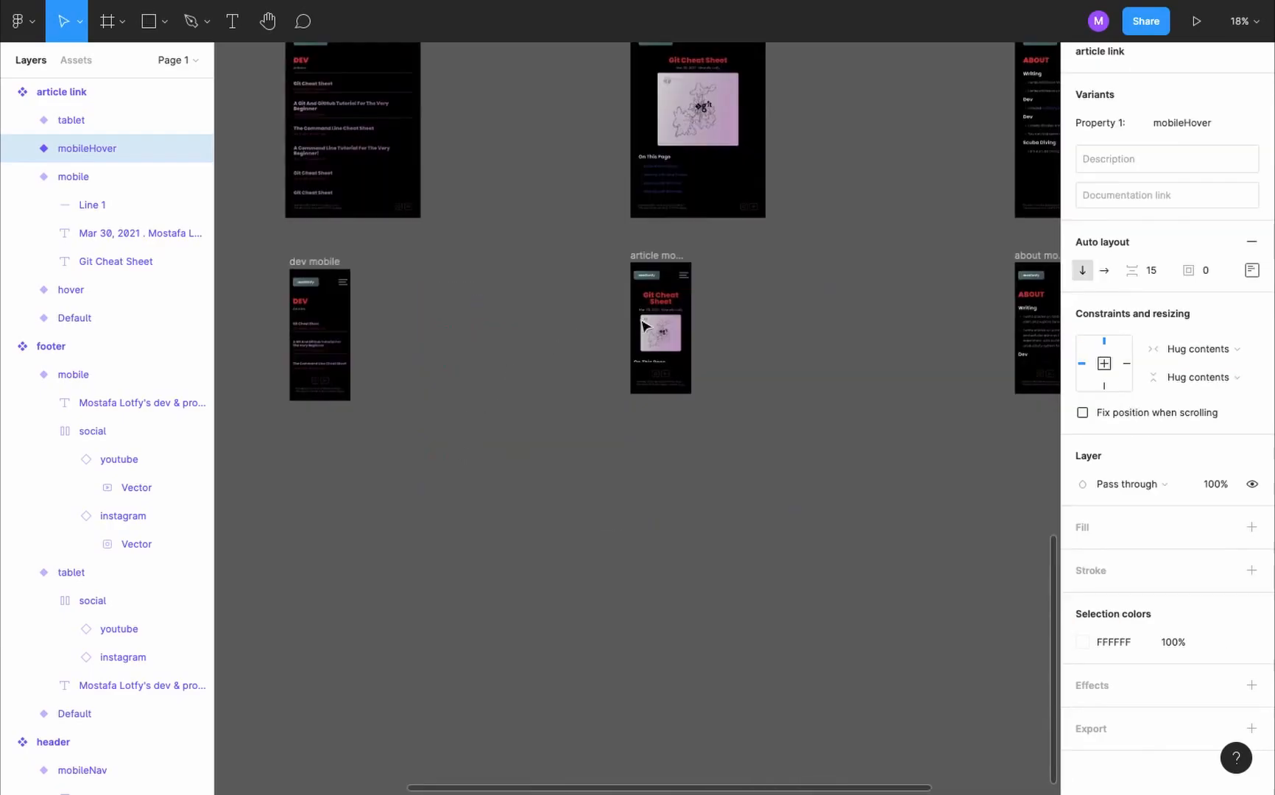
- Link the Git Cheat Sheet article link on the dev mobile frame to the article mobile frame on tap
{"action": "scroll", "coordinate": [505, 309], "scroll_direction": "up", "scroll_amount": 5}
{"action": "left_click", "coordinate": [500, 361]}
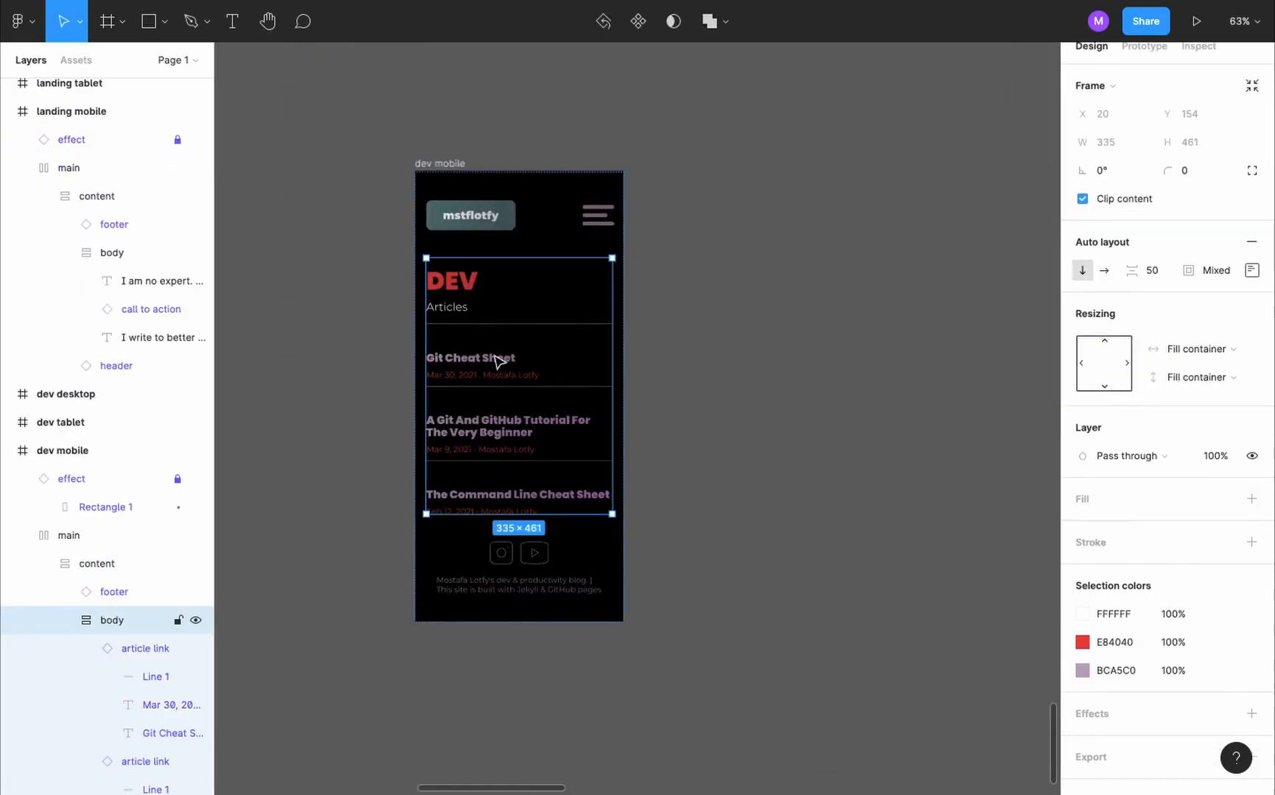
{"action": "left_click", "coordinate": [493, 355]}
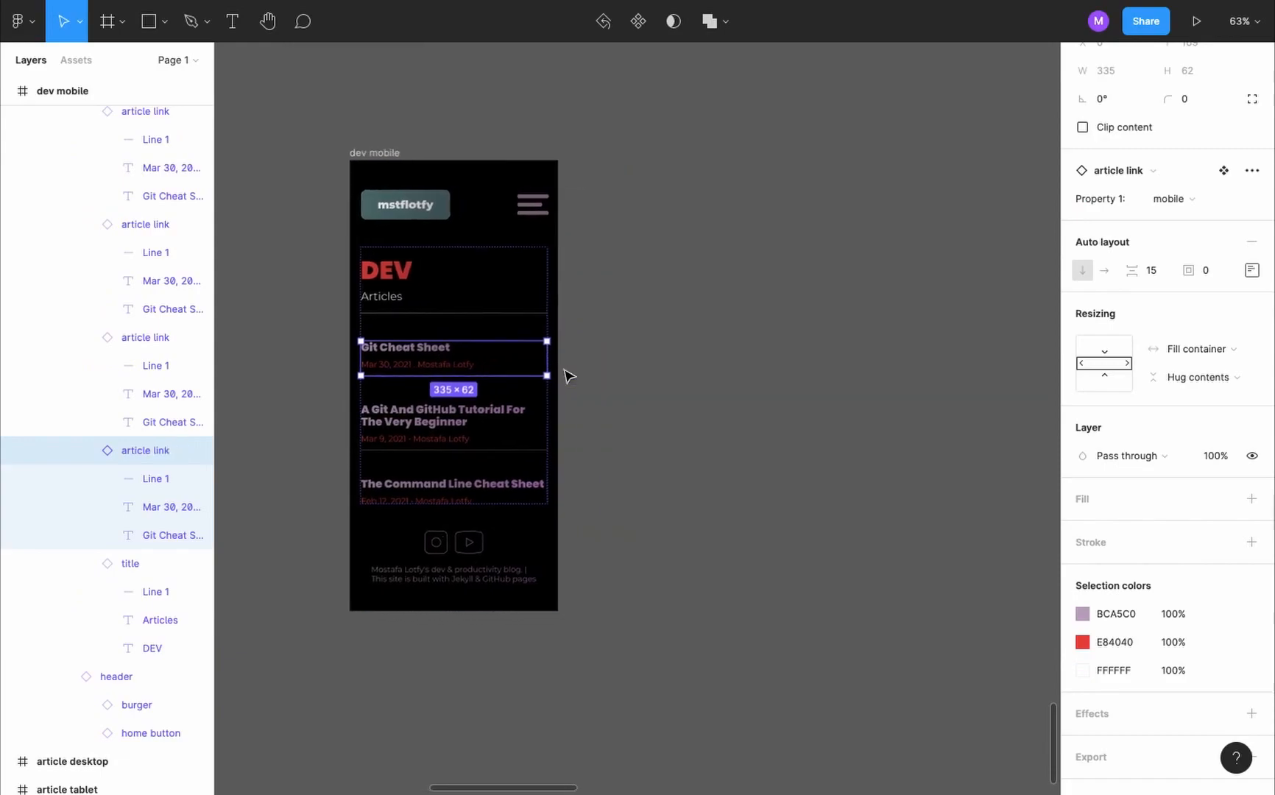
{"action": "scroll", "coordinate": [569, 376], "scroll_direction": "down", "scroll_amount": 5}
{"action": "key", "text": "shift+e"}
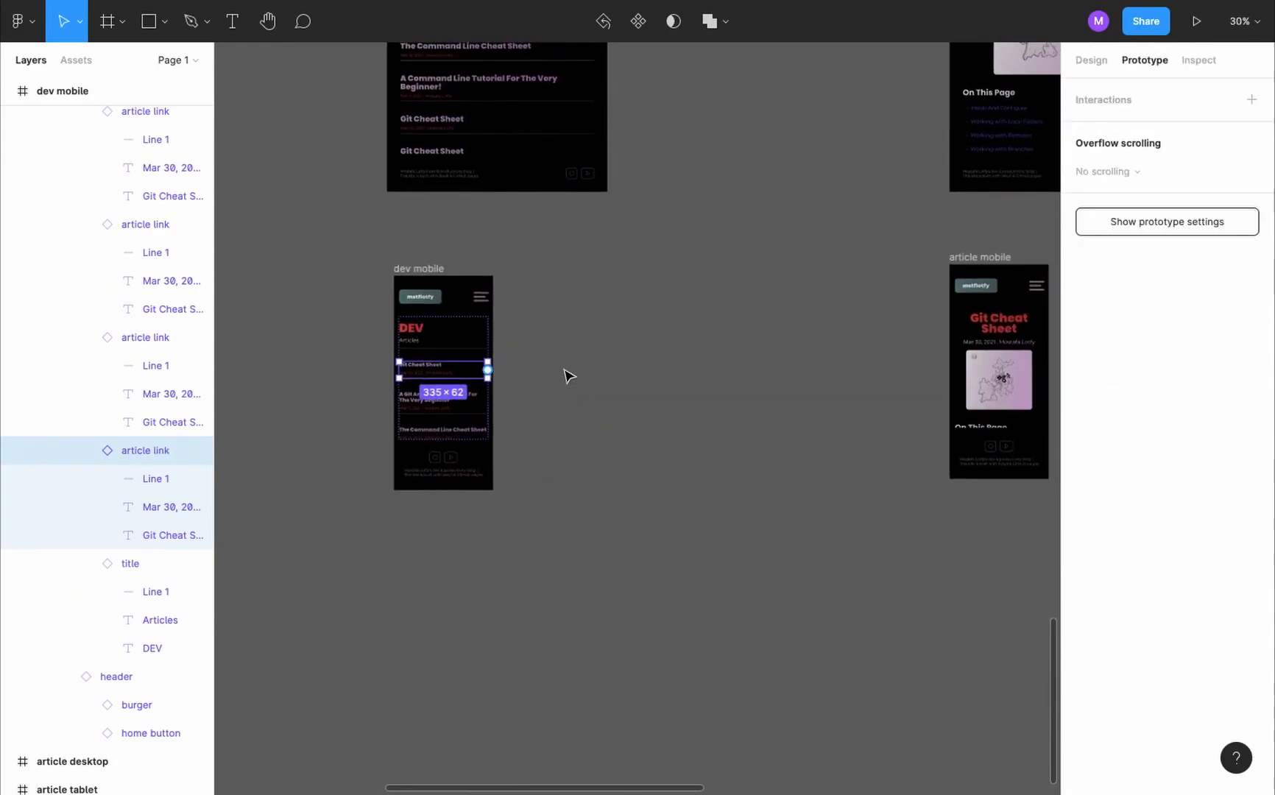
{"action": "left_click_drag", "start_coordinate": [488, 370], "coordinate": [970, 346]}
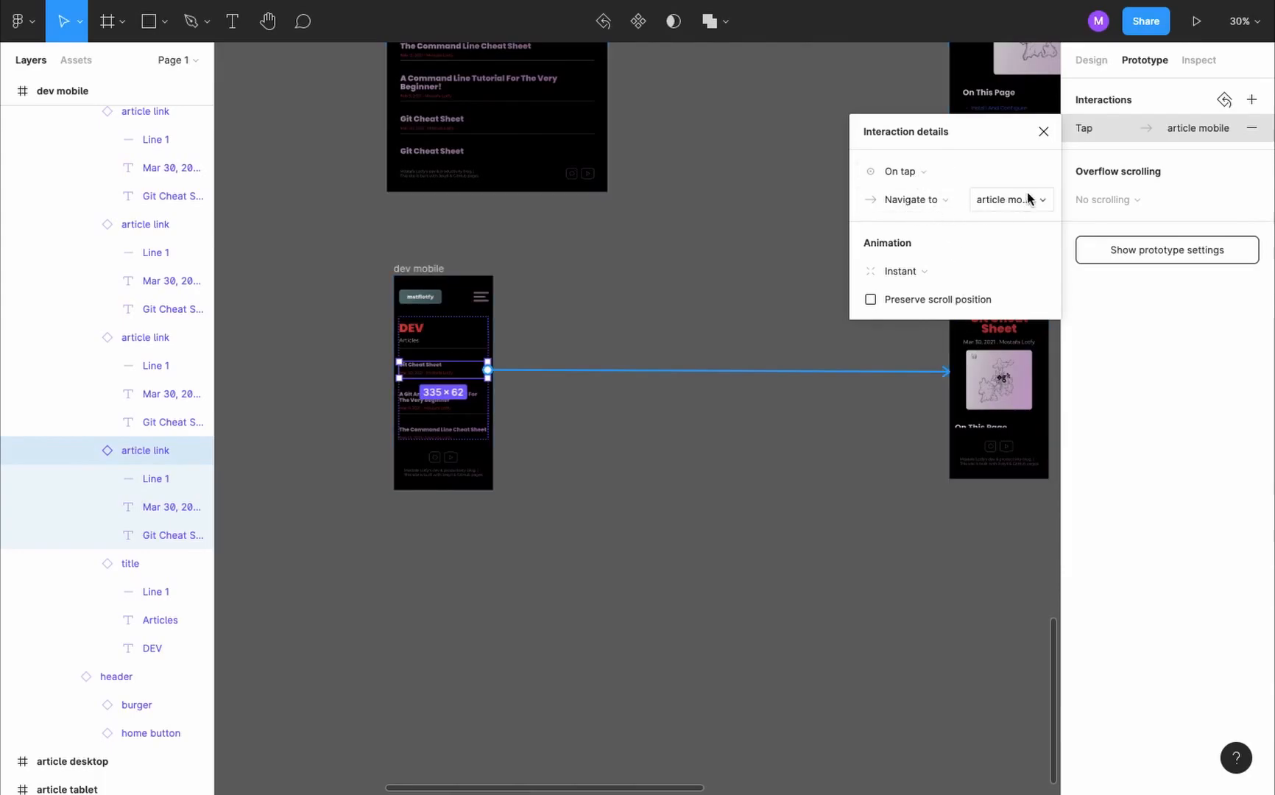
{"action": "left_click", "coordinate": [1043, 133]}
- Preview the dev mobile page and test the Git Cheat Sheet link and the other article links
{"action": "key", "text": "ctrl+alt+Return"}
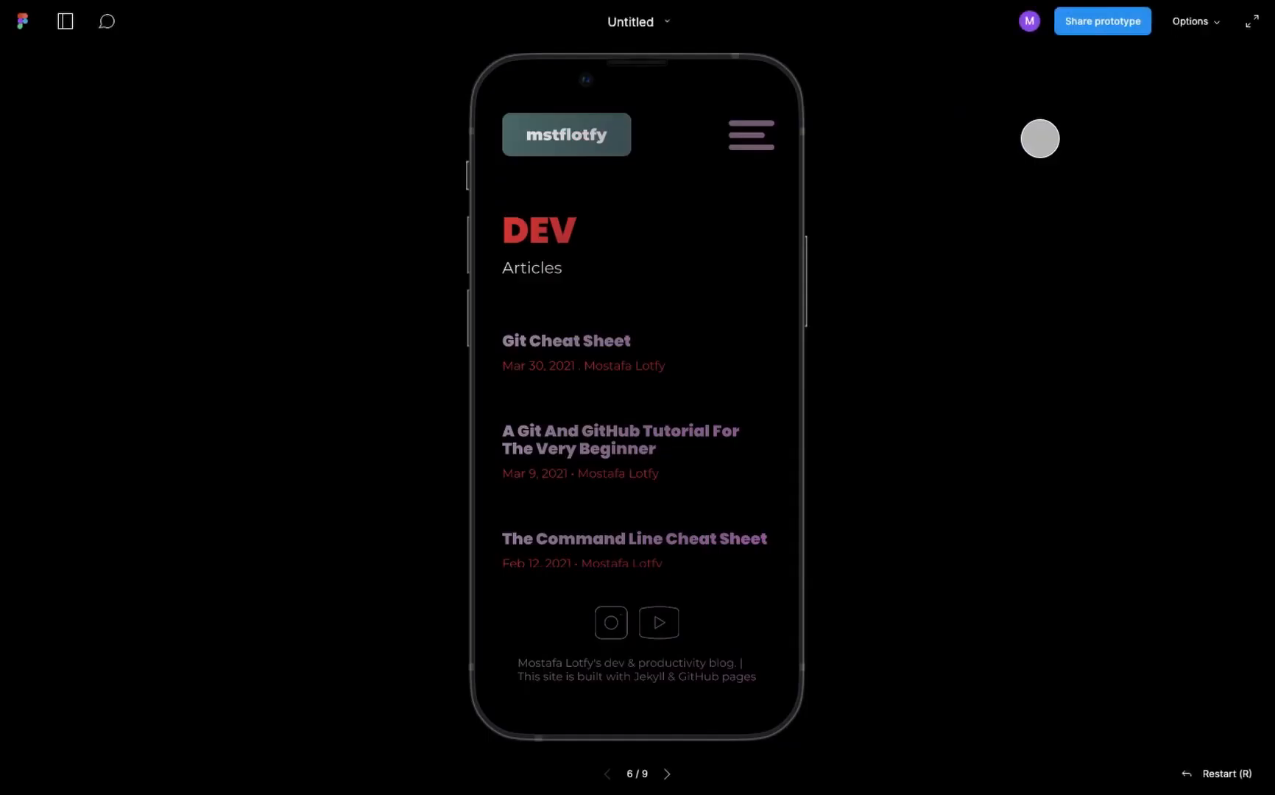
{"action": "left_click", "coordinate": [610, 340]}
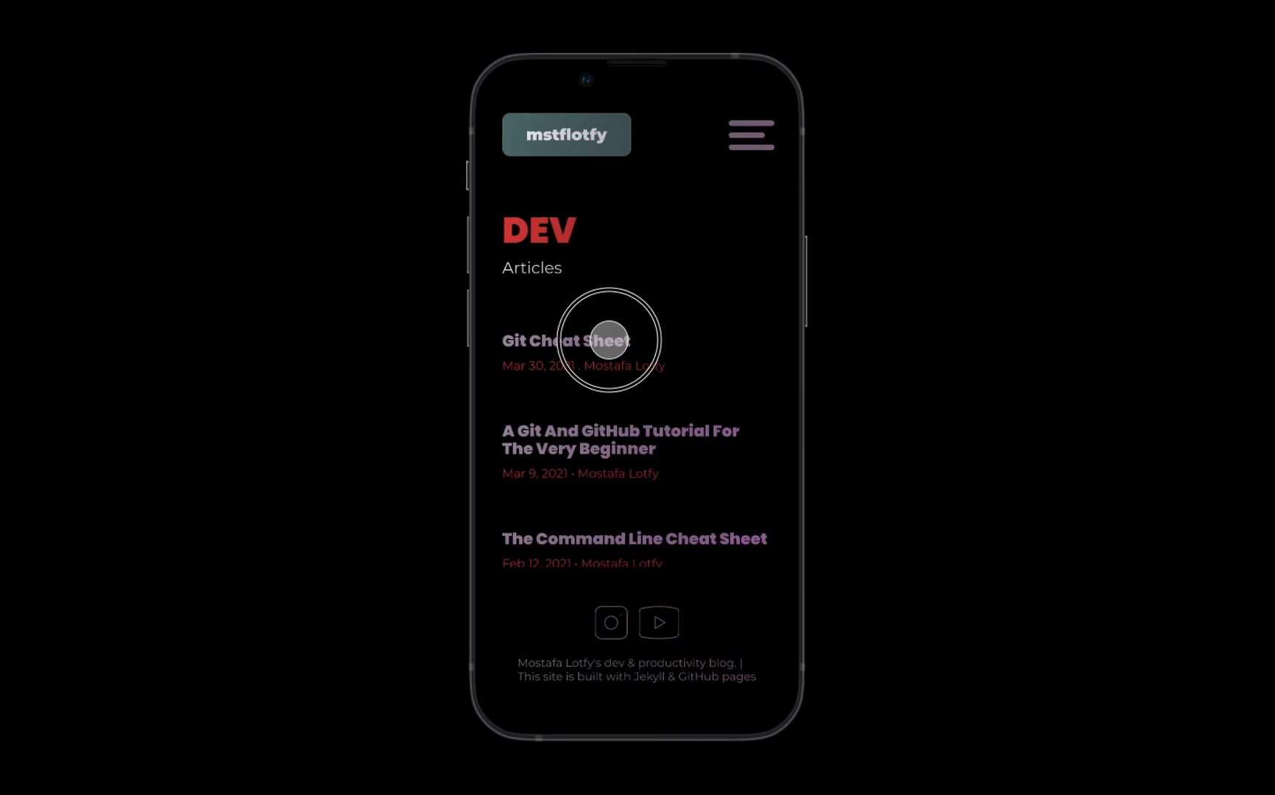
{"action": "scroll", "coordinate": [610, 340], "scroll_direction": "down", "scroll_amount": 1}
{"action": "left_click", "coordinate": [680, 398]}
{"action": "left_click", "coordinate": [699, 508]}
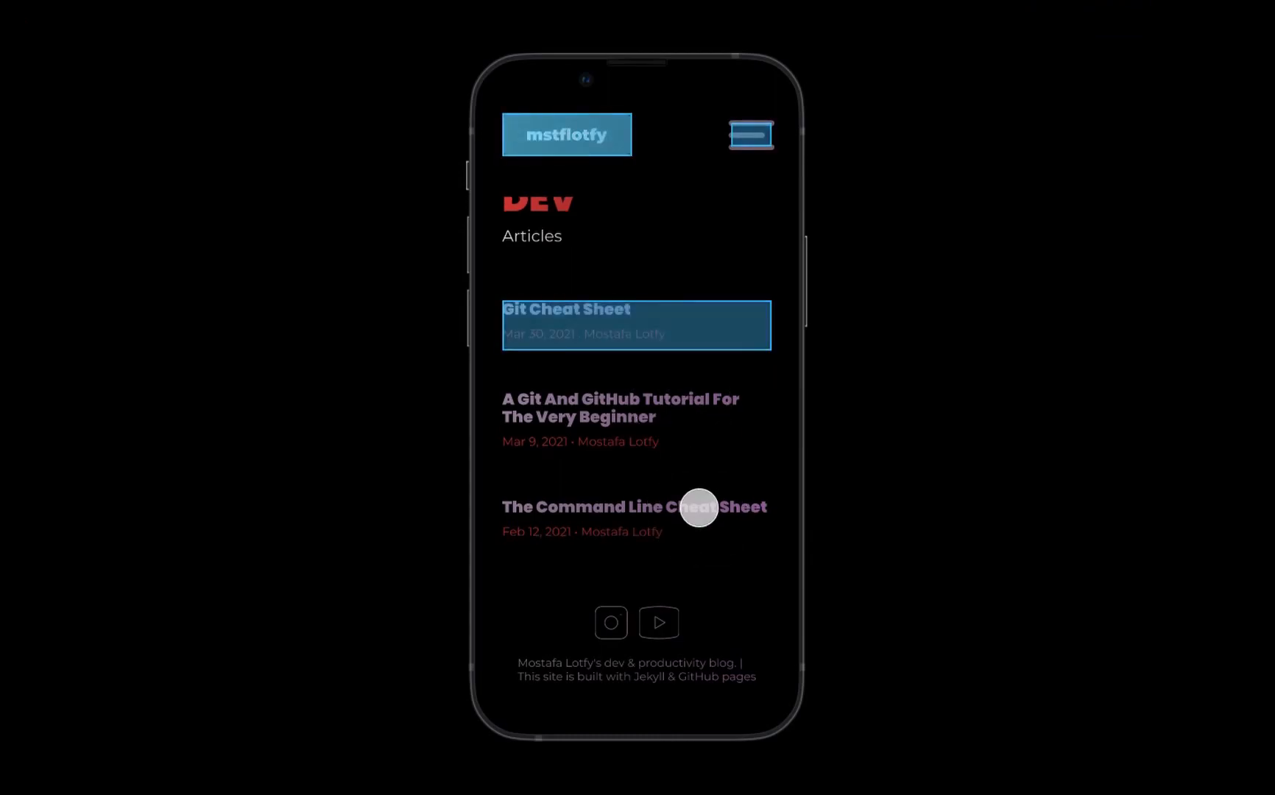
{"action": "left_click", "coordinate": [612, 317]}
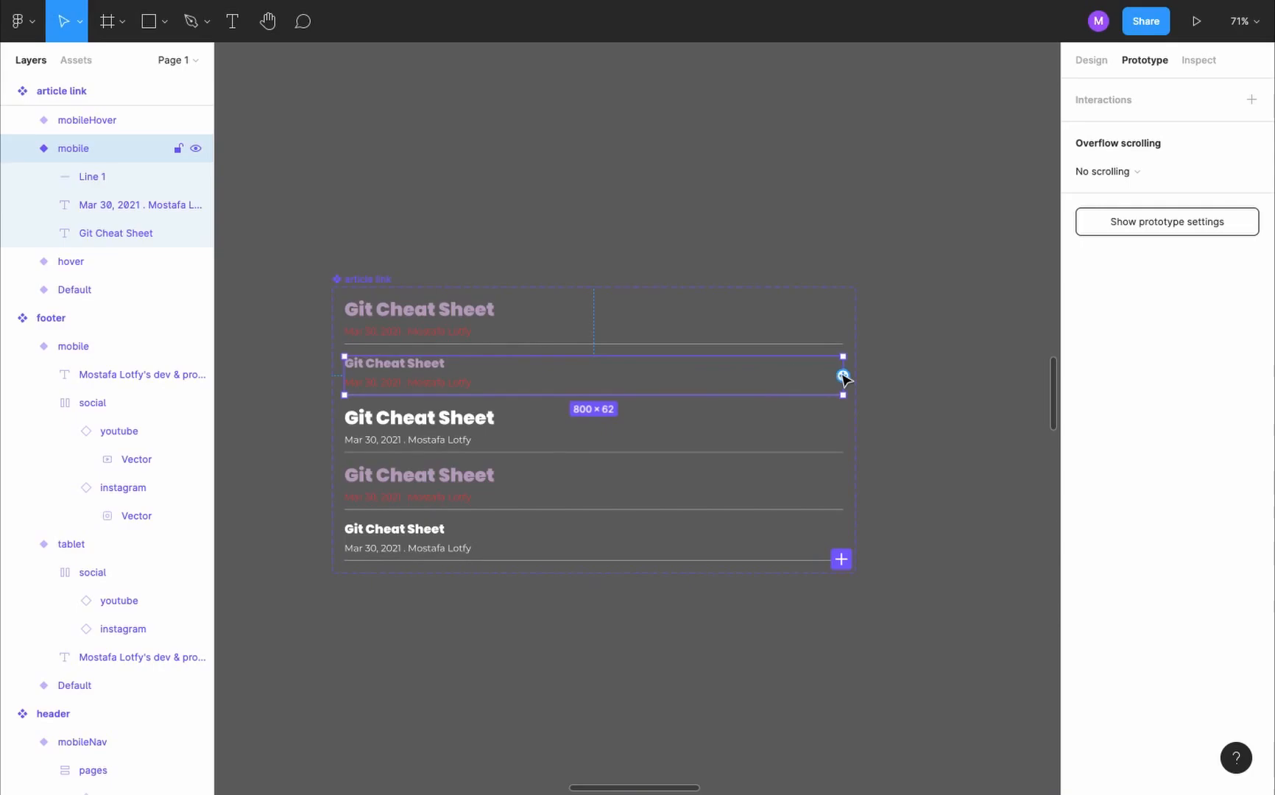
- Connect the article link's mobile variant to mobileHover with a While pressing interaction that changes the variant
{"action": "left_click_drag", "start_coordinate": [843, 377], "coordinate": [787, 549]}
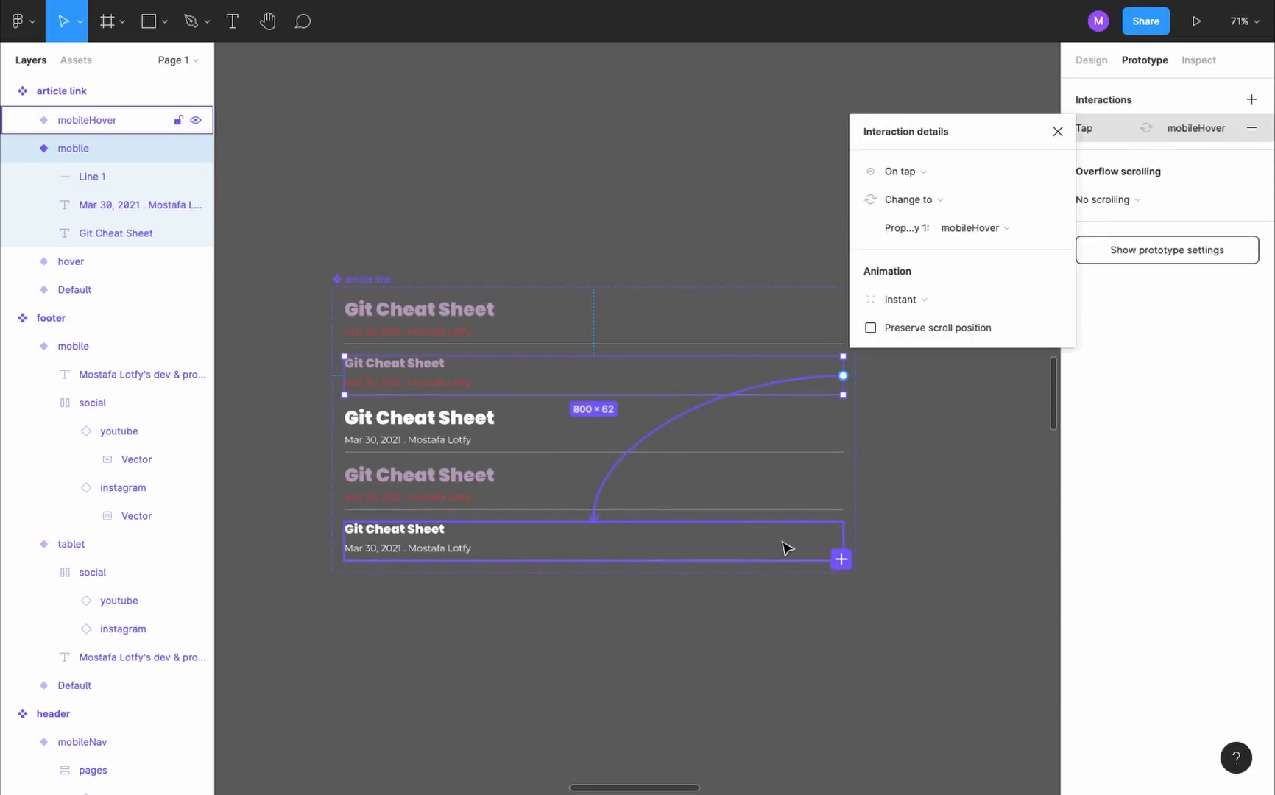
{"action": "left_click", "coordinate": [932, 172]}
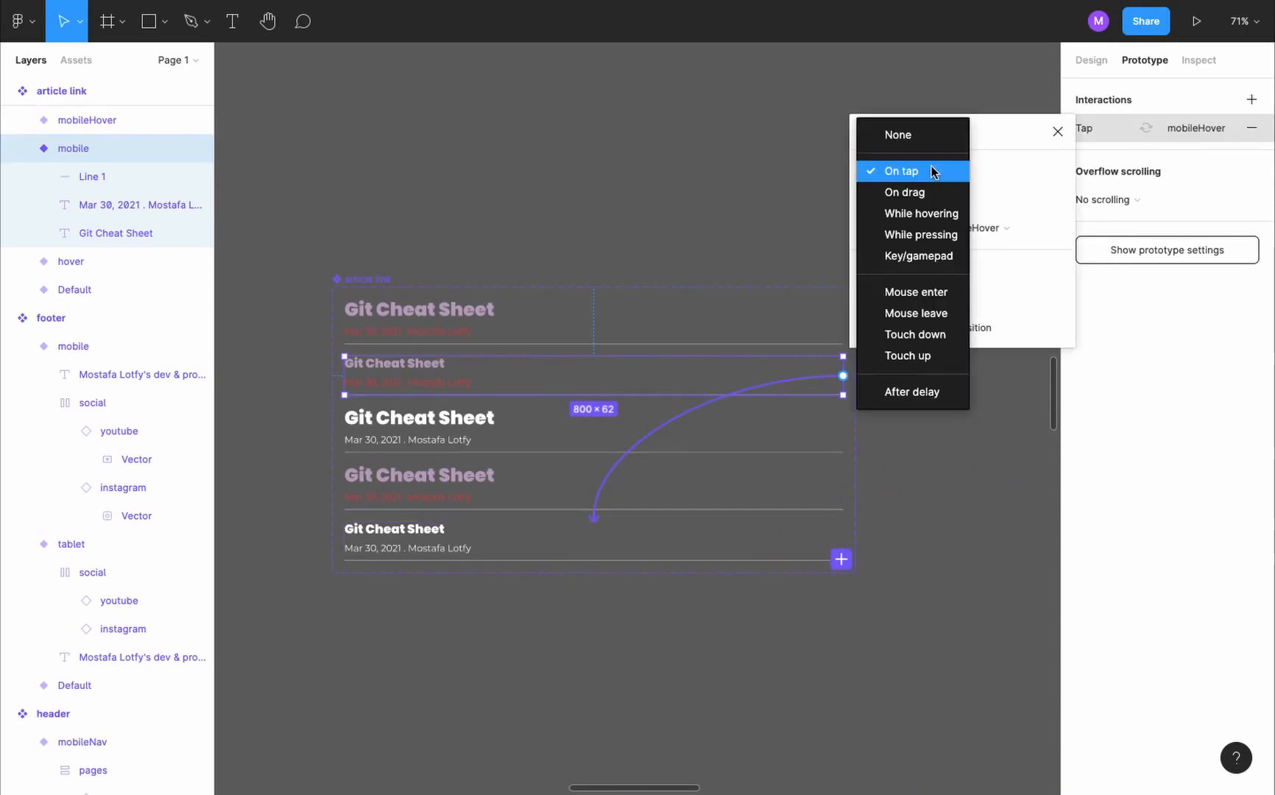
{"action": "left_click", "coordinate": [942, 231]}
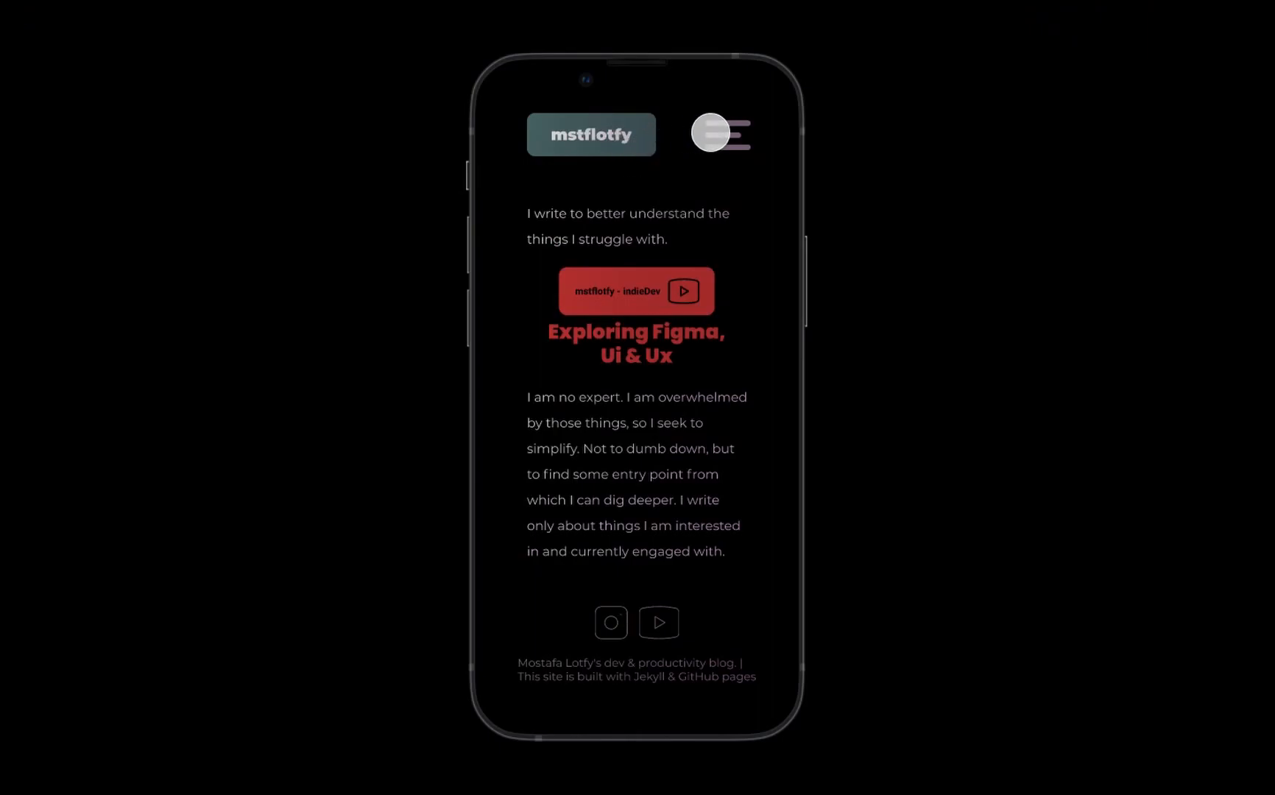
- Open the Dev page in the mobile preview, test the article links' press states and check the list's scrolling
{"action": "left_click", "coordinate": [711, 132]}
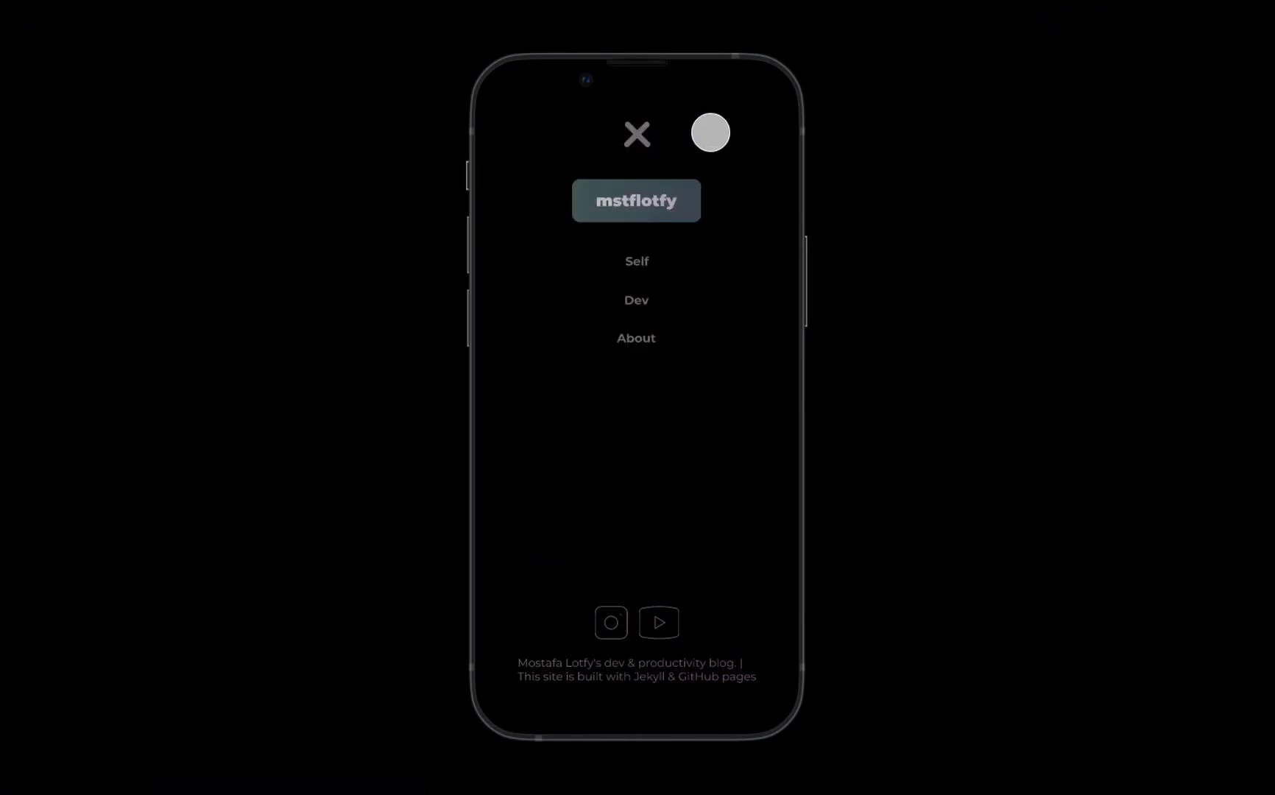
{"action": "left_click", "coordinate": [639, 300]}
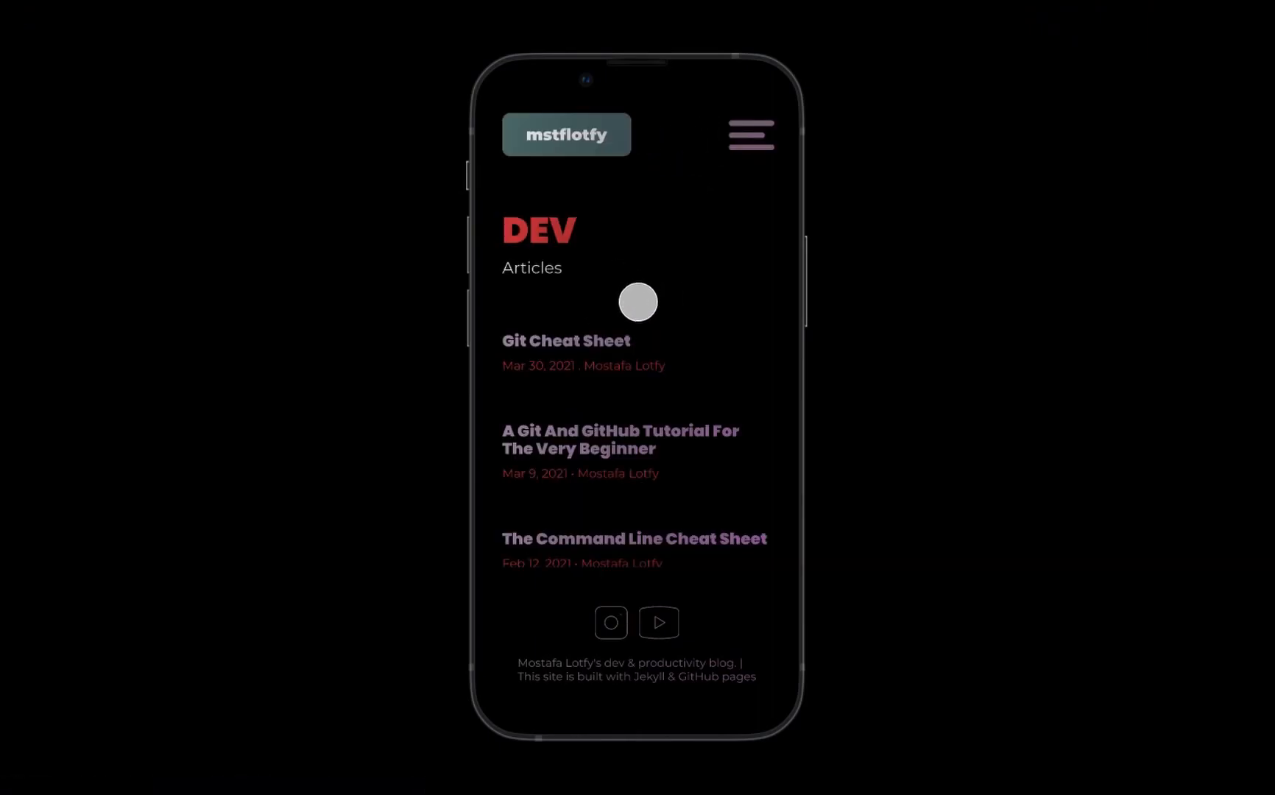
{"action": "left_click_drag", "start_coordinate": [593, 346], "coordinate": [694, 316]}
{"action": "left_click_drag", "start_coordinate": [718, 402], "coordinate": [717, 402]}
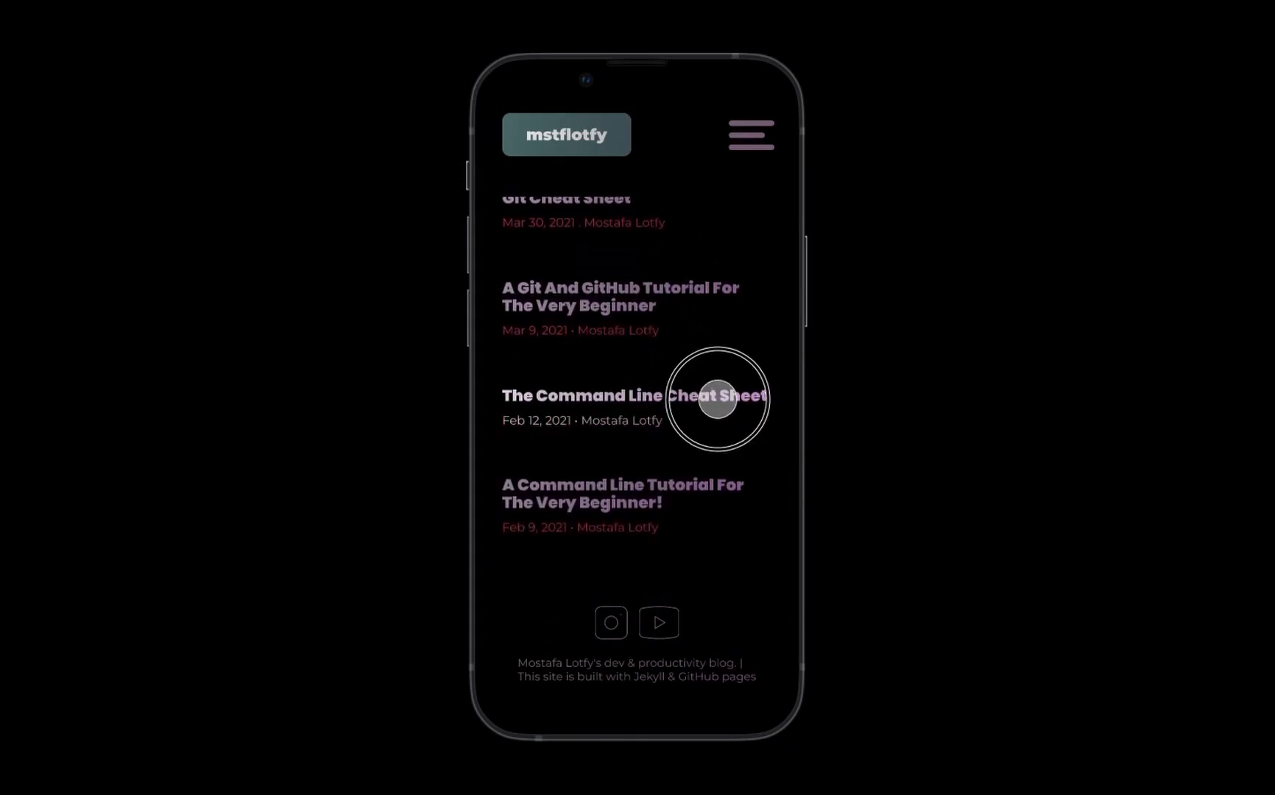
{"action": "left_click_drag", "start_coordinate": [717, 402], "coordinate": [725, 301]}
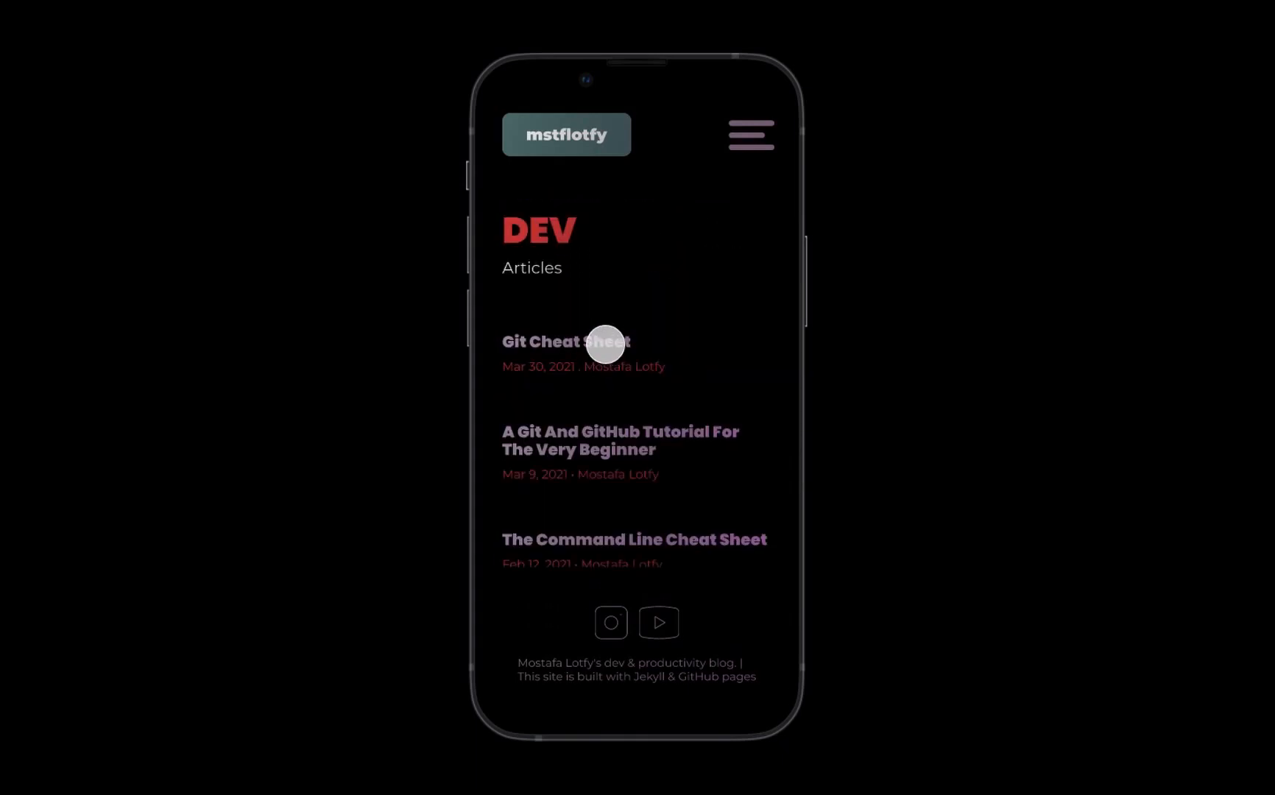
{"action": "left_click", "coordinate": [605, 344]}
{"action": "scroll", "coordinate": [643, 456], "scroll_direction": "down", "scroll_amount": 8}
{"action": "scroll", "coordinate": [644, 457], "scroll_direction": "down", "scroll_amount": 10}
{"action": "scroll", "coordinate": [644, 457], "scroll_direction": "up", "scroll_amount": 15}
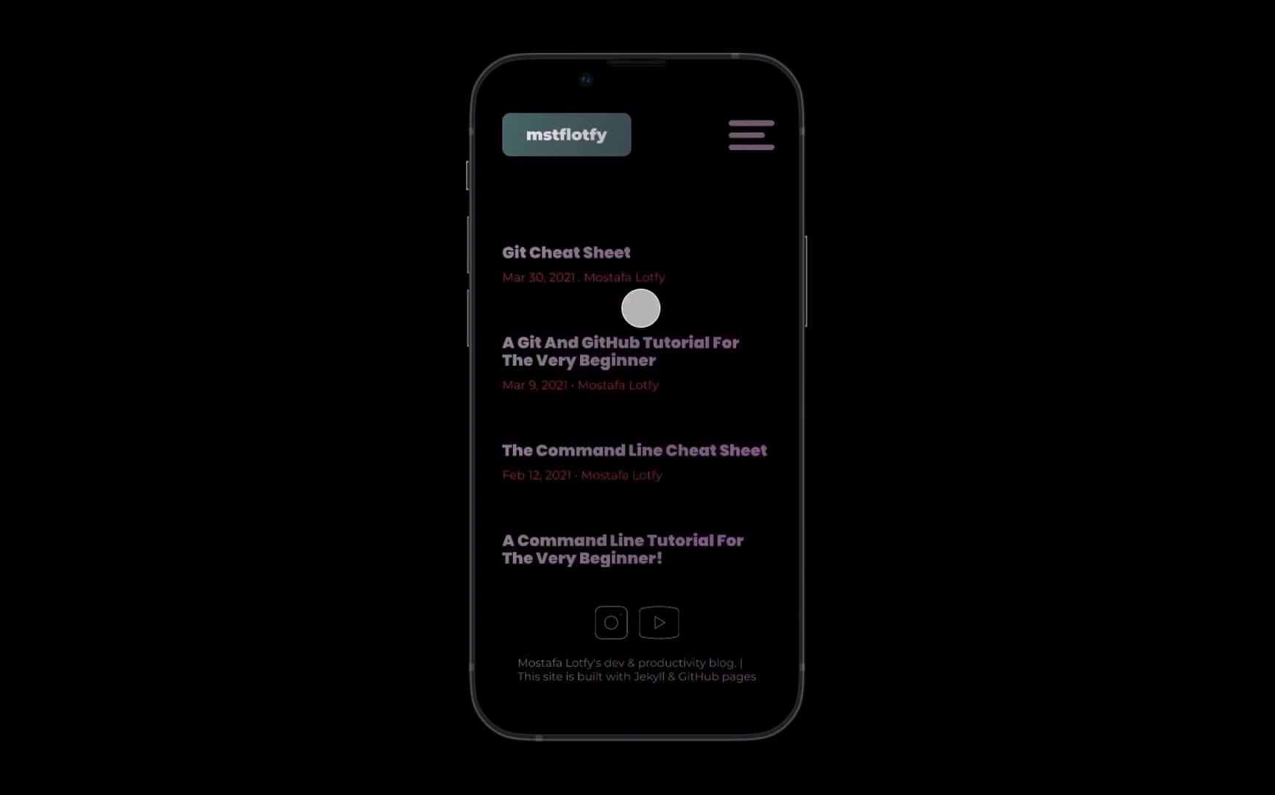
{"action": "scroll", "coordinate": [640, 308], "scroll_direction": "up", "scroll_amount": 2}
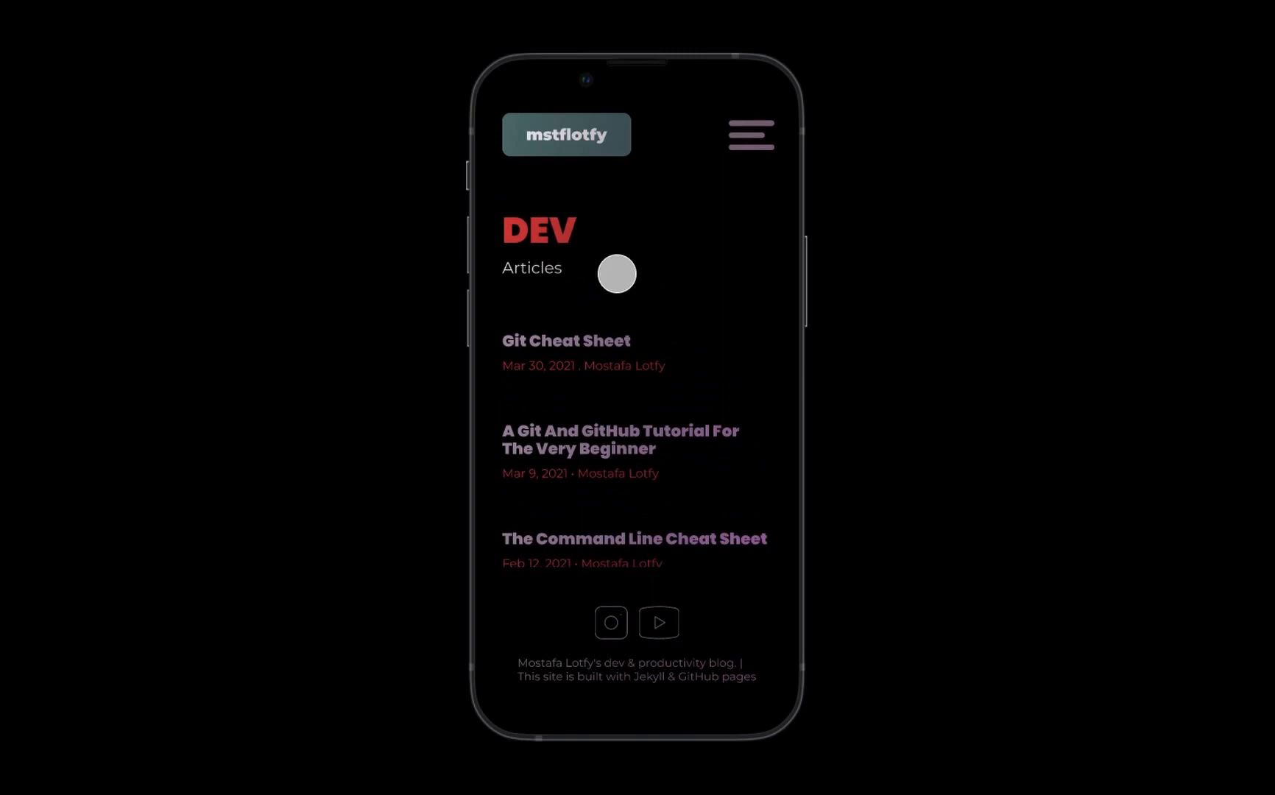
{"action": "scroll", "coordinate": [595, 425], "scroll_direction": "down", "scroll_amount": 4}
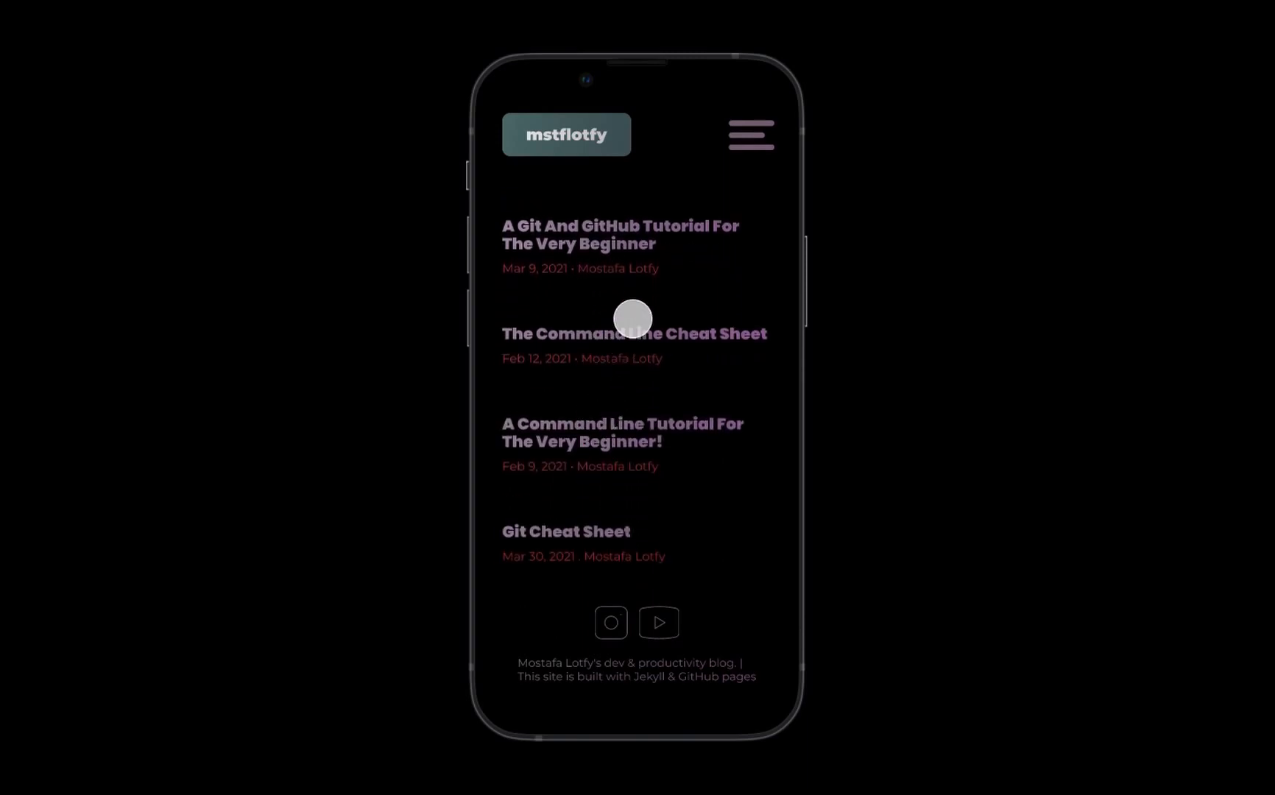
{"action": "scroll", "coordinate": [658, 229], "scroll_direction": "down", "scroll_amount": 1}
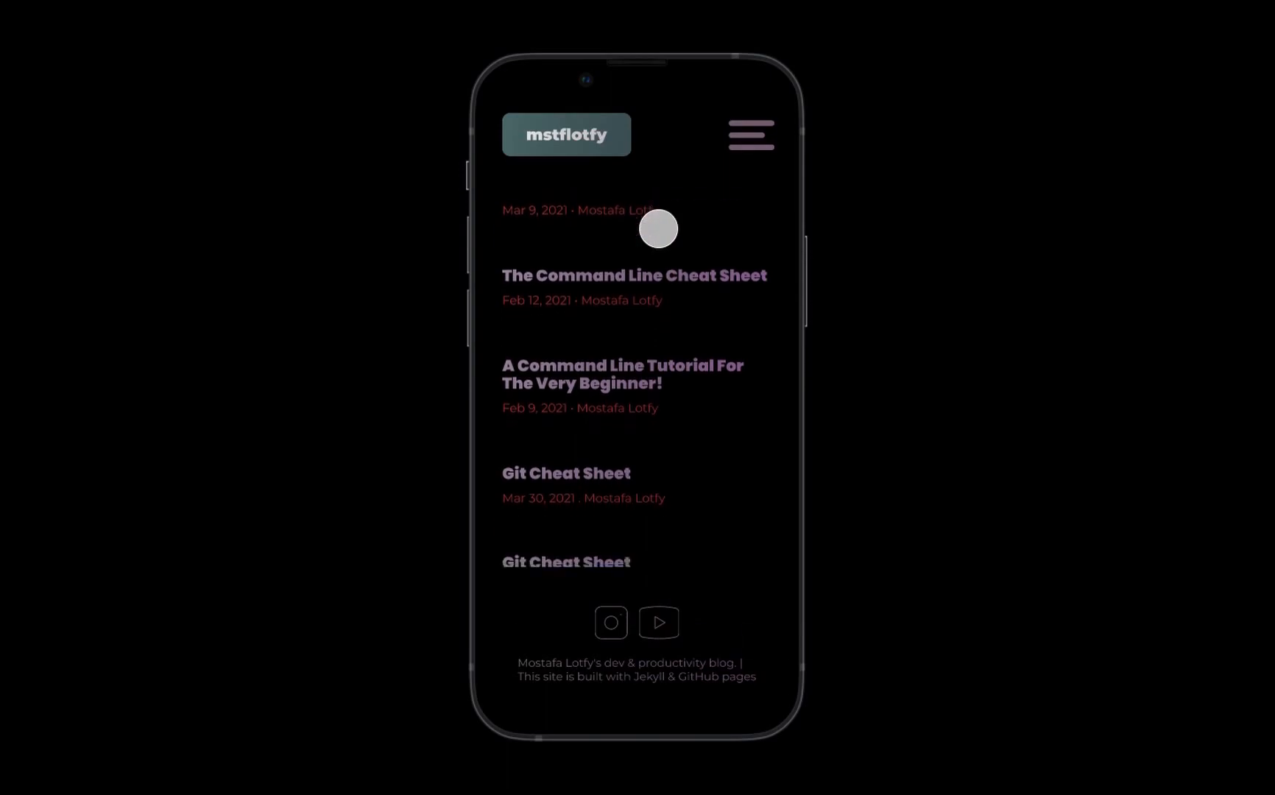
- Test the mobile navigation menu and scroll through the Git Cheat Sheet article's code blocks in the mobile preview
{"action": "left_click", "coordinate": [737, 142]}
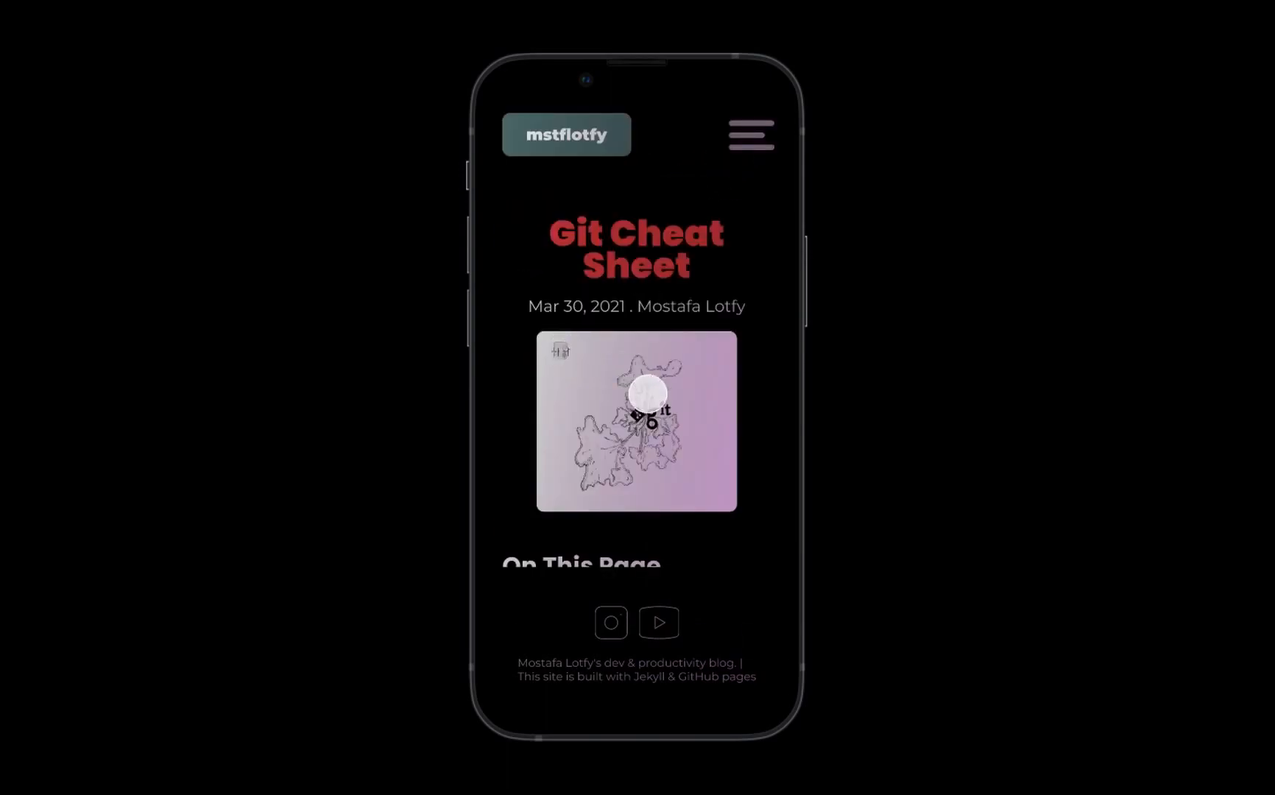
{"action": "scroll", "coordinate": [649, 390], "scroll_direction": "down", "scroll_amount": 10}
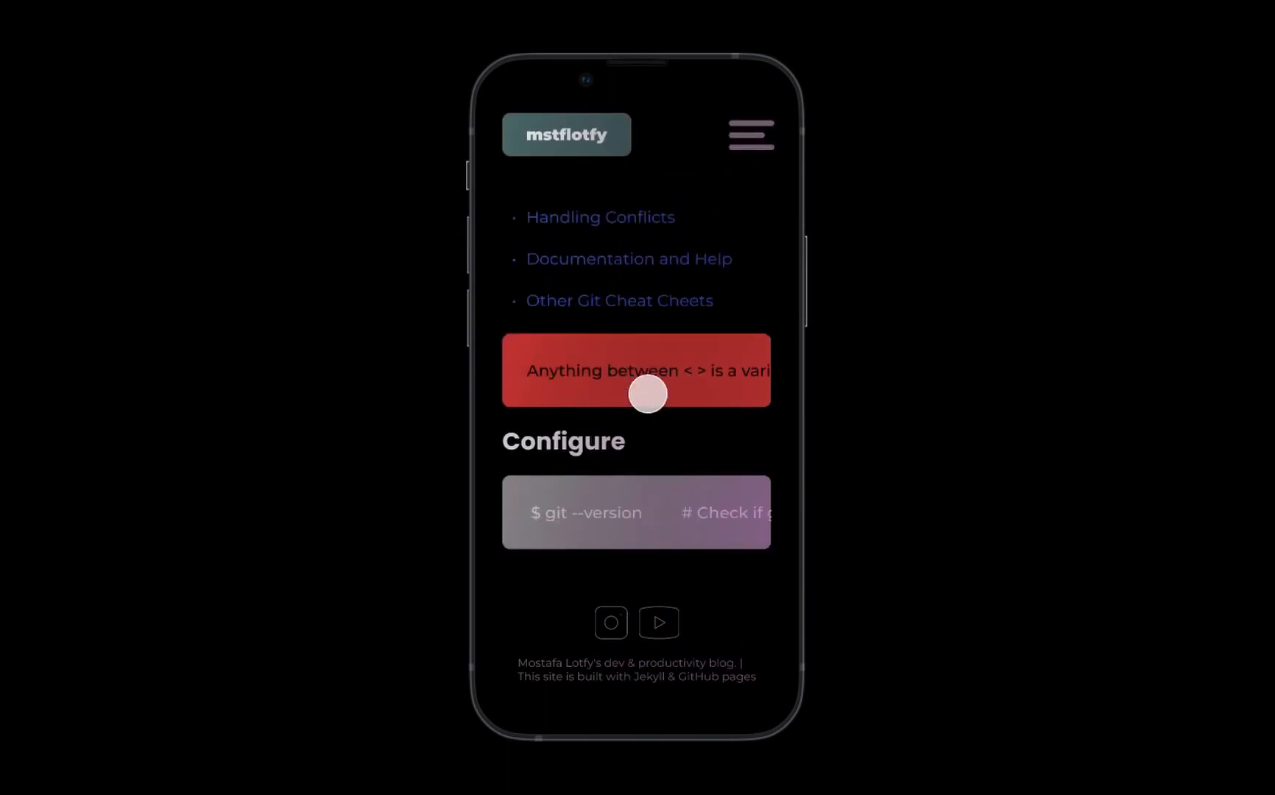
{"action": "scroll", "coordinate": [648, 394], "scroll_direction": "down", "scroll_amount": 10}
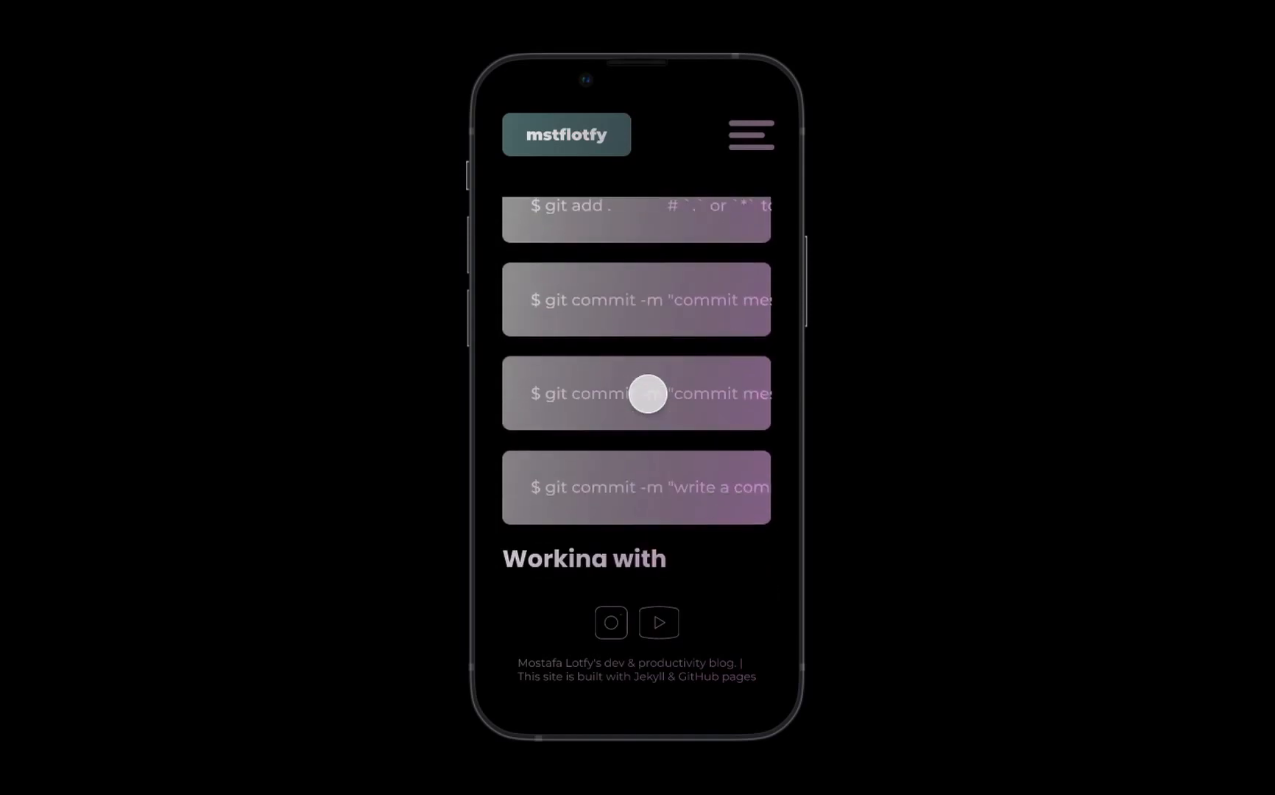
{"action": "scroll", "coordinate": [648, 394], "scroll_direction": "down", "scroll_amount": 10}
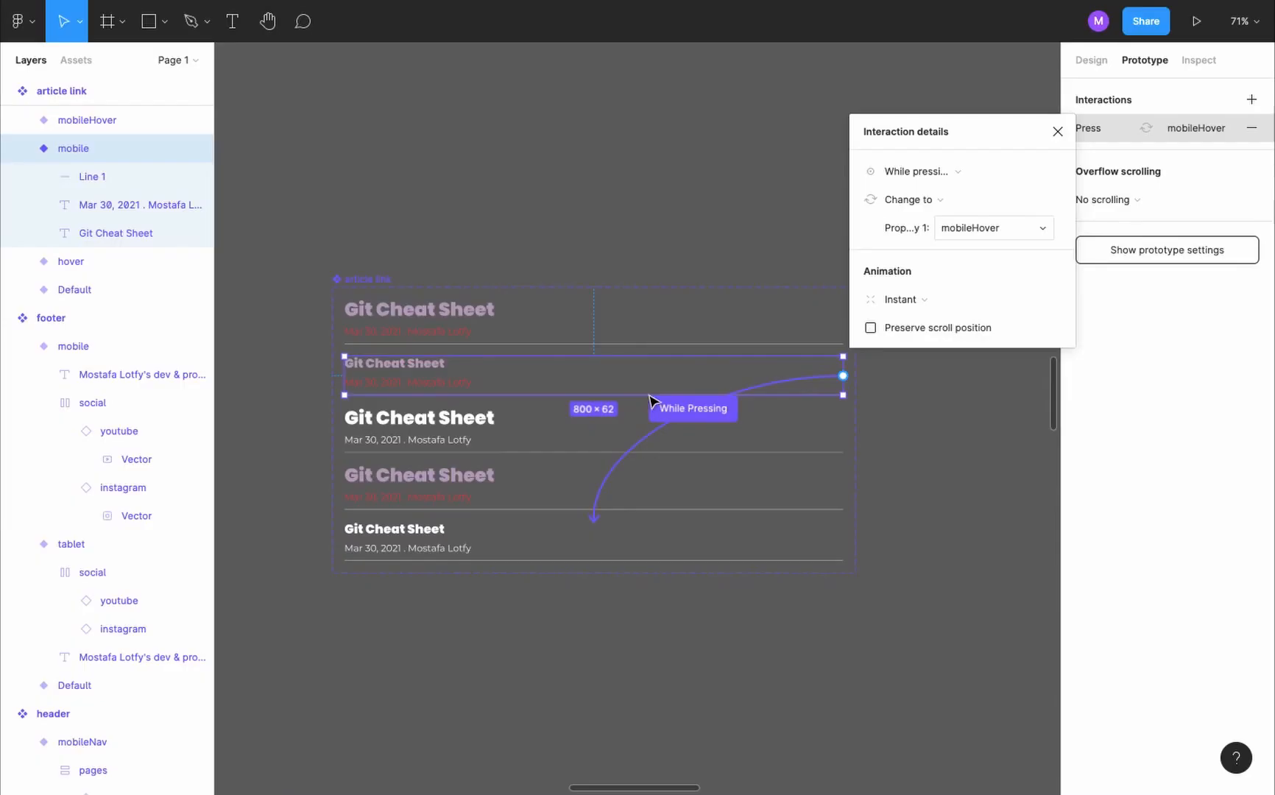
{"action": "scroll", "coordinate": [652, 401], "scroll_direction": "down", "scroll_amount": 5}
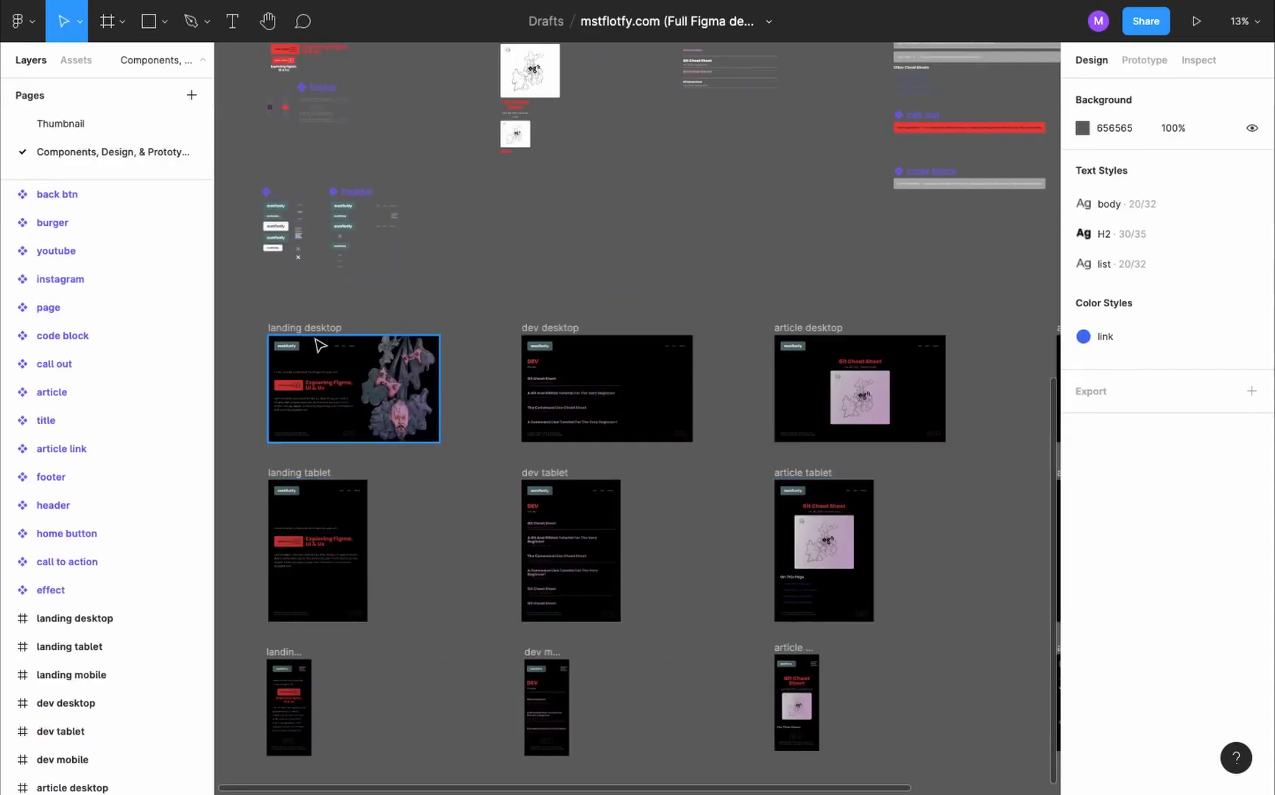
- Present the prototype from the landing desktop frame and change the preview's display option so the whole page fits the screen
{"action": "left_click", "coordinate": [319, 328]}
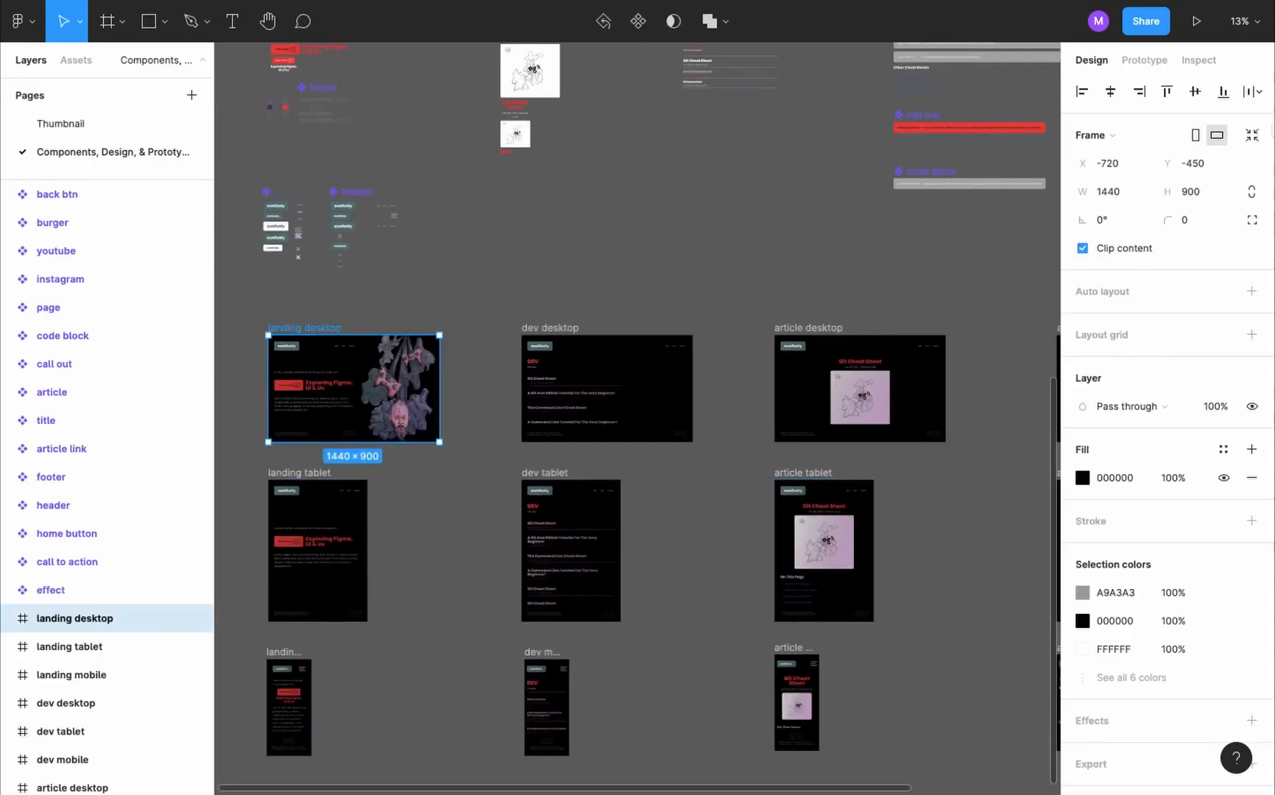
{"action": "left_click", "coordinate": [1197, 21]}
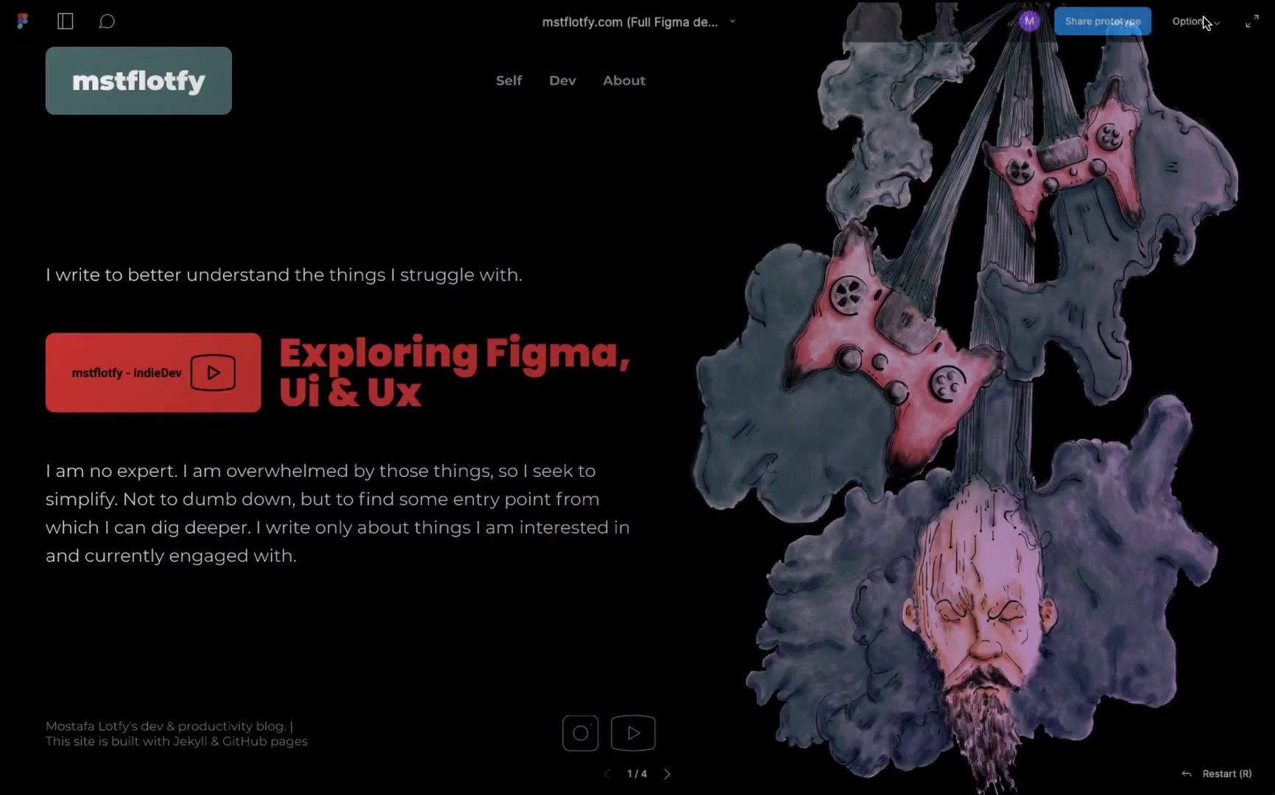
{"action": "left_click", "coordinate": [1193, 21]}
{"action": "left_click", "coordinate": [1177, 81]}
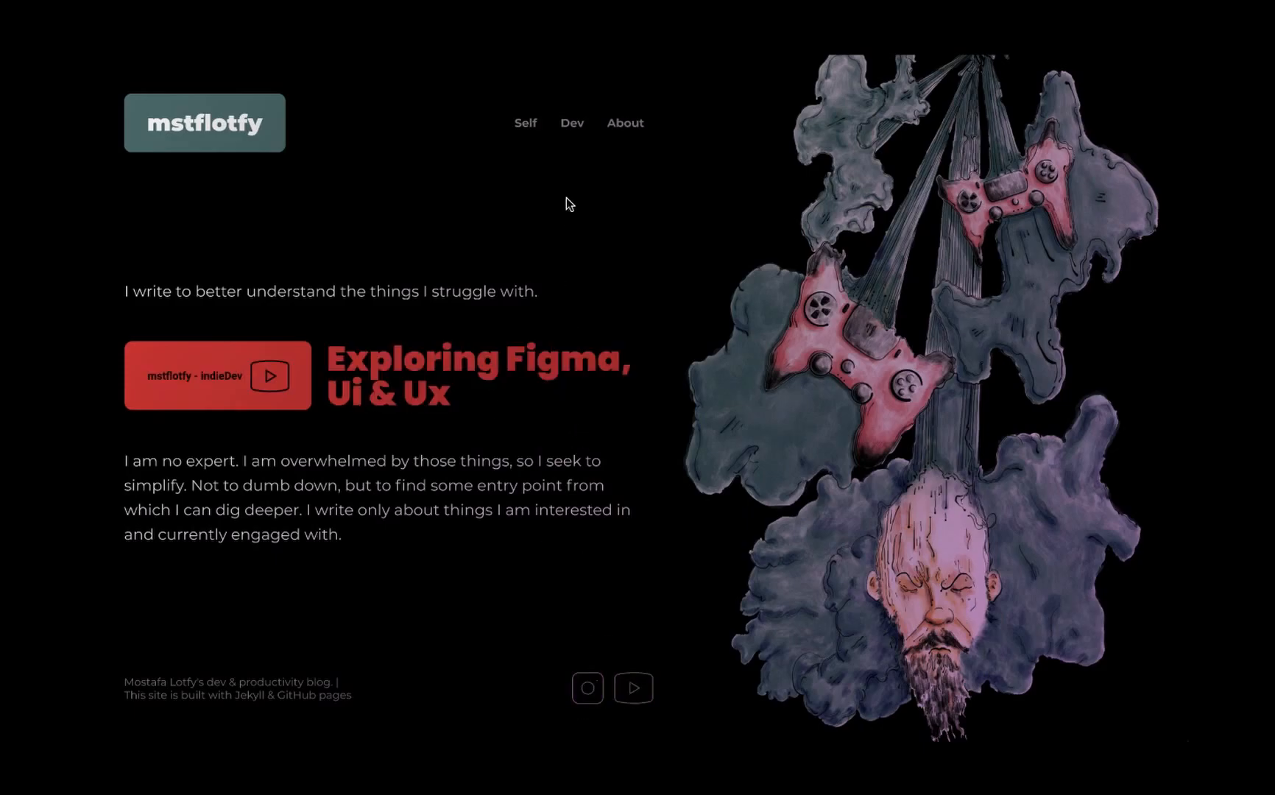
- Test the Dev link in the desktop preview, check the article links' hover states and open a Git Cheat Sheet article
{"action": "left_click", "coordinate": [571, 123]}
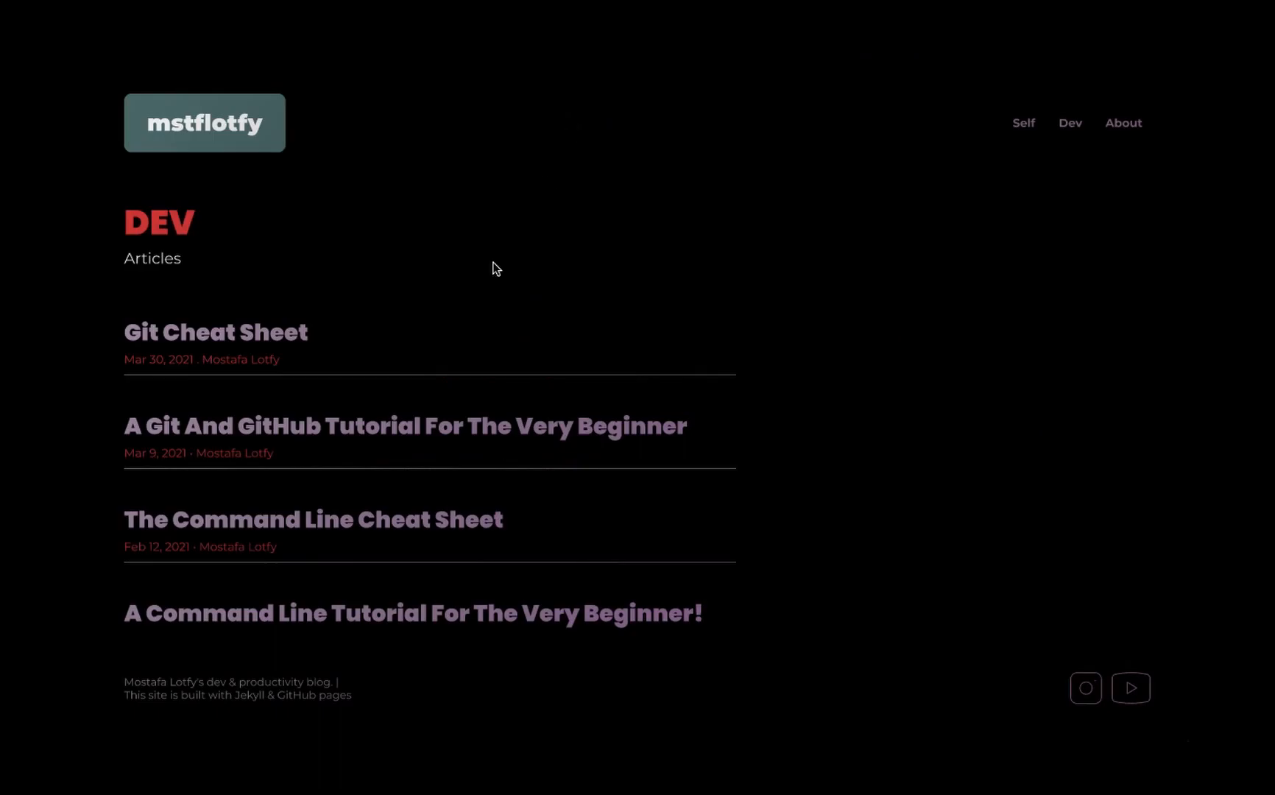
{"action": "scroll", "coordinate": [247, 571], "scroll_direction": "down", "scroll_amount": 3}
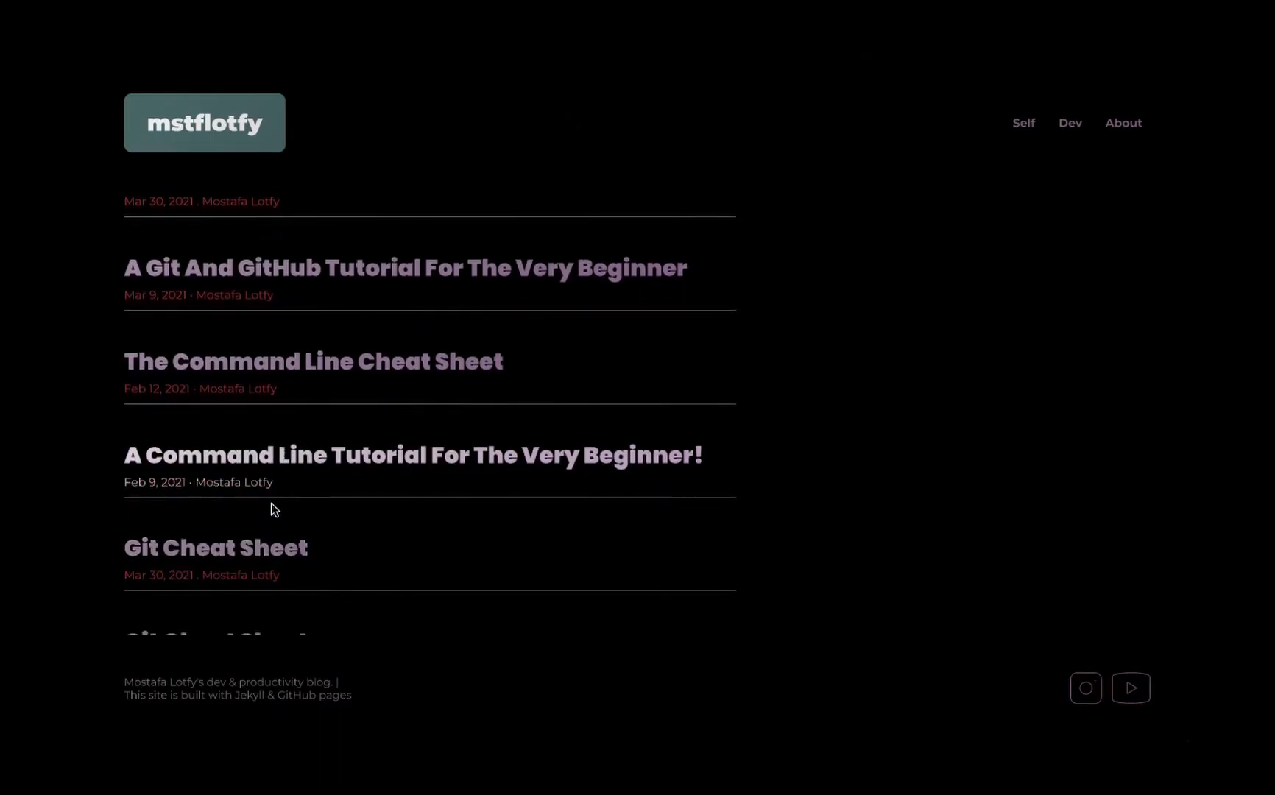
{"action": "scroll", "coordinate": [271, 503], "scroll_direction": "down", "scroll_amount": 5}
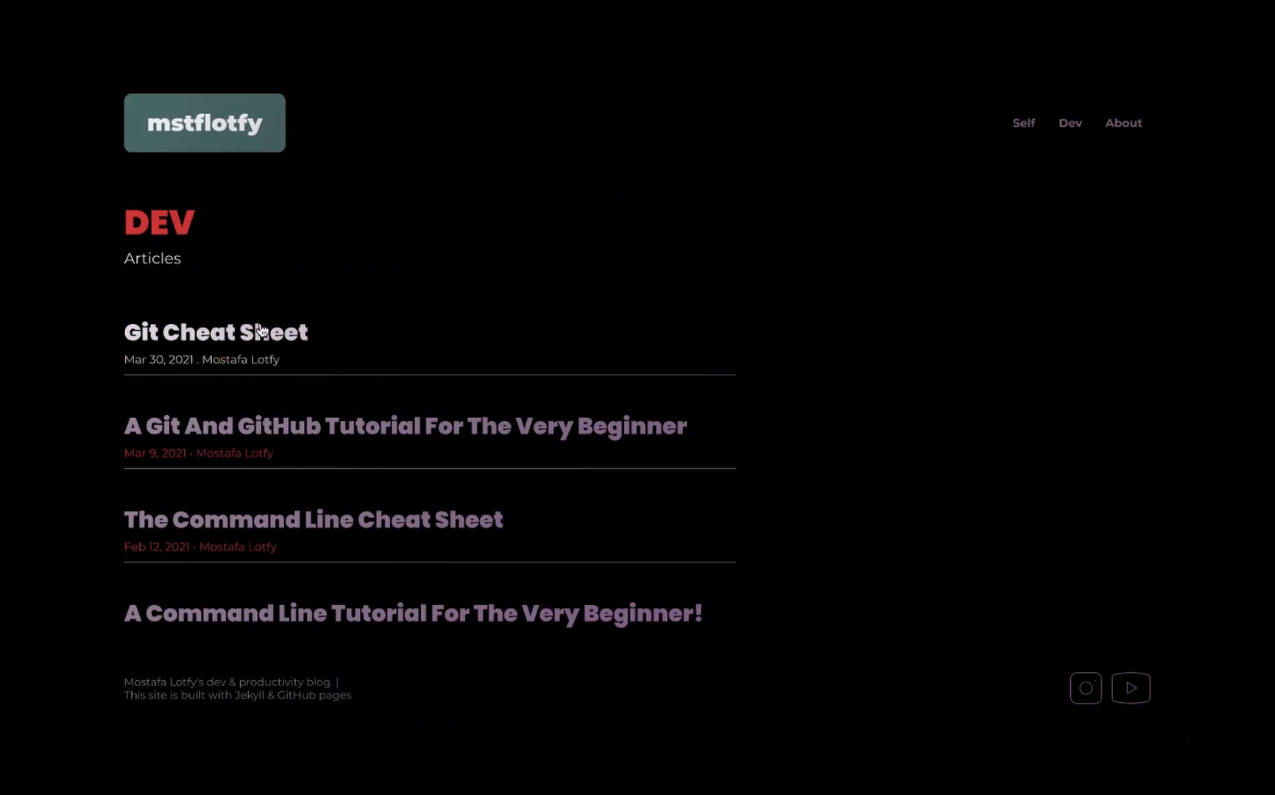
{"action": "left_click", "coordinate": [263, 330]}
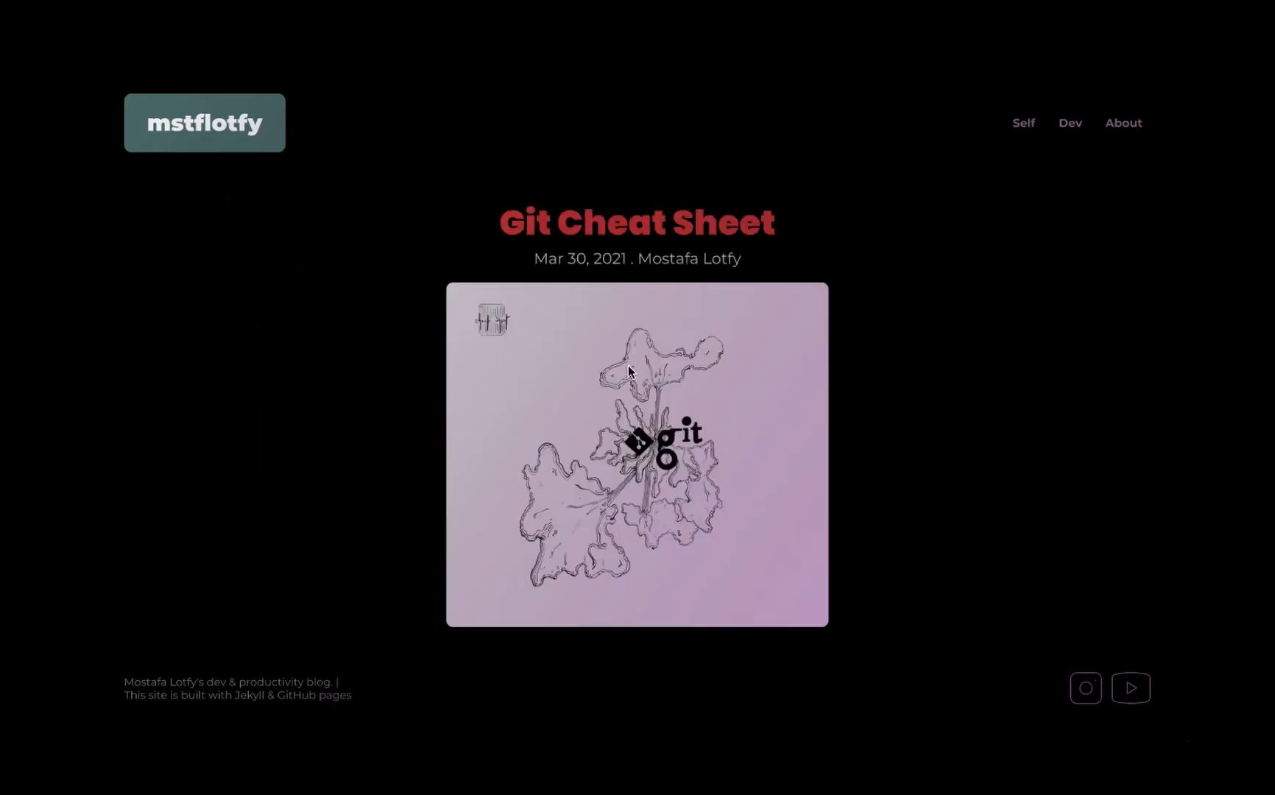
- Check the scrolling of the Git Cheat Sheet article and of the About page in the desktop preview
{"action": "scroll", "coordinate": [733, 441], "scroll_direction": "down", "scroll_amount": 10}
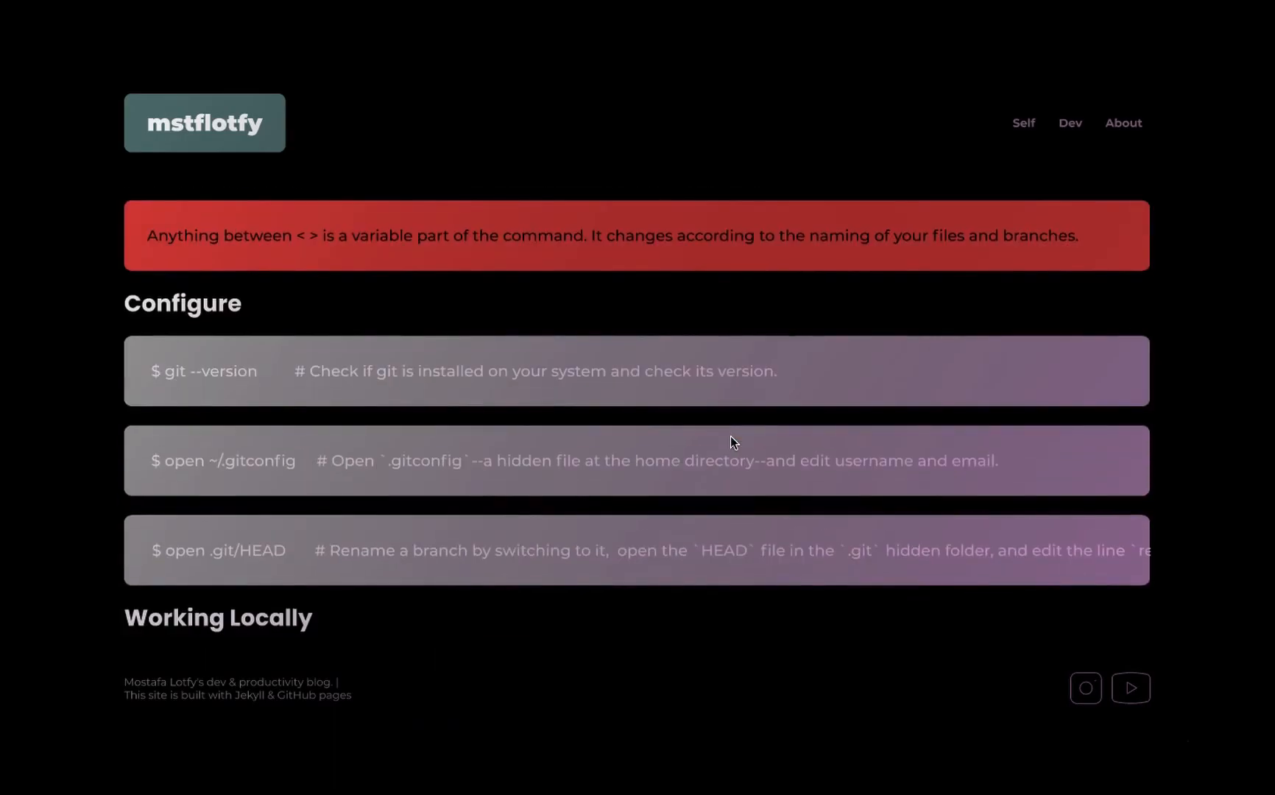
{"action": "scroll", "coordinate": [732, 441], "scroll_direction": "down", "scroll_amount": 10}
{"action": "scroll", "coordinate": [731, 442], "scroll_direction": "down", "scroll_amount": 15}
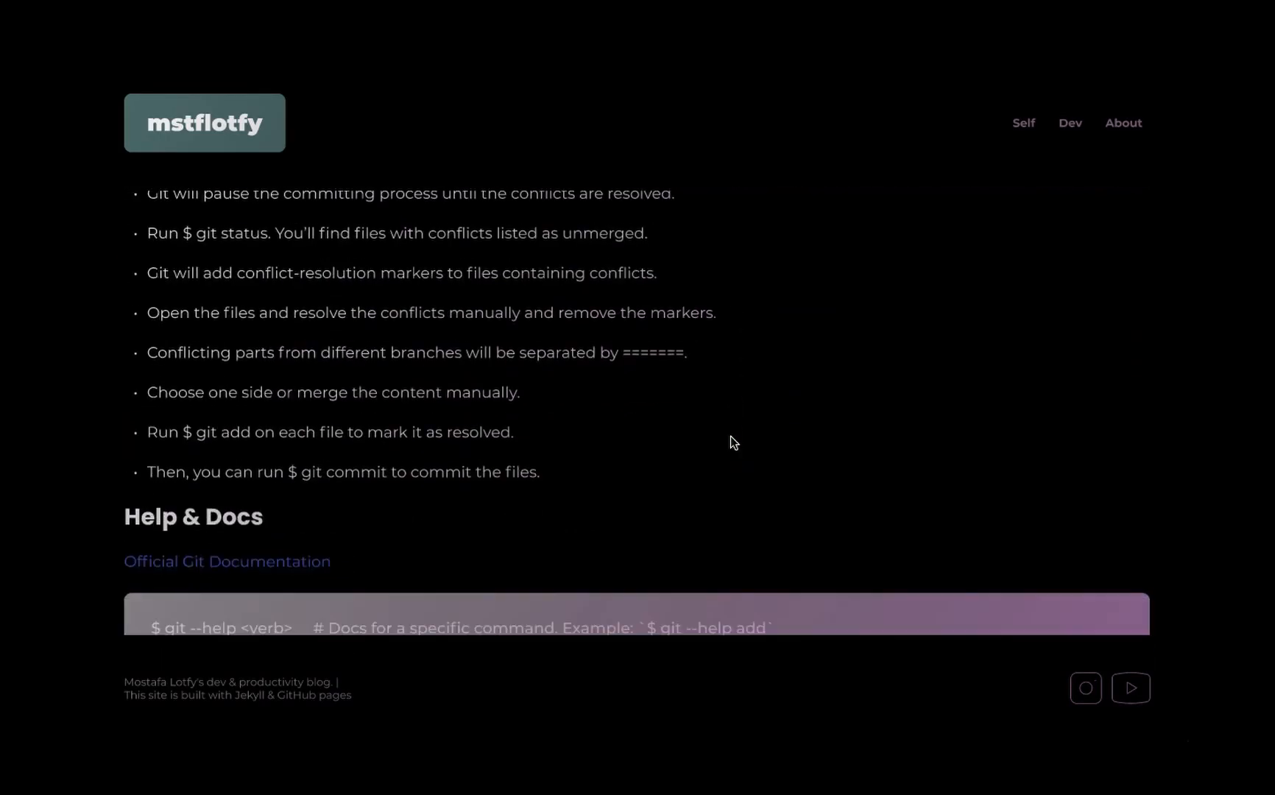
{"action": "scroll", "coordinate": [732, 442], "scroll_direction": "down", "scroll_amount": 5}
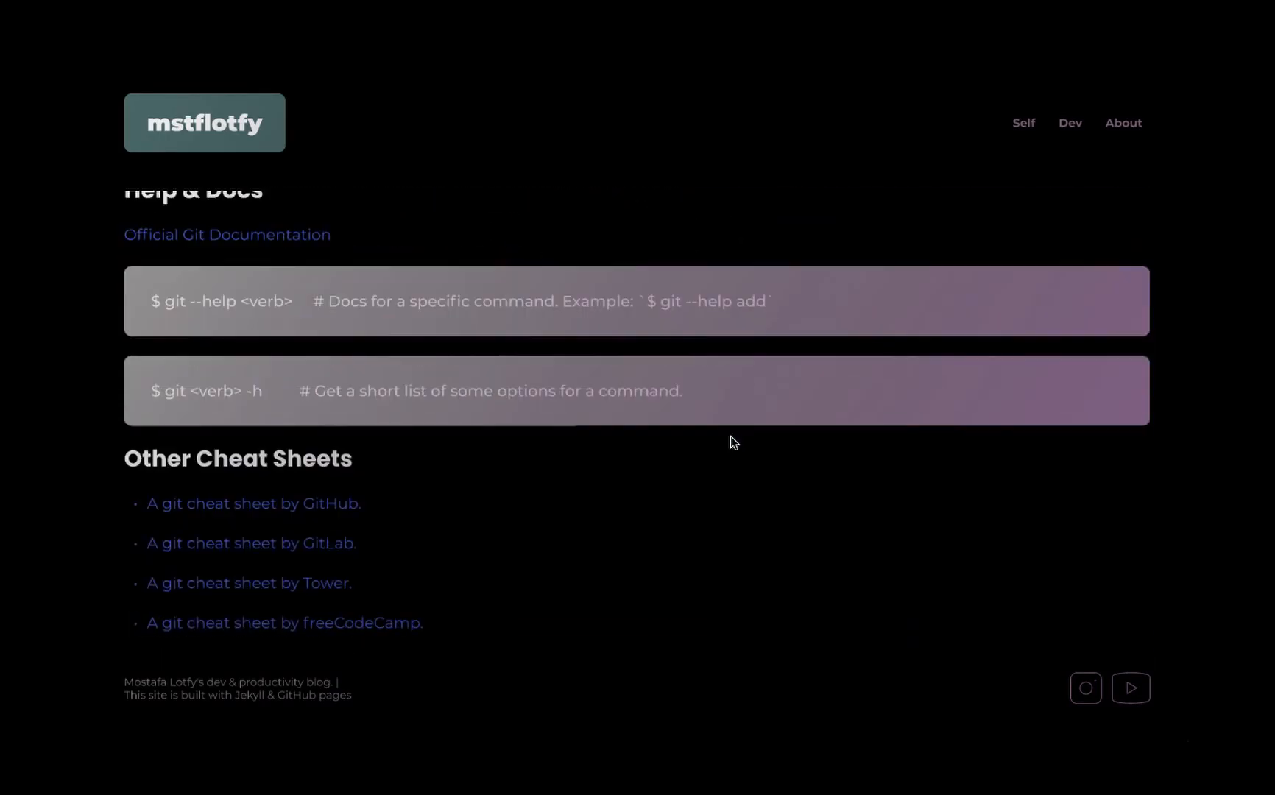
{"action": "left_click", "coordinate": [1124, 123]}
{"action": "scroll", "coordinate": [508, 399], "scroll_direction": "down", "scroll_amount": 1}
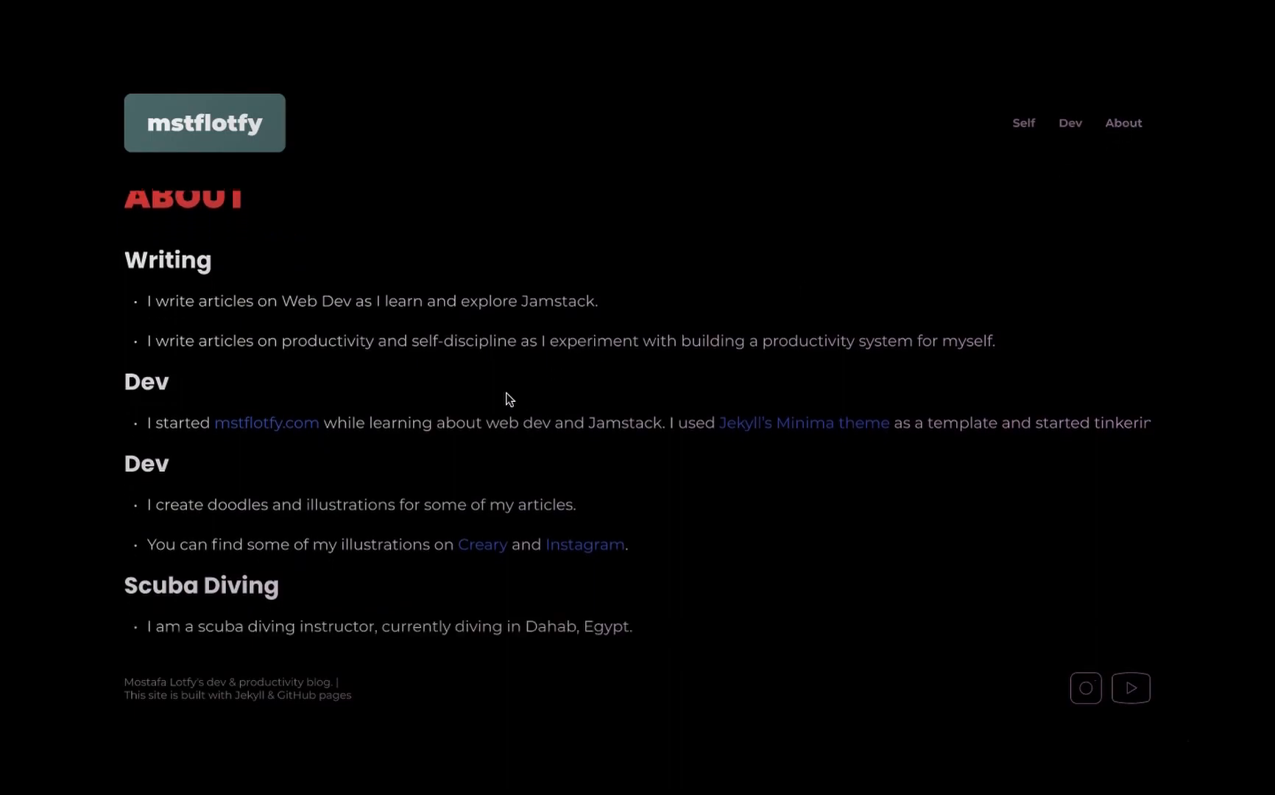
{"action": "scroll", "coordinate": [508, 400], "scroll_direction": "up", "scroll_amount": 1}
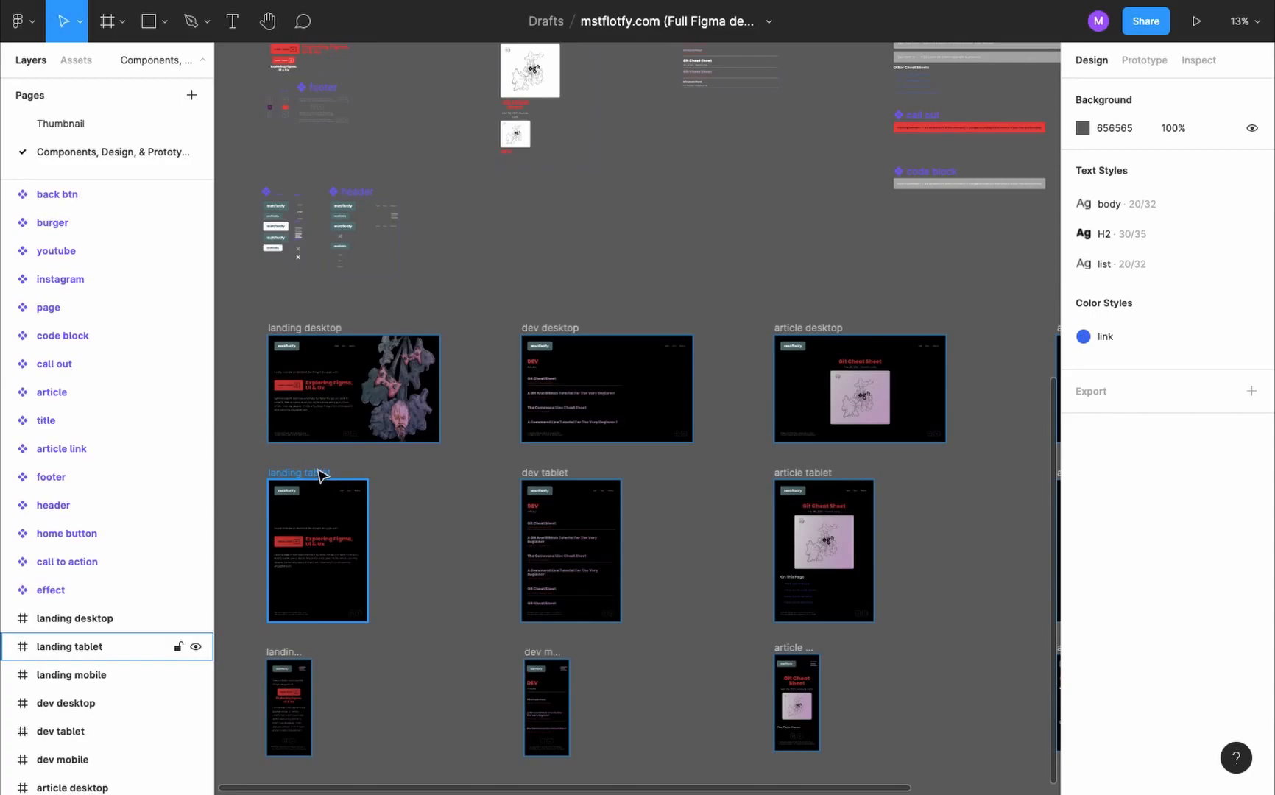
- Present the prototype from the landing tablet frame and test the Instagram and YouTube icons in the footer
{"action": "left_click", "coordinate": [321, 479]}
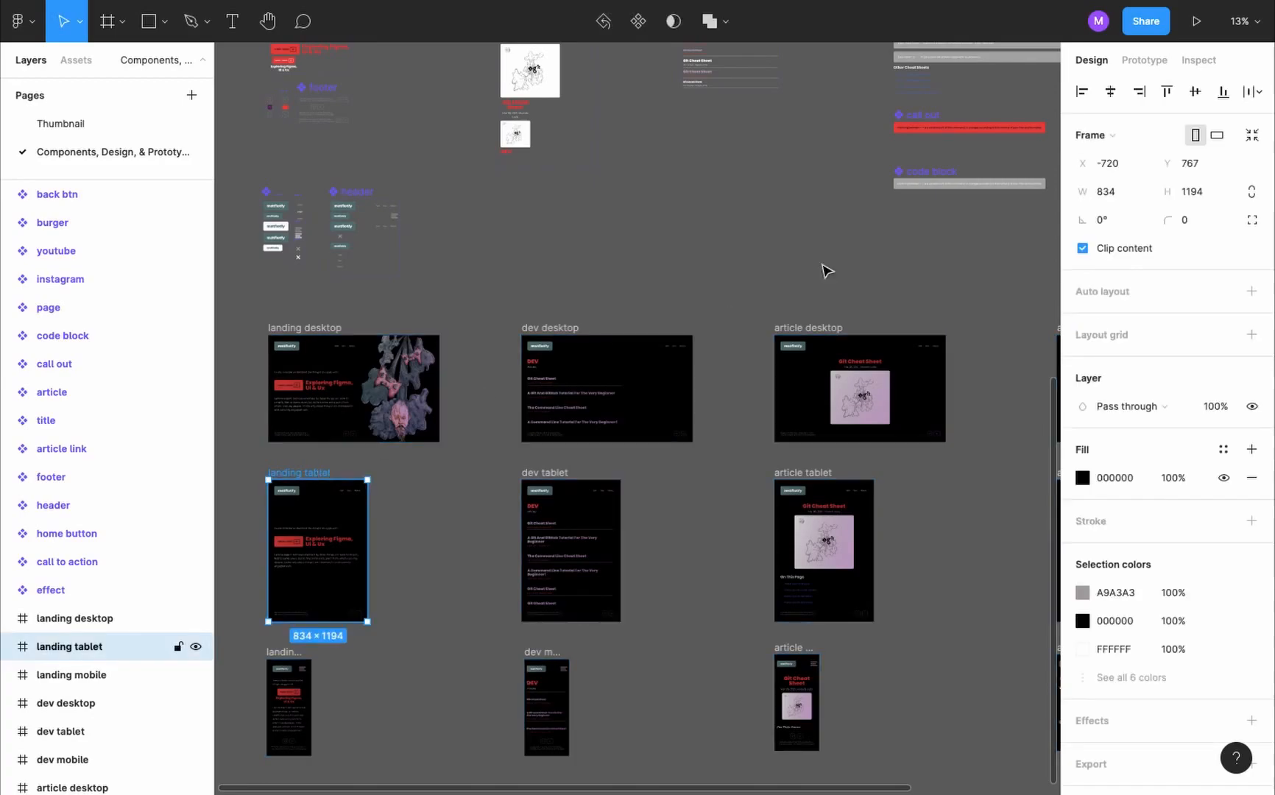
{"action": "left_click", "coordinate": [1201, 26]}
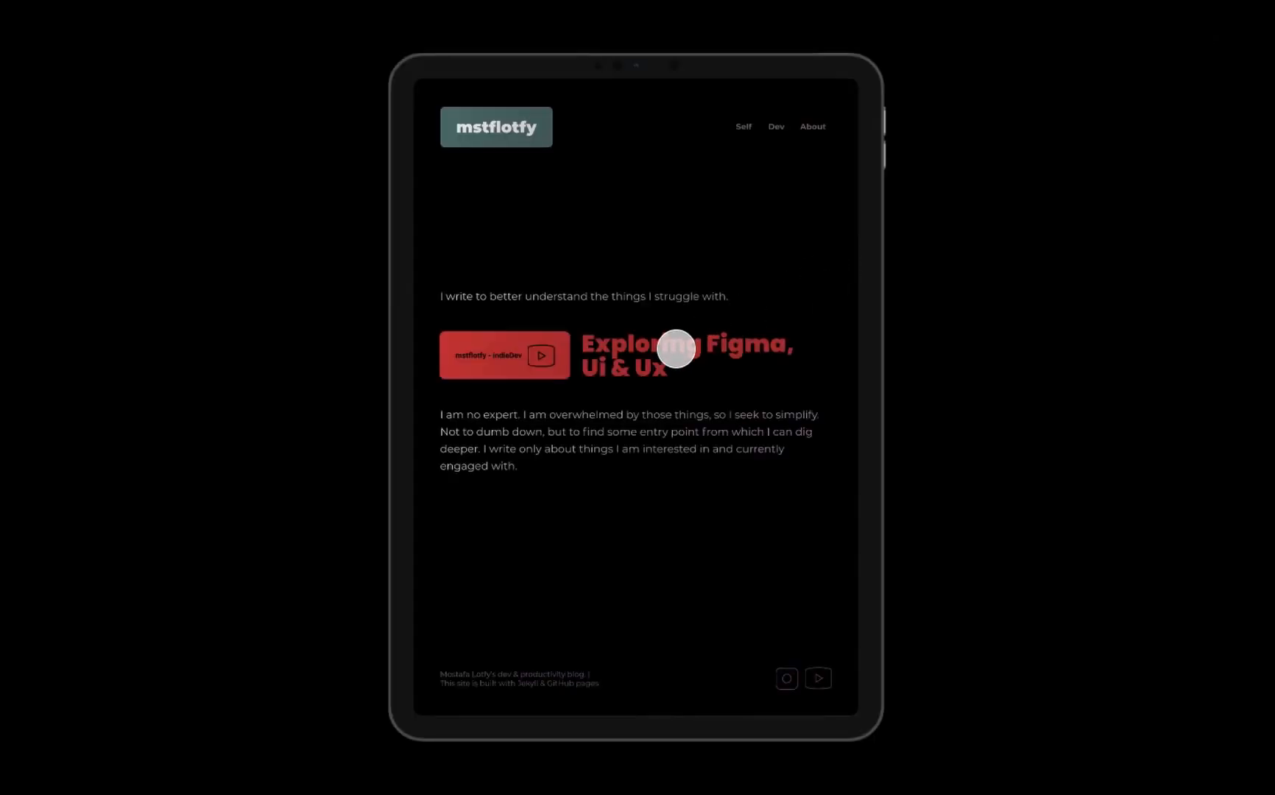
{"action": "left_click_drag", "start_coordinate": [676, 349], "coordinate": [696, 434]}
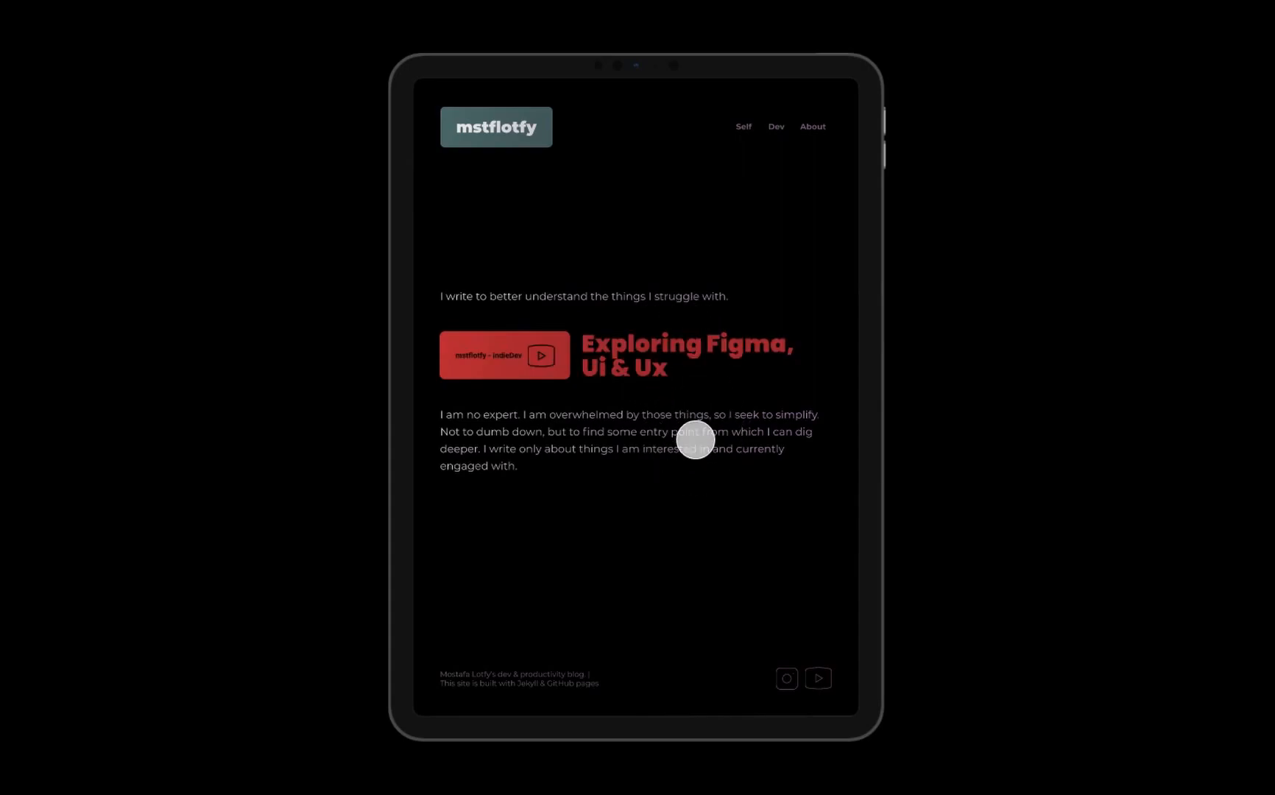
{"action": "left_click_drag", "start_coordinate": [780, 675], "coordinate": [782, 587]}
{"action": "left_click_drag", "start_coordinate": [818, 679], "coordinate": [825, 726]}
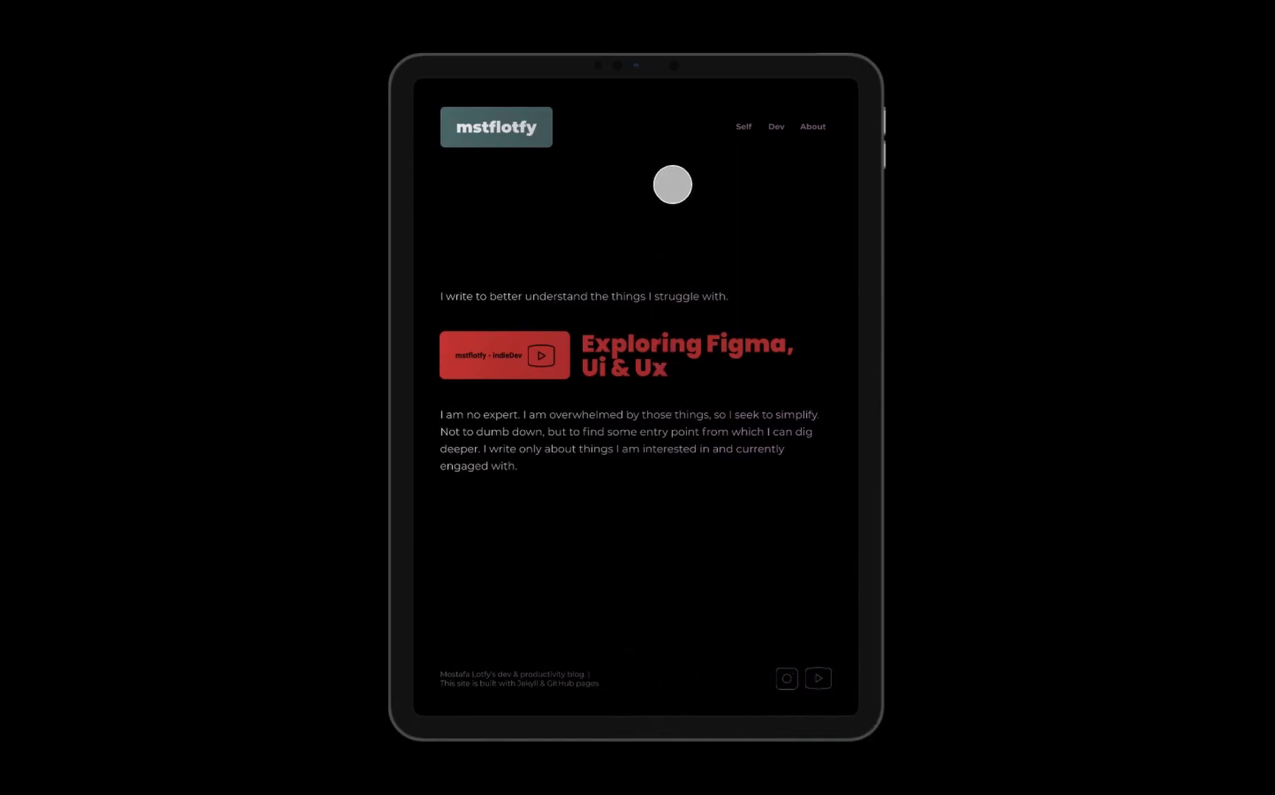
- Open the Dev page in the tablet preview and check the scrolling of its article list
{"action": "left_click", "coordinate": [782, 124]}
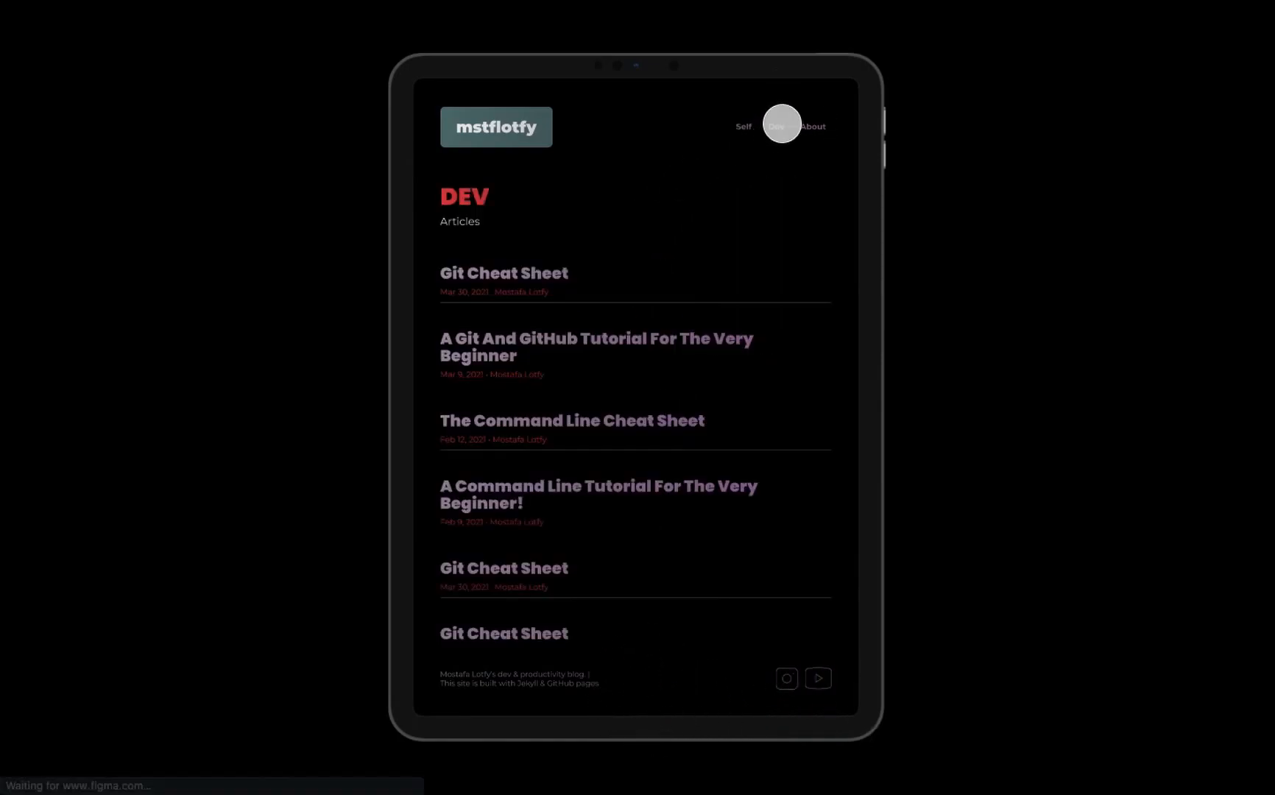
{"action": "scroll", "coordinate": [523, 364], "scroll_direction": "down", "scroll_amount": 5}
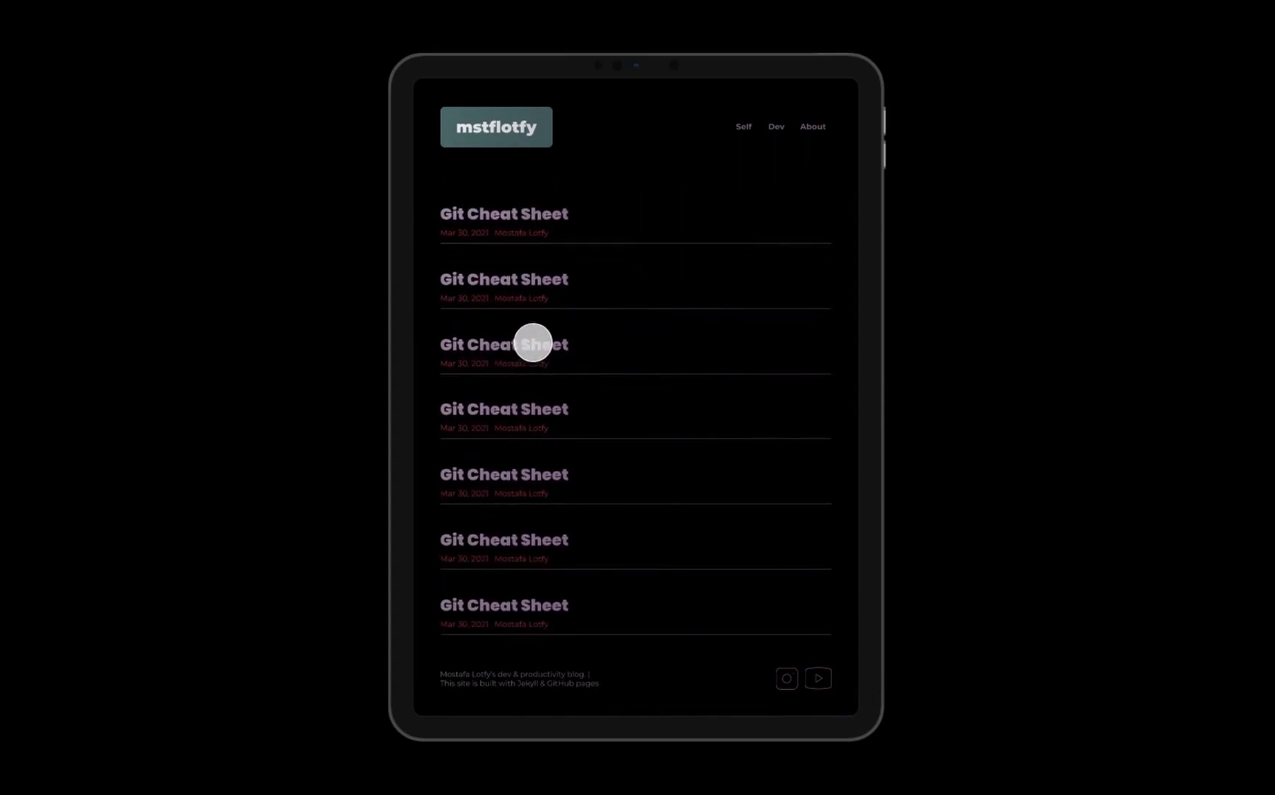
{"action": "scroll", "coordinate": [541, 342], "scroll_direction": "up", "scroll_amount": 2}
{"action": "scroll", "coordinate": [541, 346], "scroll_direction": "up", "scroll_amount": 3}
- Open the Git Cheat Sheet article in the tablet preview and check the scrolling of the page and its code blocks
{"action": "left_click", "coordinate": [538, 275]}
{"action": "scroll", "coordinate": [572, 401], "scroll_direction": "down", "scroll_amount": 10}
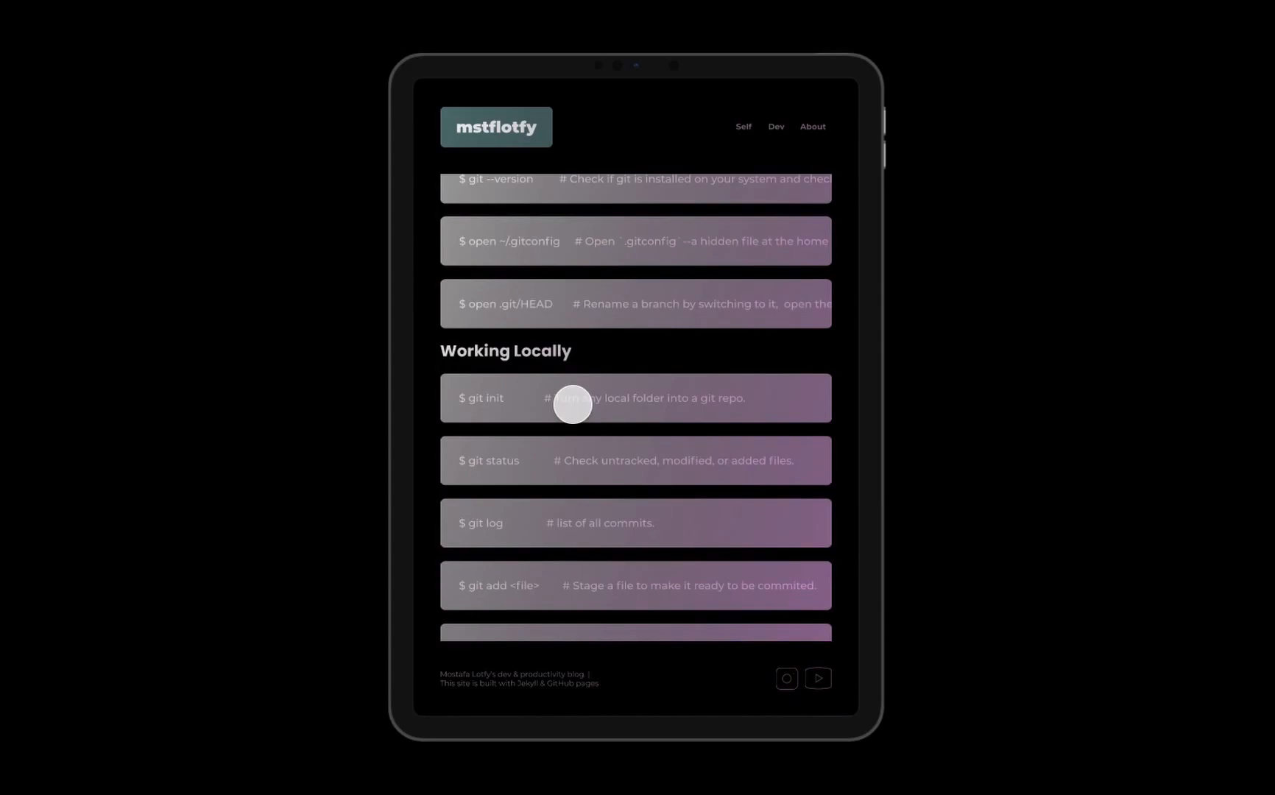
{"action": "scroll", "coordinate": [646, 366], "scroll_direction": "down", "scroll_amount": 1}
{"action": "scroll", "coordinate": [646, 366], "scroll_direction": "up", "scroll_amount": 1}
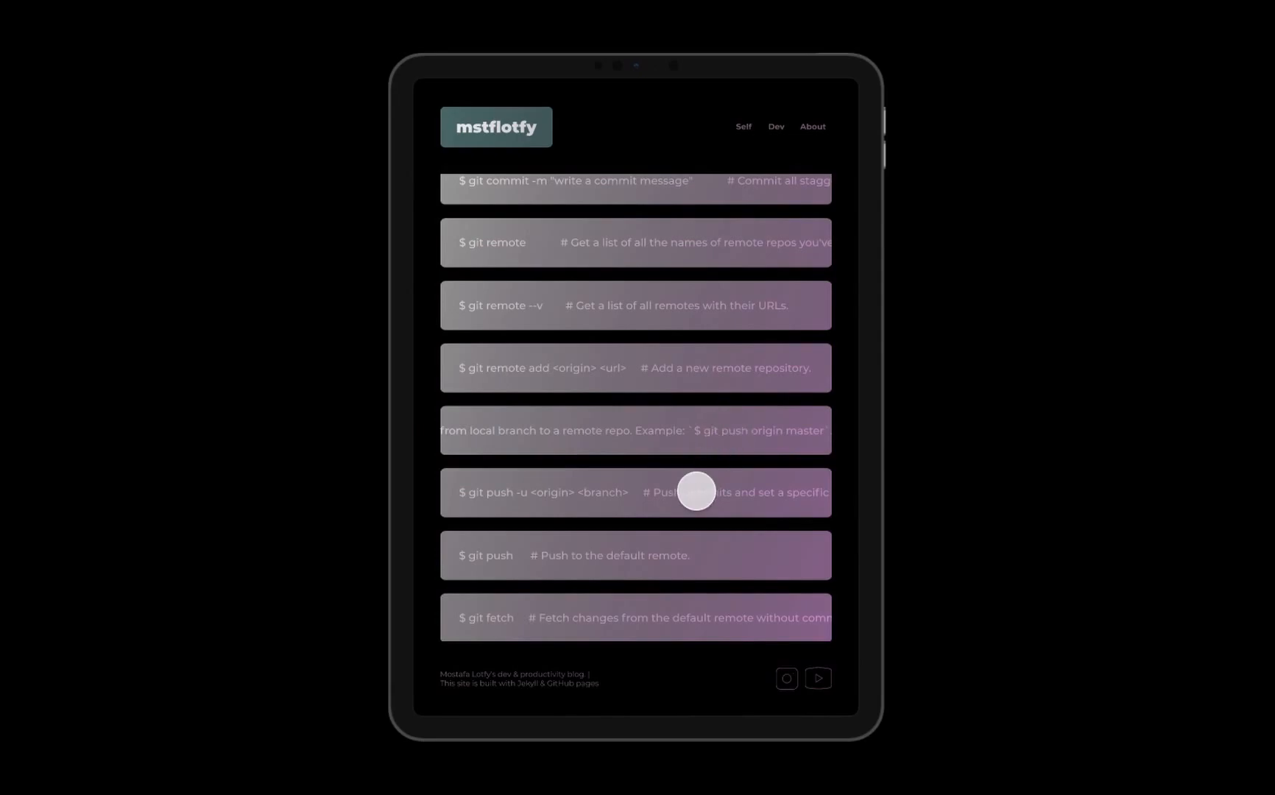
- Test the About link and the mstflotfy home button from the Git Cheat Sheet article in the tablet preview
{"action": "scroll", "coordinate": [695, 490], "scroll_direction": "down", "scroll_amount": 15}
{"action": "scroll", "coordinate": [696, 492], "scroll_direction": "up", "scroll_amount": 20}
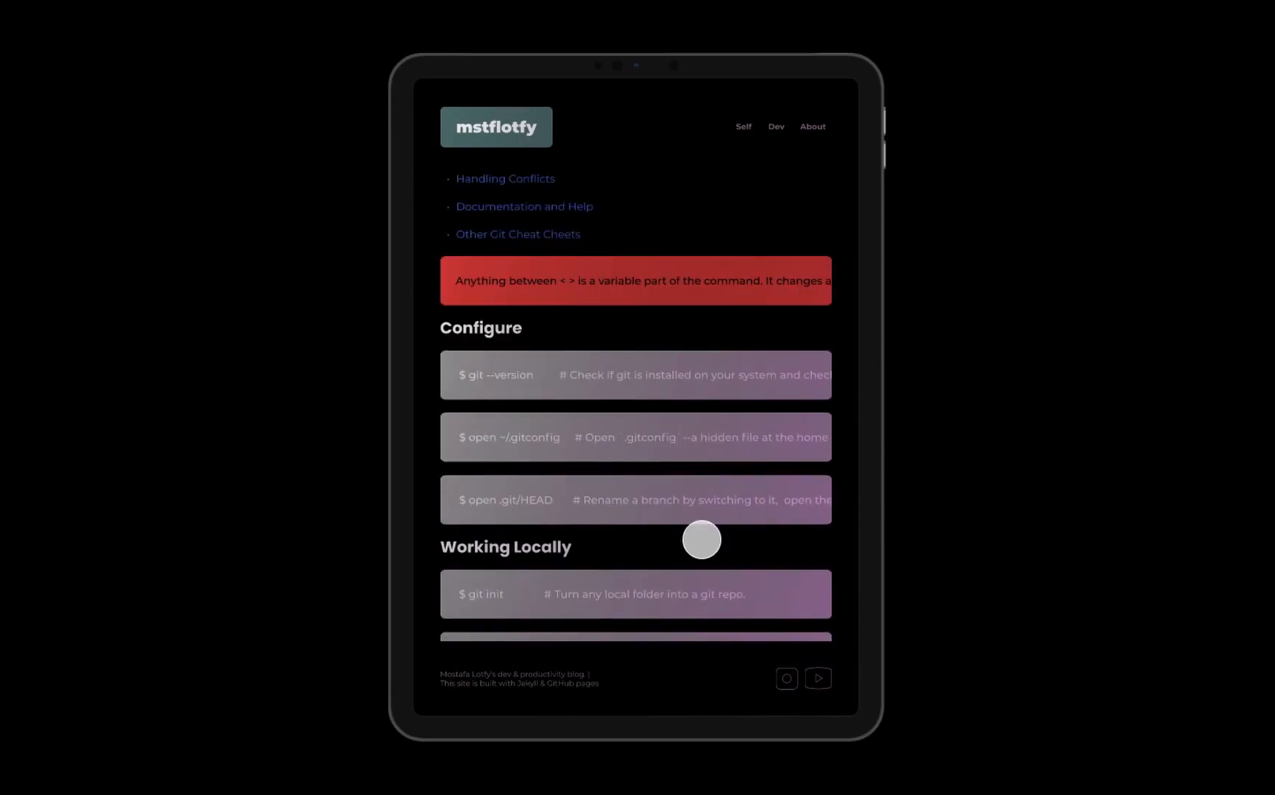
{"action": "left_click", "coordinate": [813, 129]}
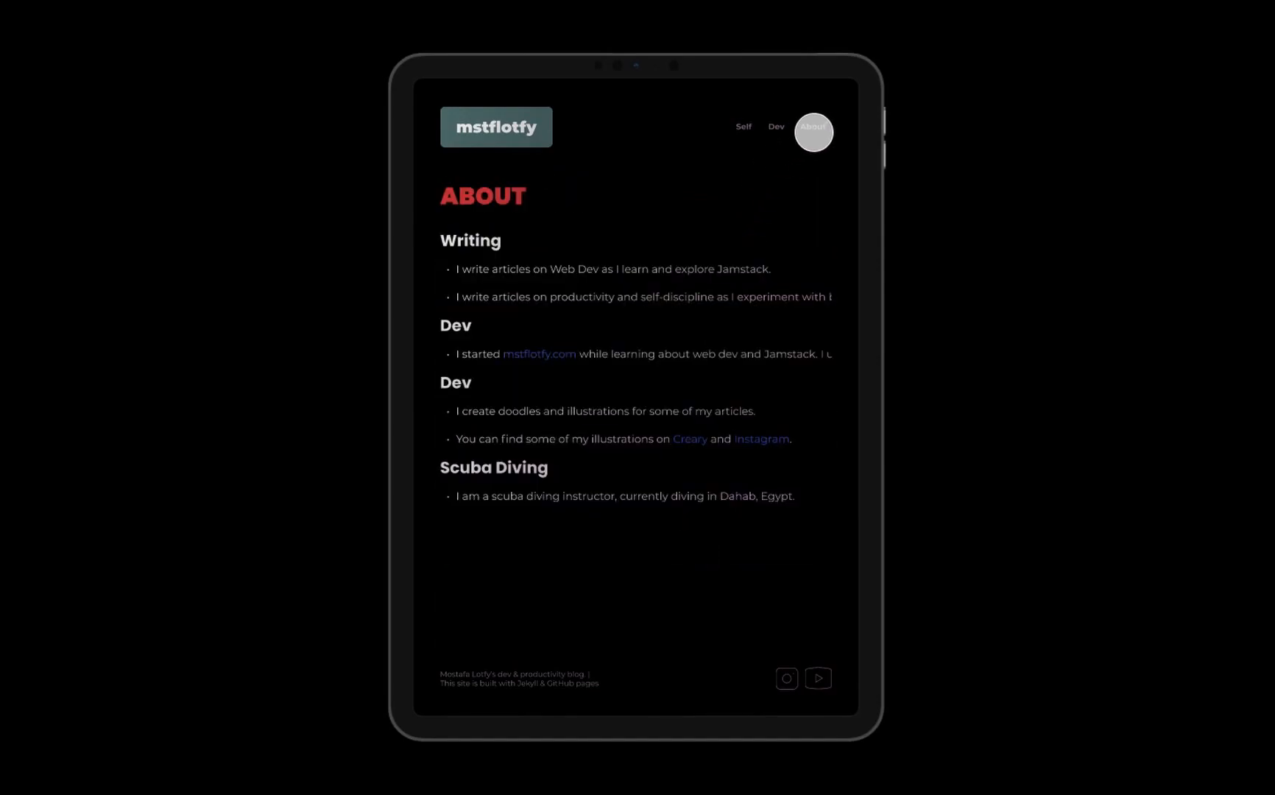
{"action": "left_click", "coordinate": [523, 124]}
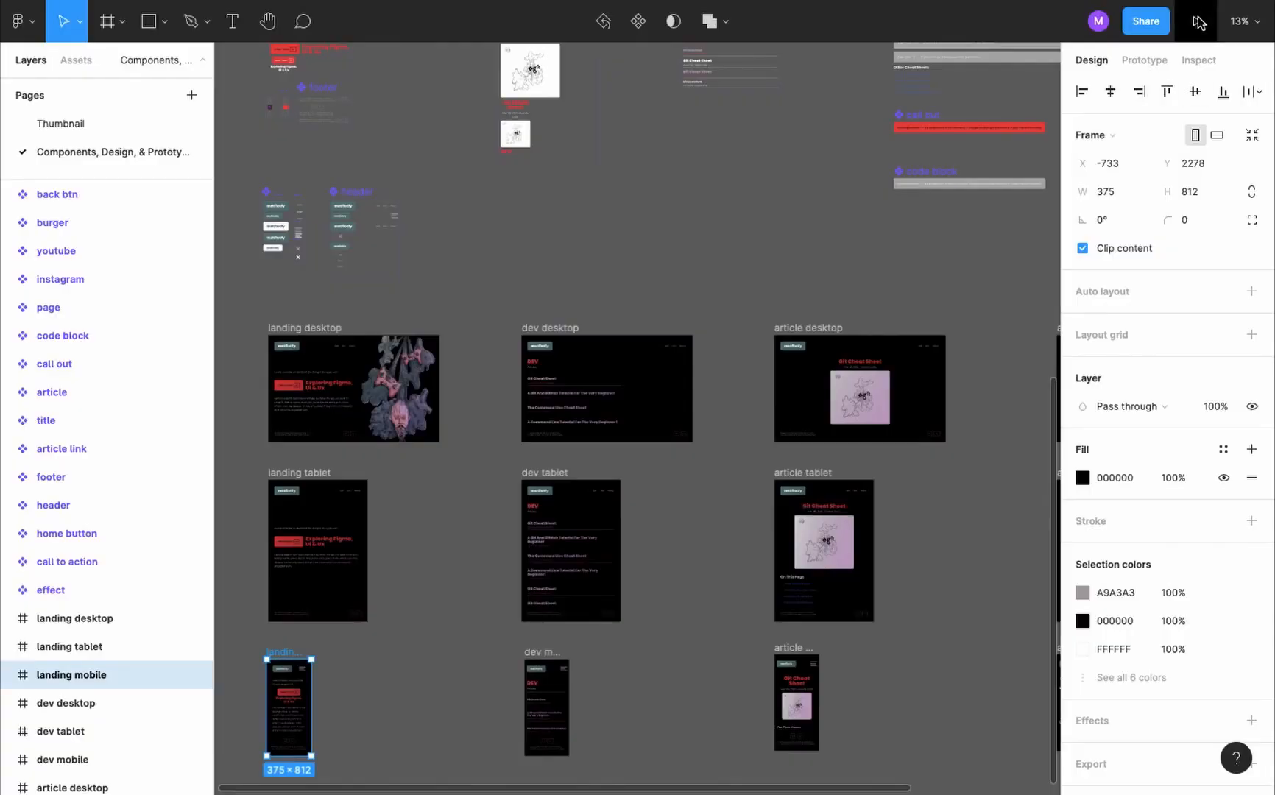
- Present the prototype from the landing mobile frame and test the red call-to-action button and the Instagram and YouTube icons
{"action": "left_click", "coordinate": [1199, 22]}
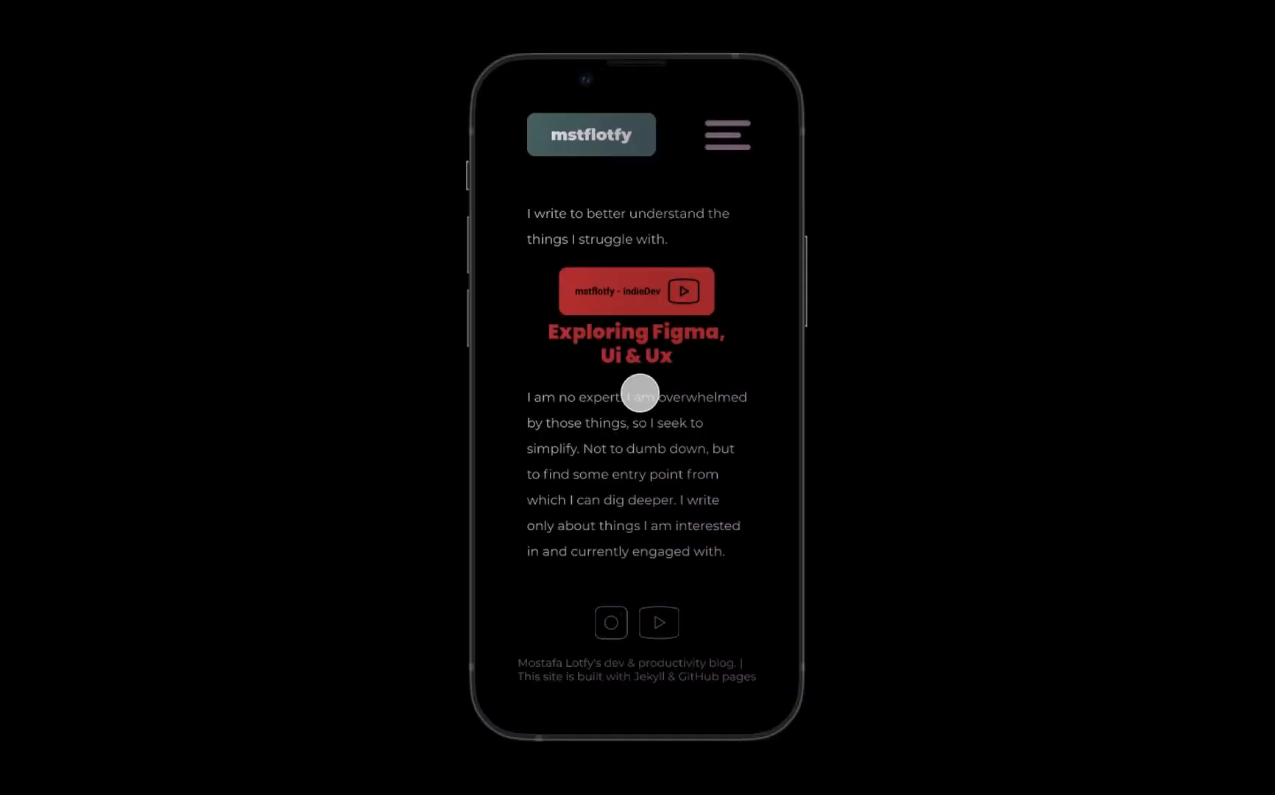
{"action": "left_click", "coordinate": [664, 285]}
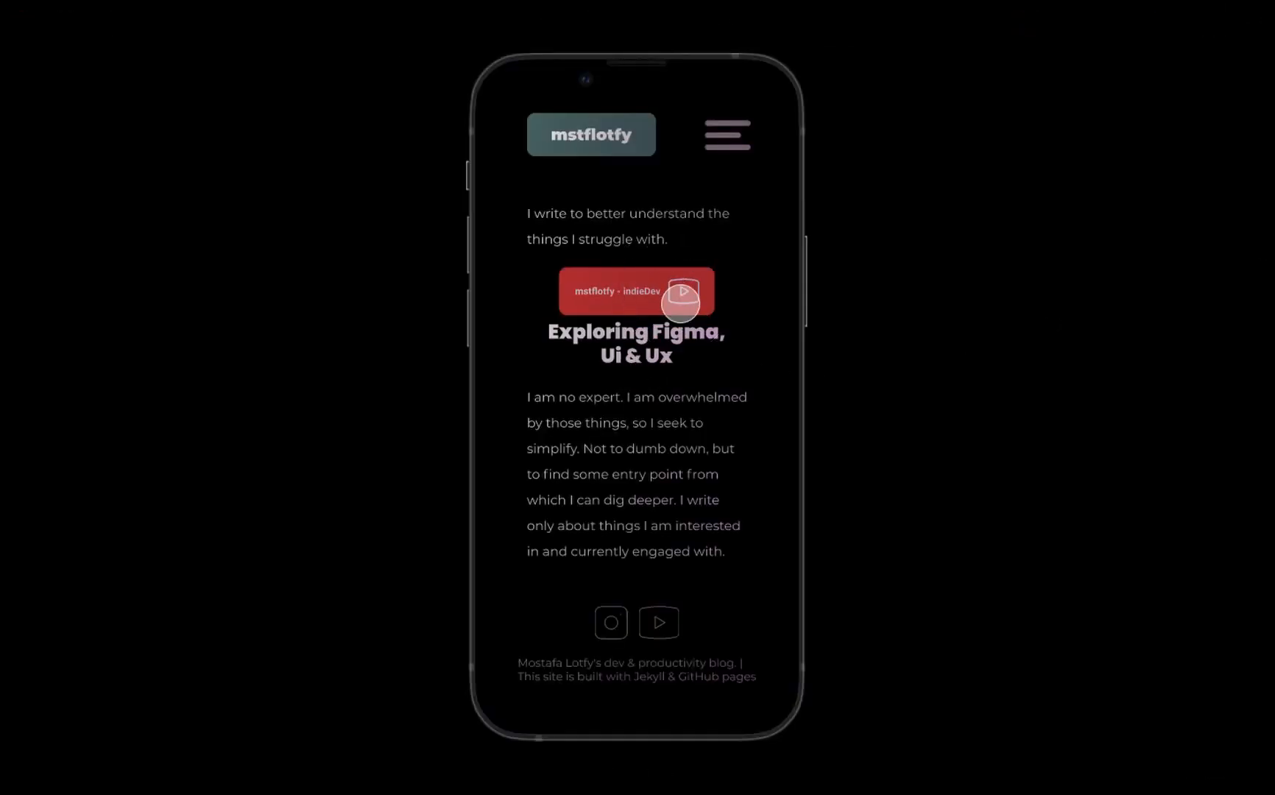
{"action": "left_click", "coordinate": [615, 619]}
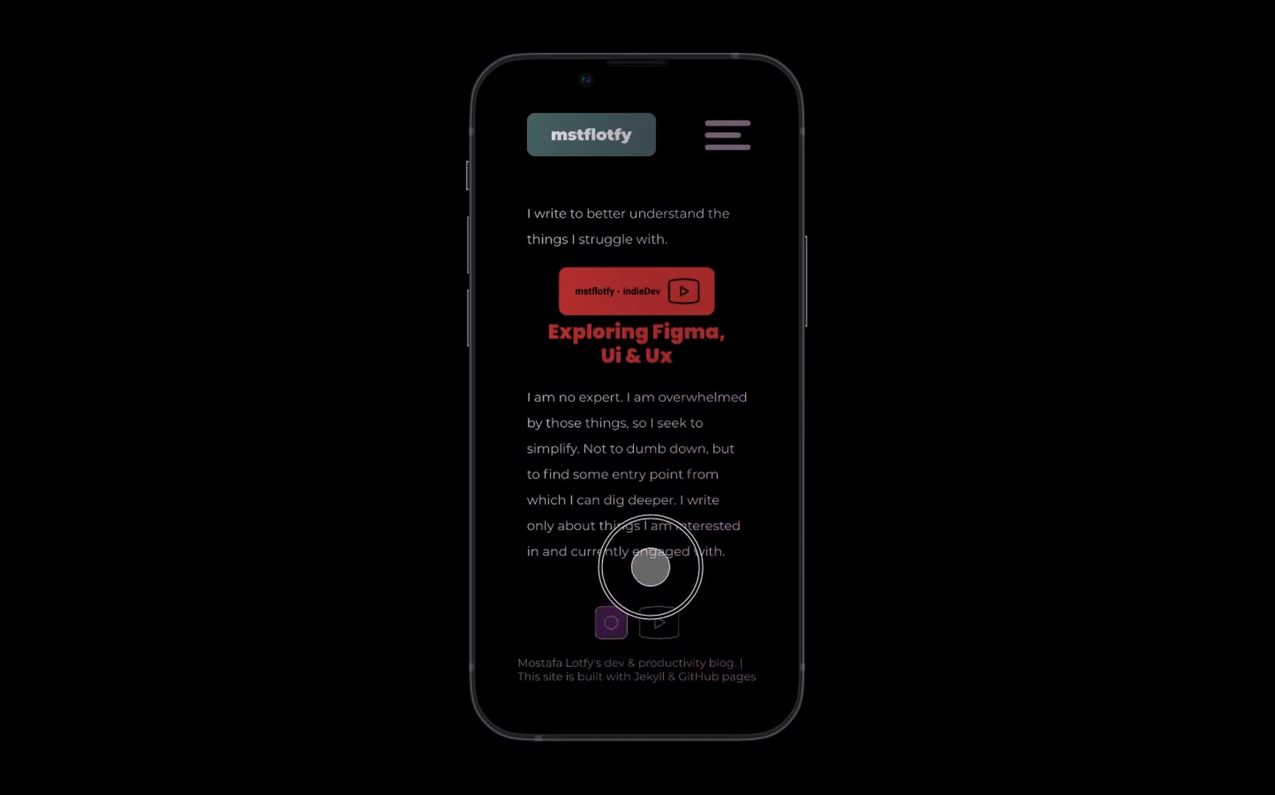
{"action": "left_click", "coordinate": [661, 626]}
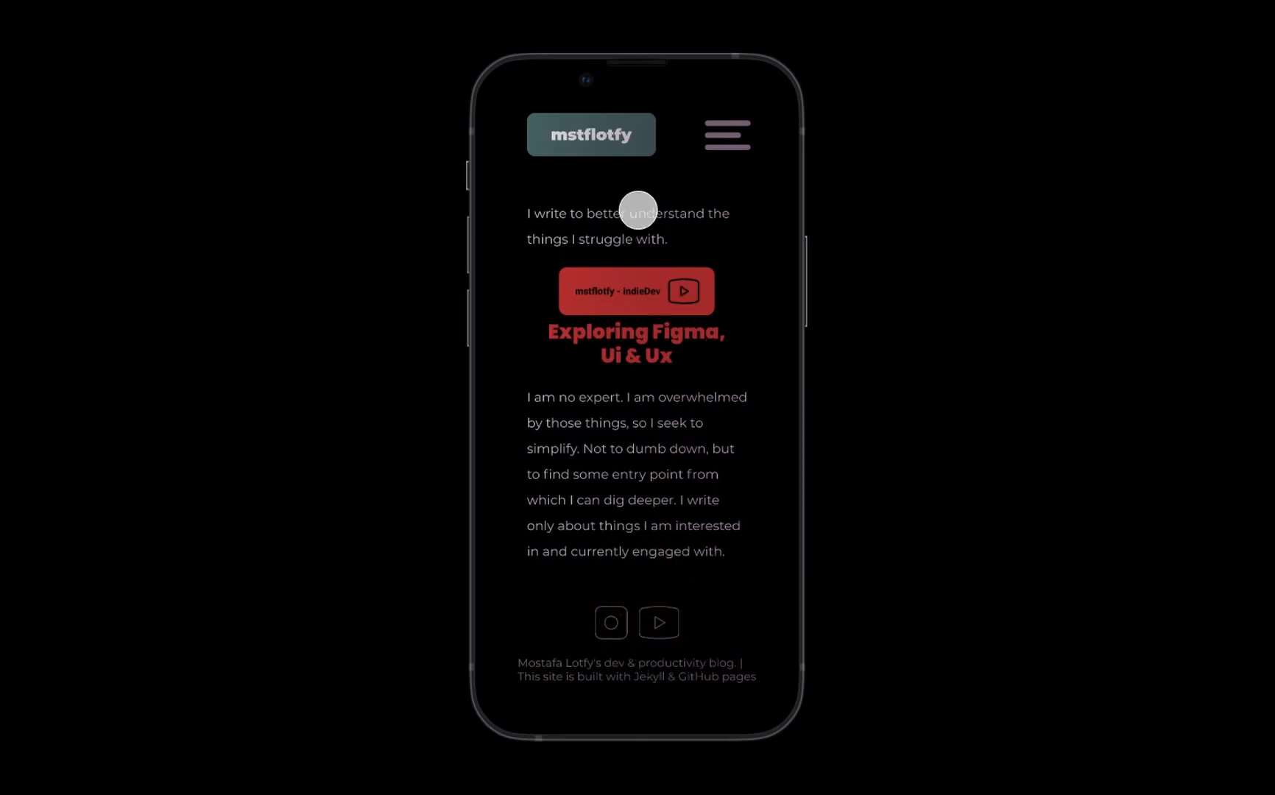
- Open the Dev page through the burger menu in the mobile preview and check the scrolling of its article list
{"action": "left_click", "coordinate": [734, 140]}
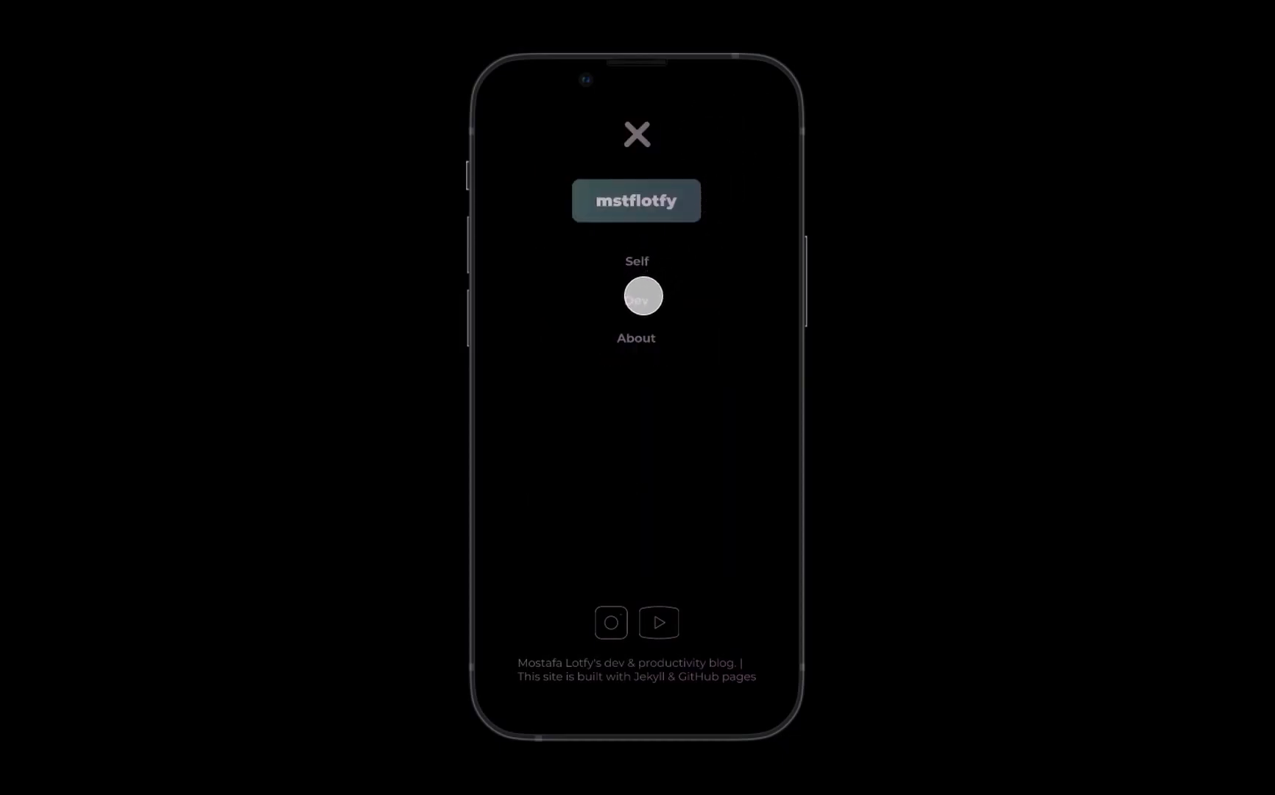
{"action": "left_click", "coordinate": [643, 296]}
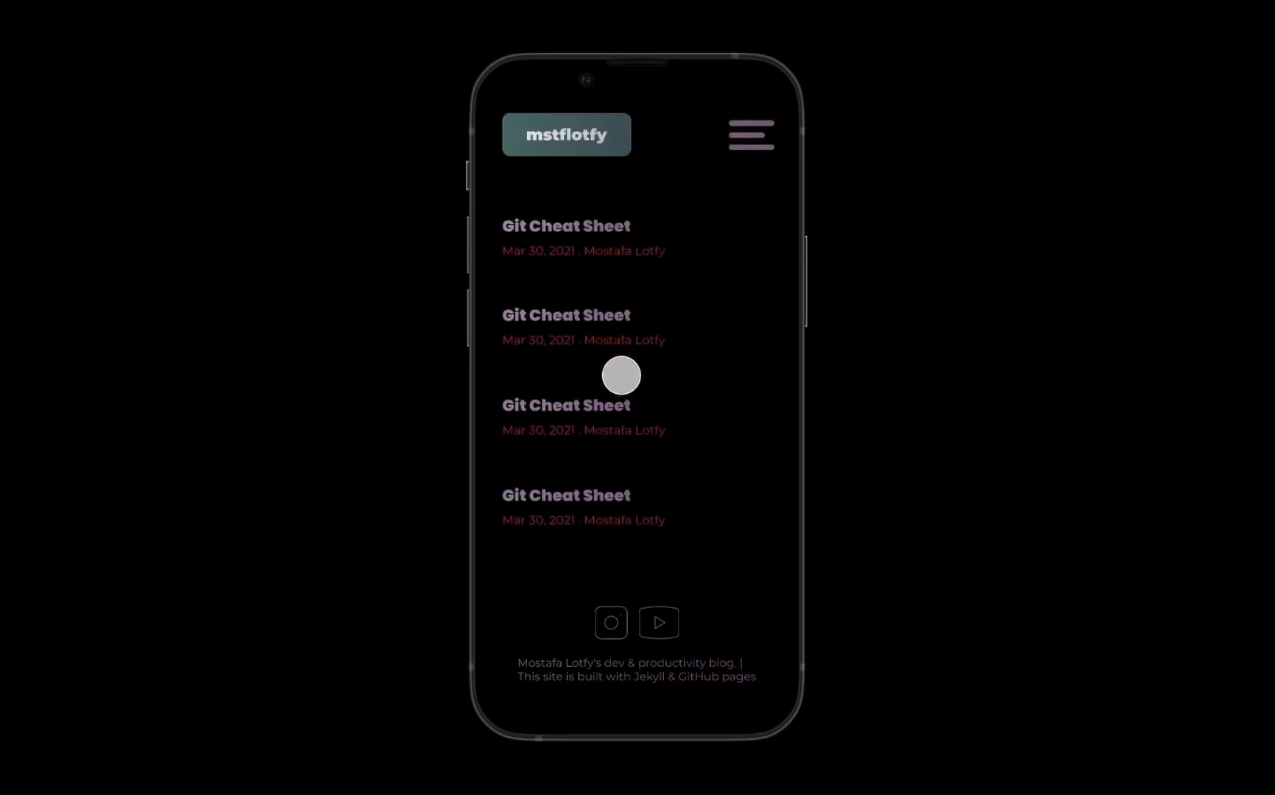
{"action": "left_click", "coordinate": [624, 336]}
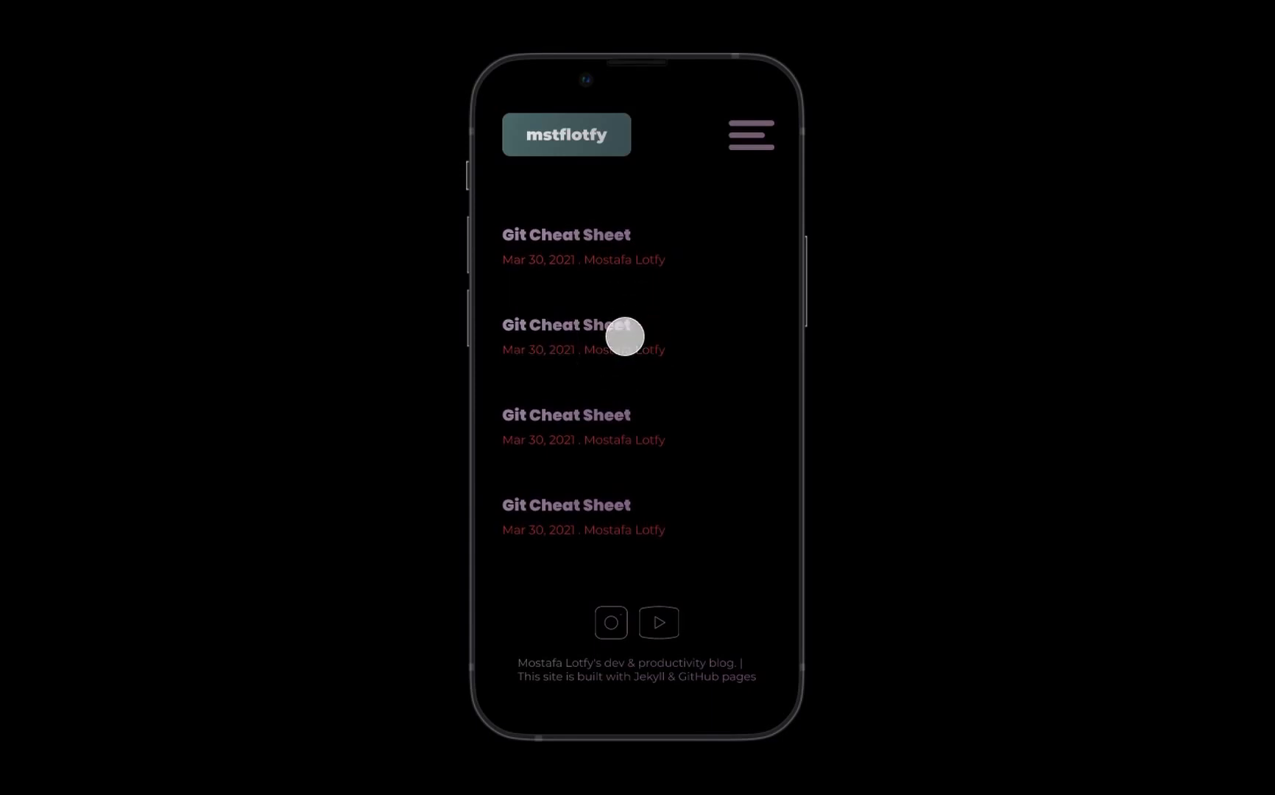
{"action": "scroll", "coordinate": [634, 389], "scroll_direction": "up", "scroll_amount": 3}
- Open the Git Cheat Sheet article in the mobile preview and check the scrolling of the page and its call-out block
{"action": "left_click", "coordinate": [621, 337]}
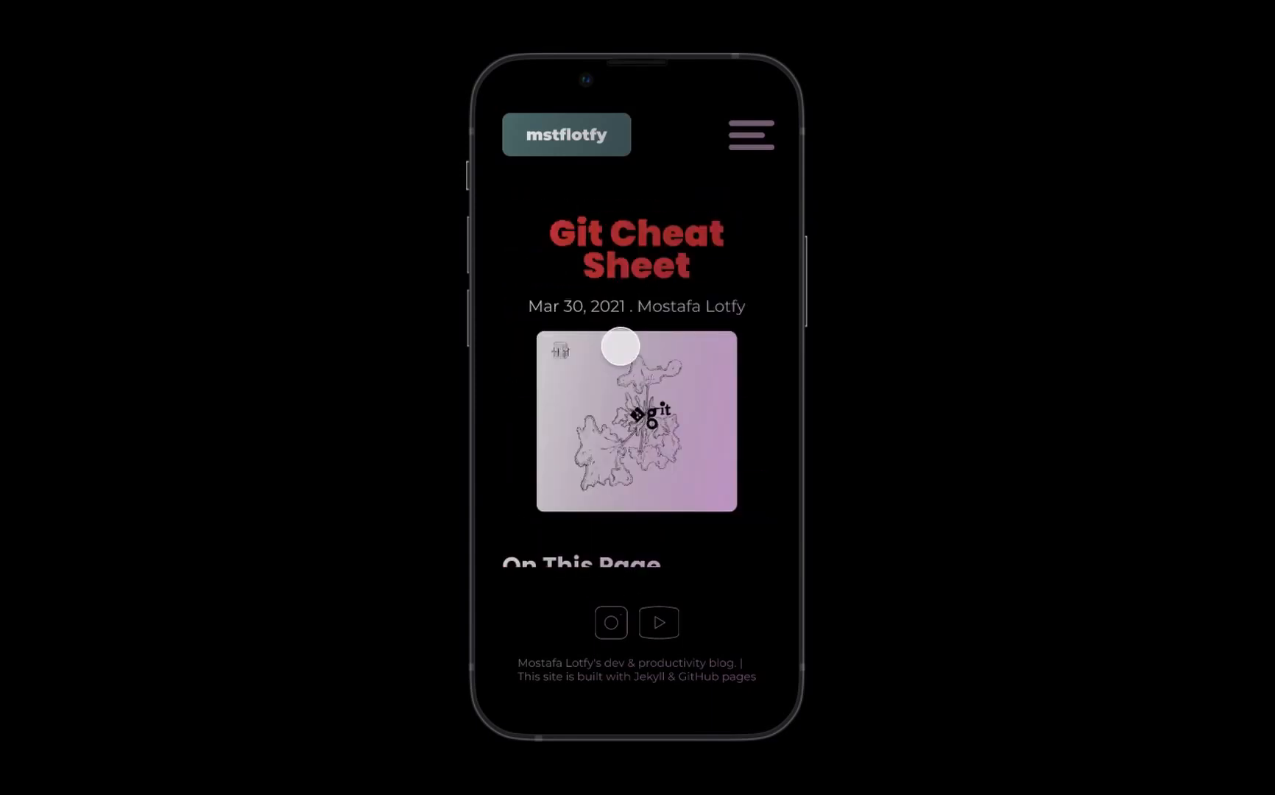
{"action": "scroll", "coordinate": [658, 418], "scroll_direction": "down", "scroll_amount": 8}
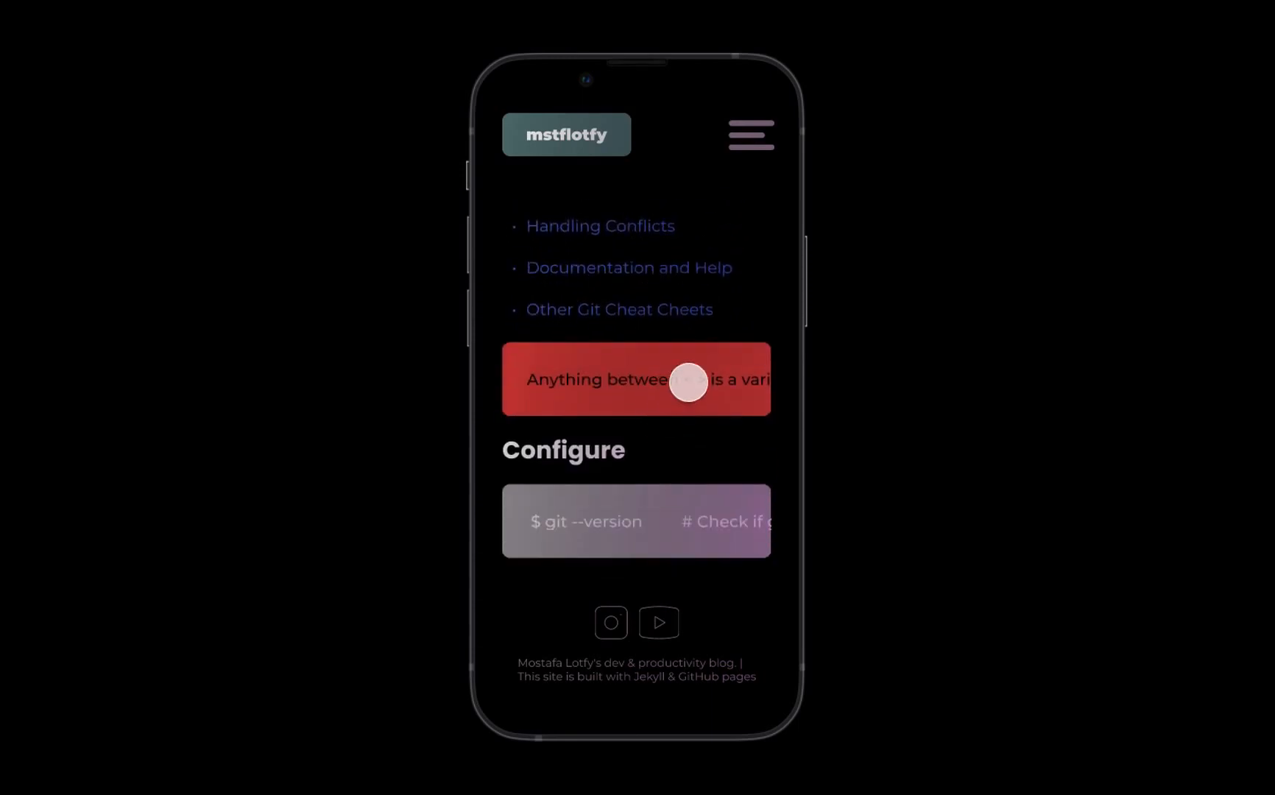
{"action": "scroll", "coordinate": [706, 441], "scroll_direction": "down", "scroll_amount": 3}
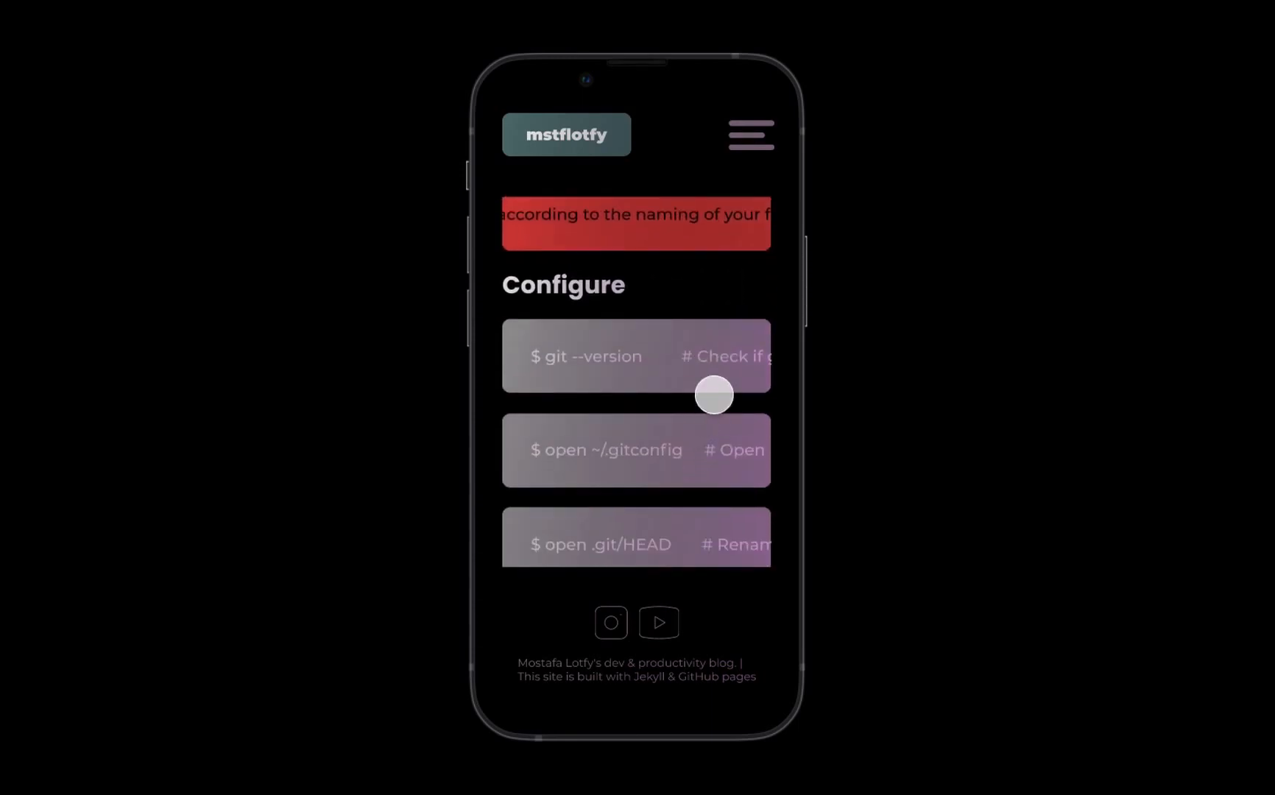
{"action": "scroll", "coordinate": [636, 435], "scroll_direction": "down", "scroll_amount": 10}
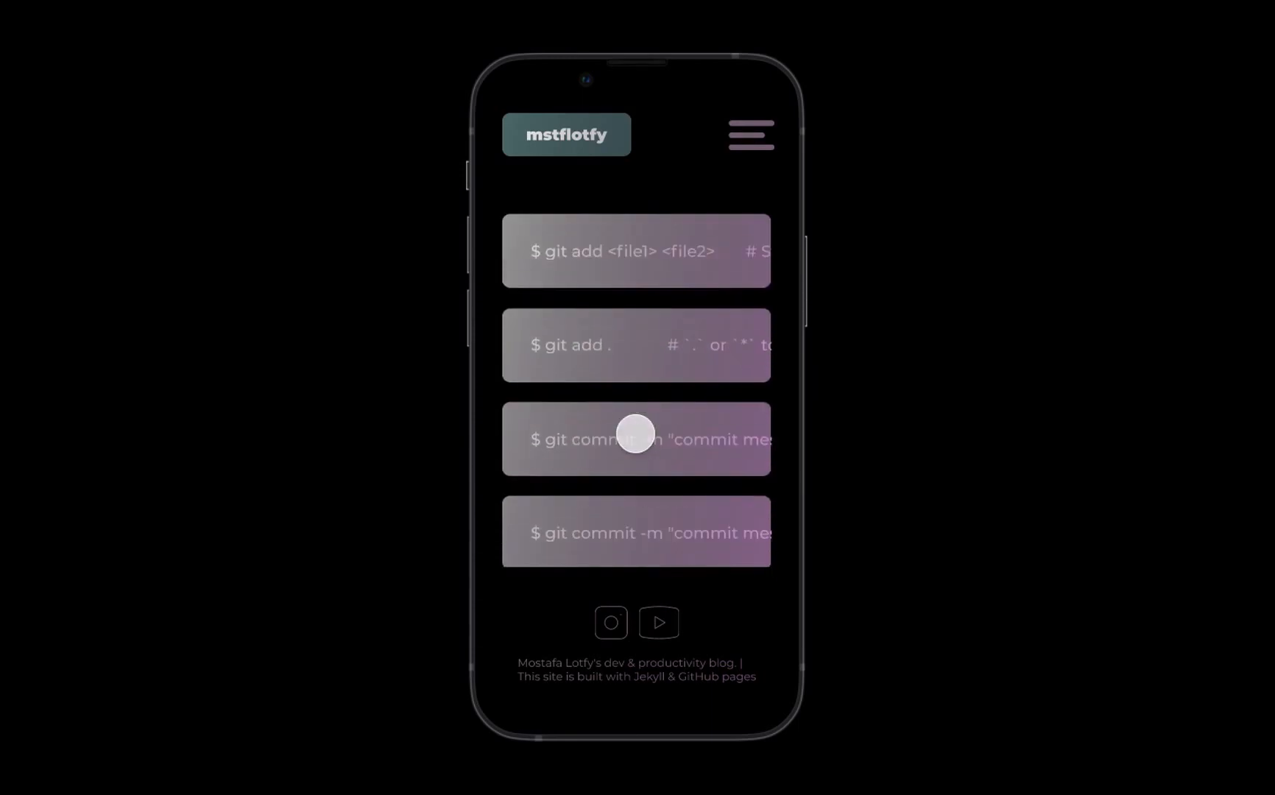
- Open the About page through the burger menu, check its scrolling, and test the mstflotfy home button in the mobile preview
{"action": "left_click", "coordinate": [762, 142]}
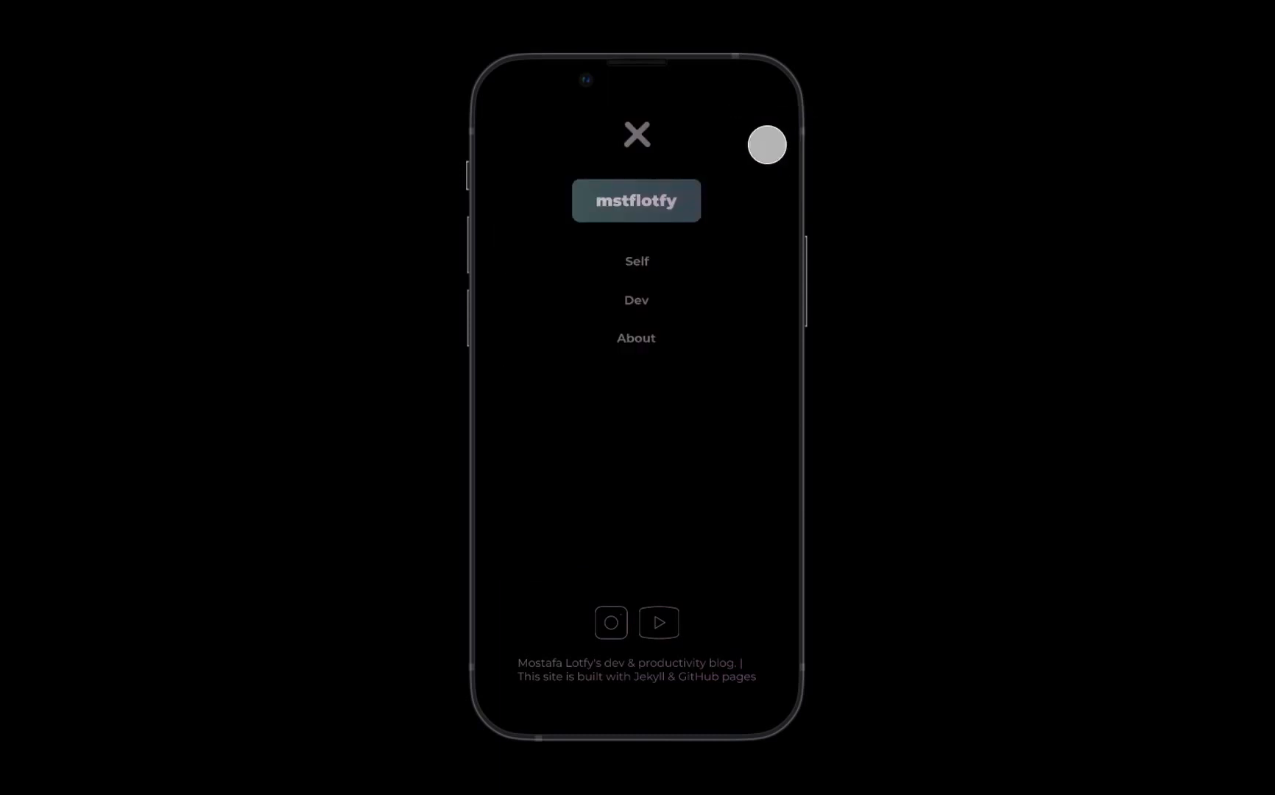
{"action": "left_click", "coordinate": [648, 335]}
{"action": "scroll", "coordinate": [679, 416], "scroll_direction": "down", "scroll_amount": 6}
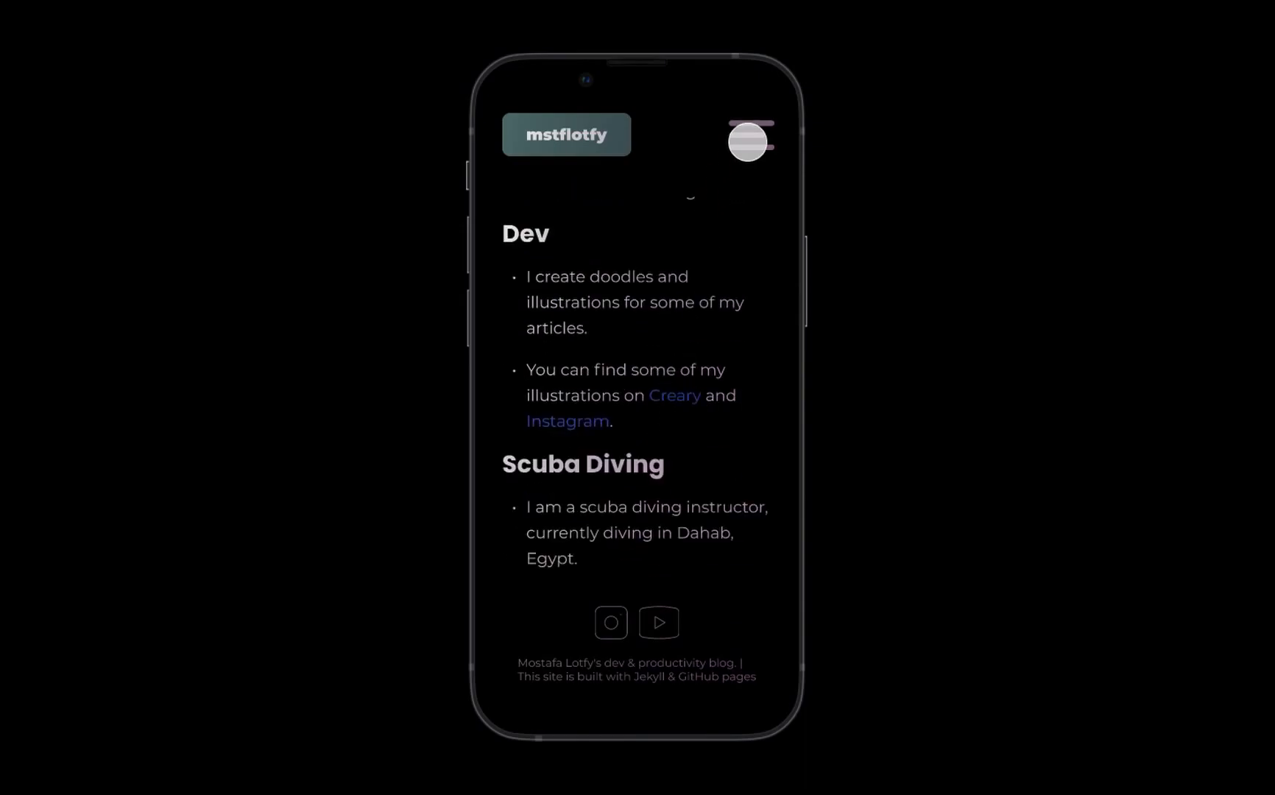
{"action": "left_click", "coordinate": [560, 140]}
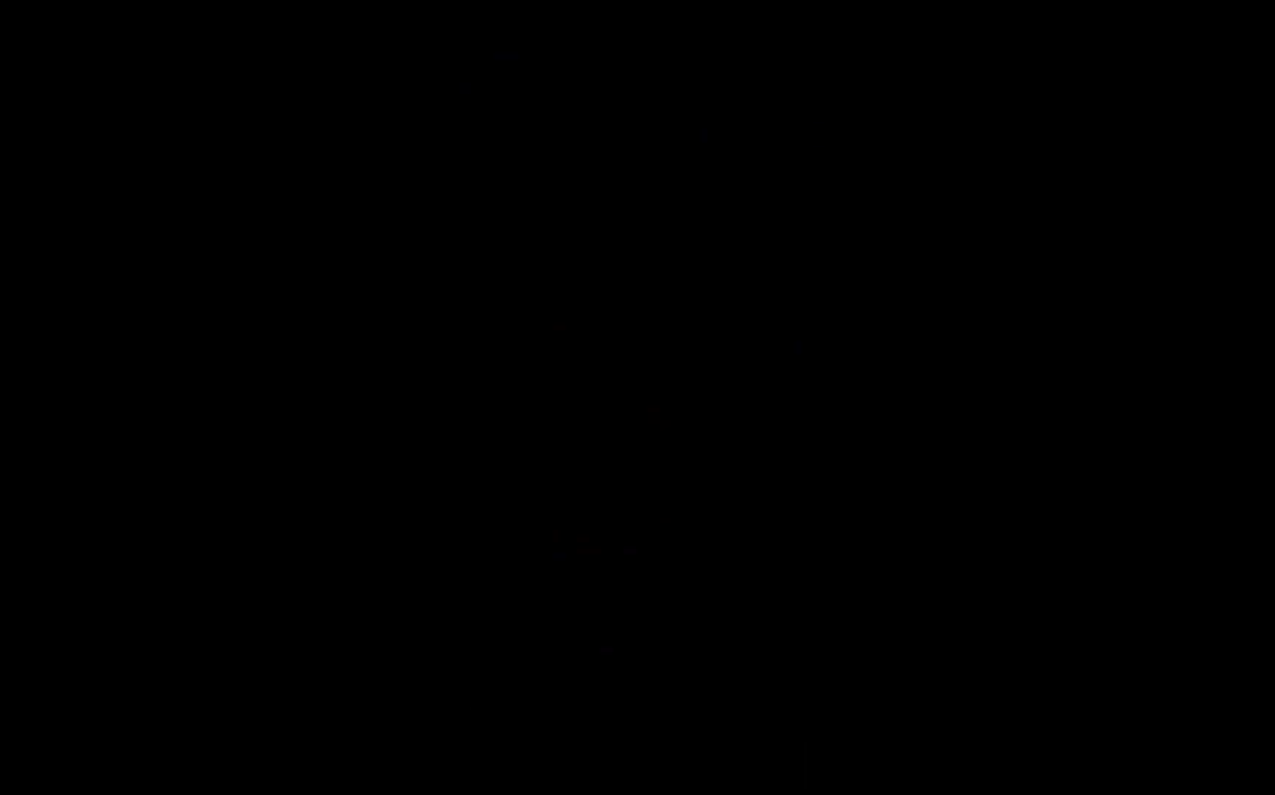